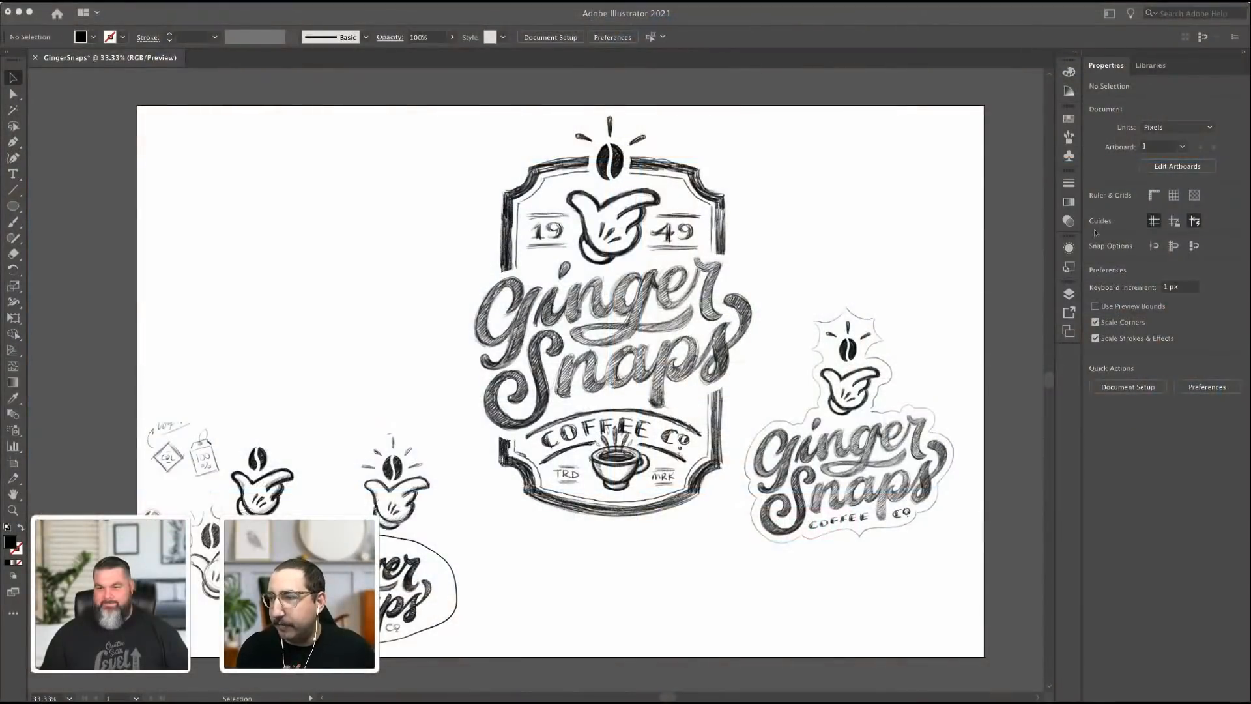
Open the Layers panel and float it by itself over the empty upper area between the badge sketch and the artboard's edge.
left_click(1069, 294)
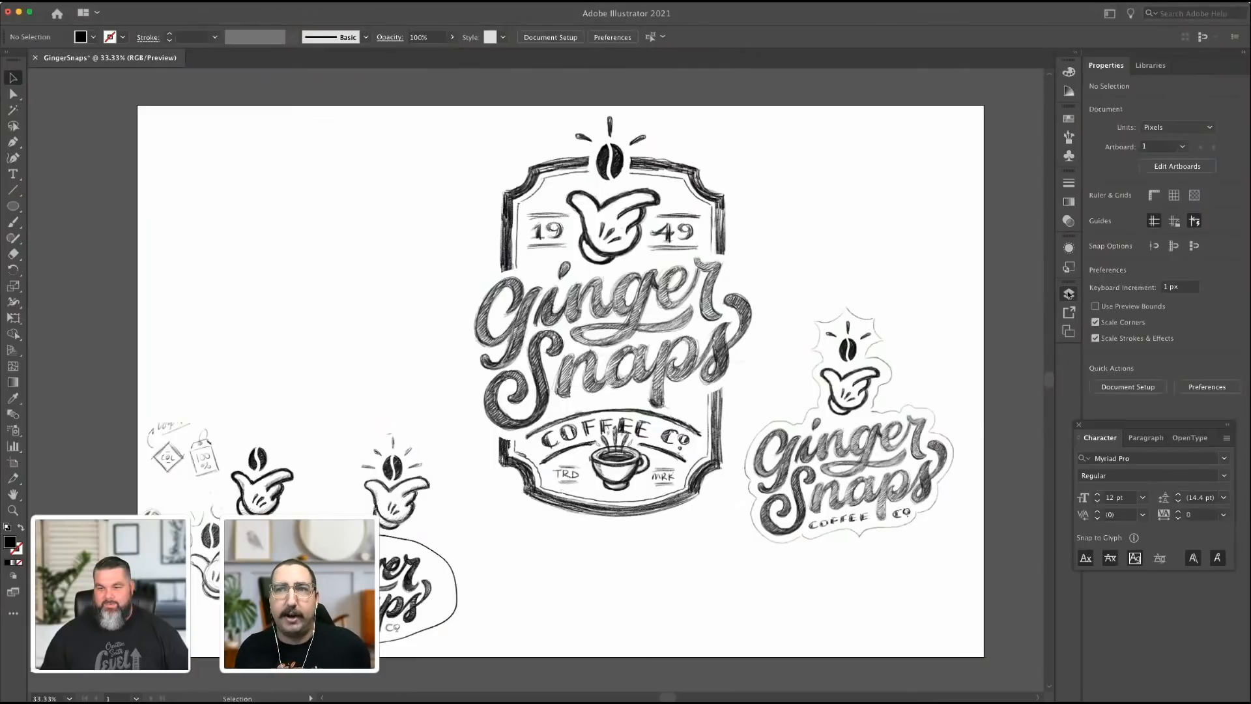
left_click(1069, 295)
left_click_drag(992, 282, 956, 285)
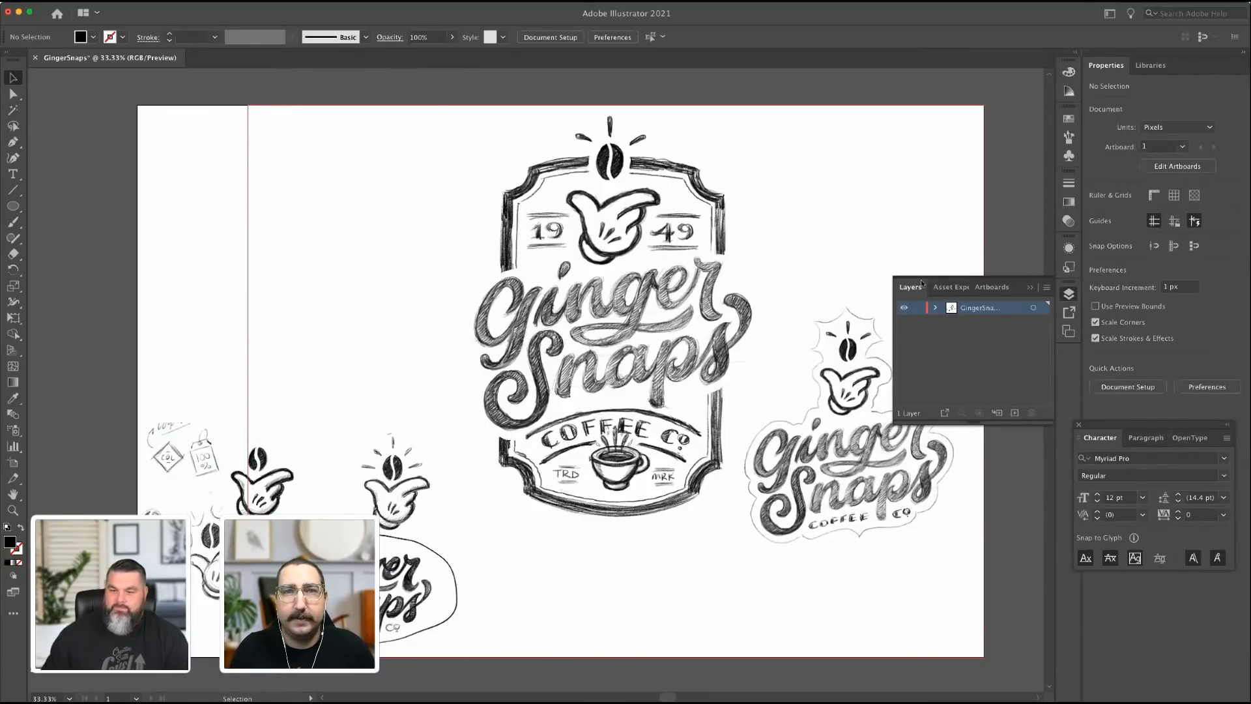
left_click_drag(908, 289, 866, 126)
left_click(1031, 287)
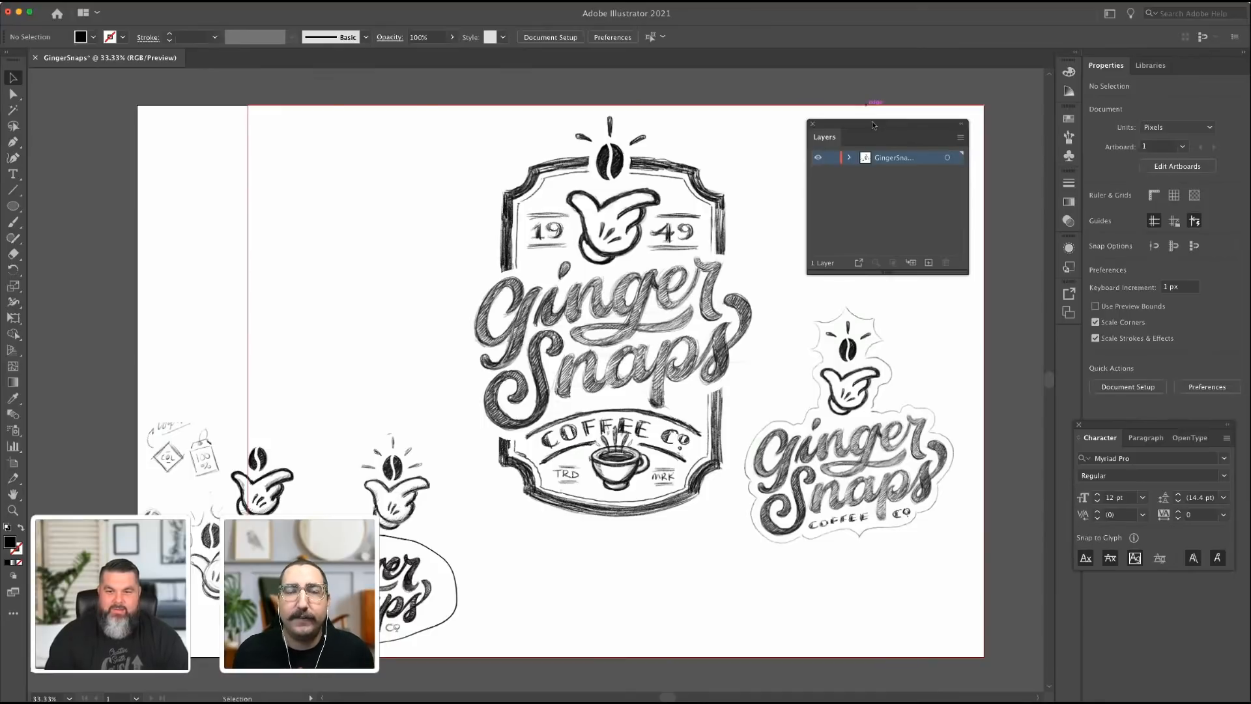
left_click_drag(872, 125, 874, 122)
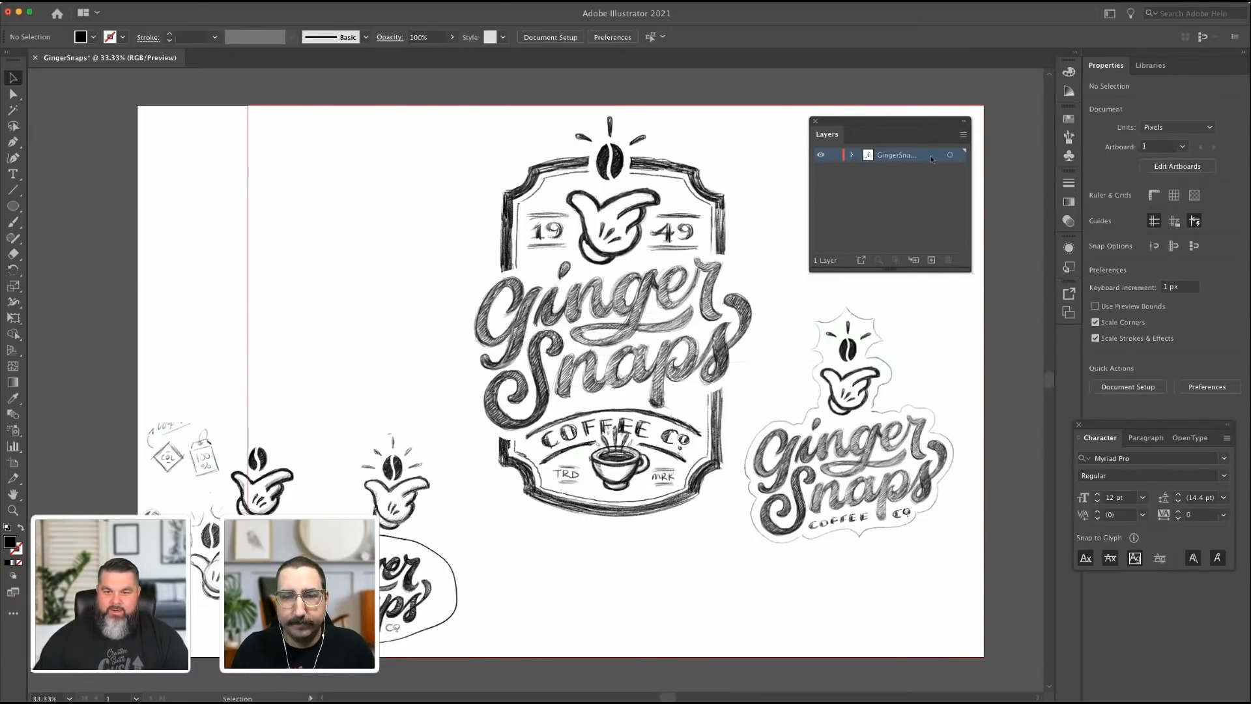
Make the GingerSnaps image layer a template and add a new layer above it.
left_click(963, 134)
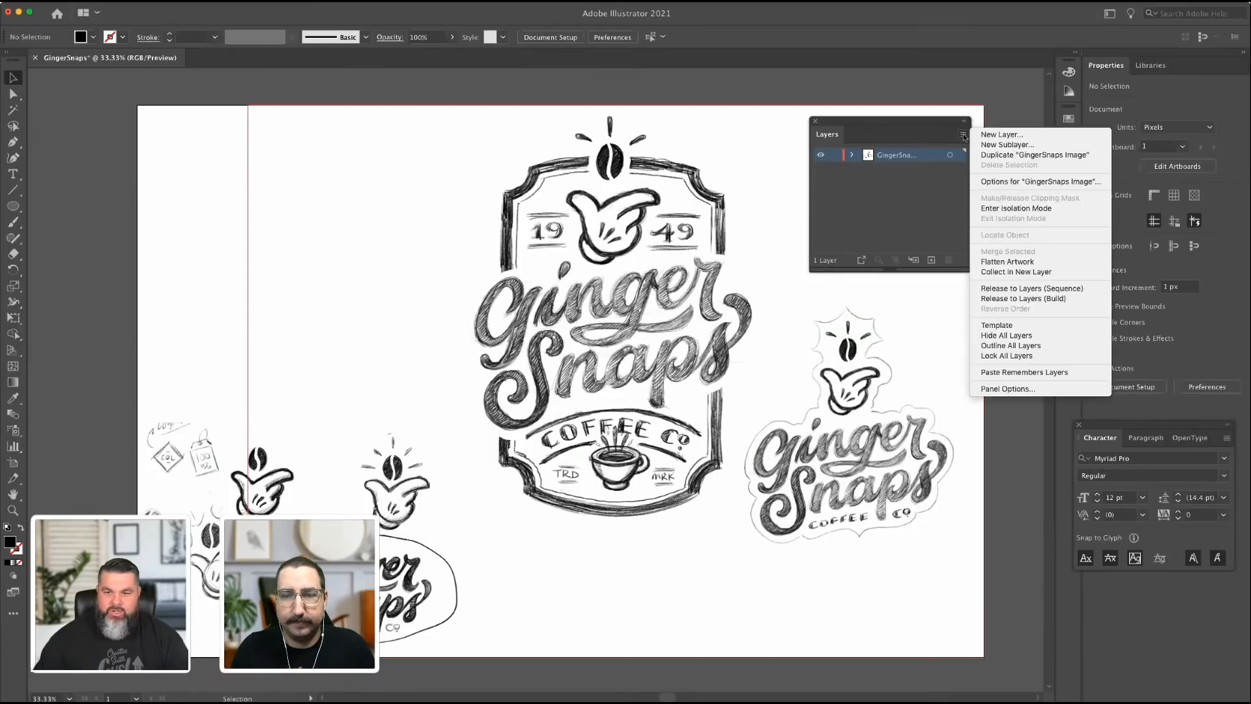
left_click(995, 326)
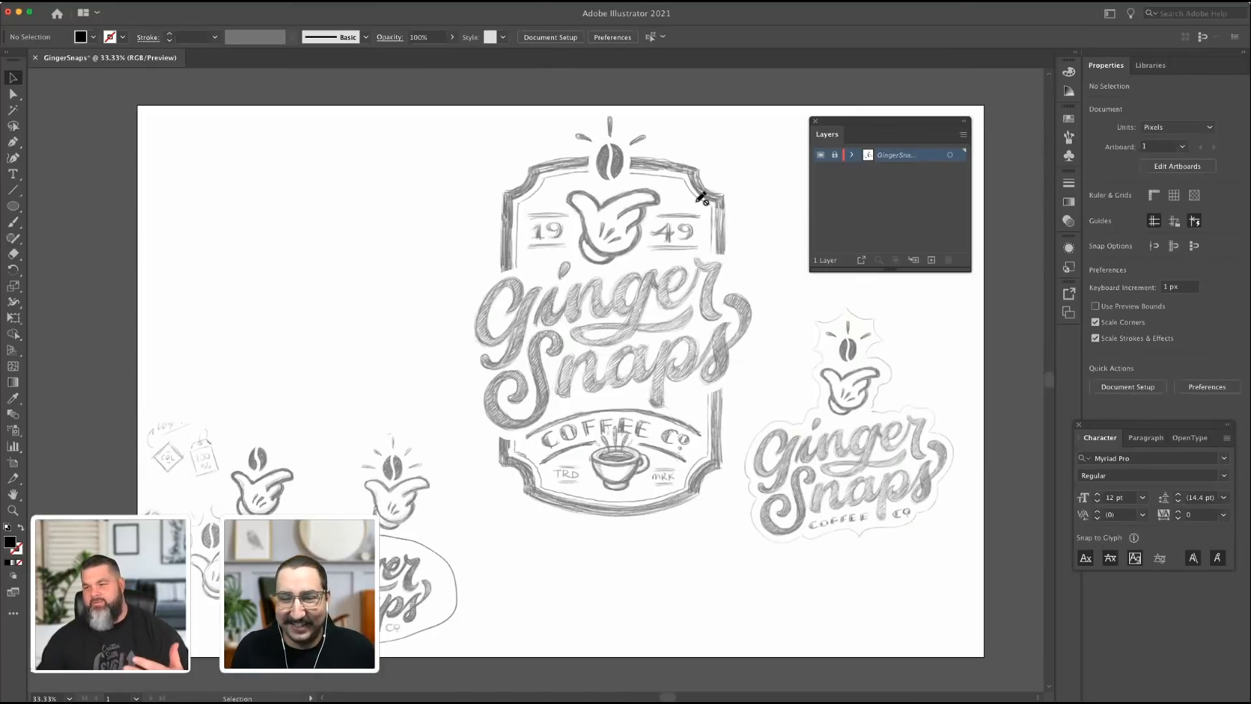
left_click(932, 260)
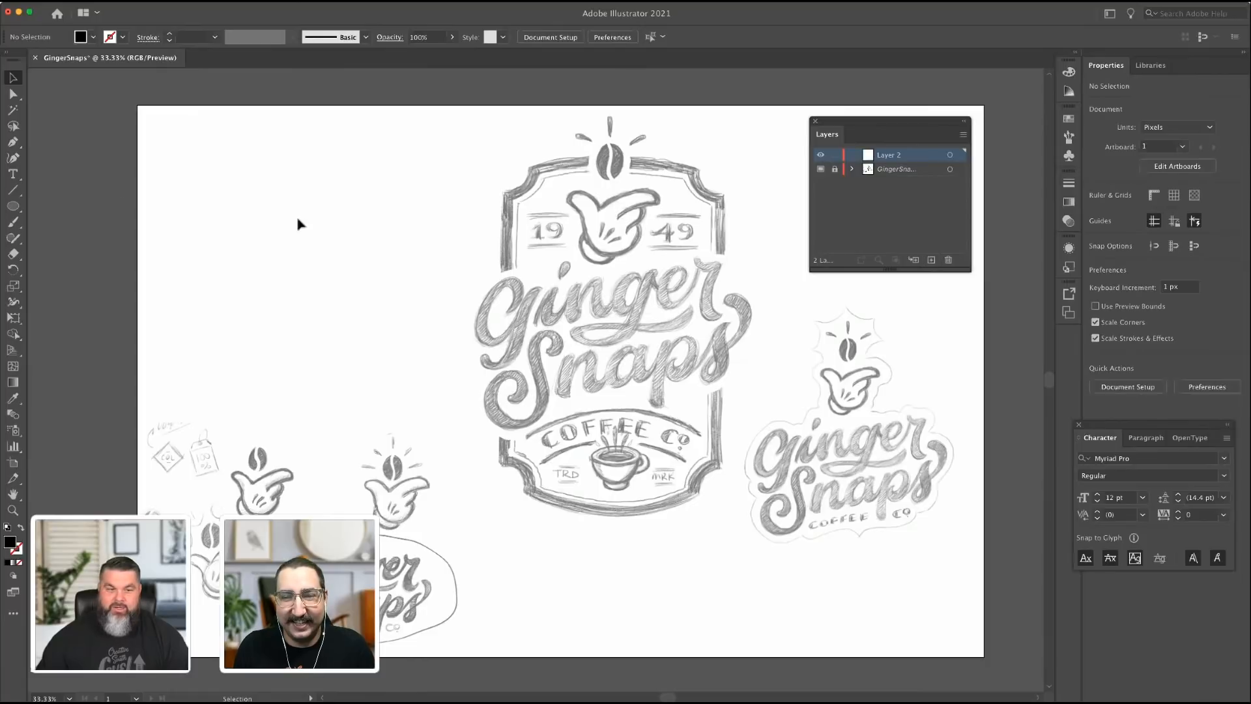
Draw a black circle about 164 px wide in the blank area beside the Ginger Snaps lettering and delete it.
key("p")
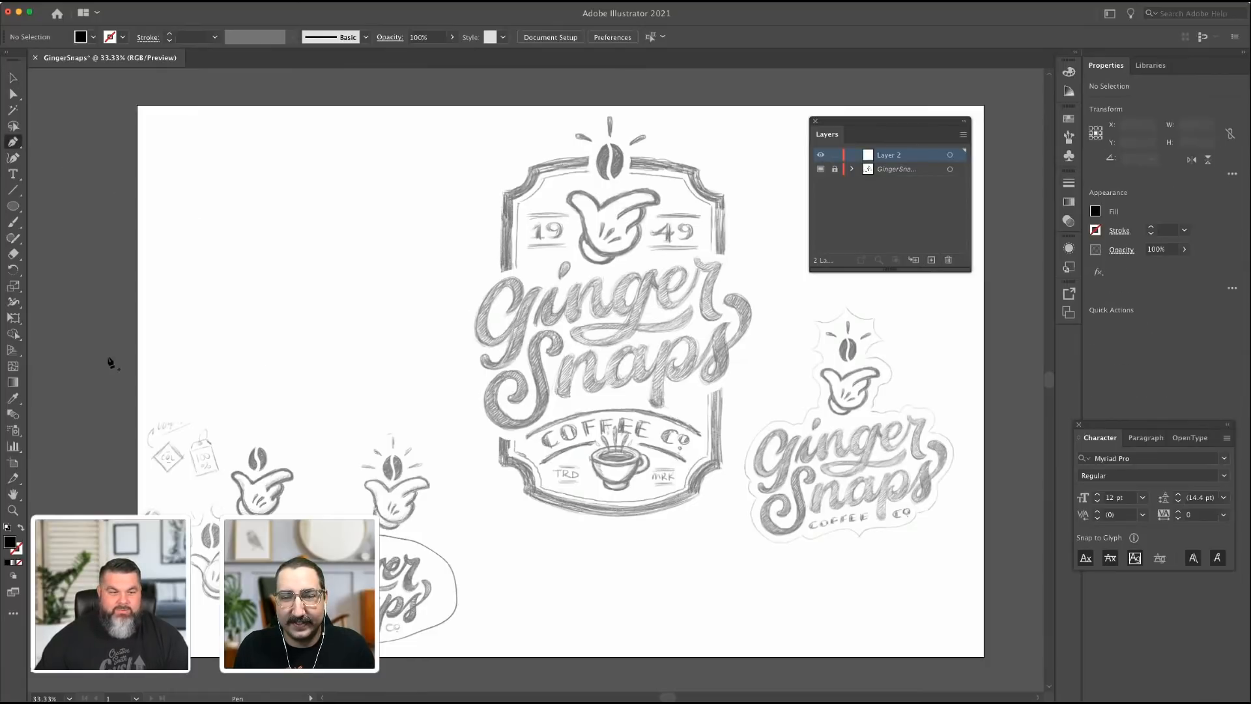
key("z")
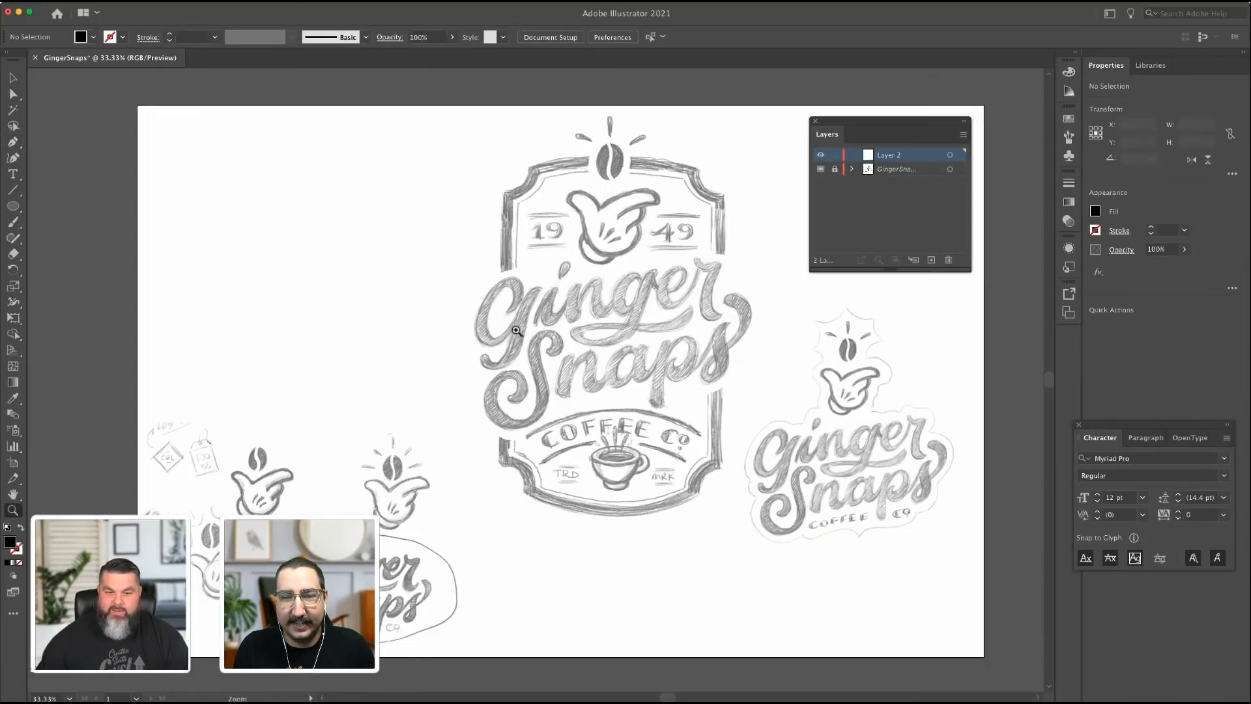
left_click_drag(515, 331, 641, 384)
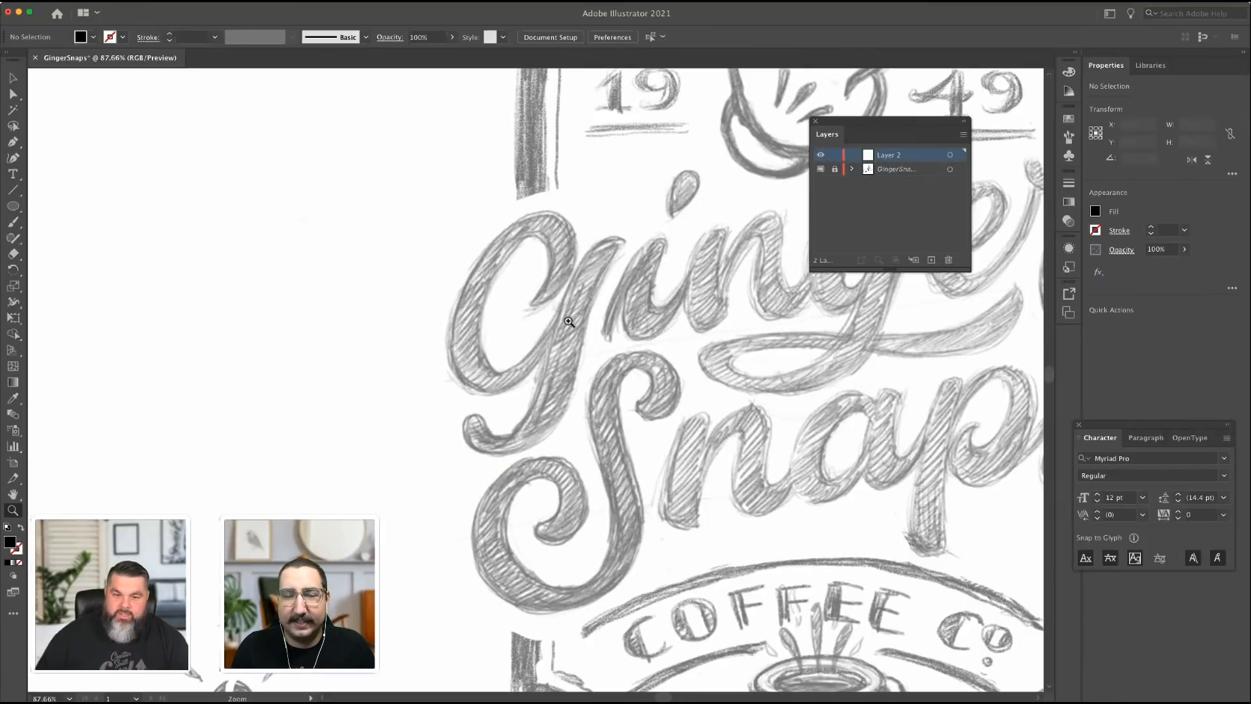
left_click(12, 141)
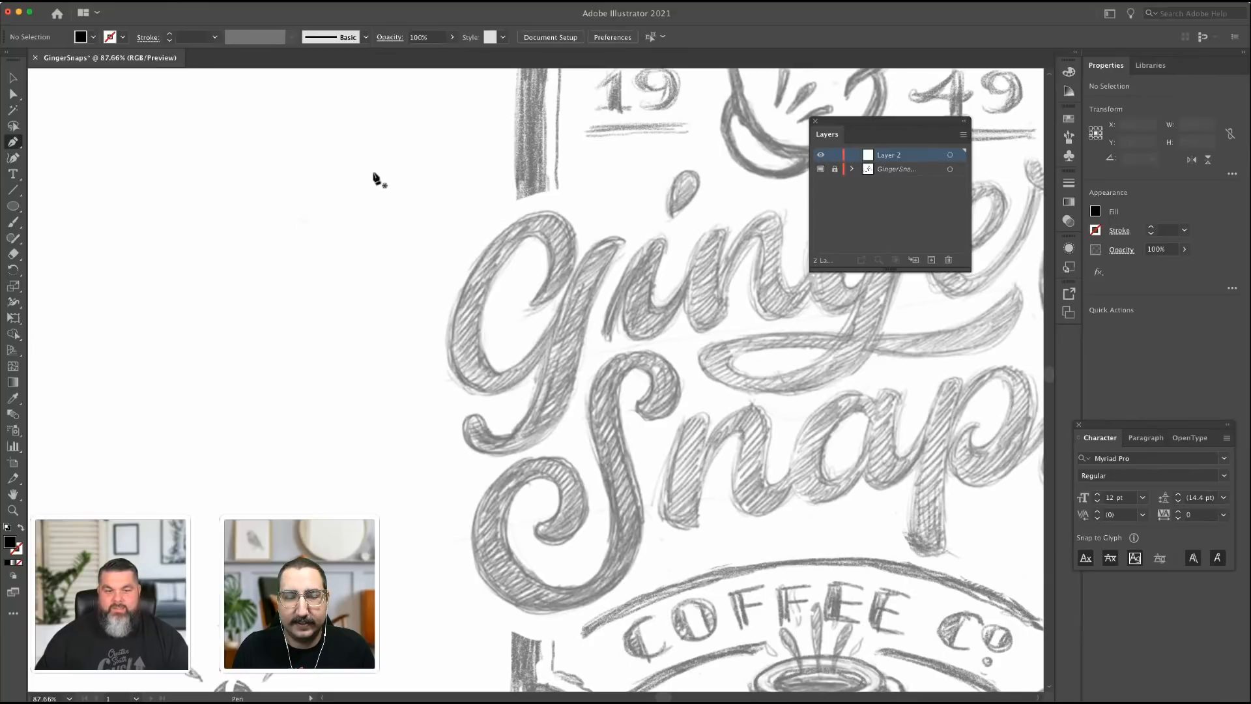
left_click(13, 206)
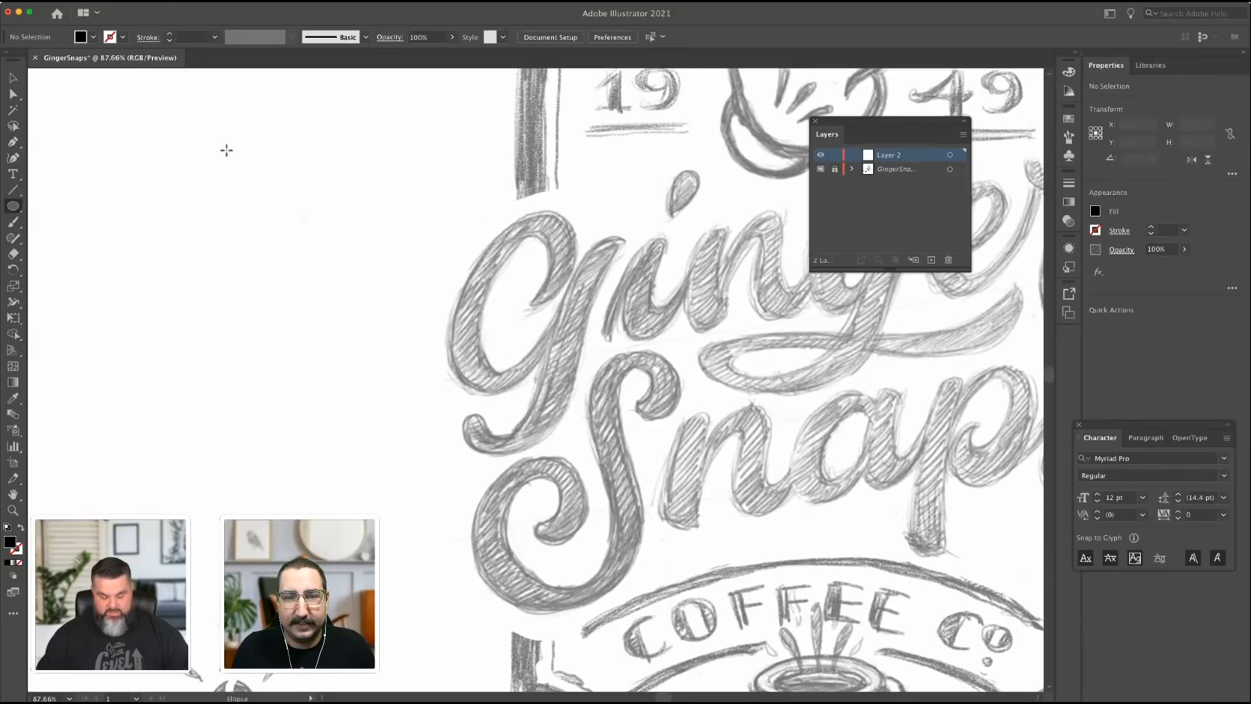
left_click_drag(226, 150, 343, 265)
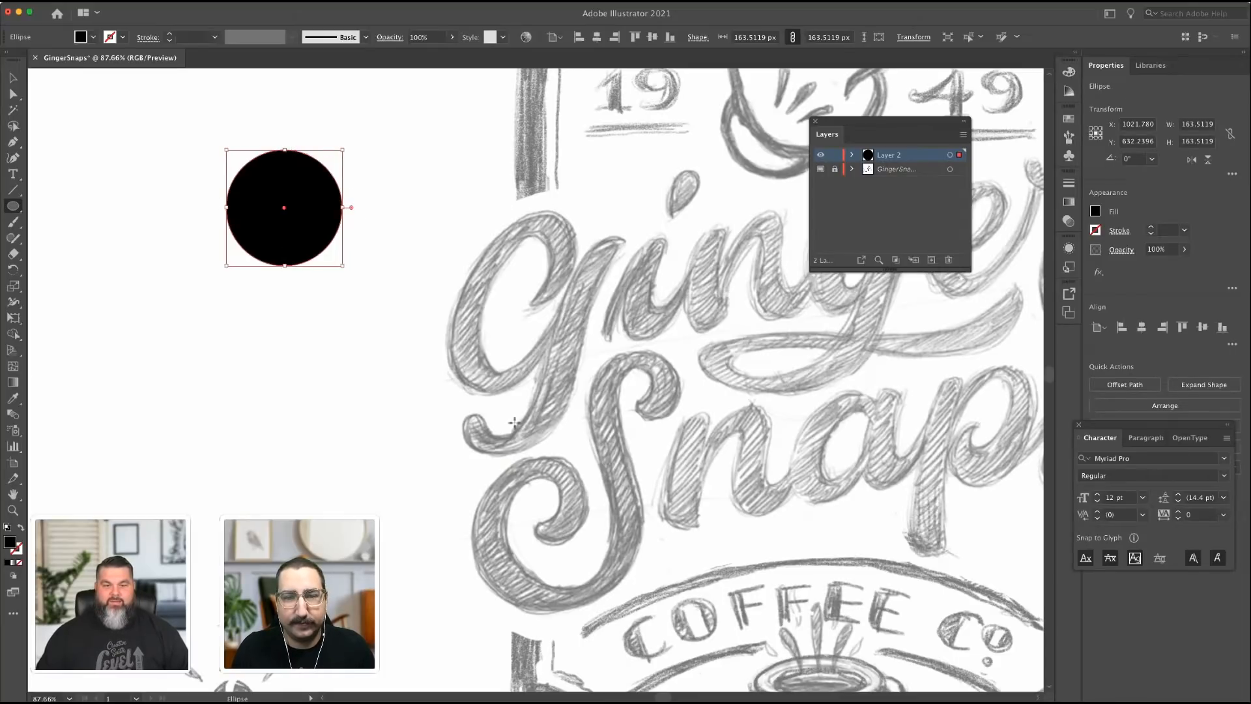
left_click(13, 77)
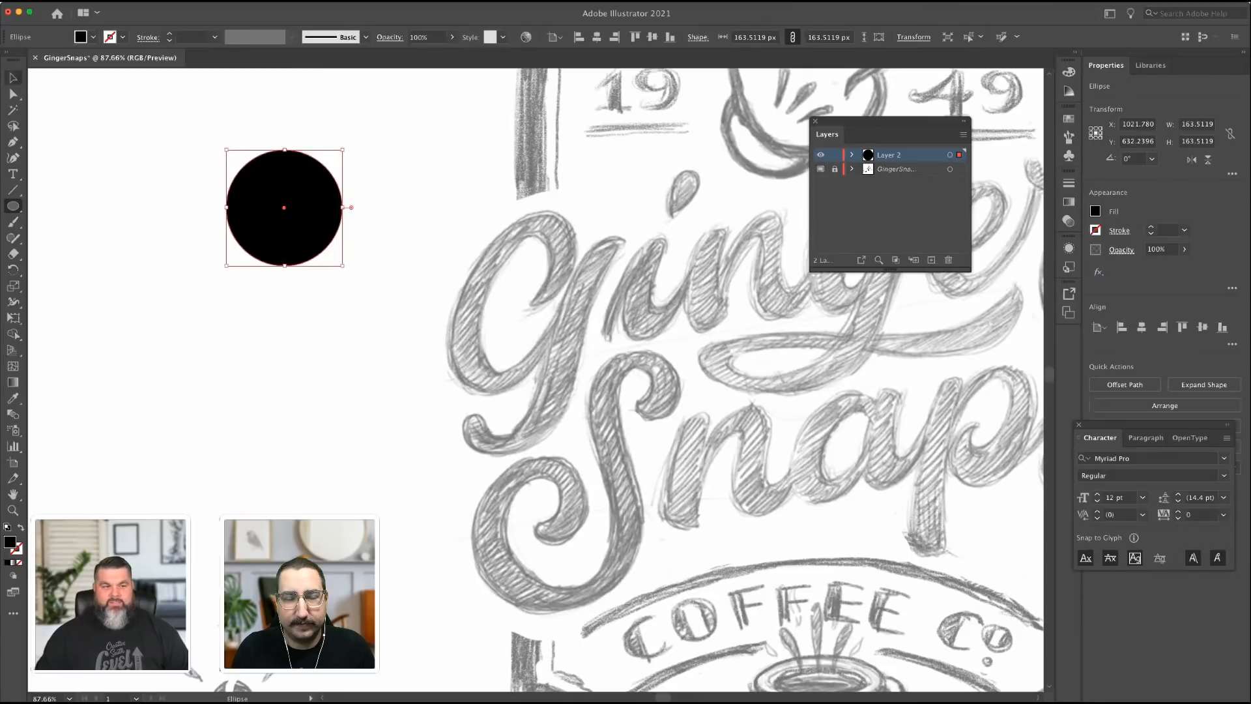
key("Delete")
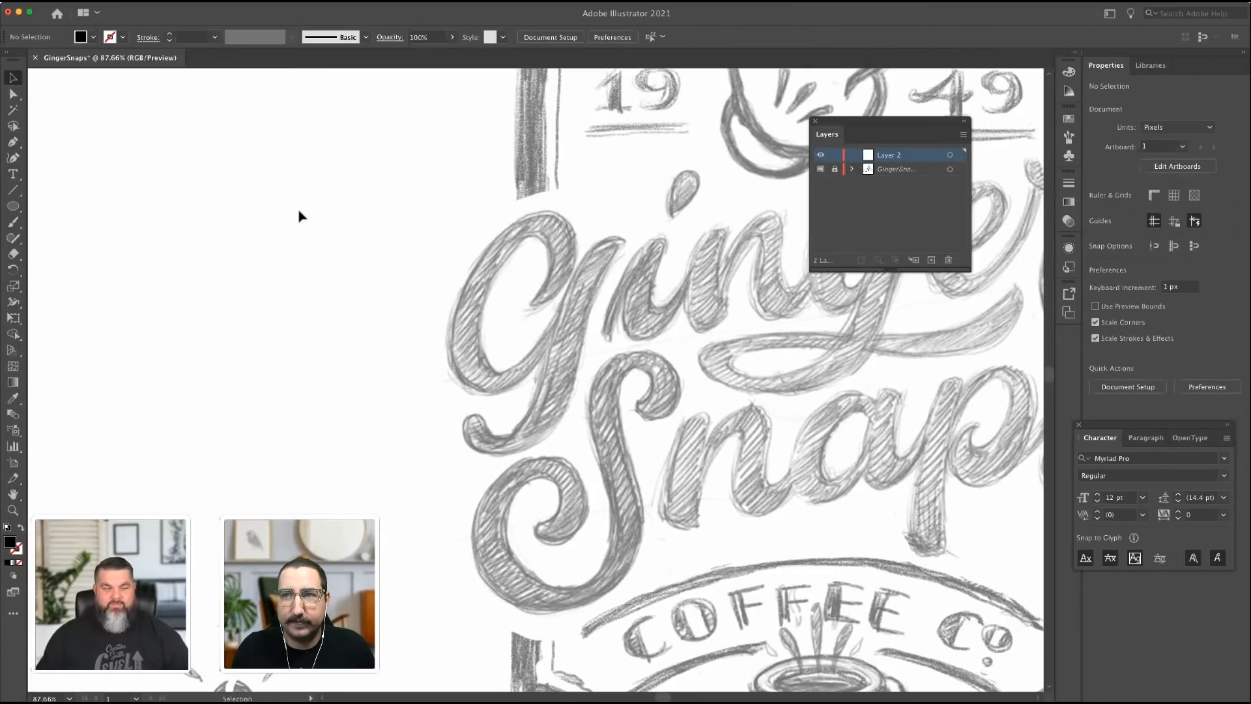
Try tracing the upper outer curve of the g in Ginger with the Pen tool and undo the curve segment.
left_click(12, 142)
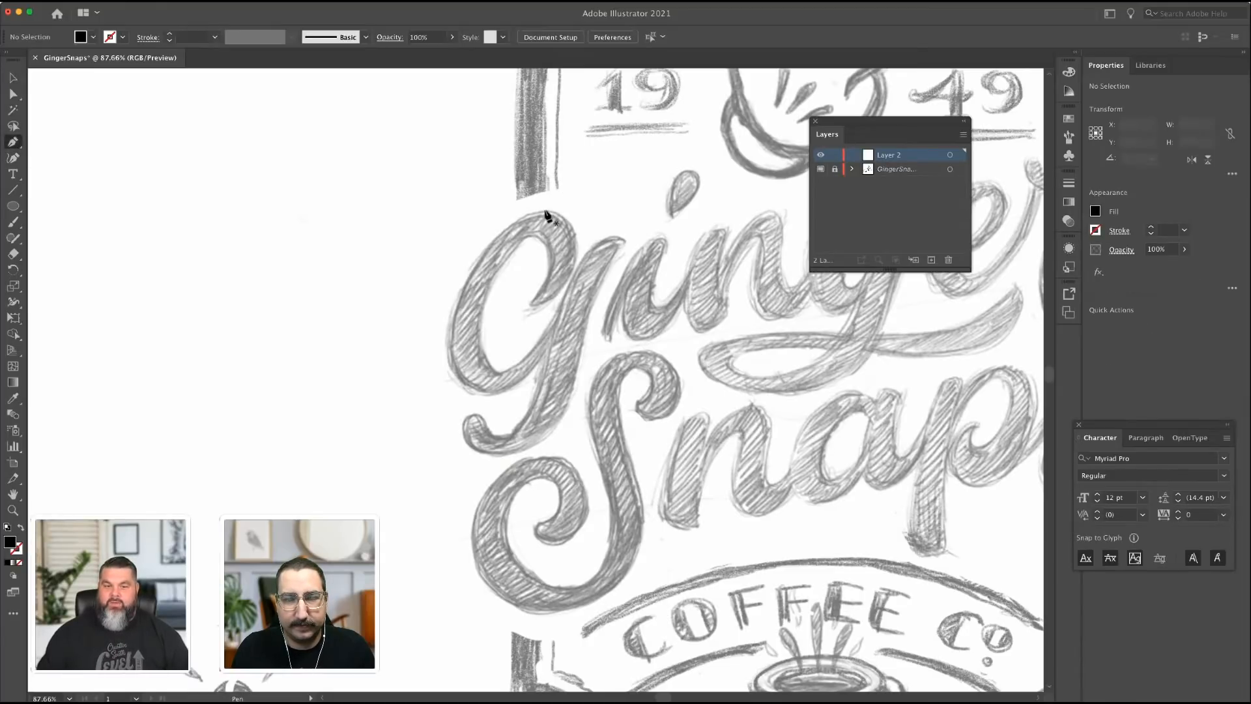
left_click_drag(544, 210, 574, 298)
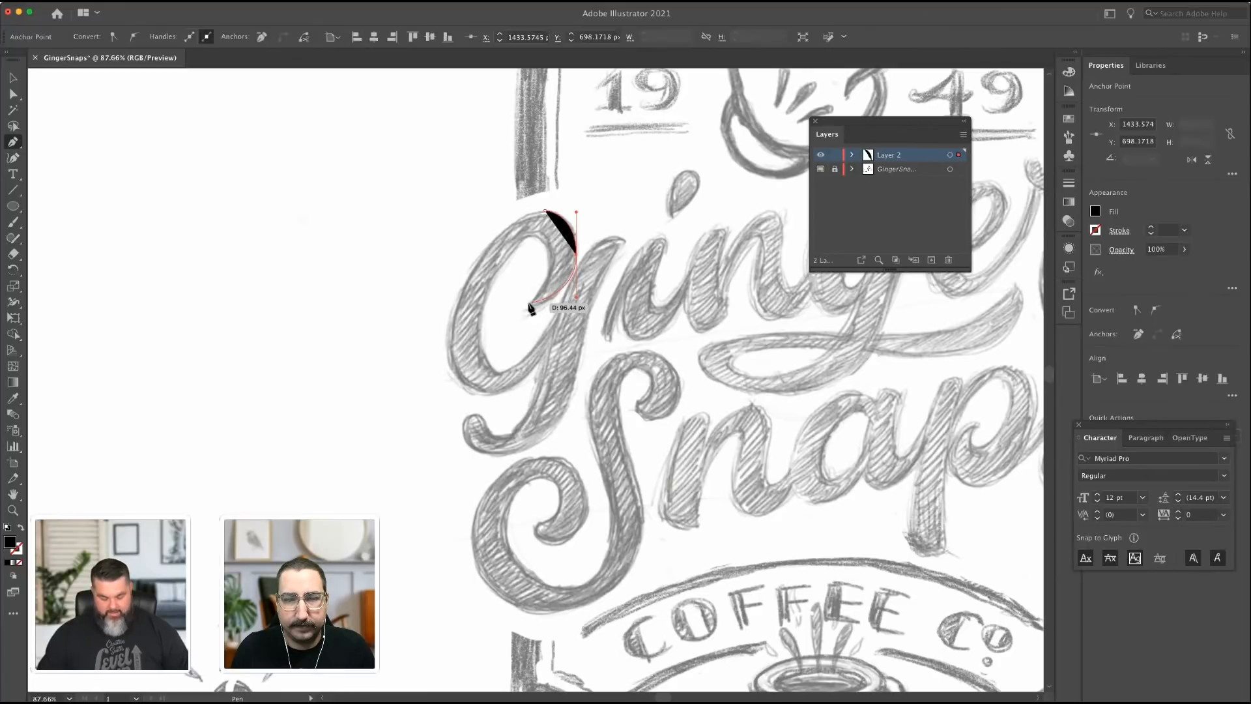
key("super+z")
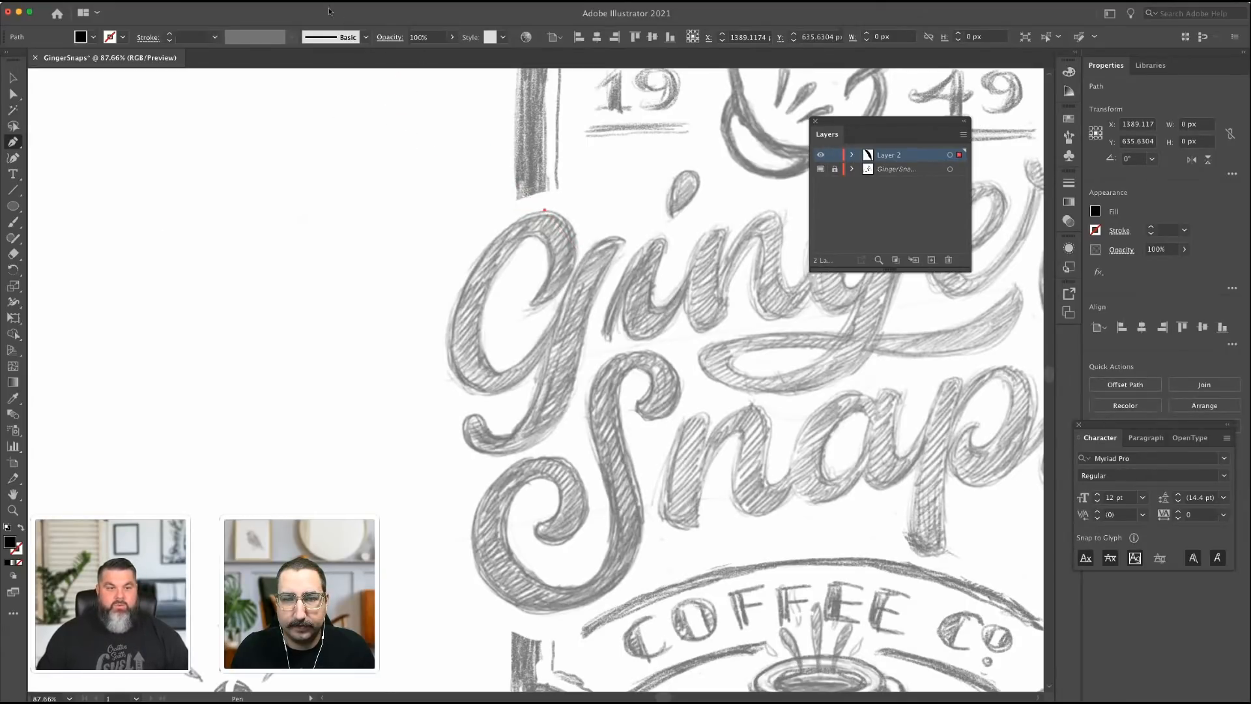
Show the document rulers.
left_click(1, 1)
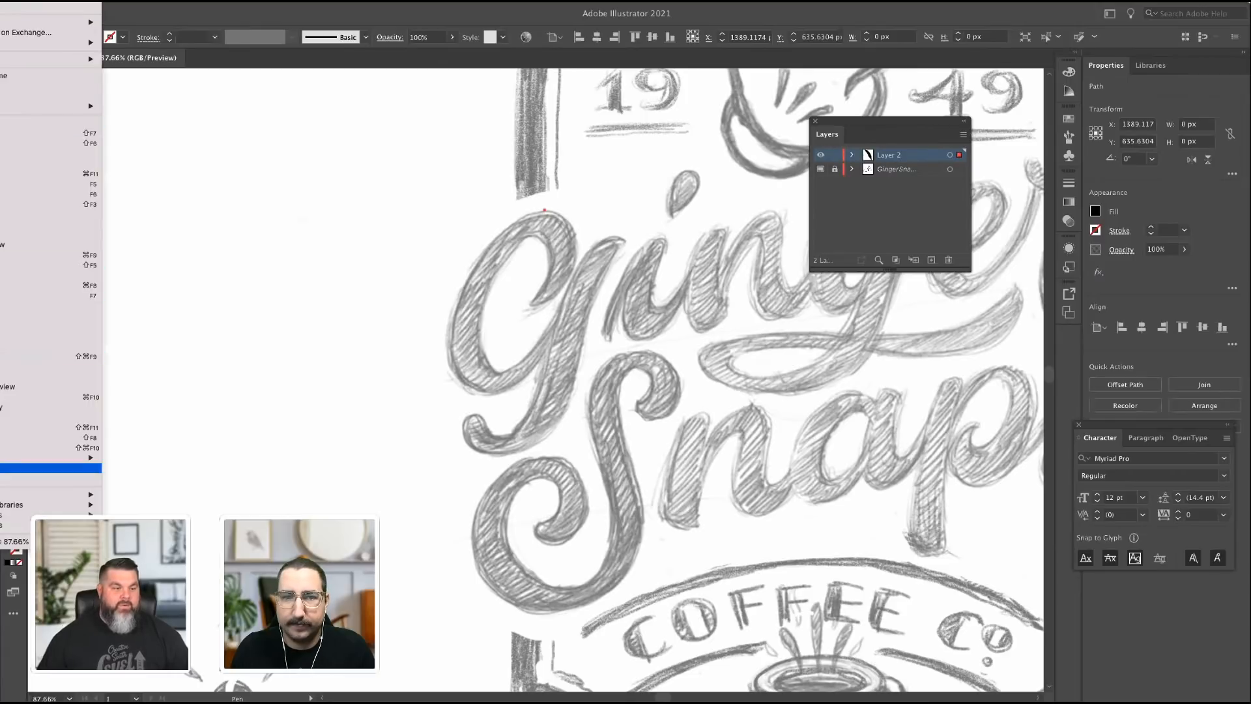
mouse_move(1, 2)
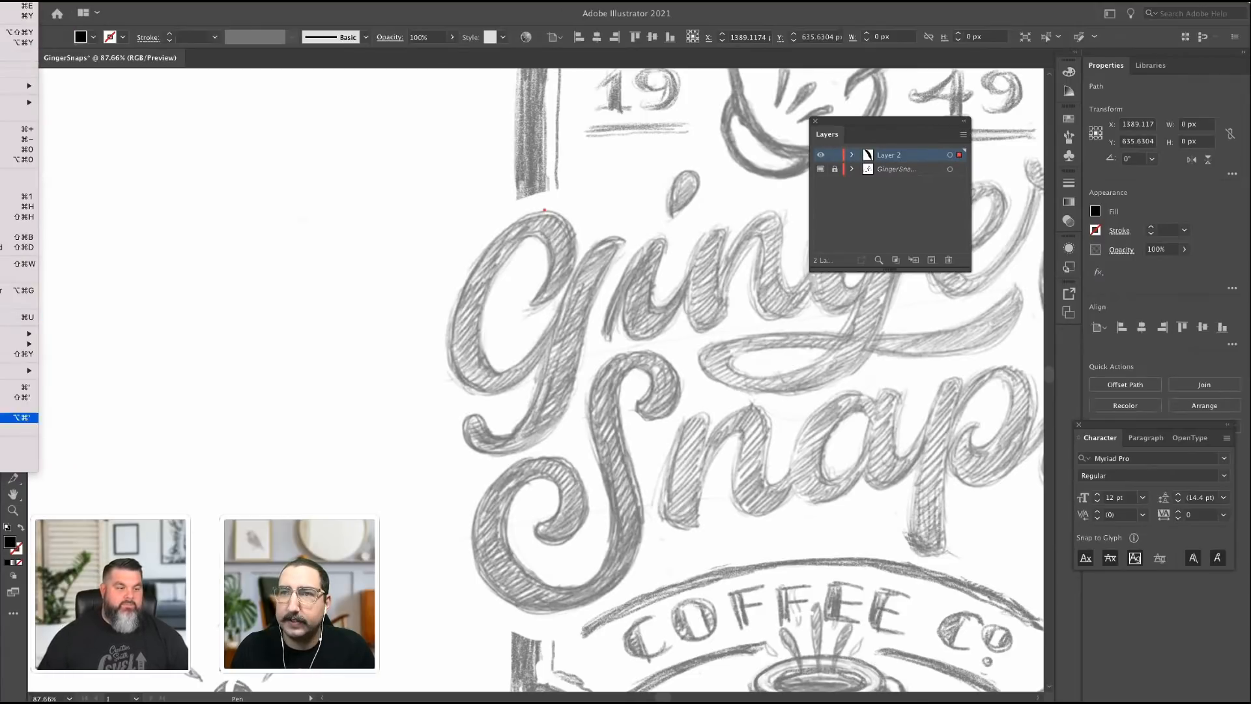
mouse_move(18, 344)
key("Escape")
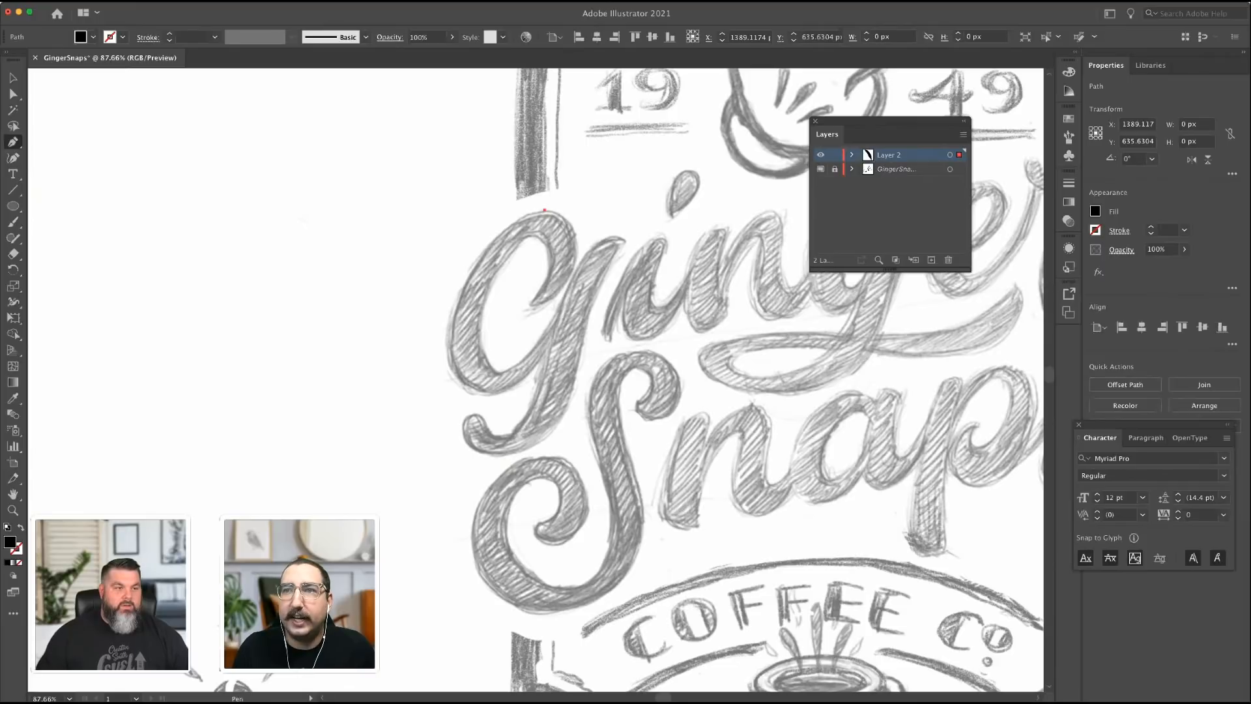
left_click(1, 2)
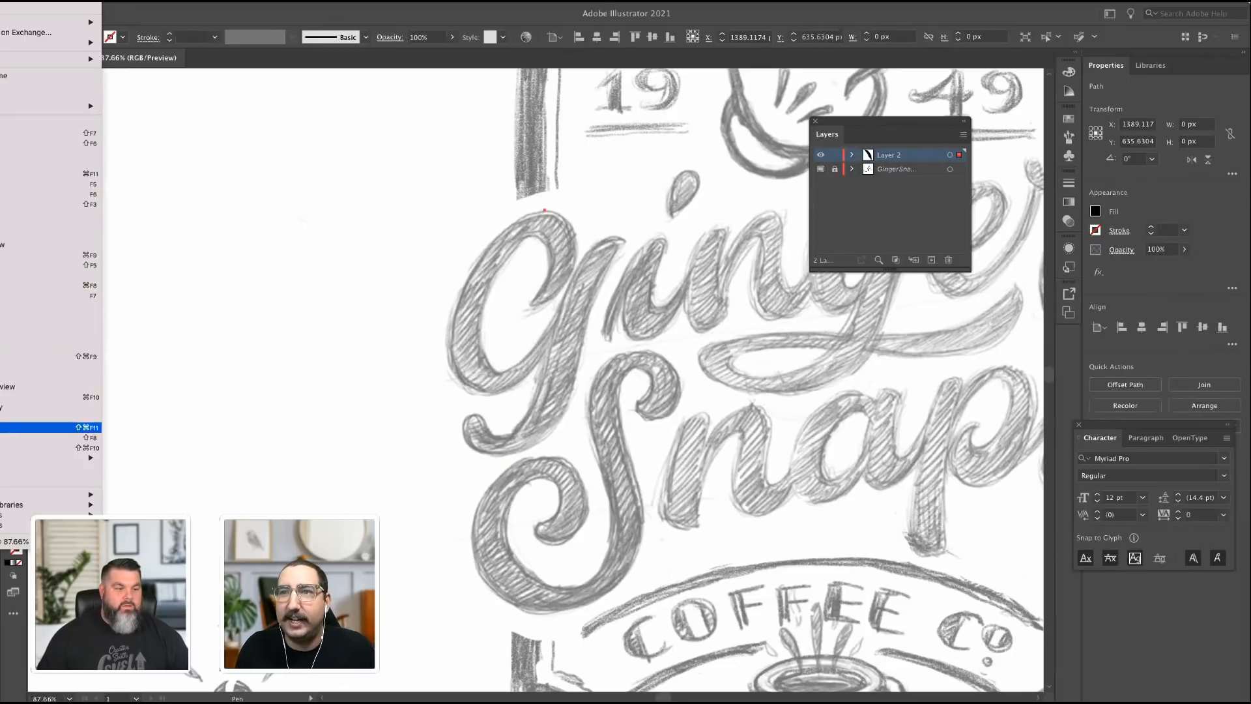
mouse_move(4, 458)
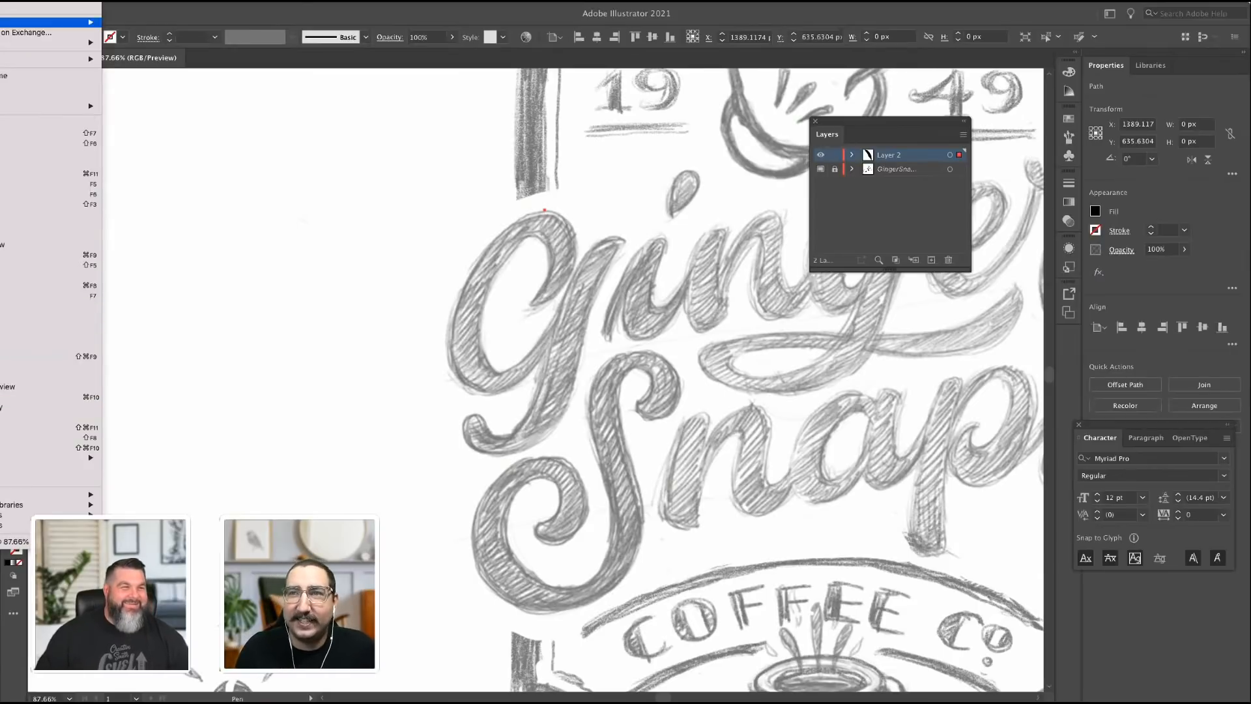
mouse_move(1, 1)
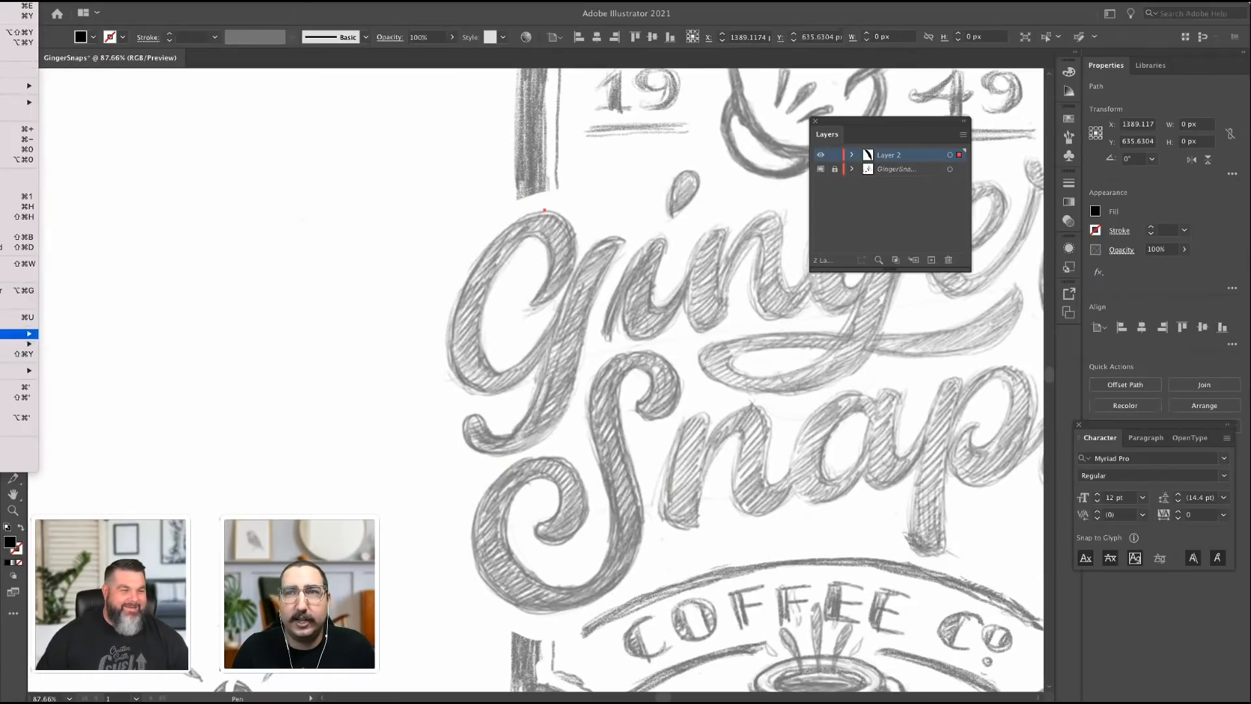
mouse_move(19, 343)
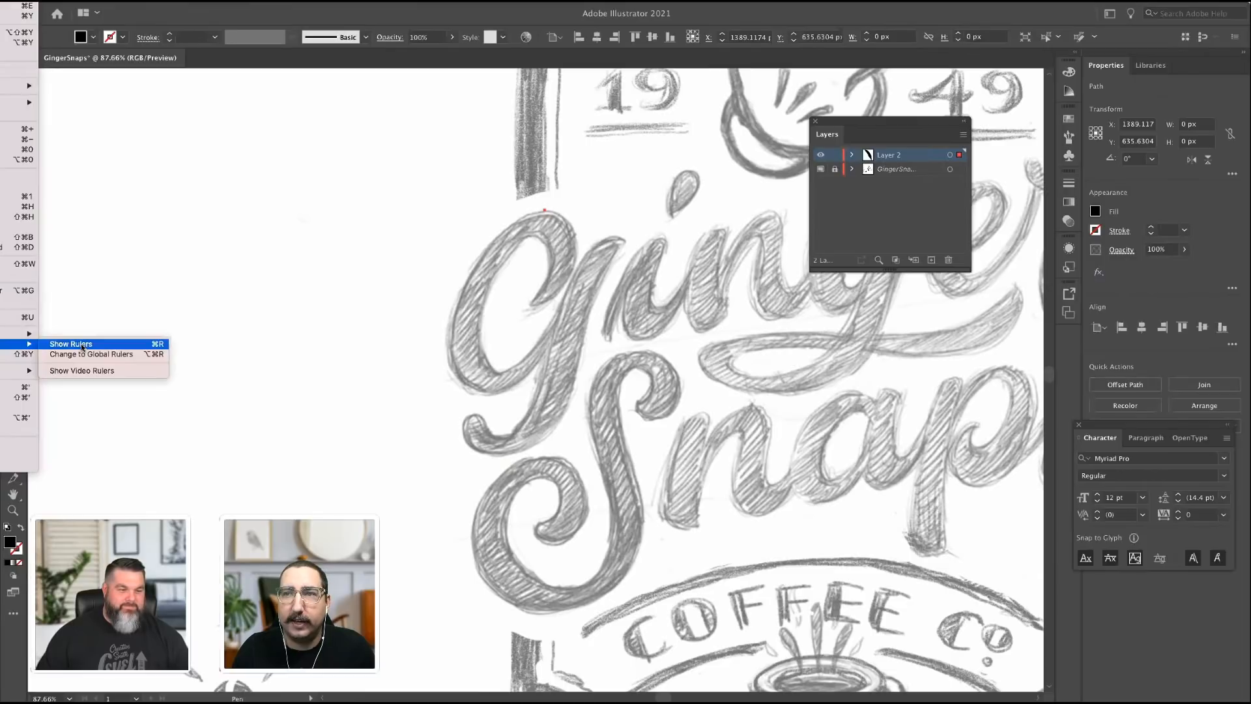
left_click(81, 343)
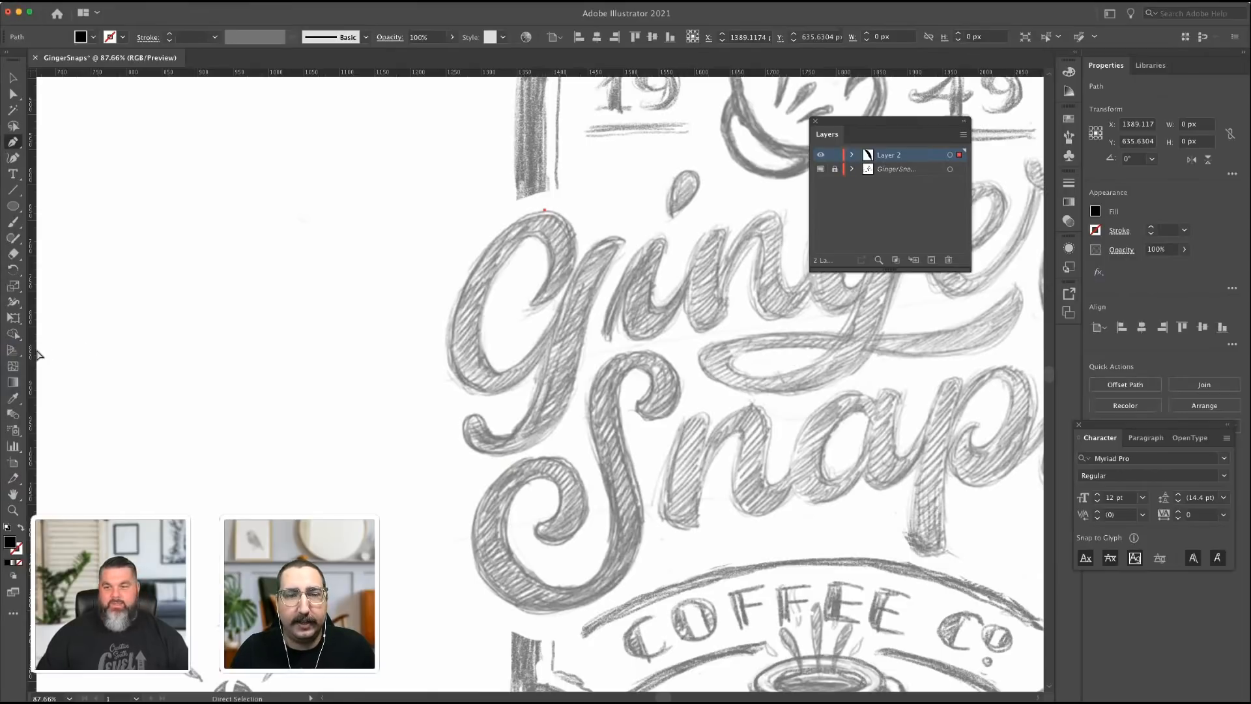
Place guides around the bowl of the g in Ginger: vertical at about 1433 and 1256 px, horizontal at about 636 and 895 px.
left_click_drag(37, 353, 576, 315)
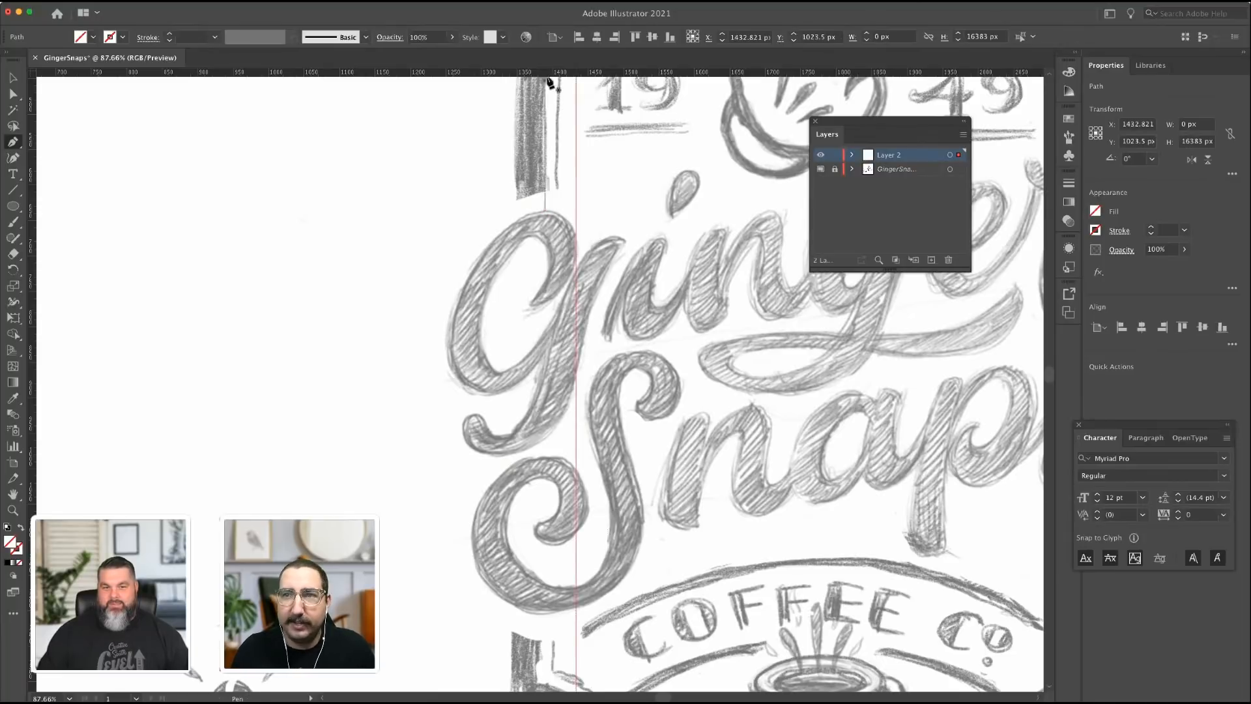
left_click_drag(549, 73, 583, 214)
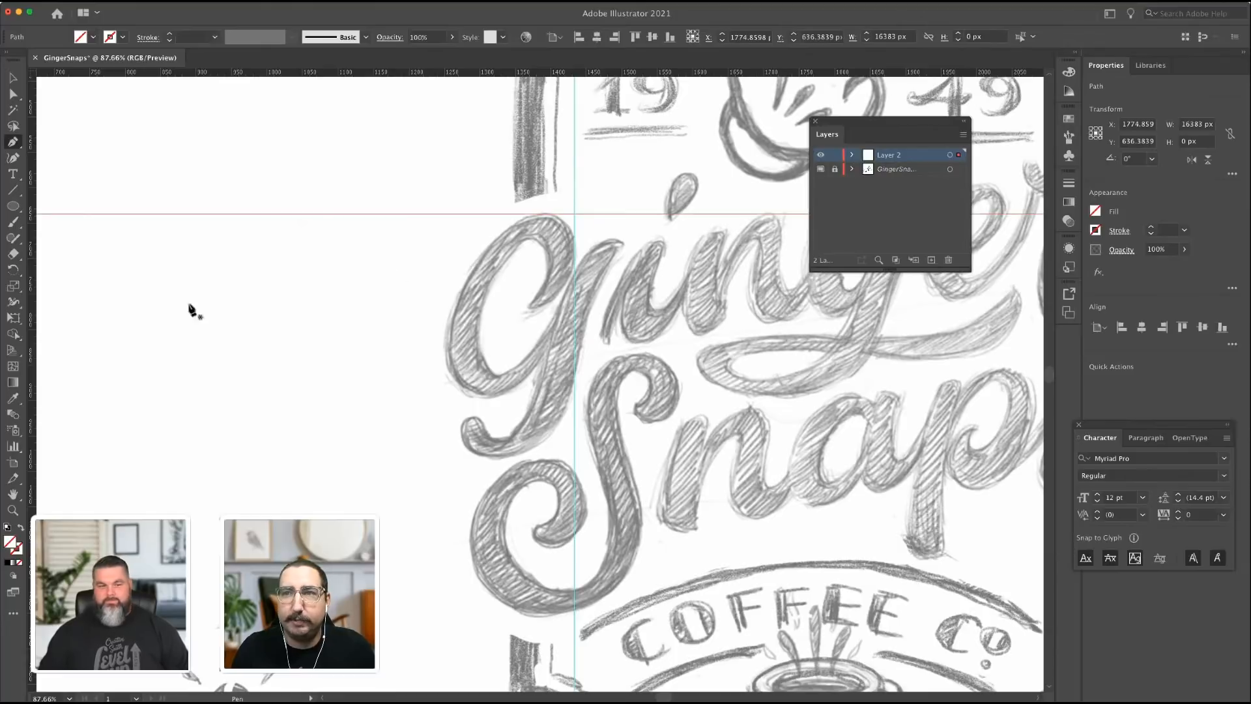
left_click_drag(33, 315, 448, 329)
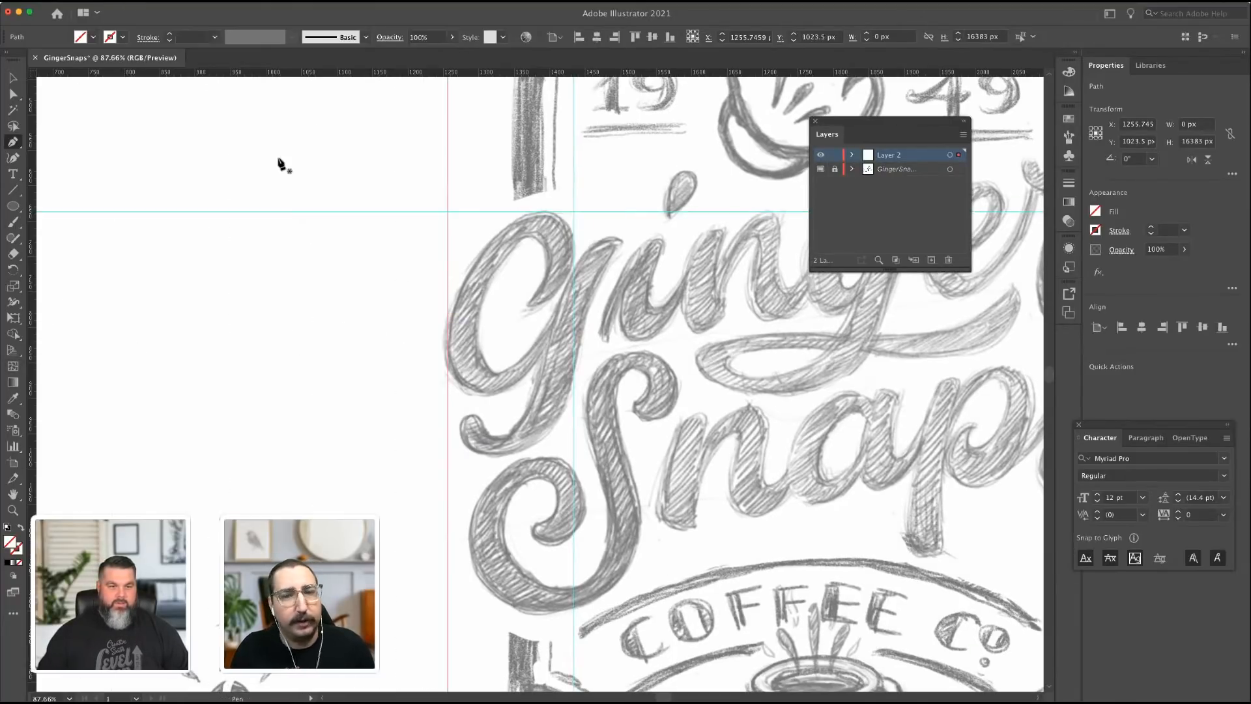
left_click_drag(389, 74, 383, 395)
scroll(299, 291, "up", 1)
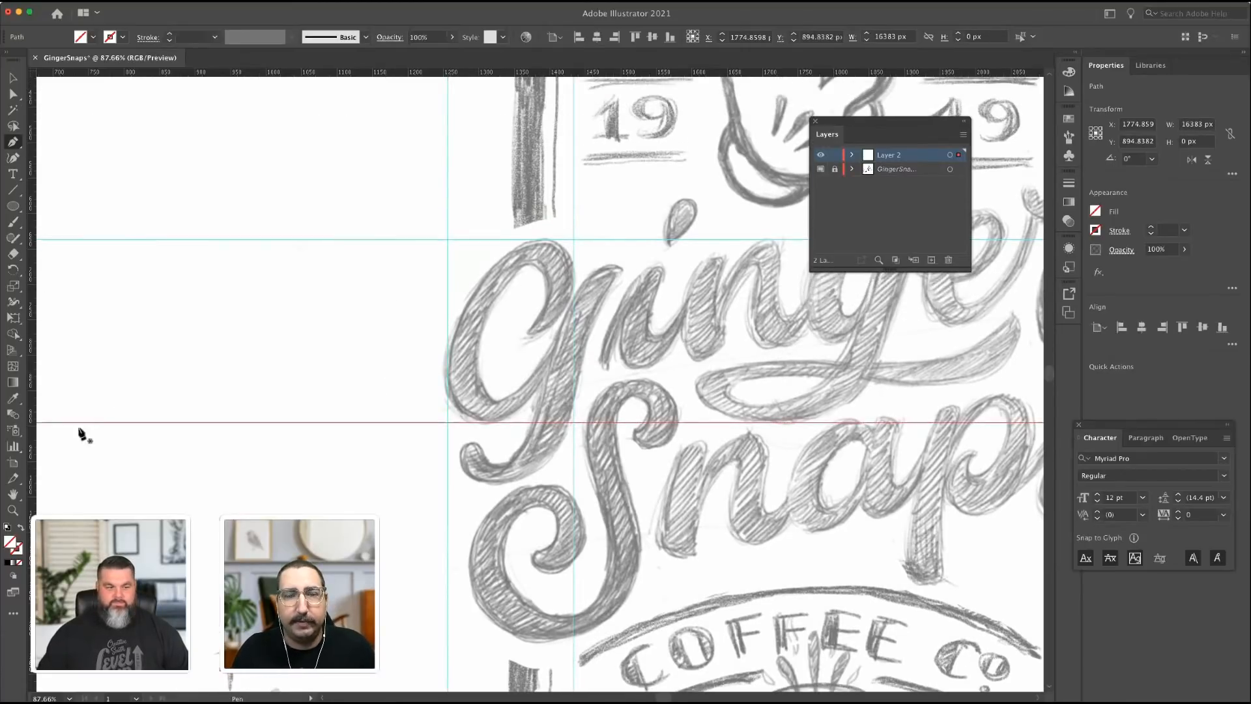
Delete the horizontal guide that touches the top of the g in Ginger.
left_click(14, 511)
left_click_drag(548, 334, 633, 345)
key("v")
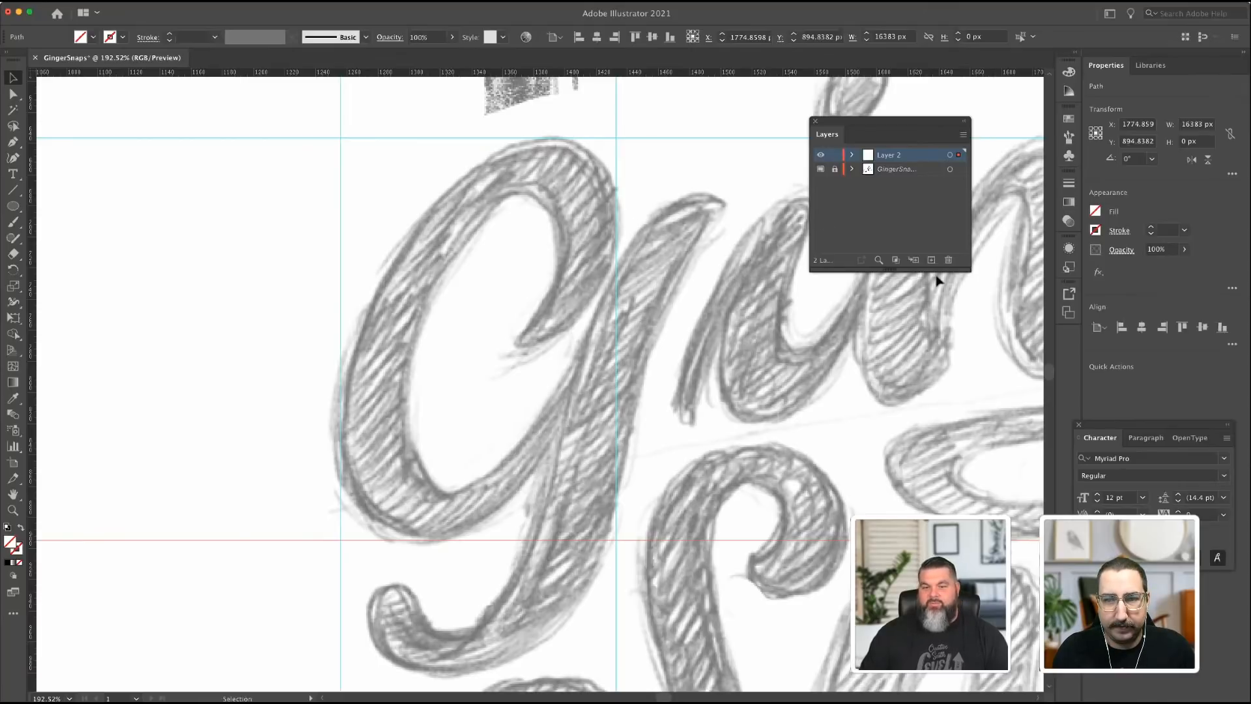
left_click(617, 180)
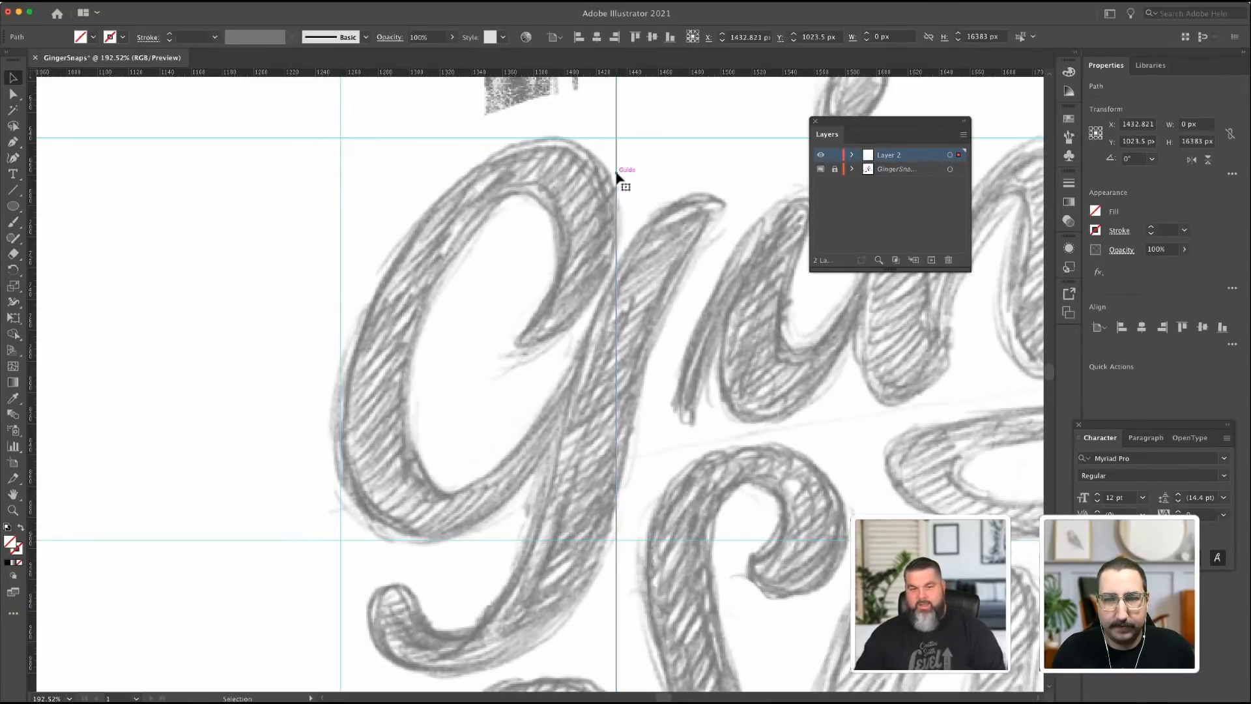
left_click(341, 246)
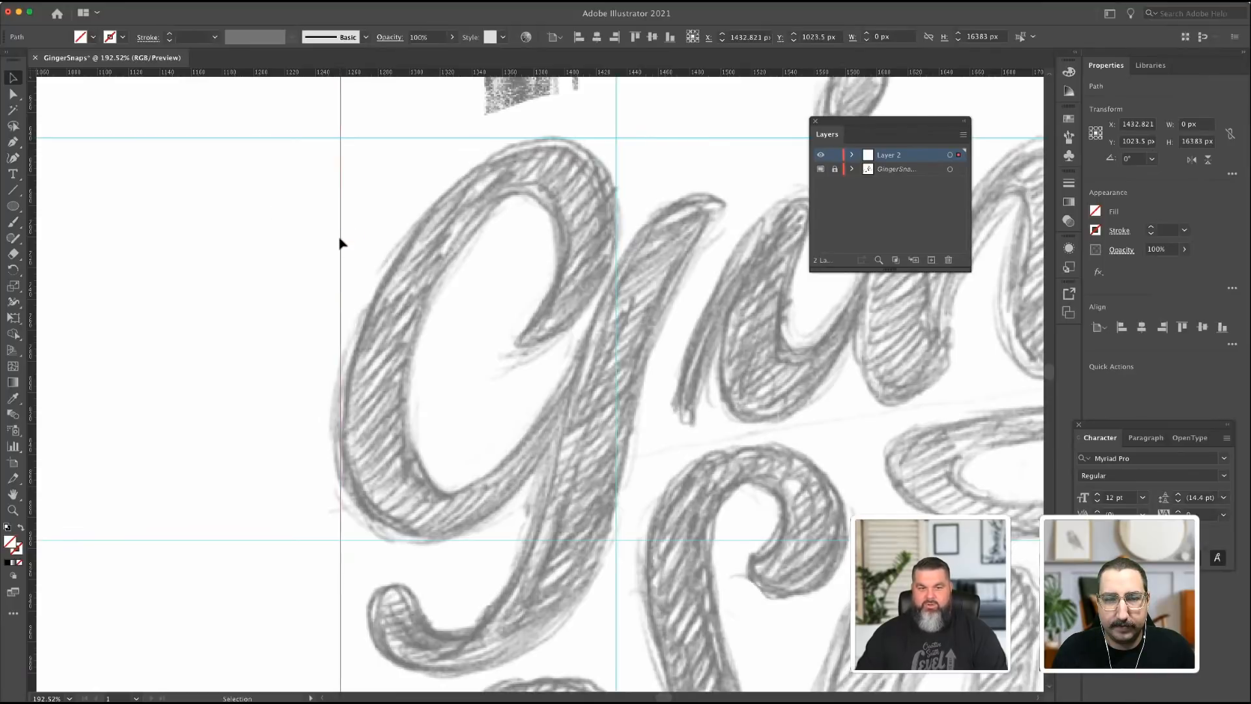
left_click(443, 138)
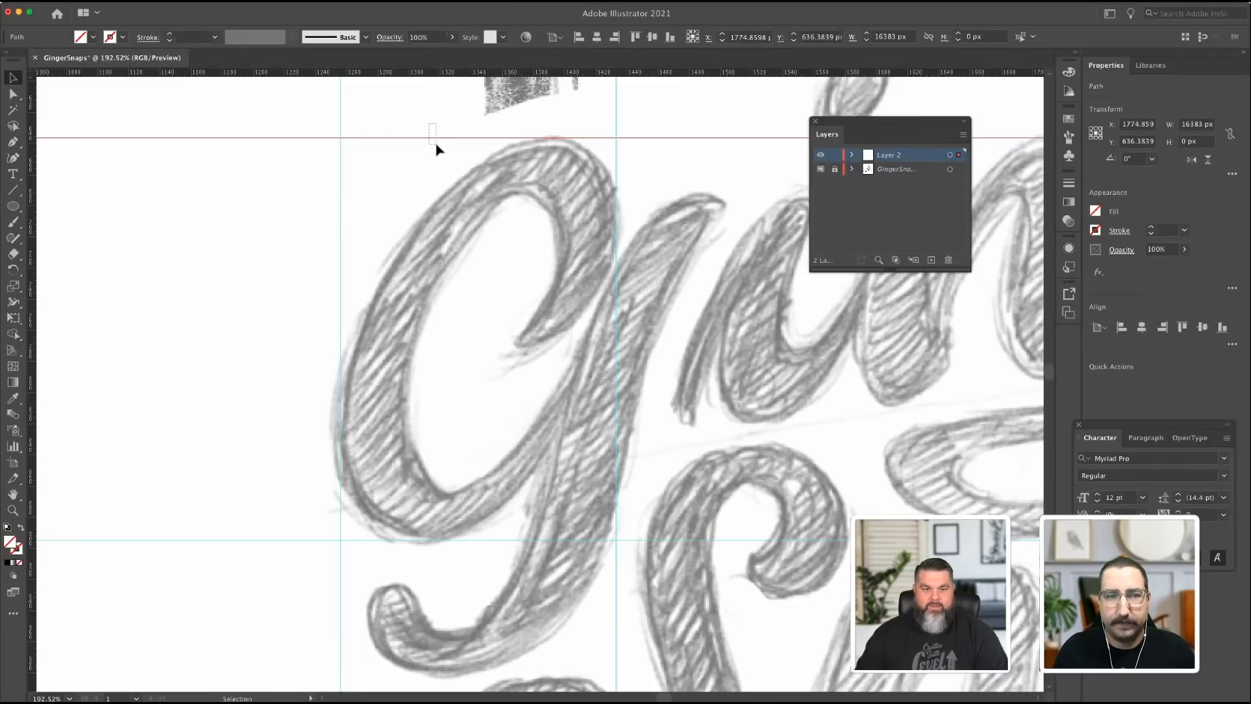
key("Delete")
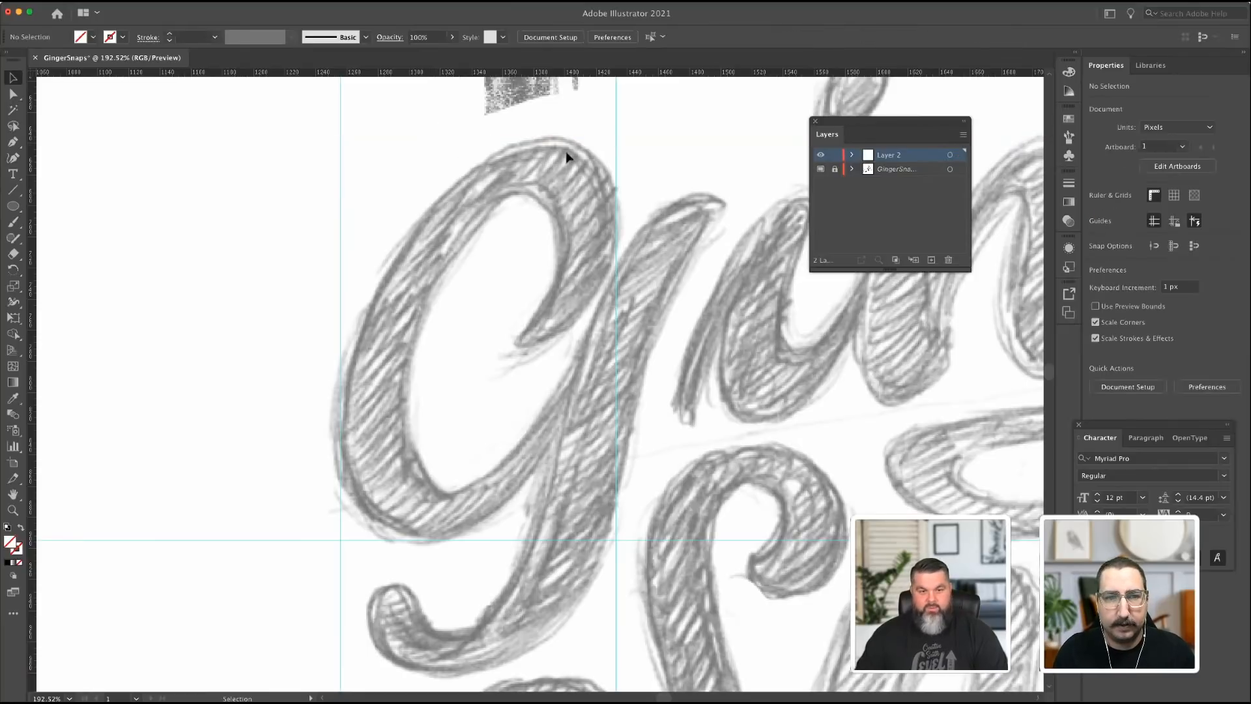
Delete the two vertical guides on either side of the bowl of the g in Ginger.
left_click(616, 139)
key("Delete")
left_click(341, 190)
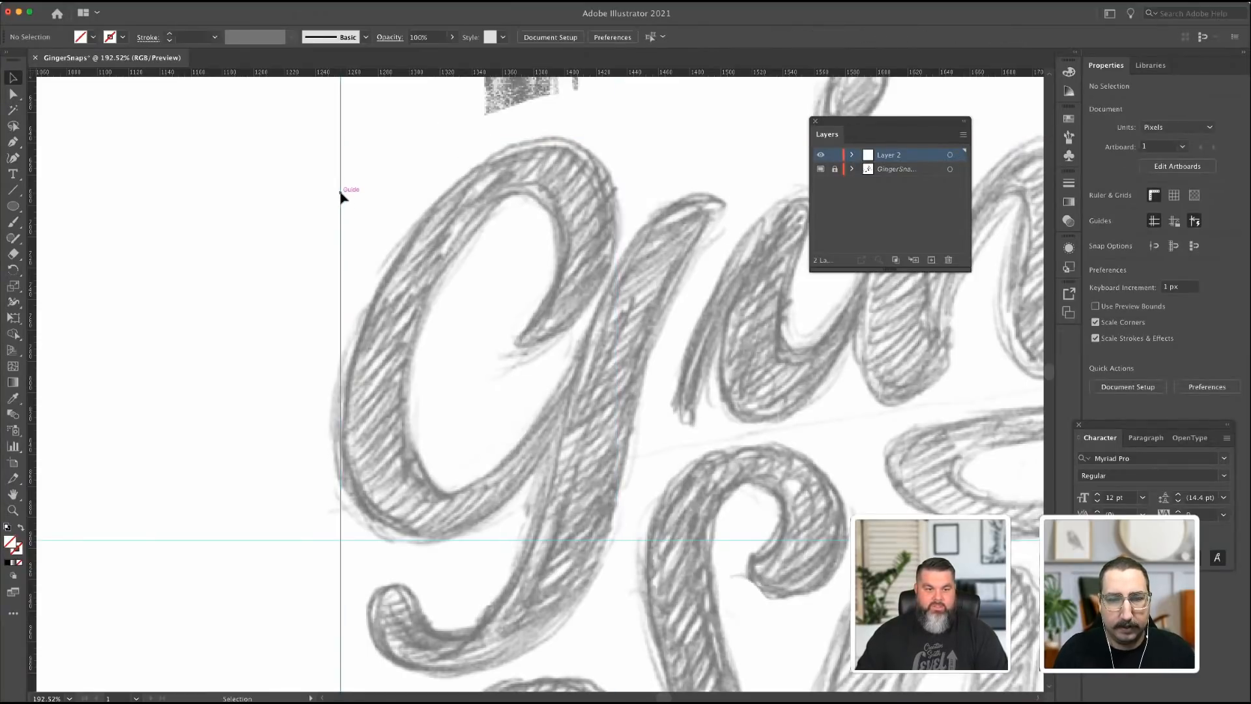
key("Delete")
Outline the bowl of the g in Ginger with the Pen tool as a closed path of anchor points around its inner and outer edges.
key("super+1")
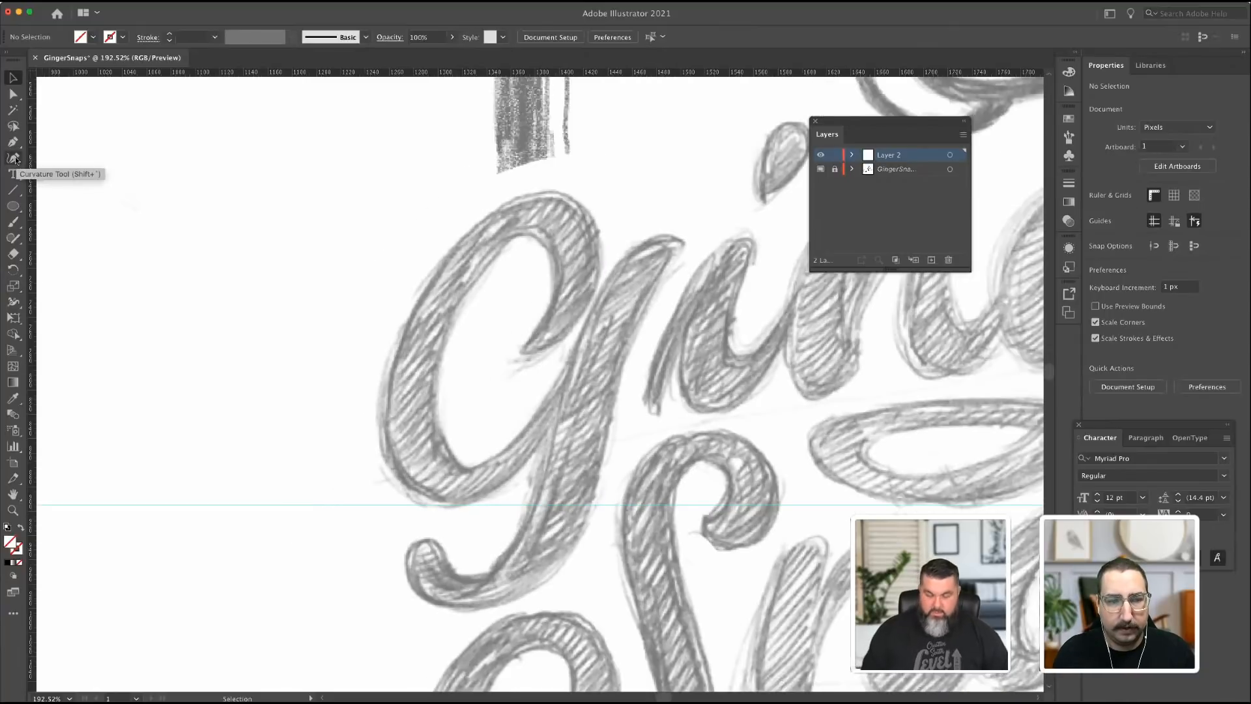
left_click(12, 142)
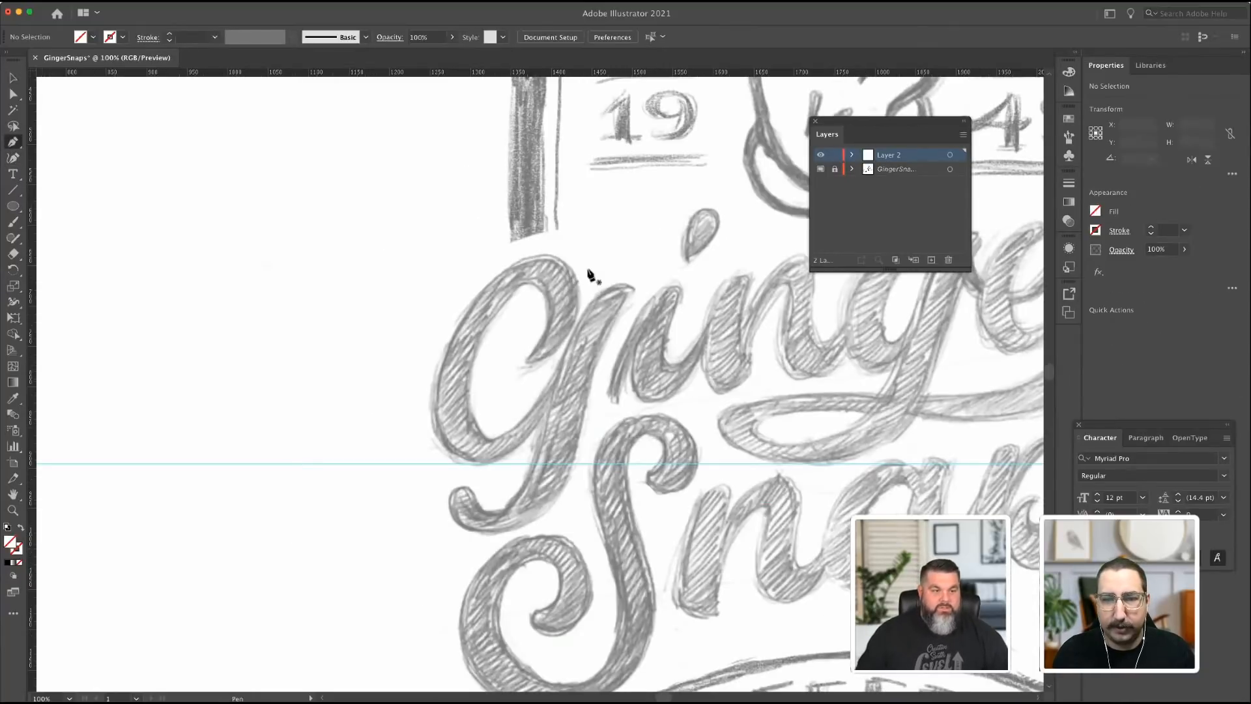
left_click(542, 254)
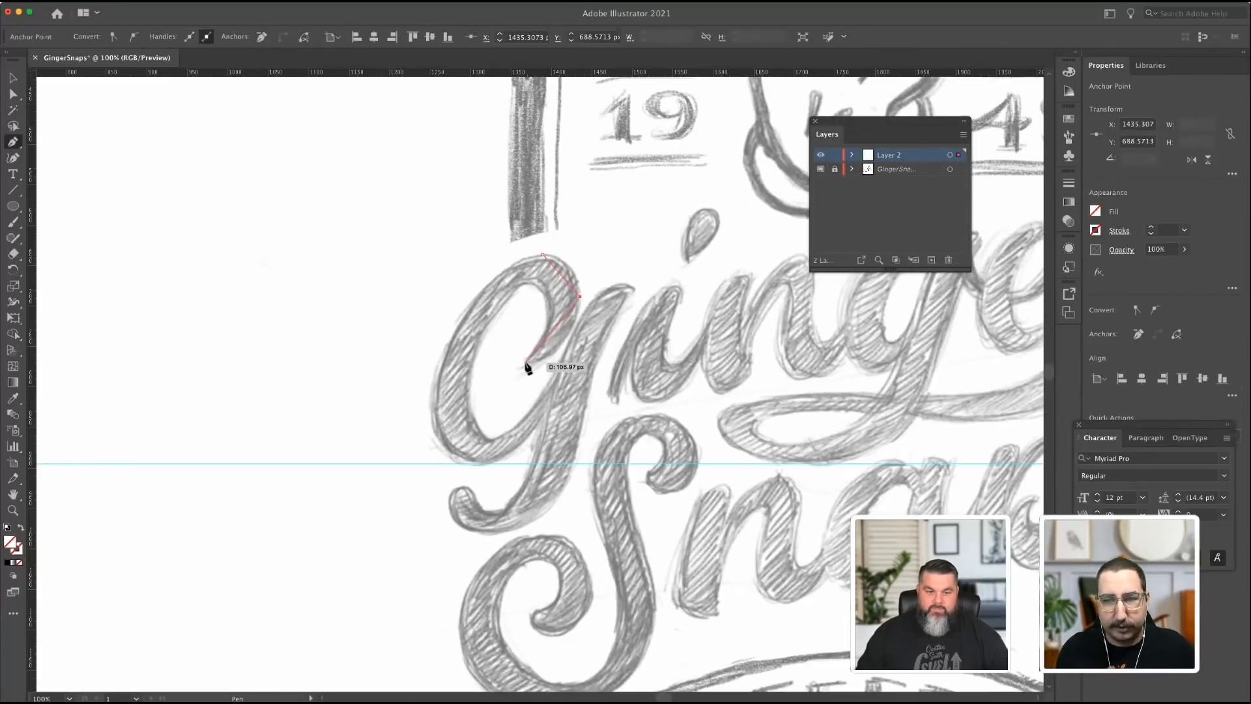
left_click_drag(525, 362, 548, 326)
left_click(553, 308)
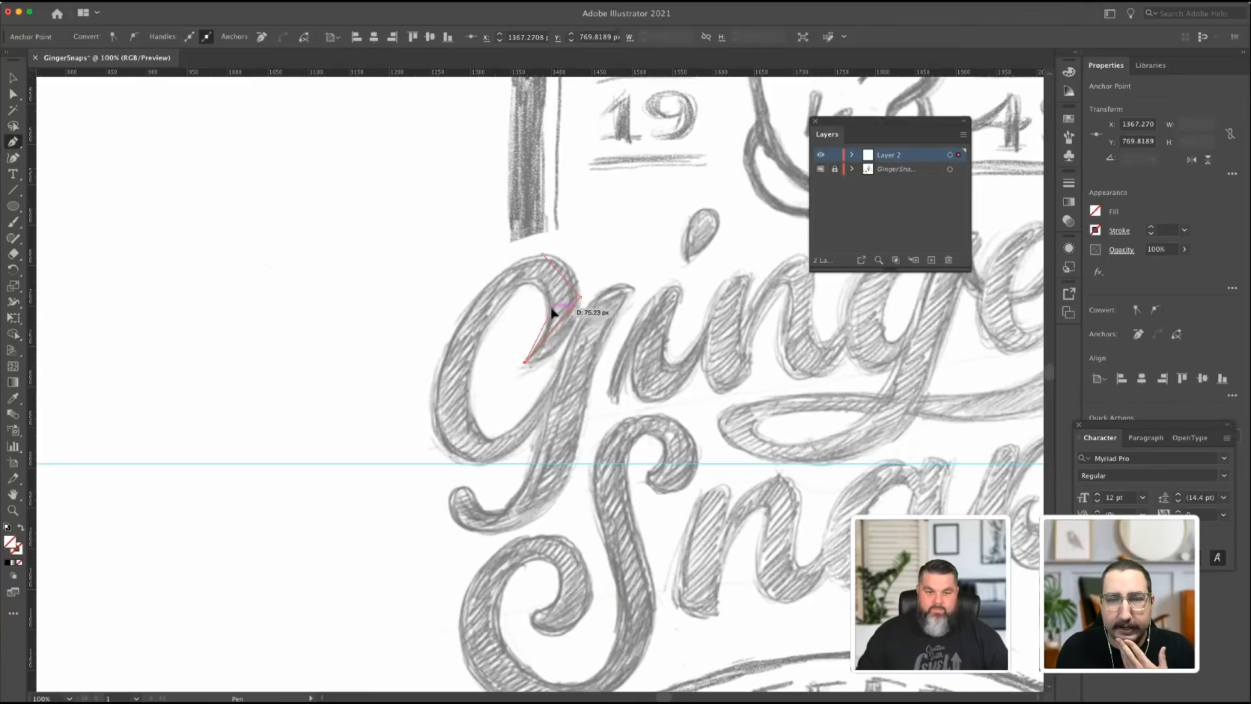
left_click(533, 282)
left_click(468, 402)
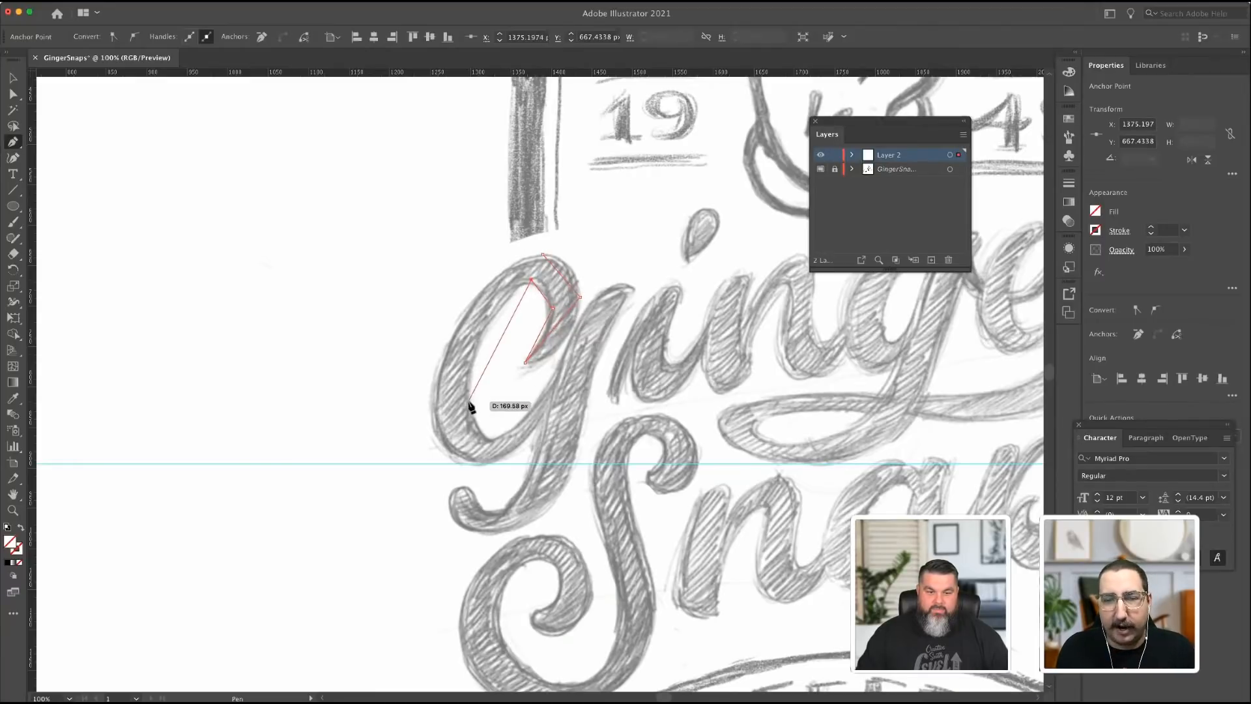
left_click(572, 346)
left_click(572, 384)
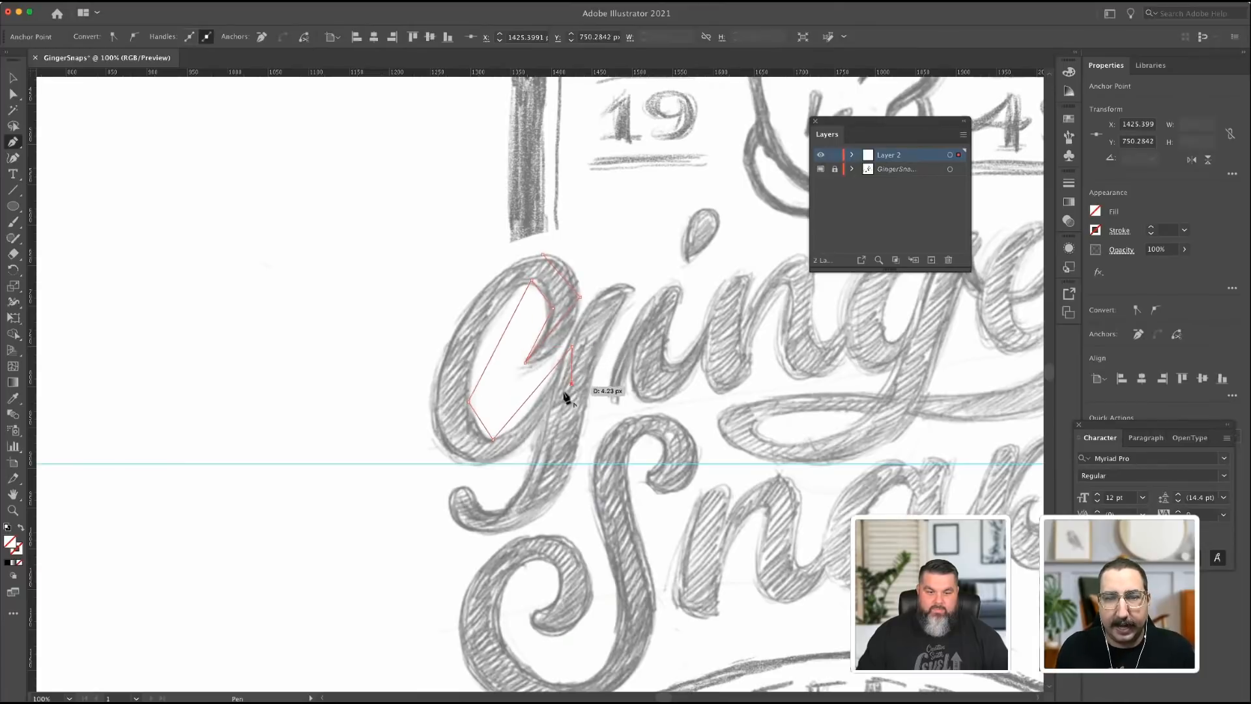
left_click(485, 464)
left_click(434, 418)
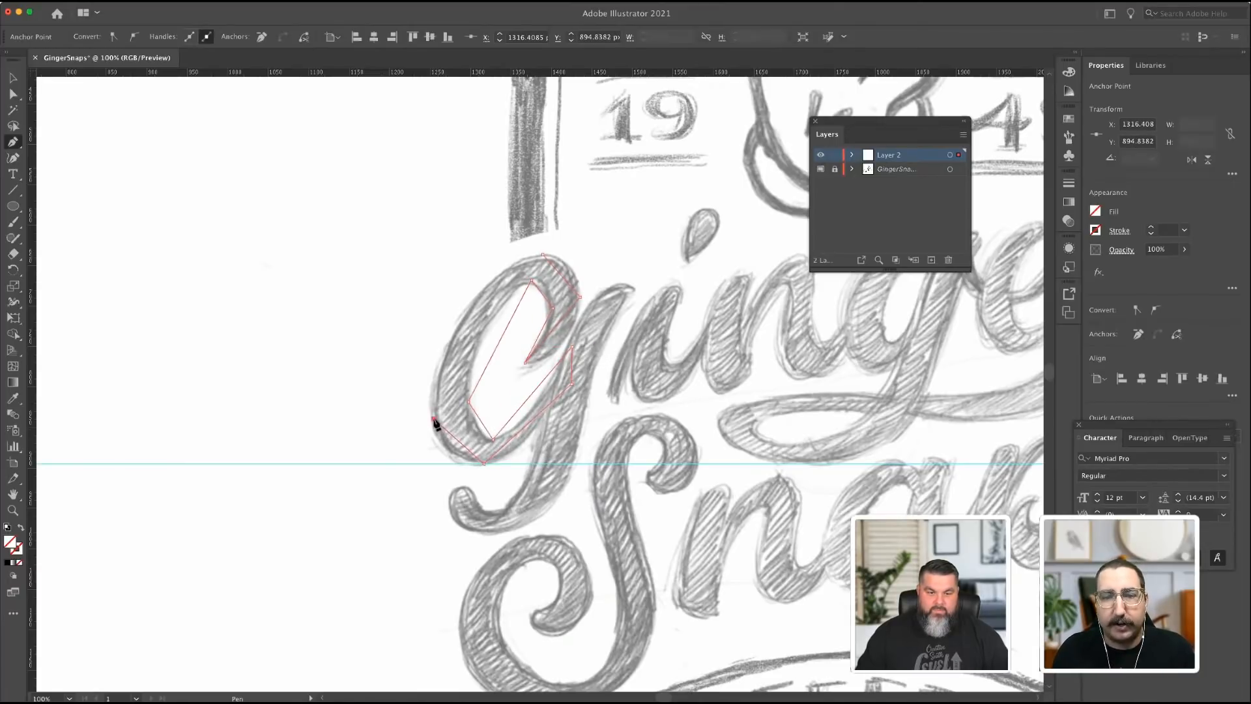
left_click(542, 254)
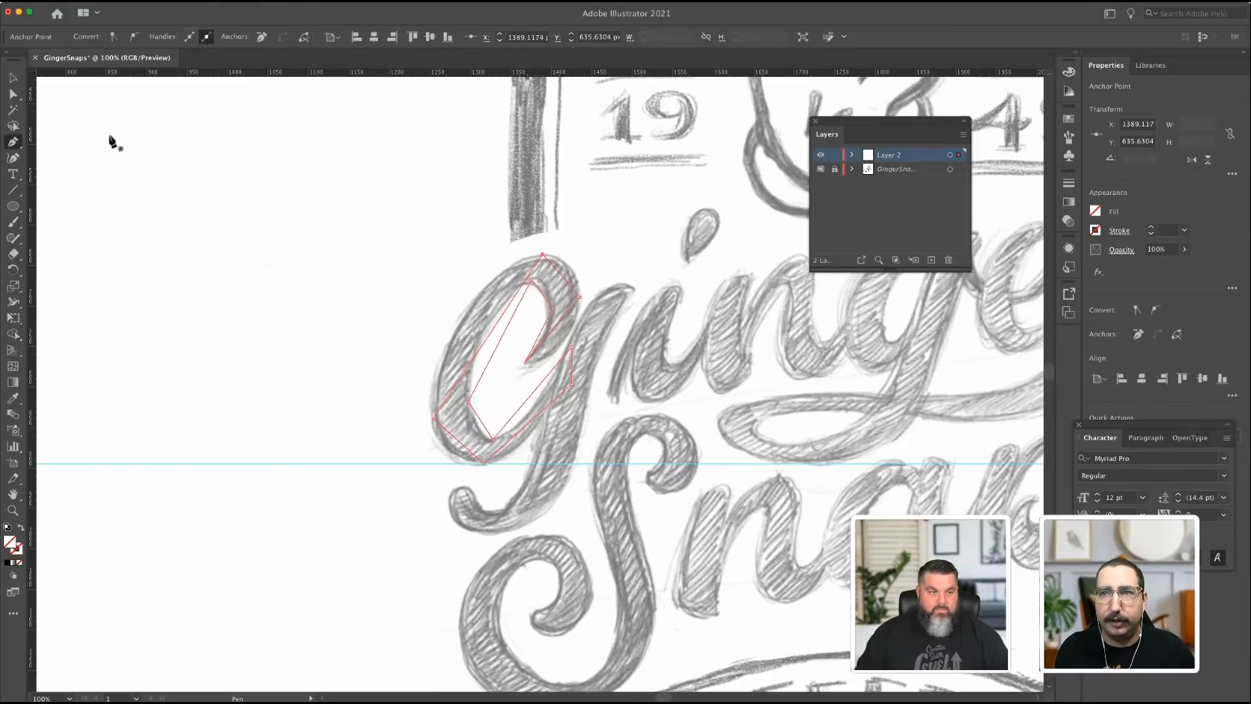
Select the bowl outline's anchor points and give the path a black 1 pt stroke with no fill.
left_click(13, 94)
left_click(580, 297)
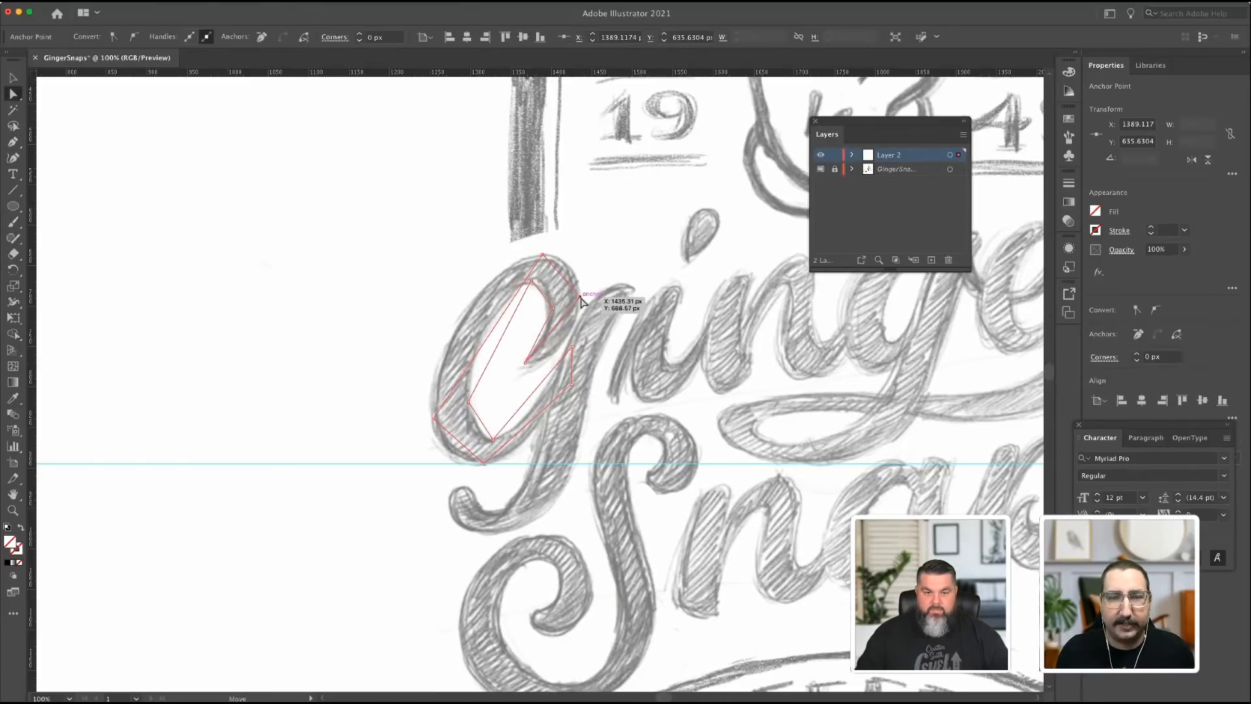
left_click_drag(522, 427, 590, 434)
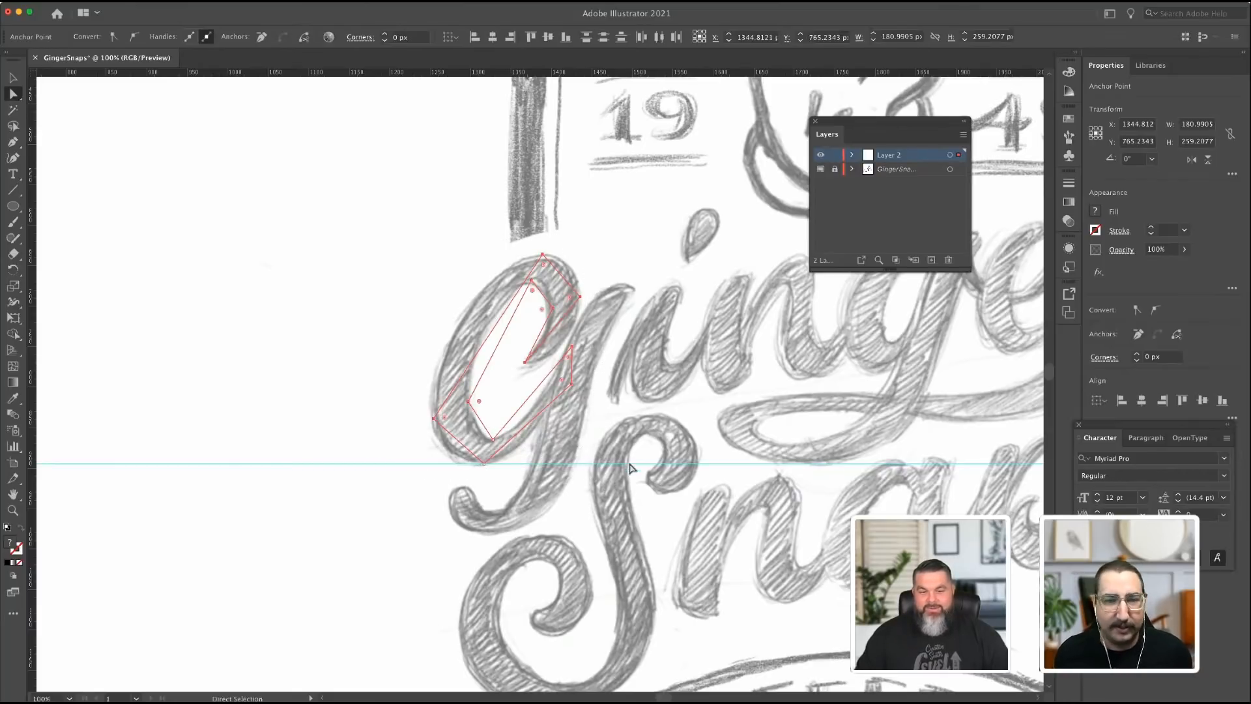
left_click(629, 466)
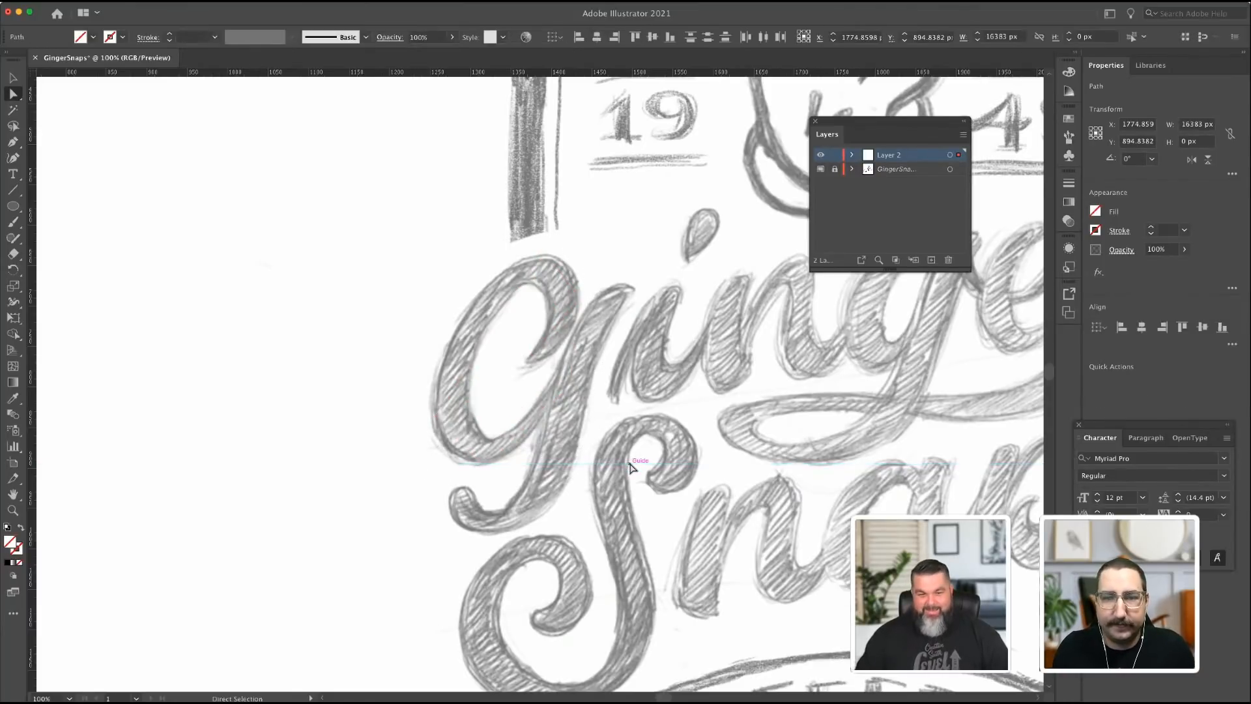
left_click(629, 466)
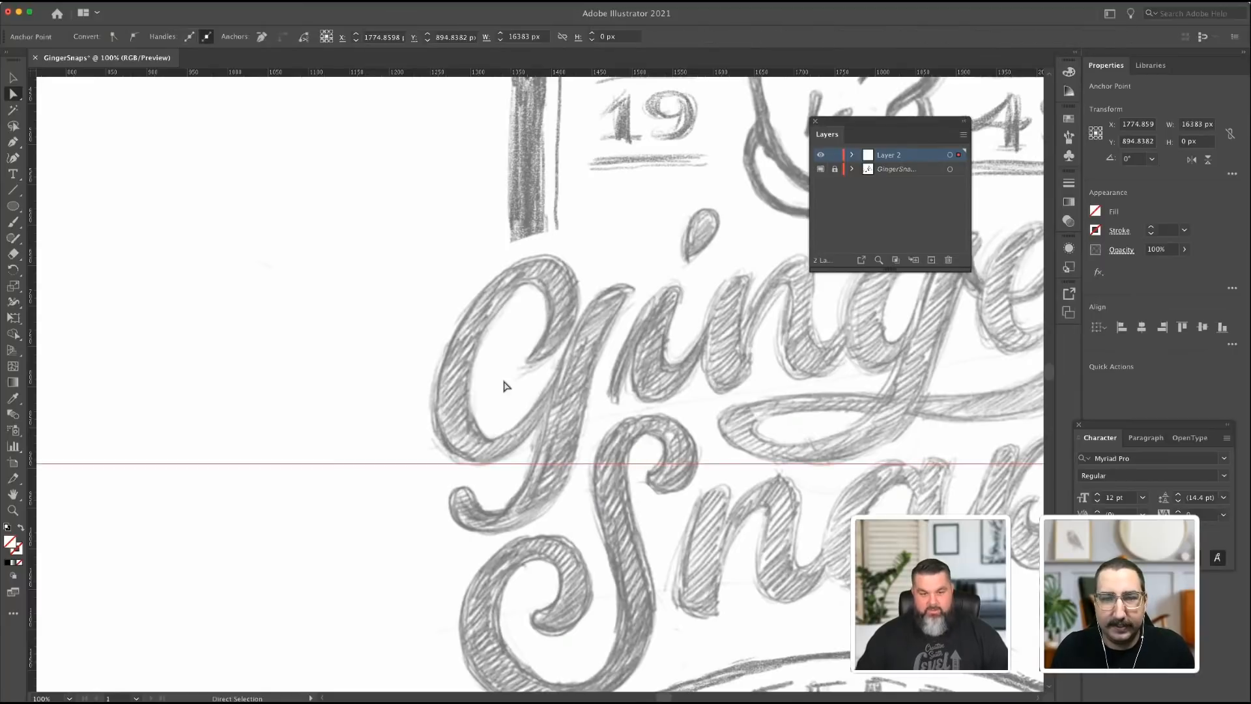
left_click_drag(391, 292, 611, 411)
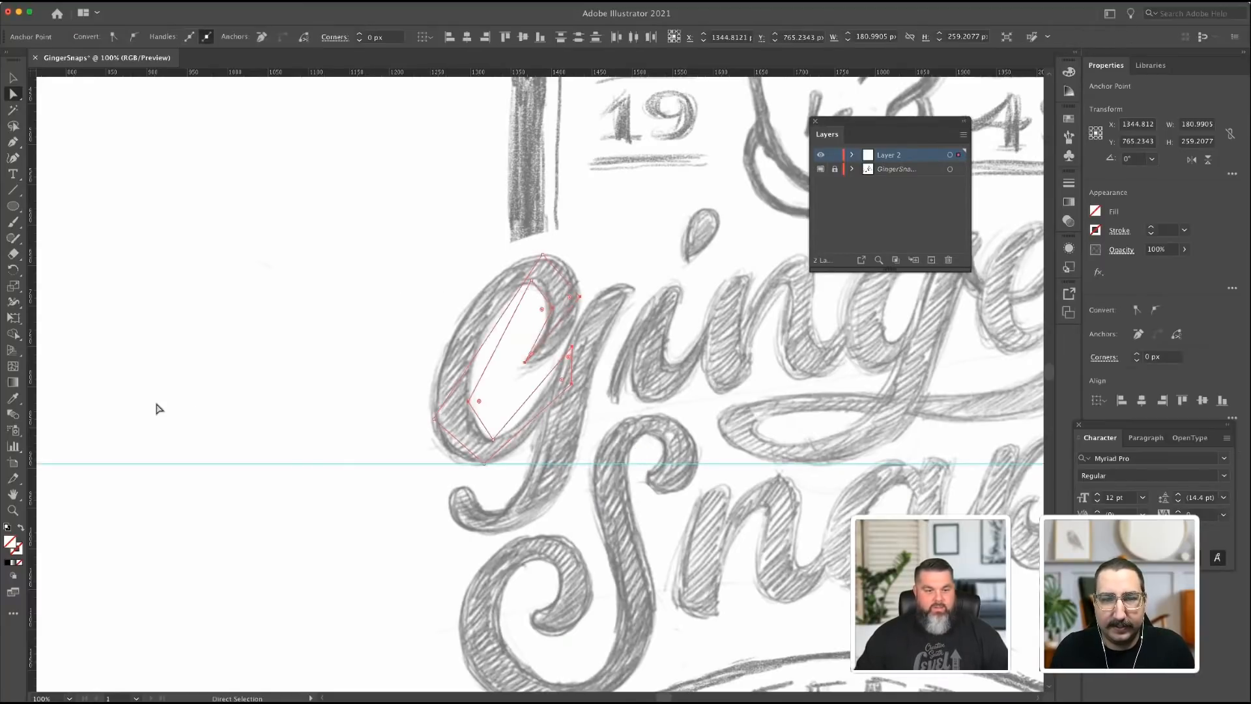
left_click(7, 528)
left_click(20, 563)
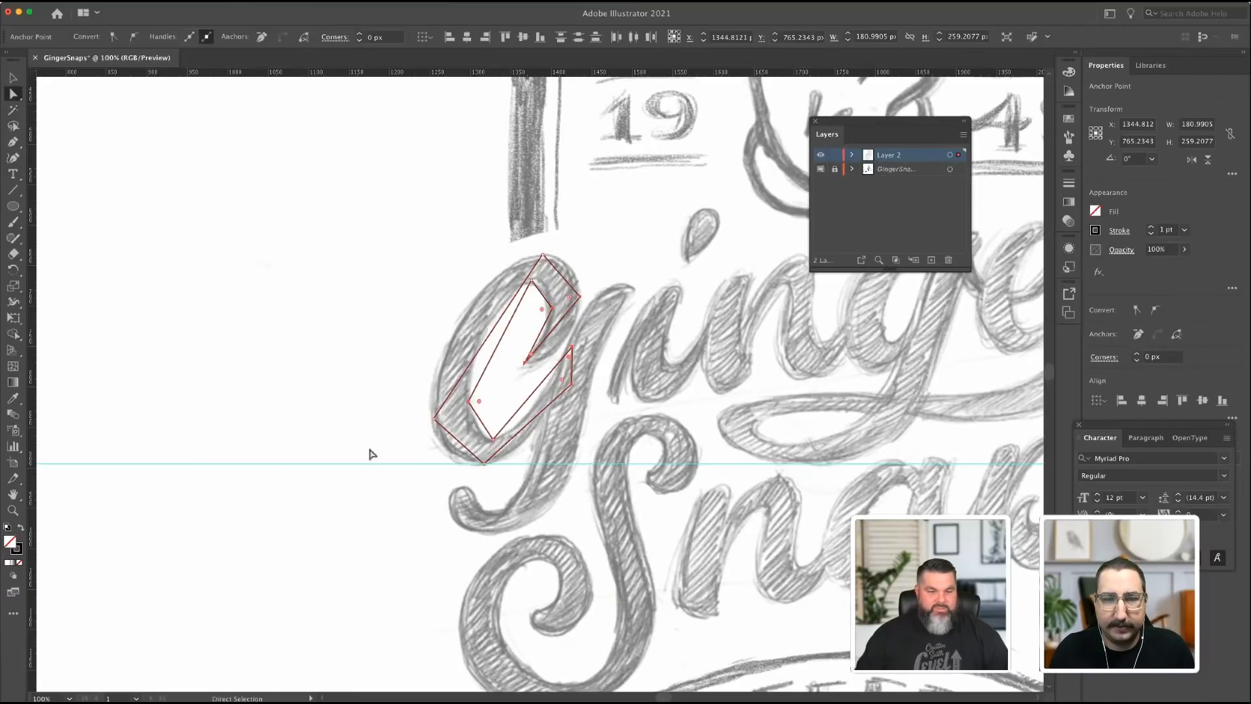
Delete the horizontal guide at the bowl's base and convert all anchor points of the bowl outline to smooth.
key("alt+super+5")
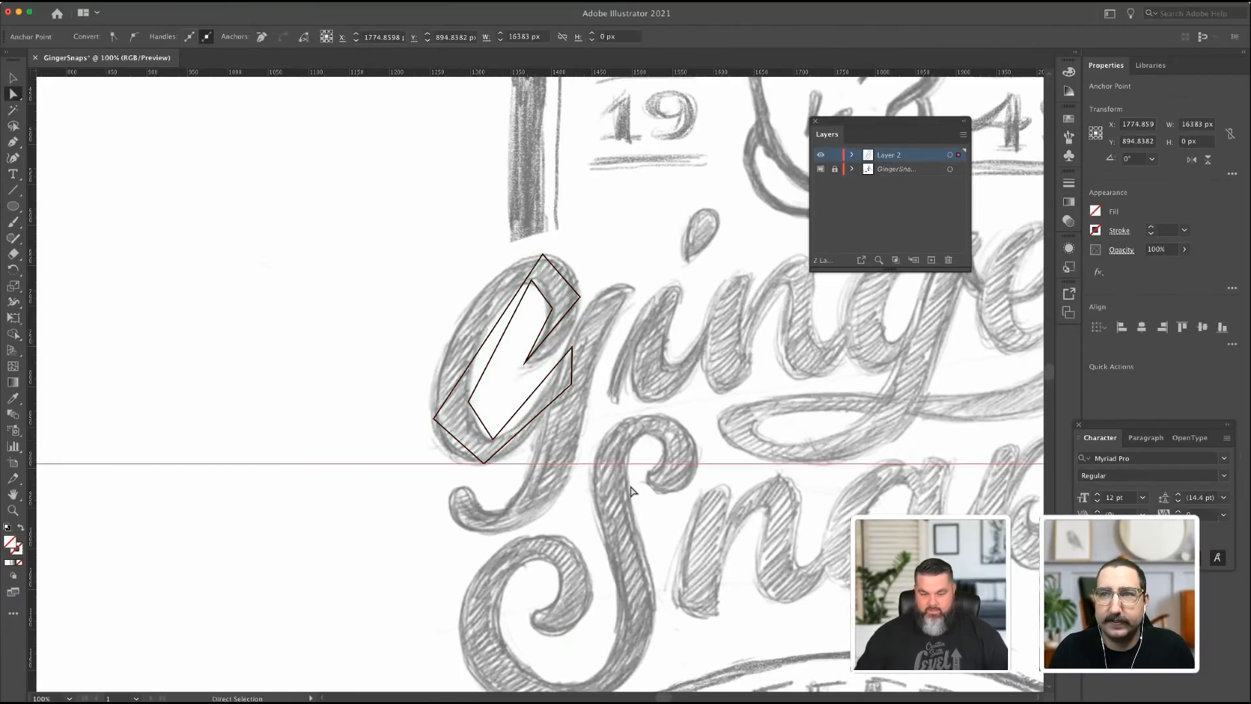
key("Delete")
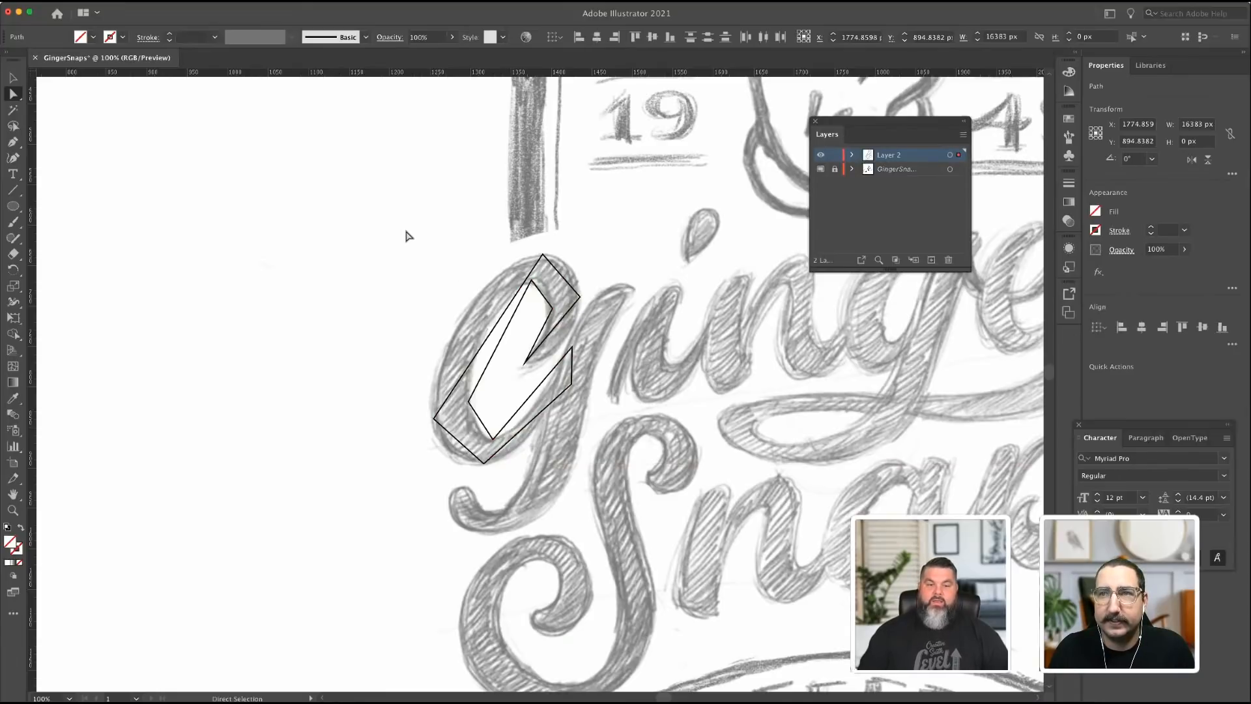
left_click_drag(398, 232, 627, 465)
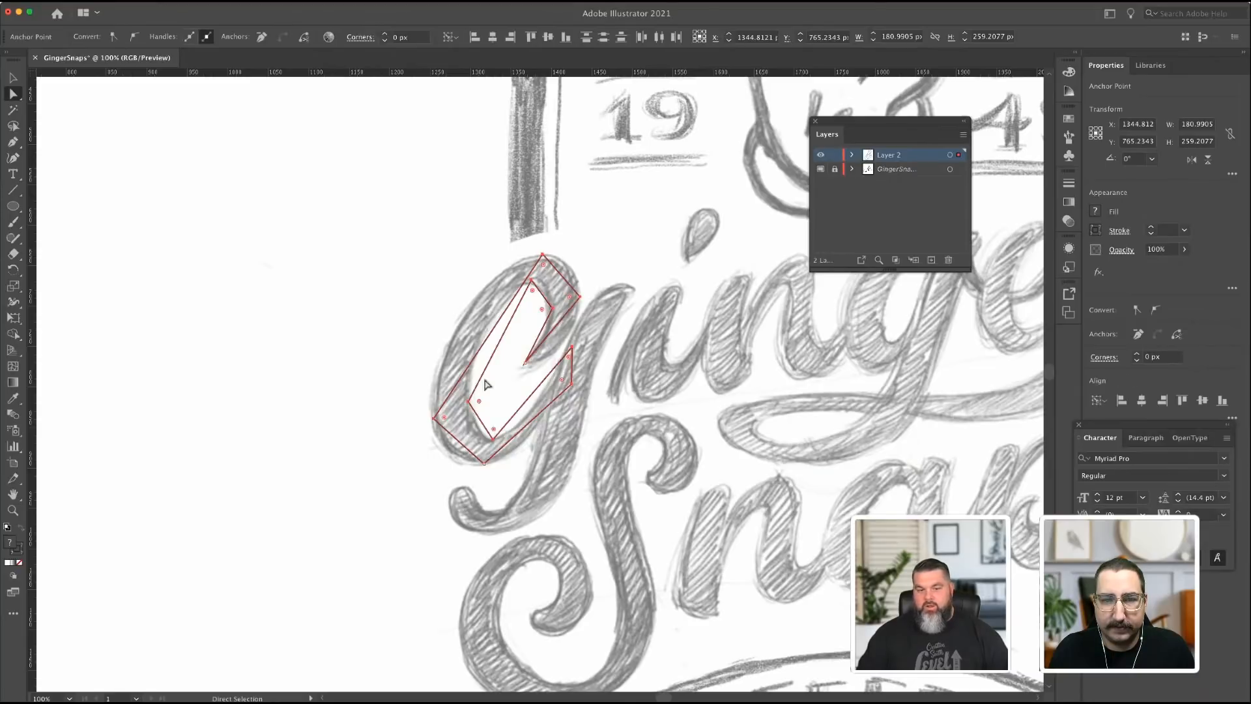
left_click(1156, 310)
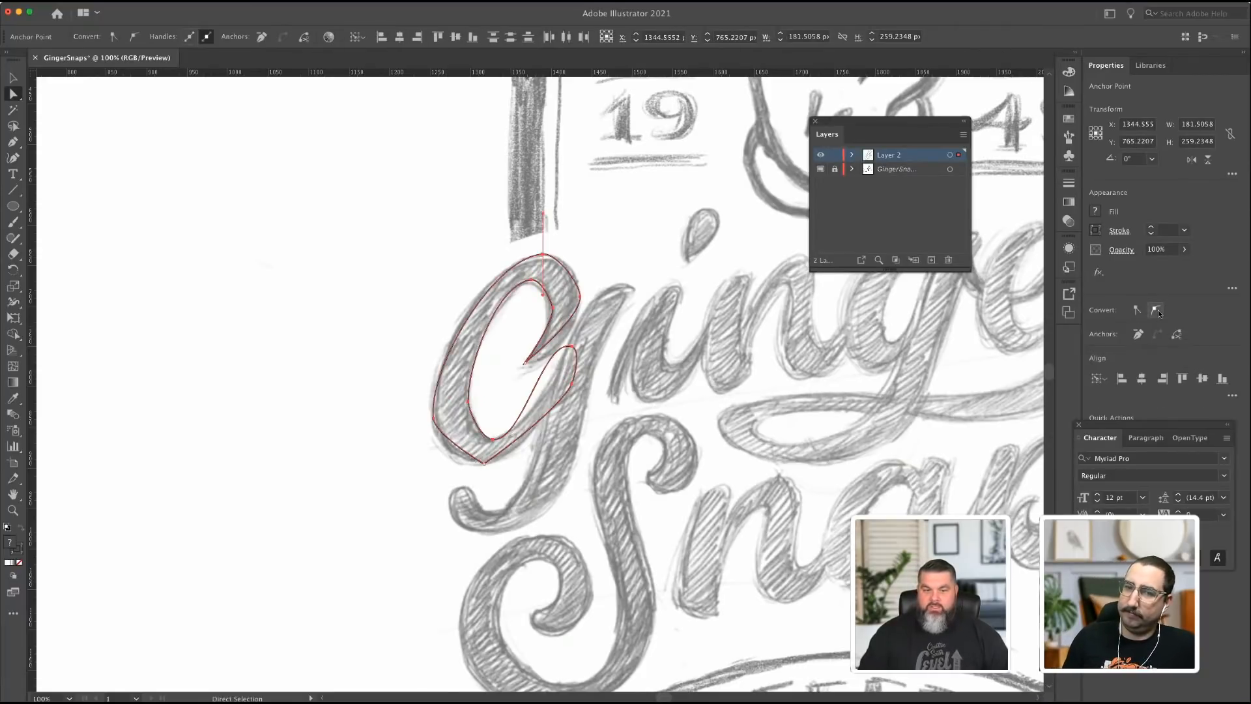
Level the handle of the outline's top outer anchor to horizontal with the Direct Selection tool and lengthen it slightly.
left_click(543, 254)
key("v")
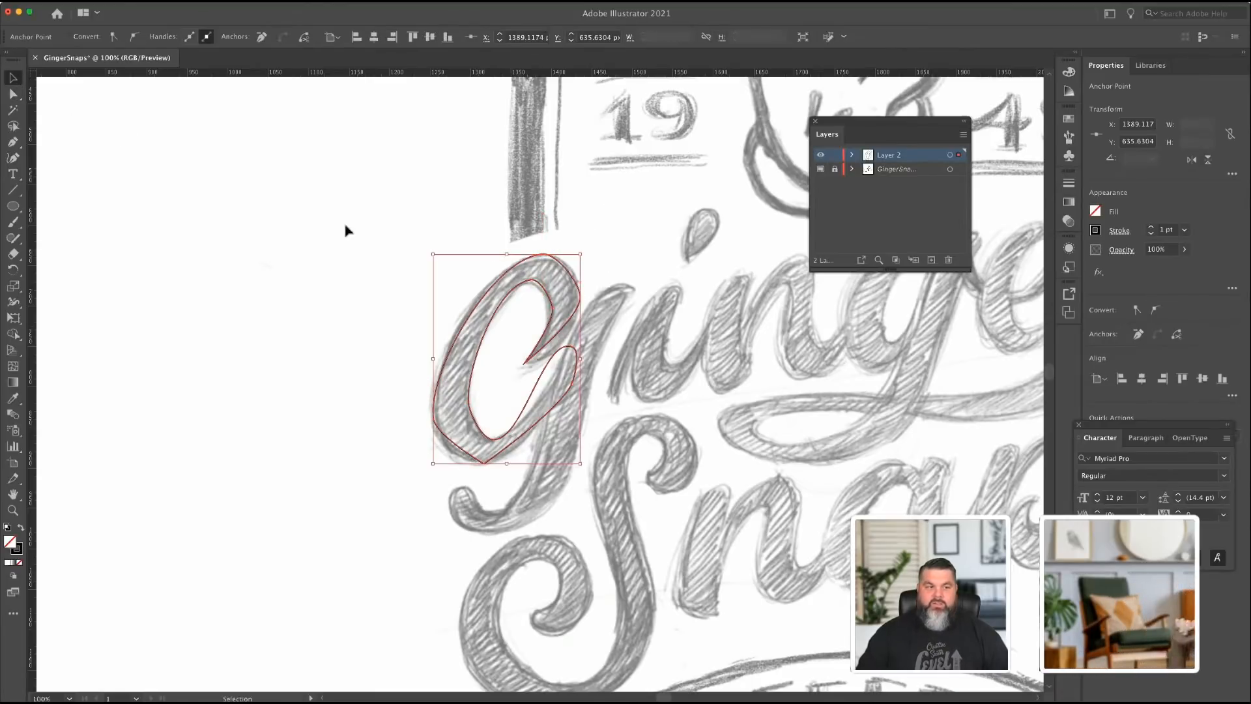
left_click(12, 94)
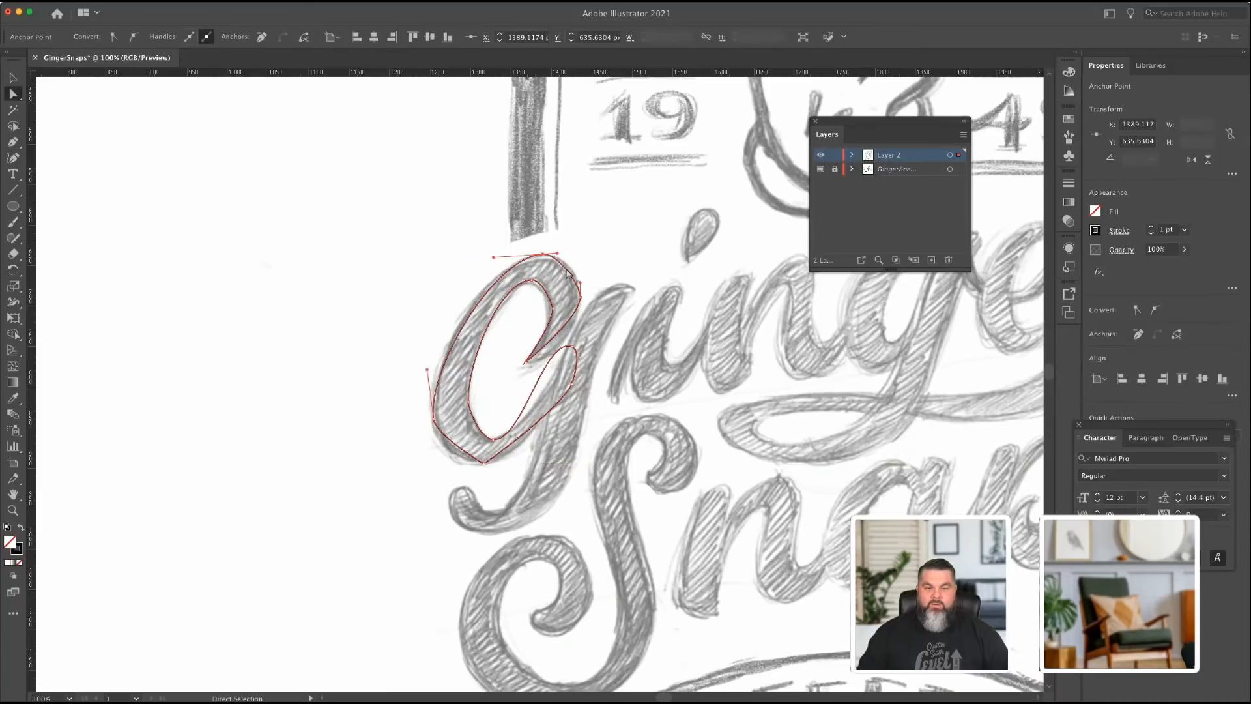
mouse_move(557, 256)
left_mouse_down()
mouse_move(580, 274)
mouse_move(563, 255)
left_mouse_up()
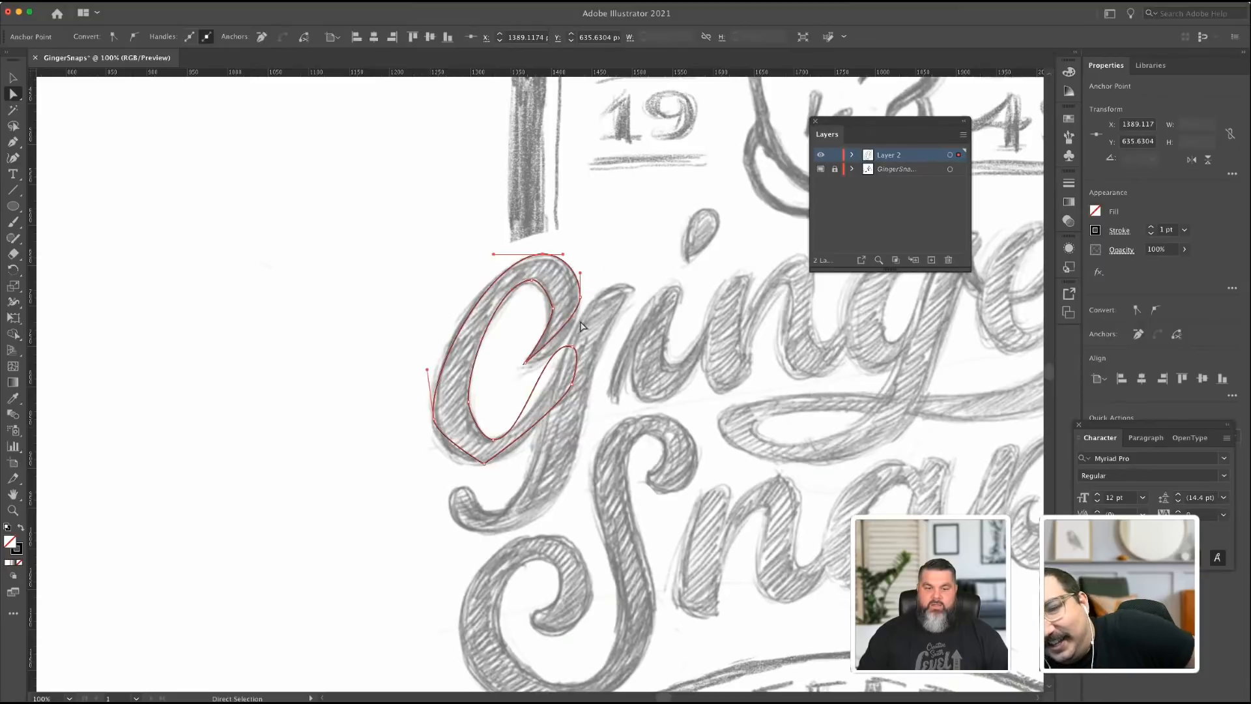
Adjust the handles of the right outer anchor and the counter's right and top anchors so the upper curves follow the sketch.
left_click(581, 297)
left_click_drag(580, 319, 573, 340)
left_click(554, 303)
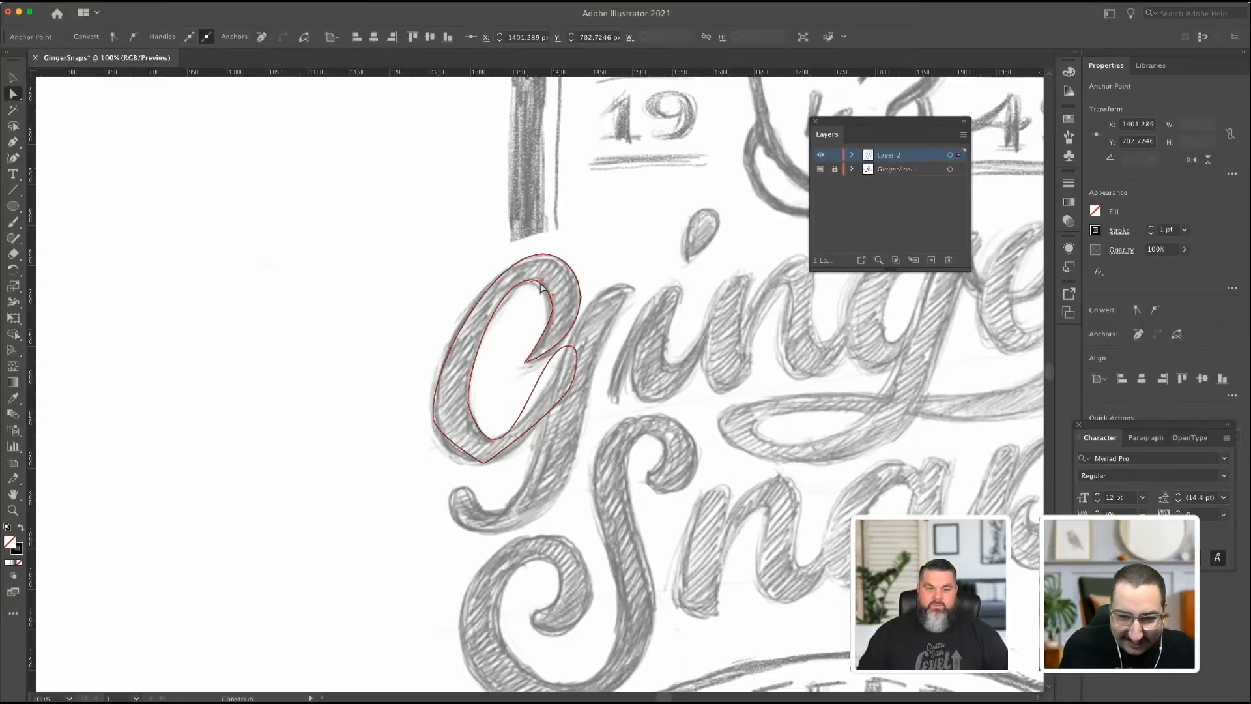
left_click(540, 279)
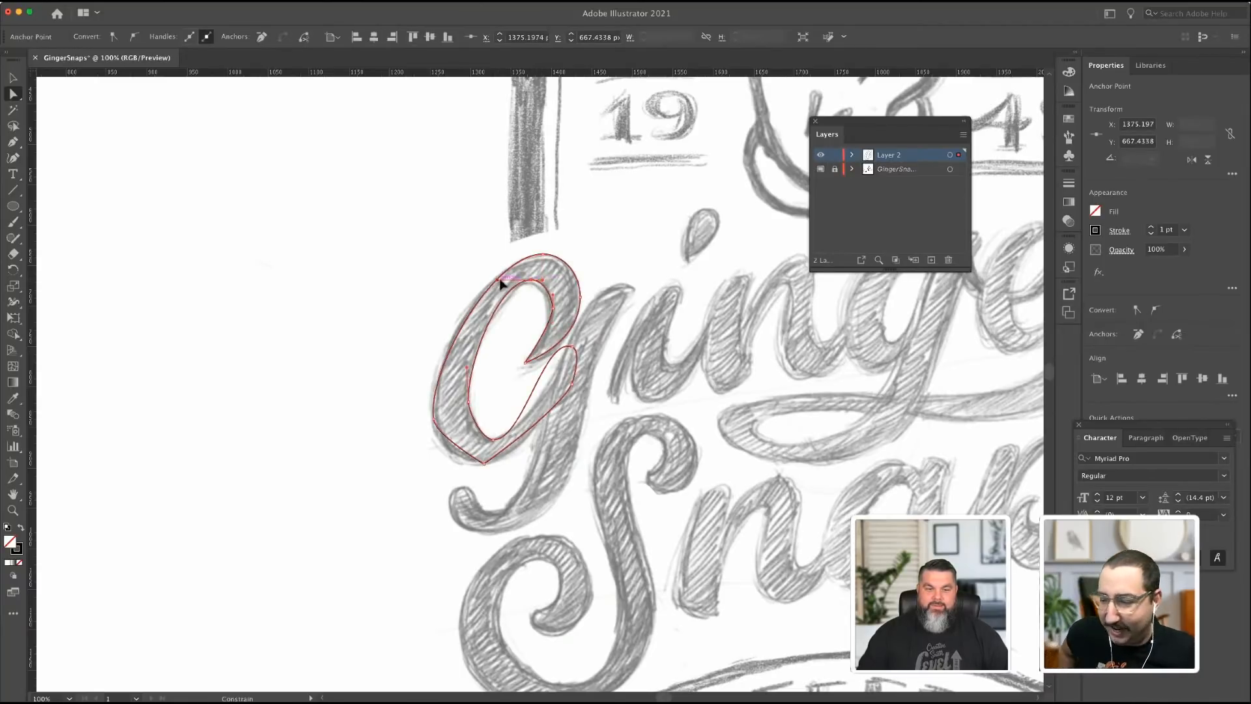
Lengthen the top outer anchor's left handle and straighten the left outer anchor's handles vertically to fit the bowl's left curve.
left_click(523, 256)
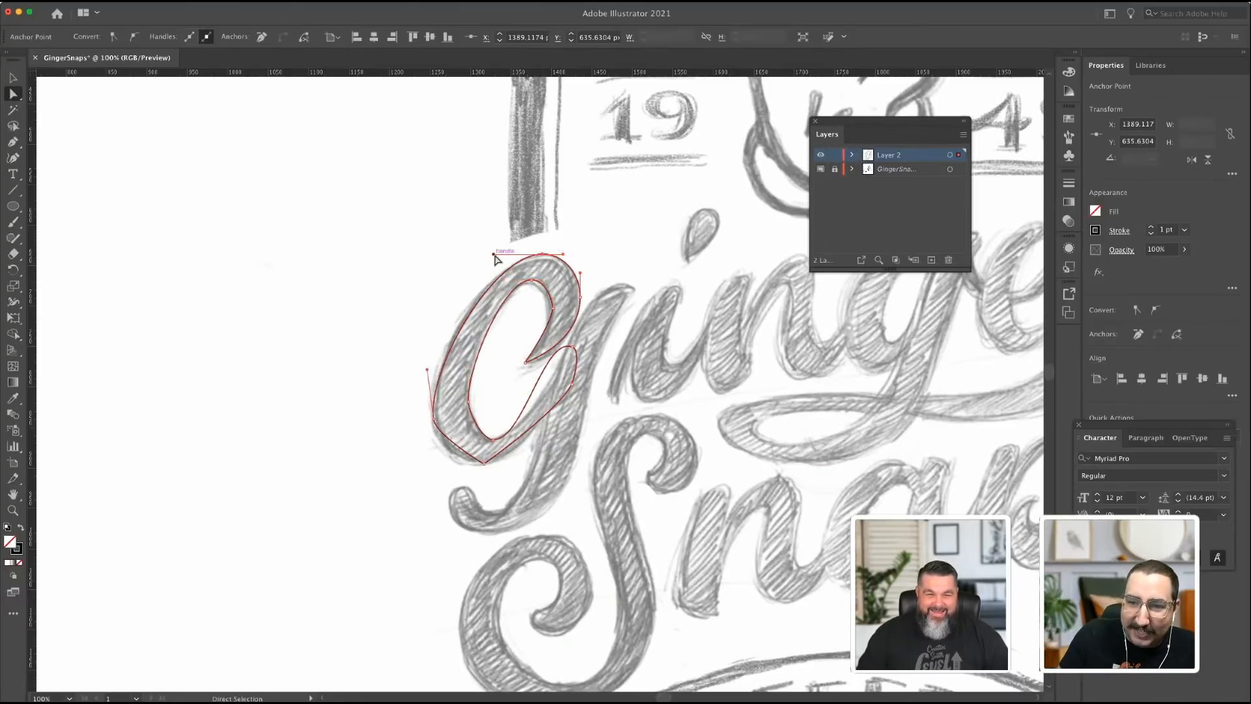
left_click_drag(494, 254, 488, 254)
left_click_drag(427, 370, 434, 346)
left_click(434, 419)
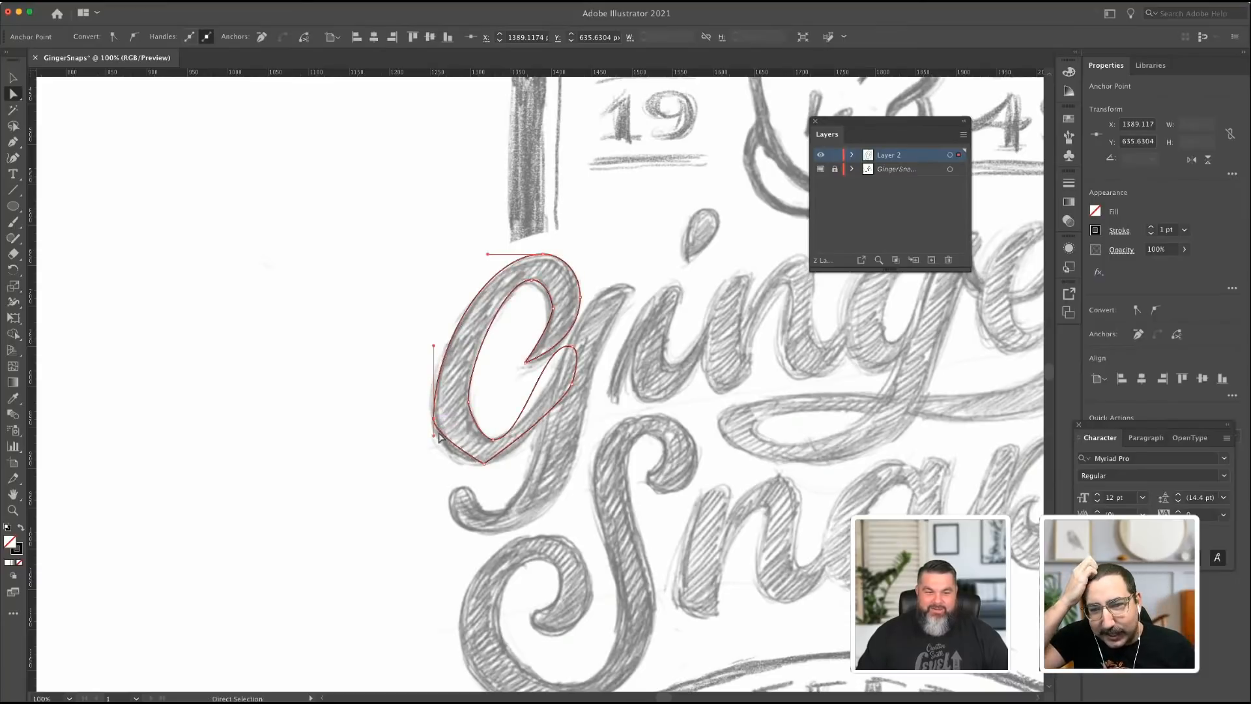
Convert the bottom outer anchor to smooth with horizontal handles and fit the curve up to the end of the bowl's lower stroke.
left_click(485, 463)
left_click(1156, 313)
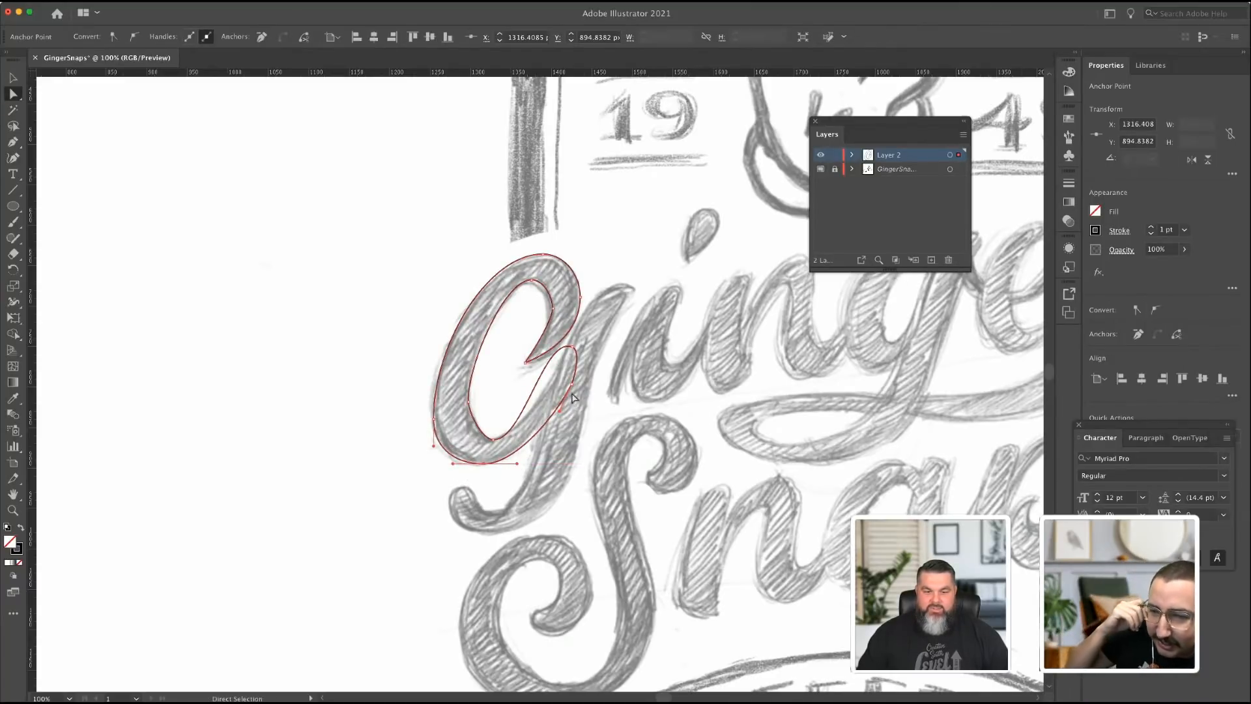
left_click_drag(573, 385, 573, 350)
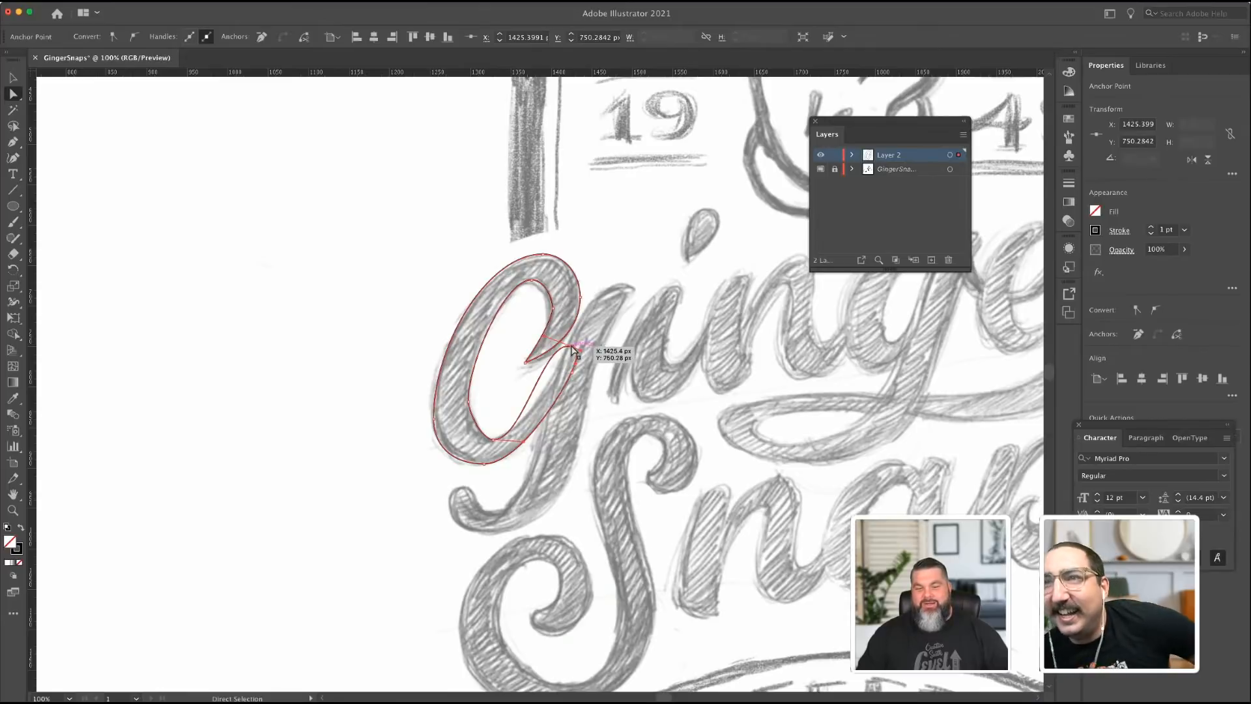
Break the handles at the tip of the bowl's lower stroke and angle the inner one down along the stroke's inside edge.
key("v")
key("super+equal")
key("super+equal")
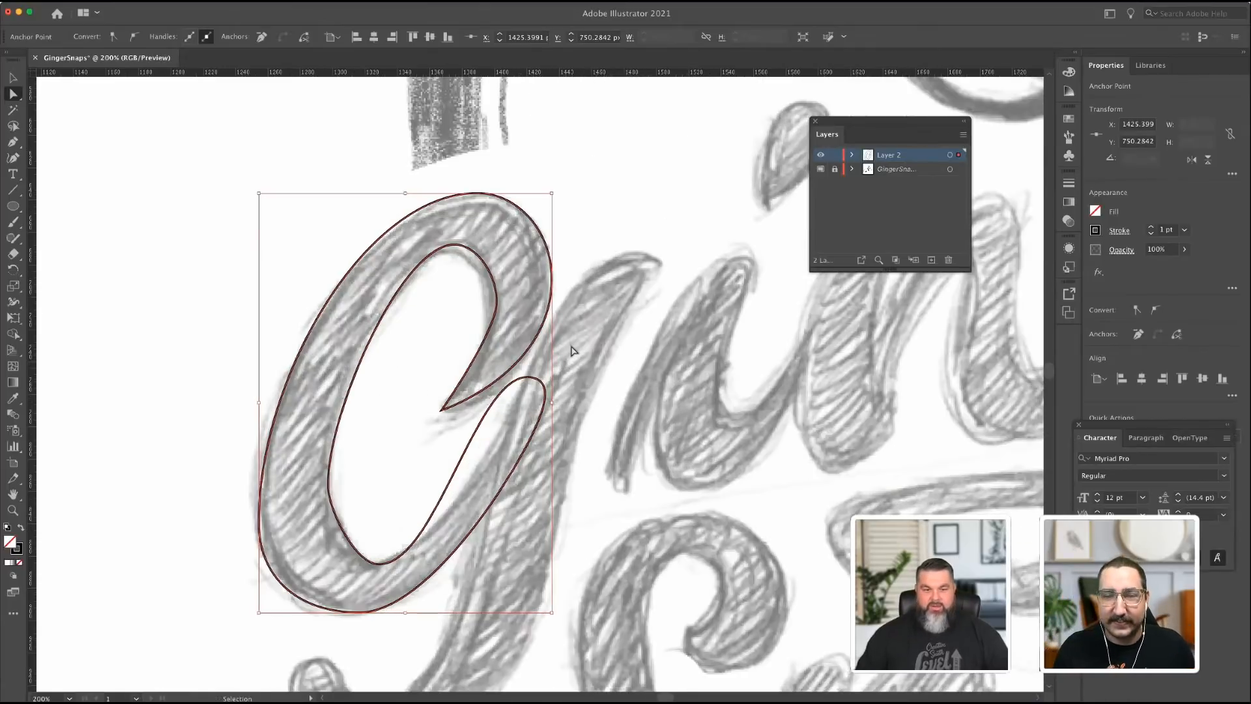
key("a")
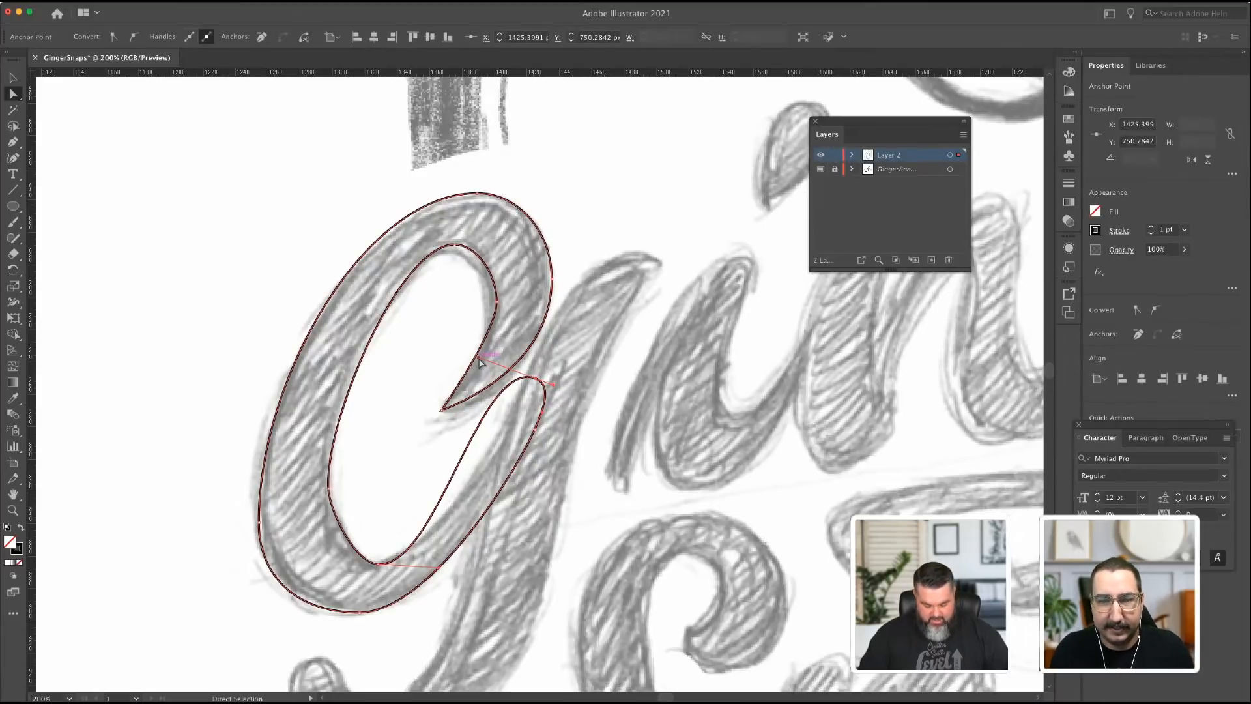
key("super")
key("super")
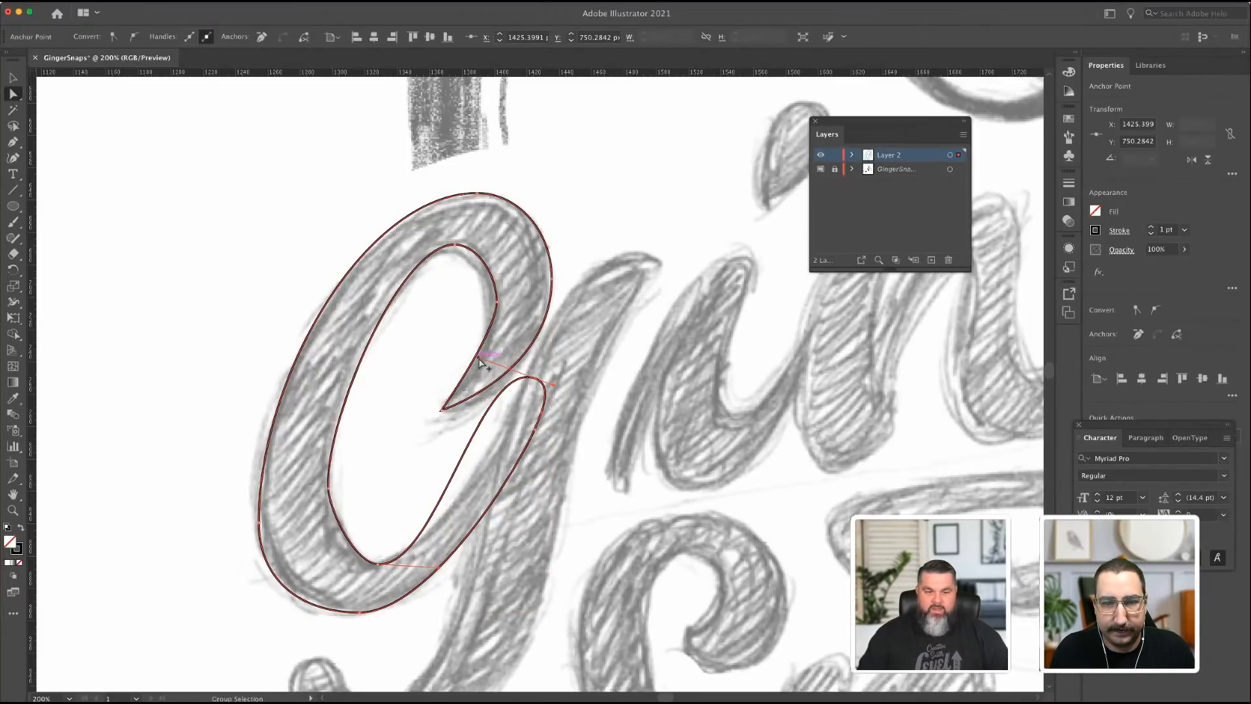
mouse_move(479, 362)
left_mouse_down()
mouse_move(507, 424)
mouse_move(492, 384)
mouse_move(499, 410)
mouse_move(526, 422)
mouse_move(519, 415)
left_mouse_up()
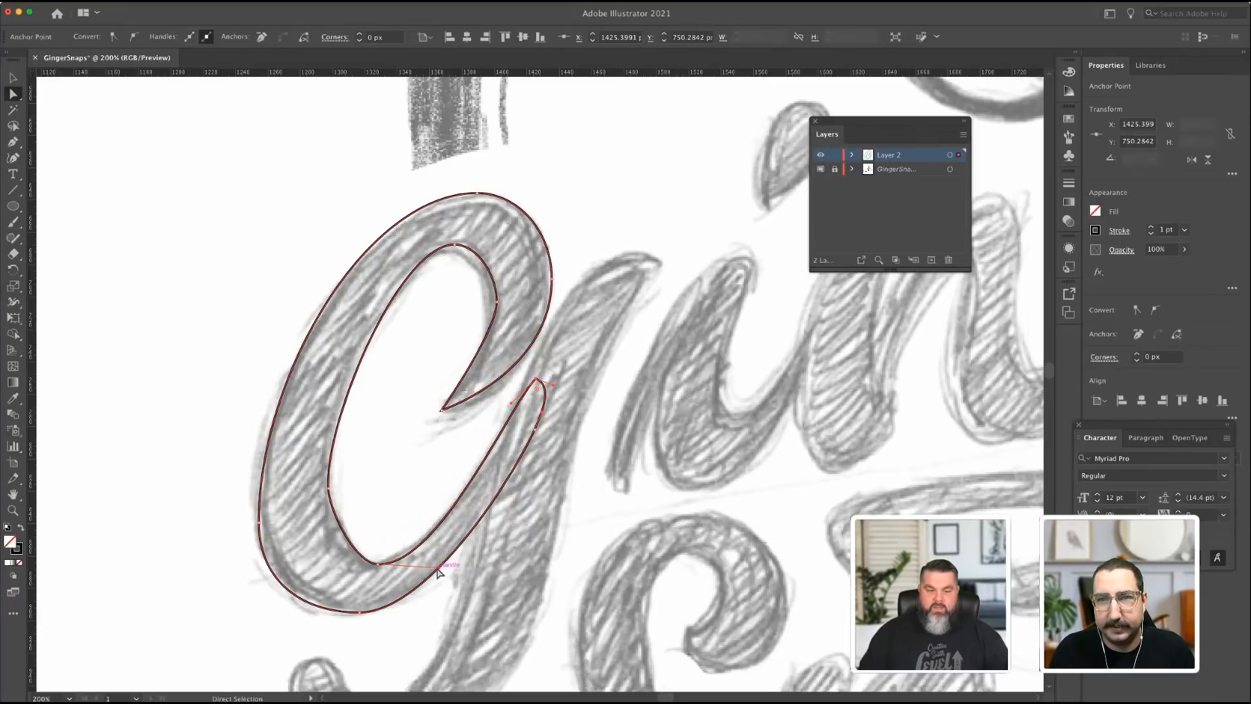
Refine the counter with horizontal handles on its bottom anchor and vertical handles on its left and right anchors.
left_click_drag(435, 570, 440, 562)
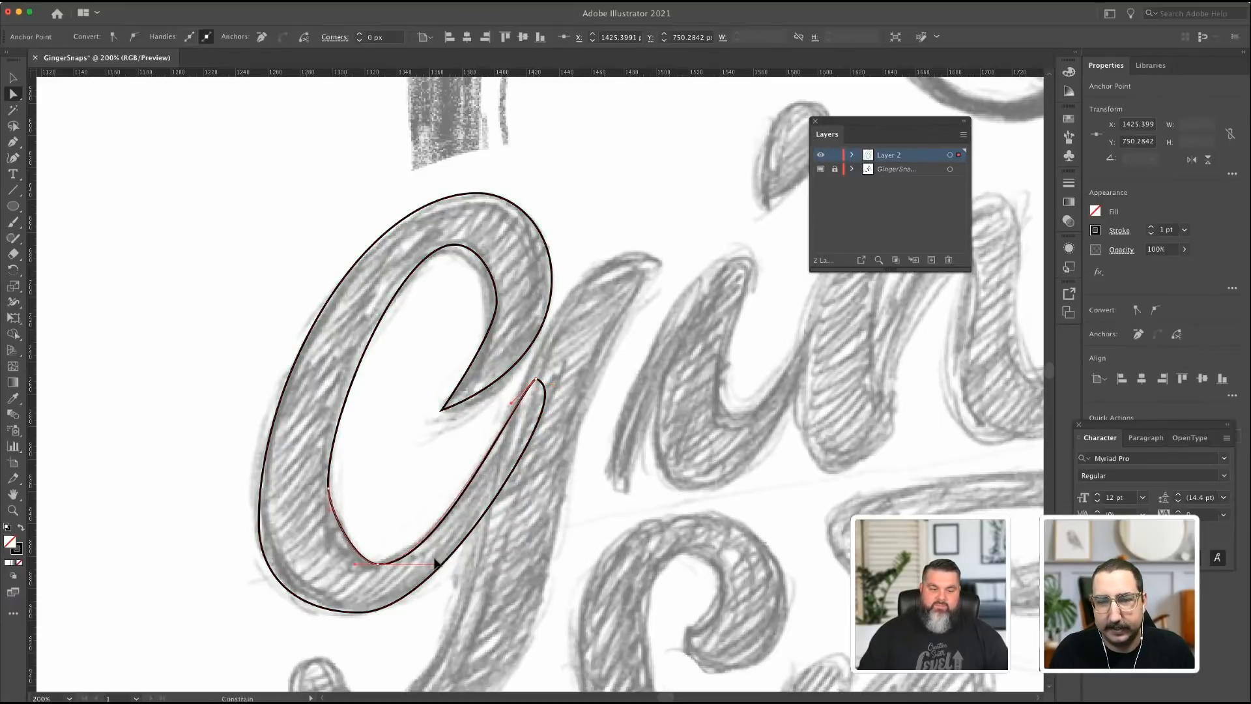
left_click(329, 489)
left_click_drag(326, 422, 329, 399)
left_click_drag(329, 514, 349, 569)
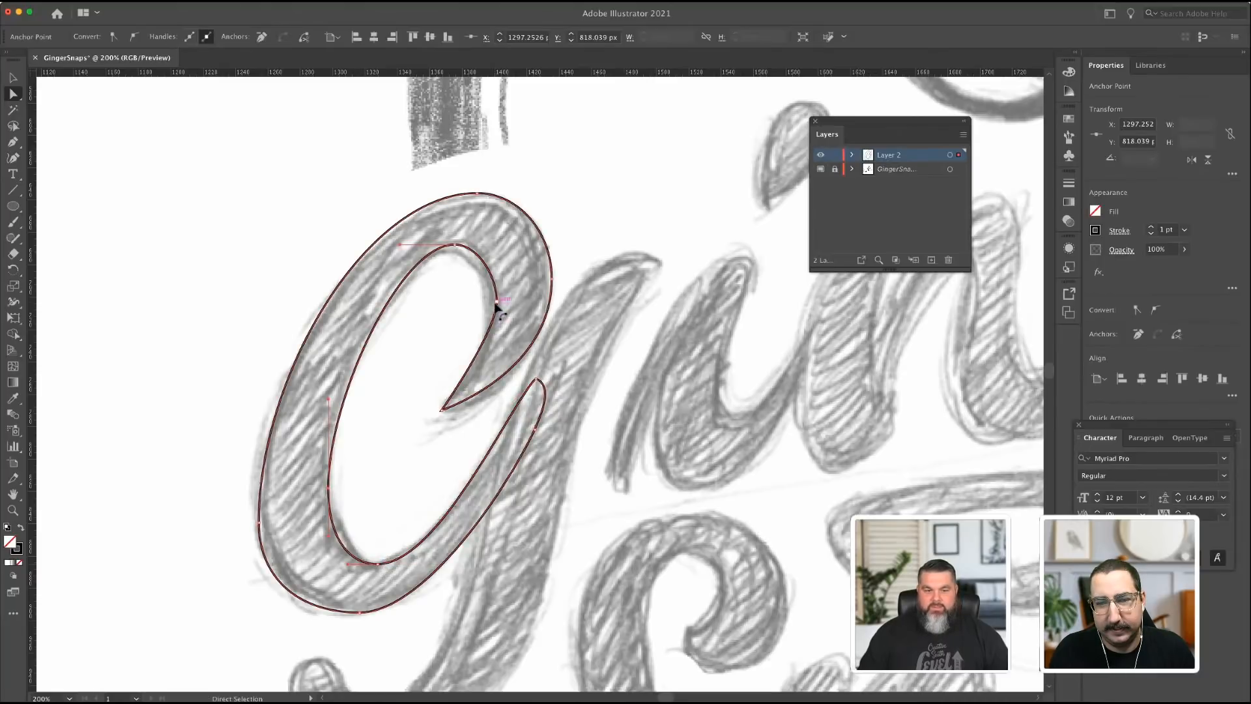
left_click_drag(496, 302, 492, 363)
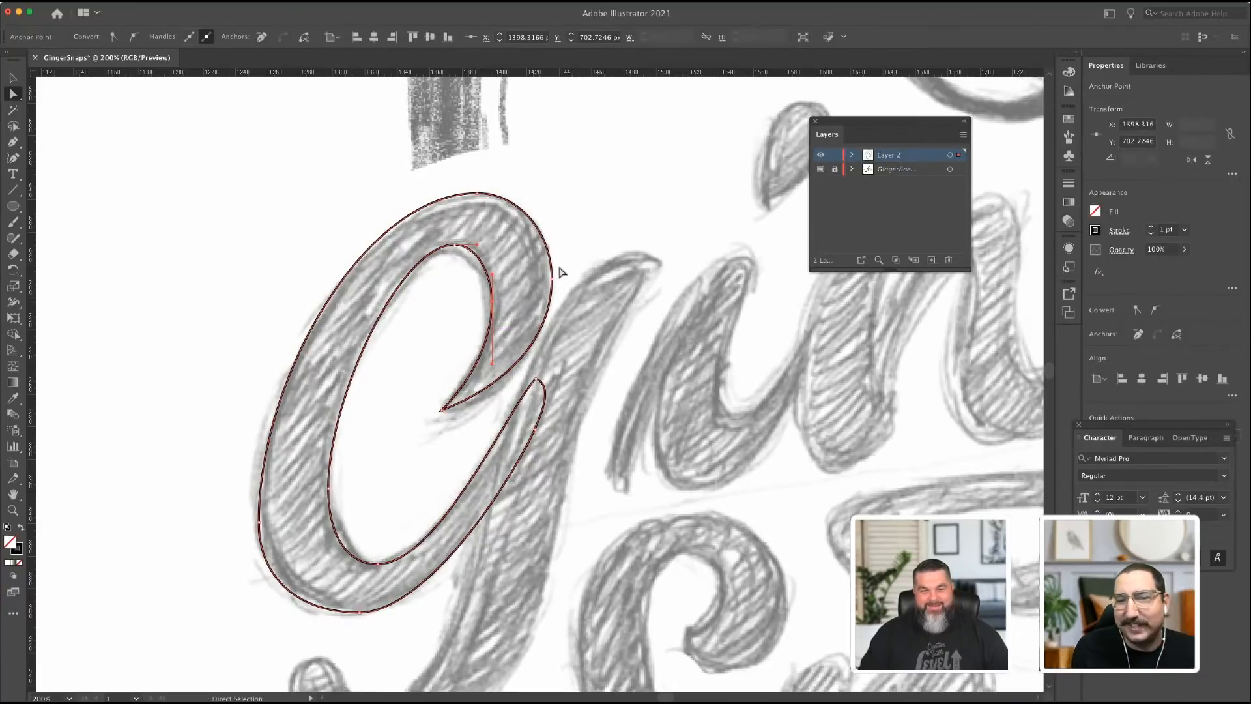
Refine the bowl's outer contour by extending the right anchor's lower handle and raising the left anchor with longer vertical handles.
left_click(552, 279)
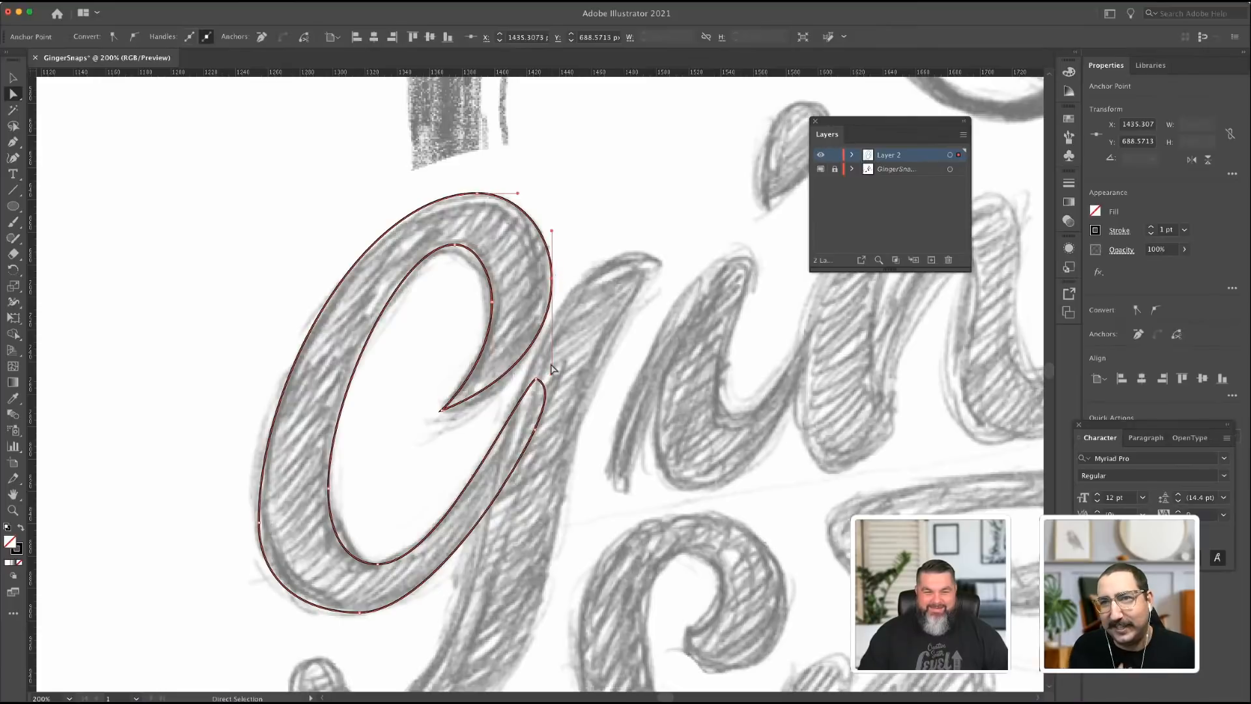
left_click_drag(551, 377, 552, 382)
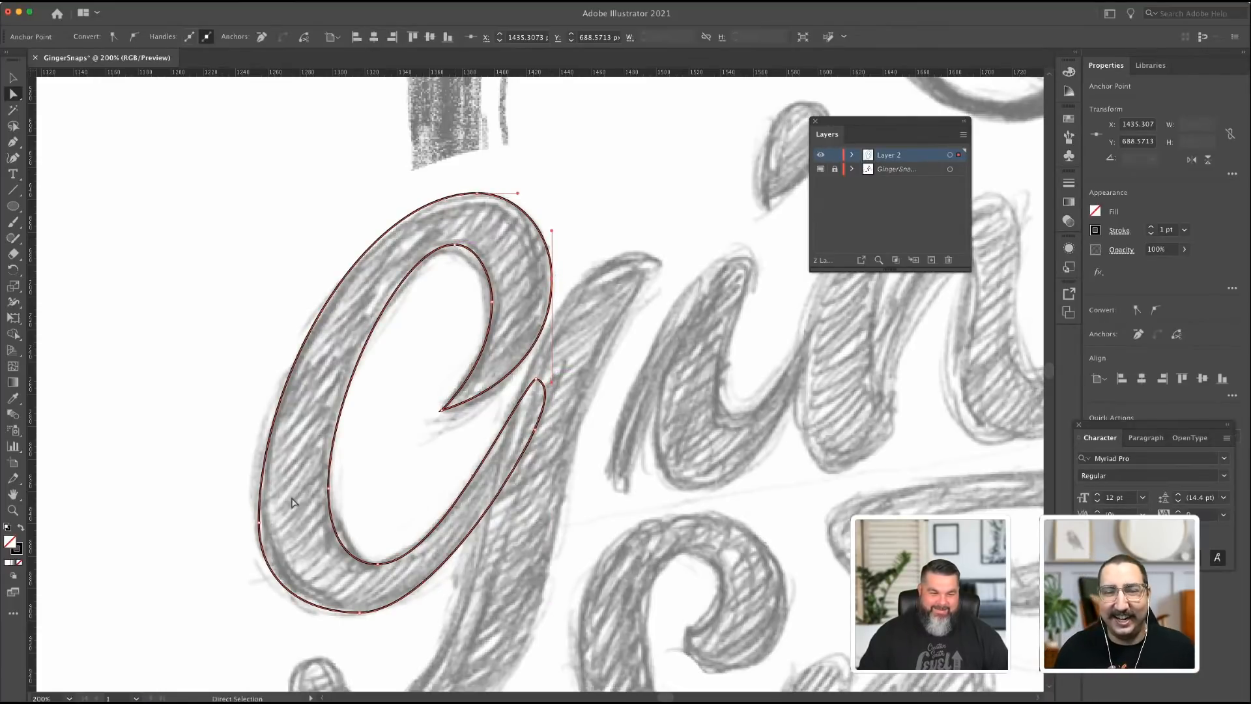
left_click_drag(262, 524, 259, 510)
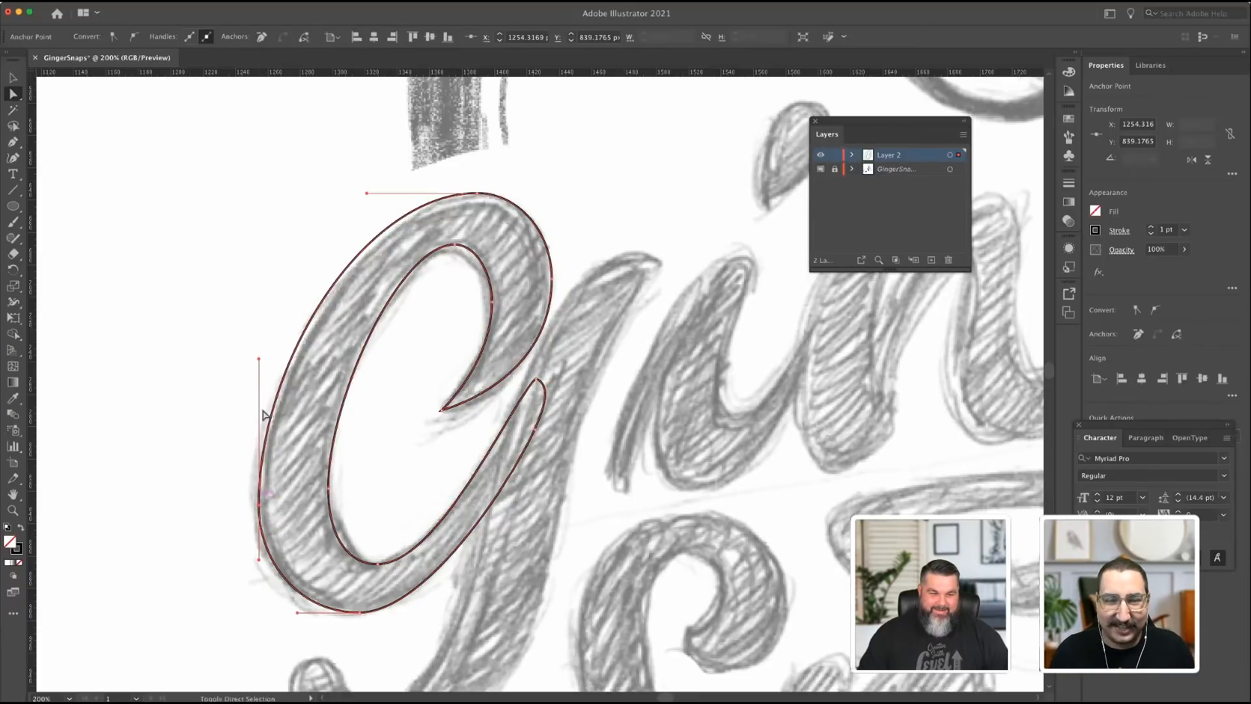
left_click_drag(260, 361, 259, 334)
left_click_drag(368, 193, 374, 193)
left_click_drag(259, 335, 258, 345)
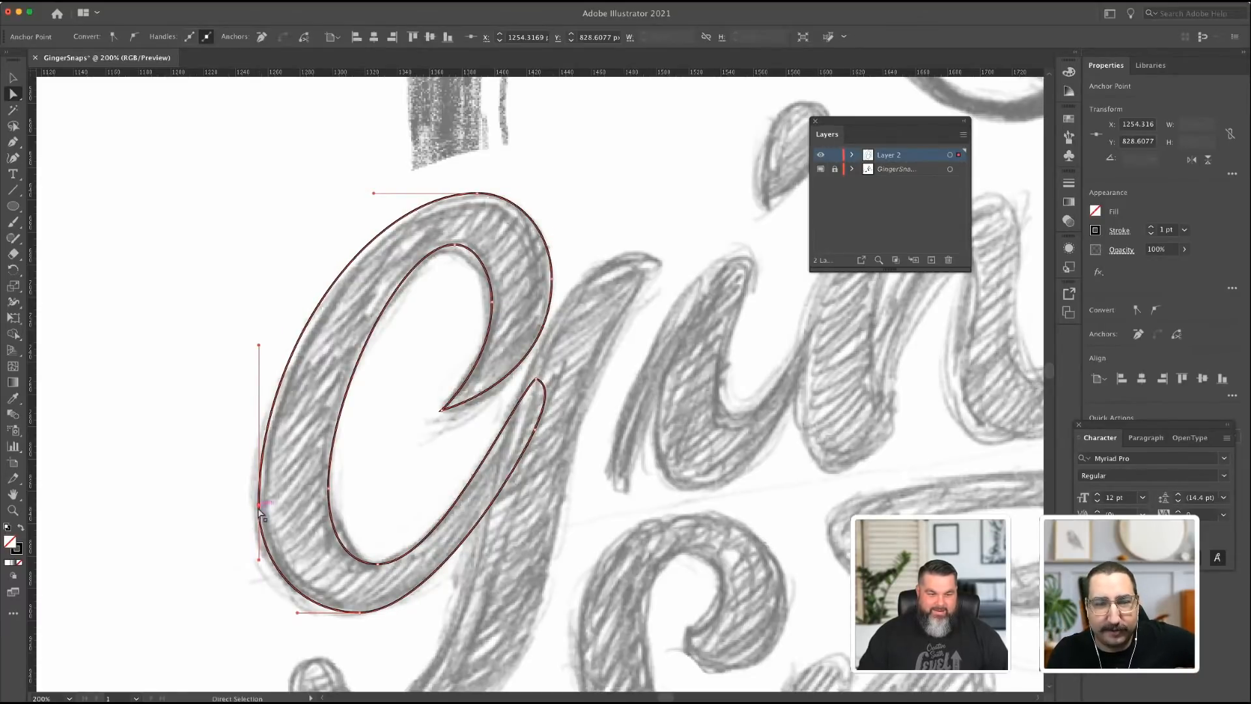
left_click_drag(258, 560, 259, 575)
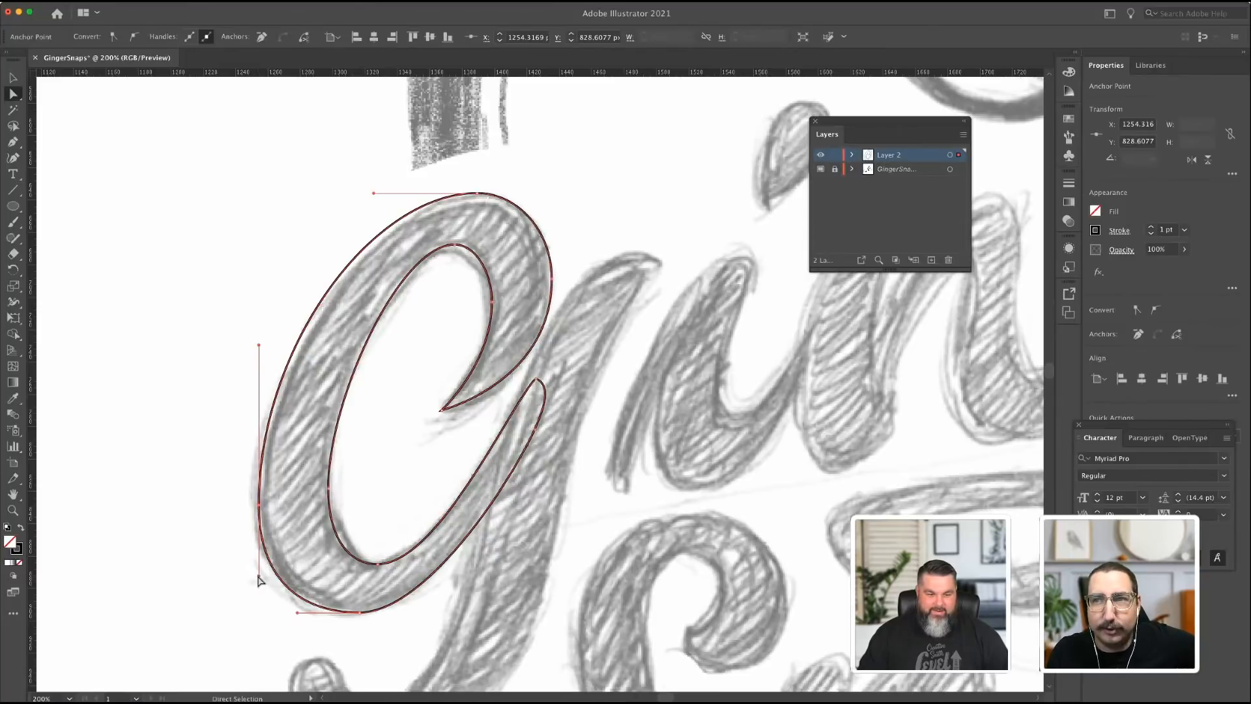
left_click(189, 424)
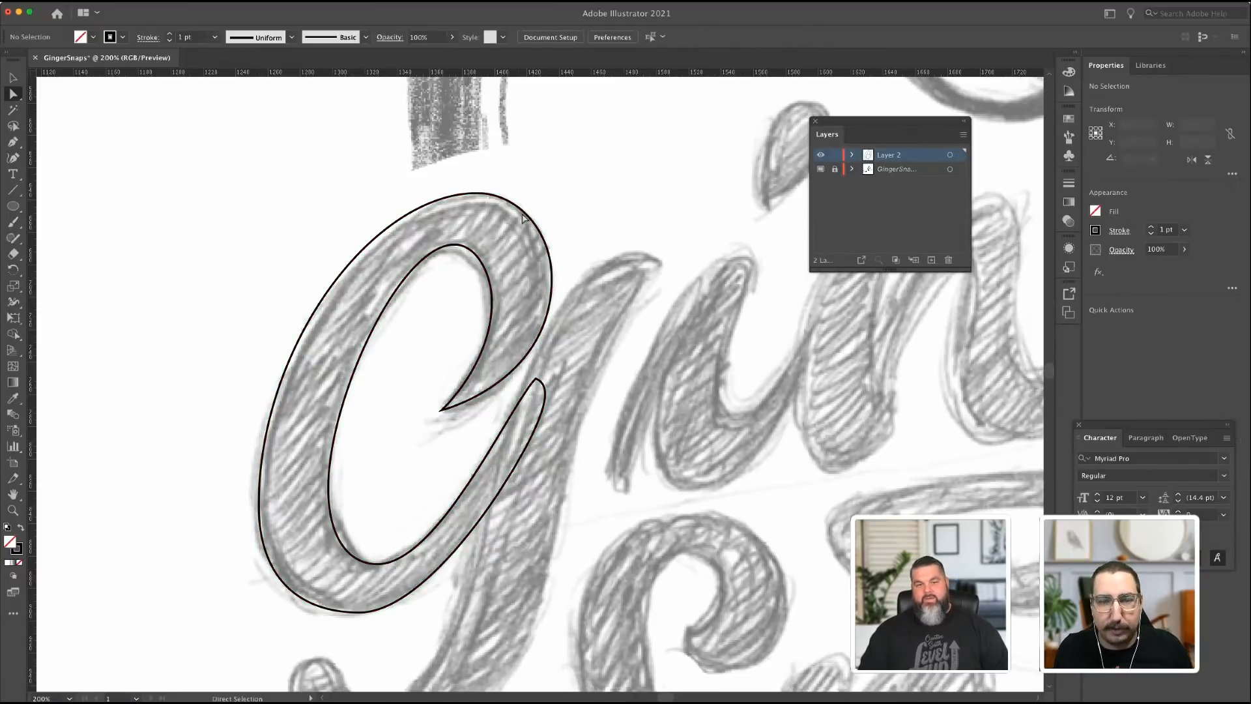
Lengthen the upper vertical handle of the counter's right anchor and deselect the bowl path.
scroll(515, 261, "right", 2)
scroll(515, 262, "right", 2)
left_click(412, 276)
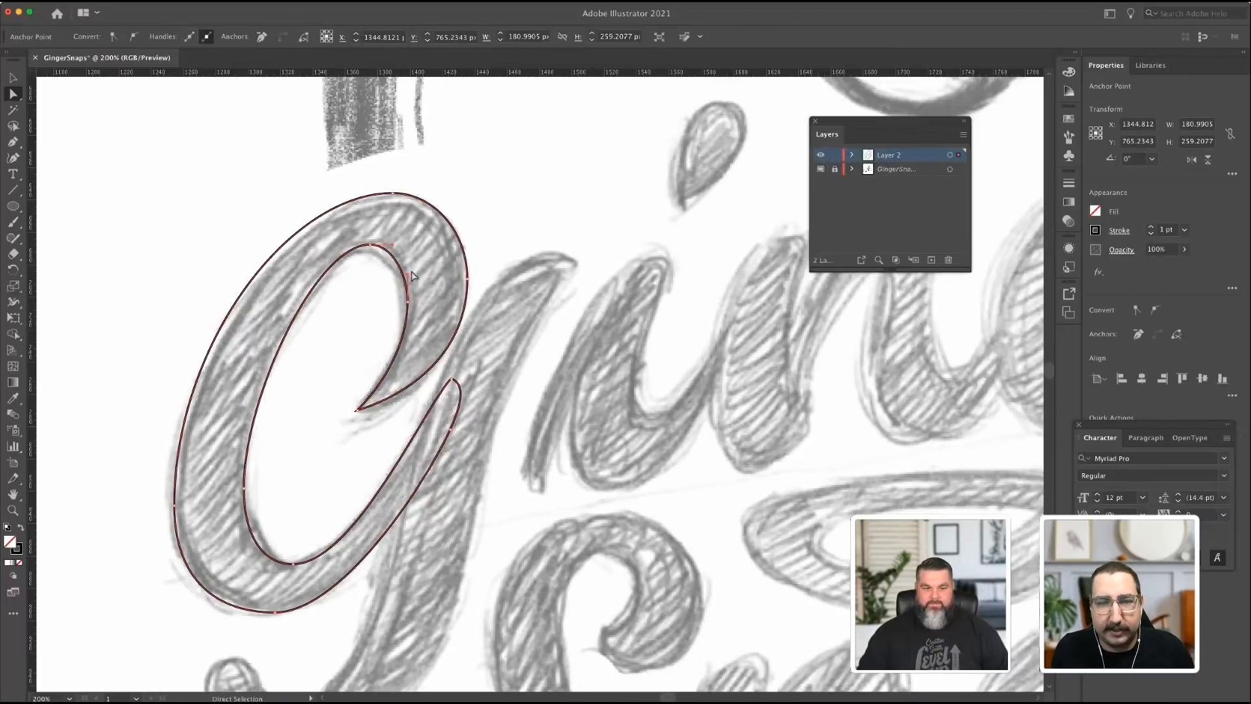
left_click_drag(410, 279, 411, 266)
scroll(412, 266, "down", 1)
left_click(530, 185)
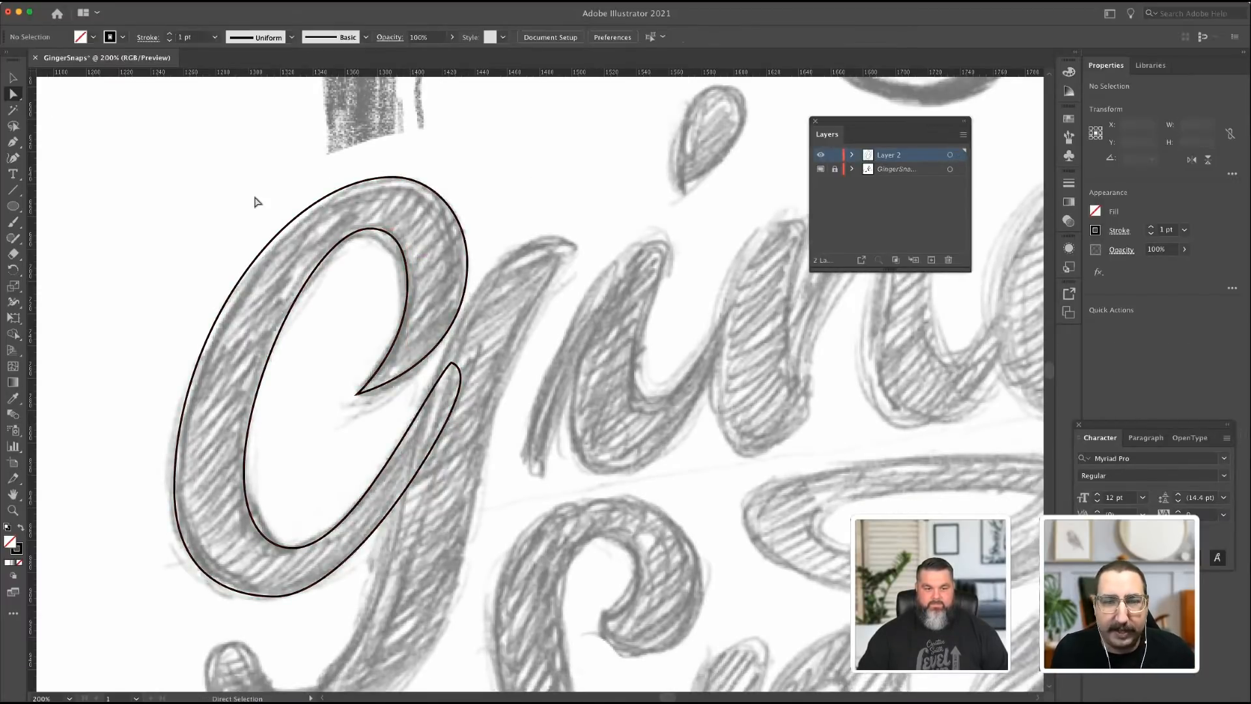
Start the g's stem outline with the Pen tool by placing a short straight segment across the stem's top end.
left_click(12, 142)
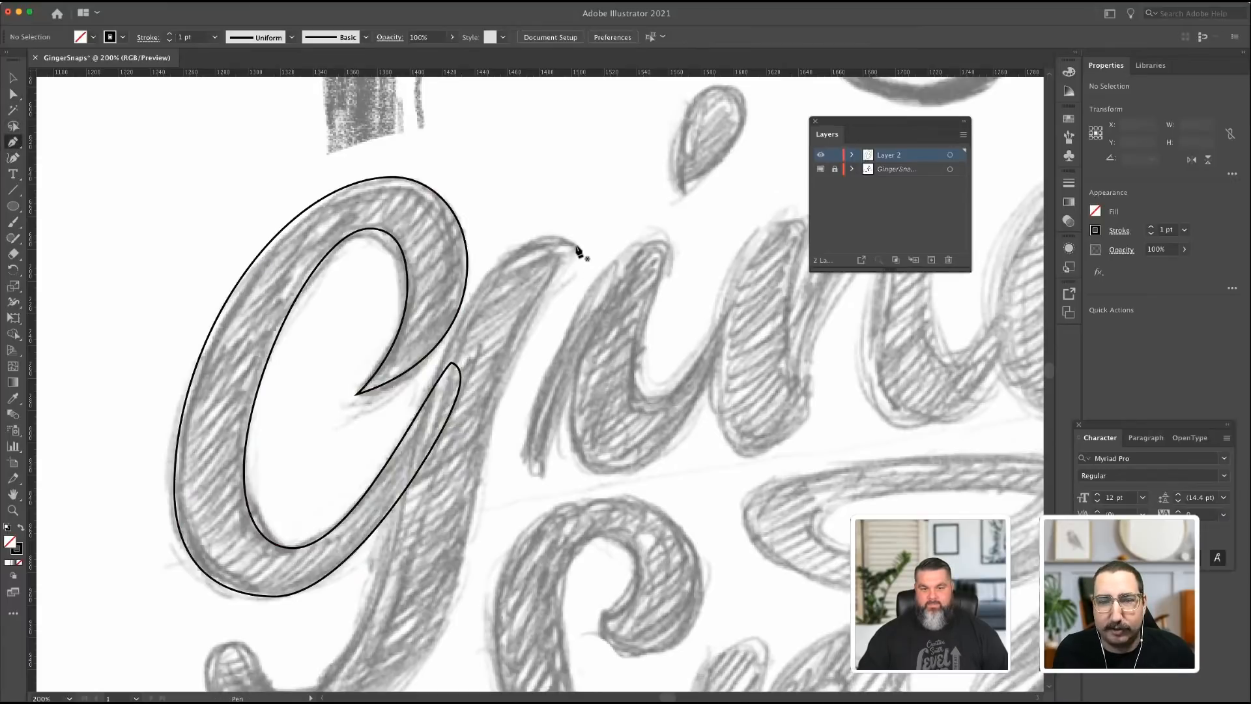
left_click_drag(577, 248, 548, 233)
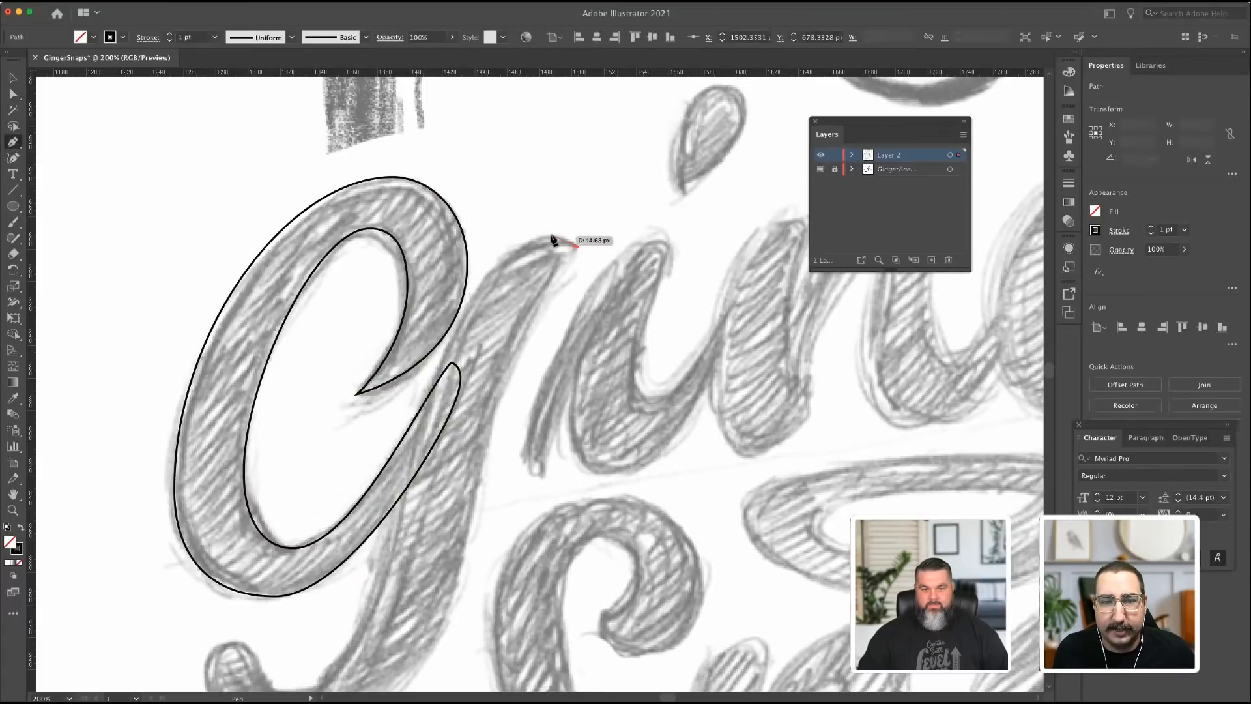
left_click(477, 291)
scroll(385, 625, "down", 1)
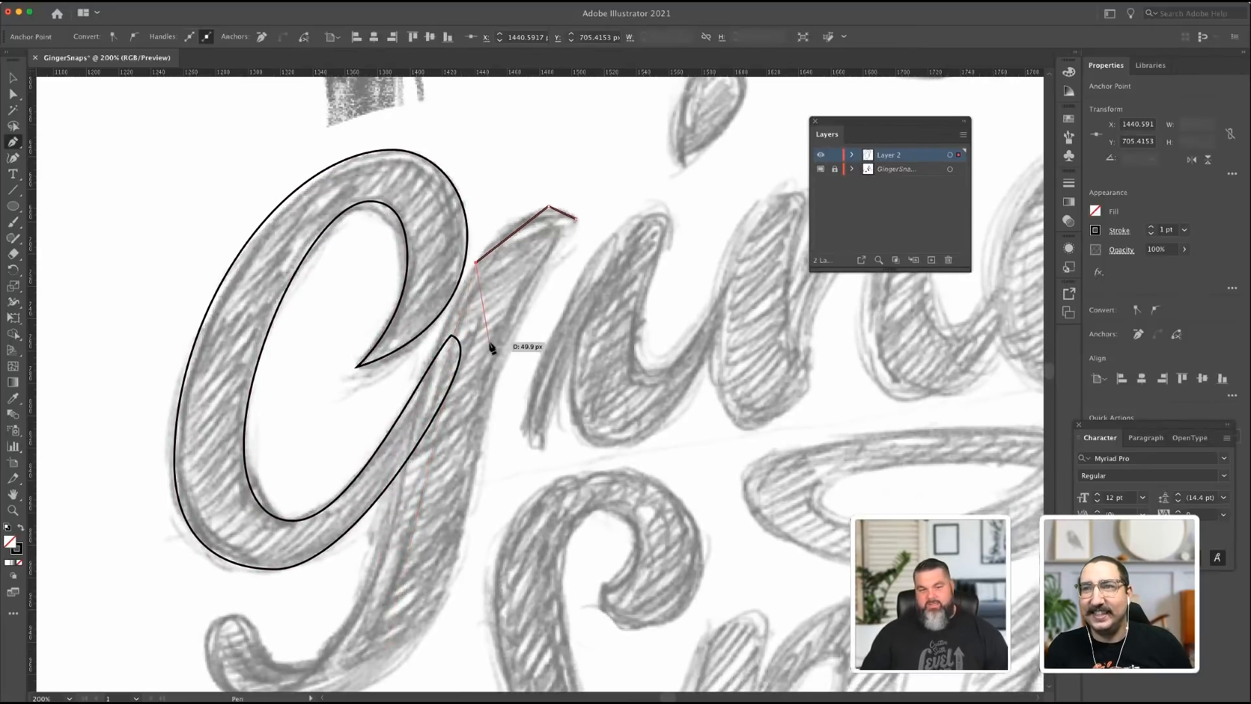
key("super+z")
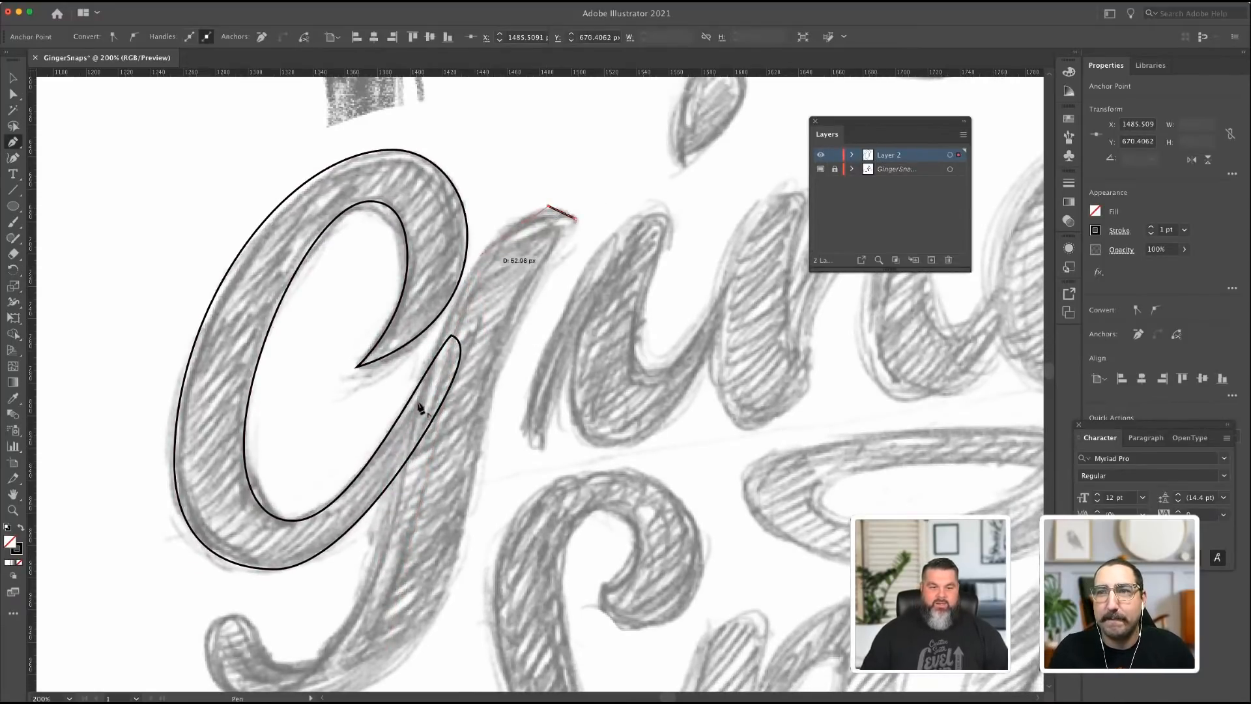
Block in the rest of the stem and tail hook with straight segments and close the path at the stem's top tip.
left_click(294, 669)
left_click_drag(264, 652, 232, 616)
left_click(228, 614)
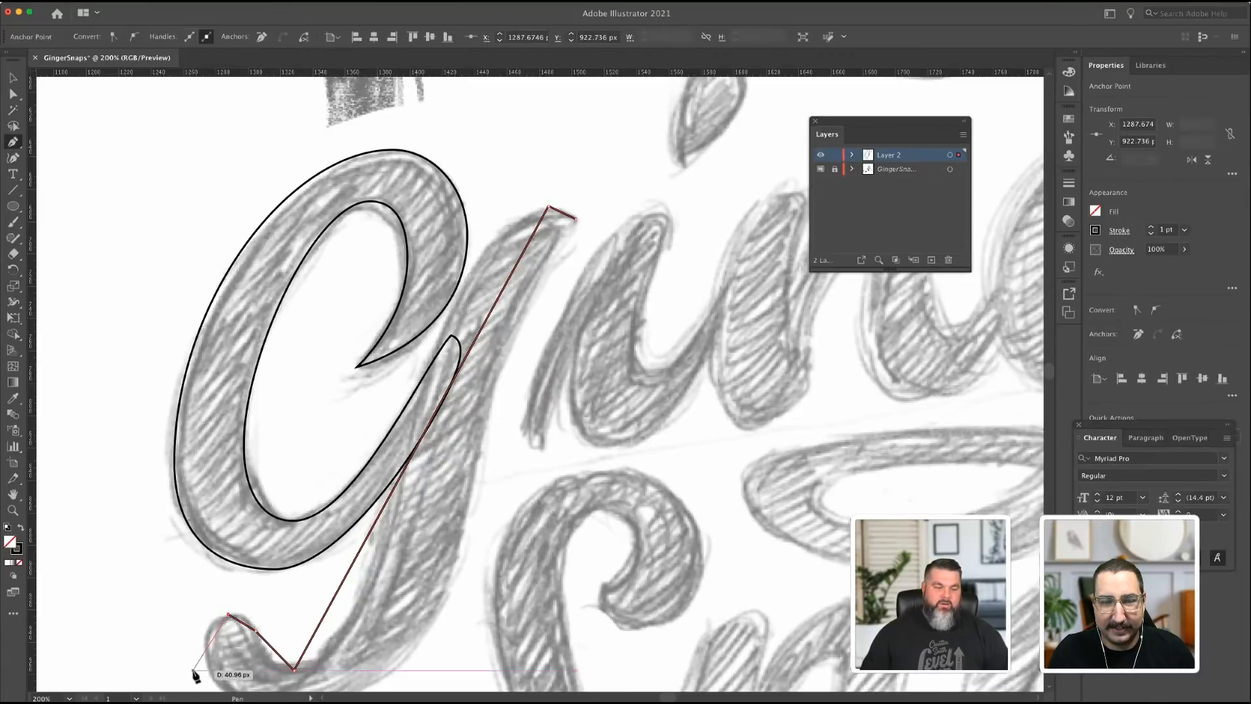
left_click(204, 647)
scroll(267, 665, "down", 3)
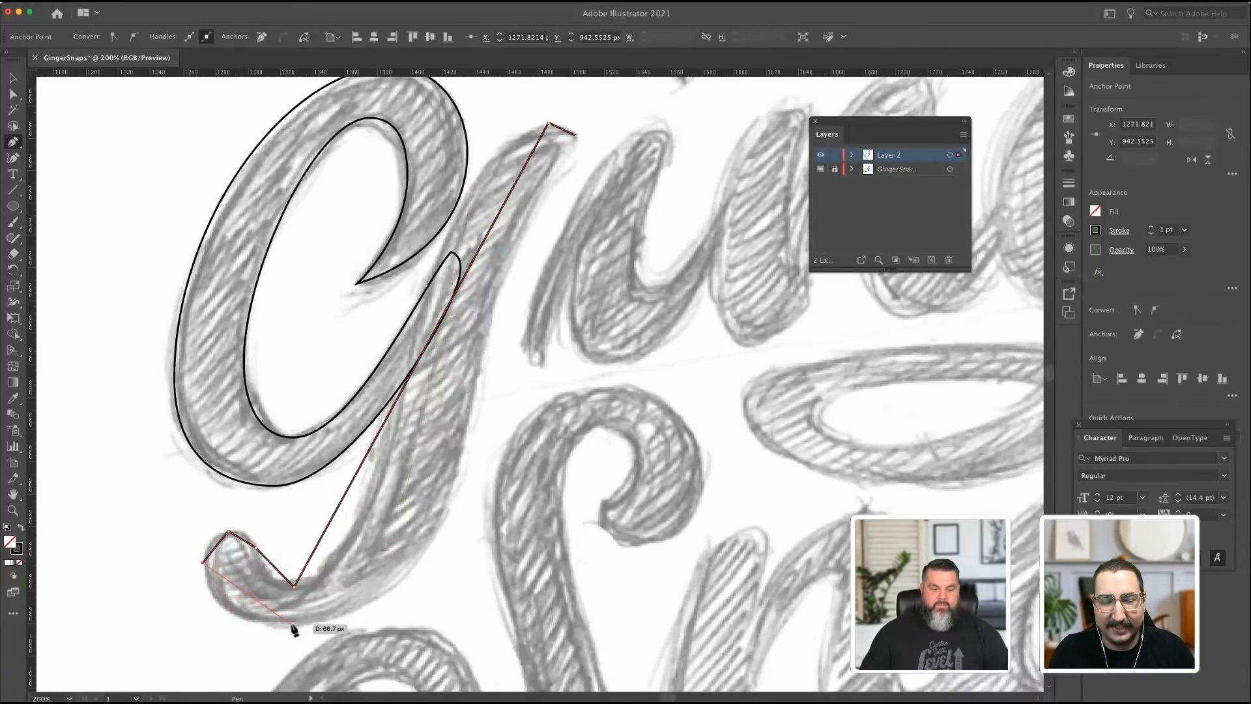
left_click(292, 624)
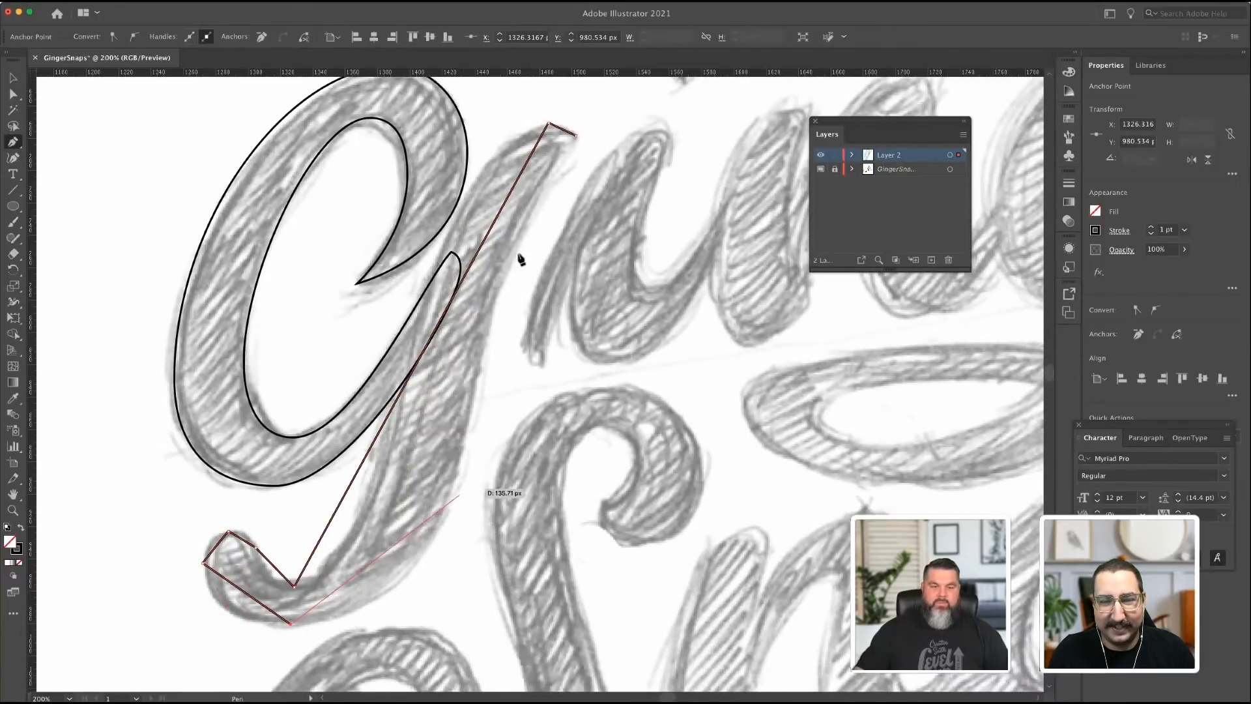
left_click(575, 135)
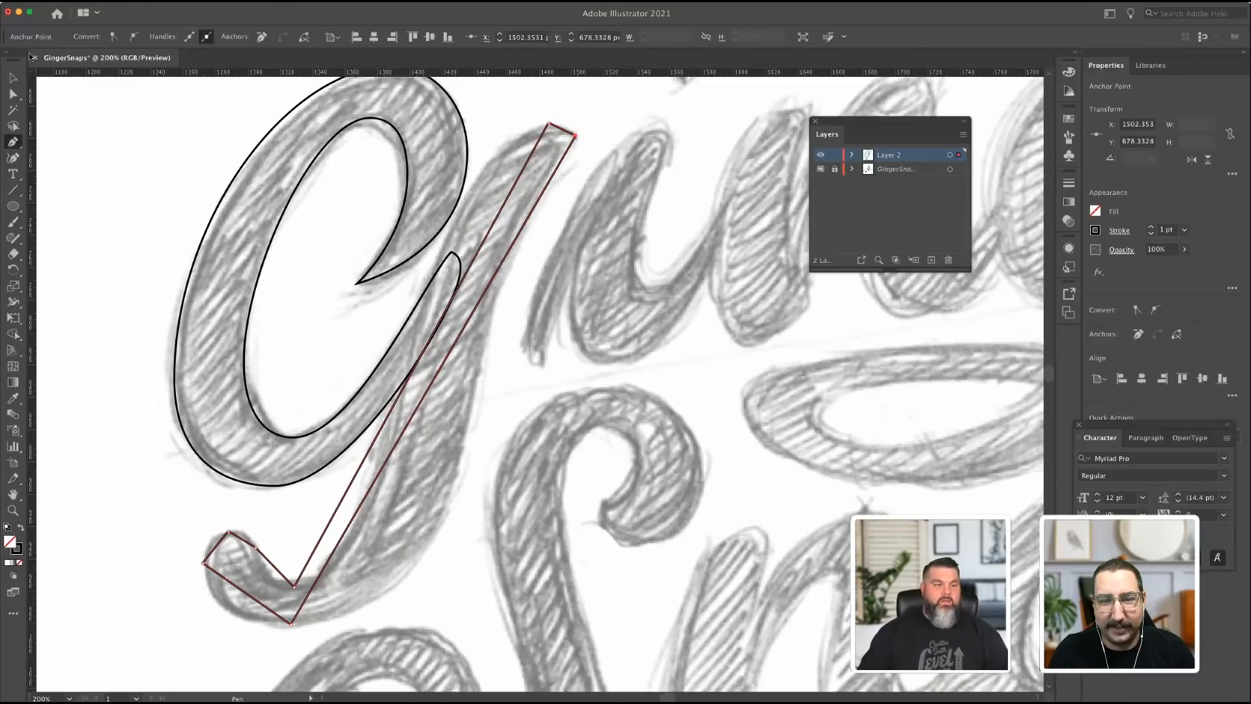
Convert the stem path's anchors to smooth, except the pointed tip at the stem's top end.
key("a")
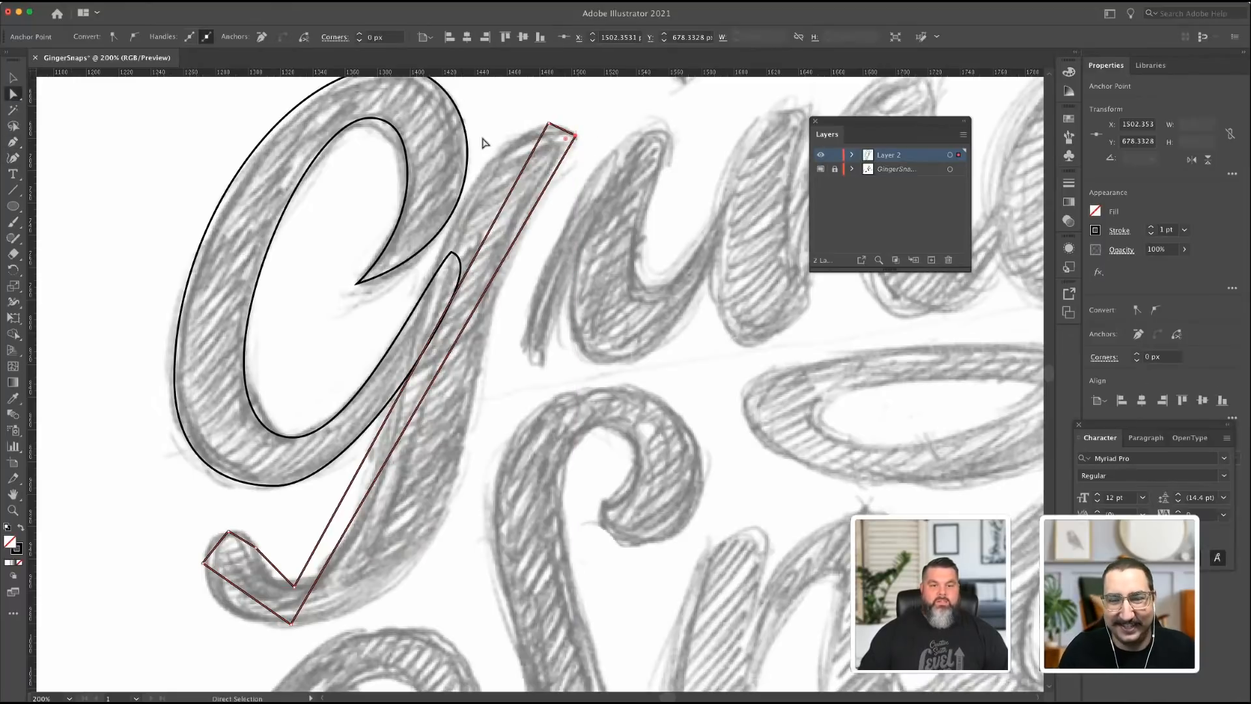
left_click(549, 123, "shift")
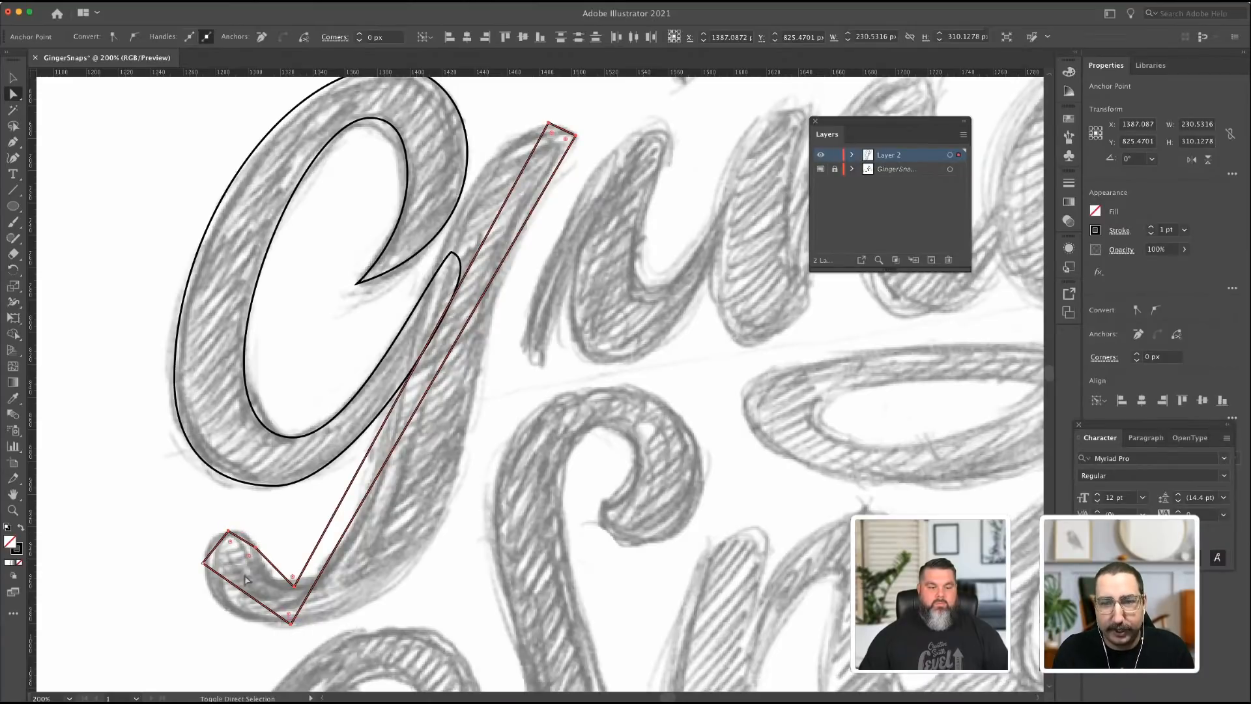
left_click_drag(204, 567, 204, 563)
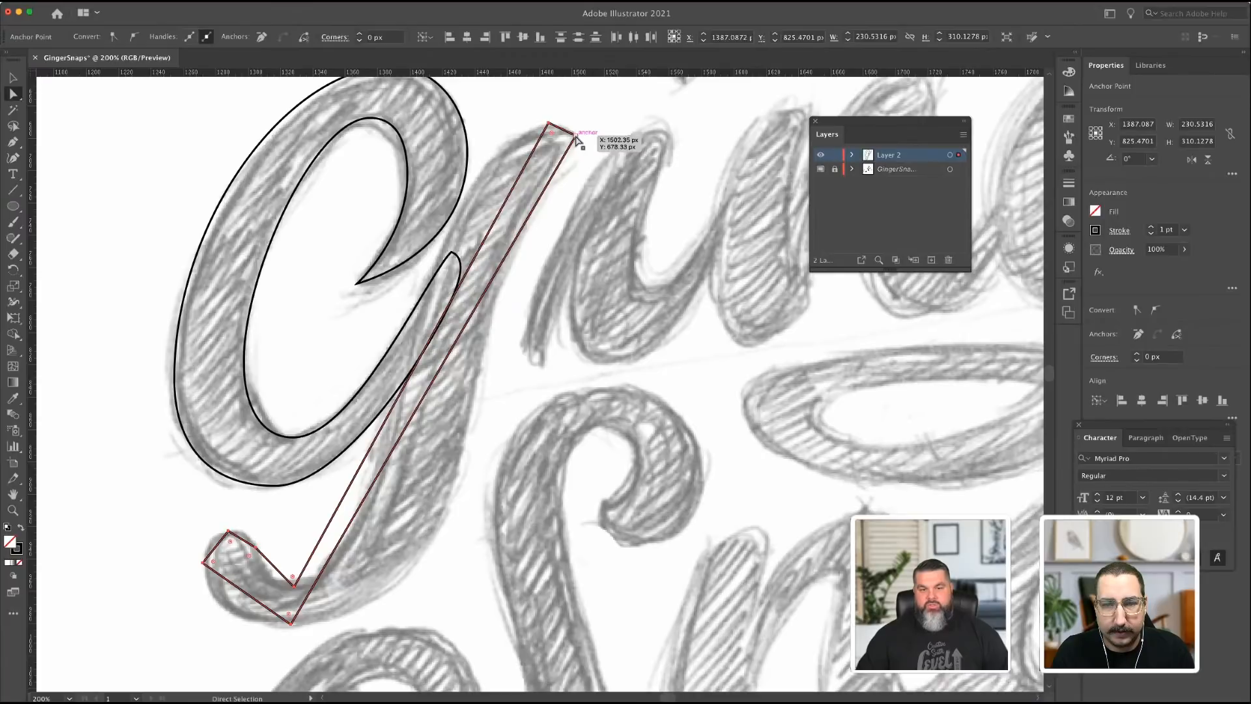
left_click(1156, 311)
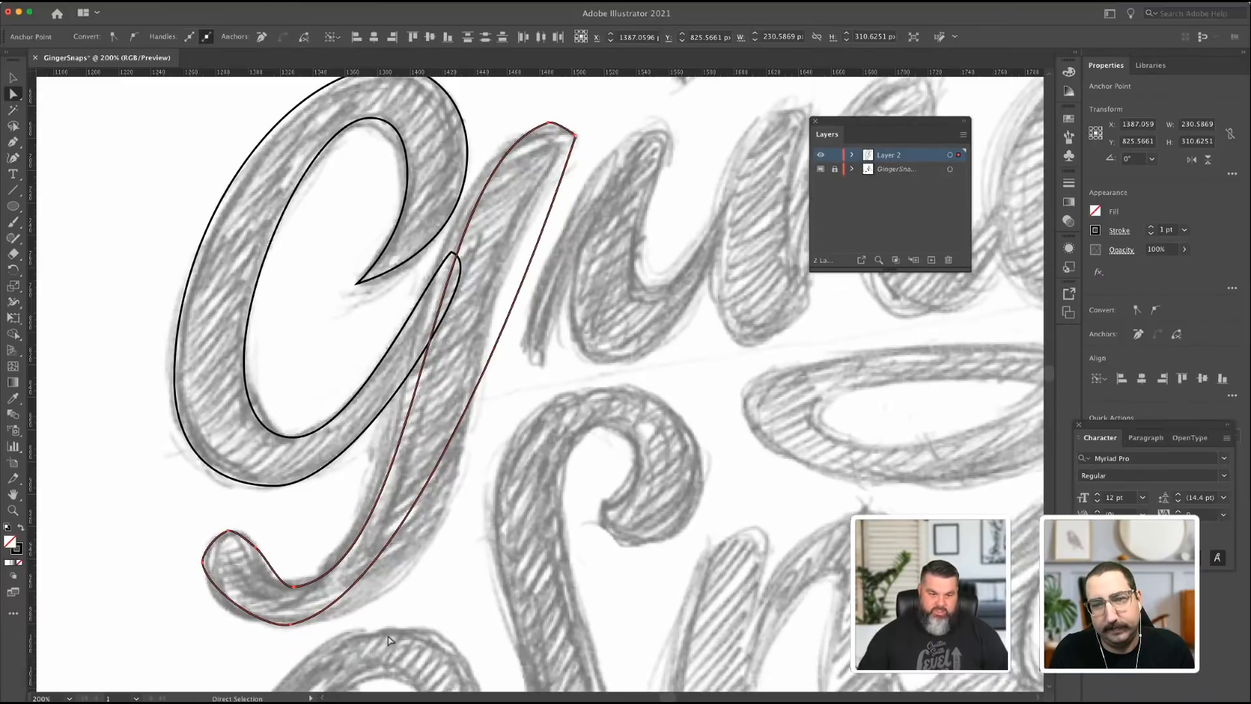
Add a handle to the stem's top tip angled down inside the stroke, and extend the bottom anchor's right handle to fit the right edge.
left_click(577, 137)
mouse_move(577, 137)
left_mouse_down()
mouse_move(573, 150)
mouse_move(570, 127)
mouse_move(578, 138)
left_mouse_up()
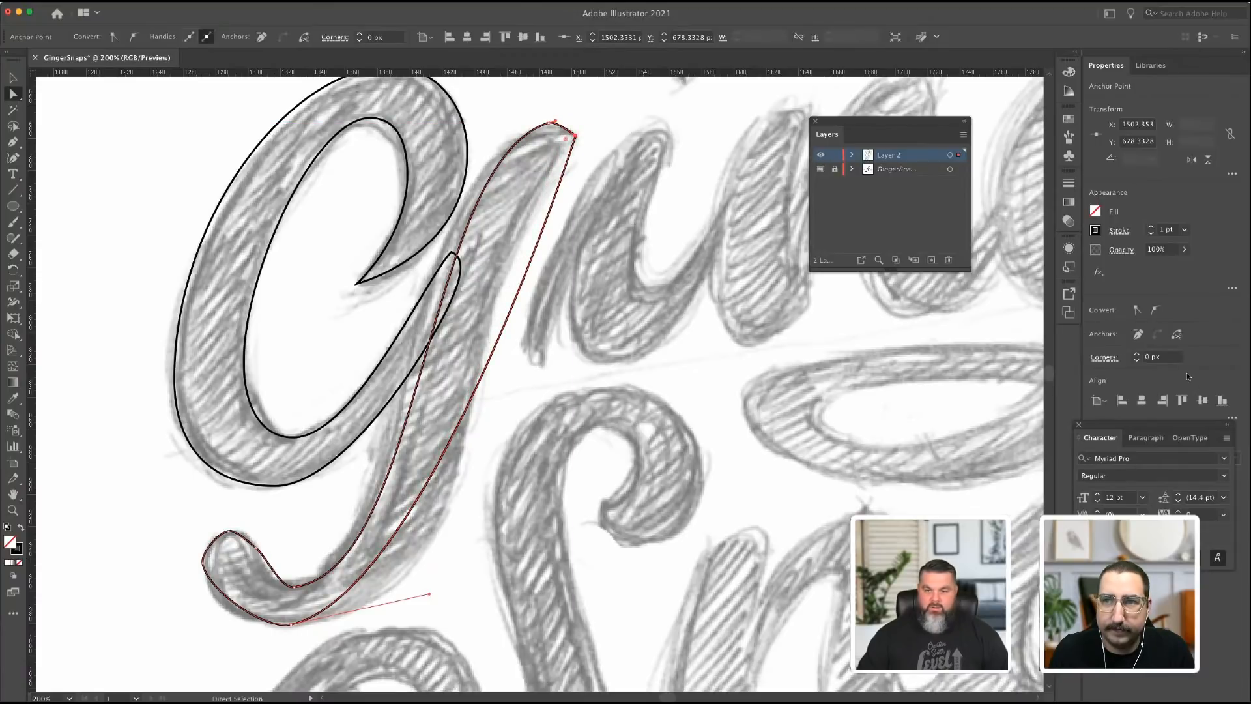
left_click(1156, 309)
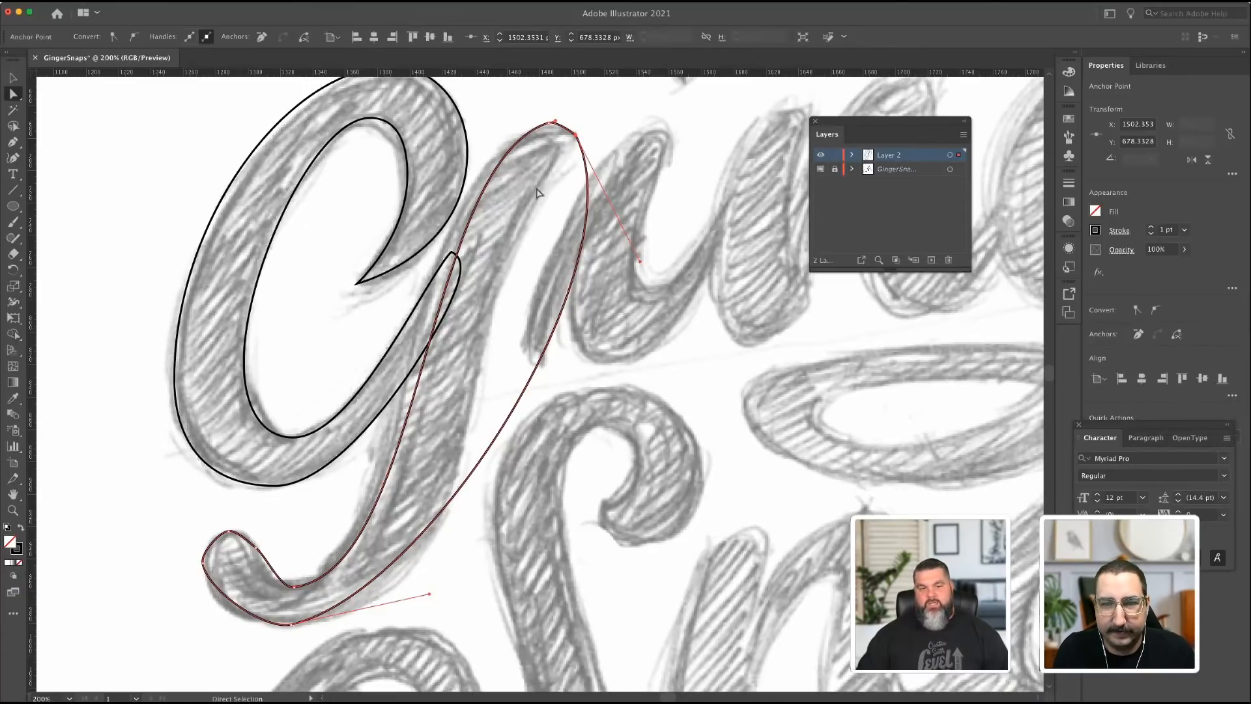
left_click_drag(635, 260, 428, 349)
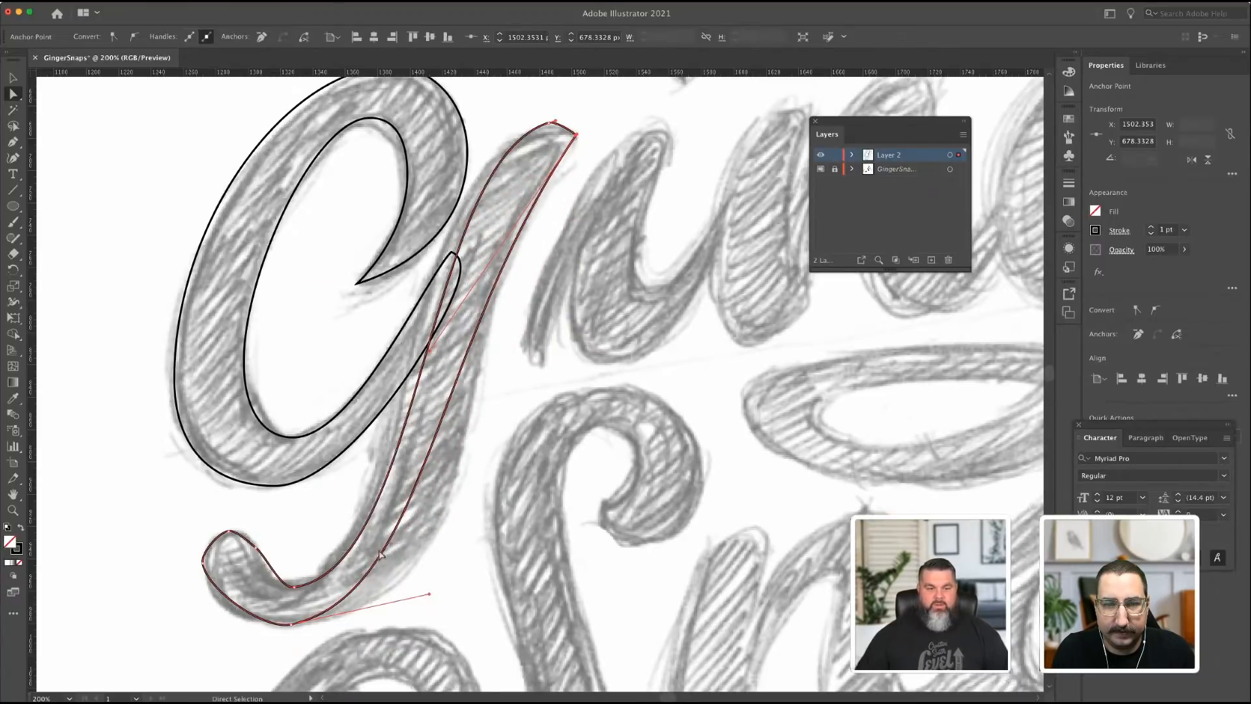
left_click_drag(432, 594, 498, 623)
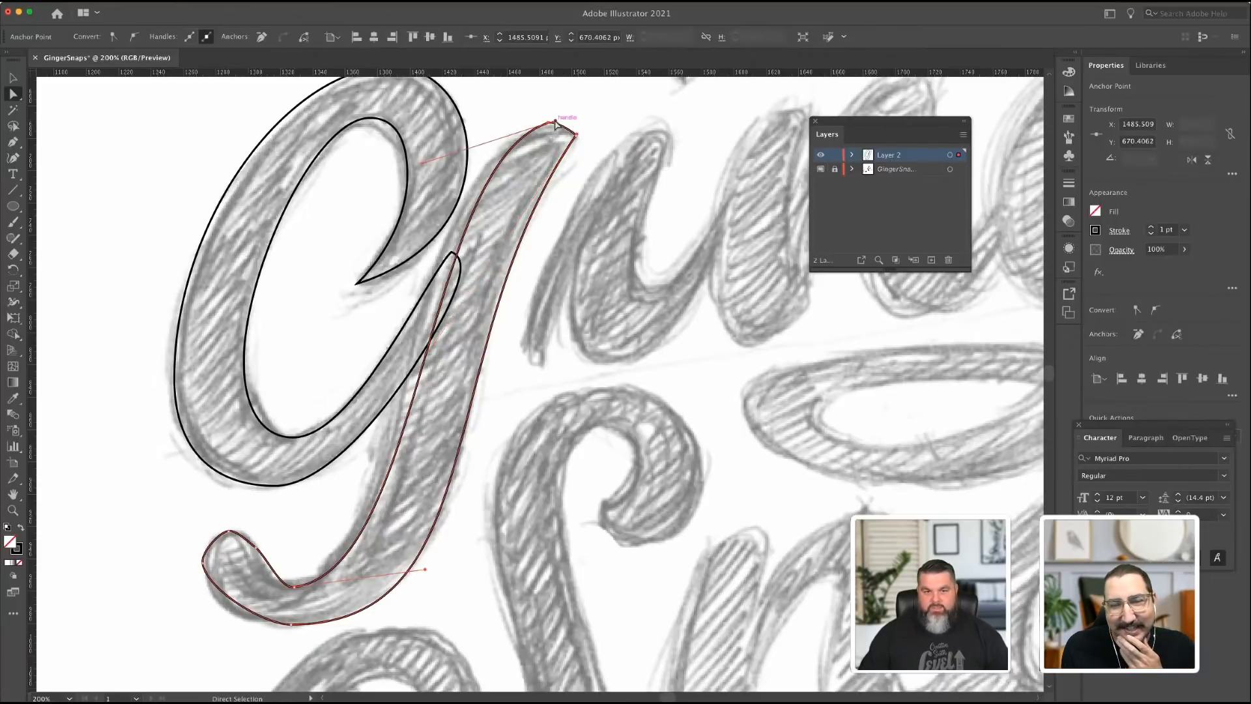
Make the handles of the stem's top anchor and the hook's inner anchor horizontal, lengthened to fit the stem's left edge.
left_click_drag(554, 122, 564, 125)
mouse_move(419, 126)
left_mouse_down()
mouse_move(447, 126)
mouse_move(424, 124)
left_mouse_up()
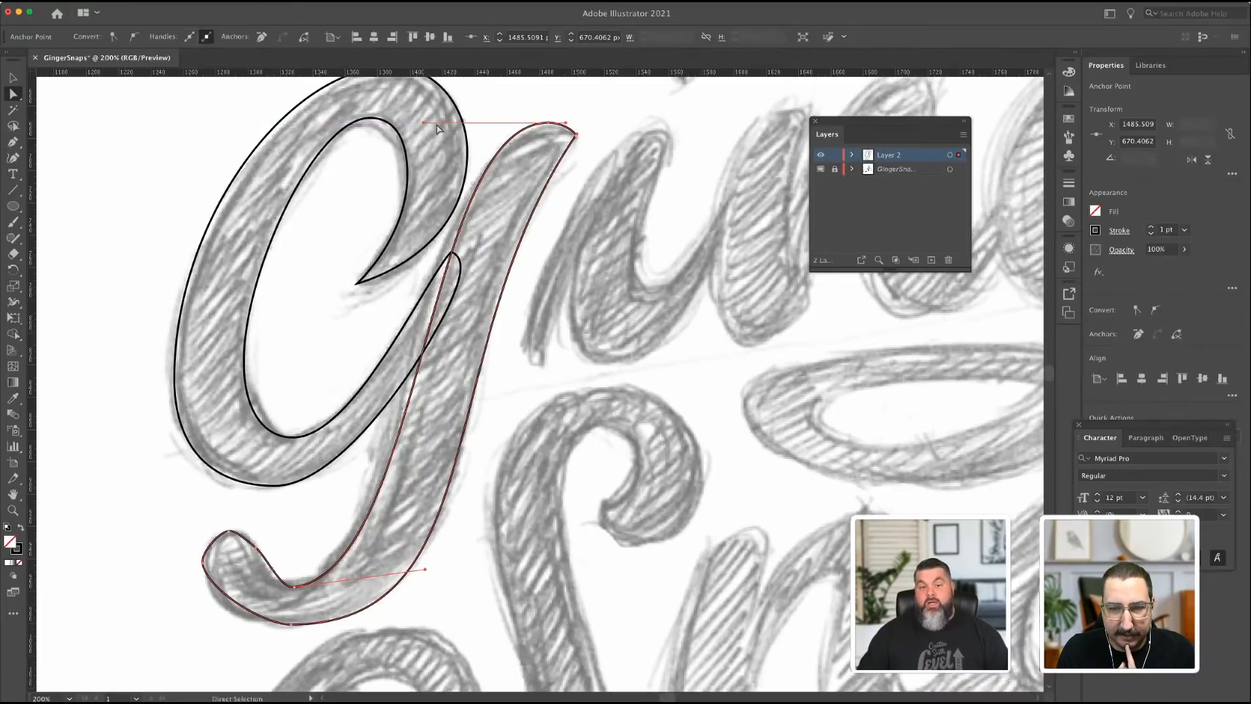
left_click(292, 588)
left_click_drag(427, 569, 393, 594)
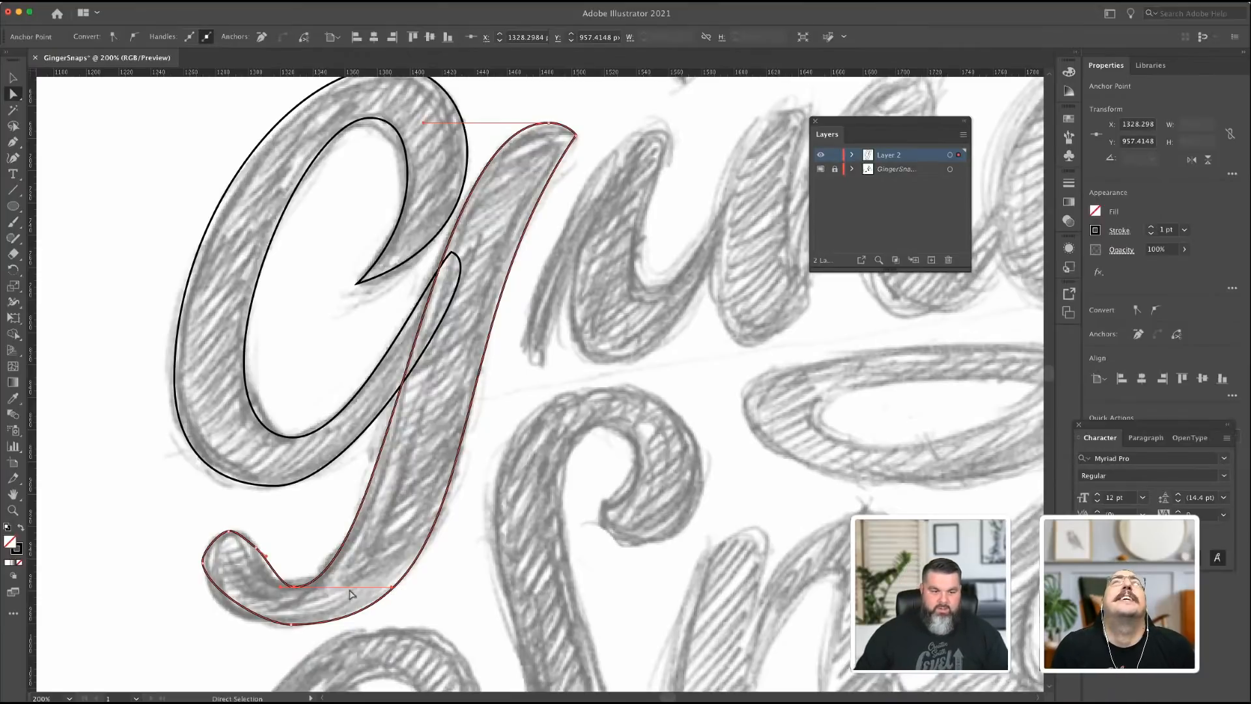
left_click_drag(392, 588, 398, 588)
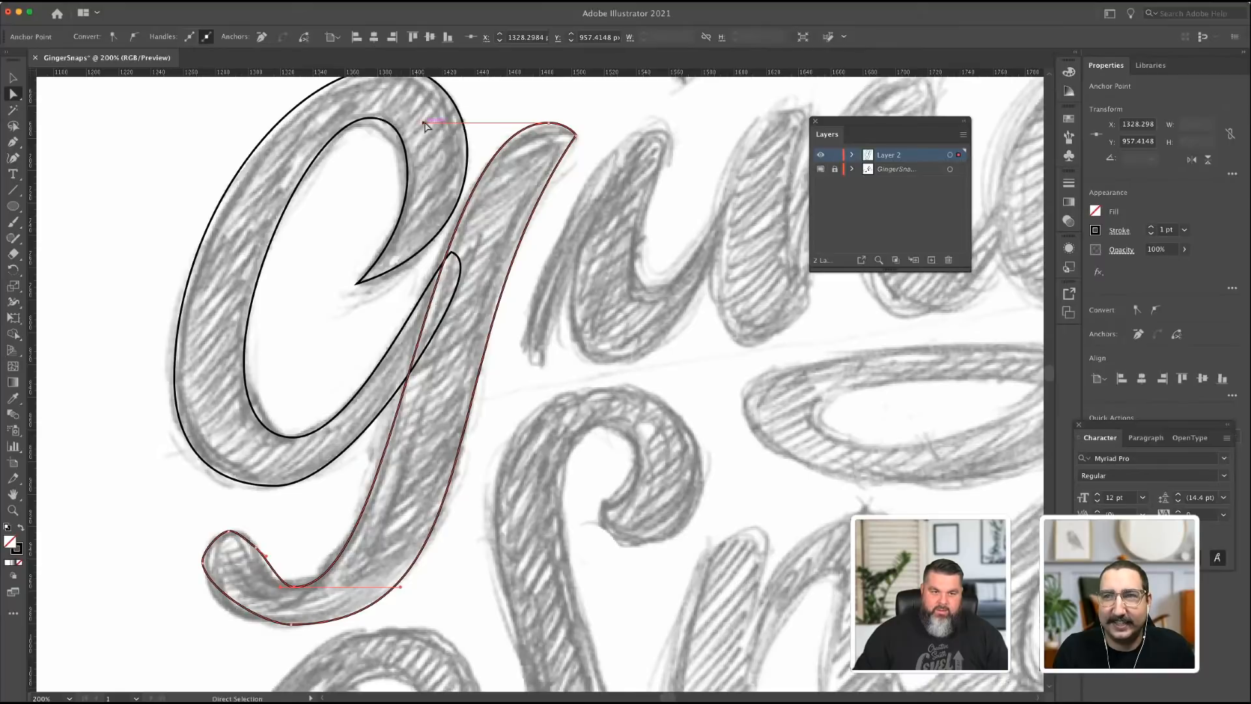
left_click_drag(424, 122, 402, 123)
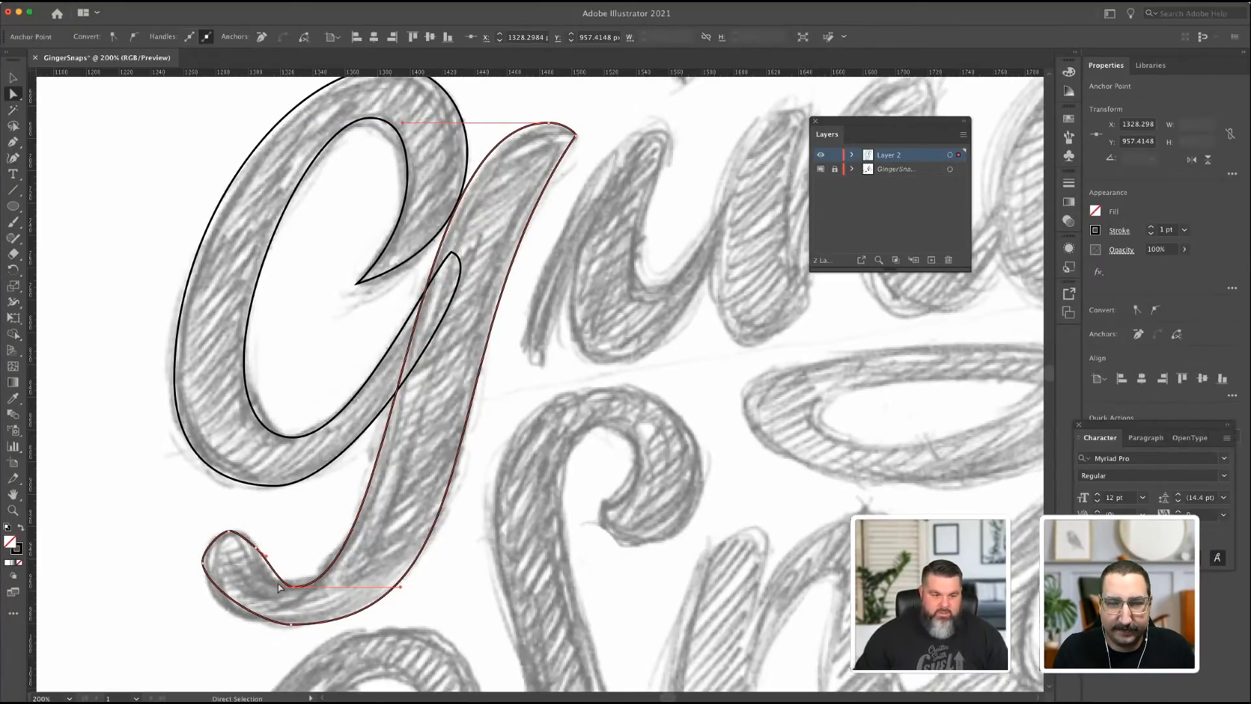
Extend the hook's inner anchor handle to the left and delete the extra anchor on the hook's inner curve.
left_click_drag(281, 587, 265, 586)
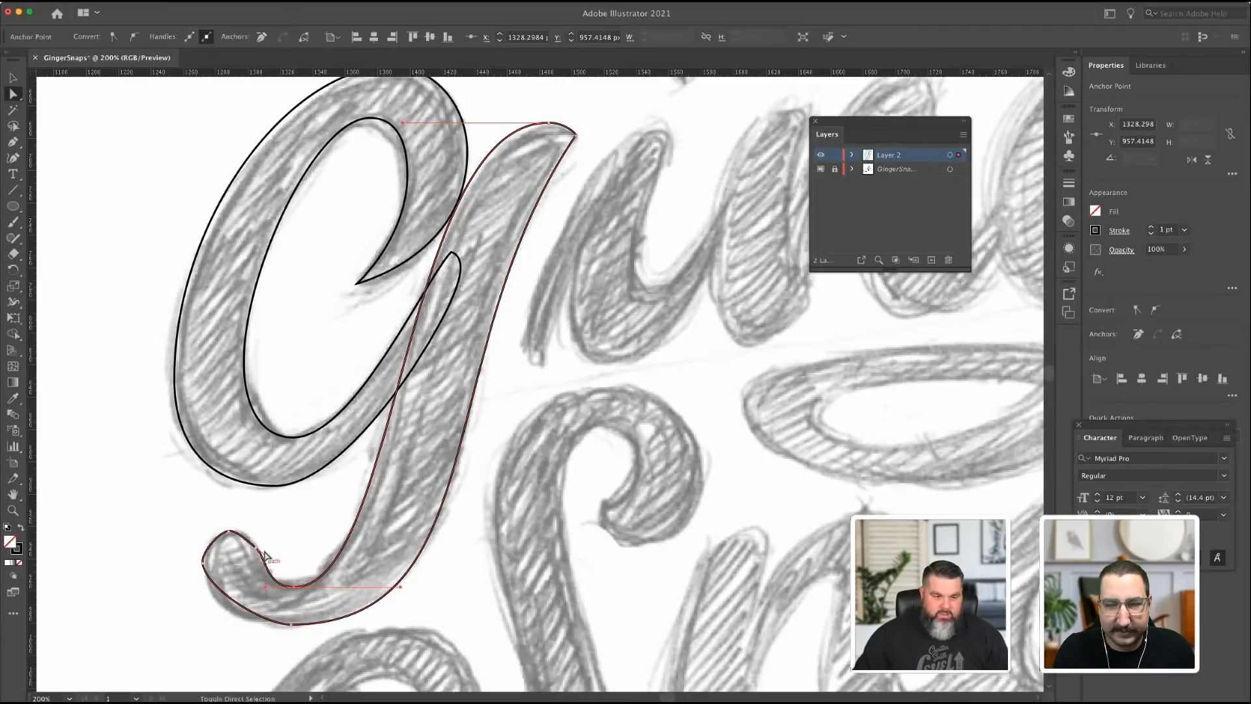
left_click(254, 547)
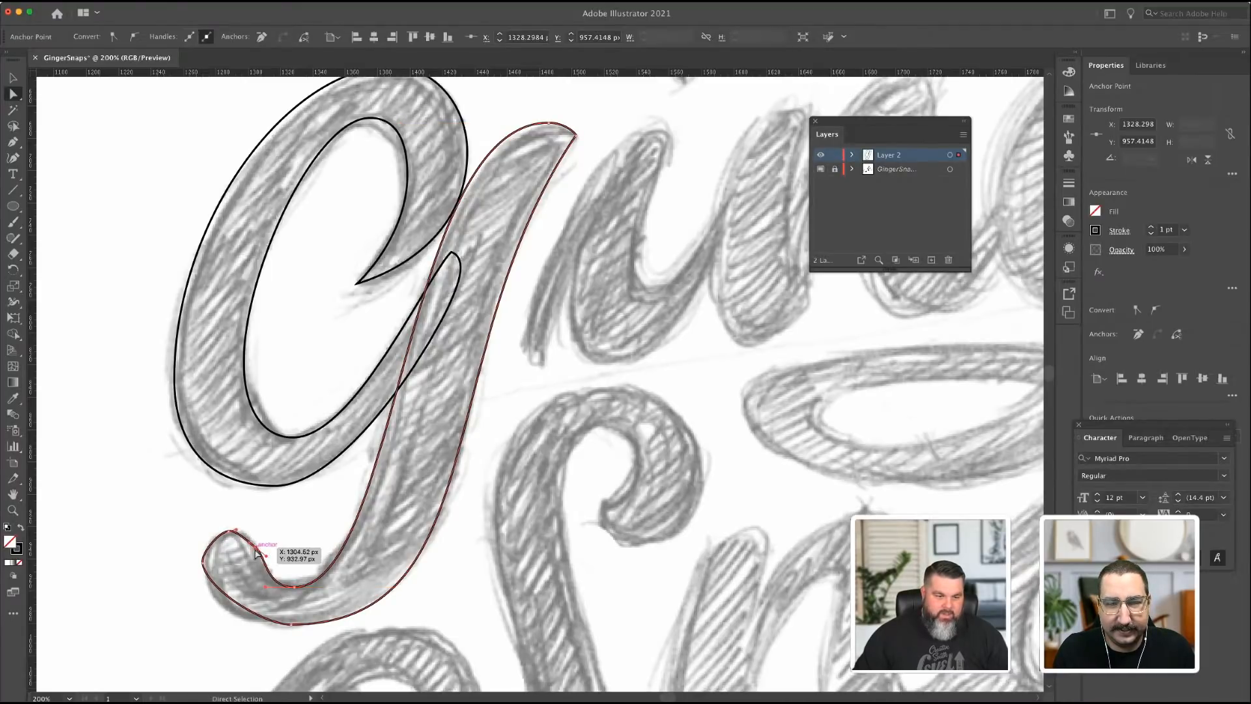
left_click_drag(15, 141, 98, 174)
left_click(266, 553)
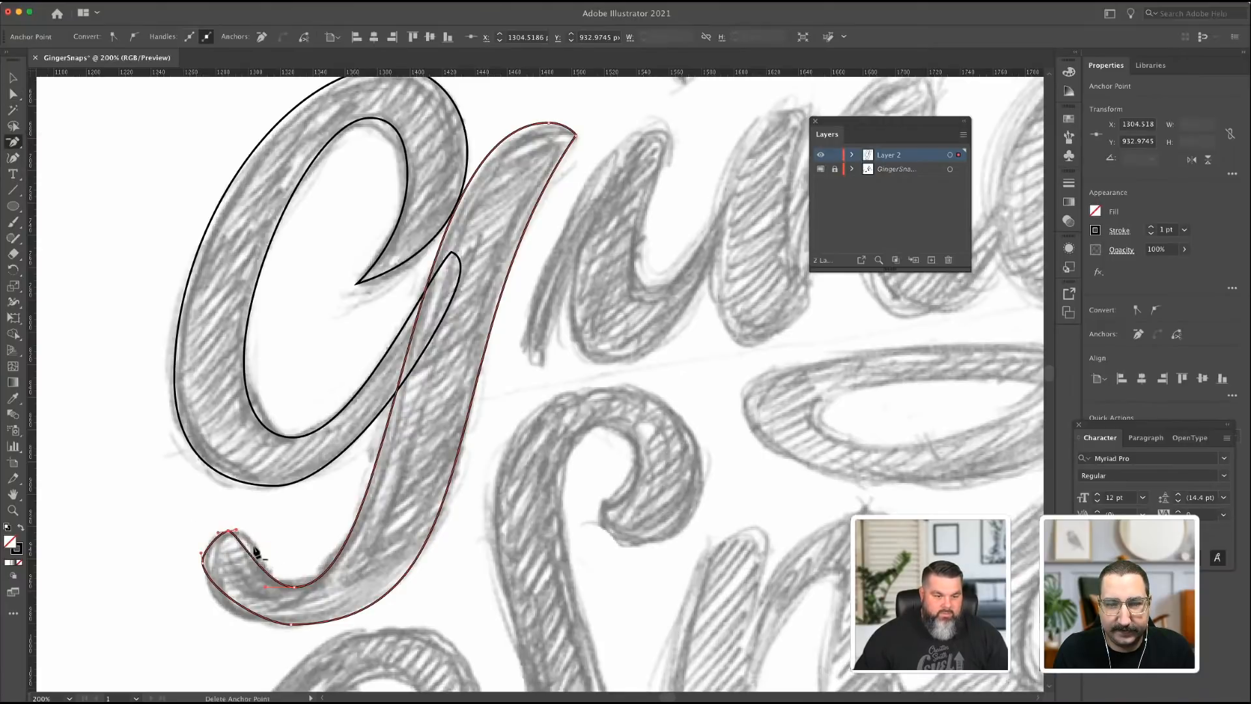
left_click(13, 95)
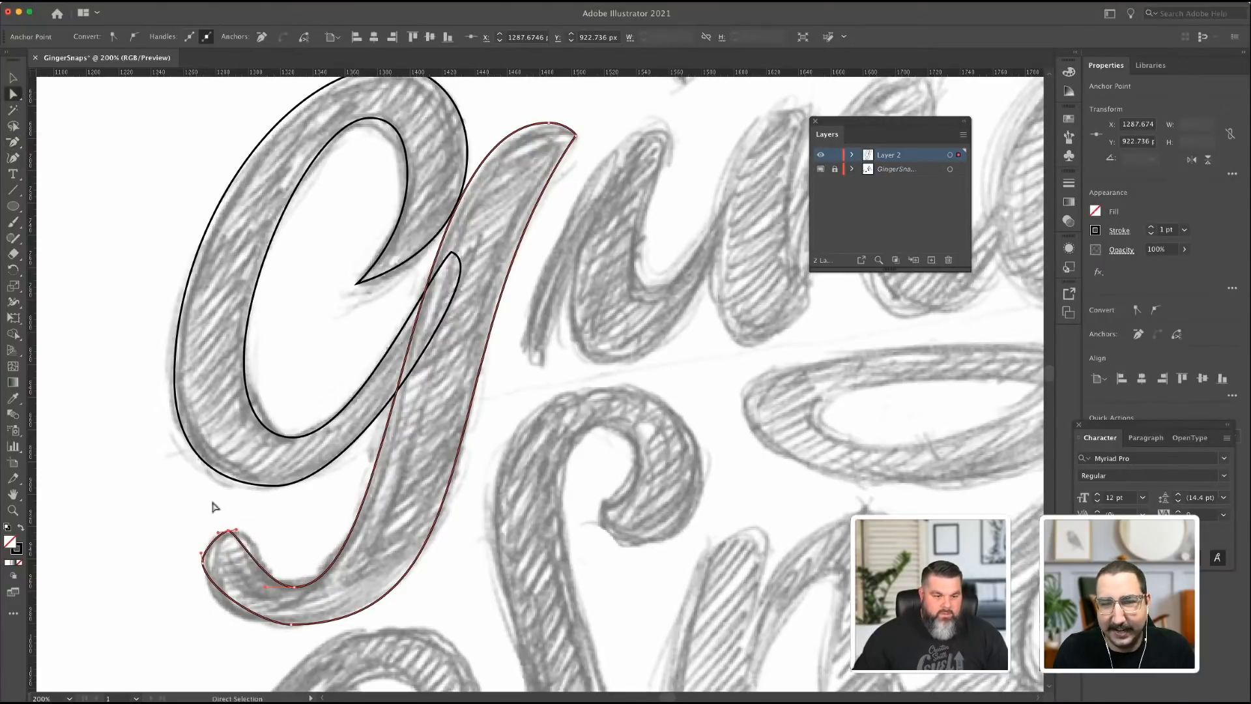
Lengthen the handles on the tail's top anchor and the hook's inner anchor to round the tail along the sketch.
left_click_drag(236, 530, 263, 532)
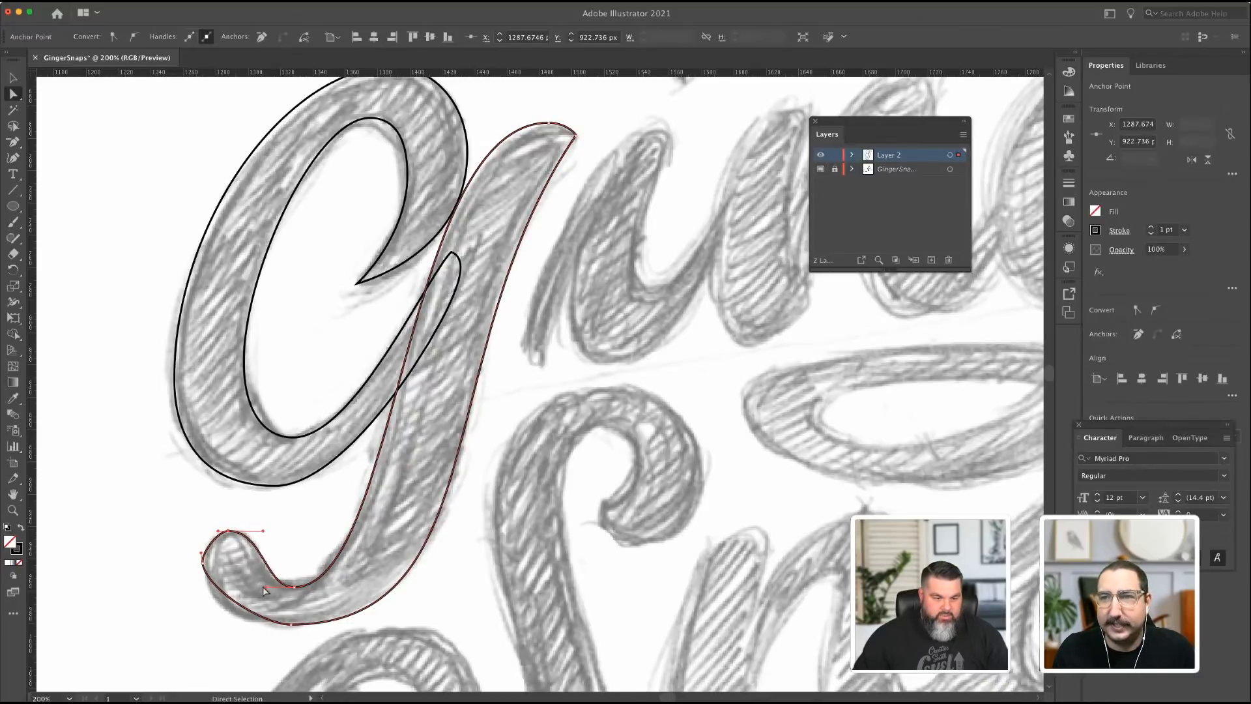
left_click(258, 586)
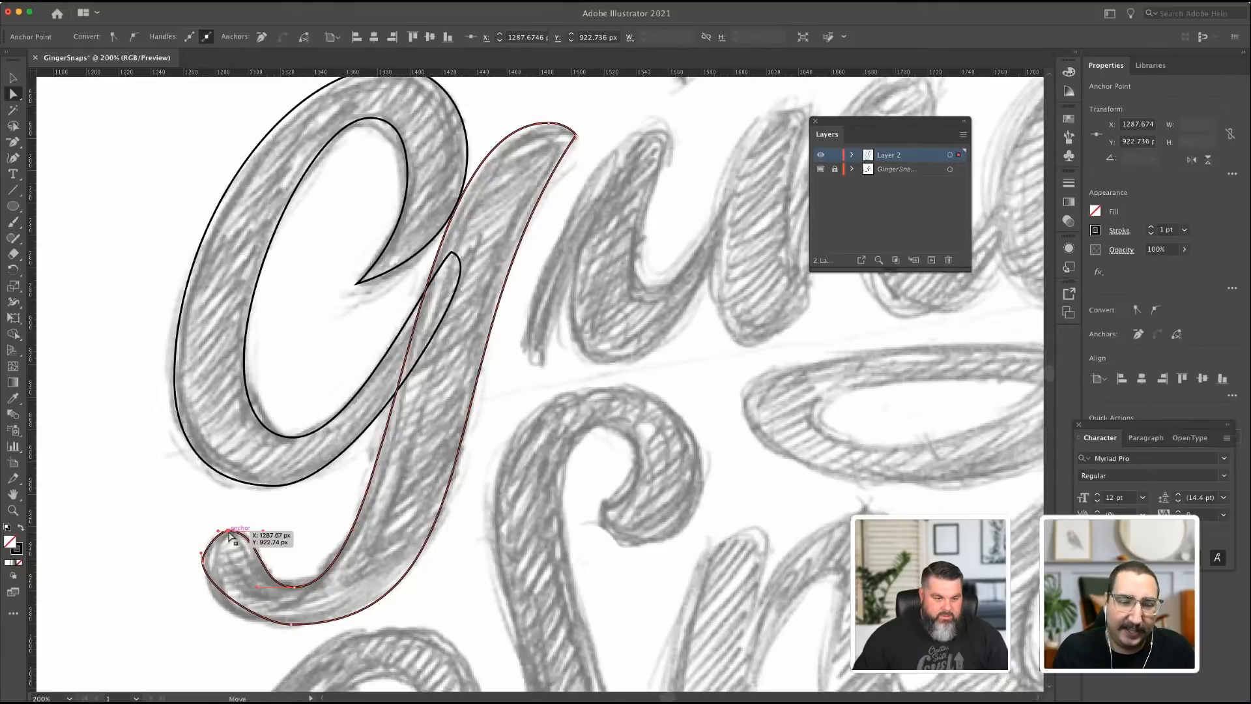
left_click_drag(220, 531, 207, 536)
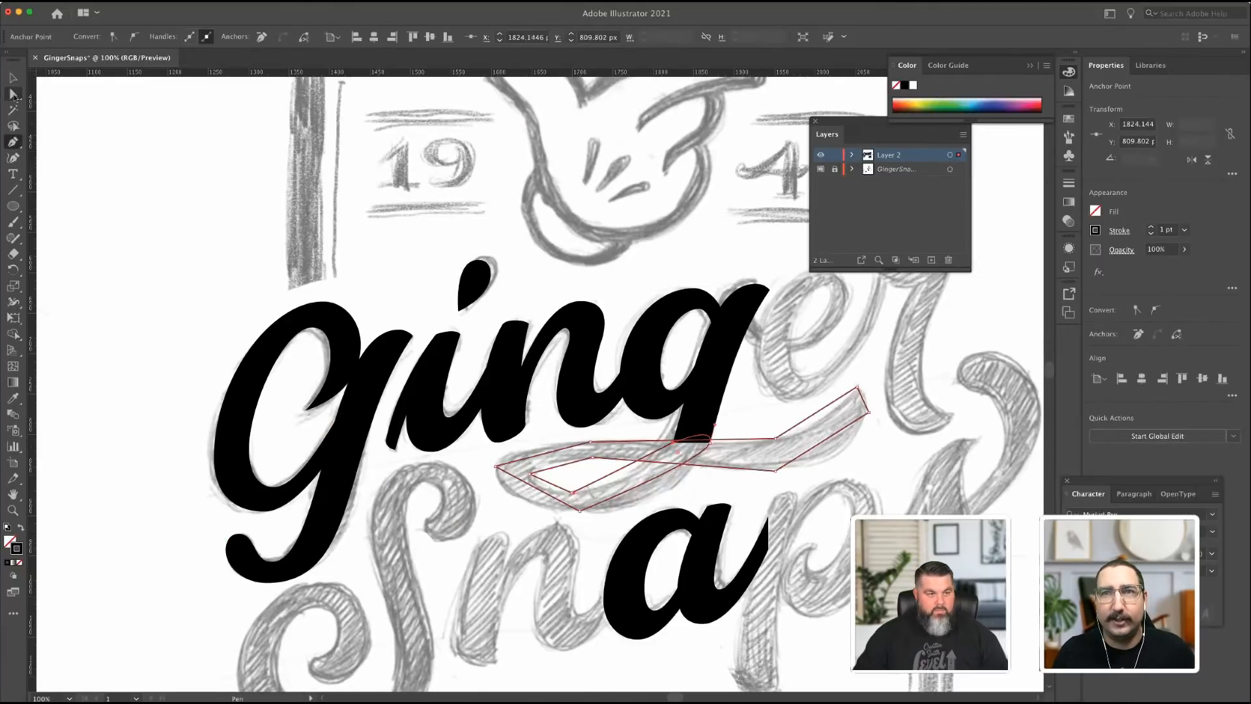
Convert the straight anchors of the second g's swash outline to smooth points and give the right-end anchor a vertical handle.
left_click(13, 94)
left_click(128, 140)
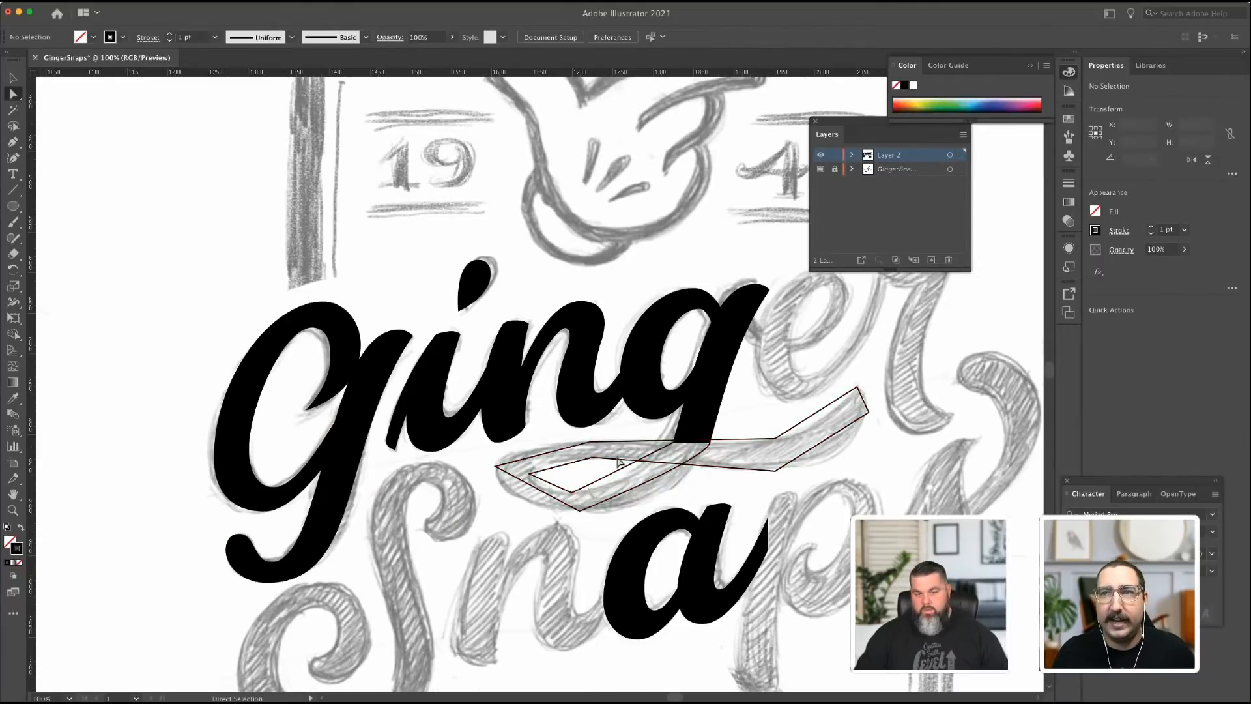
left_click(572, 497)
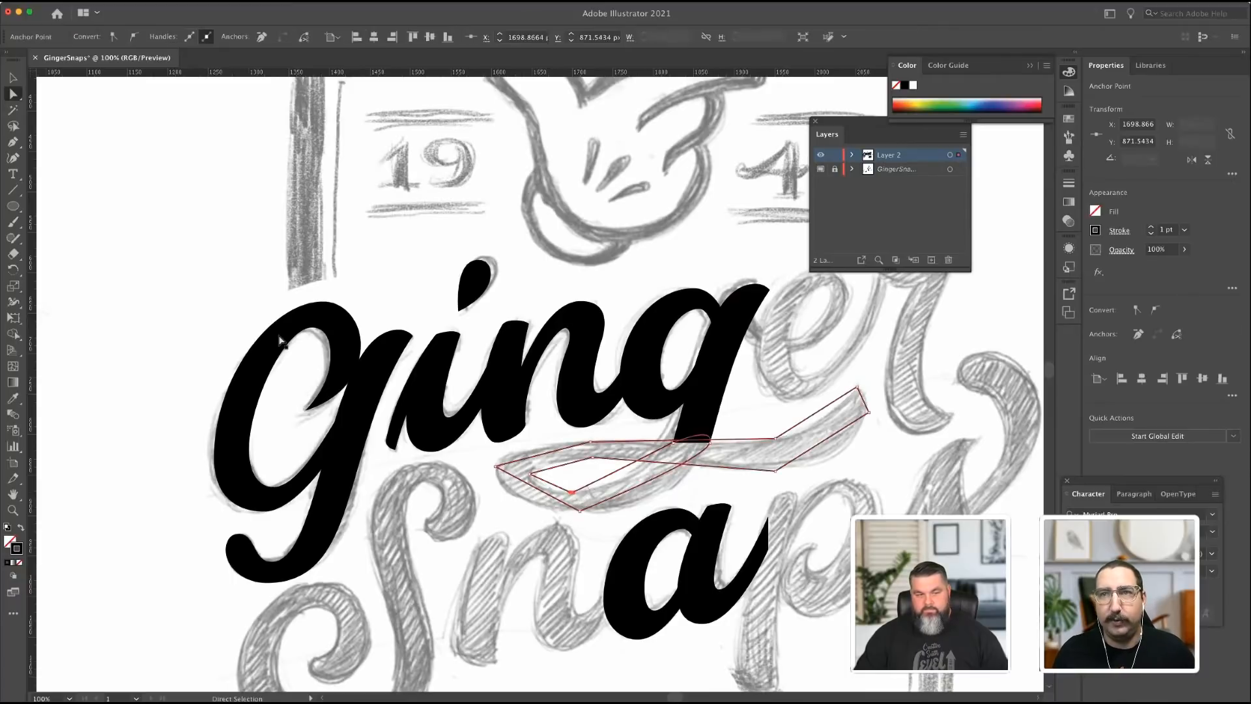
key("v")
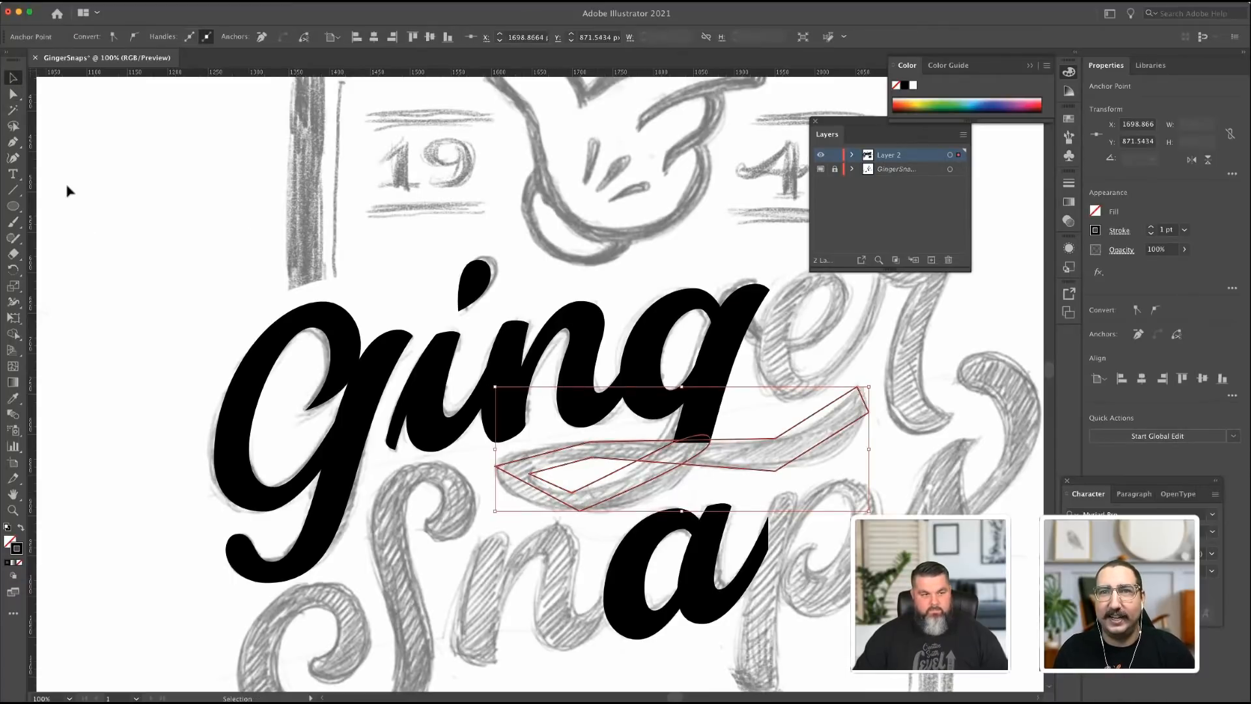
left_click(13, 95)
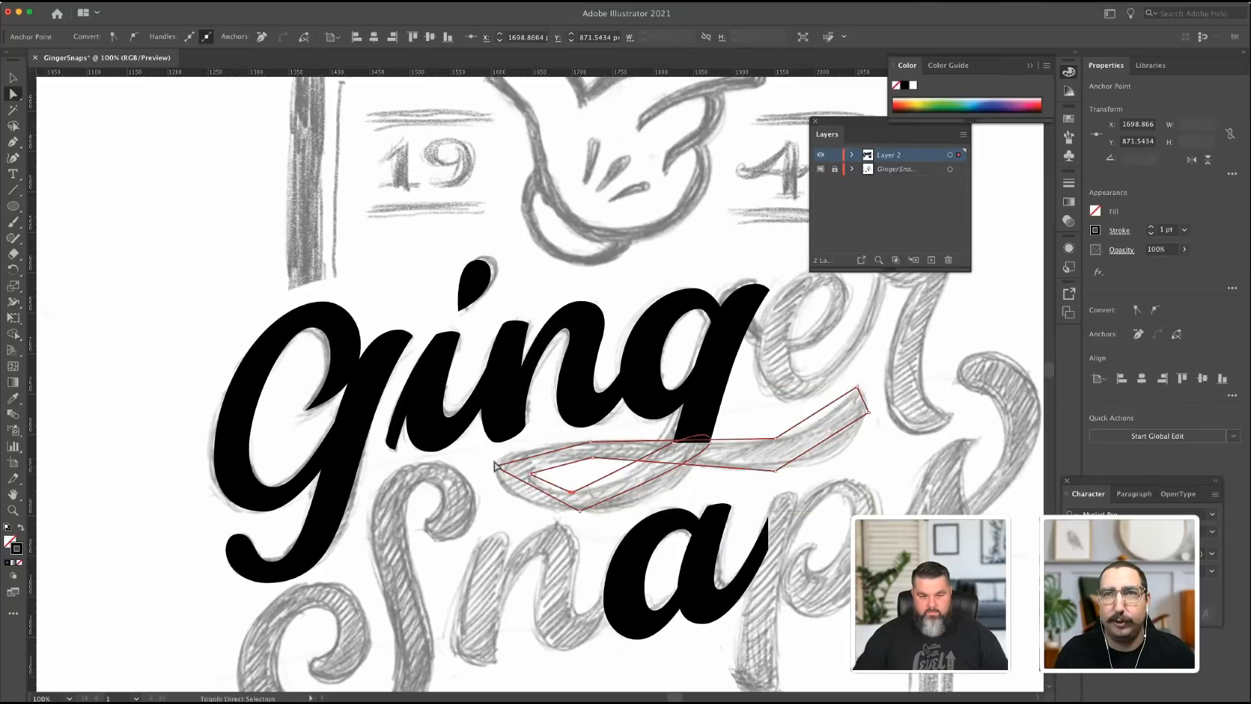
left_click_drag(483, 462, 619, 525)
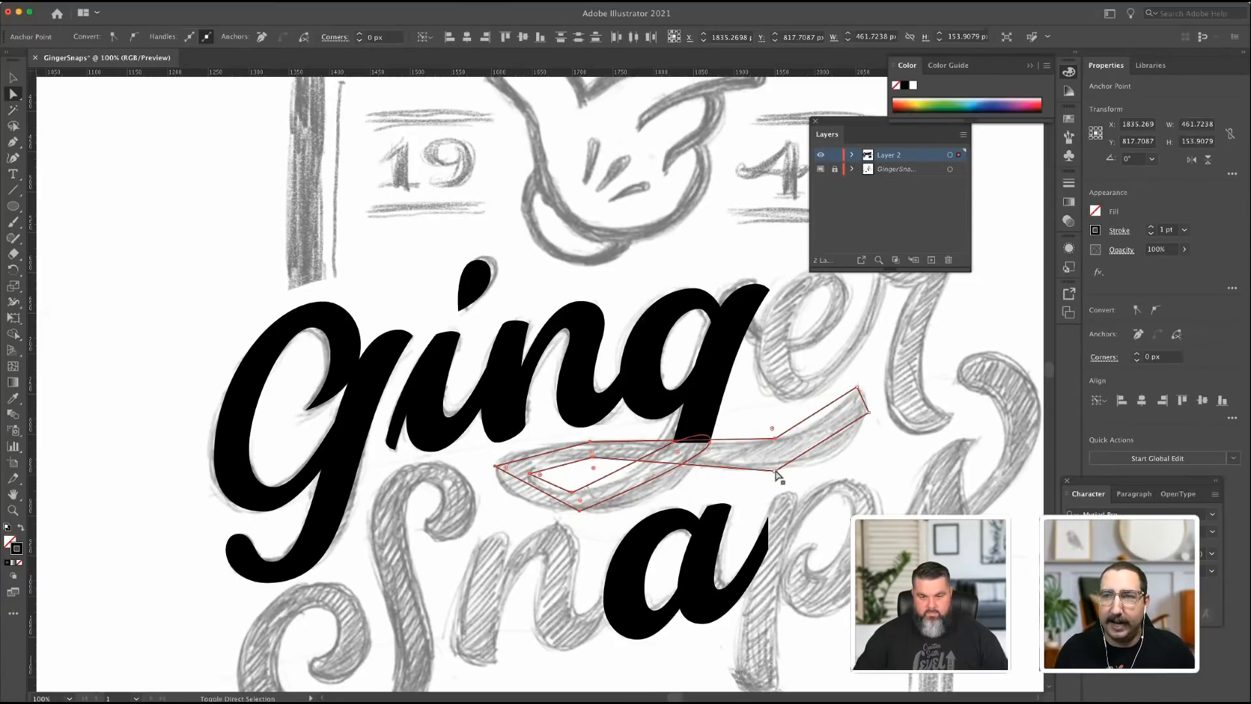
left_click(859, 393)
scroll(859, 393, "up", 1)
left_click(857, 397, "shift")
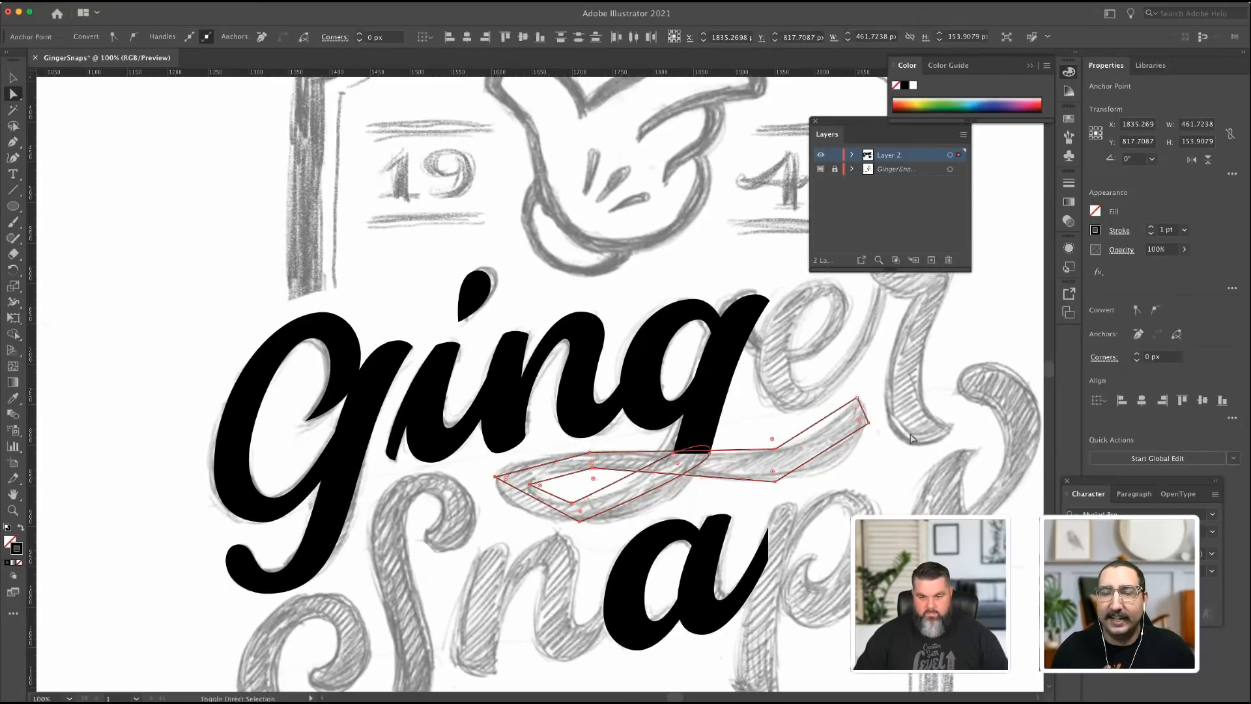
left_click(1156, 310)
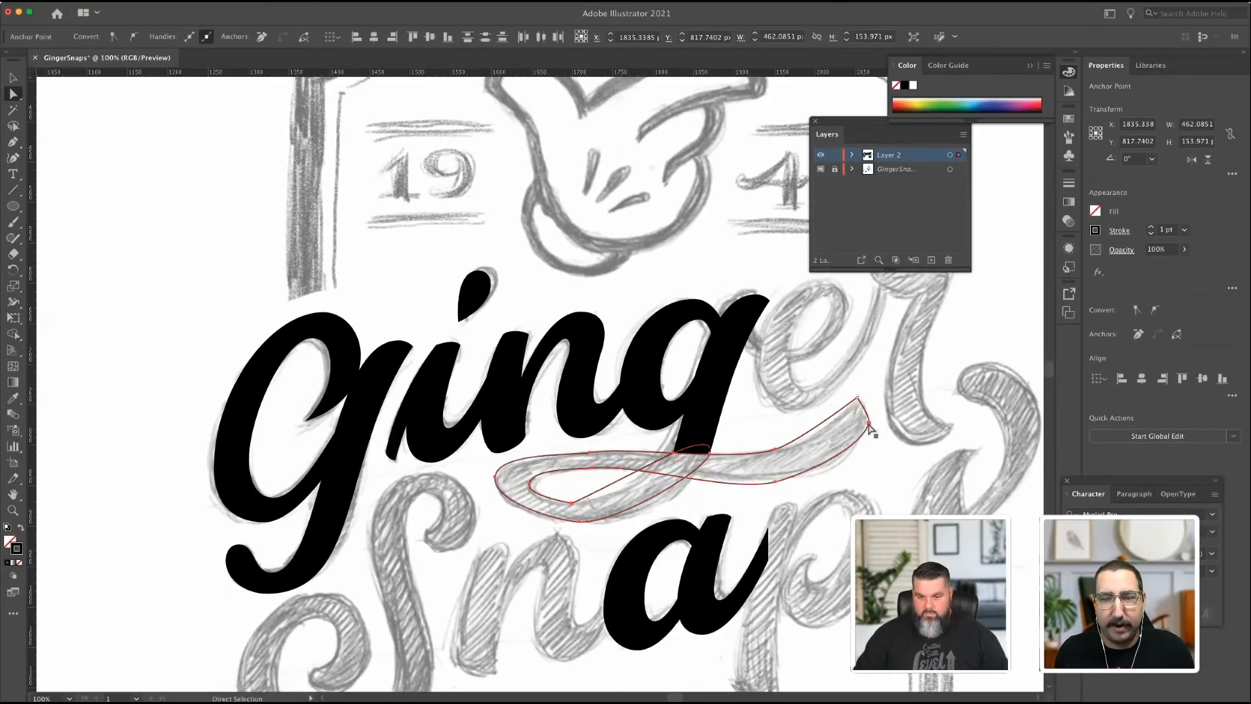
left_click(870, 421)
left_click_drag(872, 409, 873, 411)
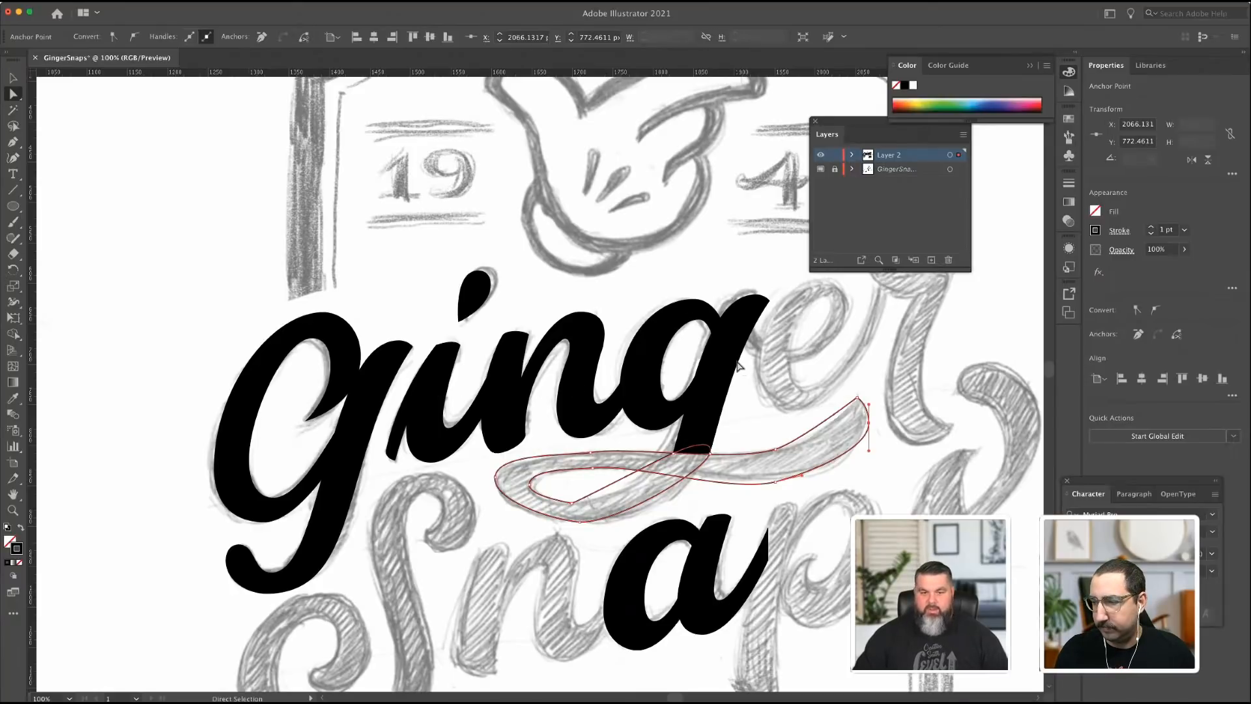
left_click(644, 357)
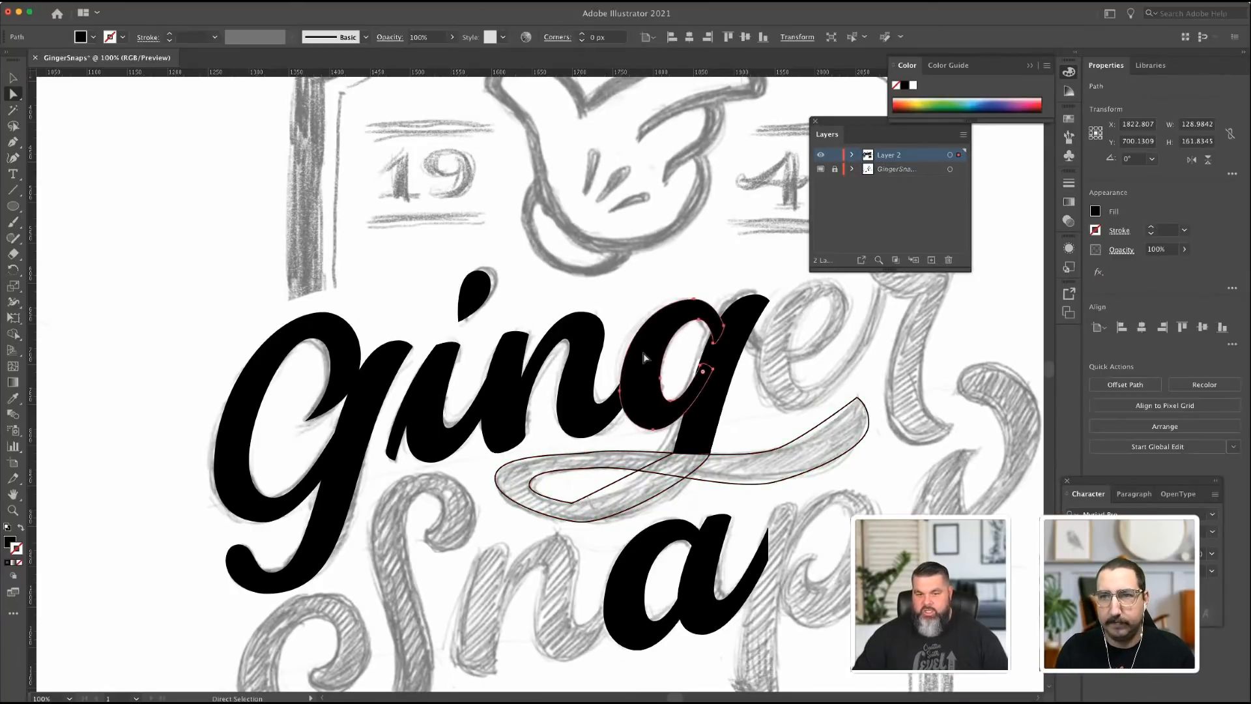
left_click(640, 575)
left_click(436, 379)
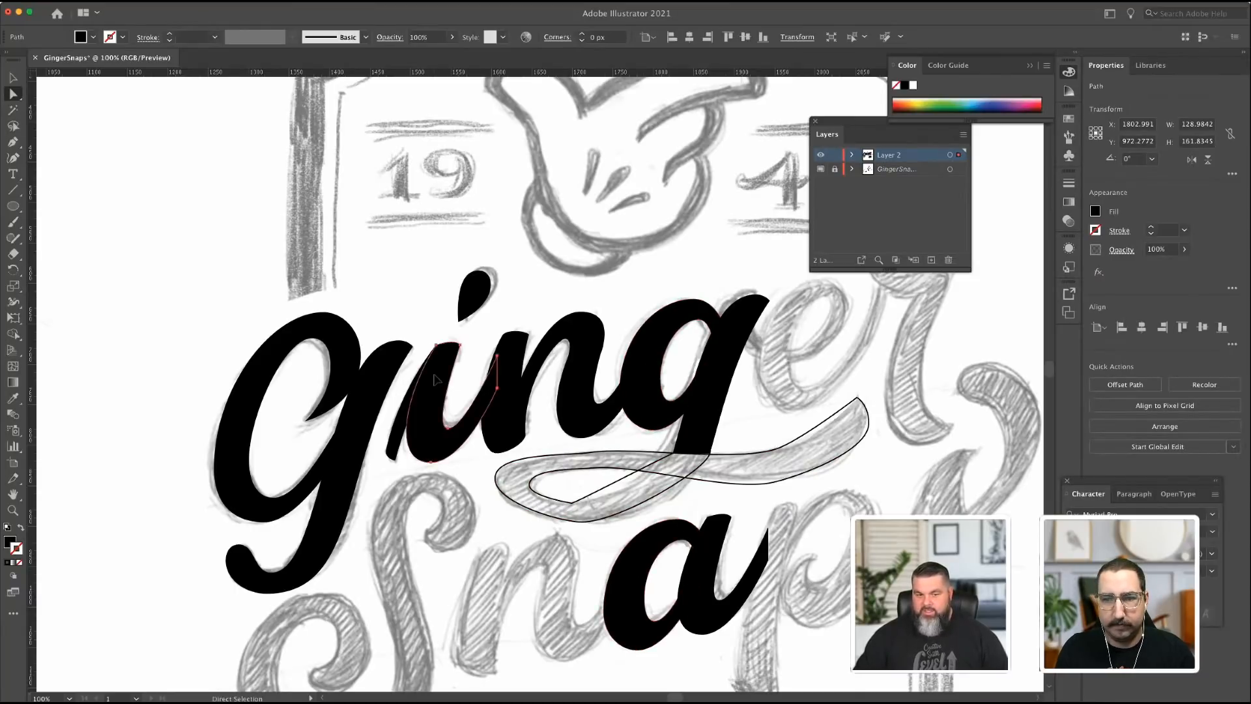
left_click(705, 570)
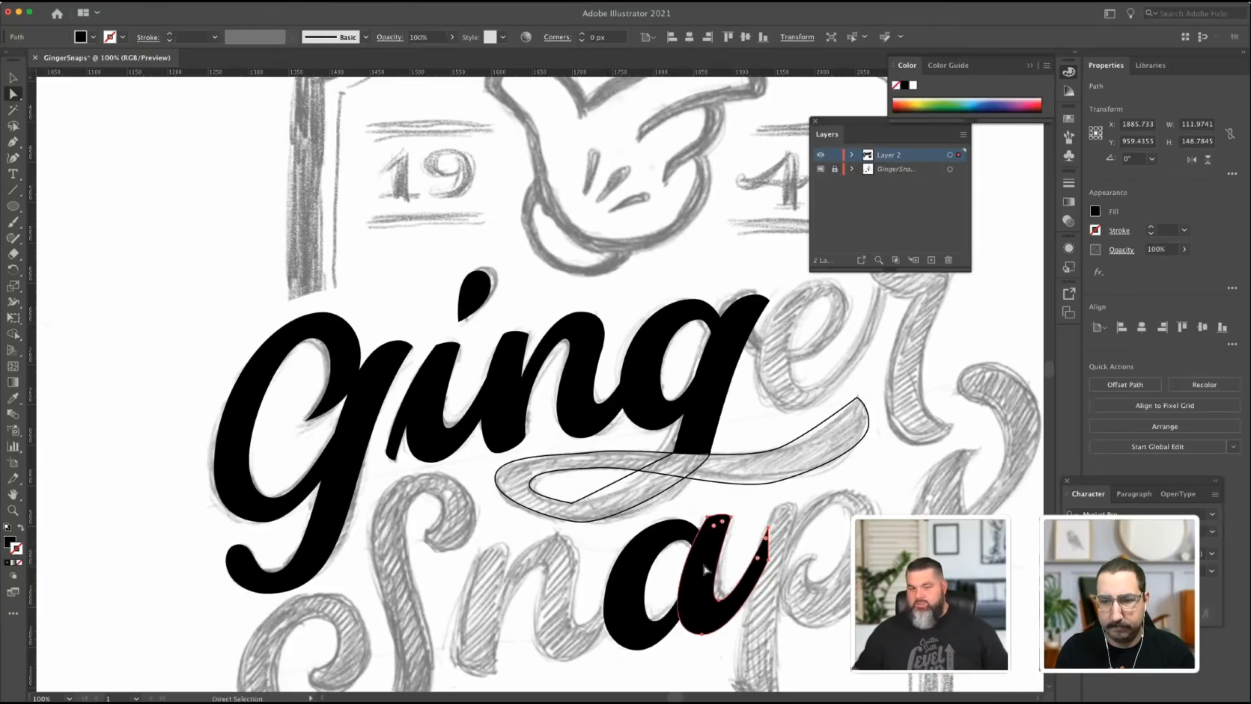
Duplicate both strokes of the n in Ginger onto the sketched n of Snaps beside the a.
left_click(514, 348)
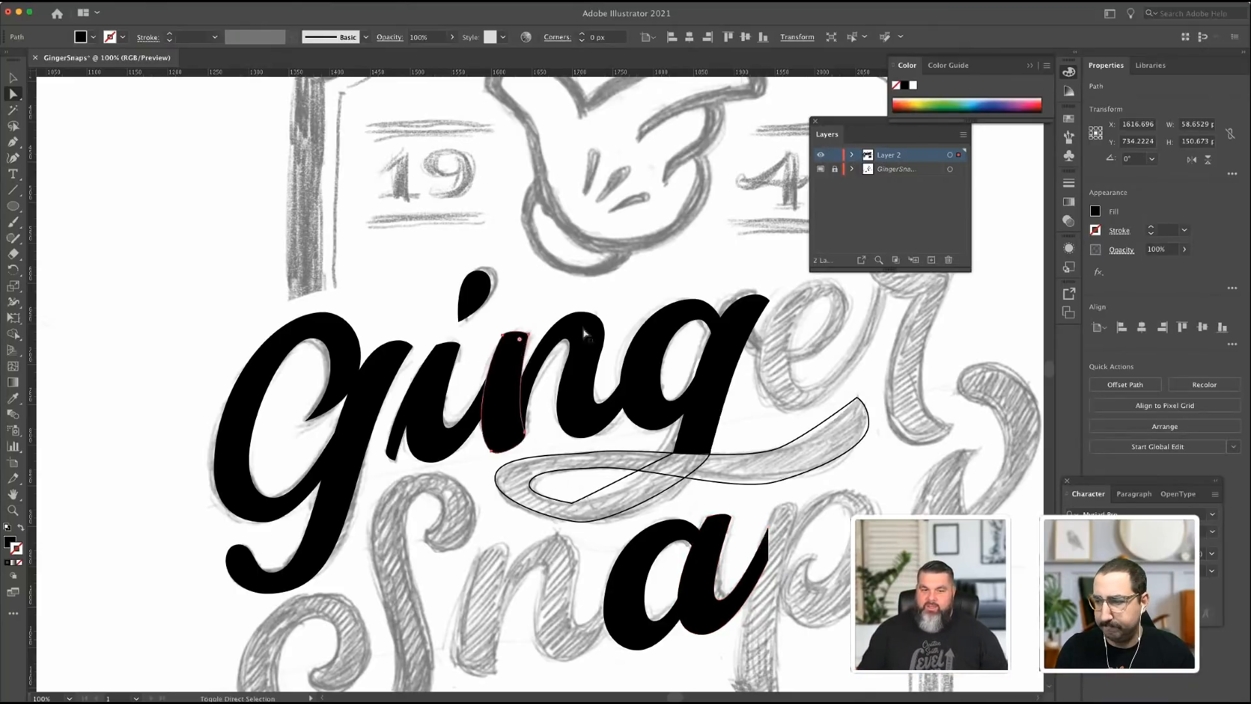
left_click(580, 401, "shift")
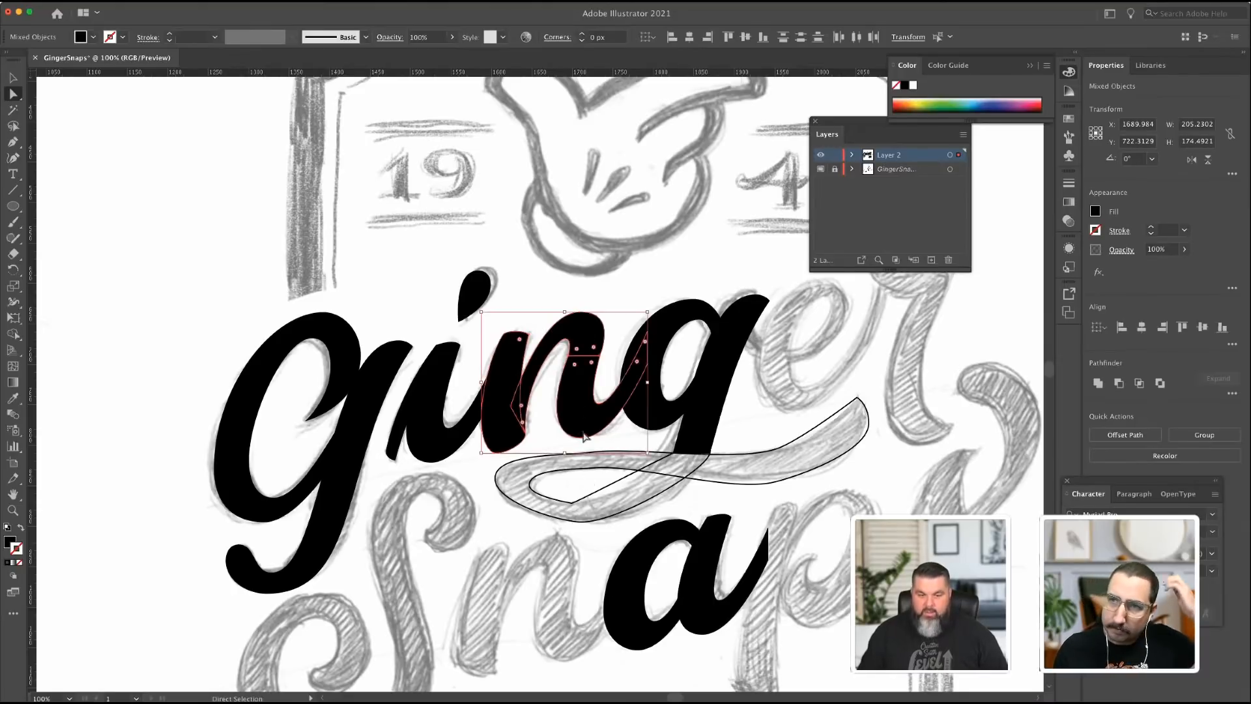
left_click_drag(587, 339, 557, 558)
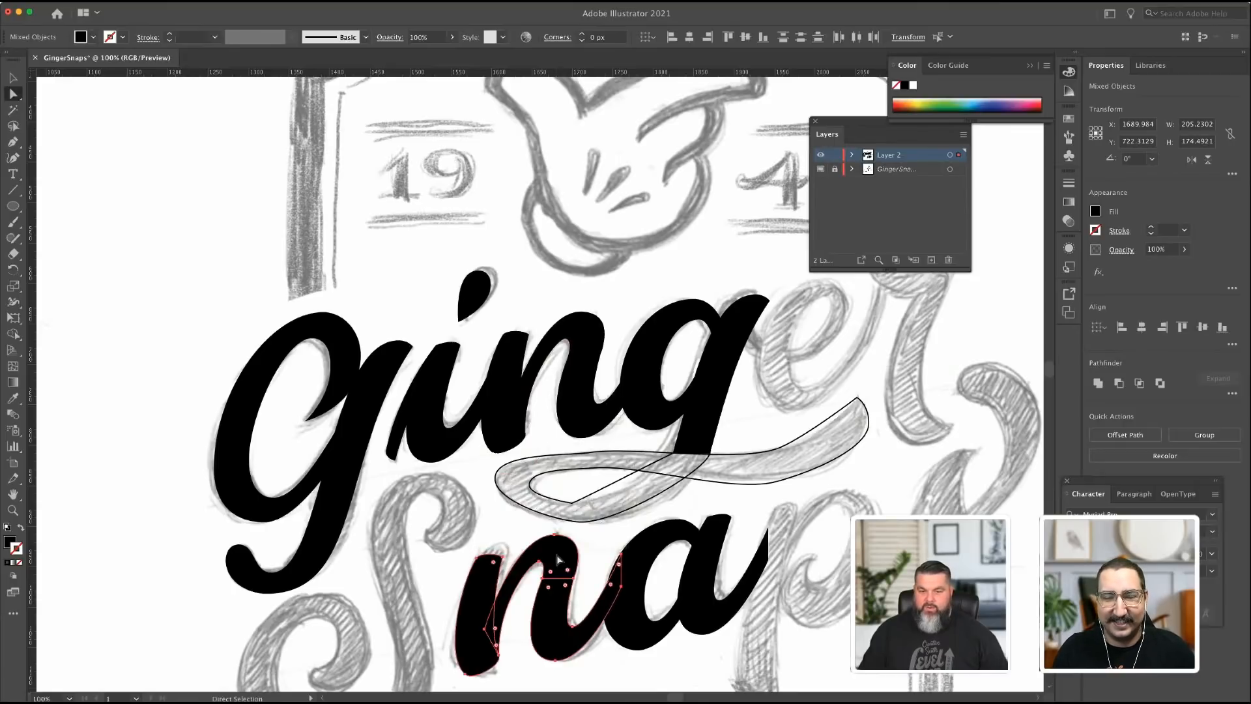
left_click(221, 287)
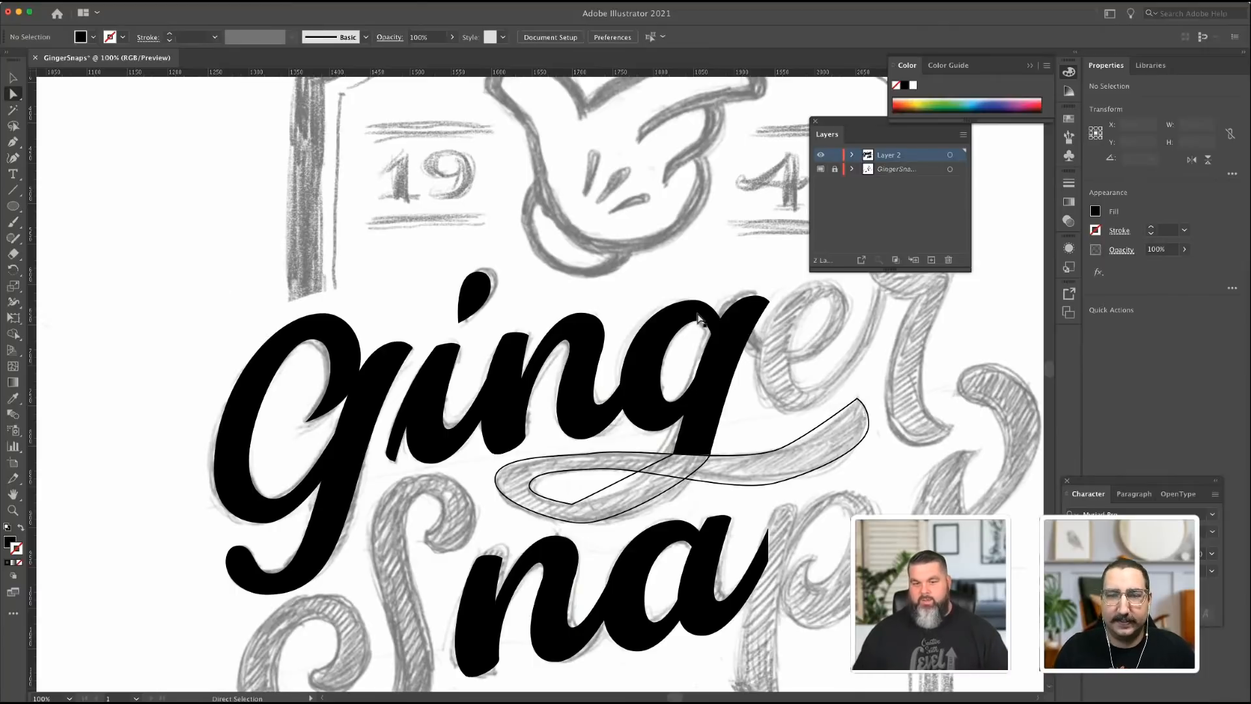
Reshape the swash's inner loop with horizontal handles on its lower and upper anchors and a vertical handle on its left anchor.
scroll(694, 319, "down", 3)
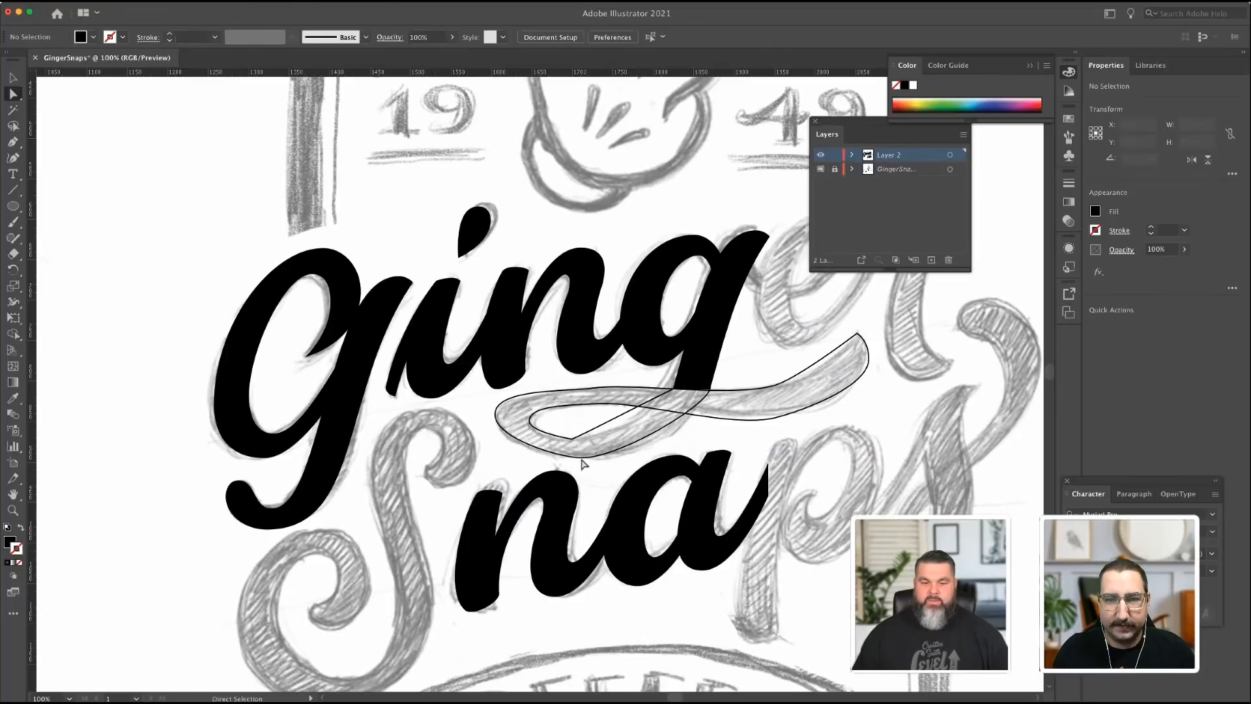
left_click(571, 439)
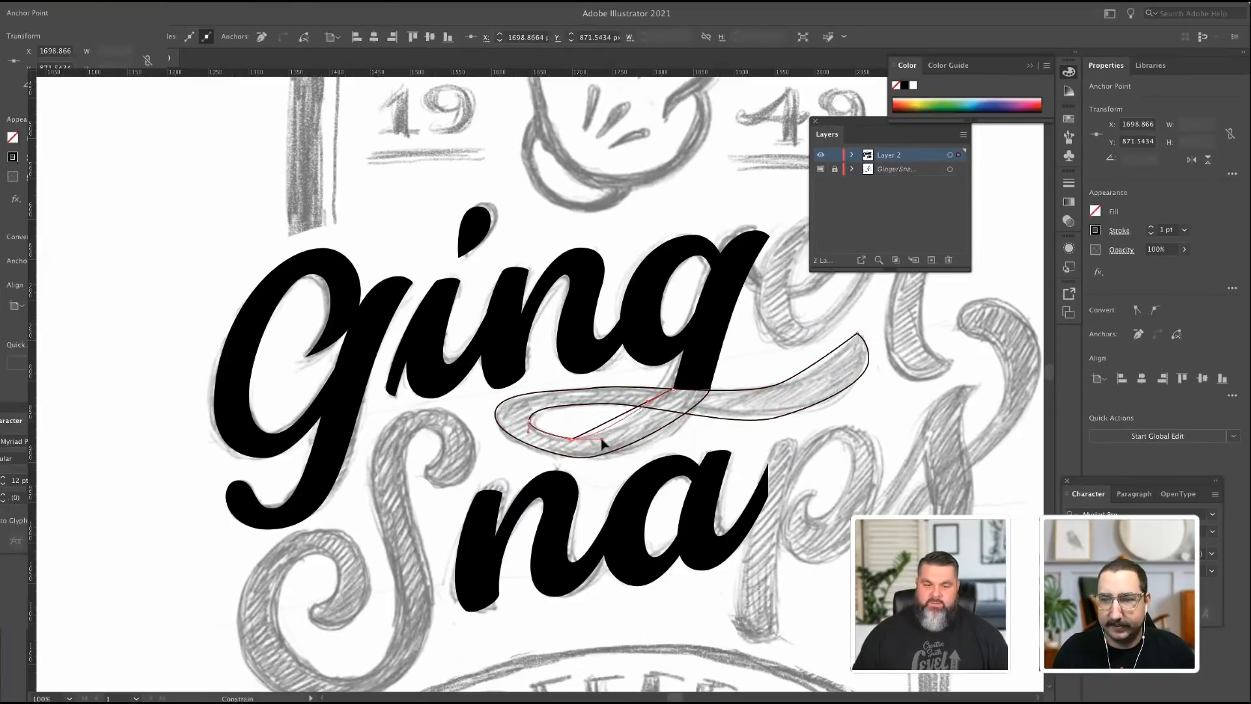
left_click_drag(601, 439, 605, 439)
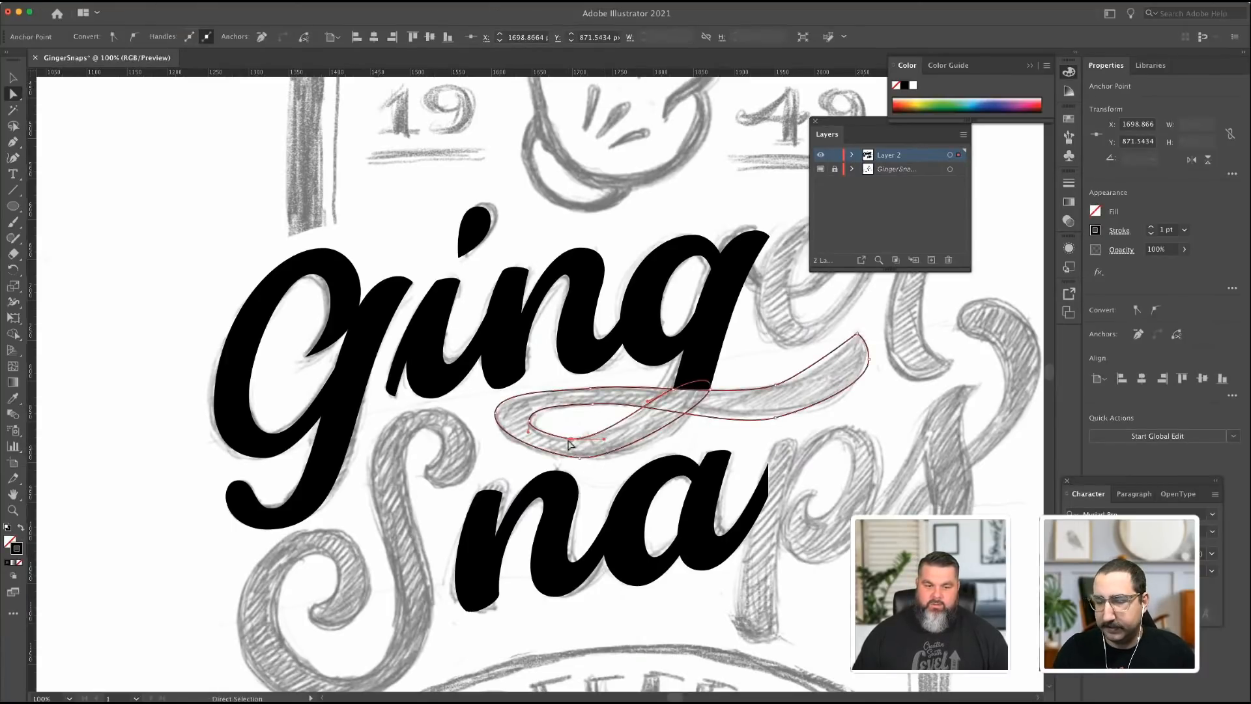
left_click(533, 421)
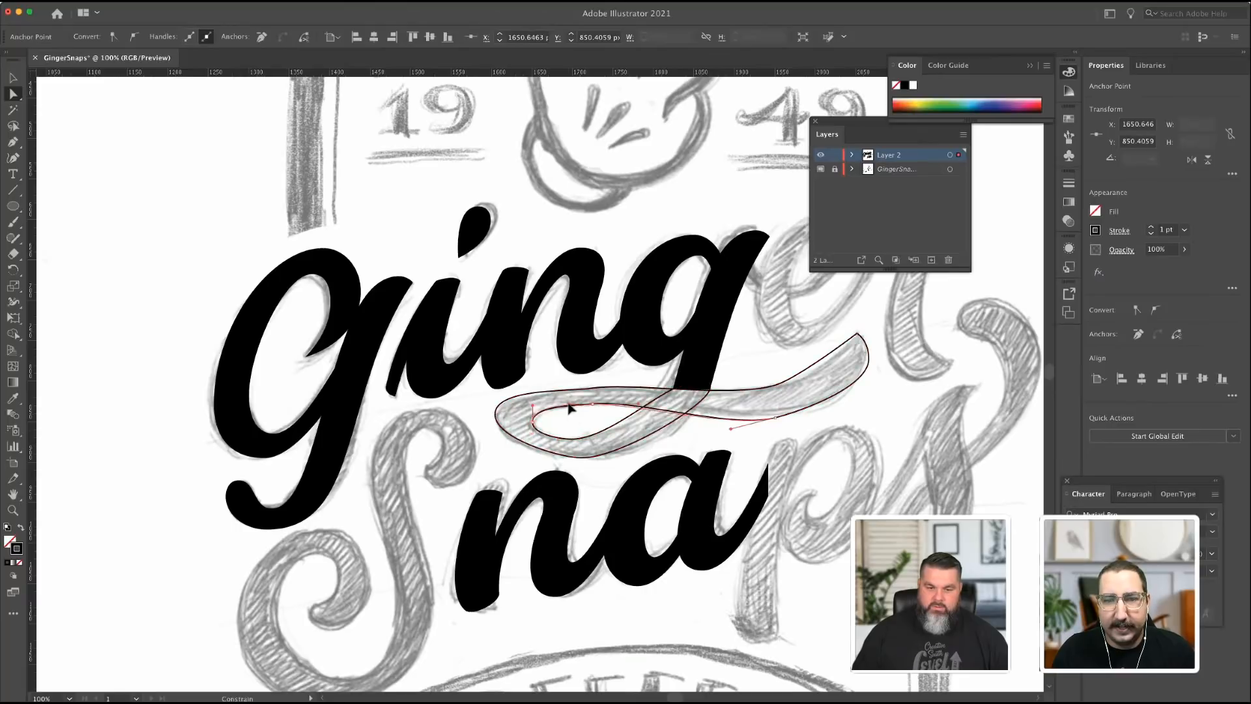
left_click_drag(598, 409, 665, 407)
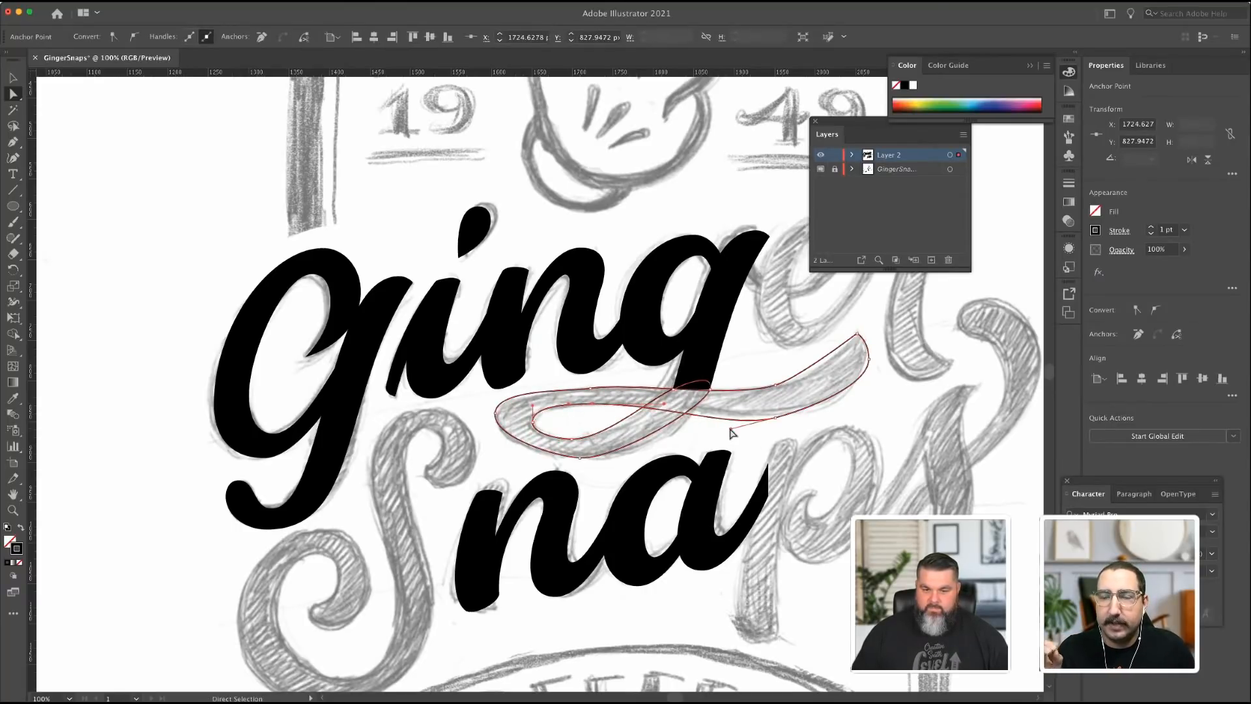
Level the handles of the anchor on the swash's lower right edge and lengthen its right handle to follow the sketch.
left_click_drag(730, 430, 714, 423)
left_click(775, 417)
left_click_drag(803, 418, 828, 417)
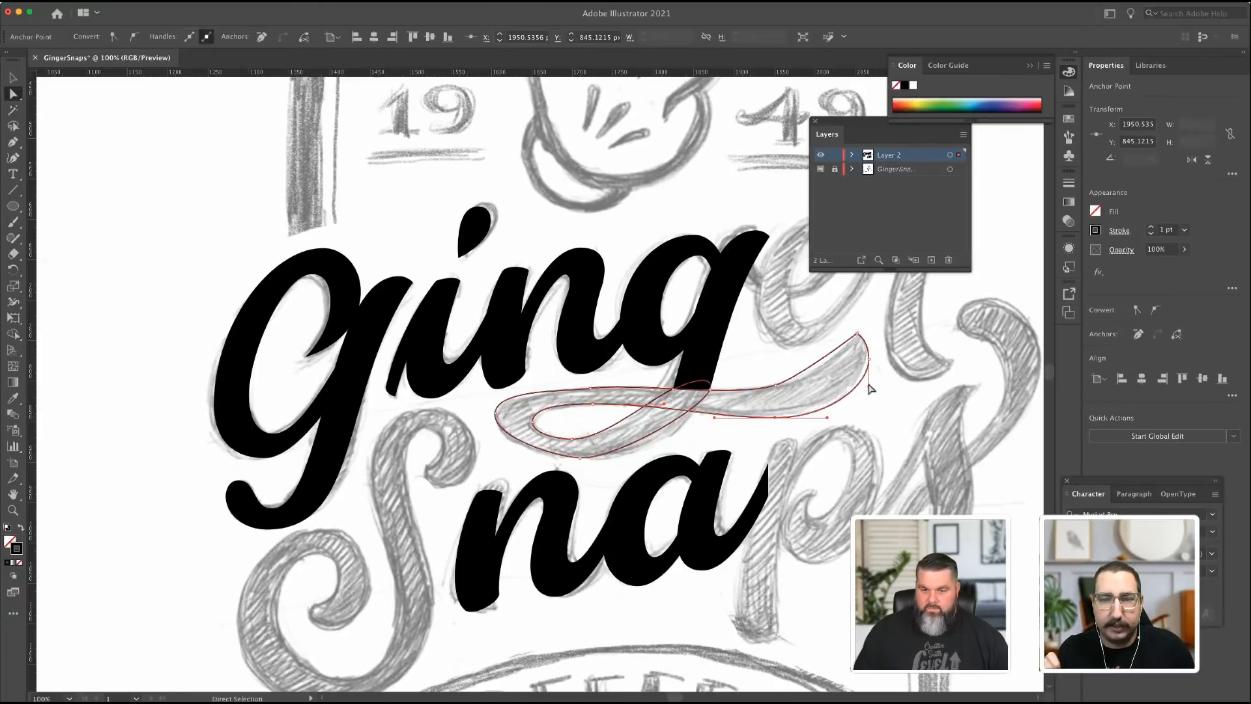
Convert the swash's right tip anchor to smooth, angle its inner handle down into the stroke and retract its outer handle.
left_click(855, 336)
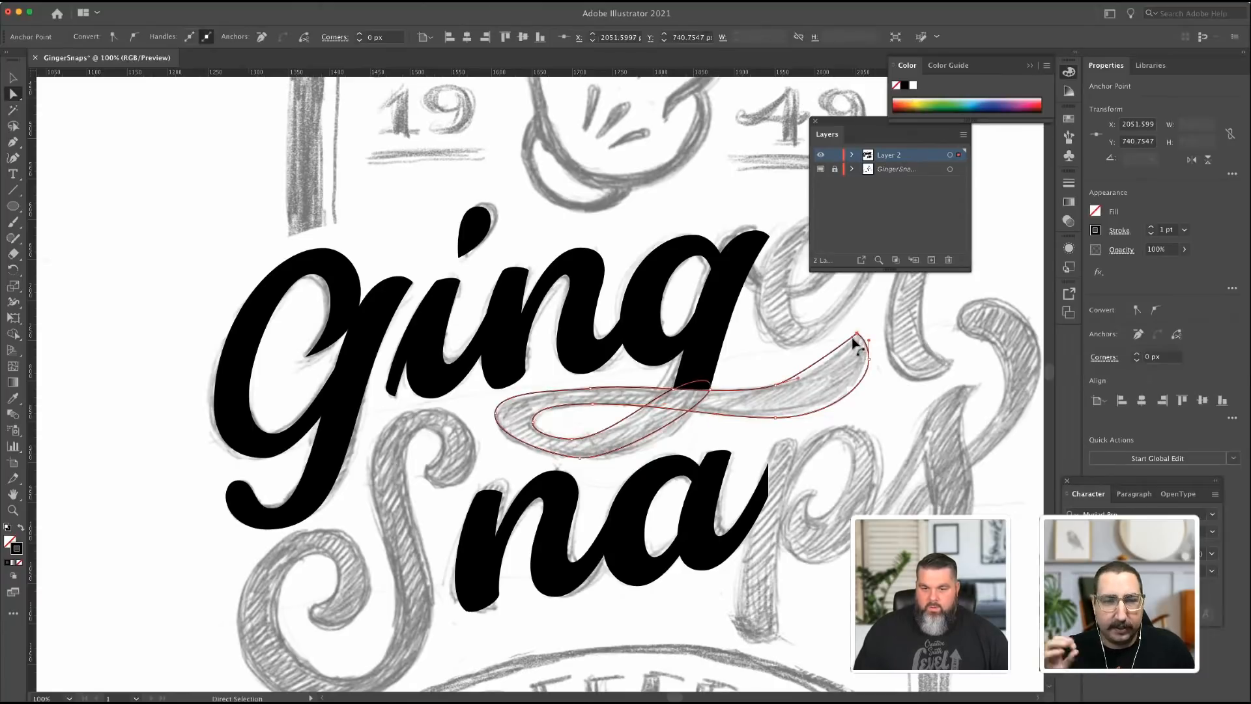
left_click(1156, 310)
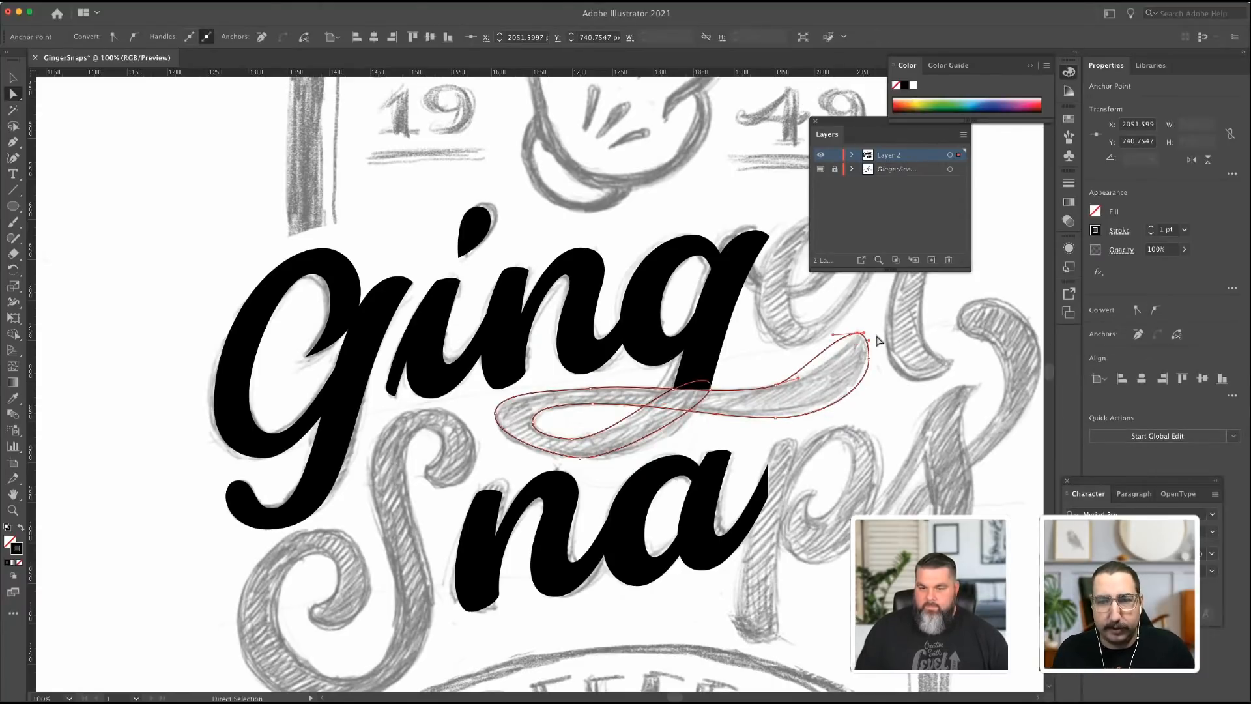
left_click_drag(834, 338, 845, 364)
mouse_move(855, 358)
left_mouse_down()
mouse_move(838, 371)
mouse_move(861, 338)
left_mouse_up()
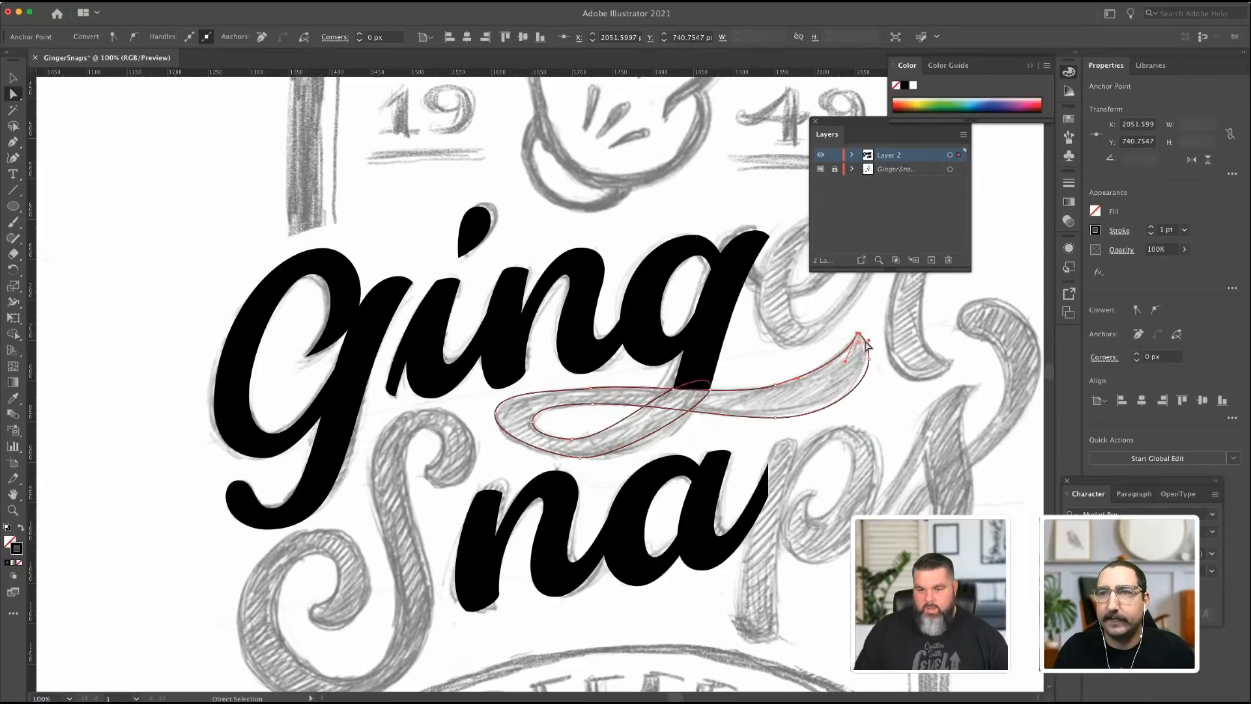
Delete the extra anchor on the swash's upper right edge and lengthen the tip's inner handle to refit the curve.
left_click(775, 418)
left_click(775, 386)
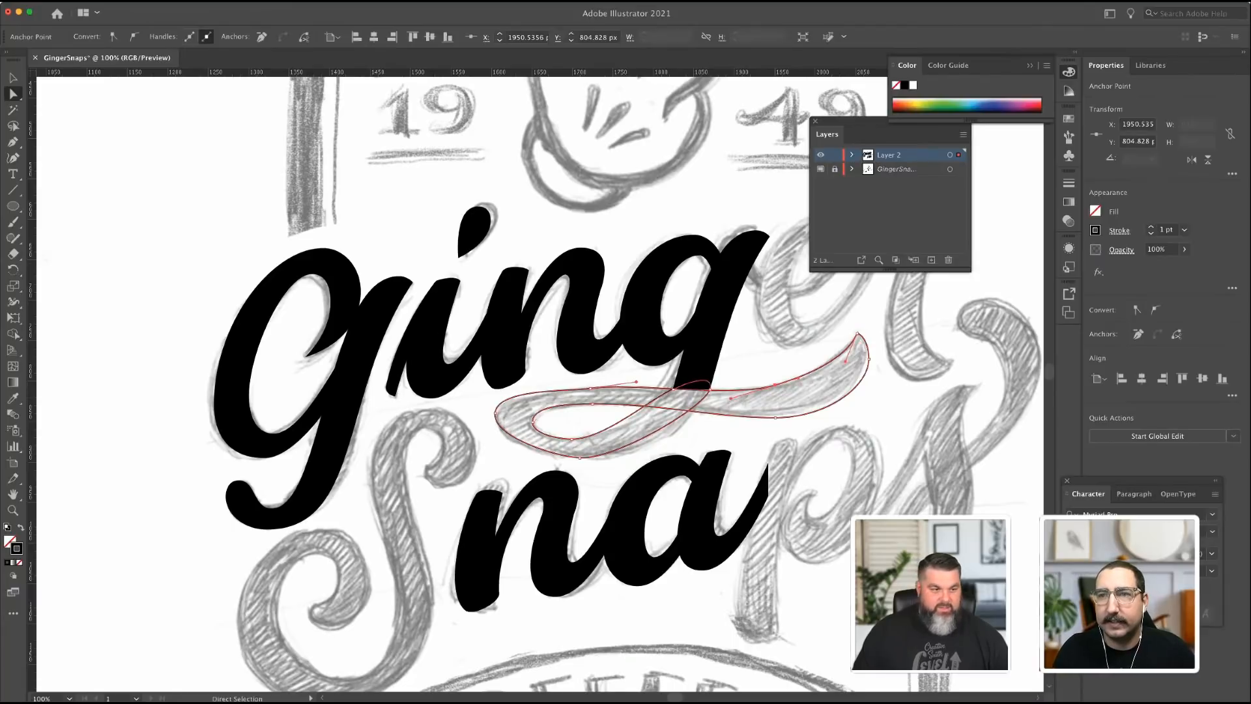
left_click_drag(13, 141, 98, 174)
left_click(777, 390)
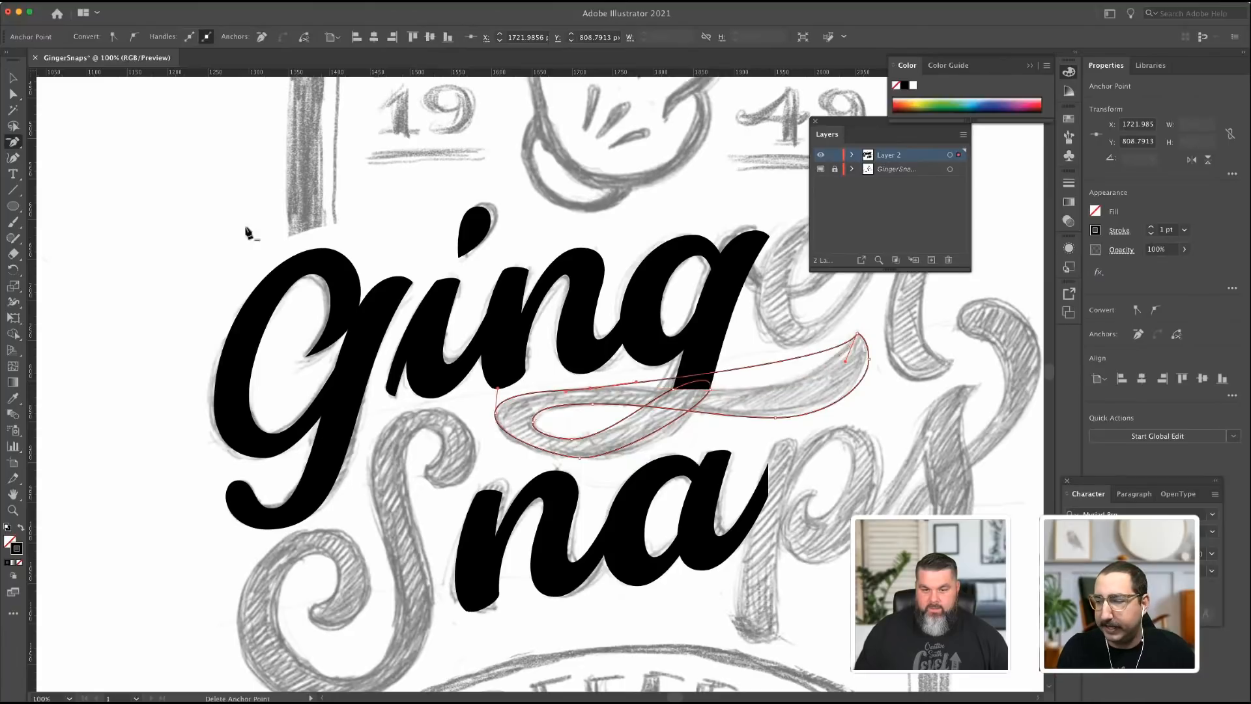
left_click(13, 93)
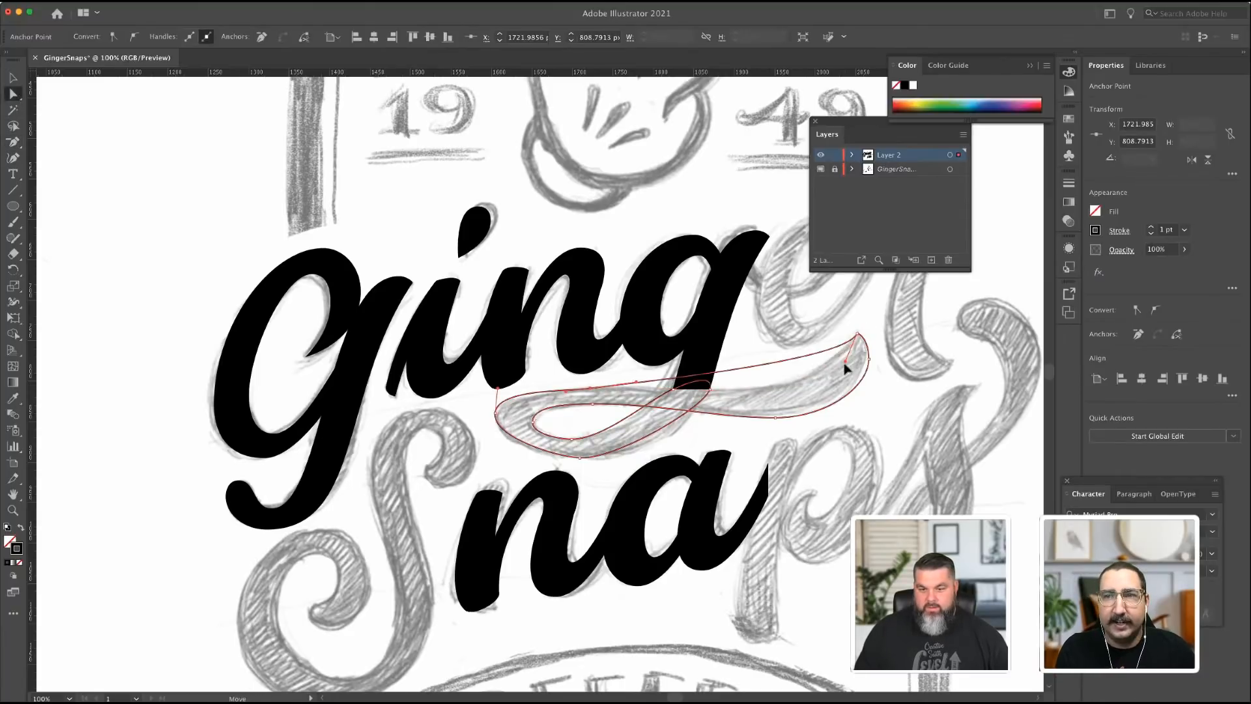
left_click_drag(844, 359, 808, 421)
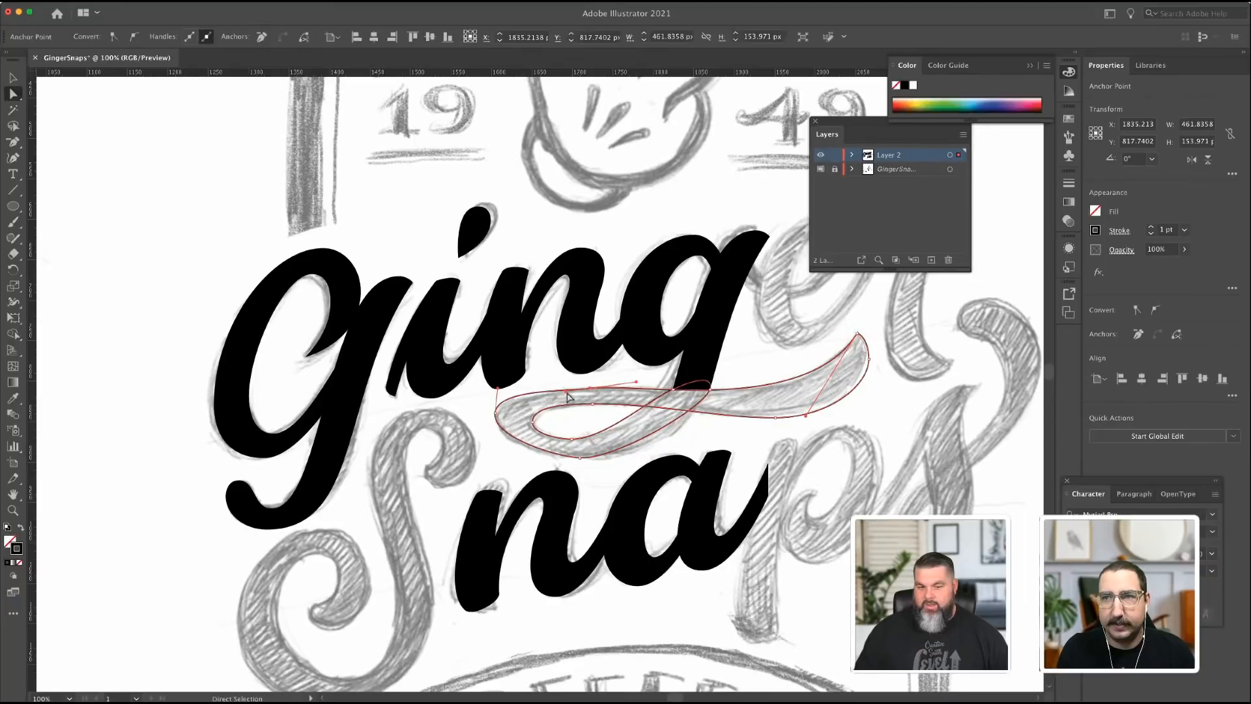
Level the handles of the swash's upper left anchor, nudge it onto the sketch and make the far-left anchor's handles vertical.
left_click_drag(565, 391, 554, 388)
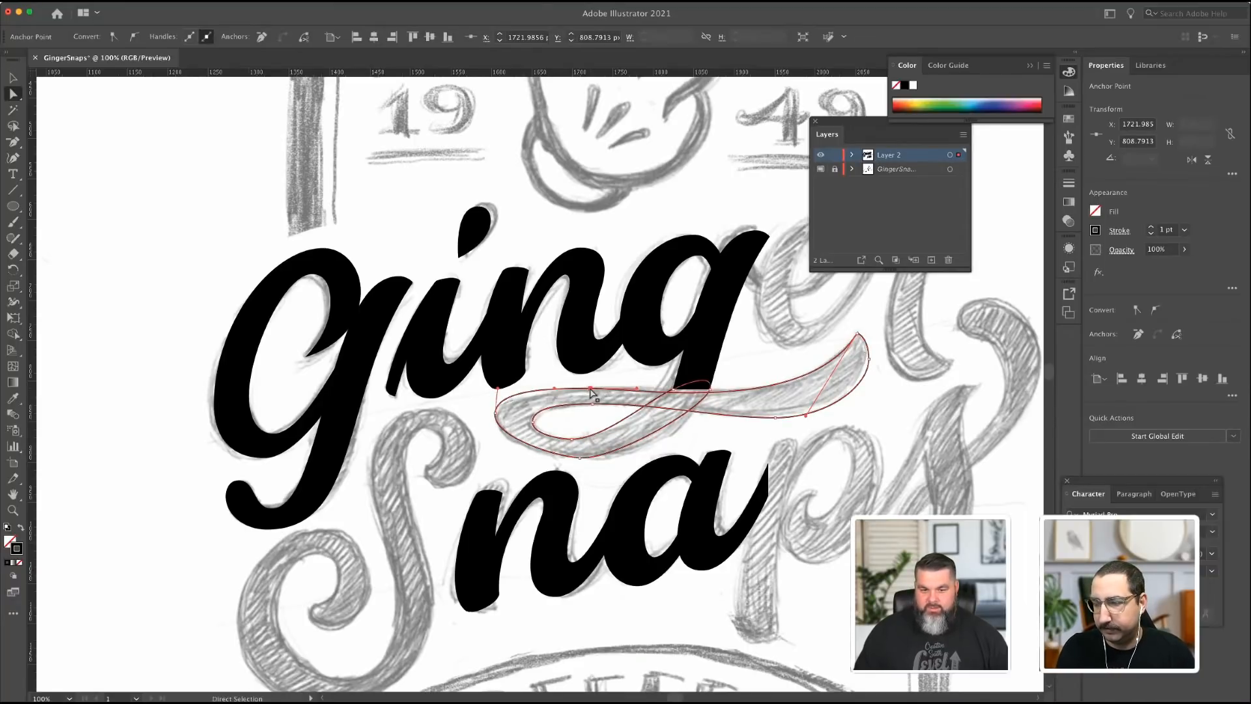
left_click_drag(590, 388, 599, 390)
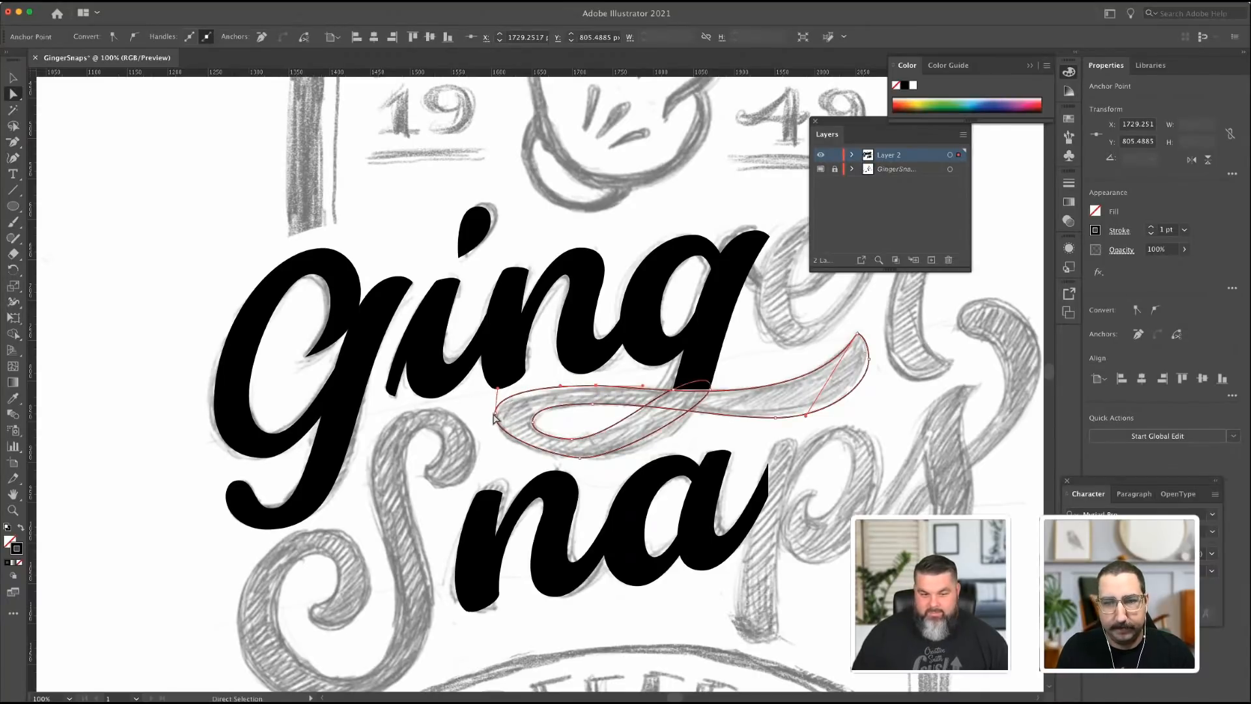
left_click_drag(495, 413, 494, 444)
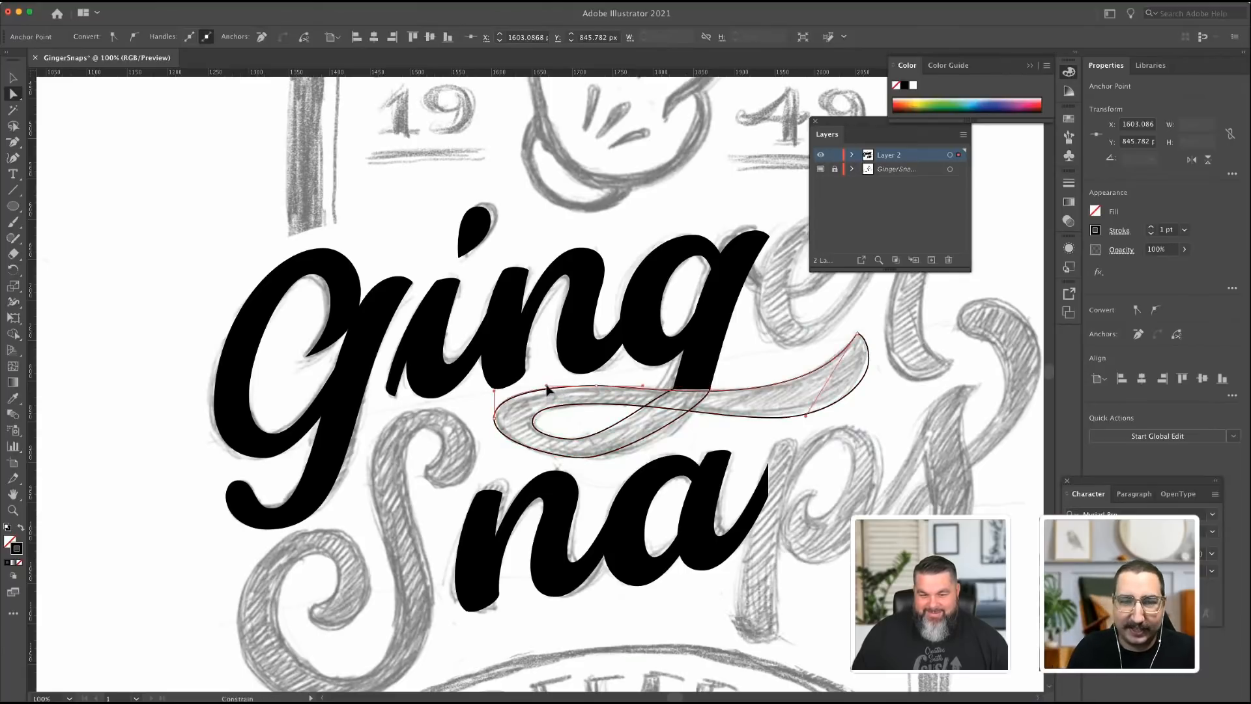
left_click_drag(598, 390, 597, 393)
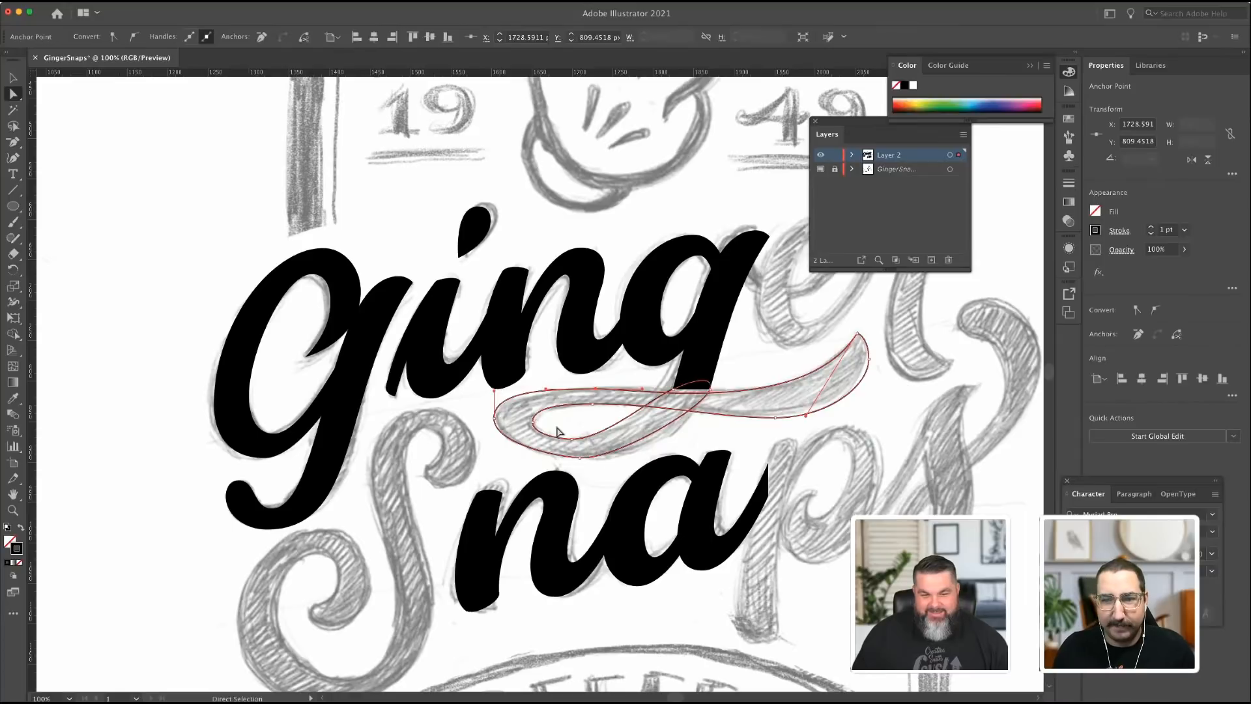
Lengthen both horizontal handles of the bottom anchor on the swash's outer loop to match the sketched curve.
left_click(579, 457)
left_click_drag(554, 458, 537, 459)
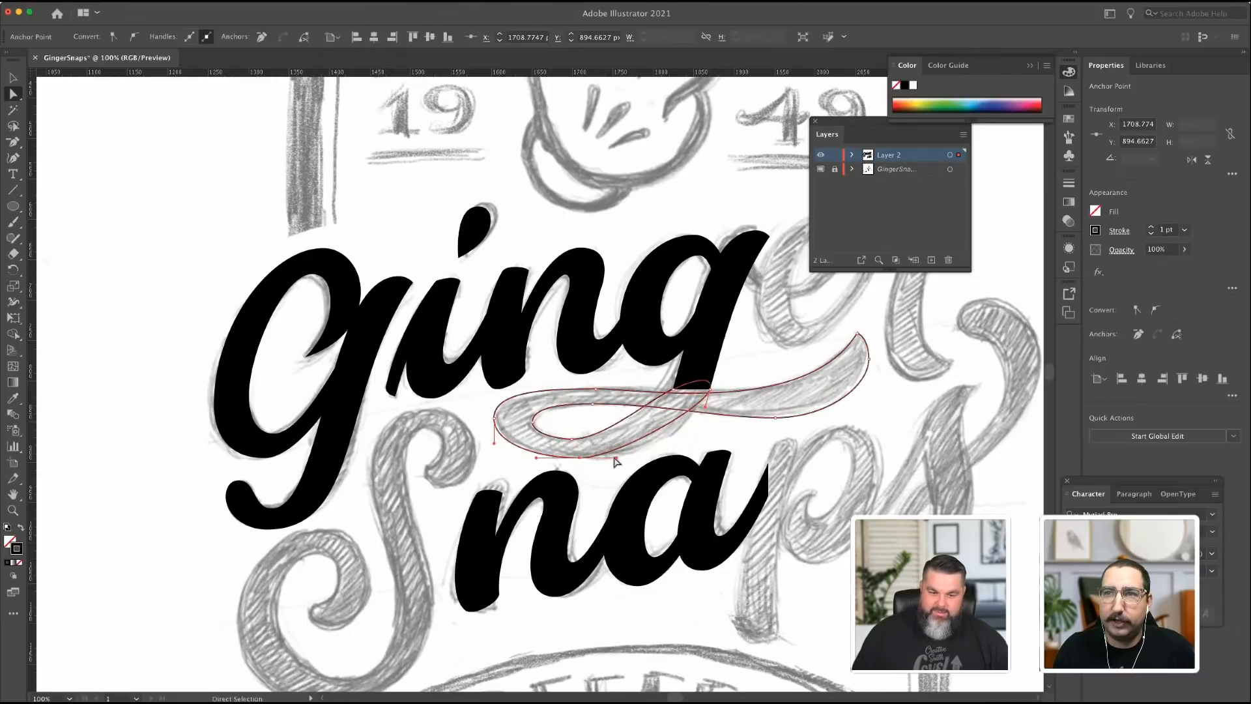
left_click_drag(617, 458, 652, 460)
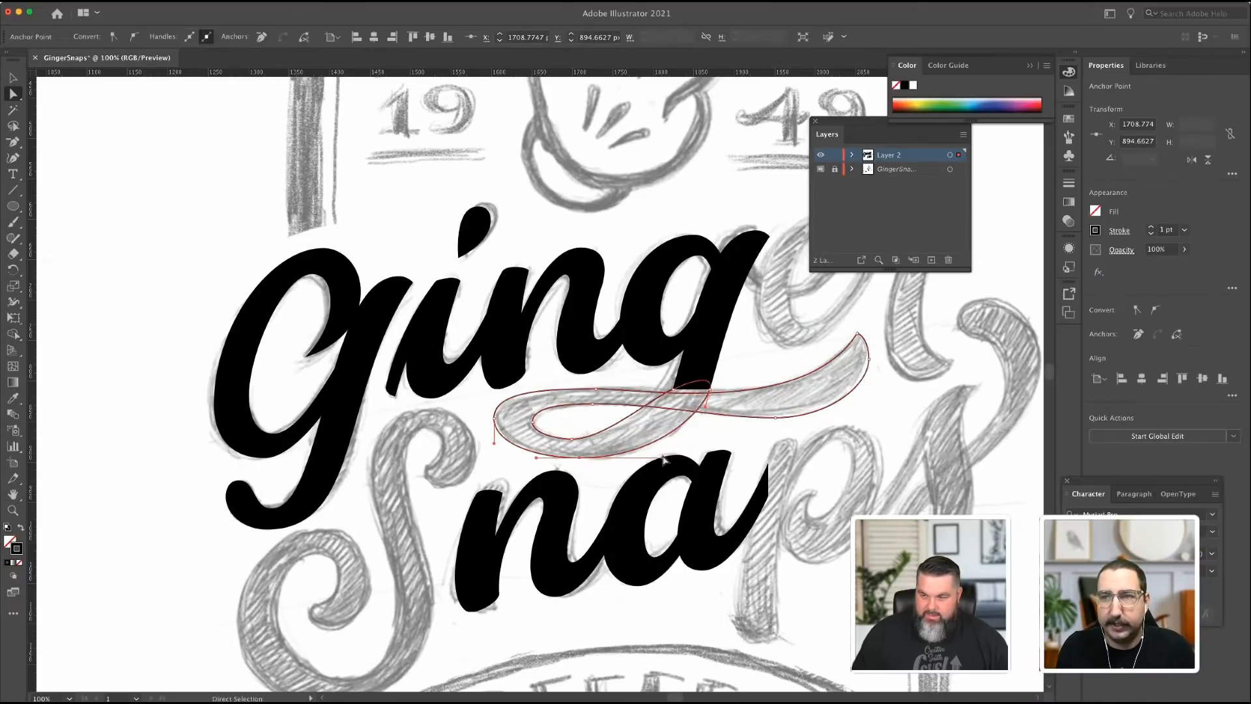
Try to trace the r with the Pen tool from its foot up the right edge and across the top to the upper-left notch.
left_click(13, 142)
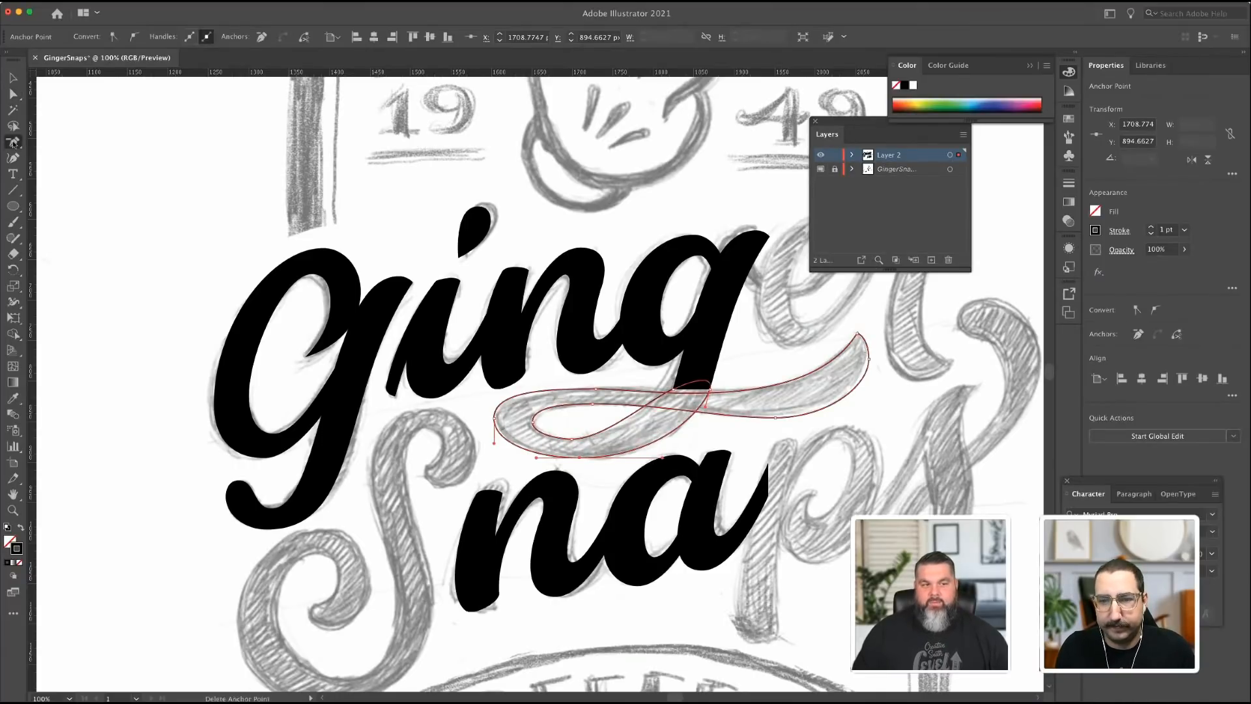
left_click_drag(13, 142, 62, 141)
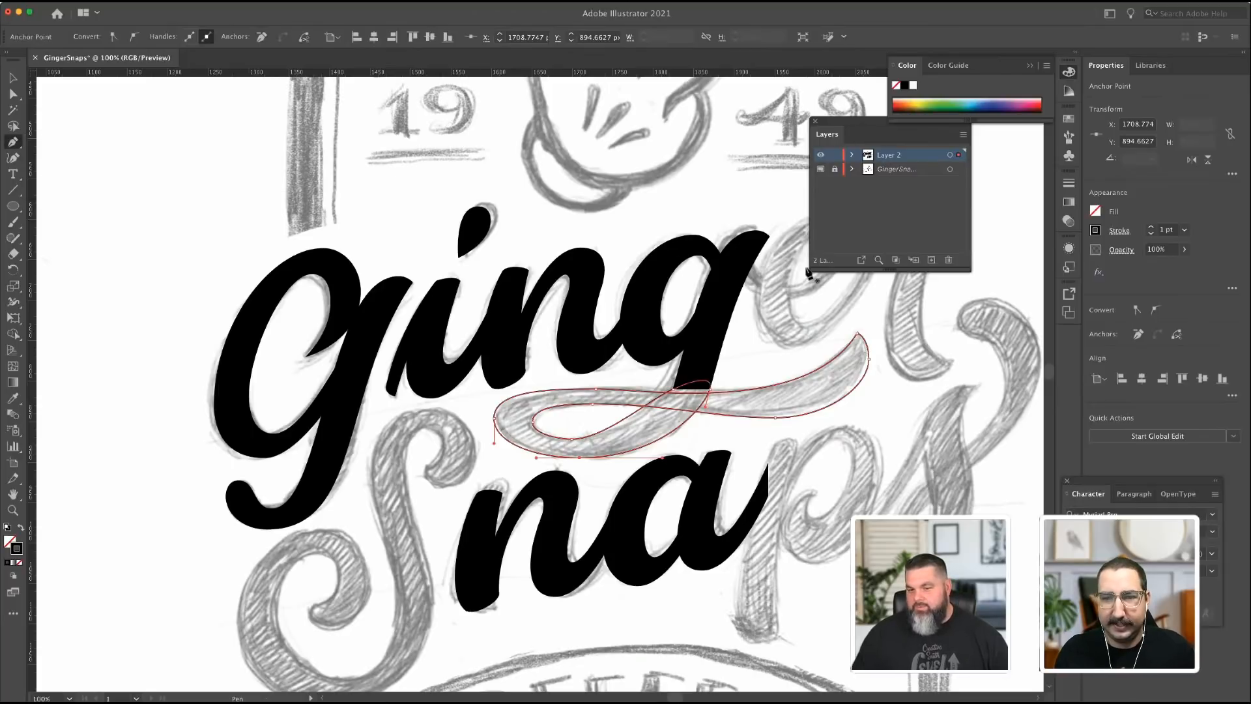
scroll(808, 273, "right", 5)
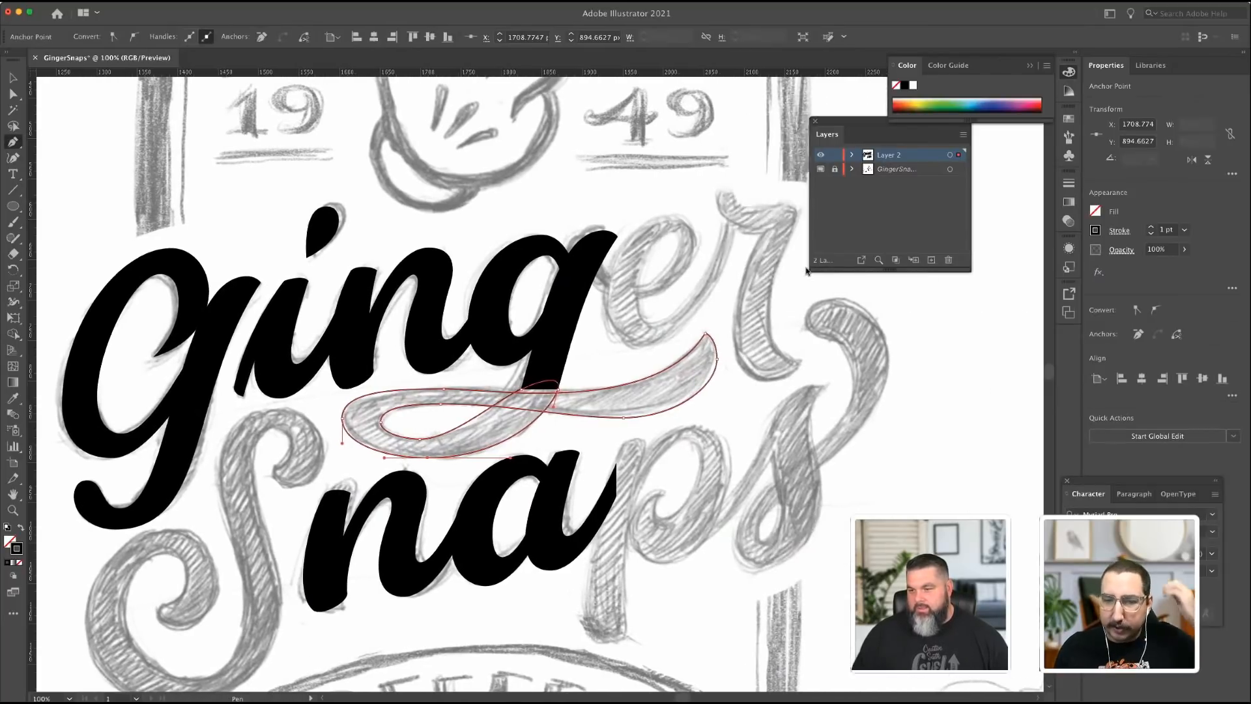
scroll(808, 272, "right", 1)
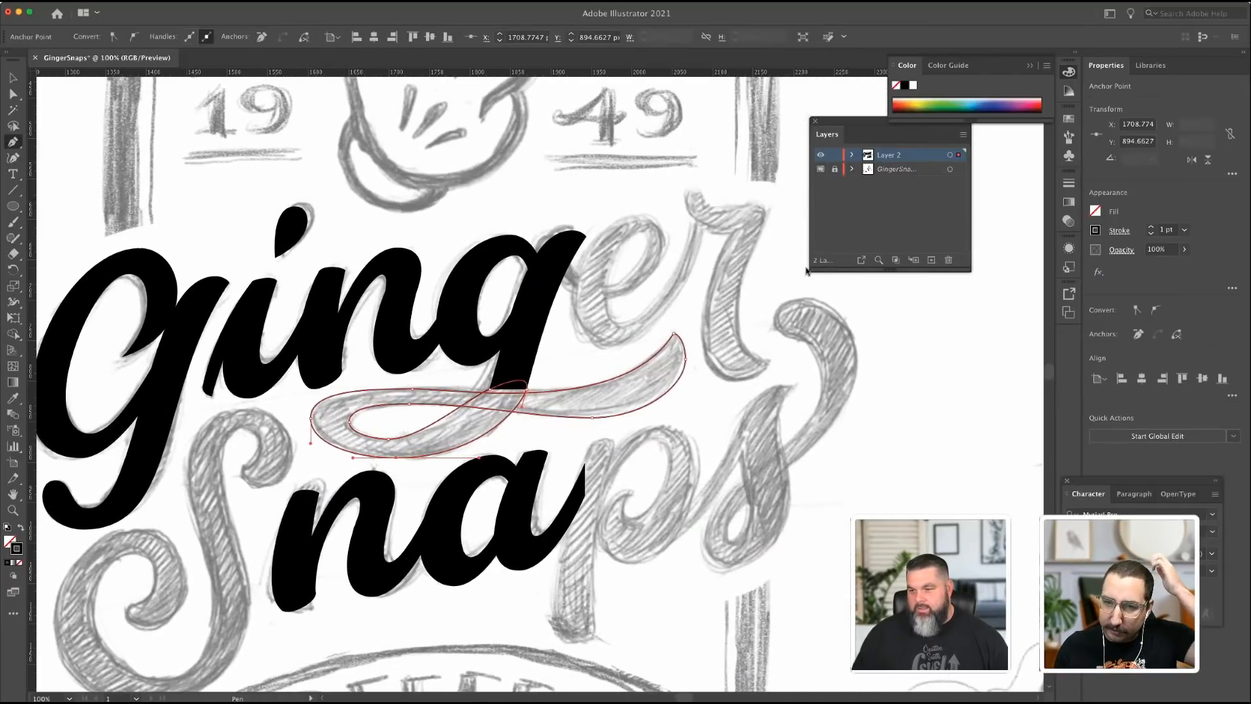
left_click(771, 358)
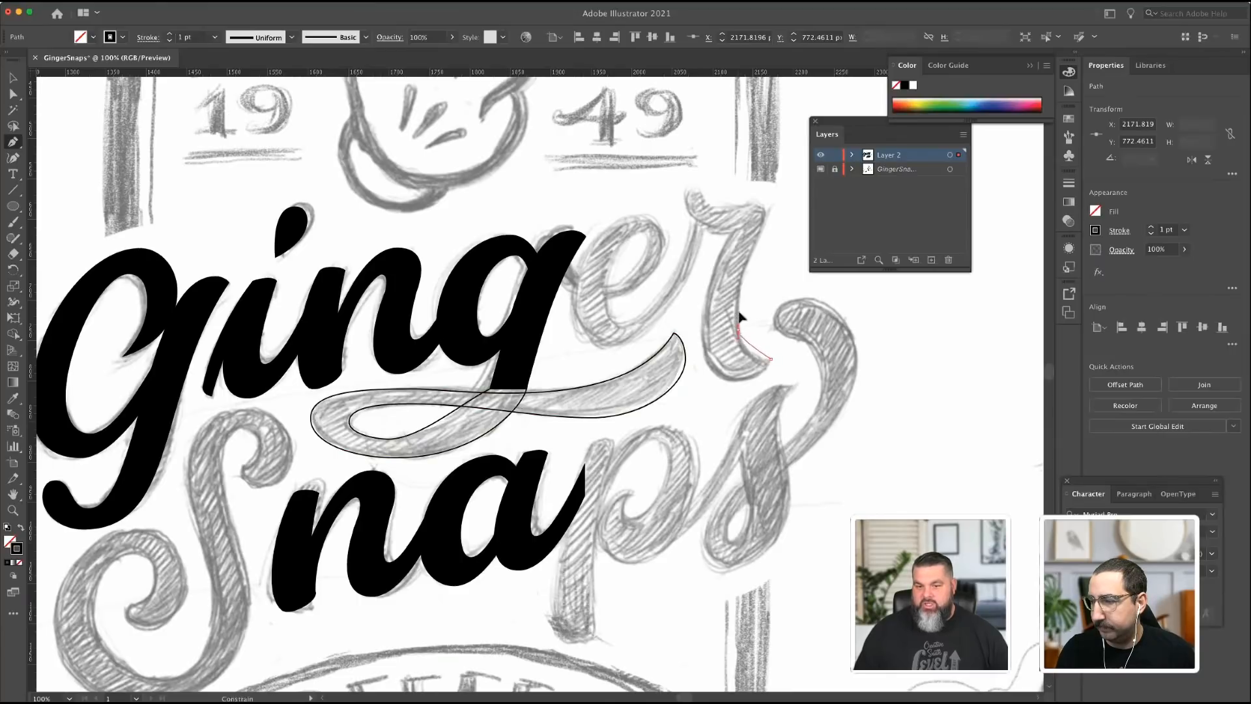
mouse_move(738, 301)
left_mouse_down()
mouse_move(777, 197)
mouse_move(741, 207)
left_mouse_up()
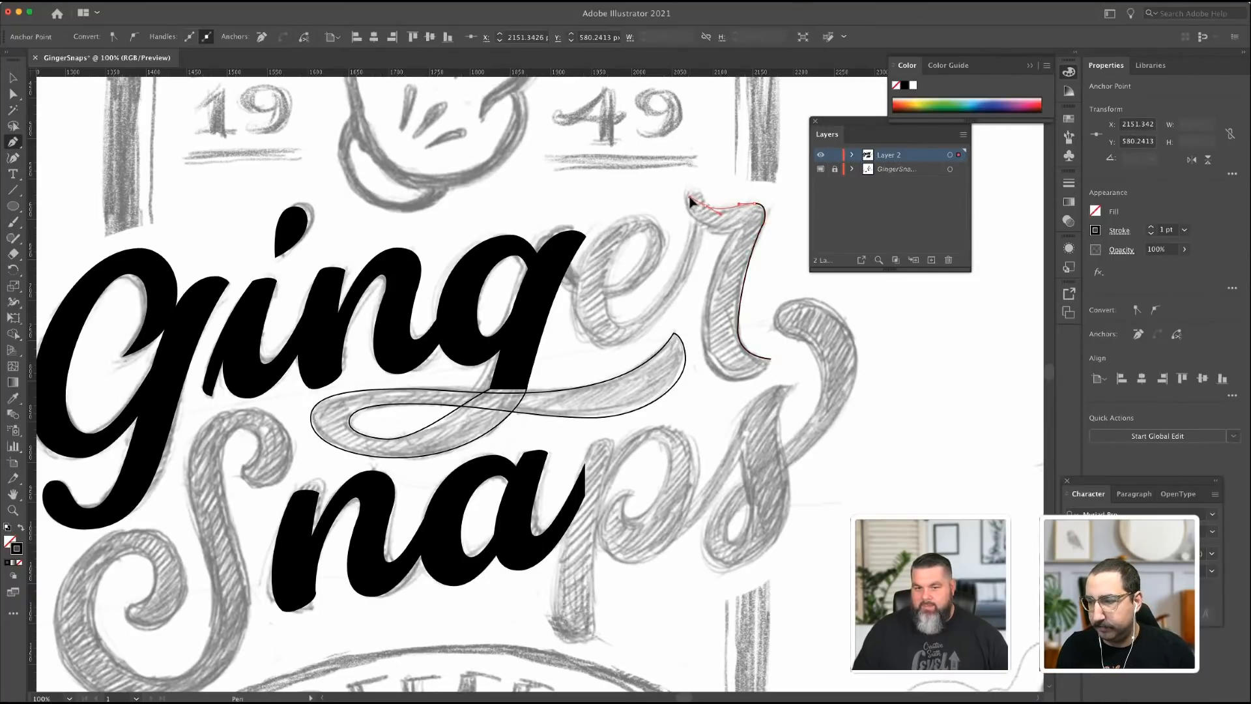
left_click(704, 208)
left_click_drag(704, 206, 705, 205)
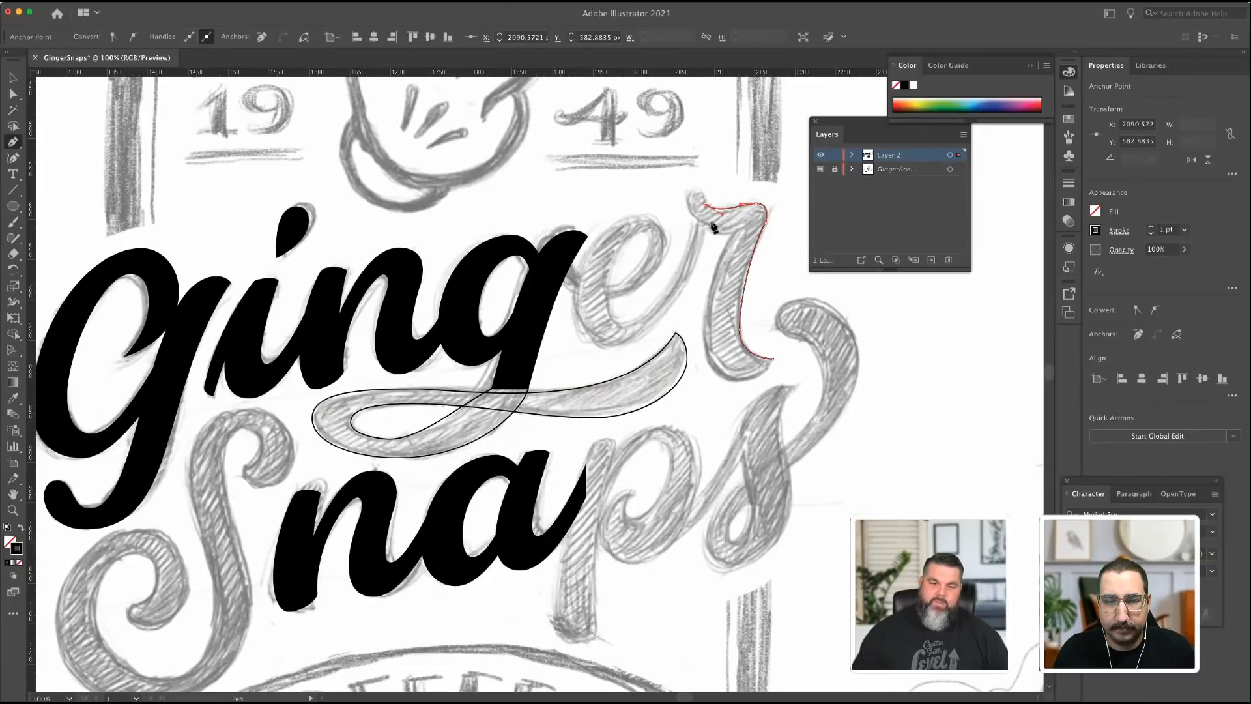
left_click(706, 206)
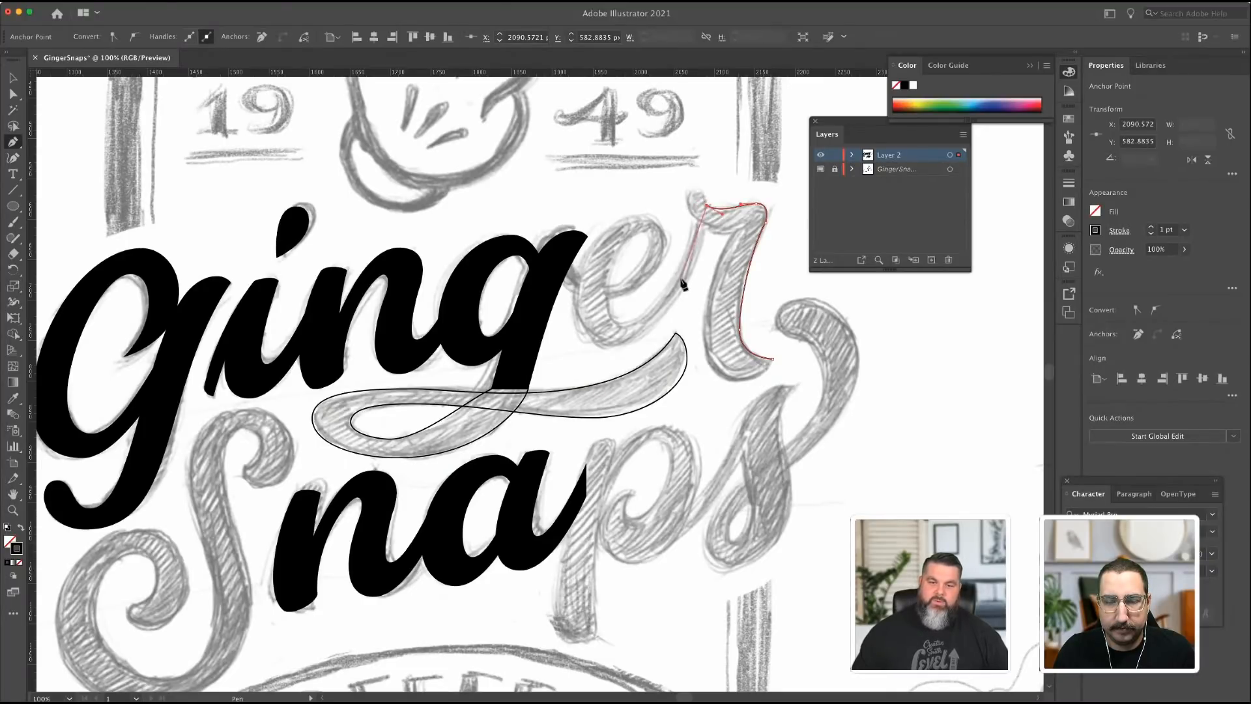
Try to trace the r's pointed upper-left tip and the thin connecting stroke running down toward the e.
left_click(696, 197)
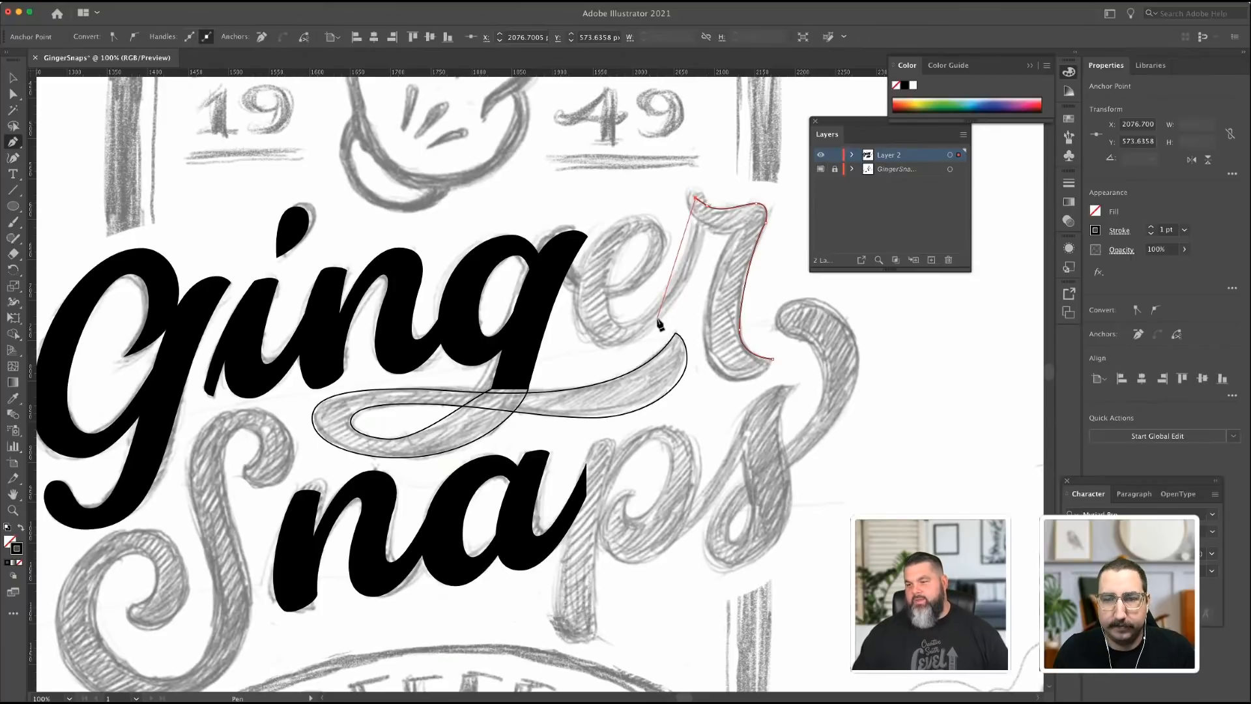
left_click(702, 193)
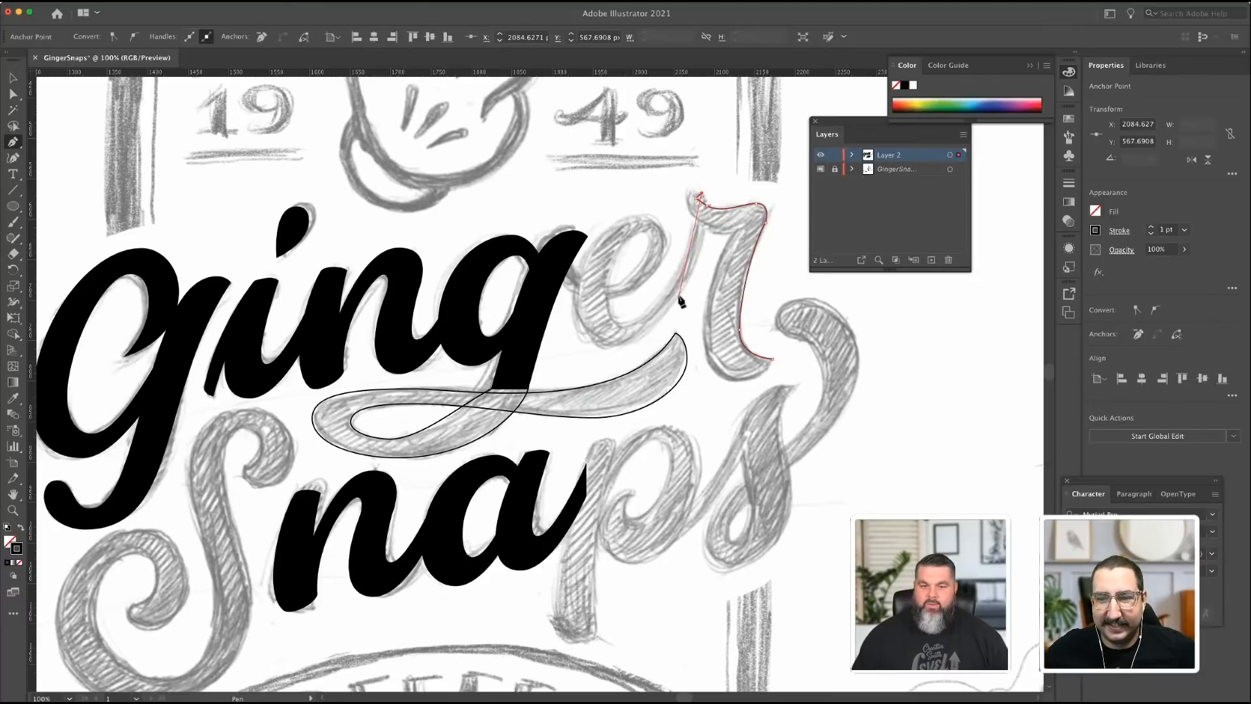
left_click_drag(677, 297, 640, 349)
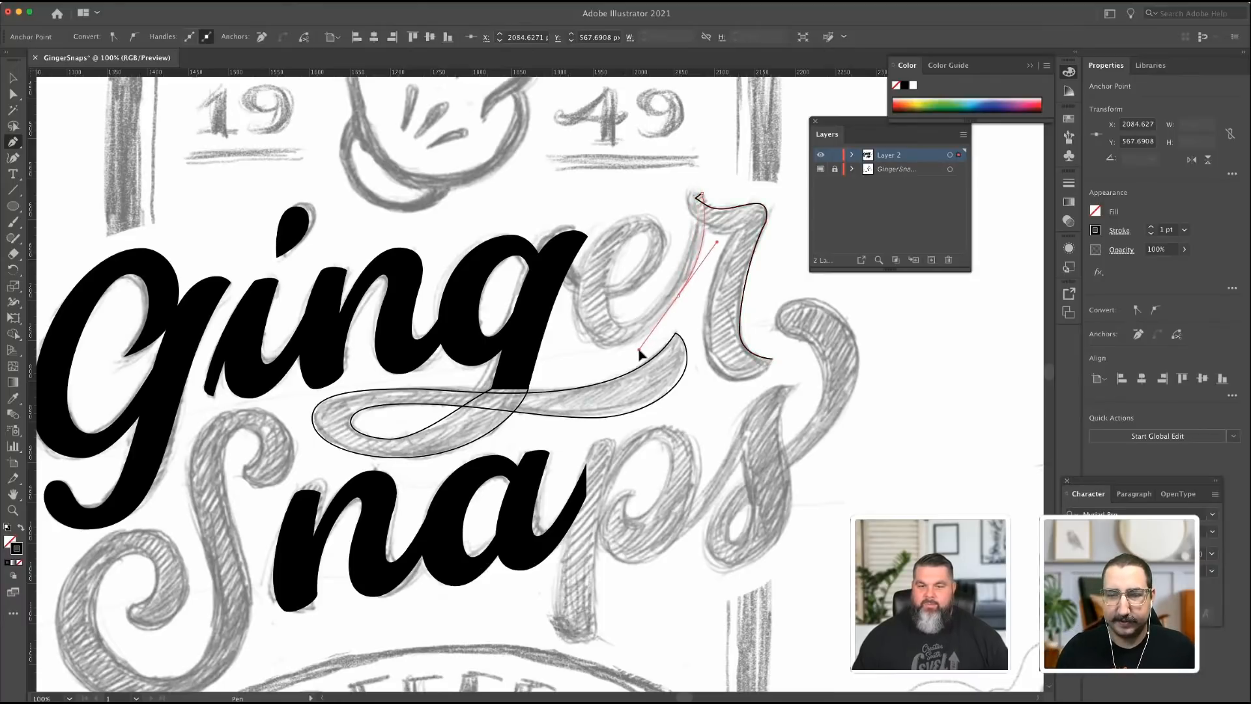
left_click(677, 296)
left_click(667, 287)
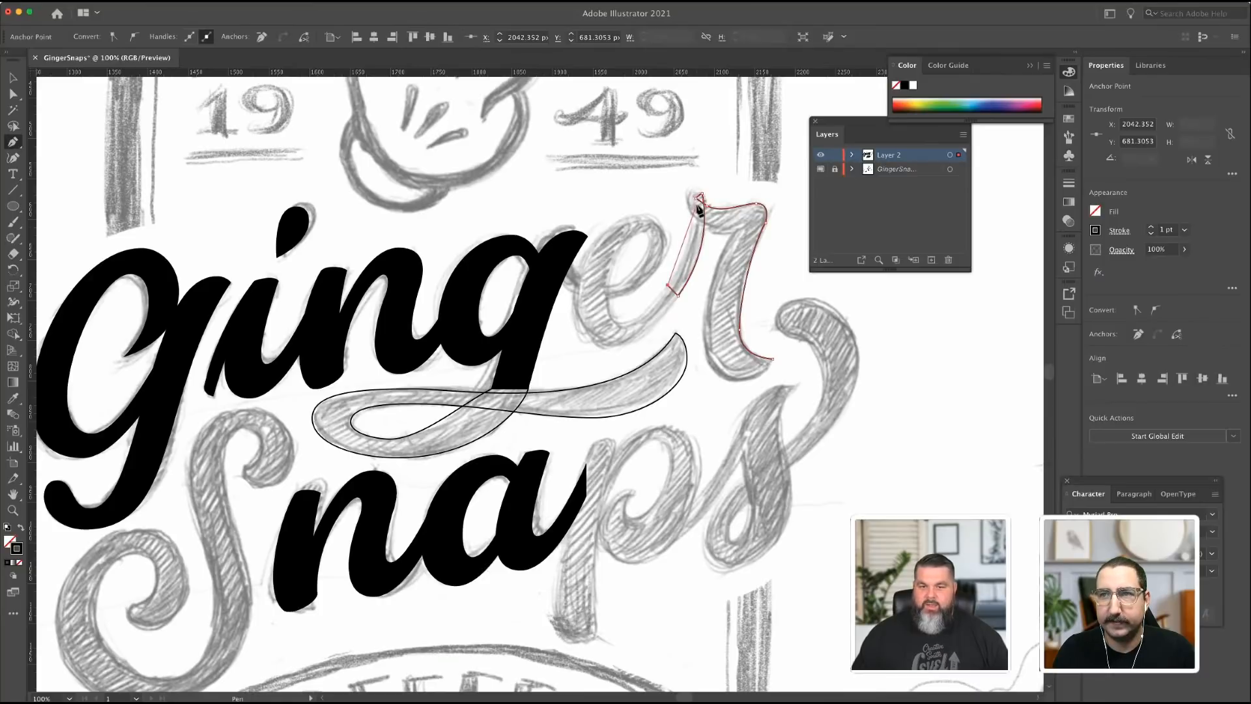
left_click(699, 194)
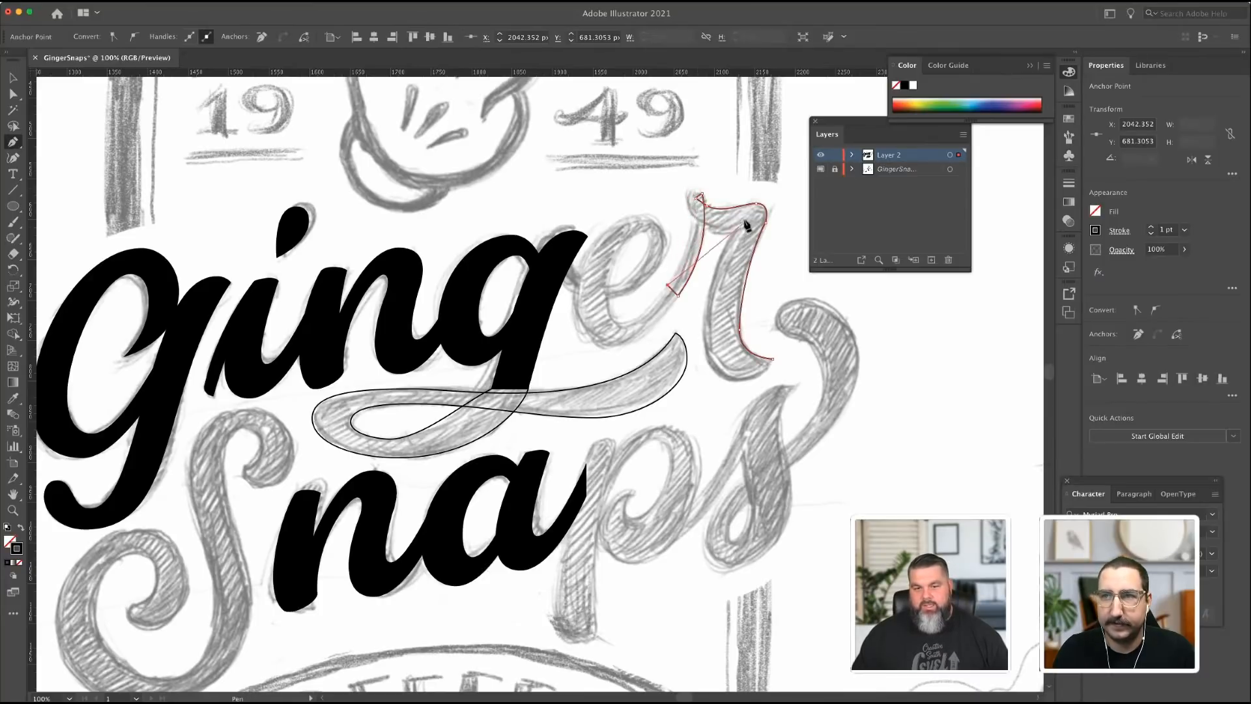
Undo the last segments traced on the r and delete the remaining open path along its top and right edge.
key("super+z")
key("super+z")
key("super+z")
key("super+z")
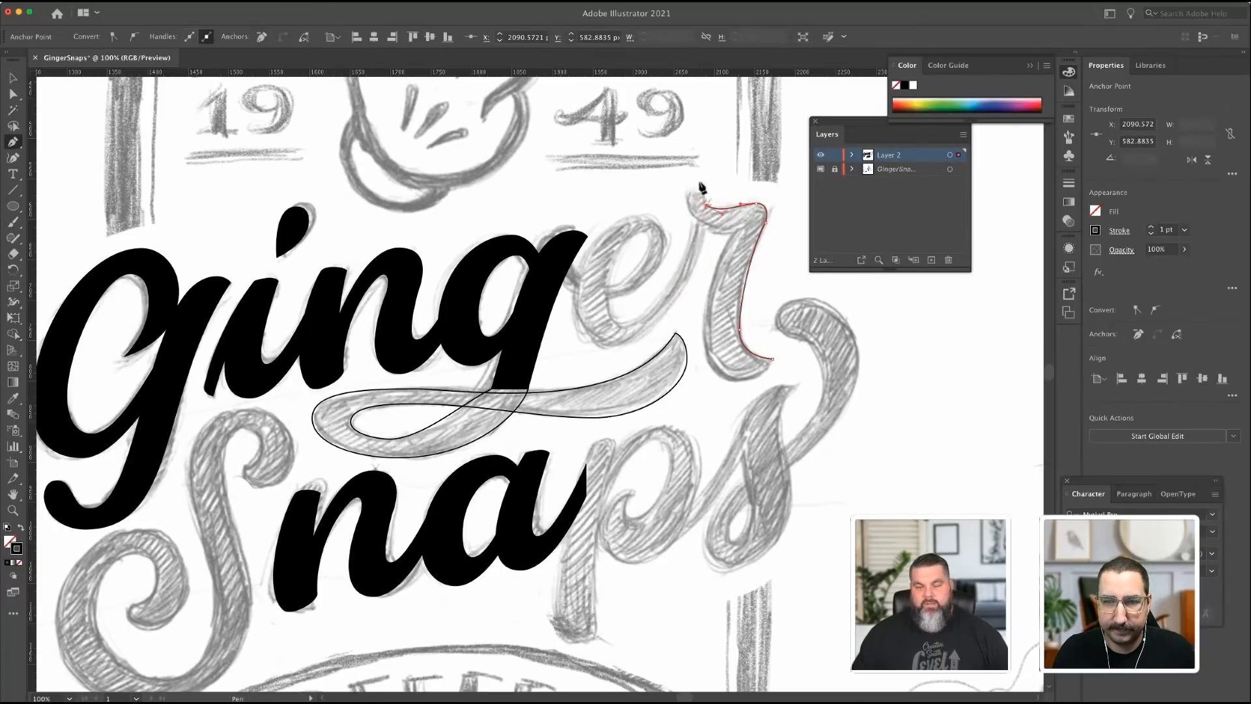
key("super+Tab")
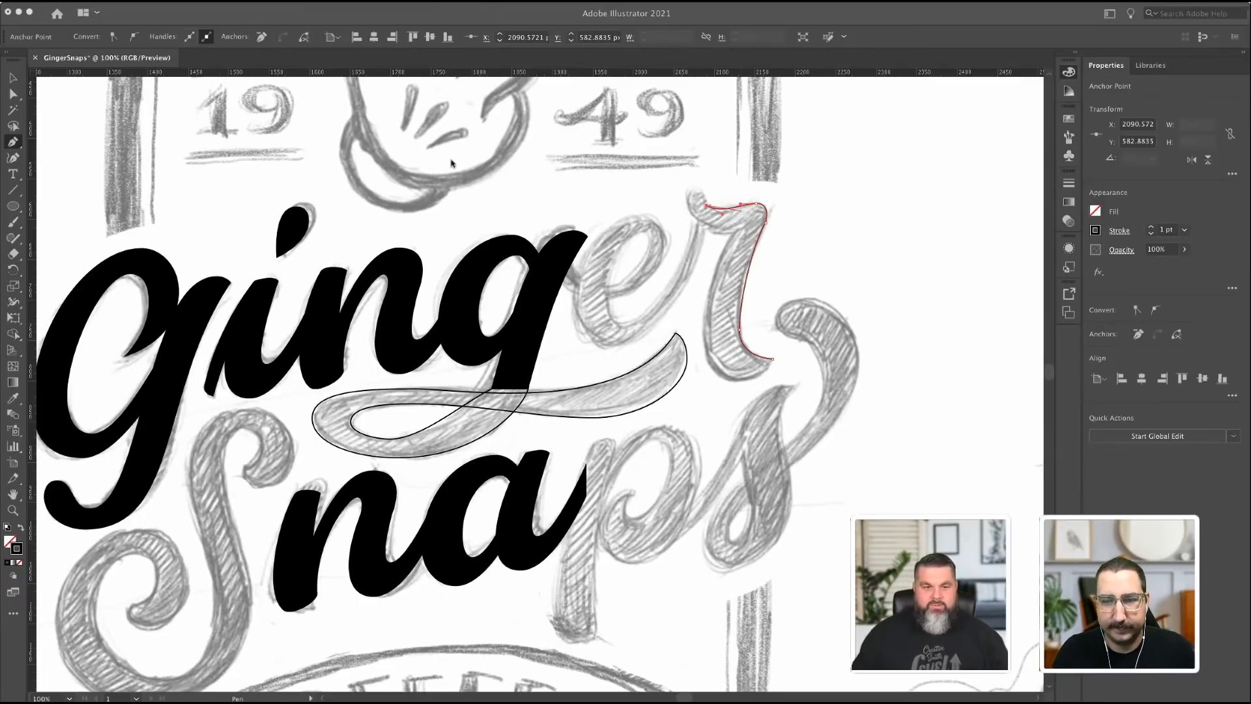
key("super+Tab")
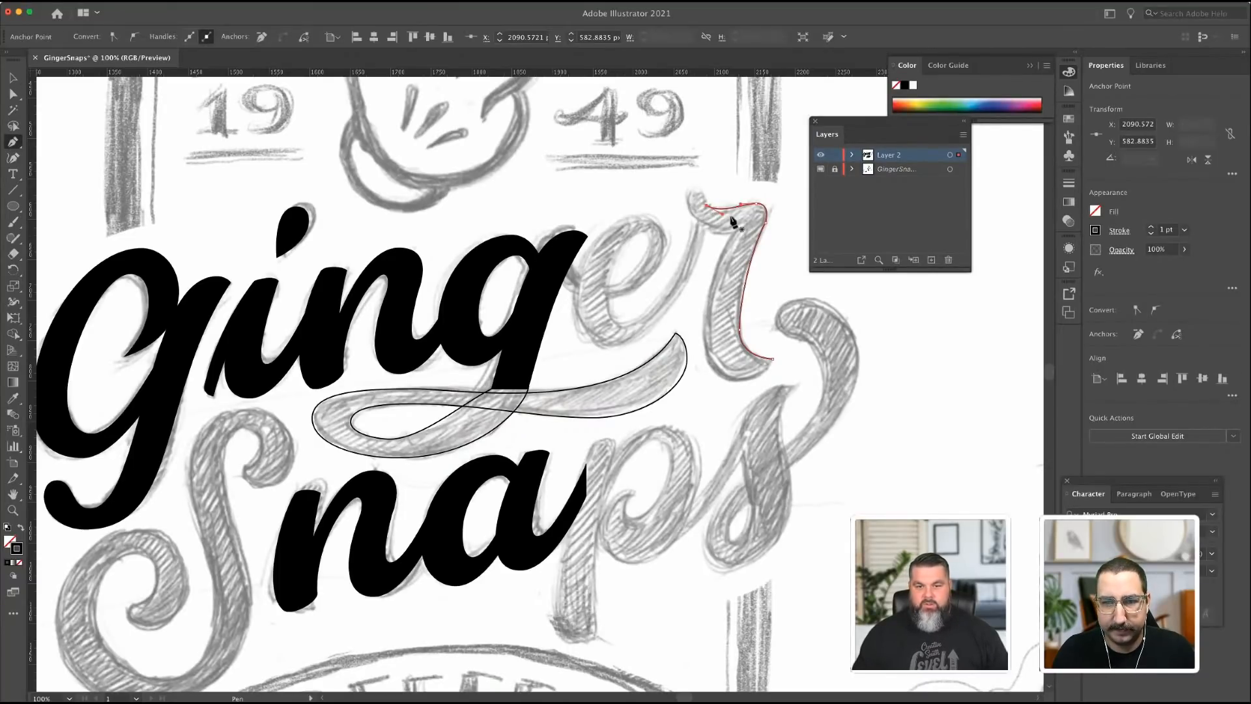
left_click(14, 79)
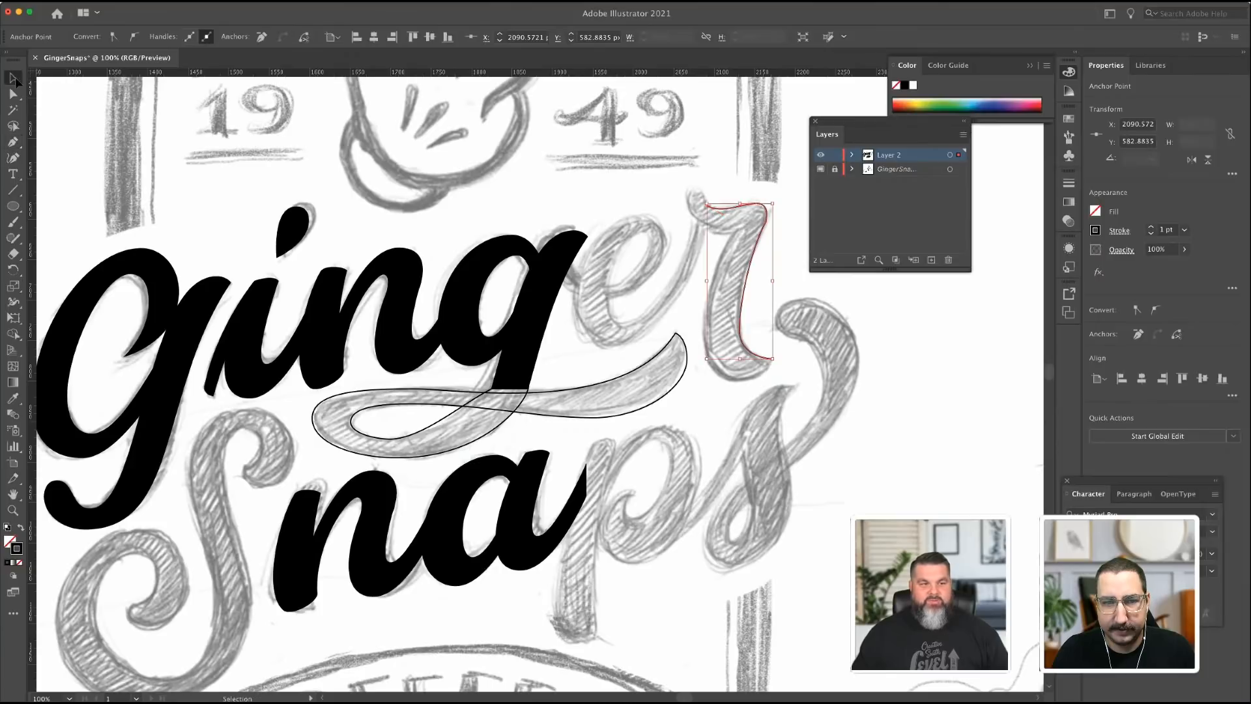
left_click(722, 213)
key("Delete")
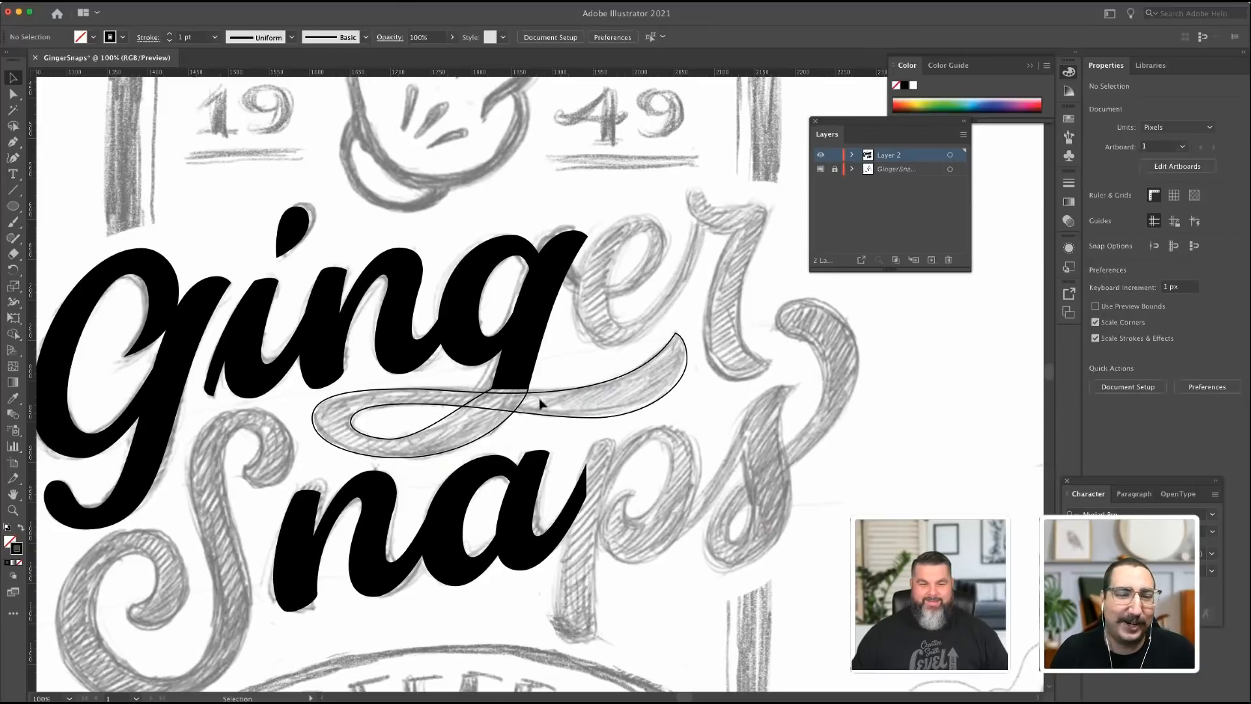
Select the second g's swash outline and give it a solid black fill with no stroke.
key("a")
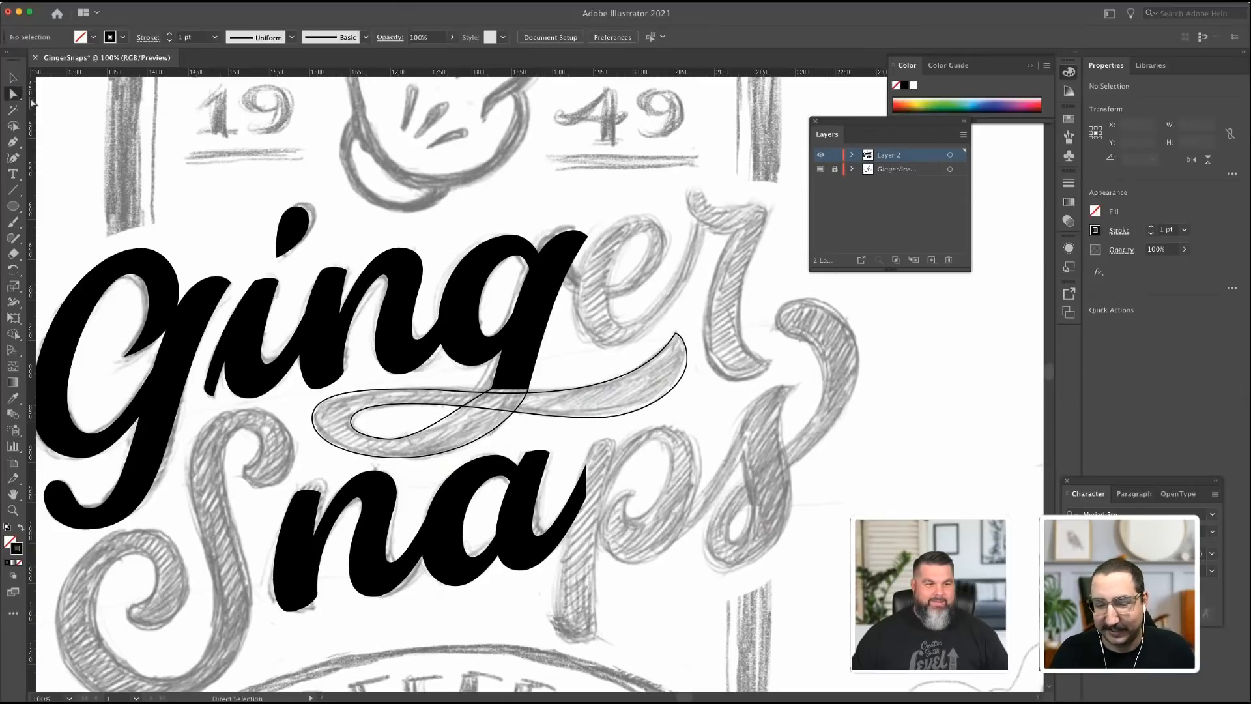
left_click(488, 399)
left_click(492, 390)
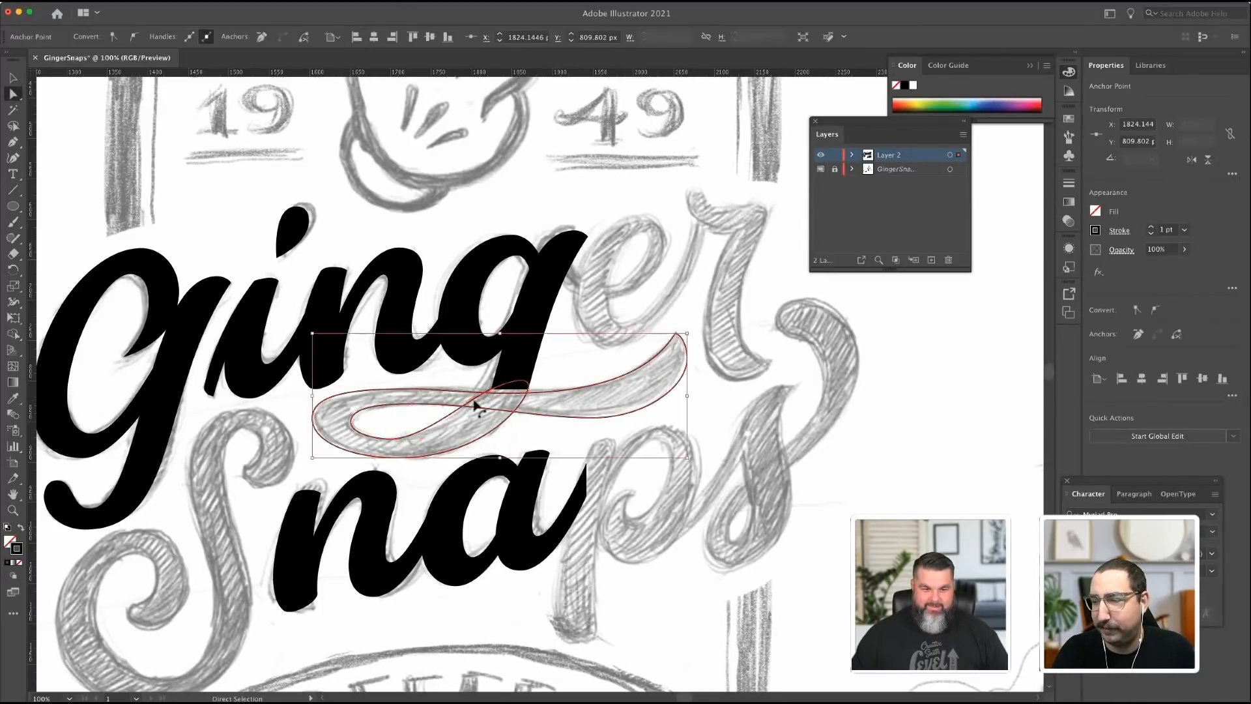
left_click_drag(466, 401, 487, 416)
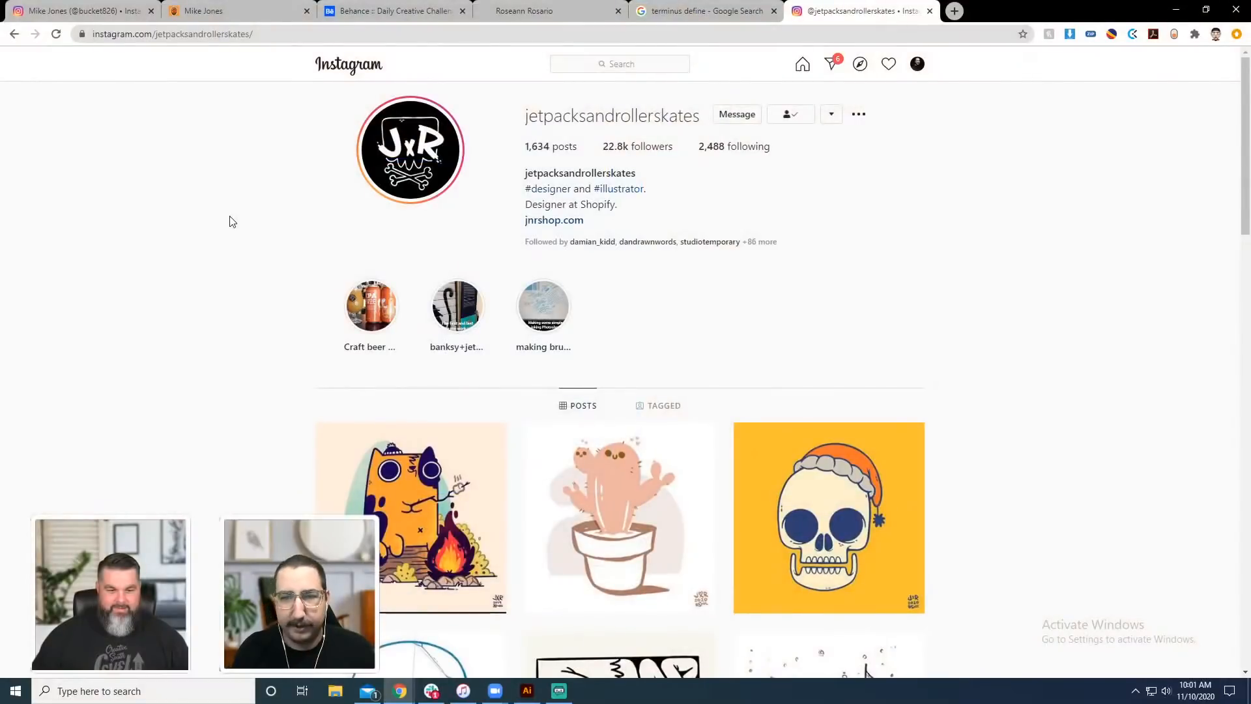
Examine the illustrations posted on the jetpacksandrollerskates Instagram profile in the browser.
scroll(226, 227, "down", 5)
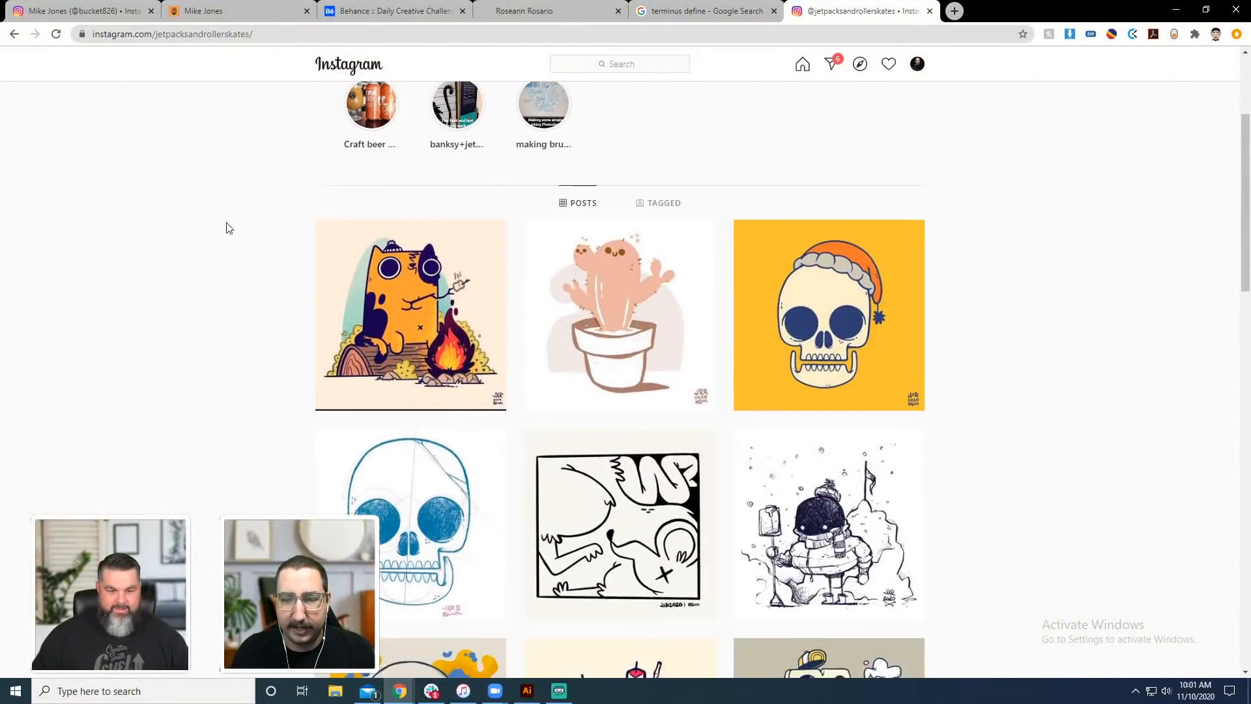
scroll(226, 228, "down", 10)
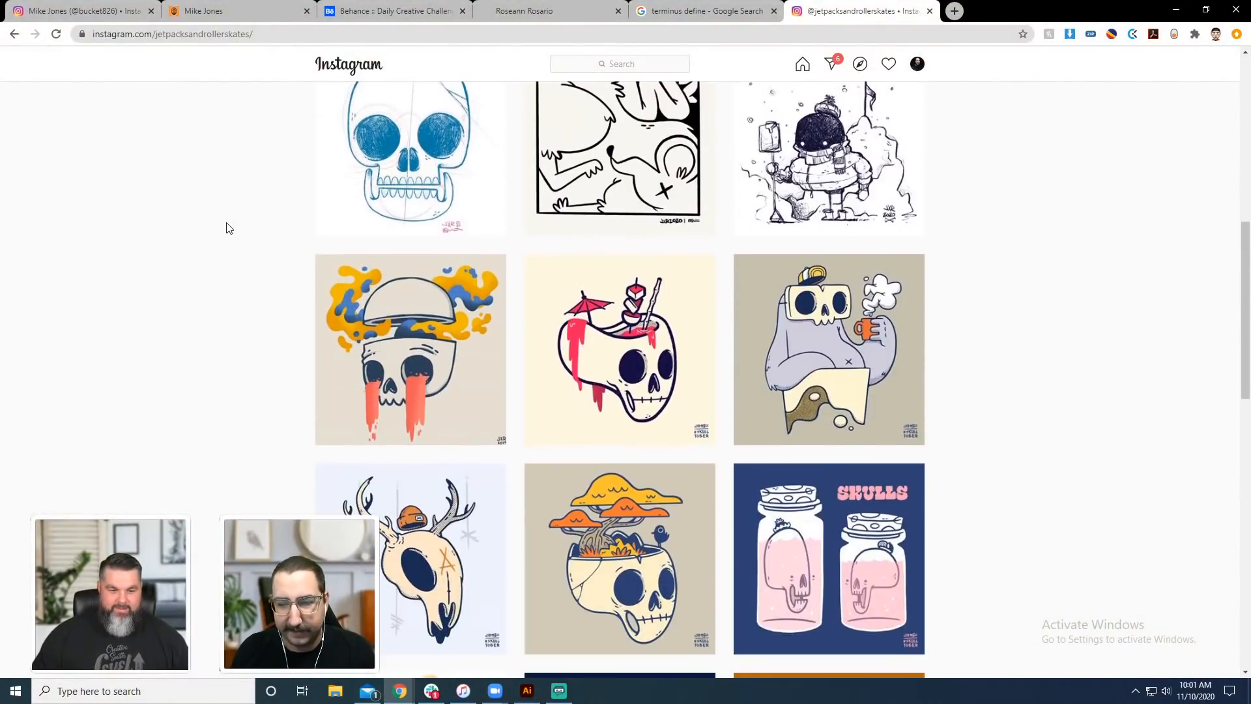
scroll(227, 227, "down", 7)
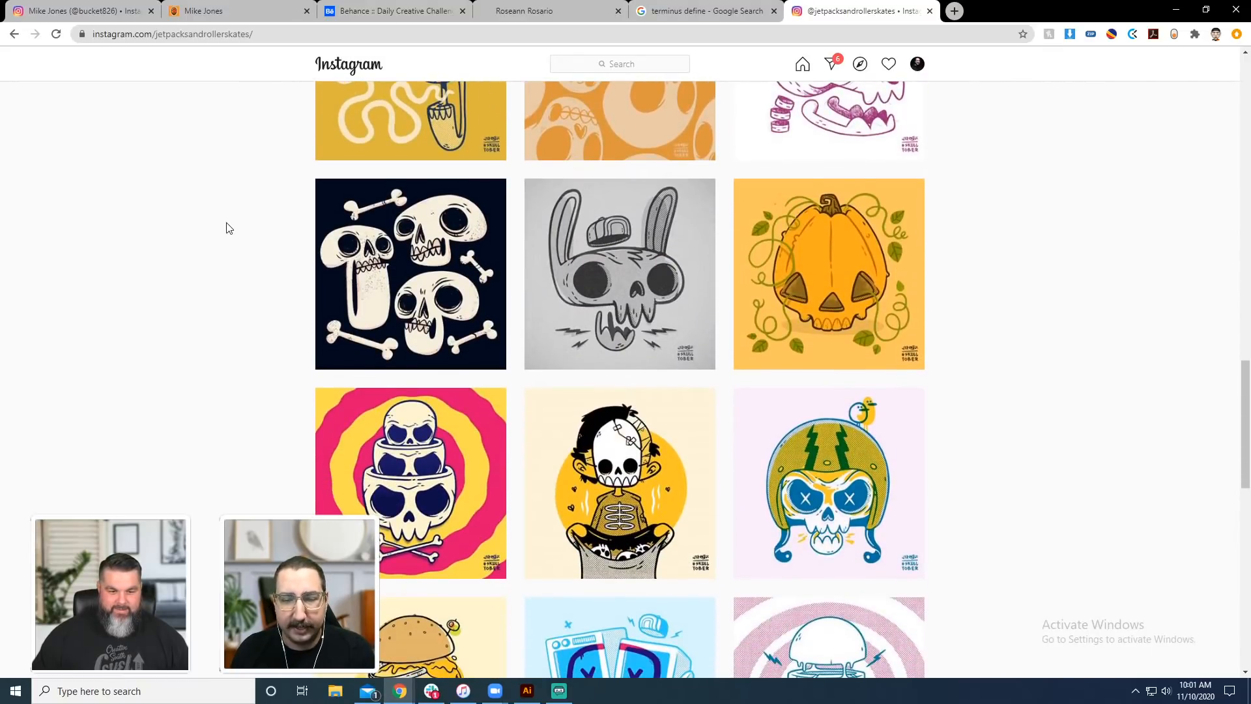
scroll(227, 227, "down", 2)
scroll(227, 227, "down", 3)
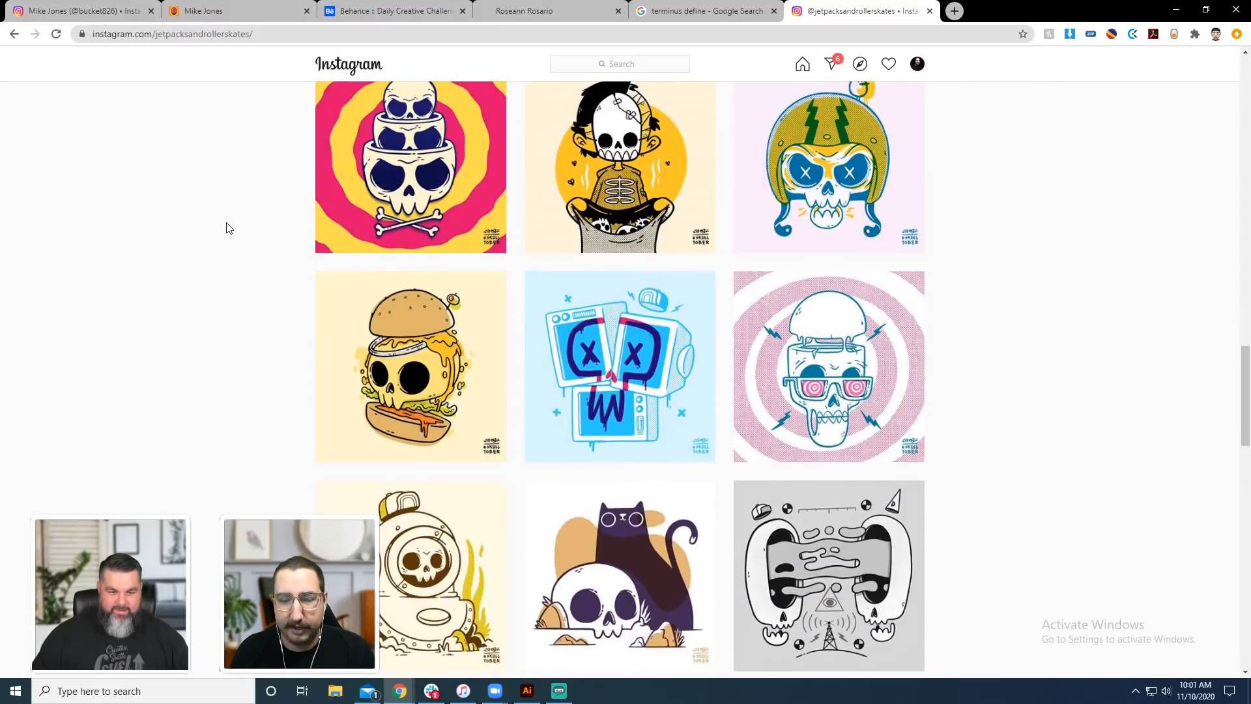
scroll(226, 227, "down", 3)
scroll(227, 228, "down", 5)
scroll(227, 227, "up", 15)
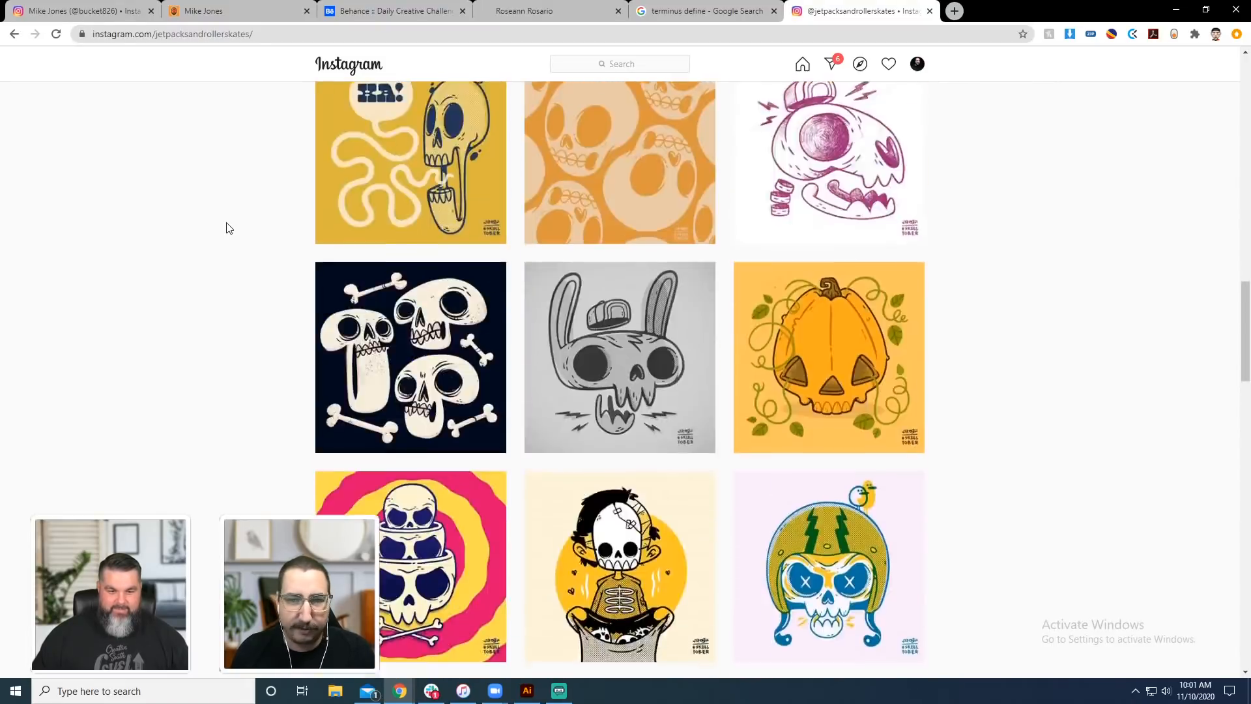
scroll(227, 227, "up", 20)
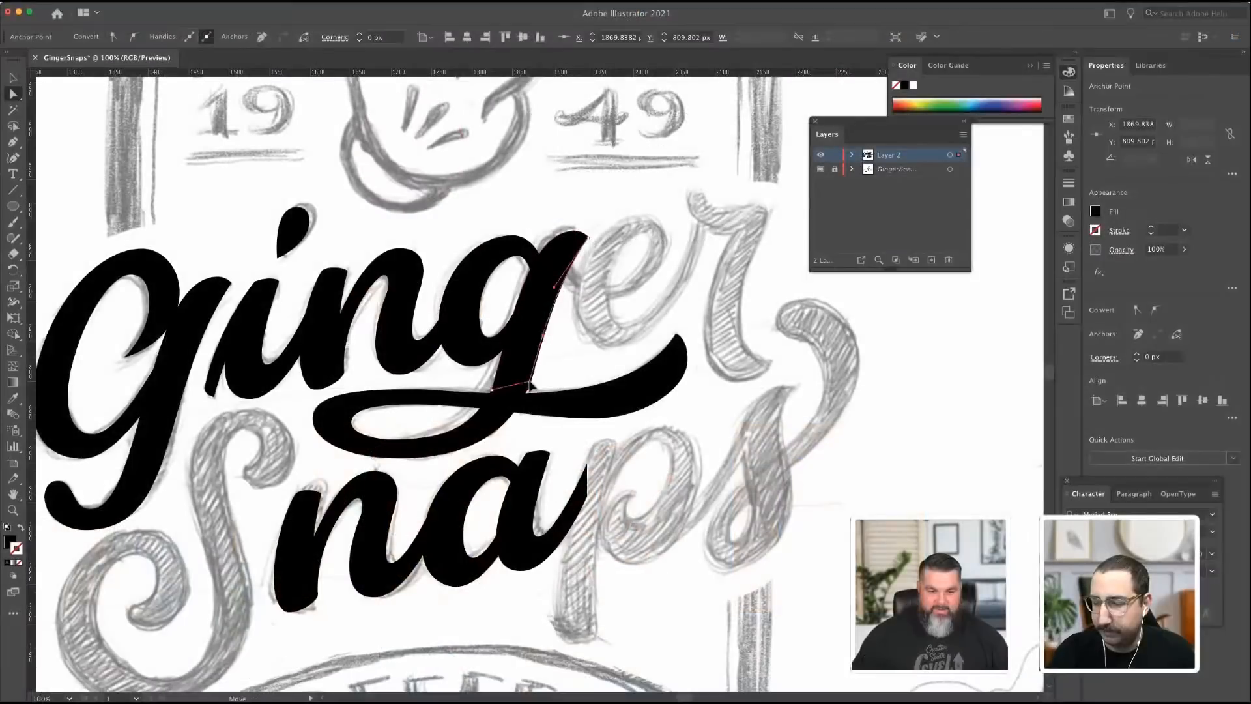
Raise the second g's lower-right stem corner and adjust the swash's overlapping anchor so both edges flow together.
left_click_drag(526, 384, 534, 375)
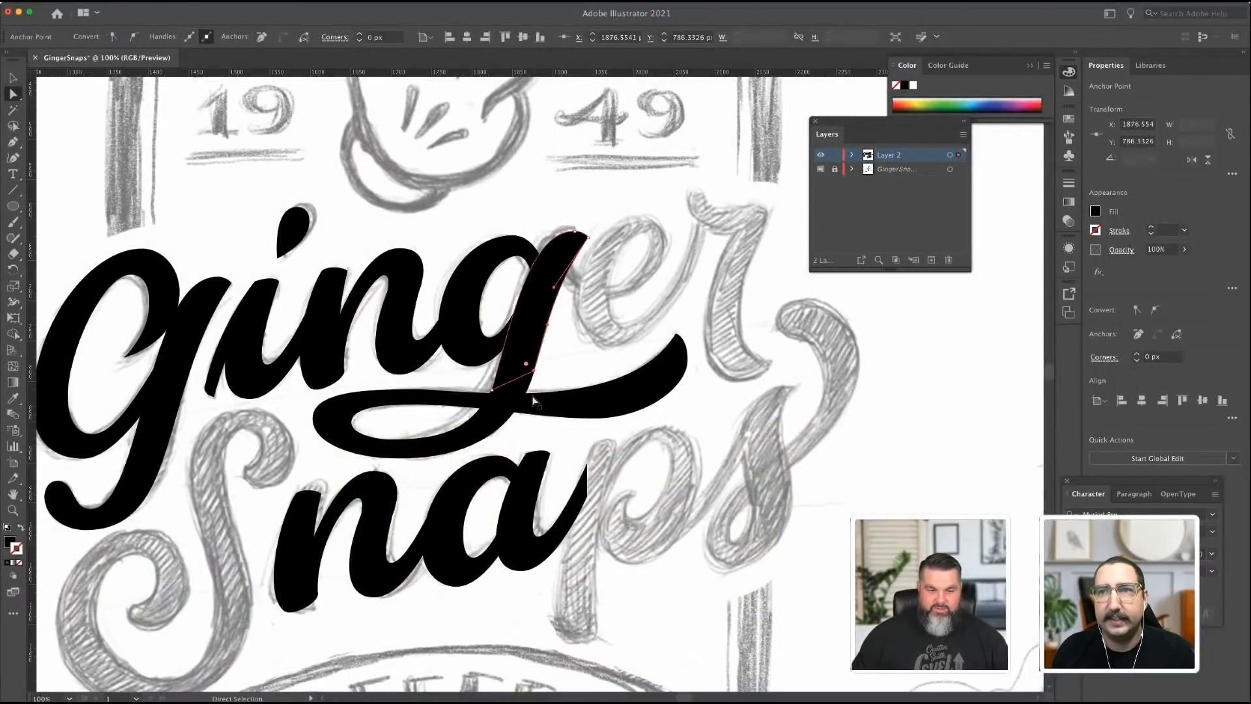
left_click(529, 412)
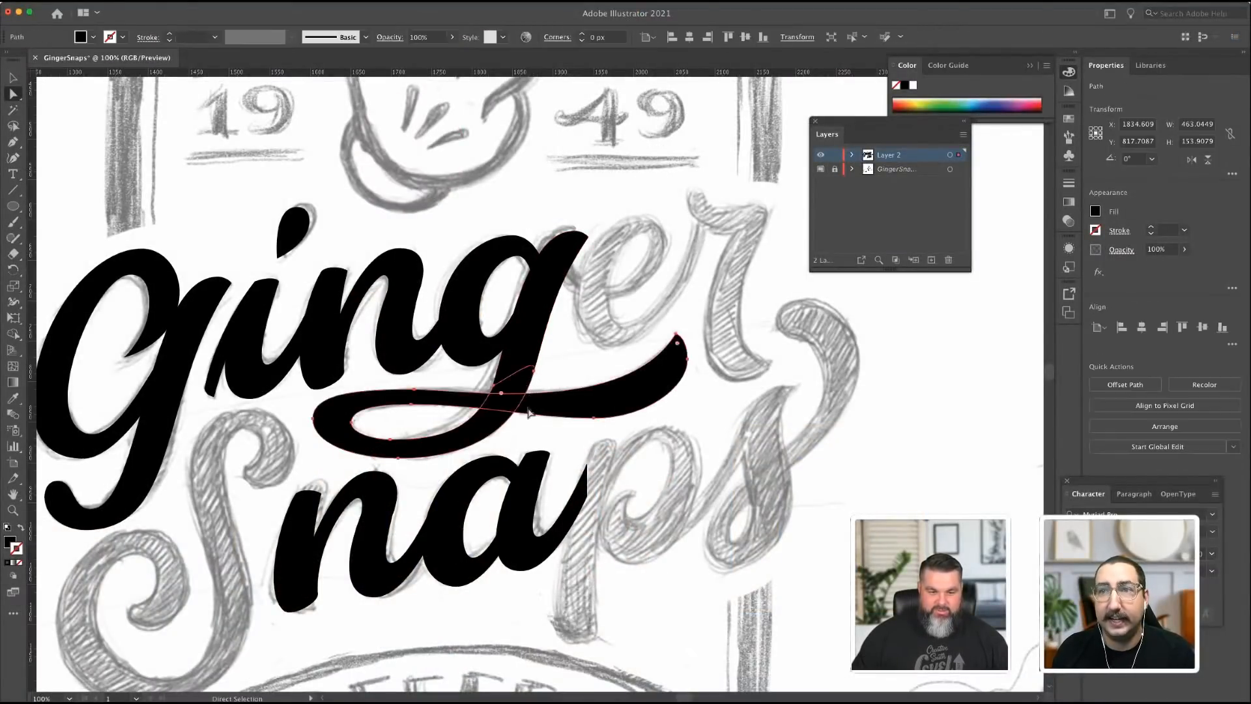
left_click(534, 373)
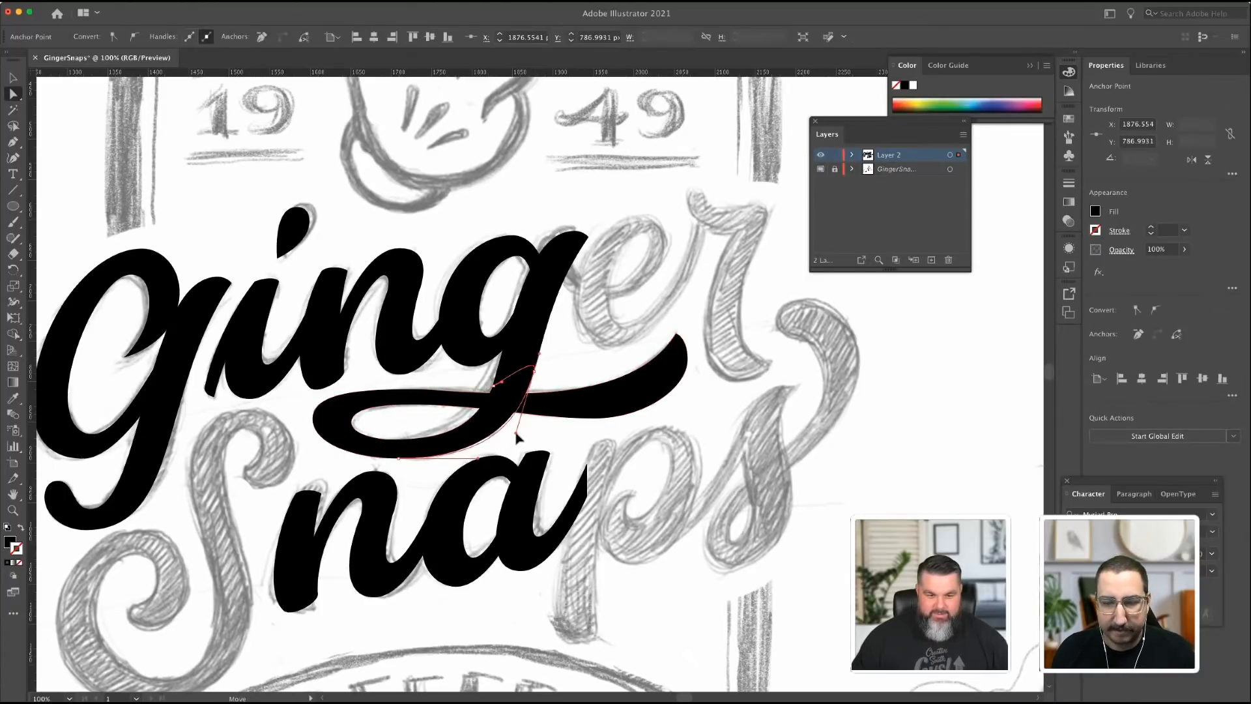
left_click(545, 357)
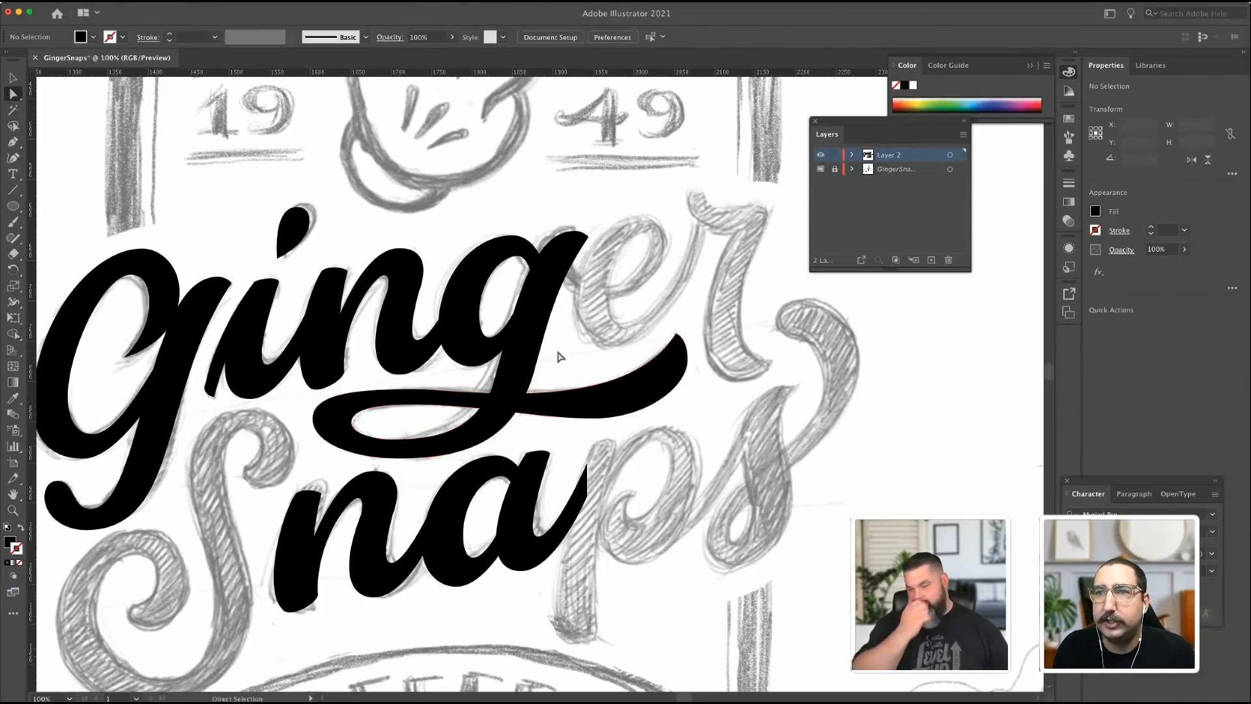
Start the e's path at the g's upper tip, curving the entry stroke into the inner loop with no fill and a 1 pt black stroke.
key("p")
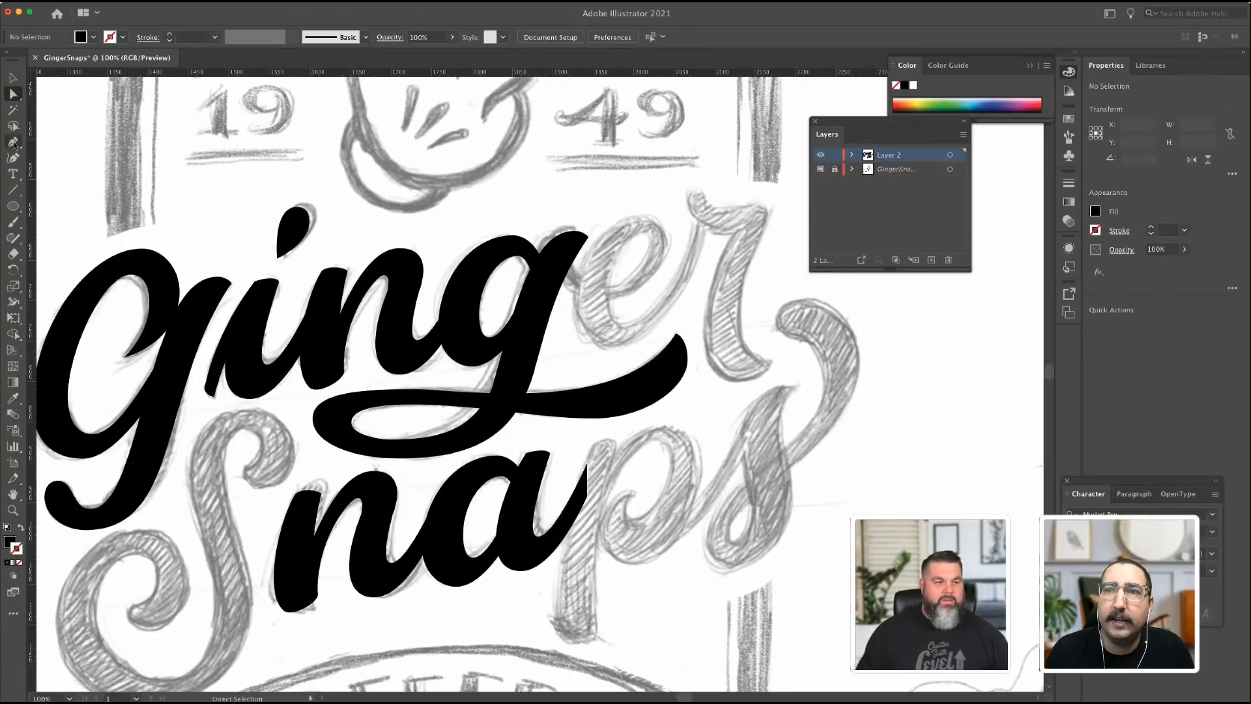
left_click(585, 237)
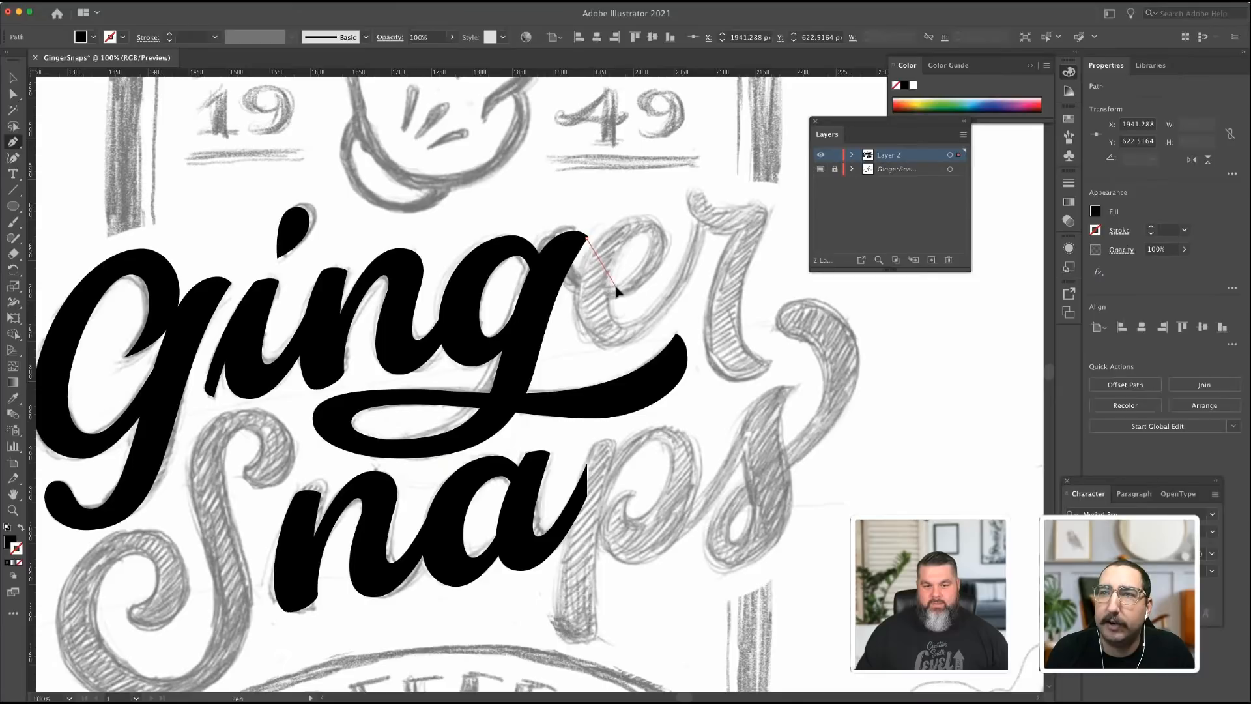
left_click_drag(616, 287, 647, 288)
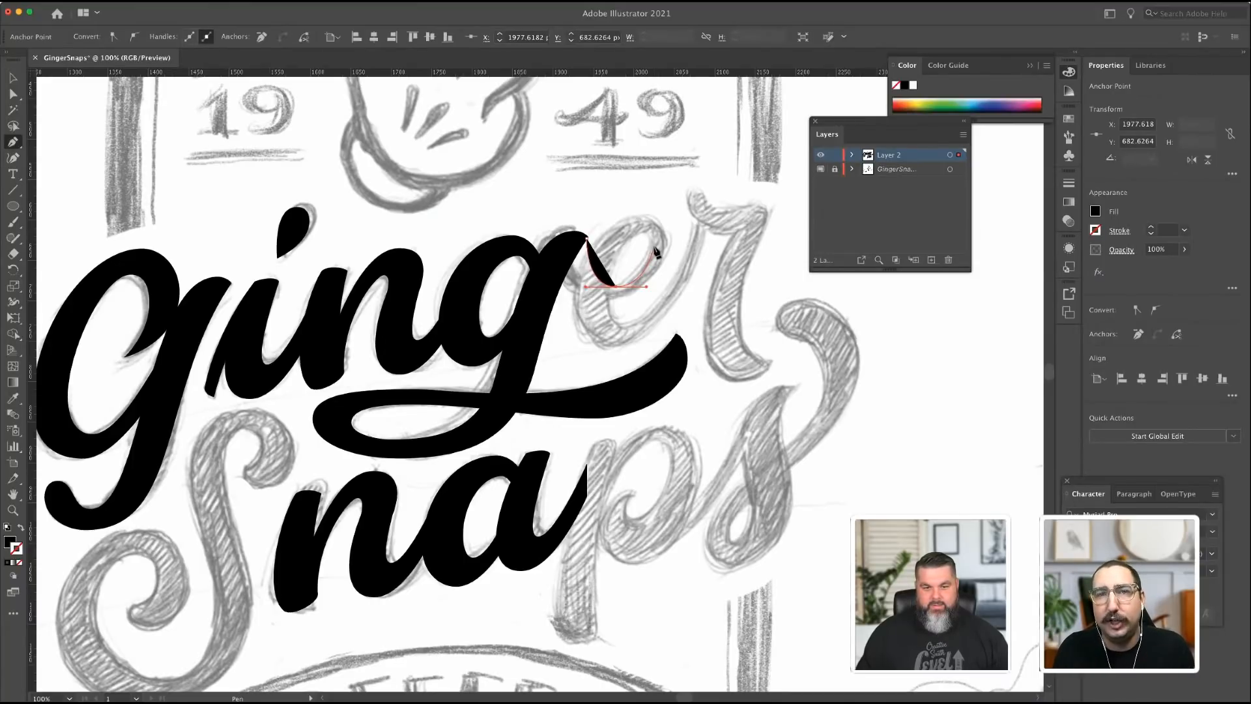
left_click_drag(654, 249, 19, 529)
left_click(19, 529)
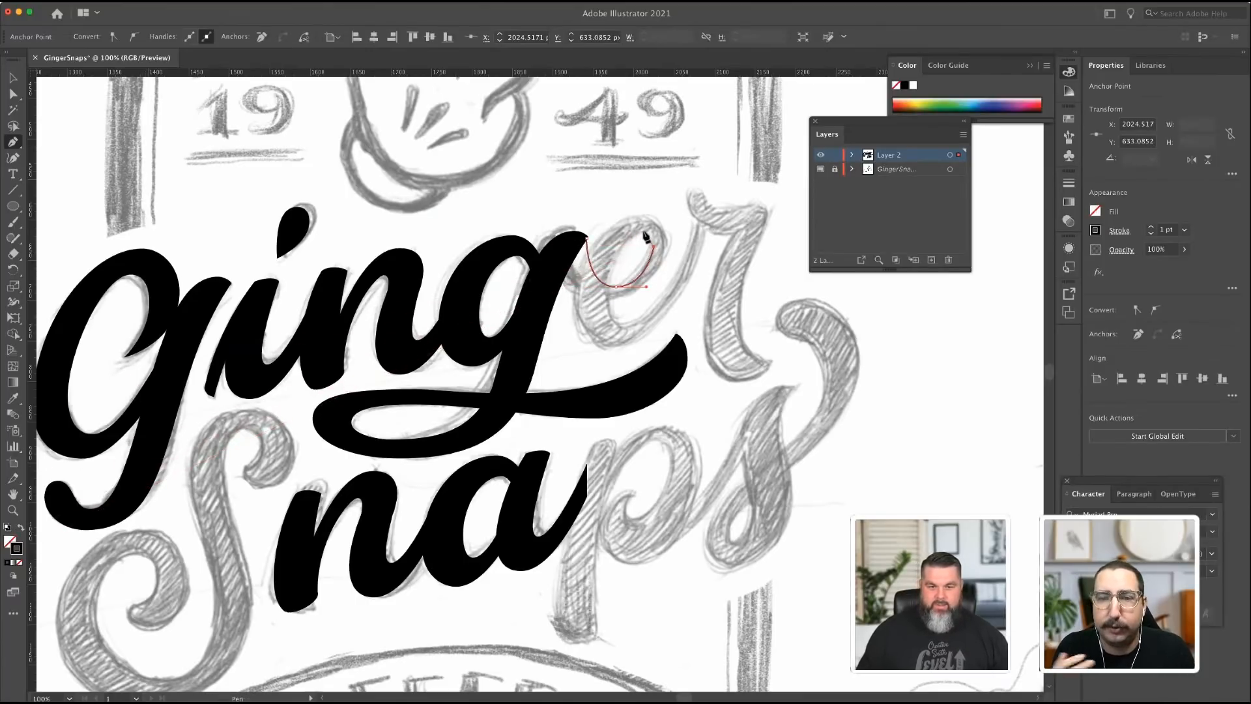
left_click_drag(644, 232, 631, 232)
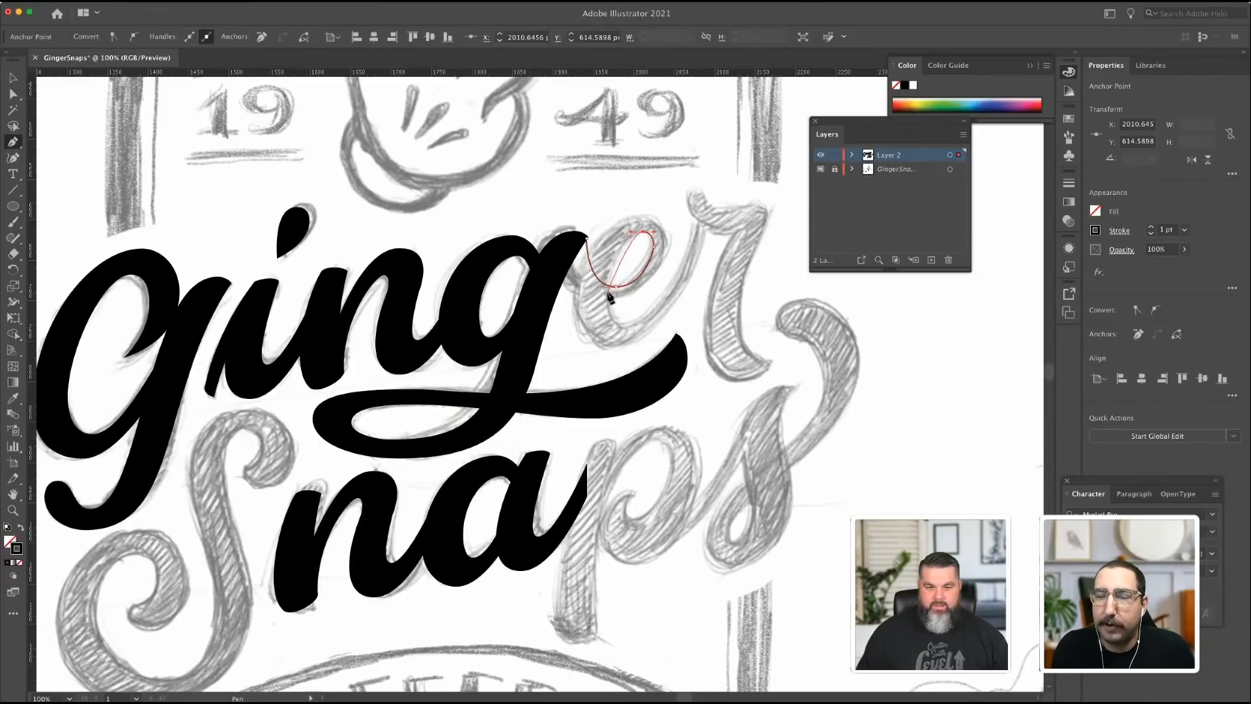
Continue the e's path down the inside of its lower bowl and across the end of its exit stroke.
left_click_drag(608, 292, 631, 331)
left_click(628, 325)
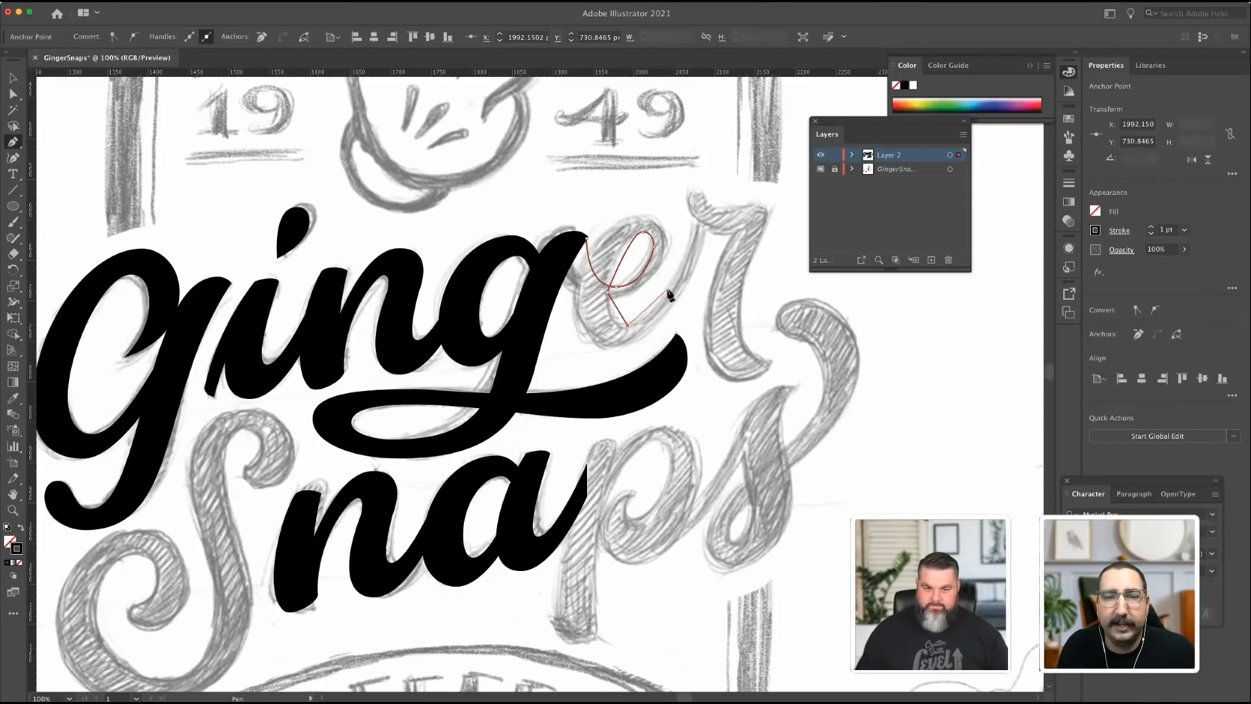
left_click_drag(668, 287, 676, 271)
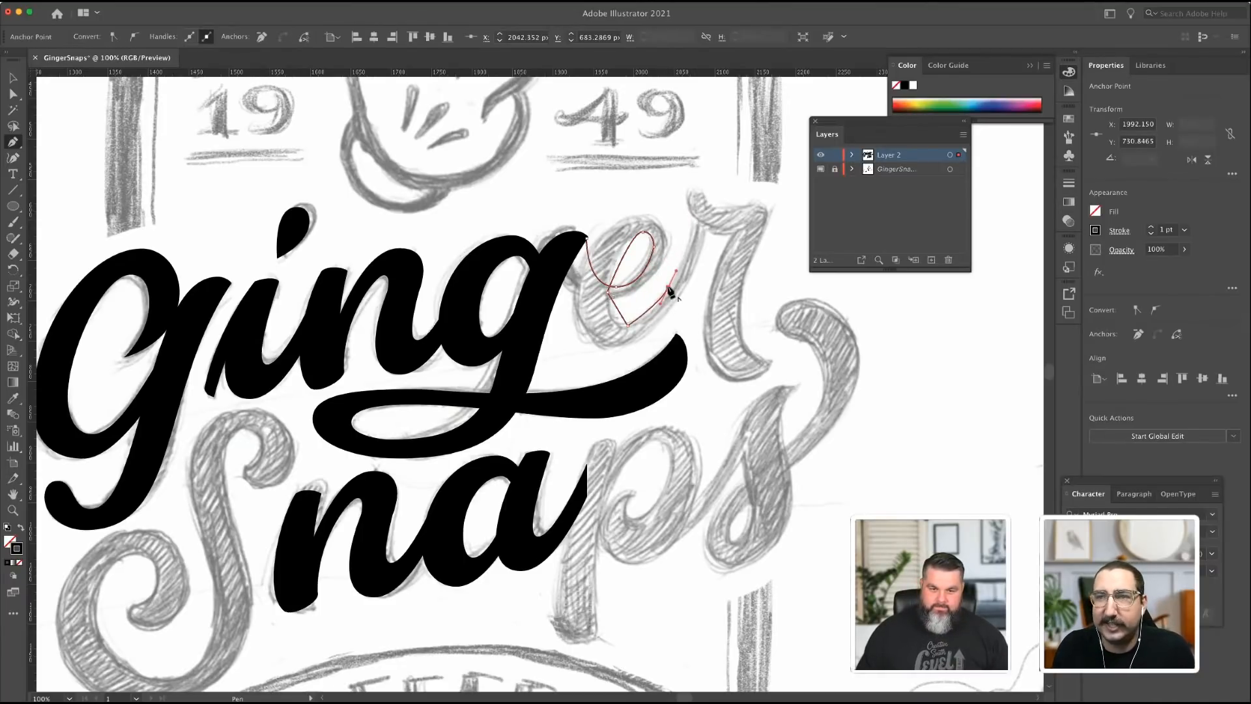
left_click(668, 287)
left_click(677, 295)
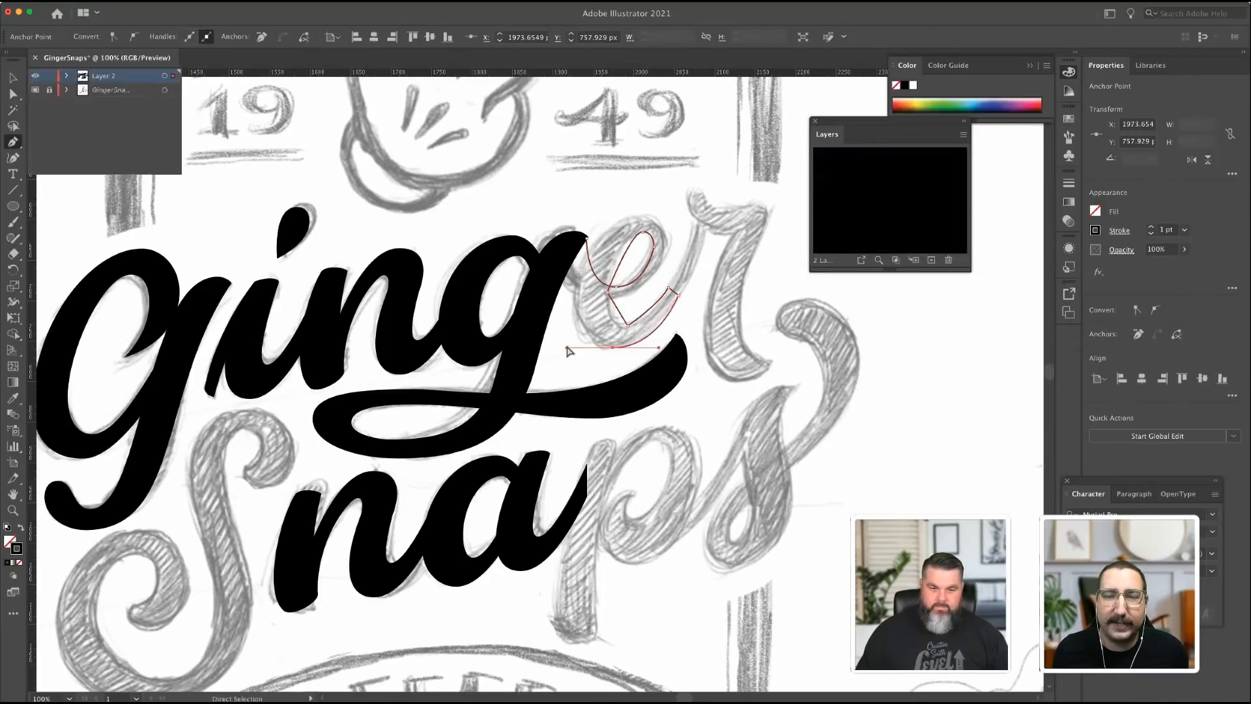
Place the e's outer anchors around the lower bowl, over the top loop and back along the entry stroke to close the outline.
left_click(613, 346)
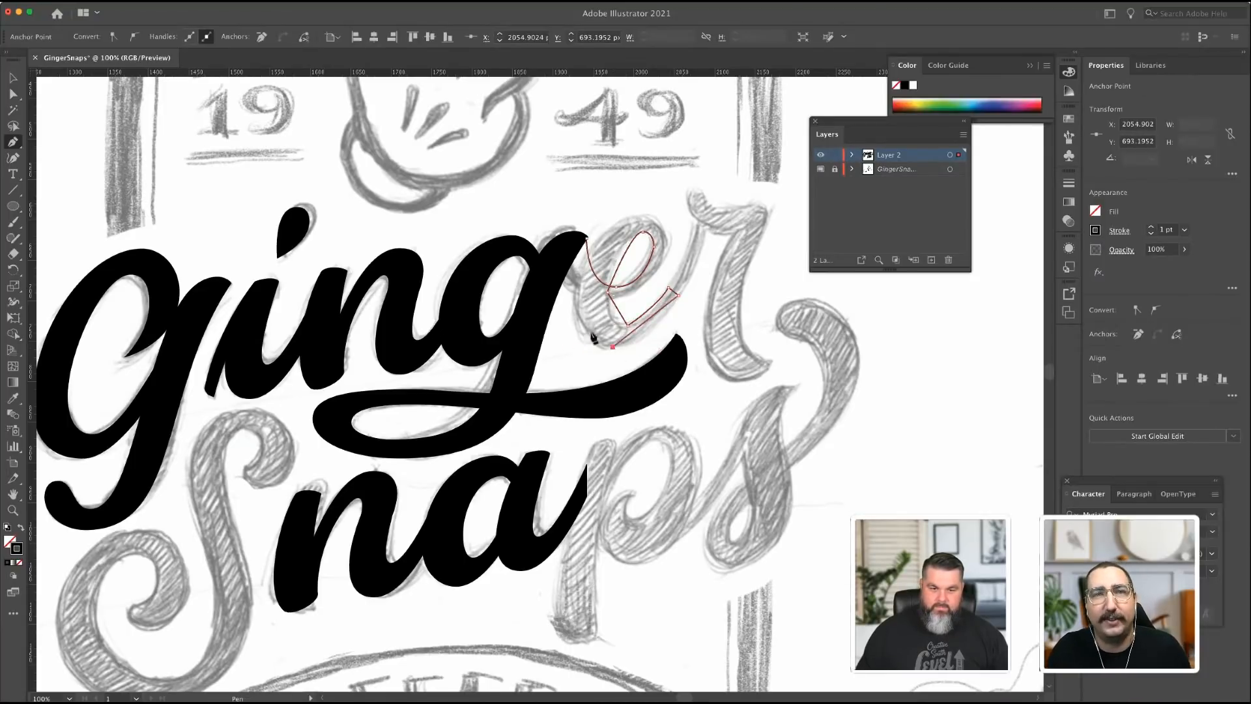
left_click(573, 299)
left_click(640, 216)
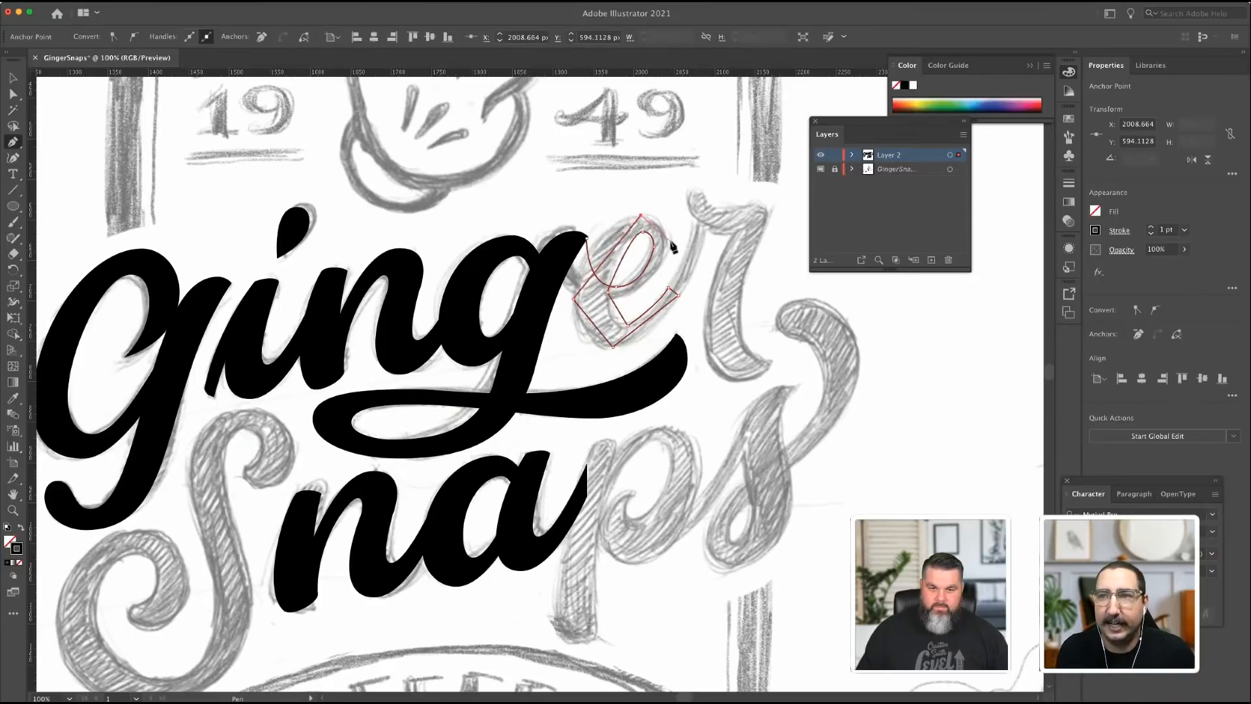
left_click(670, 245)
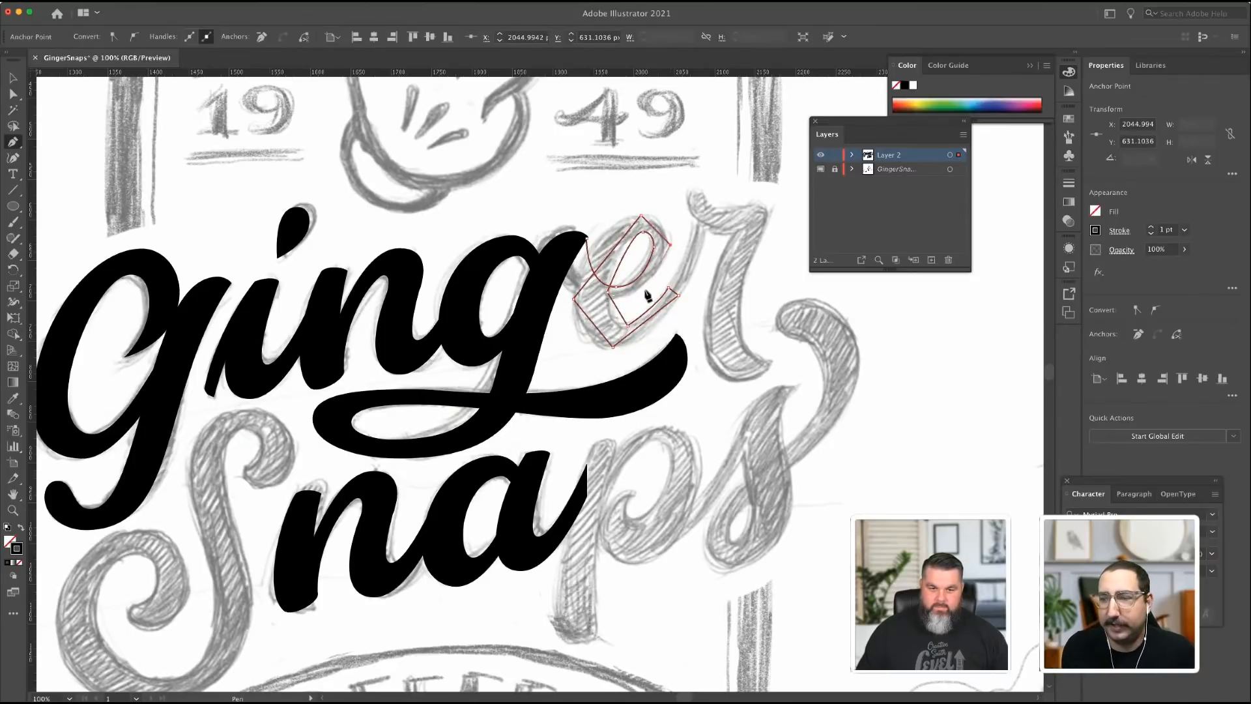
left_click(600, 301)
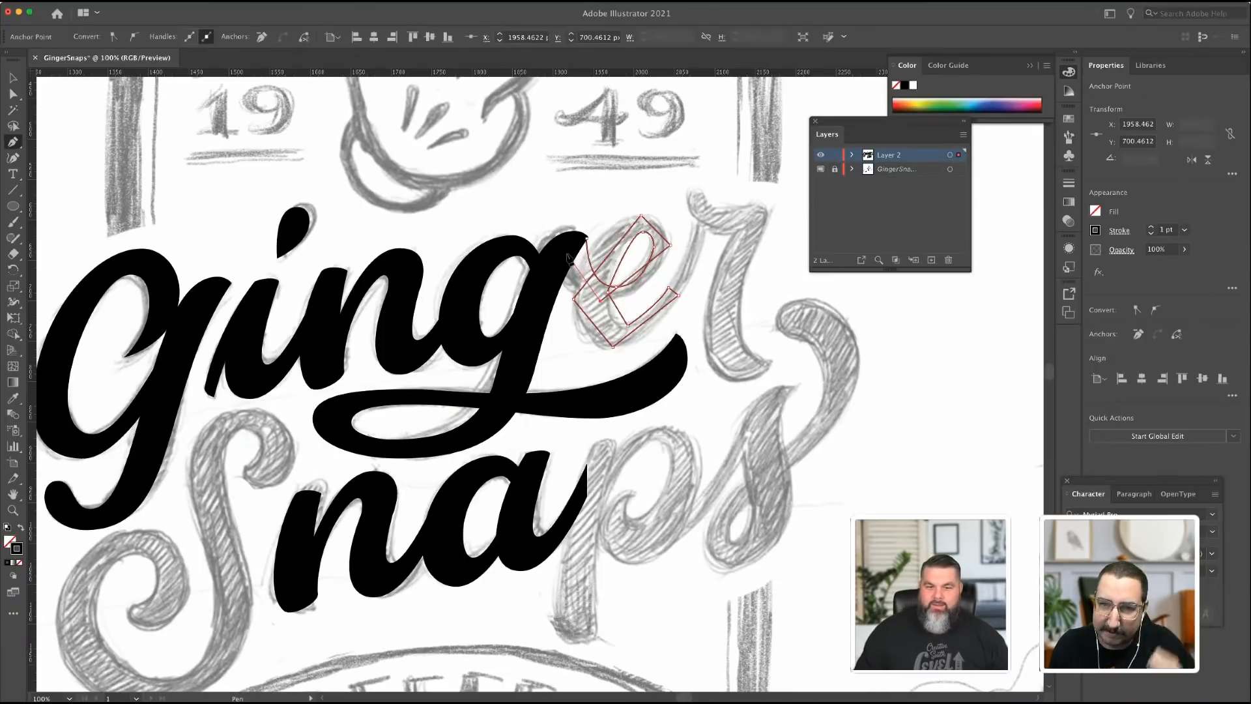
left_click(568, 255)
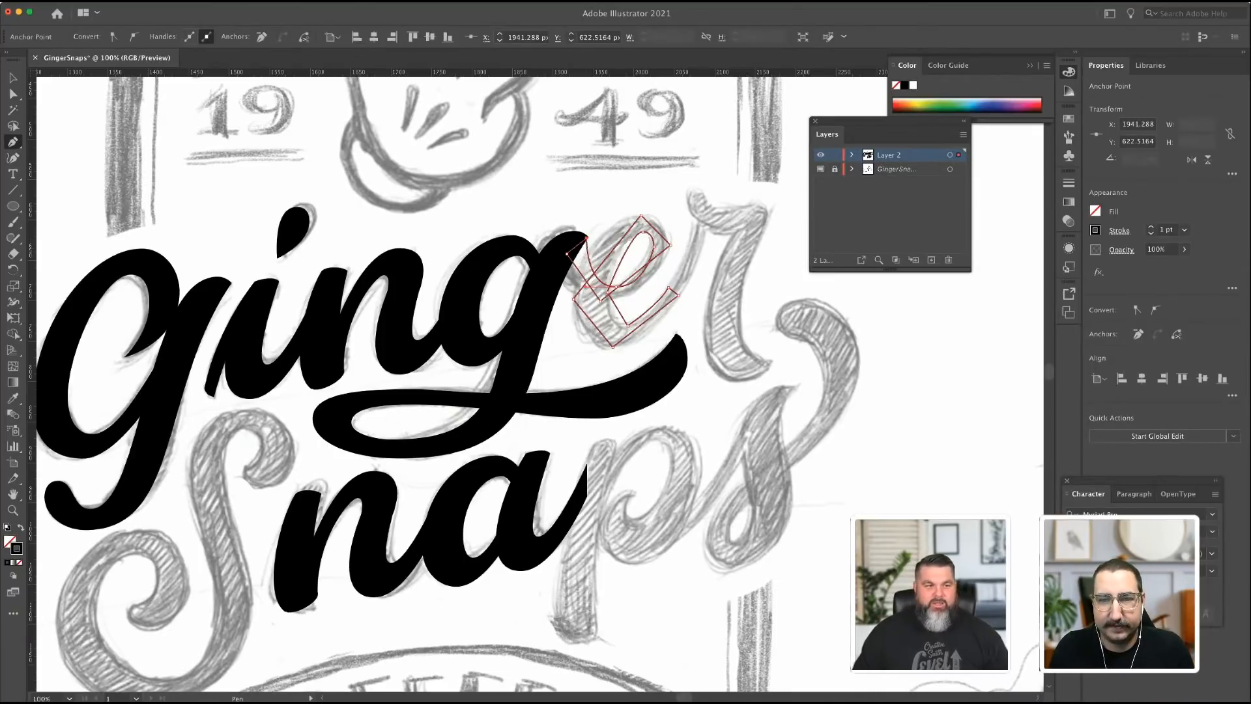
Nudge the e outline's starting anchor slightly up and right against the g's upper tip.
key("a")
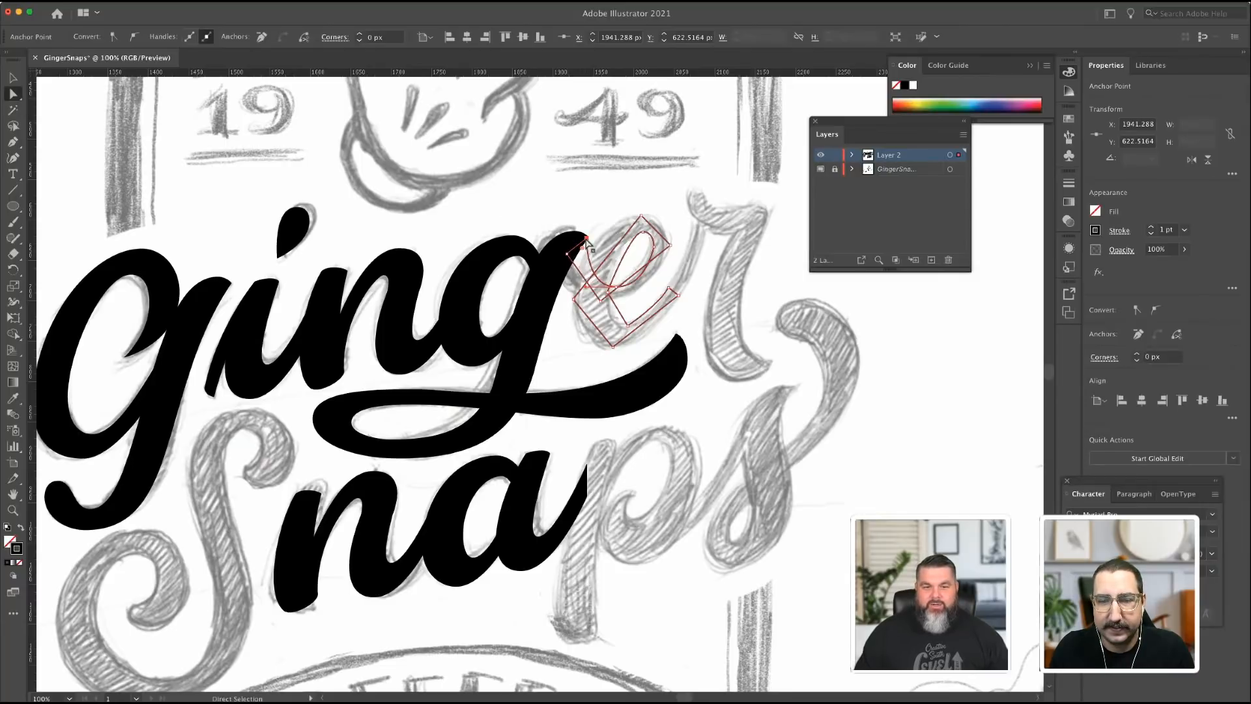
left_click_drag(588, 243, 587, 241)
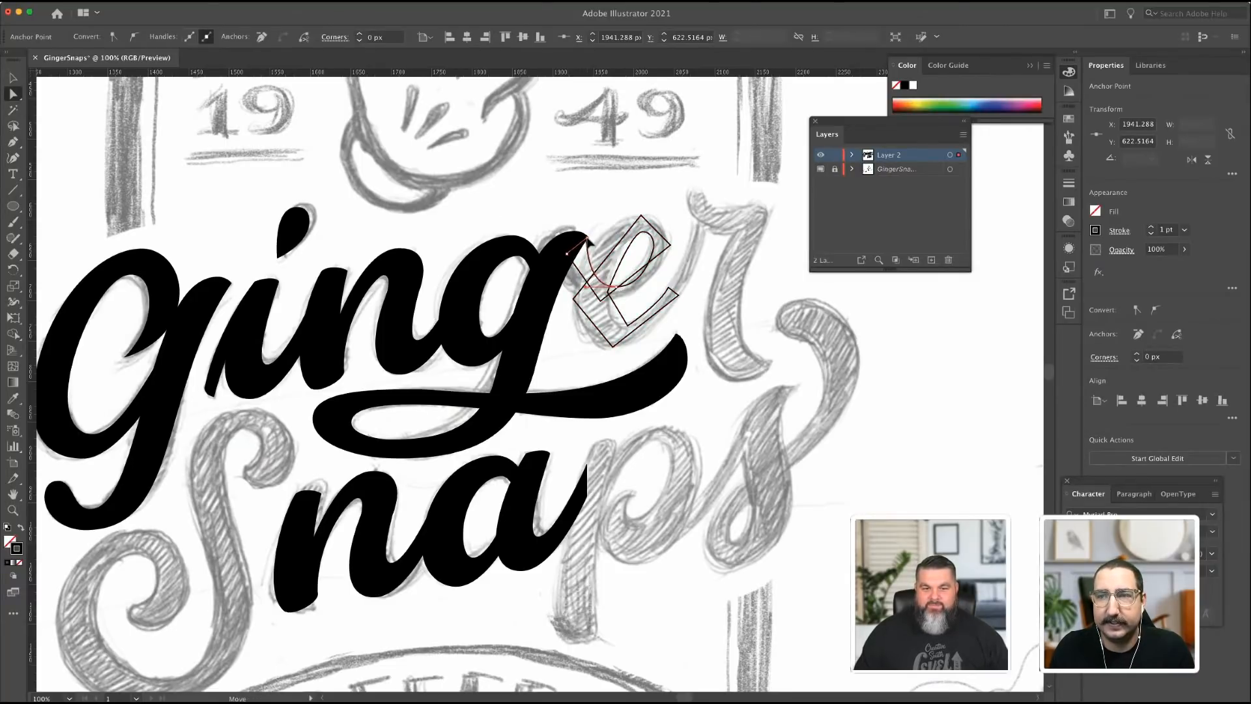
left_click_drag(588, 241, 589, 241)
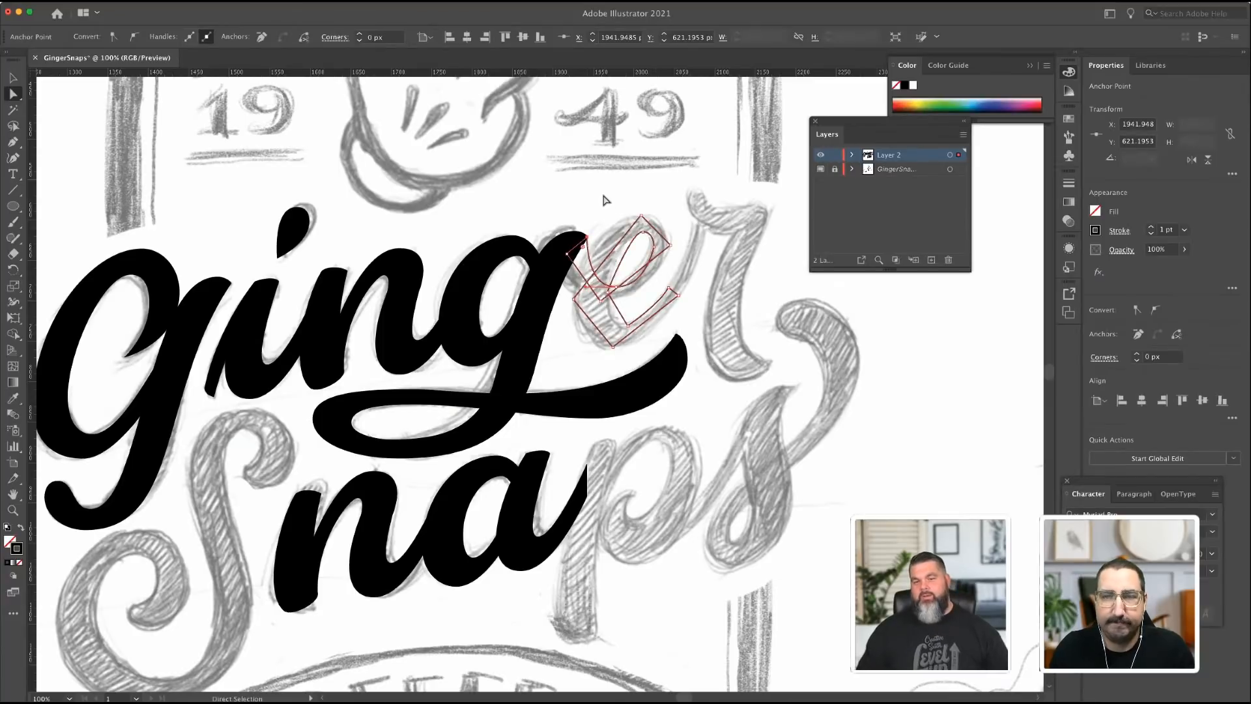
Select only the e's anchors, leaving out the g's stem and swash, and convert its straight corners to smooth curves.
left_click_drag(581, 194, 695, 357)
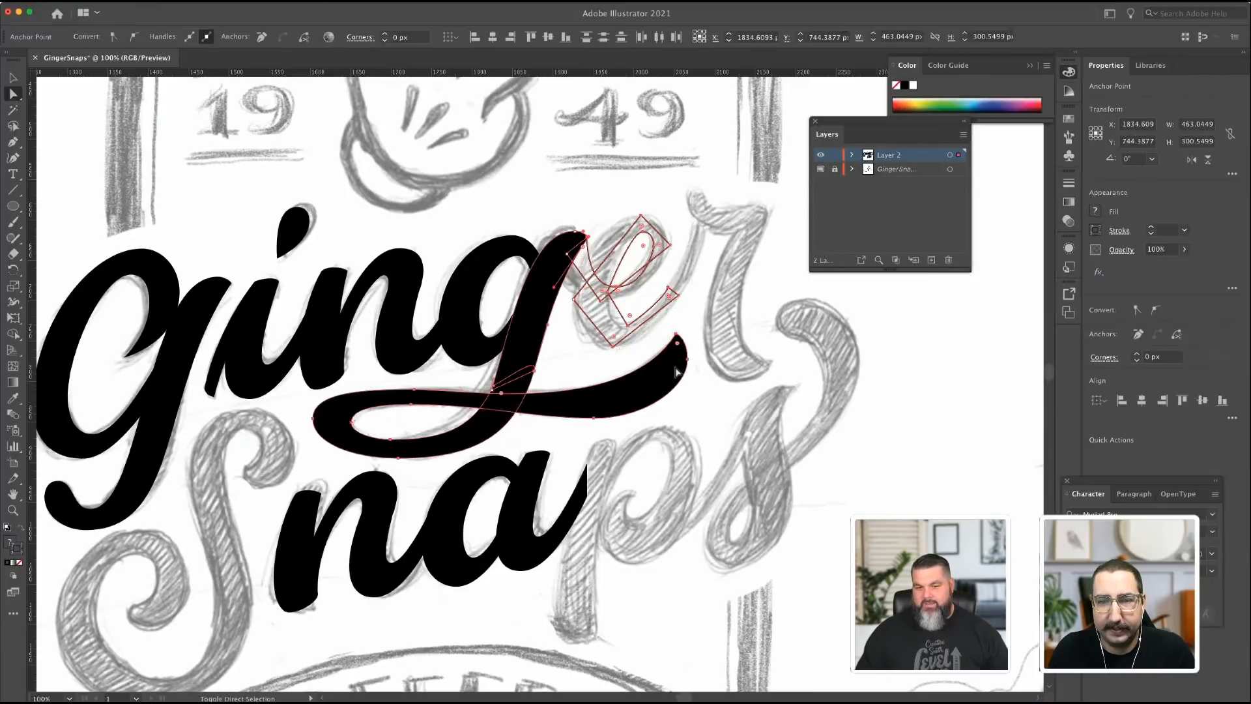
left_click(652, 386, "shift")
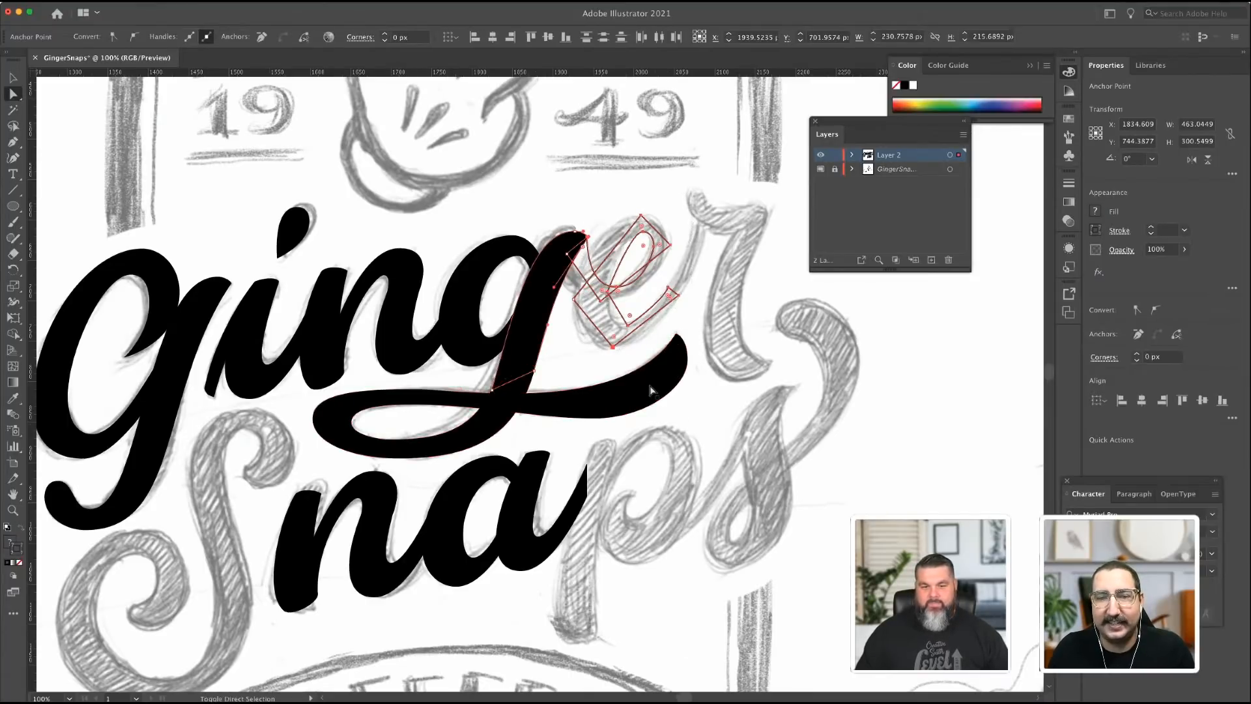
left_click(568, 254, "shift")
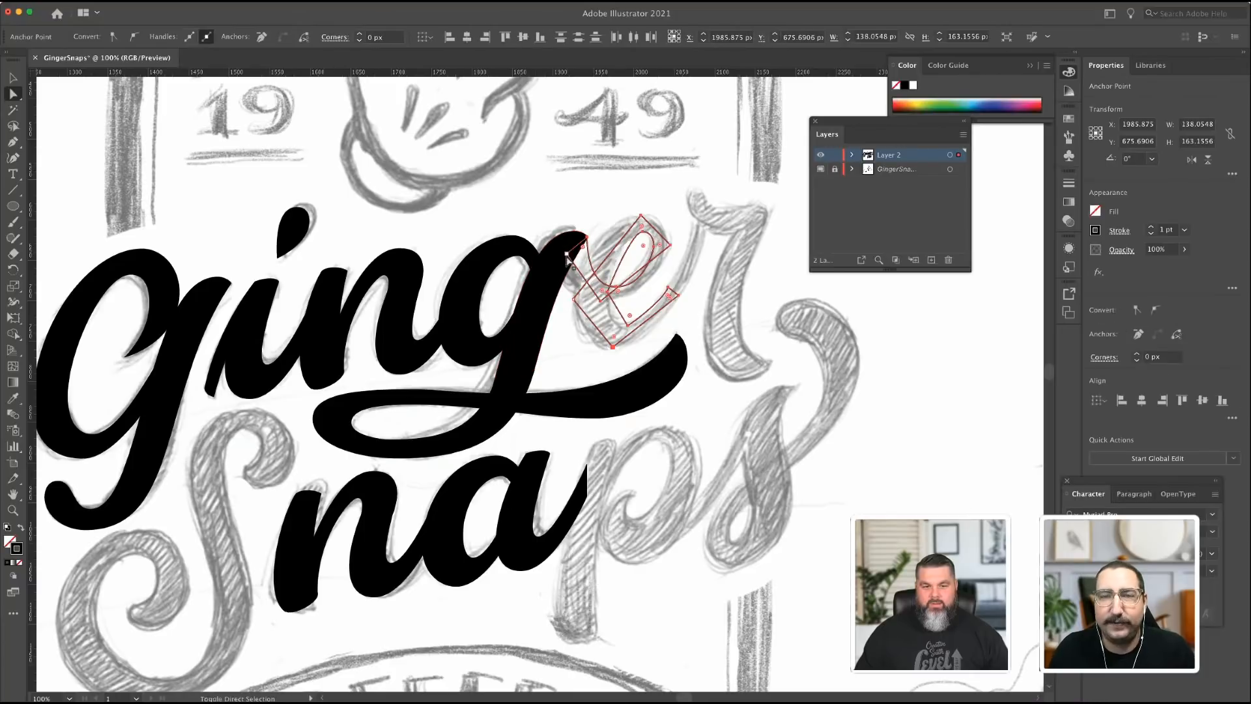
left_click(1157, 310)
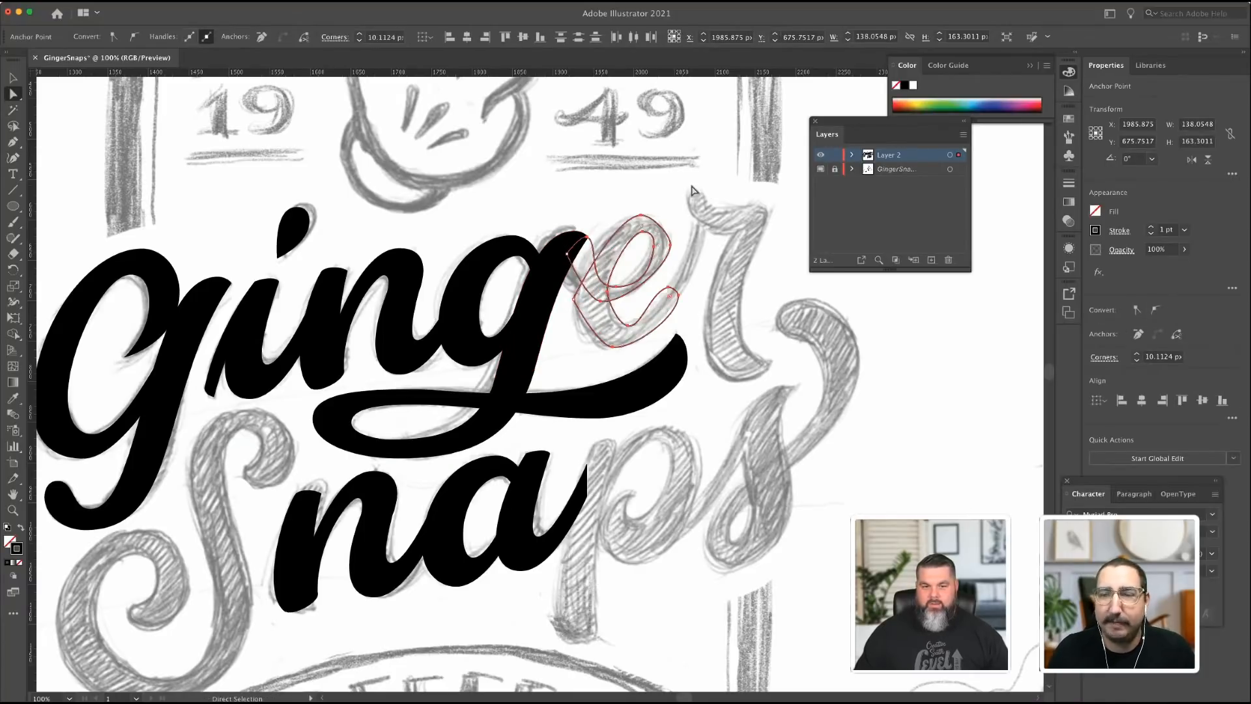
Lengthen the curve handles at the top of the e's outer loop and adjust those of the inner loop's right anchor.
left_click(641, 215)
left_click_drag(652, 215, 657, 217)
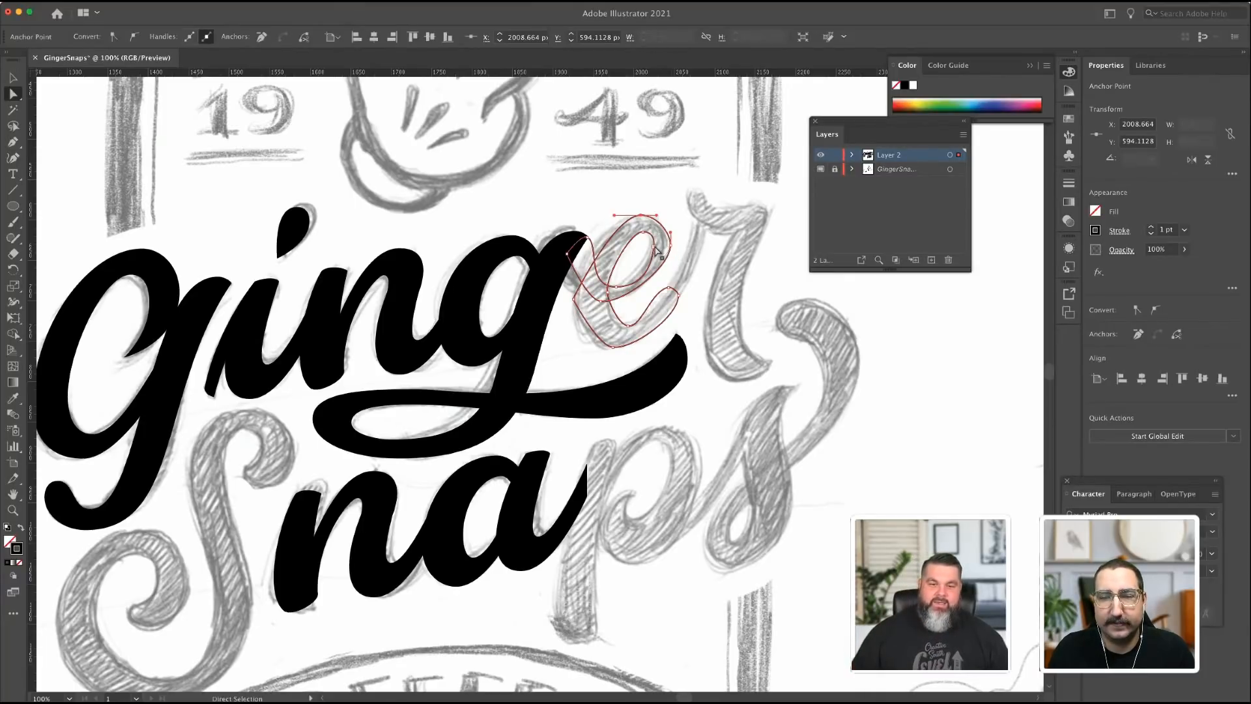
left_click(655, 246)
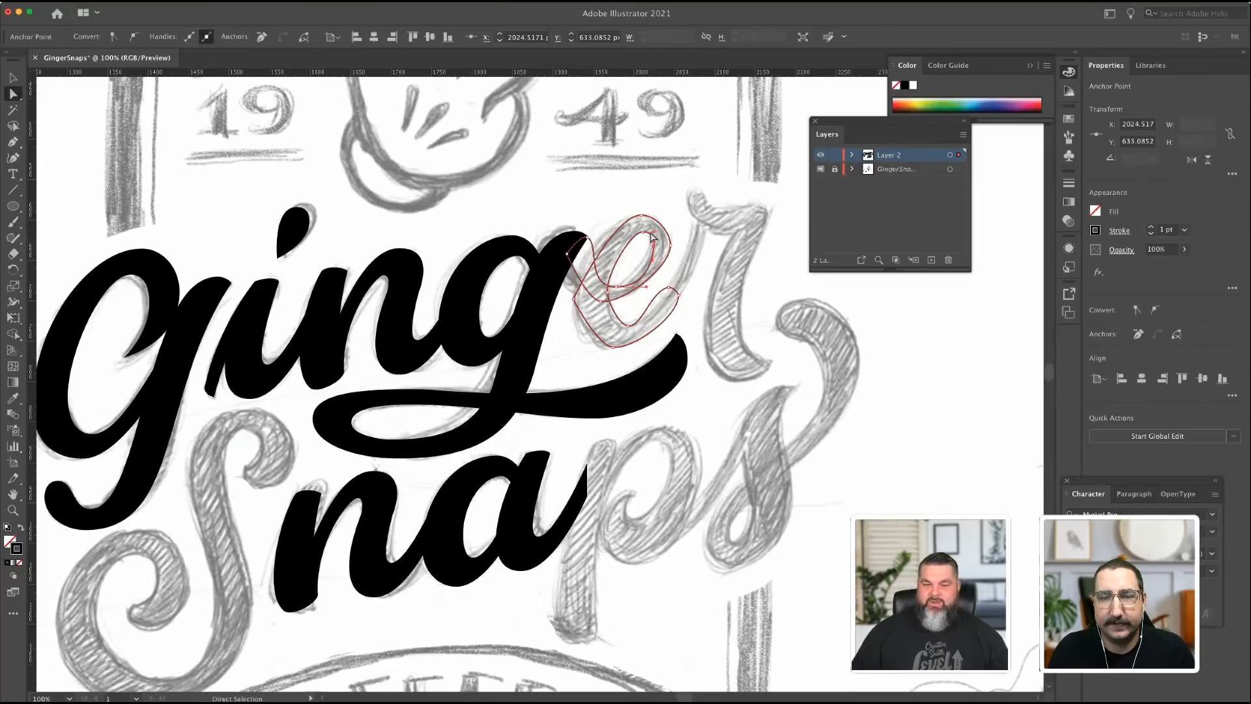
left_click_drag(651, 238, 652, 238)
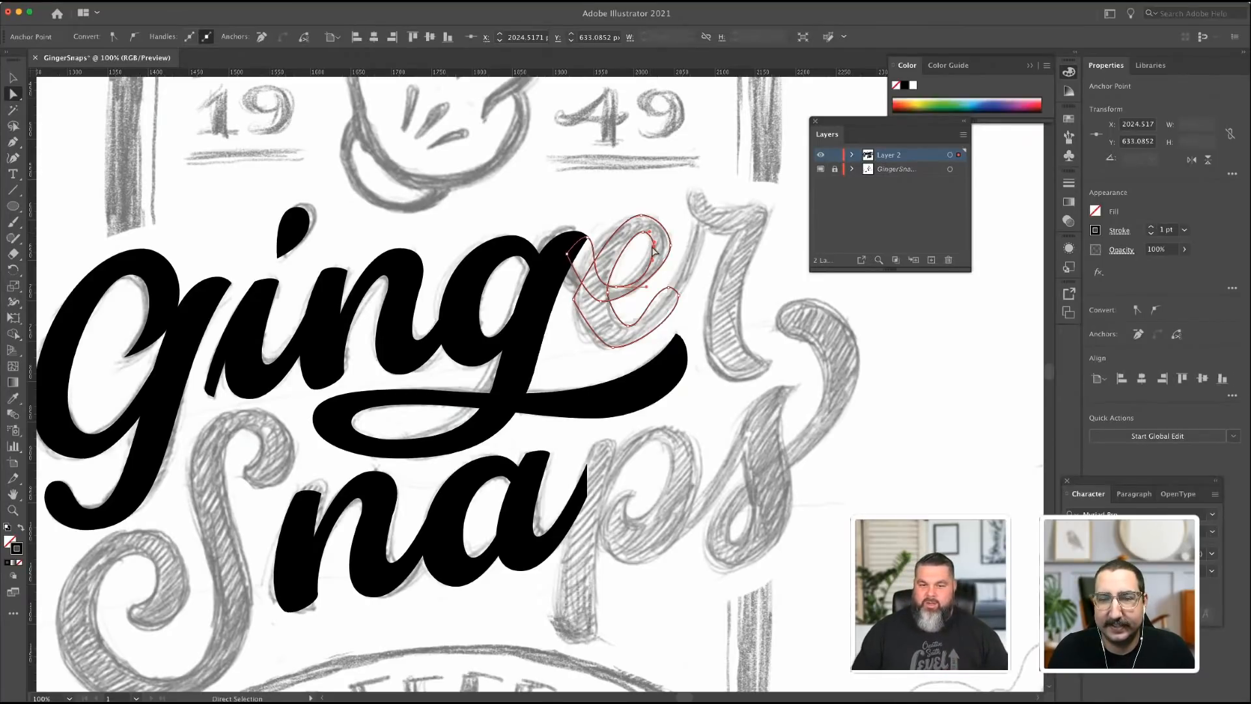
left_click_drag(652, 239, 648, 239)
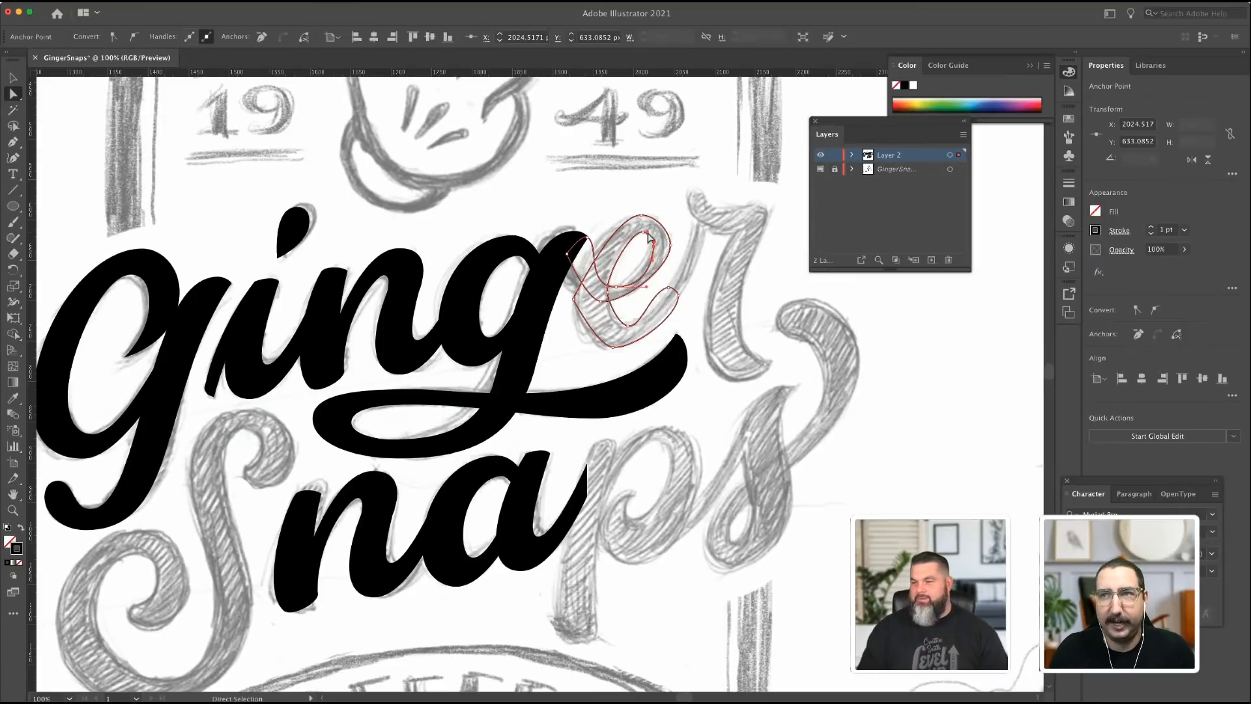
Reposition the e's outer left anchor and extend the handles there and at the bowl's bottom to follow the sketch.
left_click(573, 302)
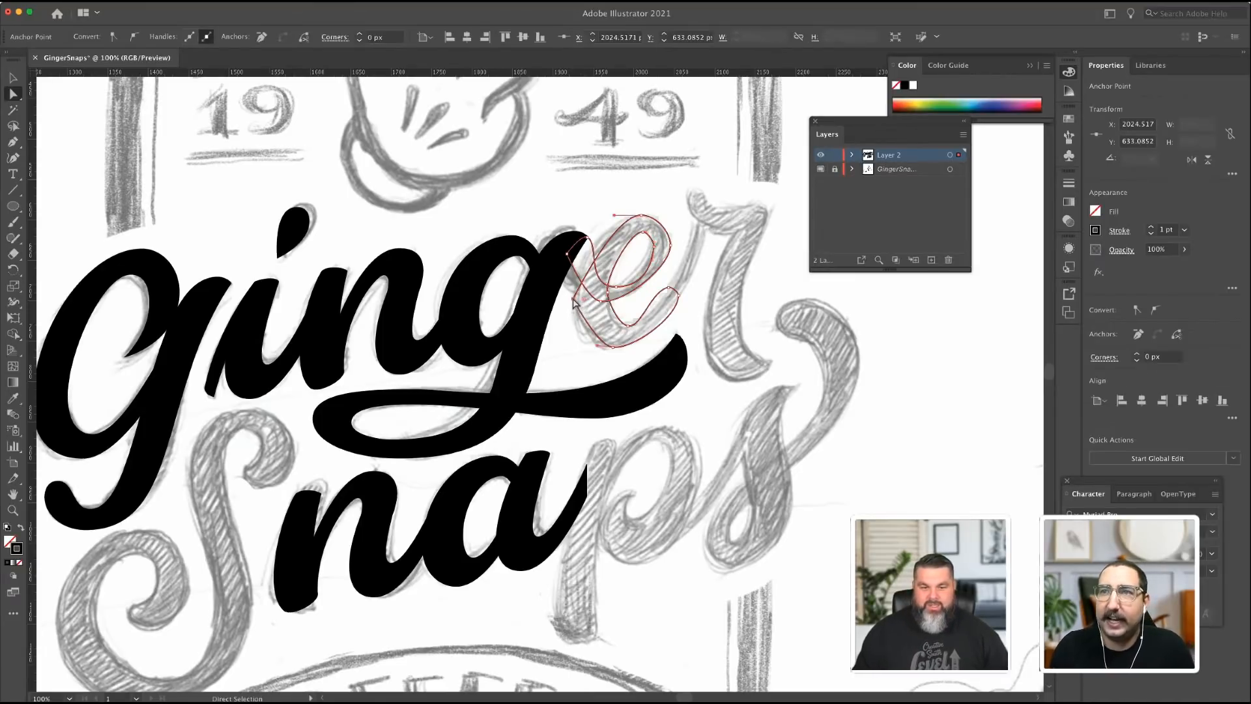
left_click(632, 300)
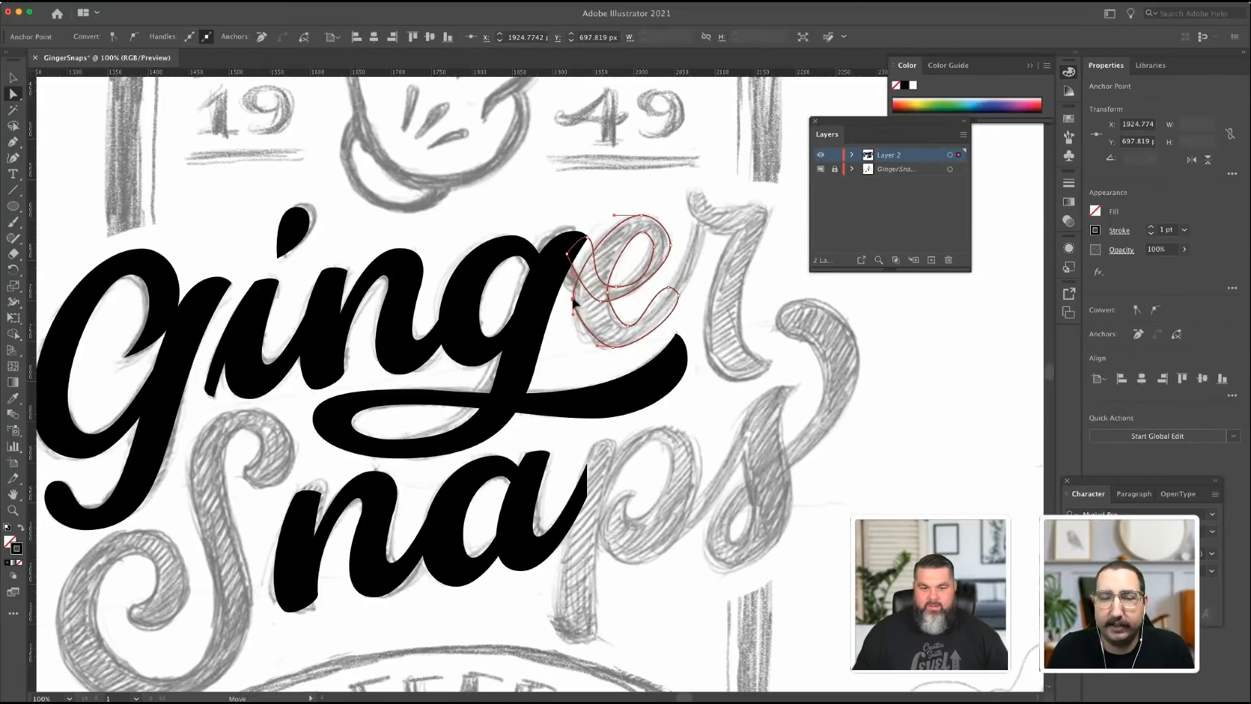
left_click_drag(573, 301, 576, 268)
left_click_drag(577, 319, 591, 351)
left_click_drag(589, 352, 590, 352)
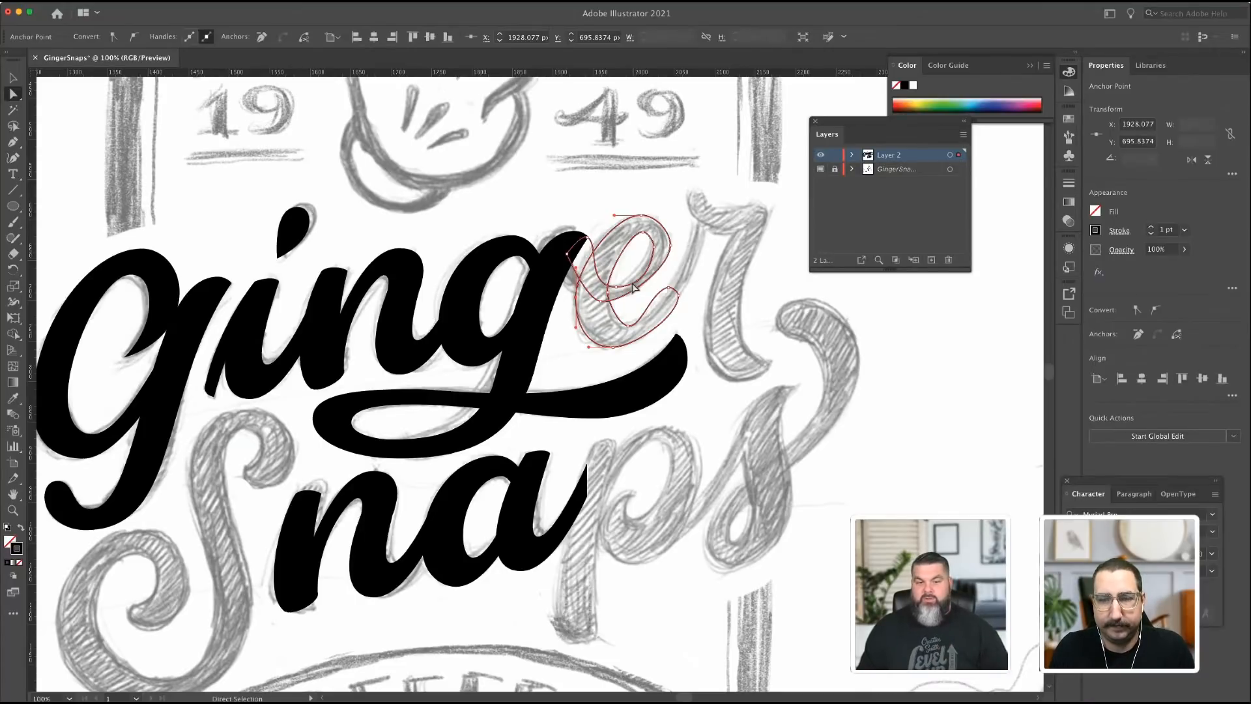
Refine the handles of the e's entry stroke and inner loop anchors so the counter follows the sketched curve.
scroll(635, 288, "up", 1)
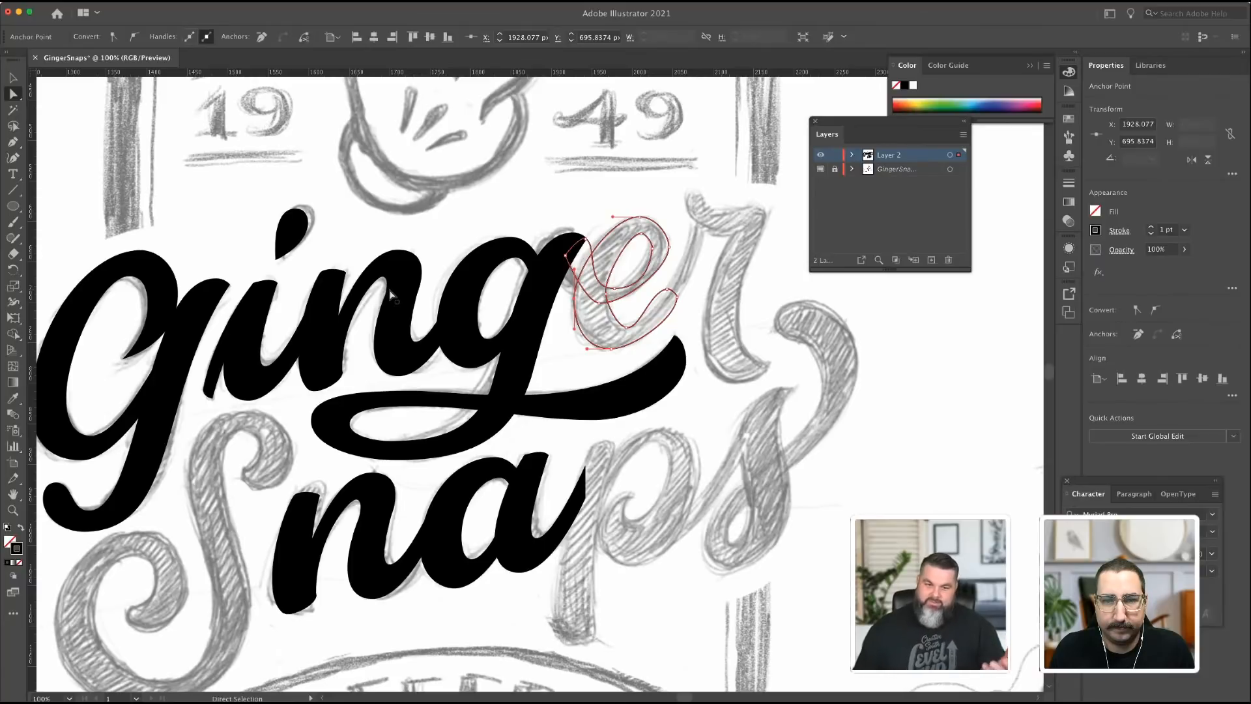
left_click(595, 246)
left_click_drag(599, 247, 590, 266)
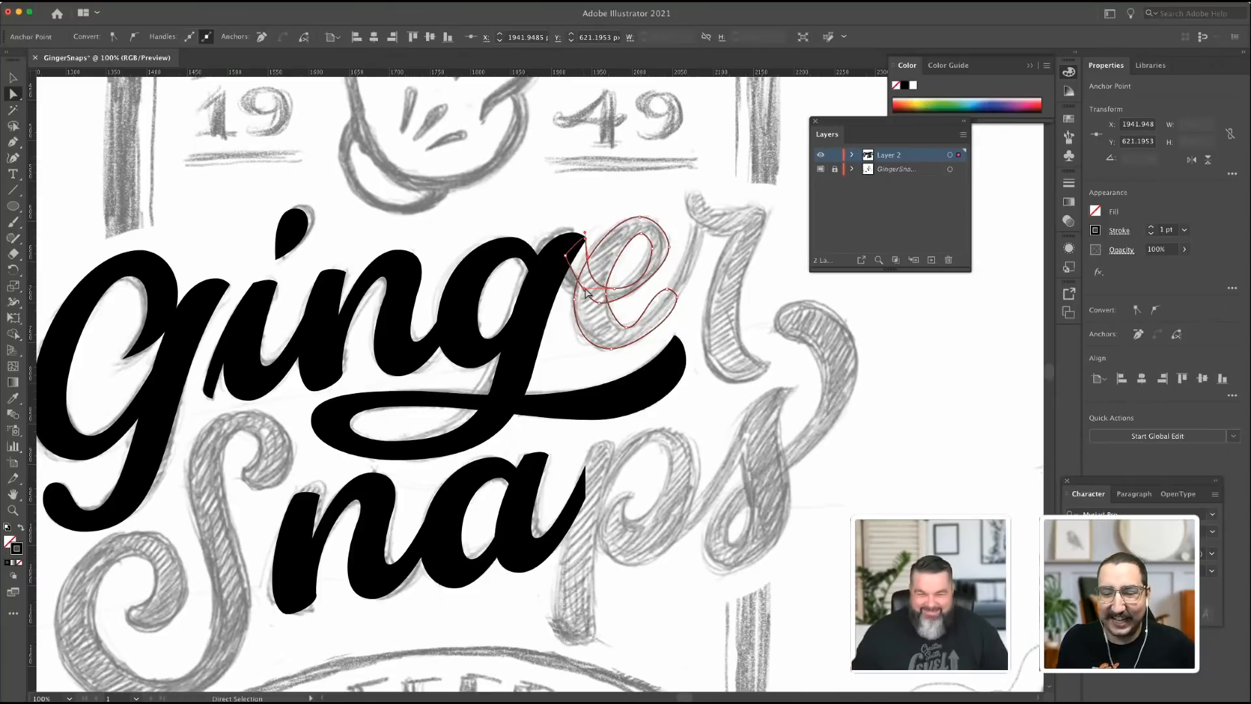
left_click(619, 288)
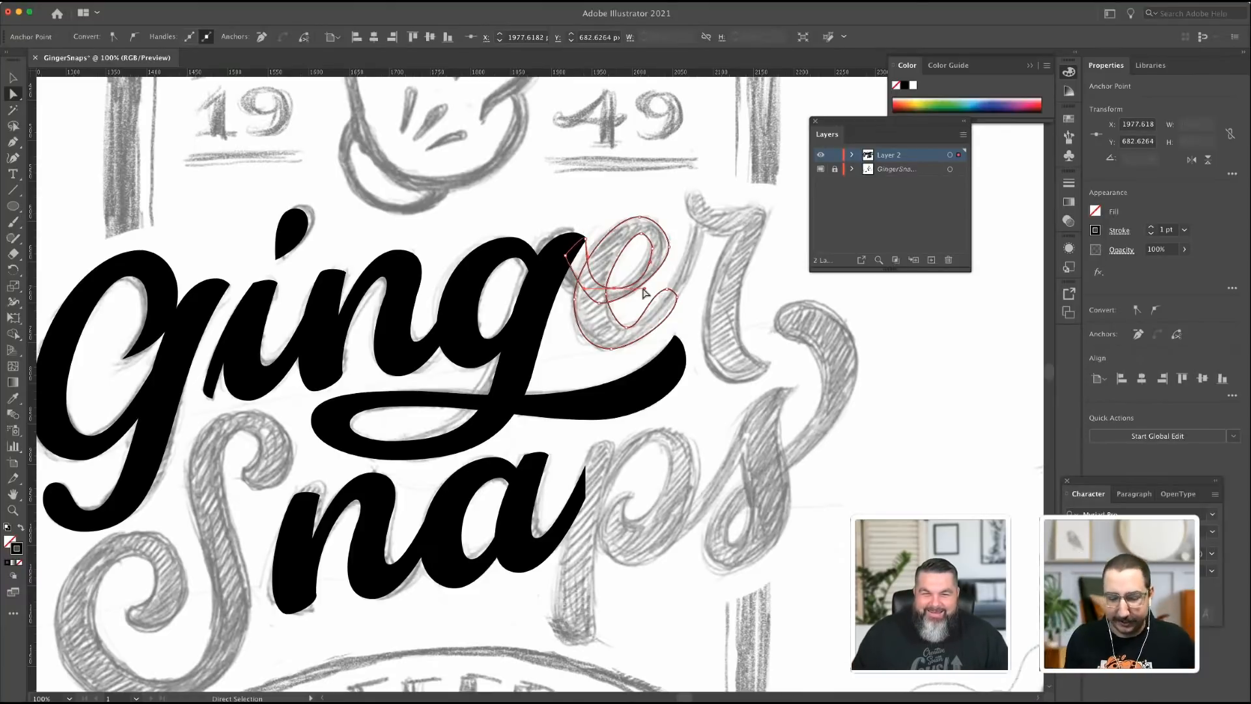
left_click_drag(642, 291, 592, 290)
mouse_move(652, 262)
left_mouse_down()
mouse_move(646, 233)
mouse_move(654, 243)
left_mouse_up()
left_click(641, 233)
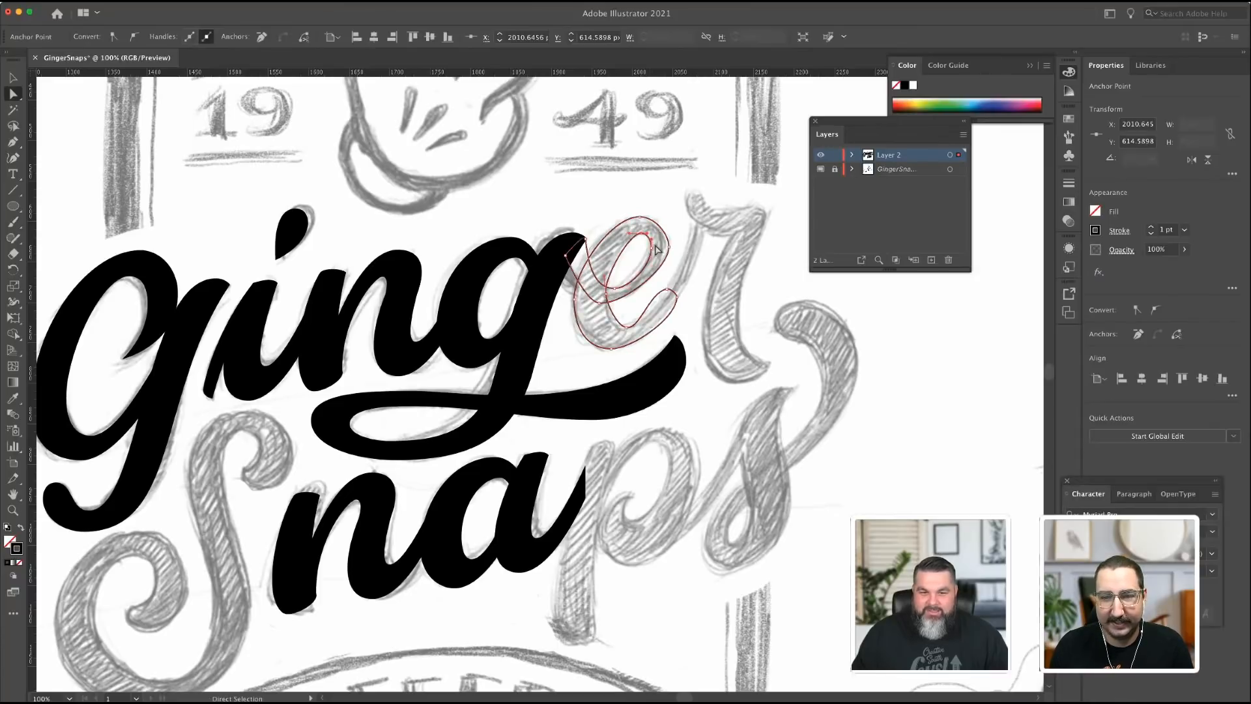
Reshape the underside of the e's loop and entry stroke by widening the lower anchor's handles and shifting the left corner inward.
left_click(669, 247)
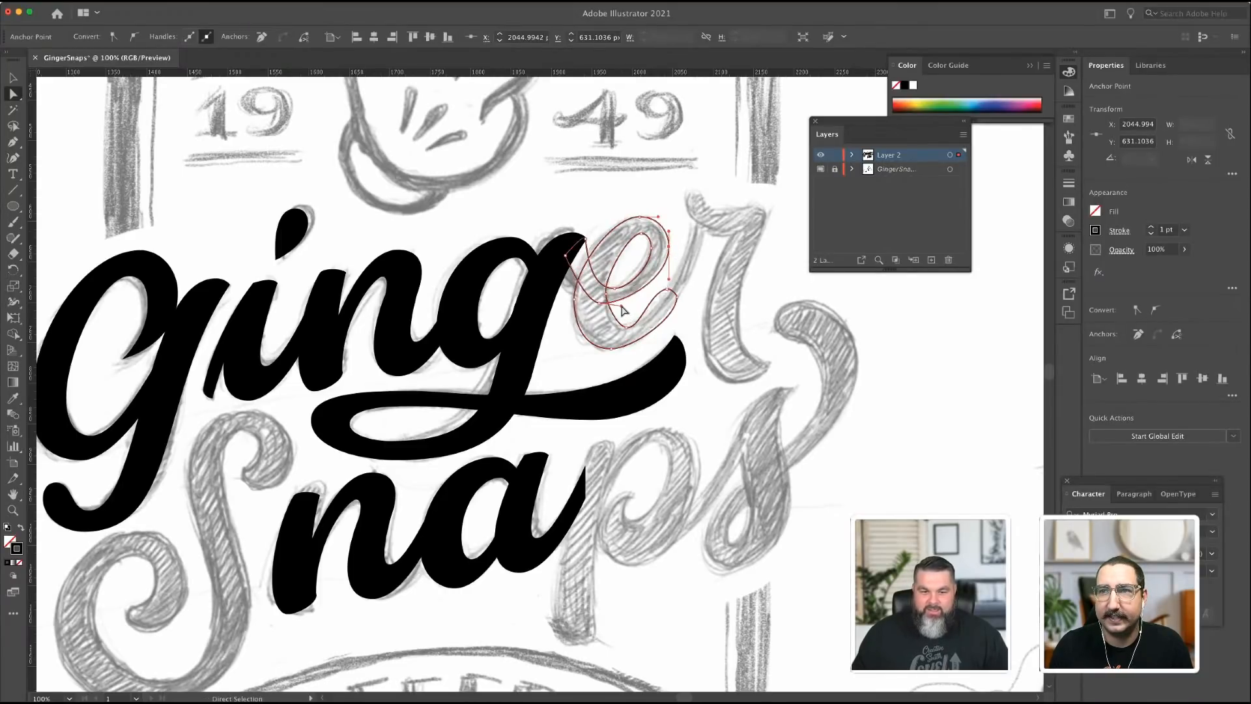
left_click_drag(621, 306, 585, 303)
left_click(599, 303)
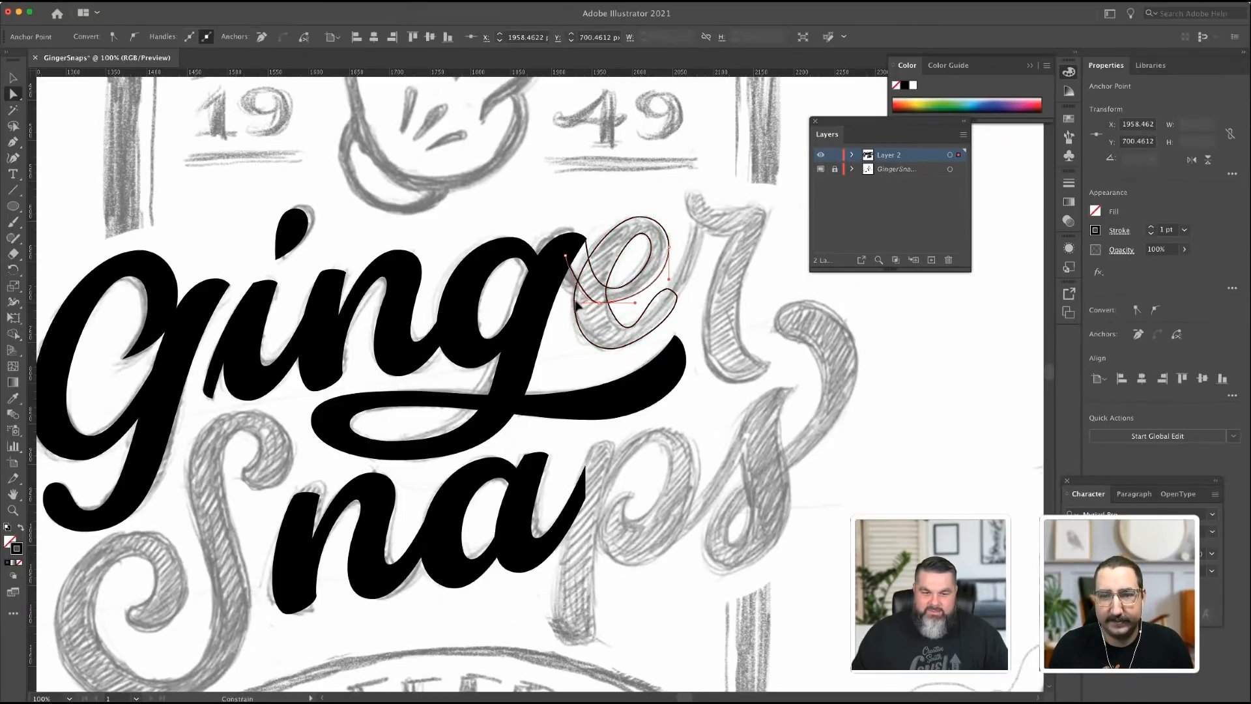
left_click(566, 256)
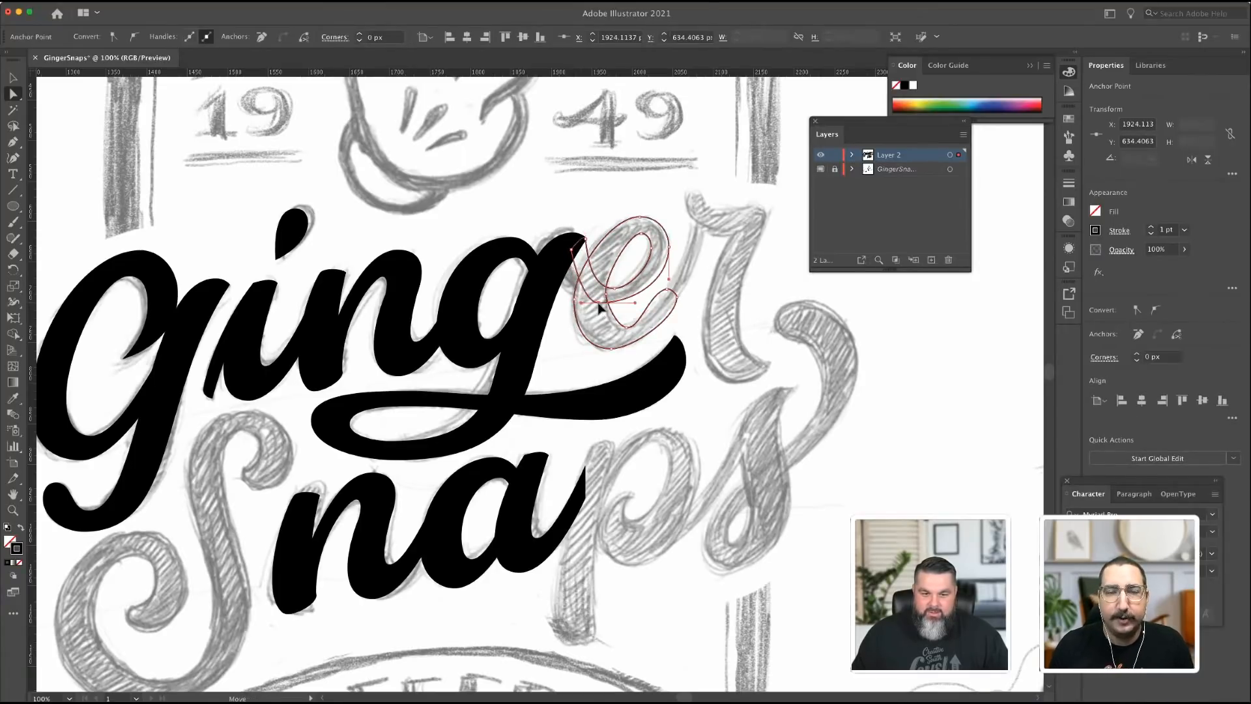
left_click_drag(598, 304, 558, 297)
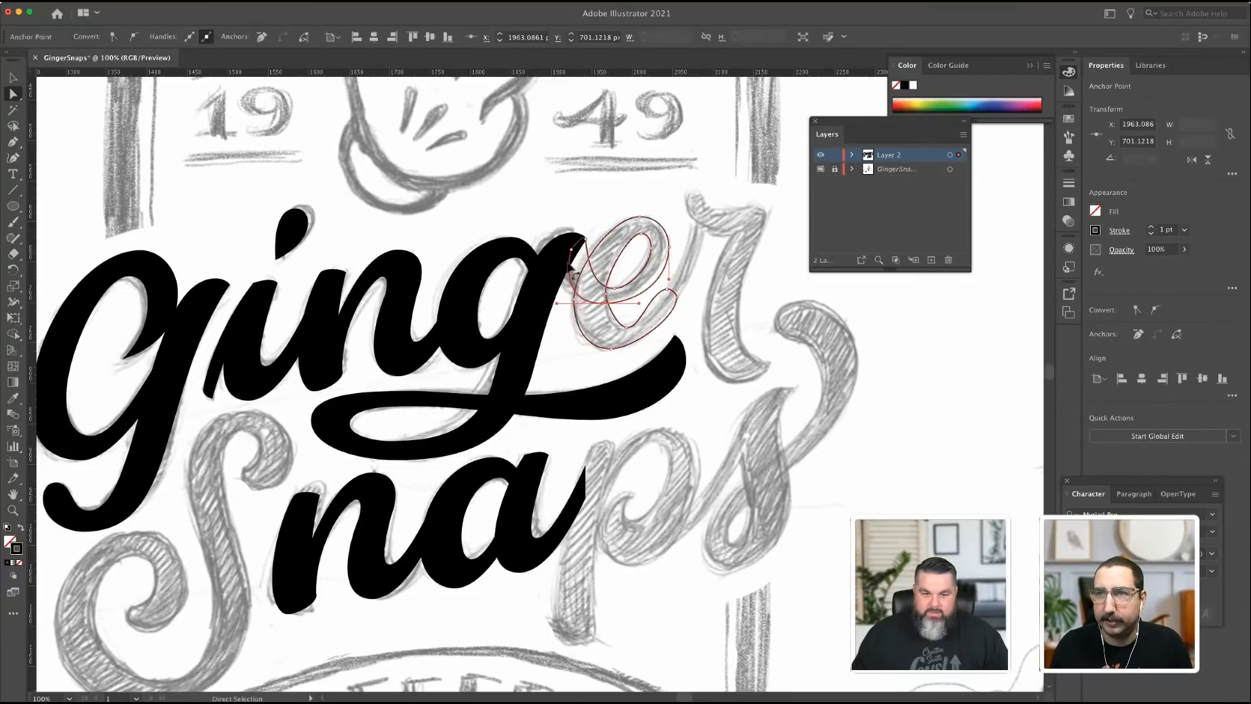
Extend the upper-left corner of the e's entry stroke into the g and swap its outline for a solid black fill.
left_click_drag(571, 249, 555, 247)
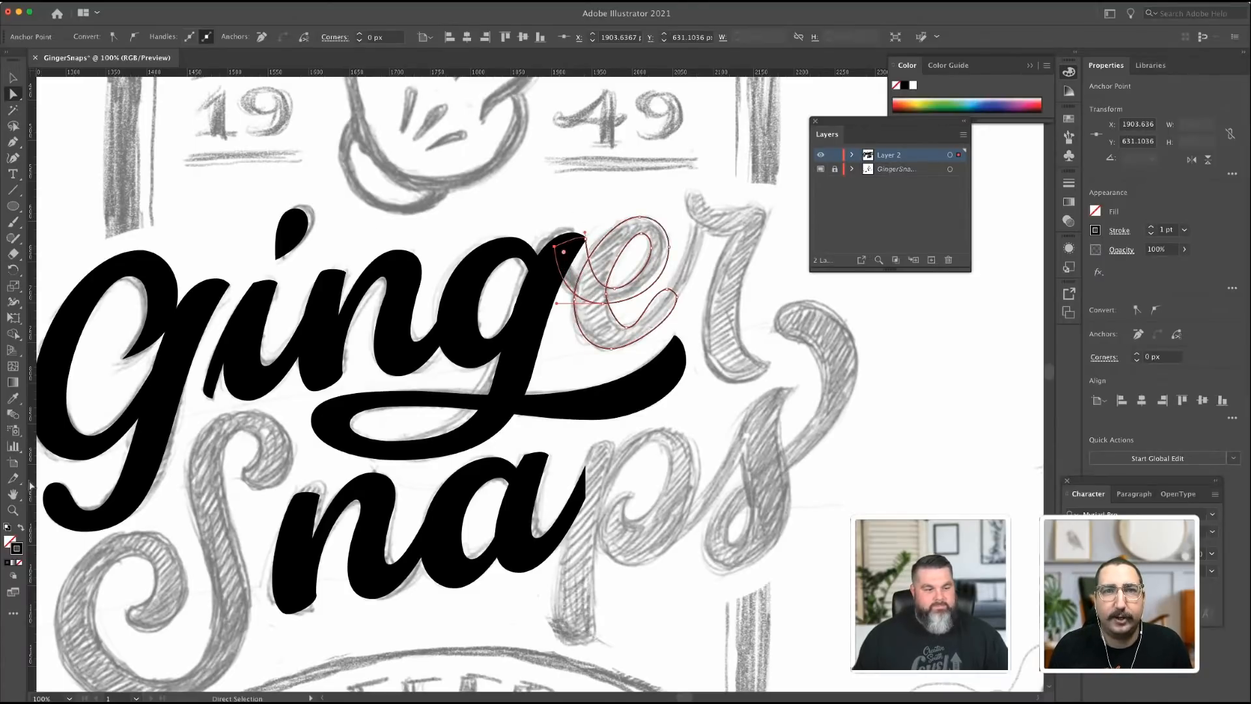
key("shift+x")
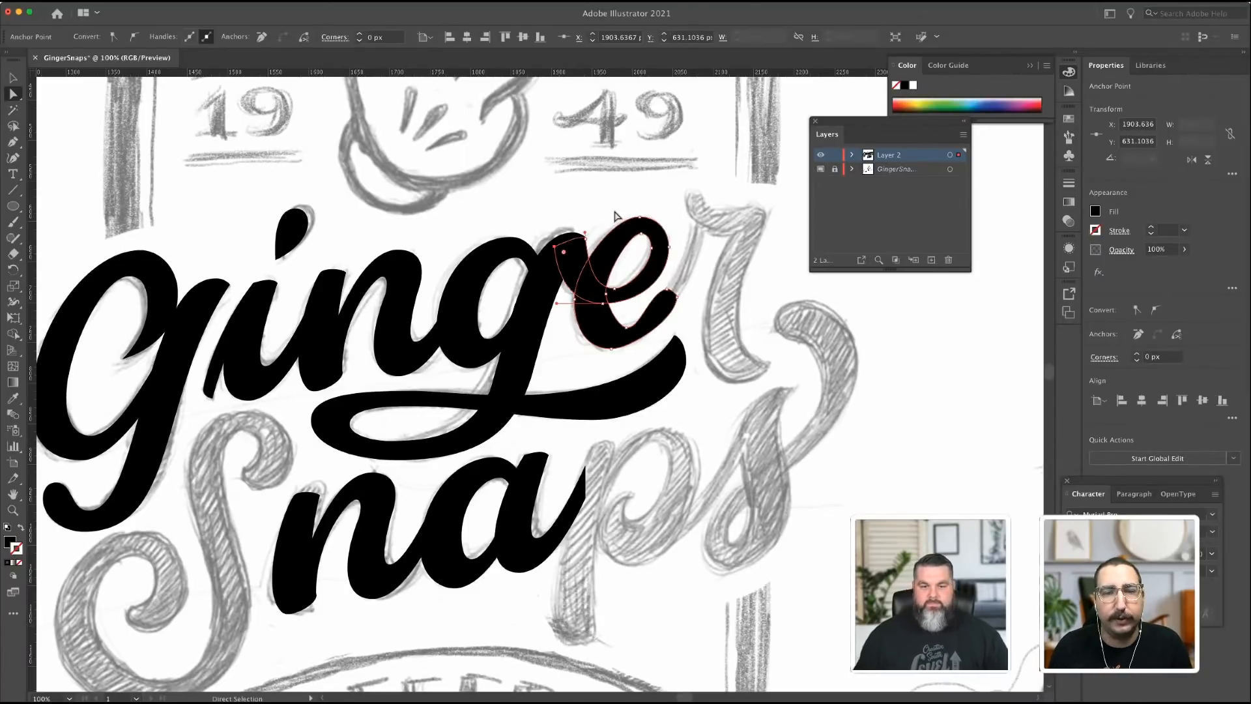
Refine the handles around the e's counter and along the inner curve of its bowl leading to the exit stroke.
left_click(606, 294)
left_click_drag(605, 277, 623, 234)
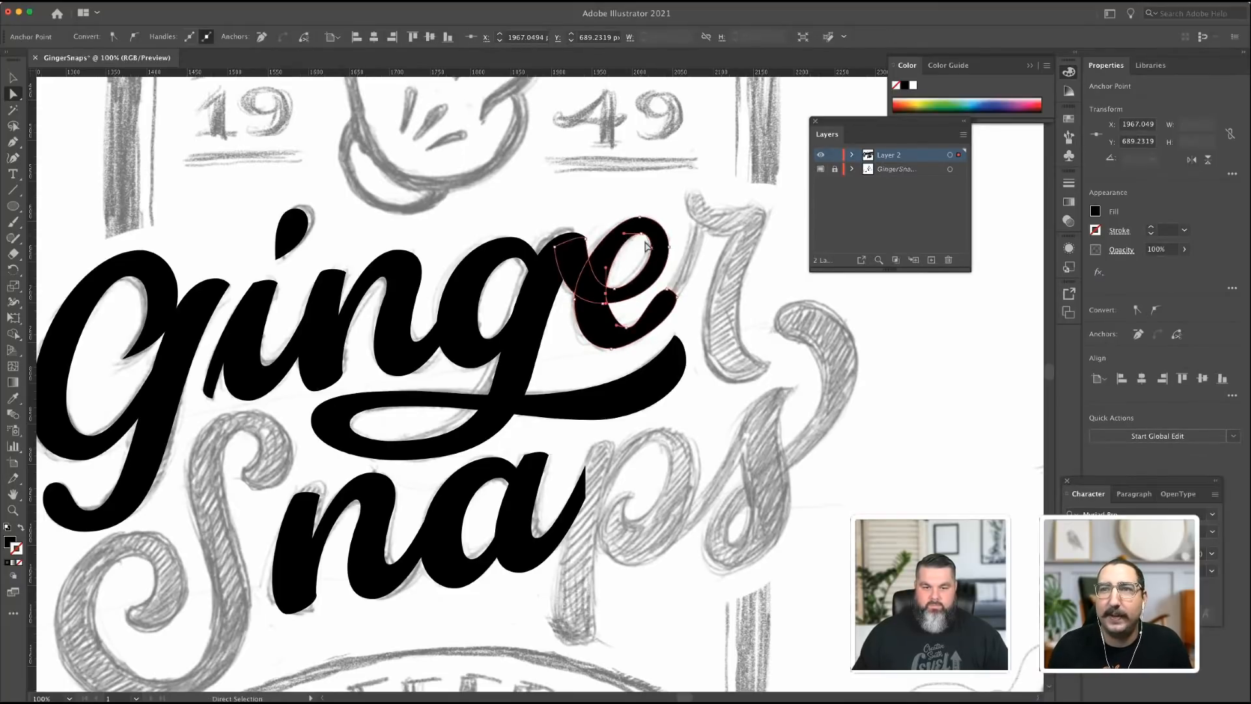
left_click(607, 311)
left_click(616, 326)
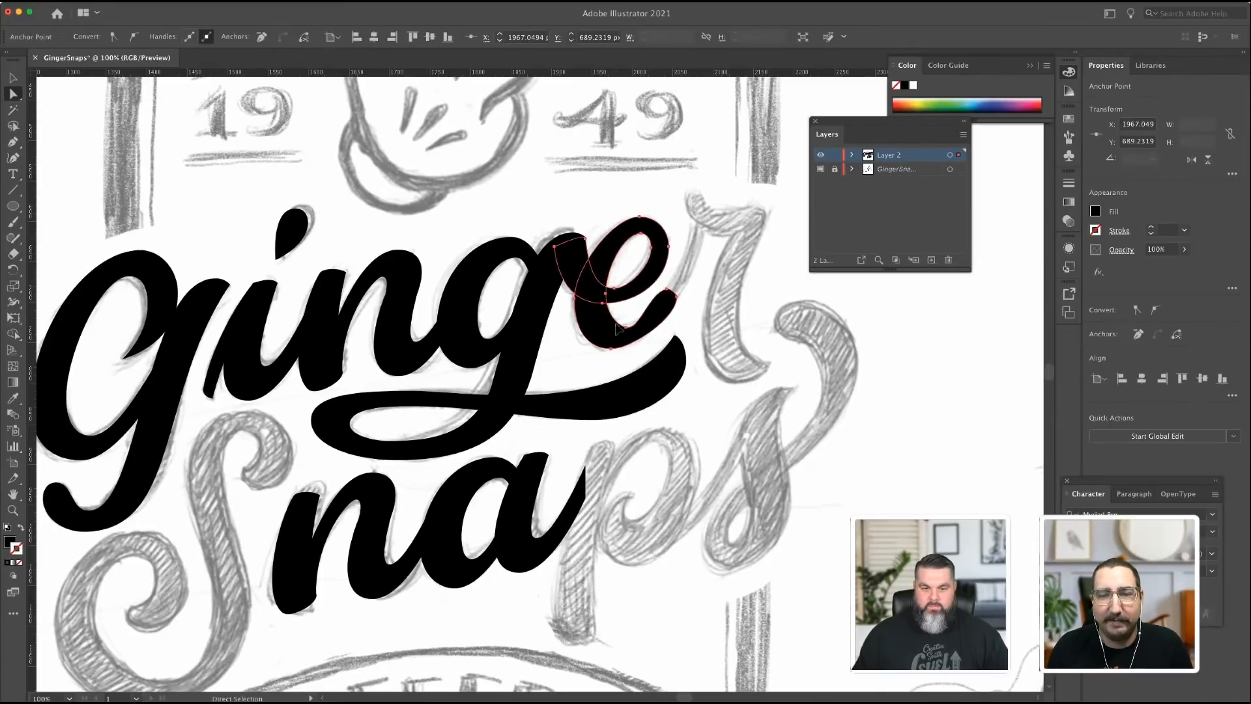
left_click(623, 331)
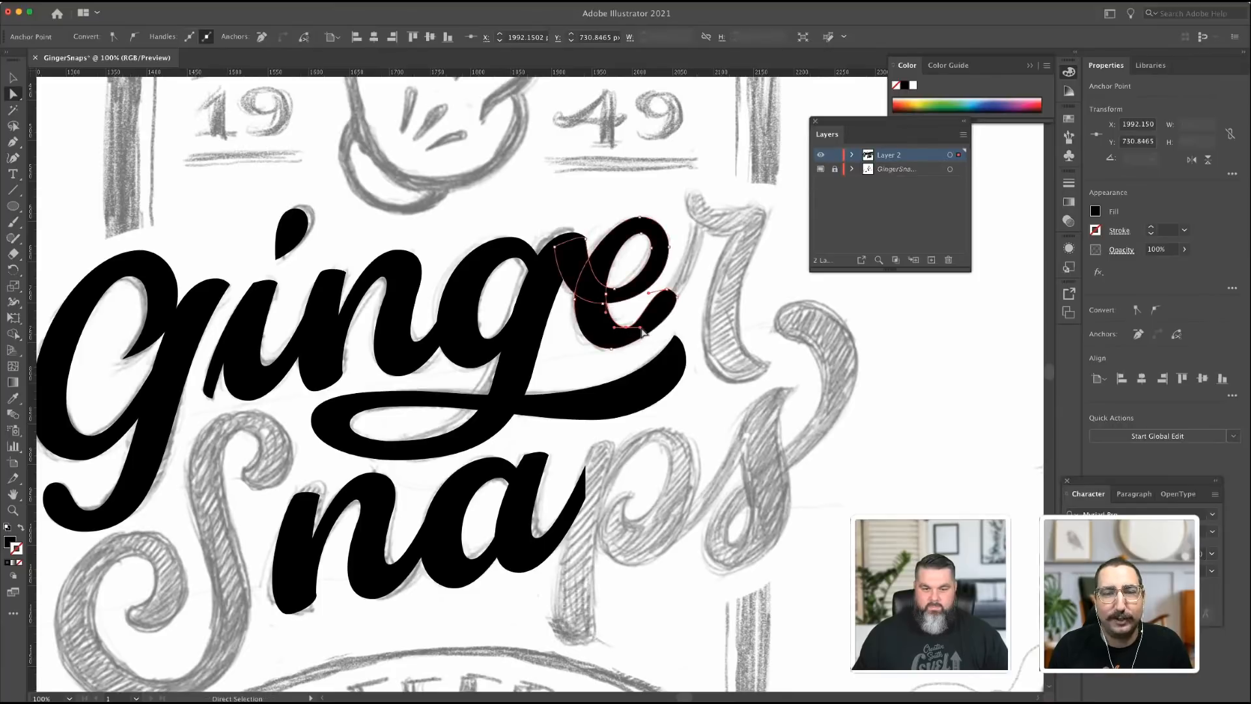
left_click_drag(640, 328, 644, 327)
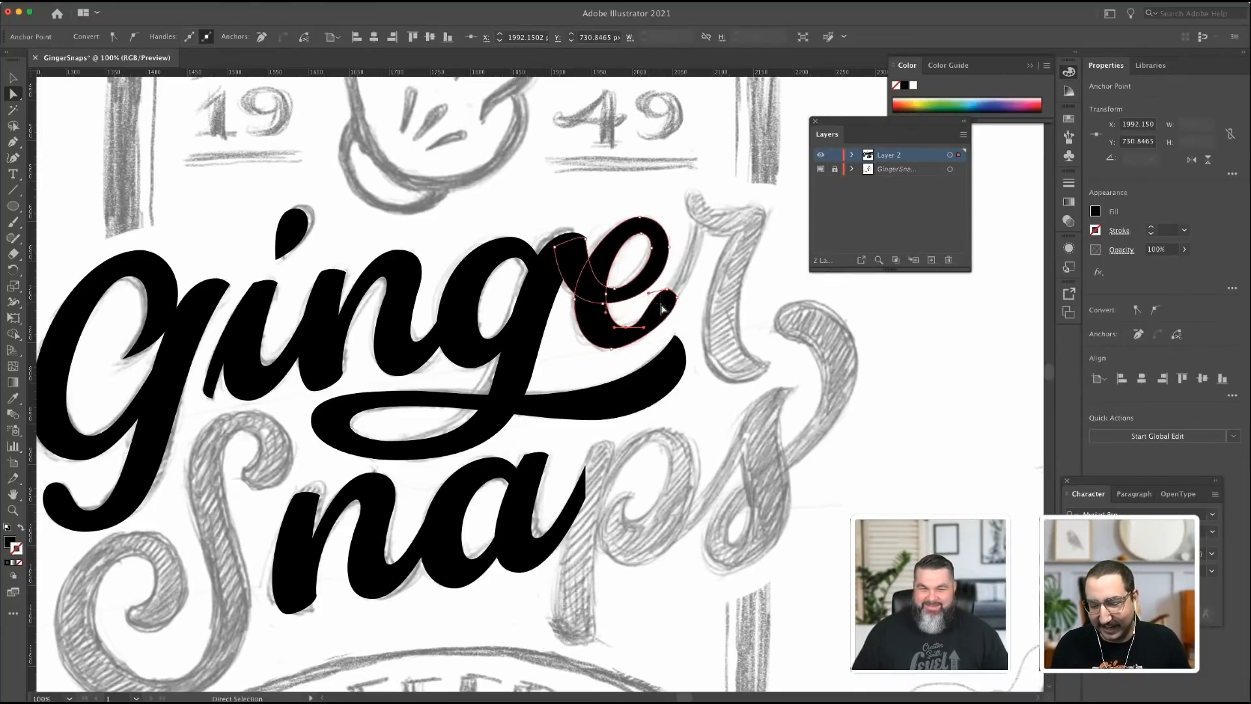
left_click(657, 303)
left_click_drag(656, 301, 645, 333)
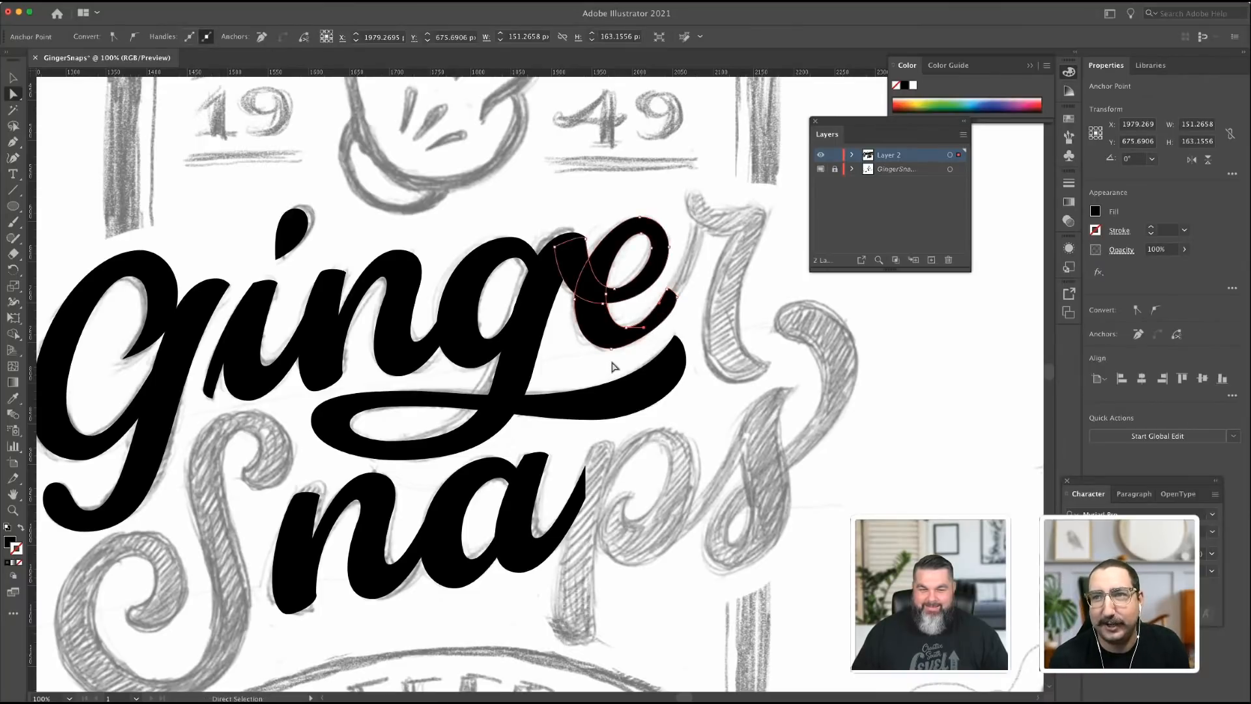
Shift the anchor at the bottom of the e's bowl slightly and lengthen its handle toward the exit stroke.
left_click(615, 350)
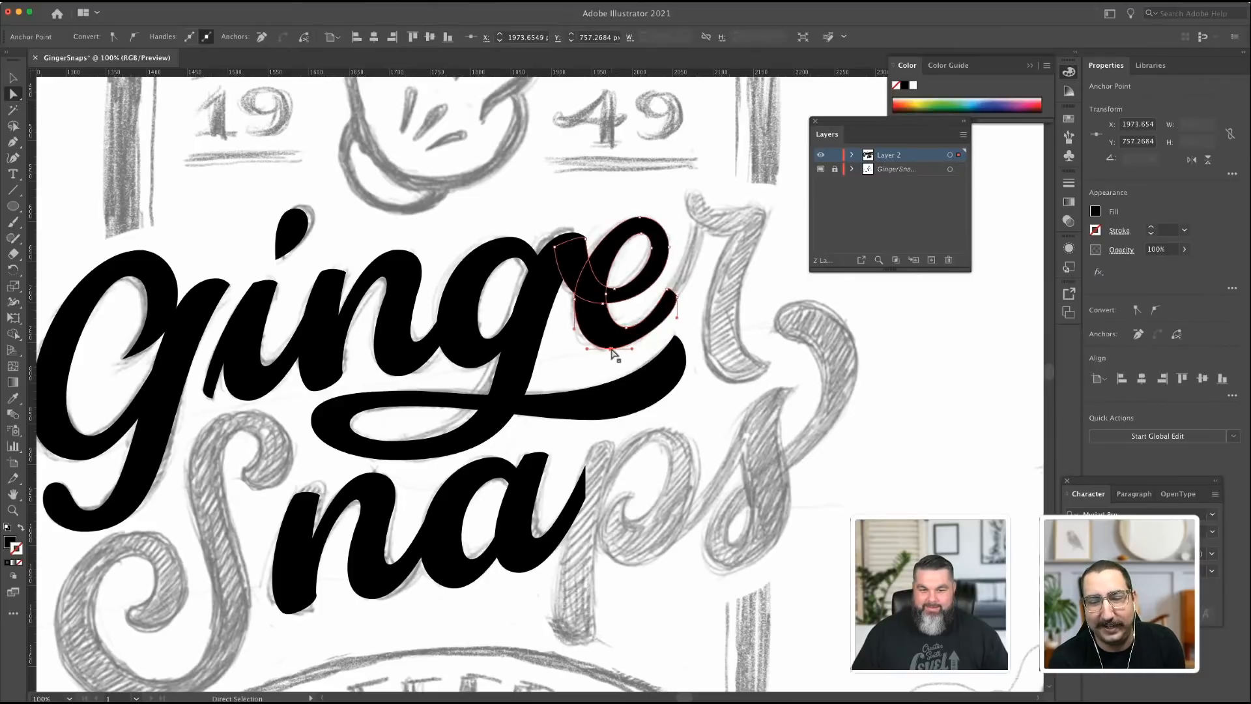
left_click_drag(611, 350, 638, 353)
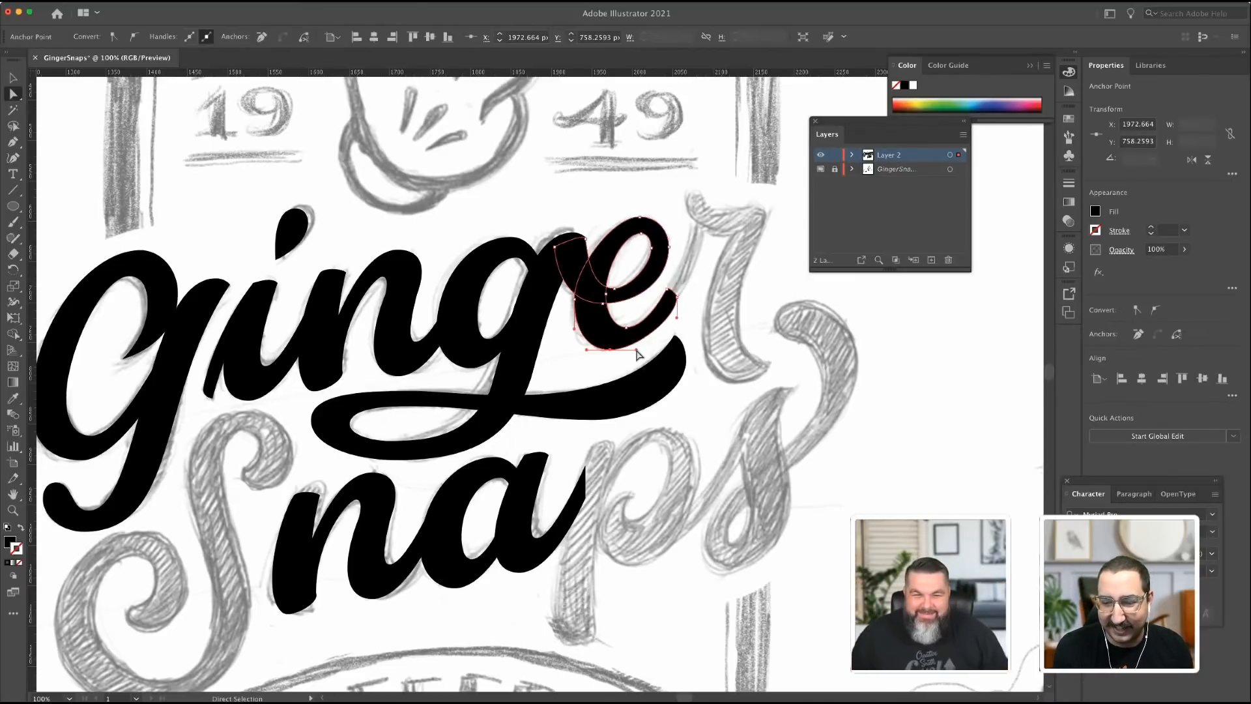
left_click(630, 333)
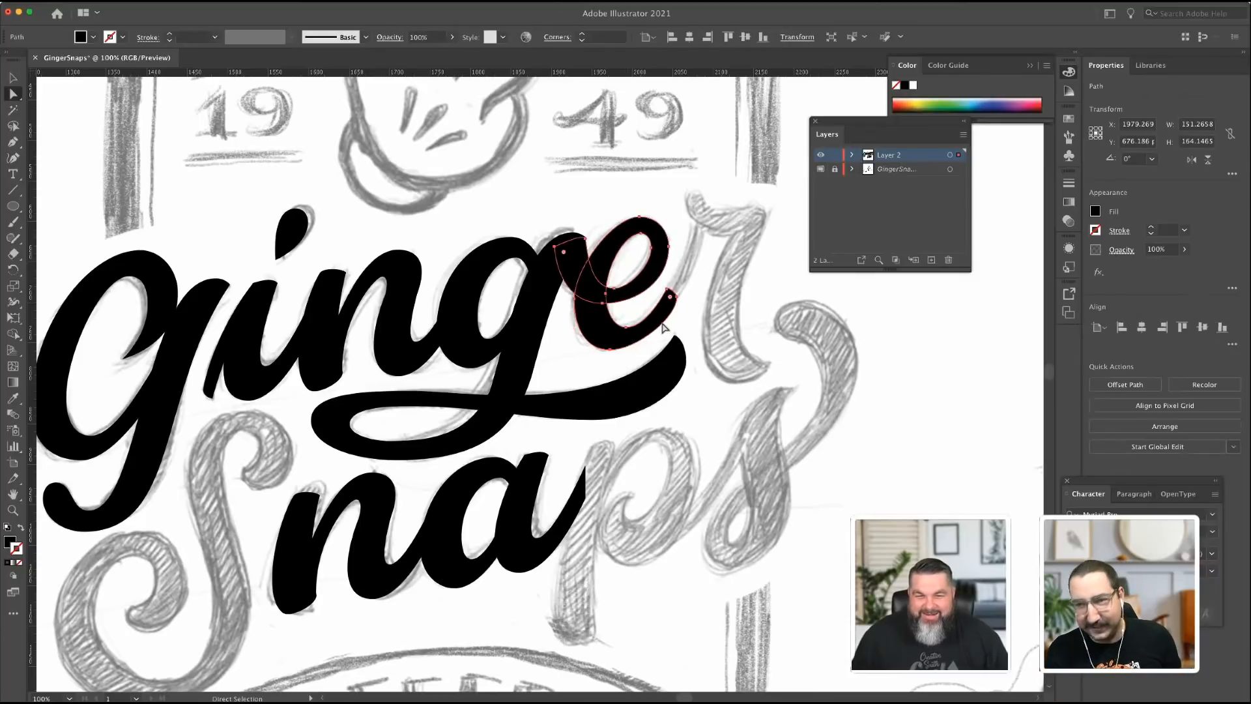
left_click(610, 351)
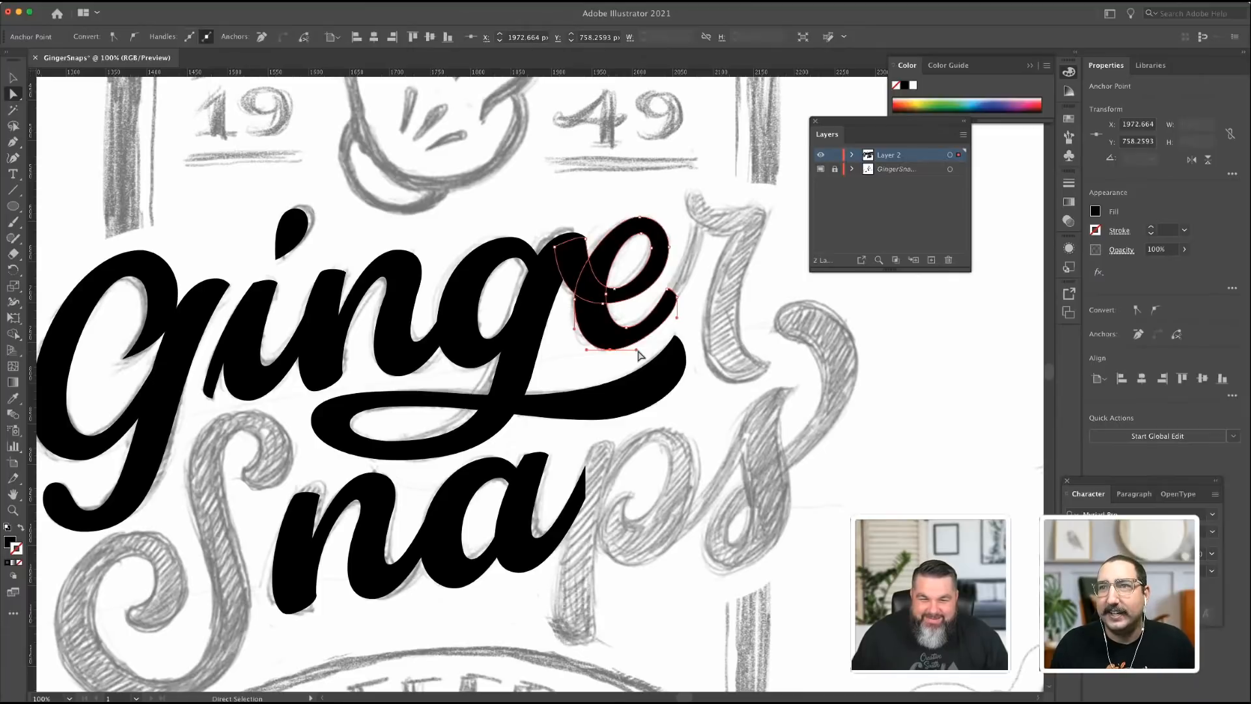
left_click_drag(638, 355, 677, 317)
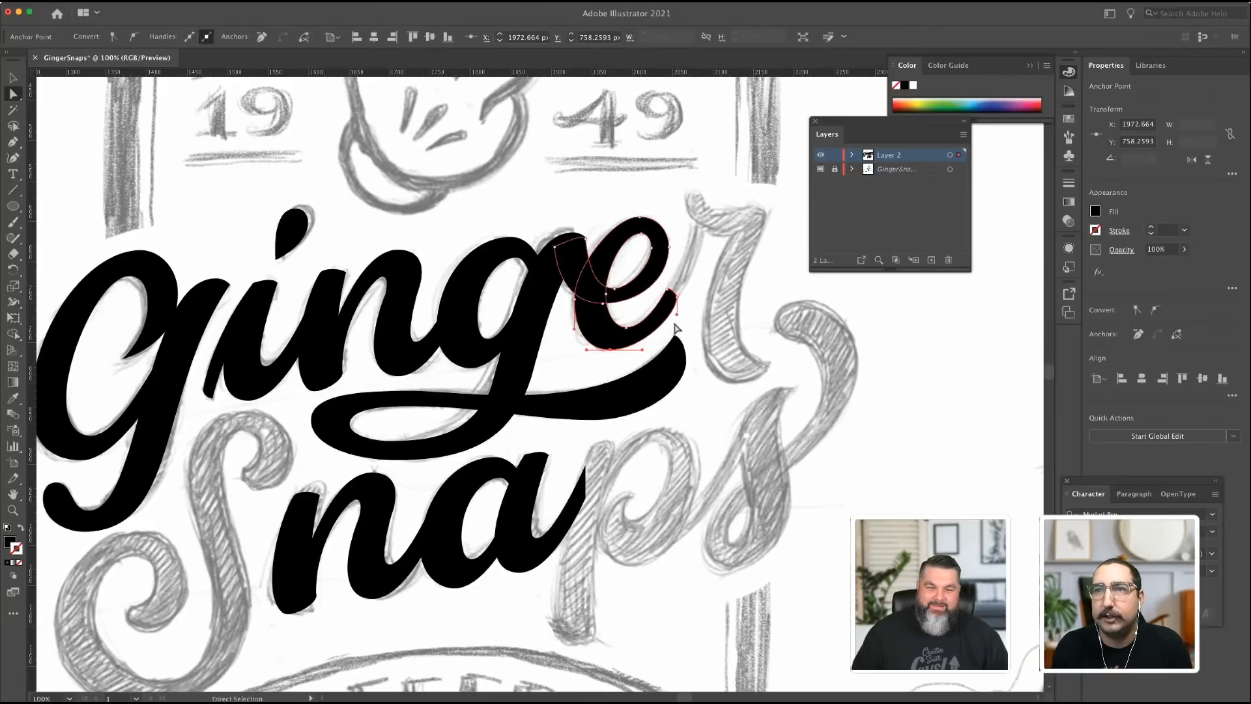
left_click(641, 353)
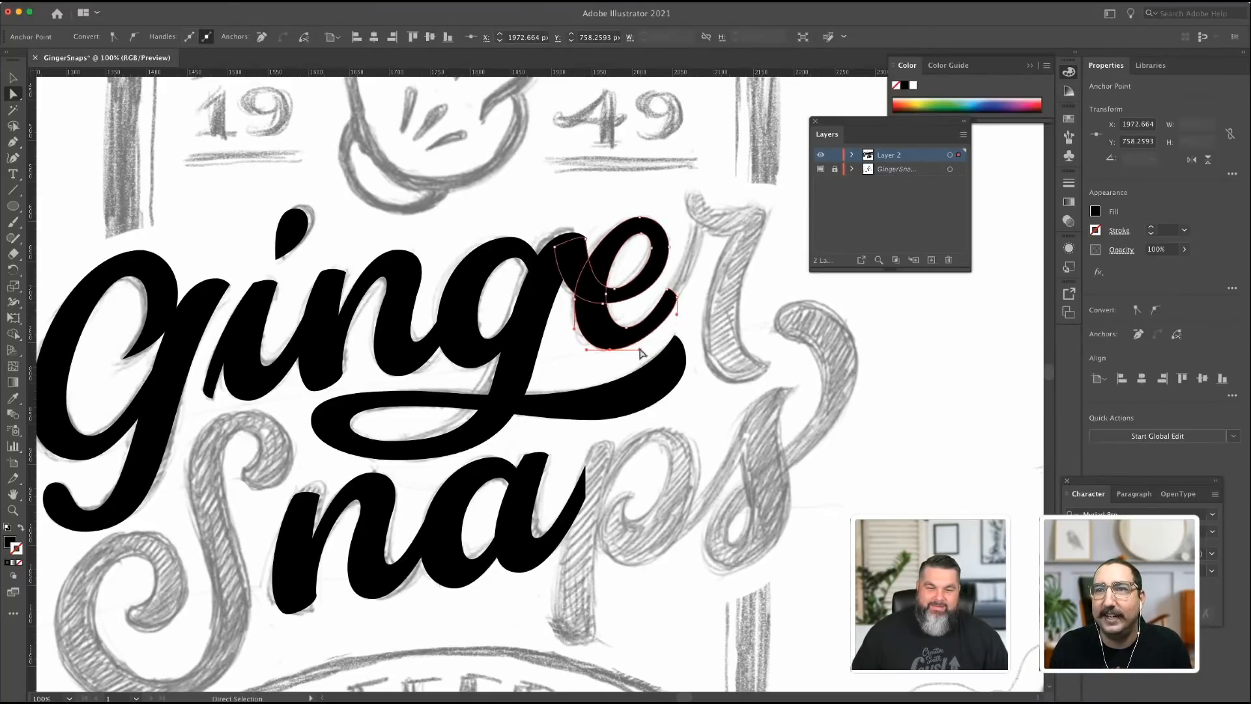
left_click_drag(611, 354, 643, 355)
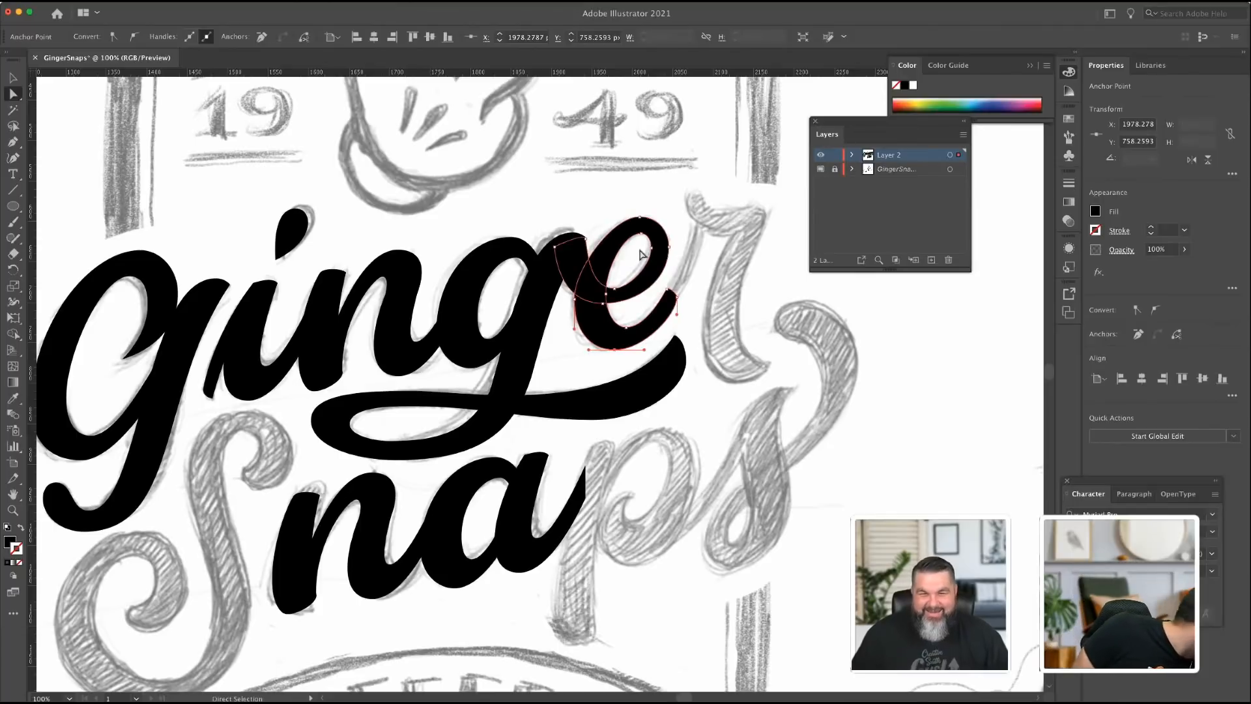
Pull the corner of the e's entry stroke back out of the g and nudge the anchor under the stroke toward the bowl.
left_click(639, 218)
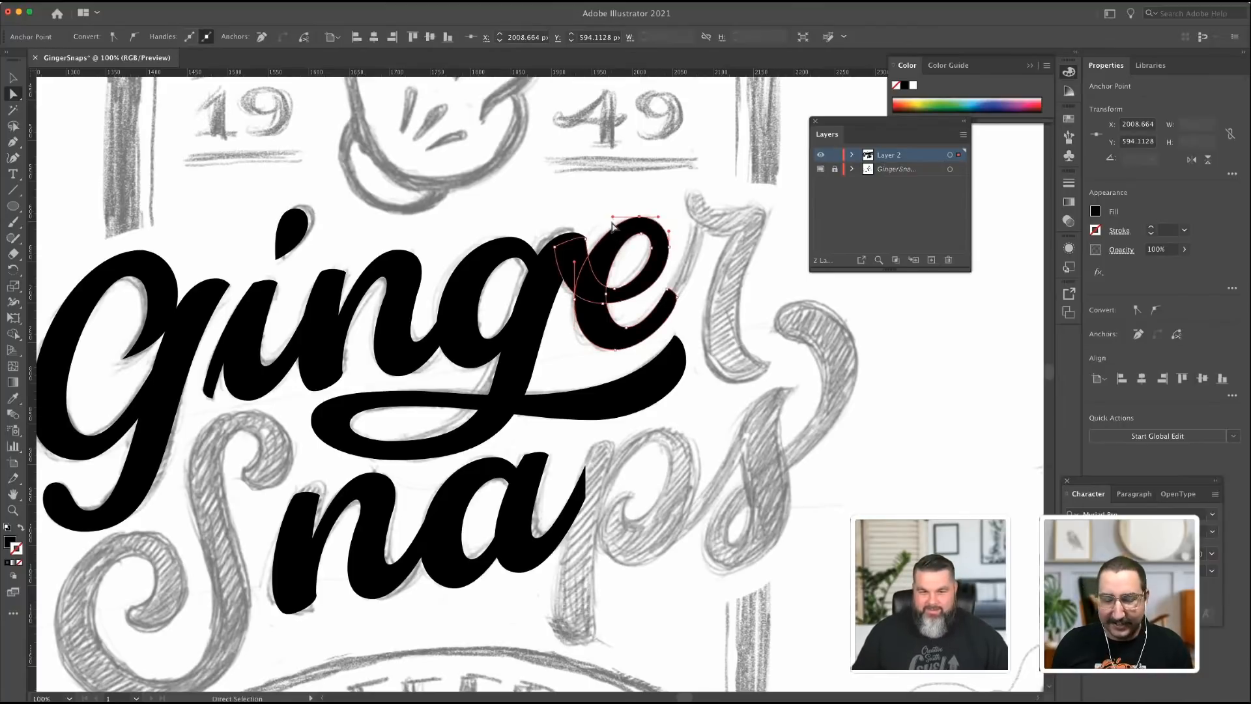
left_click(586, 208)
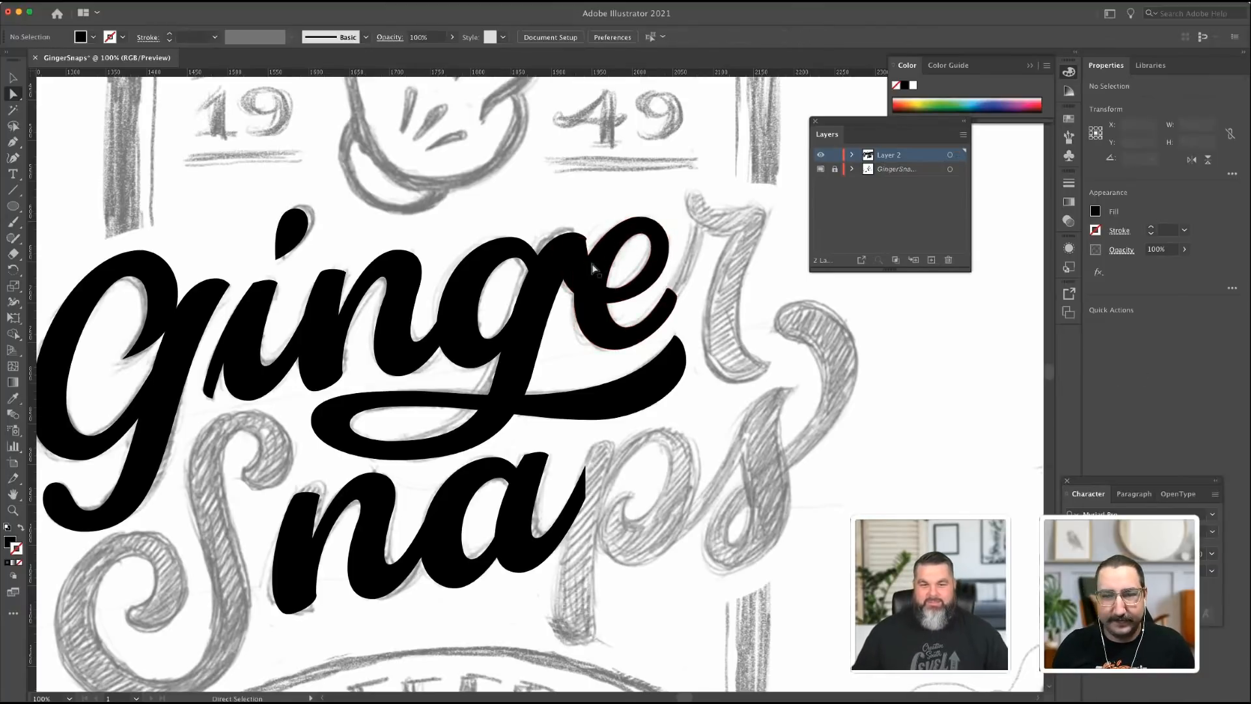
left_click(558, 260)
left_click(555, 247)
left_click_drag(555, 247, 568, 244)
mouse_move(574, 303)
left_mouse_down()
mouse_move(613, 310)
mouse_move(578, 306)
left_mouse_up()
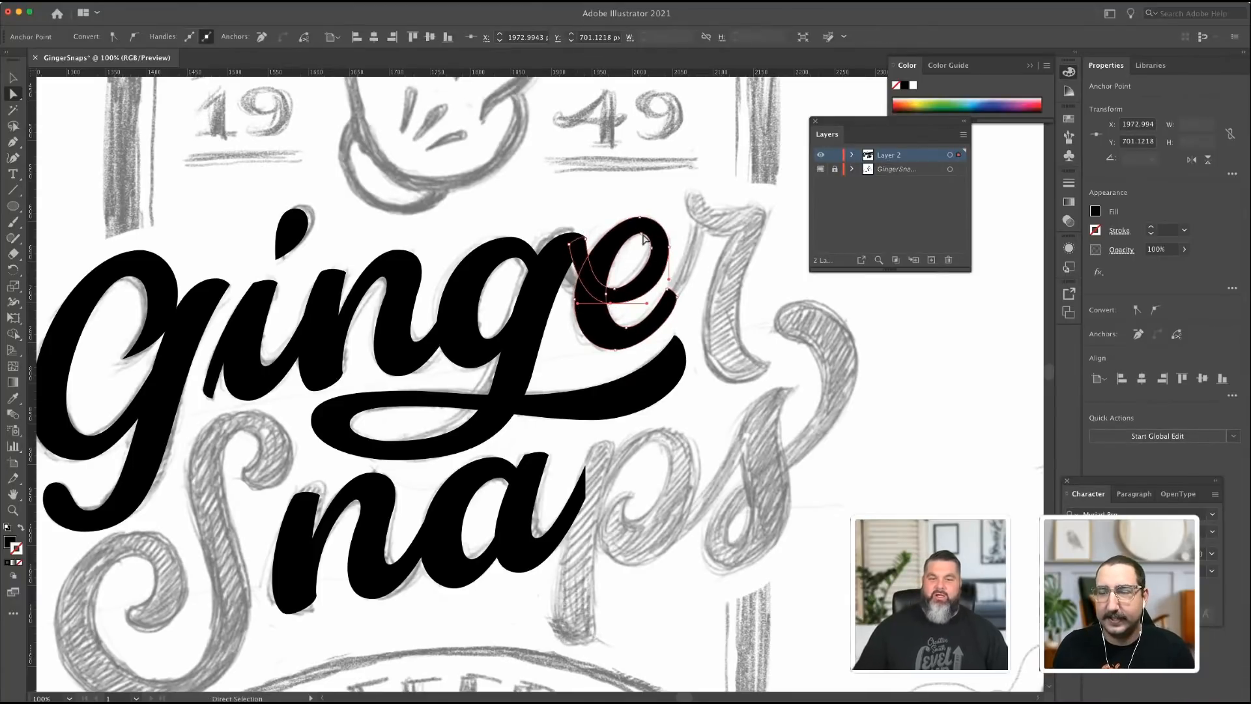
Delete the anchor on the right side of the e's counter and lengthen the neighbouring top and bottom handles to round it.
left_click(651, 247)
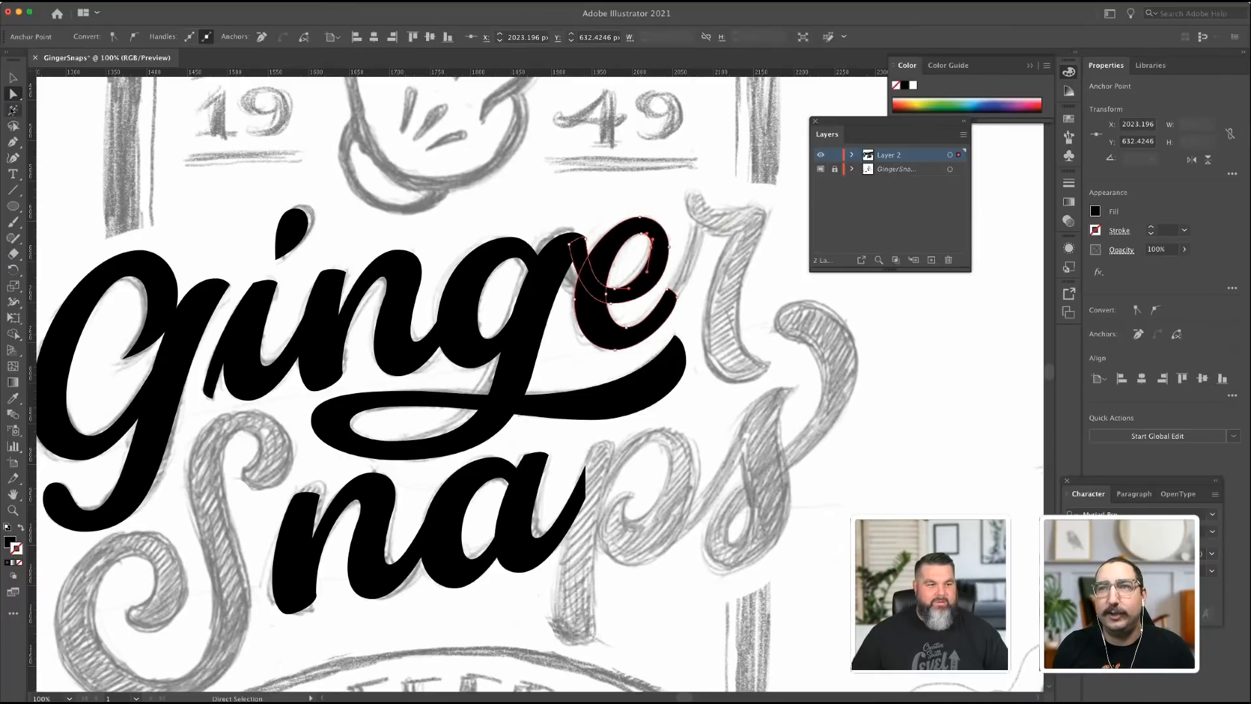
left_click_drag(13, 141, 52, 173)
left_click(619, 266)
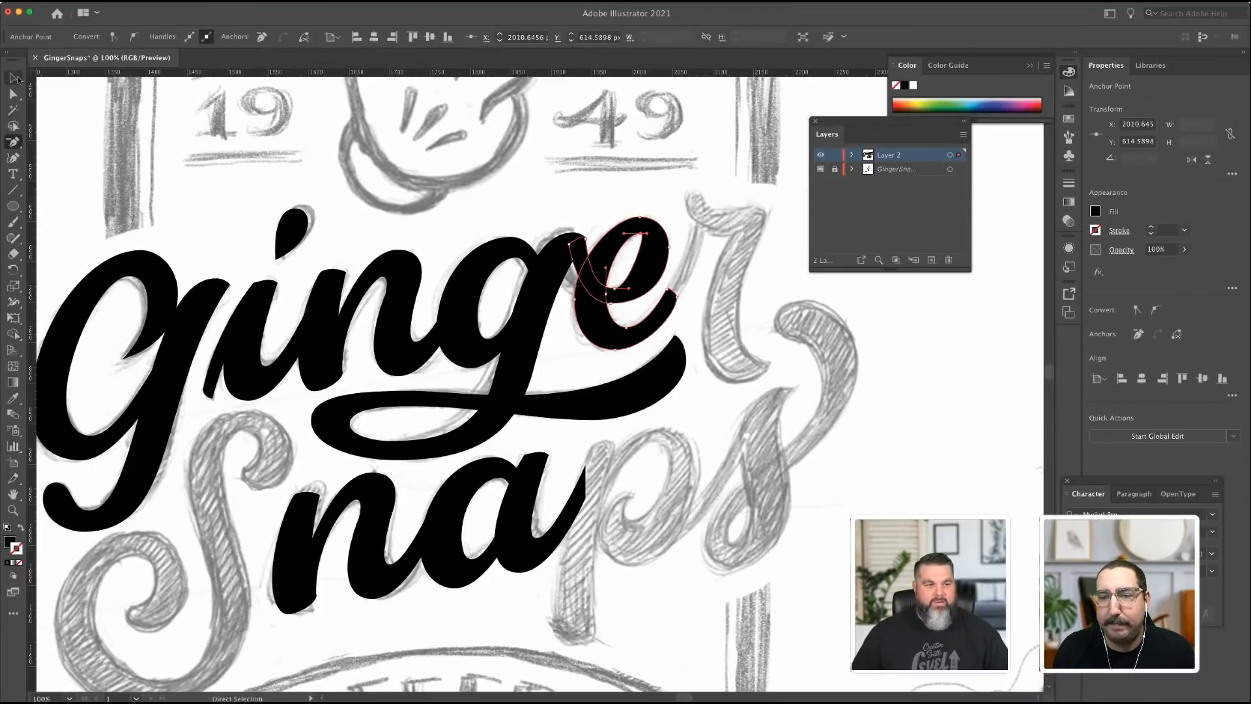
key("a")
left_click_drag(647, 234, 657, 234)
left_click_drag(628, 289, 659, 289)
Move the whole e about 10 px right and 2 px up to adjust its spacing from the g.
left_click(658, 260)
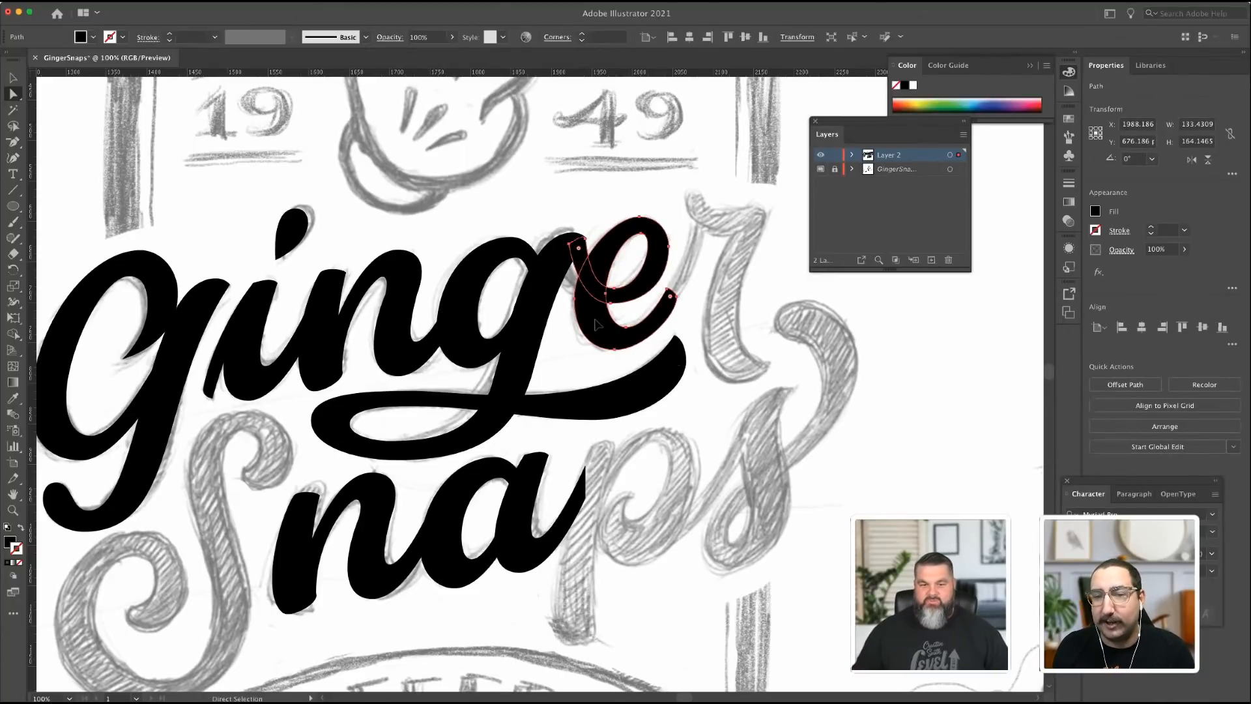
left_click_drag(596, 324, 627, 327)
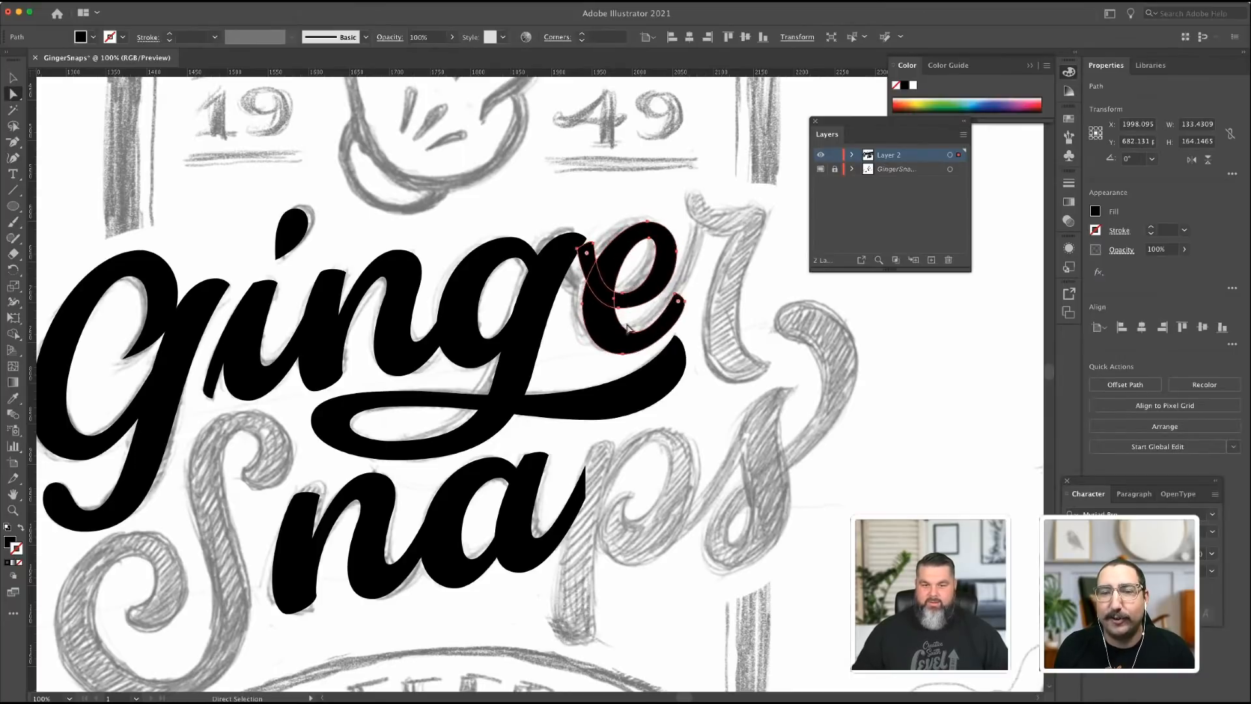
left_click_drag(658, 233, 659, 228)
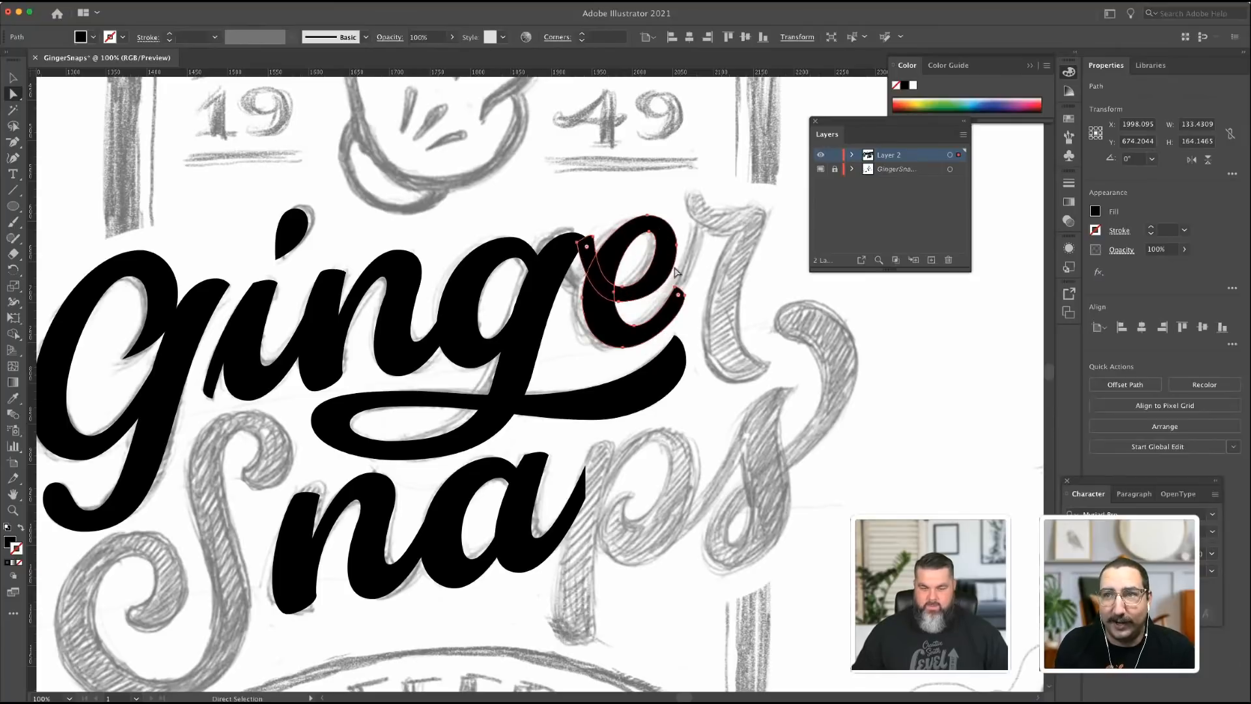
Remove the outermost anchor from the rounded right end of the g's swash.
left_click(675, 337)
left_click_drag(675, 337, 677, 340)
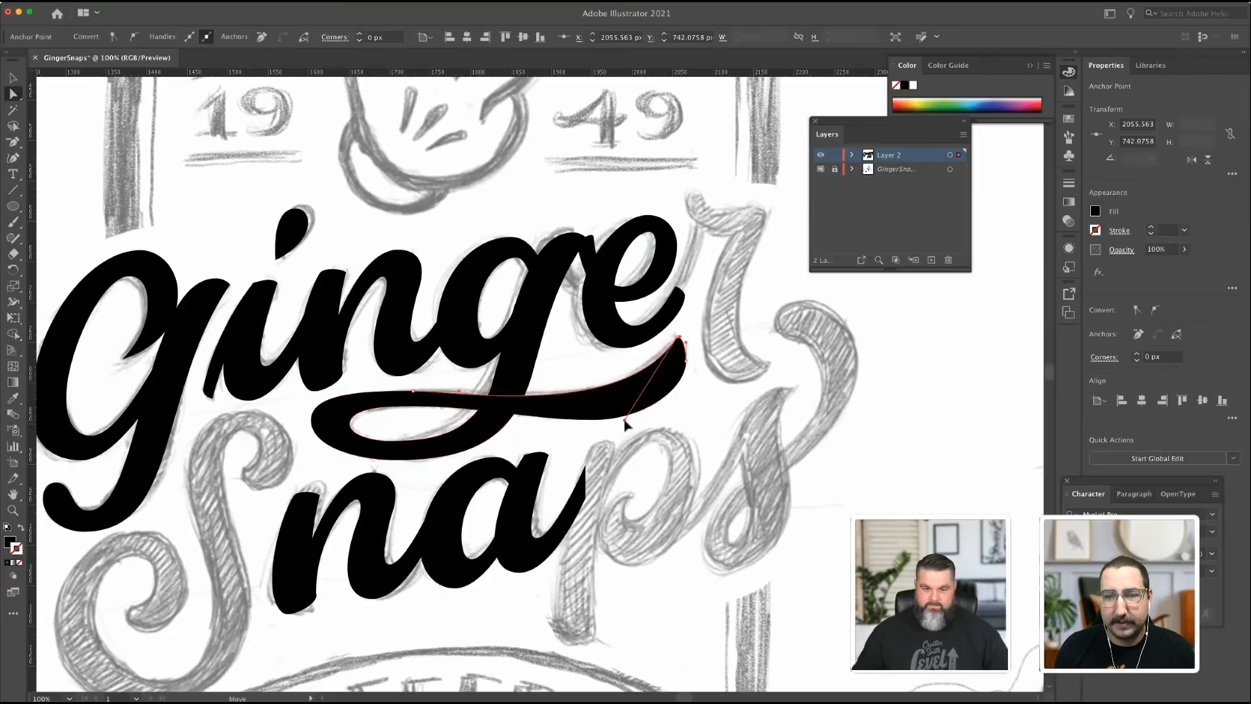
left_click(685, 361)
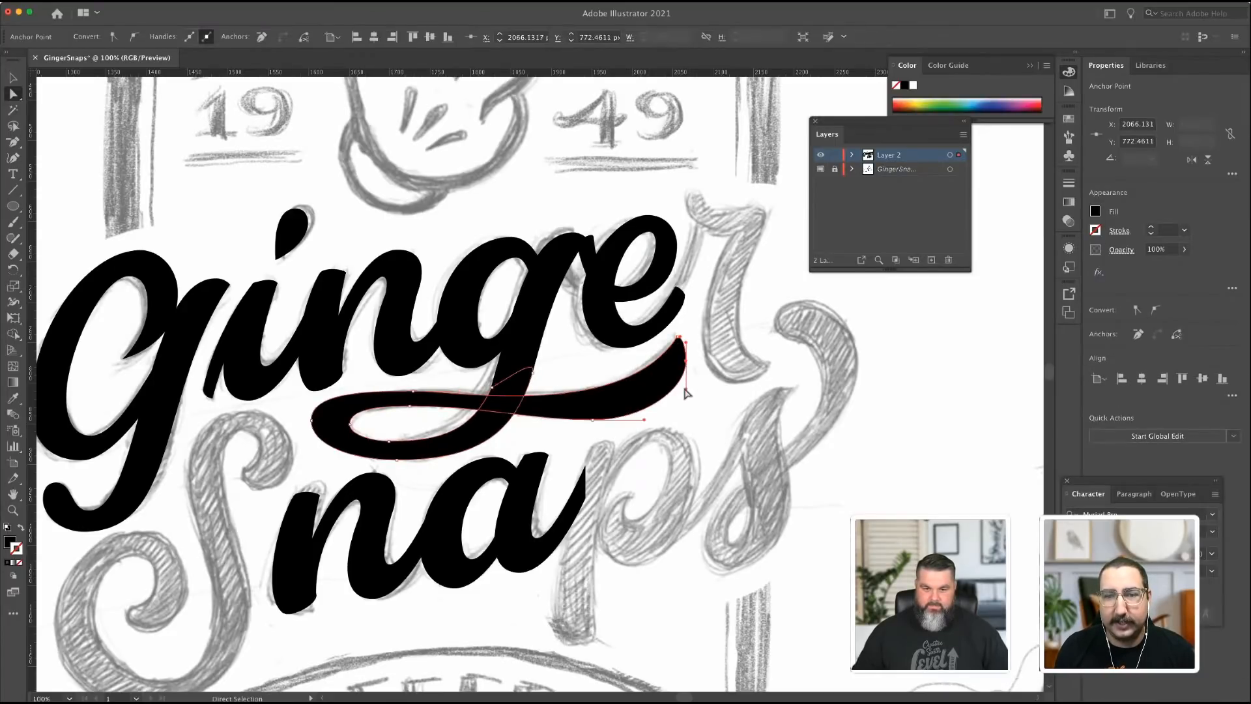
mouse_move(686, 389)
left_mouse_down()
mouse_move(684, 399)
mouse_move(687, 368)
left_mouse_up()
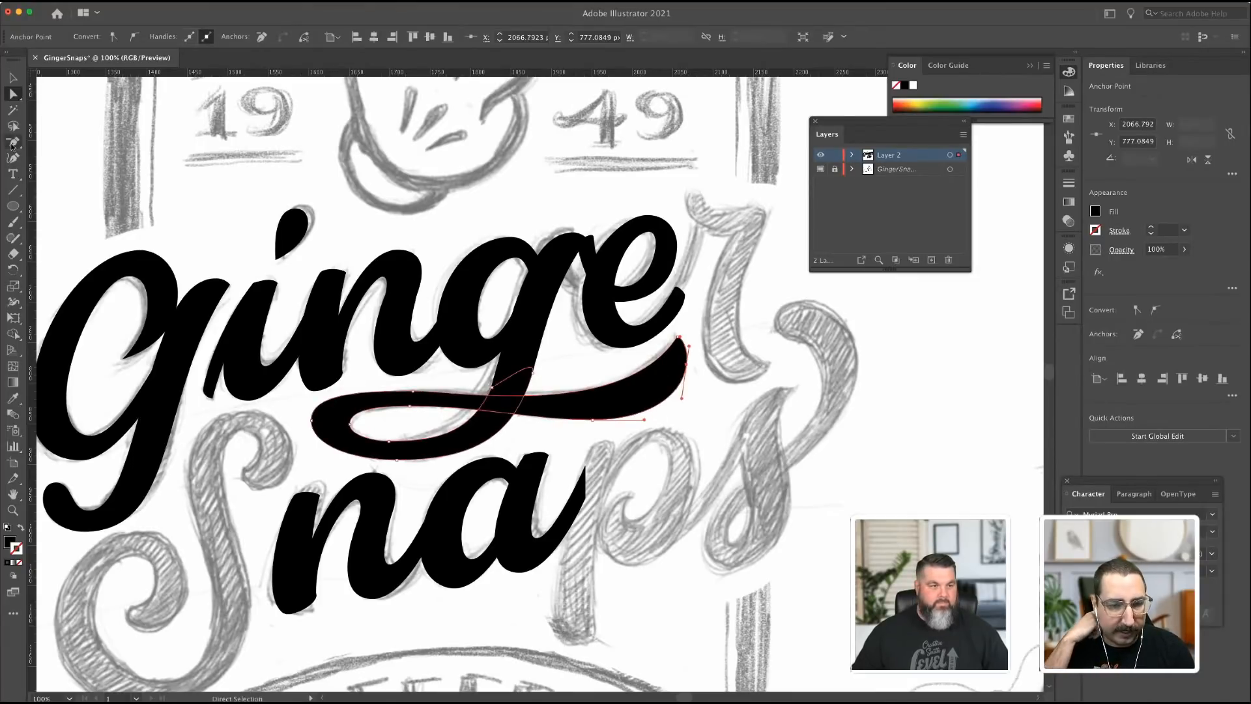
key("p")
left_click(688, 369)
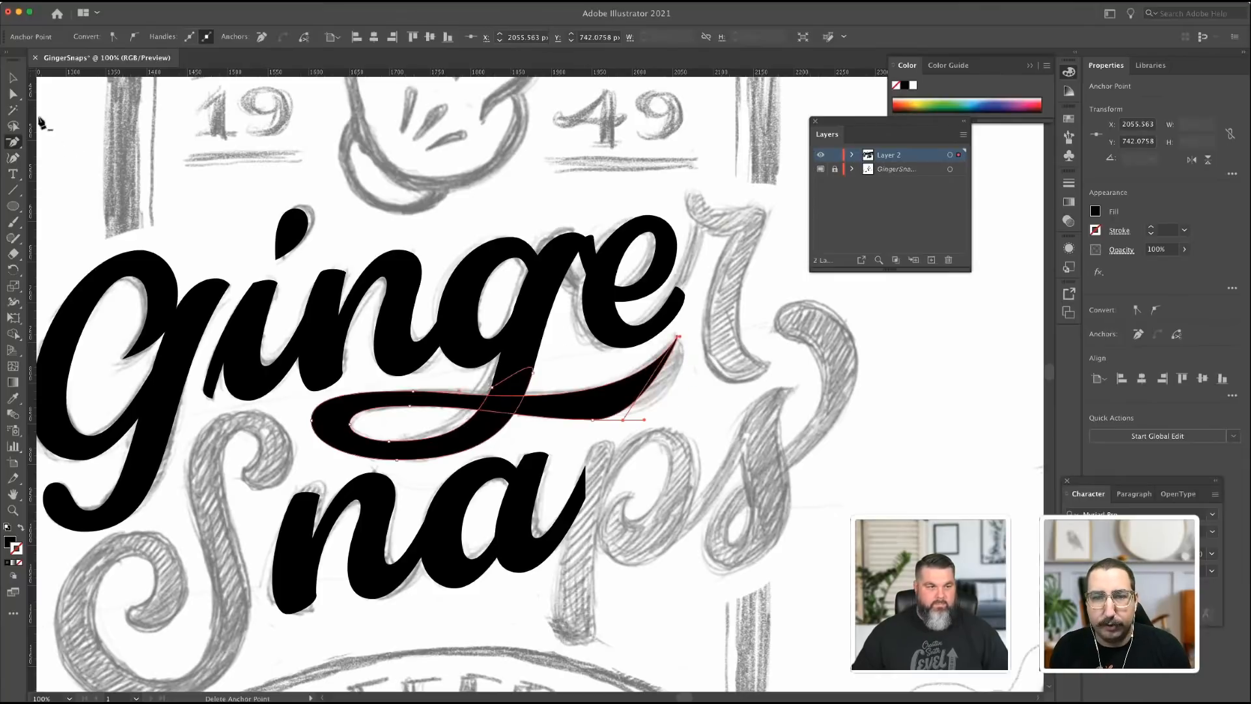
Reshape the right end of the g's swash by pulling a handle from its tip and lengthening the underside handle.
left_click(15, 95)
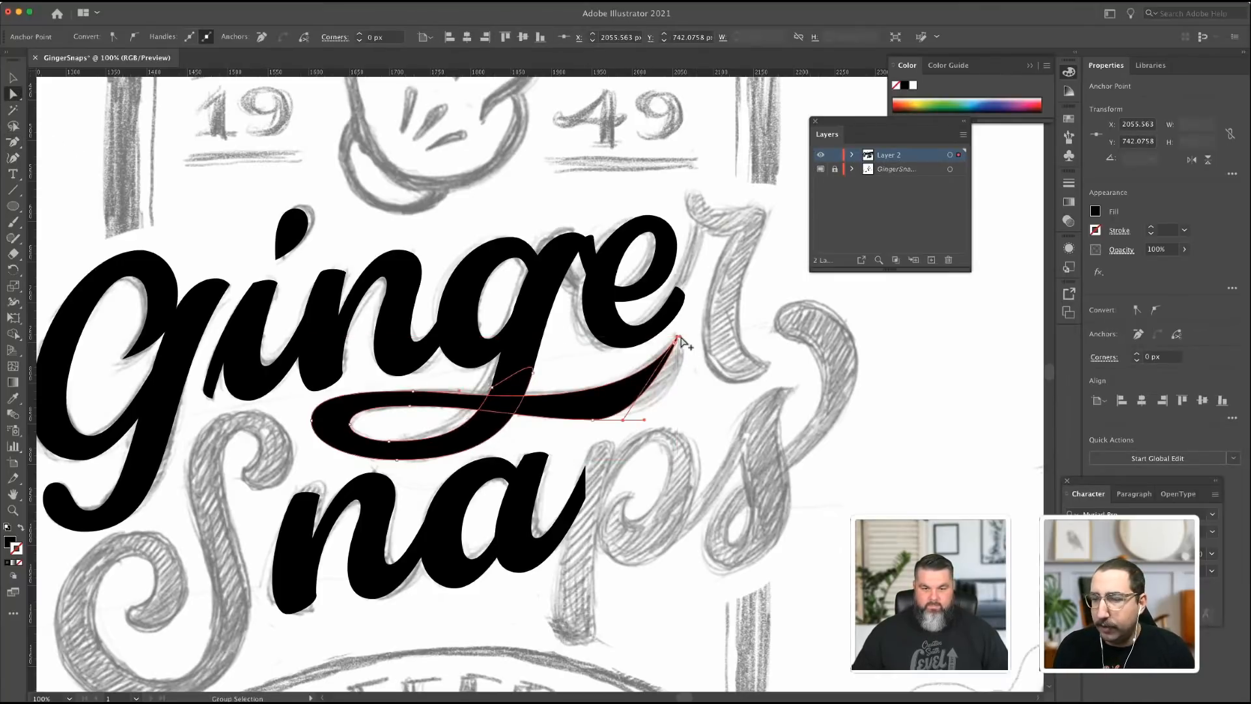
left_click_drag(679, 337, 702, 374)
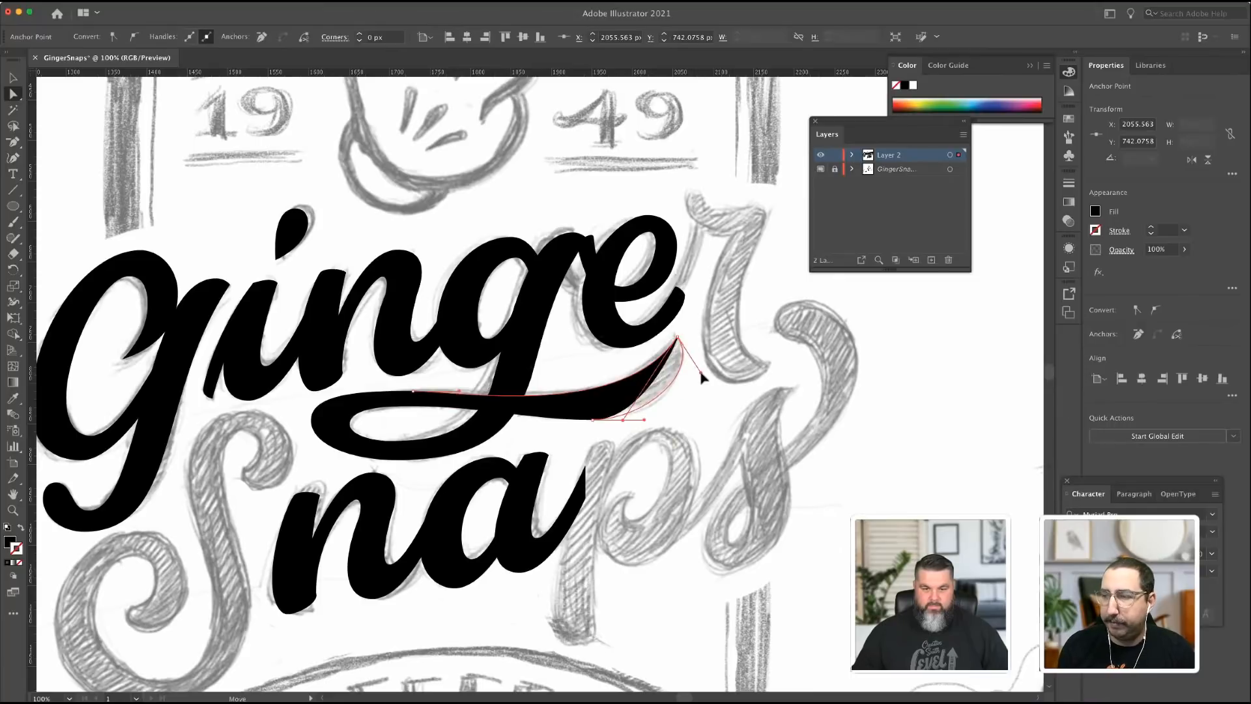
left_click_drag(644, 420, 659, 421)
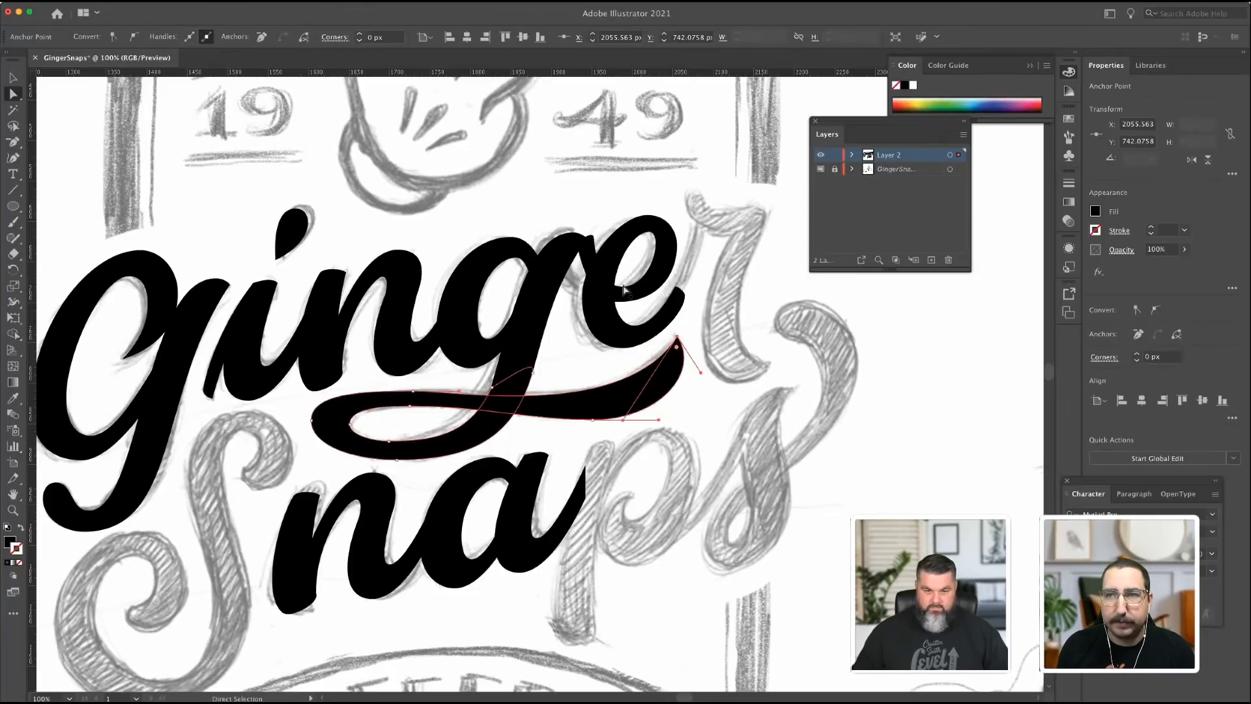
left_click(691, 379)
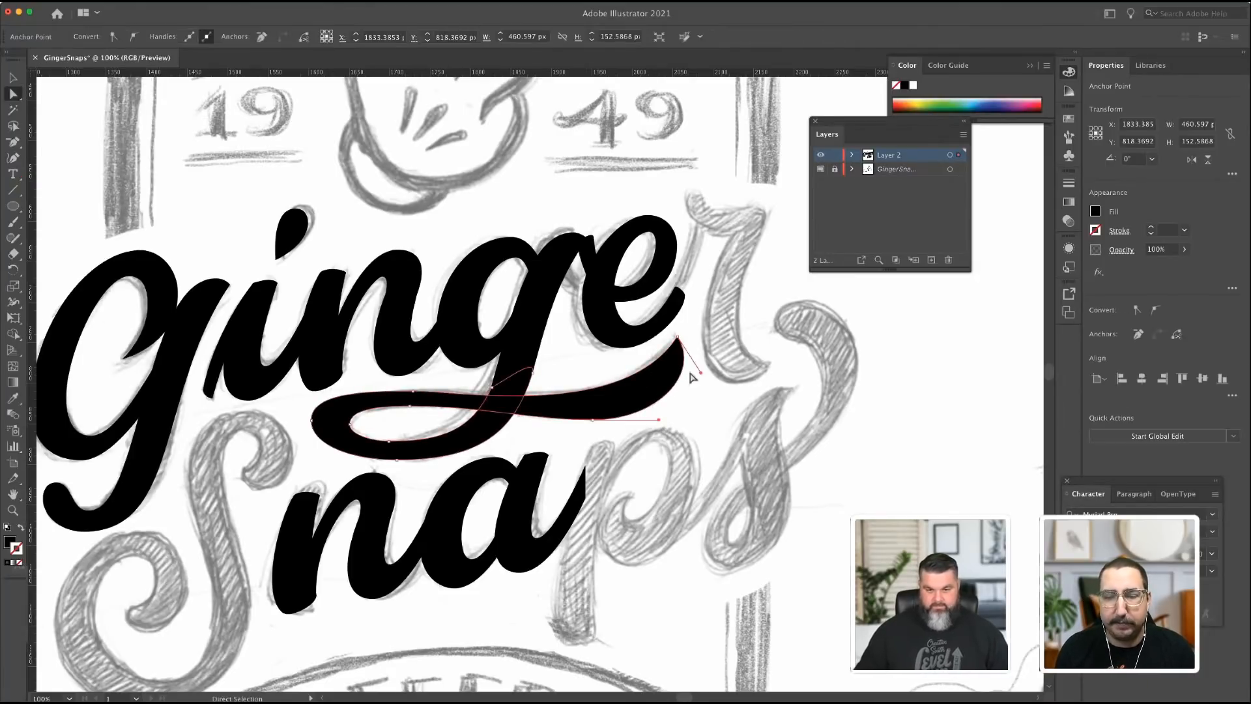
left_click_drag(701, 373, 703, 387)
left_click(534, 208)
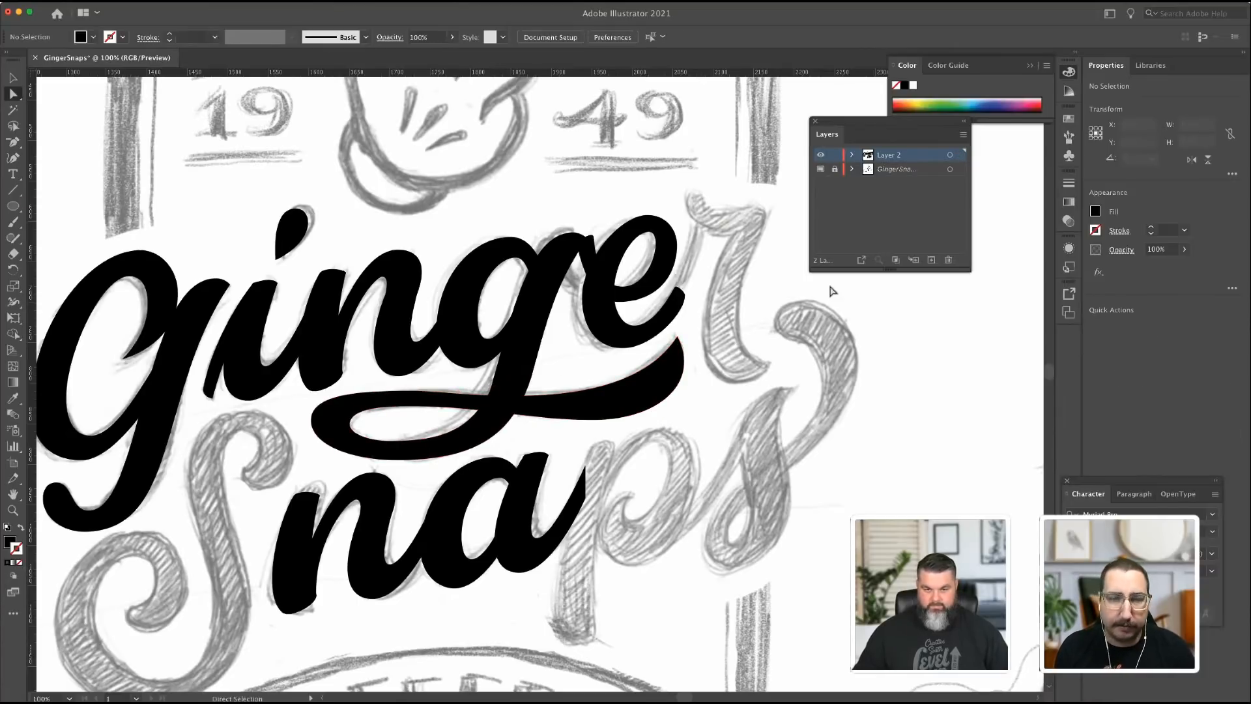
Reshape the underside of the e's exit stroke by adjusting the handle of its end anchor.
left_click(13, 158)
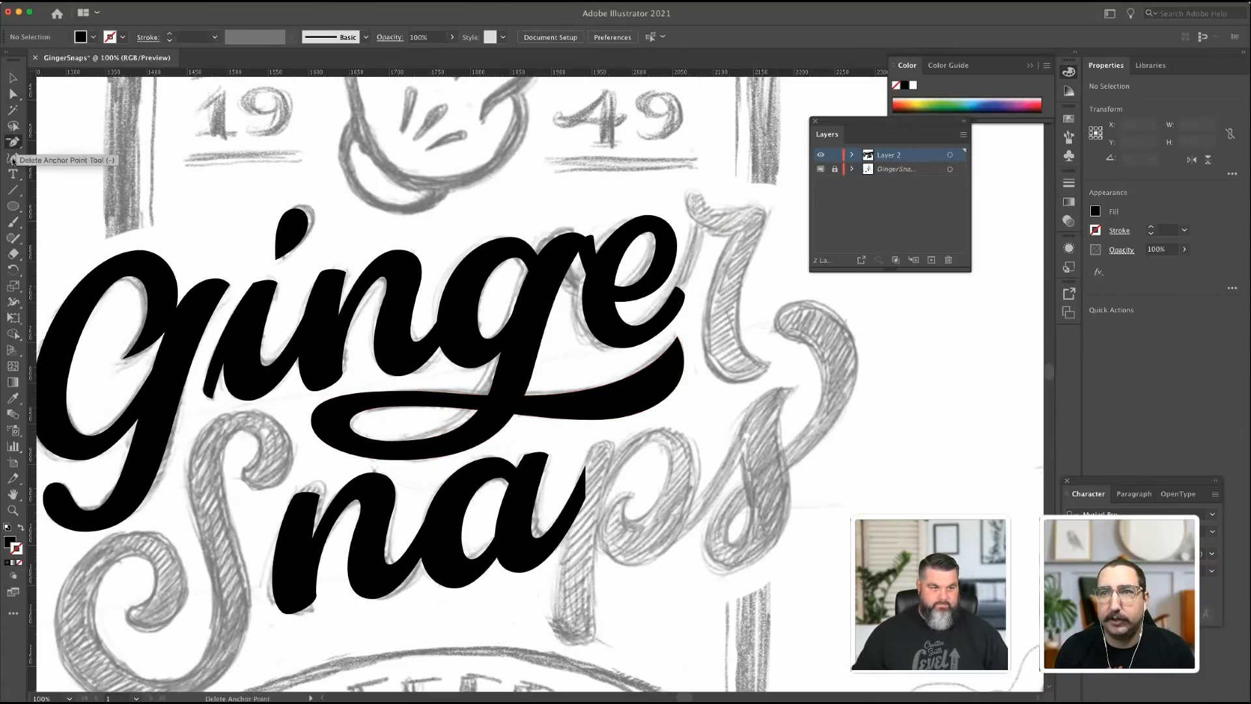
left_click_drag(13, 142, 62, 136)
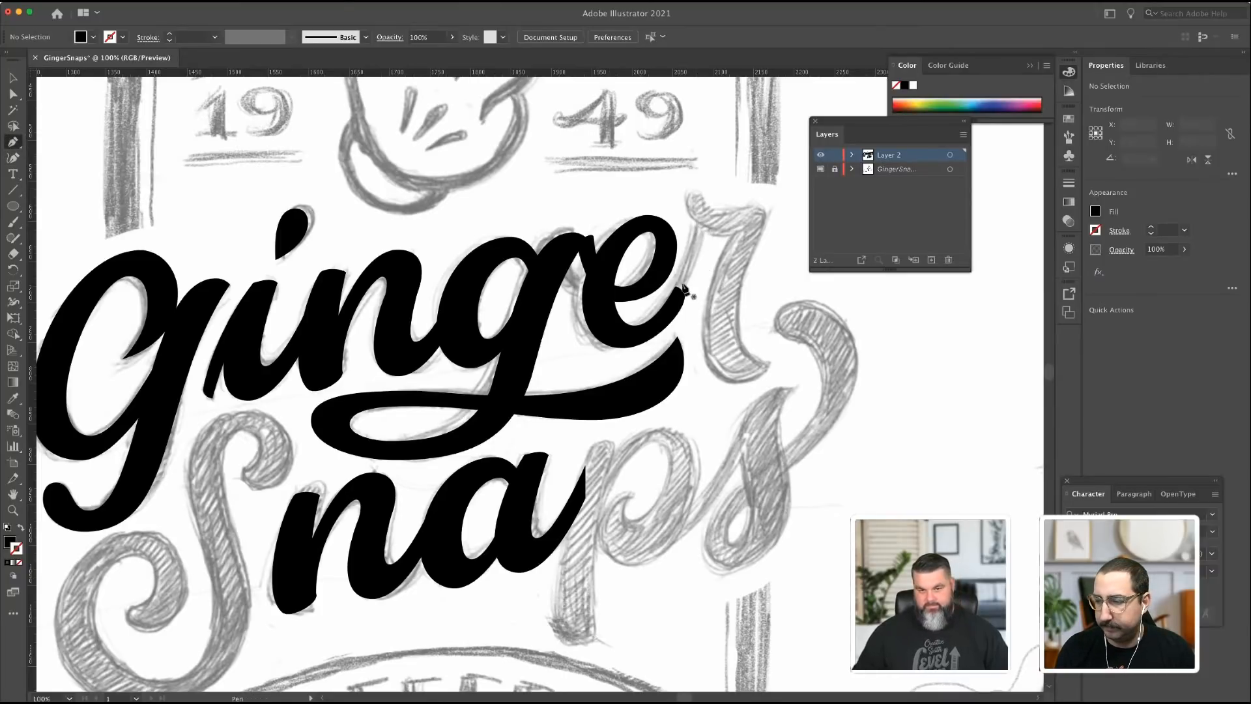
left_click(14, 94)
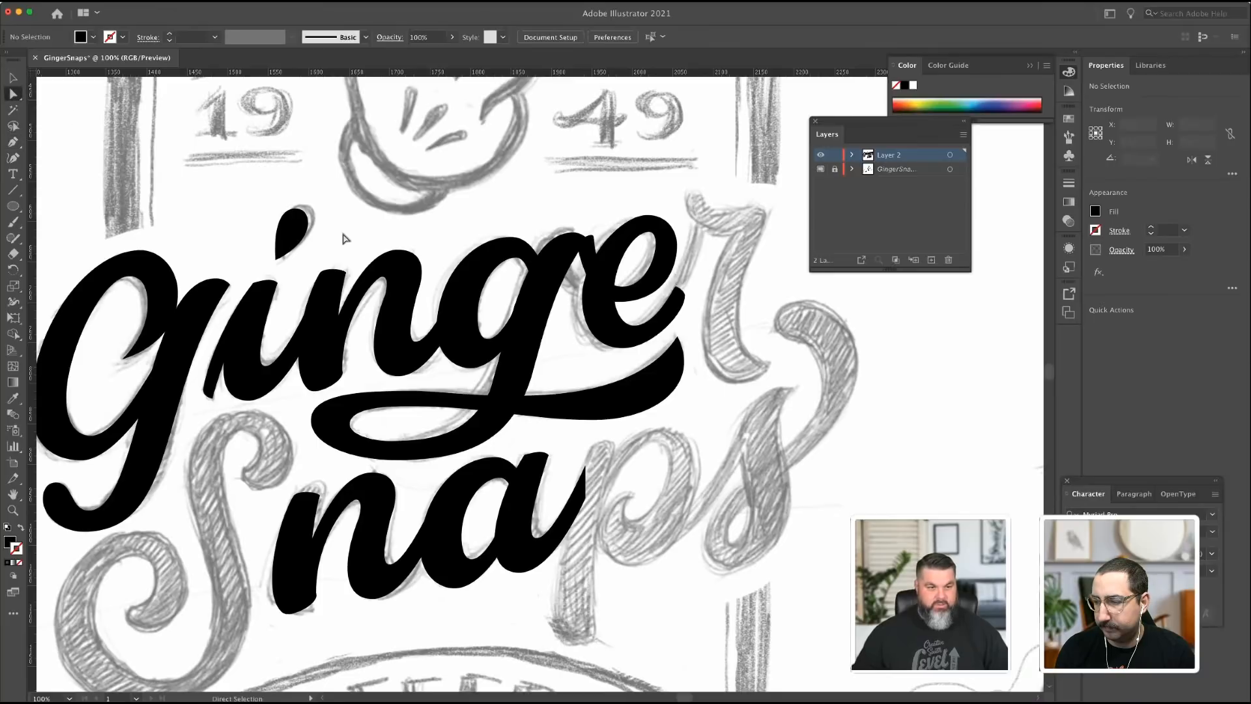
left_click(678, 290)
left_click_drag(684, 294, 687, 320)
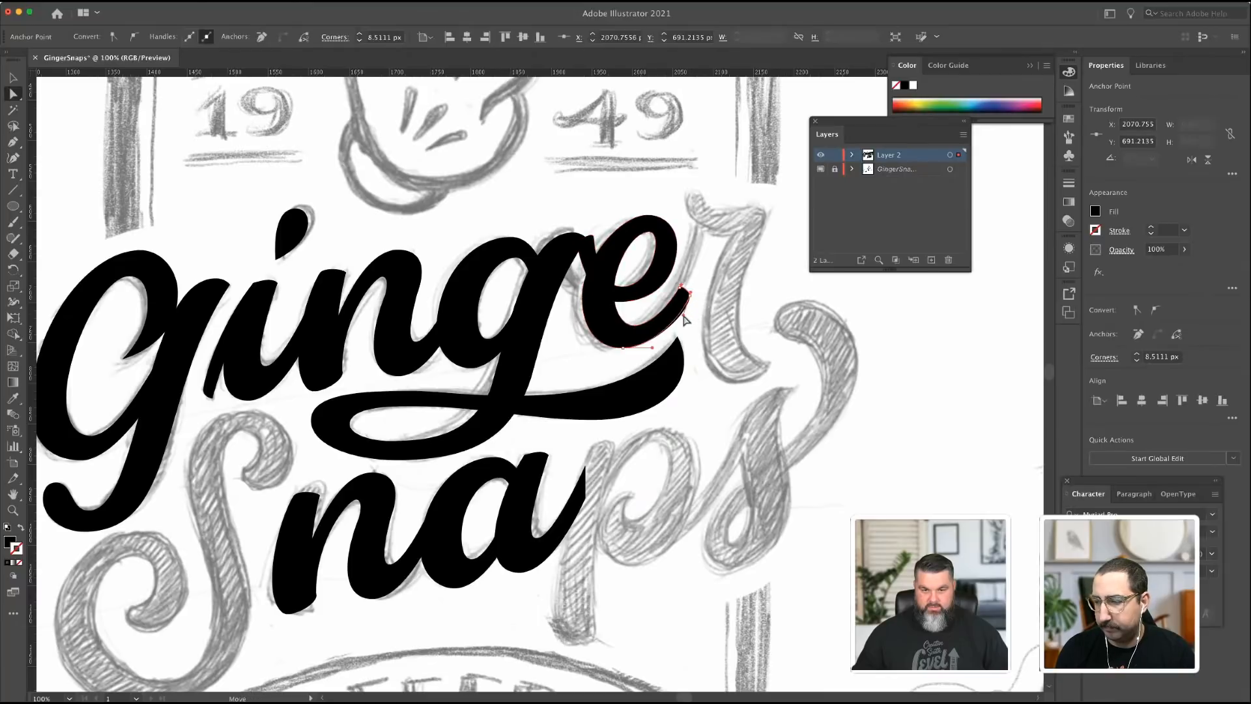
Start the r's outline with the Pen tool at the e's exit stroke and trace a curved upstroke over the sketch.
left_click(13, 142)
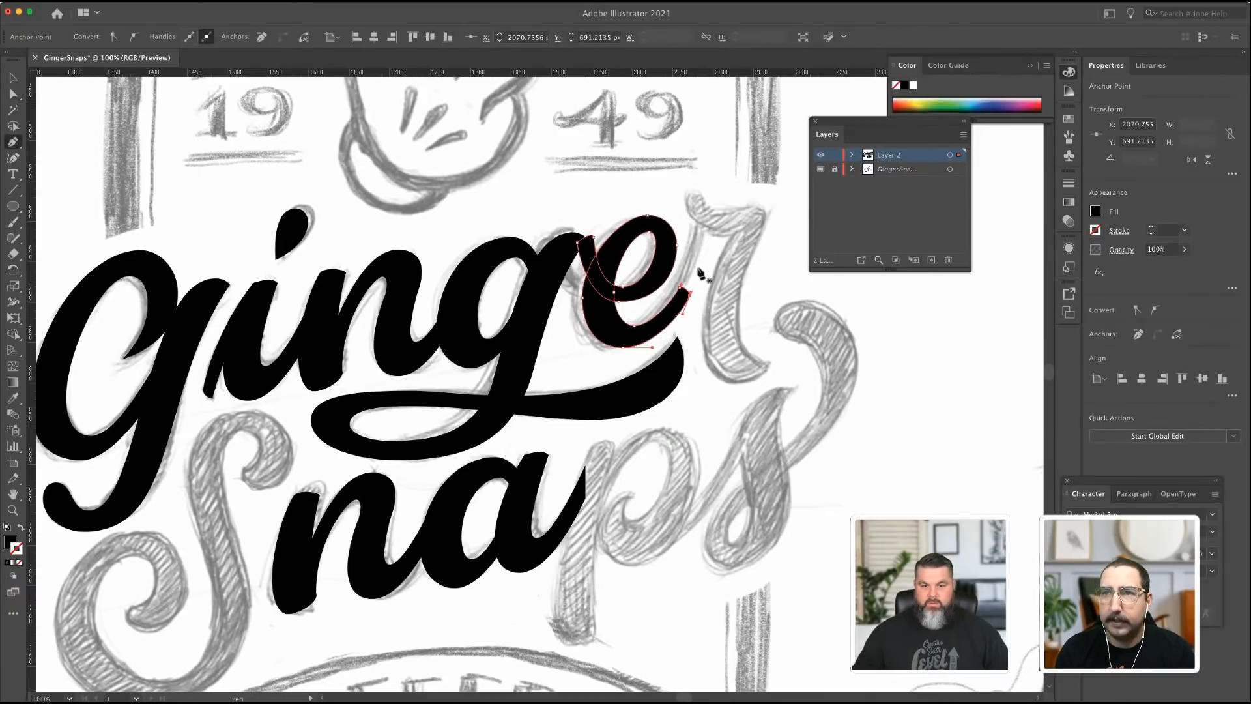
left_click(13, 79)
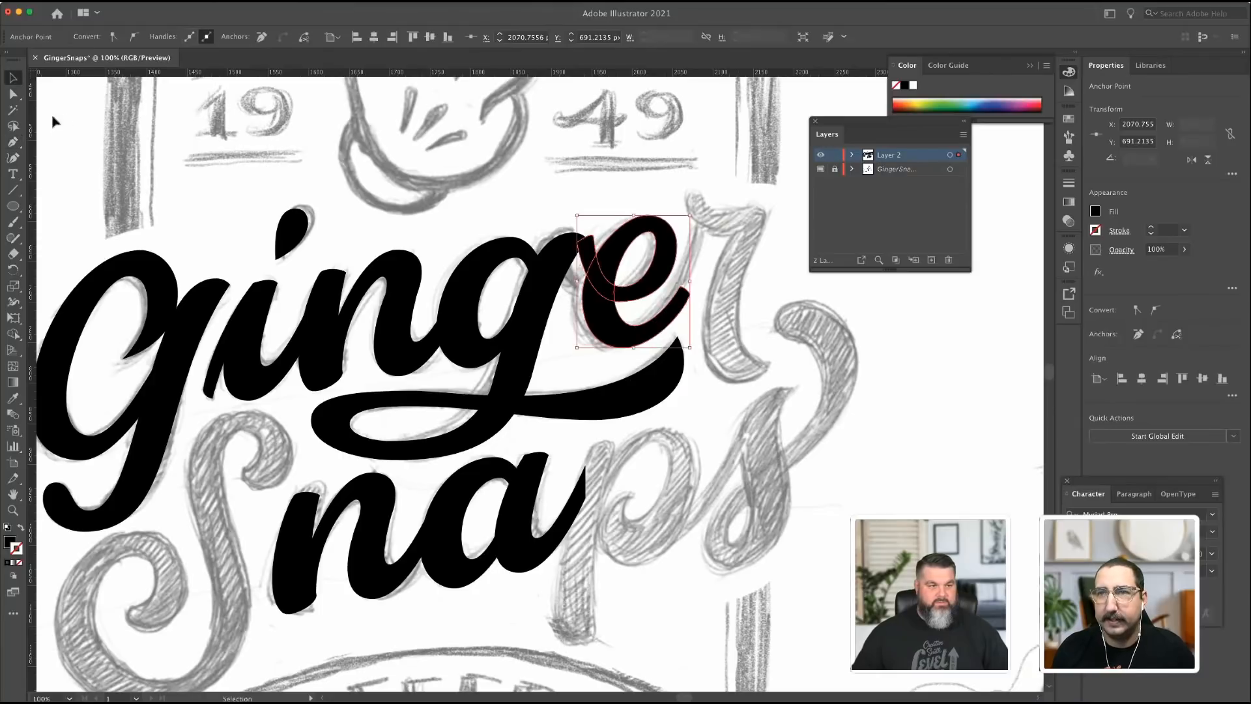
left_click(53, 121)
left_click(15, 142)
left_click(681, 289)
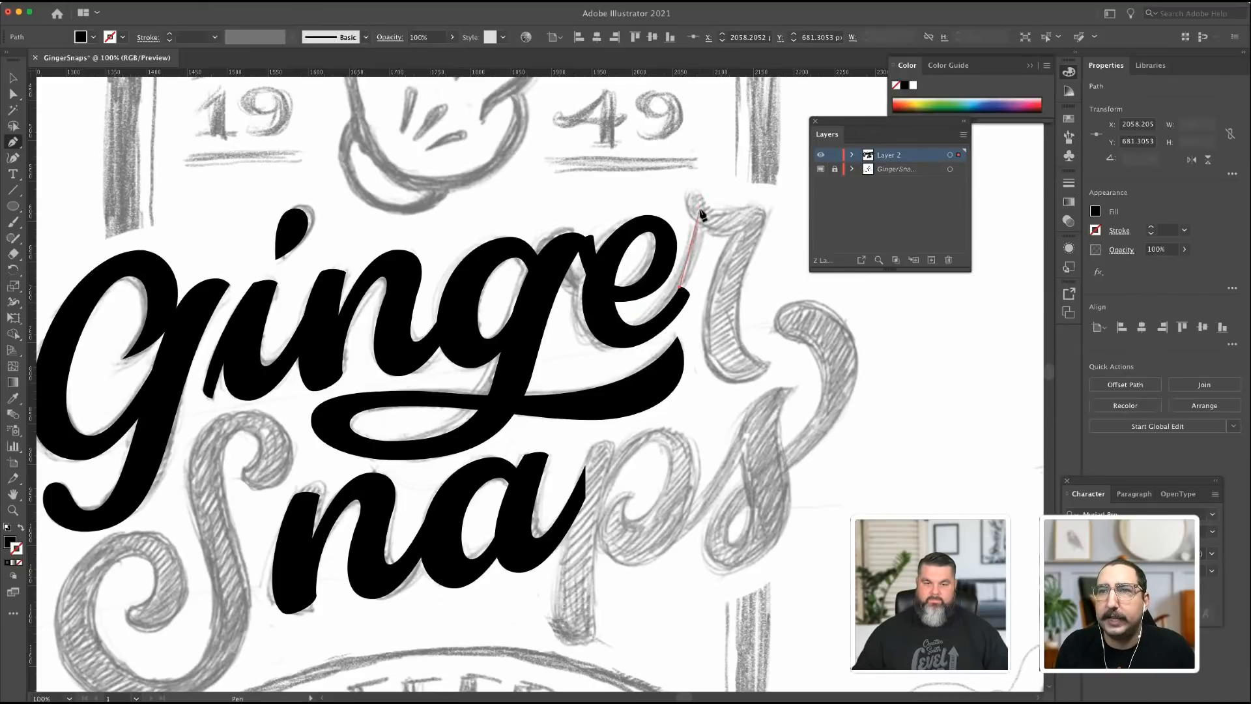
left_click_drag(701, 210, 702, 172)
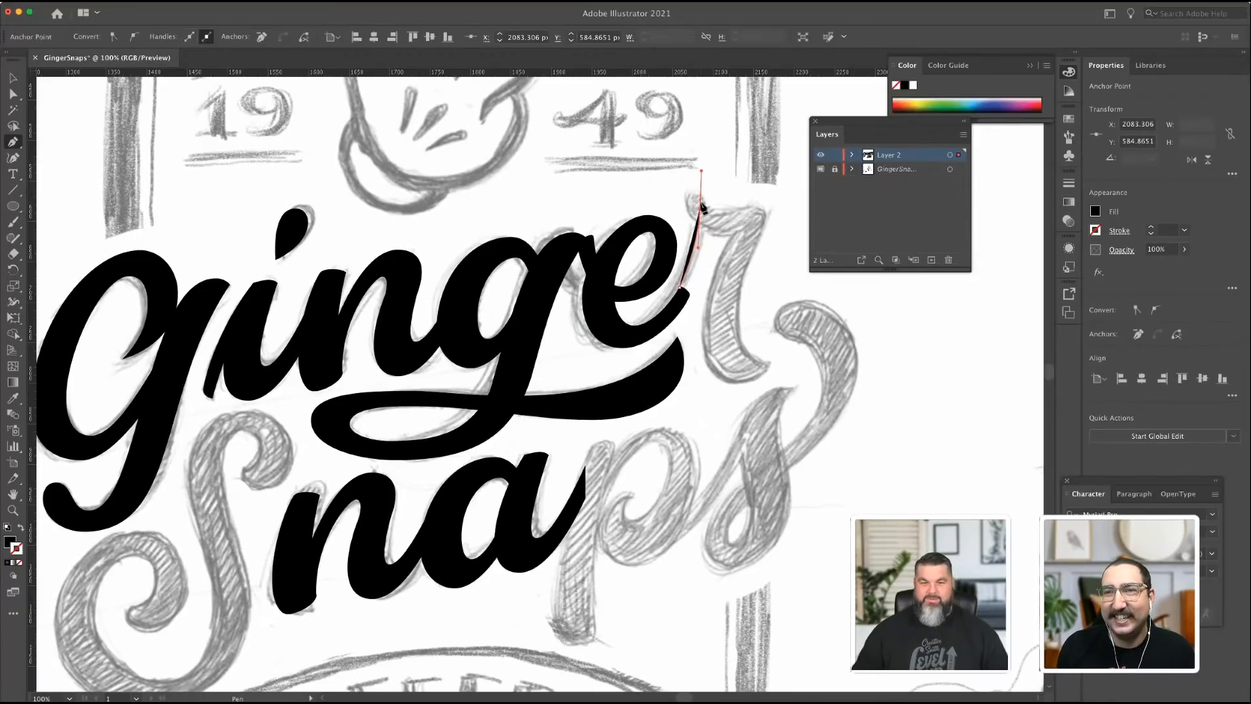
left_click(13, 78)
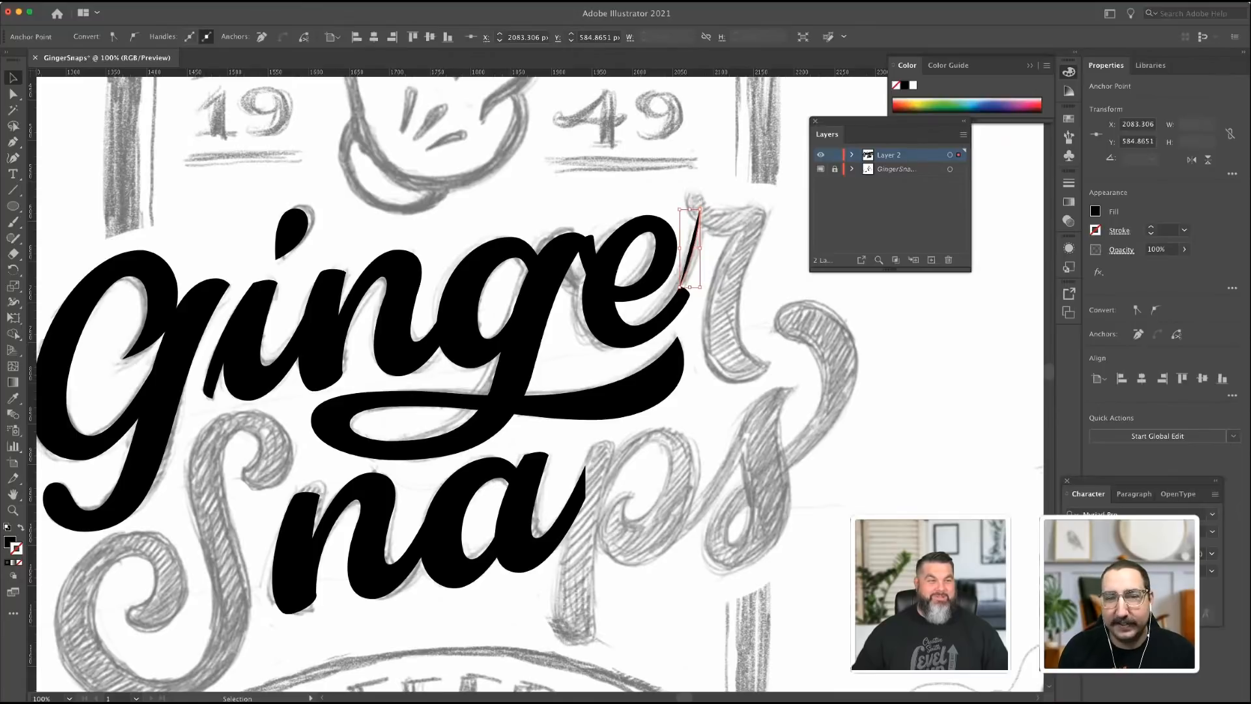
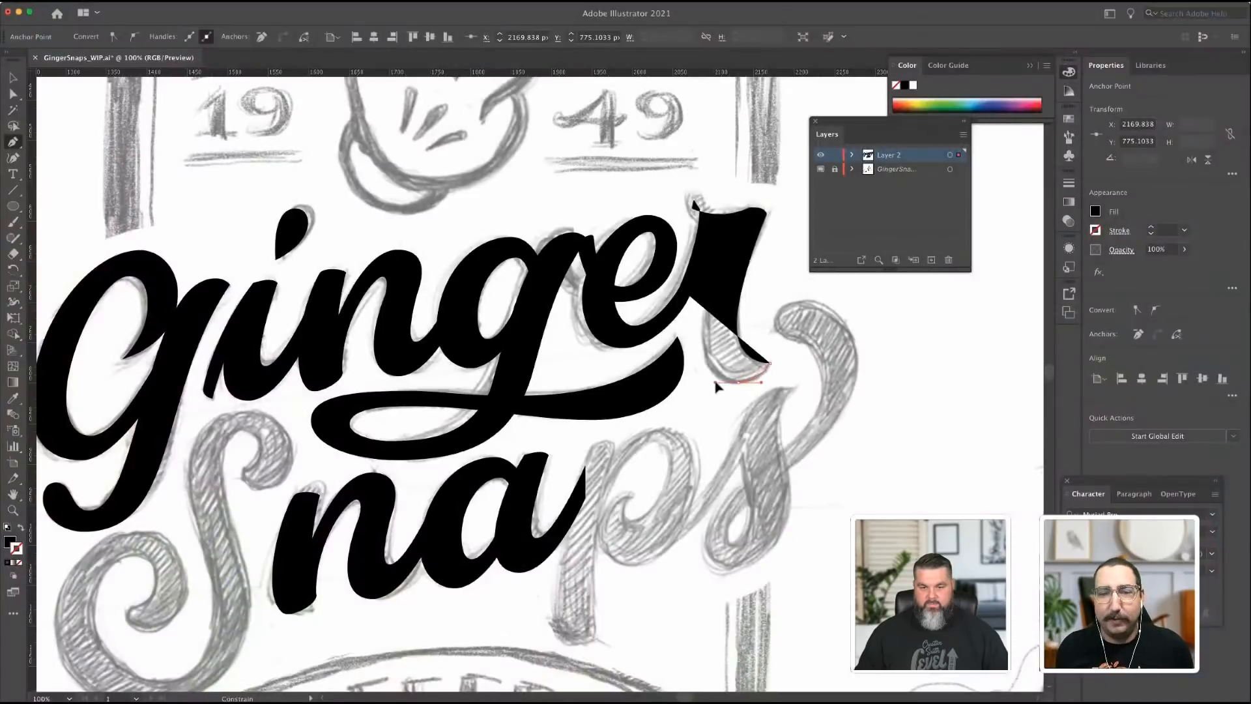
Swap the r's fill for a 1 pt stroke and trace its curved foot and the stem's inner edge up to the shoulder.
left_click_drag(714, 383, 713, 383)
left_click(20, 527)
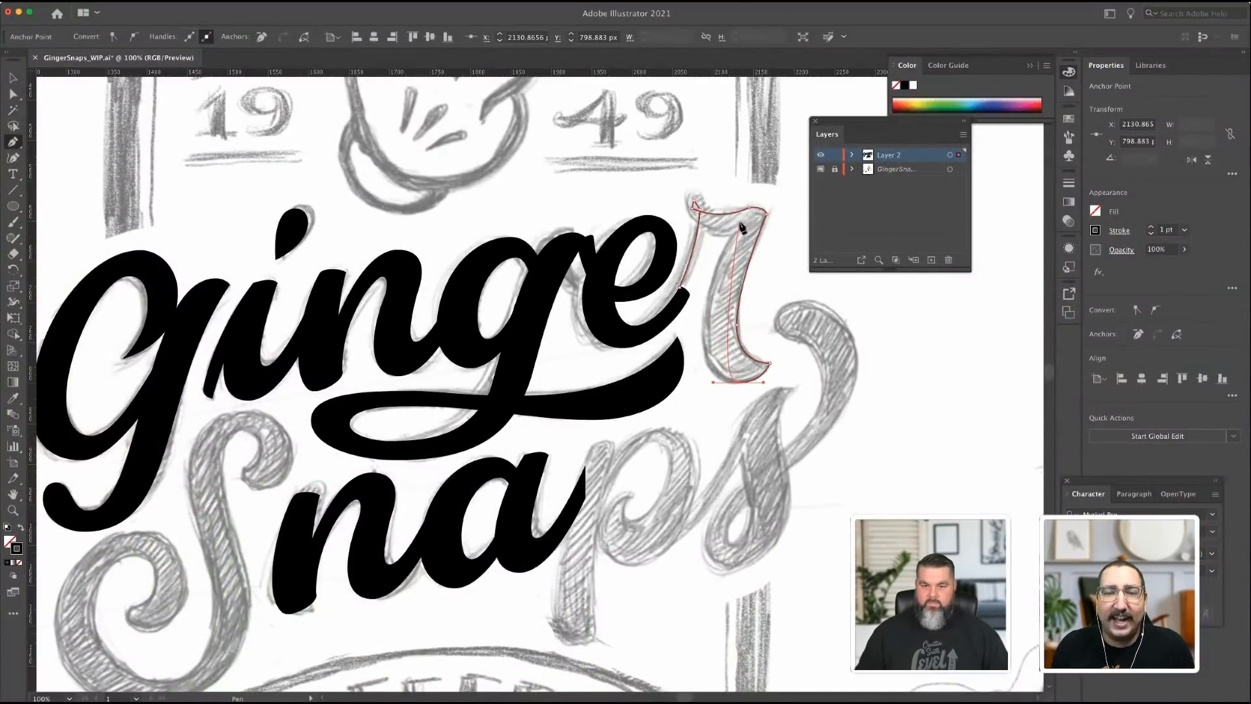
mouse_move(743, 223)
left_mouse_down()
mouse_move(802, 176)
mouse_move(807, 103)
left_mouse_up()
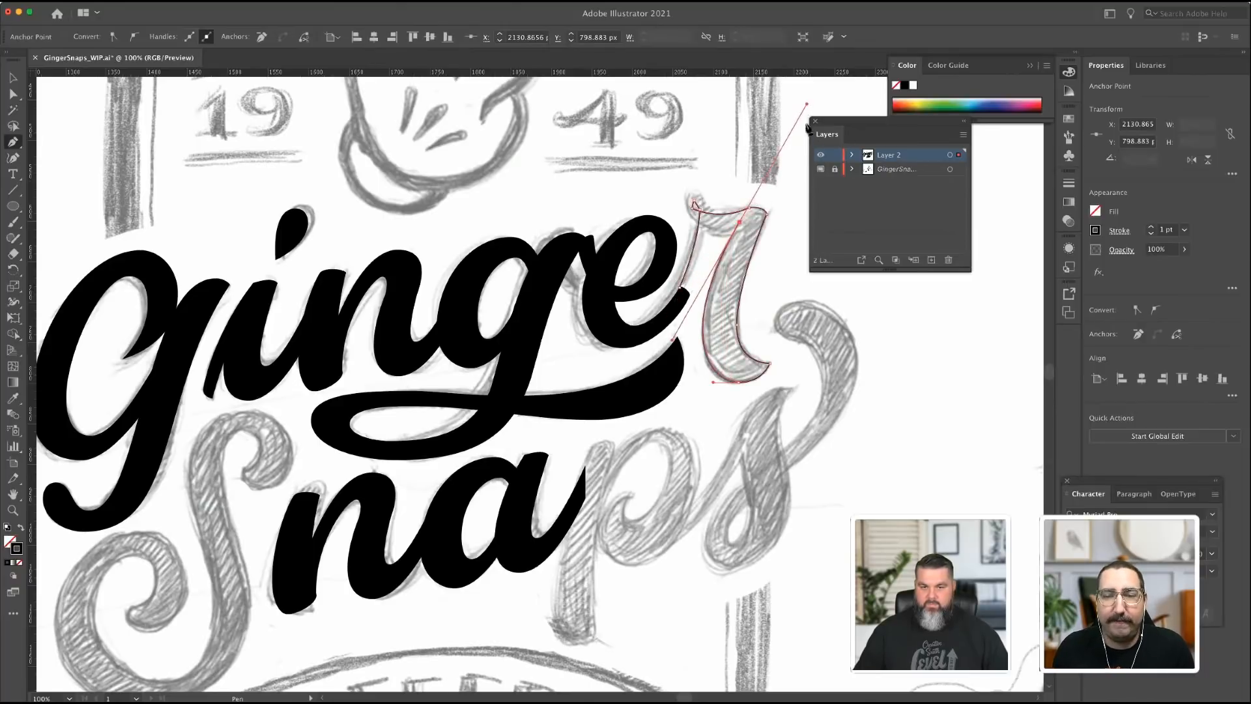
left_click(740, 228)
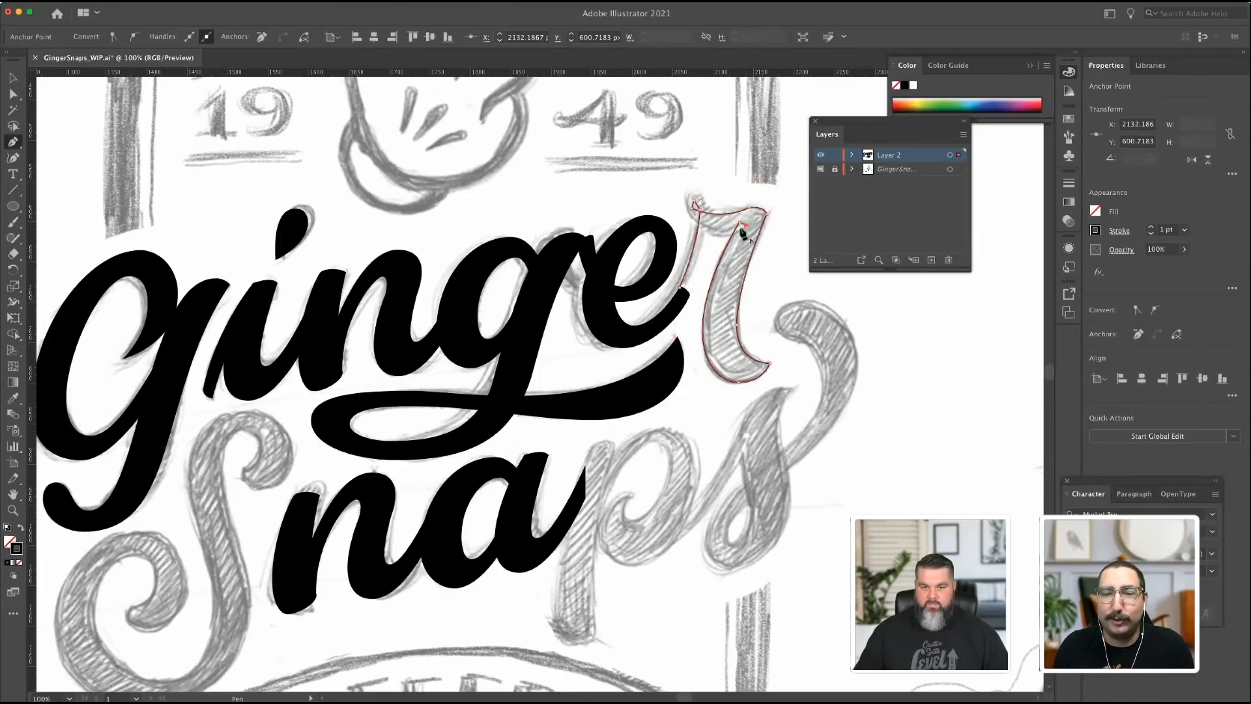
Trace the r's rounded upper-left terminal and bring the outline down the upstroke to close it at the e's exit stroke.
mouse_move(685, 204)
left_mouse_down()
mouse_move(663, 157)
mouse_move(703, 191)
left_mouse_up()
left_click(685, 202)
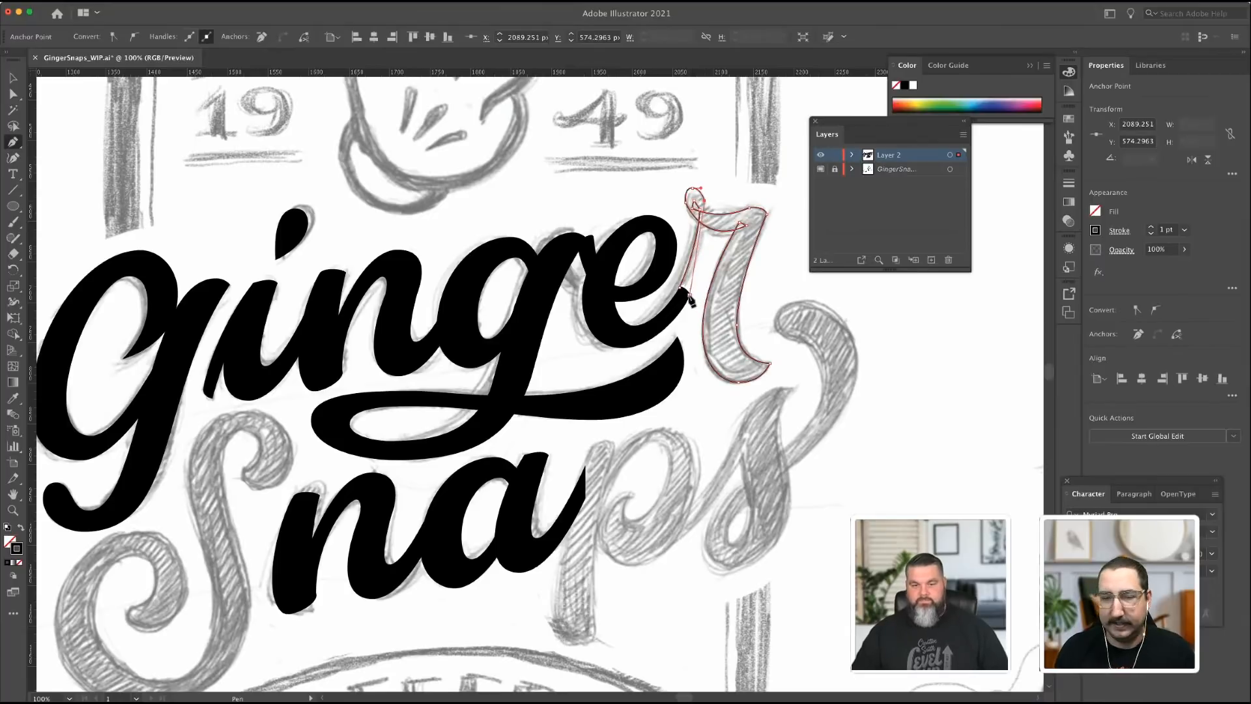
left_click_drag(690, 295, 661, 368)
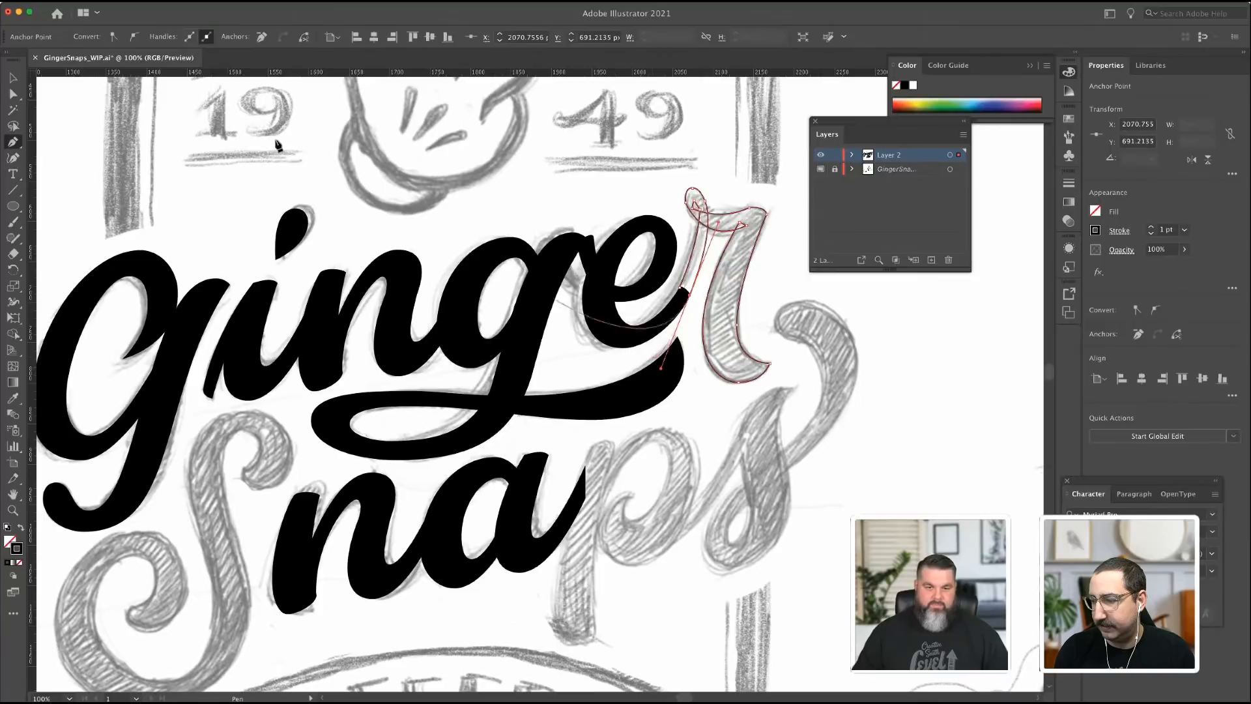
left_click(682, 288)
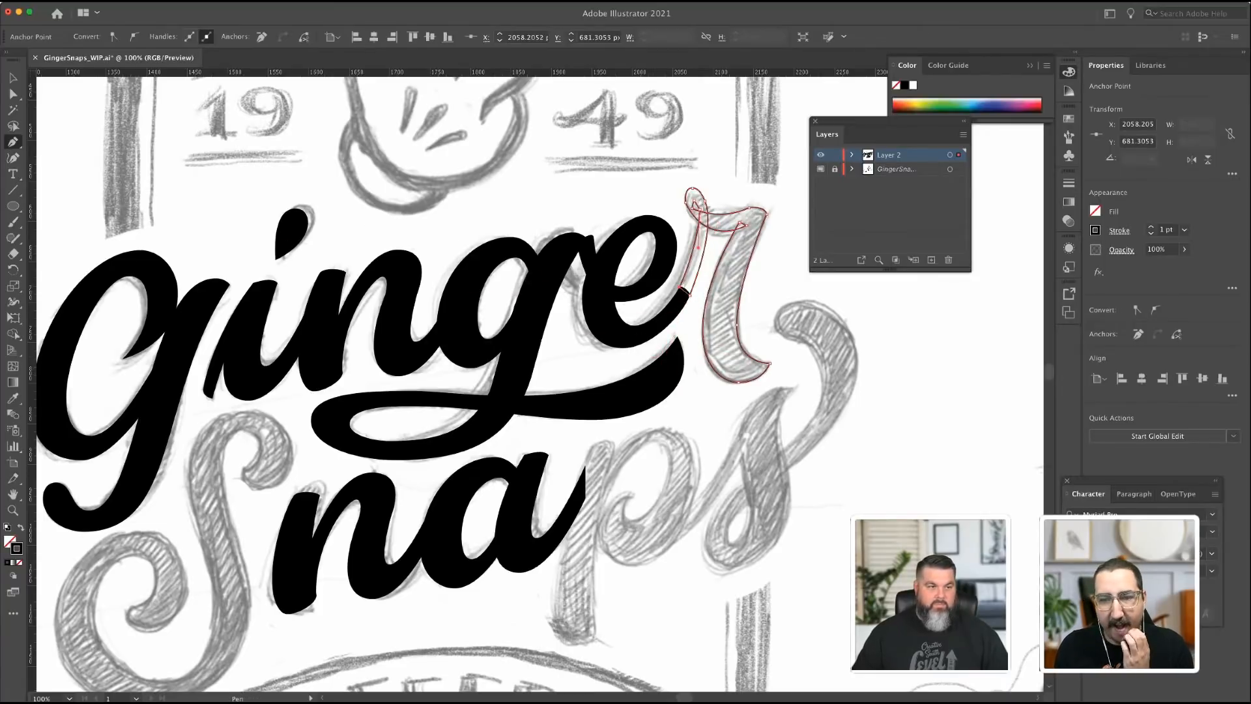
Move the end anchor of the r shoulder's underside into the top of the stem so the strokes overlap.
key("a")
left_click(699, 210)
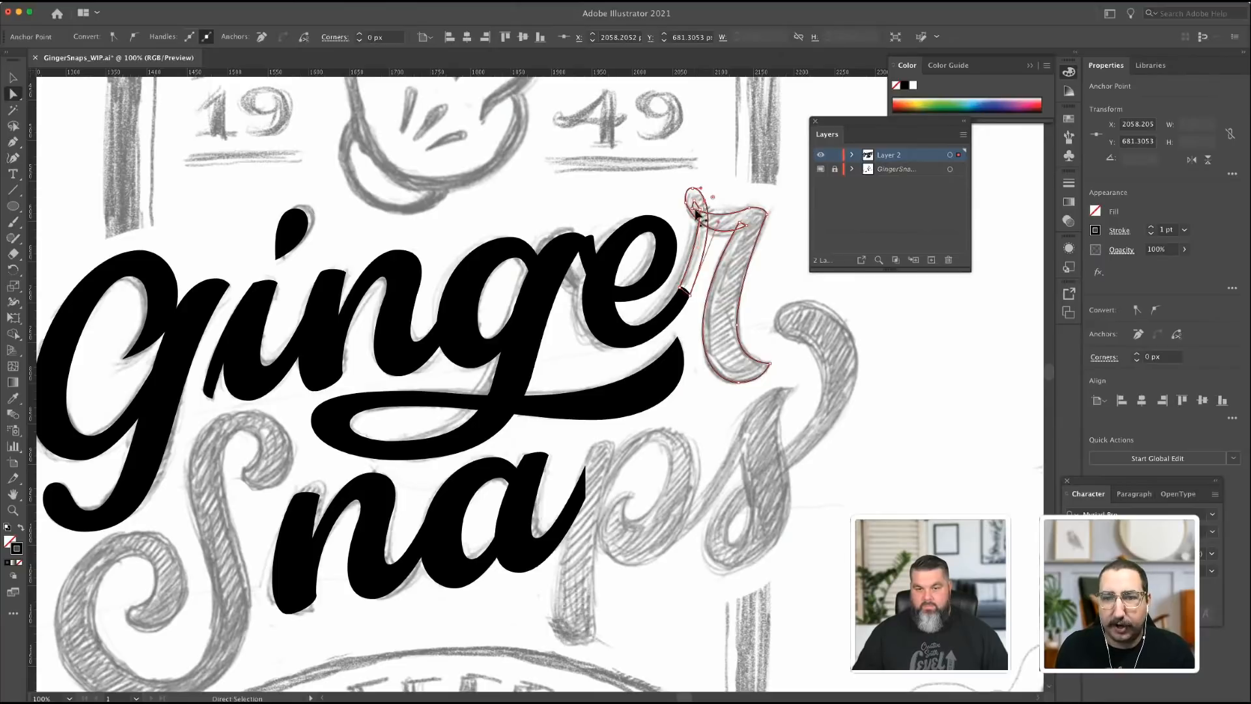
left_click(692, 209)
left_click_drag(692, 208, 746, 235)
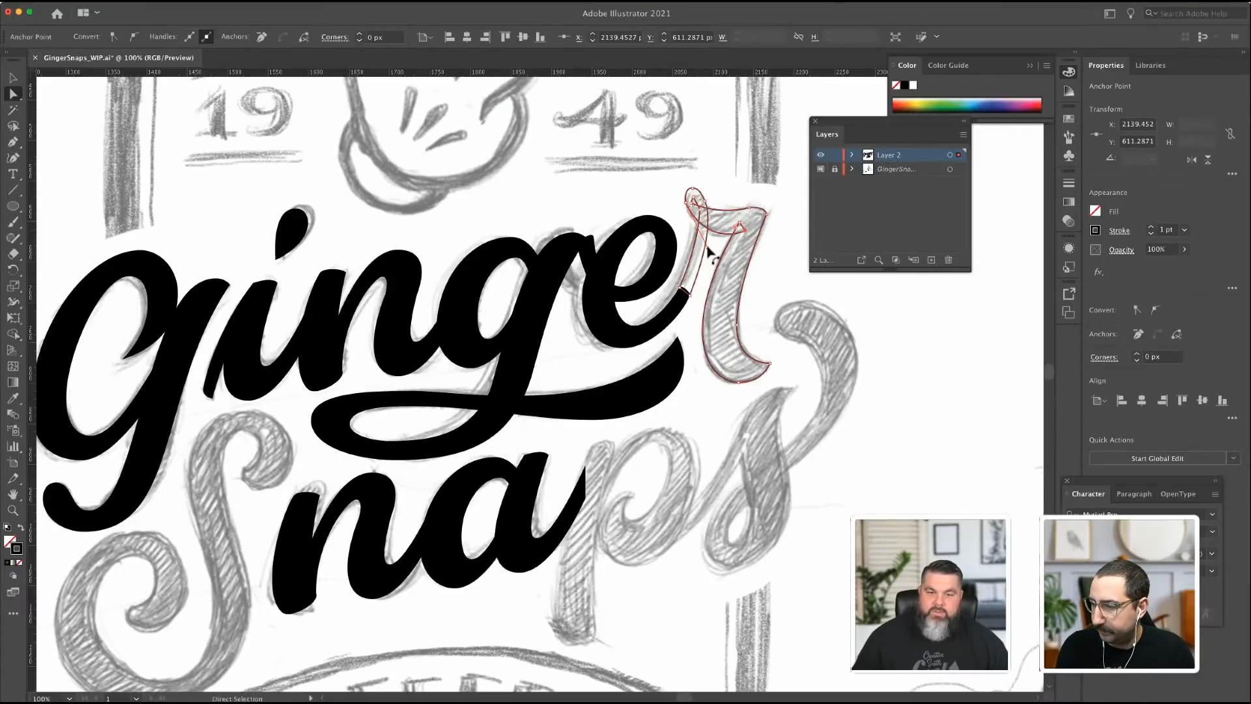
key("v")
key("a")
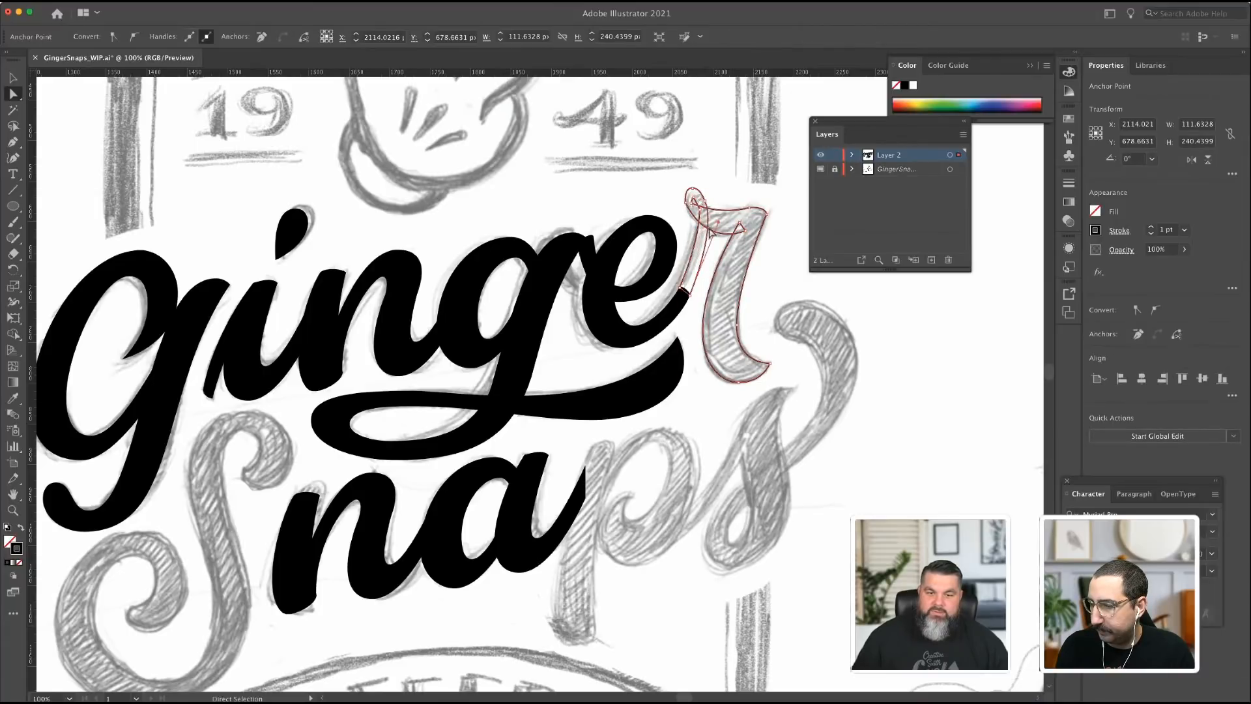
left_click(743, 233)
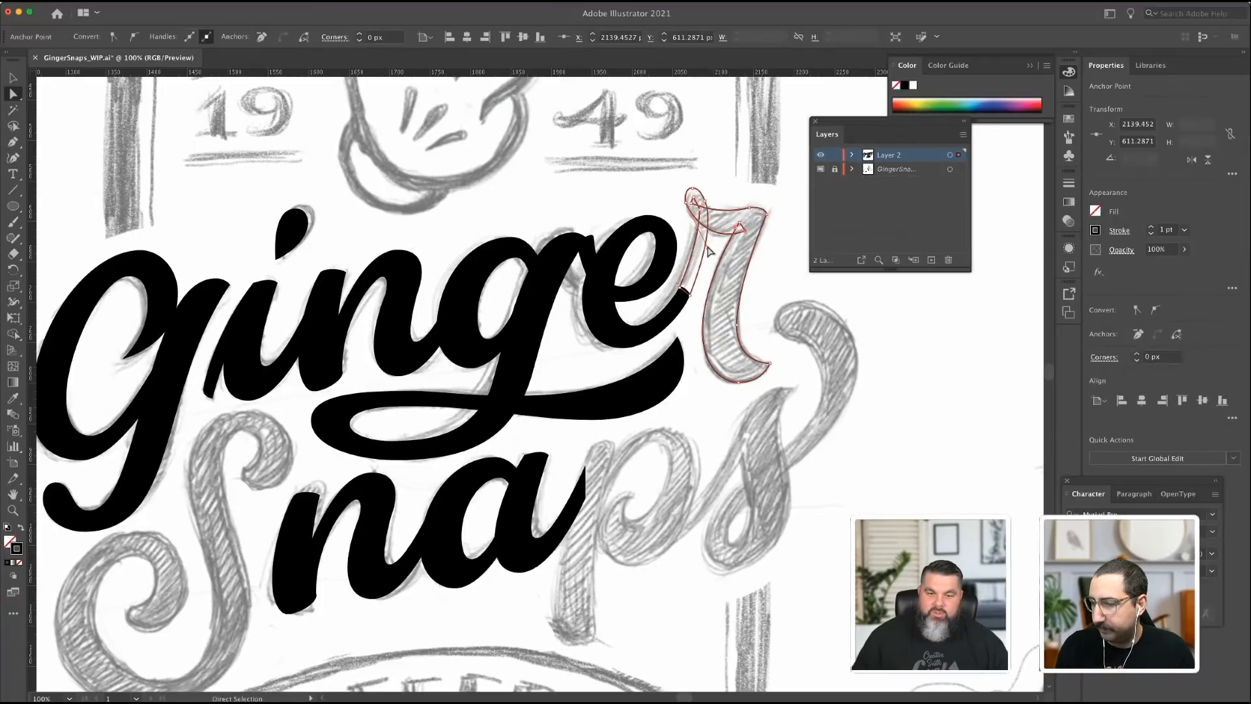
left_click_drag(708, 249, 735, 234)
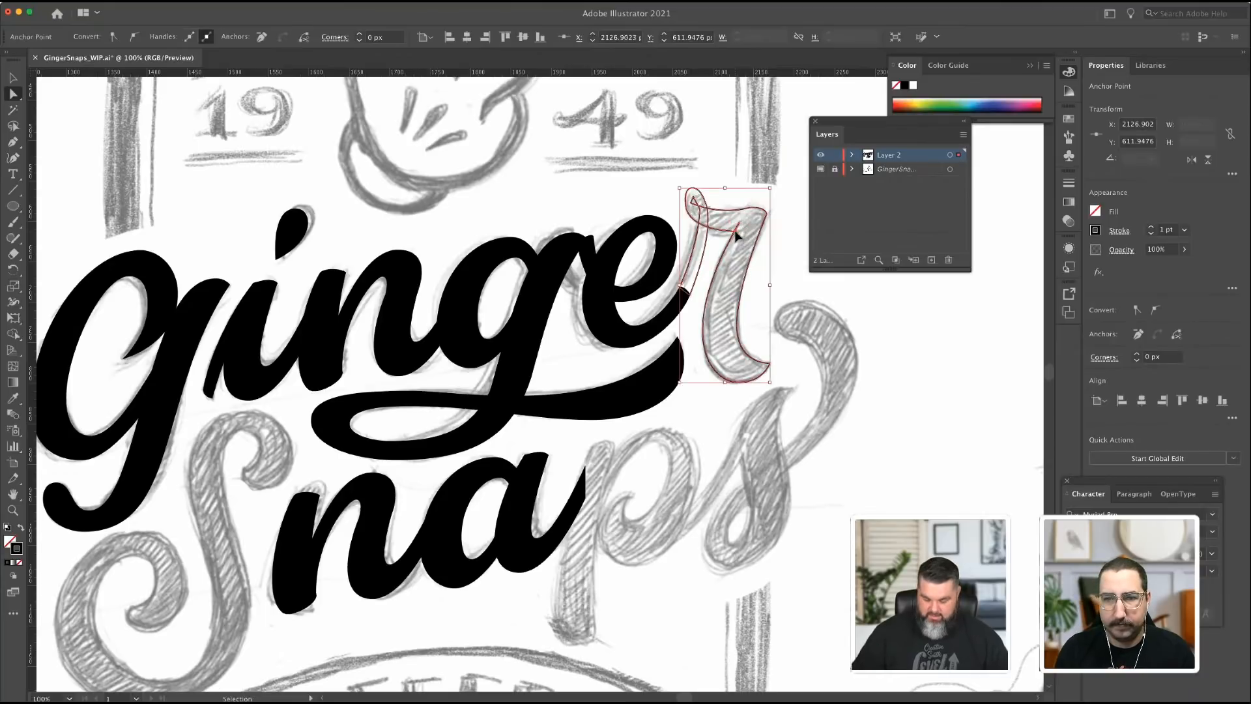
key("super+equal")
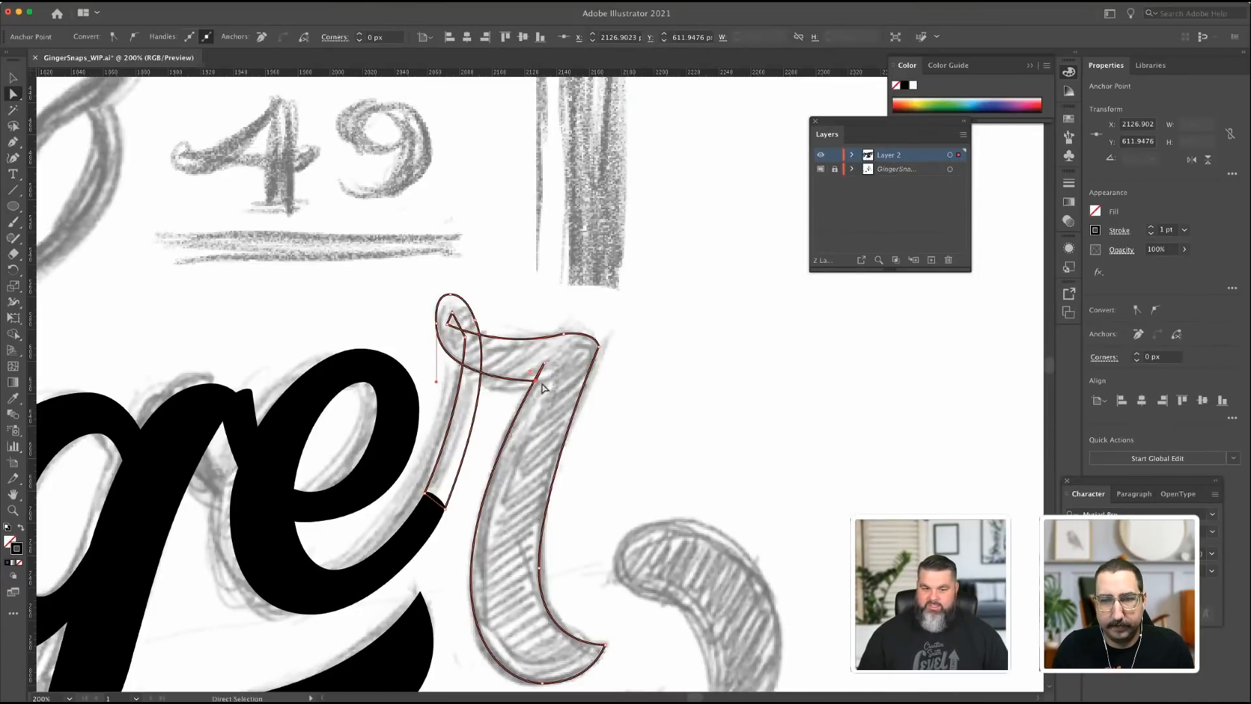
left_click_drag(535, 379, 552, 376)
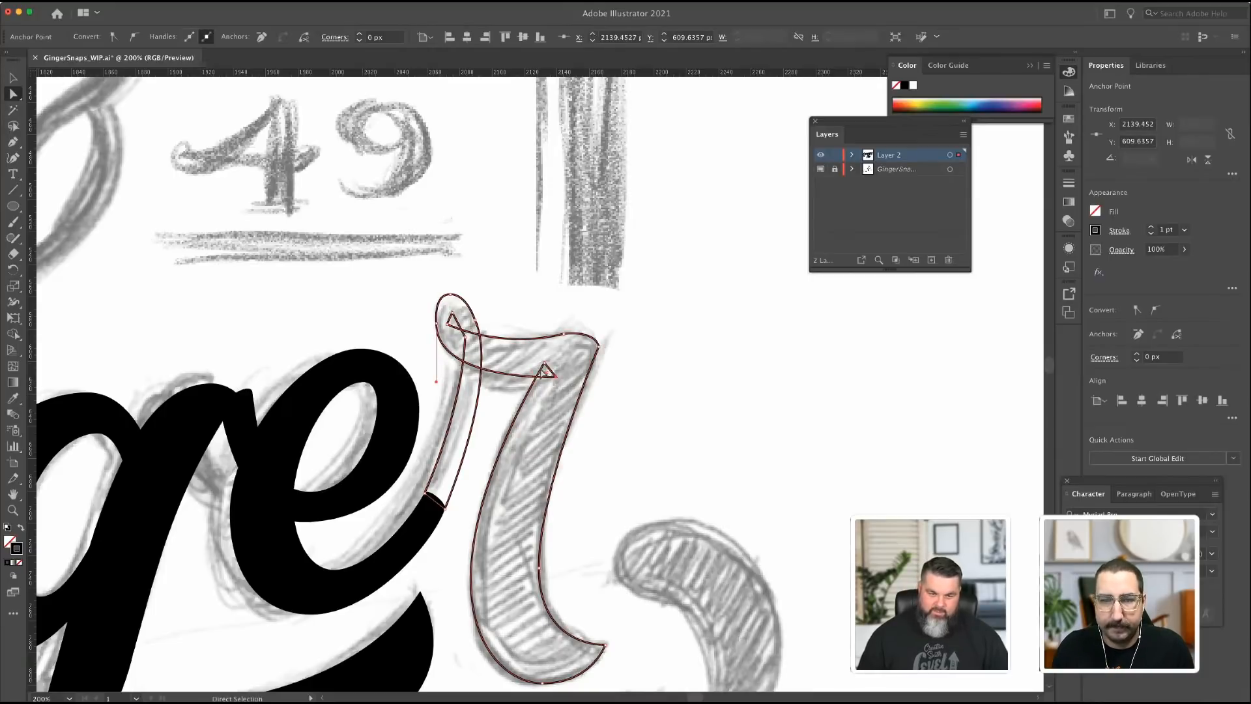
Reshape the r's rounded terminal by lengthening its left handle and moving its top anchor slightly down and to the right.
left_click_drag(436, 384, 440, 396)
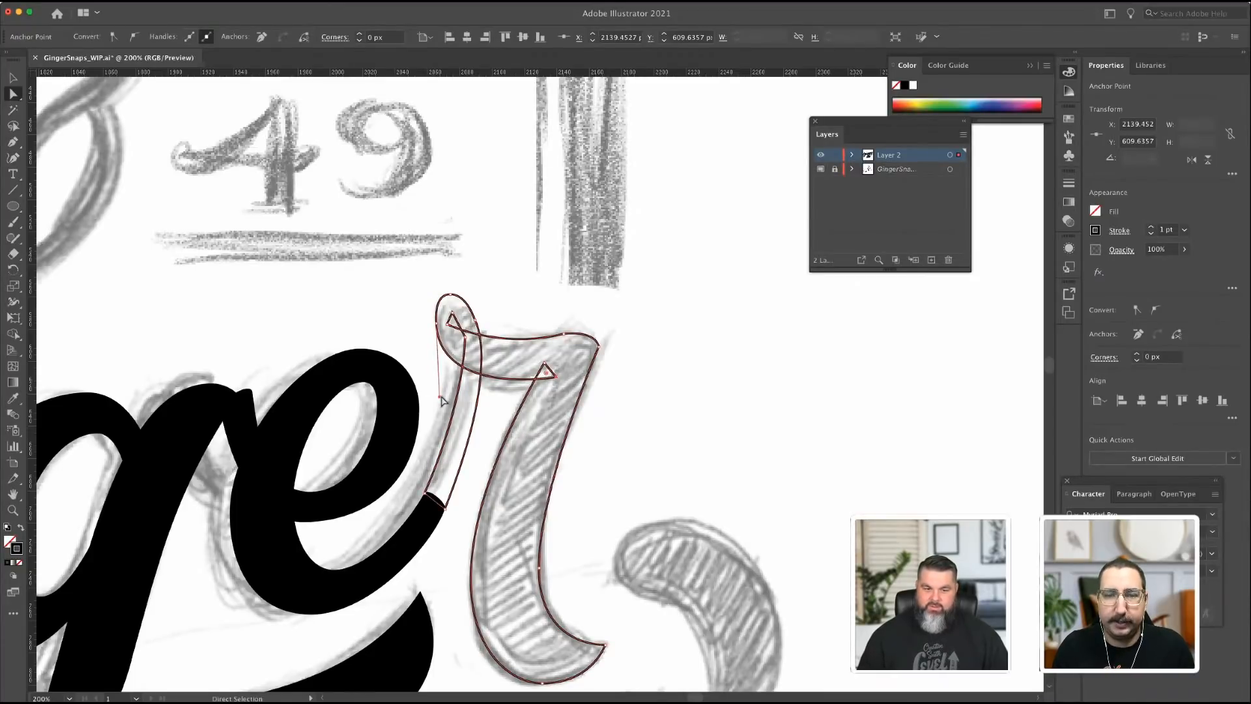
left_click(450, 297)
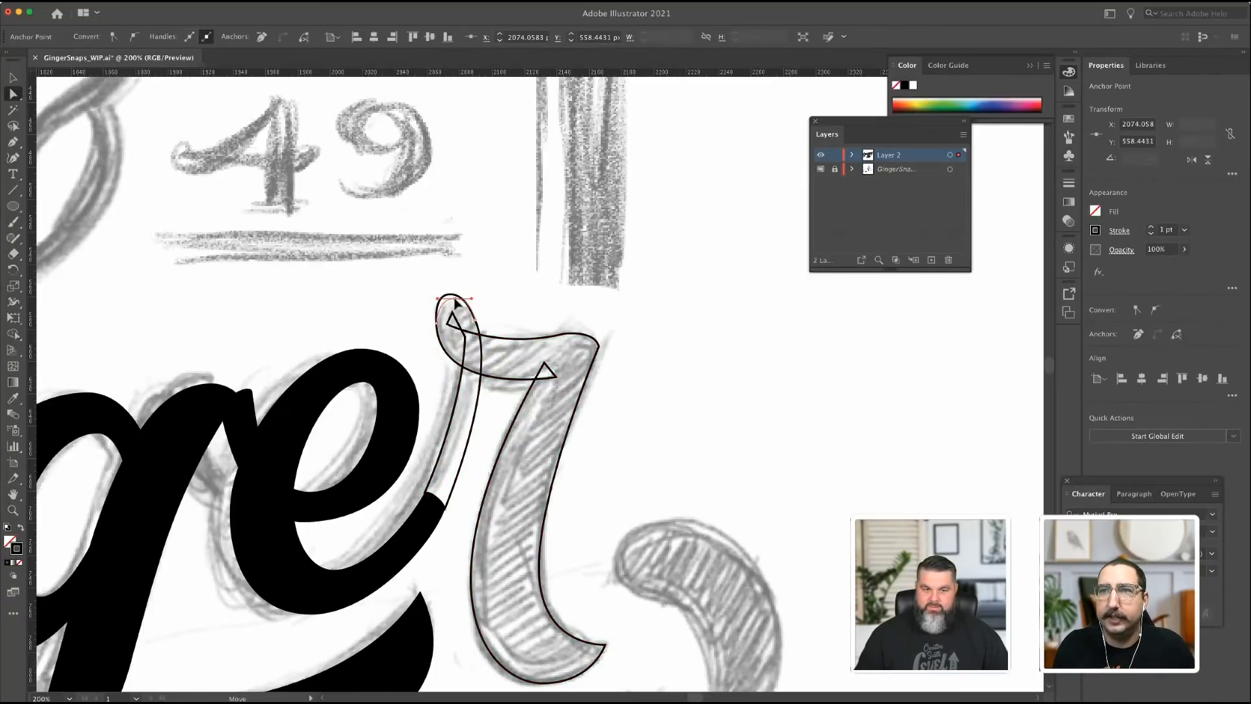
left_click_drag(455, 300, 455, 300)
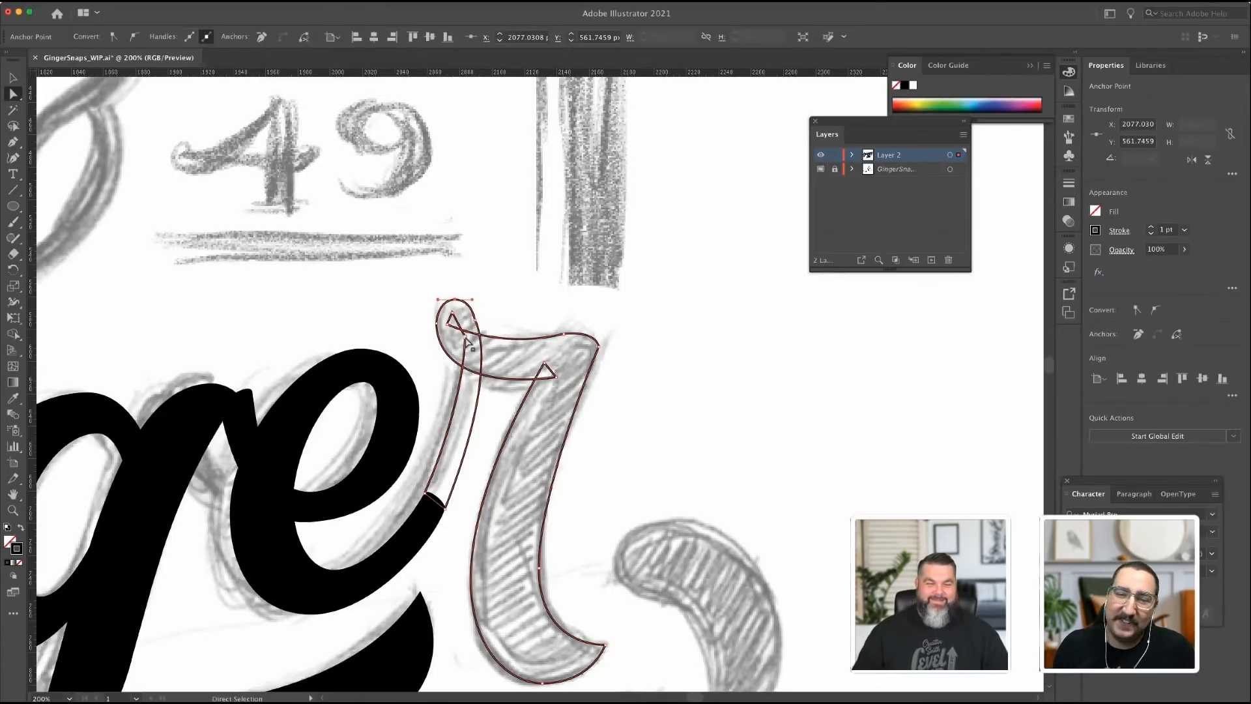
Delete the upper inner anchor of the r's upstroke, smooth the adjoining end anchor, and move the lower right anchor slightly down along the e's tail.
left_click_drag(12, 140, 97, 174)
left_click(465, 339)
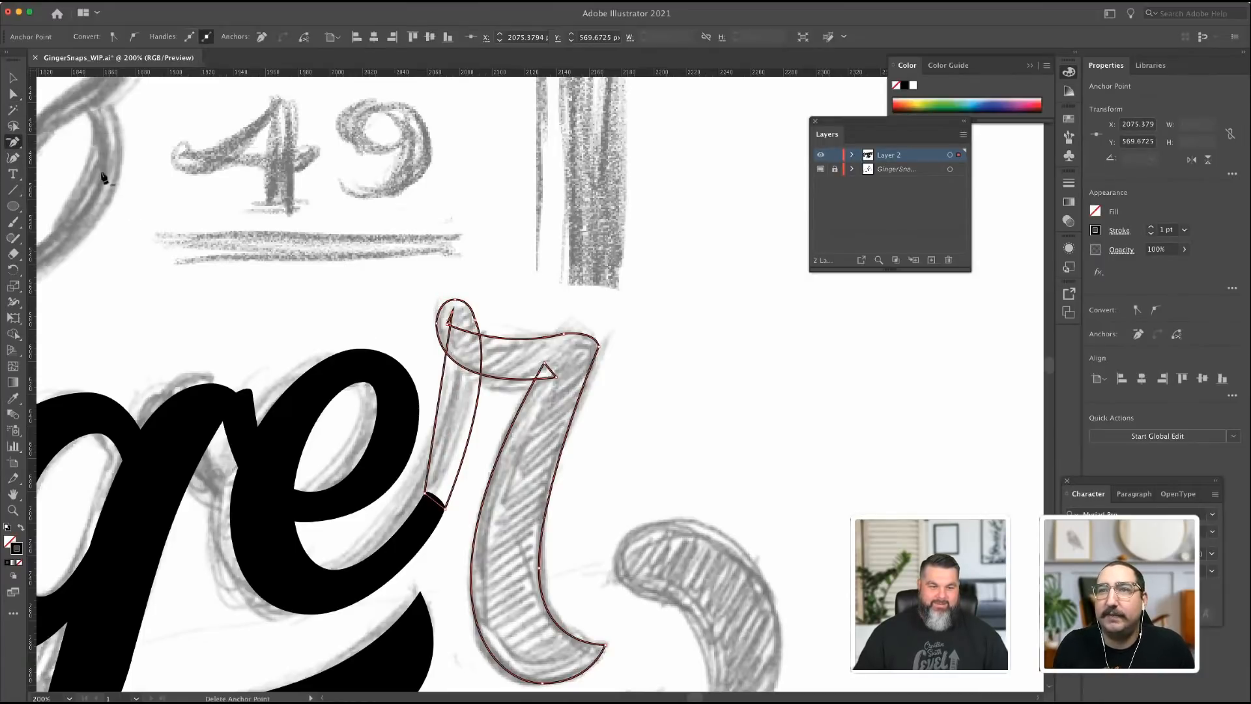
left_click(12, 93)
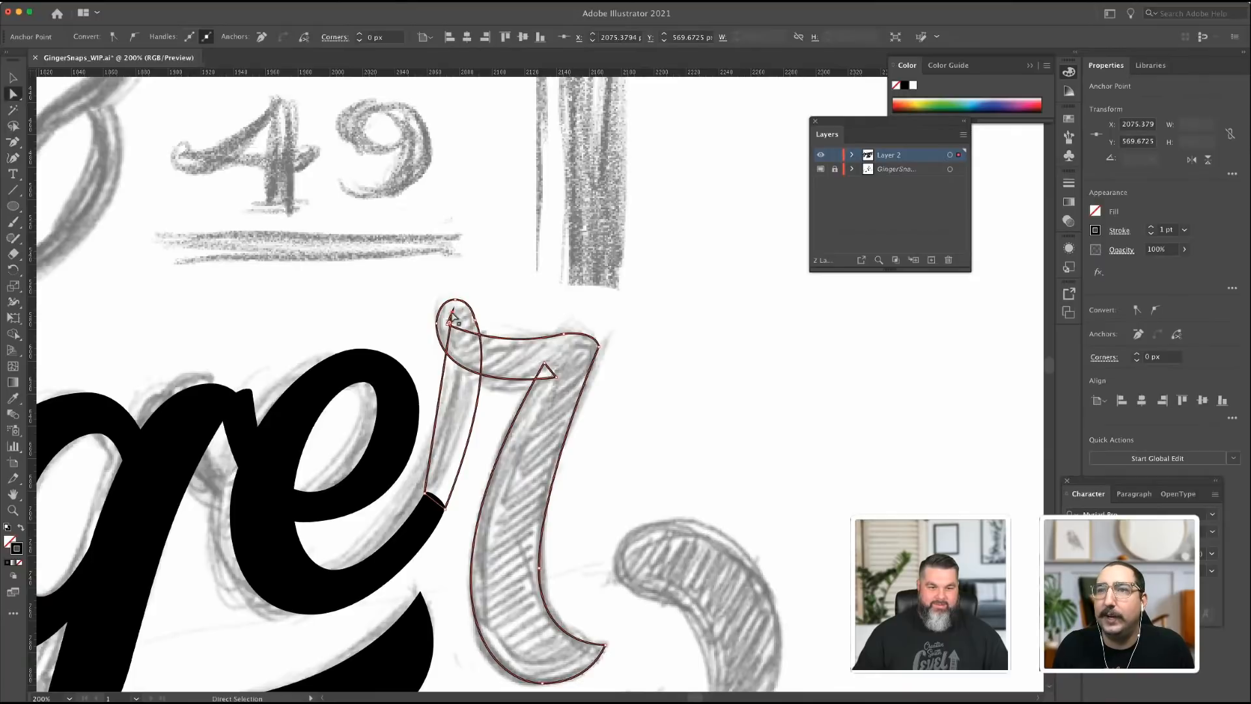
left_click(1152, 311)
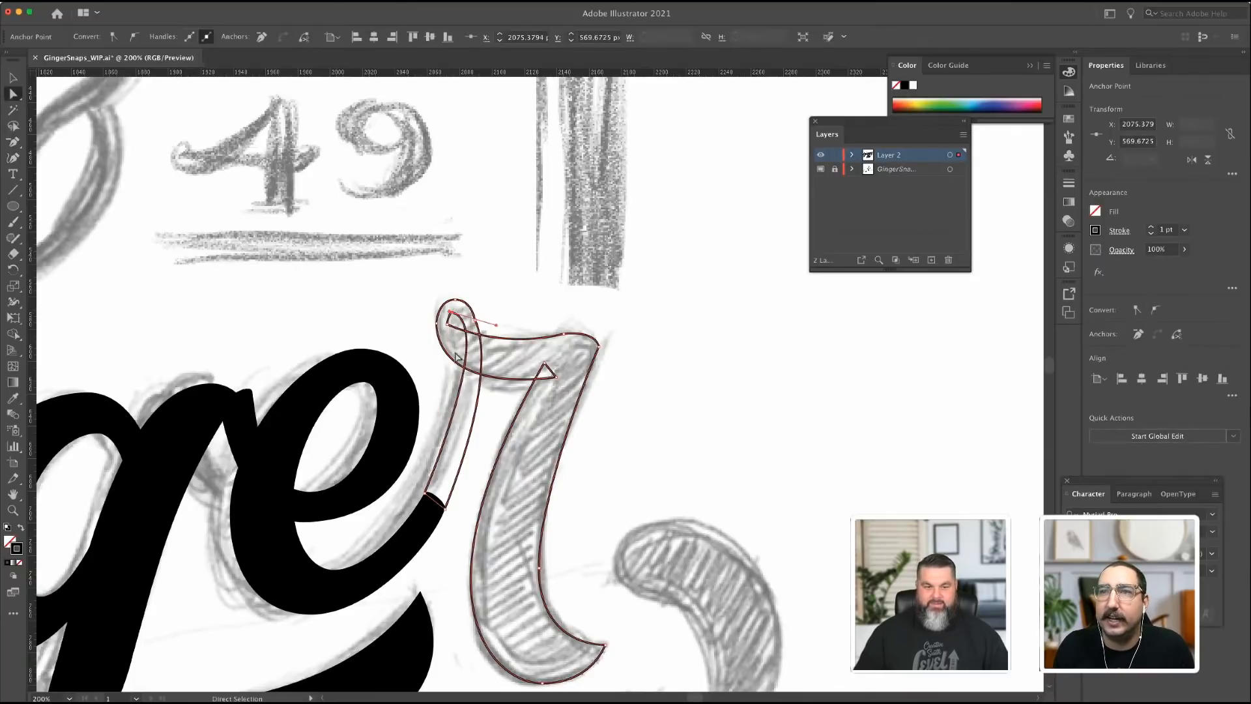
left_click_drag(497, 329, 487, 374)
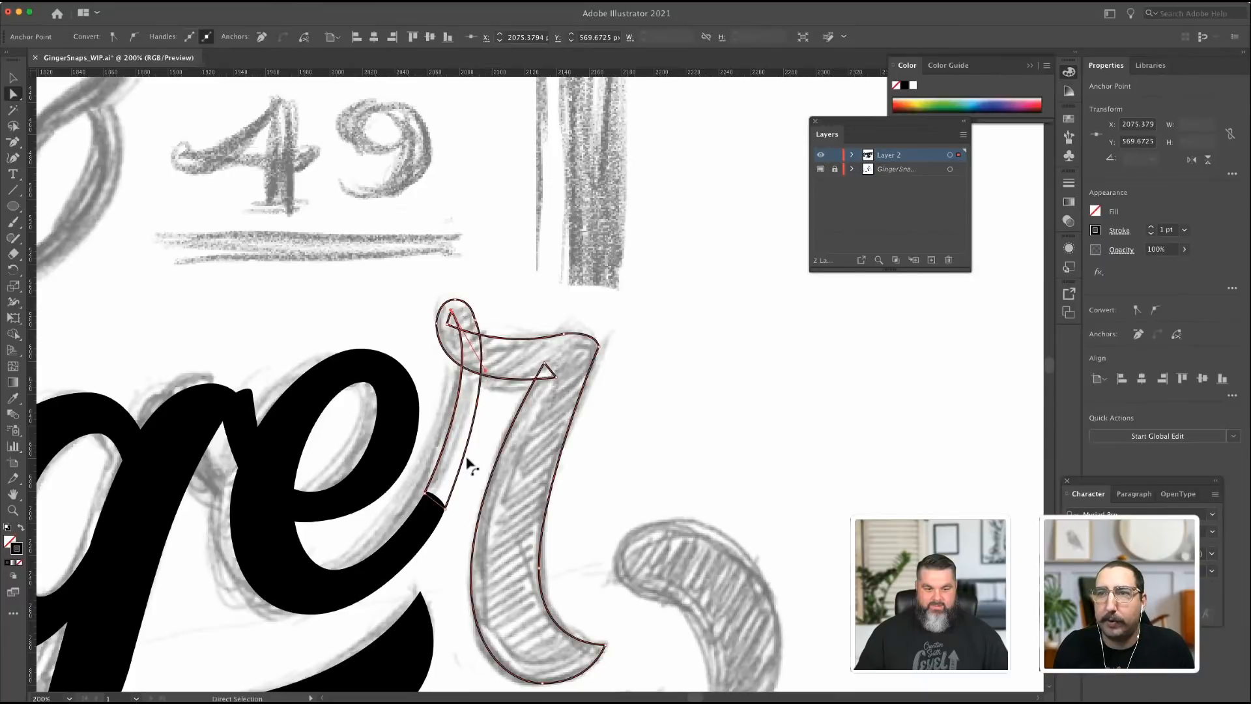
left_click(446, 509)
left_click_drag(446, 509, 443, 514)
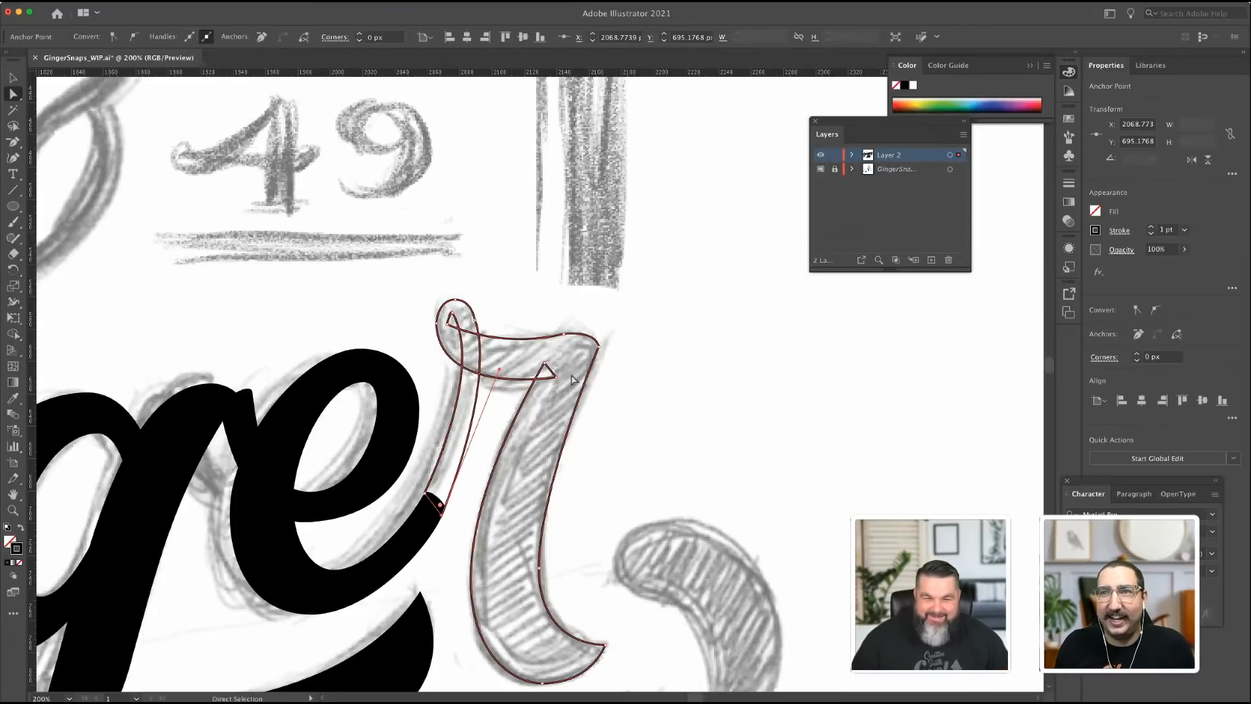
Deepen the curve under the r's shoulder by lowering its end anchor slightly and lengthening the terminal's left handle.
left_click(533, 380)
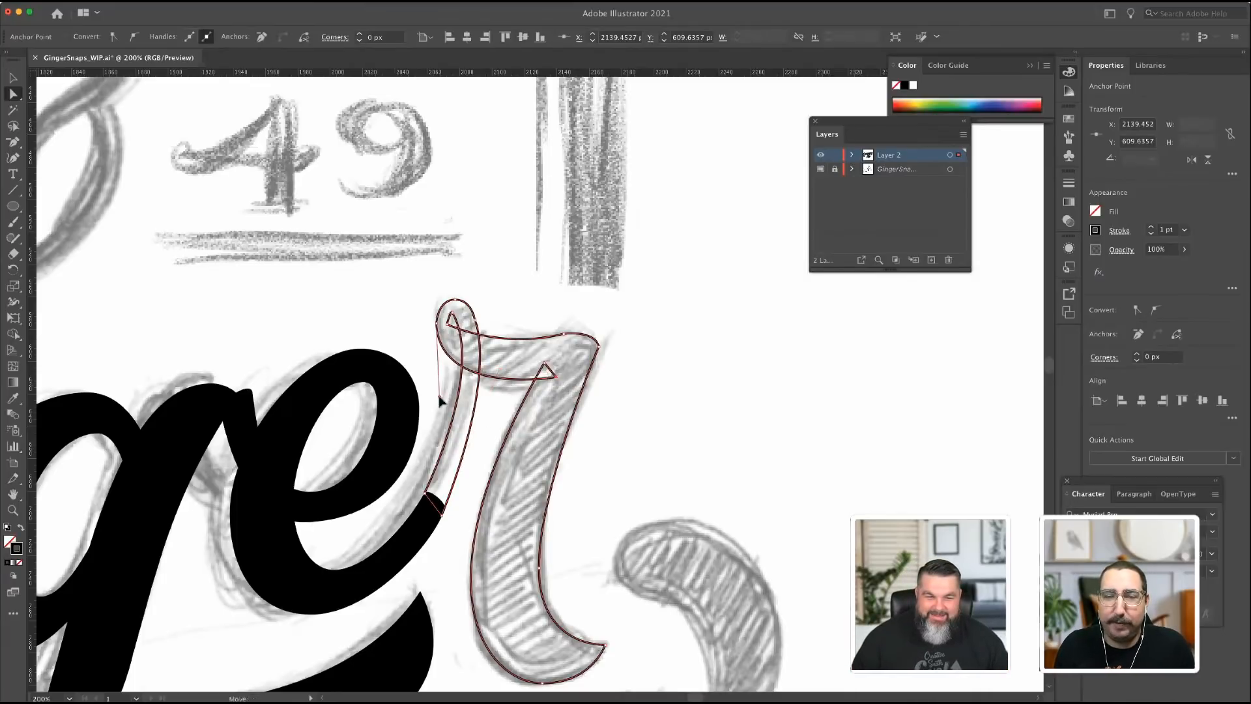
left_click_drag(441, 400, 440, 407)
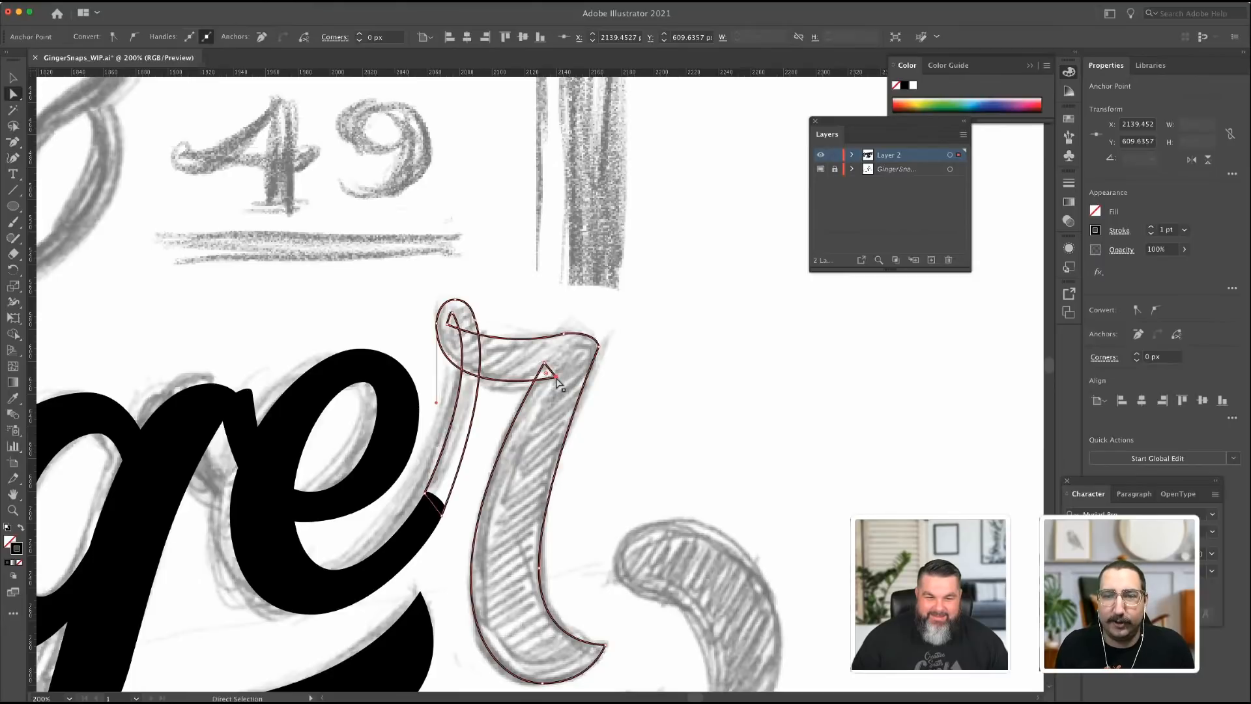
left_click_drag(557, 382, 554, 387)
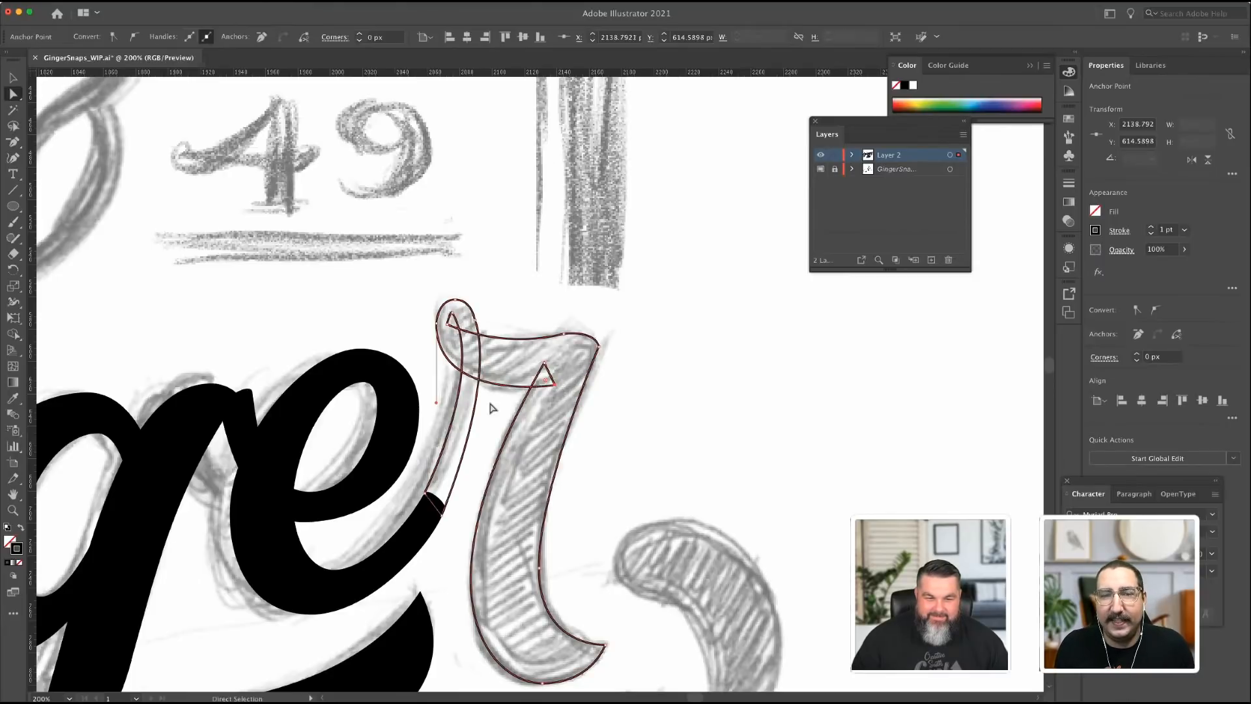
left_click_drag(437, 405, 433, 410)
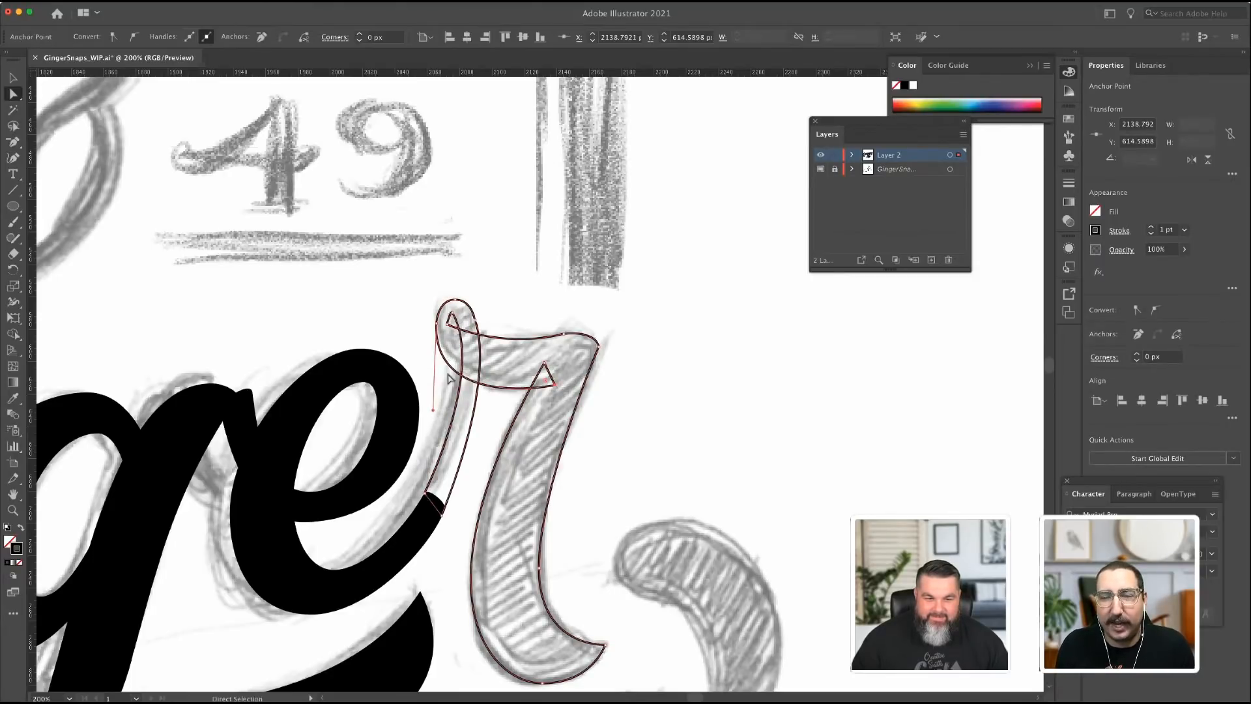
Delete the anchor on the right side of the r's rounded terminal and lengthen the top anchor's right handle.
left_click(476, 321)
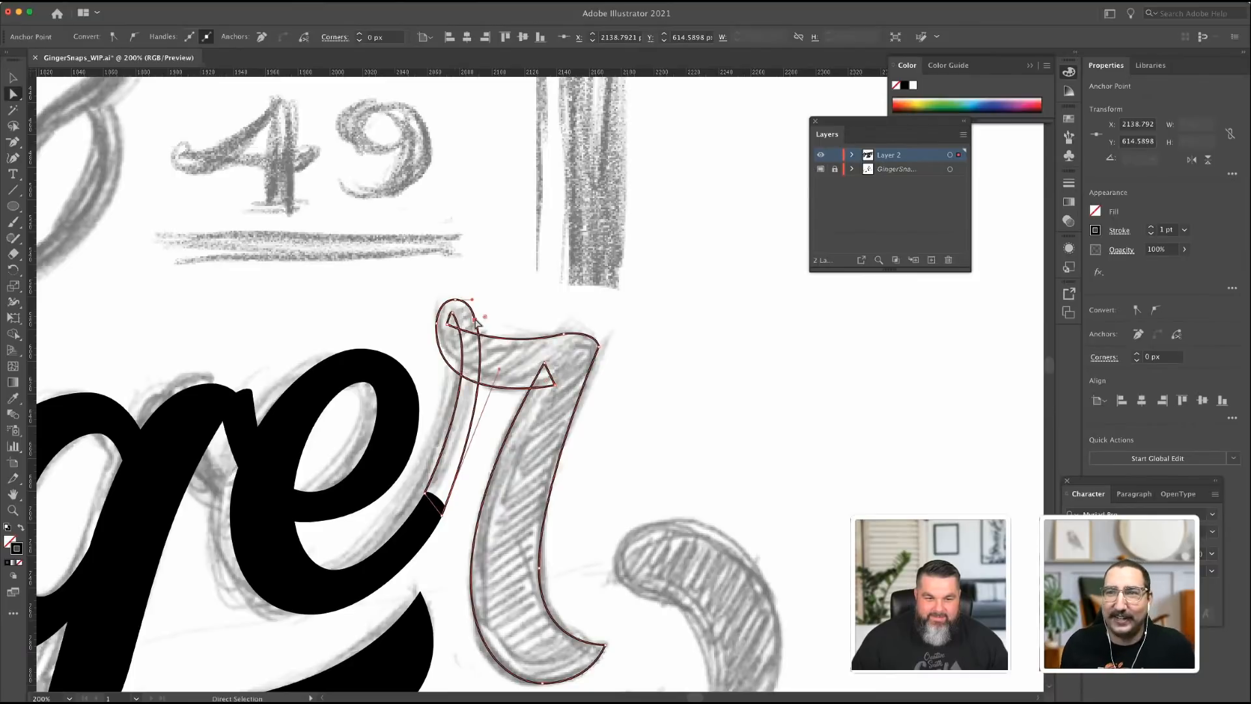
left_click_drag(7, 143, 72, 174)
left_click(477, 323)
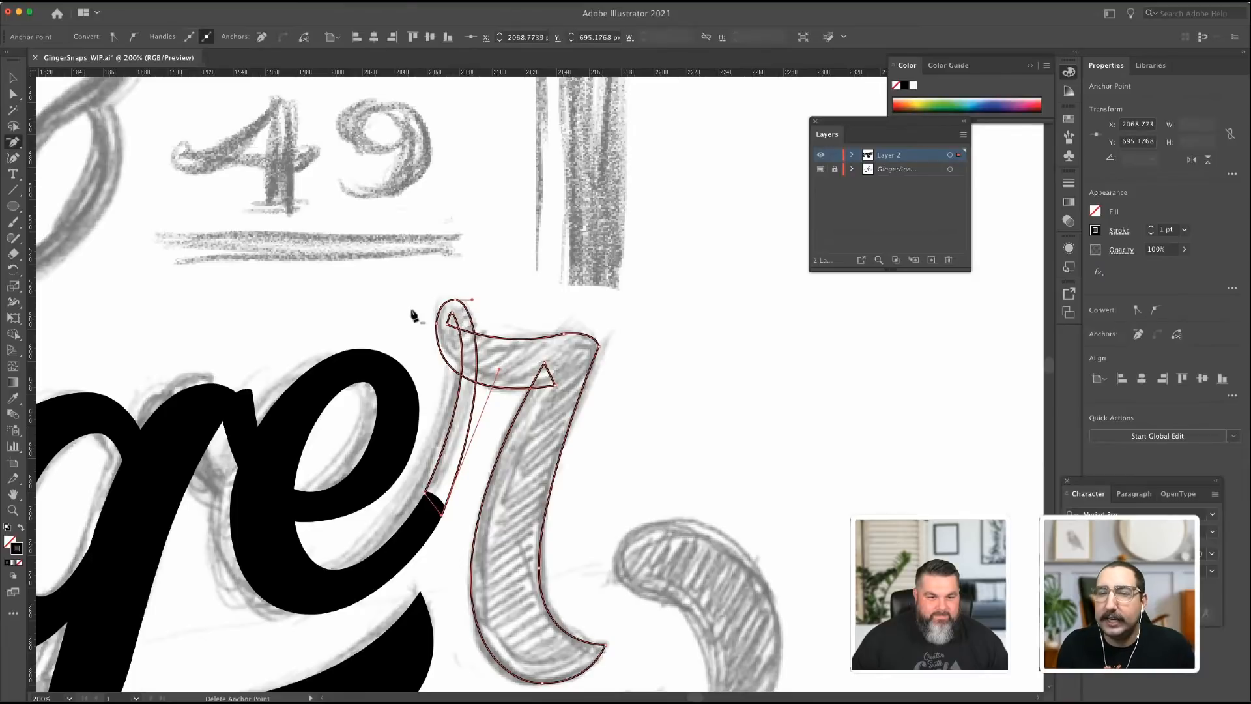
key("a")
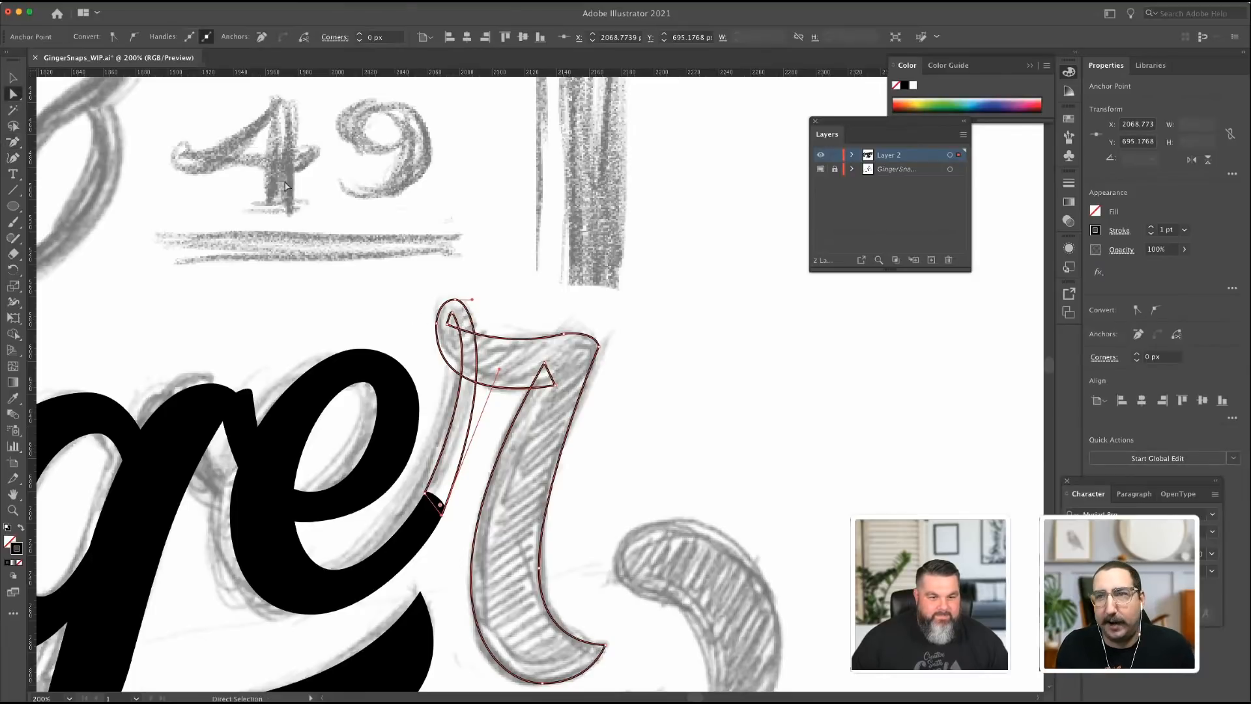
left_click_drag(474, 304, 491, 305)
left_click(455, 301)
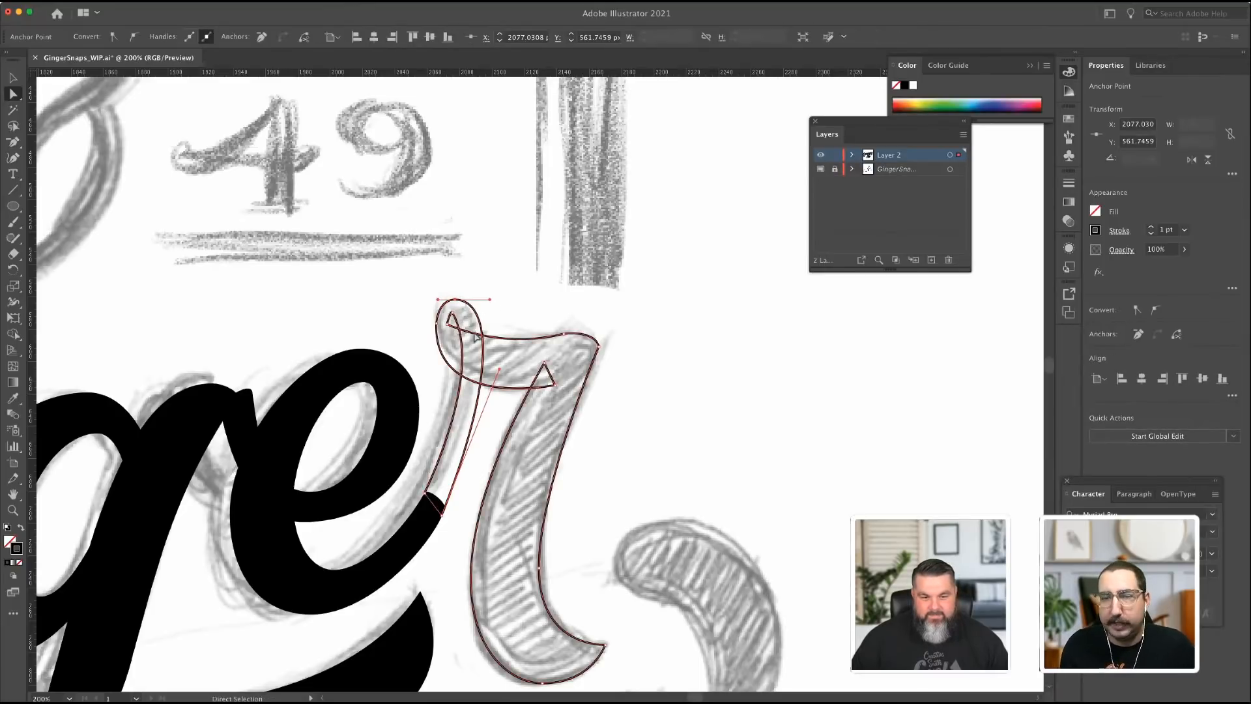
Smooth the end anchor of the r shoulder's underside, flatten its curve with the new handle, and shorten the terminal's left handle.
left_click(564, 338)
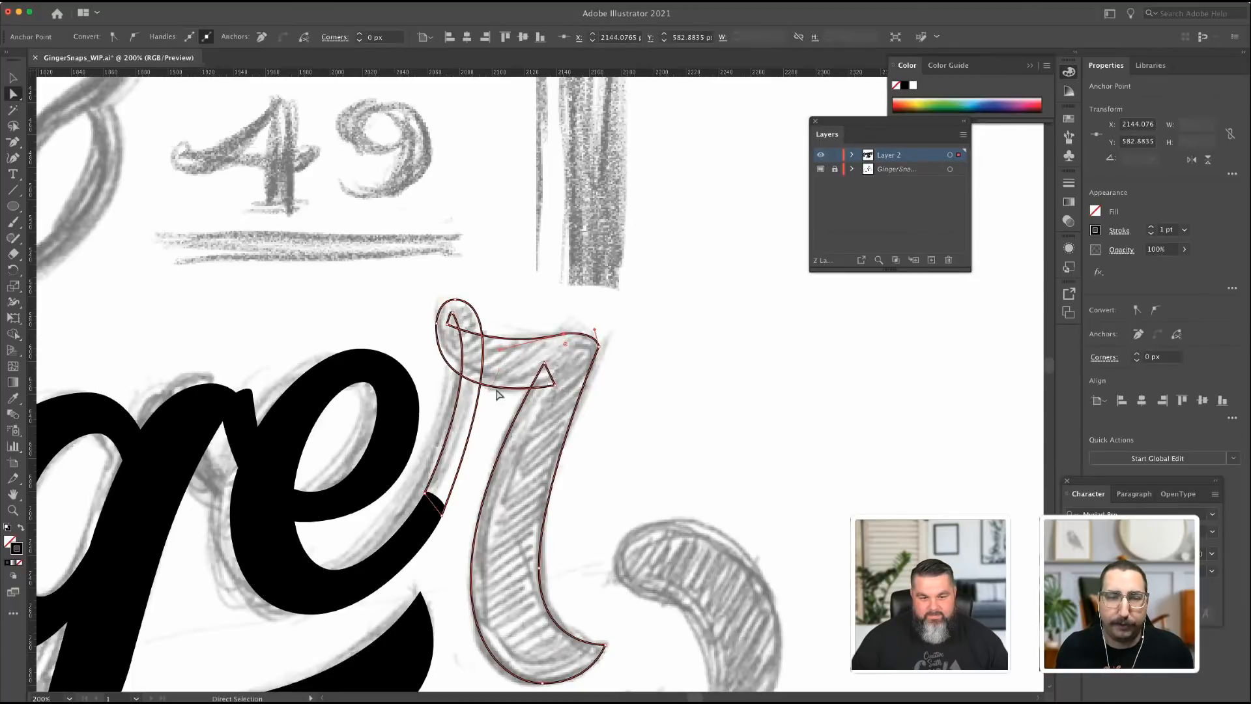
left_click(553, 385)
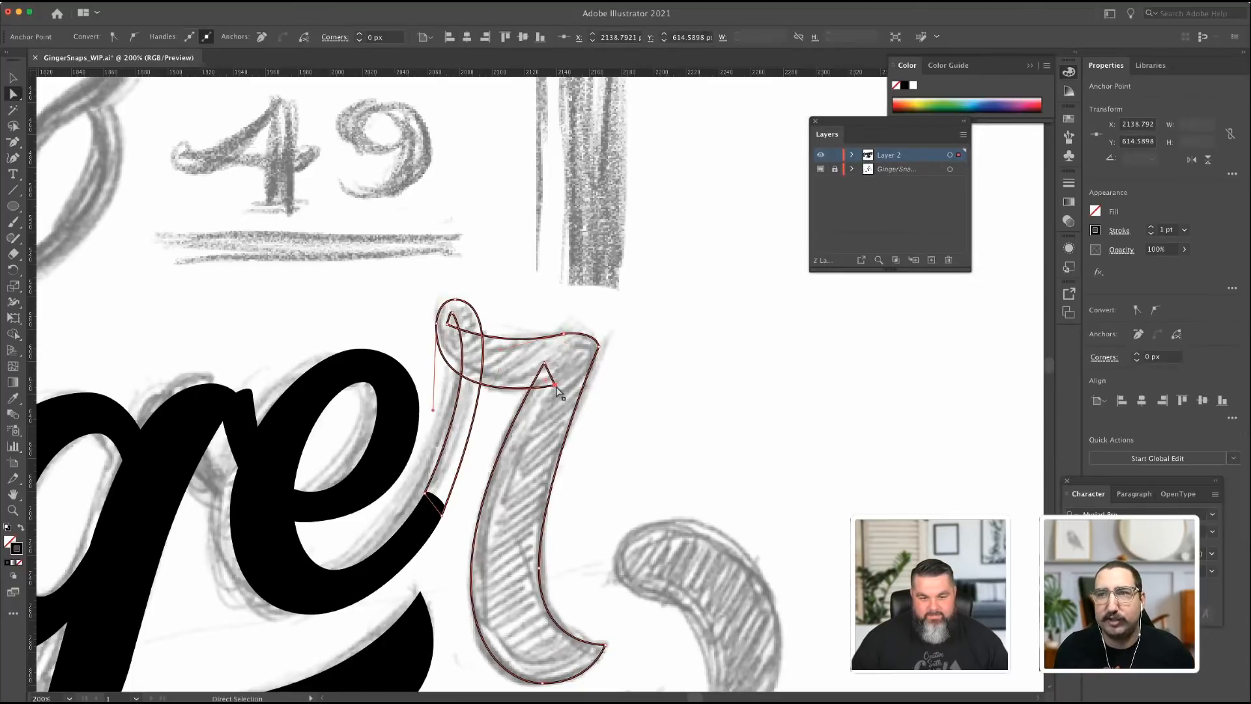
left_click(1155, 310)
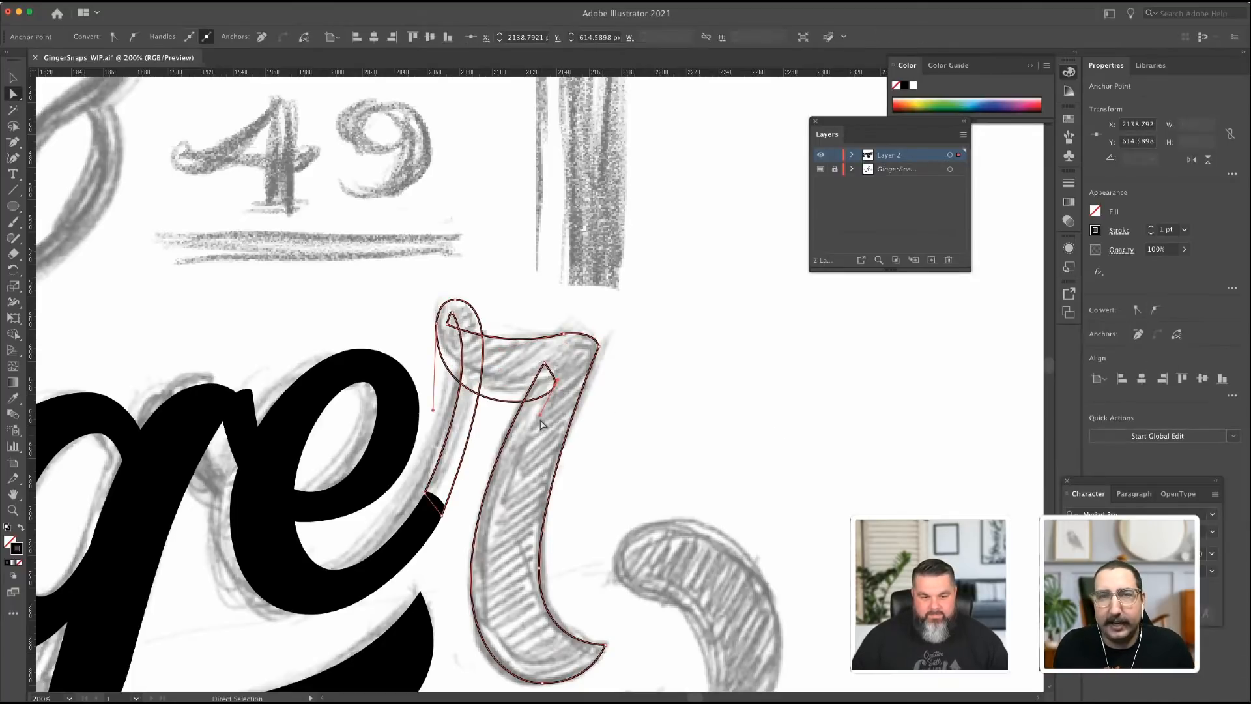
left_click_drag(541, 415, 539, 389)
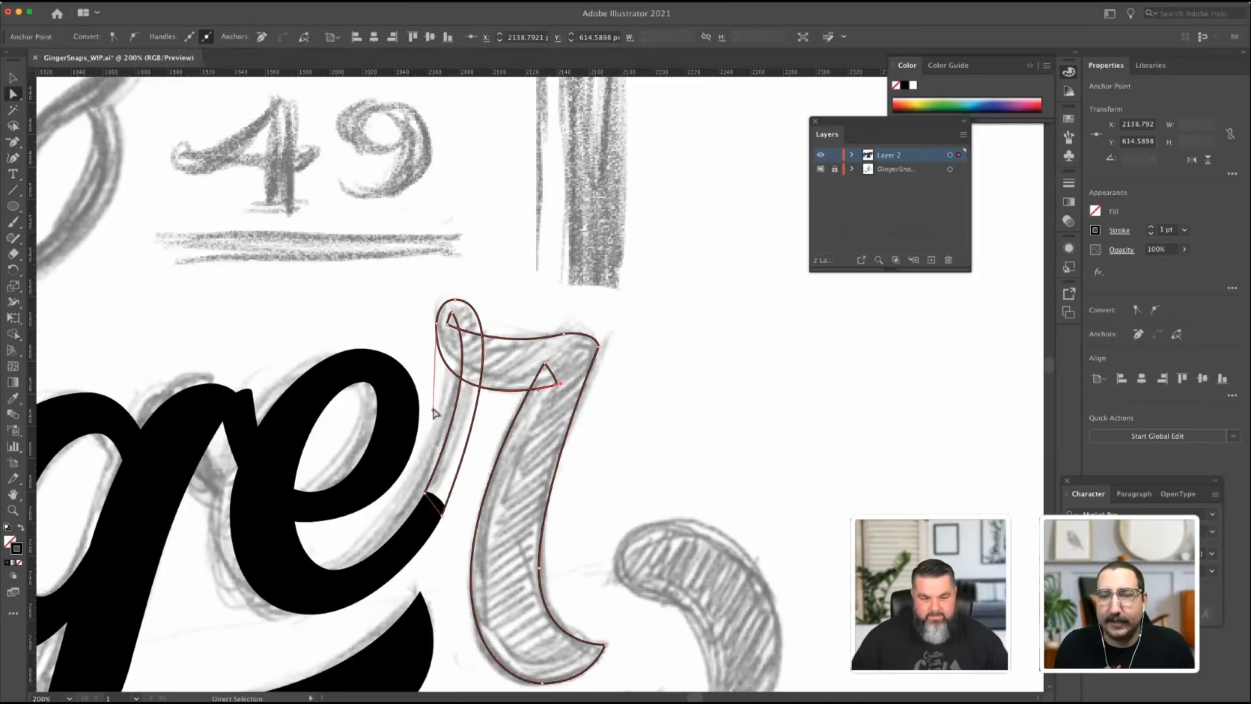
left_click_drag(433, 410, 434, 386)
Swap the r's outline for a solid black fill and delete the extra shoulder anchor beside the white gap in its terminal.
scroll(196, 472, "down", 1)
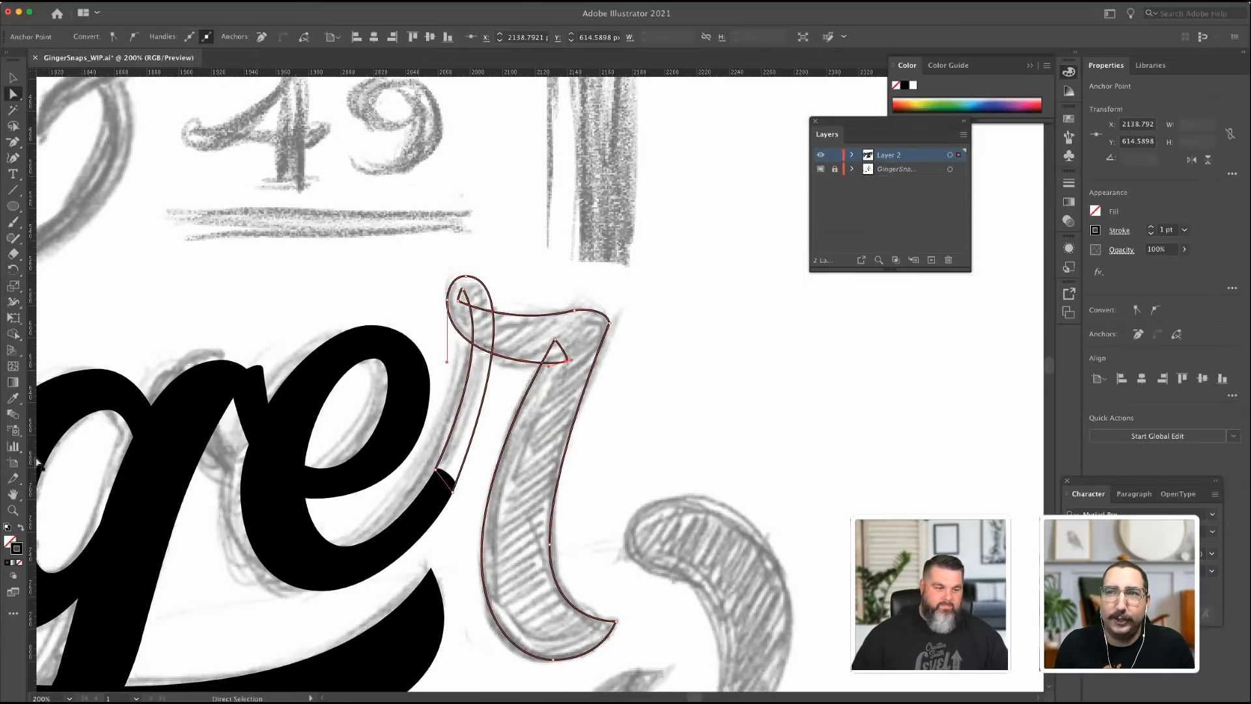
left_click(21, 528)
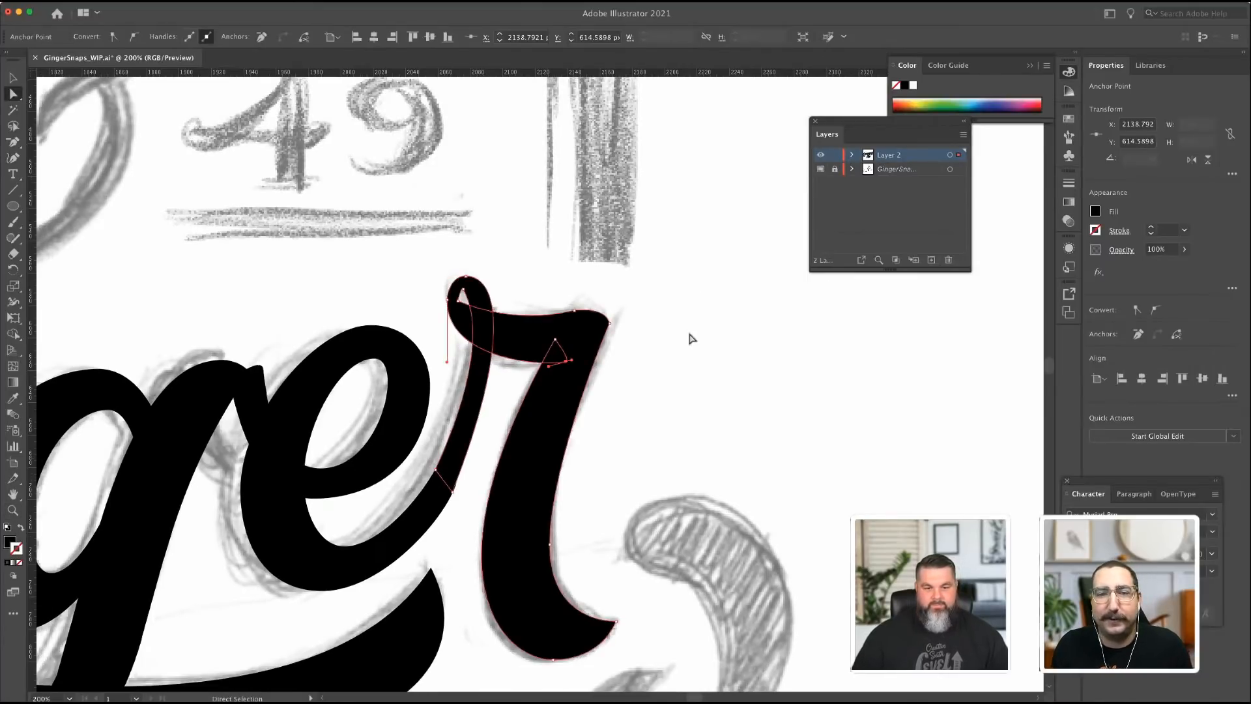
left_click(461, 289)
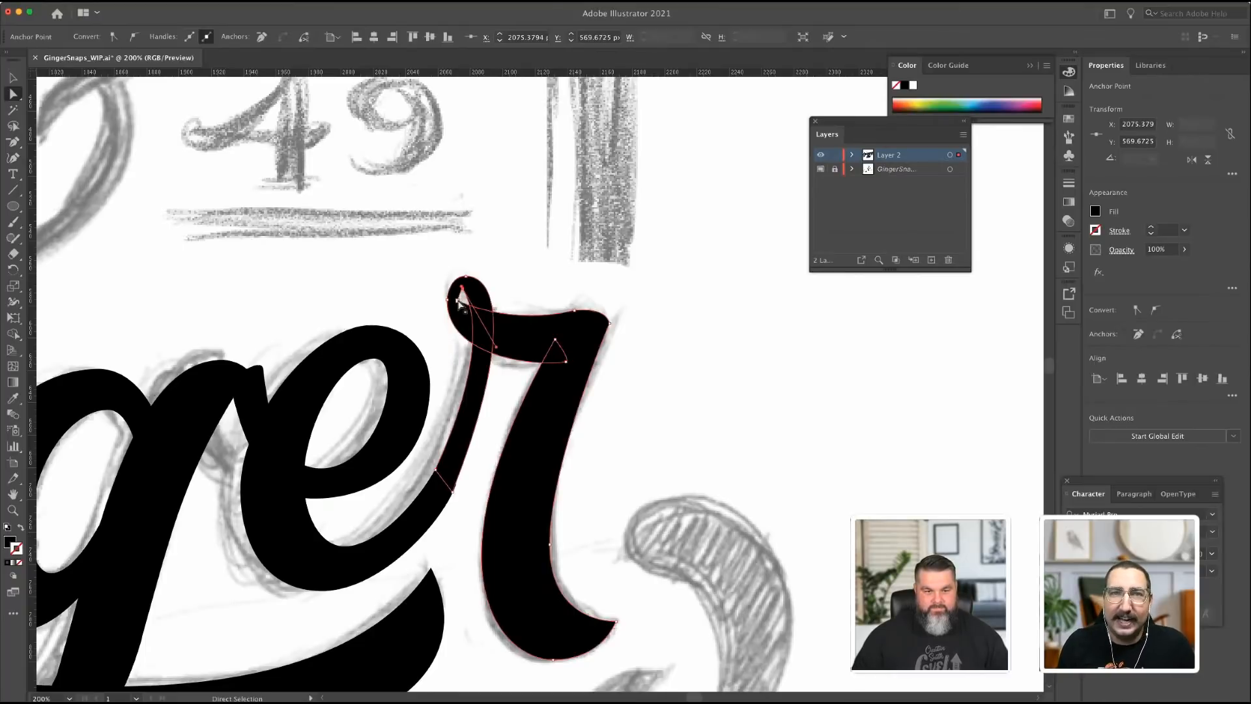
left_click(458, 301)
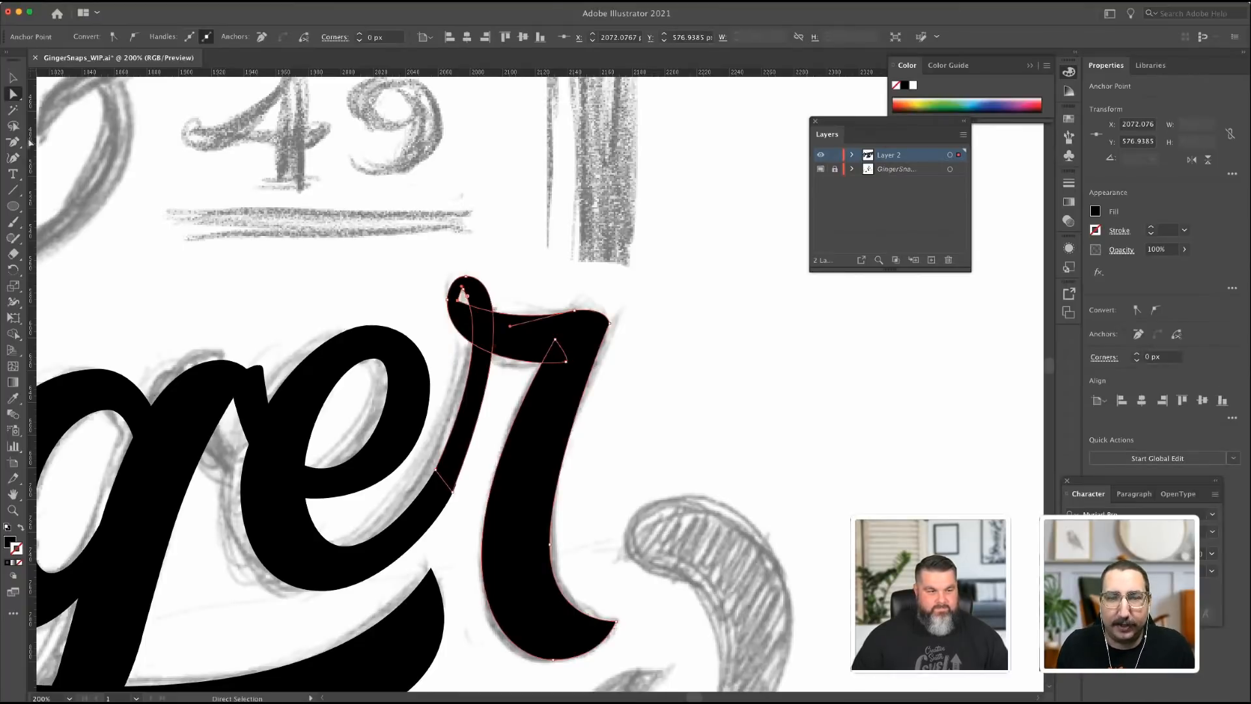
key("p")
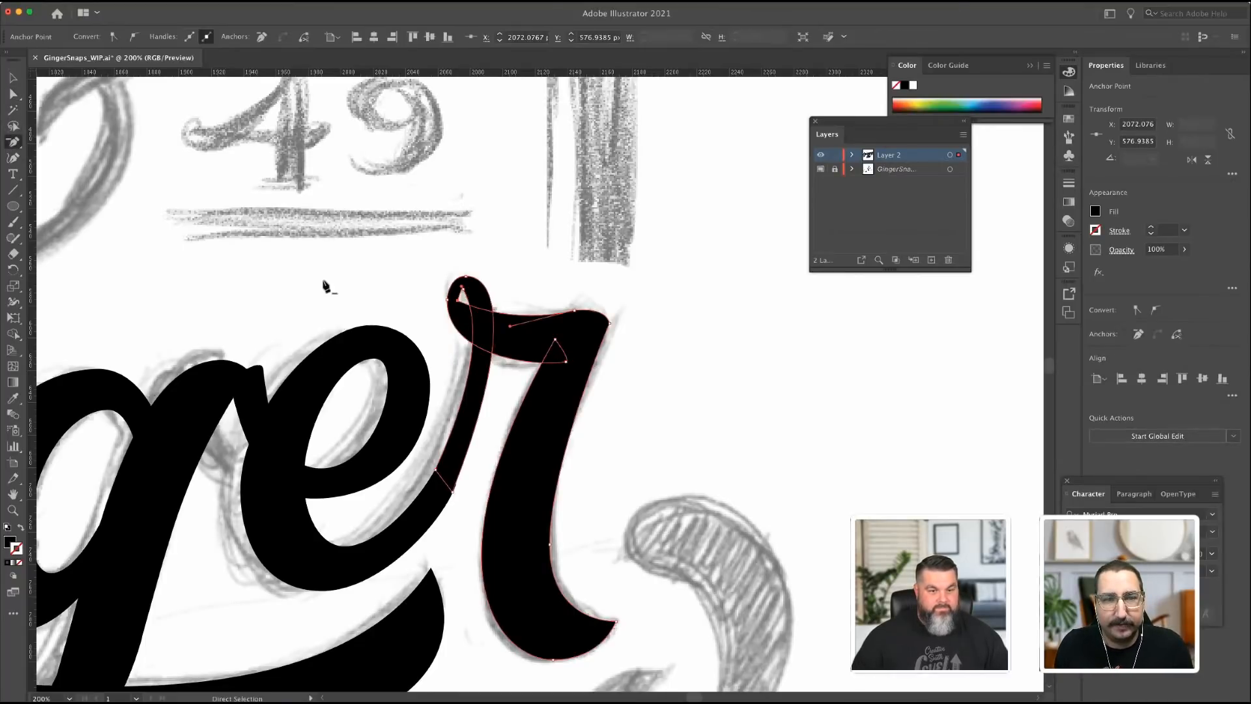
left_click(460, 304)
left_click(761, 378)
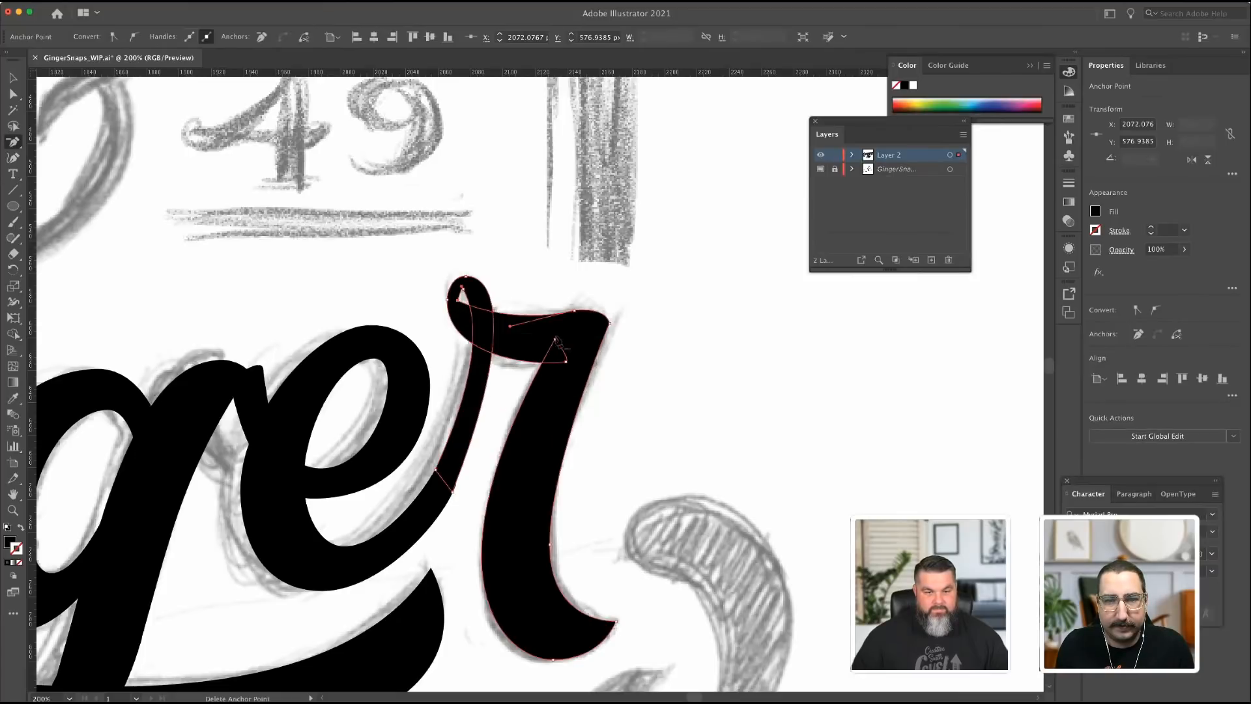
left_click(458, 301)
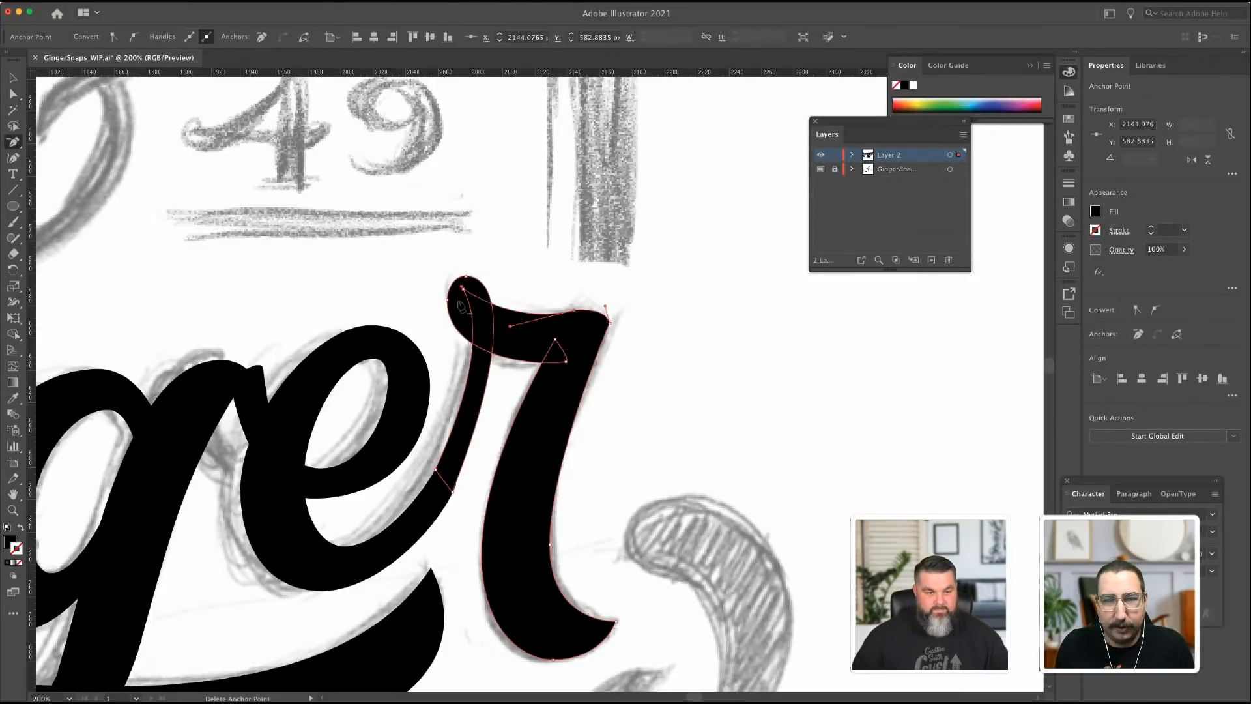
Move the remaining inner anchor of the r's terminal slightly down and shorten its lower handle so the strokes overlap without a gap.
key("a")
left_click(463, 288)
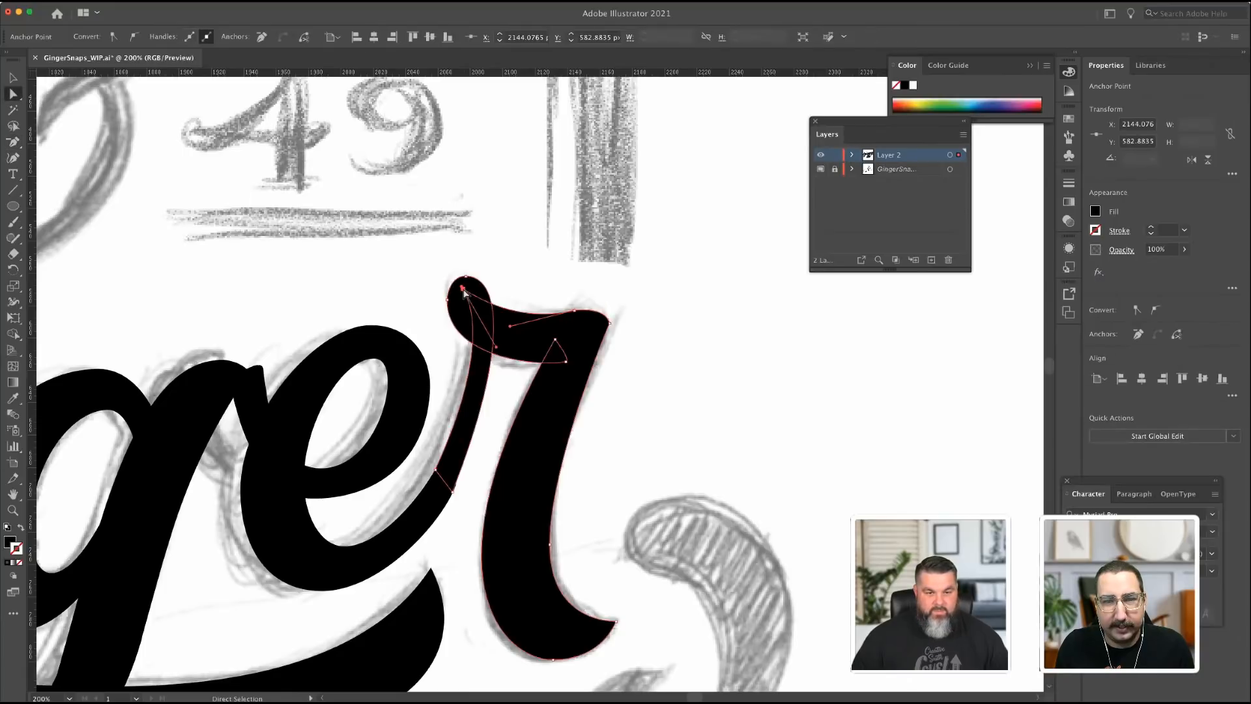
left_click_drag(463, 291, 472, 315)
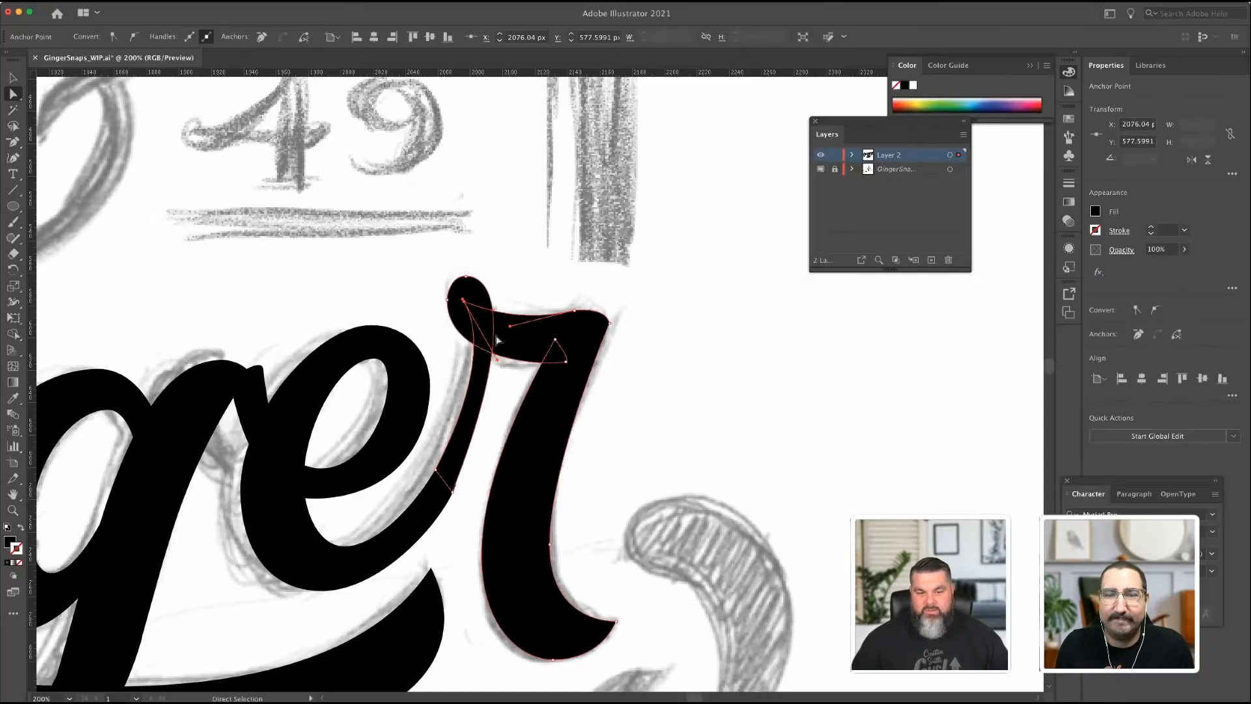
left_click_drag(498, 366, 485, 356)
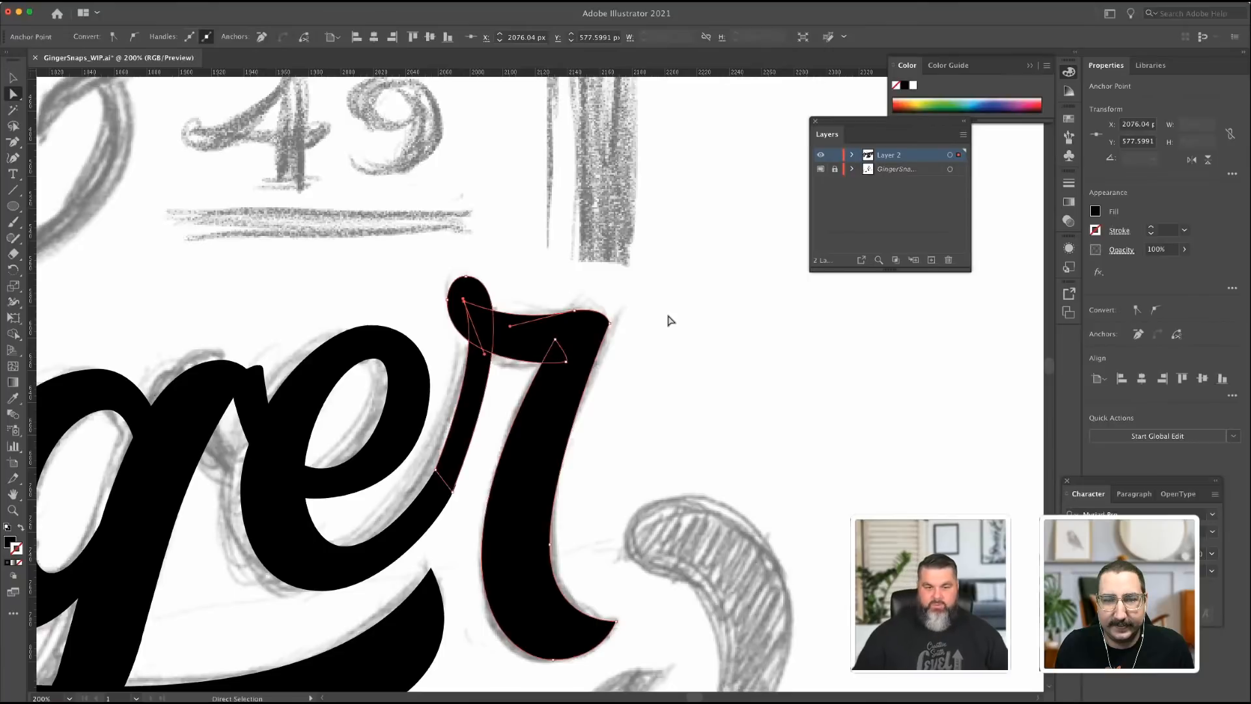
left_click(663, 333)
Examine the anchors and handles along the r's stem and lower curve, and check the letter against the whole word.
left_click(556, 577)
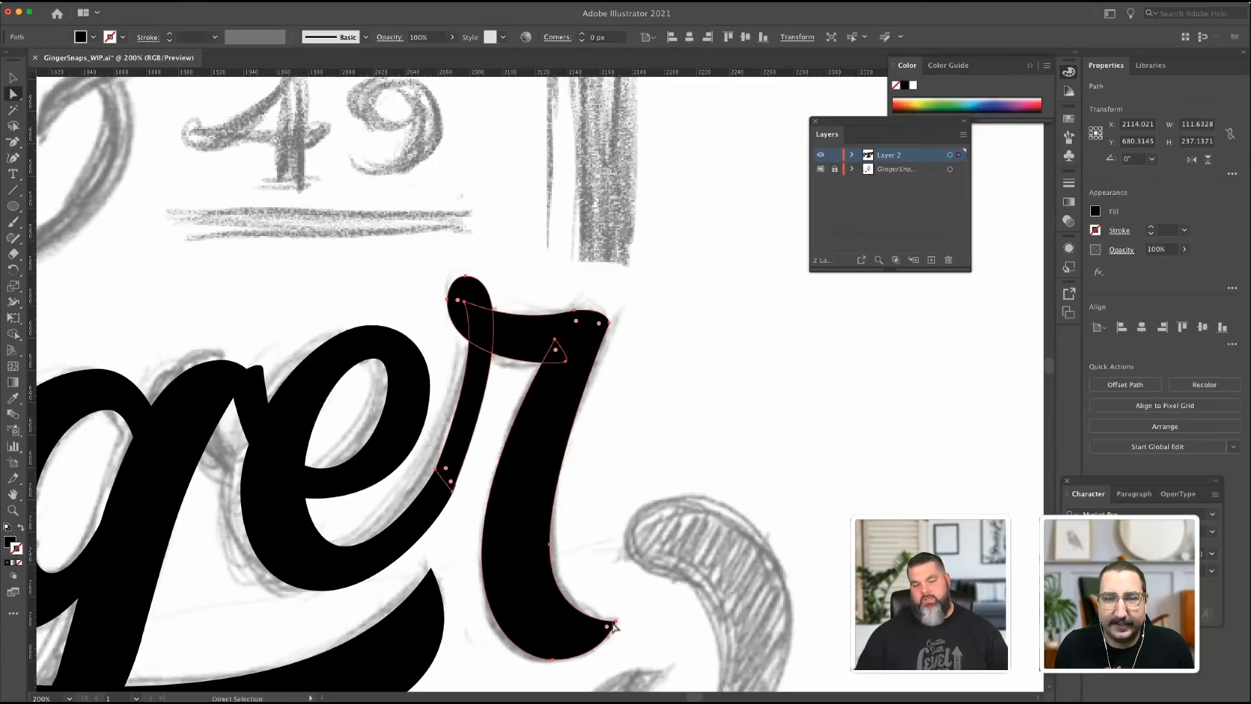
left_click(549, 545)
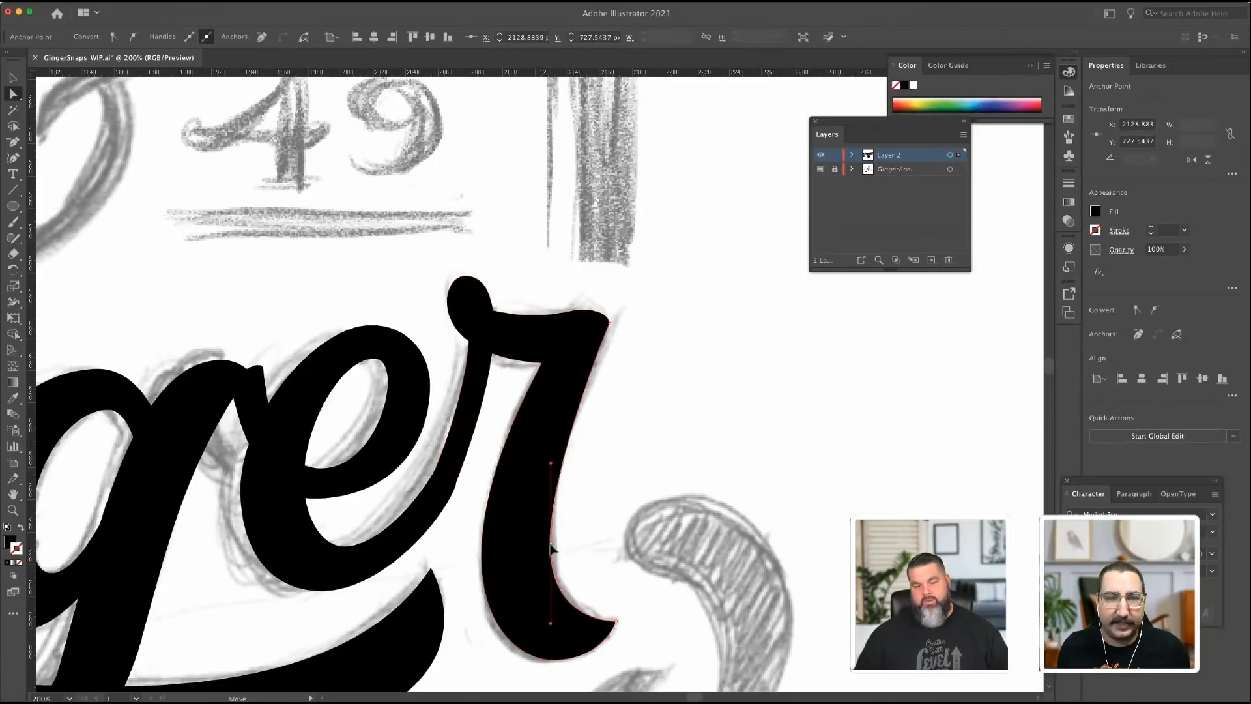
left_click(490, 588)
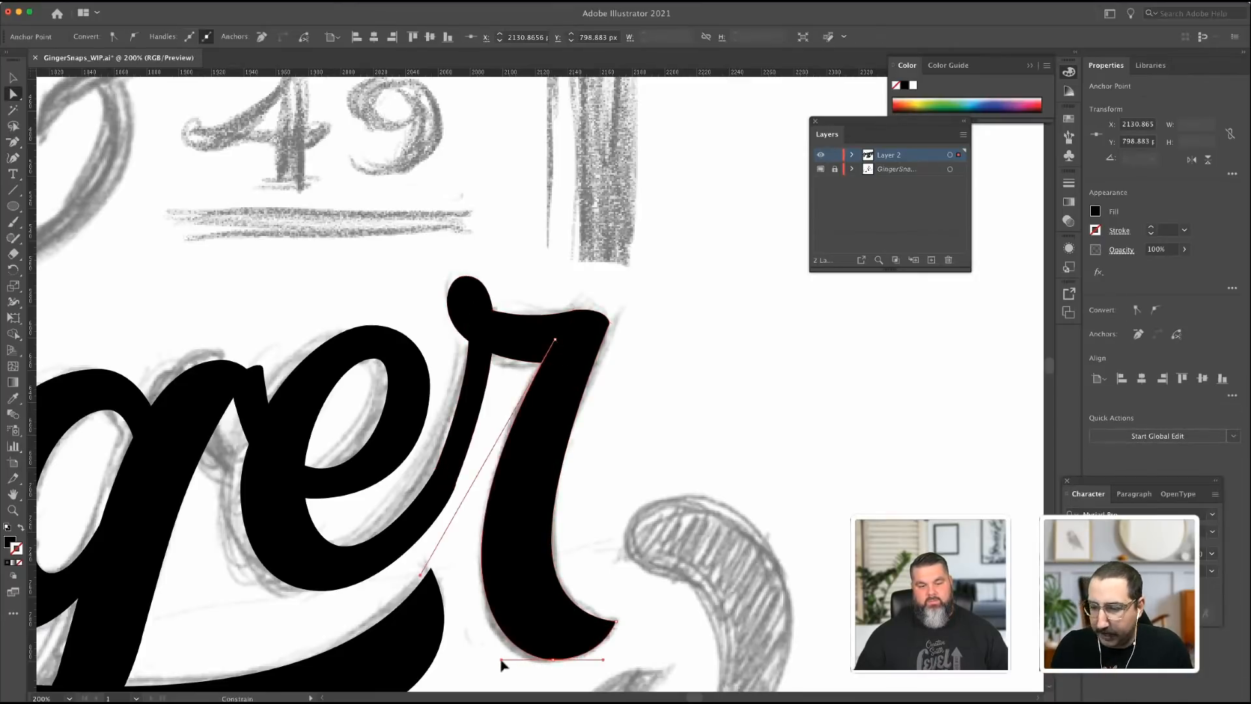
left_click(683, 448)
key("super+minus")
key("super+minus")
key("super+minus")
key("super+minus")
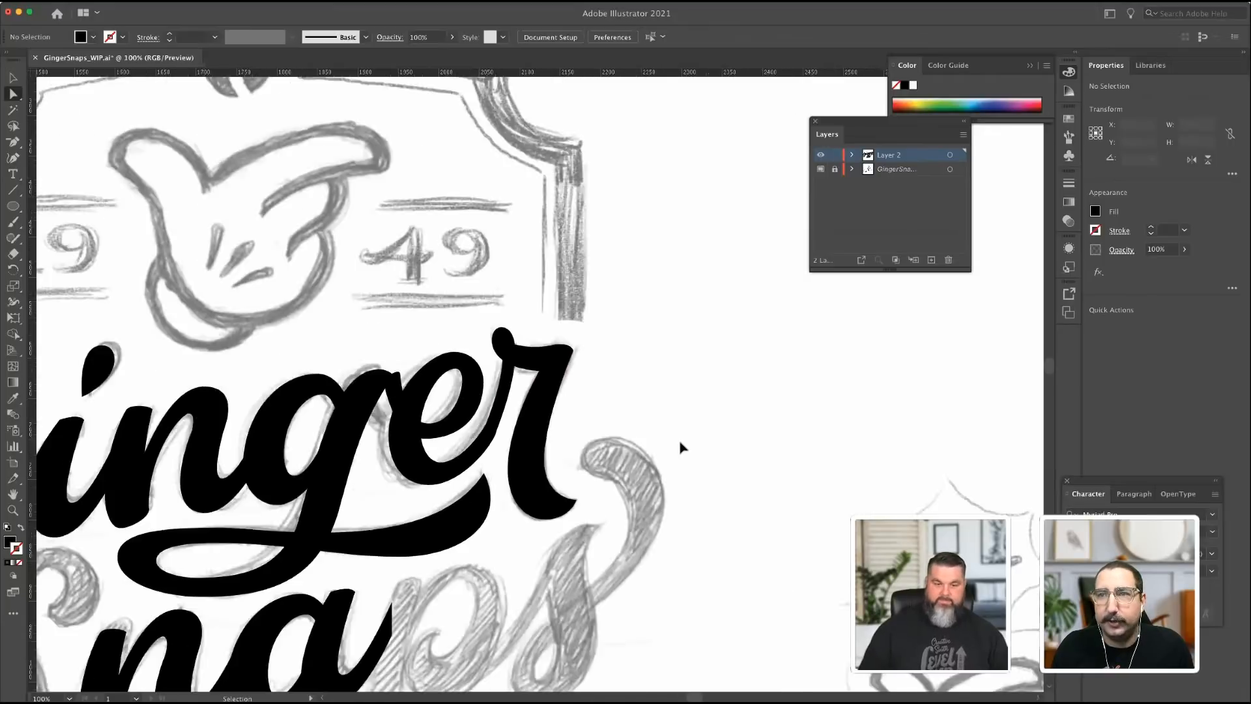
Start a straight-segment Pen path on the sketched S from the upper hook's inner edge, down the stem's right side and around the lower bowl.
left_click(22, 512)
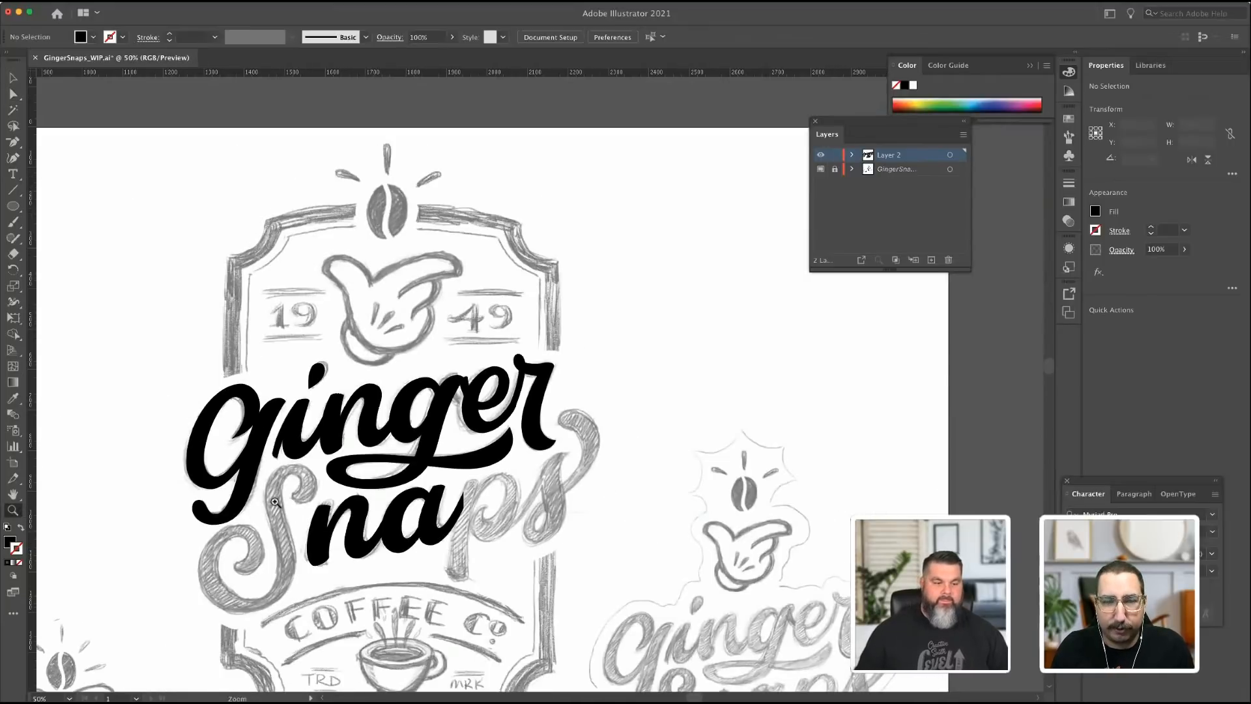
left_click_drag(275, 502, 42, 145)
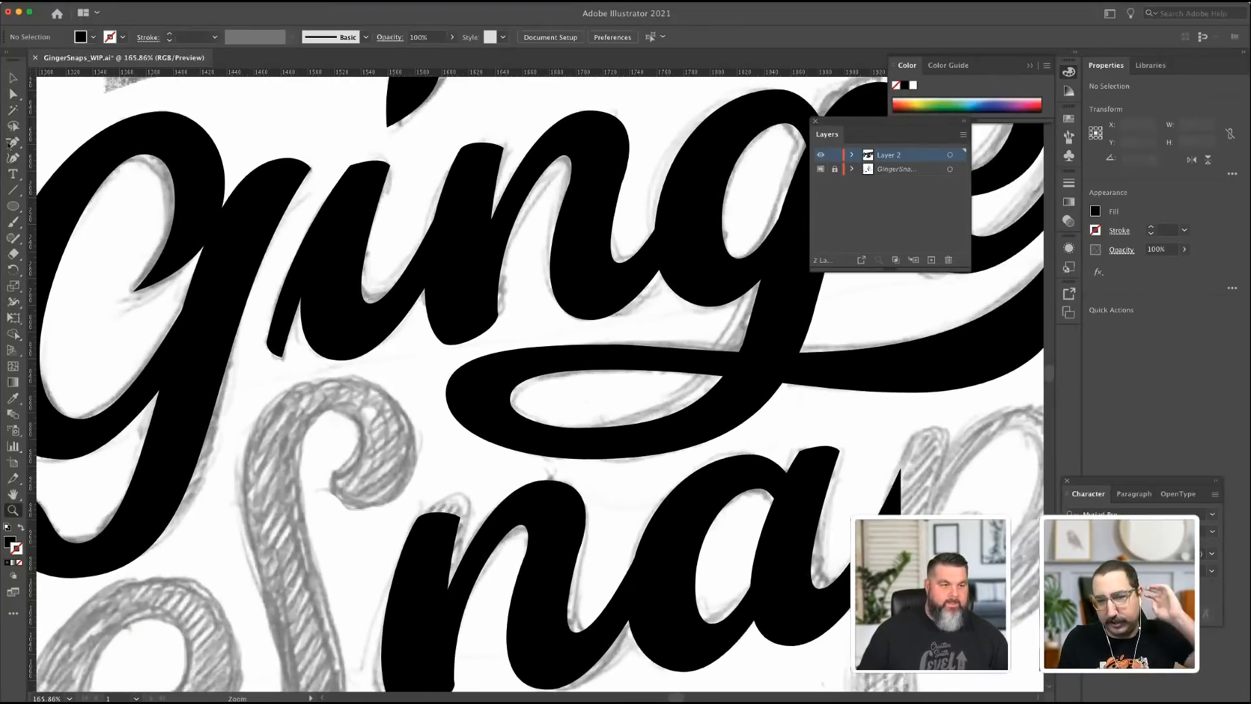
left_click_drag(275, 502, 340, 388)
left_click_drag(490, 285, 525, 201)
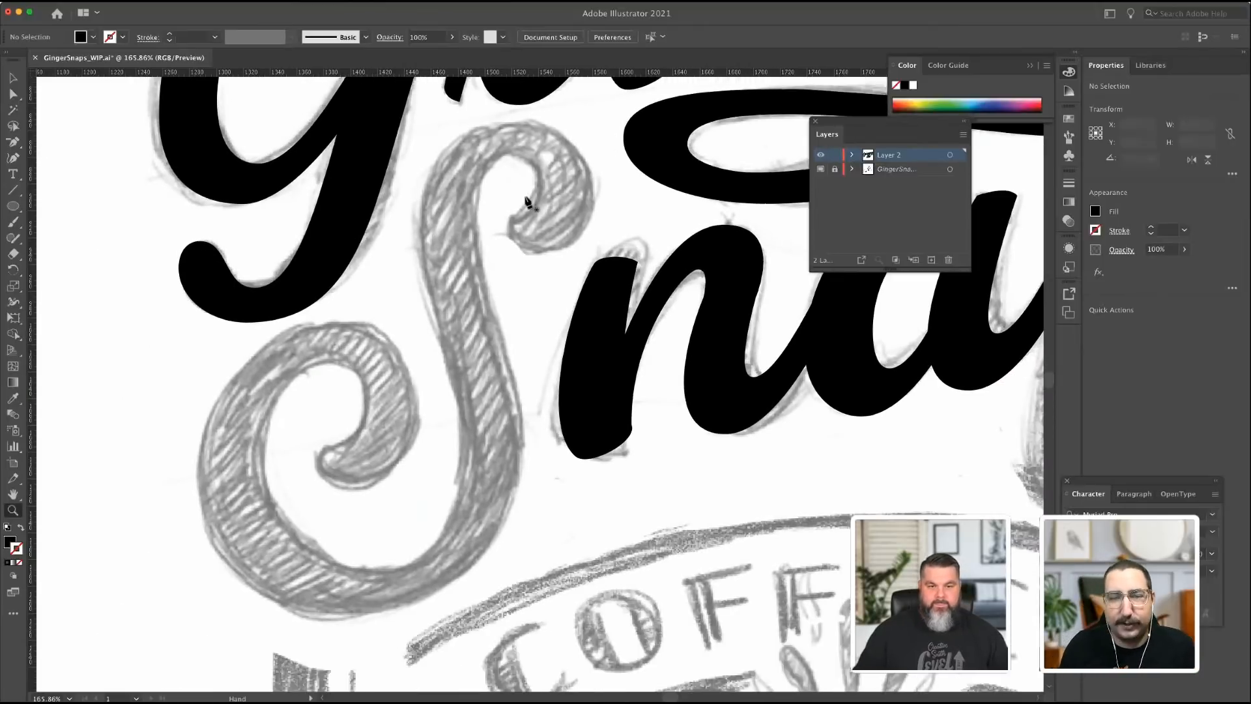
left_click(526, 201)
left_click(558, 171)
left_click(527, 135)
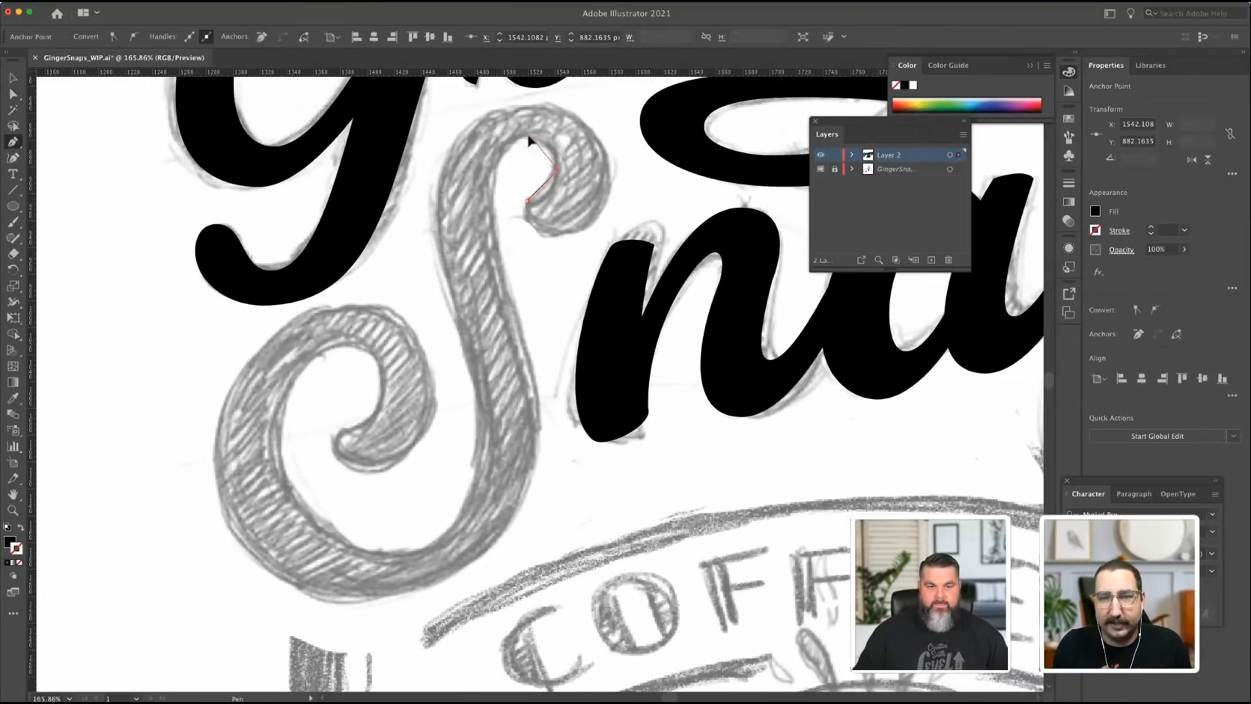
left_click(490, 188)
left_click(541, 425)
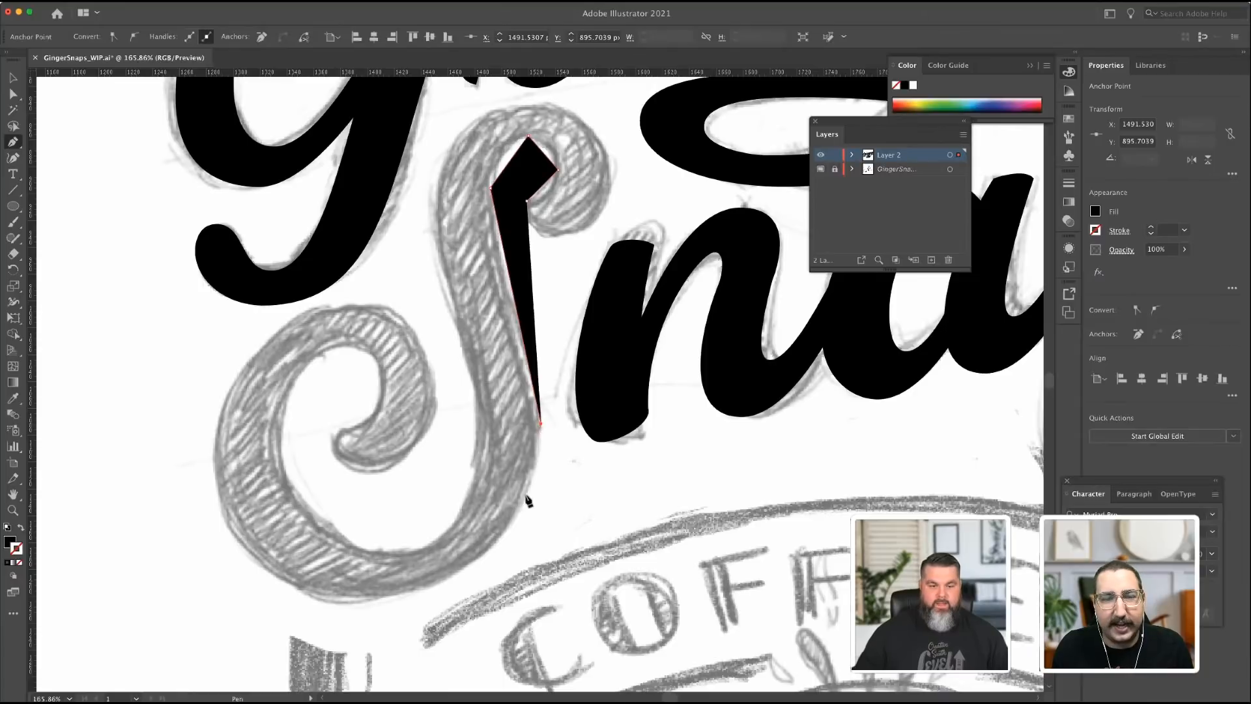
left_click(352, 601)
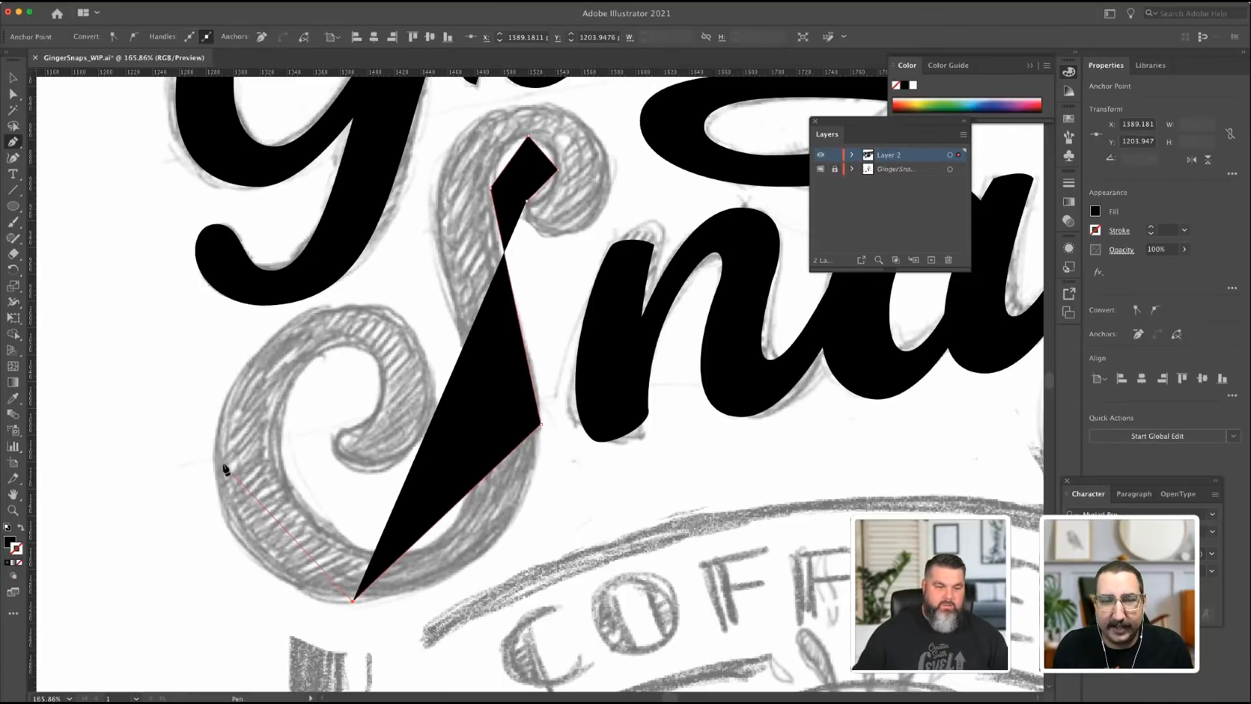
left_click(215, 448)
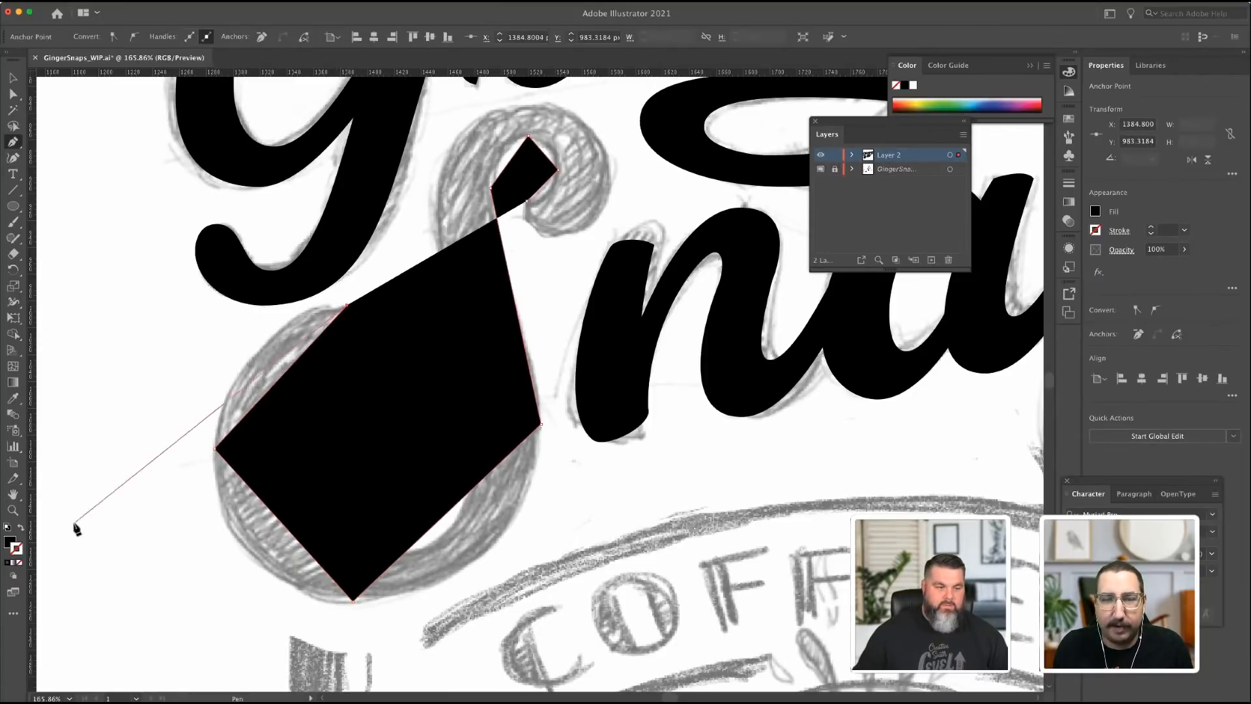
Switch the S path to a black stroke without fill and continue it around the outer edge of the lower curl to its tip.
left_click(21, 527)
left_click(346, 305)
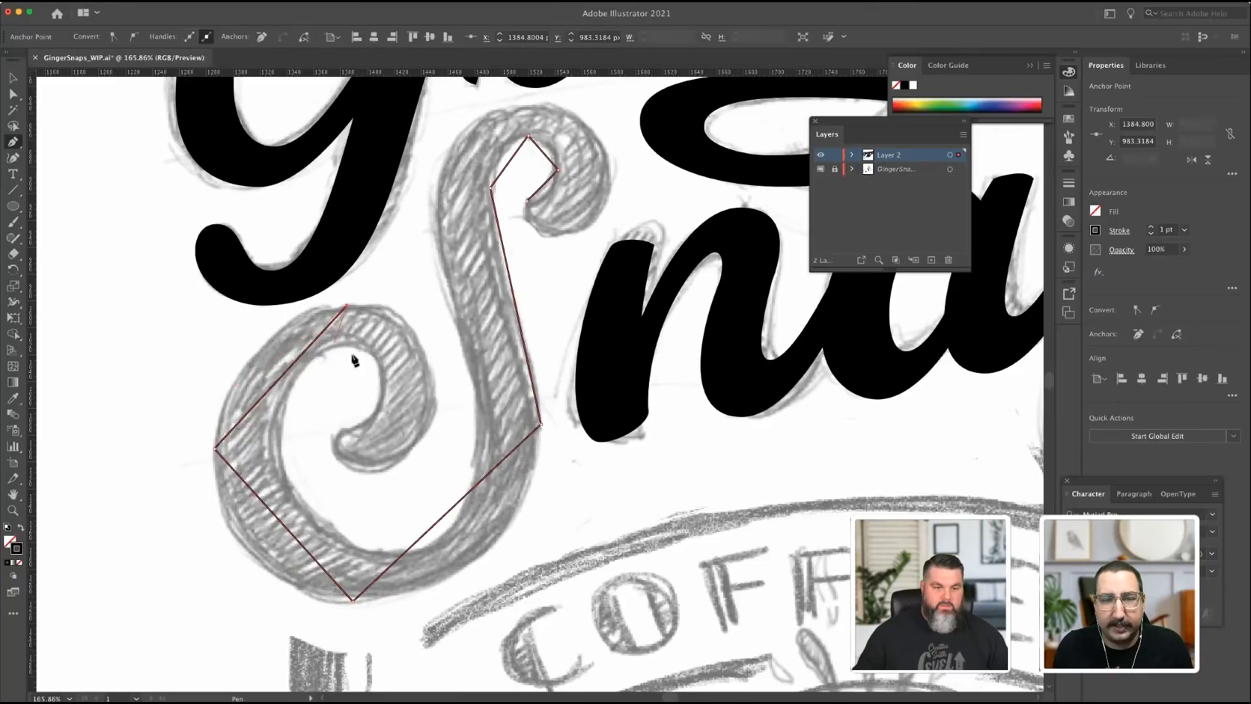
left_click(436, 397)
left_click(368, 468)
left_click(331, 432)
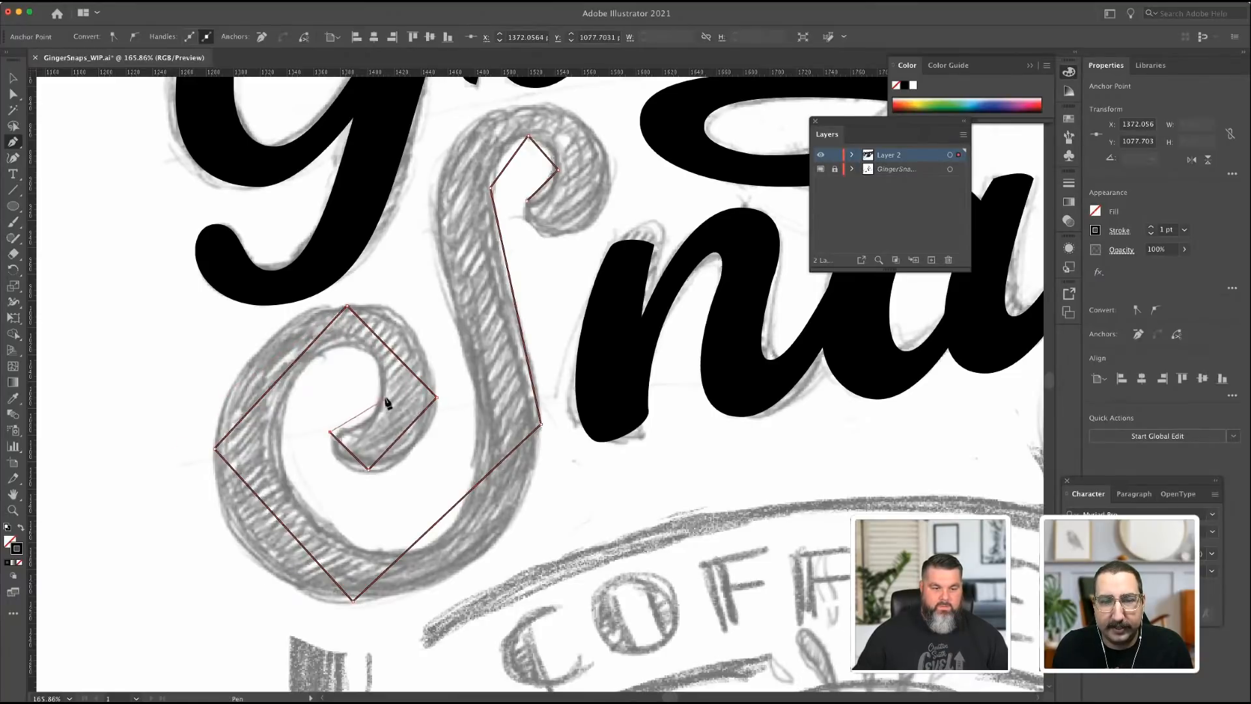
Continue the S path with straight segments along the lower curl's inner edge, around the inside of the bowl and up to the stem.
left_click(382, 394)
left_click(340, 345)
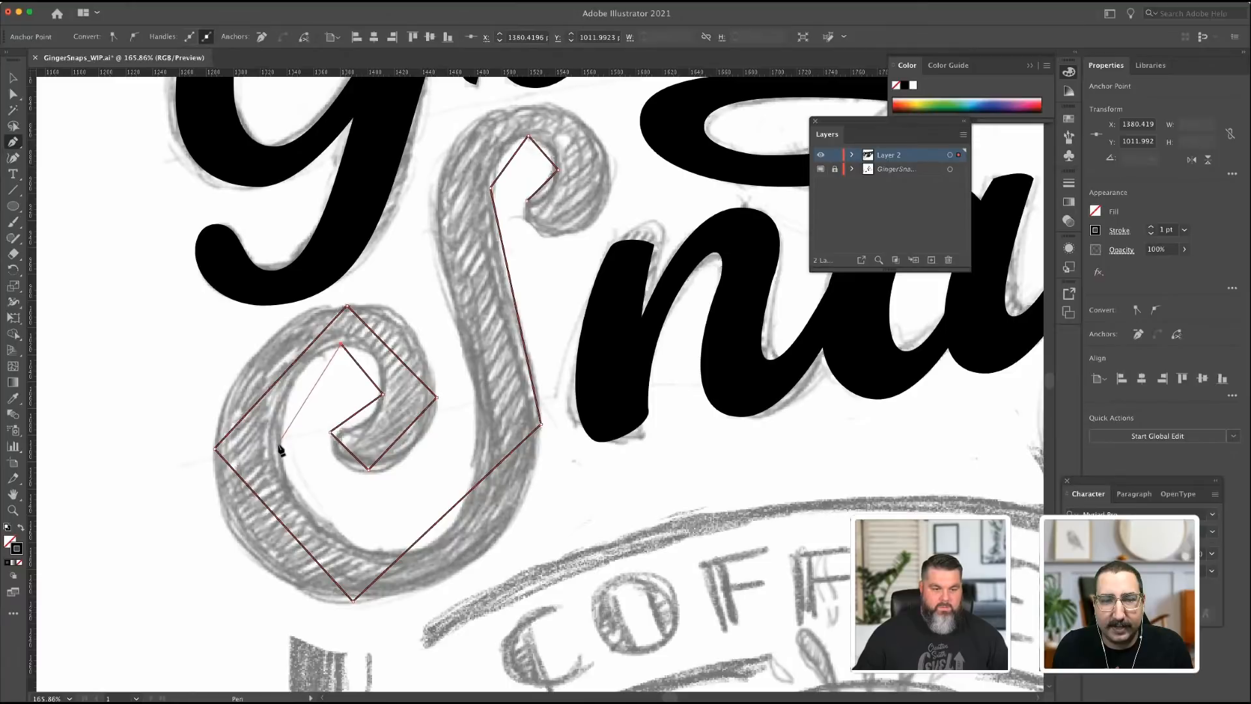
left_click(277, 447)
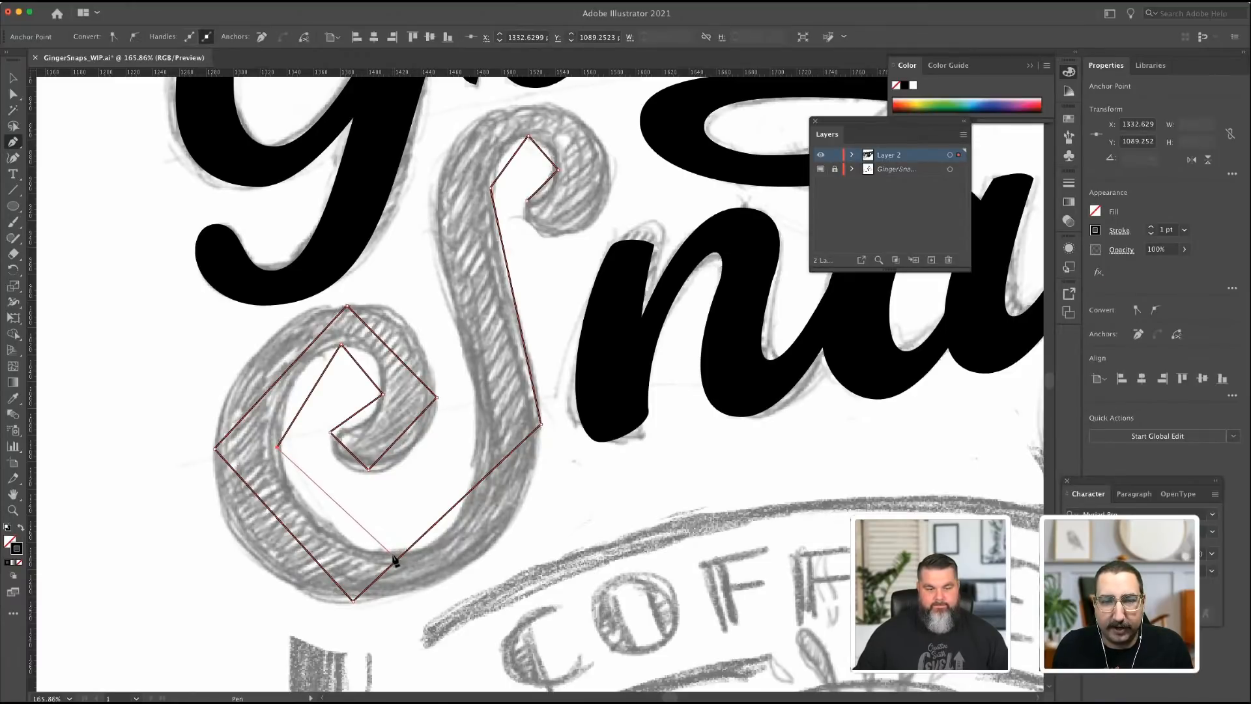
left_click(406, 553)
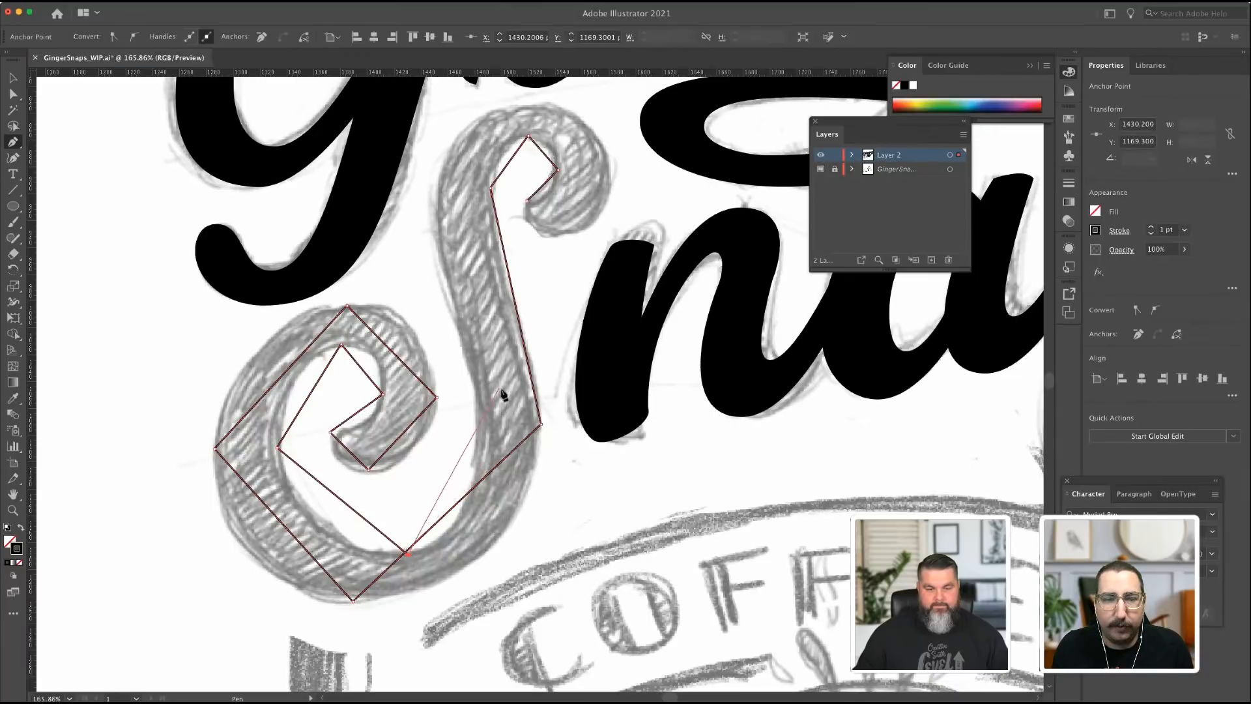
left_click(480, 423)
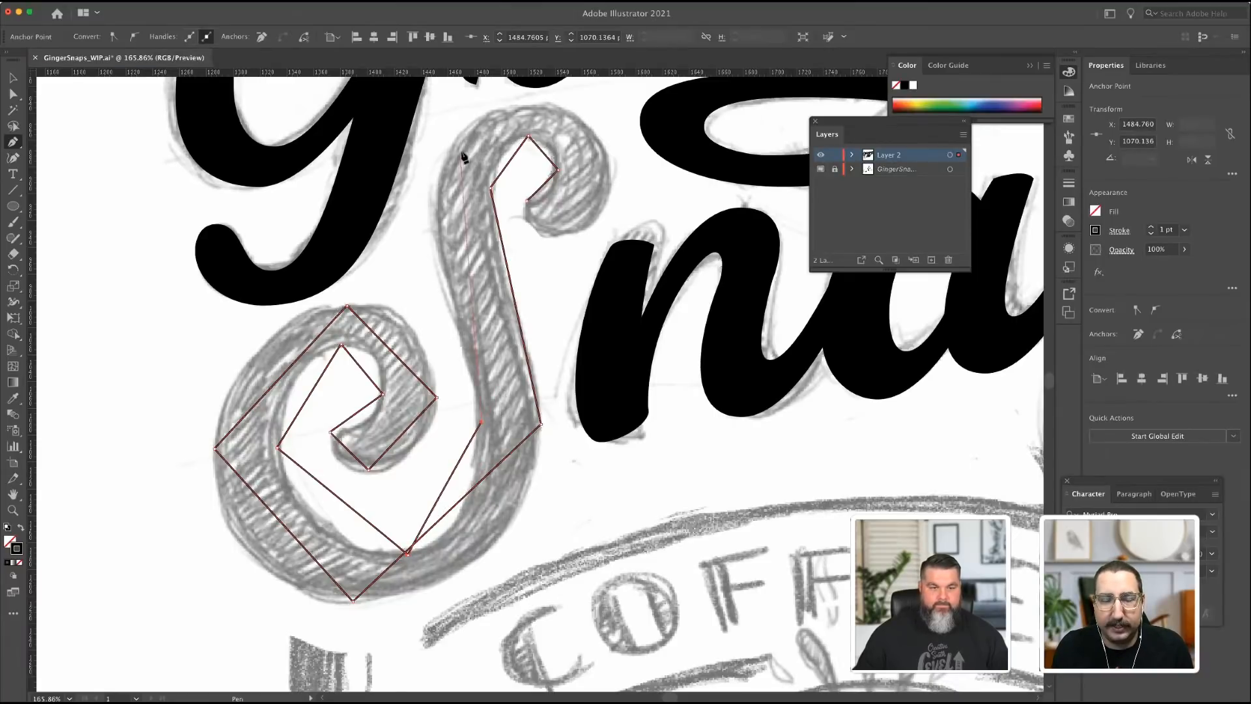
Trace up the stem's left edge and around the outside of the upper hook, closing the S path at its starting point.
left_click(432, 198)
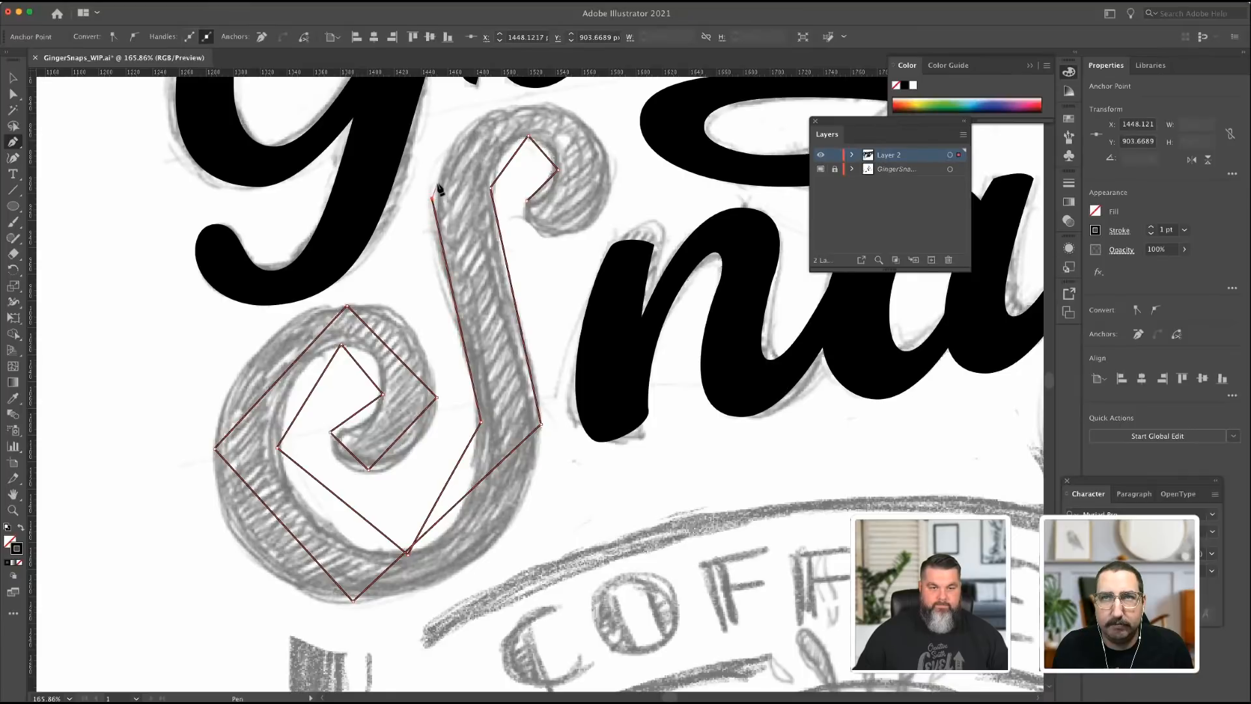
left_click(530, 105)
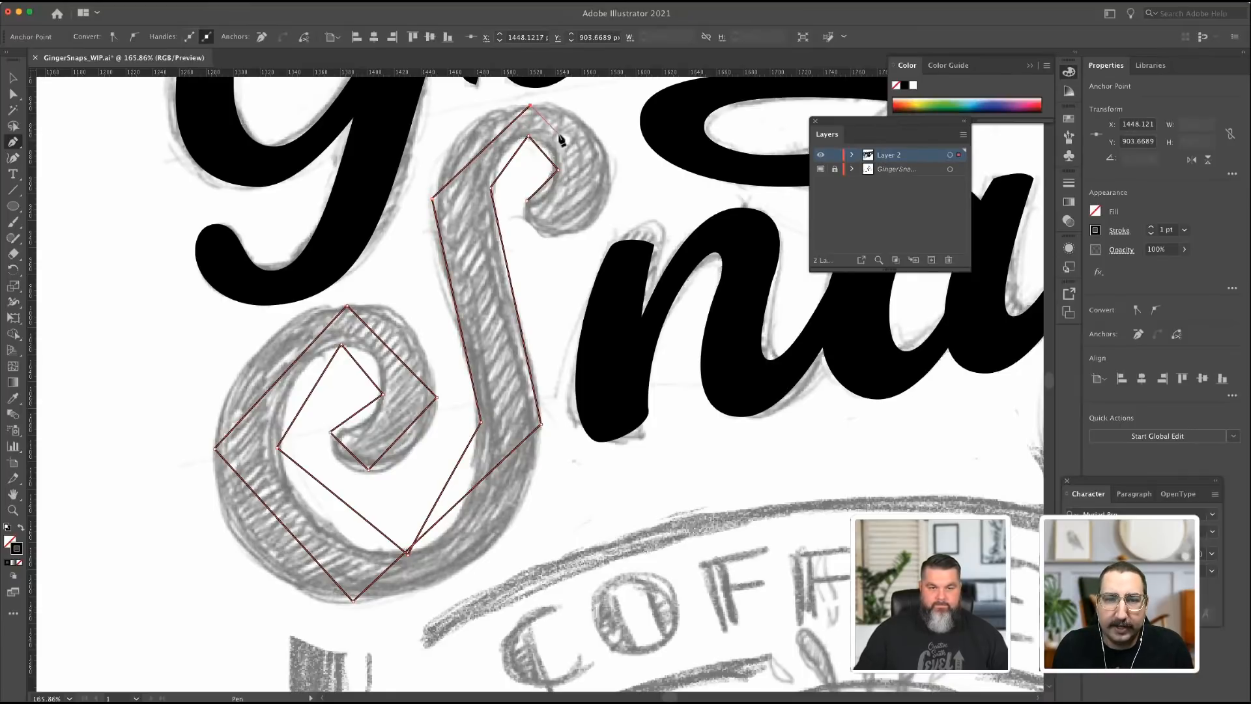
left_click(610, 176)
left_click(560, 233)
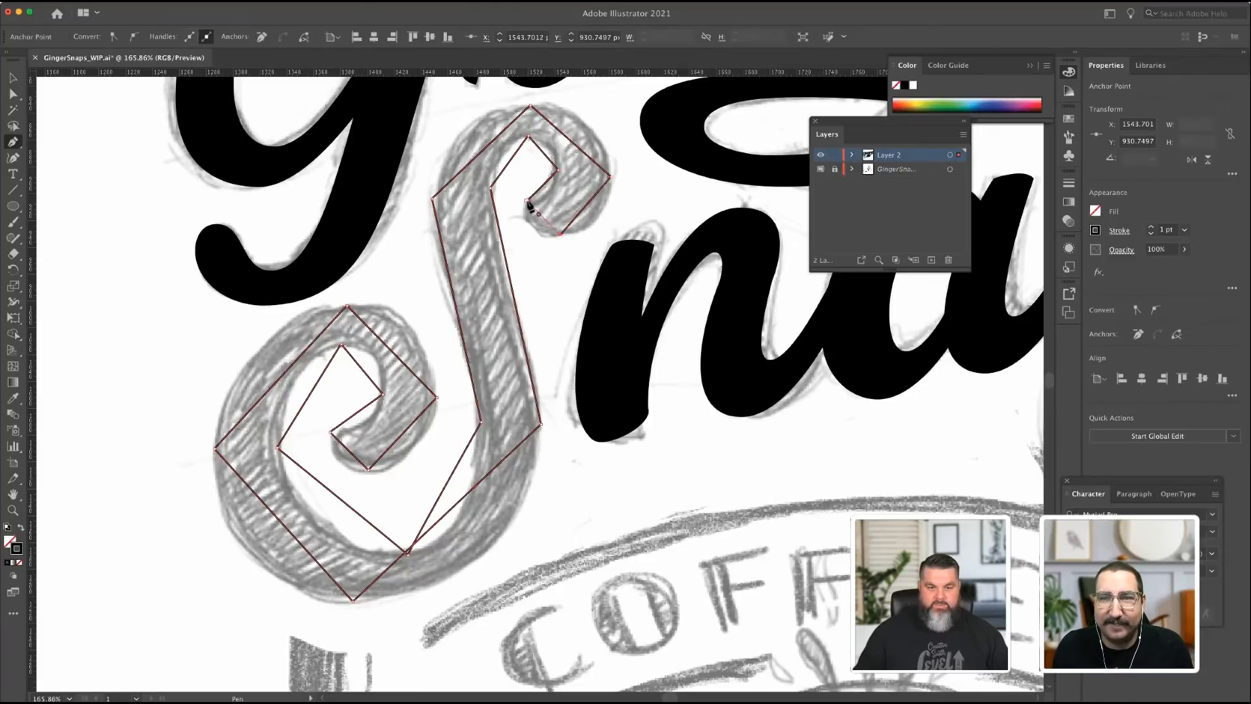
left_click(527, 201)
Select the S outline's anchors except the two pointed stroke tips and convert them from corners to smooth points.
key("a")
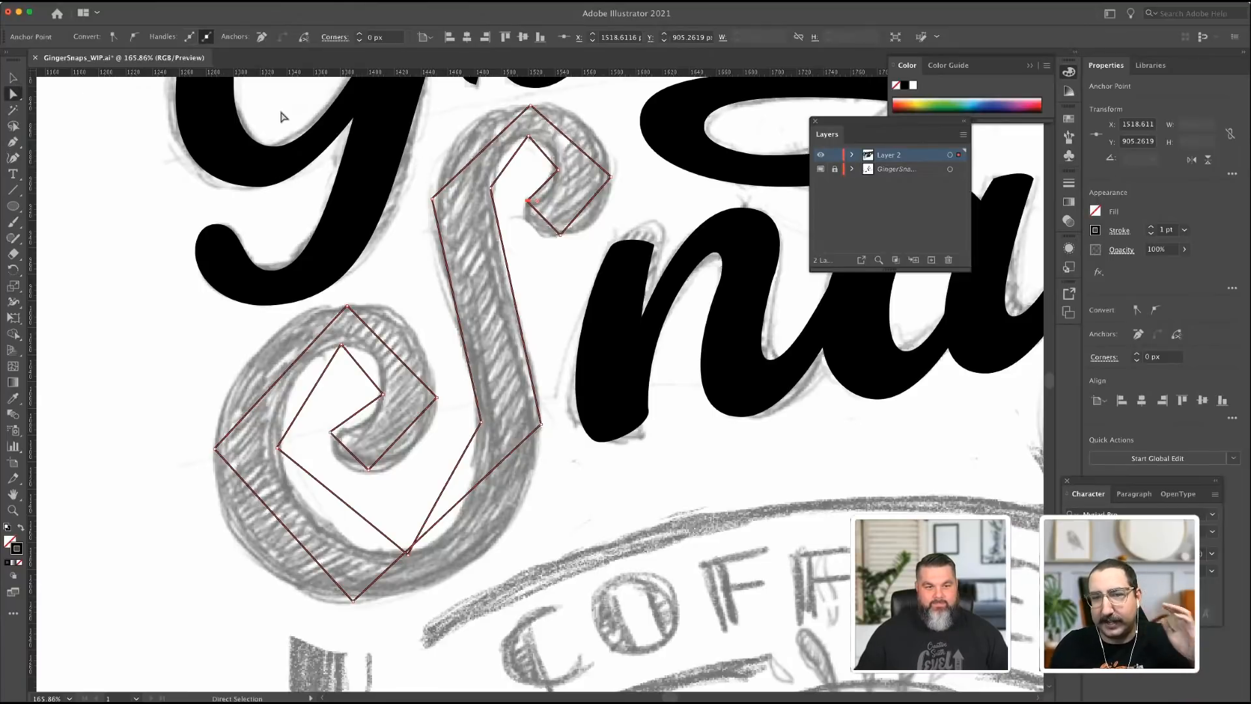
left_click_drag(271, 106, 553, 538)
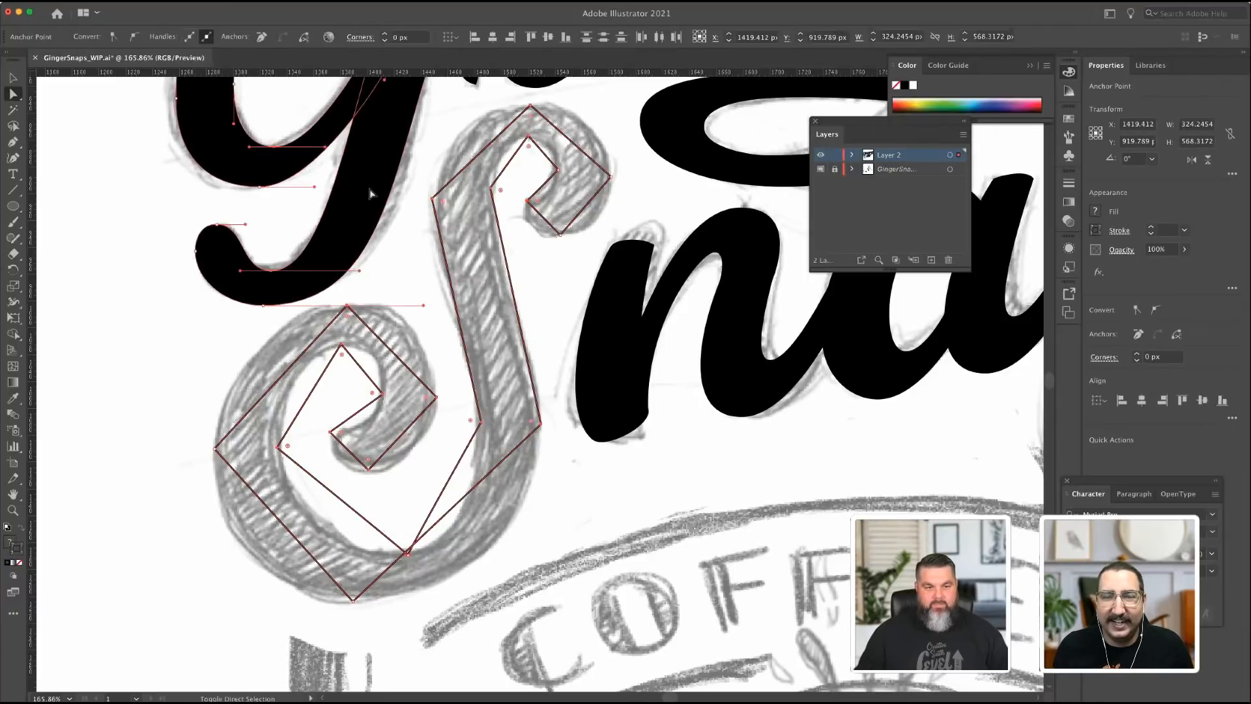
left_click(498, 220)
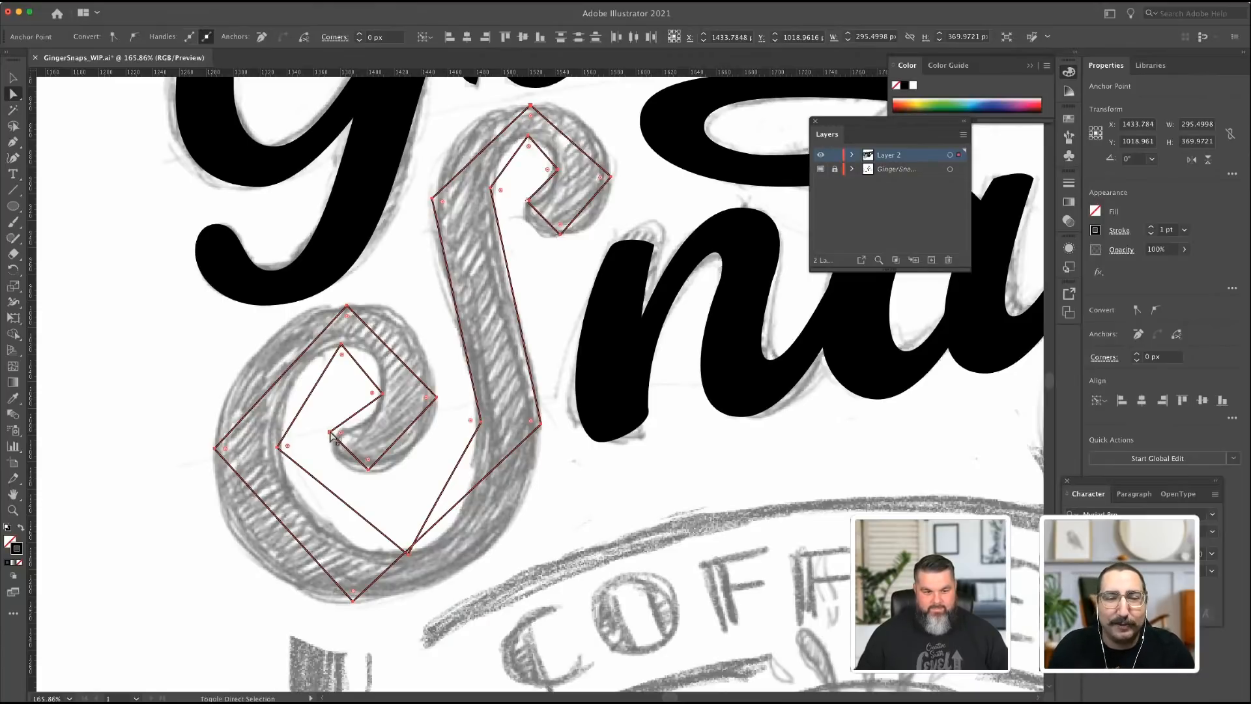
left_click(1155, 311)
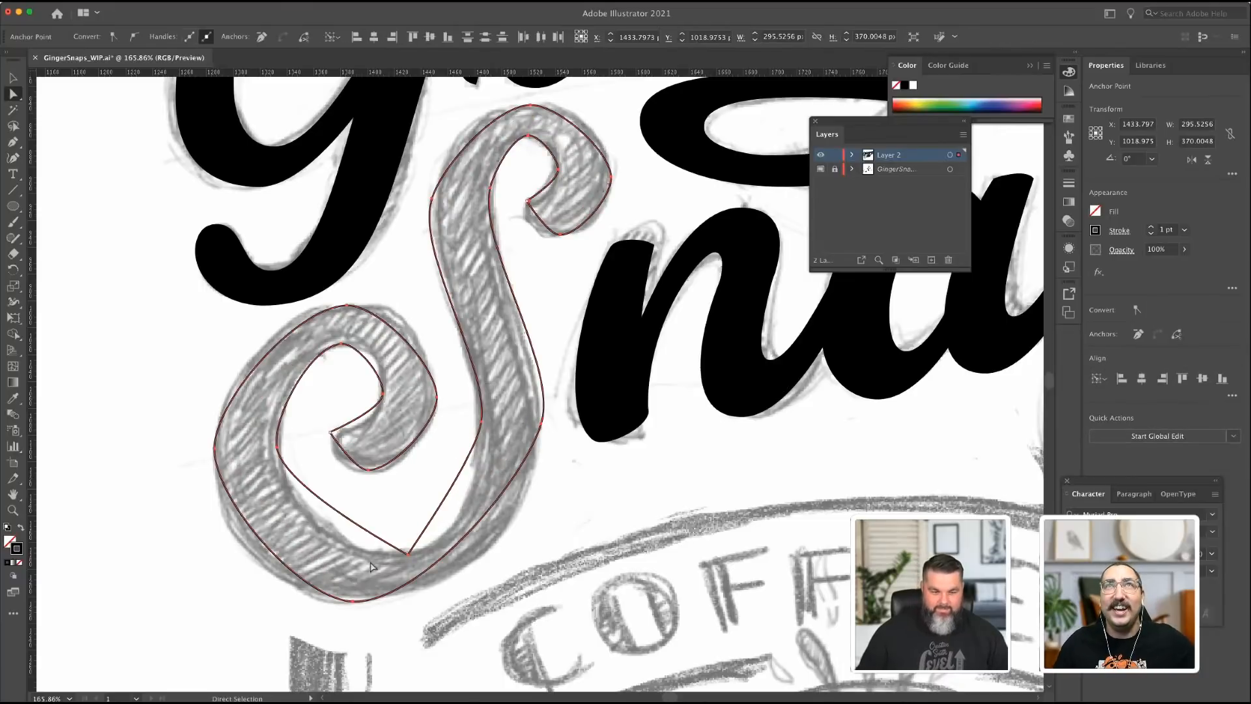
Pull curve handles out of the remaining corner anchor at the bowl's inner bottom and lengthen the lower handle of the stem's inner anchor.
left_click(409, 555)
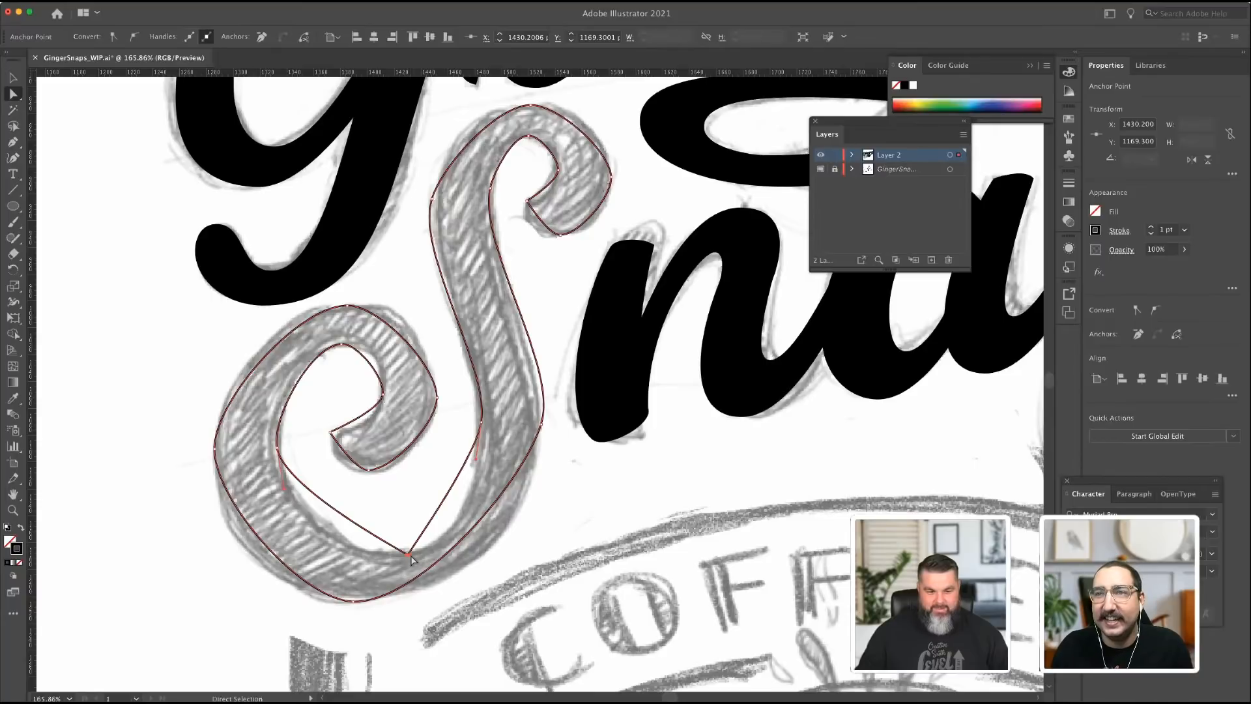
left_click_drag(410, 556, 342, 555)
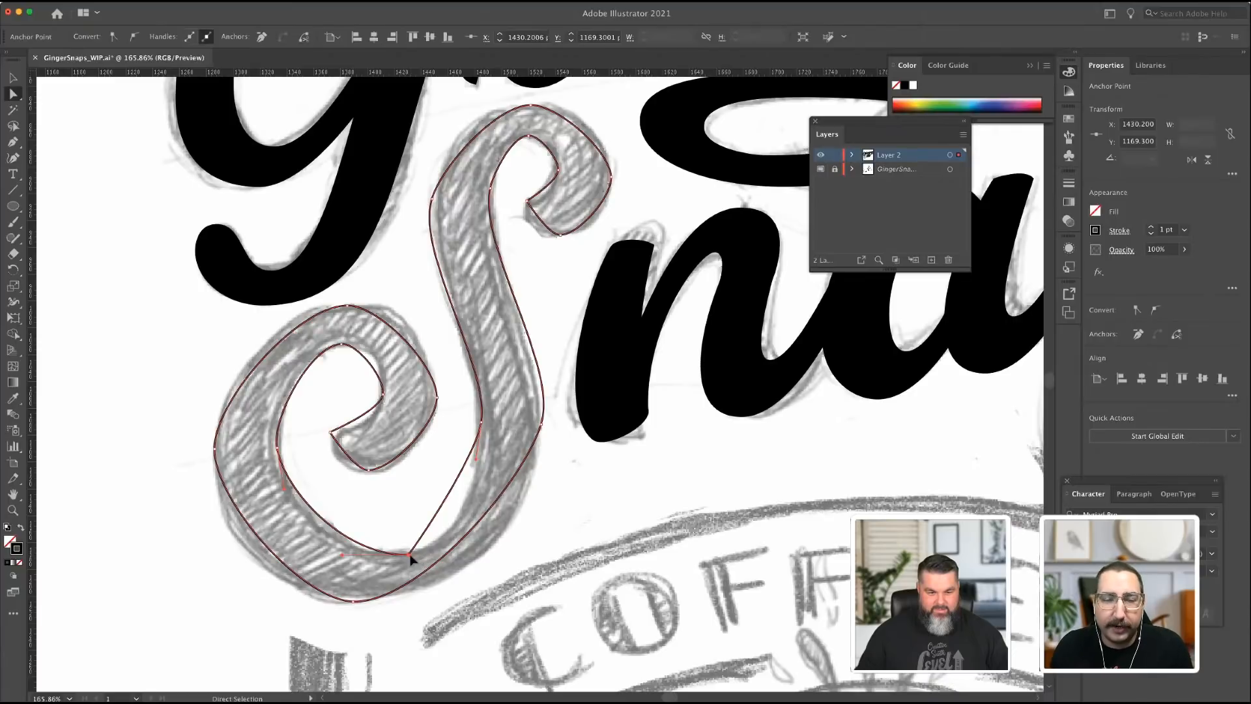
left_click_drag(410, 556, 440, 558)
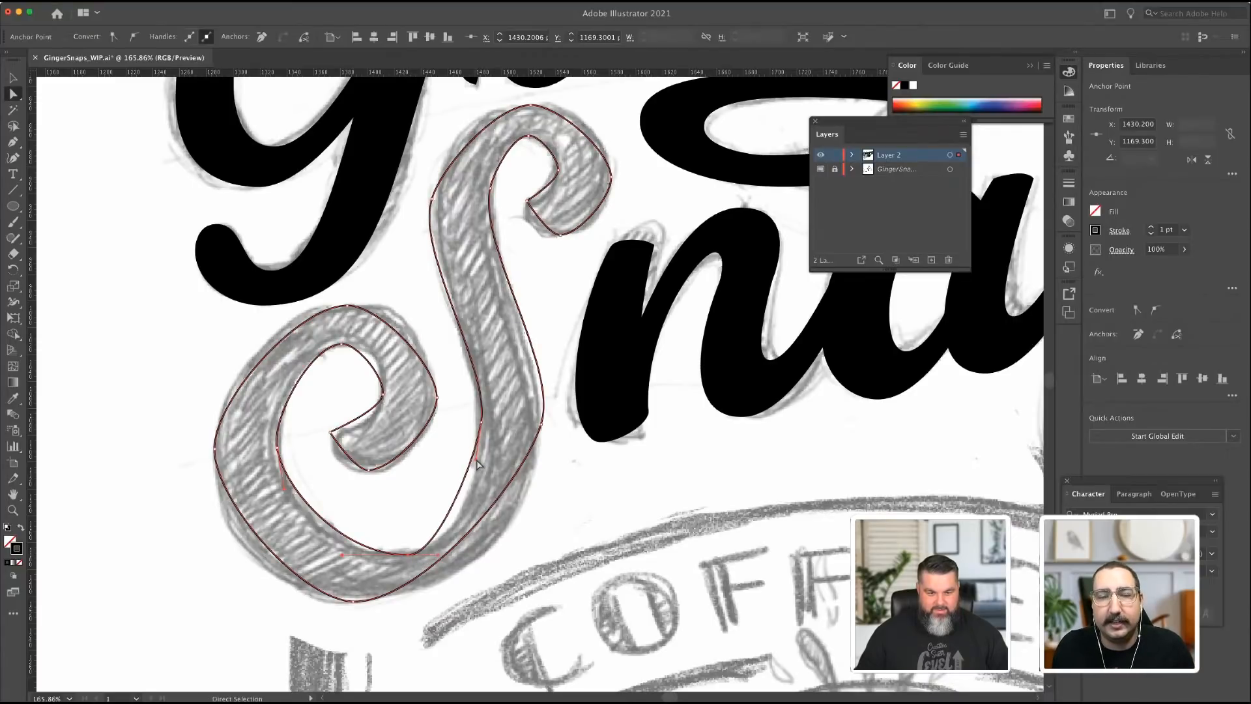
left_click_drag(478, 464, 481, 508)
Extend the vertical and horizontal handles of the stem's right anchor and the bowl's bottom and left anchors to fit the sketched outer curve.
left_click(540, 423)
left_click_drag(559, 368, 556, 357)
left_click_drag(541, 490, 541, 555)
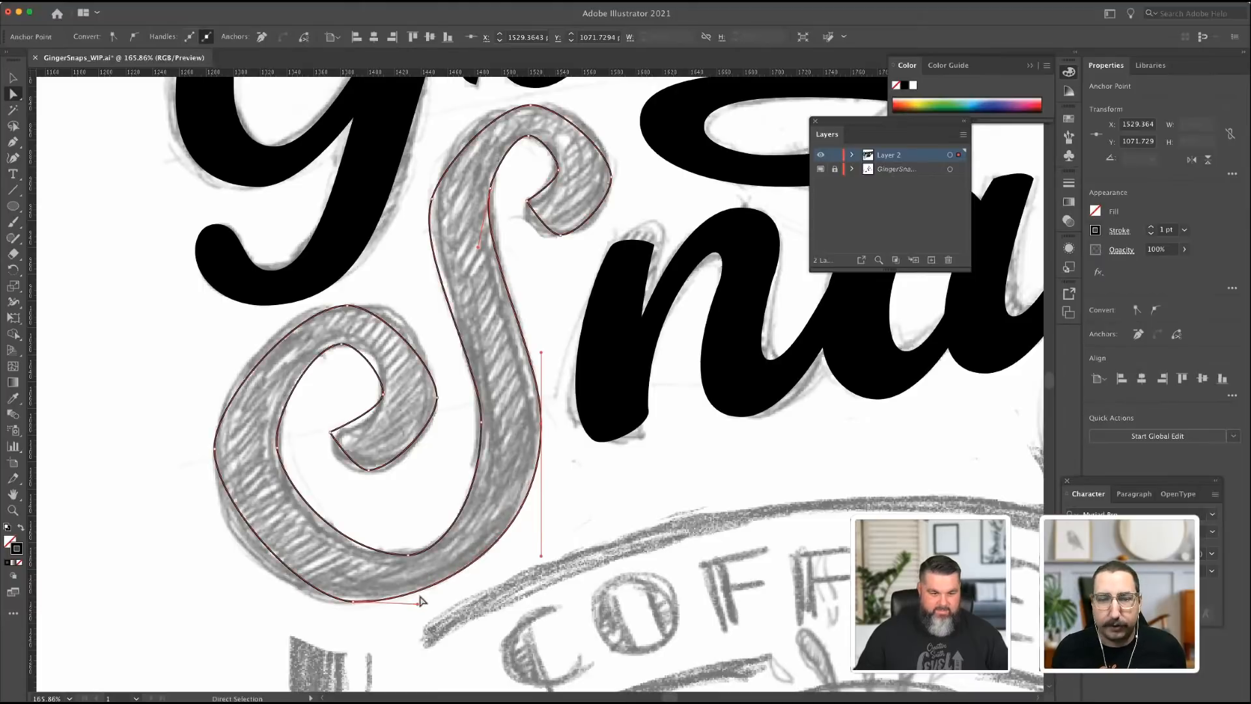
left_click(352, 601)
left_click_drag(300, 600, 277, 602)
left_click_drag(418, 601, 459, 603)
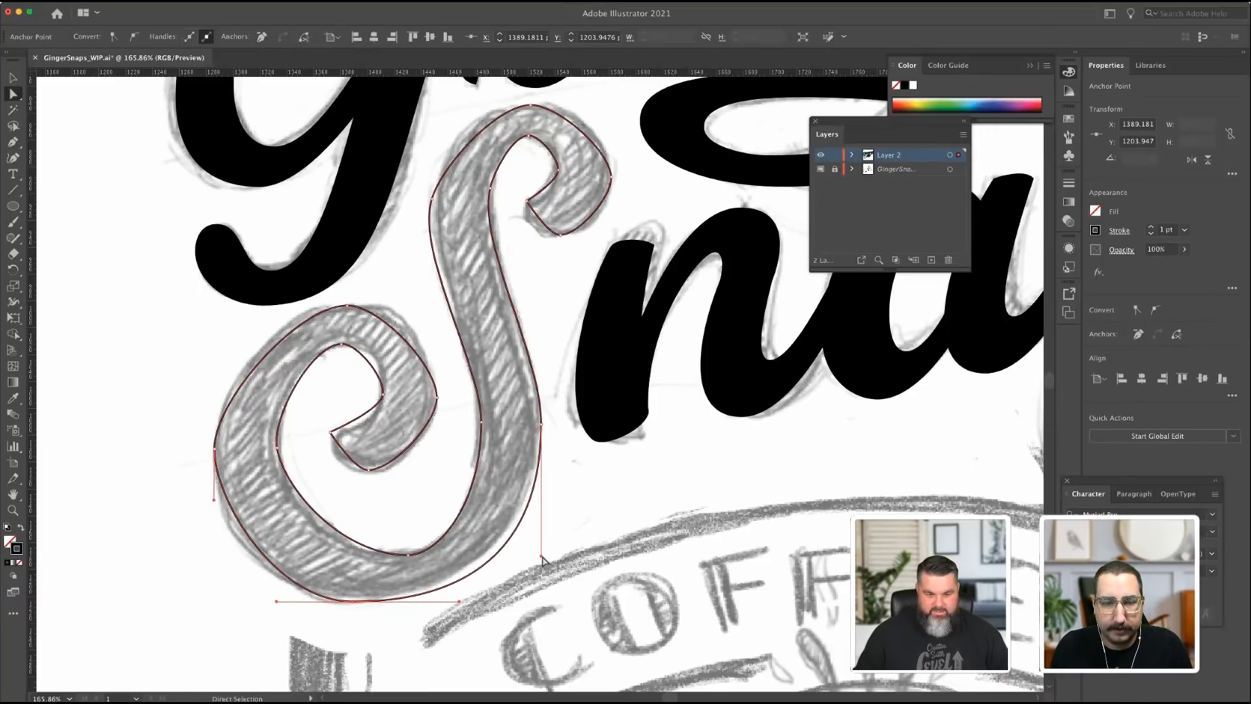
left_click_drag(541, 556, 541, 527)
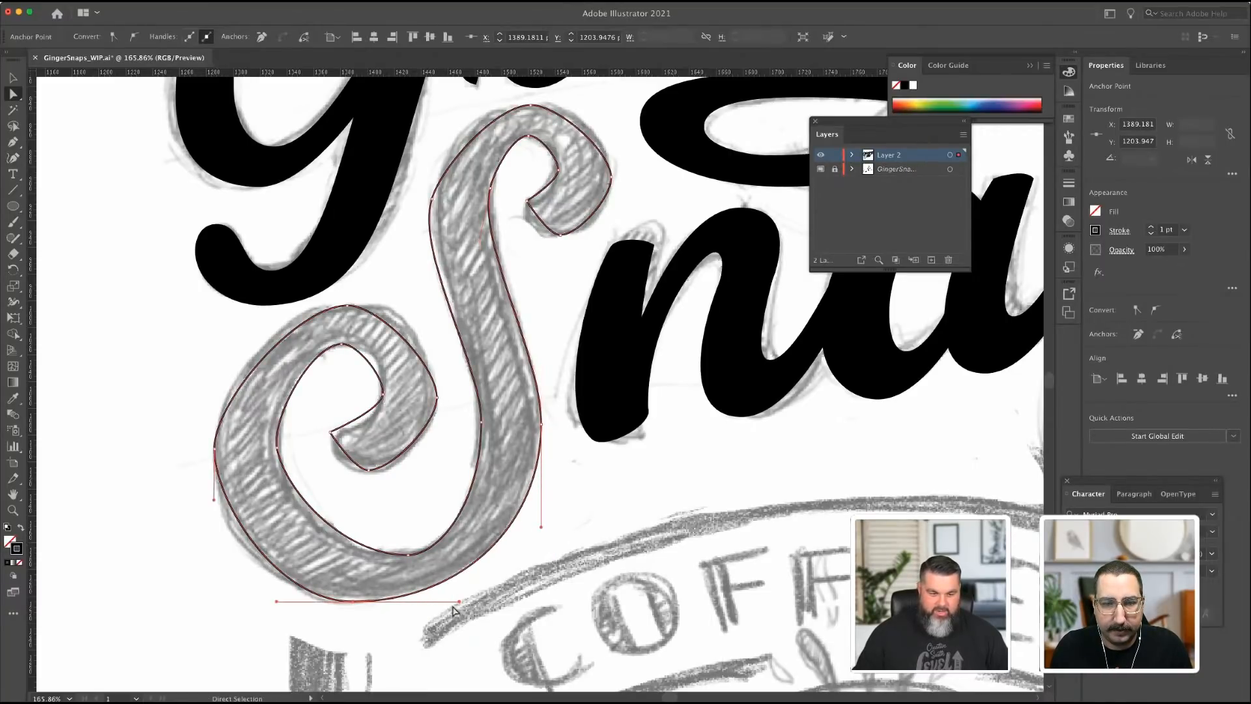
left_click_drag(276, 605, 269, 603)
left_click_drag(215, 505, 214, 527)
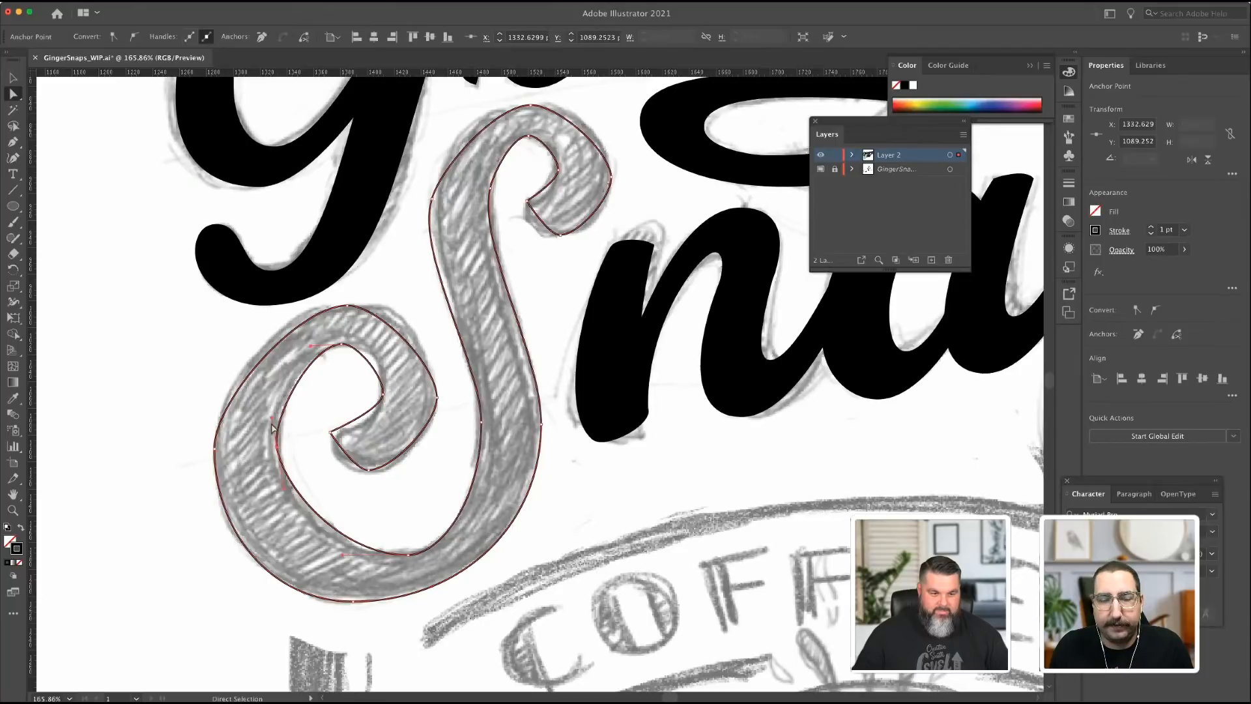
Set the bowl's inner left handles vertical and lengthen the handles around the lower curl's outer edge to round it to the sketch.
left_click(278, 416)
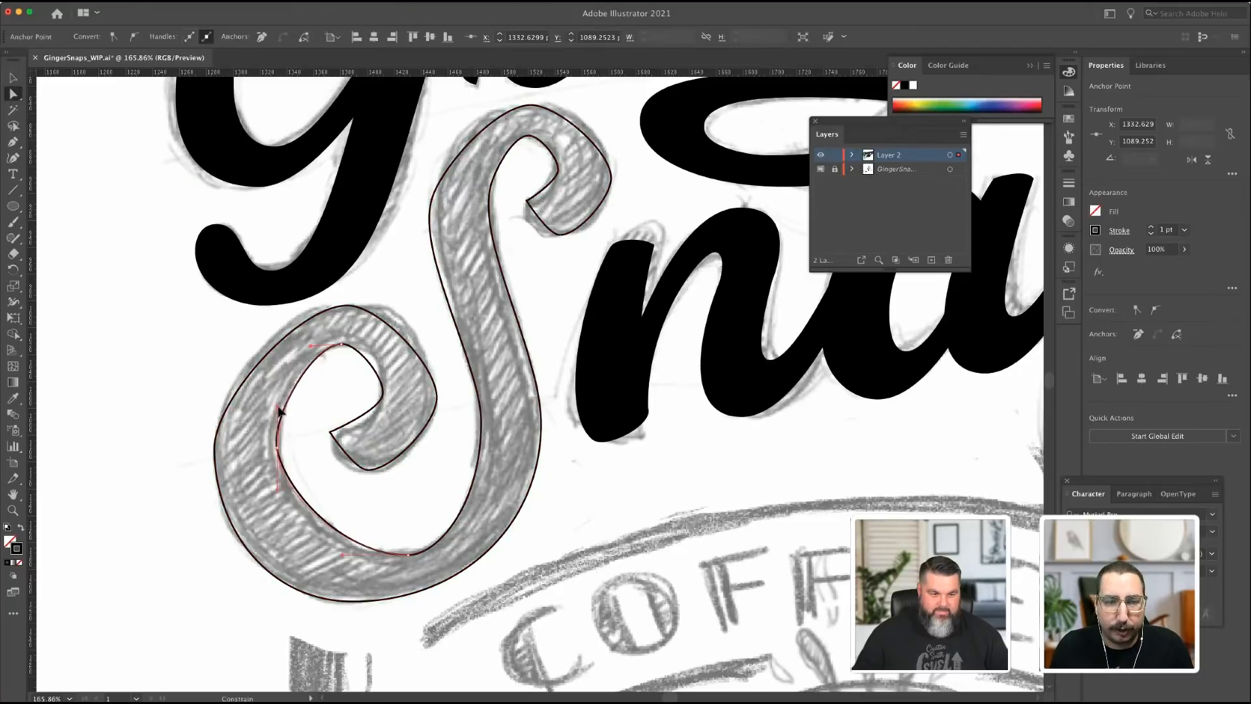
left_click(216, 450)
left_click_drag(216, 400, 215, 383)
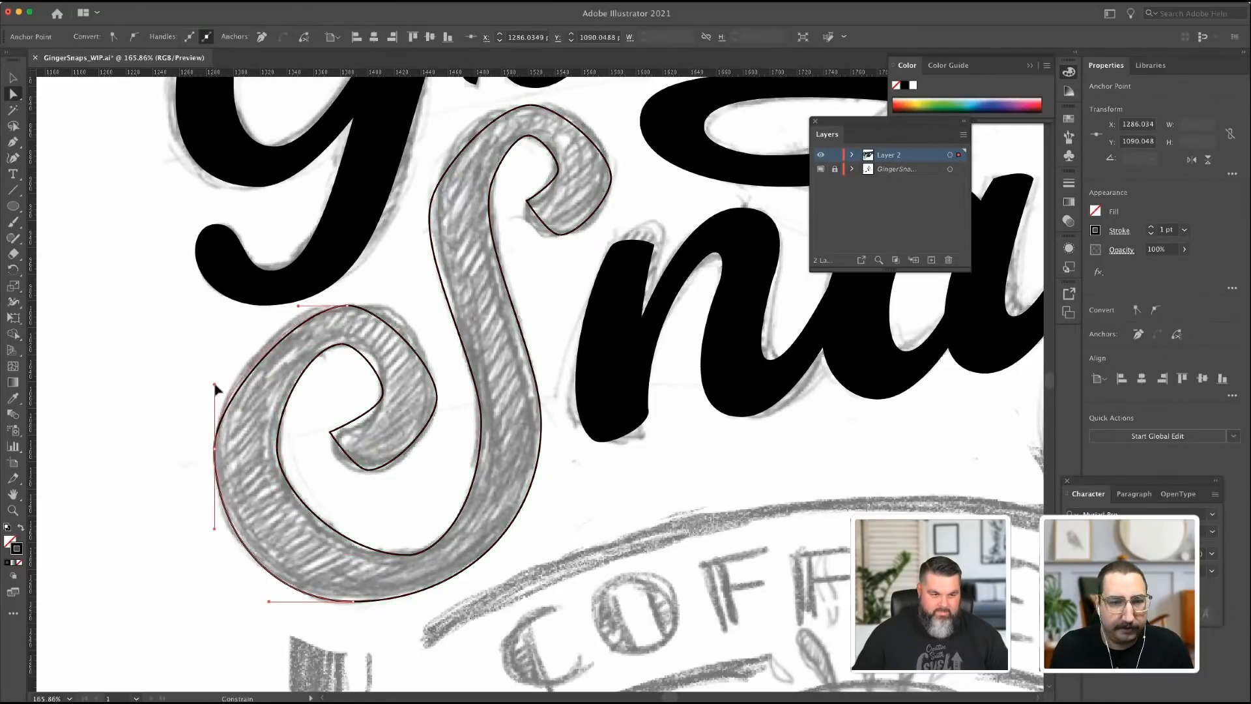
left_click_drag(286, 310, 282, 307)
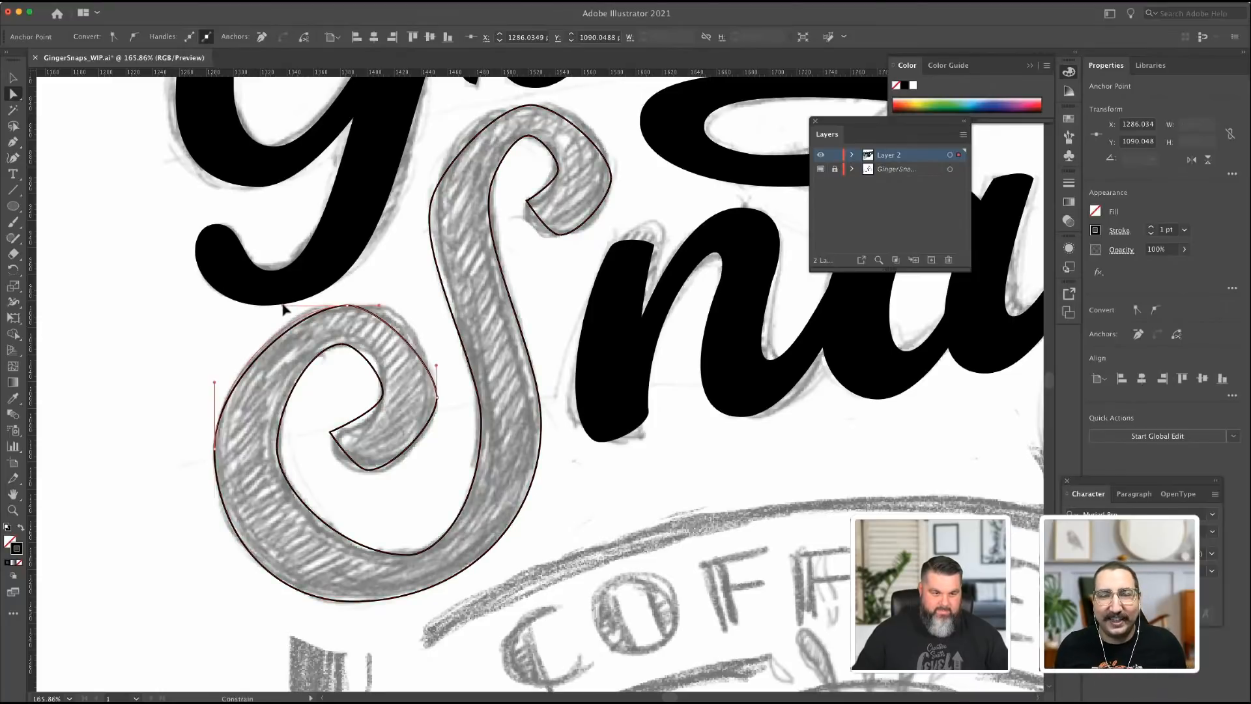
left_click(348, 305)
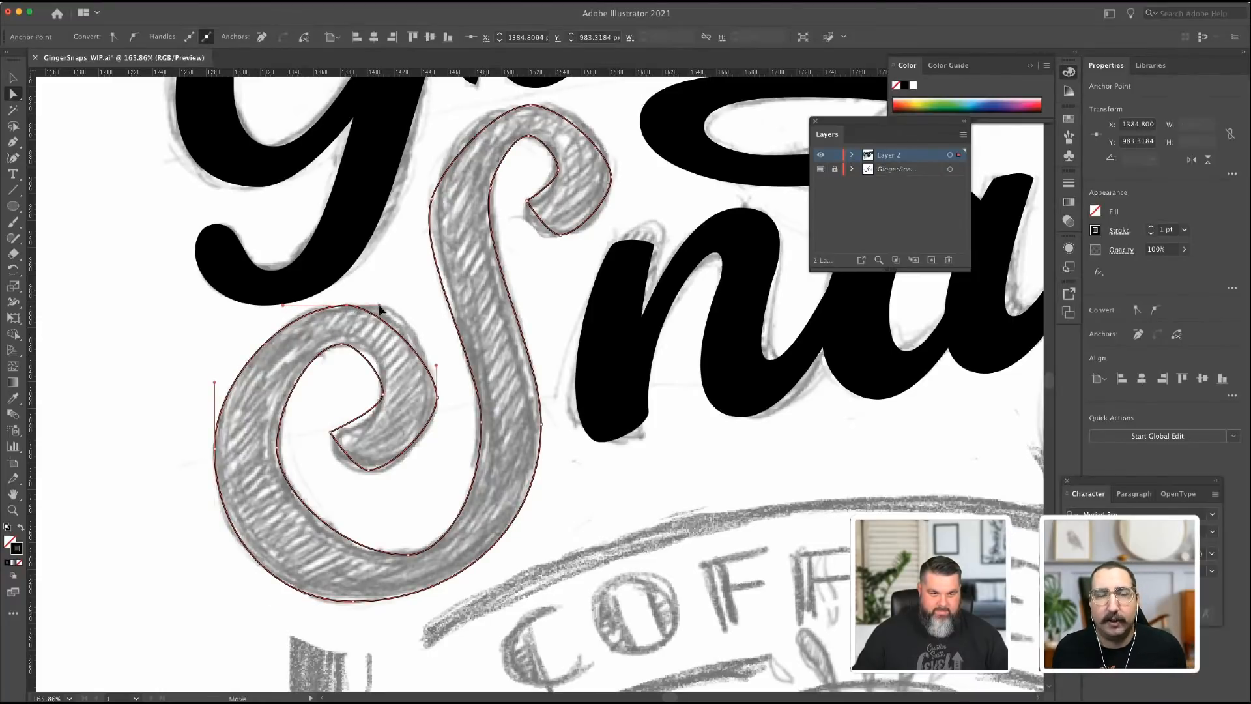
left_click_drag(436, 365, 437, 347)
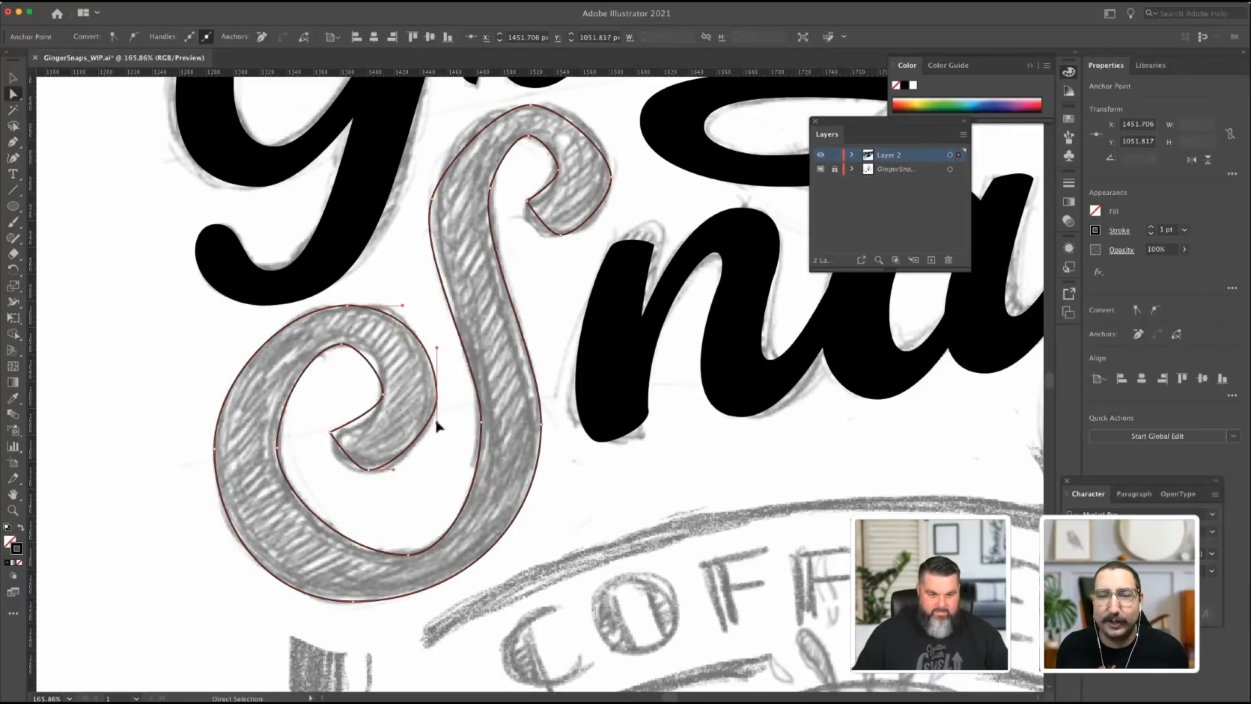
left_click_drag(436, 424, 333, 470)
left_click(368, 470)
Lengthen the handles along the lower curl's inner edge, from its tip over the top to the bowl's inner left side.
left_click(331, 433)
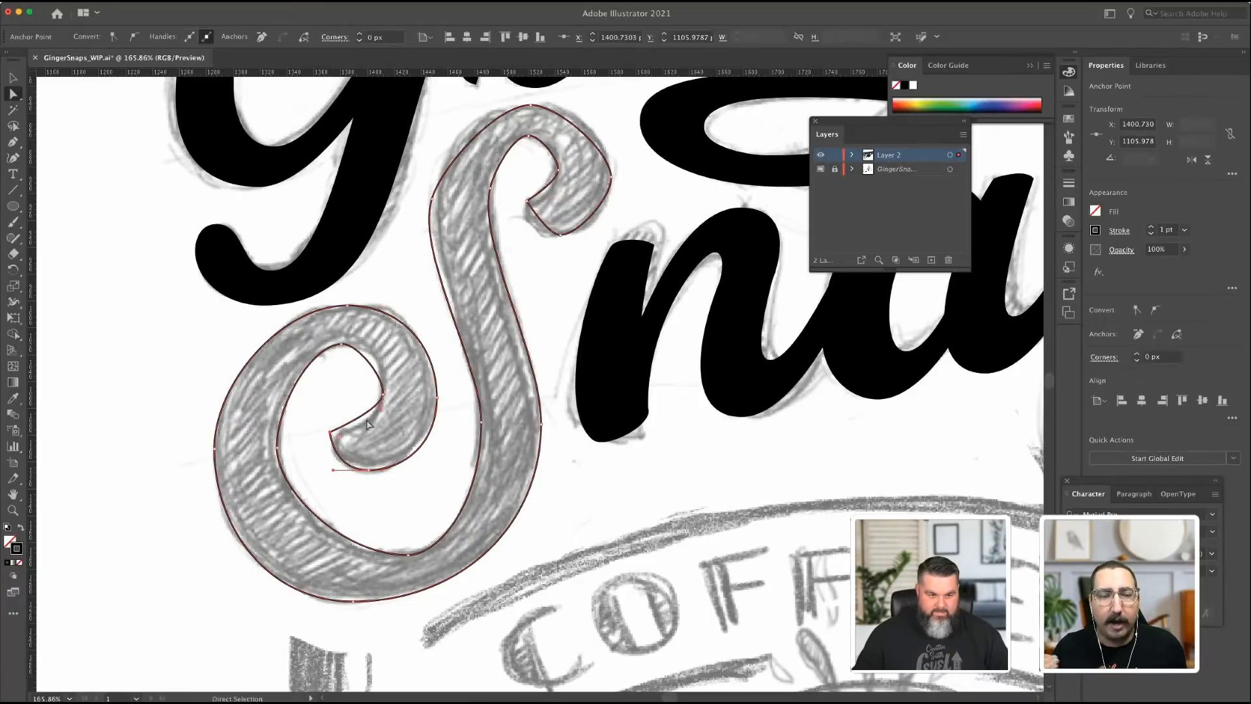
left_click_drag(382, 409, 382, 436)
left_click(383, 390)
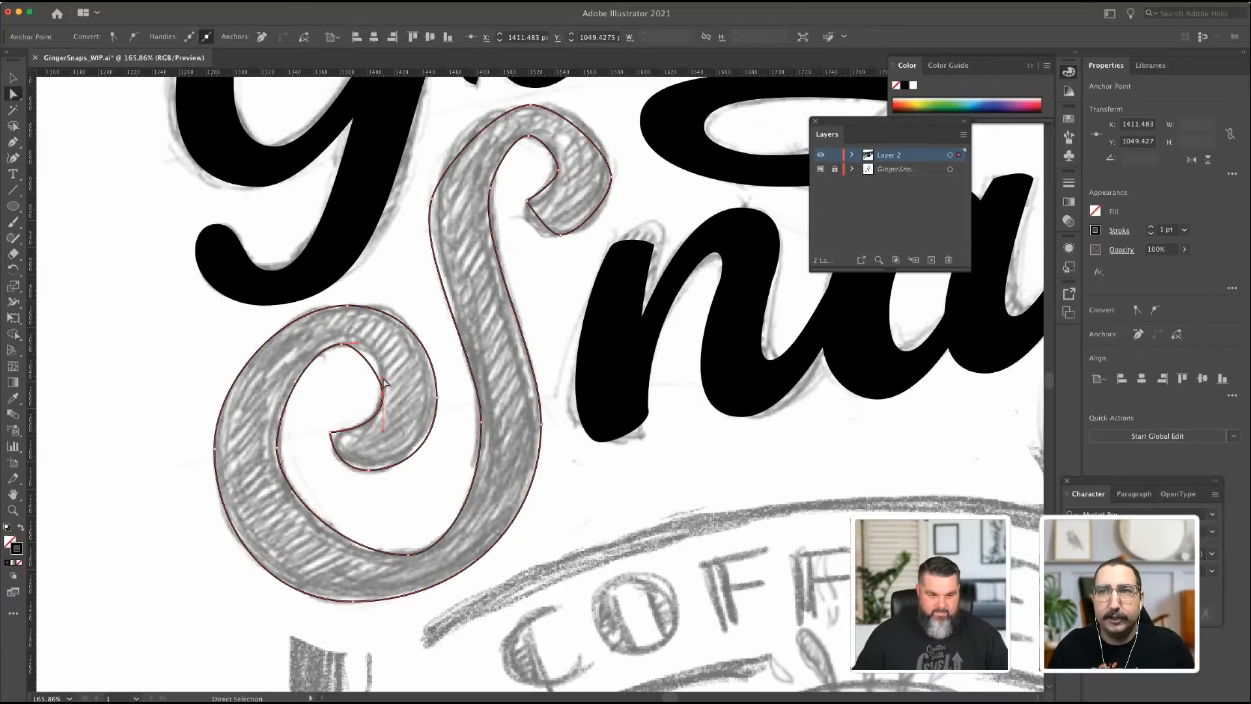
left_click_drag(357, 343, 369, 344)
left_click(341, 345)
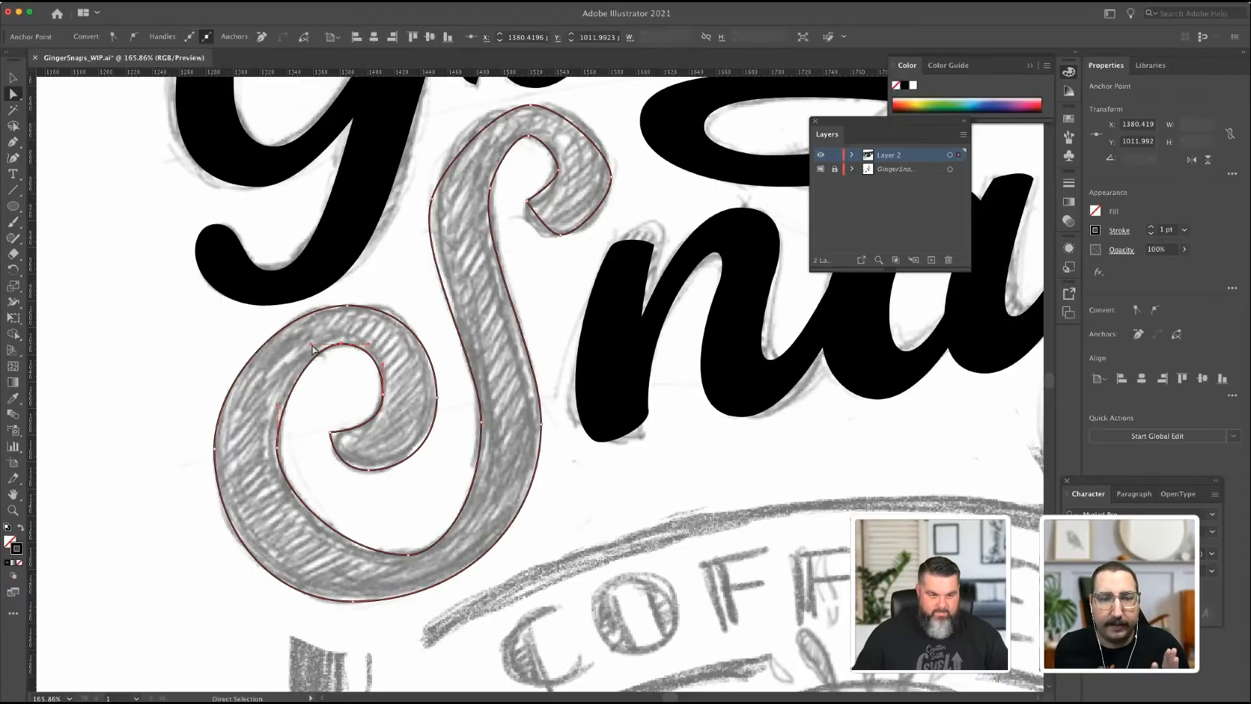
left_click_drag(278, 408, 277, 388)
Lengthen the two handles shaping the bowl's lower left inner curve.
left_click(278, 448)
left_click_drag(277, 490, 277, 503)
left_click_drag(344, 559, 333, 559)
Move the bowl's inner bottom anchor left and slightly up to about X 1406.3, Y 1166.9, and rebalance the adjoining handles.
left_click(409, 556)
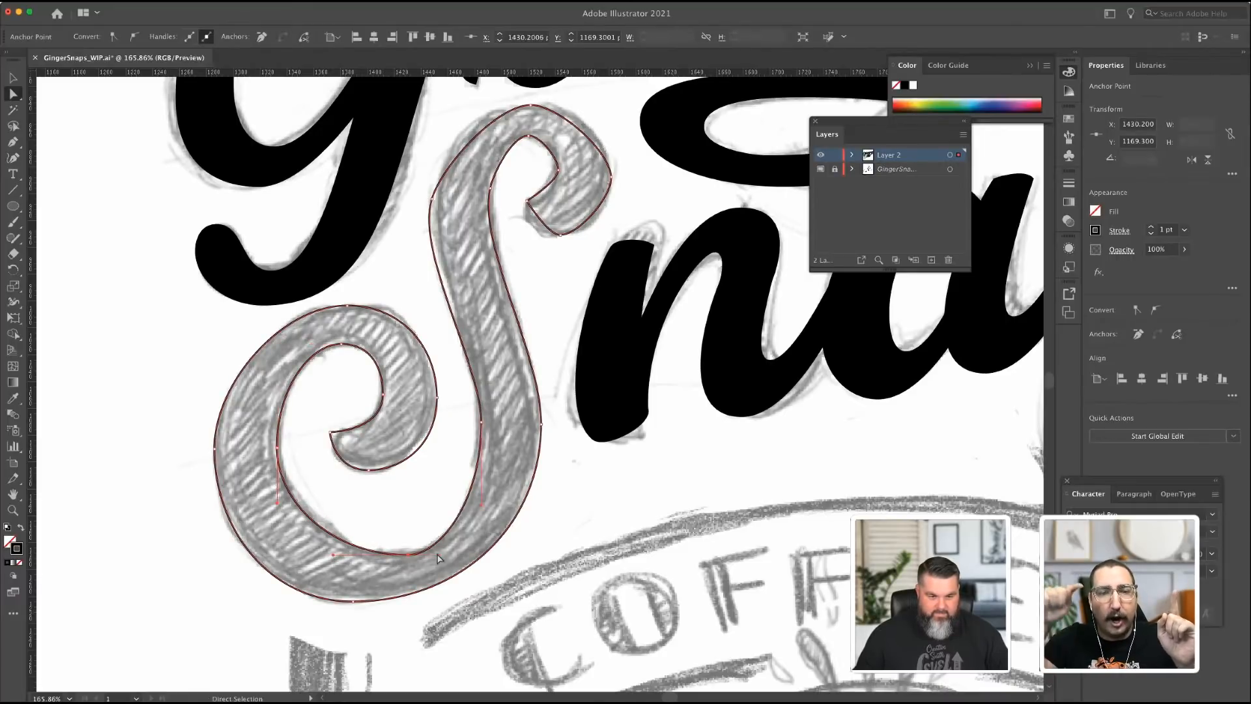
left_click_drag(443, 557, 327, 557)
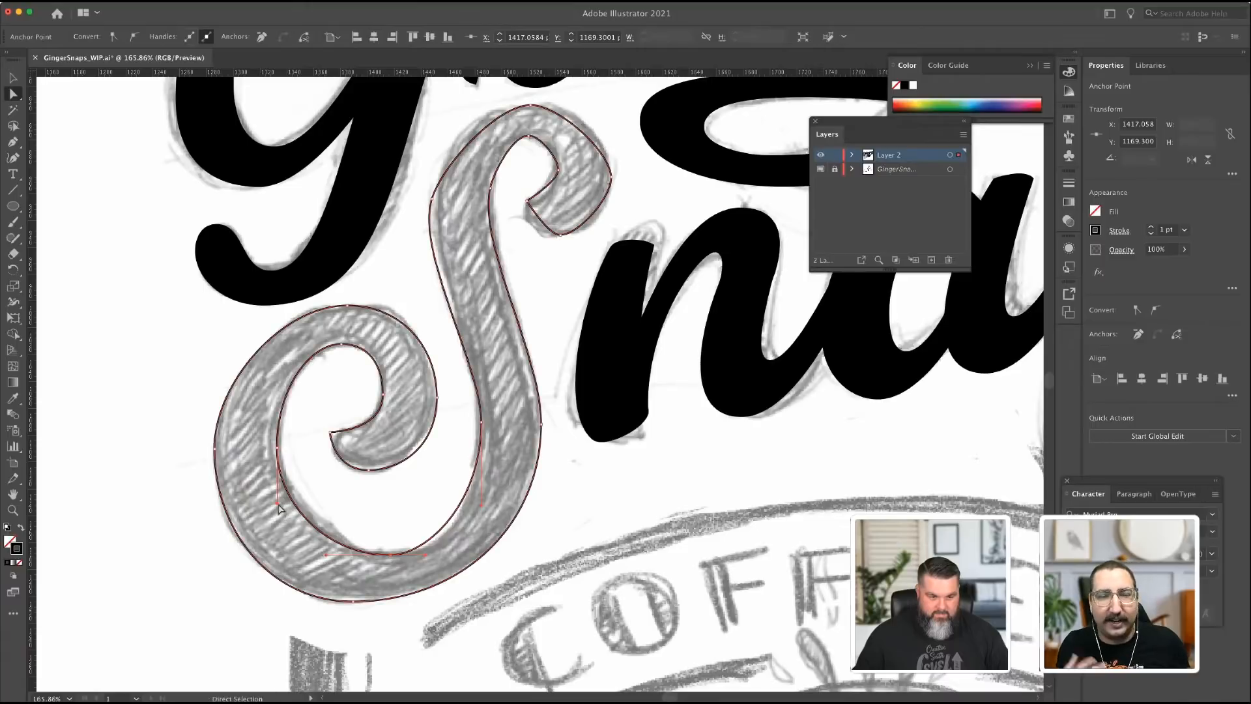
left_click_drag(278, 506, 276, 512)
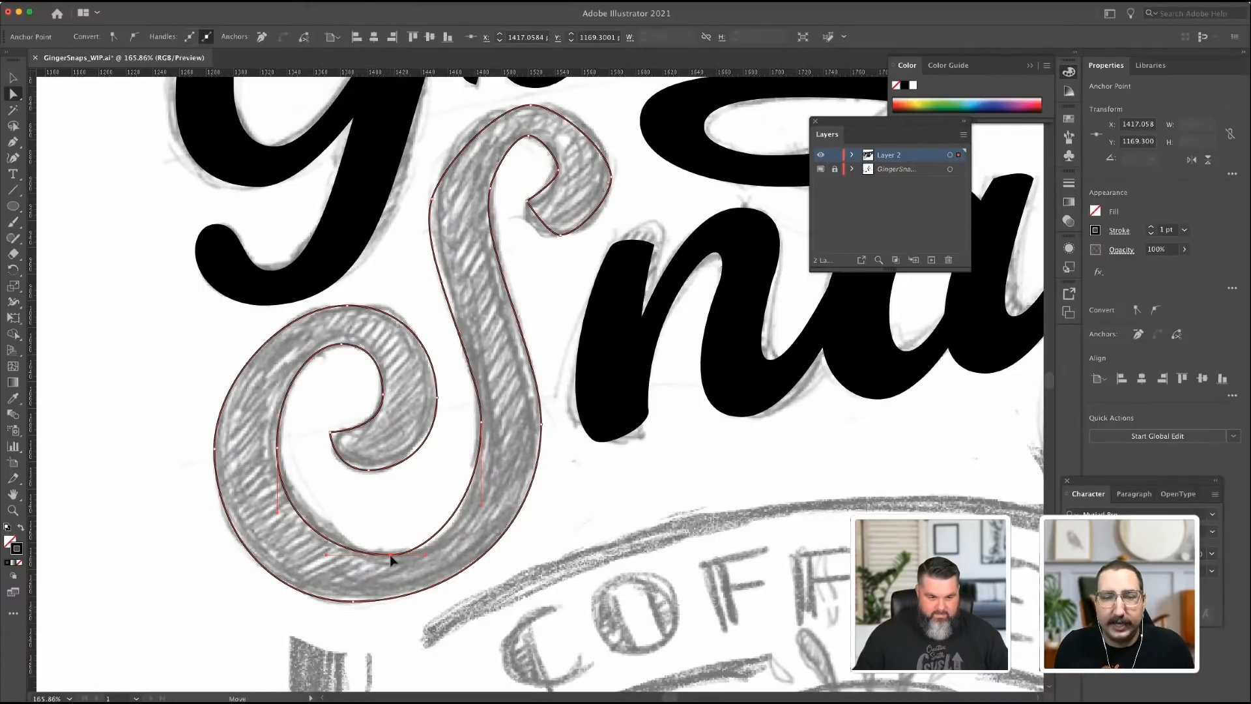
mouse_move(401, 559)
left_mouse_down()
mouse_move(374, 556)
mouse_move(424, 552)
left_mouse_up()
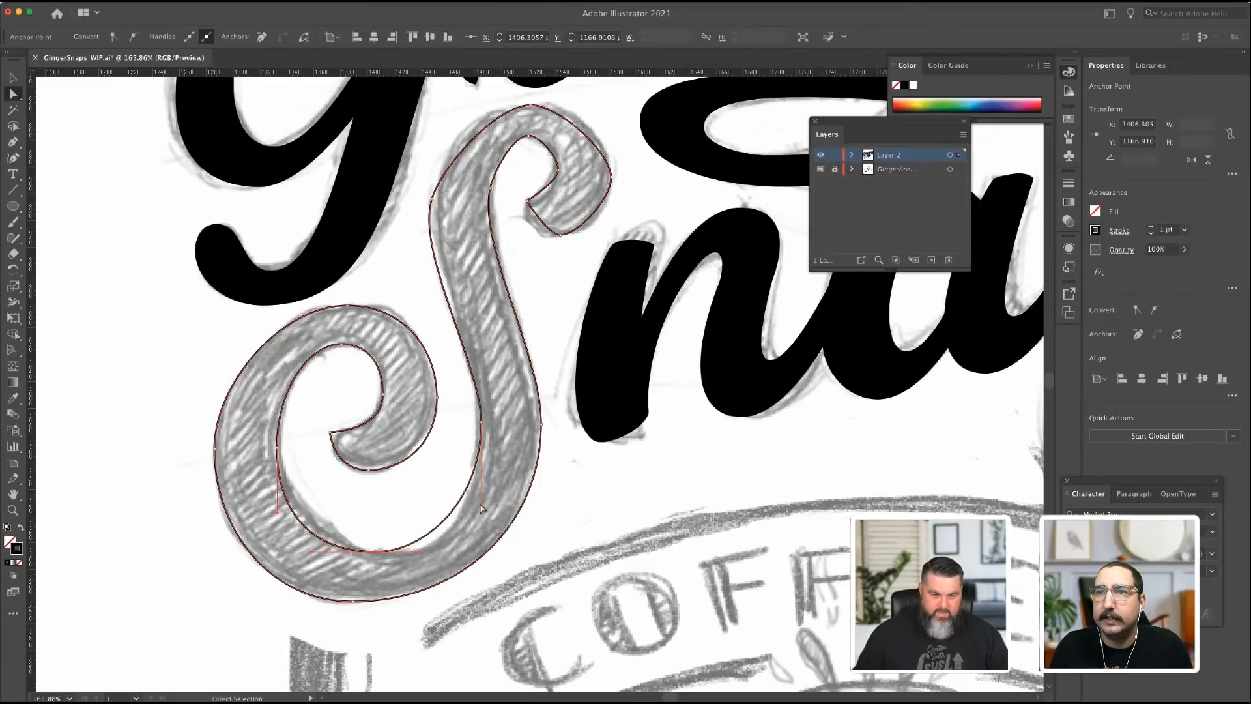
left_click_drag(483, 510, 480, 498)
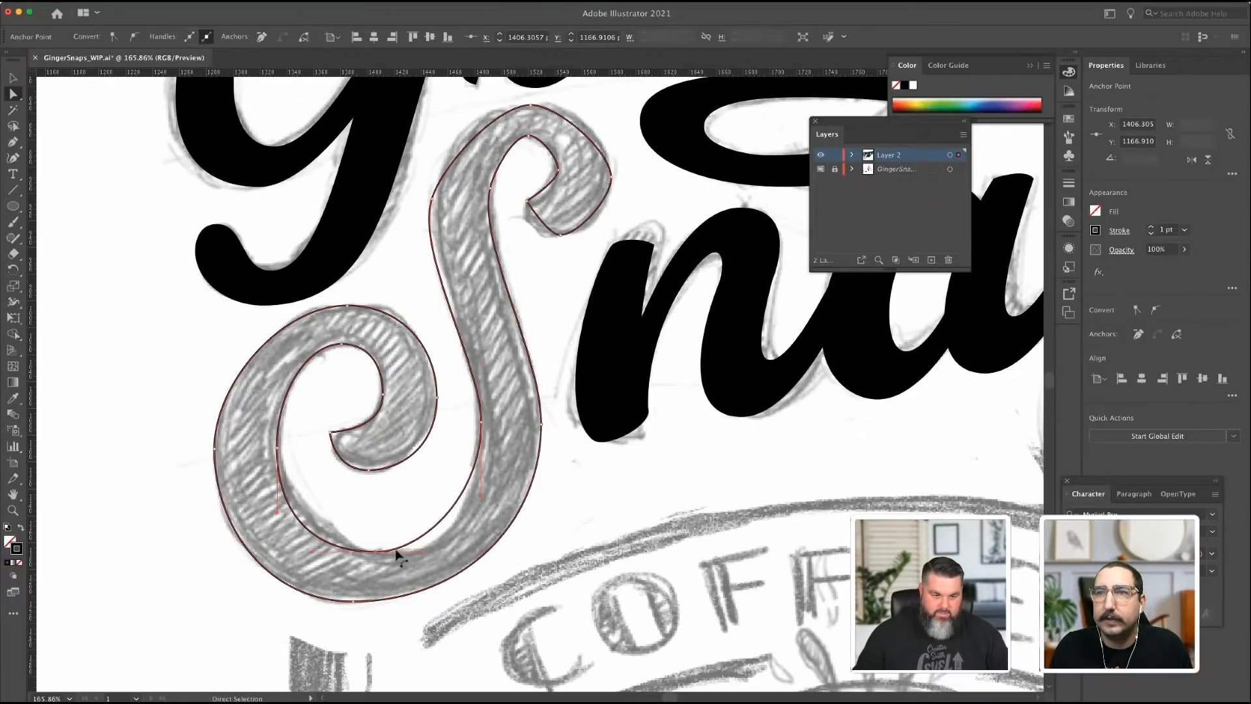
left_click_drag(424, 557, 436, 554)
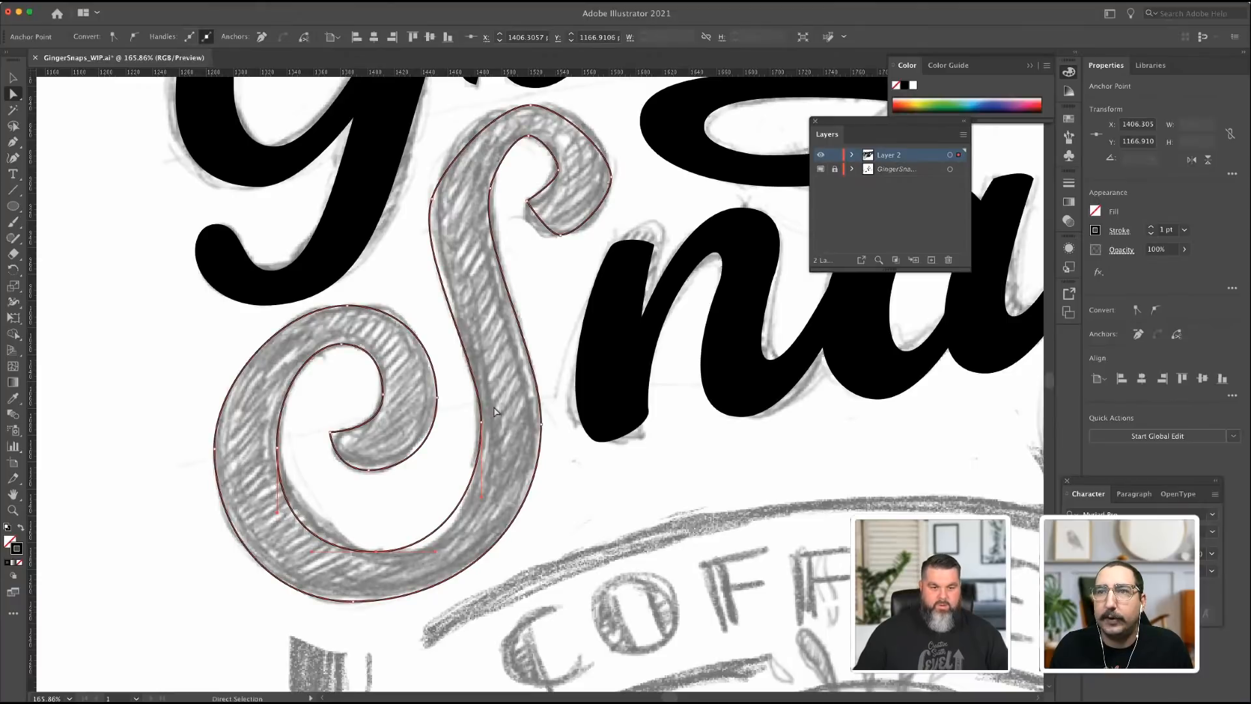
Nudge the anchor on the lower stem's left edge slightly left and extend the handles of the upper left anchor towards vertical.
left_click(481, 425)
left_click_drag(480, 426, 479, 426)
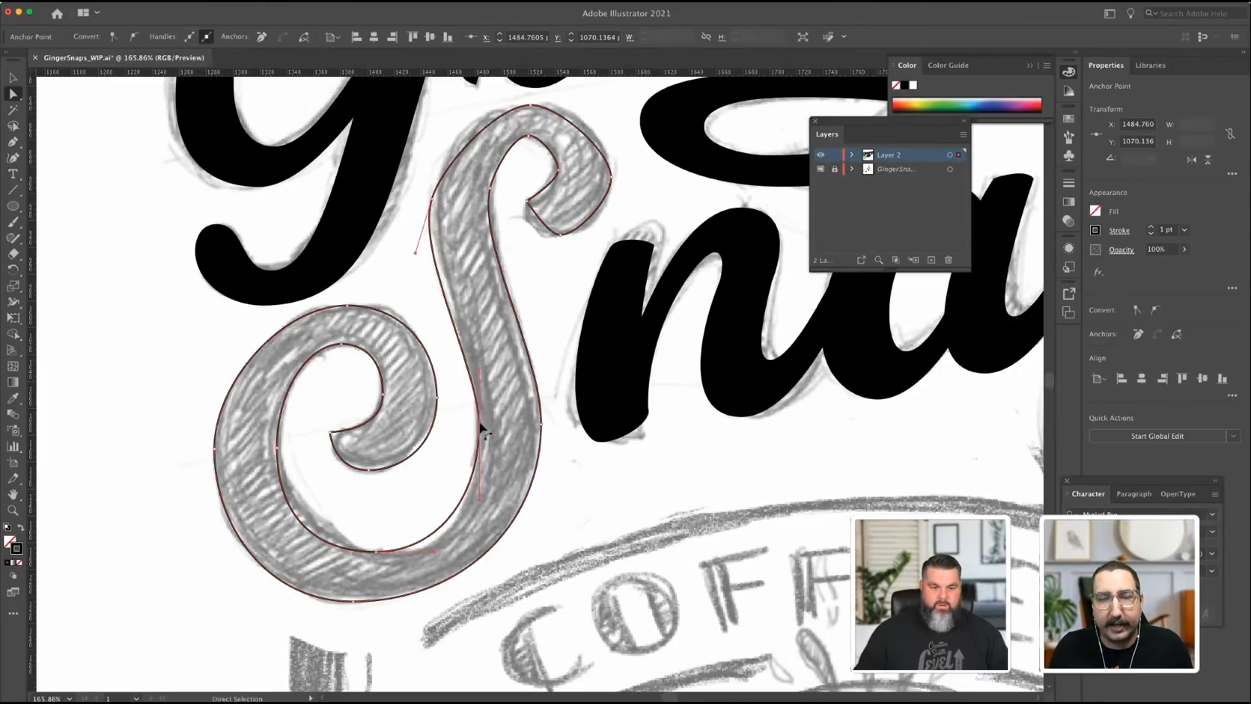
left_click_drag(416, 253, 422, 277)
left_click_drag(435, 204, 440, 140)
Lengthen the handles along the outer edge of the large S's upper curl, from its top around the right side to its bottom.
left_click_drag(497, 106, 475, 105)
left_click_drag(557, 105, 578, 105)
left_click_drag(611, 151, 611, 133)
left_click(612, 183)
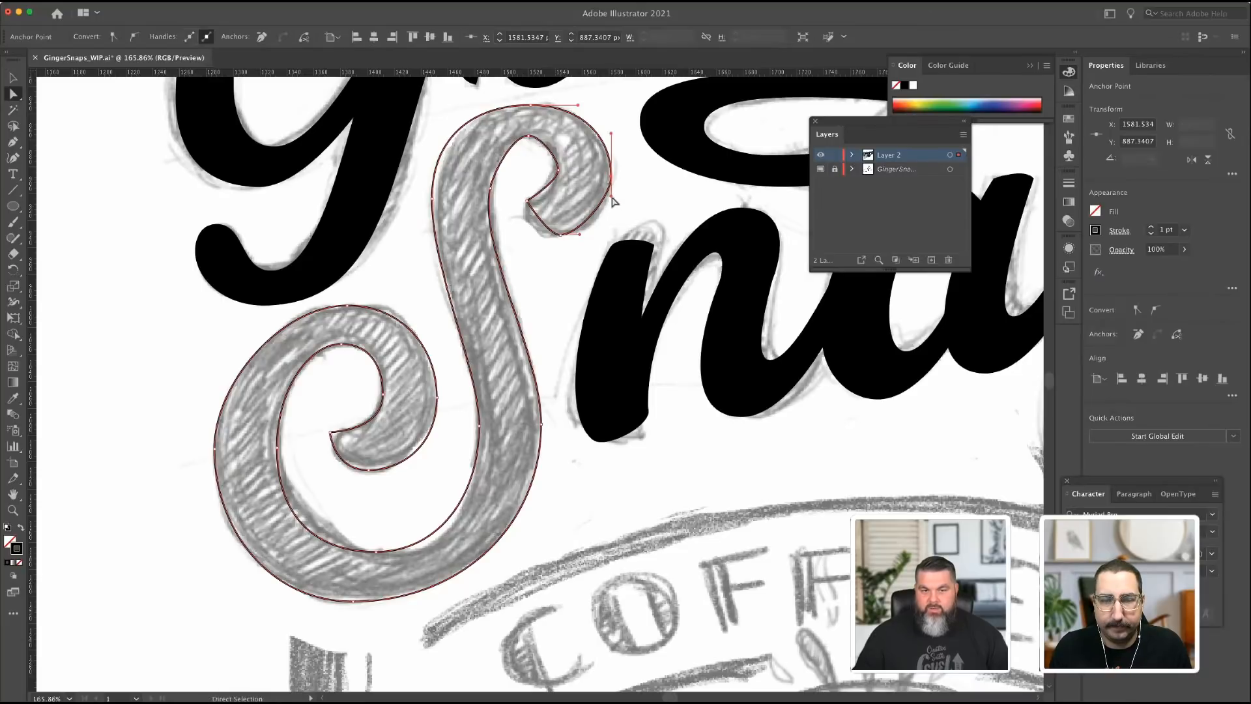
left_click_drag(612, 201, 584, 234)
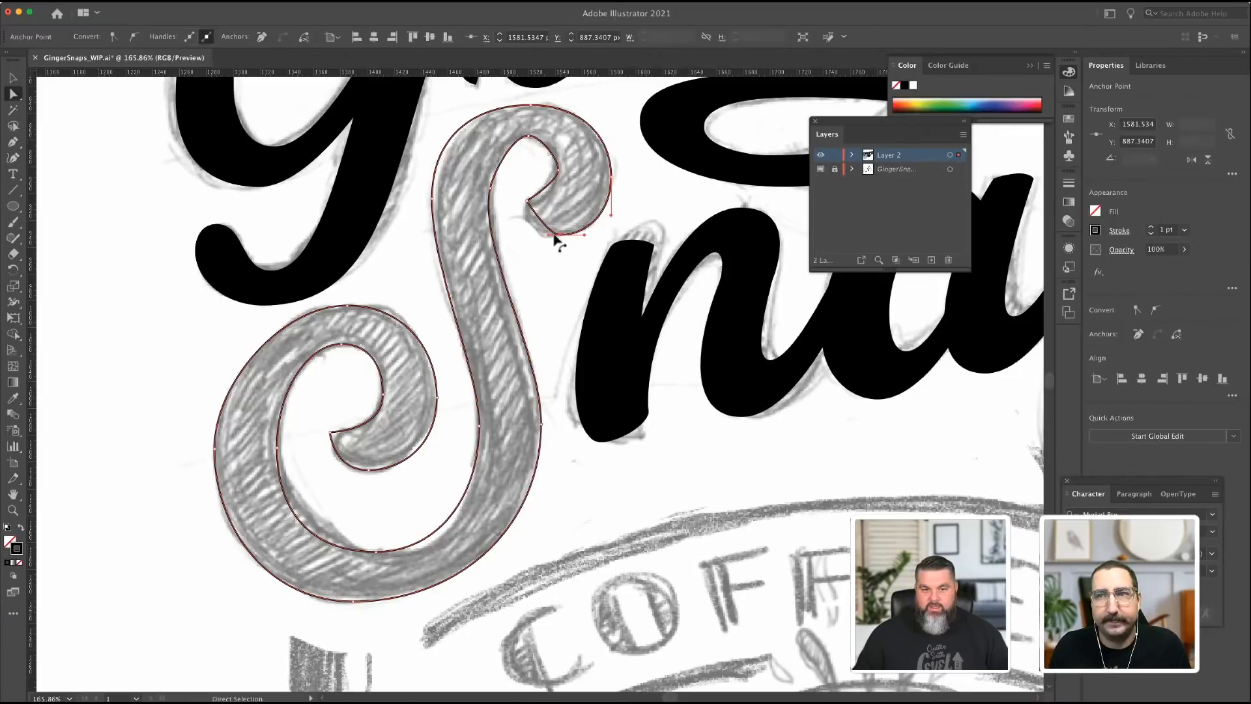
left_click(547, 236)
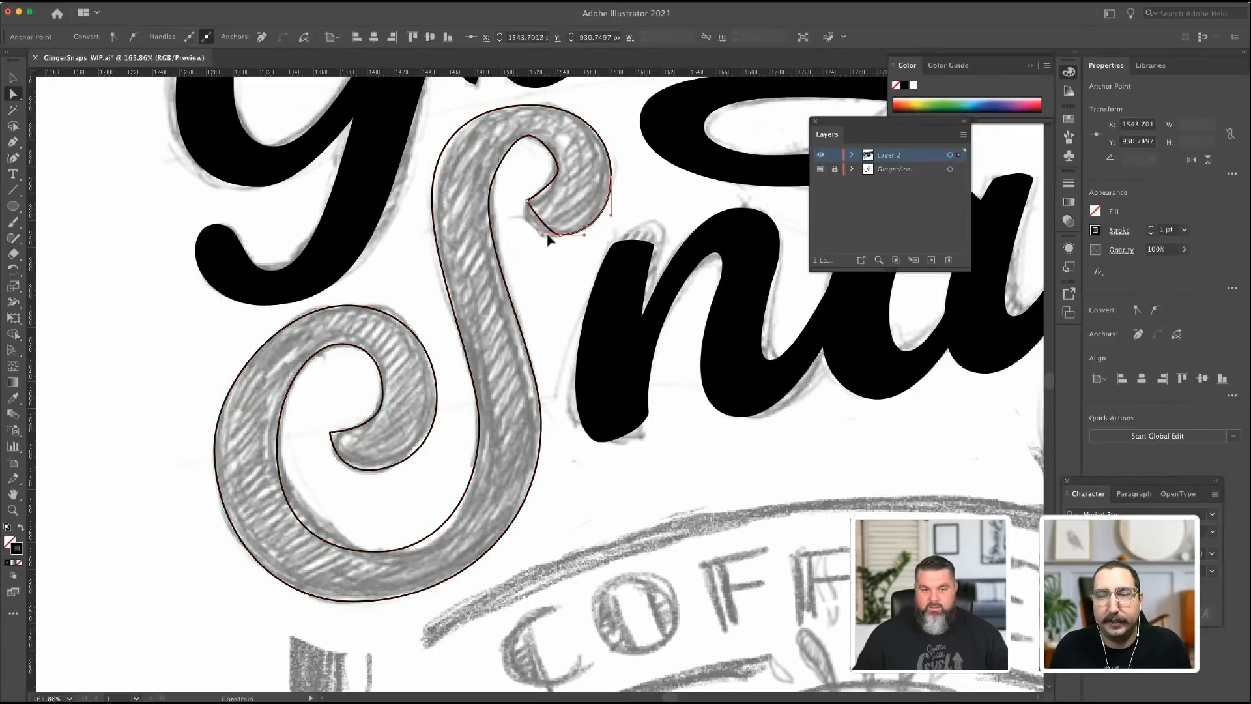
Refine the handles on the upper curl's inner edge, slightly shorten the top anchor's left handle, and make the upper left anchor's handles vertical.
left_click(528, 200)
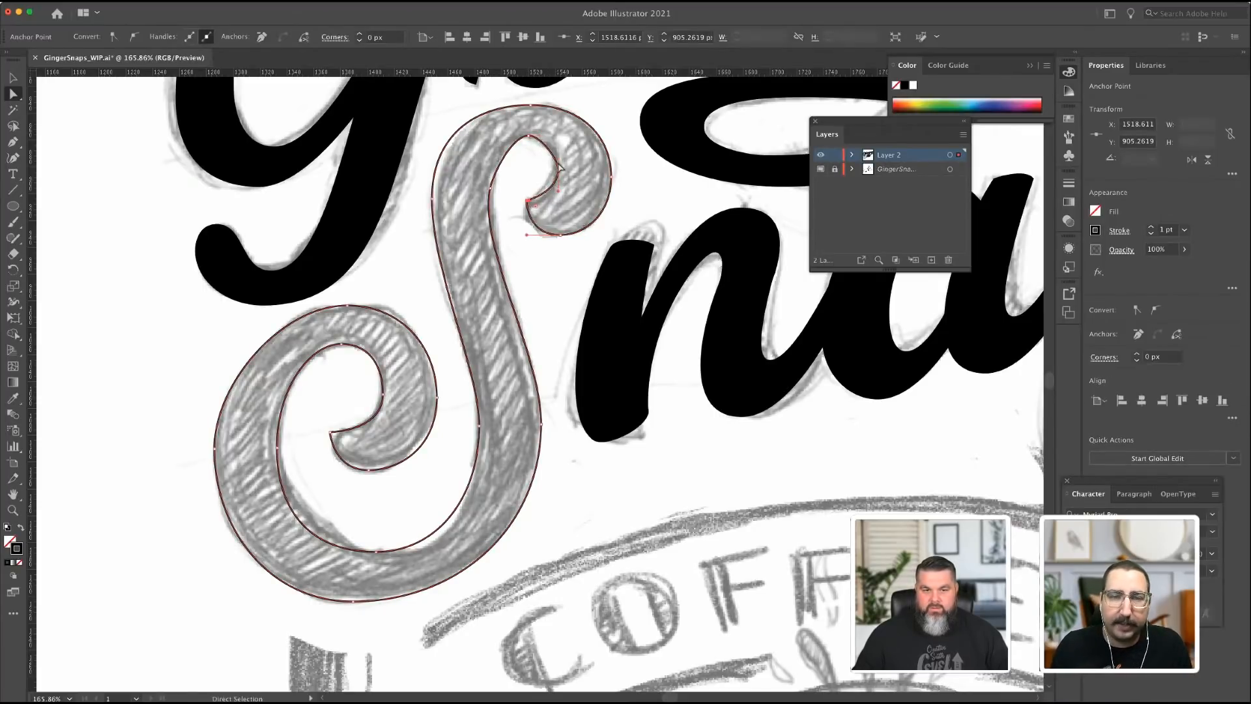
left_click(559, 168)
key("z")
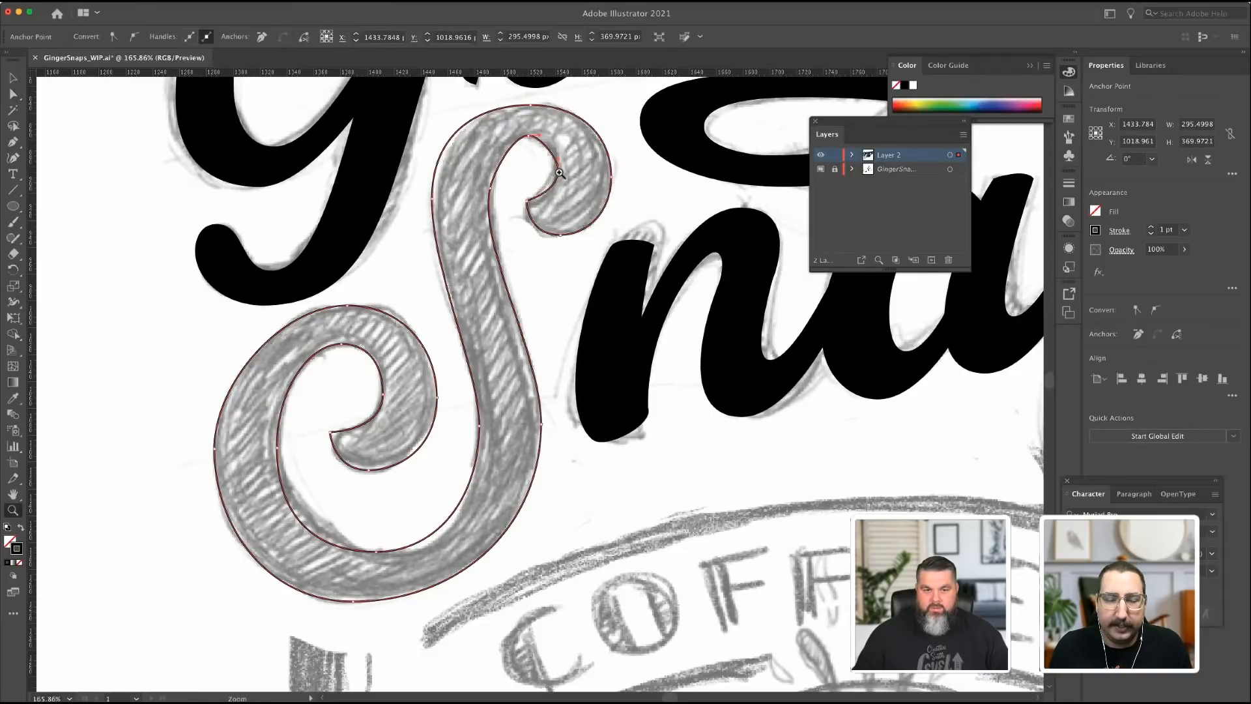
key("a")
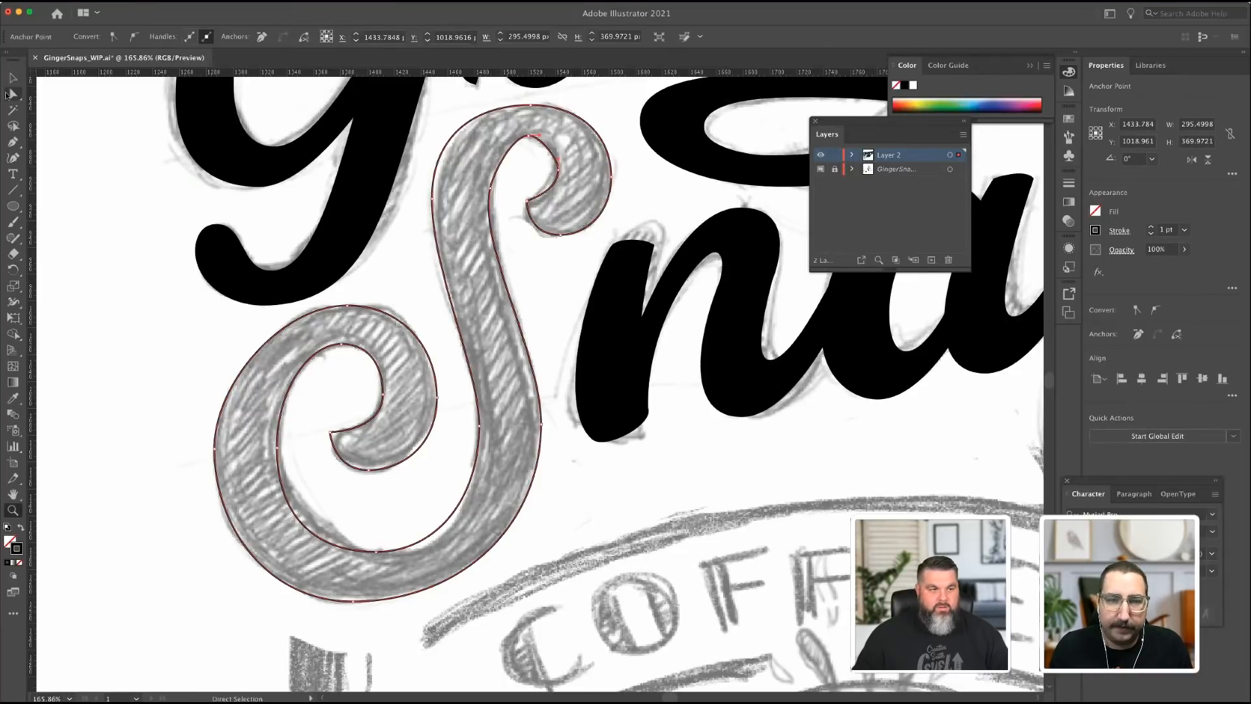
left_click(561, 168)
left_click_drag(558, 159, 433, 144)
left_click(528, 136)
left_click(530, 106)
left_click_drag(475, 105, 480, 105)
left_click(433, 202)
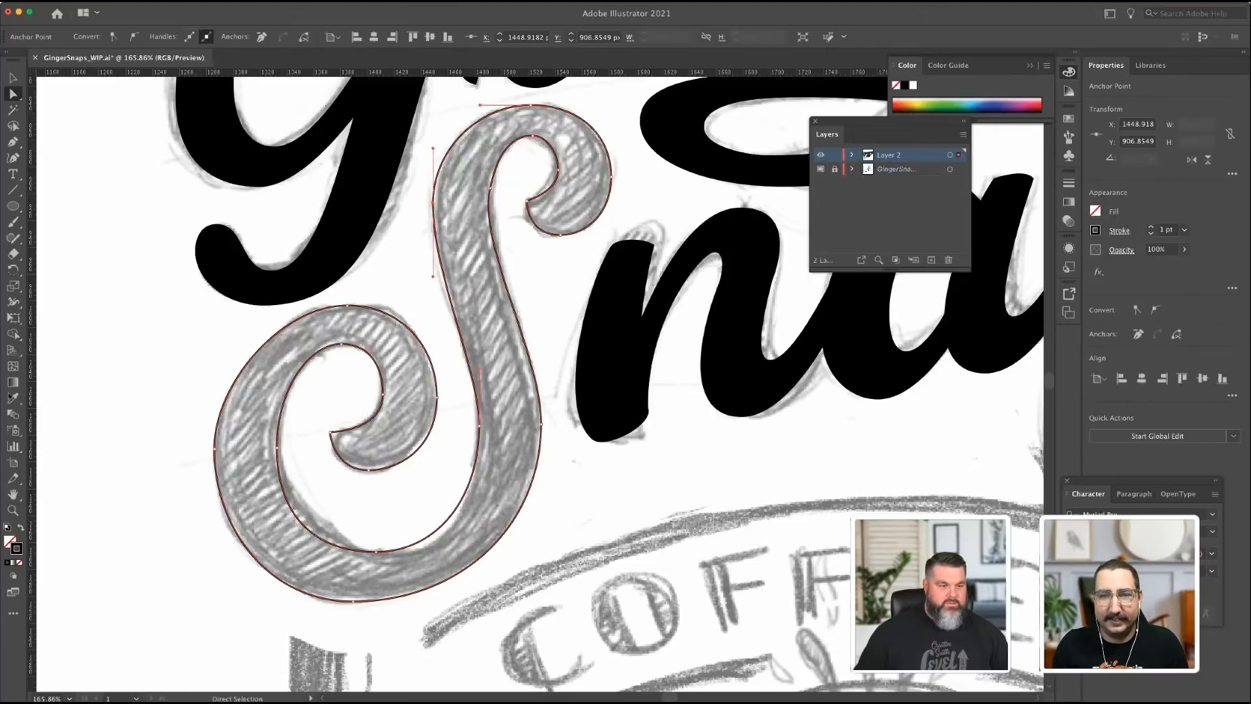
Swap the large S's stroke and fill so the letter is solid black, and deselect it.
left_click(21, 527)
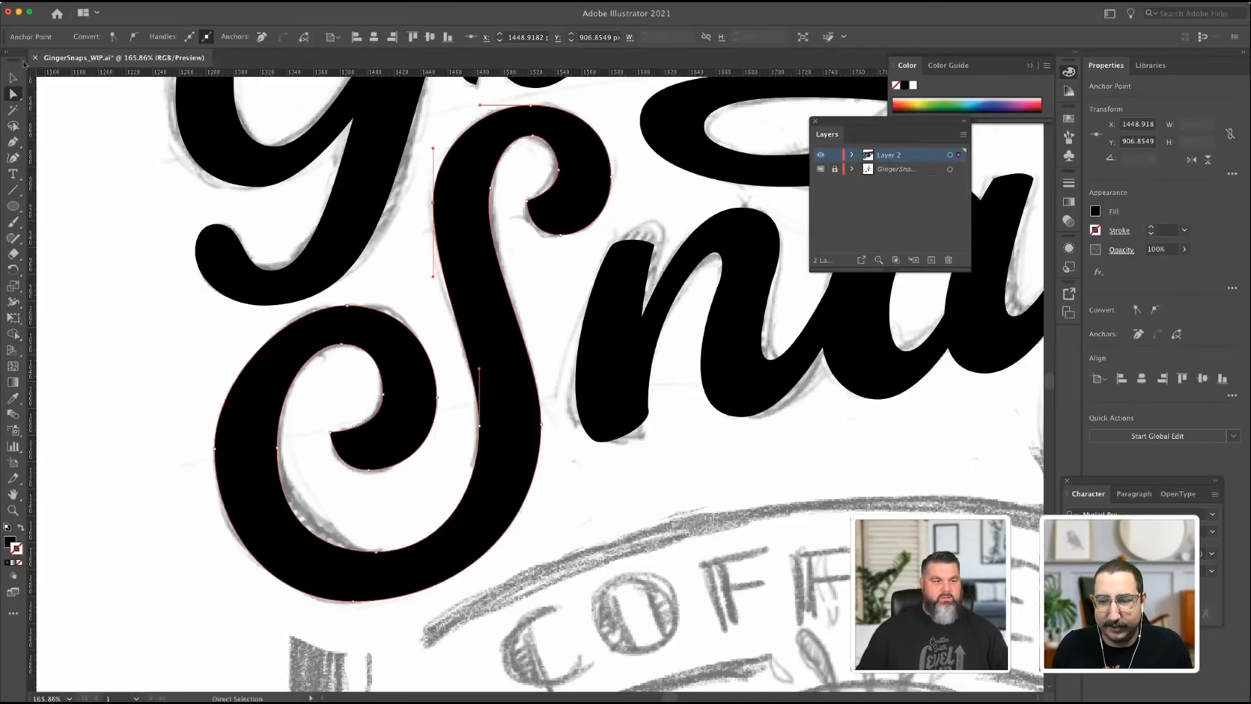
left_click(13, 79)
left_click(124, 139)
Start a Pen path over the sketched final s, placing straight anchors from the upper hook's inner edge around its tip to its outer right side.
scroll(425, 168, "right", 4)
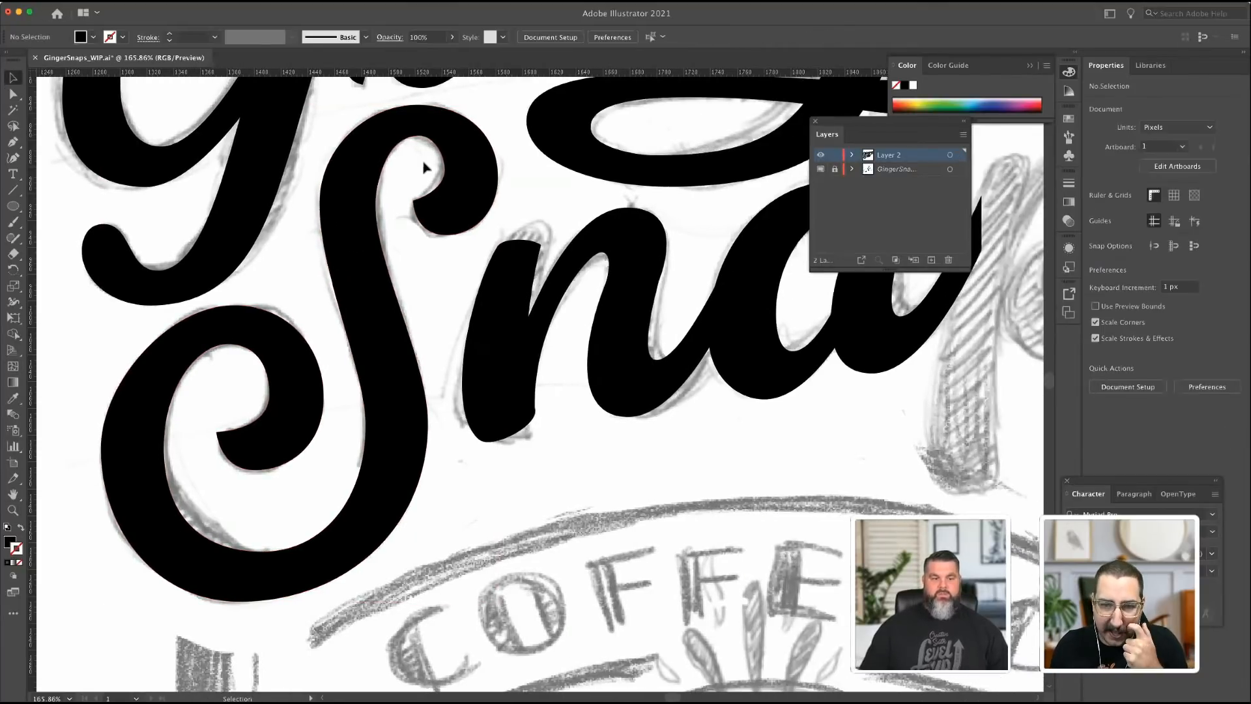
scroll(497, 209, "right", 5)
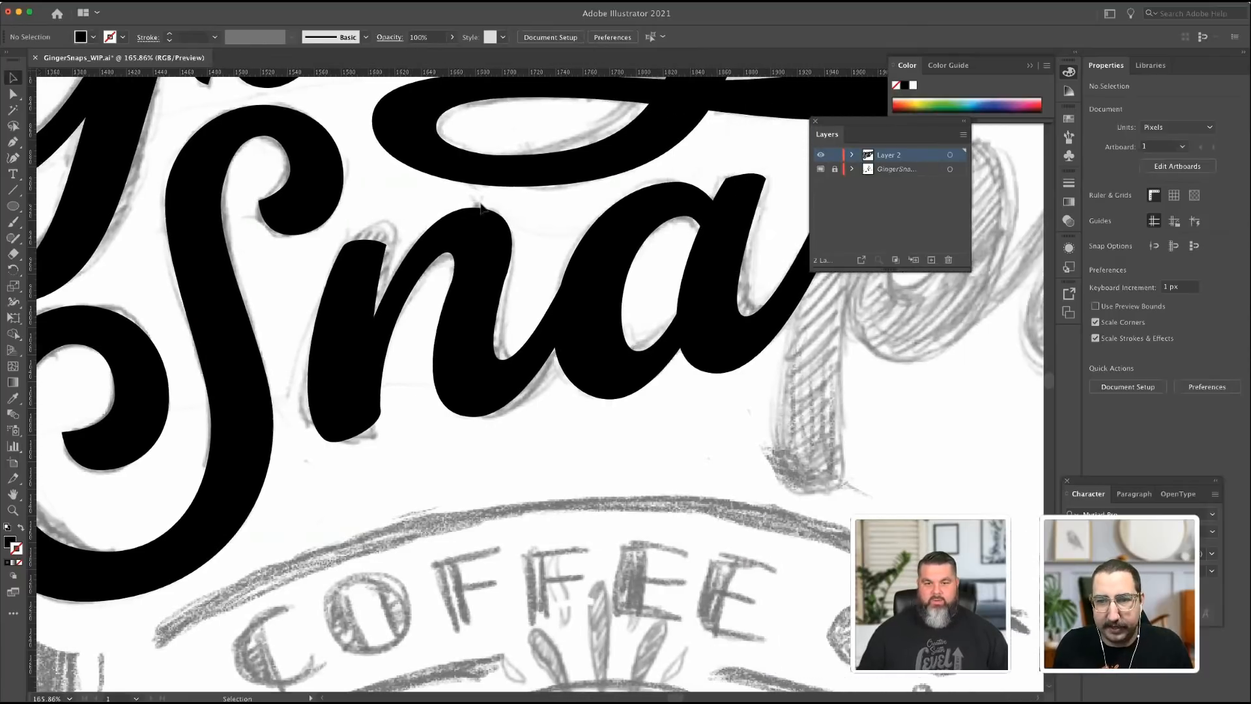
scroll(482, 208, "right", 8)
scroll(483, 209, "up", 4)
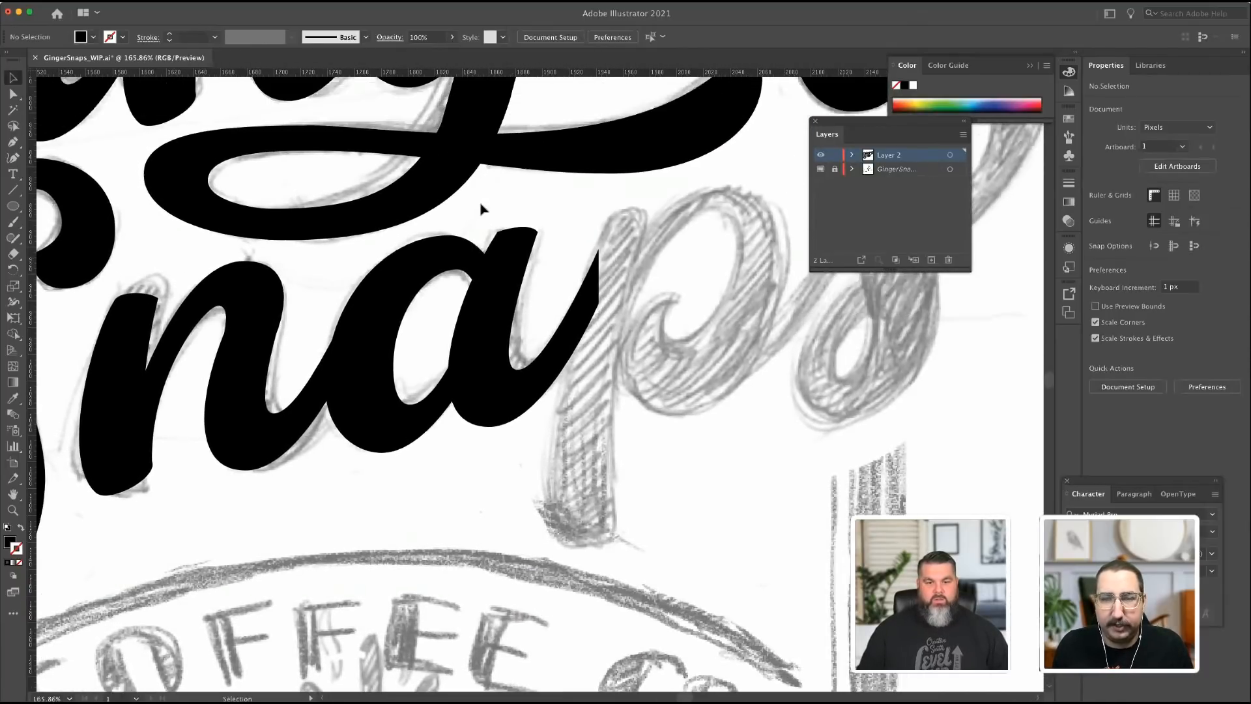
scroll(481, 208, "right", 3)
scroll(481, 208, "up", 3)
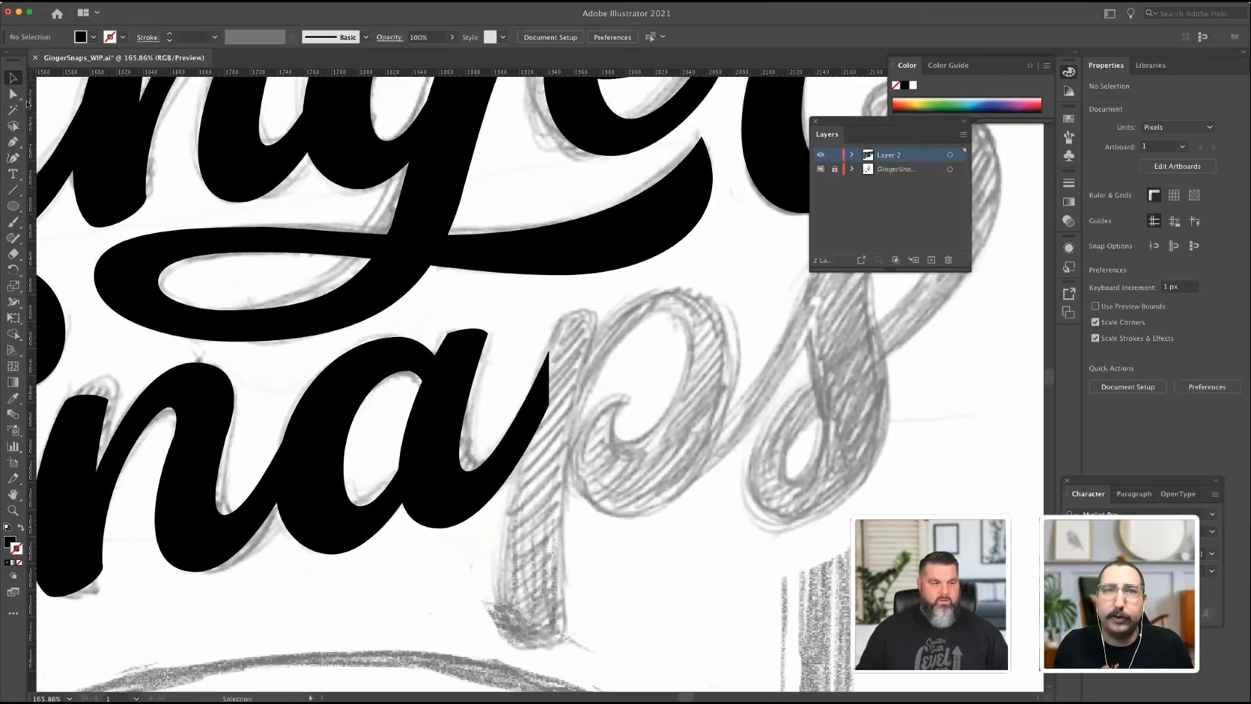
scroll(699, 274, "right", 5)
scroll(699, 274, "up", 3)
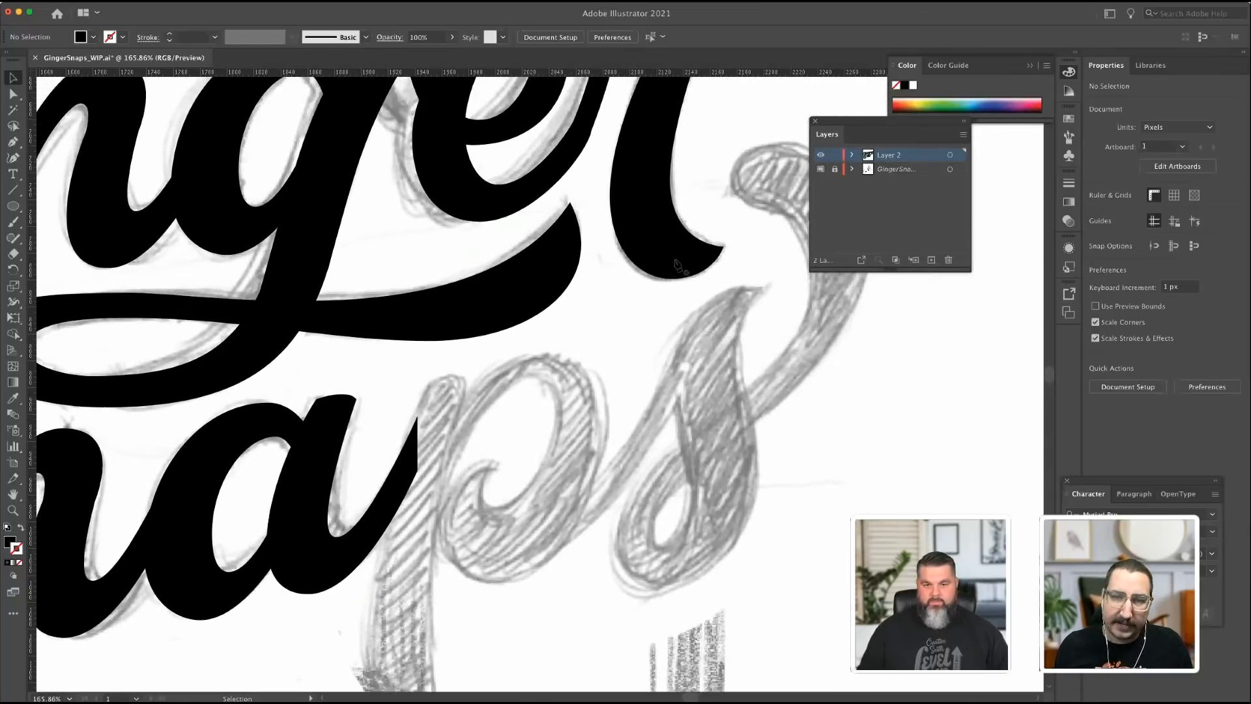
scroll(699, 274, "right", 2)
scroll(698, 274, "up", 1)
key("p")
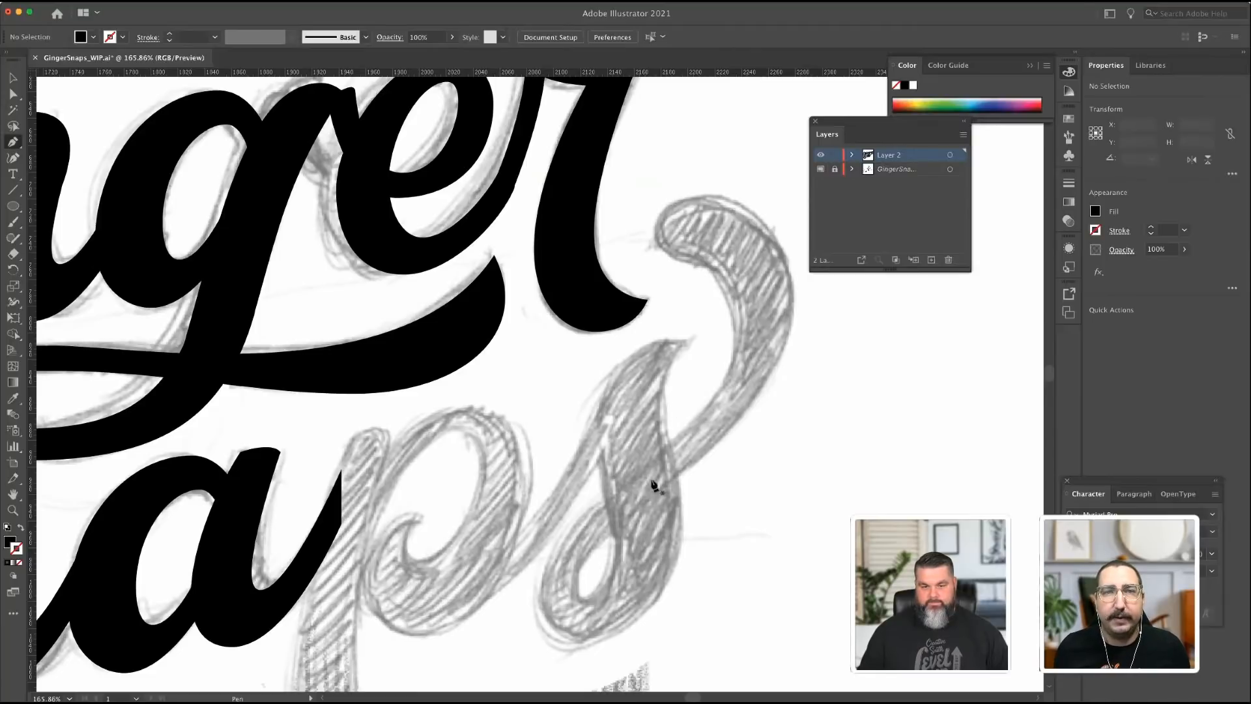
left_click(734, 325)
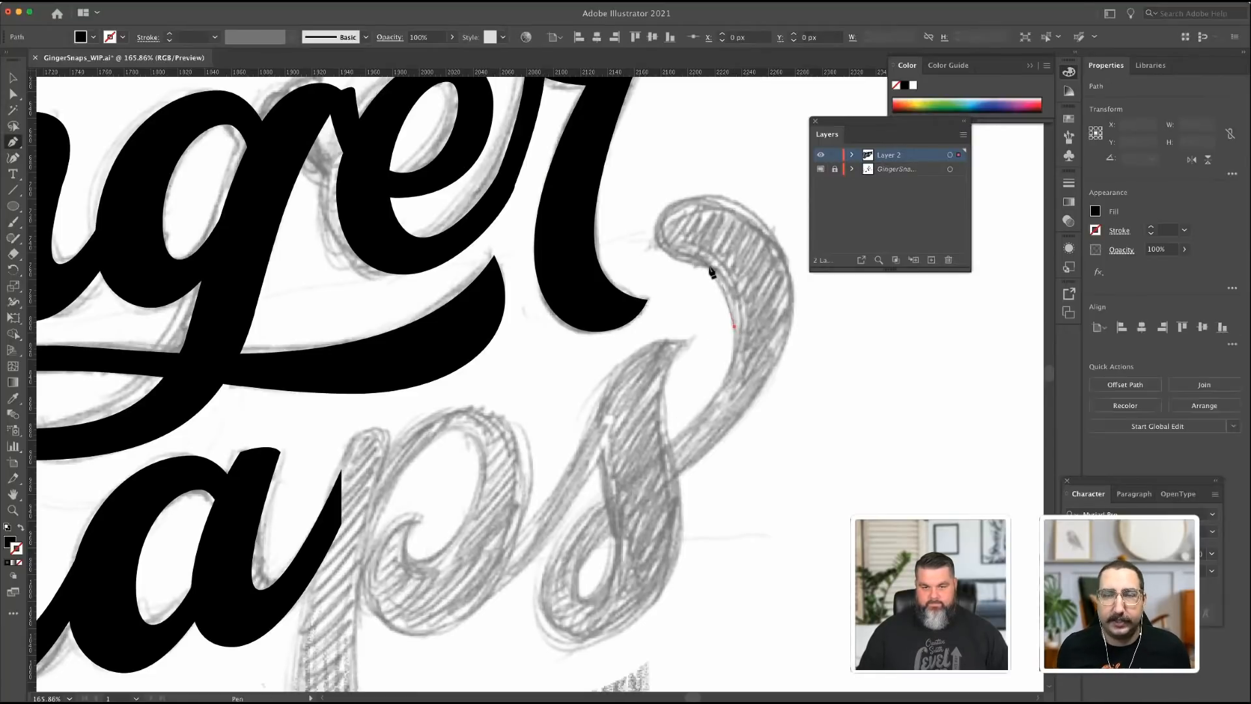
left_click(694, 261)
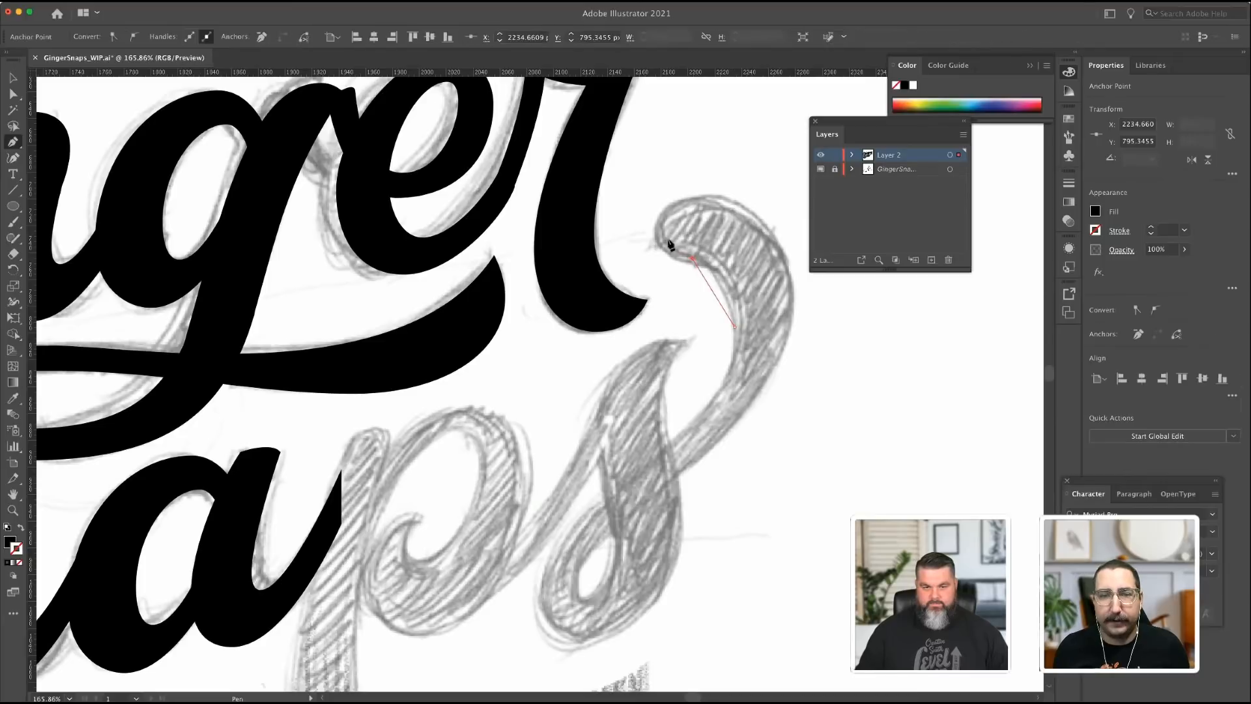
left_click(654, 224)
left_click(704, 193)
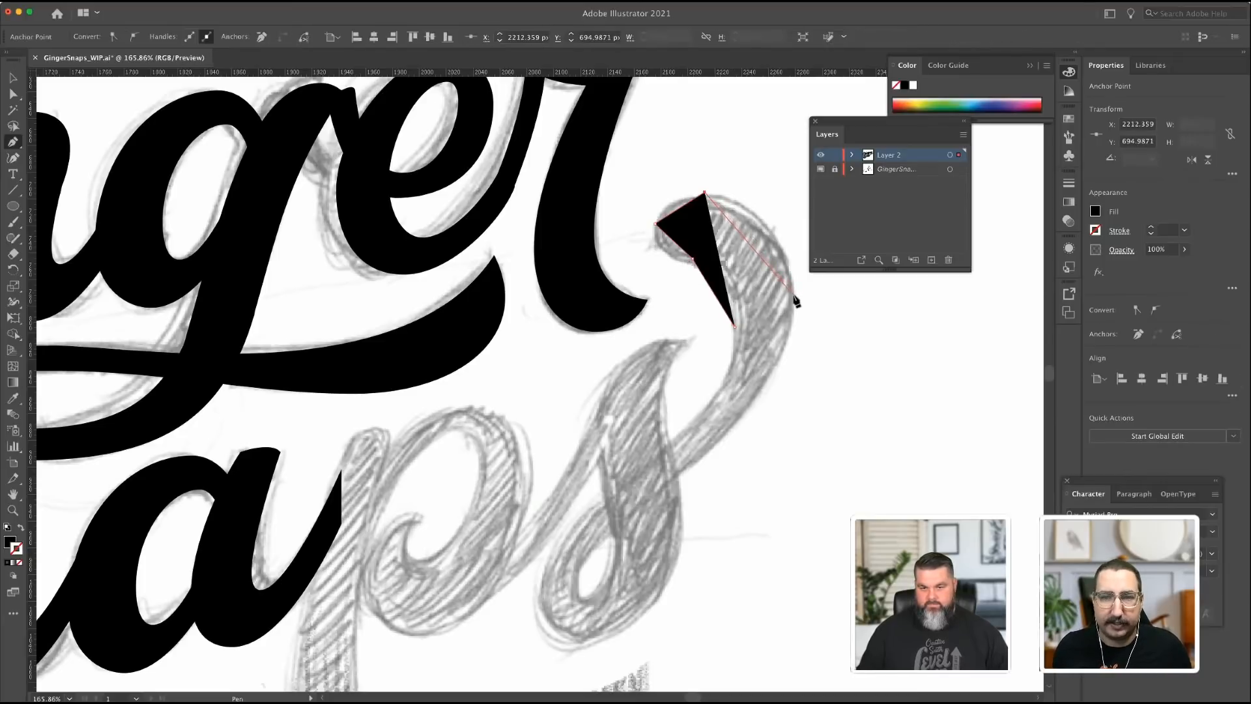
left_click(792, 295)
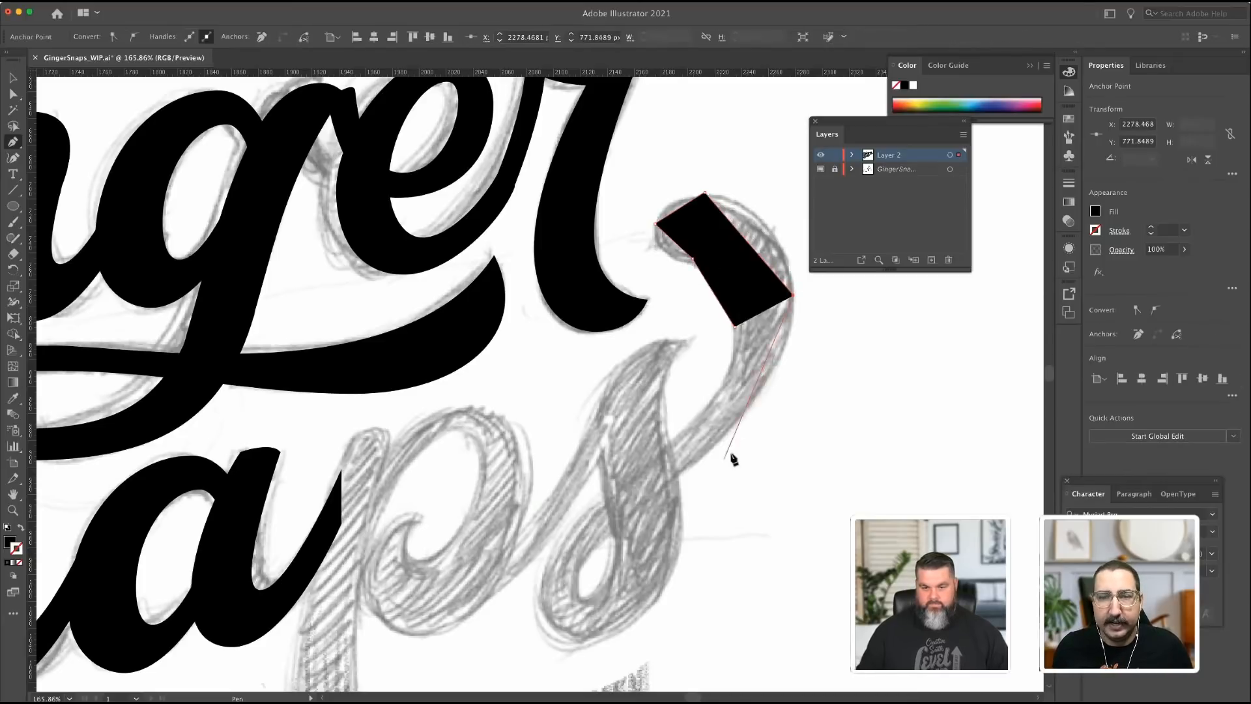
Continue the s path around the lower loop's counter and up to the pointed top, and swap to a black stroke without fill.
left_click(593, 601)
left_click(577, 579)
left_click_drag(619, 550, 599, 462)
left_click(595, 412)
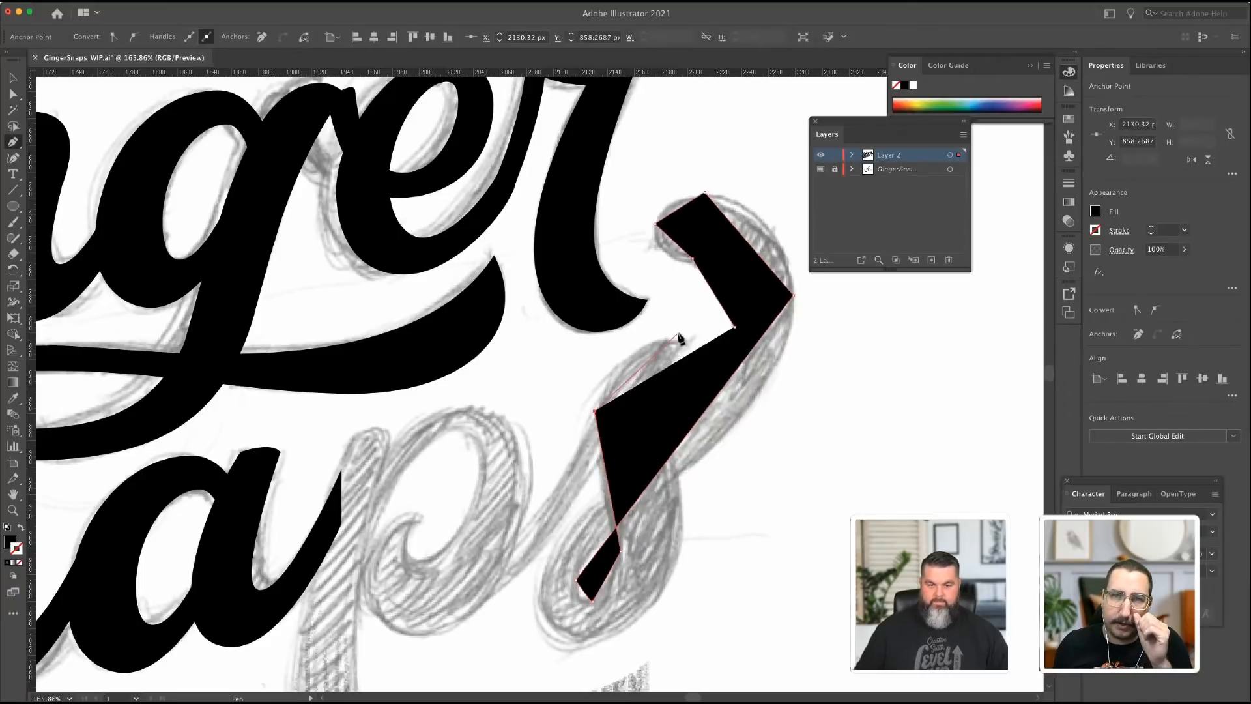
left_click(688, 340)
key("shift+x")
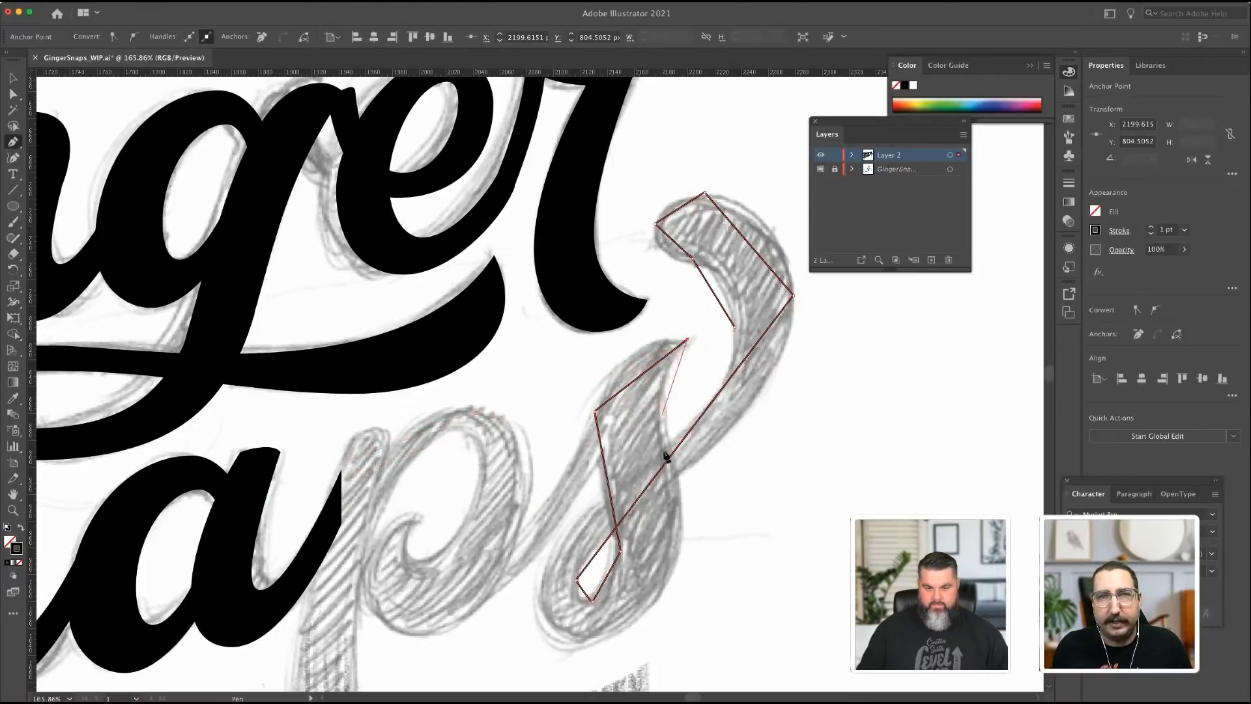
Place anchors at the final s's bottom and lower left edge, and close the path at its starting anchor.
left_click(588, 647)
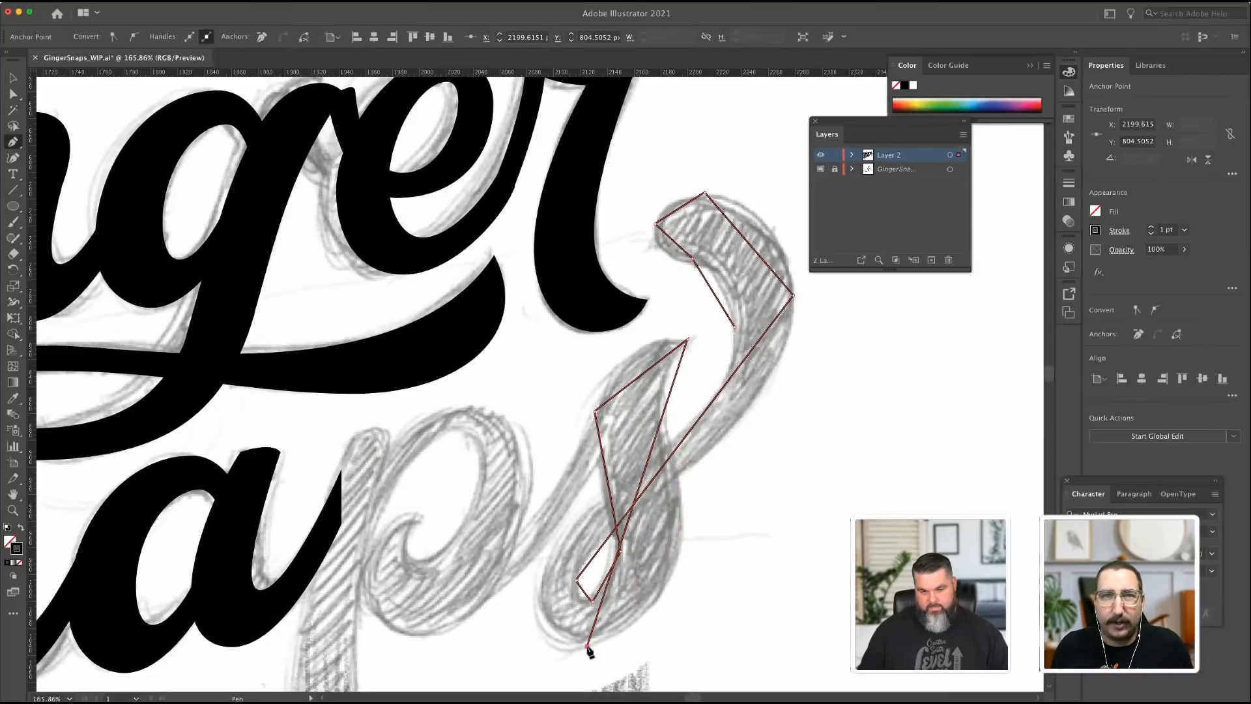
left_click(541, 584)
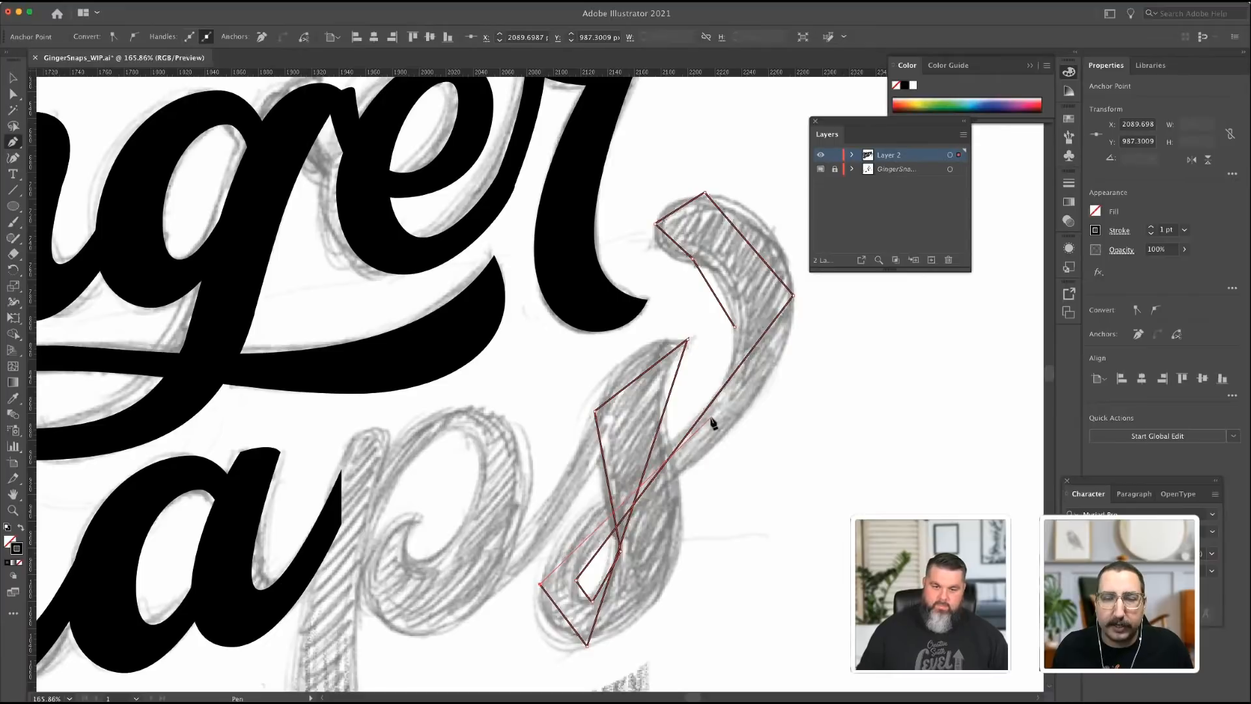
left_click(734, 327)
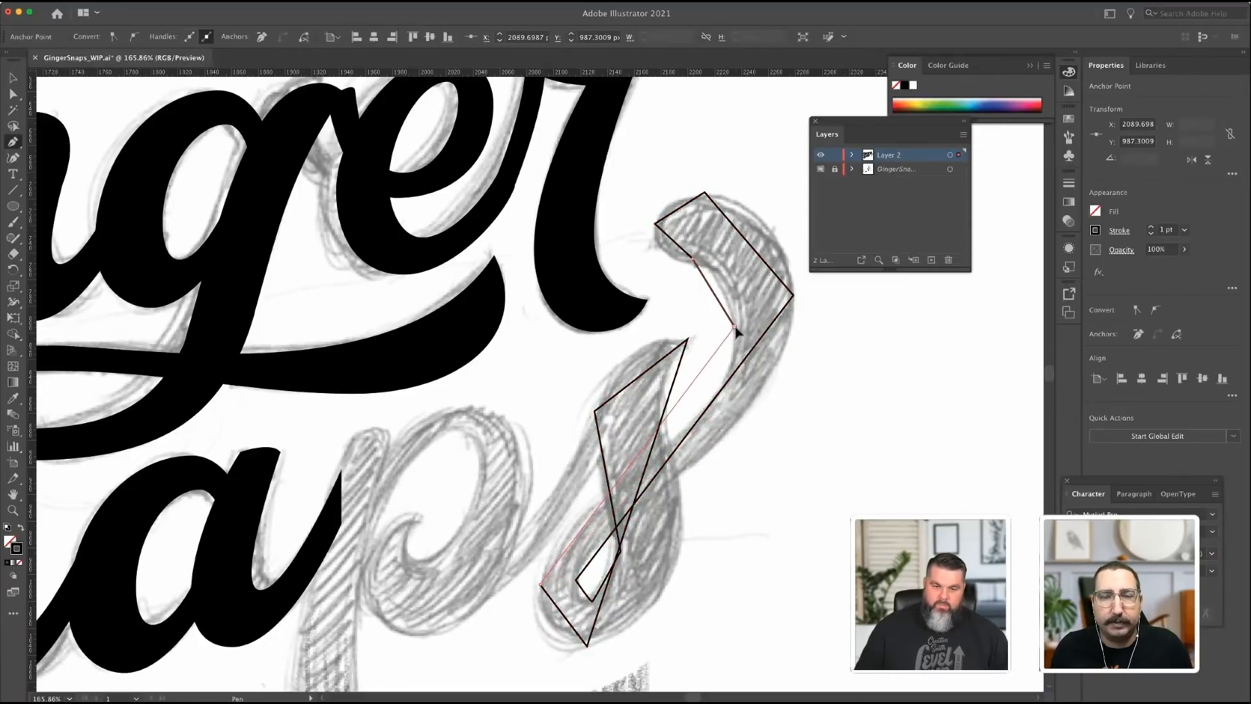
Convert the final s path's anchors to smooth points, including the one at the letter's pointed top.
key("v")
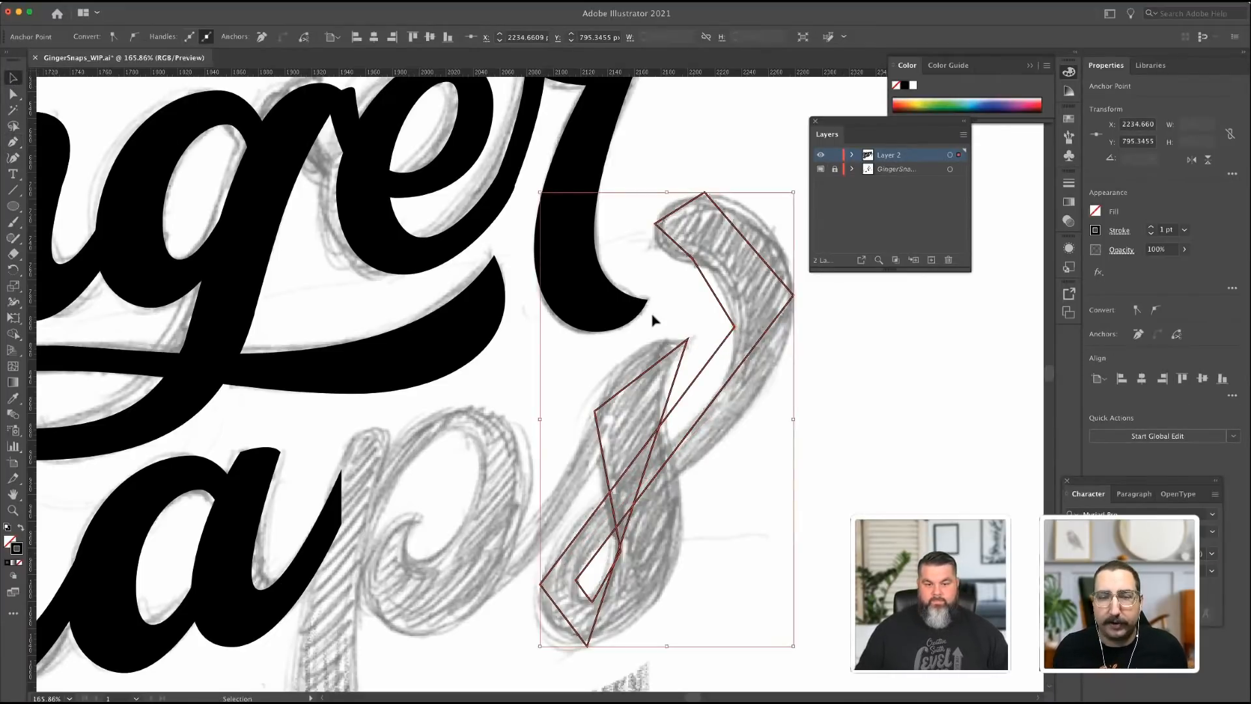
left_click(17, 97)
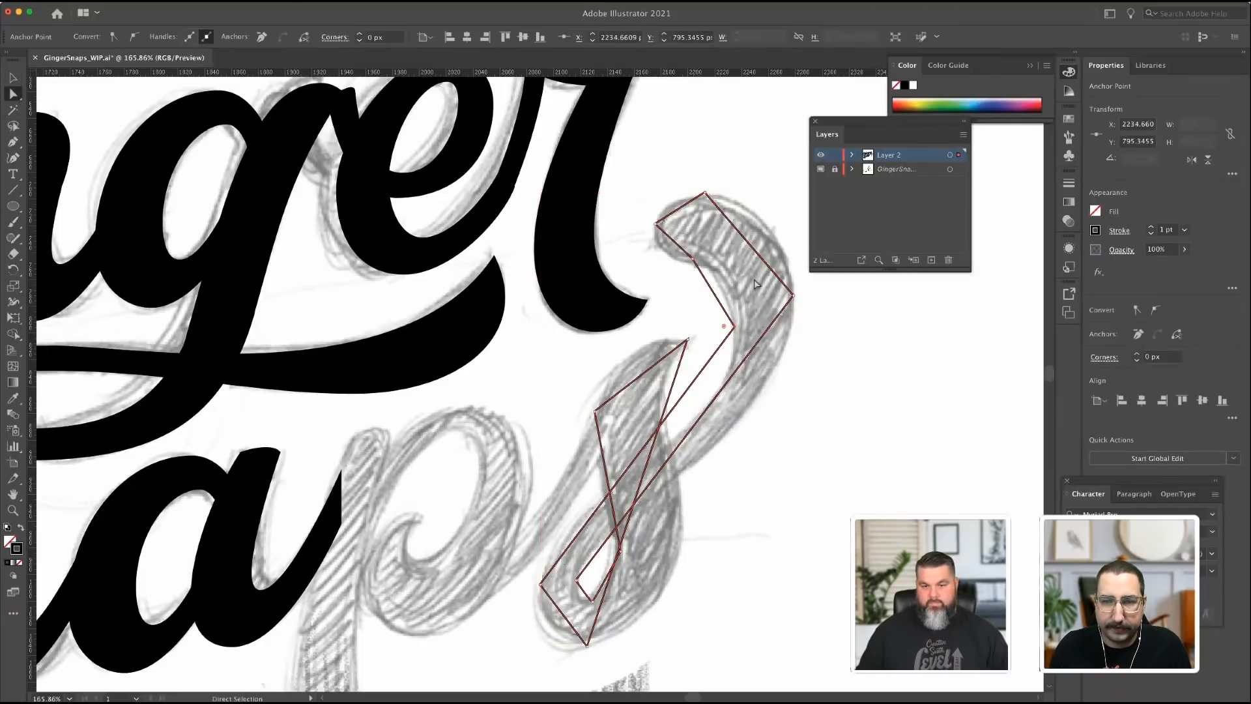
left_click(794, 297)
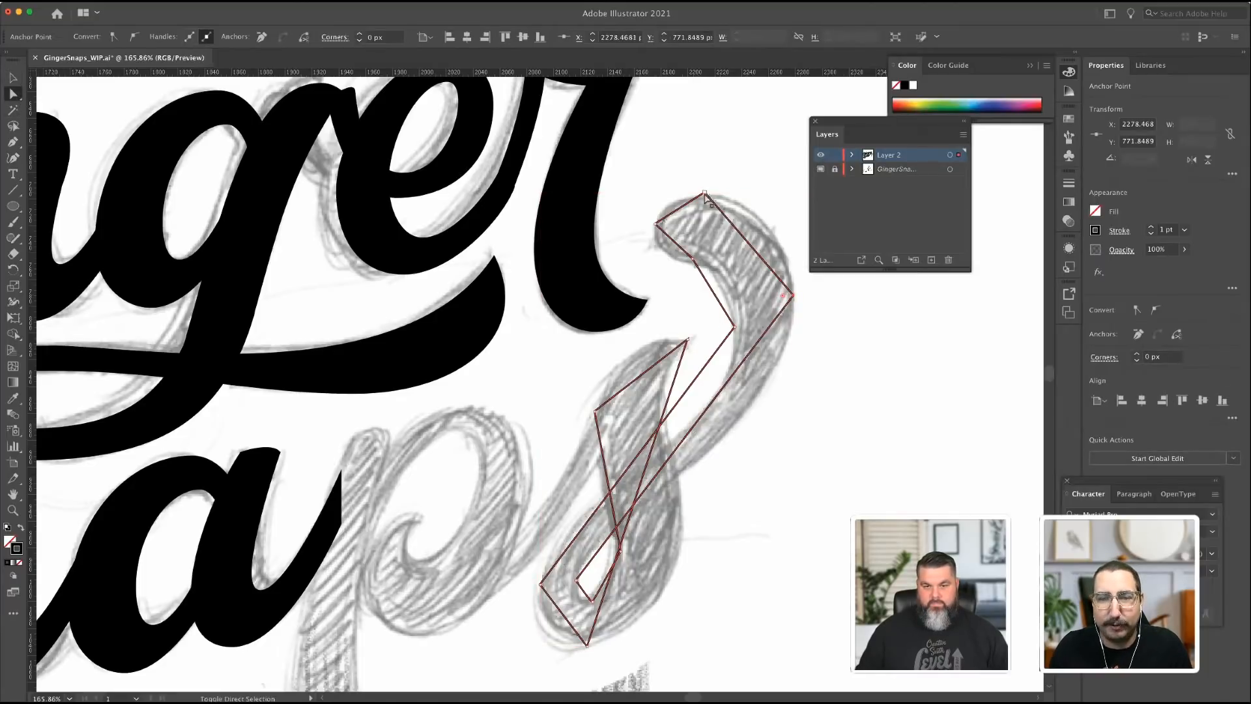
left_click(705, 194, "shift")
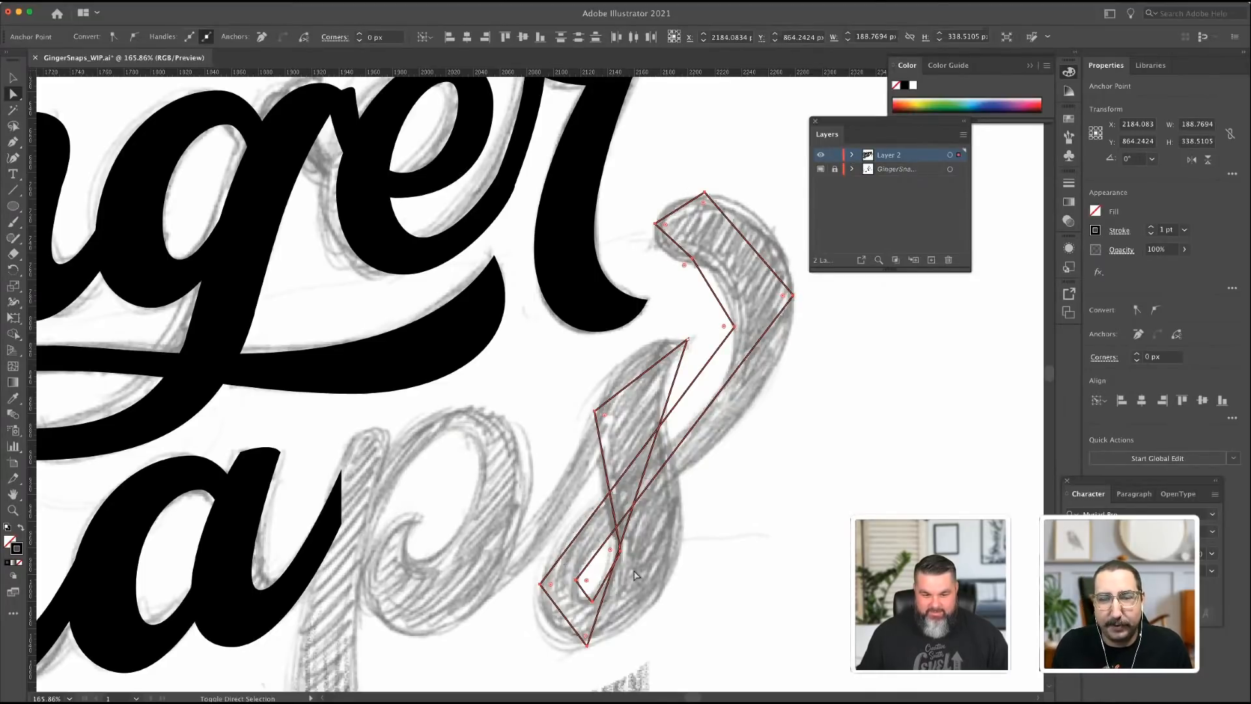
left_click(1155, 310)
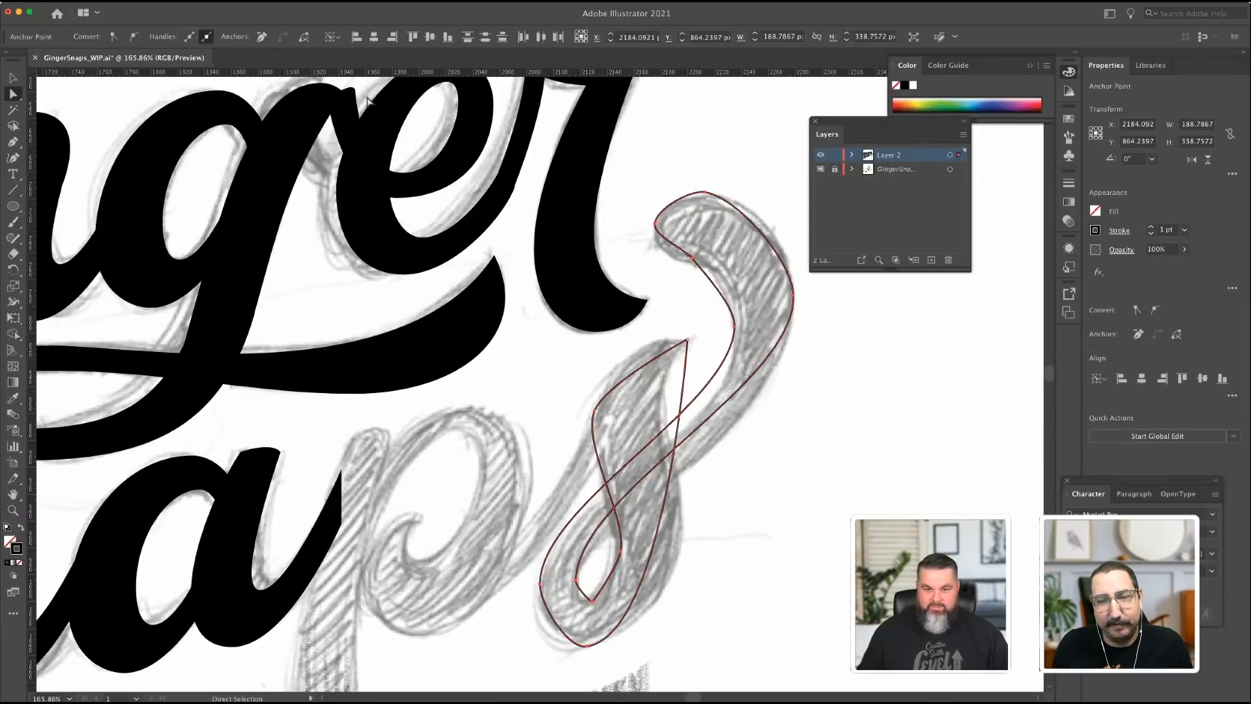
left_click(688, 340)
left_click(1156, 310)
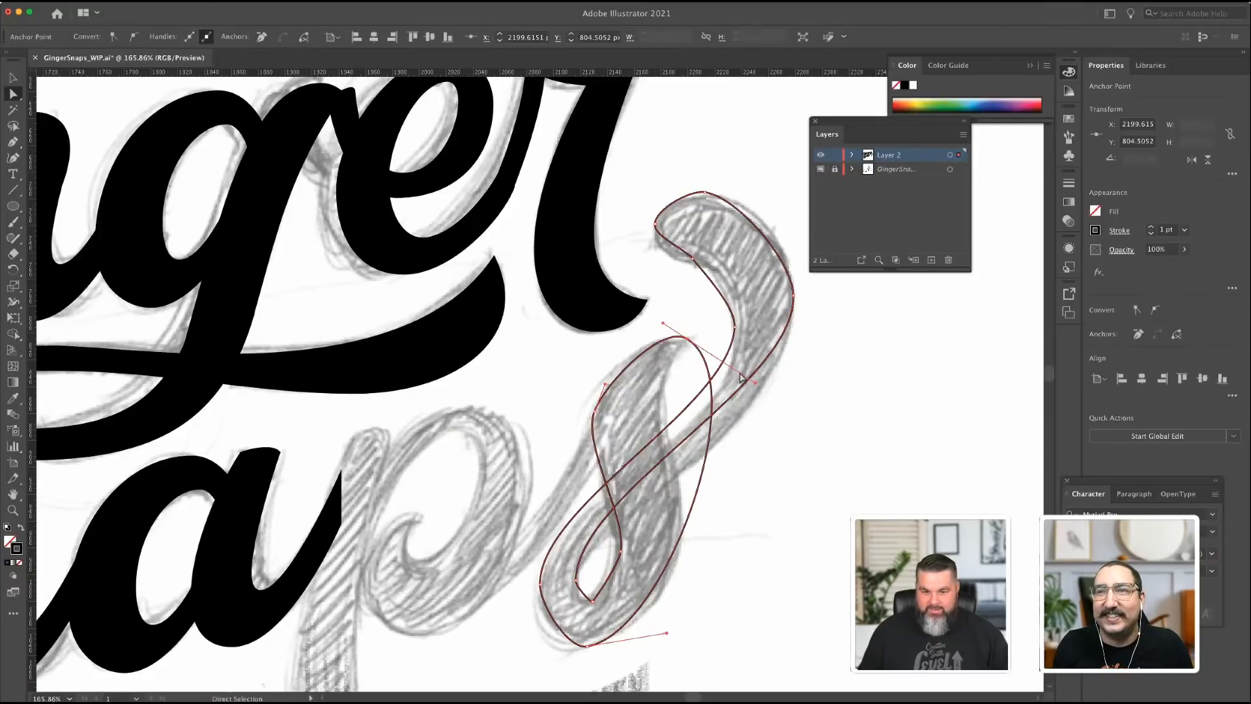
Reshape the s's main downstroke using the handles of its pointed tip and bottom anchor so the edge follows the sketch.
left_click_drag(756, 386, 636, 391)
left_click_drag(668, 637, 746, 624)
left_click_drag(638, 394, 606, 416)
left_click_drag(748, 629, 776, 577)
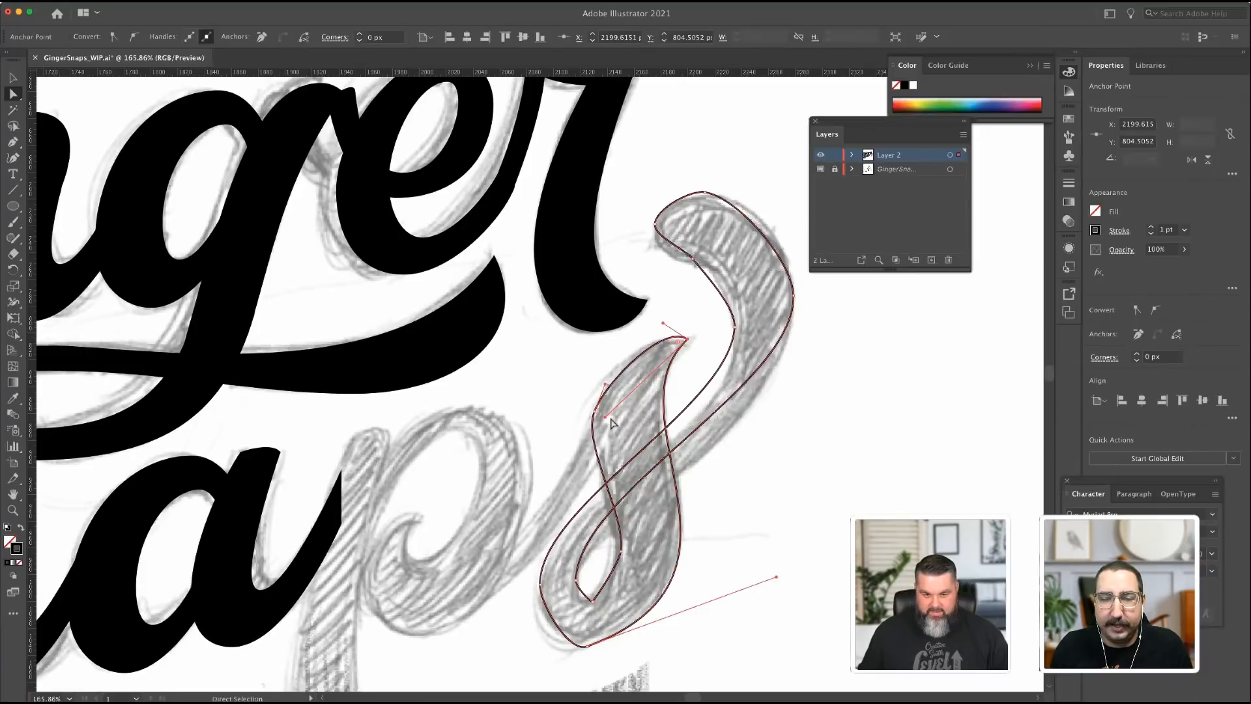
left_click_drag(605, 417, 602, 422)
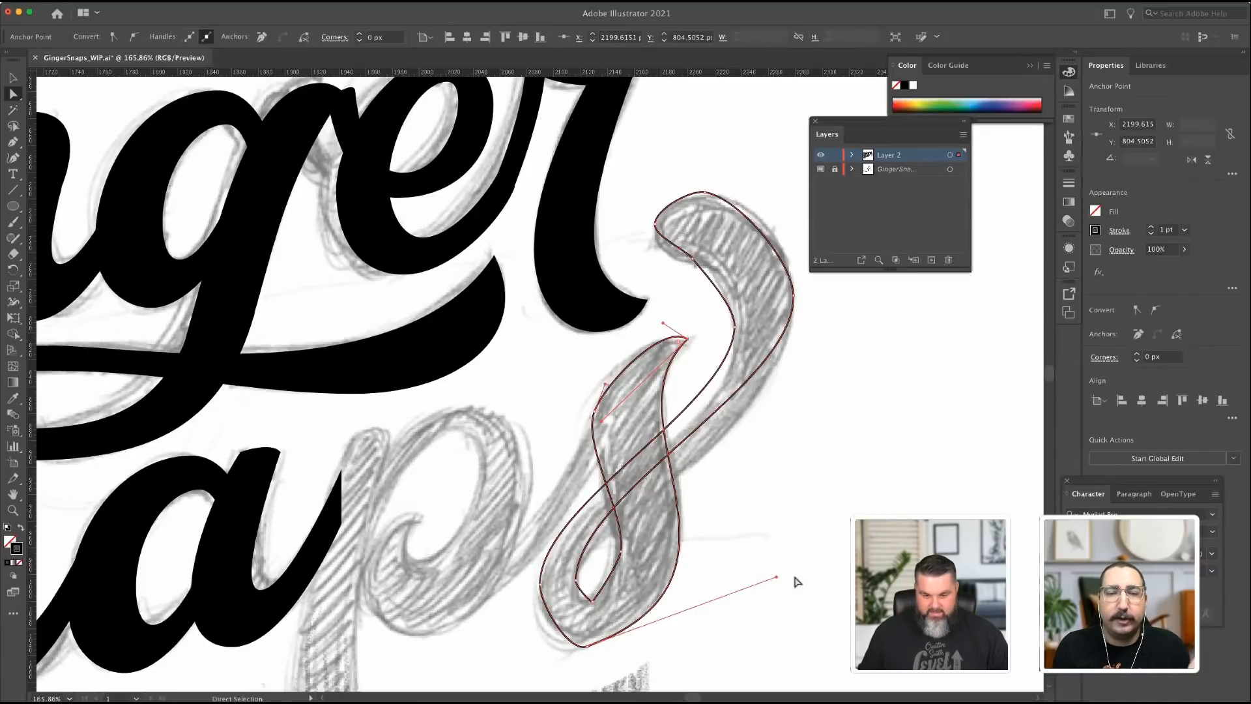
left_click_drag(778, 579, 775, 613)
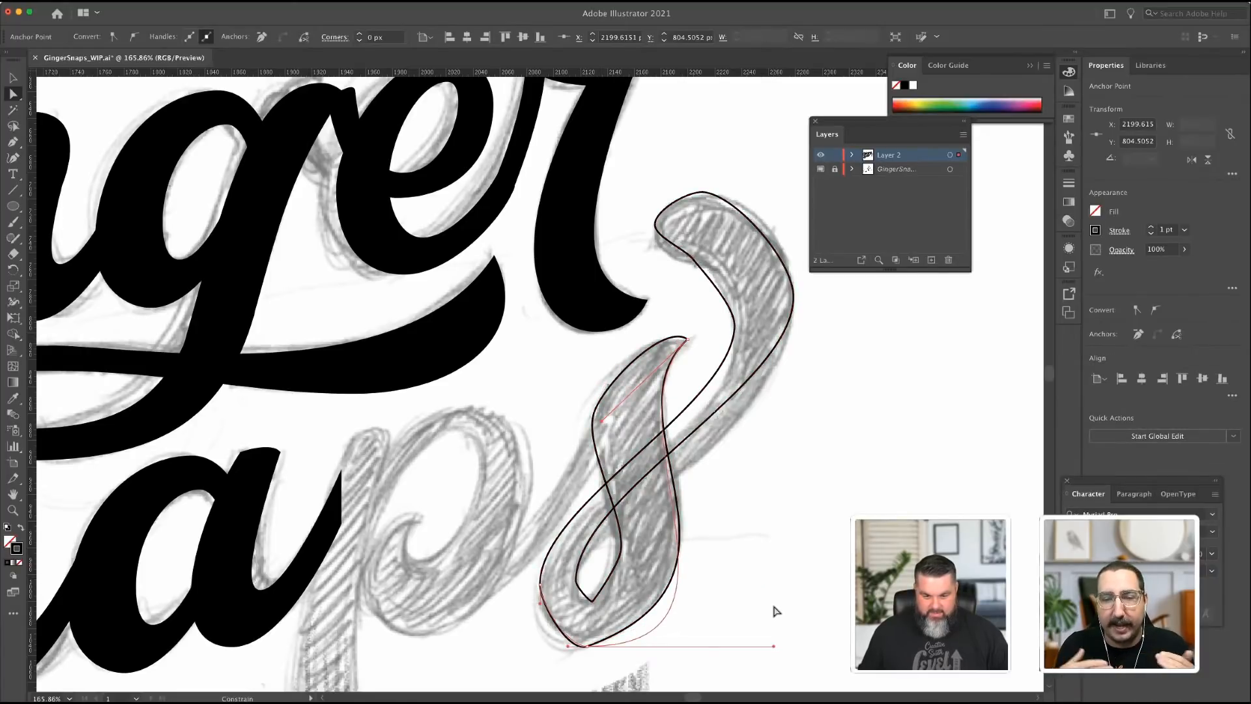
key("ctrl+z")
Add an anchor point with the Pen tool on the outer edge of the s's lower bowl, at its rightmost bulge.
left_click(8, 142)
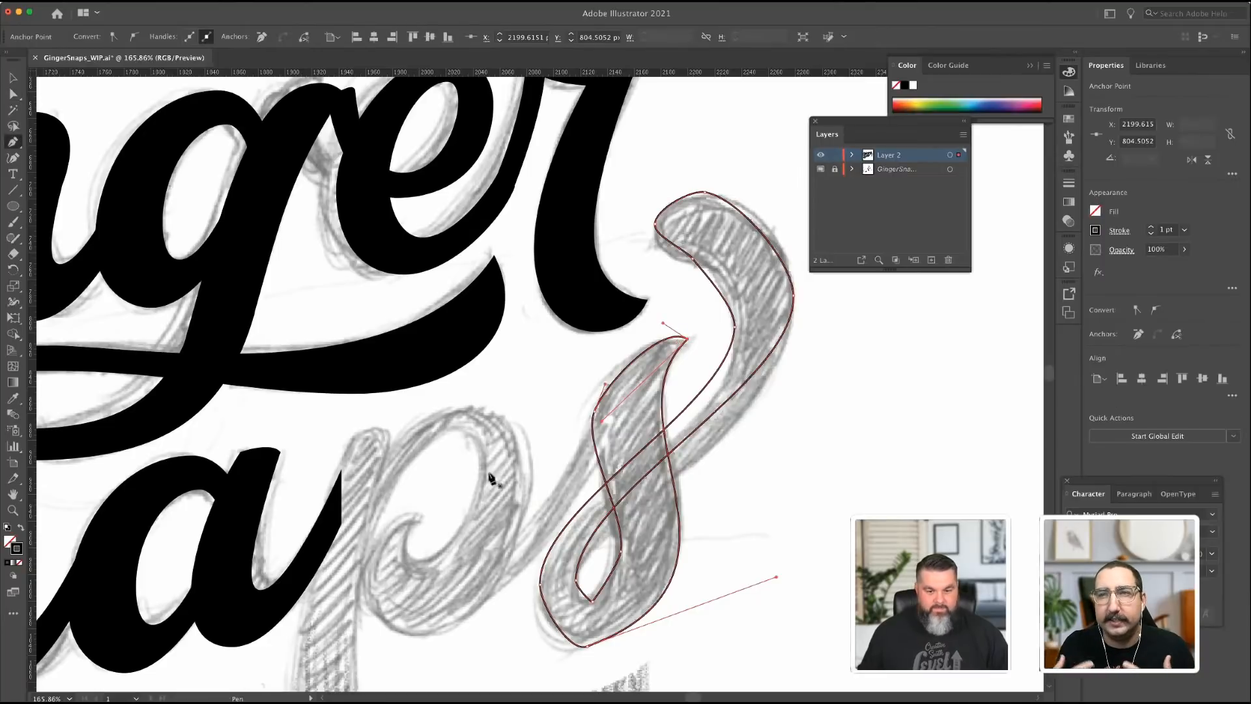
left_click(680, 539)
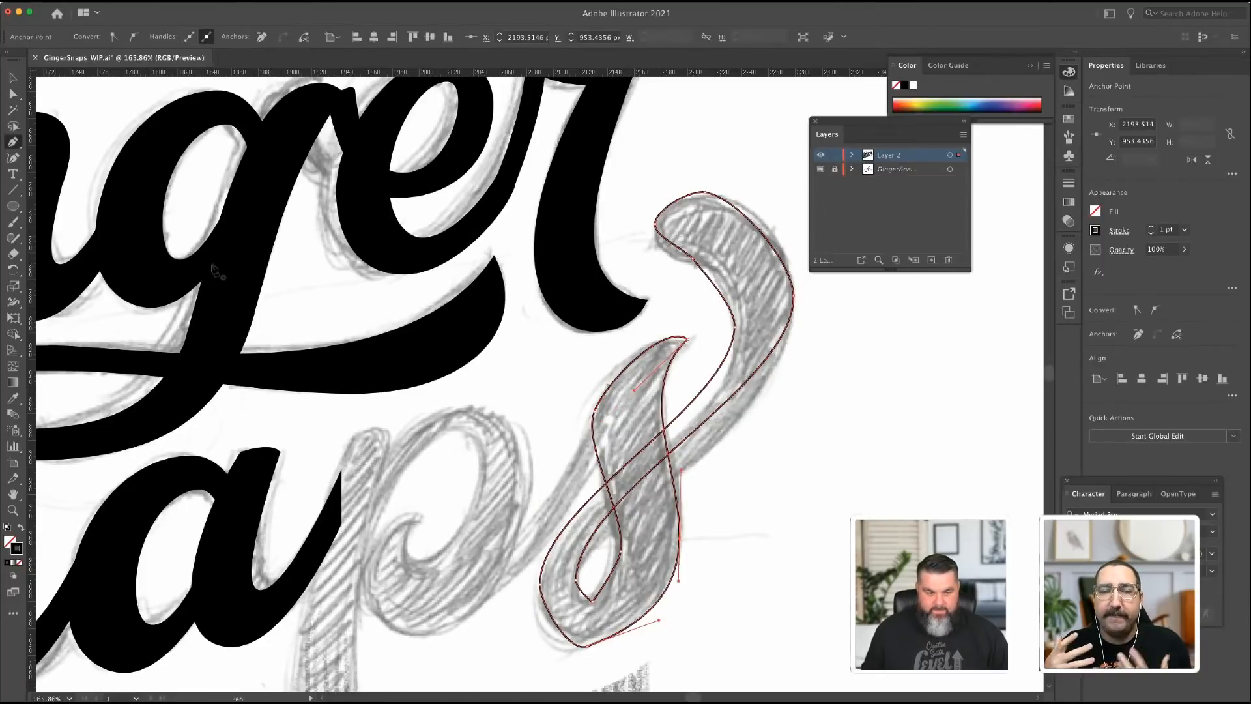
key("a")
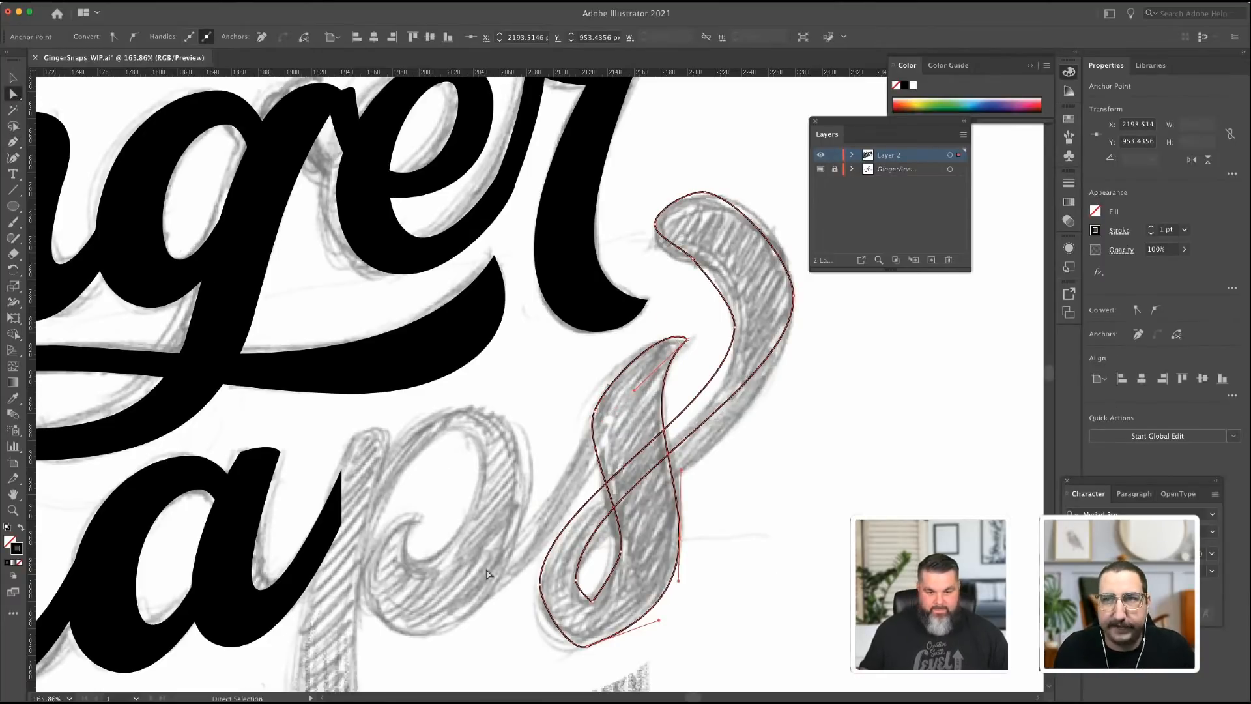
Round the lower-left outer curve of the s's bowl by adjusting its bottom and leftmost anchors and their handles.
left_click(587, 646)
left_click_drag(659, 619, 539, 597)
key("super+z")
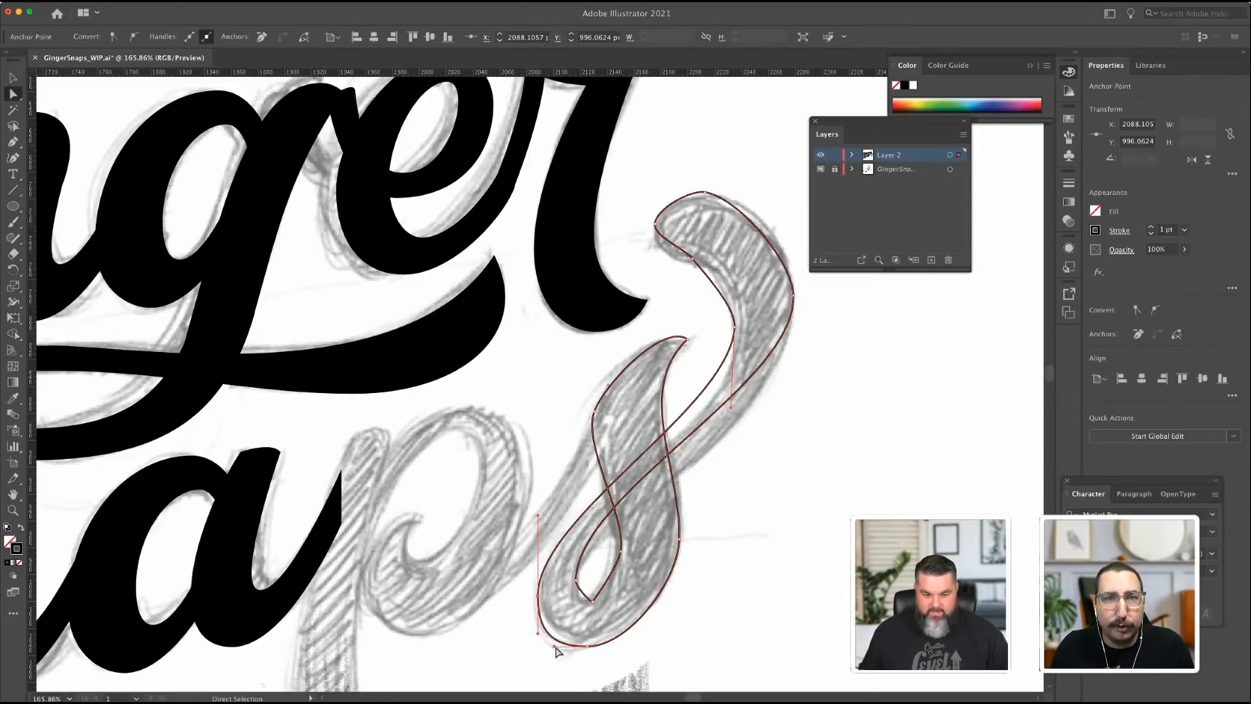
left_click_drag(556, 650, 538, 594)
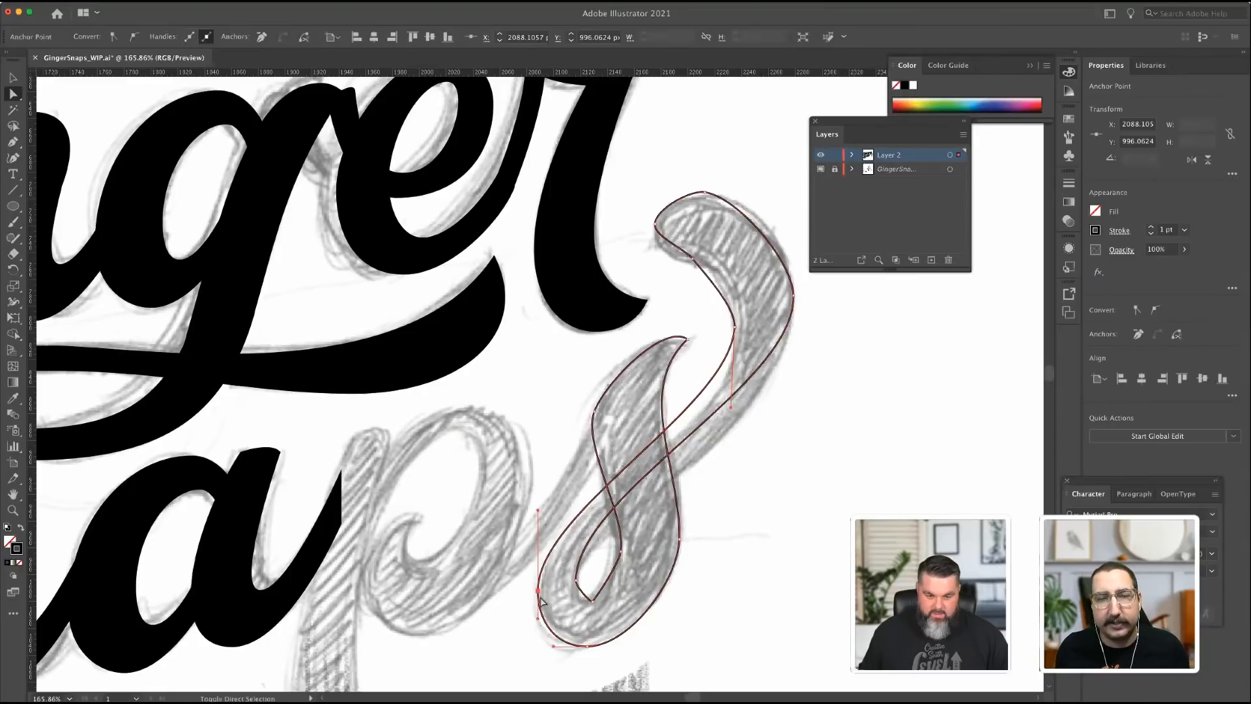
left_click_drag(553, 649, 557, 648)
Adjust the handles of the long diagonal edge between the inner loop and the upper arm's outer curve to match the sketch.
left_click(577, 580)
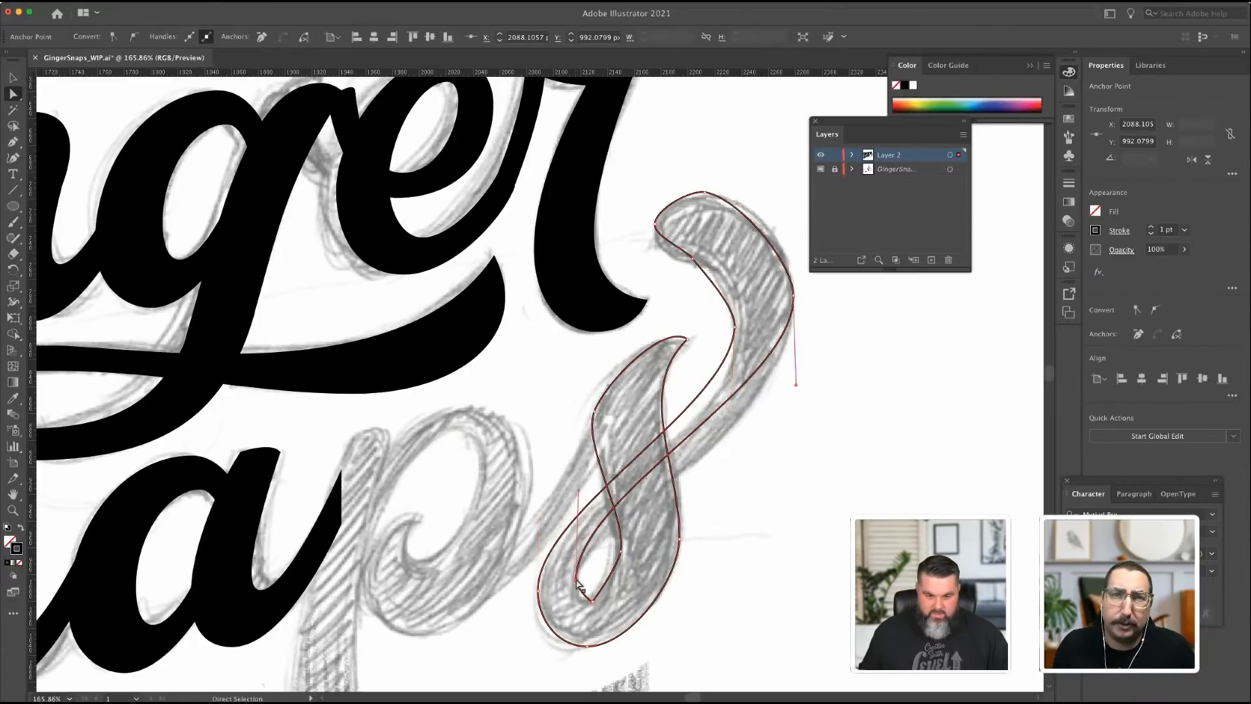
left_click_drag(578, 492, 576, 521)
left_click_drag(796, 388, 794, 438)
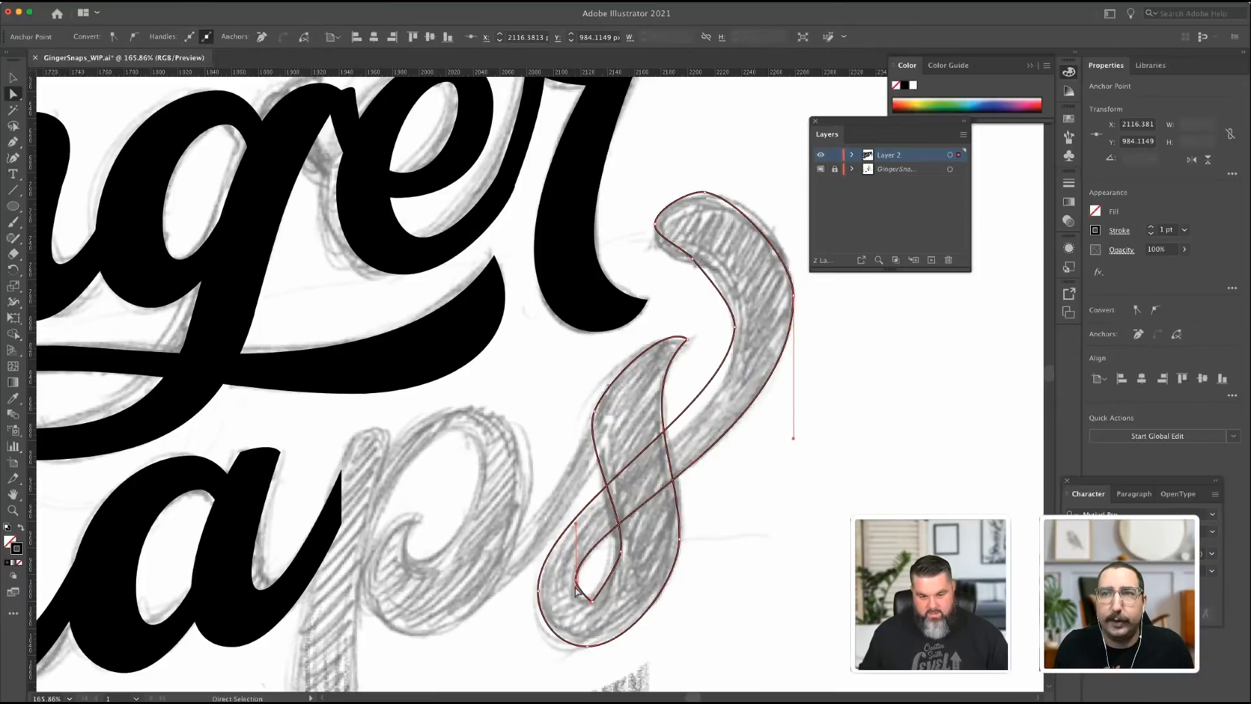
Round the bottom of the small inner counter of the s by adjusting its anchors and handles.
left_click_drag(576, 587, 619, 581)
left_click(593, 601)
left_click(620, 554)
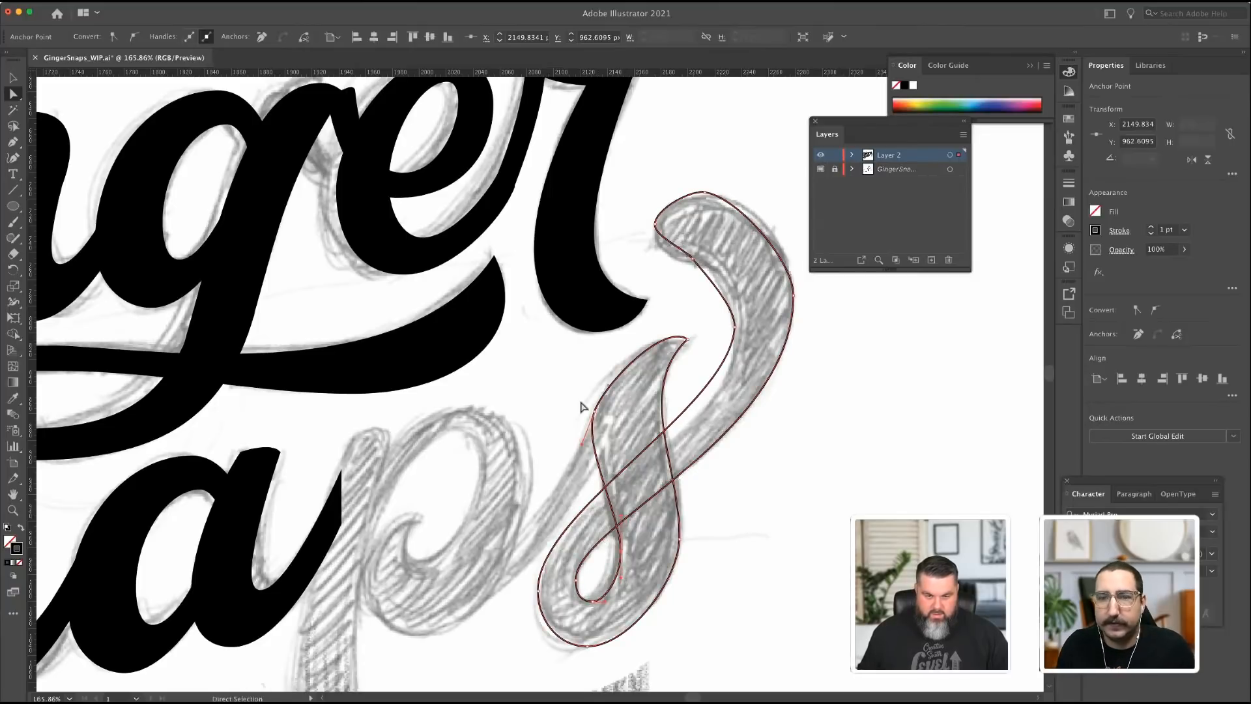
Reposition the anchor on the left edge of the s's downstroke and balance its handles for a smooth curve along the sketch.
left_click_drag(583, 449, 588, 462)
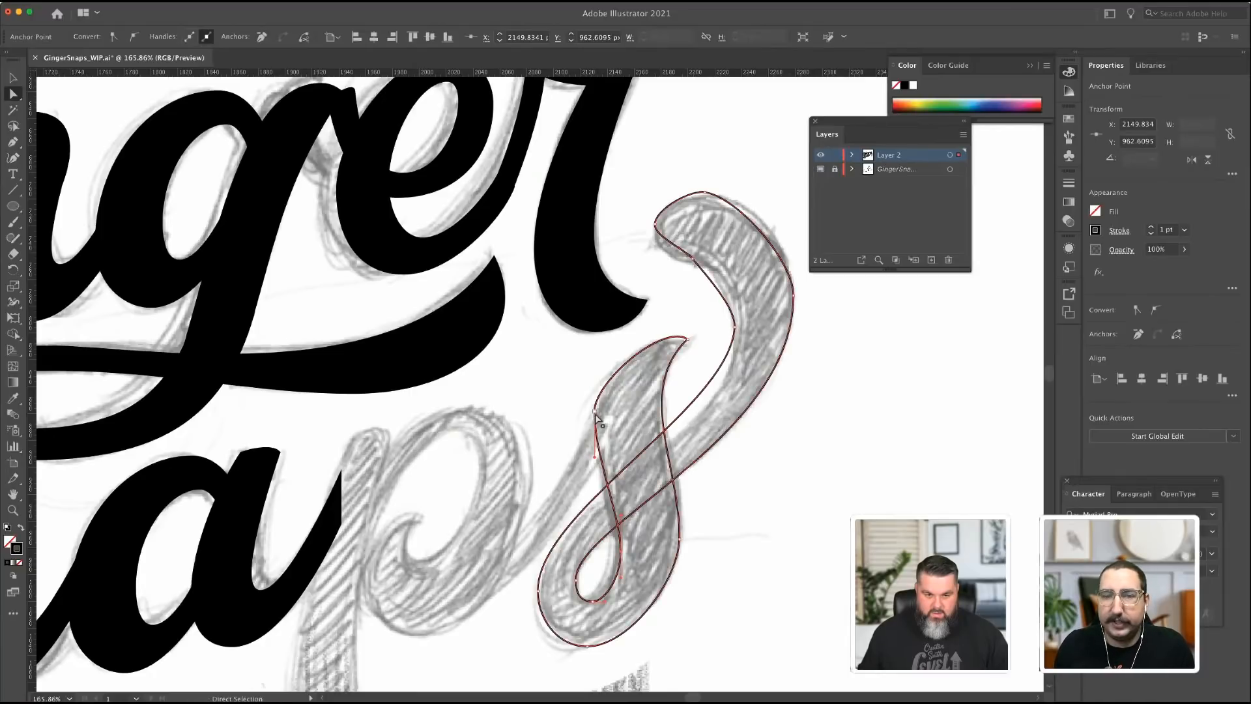
left_click_drag(596, 415, 595, 365)
left_click_drag(595, 411, 593, 418)
left_click_drag(594, 464, 588, 472)
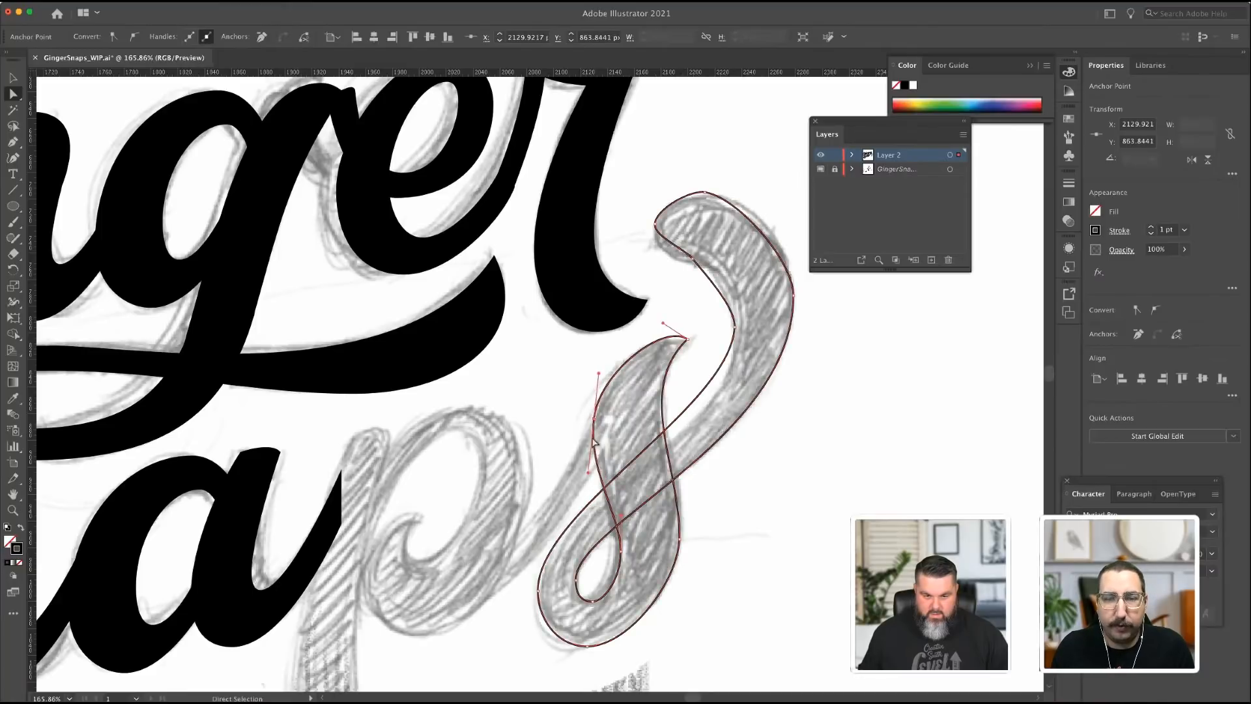
left_click_drag(594, 423, 598, 438)
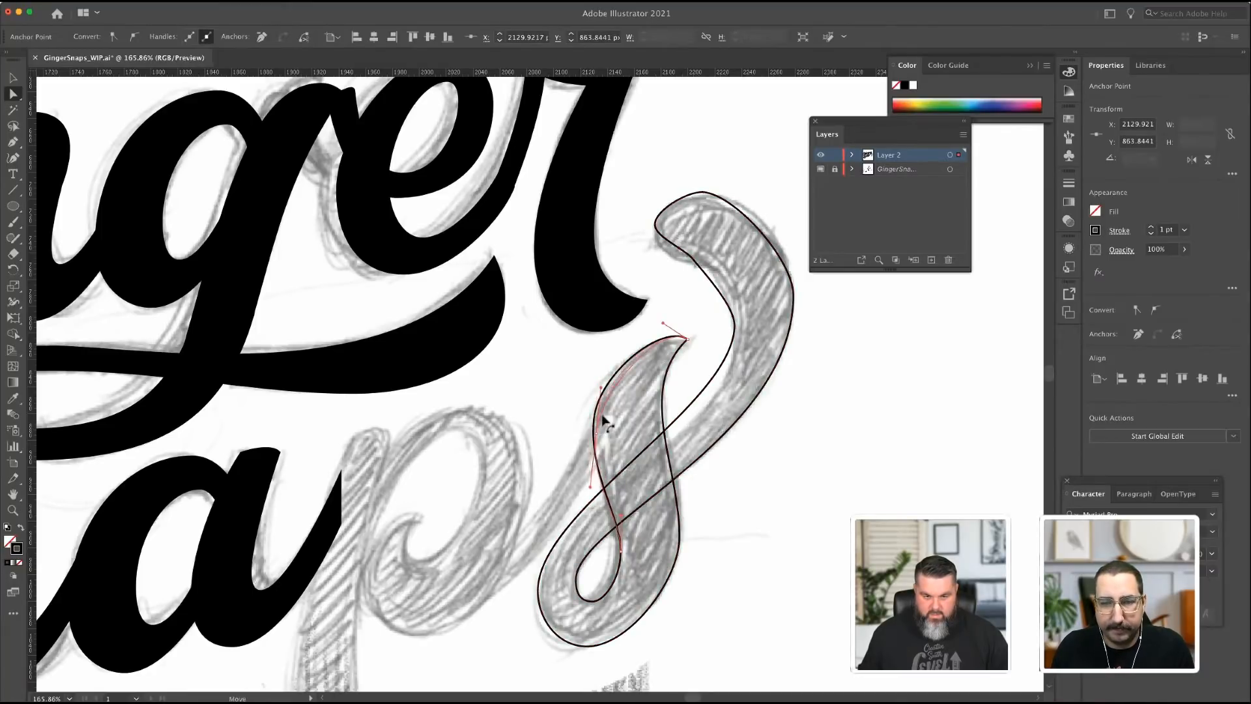
left_click_drag(601, 388, 596, 376)
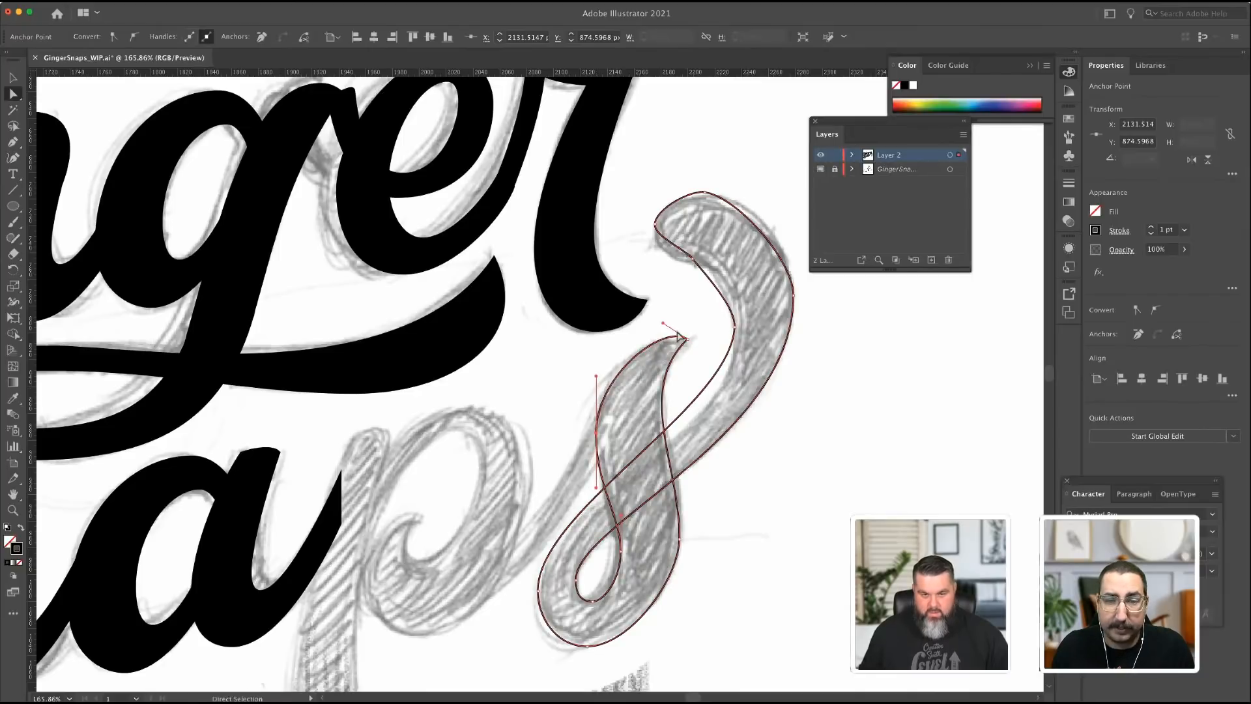
left_click_drag(597, 490, 596, 465)
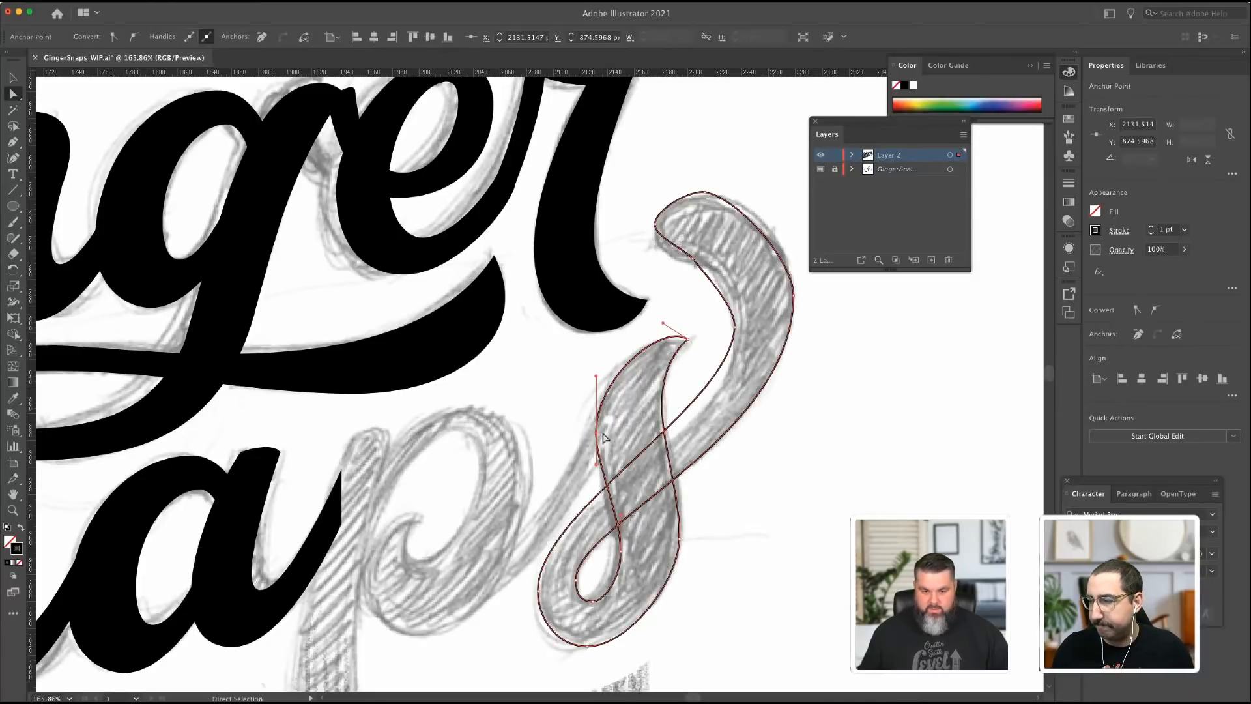
left_click_drag(598, 435, 601, 431)
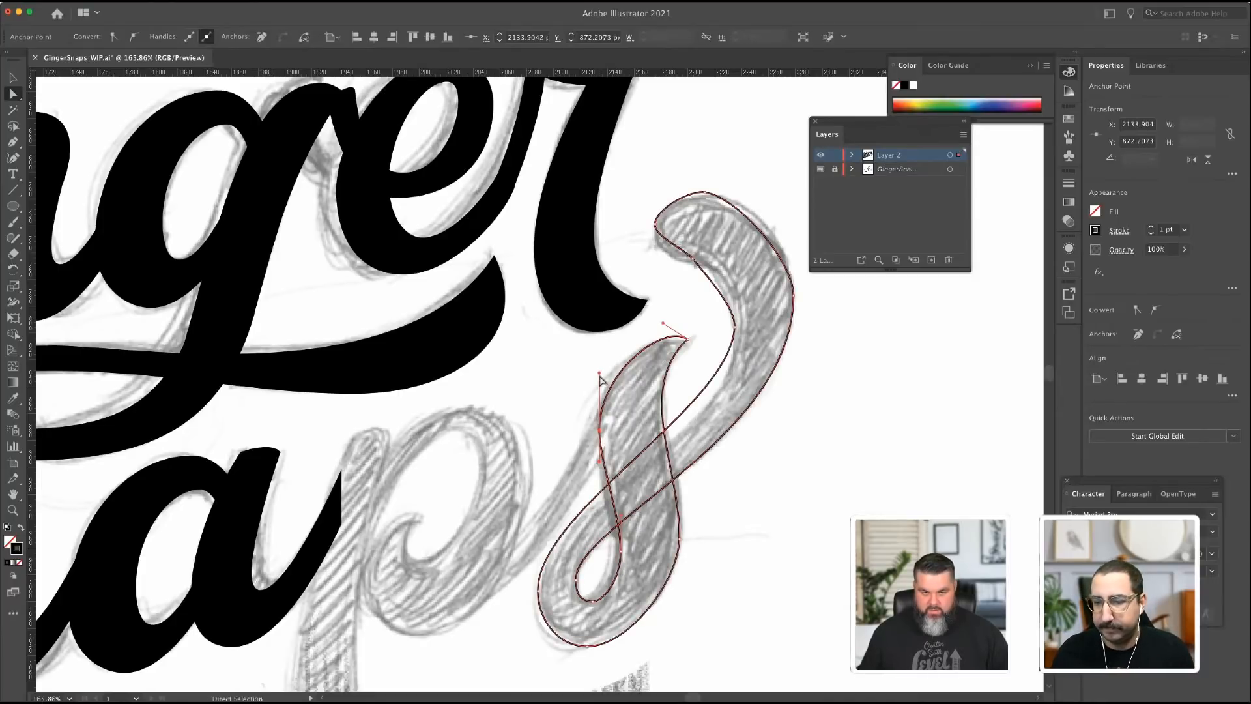
left_click_drag(599, 374, 612, 361)
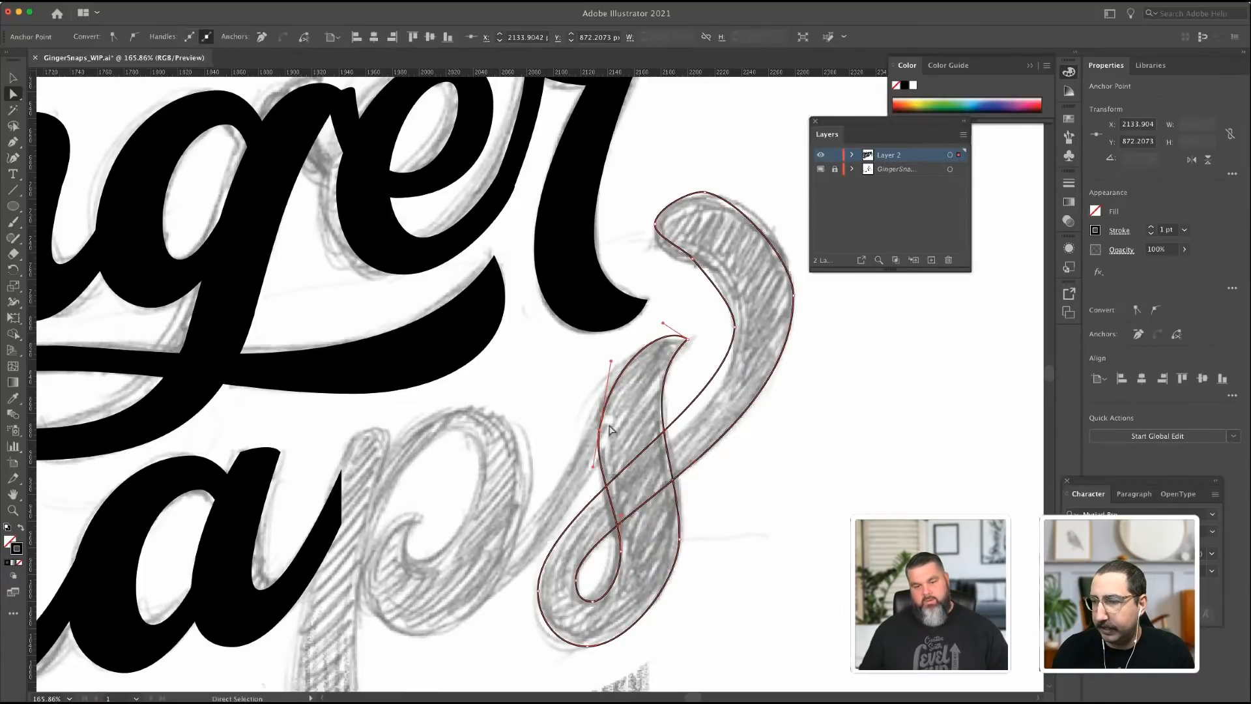
left_click(810, 469)
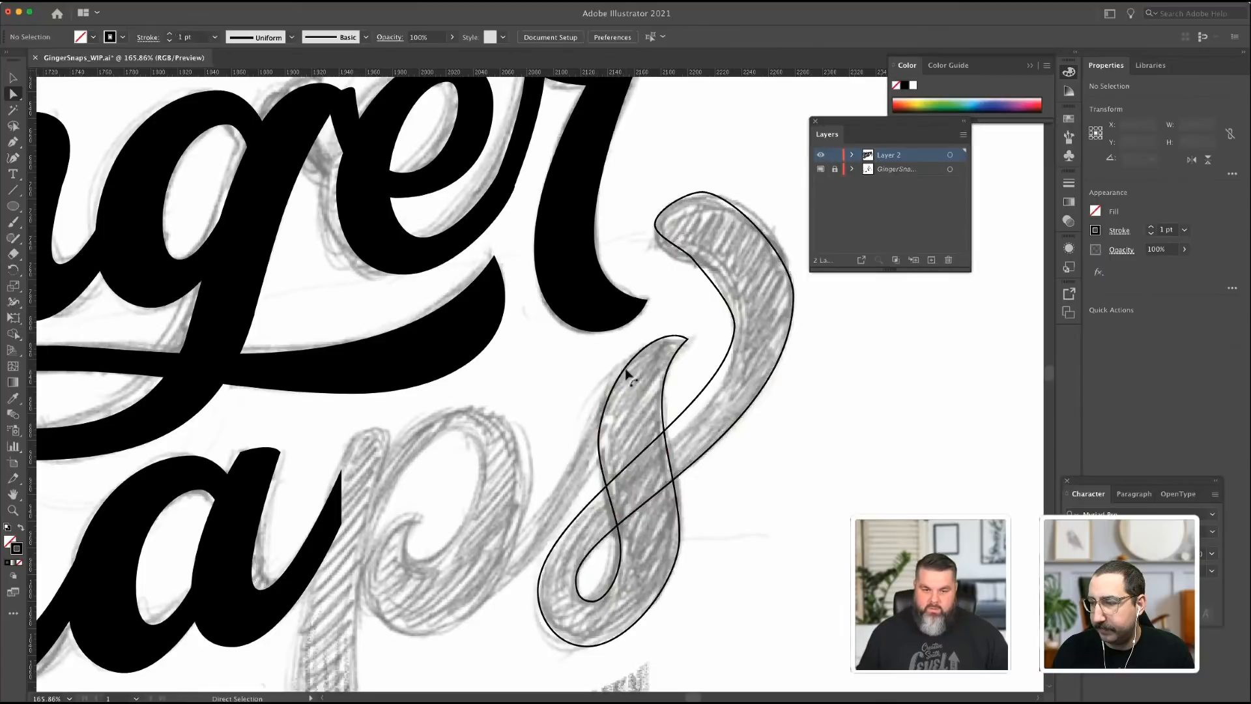
Refine the curve leading into the pointed tip of the s's downstroke by adjusting the tip's handle.
left_click(627, 360)
left_click_drag(663, 325, 657, 331)
left_click(762, 466)
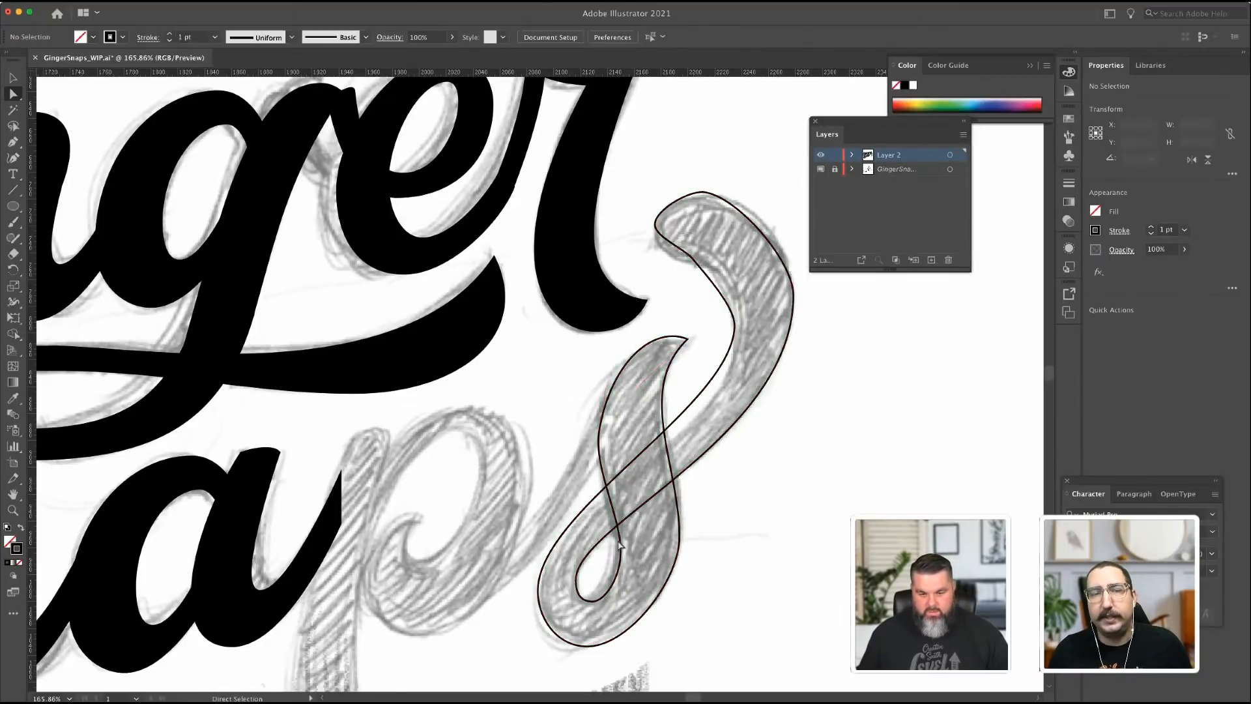
Smooth the inner loop by nudging its right anchor inward and refining the handles of the diagonal stroke's edge.
left_click(621, 551)
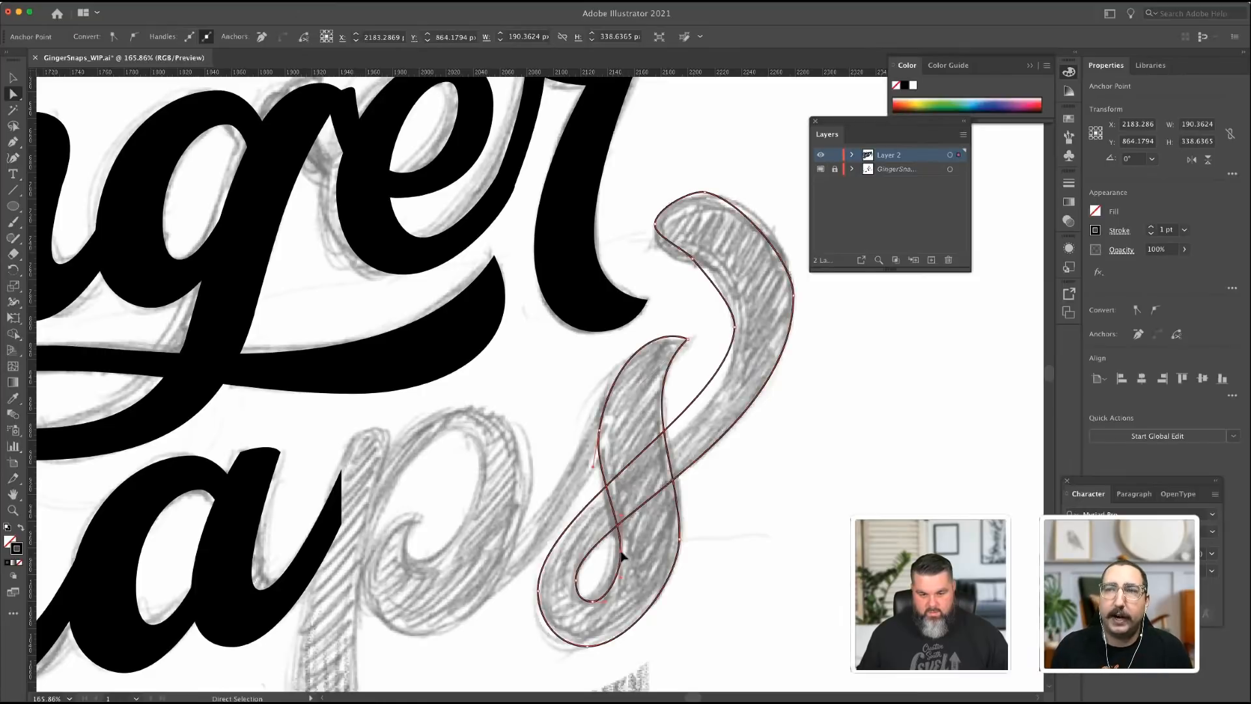
left_click(619, 559)
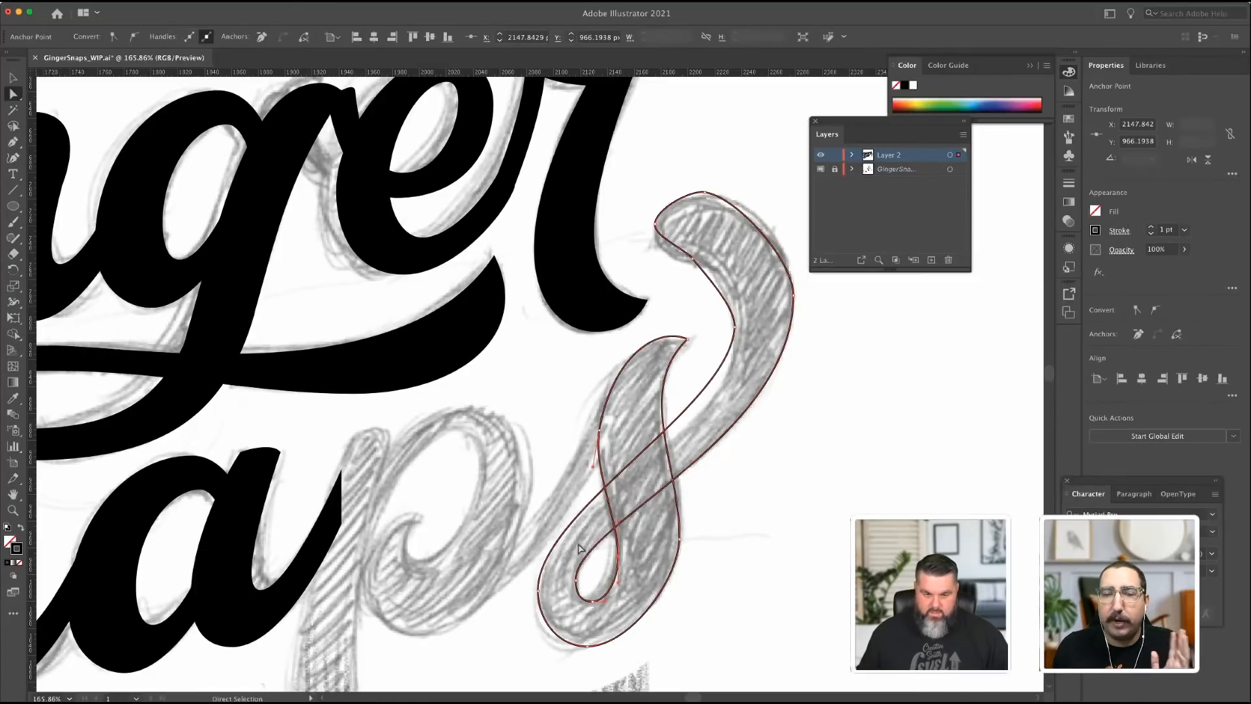
left_click(583, 602)
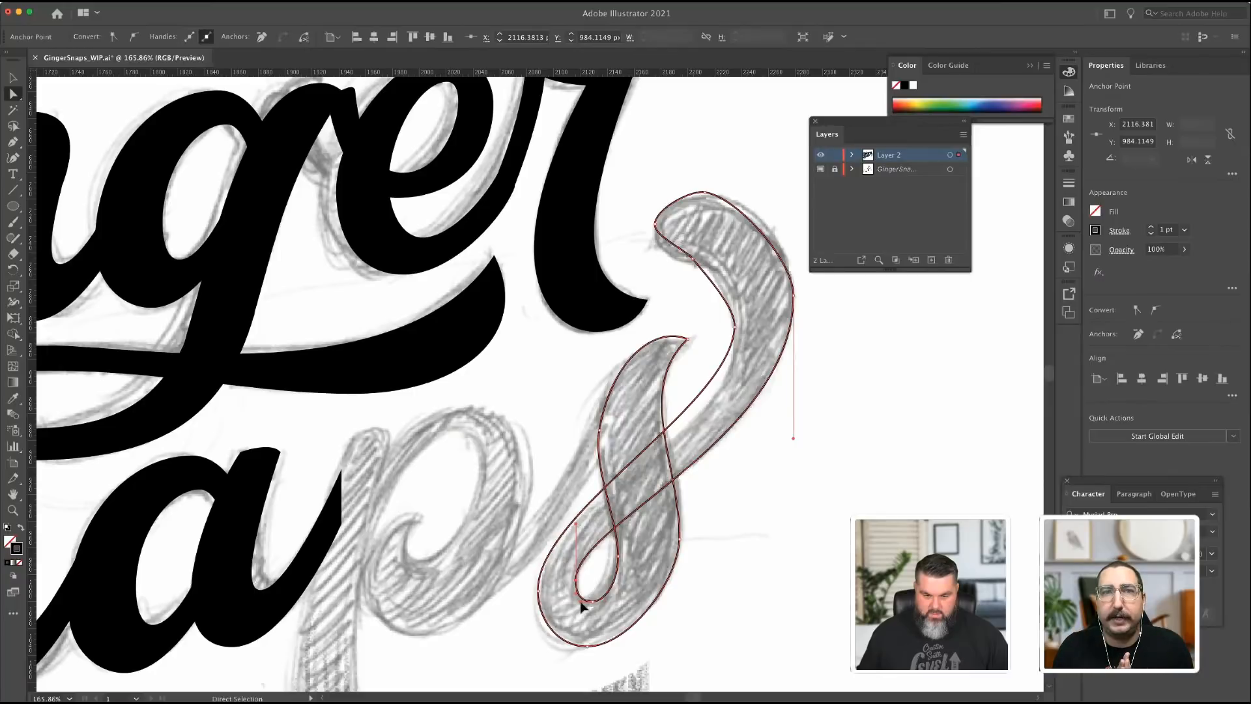
left_click_drag(580, 601, 577, 595)
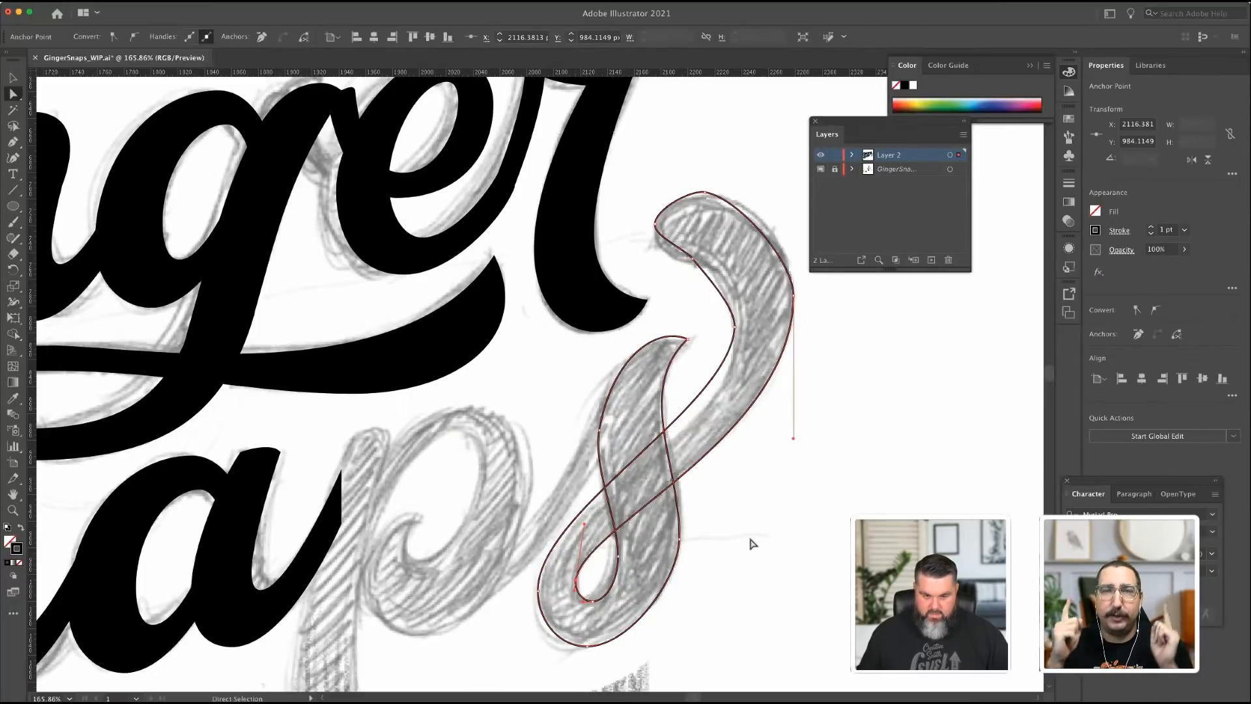
left_click_drag(795, 438, 793, 427)
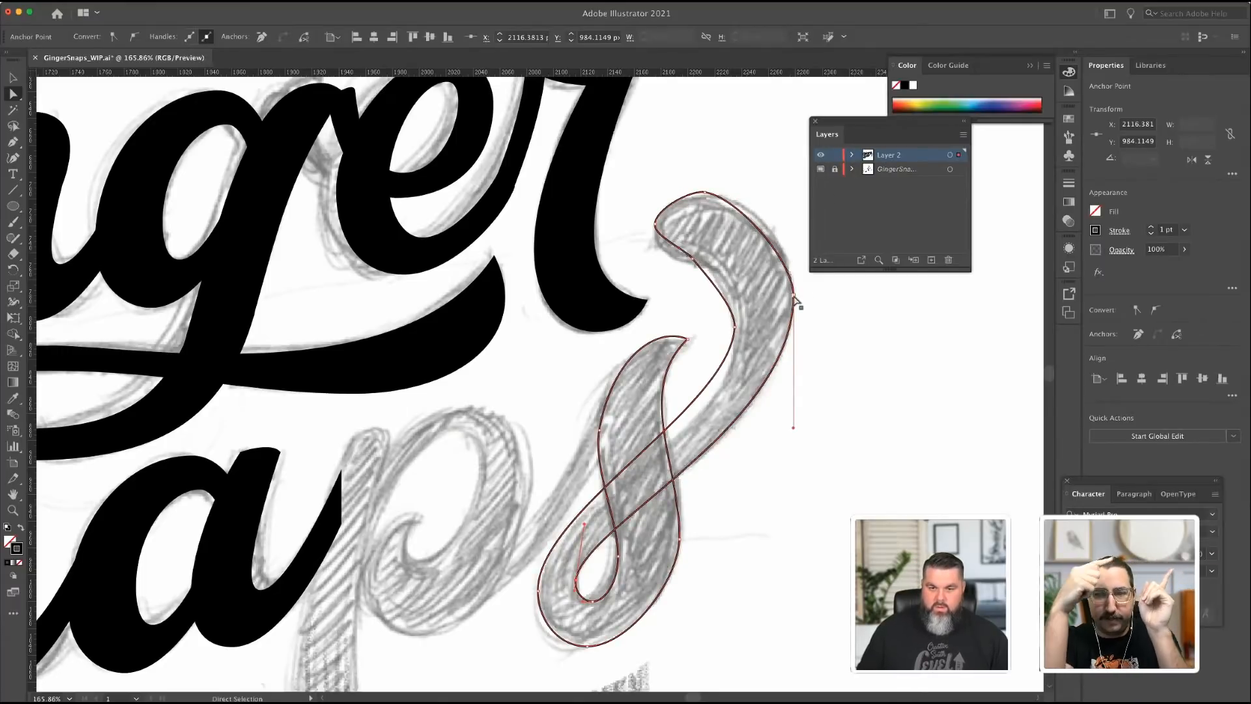
Make the outer top curve of the s's upper arm fuller by extending the handles of its right and top anchors.
left_click(794, 261)
left_click_drag(795, 263, 794, 236)
left_click_drag(738, 198, 749, 196)
Round the terminal of the s's upper arm by adjusting its leftmost anchor and the handle on its underside.
left_click(656, 224)
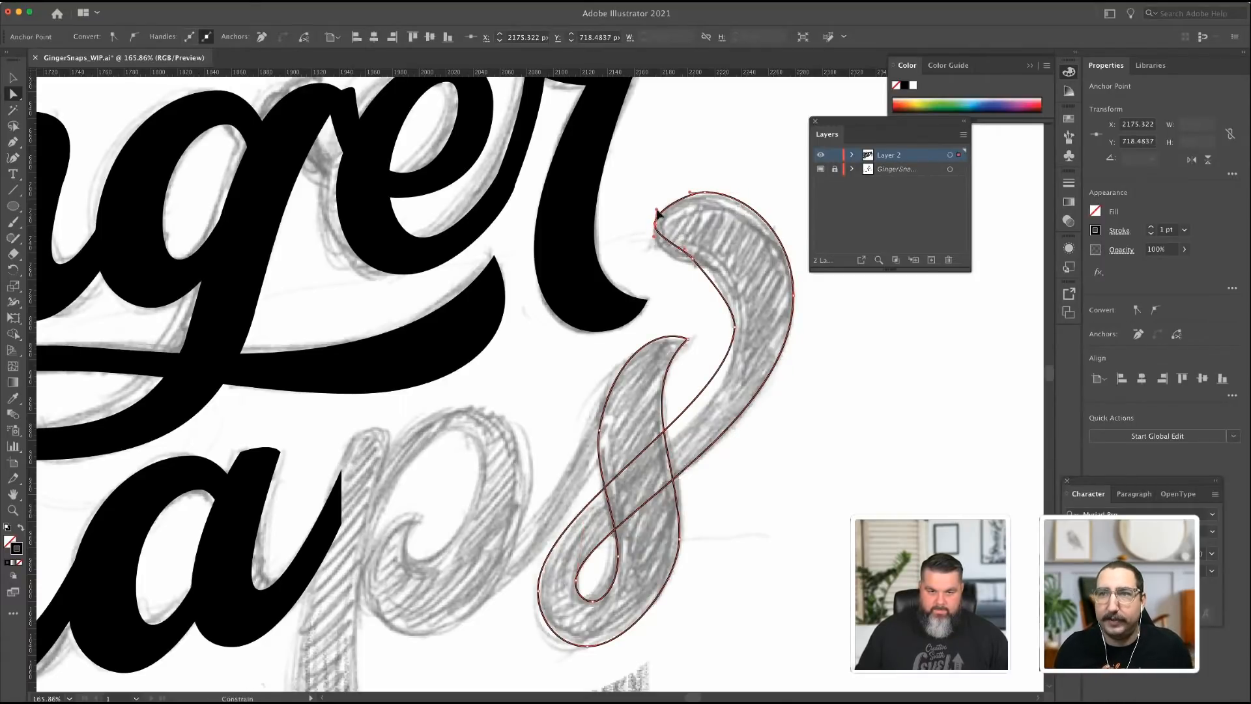
left_click_drag(657, 212, 654, 232)
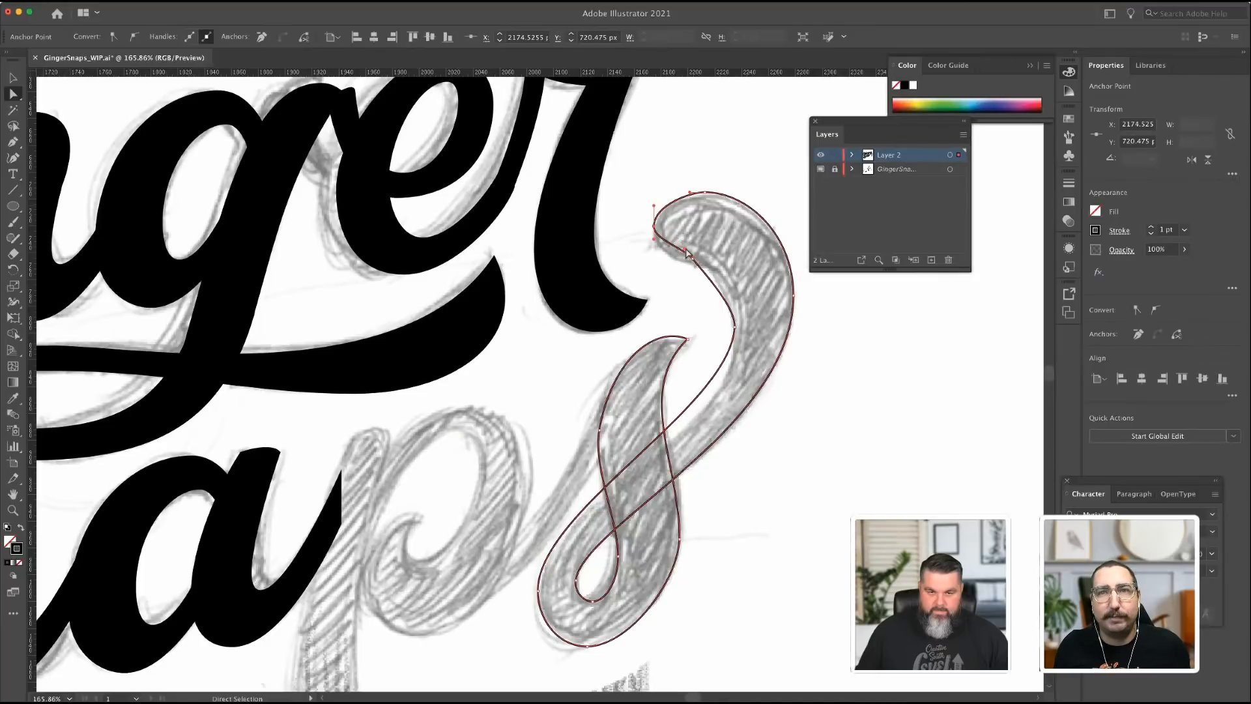
left_click_drag(686, 254, 677, 261)
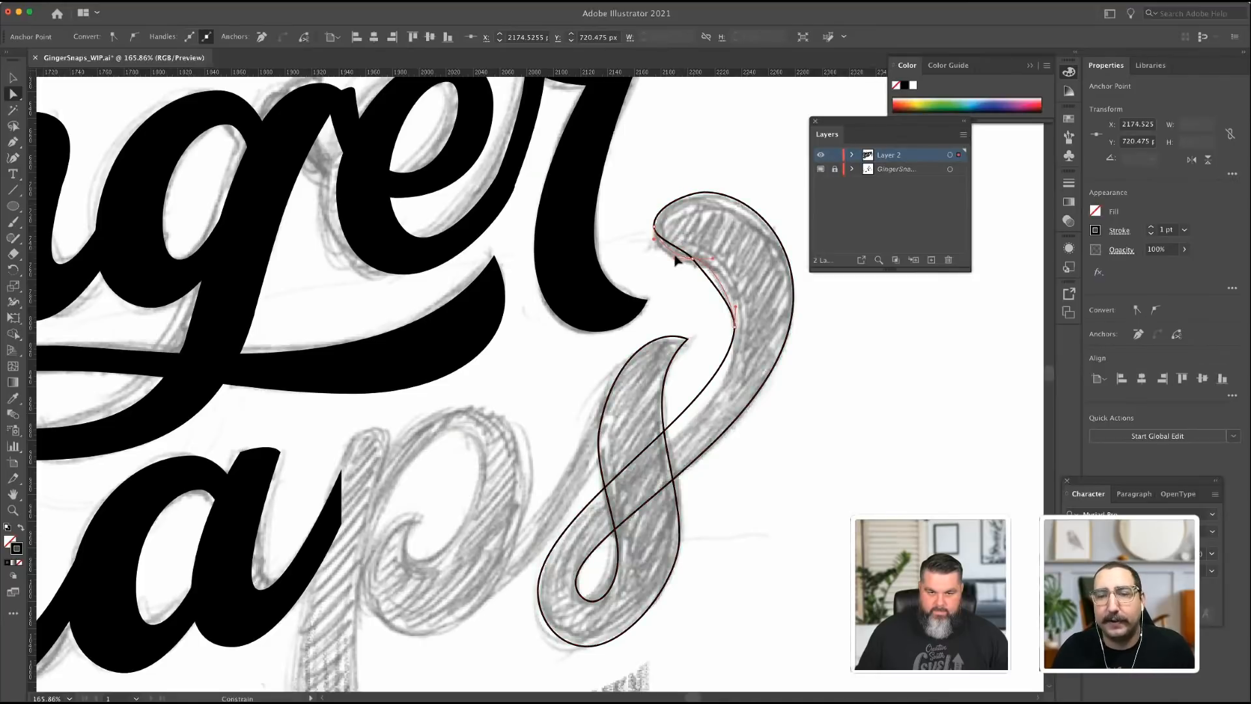
left_click_drag(675, 259, 675, 260)
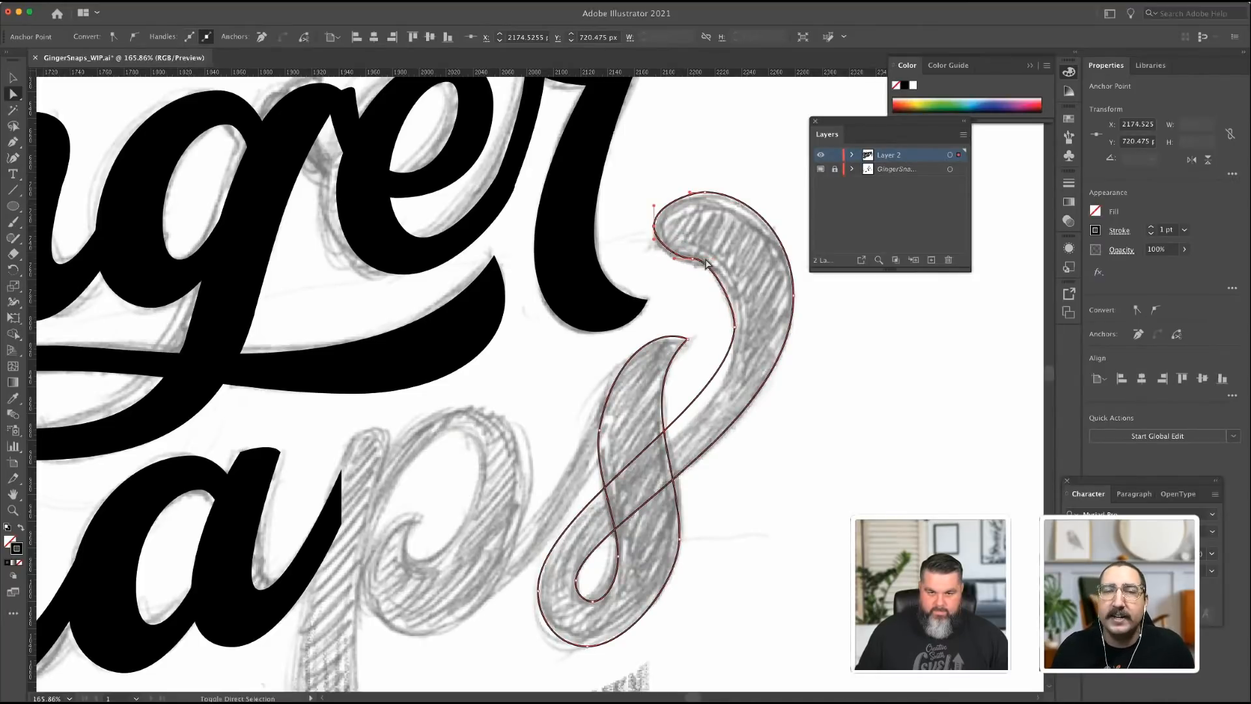
Extend the handle of the upper arm's inner-edge anchor upward to round the inside curve, and deselect the path.
left_click(736, 329)
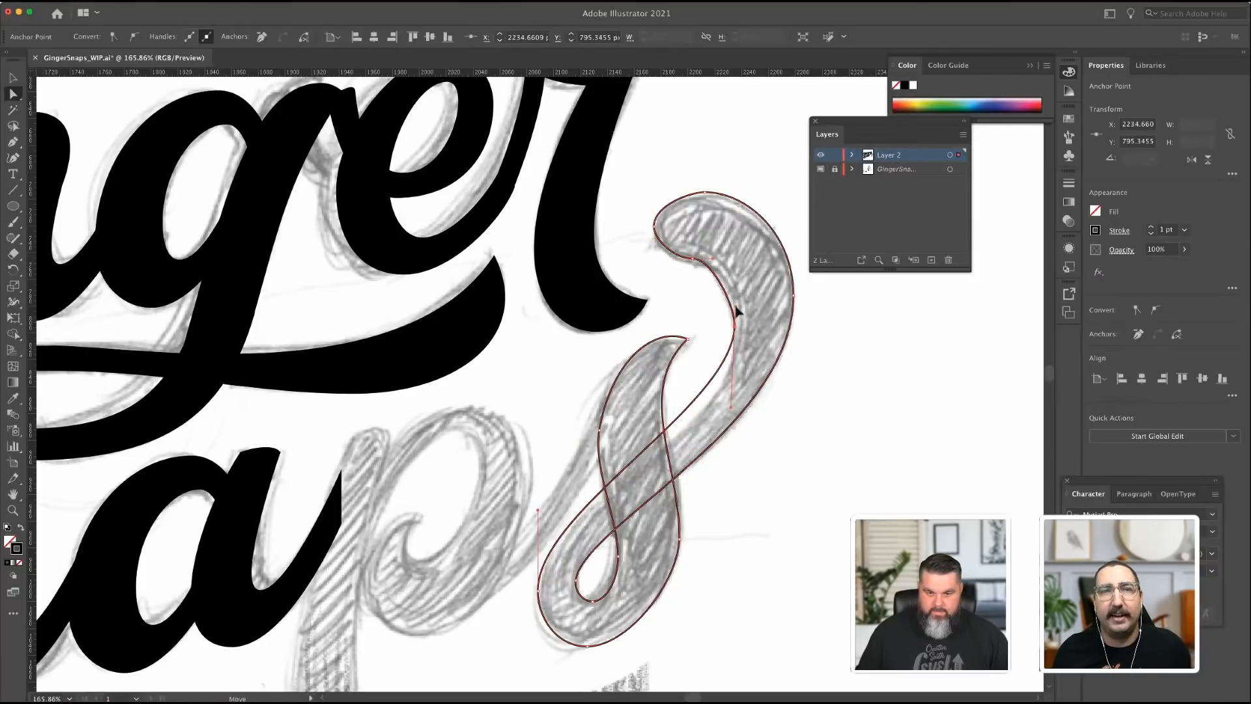
left_click_drag(737, 307, 736, 291)
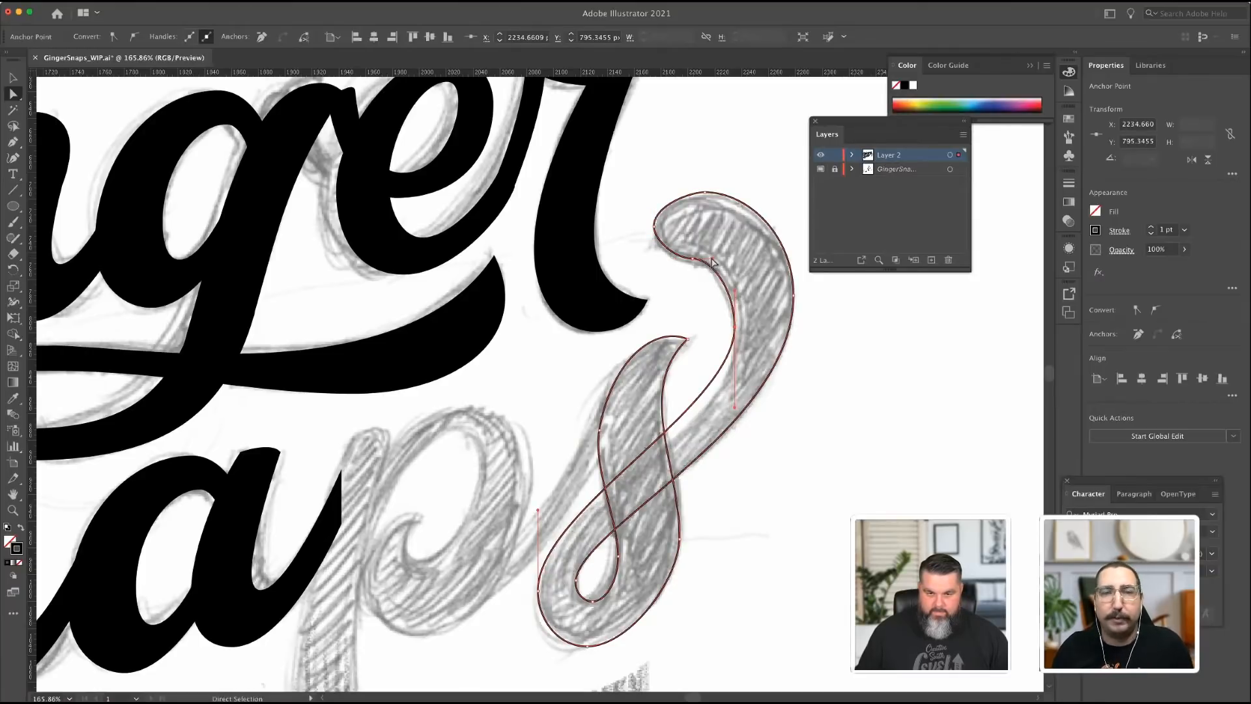
left_click(679, 286)
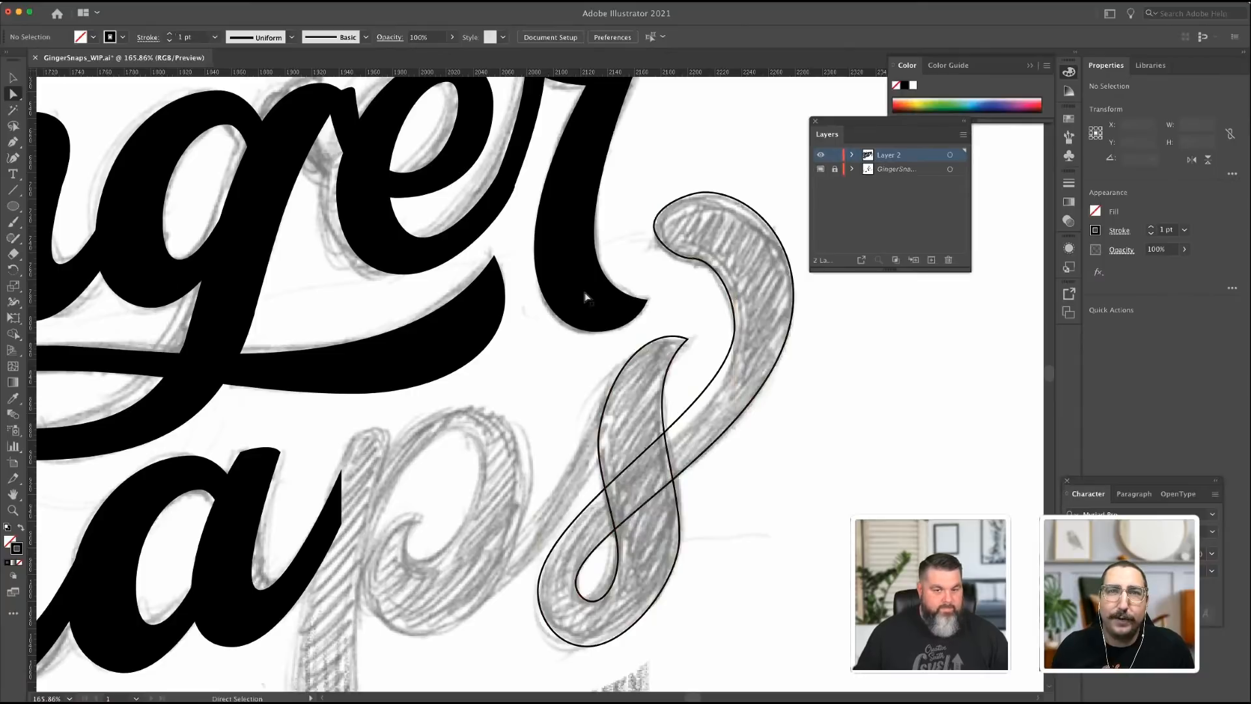
Pull the terminal of the s's upper arm slightly inward and extend the arm's inner-edge anchor handle downward for a fuller curve.
left_click(693, 262)
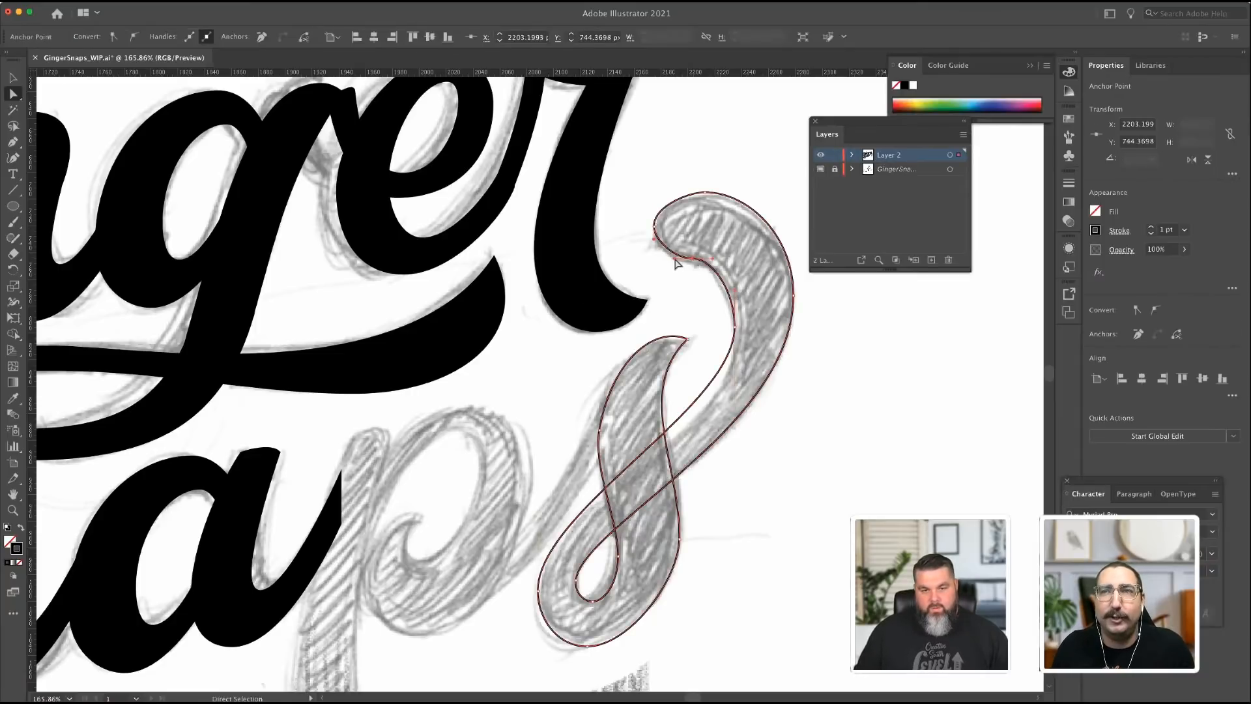
left_click_drag(670, 254, 668, 199)
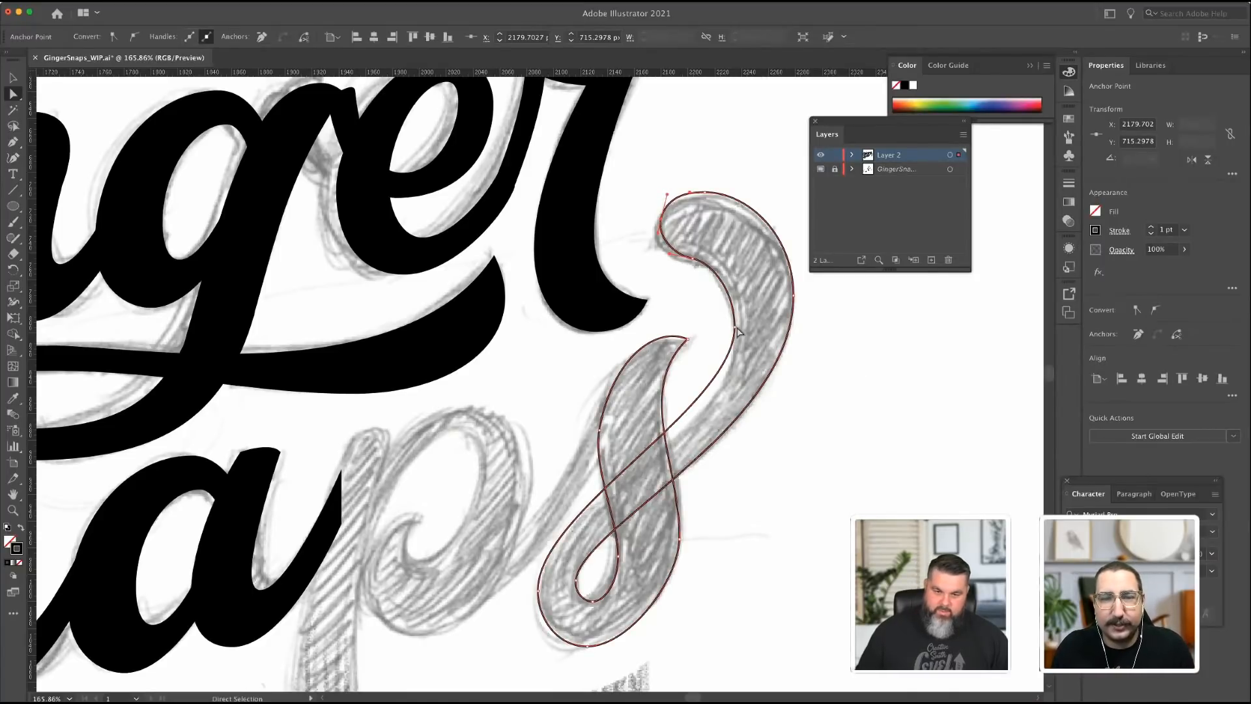
left_click(734, 421, "shift")
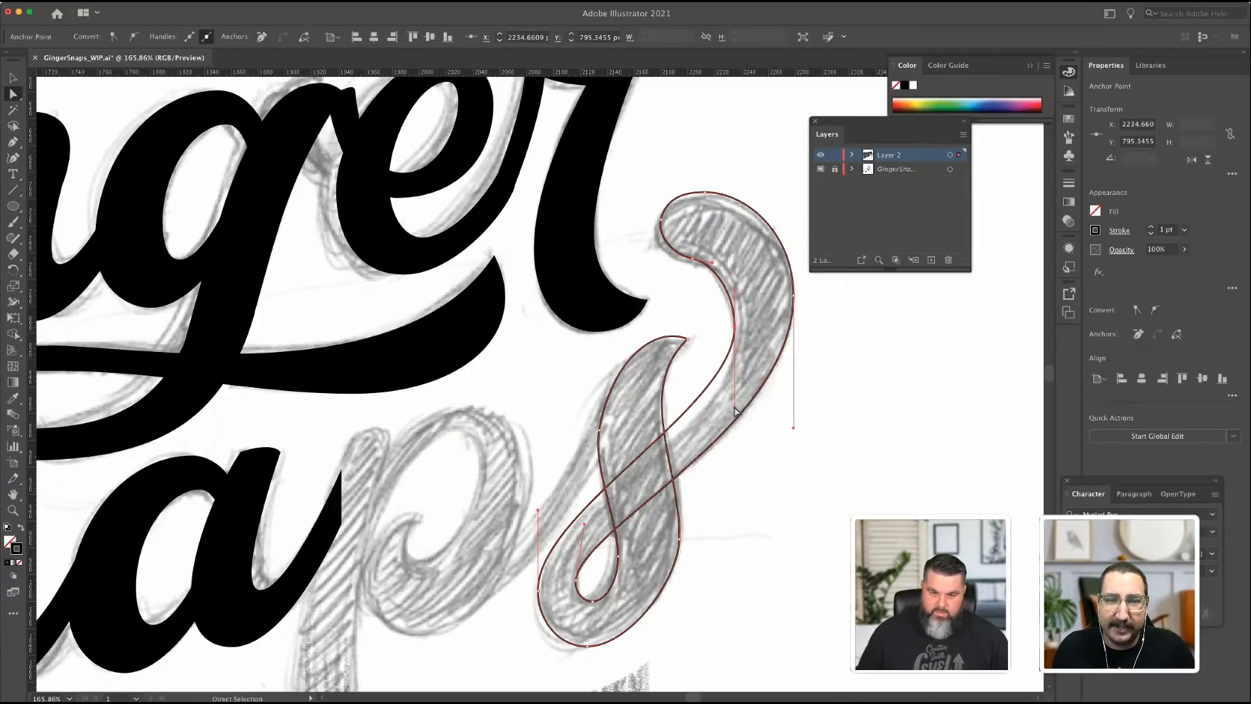
left_click_drag(735, 410, 735, 439)
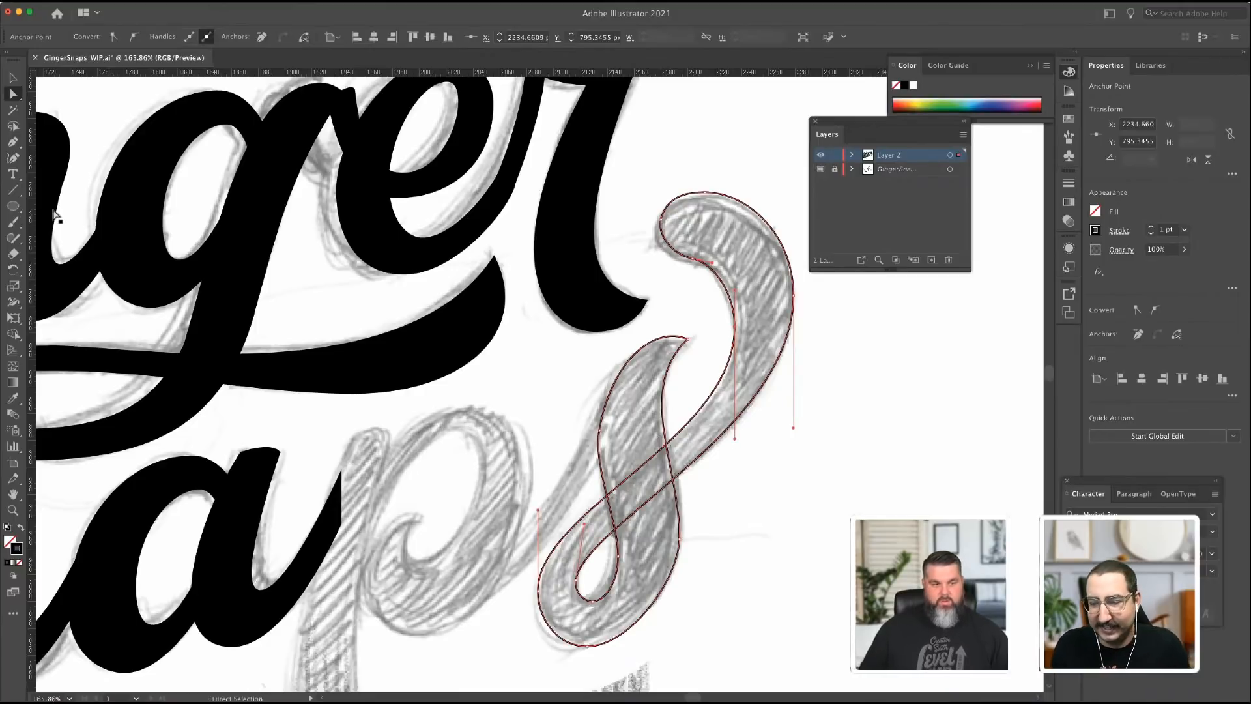
left_click(649, 358)
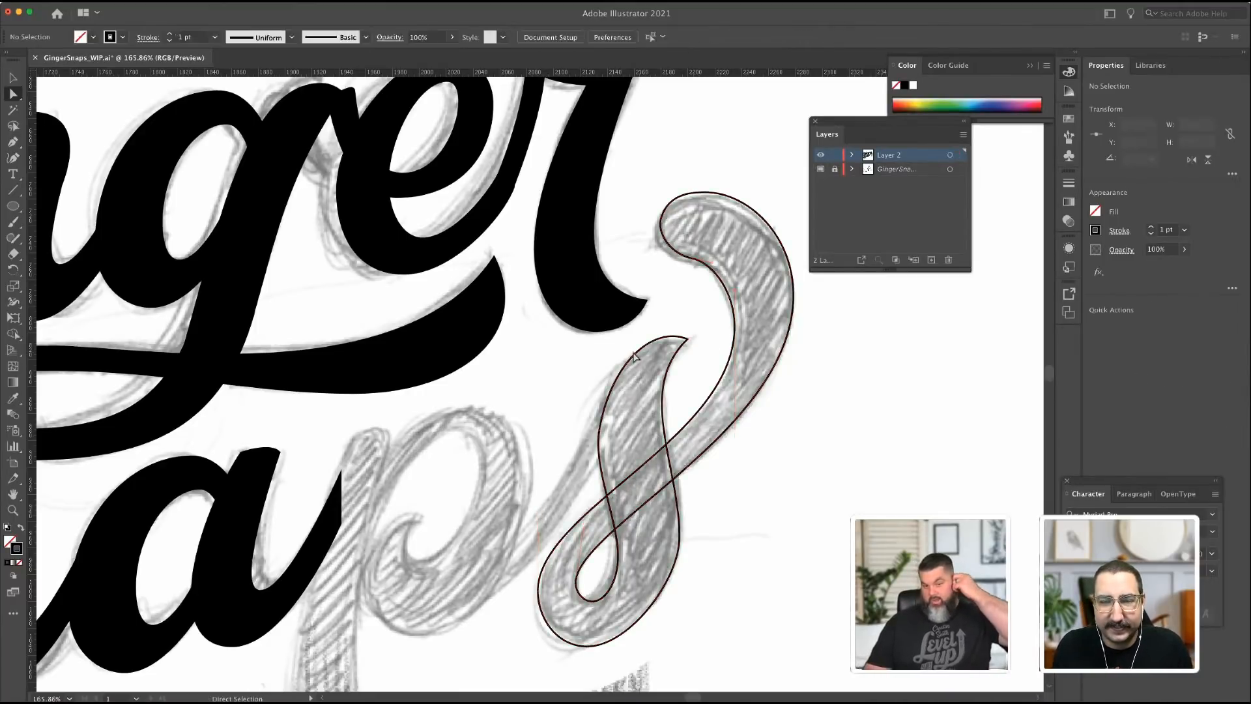
Refine the pointed tip of the s's lower stroke by adjusting the handle on its outer side, and deselect the path.
left_click(688, 339)
left_click_drag(655, 329, 648, 334)
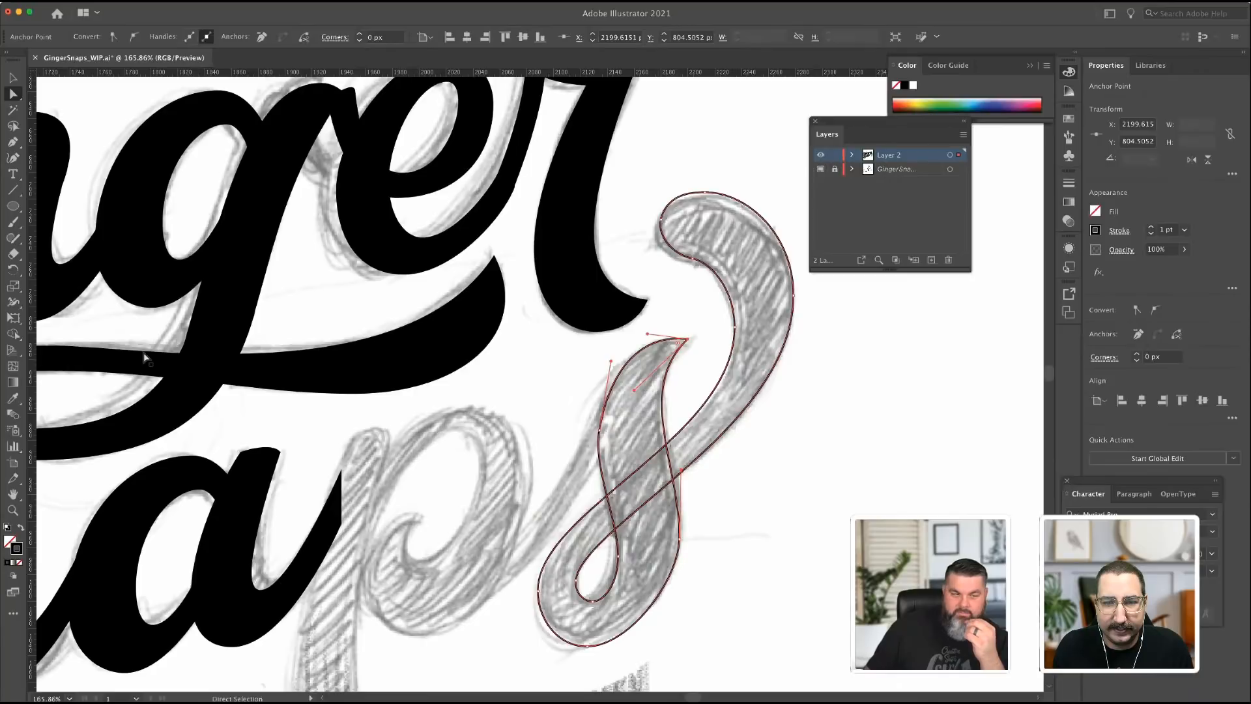
left_click(13, 78)
left_click(703, 159)
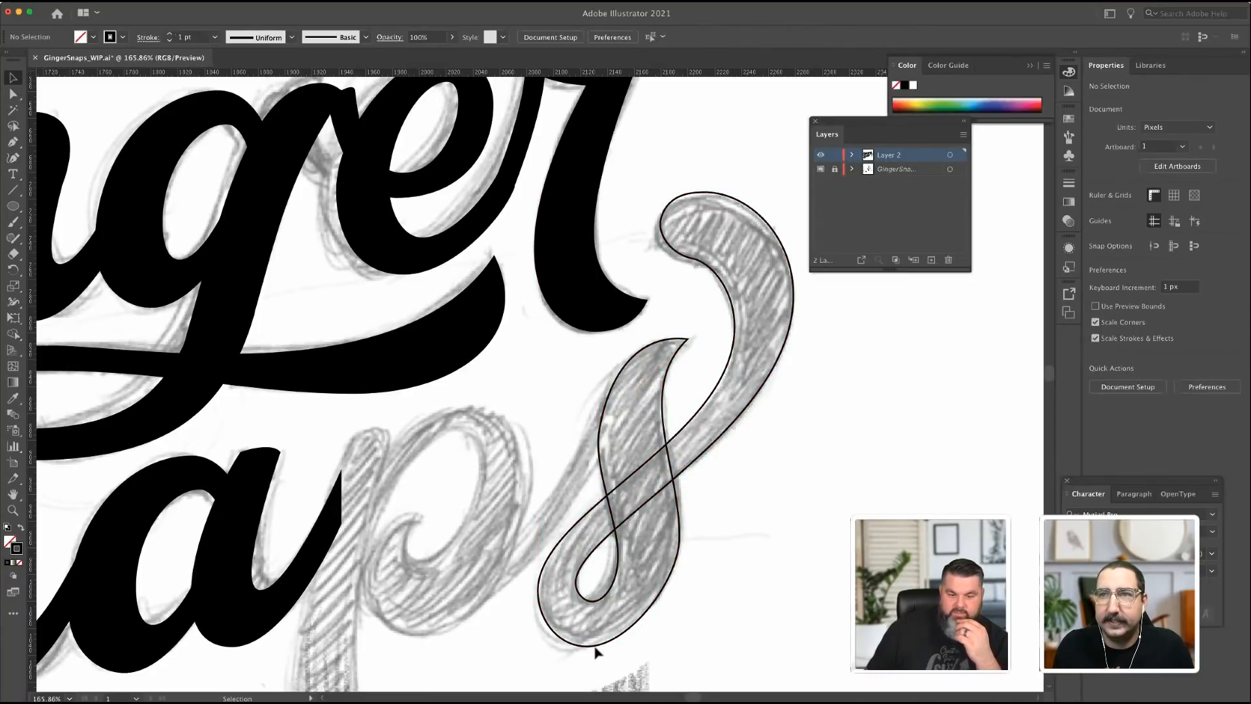
Reshape the lower-right curve of the s's bowl by adjusting the handles between its bottom and right anchors.
left_click(13, 93)
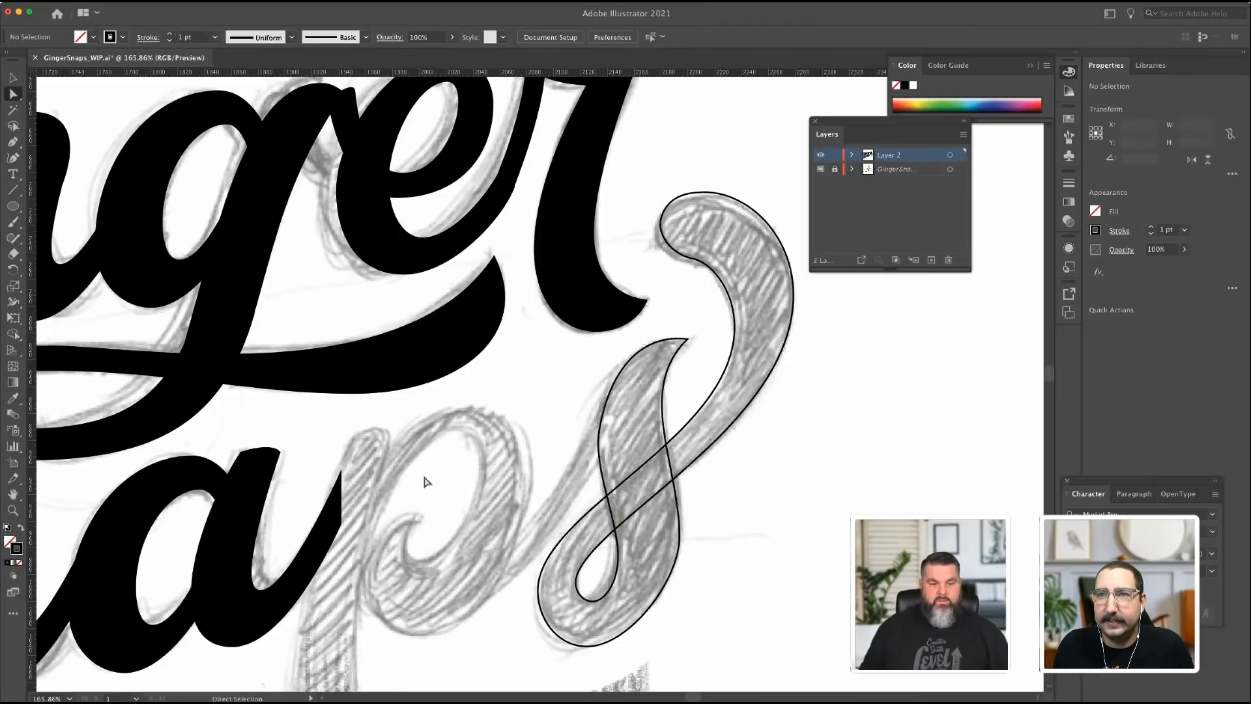
left_click(601, 647)
left_click_drag(628, 647, 637, 640)
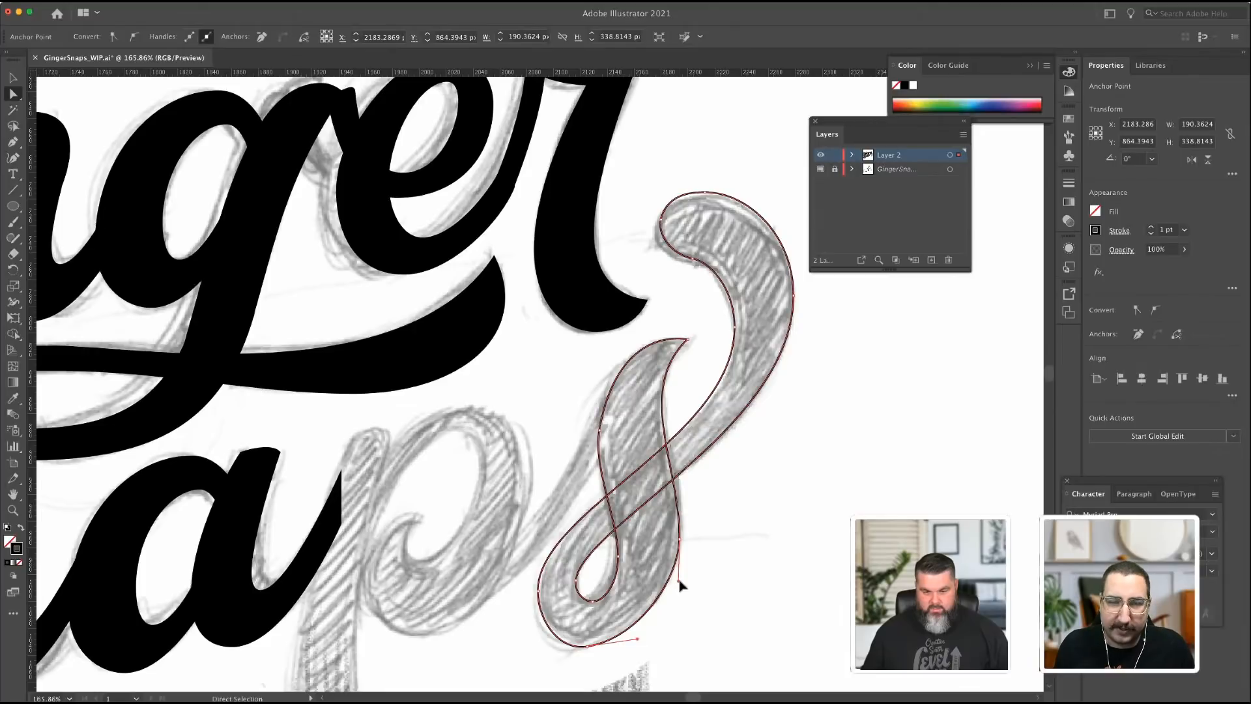
left_click_drag(678, 580, 677, 586)
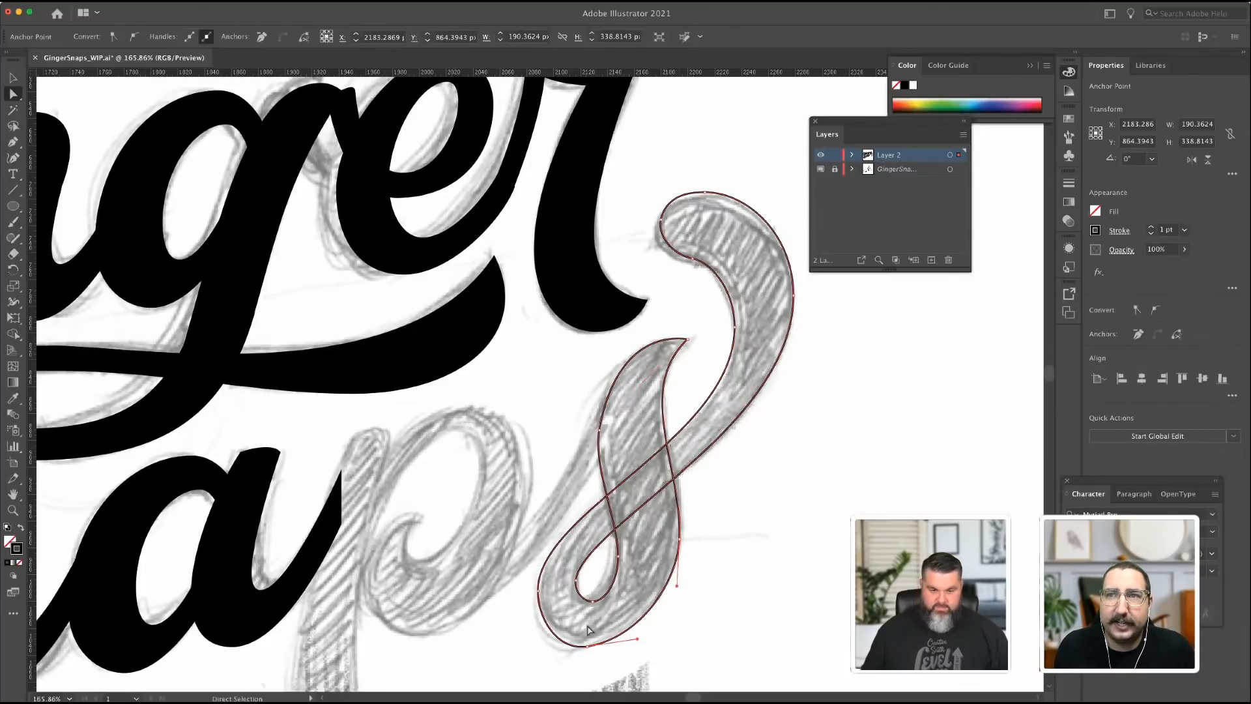
Raise the bowl's bottom anchor slightly, level its handles and extend the right anchor's handle, and fill the s solid black without a stroke.
left_click(588, 647)
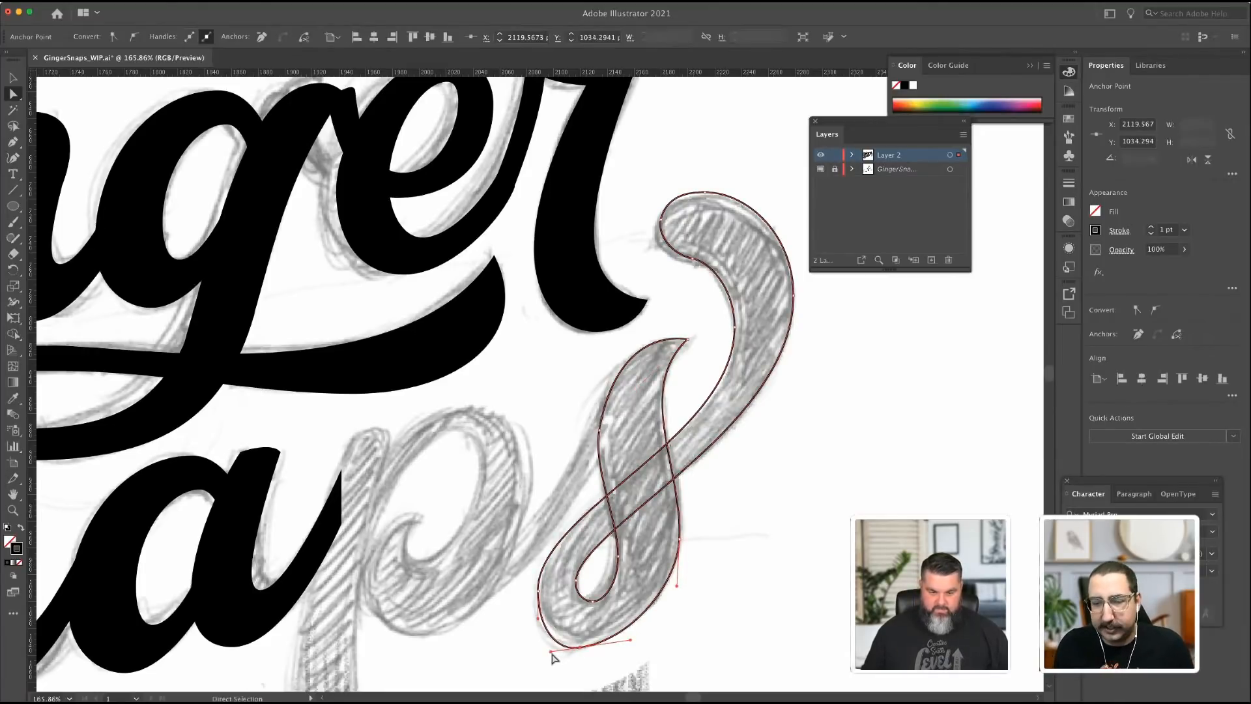
left_click_drag(552, 654, 536, 628)
left_click(536, 628)
left_click_drag(631, 648, 561, 645)
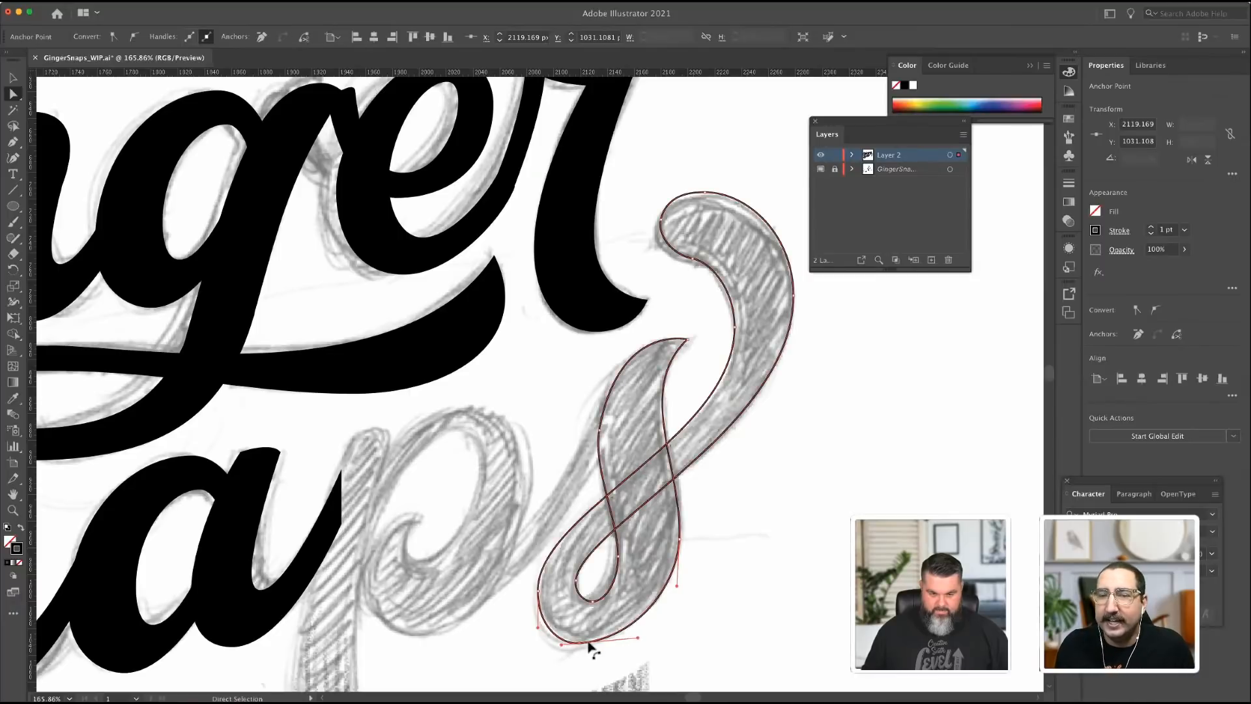
key("super+z")
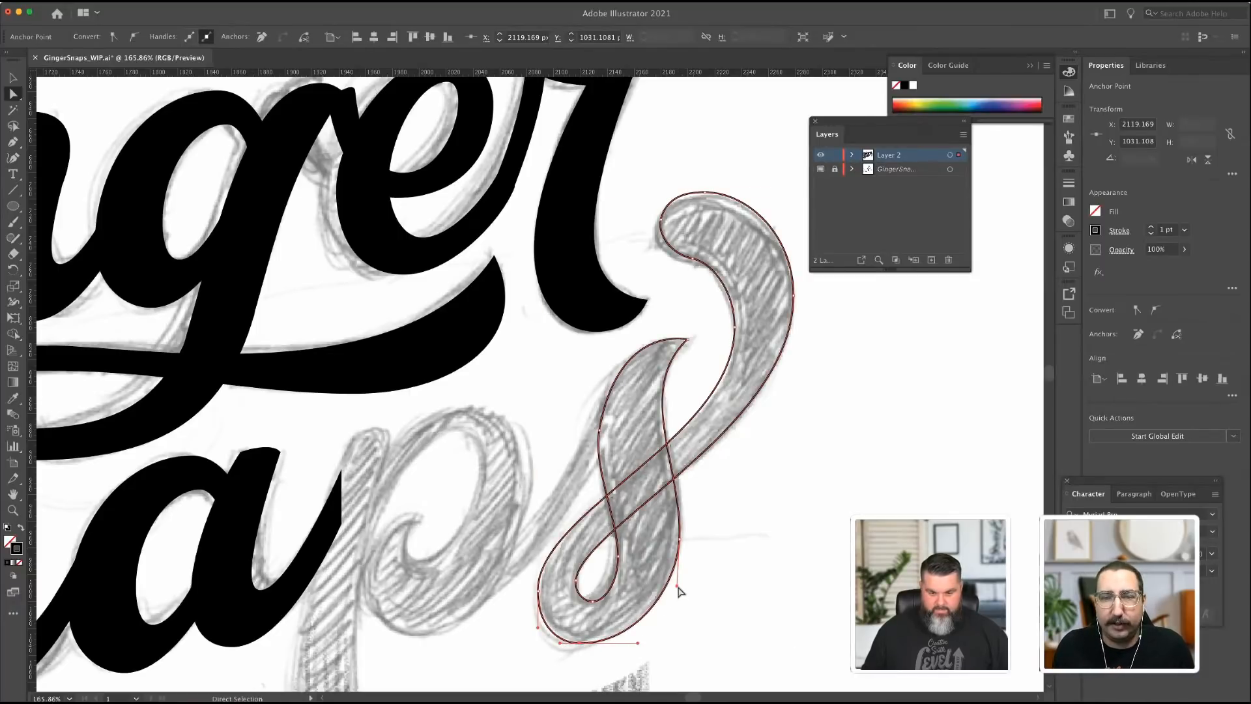
left_click_drag(677, 589, 679, 594)
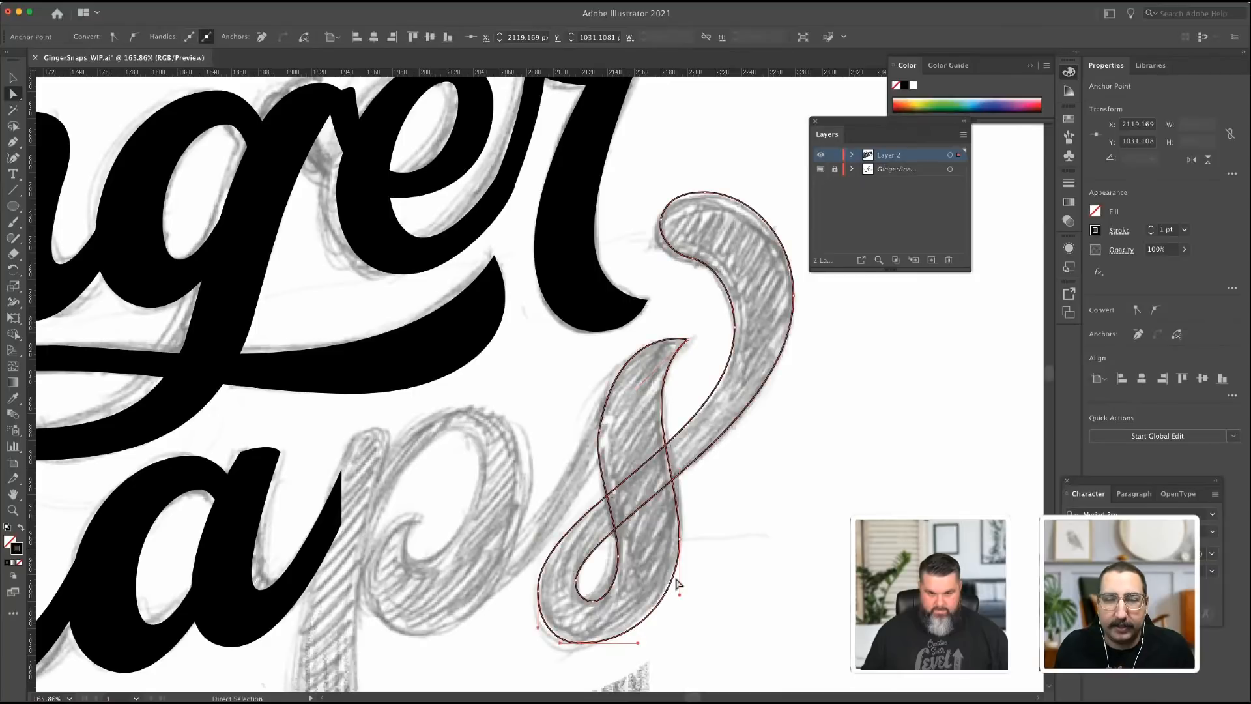
left_click(21, 528)
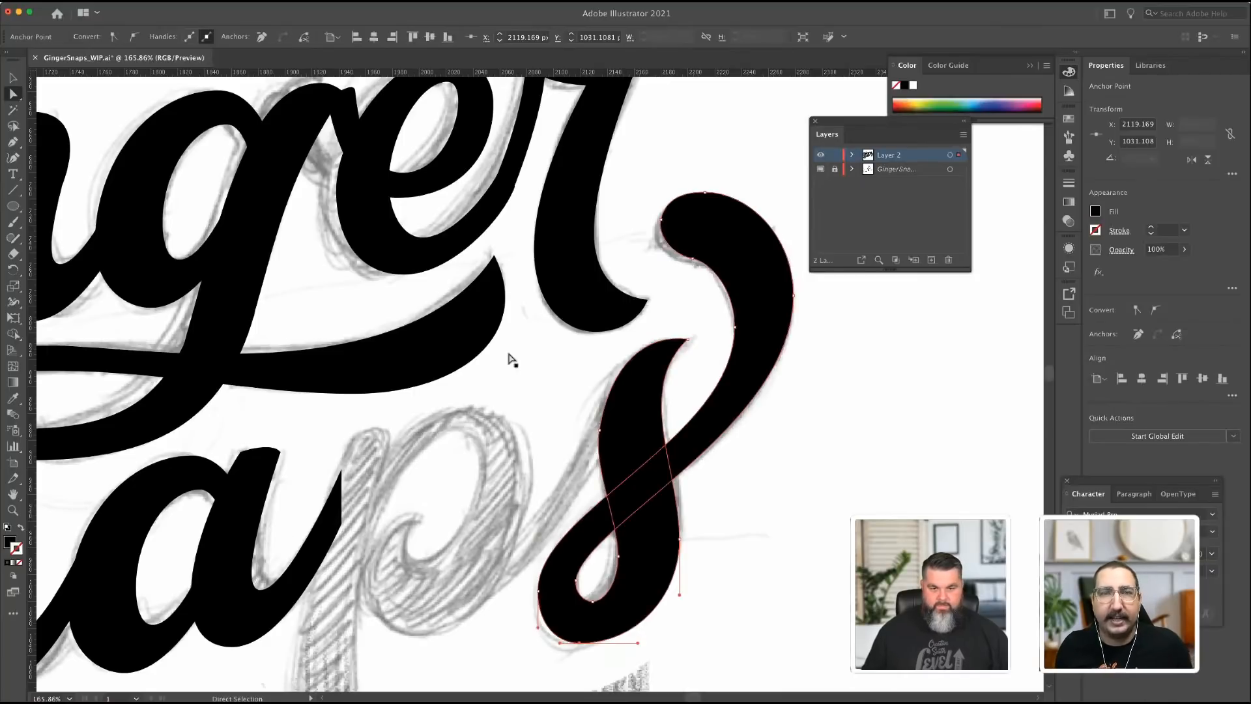
Draw the stem of the sketched p as a closed shape with the Pen tool, curving its sides and both ends.
left_click(13, 143)
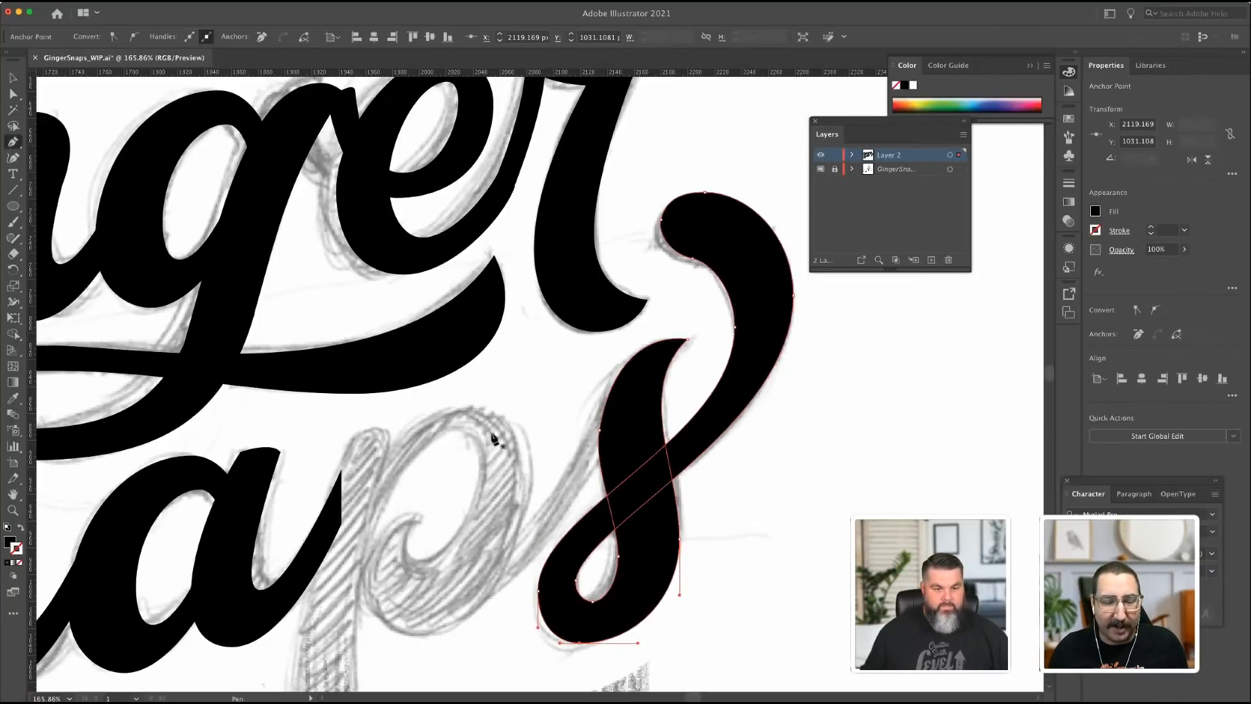
left_click_drag(352, 435, 396, 442)
left_click(387, 433)
scroll(384, 465, "down", 5)
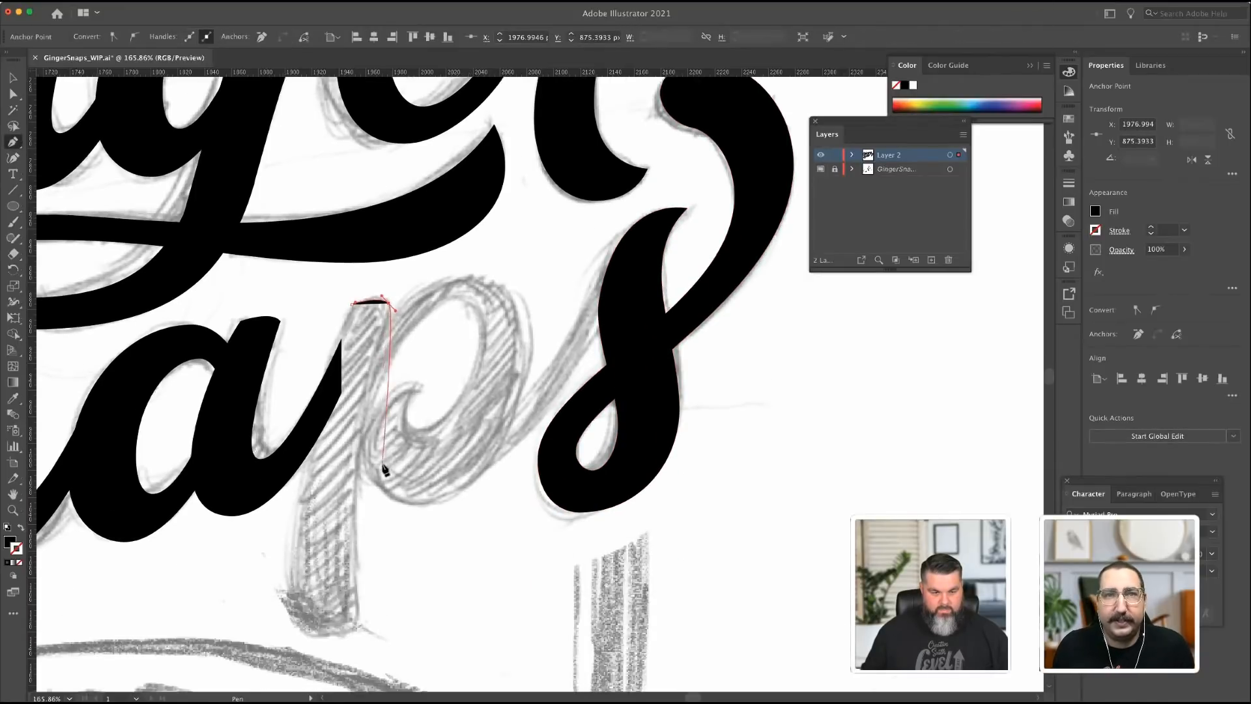
left_click_drag(359, 595, 379, 690)
left_click(359, 538)
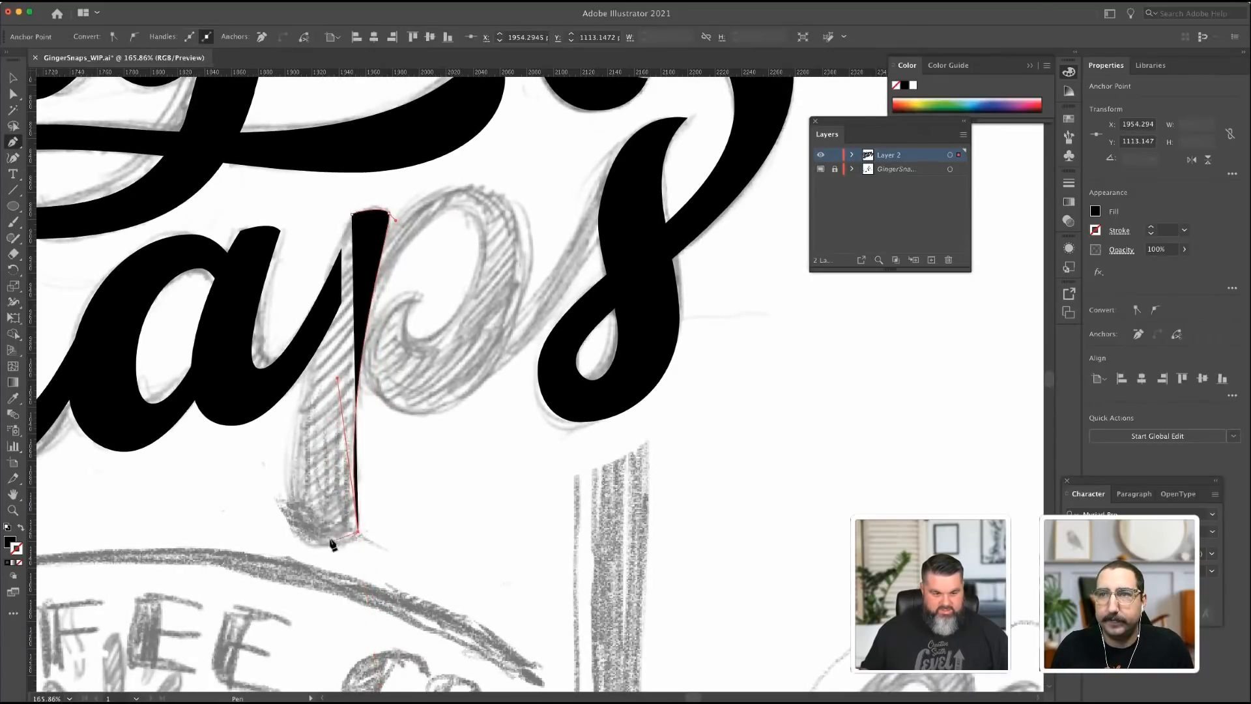
mouse_move(288, 510)
left_mouse_down()
mouse_move(247, 451)
mouse_move(262, 474)
left_mouse_up()
left_click(287, 512)
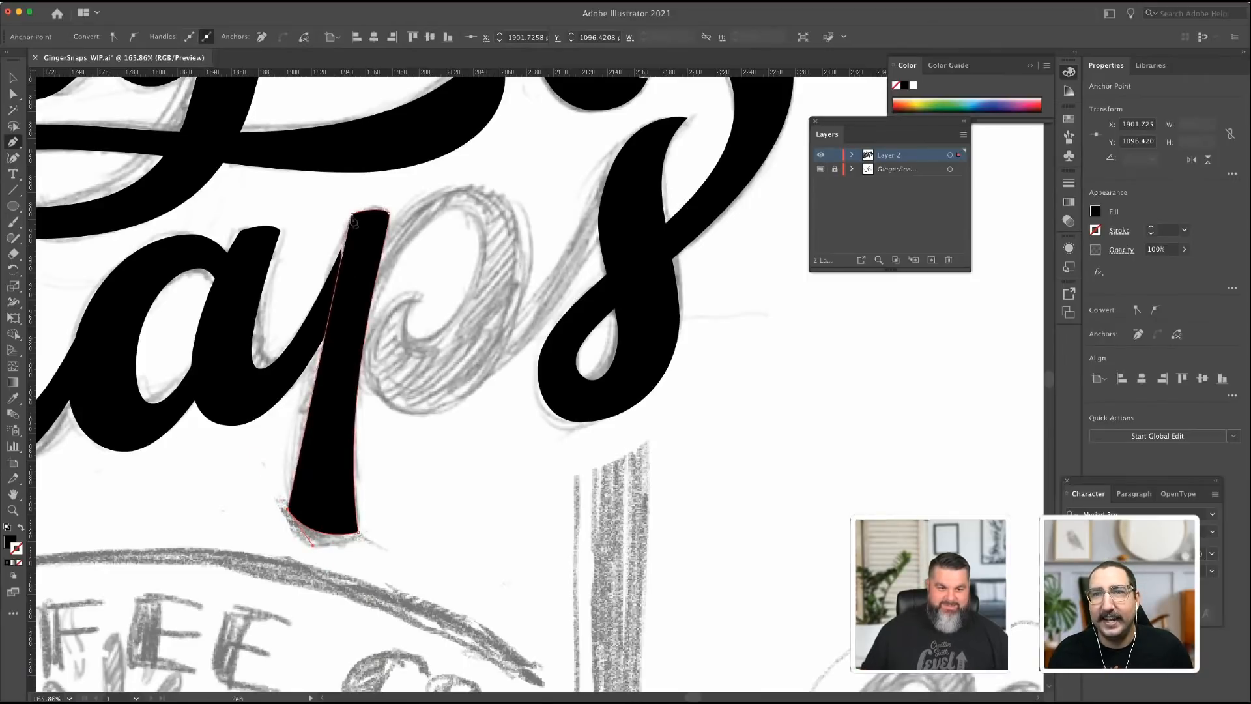
left_click_drag(353, 214, 394, 144)
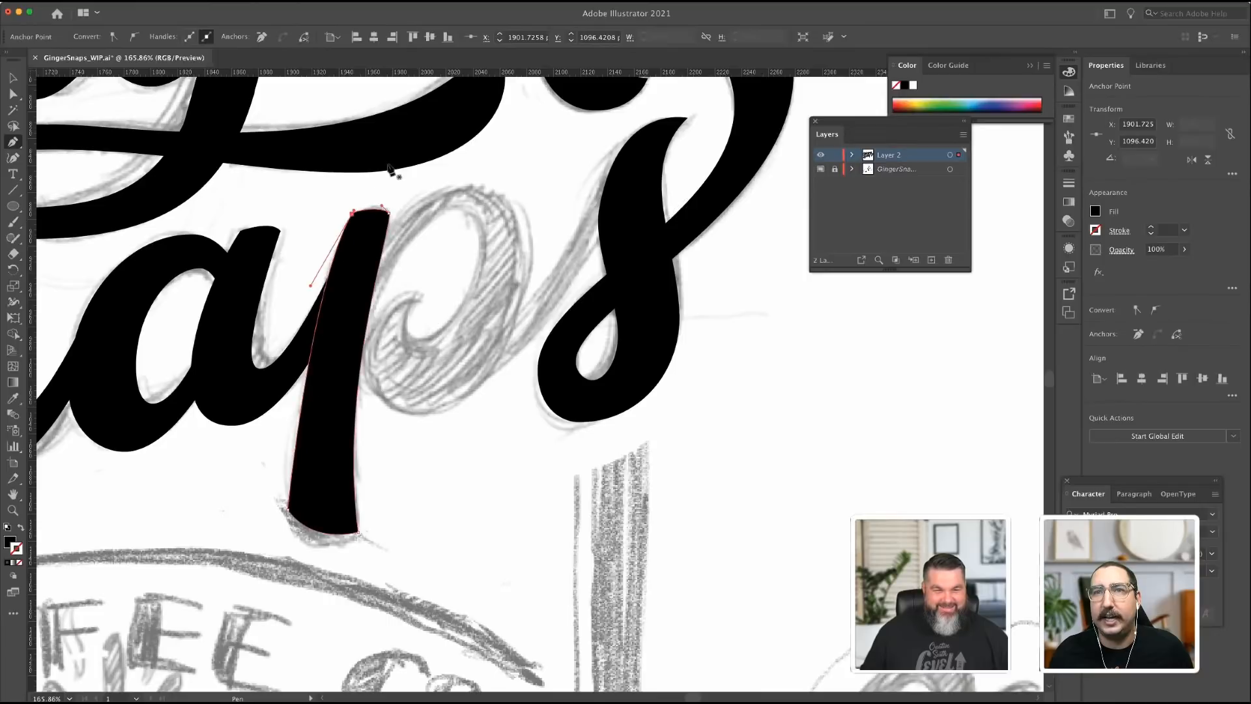
Nudge the p's stem slightly downward, and raise its top anchors to lengthen the stem.
left_click(11, 95)
left_click(308, 531)
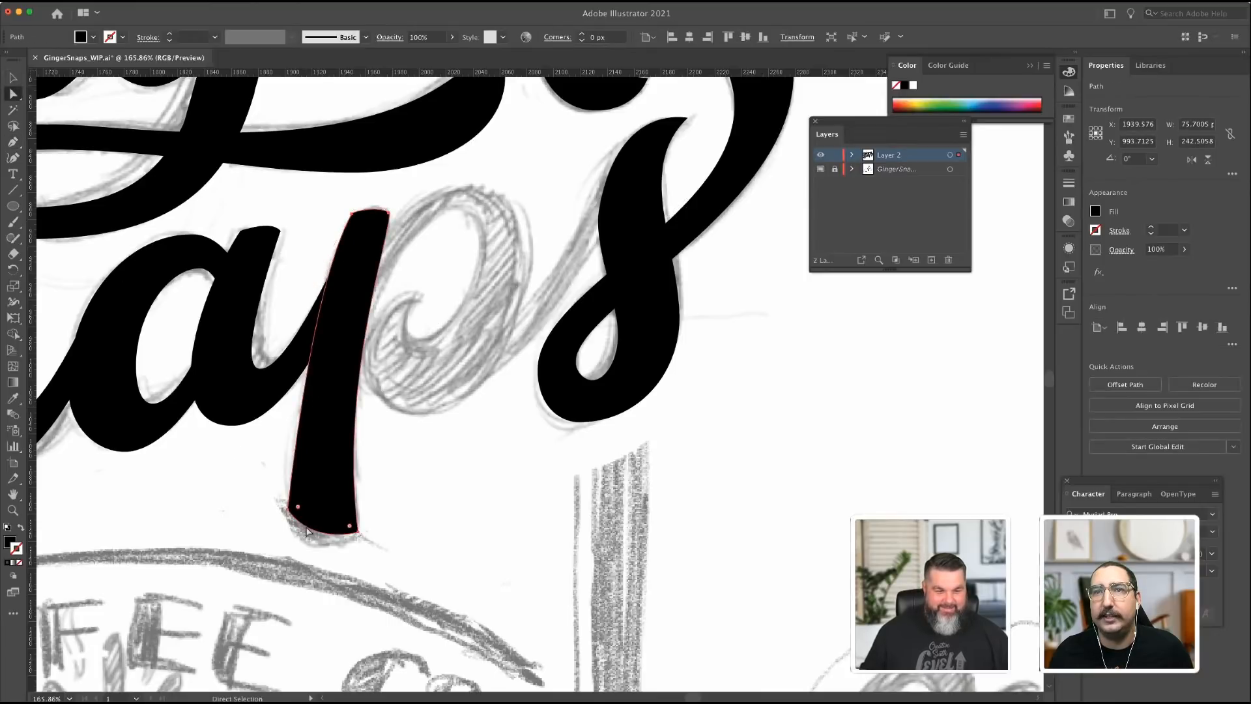
left_click_drag(287, 511, 289, 513)
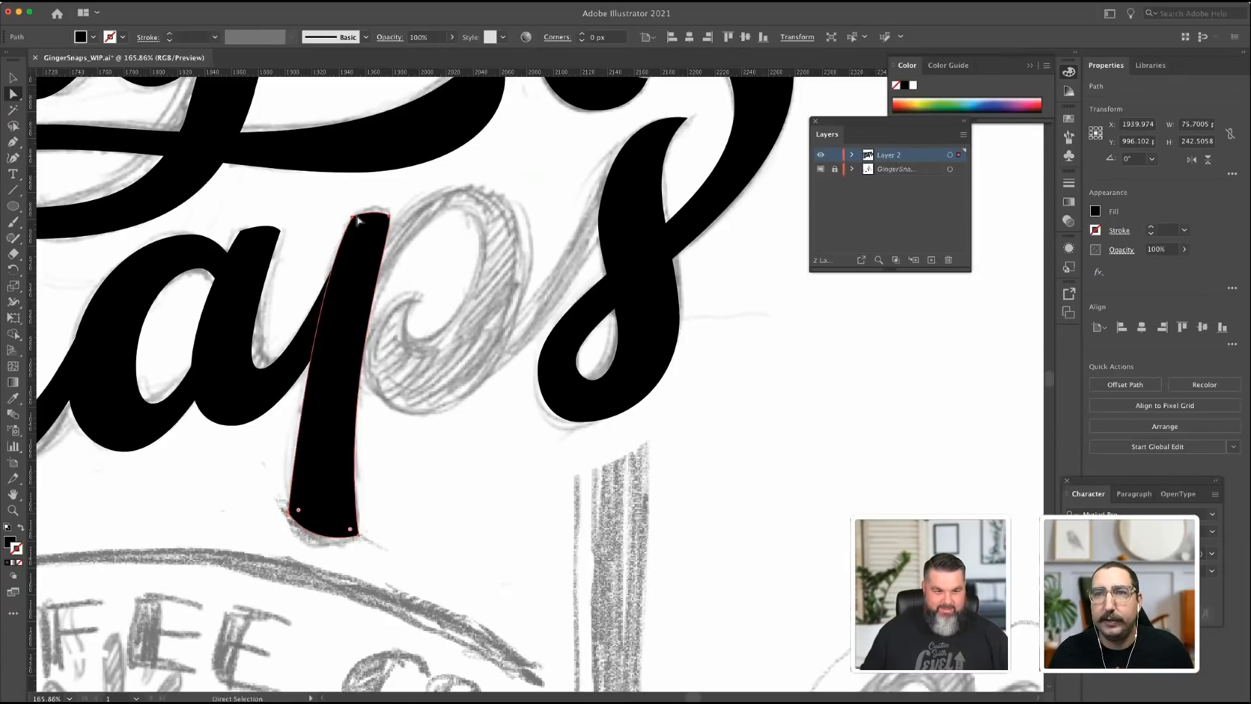
left_click_drag(354, 217, 391, 212)
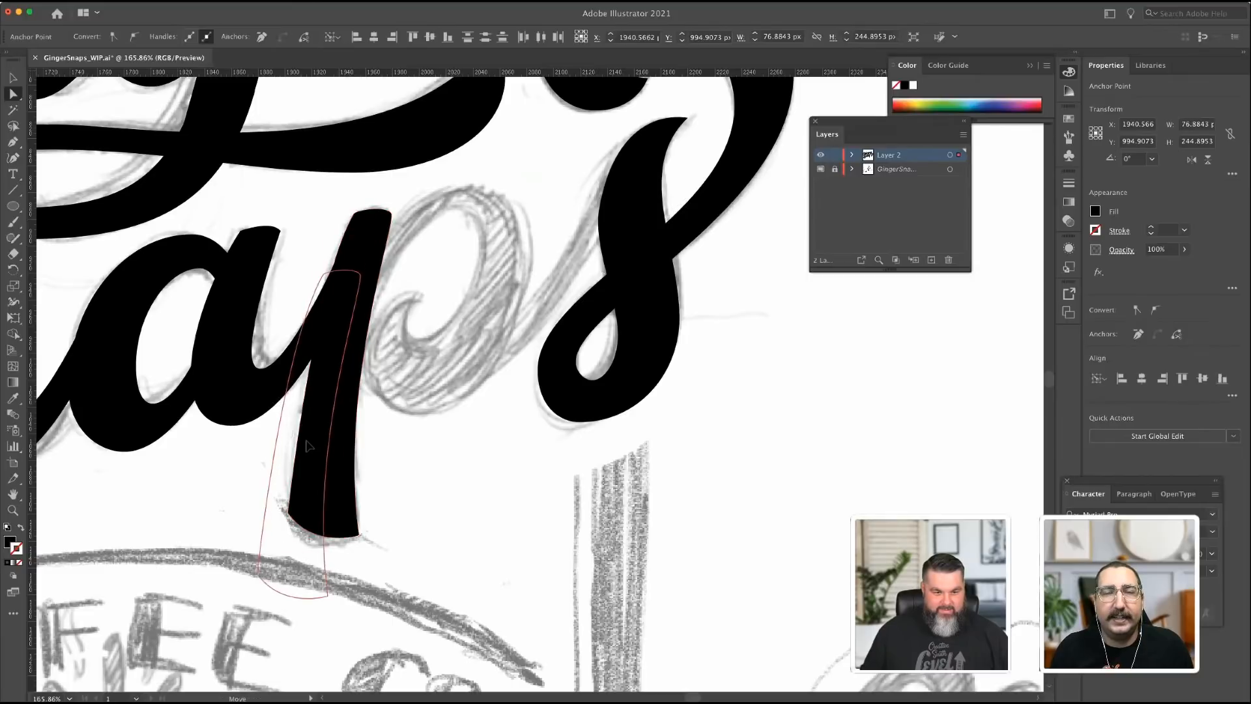
left_click(338, 385)
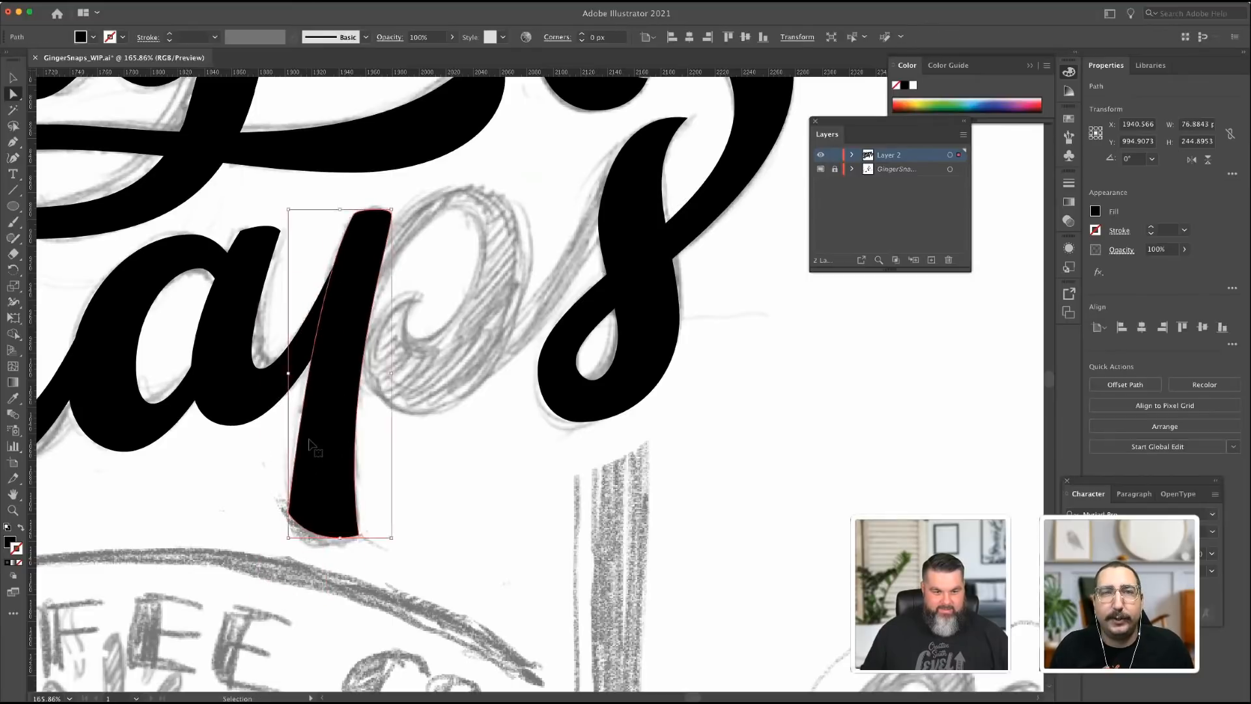
Switch the stem to an unfilled 1 pt outline, round its bottom corners, and extend the bottom-left anchor's handle upward.
left_click(20, 527)
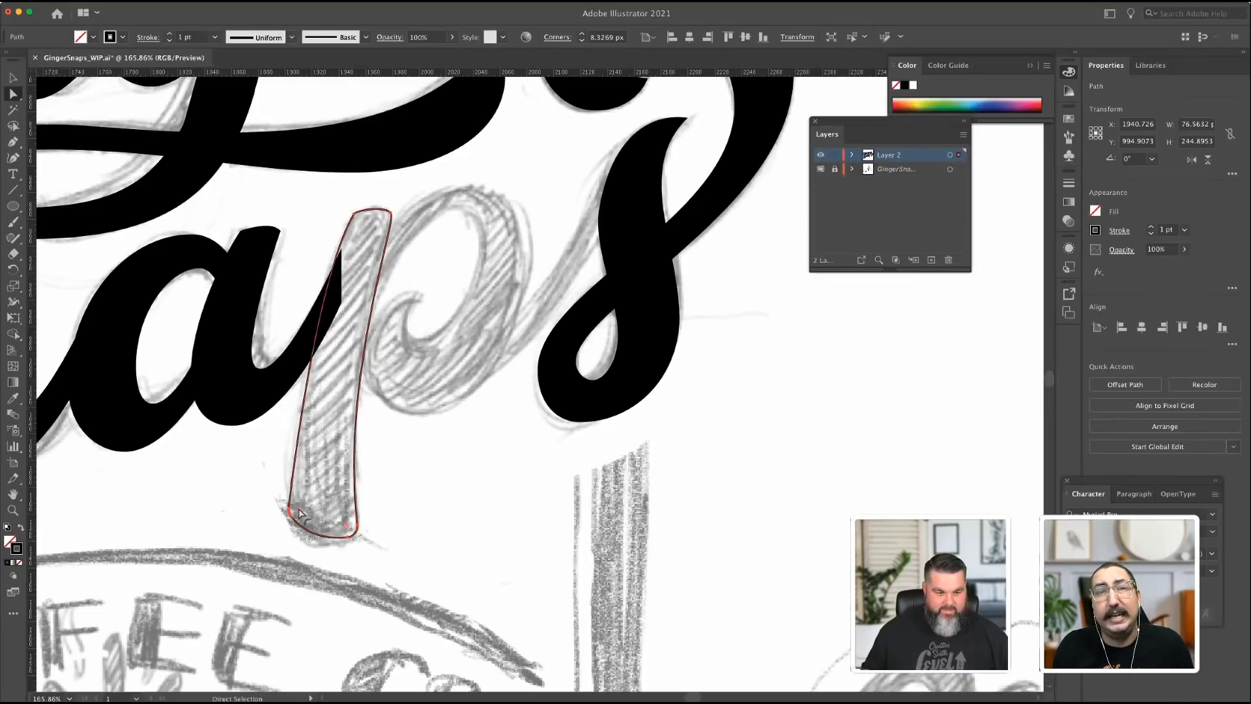
key("v")
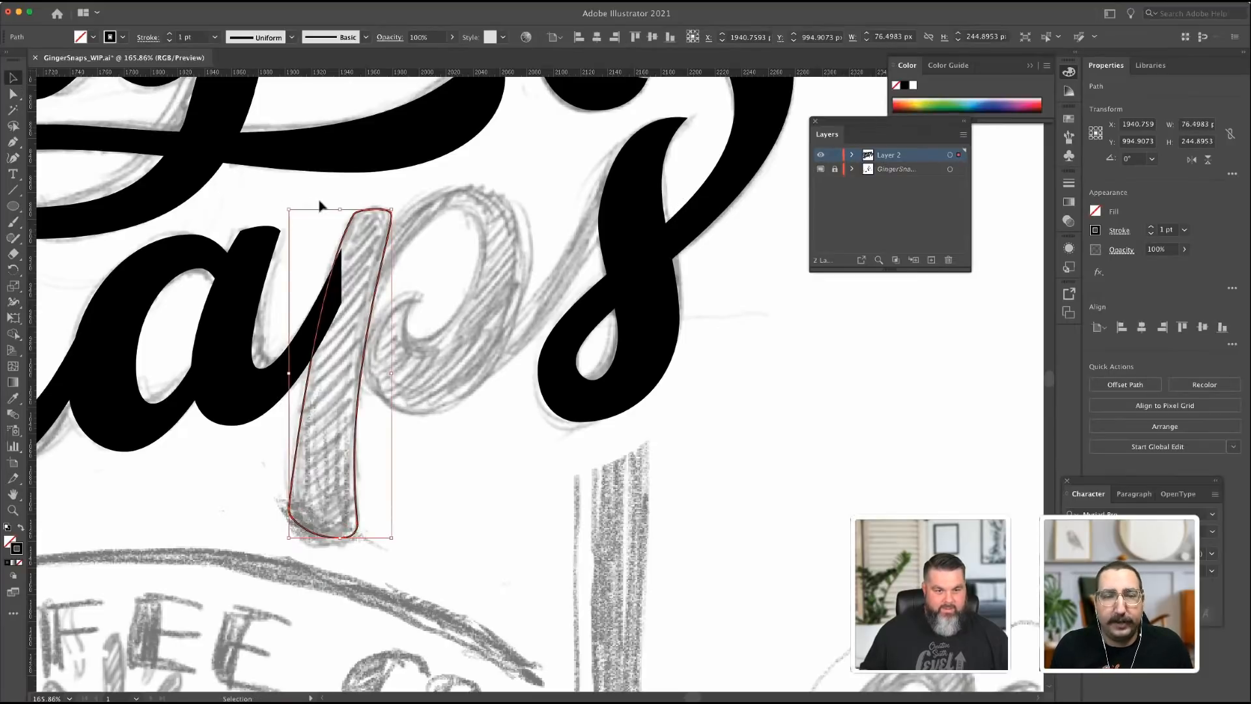
key("a")
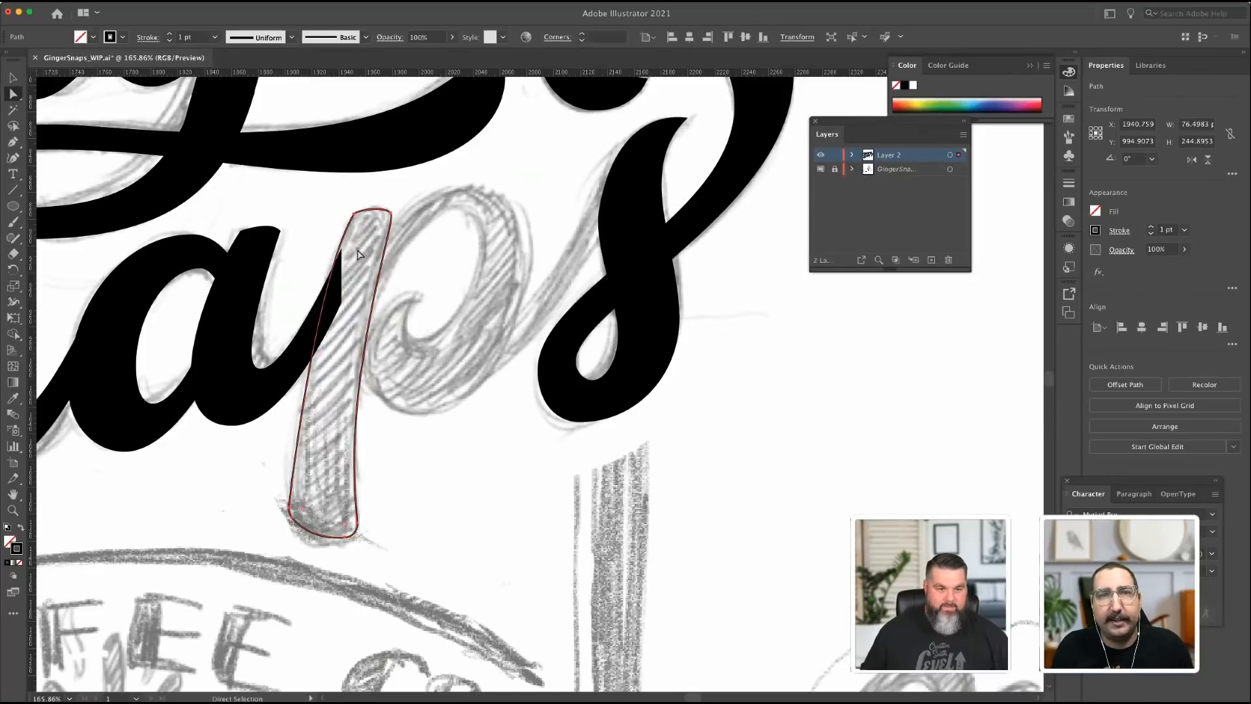
left_click(290, 508)
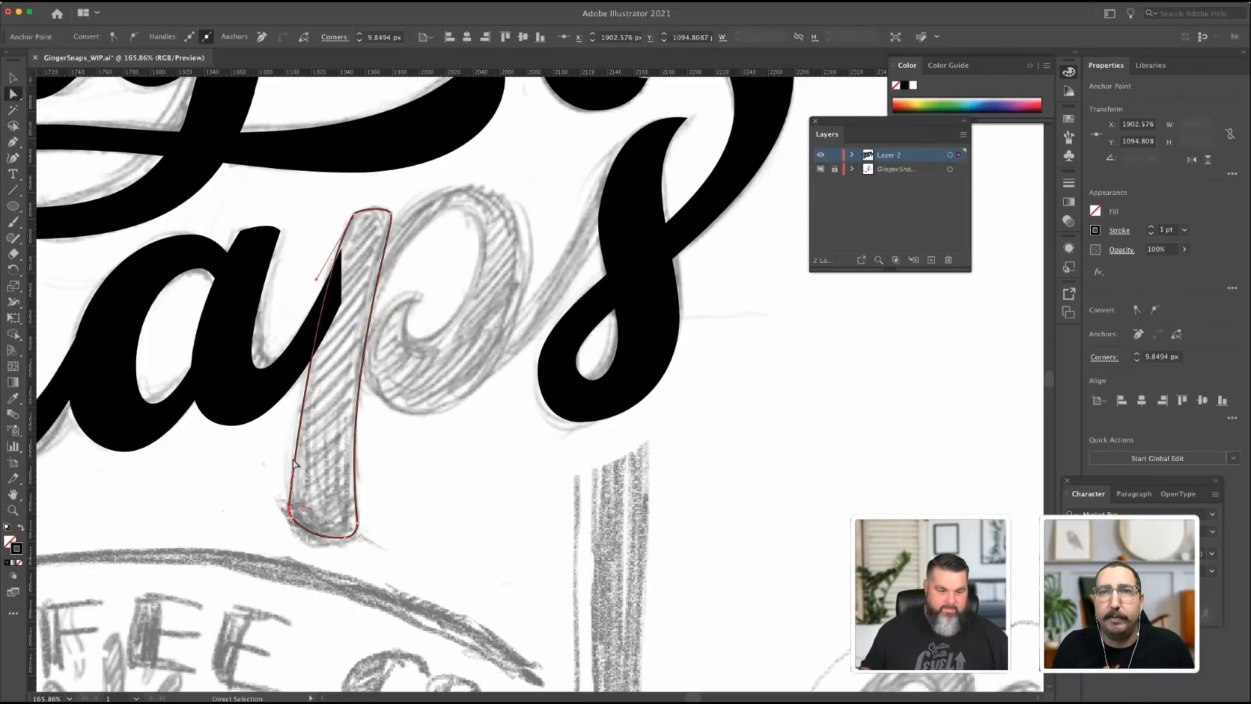
left_click_drag(295, 477, 294, 449)
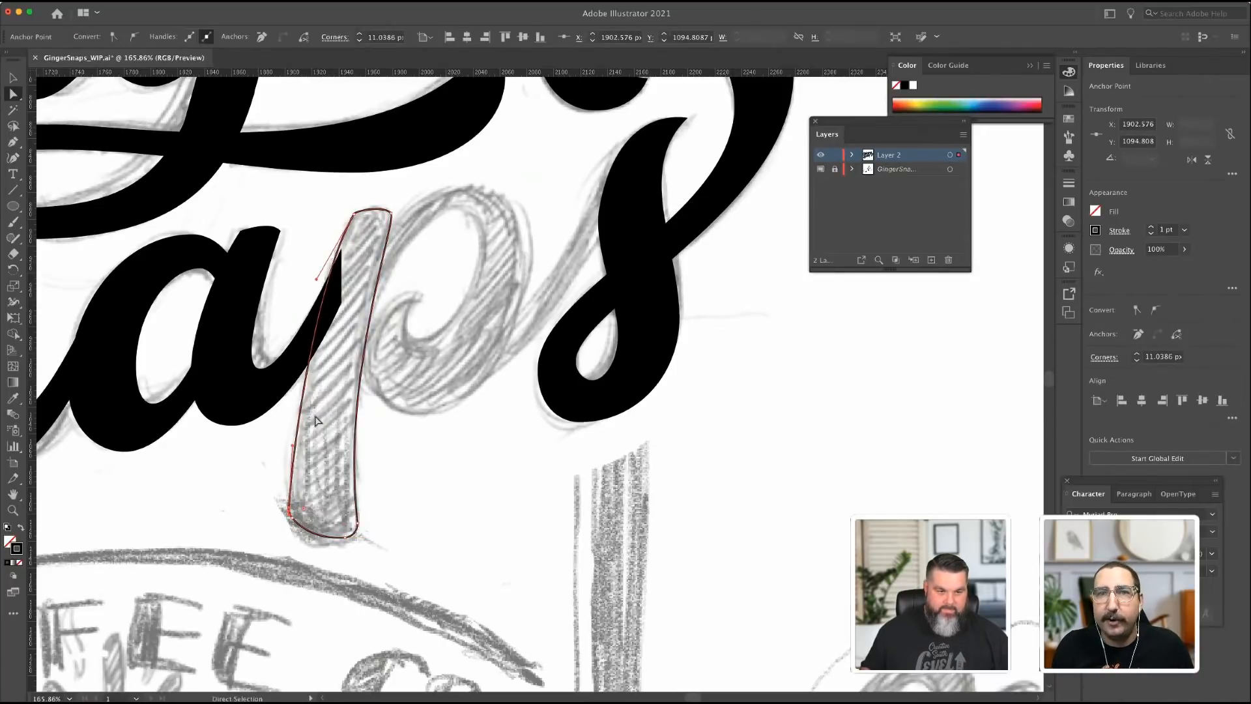
Start the p's bowl with the Pen tool from inside the stem, placing anchors along the counter's inner edge to the curl's tip.
left_click(13, 142)
left_click_drag(375, 251, 360, 318)
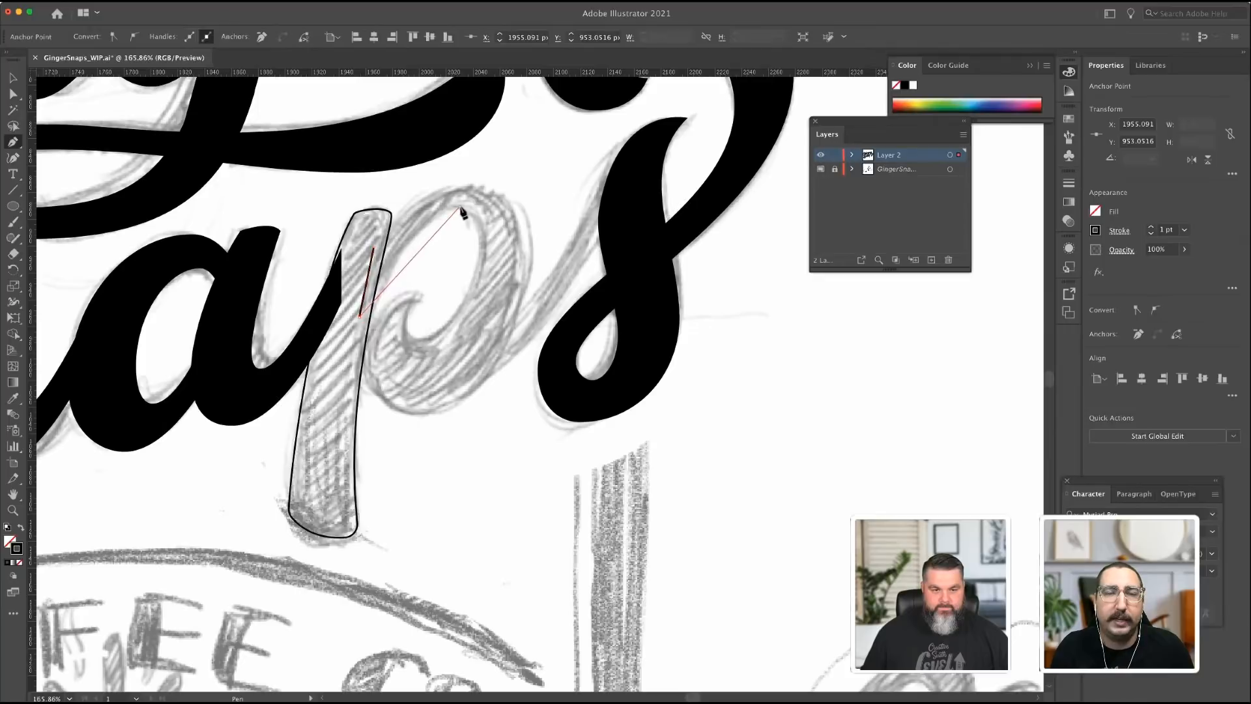
left_click_drag(459, 207, 486, 246)
left_click(485, 243)
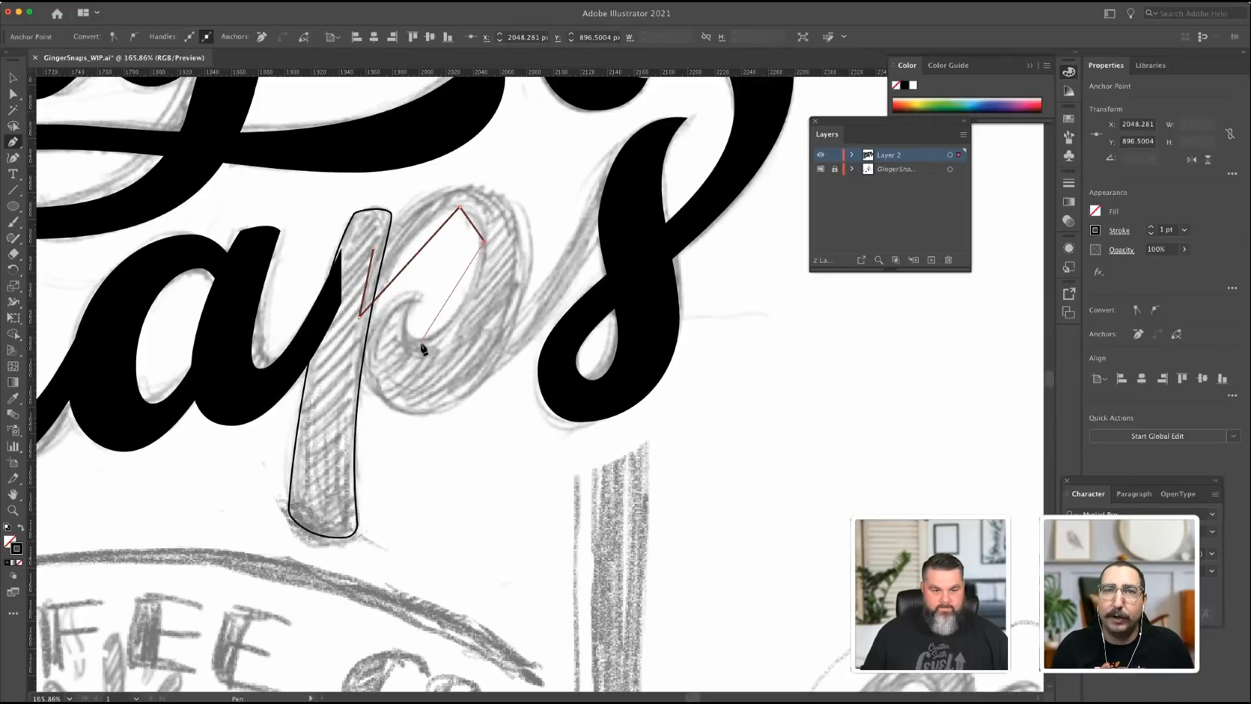
left_click(418, 343)
left_click(407, 318)
left_click(424, 295)
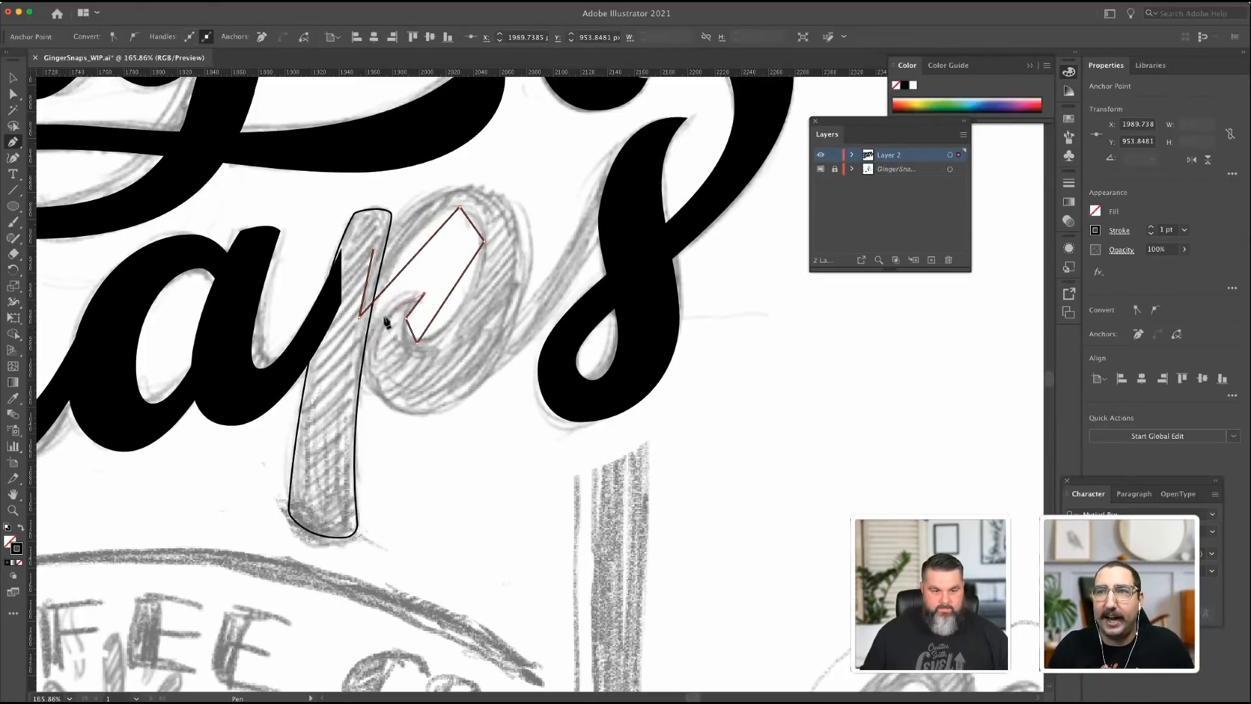
Finish the p's bowl as a closed shape, placing anchors around its outer edge and returning to the start point inside the stem.
left_click(359, 354)
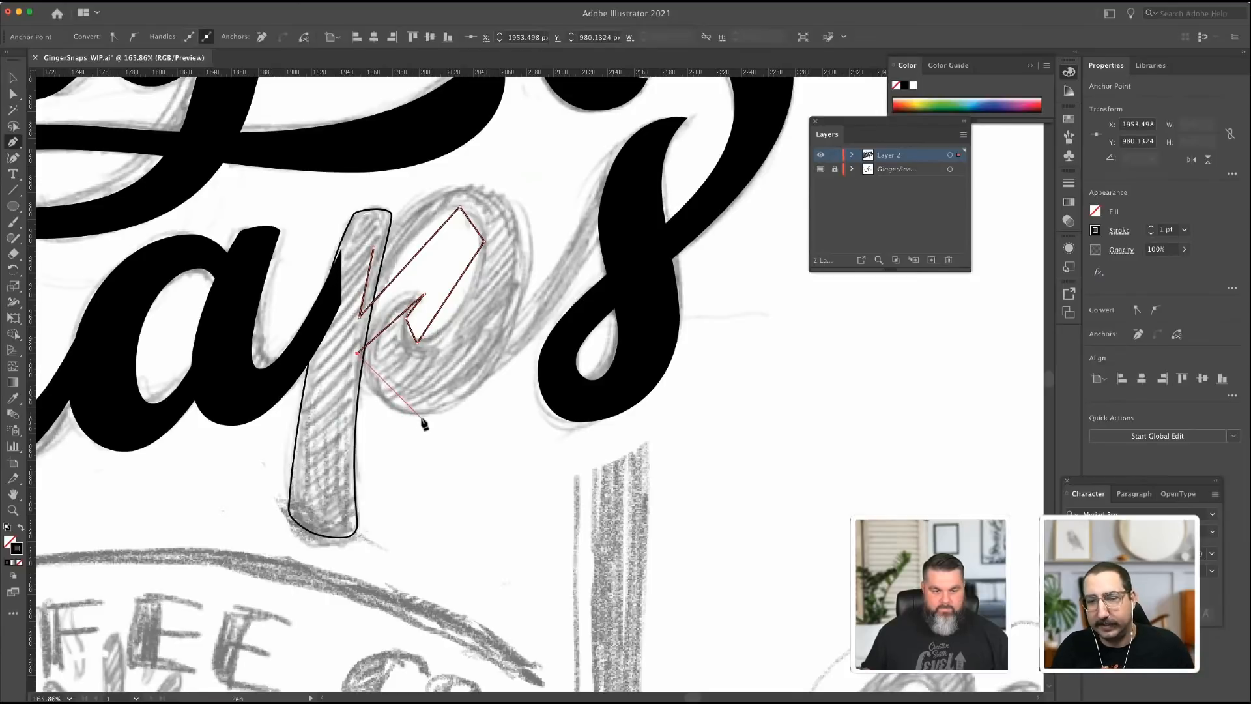
left_click(419, 414)
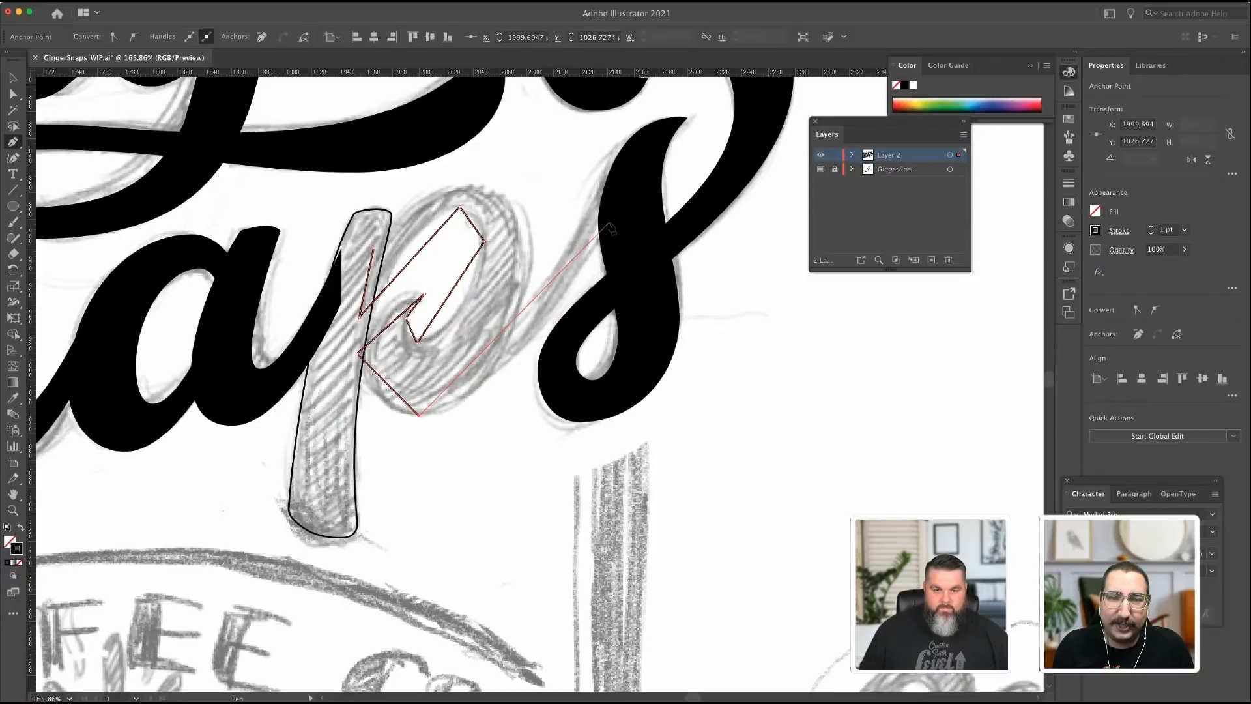
left_click_drag(608, 223, 606, 184)
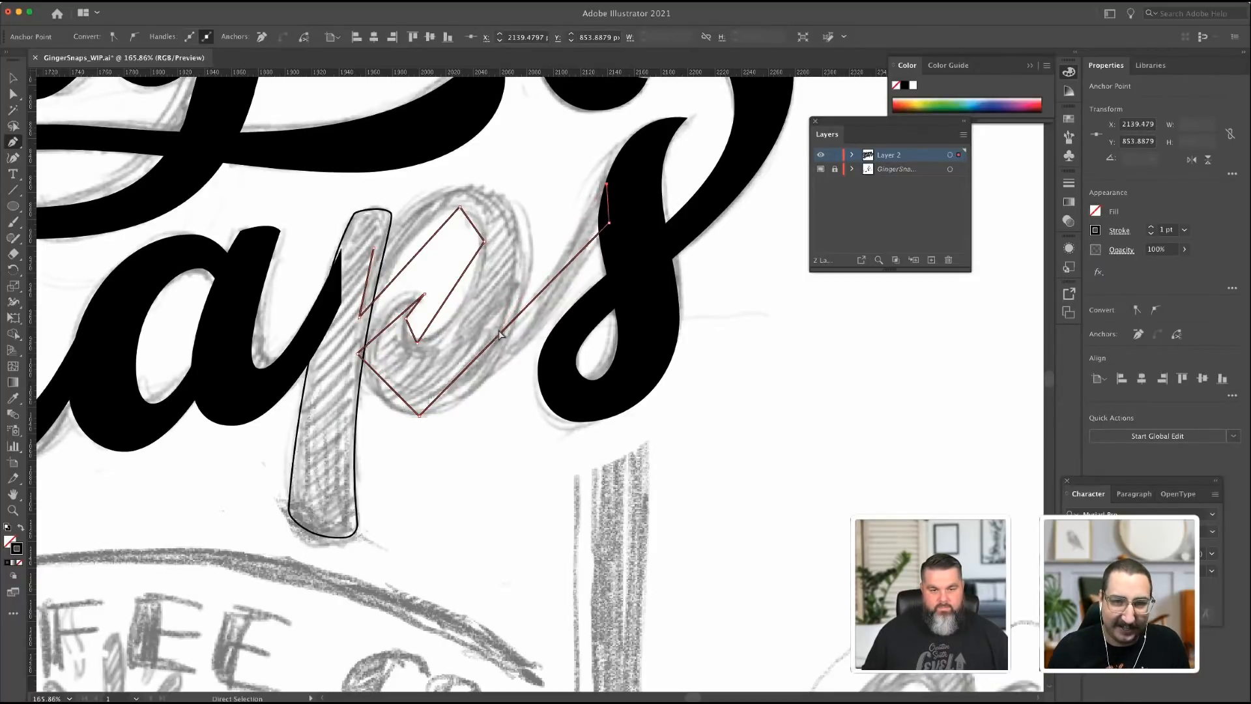
key("super+z")
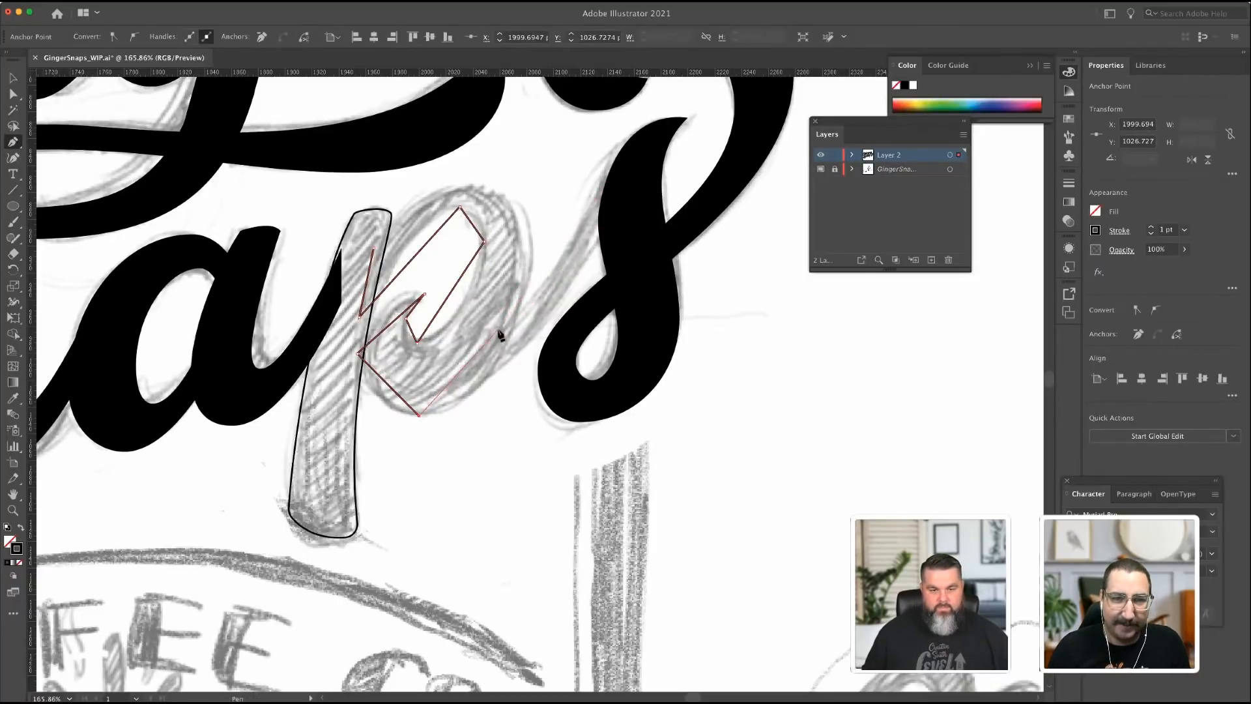
left_click(534, 249)
left_click(460, 182)
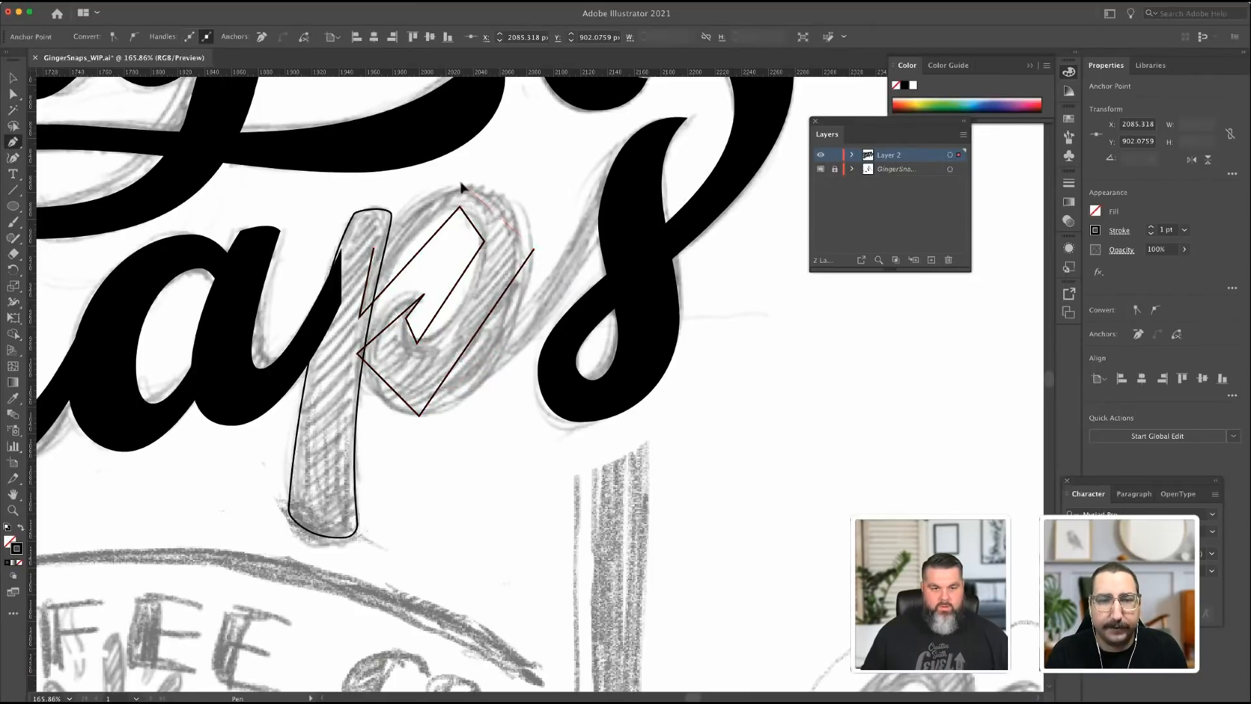
left_click(374, 249)
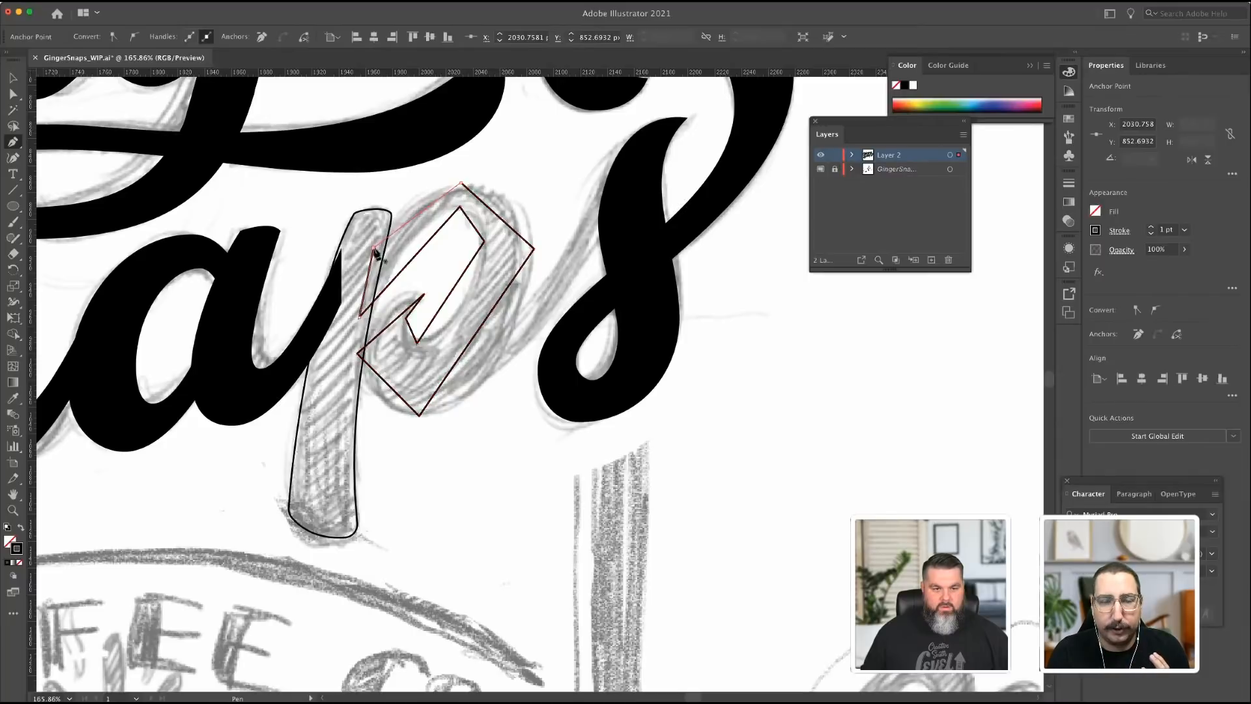
Convert the bowl's anchors to smooth points, leaving the curl's tip and the counter's anchor inside the stem as corners.
key("super")
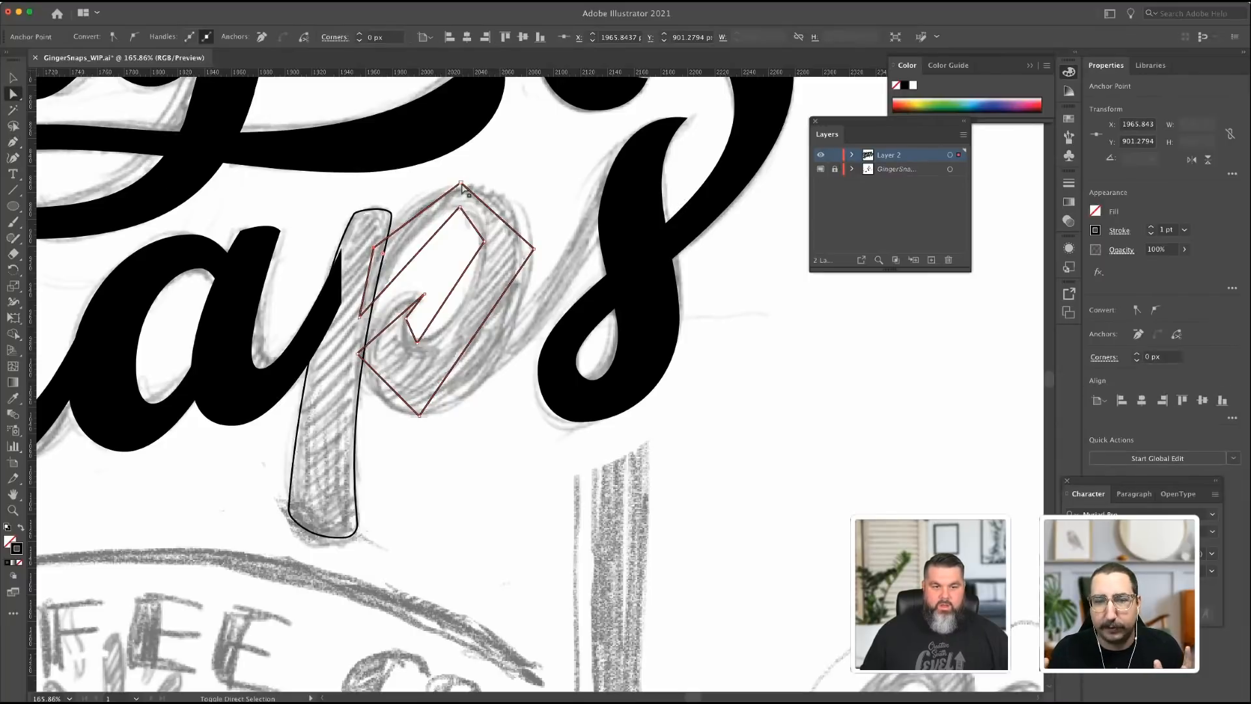
left_click(461, 205)
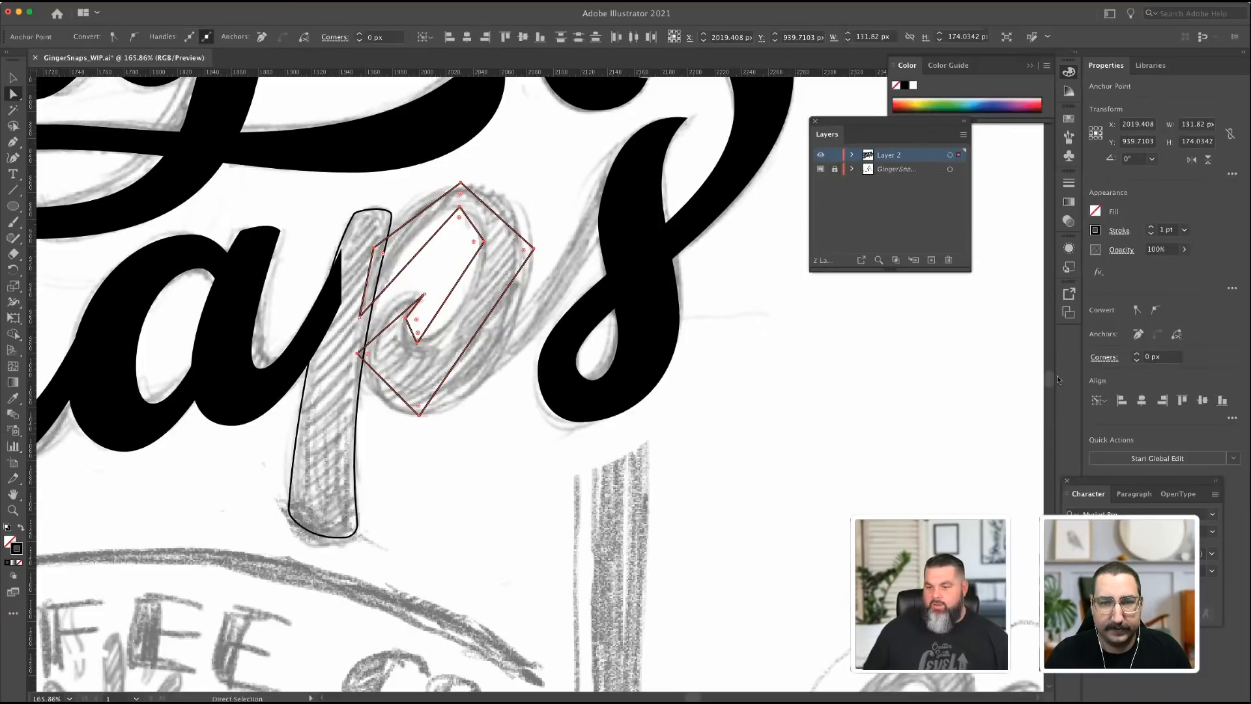
left_click(1154, 309)
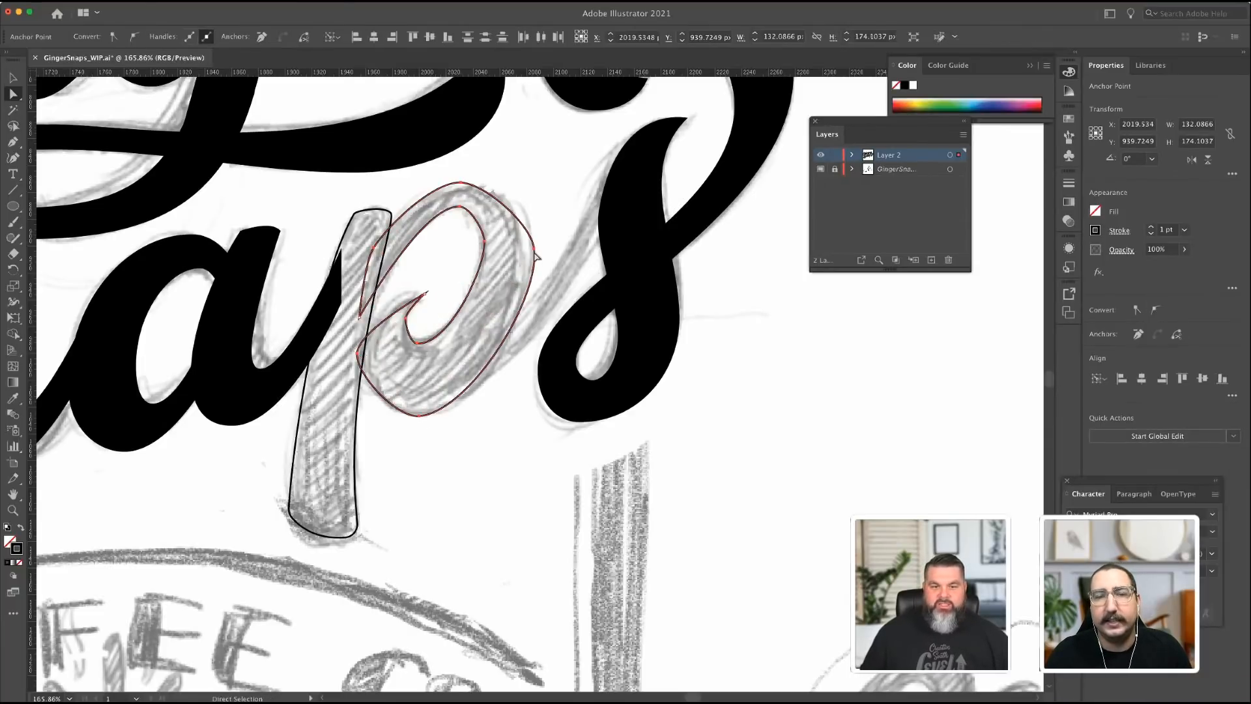
Move the bowl's outer right anchor inward, then adjust the top anchor's handles and the upper-left anchor to fit the outer curve.
mouse_move(531, 222)
left_mouse_down()
mouse_move(539, 210)
mouse_move(537, 246)
left_mouse_up()
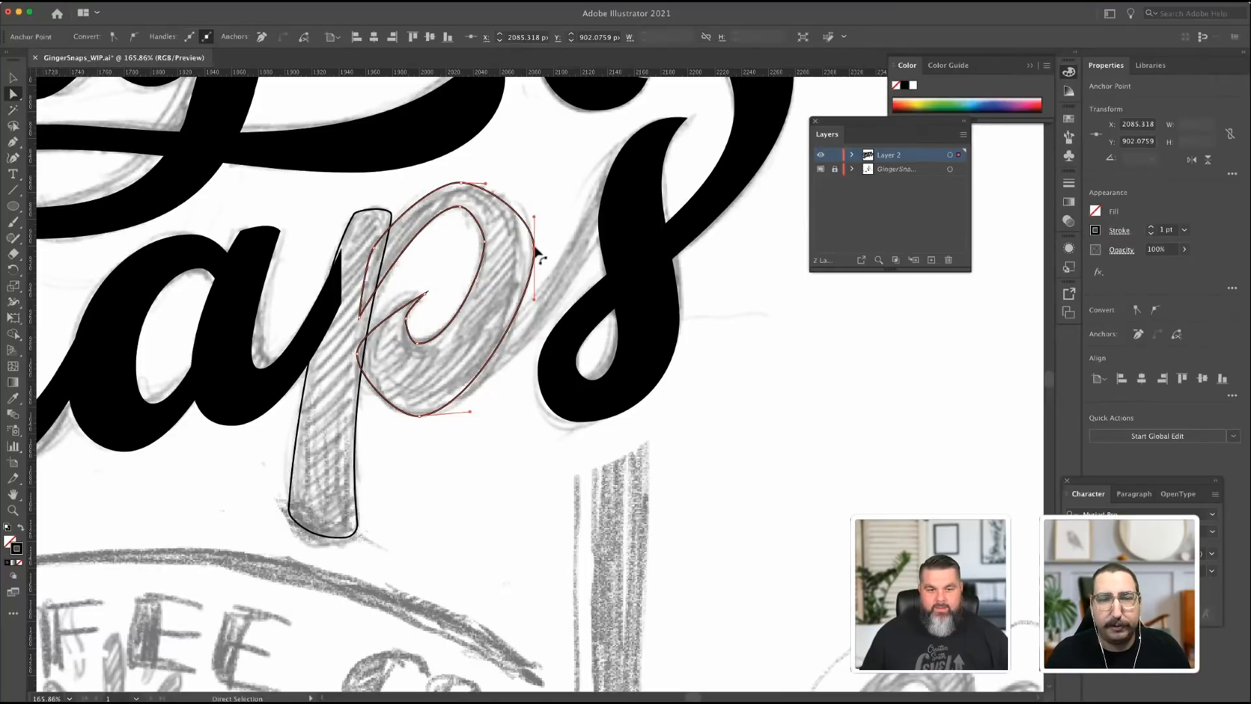
left_click_drag(535, 257, 522, 253)
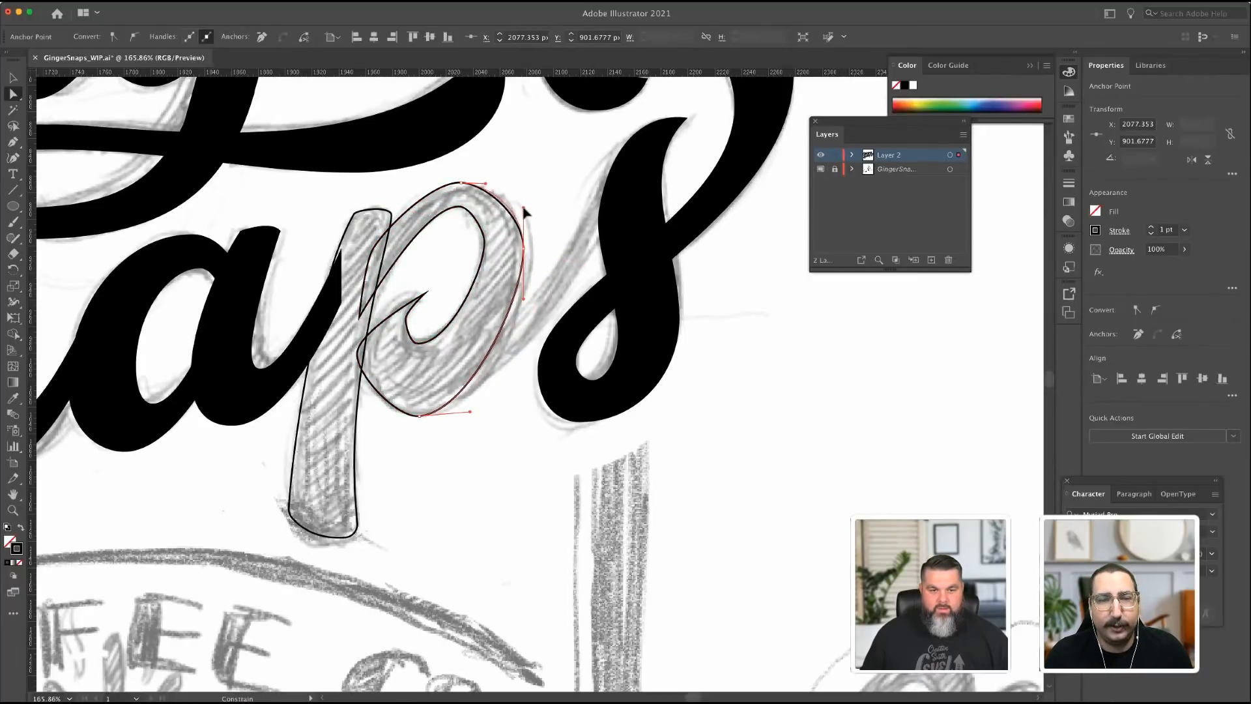
left_click_drag(488, 188, 425, 183)
left_click(374, 249)
left_click_drag(374, 249, 372, 256)
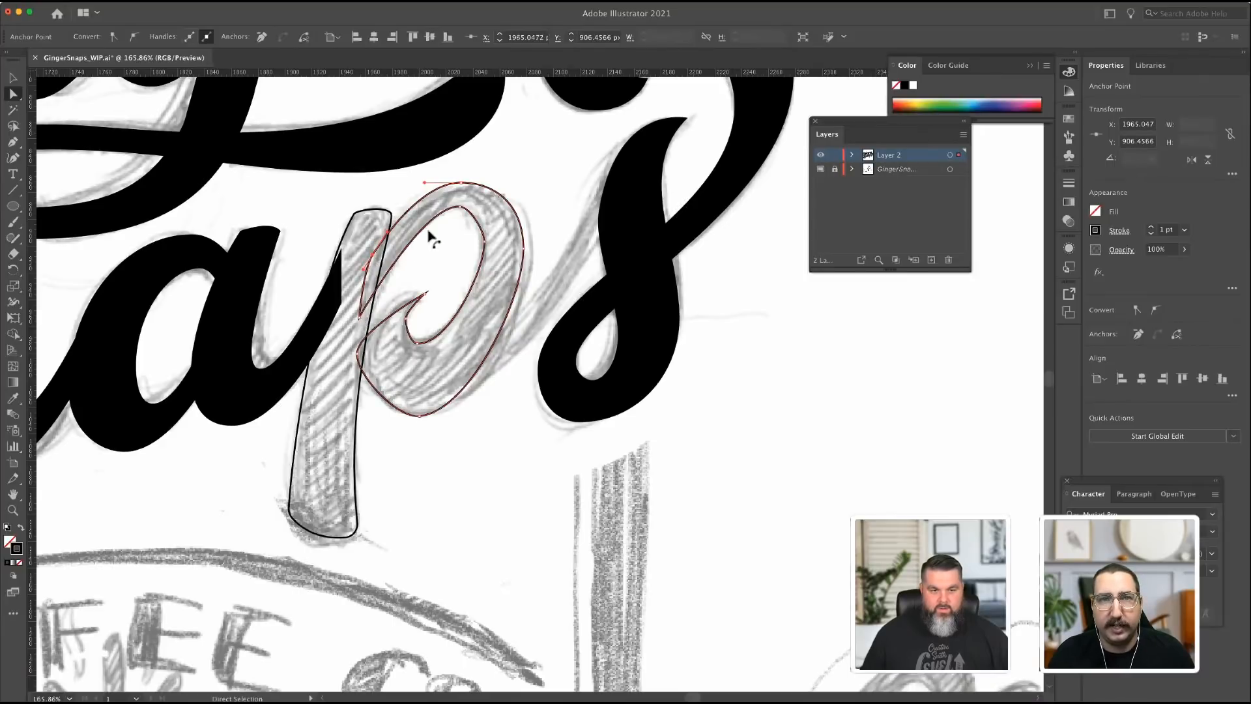
Refine the bowl's counter by adjusting the handles at its top and bottom and raising its lowest anchor beside the curl.
left_click(460, 208)
left_click_drag(423, 209, 476, 207)
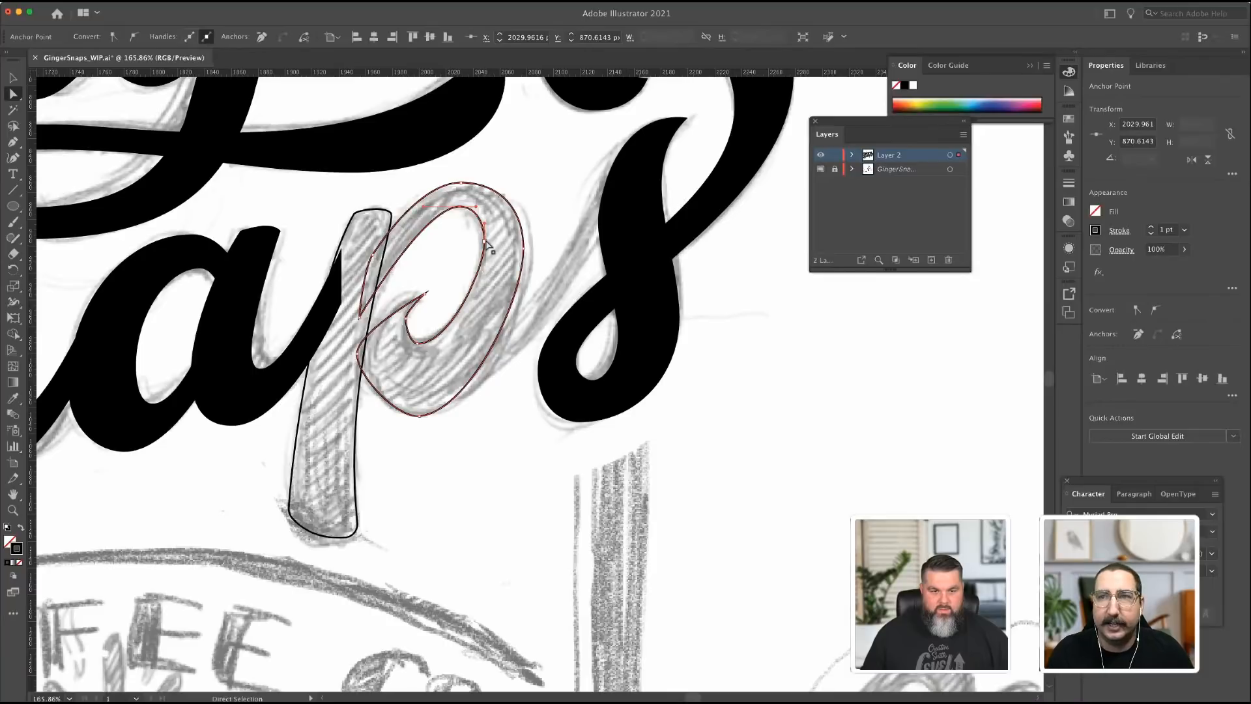
left_click(485, 243)
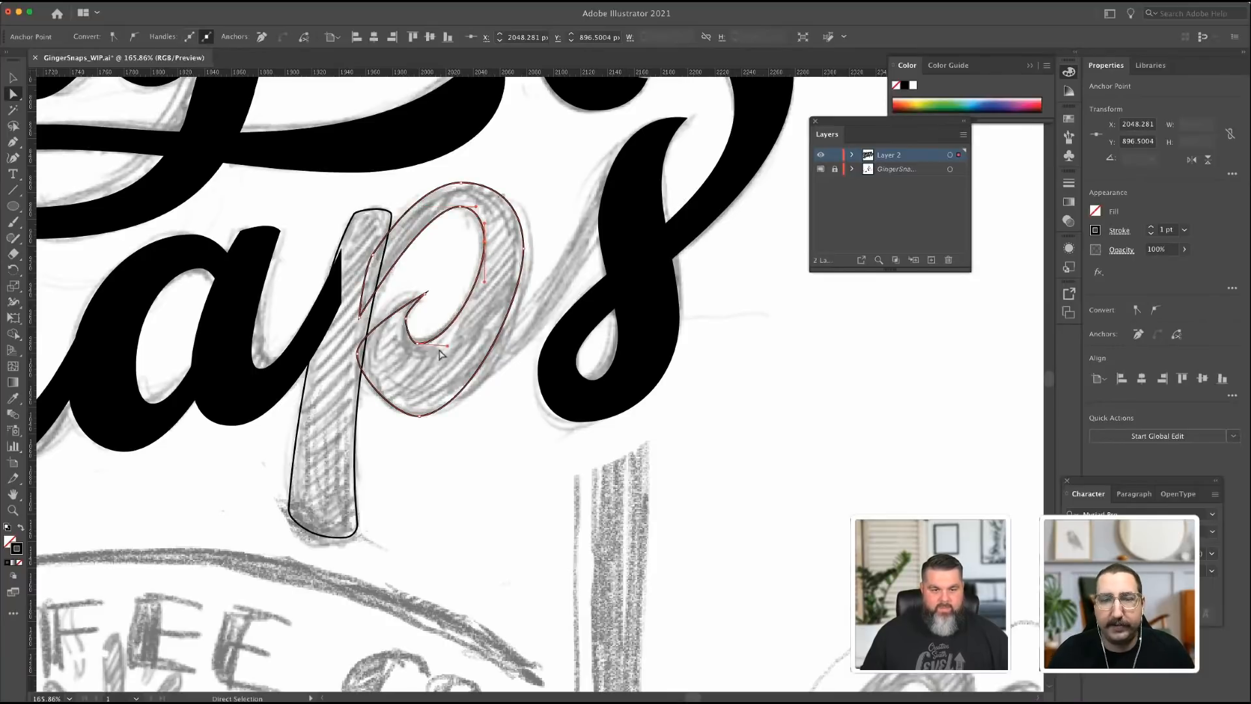
left_click_drag(447, 345, 450, 346)
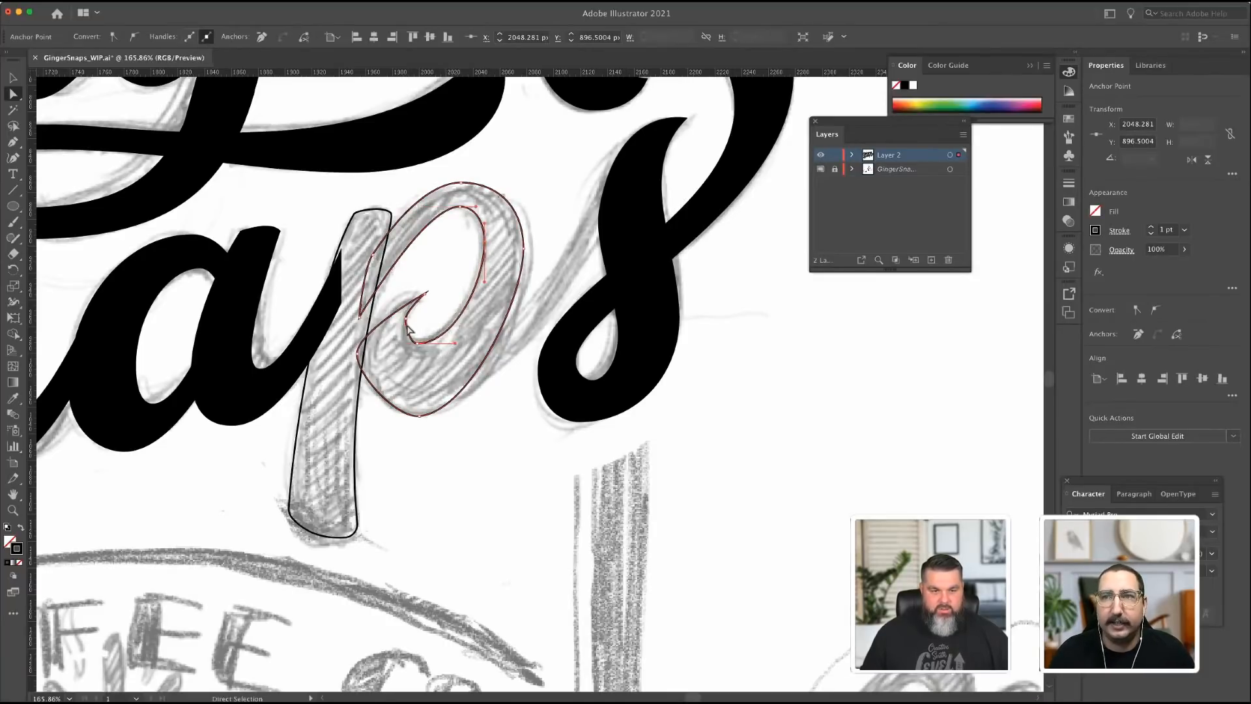
left_click(406, 317)
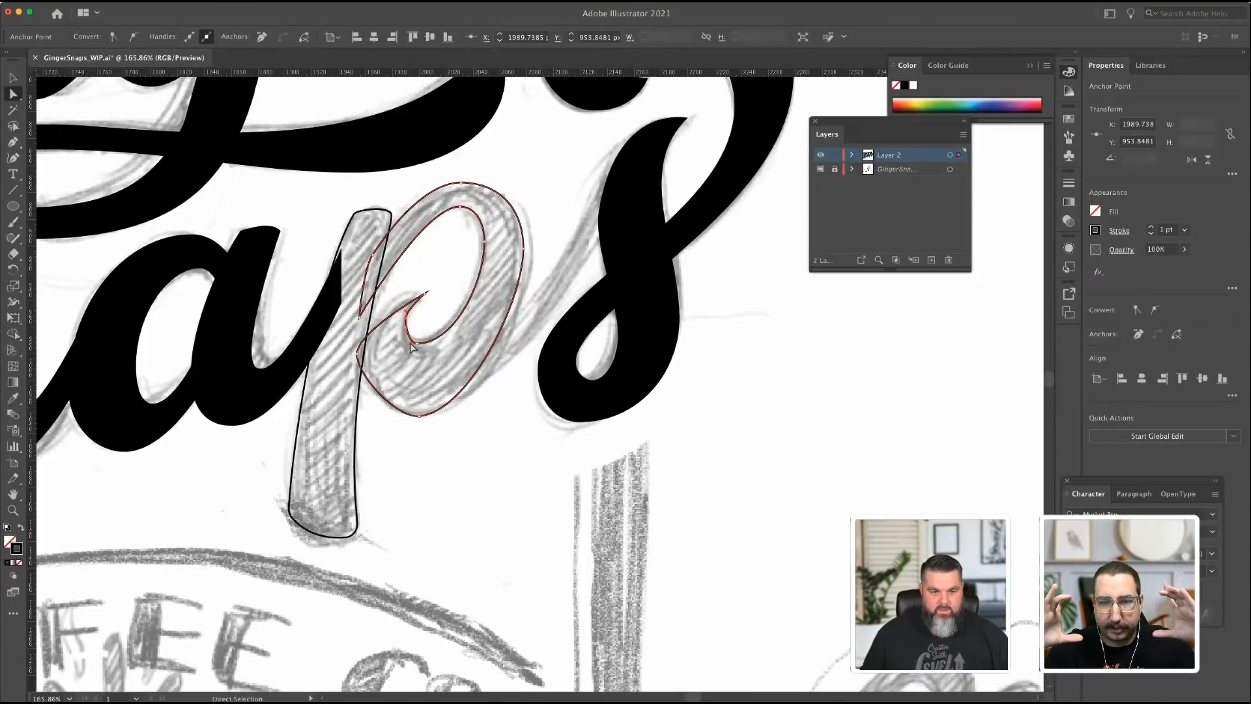
mouse_move(409, 344)
left_mouse_down()
mouse_move(421, 341)
mouse_move(408, 340)
left_mouse_up()
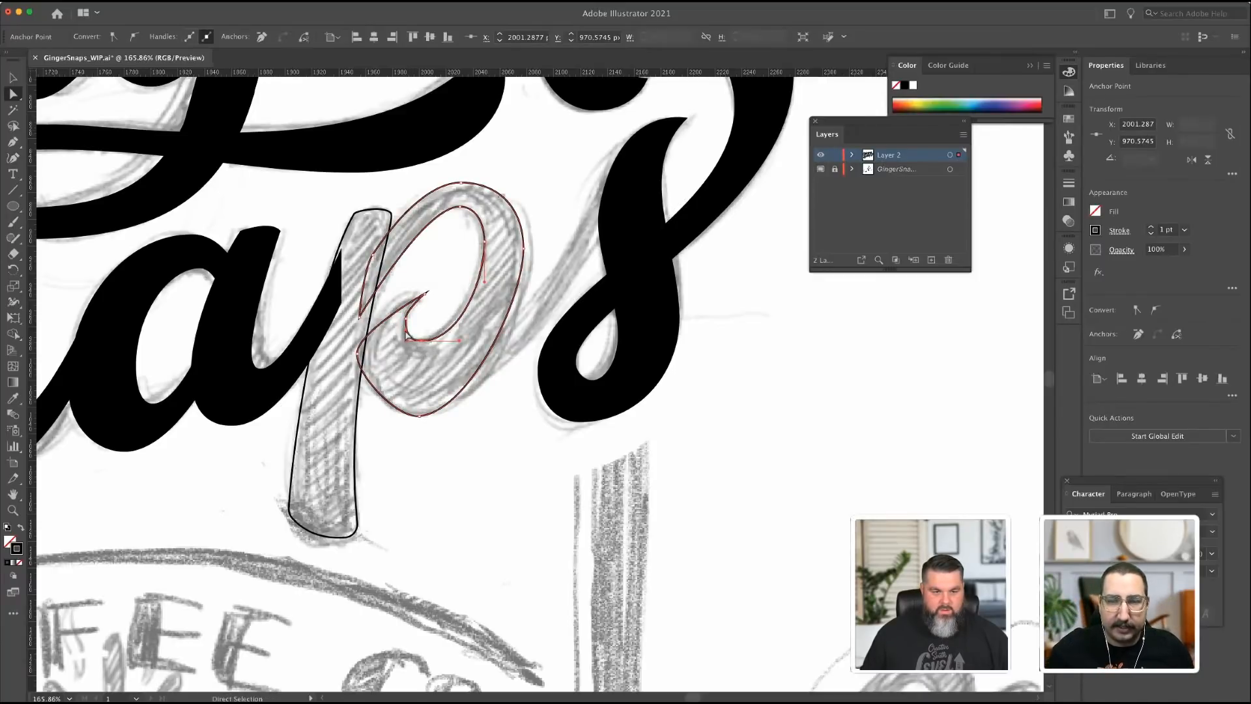
Convert the curl's tip to a smooth point and pull its handle toward the stem to round the curl's upper edge.
left_click(425, 292)
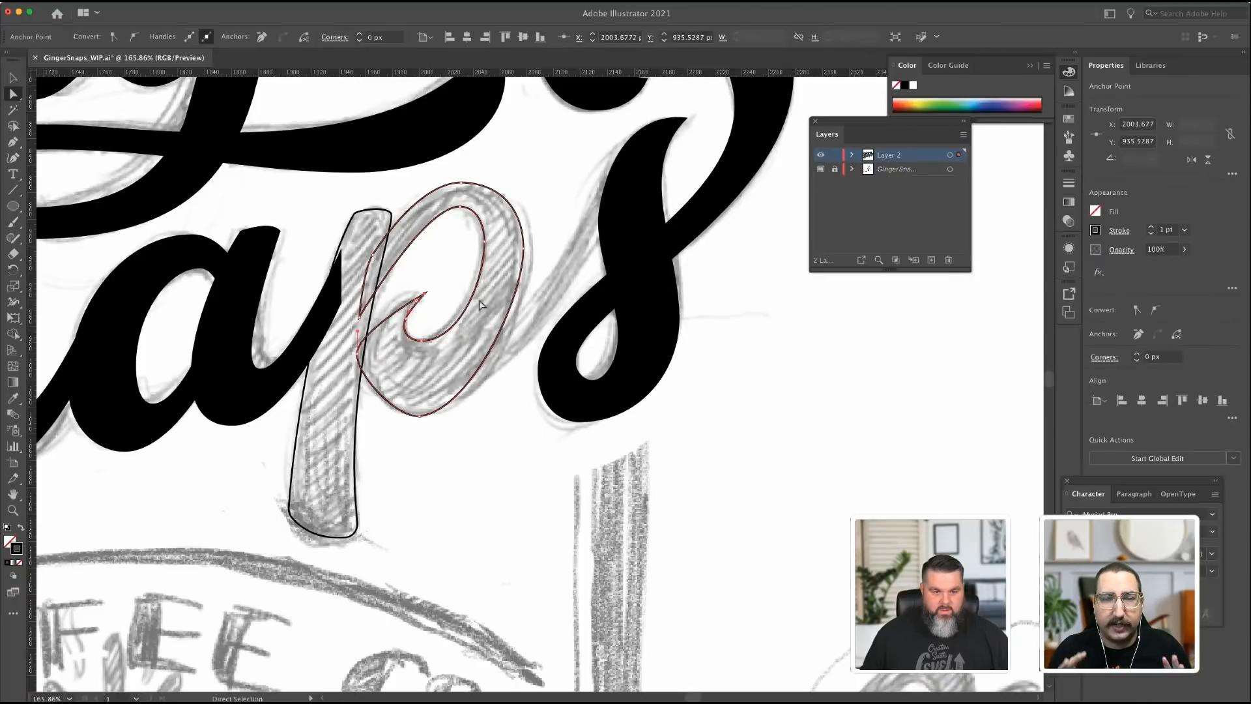
left_click(1155, 310)
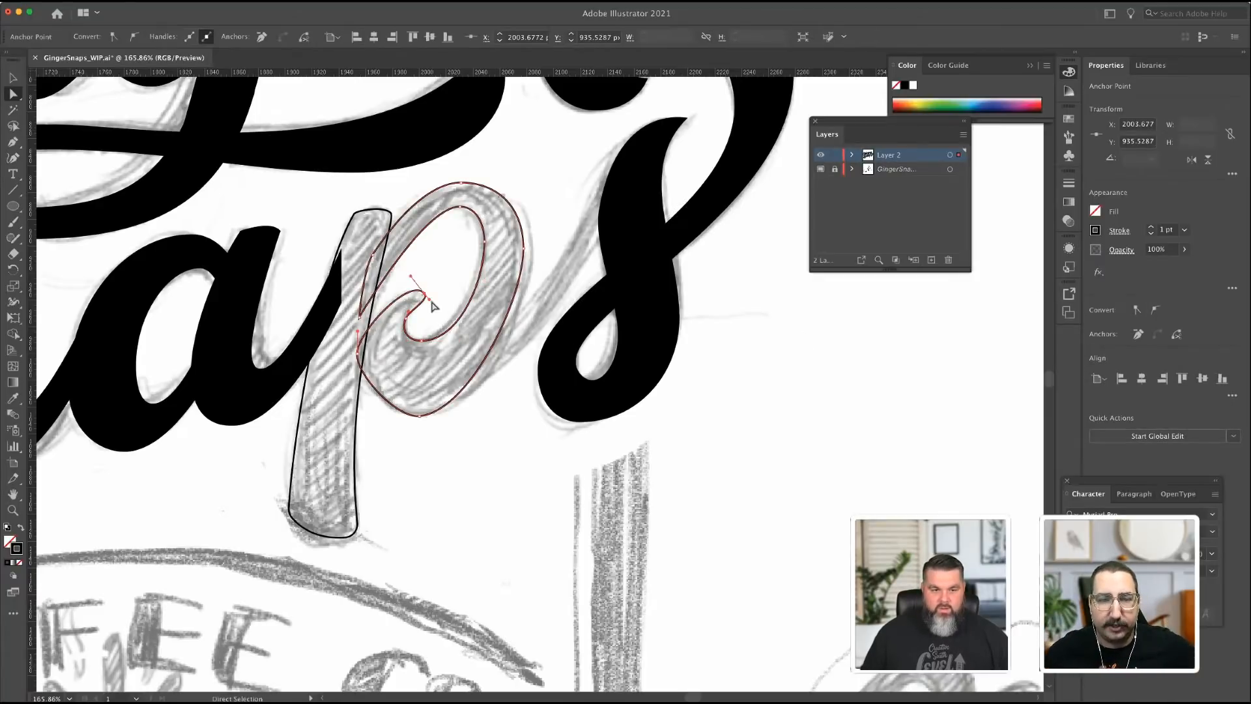
left_click_drag(429, 302, 387, 294)
Round the bowl's lower outer curve by adjusting the bottom and right anchors' handles, and shift the left anchor slightly toward the bowl.
left_click_drag(359, 335, 387, 416)
left_click_drag(471, 415, 489, 417)
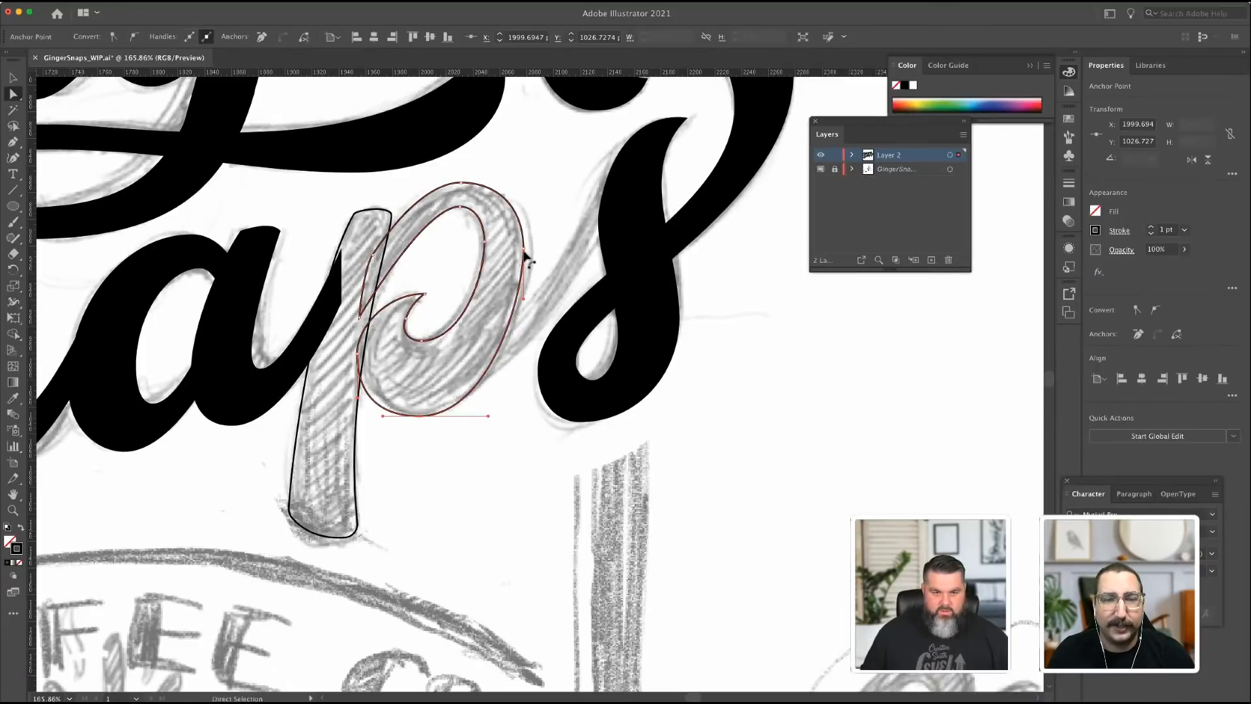
left_click_drag(525, 298, 524, 314)
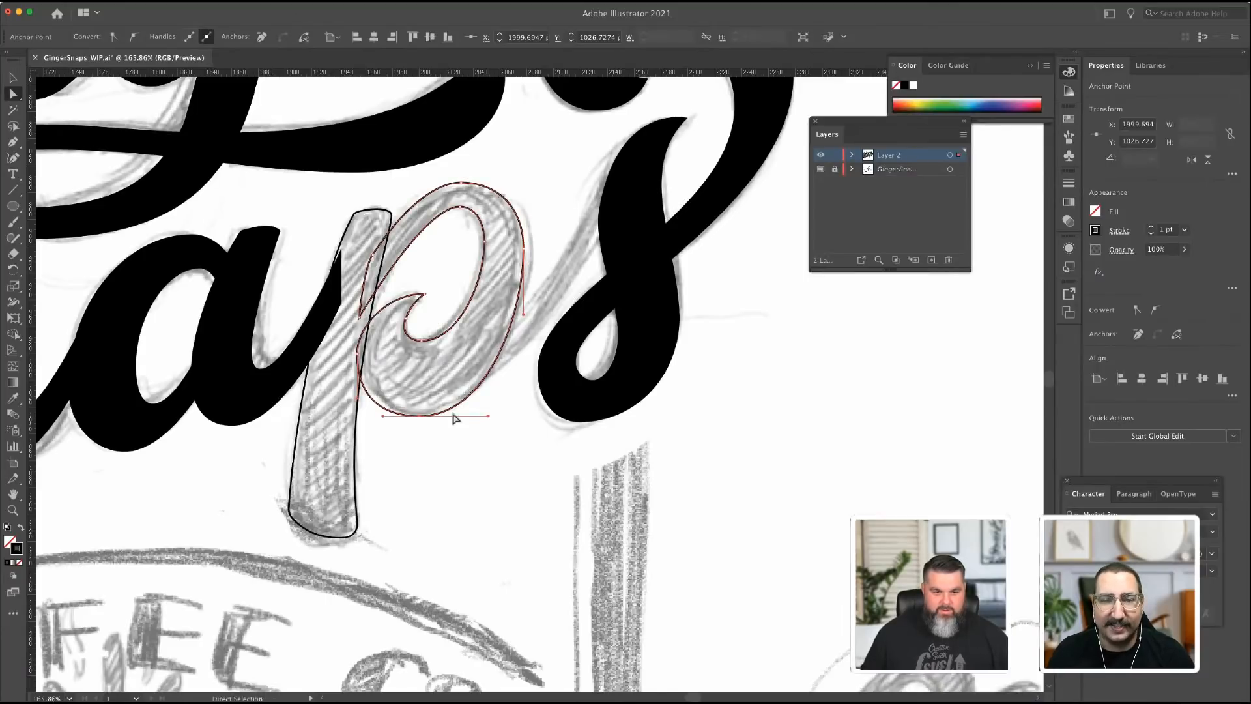
left_click_drag(485, 418, 474, 418)
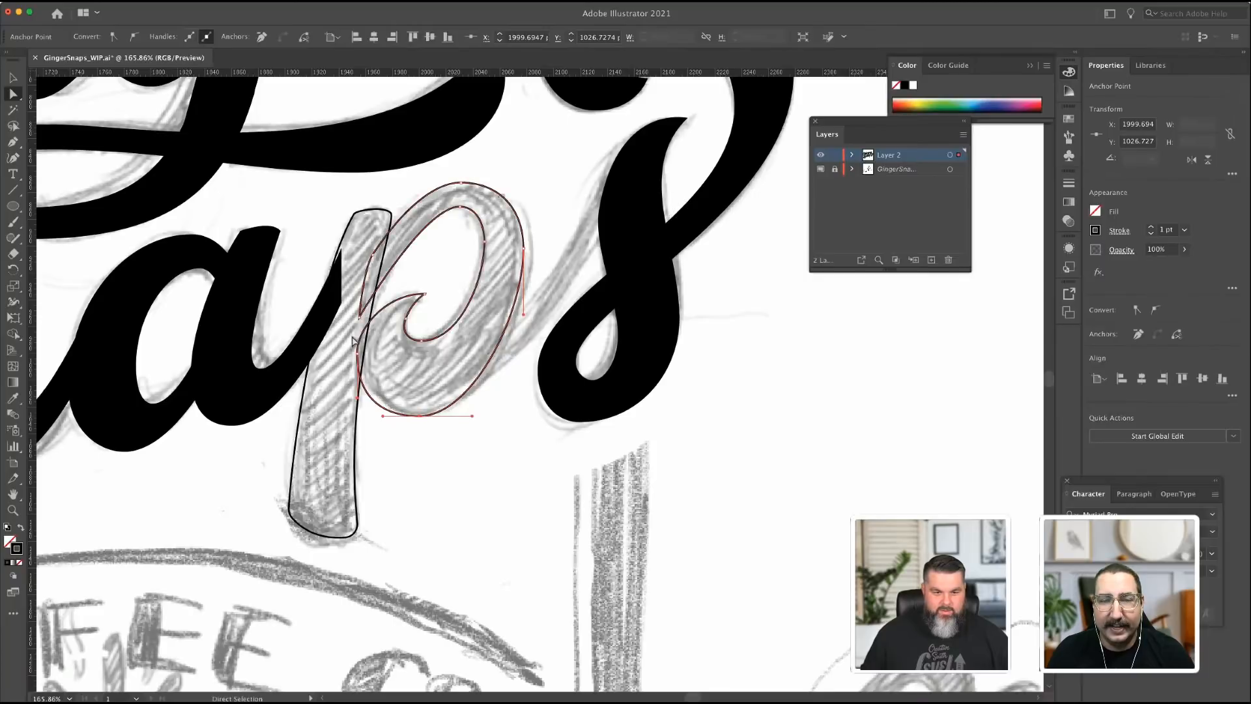
left_click(357, 353)
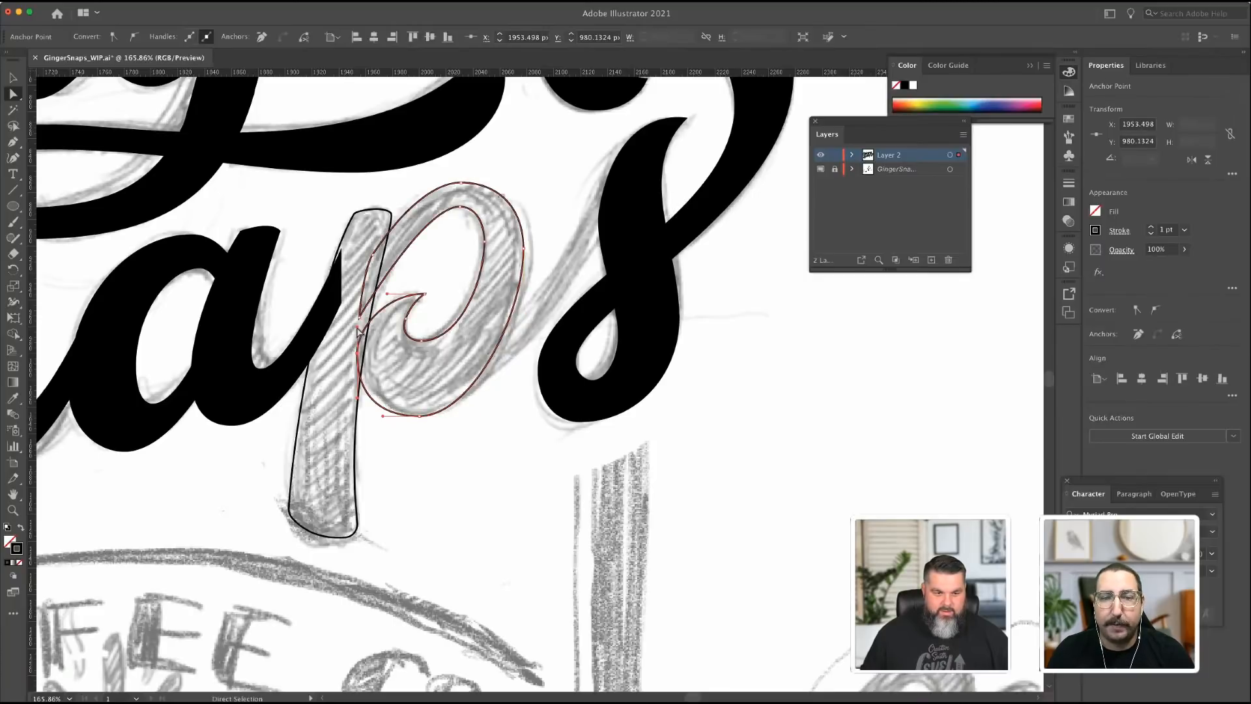
left_click_drag(359, 331, 363, 352)
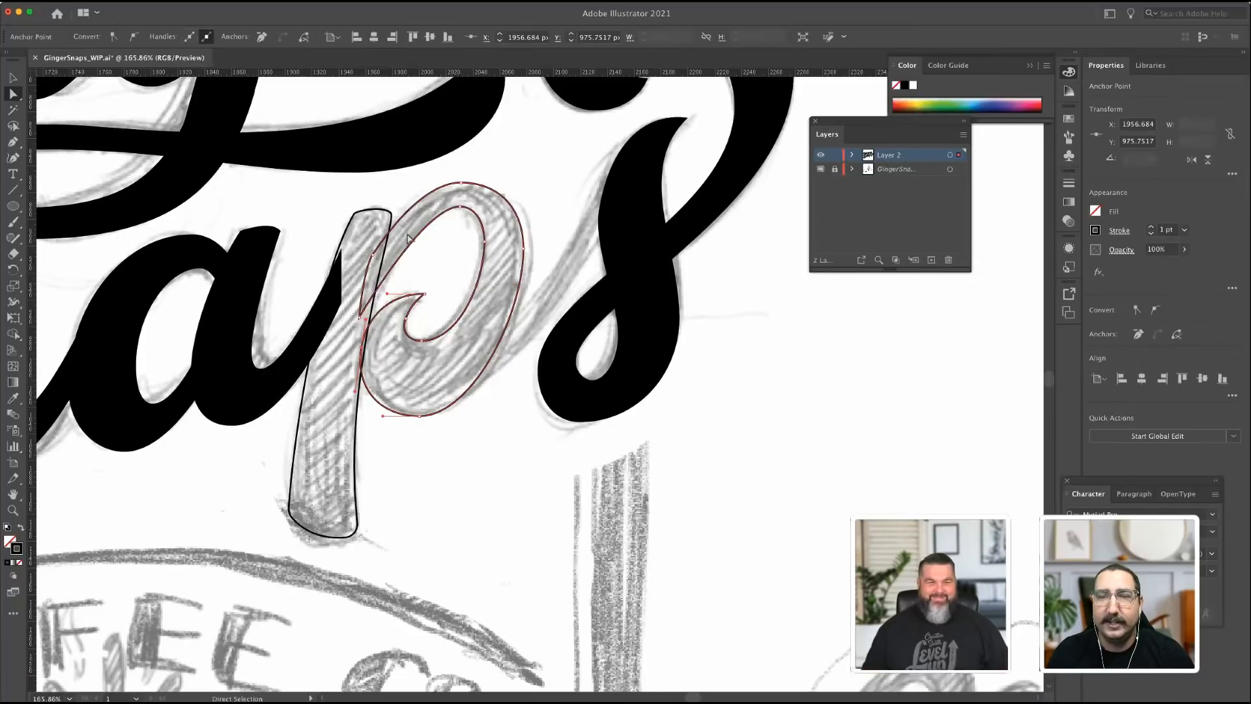
Lower the counter's corner anchor inside the stem, and extend the counter's top handle toward the stem.
left_click(360, 318)
left_click_drag(360, 318, 362, 331)
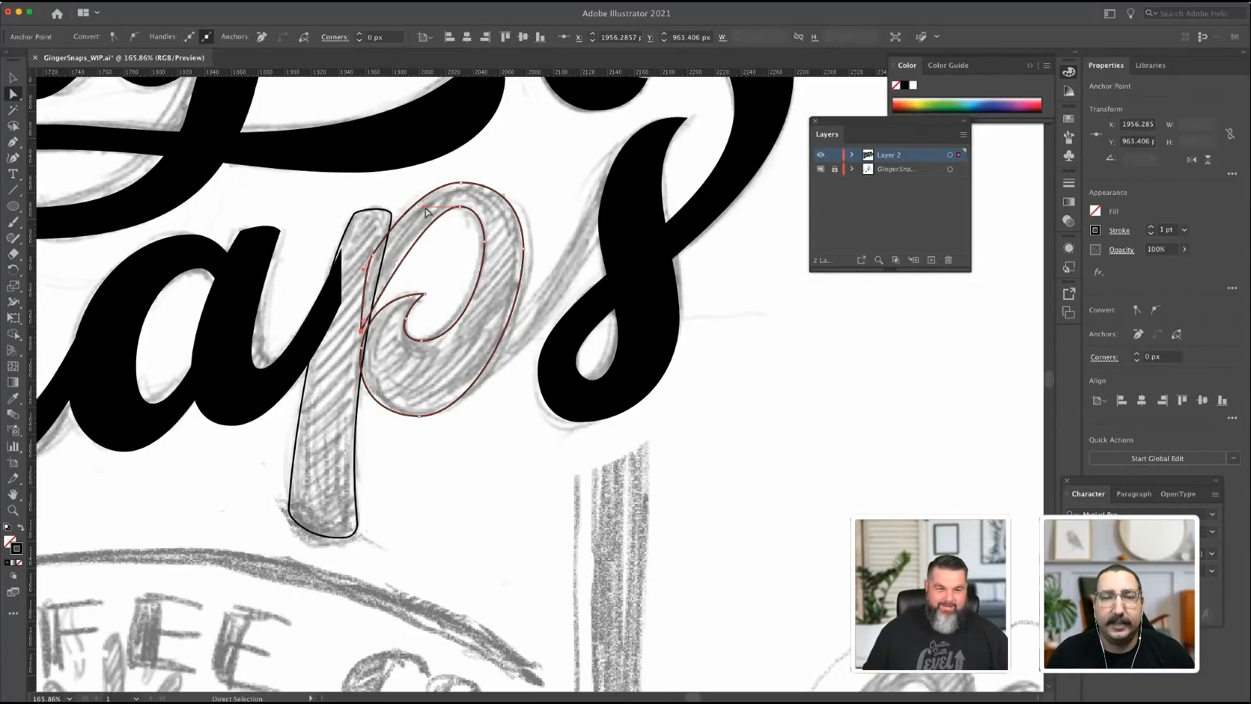
left_click_drag(424, 208, 412, 207)
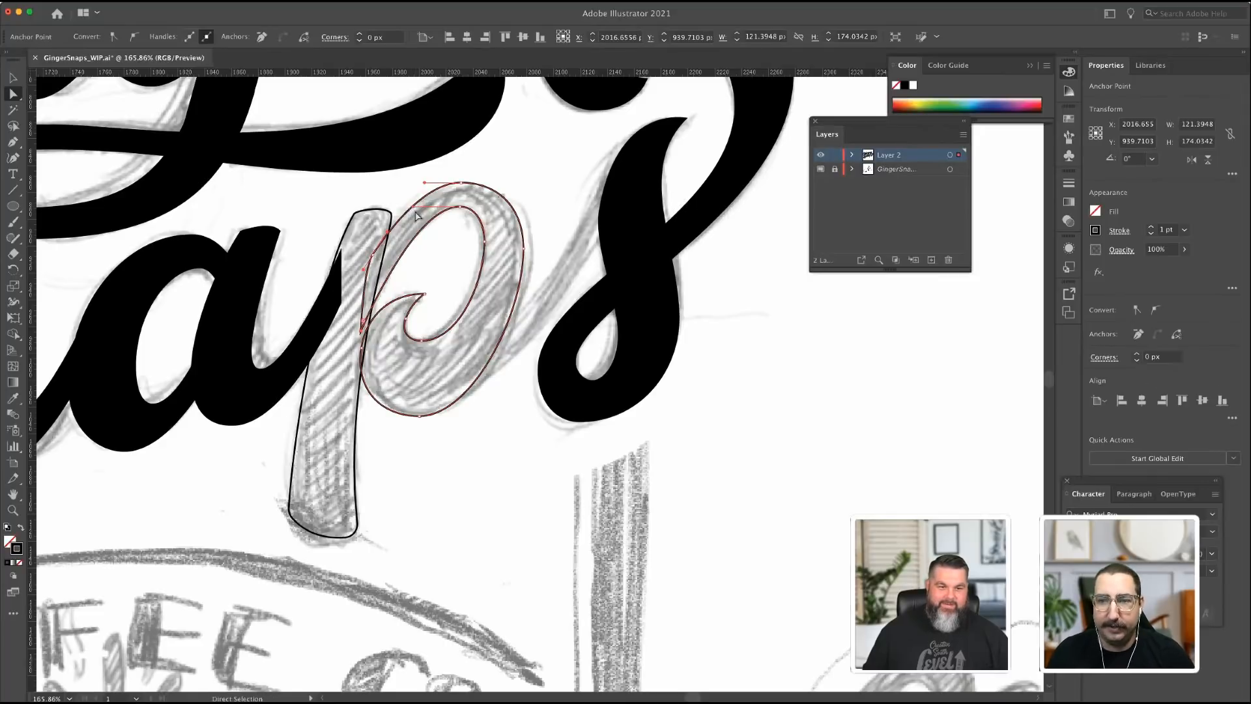
Swap fill and stroke on the p's bowl and stem to make both solid black shapes without an outline.
left_click(374, 257)
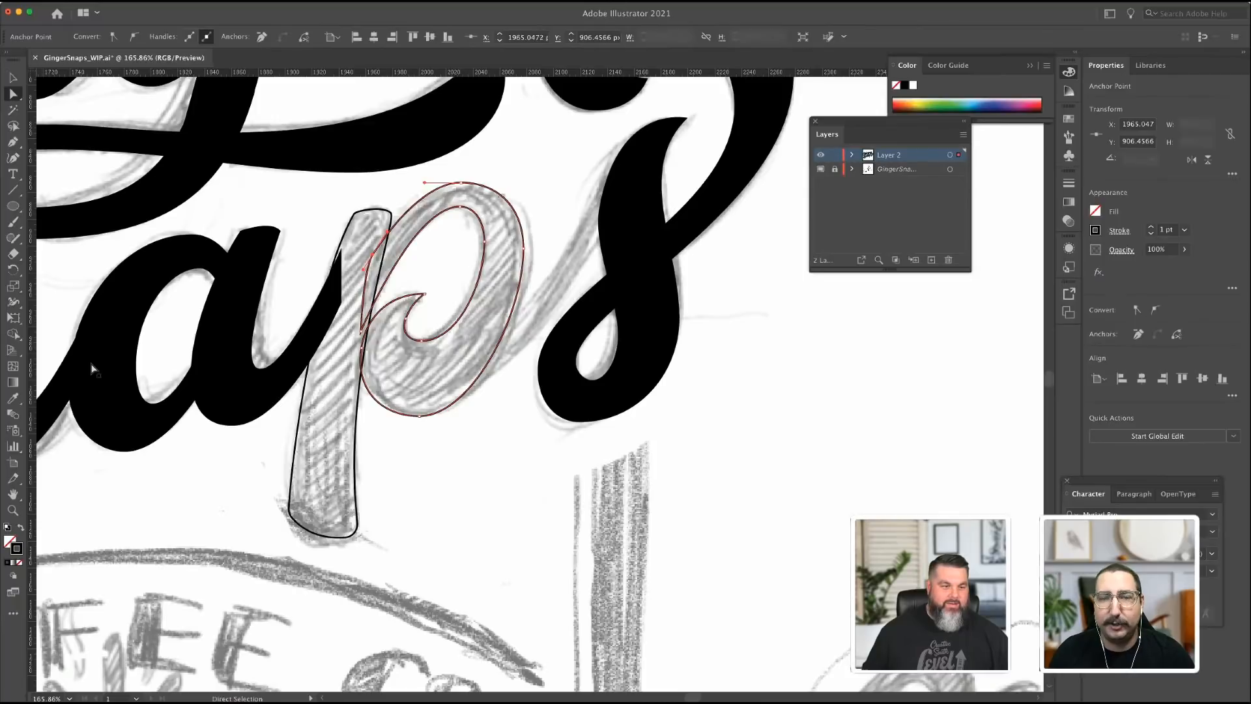
left_click(355, 462, "shift")
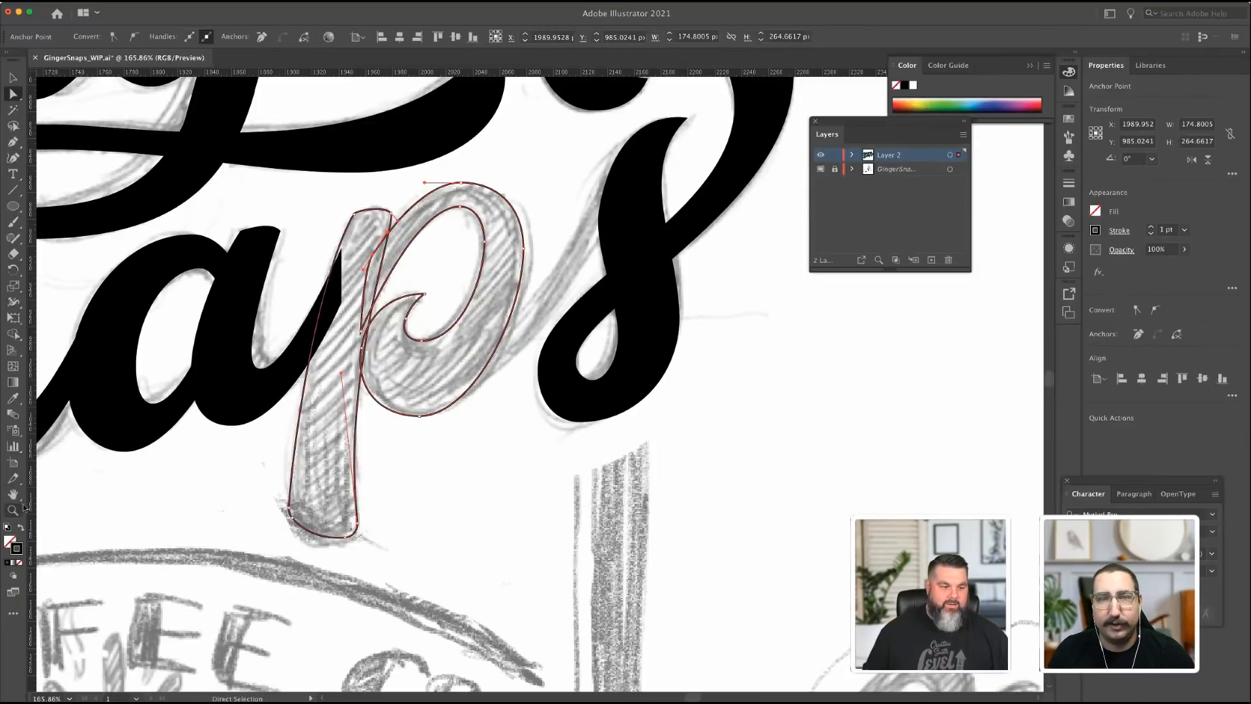
left_click(21, 526)
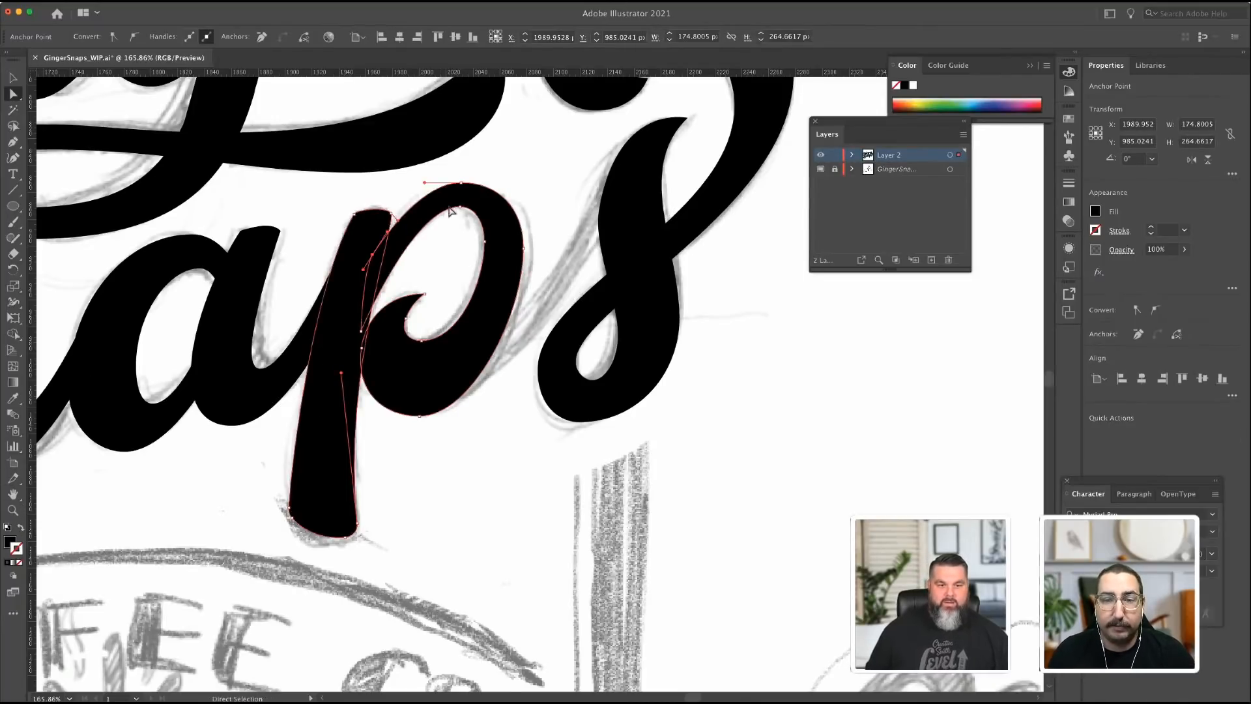
left_click(357, 268)
left_click(420, 216)
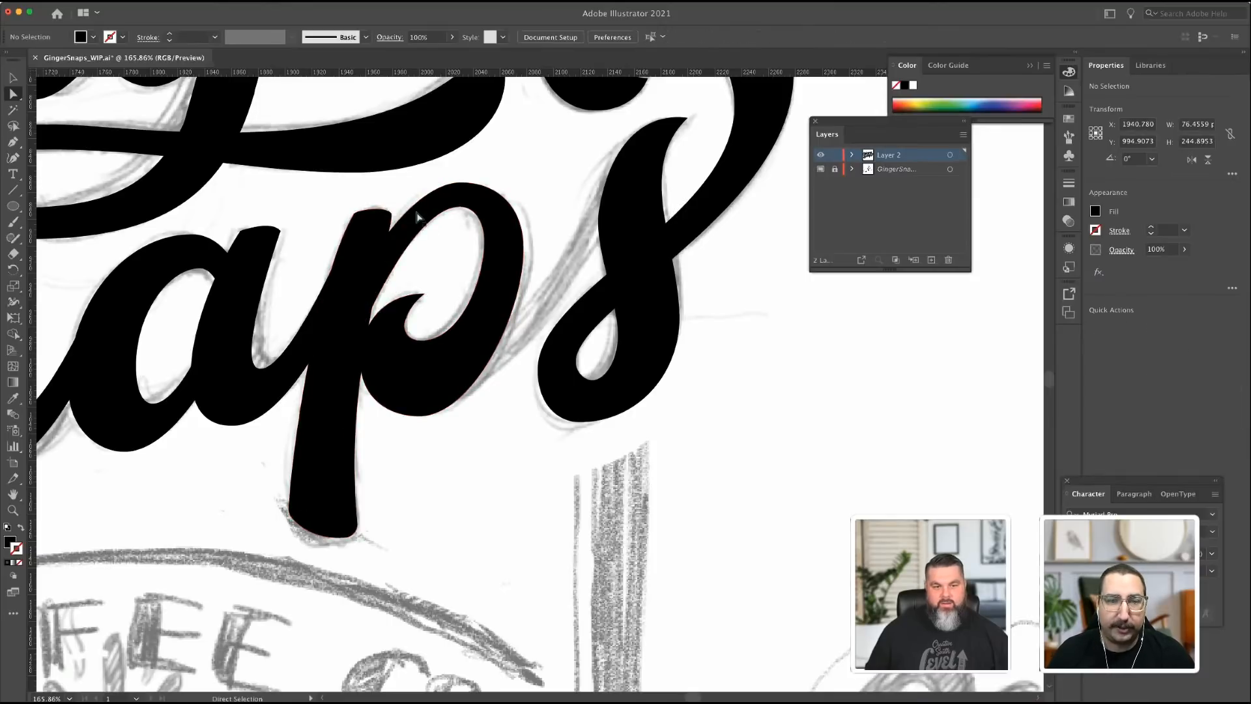
Lower the counter's corner anchor inside the stem slightly more, and lengthen the handle of the bowl's outer top anchor.
left_click(460, 209)
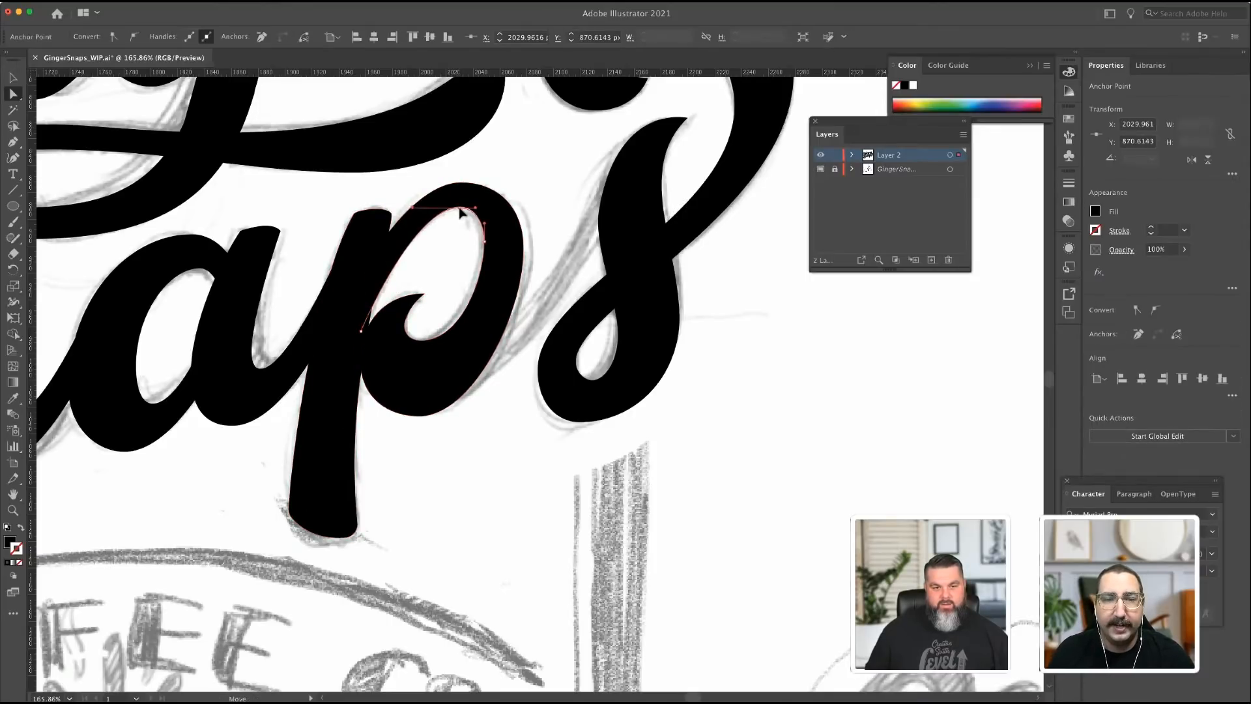
left_click(374, 255)
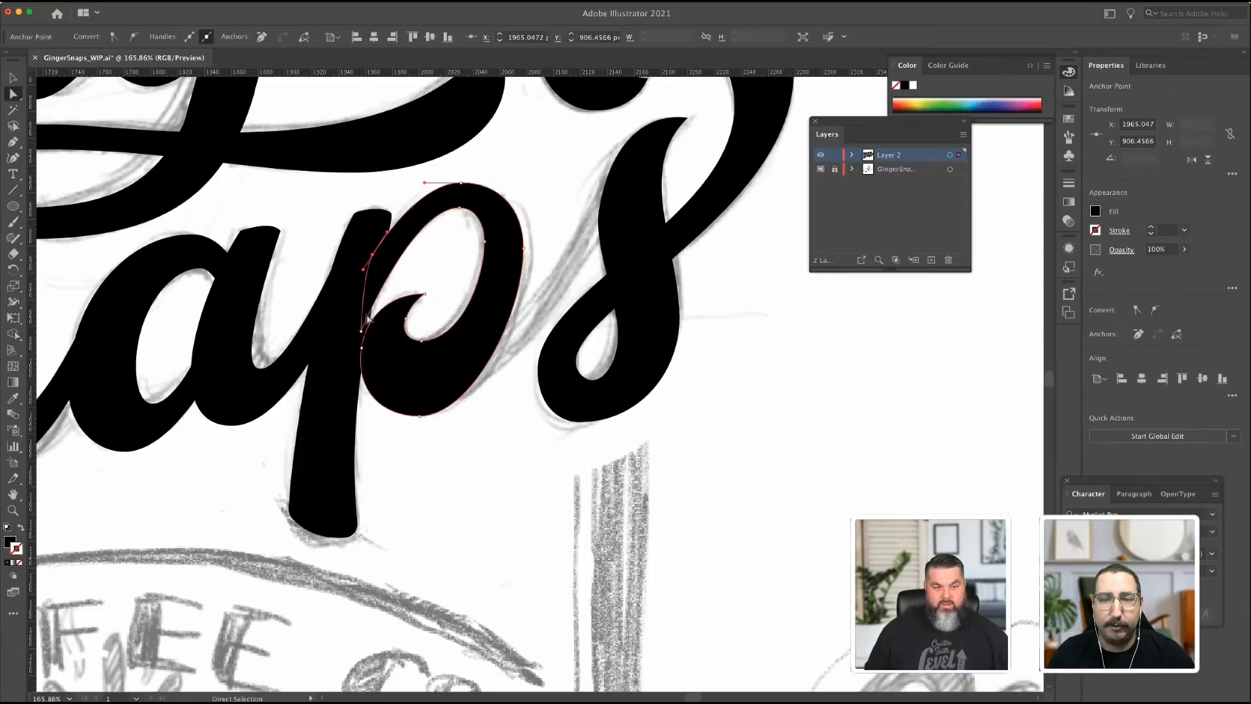
left_click_drag(361, 333, 361, 340)
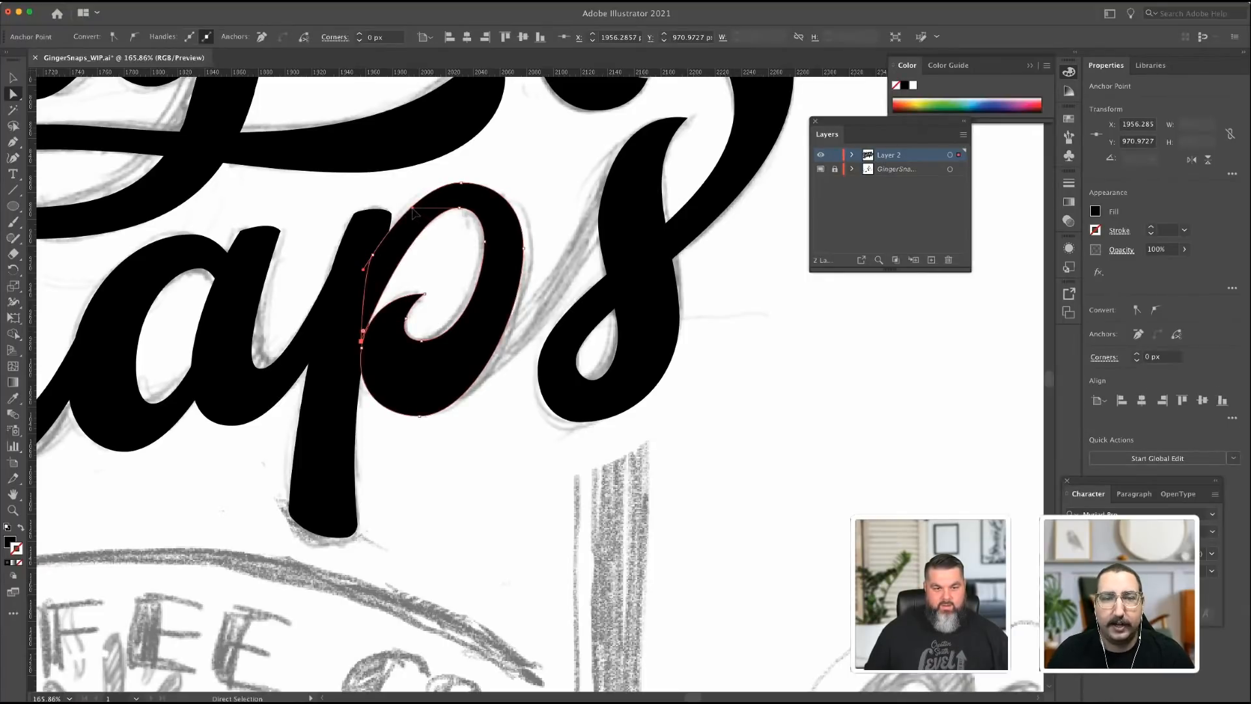
left_click_drag(413, 210, 417, 184)
left_click(461, 186)
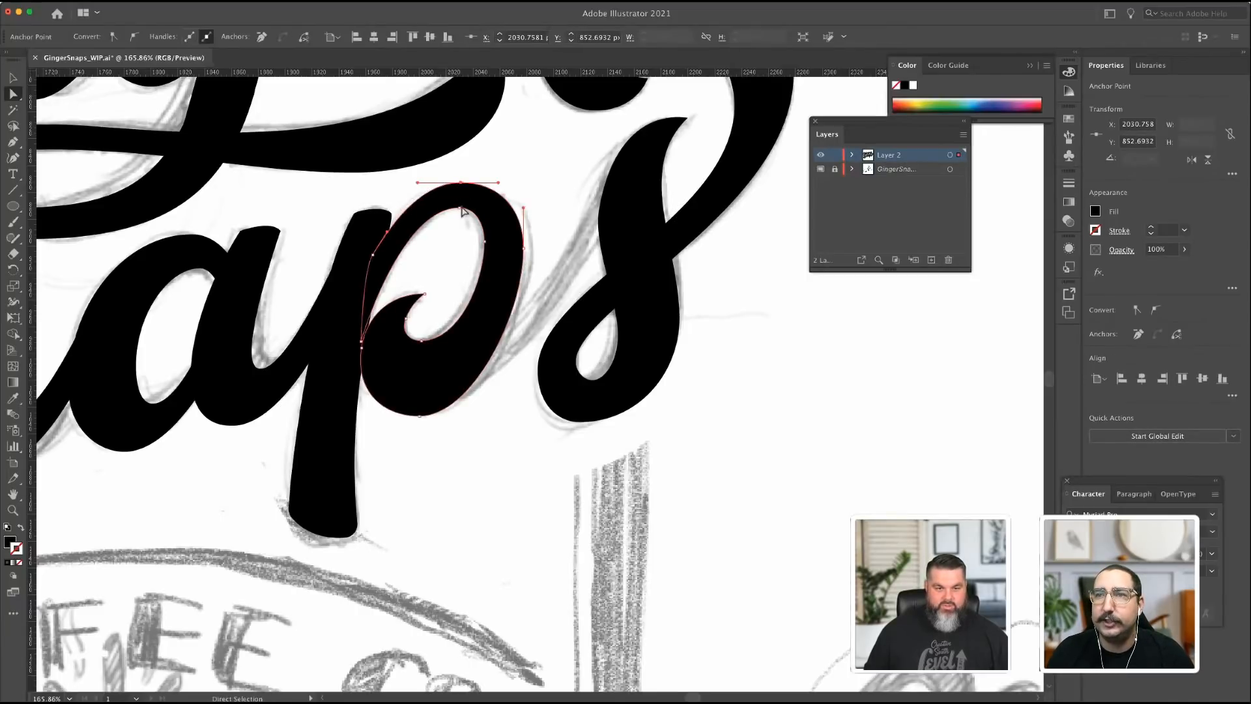
left_click(450, 266)
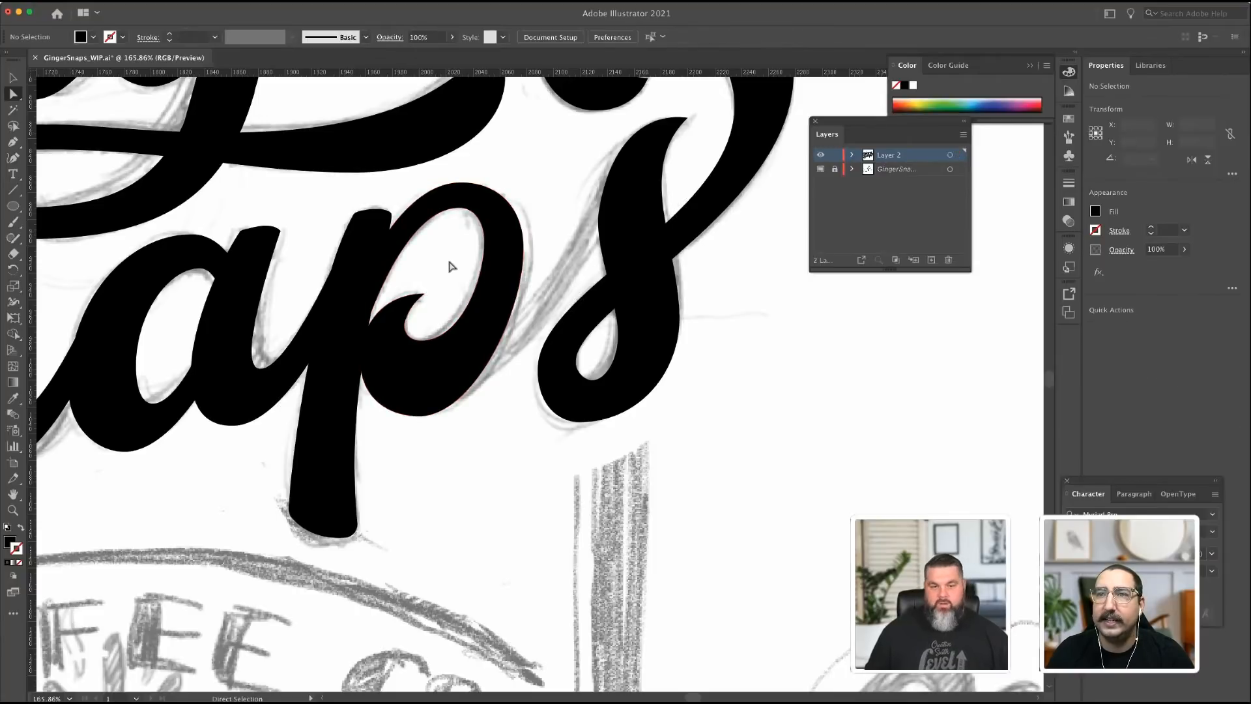
Draw the closed connecting stroke with the Pen tool, sweeping from the base of the p's bowl up to the s's upper edge.
left_click(13, 144)
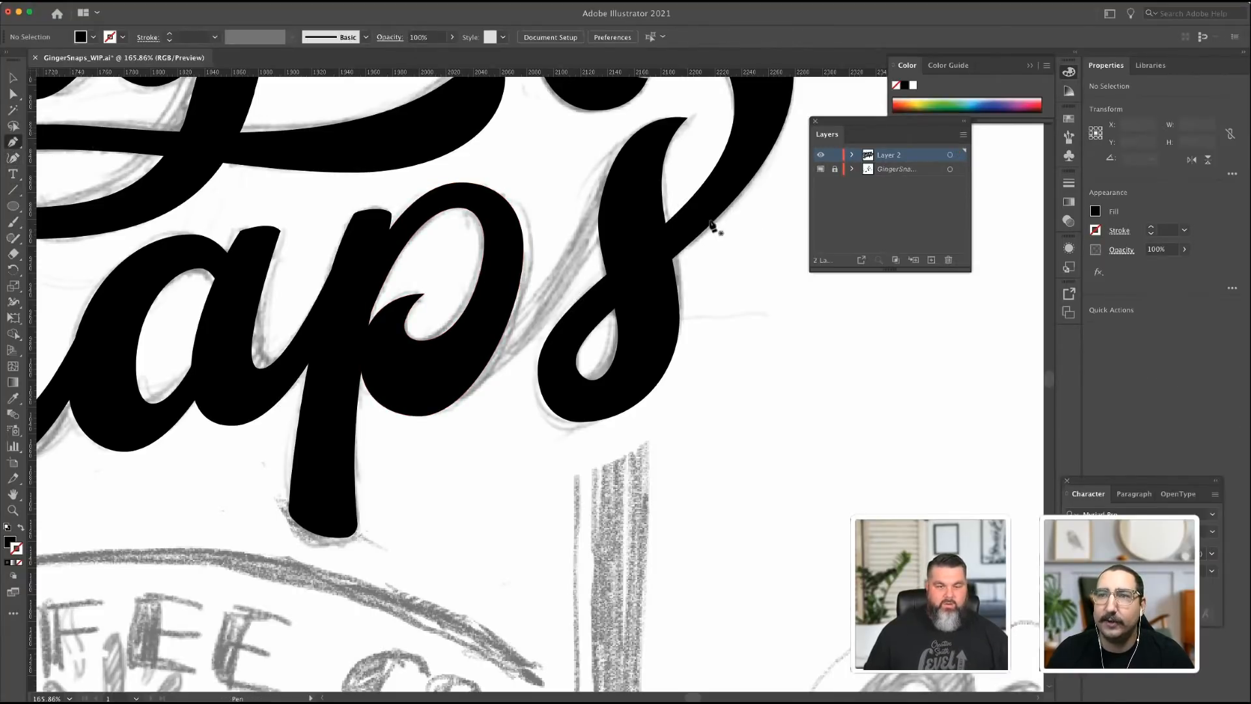
left_click(623, 151)
left_click_drag(481, 354, 396, 419)
left_click(481, 353)
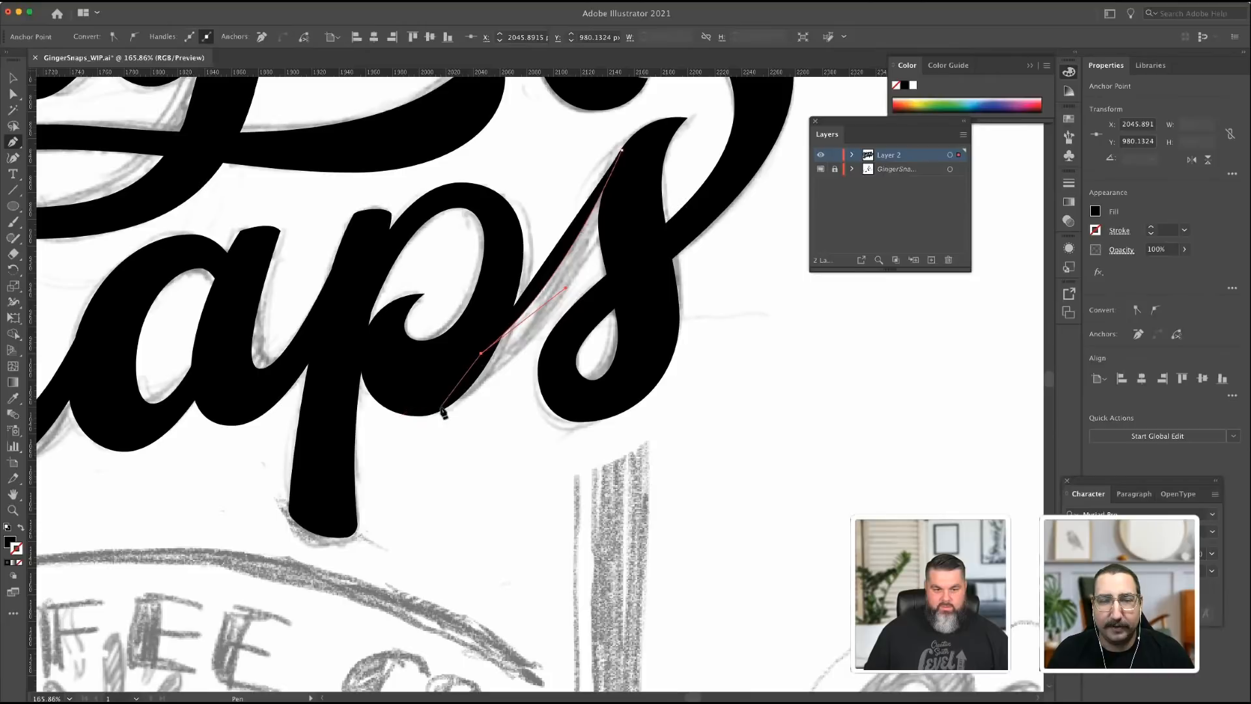
left_click(423, 416)
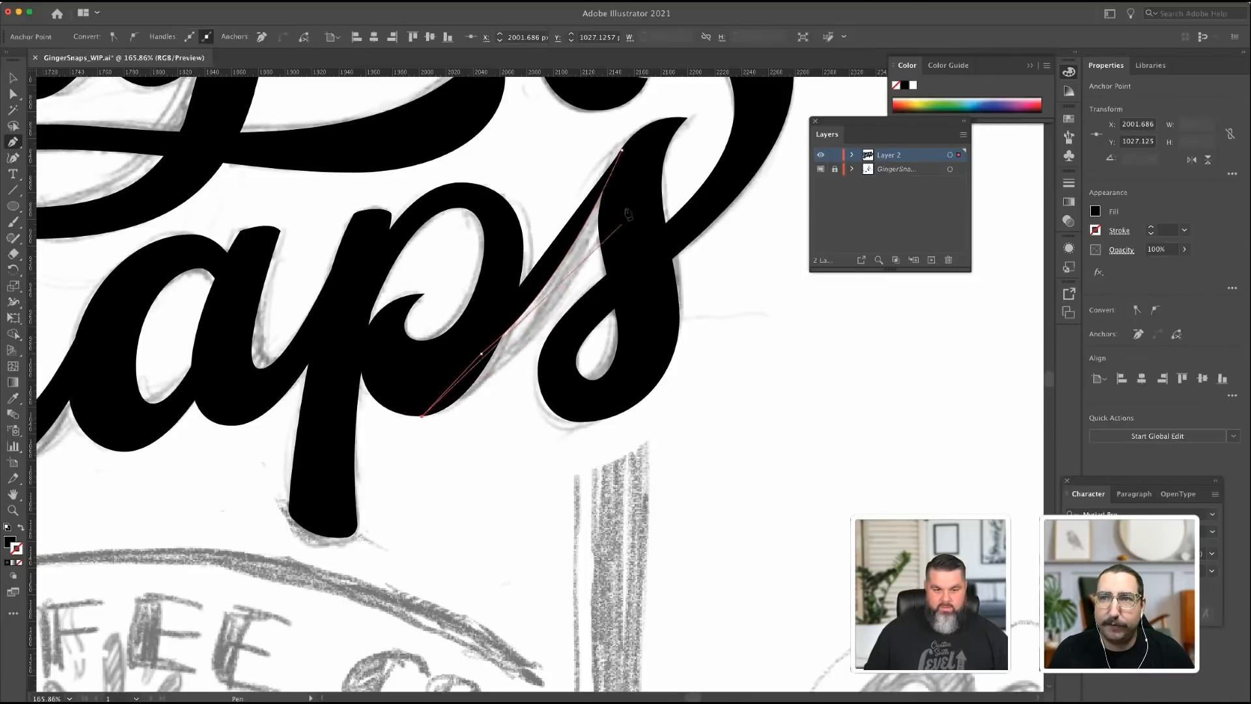
left_click_drag(615, 203, 692, 150)
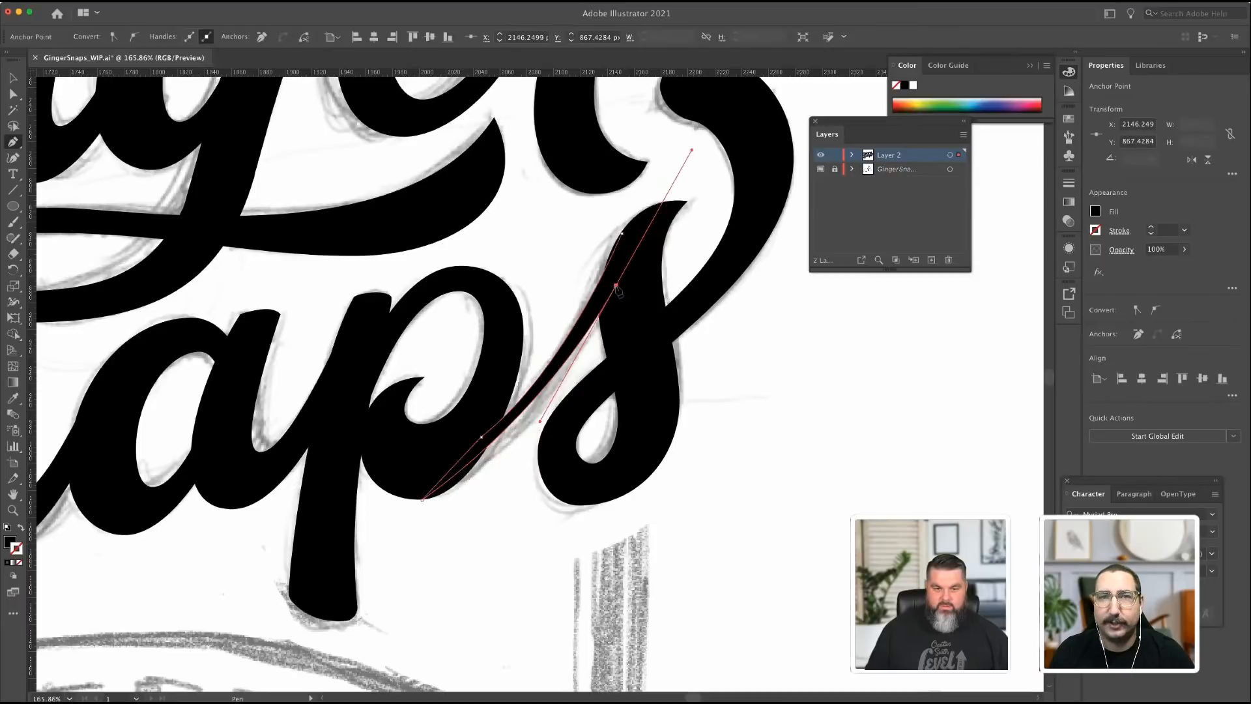
left_click_drag(615, 285, 615, 281)
left_click(621, 233)
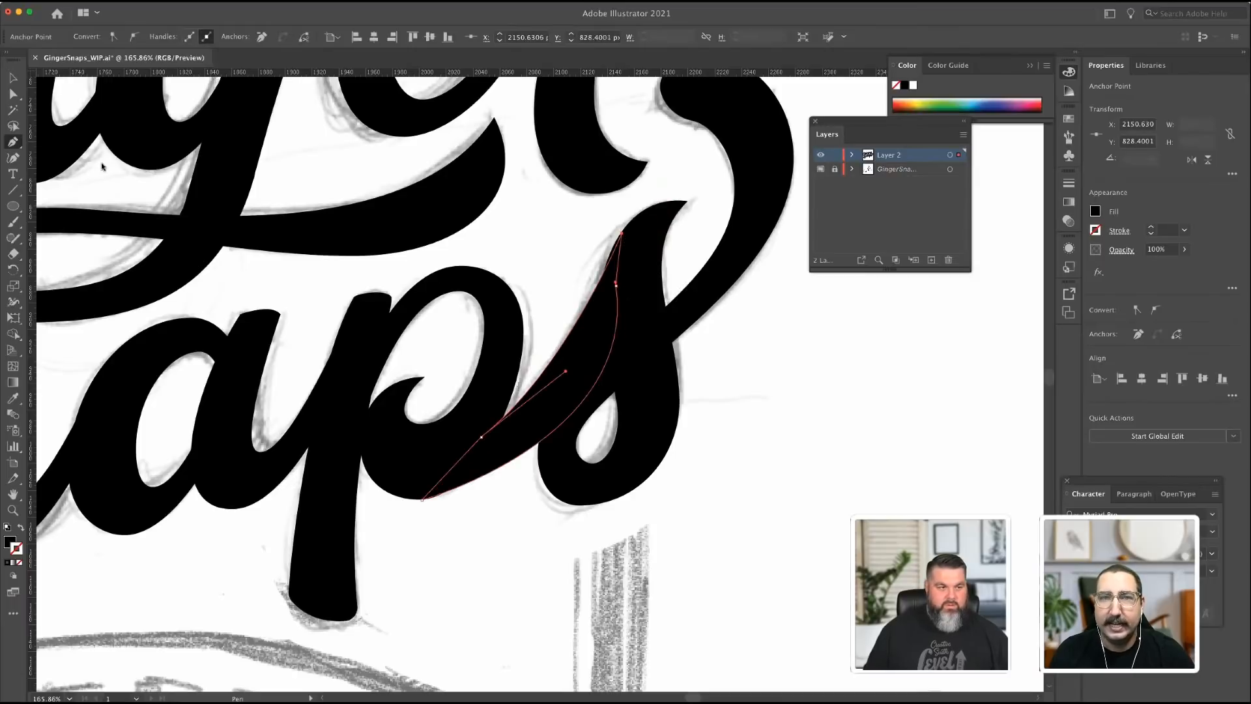
Curve the connecting stroke's lower edge with handles at the s-side anchor and the bowl's base, blending it into the p's bowl.
key("a")
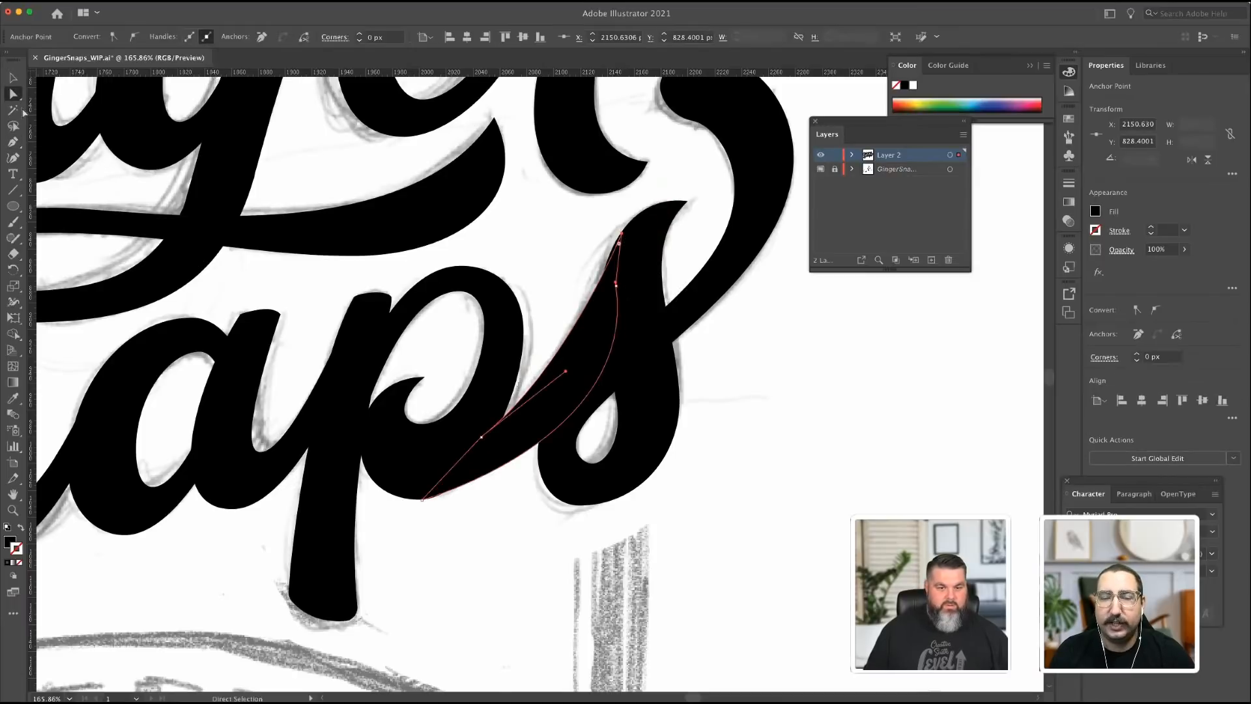
left_click(617, 286)
left_click_drag(638, 444, 543, 468)
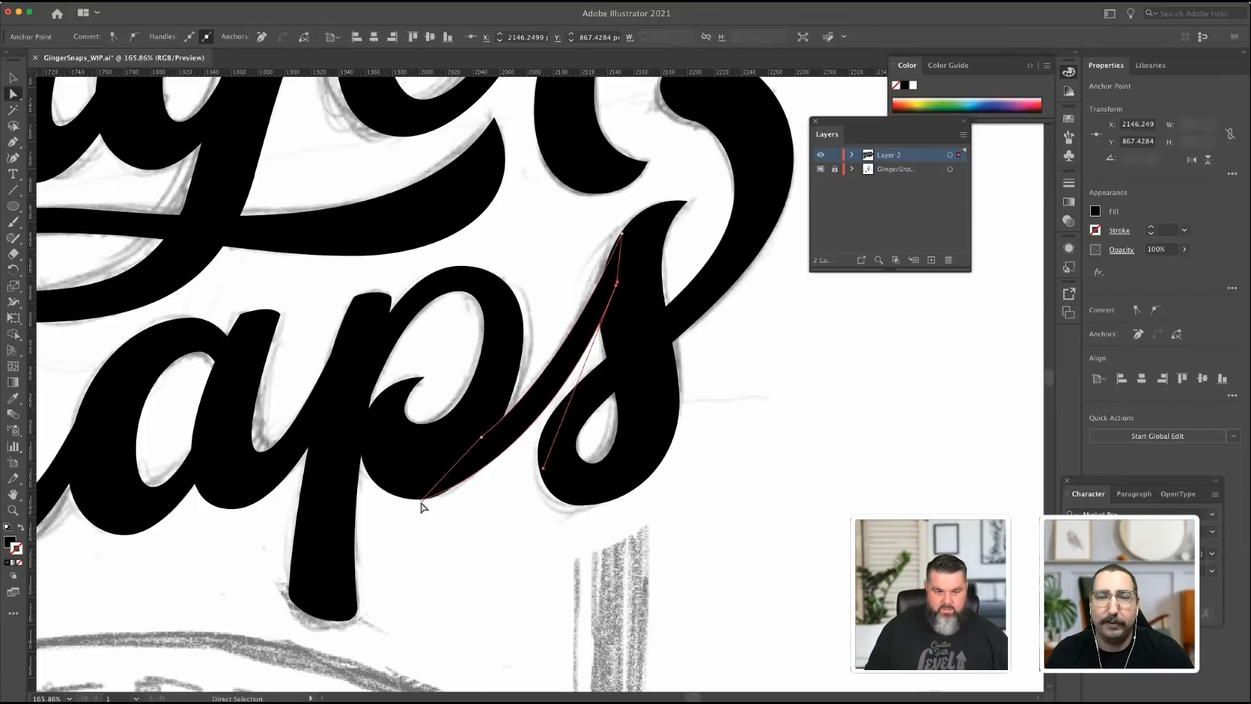
left_click(423, 501)
left_click(1156, 309)
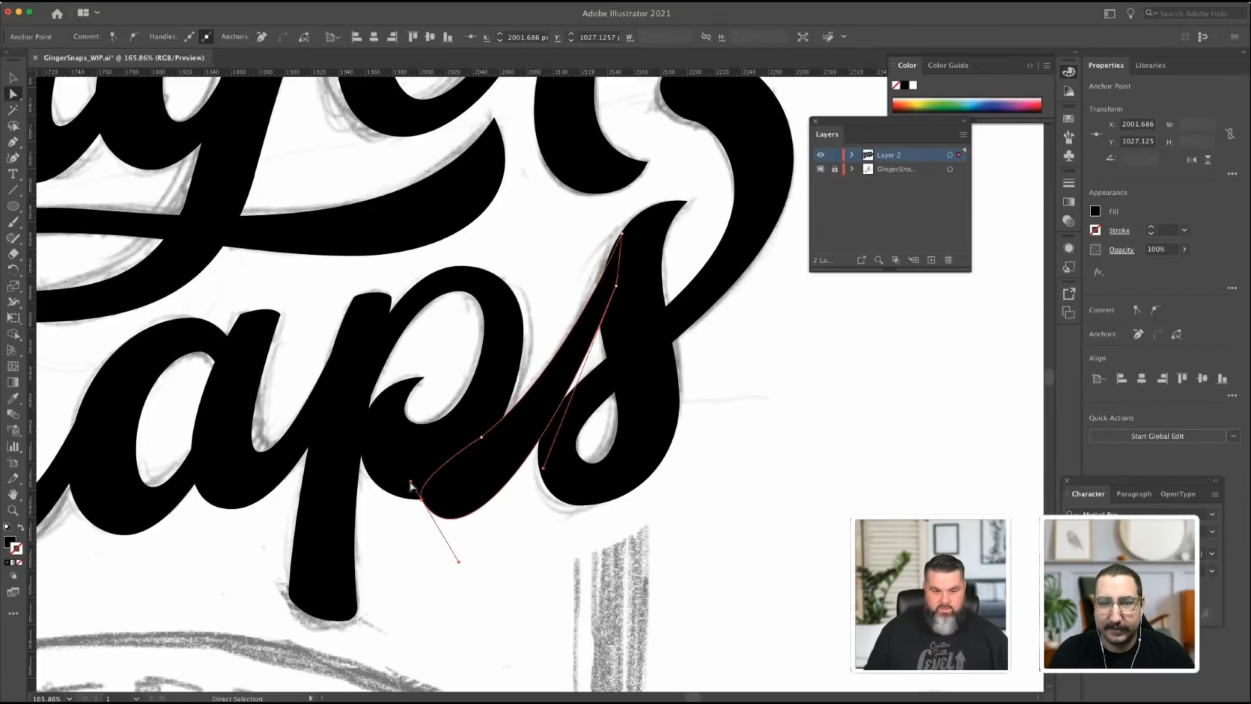
mouse_move(478, 519)
left_mouse_down()
mouse_move(477, 507)
mouse_move(403, 506)
mouse_move(459, 456)
mouse_move(543, 476)
mouse_move(530, 502)
left_mouse_up()
left_click(839, 412)
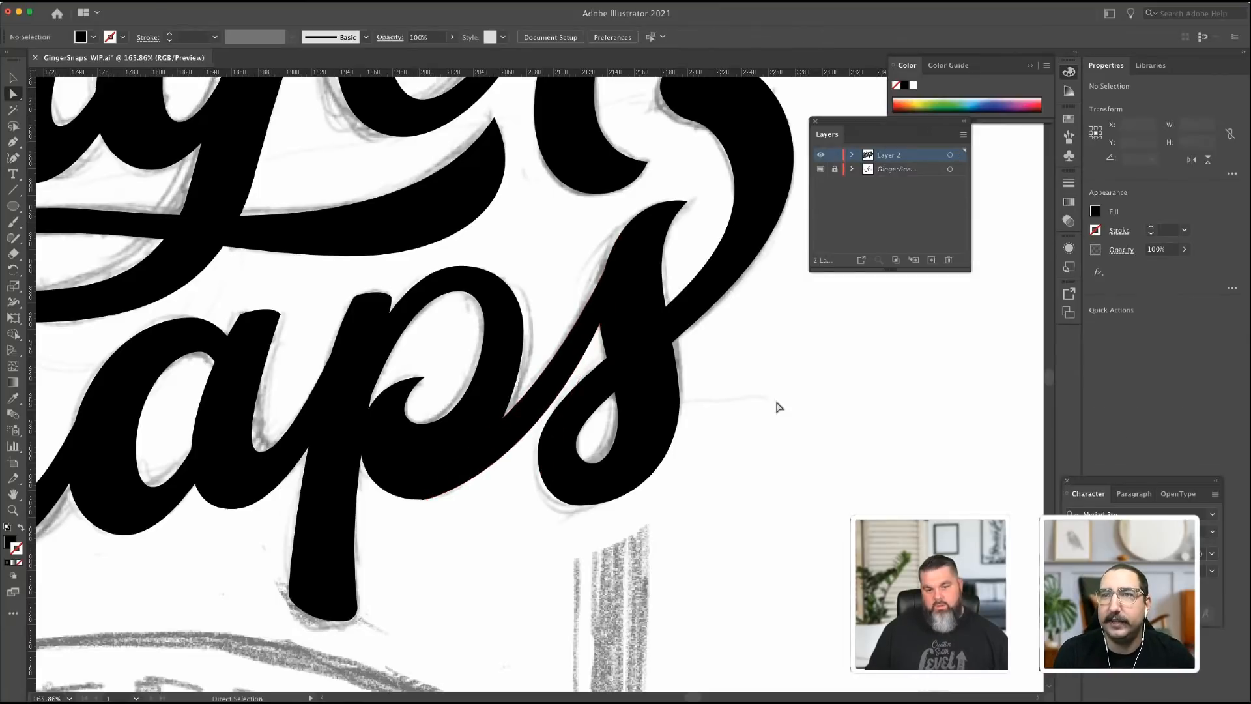
Extend the end anchor of the e's entry stroke in Ginger toward the g.
key("ctrl+minus")
key("ctrl+minus")
key("ctrl+minus")
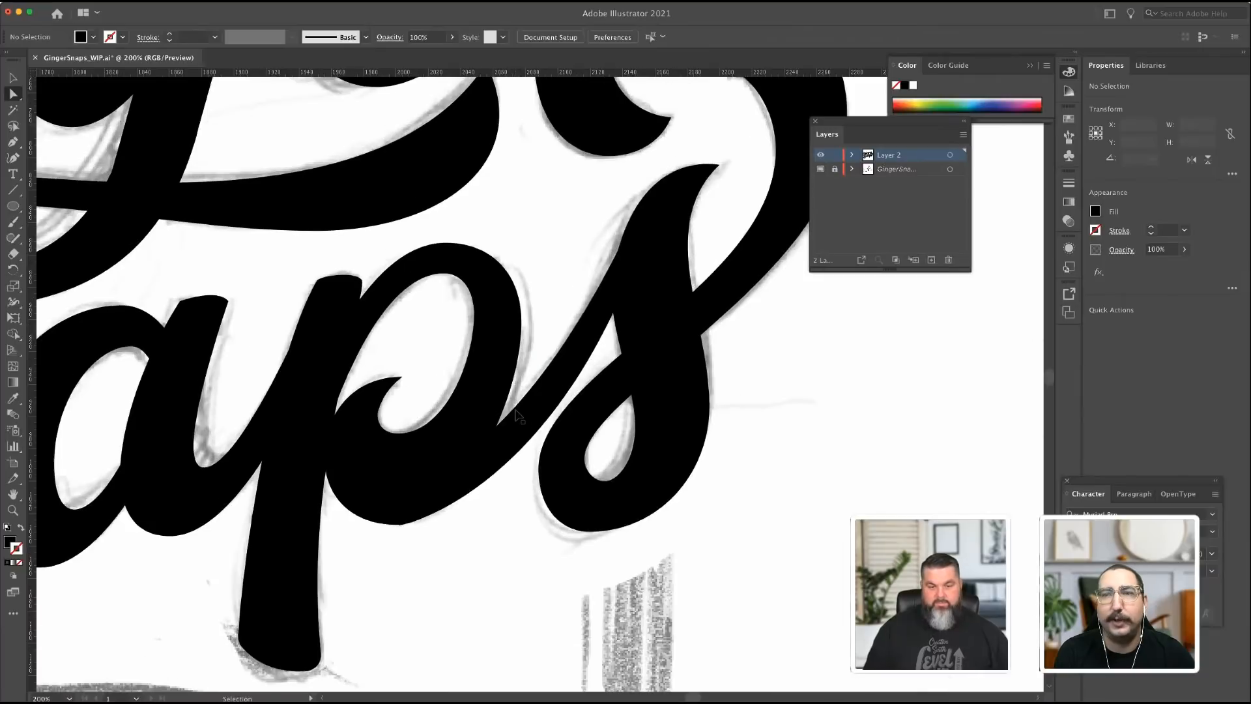
key("ctrl+minus")
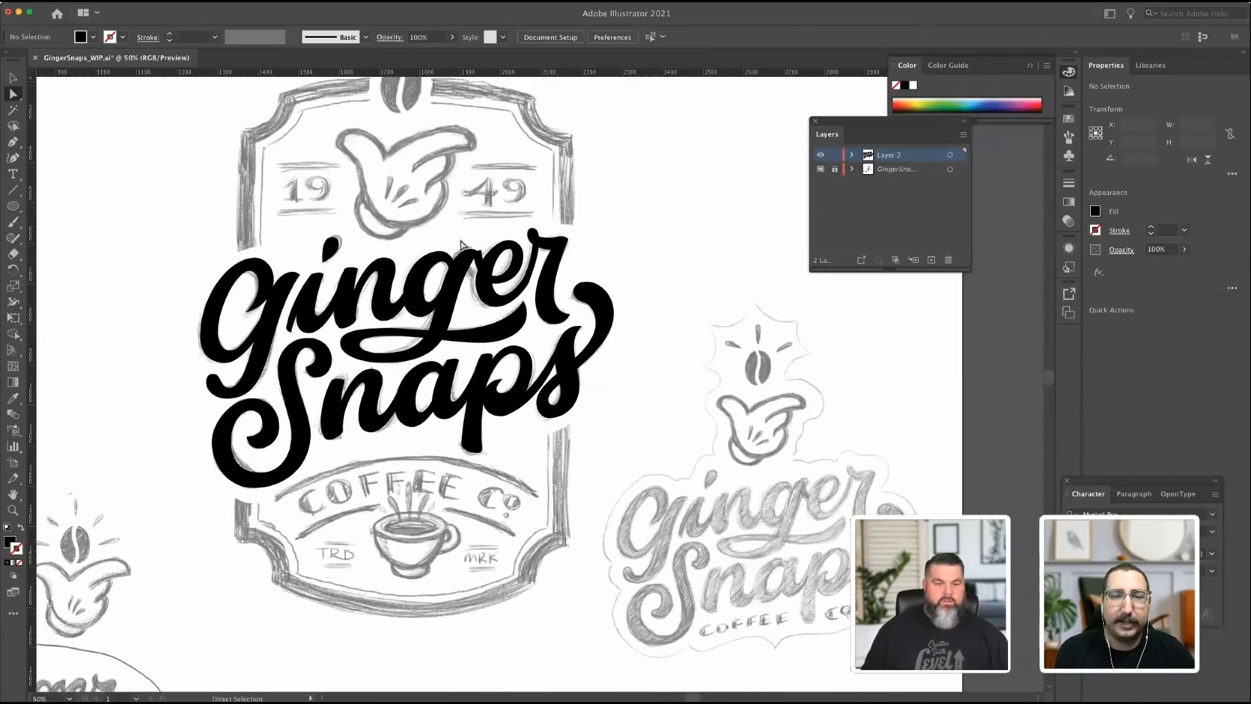
left_click(482, 258)
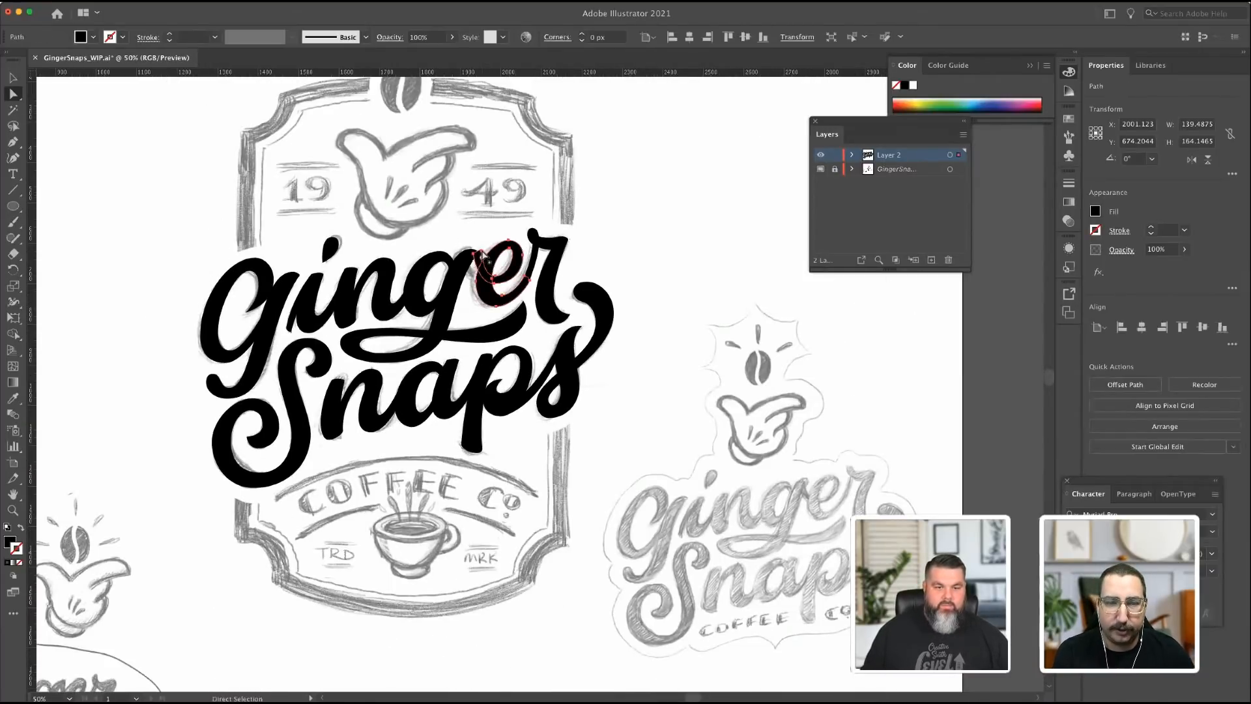
left_click_drag(474, 253, 479, 255)
left_click(628, 278)
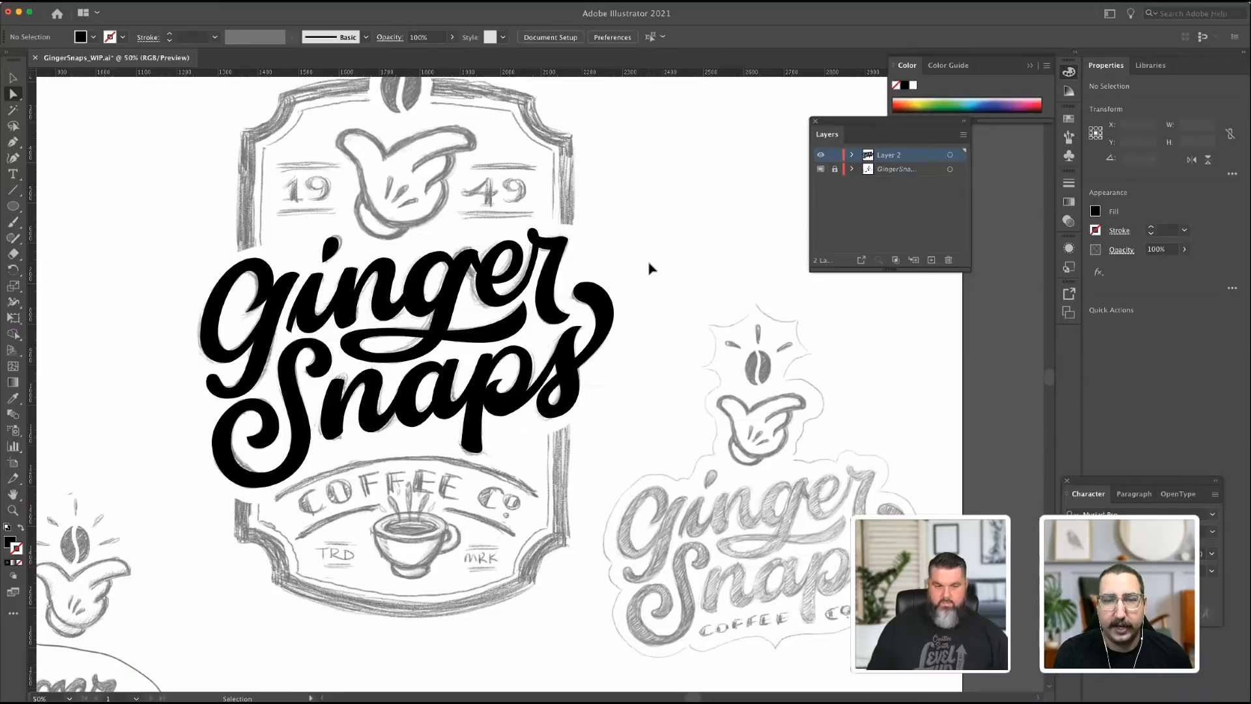
Move the Layers panel away from the word Ginger so its final letters are uncovered.
key("super+equal")
key("super+equal")
left_click_drag(634, 308, 786, 376)
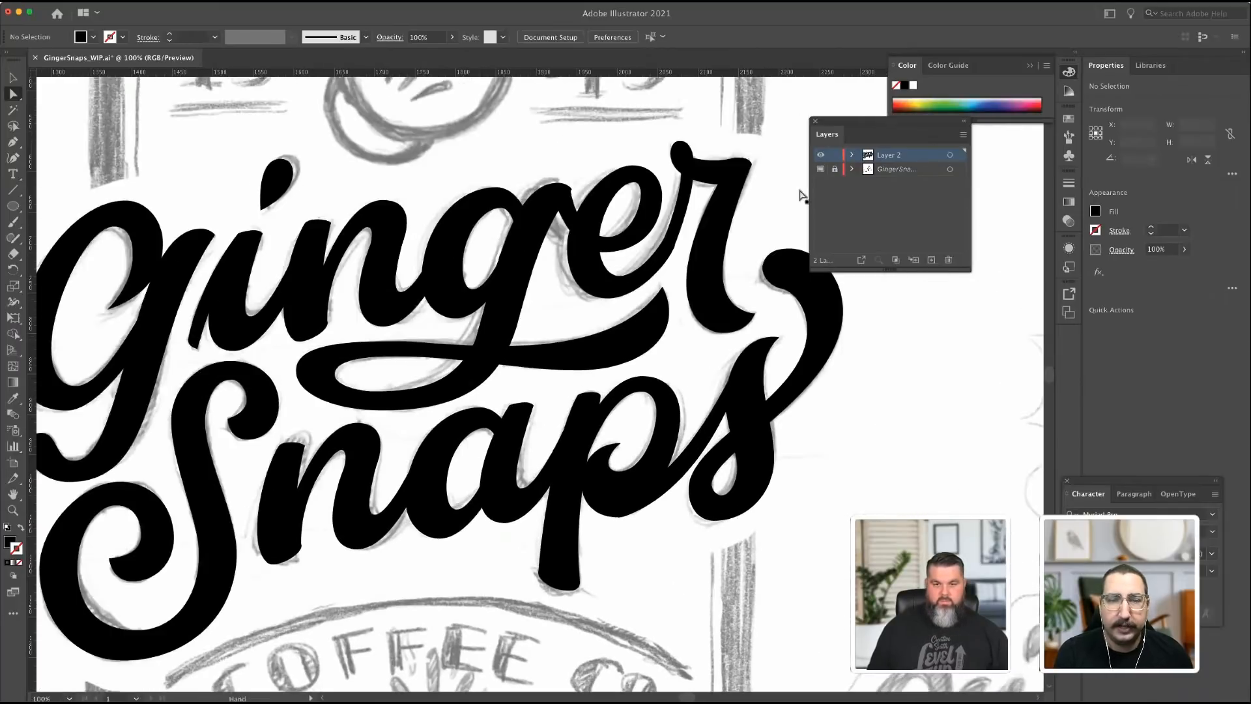
left_click_drag(802, 195, 969, 169)
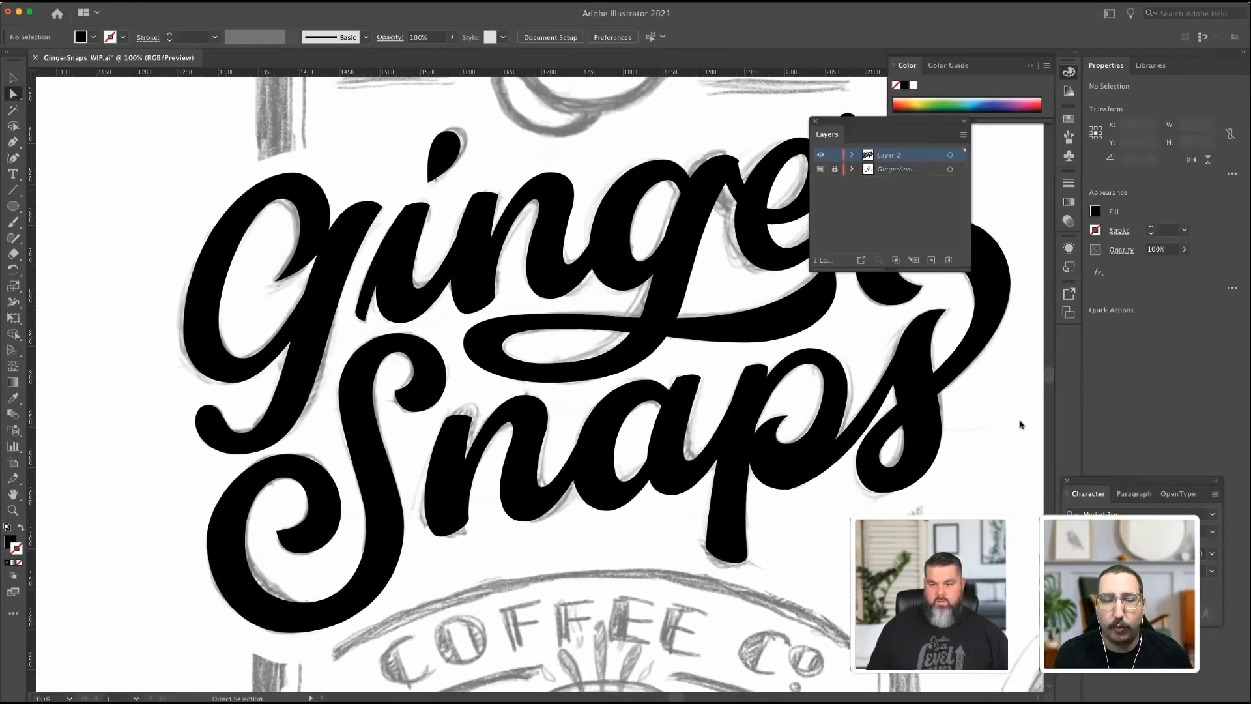
left_click_drag(876, 122, 1020, 425)
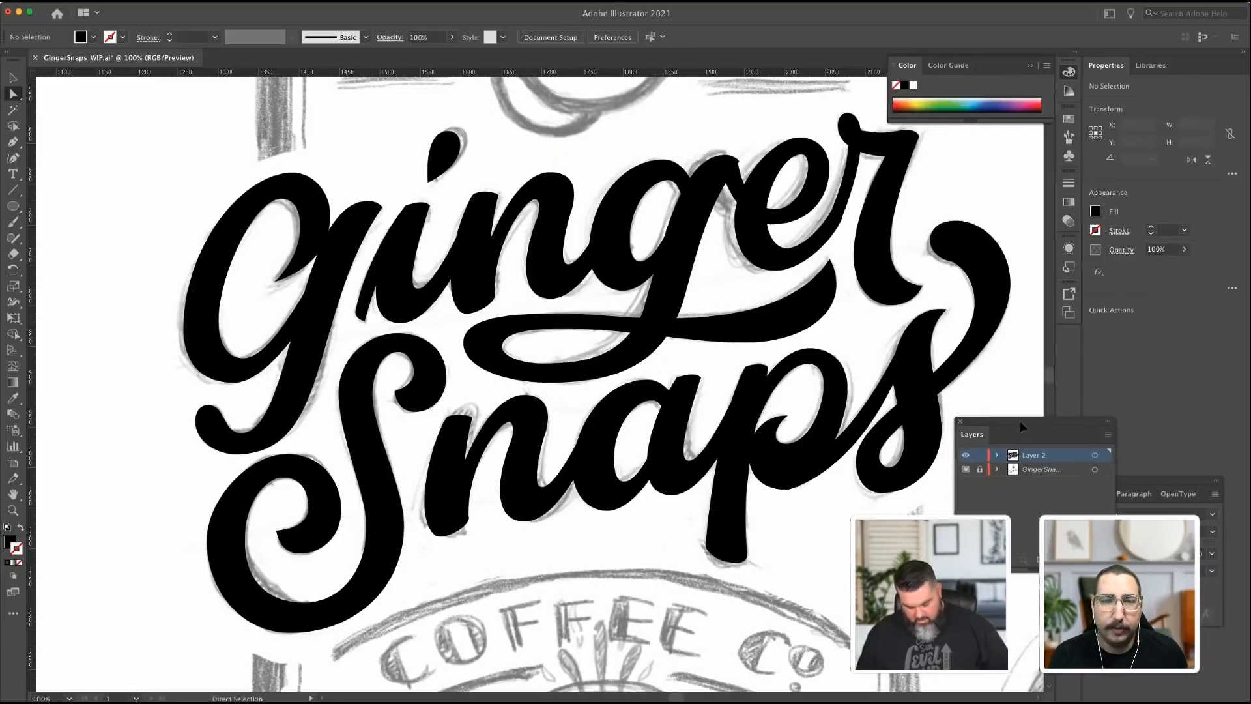
Switch the artwork to outline view and hide the locked sketch layer.
key("super+y")
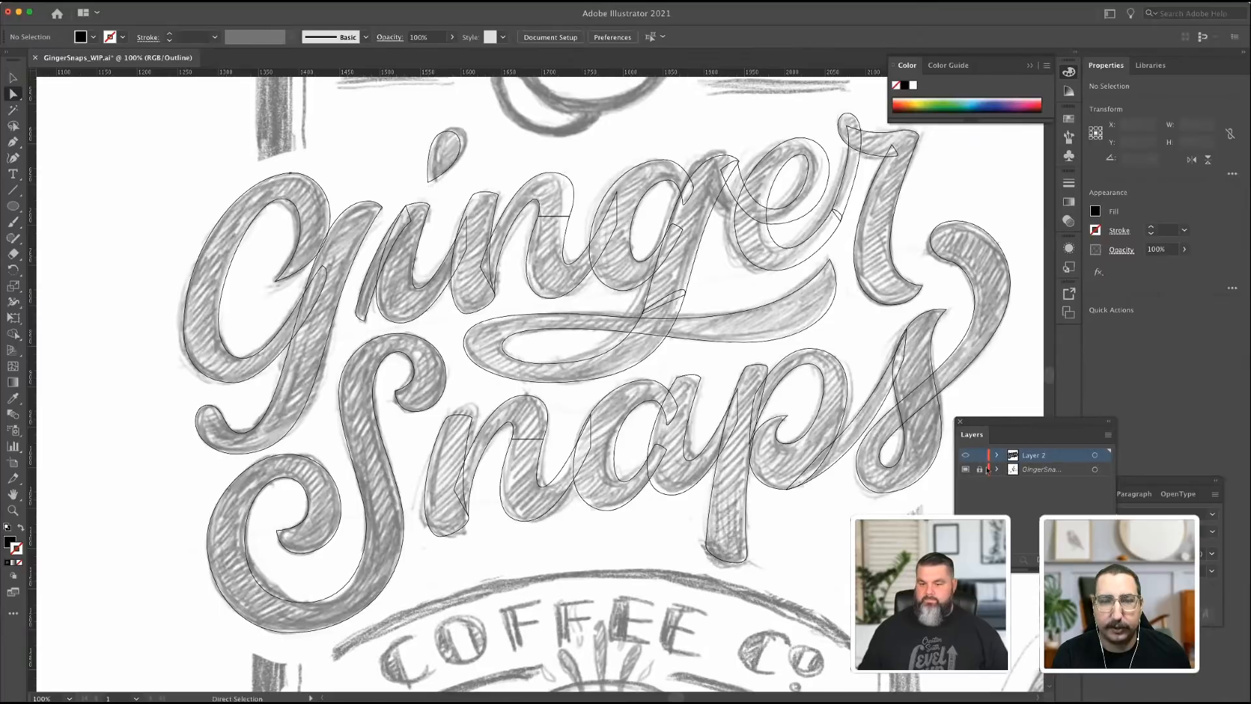
left_click(967, 469)
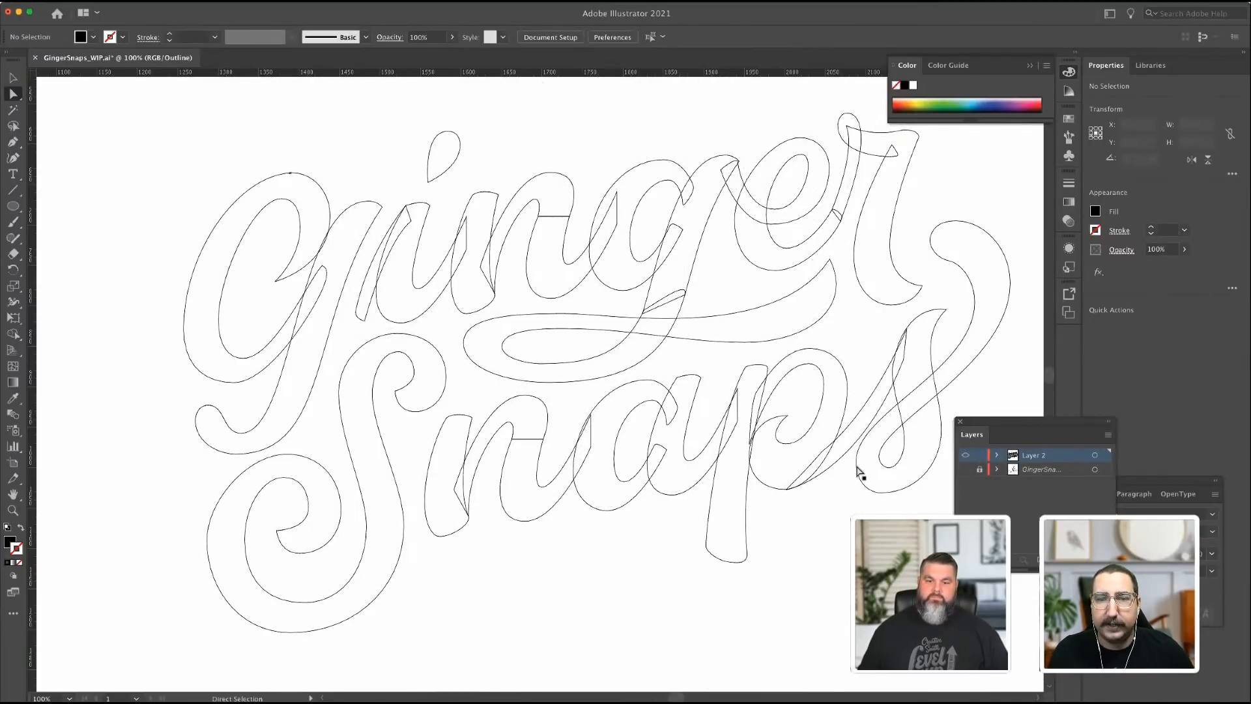
scroll(861, 468, "right", 4)
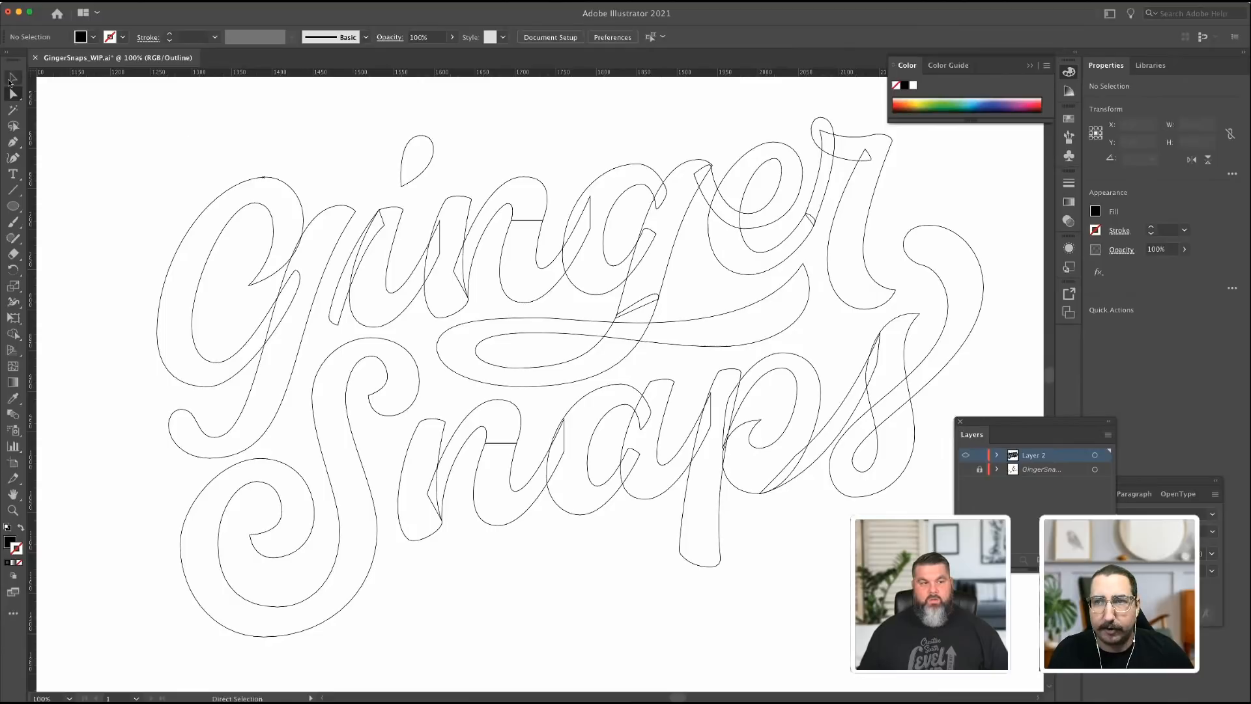
Select the e and r of Ginger together and shift them about 12 px horizontally away from the g.
left_click(12, 78)
left_click(544, 222)
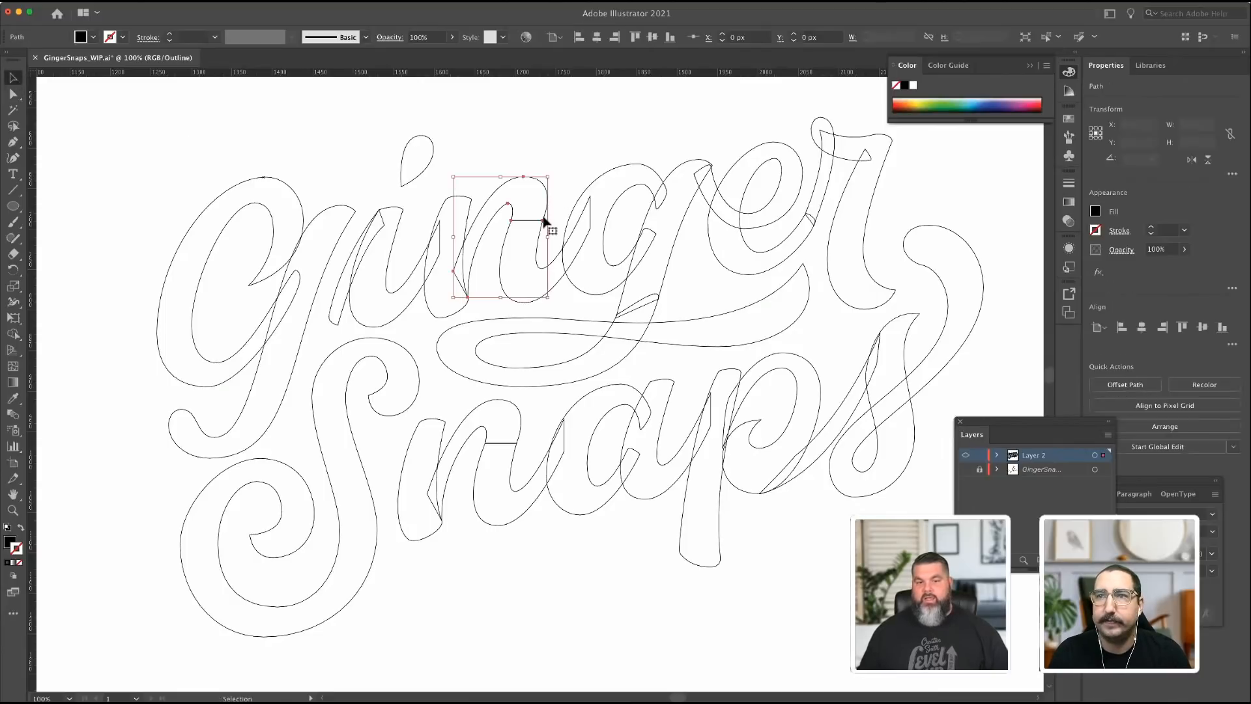
left_click(502, 261, "shift")
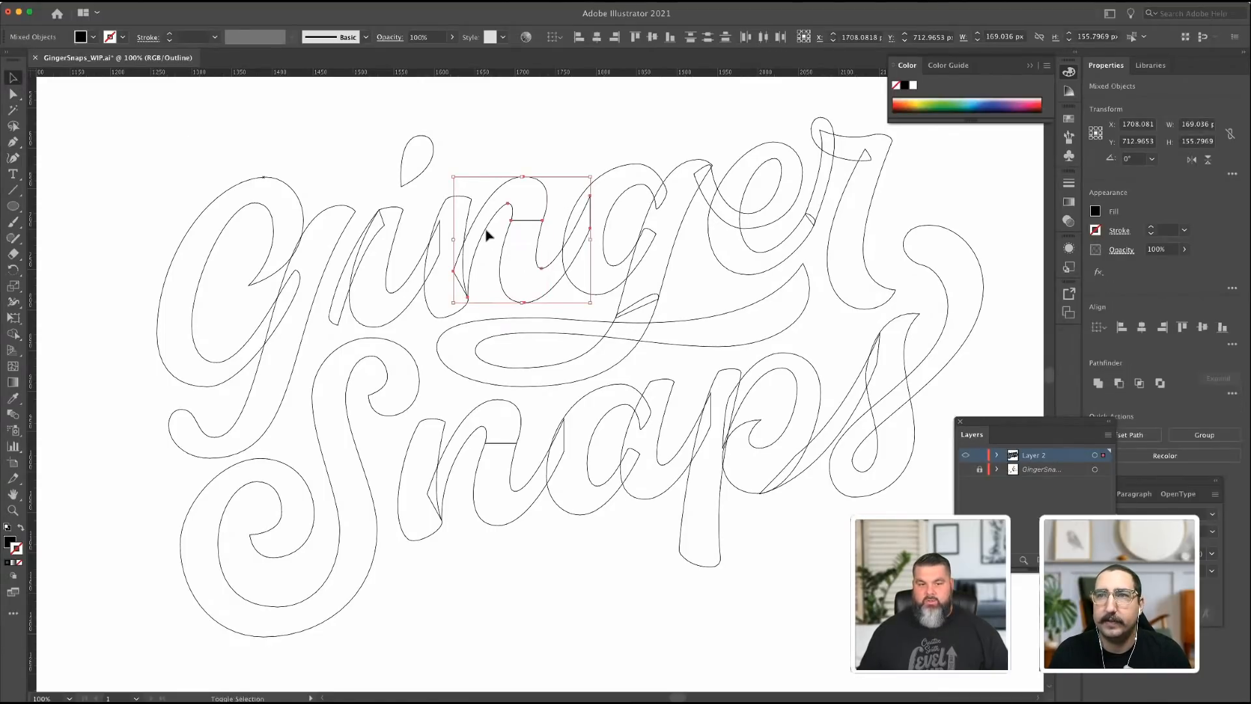
left_click(718, 194)
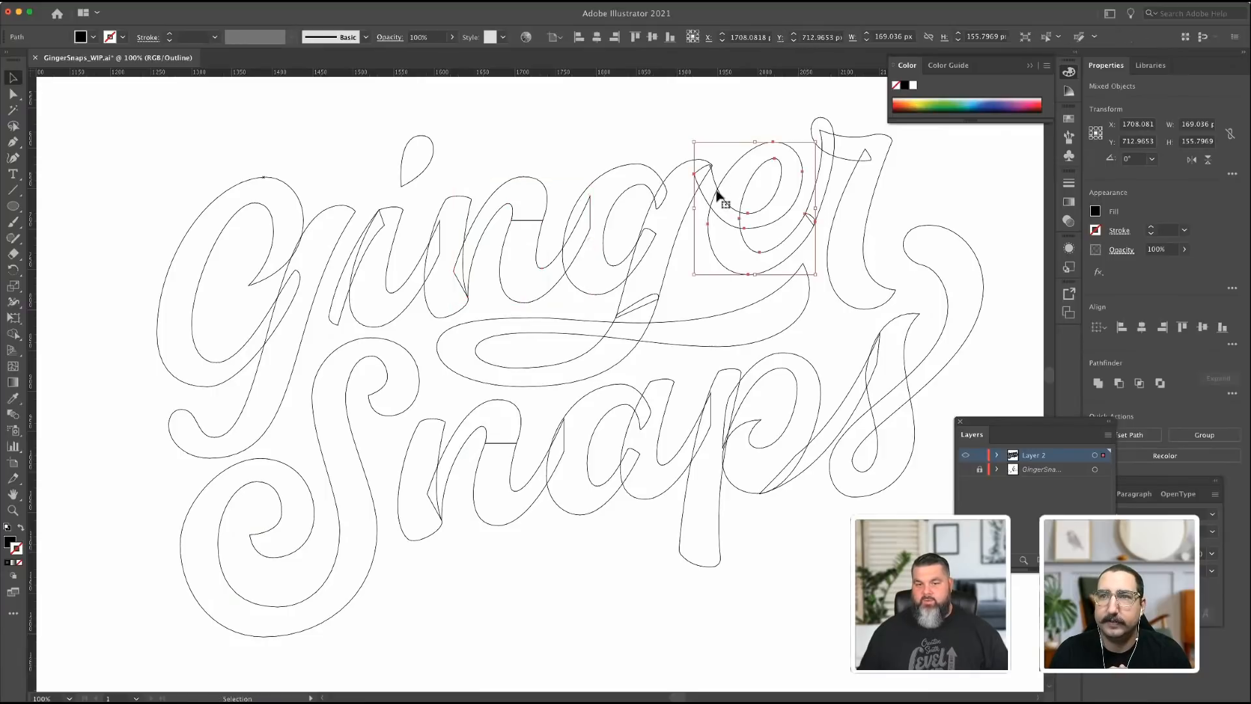
left_click(841, 163, "shift")
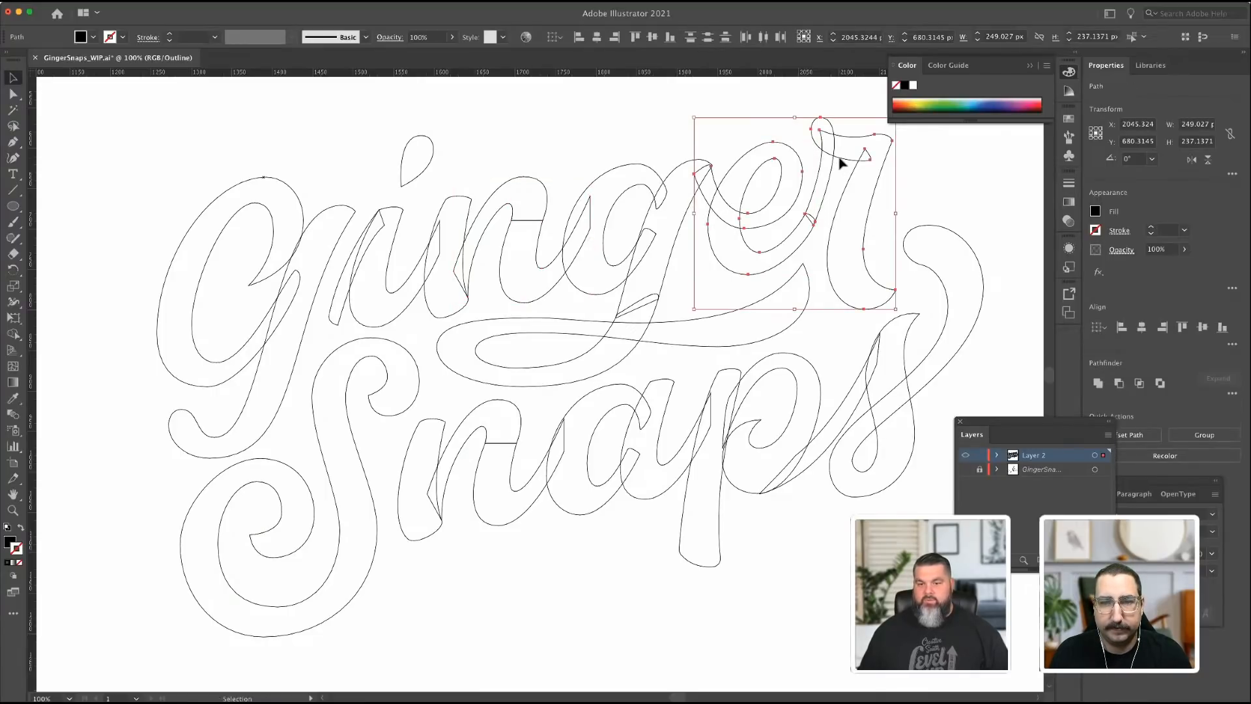
left_click_drag(840, 163, 850, 163)
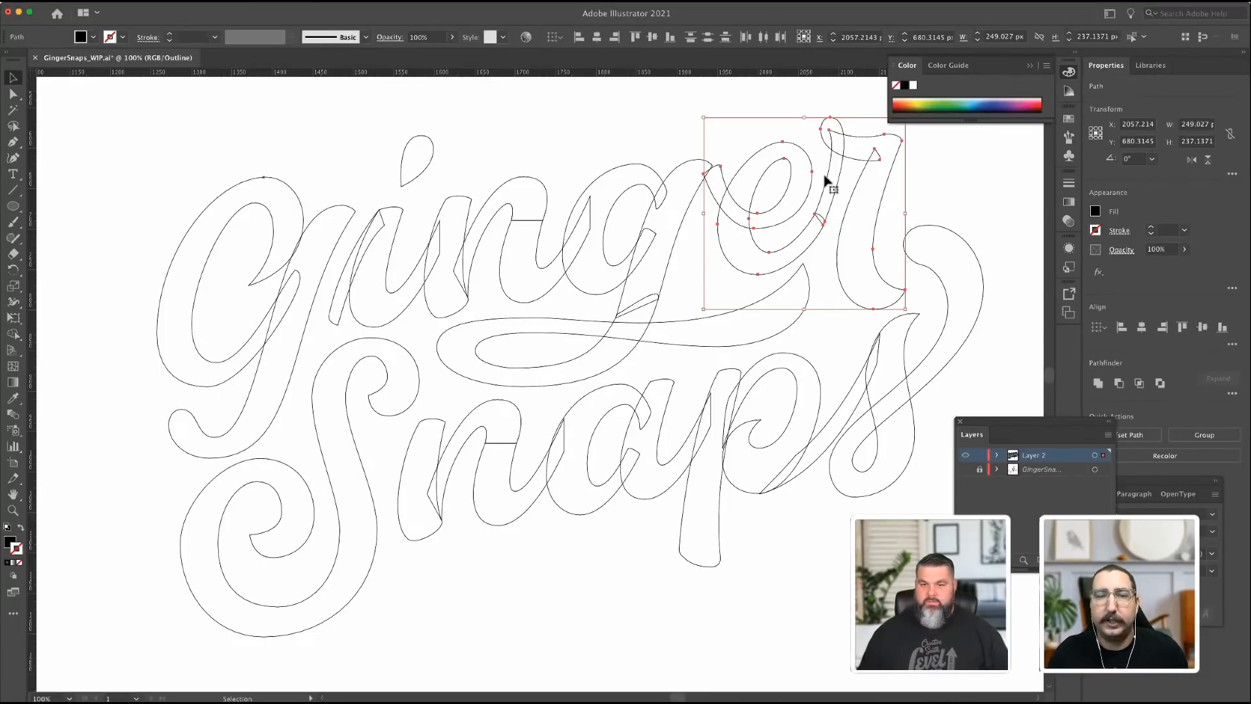
Raise the r of Ginger about 9 px with a slight shift toward the e, and return to preview view.
left_click(802, 133)
left_click(861, 167)
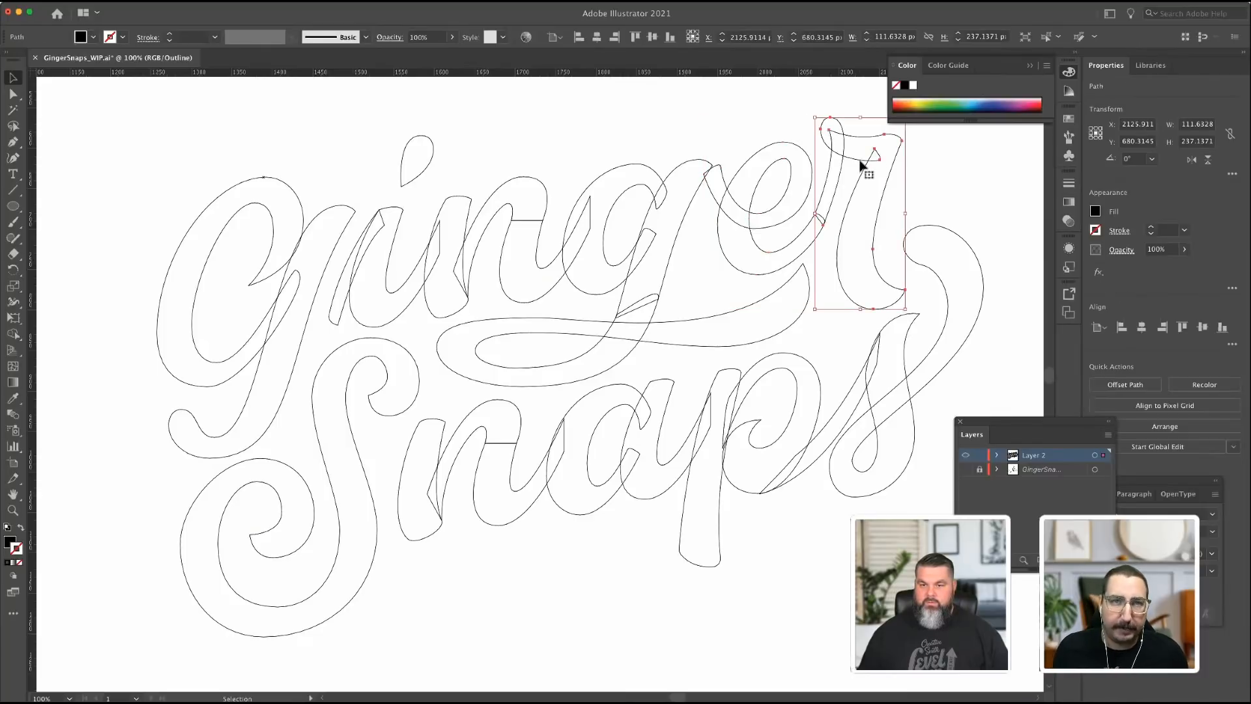
key("a")
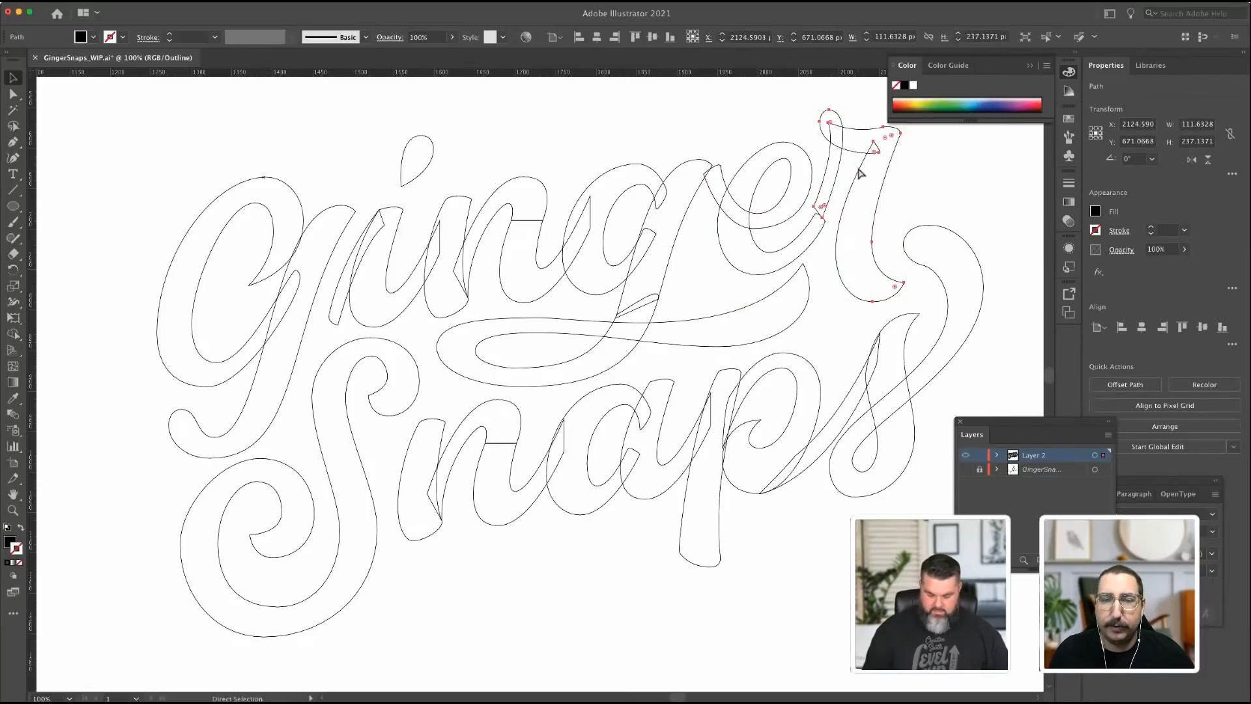
key("v")
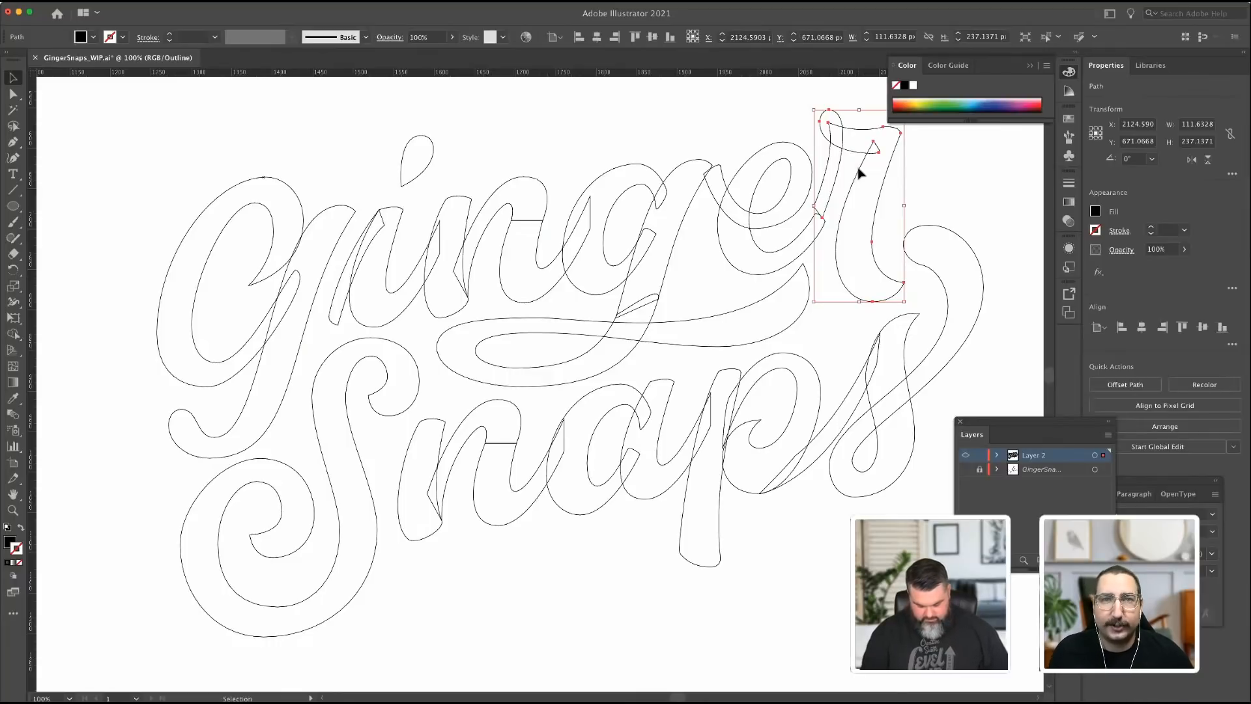
key("a")
key("super+y")
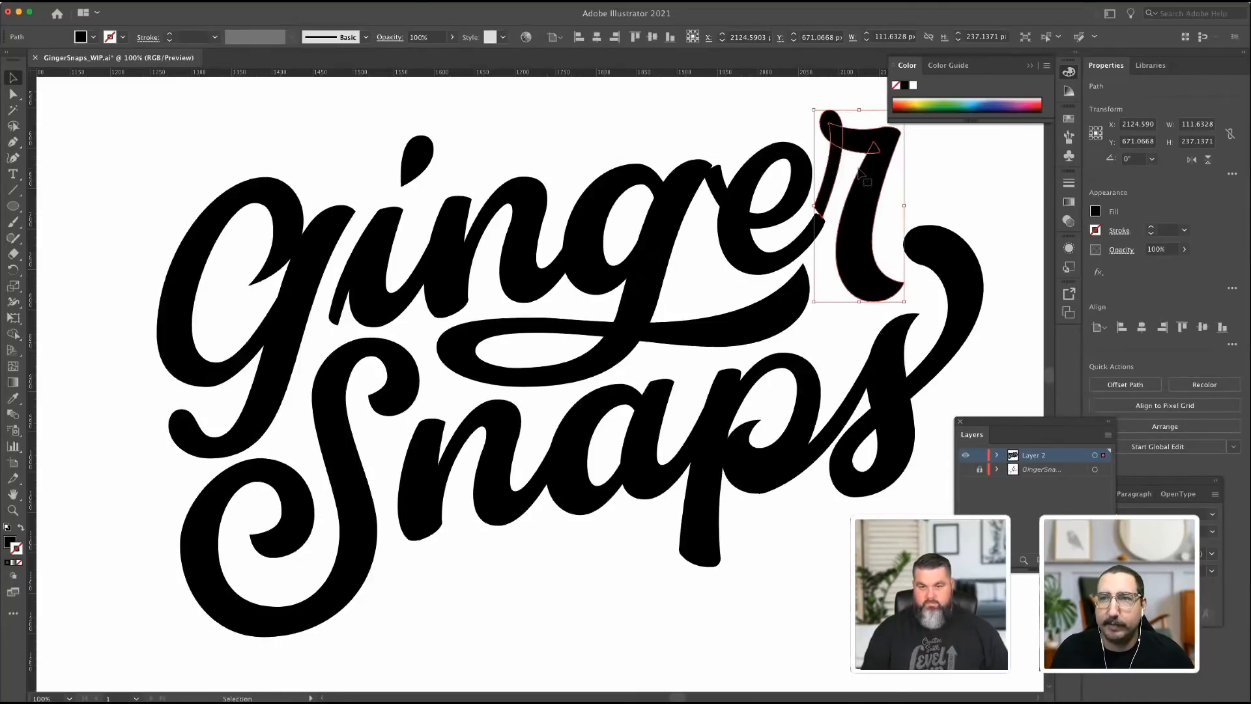
left_click(860, 175)
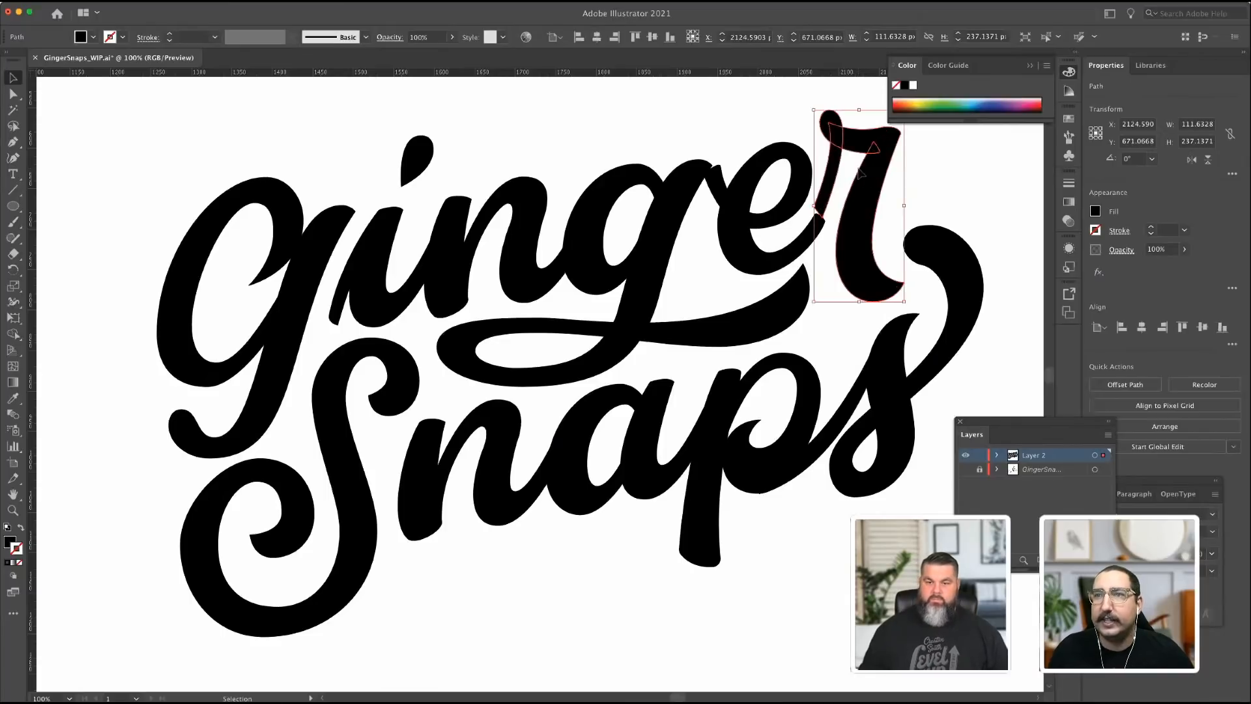
left_click(758, 139)
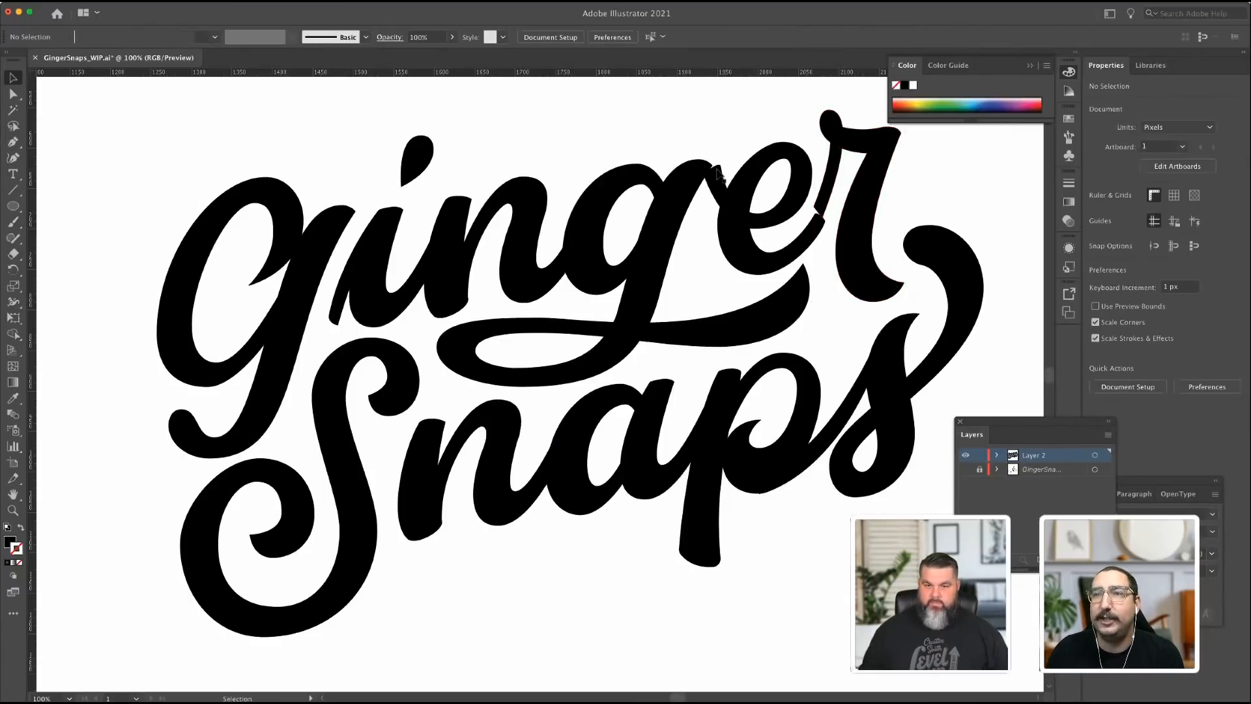
Pull the end anchor of the e's entry stroke back into the g, and slightly lower the handle shaping that stroke's curve.
left_click(721, 173)
key("a")
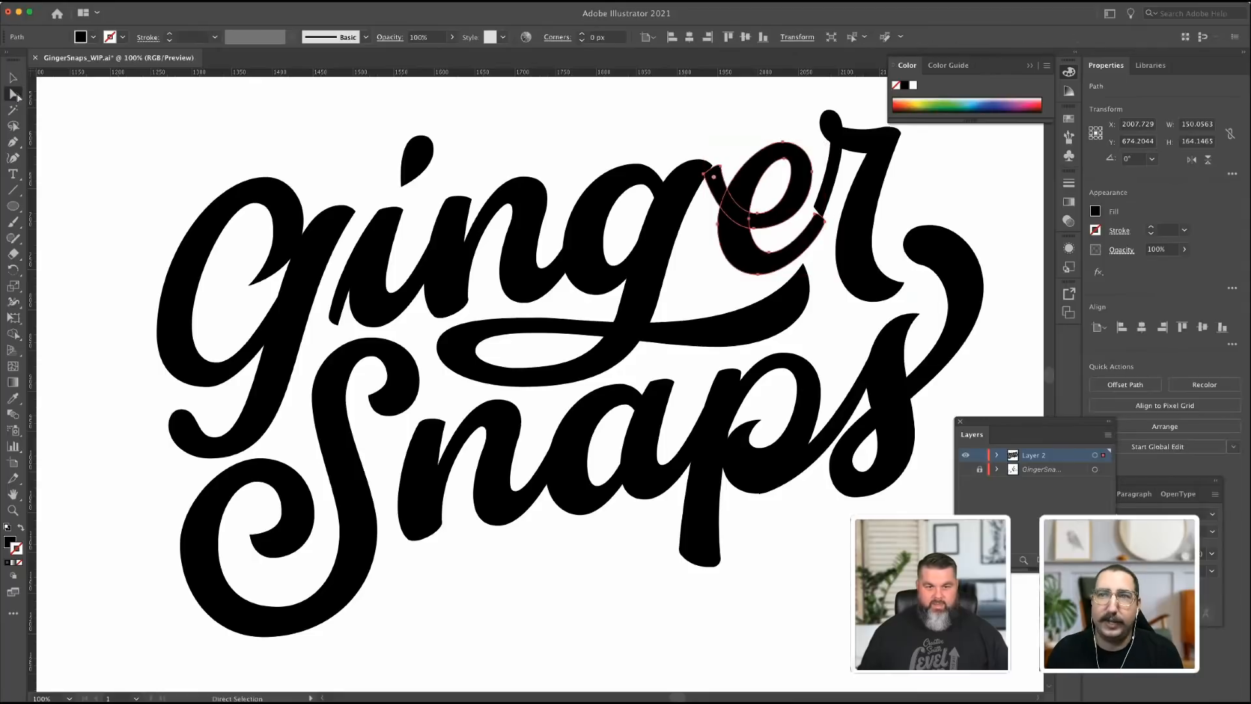
left_click(706, 177)
mouse_move(704, 175)
left_mouse_down()
mouse_move(721, 167)
mouse_move(697, 175)
left_mouse_up()
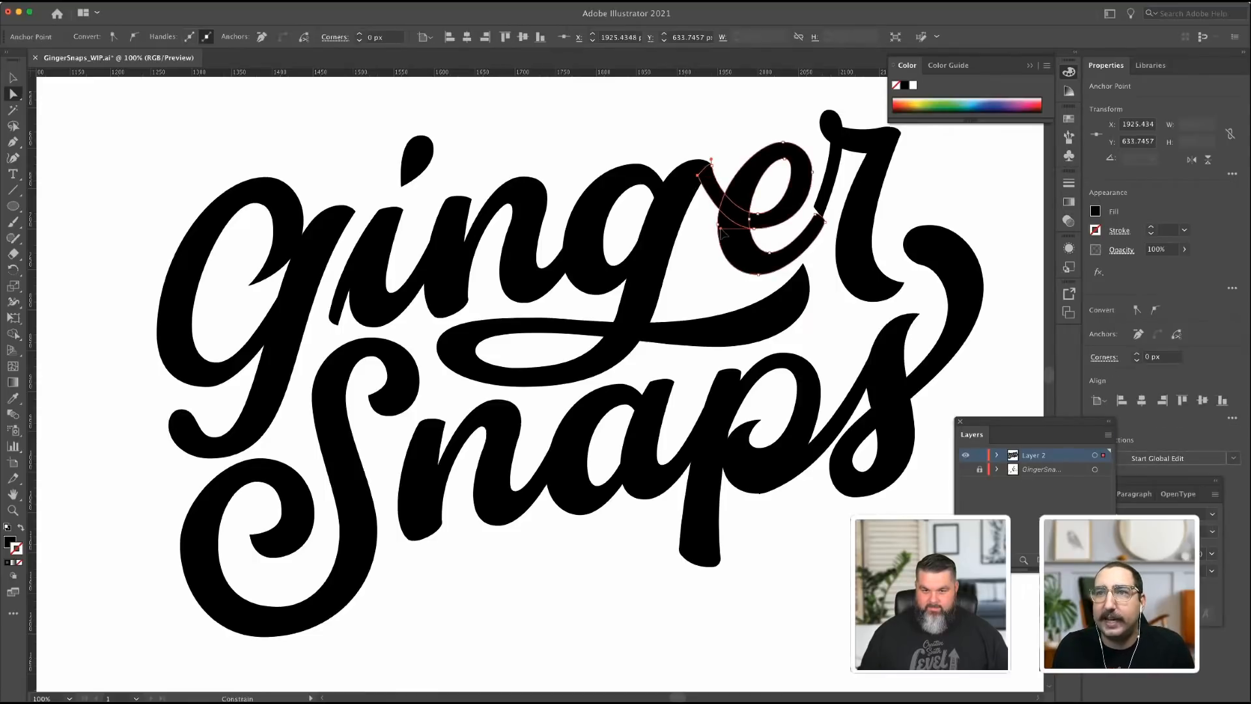
left_click_drag(717, 231, 716, 233)
left_click(762, 131)
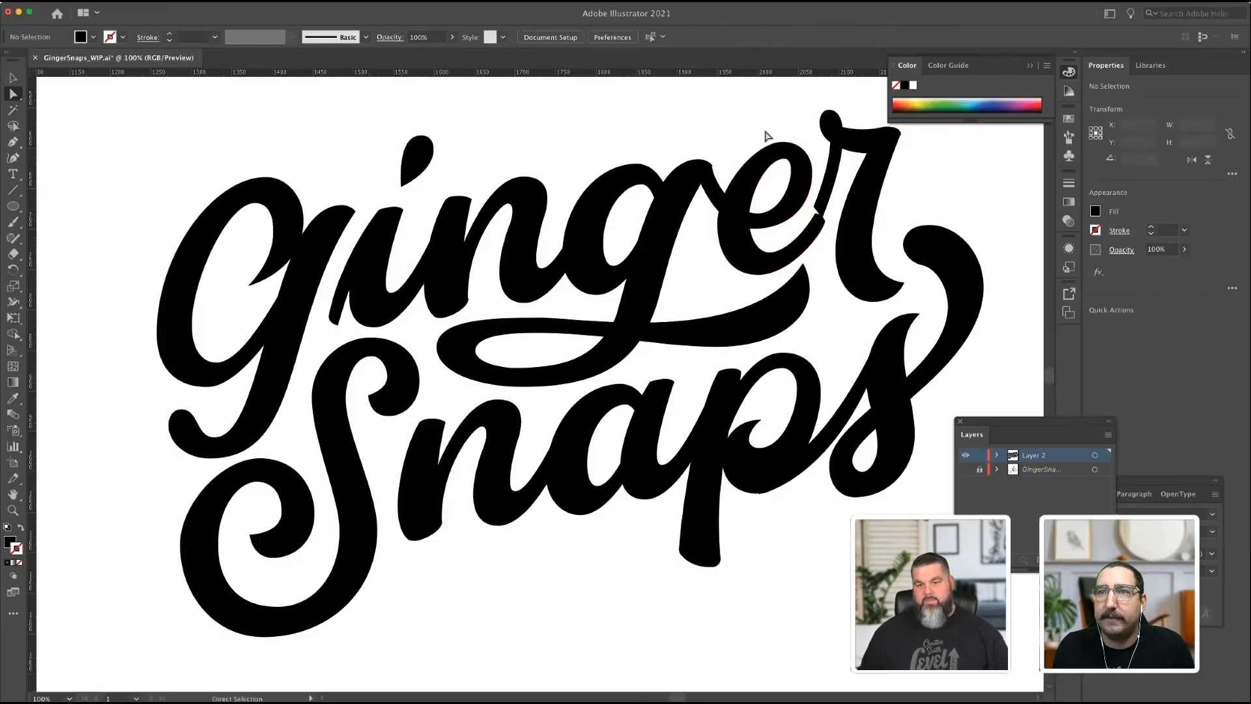
Adjust the lower end anchor of the r's thin entry stroke to close up its join with the e.
left_click_drag(817, 210, 834, 232)
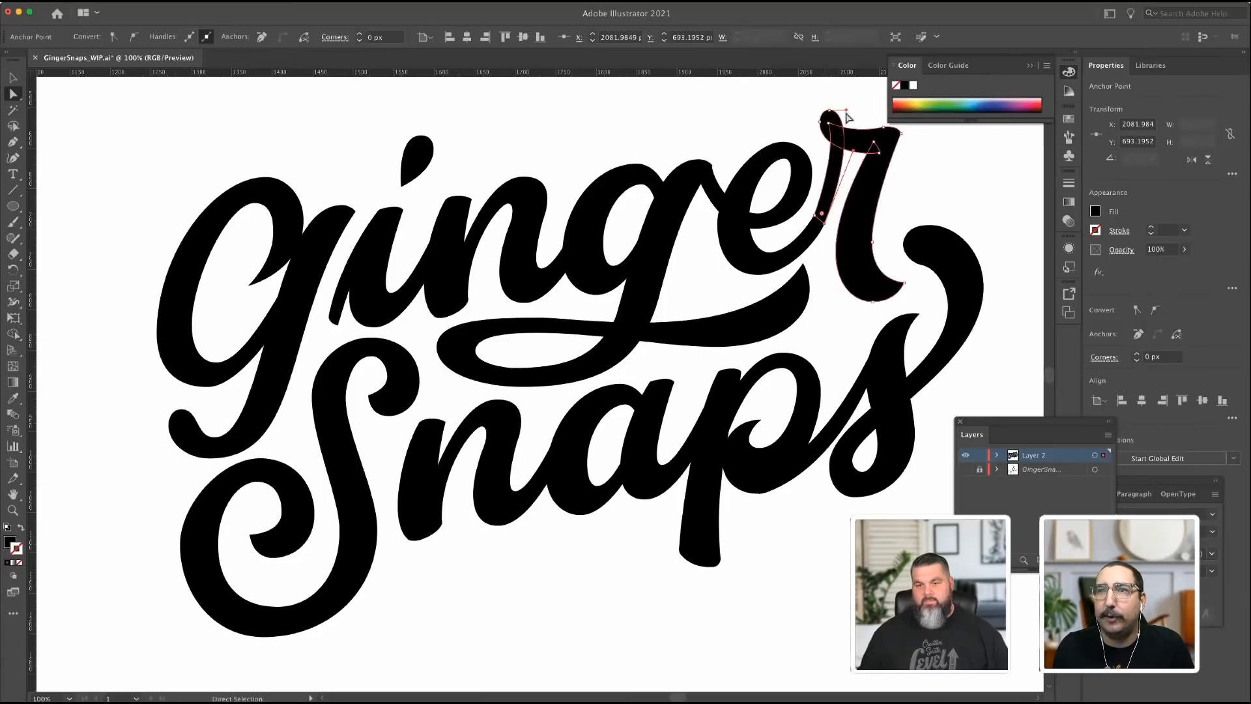
left_click(864, 102)
left_click(851, 226)
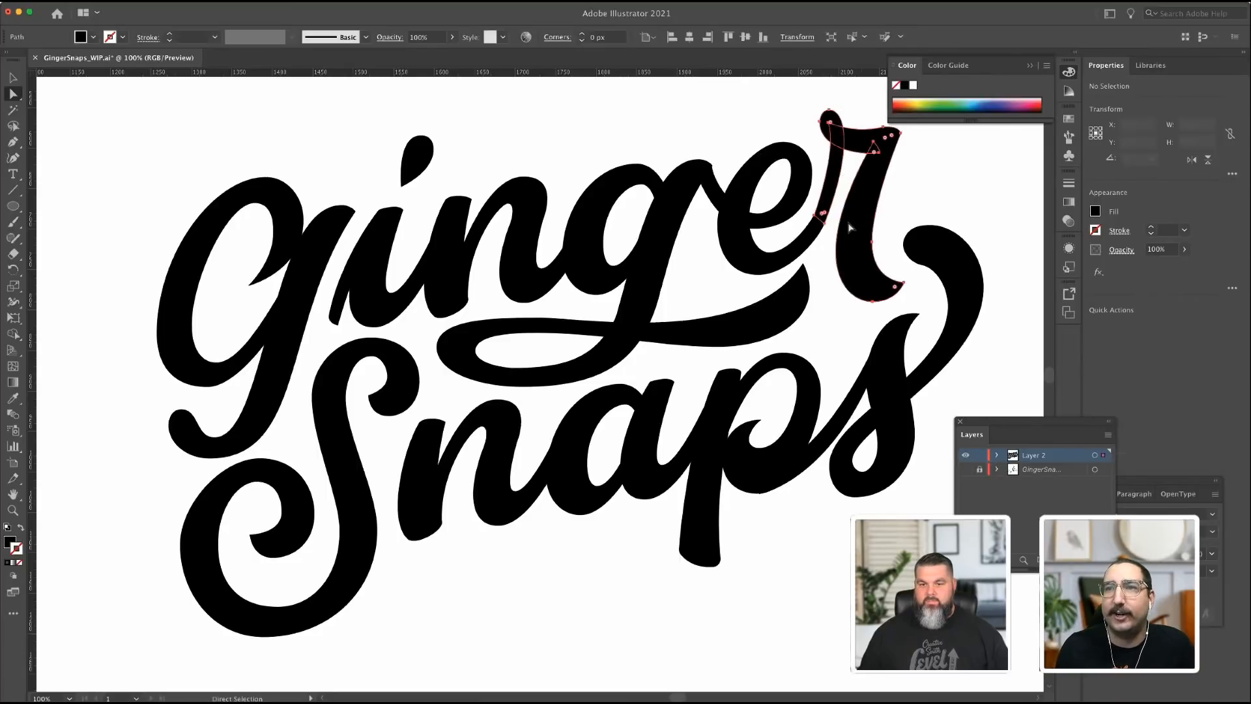
Select the anchors at the foot of the r's stem in Ginger and shift them slightly outward, away from the e.
left_click(872, 302)
left_click(904, 283, "shift")
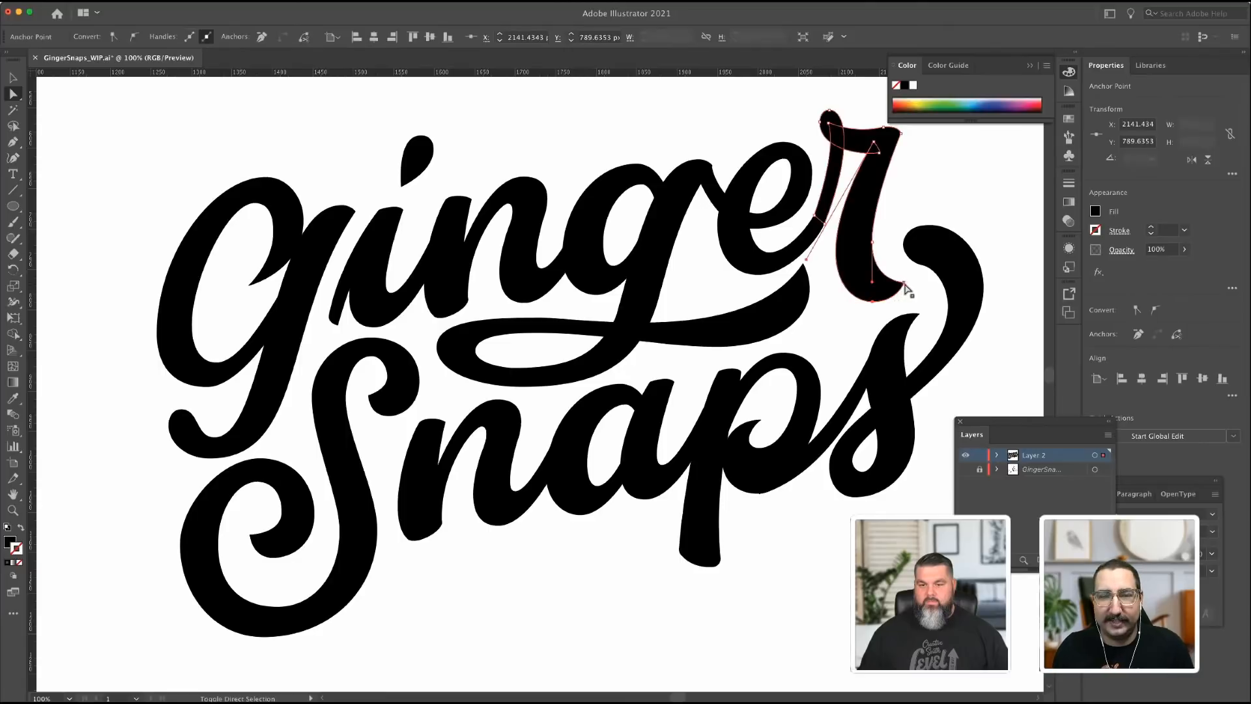
left_click(873, 243, "shift")
left_click_drag(872, 243, 881, 244)
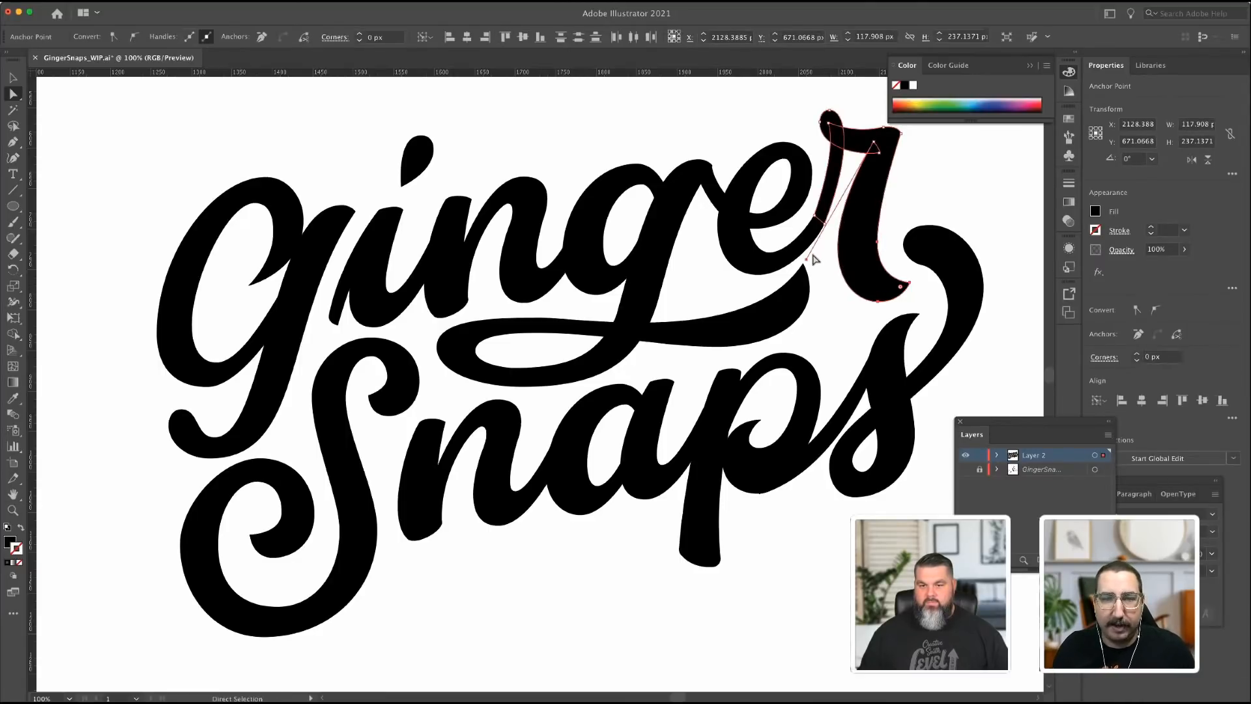
left_click(704, 129)
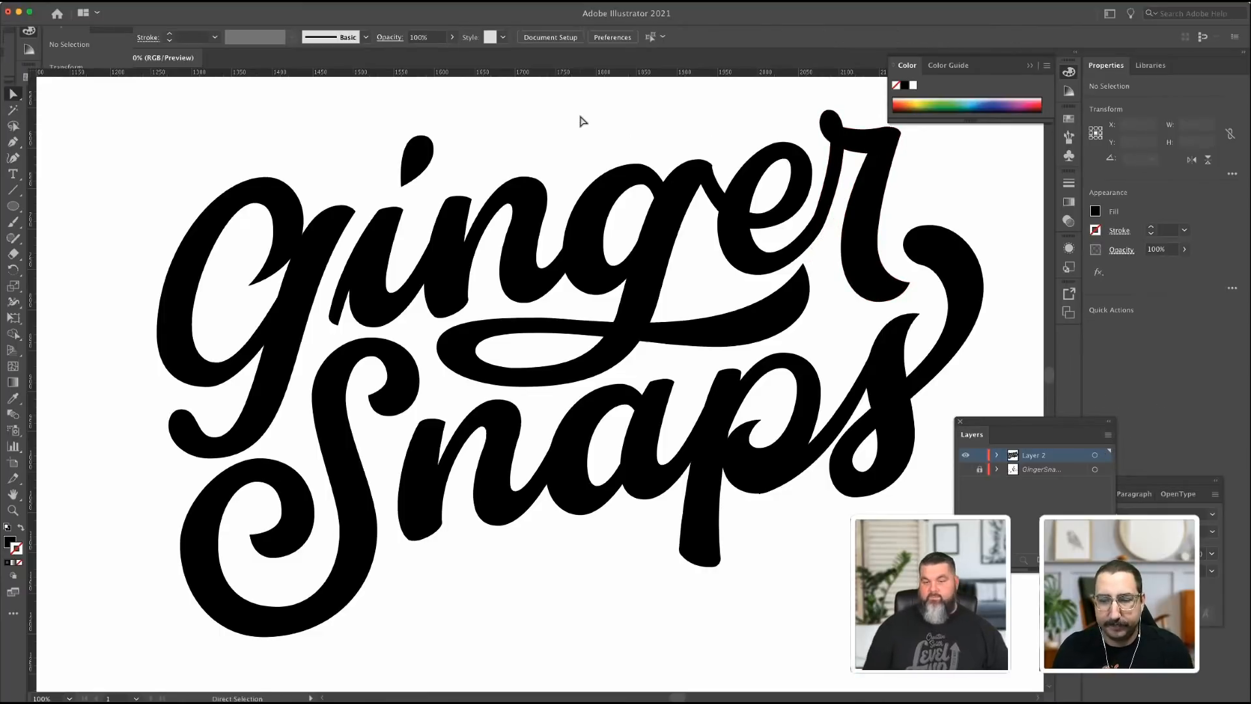
Nudge the lower end anchor of the r's entry stroke slightly toward the e to tidy their join.
key("super+minus")
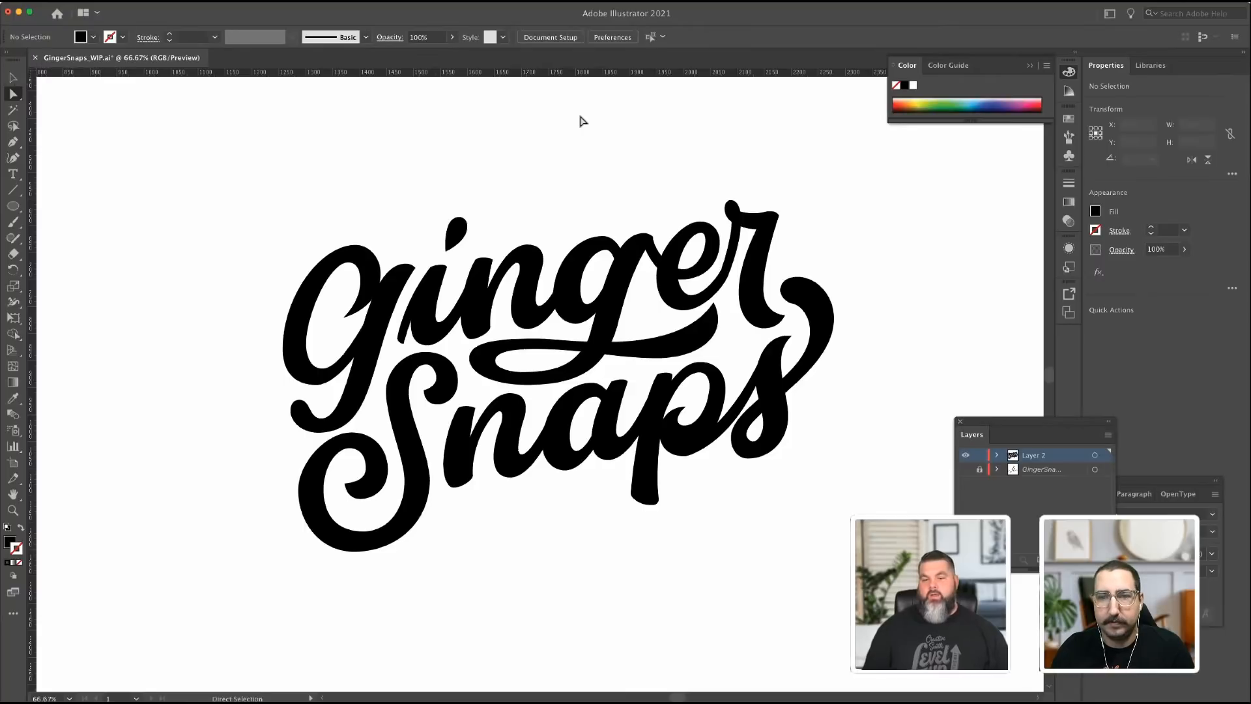
left_click(671, 293)
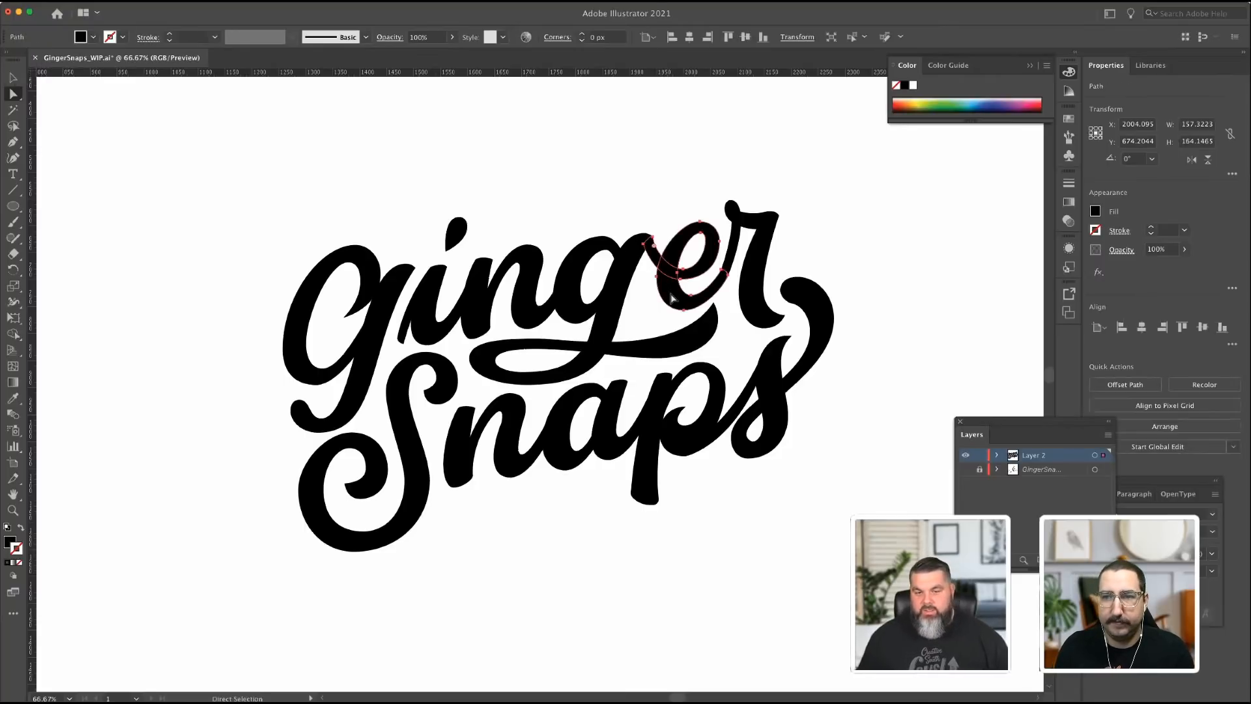
left_click(727, 273)
left_click(722, 275)
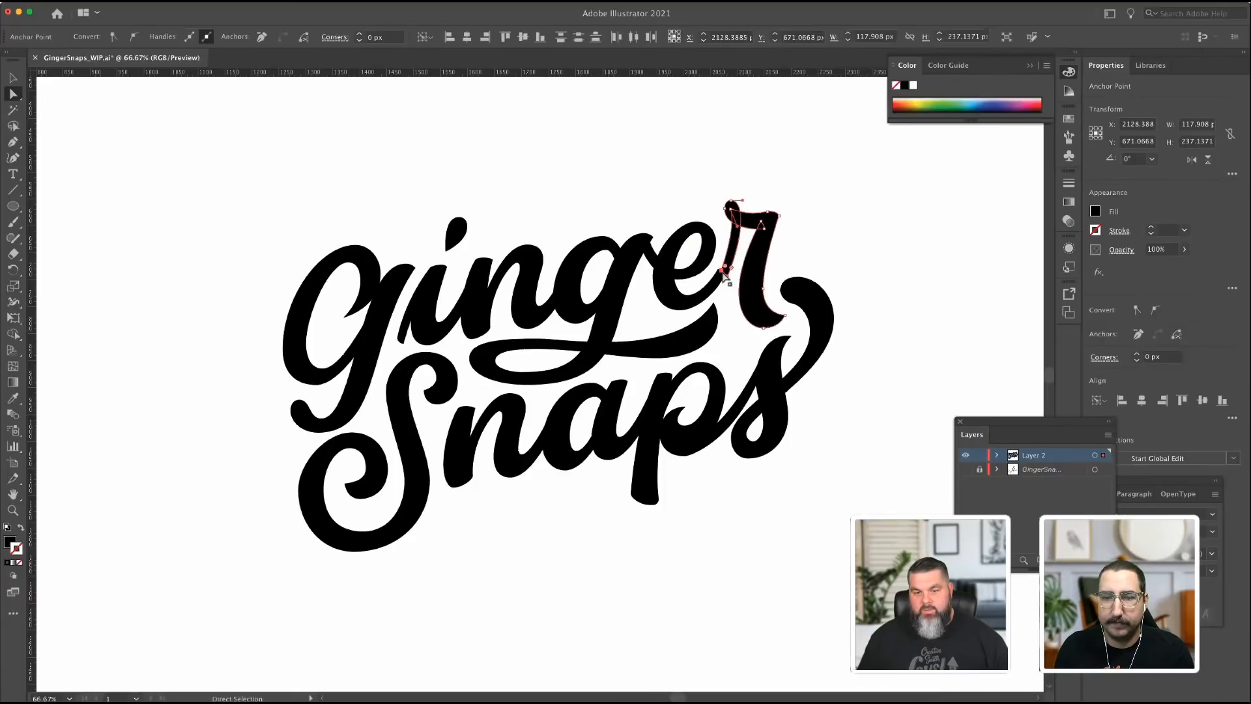
left_click_drag(720, 272, 720, 271)
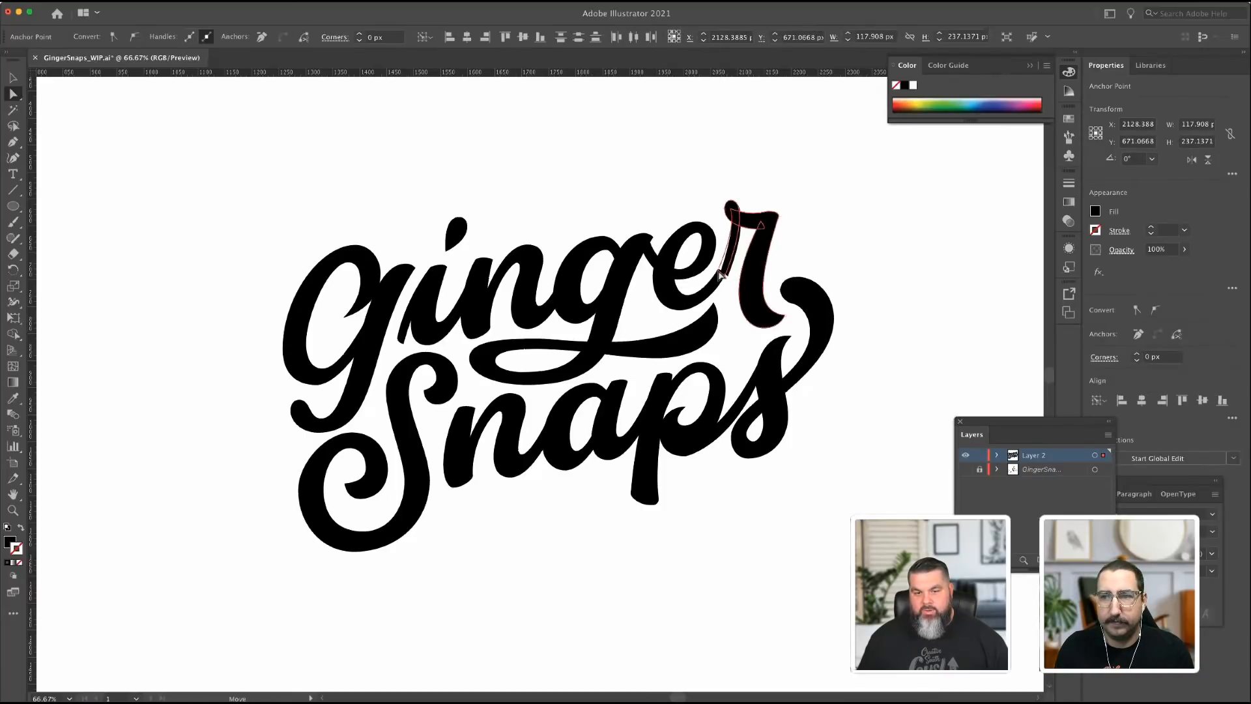
left_click(546, 142)
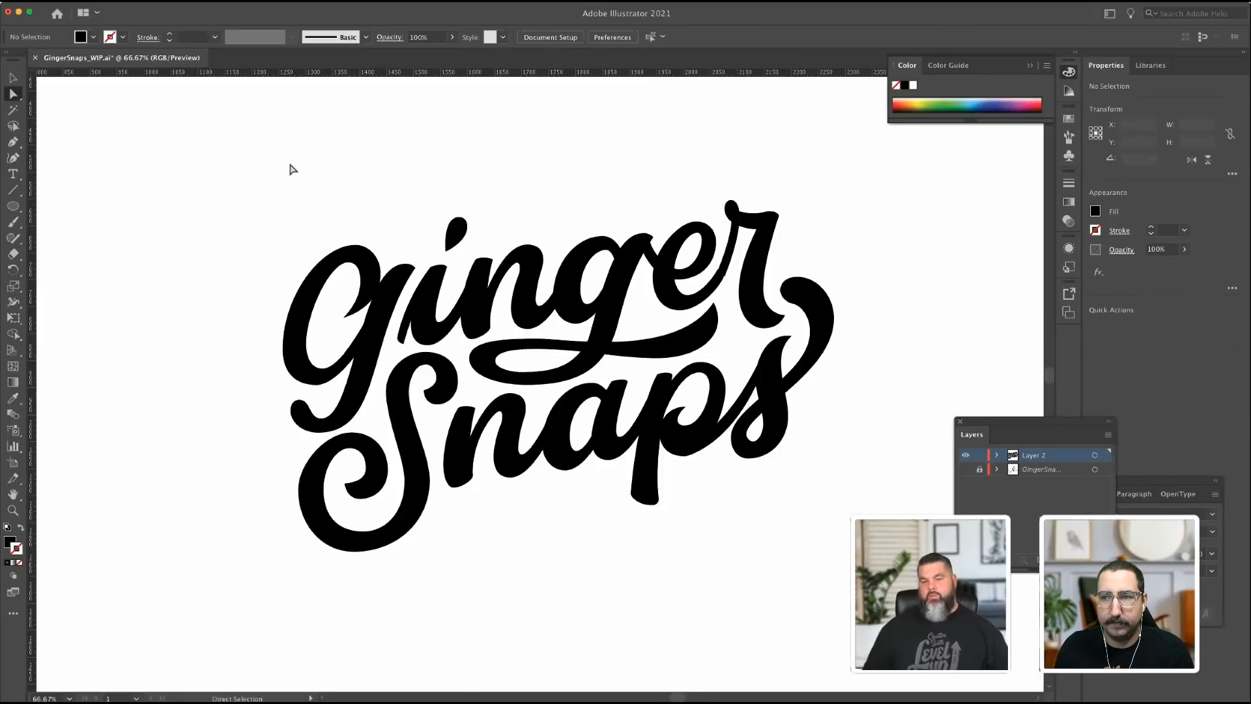
Extend the tip of the swash under Ginger slightly toward the r, and lower its handle to smooth the end curve.
left_click(714, 304)
left_click_drag(715, 304, 722, 303)
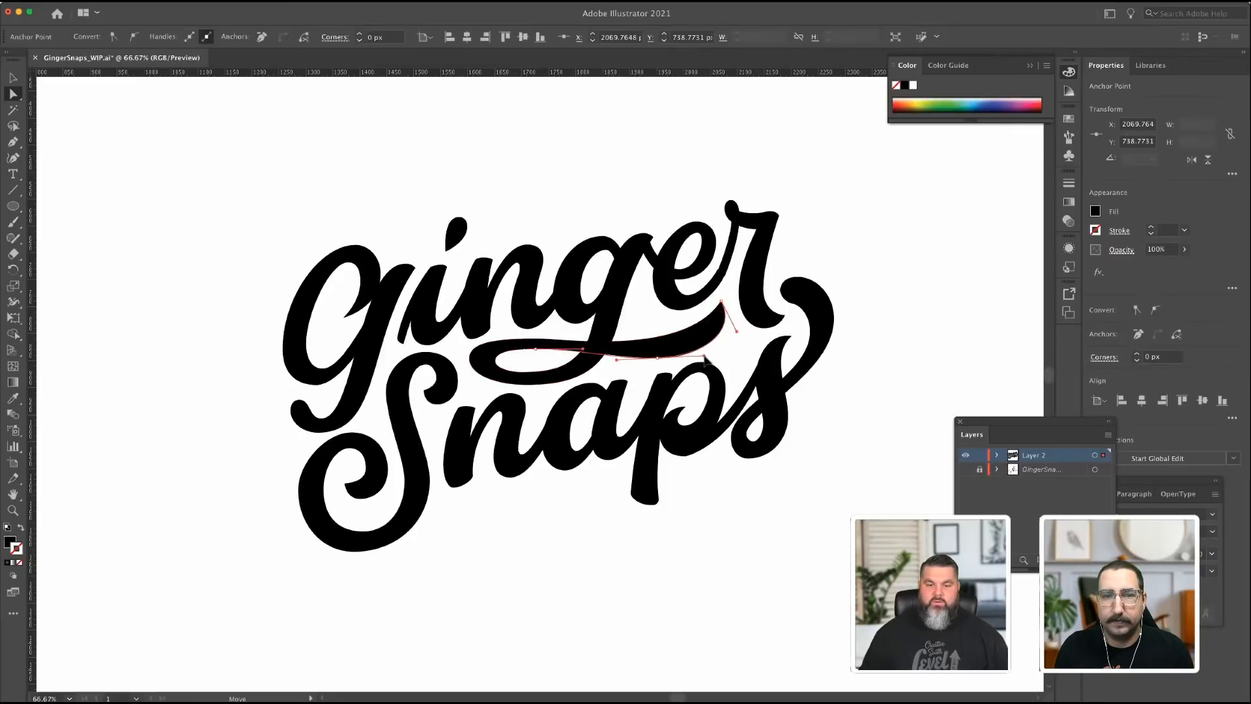
left_click_drag(737, 332, 735, 336)
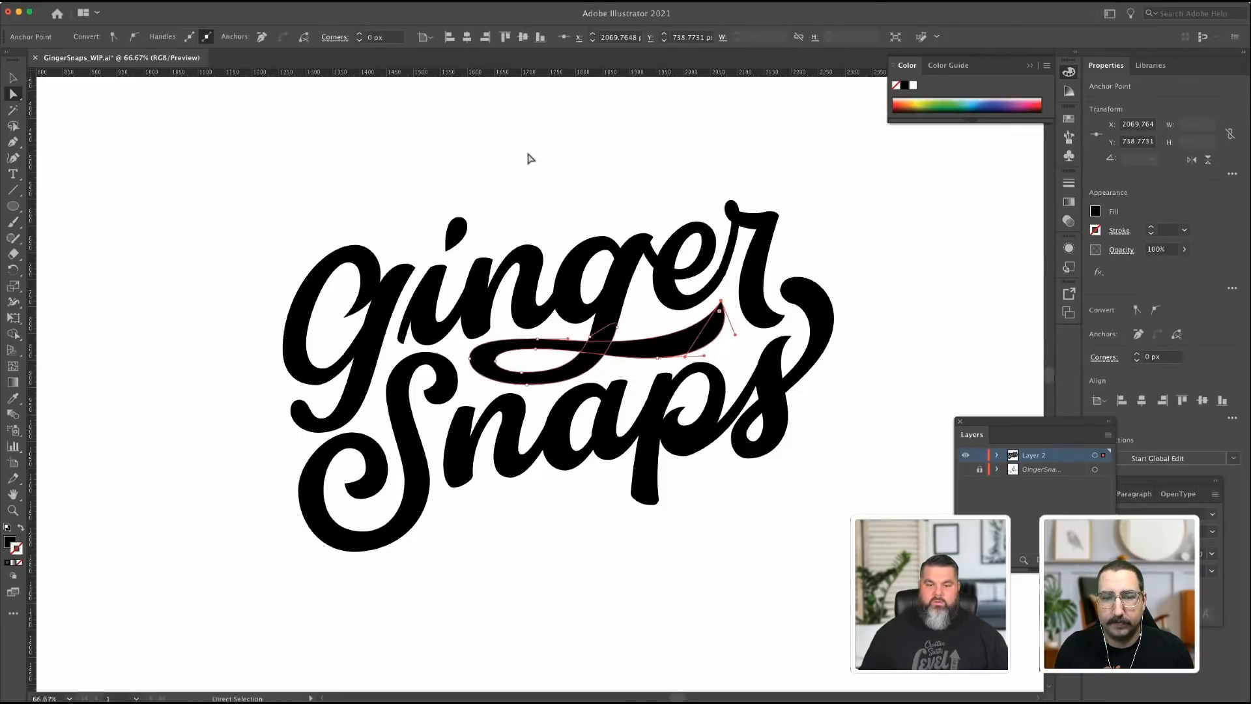
left_click(508, 146)
Select all the Ginger Snaps lettering and group it, checking the second g in isolation before exiting the group.
key("v")
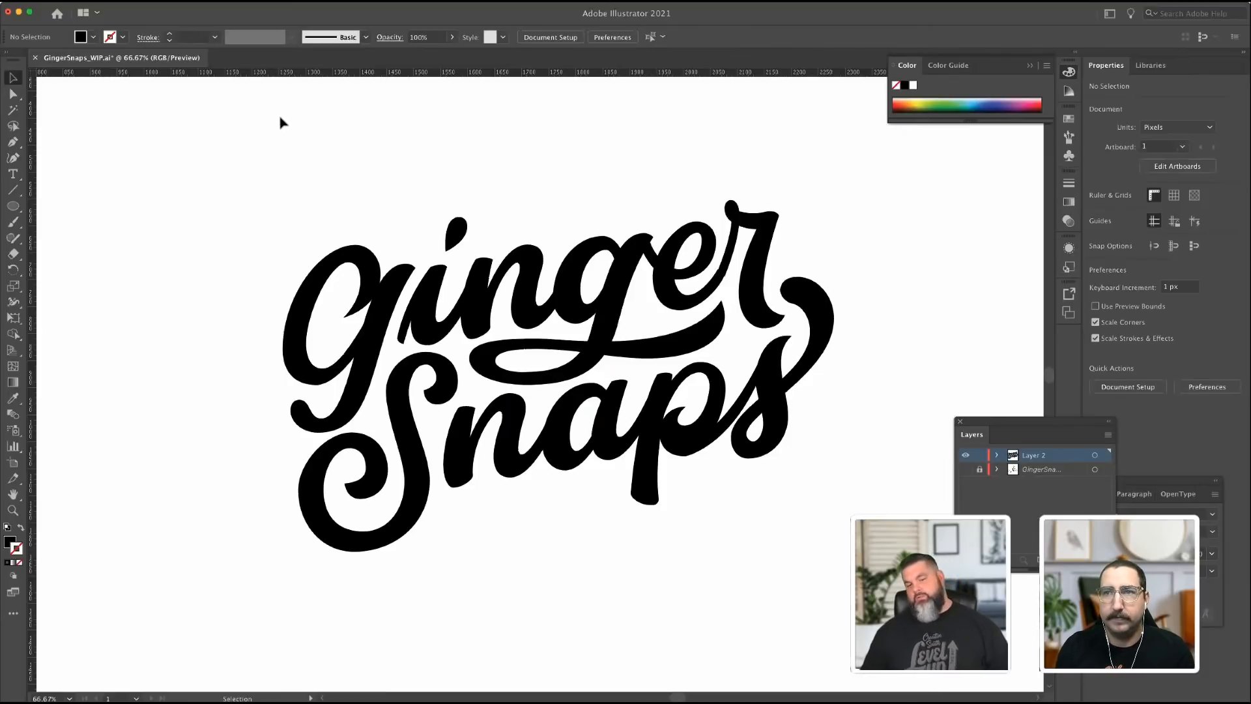
left_click_drag(244, 149, 888, 567)
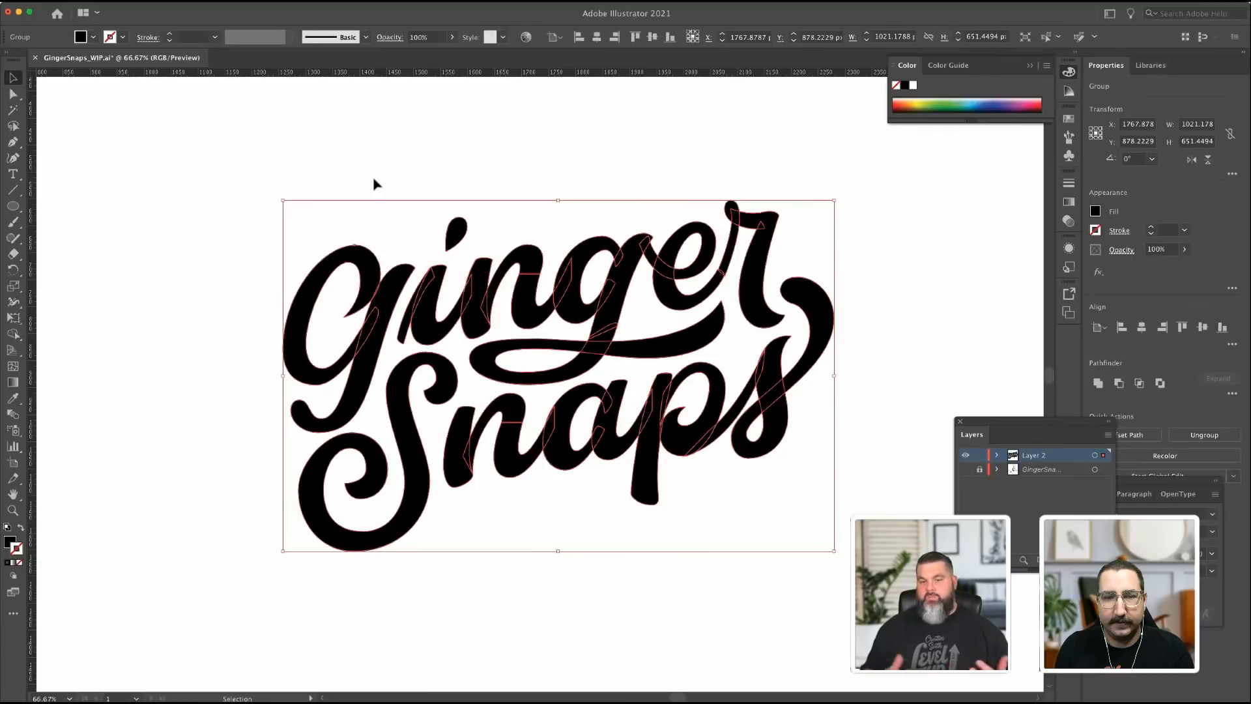
double_click(541, 319)
left_click(555, 318)
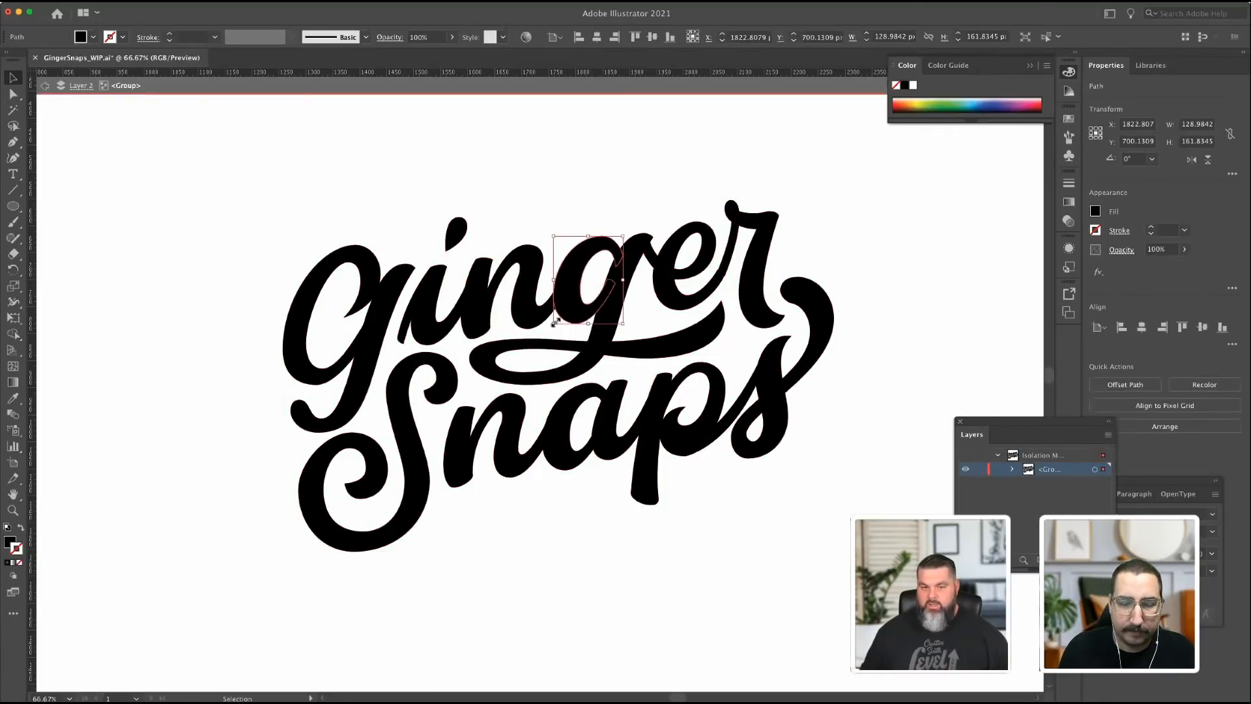
double_click(309, 193)
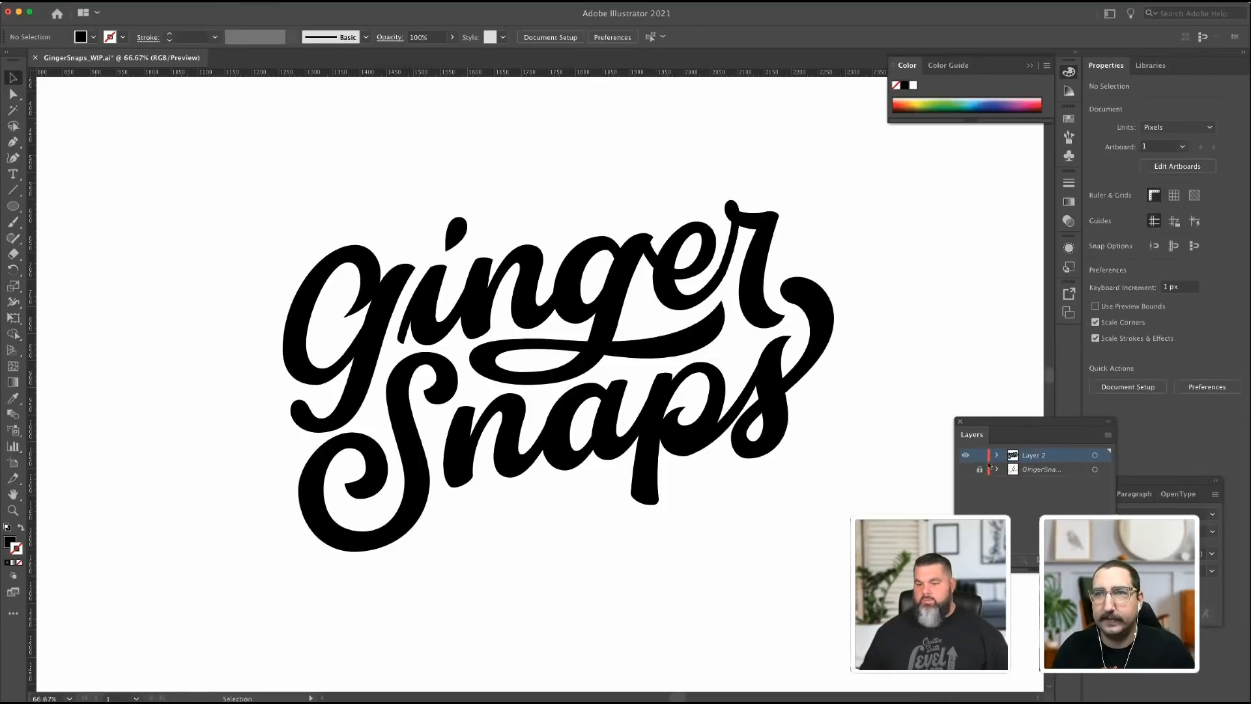
Show the sketch layer and draw a rectangle about 818 × 1279 px over the sketched badge frame.
left_click(966, 470)
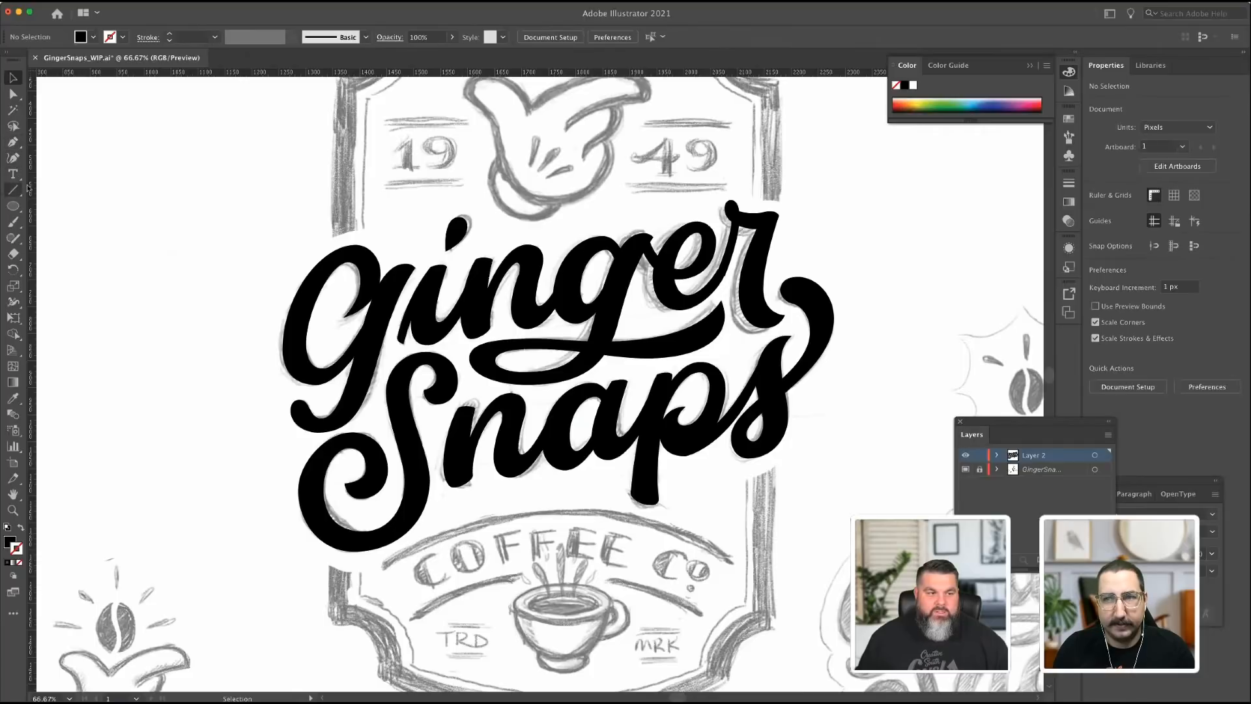
scroll(518, 250, "up", 2)
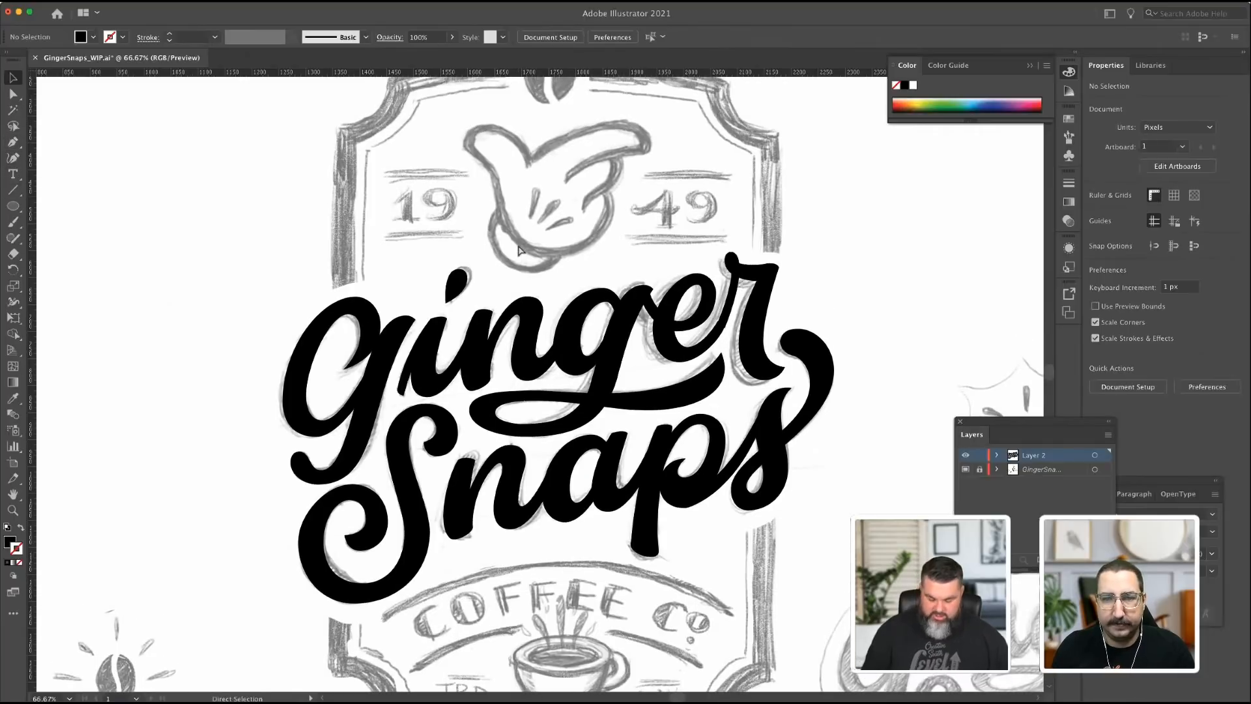
key("super+minus")
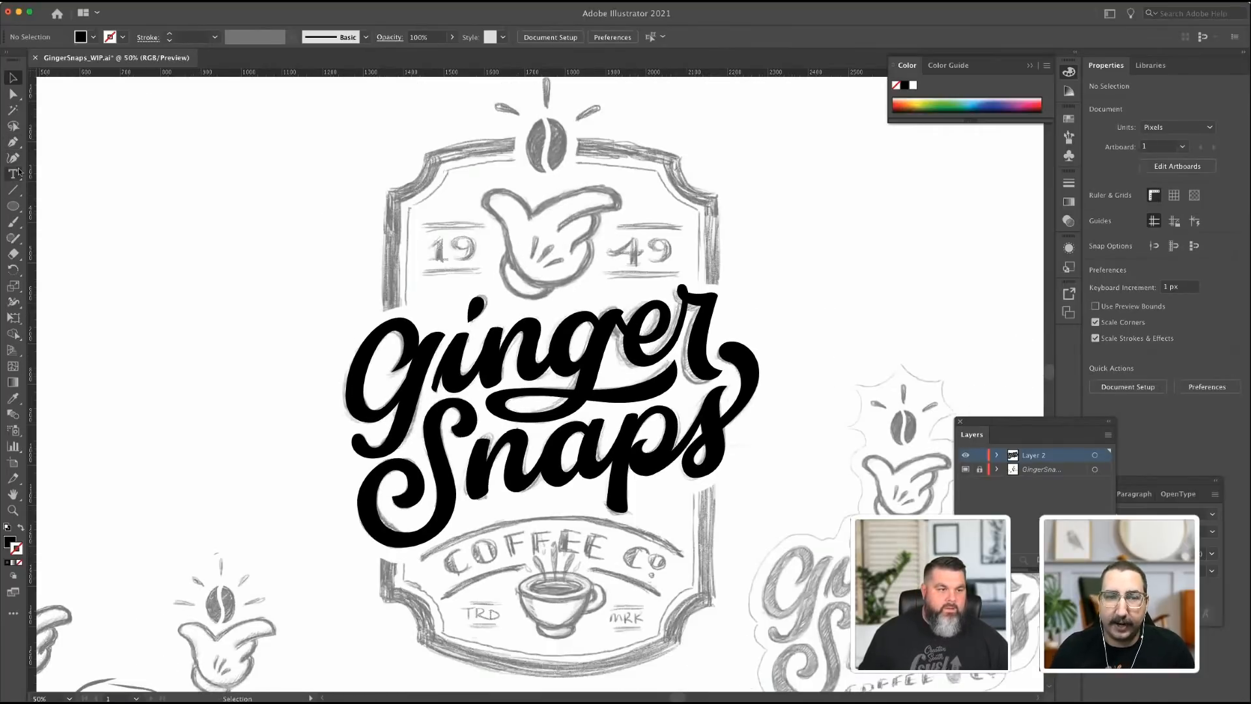
left_click(13, 206)
key("m")
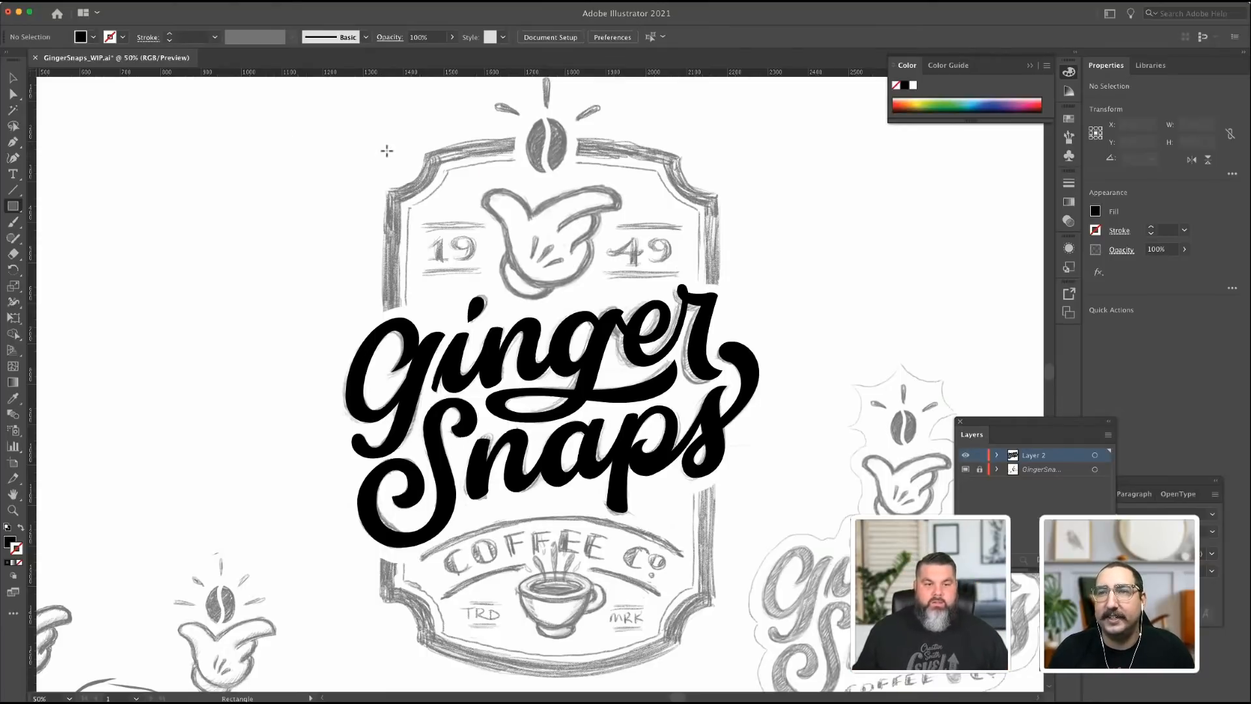
left_click_drag(387, 151, 718, 610)
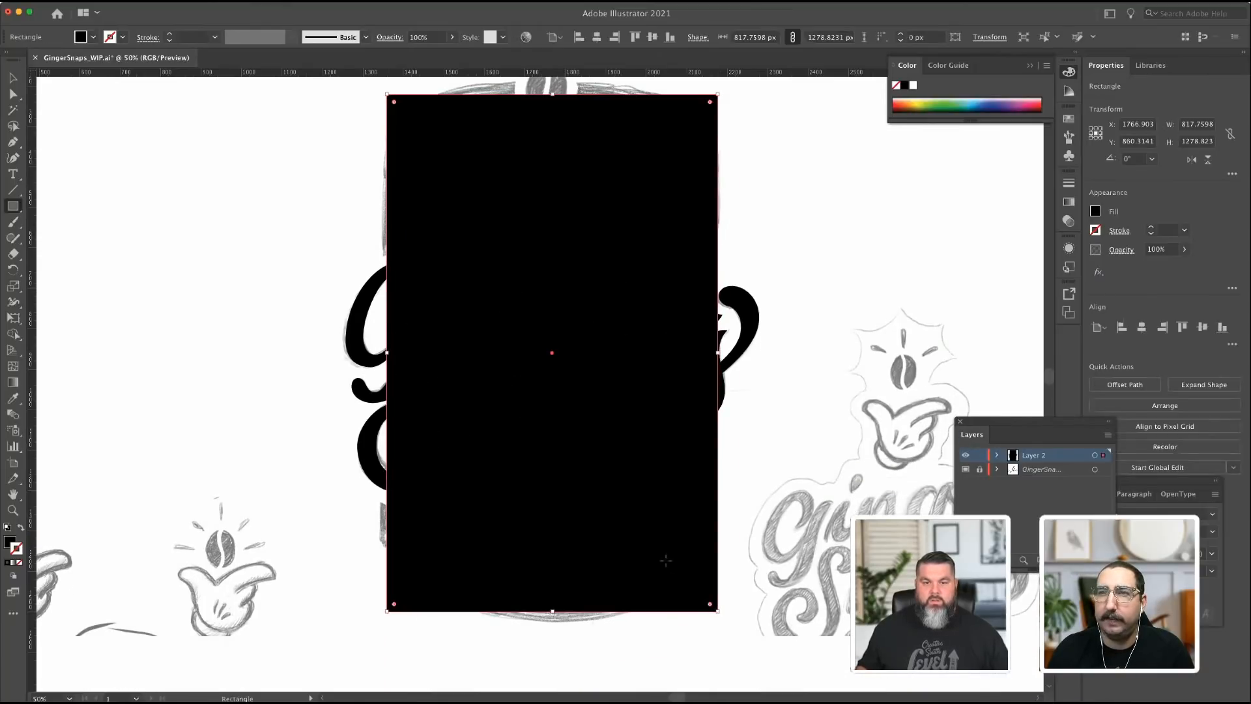
Swap the rectangle's fill and stroke to leave only an outline, and extend its top edge to about 1313 px total height.
key("v")
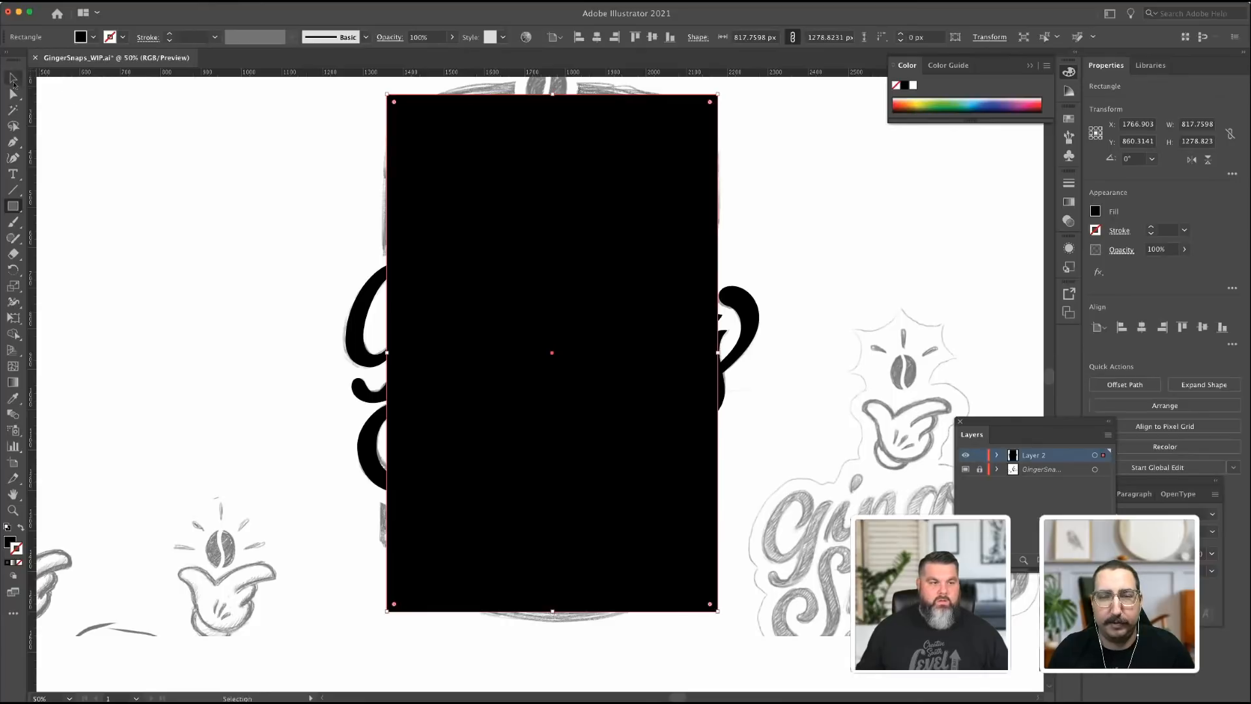
left_click(22, 530)
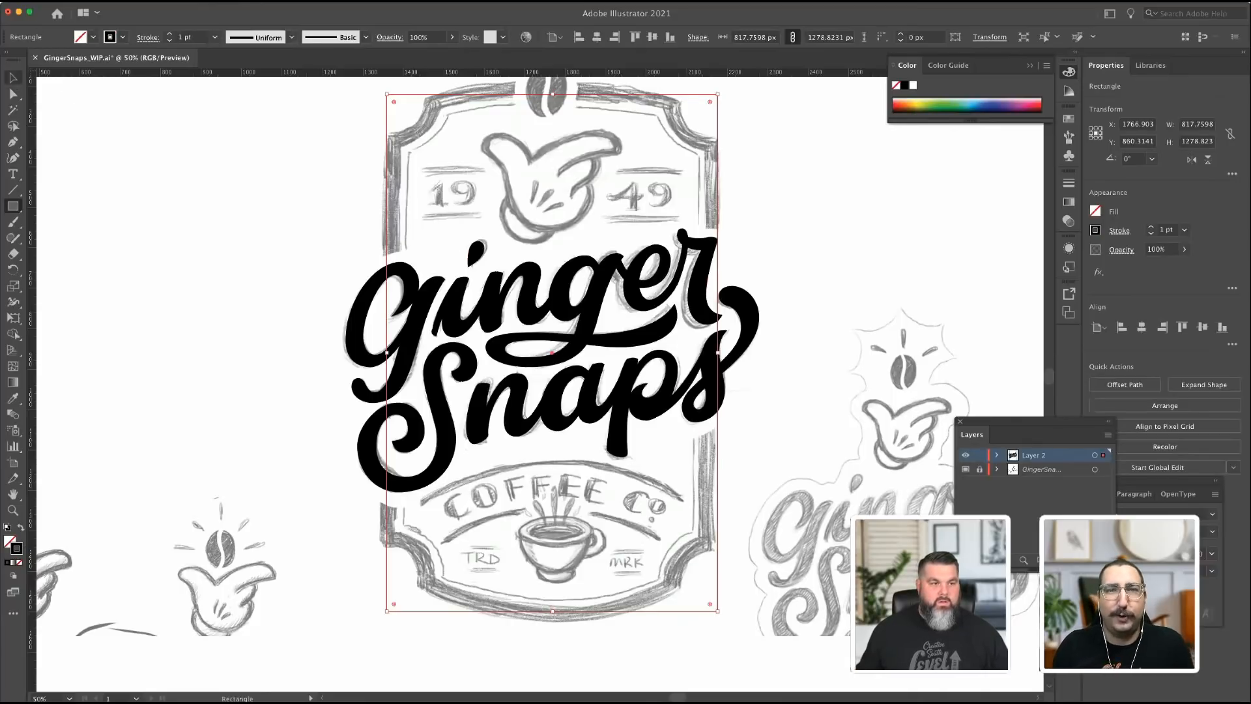
scroll(554, 162, "up", 3)
left_click_drag(552, 187, 553, 174)
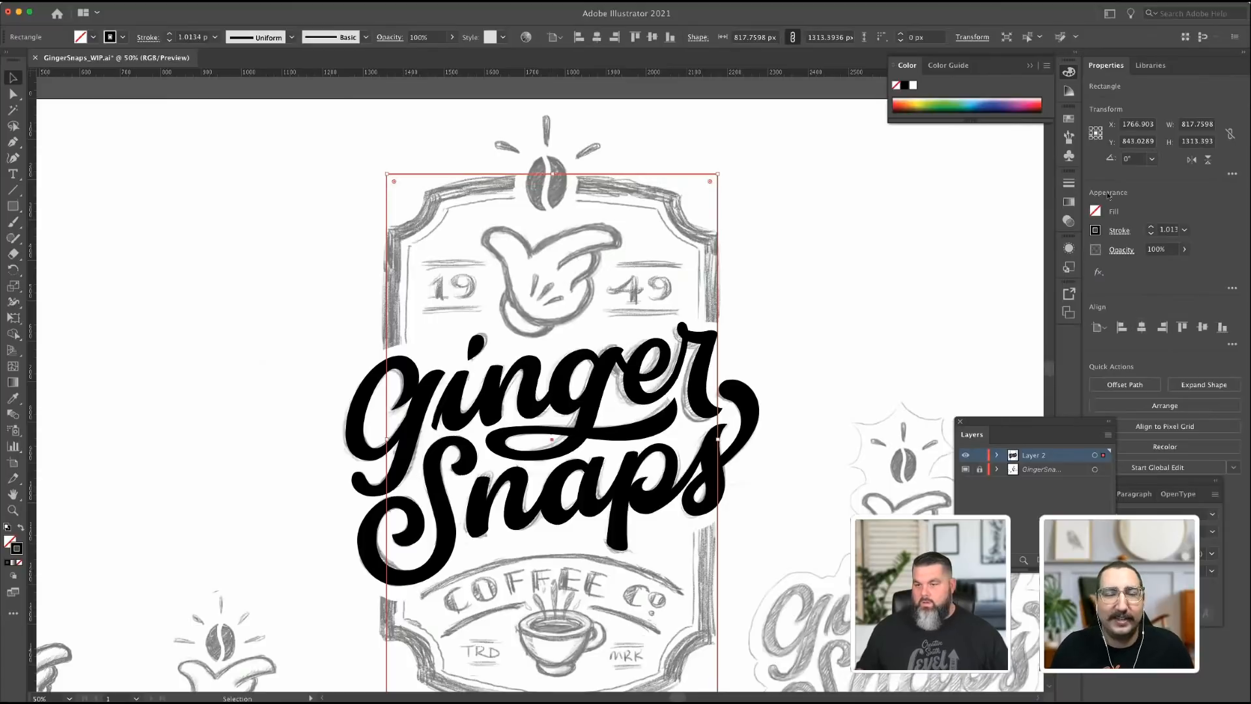
Align the rectangle's stroke to the inside and set its weight to 35 pt.
left_click(1069, 183)
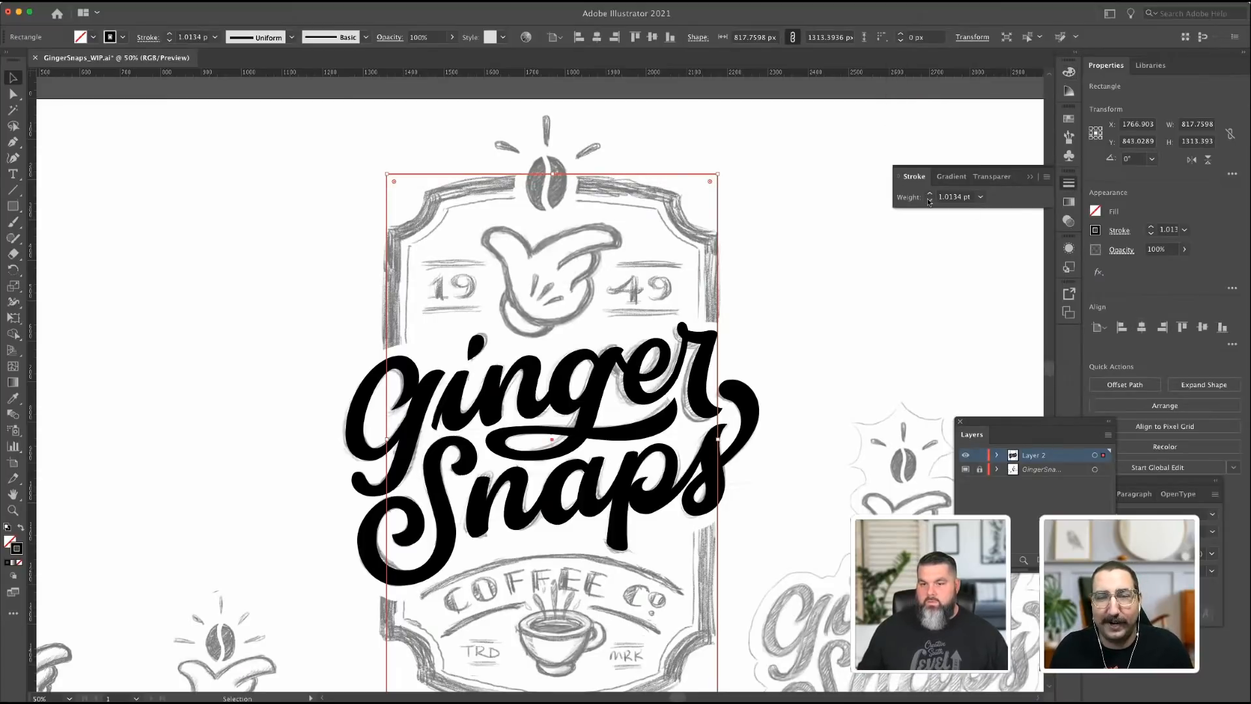
left_click(900, 179)
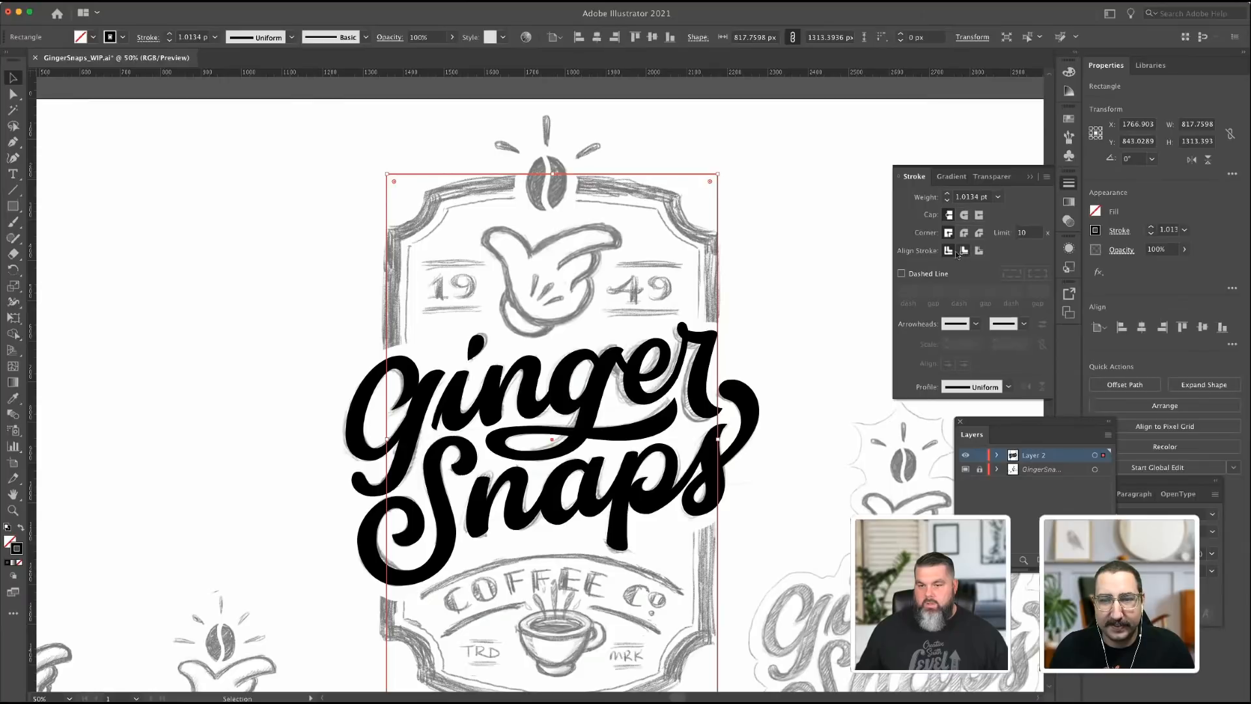
left_click(963, 251)
left_click_drag(948, 195, 948, 197)
left_click(947, 195)
left_click(947, 195)
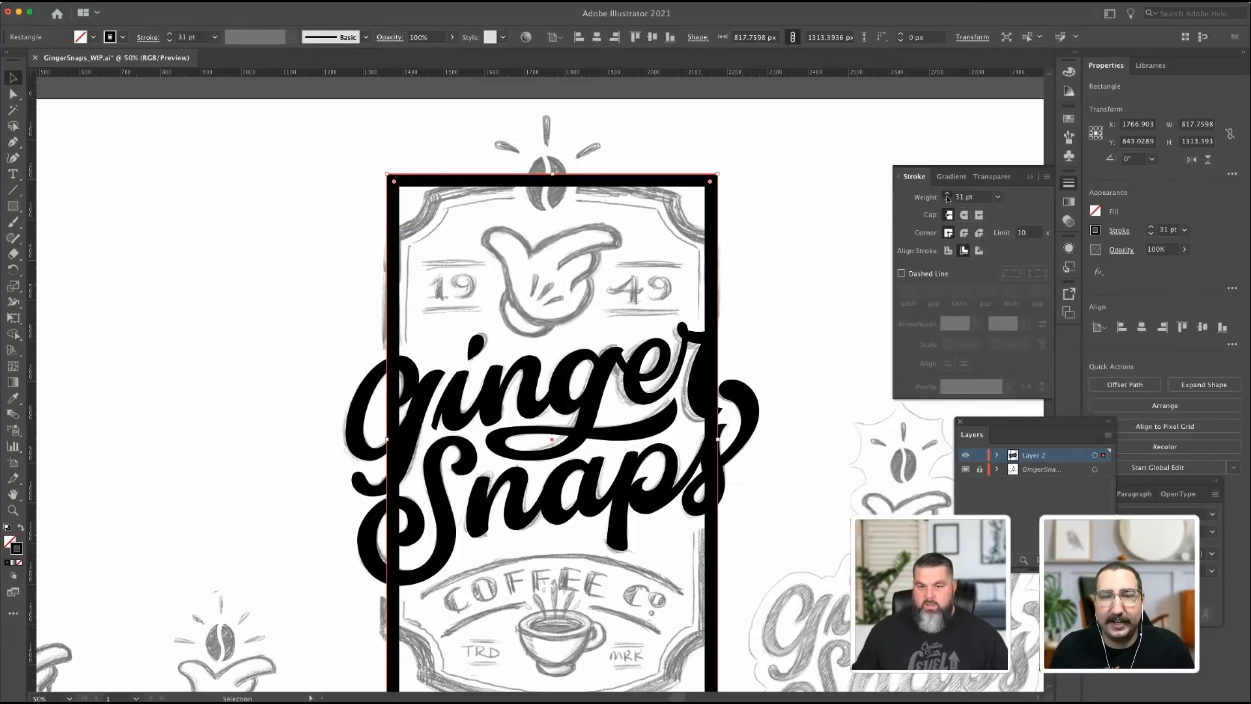
left_click(948, 195)
left_click(947, 195)
left_click(947, 195)
left_click(947, 194)
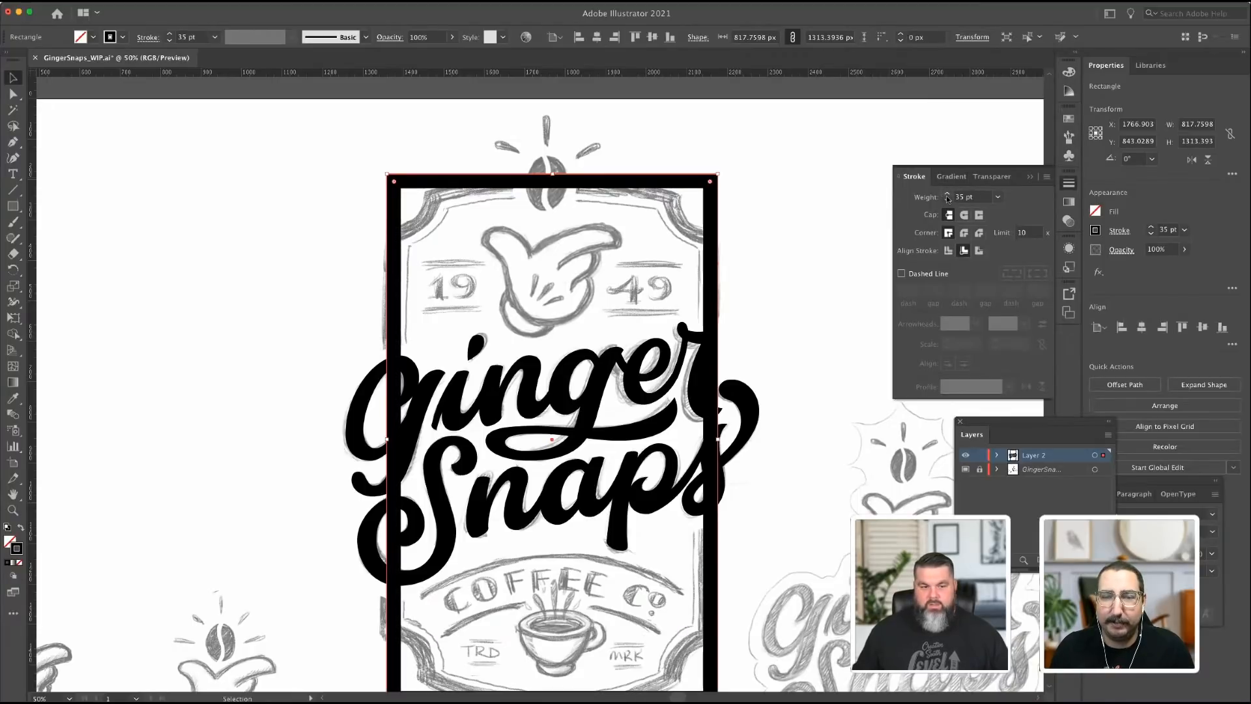
scroll(877, 215, "down", 2)
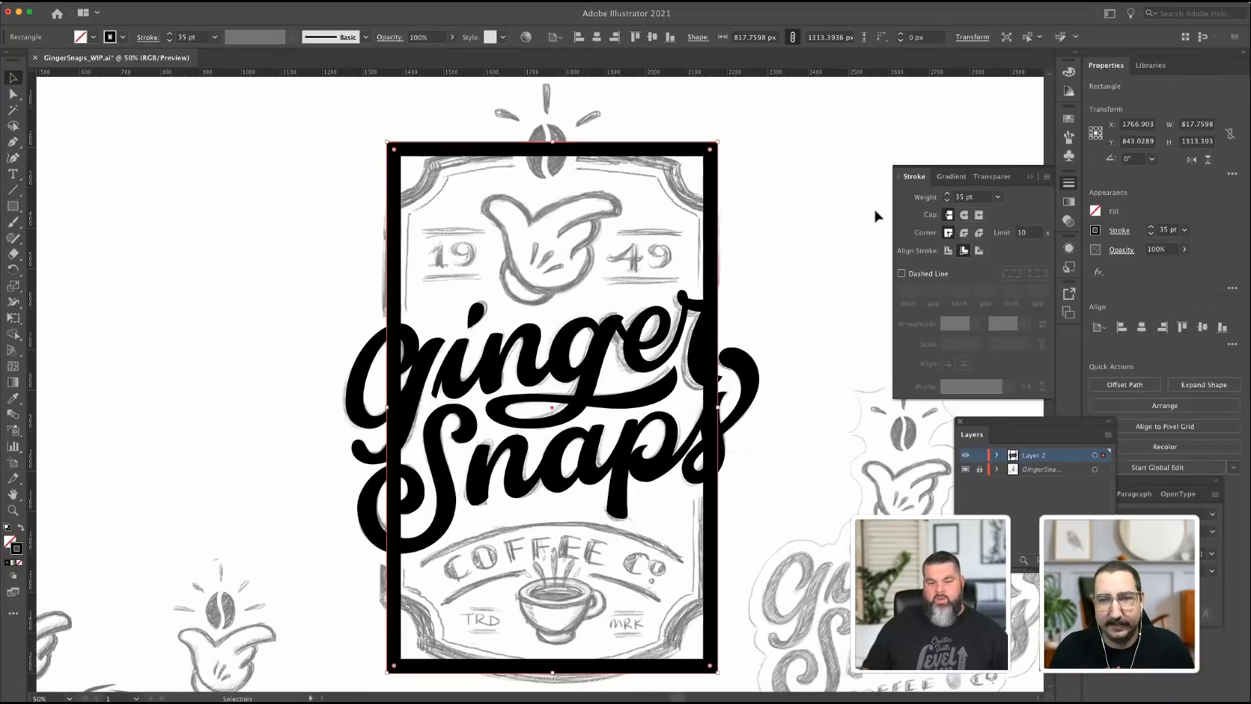
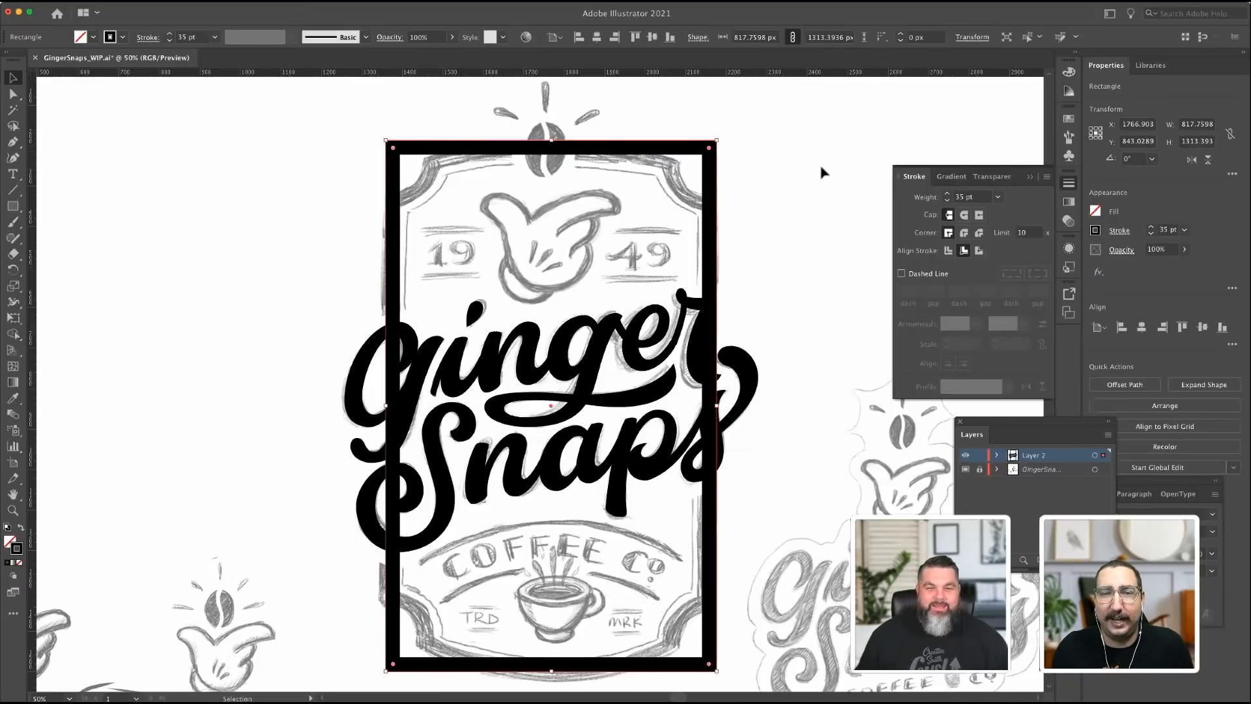
Try thinner stroke weights on the rectangle, down to 23 pt, and bring the weight back to 35 pt.
left_click(948, 201)
left_click(948, 202)
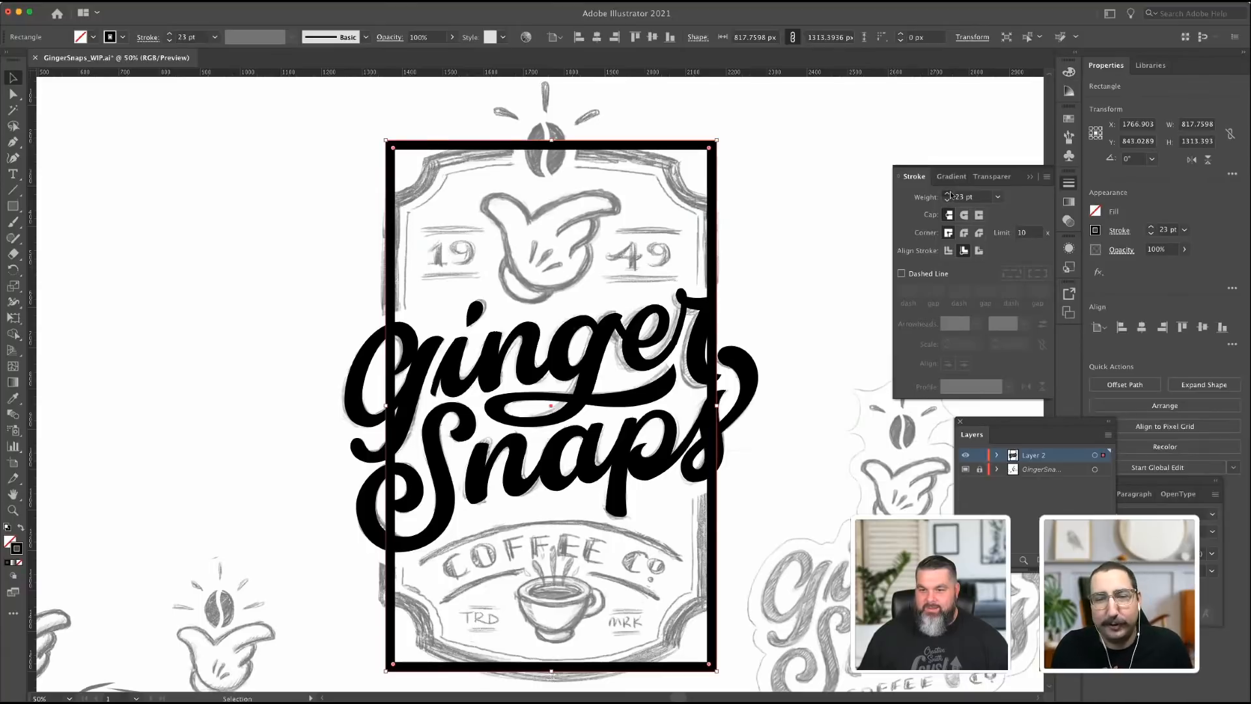
left_click(948, 193)
left_click(949, 193)
left_click(948, 194)
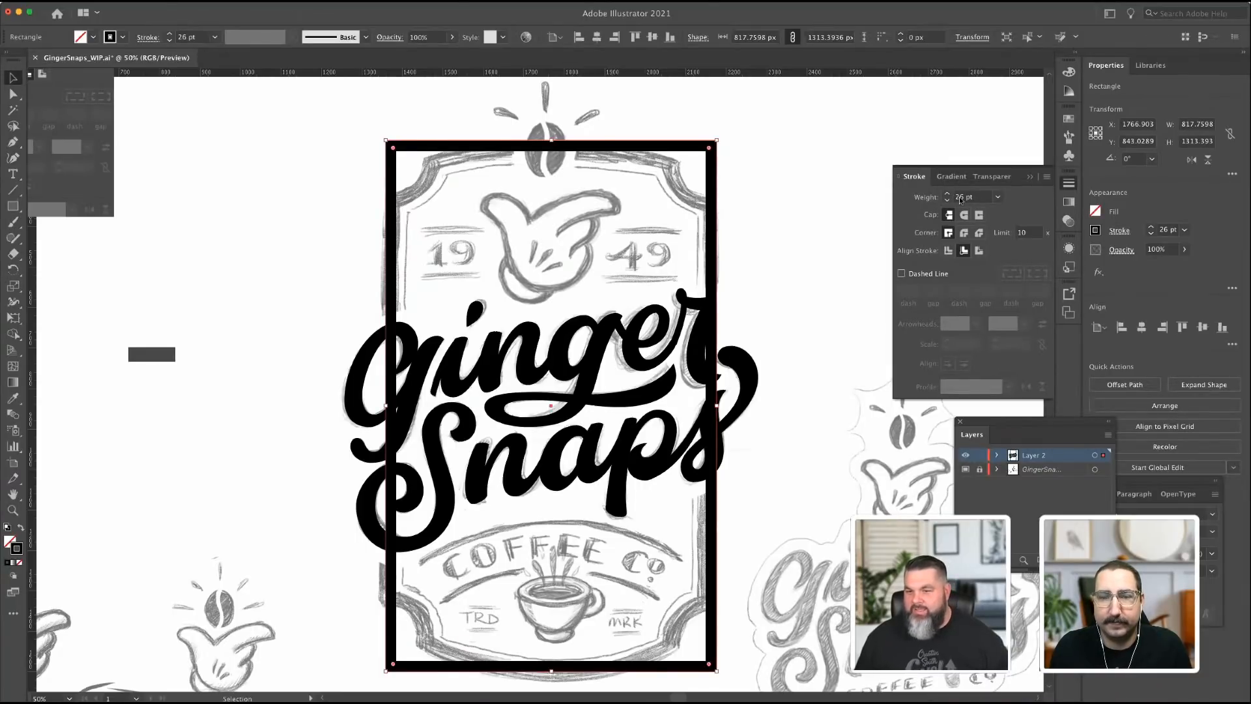
scroll(960, 199, "up", 1)
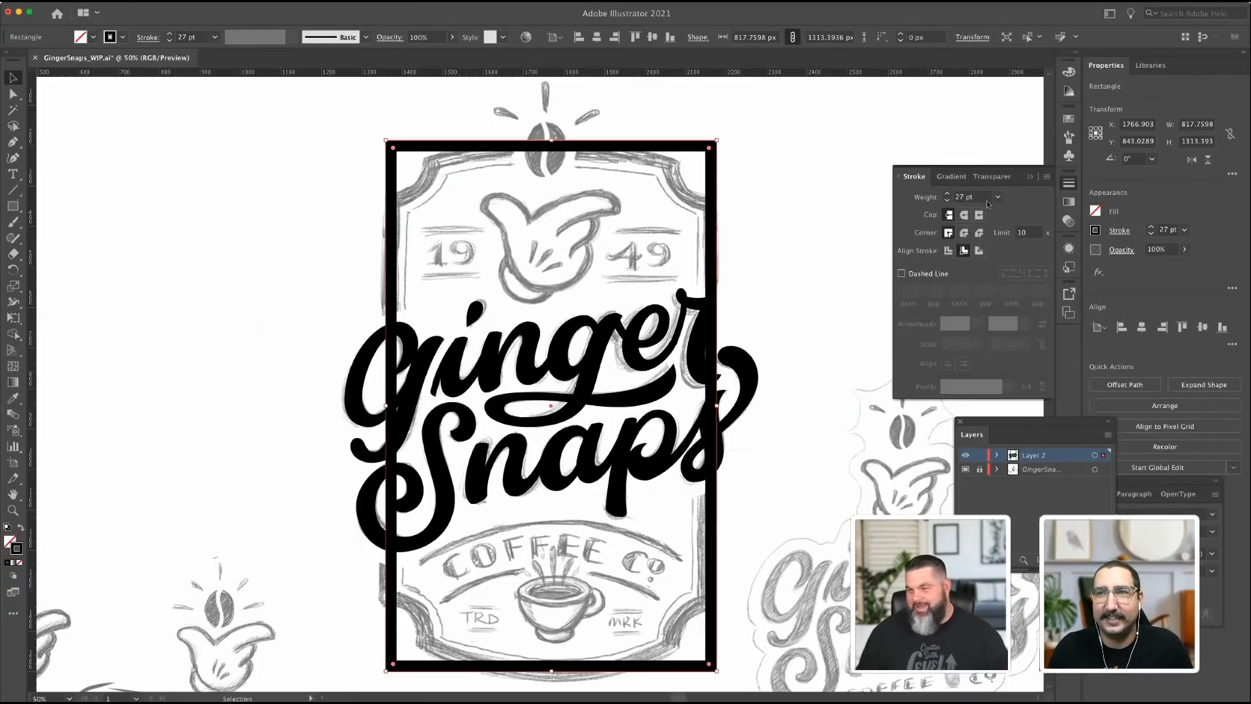
left_click(948, 194)
left_click(948, 195)
left_click(948, 194)
left_click(948, 194)
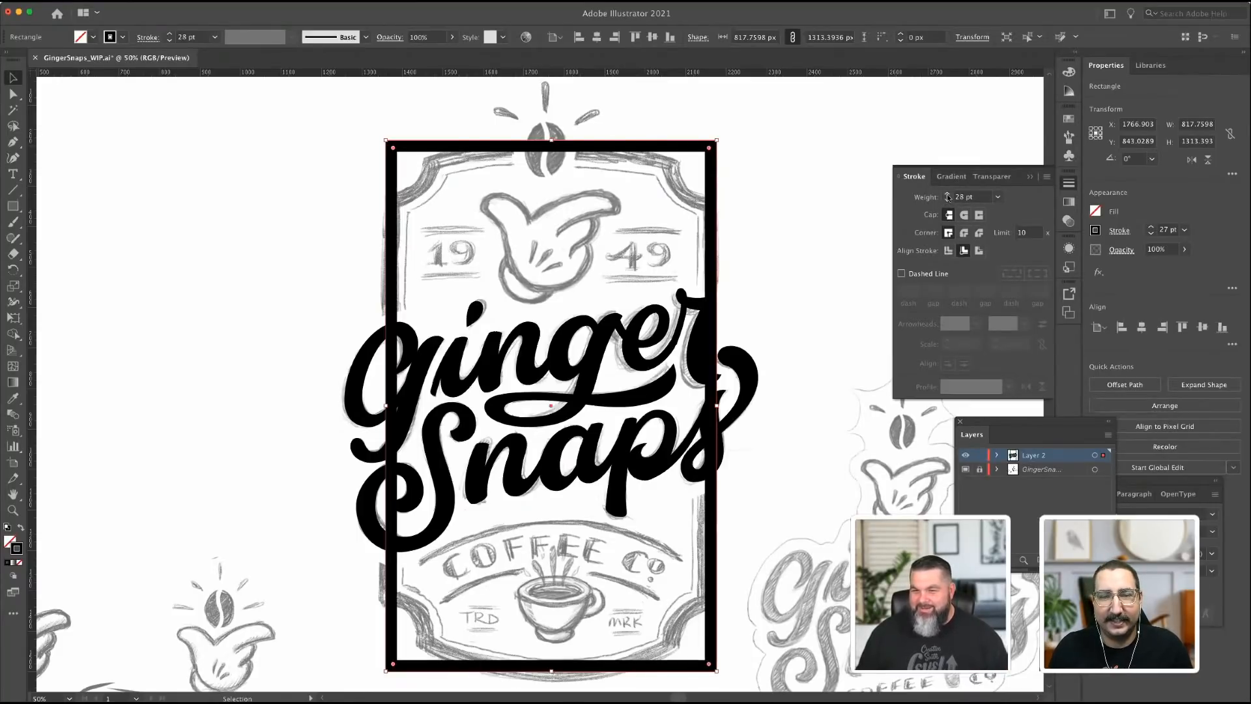
left_click(948, 194)
left_click(948, 194)
left_click(948, 195)
left_click(948, 195)
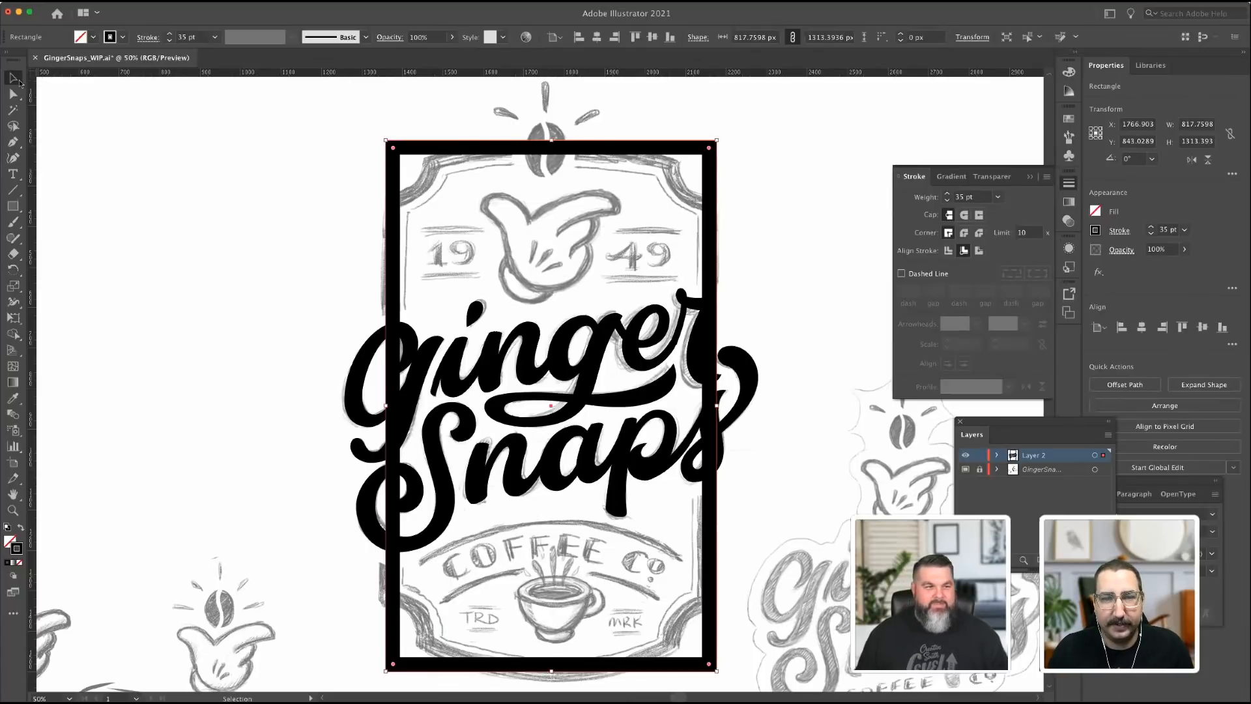
left_click(12, 206)
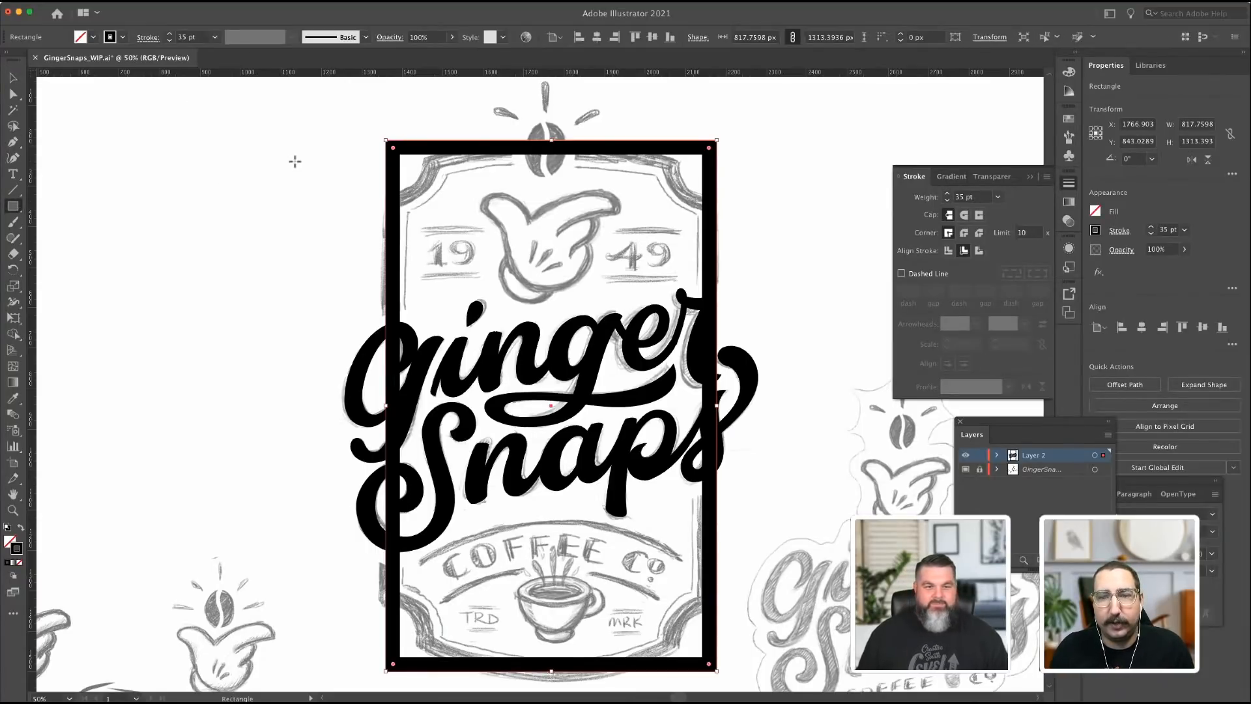
left_click(13, 78)
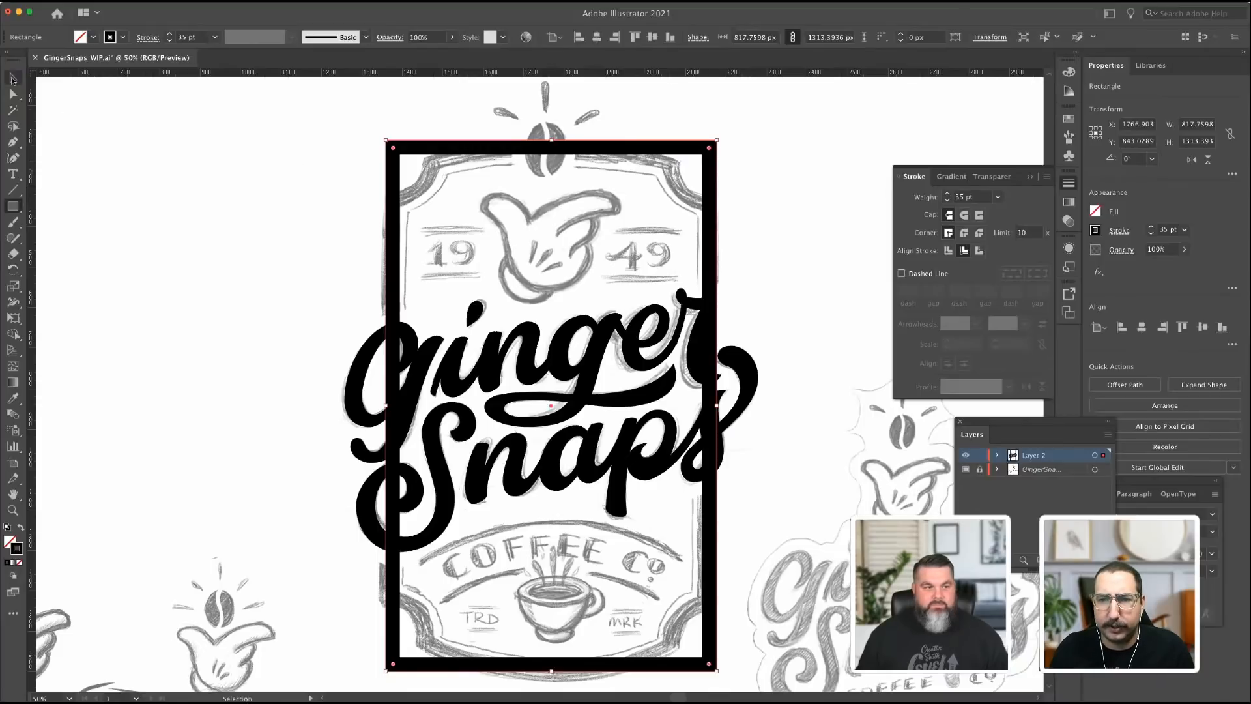
Extend the rectangle's top and bottom edges to about 1563 px total height and restore its stroke weight to 35 pt.
left_click_drag(550, 139, 551, 101)
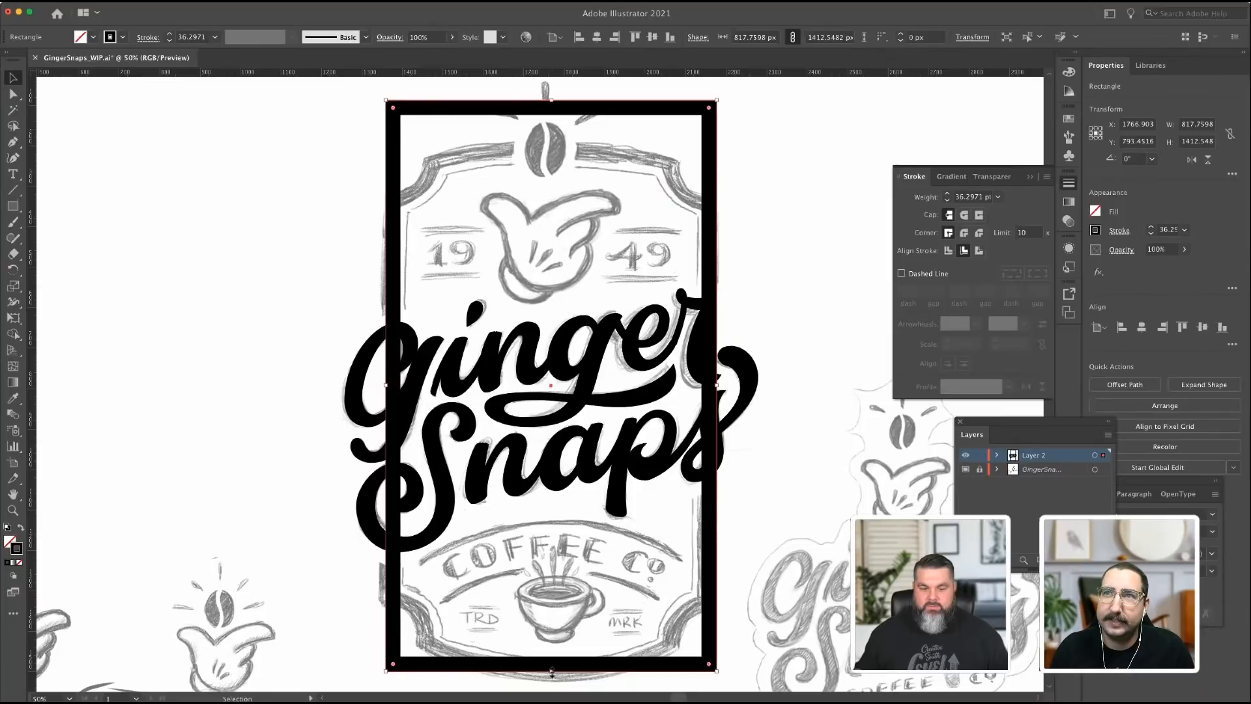
left_click_drag(551, 669, 552, 689)
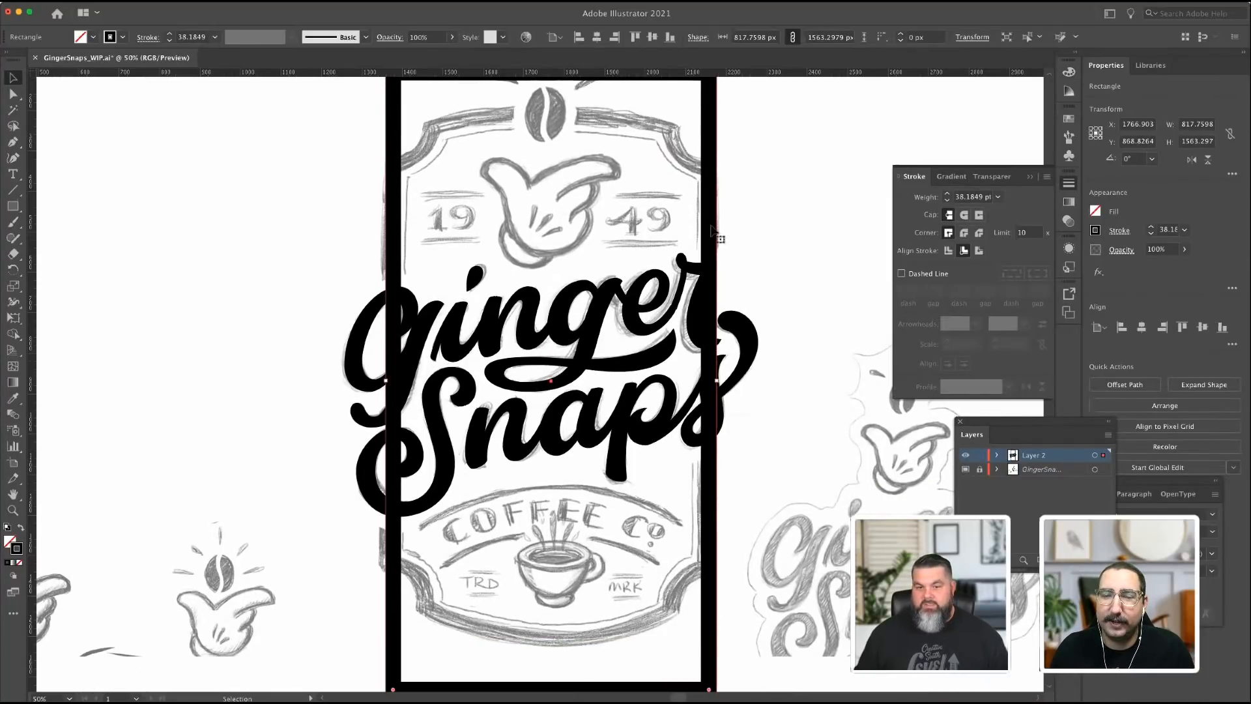
left_click(947, 202)
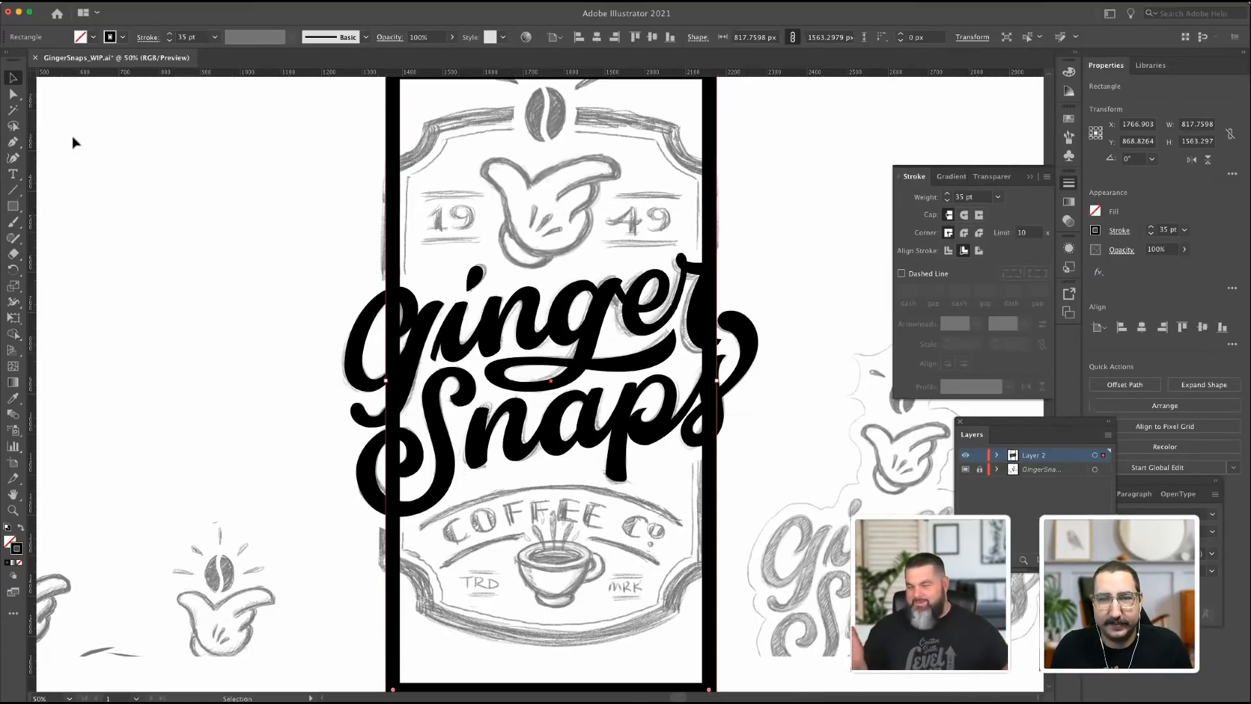
Draw an ellipse about 1614 × 1297 px over the badge and raise its top edge slightly toward the sketched arch.
scroll(65, 150, "left", 1)
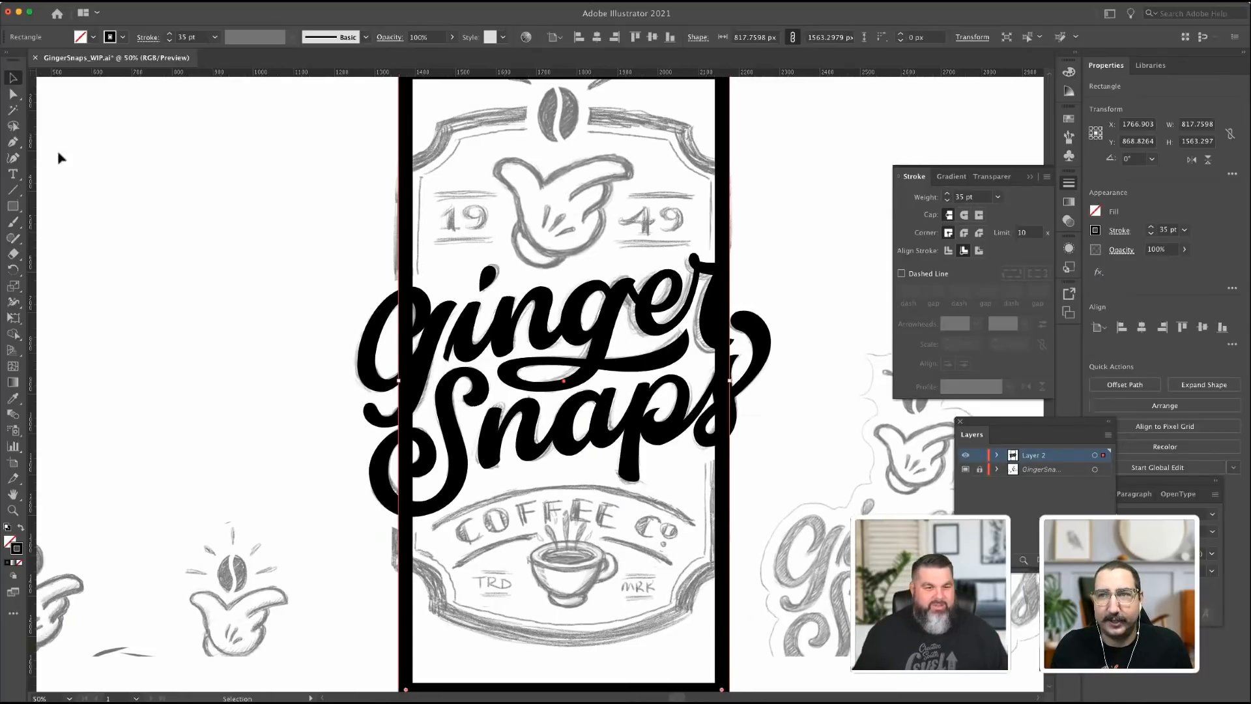
scroll(83, 142, "up", 1)
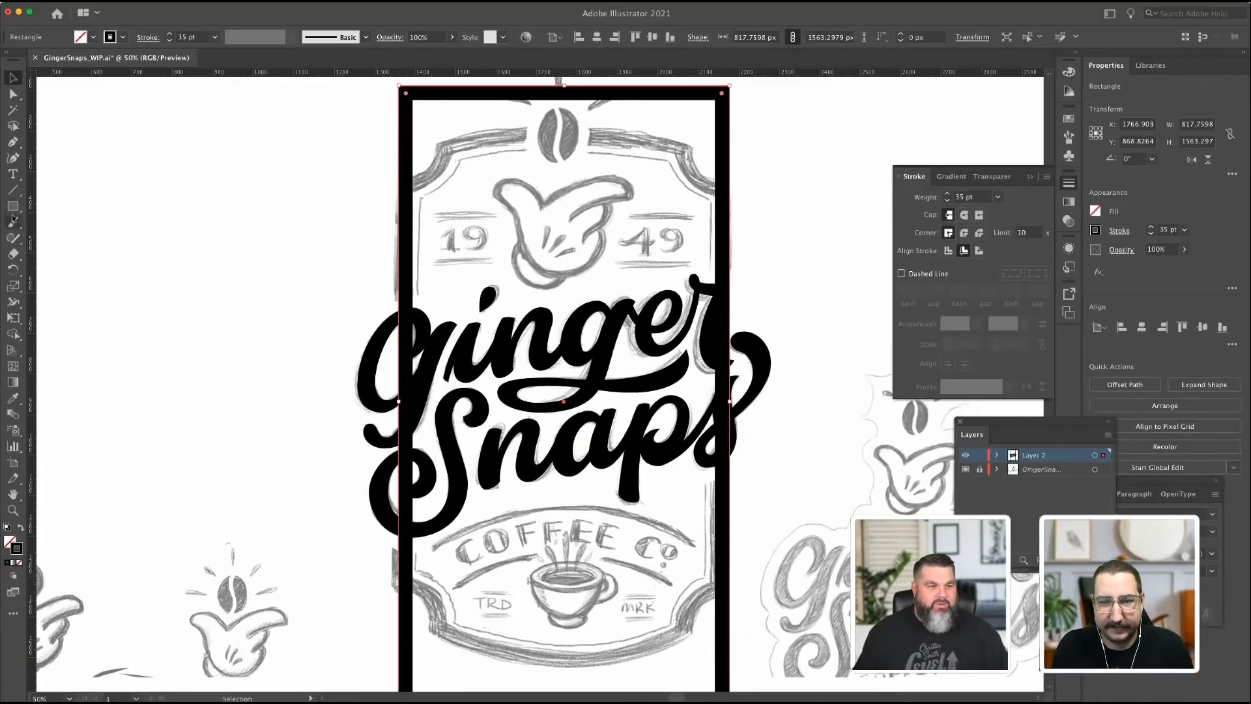
left_click_drag(13, 206, 74, 239)
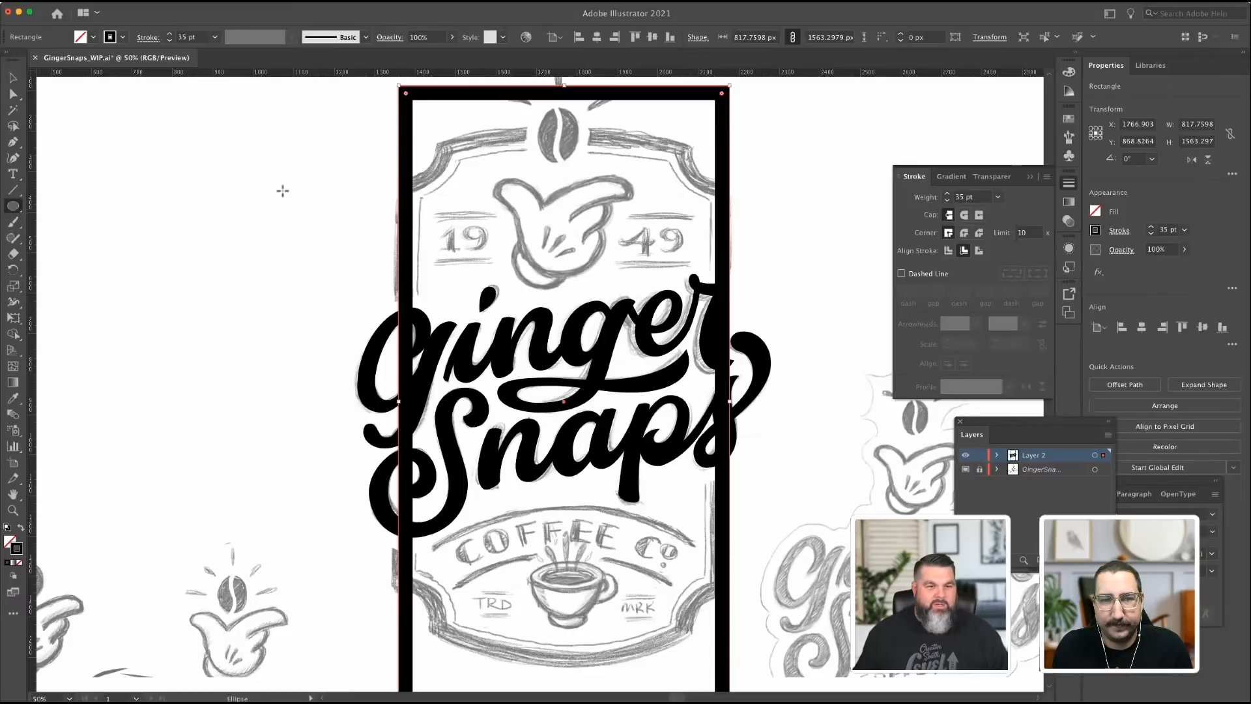
mouse_move(245, 136)
left_mouse_down()
mouse_move(395, 184)
mouse_move(892, 614)
mouse_move(899, 660)
left_mouse_up()
key("v")
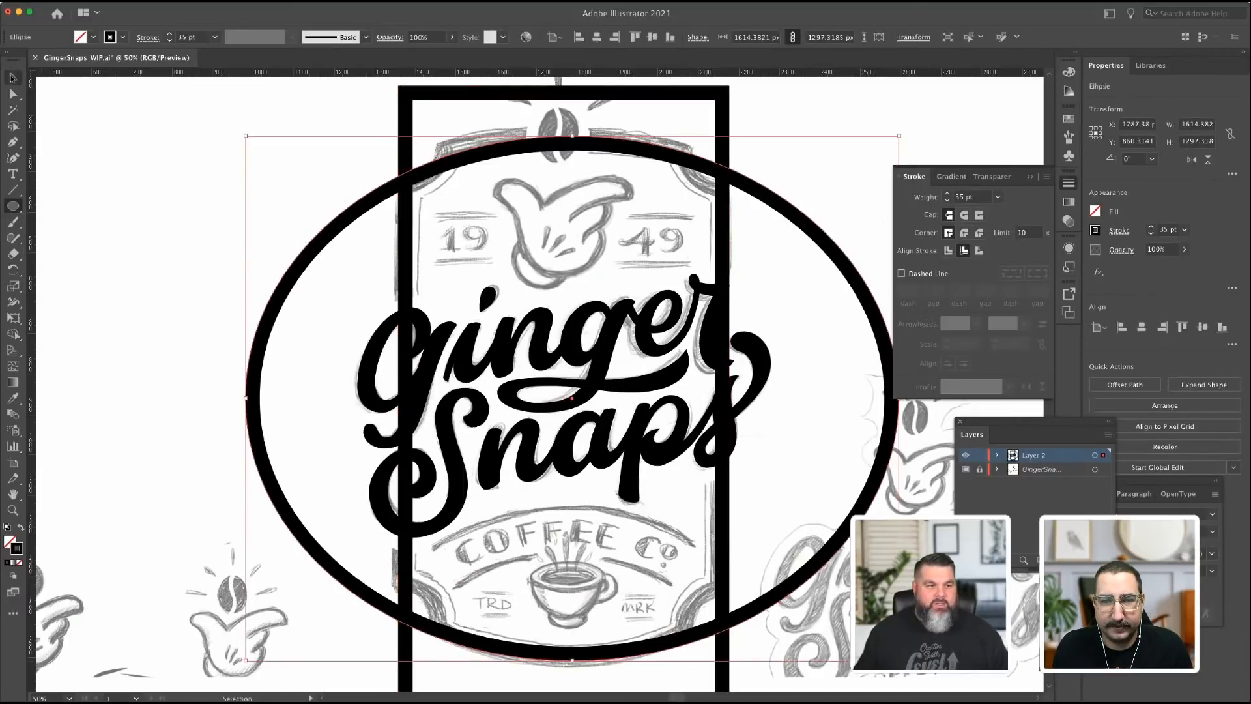
left_click_drag(565, 136, 568, 117)
Center the ellipse and rectangle on each other horizontally and vertically, and split them with the Pathfinder Divide operation.
left_click(648, 96, "shift")
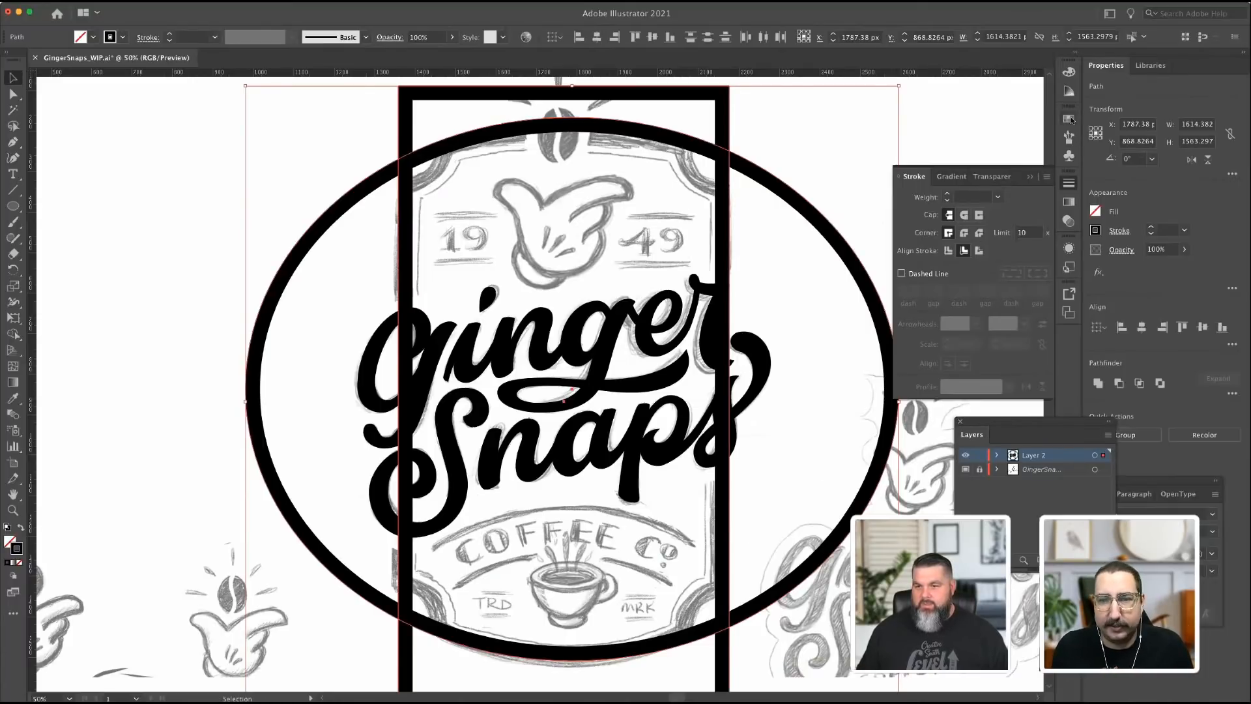
key("super+minus")
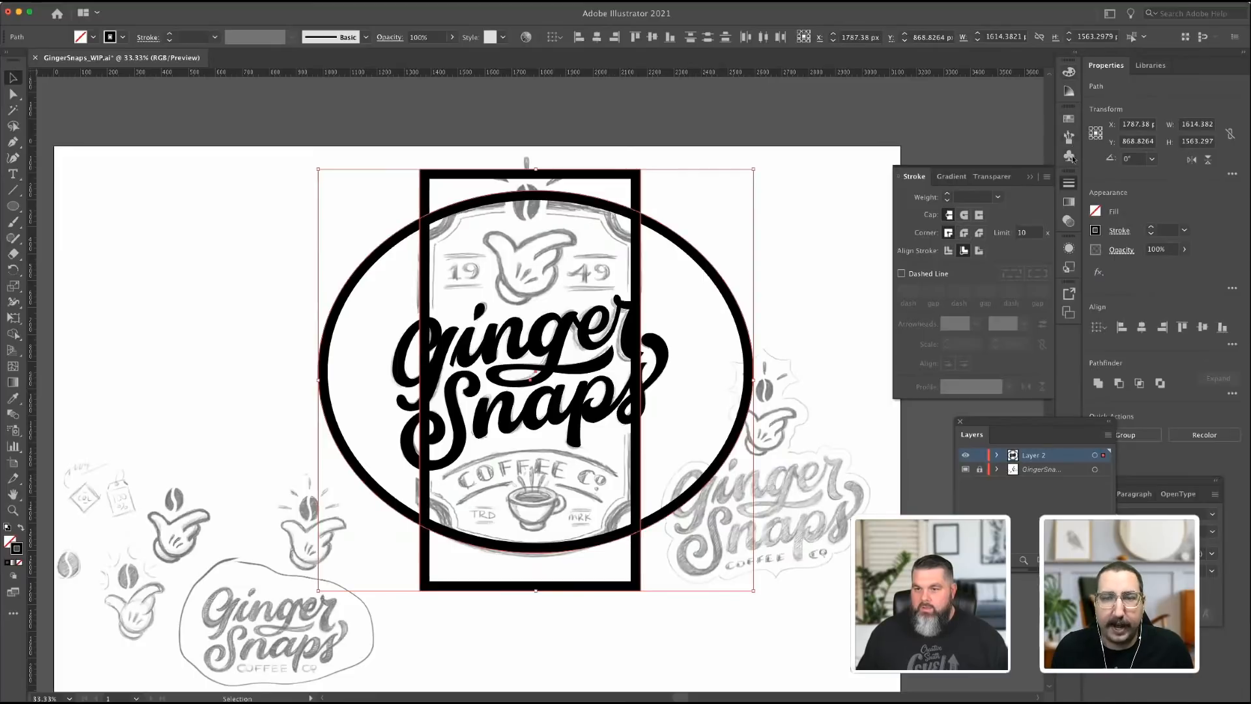
left_click(1142, 327)
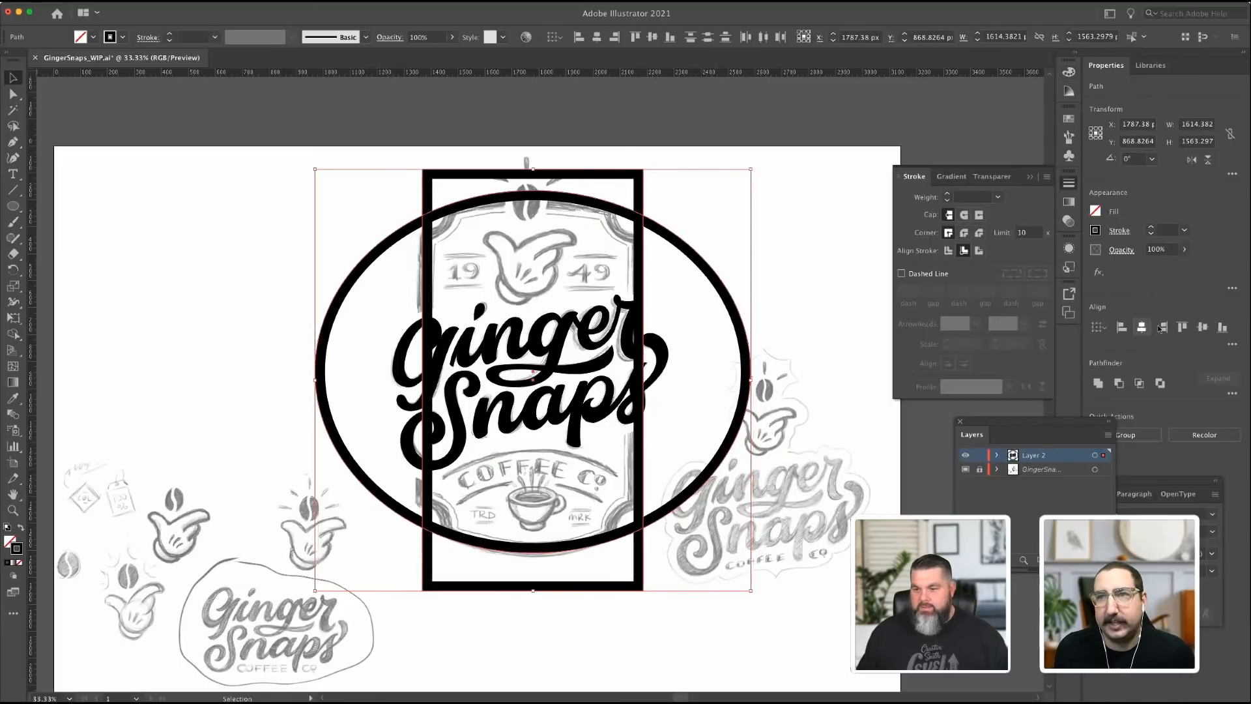
left_click(1203, 327)
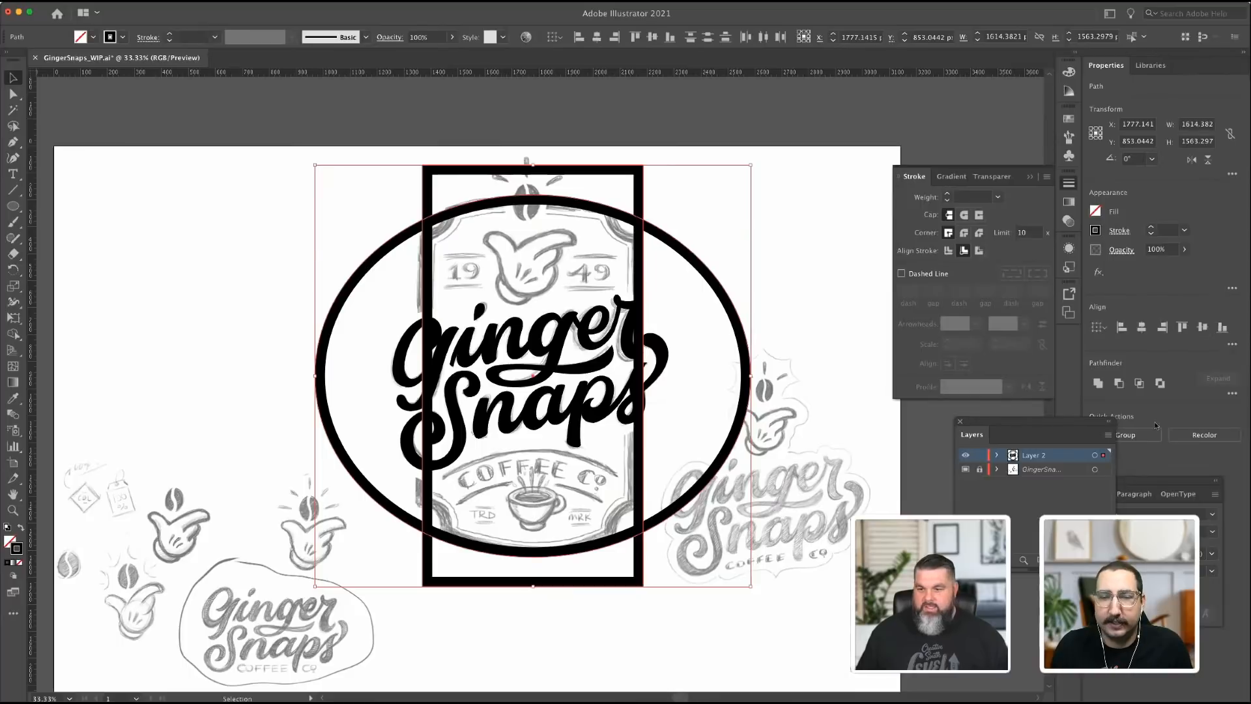
left_click(1232, 394)
left_click(1093, 464)
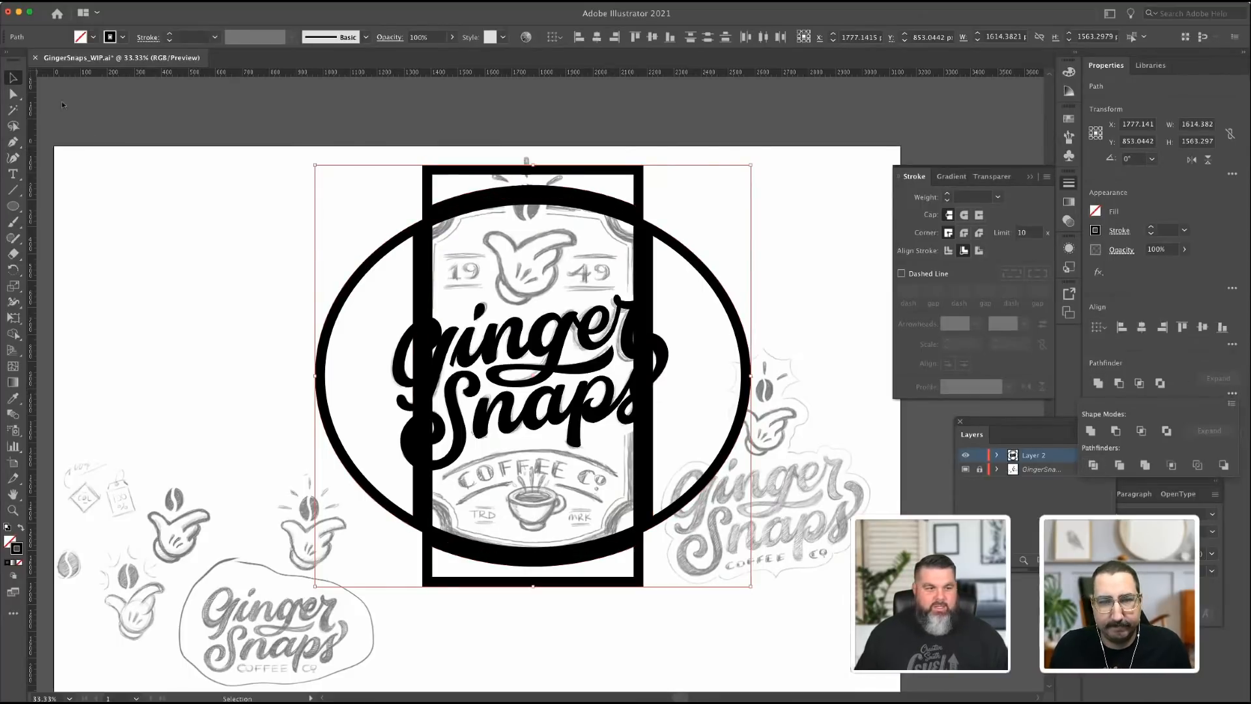
Delete the divided pieces outside the ellipse and rectangle overlap, keeping only the frame with curved top and bottom.
left_click(13, 77)
left_click(461, 171)
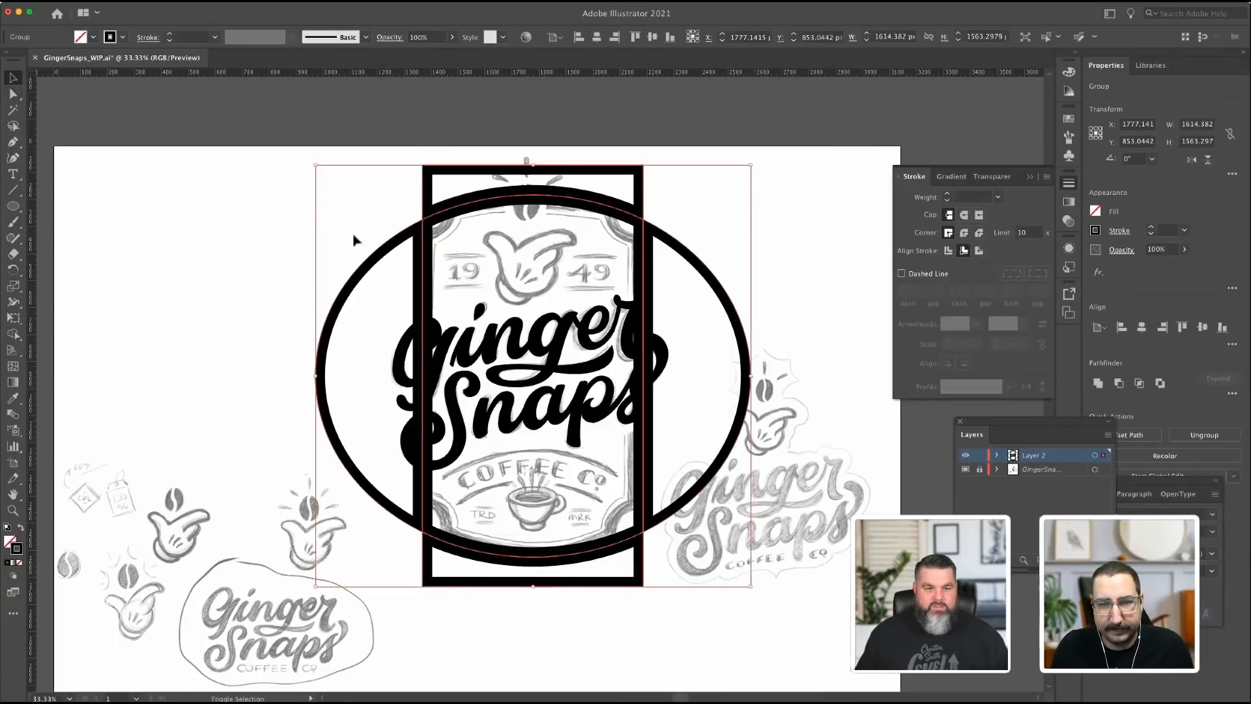
left_click(13, 94)
left_click(504, 145)
left_click(498, 168)
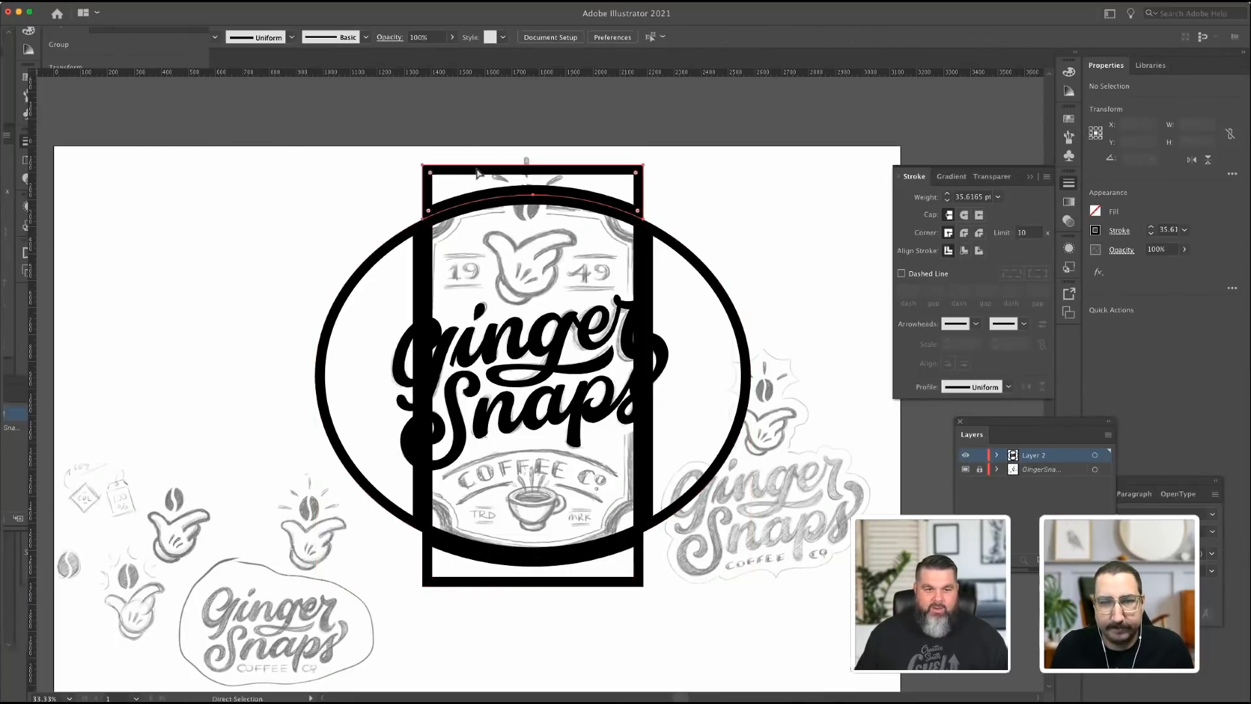
left_click(409, 239, "shift")
left_click(707, 264, "shift")
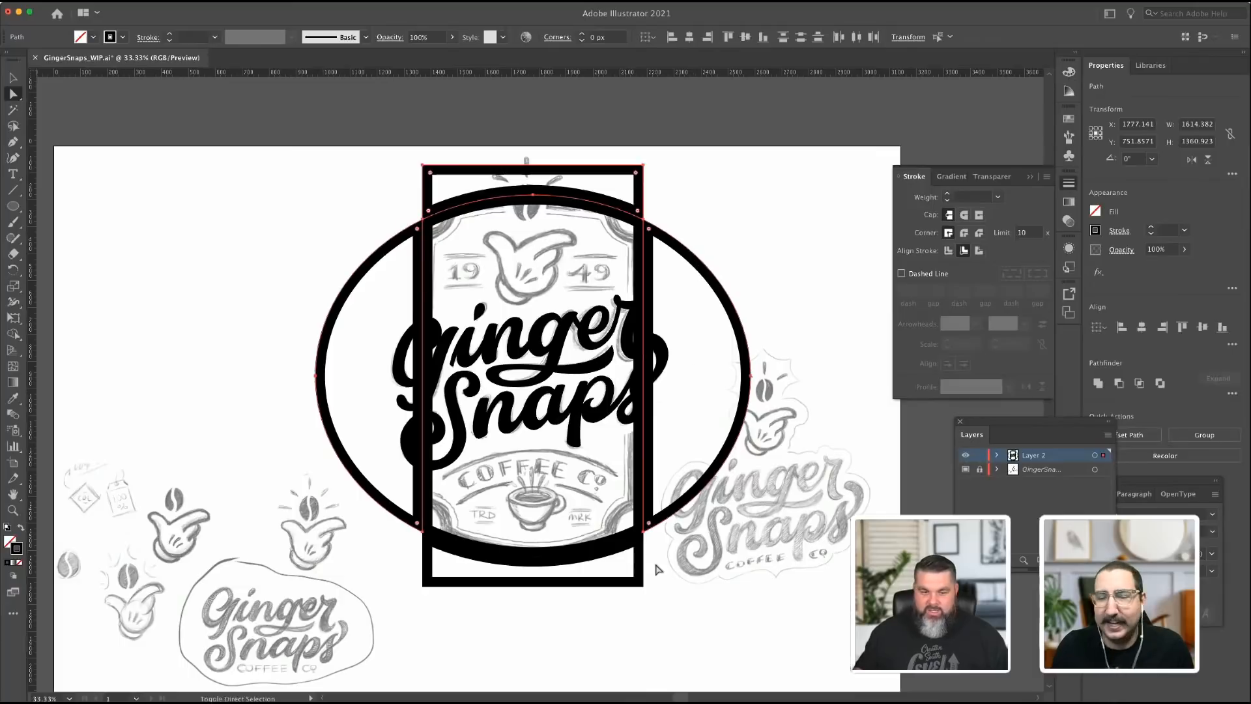
left_click(641, 583, "shift")
key("Delete")
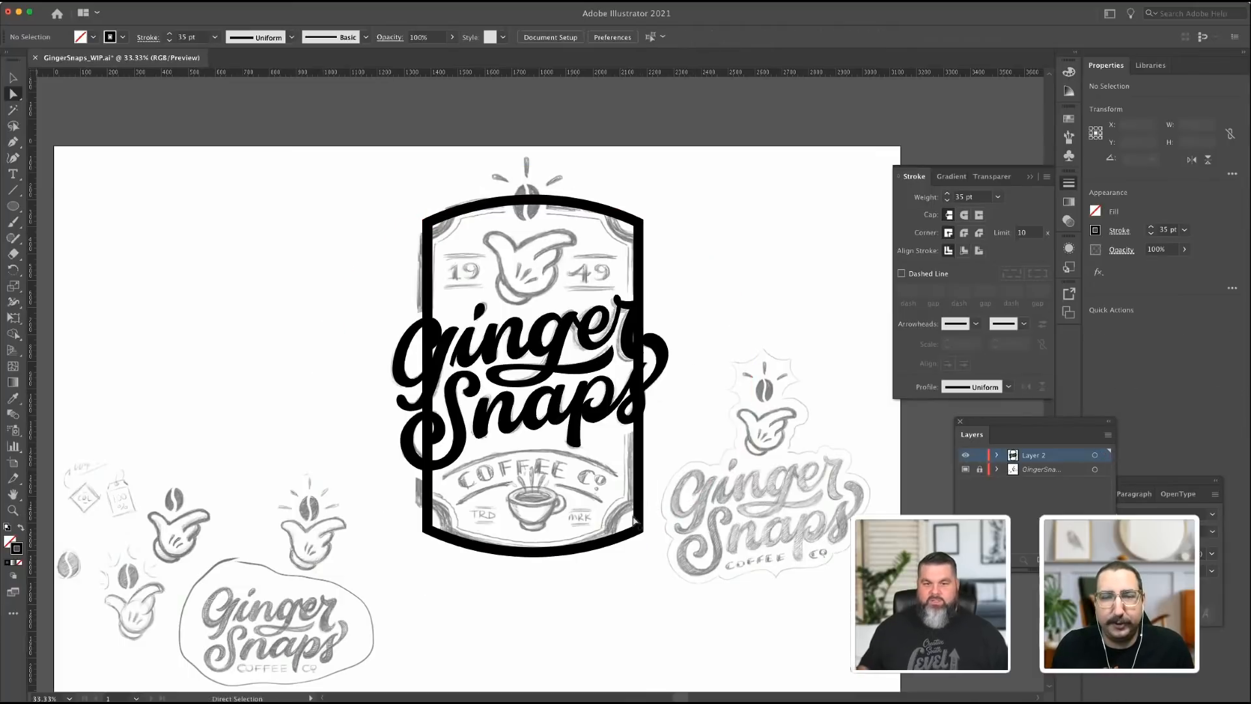
Draw a circle about 202 px in diameter over the frame's upper-left corner.
left_click(13, 206)
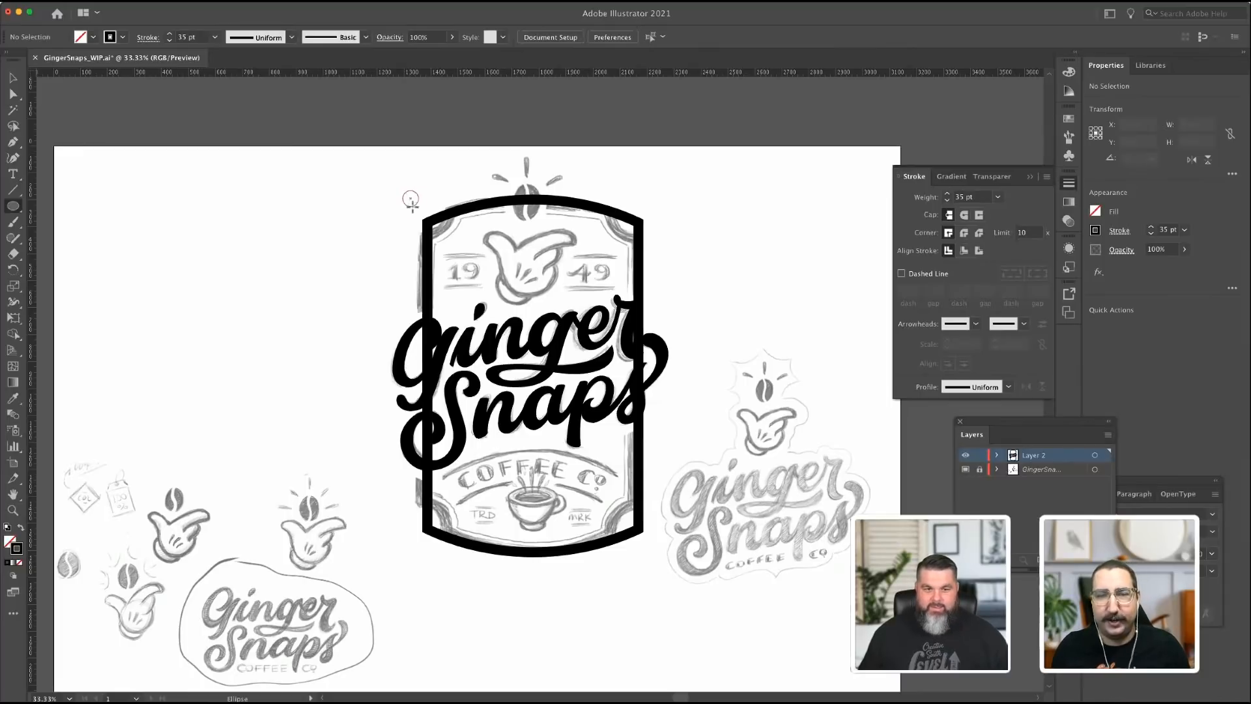
left_click_drag(410, 200, 458, 246)
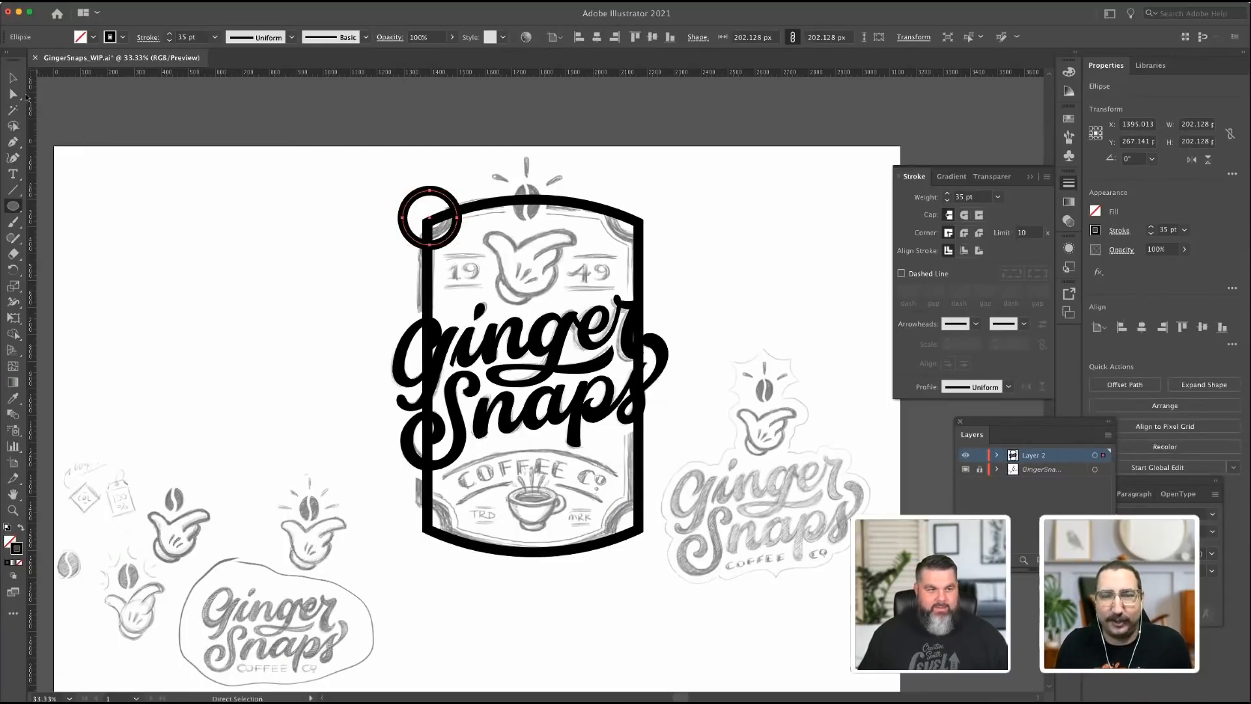
key("v")
mouse_move(450, 201)
left_mouse_down()
mouse_move(441, 207)
mouse_move(447, 199)
left_mouse_up()
Nudge the circle left and down to center it on the frame's upper-left corner.
key("Left")
key("Left")
key("Left")
key("Left")
key("Left")
key("Left")
key("Left")
key("Left")
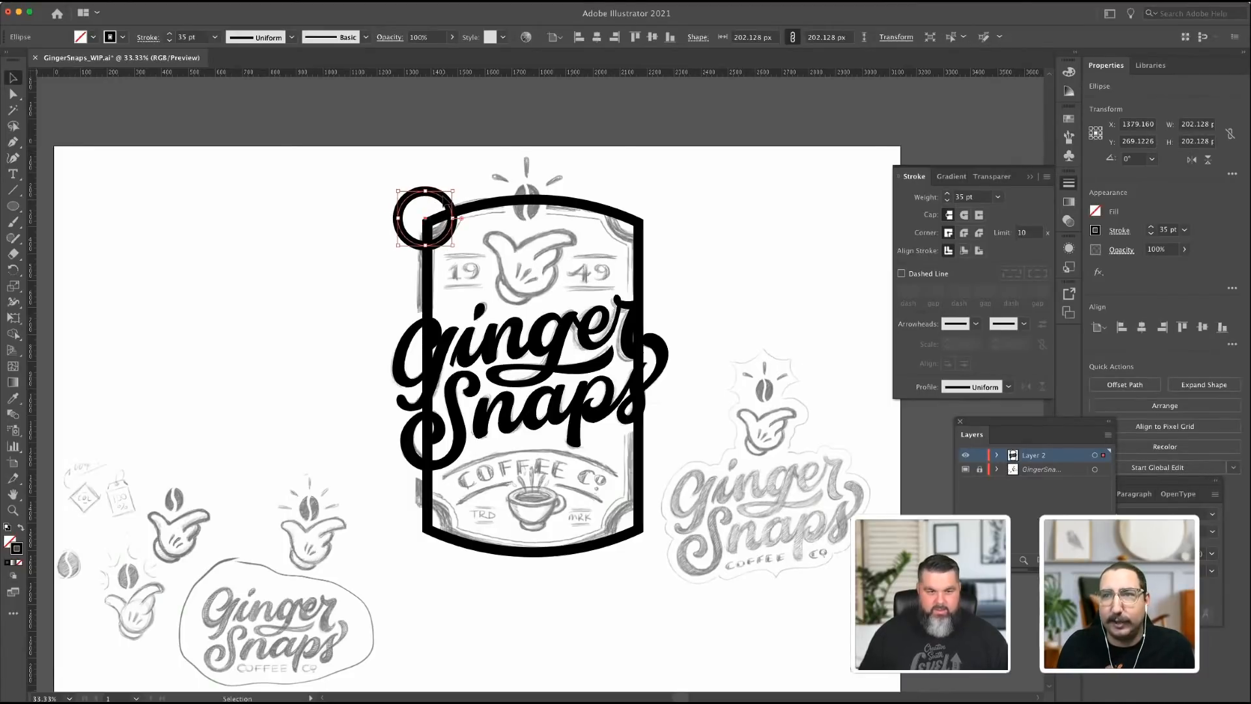
key("Down")
key("Down")
key("Down")
key("Down")
key("Down")
key("Down")
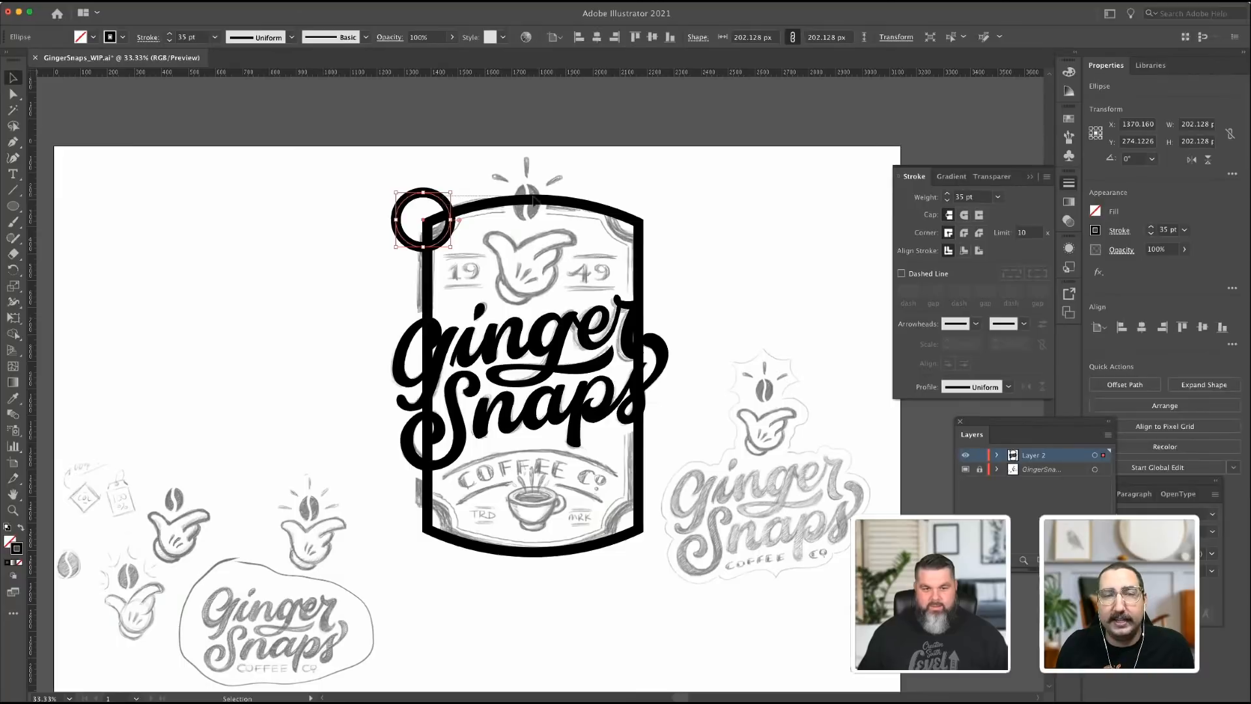
Duplicate the corner circle horizontally onto the frame's upper-right corner.
left_click(644, 203)
left_click(427, 201)
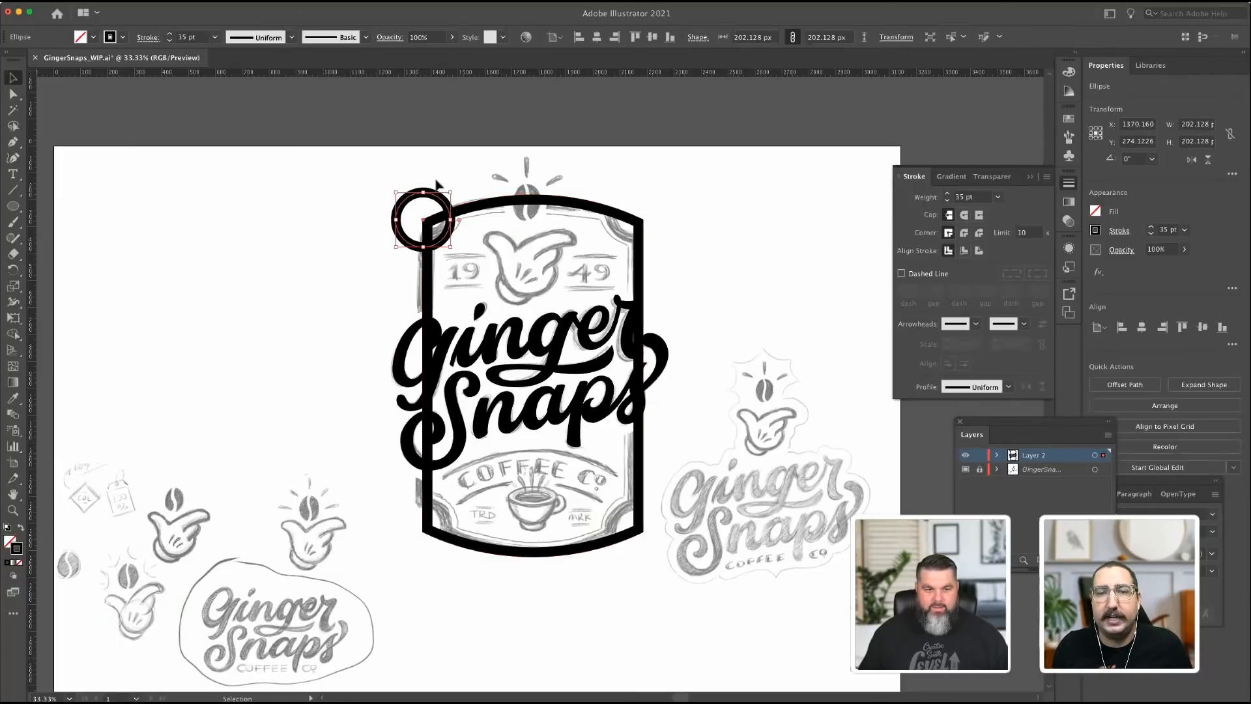
mouse_move(440, 208)
left_mouse_down()
mouse_move(654, 208)
mouse_move(450, 209)
left_mouse_up()
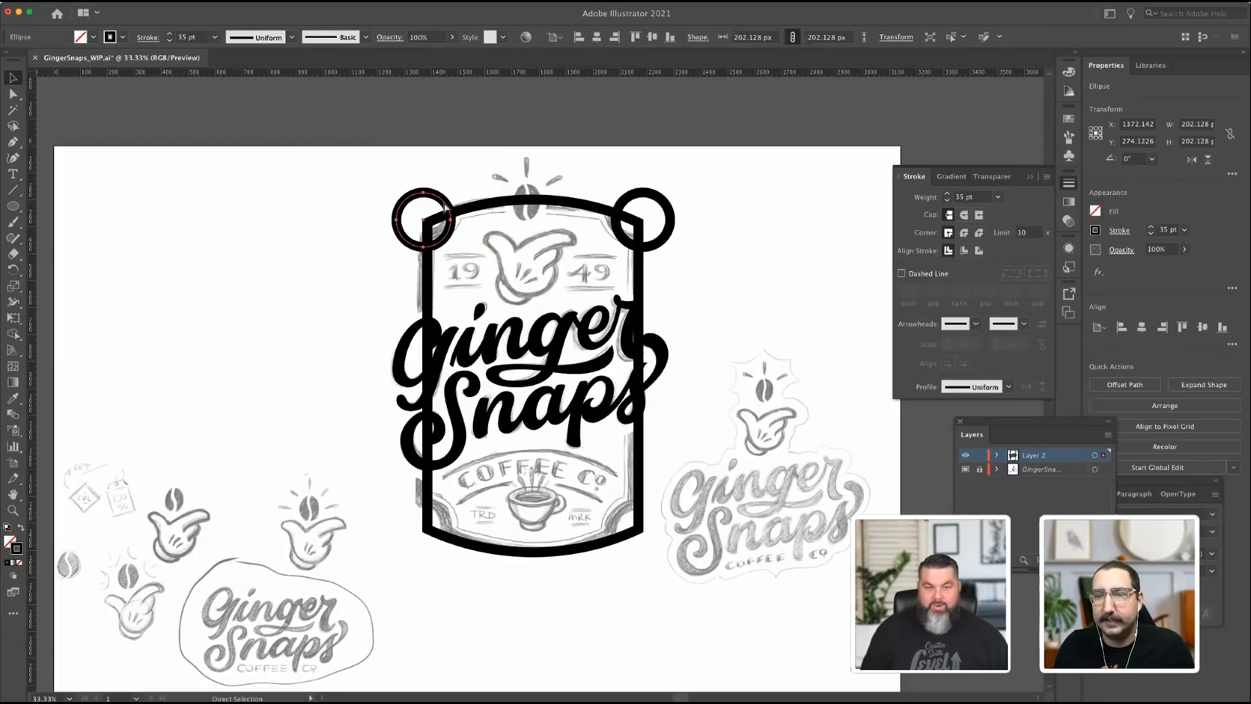
Fine-tune the upper-left circle's horizontal position to about X 1369.5 px so its center sits on the frame corner.
key("super+equal")
key("super+equal")
scroll(496, 255, "down", 5)
scroll(495, 254, "right", 4)
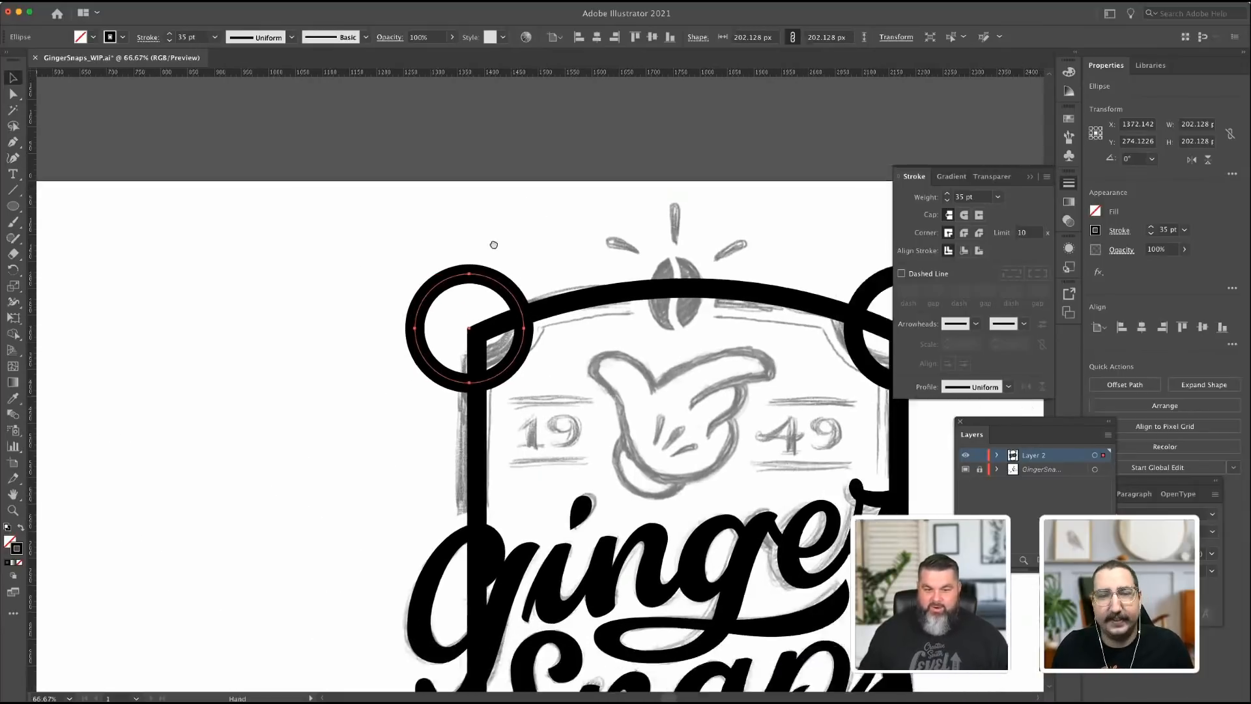
key("super+equal")
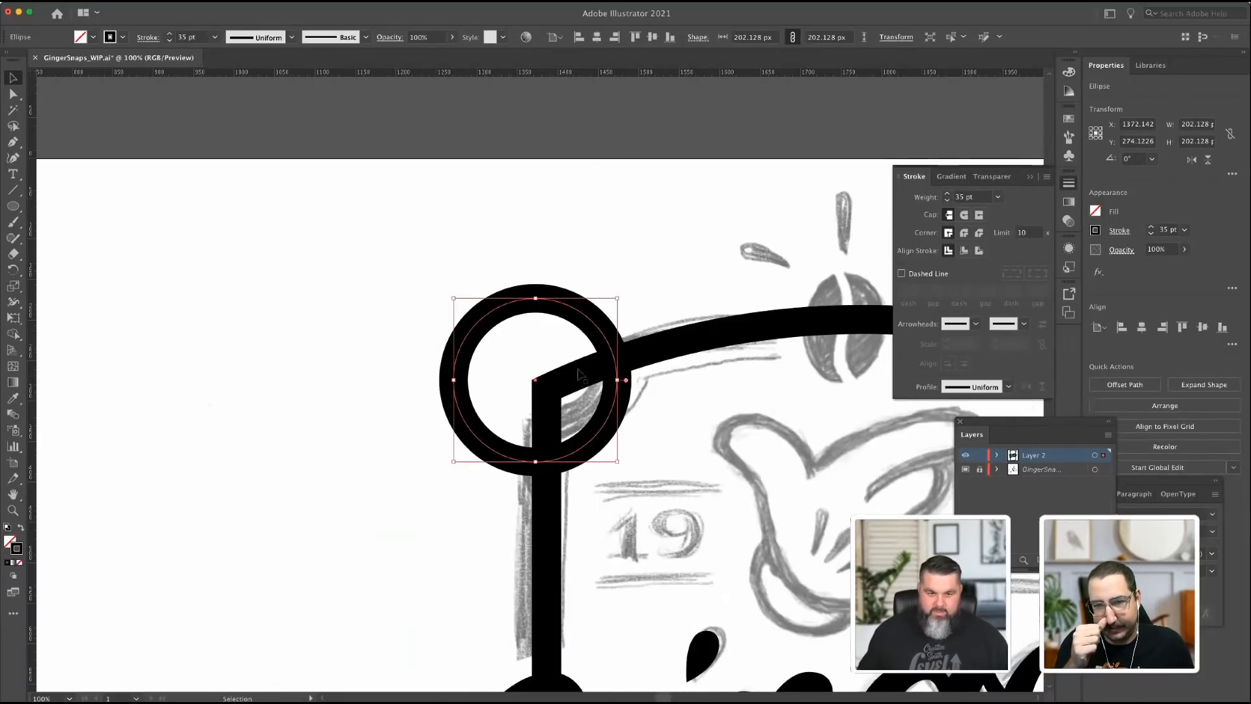
left_click_drag(600, 335, 598, 334)
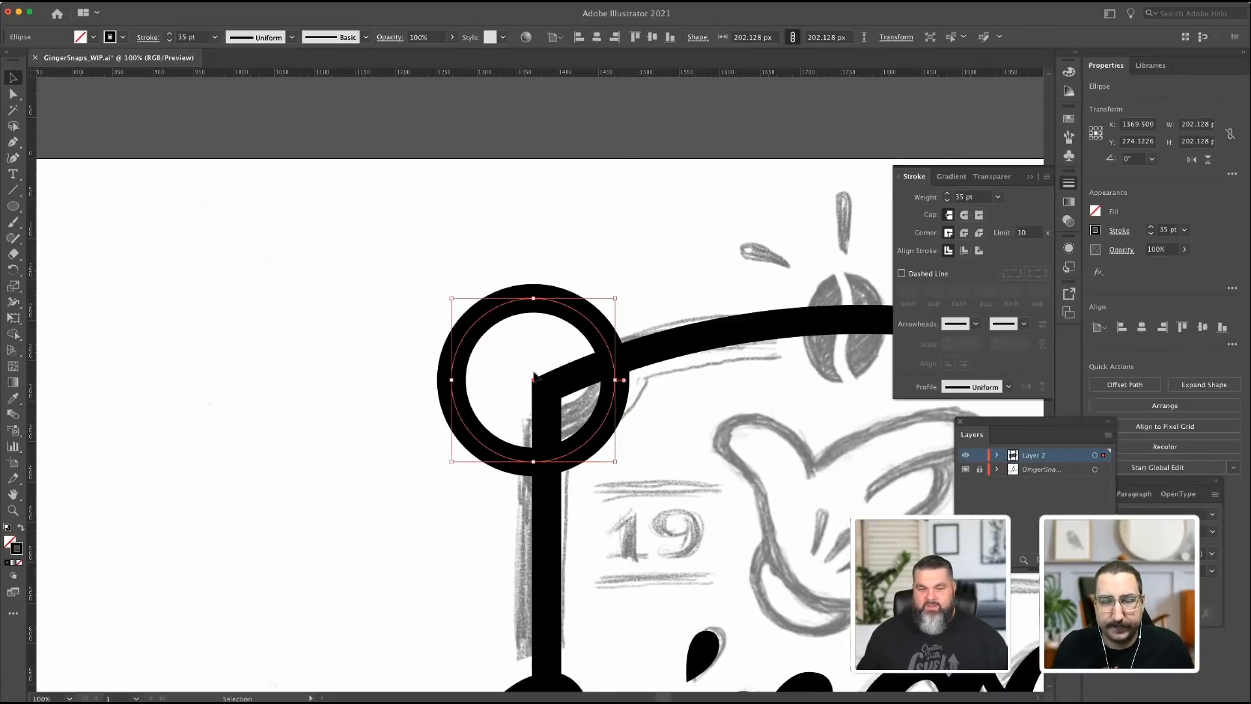
Shift the upper-right circle to about X 2185.6 px so its center sits on the frame corner.
scroll(696, 364, "right", 10)
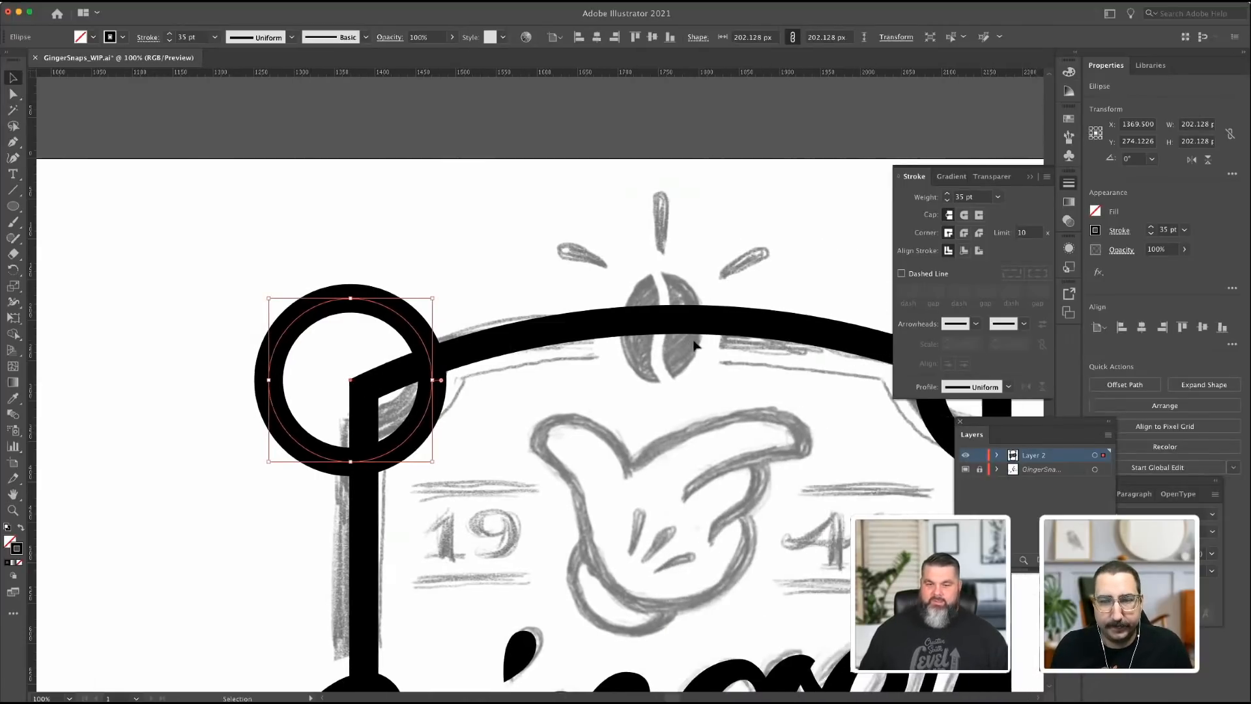
scroll(696, 342, "right", 2)
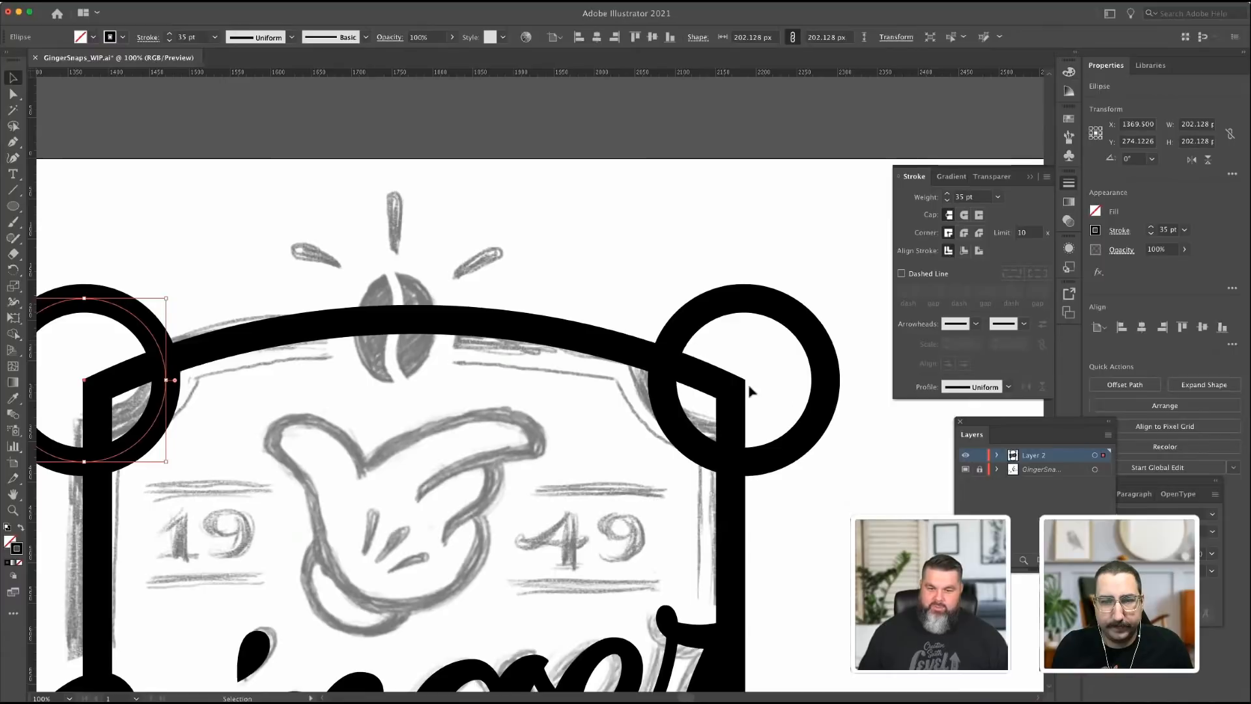
left_click(829, 376)
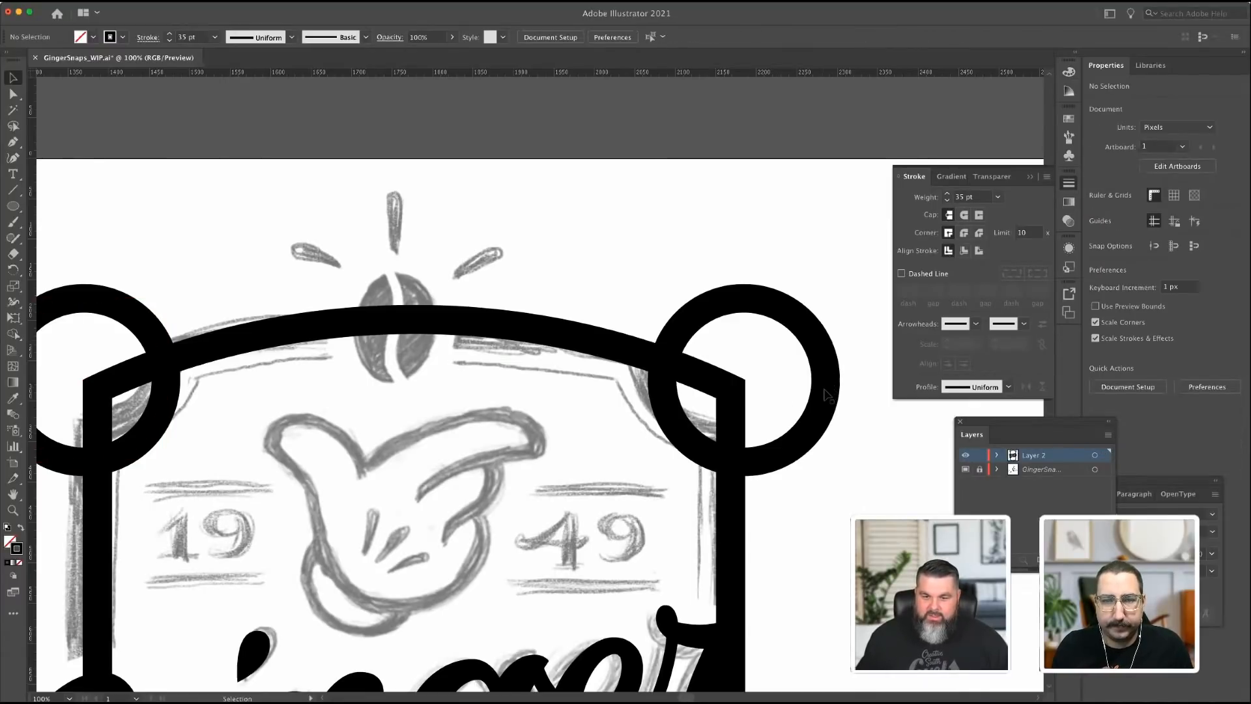
left_click(827, 396)
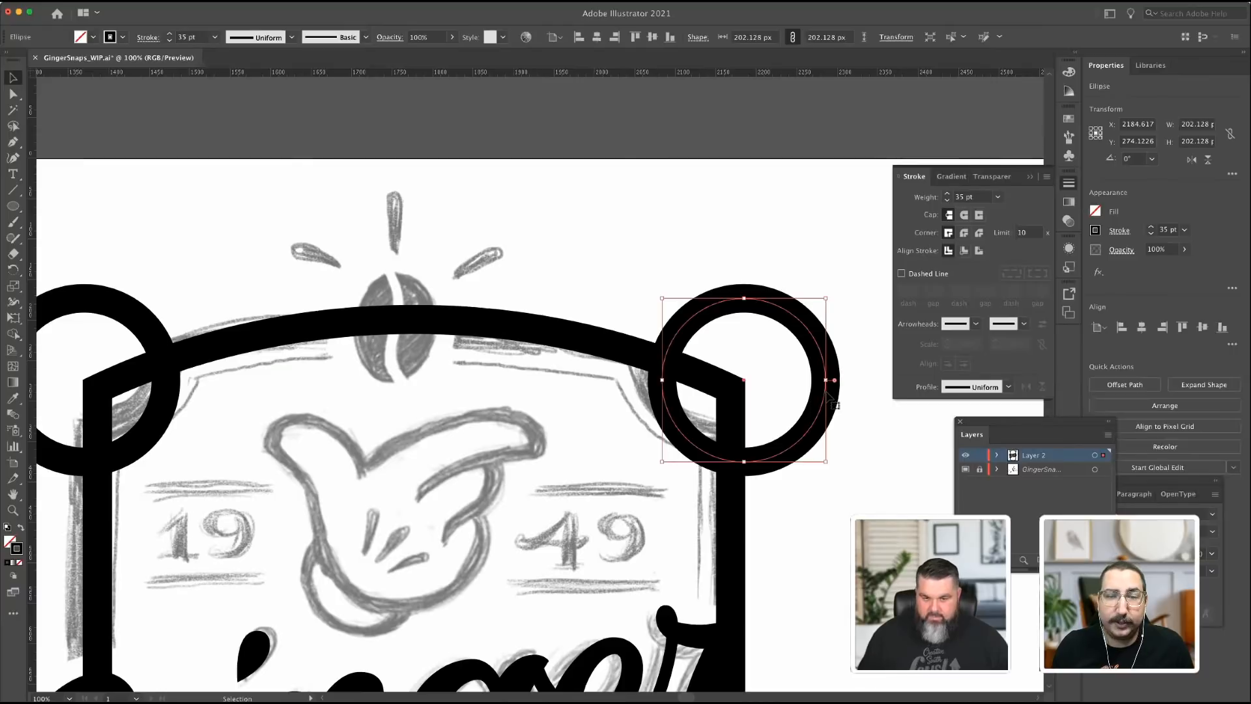
left_click_drag(828, 395, 829, 396)
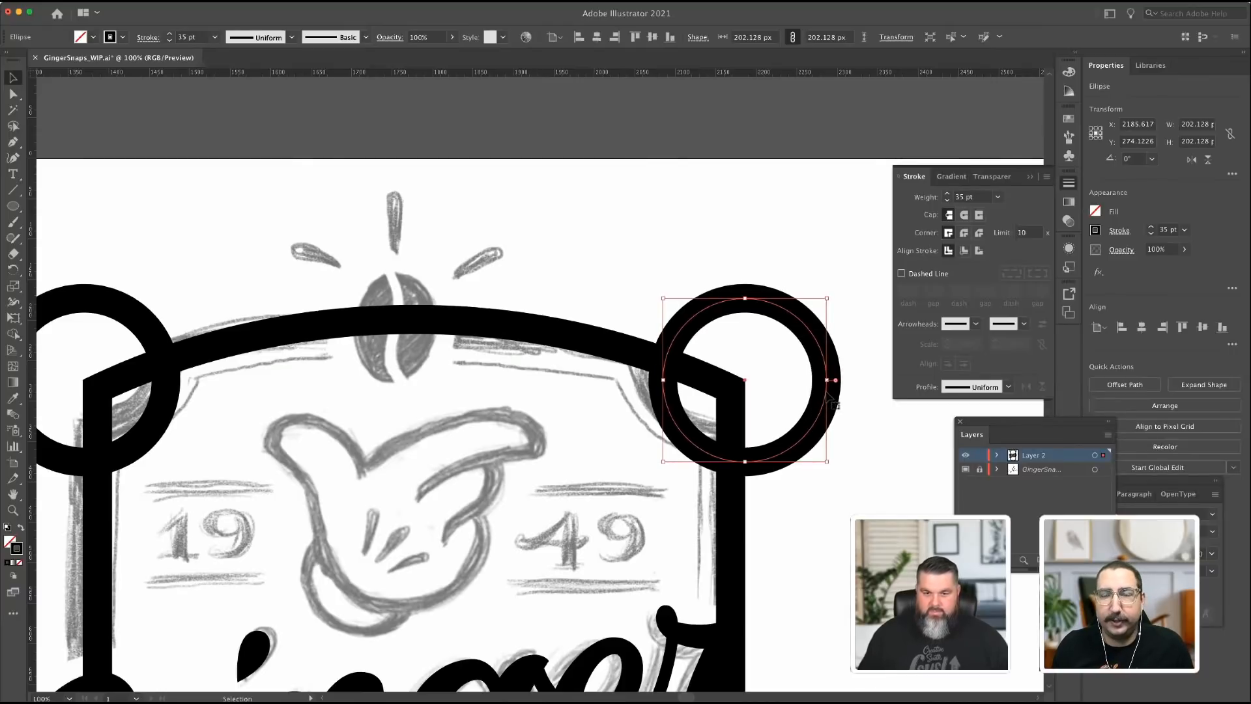
Duplicate both upper corner circles straight down and place the copies centered on the frame's lower corners.
left_click(152, 330, "shift")
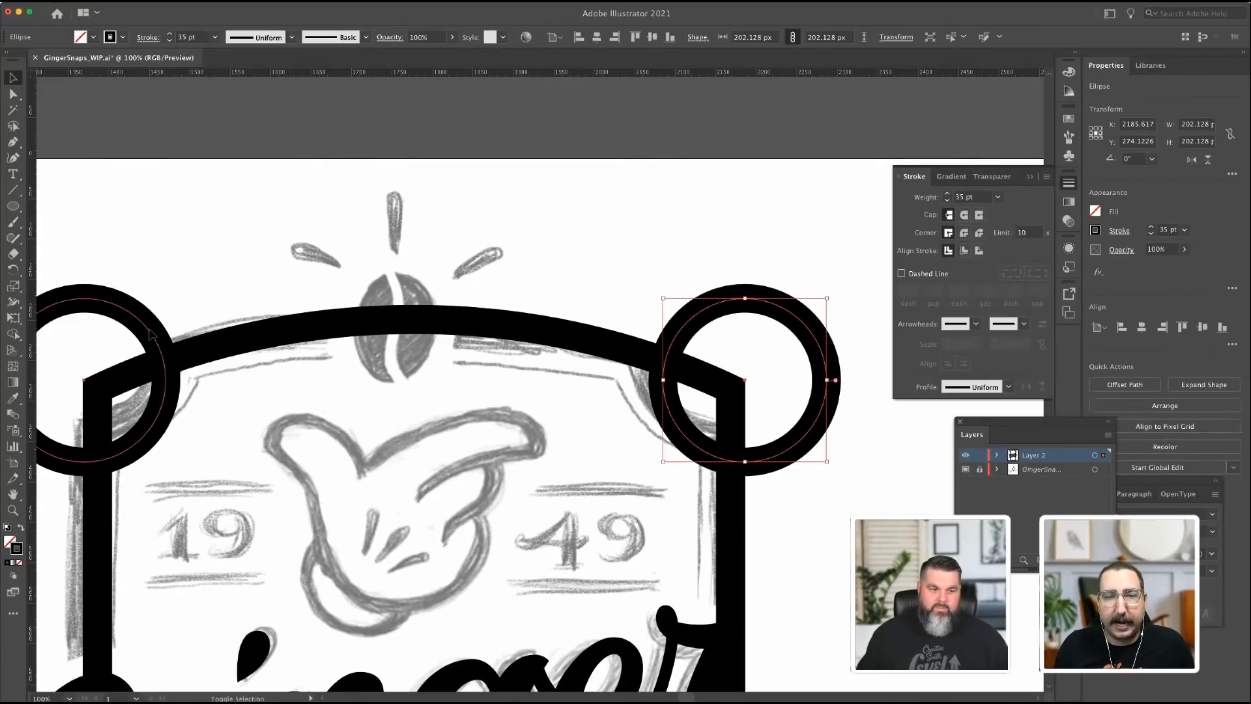
scroll(369, 335, "down", 15)
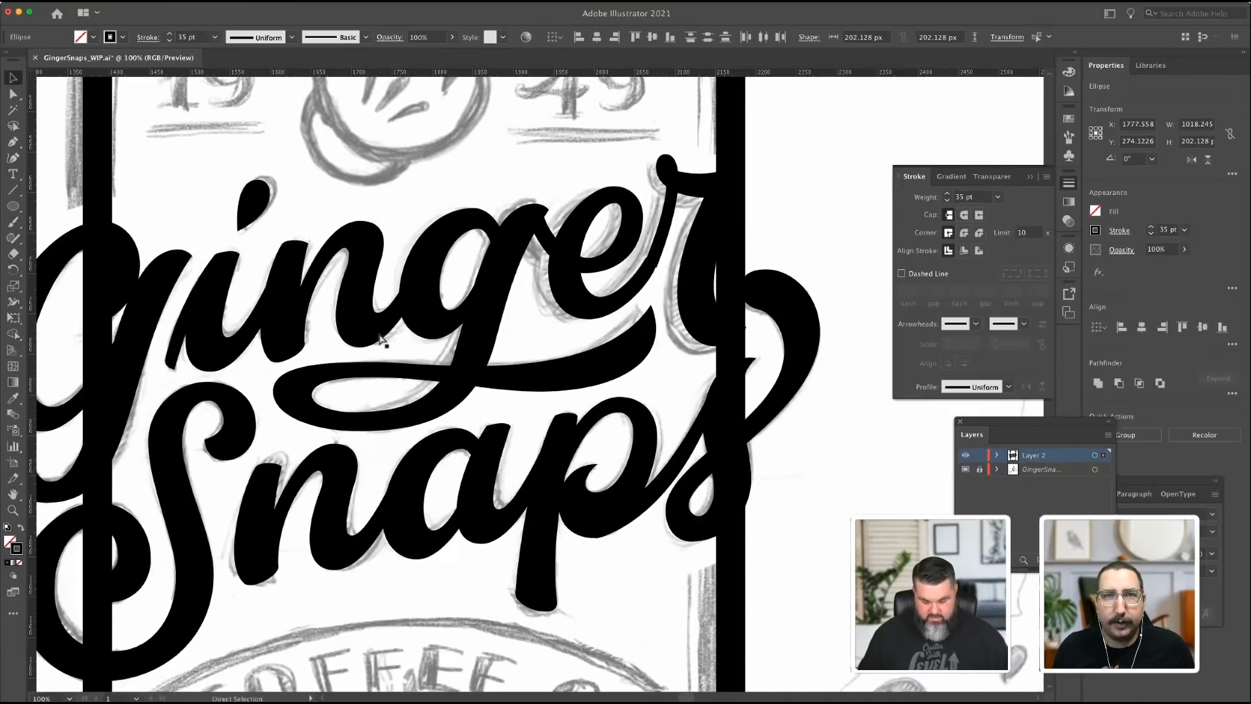
scroll(681, 176, "up", 6)
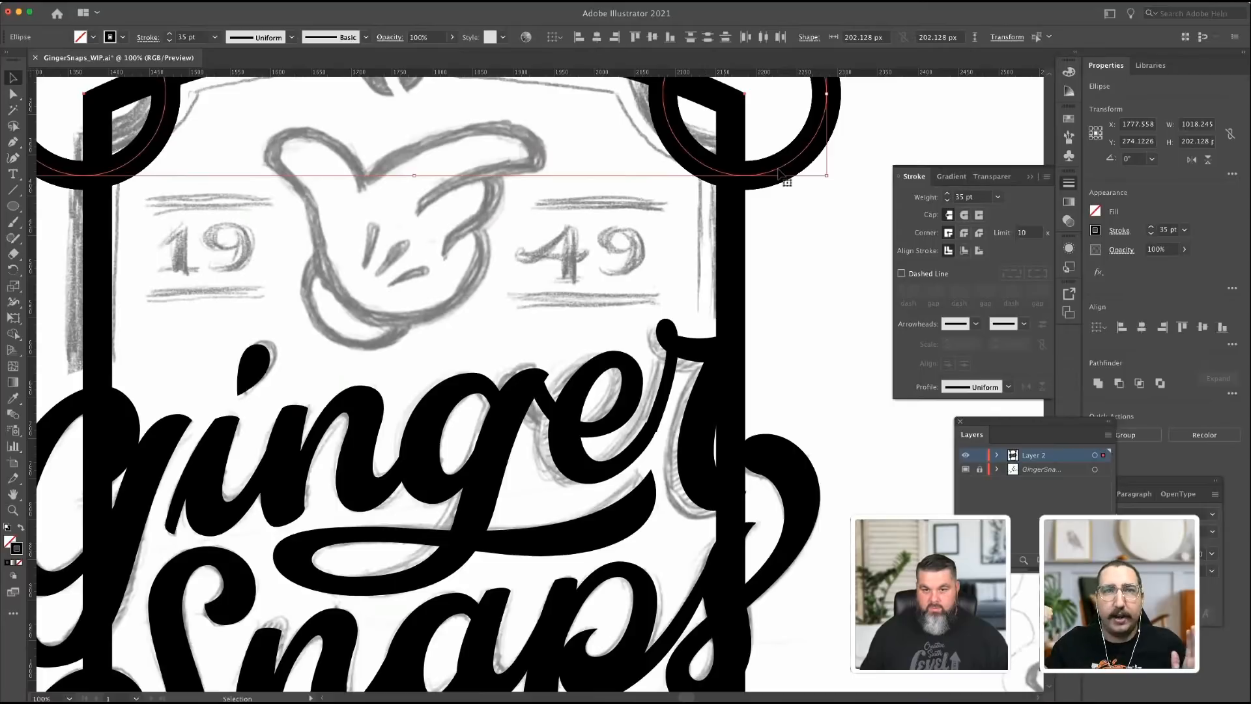
left_click_drag(781, 174, 802, 623)
scroll(797, 398, "down", 2)
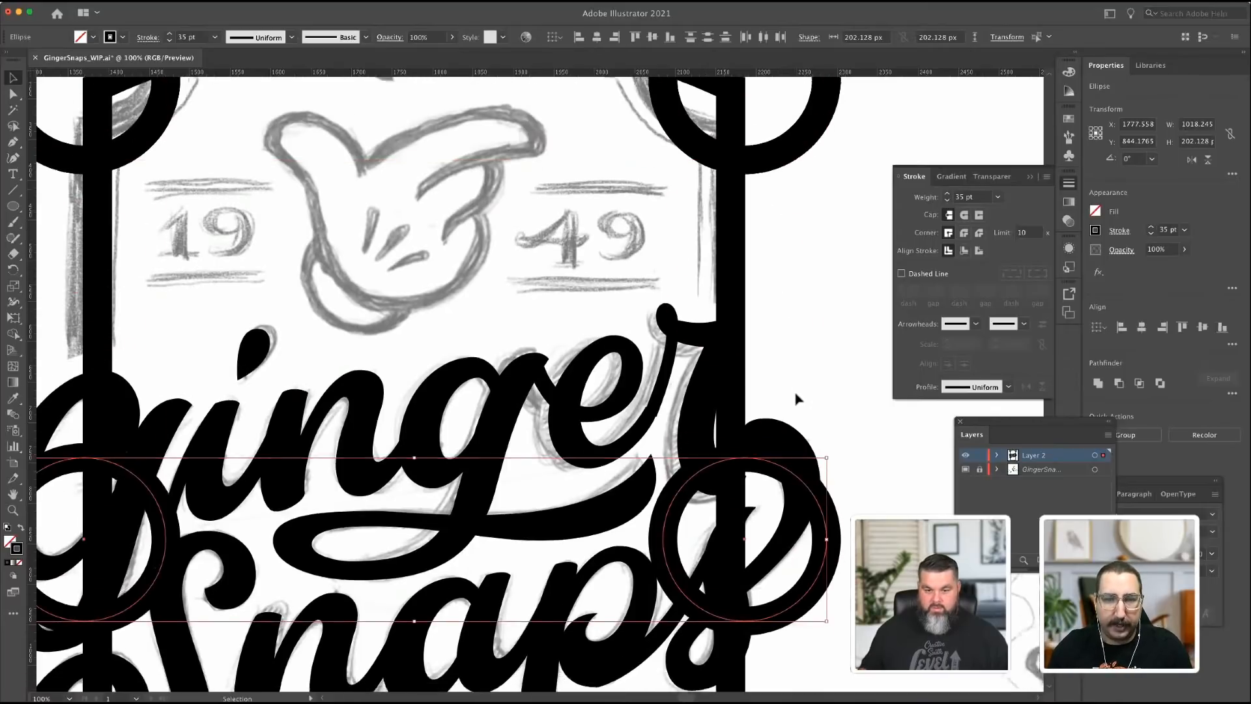
scroll(796, 397, "down", 10)
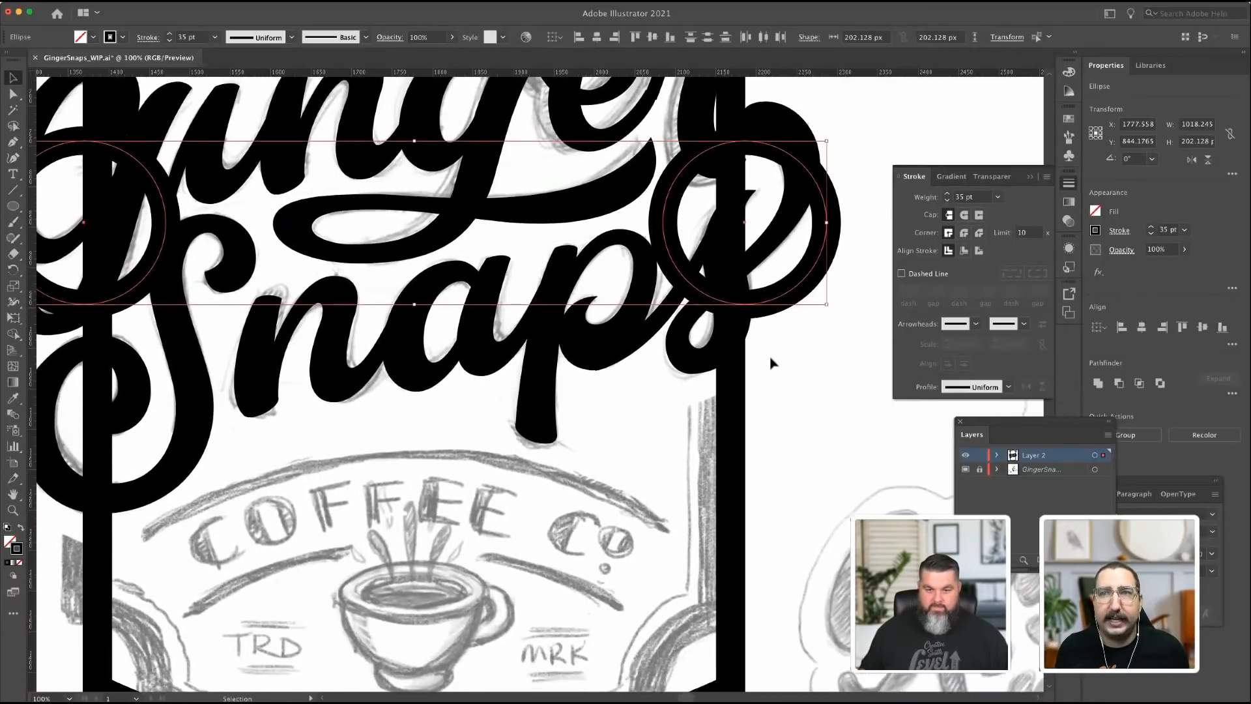
scroll(771, 362, "down", 5)
left_click_drag(782, 148, 771, 624)
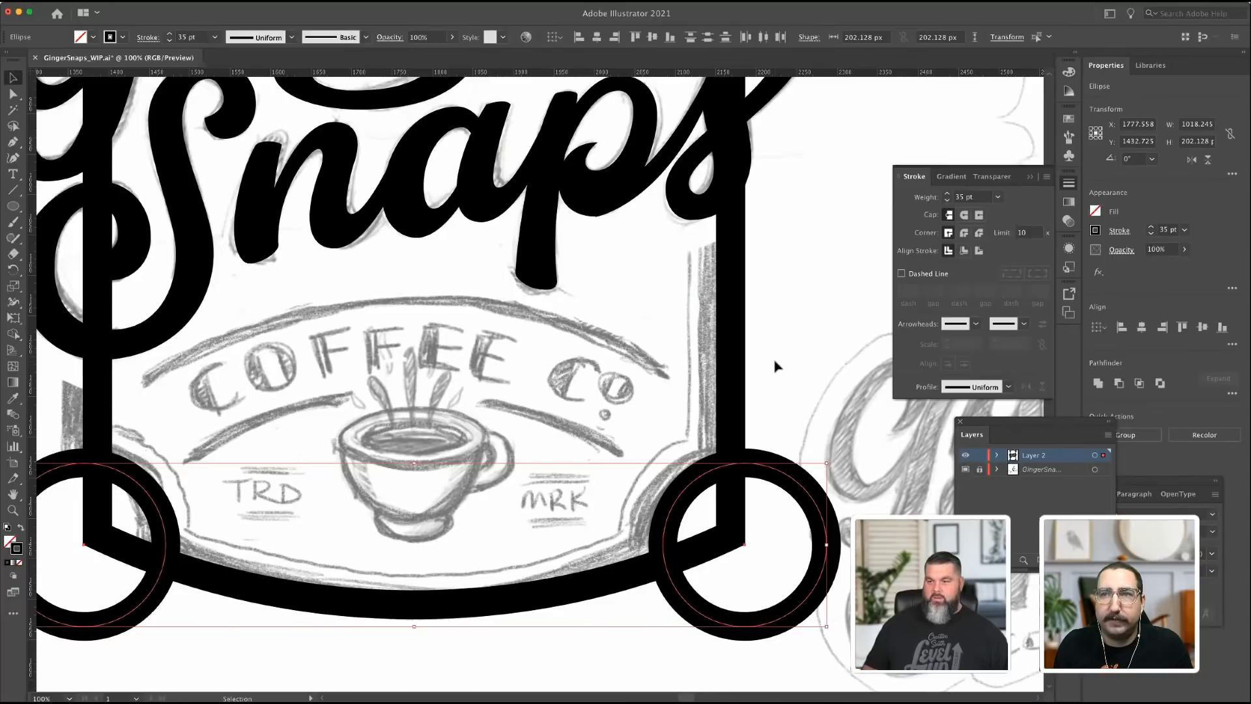
Combine the four corner circles into one compound path and subtract it from the arched frame.
key("super+minus")
key("super+minus")
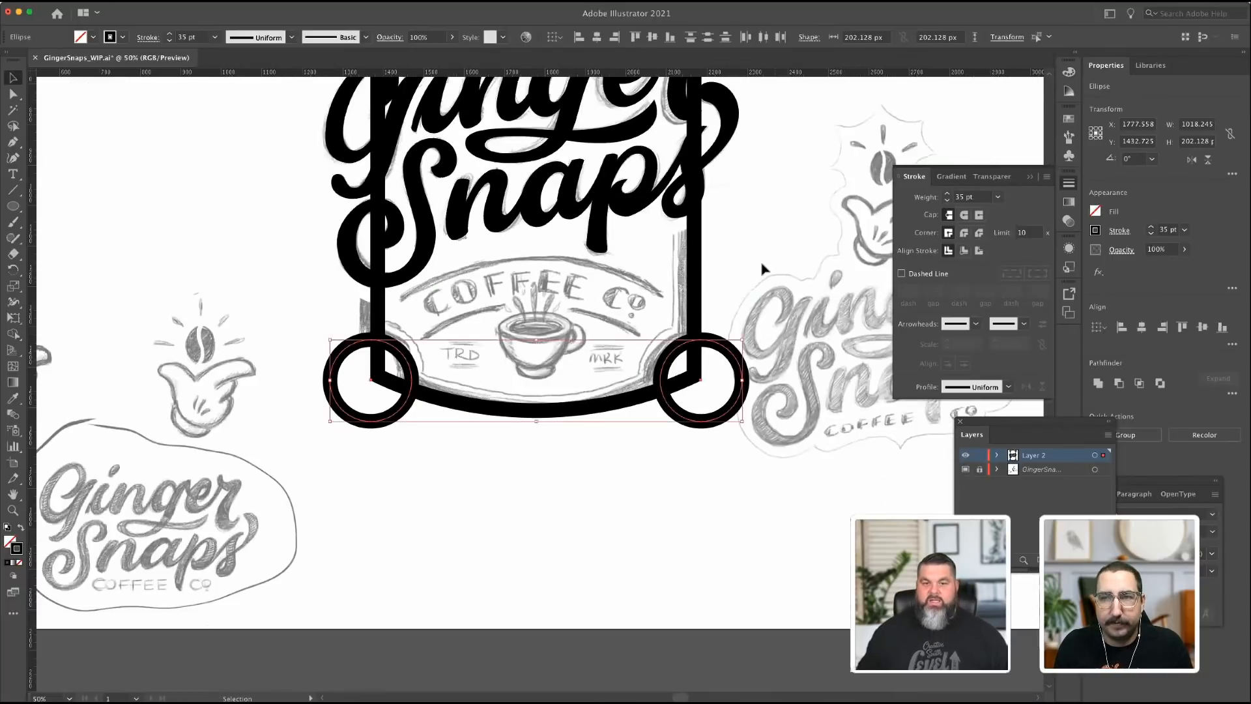
scroll(763, 264, "up", 7)
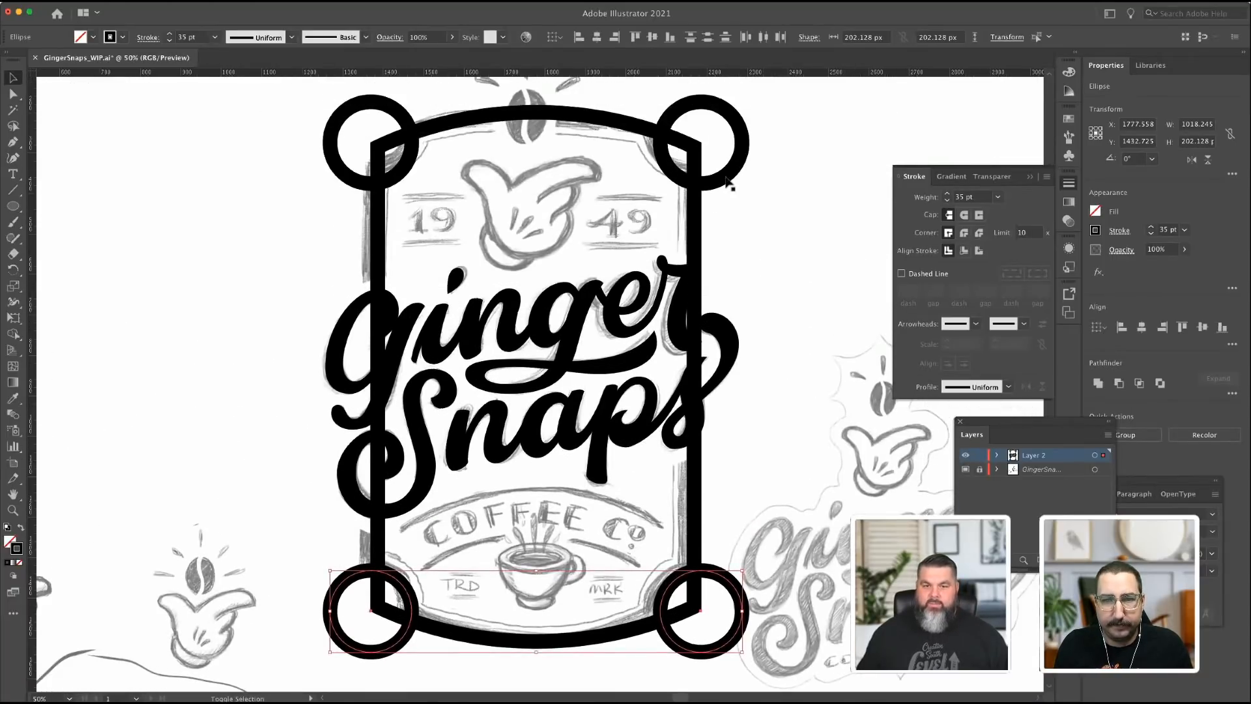
left_click(724, 178, "shift")
left_click(354, 182, "shift")
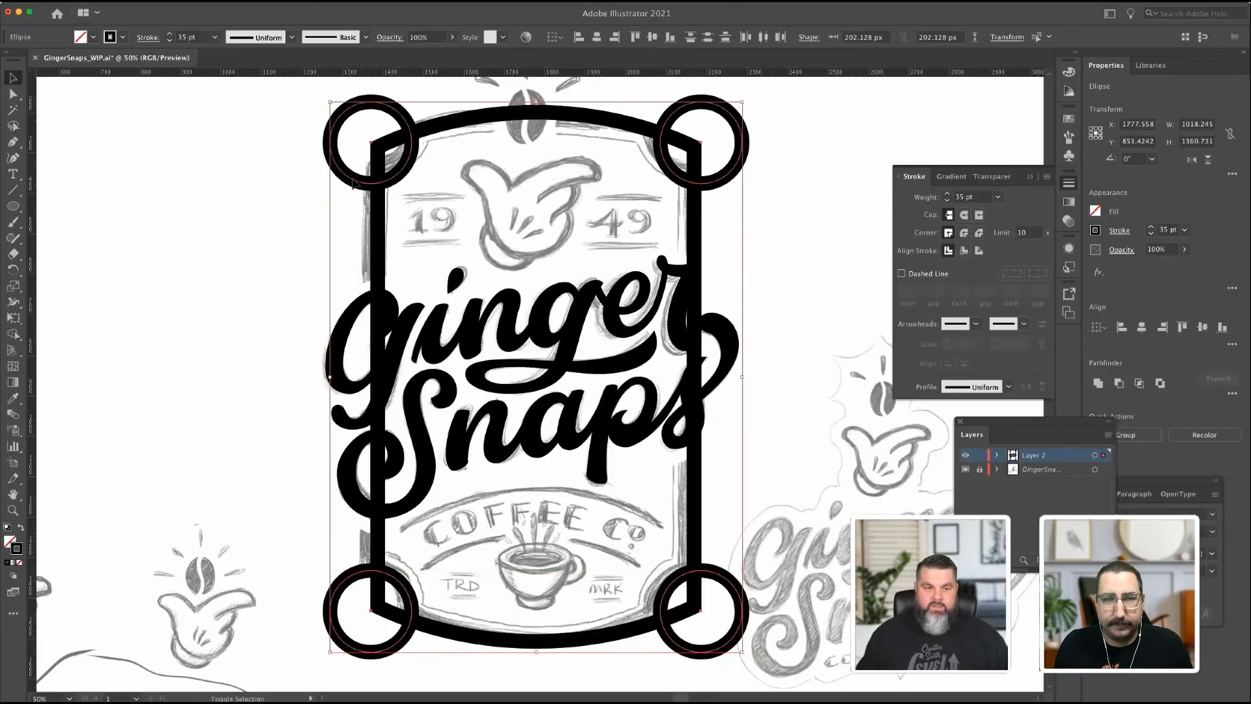
key("a")
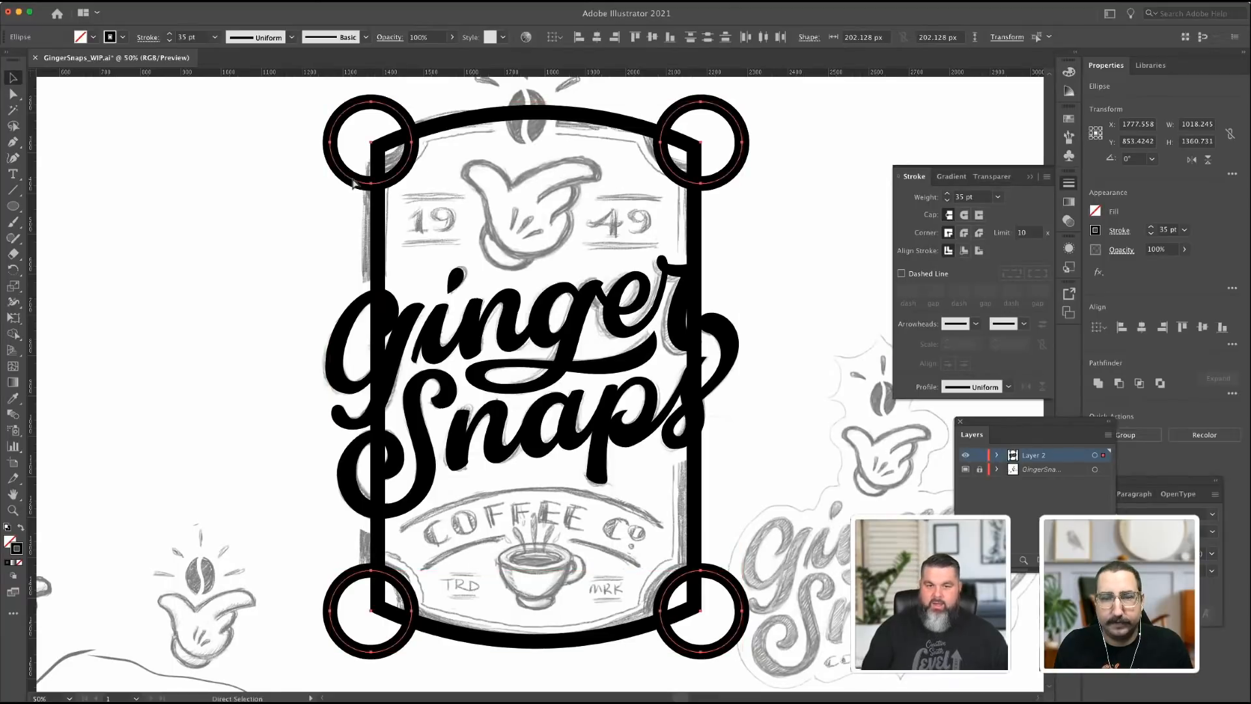
key("super+8")
key("v")
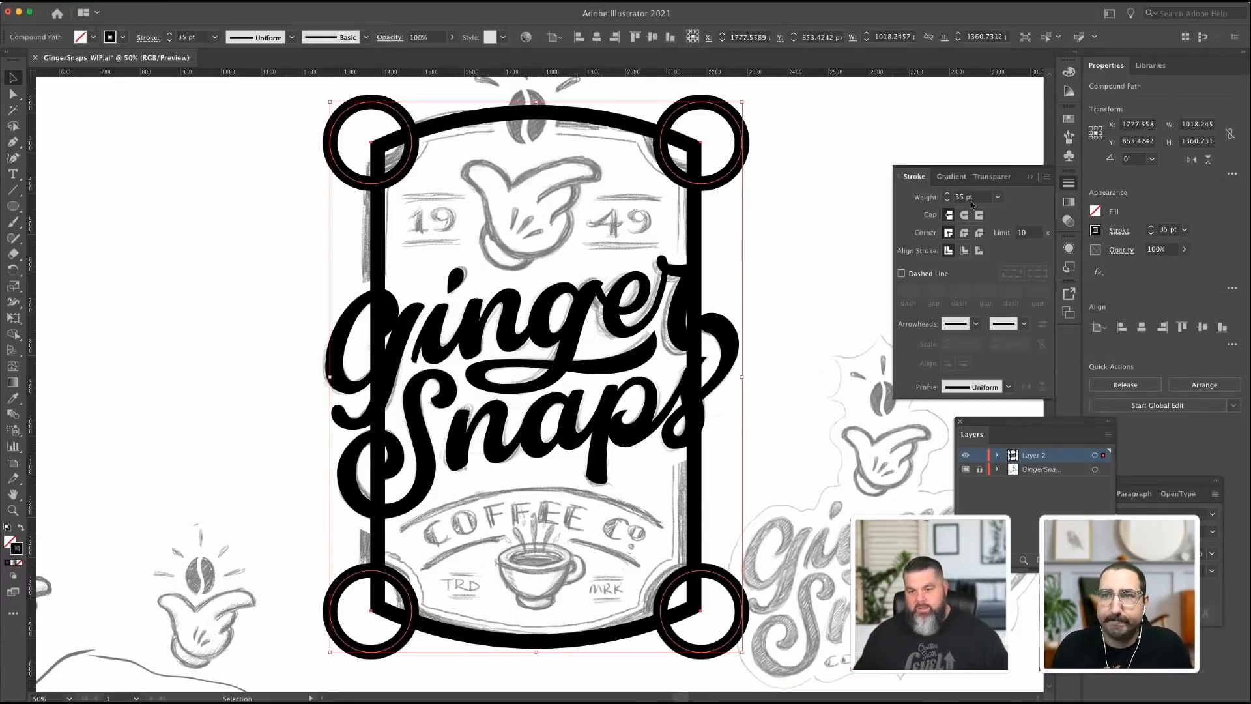
left_click(600, 123, "shift")
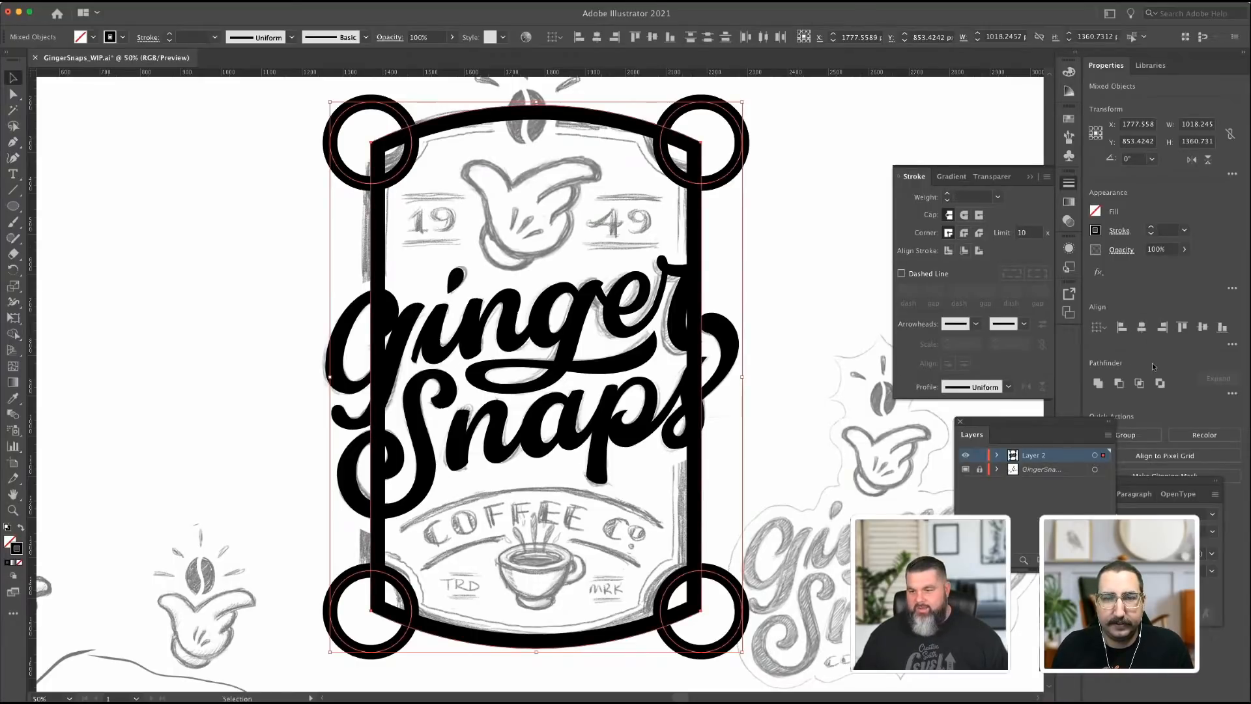
left_click(1120, 384)
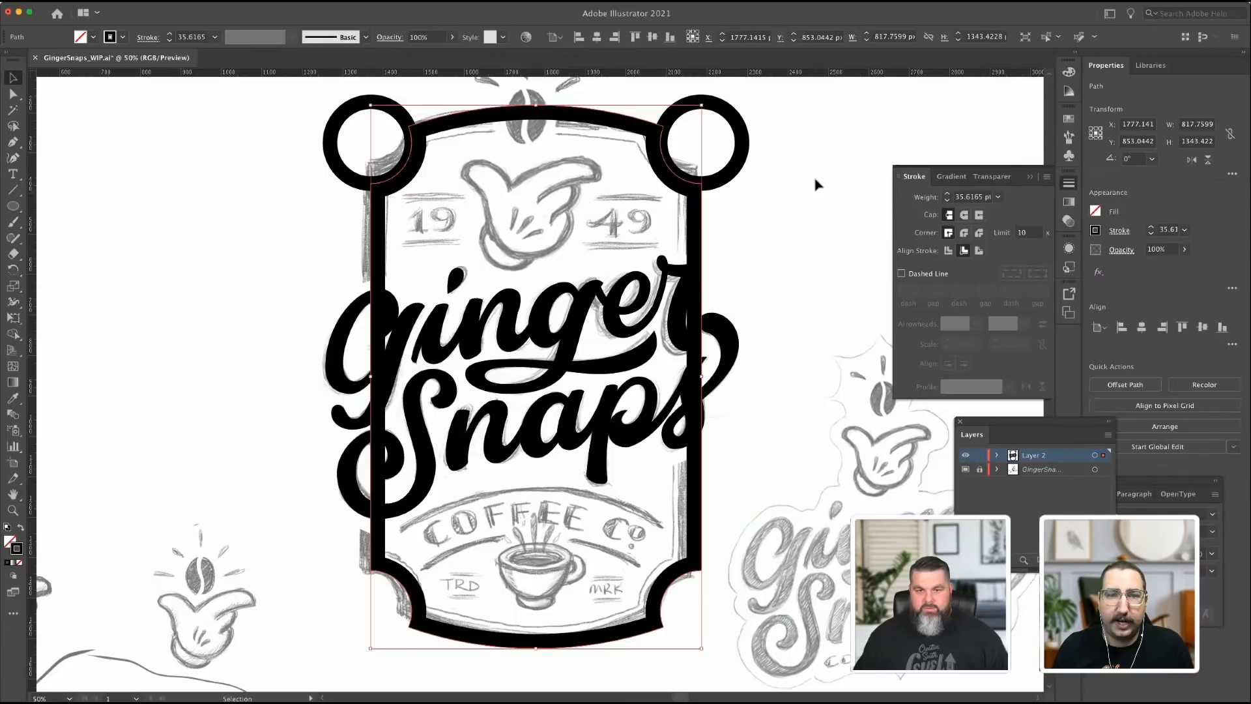
Delete the leftover circles at the frame's upper-right and upper-left corners.
left_click(743, 164)
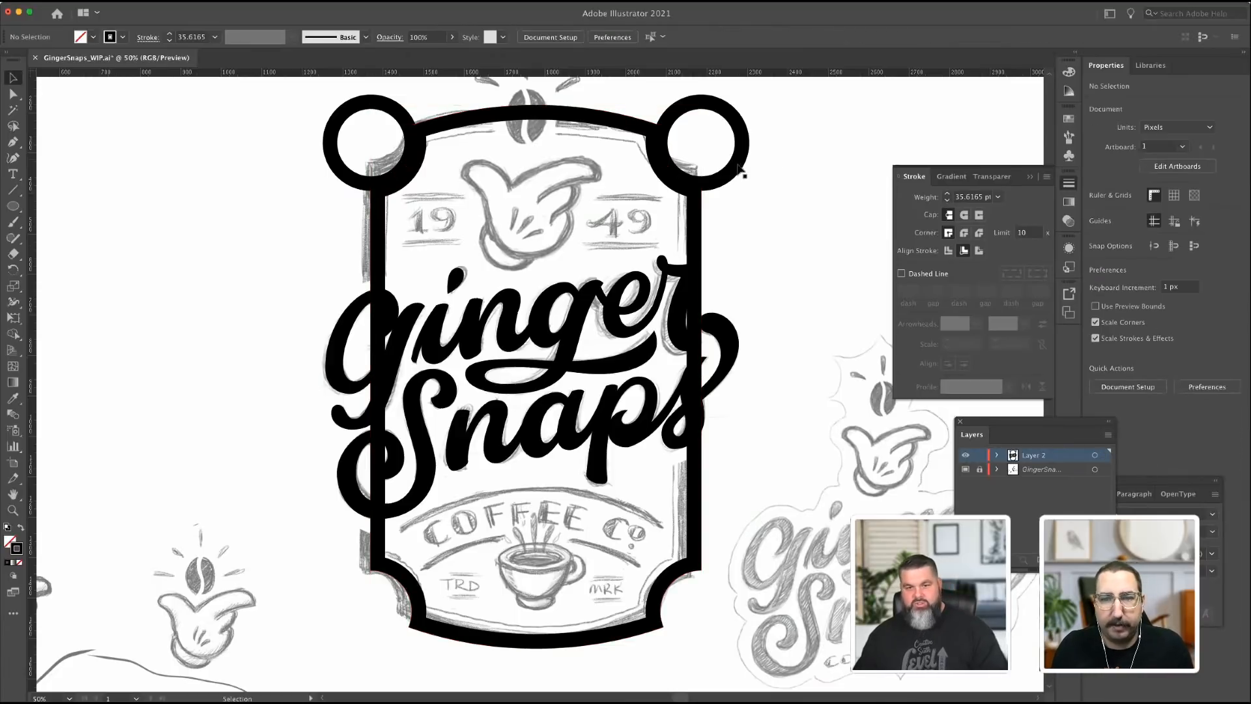
left_click(738, 171)
key("Delete")
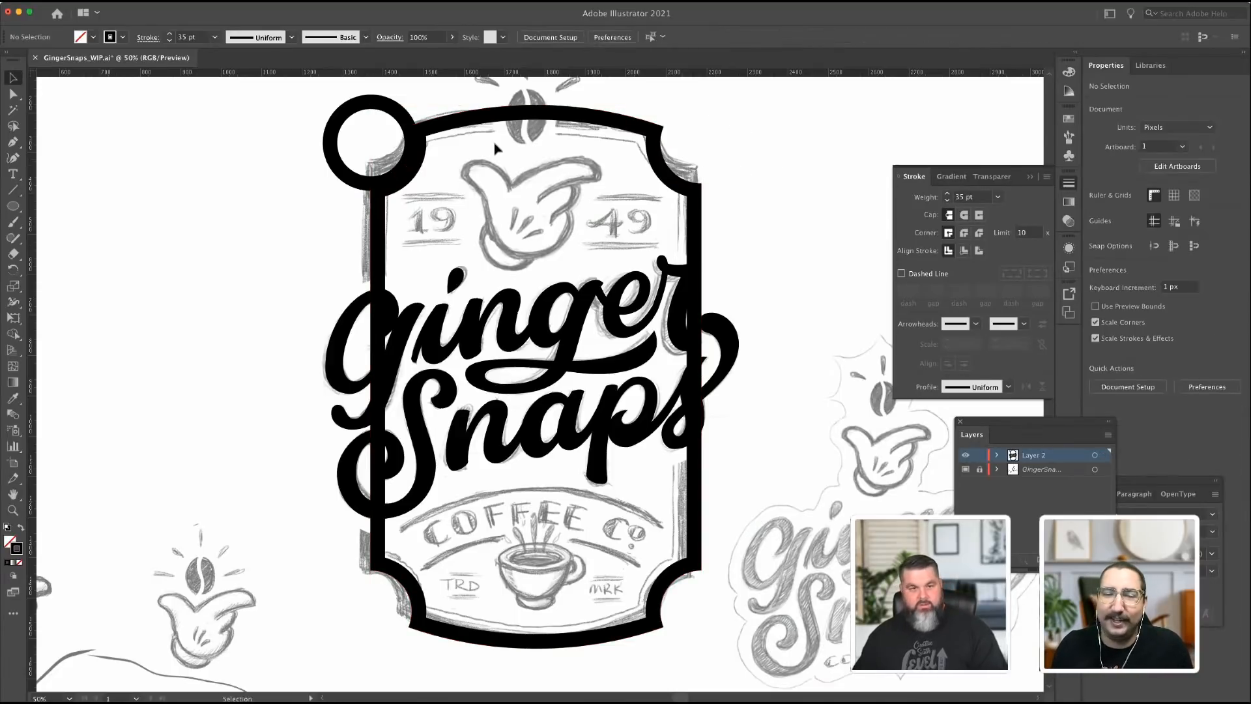
left_click(401, 117)
key("Delete")
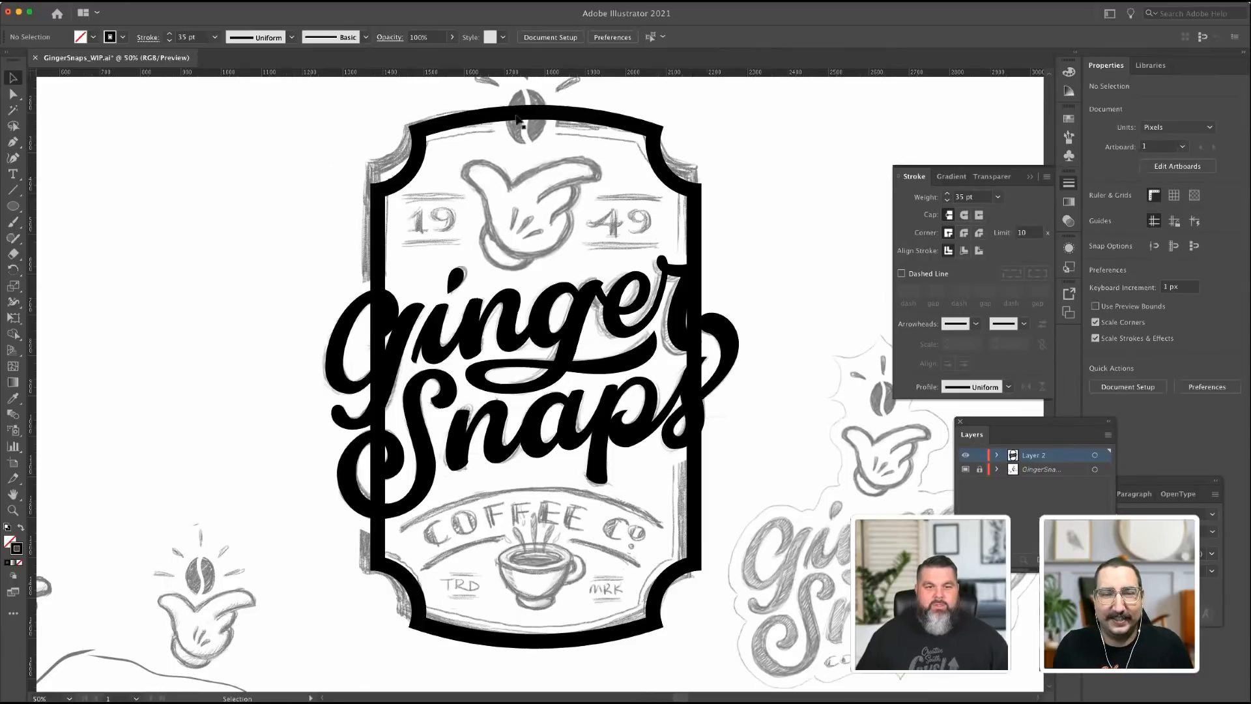
Draw an ellipse about 110 by 141 px over the sketched coffee bean, with black fill and no stroke.
scroll(518, 165, "up", 2)
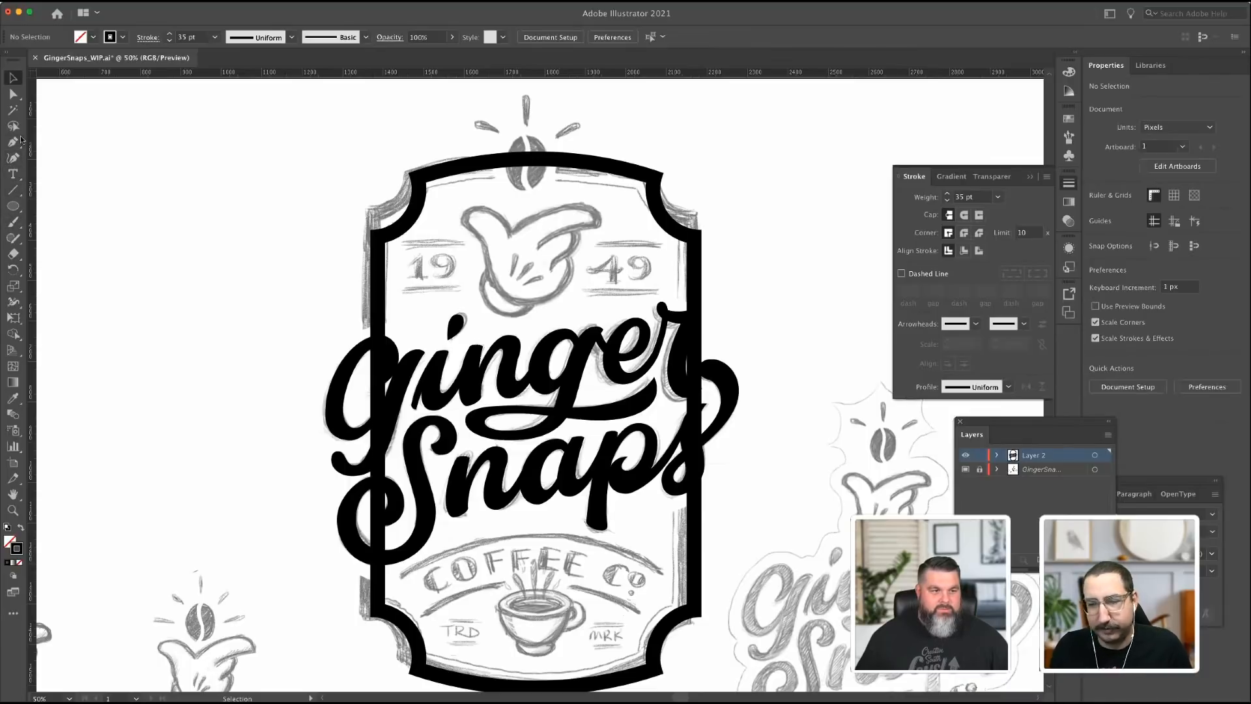
left_click(13, 205)
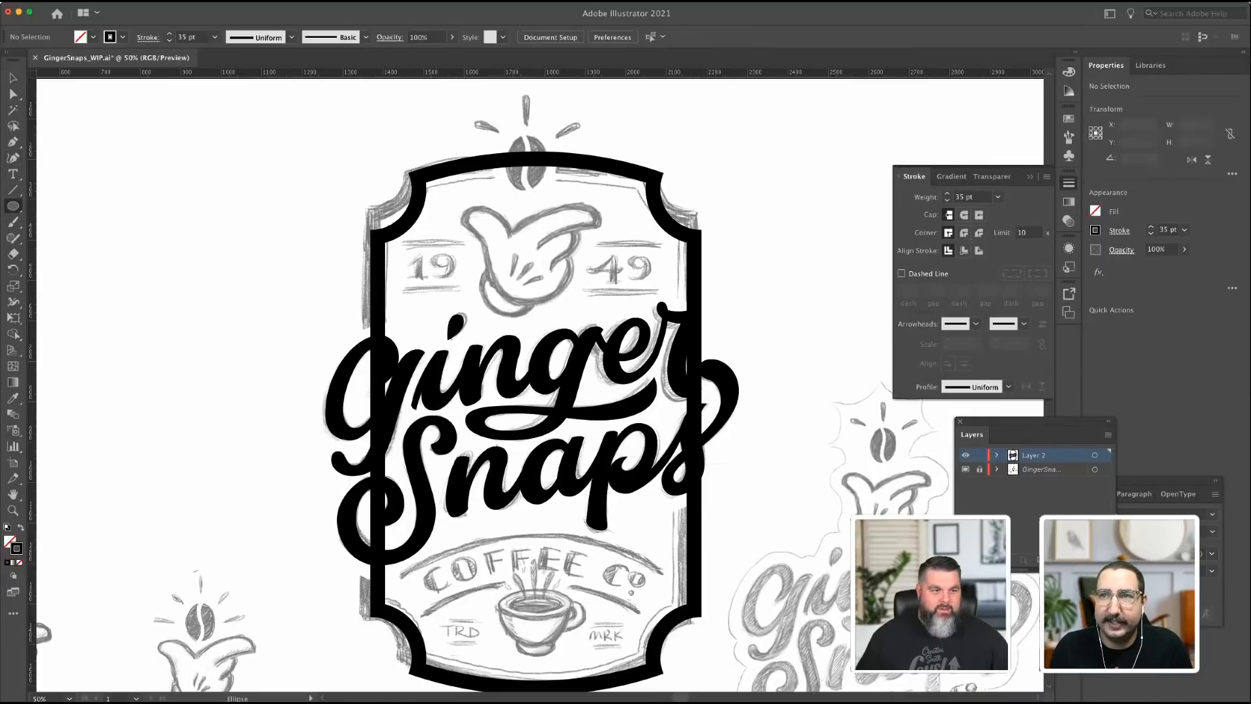
left_click_drag(505, 134, 550, 191)
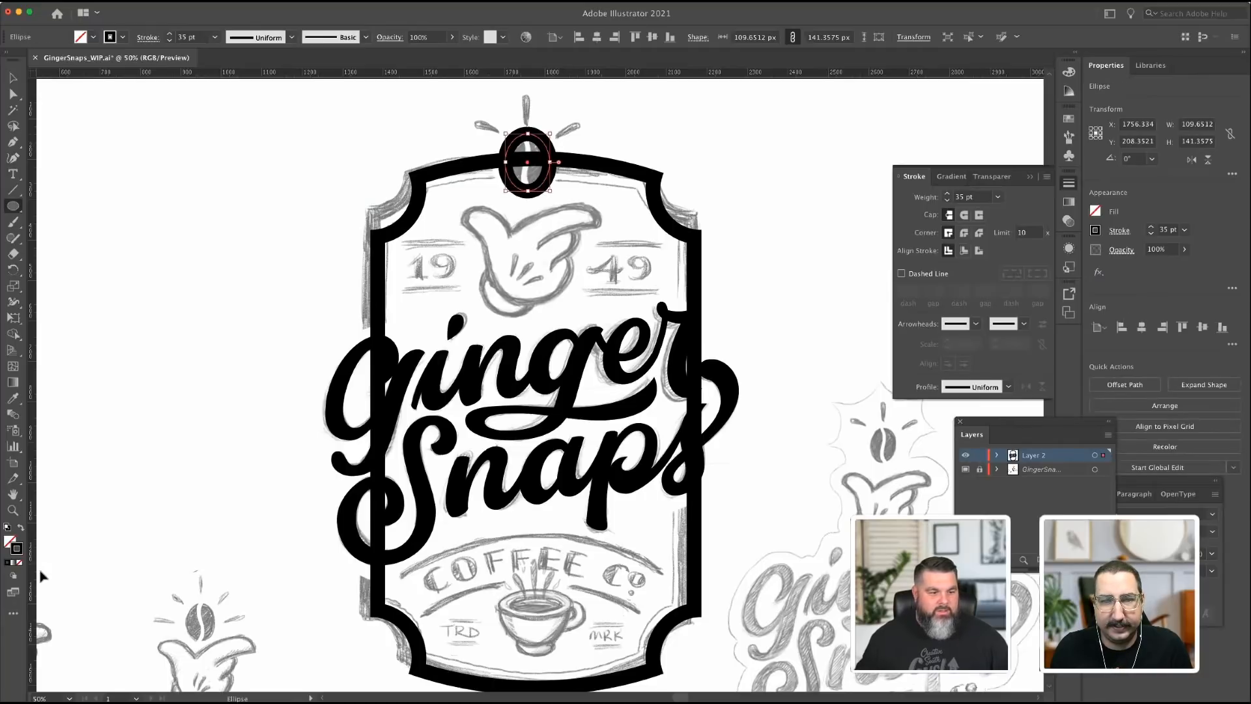
left_click(20, 527)
key("v")
left_click(267, 140)
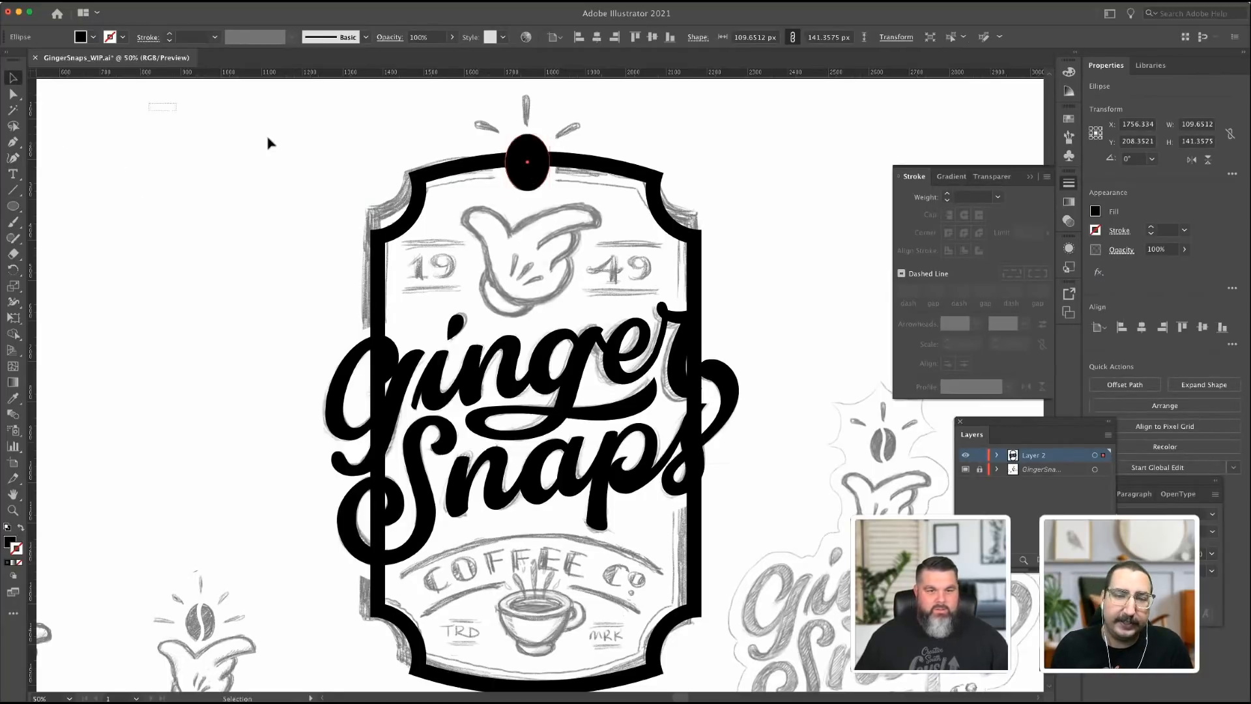
Draw a vertical path through the coffee bean, about 169 px tall, and bend it into an S-curve.
key("p")
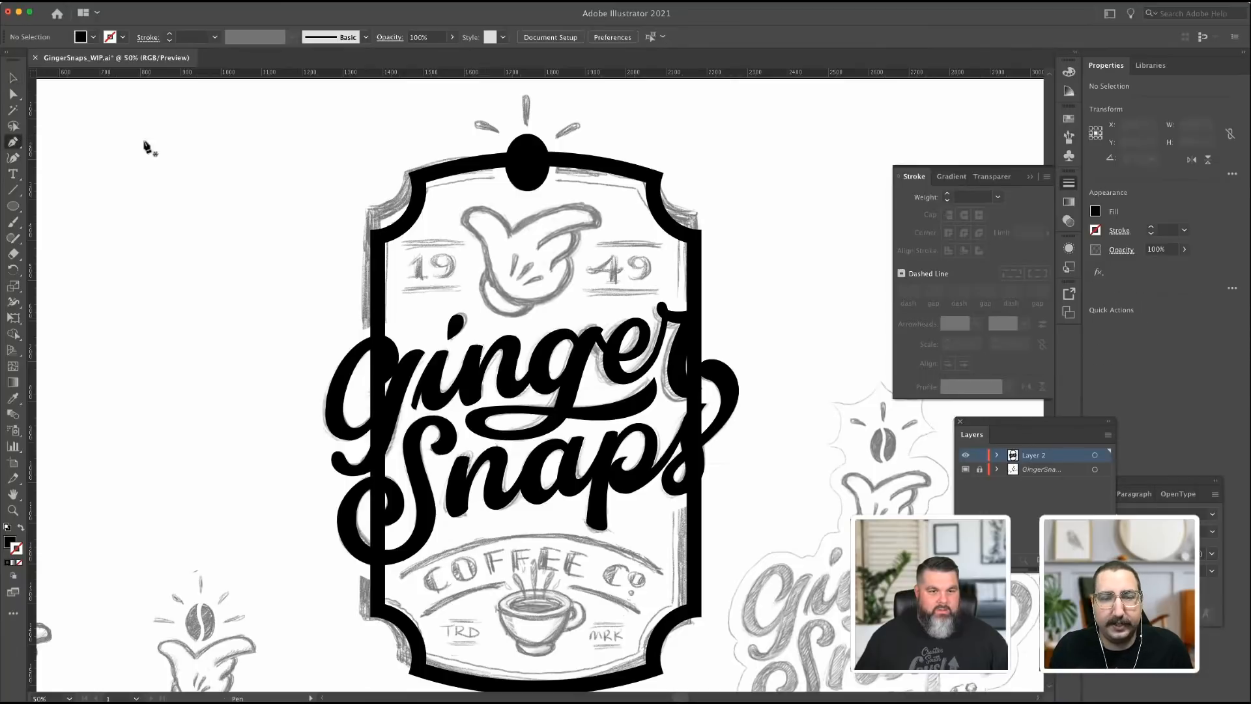
left_click(527, 128)
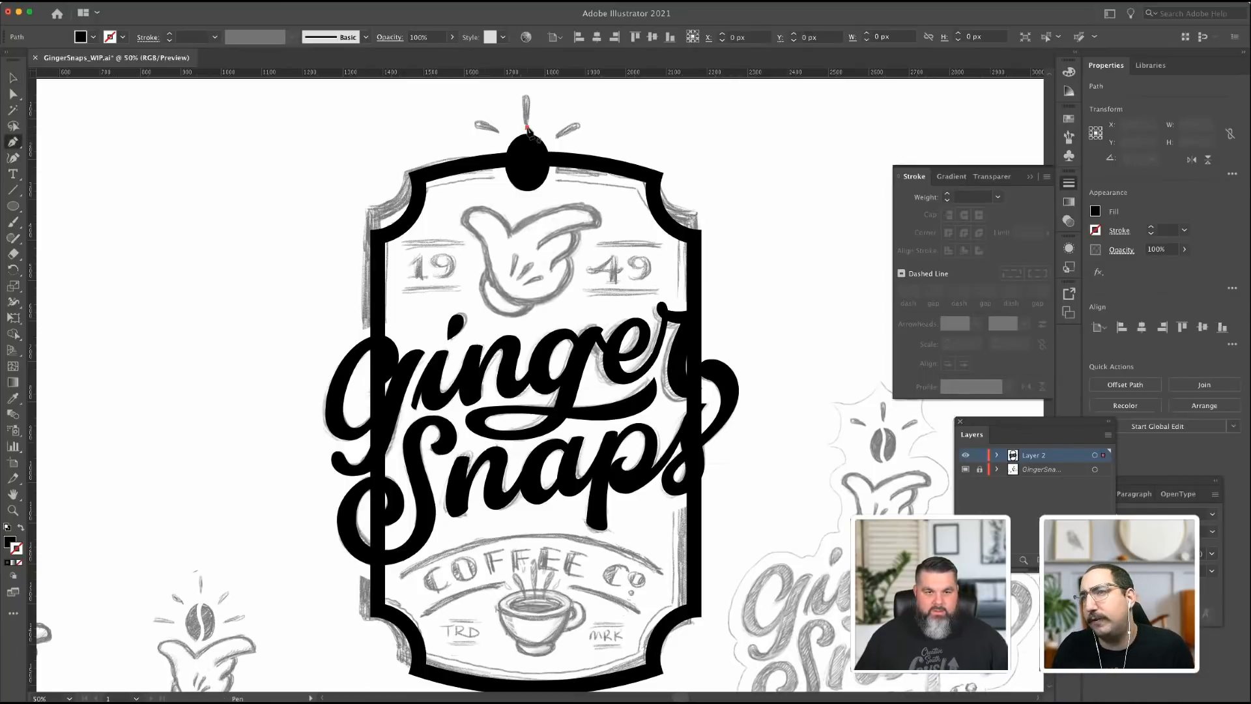
left_click(528, 195)
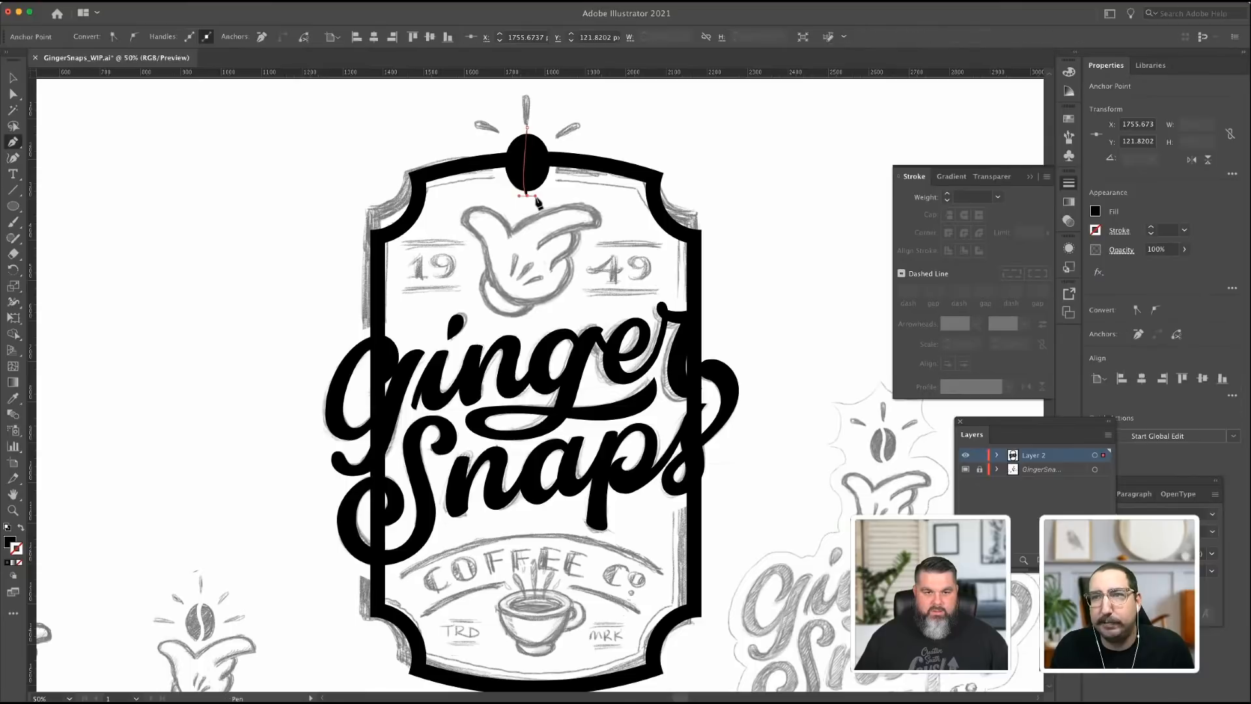
left_click(15, 93)
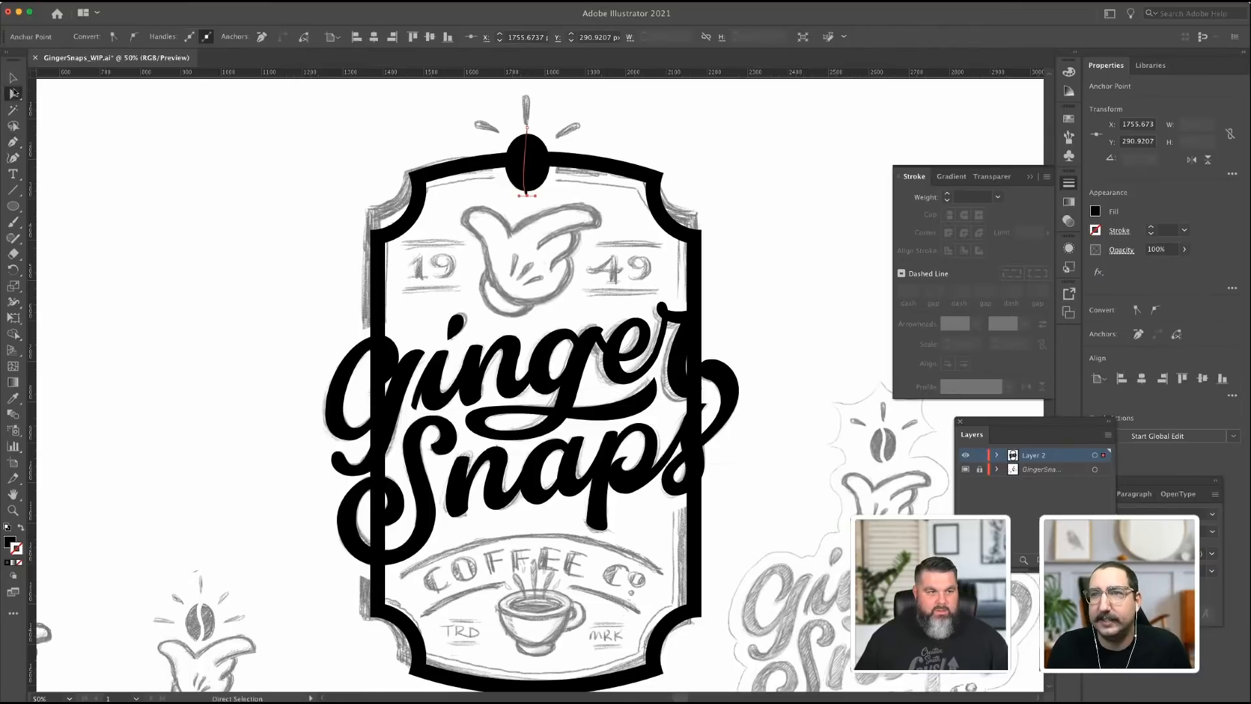
left_click(532, 128)
left_click(527, 128)
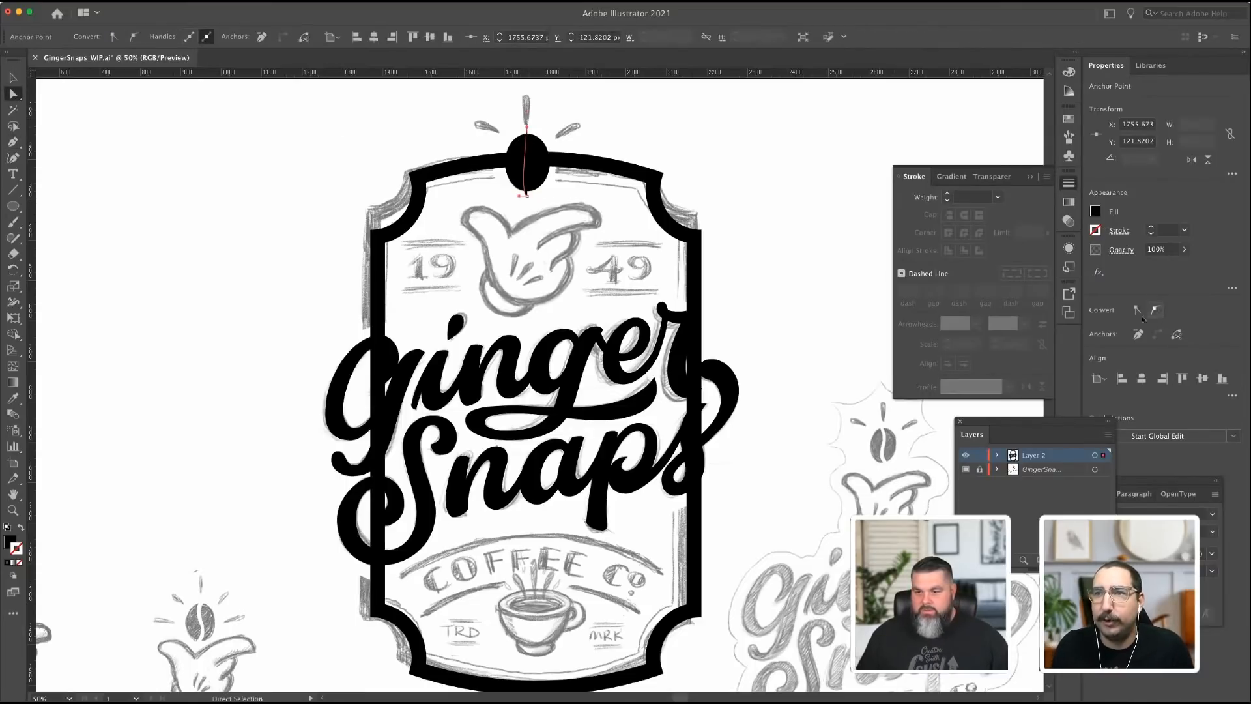
left_click_drag(527, 149, 527, 194)
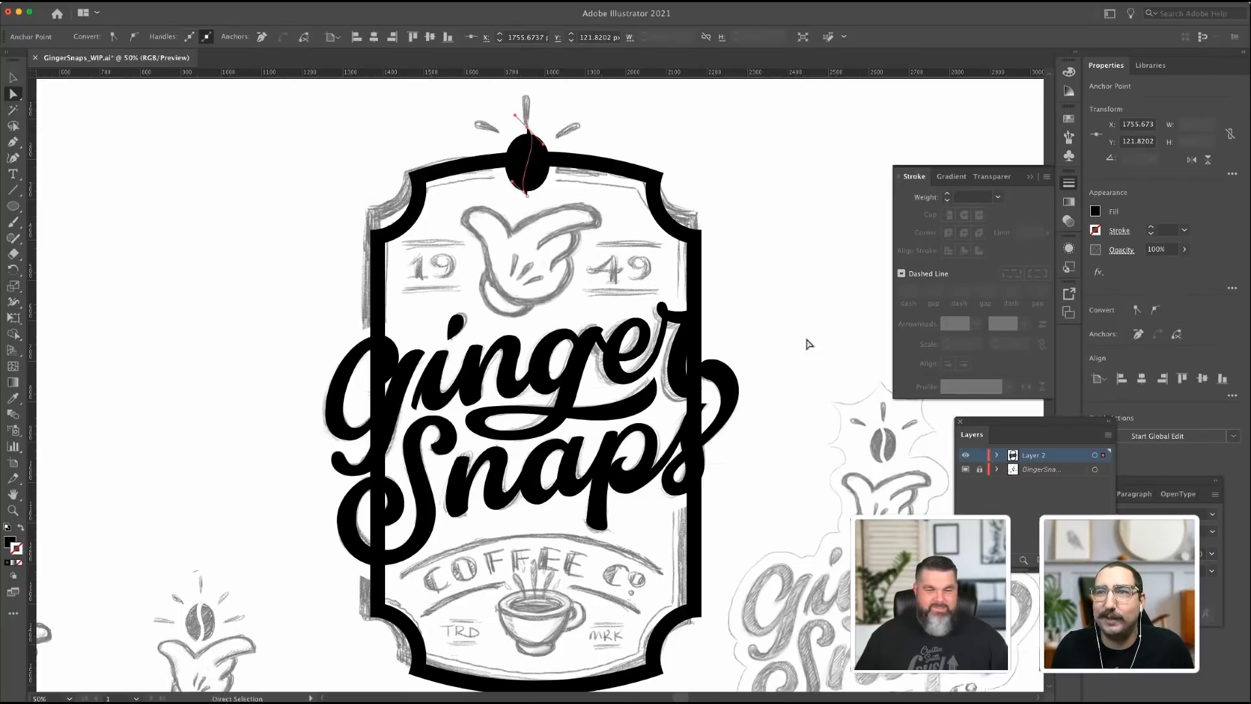
Set the S-curve's stroke weight to 2 pt.
left_click(1137, 234)
type("2")
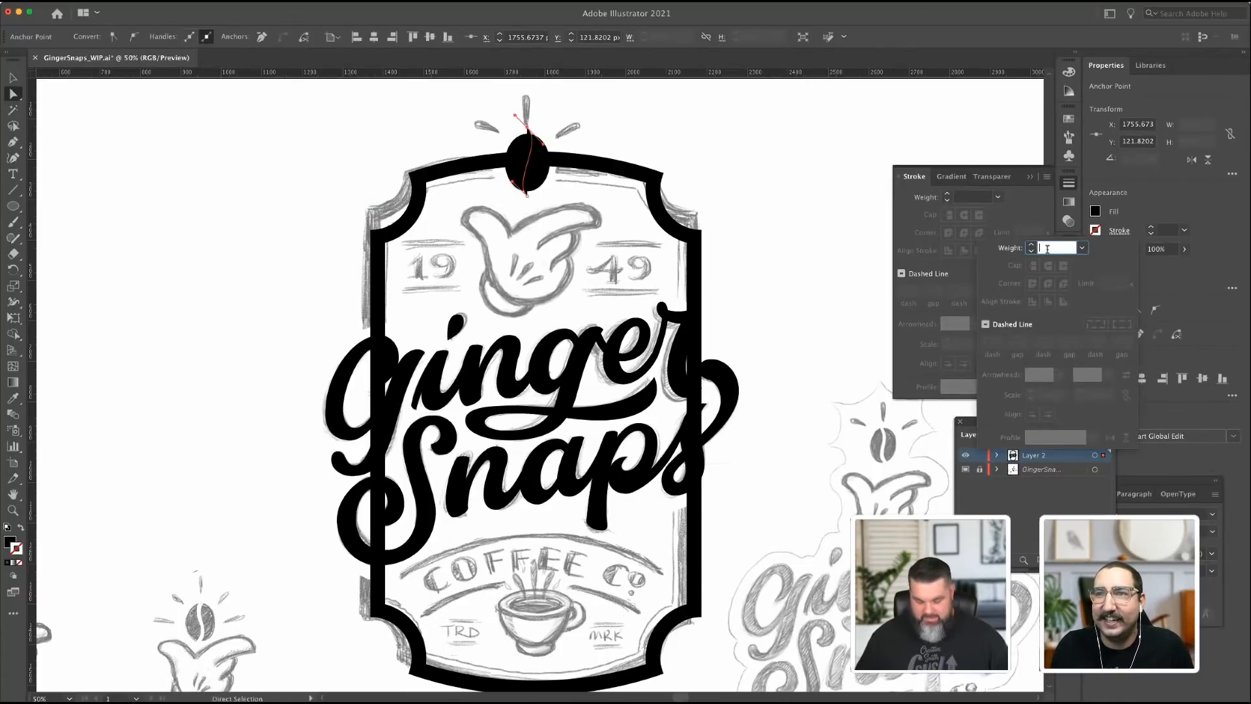
key("Return")
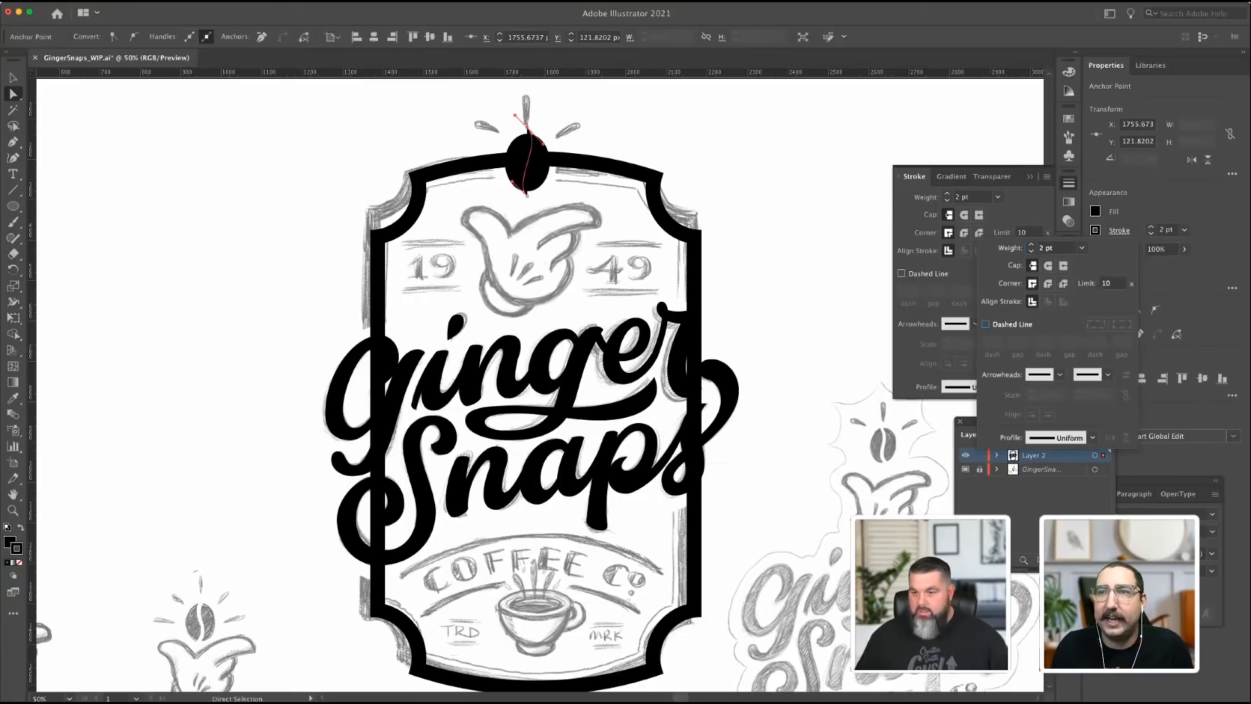
left_click(1096, 232)
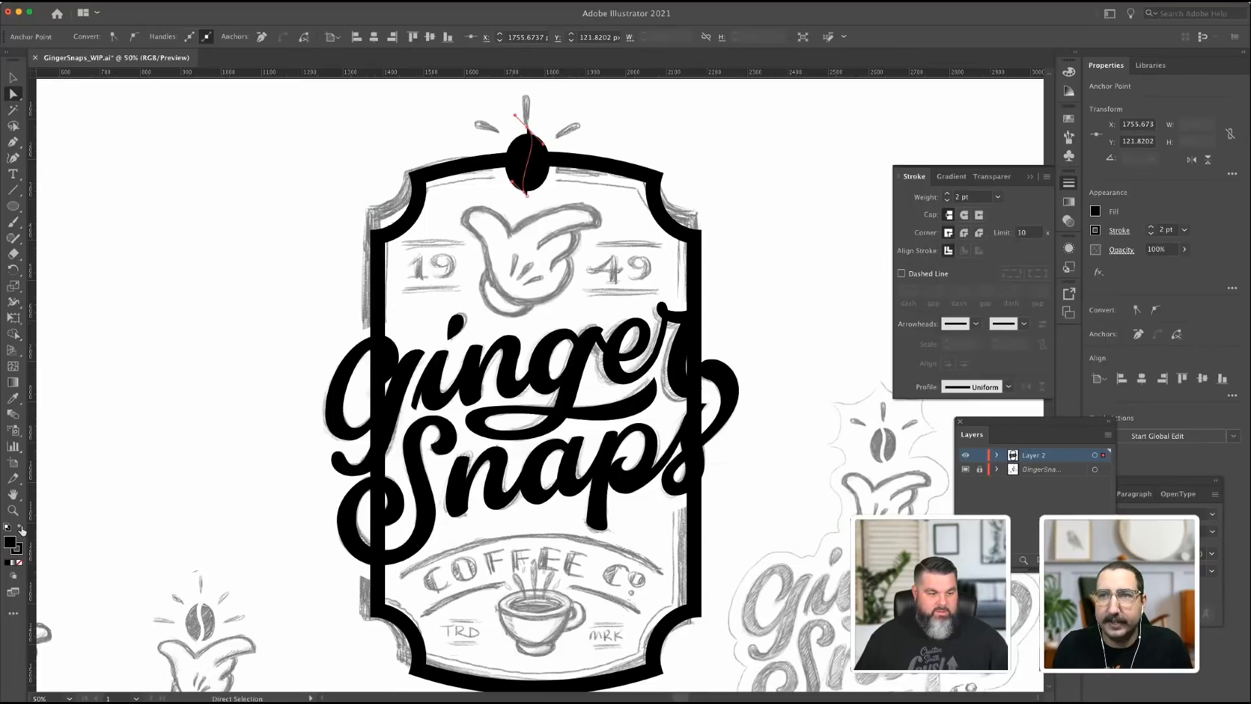
Give the S-curve on the coffee bean a white stroke and no fill.
left_click(7, 528)
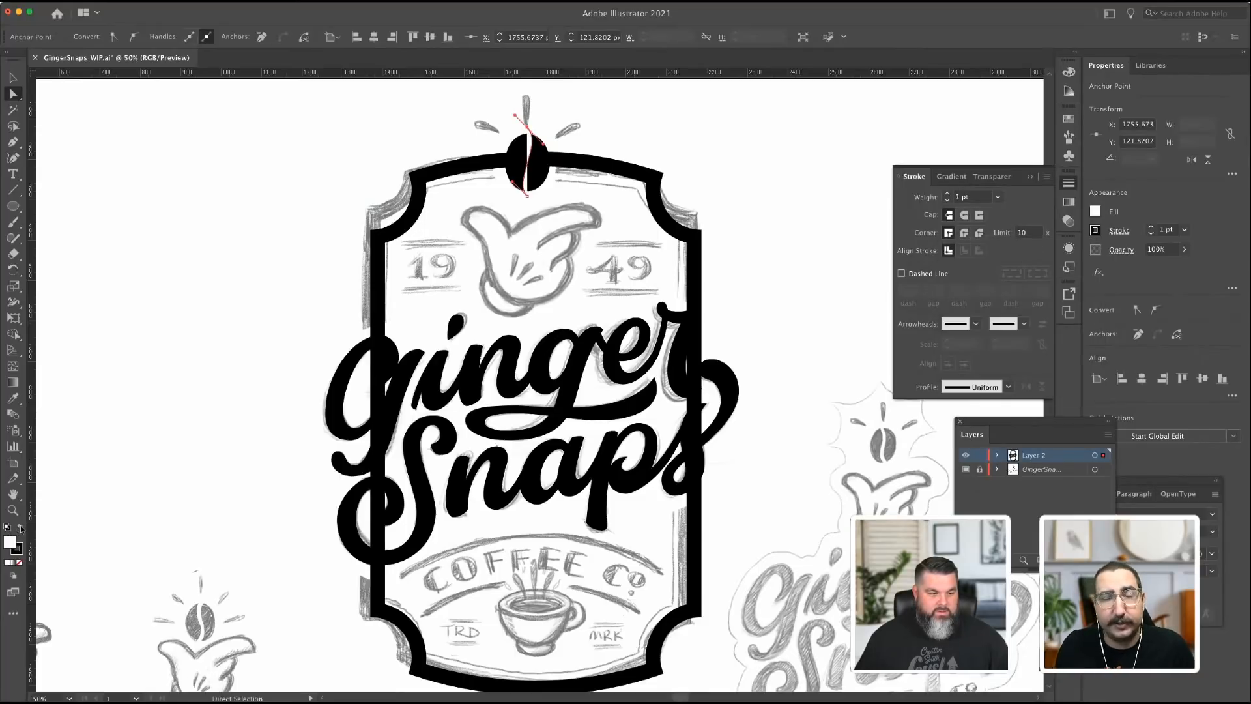
left_click(21, 528)
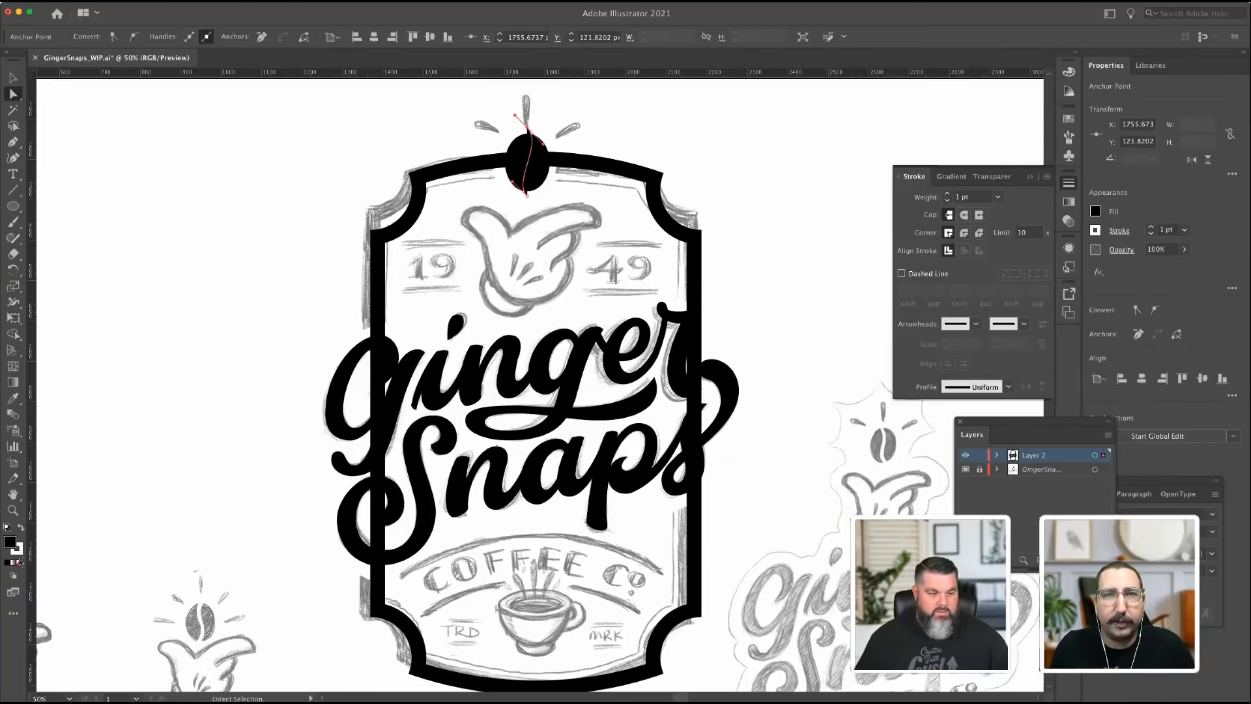
left_click(19, 562)
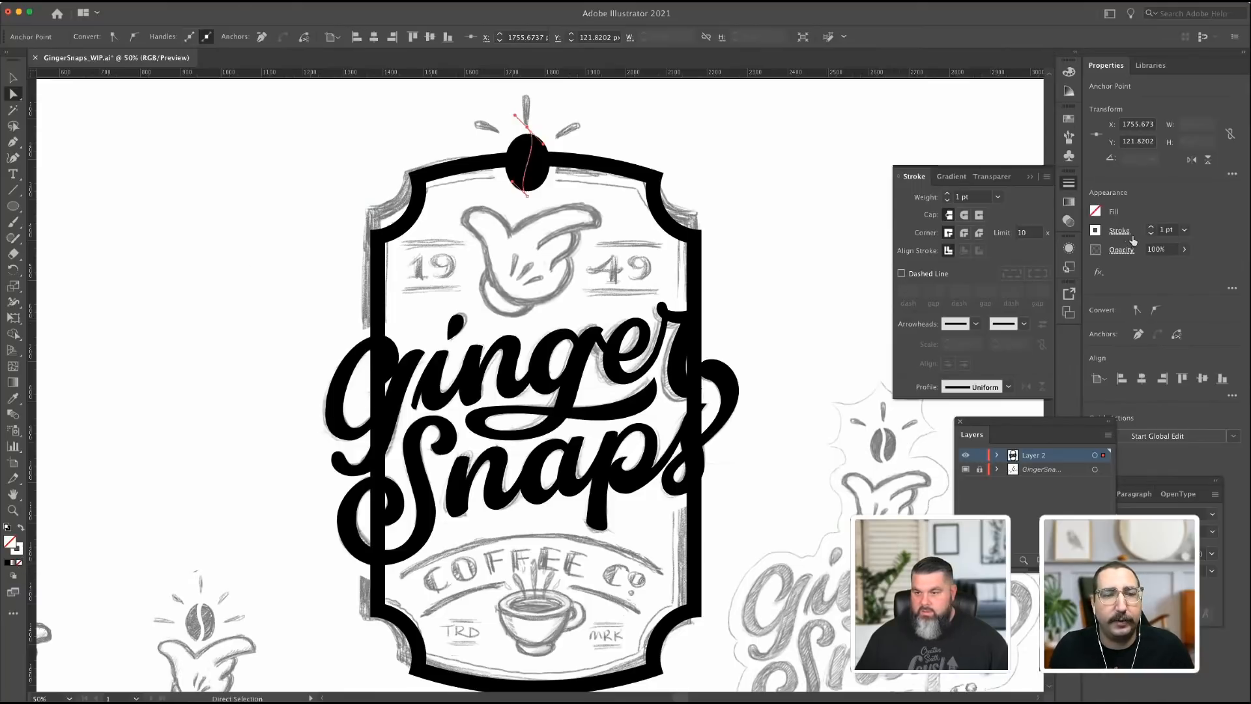
Increase the white S-curve's stroke weight to 14 pt.
left_click(1151, 228)
left_click(1152, 228)
left_click(1152, 228)
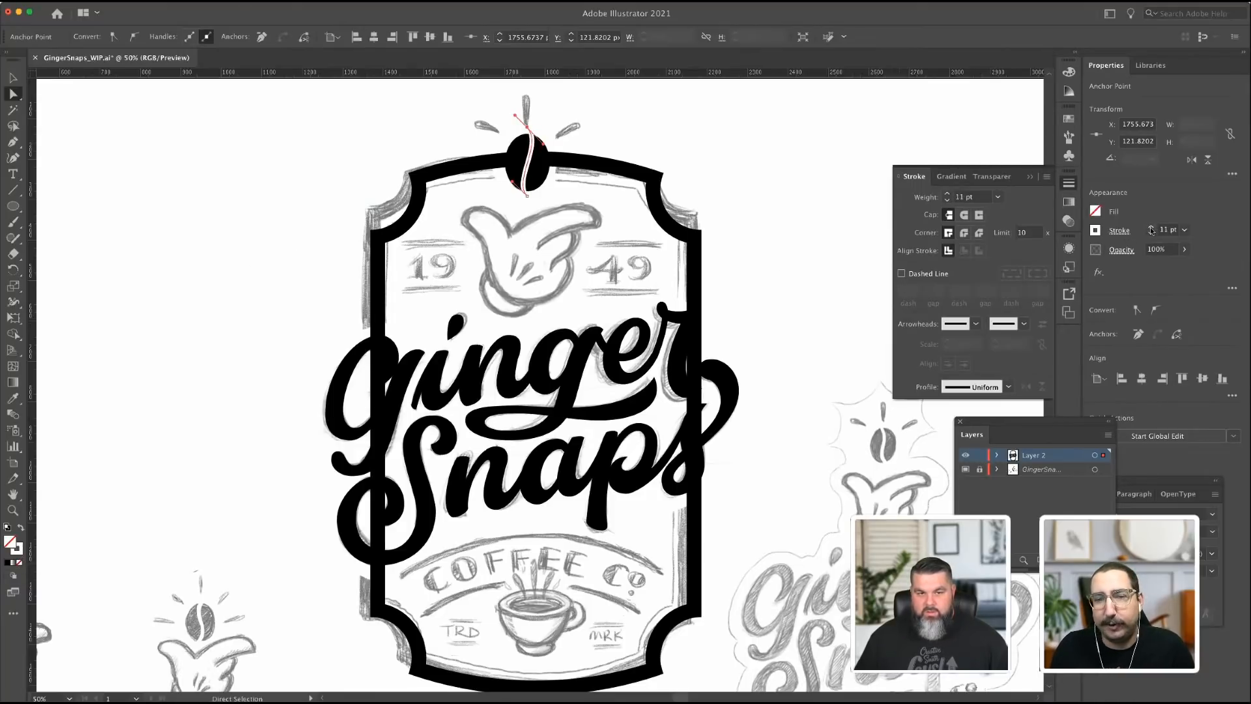
left_click(1151, 228)
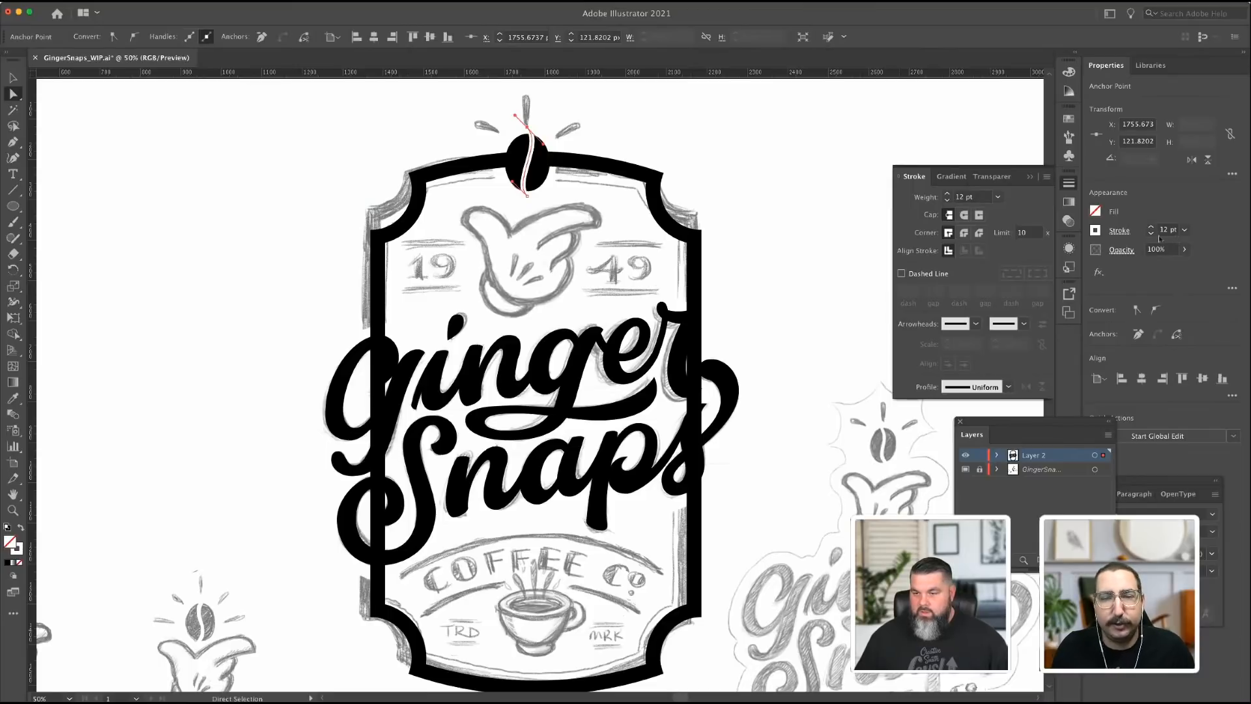
left_click(1151, 228)
left_click(1151, 228)
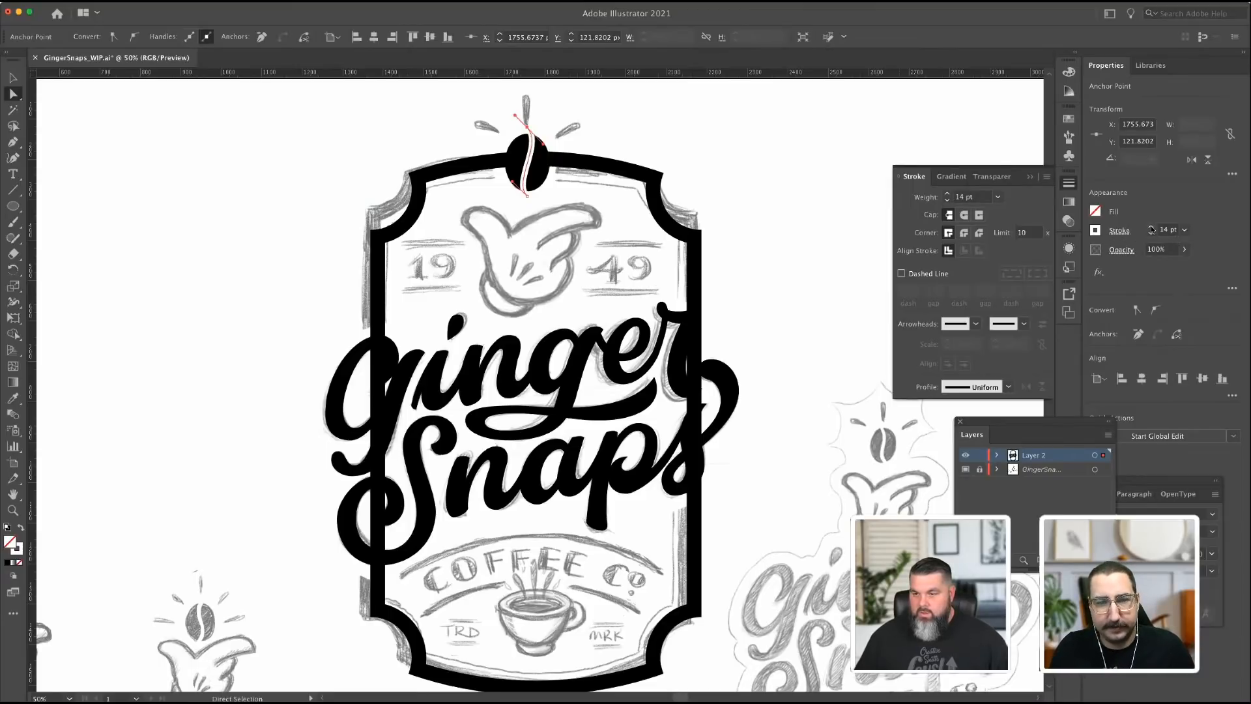
Set the stroke weight of the white S-curve on the coffee bean to 12 pt.
left_click(1152, 228)
left_click(1151, 229)
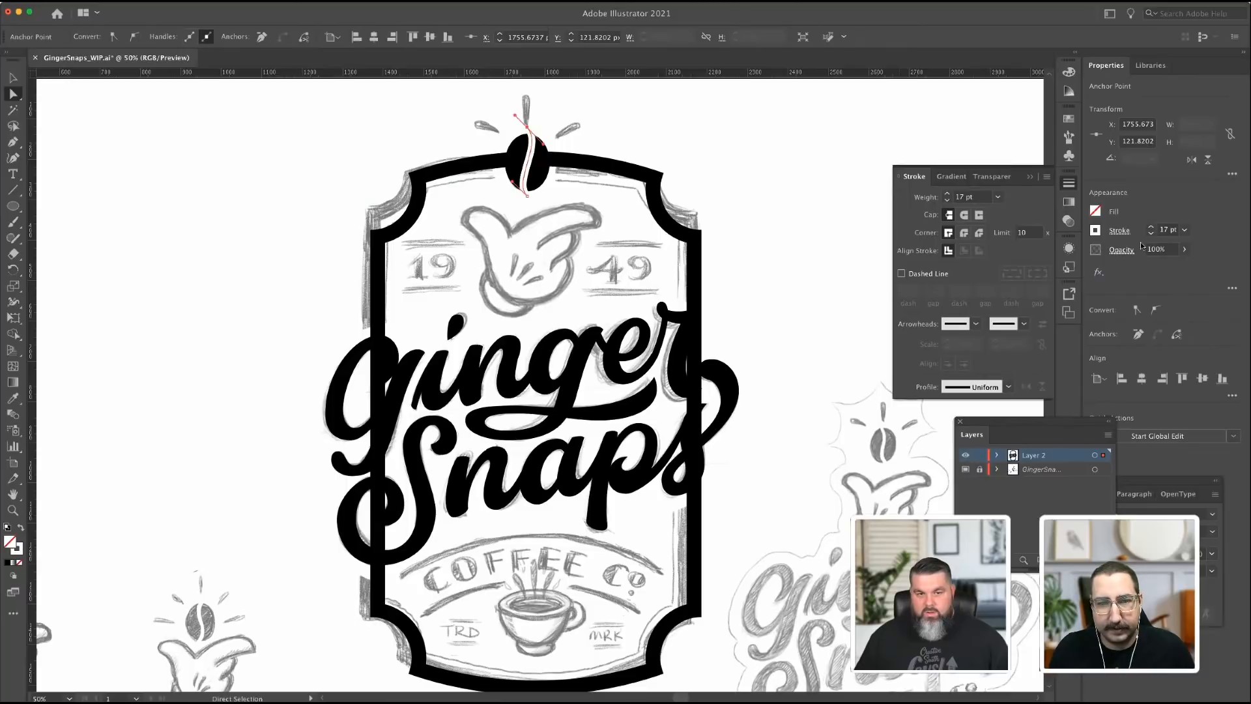
left_click(1151, 234)
left_click(1151, 233)
left_click(1152, 234)
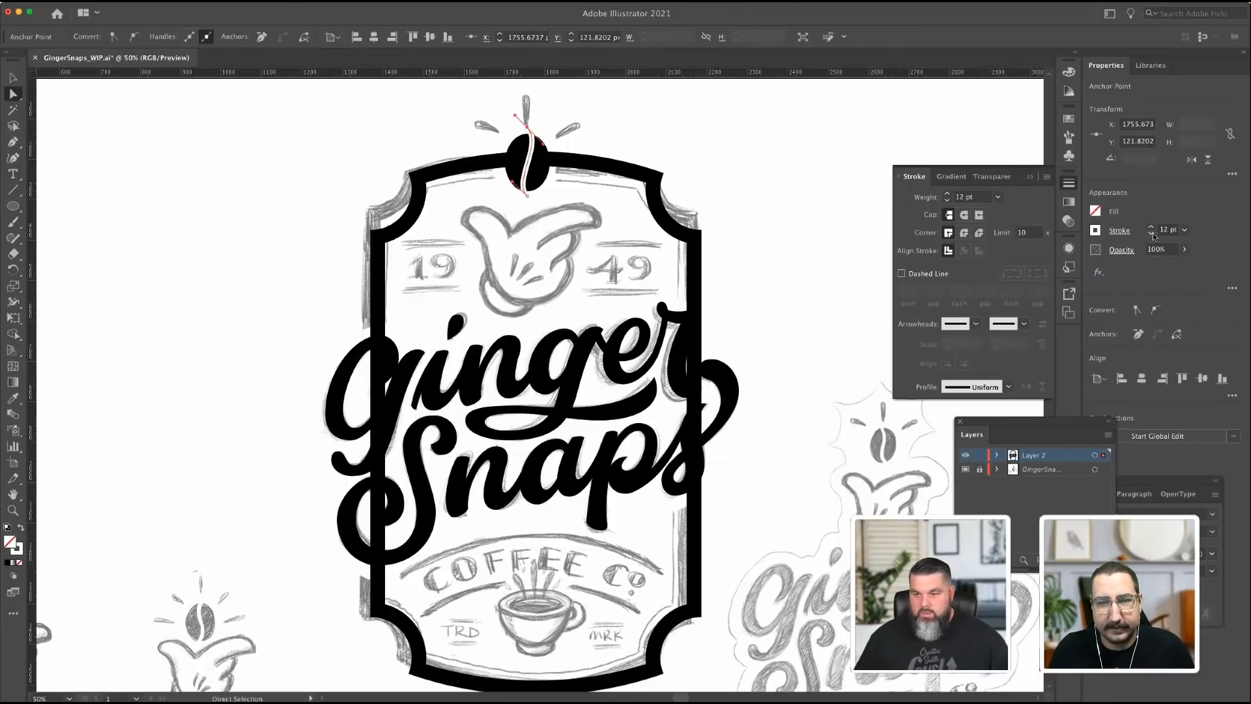
left_click(1151, 234)
key("v")
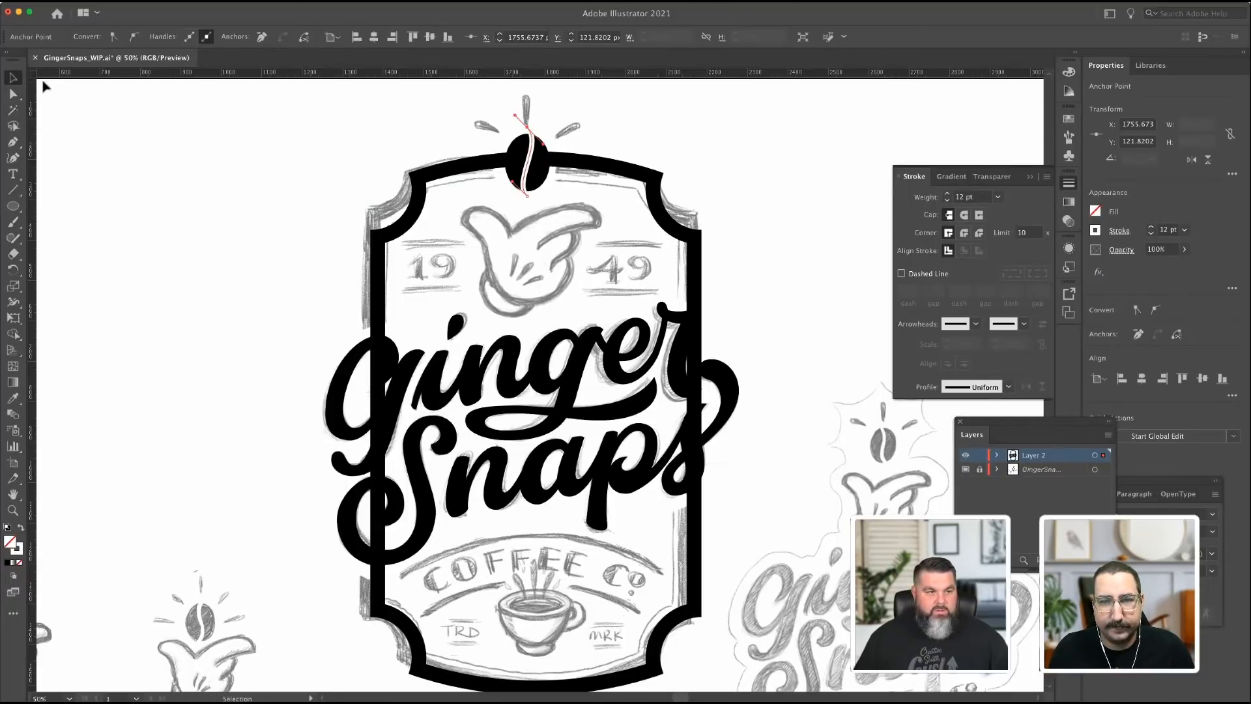
left_click(975, 162)
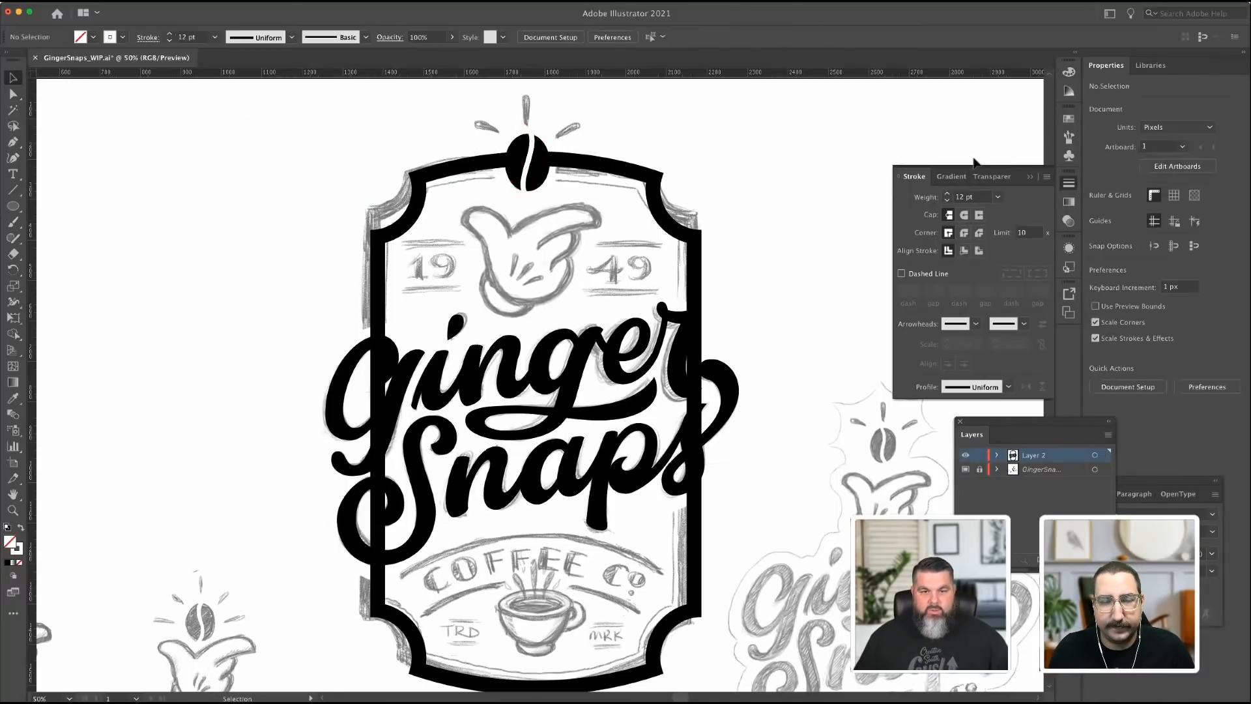
Shorten the white S-curve to about 148 px tall and set its stroke weight back to 12 pt.
left_click(529, 160)
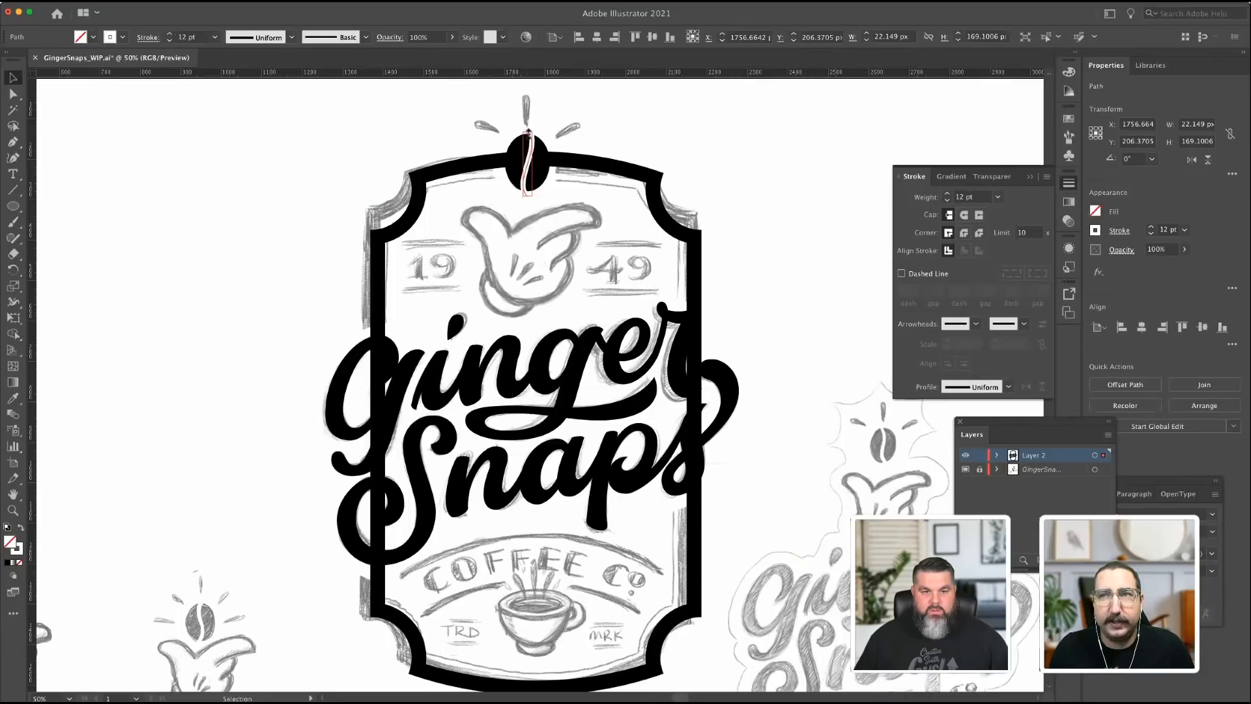
left_click_drag(529, 133, 528, 133)
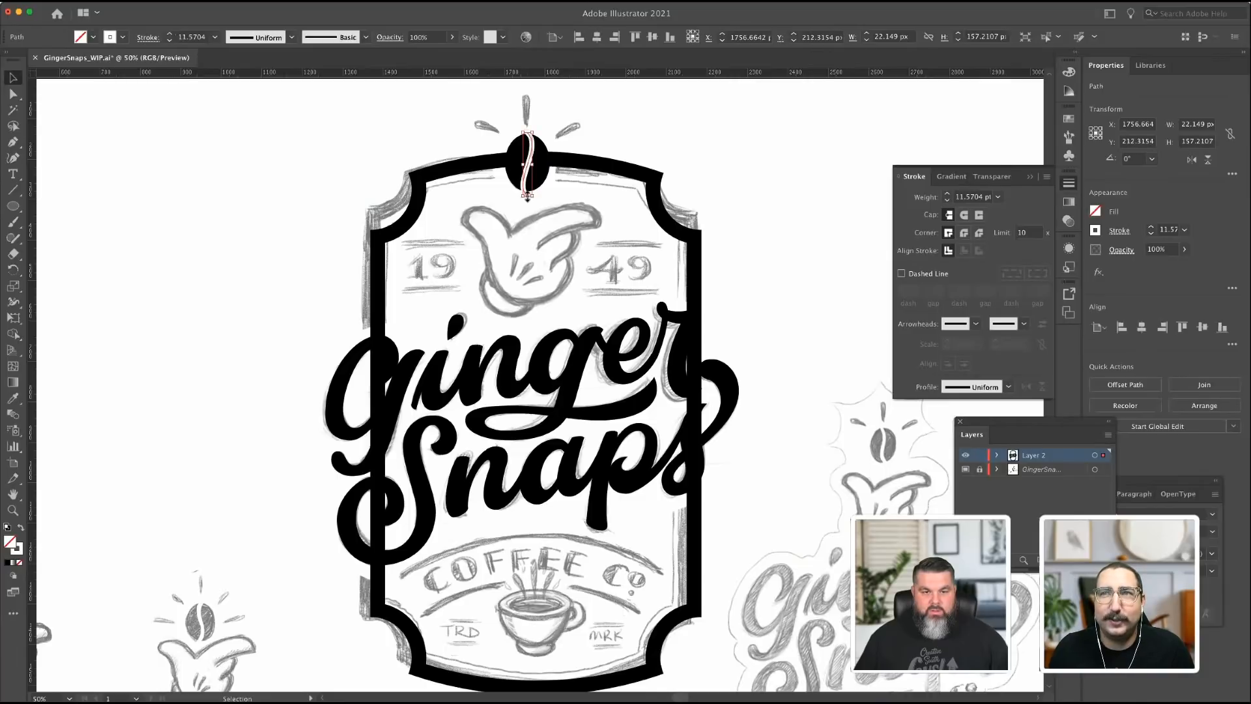
left_click(218, 106)
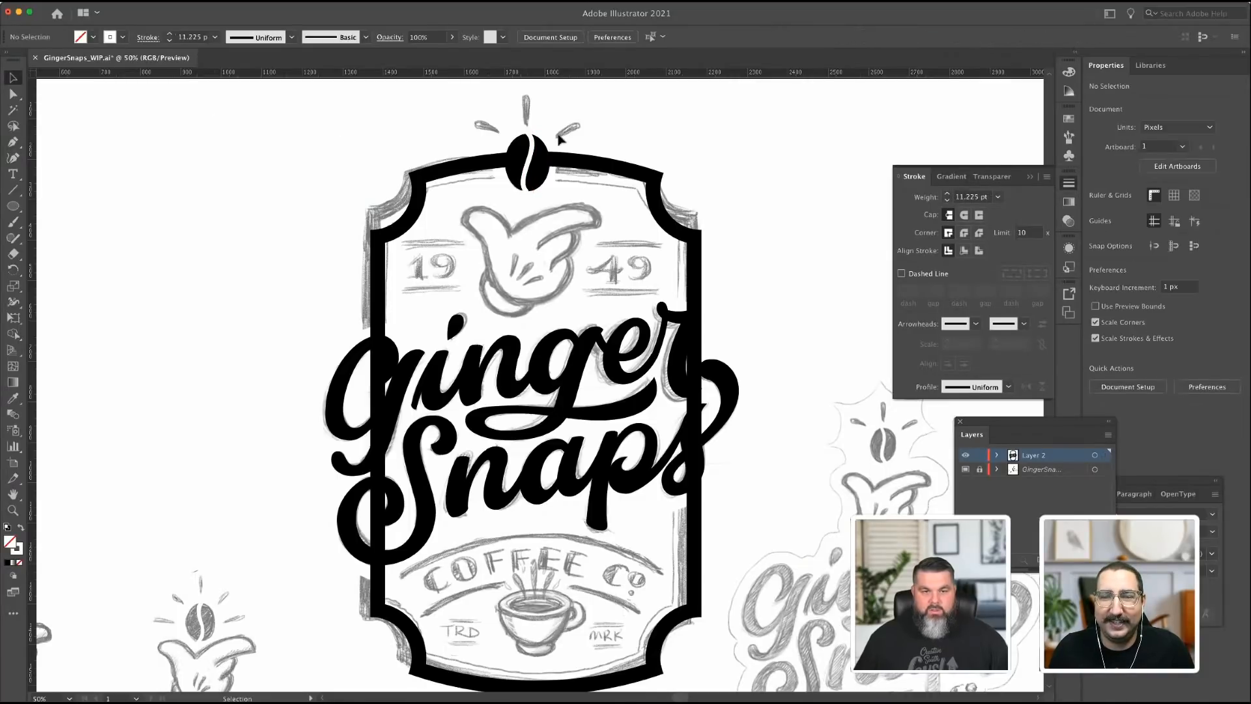
left_click(536, 157)
left_click(637, 146)
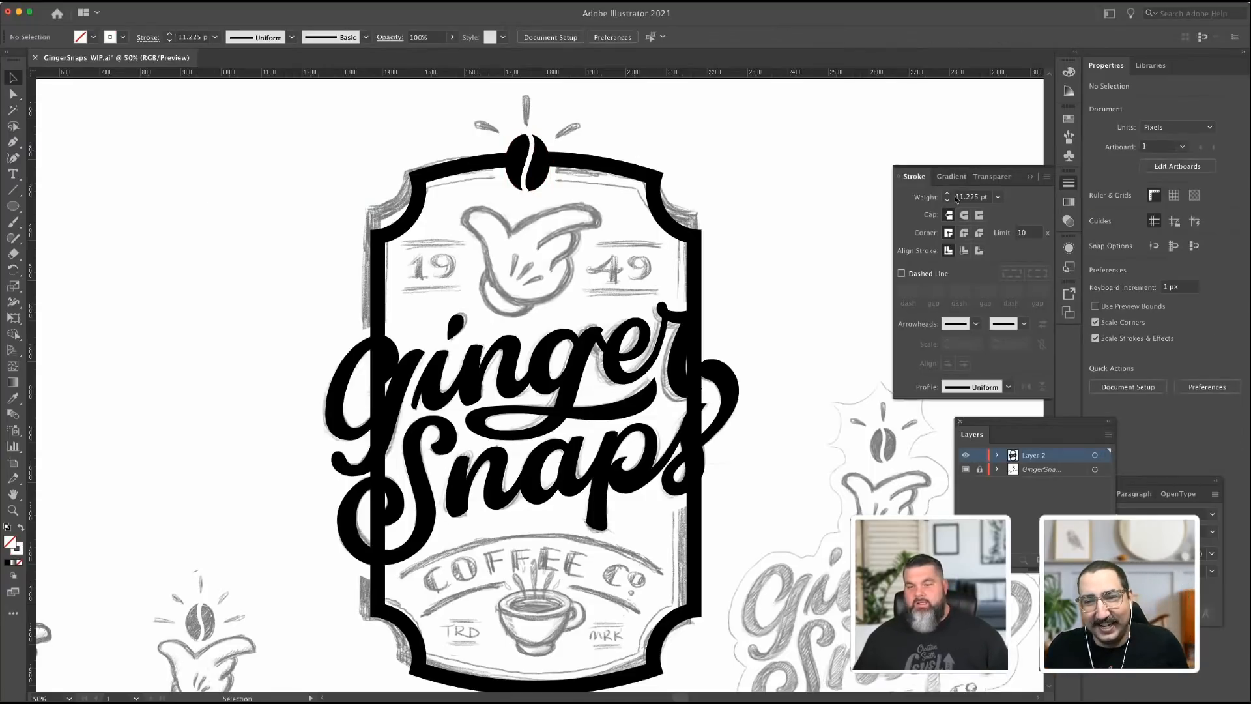
left_click(528, 163)
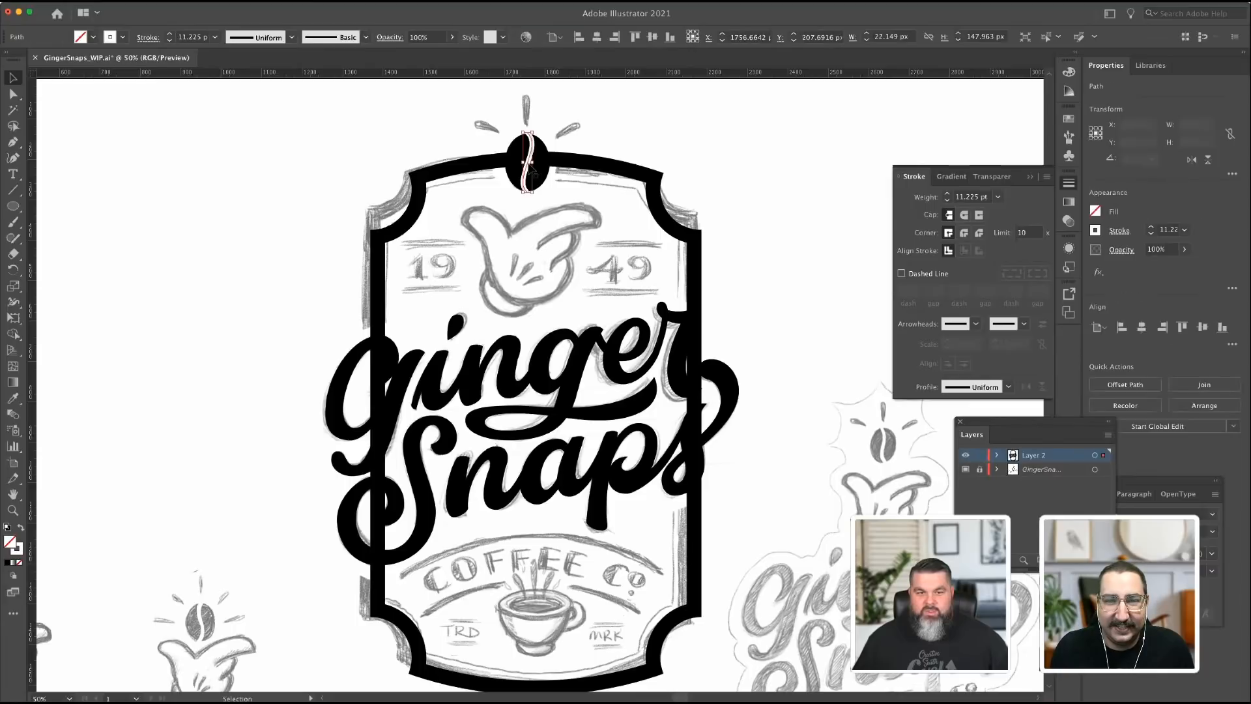
left_click(947, 194)
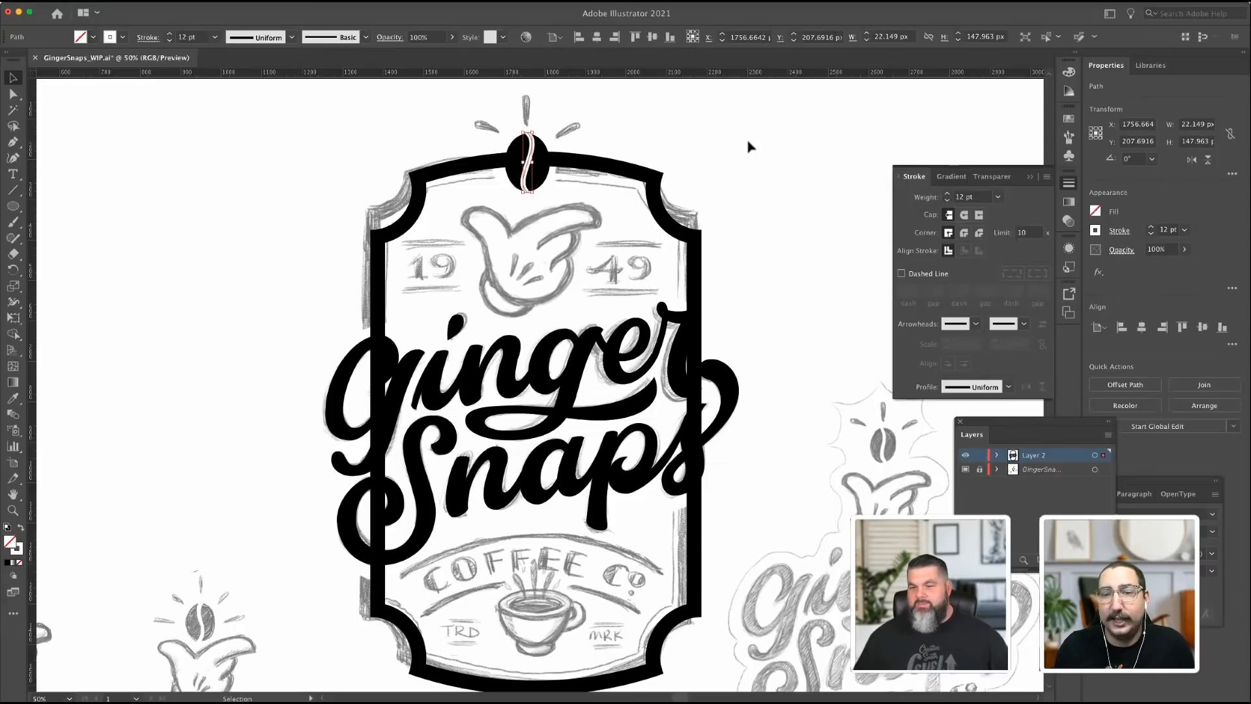
left_click(748, 146)
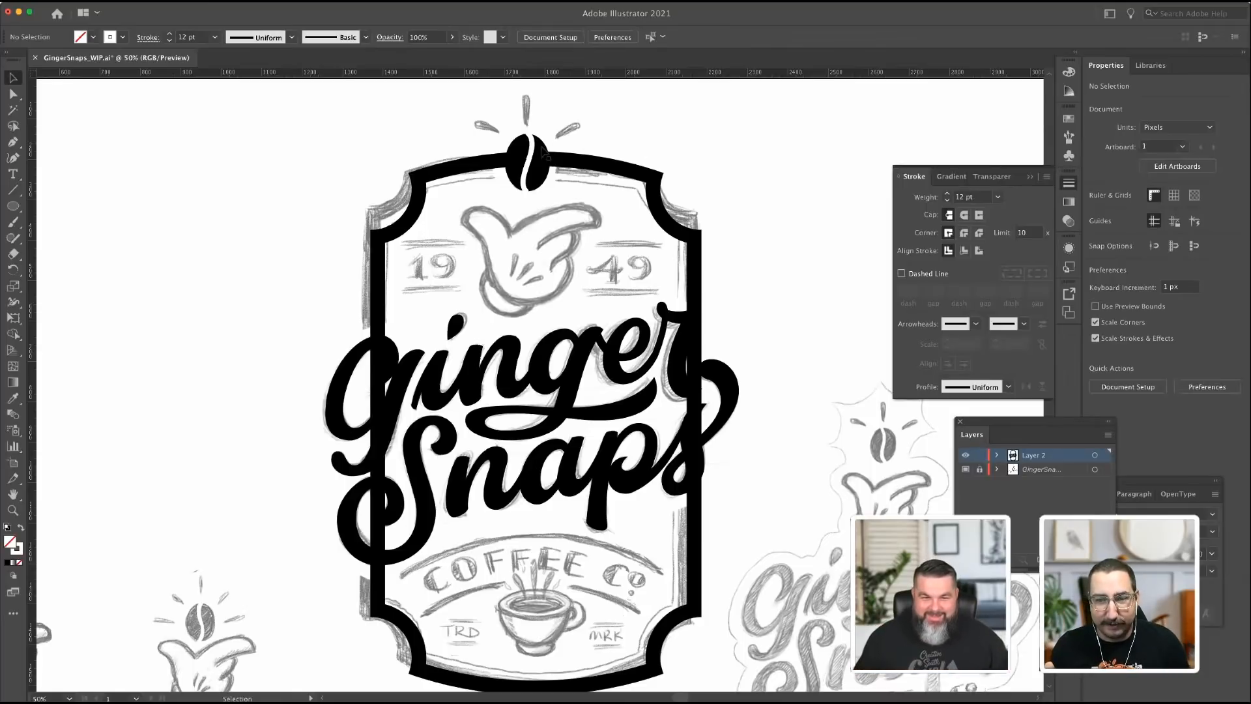
Stretch the white S-curve to about 159 px tall so both ends extend past the coffee bean.
left_click(526, 190)
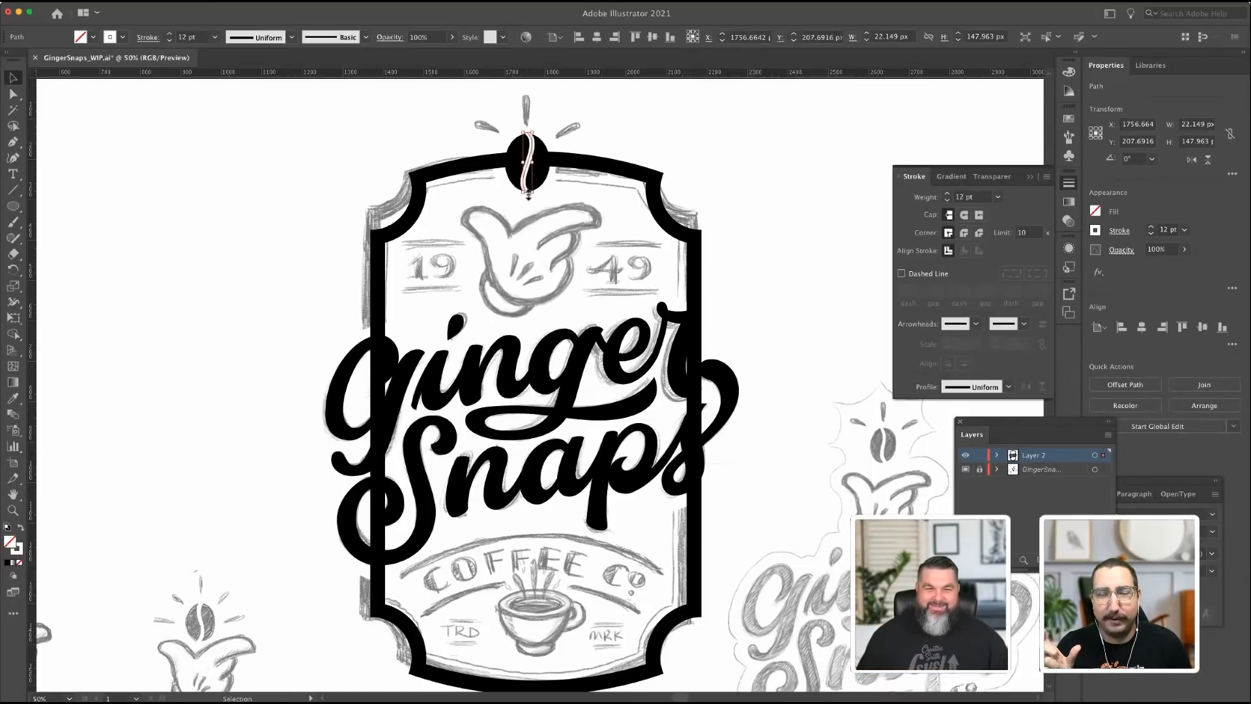
left_click_drag(528, 196, 529, 198)
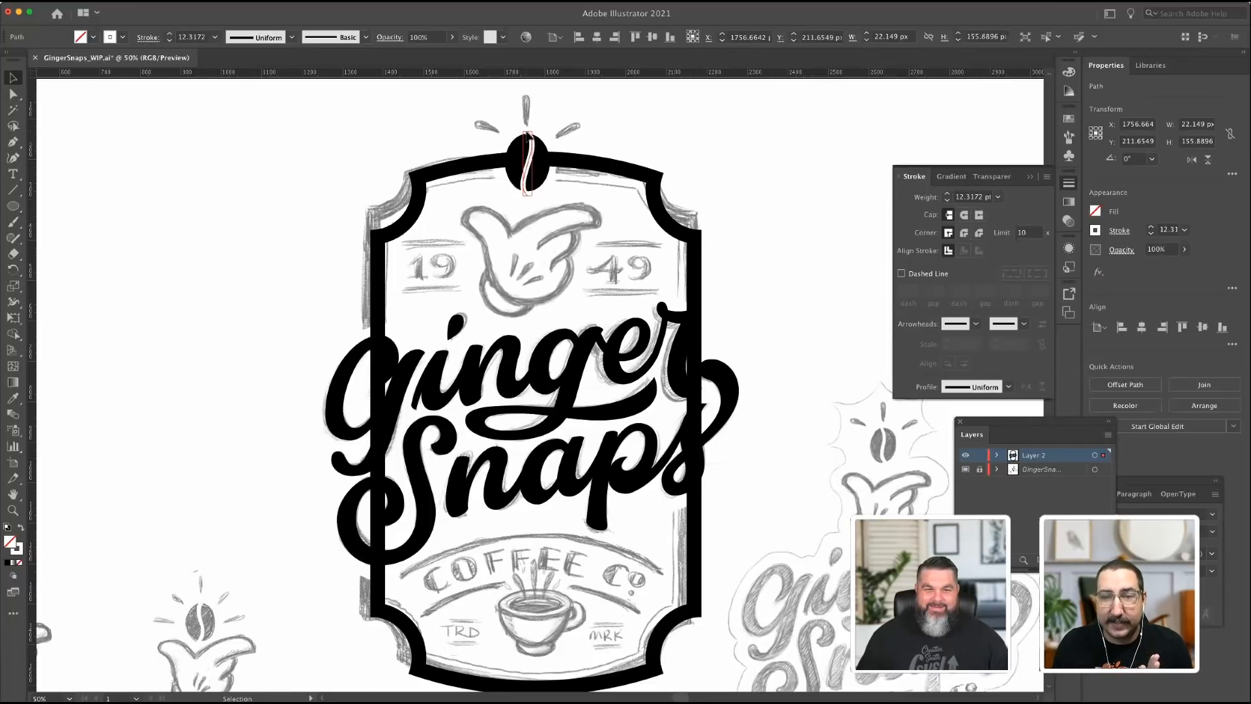
left_click_drag(527, 132, 527, 131)
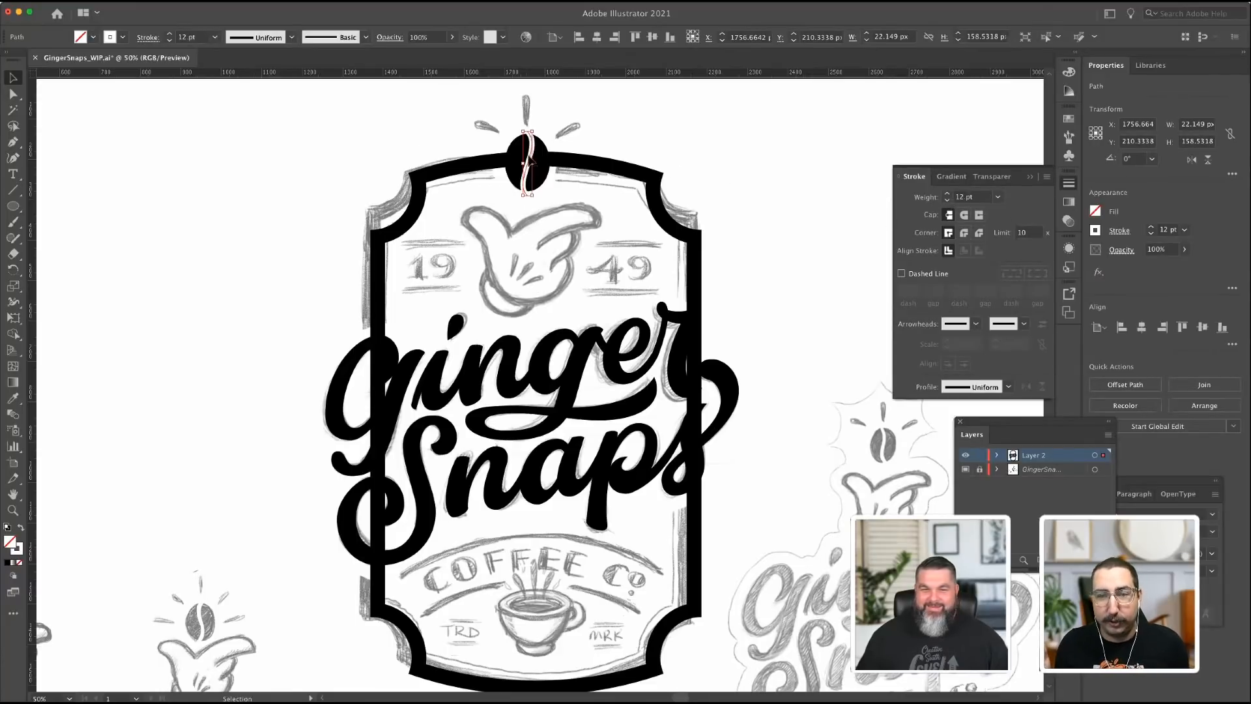
left_click(382, 145)
Convert the S-curve's white stroke on the coffee bean into a filled outline shape.
left_click(16, 511)
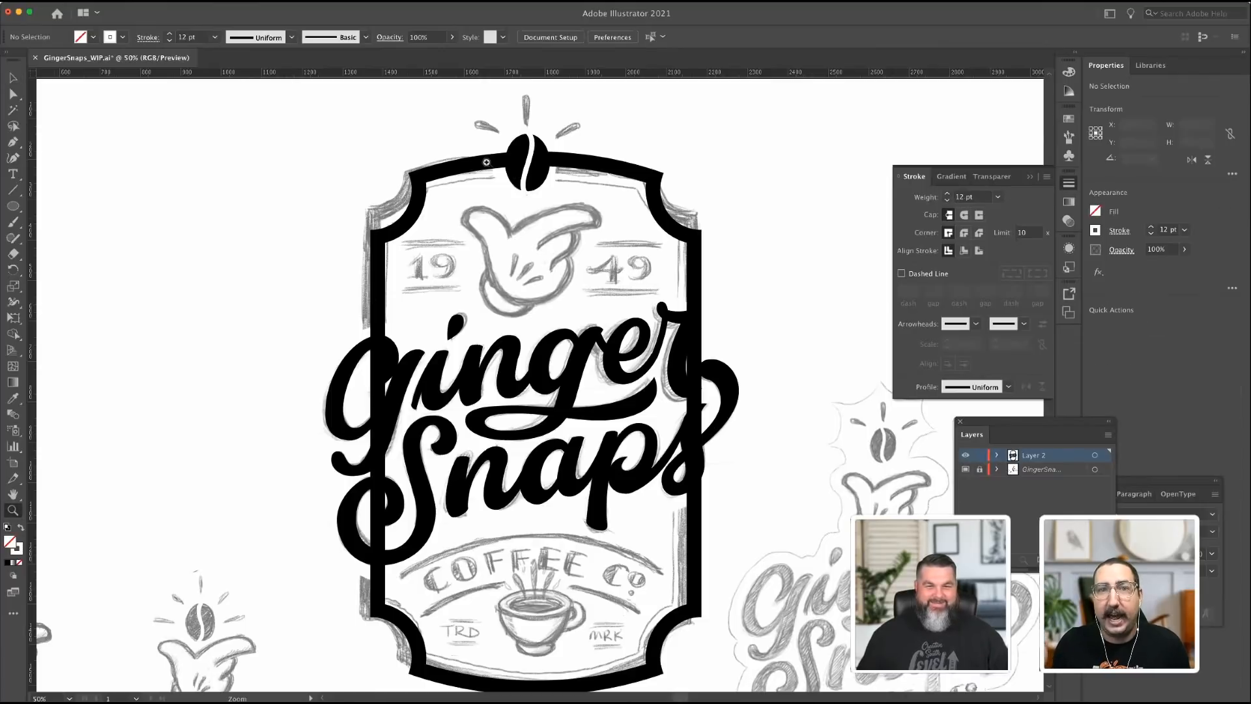
left_click_drag(536, 169, 652, 270)
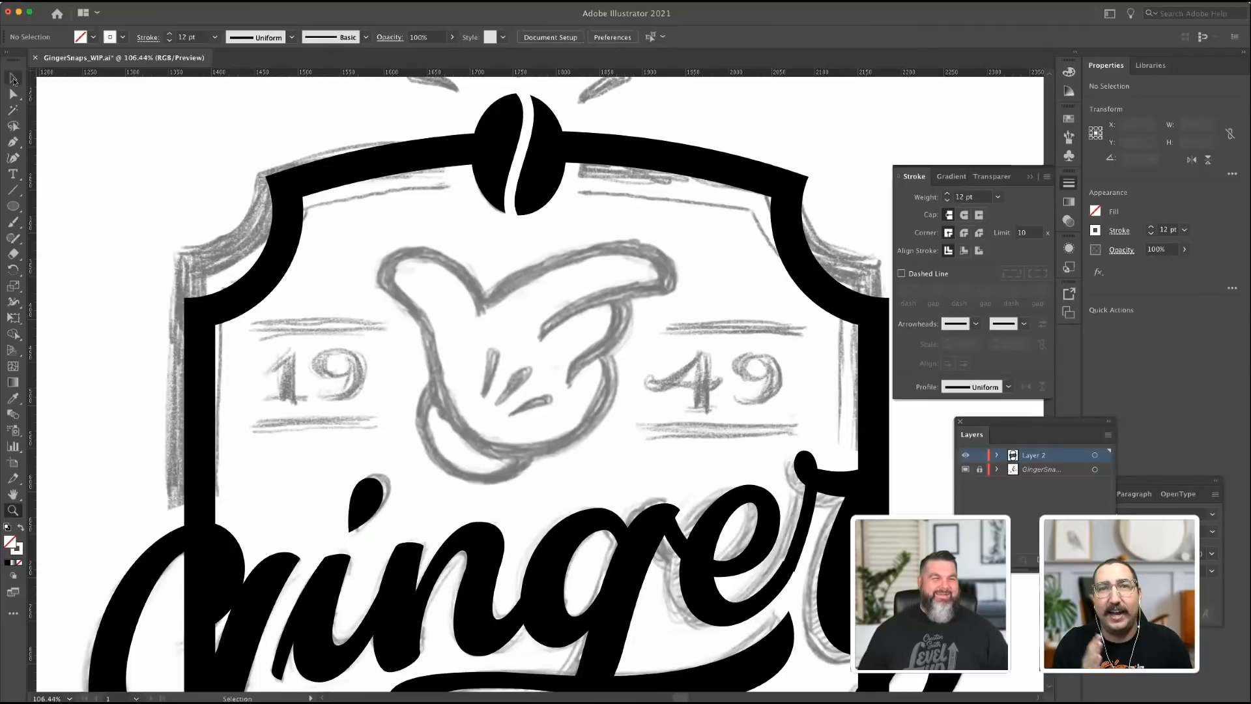
left_click(13, 78)
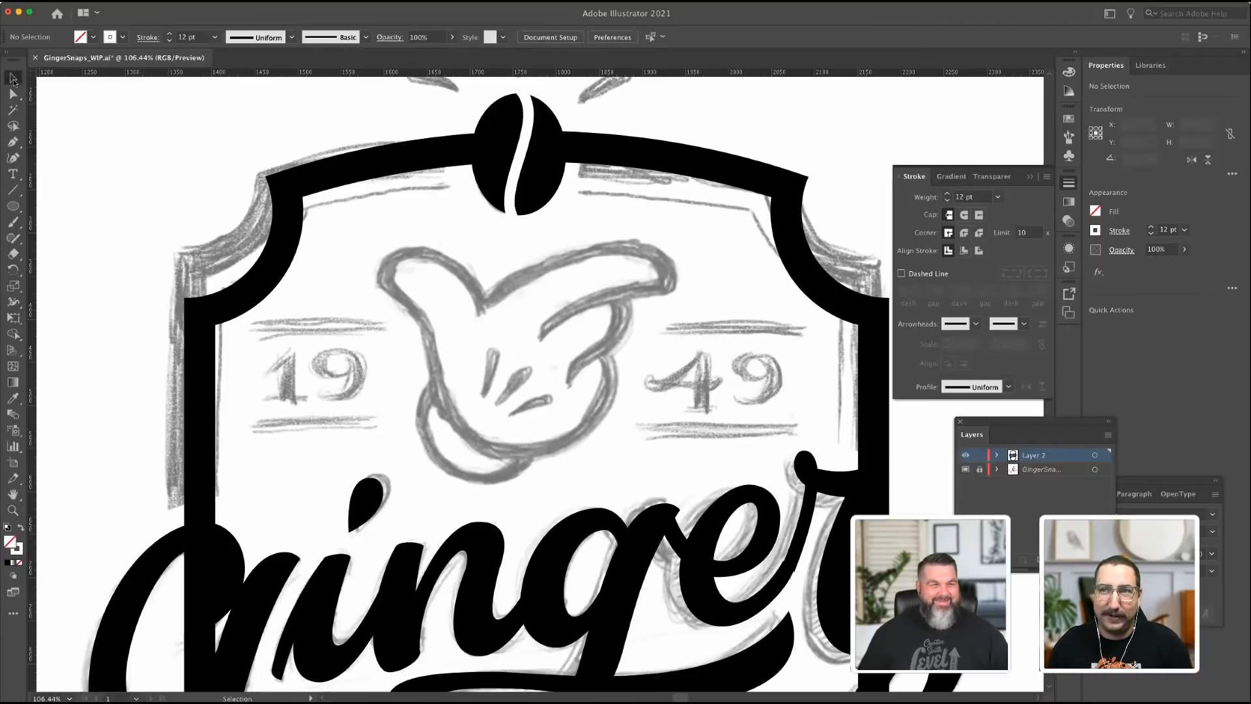
left_click(524, 134)
left_click(529, 134)
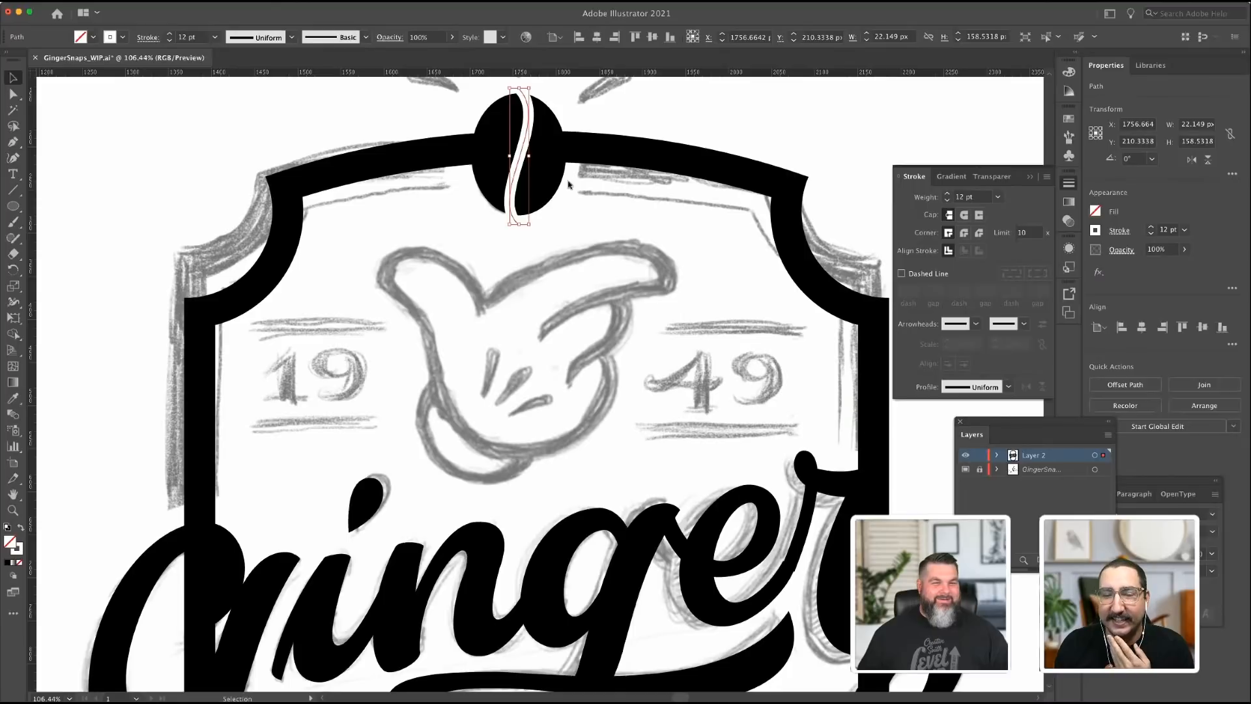
key("super+shift+e")
key("Return")
Align the S-curve shape and the coffee bean to each other's horizontal and vertical centers.
left_click(549, 199, "shift")
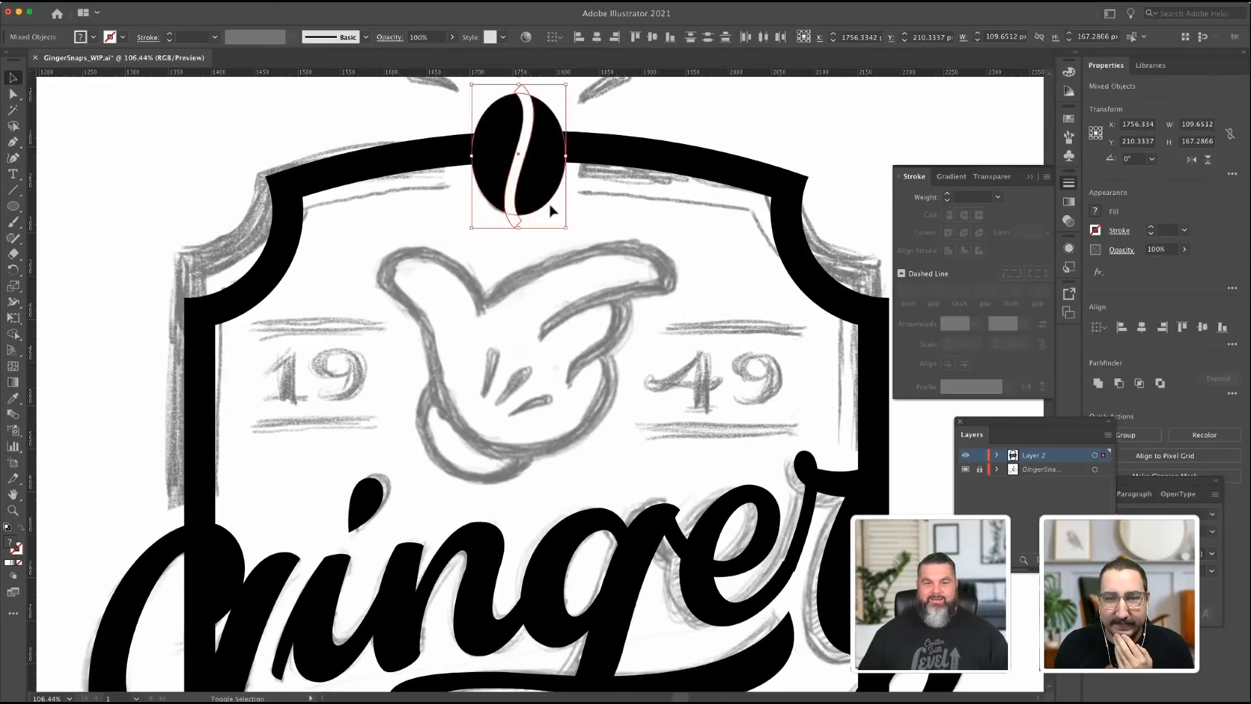
left_click(1142, 327)
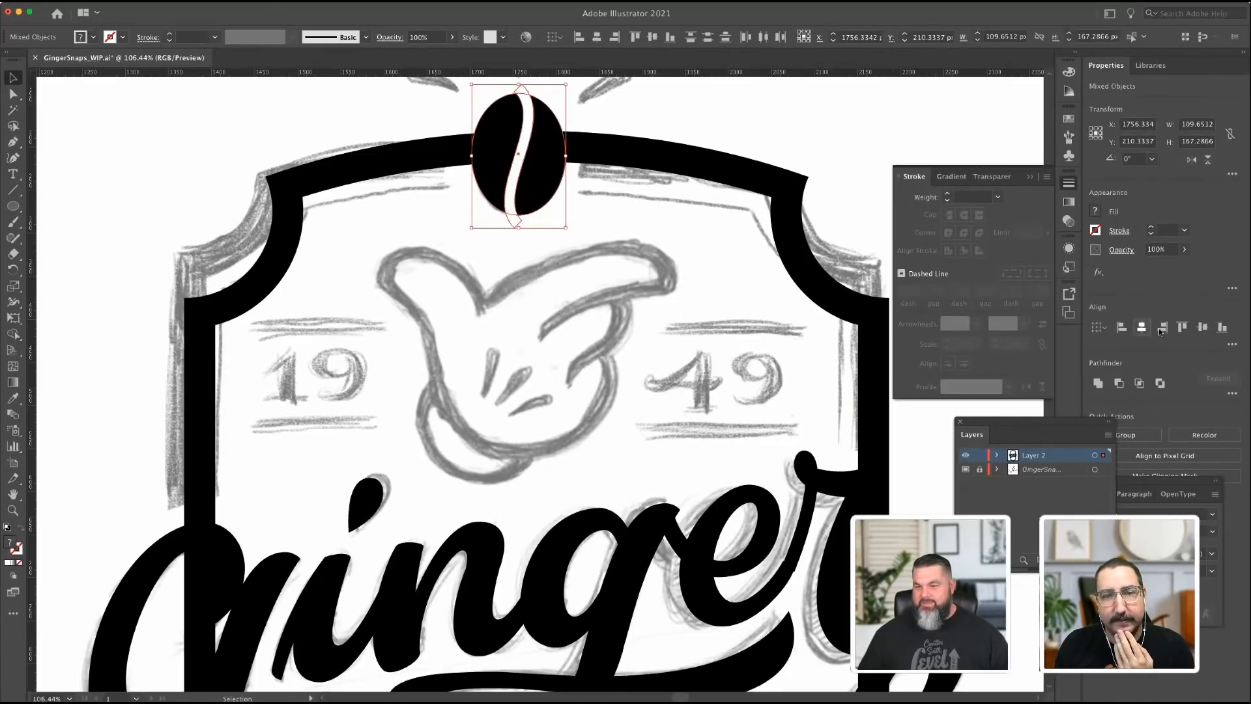
left_click(1202, 328)
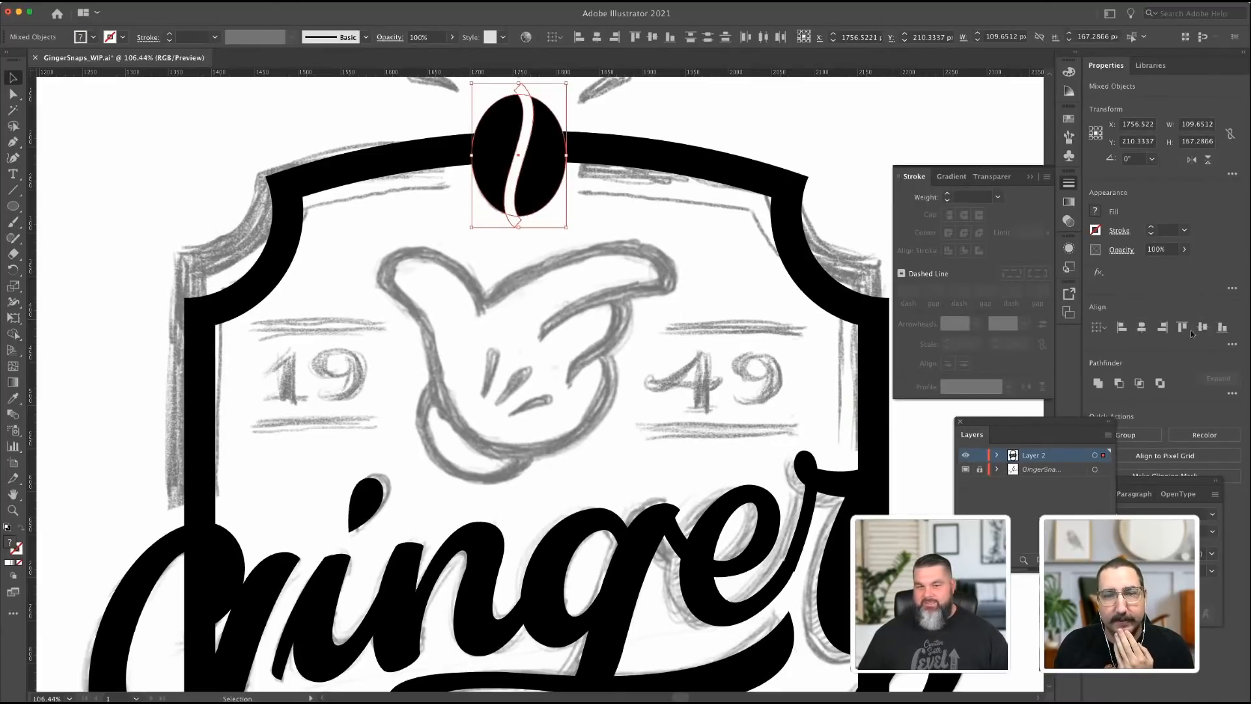
left_click(664, 112)
Trace the sketched hand's thumb with straight Pen tool segments, from the thumb-finger notch around the tip and down its outer edge.
left_click(13, 141)
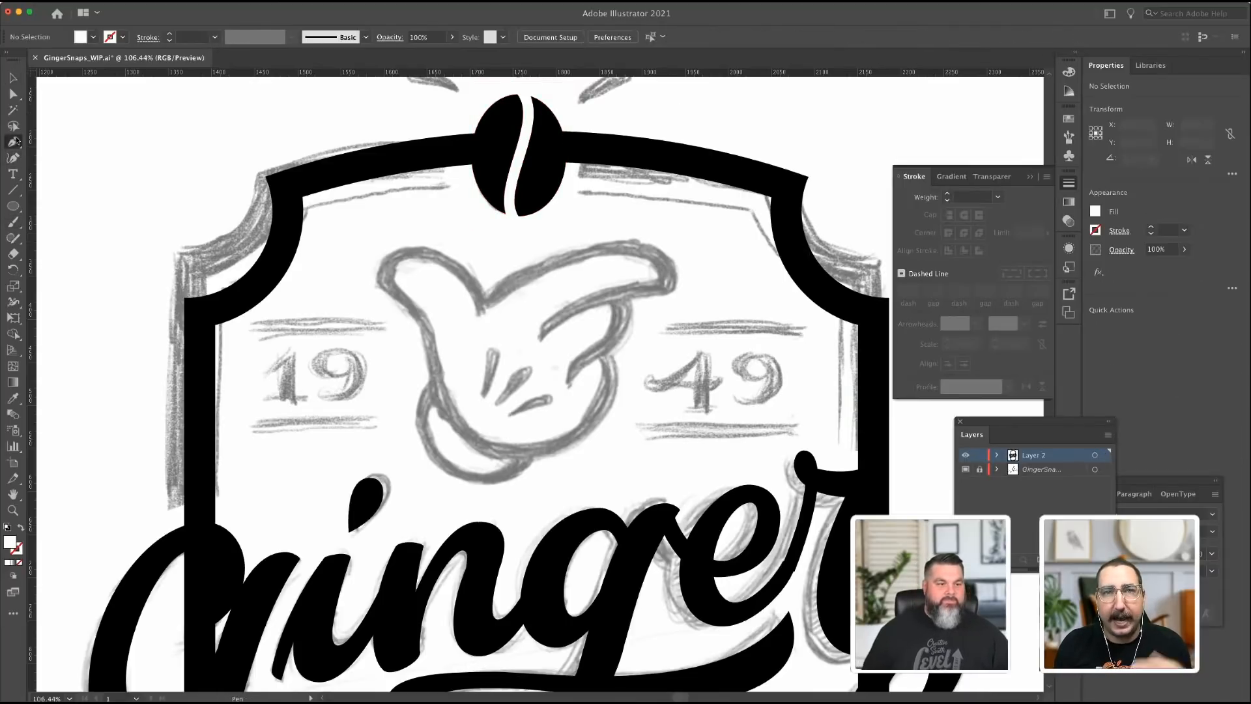
left_click(483, 311)
left_click_drag(418, 251, 380, 257)
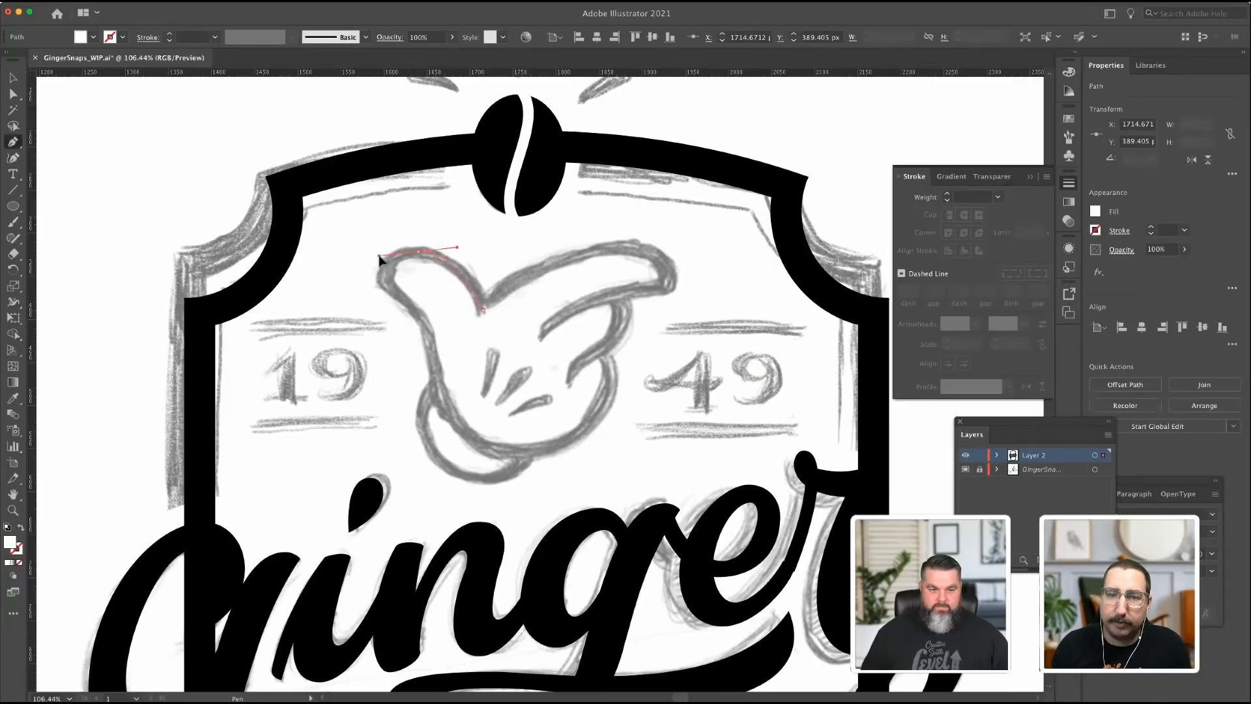
key("super+z")
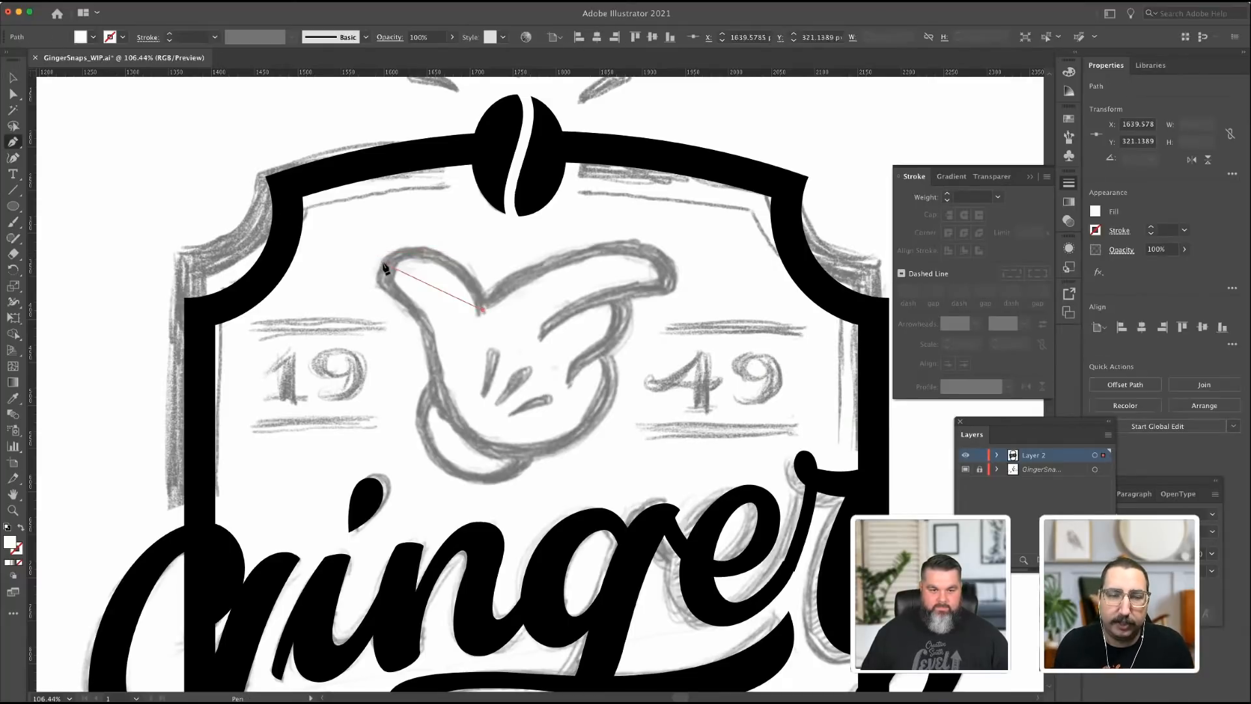
left_click_drag(417, 251, 385, 277)
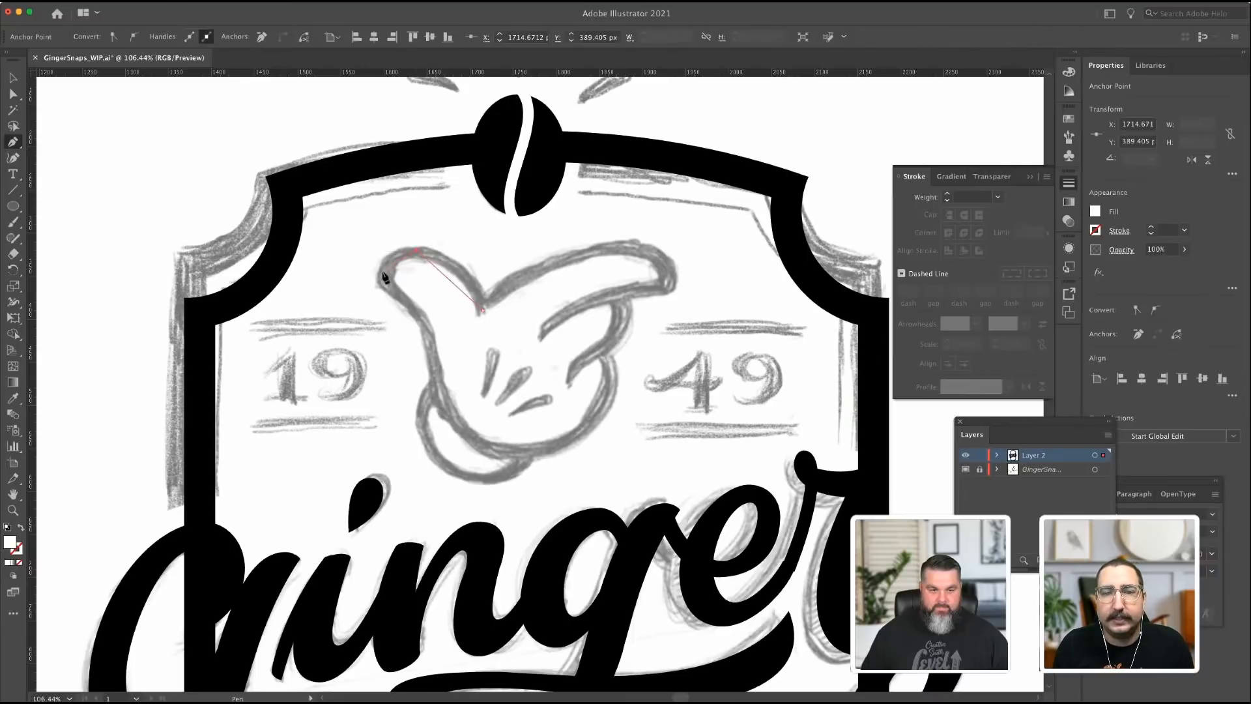
left_click(382, 274)
left_click(427, 324)
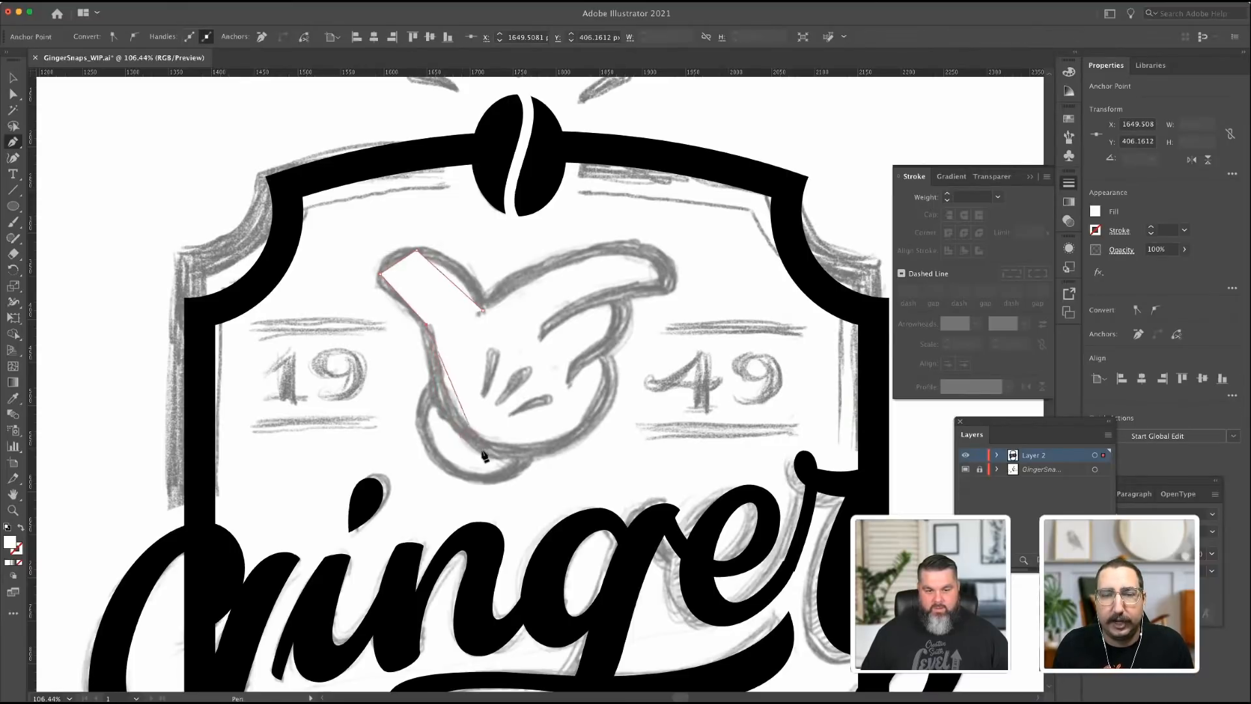
Give the hand path no fill and a 1 pt black stroke.
left_click(7, 527)
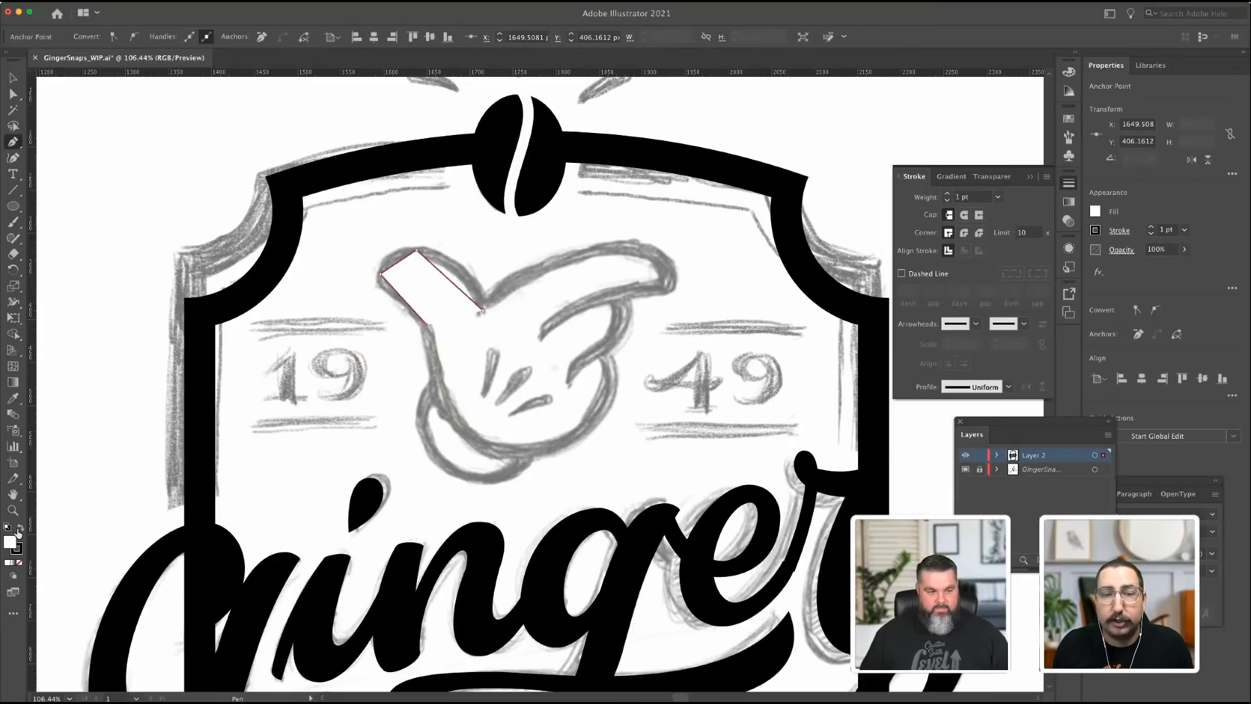
left_click(21, 528)
left_click(21, 553)
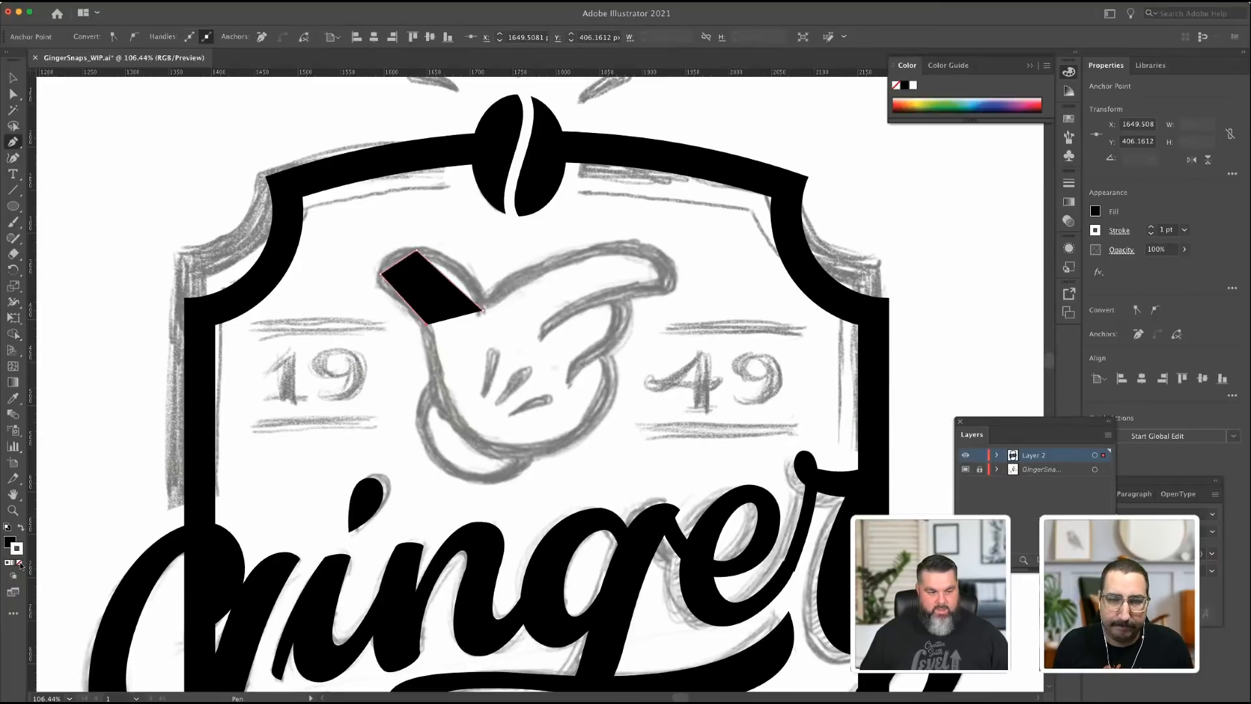
left_click(21, 528)
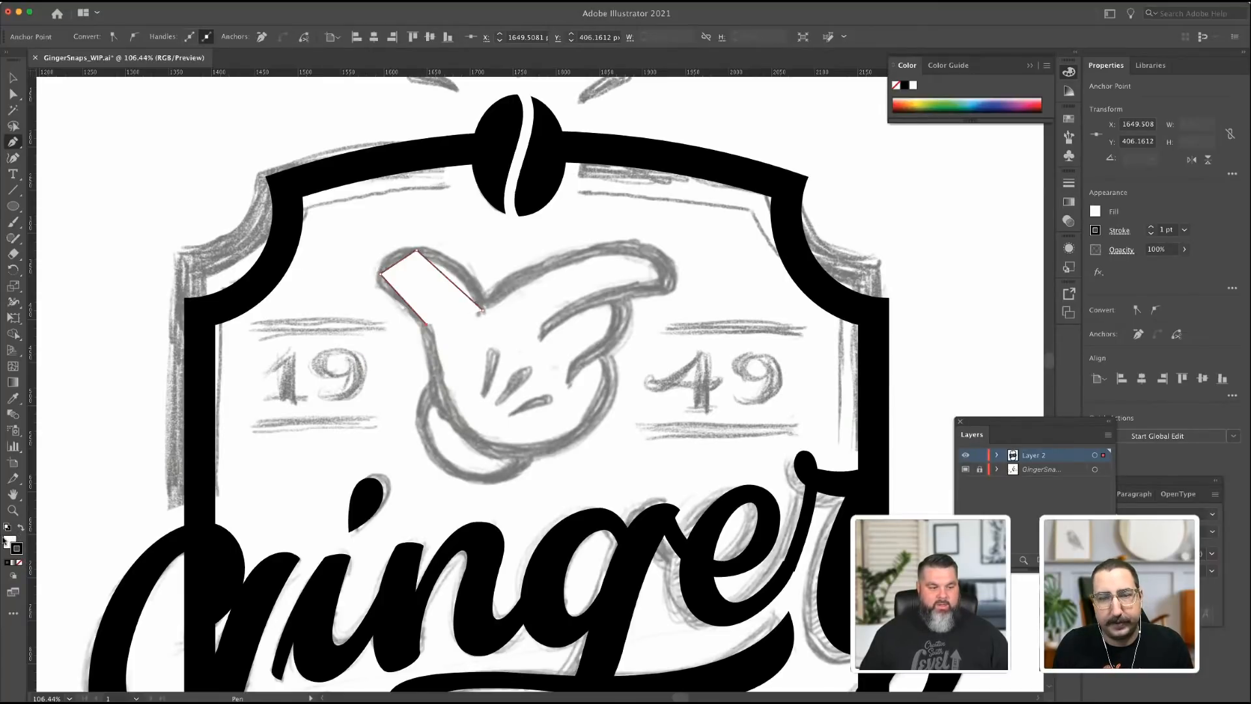
left_click(19, 562)
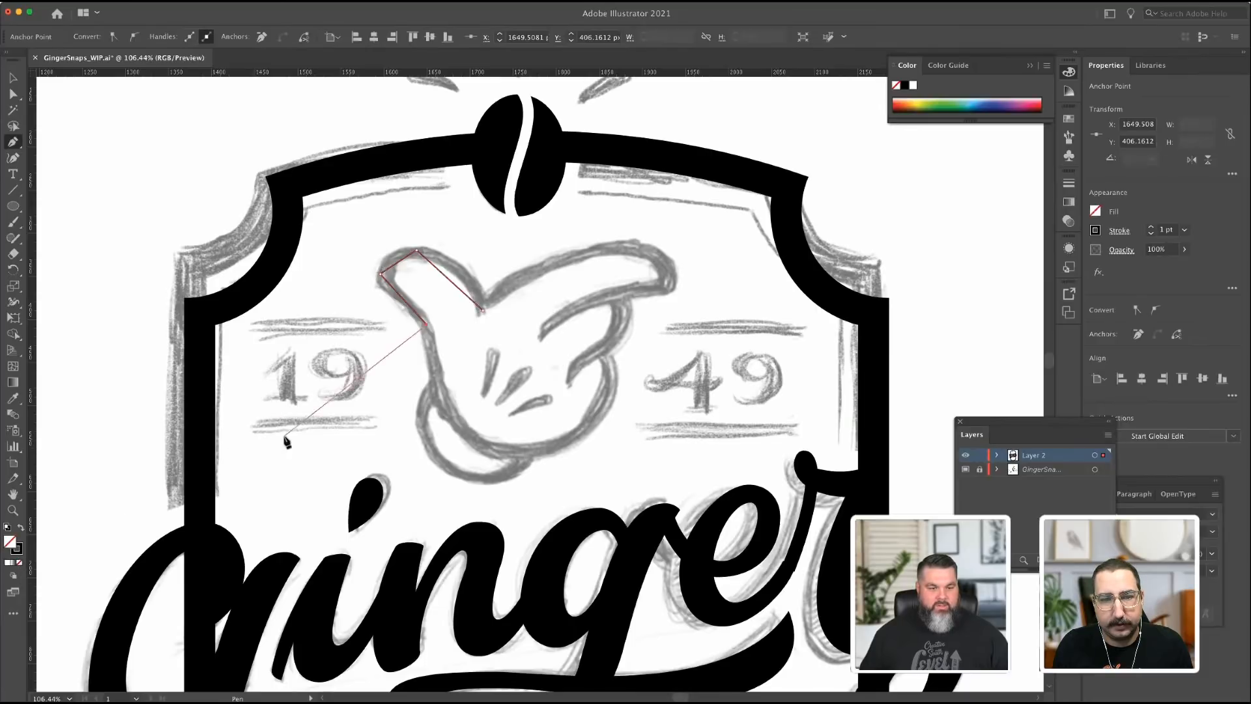
Continue the hand path in curves along the bottom of the palm and up to the base of the curled fingers.
left_click_drag(512, 450, 589, 449)
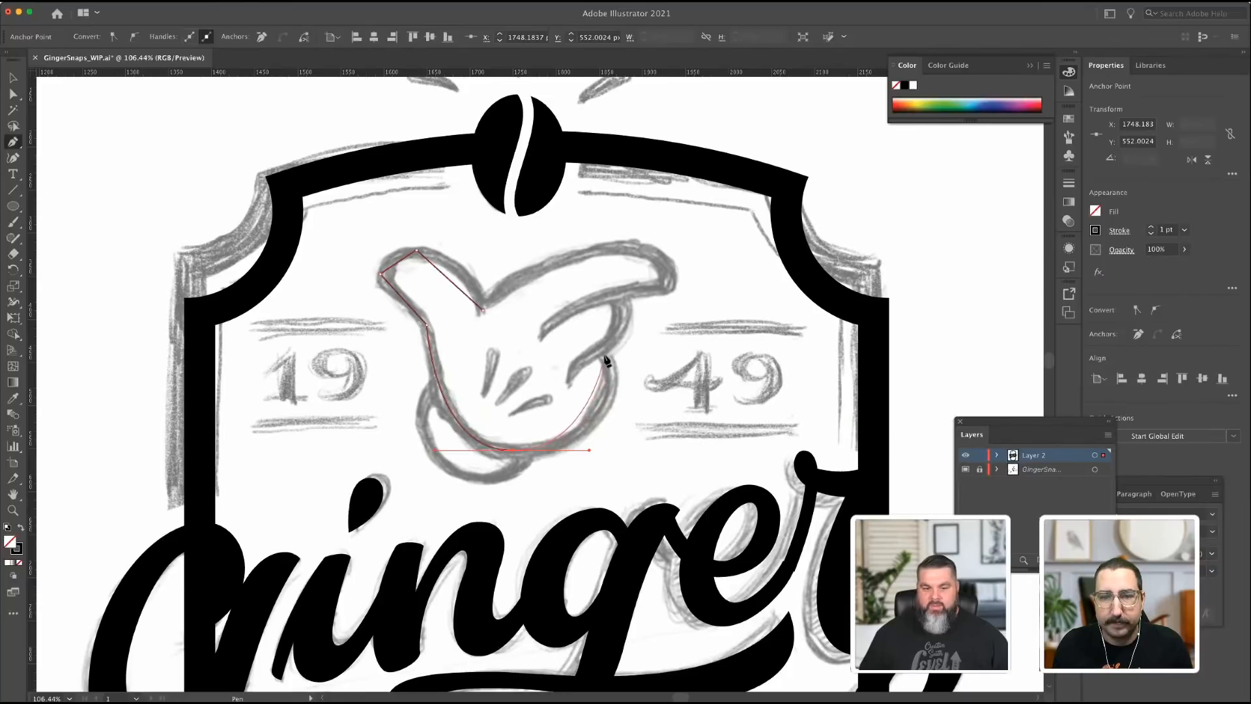
mouse_move(605, 358)
left_mouse_down()
mouse_move(581, 318)
mouse_move(590, 312)
left_mouse_up()
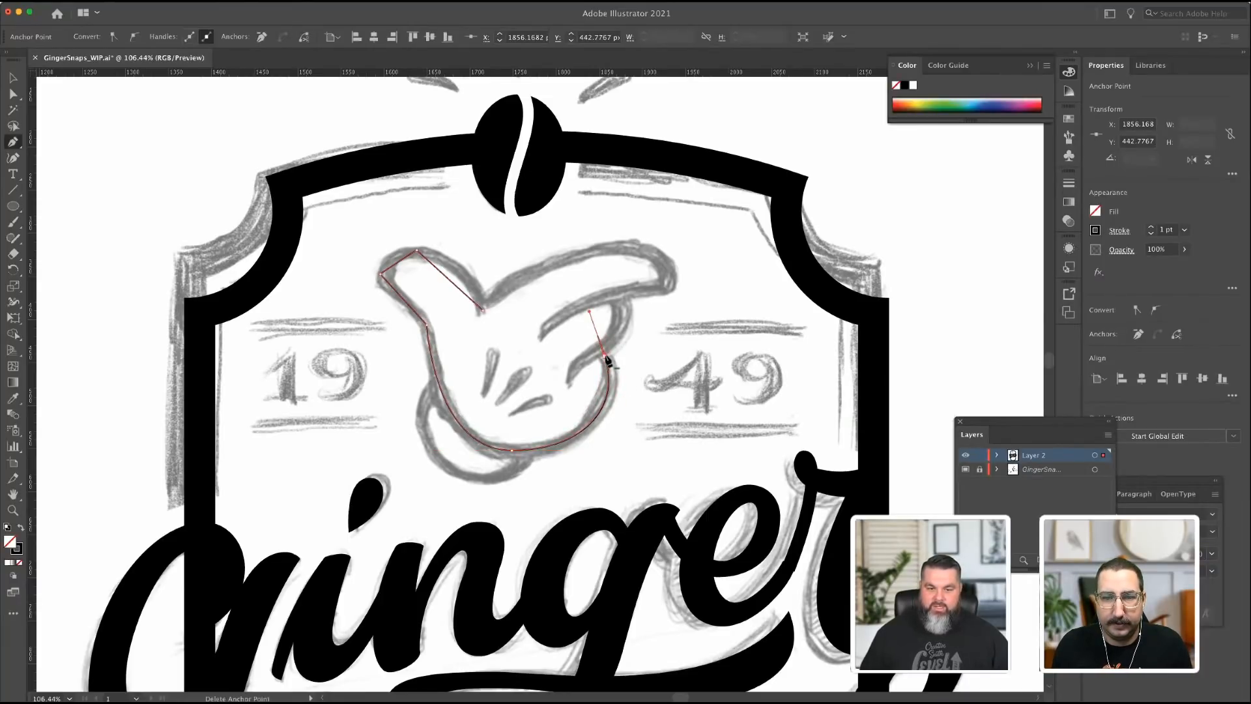
left_click(605, 356)
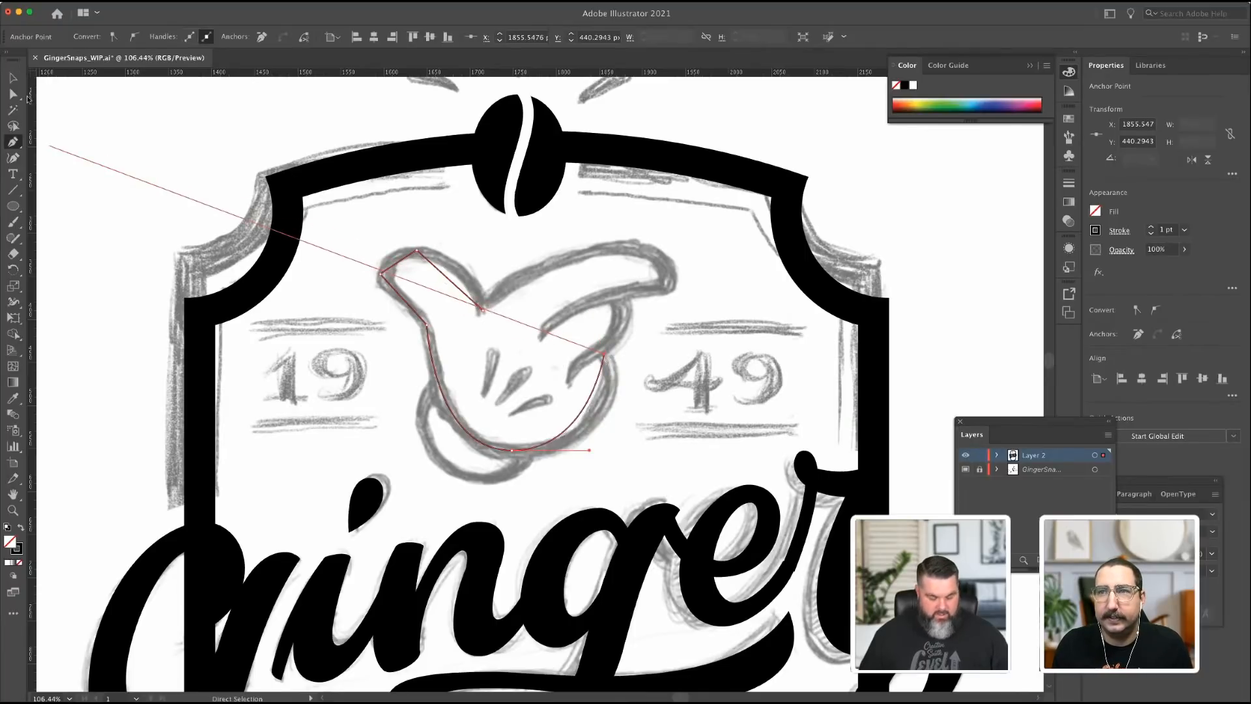
Extend the hand path from the thumb-finger notch in a curve along the pointing finger's upper edge to its tip.
left_click(483, 309)
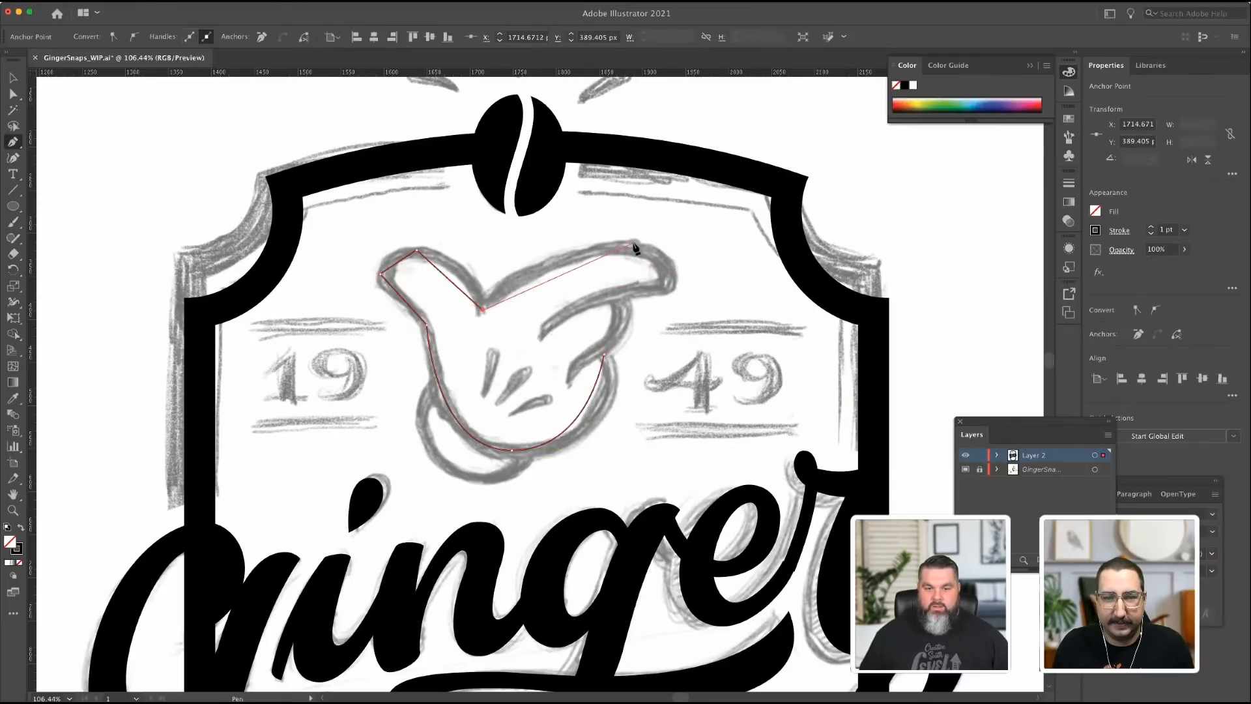
left_click_drag(591, 200, 737, 256)
key("super+z")
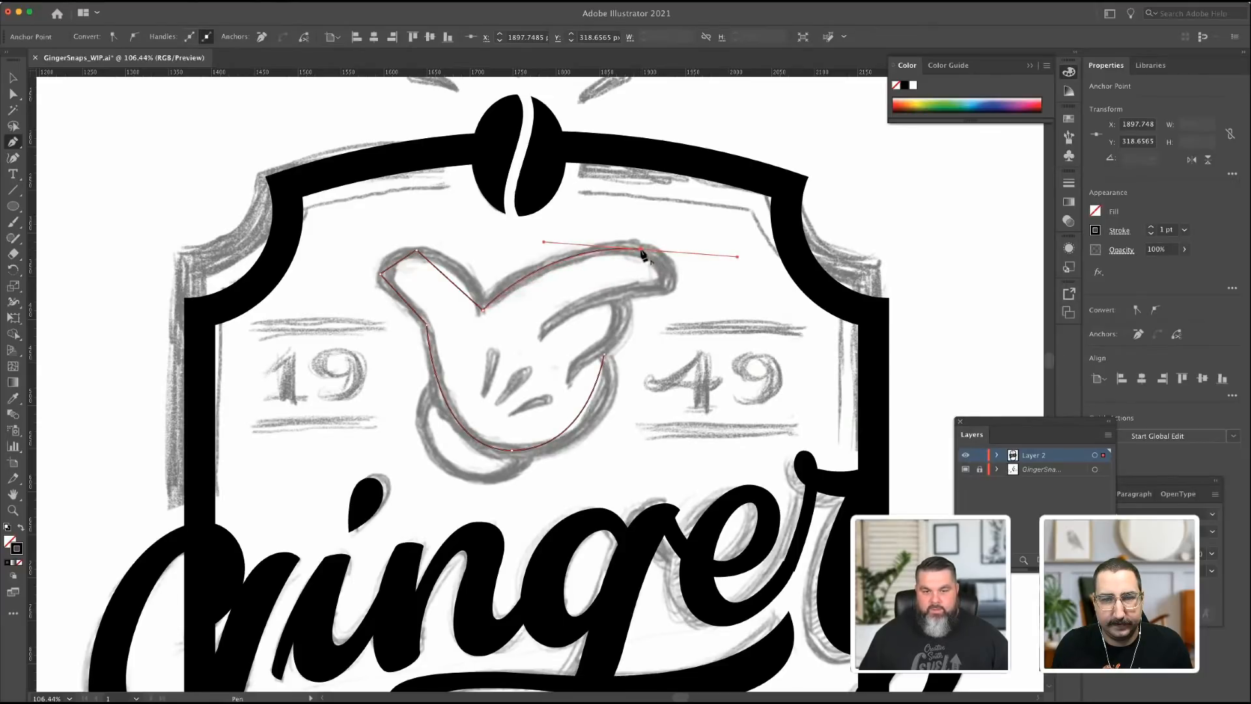
Continue the hand path with the Pen tool around the pointing fingertip and back along the finger's lower edge to its inner end.
left_click(642, 250)
left_click_drag(668, 287, 665, 318)
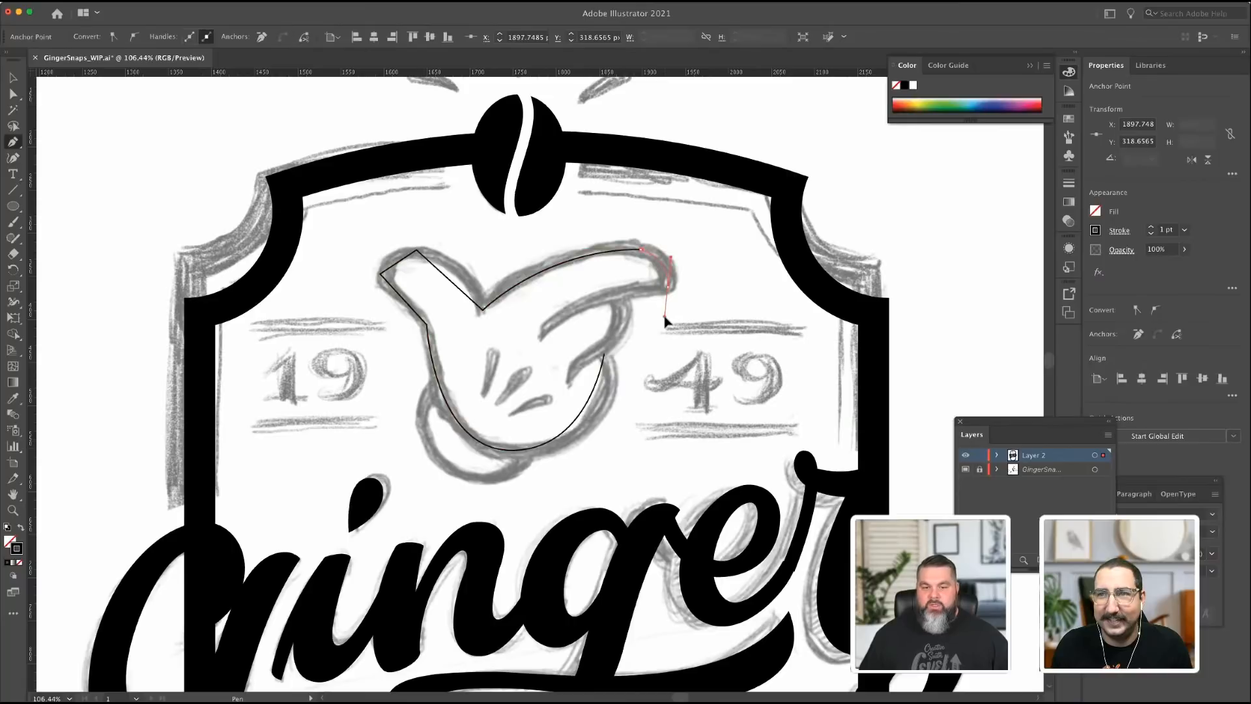
left_click(667, 288)
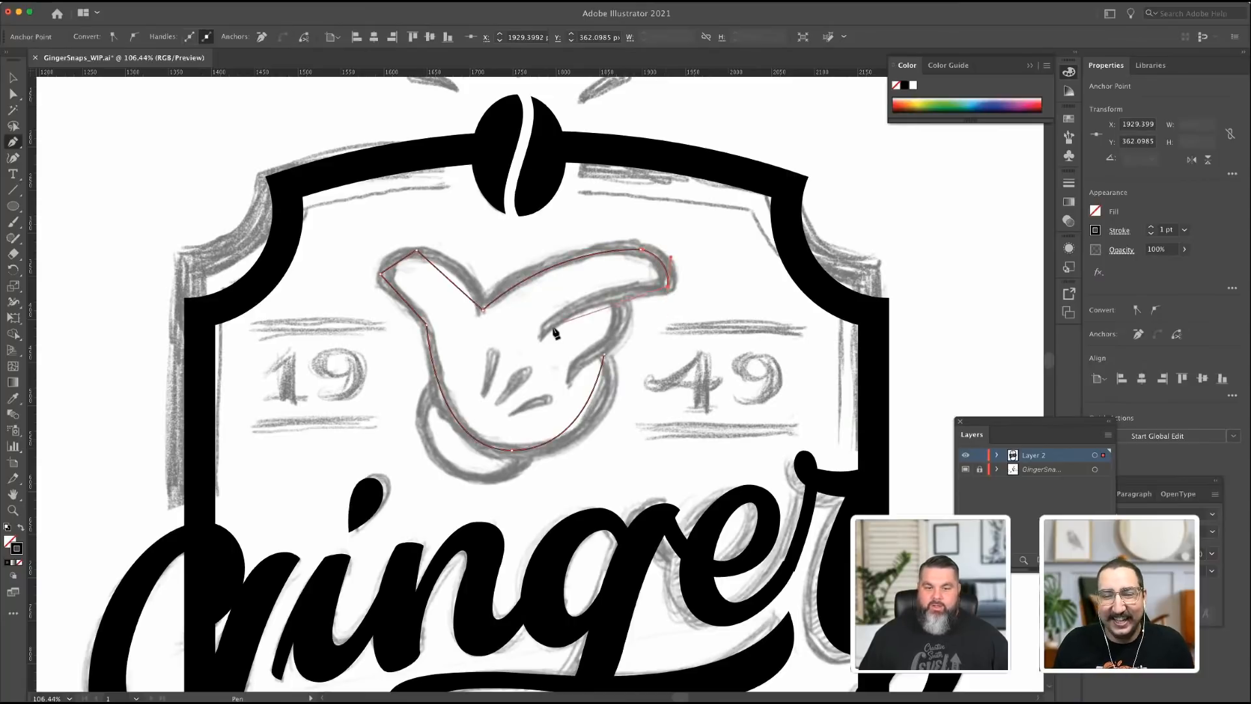
left_click_drag(541, 333, 494, 377)
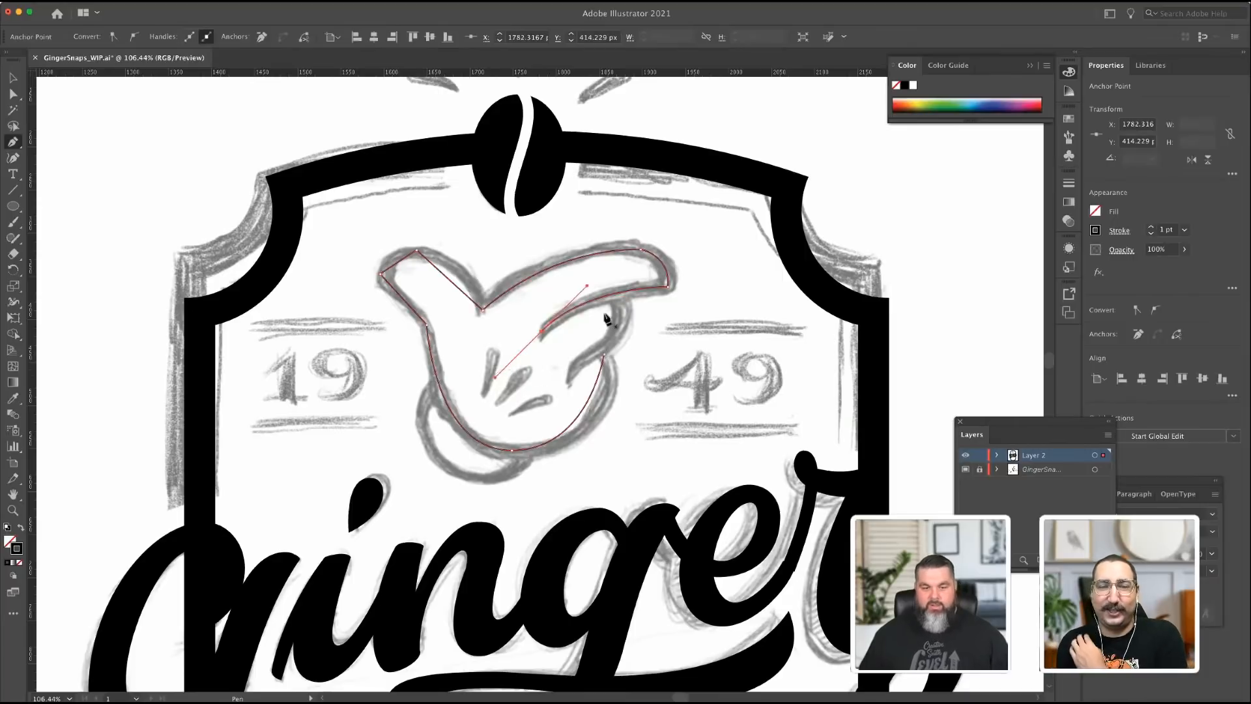
Convert the hand path's corner anchors at the thumb tip, thumb base and fingertip to smooth points.
left_click(15, 95)
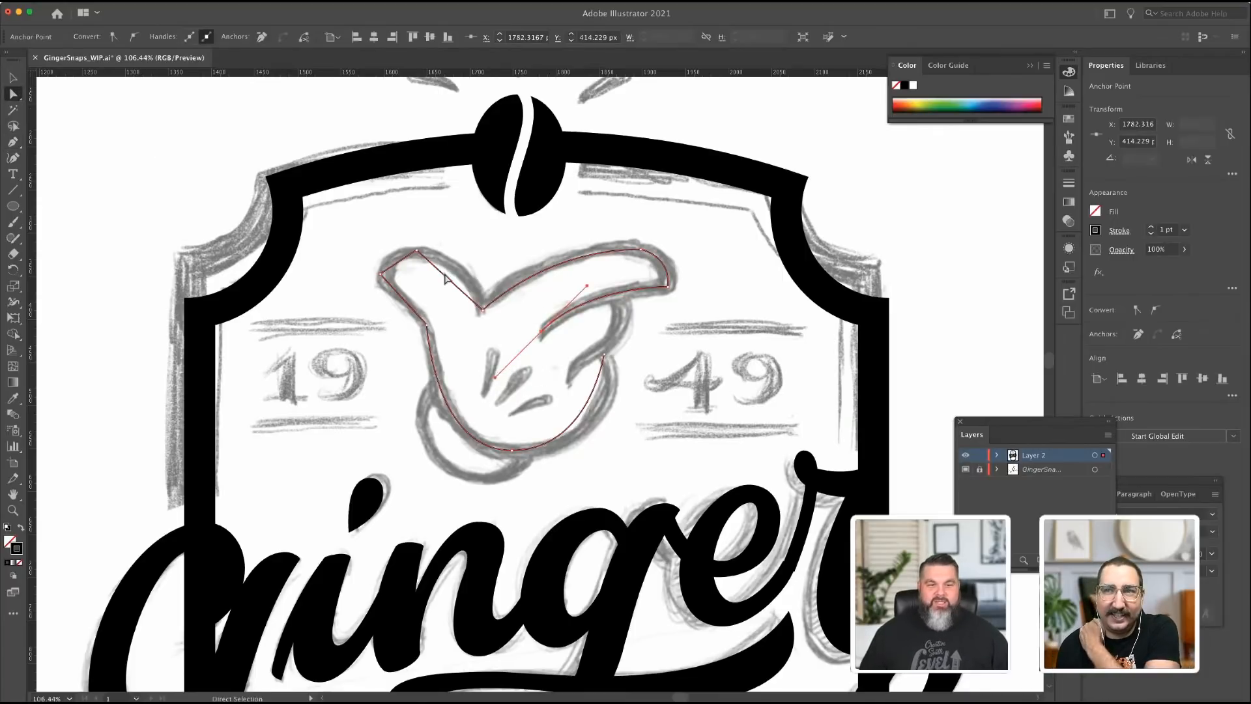
left_click(418, 252)
left_click(381, 275, "shift")
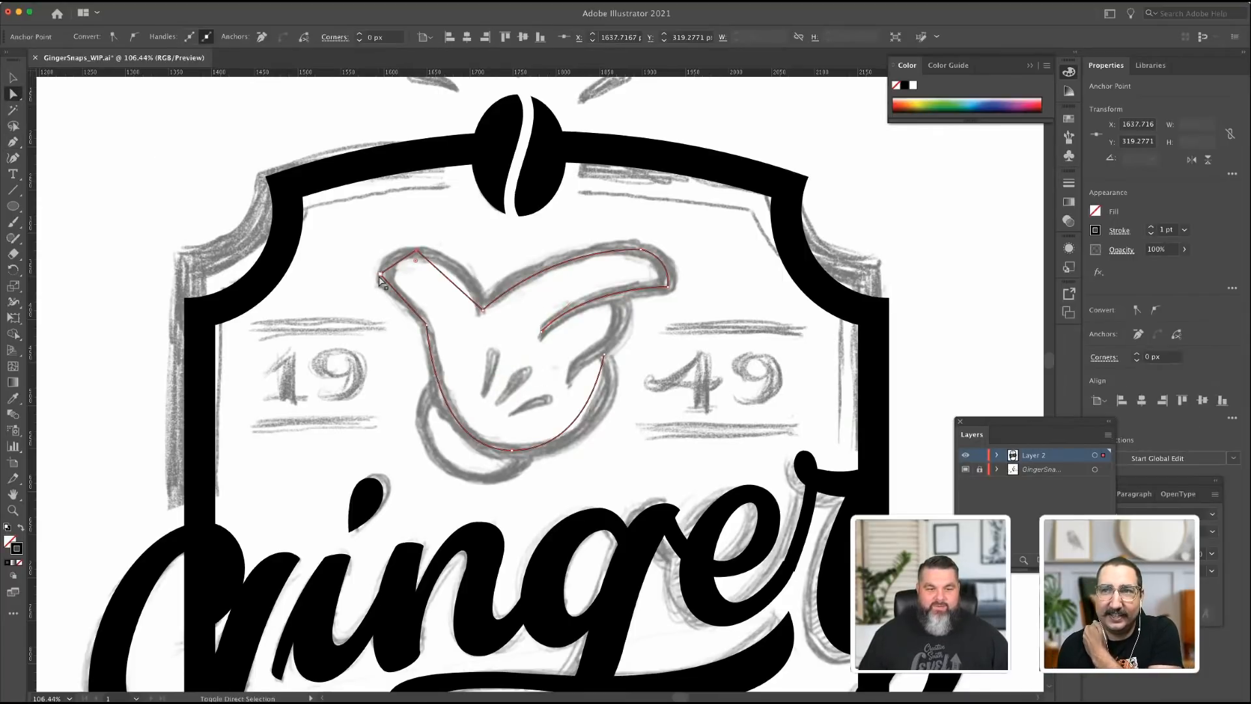
left_click(426, 324, "shift")
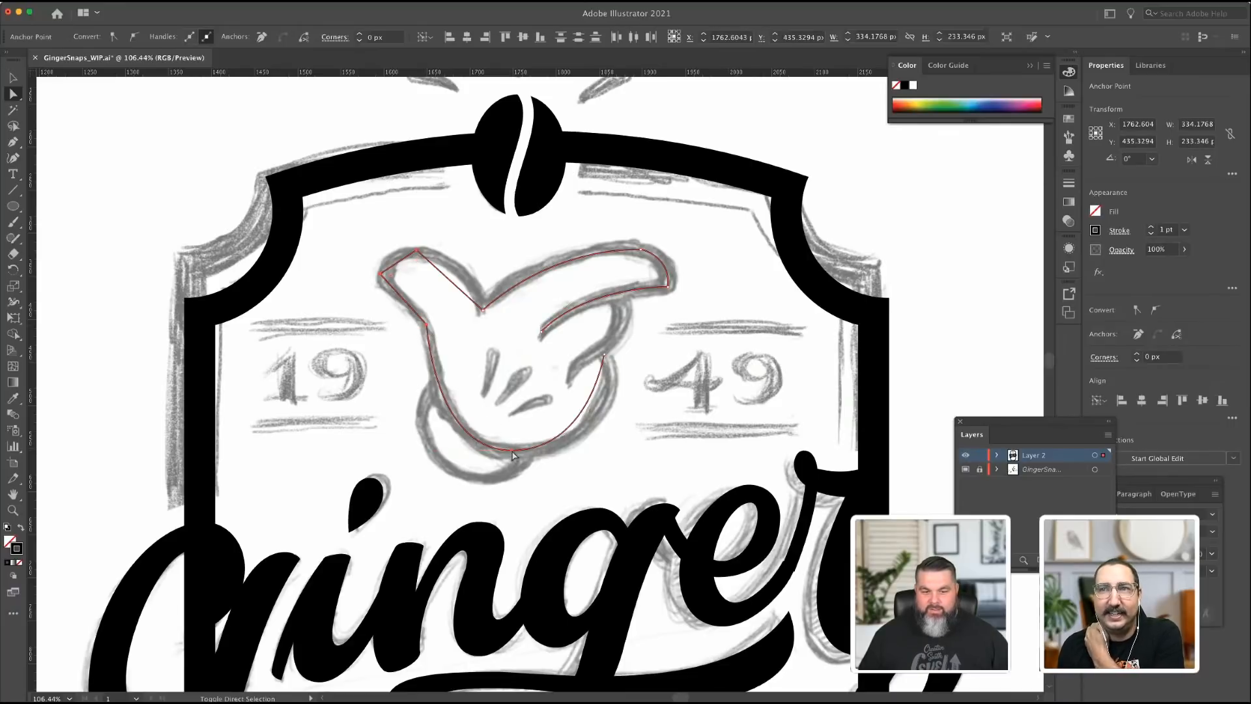
left_click(604, 356, "shift")
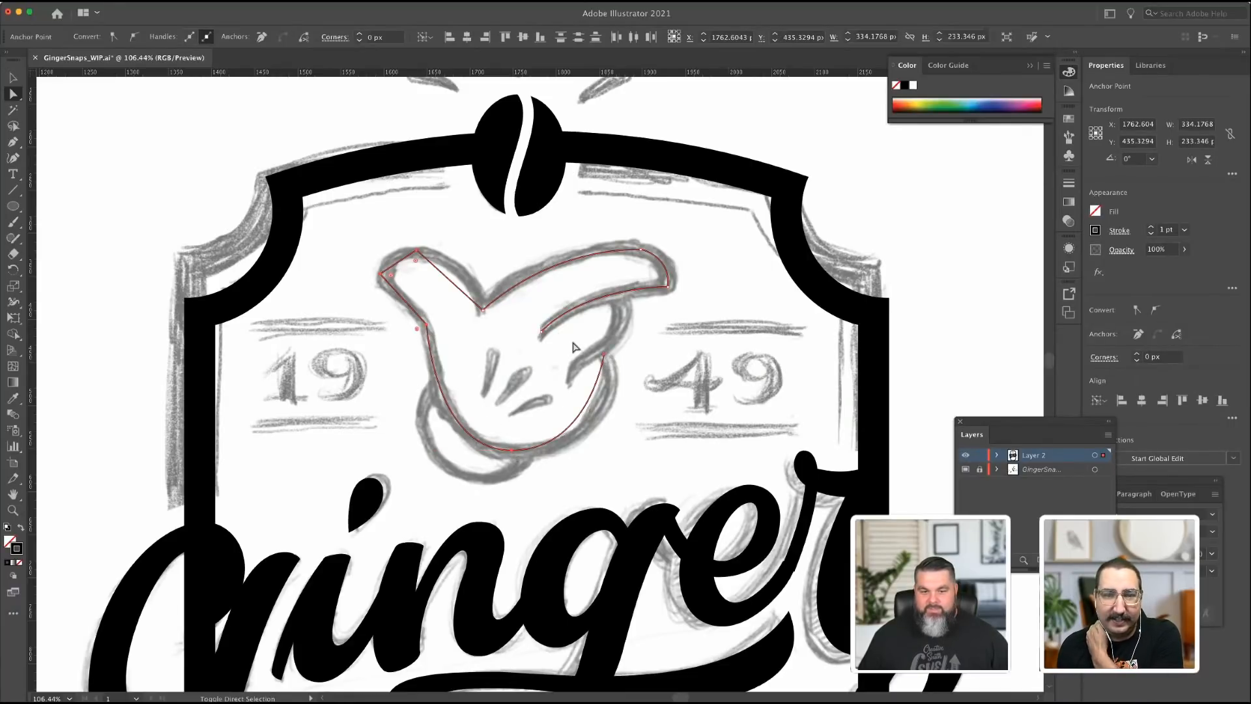
left_click(542, 331, "shift")
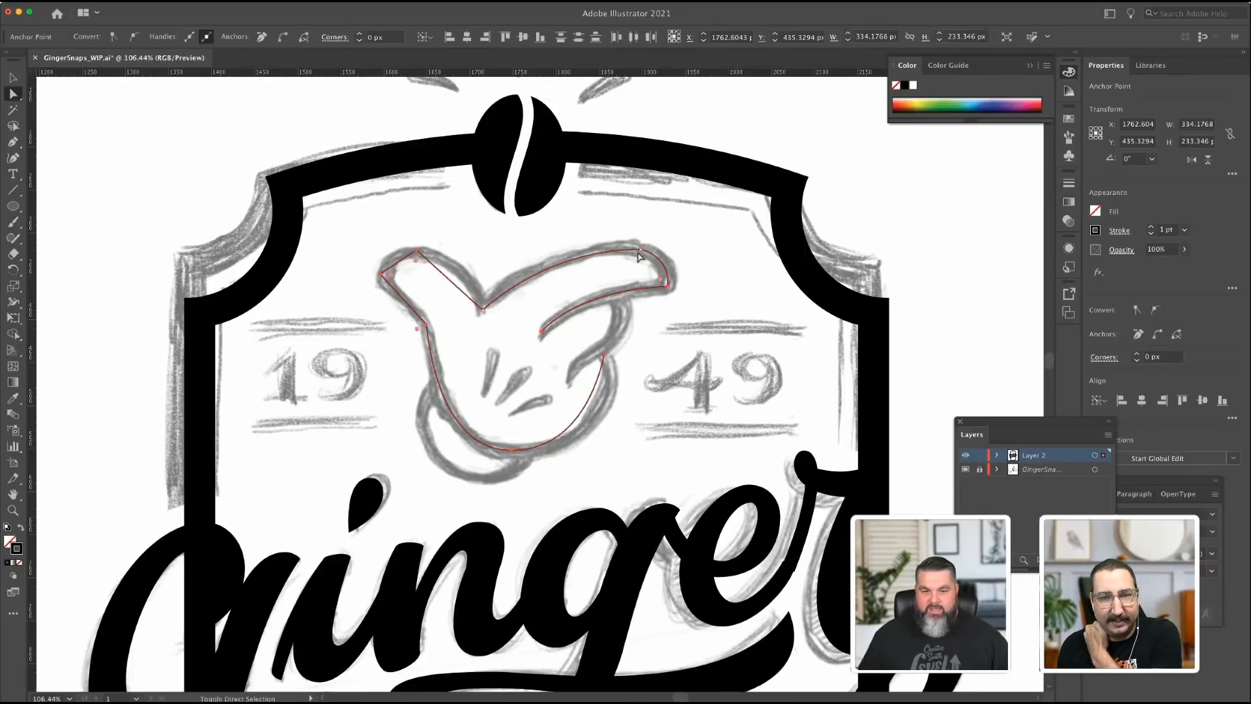
left_click(487, 314)
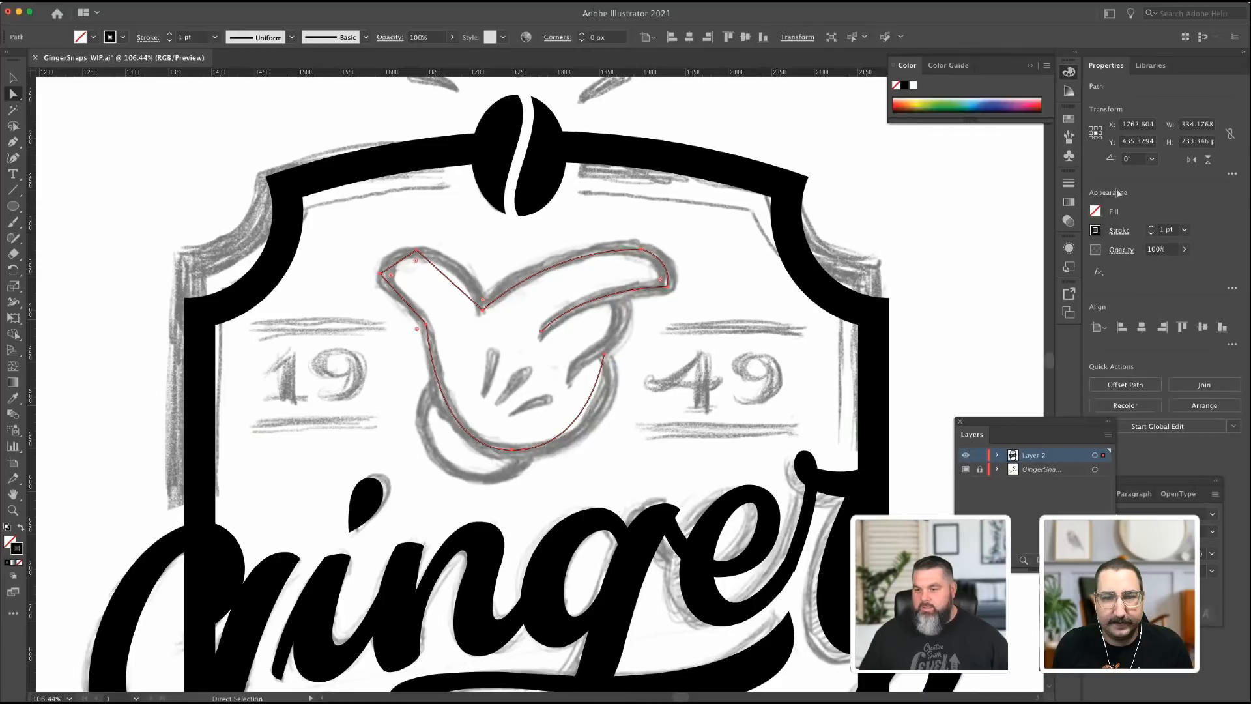
left_click(483, 310, "shift")
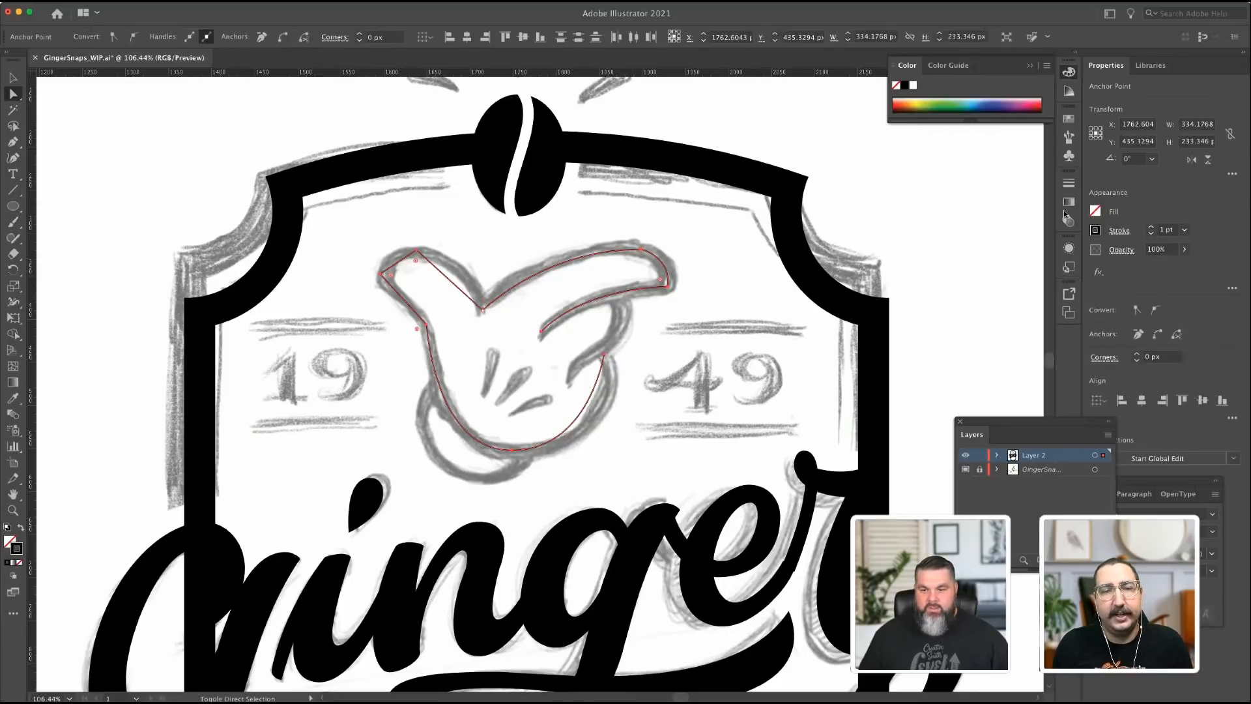
left_click(1155, 310)
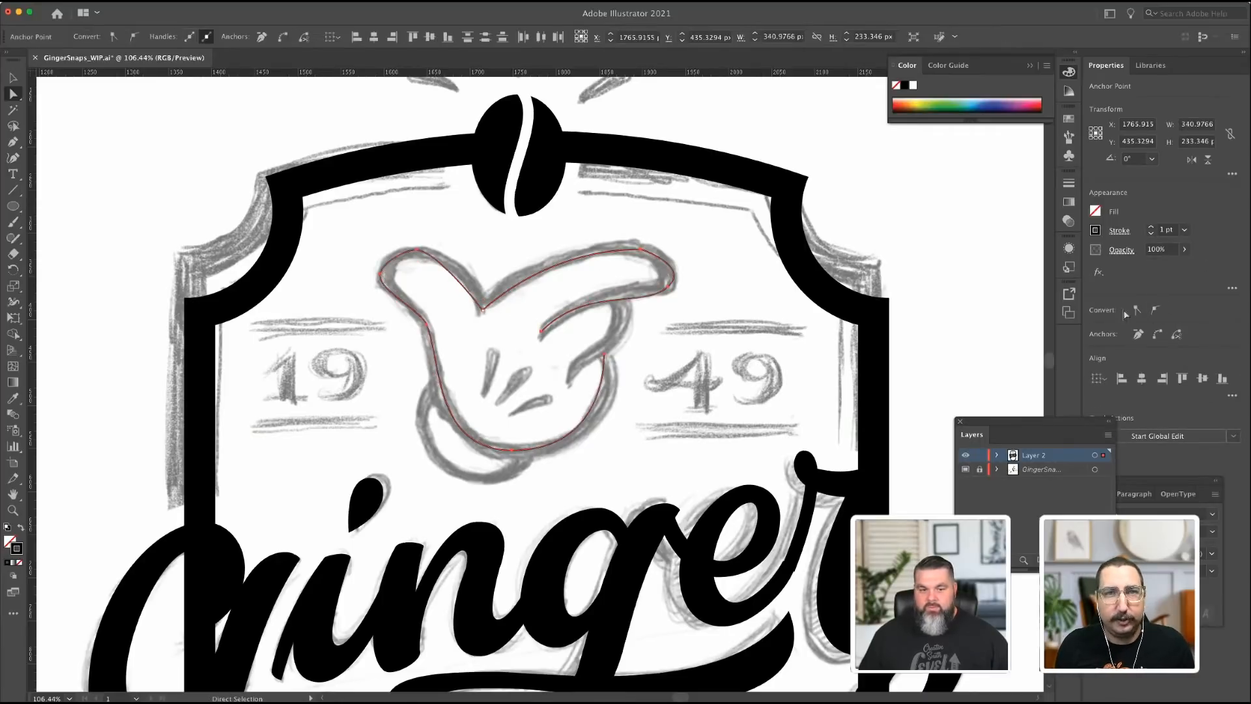
Nudge the upper fingertip anchor and the outer thumb-tip anchor inward and adjust the thumb tip's curve to the sketch.
left_click(641, 250)
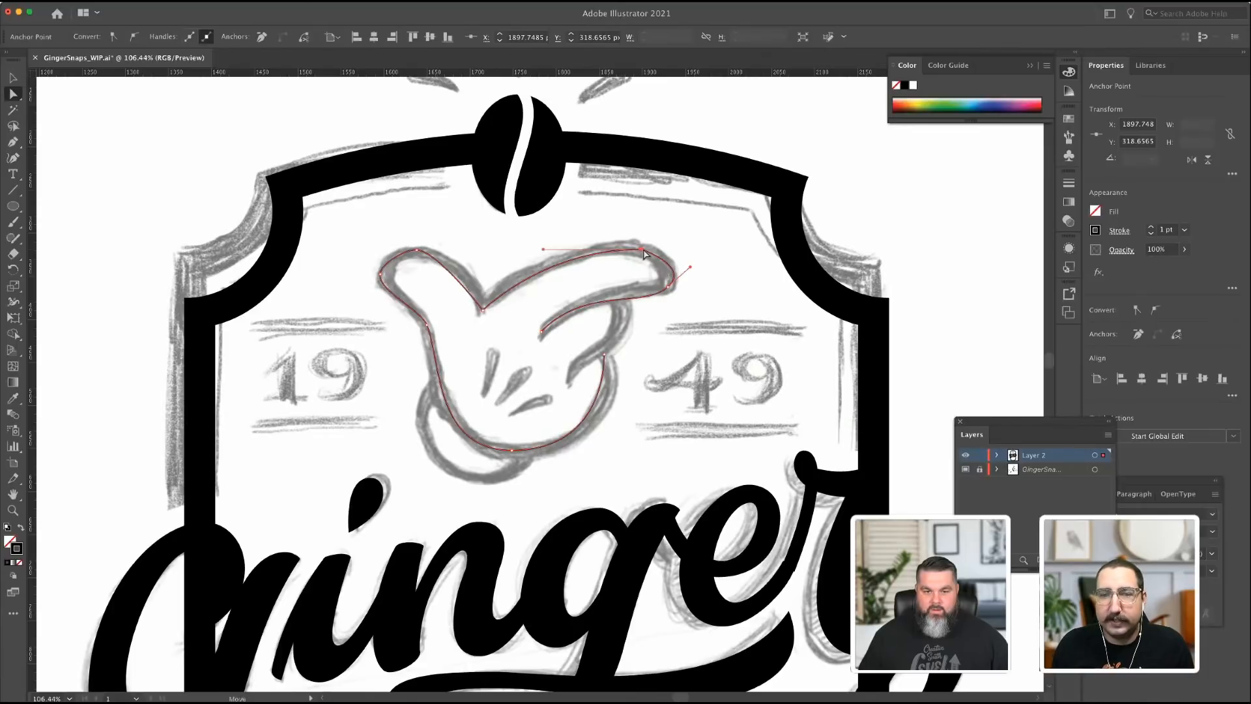
left_click_drag(644, 251, 633, 251)
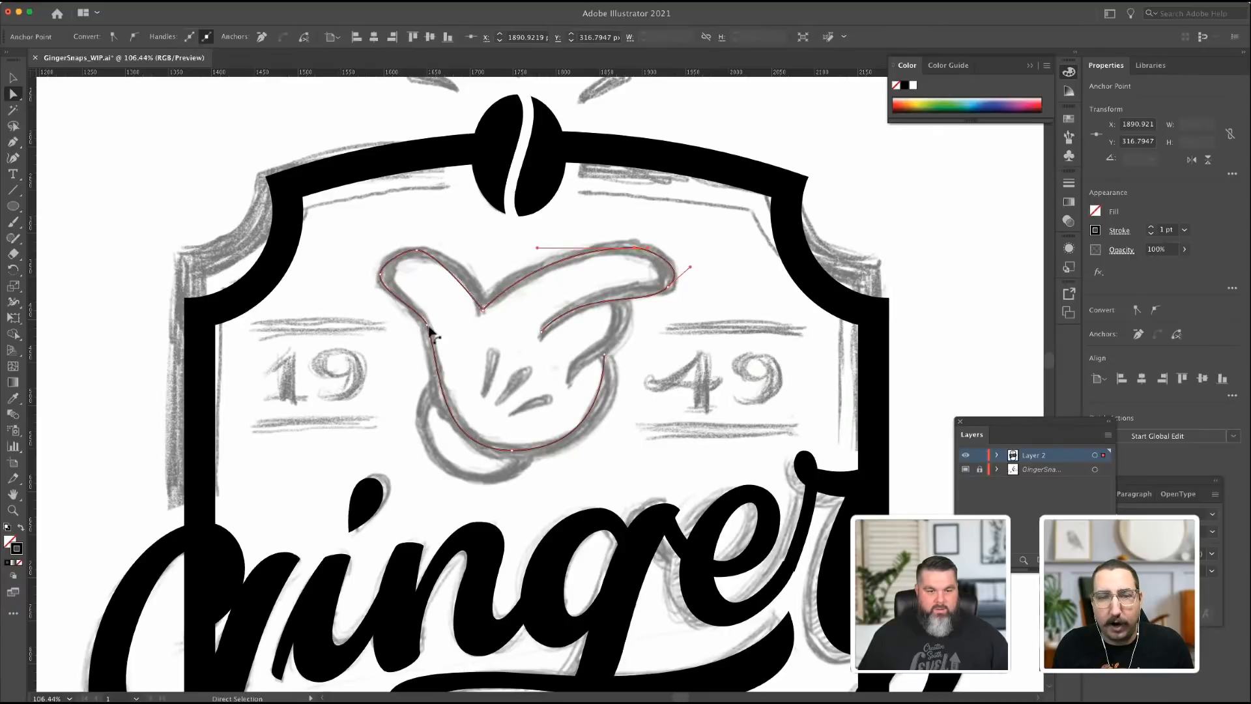
left_click(384, 276)
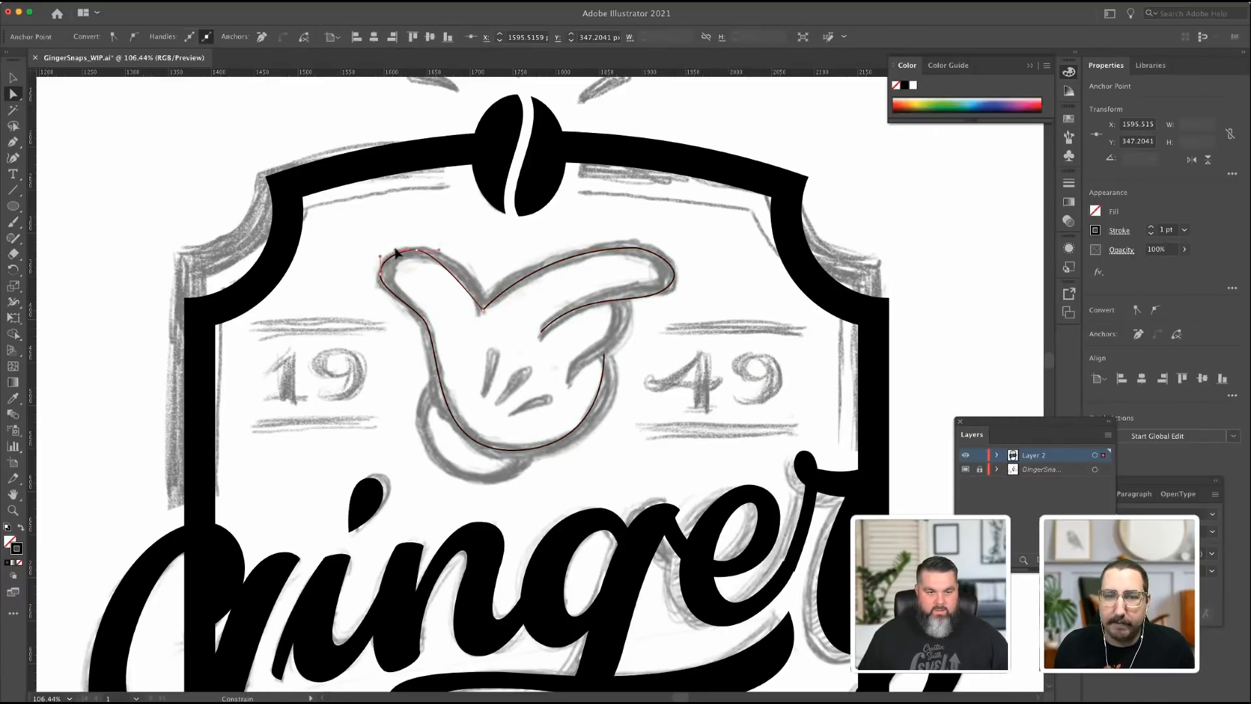
left_click_drag(381, 258, 386, 278)
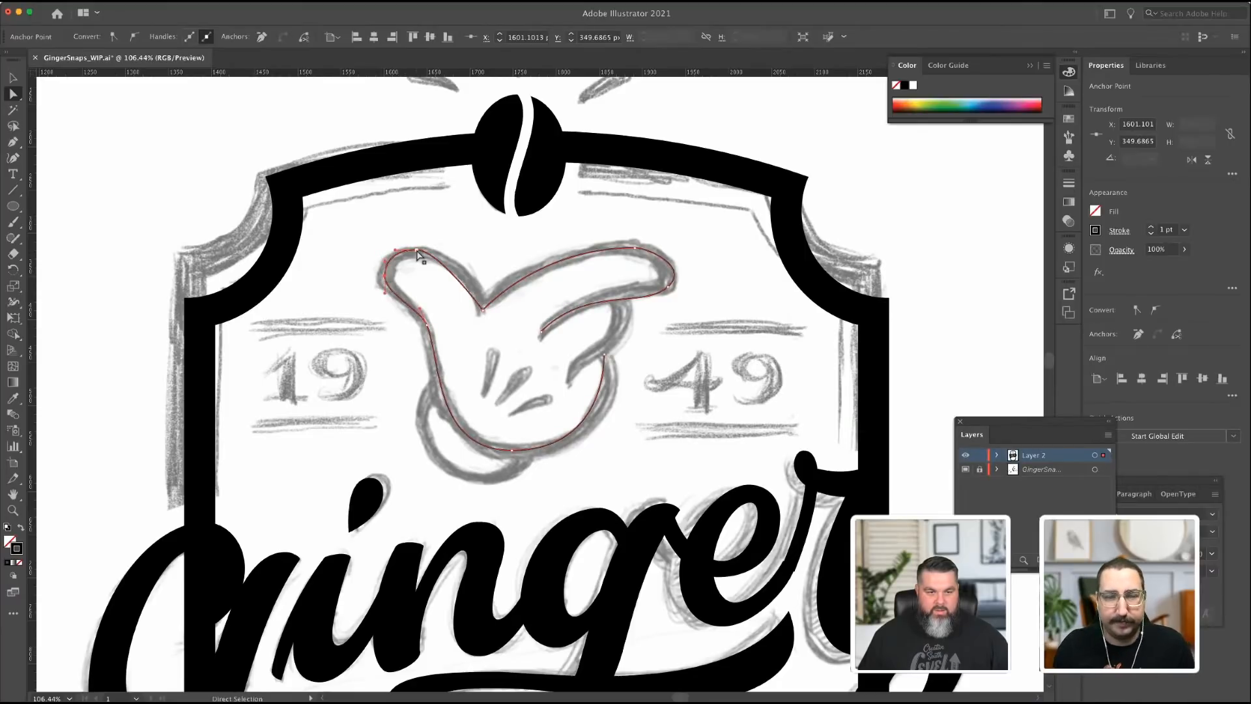
left_click(417, 252)
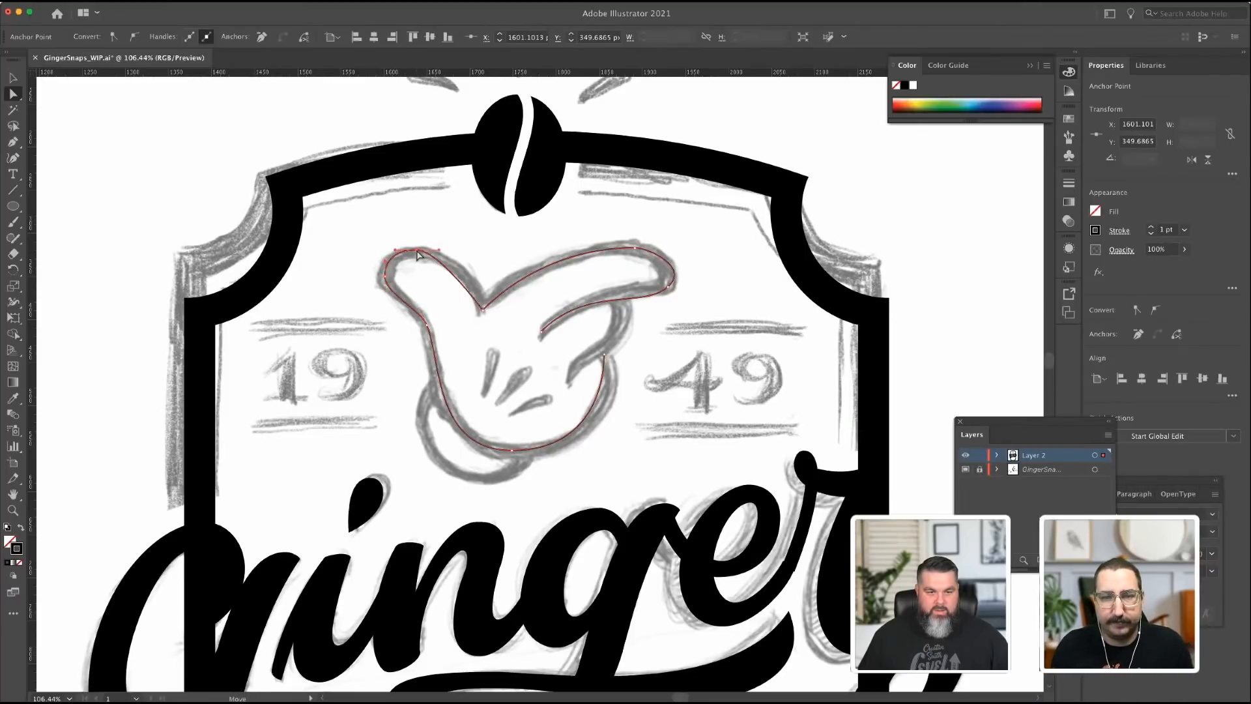
left_click(389, 285)
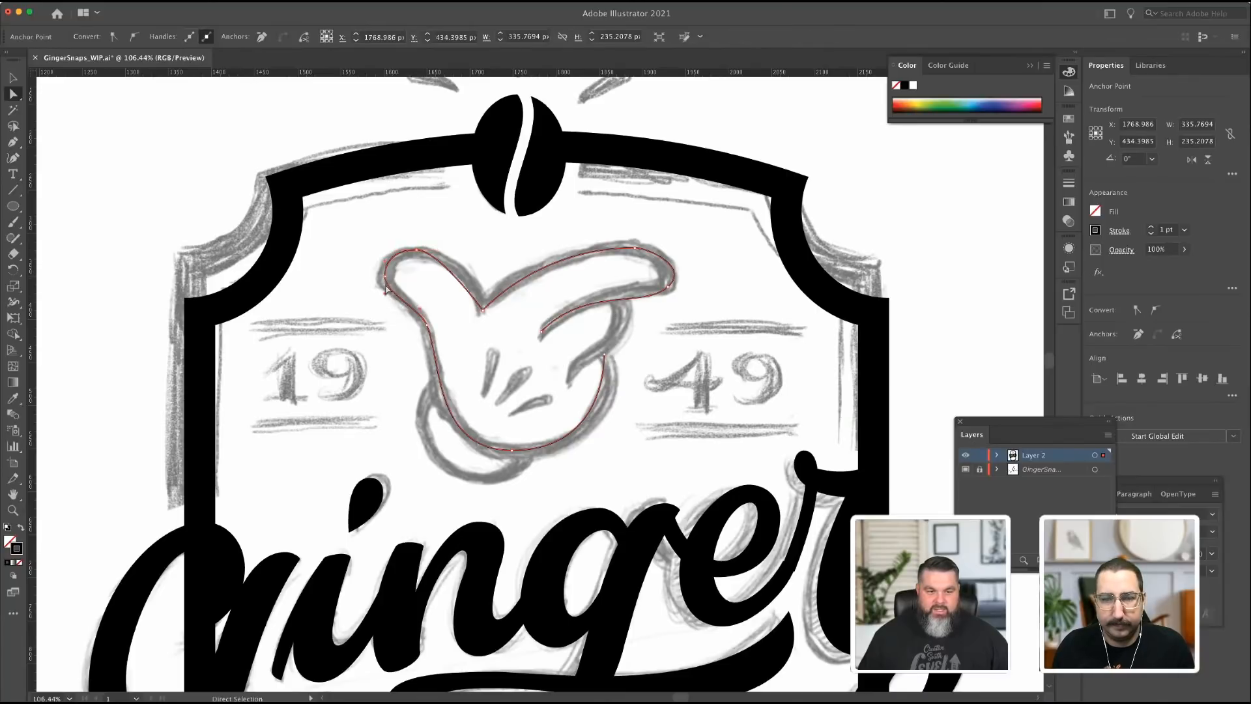
left_click_drag(419, 309, 386, 288)
Adjust the anchors and handles at the thumb base, palm bottom and open end below the curled fingers to fit the sketch.
left_click(427, 325)
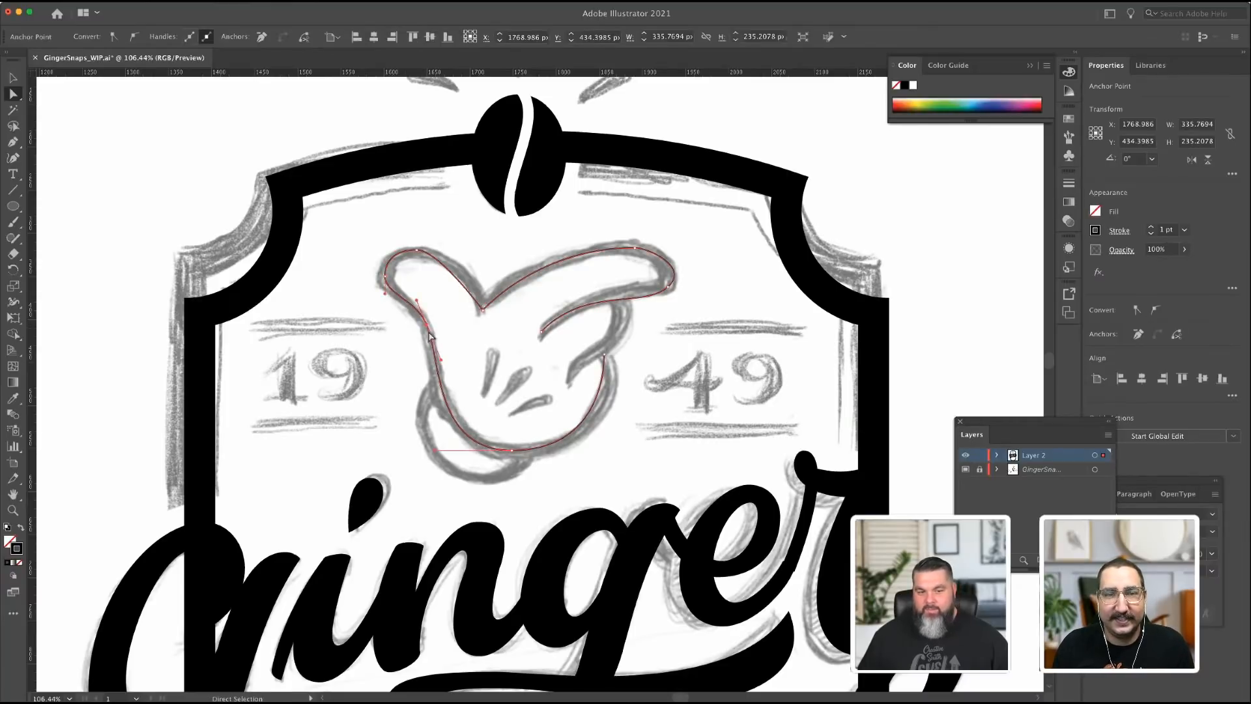
left_click_drag(440, 363, 448, 370)
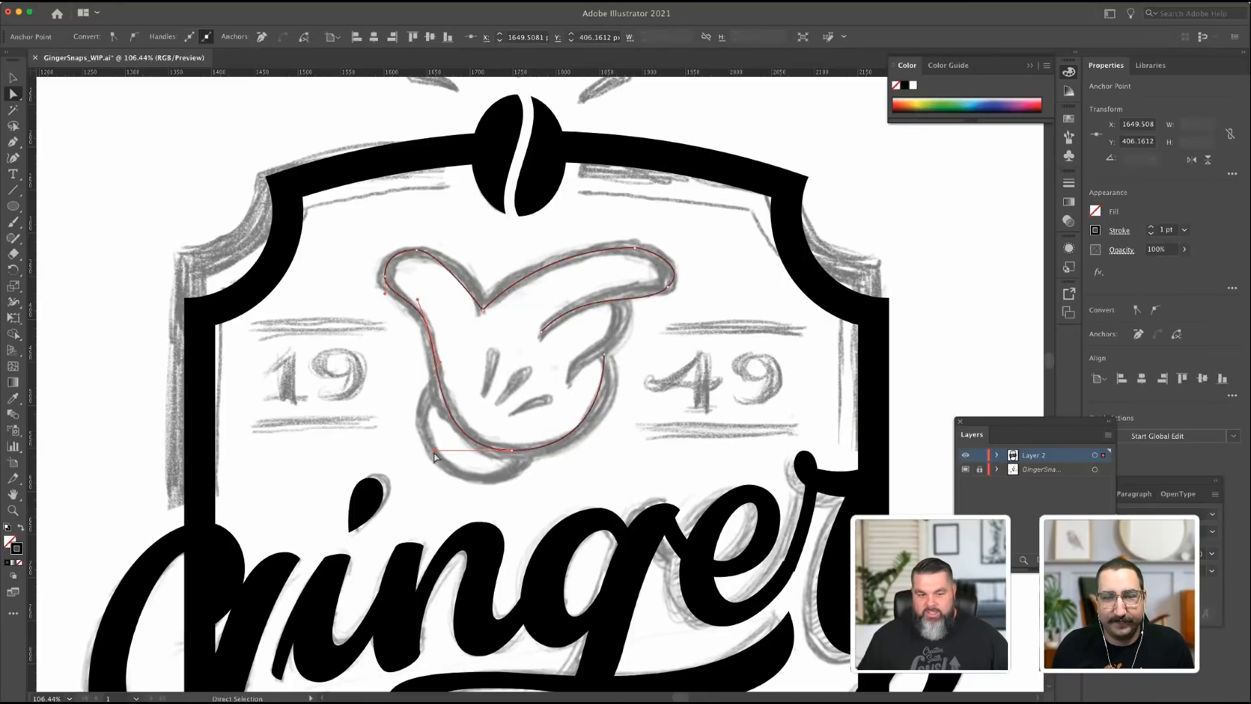
left_click_drag(513, 452, 519, 451)
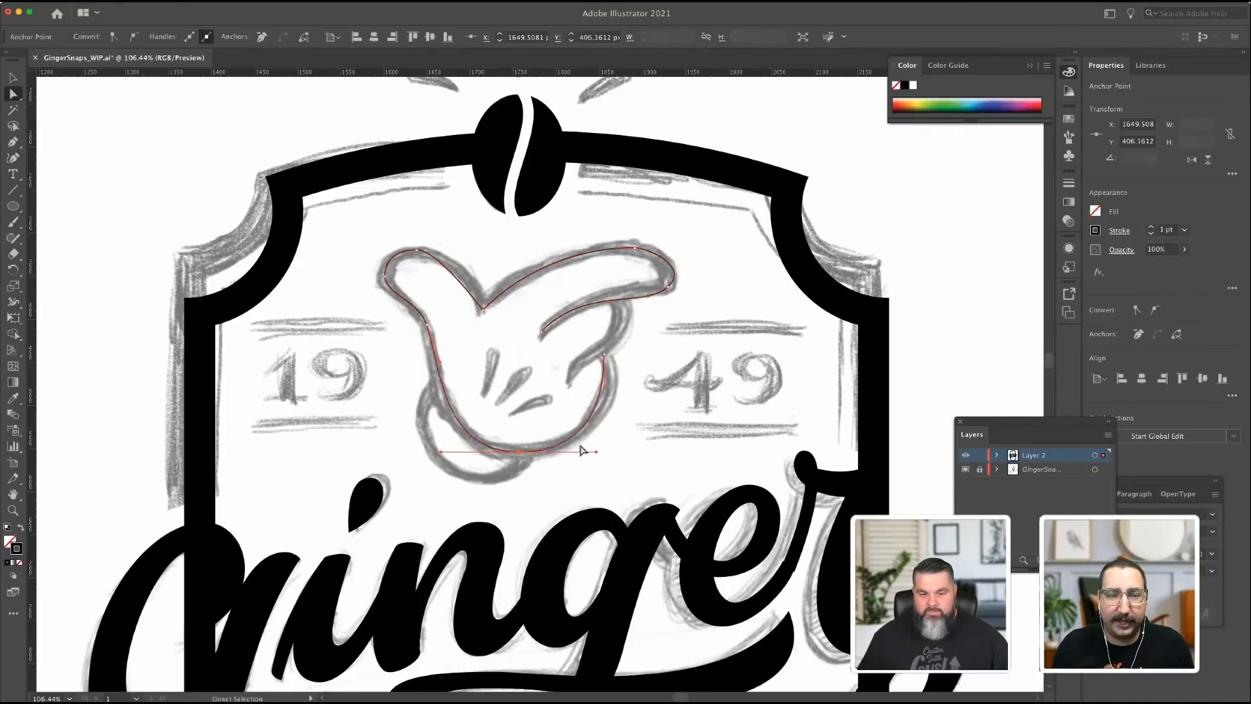
left_click(604, 356)
left_click_drag(604, 357, 605, 451)
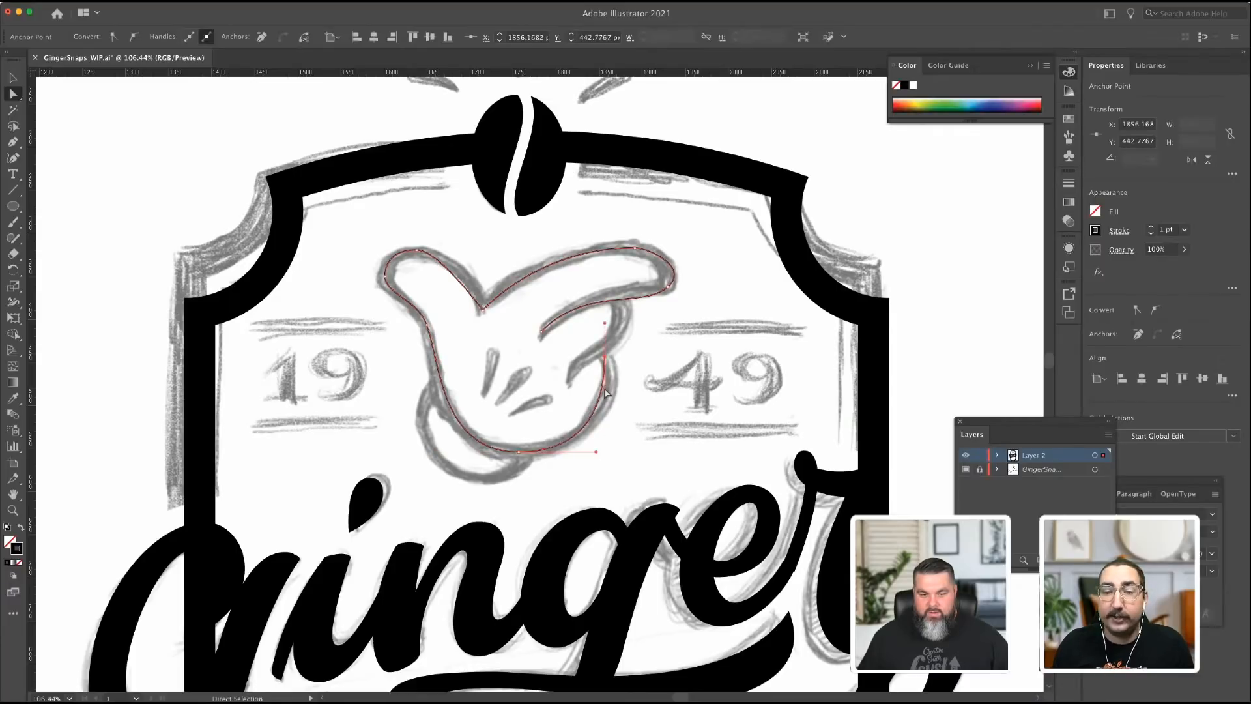
left_click_drag(606, 393, 619, 386)
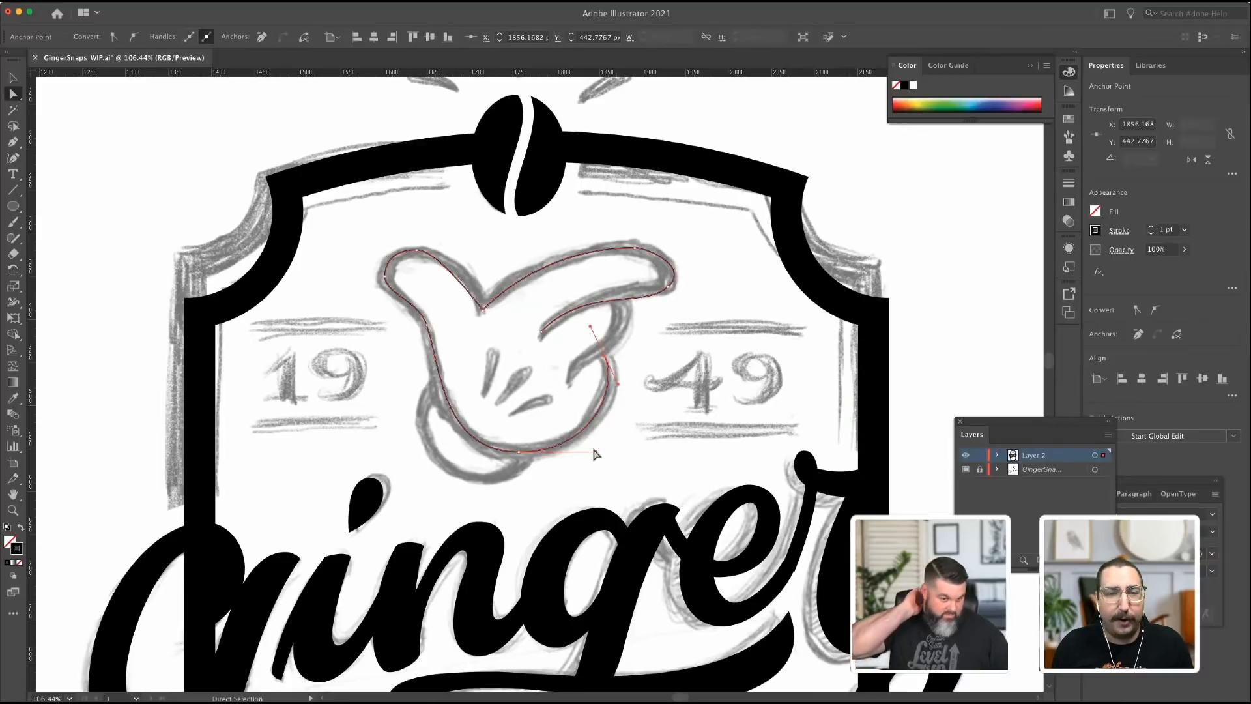
Reshape the pointing fingertip by adjusting its lower anchor's handles and the curve from its upper anchor.
left_click(668, 287)
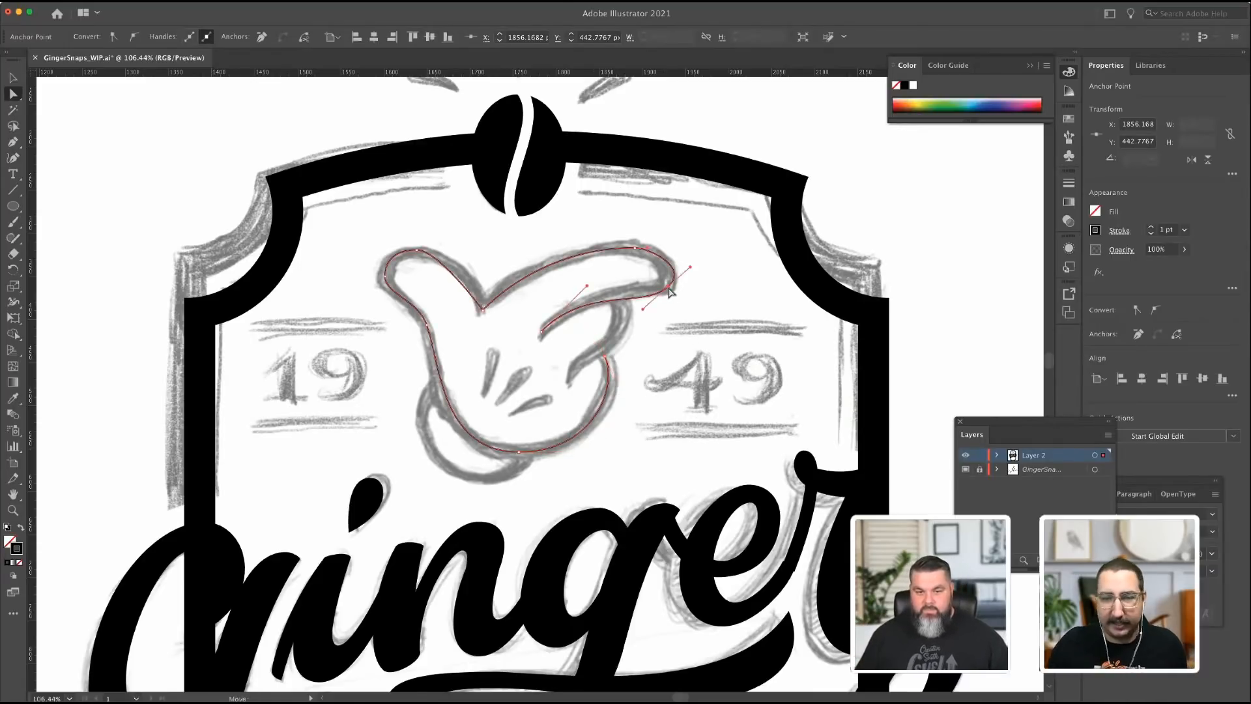
left_click_drag(644, 310, 645, 297)
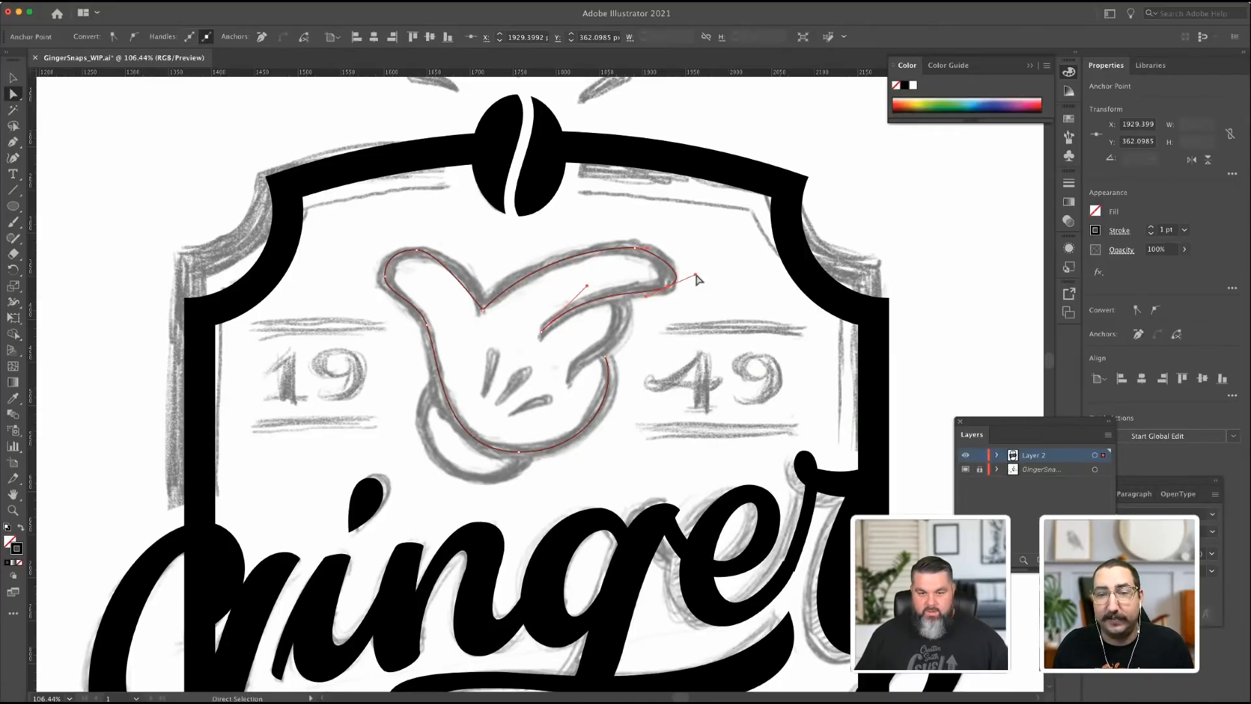
left_click_drag(695, 274, 669, 256)
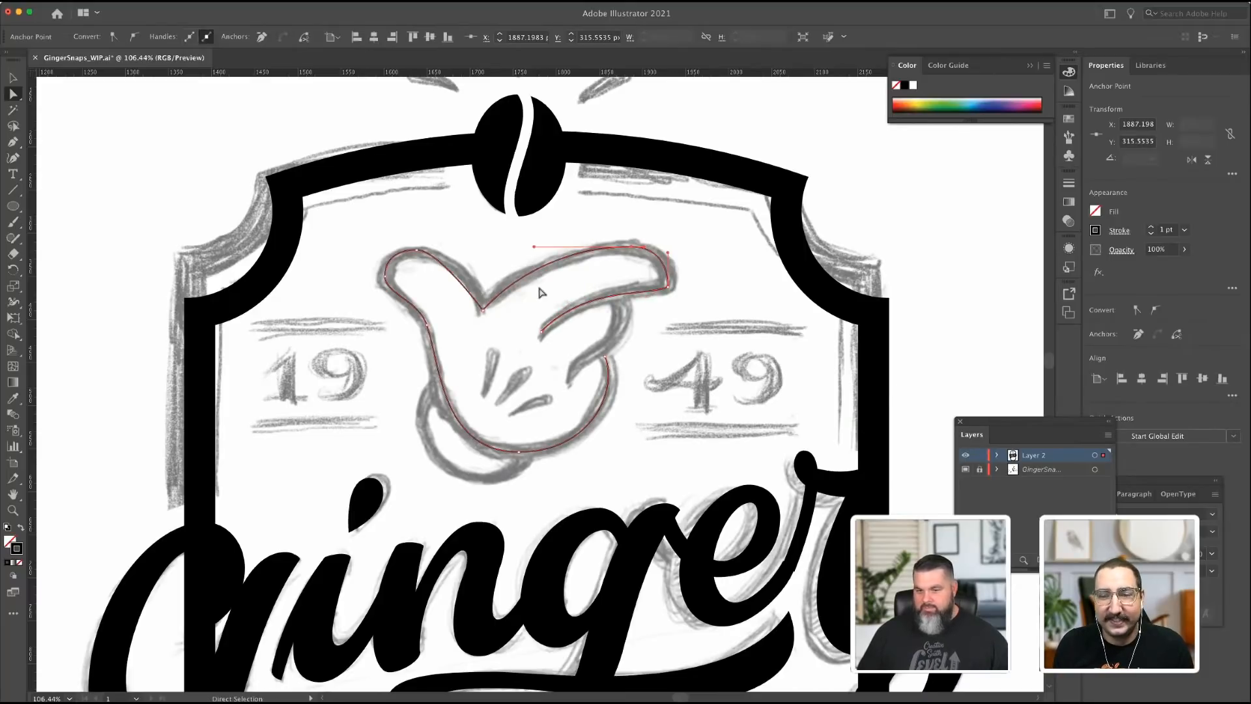
Refine the curves around the thumb tip, lengthening the upper anchor's handle toward the thumb-finger notch.
left_click(417, 250)
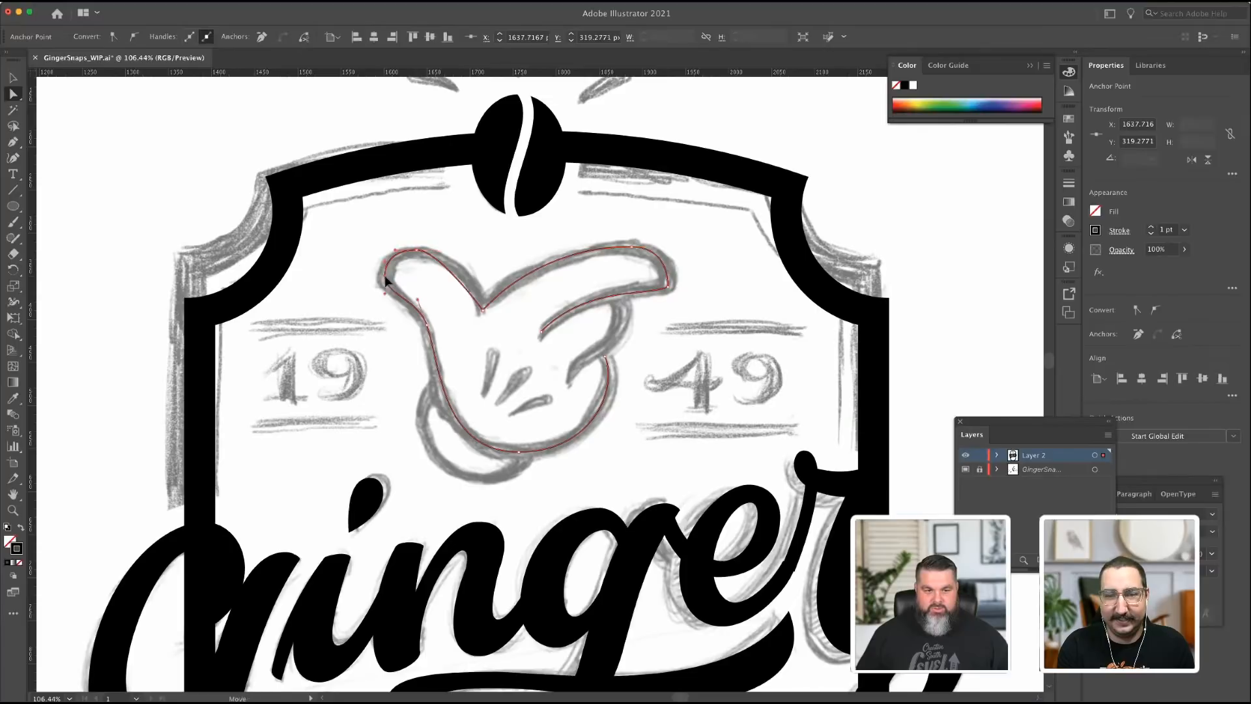
left_click_drag(385, 275, 386, 300)
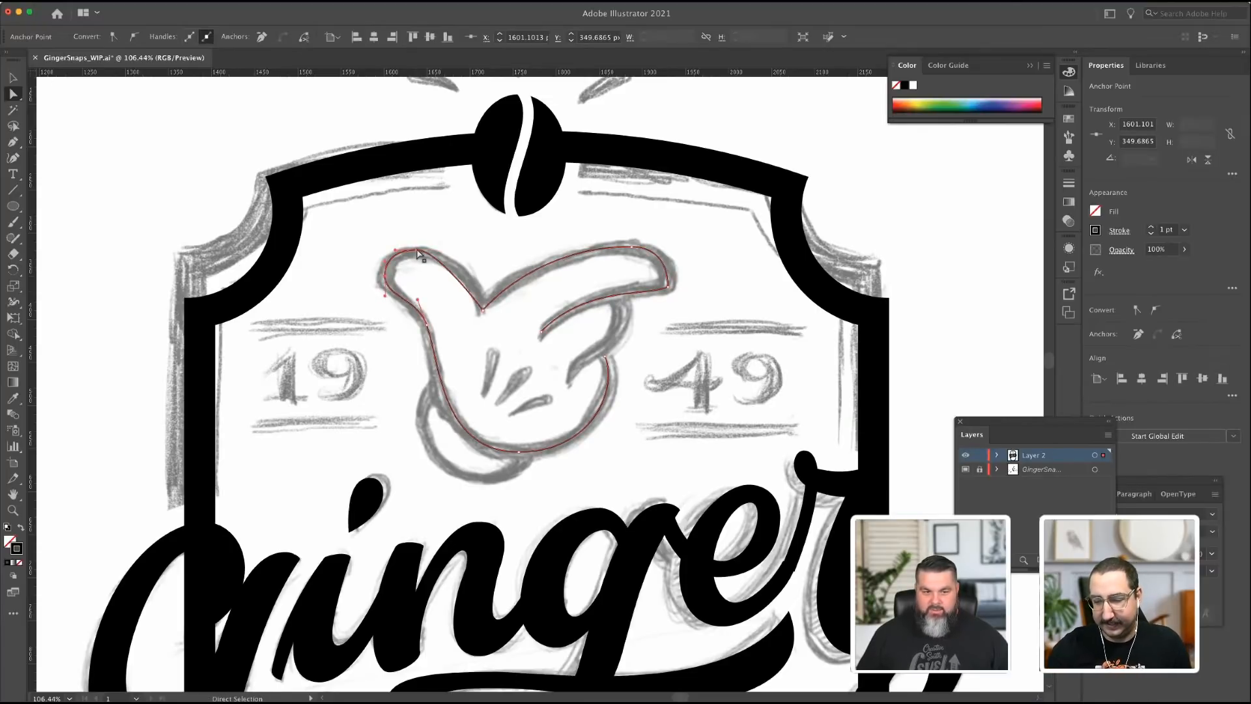
key("super+z")
left_click_drag(440, 255, 459, 249)
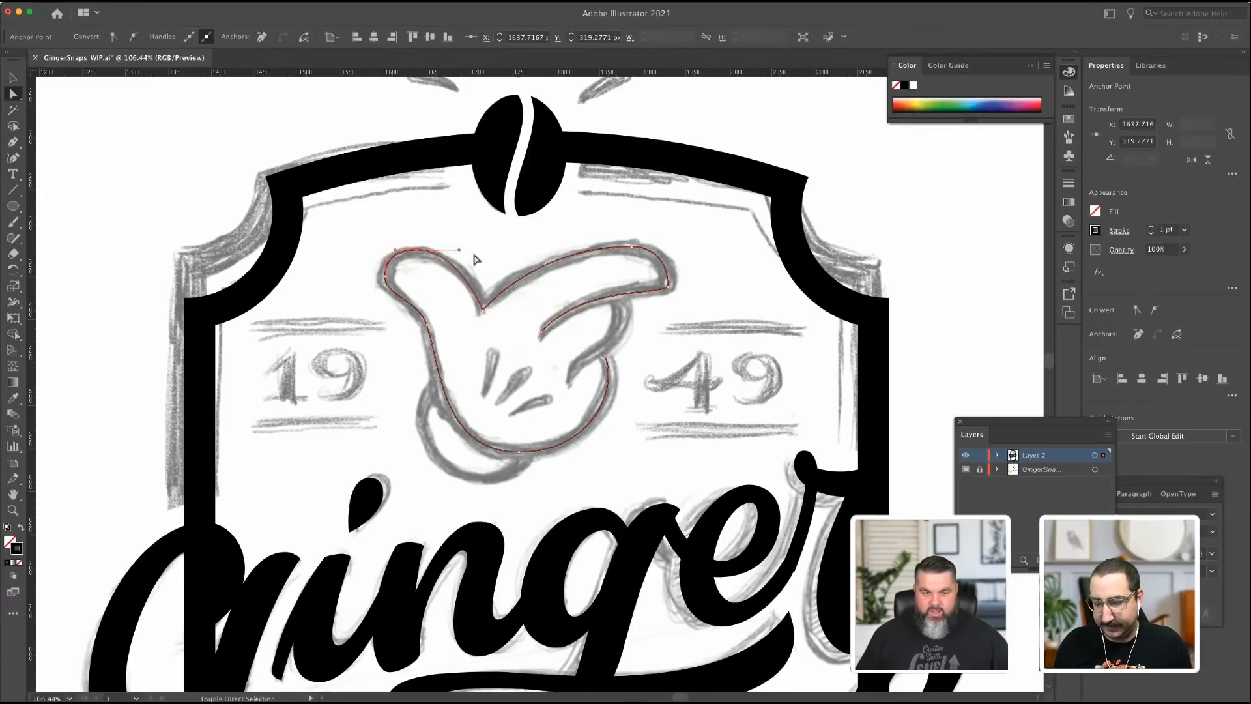
Increase the hand path's stroke weight to 17 pt and deselect it.
left_click(1119, 232)
left_click(1151, 228)
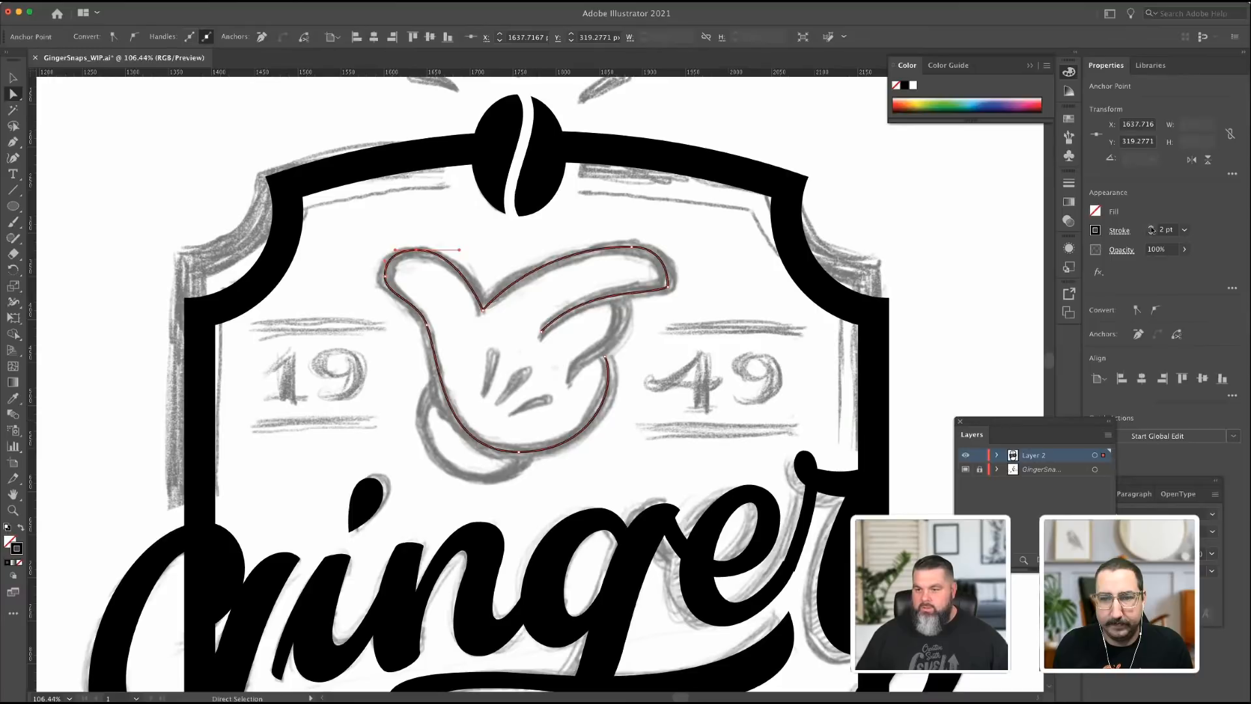
left_click(1152, 227)
left_click(1151, 227)
left_click(1151, 227)
left_click(1152, 228)
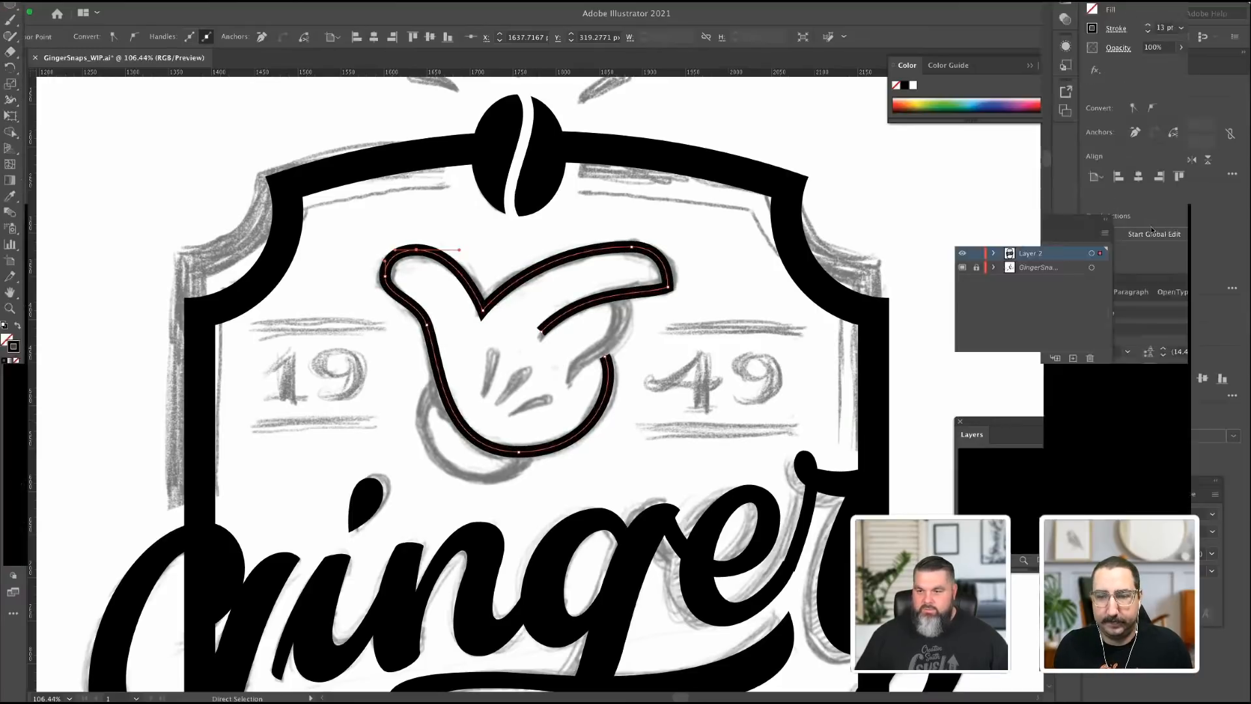
left_click(1151, 227)
left_click(1152, 228)
left_click(1151, 228)
left_click(1152, 227)
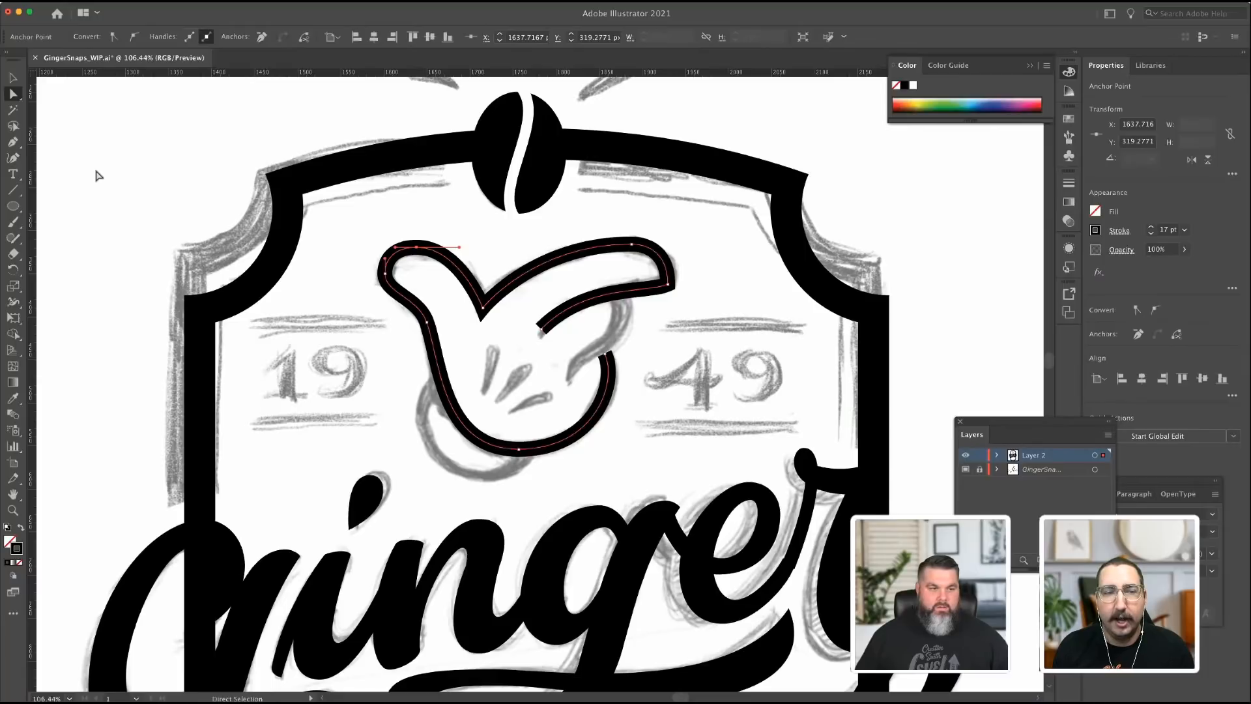
left_click(389, 219)
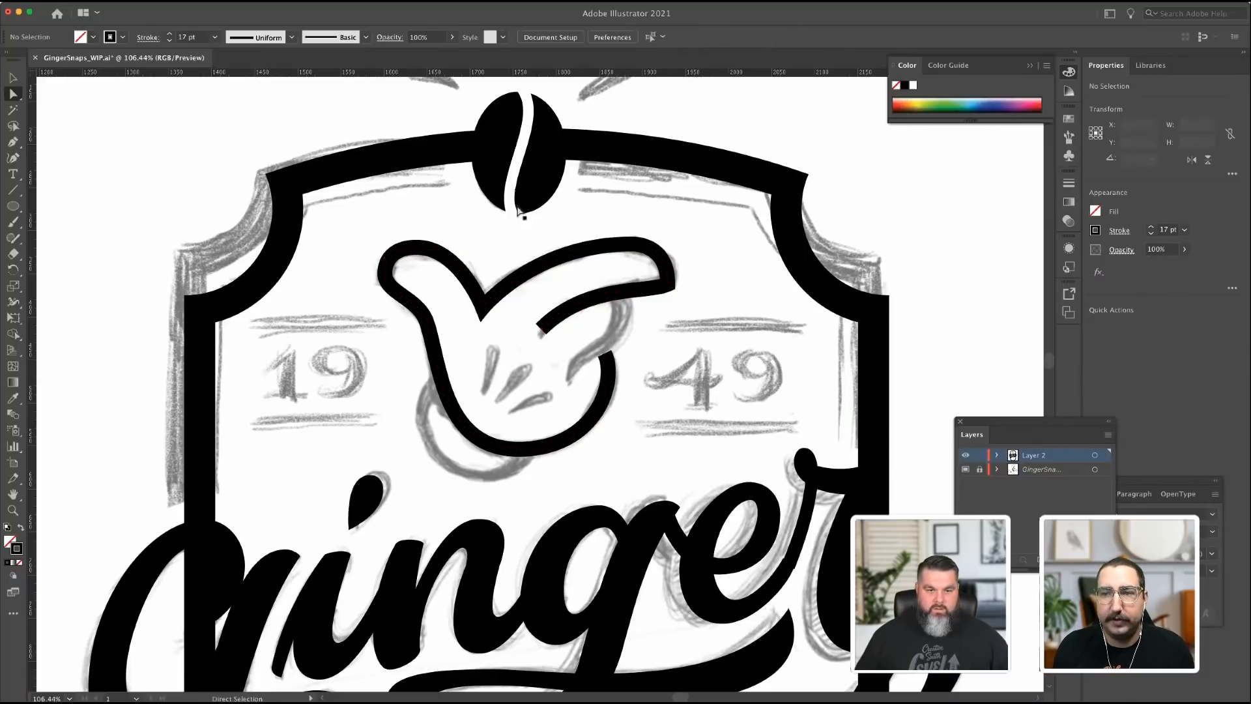
Smooth the thumb's outer edge by adjusting the thumb-tip anchor's lower handle and the thumb-base anchor.
left_click(512, 215)
left_click(399, 260)
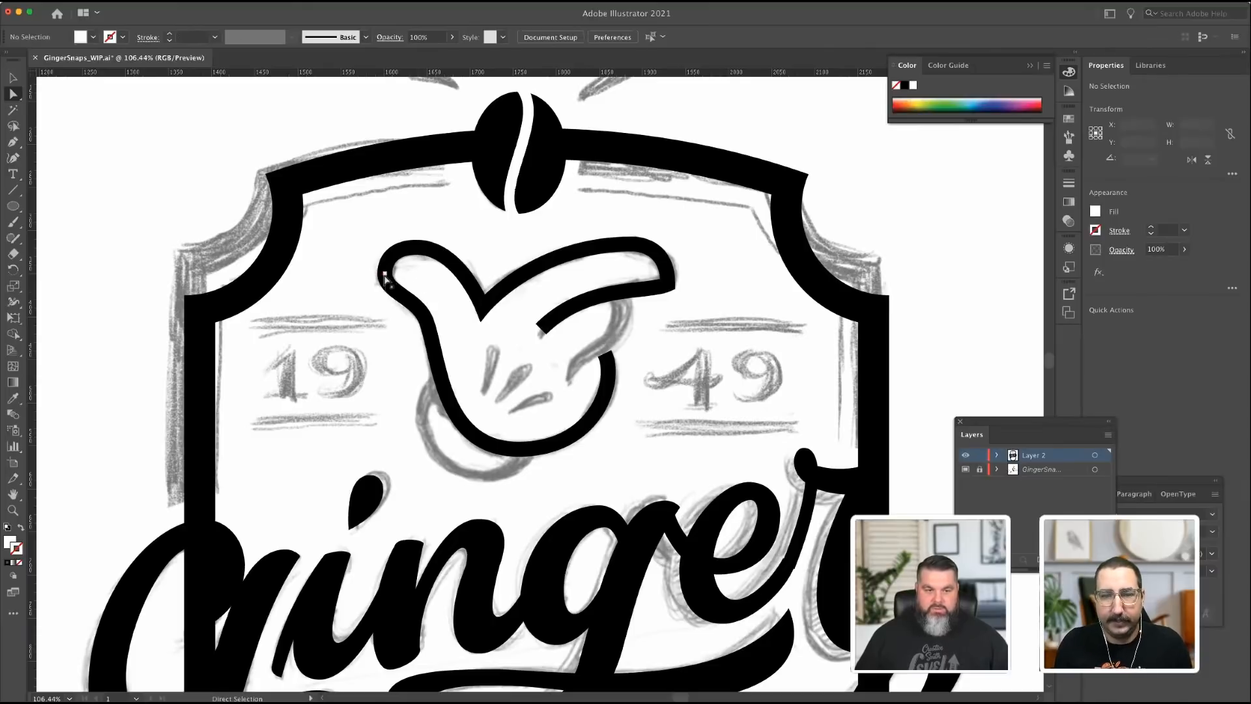
left_click(385, 279)
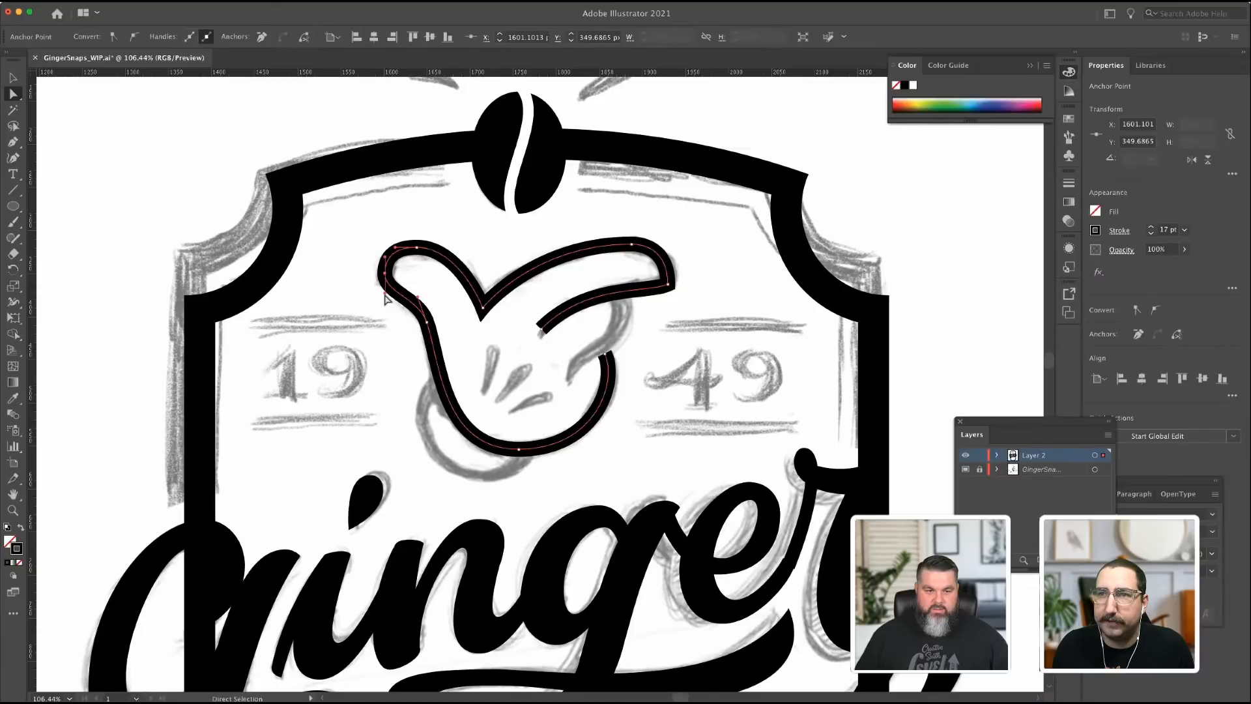
left_click_drag(385, 293, 415, 300)
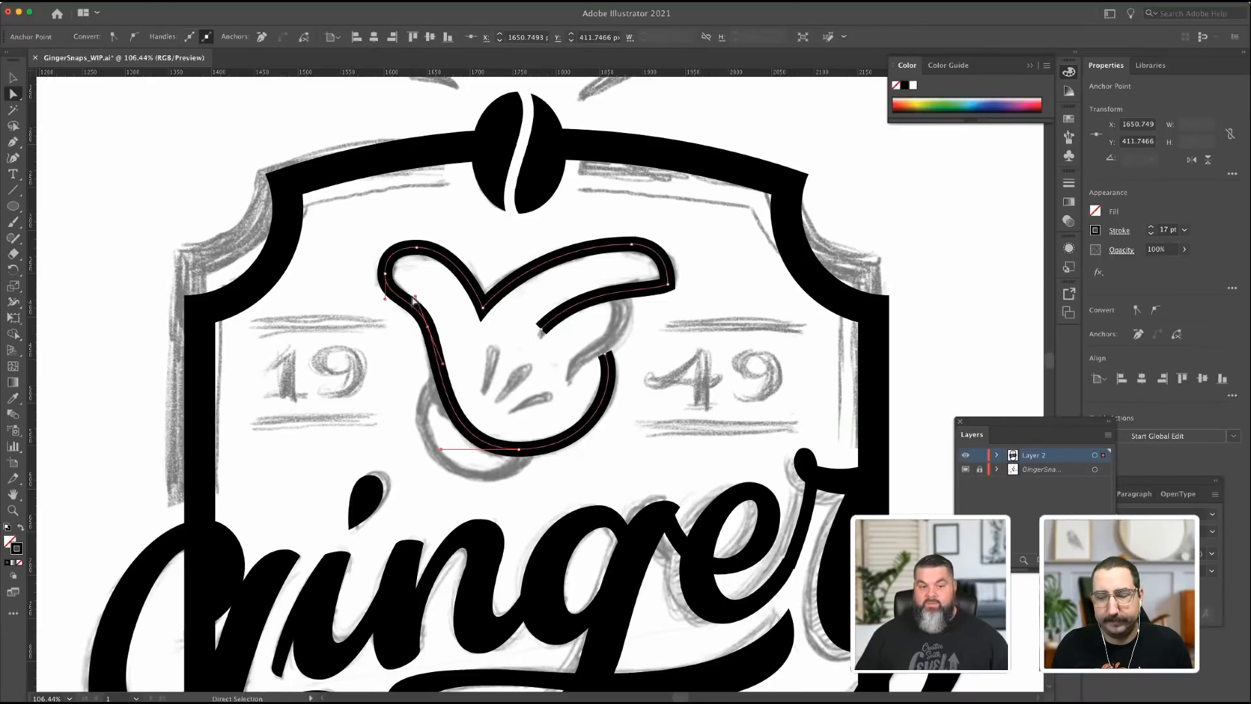
Refine the thumb-tip curve and reshape the pointing fingertip by adjusting its upper anchor's handle and the curve of the lower edge.
left_click(389, 262)
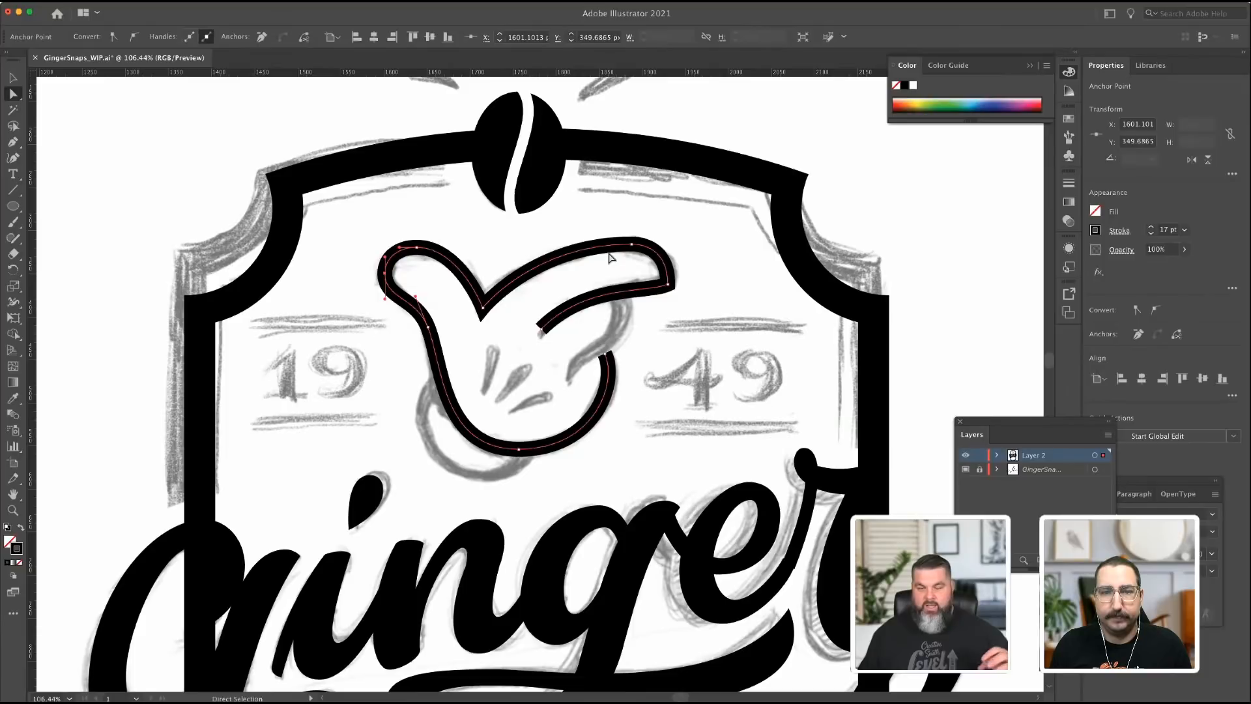
scroll(602, 256, "left", 1)
left_click(645, 246)
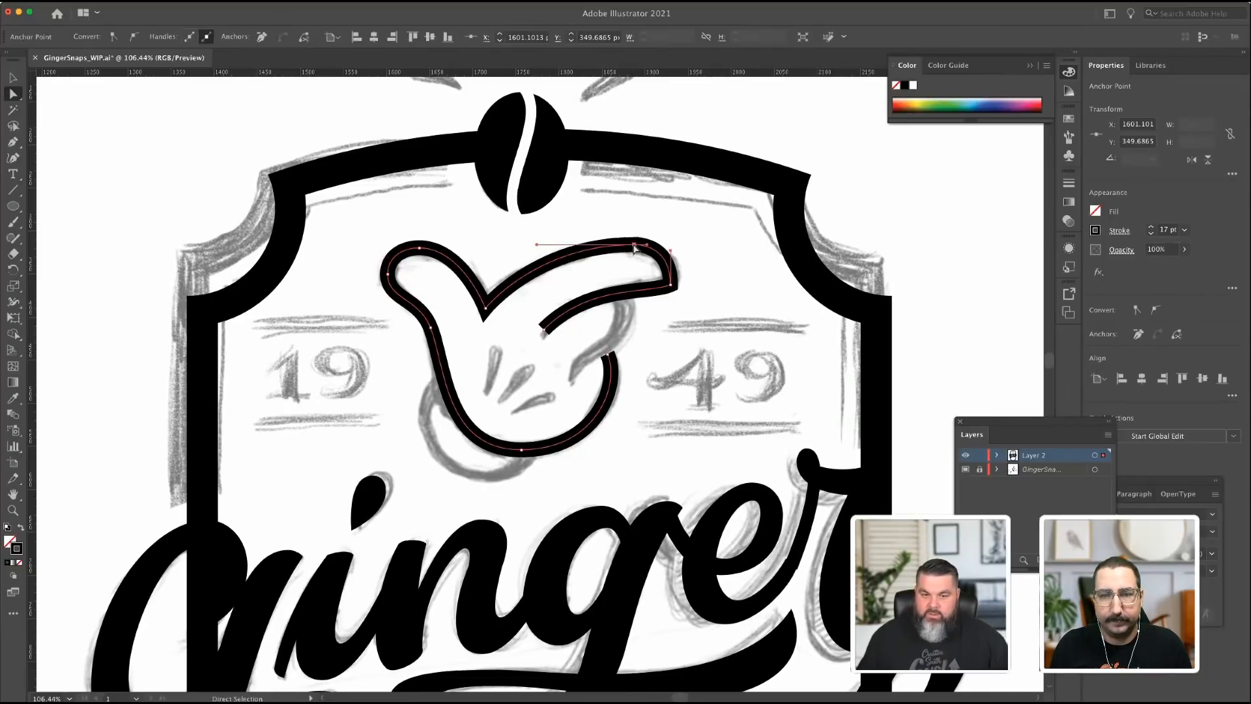
left_click_drag(671, 251, 652, 245)
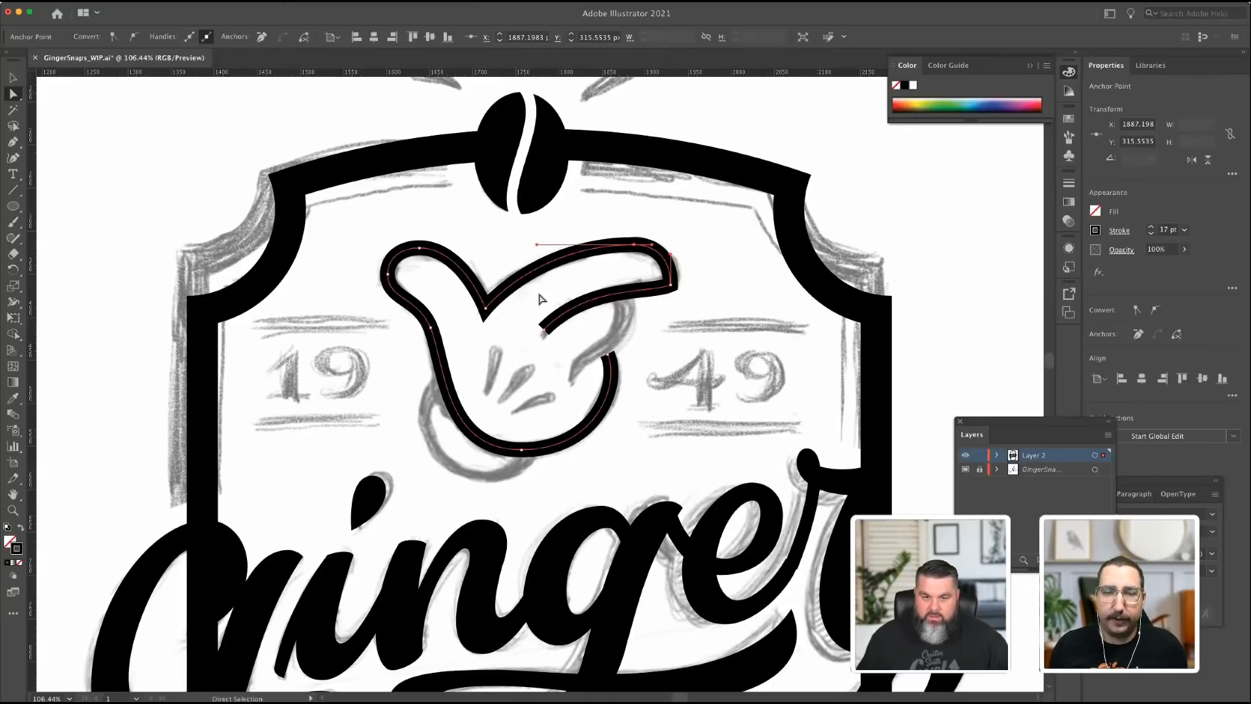
left_click(670, 284)
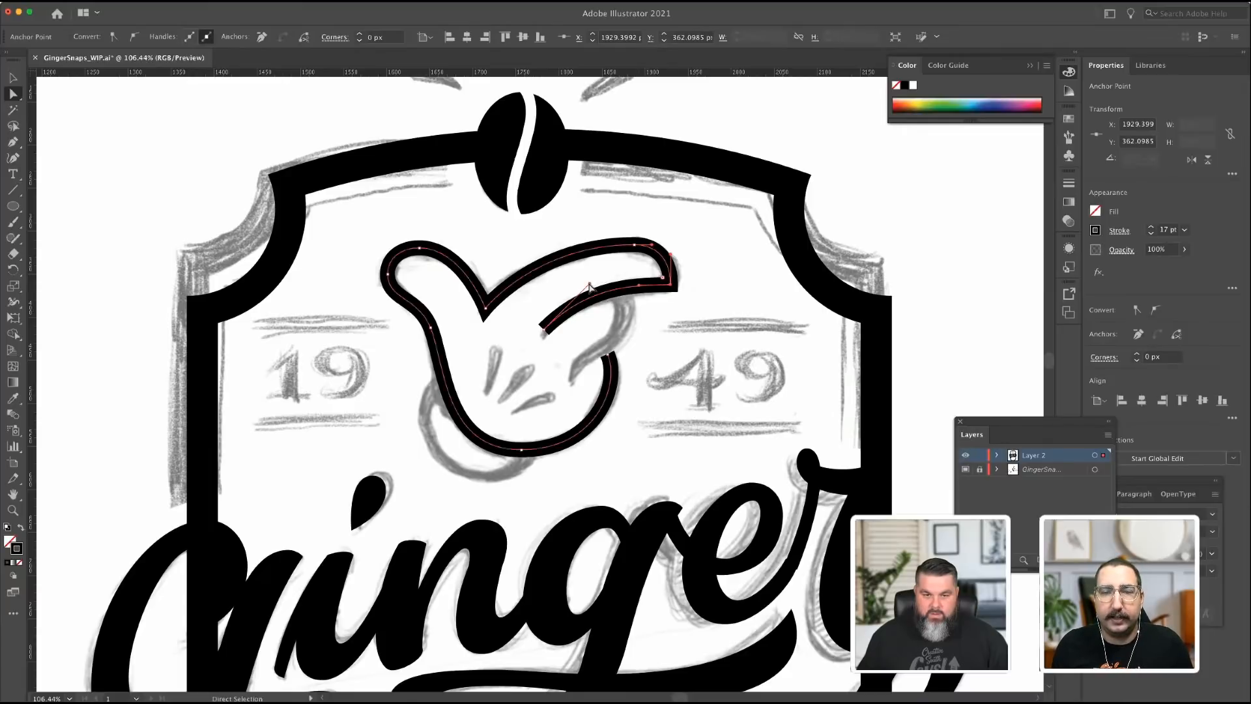
left_click_drag(589, 284, 588, 292)
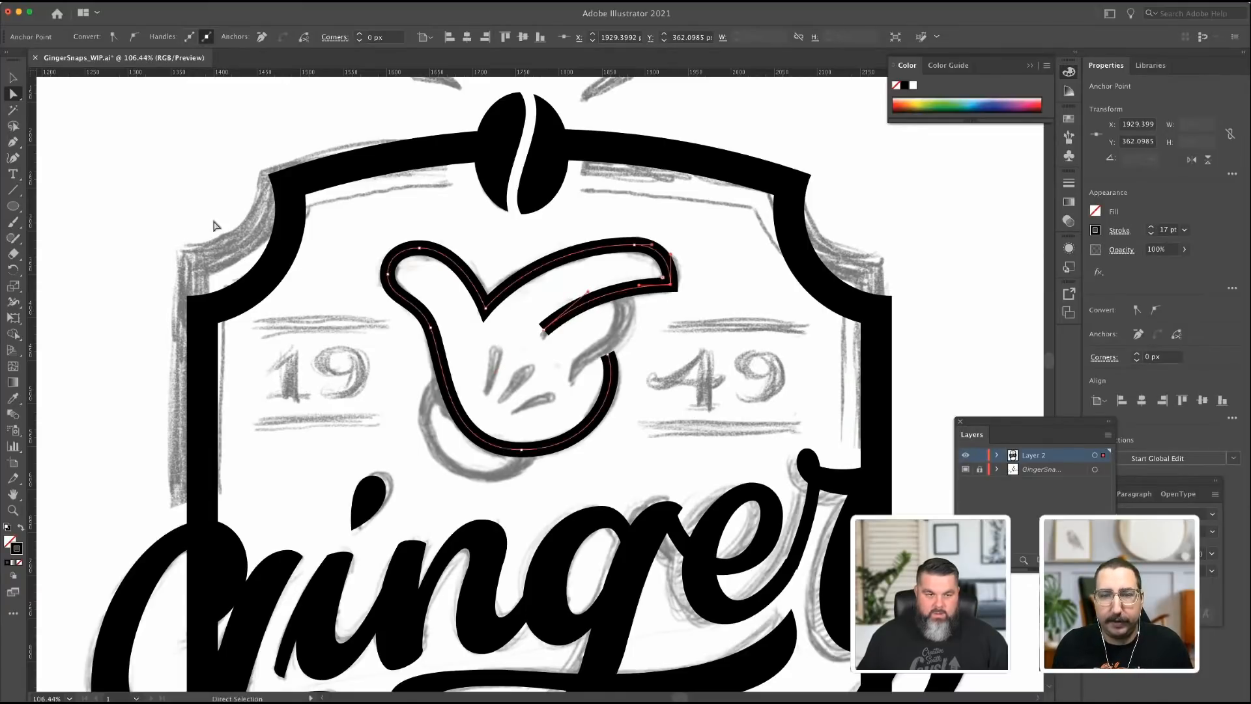
Draw the curled finger with the Pen tool, from the pointing finger's underside along the sketch into the palm, and adjust its inner curve.
key("p")
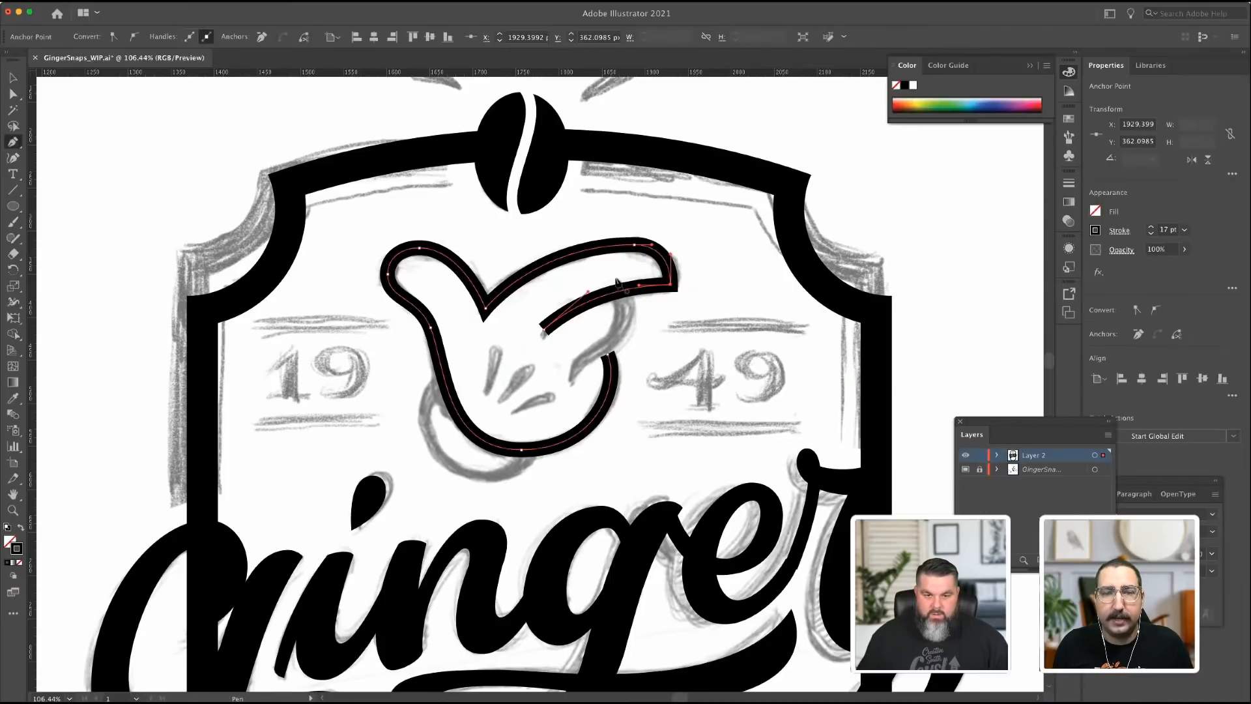
left_click(13, 94)
left_click(79, 111)
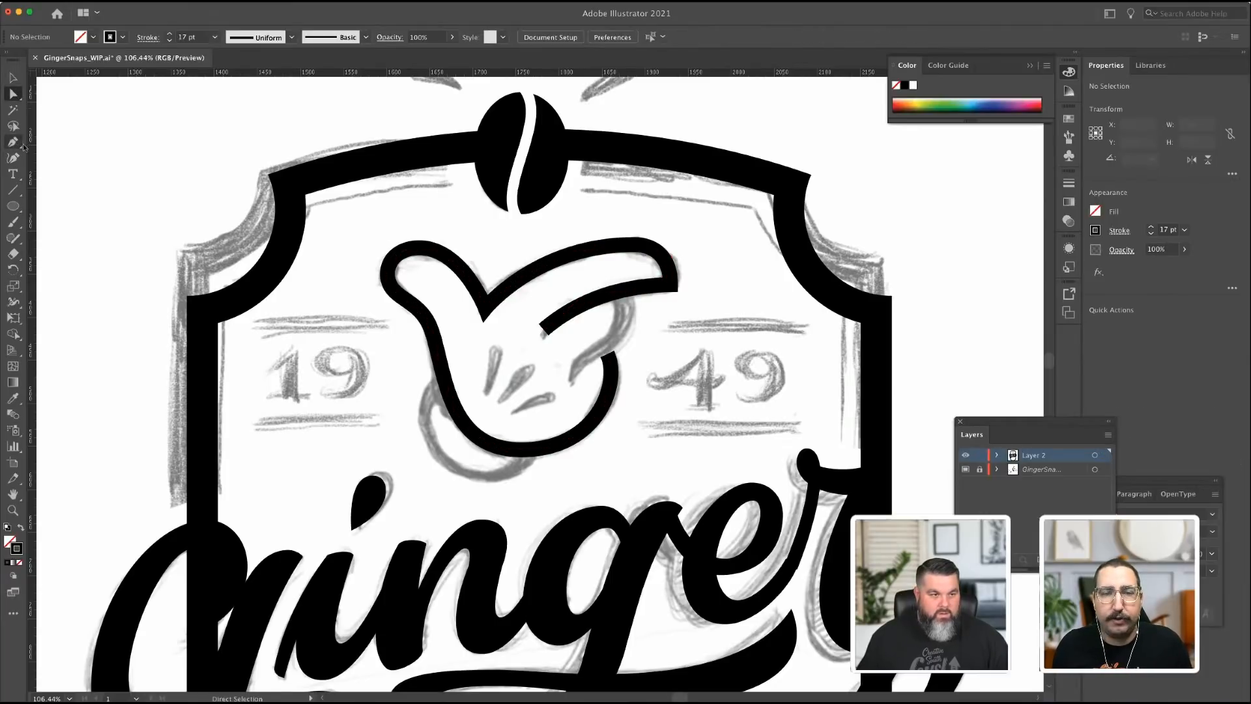
left_click(17, 143)
left_click(620, 294)
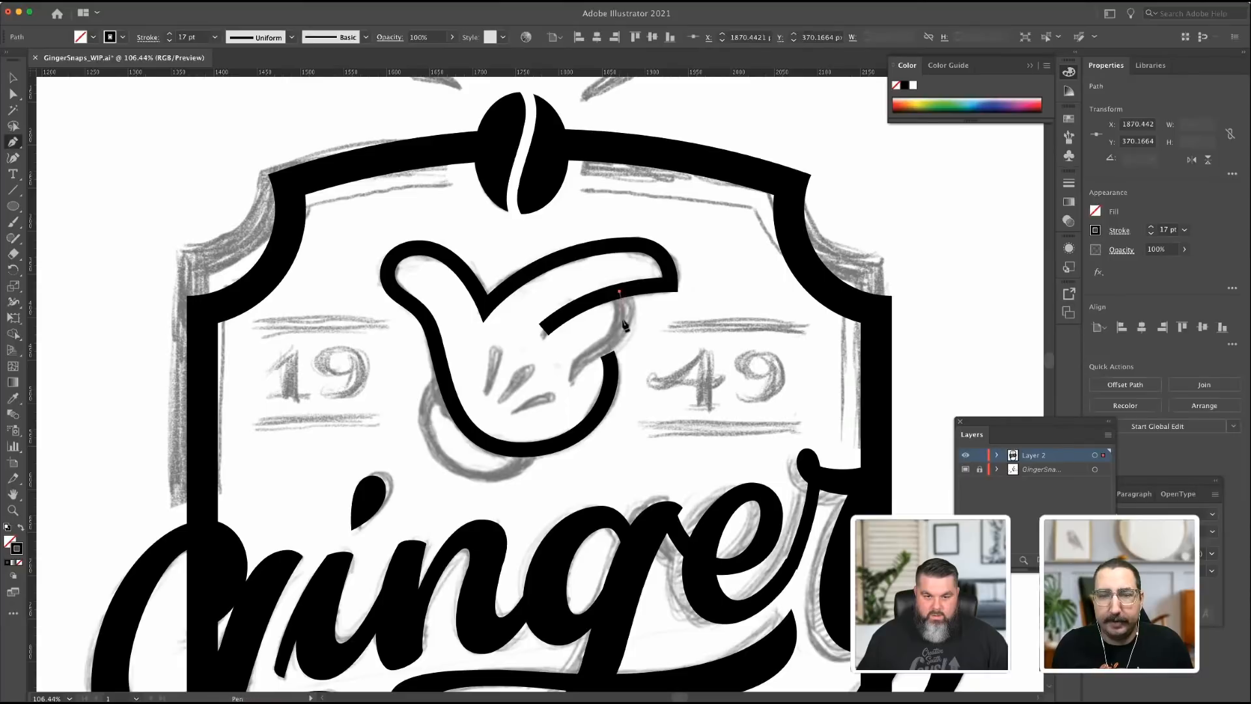
left_click_drag(610, 347, 558, 415)
left_click(13, 94)
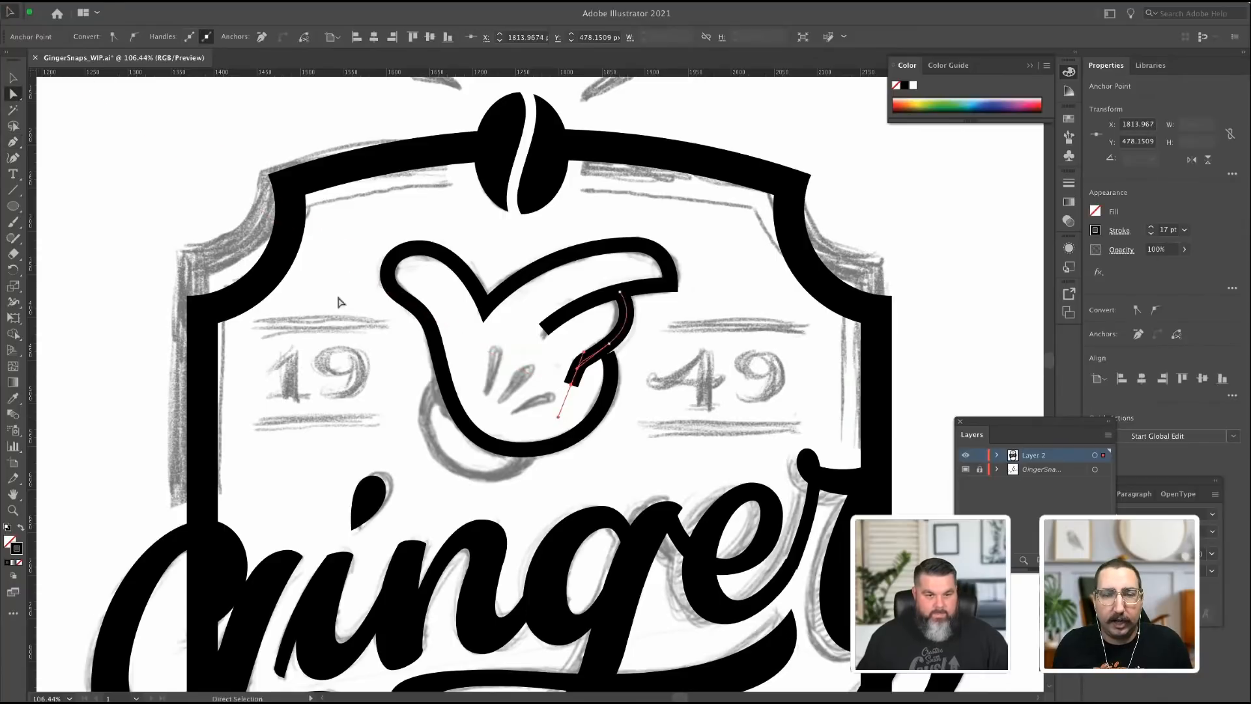
left_click(588, 362)
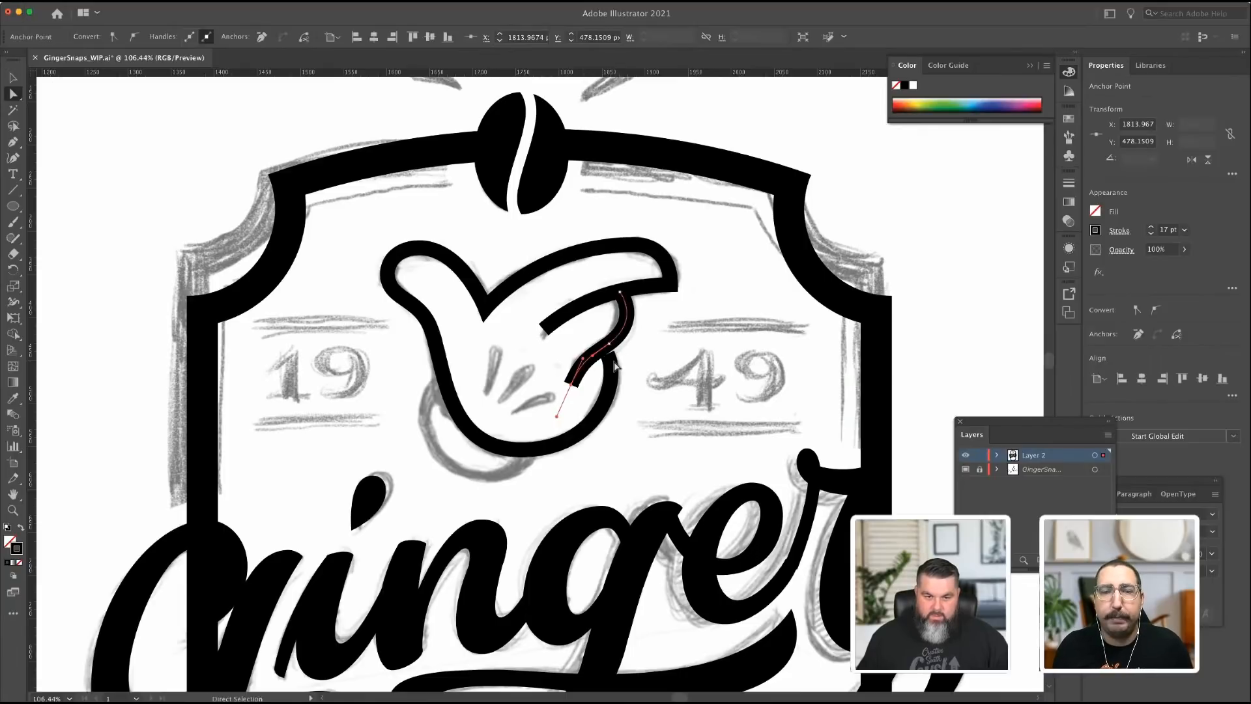
Move the hand outline's open palm end up to meet the curled finger and adjust its handle.
key("super+shift+a")
left_click_drag(609, 357, 622, 387)
left_click(609, 357)
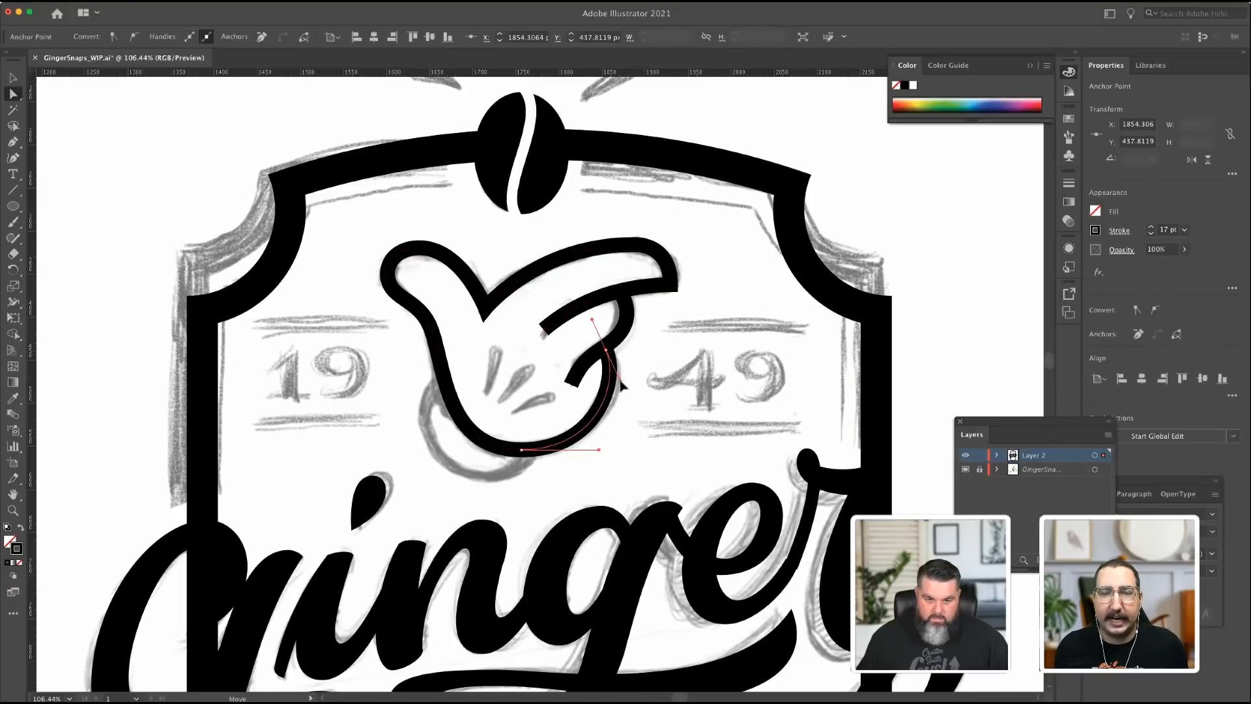
Fine-tune the curled finger's curve at its middle and upper anchors, and nudge its inner end slightly outward.
left_click(622, 349)
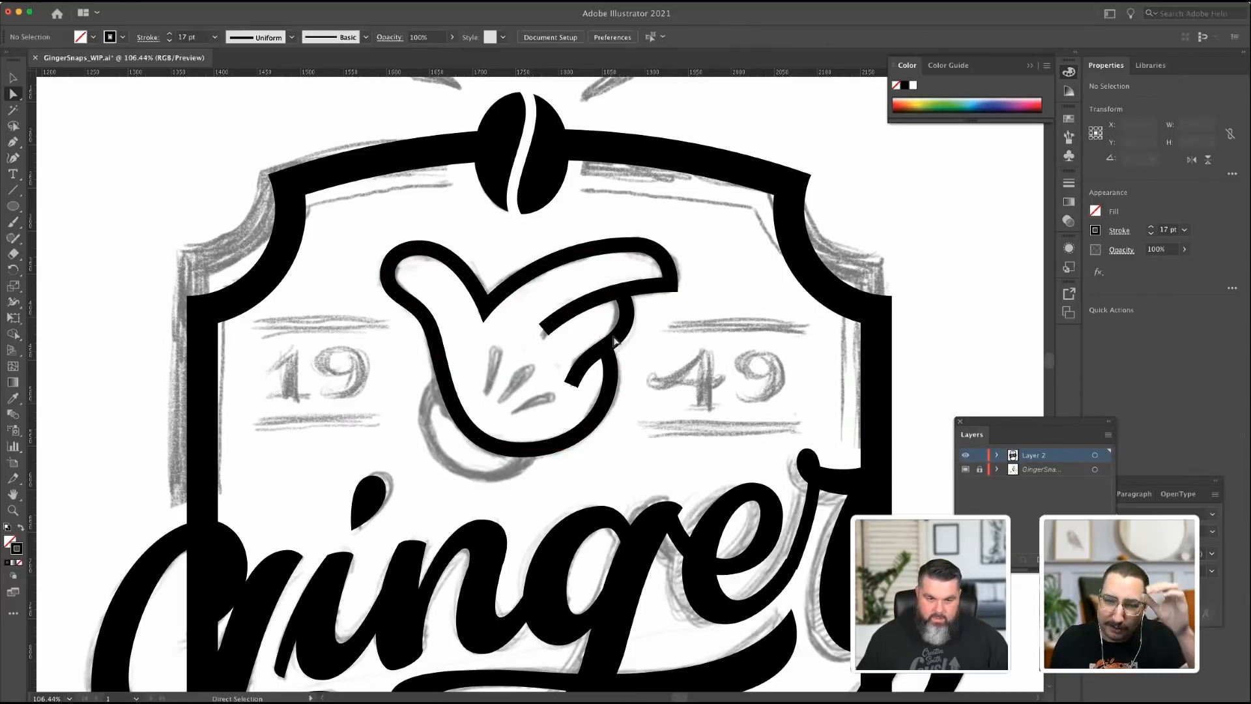
left_click(622, 348)
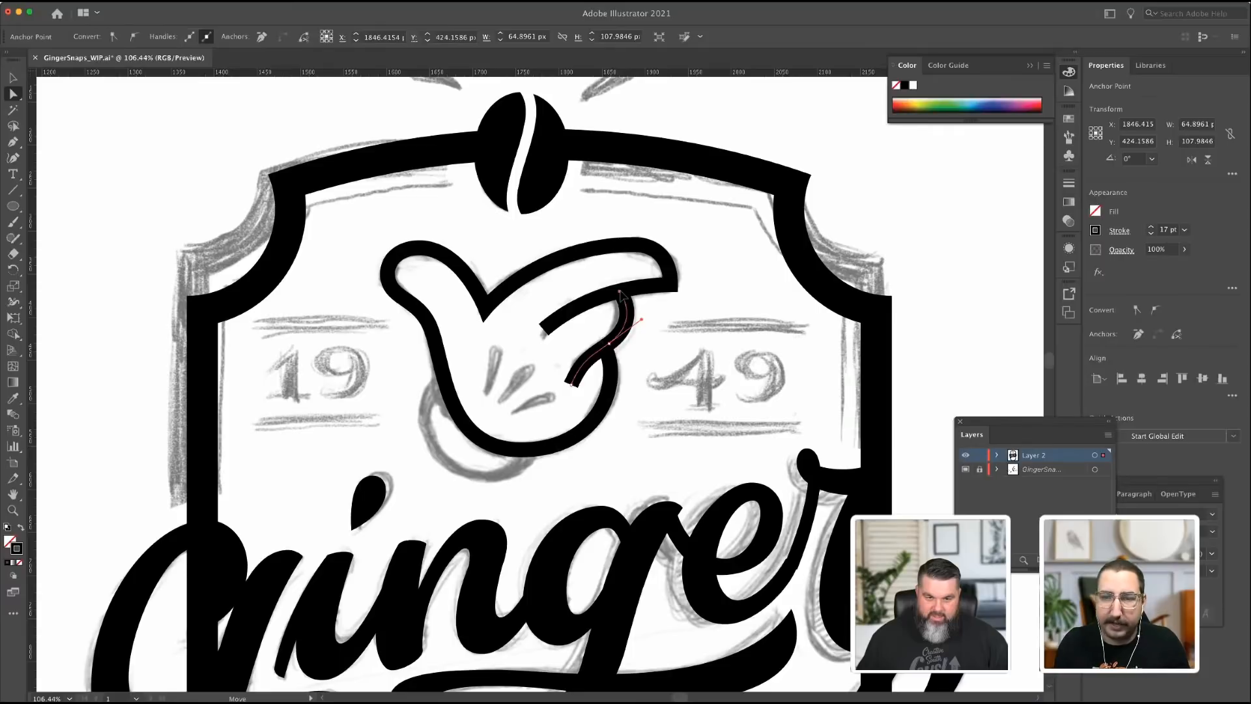
left_click(620, 292)
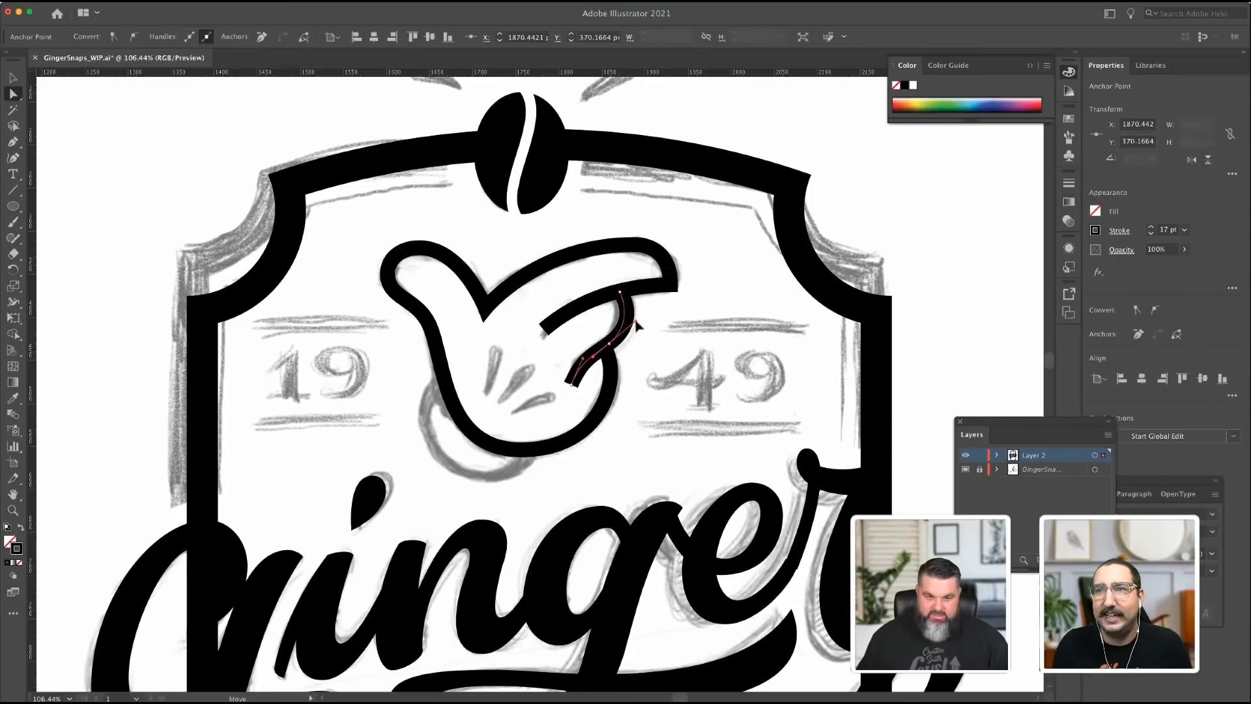
left_click_drag(572, 384, 568, 386)
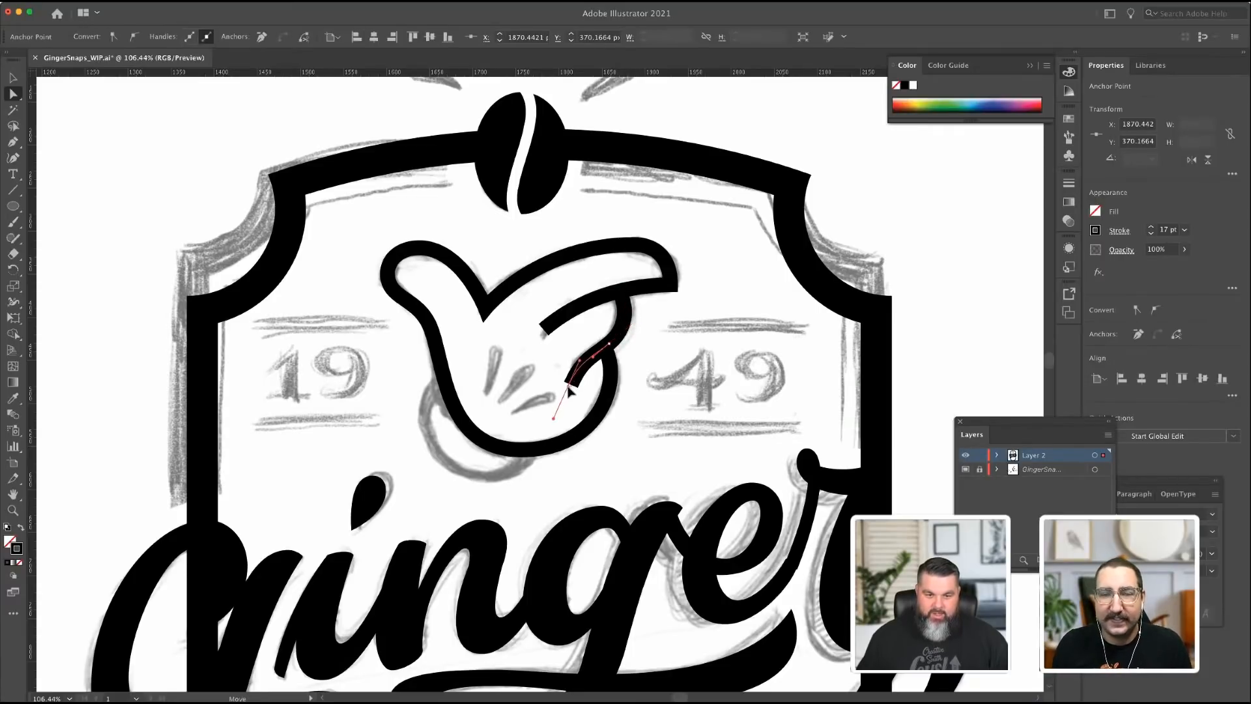
Adjust the inner end anchor and its handle on the pointing finger's lower line, and deselect the hand outline.
left_click(544, 332)
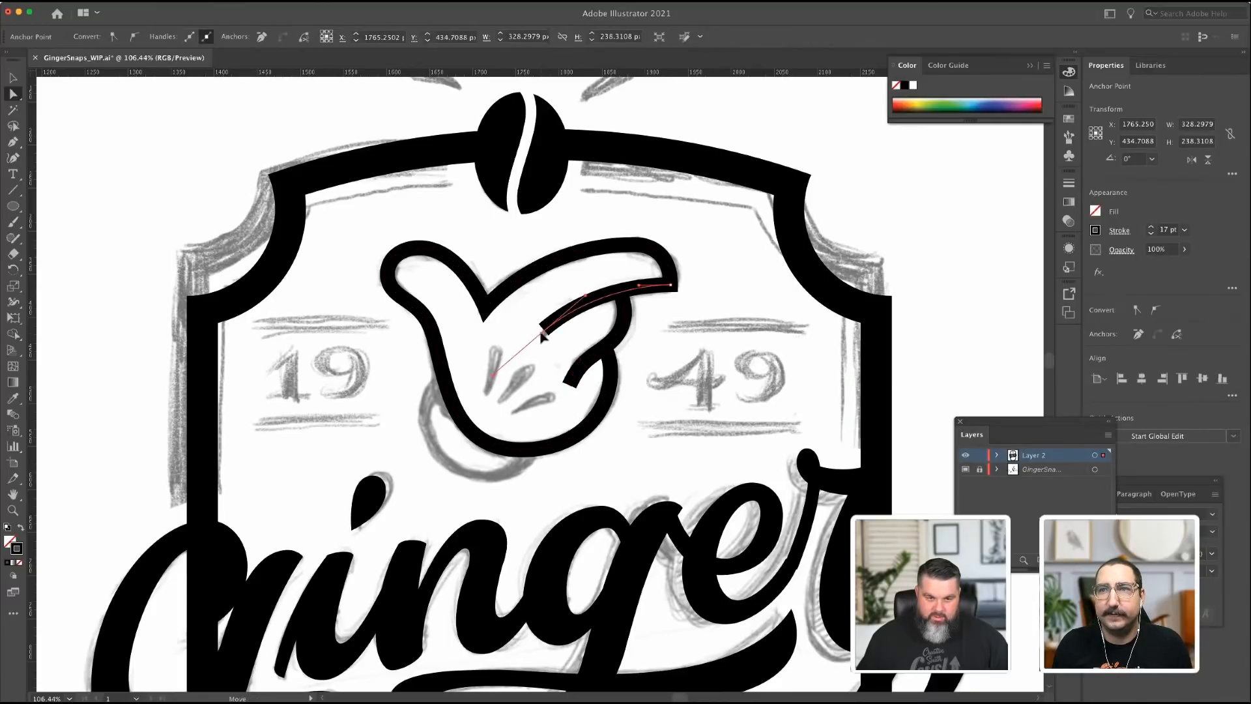
left_click(588, 294)
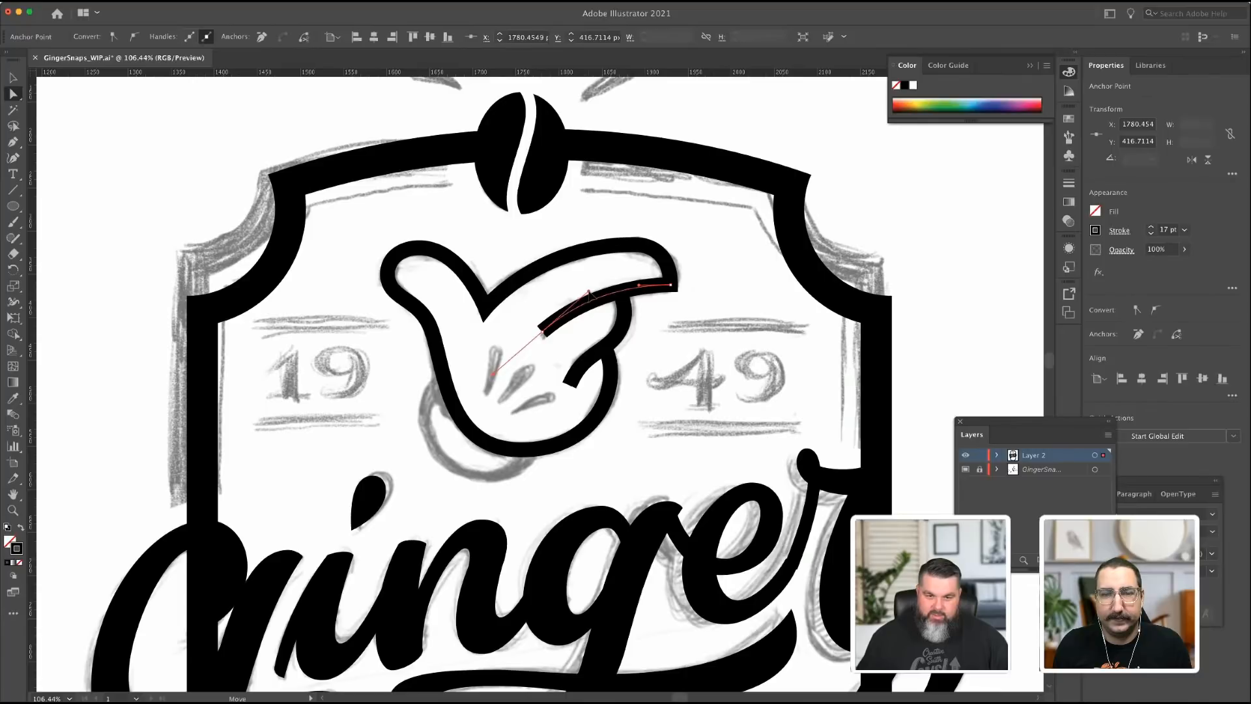
key("v")
left_click(109, 138)
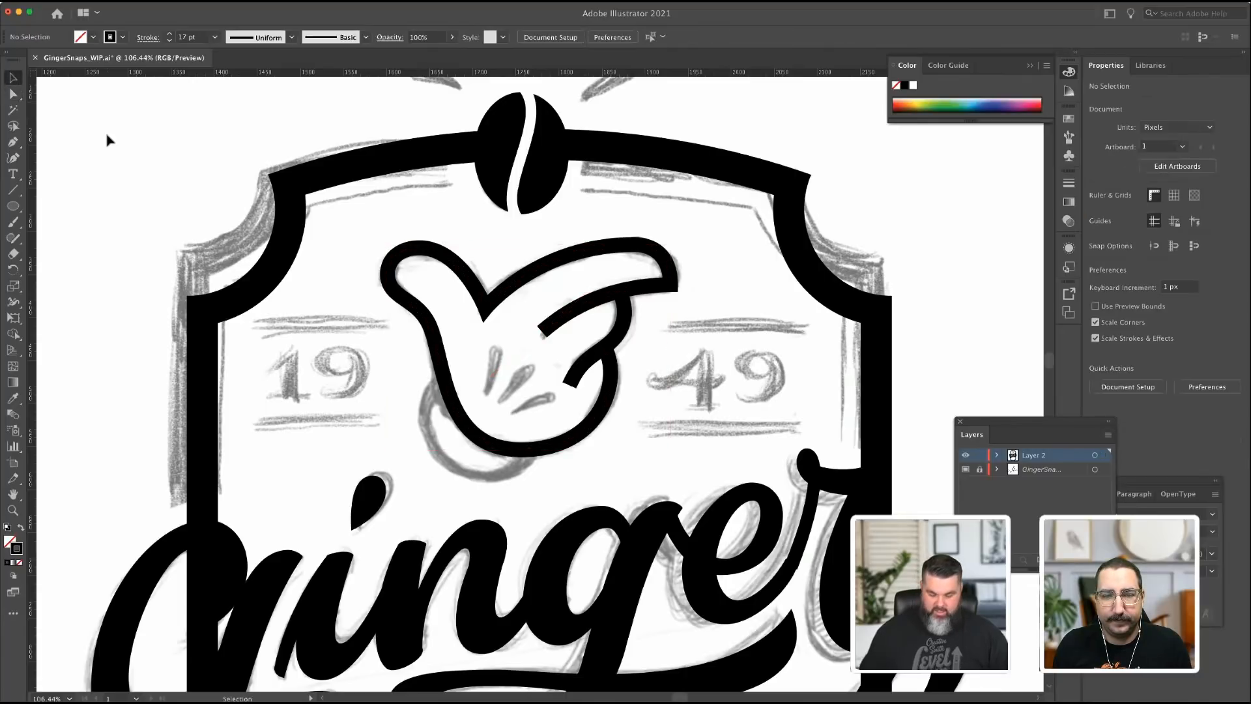
Place a copy of the Ginger Snaps lettering on the pasteboard beside the artboard and deselect it.
key("ctrl+minus")
key("ctrl+minus")
key("ctrl+minus")
key("ctrl+minus")
key("ctrl+minus")
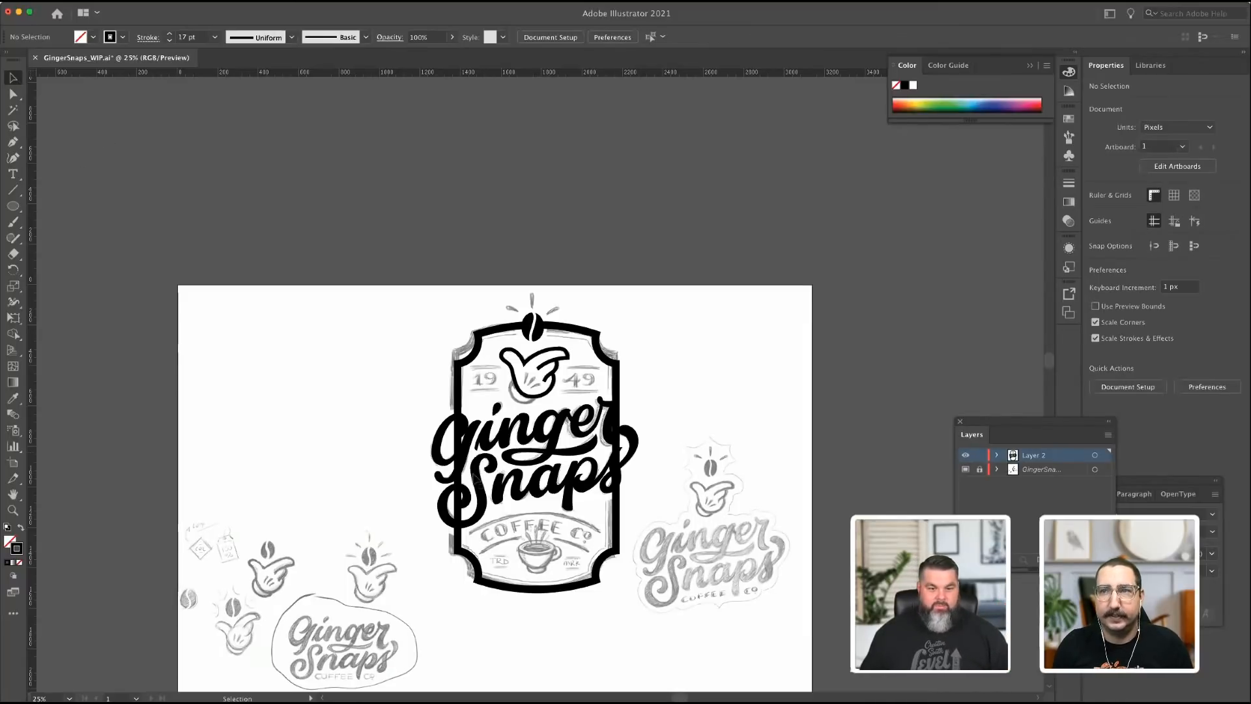
left_click(553, 452)
left_click_drag(559, 459, 85, 460)
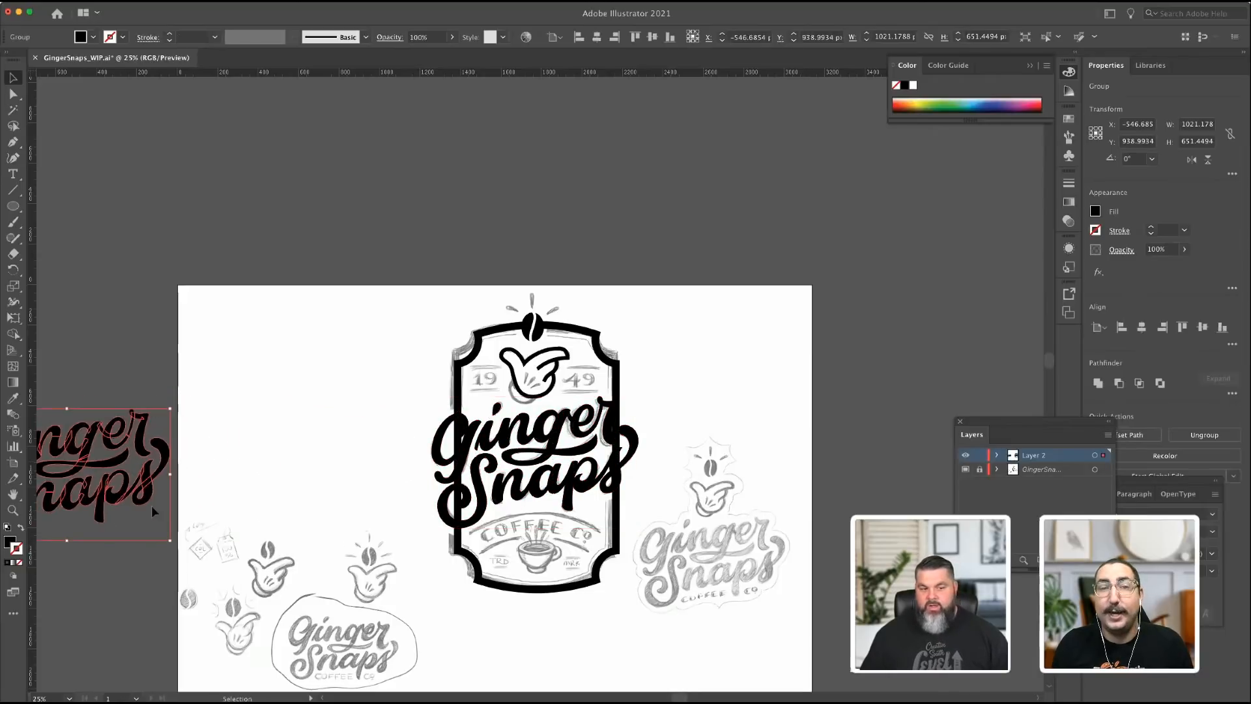
left_click(336, 427)
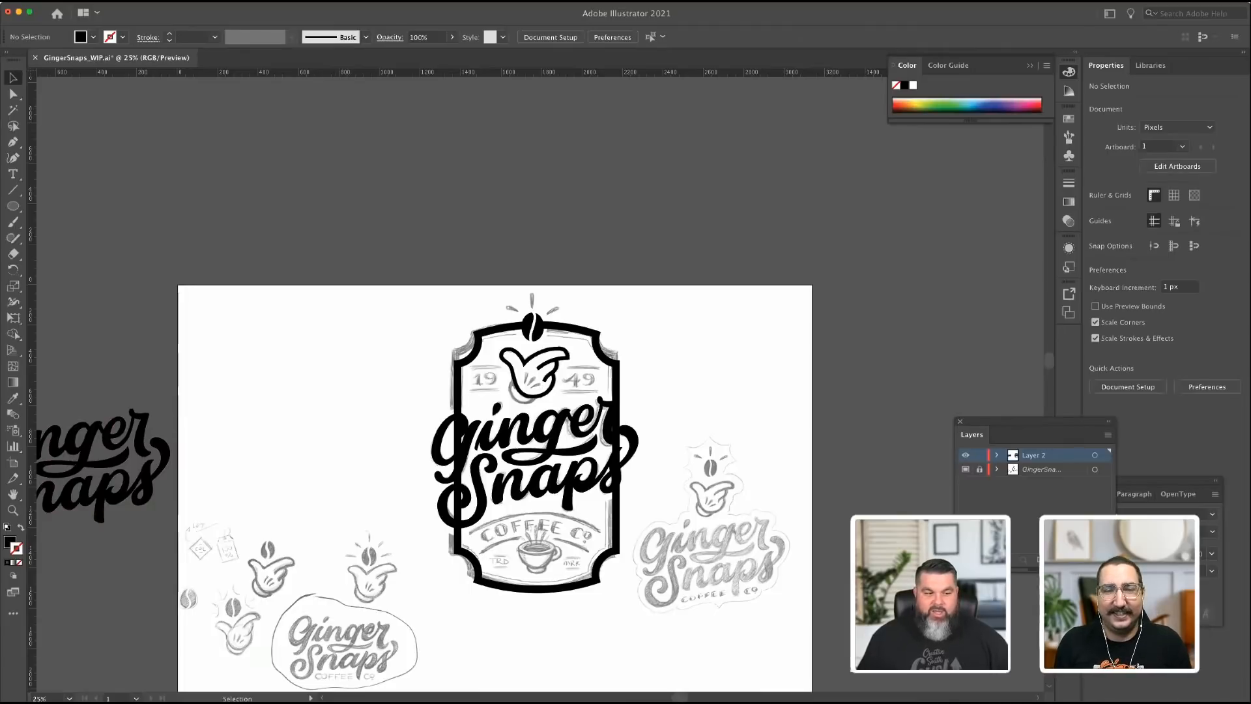
Place a copy of the badge frame on the pasteboard, above the copied Ginger Snaps lettering.
left_click(13, 510)
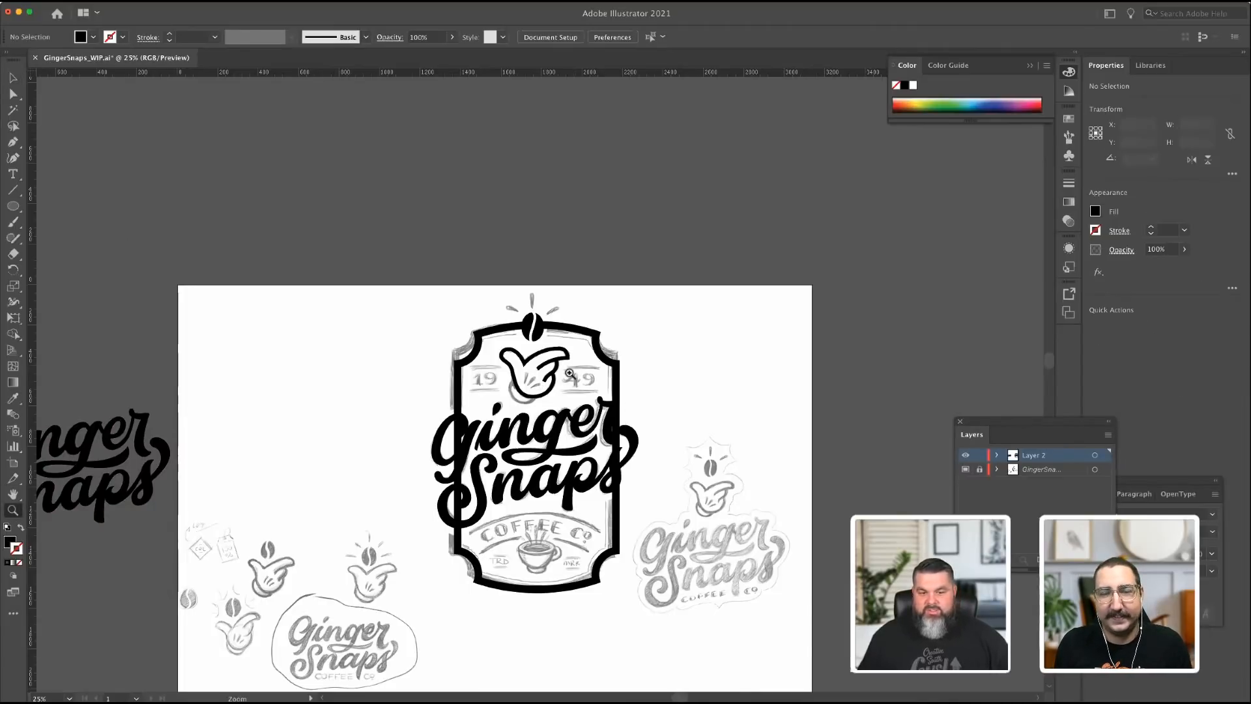
left_click_drag(570, 372, 554, 396)
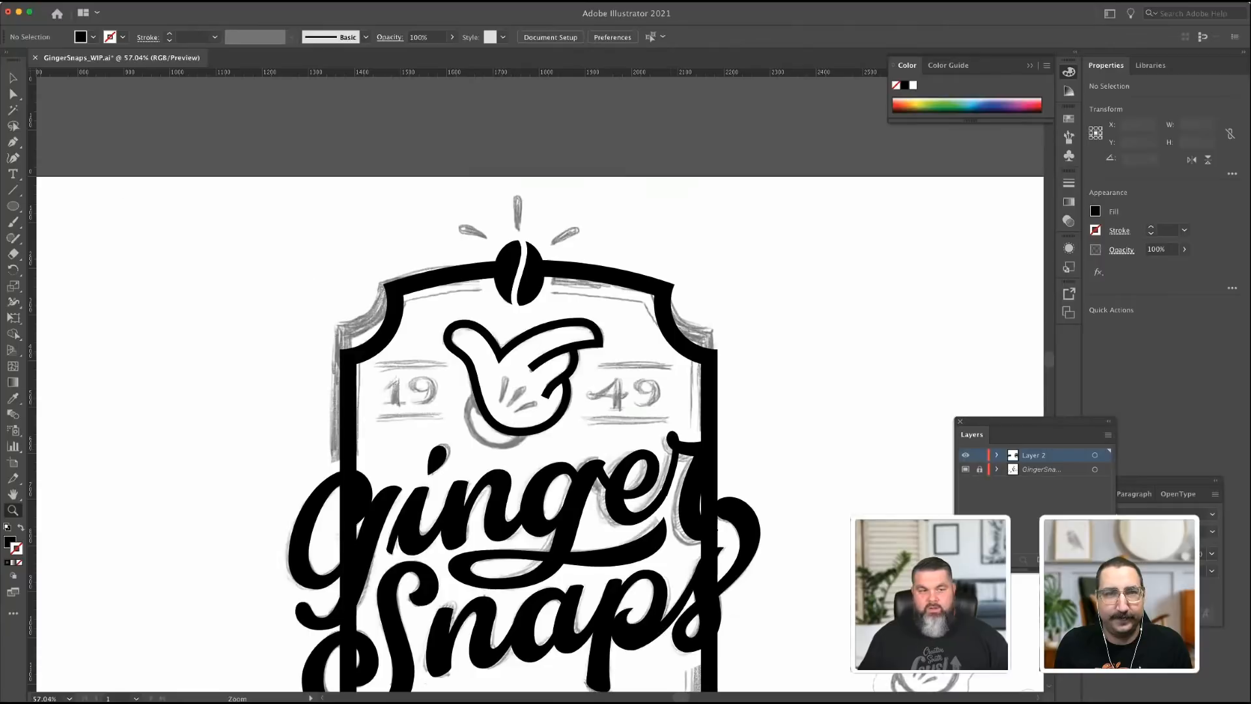
left_click(12, 76)
left_click(661, 295)
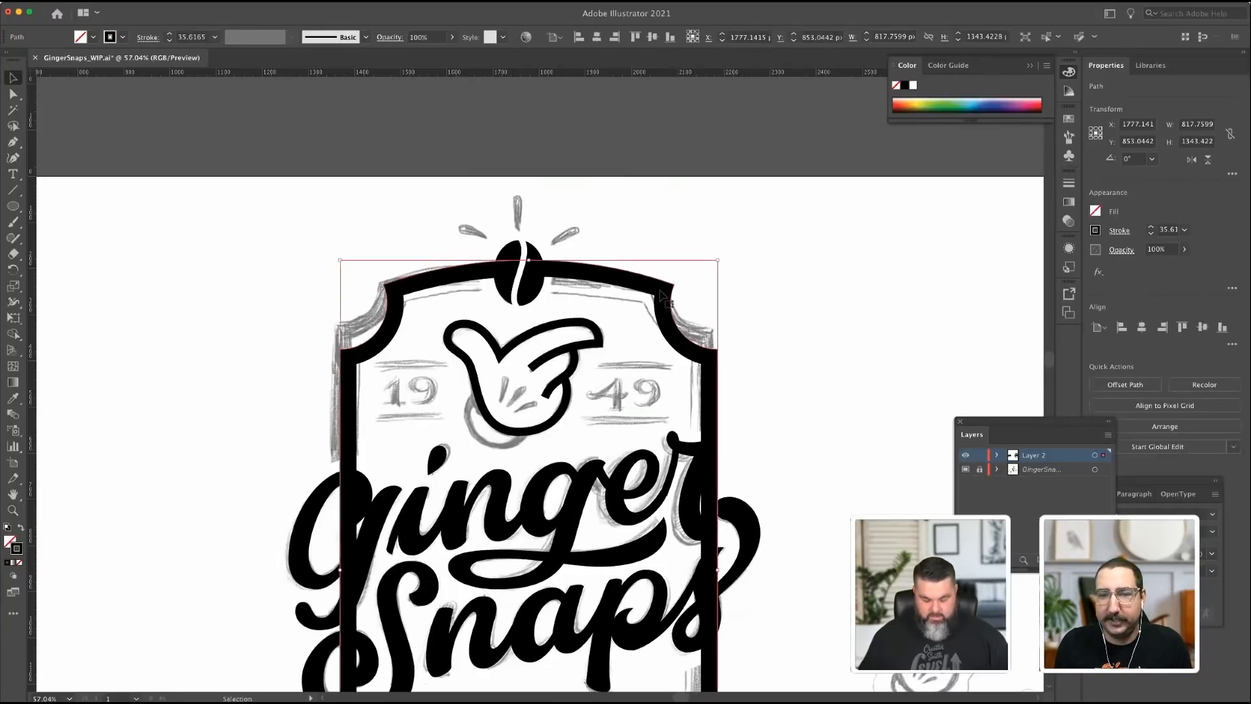
key("super+minus")
key("super+minus")
key("super+minus")
key("super+minus")
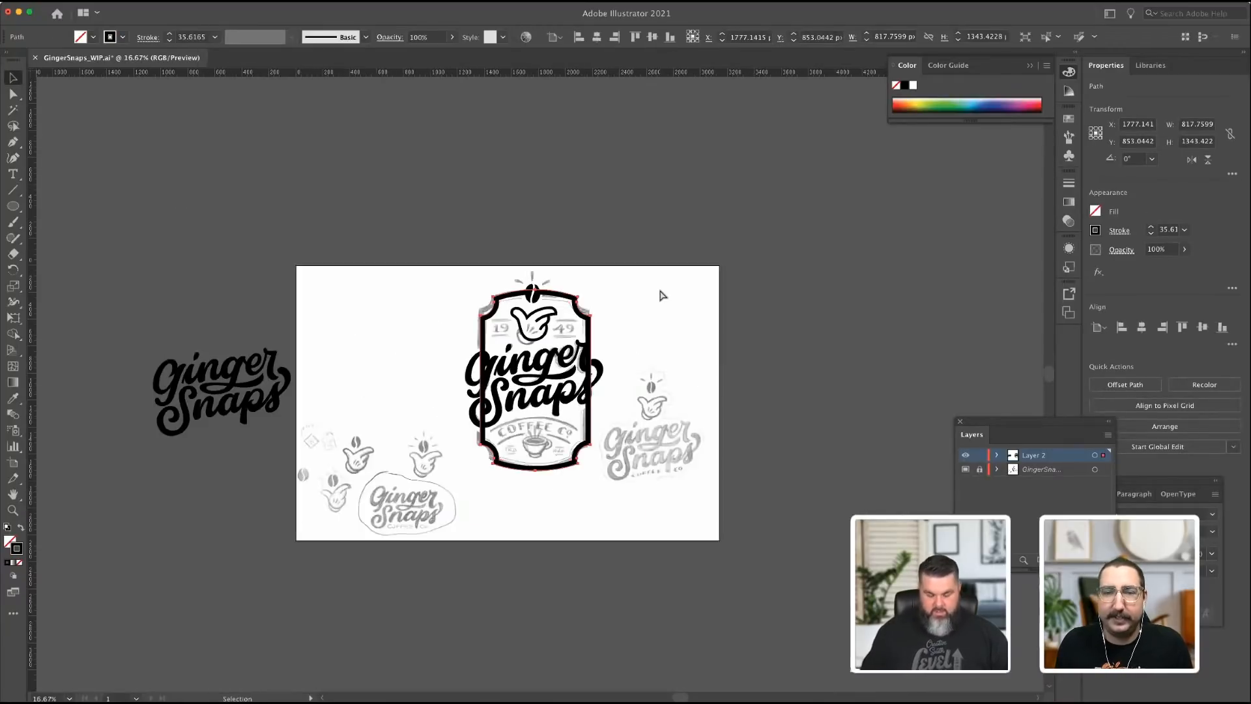
left_click_drag(579, 301, 169, 171)
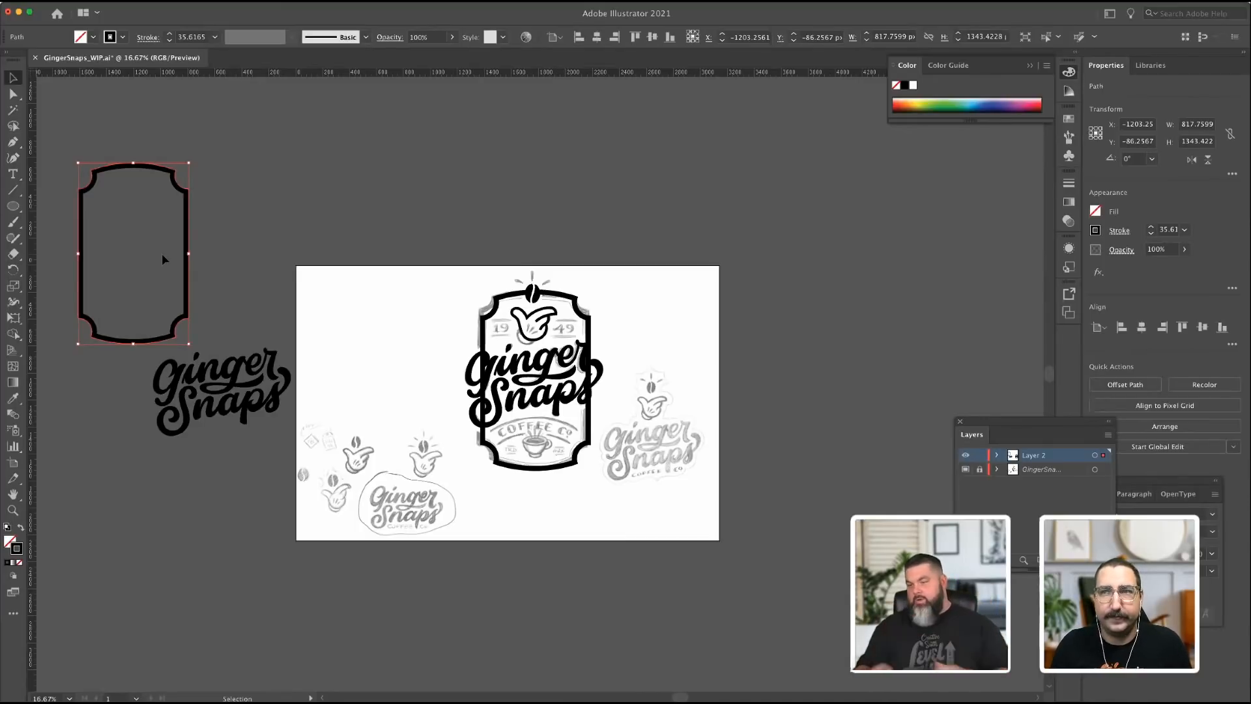
Extend the inner end of the pointing finger's lower line slightly outward and adjust the line's curve handle.
scroll(163, 255, "left", 1)
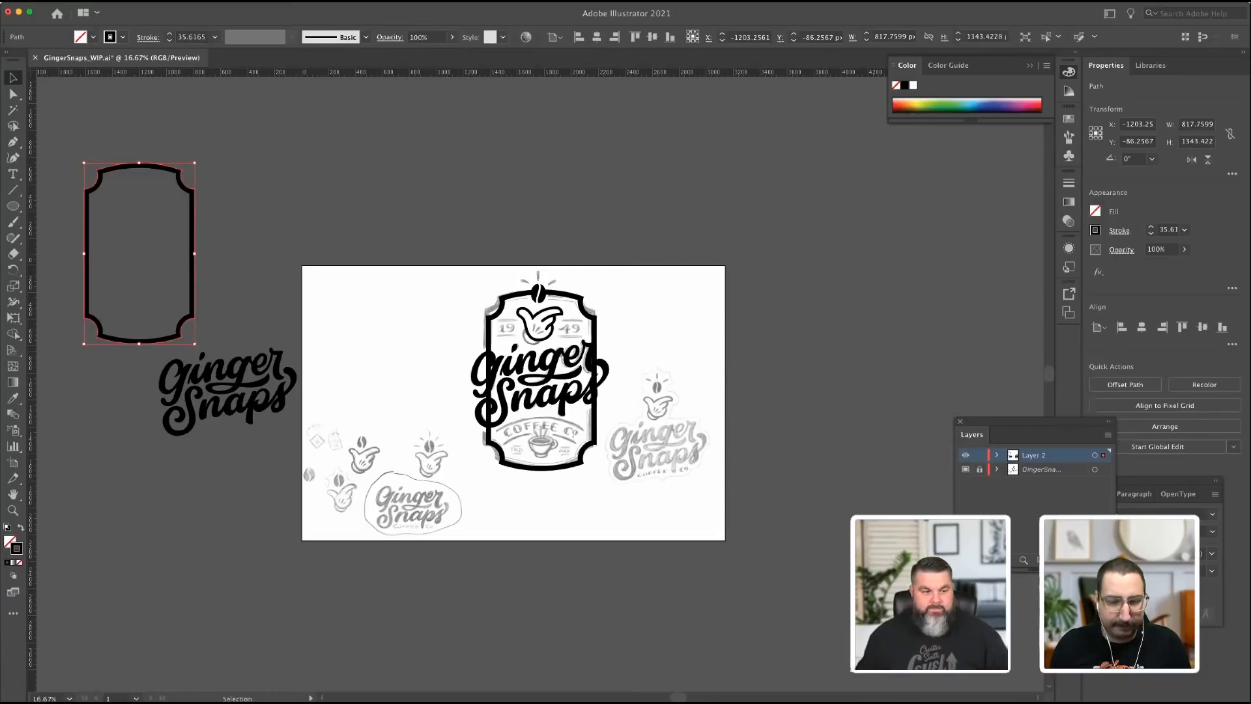
left_click(13, 510)
left_click_drag(526, 382, 630, 318)
left_click(13, 78)
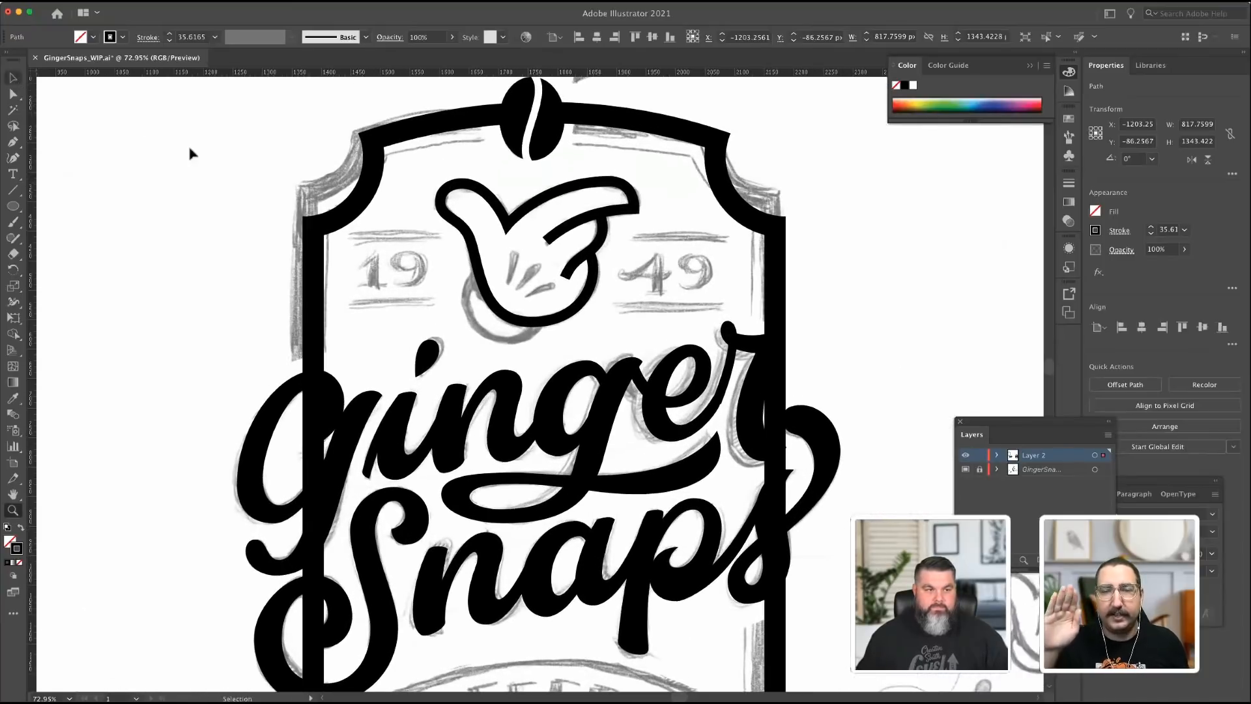
left_click(189, 150)
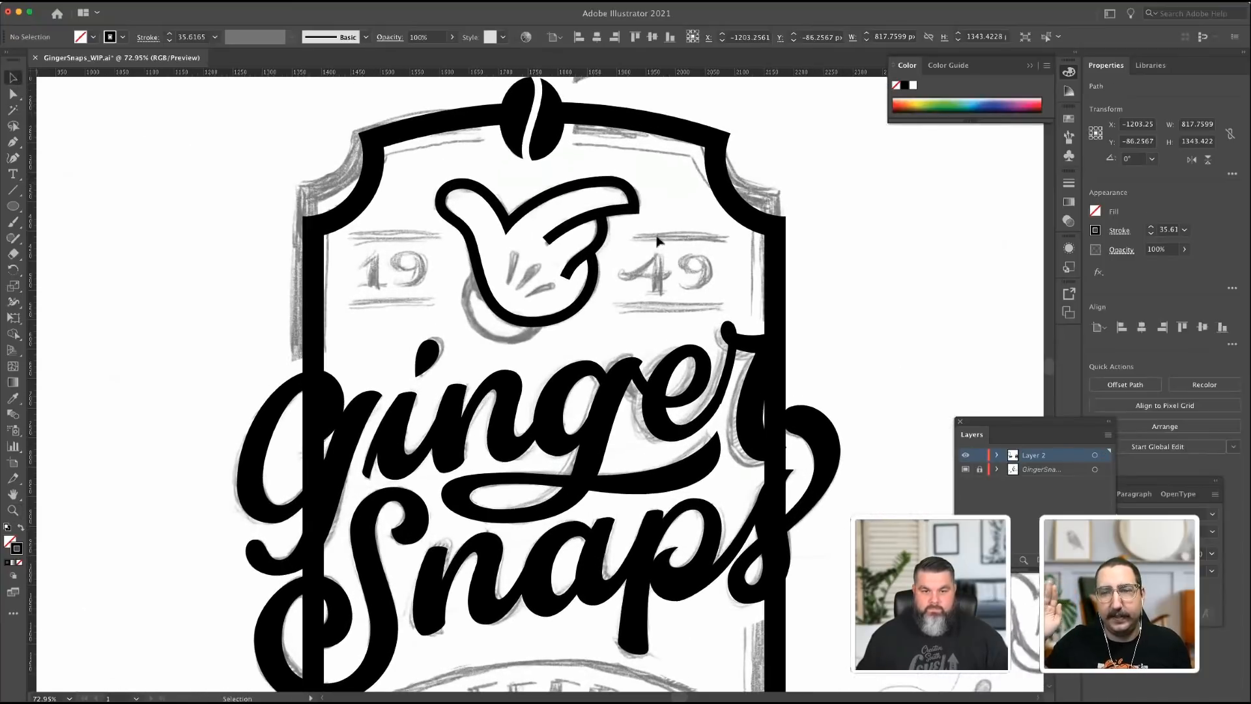
left_click(622, 215)
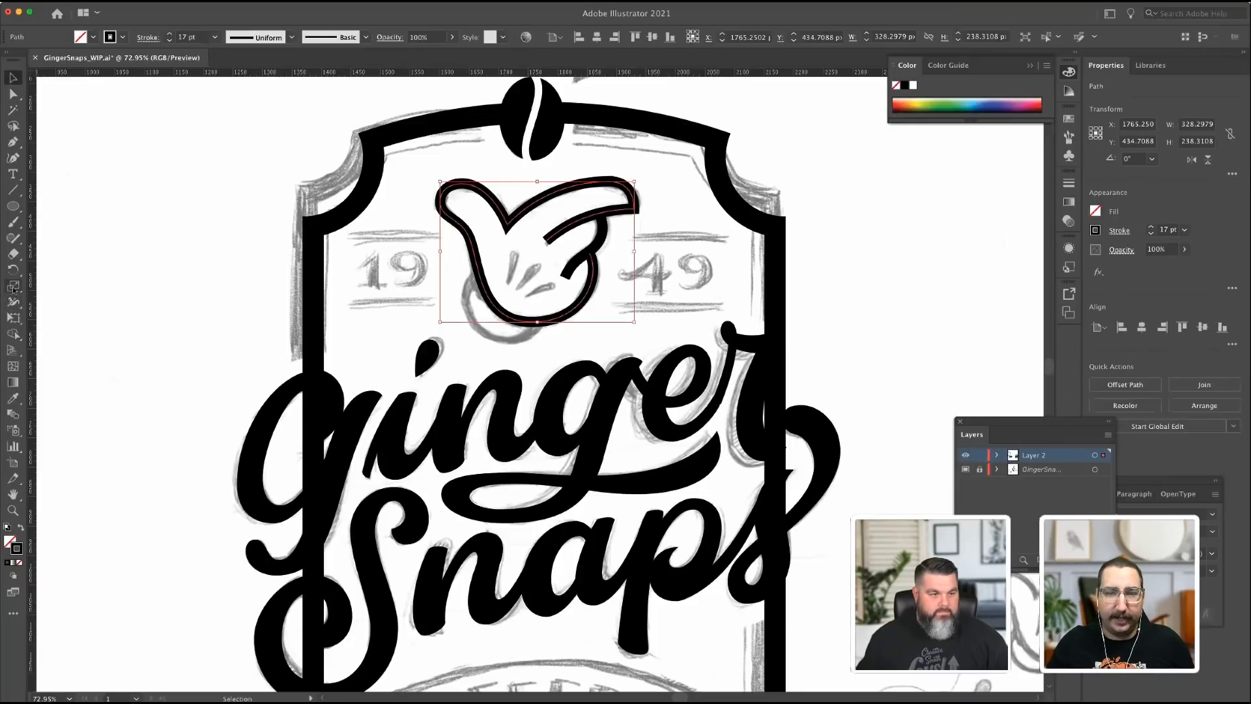
left_click_drag(13, 270, 49, 281)
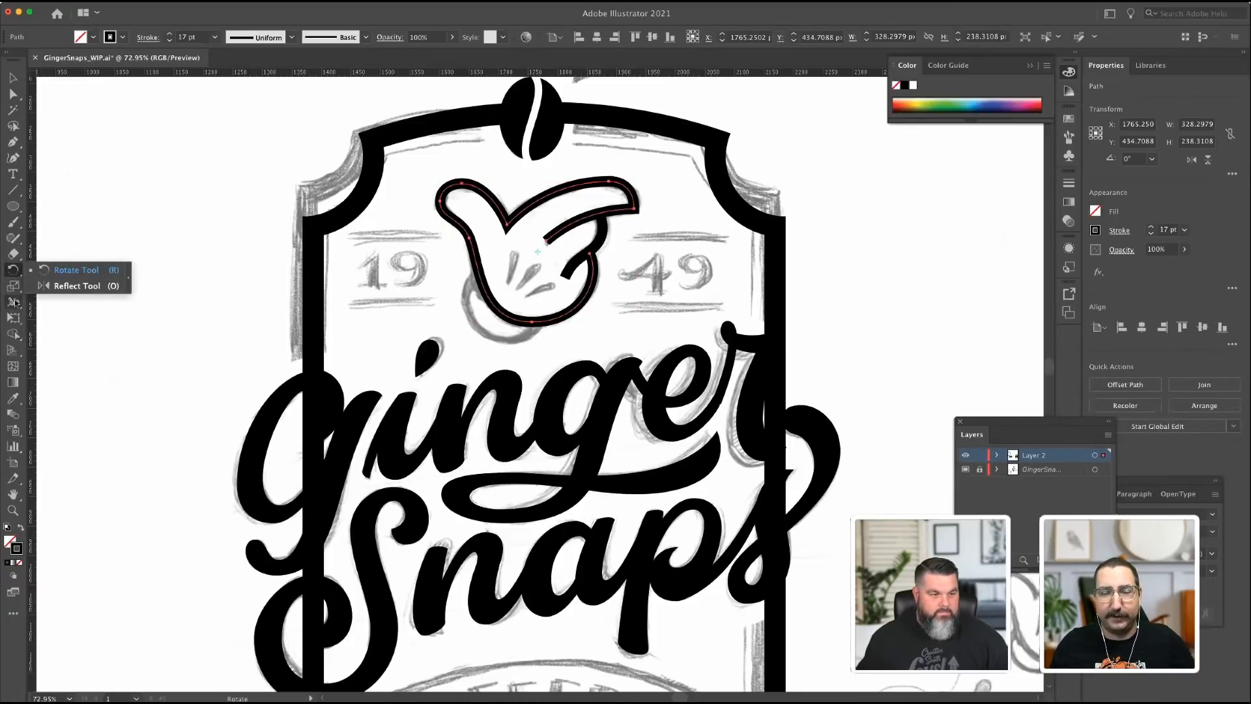
left_click(14, 303)
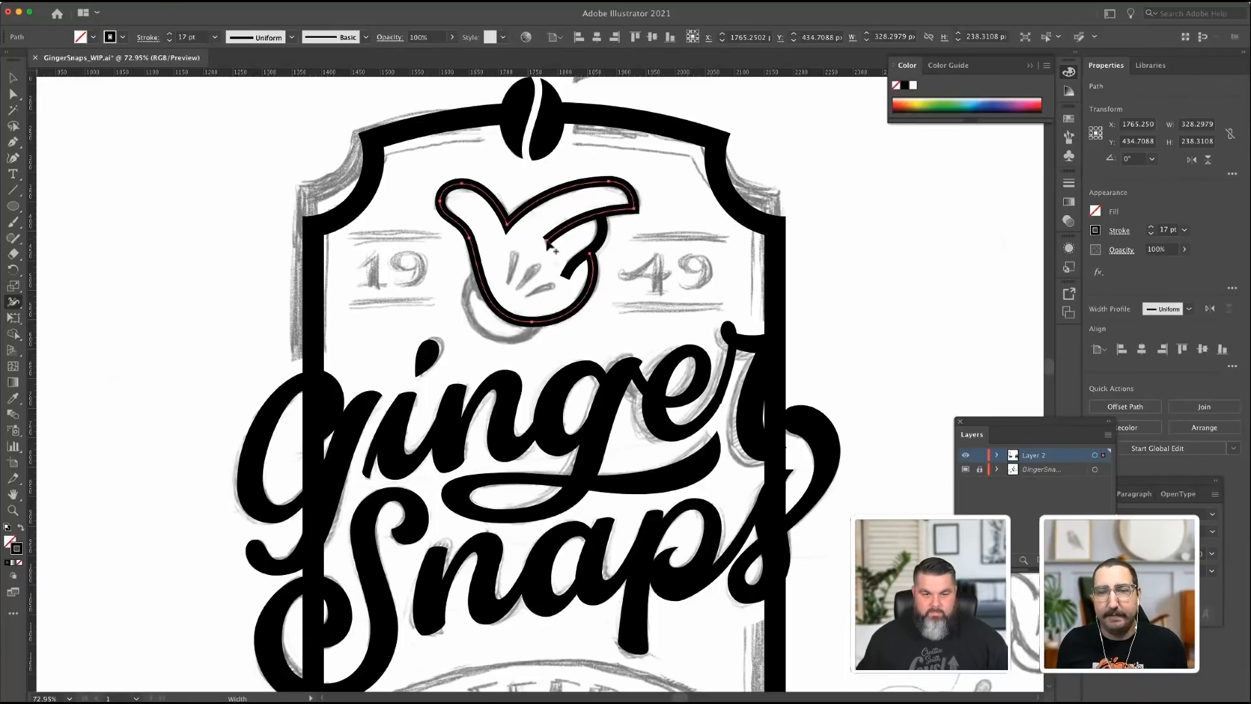
key("super+plus")
key("super+plus")
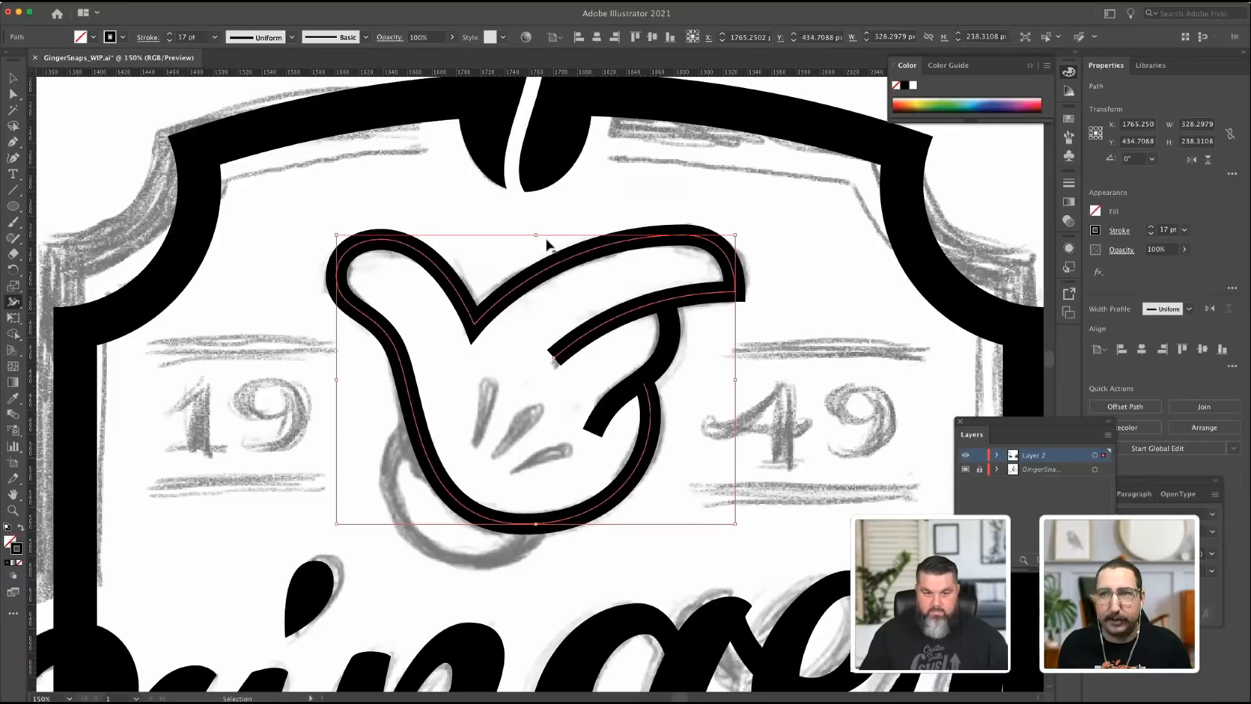
key("a")
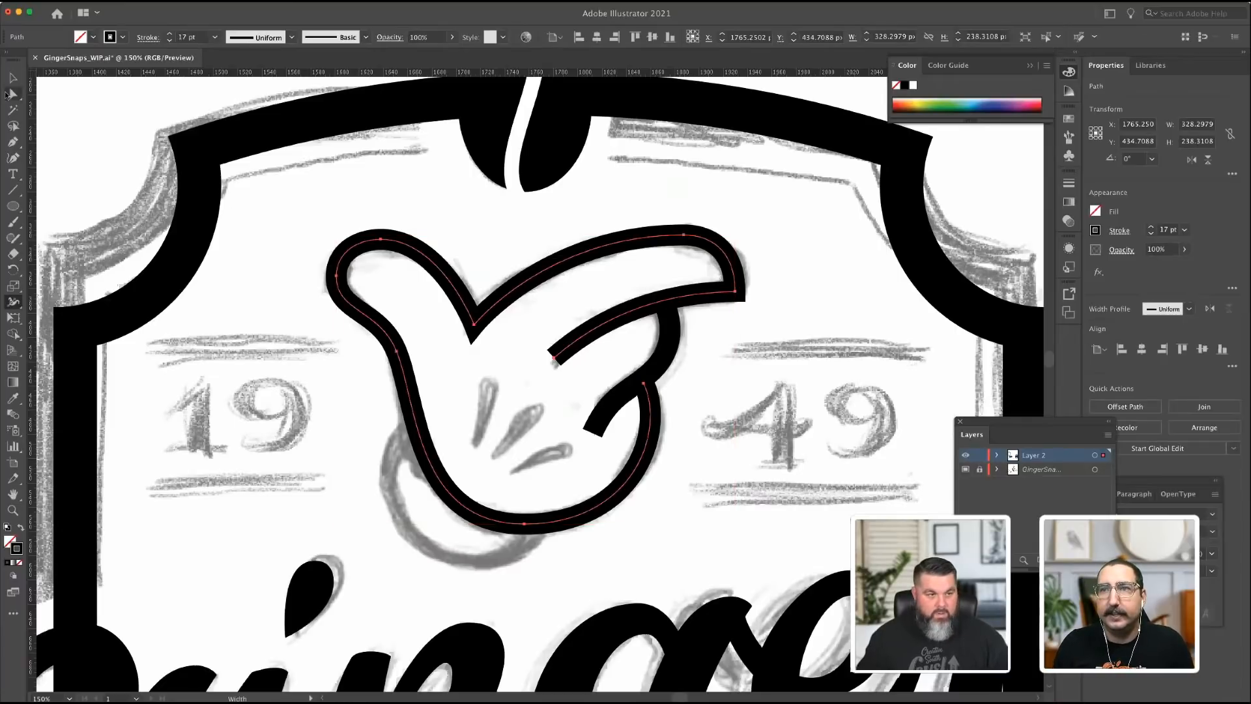
left_click(553, 359)
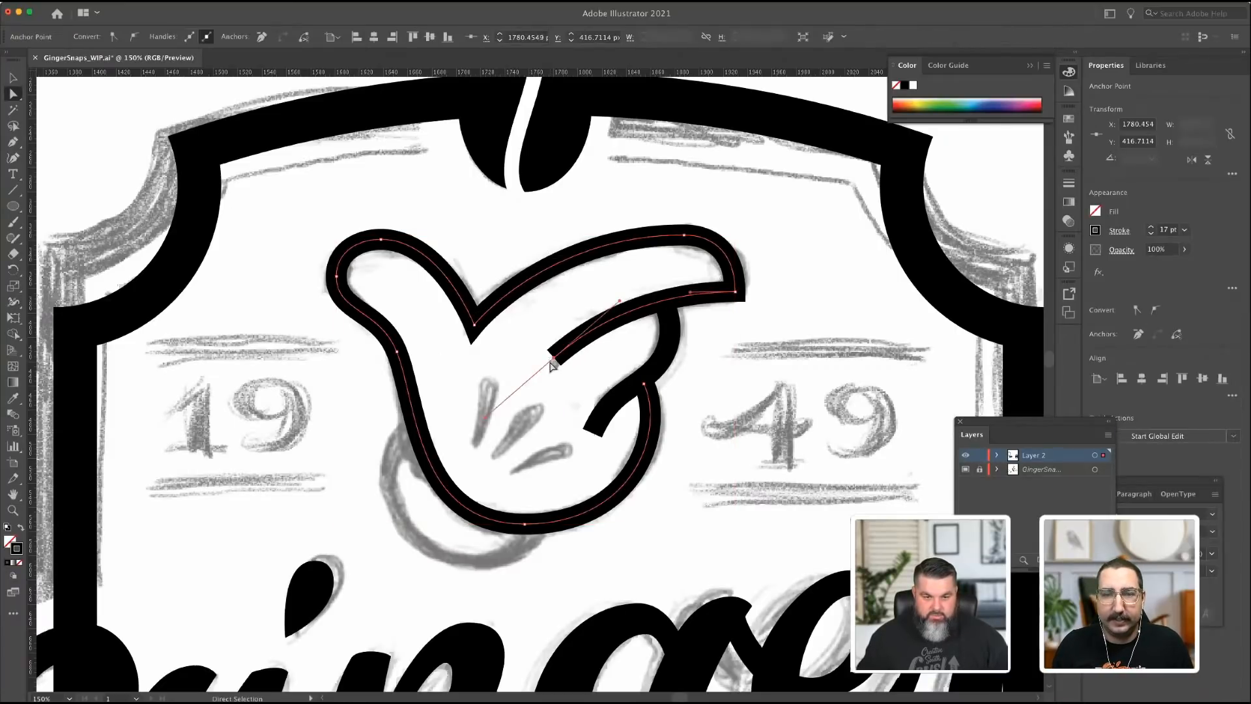
left_click_drag(549, 366, 544, 370)
left_click_drag(614, 309, 614, 302)
Taper the inner ends of the pointing finger's lower line and the curled finger's line to points with the Width tool.
key("shift+w")
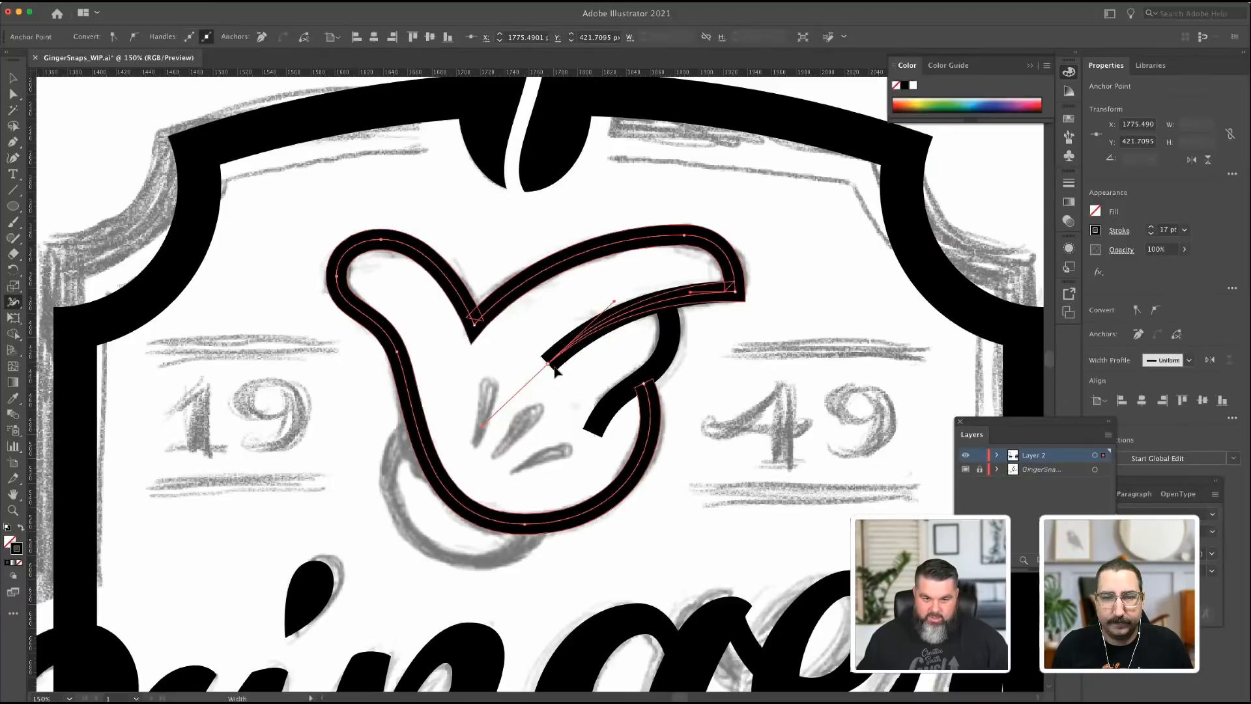
mouse_move(599, 329)
left_mouse_down()
mouse_move(735, 277)
mouse_move(715, 285)
left_mouse_up()
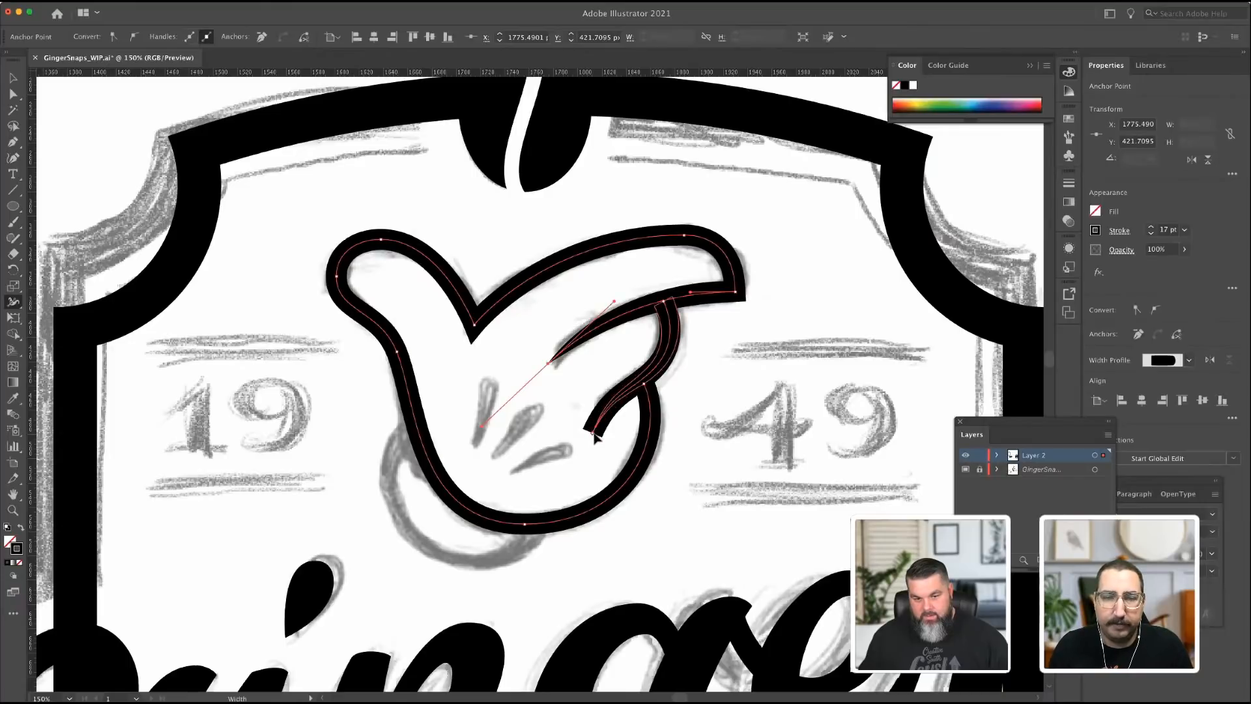
left_click_drag(594, 434, 593, 433)
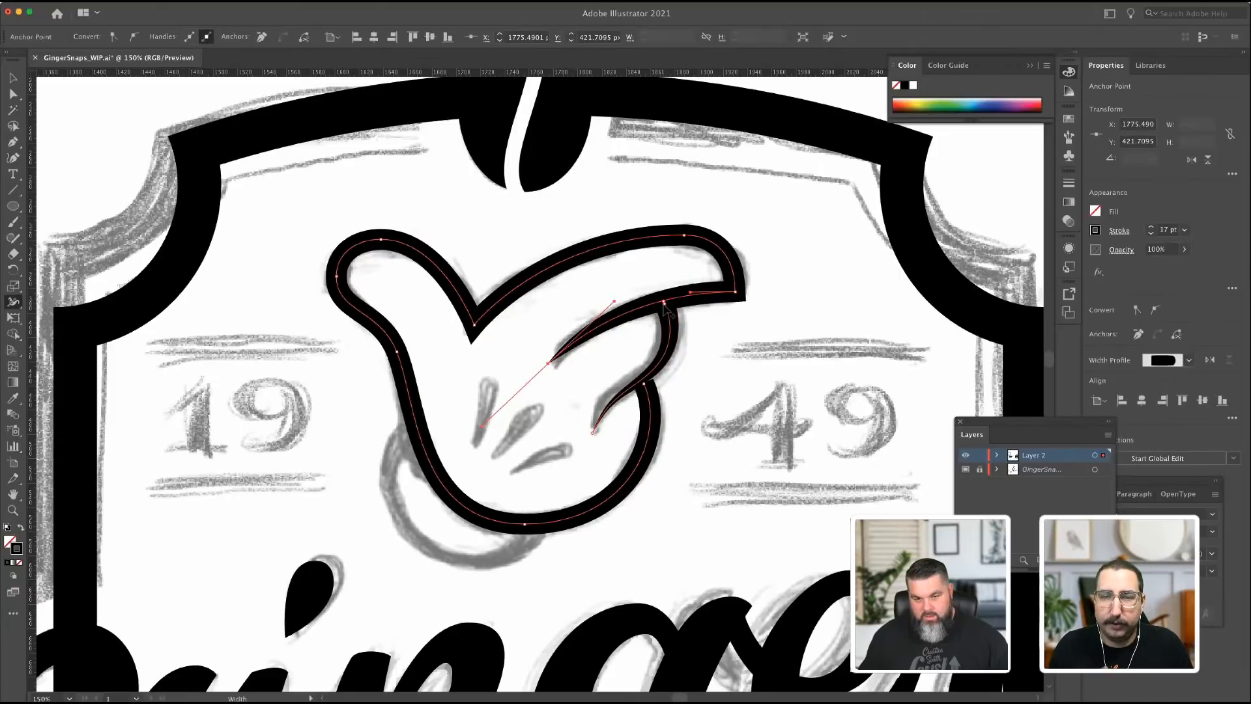
right_click(665, 305)
key("Escape")
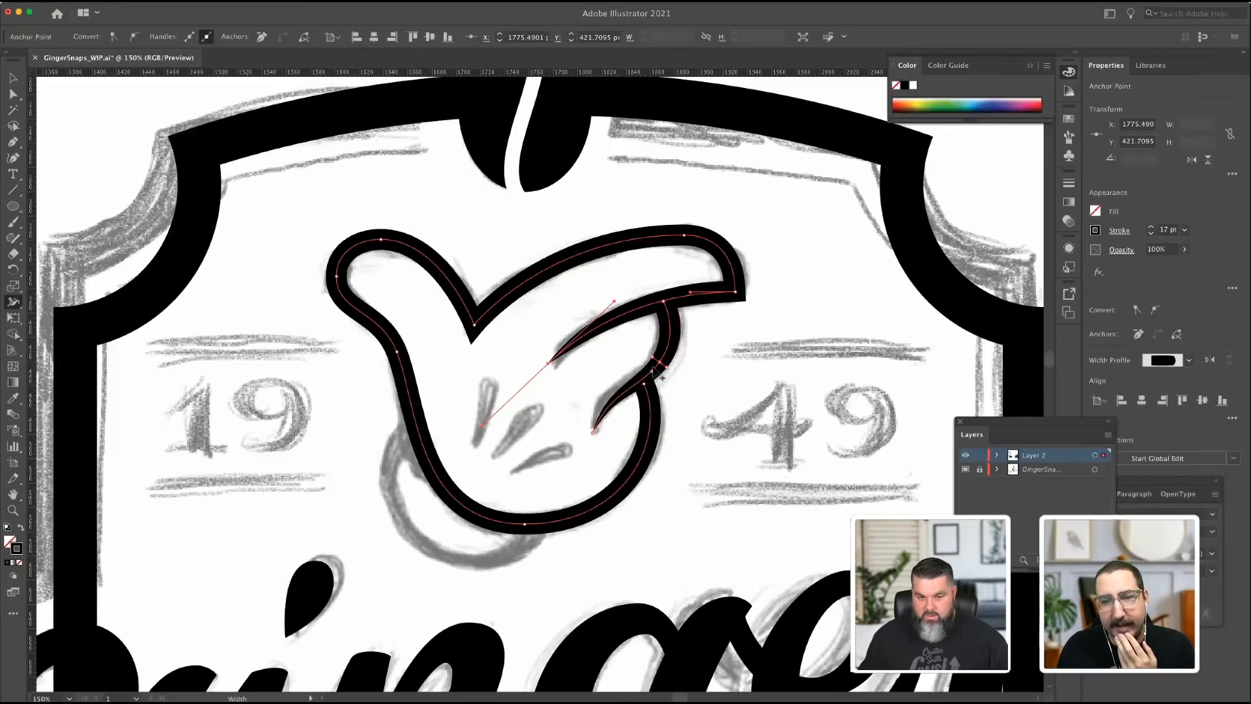
left_click(13, 93)
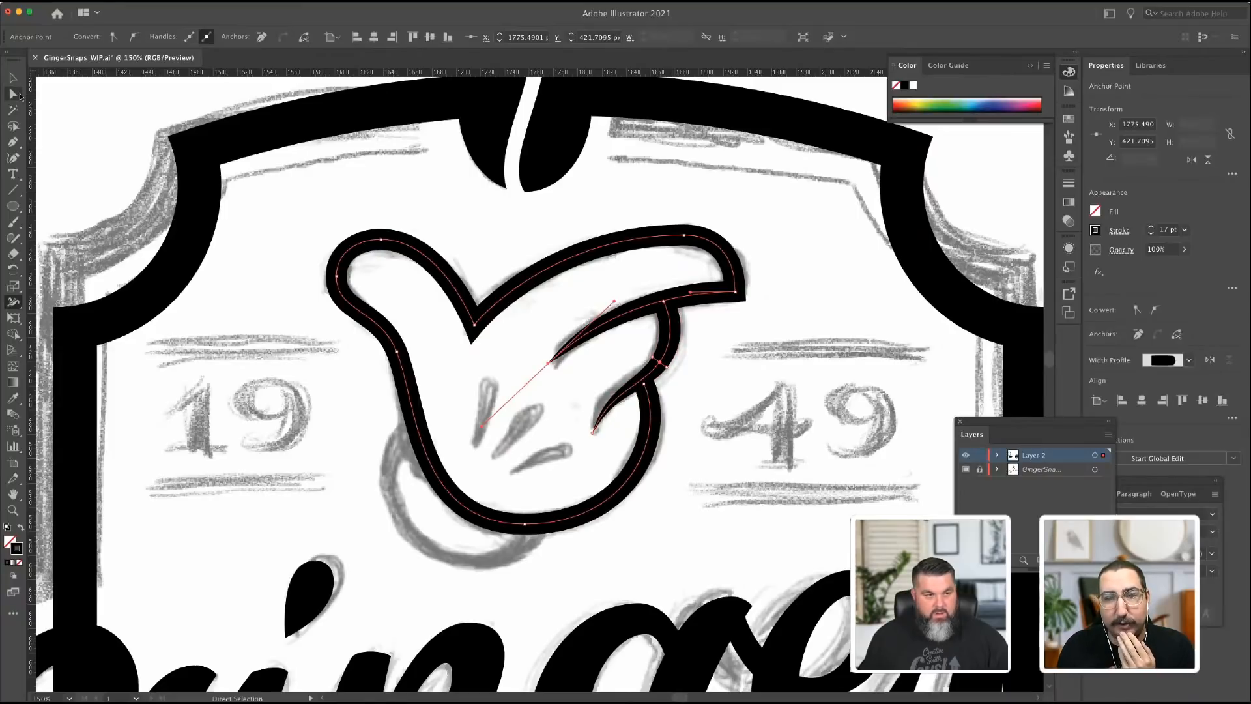
key("shift+w")
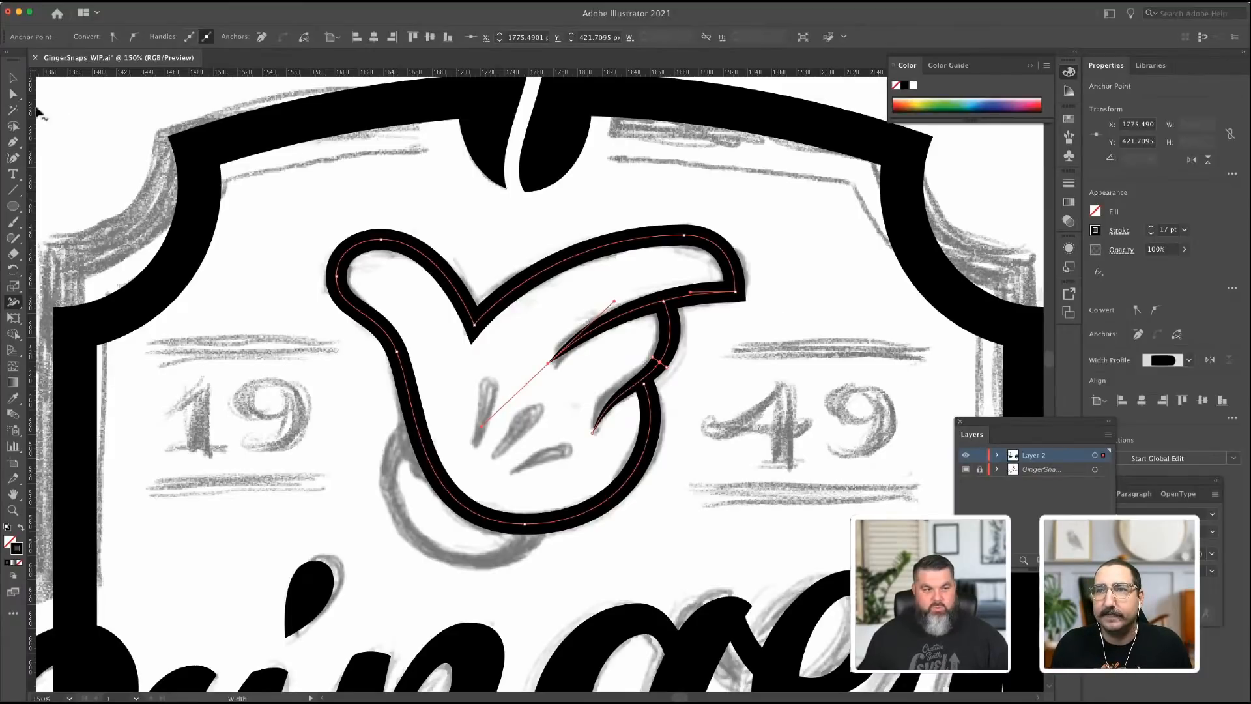
Refine the curled finger's lower curve by adjusting its middle anchor, inner end anchor and end handle.
left_click(13, 94)
left_click(605, 424)
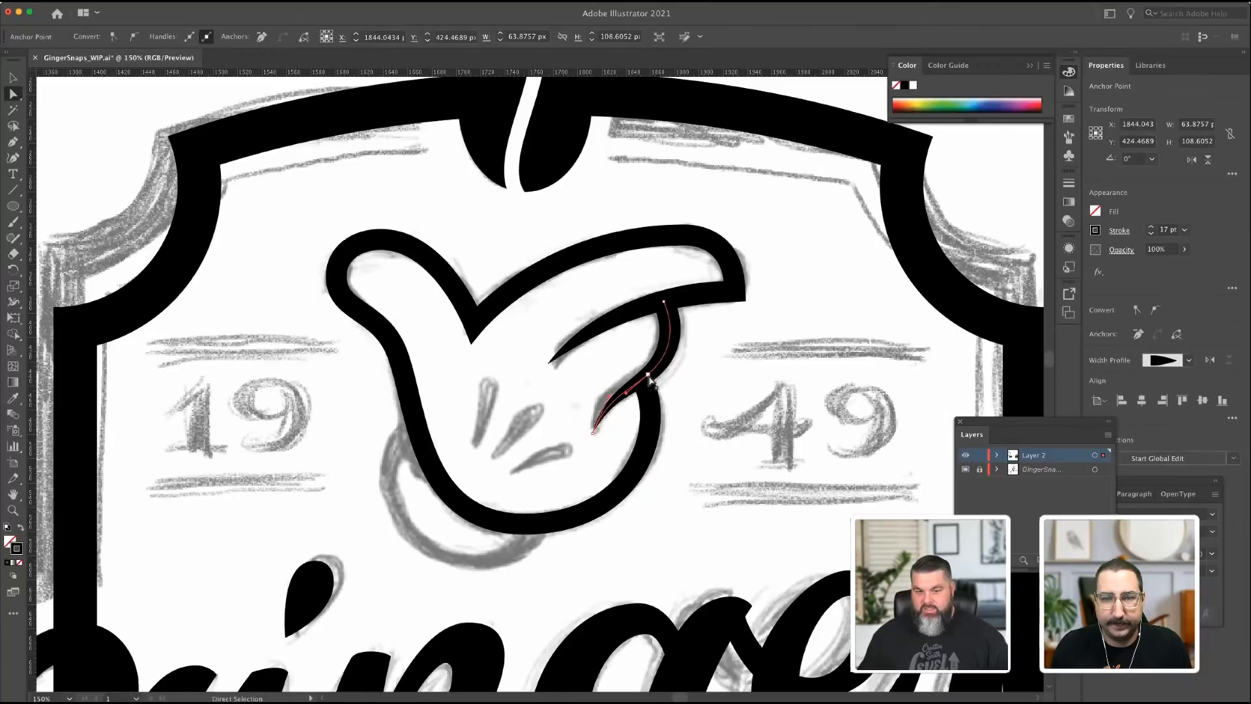
left_click(605, 397)
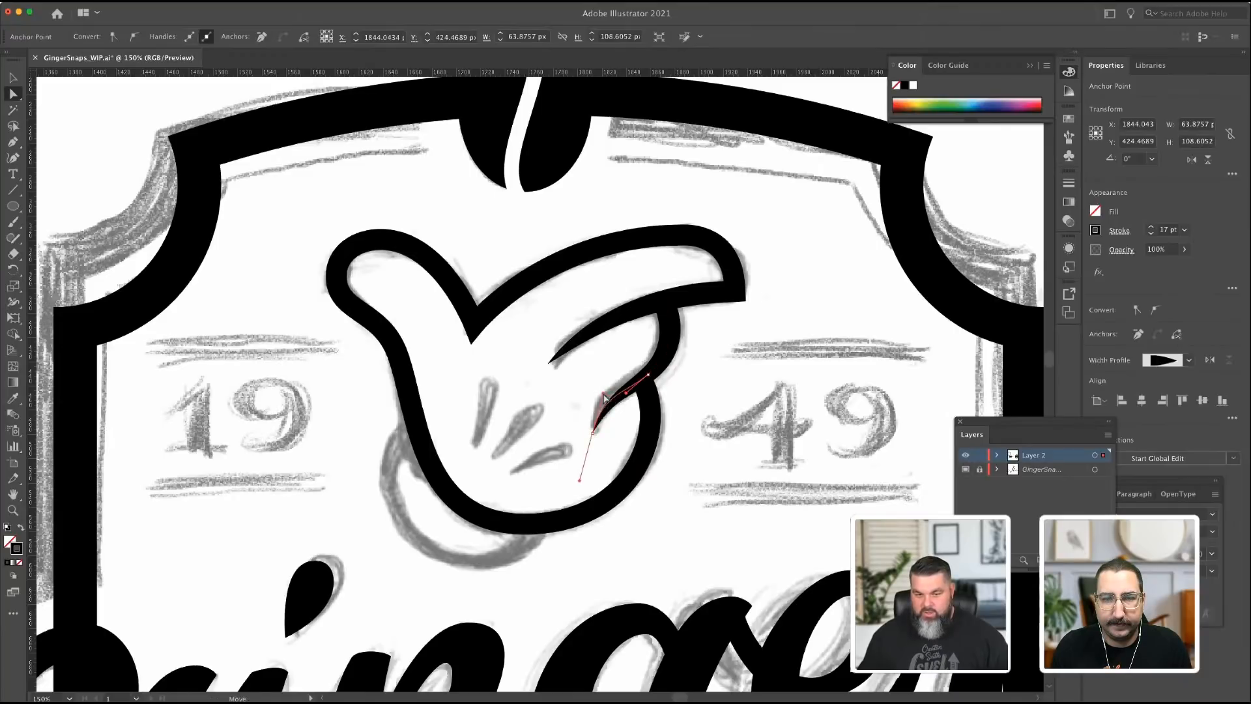
left_click(649, 379)
left_click(649, 378)
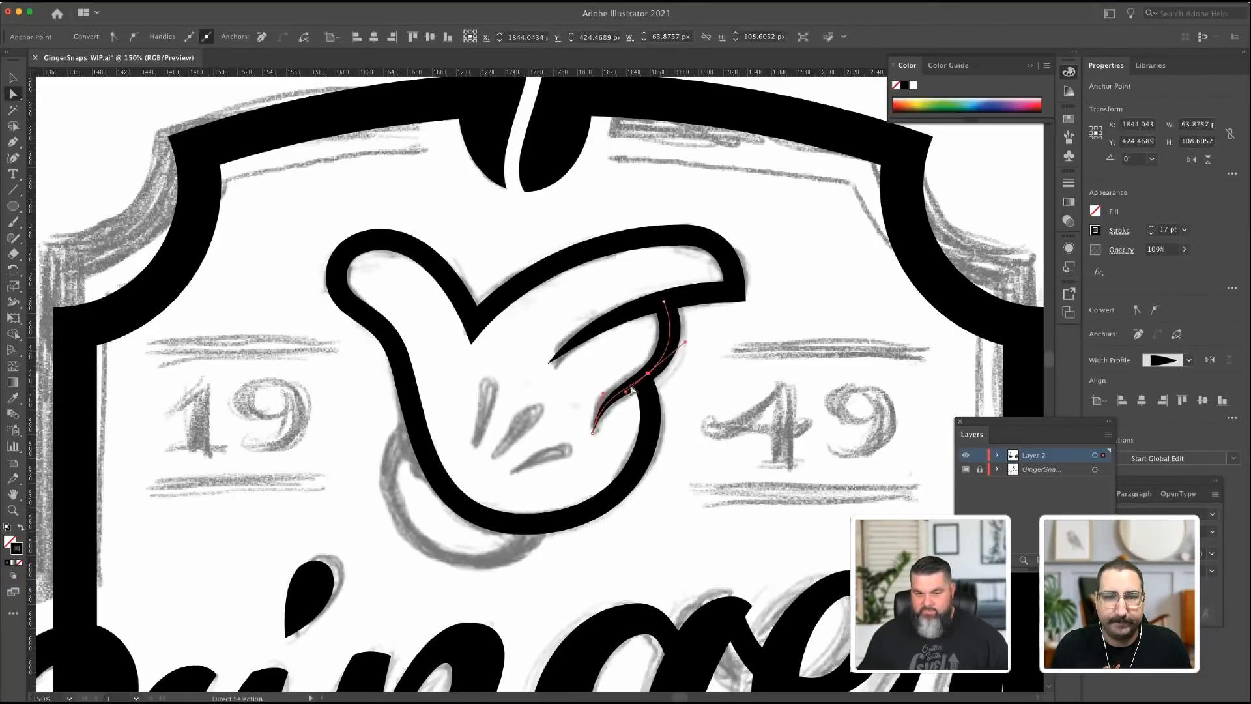
left_click(593, 433)
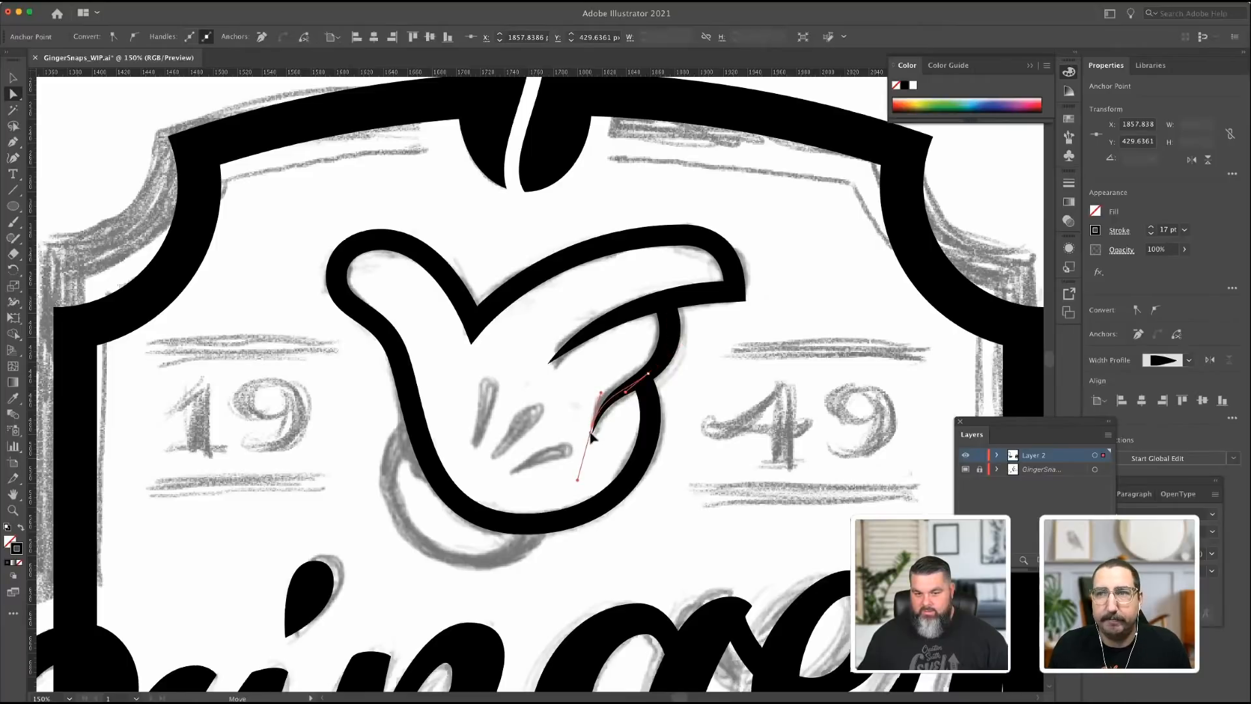
left_click(602, 393)
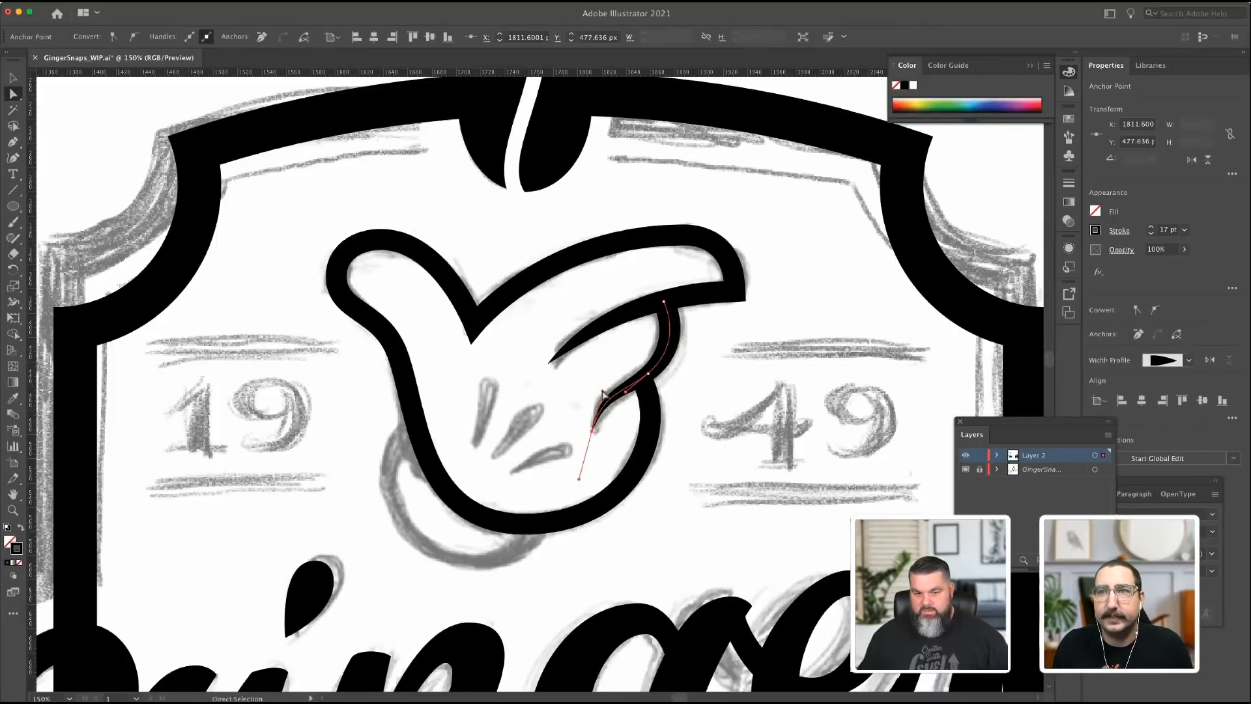
left_click(621, 408)
left_click(612, 397)
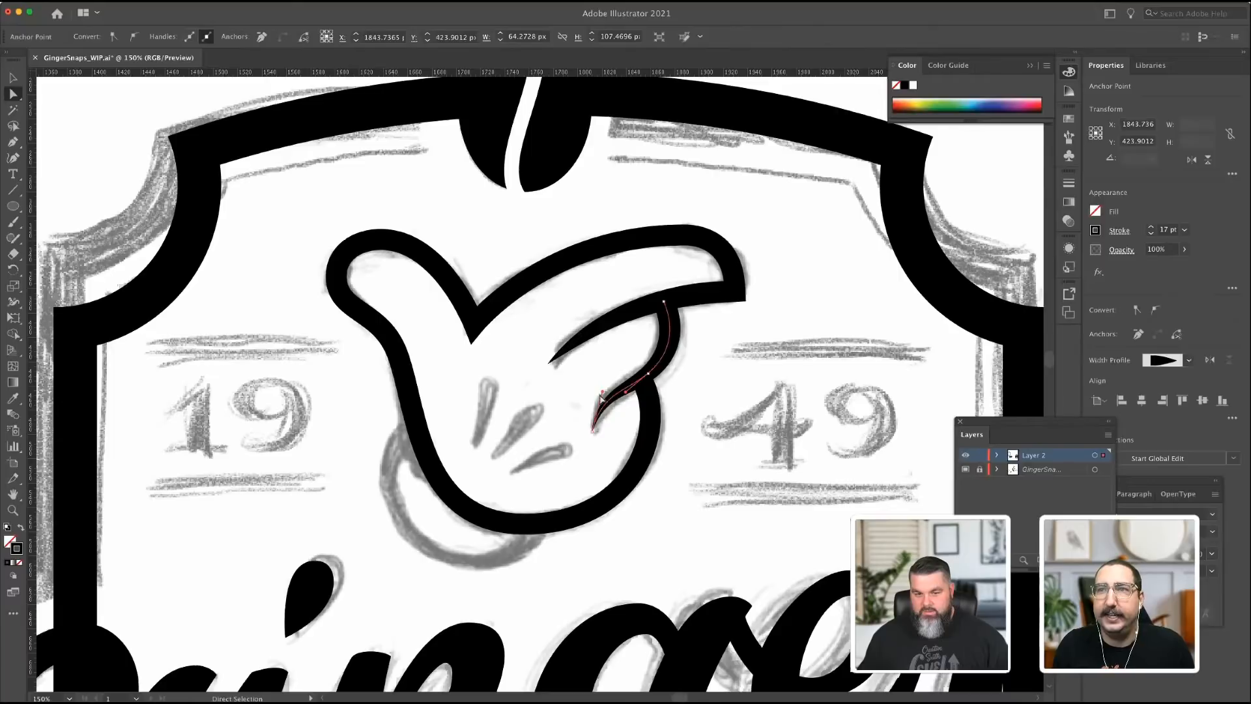
left_click_drag(602, 392, 605, 390)
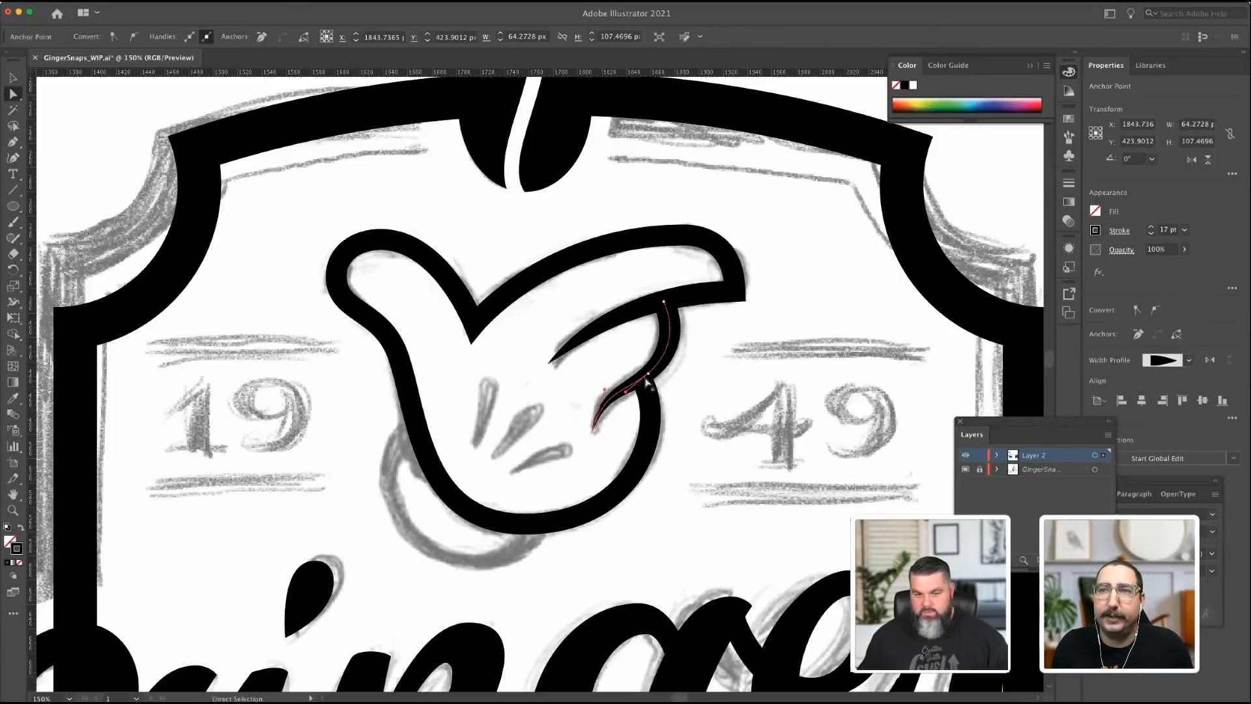
Thicken the tapered curled finger line near its middle with the Width tool, and deselect it.
key("shift+w")
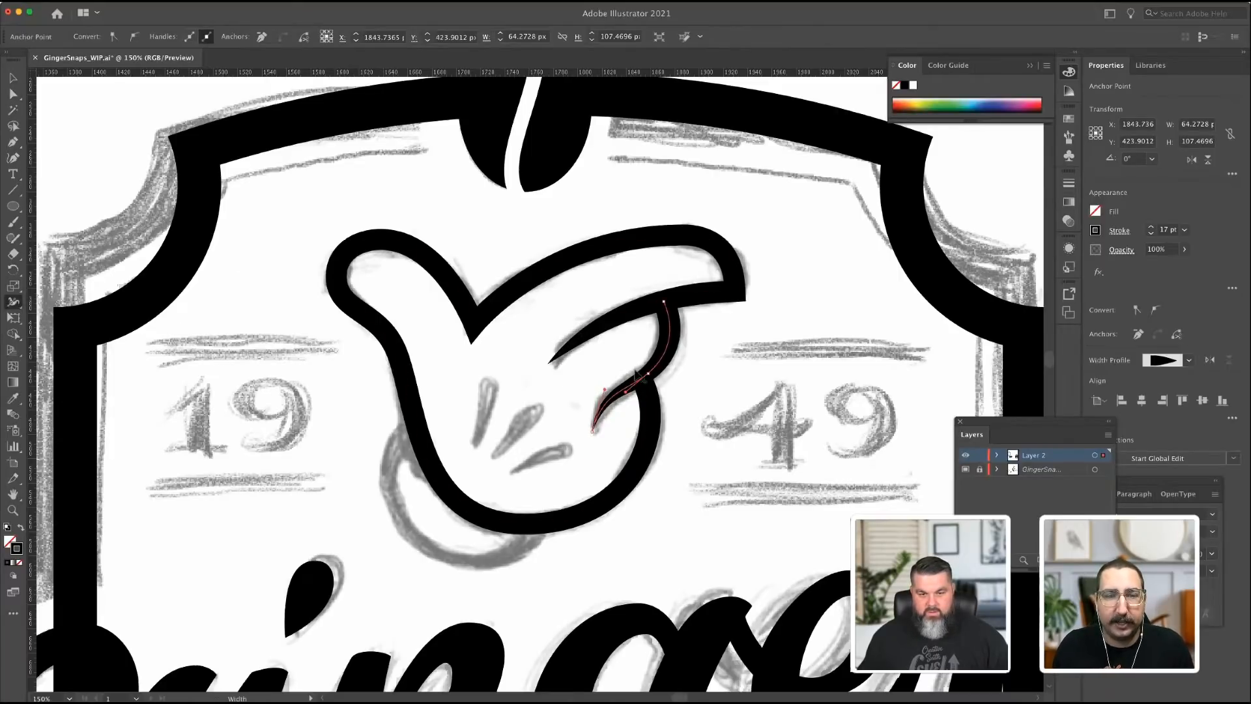
left_click_drag(650, 378, 645, 385)
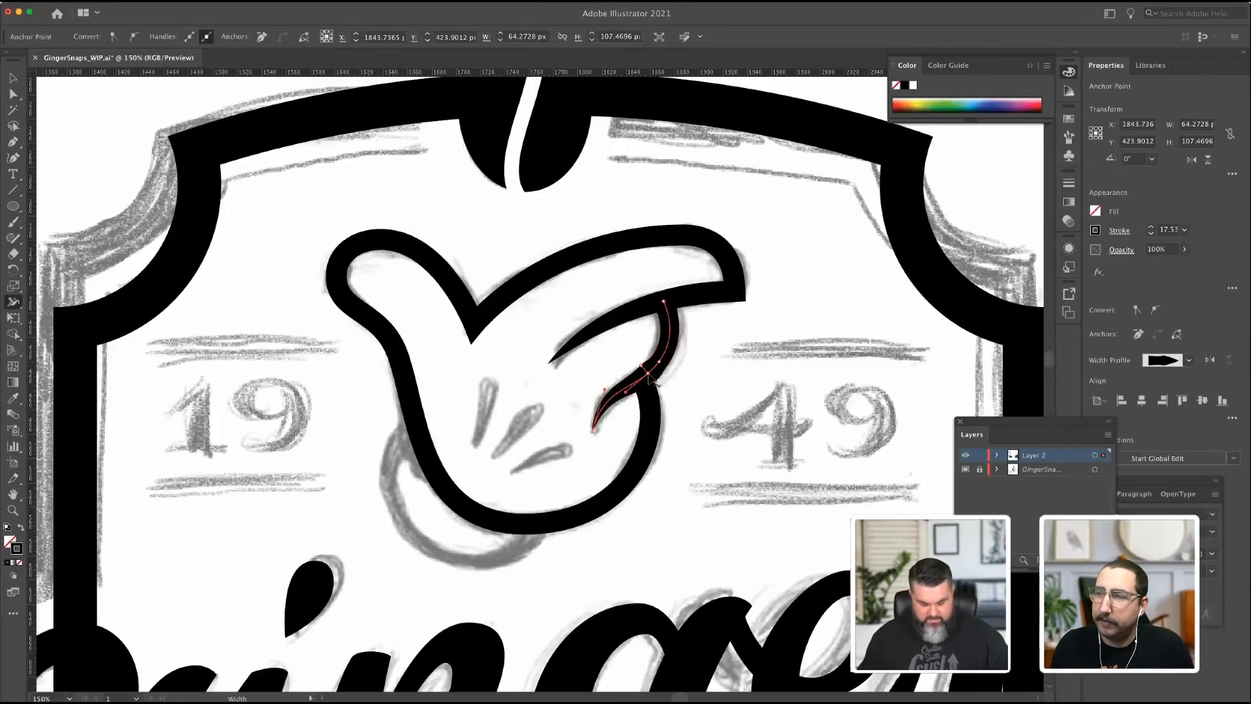
key("super+z")
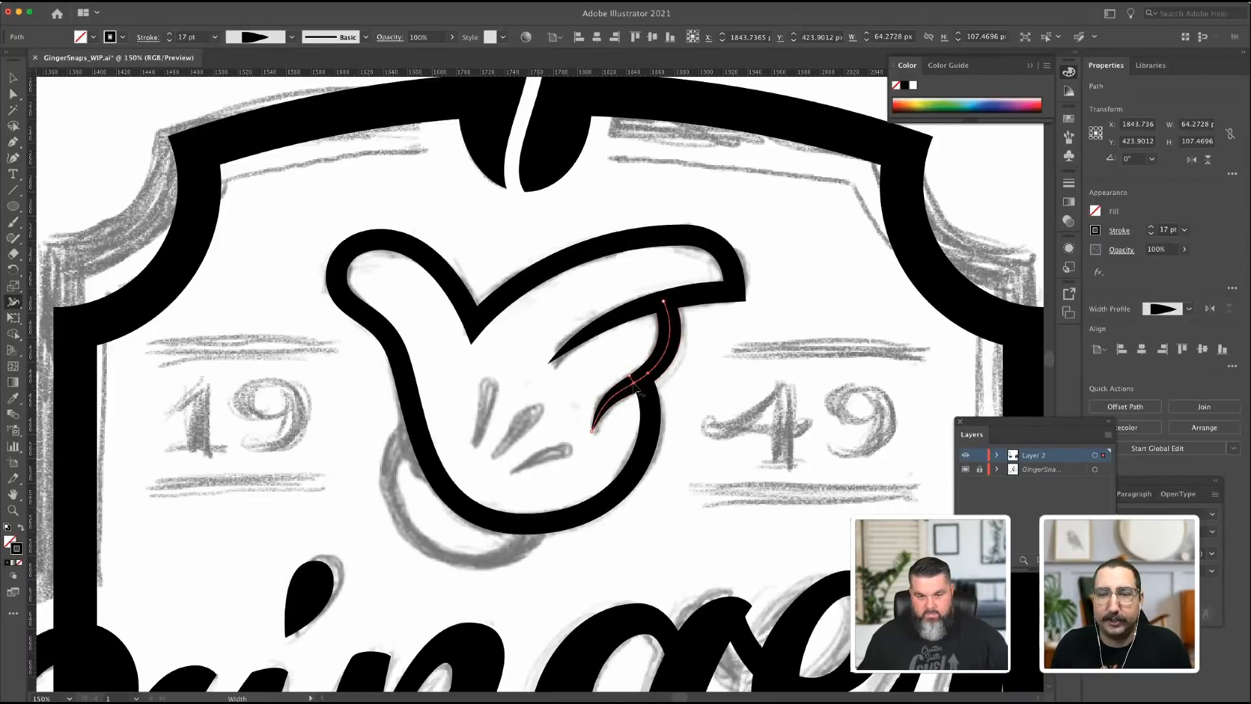
key("a")
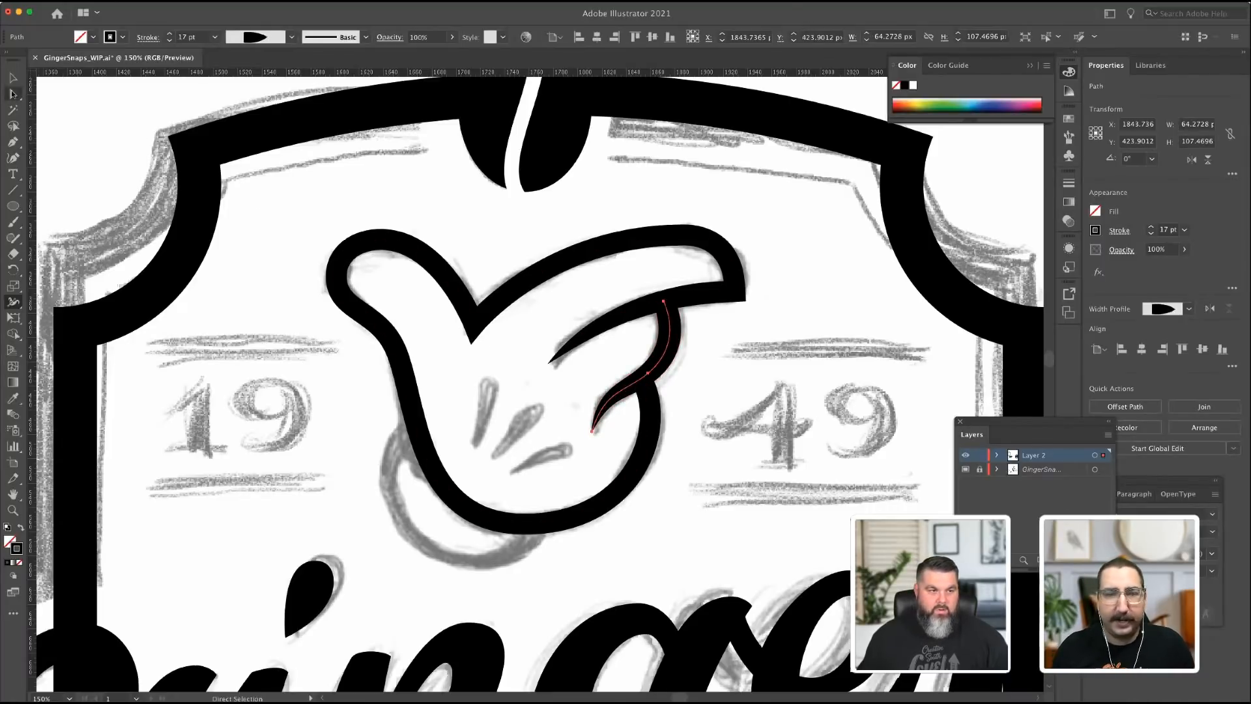
left_click(425, 202)
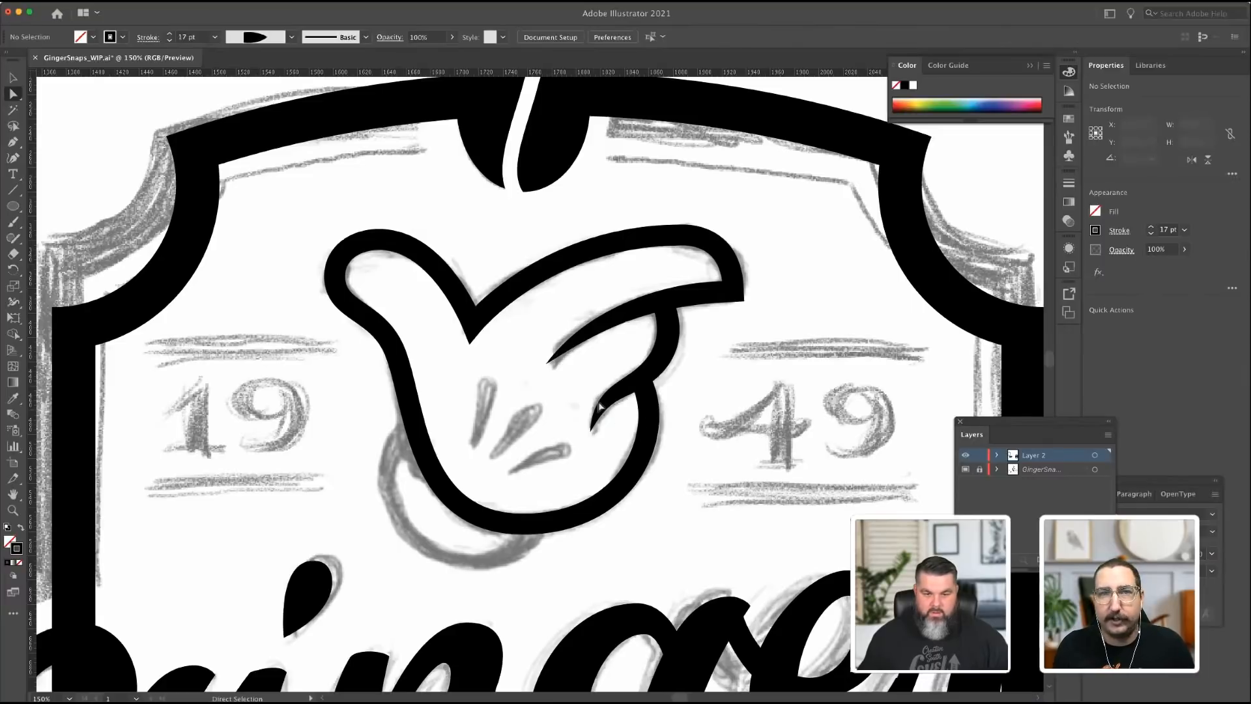
Round the hand outline's corners at the thumb crotch and fingertip, and shift the pointing finger's top anchor inward with adjusted handles.
left_click(728, 293)
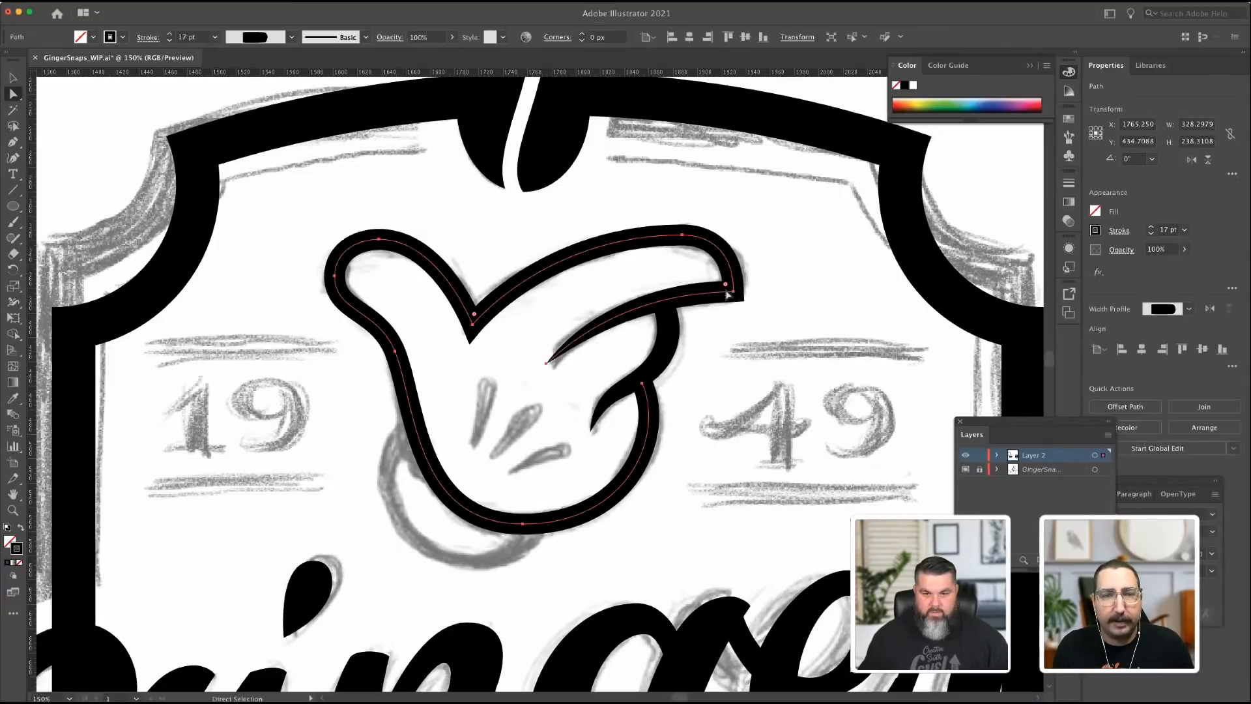
left_click_drag(726, 288, 721, 284)
left_click(682, 234)
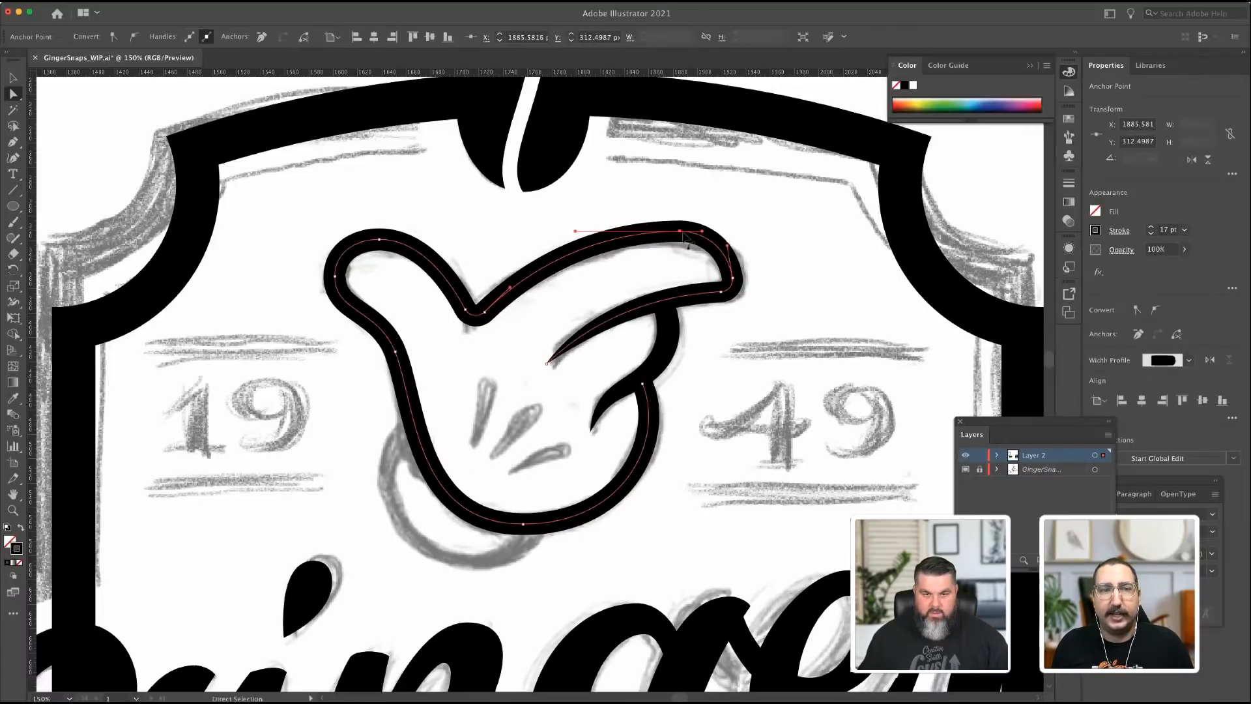
left_click_drag(680, 231, 668, 232)
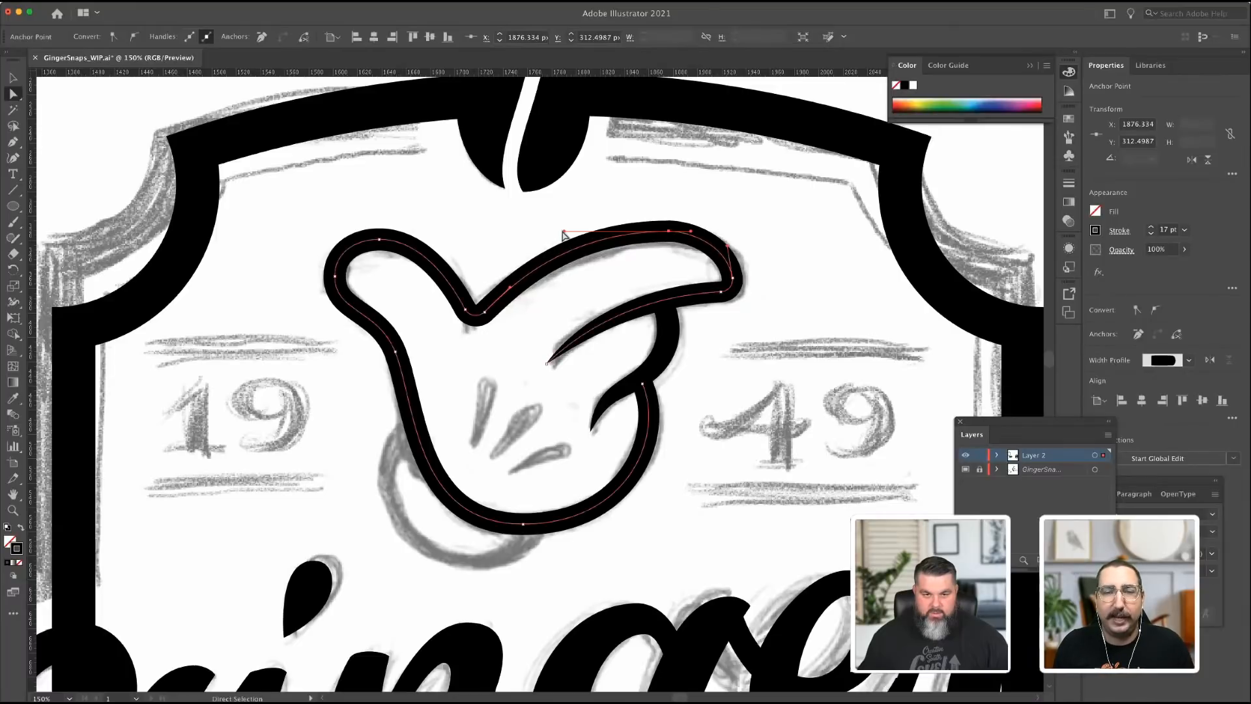
left_click_drag(564, 233, 577, 231)
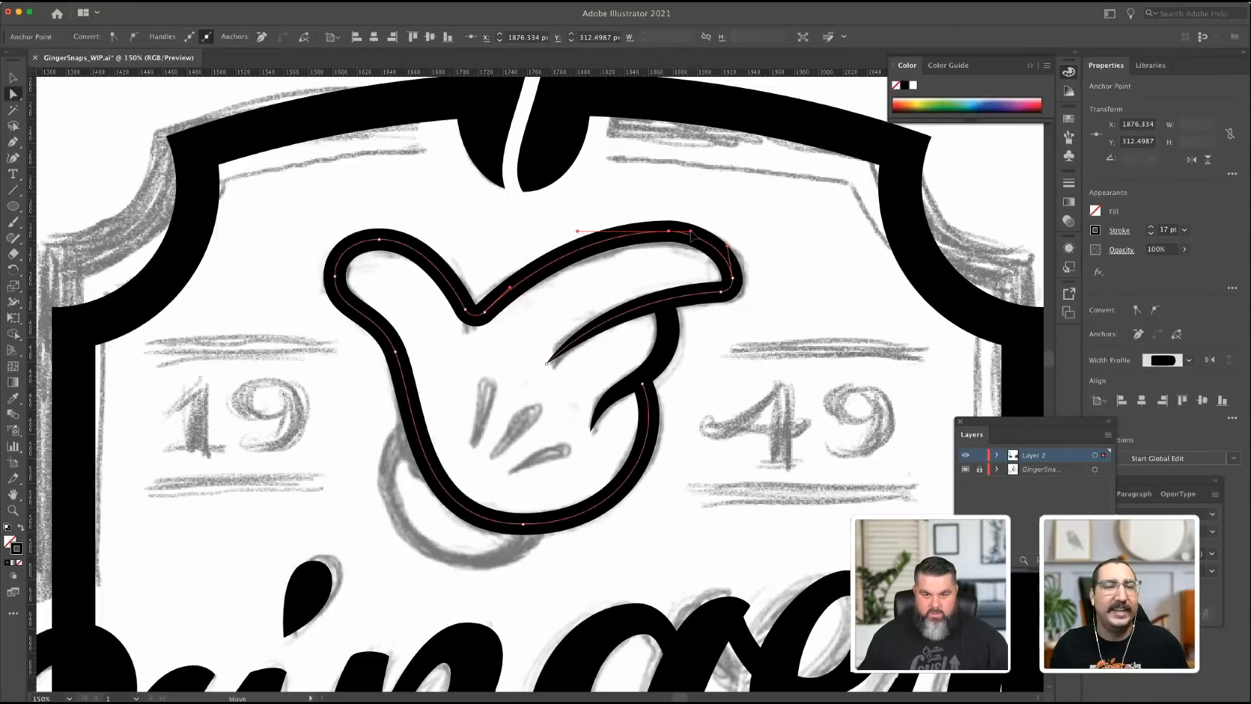
left_click_drag(692, 232, 698, 230)
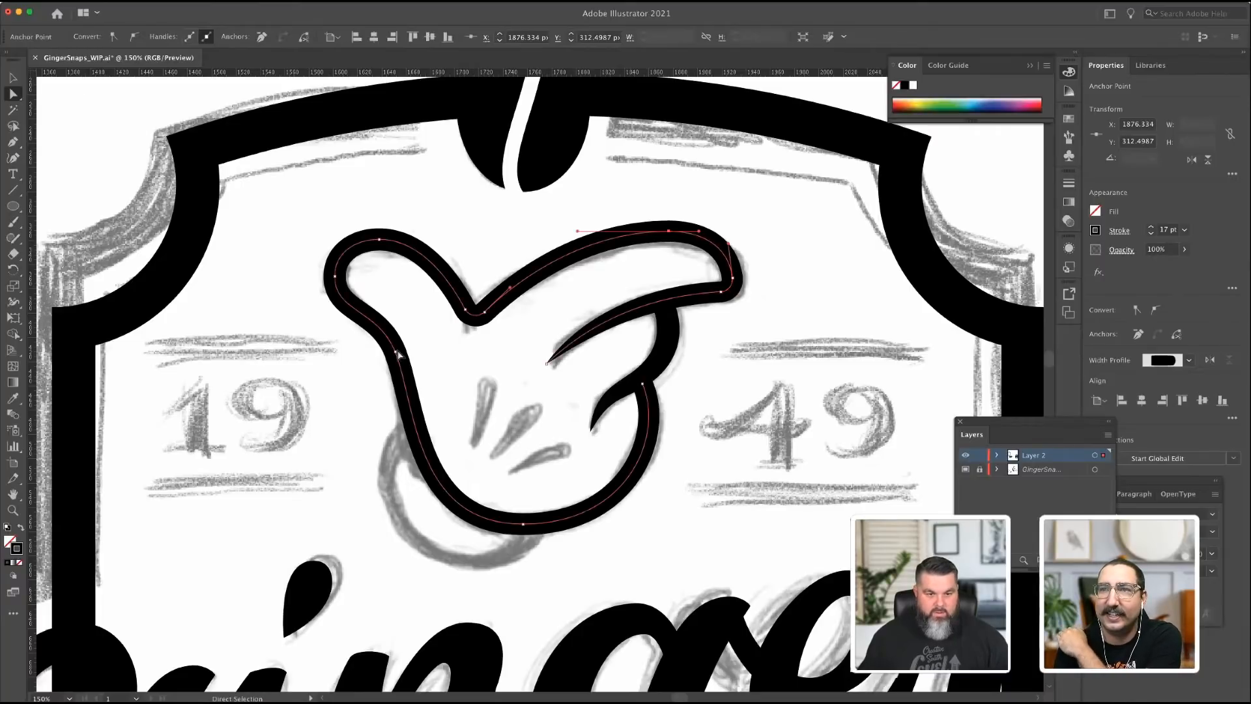
Nudge the anchor below the thumb on the hand's outer edge and adjust its handles to smooth the curve.
left_click(398, 353)
left_click_drag(399, 351, 399, 351)
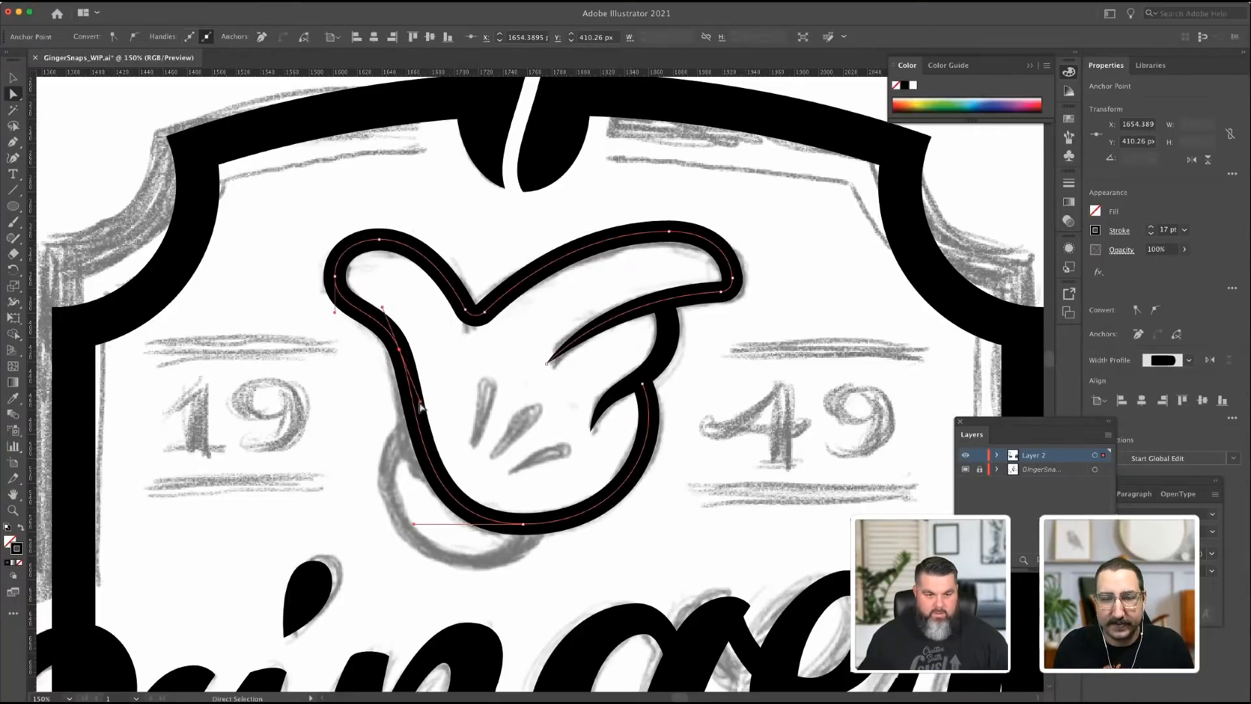
left_click_drag(420, 402, 414, 407)
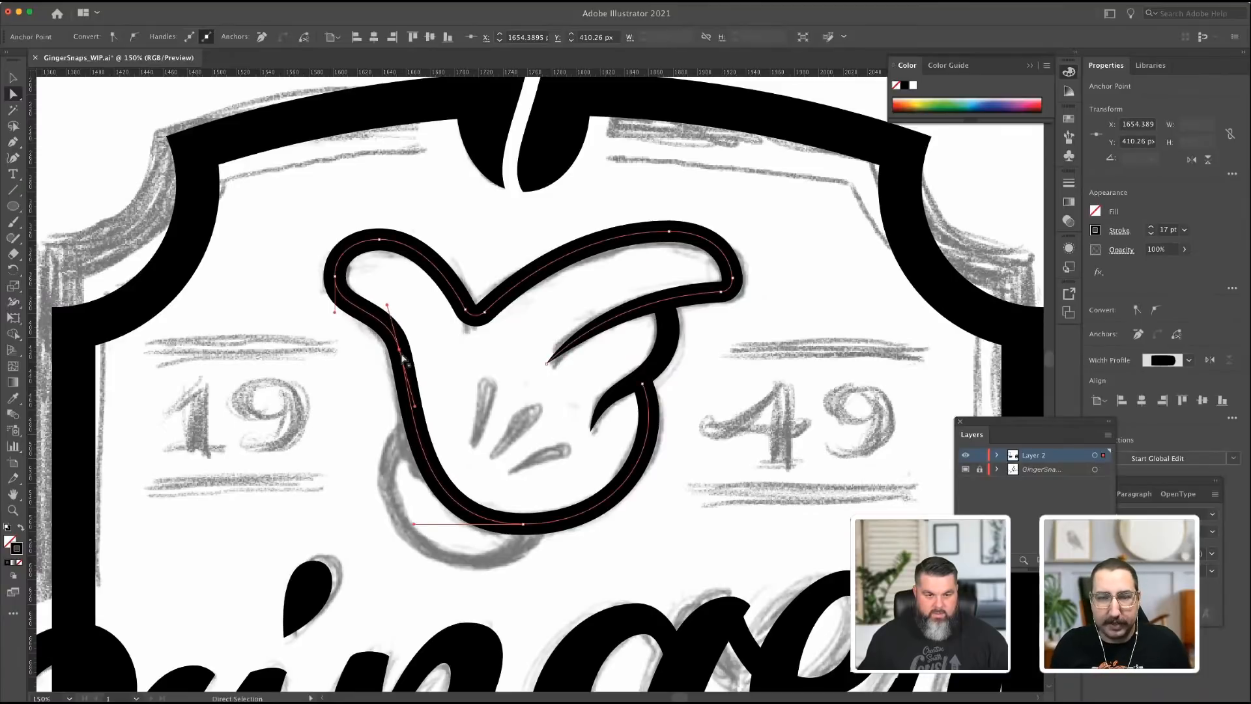
Reposition the anchor point on the hand outline below the thumb and adjust its direction handle to refine the curve.
left_click_drag(399, 347, 402, 360)
key("super+z")
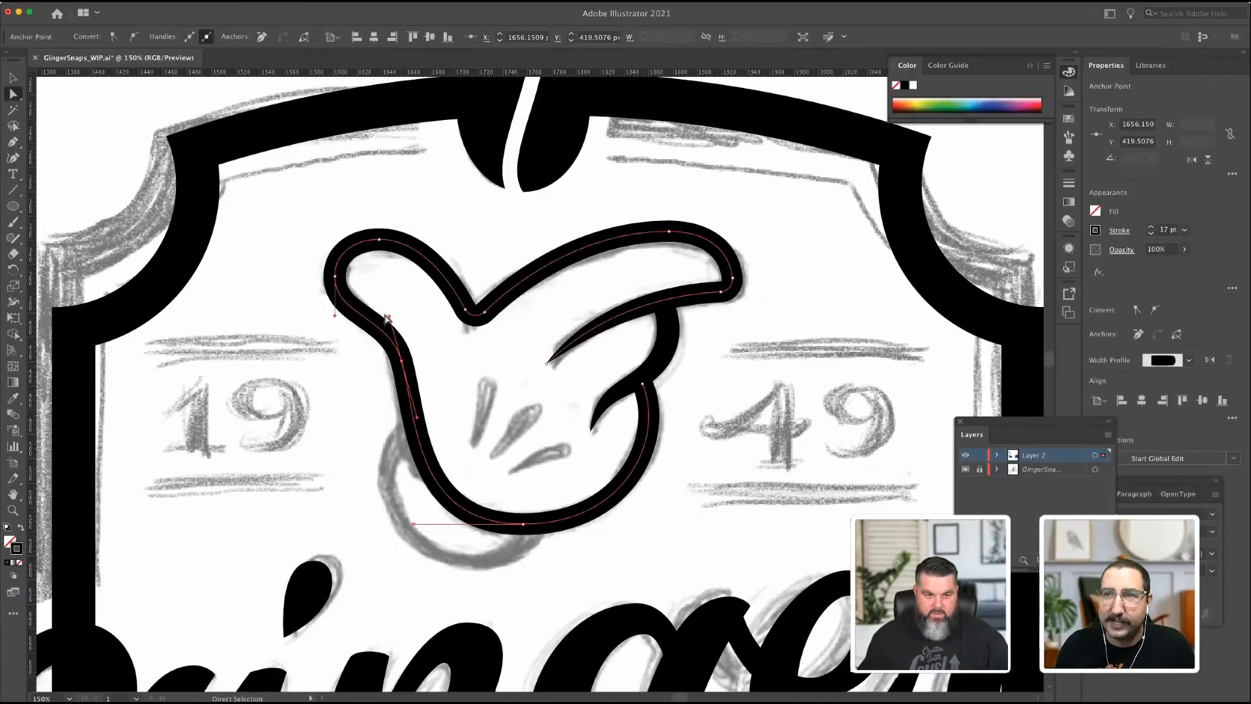
left_click_drag(389, 319, 389, 315)
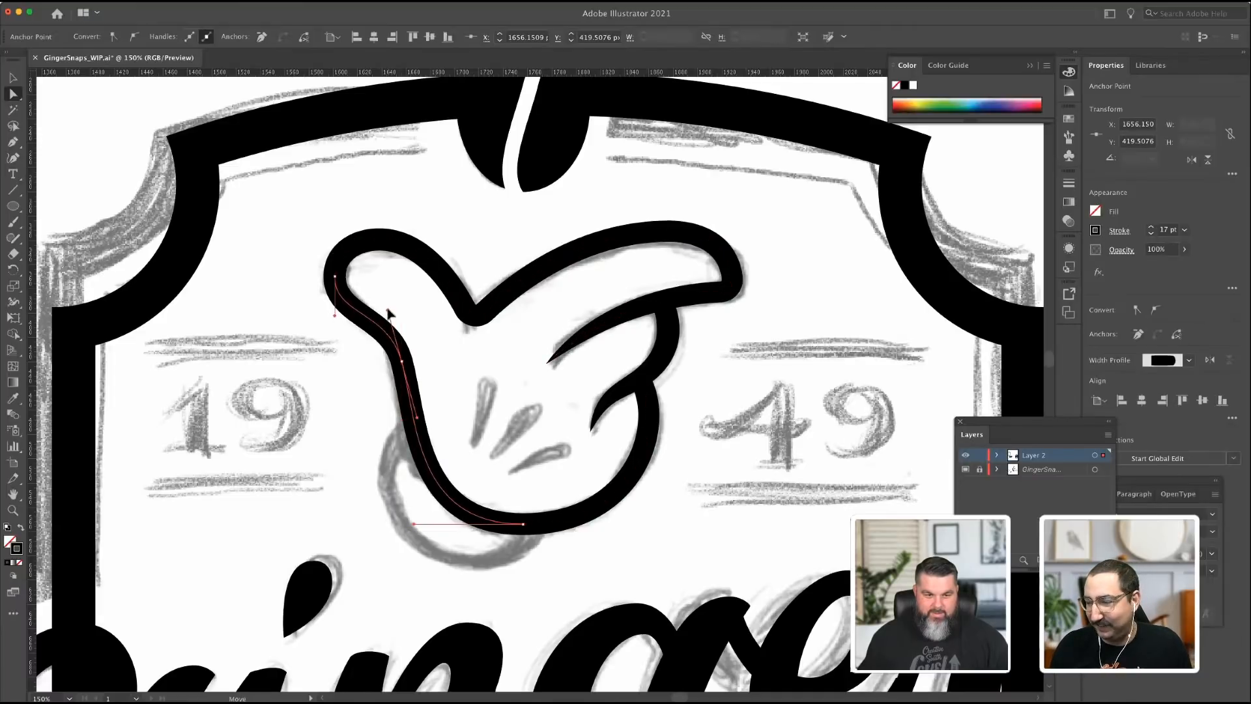
left_click(466, 203)
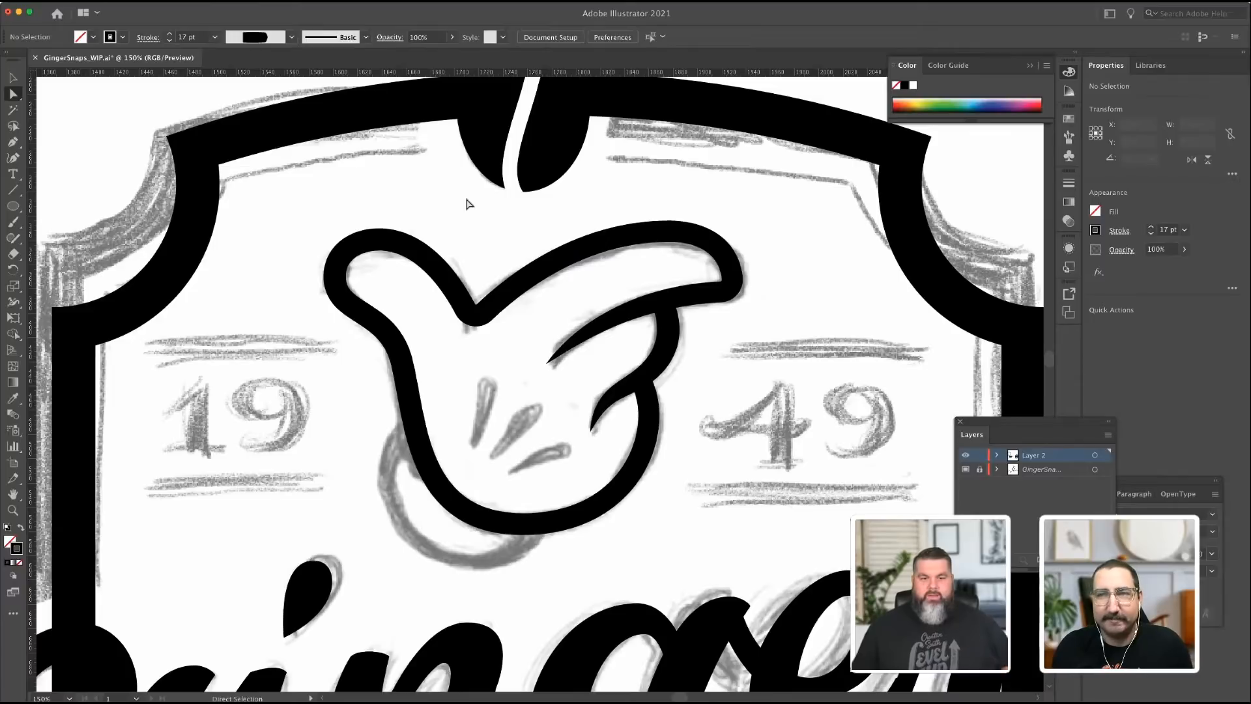
Delete the extra anchor point at the notch between thumb and index finger, and convert the remaining one to a corner.
left_click(479, 317)
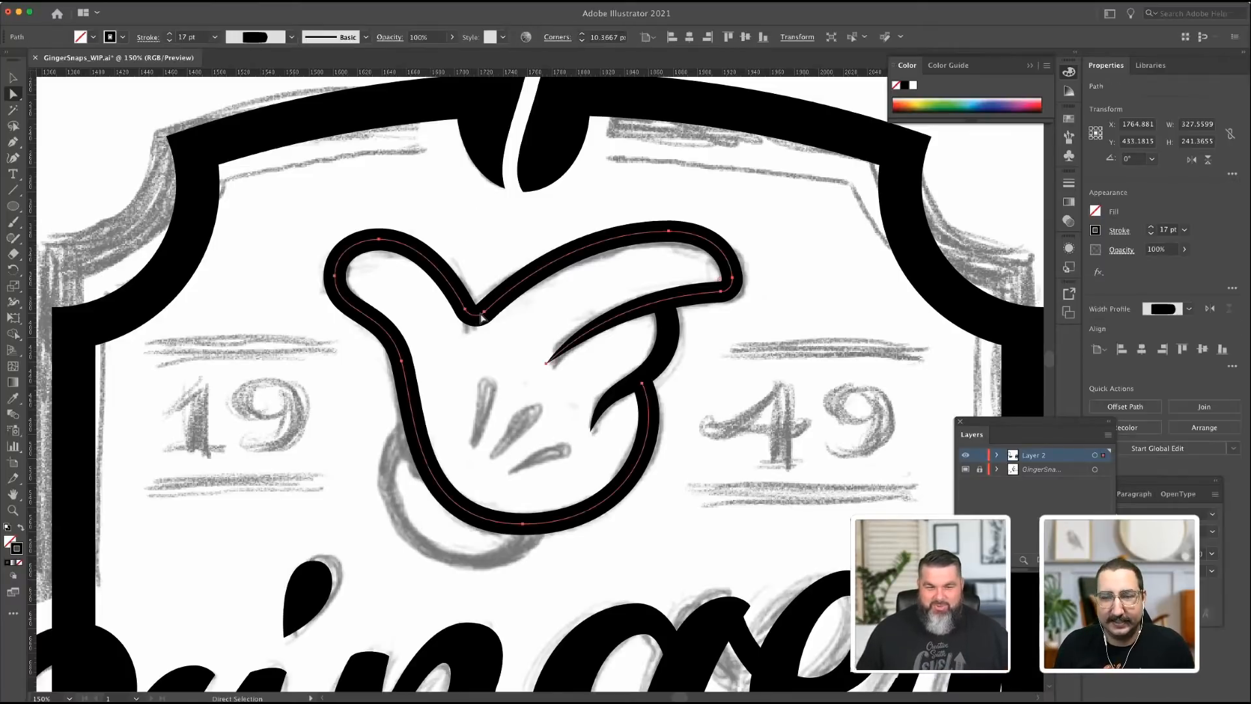
left_click(484, 315)
left_click(467, 311)
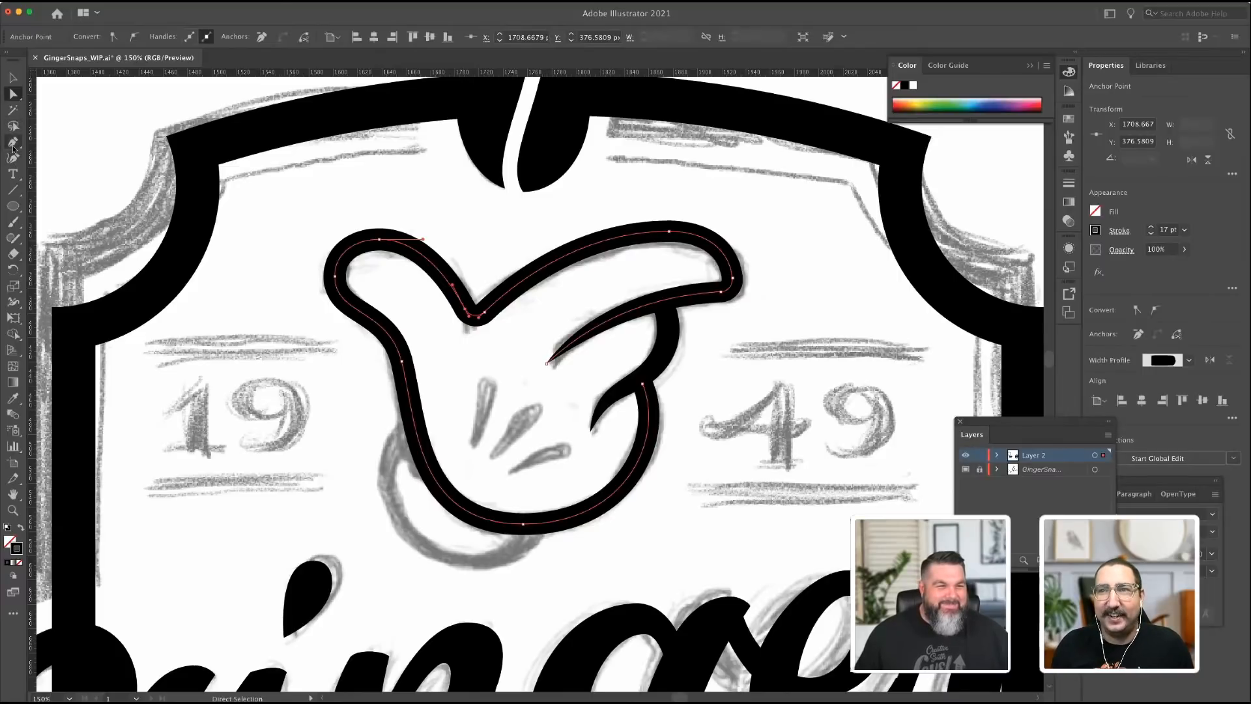
left_click_drag(13, 141, 78, 172)
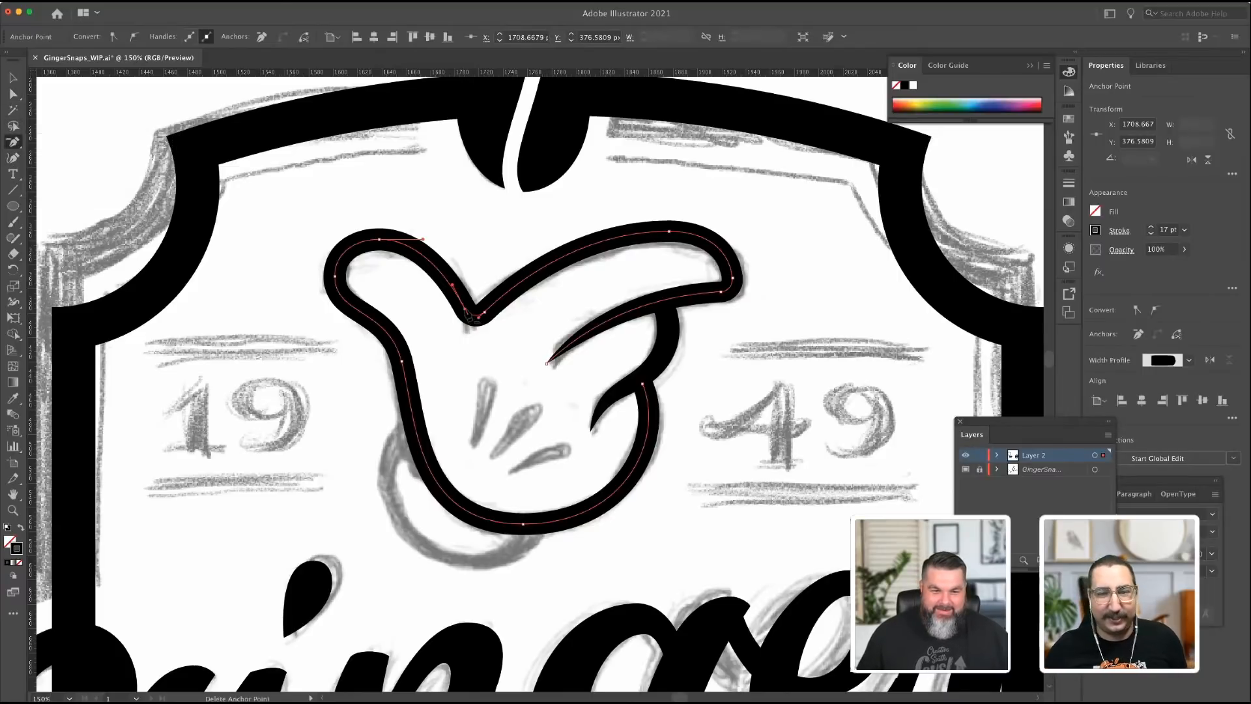
left_click(467, 314)
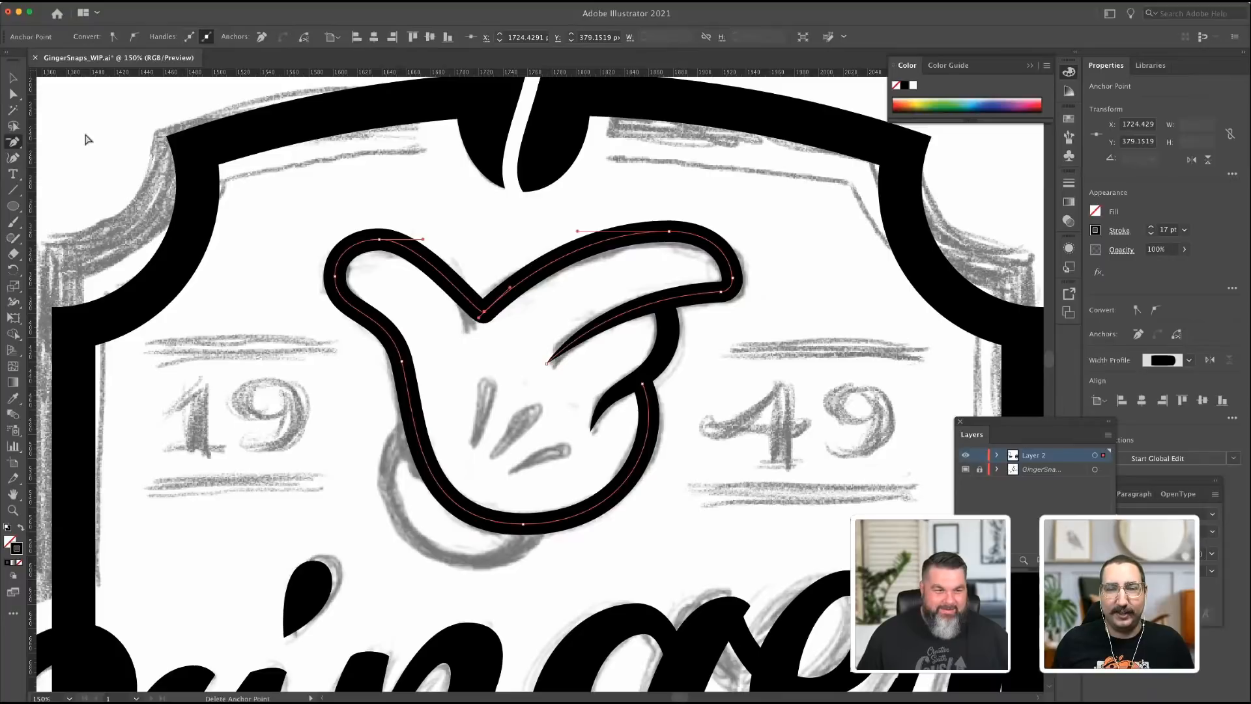
left_click(13, 94)
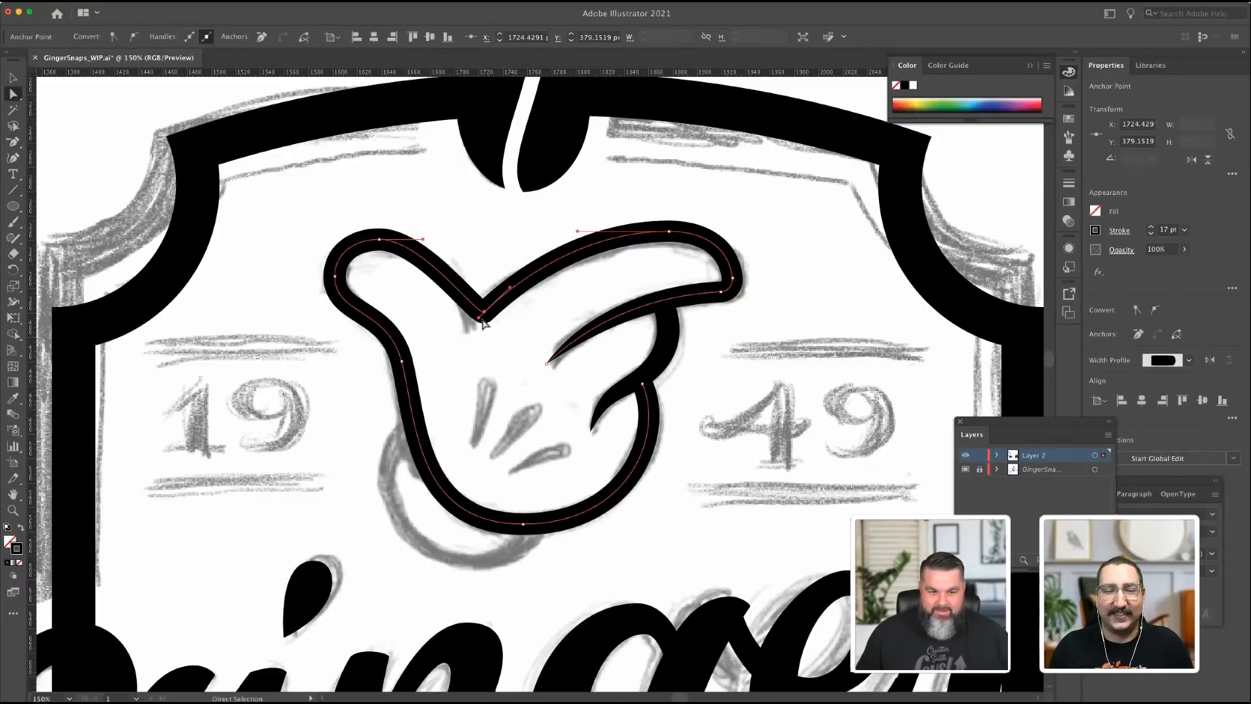
left_click(1136, 310)
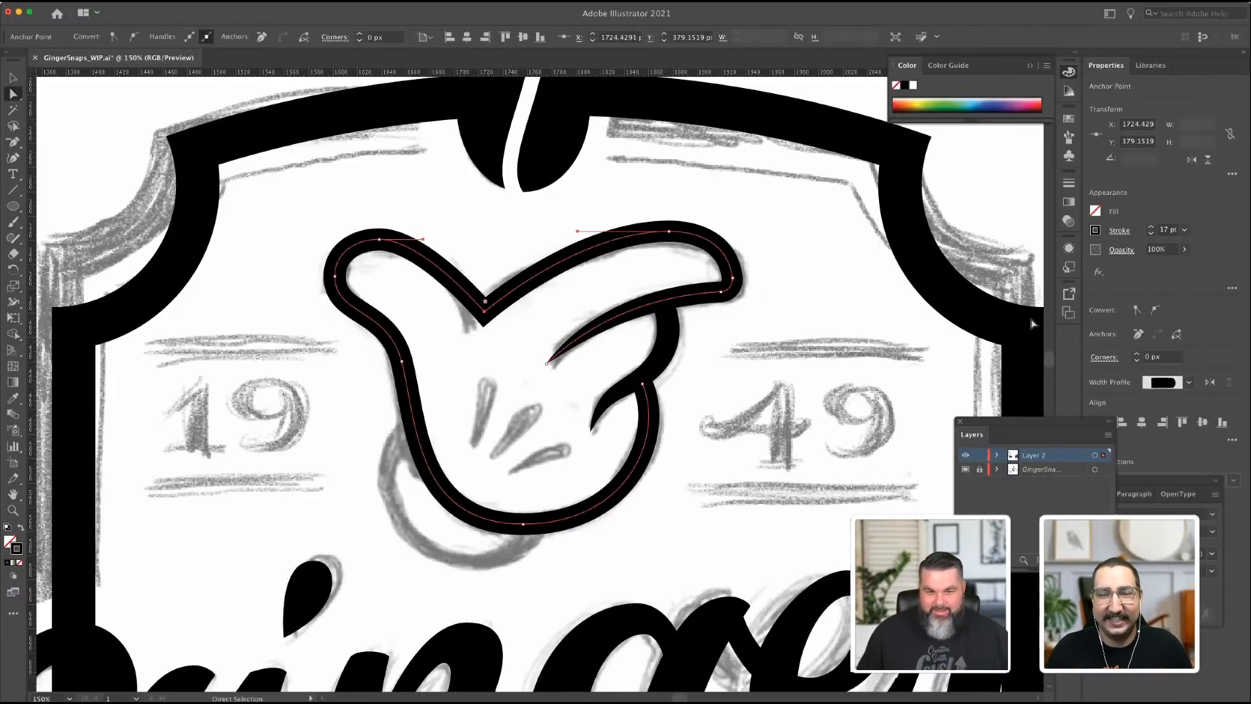
Move the notch's corner point onto the sketch and extend the thumb's upper direction handle to smooth the adjoining curve.
left_click_drag(486, 302, 475, 316)
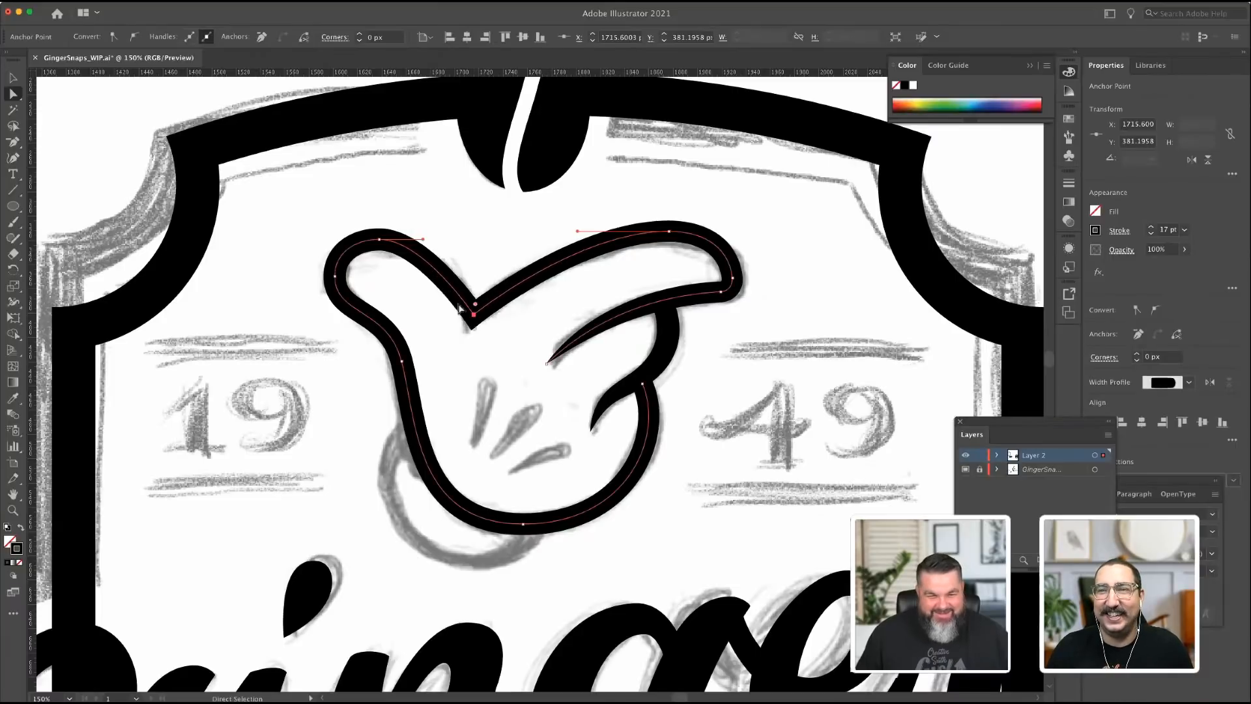
left_click_drag(422, 240, 427, 239)
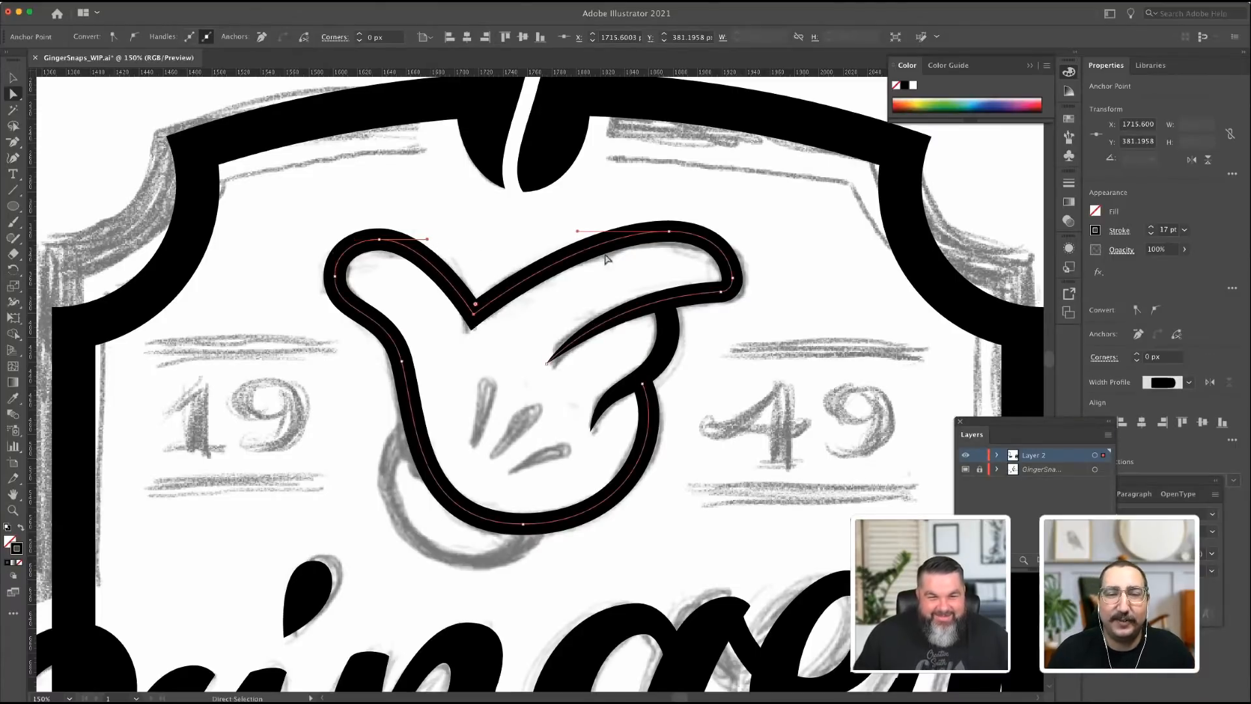
left_click(475, 318)
left_click_drag(474, 317, 474, 320)
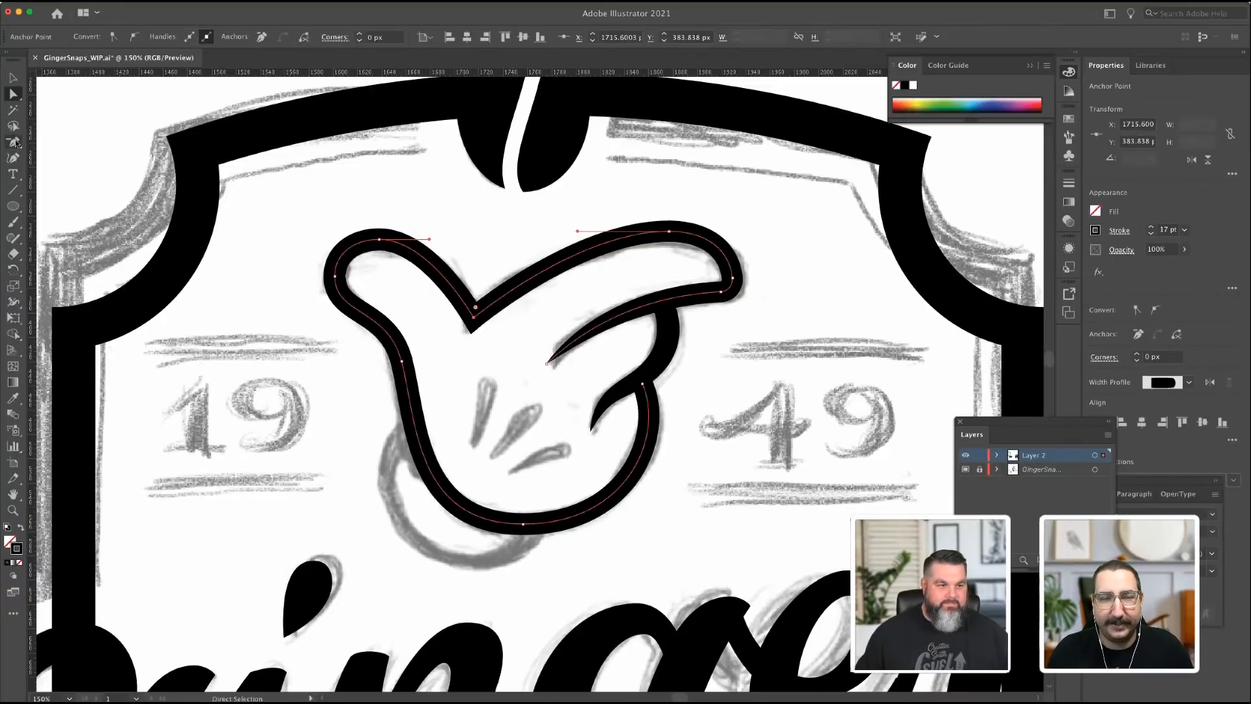
Draw a short curved path with the Pen tool along the leftmost sketched crease inside the hand.
left_click(16, 143)
left_click(14, 158)
left_click_drag(15, 143, 39, 145)
left_click(474, 445)
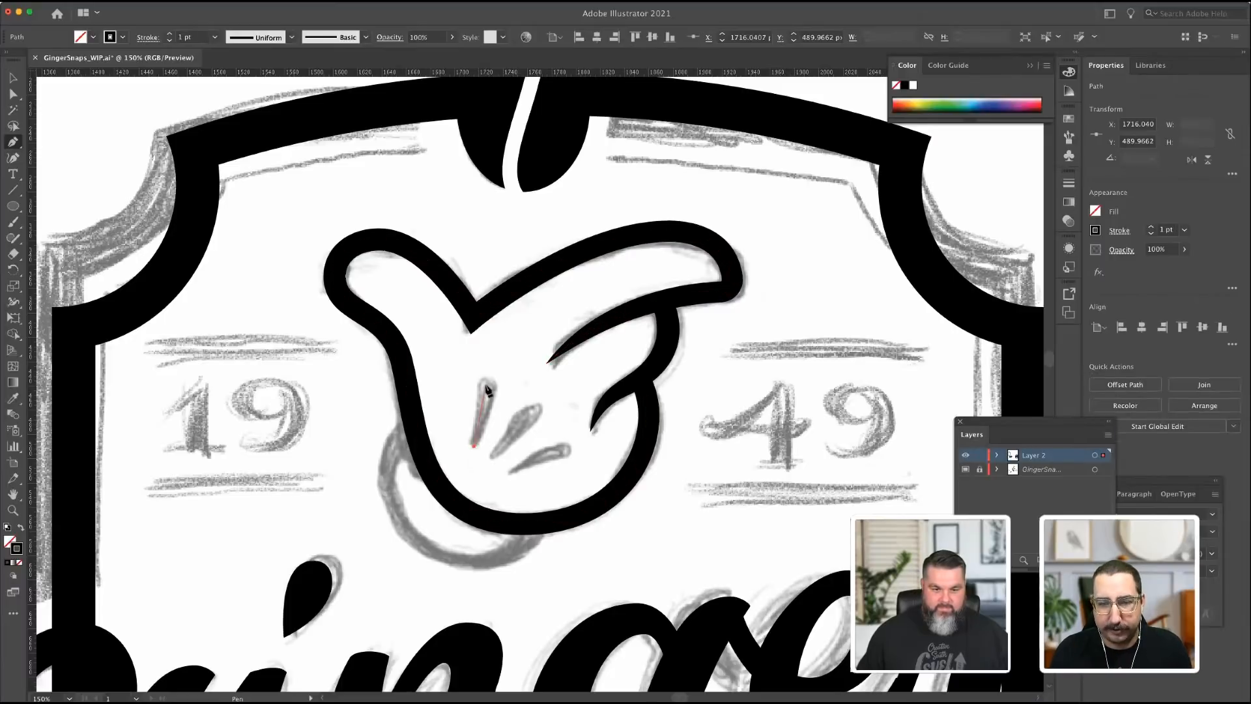
left_click_drag(485, 357, 488, 365)
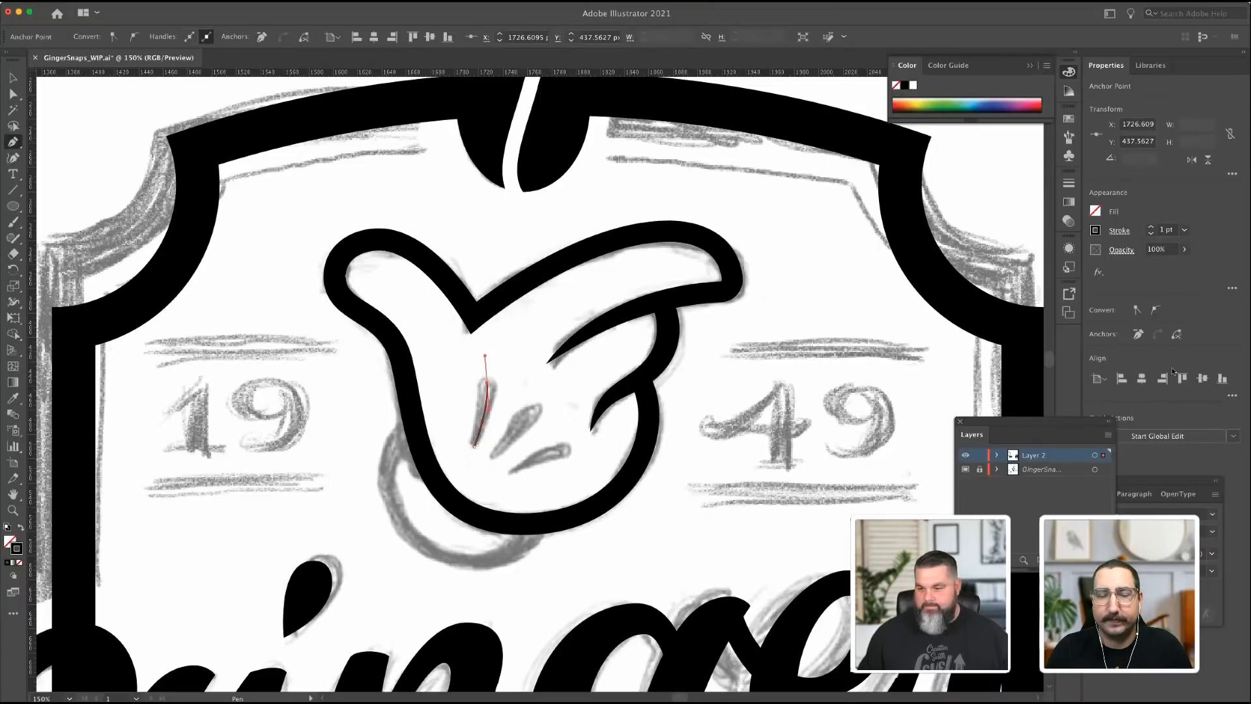
Set the leftmost crease's stroke weight to 17 pt and give it round caps.
left_click(1151, 227)
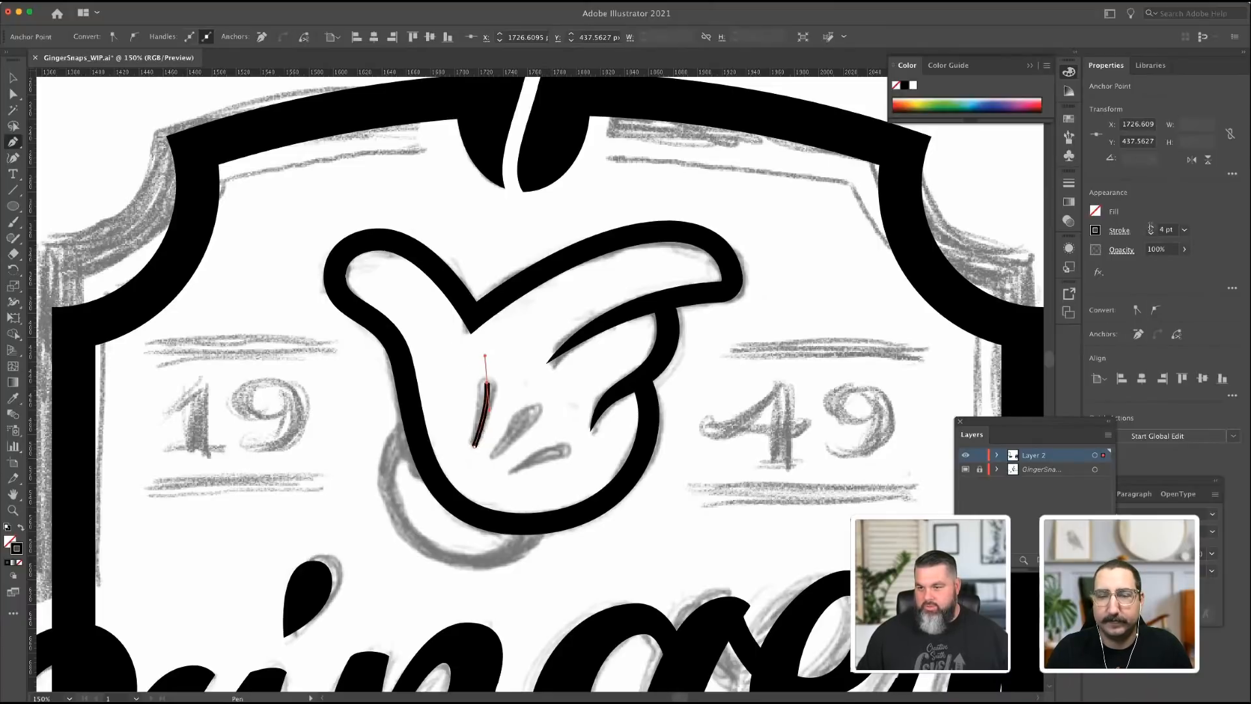
left_click(1166, 231)
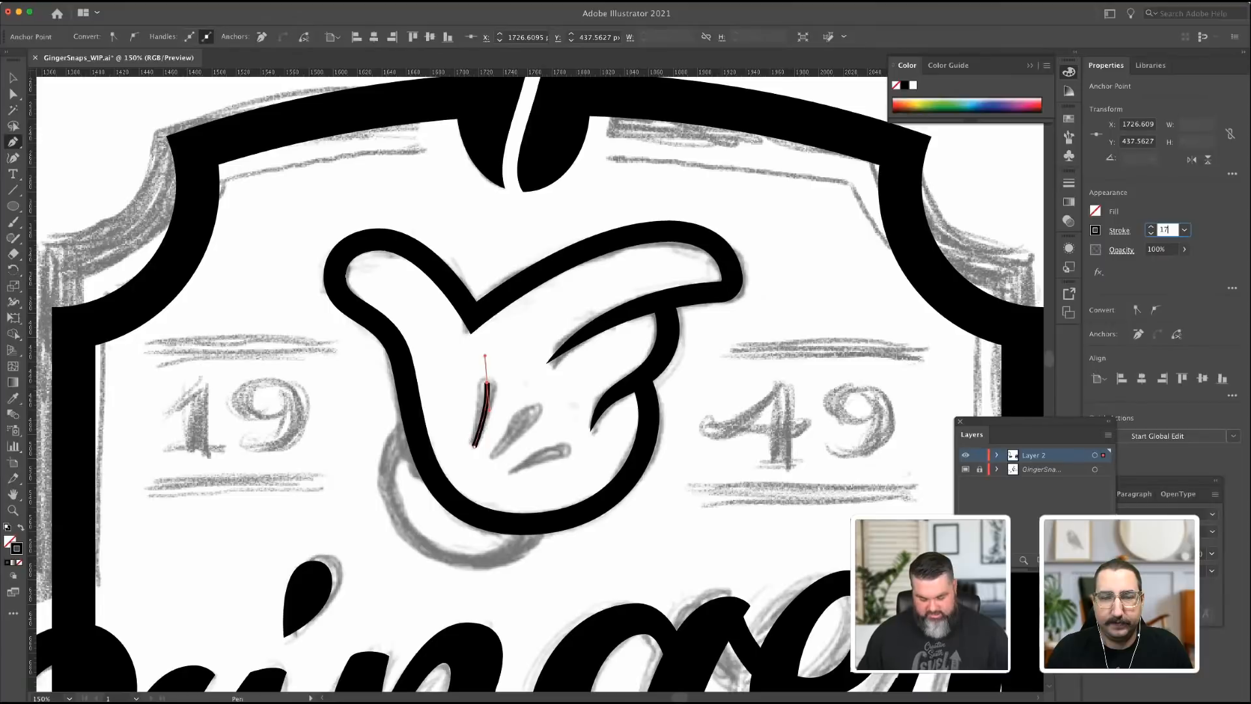
type("17")
key("Tab")
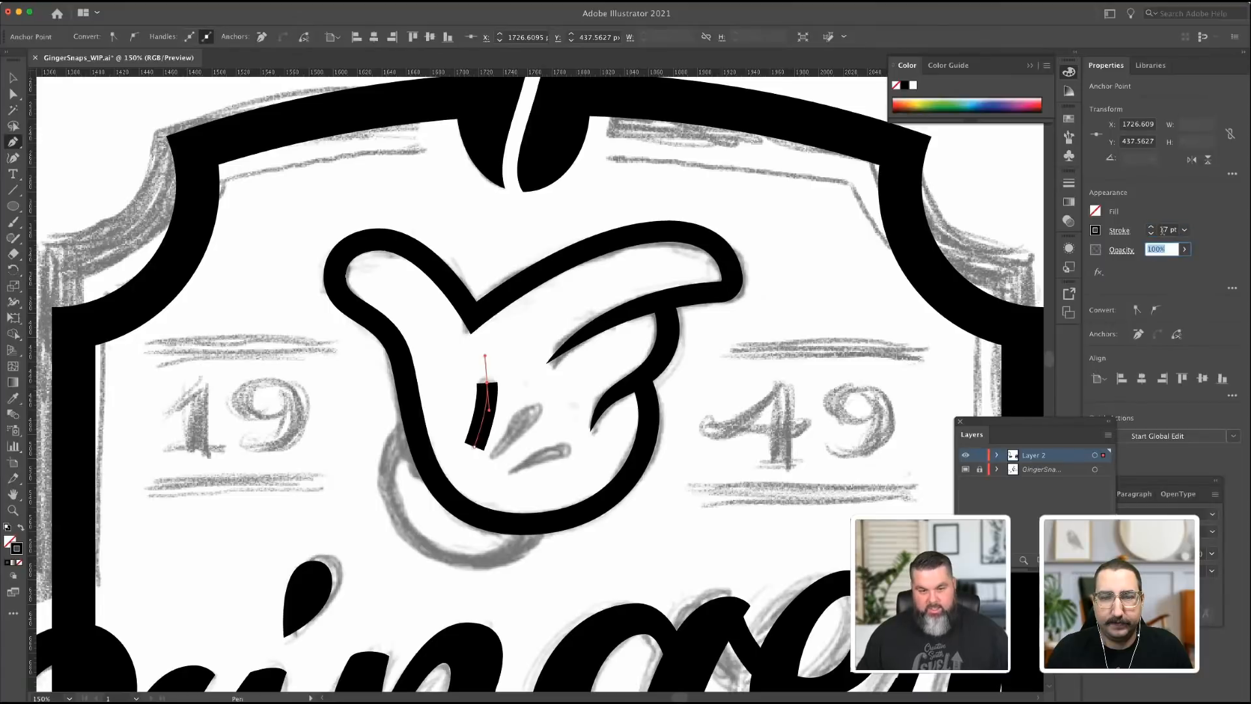
left_click(1119, 232)
left_click(1048, 265)
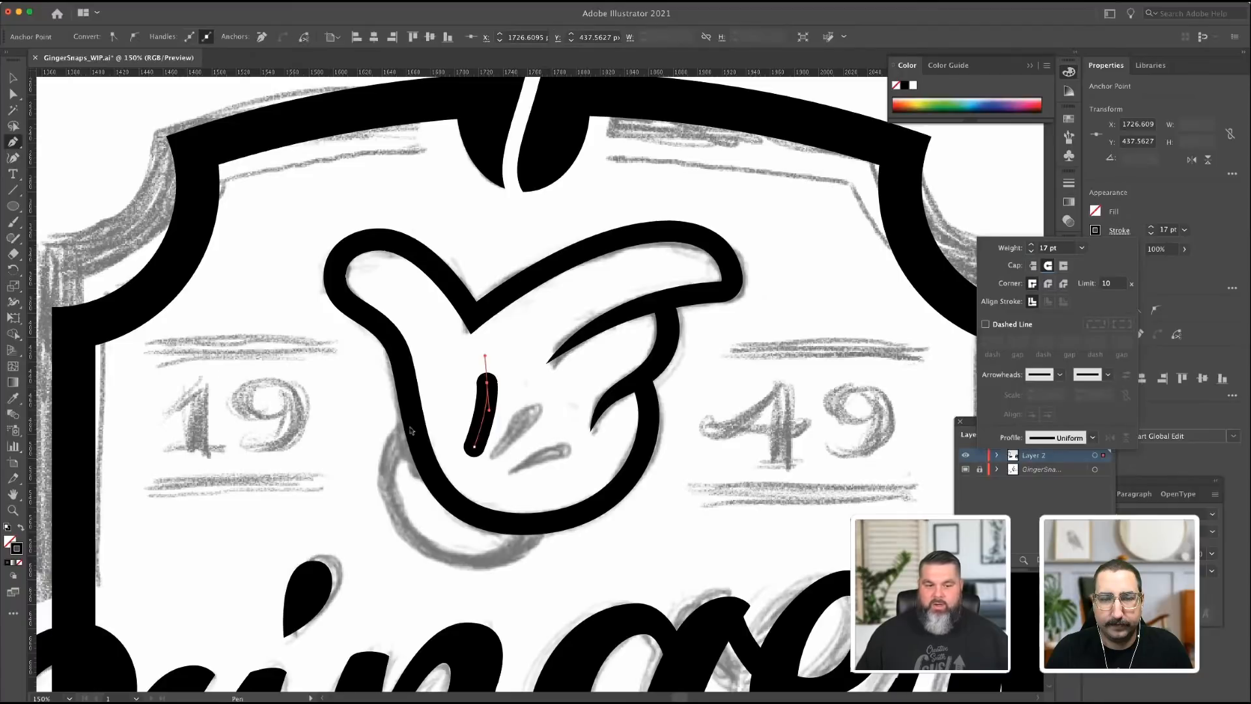
left_click(117, 151, "super")
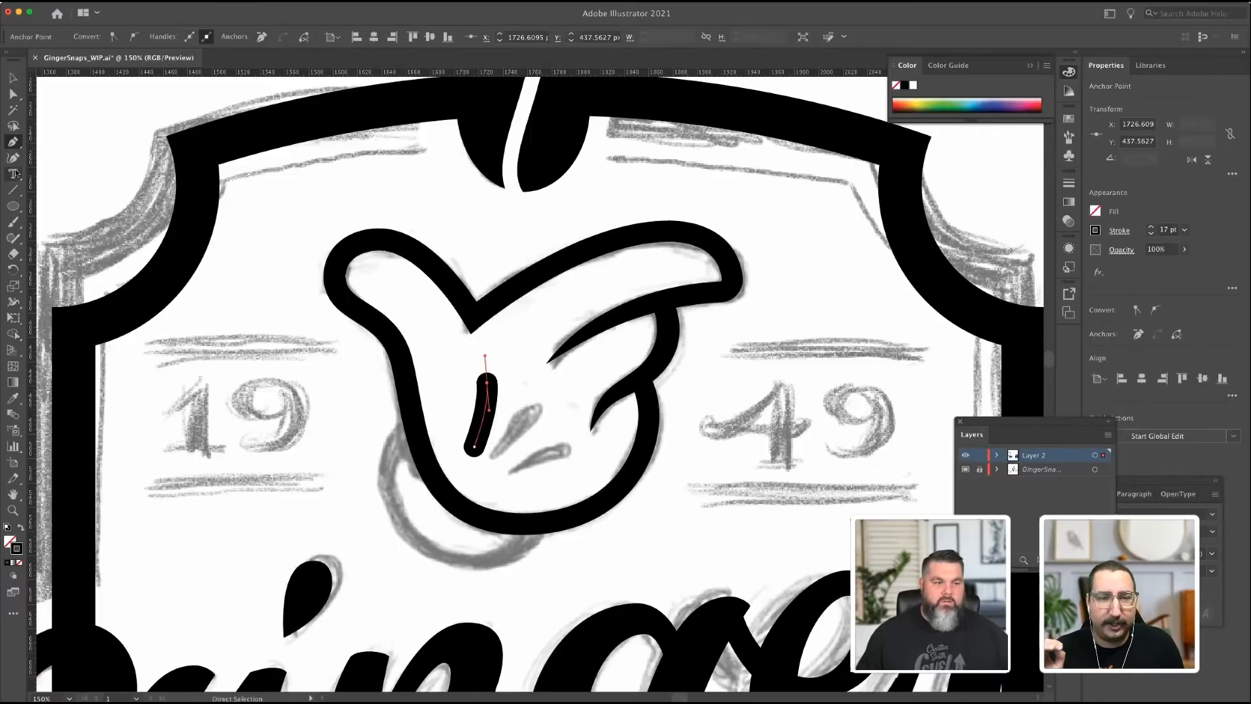
Taper the lower end of the leftmost crease to a point with the Width tool and select the finished path.
left_click(10, 304)
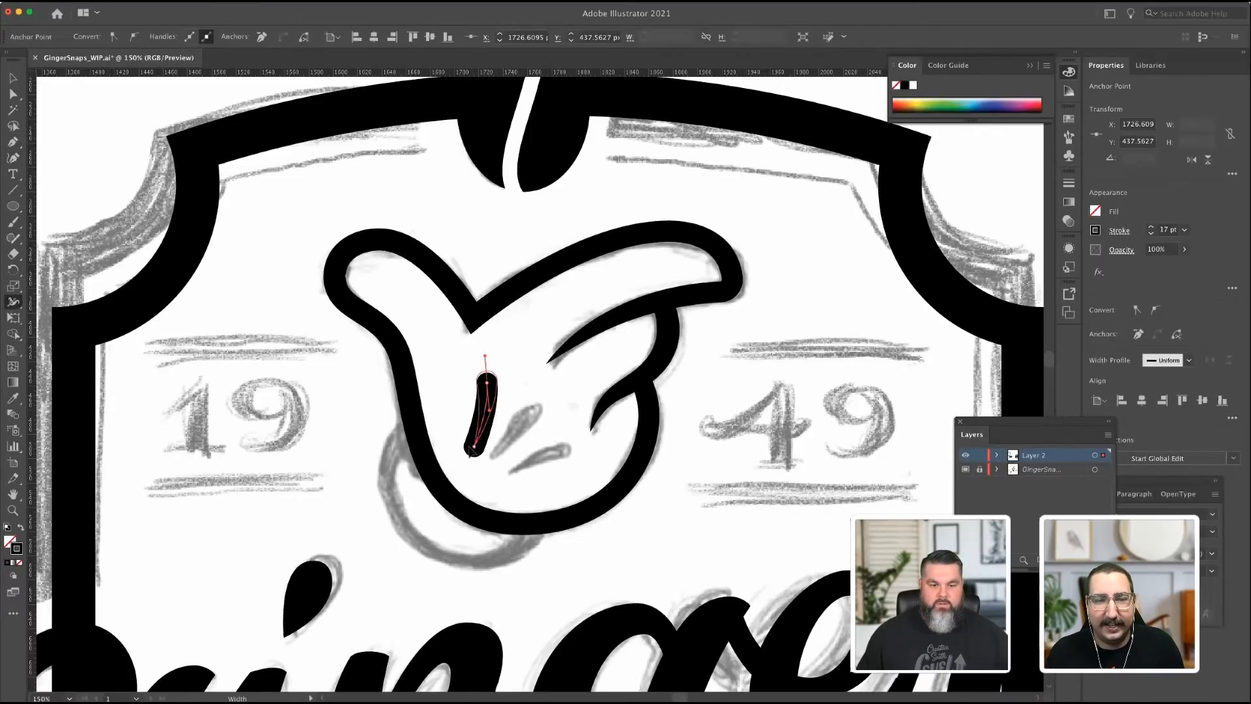
left_click_drag(467, 449, 442, 446)
left_click(13, 78)
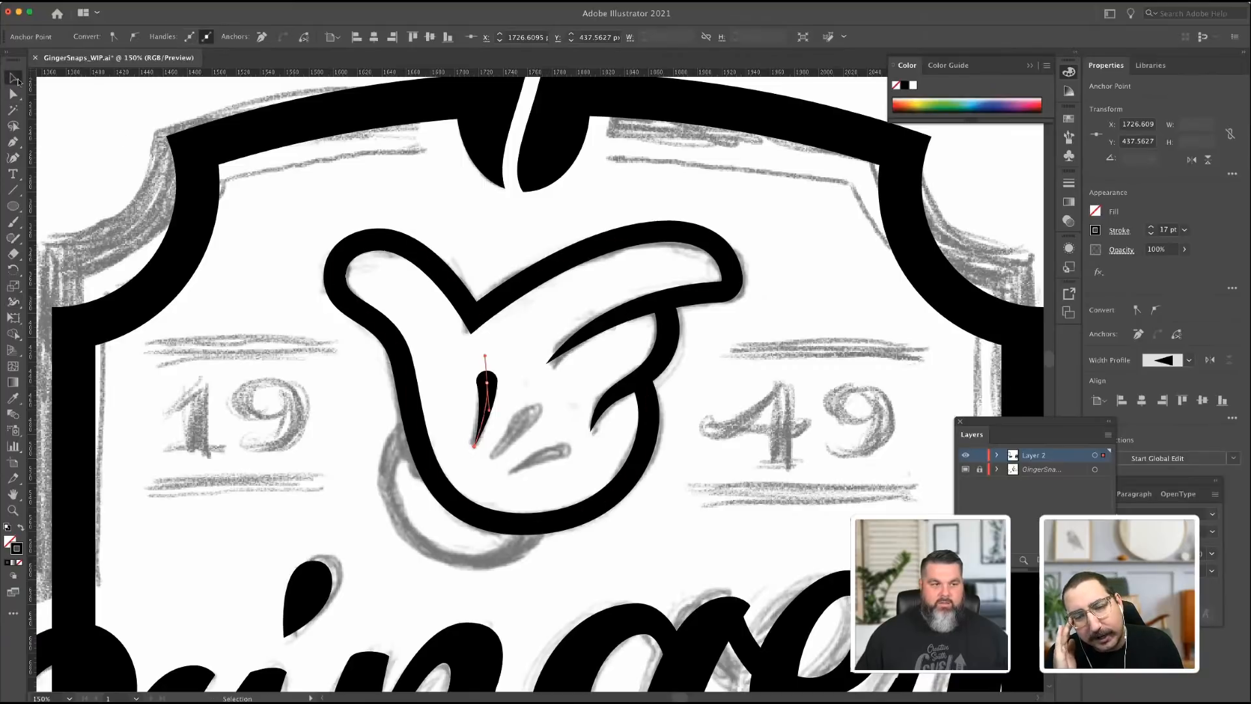
left_click(325, 190)
left_click(486, 391)
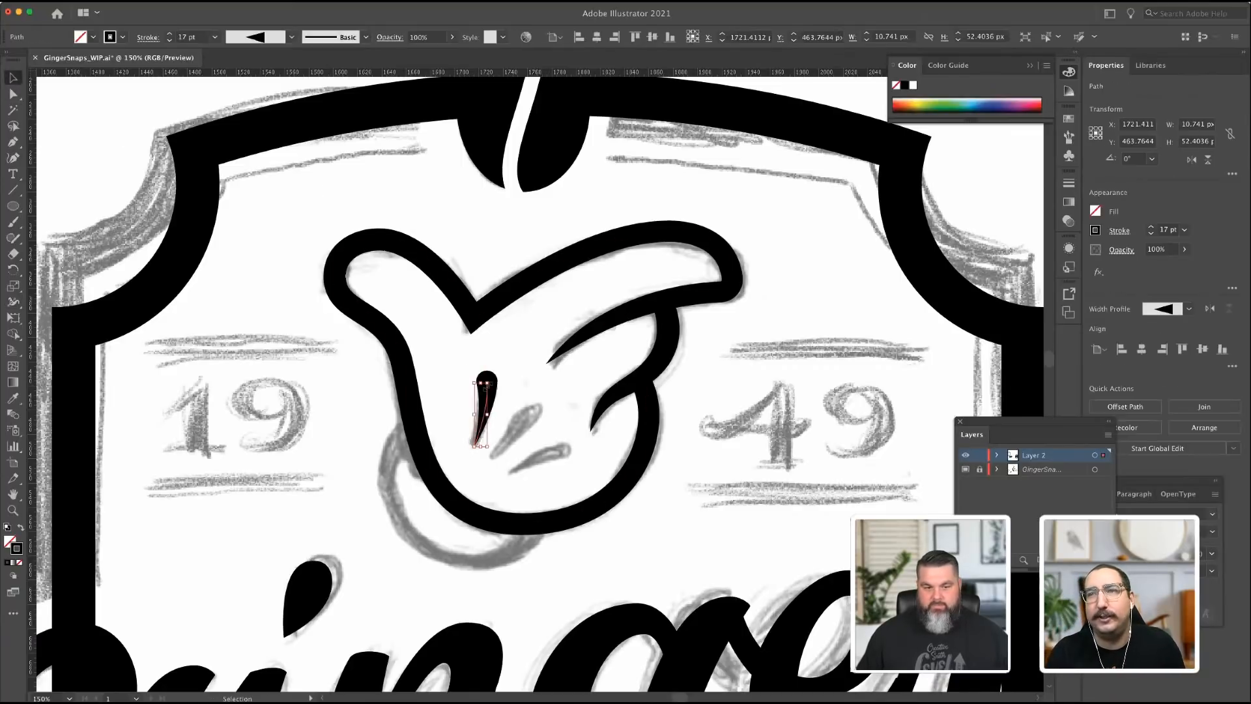
key("super+h")
key("super+h")
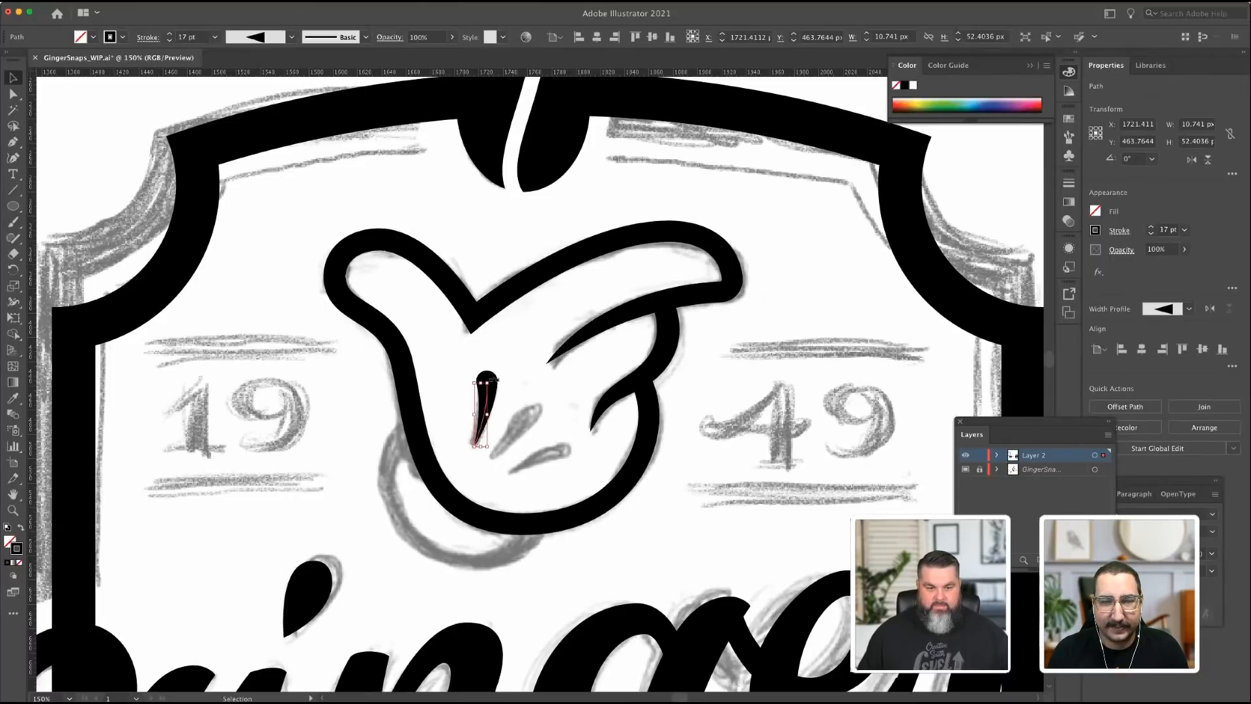
Reflect a copy of the tapered crease, and move and rotate it over the lowest sketched crease in the hand.
left_click_drag(13, 269, 47, 285)
left_click(500, 445, "alt")
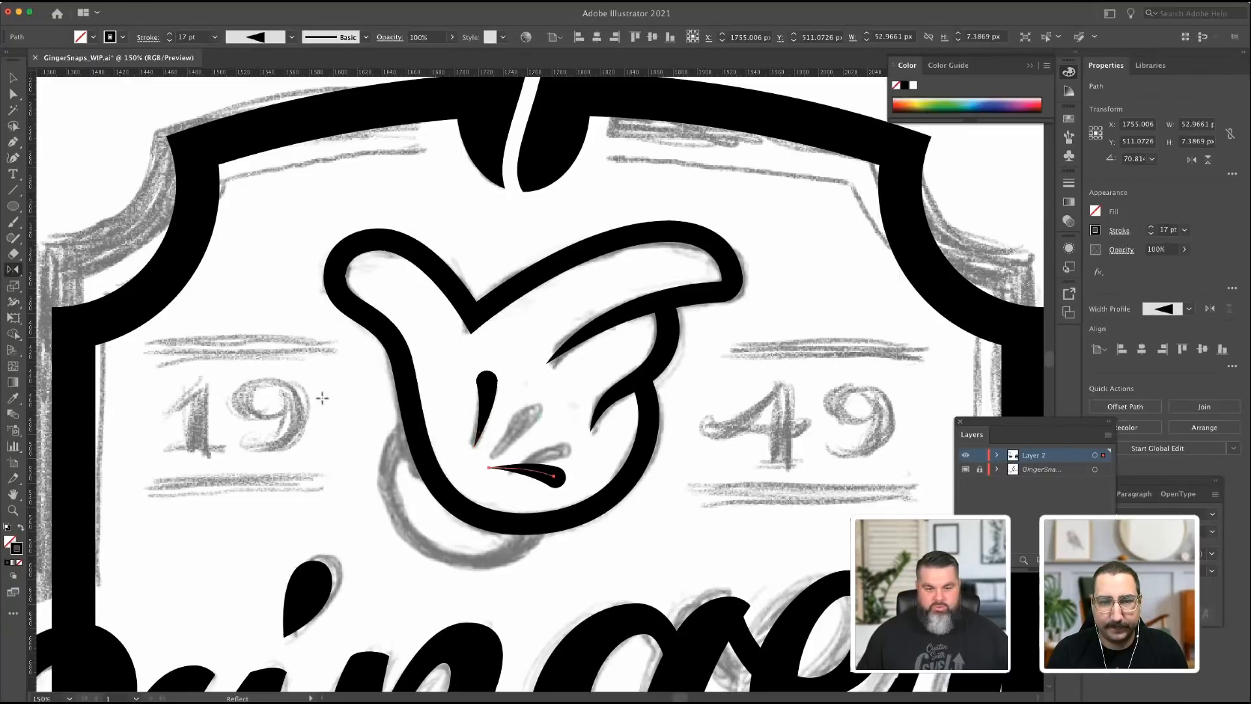
left_click(13, 77)
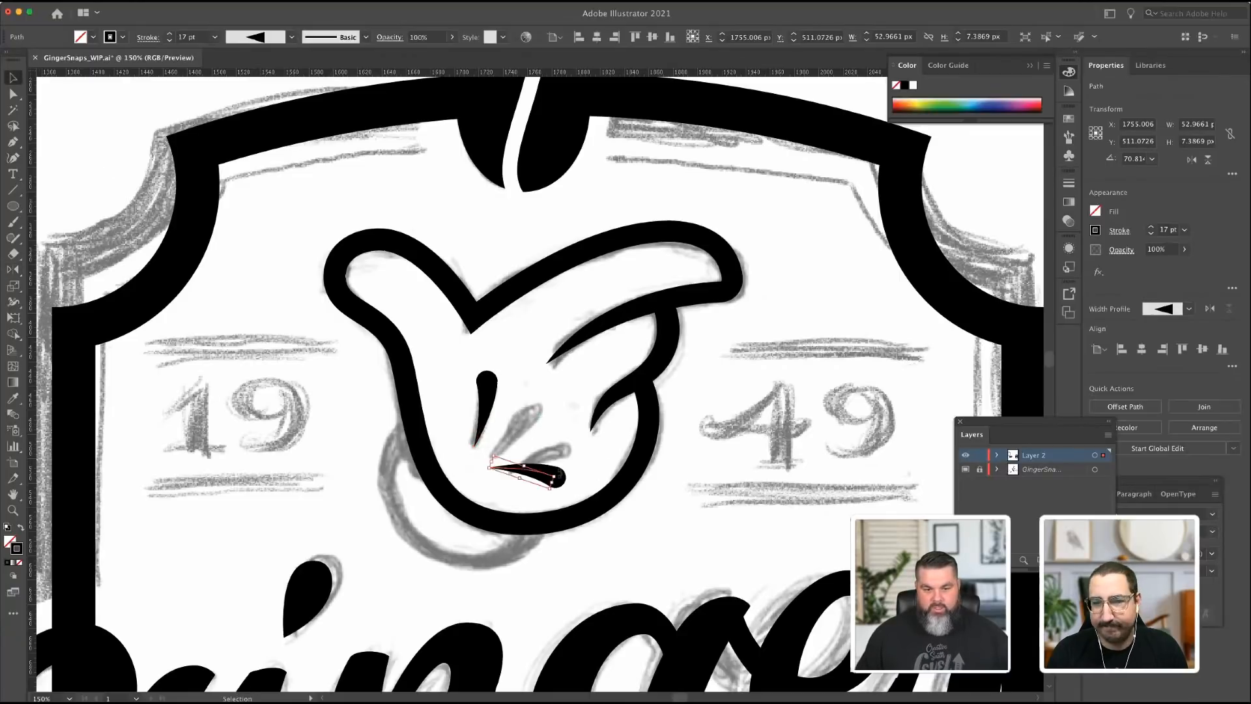
mouse_move(567, 481)
left_mouse_down()
mouse_move(539, 472)
mouse_move(549, 458)
left_mouse_up()
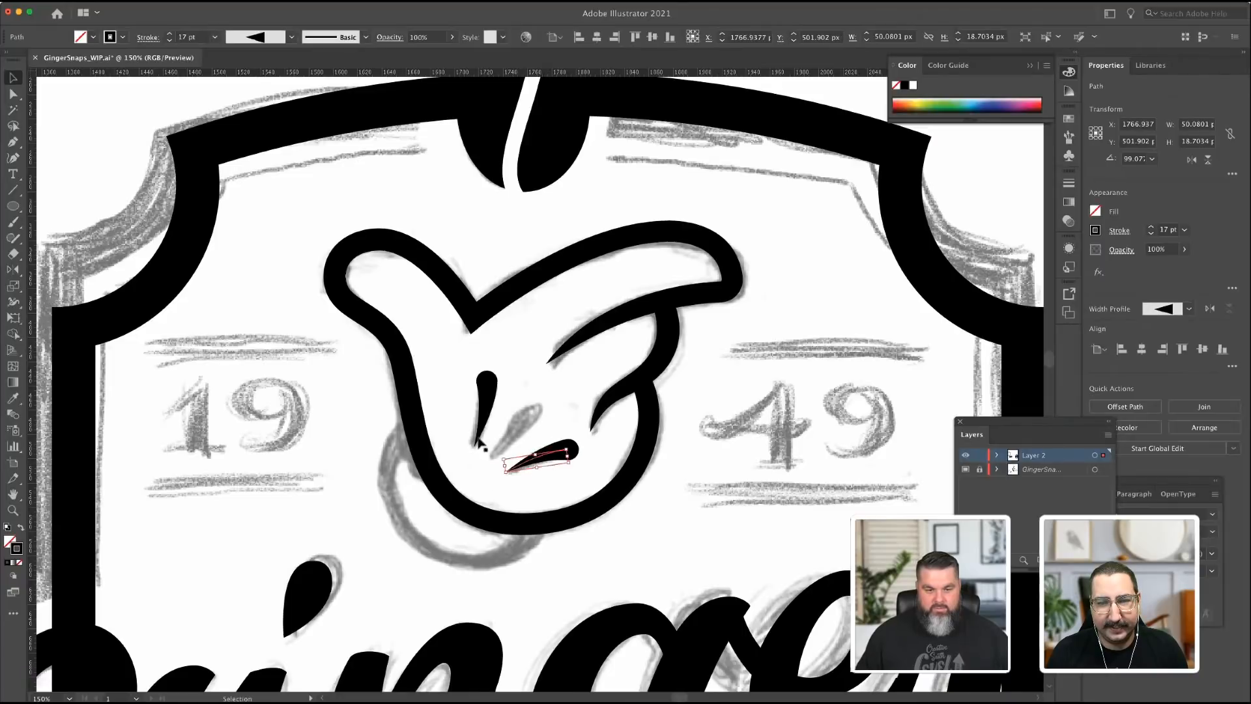
Draw a curved path with the Pen tool along the middle sketched crease inside the hand.
left_click(13, 142)
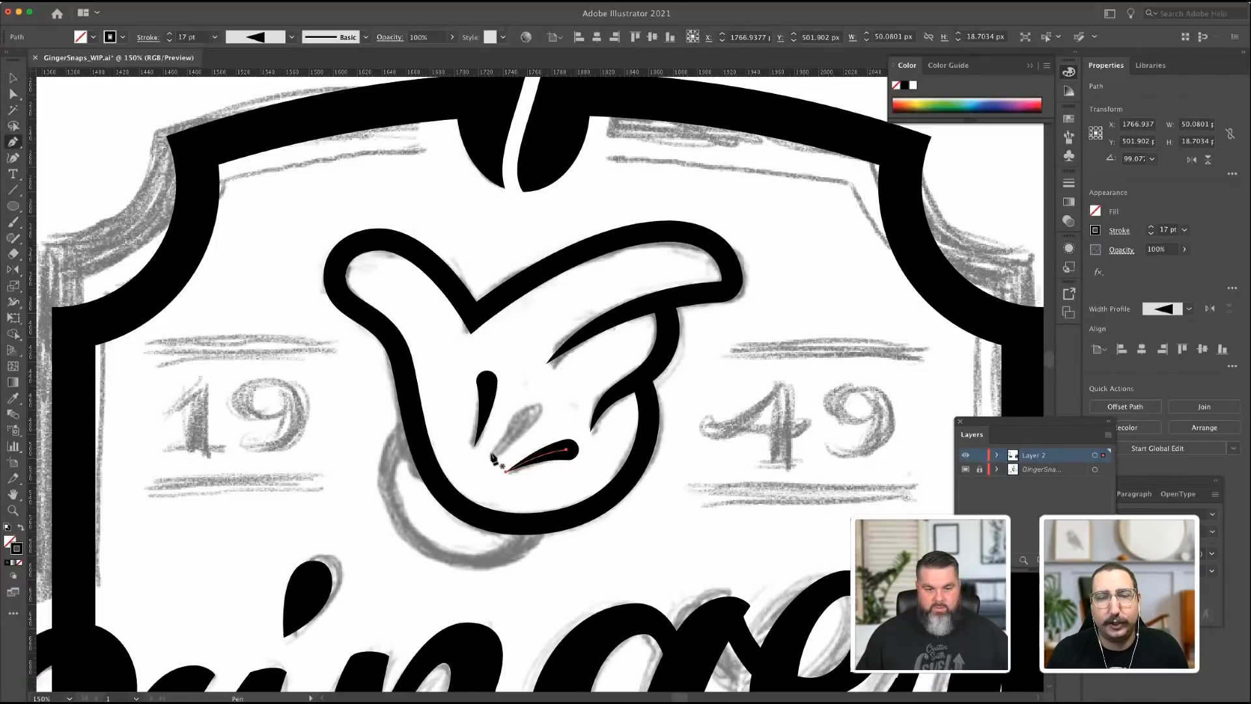
left_click(491, 453)
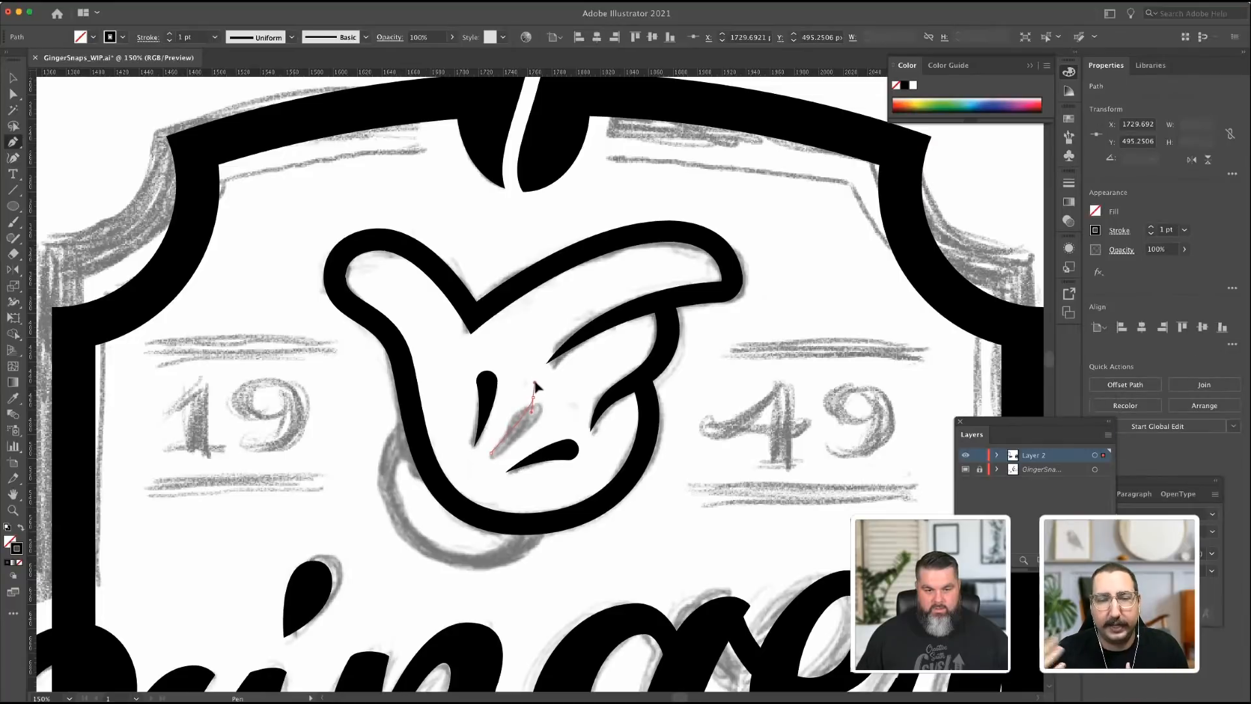
left_click_drag(535, 382, 536, 380)
key("a")
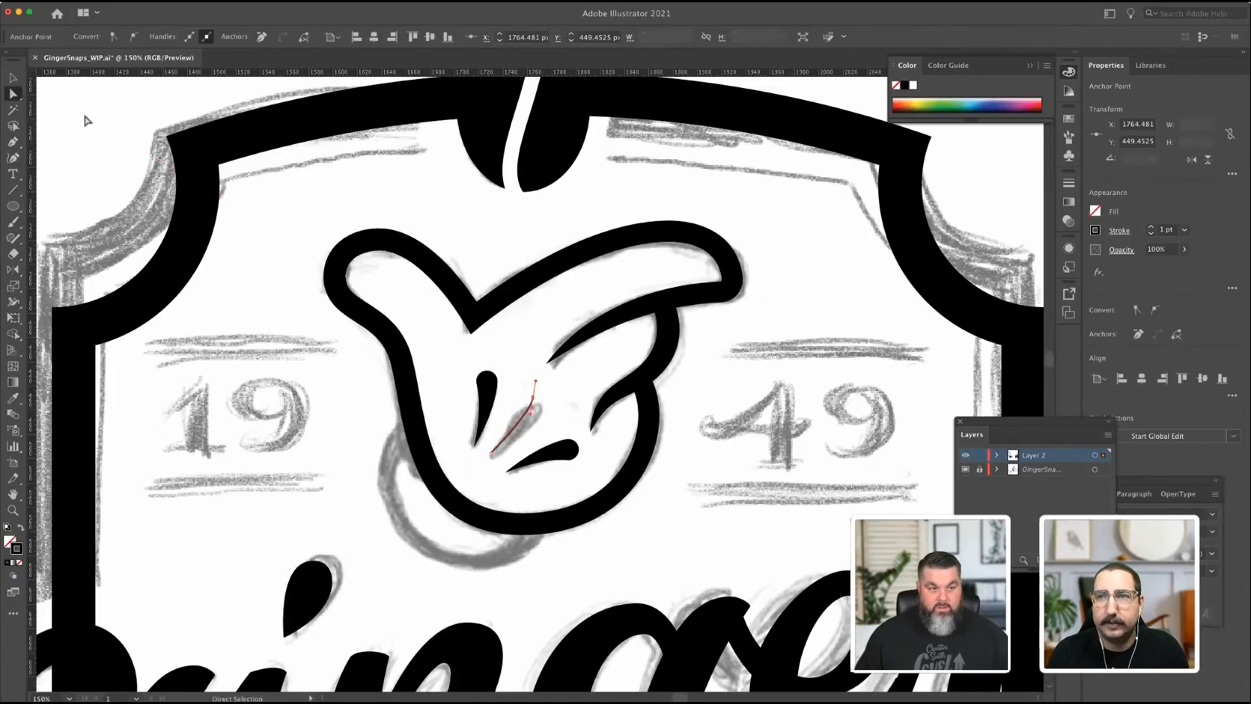
left_click(1154, 311)
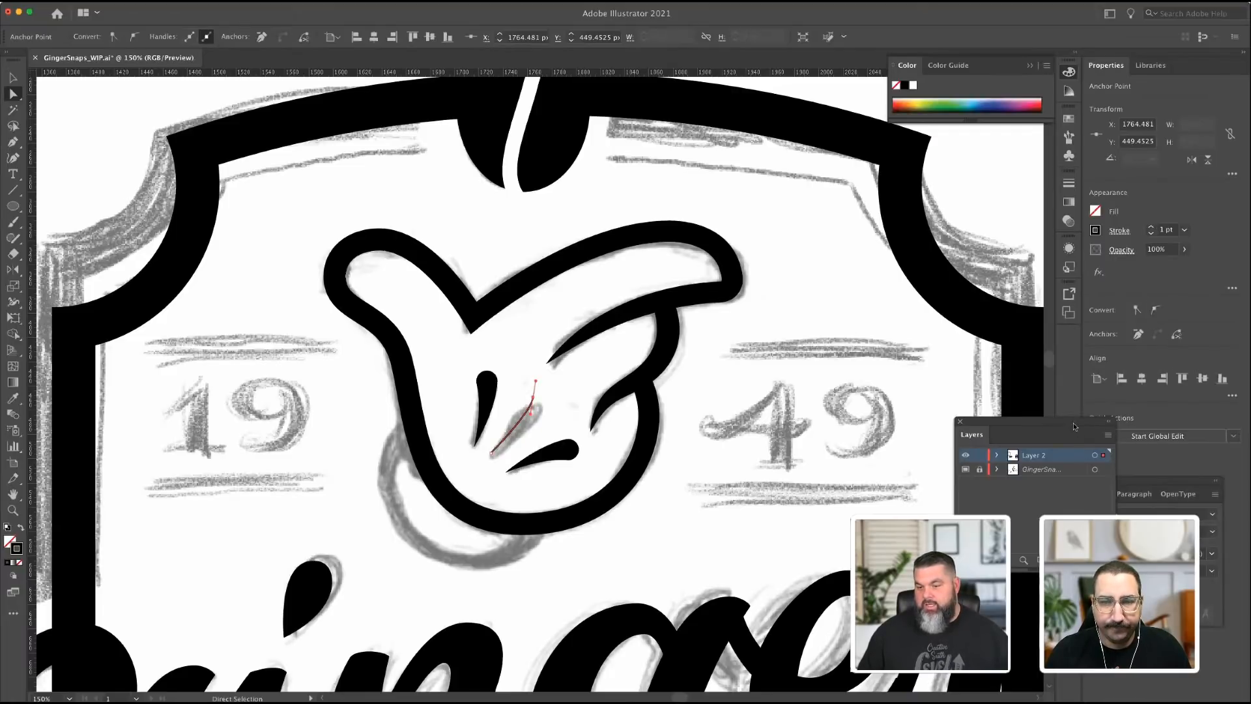
mouse_move(1074, 427)
left_mouse_down()
mouse_move(1059, 397)
mouse_move(1074, 408)
left_mouse_up()
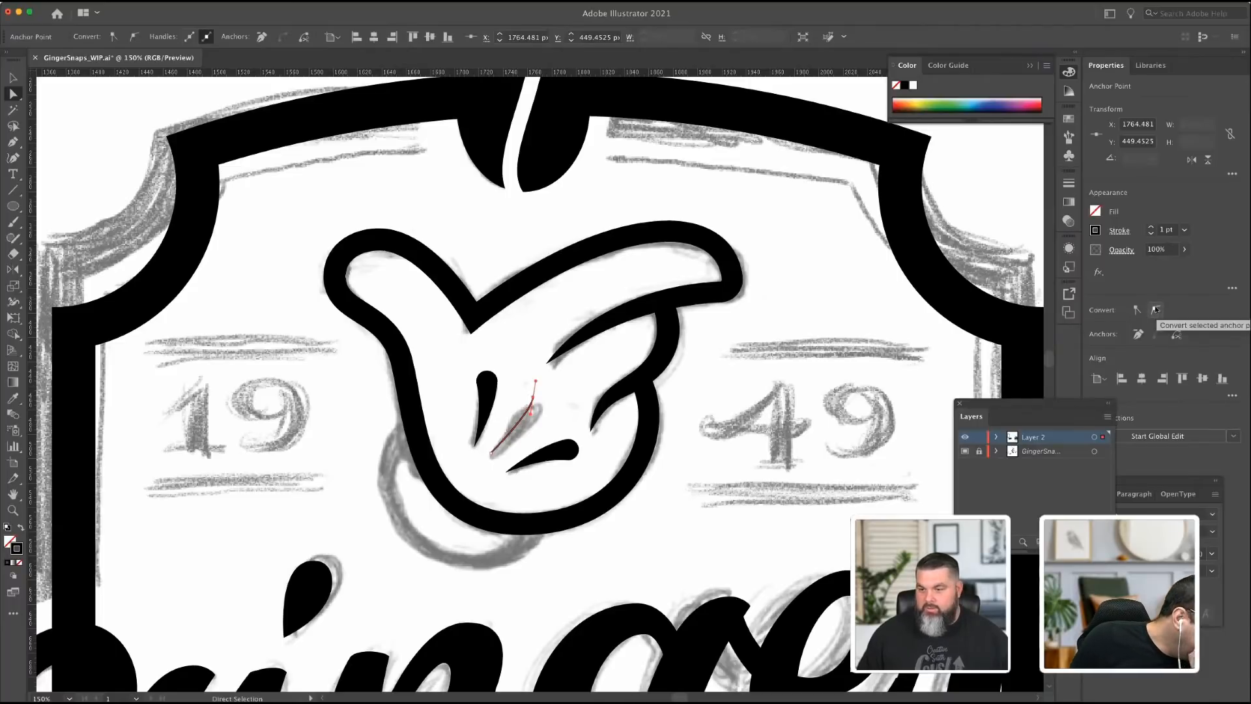
Set the middle crease's stroke to 17 pt with round caps and nudge its lower anchor point slightly.
left_click(1164, 229)
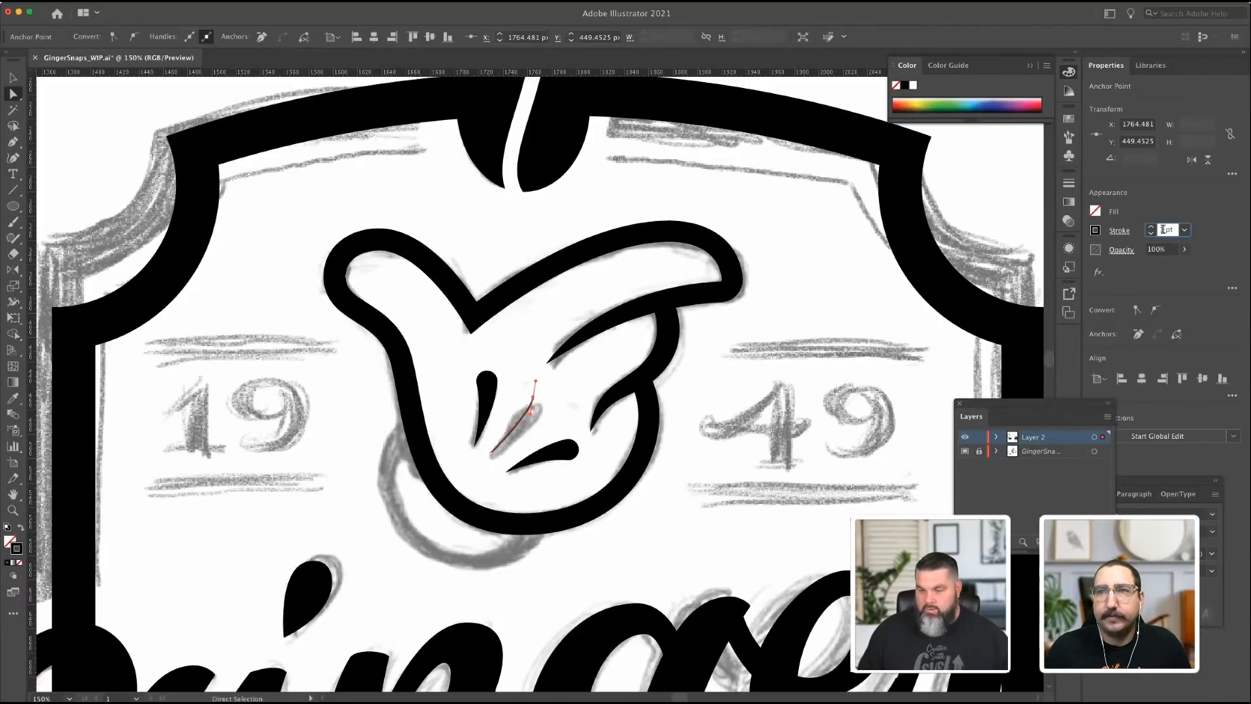
type("17")
key("Tab")
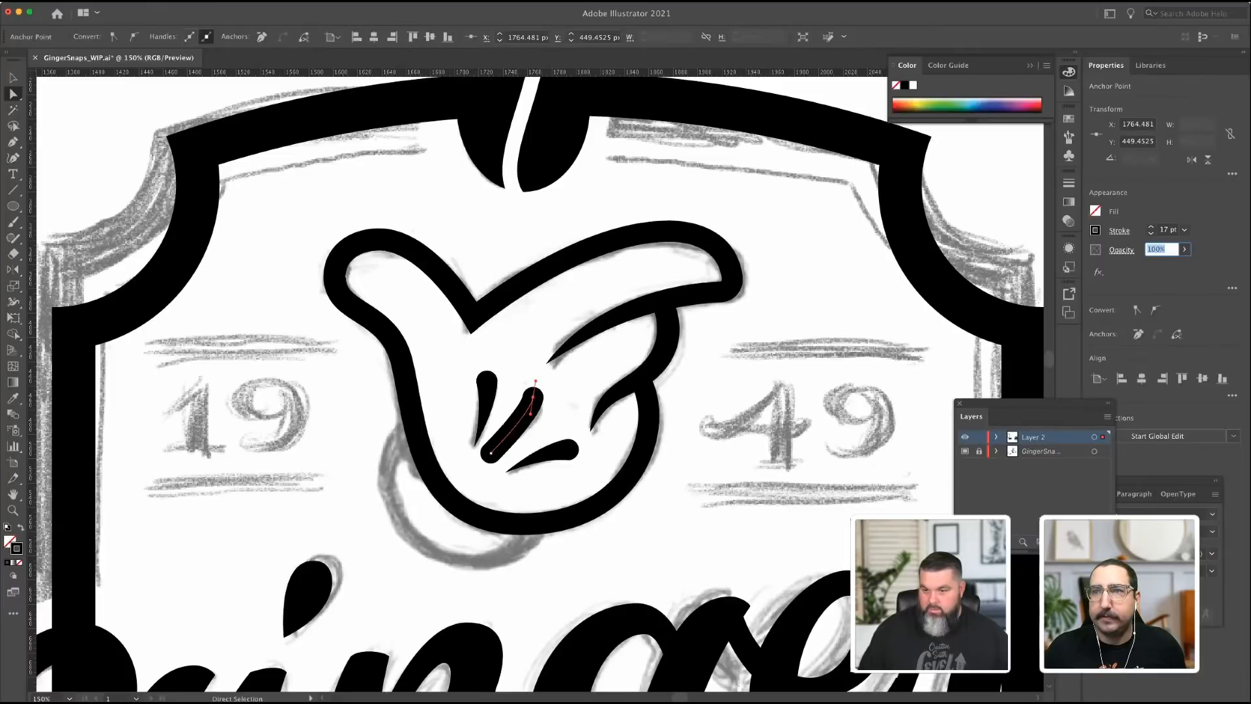
left_click(1118, 232)
left_click(1047, 265)
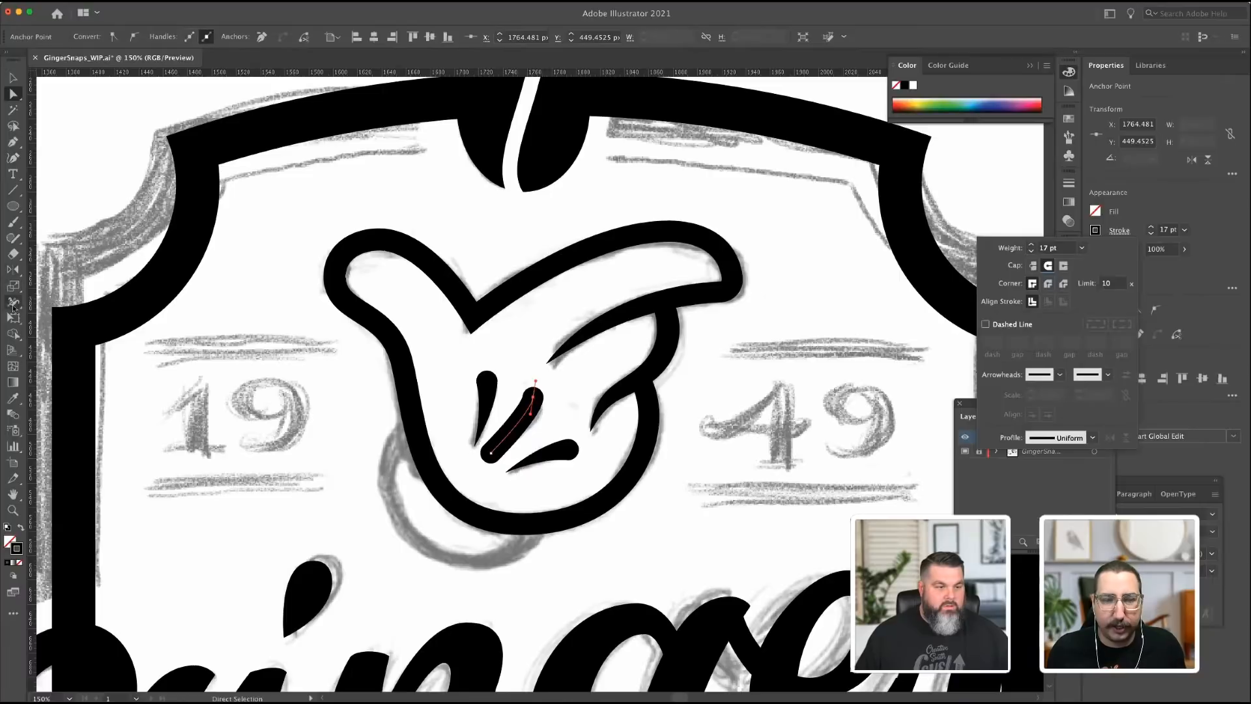
left_click(319, 410)
left_click_drag(491, 453, 493, 453)
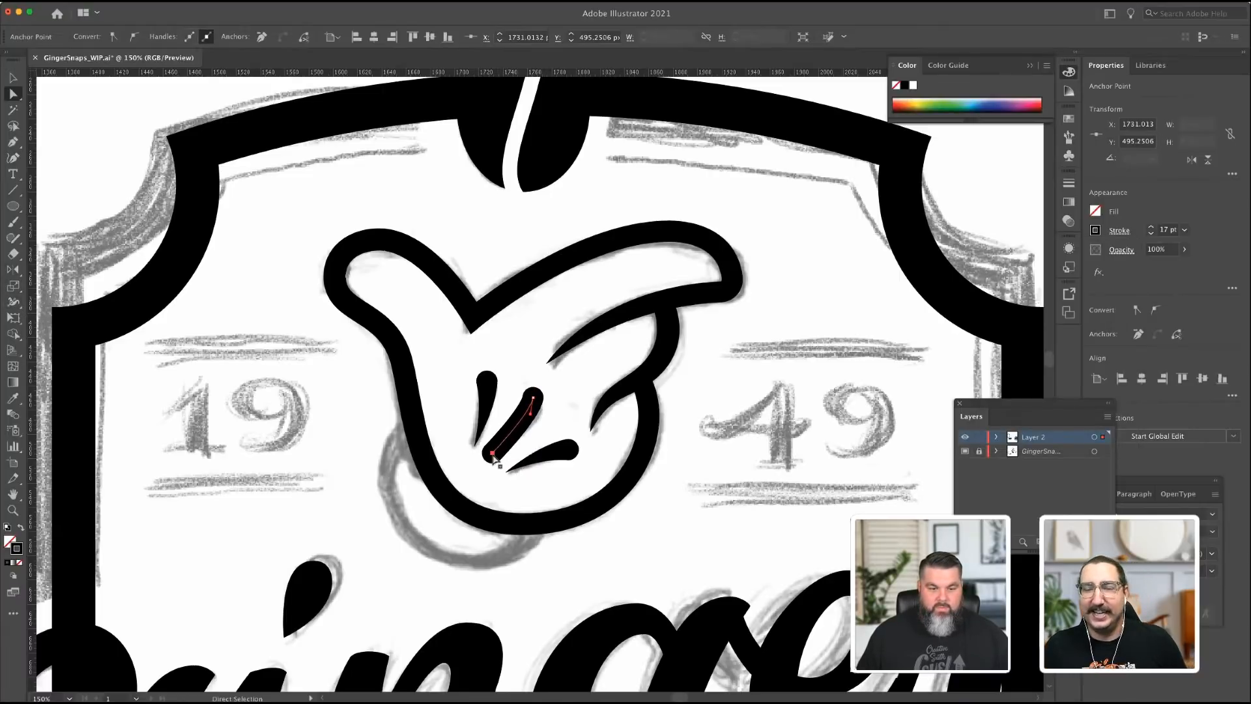
Taper the lower end of the middle crease to a point with the Width tool.
left_click(14, 303)
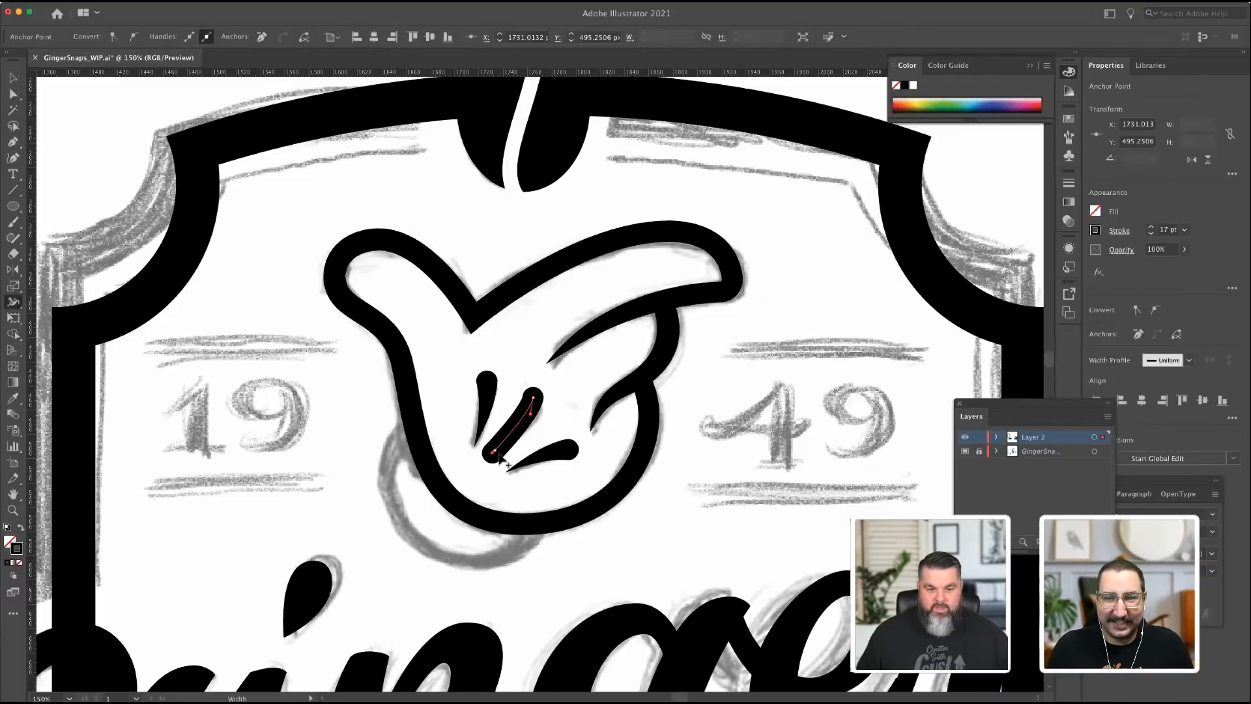
left_click_drag(502, 460, 491, 454)
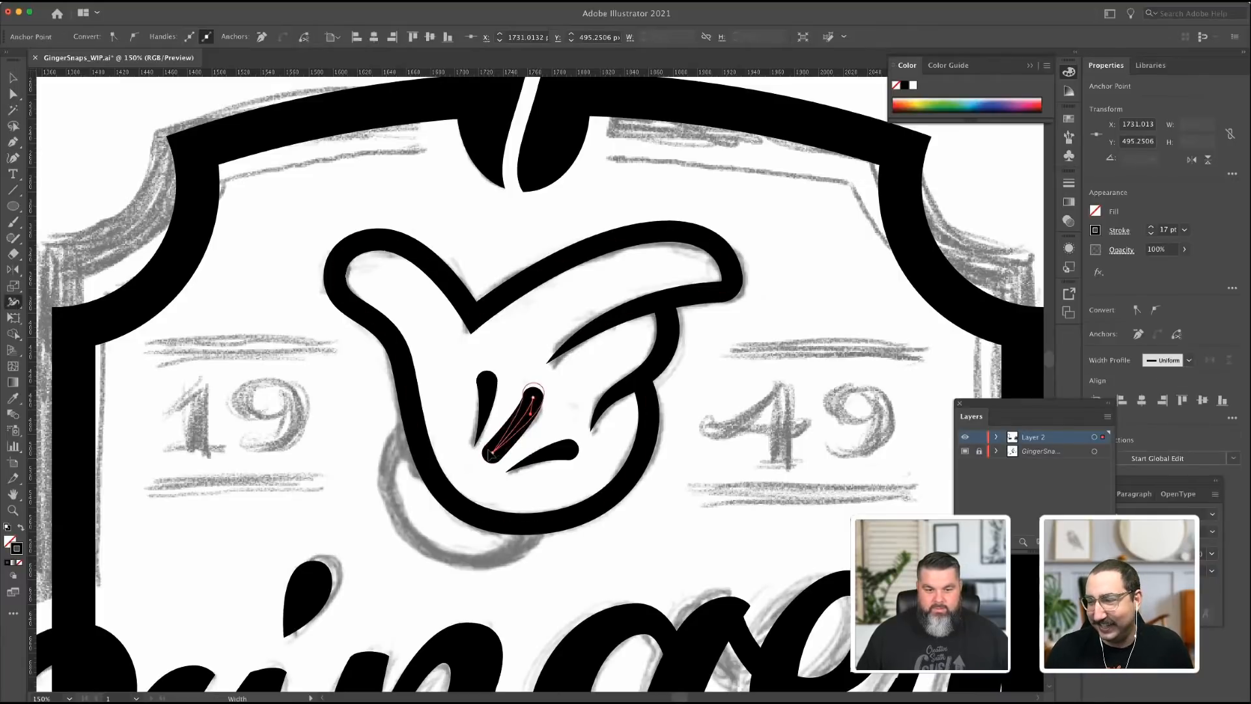
left_click(13, 94)
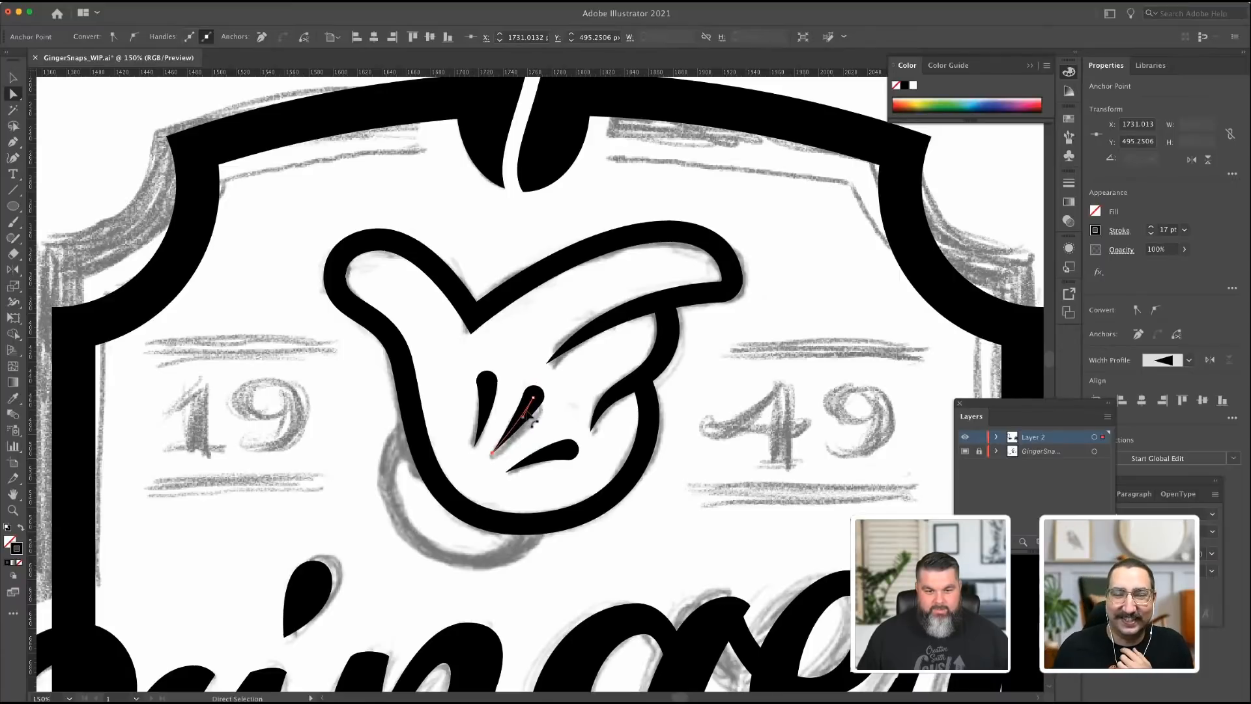
left_click(14, 78)
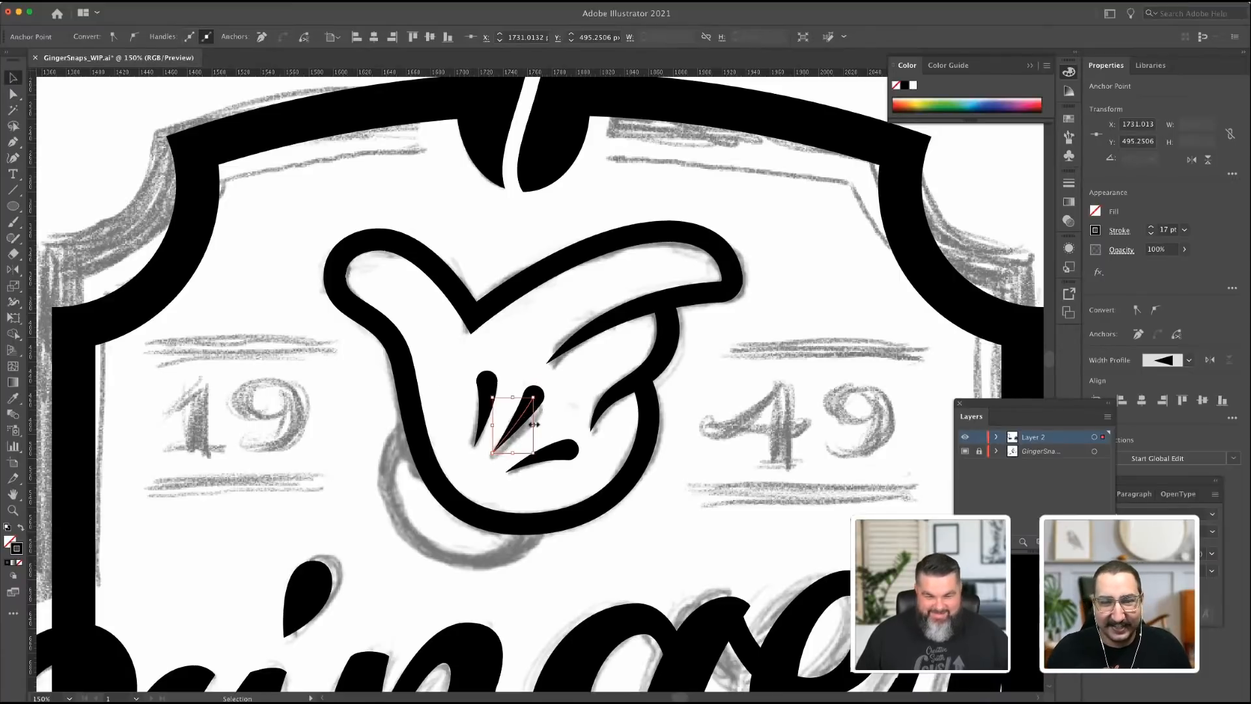
Shrink the lowest crease to about 43 by 16 px and shift the leftmost and middle creases slightly to the right.
left_click(553, 454)
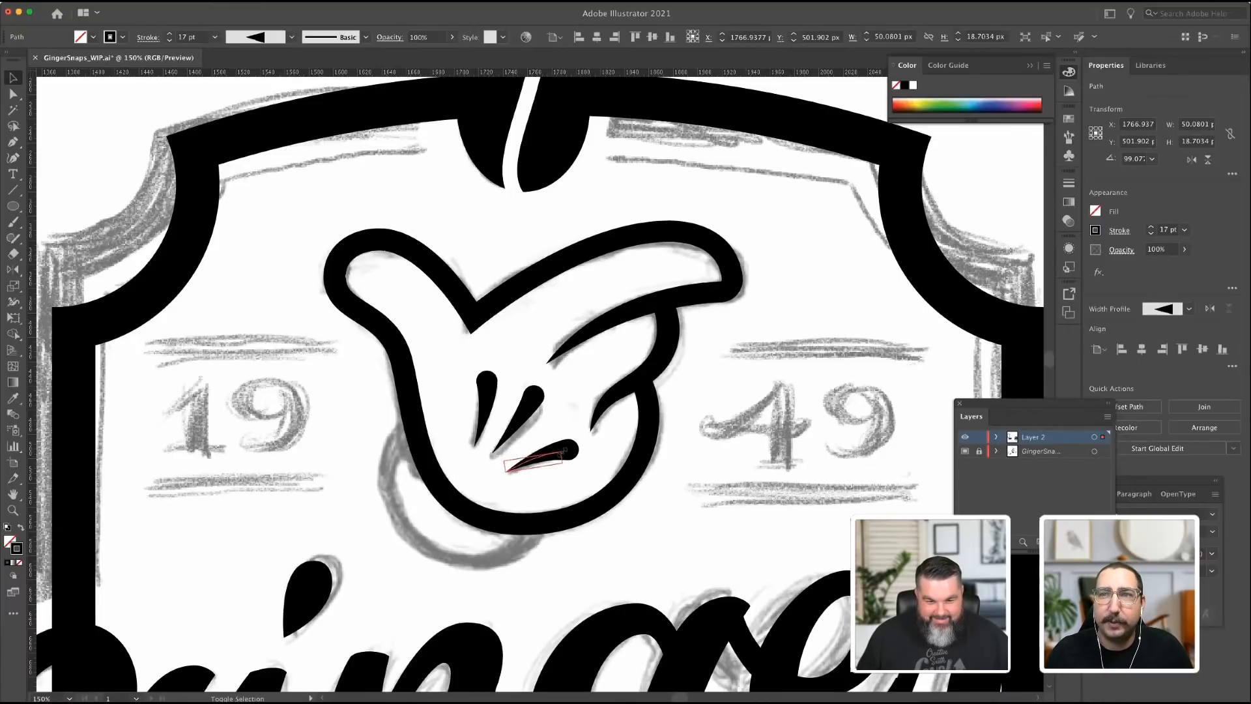
left_click_drag(561, 452, 541, 454)
left_click(485, 409)
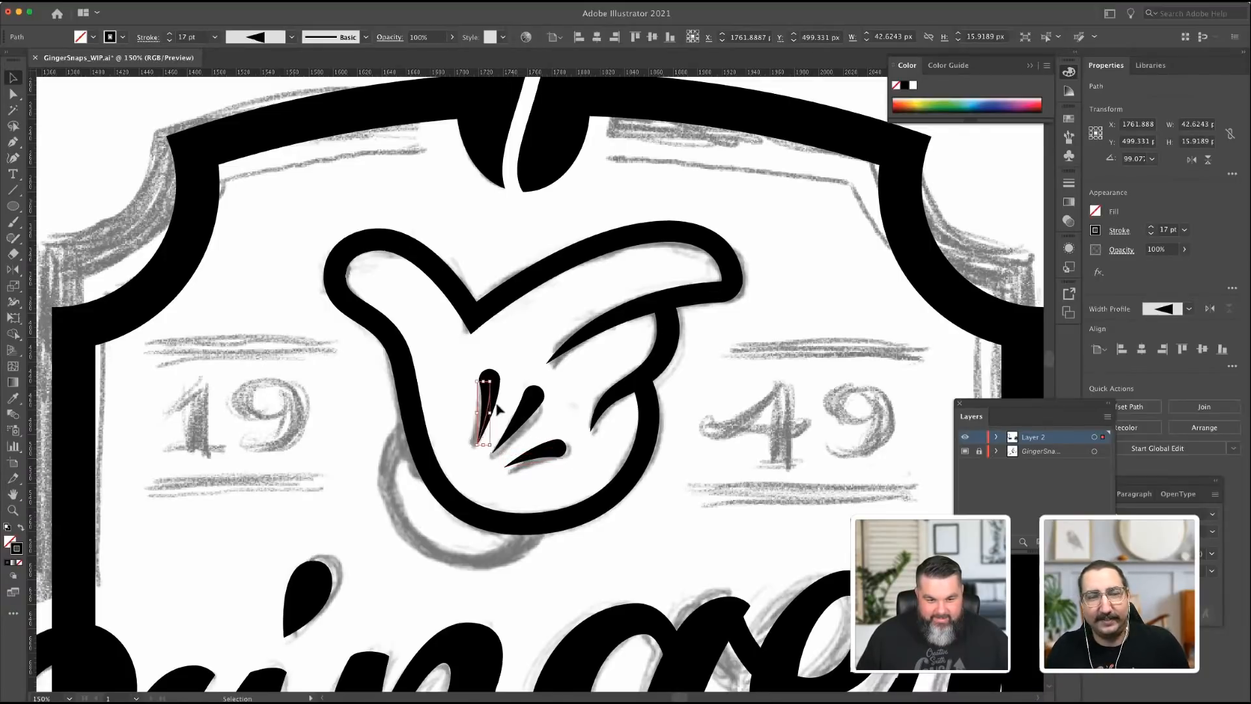
left_click(531, 408)
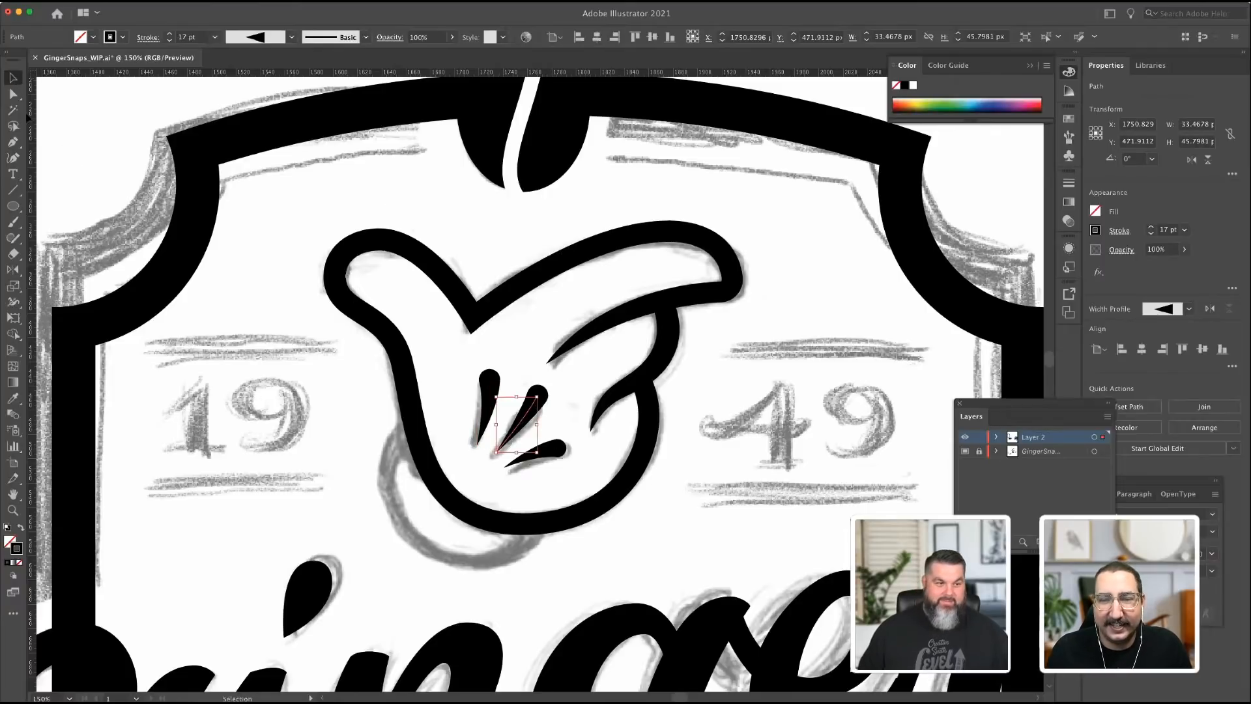
Draw a curved open path with the Pen tool along the sketched cuff, ending both sides on the hand's outline.
left_click(13, 142)
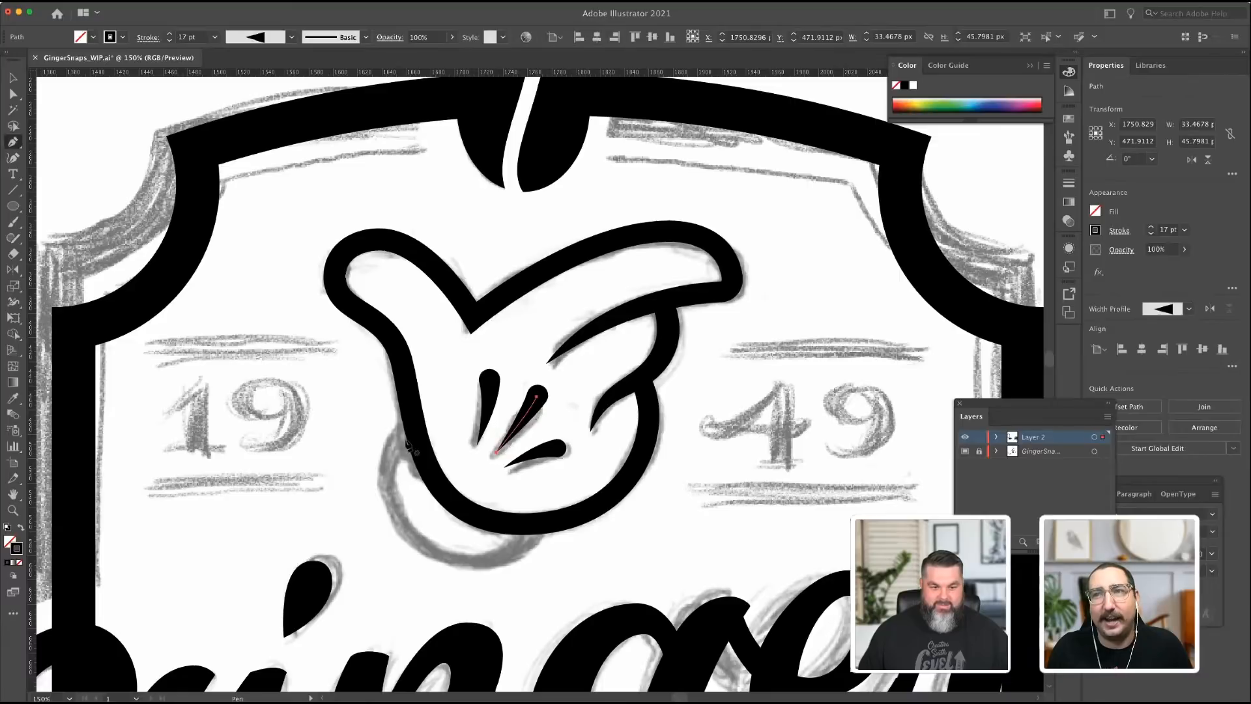
mouse_move(398, 446)
left_mouse_down()
mouse_move(385, 463)
mouse_move(392, 514)
mouse_move(482, 569)
mouse_move(552, 567)
left_mouse_up()
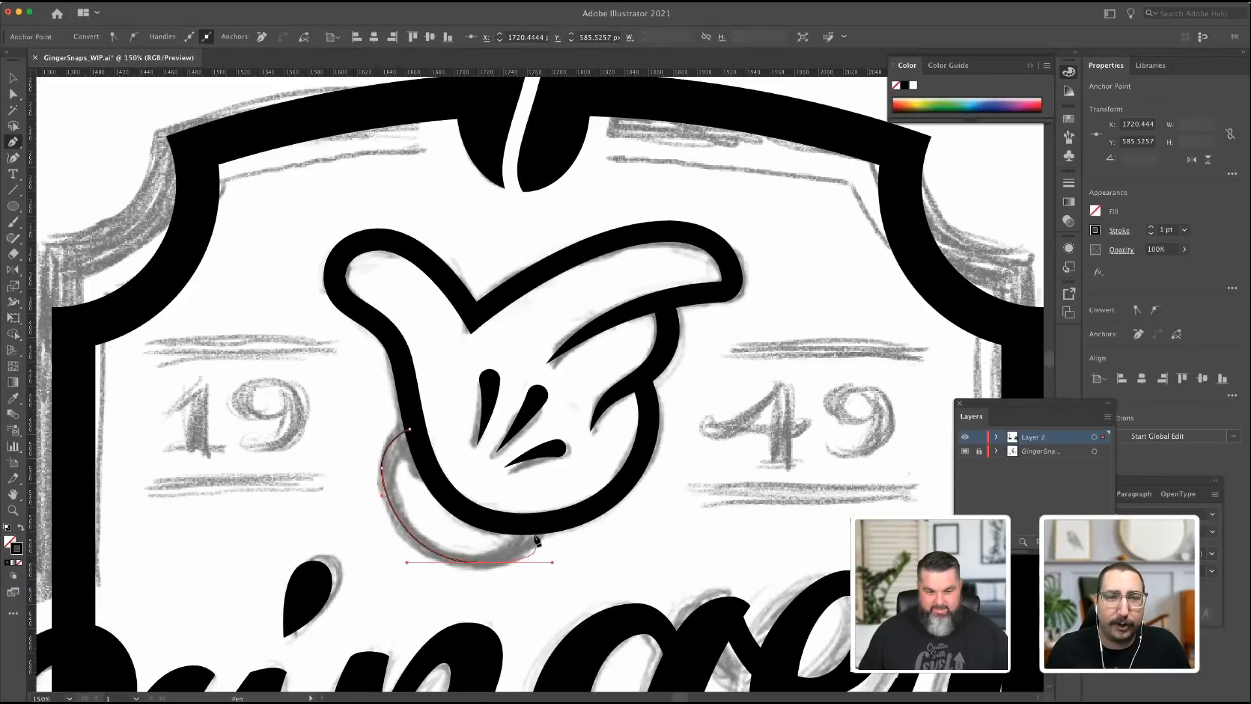
left_click(479, 562)
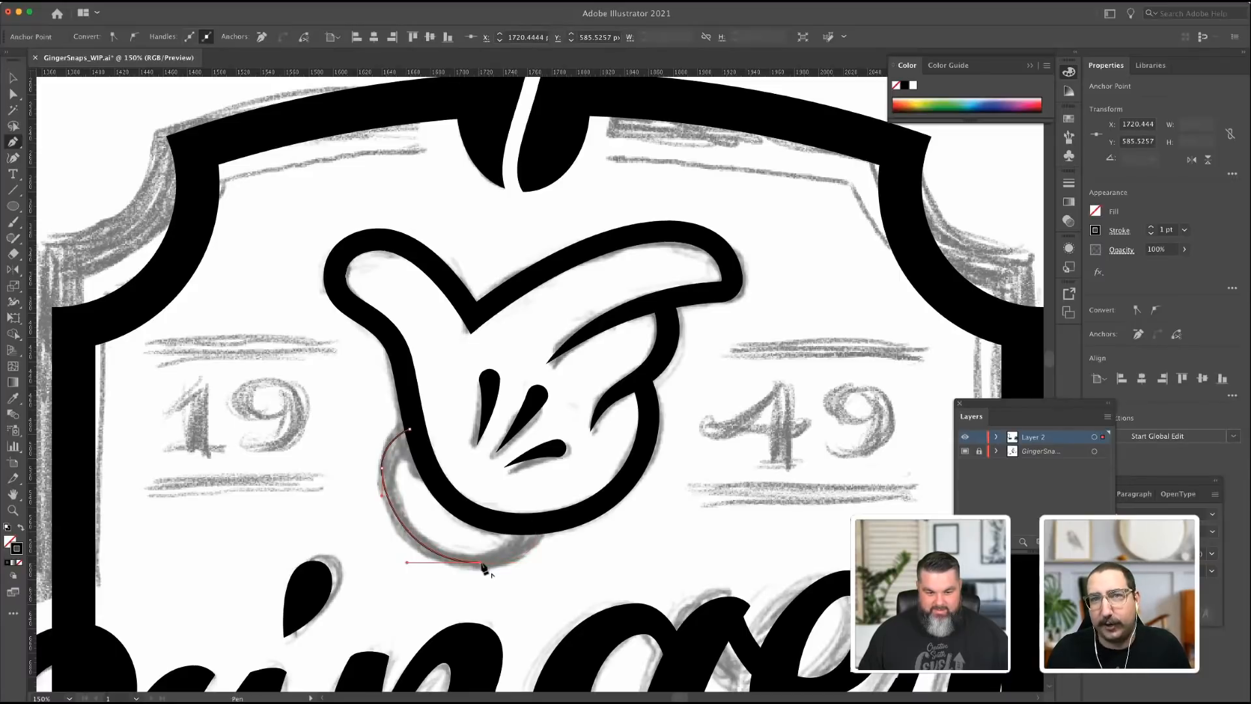
left_click(527, 526)
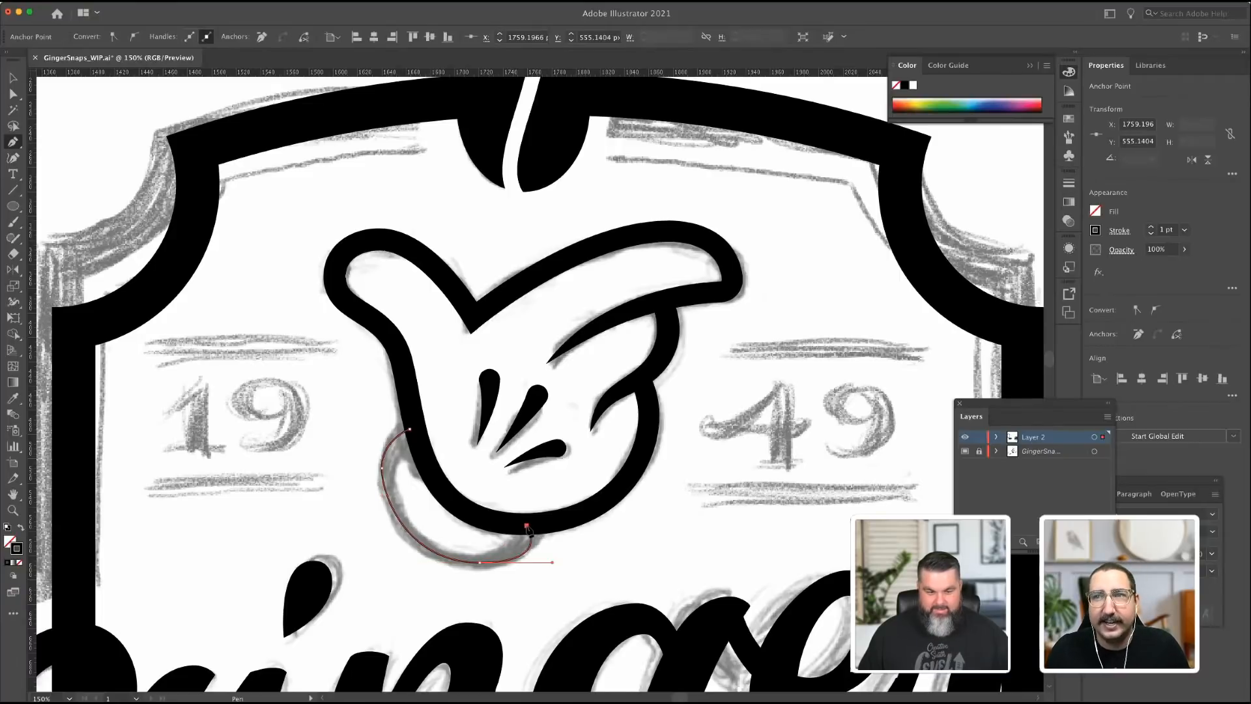
Refine the cuff curve by shortening its bottom anchor's handles and moving the left anchor slightly inward and down.
left_click(13, 94)
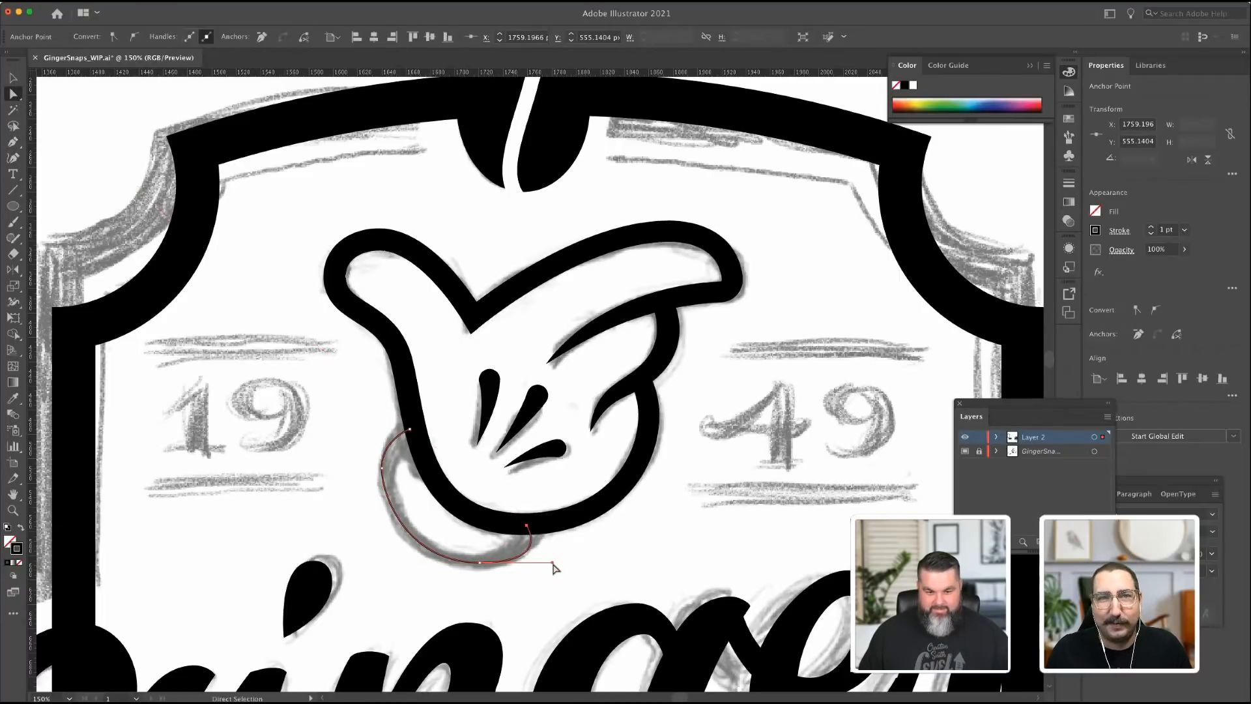
left_click_drag(552, 563, 527, 566)
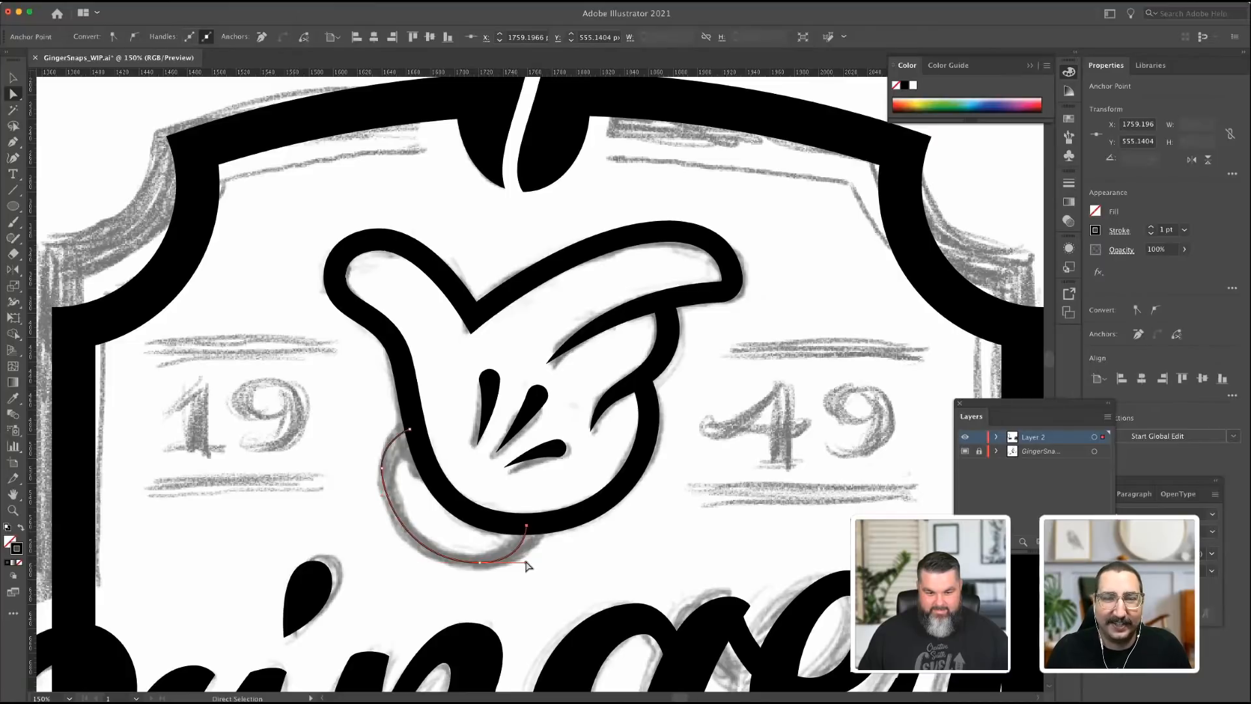
left_click(382, 468)
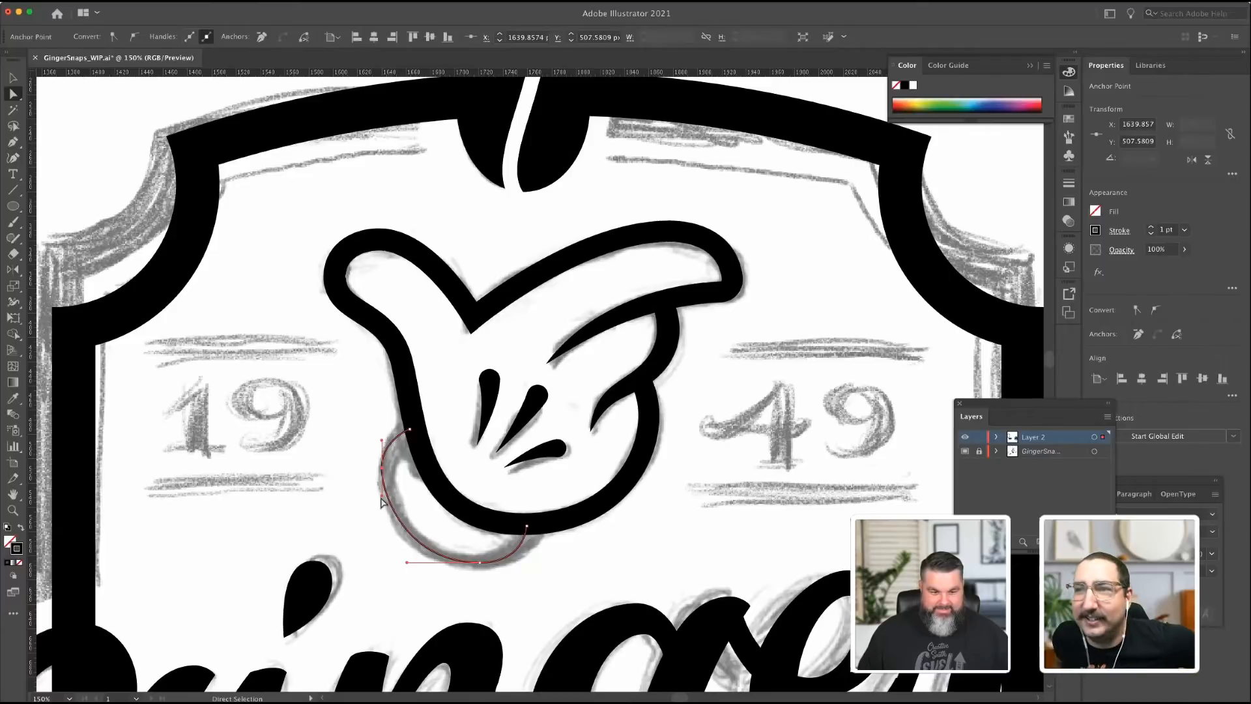
left_click(380, 490)
left_click_drag(382, 471, 384, 433)
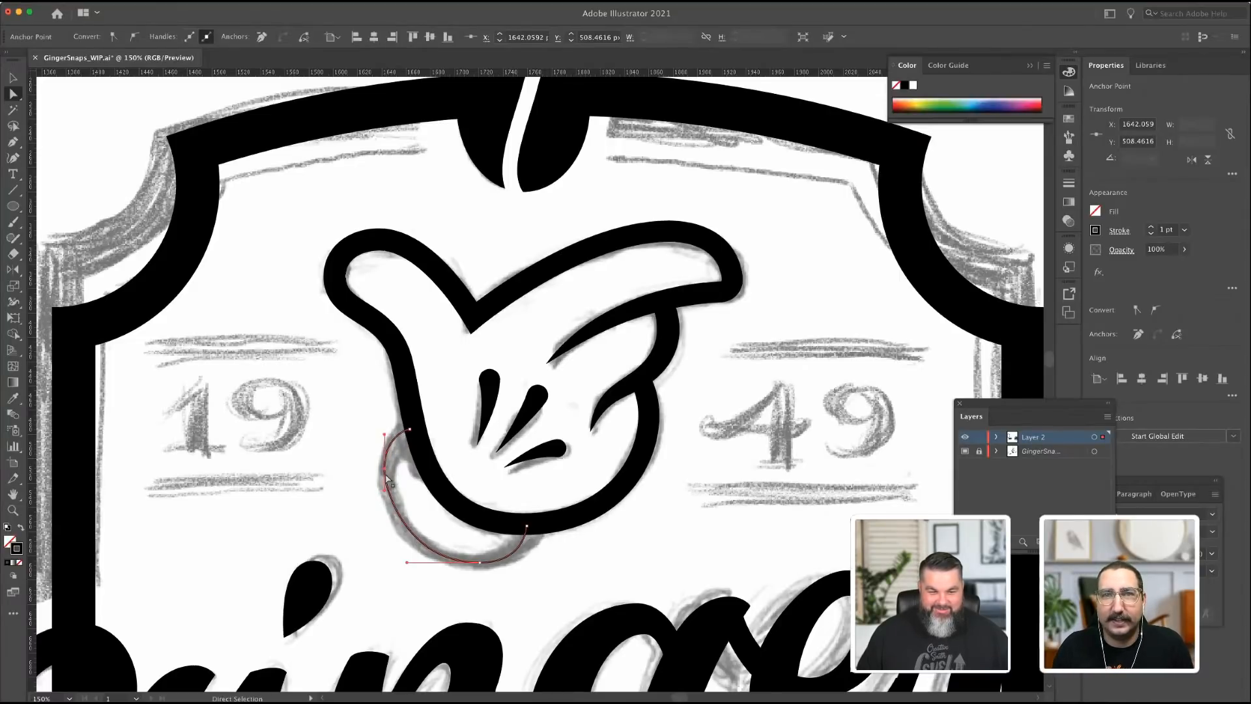
left_click_drag(386, 495, 384, 525)
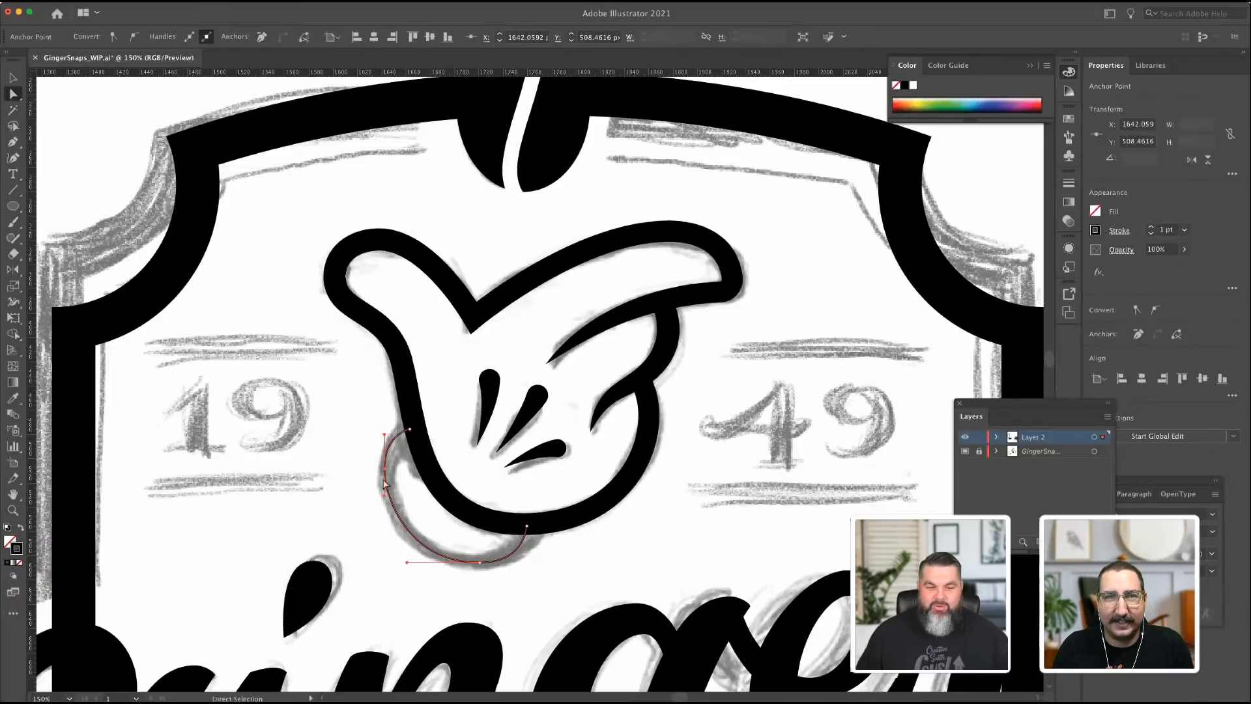
left_click_drag(388, 478, 387, 475)
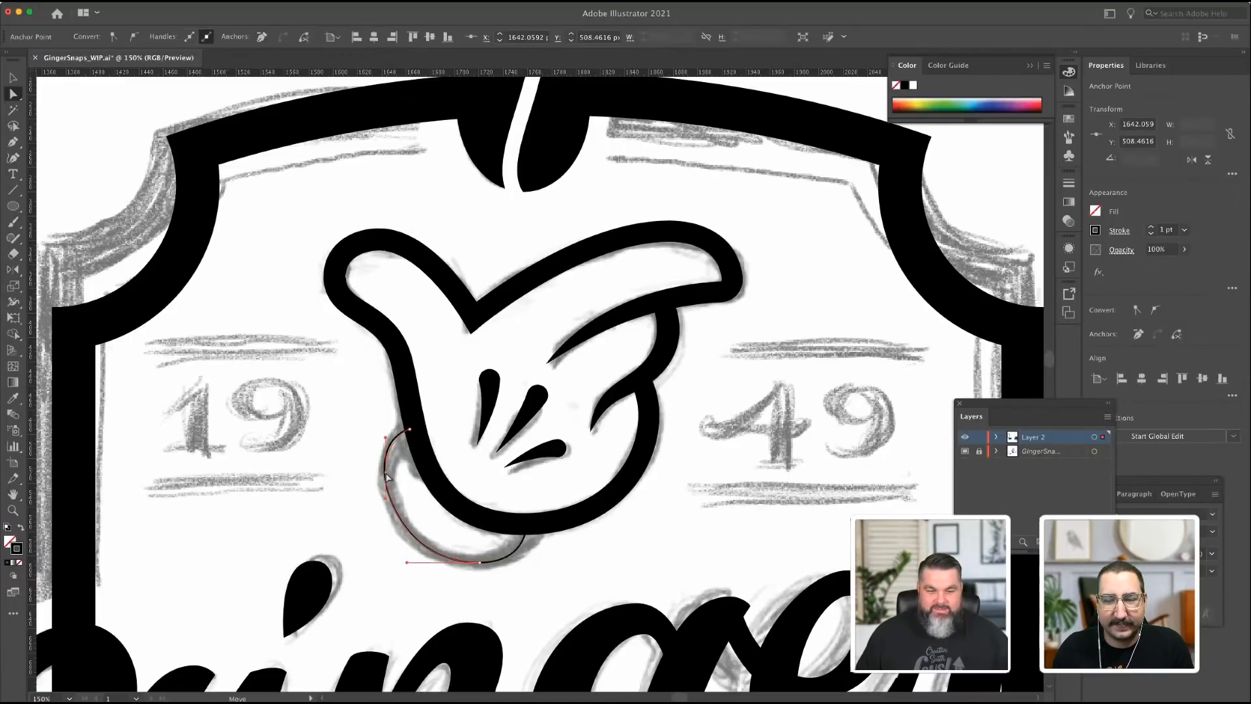
left_click_drag(387, 477, 387, 473)
left_click_drag(407, 565, 412, 565)
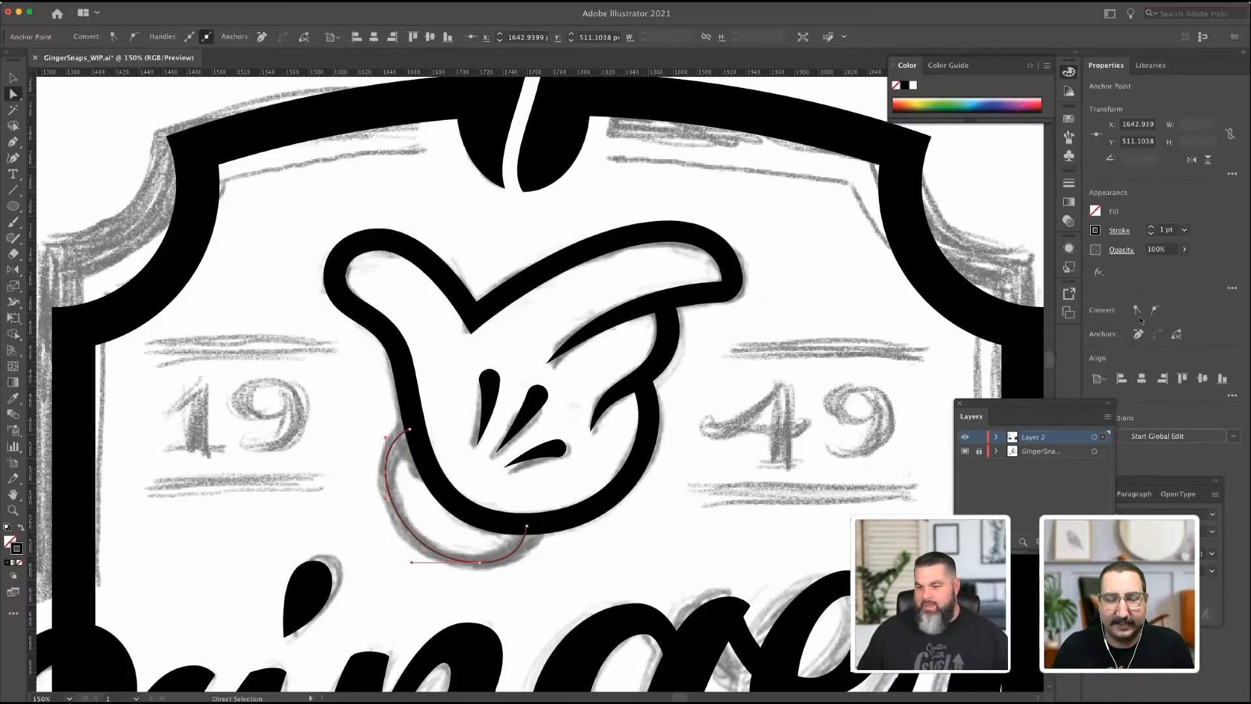
Set the cuff path's stroke weight to 17 pt and deselect it.
left_click_drag(1066, 405, 1121, 416)
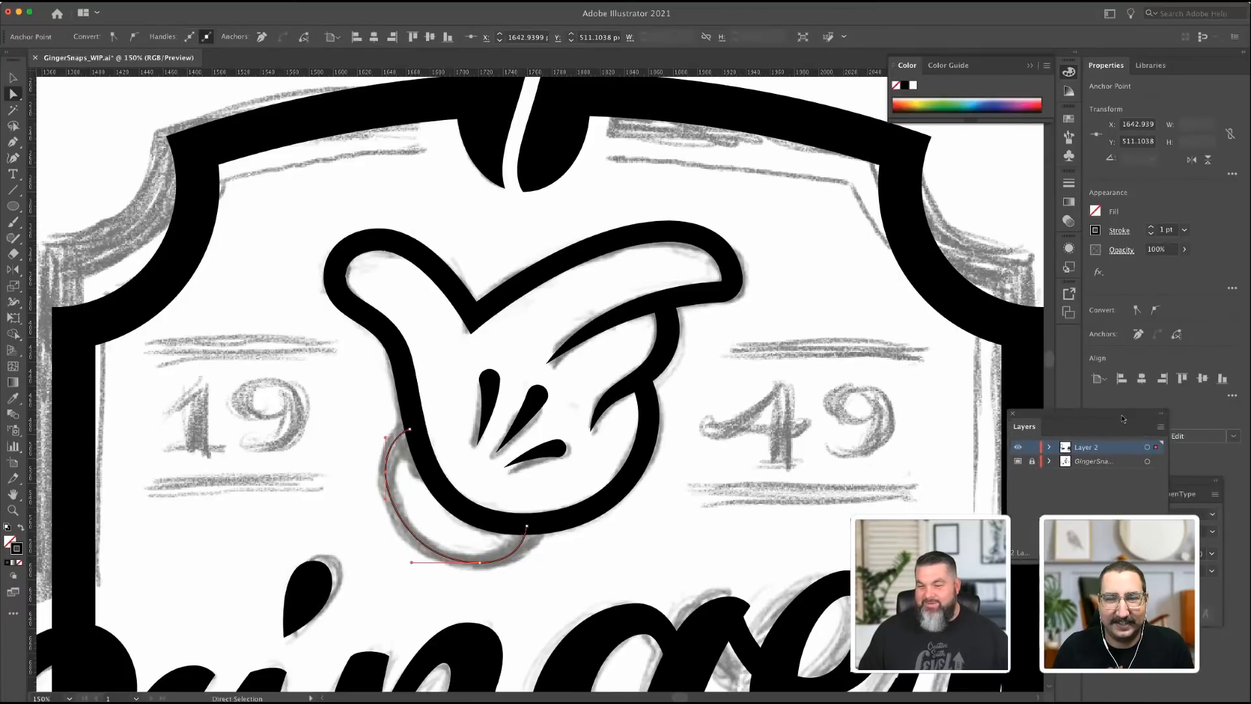
left_click(1120, 232)
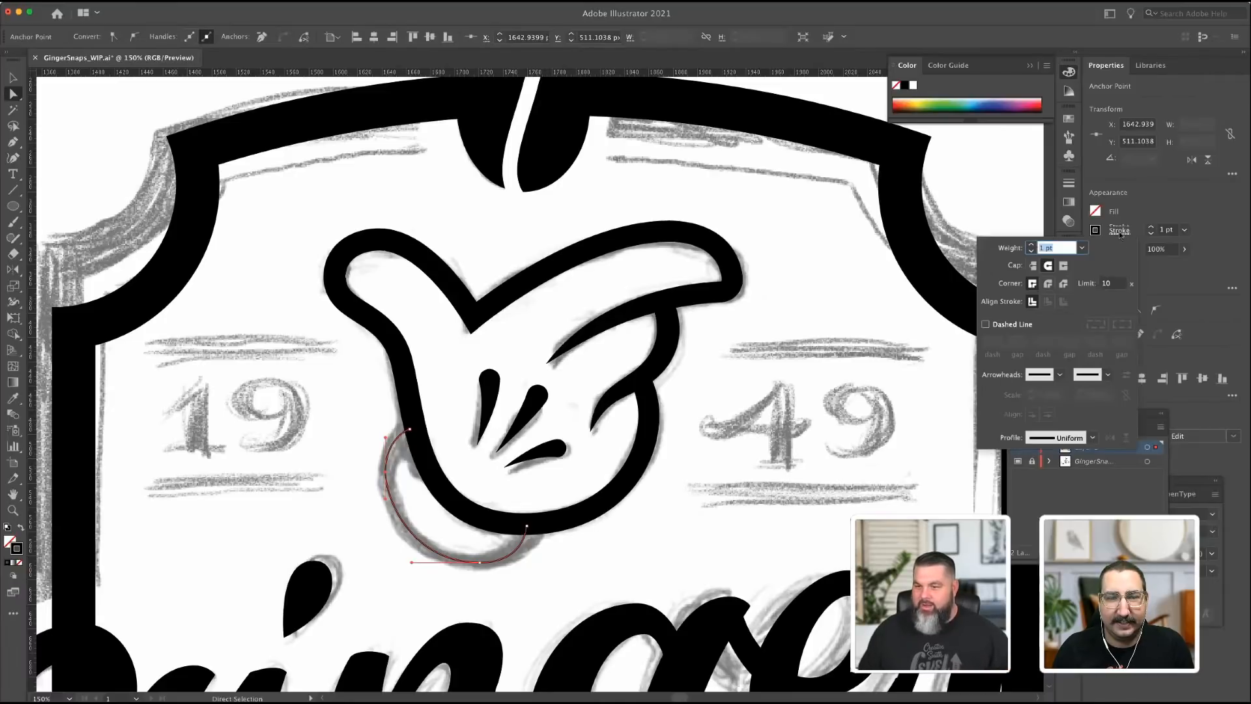
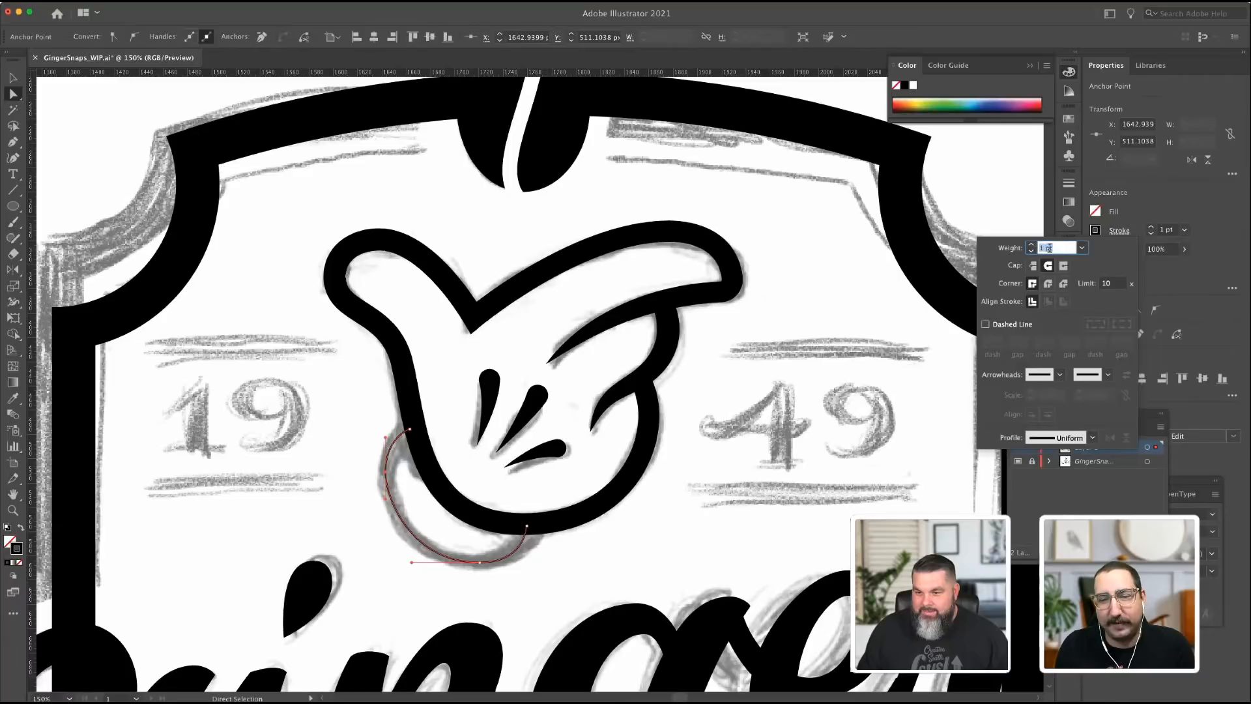
type("17")
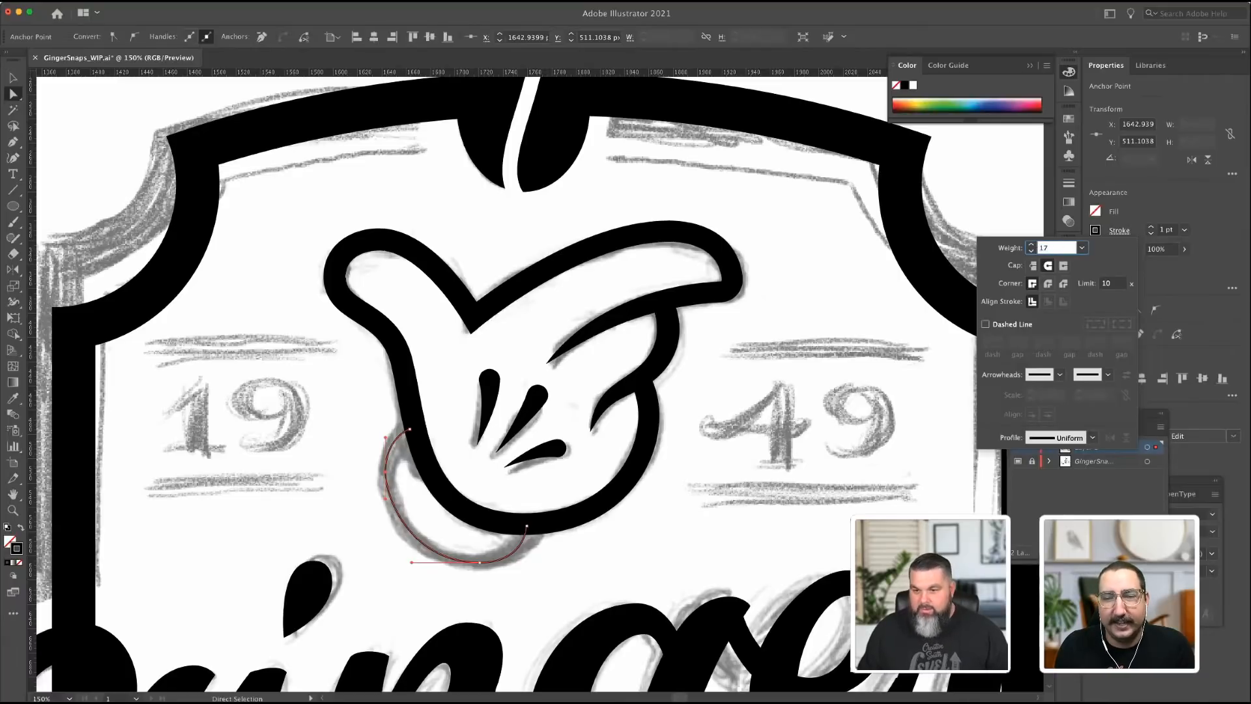
key("Return")
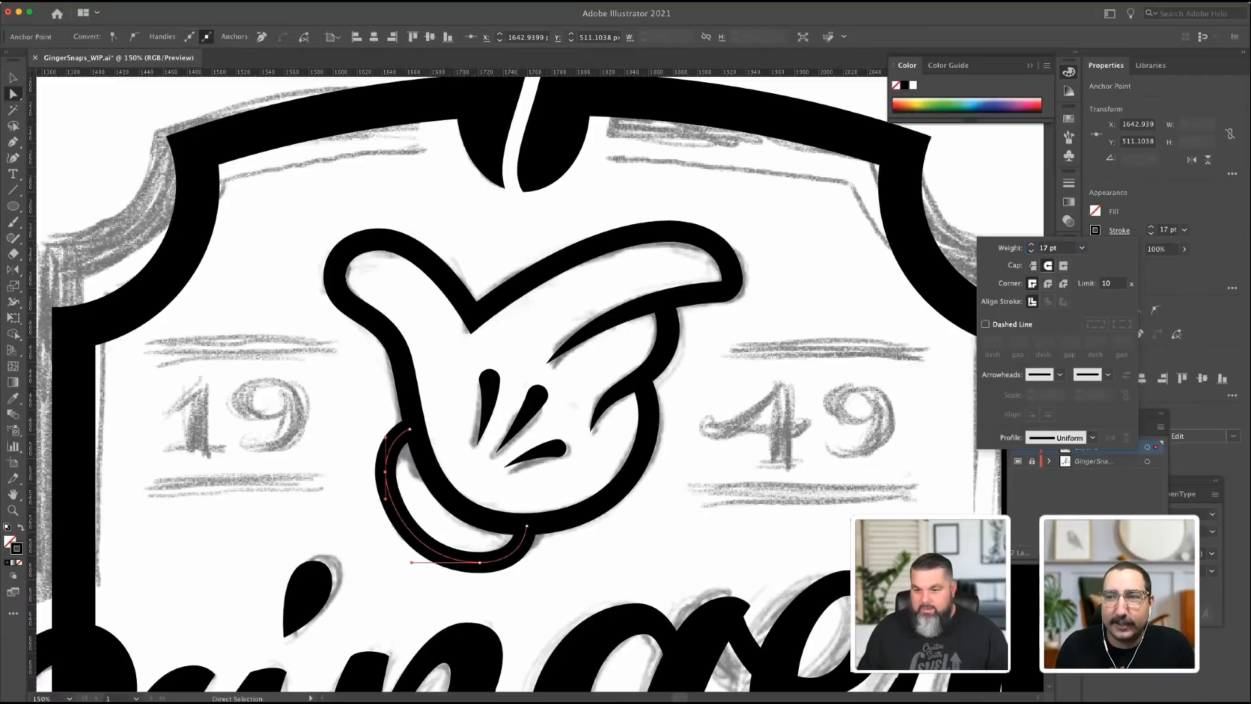
left_click(14, 94)
left_click(358, 398)
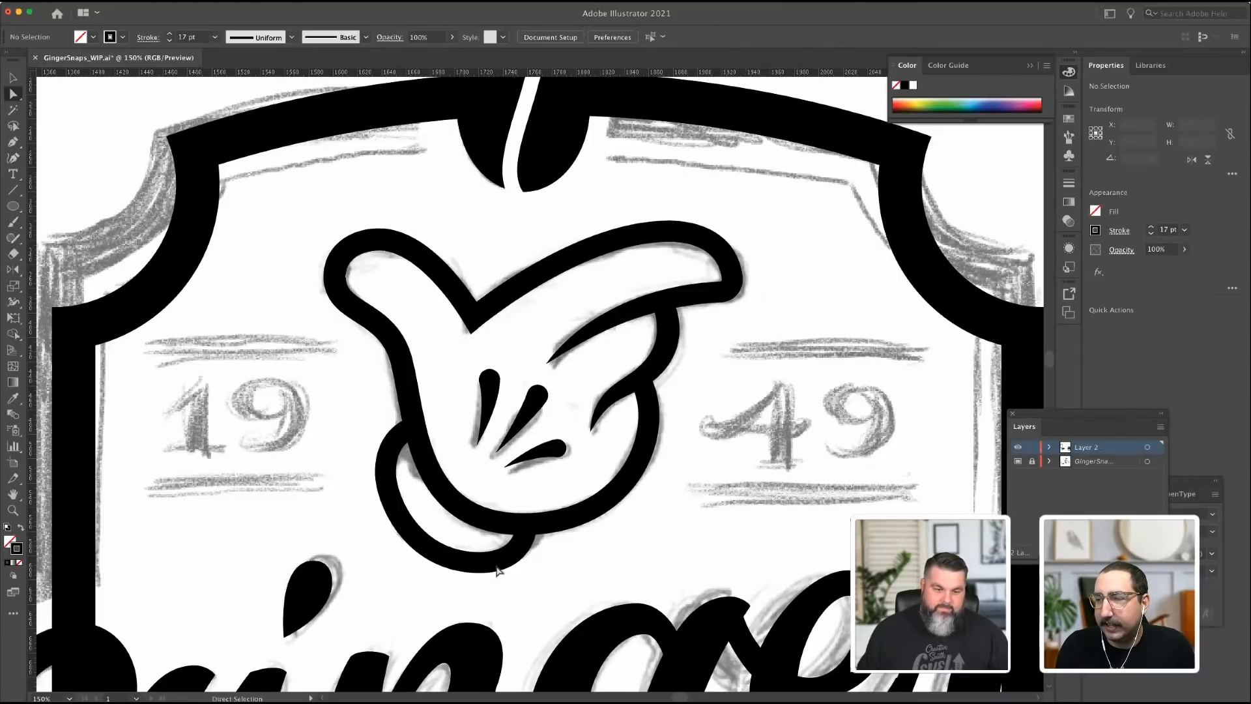
Shorten the left handle of the cuff's bottom anchor slightly to smooth its curve.
left_click(474, 571)
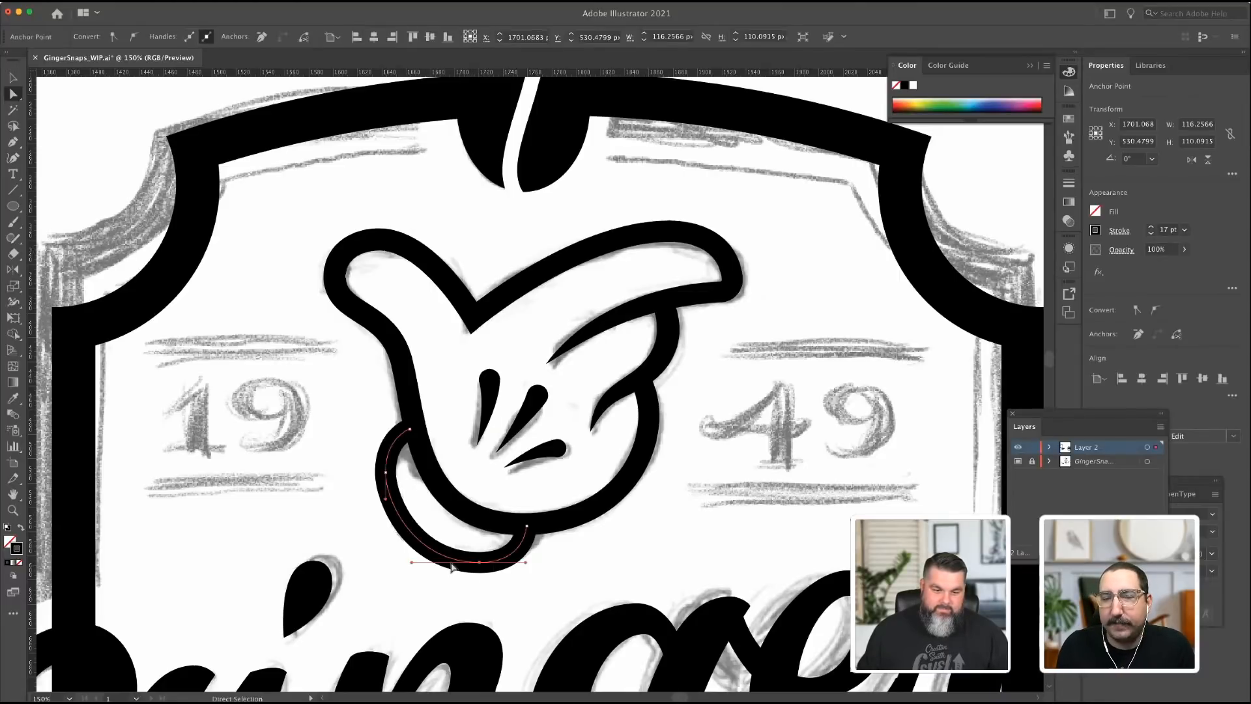
left_click_drag(386, 499, 382, 497)
key("super+z")
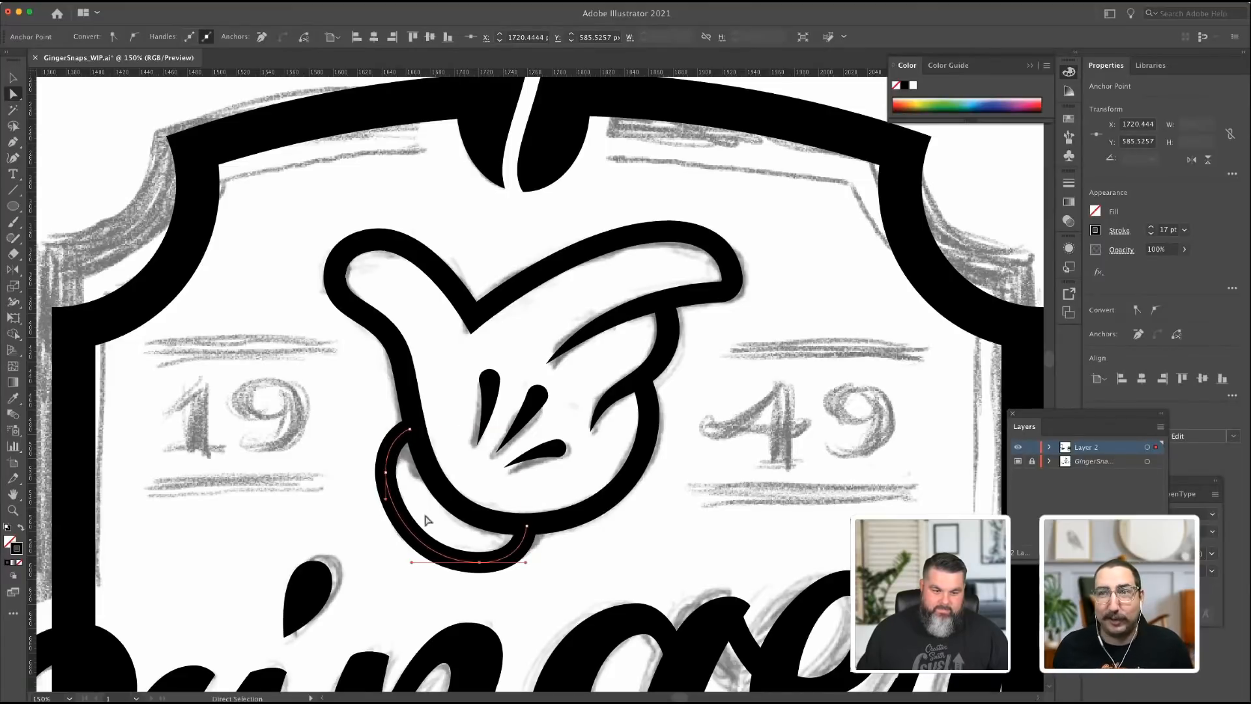
left_click_drag(413, 562, 417, 562)
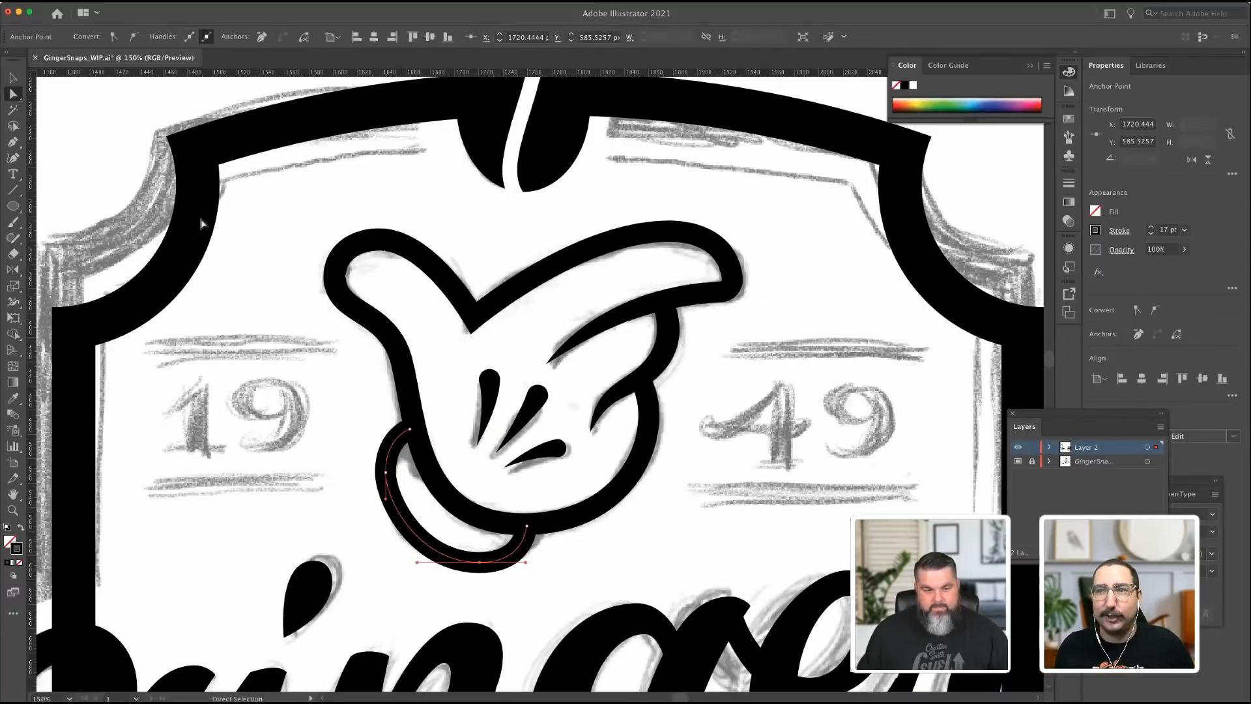
Select the hand outline, creases and cuff together and group them.
left_click(13, 76)
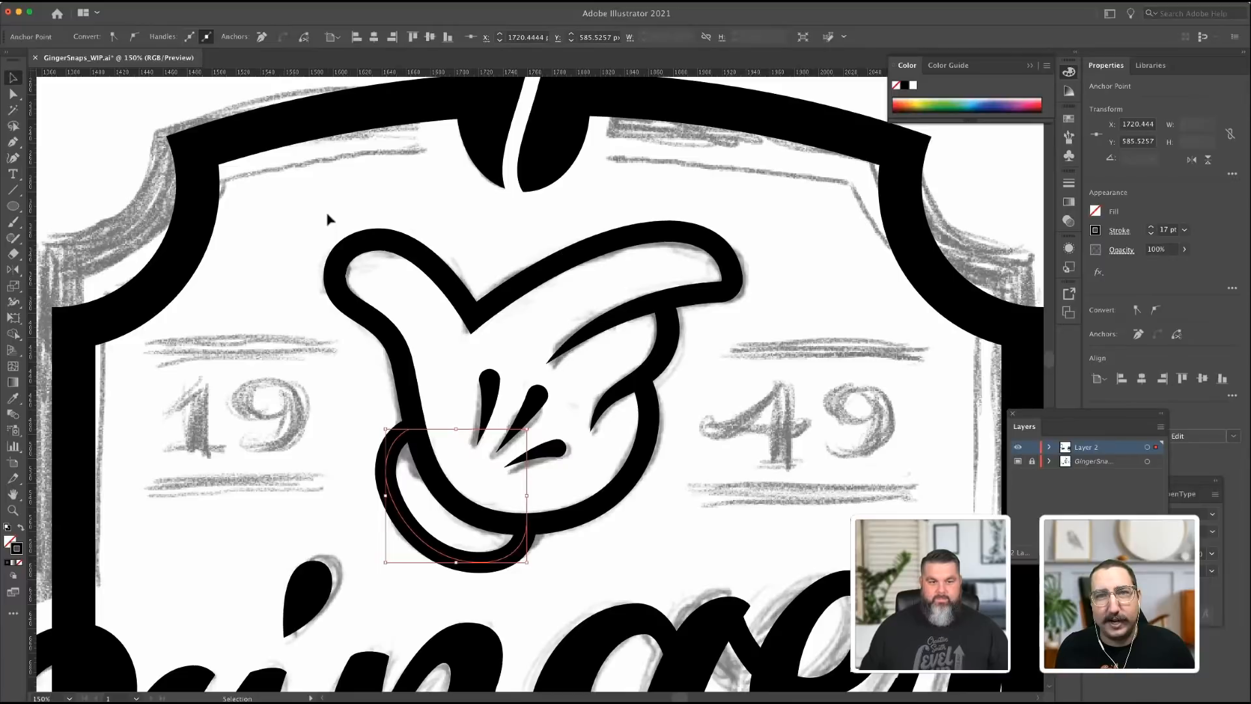
left_click_drag(312, 211, 756, 558)
key("a")
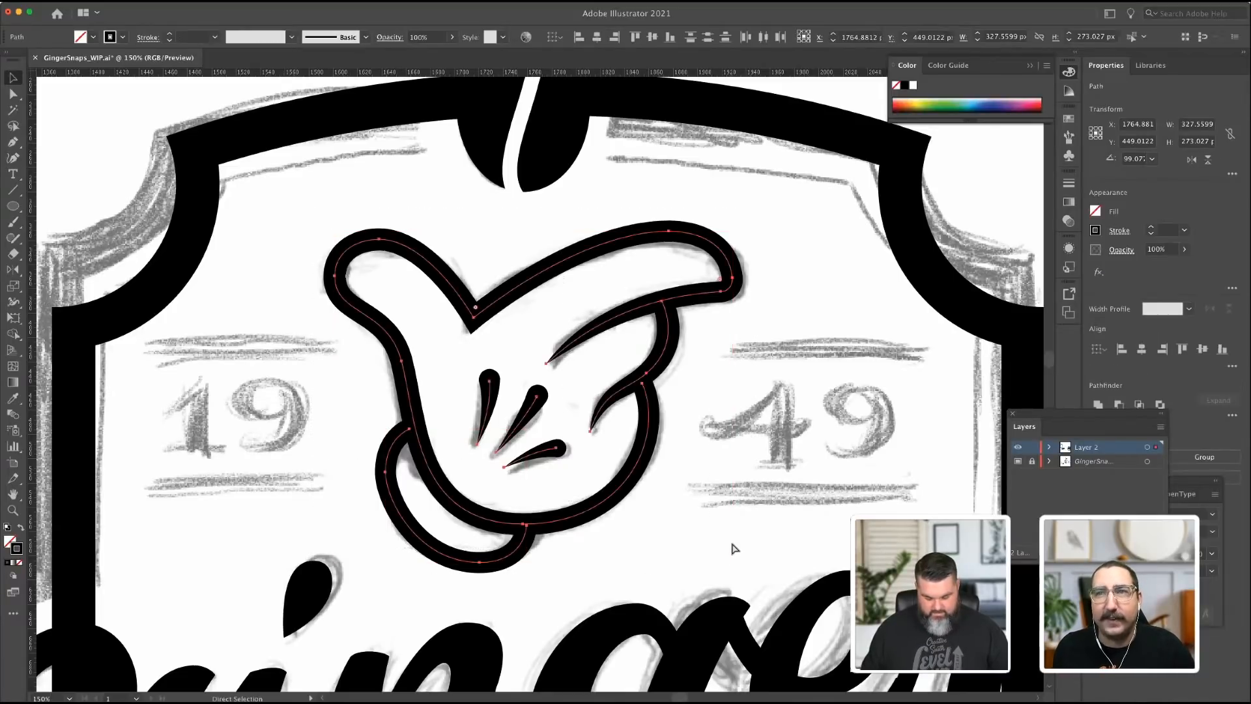
key("v")
Place a copy of the grouped hand on the empty canvas above the artboard's upper-left corner.
scroll(627, 508, "left", 10)
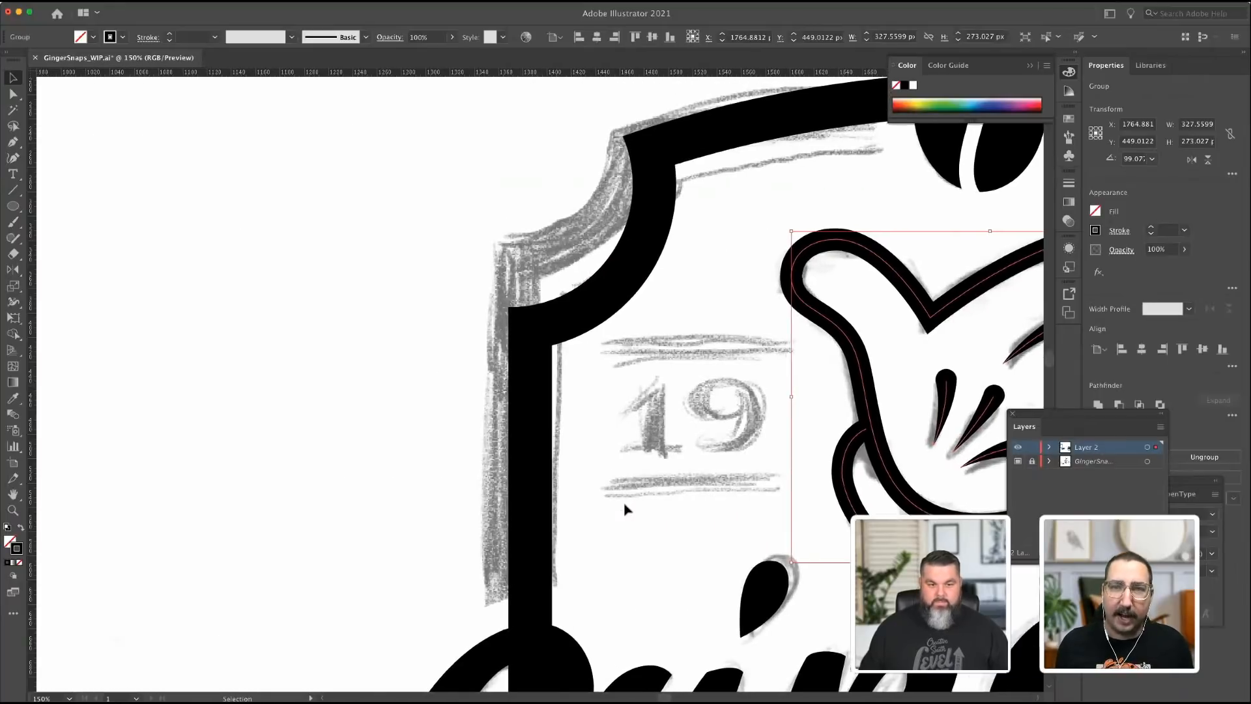
scroll(626, 509, "left", 6)
key("super+minus")
key("super+minus")
key("super+minus")
key("super+minus")
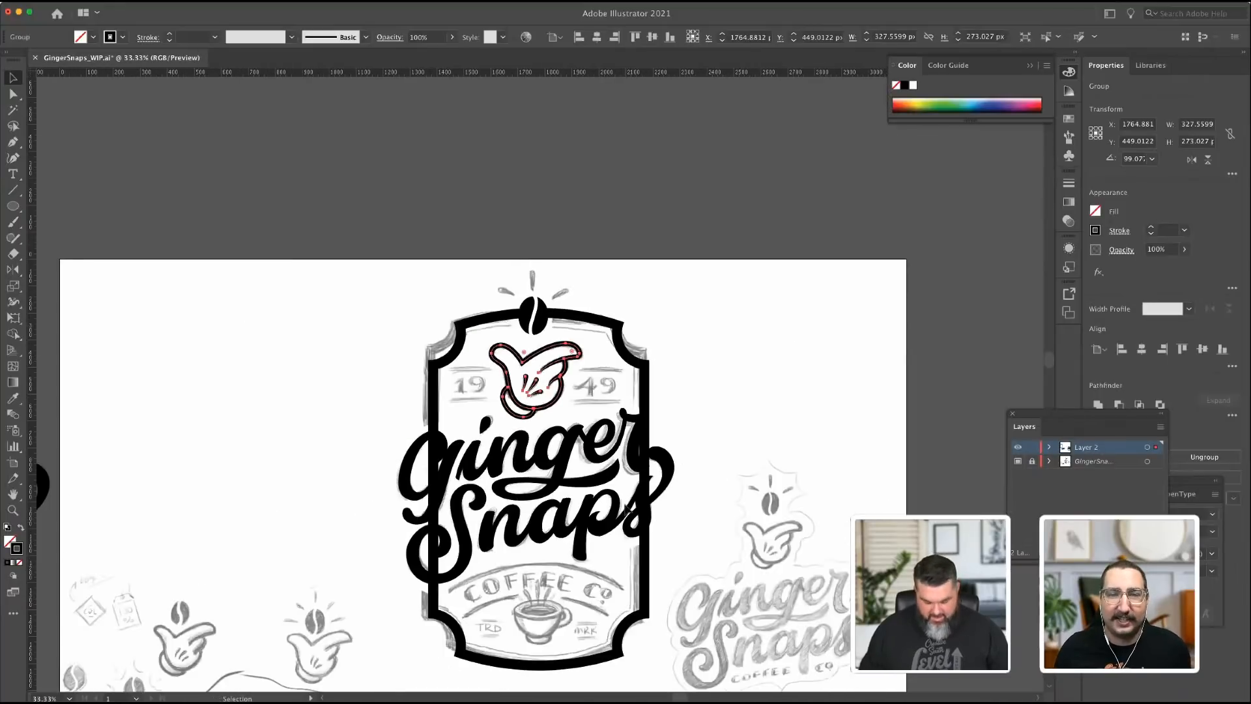
key("super+c")
key("super+v")
left_click_drag(551, 367, 144, 204)
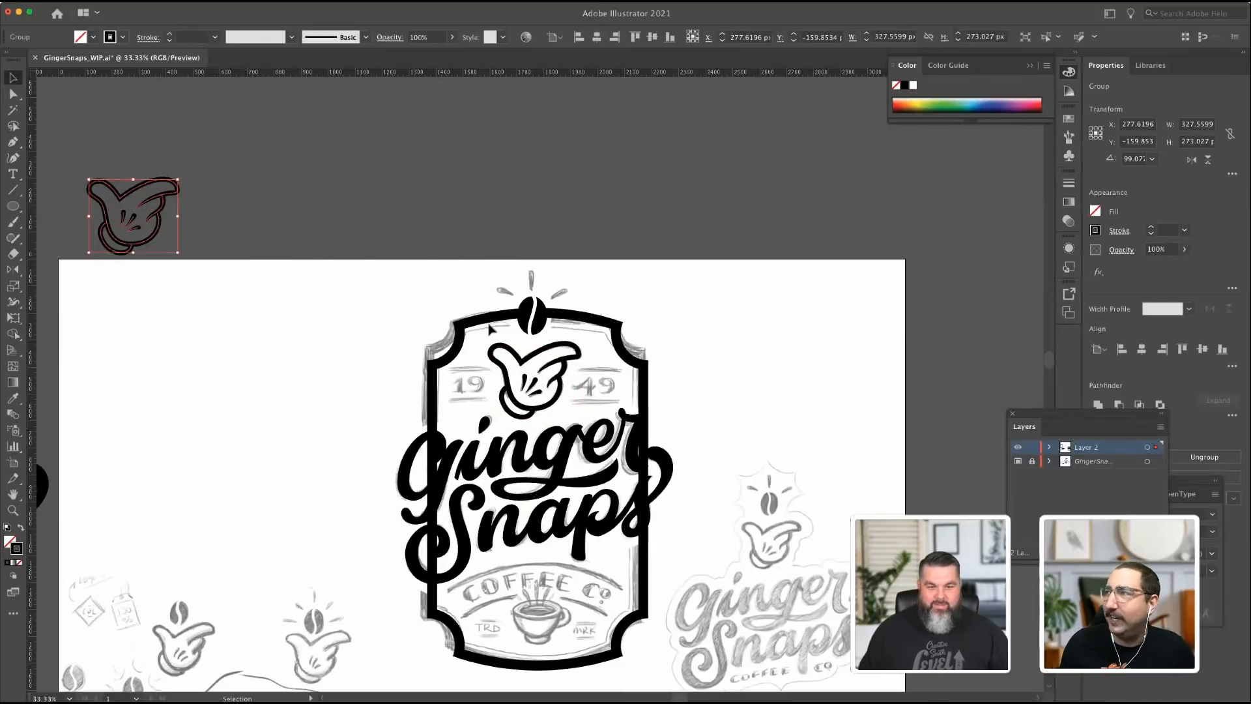
Place a copy of the coffee bean beside the spare hand above the artboard and select the badge's hand group.
key("a")
left_click(534, 314)
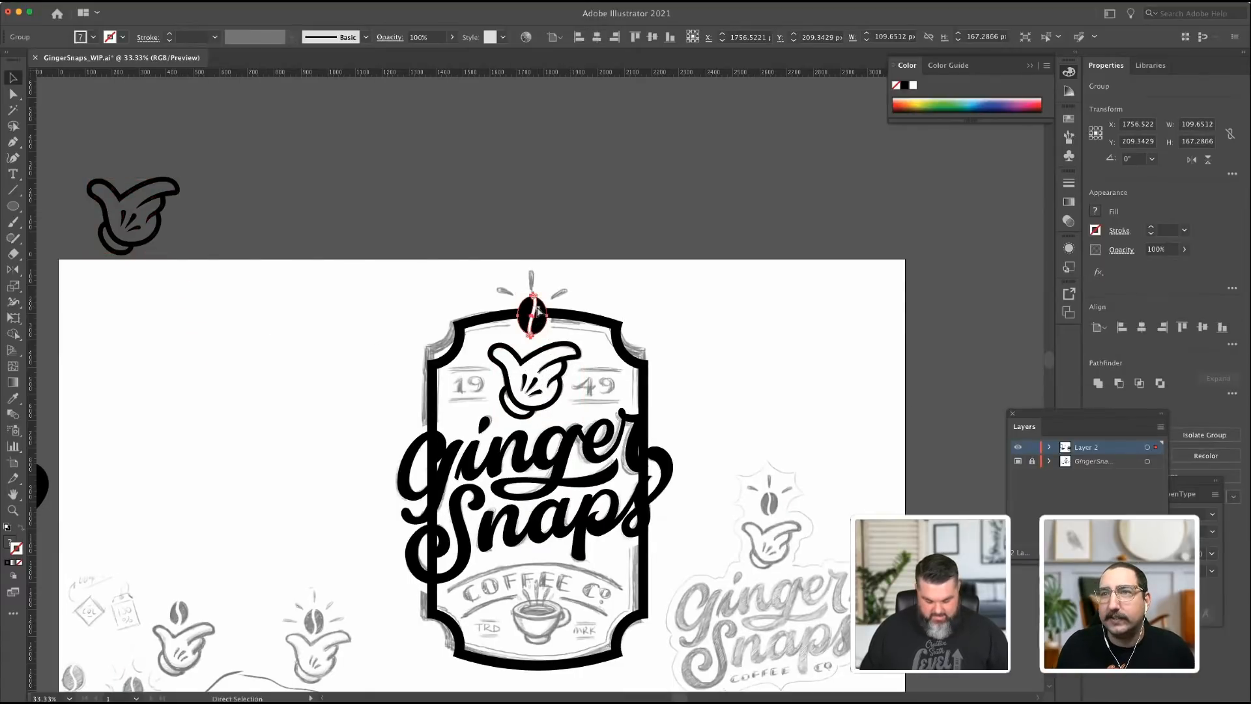
left_click_drag(538, 311, 233, 201)
left_click(428, 230)
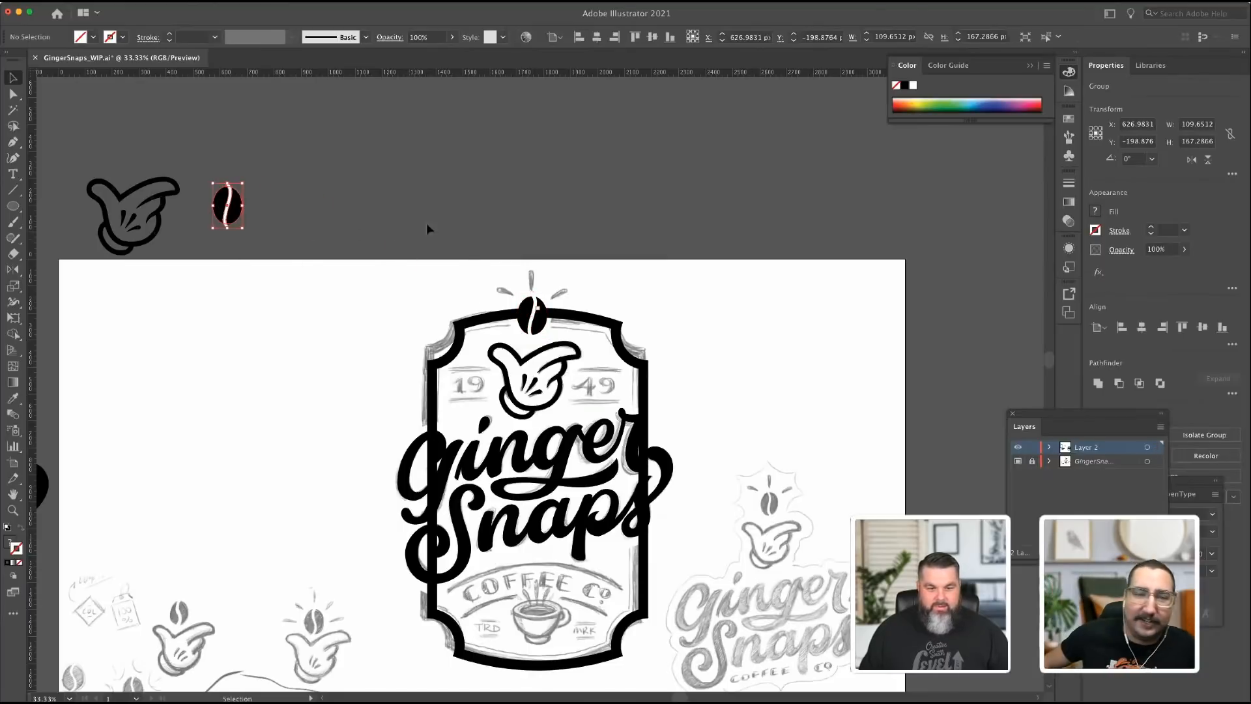
left_click(528, 391)
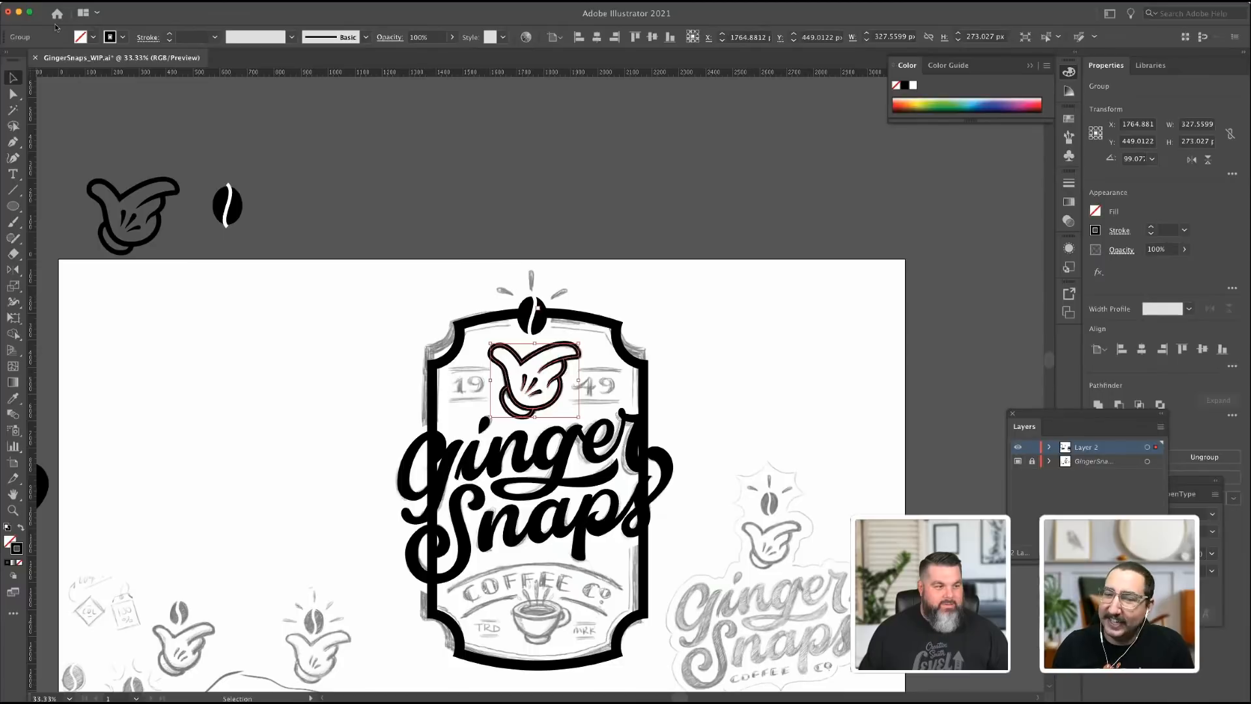
Expand the fill and stroke of the cuff path inside the badge's hand group.
left_click(313, 336)
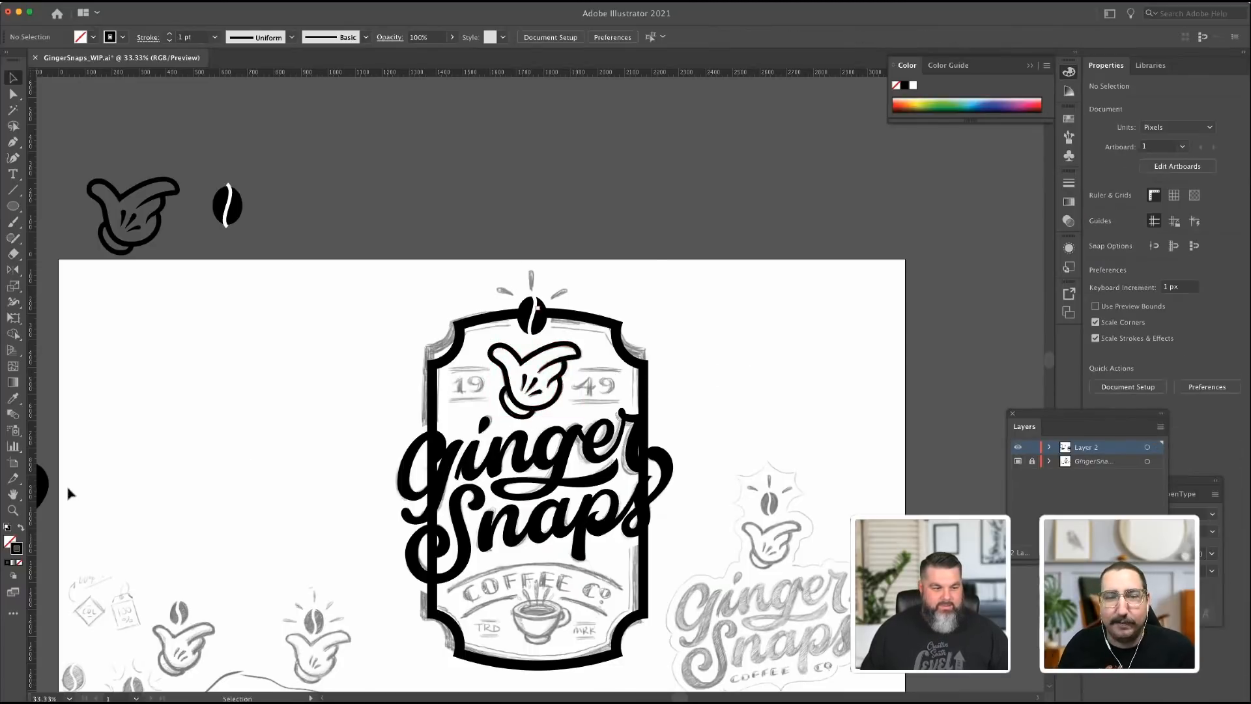
left_click(13, 510)
left_click(507, 375)
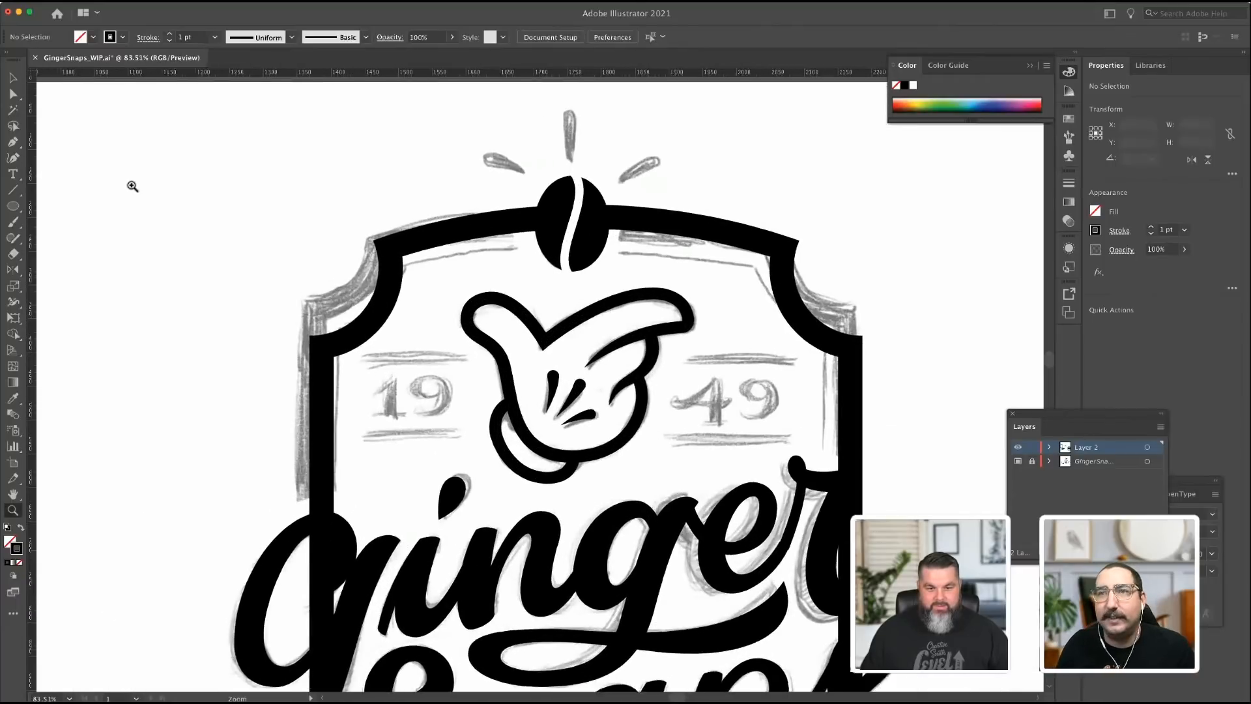
key("v")
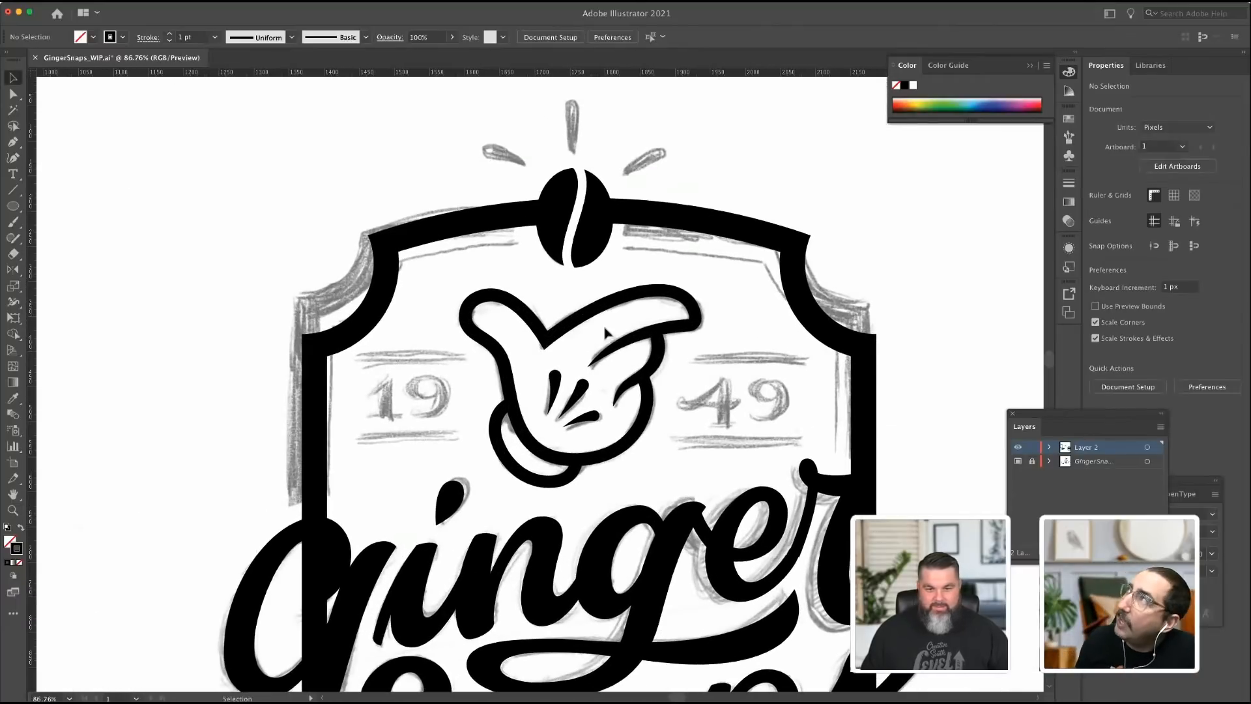
left_click(638, 348)
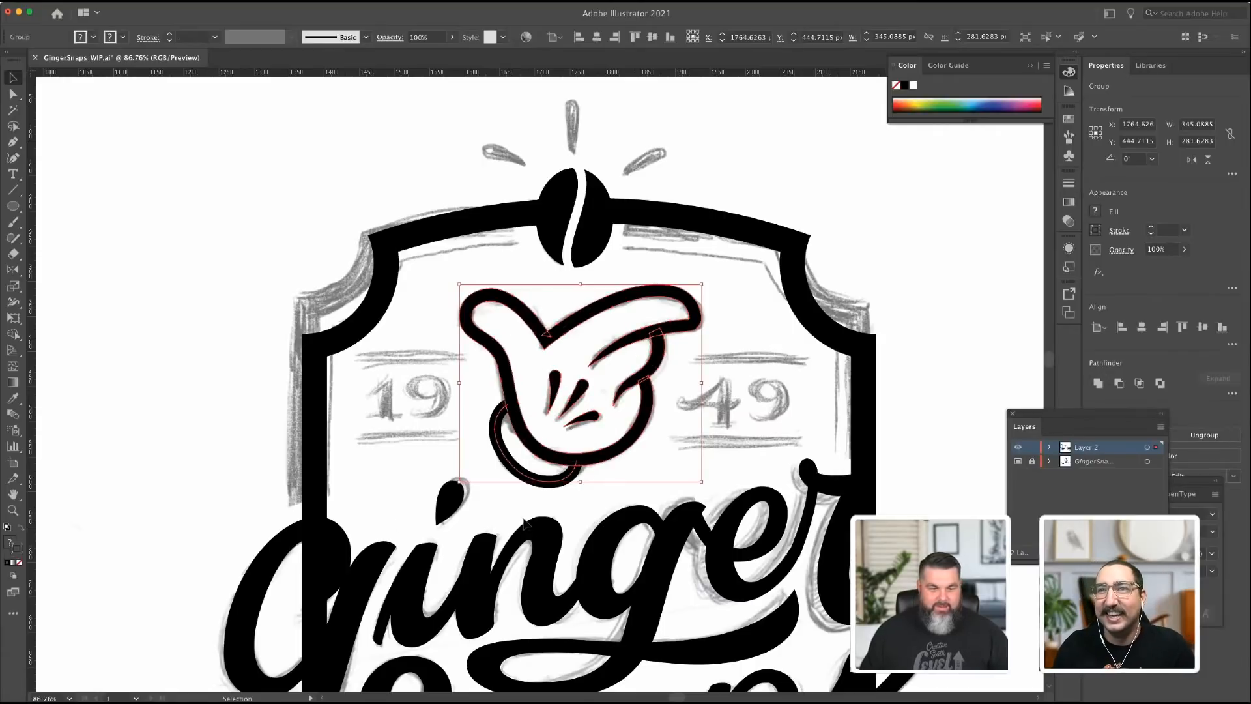
left_click(592, 477)
left_click(571, 476)
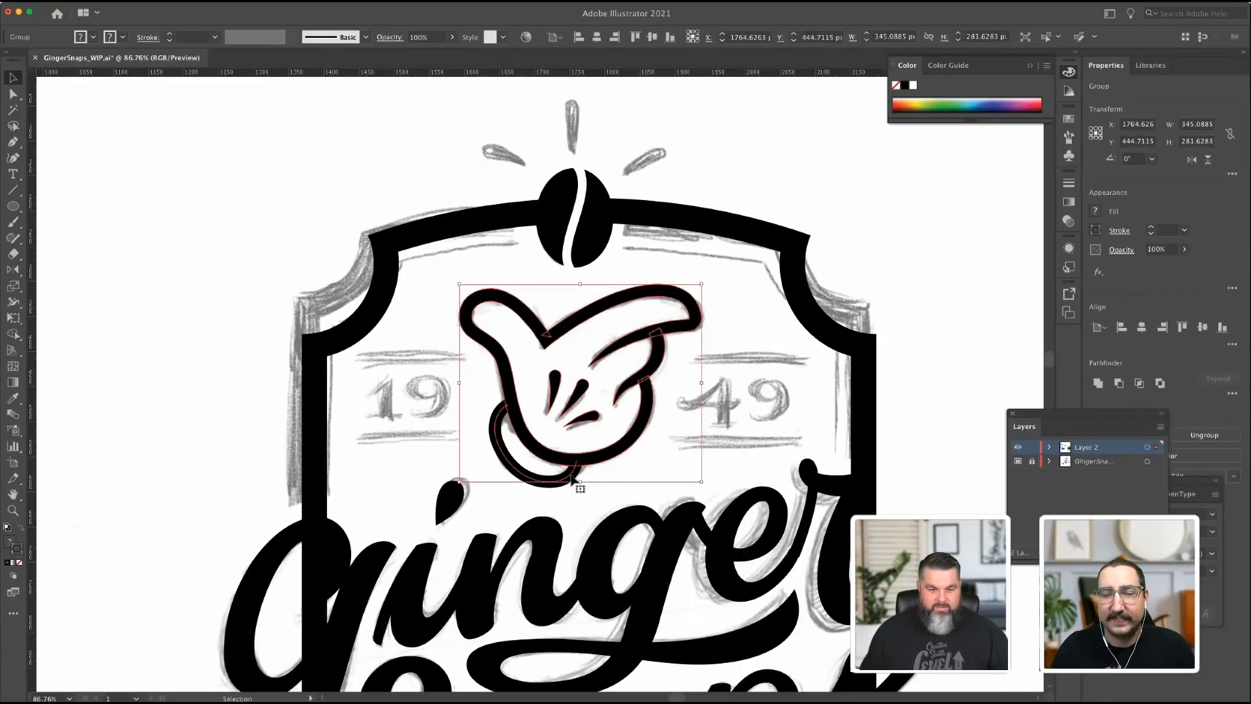
double_click(571, 477)
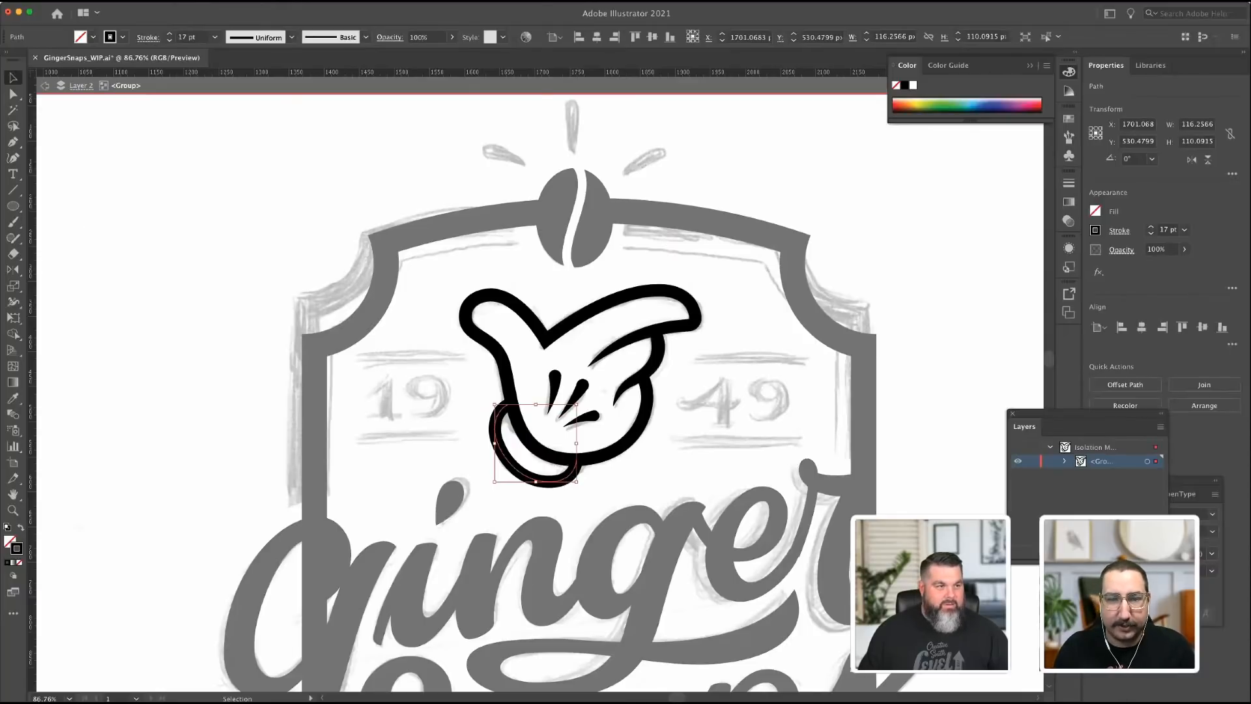
left_click(240, 290)
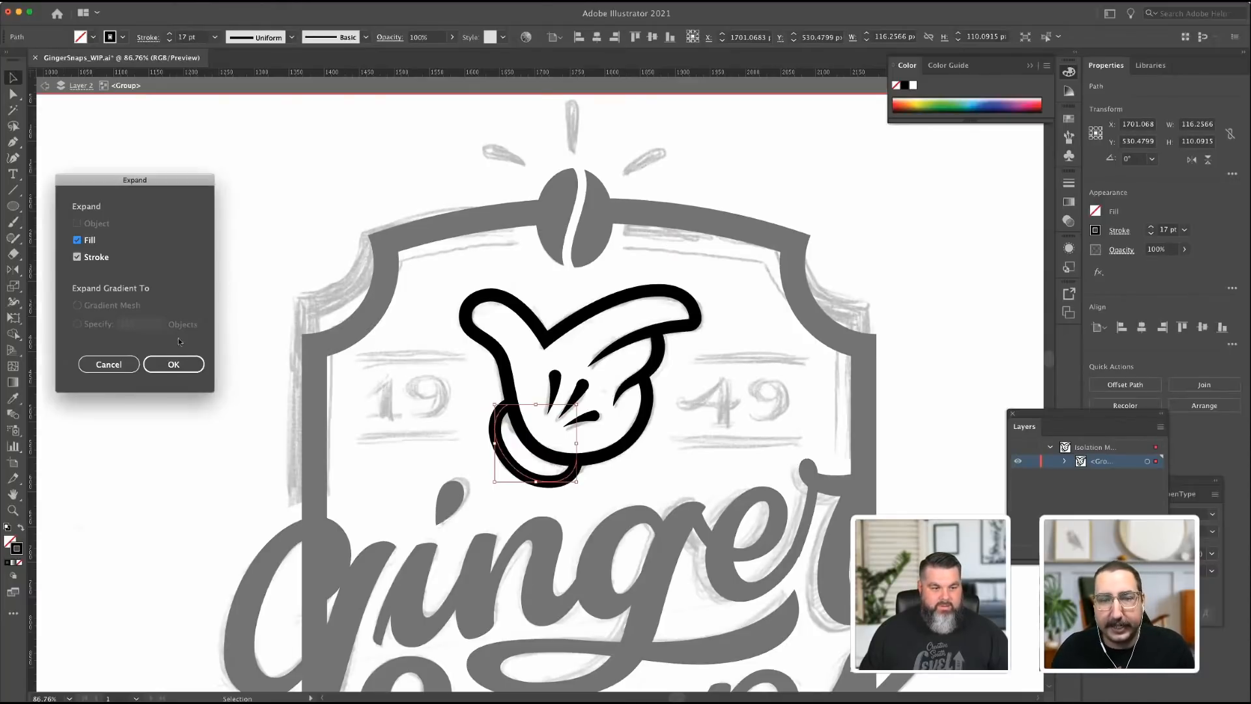
left_click(182, 363)
Unite the expanded cuff with the hand outline and finger pieces into one shape.
left_click(607, 457, "shift")
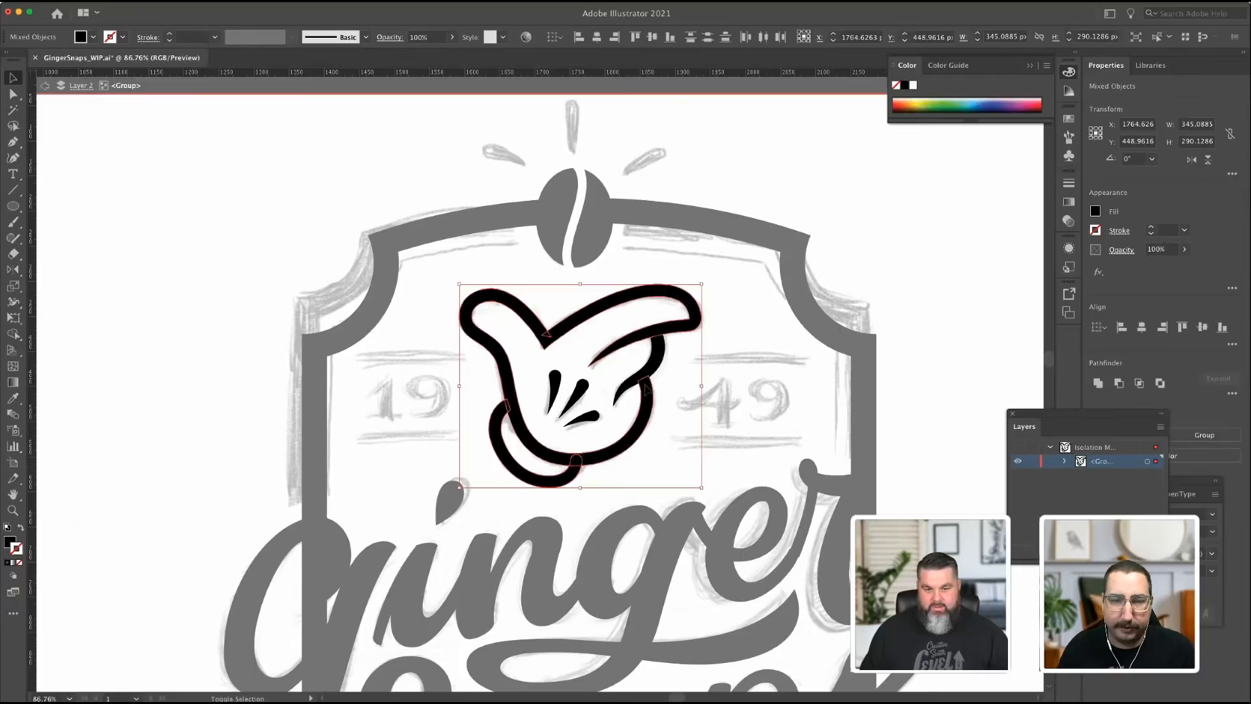
left_click(658, 346, "shift")
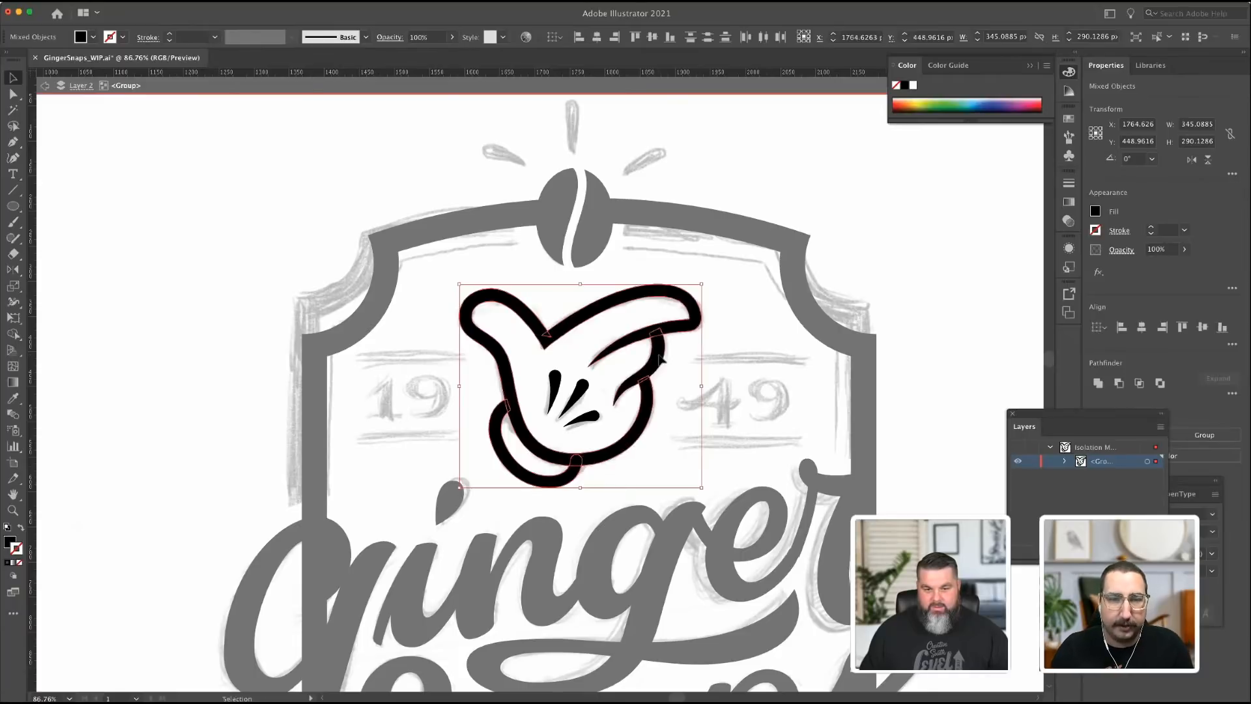
left_click(1098, 383)
left_click(297, 194)
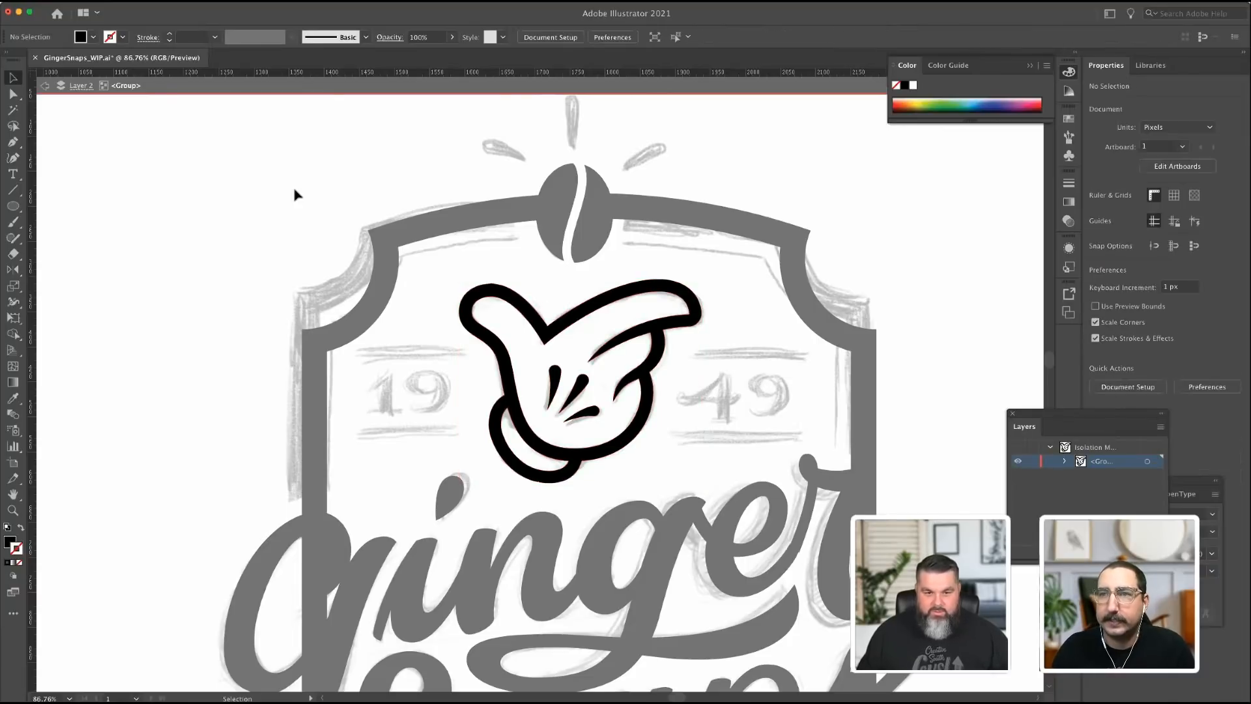
Select the united hand shape together with its palm creases, and leave the group's isolation.
left_click(697, 295)
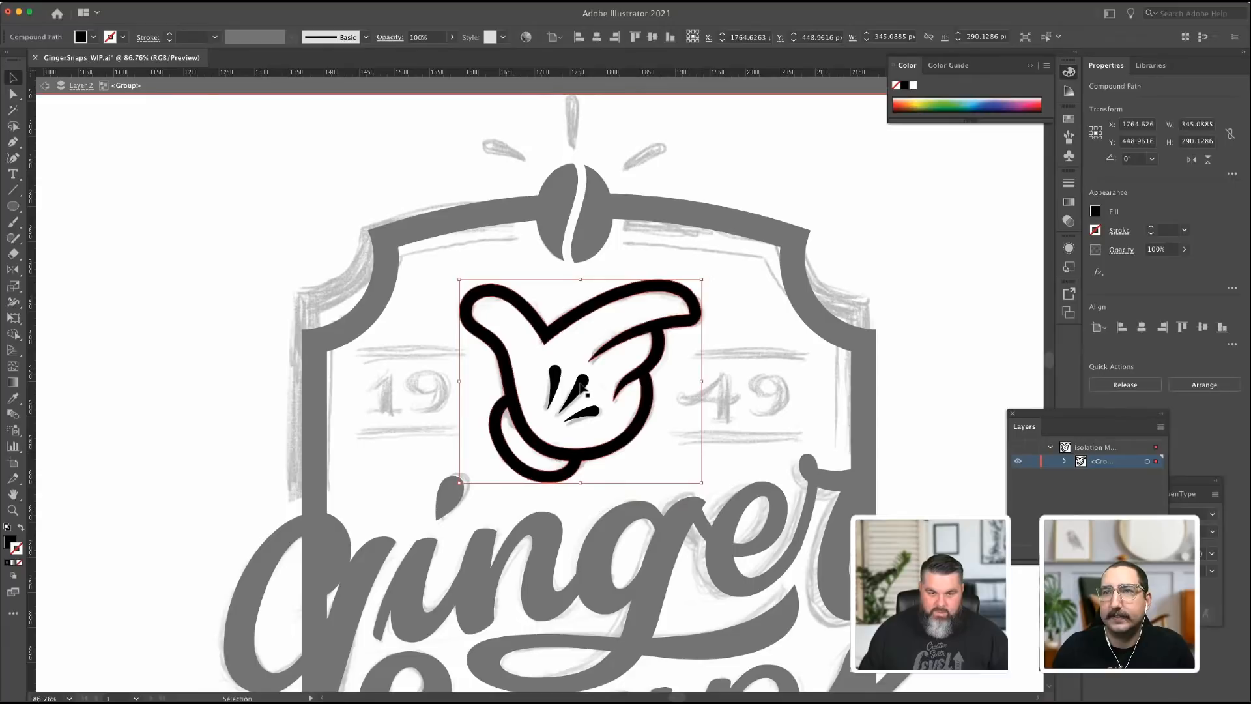
key("a")
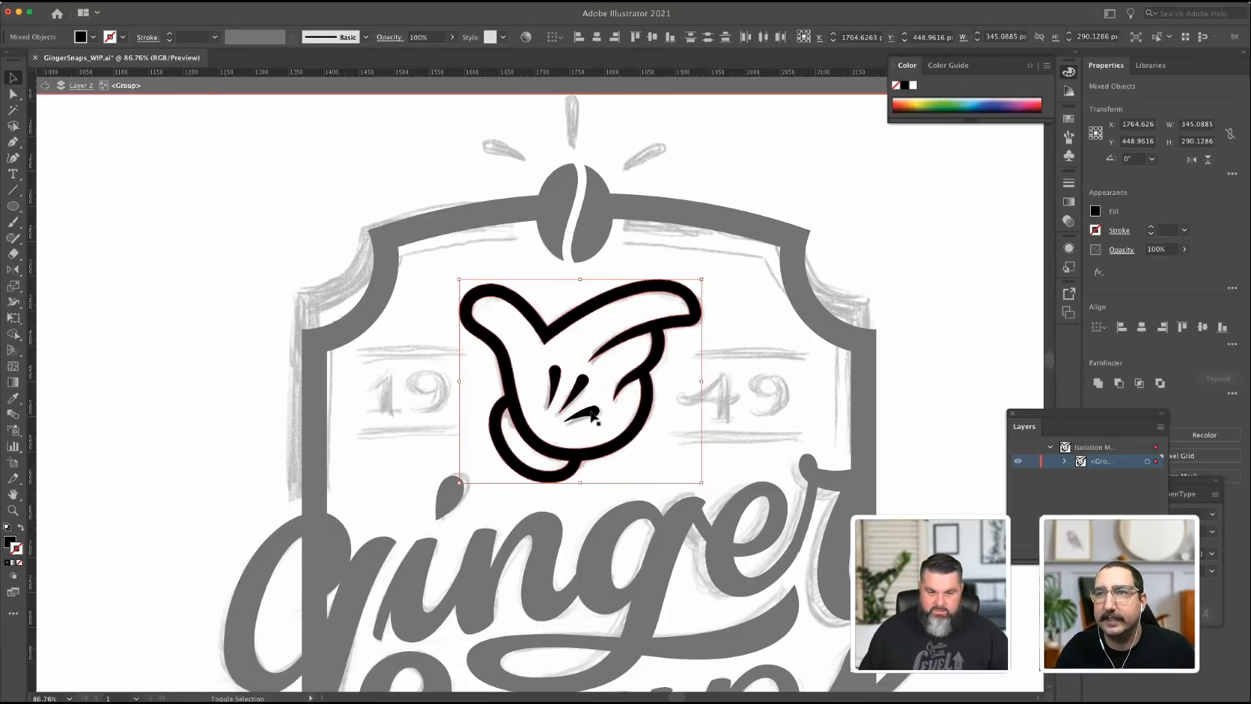
key("v")
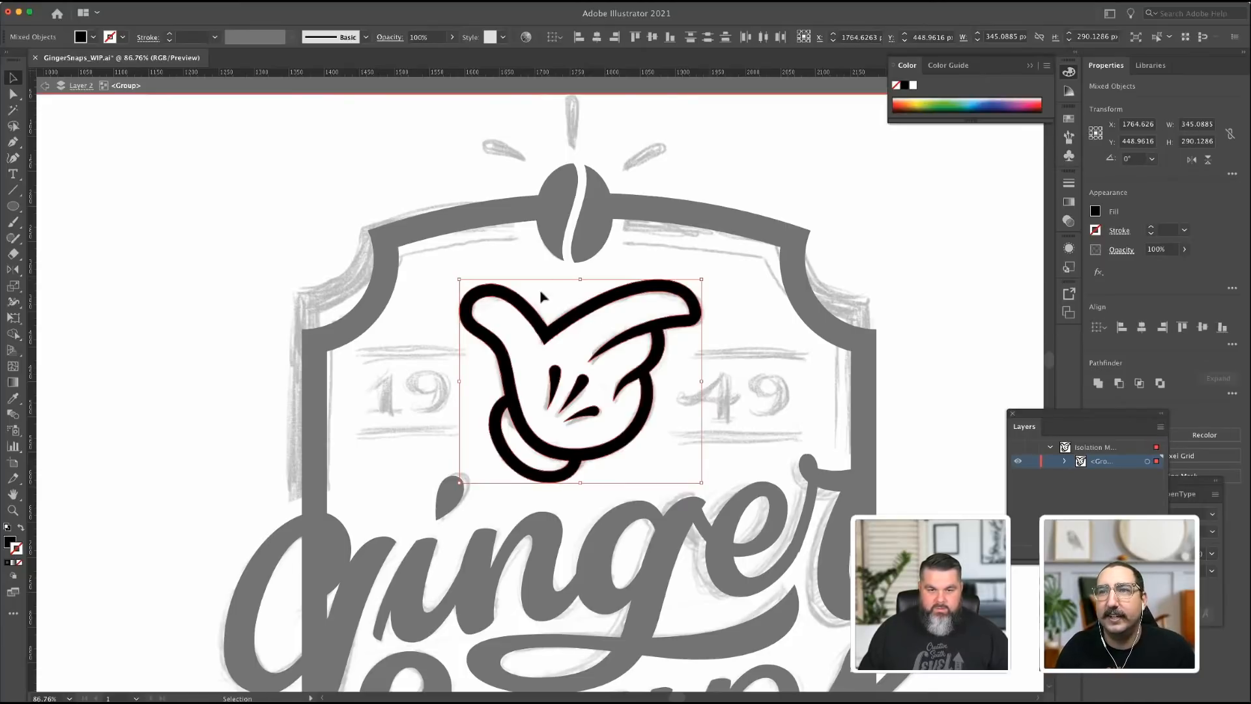
left_click(320, 186)
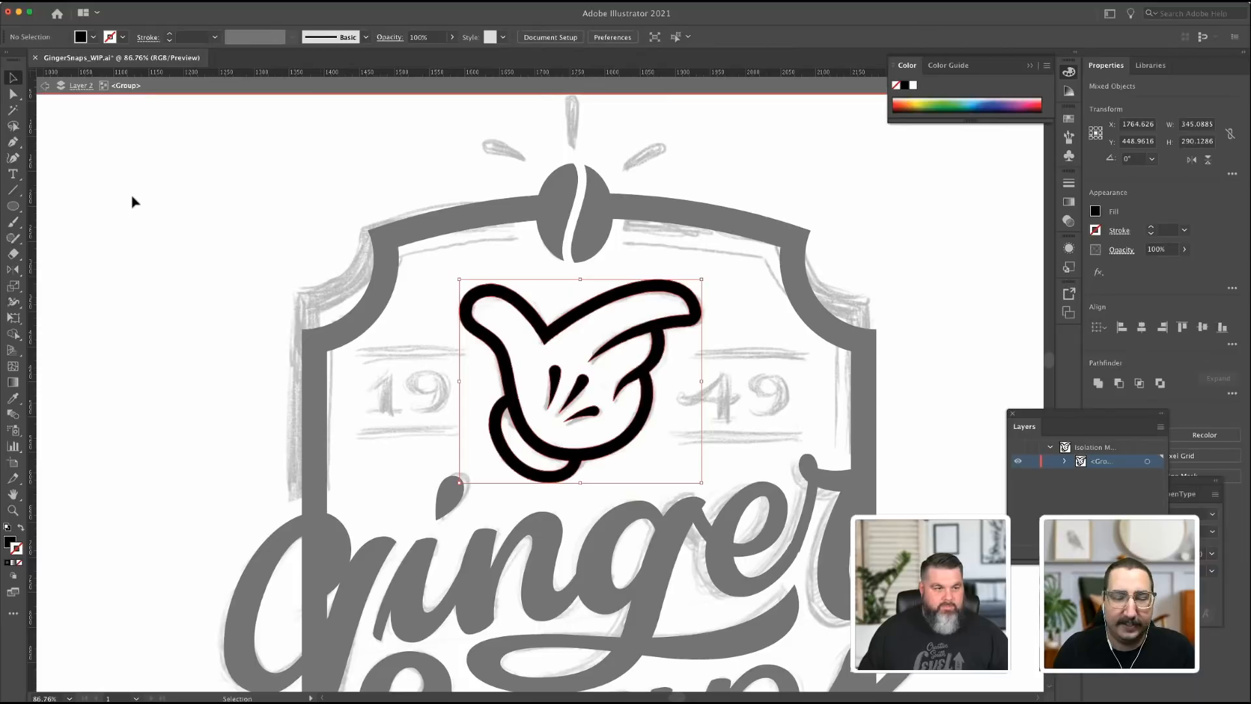
double_click(362, 362)
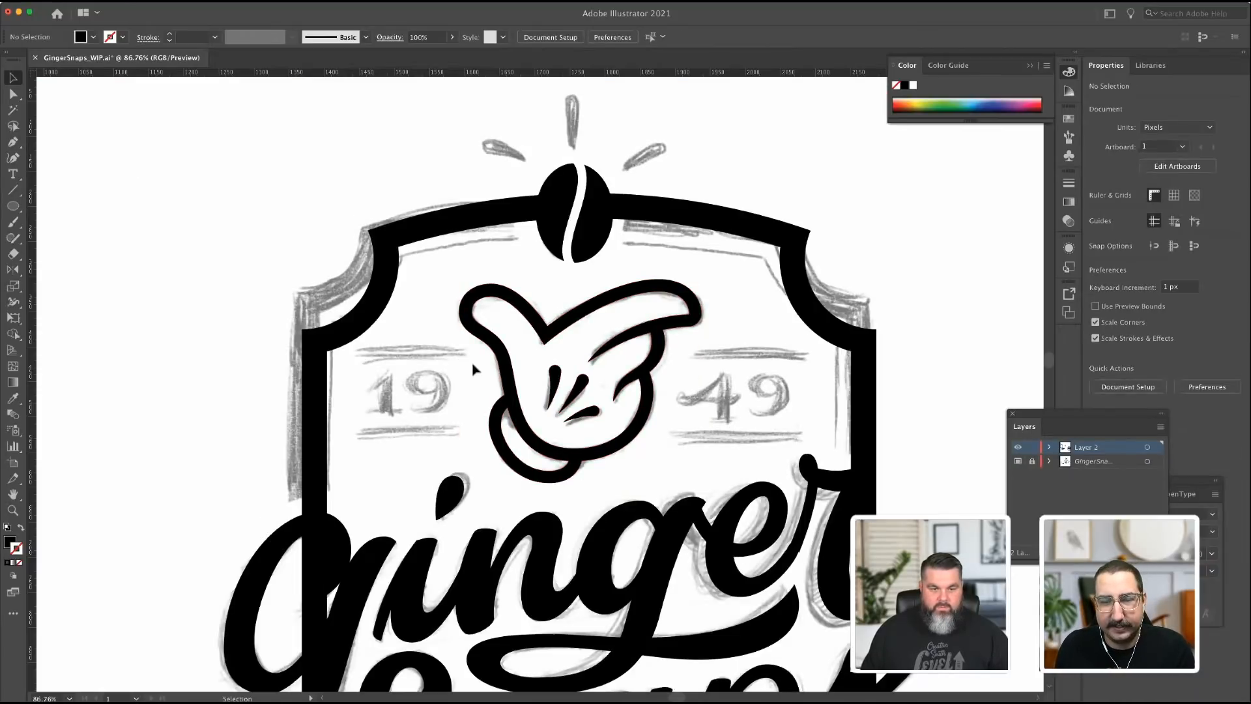
Draw a horizontal line about 167.5 px wide above the sketched 19 and give it a 17 pt stroke.
key("backslash")
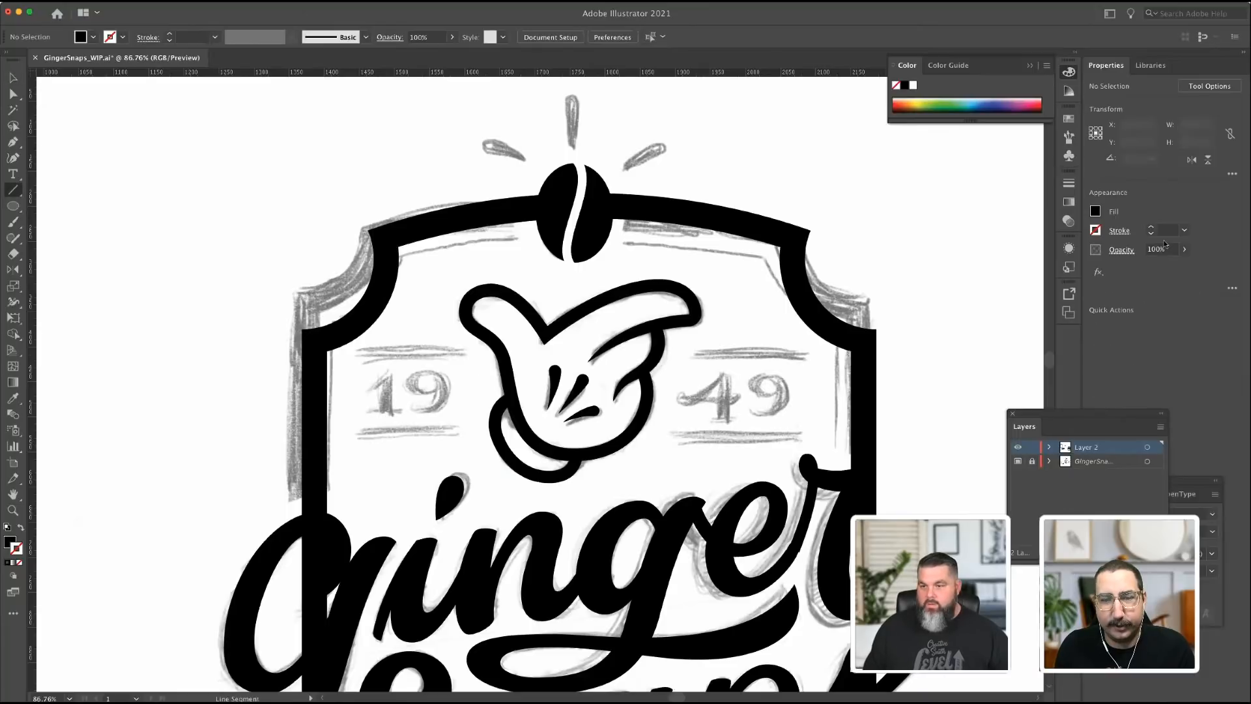
left_click_drag(361, 361, 479, 361)
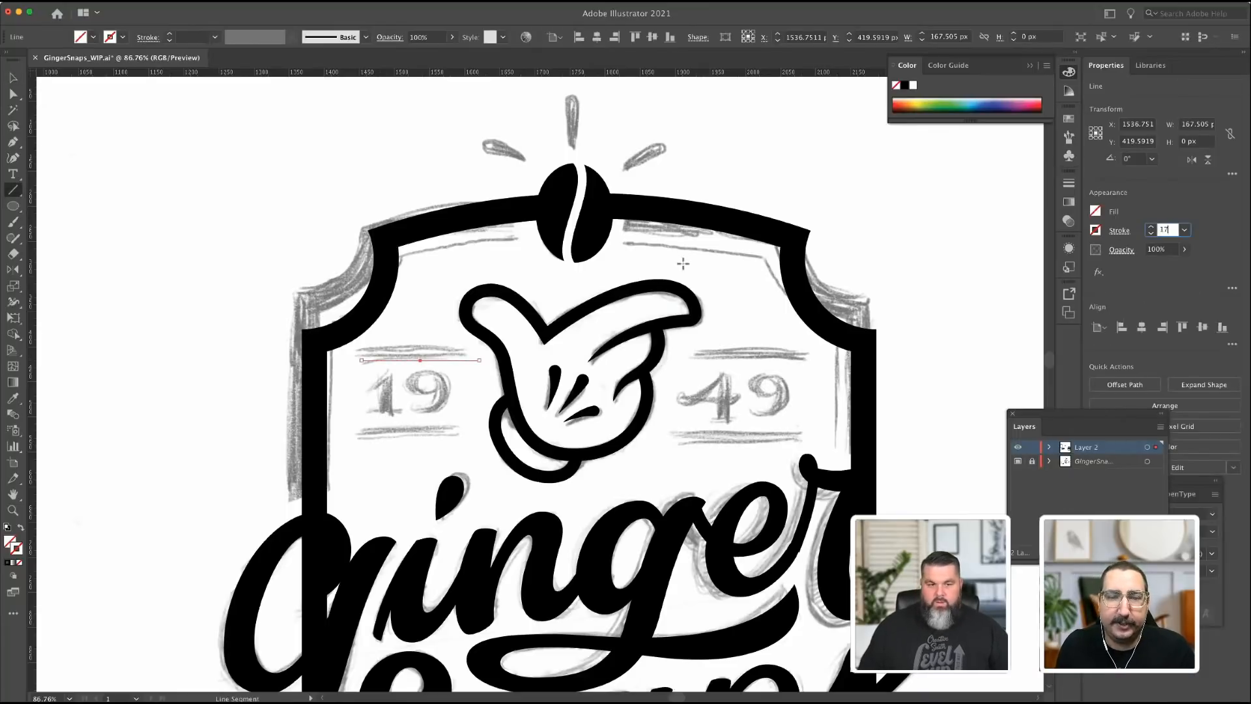
key("v")
left_click(190, 179)
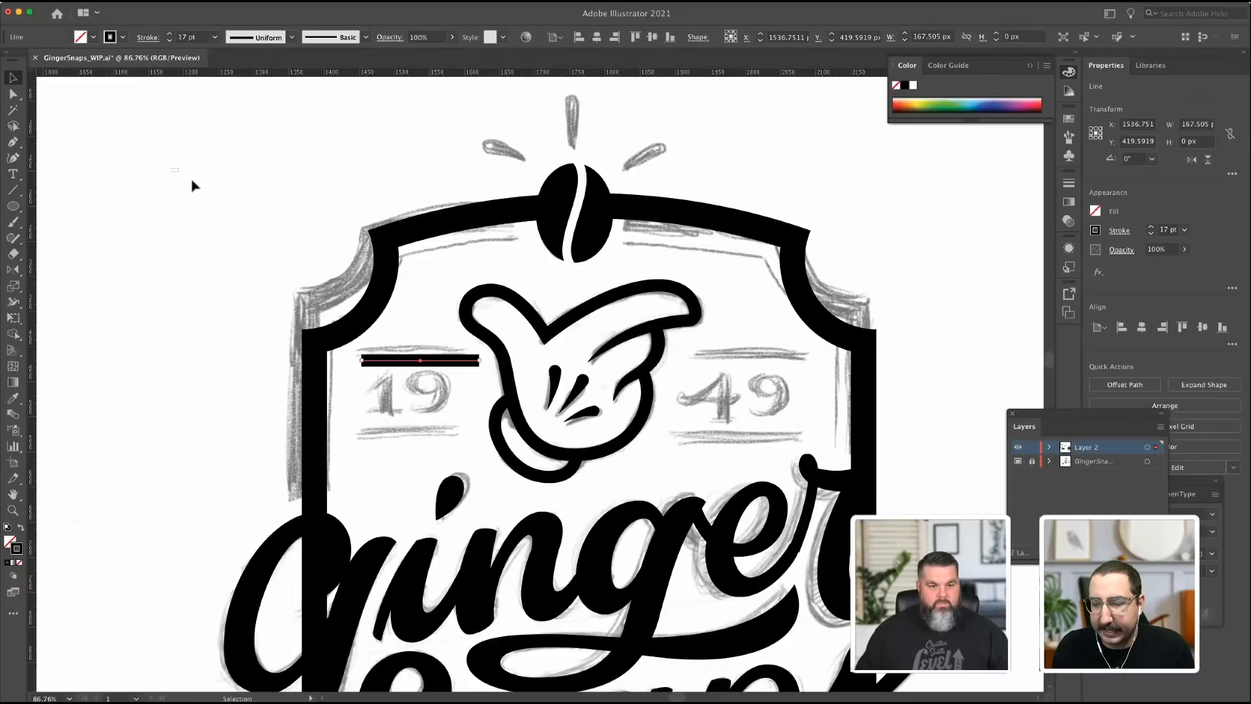
Try converting the badge frame's stroke to outlines, and undo it.
left_click(427, 362)
left_click(438, 226)
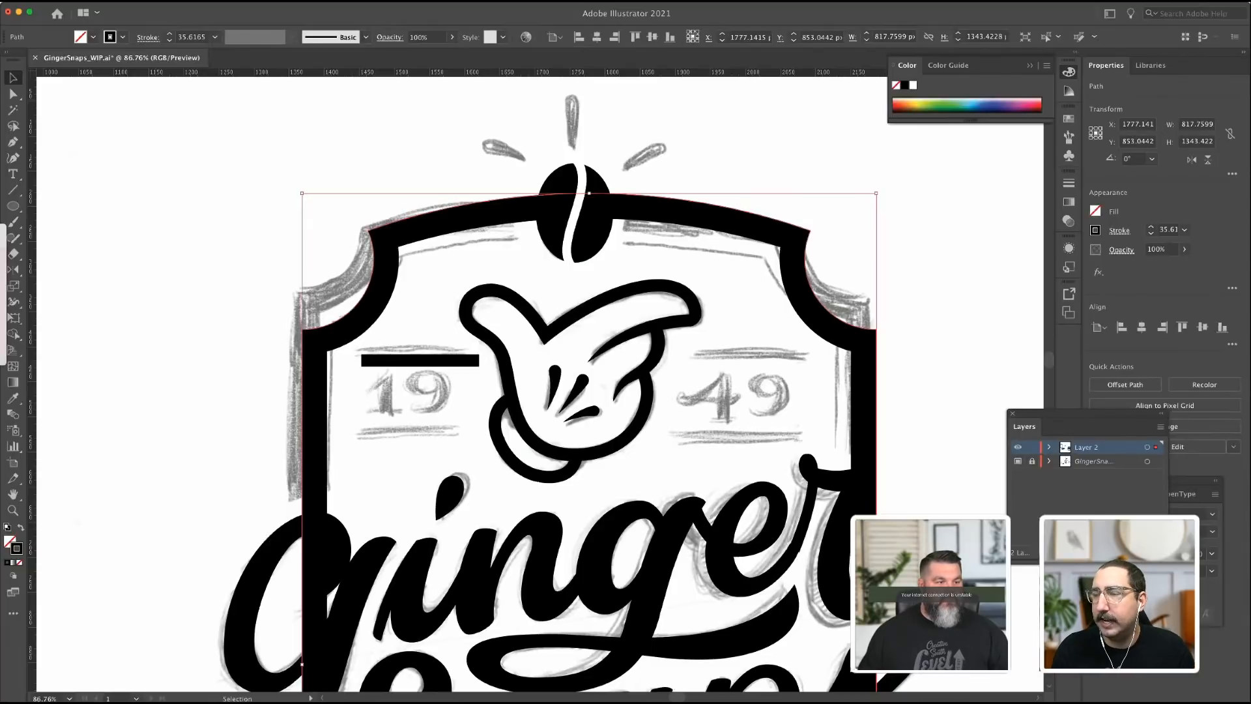
left_click(2, 257)
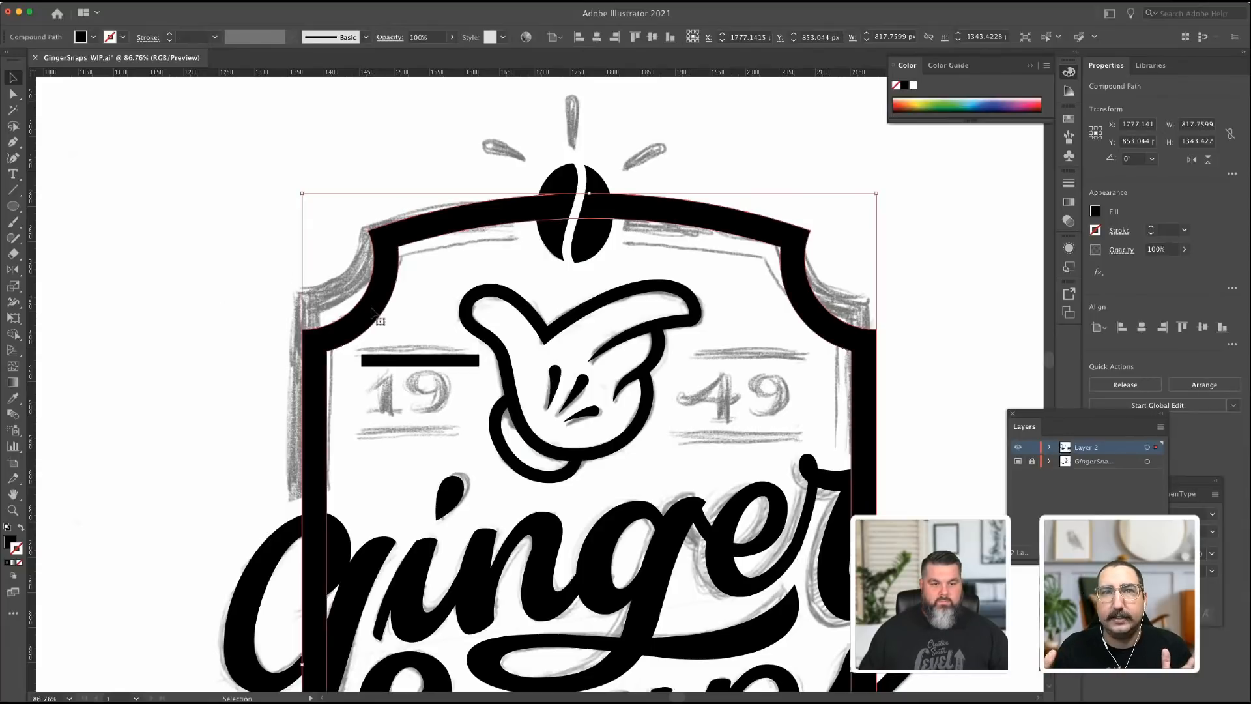
key("ctrl+z")
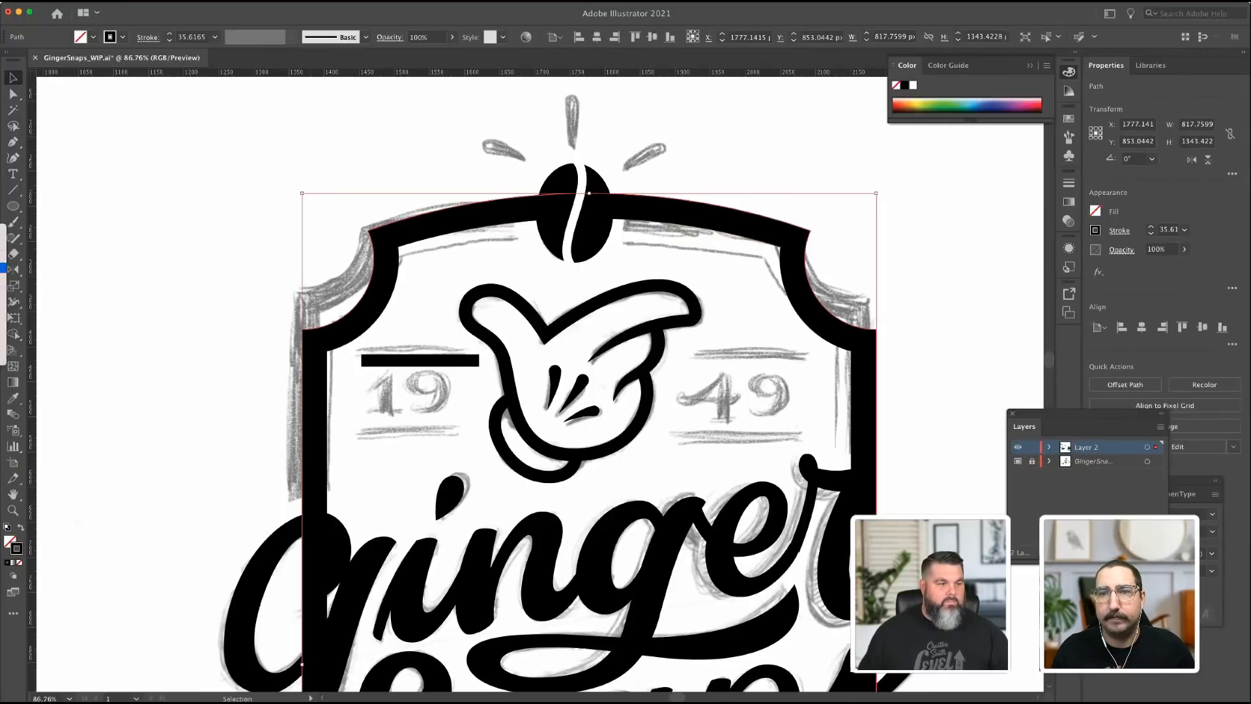
Create an inner copy of the badge frame with Offset Path at -44 px and miter joins.
left_click(3, 268)
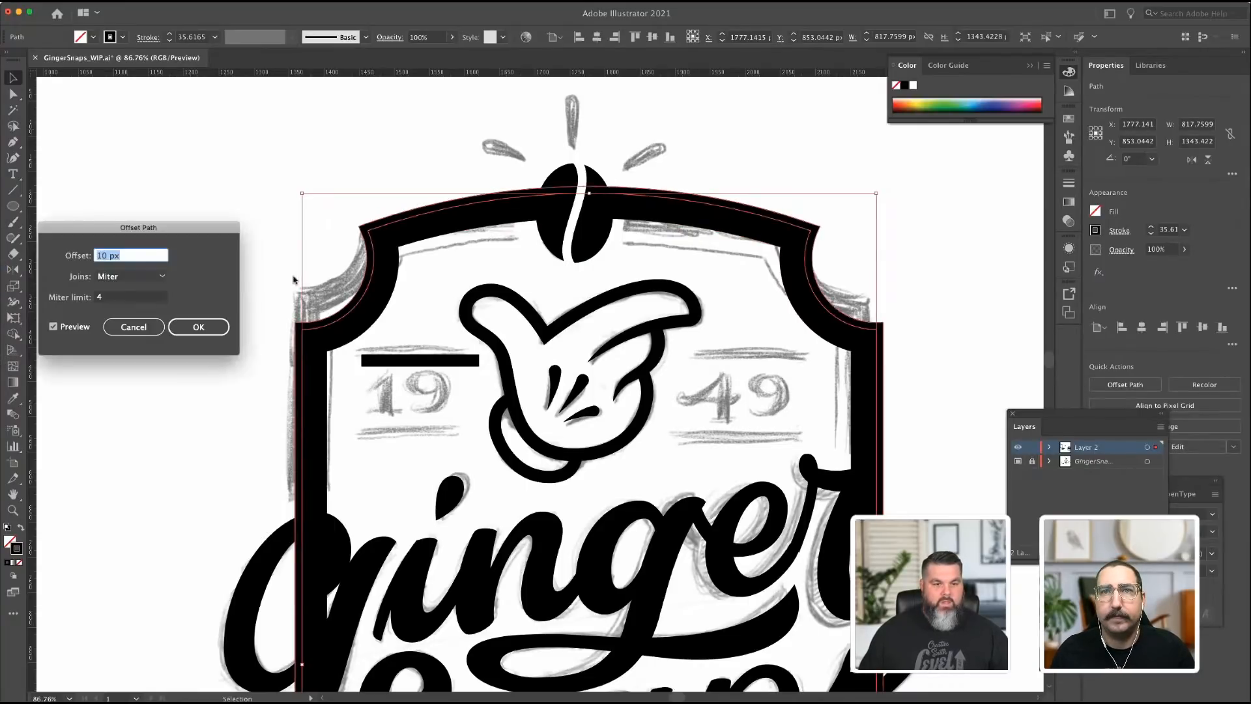
left_click(99, 256)
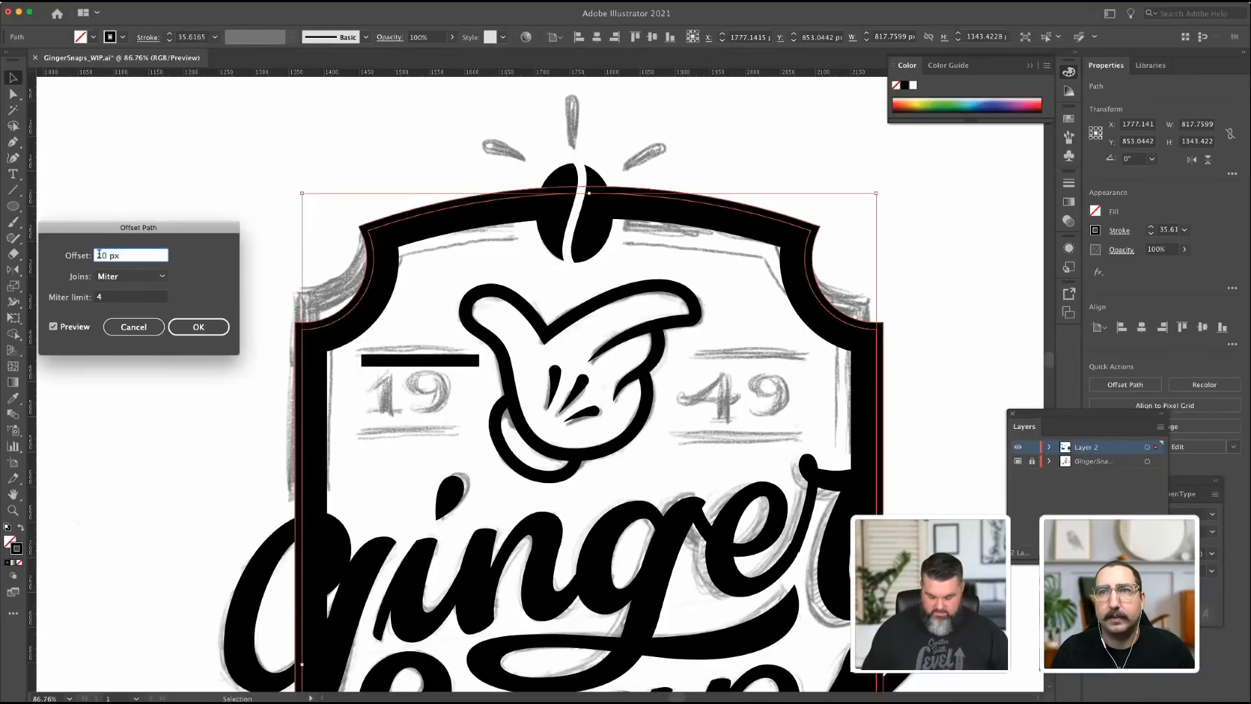
type("-")
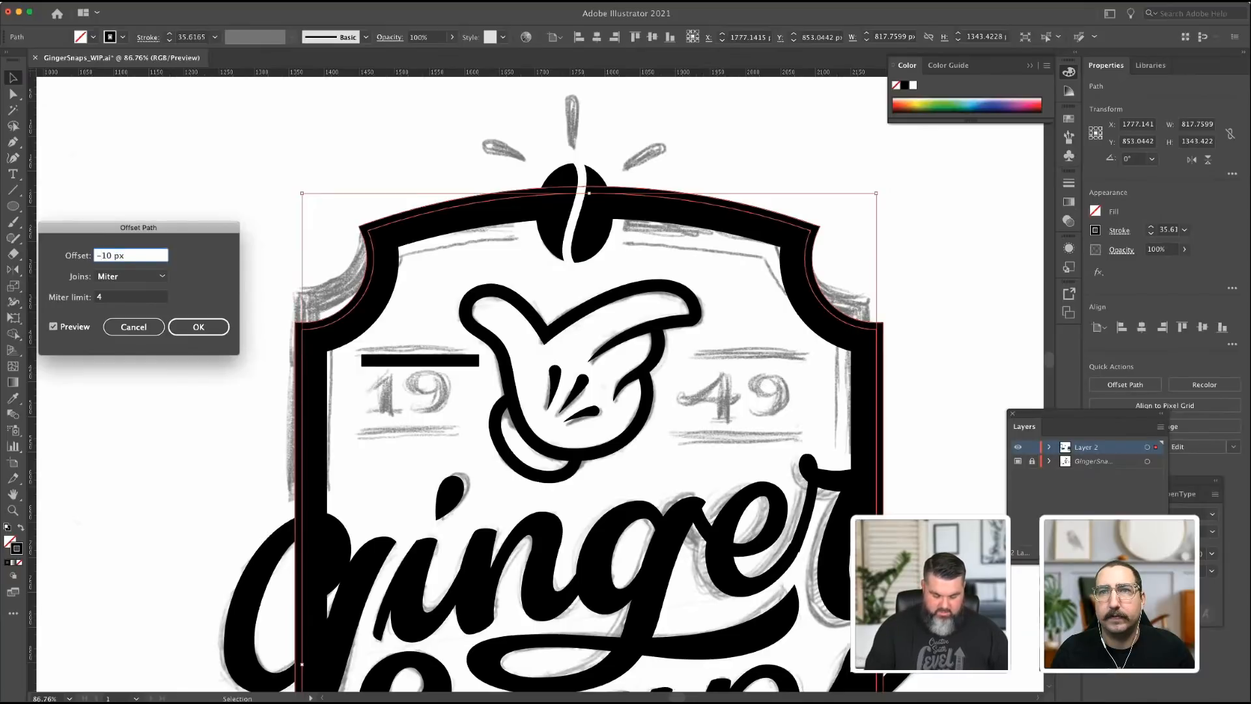
type("35")
key("Tab")
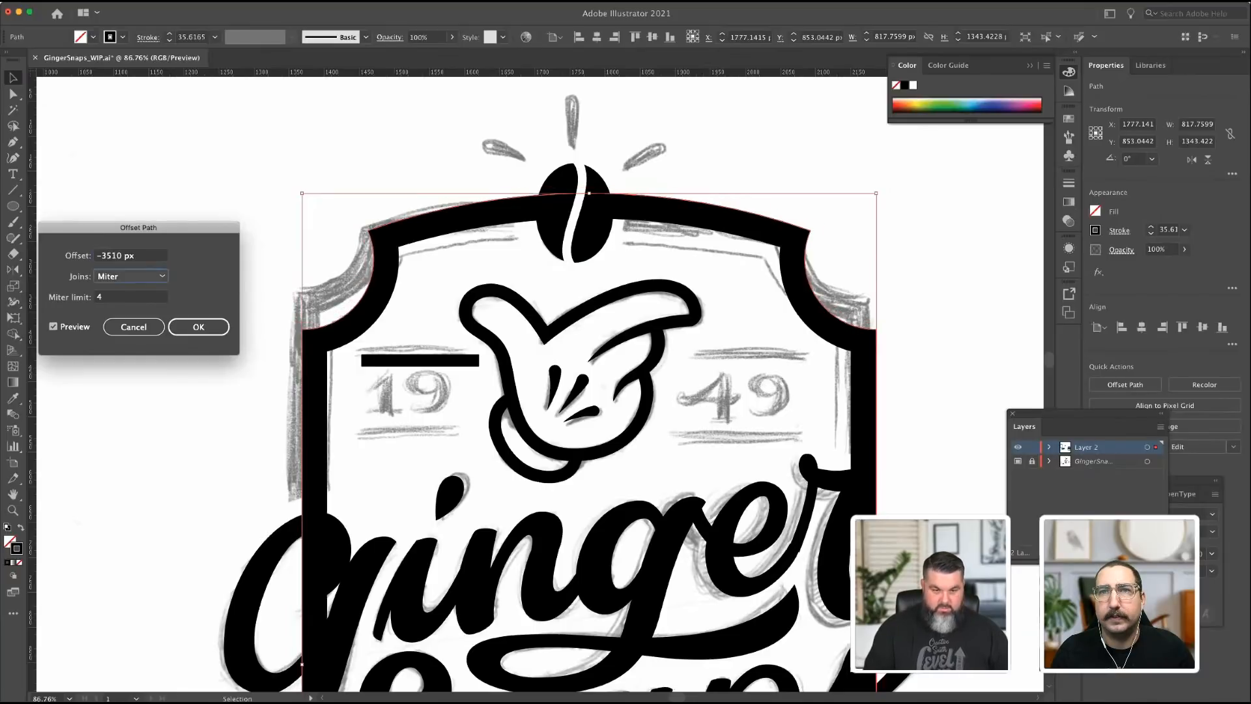
left_click(122, 256)
scroll(121, 255, "up", 1)
scroll(120, 255, "up", 1)
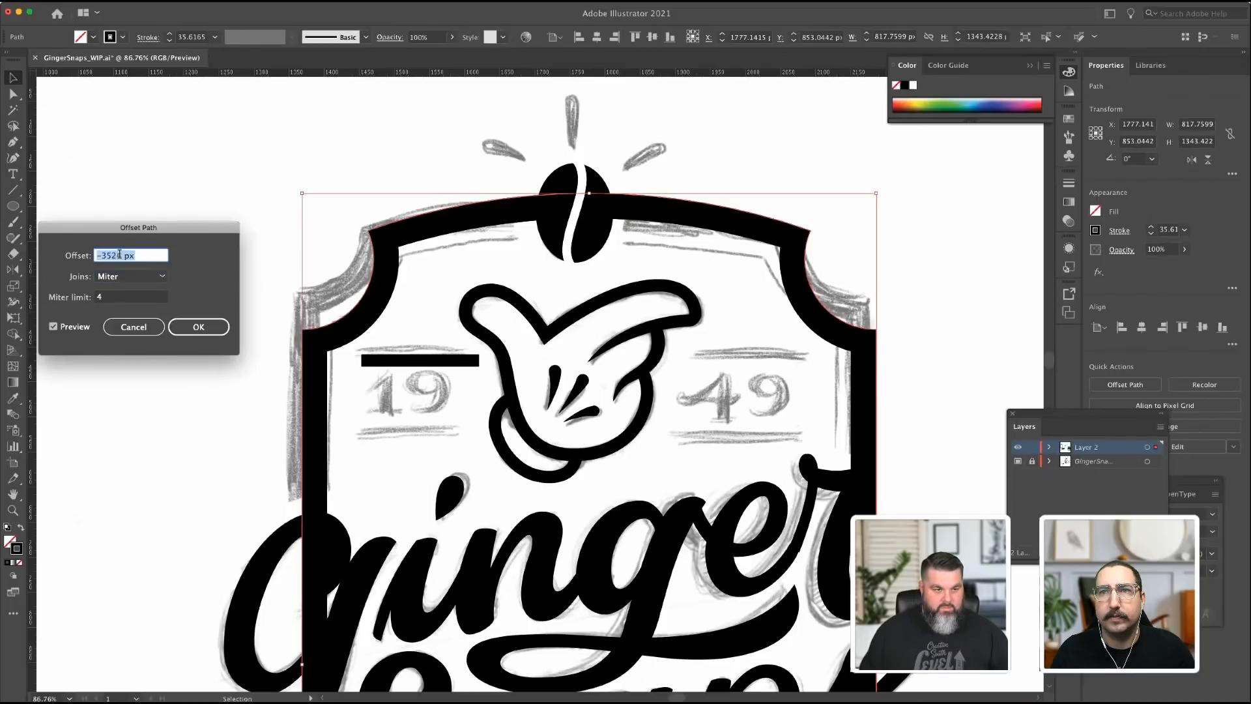
scroll(119, 255, "down", 1)
type("-4")
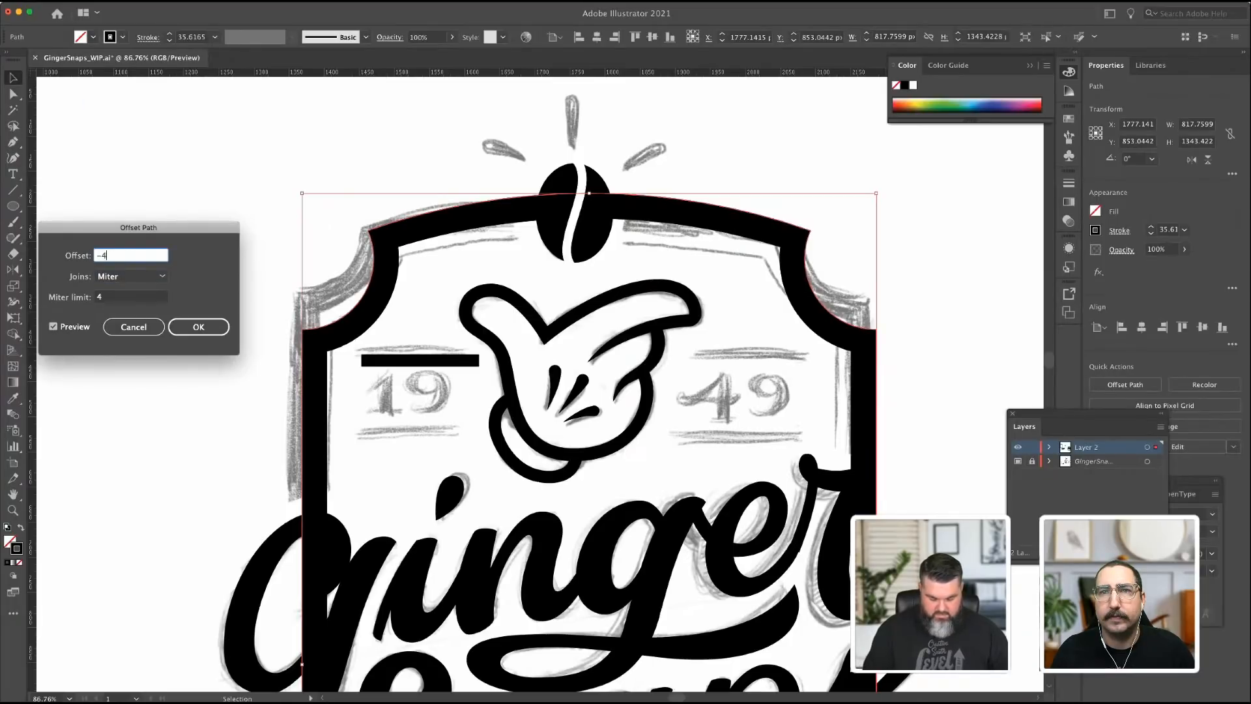
type("4")
key("Tab")
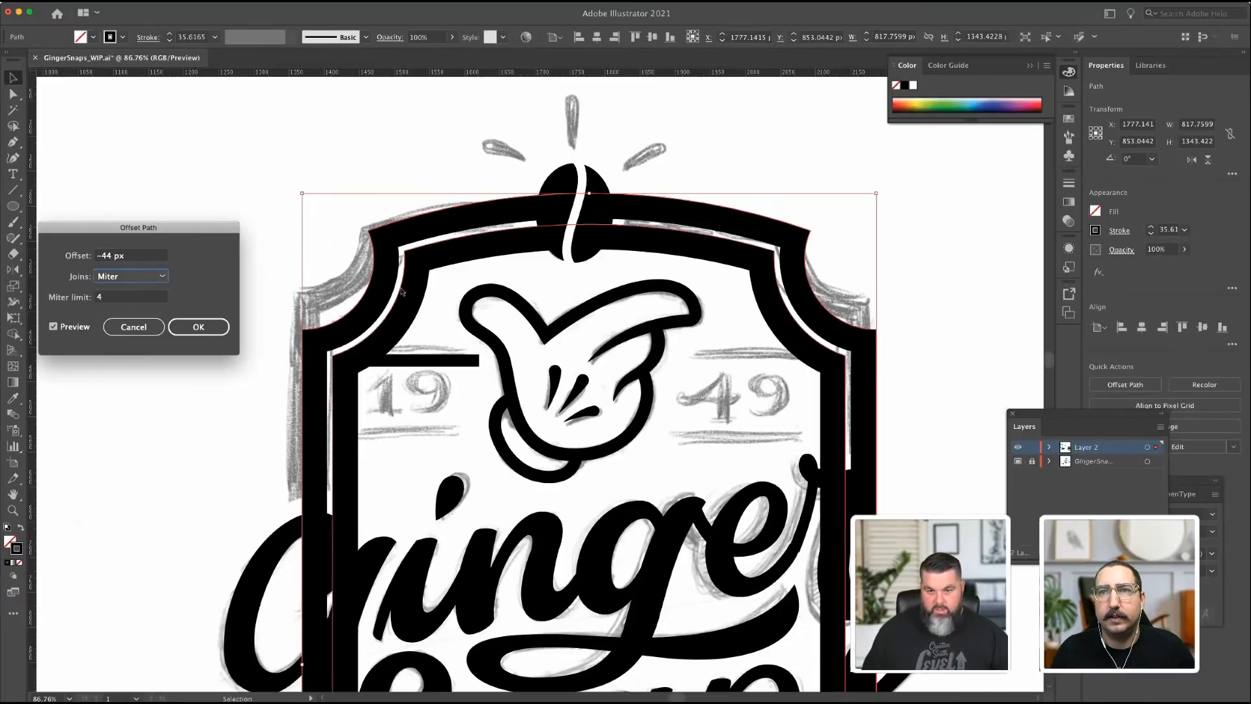
left_click(178, 330)
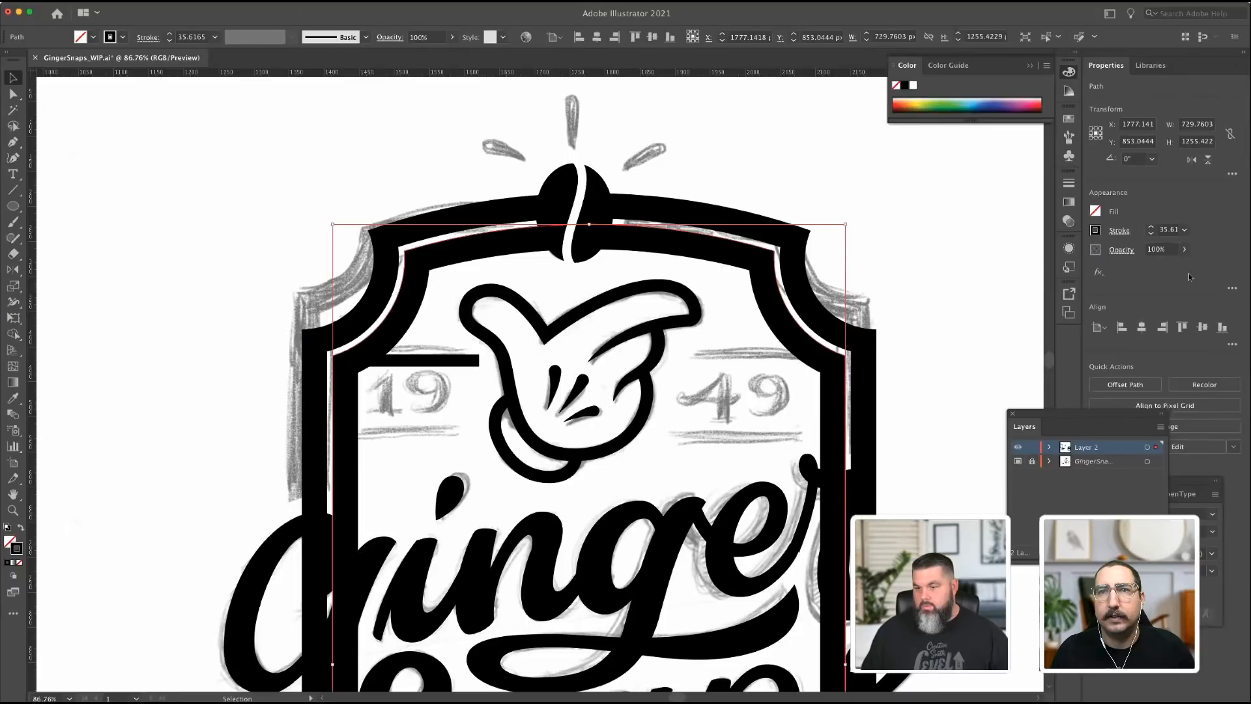
Set the stroke of the offset inner frame to 3 pt and deselect it.
left_click(1169, 229)
type("8")
key("Tab")
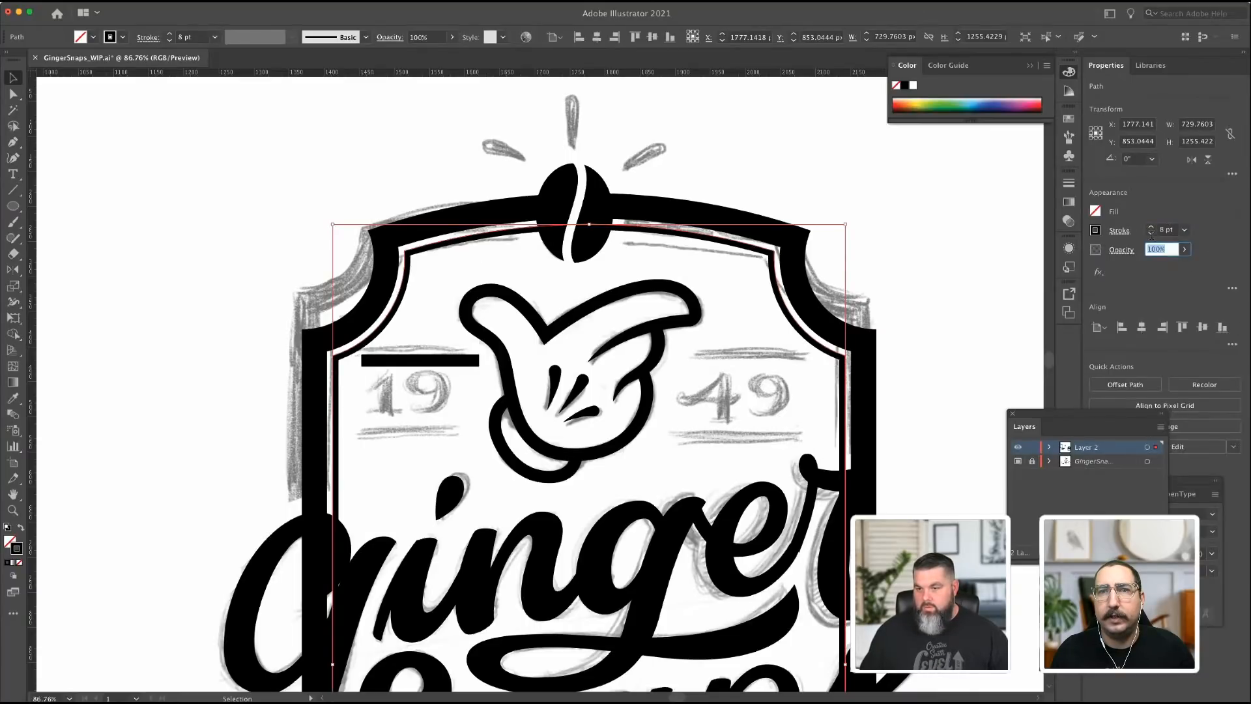
left_click(1150, 233)
left_click(1150, 233)
left_click(1151, 233)
left_click(1150, 233)
left_click(1151, 233)
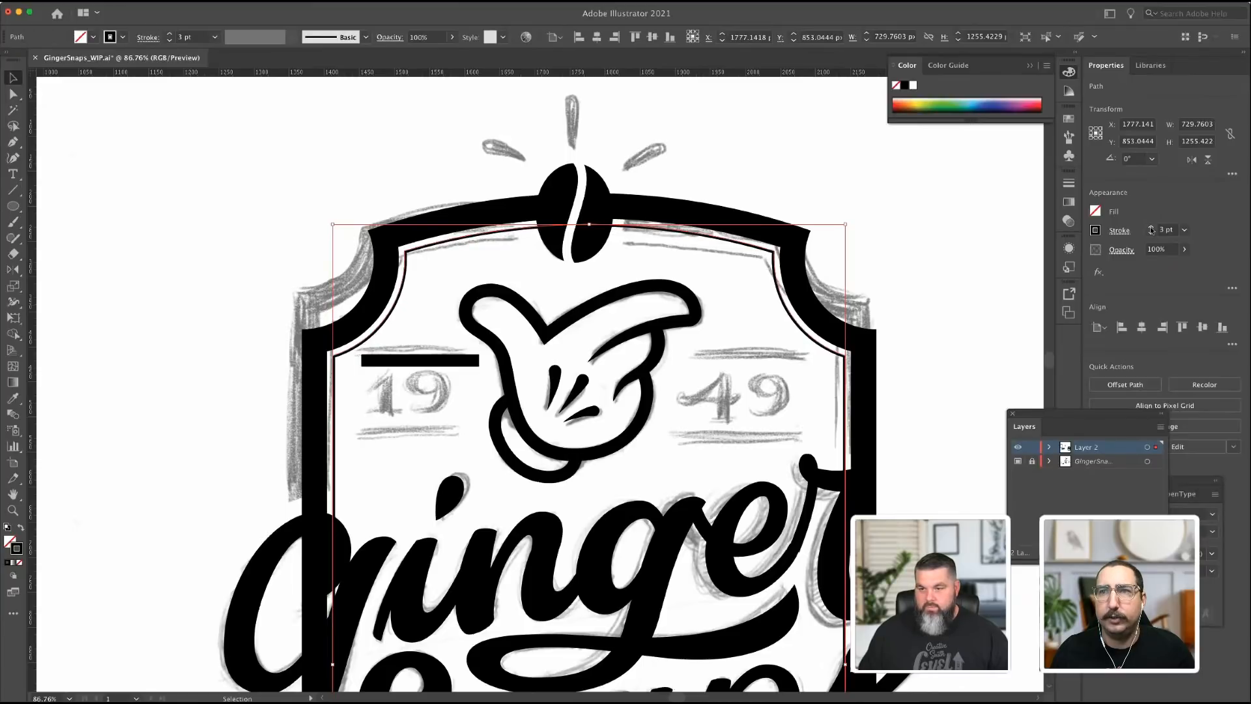
left_click(887, 276)
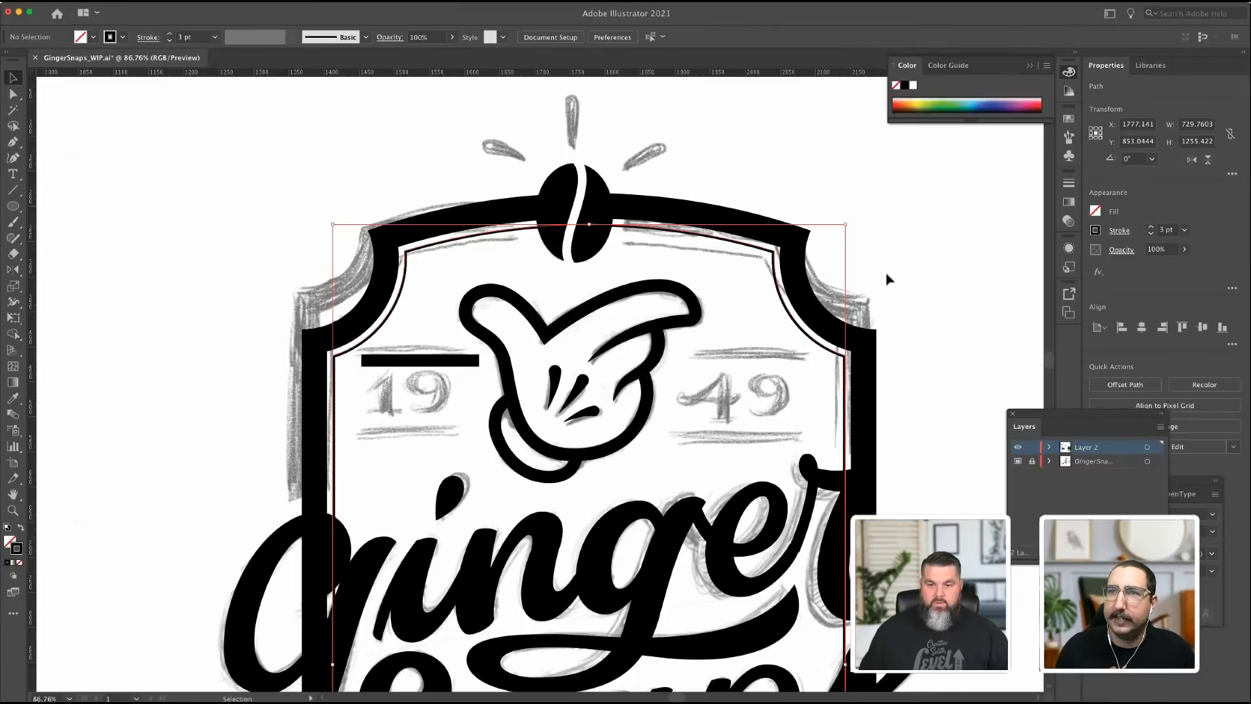
Set the stroke of the horizontal line above the 19 to 12 pt.
left_click(412, 362)
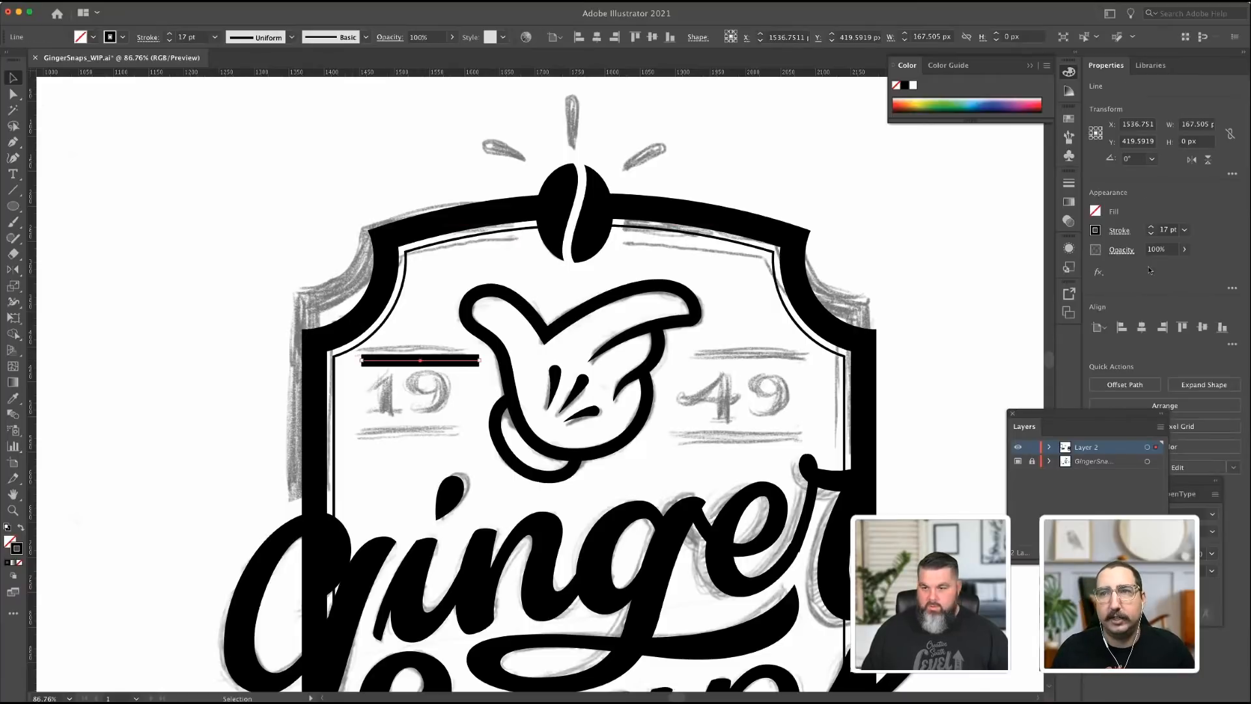
left_click(1170, 230)
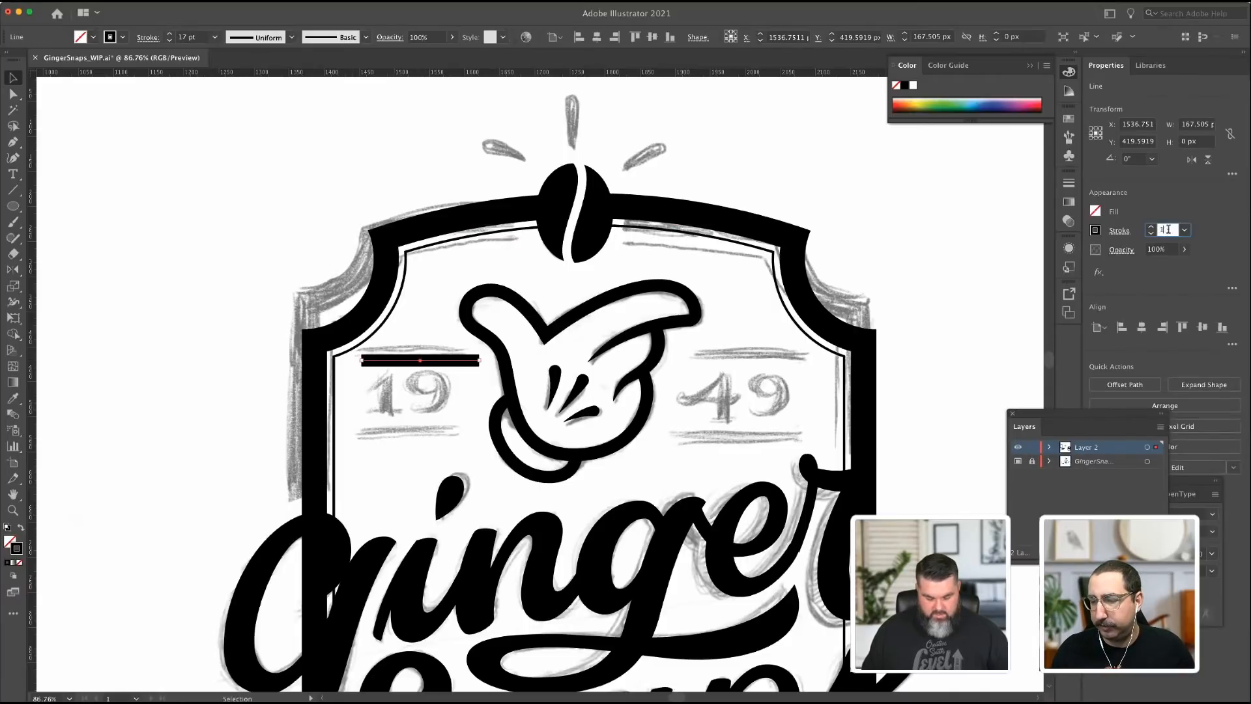
type("12")
key("Return")
left_click(131, 168)
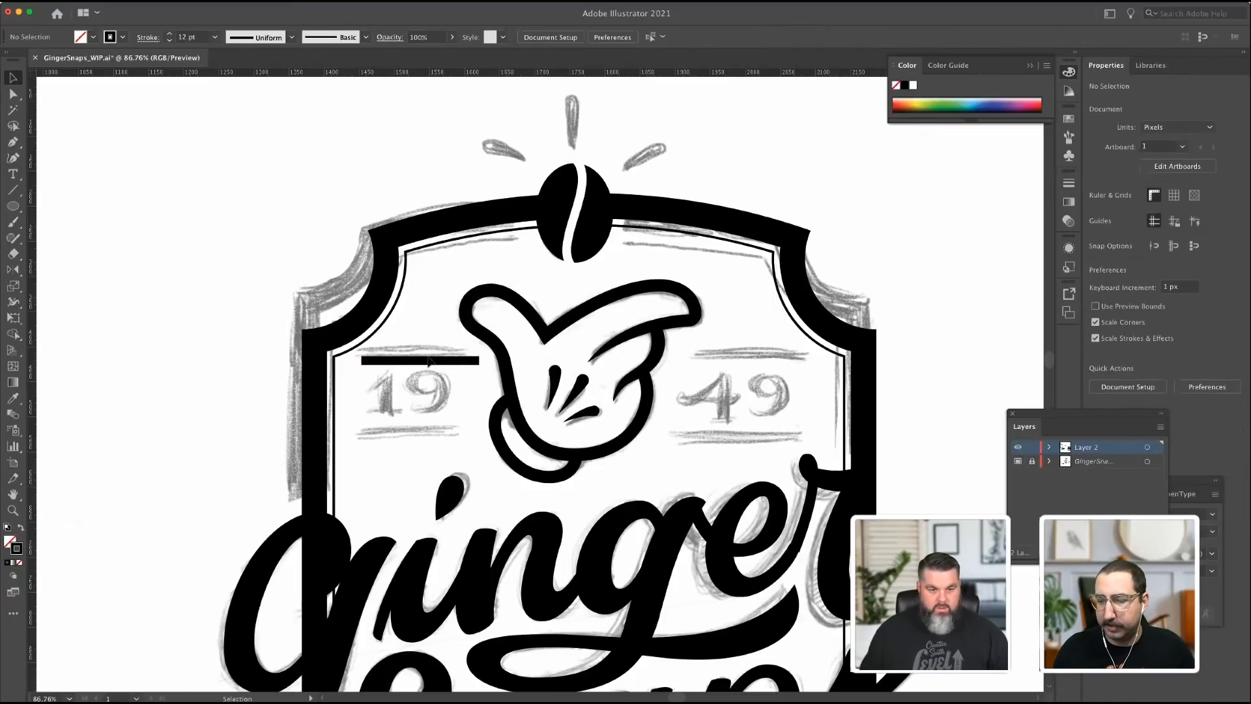
Duplicate the horizontal bar about 110 px lower, under the sketched 19, and group the two bars.
left_click(436, 363)
left_click_drag(437, 362, 437, 445)
left_click(429, 369, "shift")
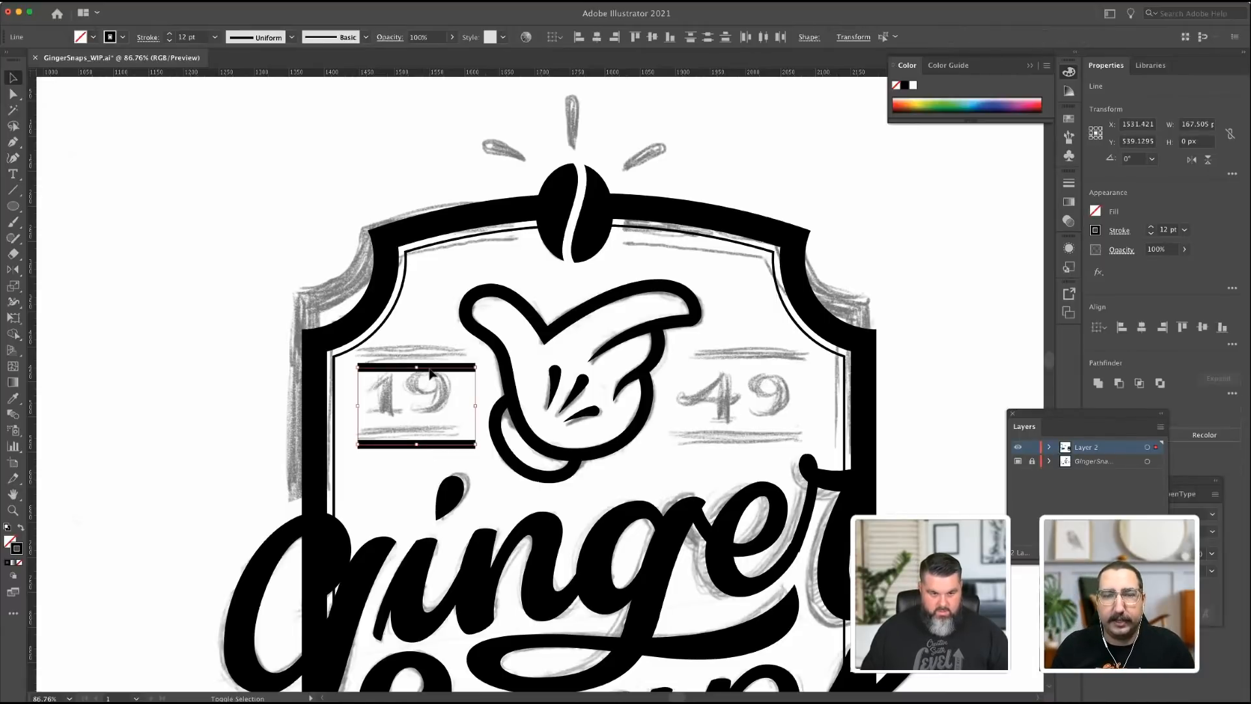
key("super+g")
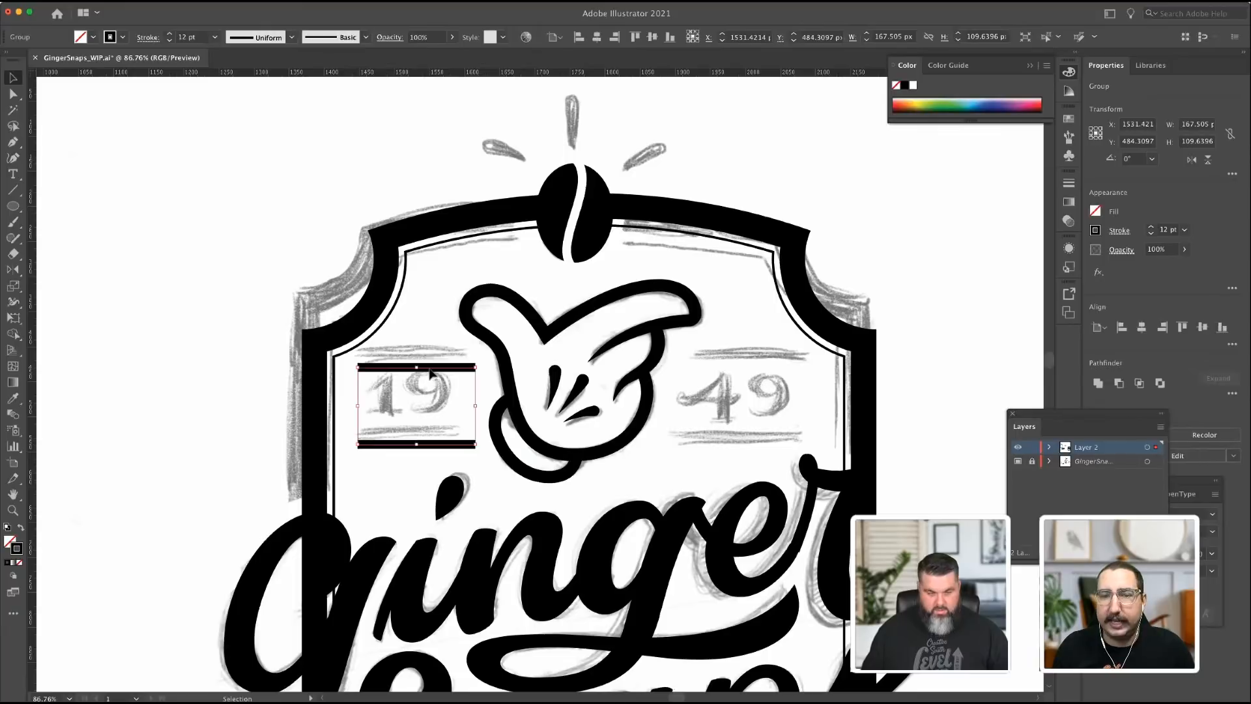
left_click(283, 364)
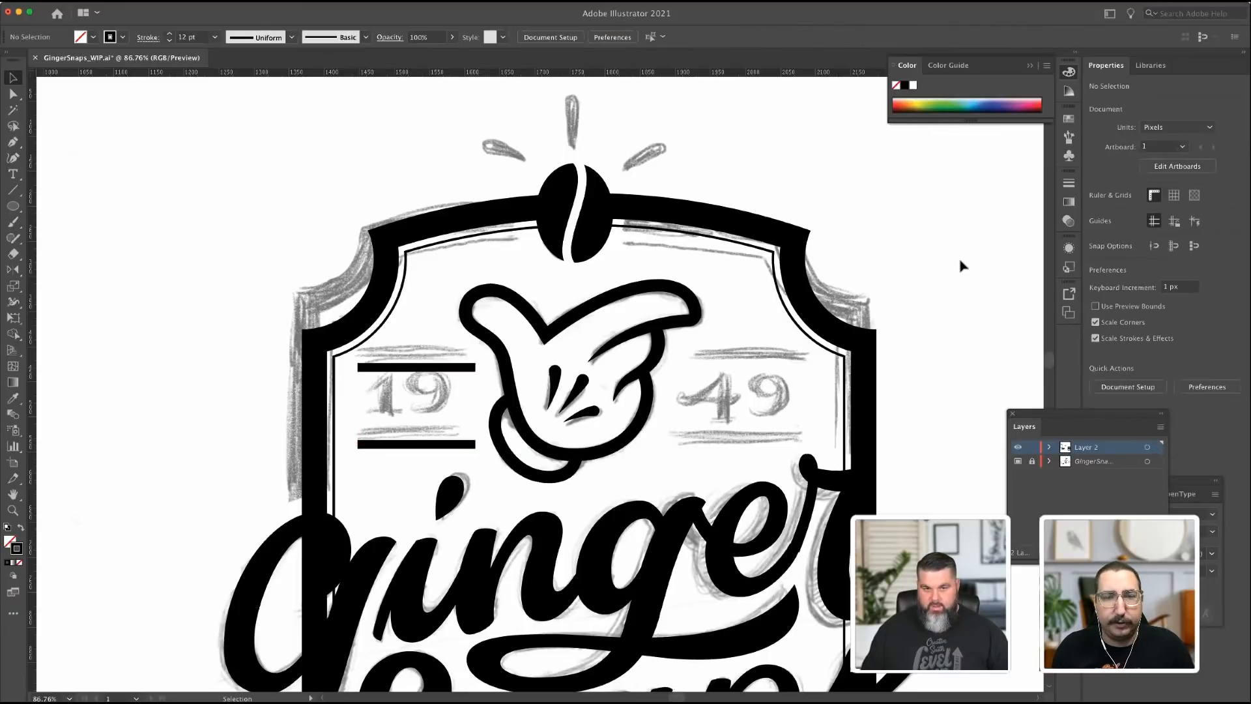
Place a copy of the hand's leftmost teardrop mark over the sketched accent left of the coffee bean, rotated about 94°.
left_click(553, 382)
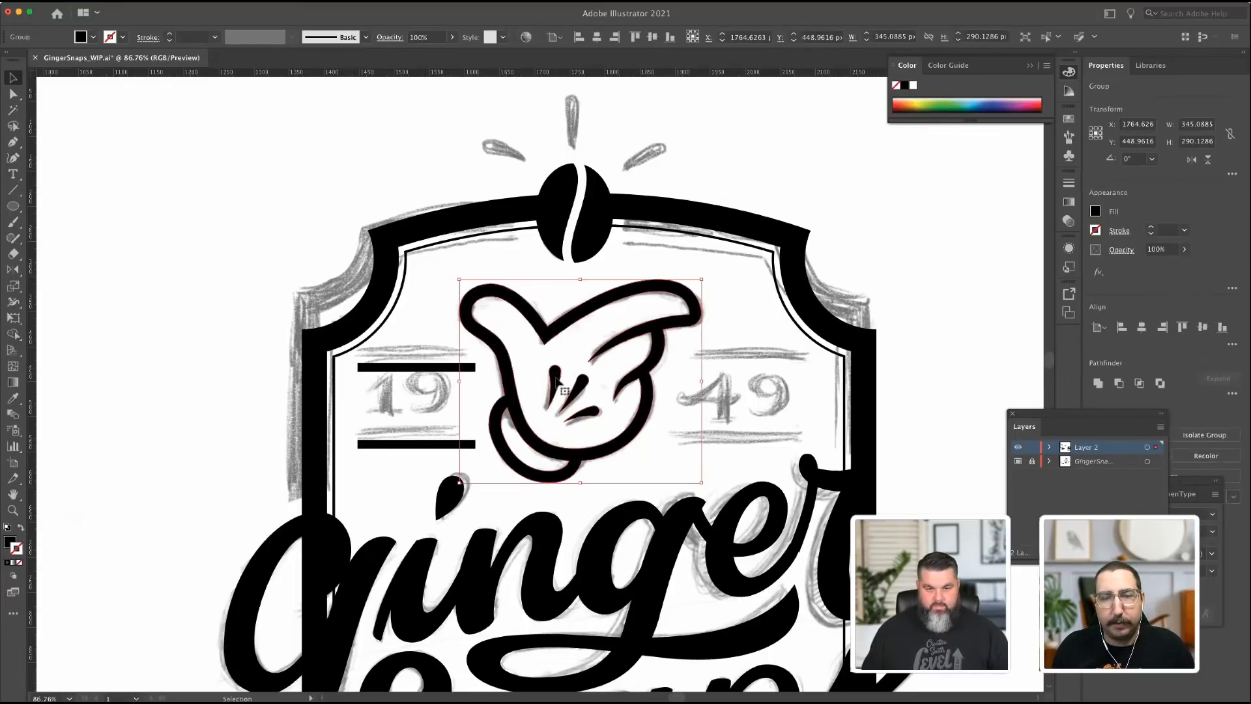
double_click(553, 382)
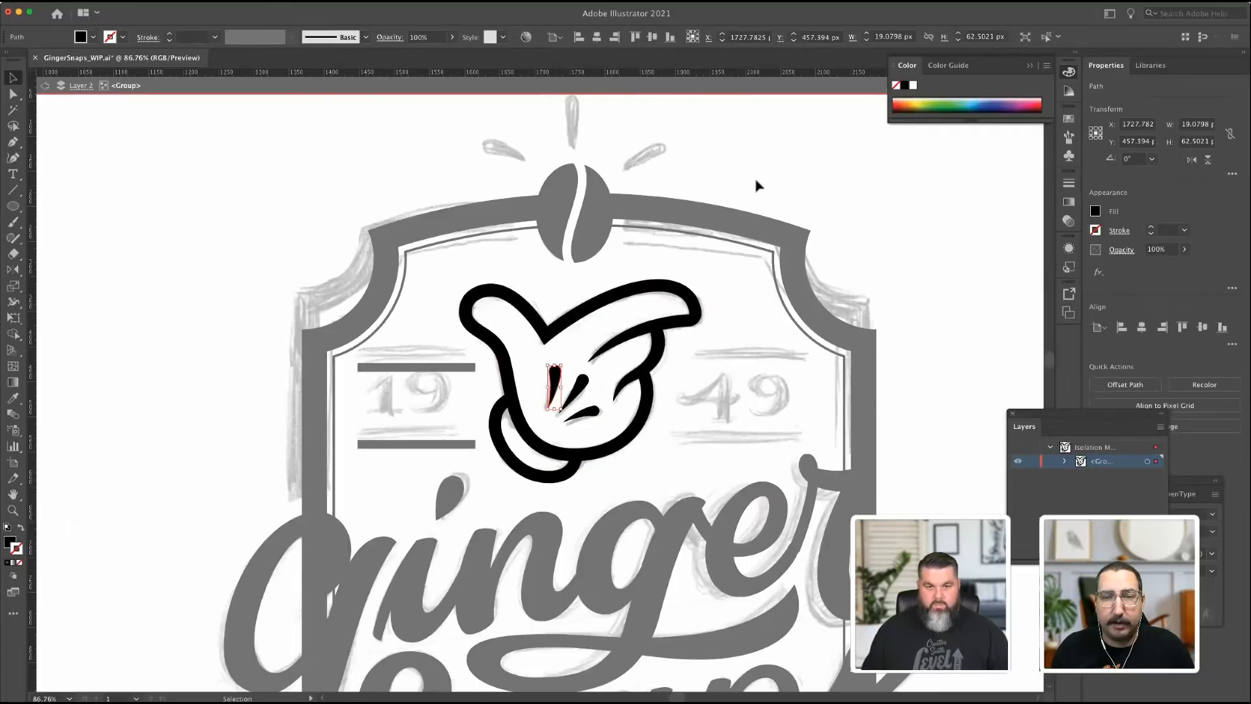
key("Escape")
left_click_drag(556, 380, 492, 154)
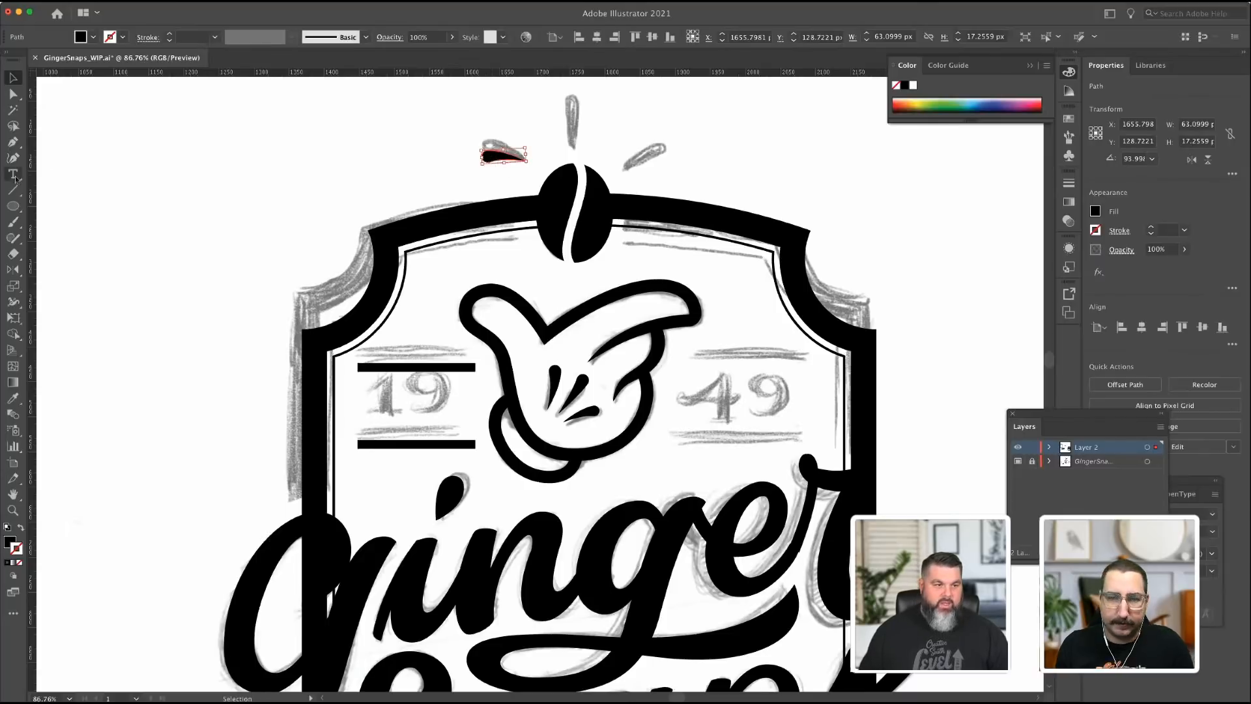
Reflect a copy of the teardrop accent across the vertical axis through the bean's centre and deselect it.
left_click(13, 269)
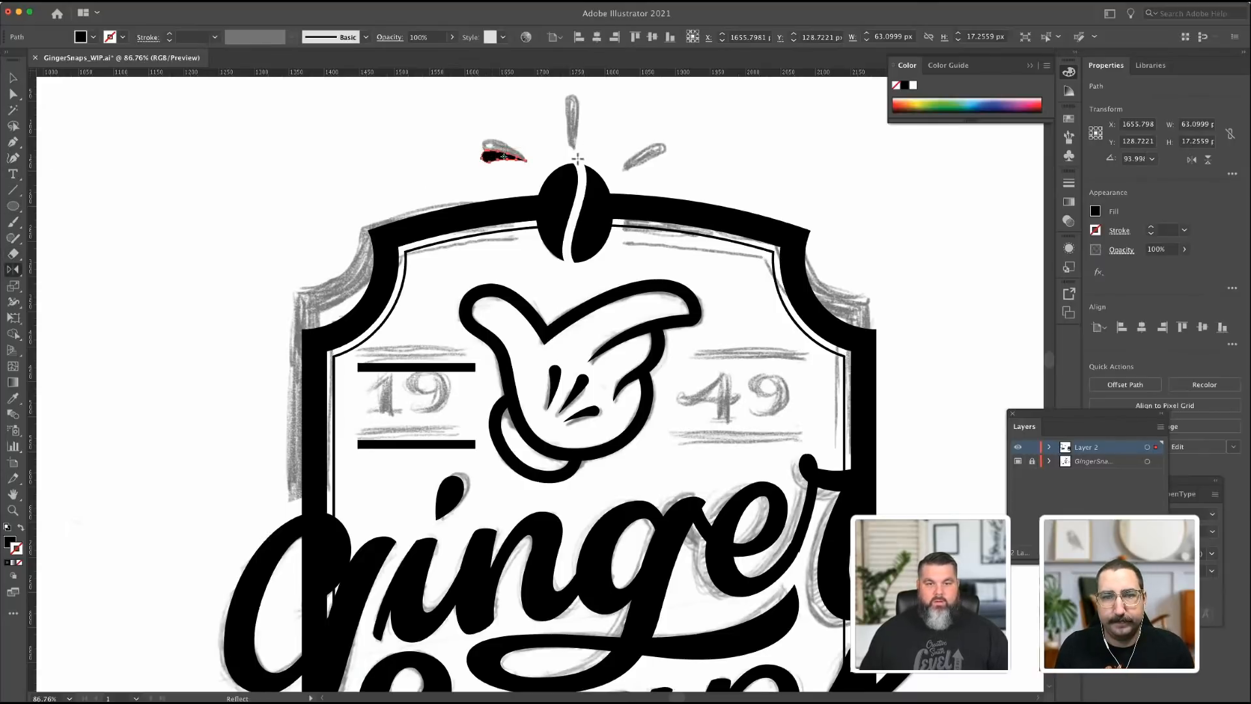
left_click(576, 126, "alt+shift")
left_click(13, 78)
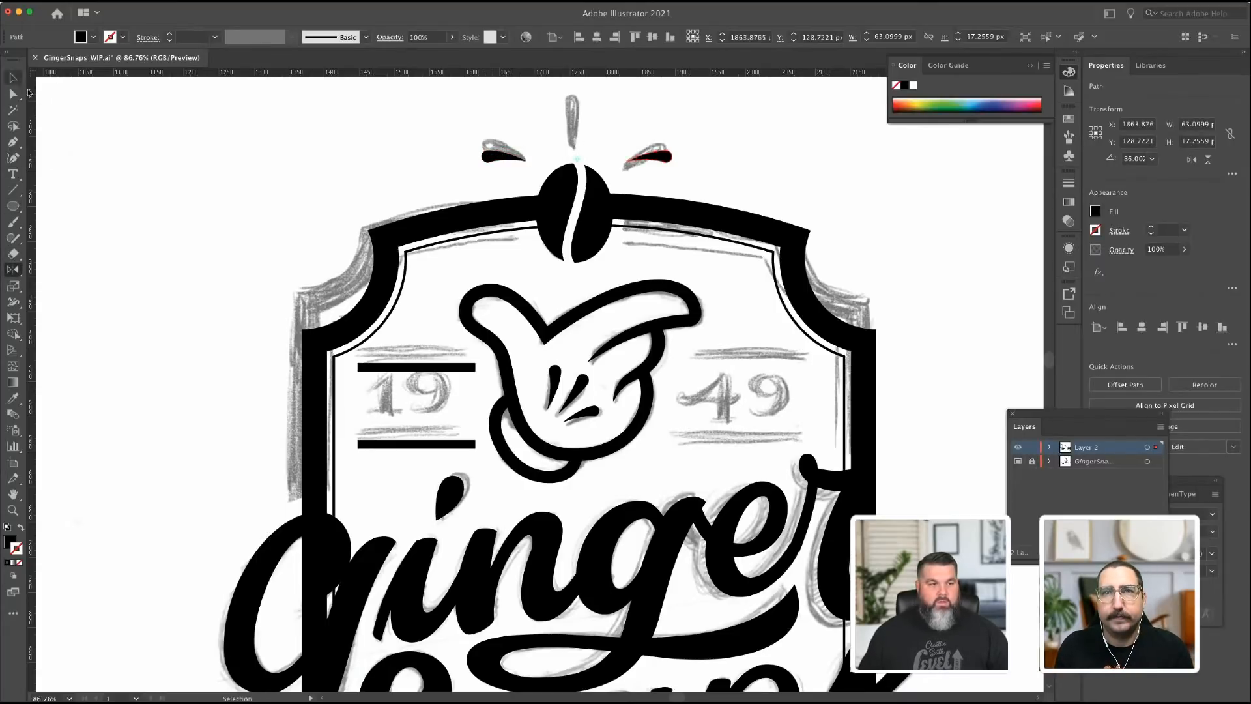
left_click(316, 147)
Draw a straight vertical line about 69 px long above the coffee bean with the Pen tool.
left_click(12, 142)
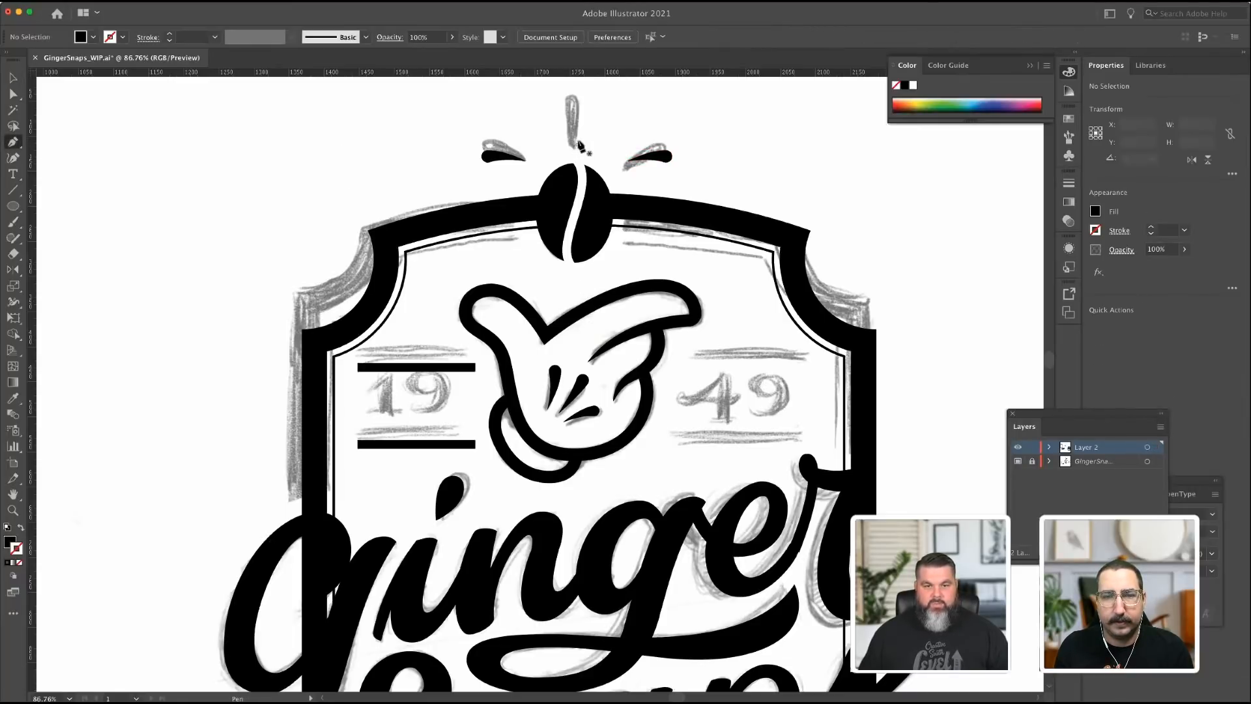
left_click(576, 144)
left_click(576, 97)
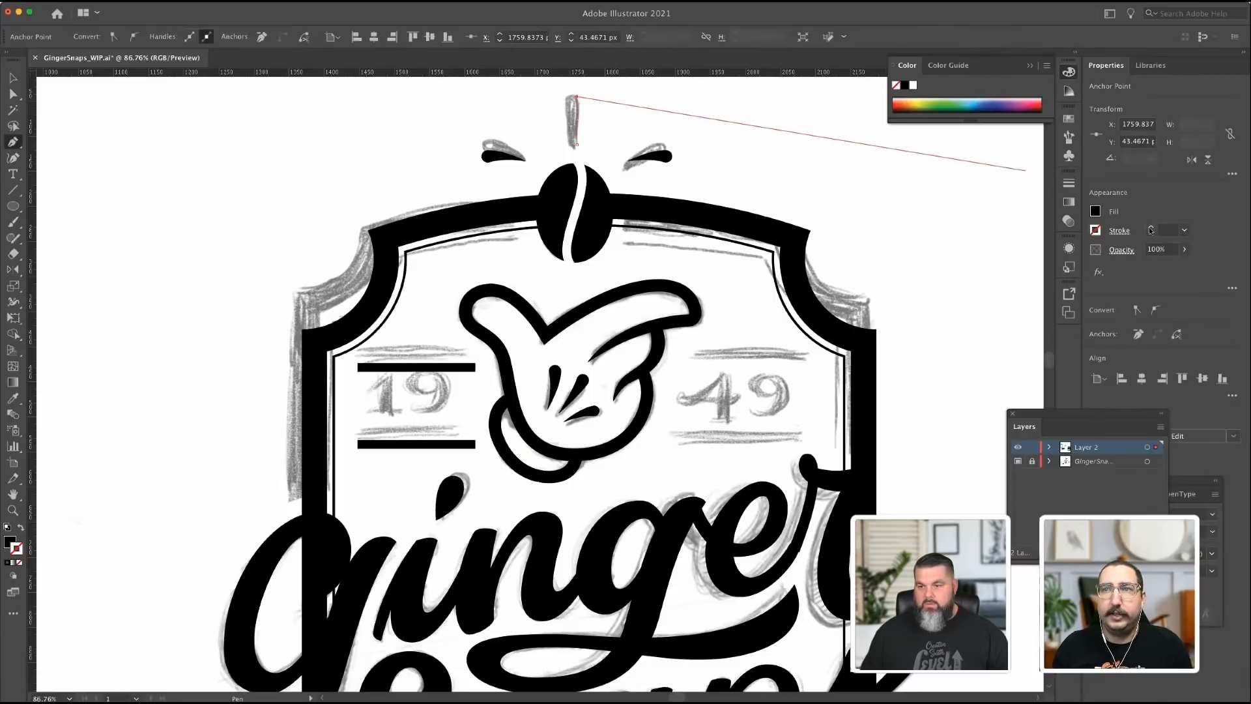
left_click(13, 78)
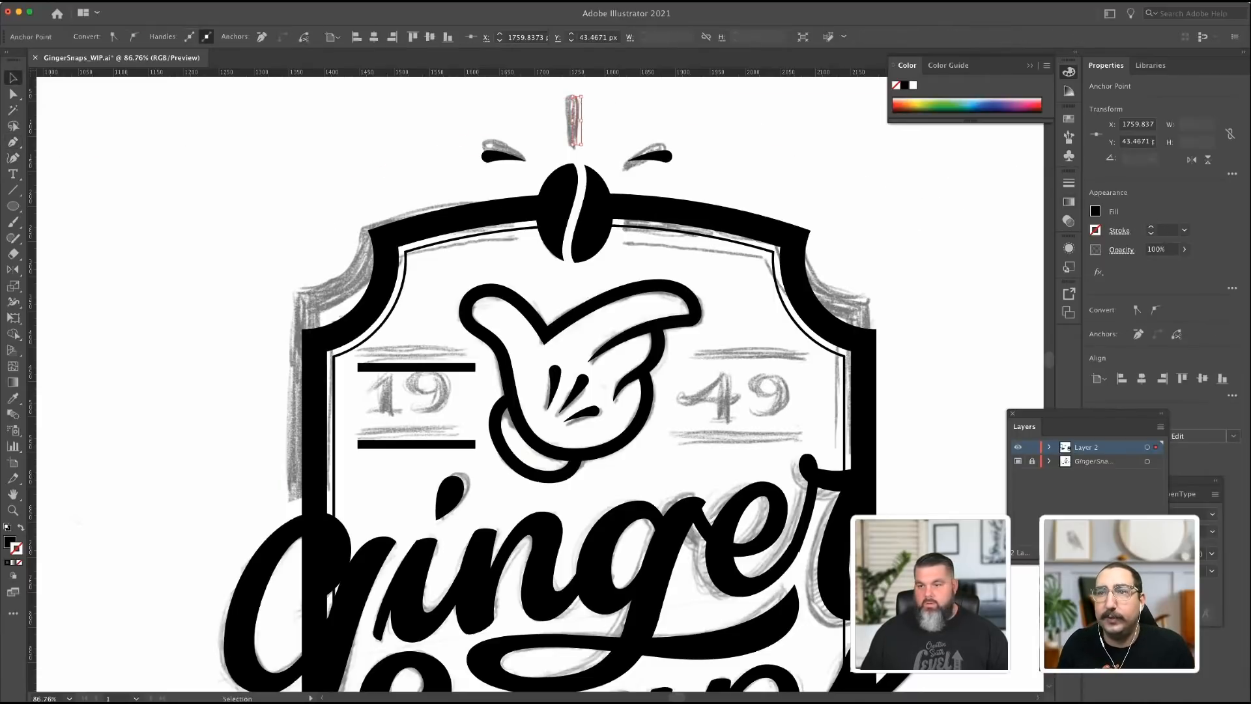
Give the vertical accent line a 17 pt stroke with round caps.
left_click(1160, 231)
type("17")
key("Tab")
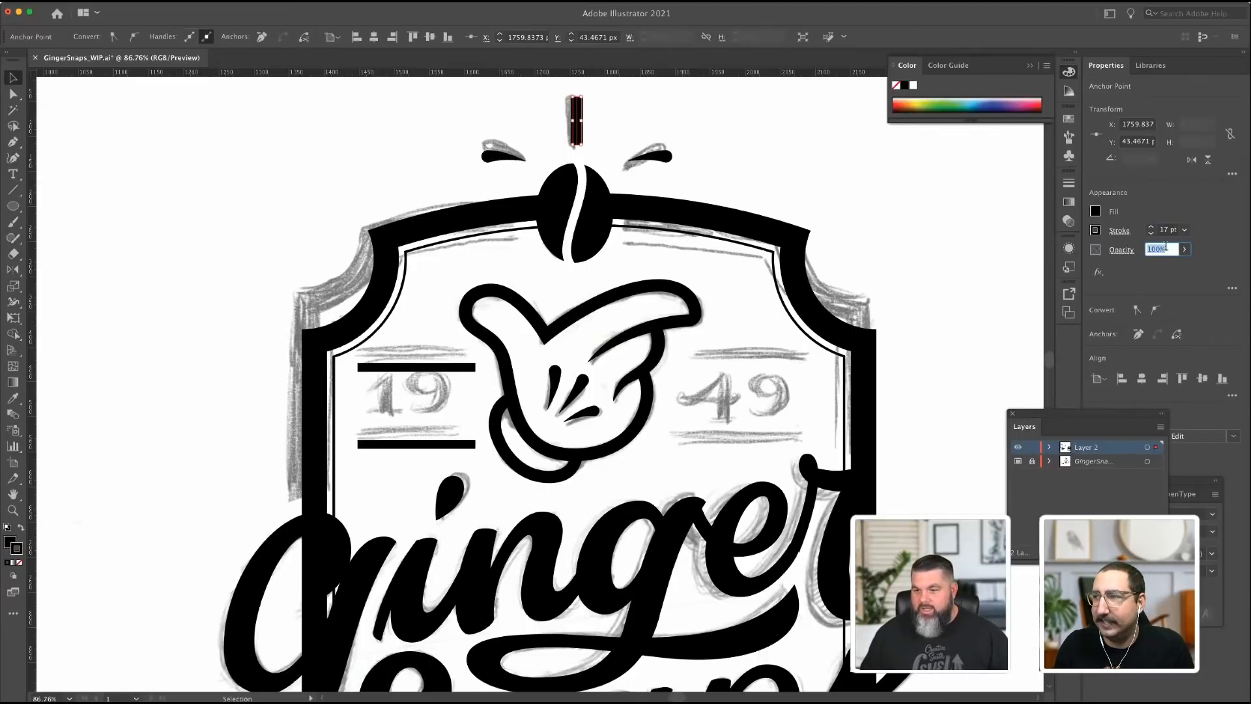
left_click(1119, 232)
left_click(1048, 265)
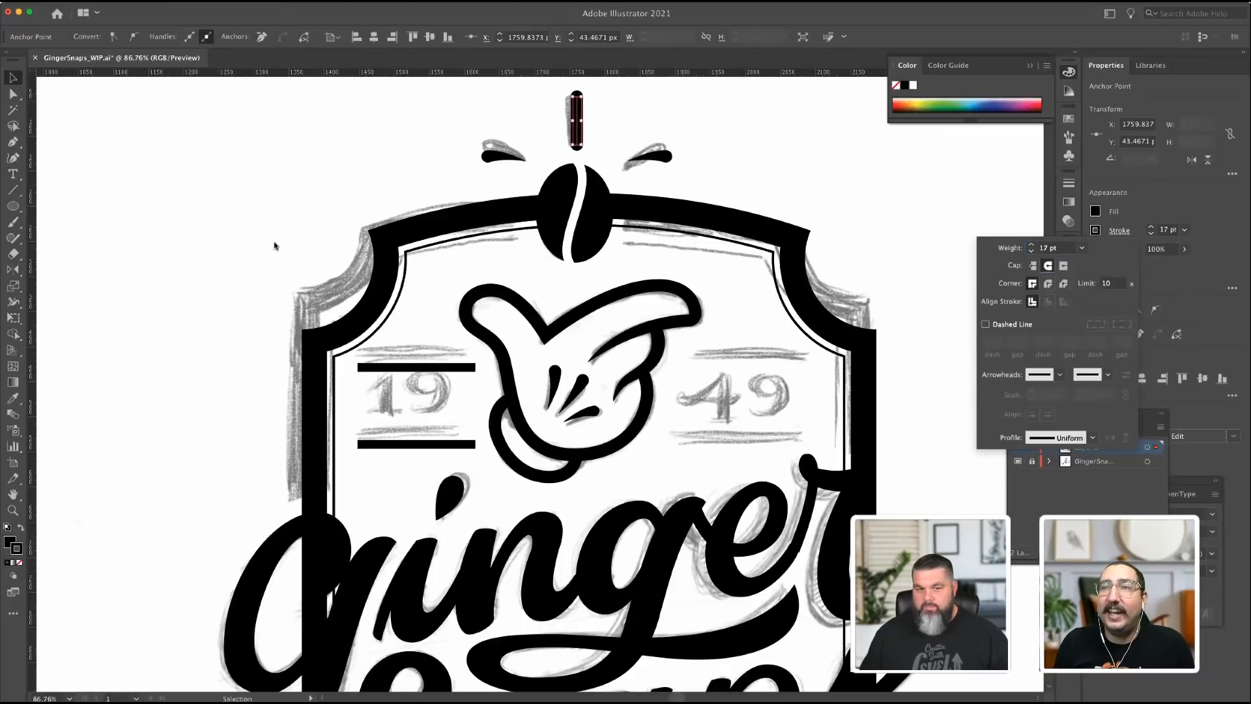
Taper the lower end of the vertical accent line to a point with the Width tool and deselect it.
left_click(14, 301)
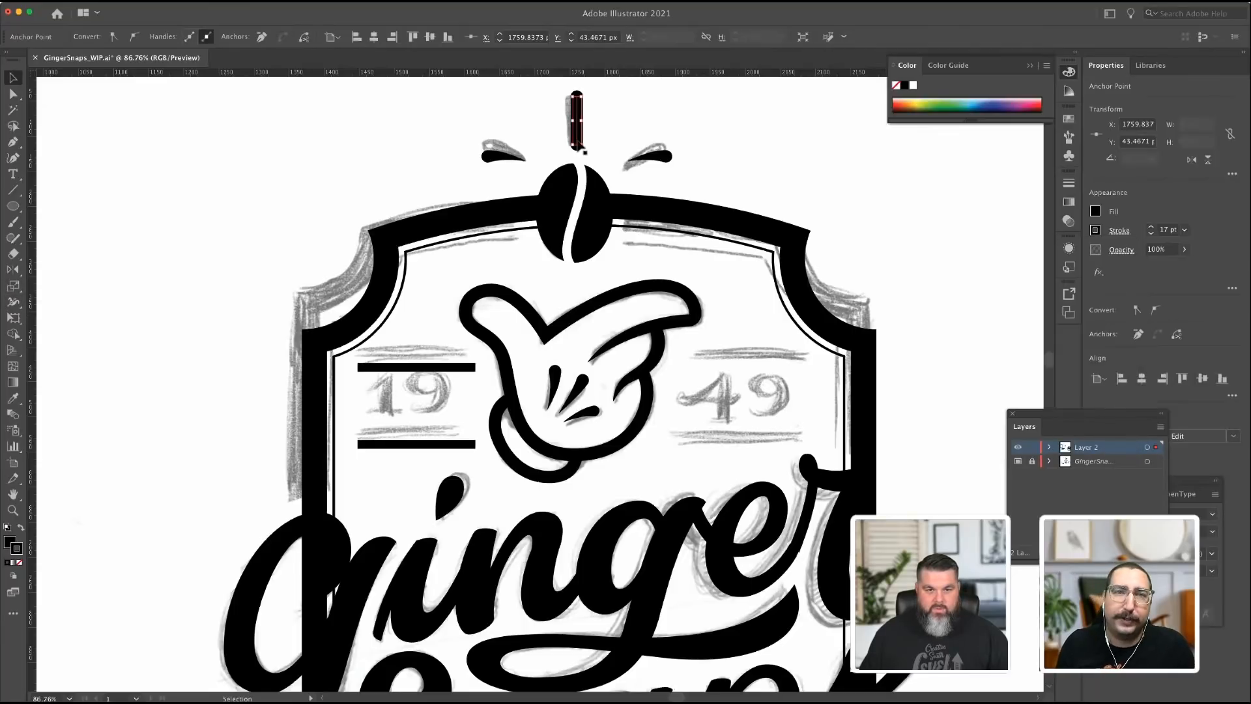
key("super+equal")
key("super+equal")
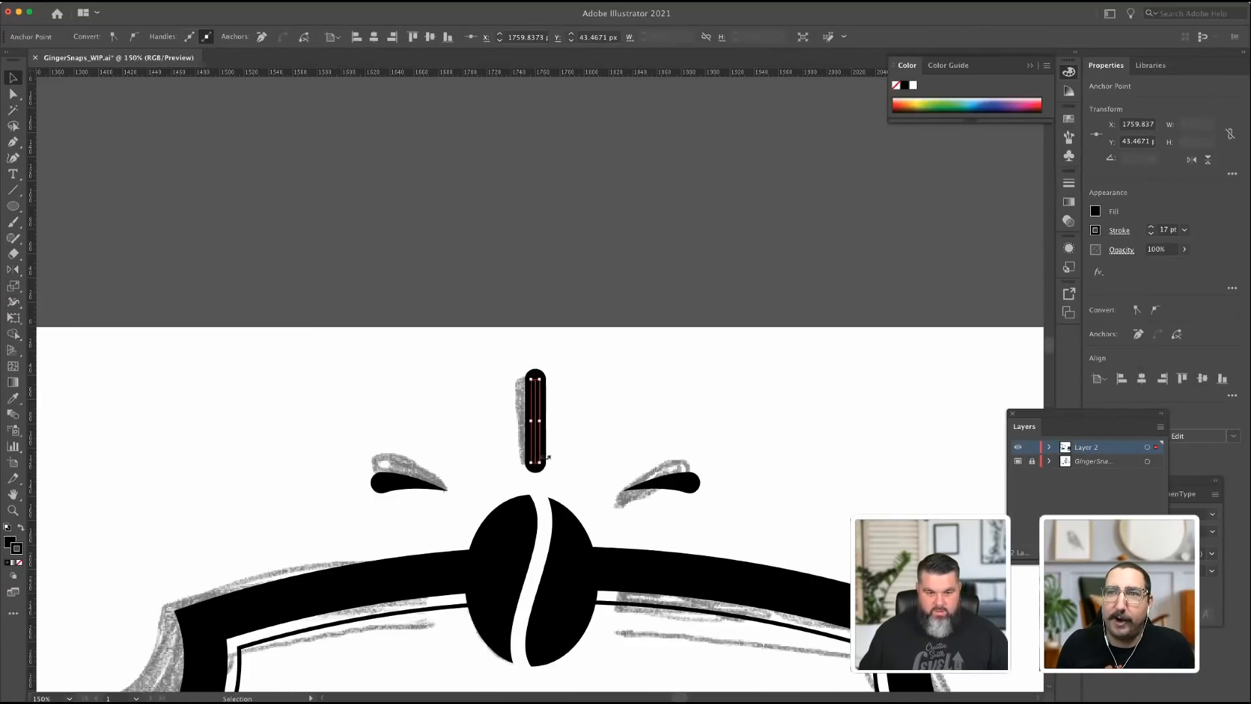
left_click(13, 302)
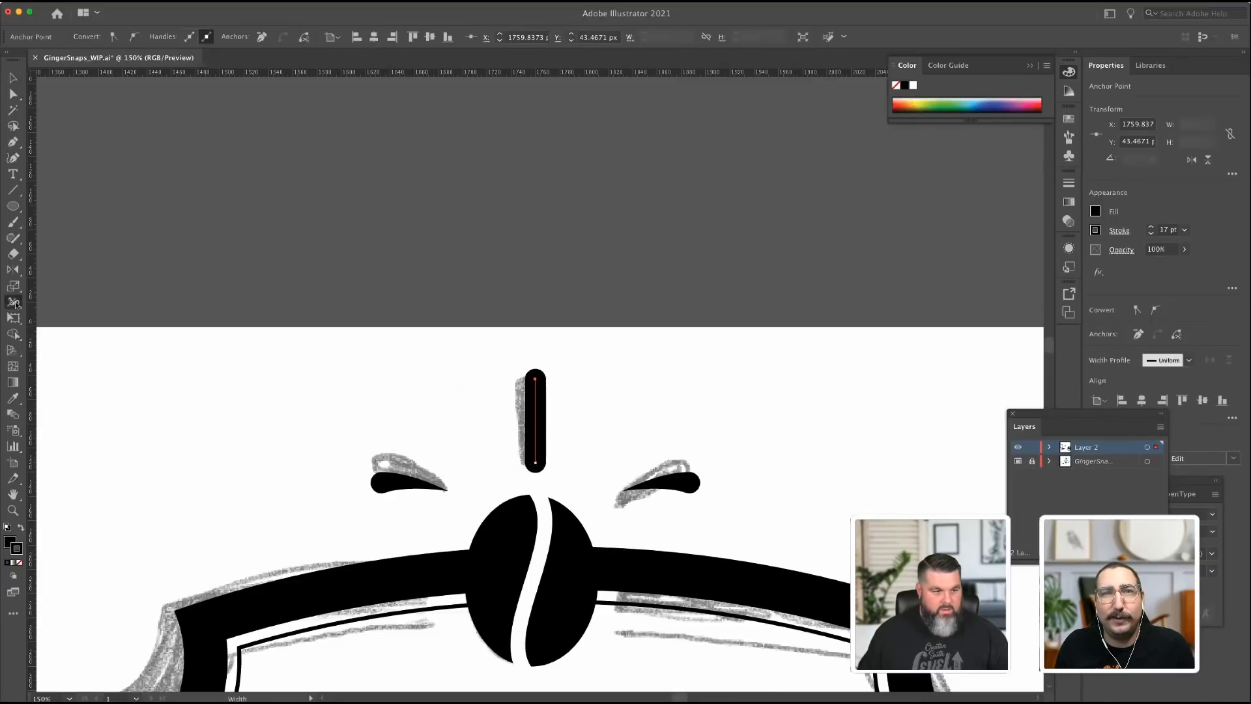
left_click_drag(535, 463, 536, 462)
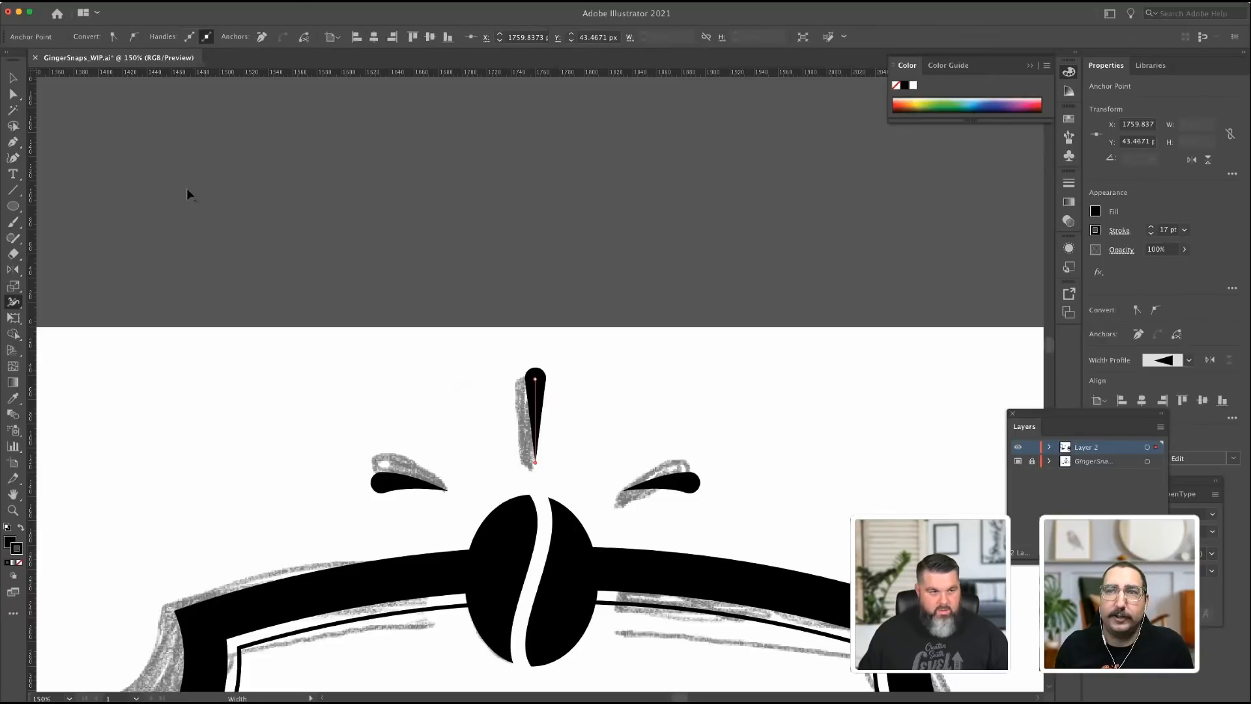
key("v")
left_click(315, 321)
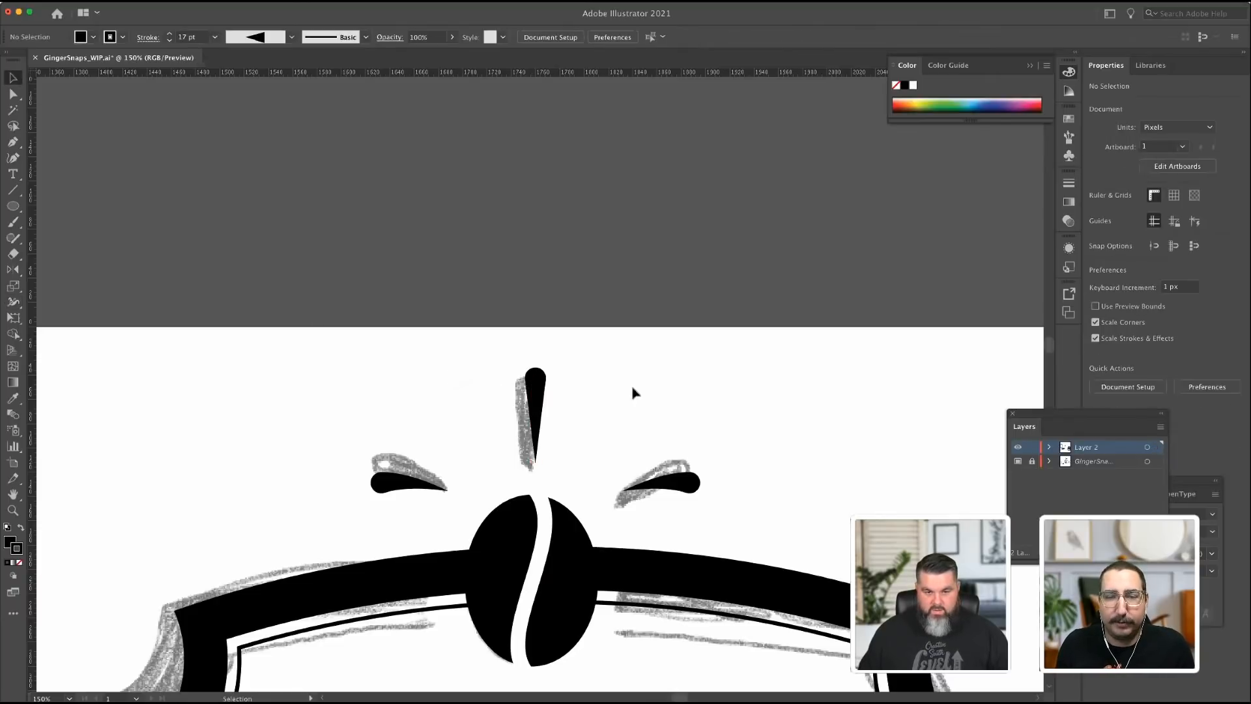
Try converting the tapered vertical accent to outlines and deleting it, and undo both changes.
scroll(661, 389, "down", 8)
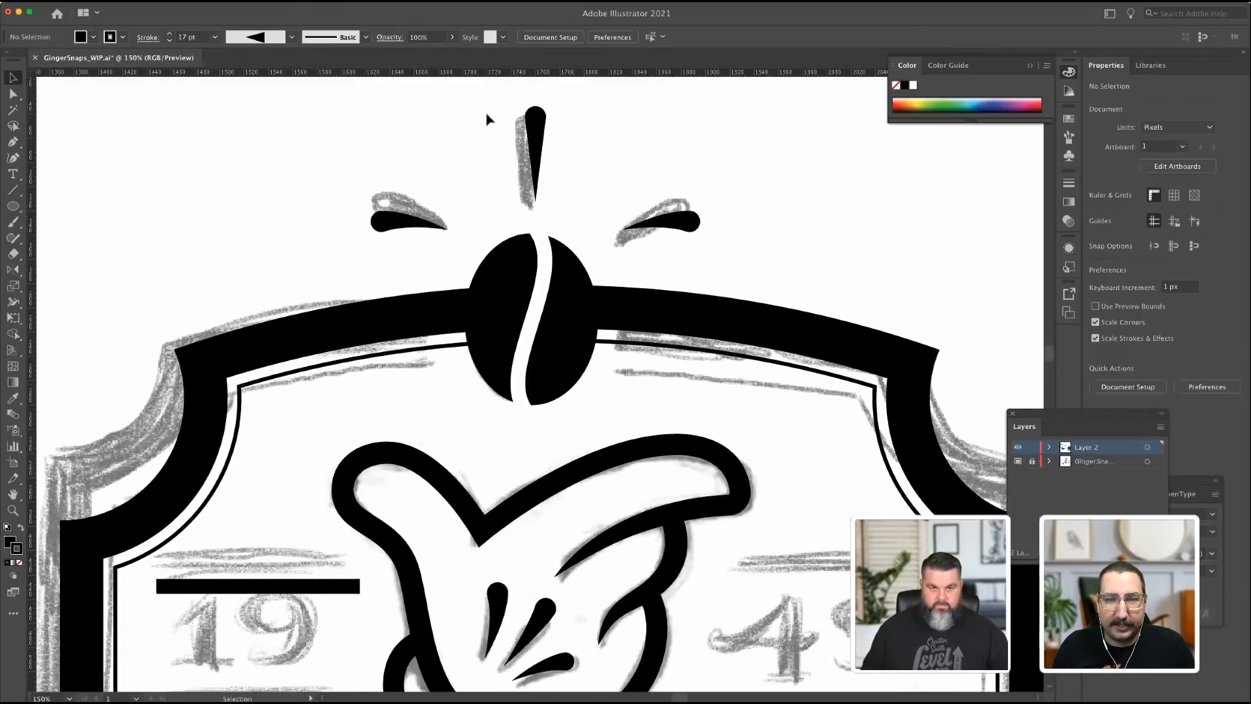
left_click(535, 129)
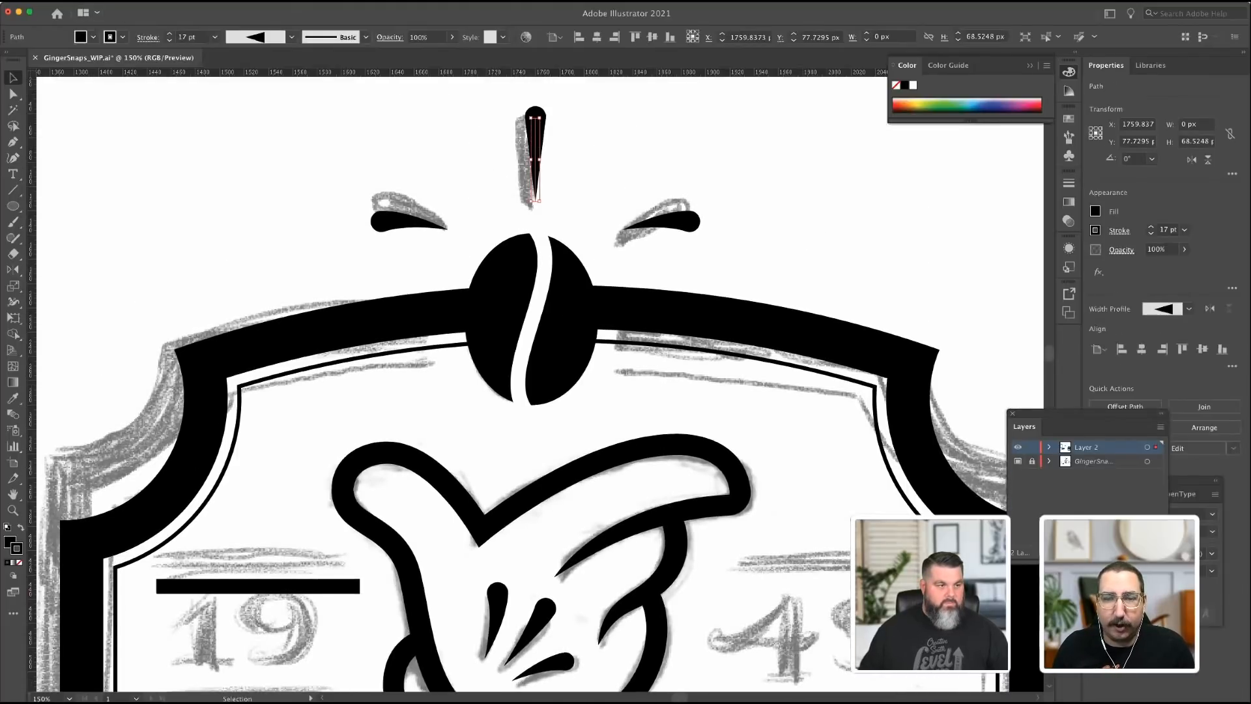
key("super+shift+e")
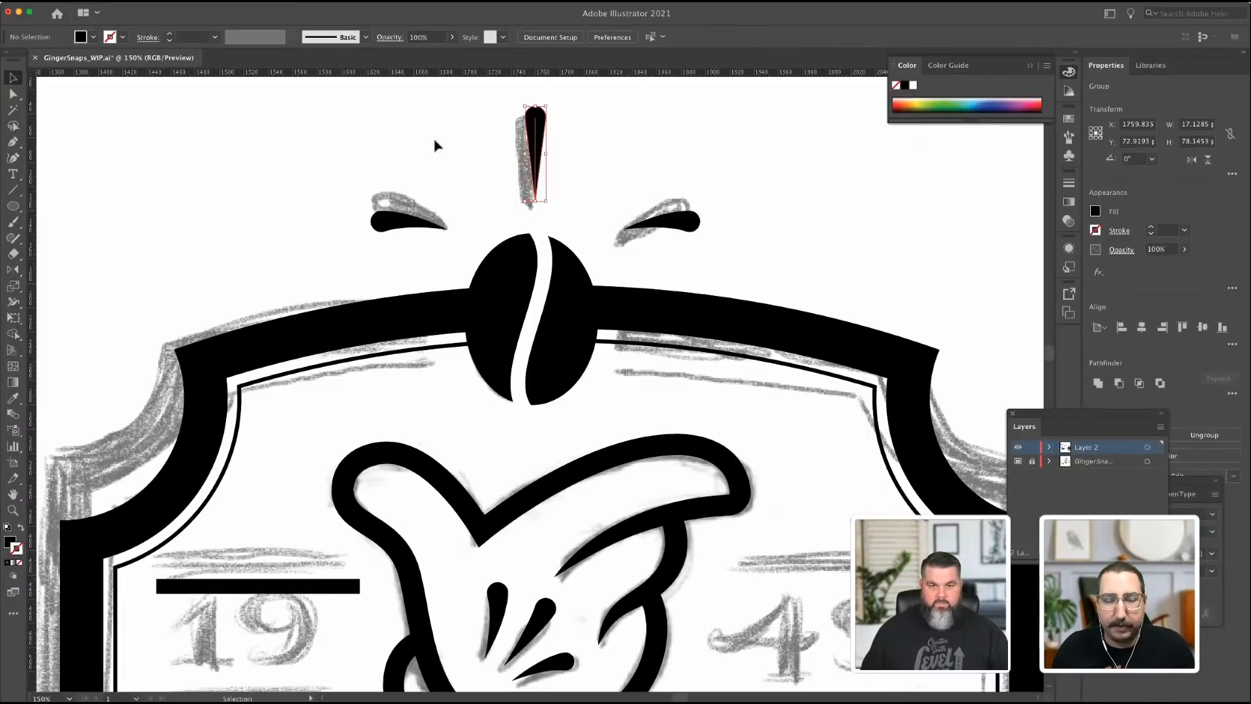
left_click(438, 145)
left_click(539, 139)
key("super+z")
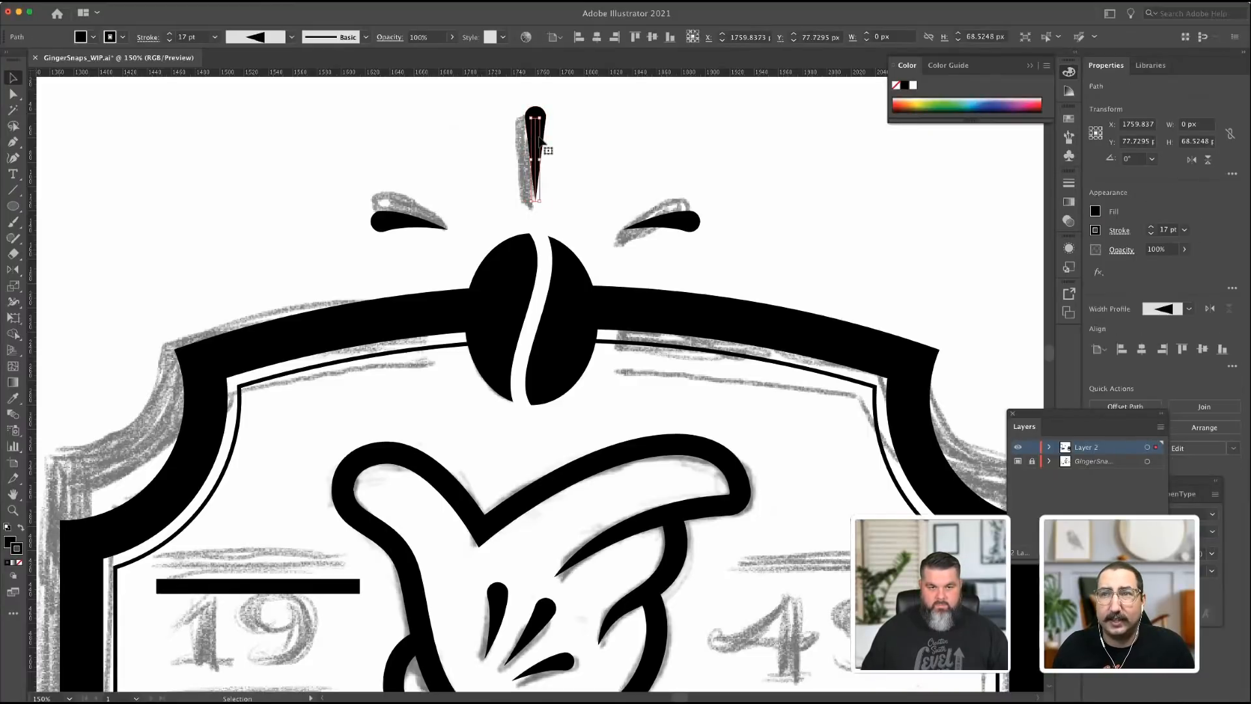
key("Delete")
key("super+z")
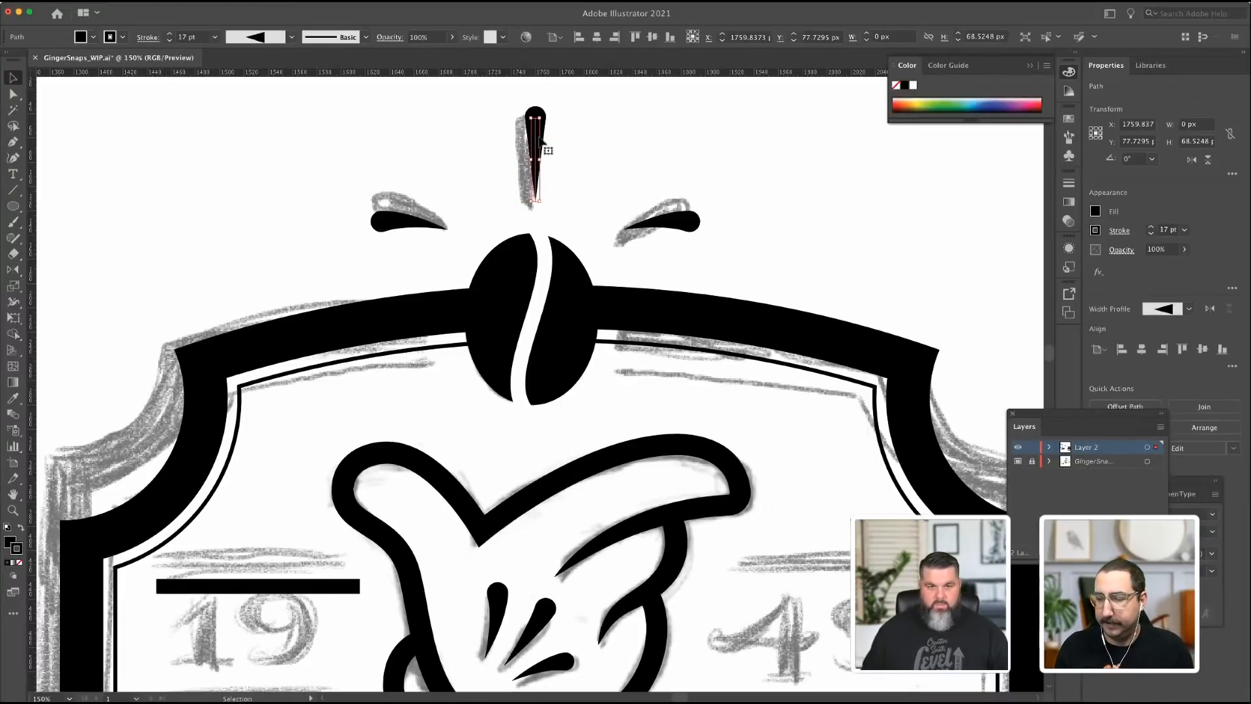
Convert the tapered vertical accent above the bean into an outlined, filled shape.
left_click(444, 142)
left_click(538, 114)
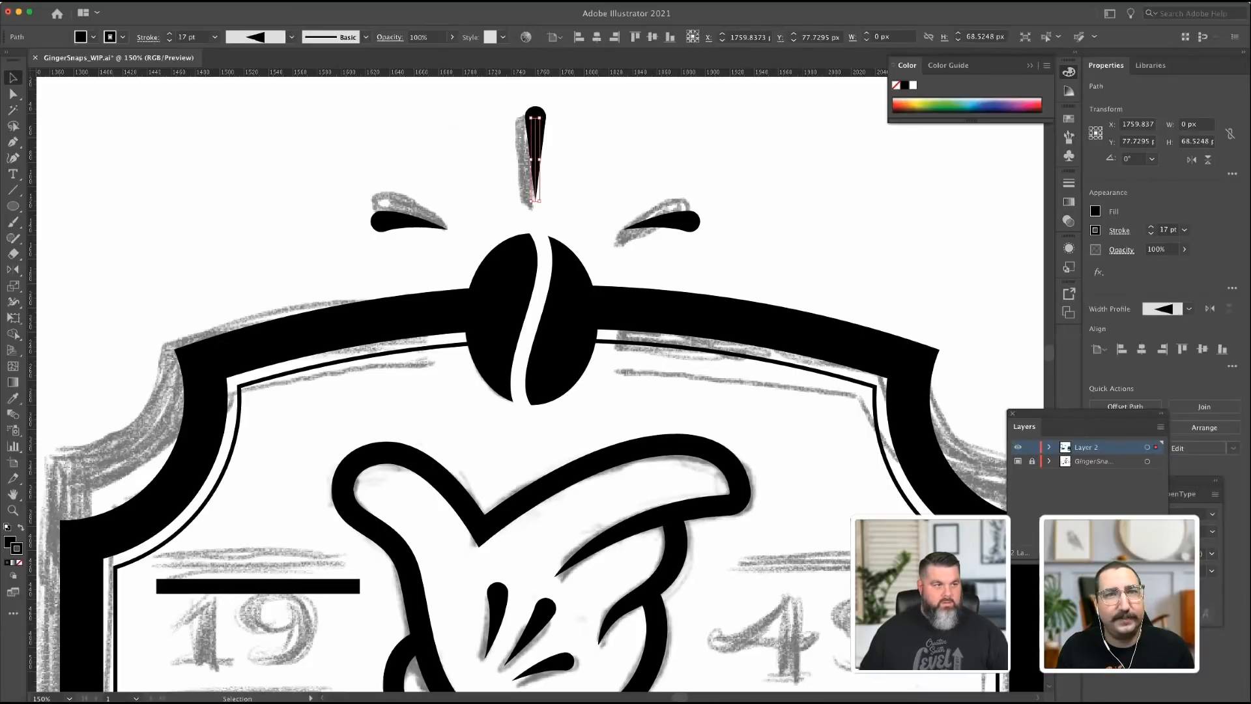
left_click(306, 181)
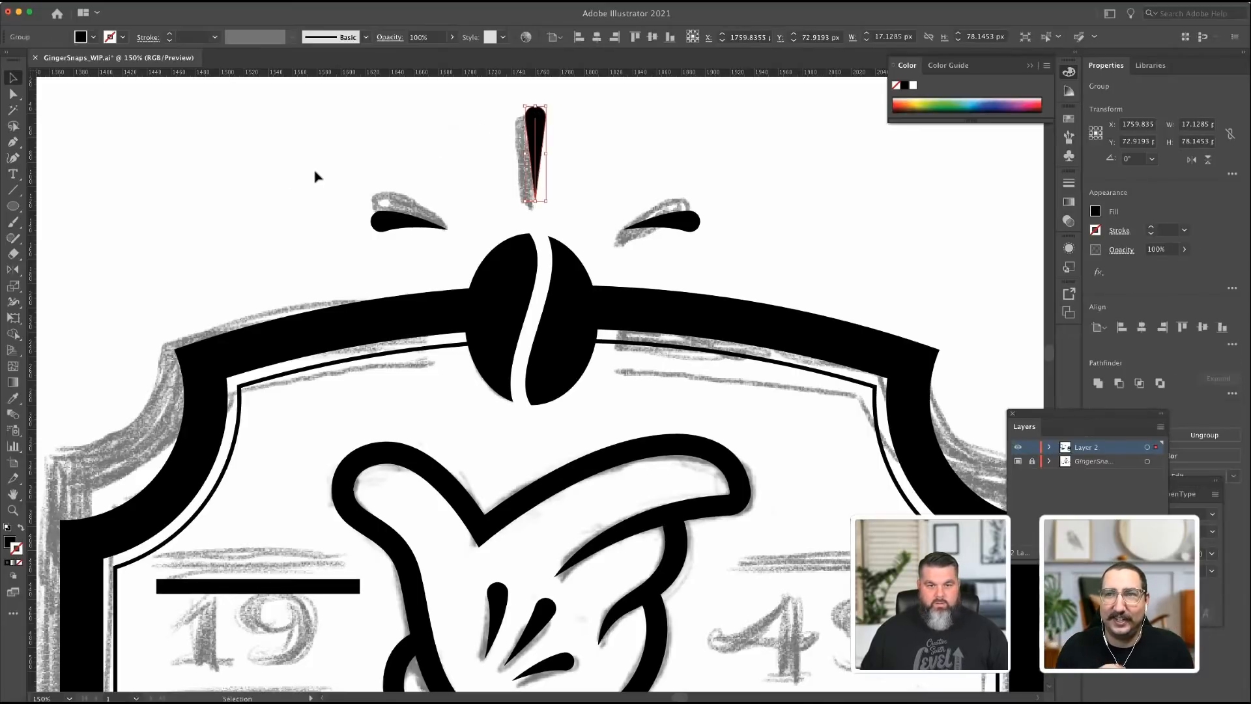
key("super+minus")
key("super+minus")
key("super+minus")
key("super+minus")
key("super+minus")
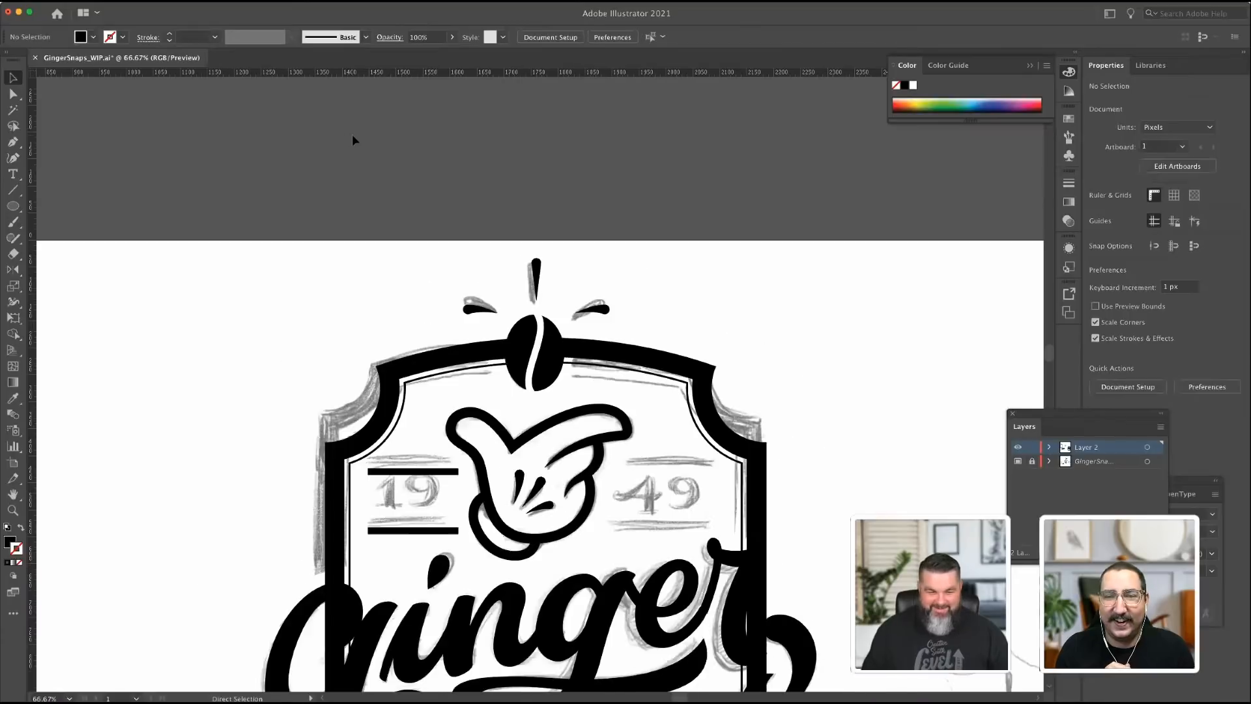
scroll(228, 79, "down", 1)
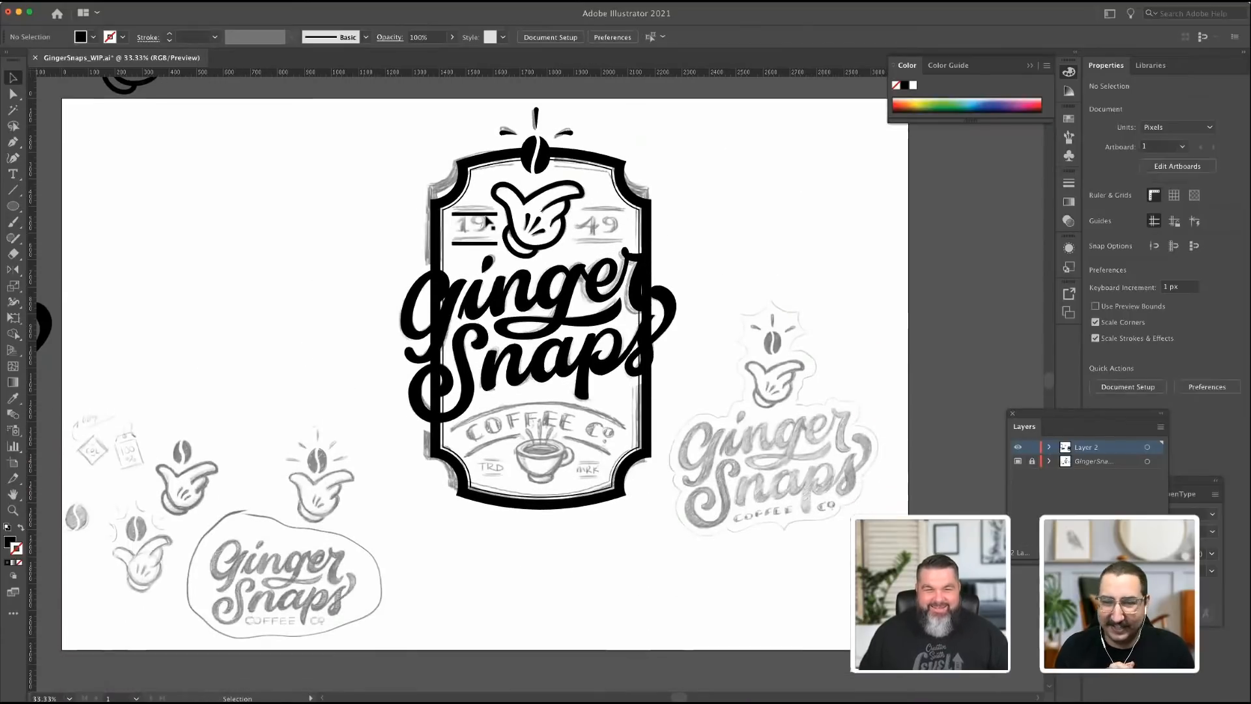
left_click(482, 243)
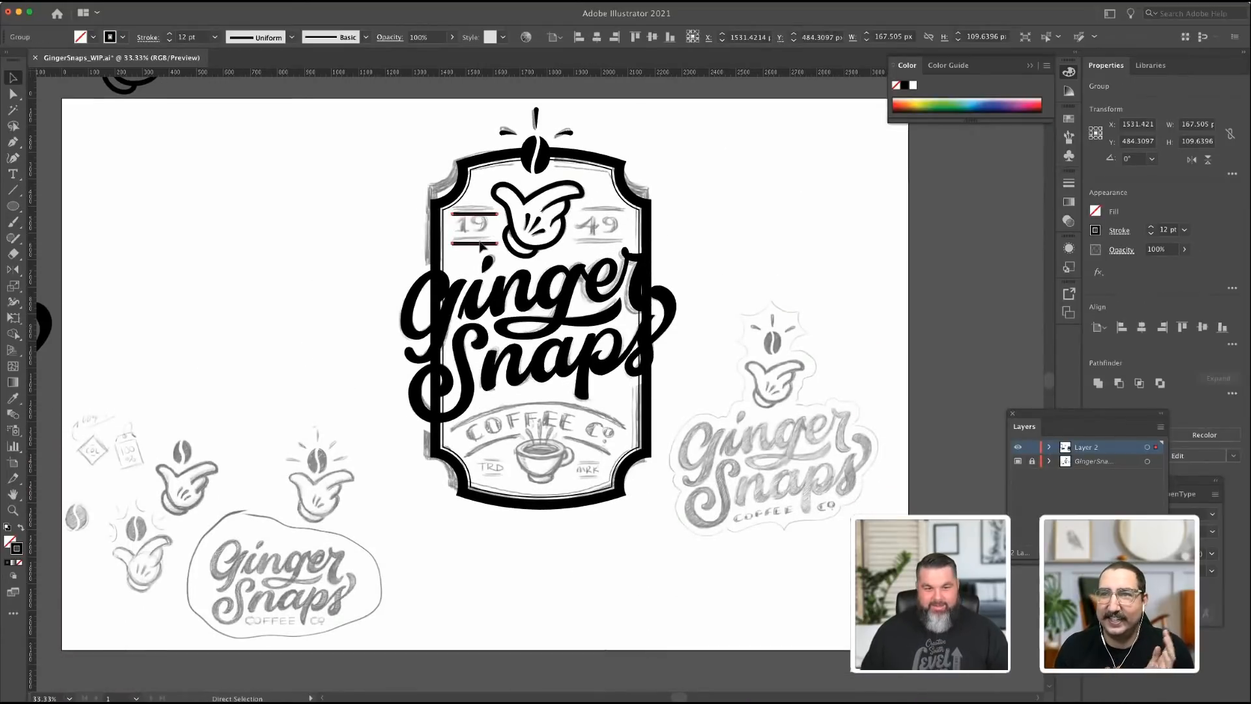
left_click(558, 245, "shift")
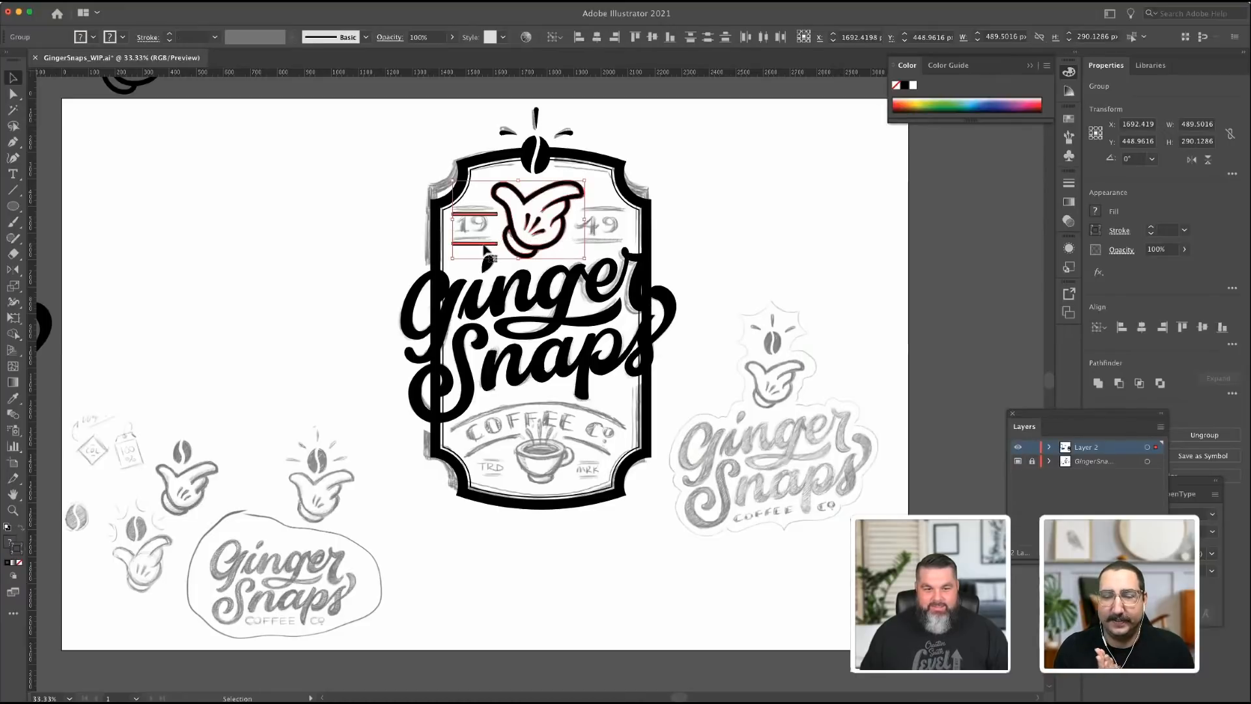
left_click(381, 235)
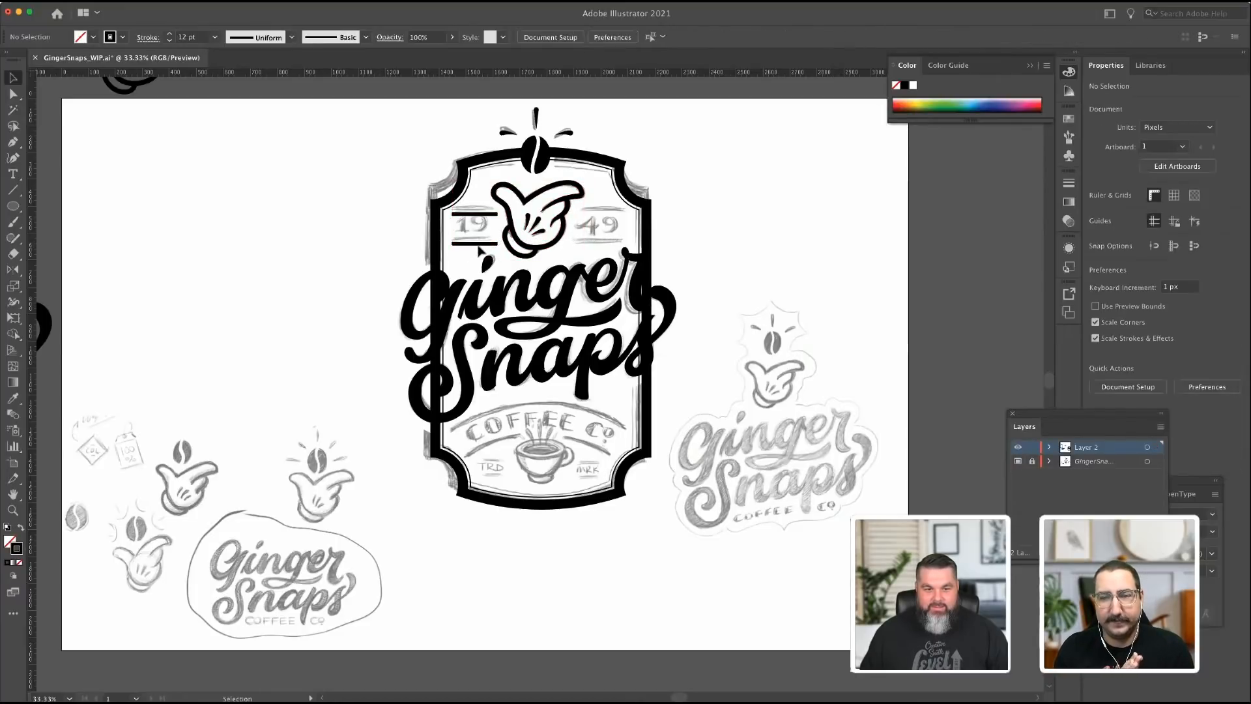
left_click(479, 246)
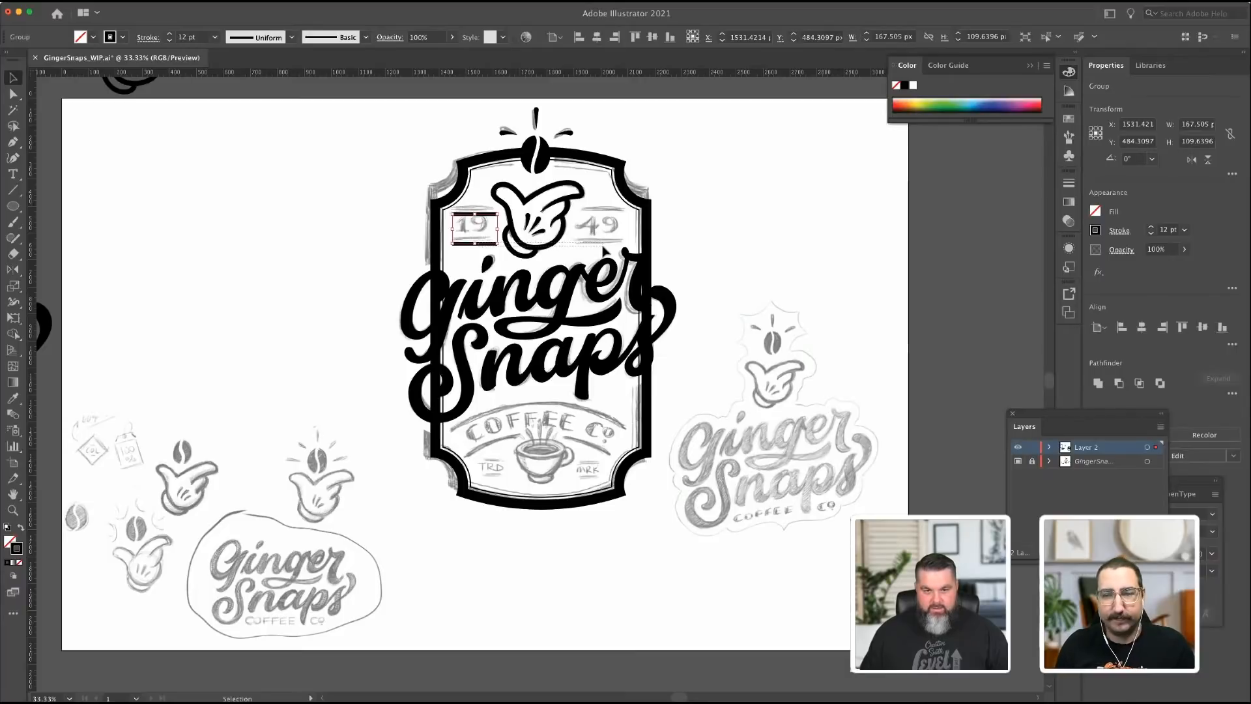
left_click_drag(604, 247, 600, 247)
key("super+equal")
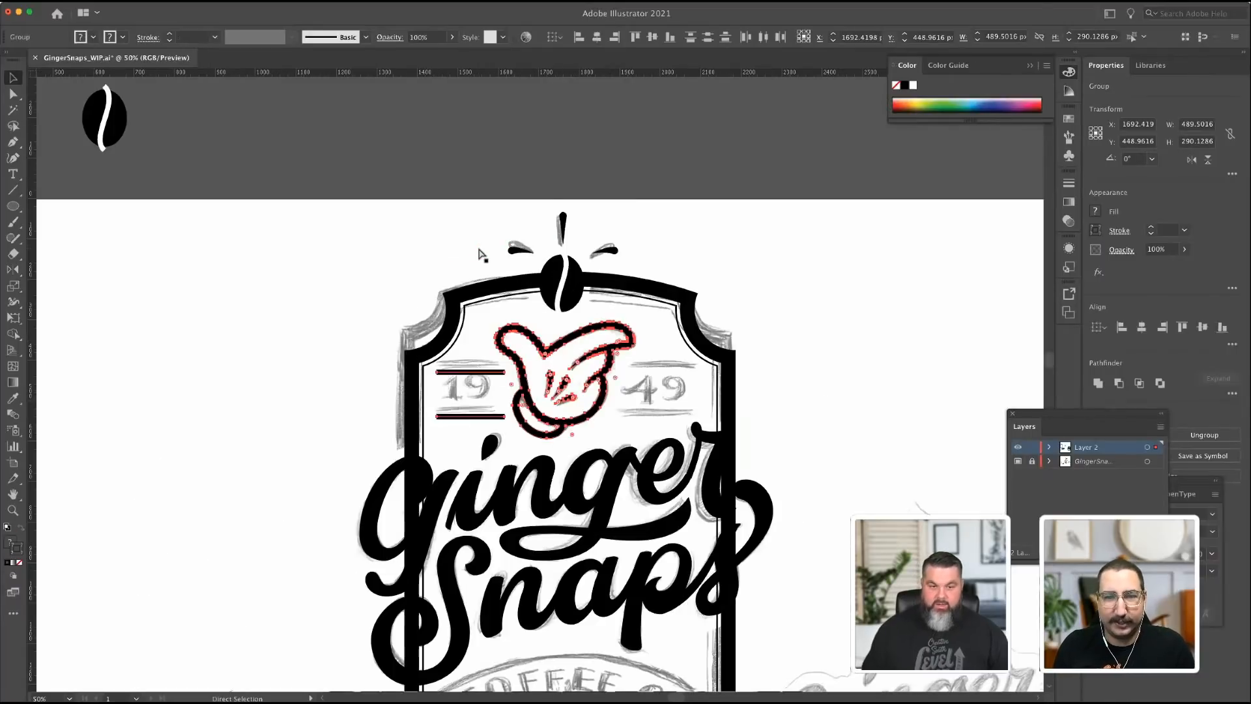
key("super+equal")
left_click(432, 393)
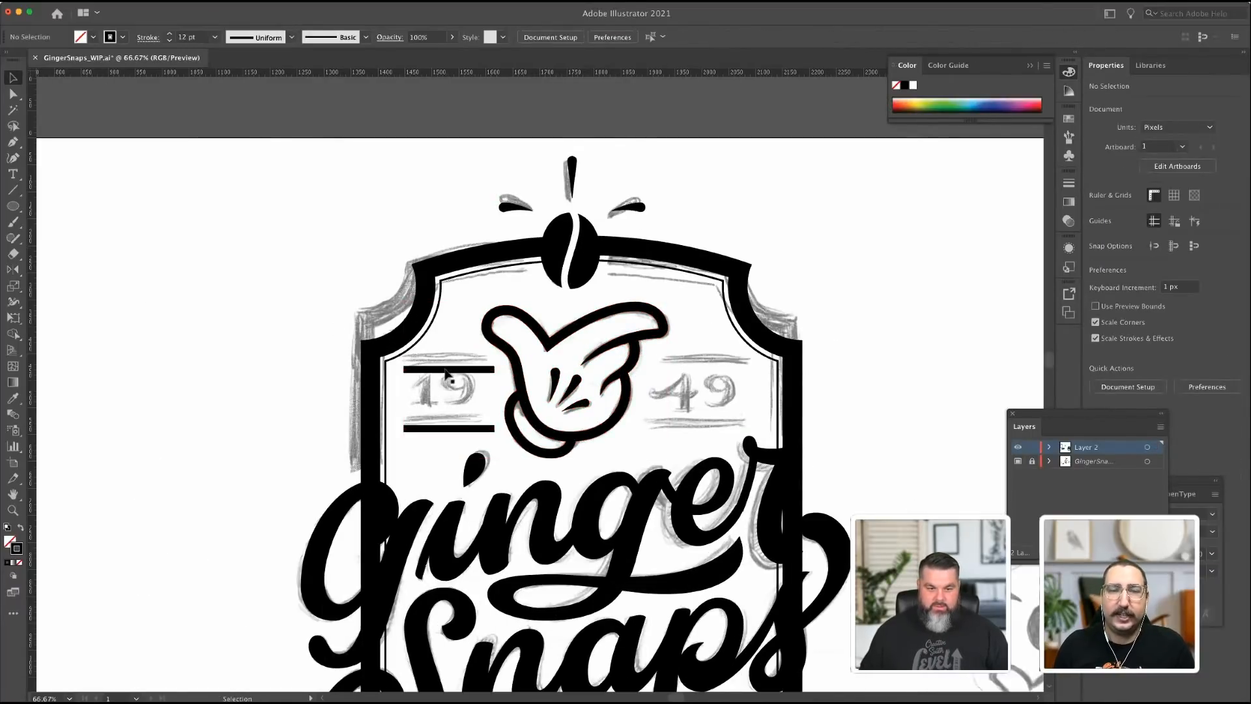
Convert the two stroked bars around the number 19 into outlined, filled shapes.
left_click(446, 369)
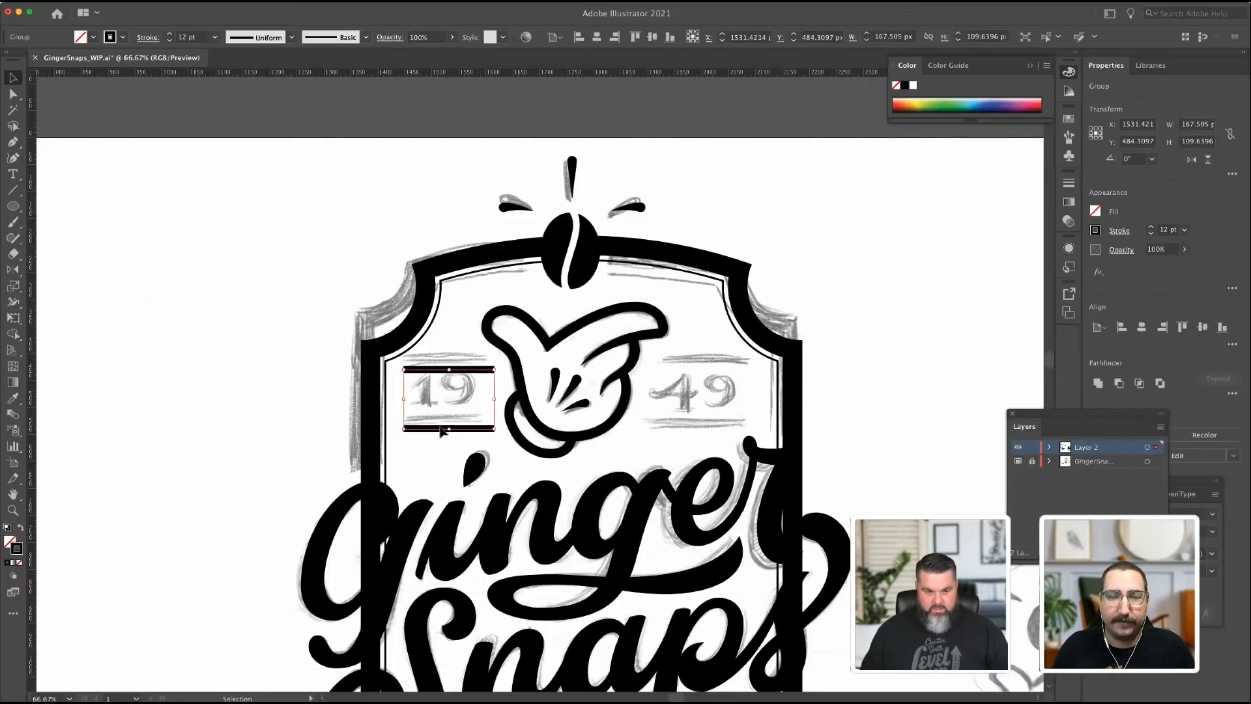
left_click_drag(667, 430, 474, 430)
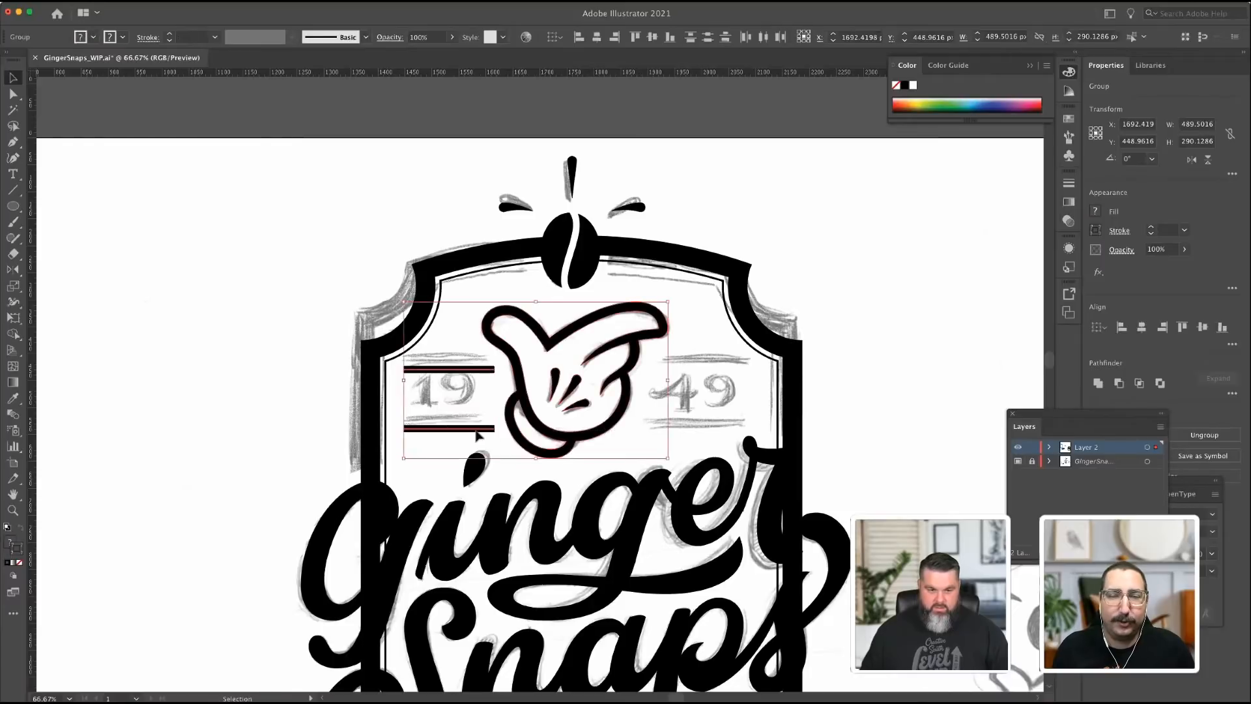
left_click(450, 376)
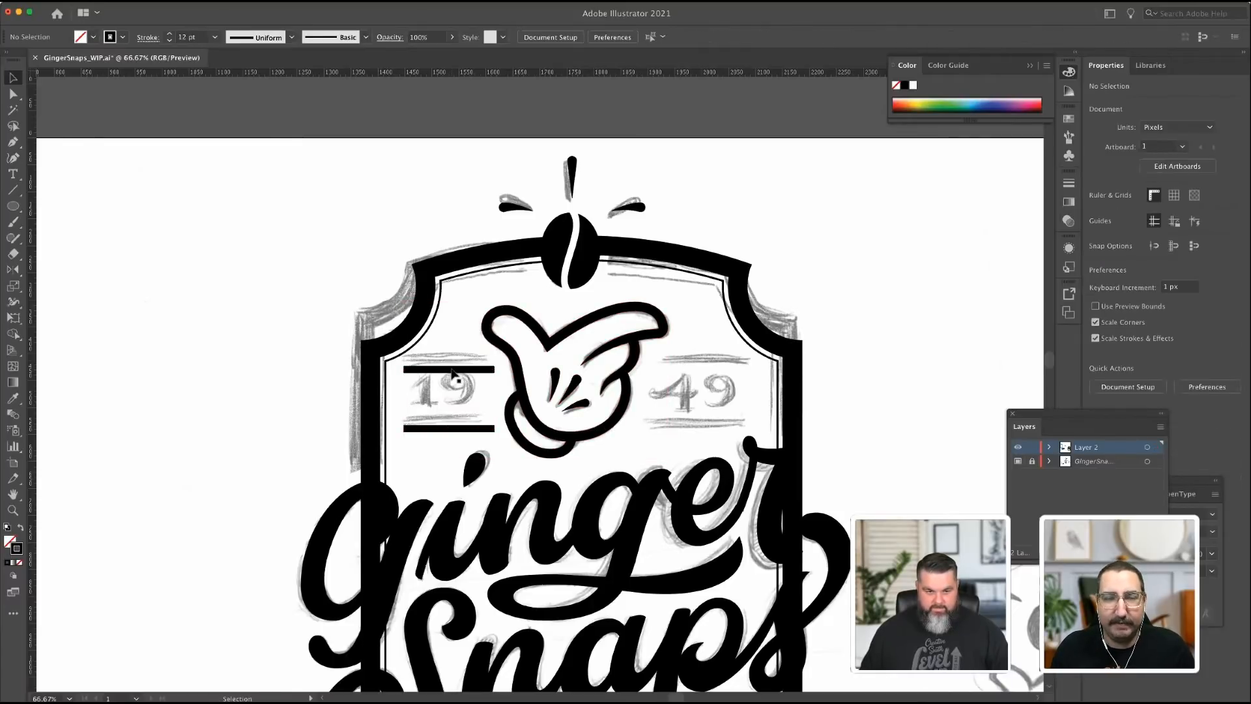
left_click(455, 376)
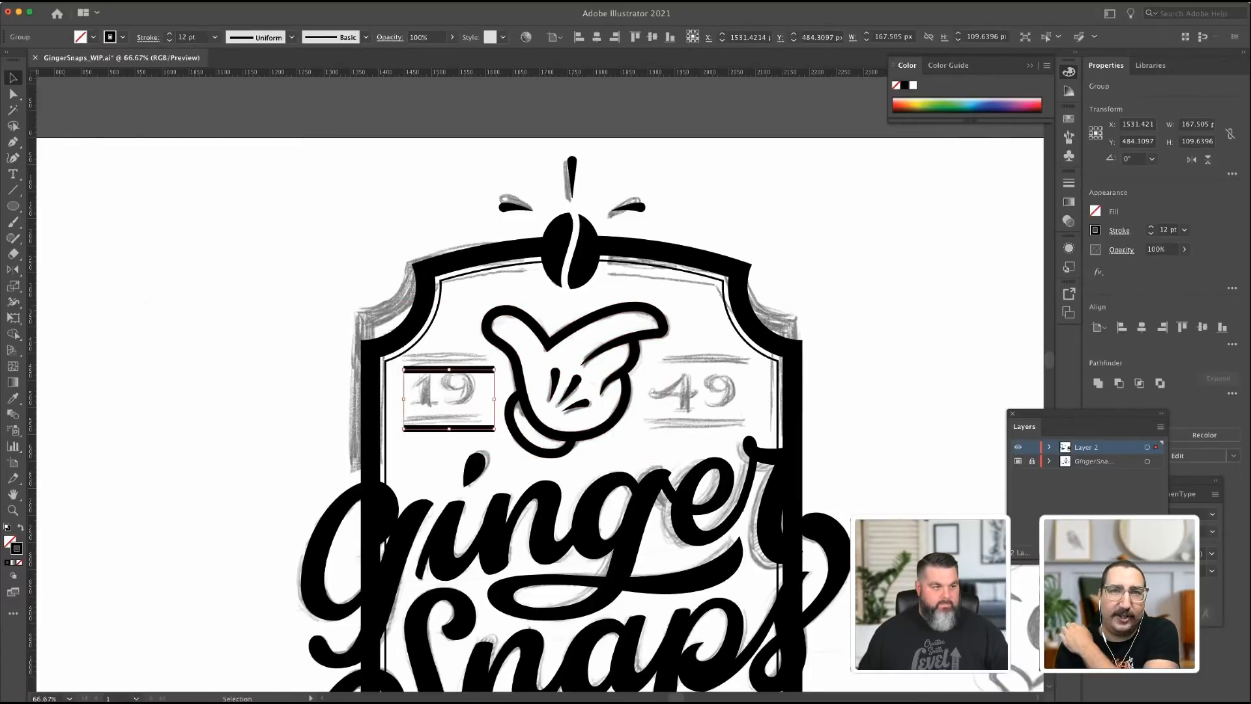
left_click(246, 290)
left_click(174, 364)
key("a")
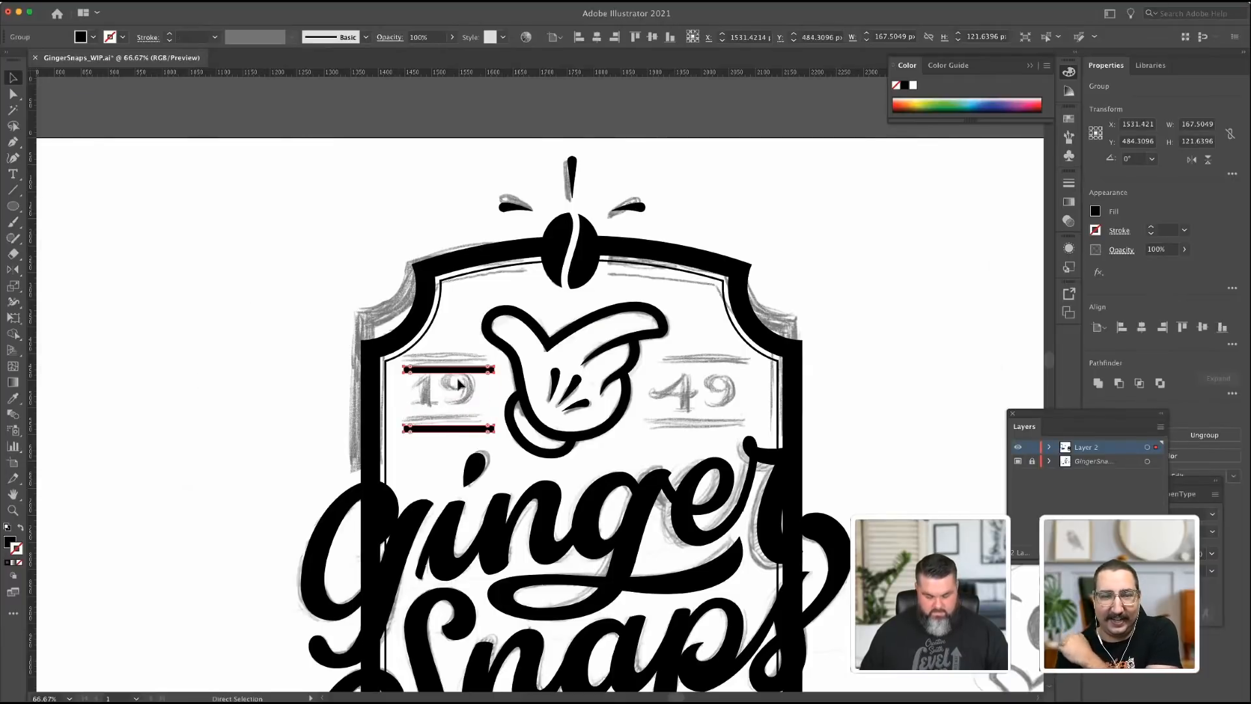
Duplicate the filled bars across to the 49 and shift both pairs up slightly toward the sketched lines.
key("v")
left_click_drag(441, 377, 689, 370)
left_click(441, 377, "shift")
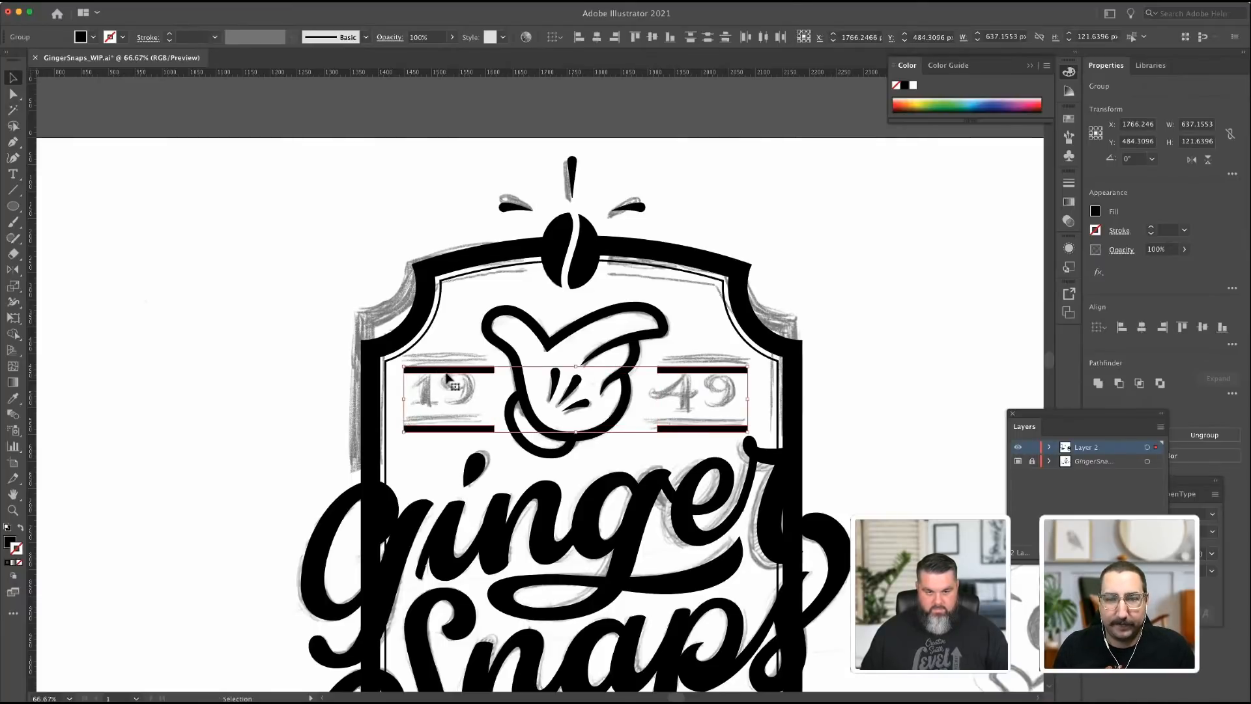
left_click_drag(447, 376, 447, 370)
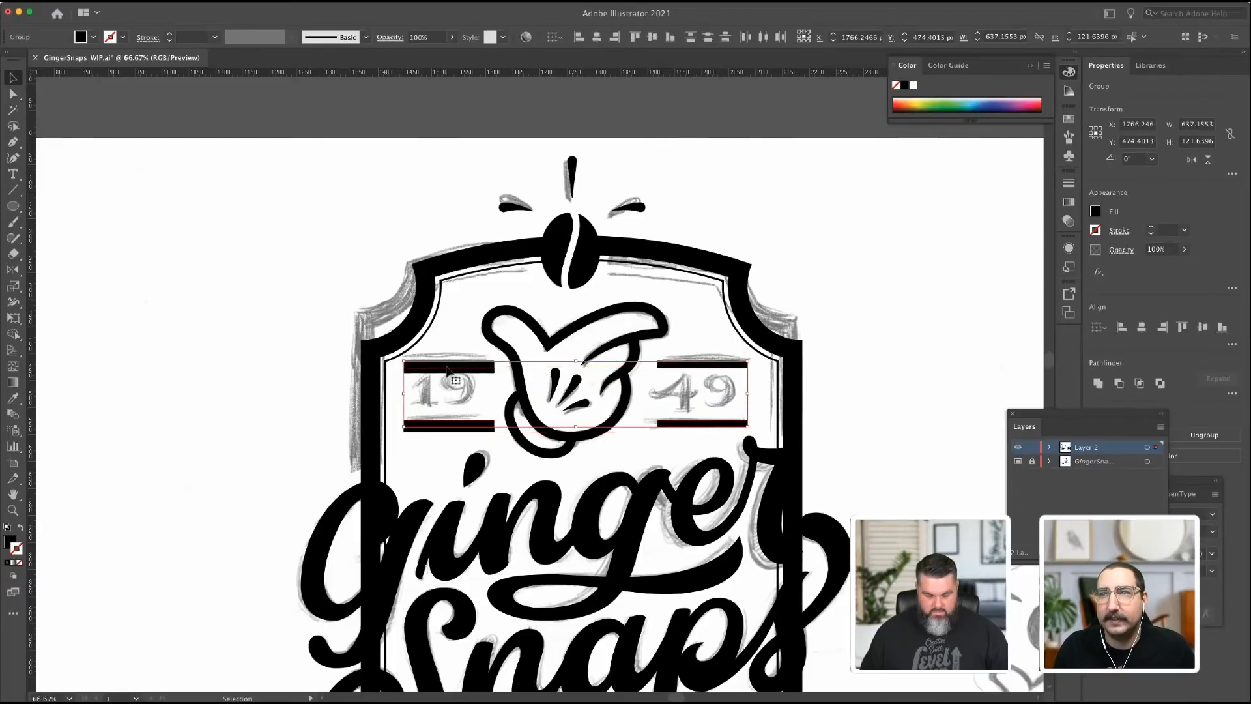
Delete the leftover original stroked bars beneath the filled ones around the 19.
left_click(445, 435)
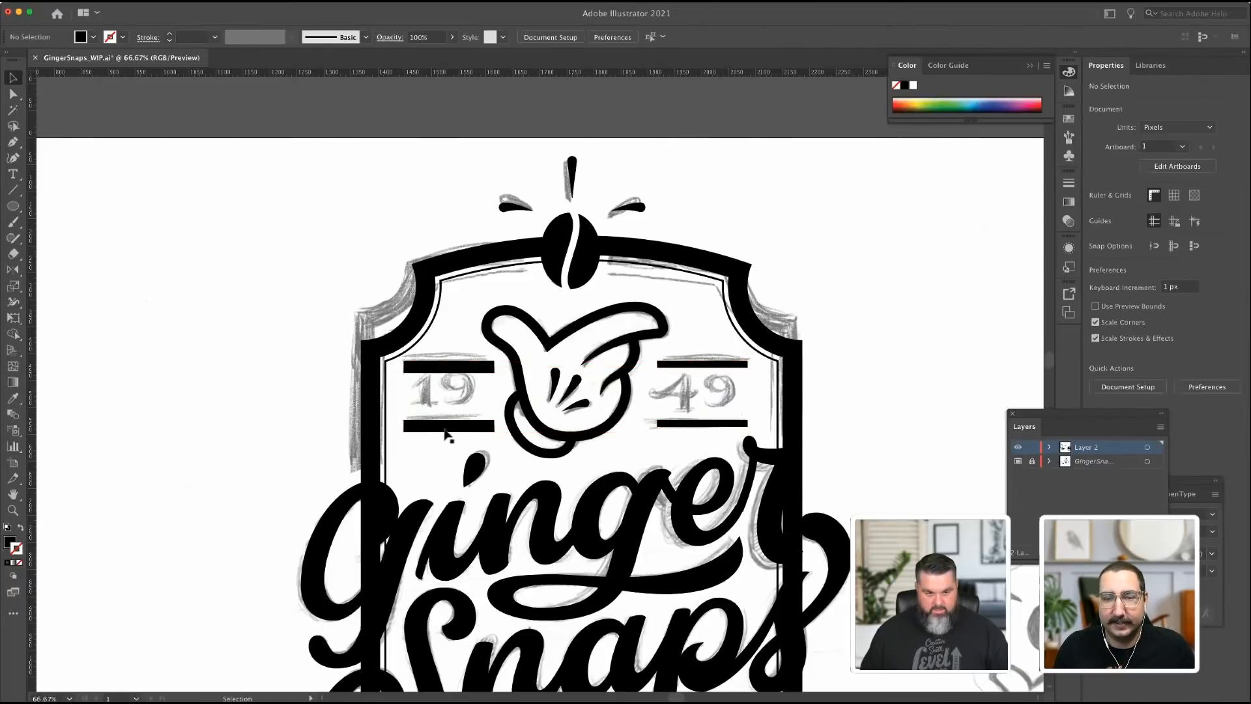
key("shift+x")
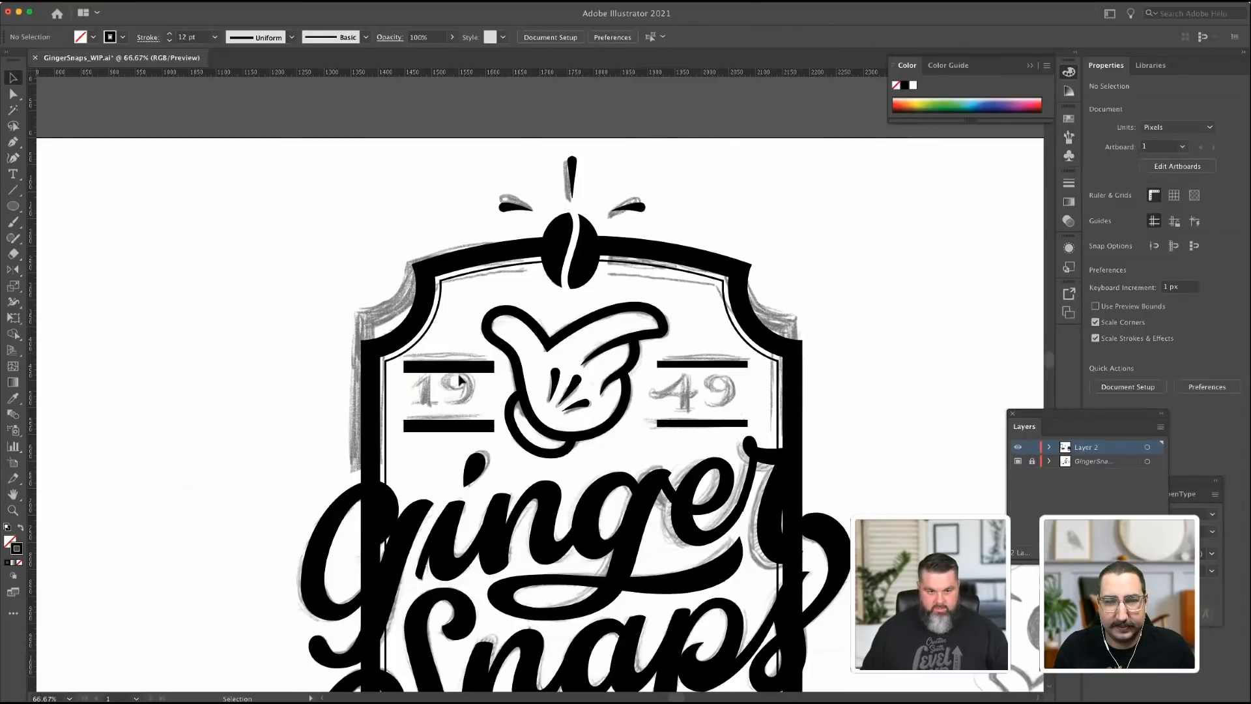
left_click(461, 371)
key("Delete")
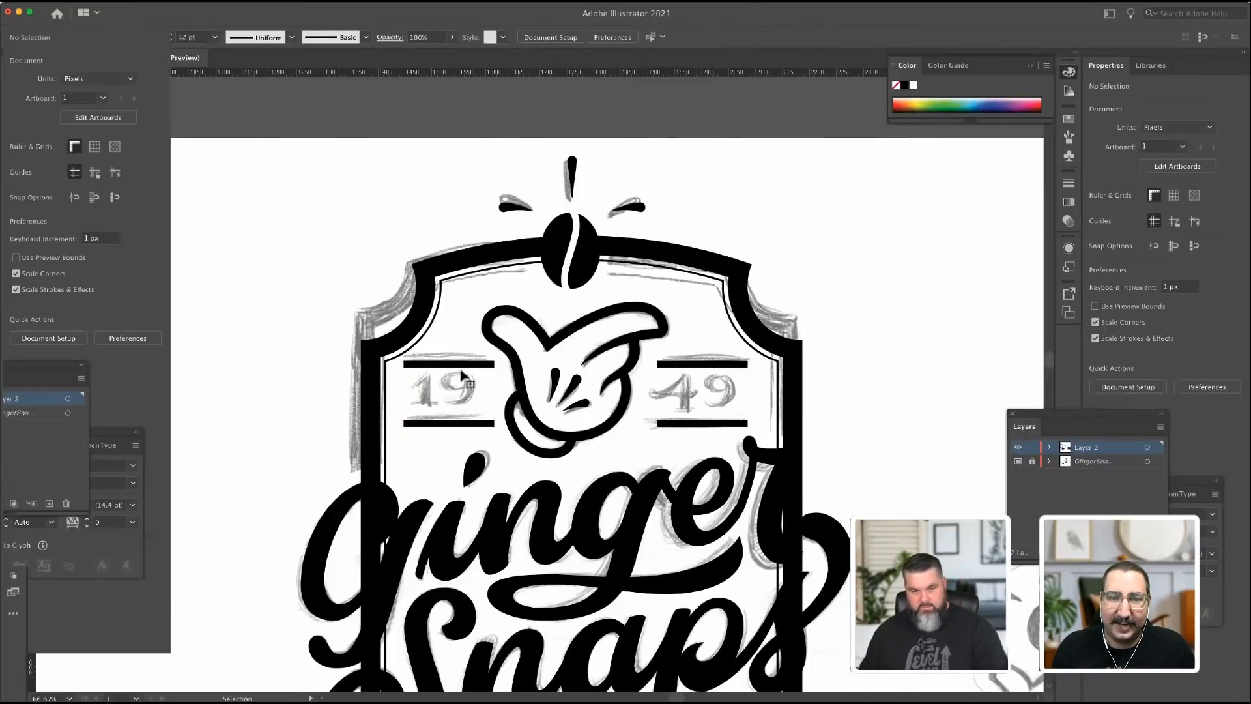
Shorten both pairs of bars to about 150 px wide and move the 49 pair outward around its number.
left_click(717, 365)
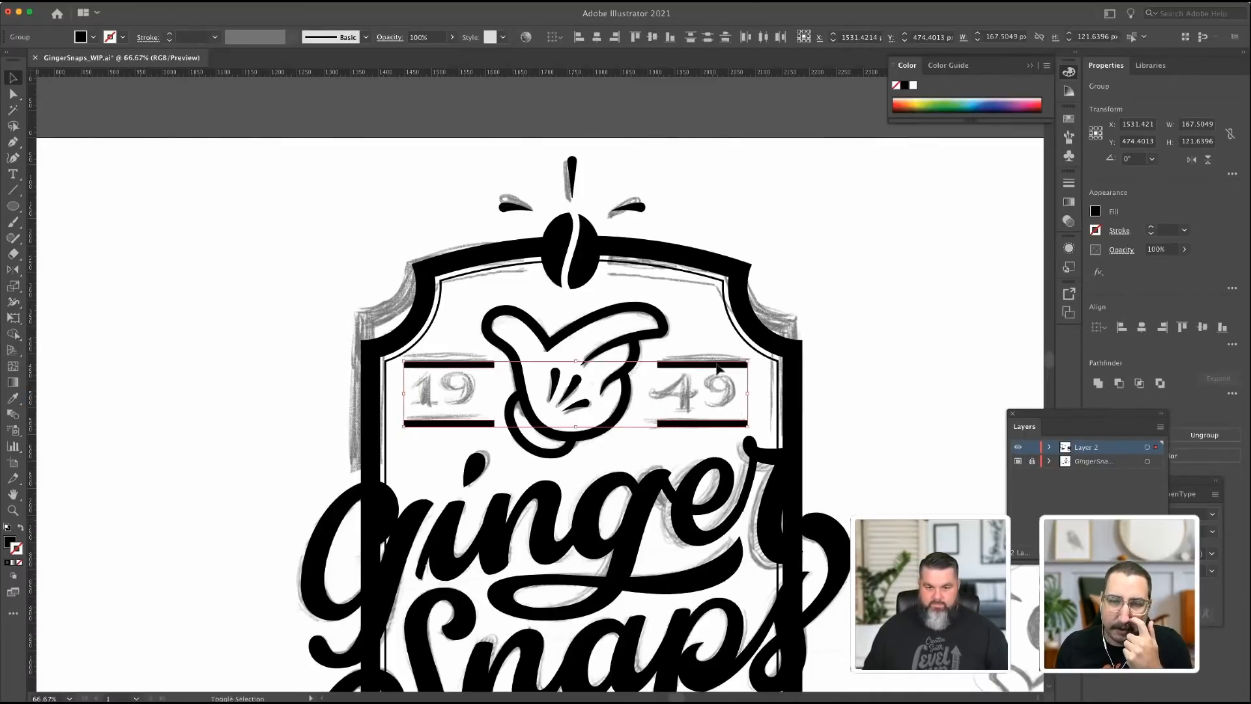
left_click_drag(747, 394, 714, 395)
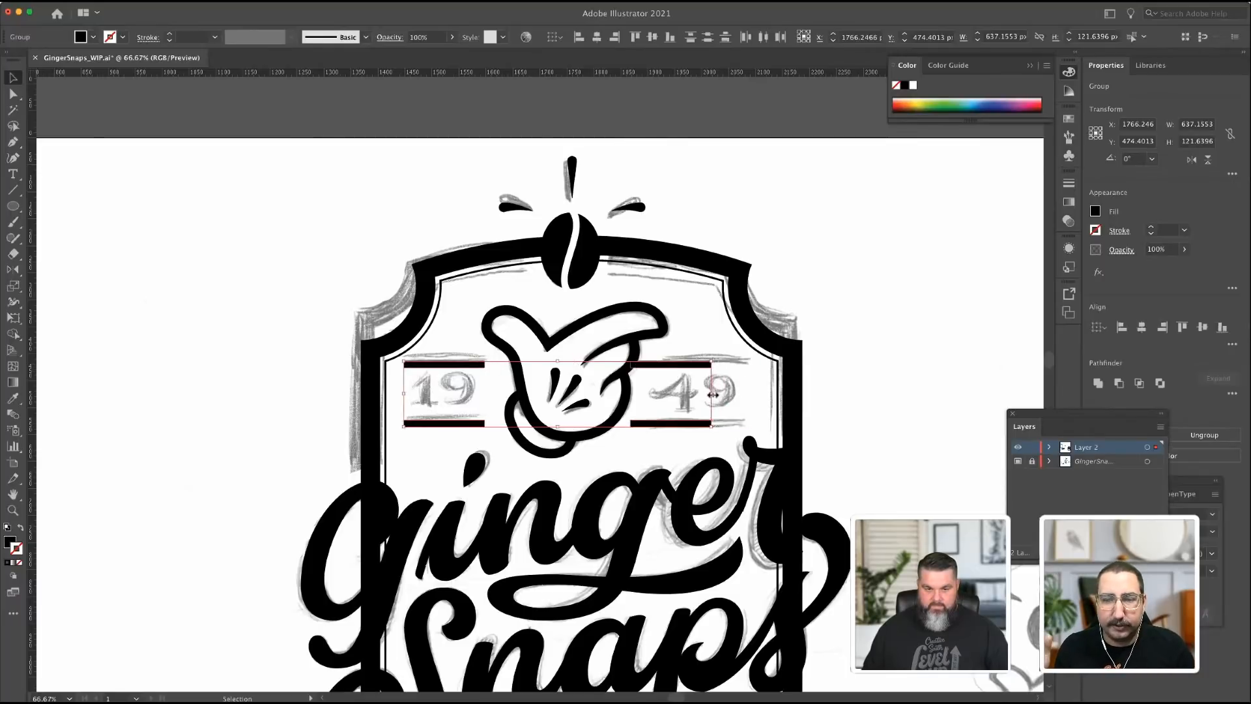
double_click(672, 365)
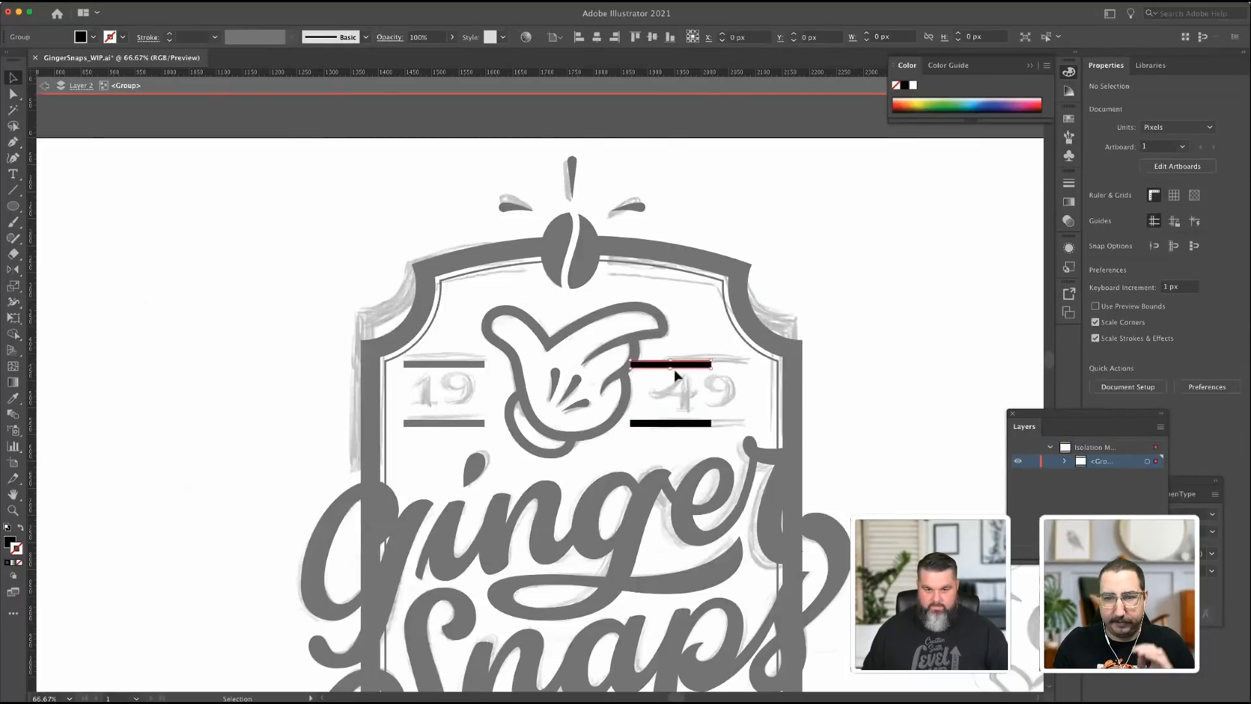
left_click(671, 424)
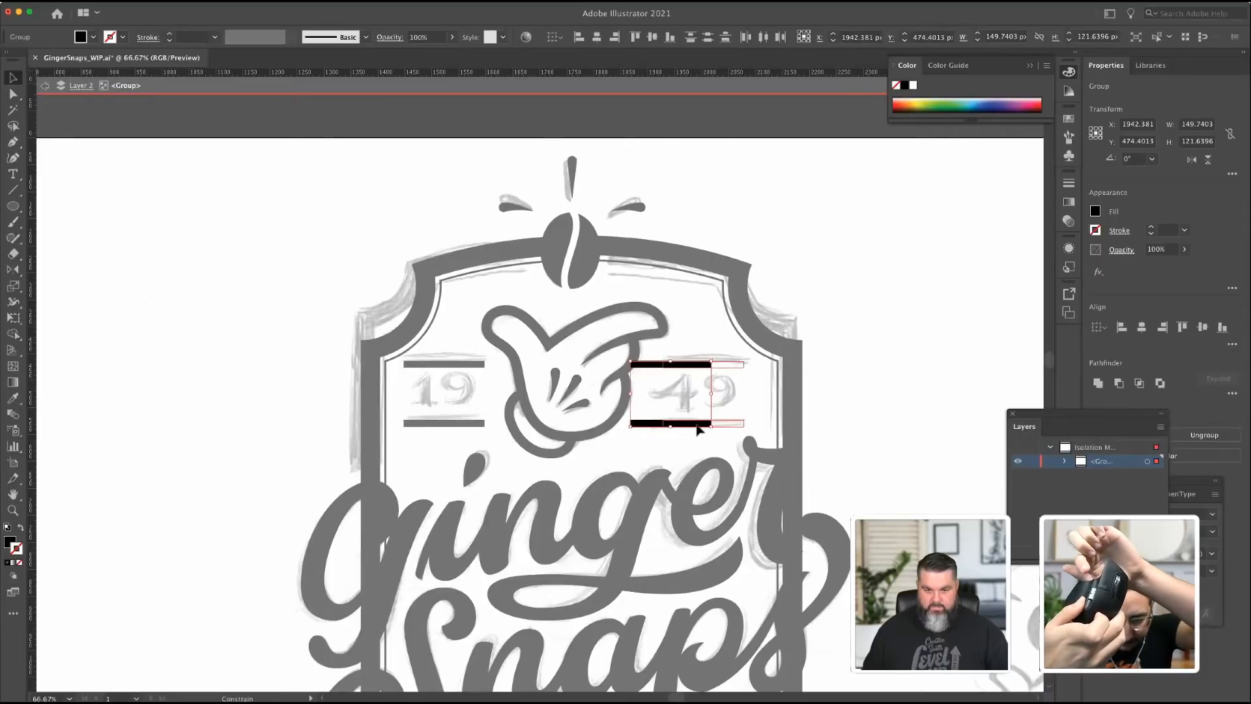
left_click_drag(697, 429, 698, 429)
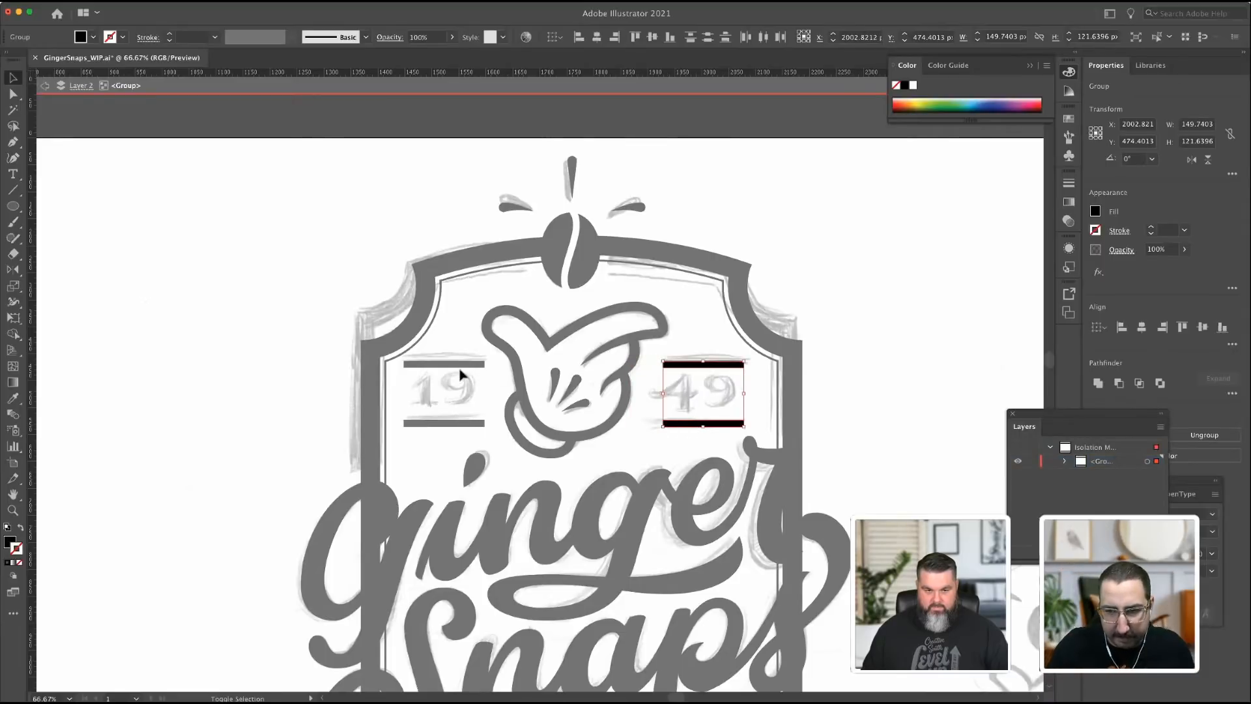
double_click(973, 363)
Merge the overlapping shapes of a GingerSnaps lettering copy into one shape with Unite.
scroll(745, 433, "down", 3)
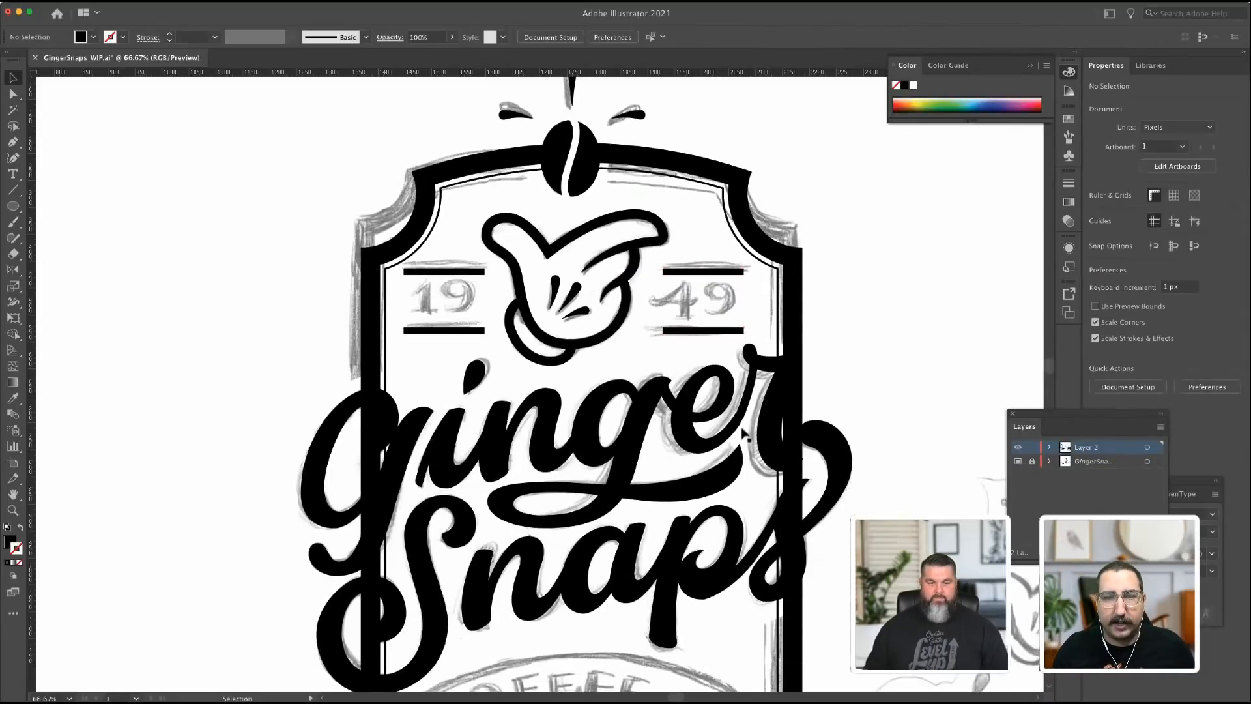
left_click(500, 442)
key("a")
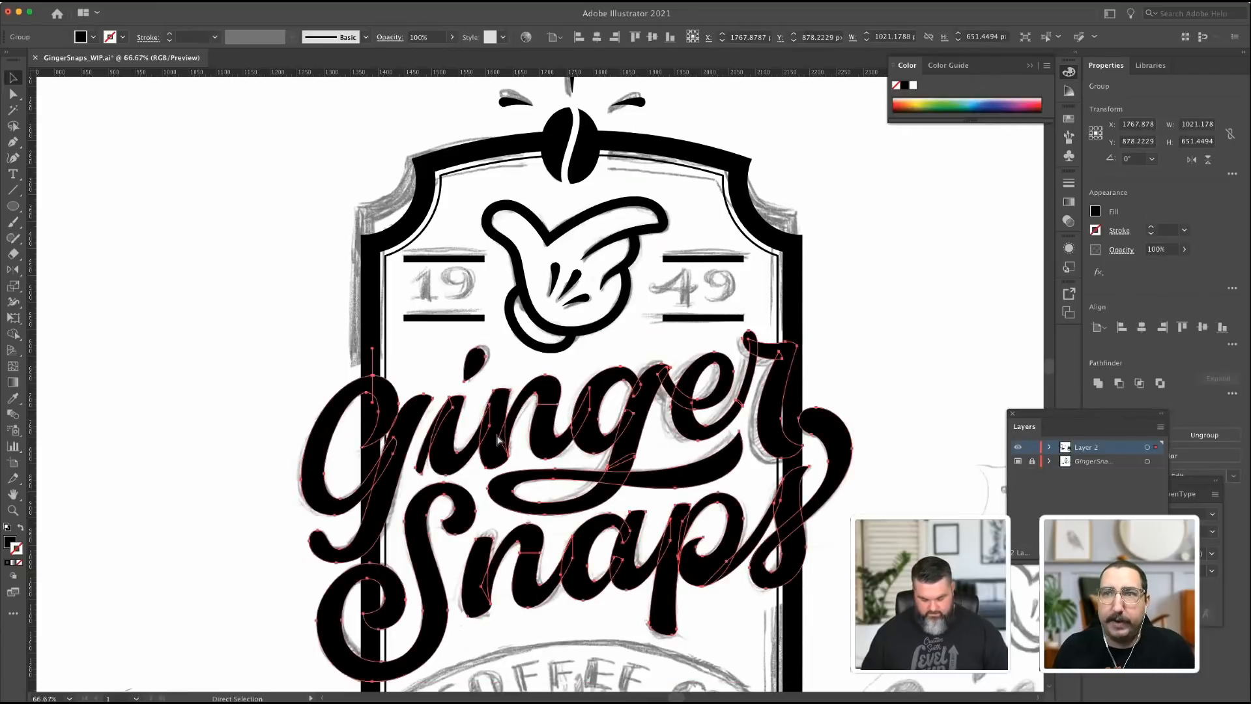
key("v")
key("a")
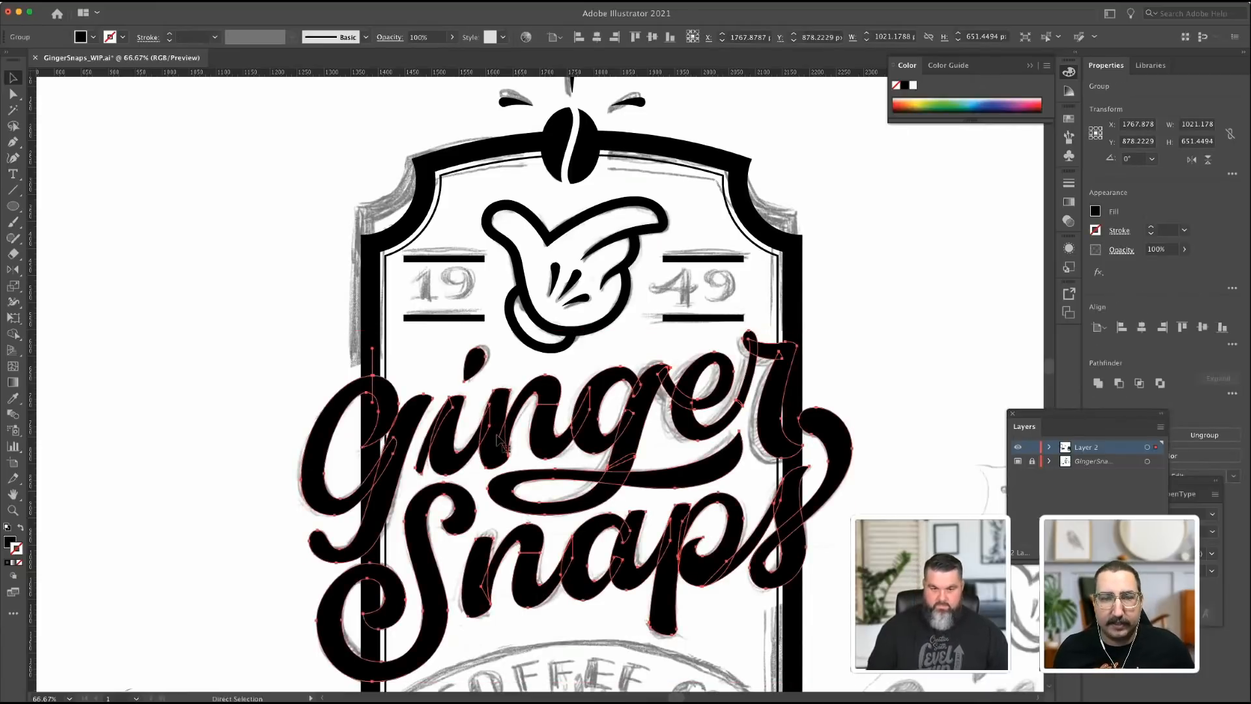
key("v")
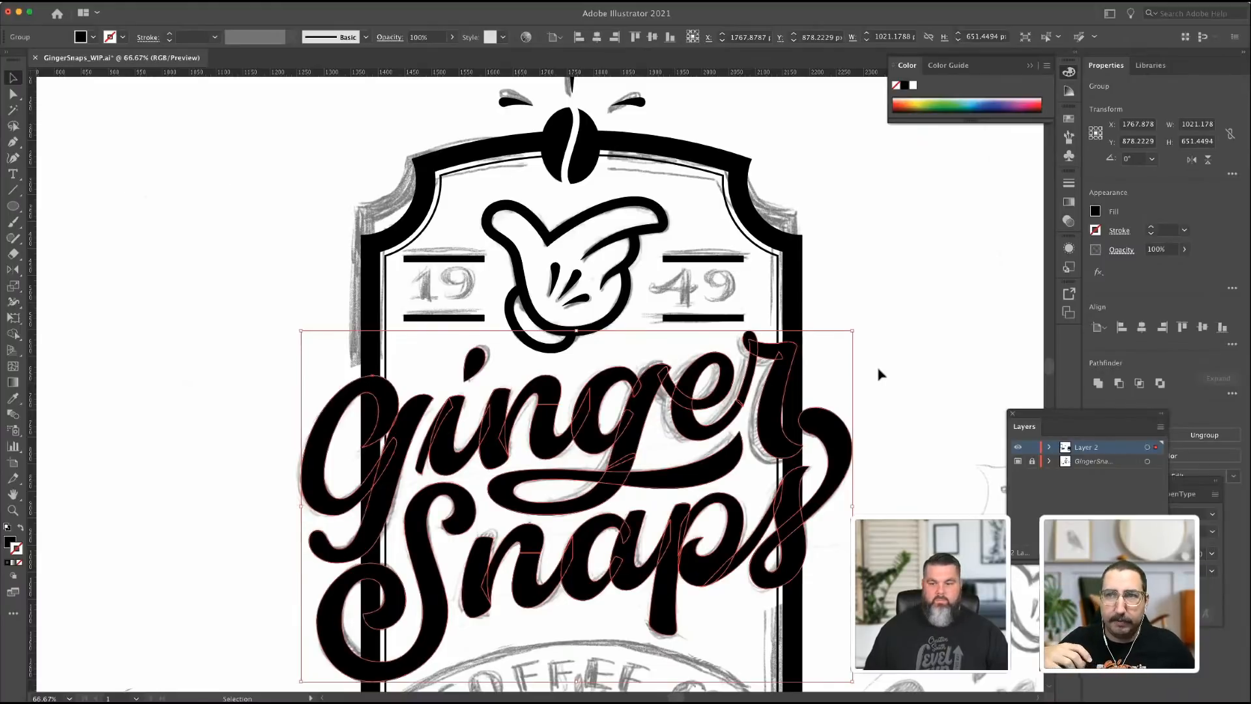
left_click(1098, 383)
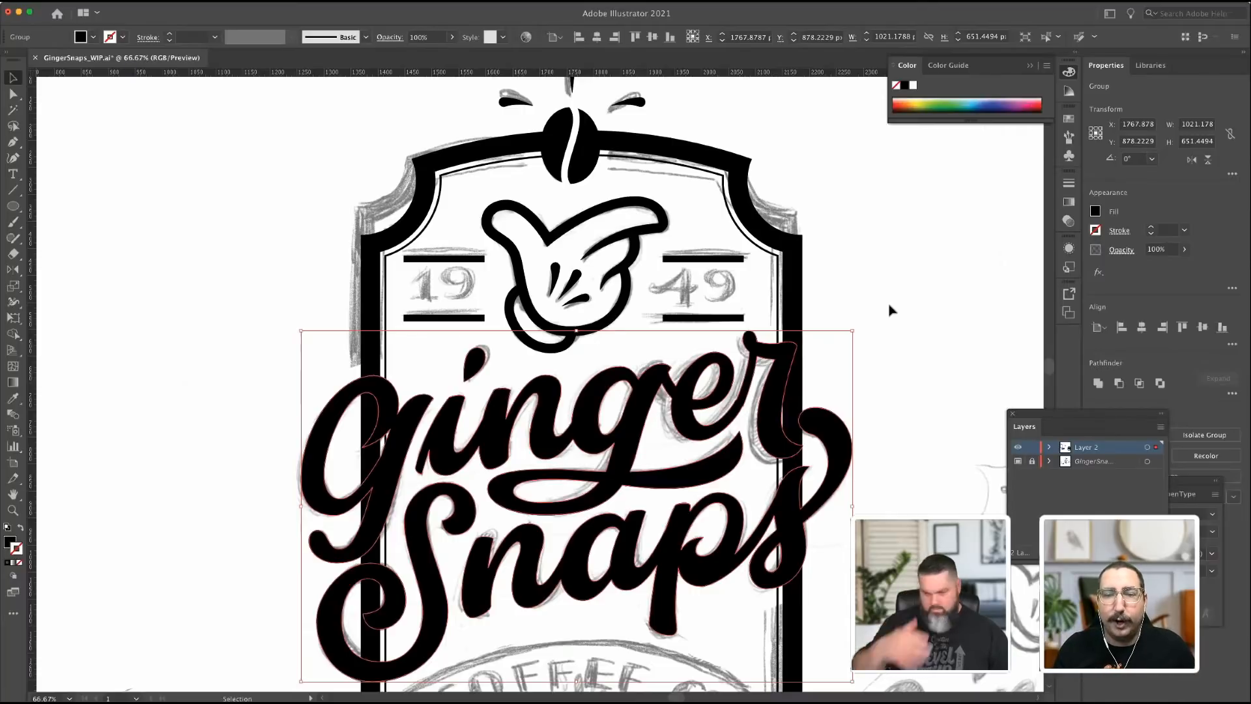
Give the merged lettering a white fill and a white 20 pt stroke with round caps, aligned to the outside.
left_click(7, 526)
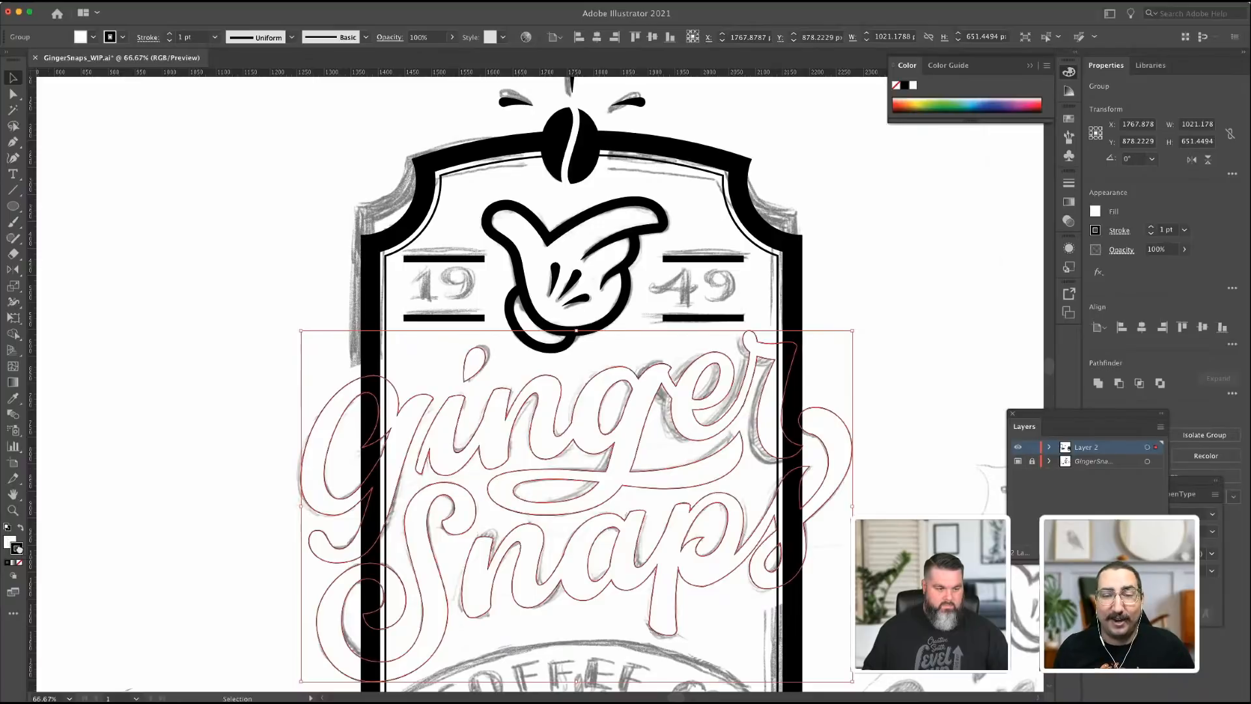
left_click_drag(10, 541, 19, 549)
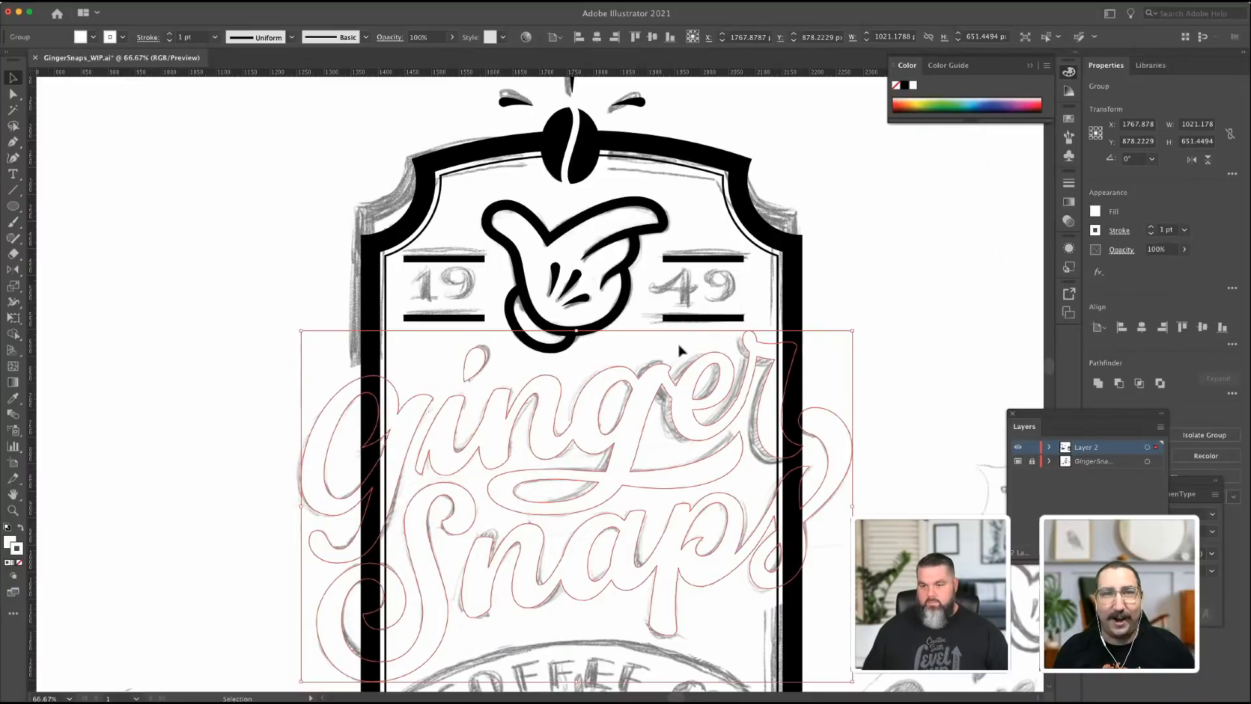
left_click(1122, 231)
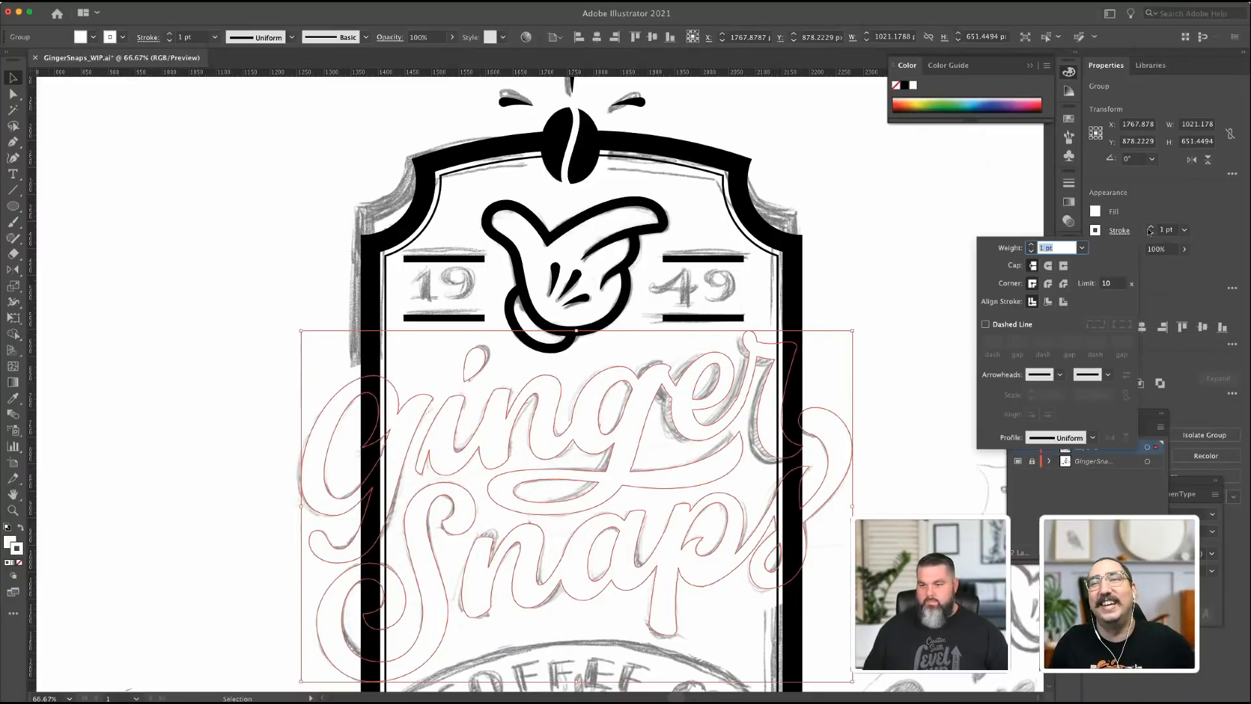
left_click(1048, 265)
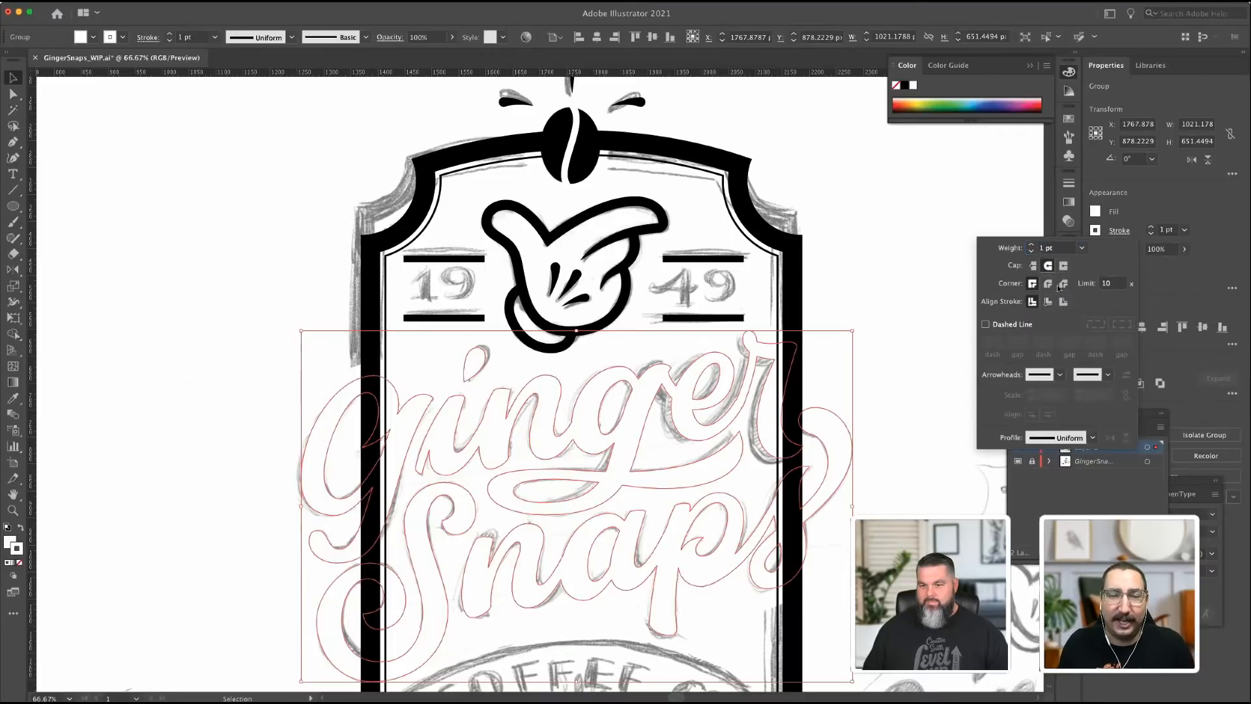
left_click(1064, 302)
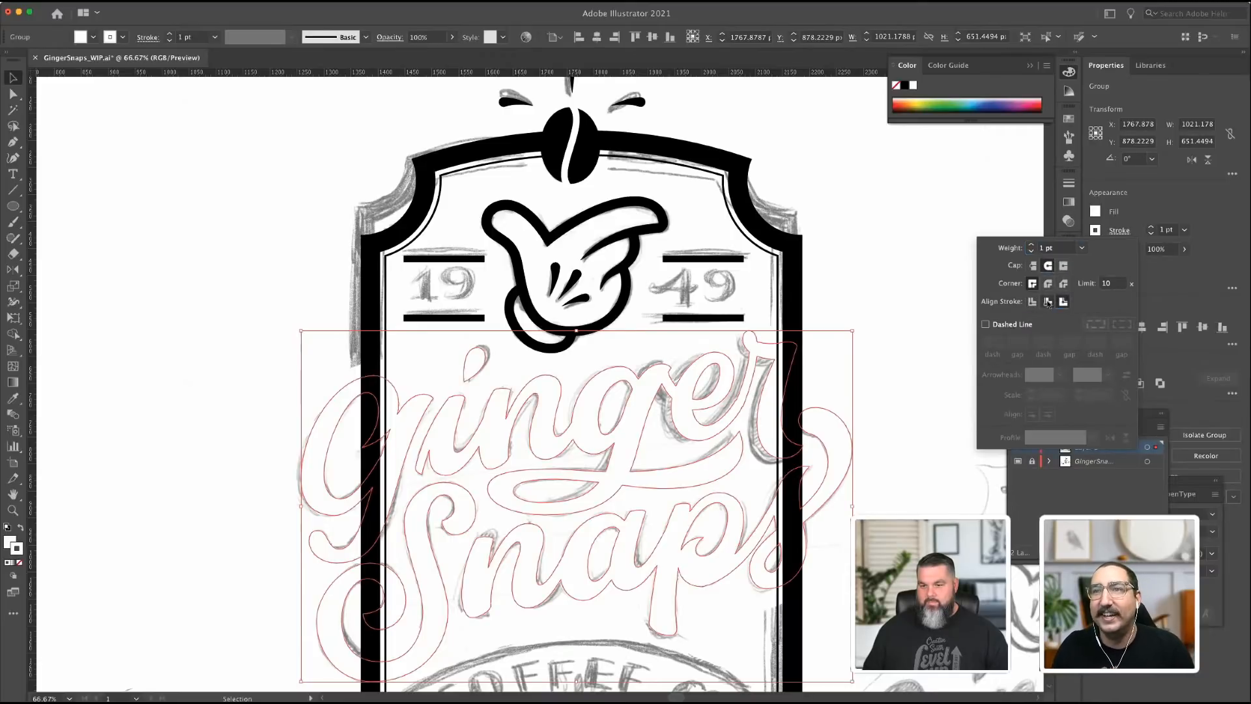
left_click(1031, 245)
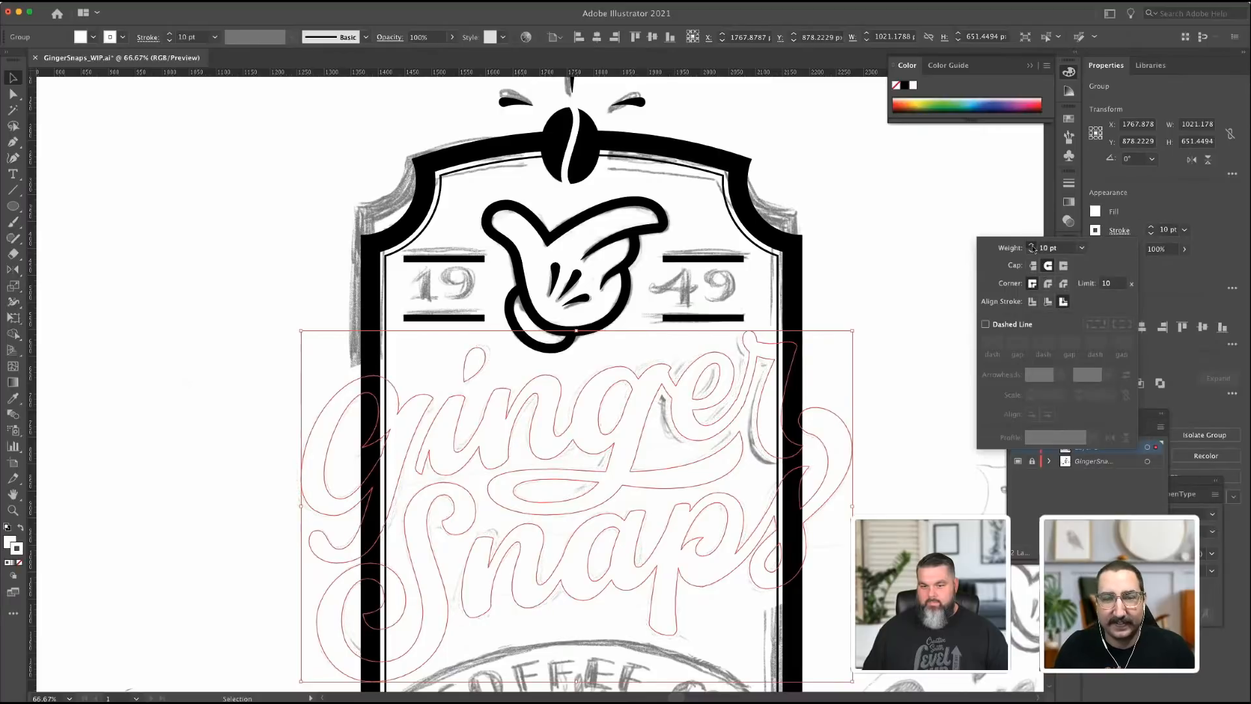
left_click(1031, 246)
left_click(1031, 245)
left_click(1032, 247)
left_click(1032, 246)
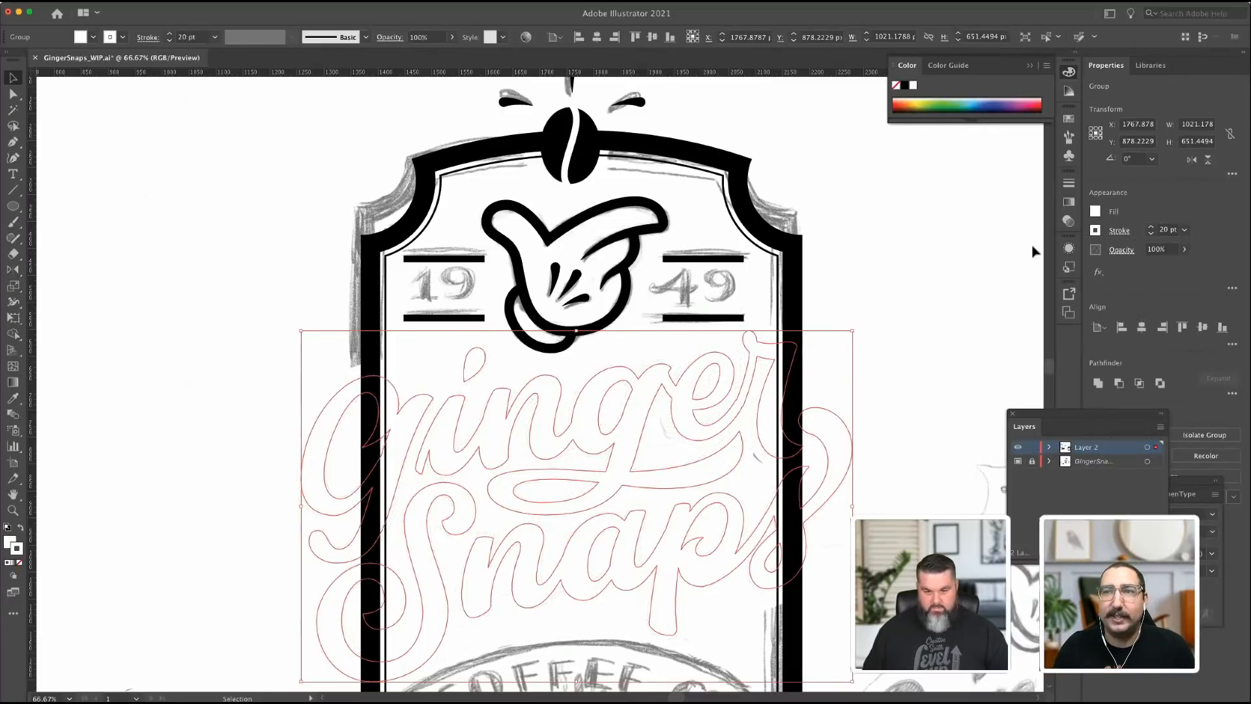
Try to bring the black lettering and its white backing copy in front of the badge frame by cutting and repasting them.
key("super+f")
key("super+x")
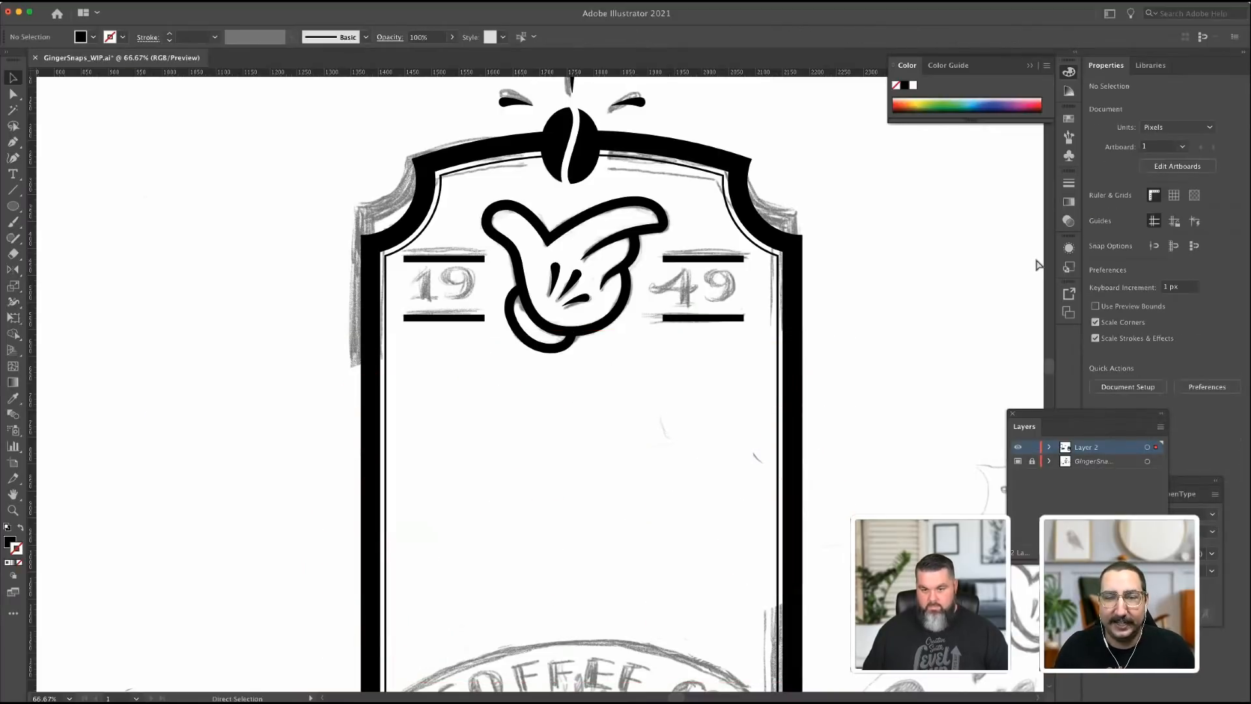
key("super+f")
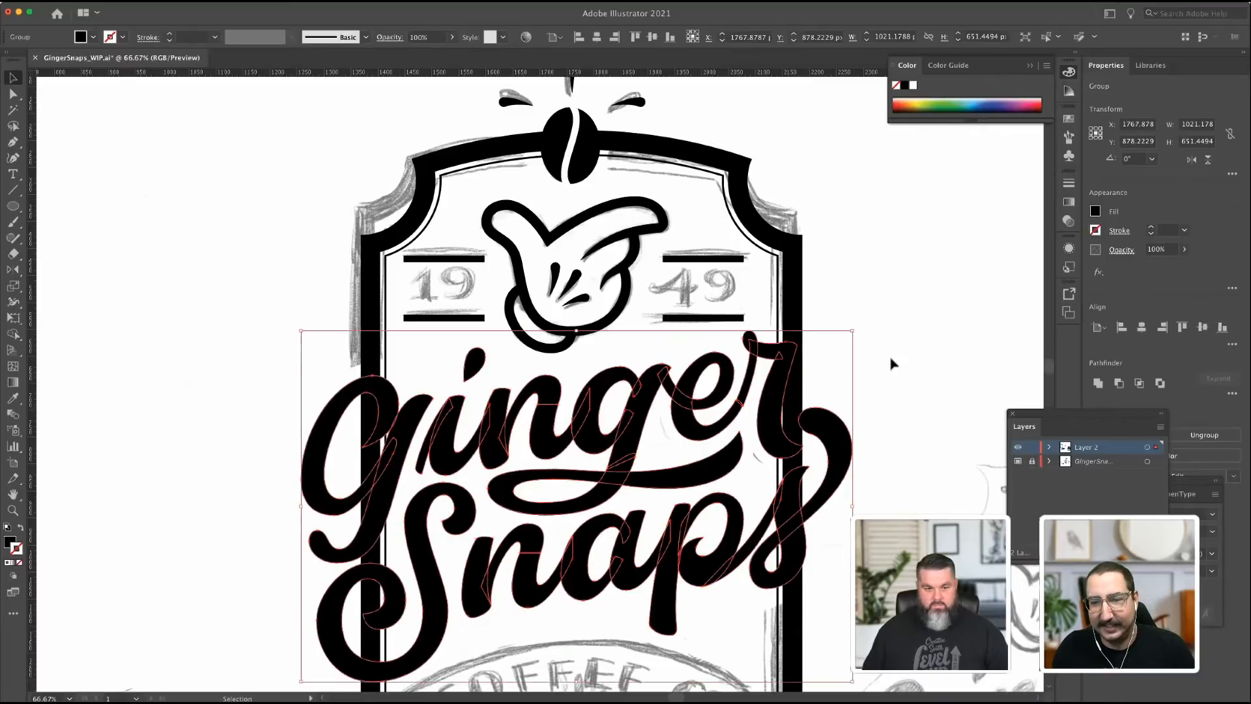
left_click(344, 430)
left_click(336, 427)
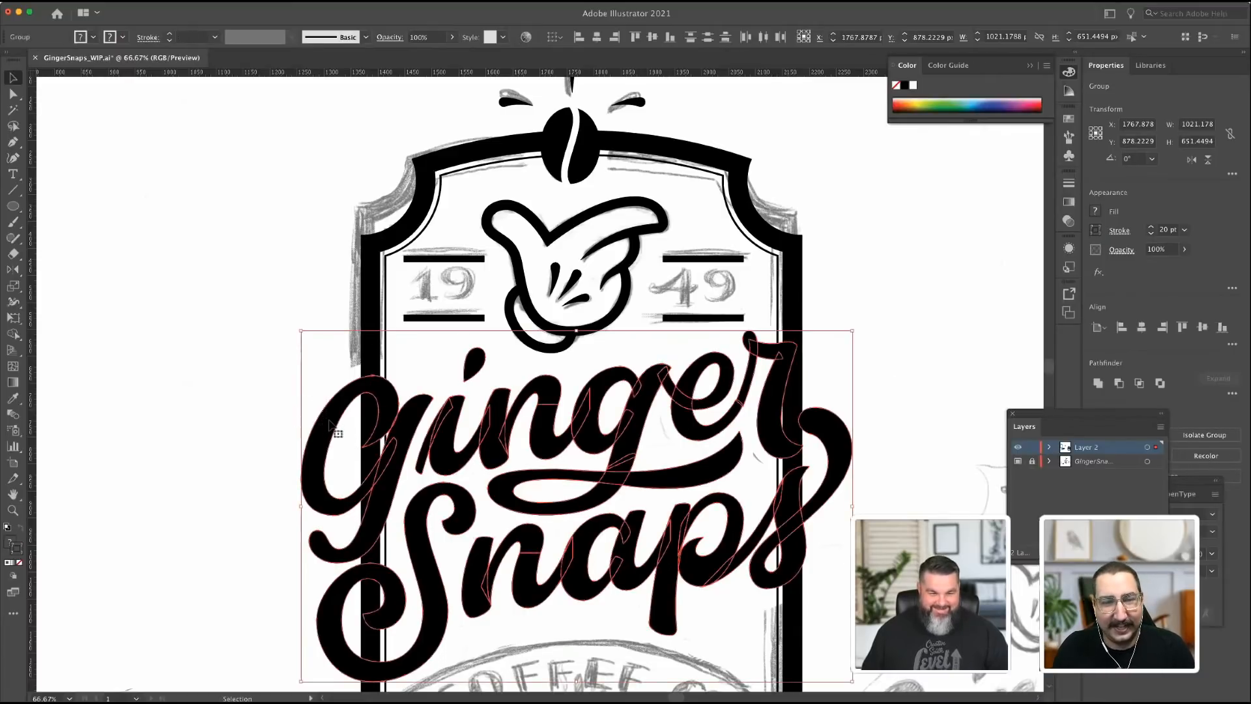
left_click(321, 428)
key("super+x")
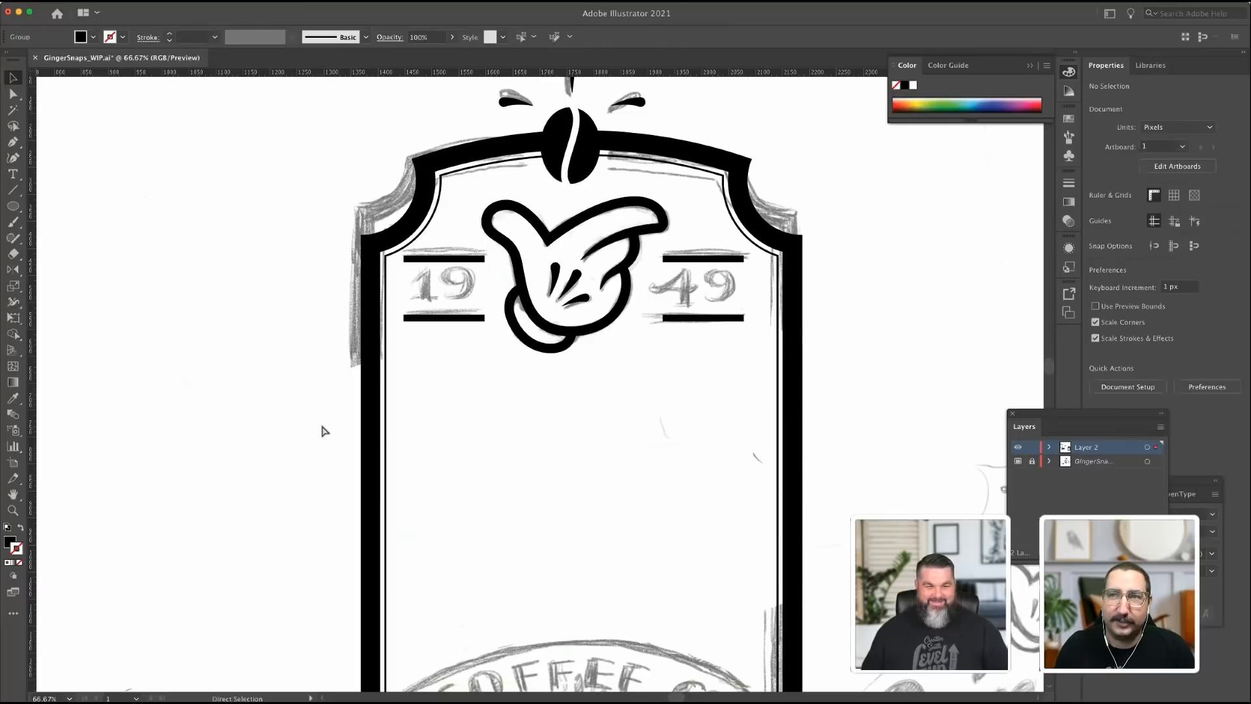
key("super+f")
key("super+z")
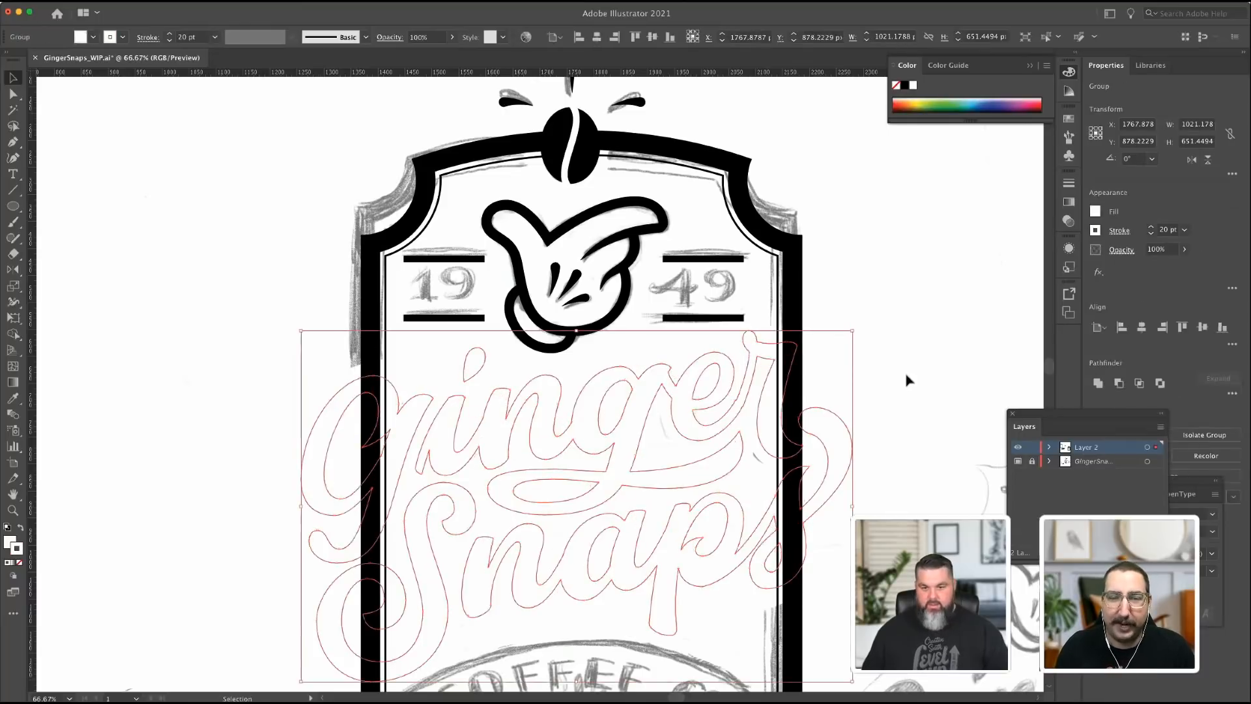
Place the white backing lettering in front of the badge frame and set its outside stroke to 28 pt.
key("Delete")
key("super+z")
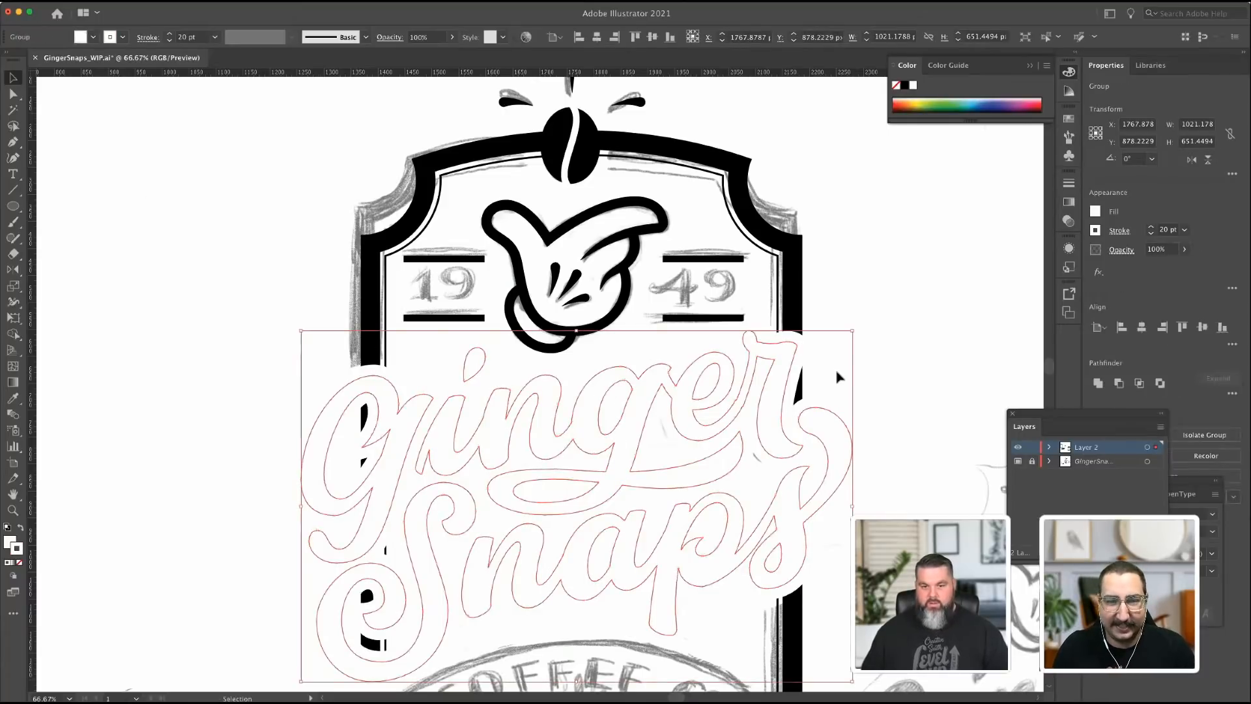
left_click(1151, 228)
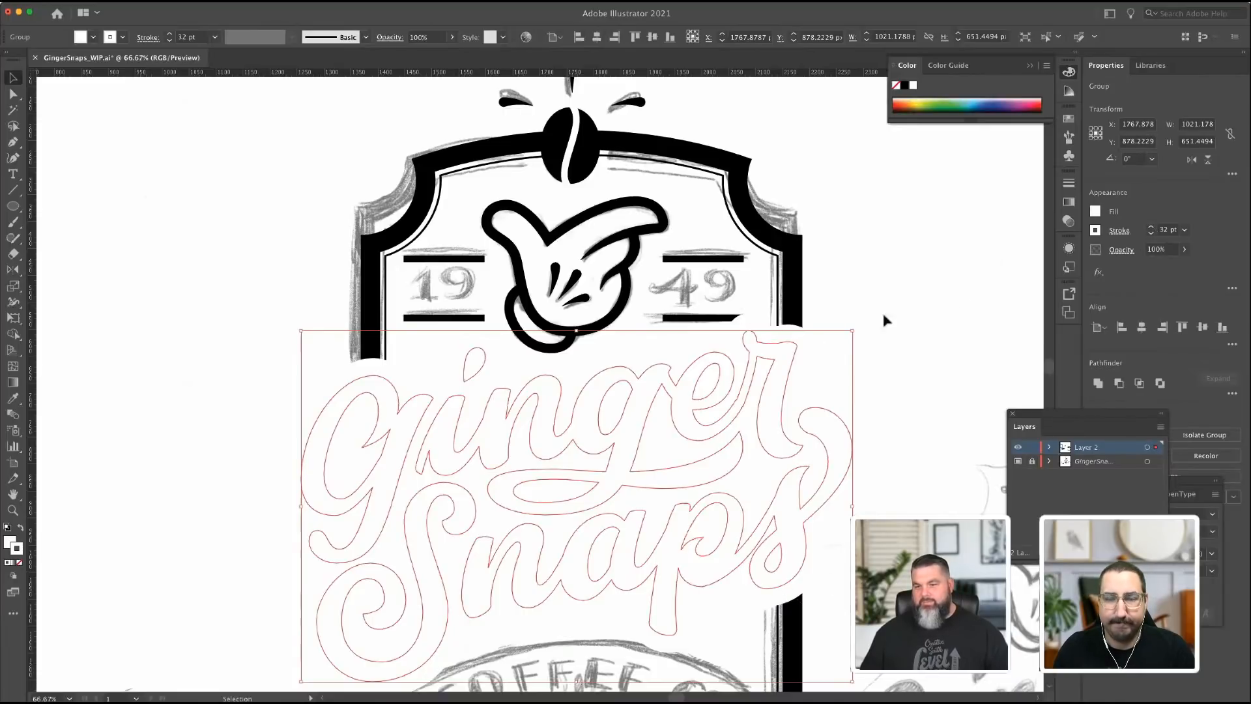
left_click(1151, 233)
left_click(1152, 233)
left_click(1152, 233)
left_click(1151, 233)
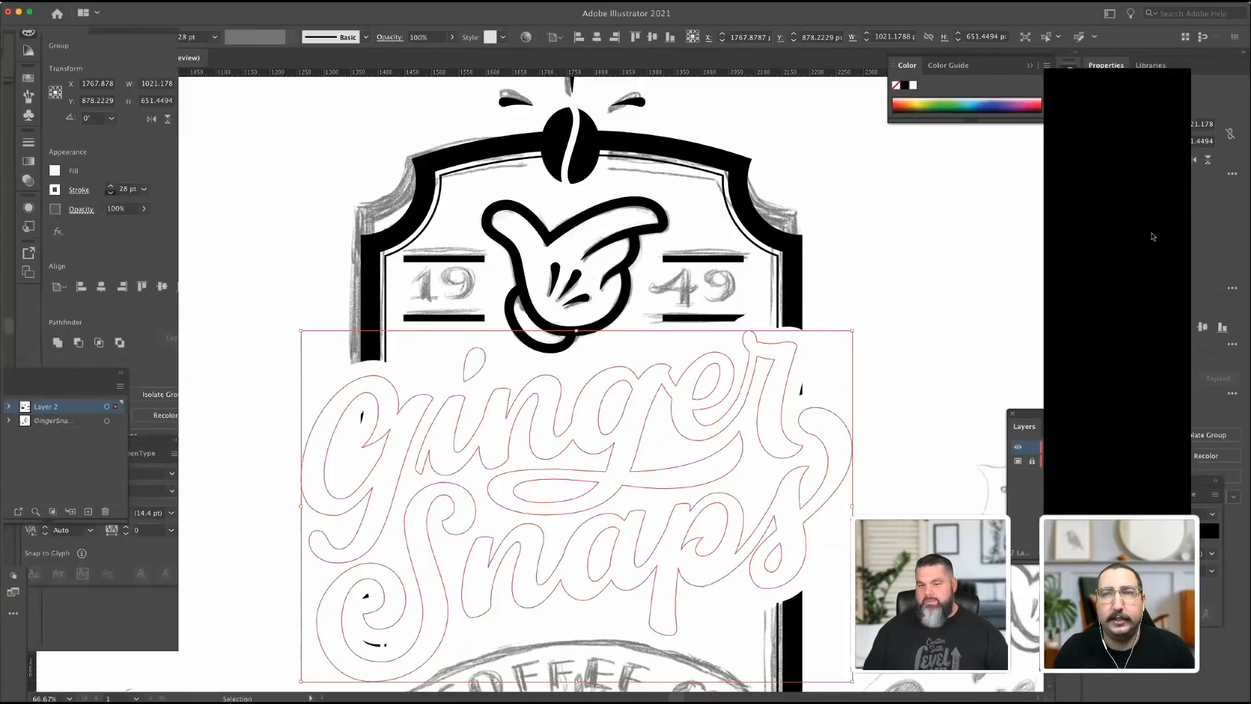
Set the white backing lettering's outside stroke to 26 pt.
left_click(1151, 234)
left_click(1152, 233)
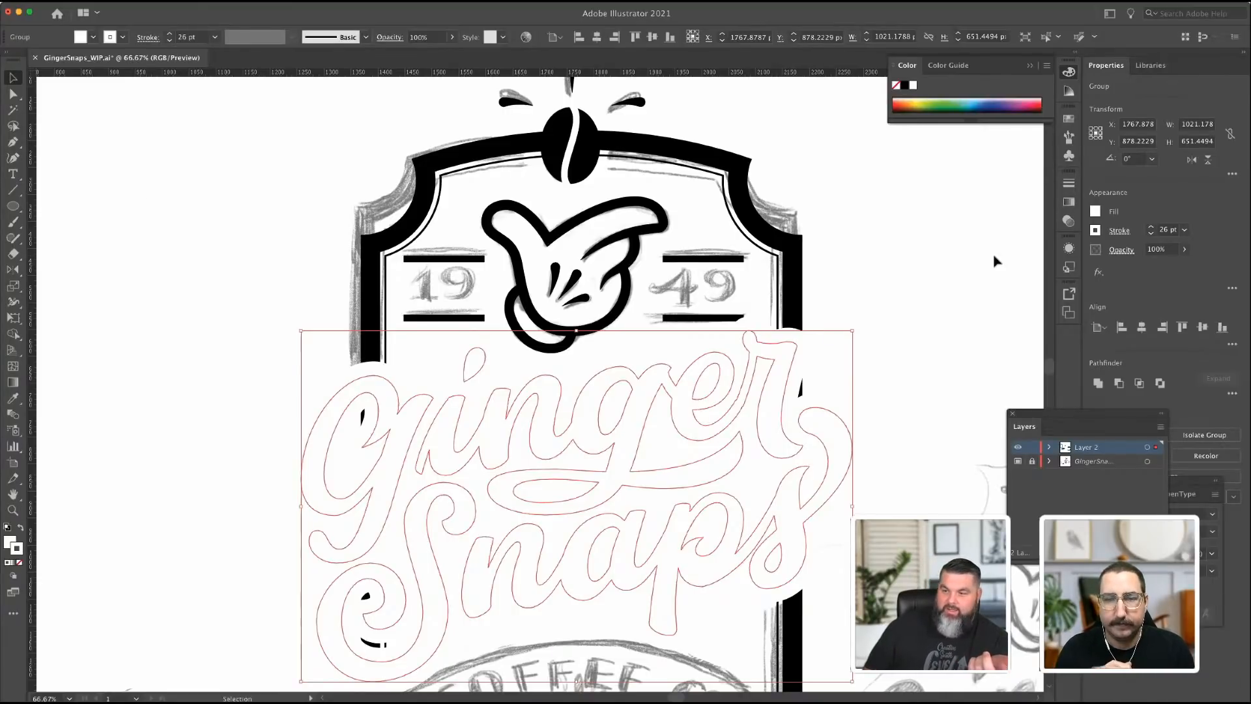
left_click(731, 210)
left_click(732, 217)
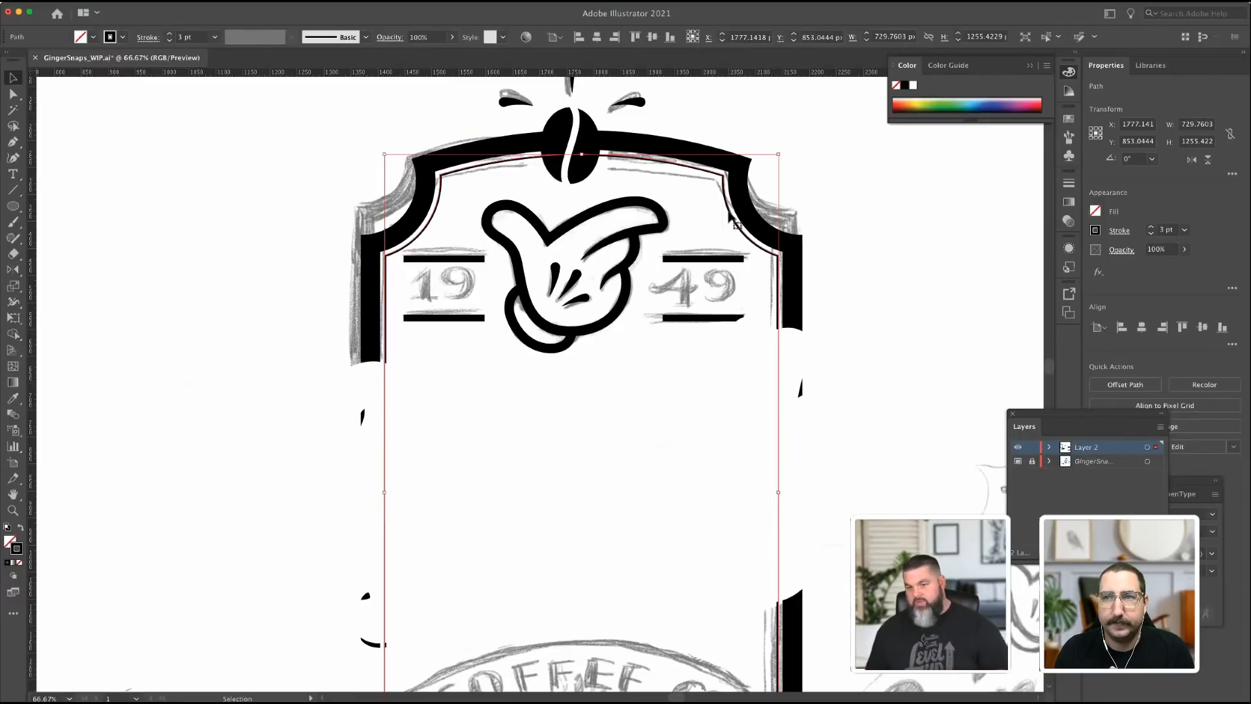
Outline the white backing lettering's stroke and unite all its parts into one shape.
left_click(811, 344)
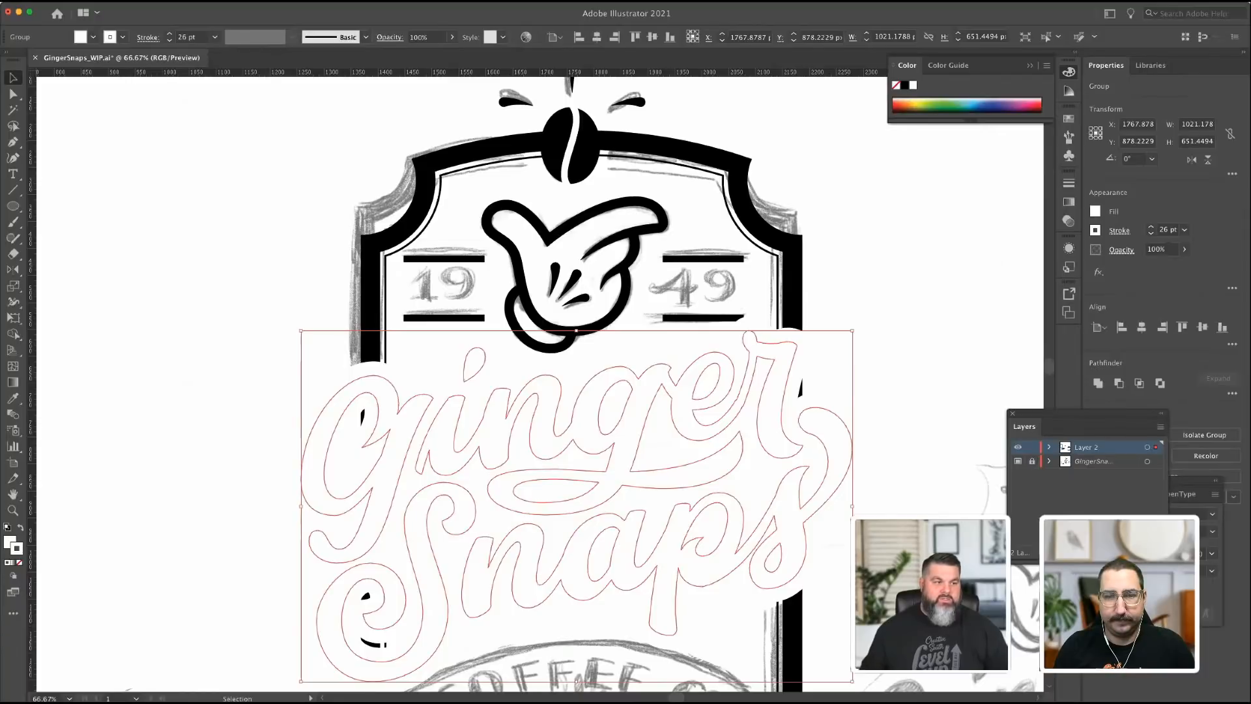
key("slash")
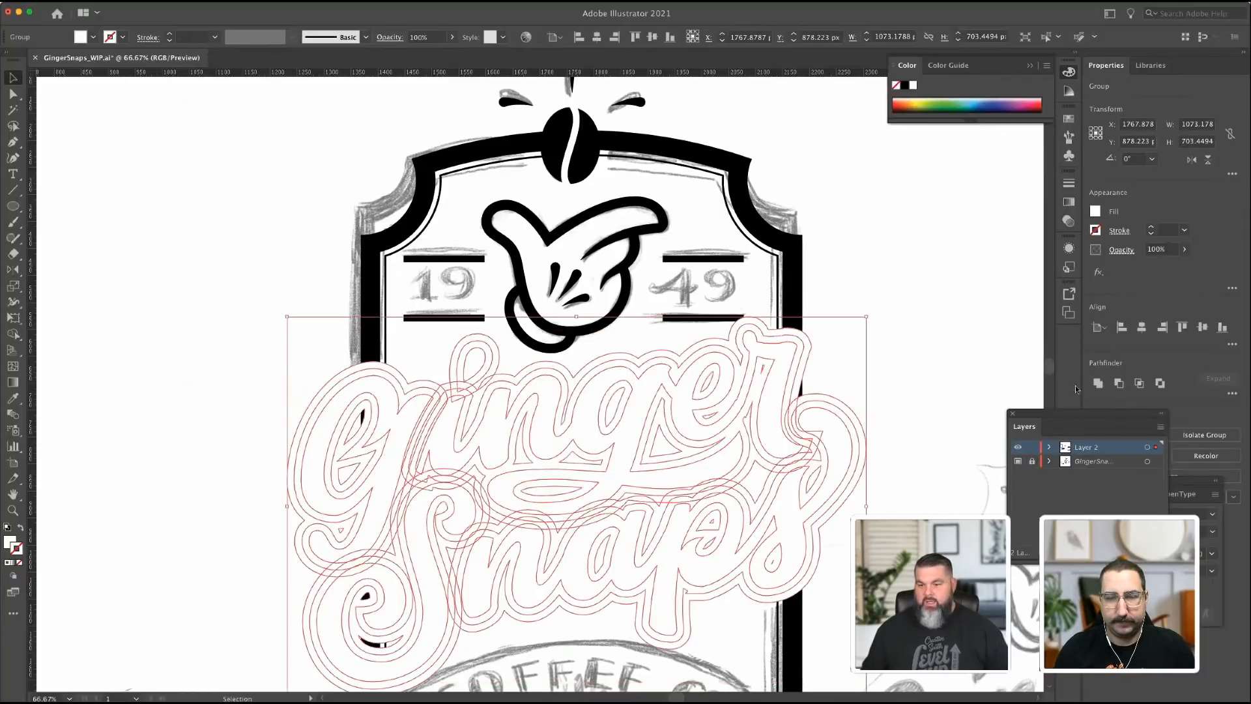
left_click(1098, 383)
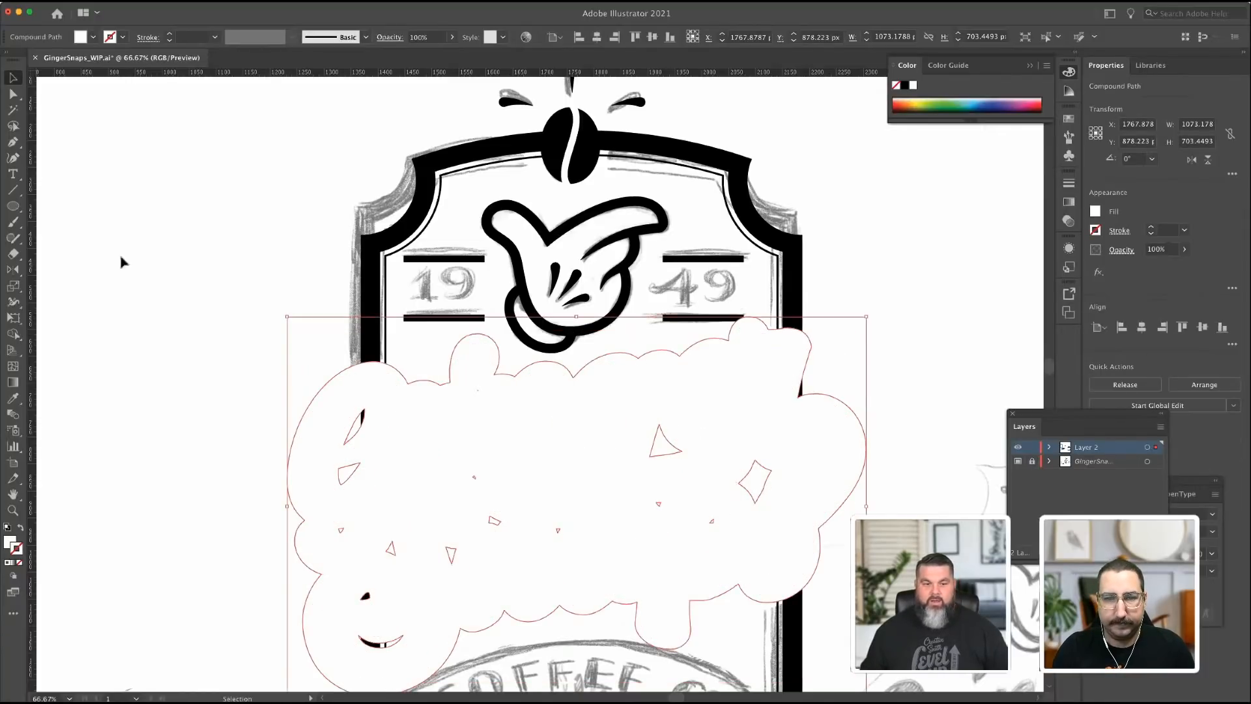
Try to cut the white backing shape out of the thick badge frame with Minus Front.
key("a")
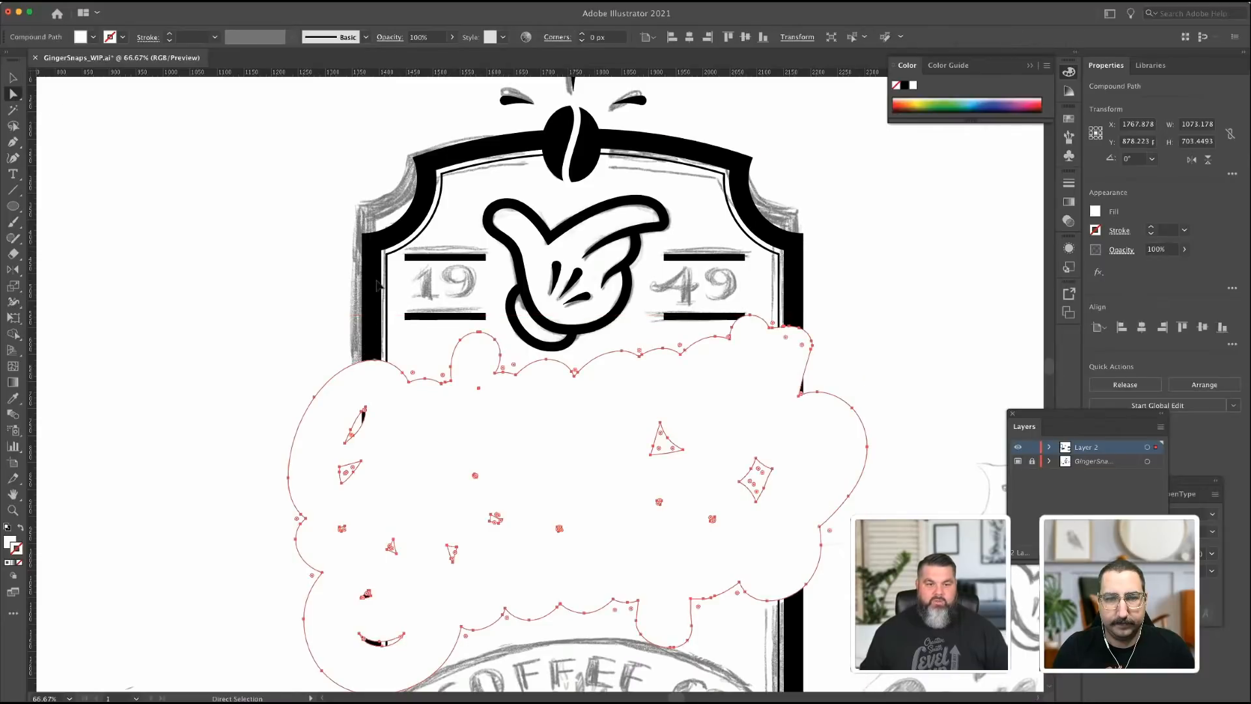
left_click(376, 284)
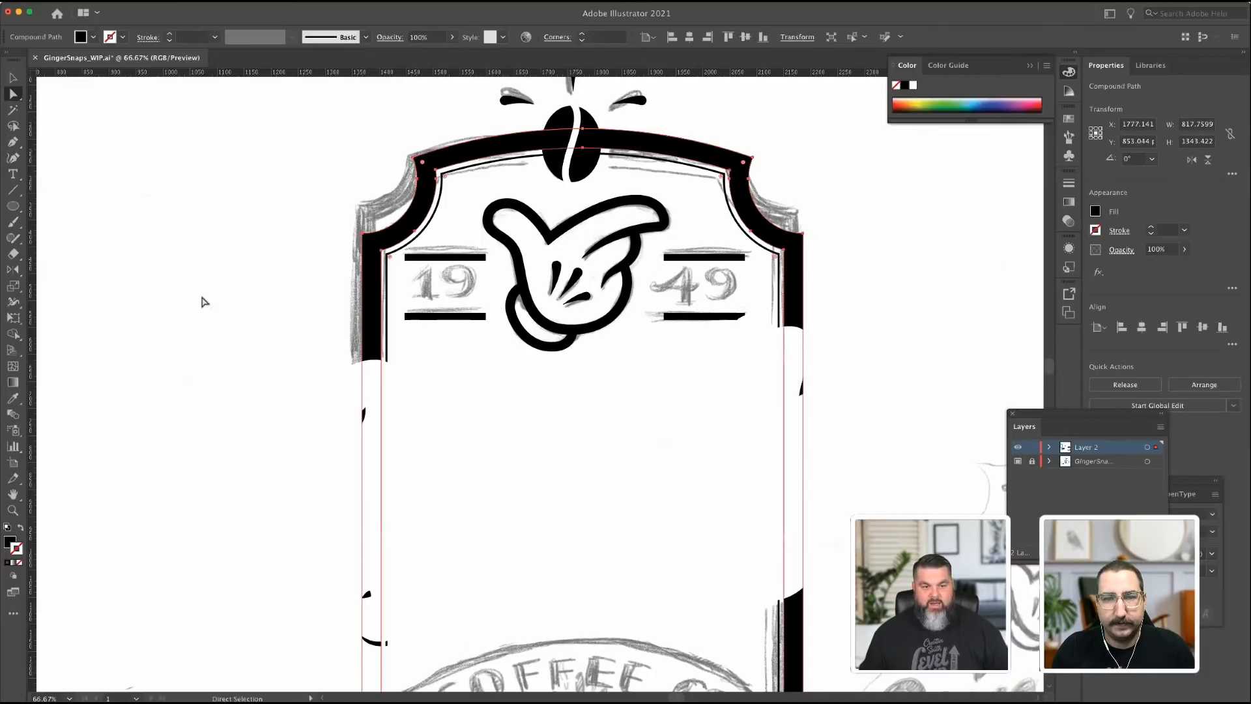
left_click(395, 381)
left_click(372, 346, "shift")
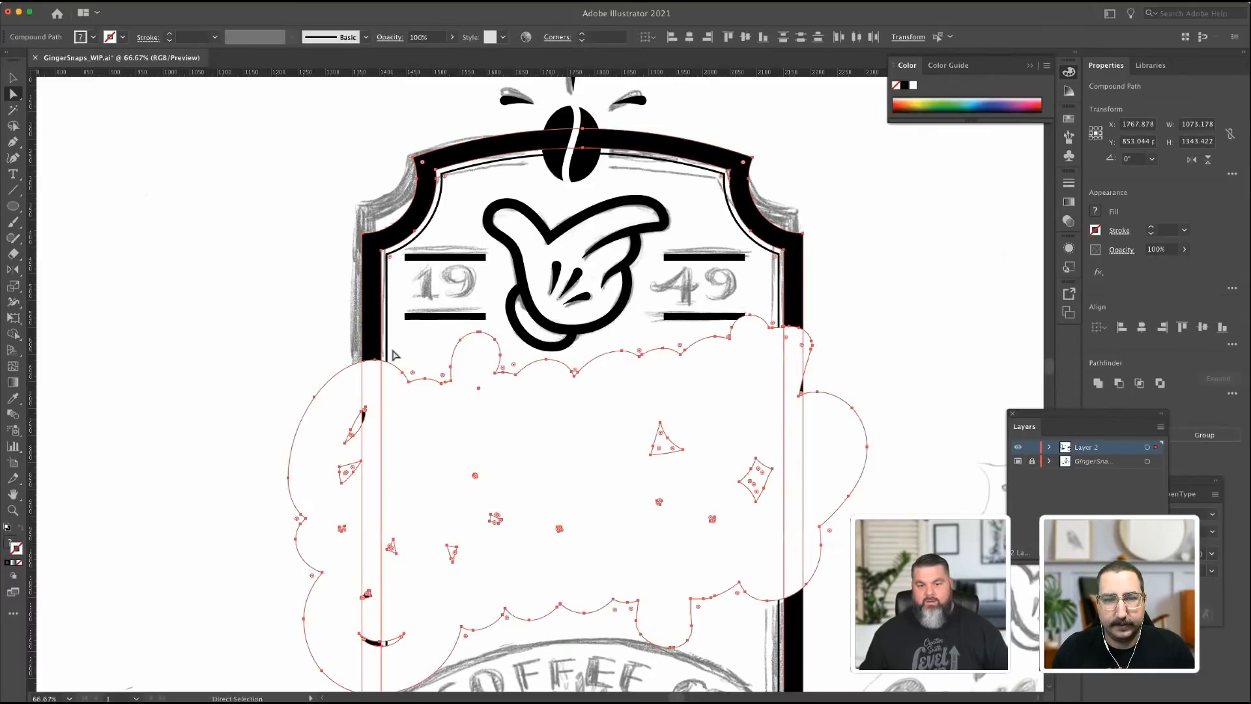
left_click(1119, 383)
left_click(846, 354)
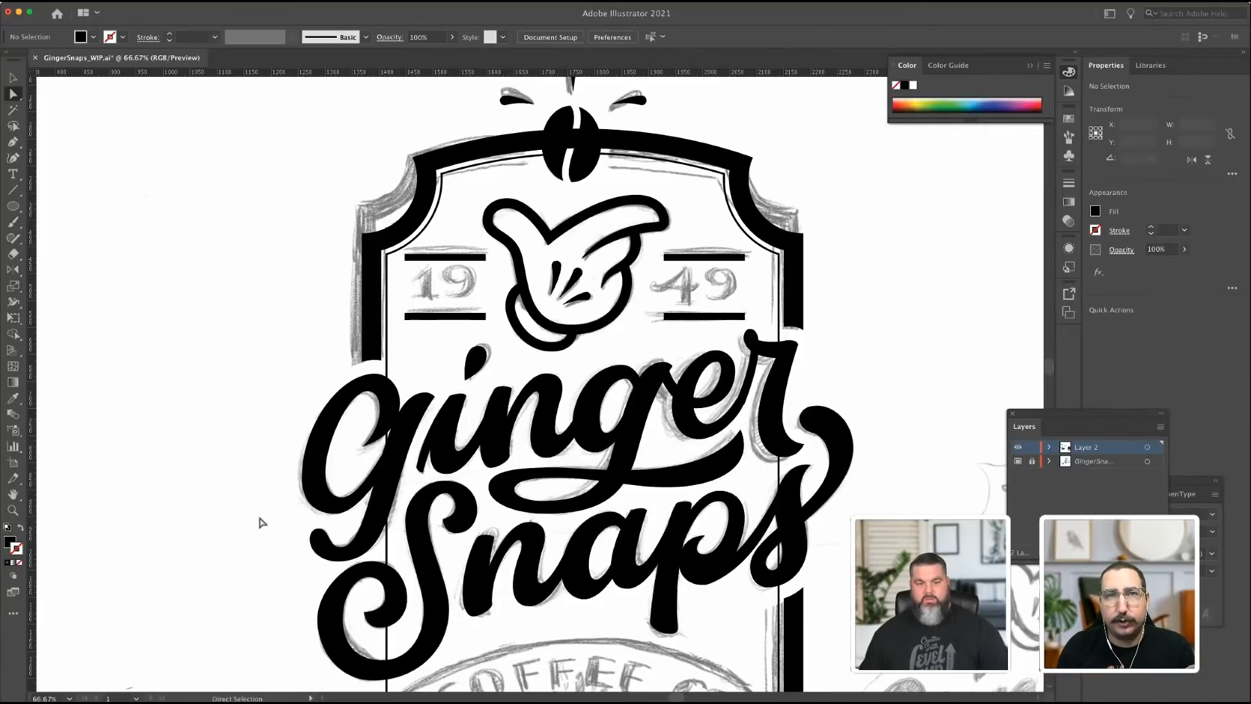
Undo the Minus Front cut of the badge frame and the cleanup of its leftover slivers.
key("super+z")
key("super+z")
key("super+z")
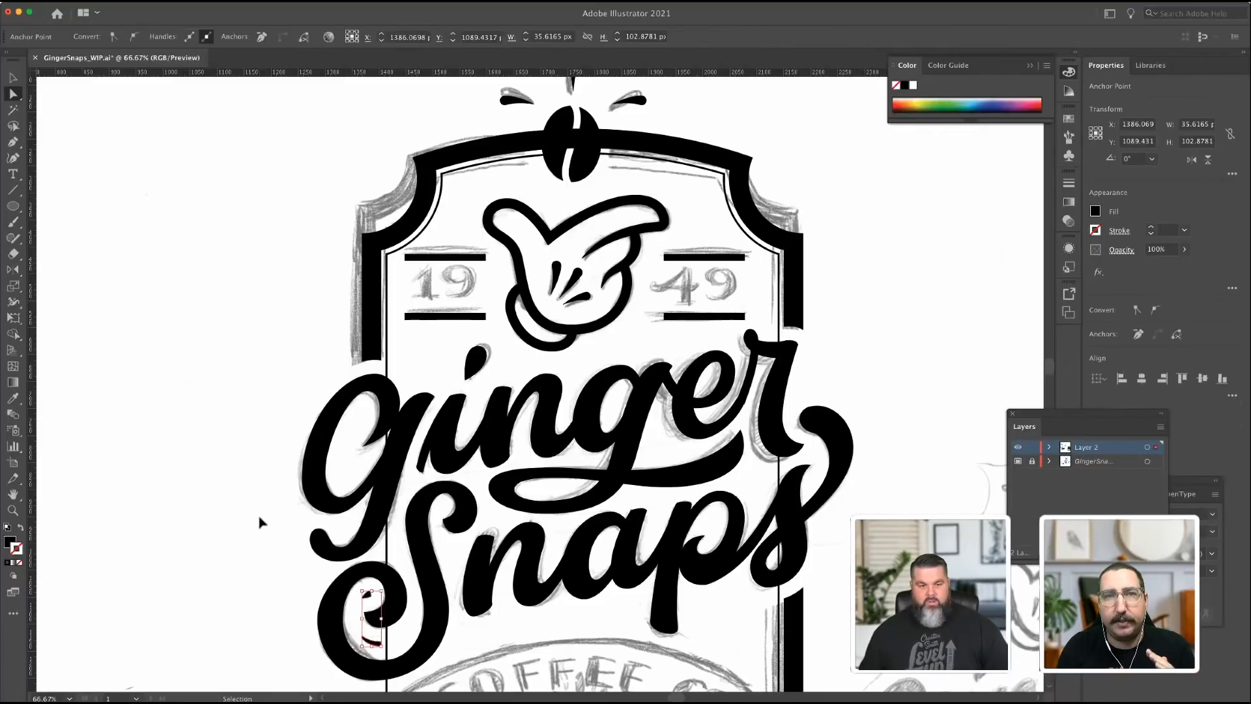
key("super+z")
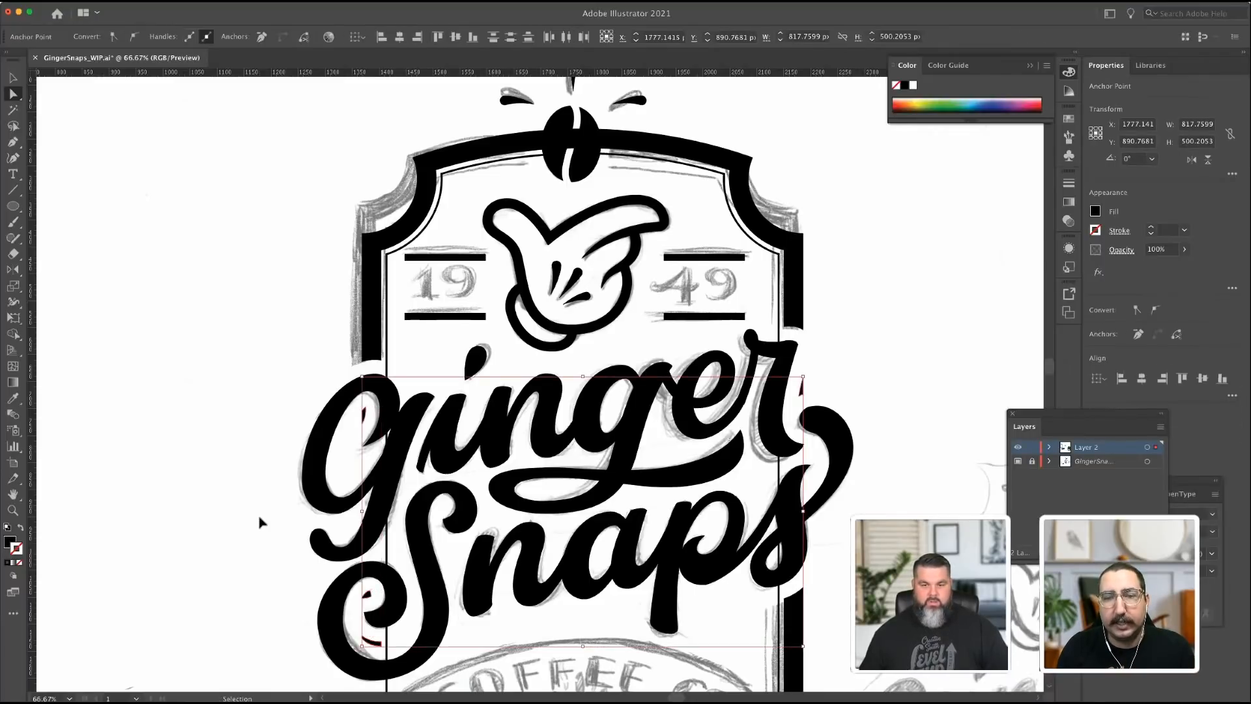
key("super+z")
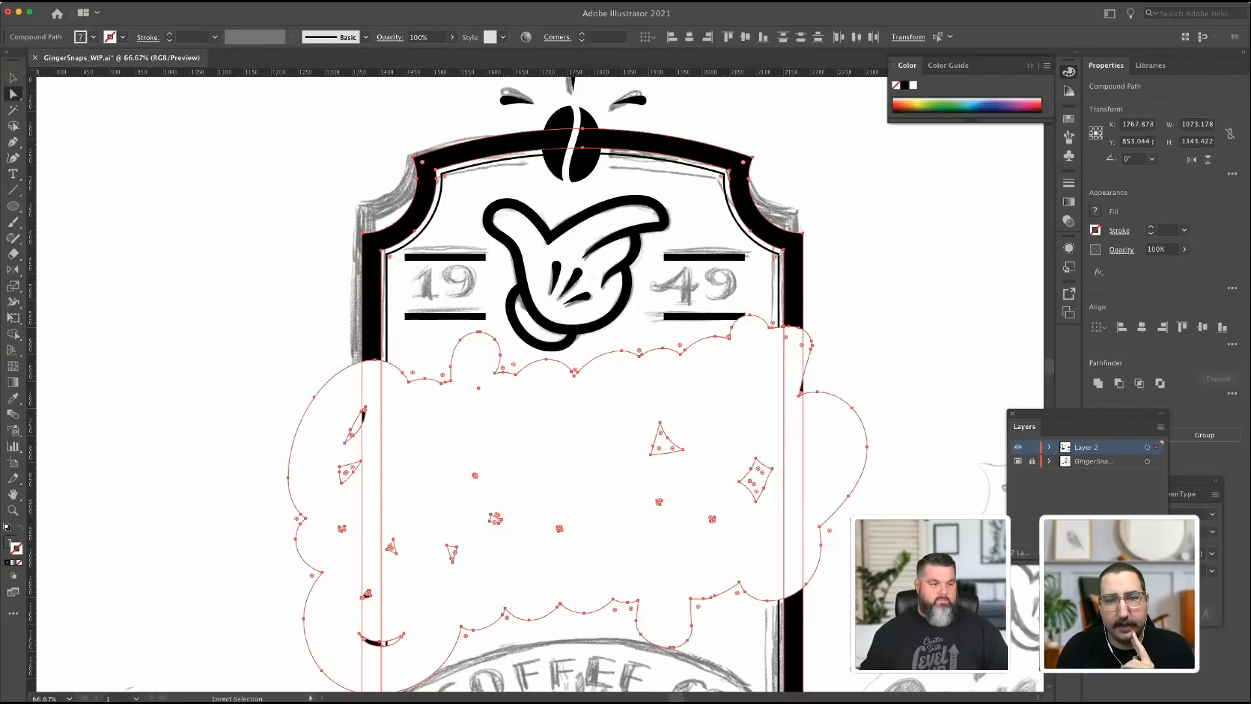
Release only the white backing shape's compound path and select its outer outline.
key("alt+shift+super+8")
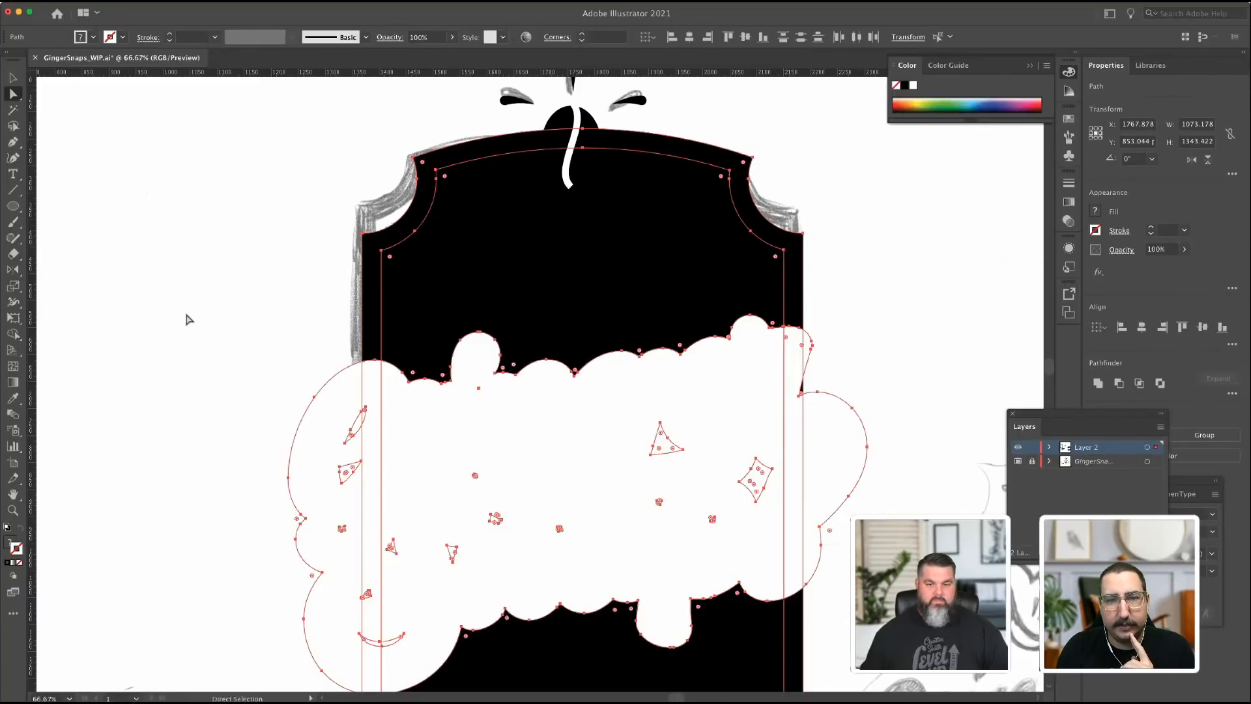
key("super+z")
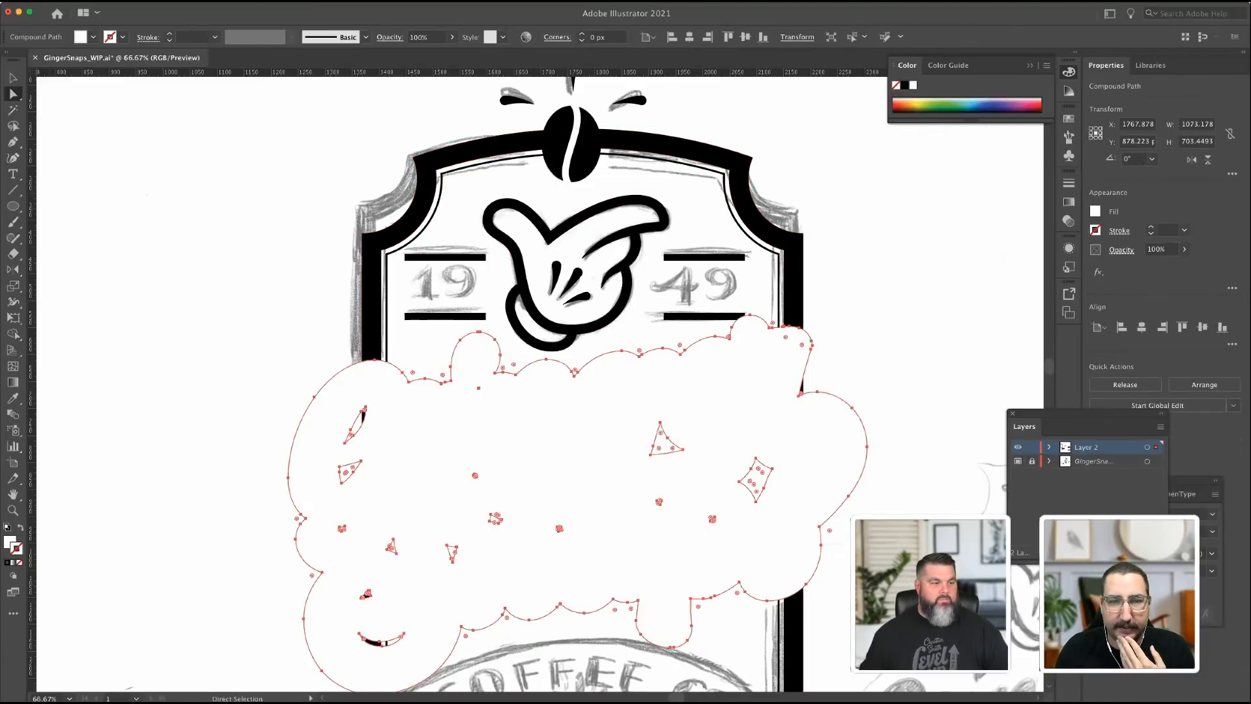
key("alt+shift+super+8")
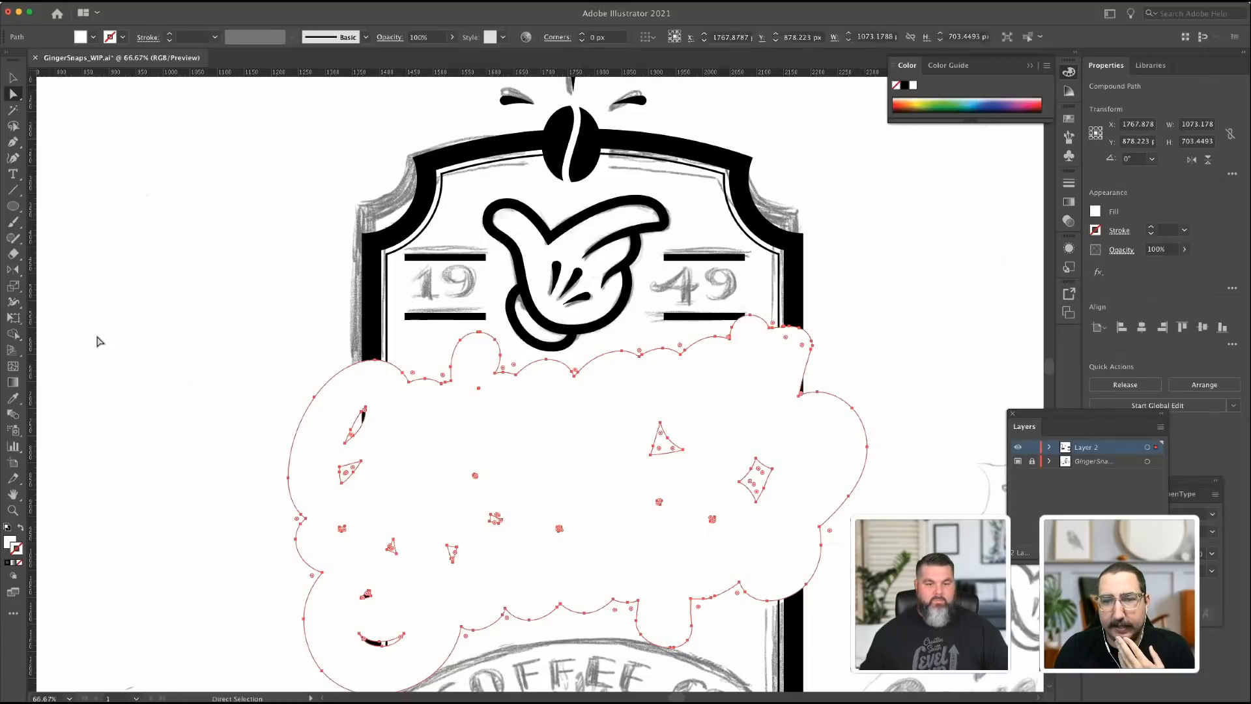
left_click(219, 348)
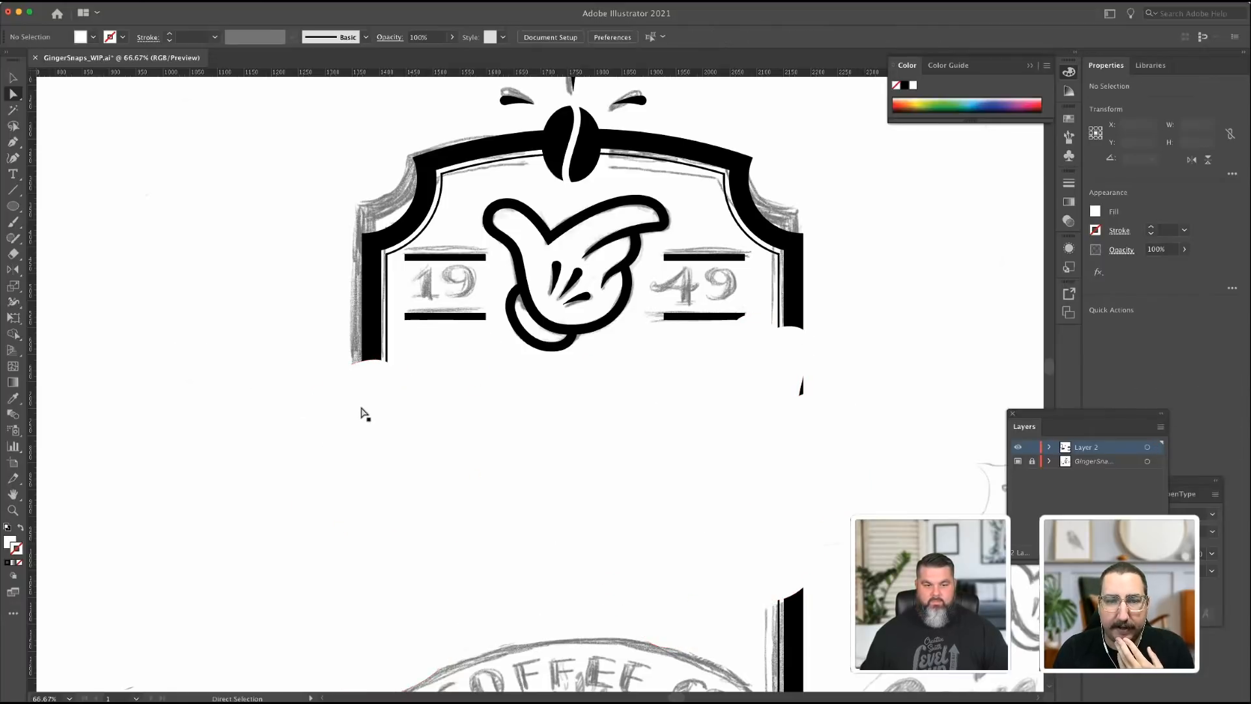
left_click(366, 378)
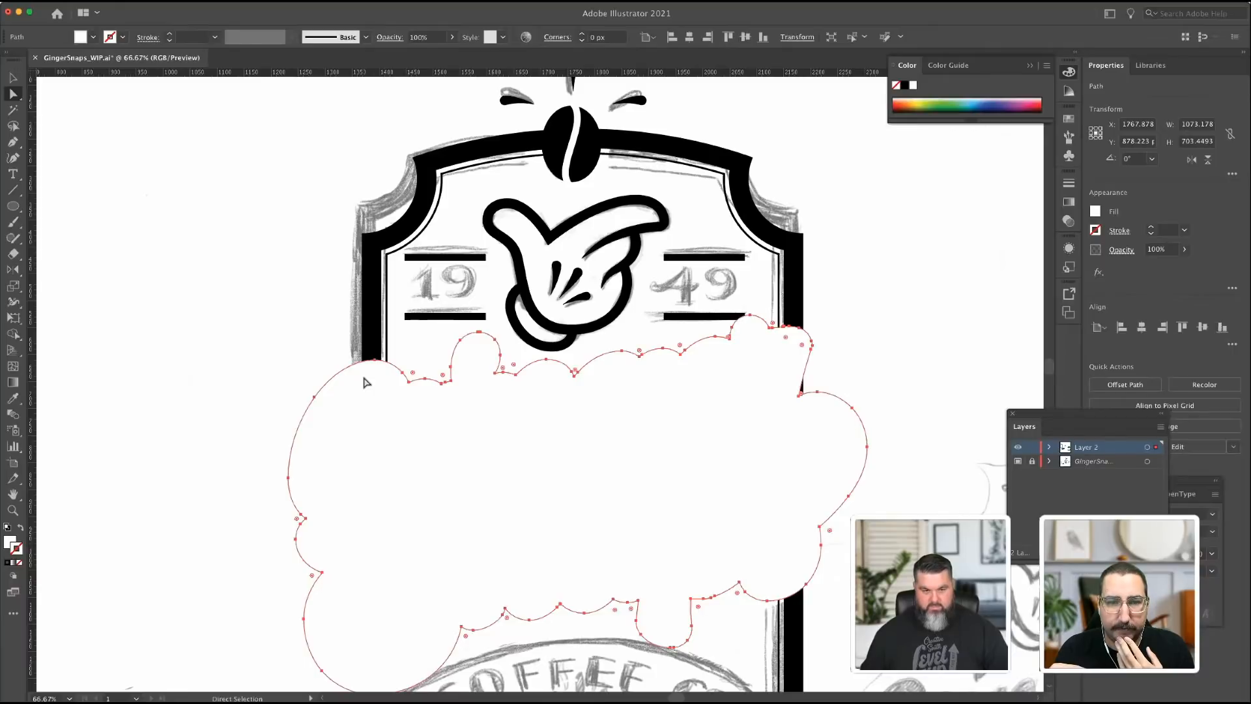
left_click(16, 130)
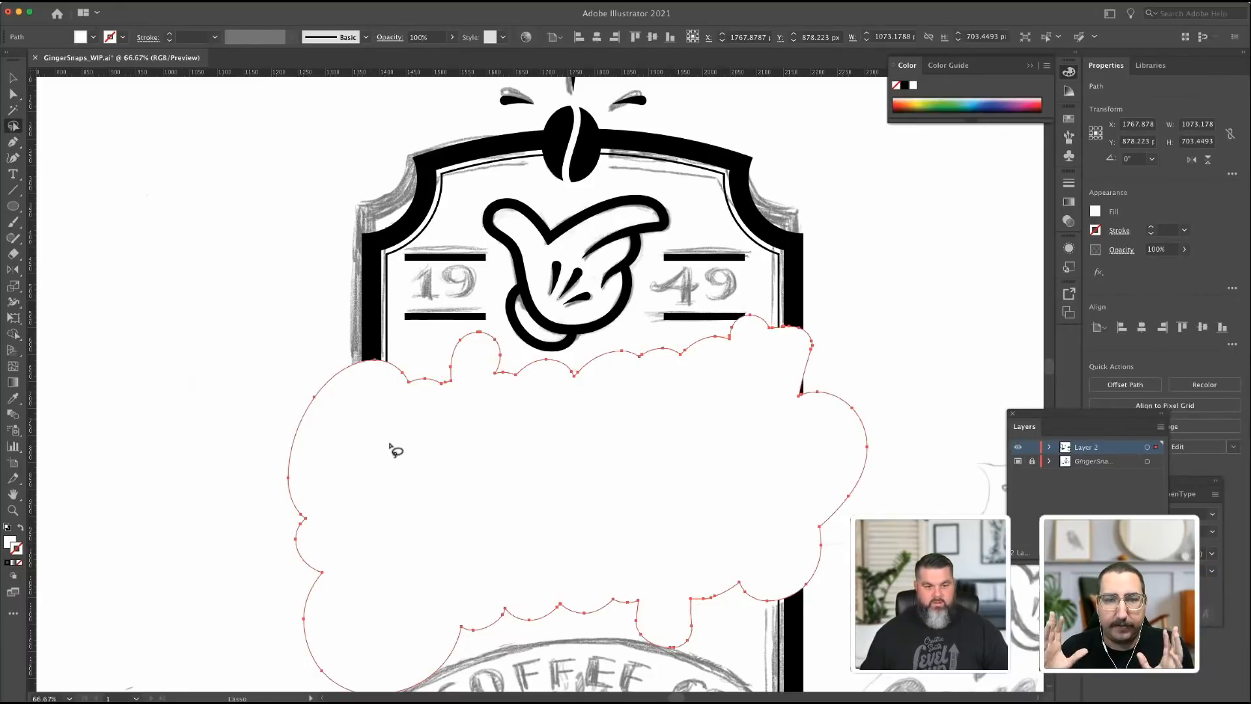
mouse_move(362, 382)
left_mouse_down()
mouse_move(310, 446)
mouse_move(318, 628)
mouse_move(329, 647)
mouse_move(362, 652)
left_mouse_up()
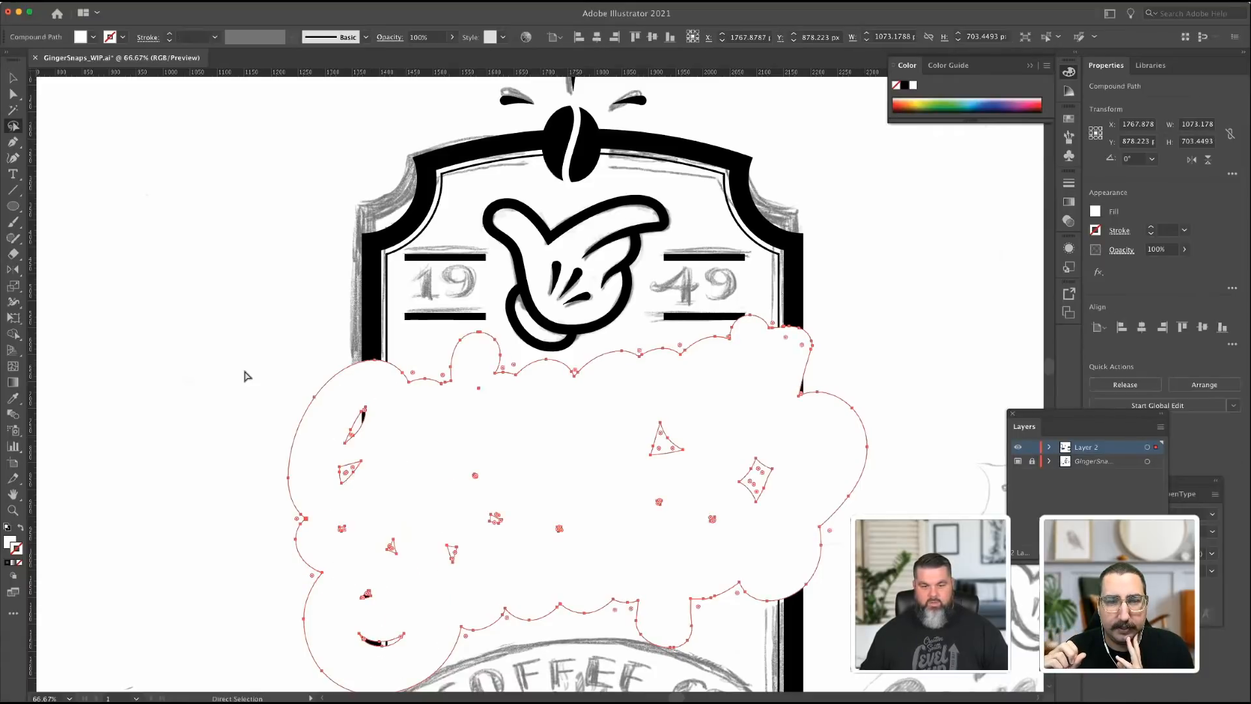
key("Delete")
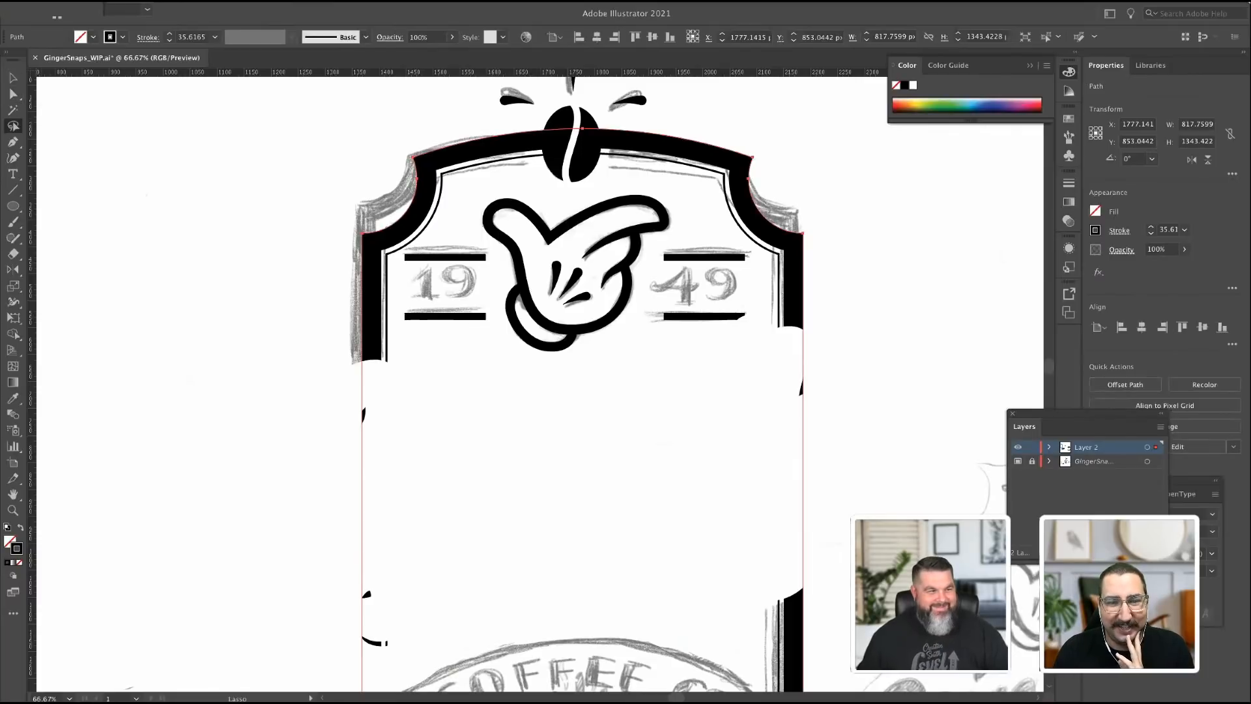
key("ctrl+8")
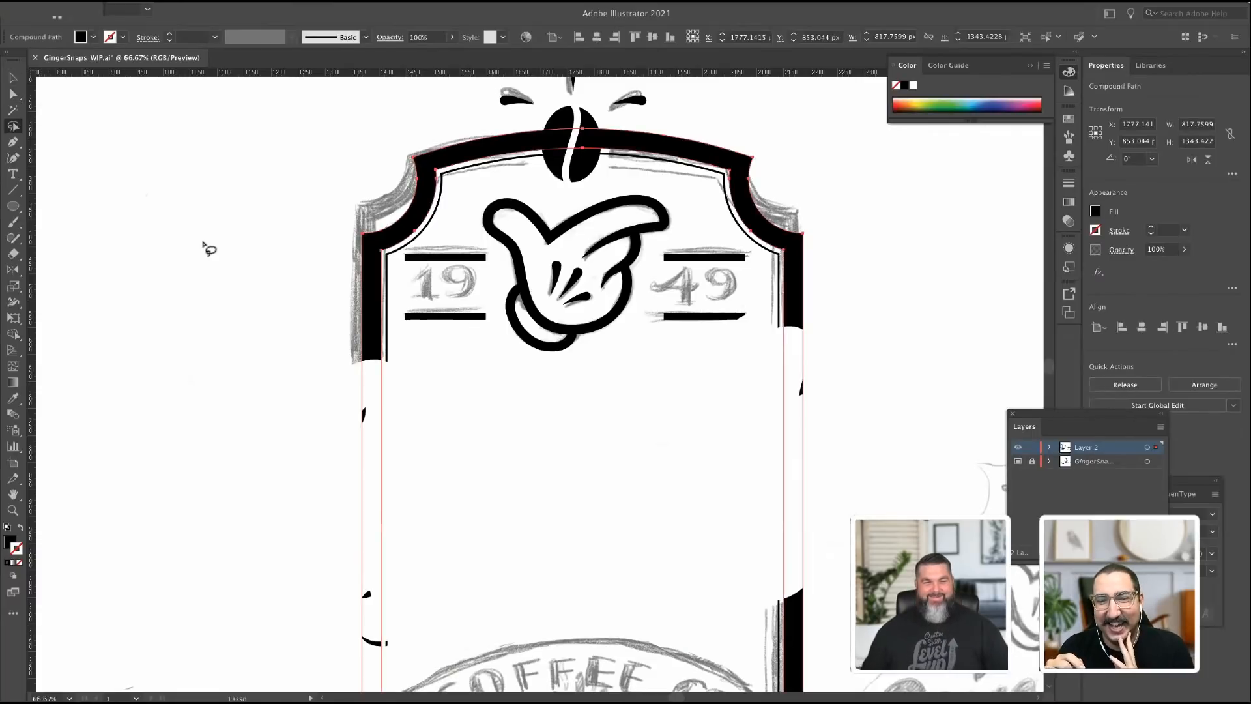
key("a")
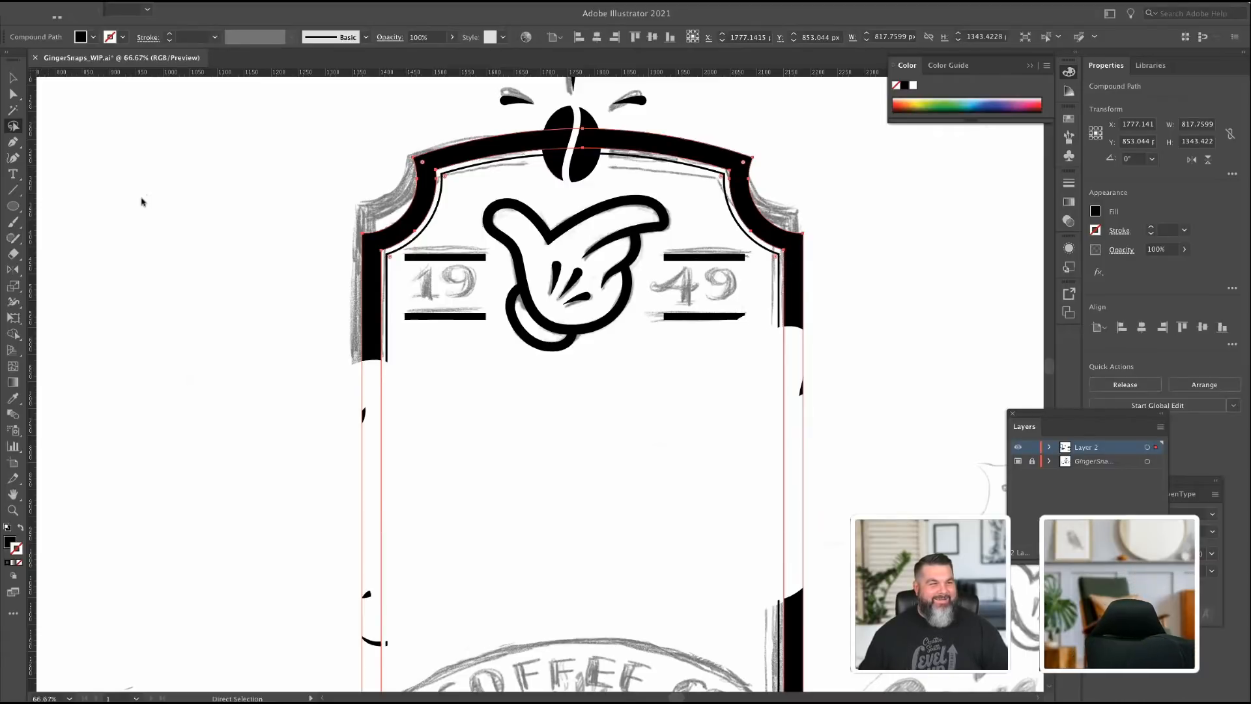
Unite the released backing outline with its inner hole pieces into one solid shape.
key("ctrl+z")
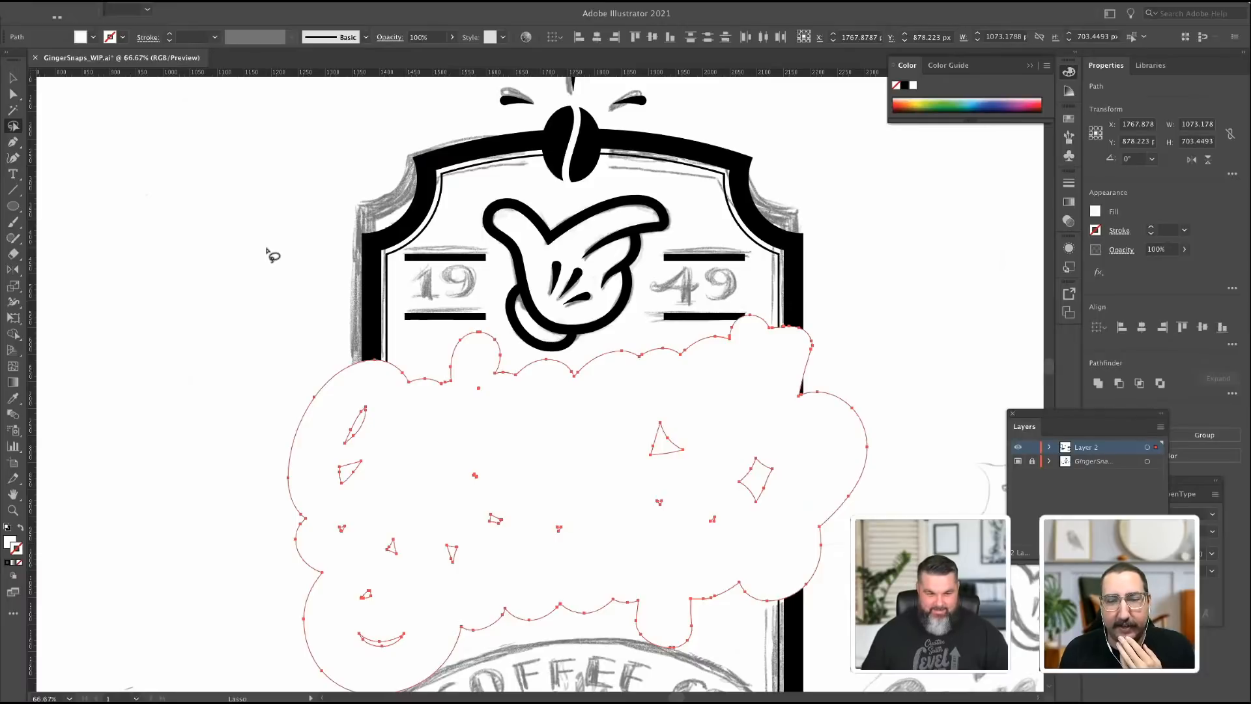
scroll(104, 140, "left", 1)
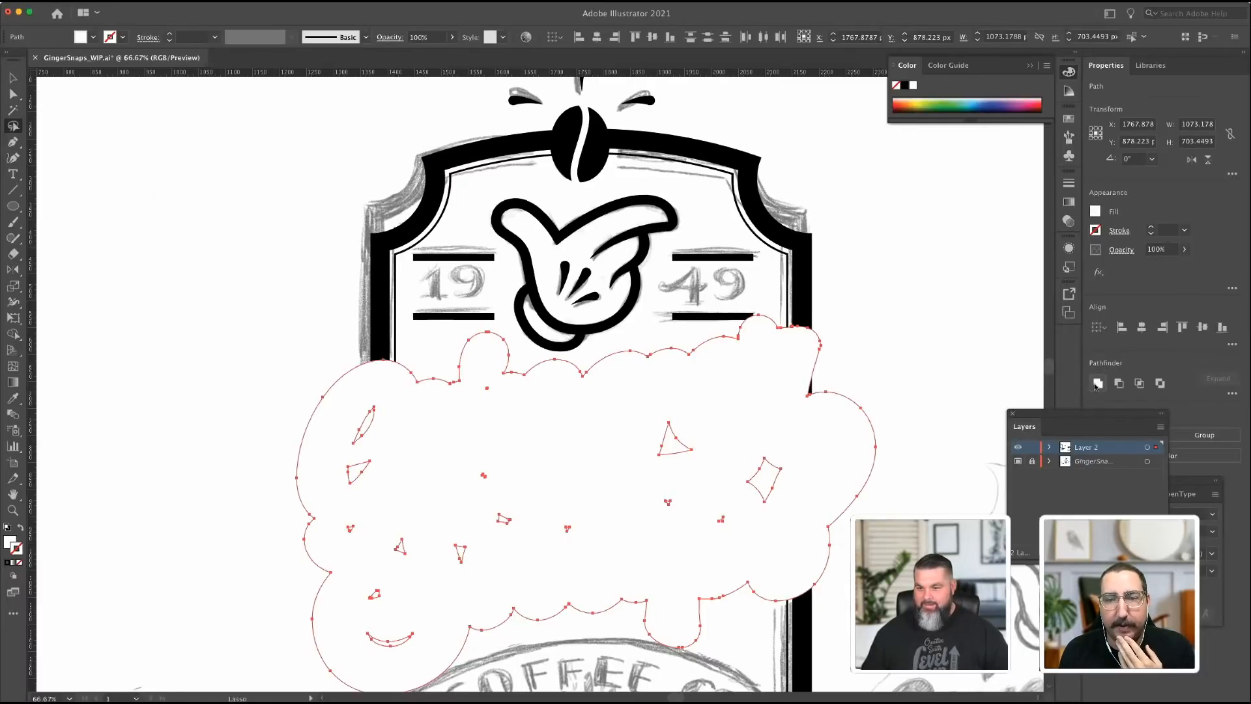
left_click(1098, 384)
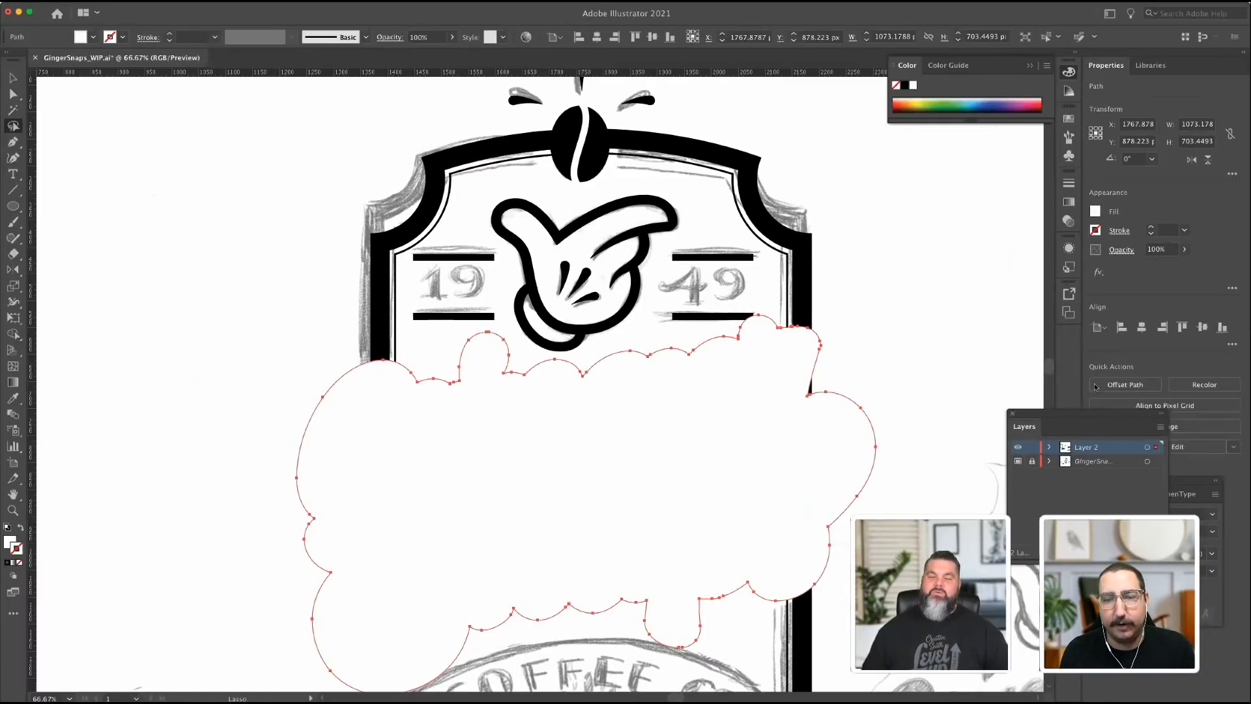
left_click(13, 93)
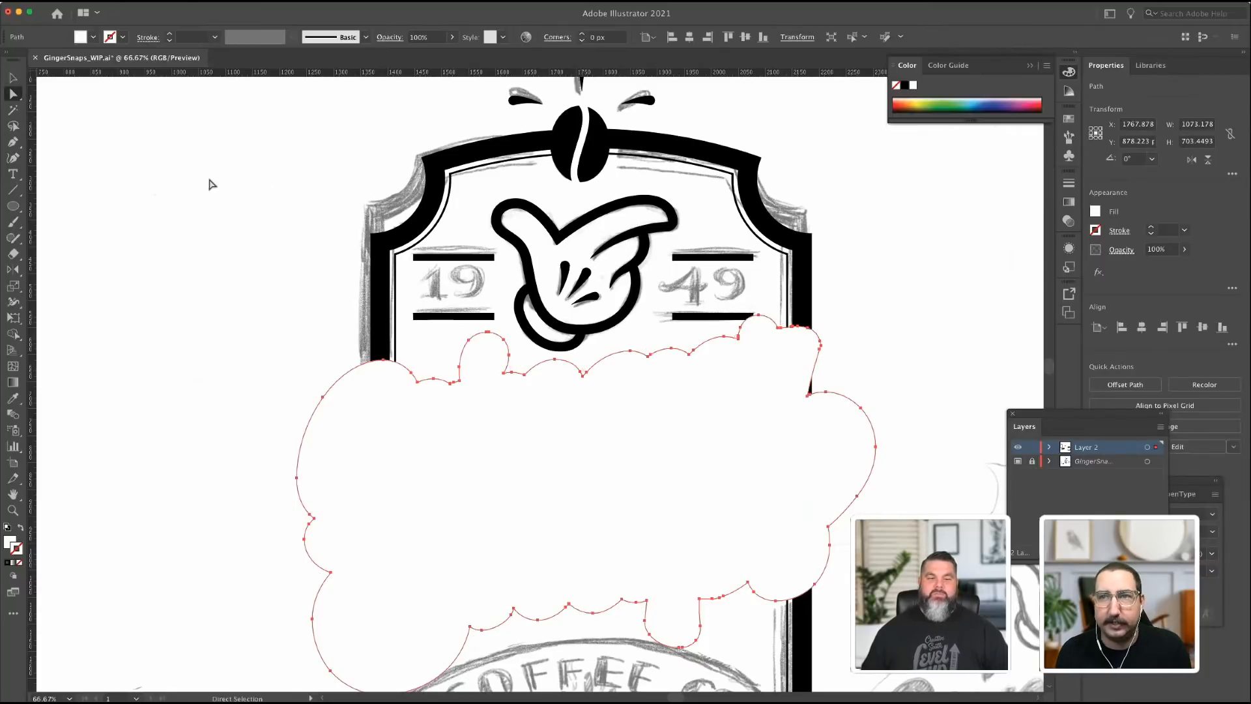
left_click(209, 182)
left_click(396, 403)
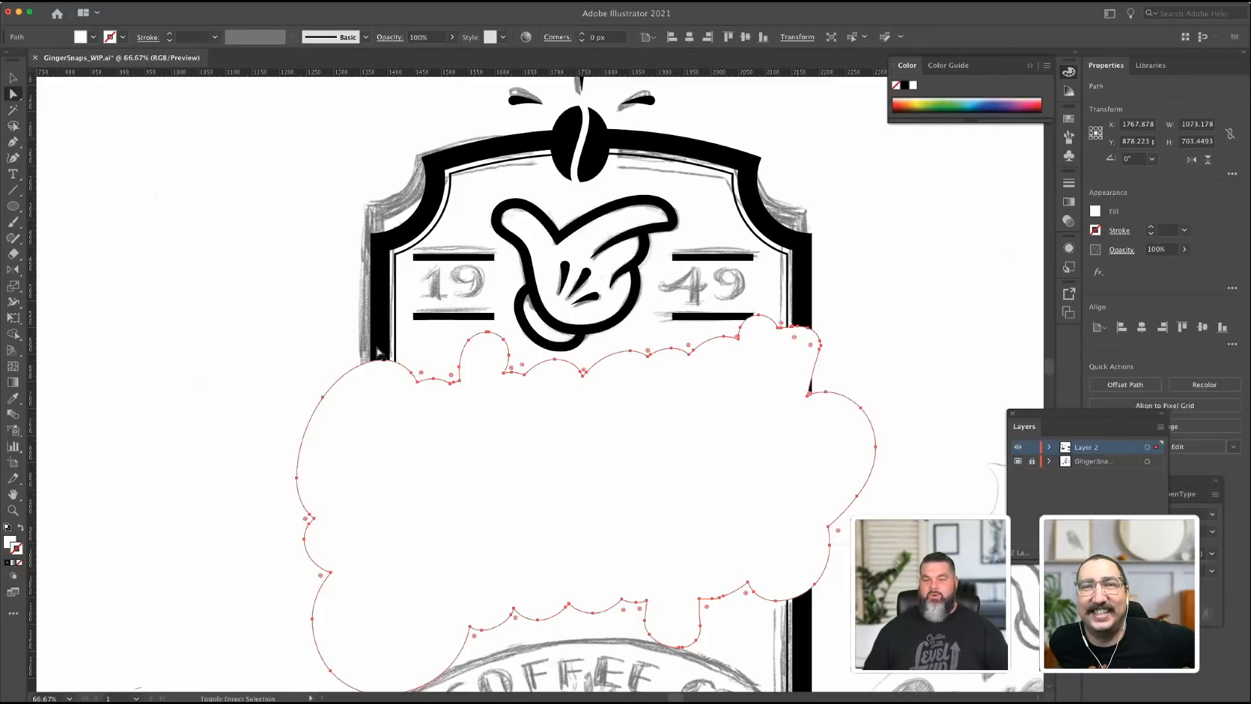
left_click(378, 354)
left_click(378, 386, "shift")
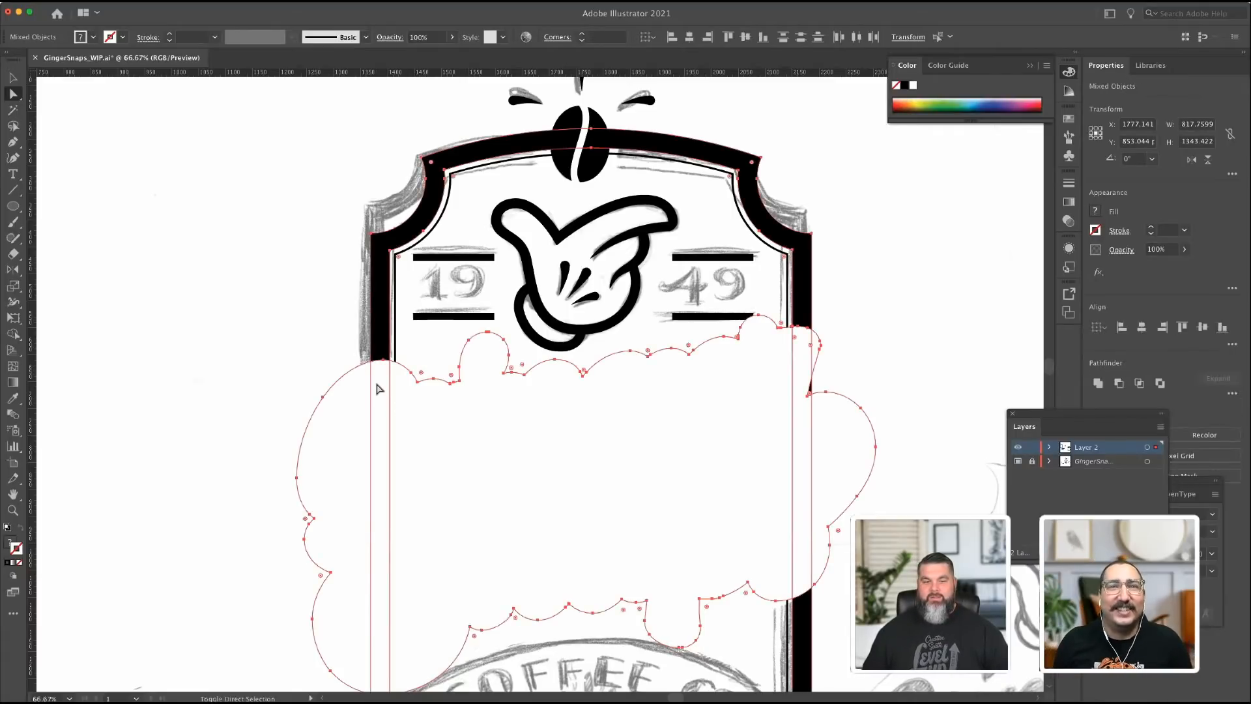
left_click(304, 341)
left_click(375, 370)
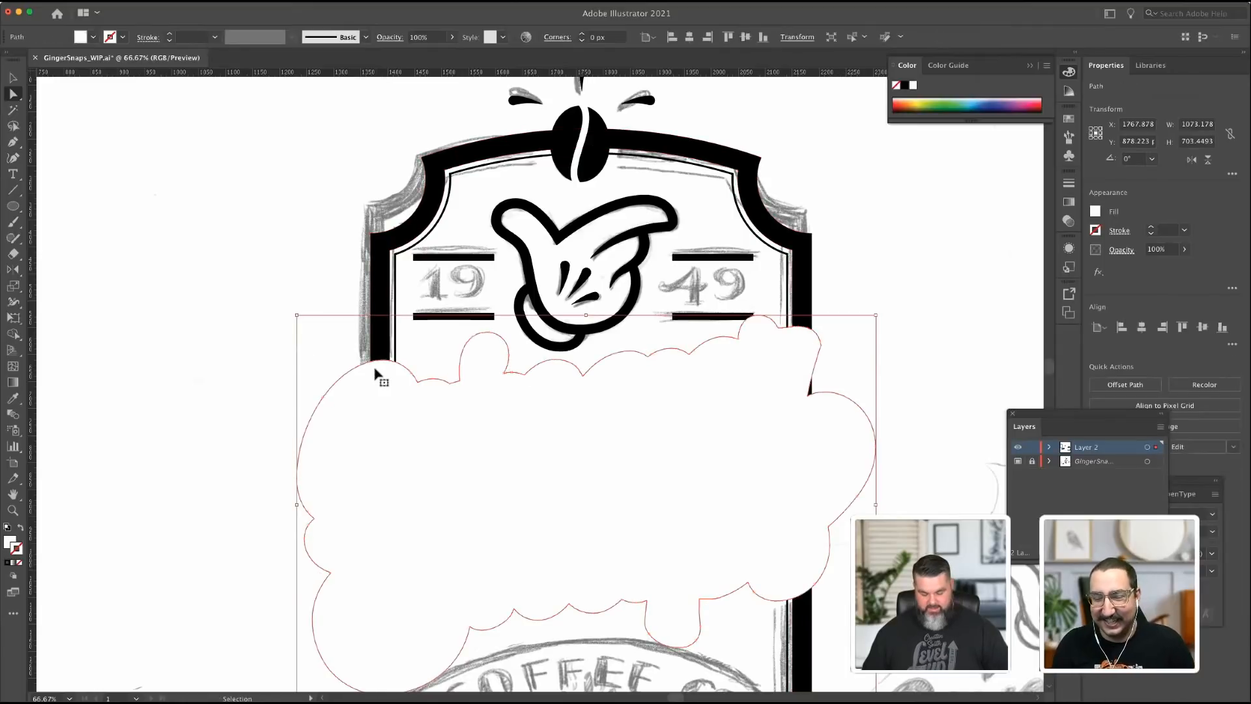
Outline the thin inner frame line and combine it with the thick frame into one compound path.
left_click(396, 299)
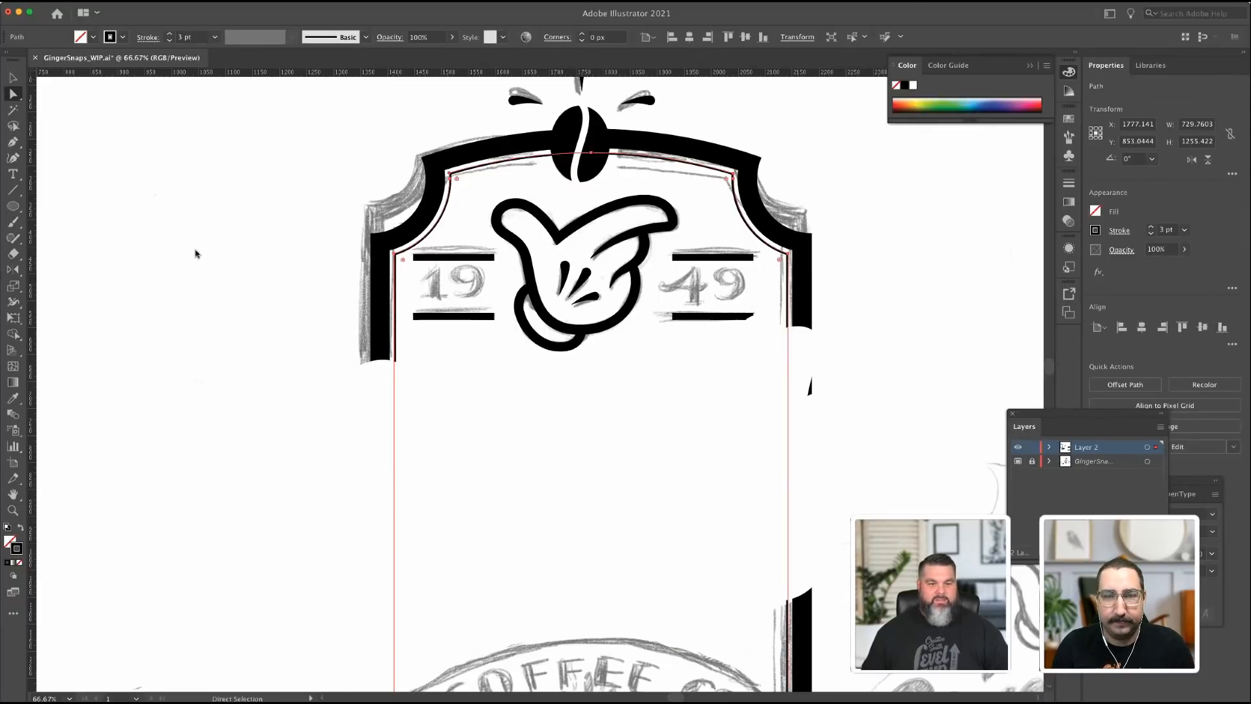
key("super+8")
key("v")
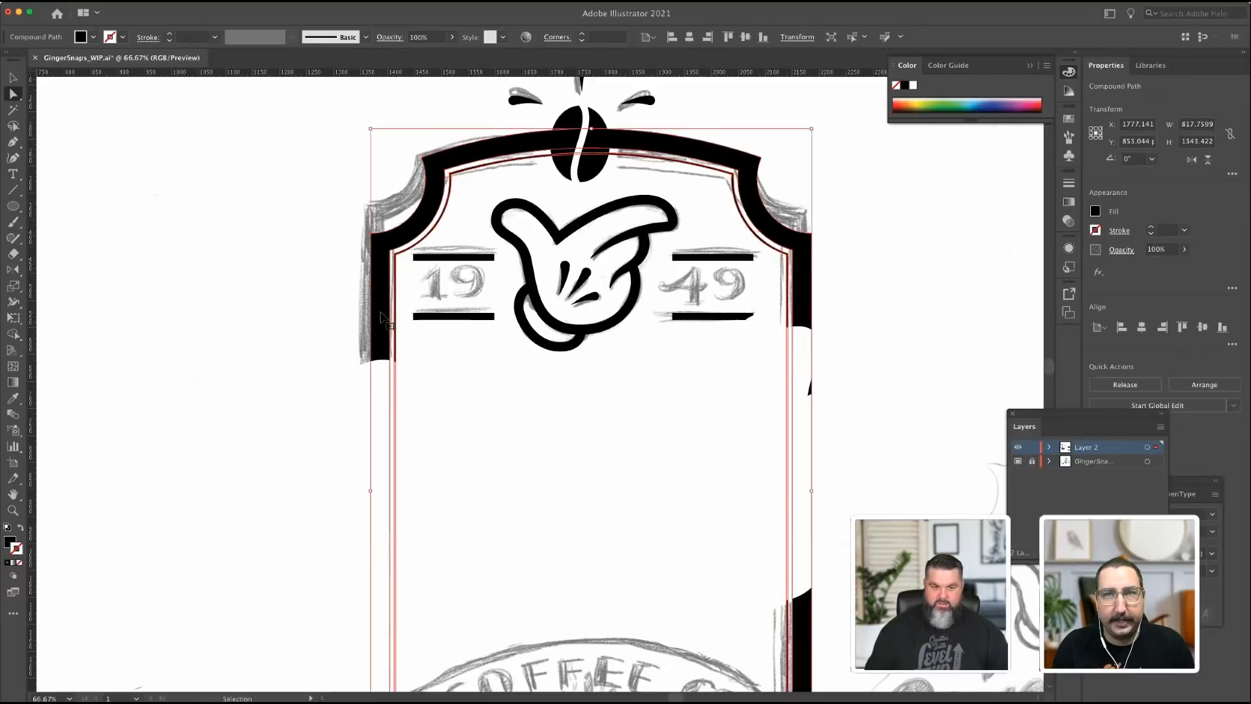
key("a")
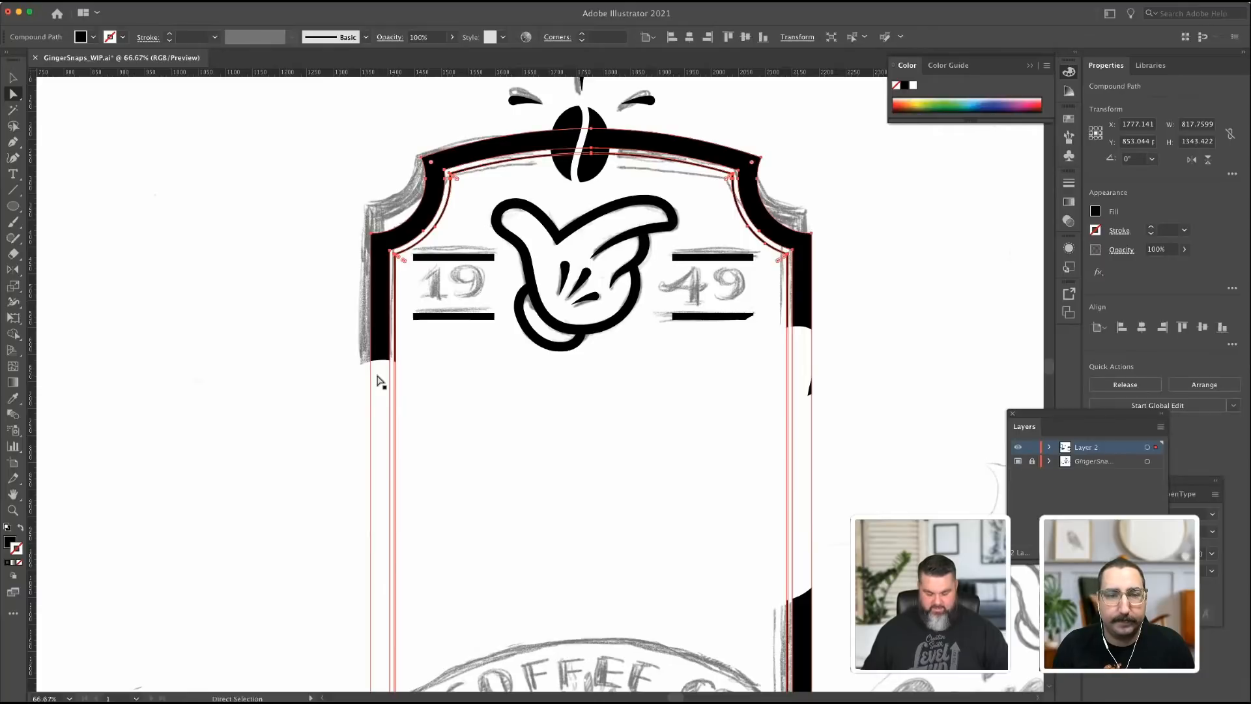
Subtract the solid backing shape from the combined badge frame with Minus Front and check the gap around the lettering.
left_click(641, 405, "shift")
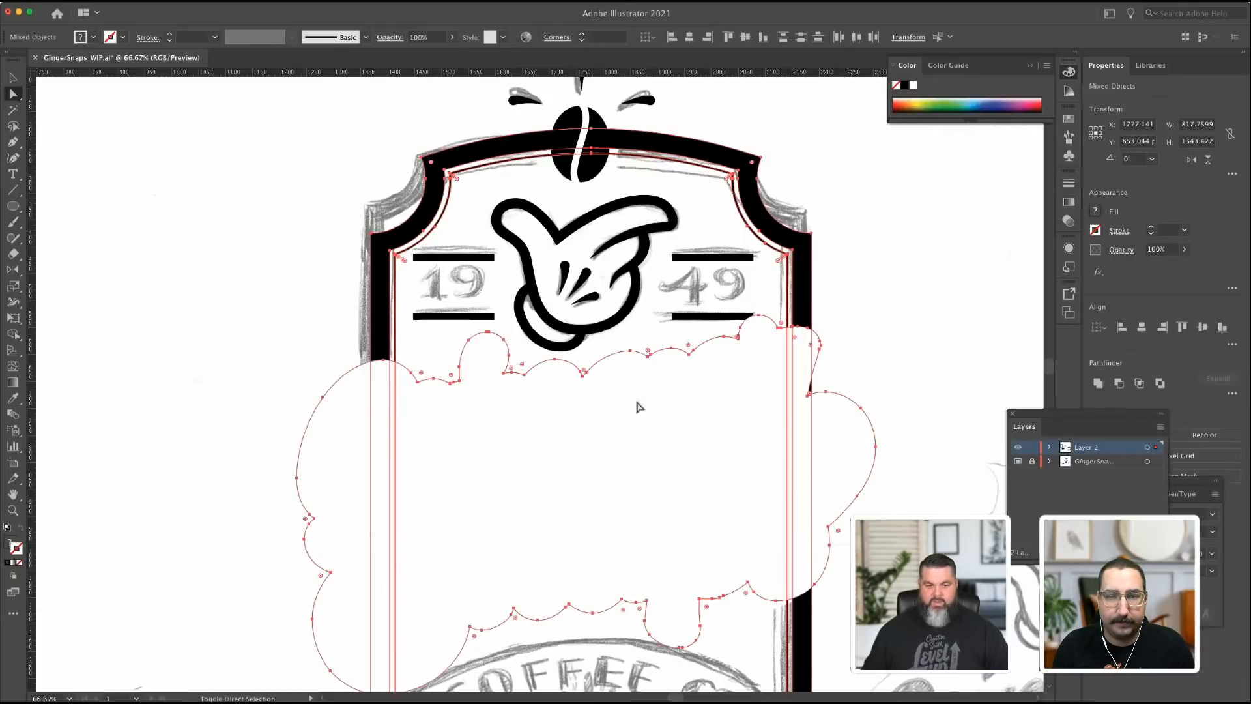
left_click(1119, 384)
left_click(900, 355)
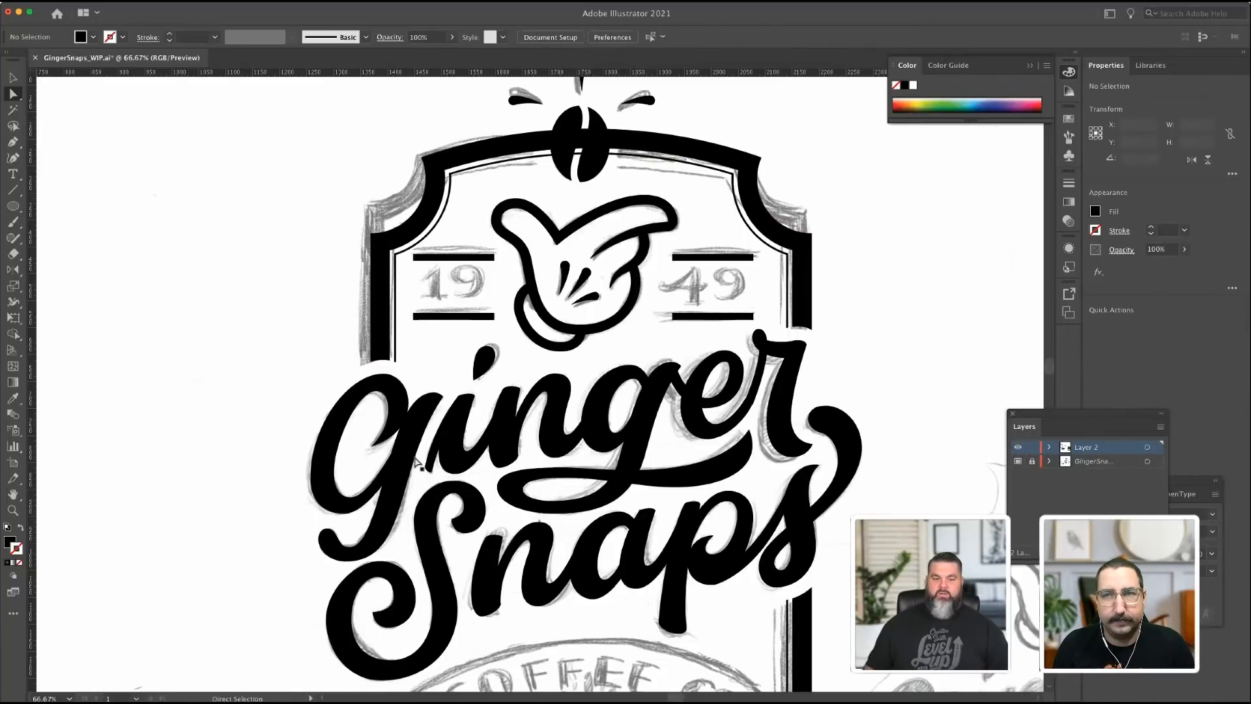
scroll(424, 460, "down", 5)
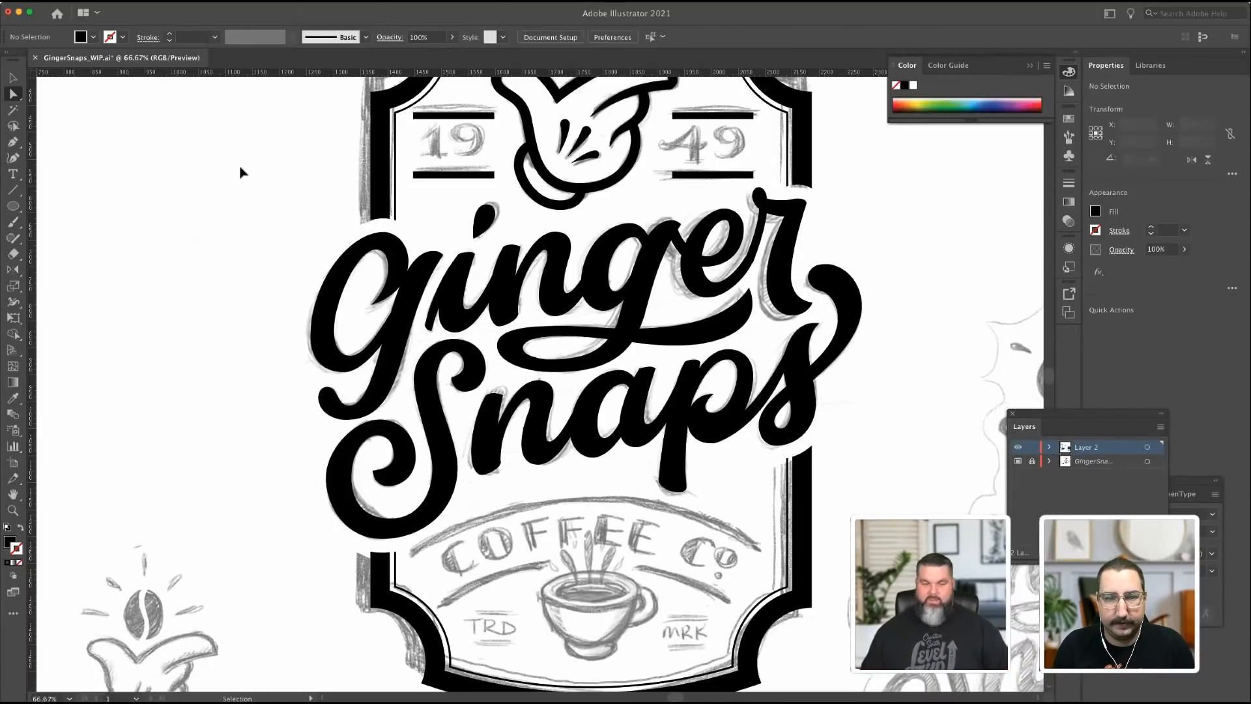
Undo the Minus Front cut on the combined badge frame.
key("super+z")
key("super+z")
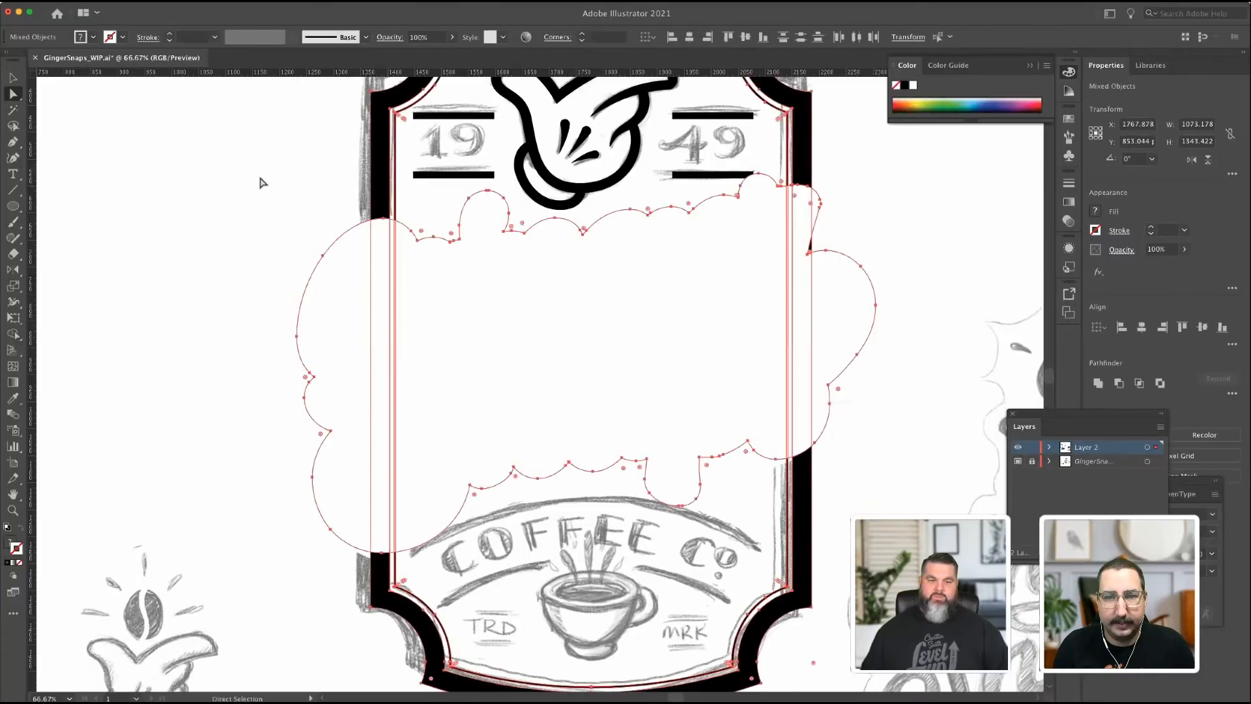
Try deleting the white backing shape over the lettering, and undo the deletion.
left_click(187, 166)
left_click(13, 78)
left_click(415, 242)
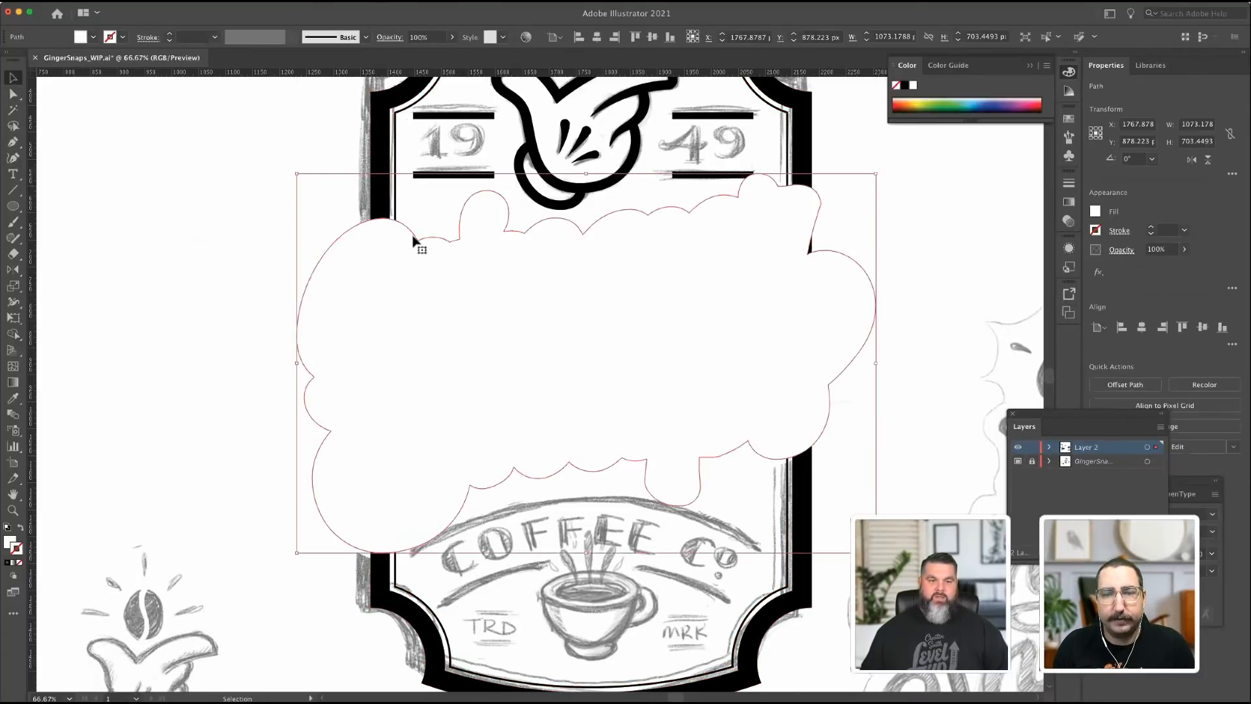
key("Delete")
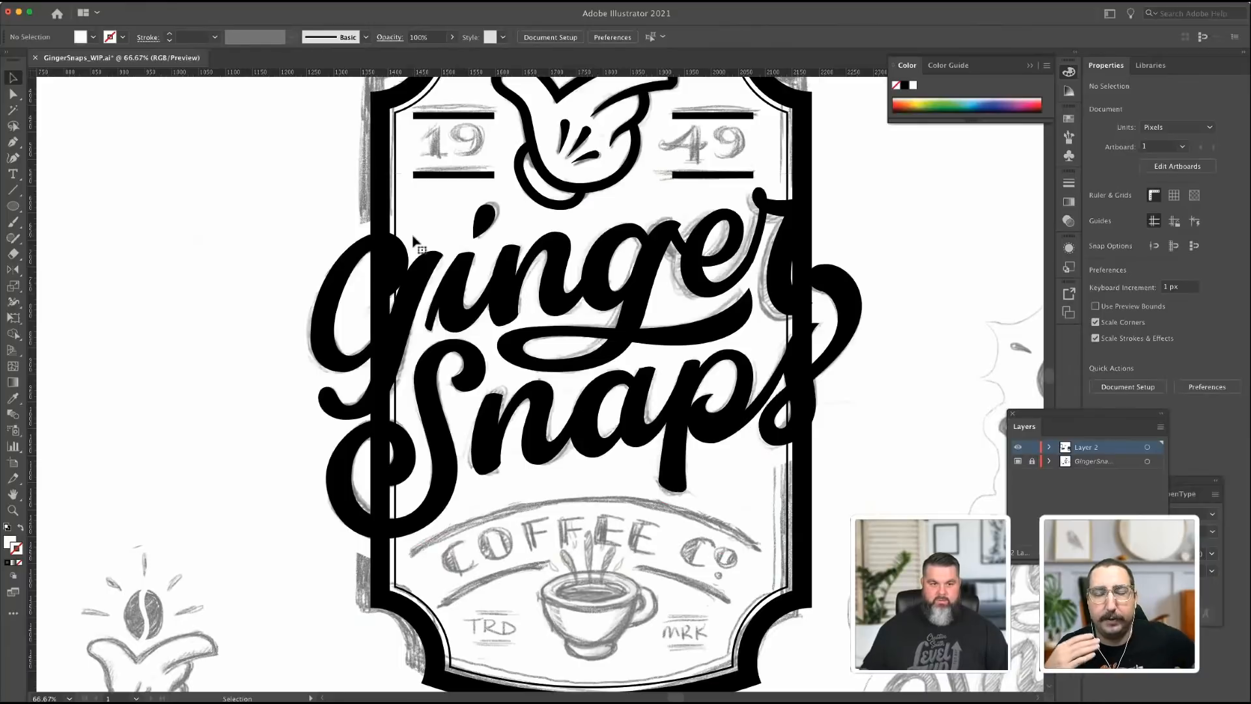
key("ctrl+z")
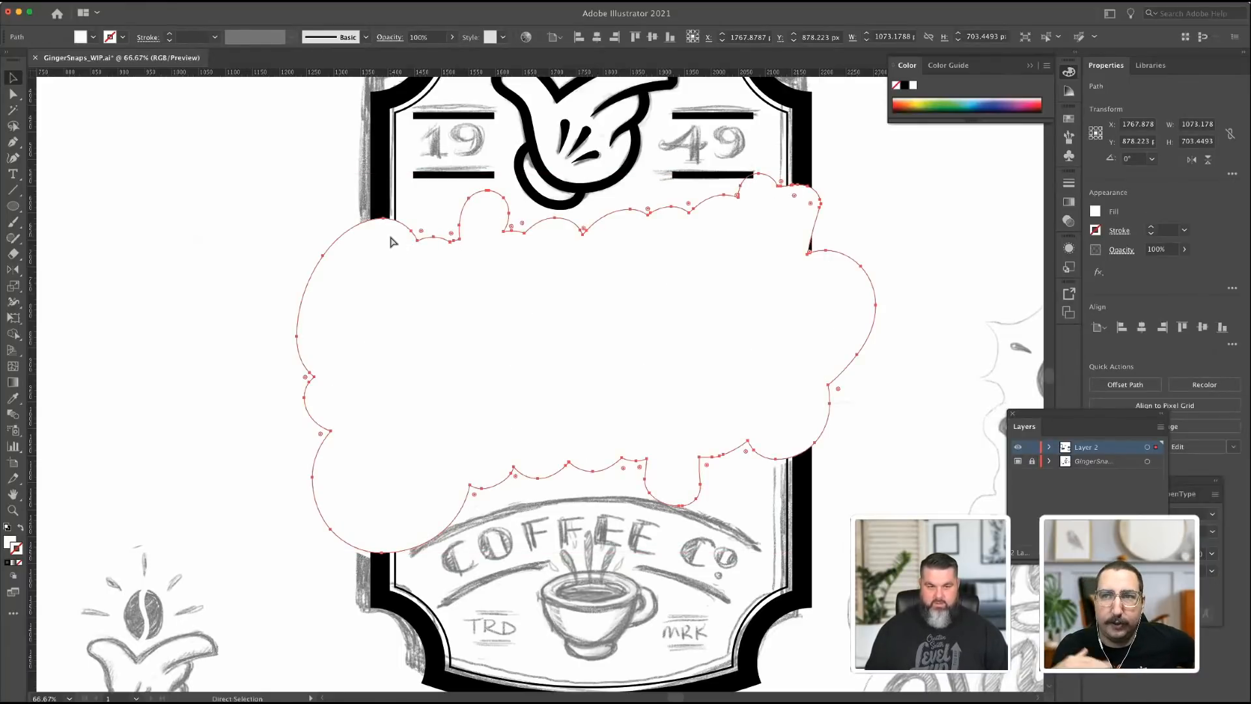
Arrange the white backing shape behind the Ginger Snaps lettering but in front of the badge frame.
key("v")
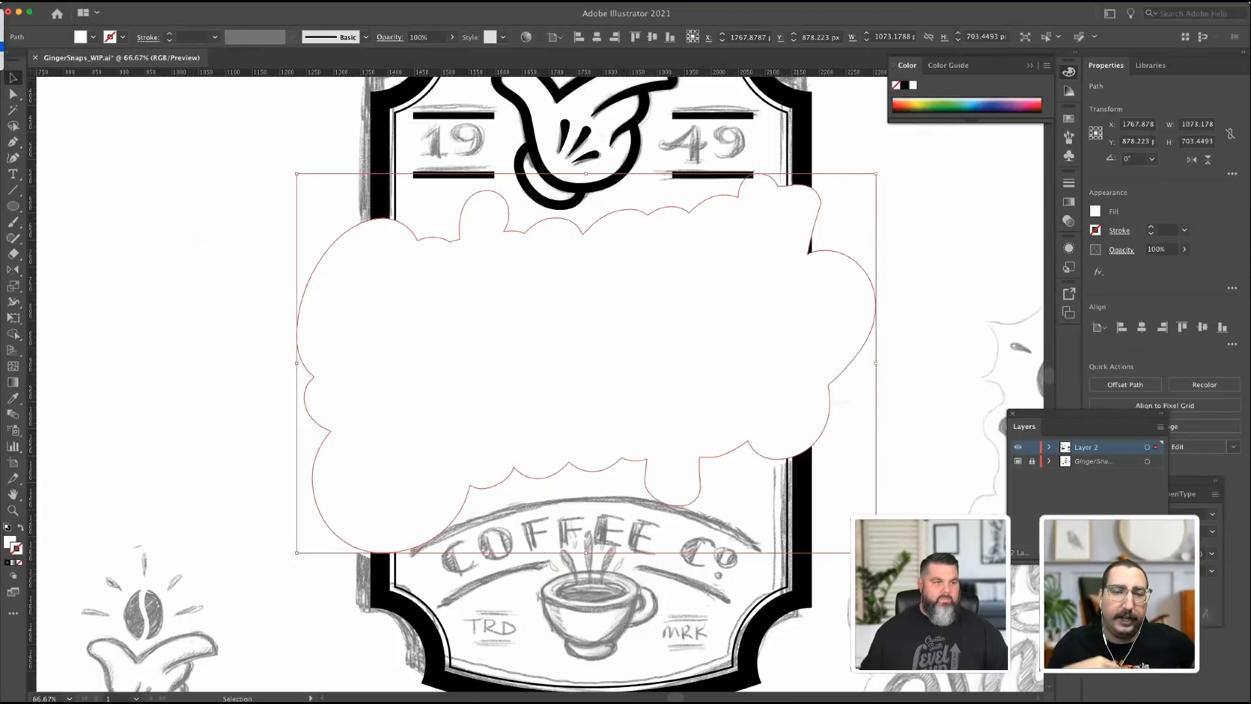
key("ctrl+shift+bracketleft")
left_click(401, 256, "shift")
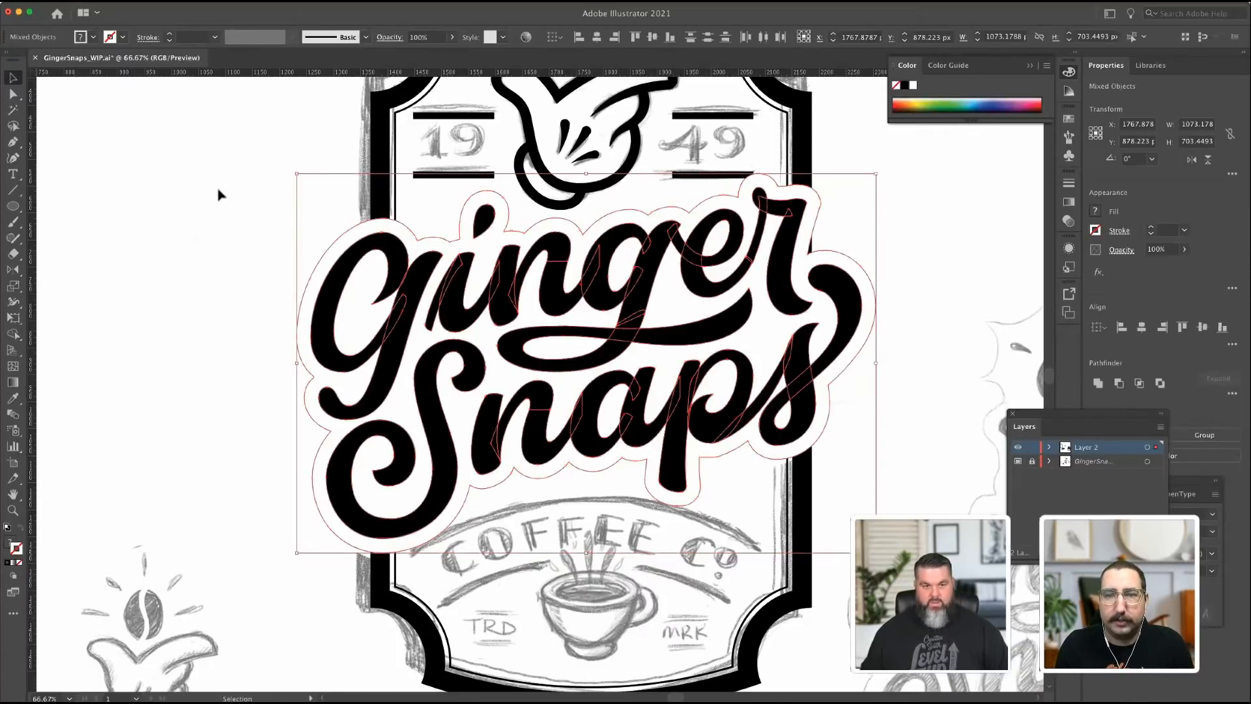
left_click(218, 194)
key("ctrl+minus")
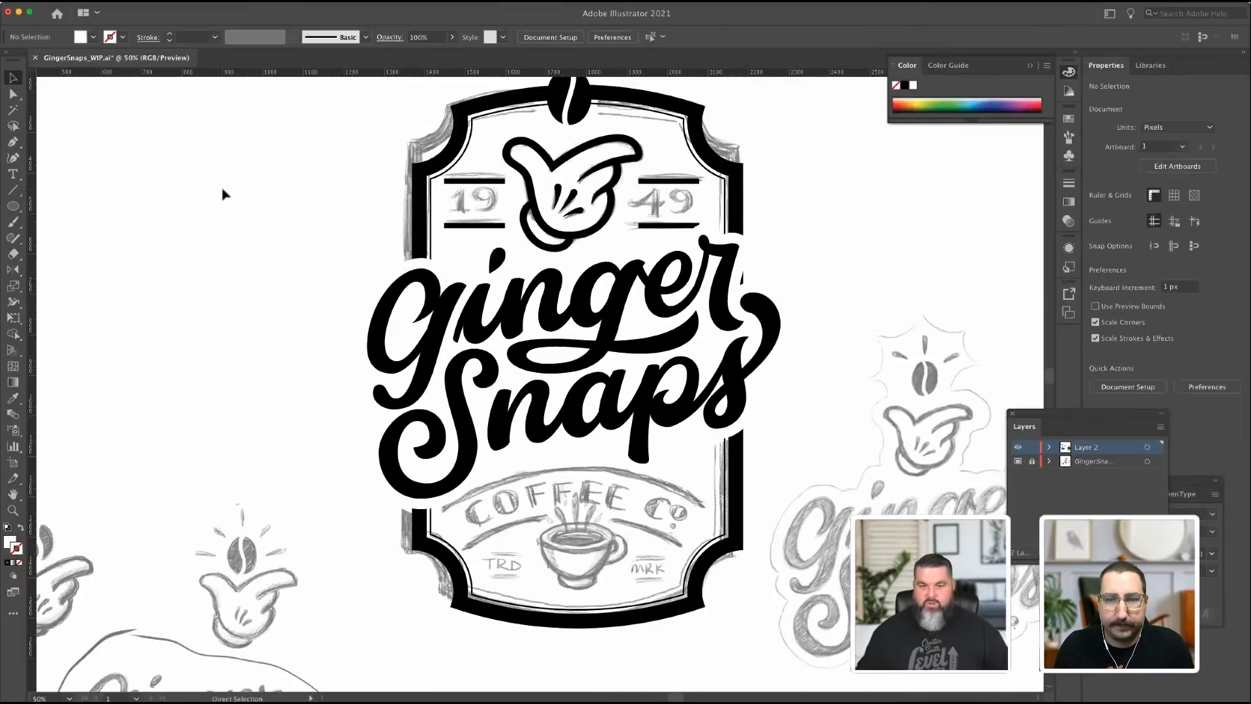
scroll(420, 129, "up", 3)
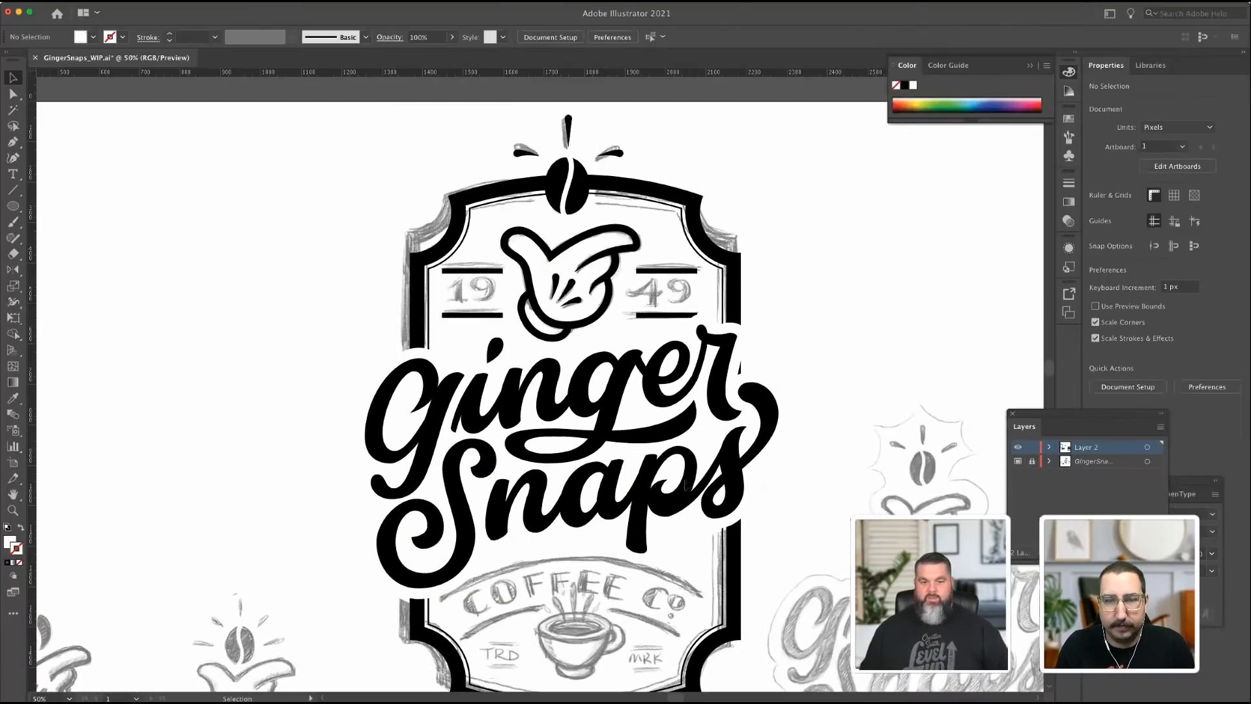
Try to align all the ungrouped badge artwork to a common horizontal centre, and undo the alignment.
key("ctrl+a")
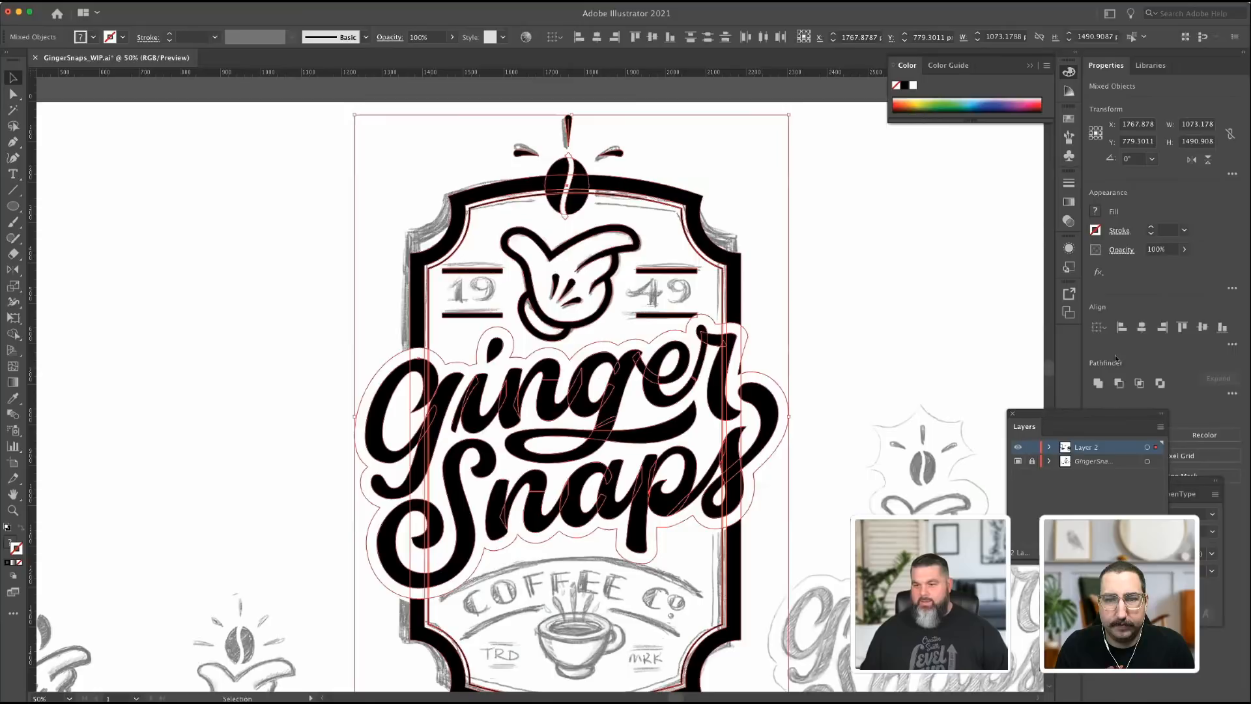
left_click(1142, 328)
left_click(818, 290)
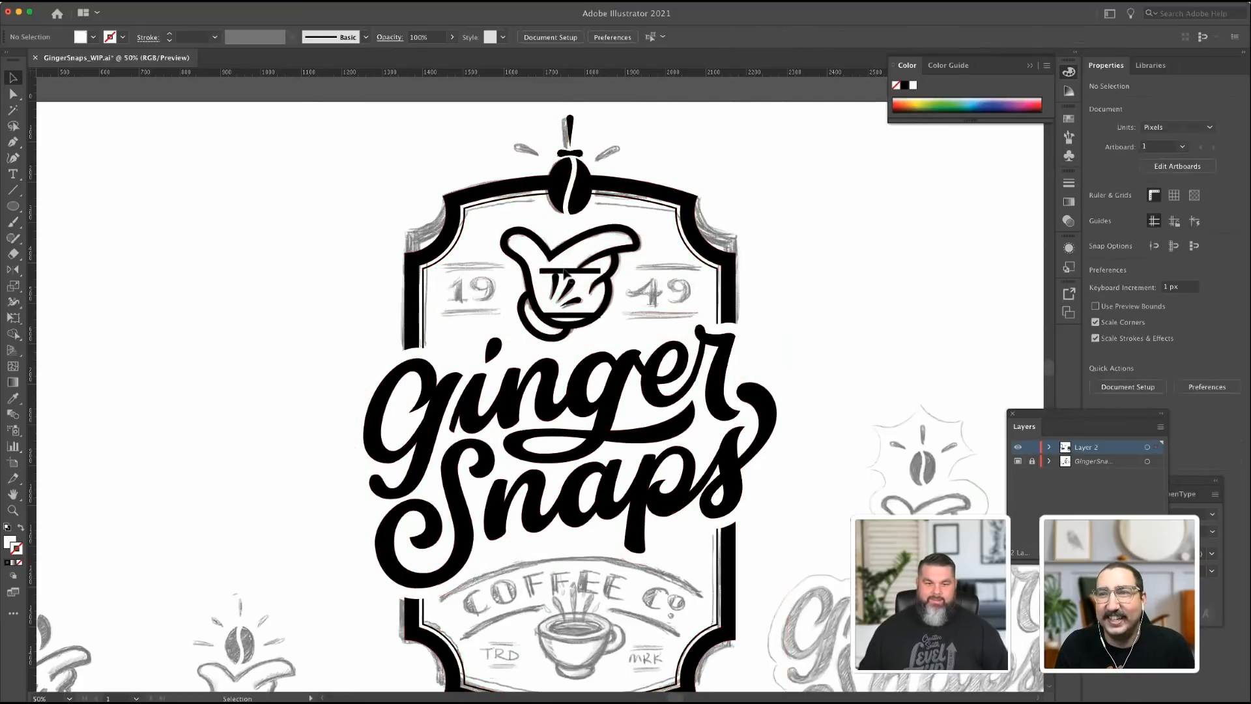
left_click(565, 271)
key("ctrl+z")
left_click(840, 282)
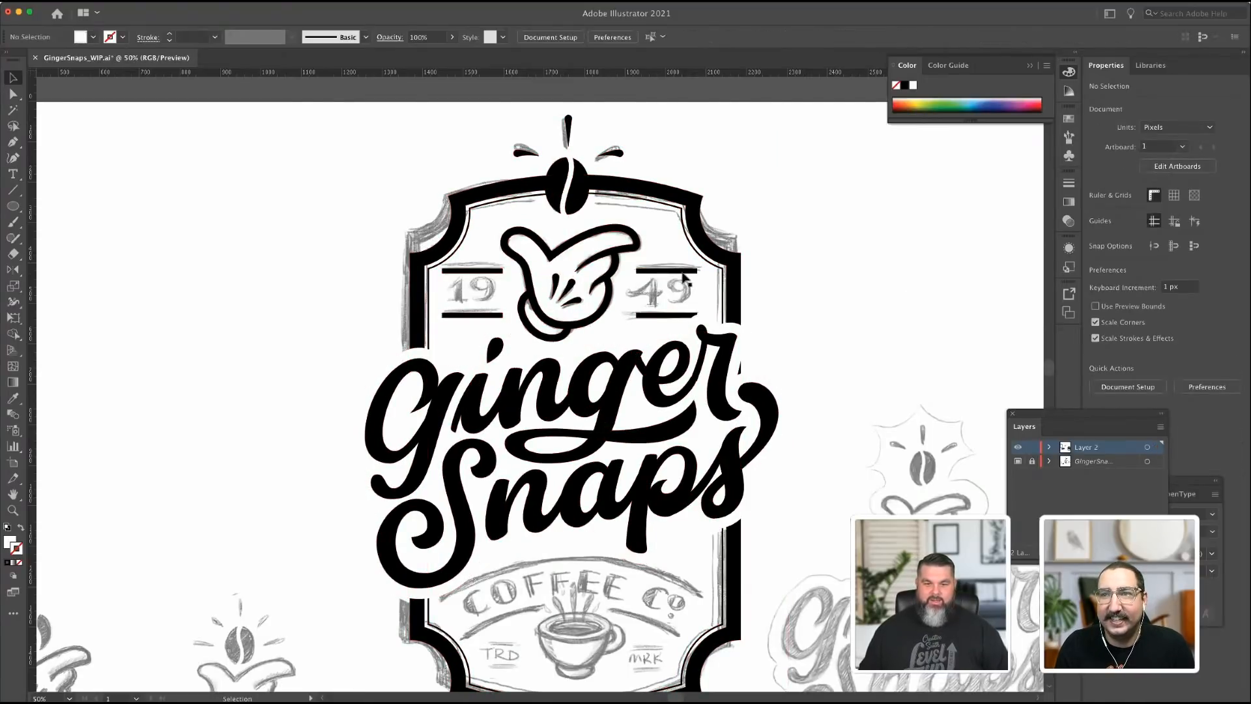
Group the four lines around the date numerals, and group the three rays above the coffee bean.
left_click(681, 279)
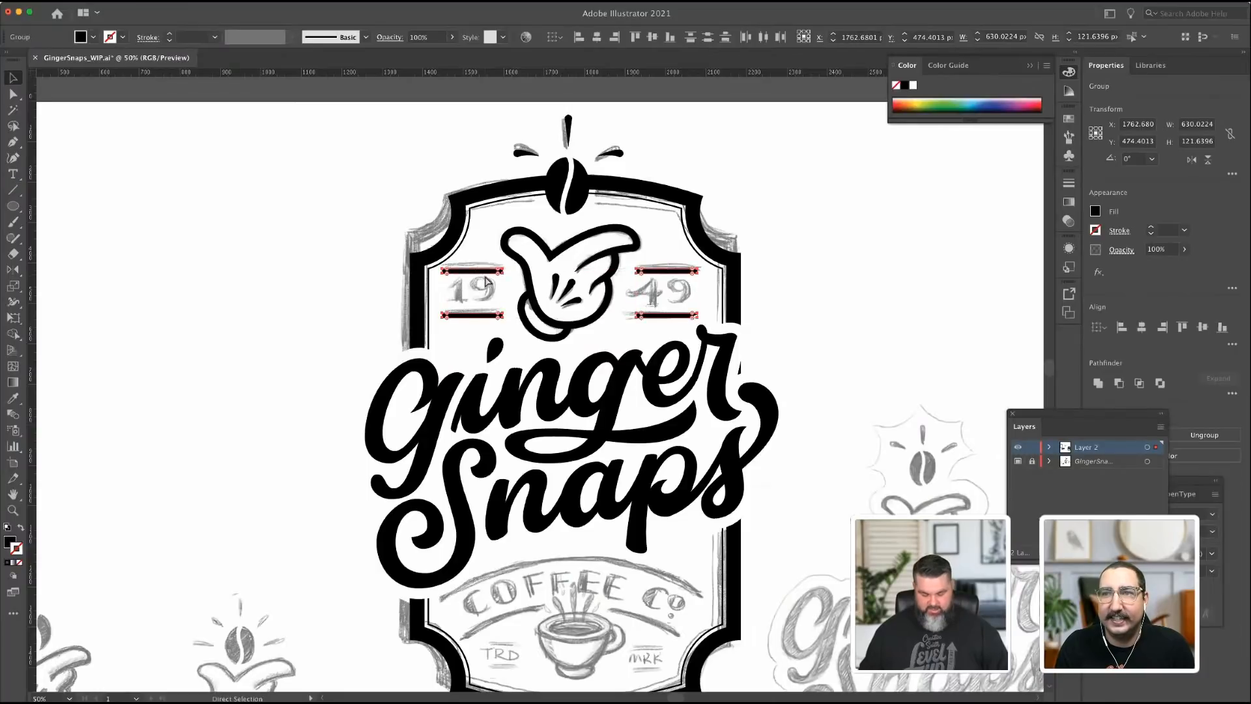
left_click(400, 144)
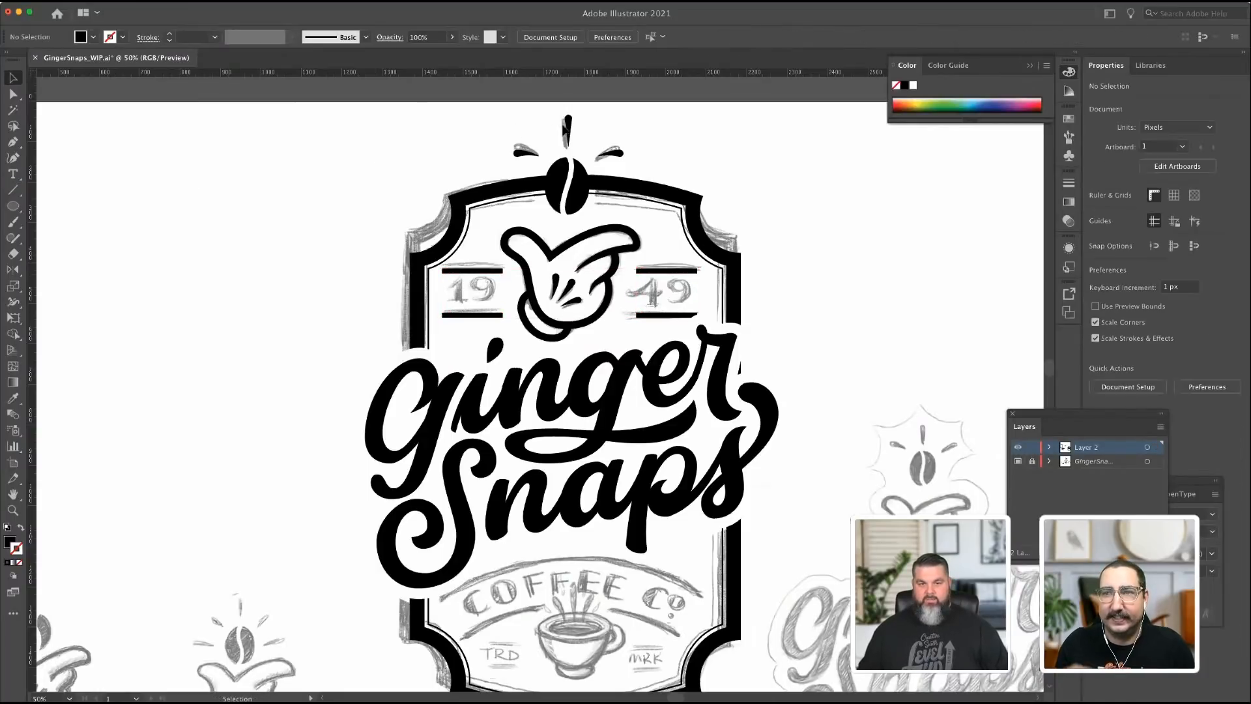
left_click(566, 129)
left_click(525, 152)
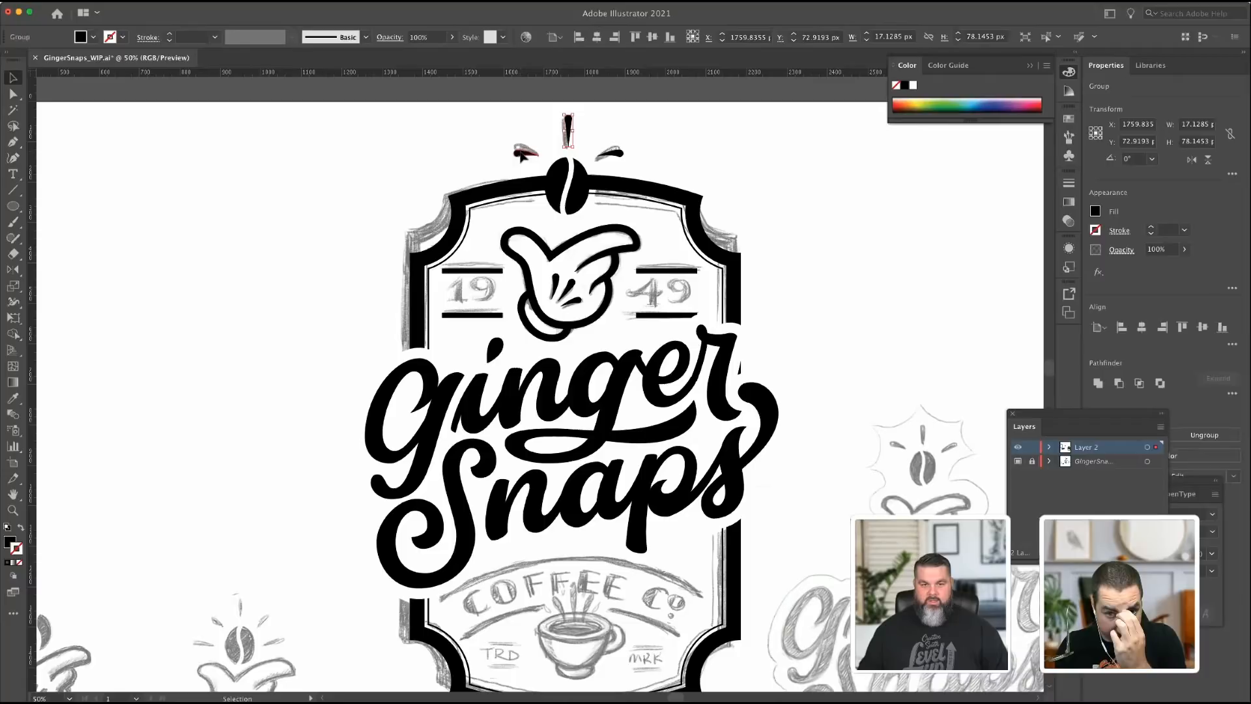
left_click(612, 155, "shift")
left_click(439, 140)
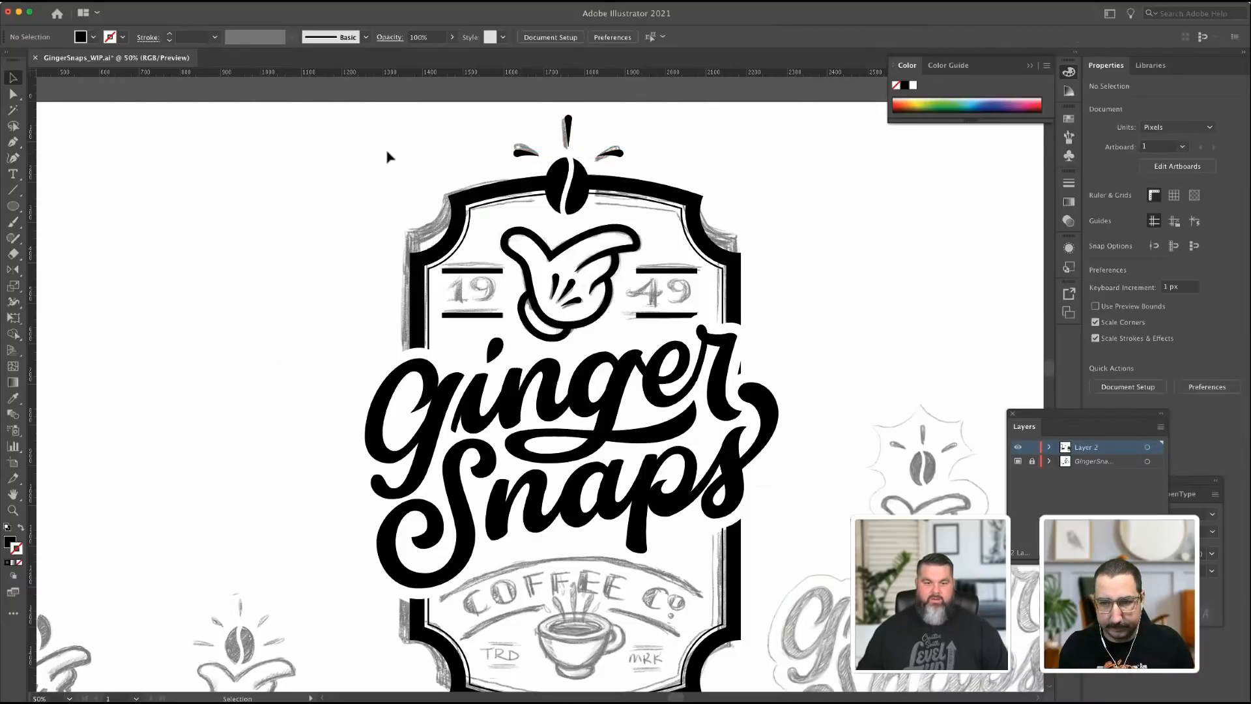
Align all the badge artwork, including the grouped lines and rays, to a common horizontal centre.
left_click_drag(571, 131, 789, 496)
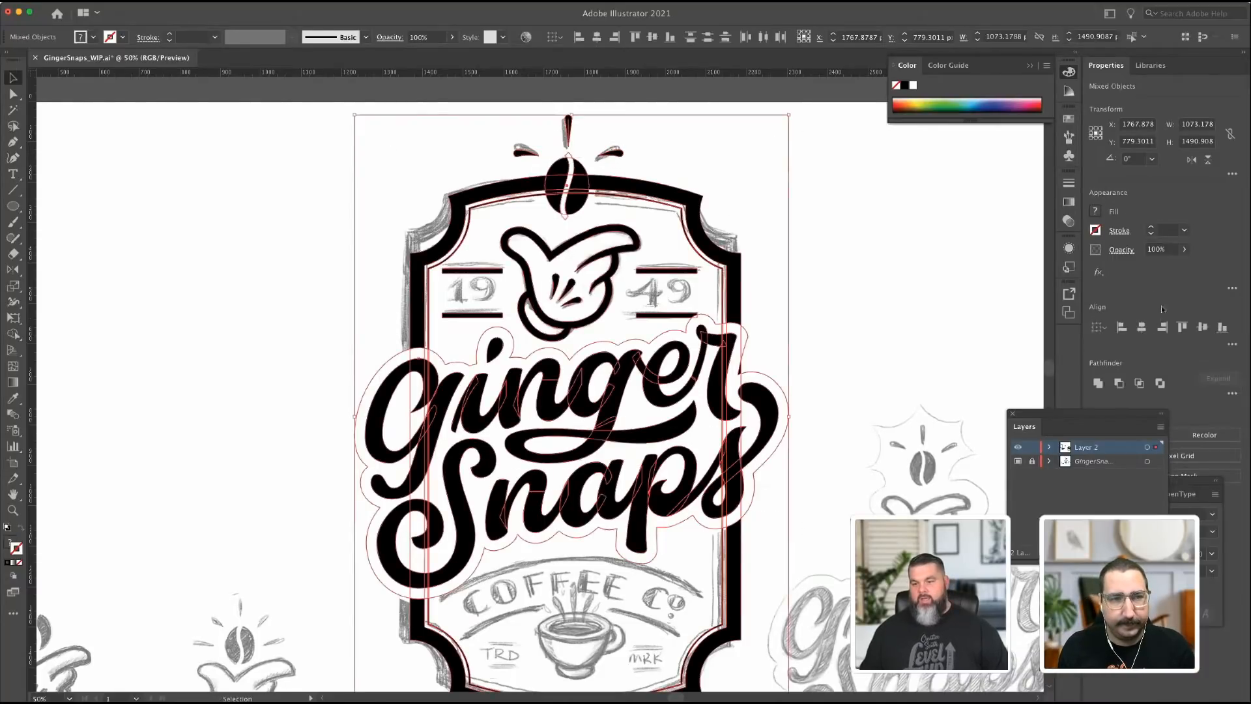
left_click(1143, 331)
left_click(904, 214)
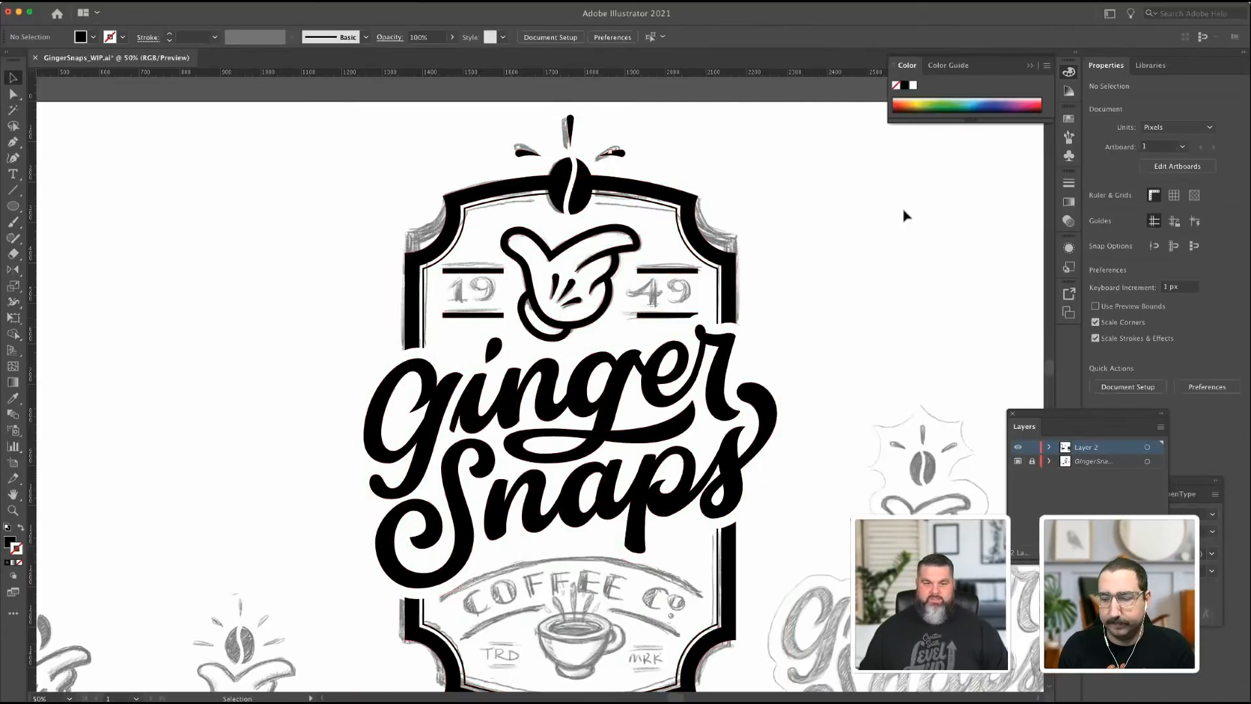
Subtract the white backing shape from the badge frame with Minus Front to cut the gap around the lettering.
left_click(746, 338)
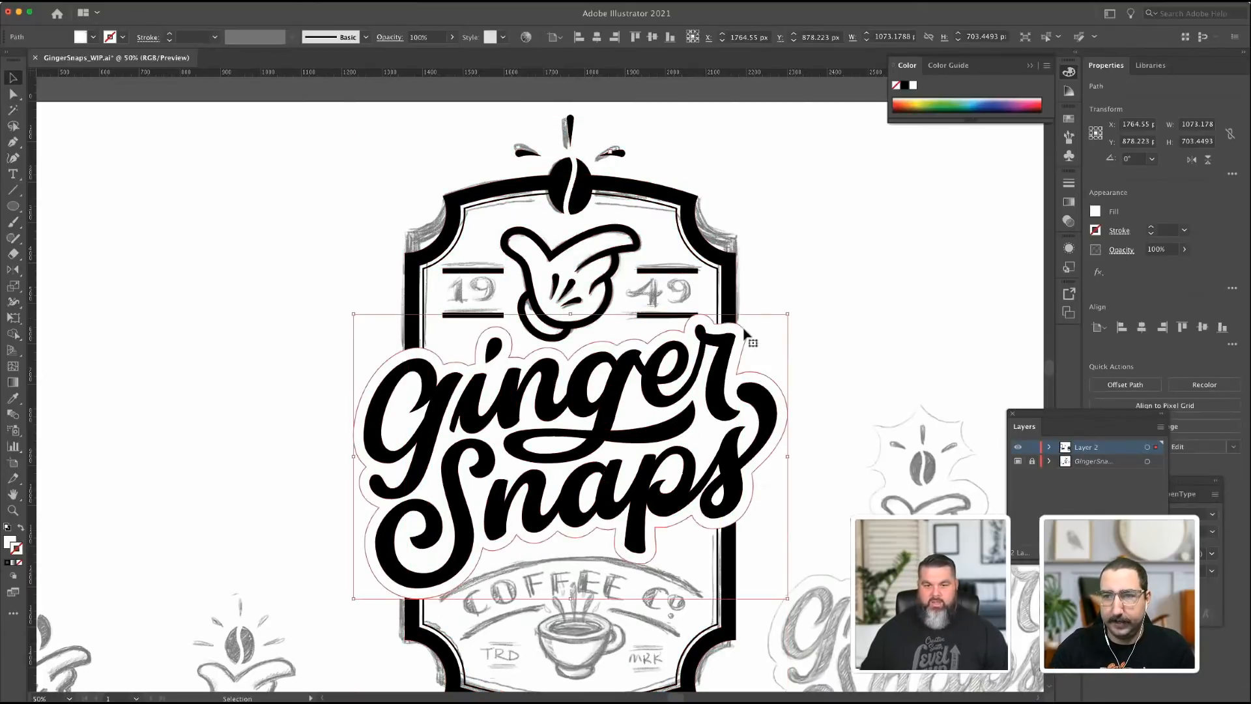
left_click(733, 329, "shift")
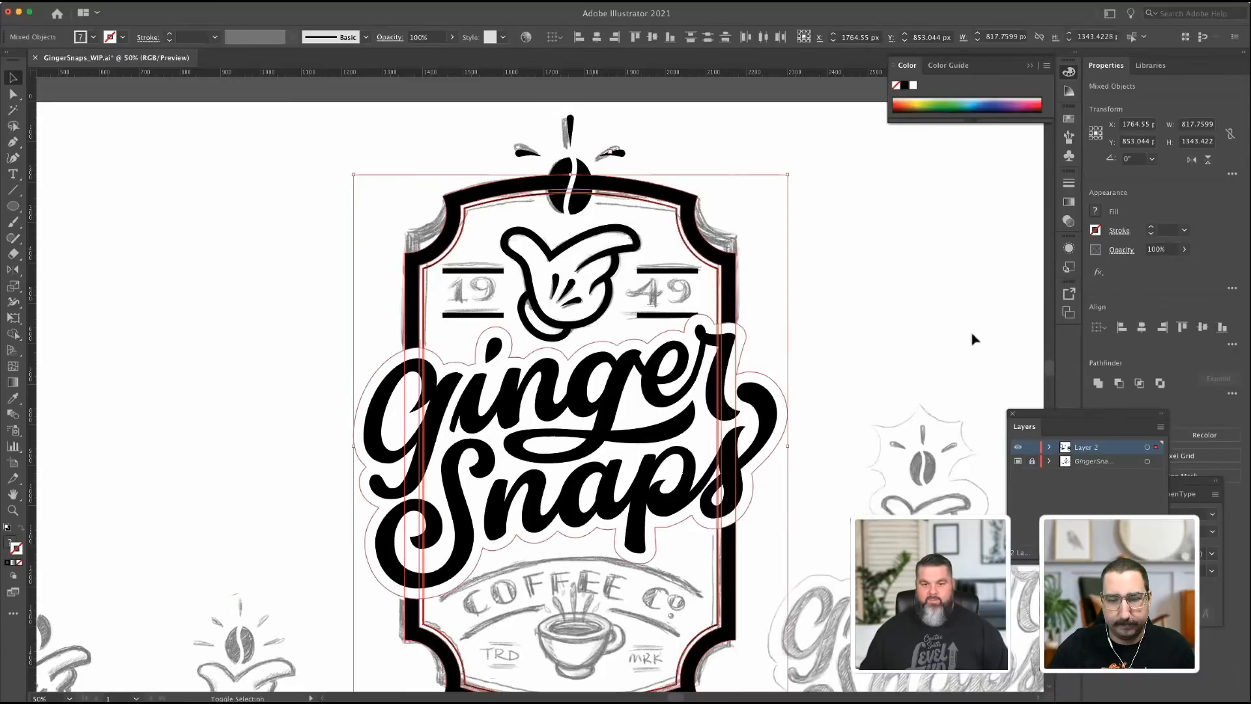
left_click(1119, 383)
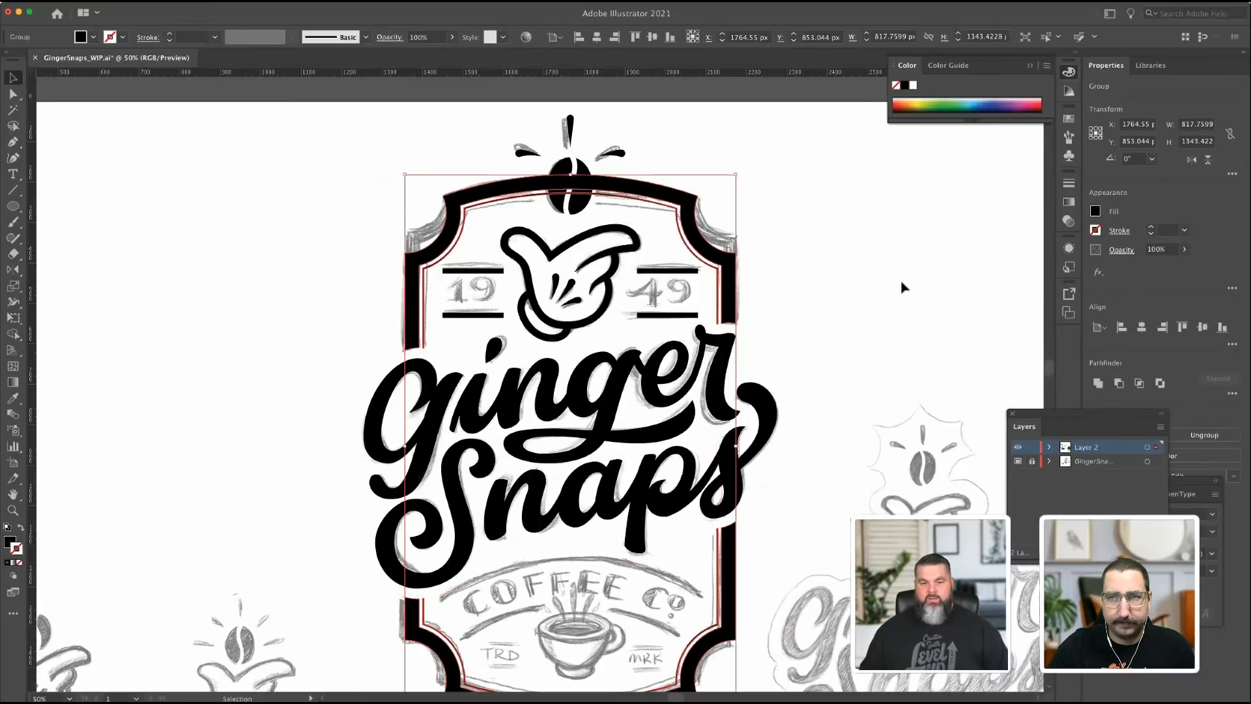
left_click(897, 275)
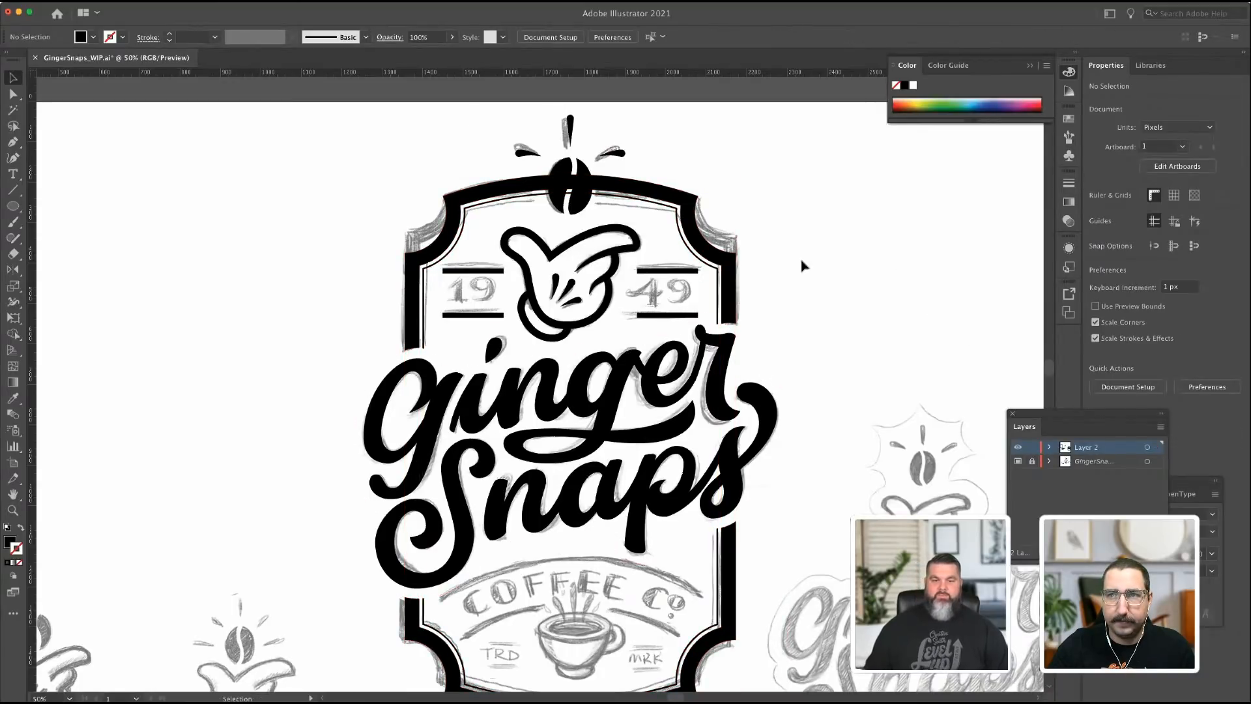
scroll(682, 556, "down", 3)
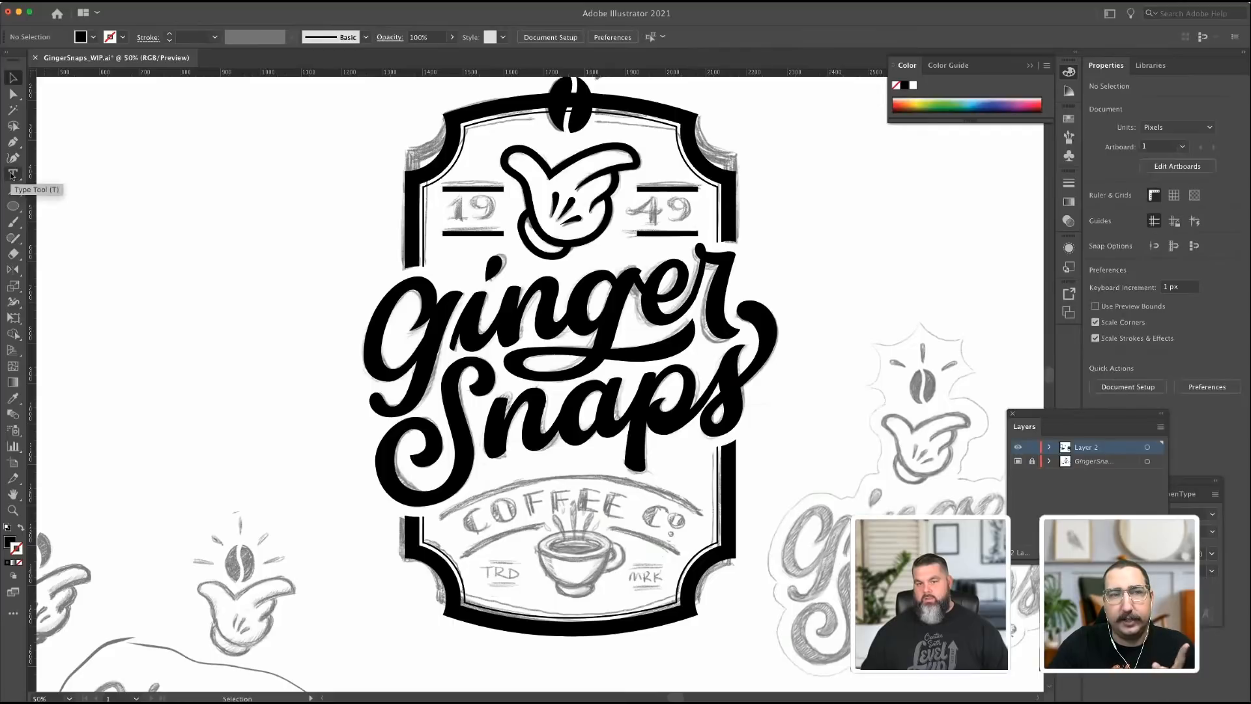
Enlarge the ellipse copied around the coffee bean to about 157 by 202 px.
scroll(39, 98, "up", 3)
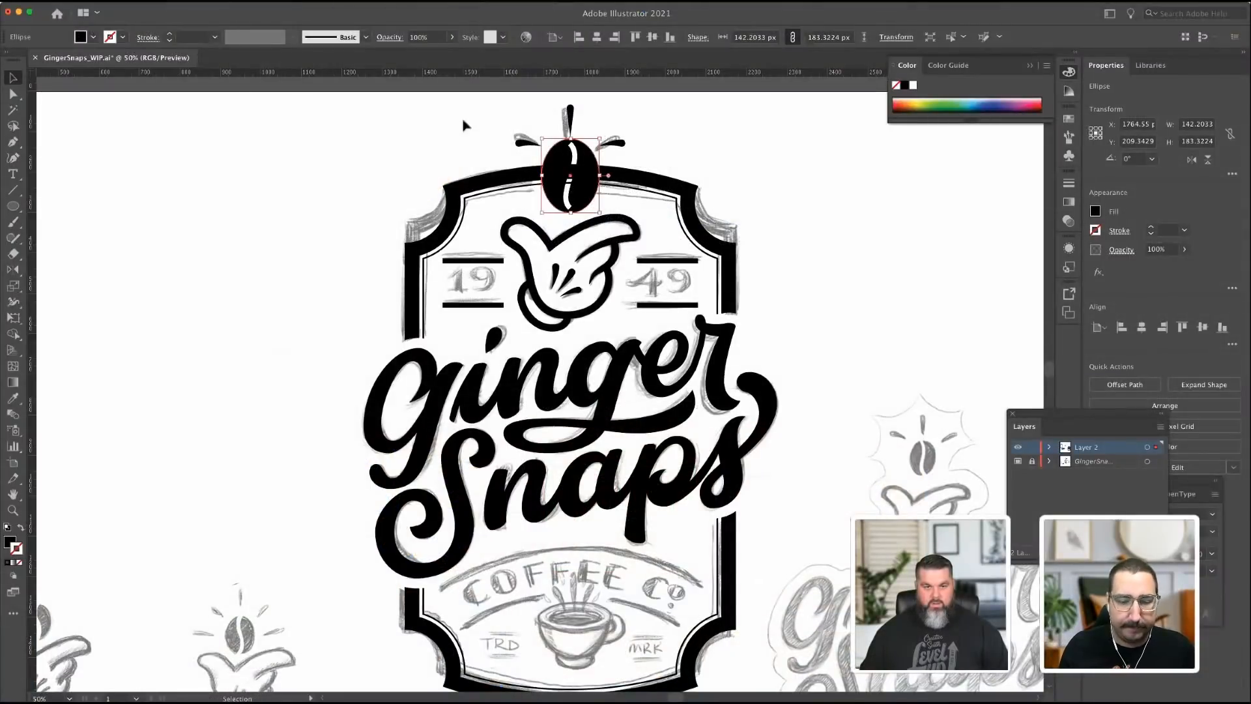
left_click(13, 93)
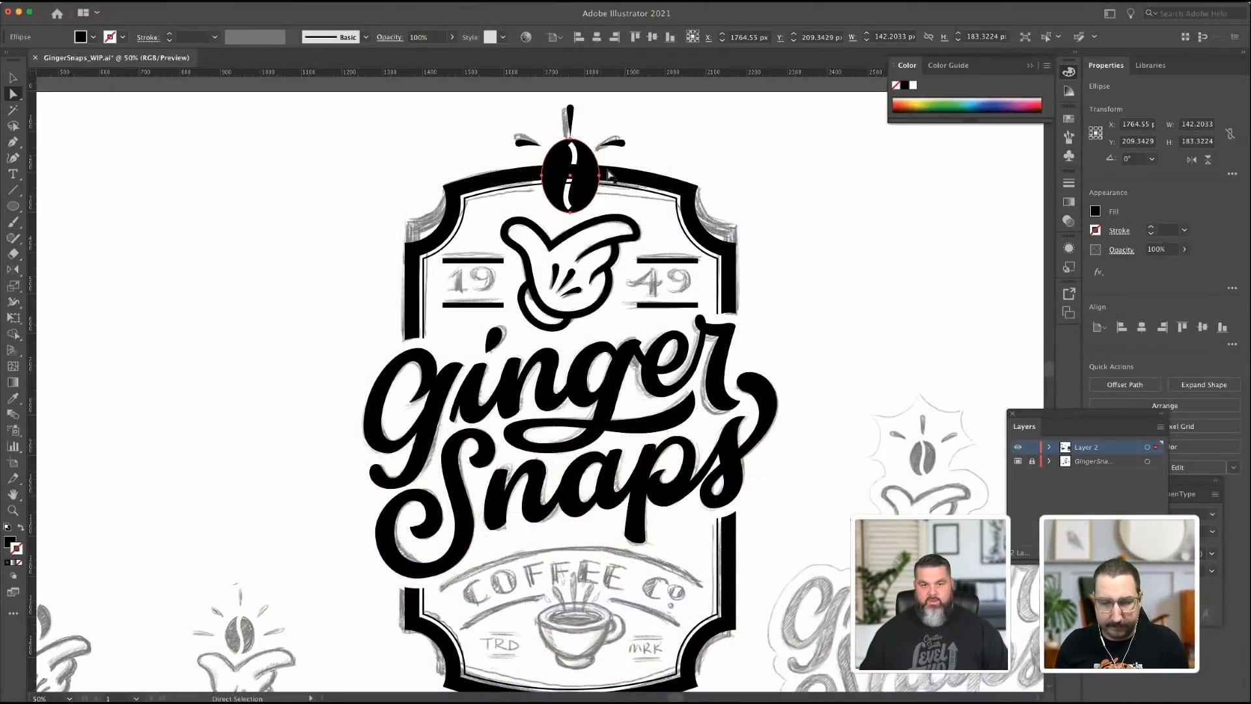
left_click(13, 78)
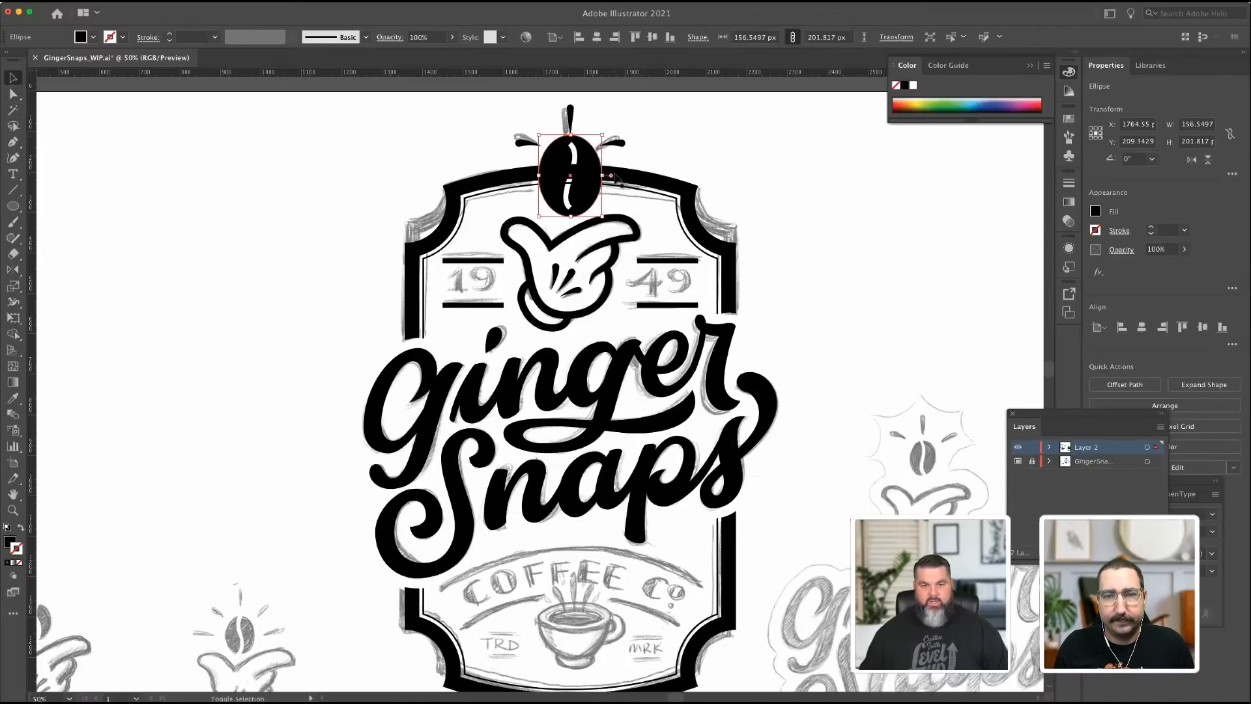
Try to subtract the enlarged bean ellipse from the whole badge frame group with Minus Front.
left_click(618, 177, "shift")
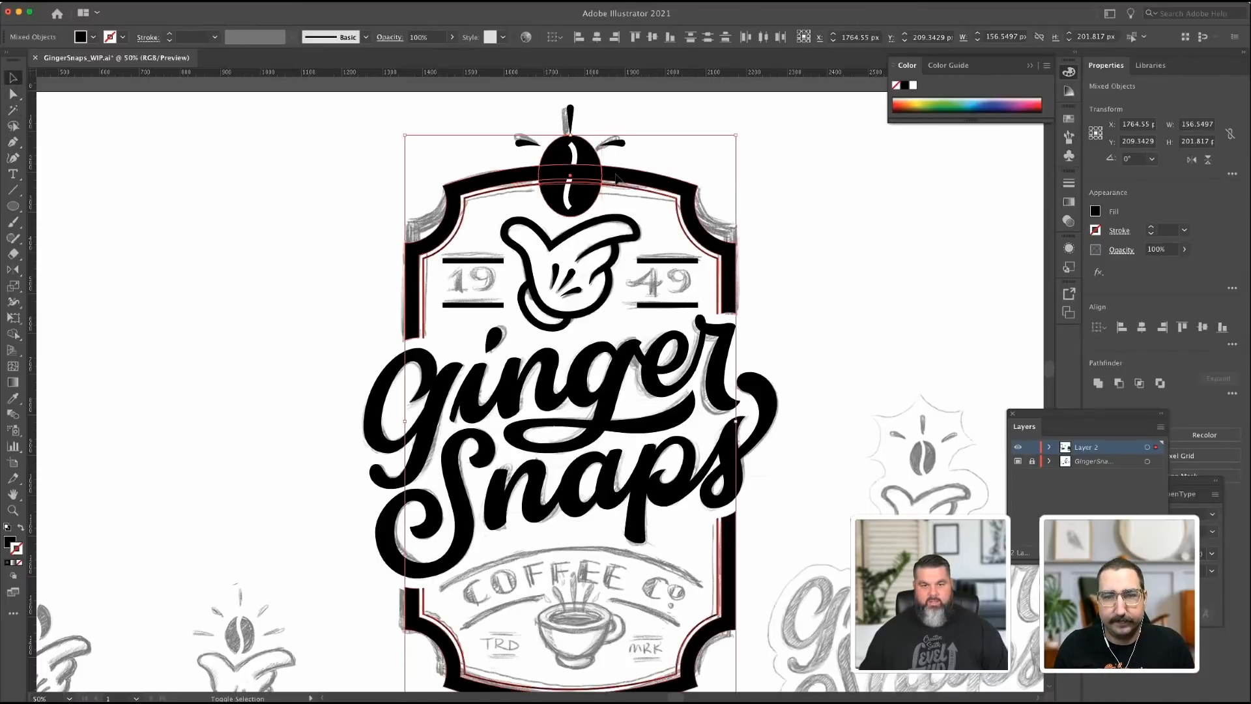
left_click(1120, 385)
left_click(830, 176)
left_click(592, 160)
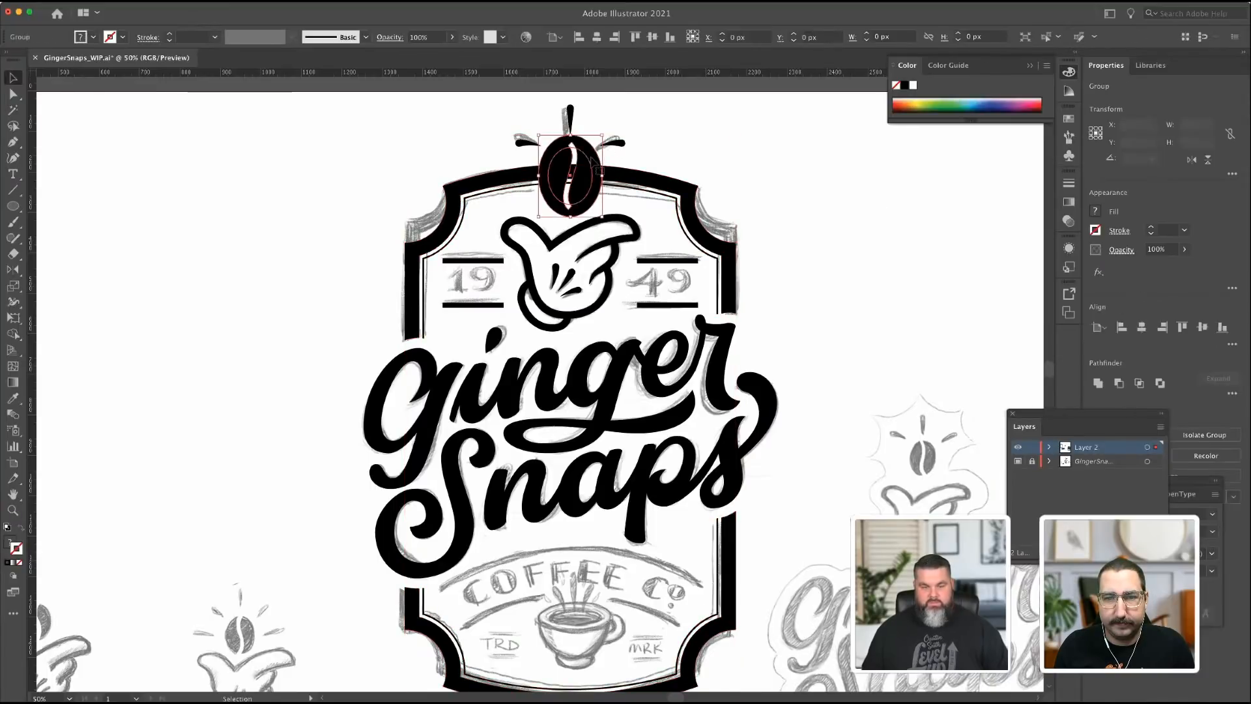
key("a")
key("super+shift+a")
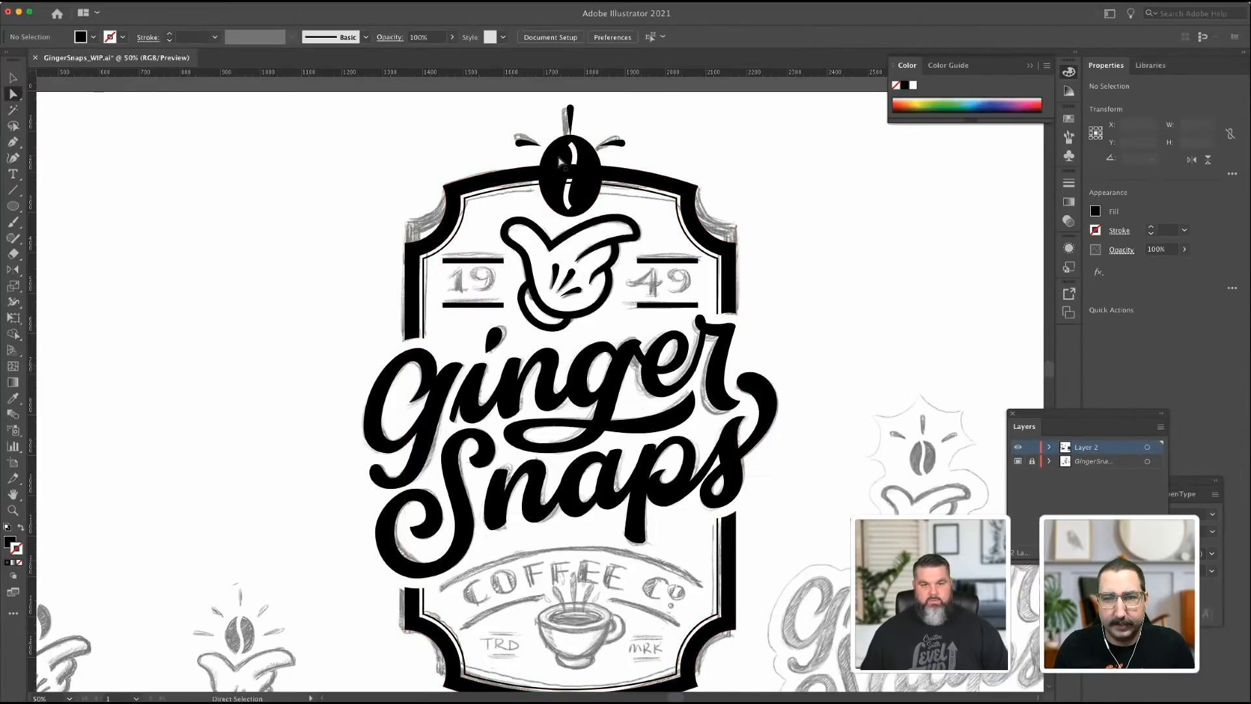
Cut the enlarged ellipse, paste it in front of the bean and select it together with the frame group.
left_click(563, 159)
key("super+x")
key("super+f")
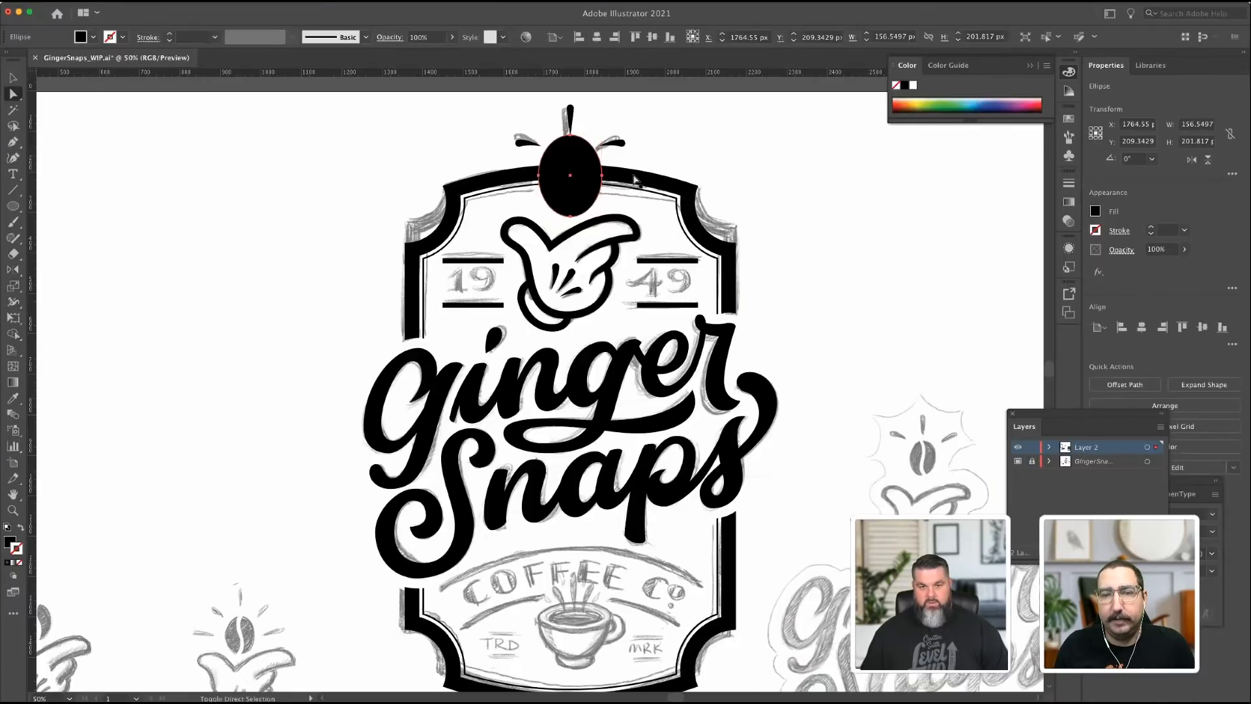
key("v")
left_click(665, 188, "shift")
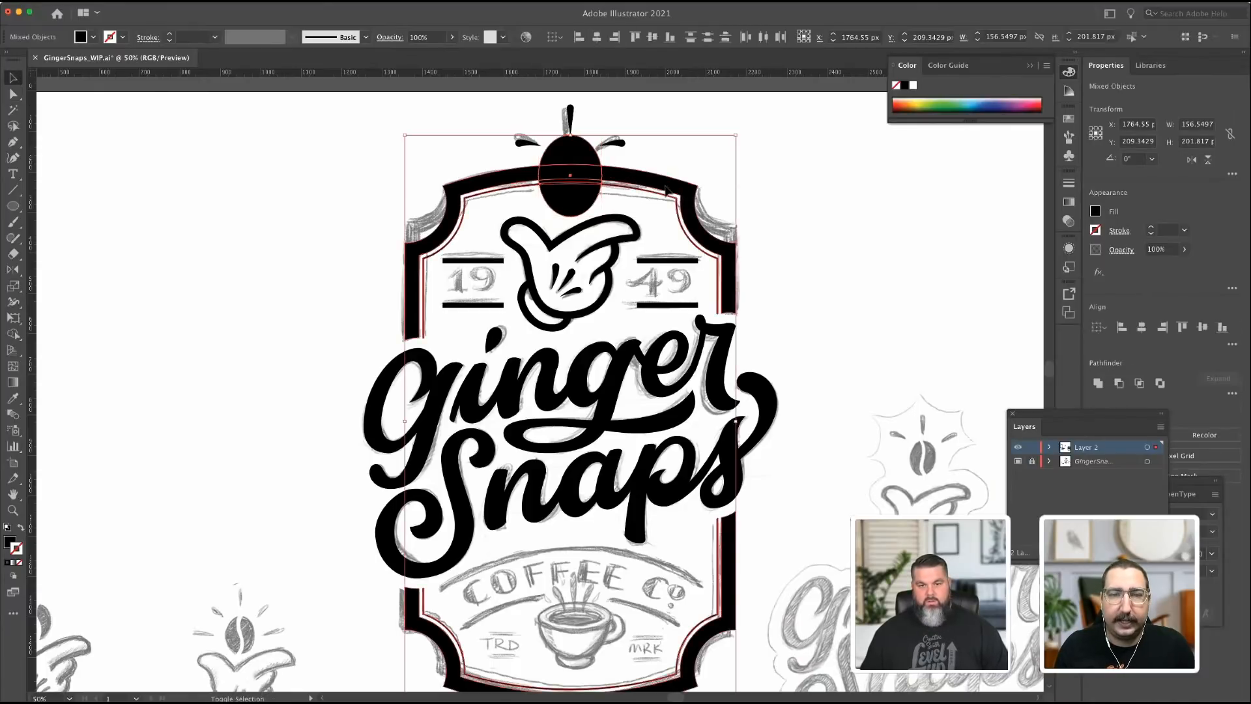
Cut the enlarged bean ellipse, paste it in front and subtract it from the frame's thick outer path with Minus Front.
key("a")
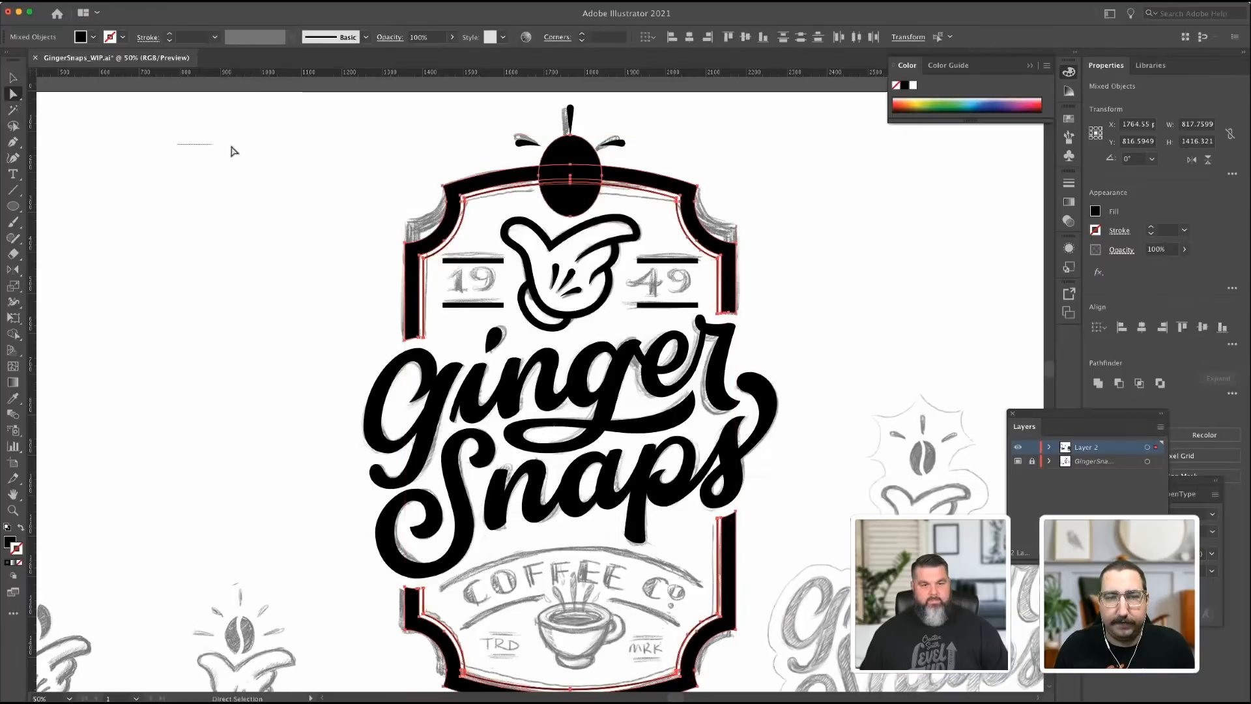
left_click(528, 177)
left_click(551, 153, "shift")
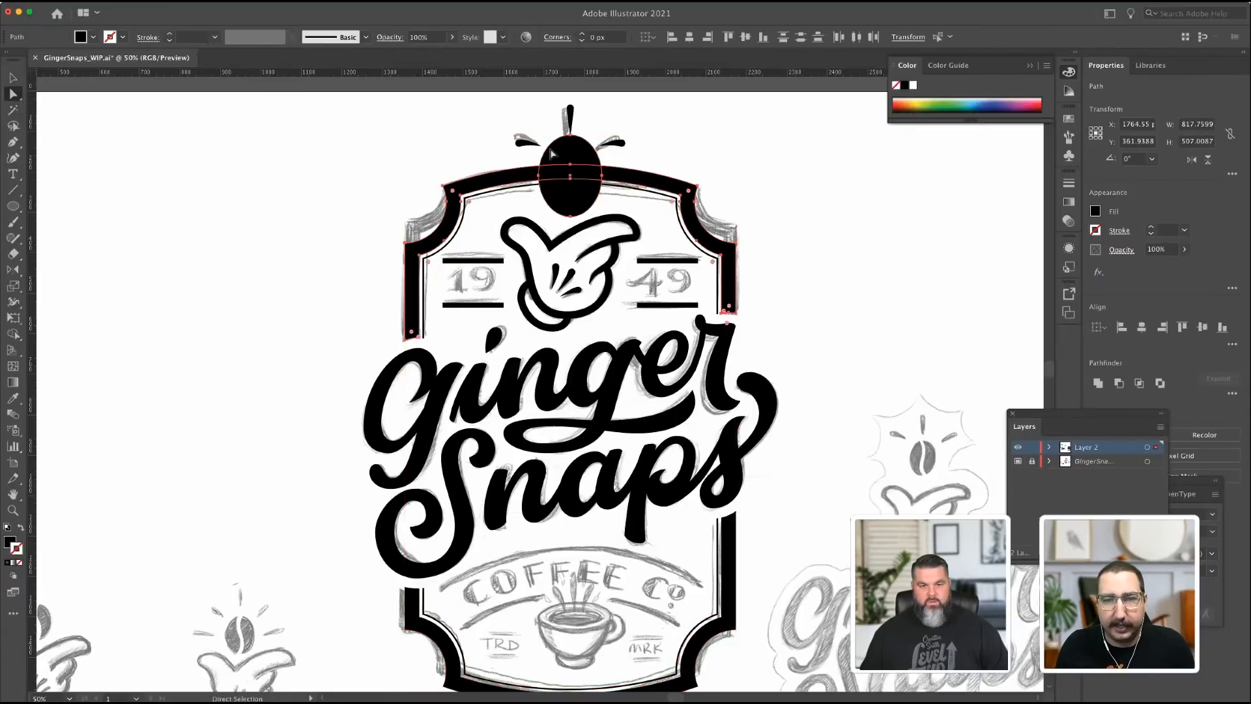
left_click(587, 156)
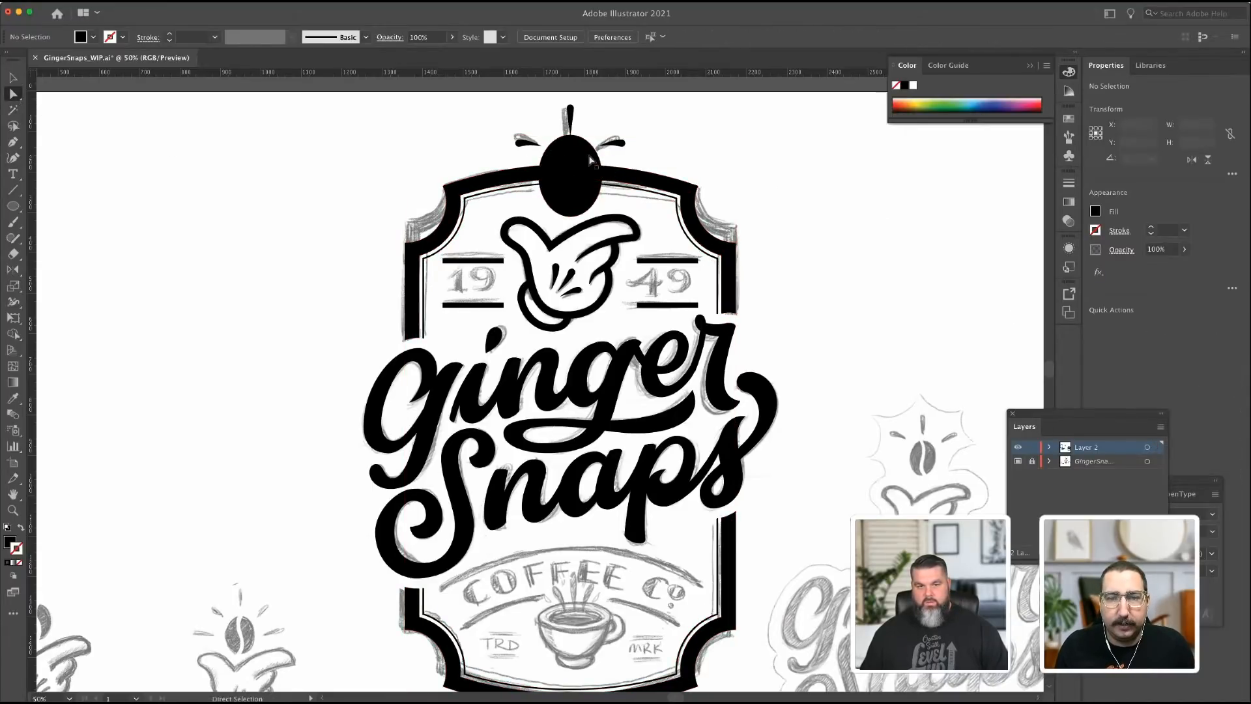
key("super+x")
key("super+f")
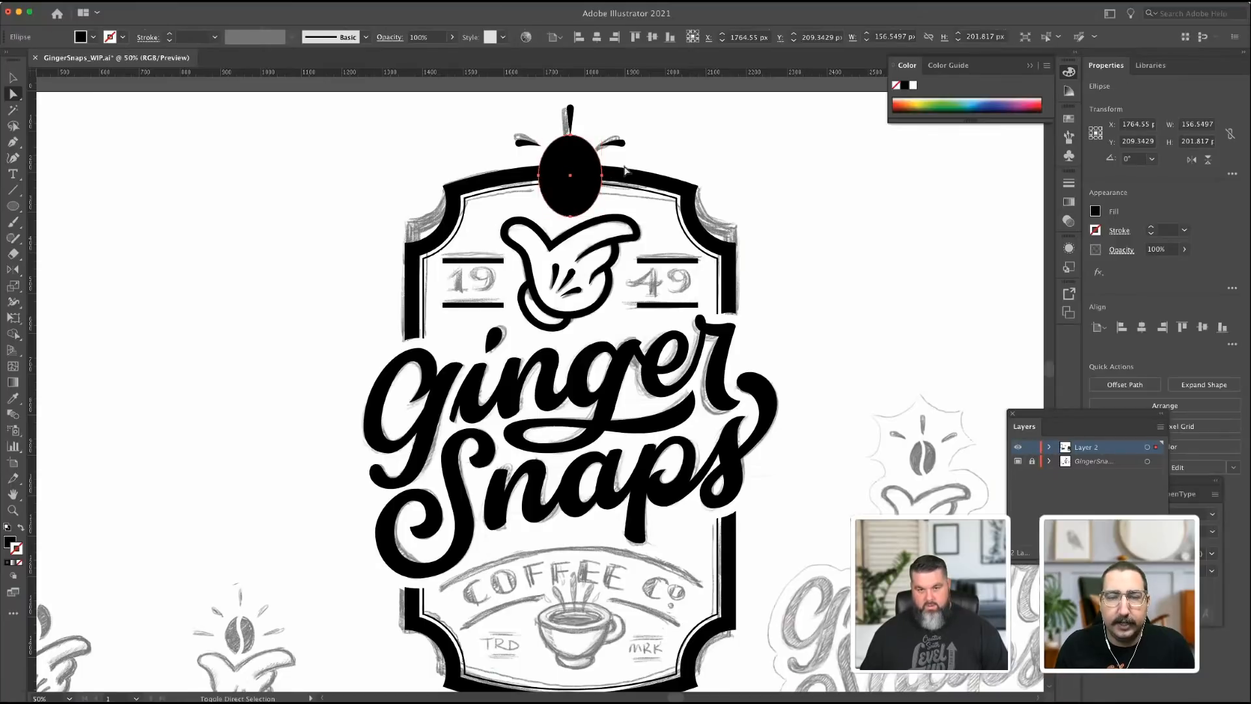
left_click(635, 179, "shift")
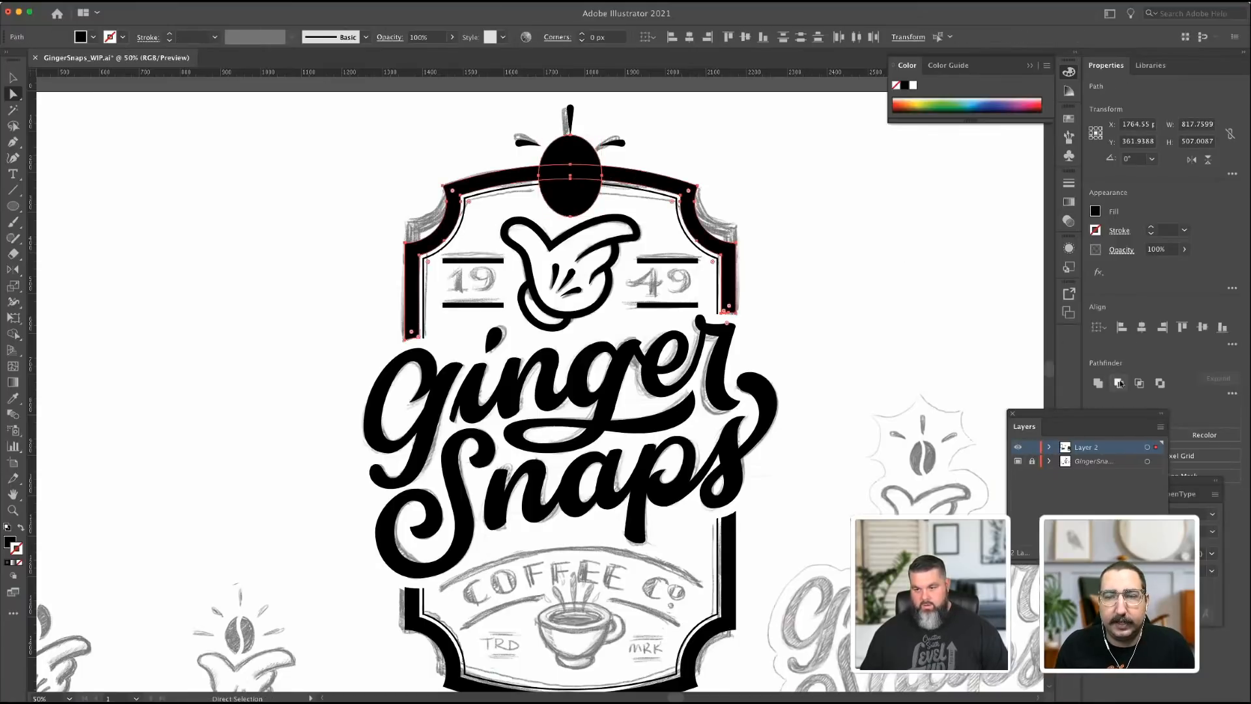
left_click(1119, 383)
Paste the ellipse in front again and cut it out of the frame's thin inner line around the bean.
key("super+f")
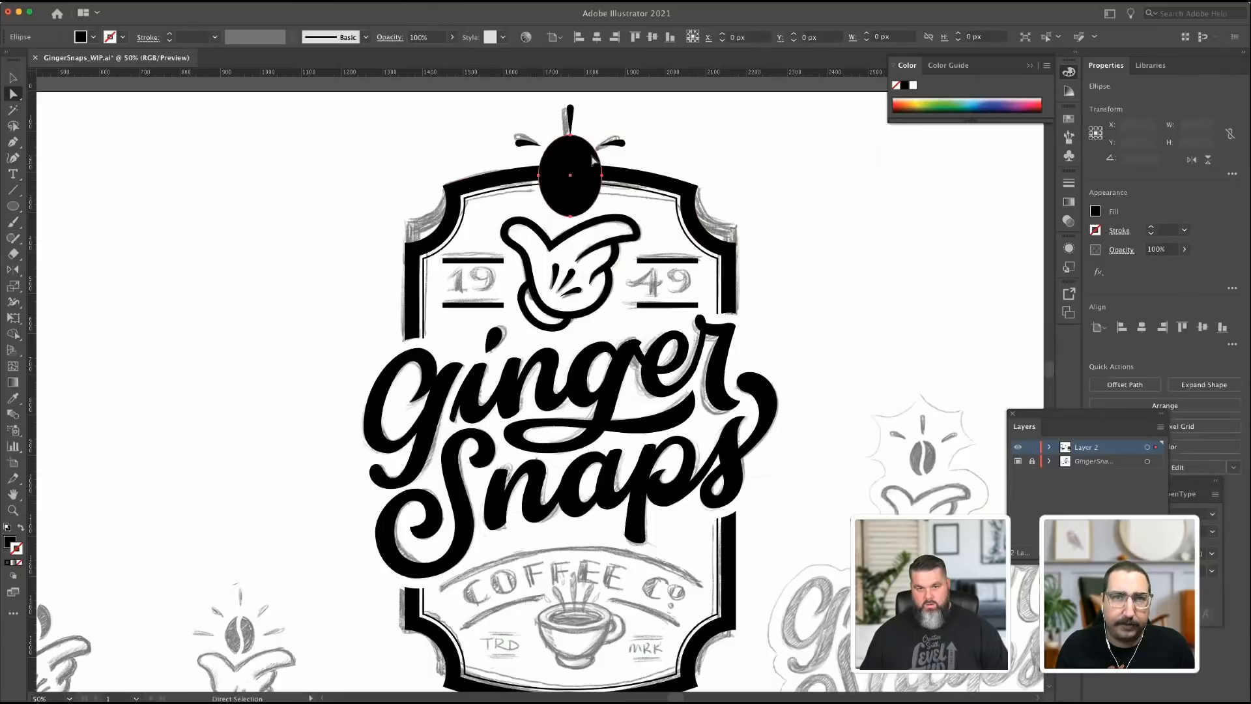
left_click(642, 180, "shift")
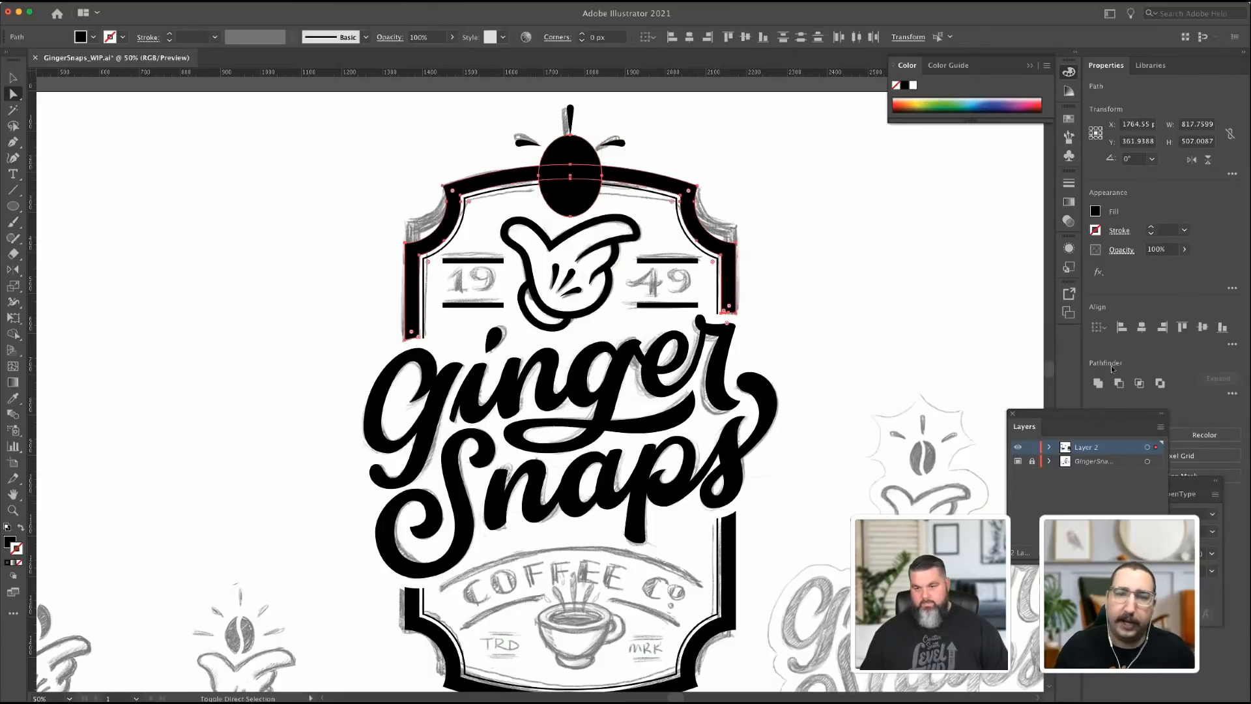
left_click(595, 197)
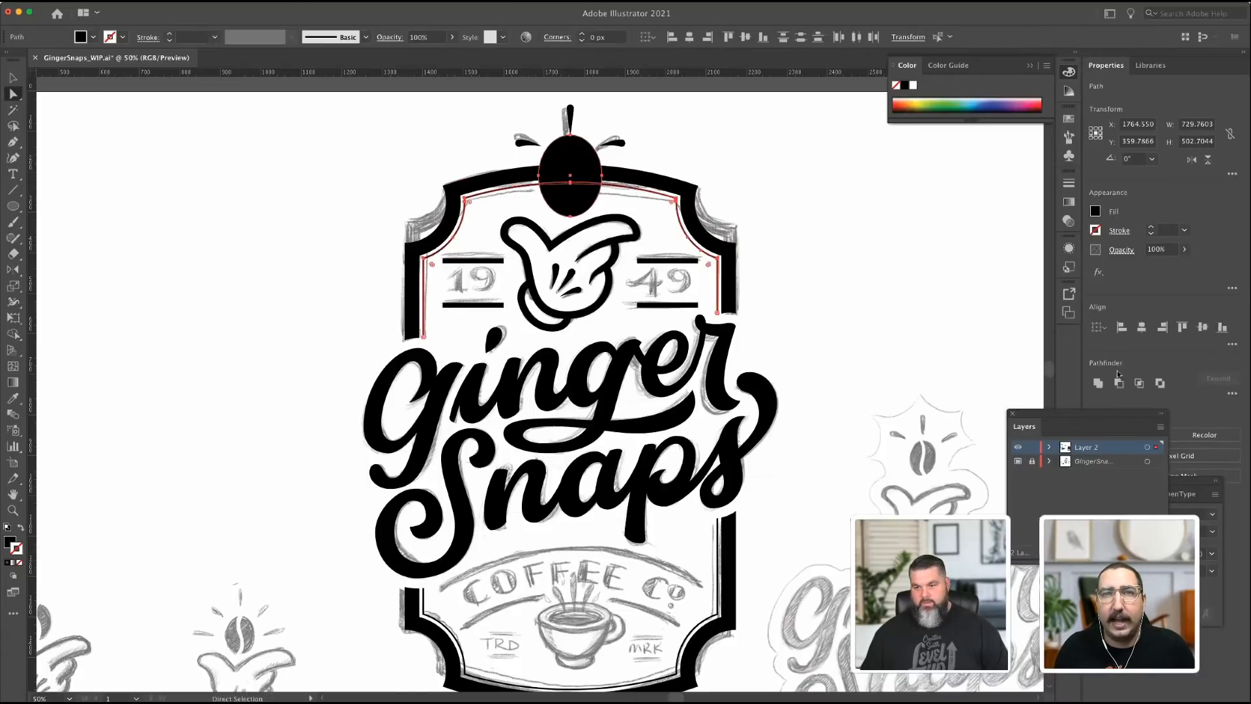
key("Delete")
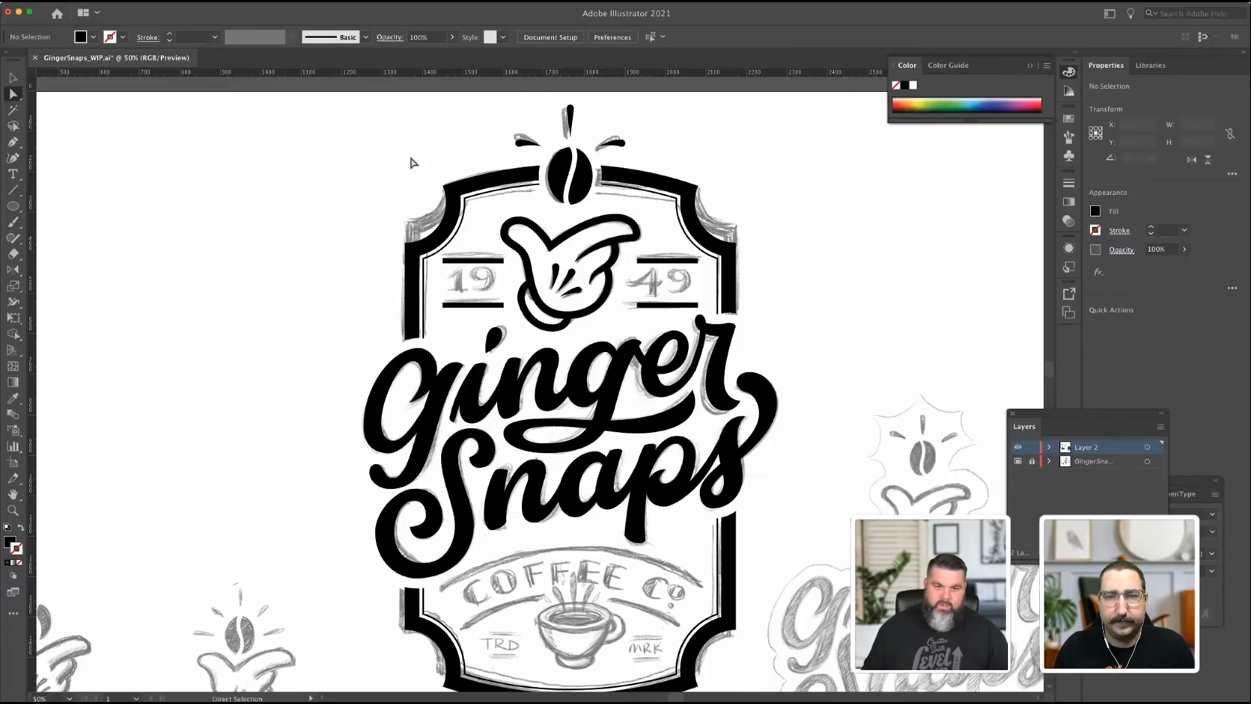
Add the text 1949 on the empty area beside the badge and set its font to ThirdRail.
left_click(12, 174)
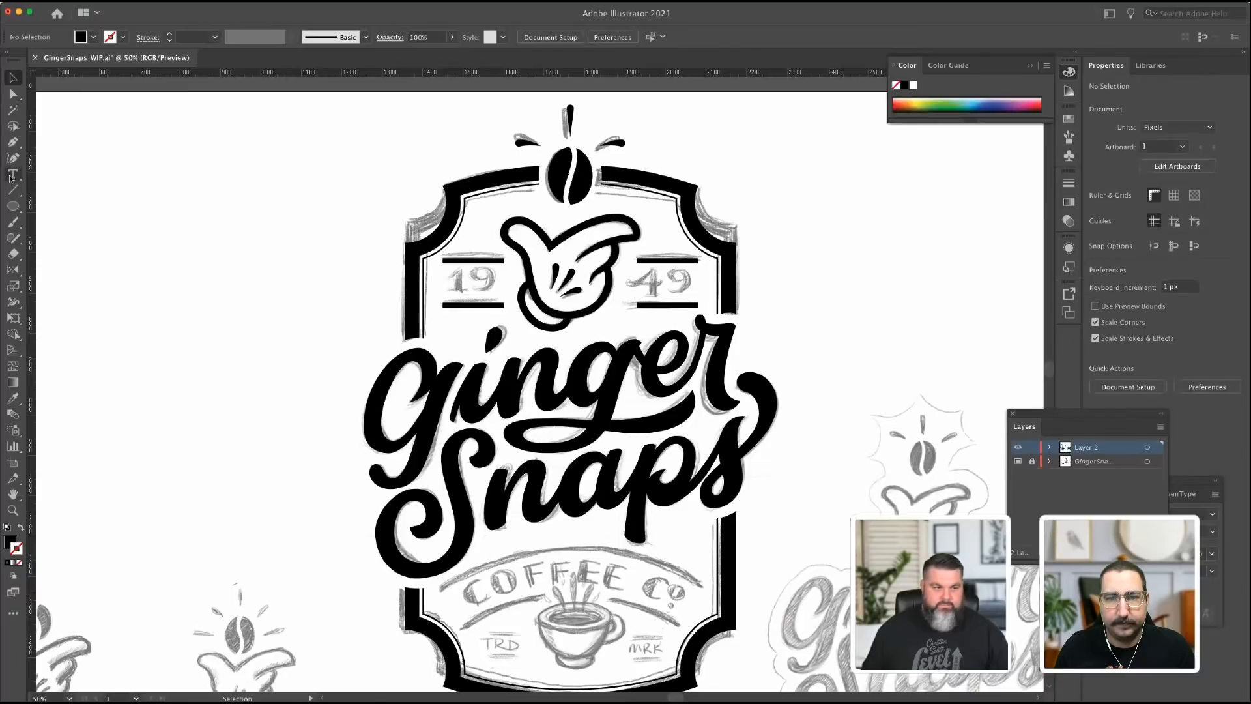
left_click(157, 195)
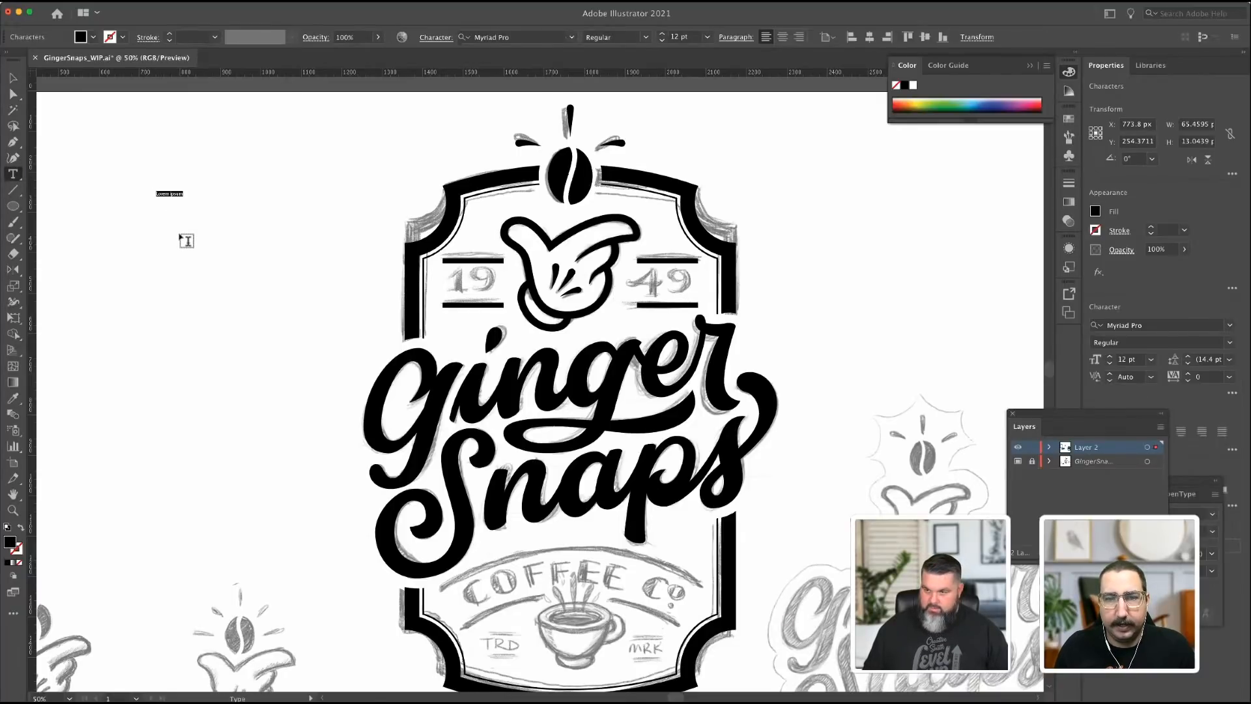
type("Train")
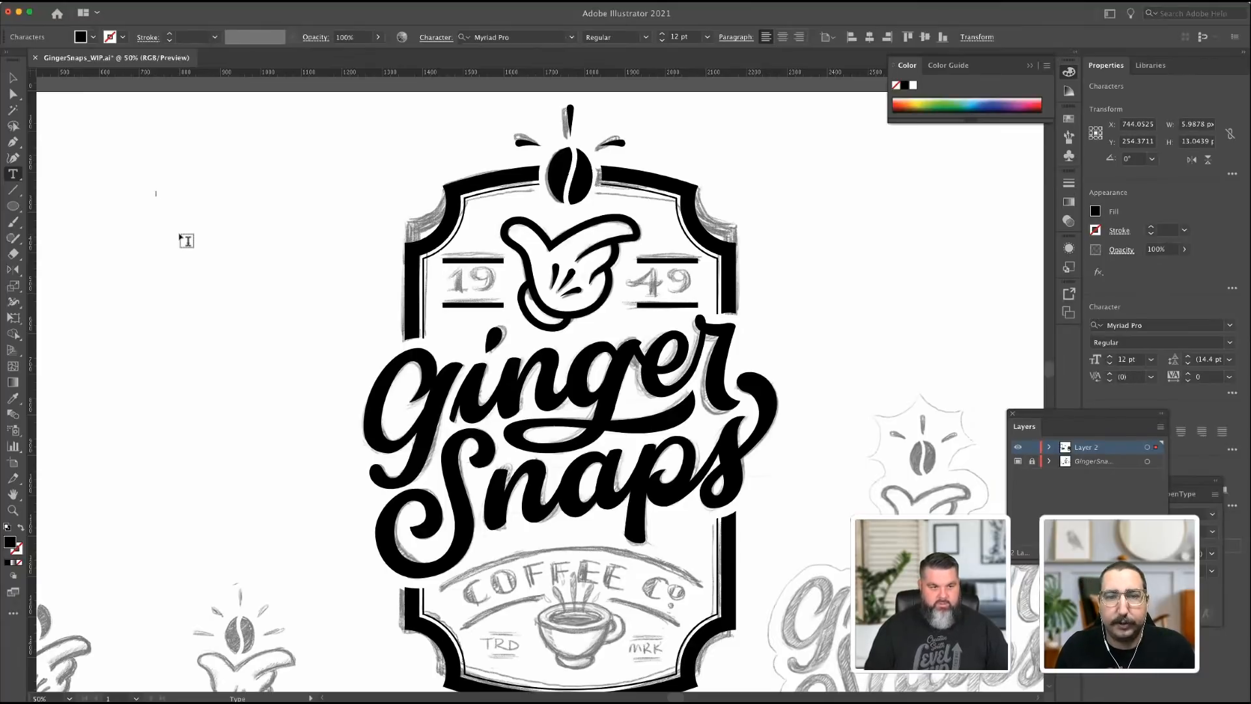
type("1949")
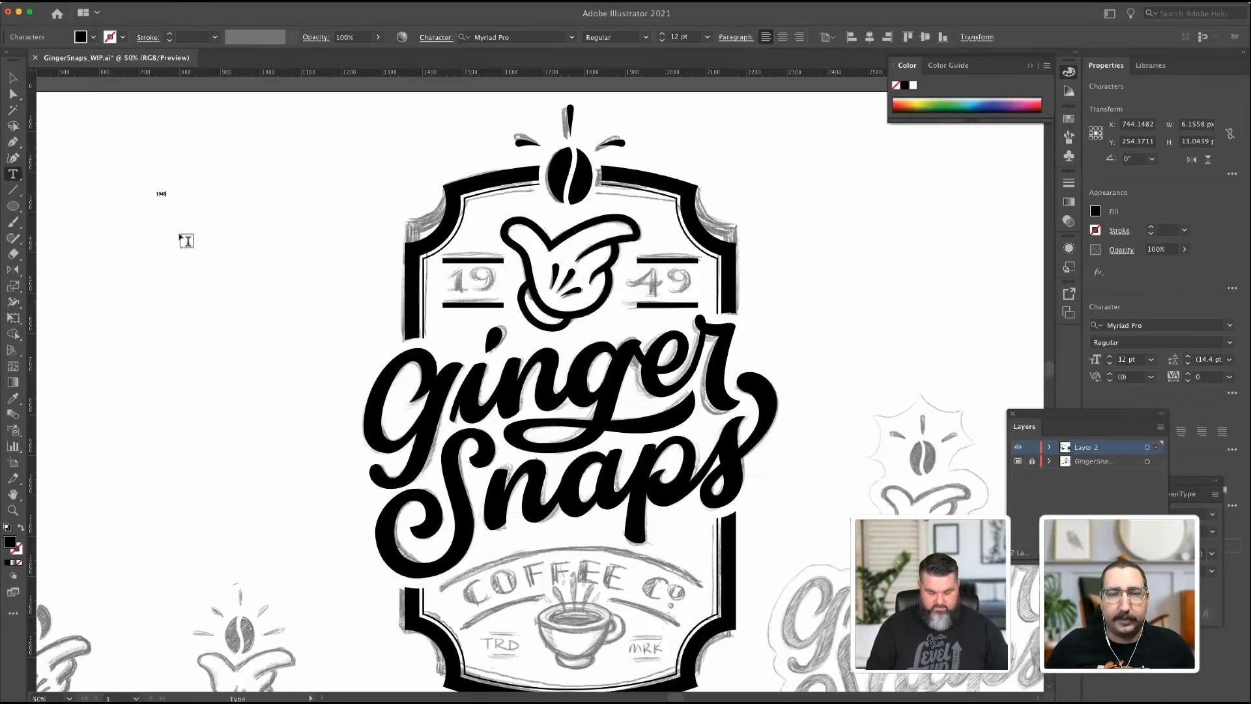
key("ctrl+a")
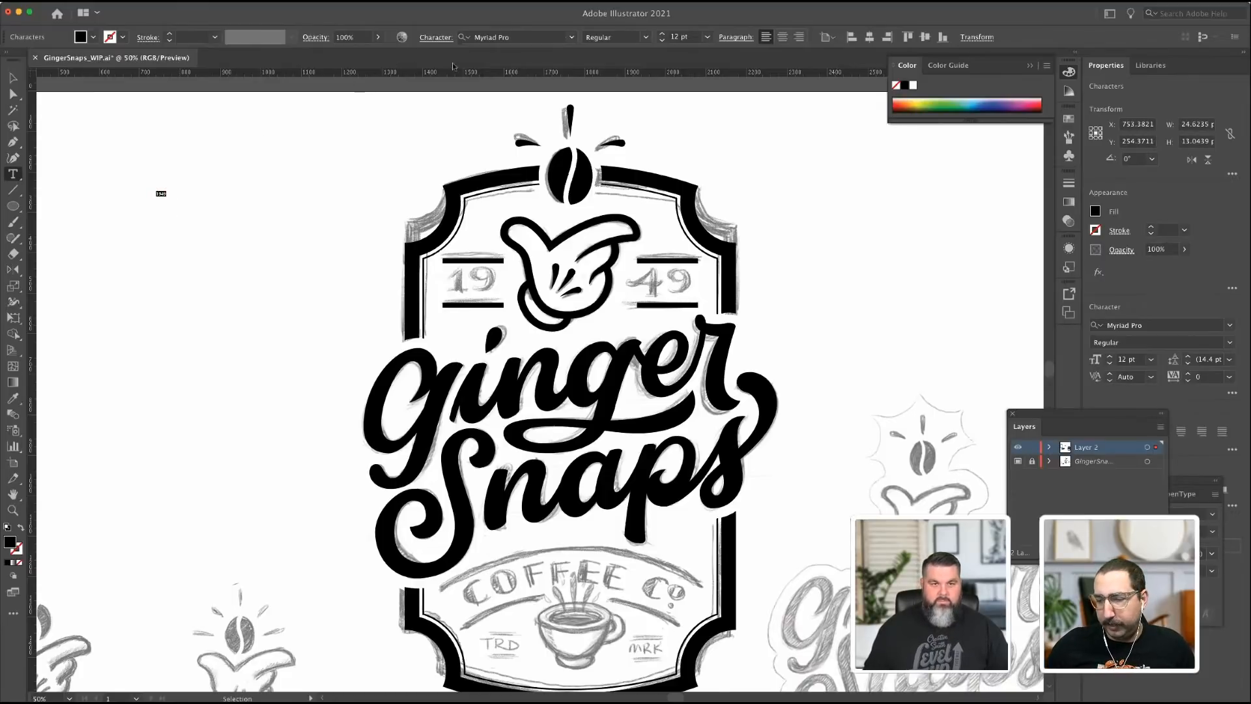
left_click(454, 37)
type("Third")
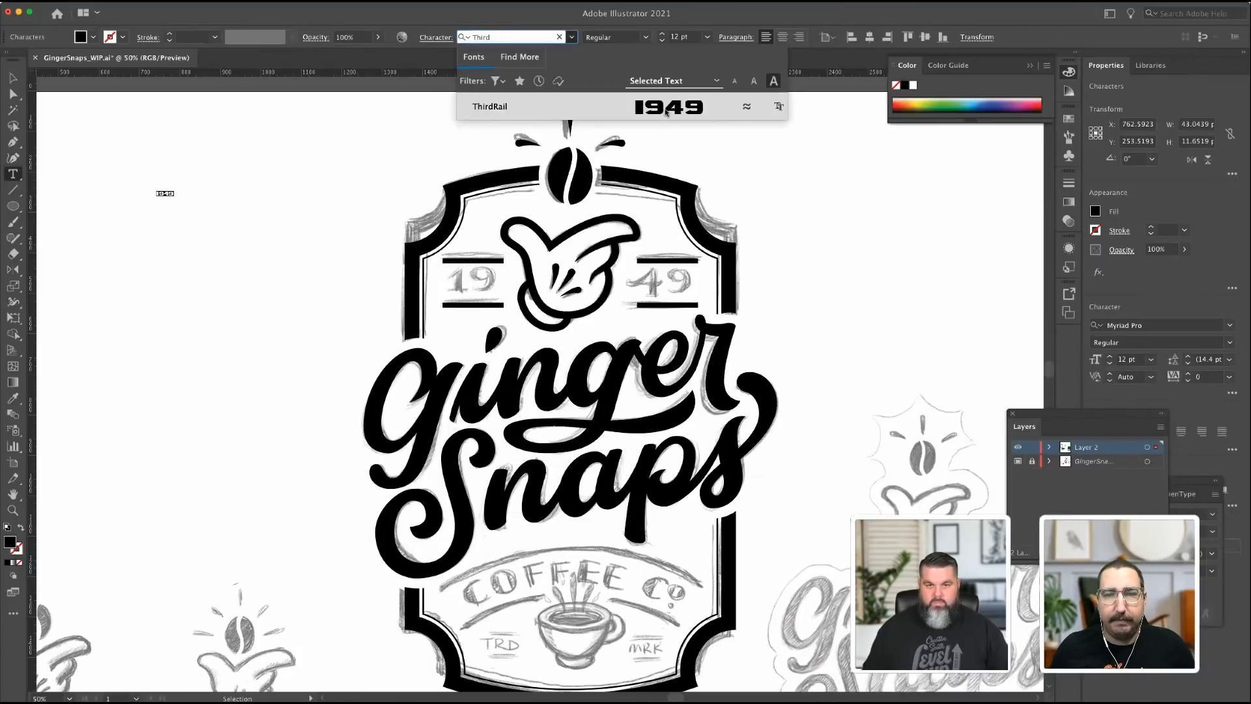
left_click(711, 98)
left_click(13, 77)
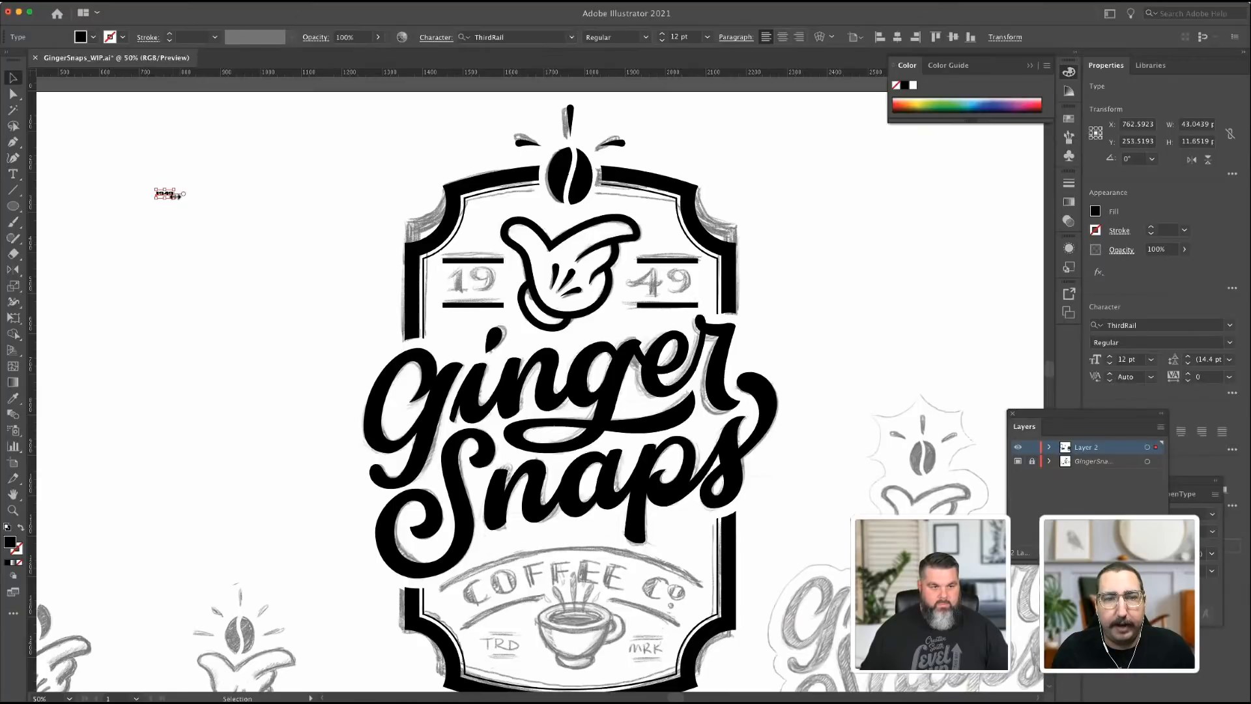
Scale the 1949 text to about 60 pt and place it over the sketched 19 between the bars beside the hand.
left_click_drag(175, 198, 329, 287)
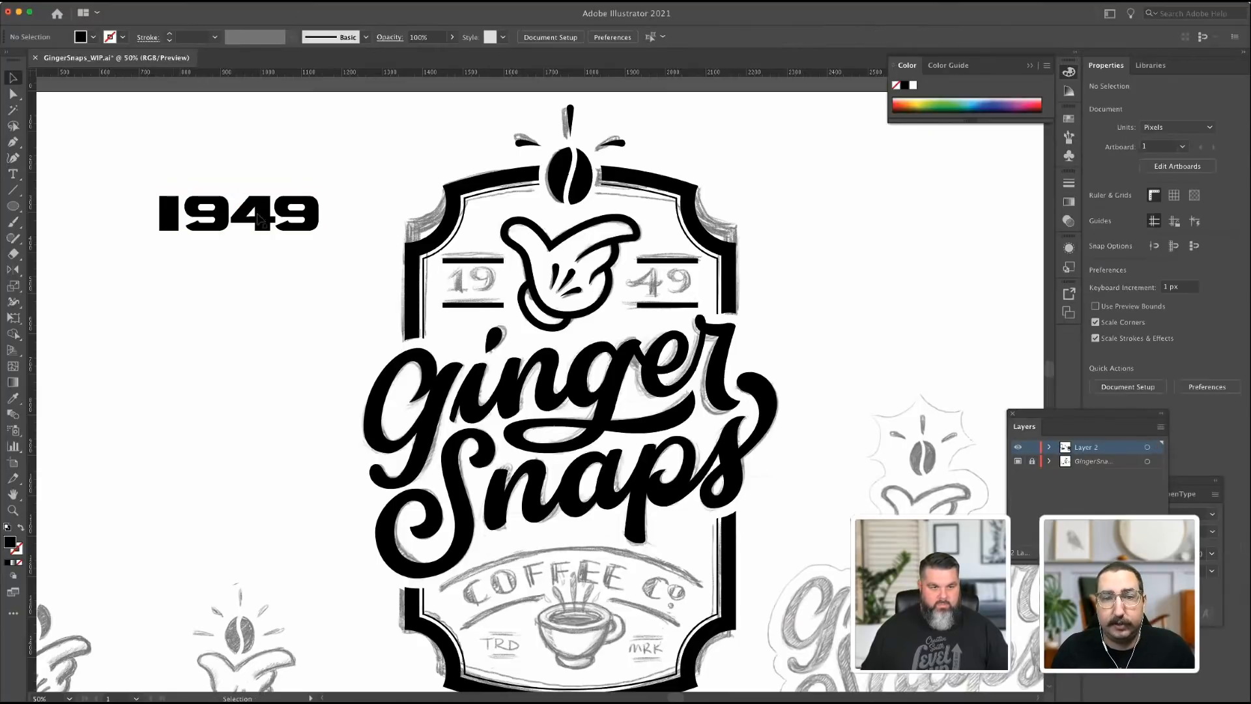
left_click_drag(263, 212, 308, 263)
left_click(299, 241)
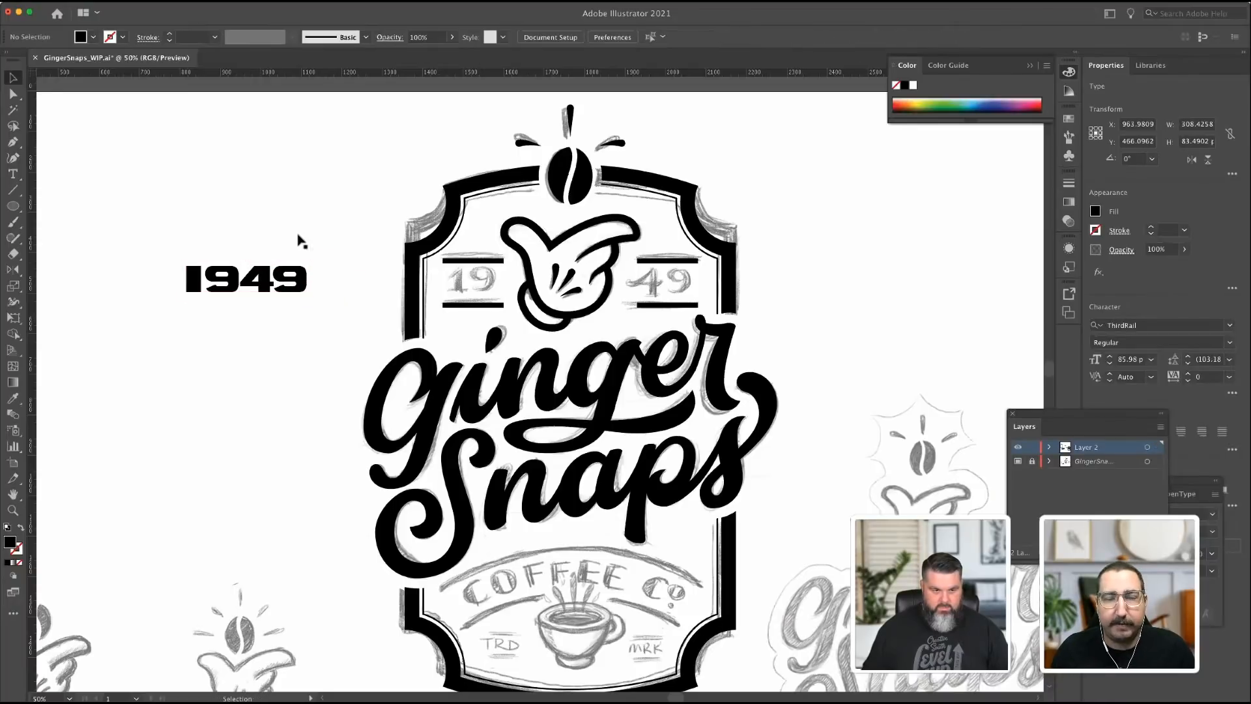
left_click(245, 287)
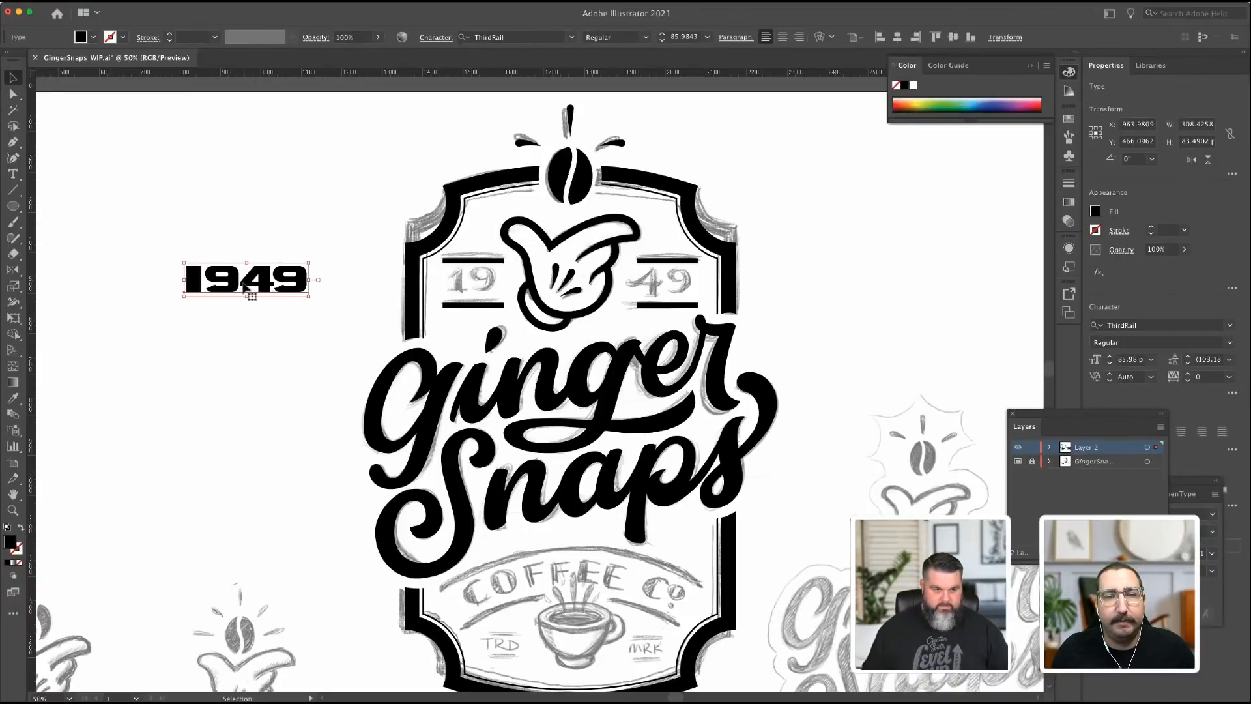
left_click_drag(243, 280, 511, 287)
left_click(291, 210)
left_click(495, 294)
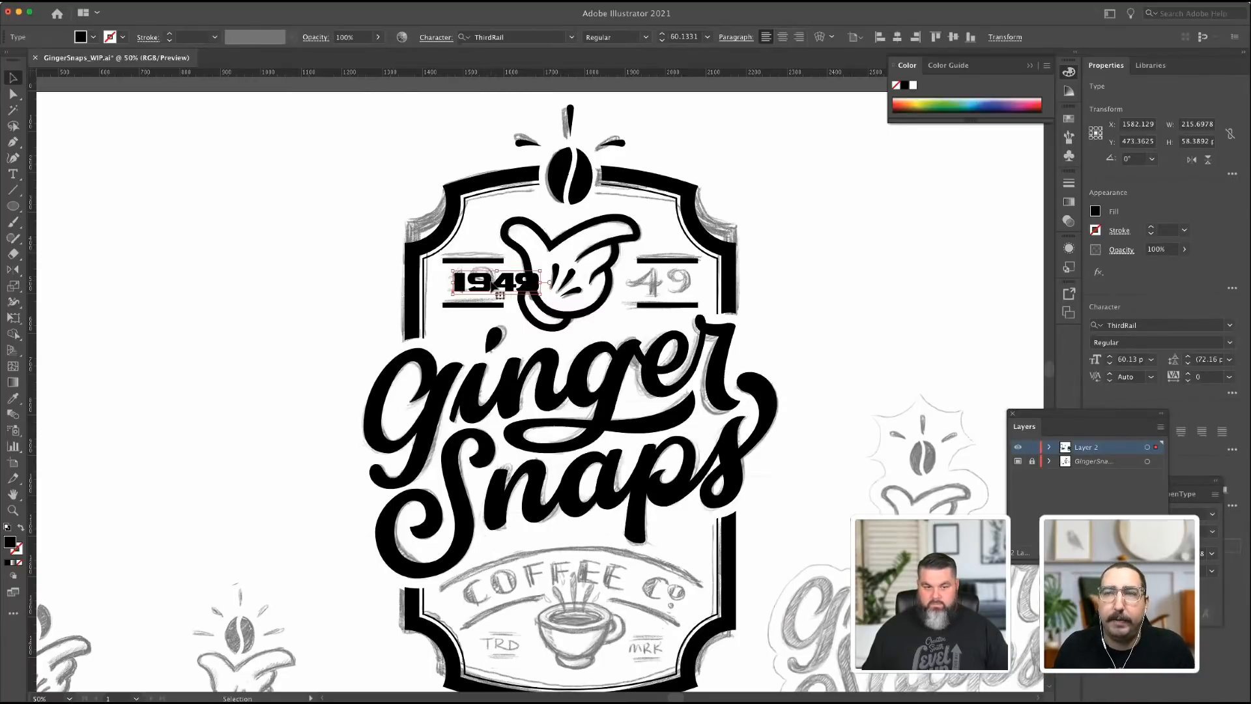
Space 19 and 49 apart within the text so they sit between the bars on either side of the hand.
double_click(493, 283)
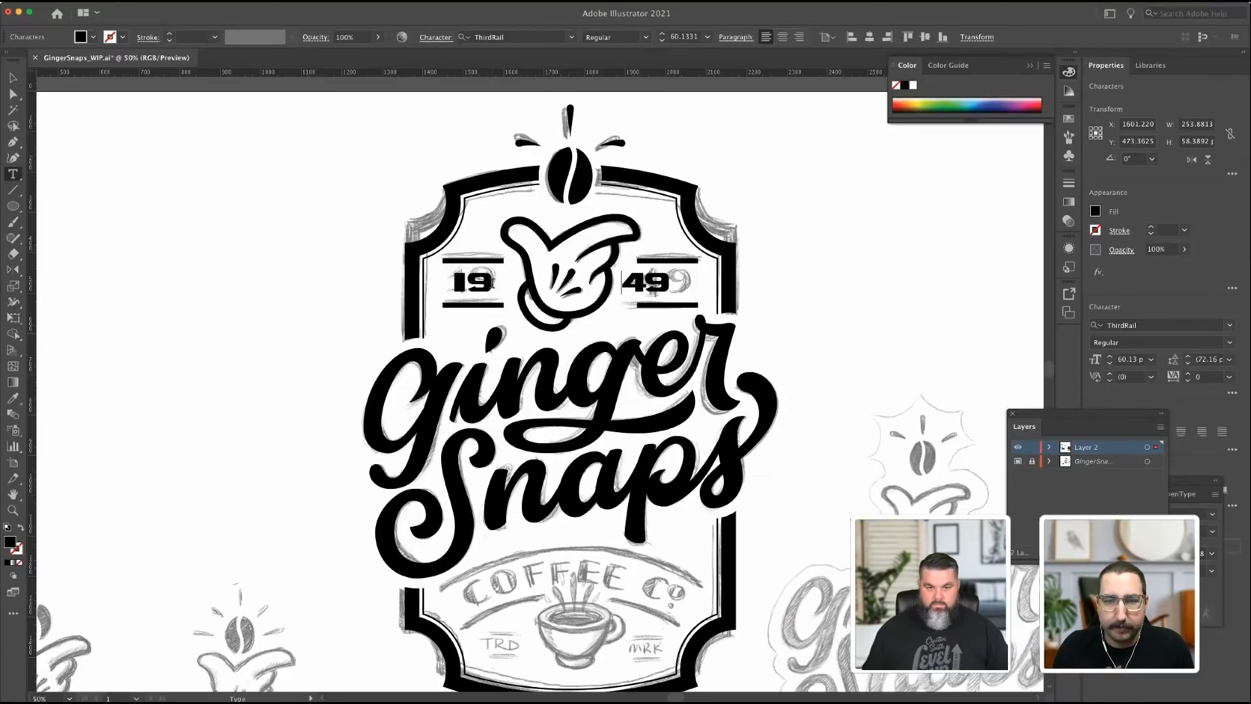
key("BackSpace")
key("BackSpace")
key("BackSpace")
key("BackSpace")
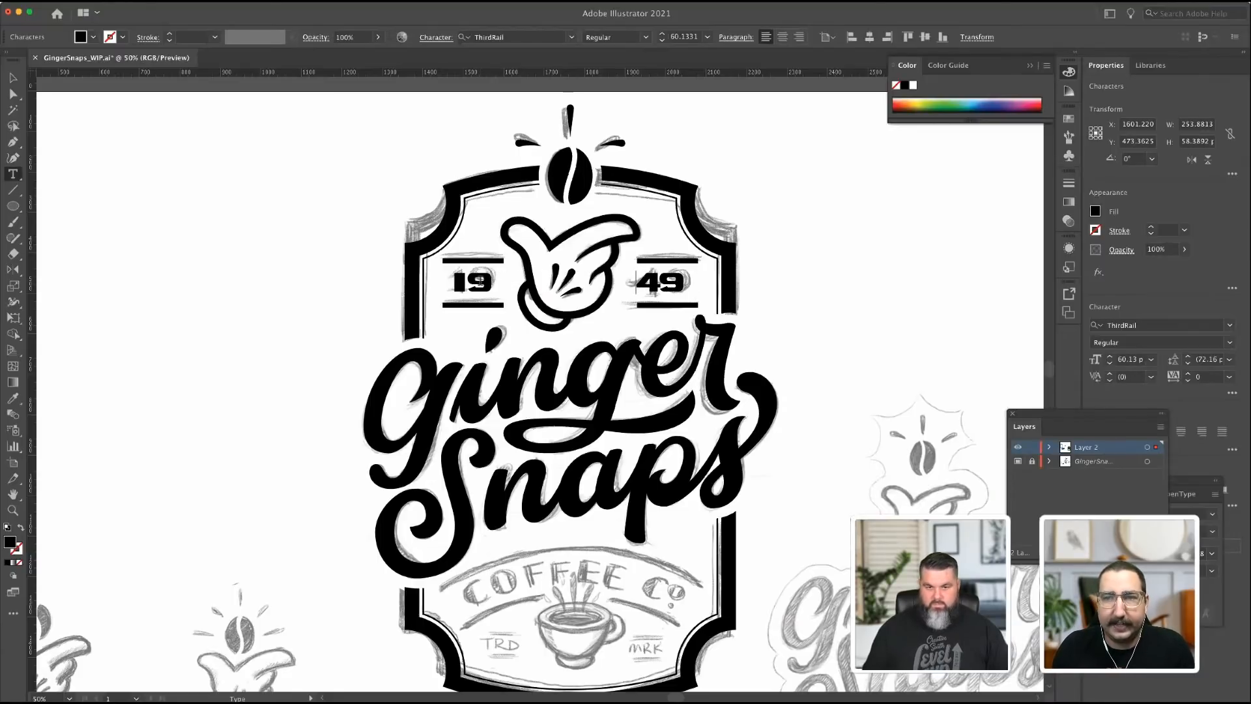
scroll(554, 391, "down", 1)
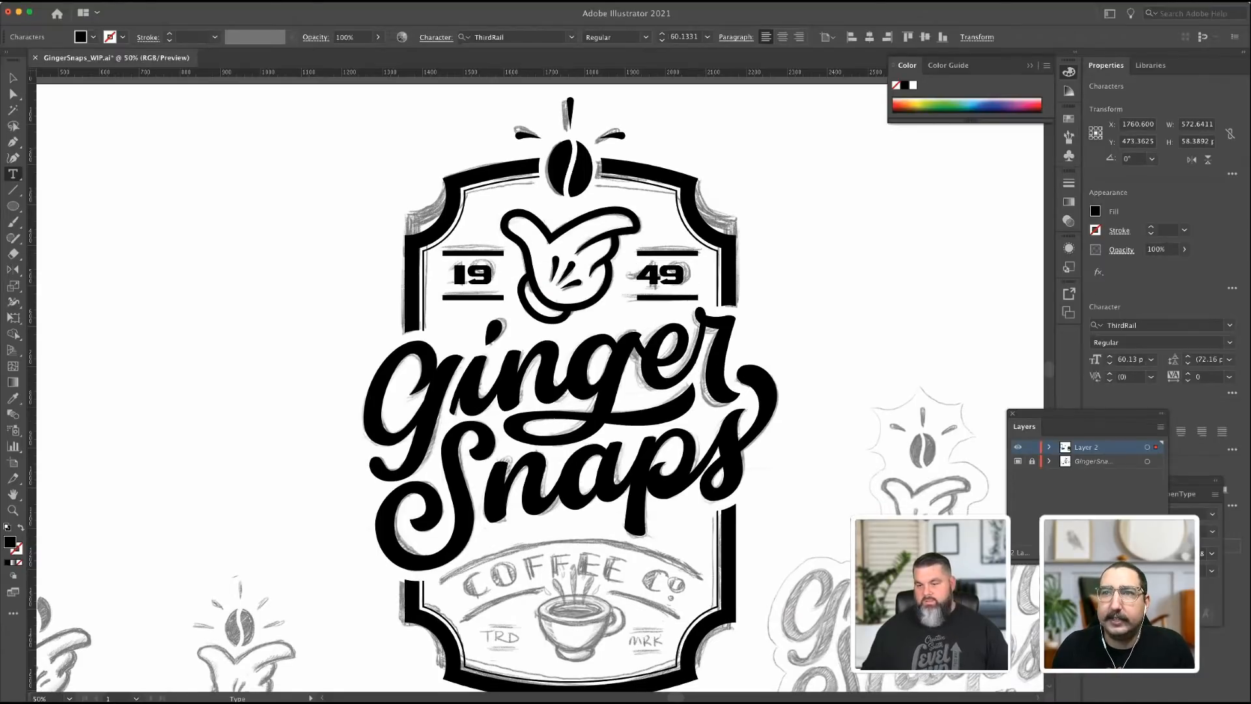
left_click(1018, 461)
left_click(1018, 462)
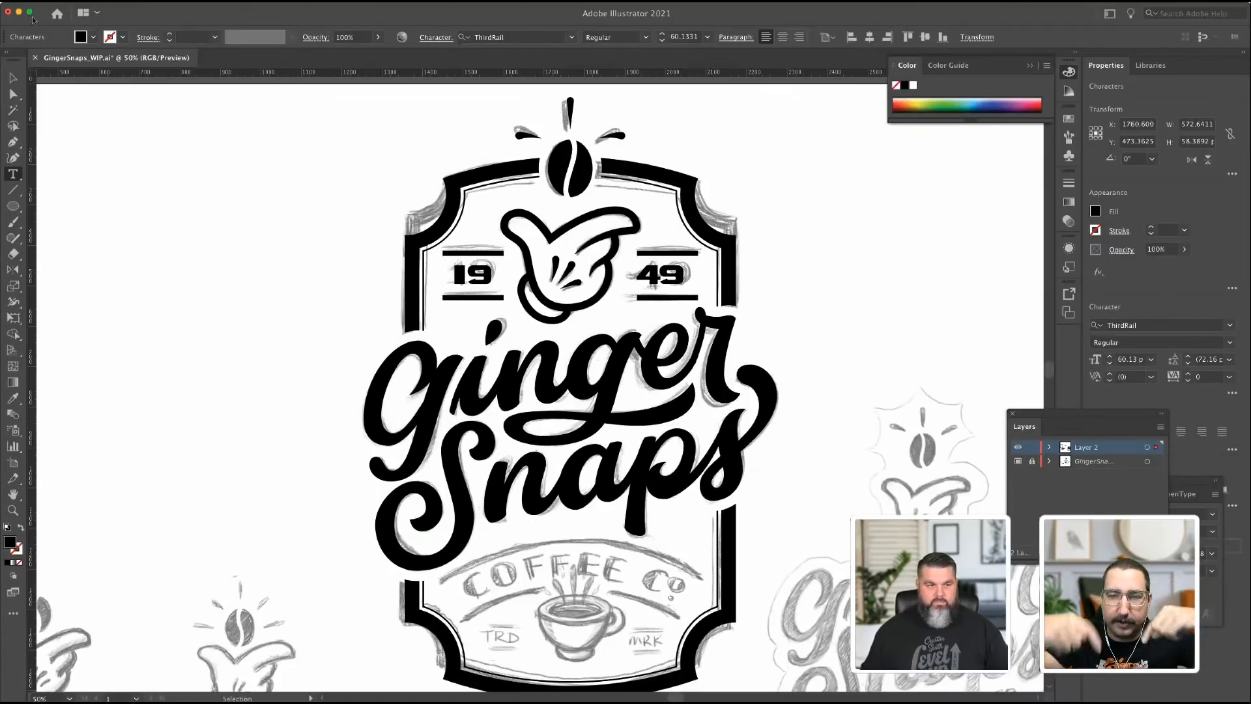
Nudge the spaced year text 2 px to the right.
left_click(13, 78)
left_click(284, 175)
left_click(487, 279)
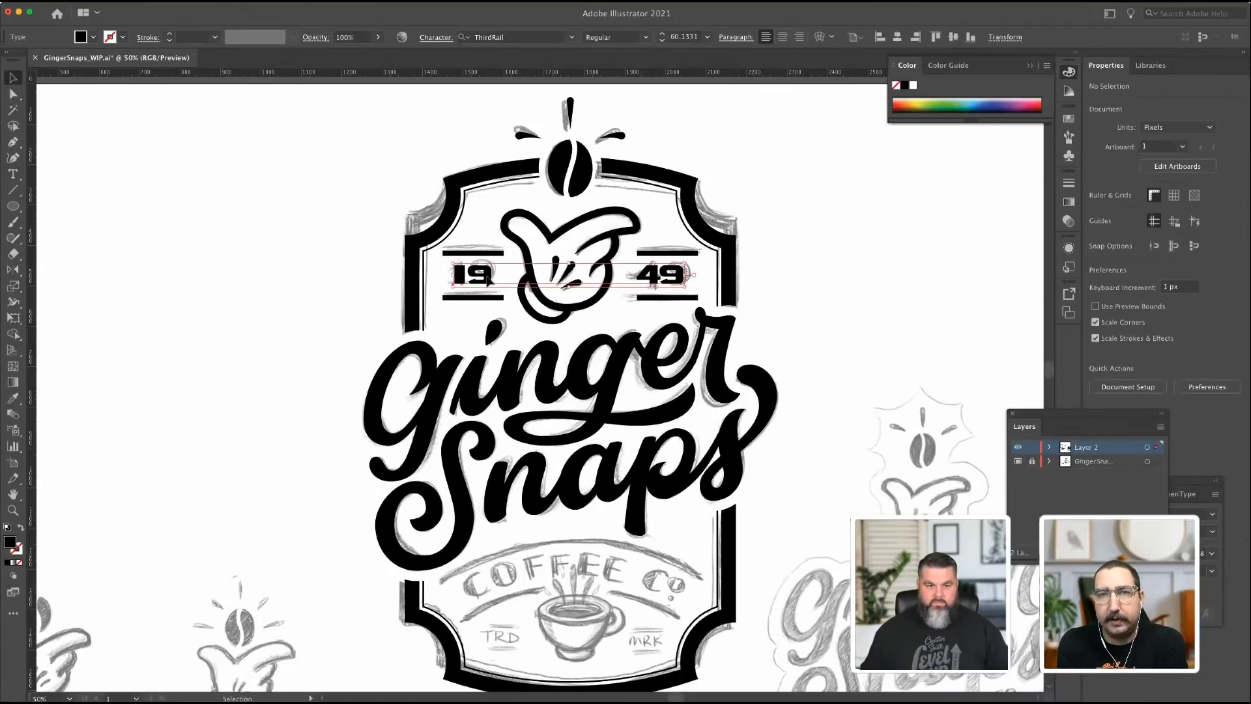
scroll(488, 279, "left", 2)
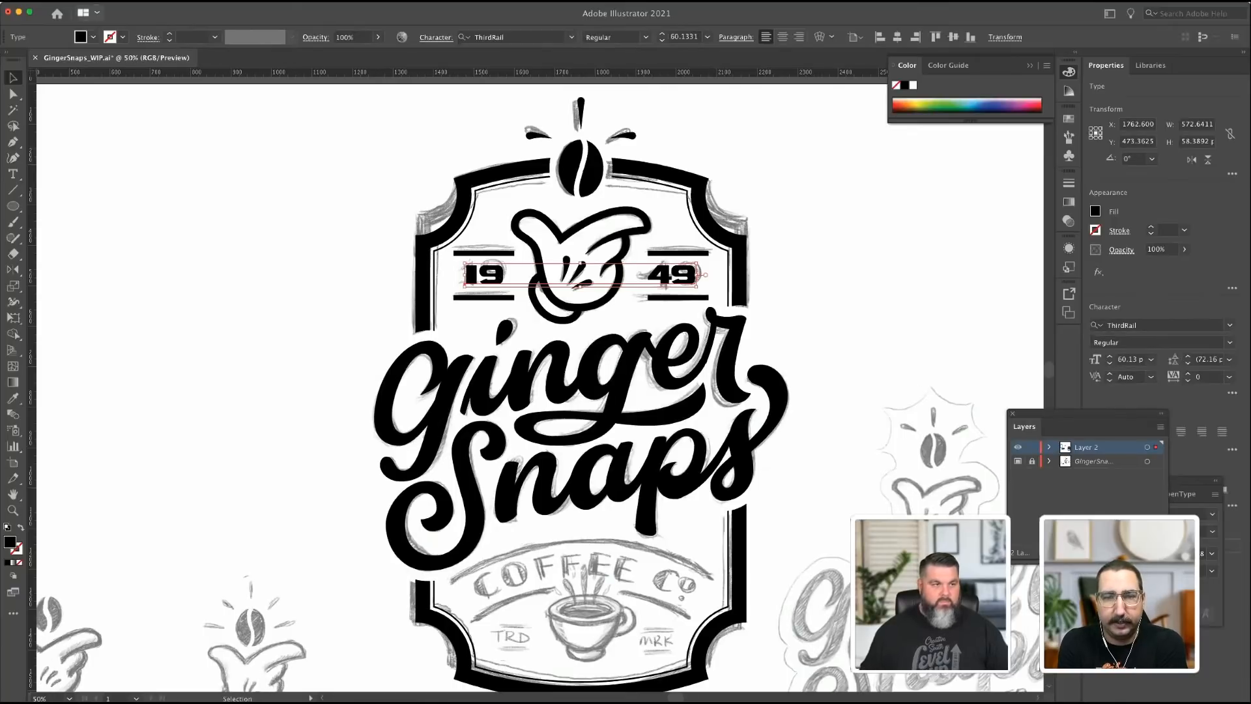
Add the text COFFEE CO in ThirdRail at 12 pt on the empty area beside the badge.
left_click(13, 174)
left_click(139, 207)
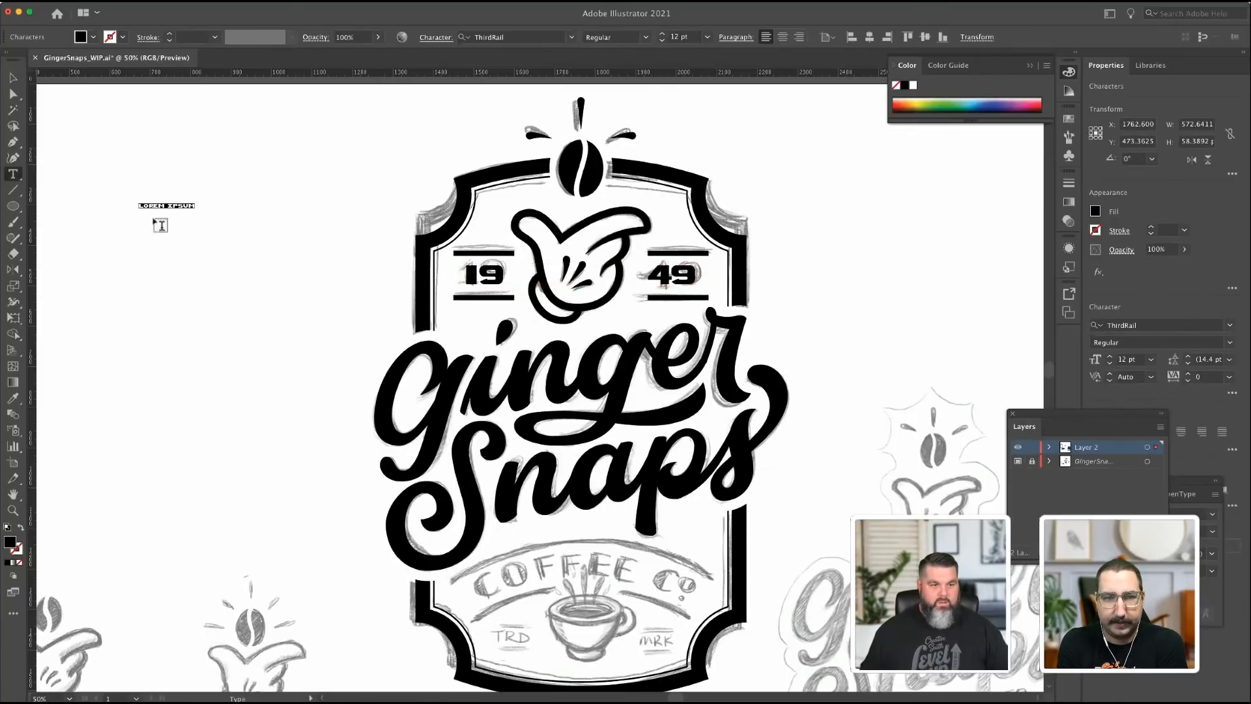
type("co")
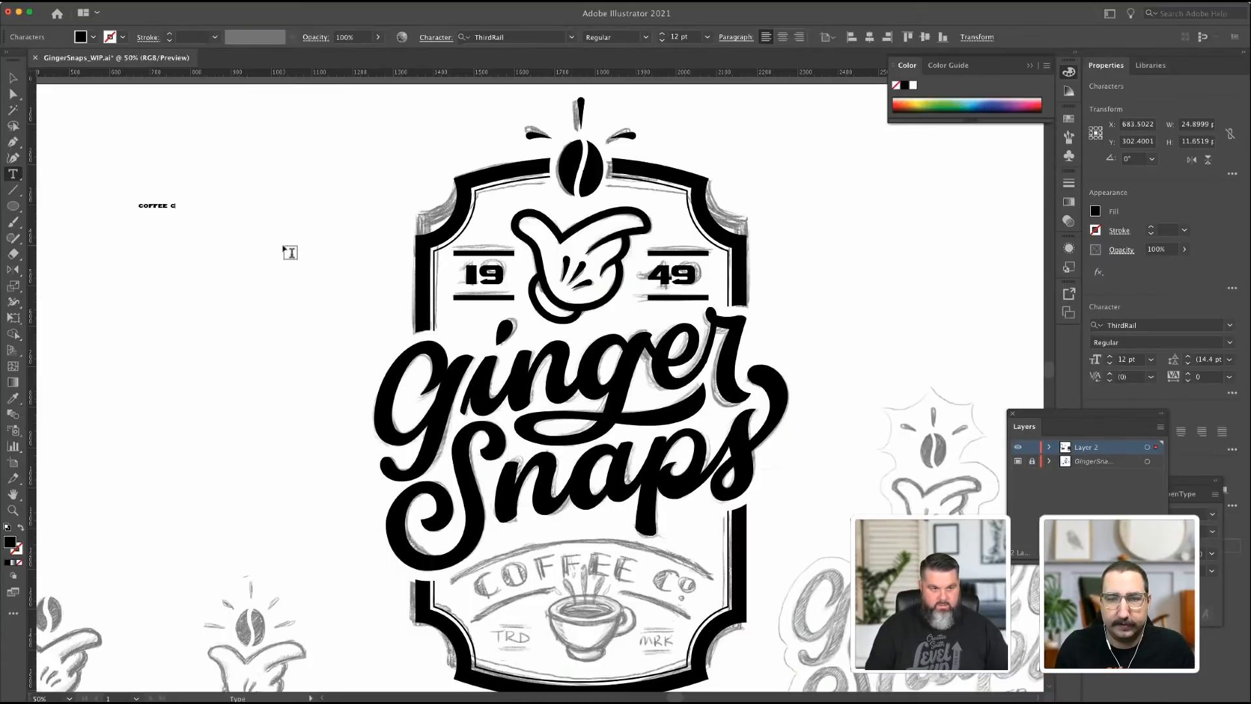
left_click(13, 78)
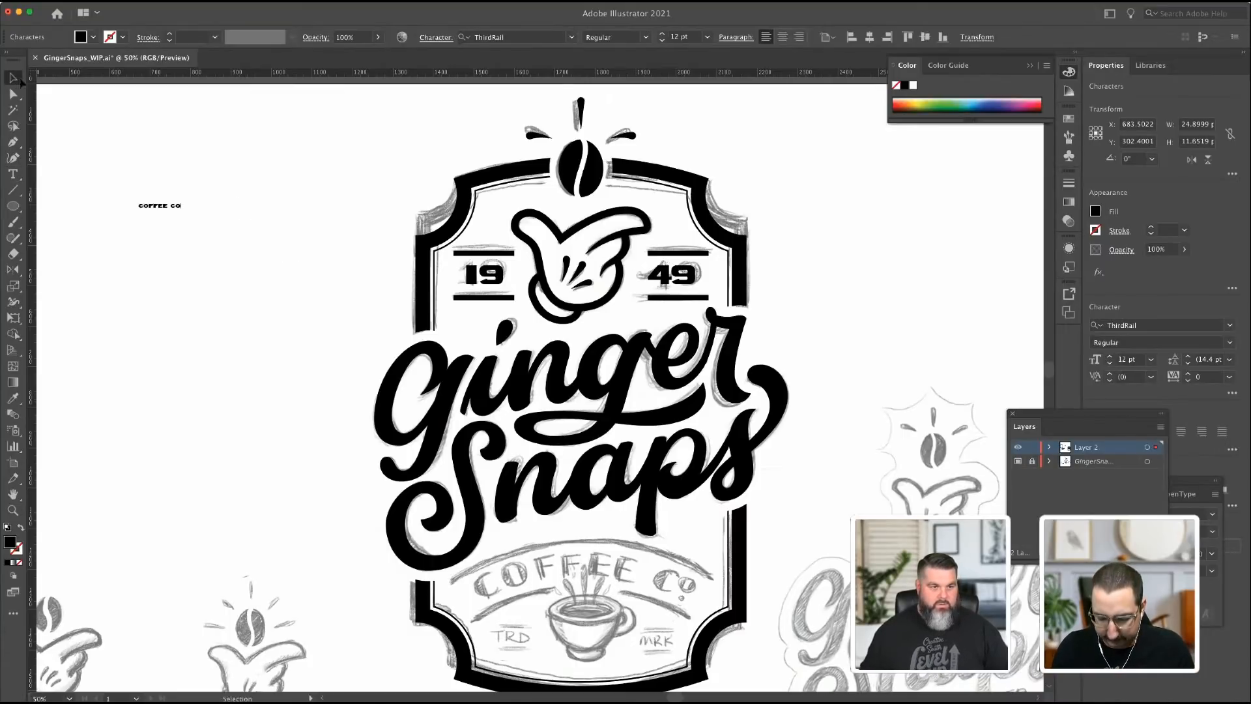
Enlarge the COFFEE CO text to about 70.8 pt and position it over the sketched Coffee Co lettering above the cup.
left_click(172, 211)
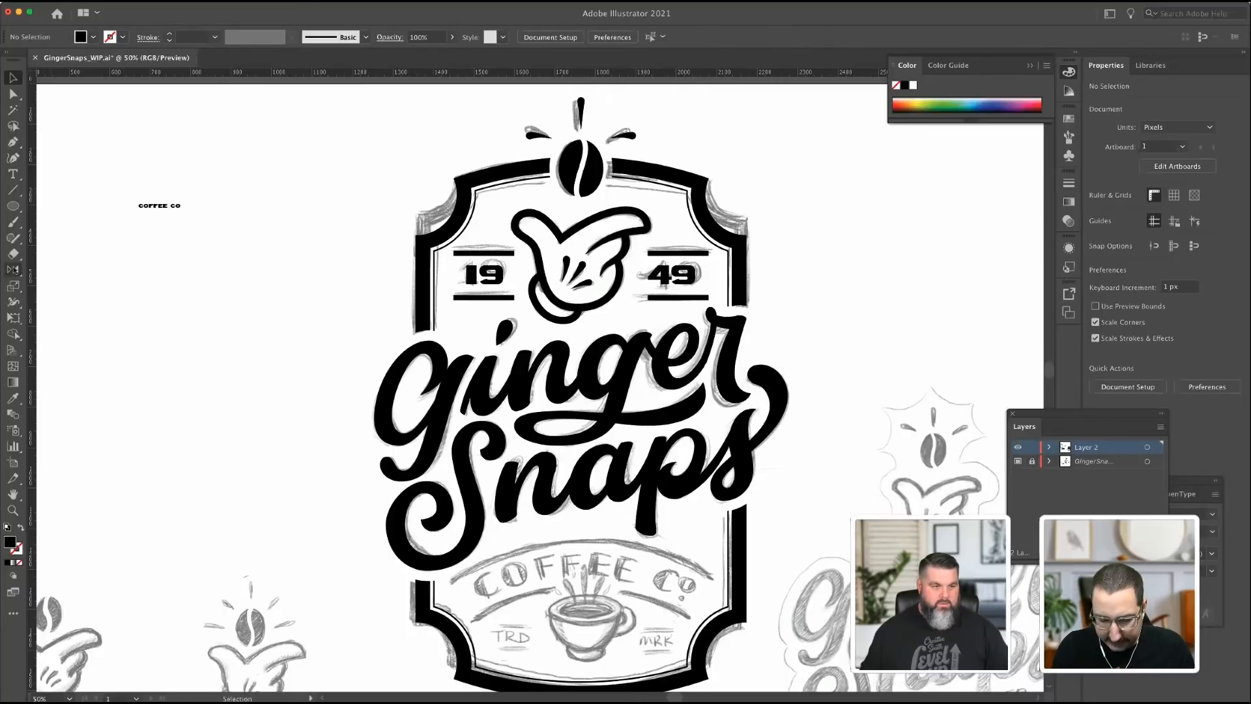
left_click(178, 207)
left_click_drag(181, 213, 402, 332)
left_click_drag(294, 222, 618, 590)
left_click_drag(719, 573, 709, 574)
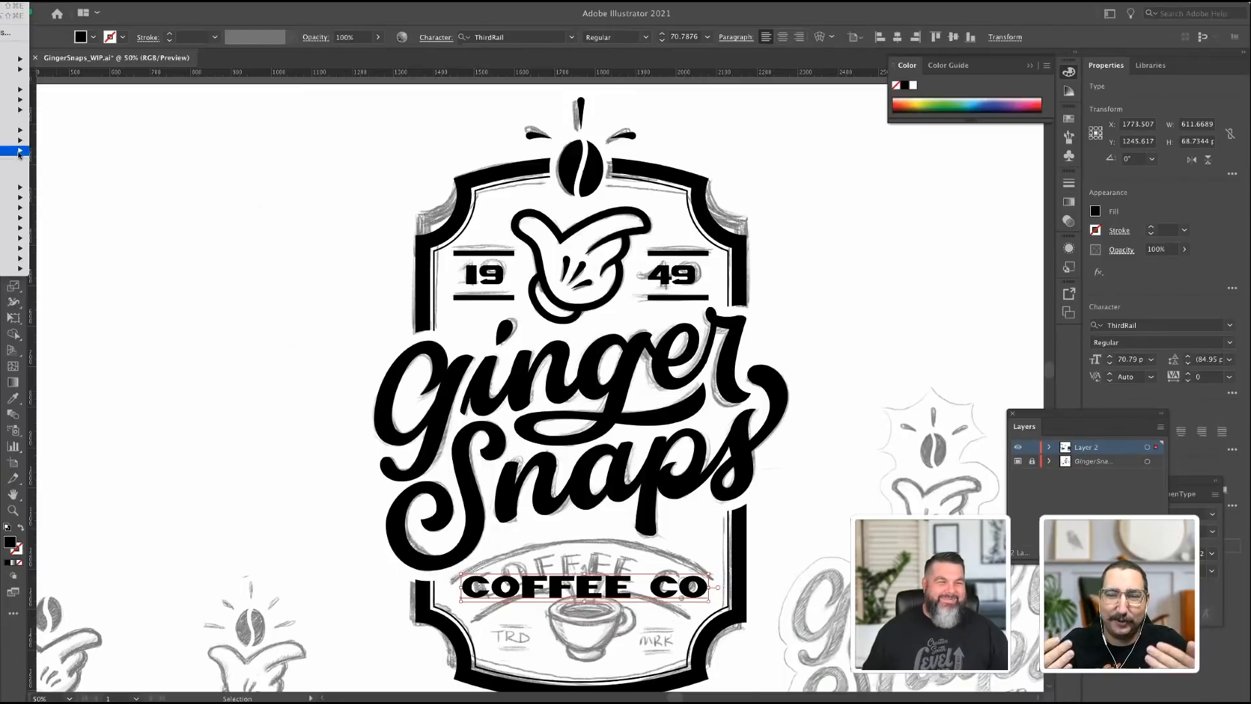
Apply a horizontal Arc warp with a 35% bend to the COFFEE CO text.
mouse_move(23, 151)
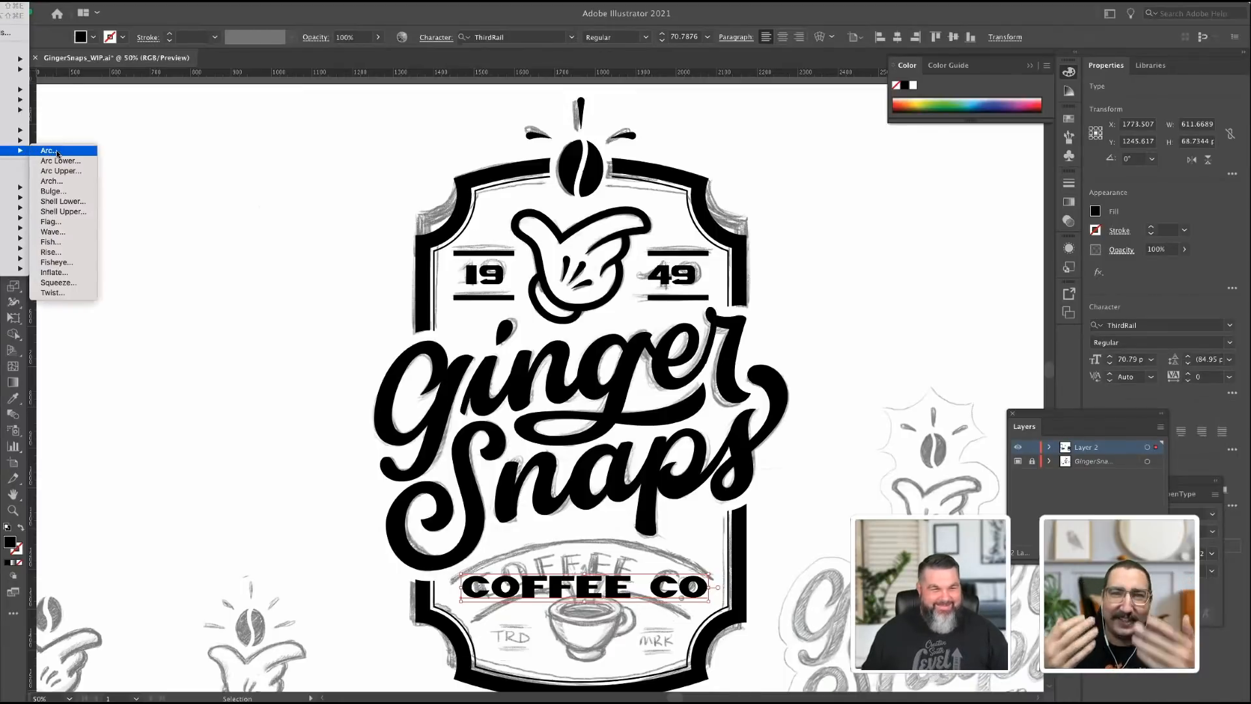
left_click(56, 150)
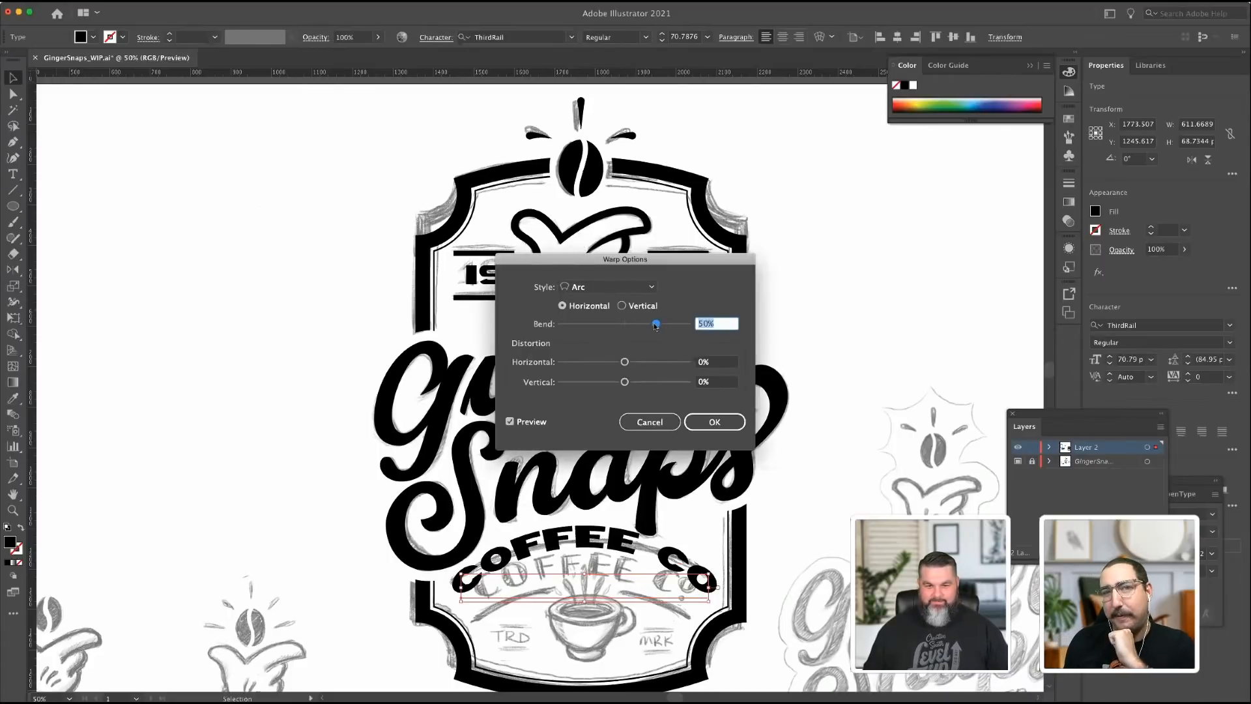
left_click_drag(655, 325, 642, 327)
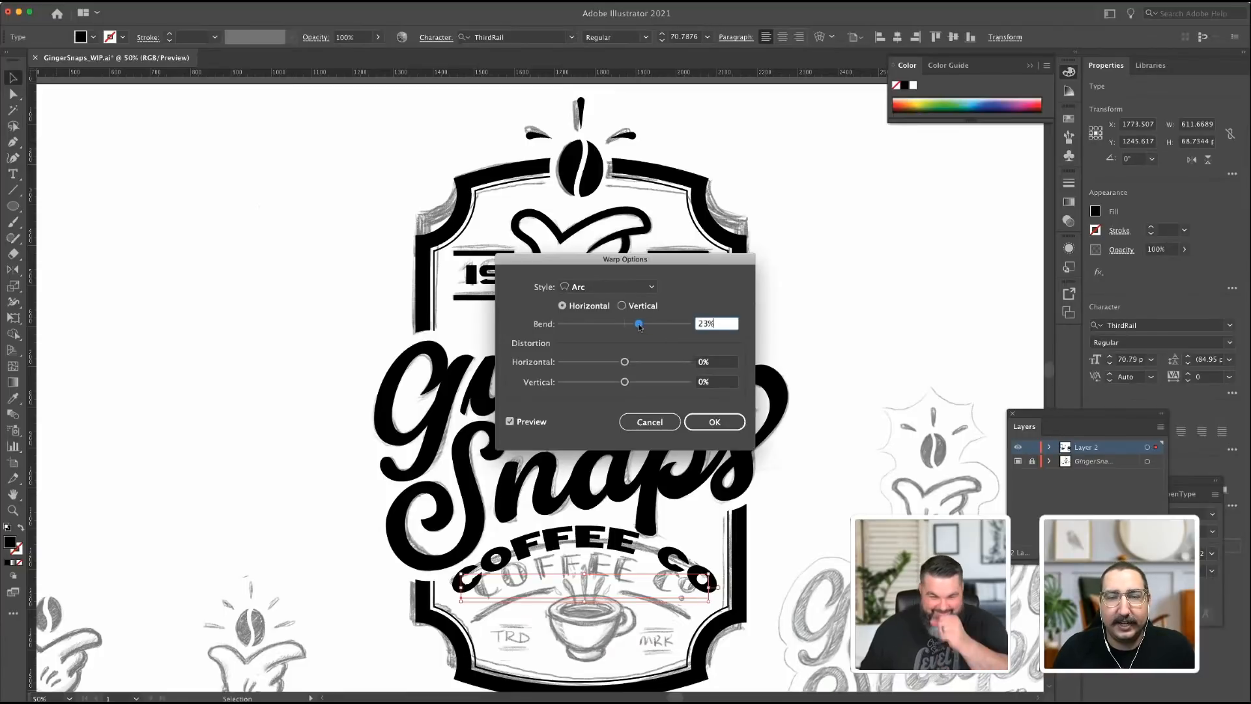
left_click_drag(638, 329, 646, 325)
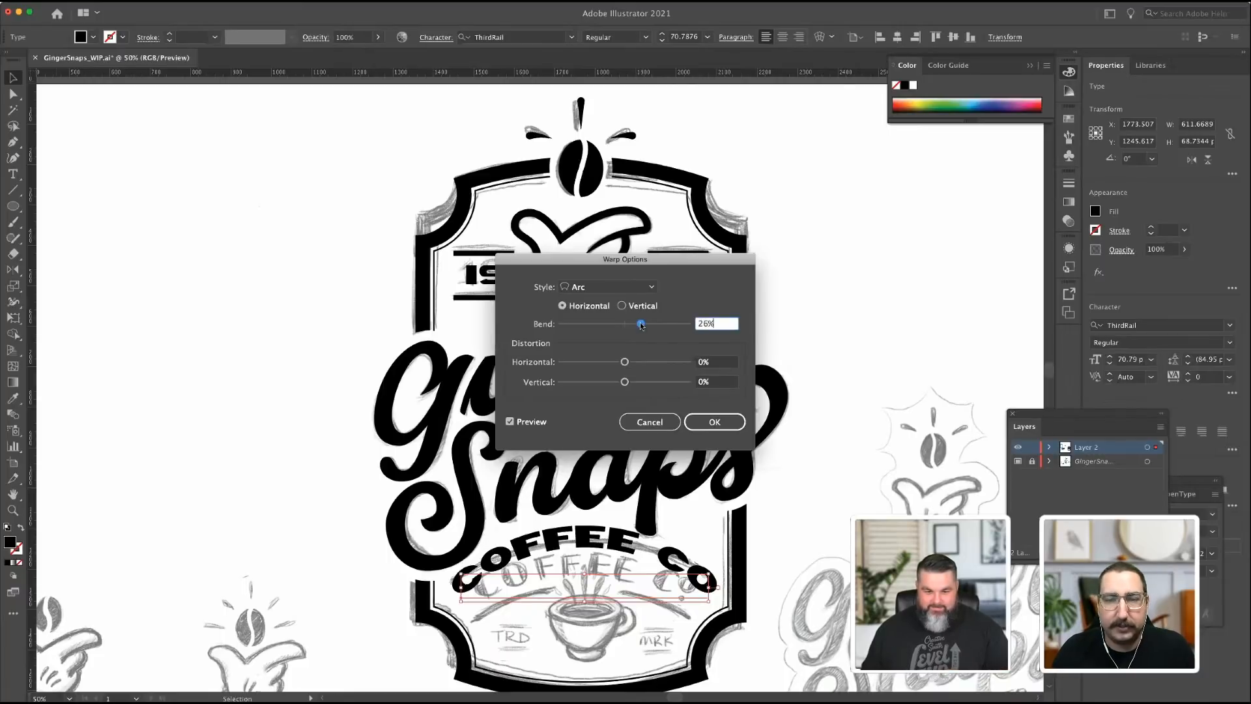
left_click(511, 422)
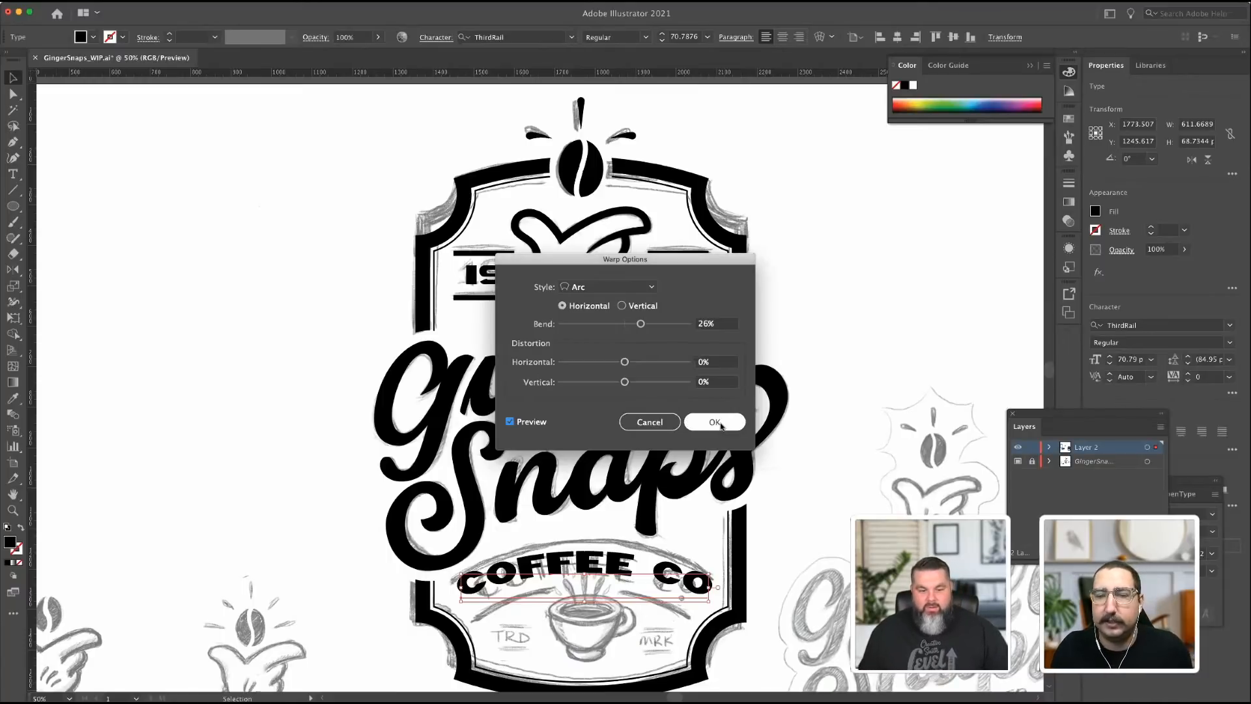
left_click_drag(641, 327, 645, 325)
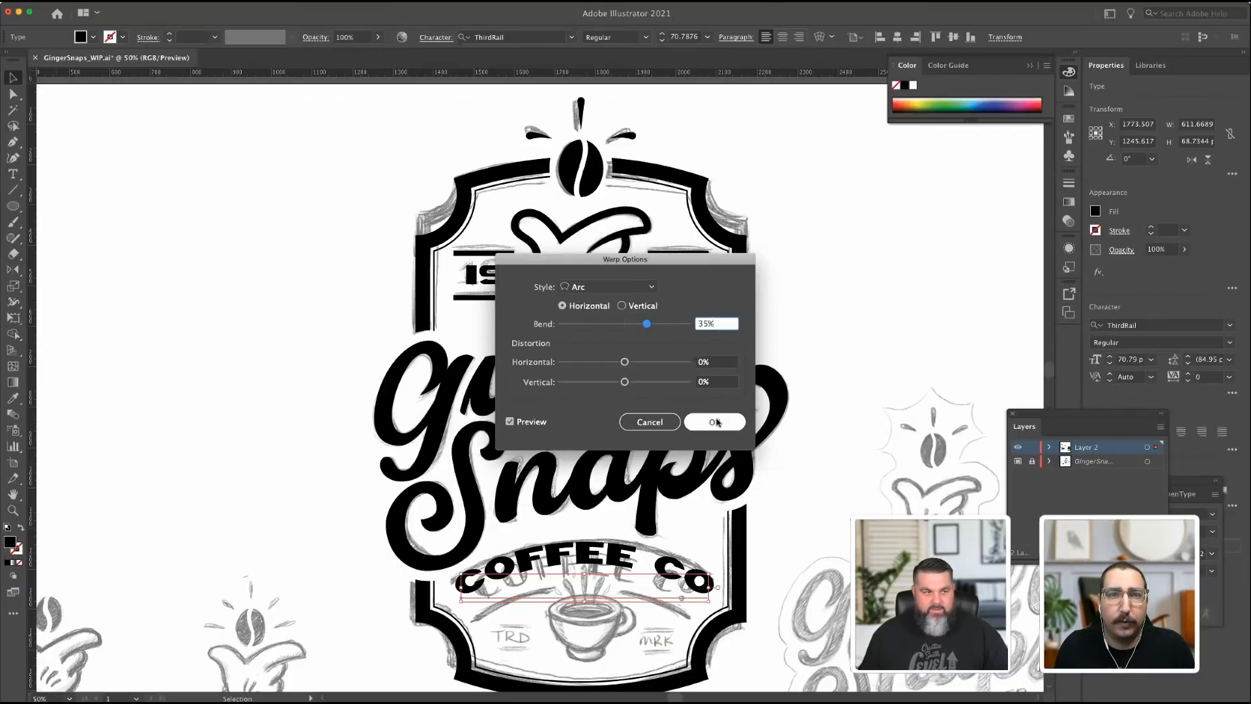
left_click(716, 422)
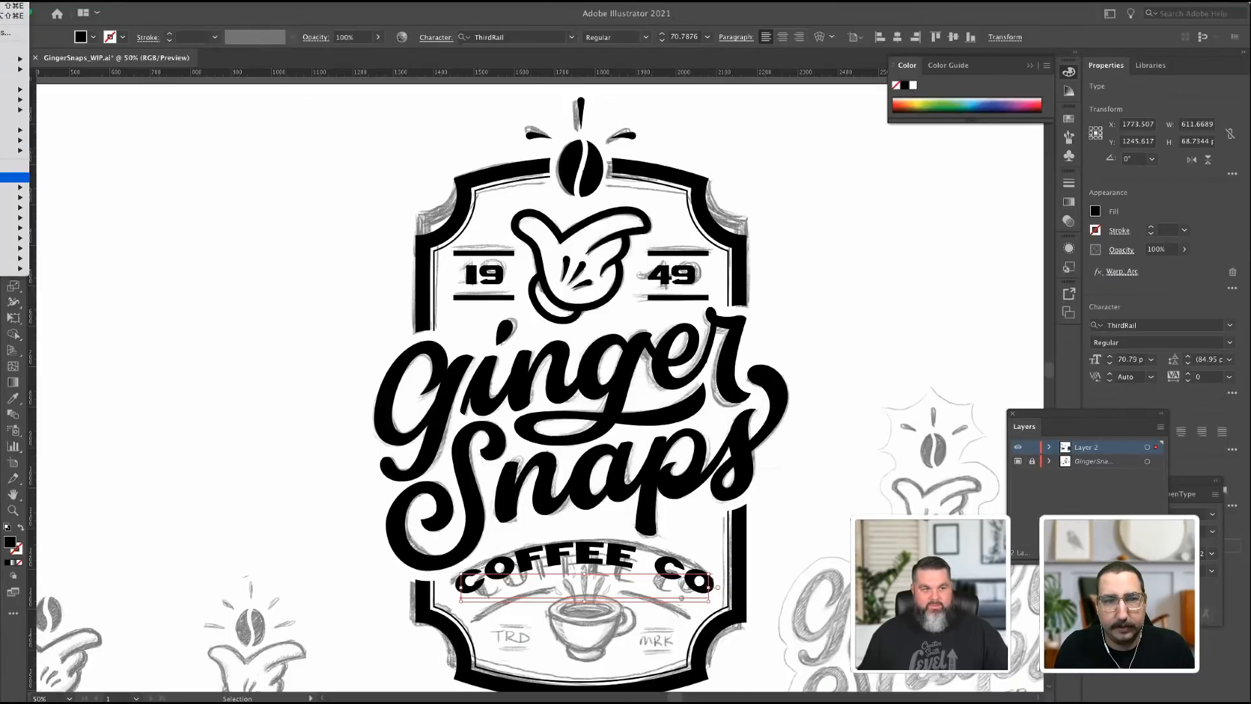
Move the arched COFFEE CO text down about 11 px and shrink it to about 58.9 pt.
mouse_move(19, 150)
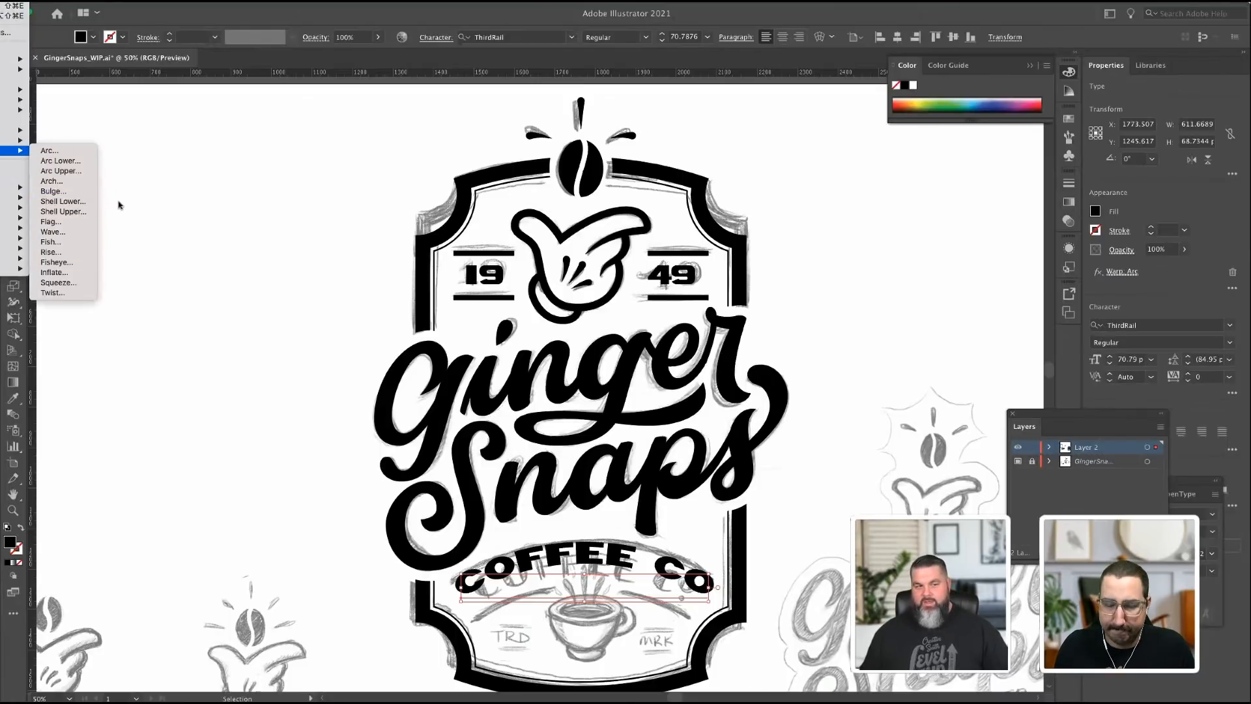
left_click(272, 198)
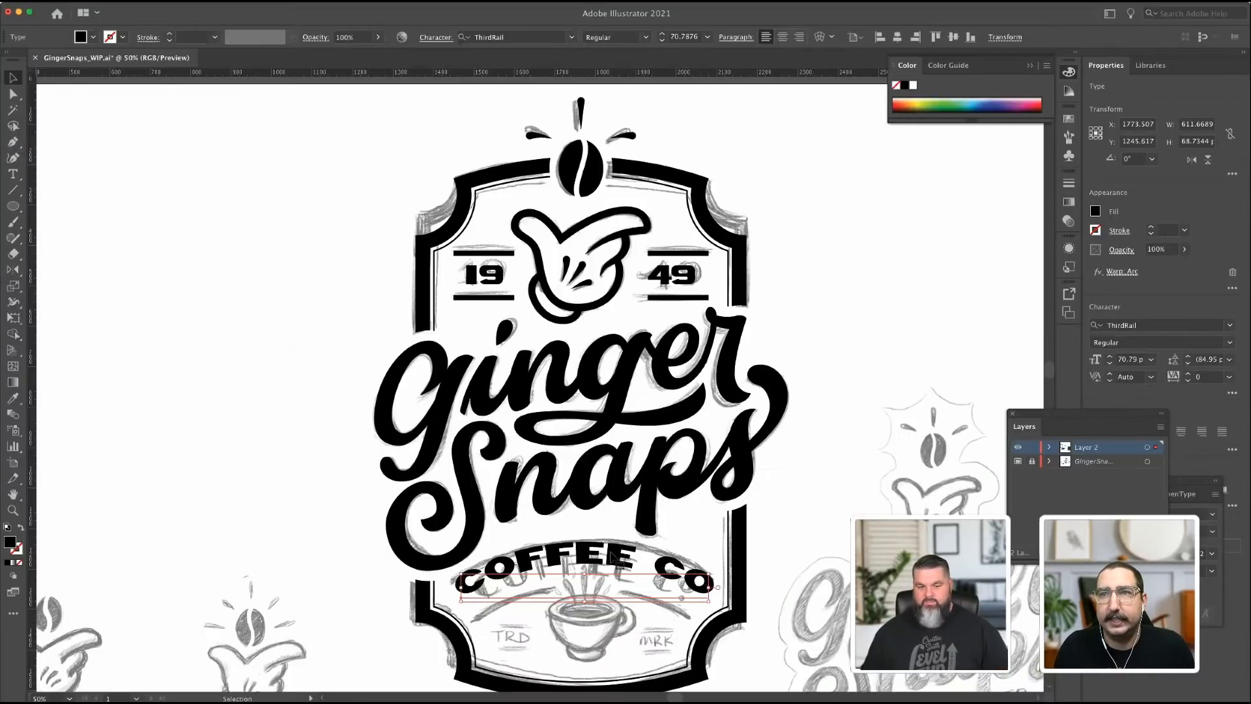
left_click_drag(616, 556, 615, 560)
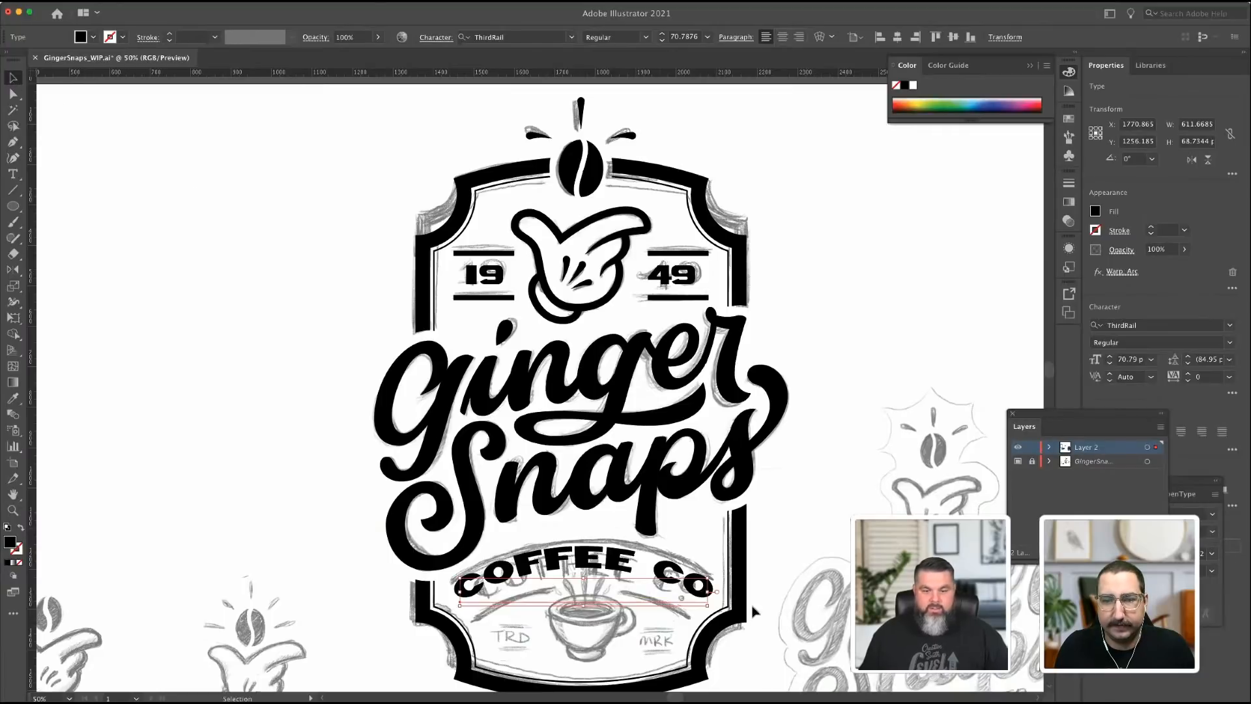
left_click_drag(708, 578, 689, 581)
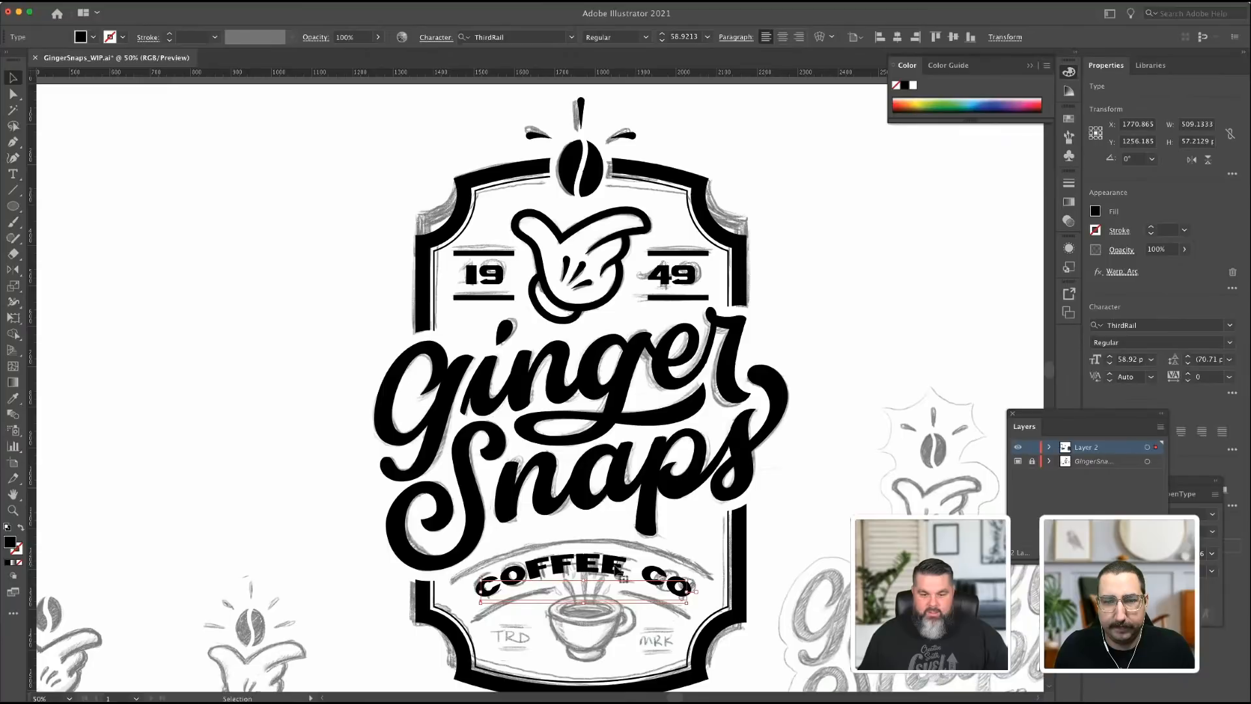
double_click(680, 596)
left_click_drag(680, 594, 666, 588)
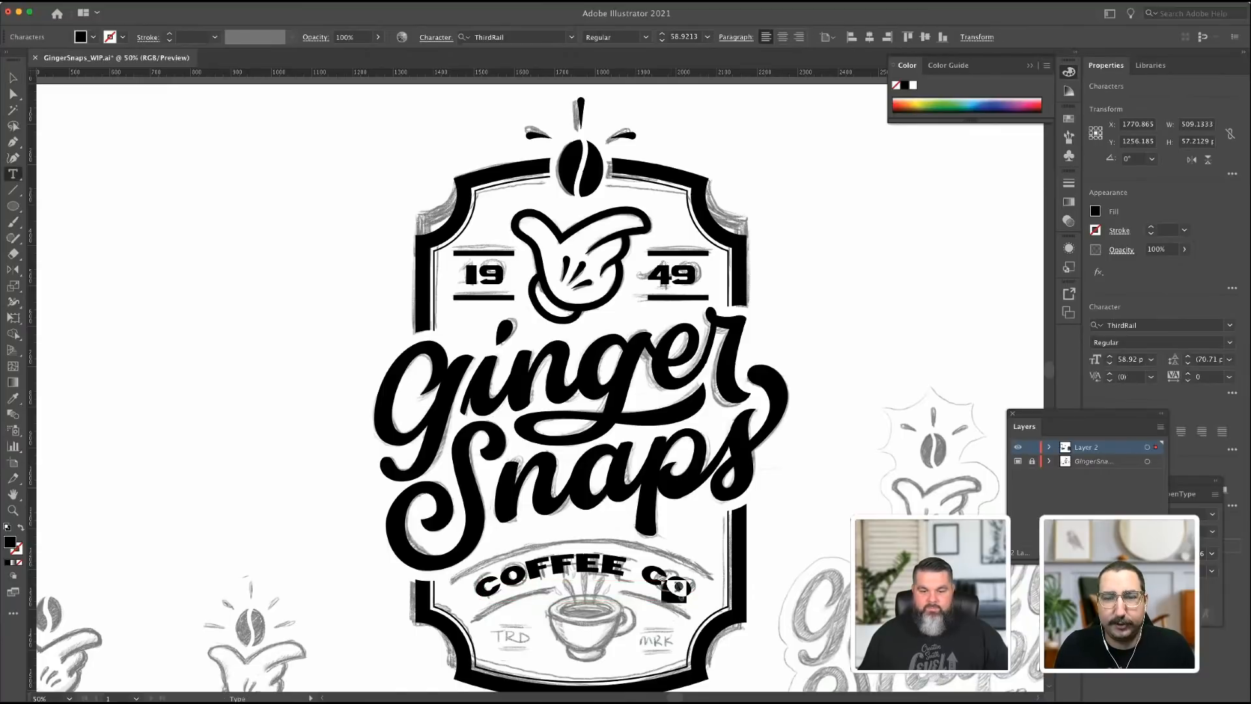
left_click(684, 590)
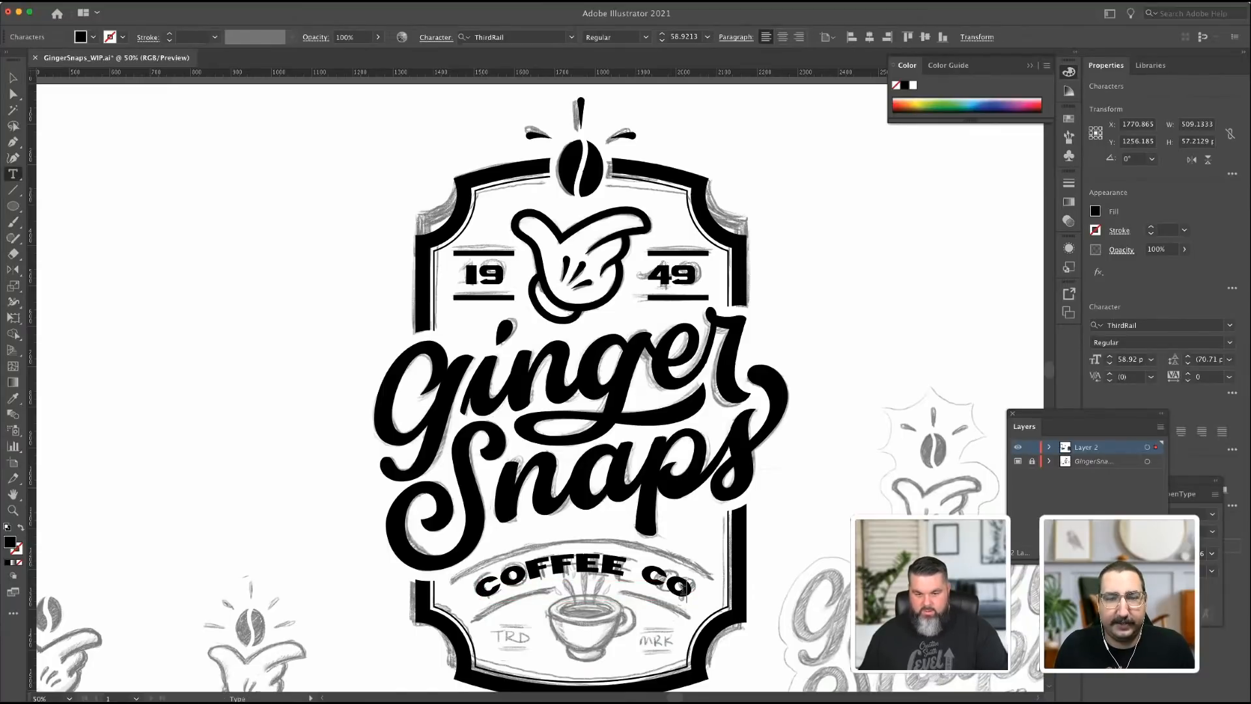
left_click_drag(684, 590, 641, 567)
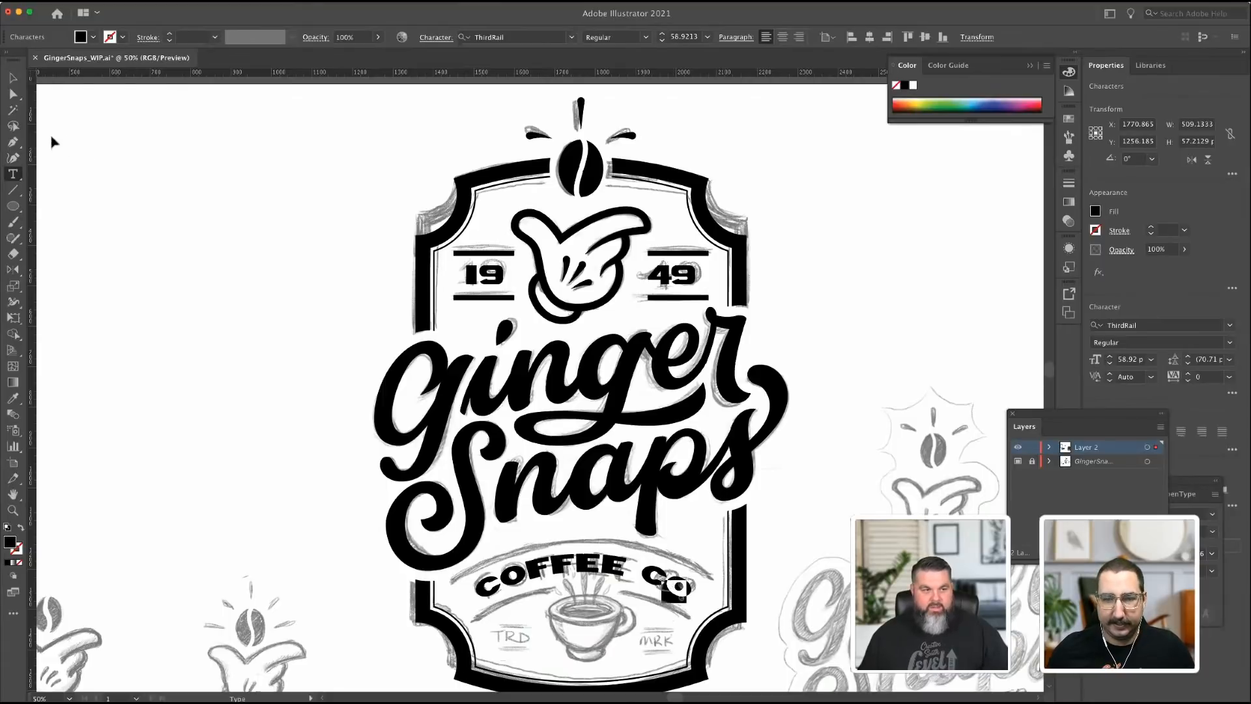
left_click(13, 78)
left_click(98, 143)
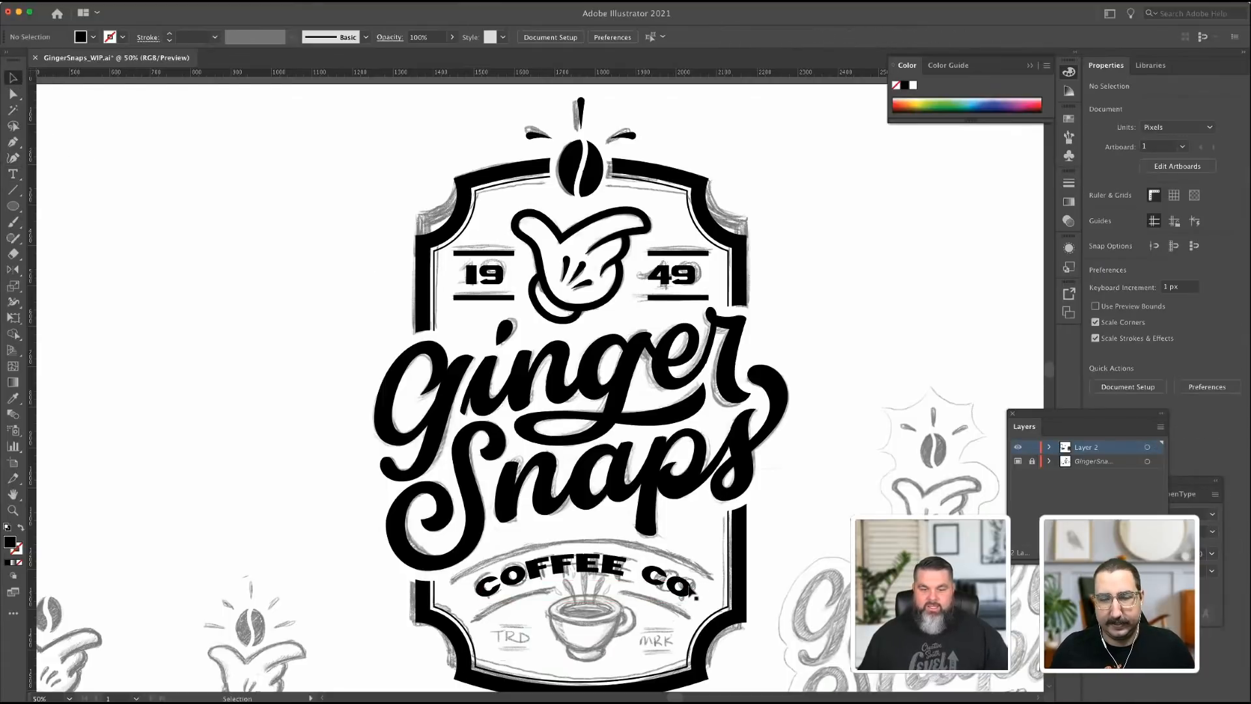
Place live copies of the arched COFFEE CO text and the 19 49 text on the empty area beside the badge.
left_click(684, 590)
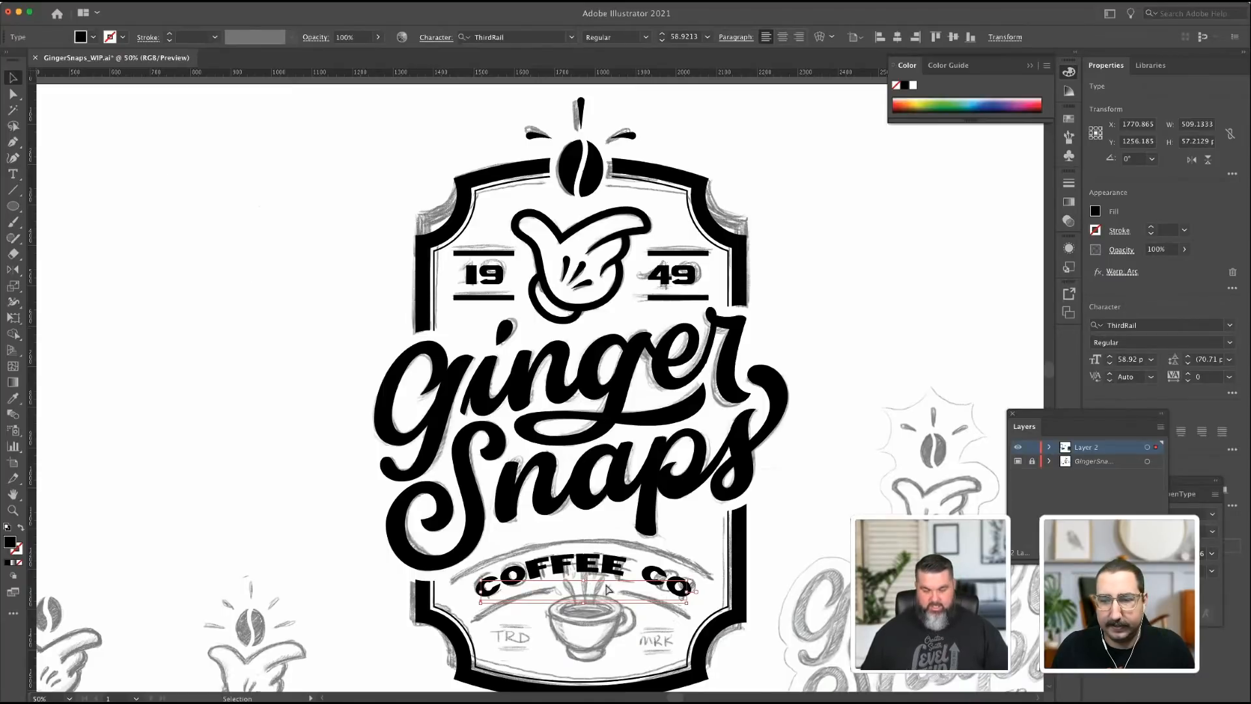
left_click_drag(625, 564, 224, 274)
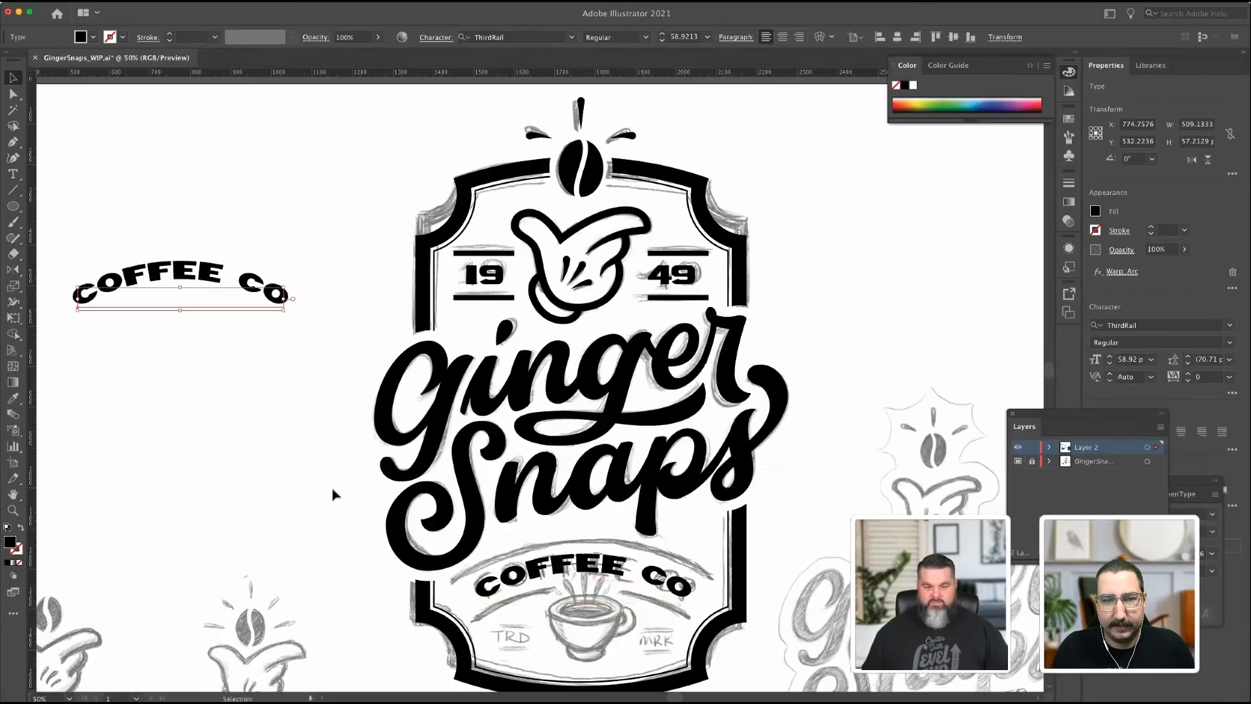
left_click(530, 558)
left_click(485, 280)
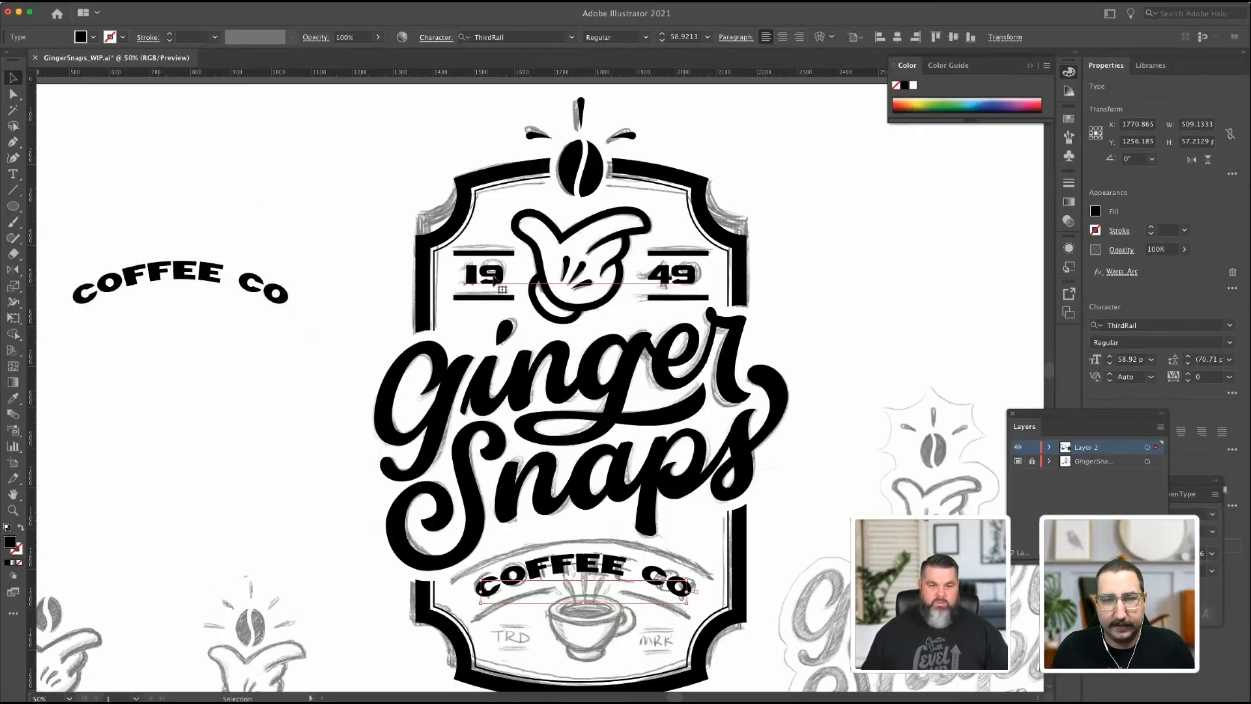
left_click_drag(476, 281, 79, 189)
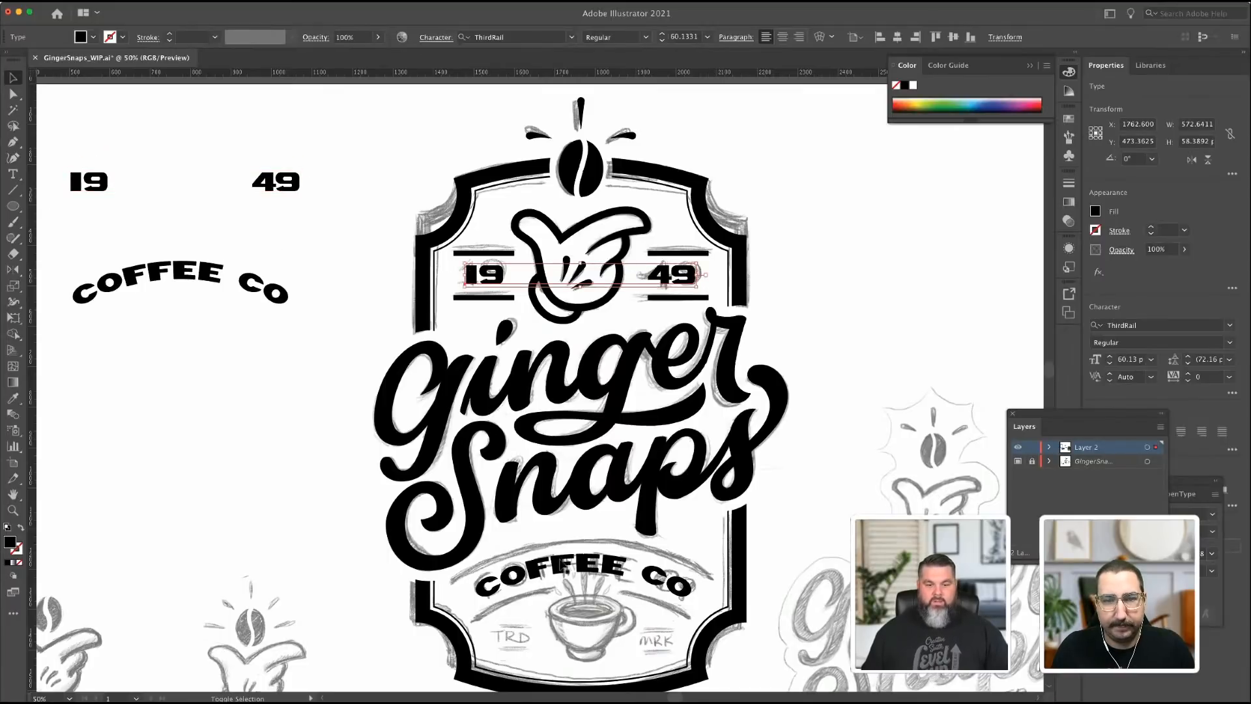
Expand the badge's COFFEE CO and 19 49 text into shapes, with object and fill included.
left_click(563, 561, "shift")
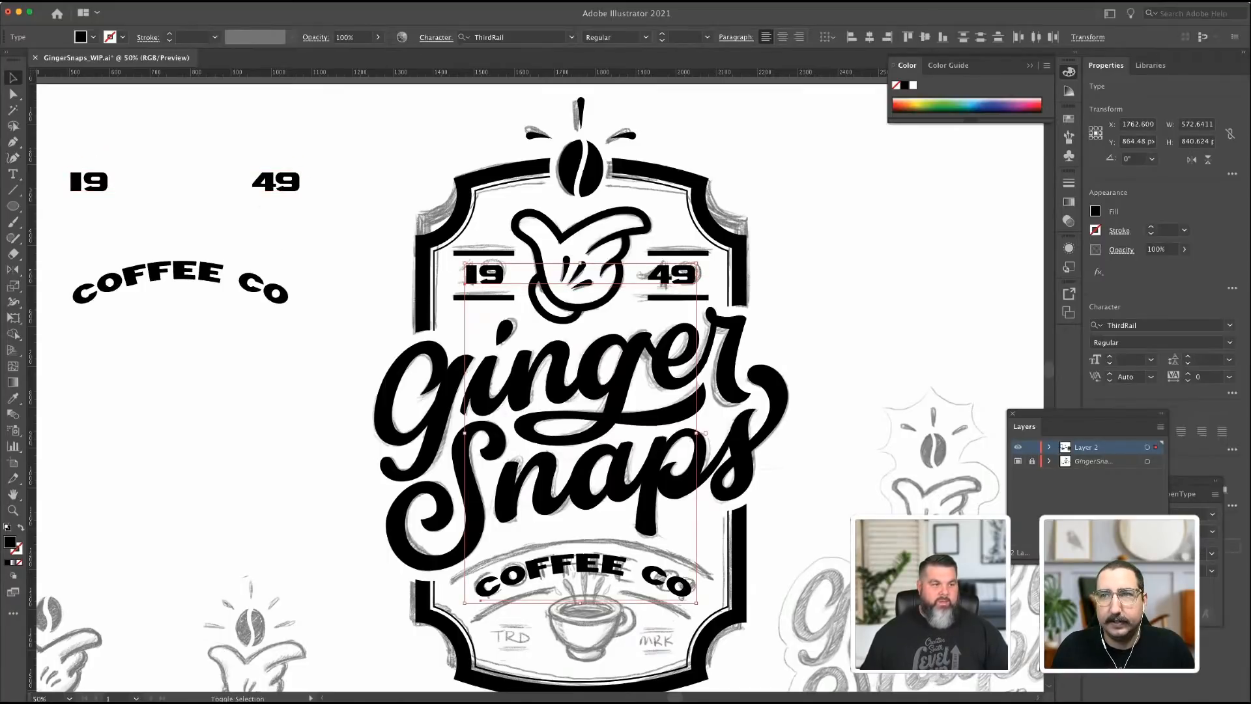
left_click(299, 304)
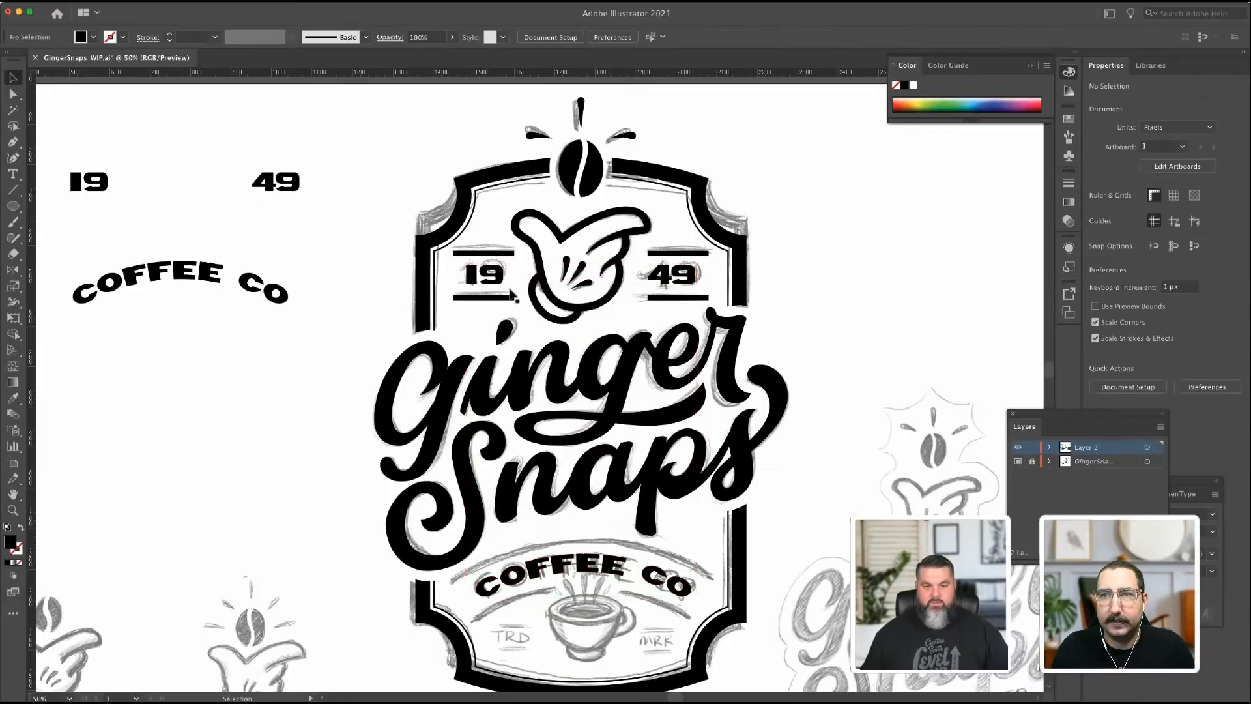
left_click(501, 283)
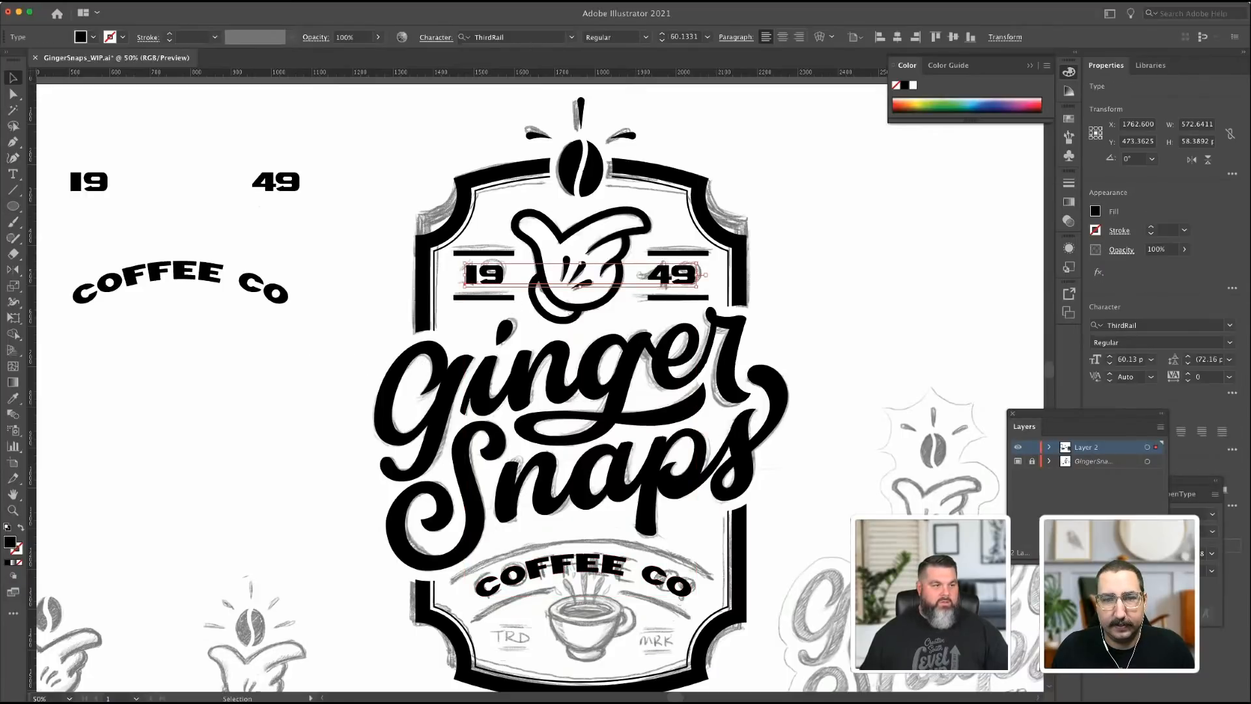
left_click(296, 174)
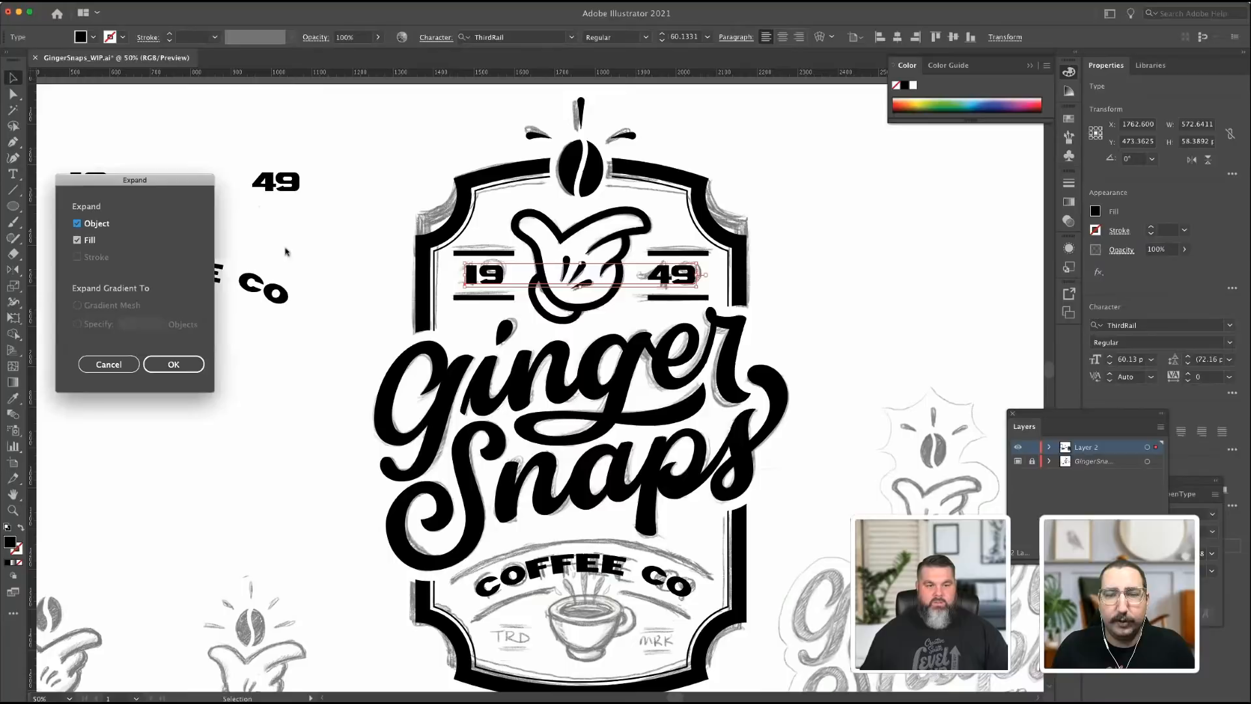
left_click(171, 364)
left_click(392, 156)
Isolate the expanded year and group the digits into two separate pairs, 49 and 19.
double_click(687, 280)
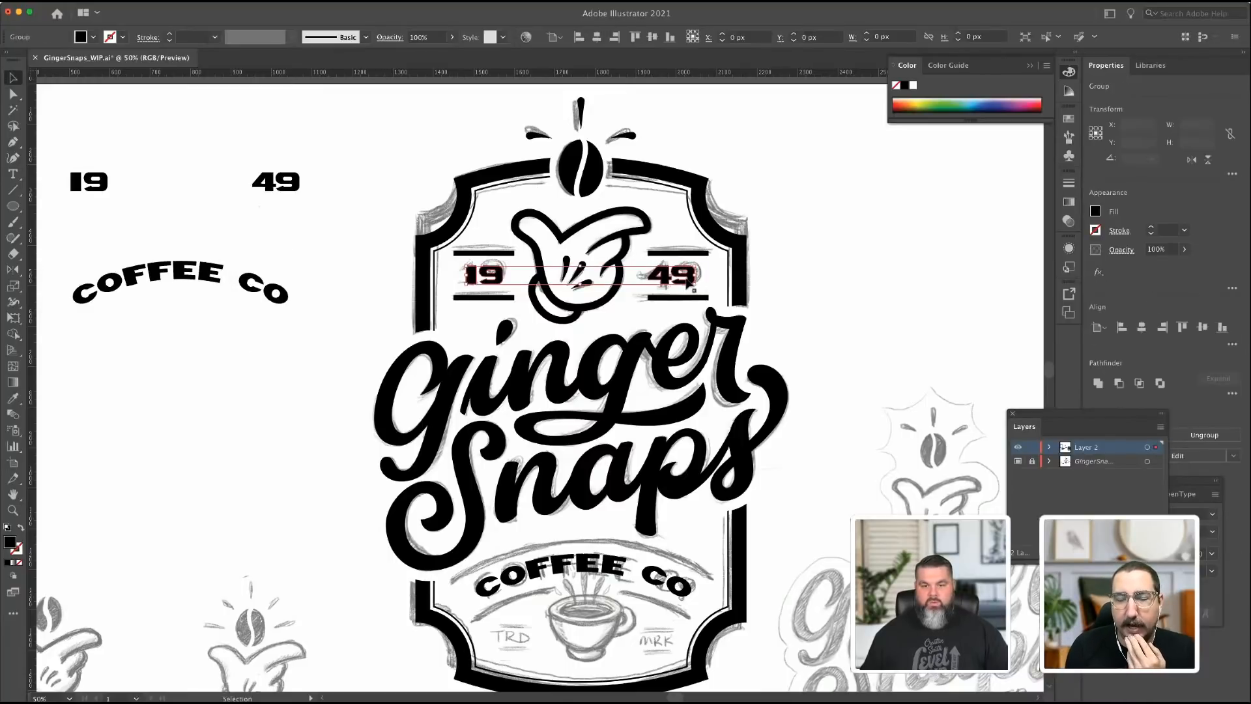
key("a")
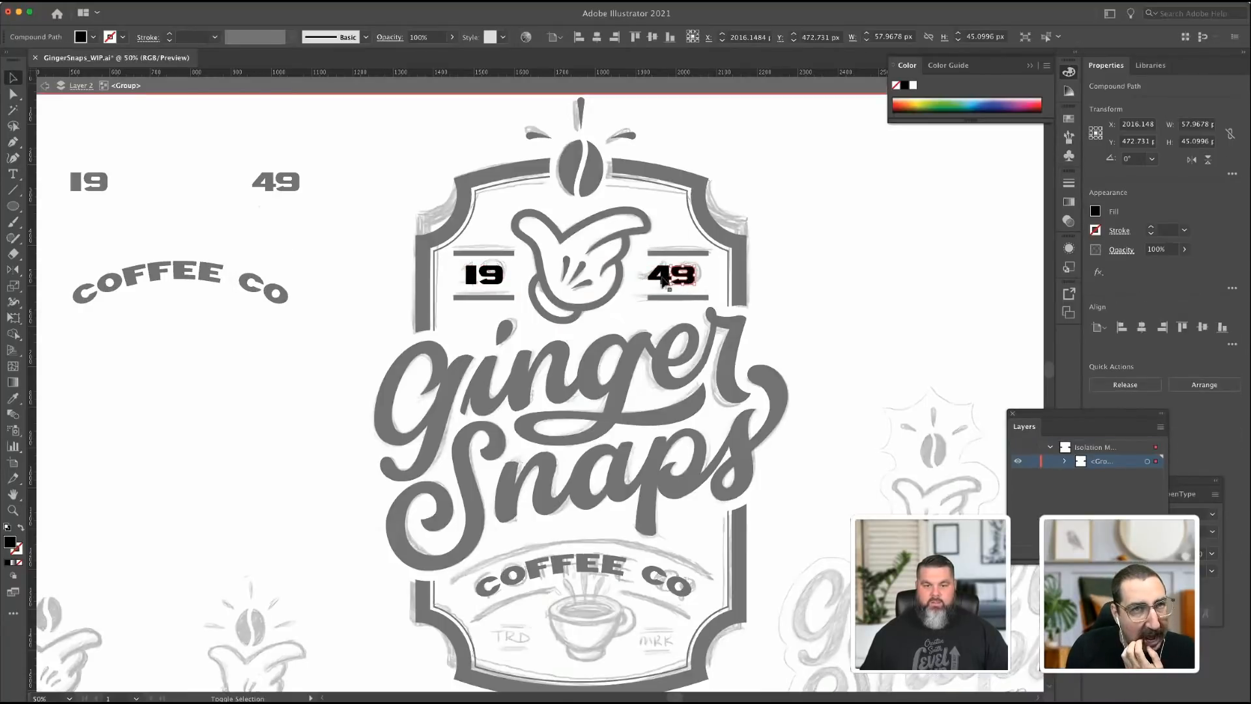
left_click(666, 279)
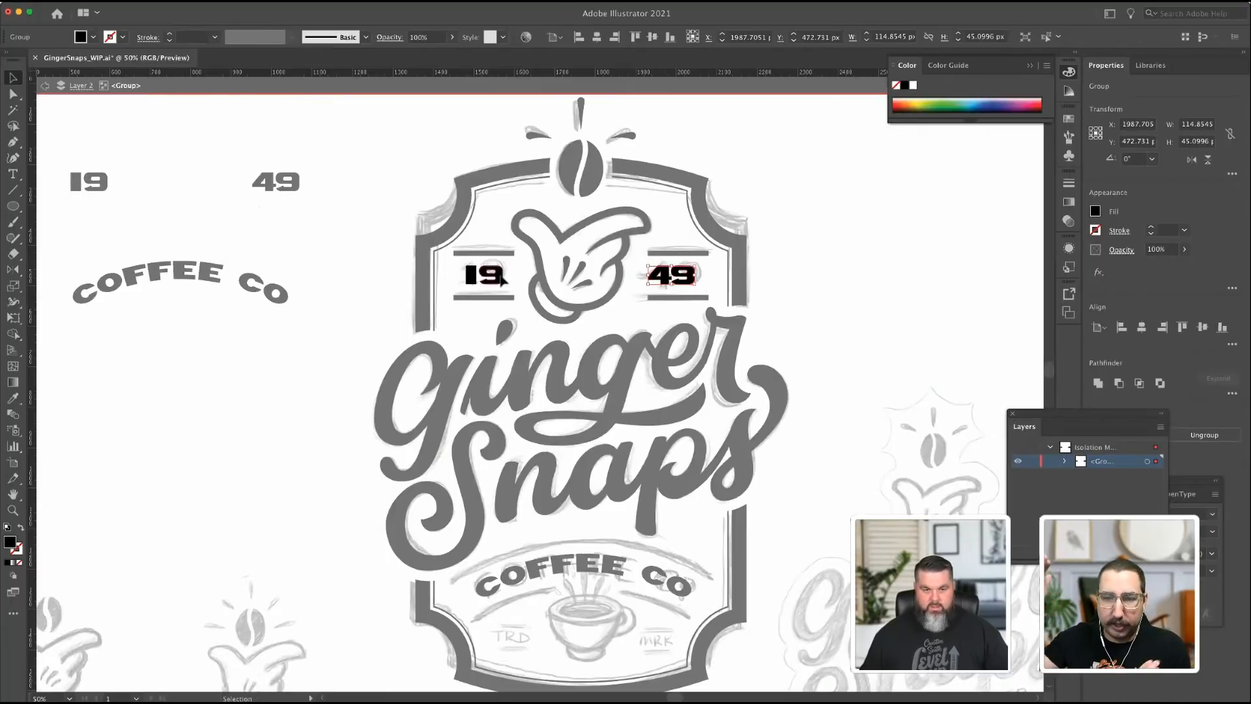
left_click(471, 279)
key("super+g")
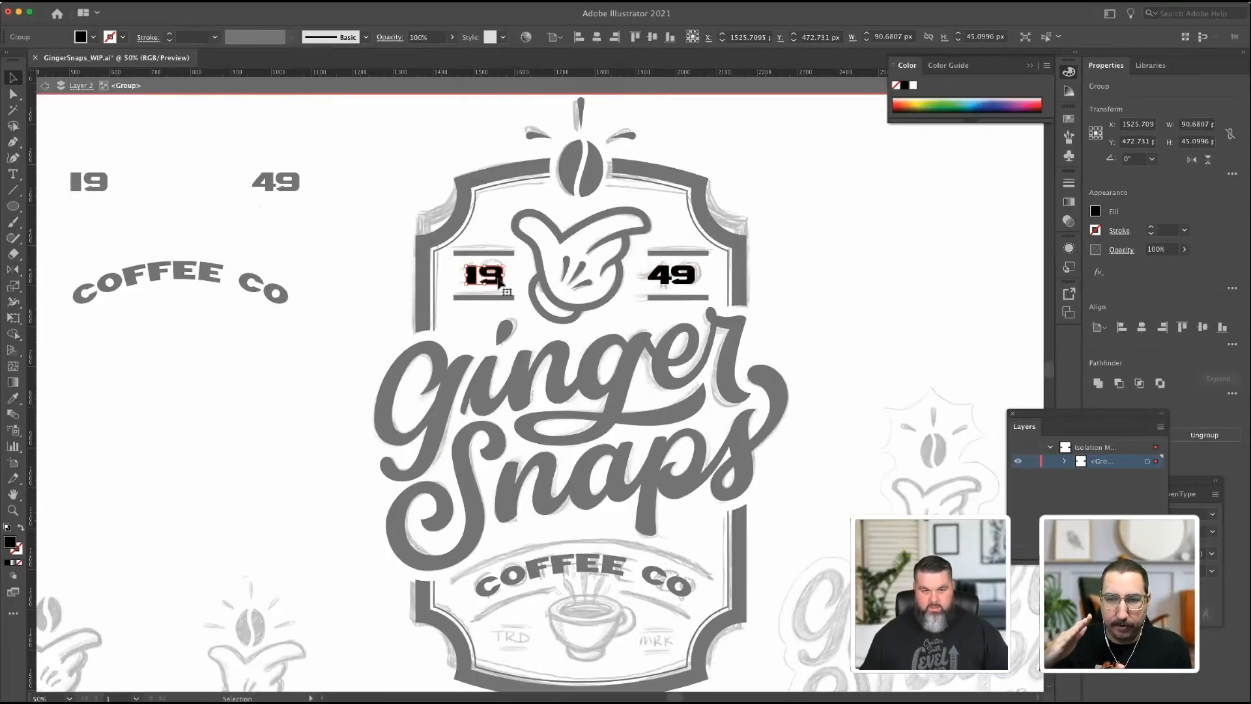
Shift 49 about 13 px right and 19 slightly left between their bars, and leave isolation mode.
left_click(665, 281)
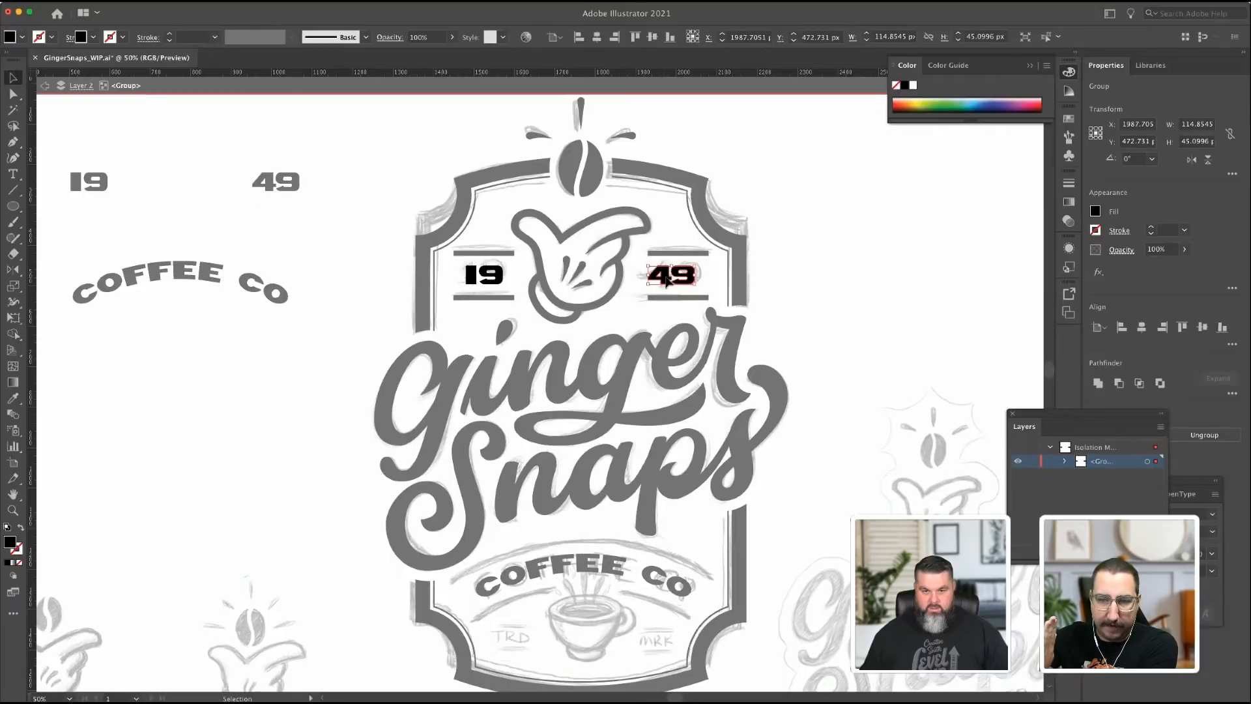
left_click(482, 276)
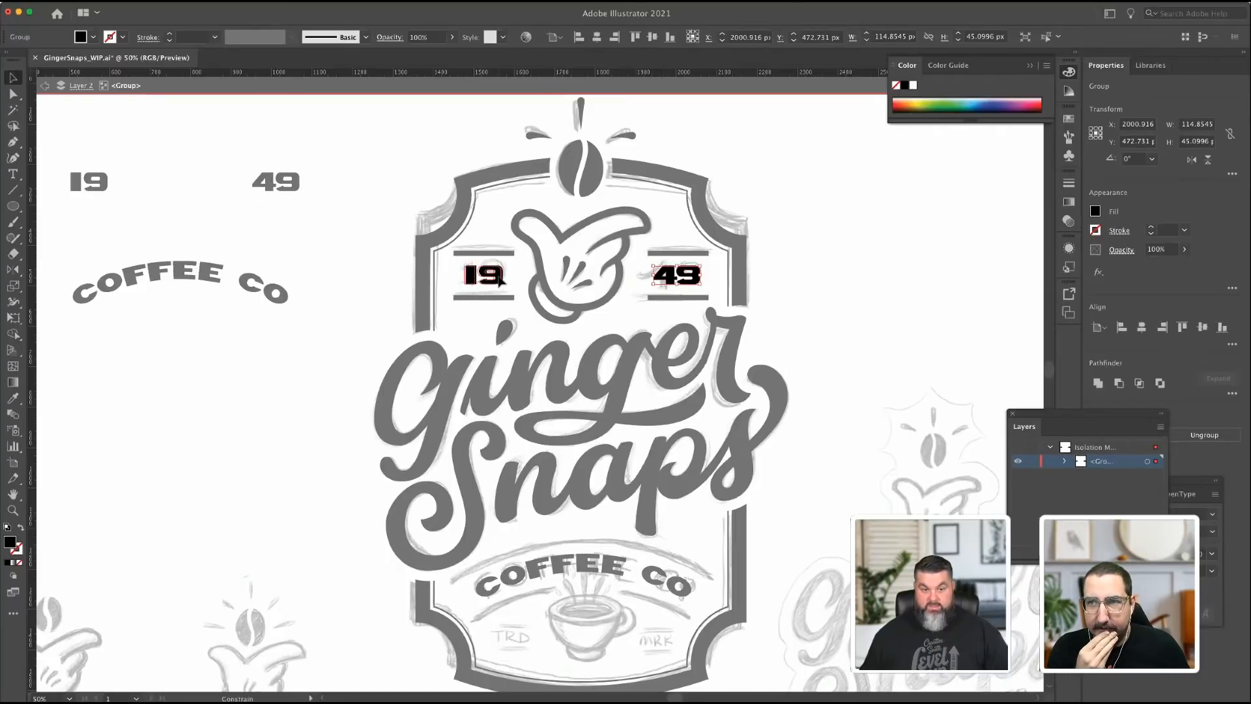
left_click(821, 271)
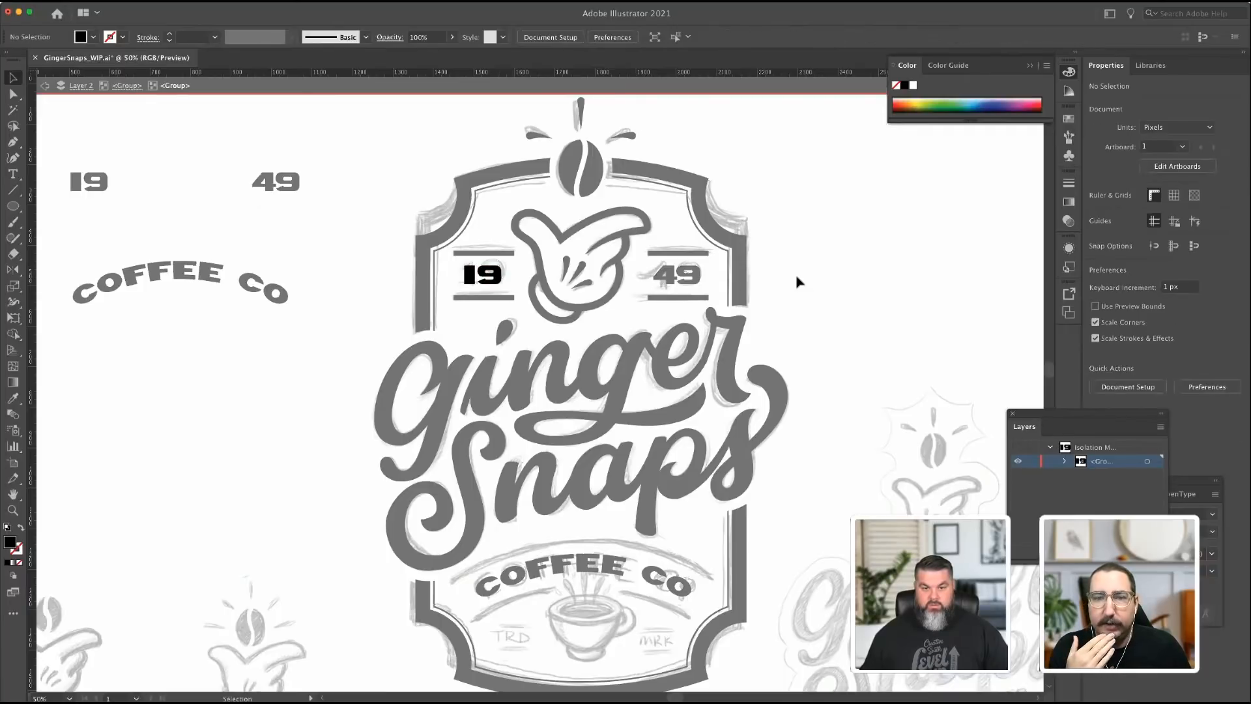
double_click(797, 282)
Isolate the badge's expanded arched COFFEE CO lettering and examine its final O up close.
left_click(678, 585)
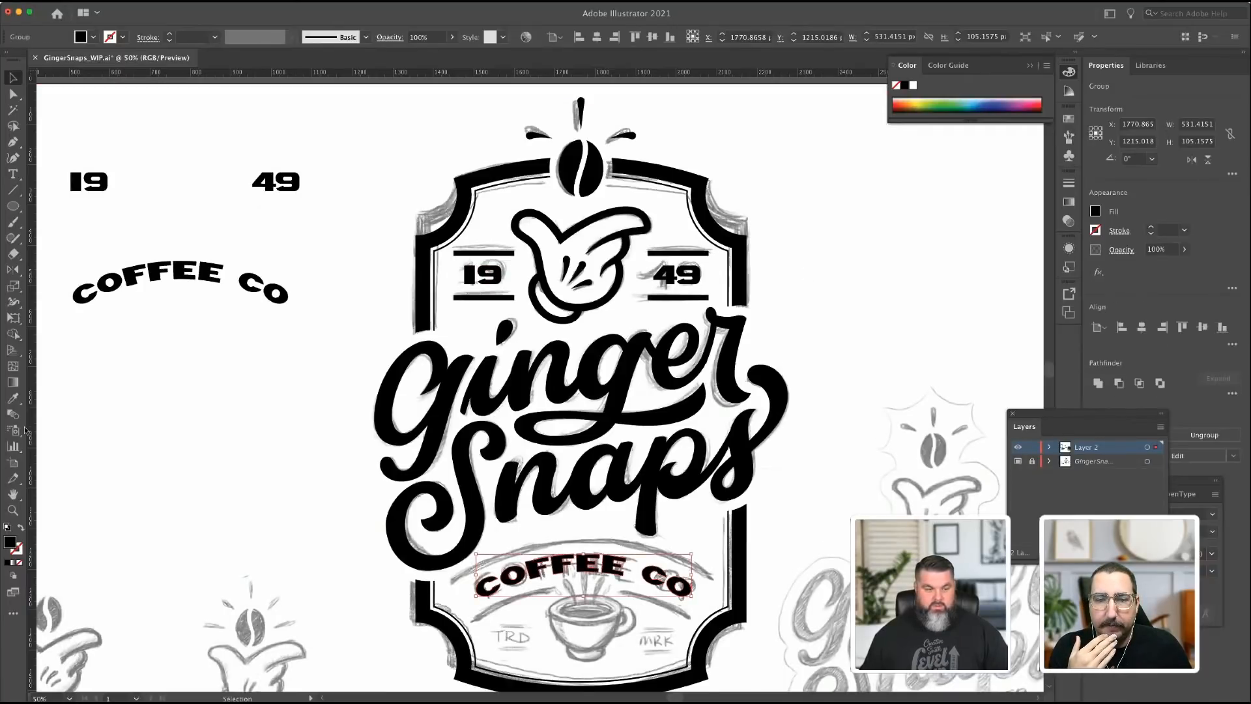
key("z")
left_click_drag(684, 590, 756, 622)
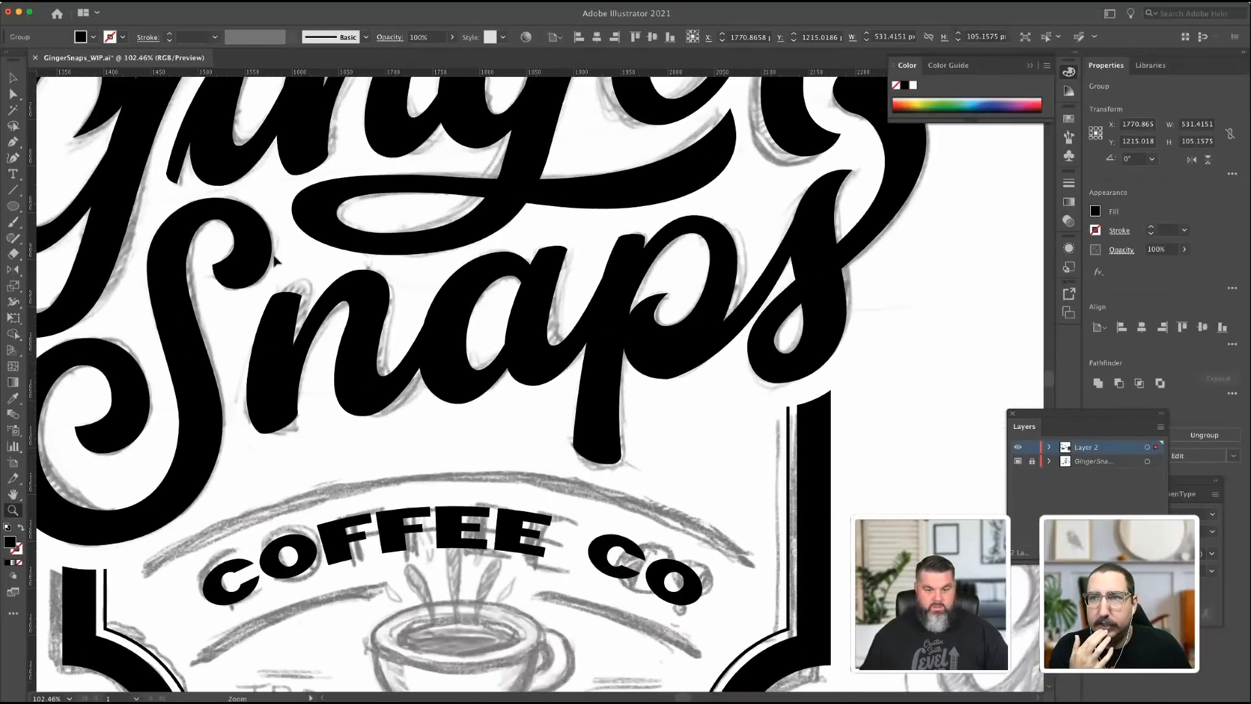
left_click_drag(273, 259, 715, 540)
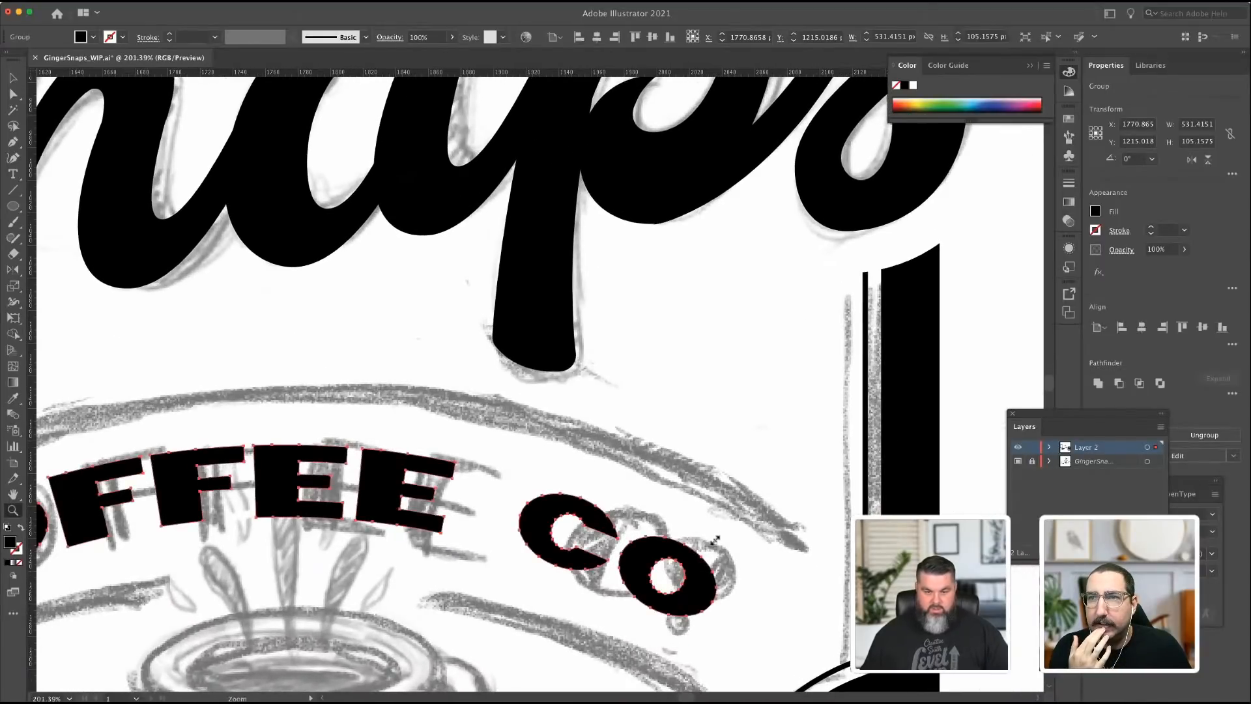
key("v")
double_click(658, 598)
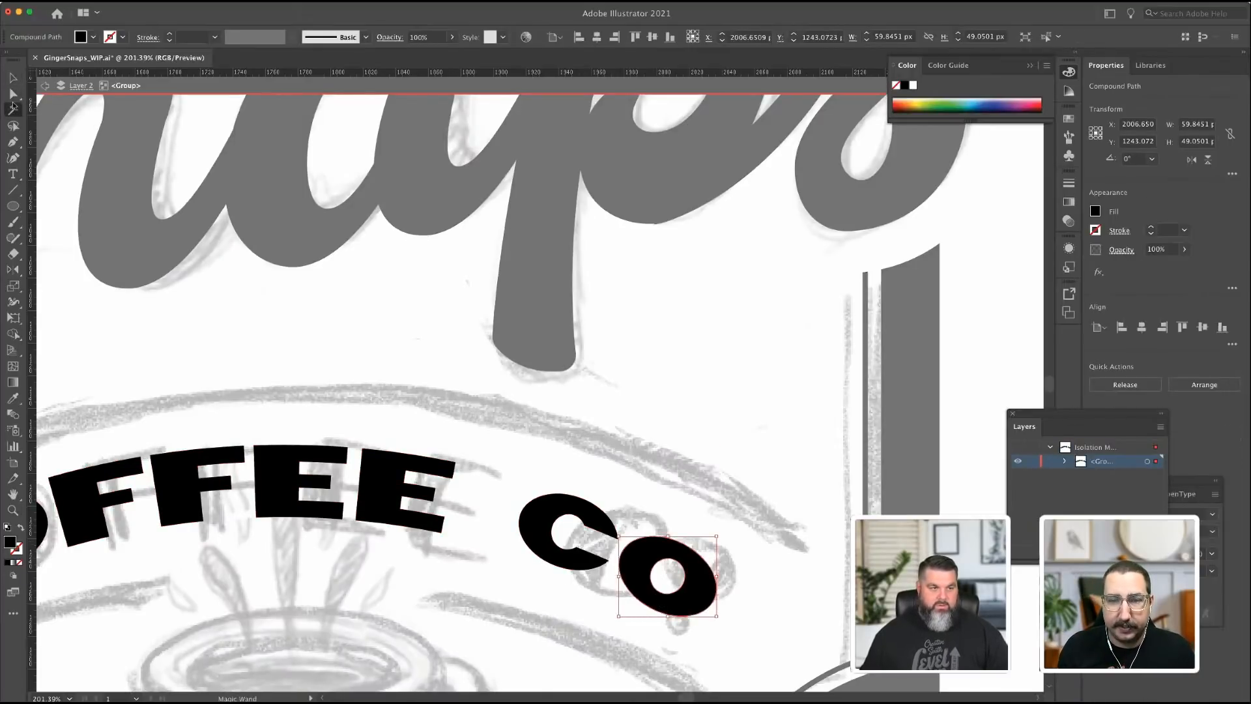
Check the remaining letter shapes of the isolated COFFEE CO lettering, and leave isolation mode.
left_click(13, 94)
scroll(508, 405, "left", 2)
scroll(508, 405, "left", 15)
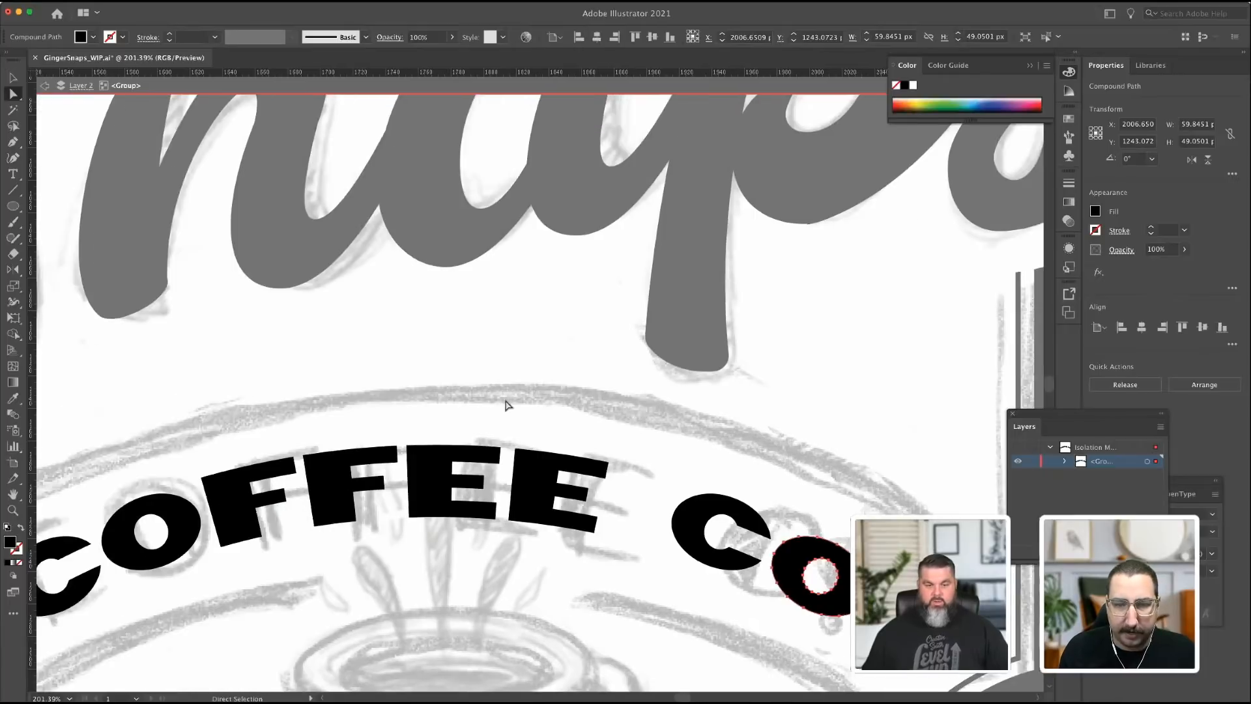
scroll(508, 404, "left", 20)
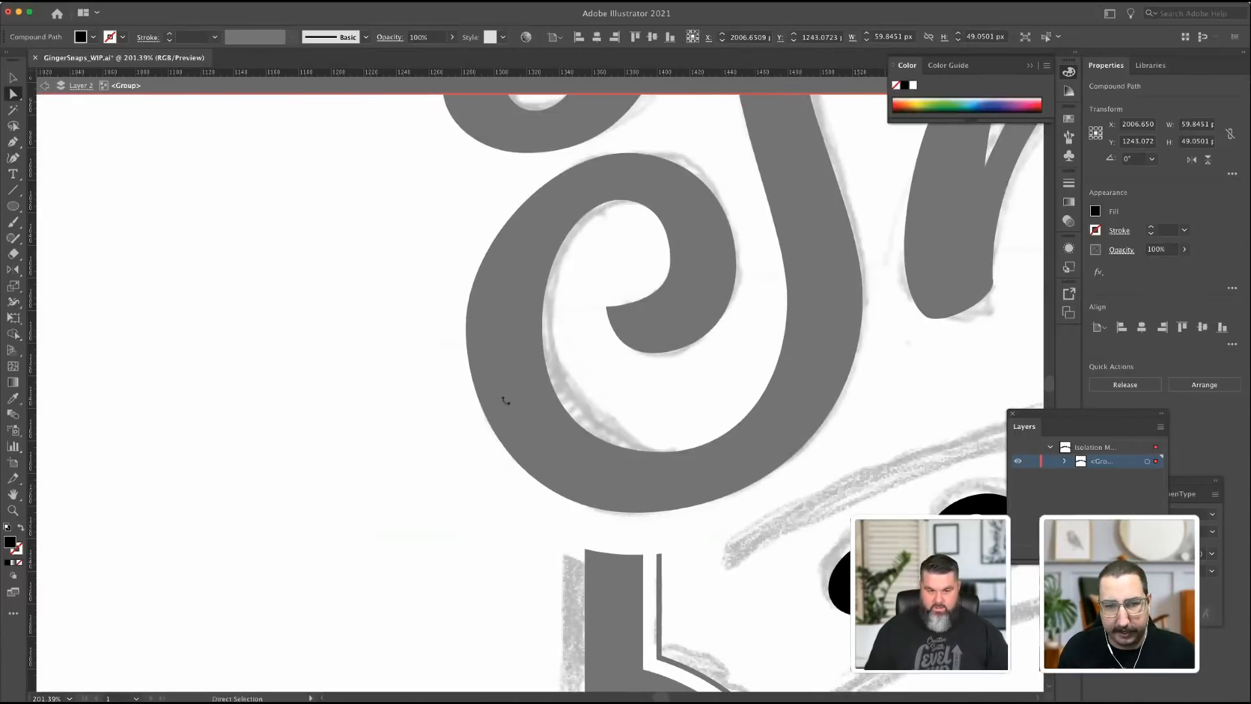
key("super+minus")
key("super+minus")
key("super+minus")
left_click(130, 383)
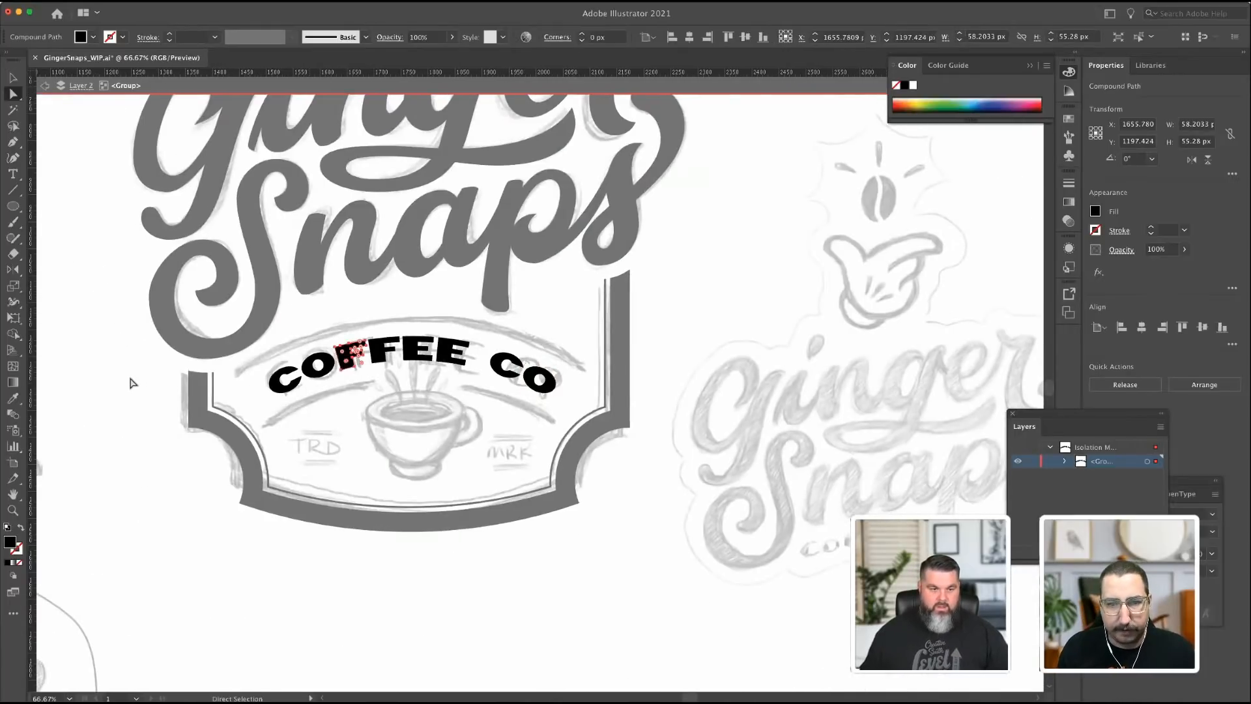
double_click(130, 383)
Add a straight COFFEE CO text in ThirdRail below the arched copy beside the badge, enlarged to about 65 pt.
scroll(132, 384, "left", 8)
scroll(130, 383, "left", 20)
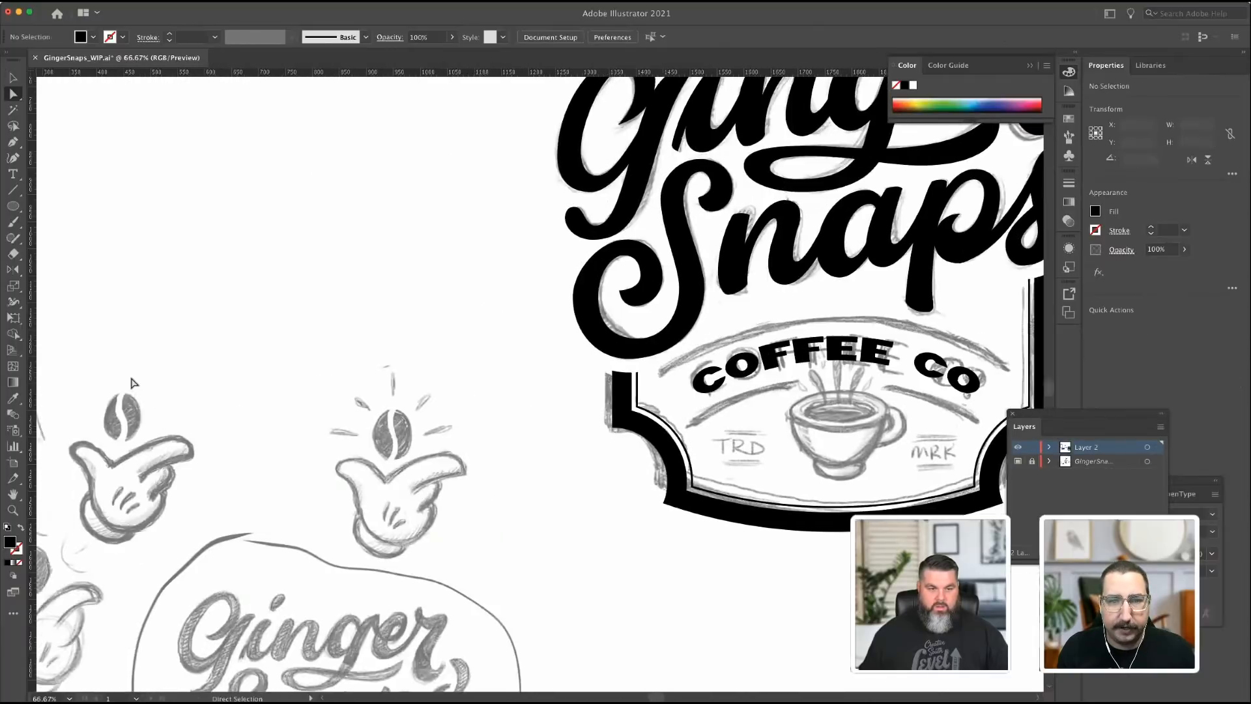
scroll(419, 260, "right", 5)
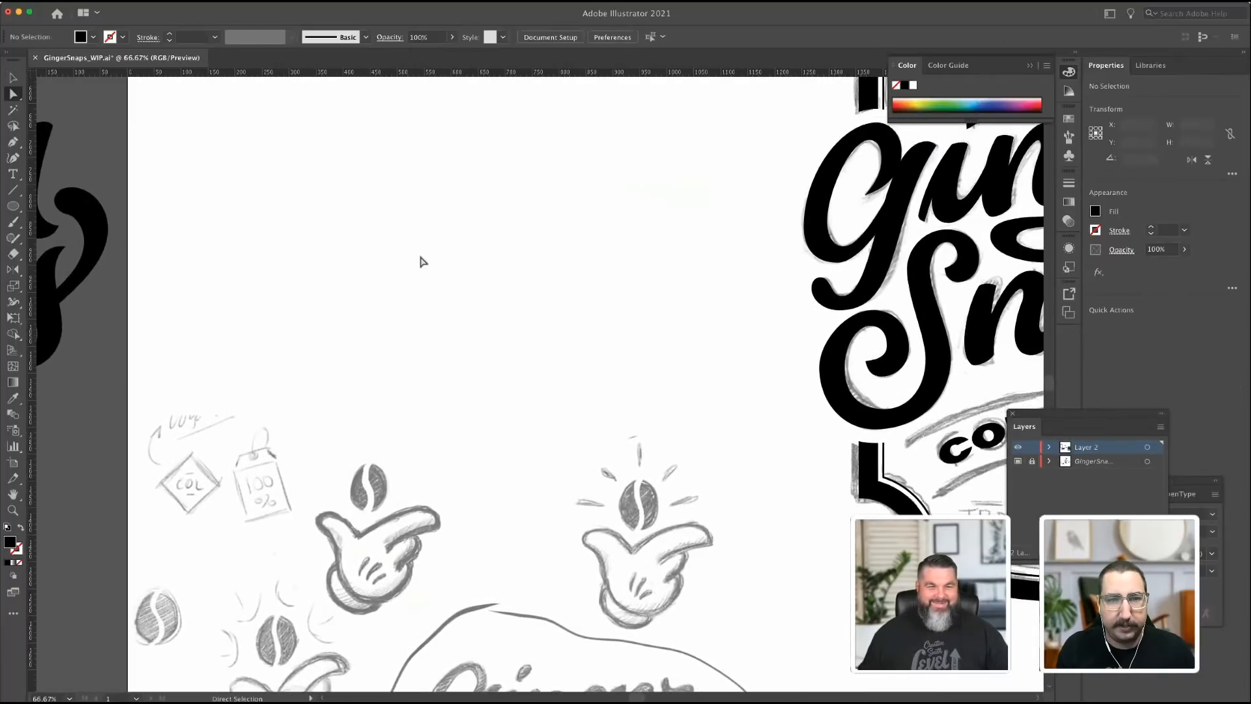
scroll(439, 196, "up", 6)
left_click(13, 174)
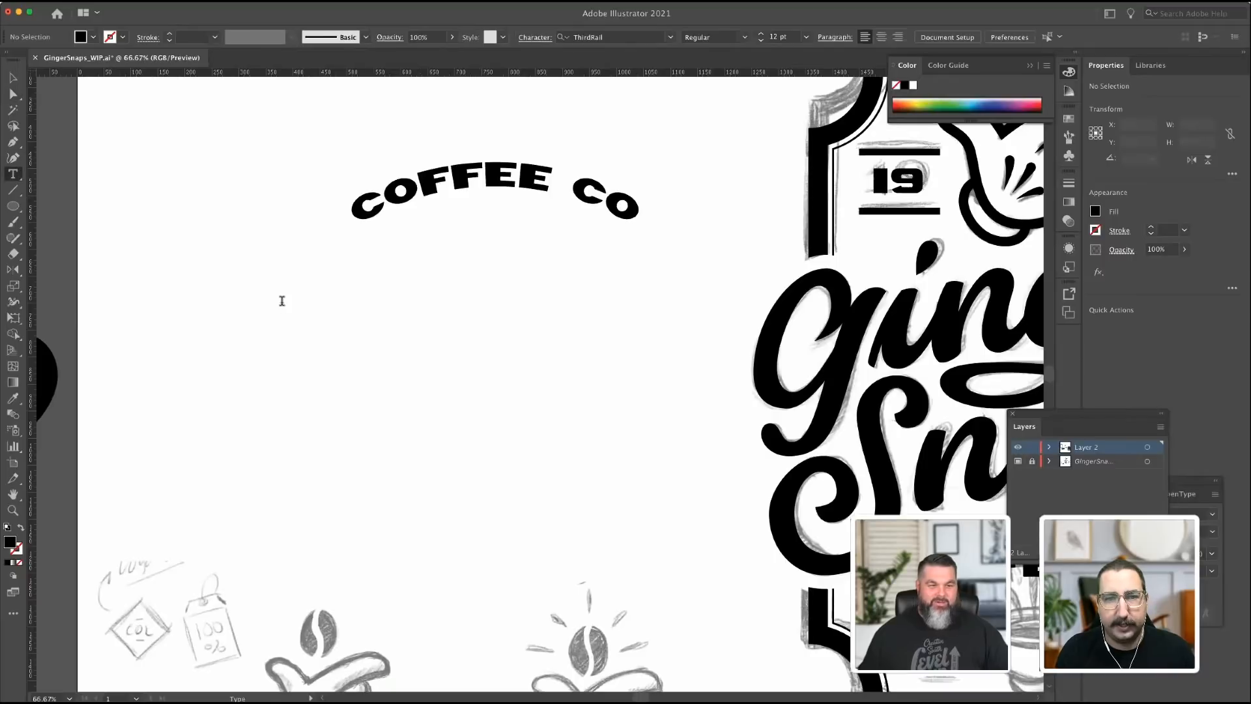
left_click(280, 299)
type("COFFEE CO")
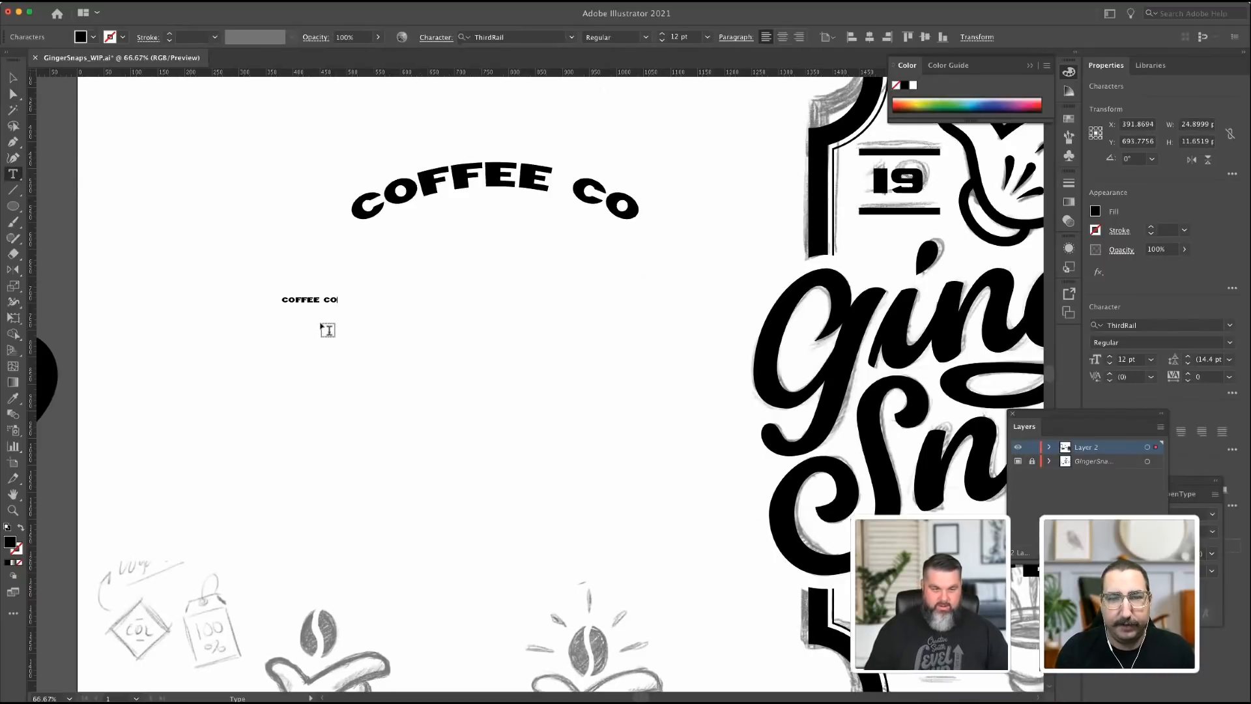
left_click(13, 77)
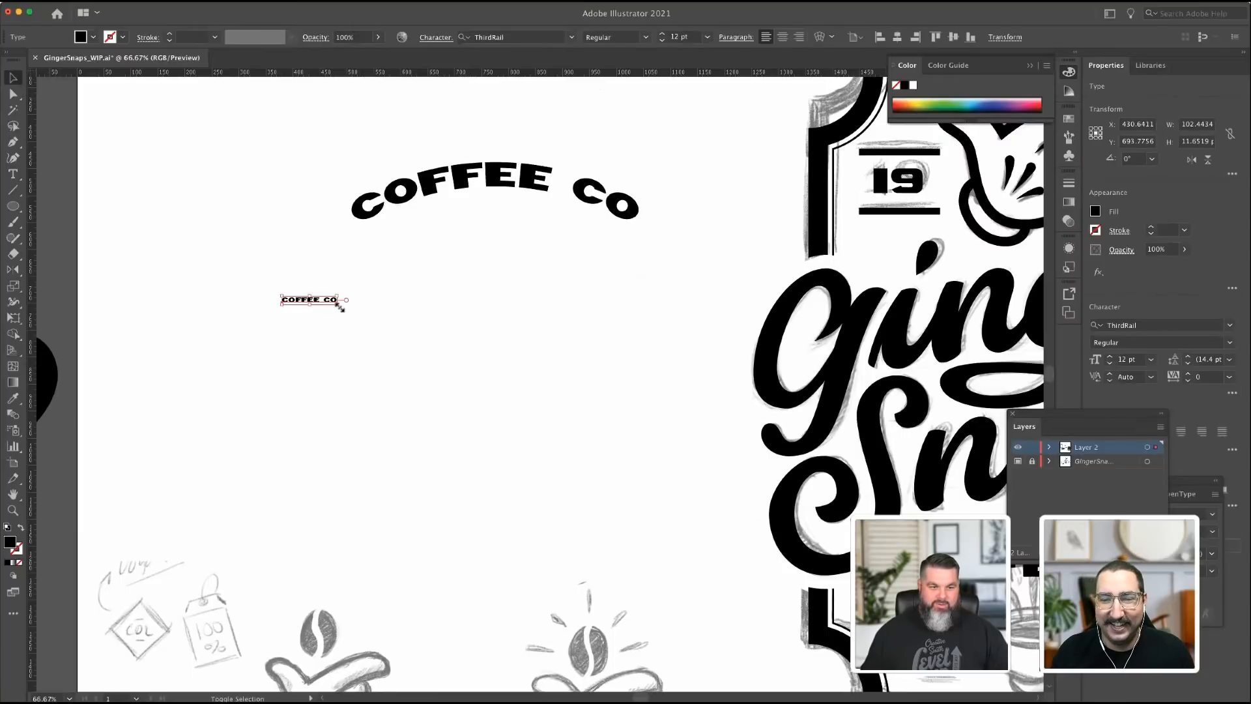
left_click_drag(339, 303, 549, 318)
left_click(461, 269)
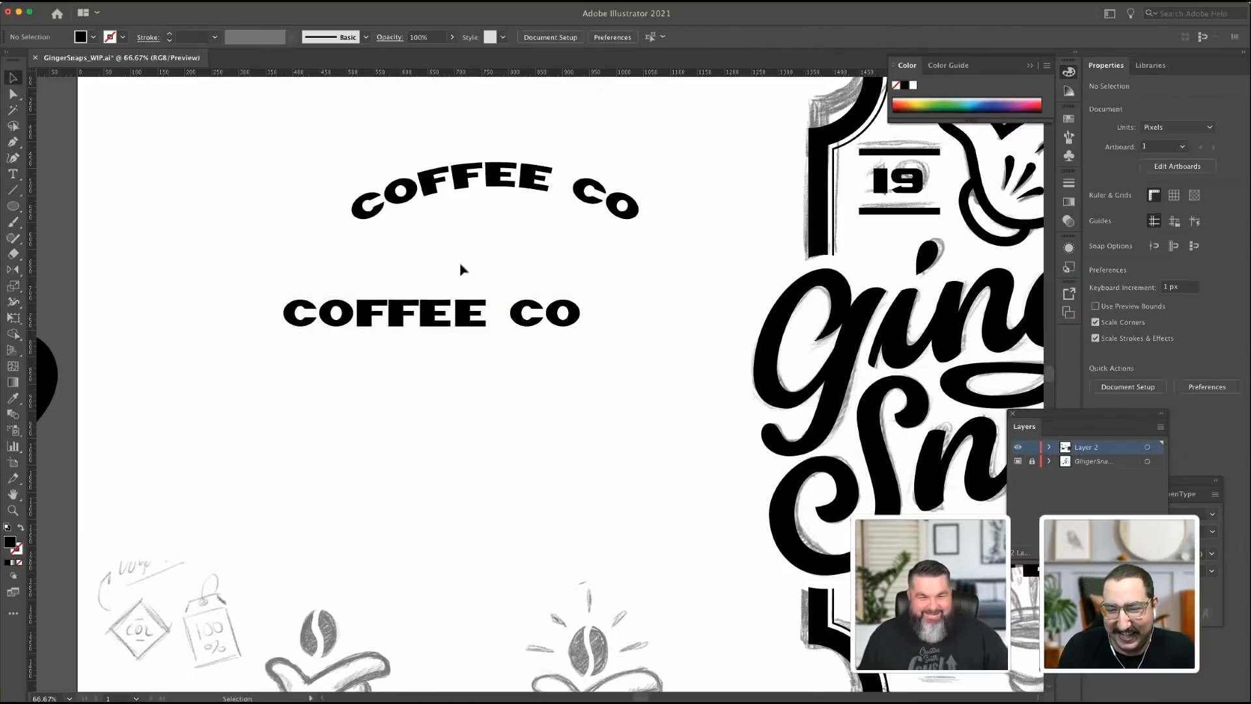
Preview Raleway styles such as SemiBold Italic on the straight COFFEE CO text.
left_click(375, 319)
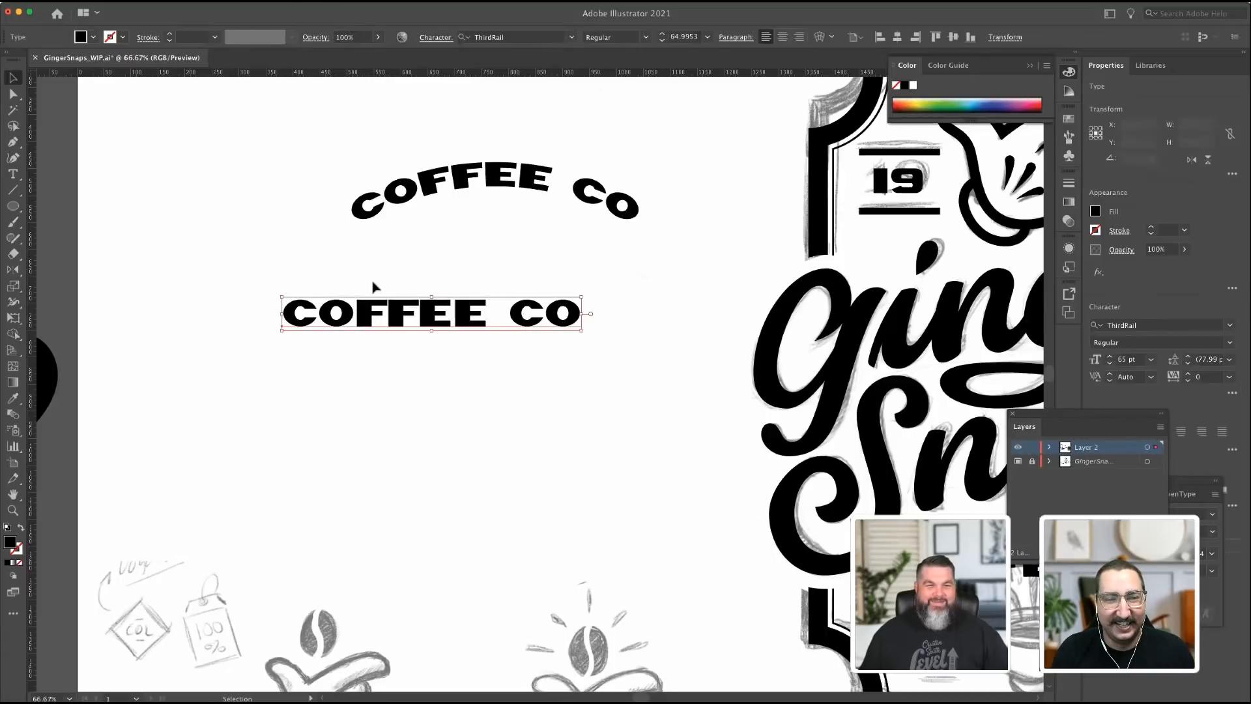
left_click(502, 37)
type("R")
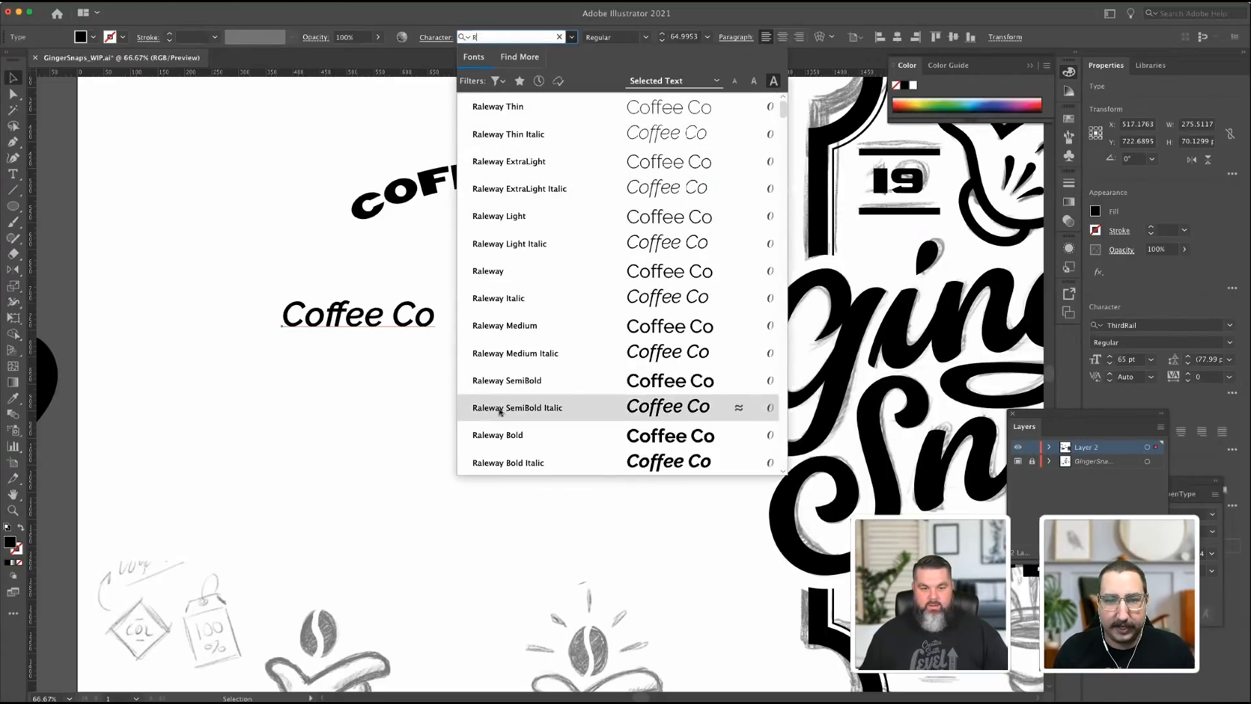
left_click(202, 192)
Duplicate the straight COFFEE CO text directly below the original.
left_click(494, 174)
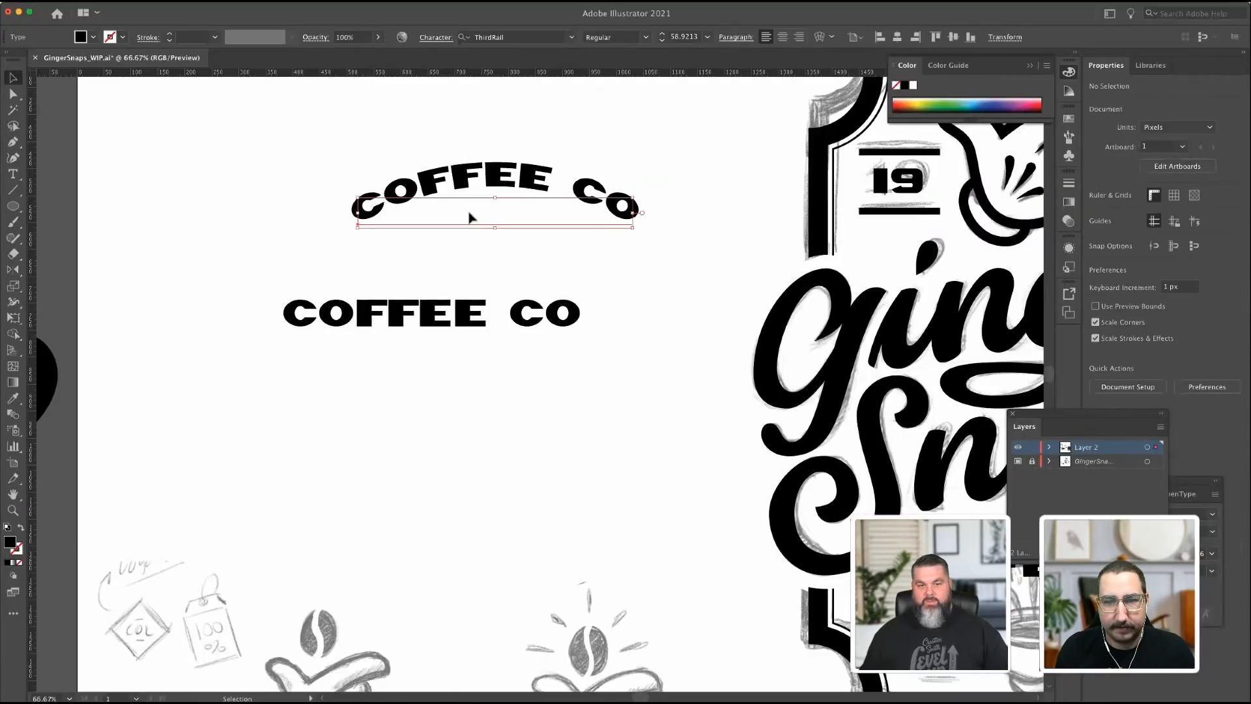
left_click(431, 317)
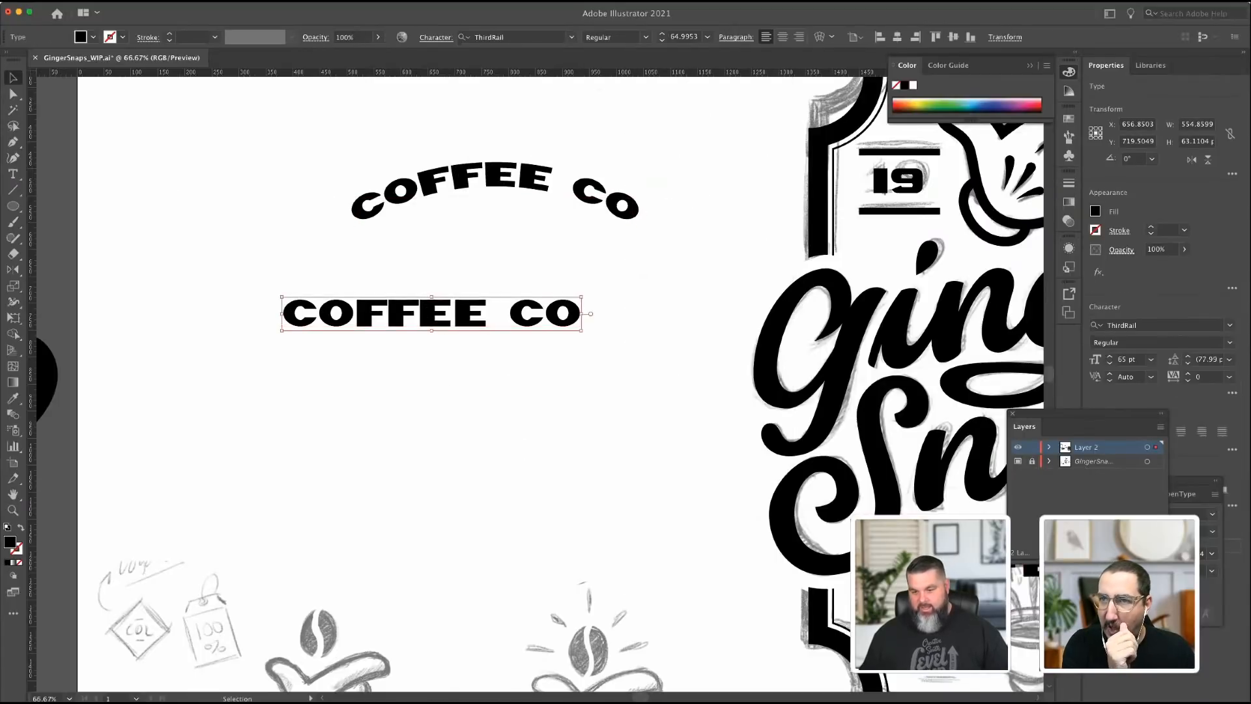
left_click(724, 428)
left_click(555, 324)
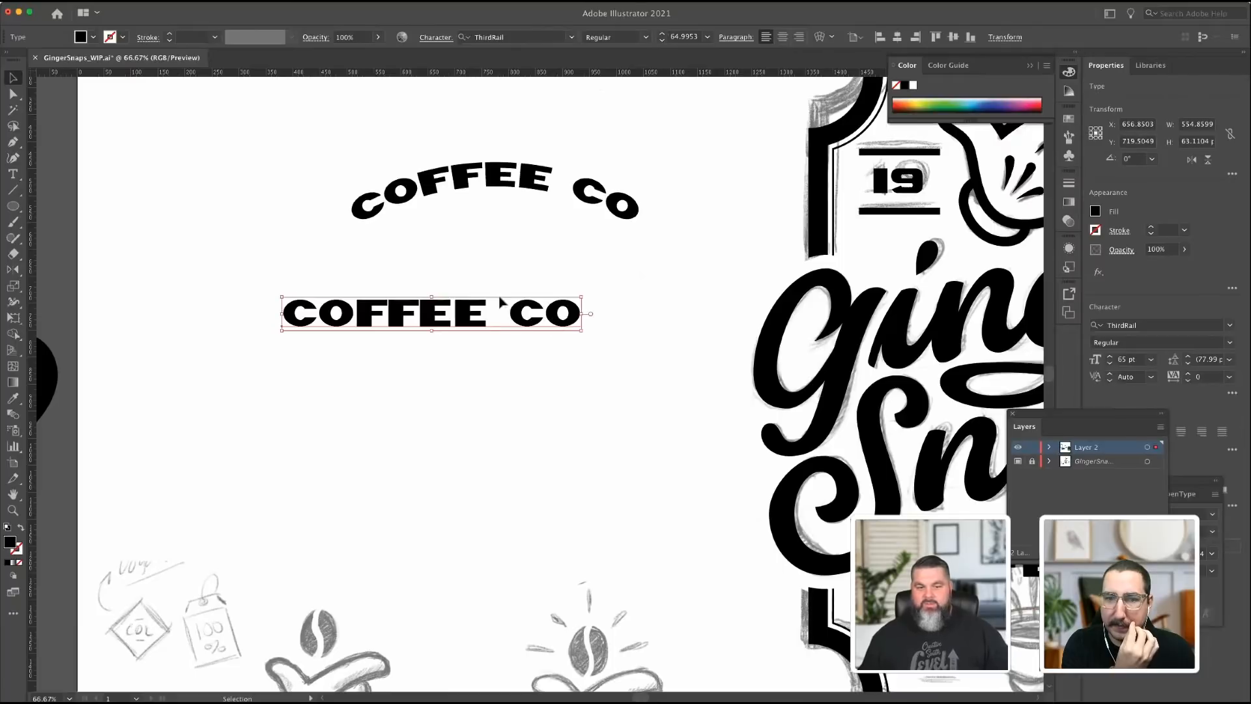
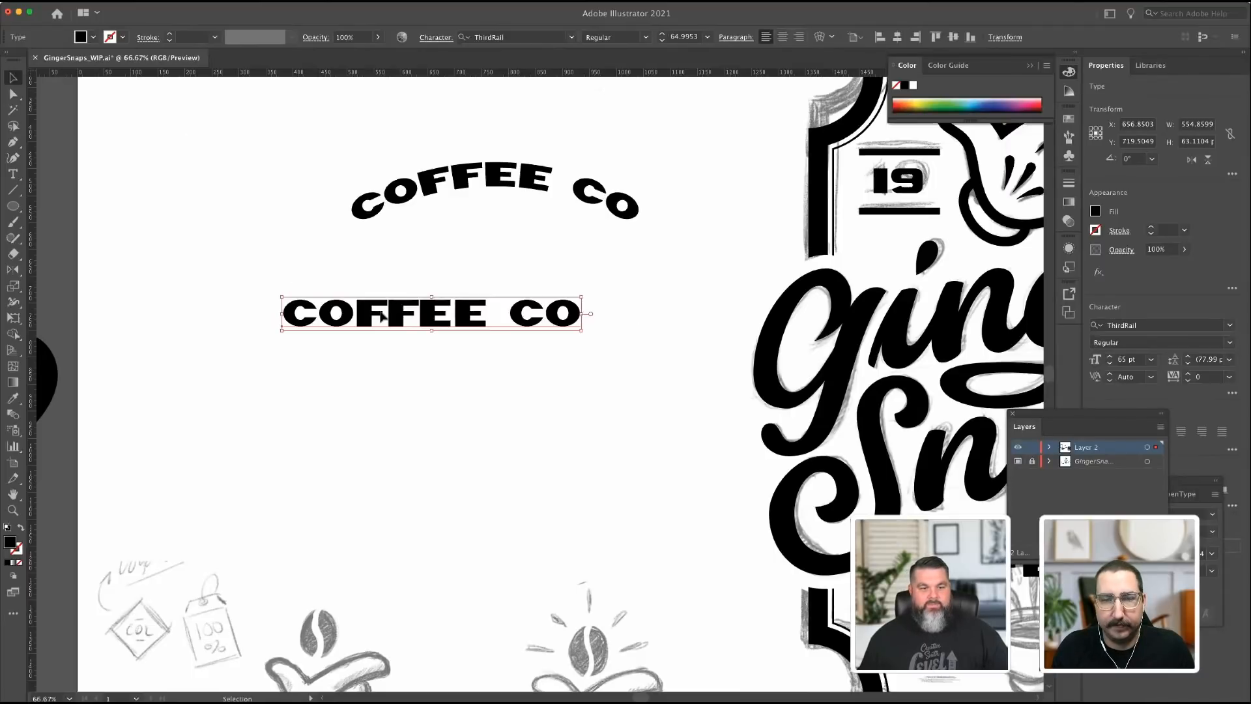
left_click_drag(382, 317, 382, 382)
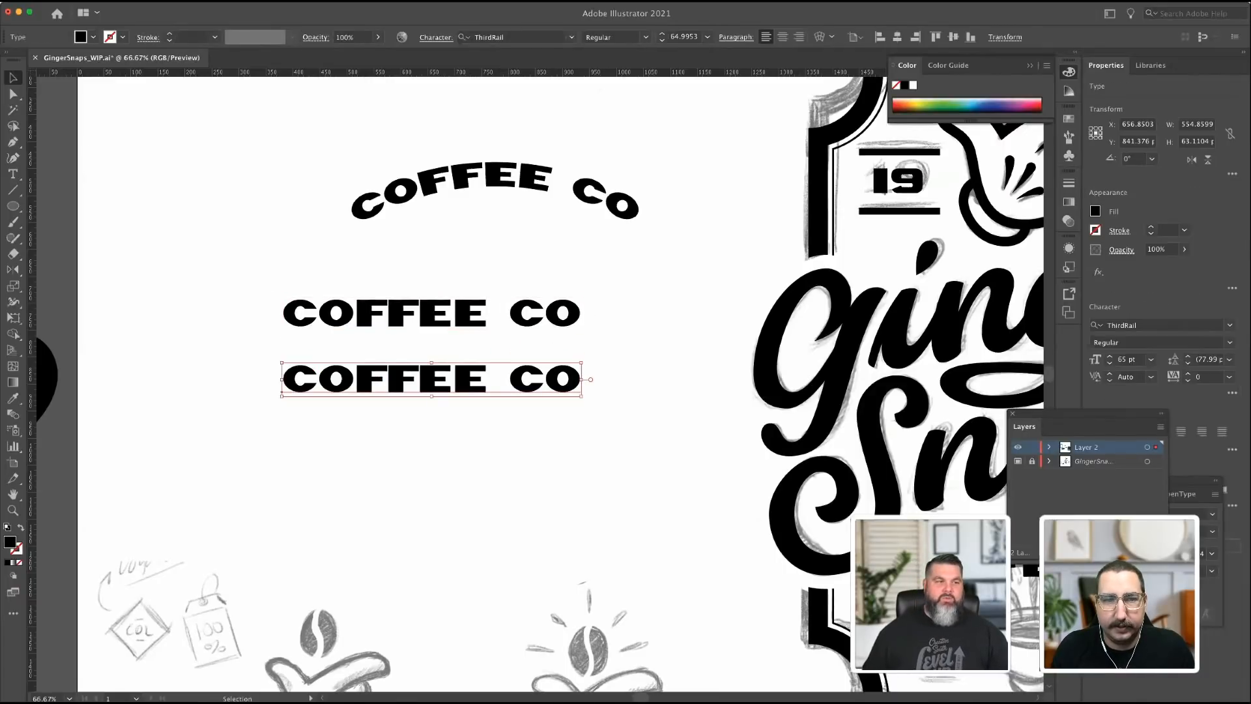
Try expanding the lower COFFEE CO copy with object and fill included, and undo the expansion.
left_click(244, 267)
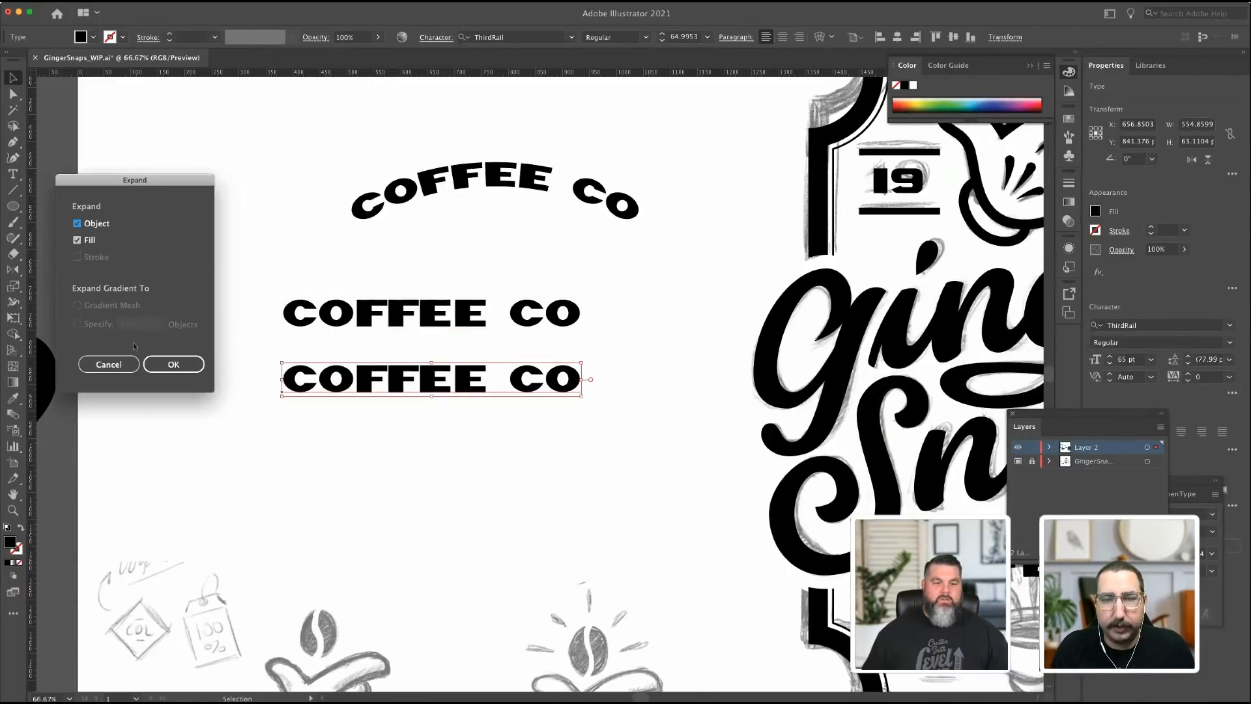
left_click(176, 365)
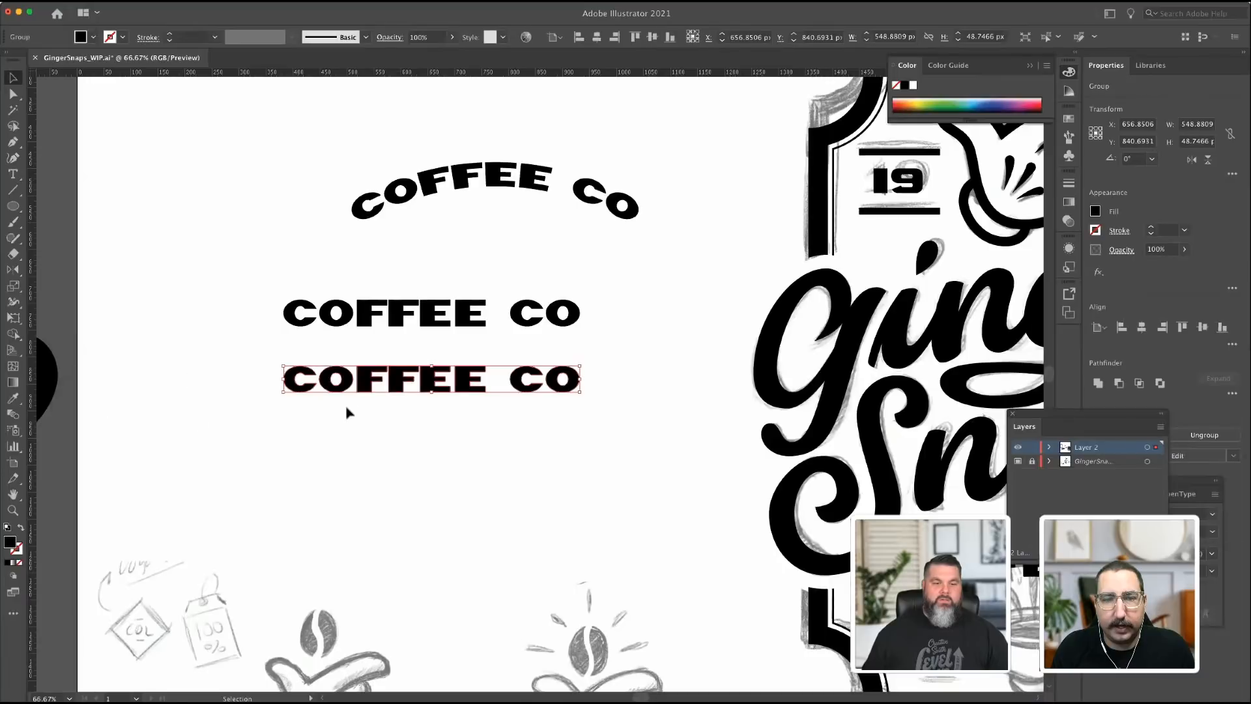
left_click(14, 510)
key("super+z")
Select the final O of the lower COFFEE CO copy and set its leading to 70 pt.
left_click(13, 77)
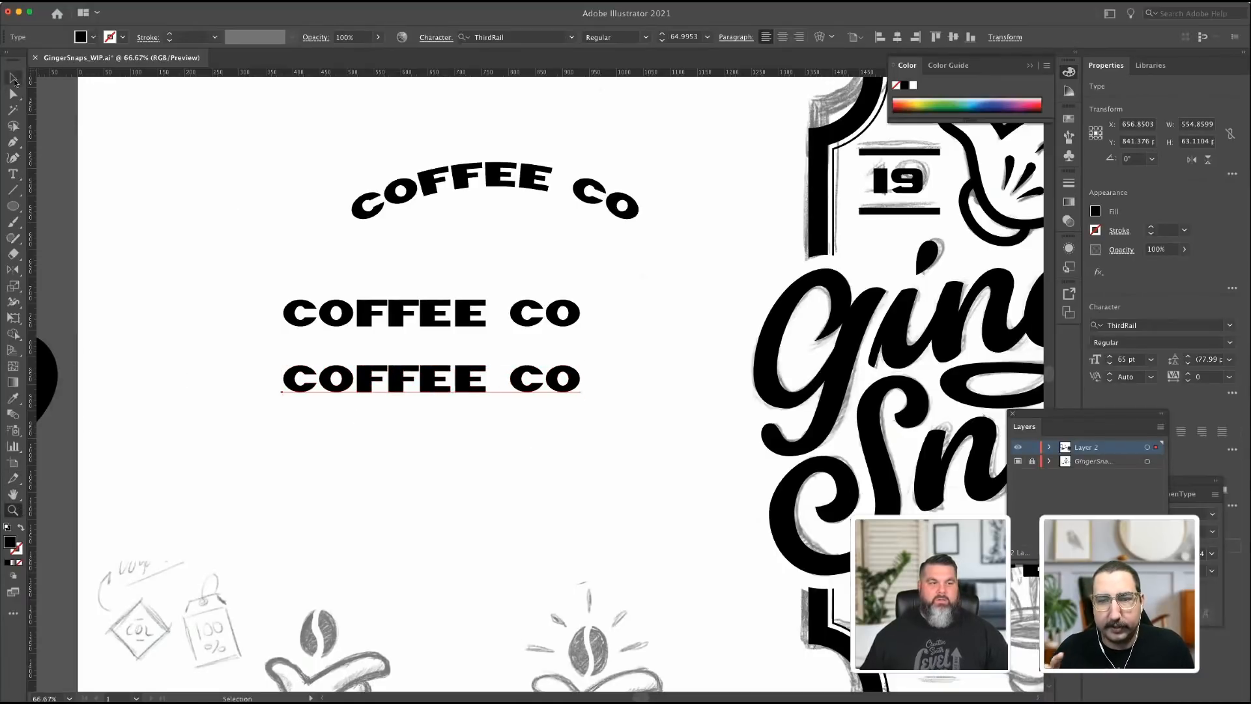
left_click(421, 283)
left_click(567, 370)
double_click(567, 370)
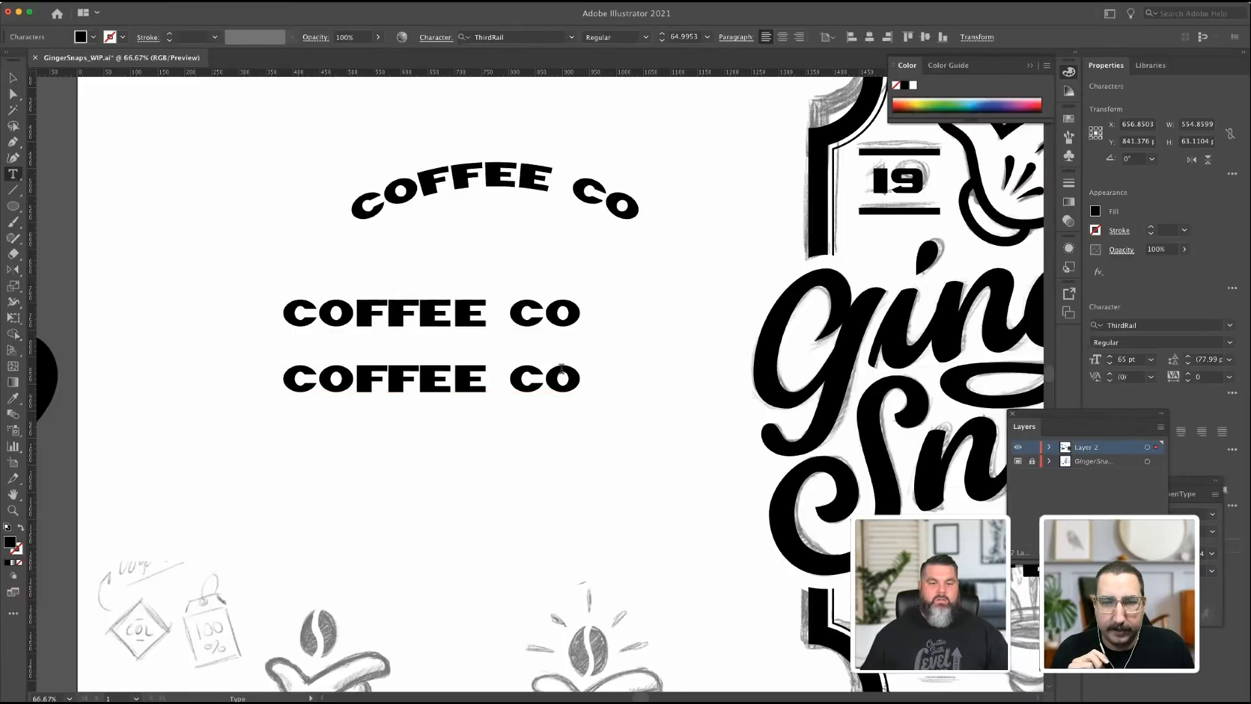
left_click_drag(545, 375, 589, 377)
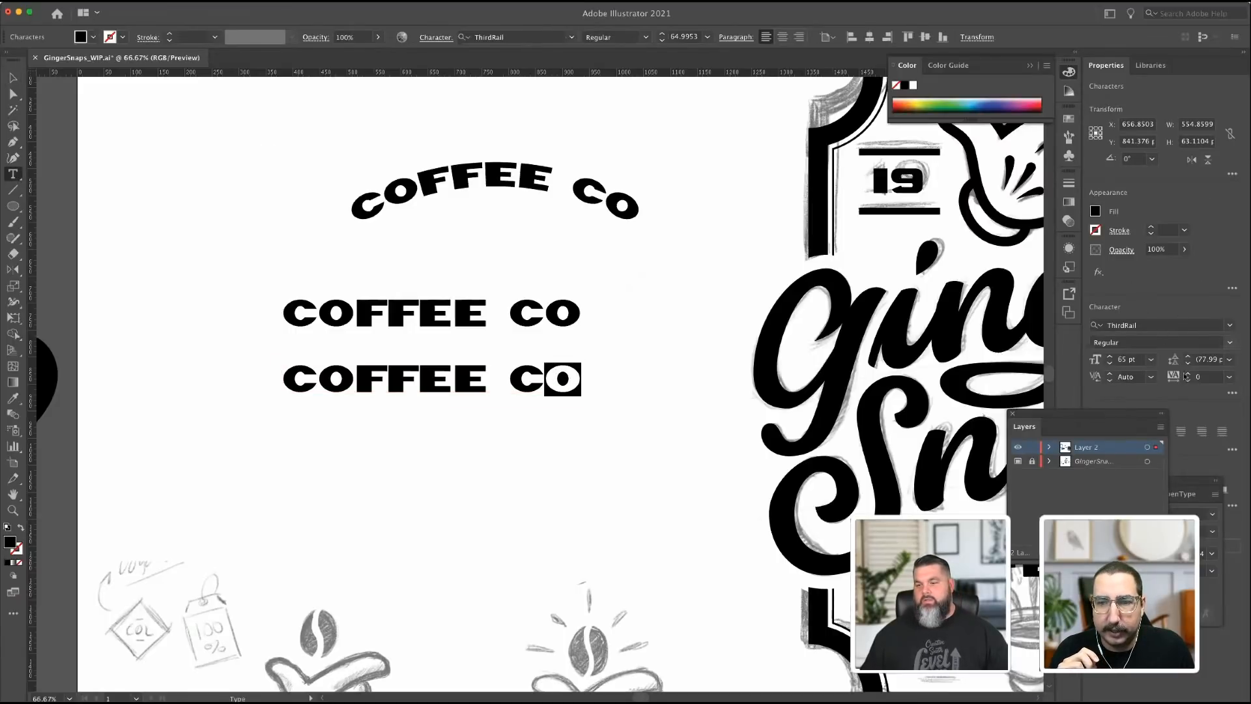
left_click_drag(1129, 412, 964, 309)
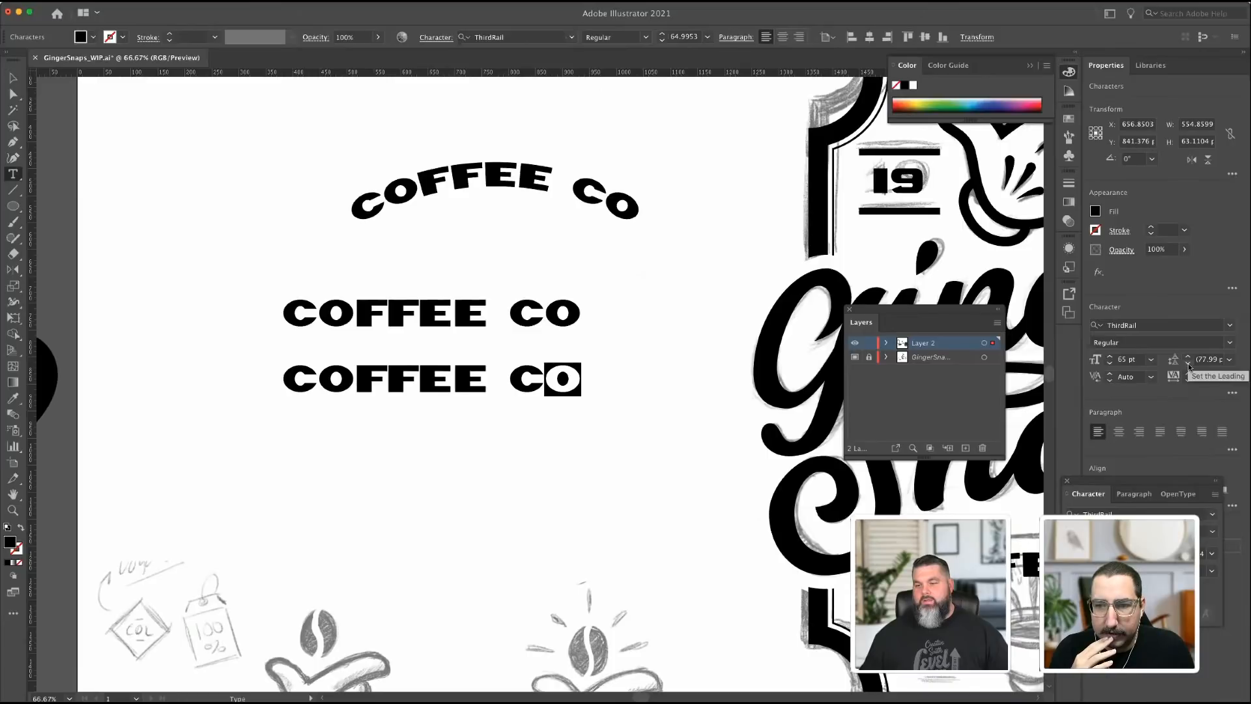
left_click(1230, 393)
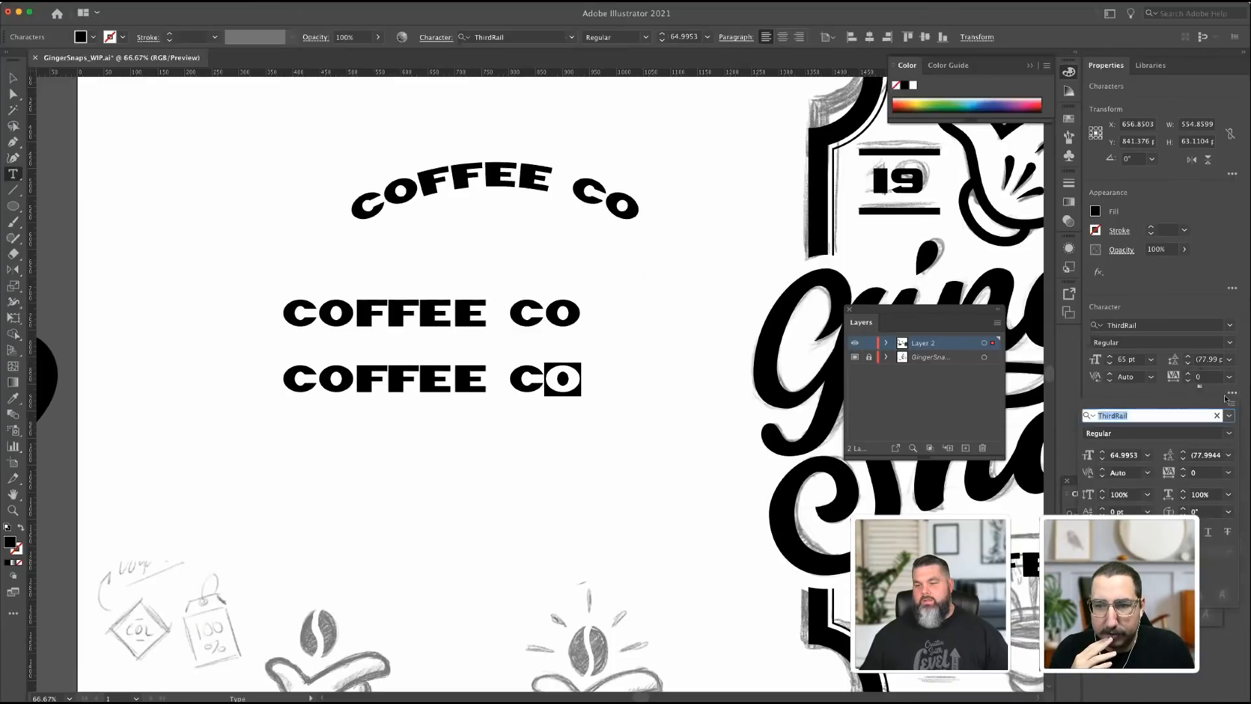
left_click(1183, 460)
left_click(1183, 459)
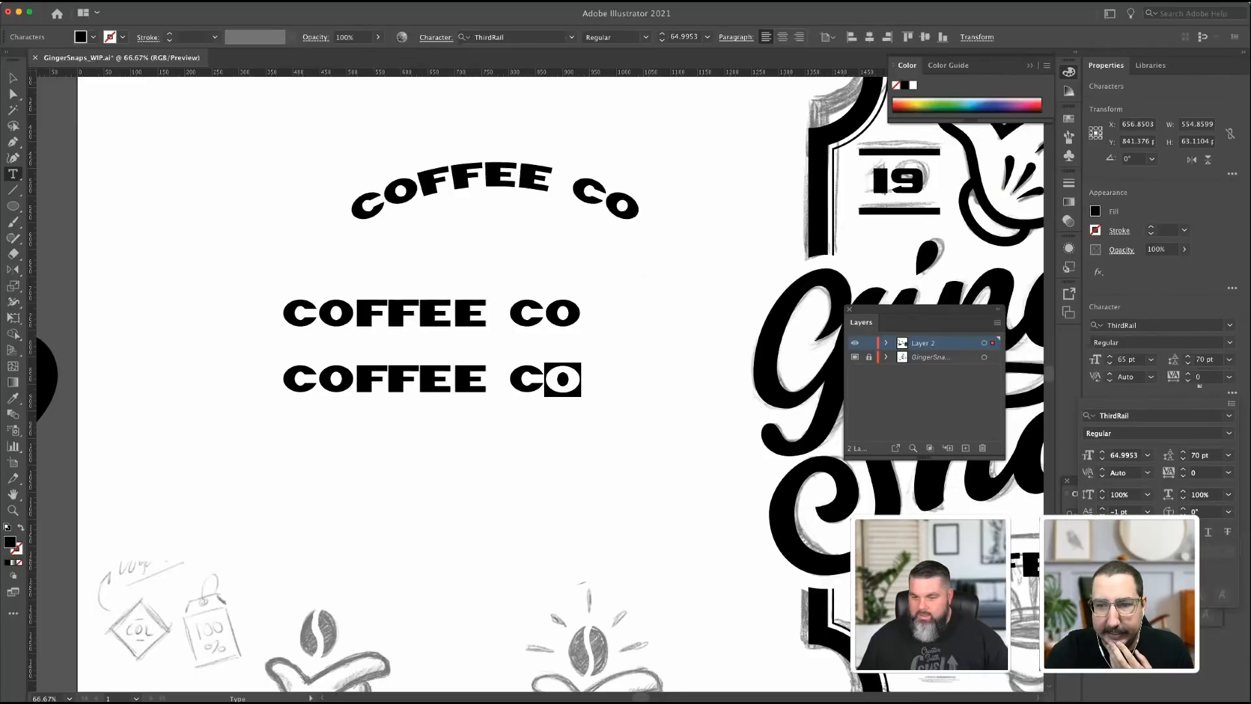
Try a small baseline shift on the selected O and reset it to 0 pt.
left_click(1102, 514)
left_click(1102, 514)
left_click(1102, 509)
left_click(1102, 509)
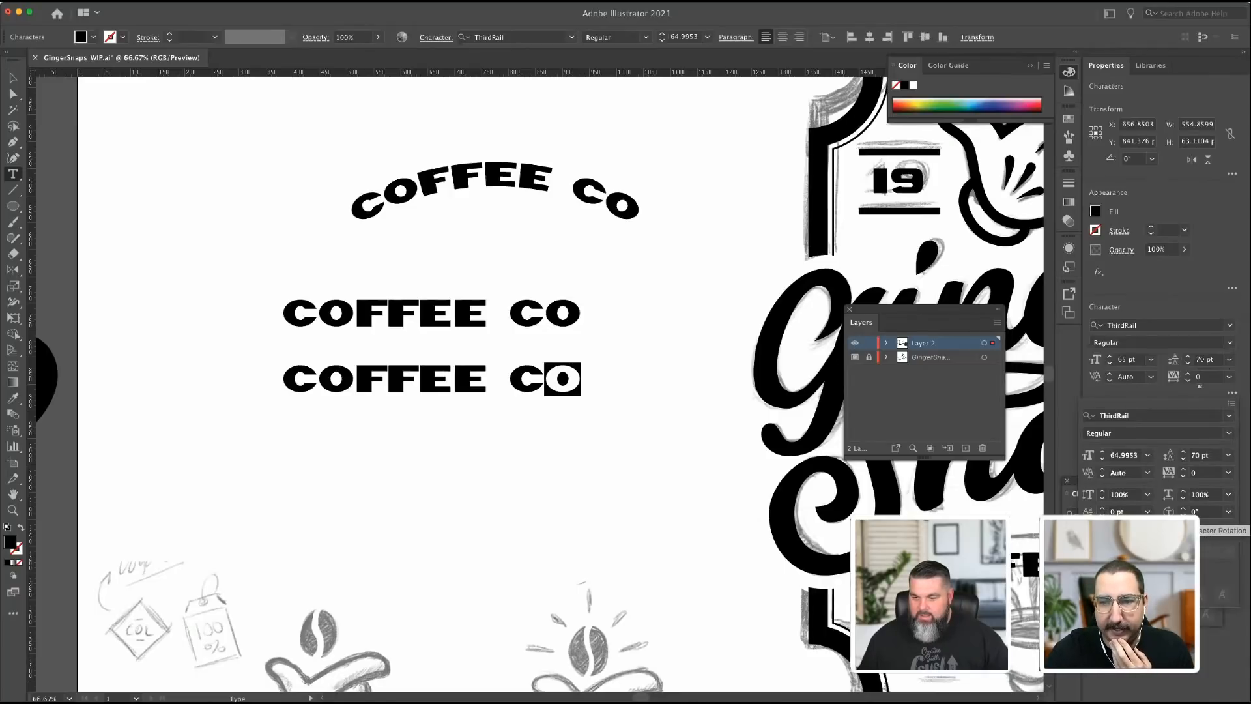
Set the selected O to 72% vertical scale with a 14 pt baseline shift, and finish editing the text.
left_click(1103, 498)
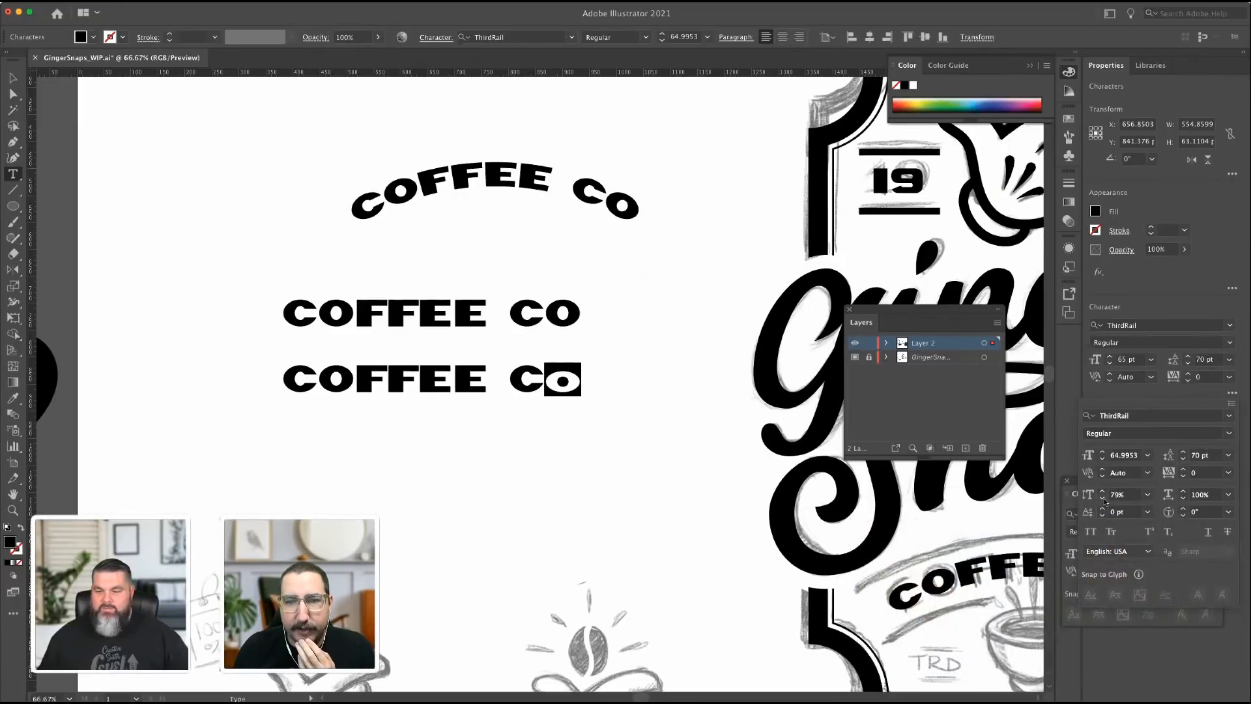
left_click(1103, 498)
left_click(1103, 510)
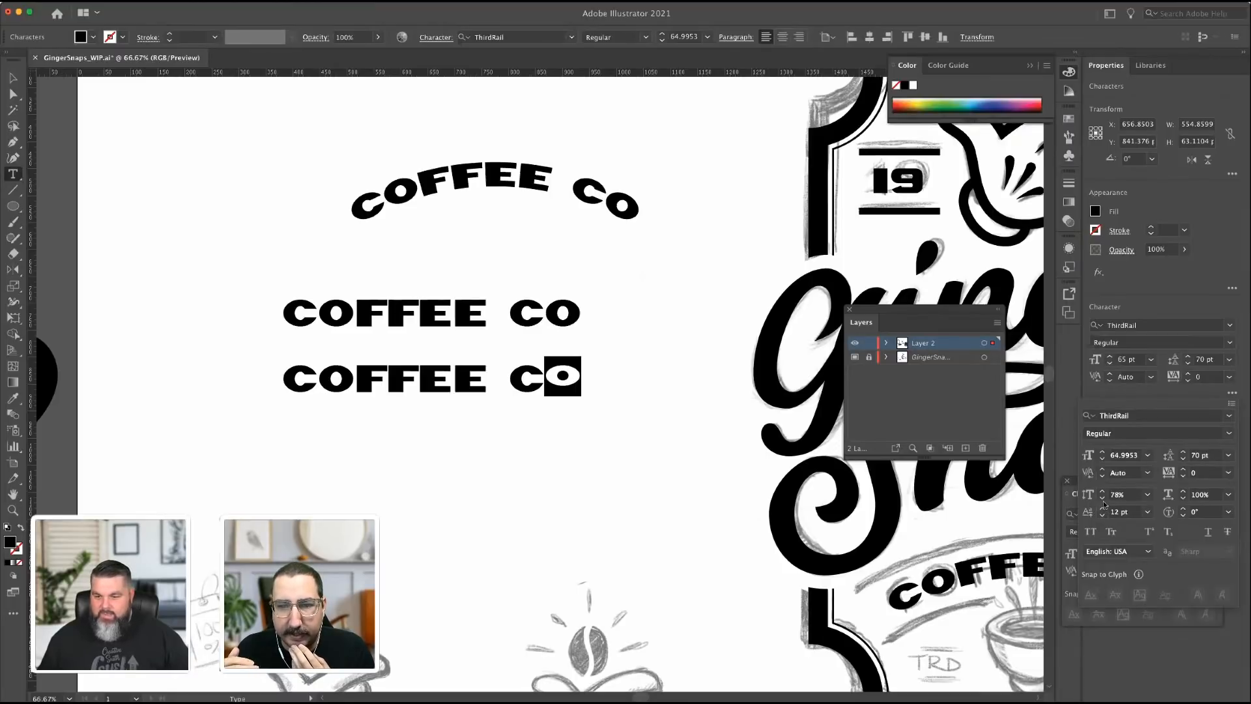
left_click(1103, 498)
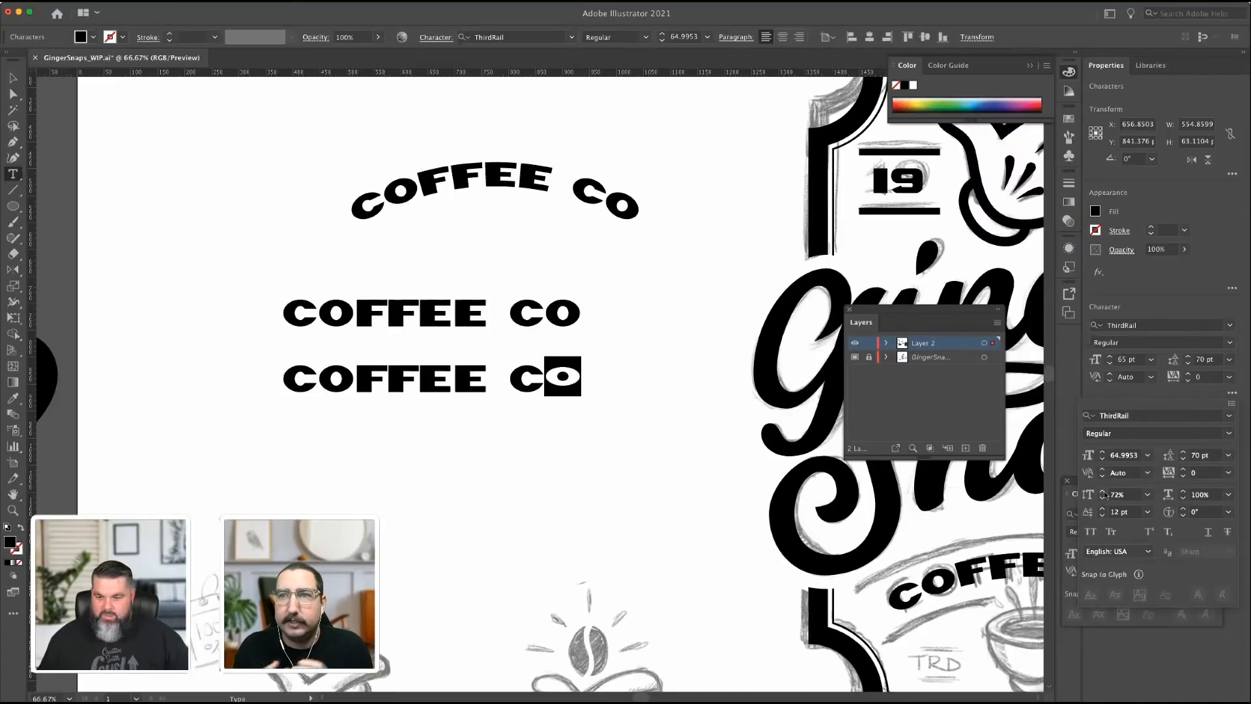
left_click(1103, 509)
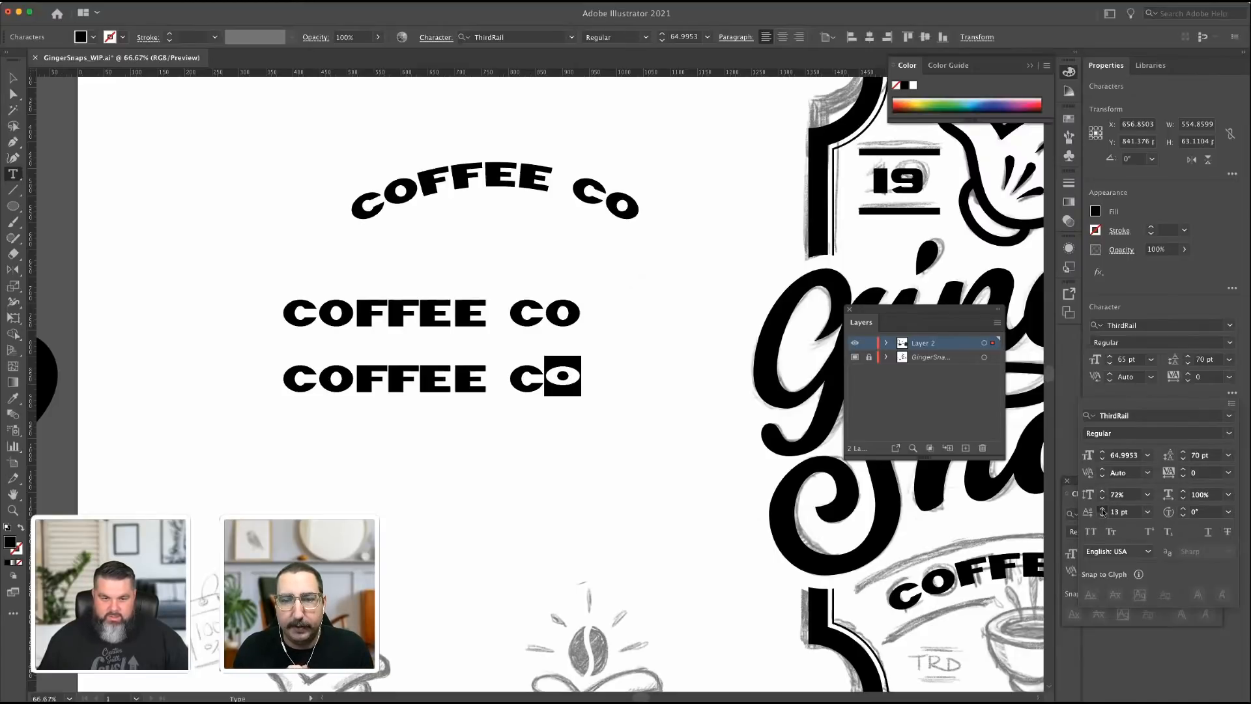
left_click(1103, 509)
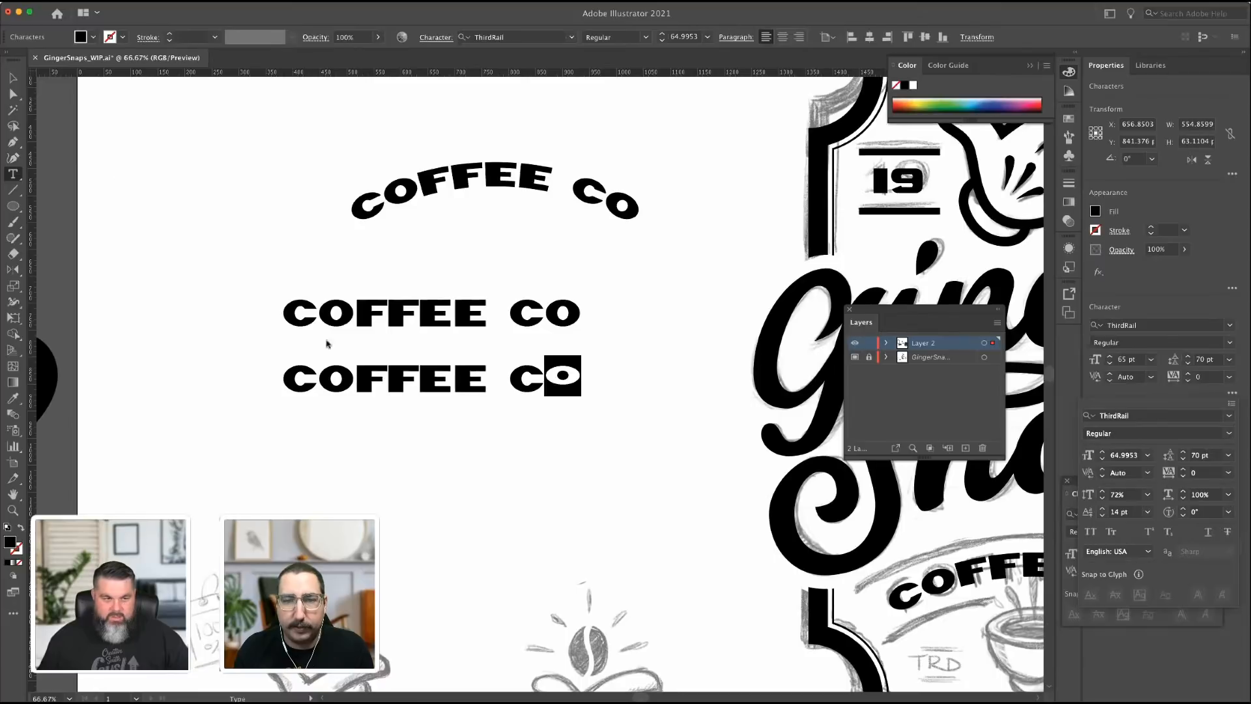
left_click(11, 77)
left_click(237, 174)
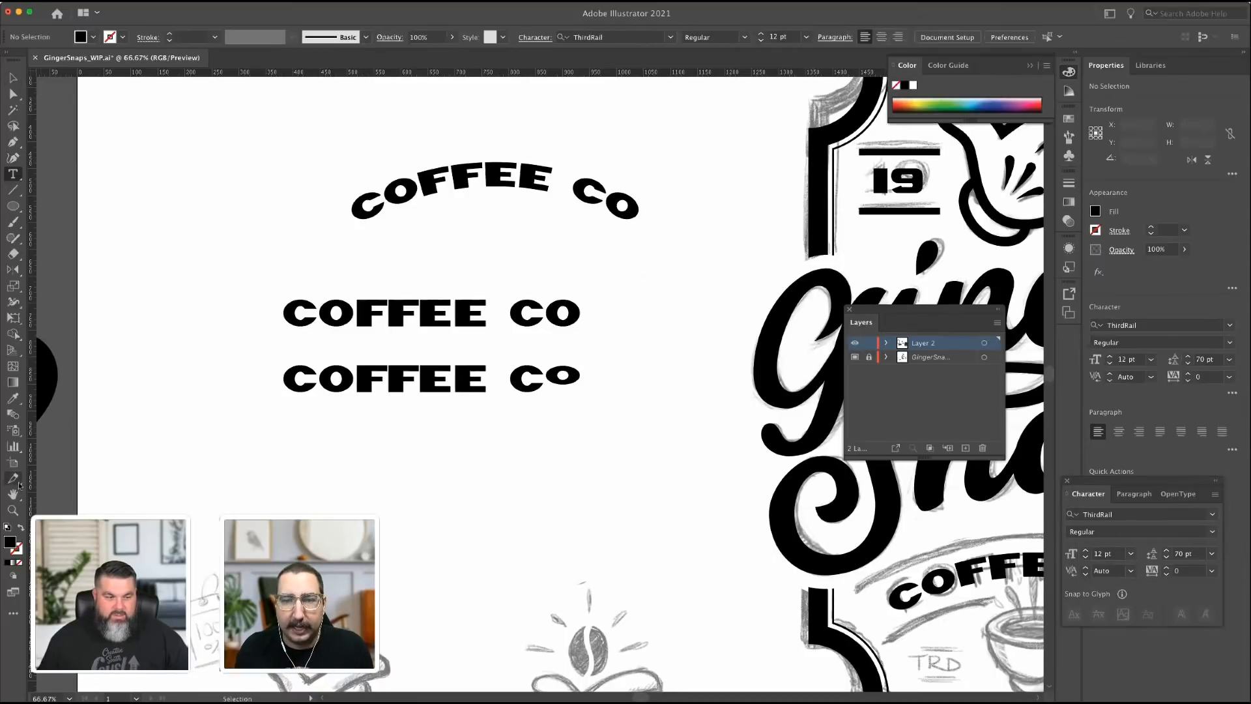
Draw a solid black circle about 12.8 px wide beneath the raised O of the lower COFFEE CO line.
left_click(13, 510)
left_click_drag(531, 378, 776, 486)
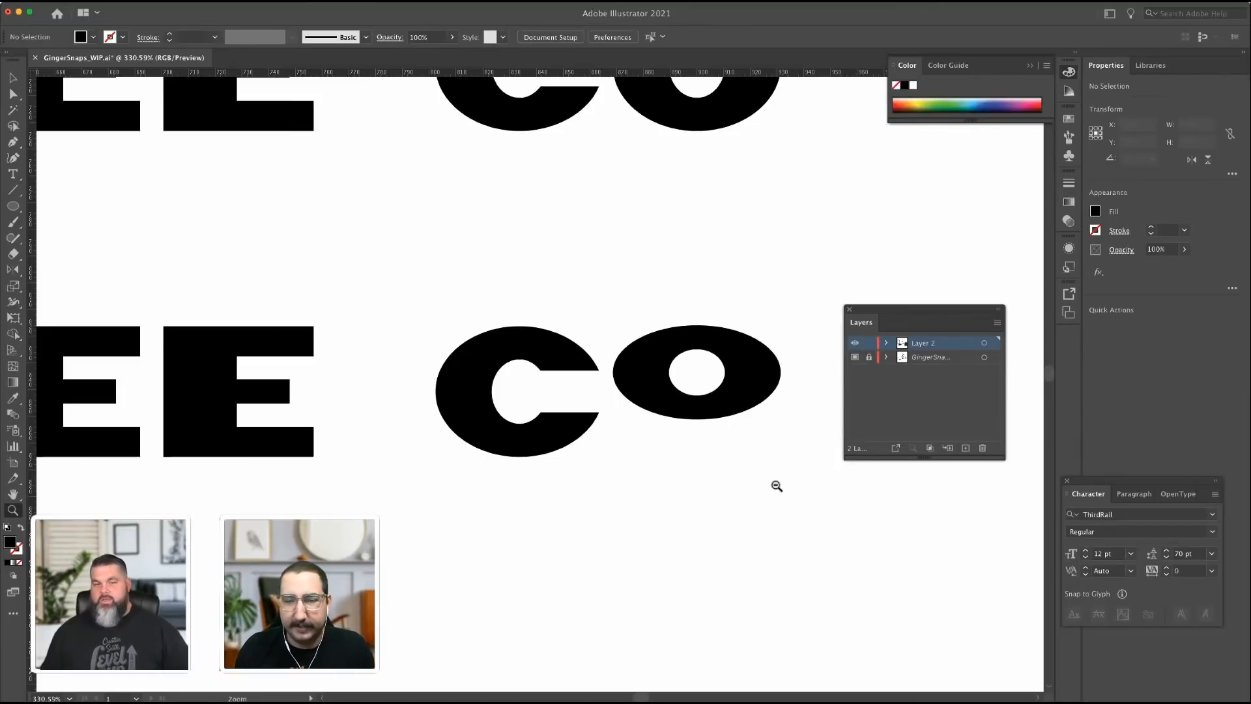
left_click(15, 207)
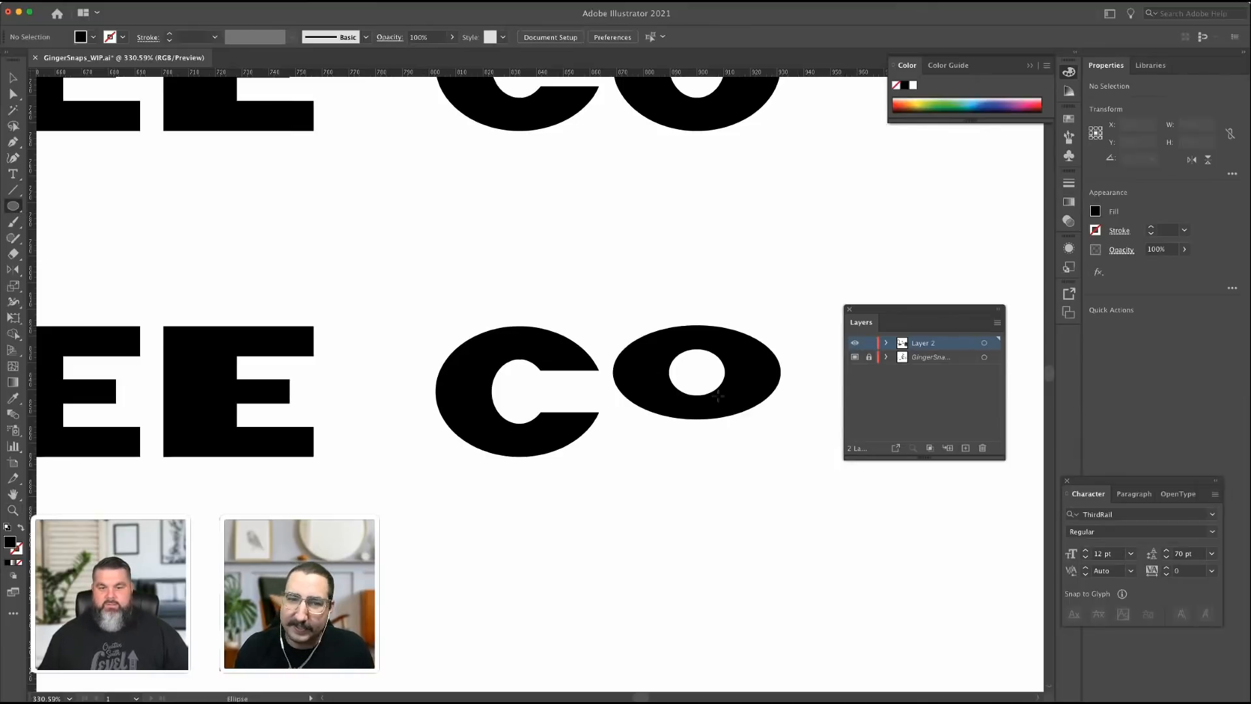
left_click_drag(681, 350, 703, 450)
key("v")
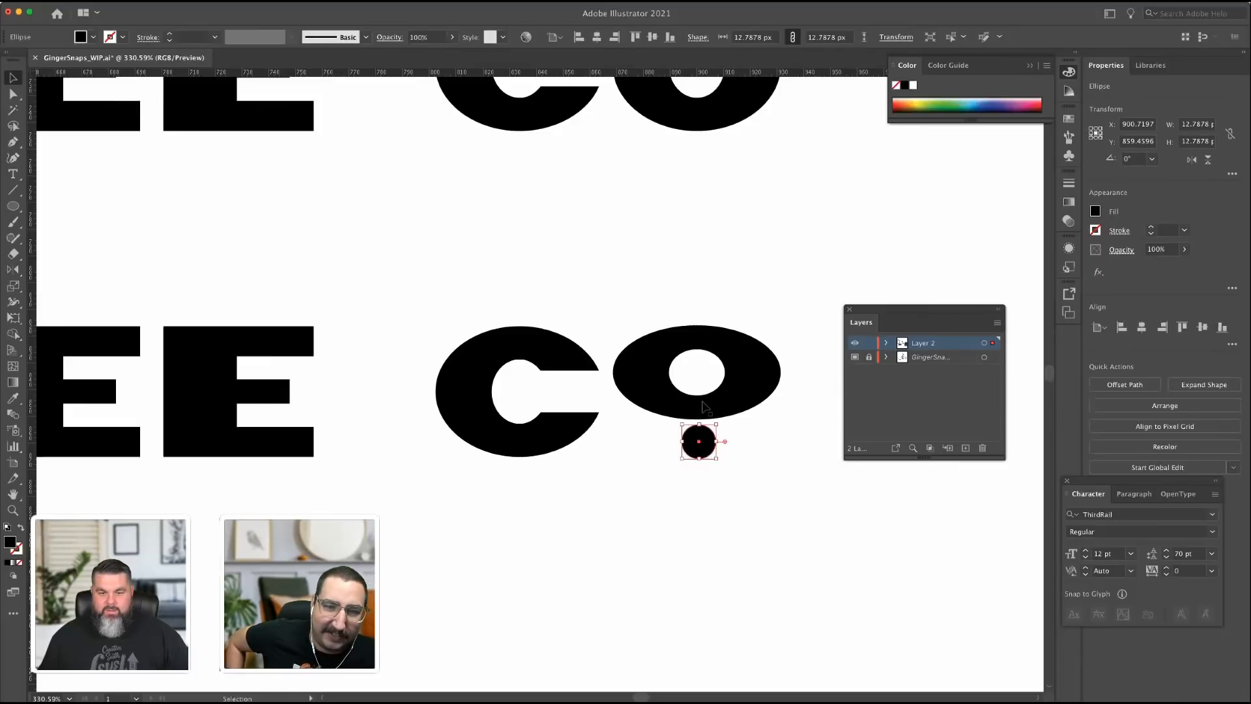
Select the raised O as text in the lower COFFEE CO line and show its advanced character options.
left_click(704, 407)
triple_click(691, 403)
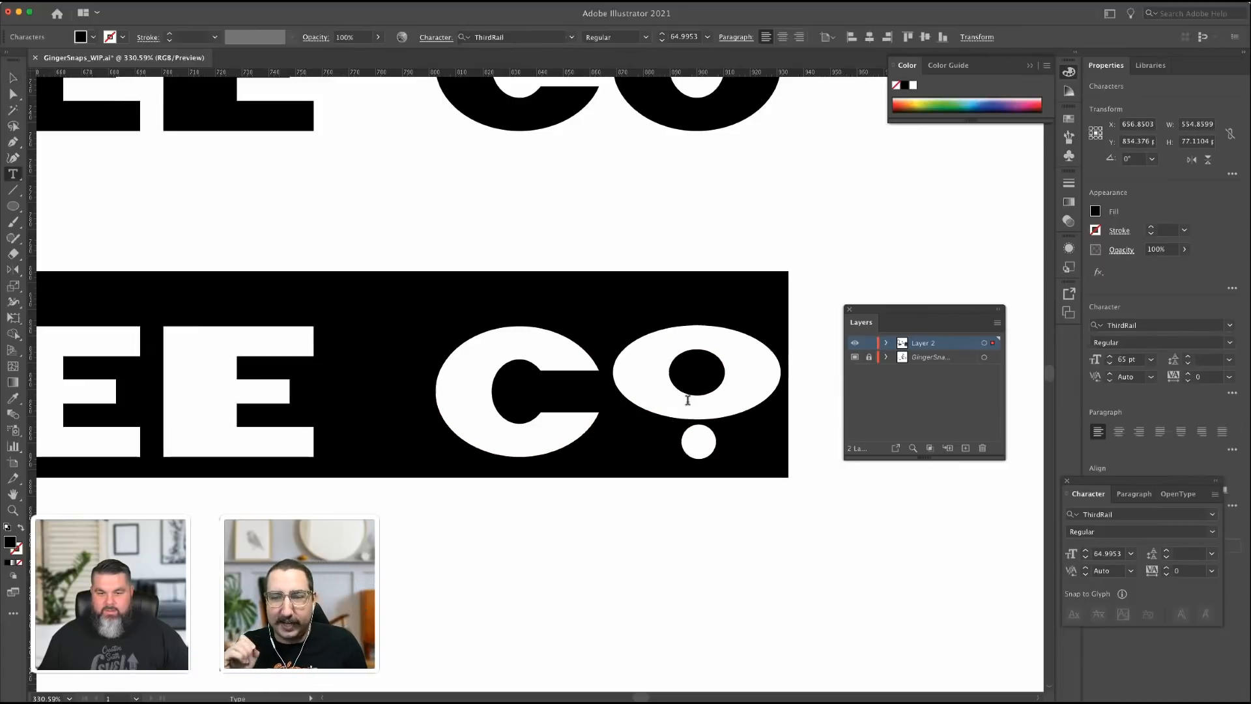
left_click_drag(615, 373, 749, 371)
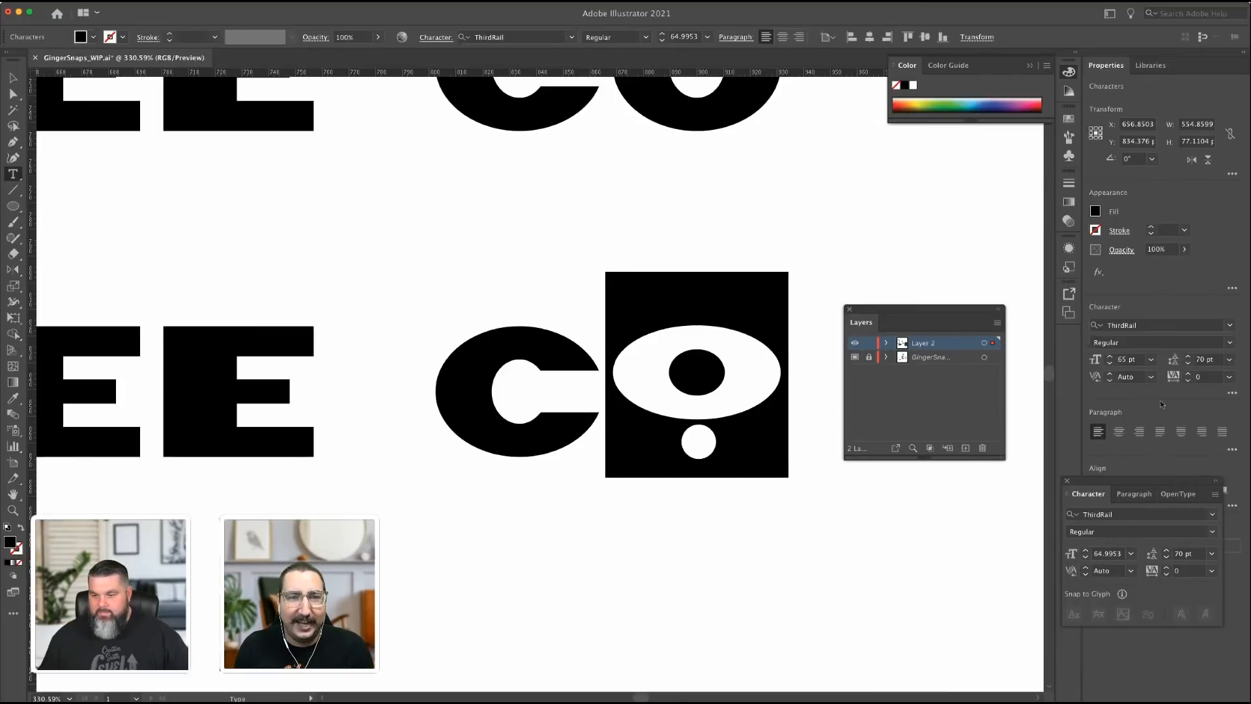
left_click(1232, 393)
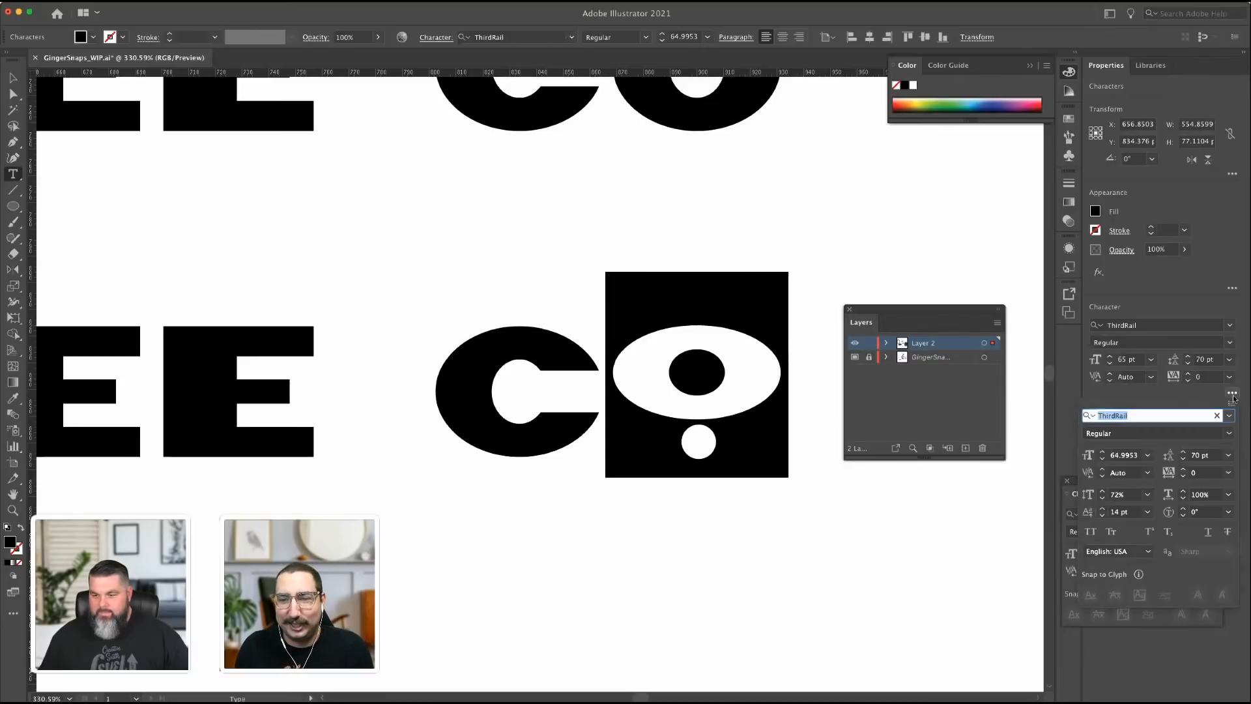
Try raising the selected O to a 17 pt baseline shift and return it to 14 pt.
left_click(1102, 516)
left_click(1103, 509)
left_click(1102, 510)
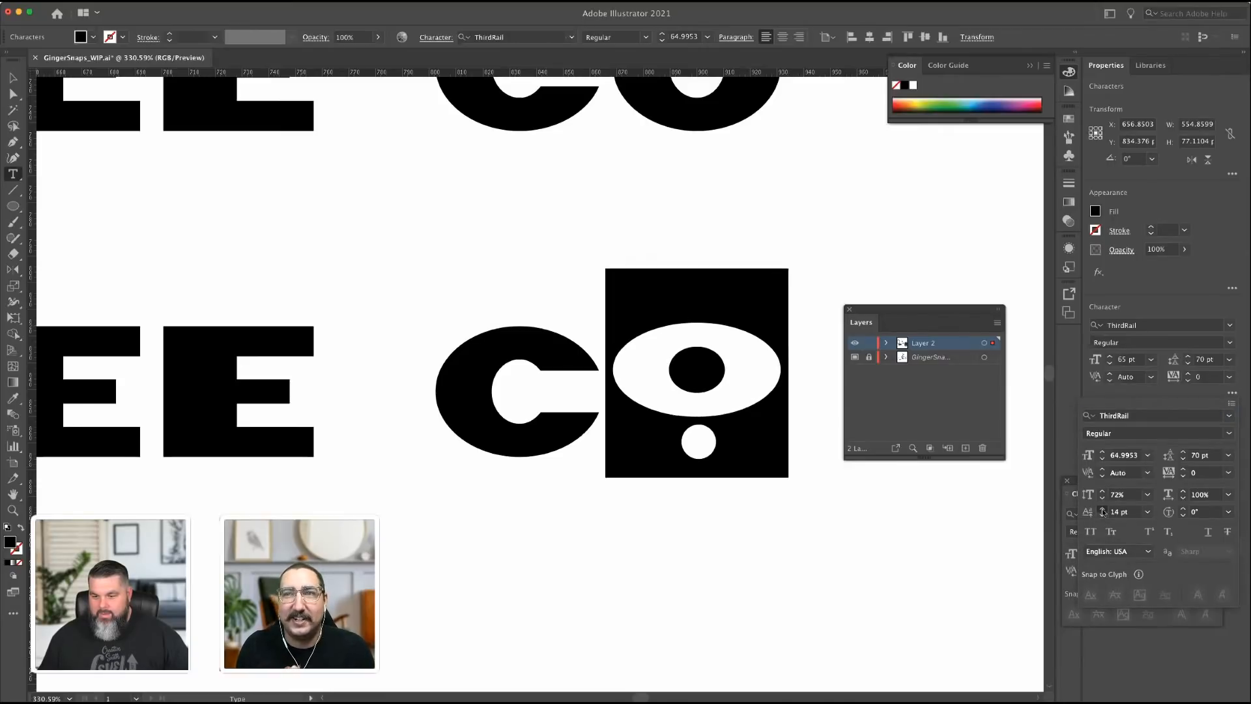
left_click(1102, 510)
left_click(1103, 509)
left_click(1102, 515)
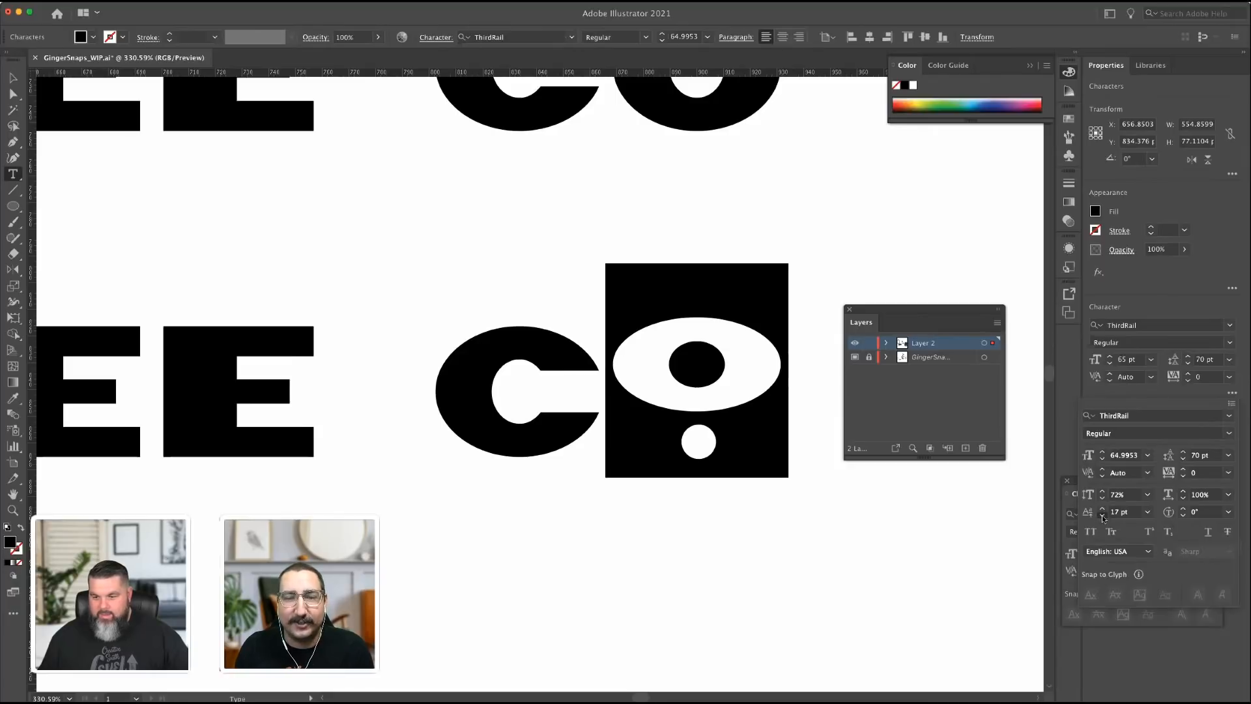
left_click(1102, 516)
left_click(1102, 515)
Reduce the selected O's vertical scale to 62%.
left_click(1103, 499)
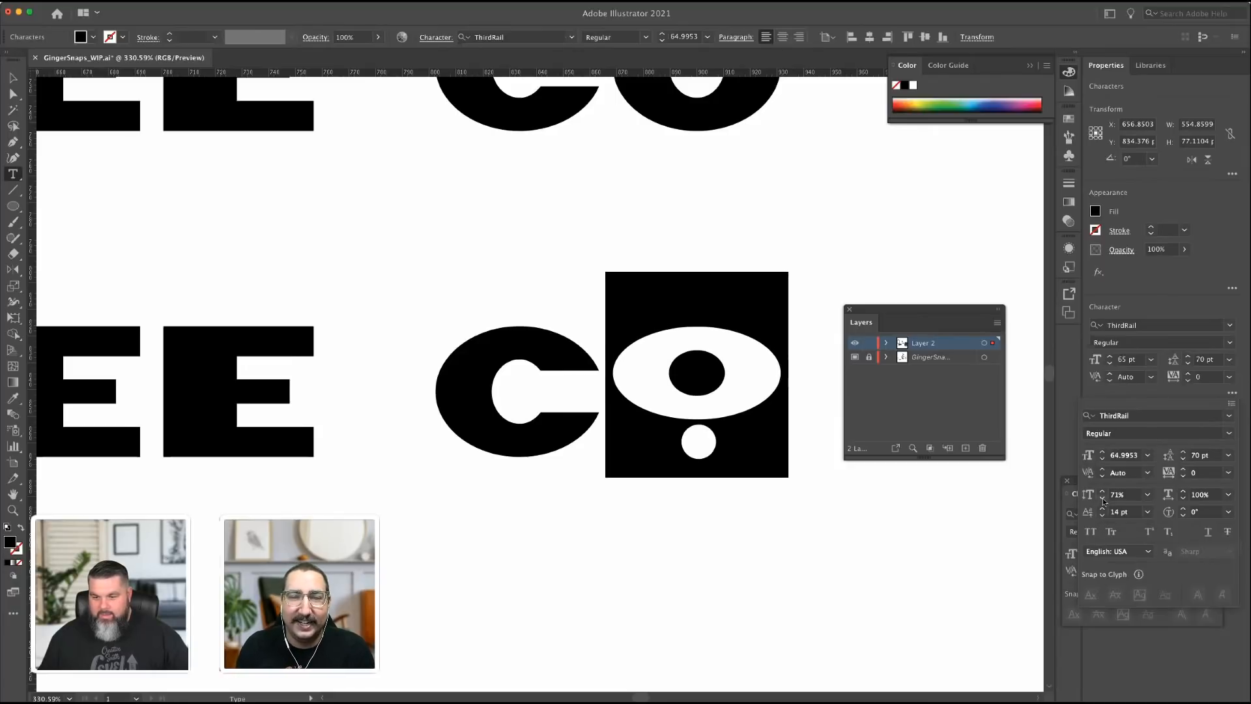
left_click(1103, 500)
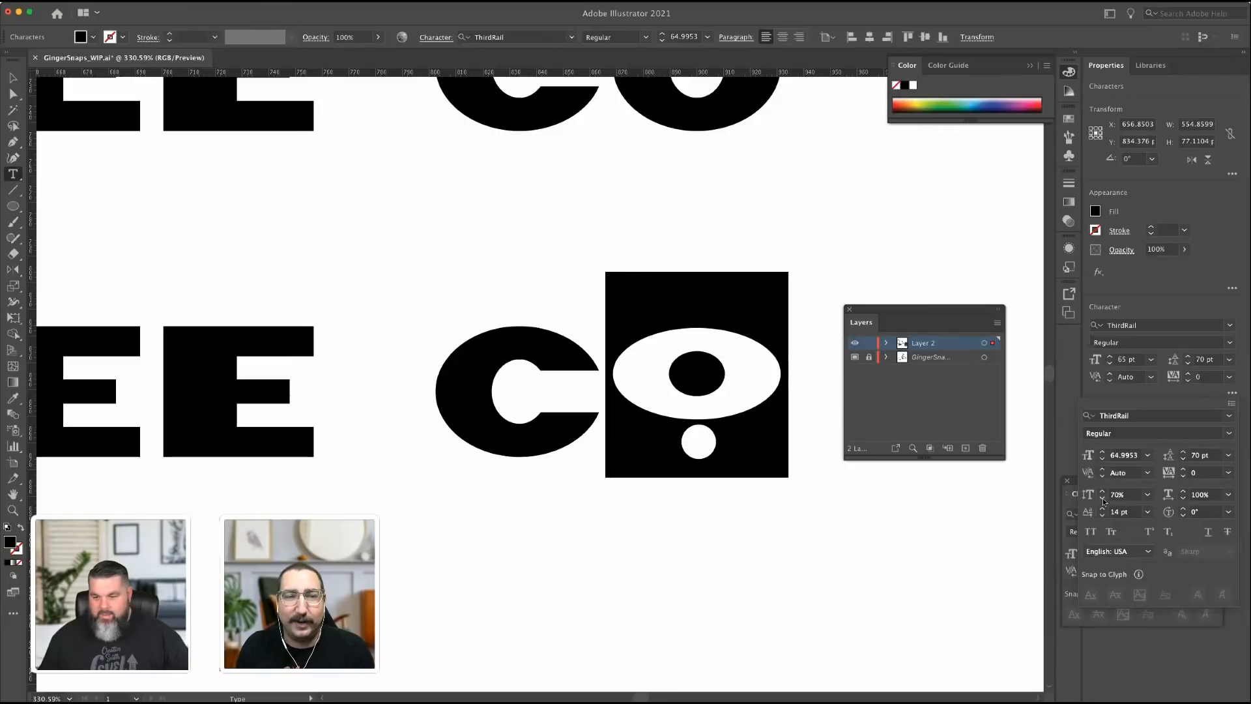
left_click(1103, 499)
left_click(1103, 499)
left_click(1103, 499)
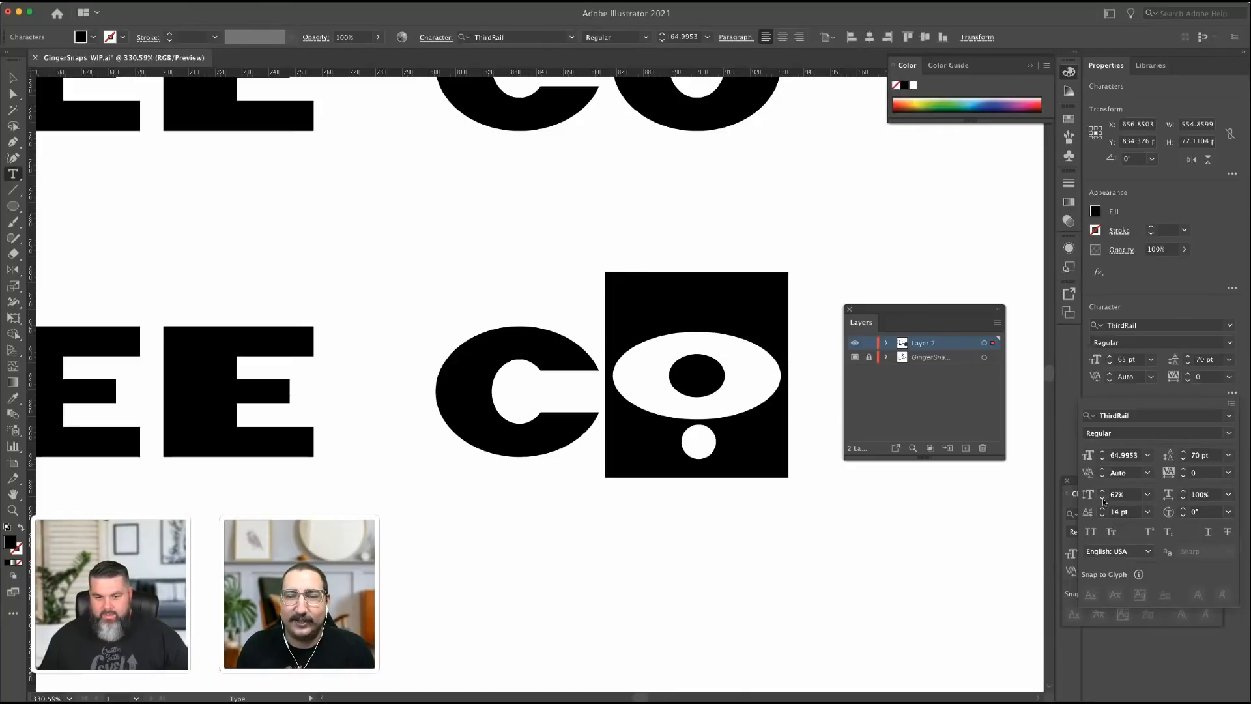
left_click(1103, 499)
left_click(1103, 499)
left_click(1103, 499)
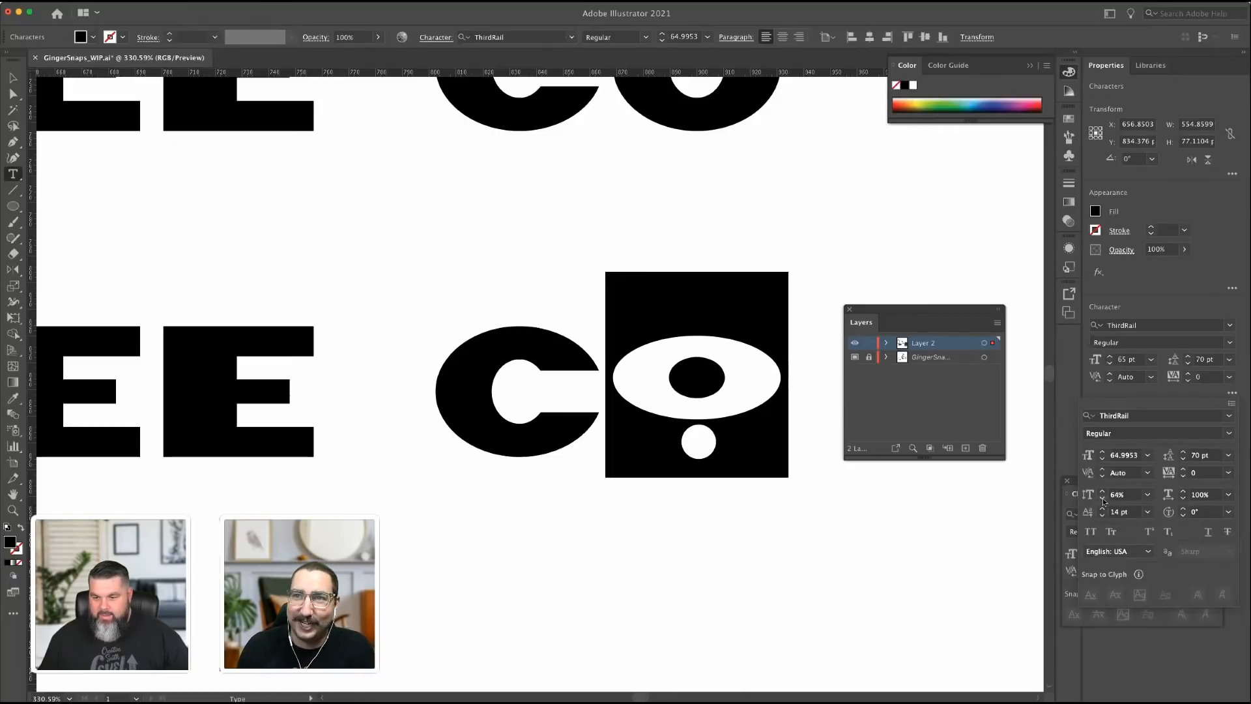
left_click(1103, 499)
left_click(1102, 498)
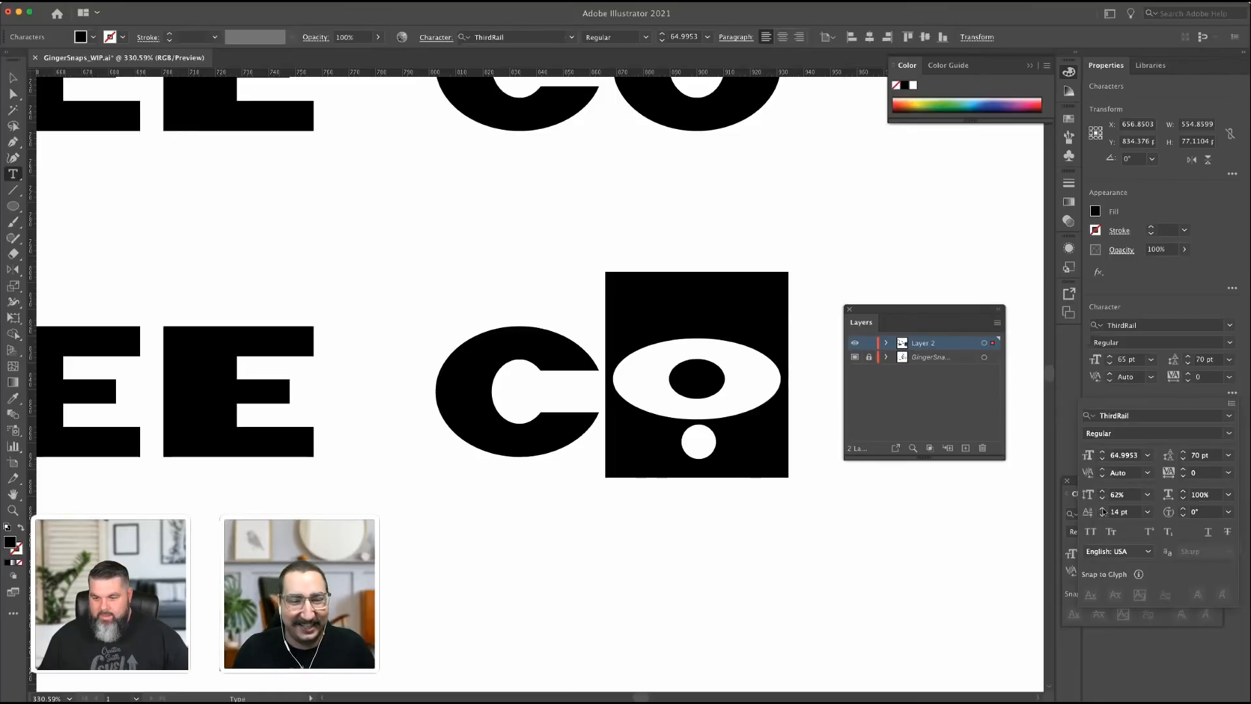
Set the flattened O's baseline shift to 17 pt and finish editing the text.
left_click(1103, 508)
left_click(1103, 509)
left_click(1102, 508)
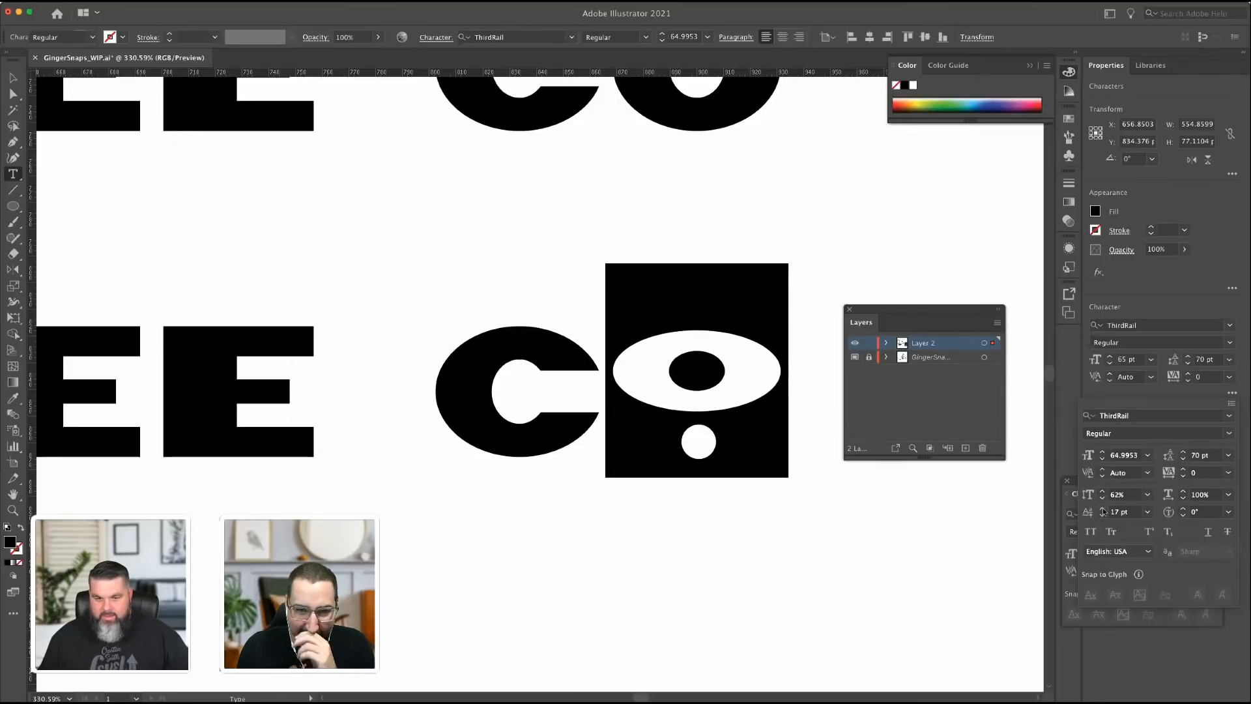
left_click(13, 78)
left_click(481, 223)
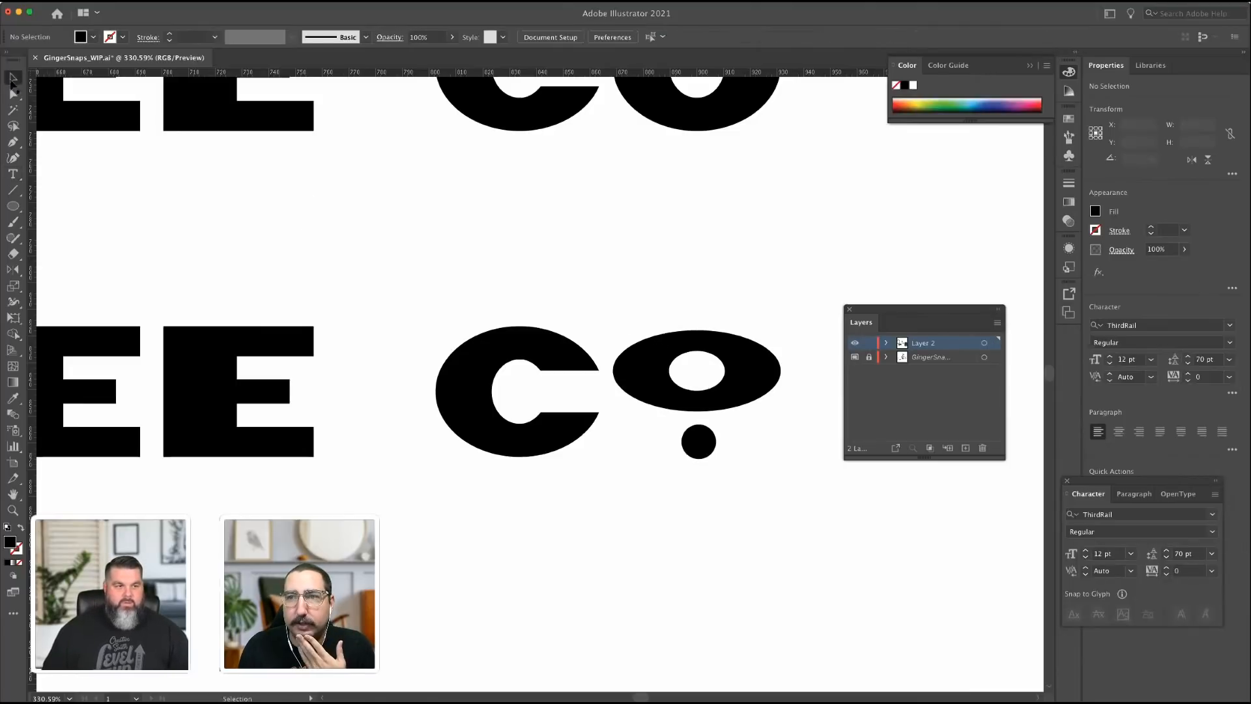
Try duplicating the lower COFFEE CO text downward without its dot, and undo the duplication.
key("super+1")
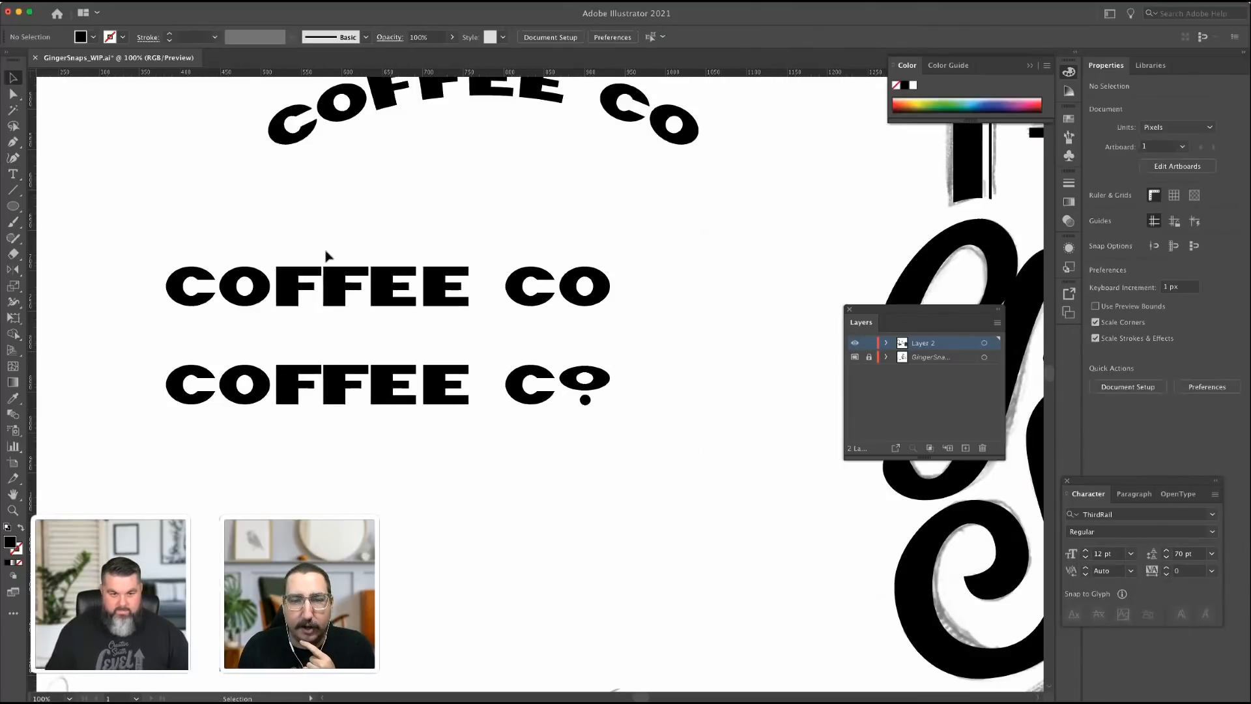
left_click(213, 367)
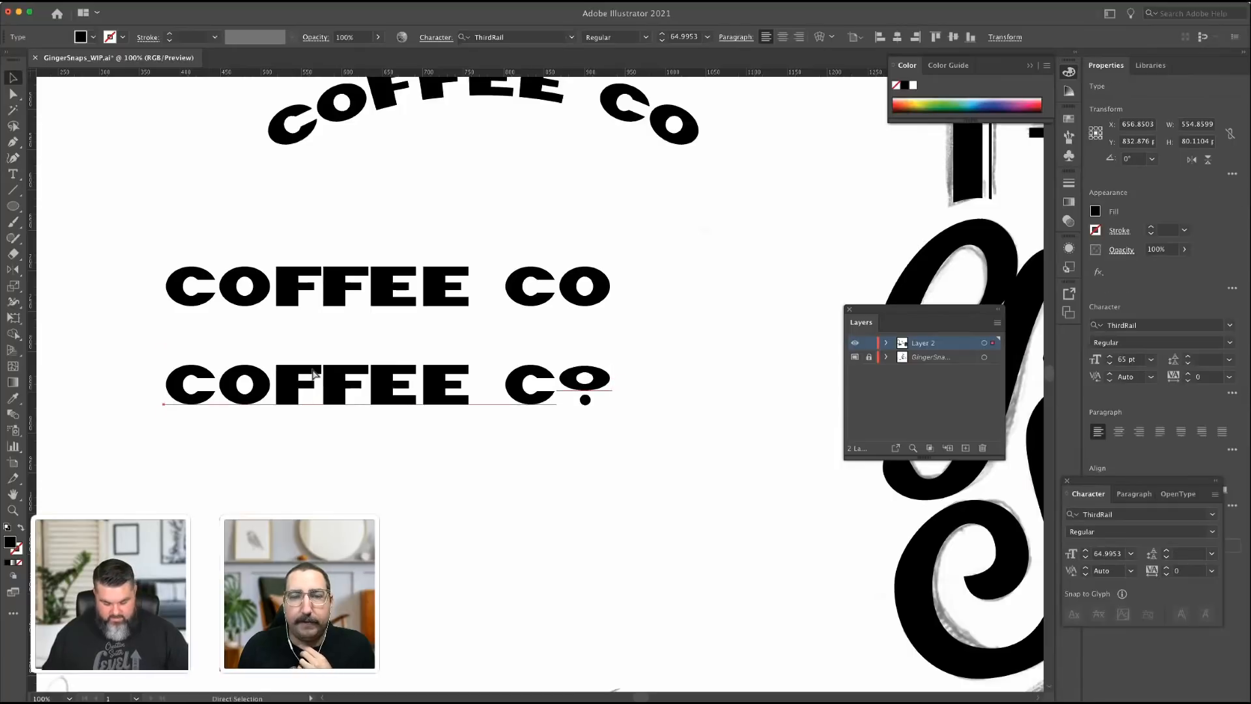
left_click_drag(312, 375, 312, 511)
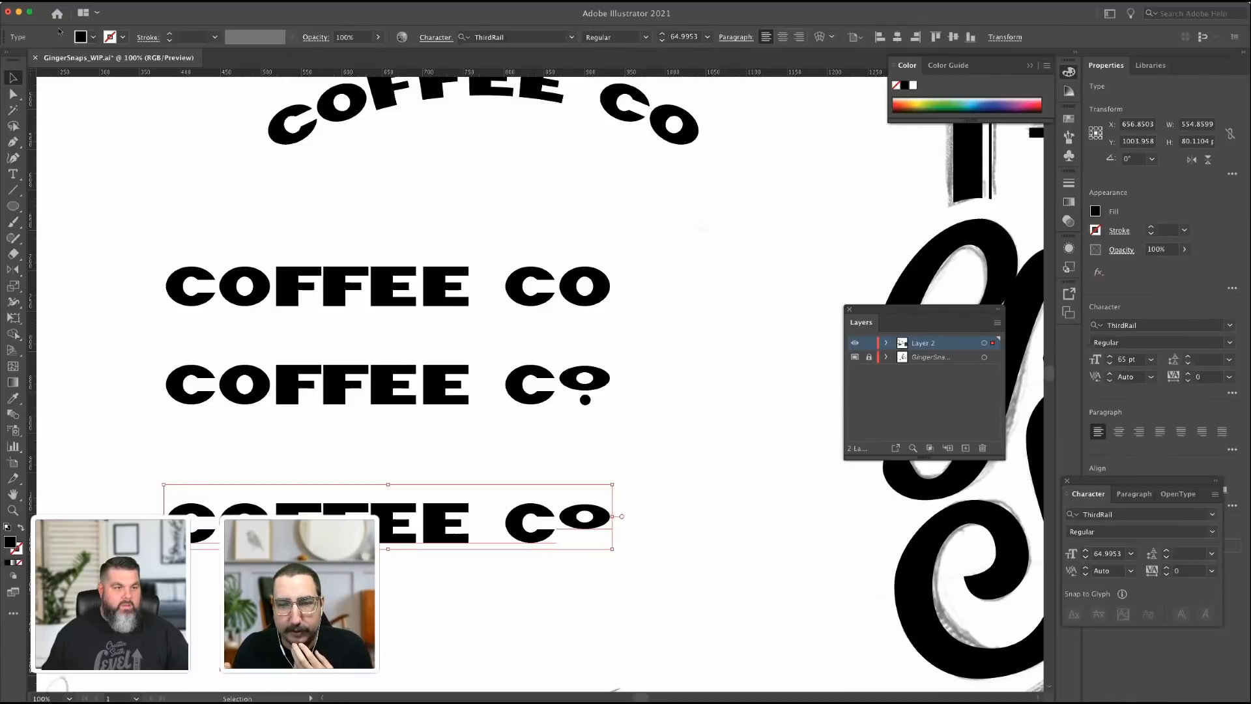
left_click(1, 1)
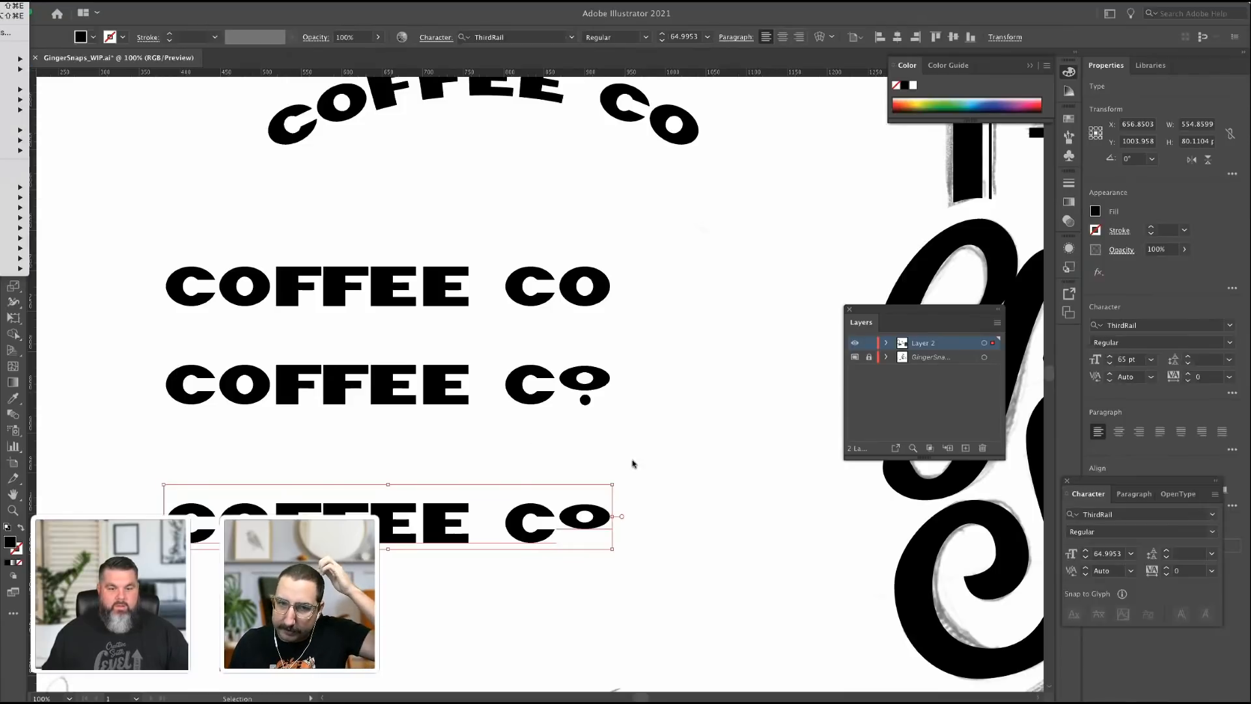
key("super+z")
Duplicate the lower COFFEE CO line with its dot below the original, as a group expanded to outlines.
left_click(586, 398, "shift")
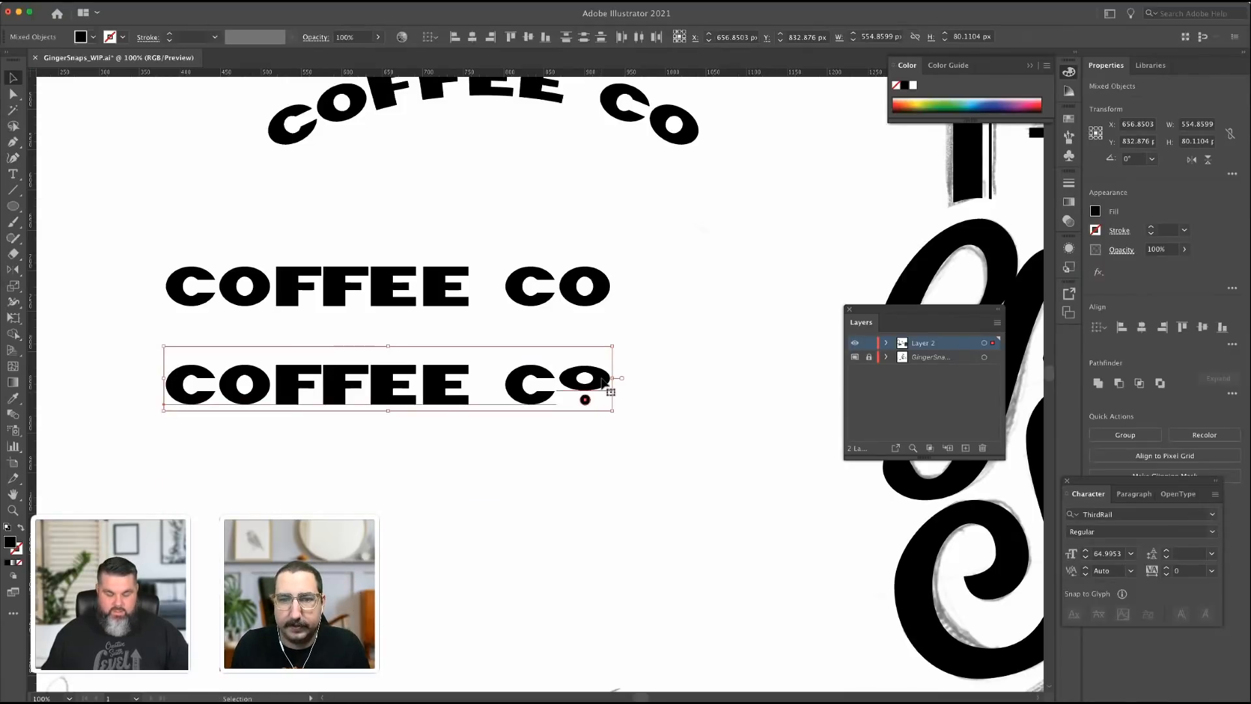
left_click_drag(603, 381, 627, 510)
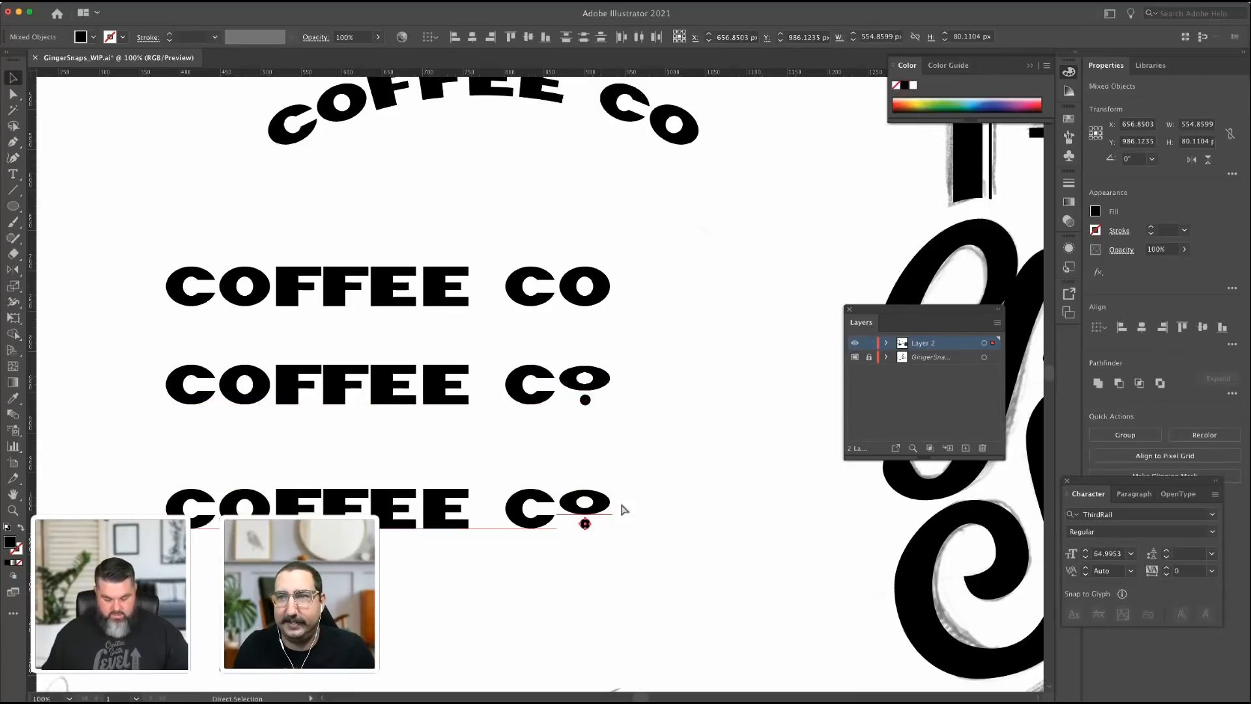
key("super+g")
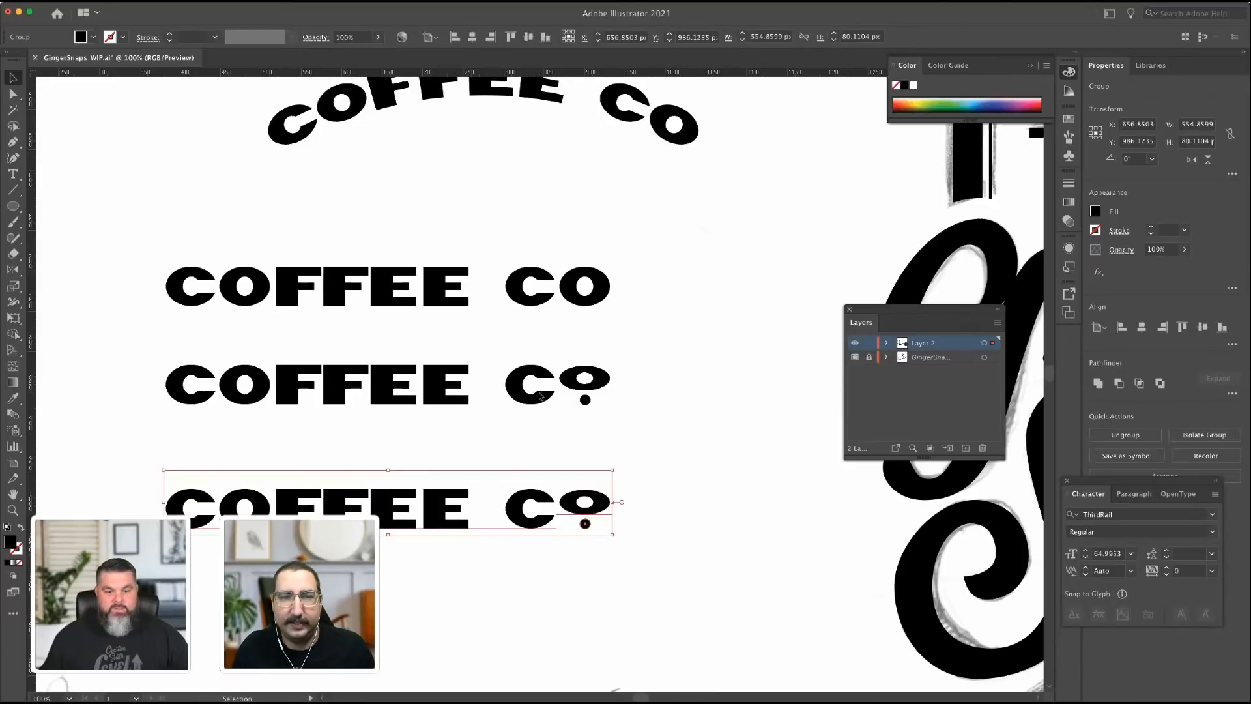
key("super+e")
left_click(180, 369)
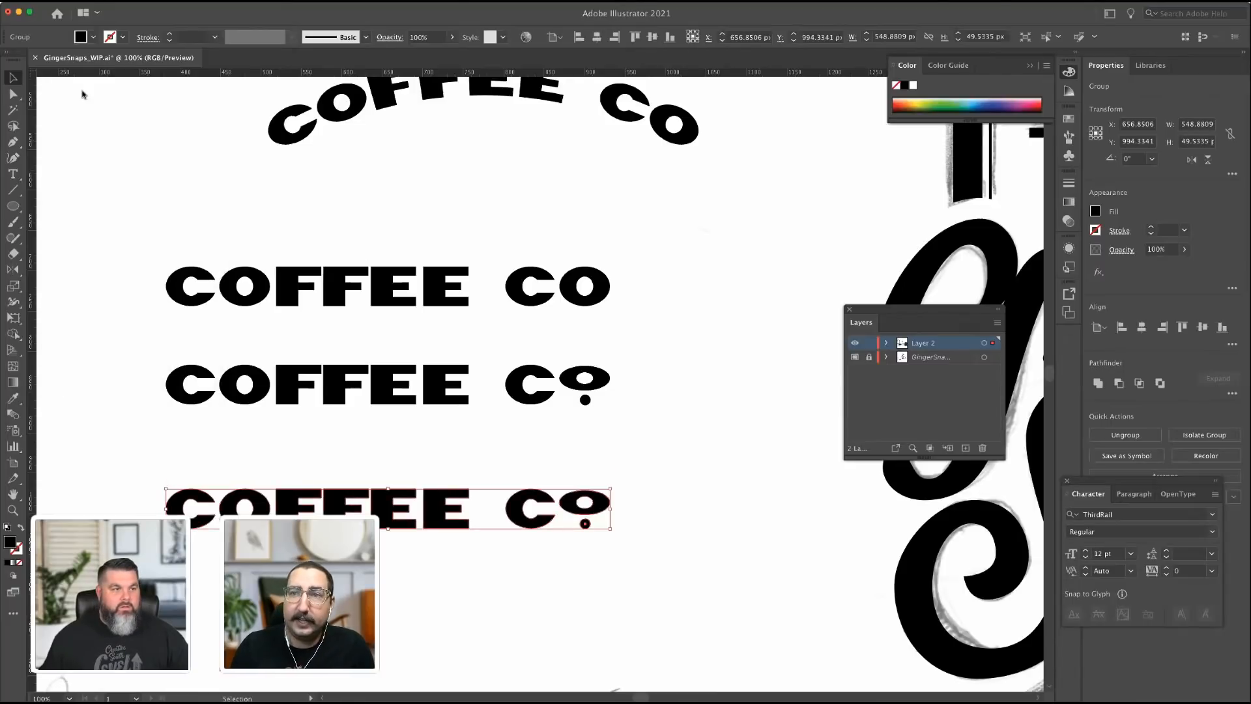
Warp the outlined COFFEE CO copy with a horizontal Arc at 35% bend and expand its appearance.
left_click(2, 1)
left_click(11, 16)
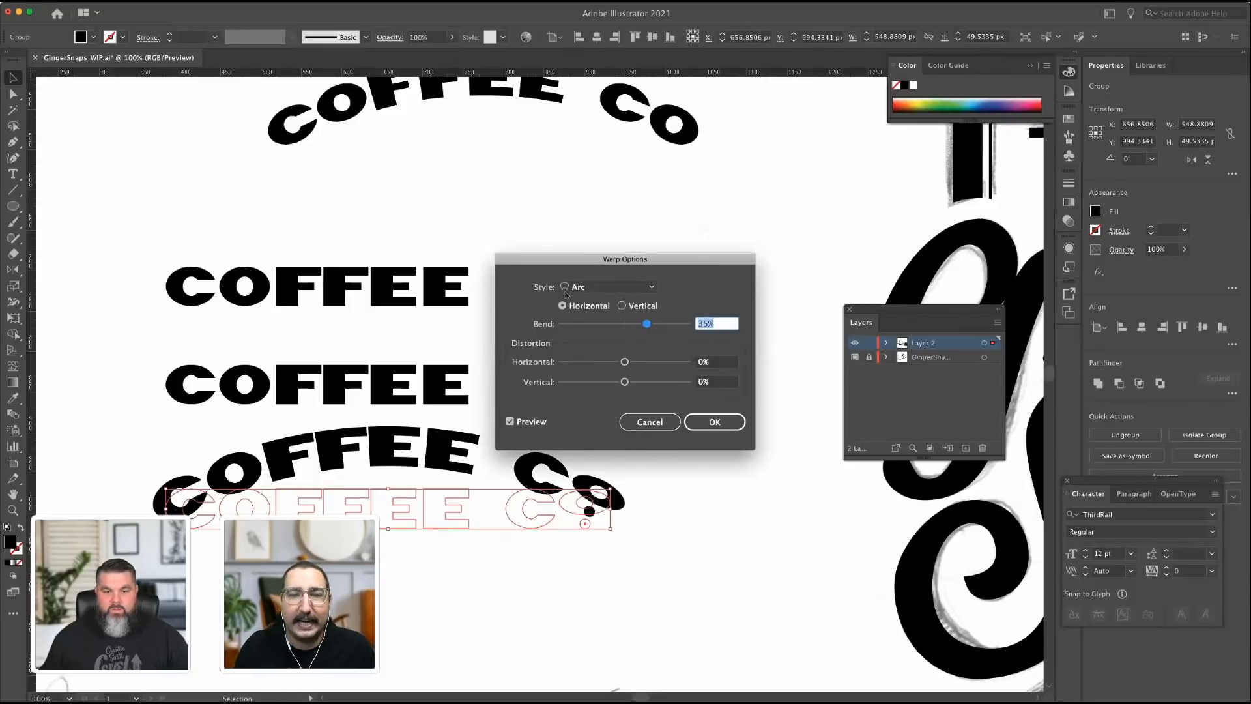
left_click(715, 421)
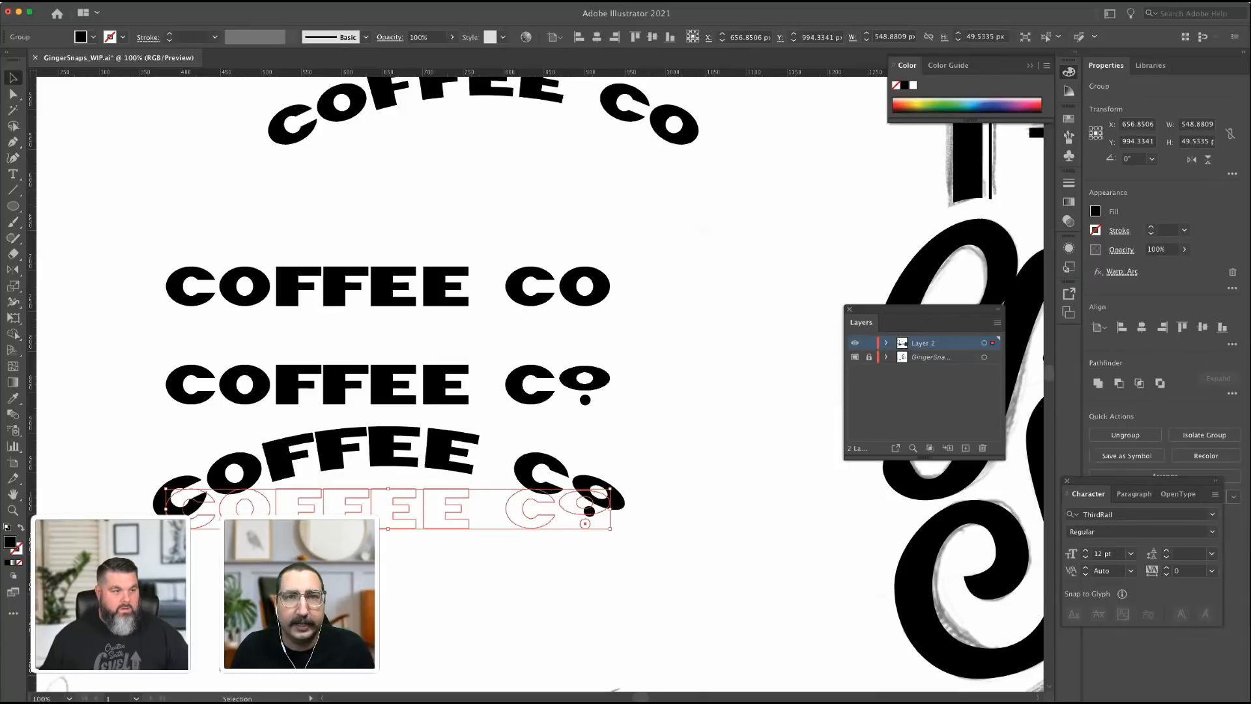
left_click(15, 196)
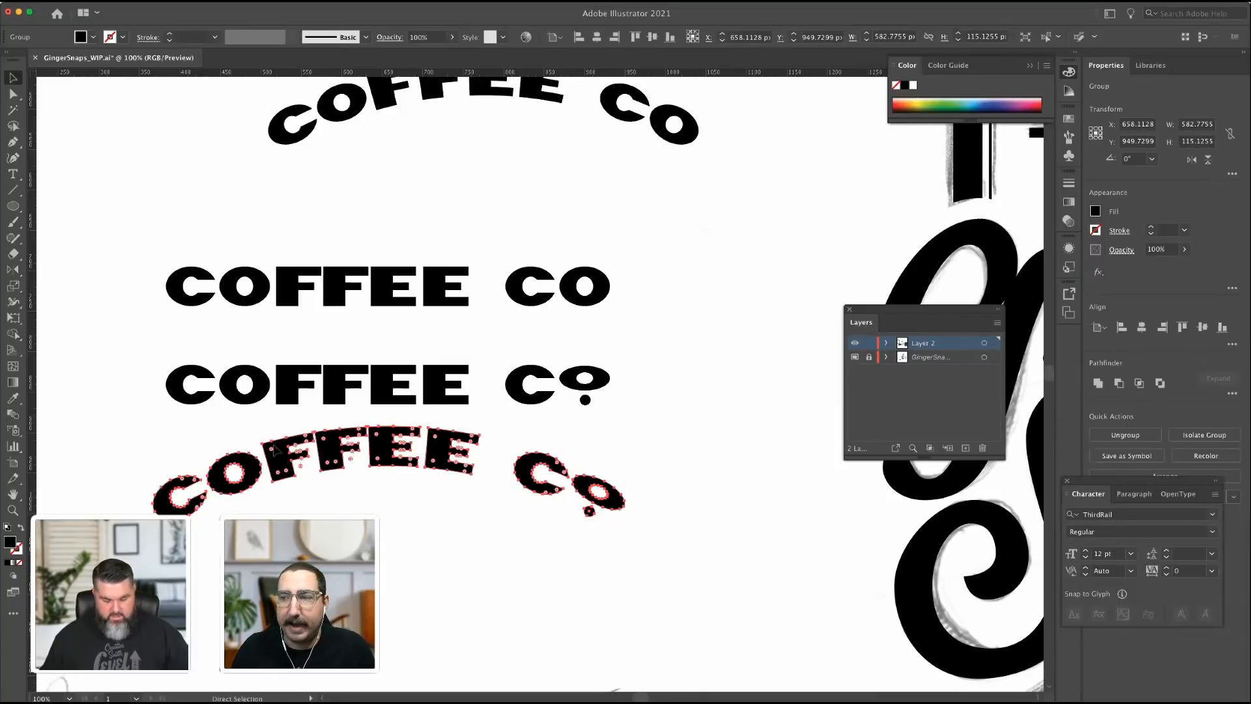
Adjust the lower direction handle of the anchor at the outer left curve of the S in Snaps.
key("super+x")
scroll(442, 452, "right", 3)
mouse_move(636, 470)
left_mouse_down()
mouse_move(179, 322)
mouse_move(60, 202)
left_mouse_up()
left_click(14, 93)
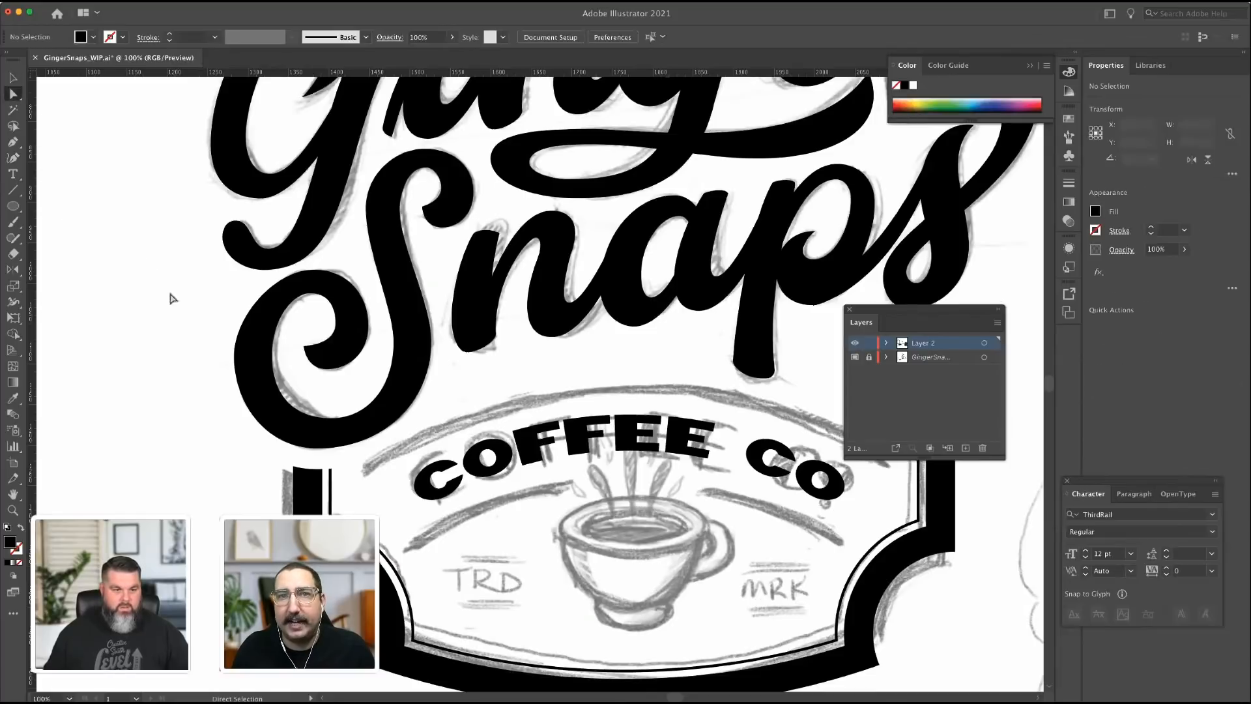
left_click(235, 352)
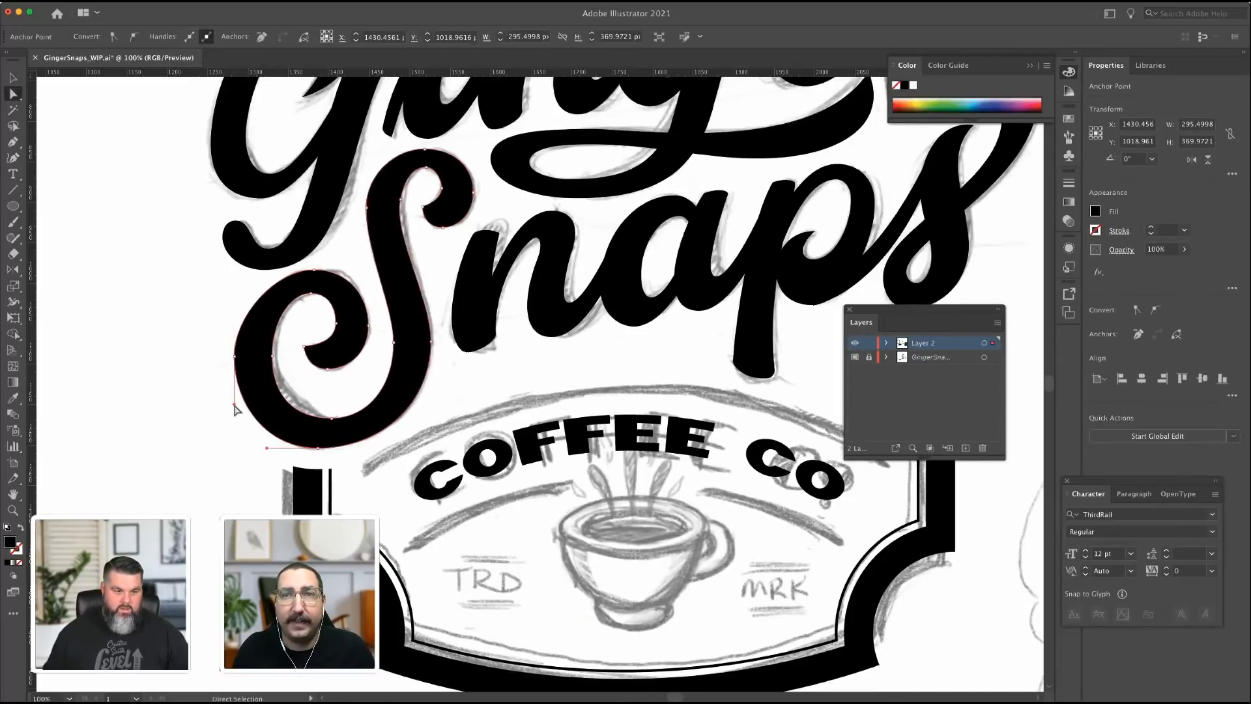
left_click_drag(234, 406, 234, 409)
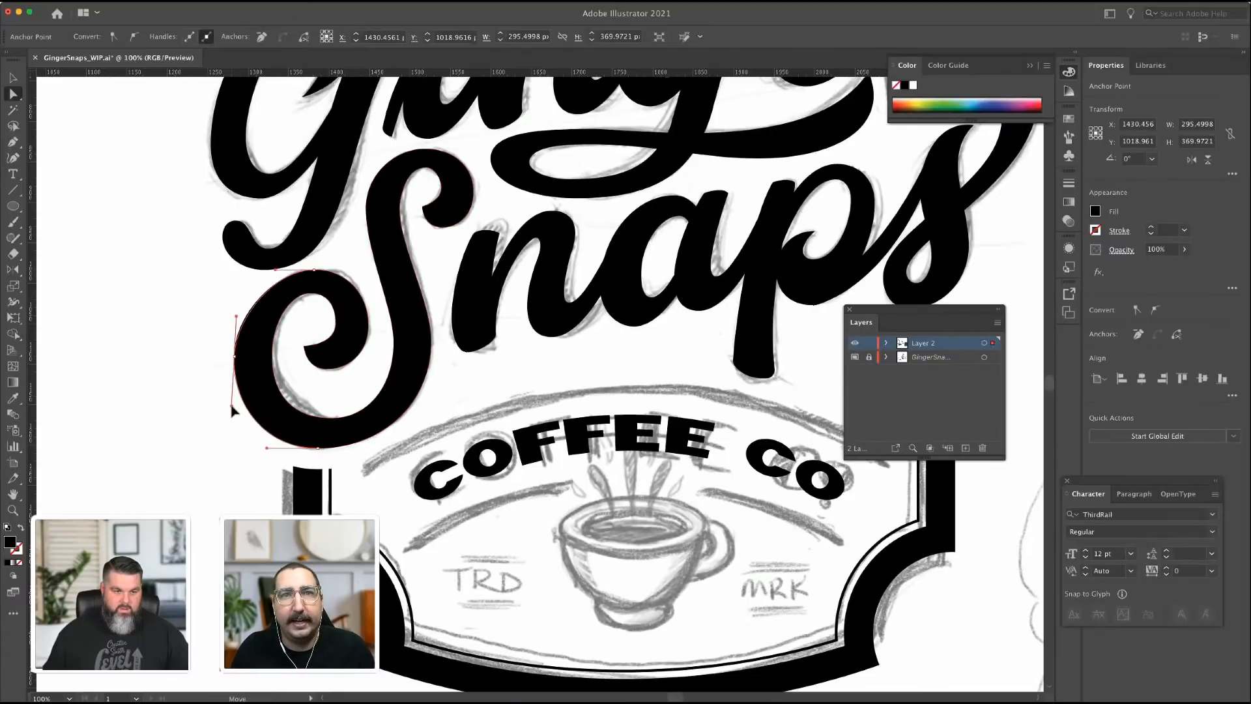
left_click(168, 324)
Select the last E of the arched COFFEE CO lettering on the badge.
scroll(531, 525, "right", 5)
scroll(531, 524, "down", 1)
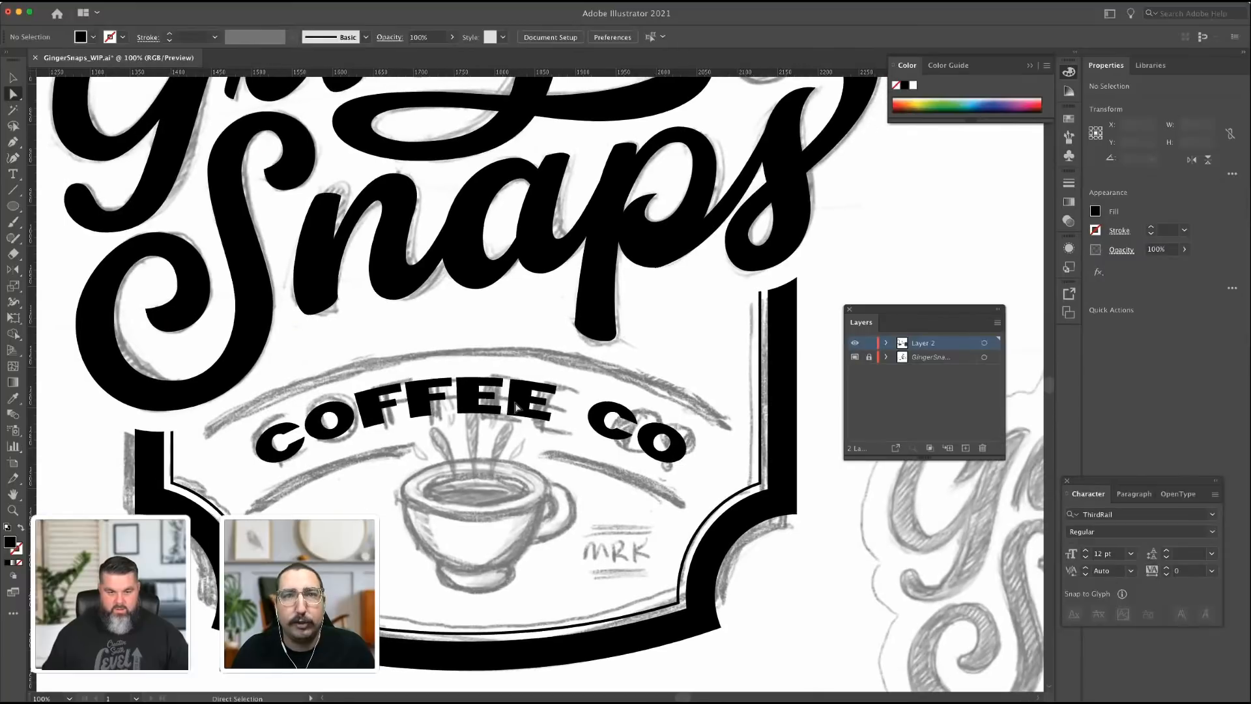
left_click(516, 407)
scroll(516, 407, "left", 2)
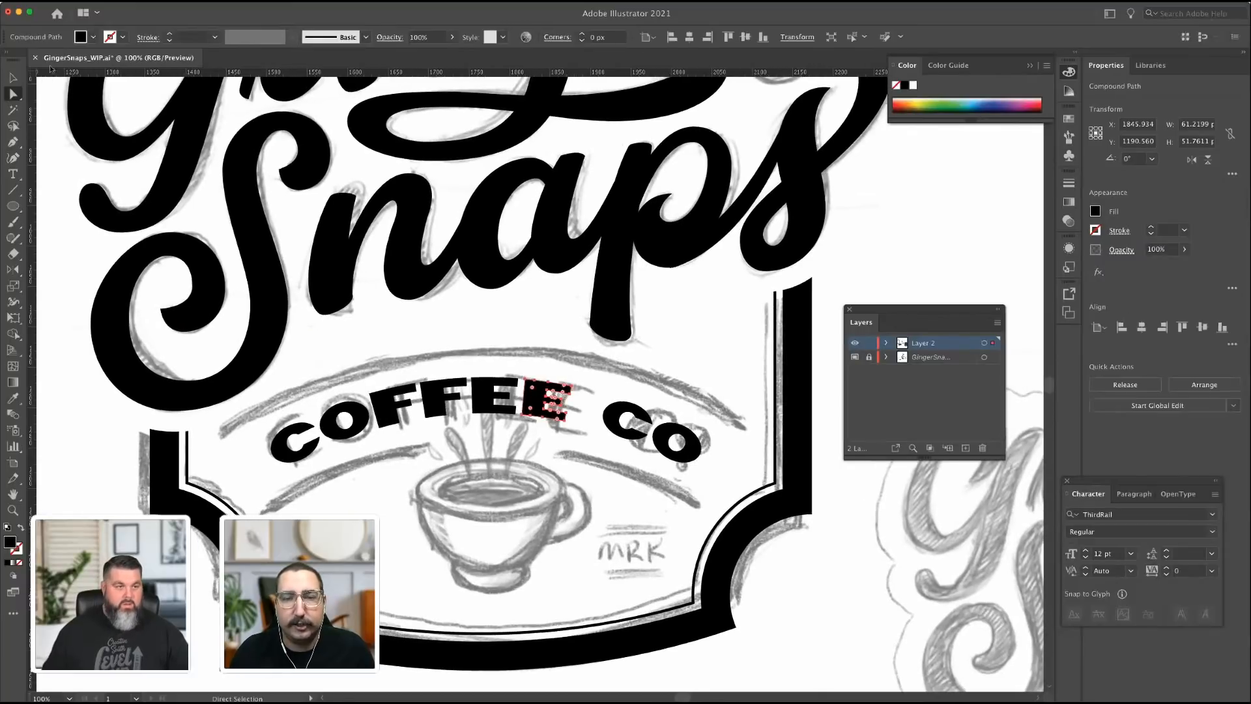
Undo the recent edits to the arched COFFEE CO lettering on the badge.
key("v")
key("super+z")
key("super+z")
key("super+z")
key("super+z")
key("super+z")
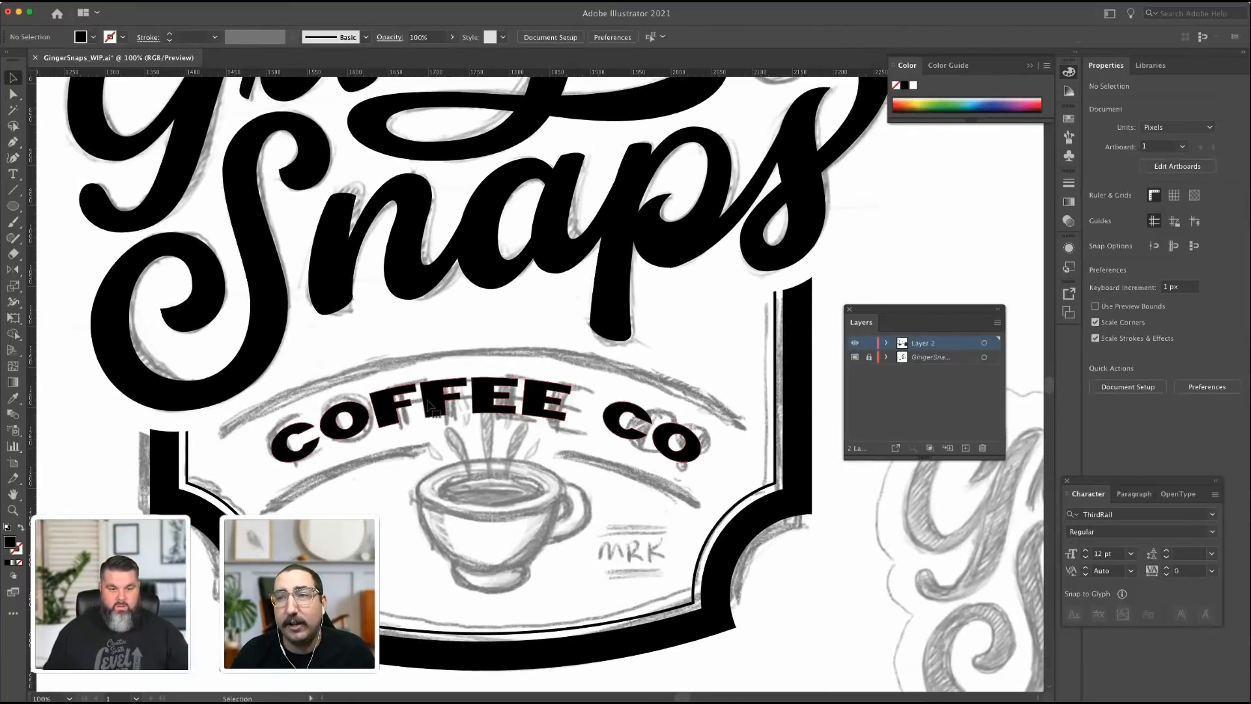
Paste the arched COFFEE Co group with the raised dotted O and move it over the sketched lettering above the cup.
key("super+v")
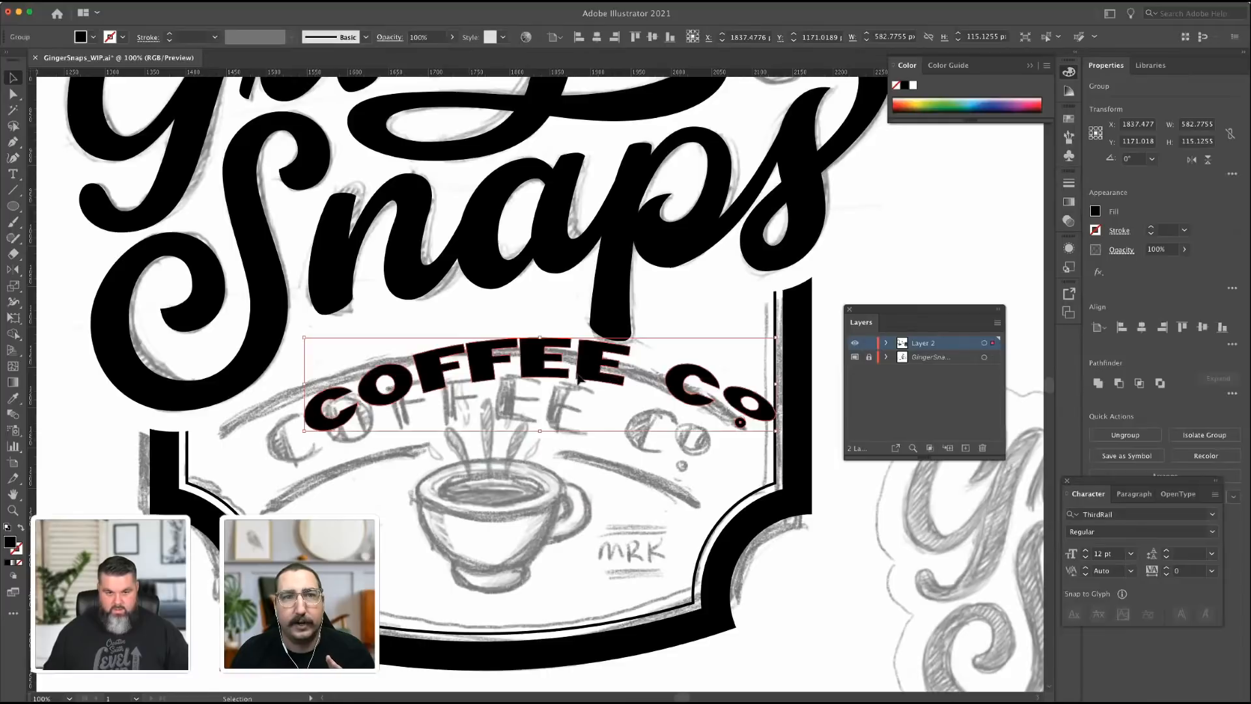
left_click_drag(598, 365, 540, 408)
left_click_drag(546, 411, 546, 411)
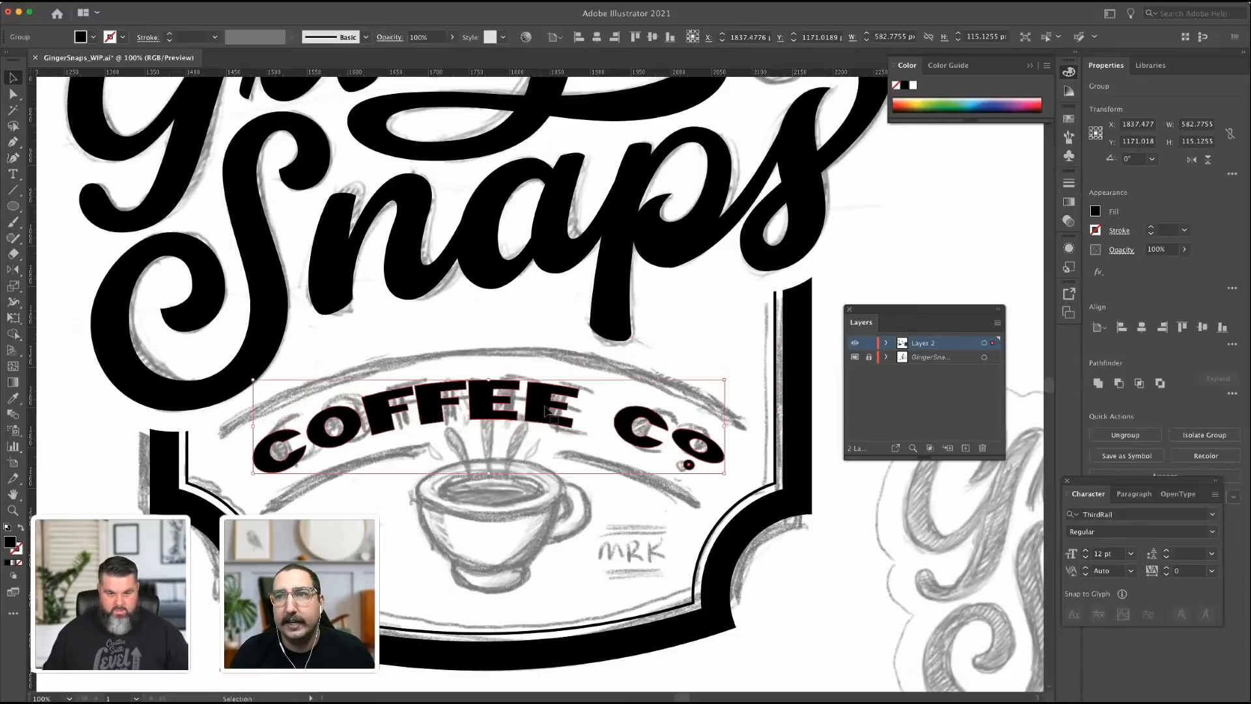
Draw a horizontal line about 662 px long between the two straight COFFEE CO text lines beside the badge.
left_click(13, 190)
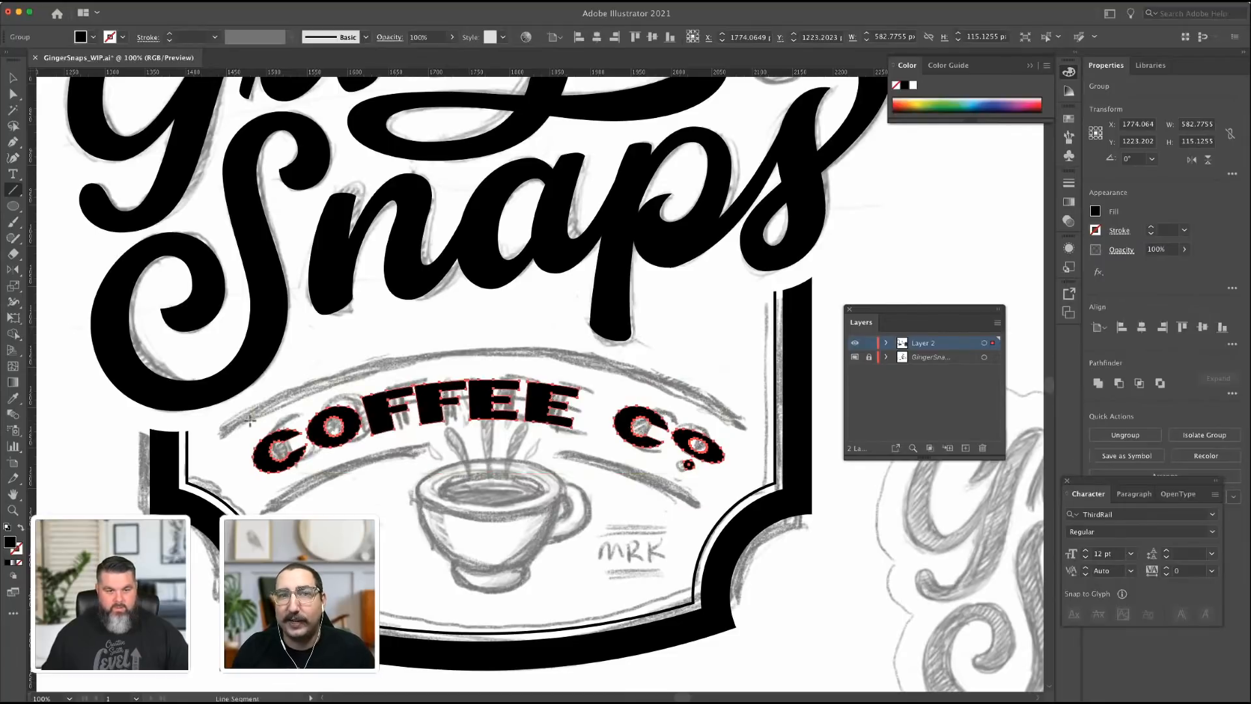
scroll(250, 421, "up", 5)
scroll(249, 420, "left", 10)
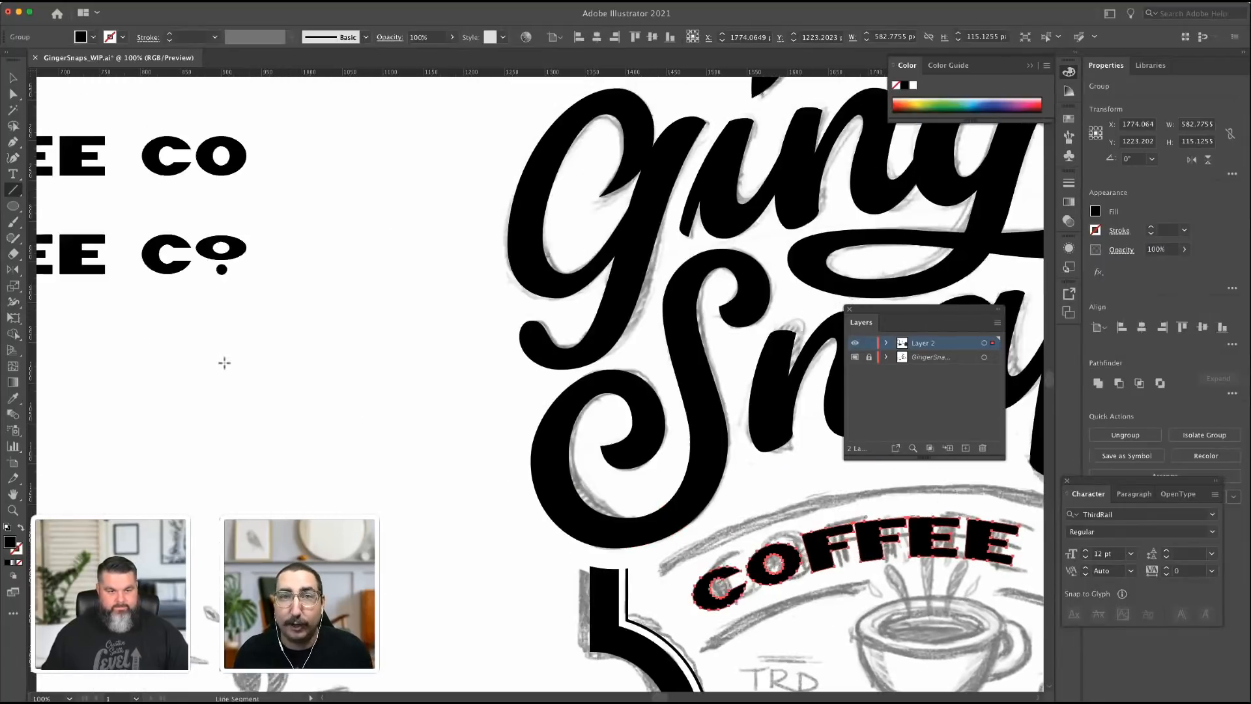
scroll(224, 363, "left", 8)
scroll(224, 363, "up", 1)
key("v")
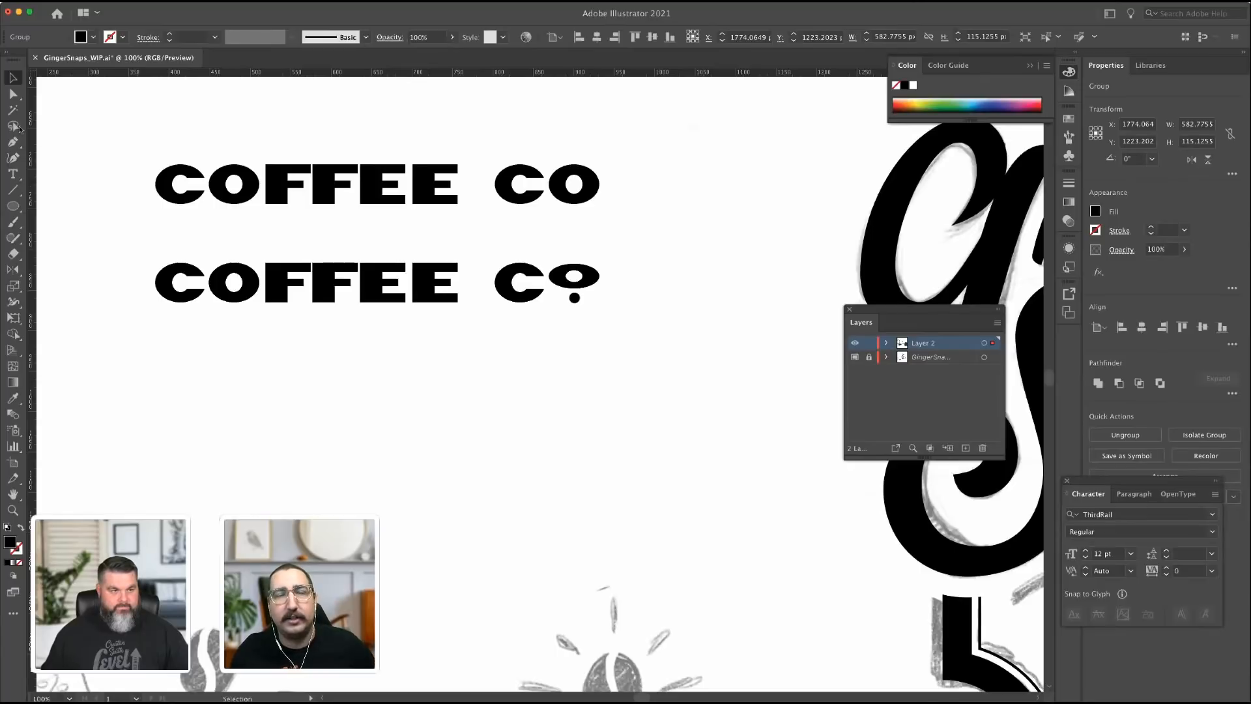
left_click(13, 189)
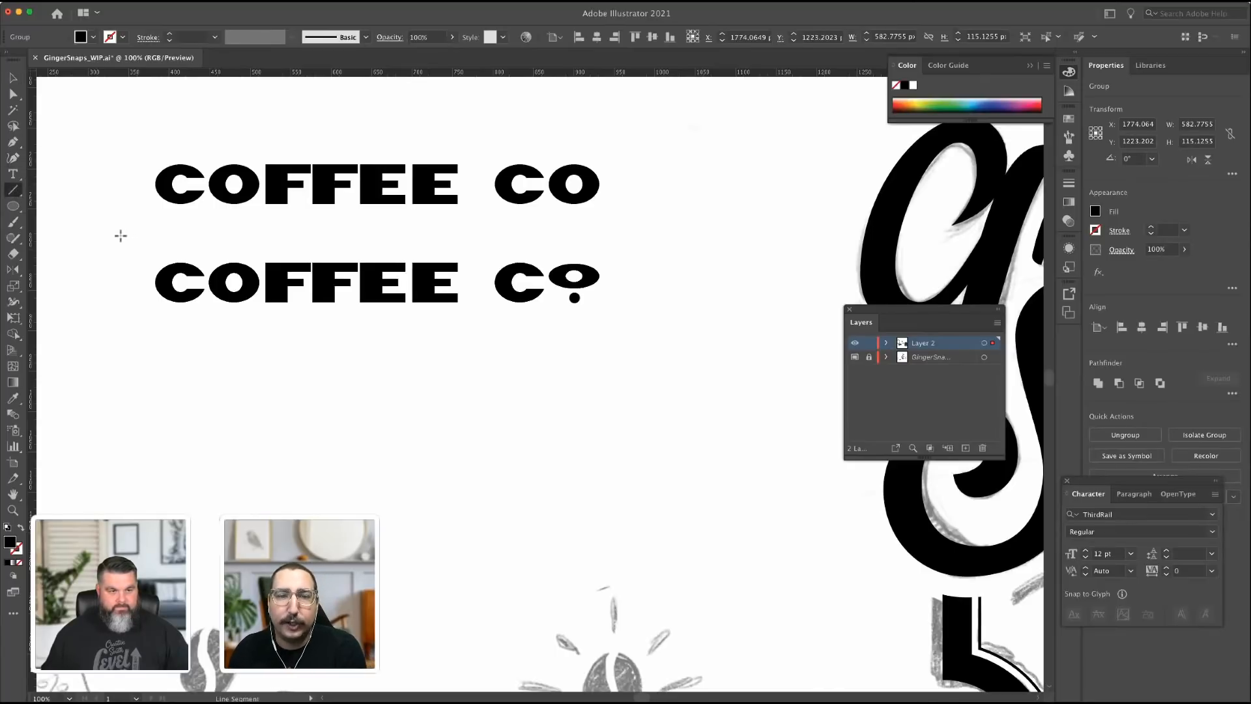
left_click_drag(120, 236, 656, 273)
Give the line a 17 pt stroke and expand it into a filled bar.
left_click(1172, 231)
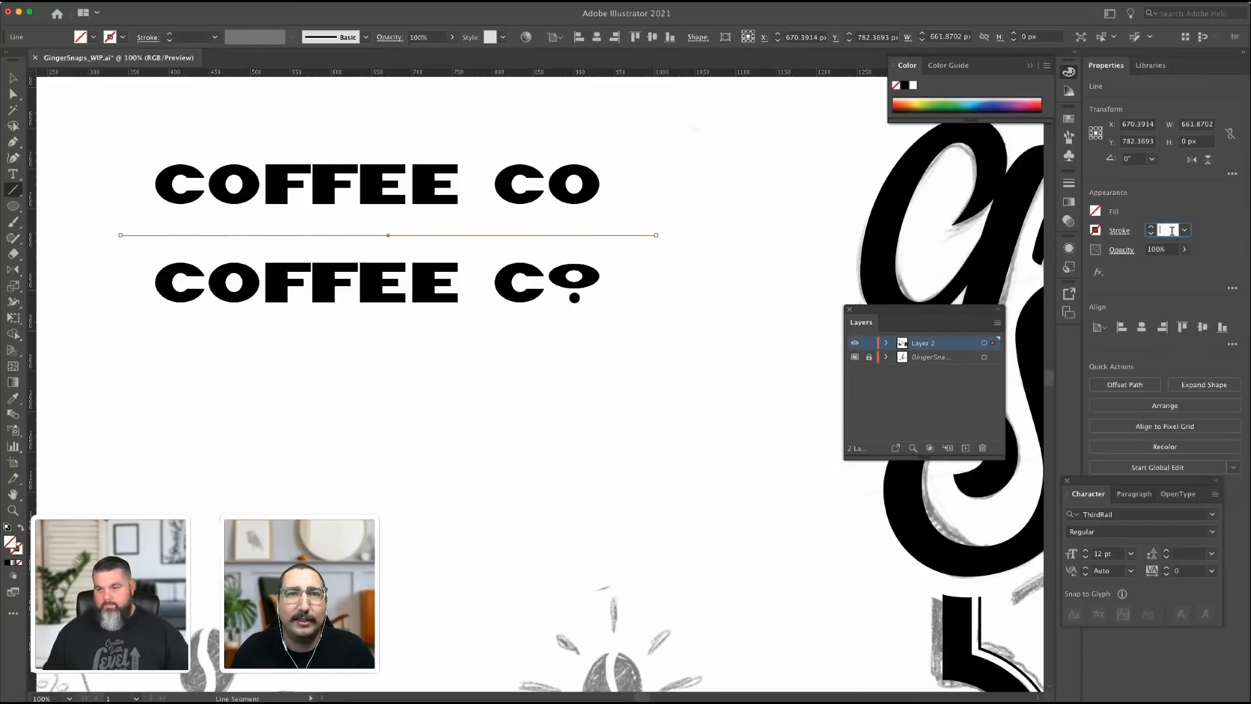
type("17")
key("Tab")
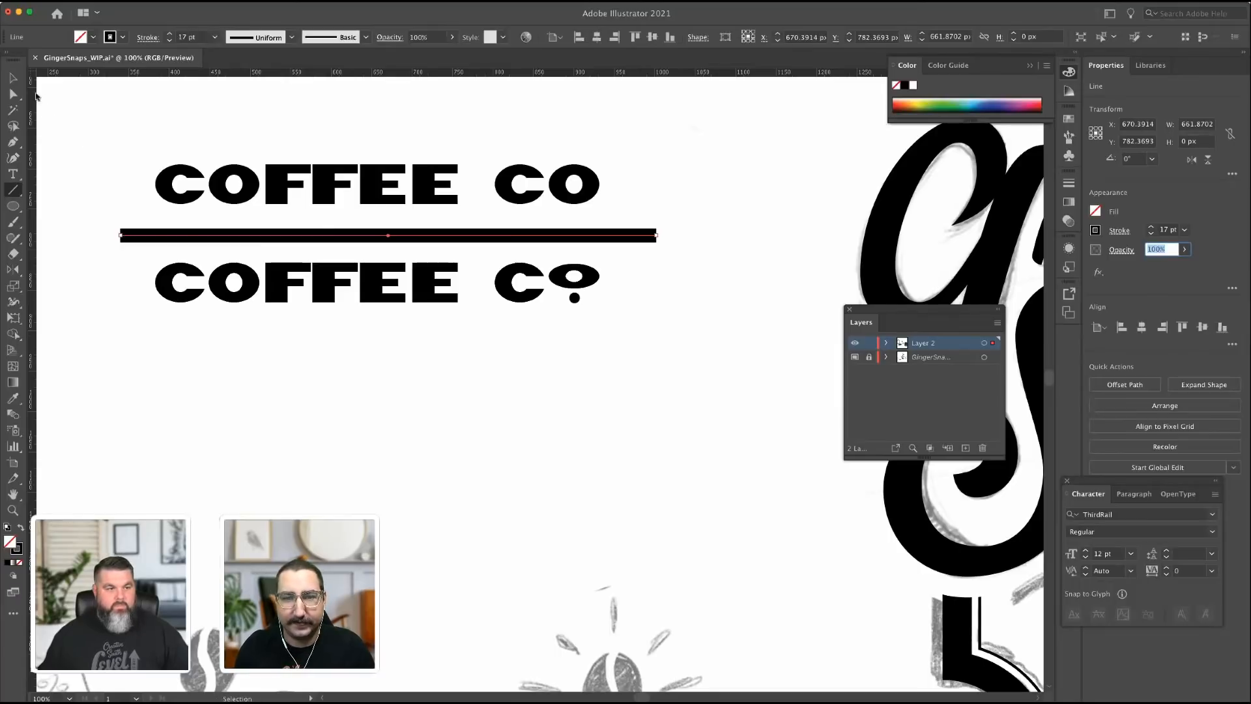
key("Return")
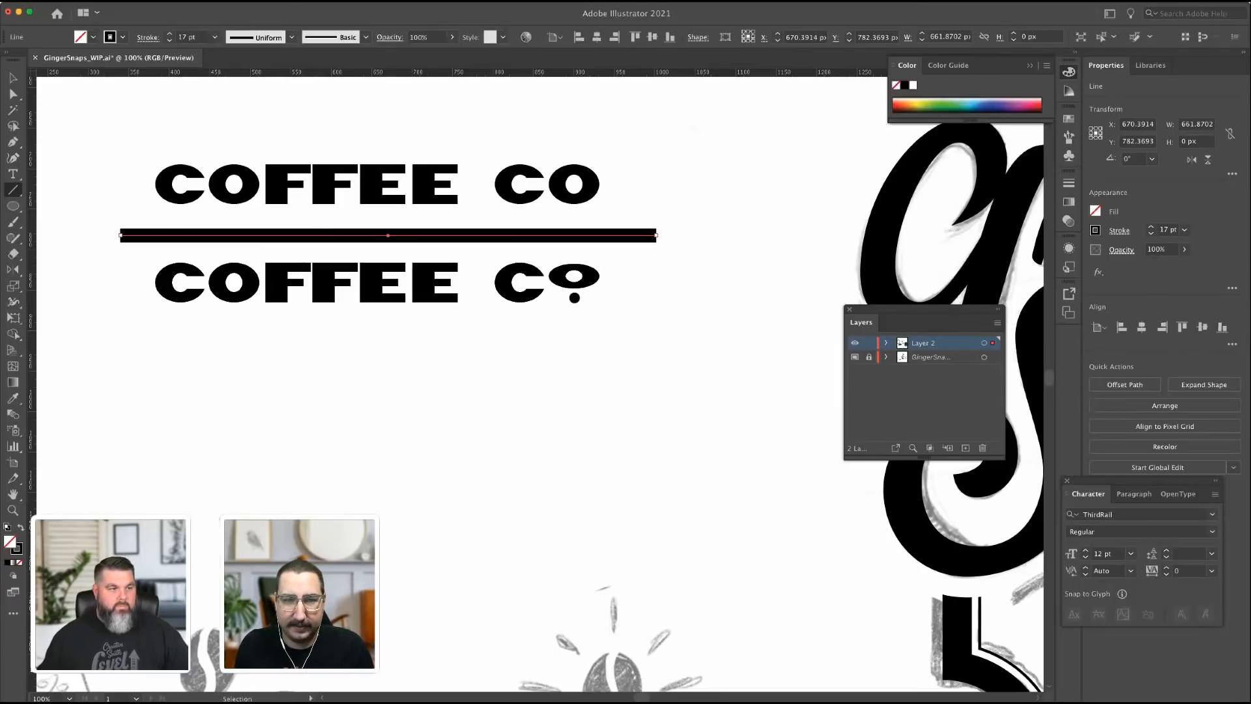
left_click(137, 291)
left_click(175, 364)
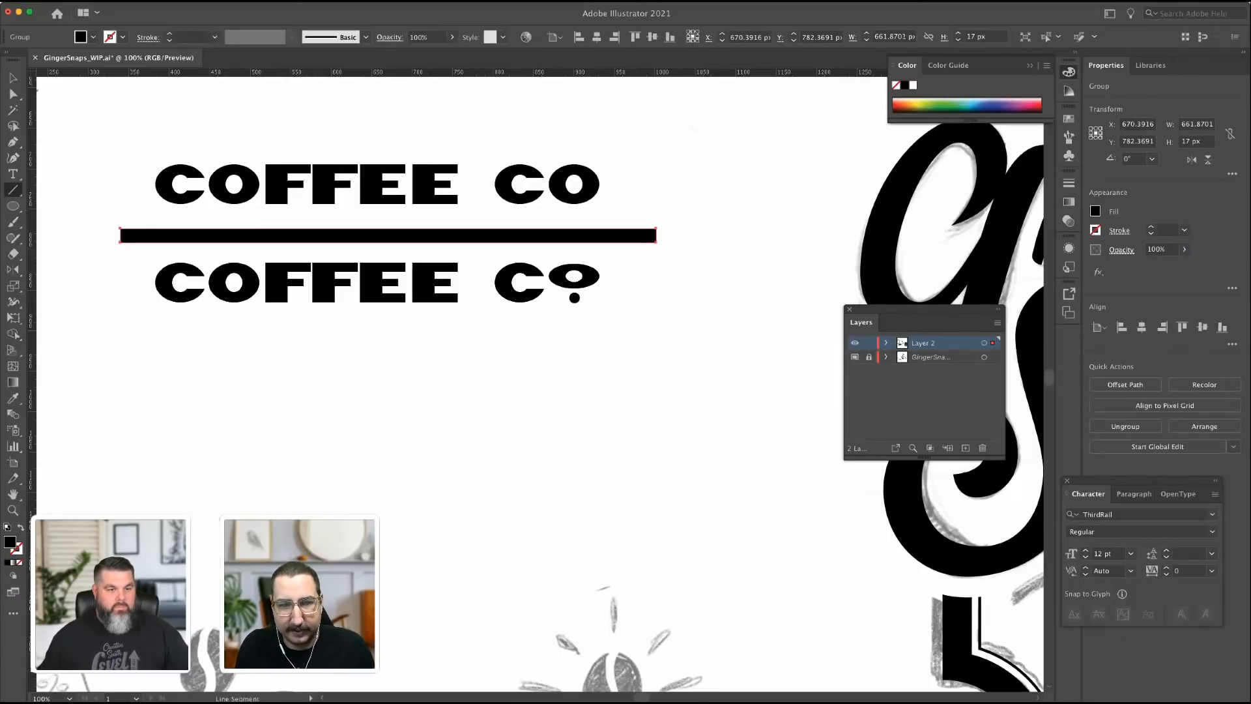
Duplicate the bar beneath the lower COFFEE Co text and select both bars together with that text.
key("v")
left_click_drag(431, 242, 432, 343)
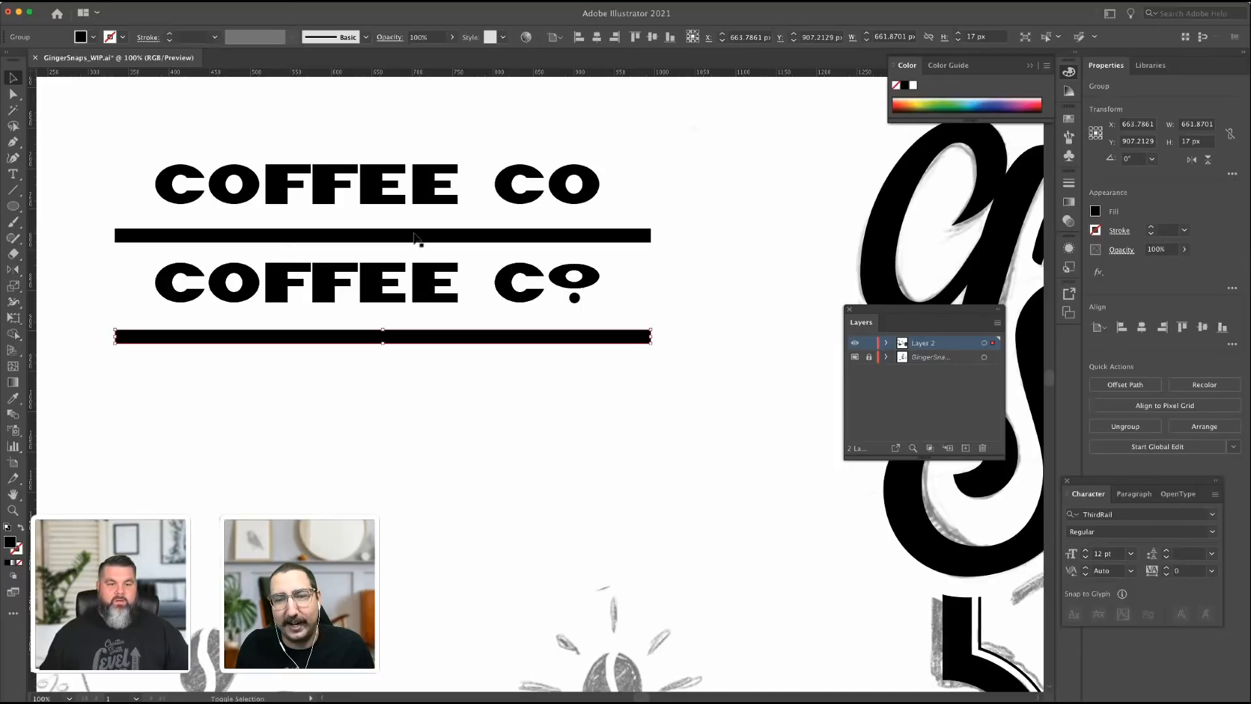
left_click(420, 236, "shift")
left_click(440, 285, "shift")
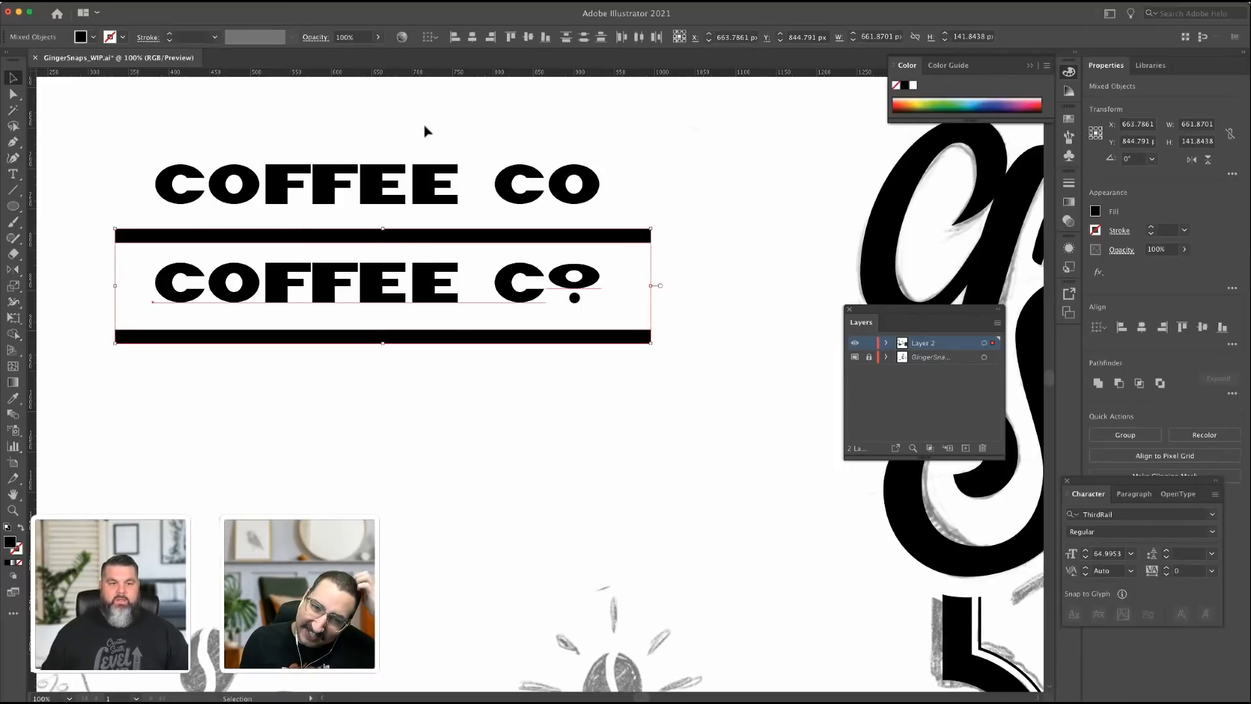
left_click_drag(460, 243, 478, 414)
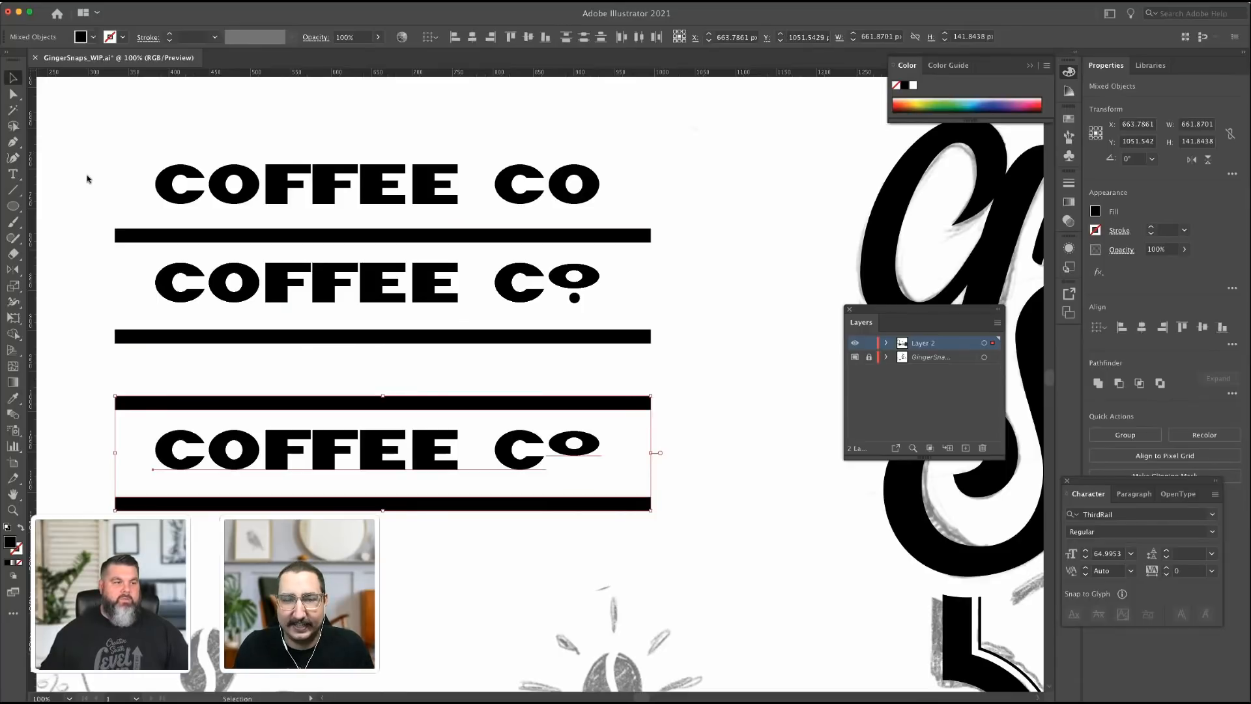
key("super+shift+e")
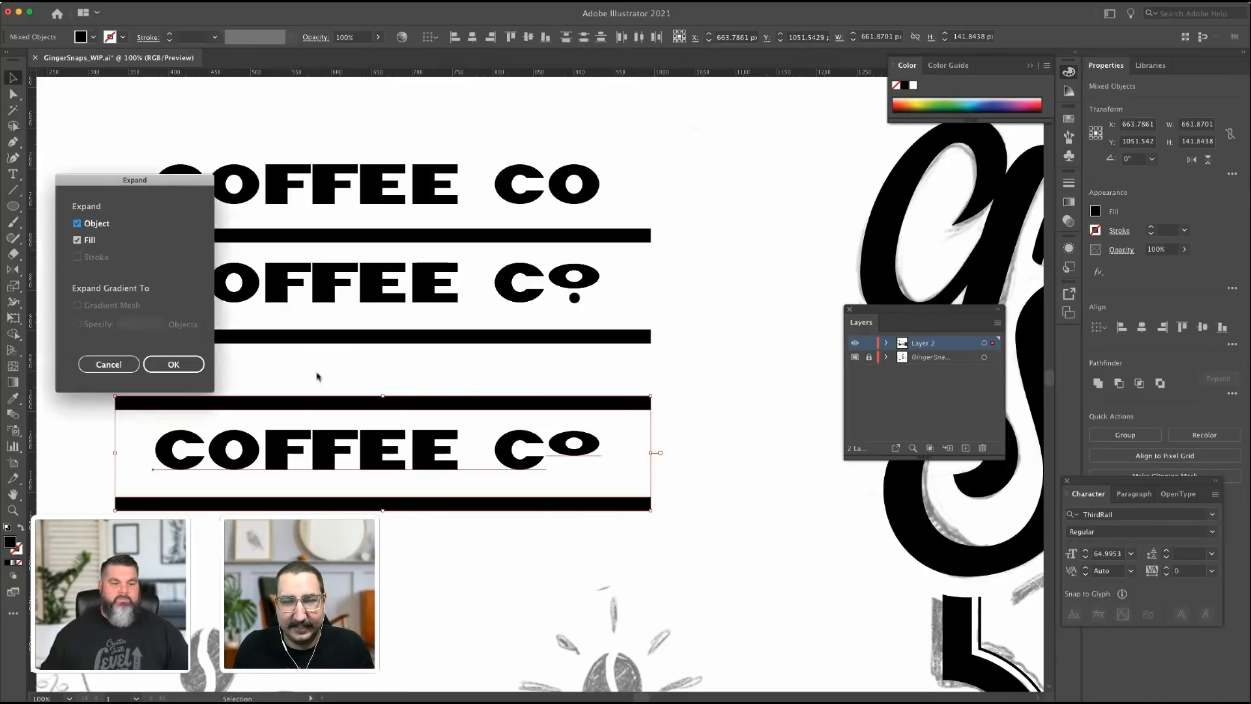
left_click(161, 365)
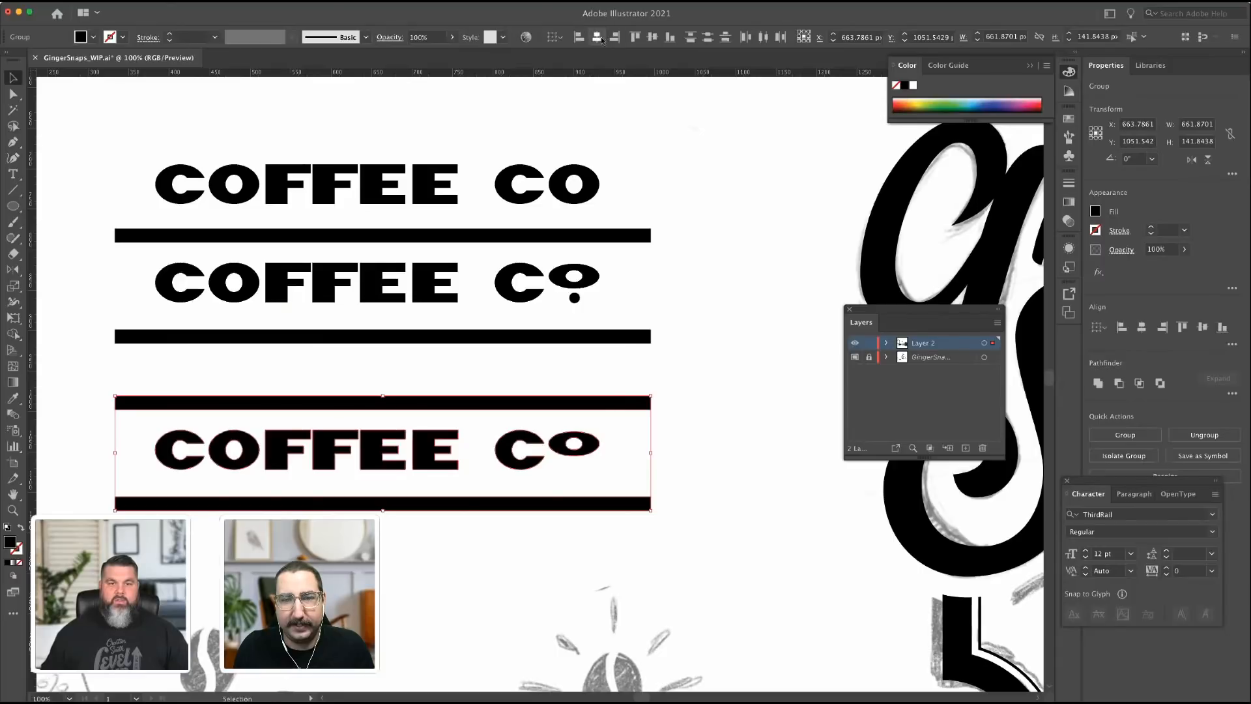
key("super+z")
key("super+z")
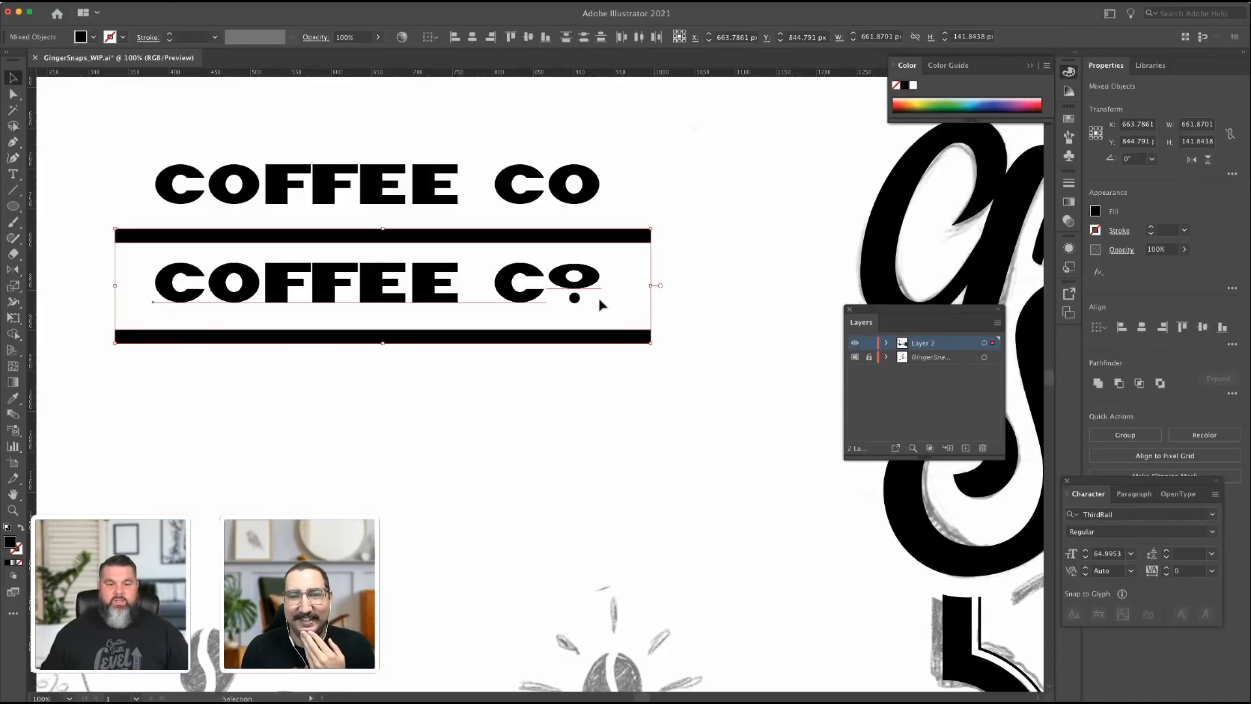
Add the dot under the raised O to the selection, duplicate the whole set below, and expand the copy's object and fill.
key("super+shift+b")
key("v")
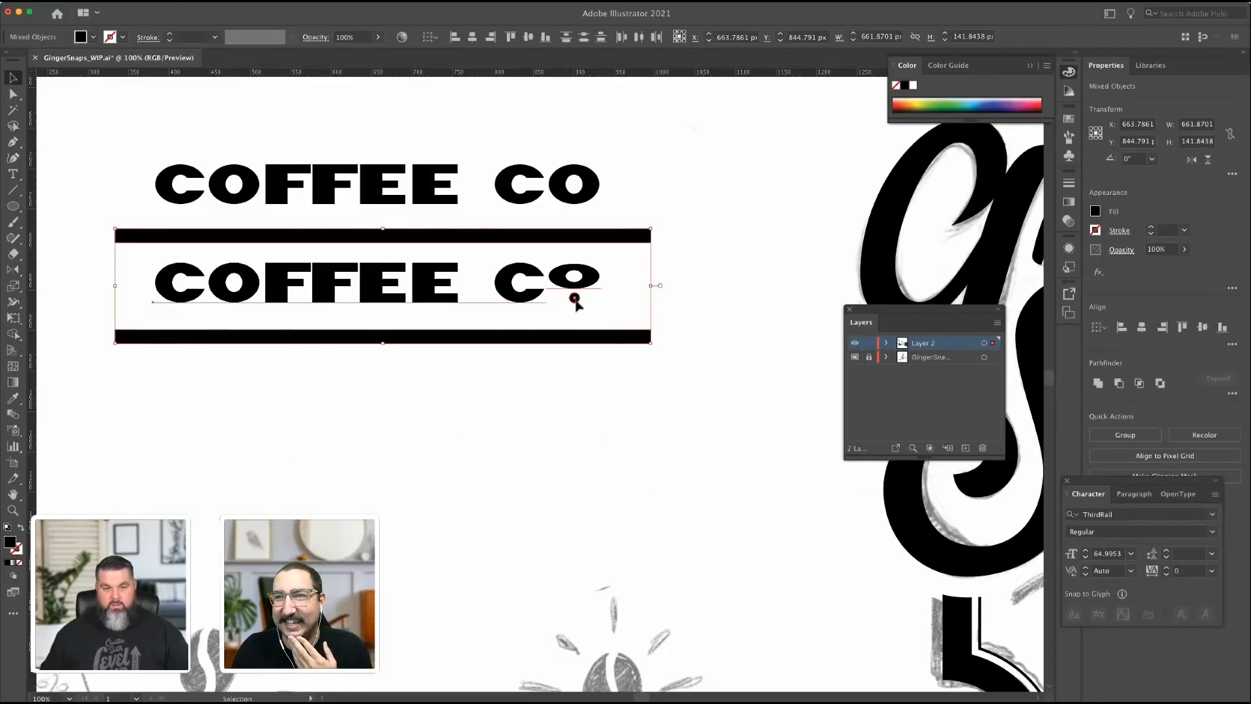
left_click_drag(575, 299, 575, 433)
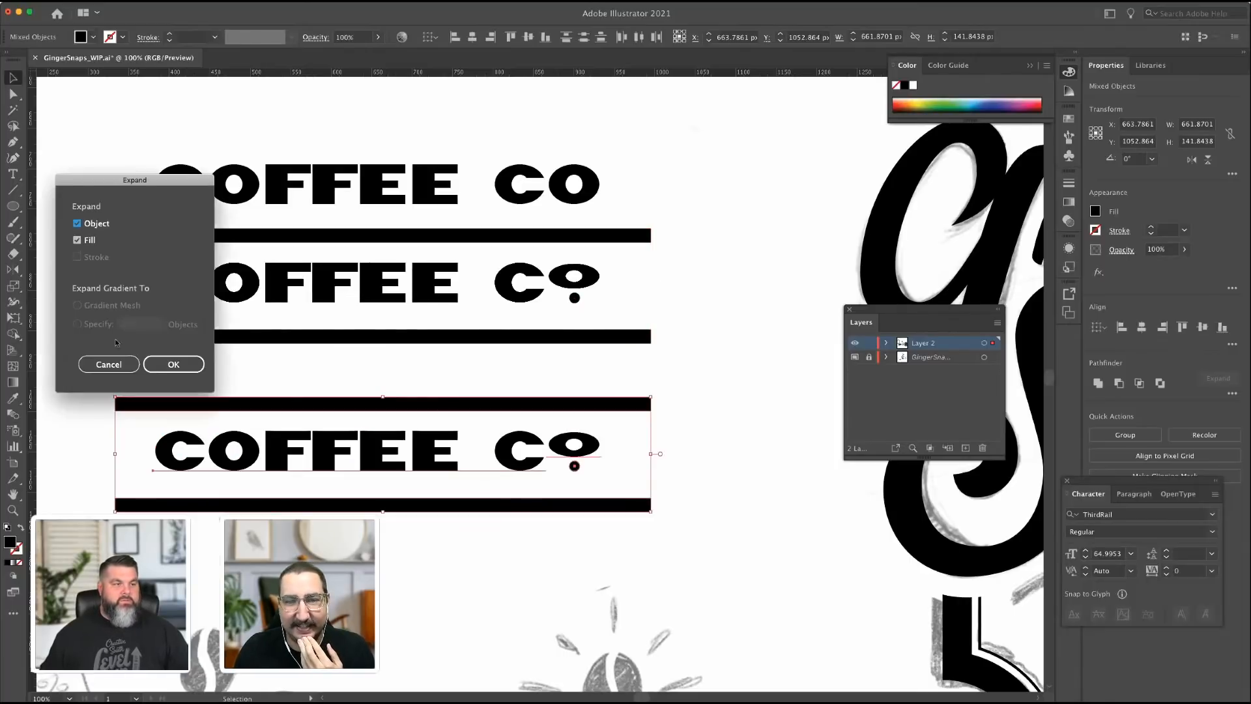
left_click(180, 365)
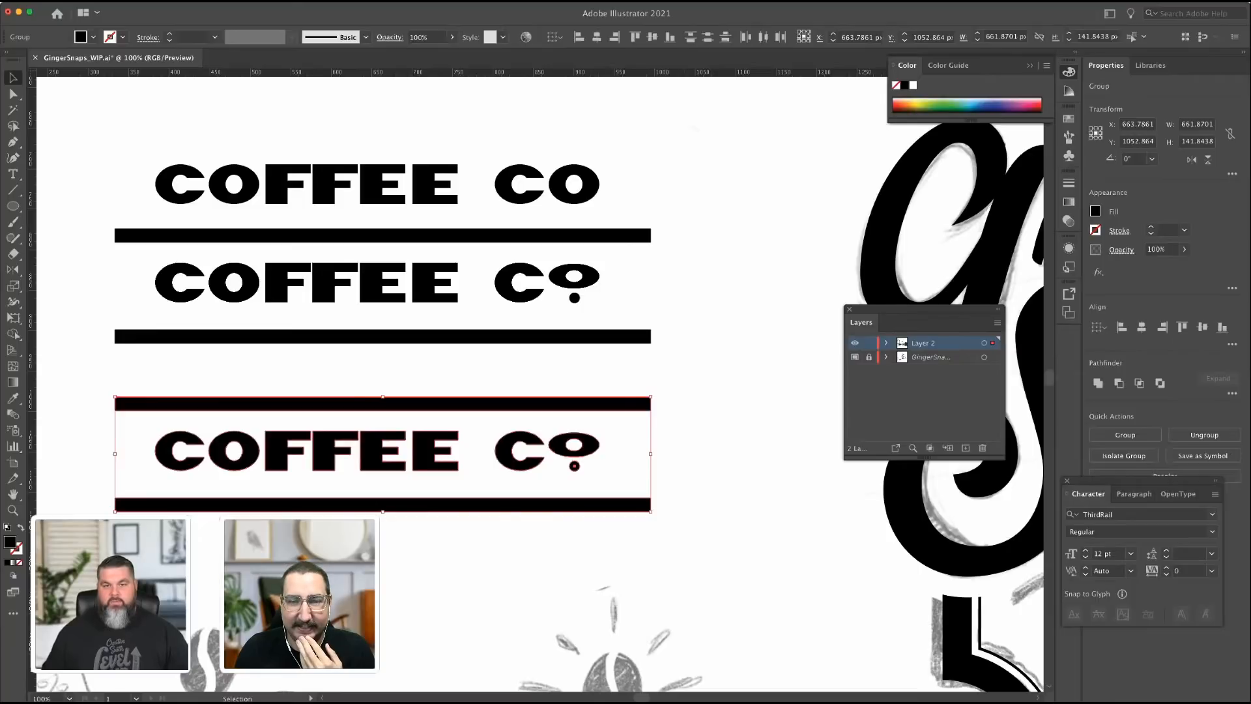
Group the copied lettering with its dot, and group the two copied bars as a separate group.
left_click(604, 35)
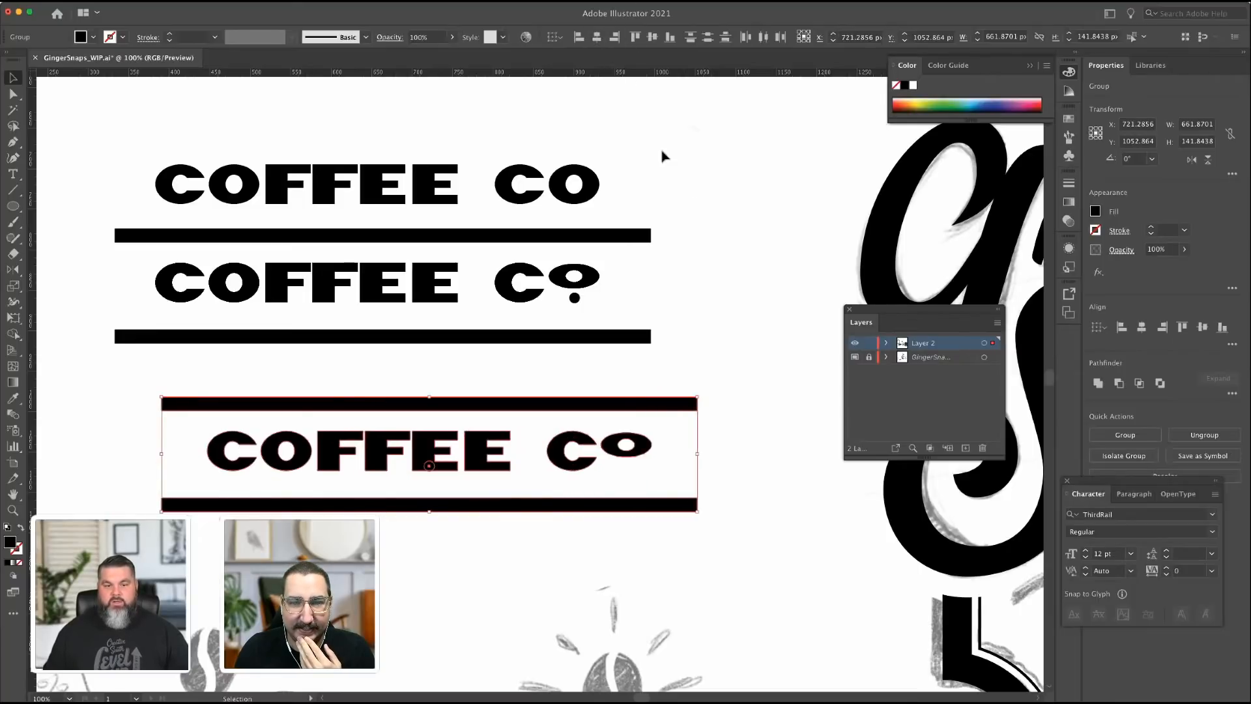
key("super+z")
left_click(721, 290)
left_click_drag(612, 474, 129, 426)
left_click(424, 404)
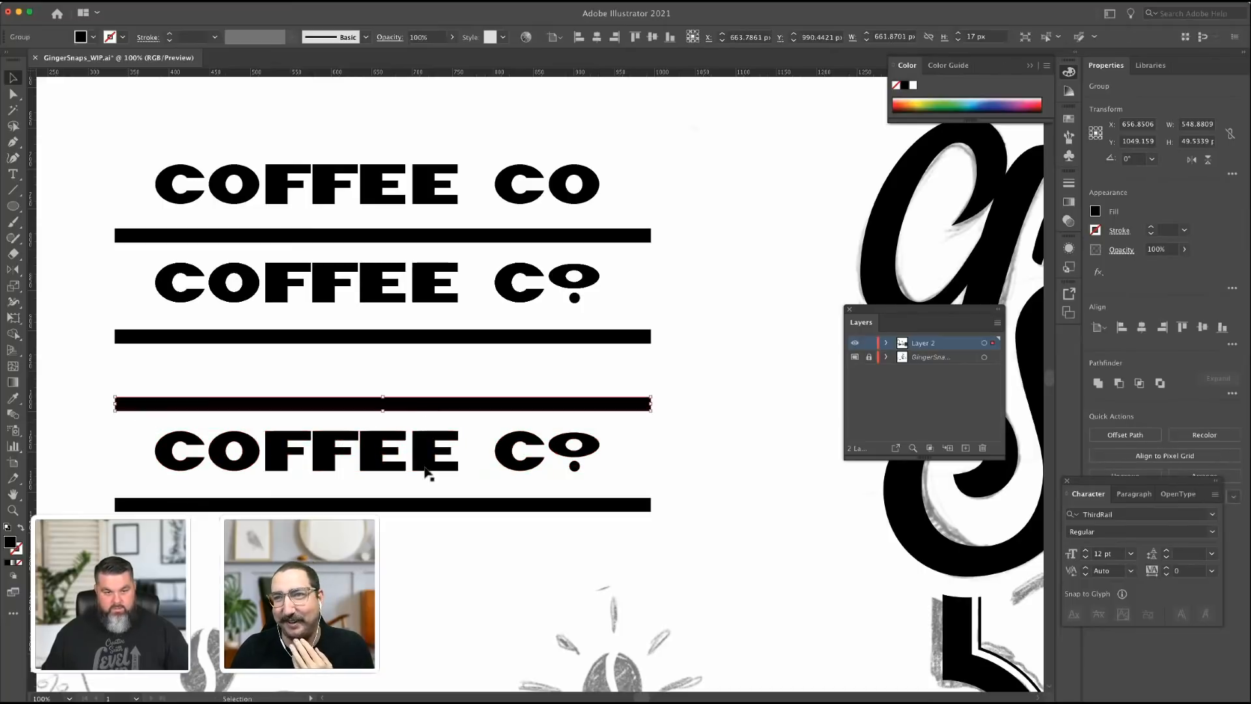
left_click(405, 505, "shift")
key("super+g")
Center the lettering and bar groups on each other horizontally and vertically, and combine them into one compound path.
left_click(388, 468, "shift")
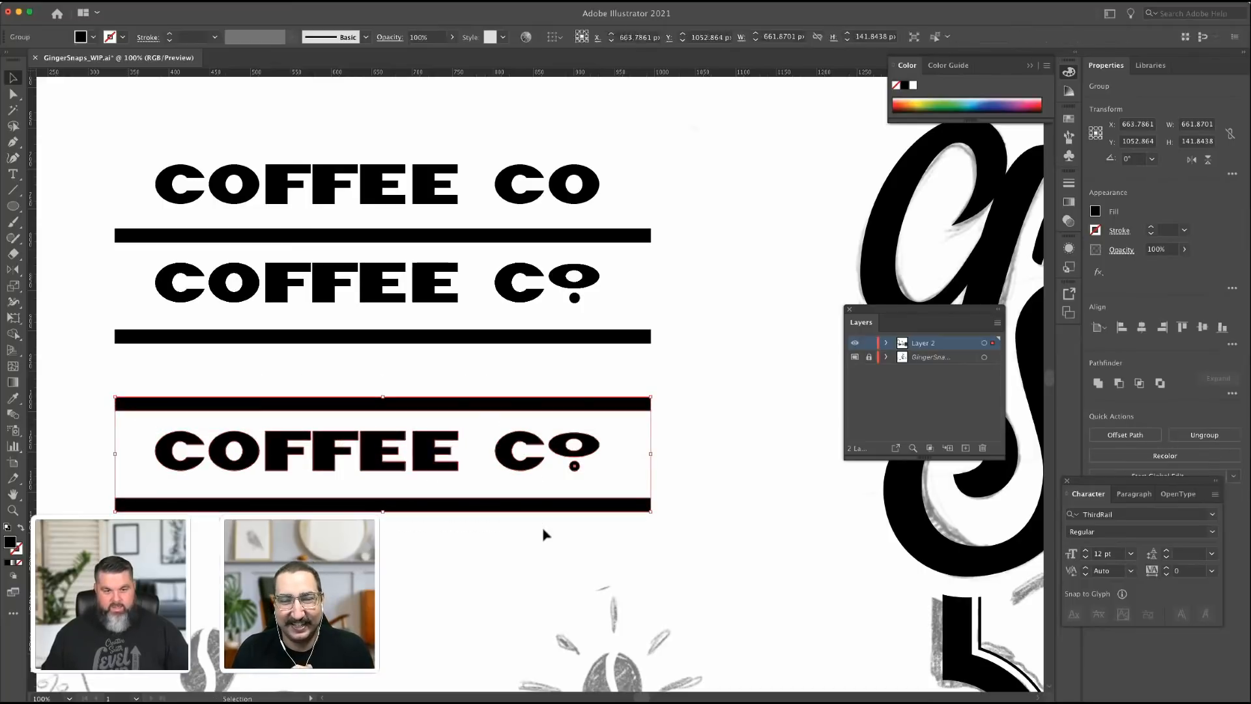
left_click(597, 37)
left_click(652, 38)
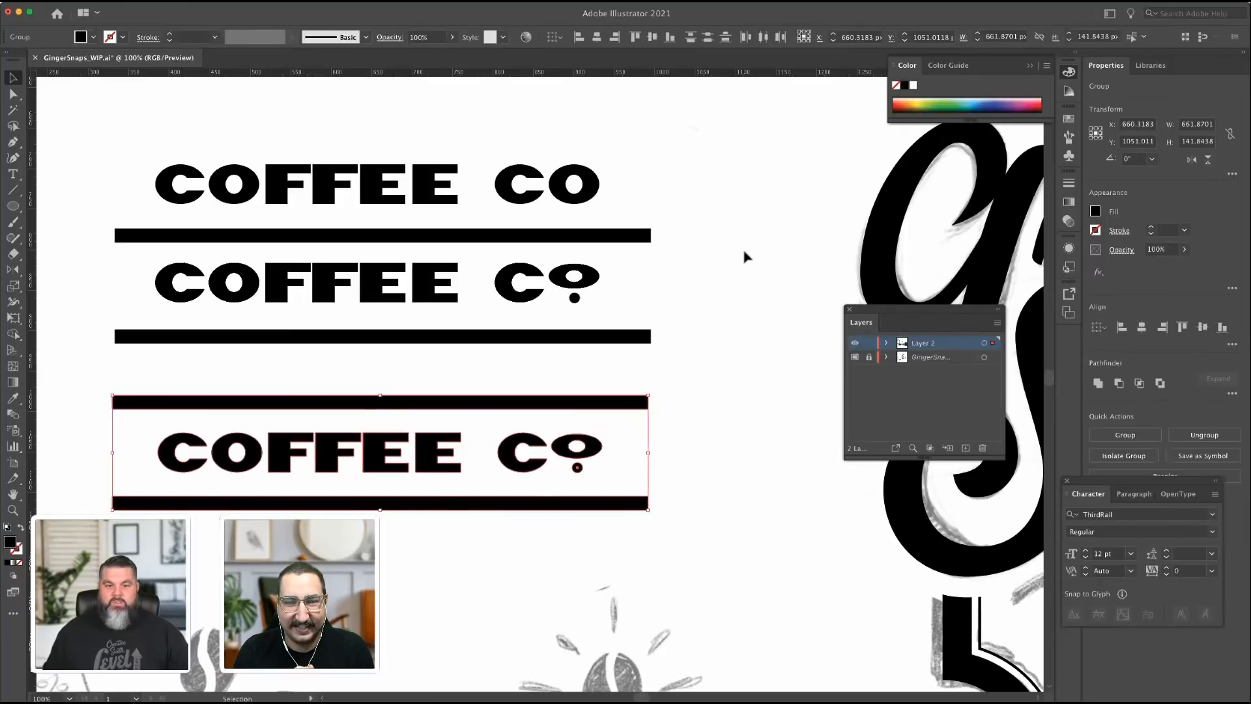
key("a")
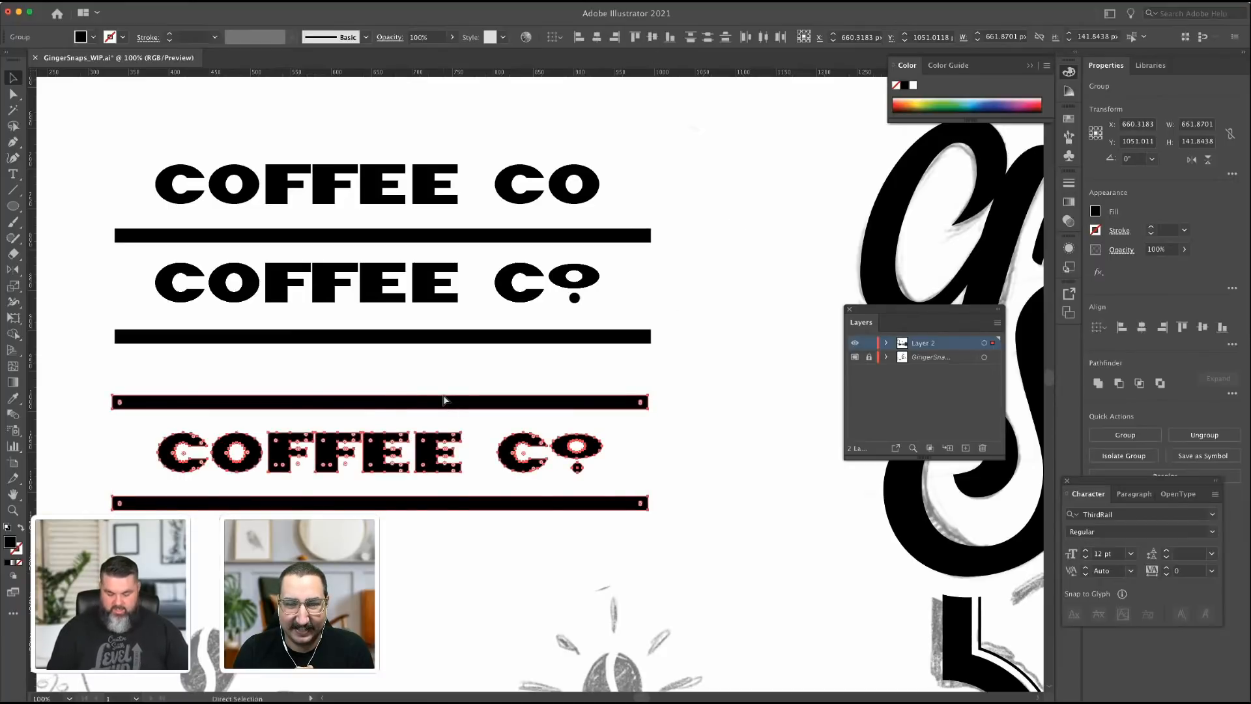
key("super+8")
key("v")
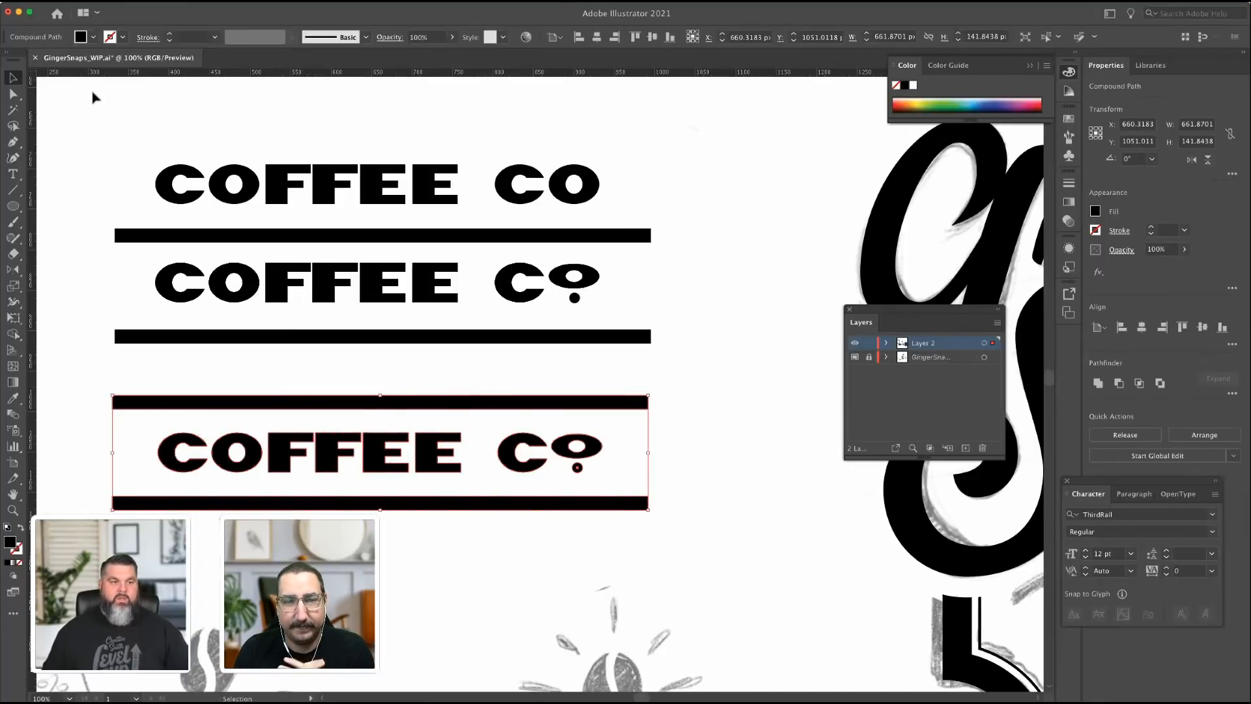
Apply a horizontal Arc warp with 35% bend to the compound path, and narrow it to about 547 px near the badge.
left_click(0, 0)
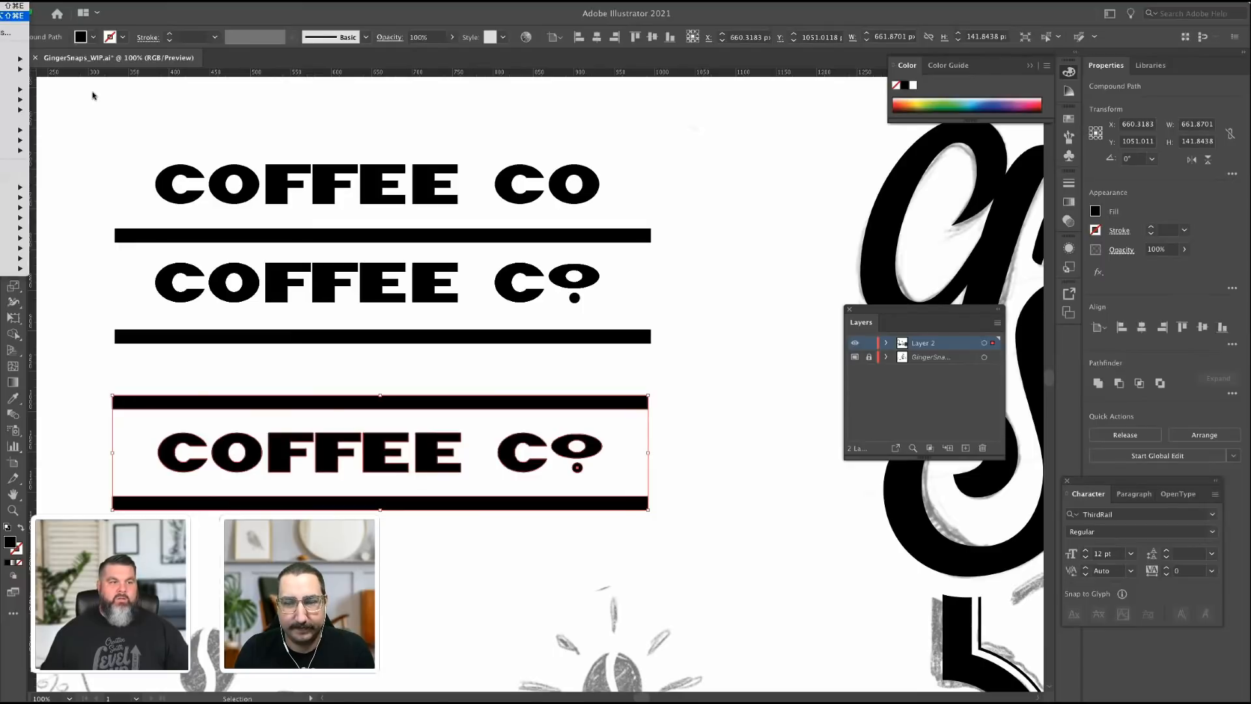
left_click(75, 109)
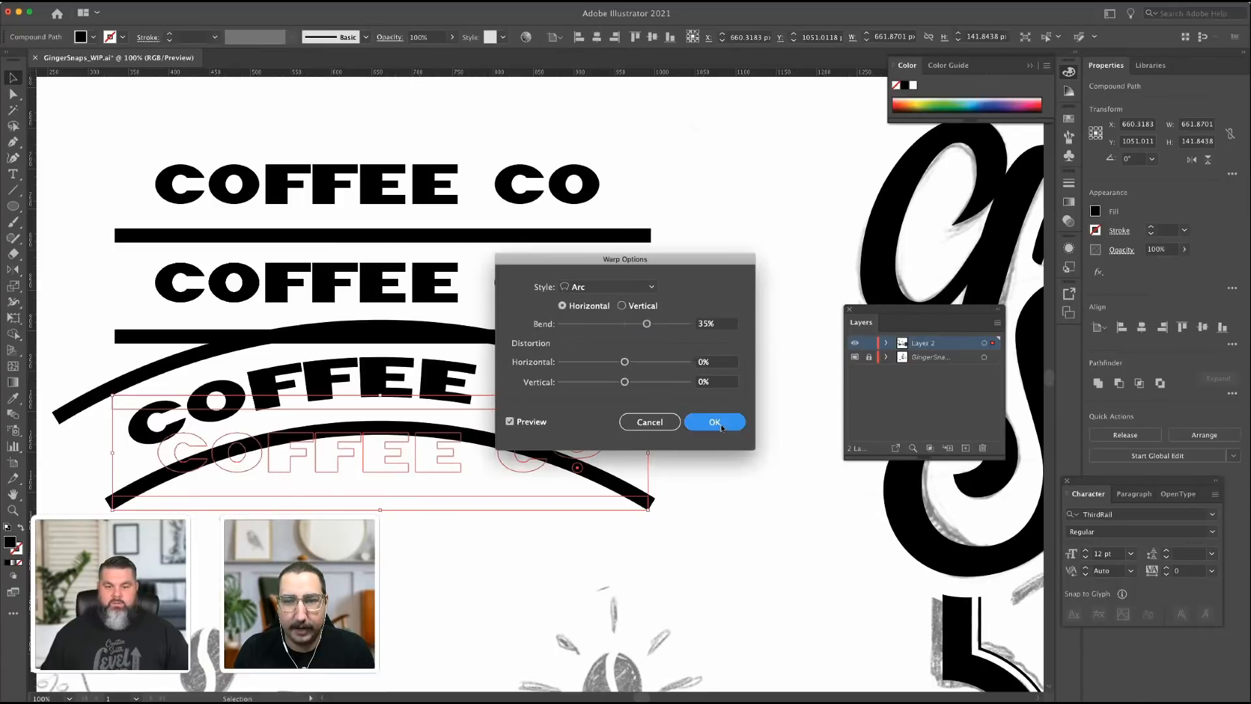
left_click(714, 422)
left_click_drag(425, 331, 779, 490)
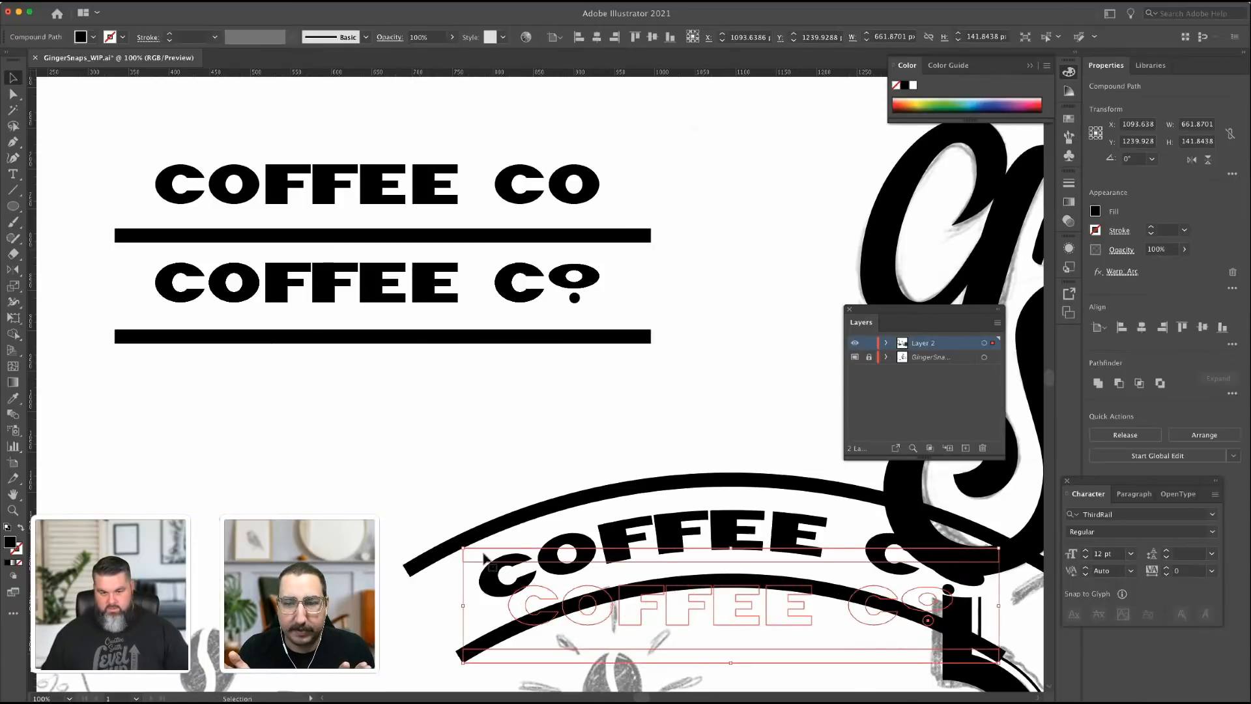
left_click_drag(464, 605, 555, 605)
Delete the earlier arched lettering from the badge and move the warped lettering with bars into its place above the cup.
scroll(692, 527, "right", 10)
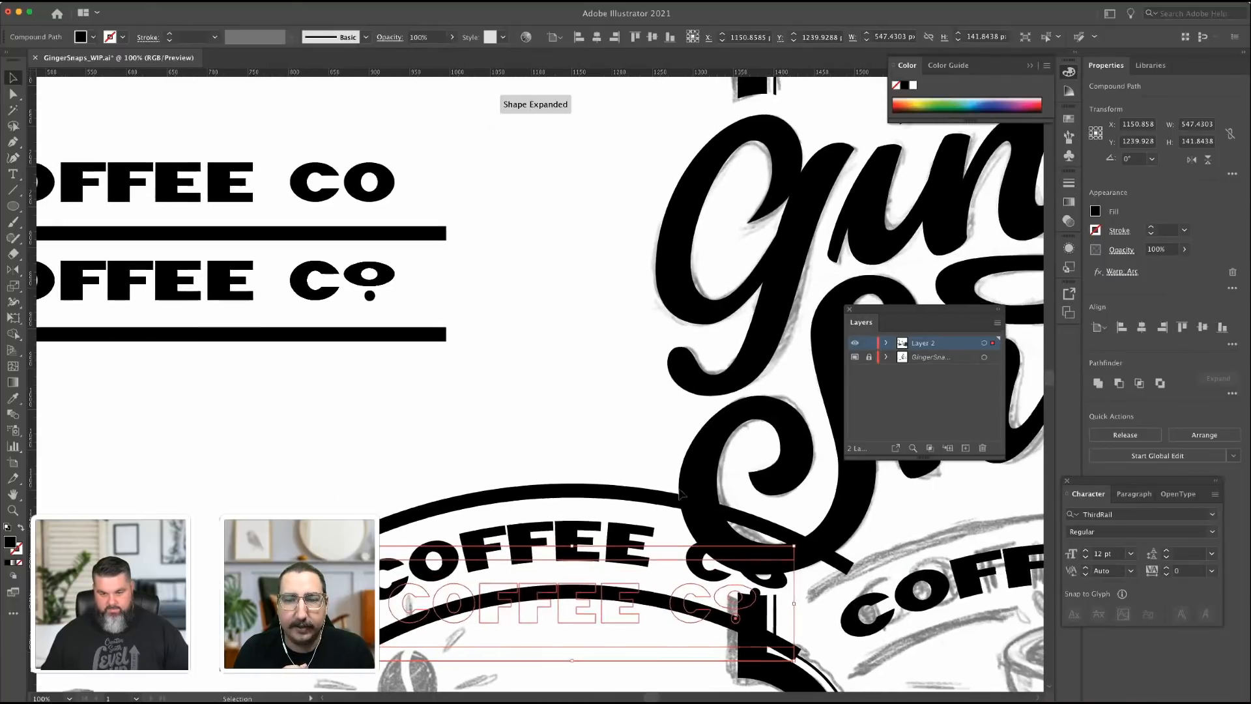
scroll(677, 497, "down", 3)
scroll(677, 496, "right", 3)
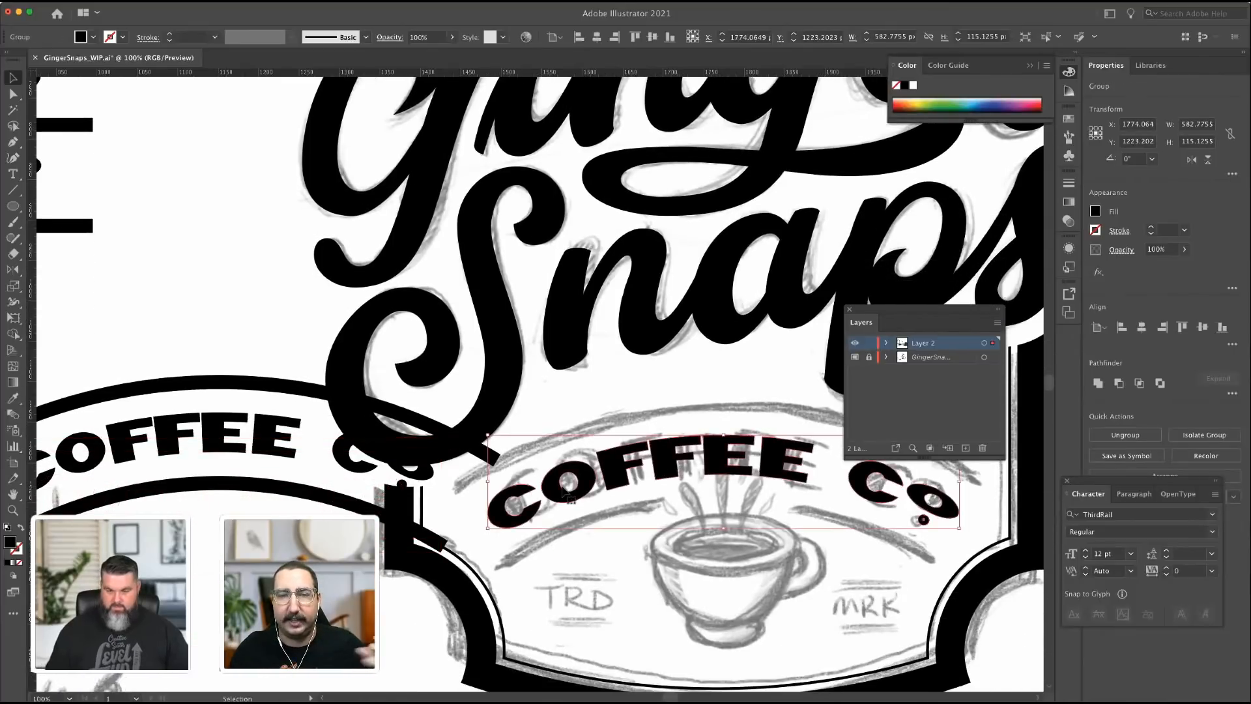
key("Delete")
mouse_move(159, 394)
left_mouse_down()
mouse_move(721, 419)
mouse_move(649, 427)
left_mouse_up()
scroll(678, 435, "right", 5)
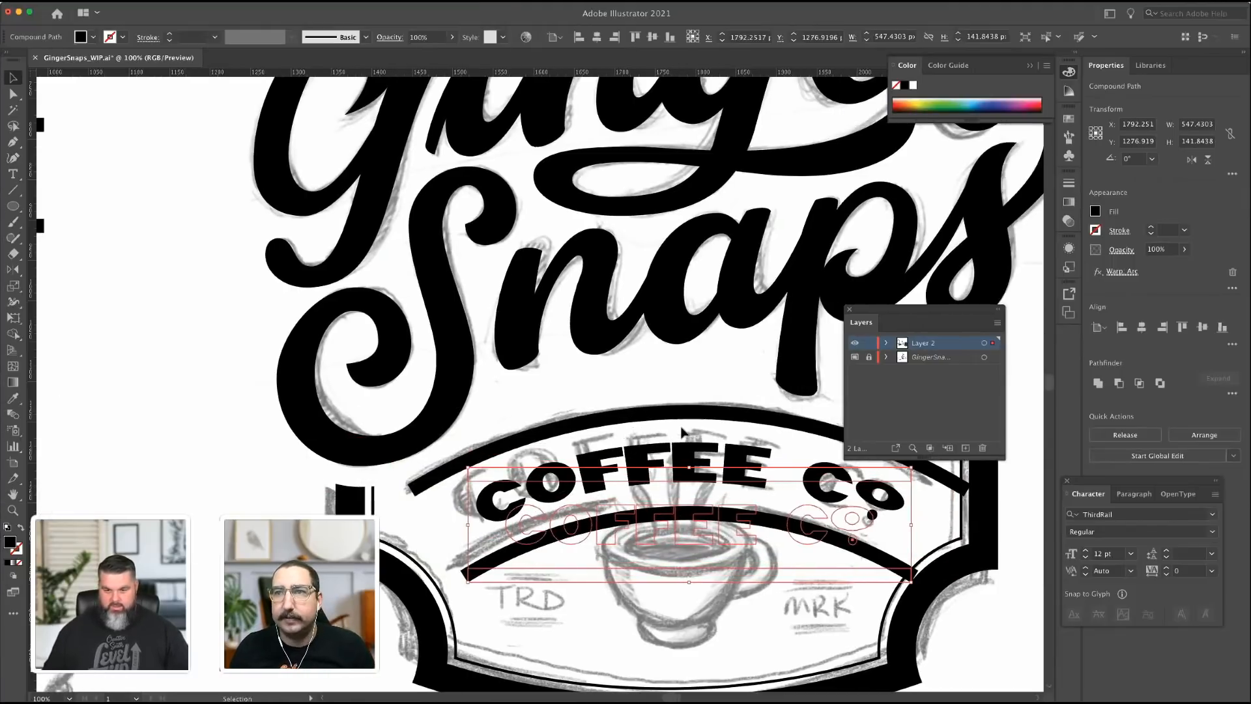
Resize the warped lettering to about 511 by 139 px, fit it over the sketched arcs, and group it.
left_click_drag(749, 470, 740, 470)
left_click_drag(740, 526, 718, 525)
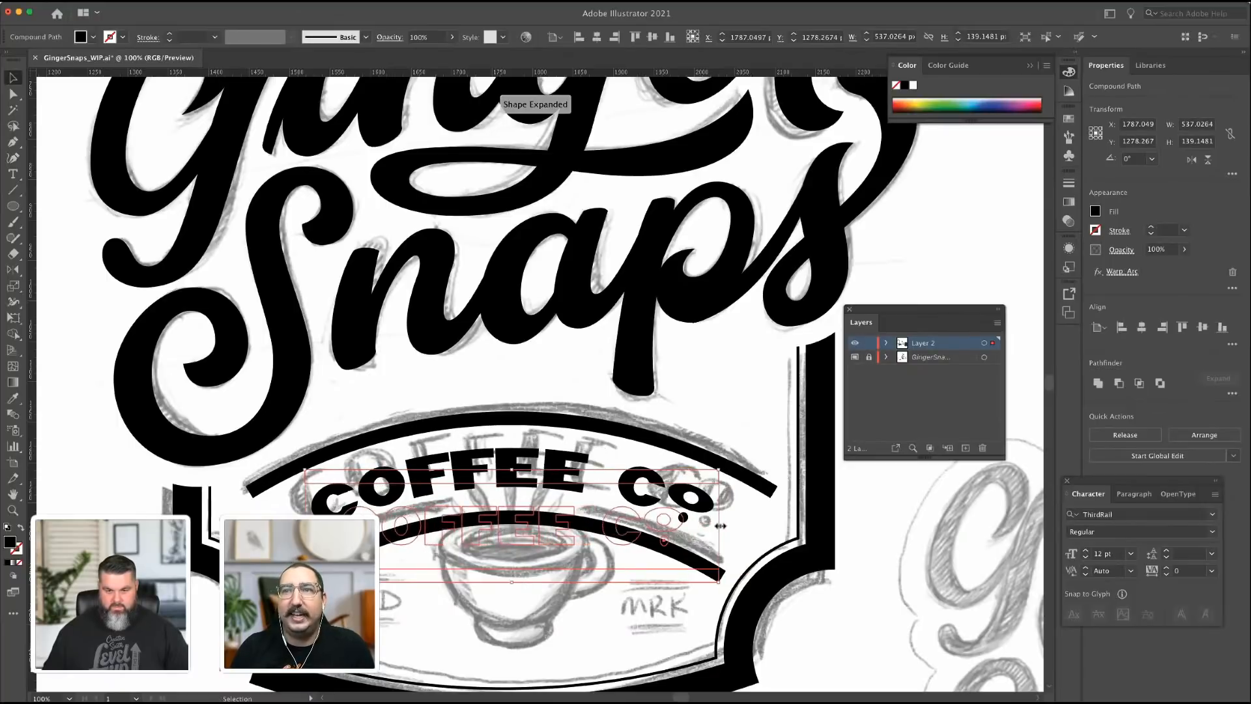
left_click_drag(574, 428, 567, 417)
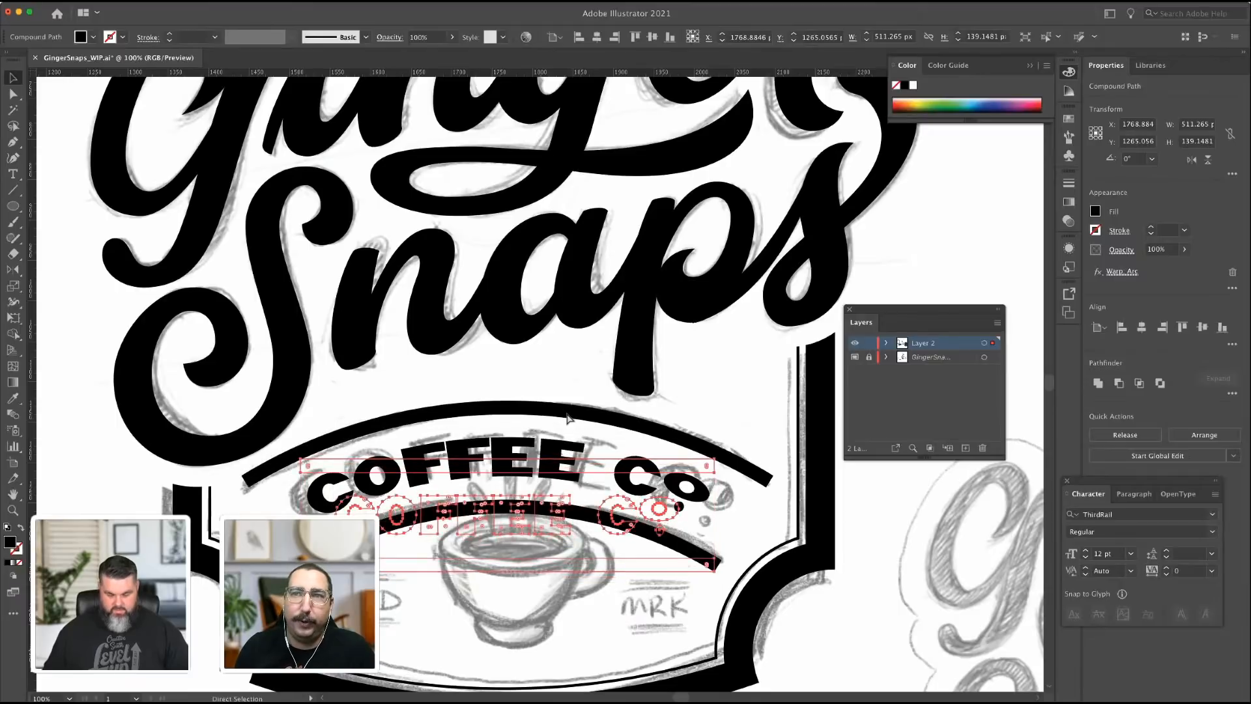
key("ctrl+g")
key("a")
key("super+minus")
key("super+minus")
key("super+minus")
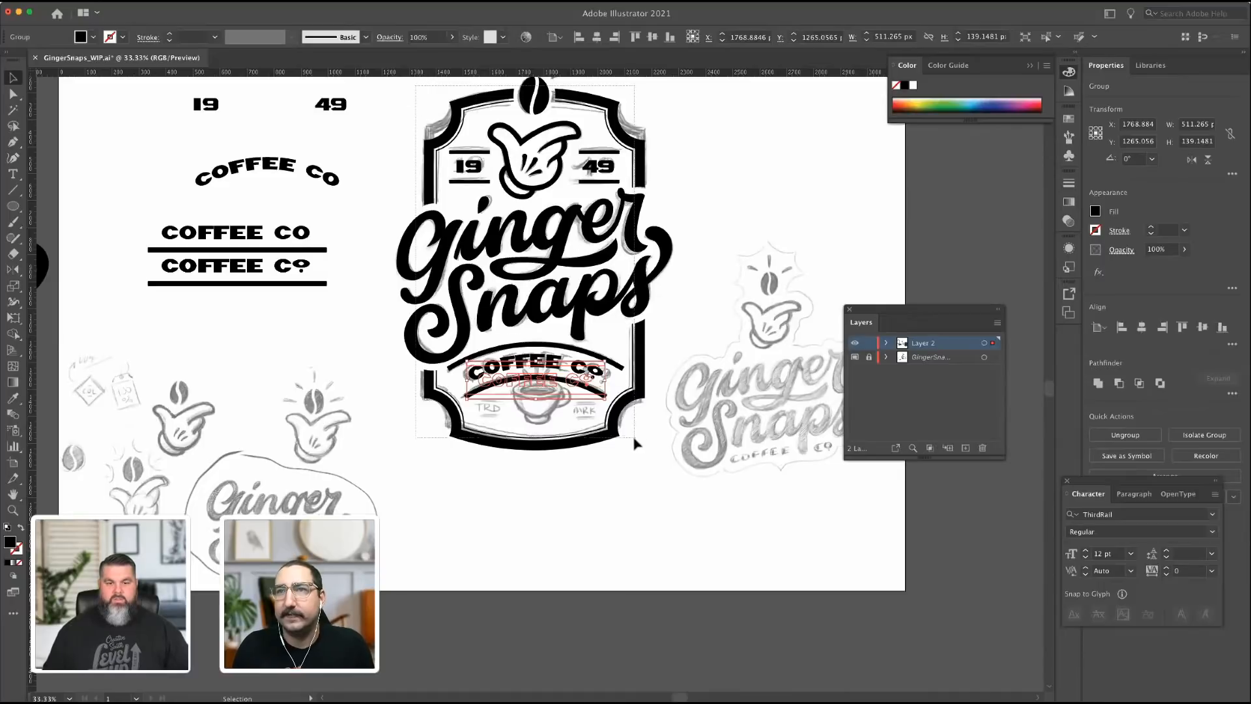
Select the whole badge artwork, including the rays above the coffee bean, and align all its parts on their horizontal centers.
left_click(629, 430, "shift")
scroll(627, 405, "up", 2)
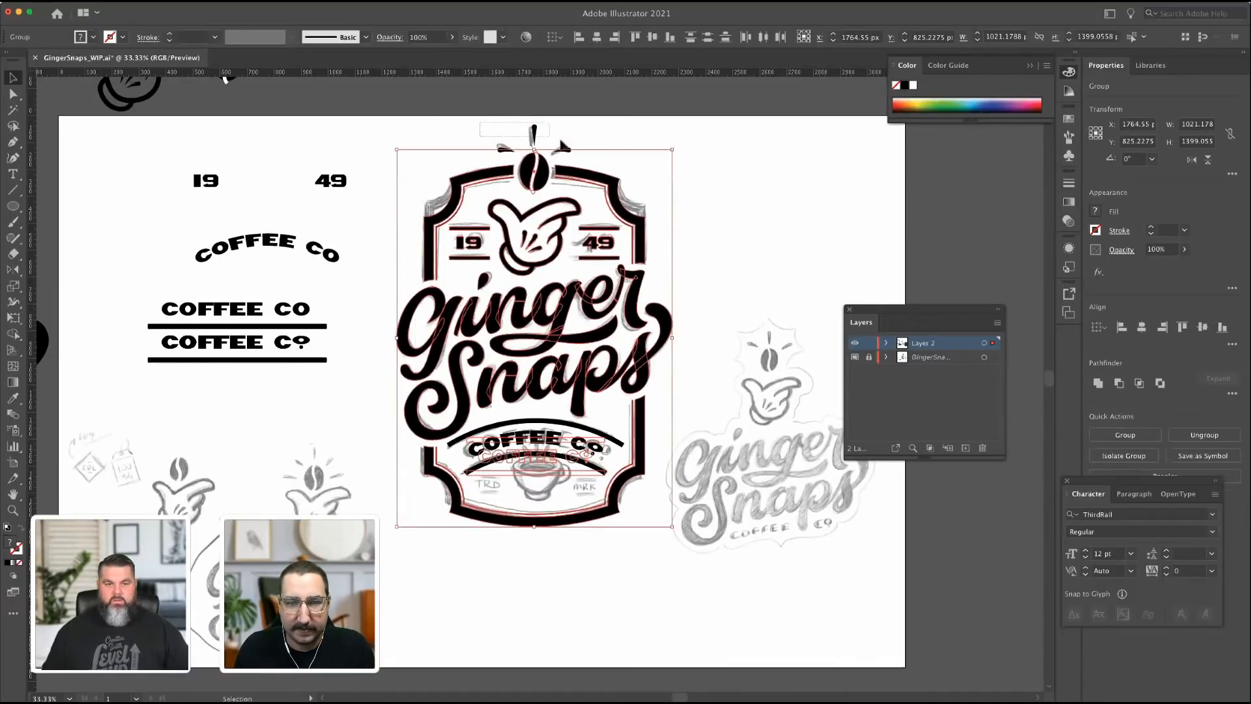
left_click_drag(560, 142, 559, 141)
left_click_drag(448, 117, 642, 542)
left_click(1141, 328)
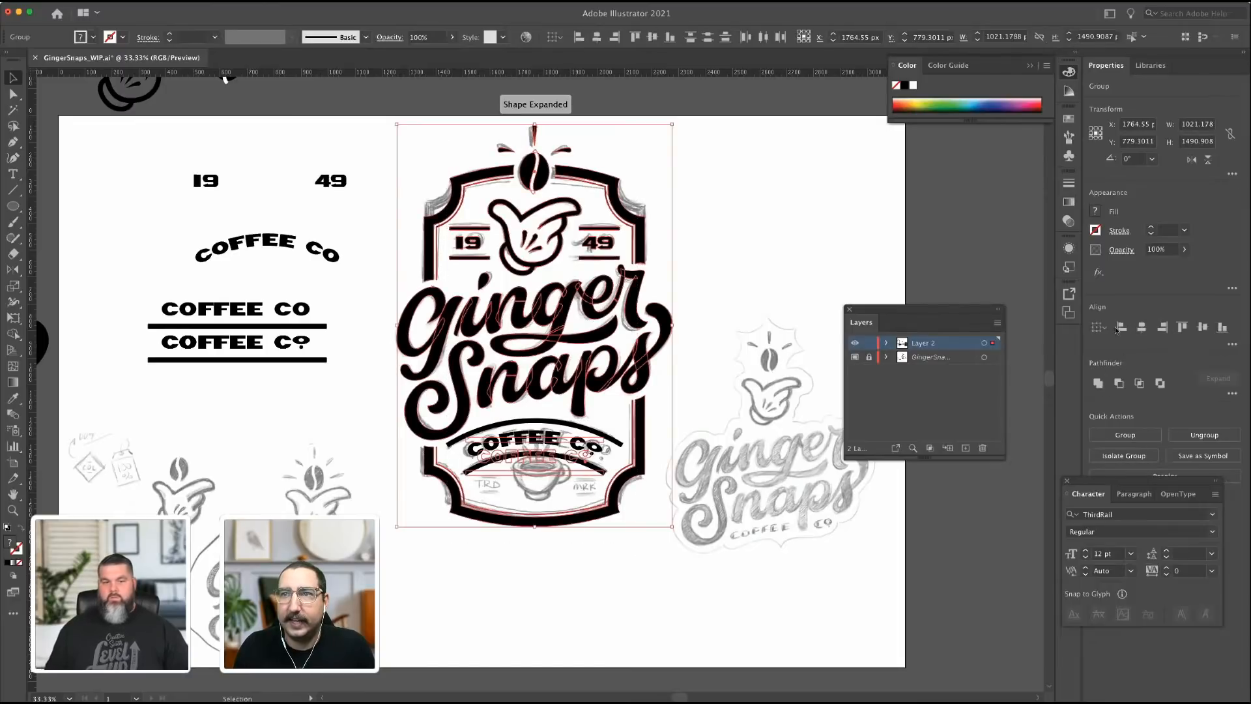
left_click(747, 189)
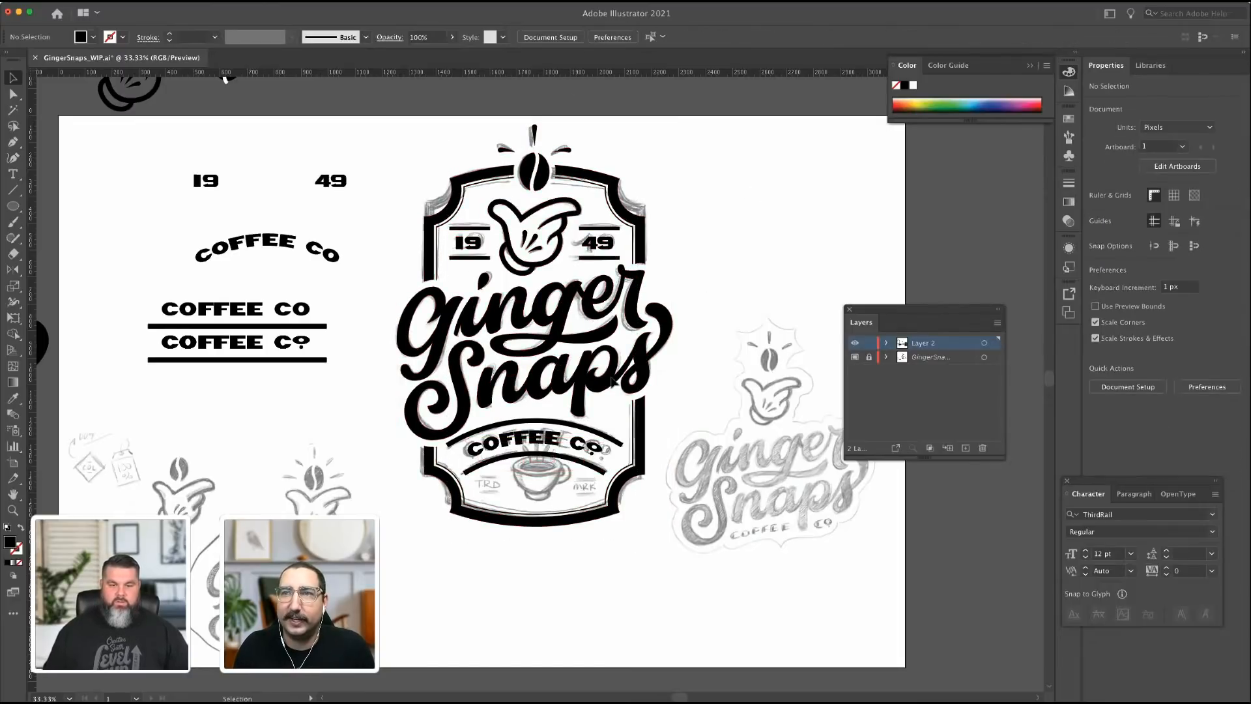
Hide the pencil sketch layer to examine the clean badge artwork, and show the sketch again.
left_click(855, 357)
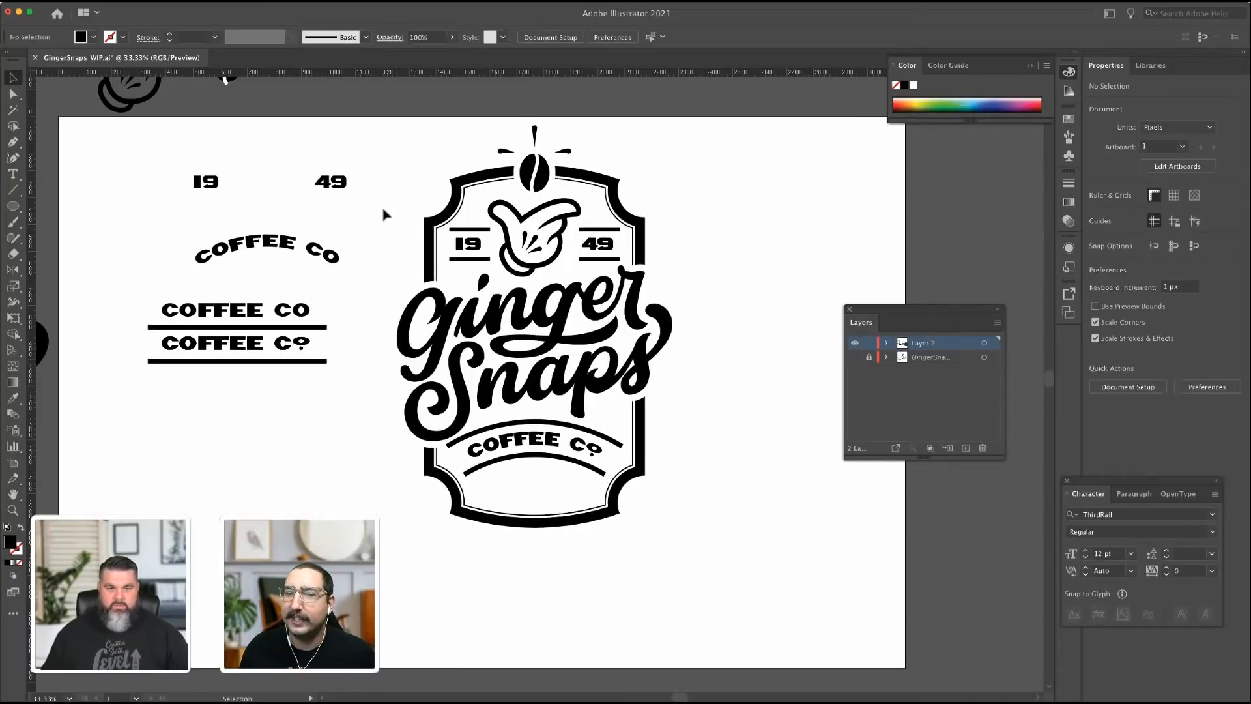
left_click(12, 510)
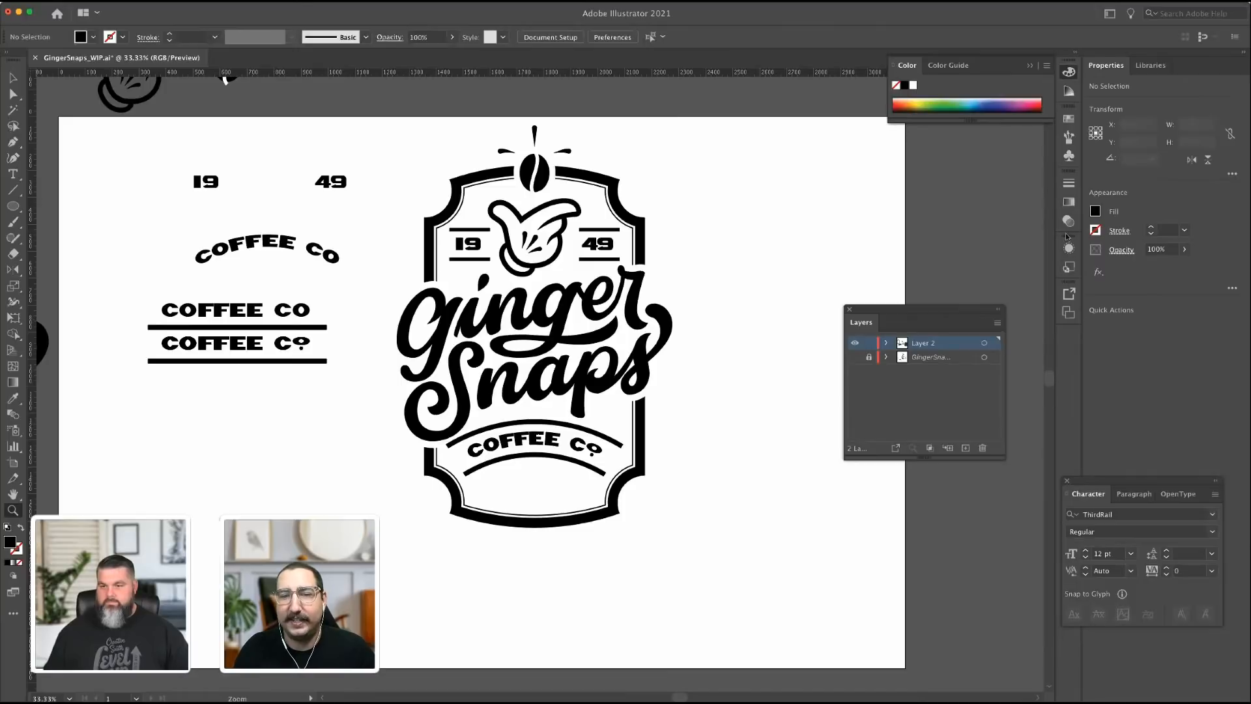
left_click(855, 357)
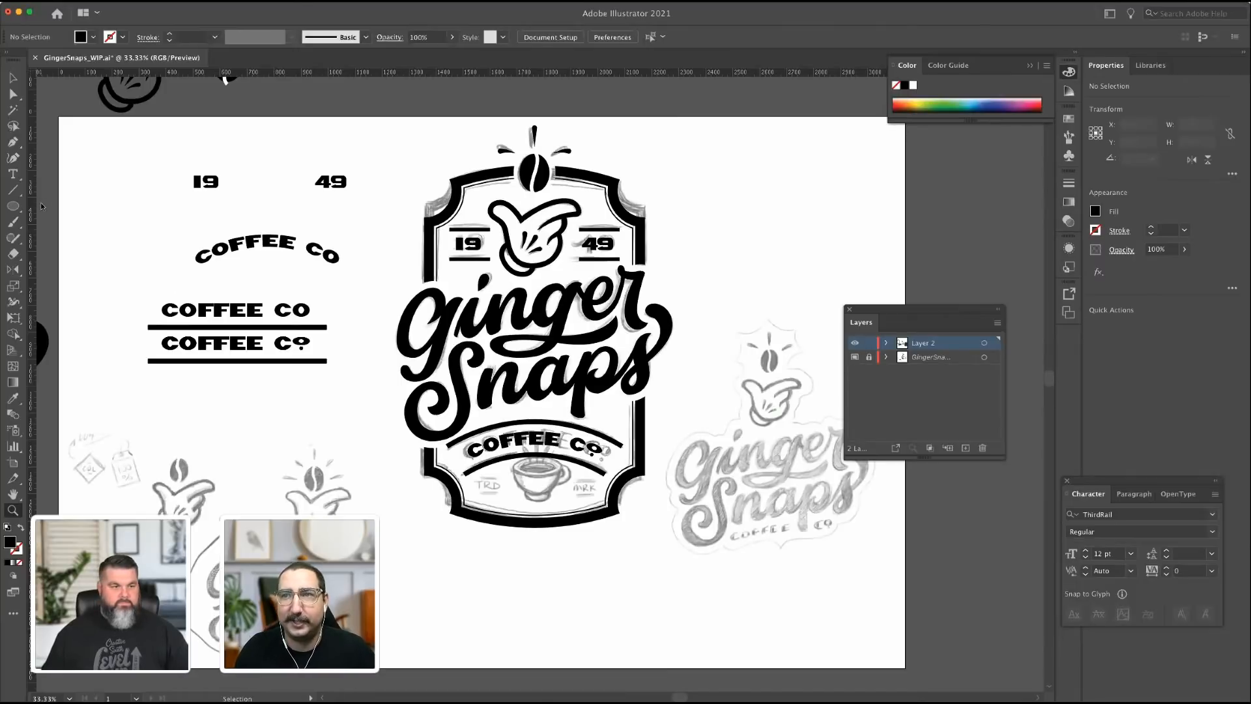
Add the text TRD in ThirdRail Regular on the empty artboard area above the separate 19 and 49 lettering.
key("t")
left_click(265, 139)
type("T")
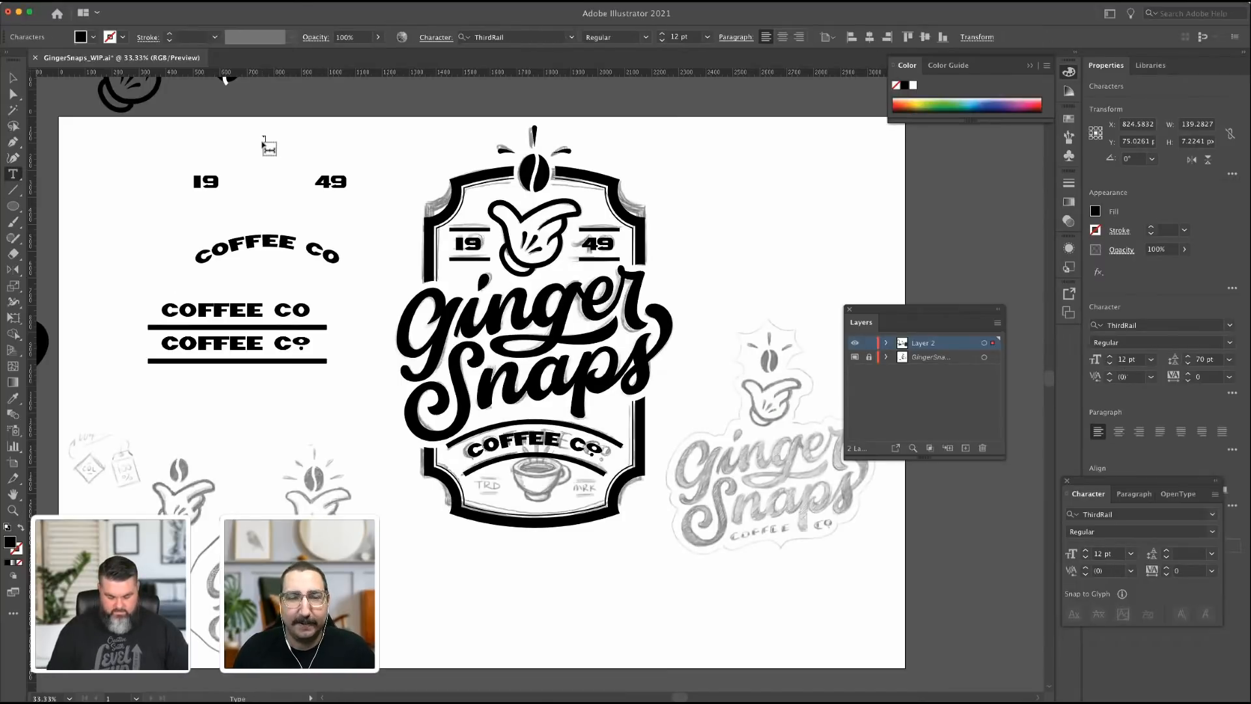
type("RD")
key("Escape")
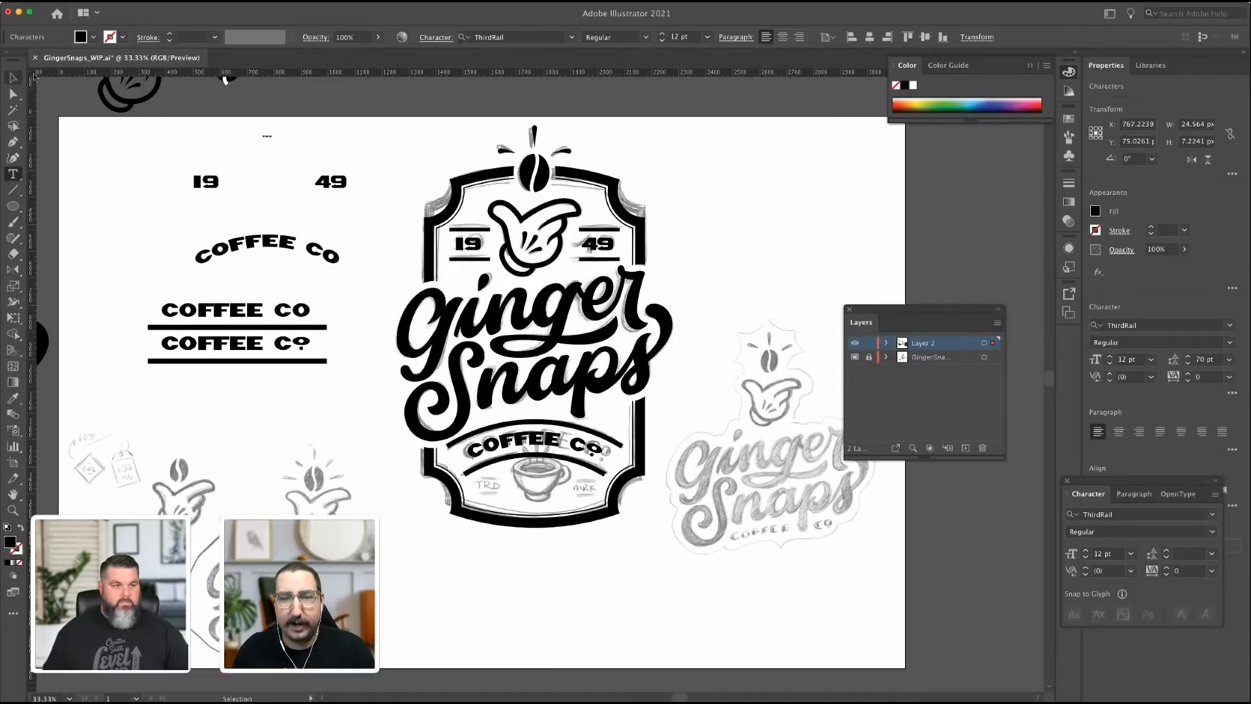
Fit the TRD text at about 48 pt over its sketch beside the cup, copy it to the other side, and change the copy to MRK.
left_click_drag(271, 142, 582, 493)
left_click(370, 414)
left_click(491, 492)
double_click(582, 489)
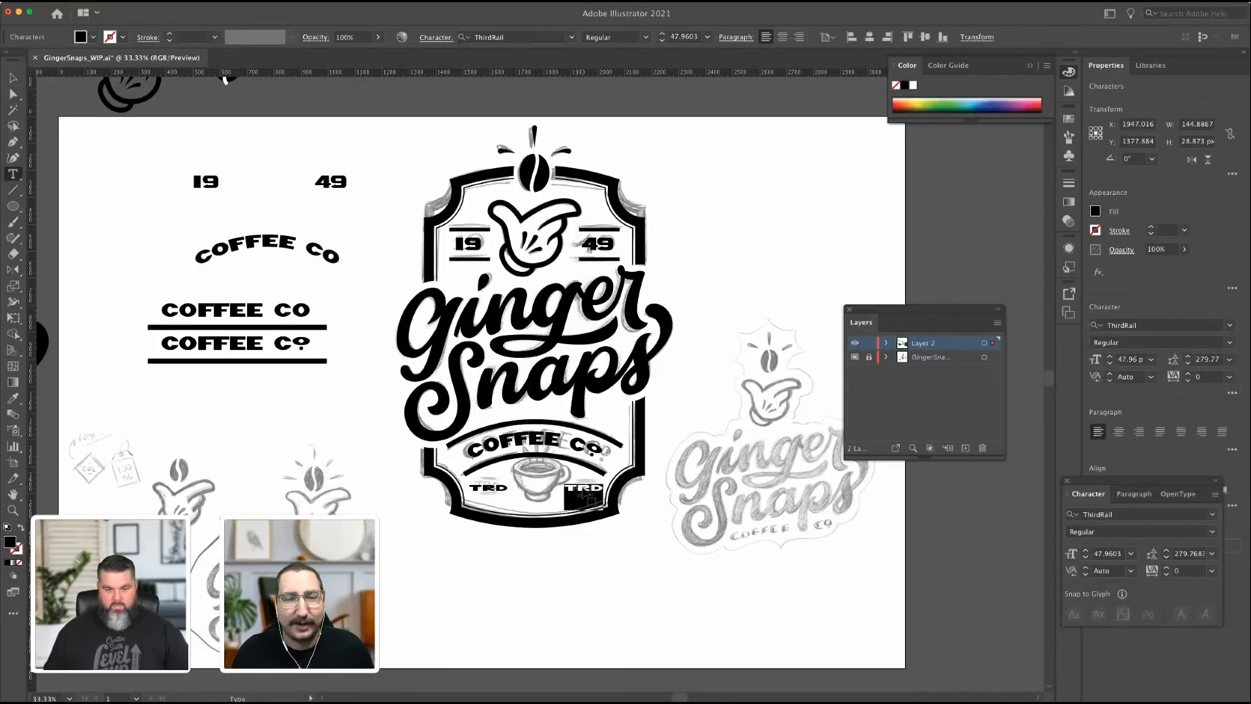
type("MR")
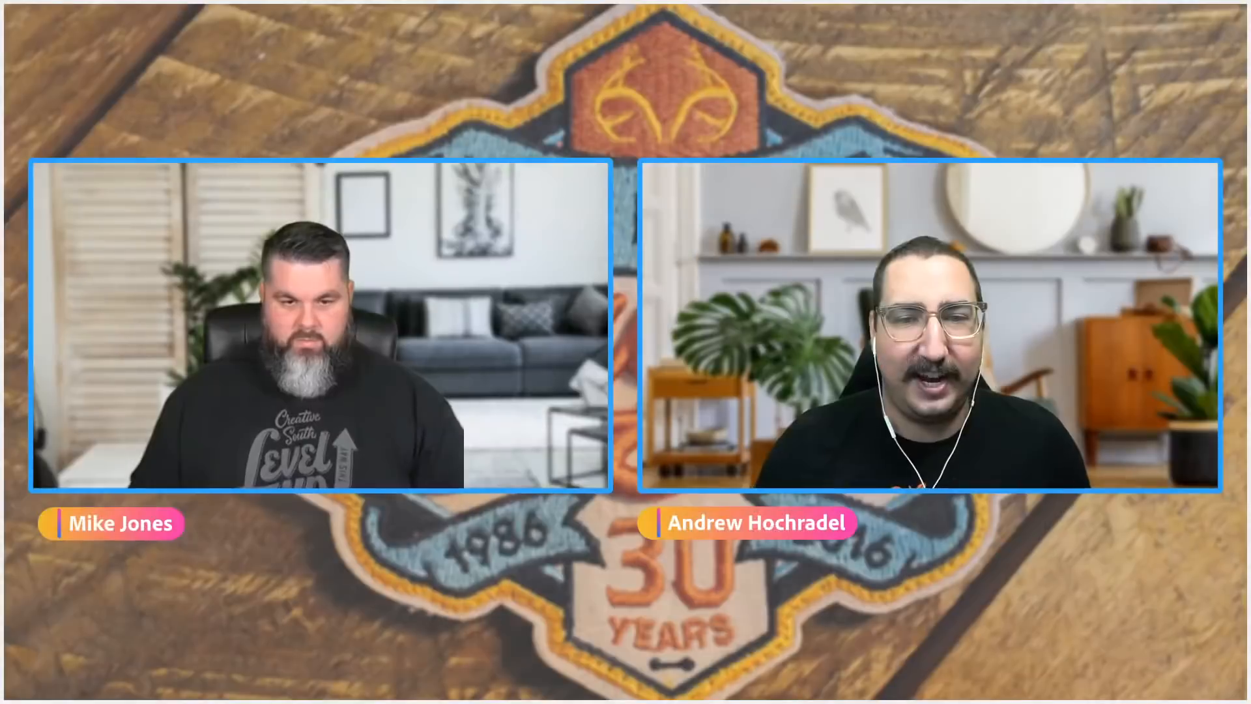
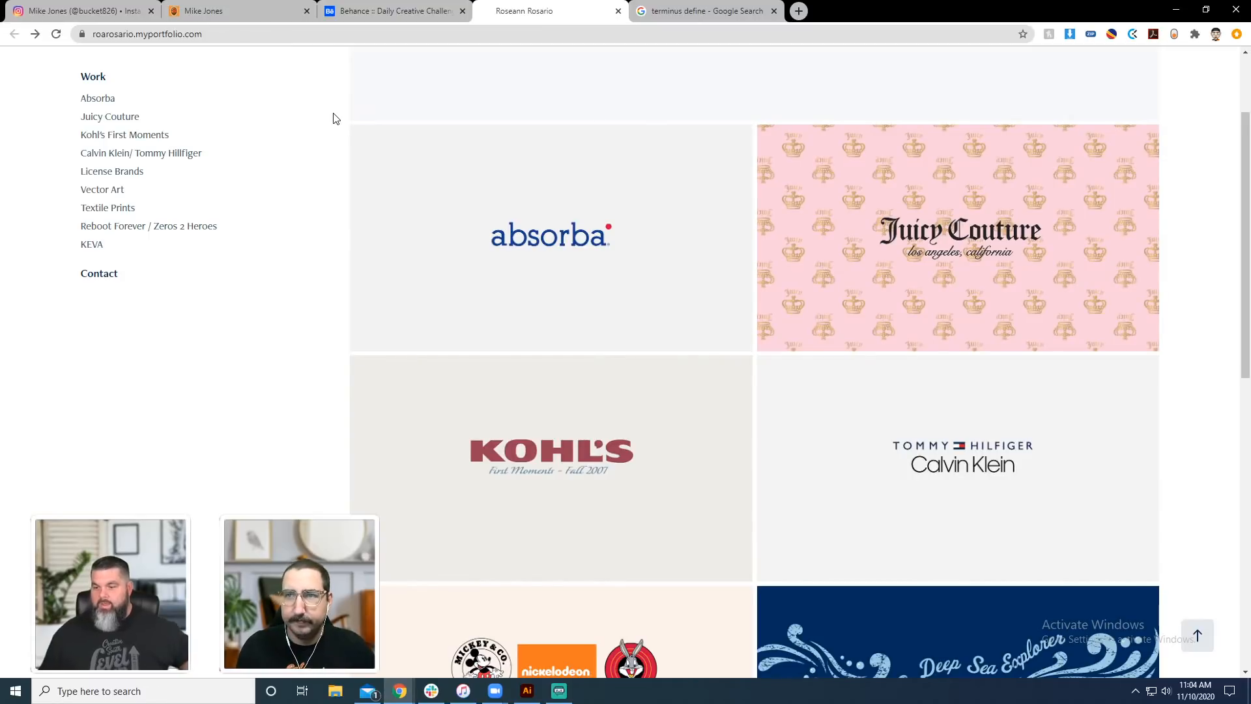
Switch to the designer's portfolio in the browser, open the Juicy Couture project, and view its crown pattern and first newborn apparel sheet.
scroll(333, 118, "down", 2)
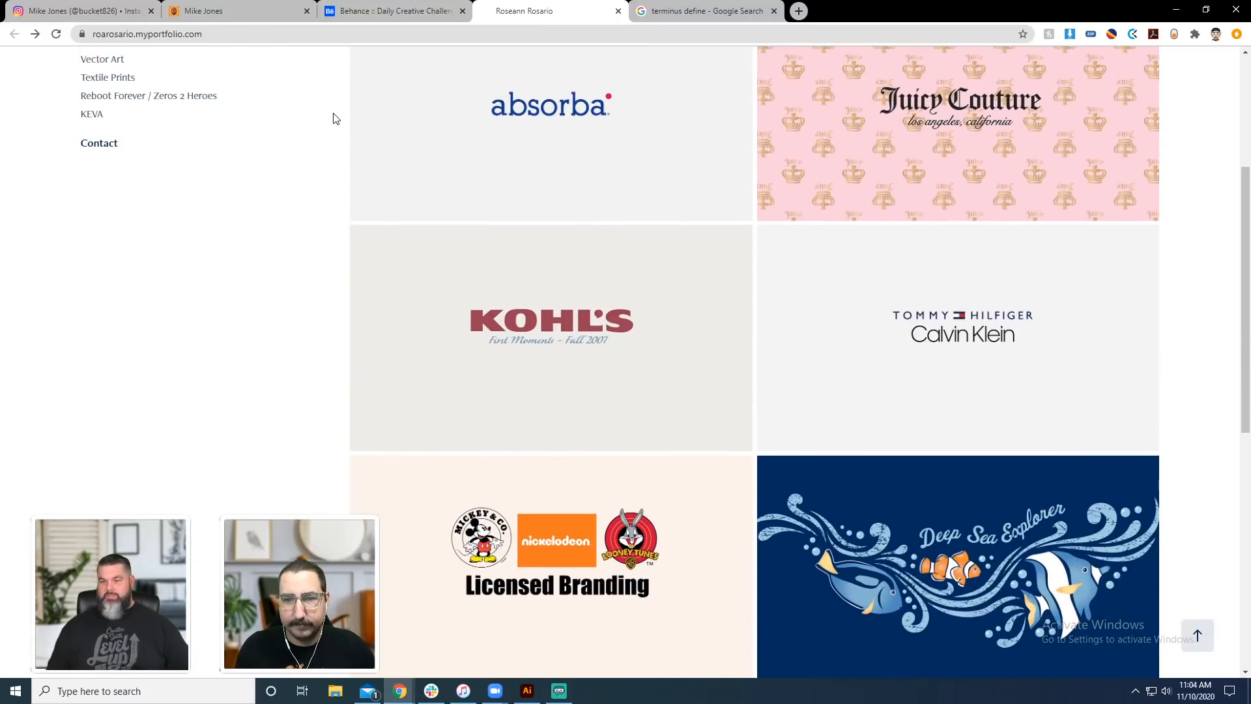
left_click(863, 167)
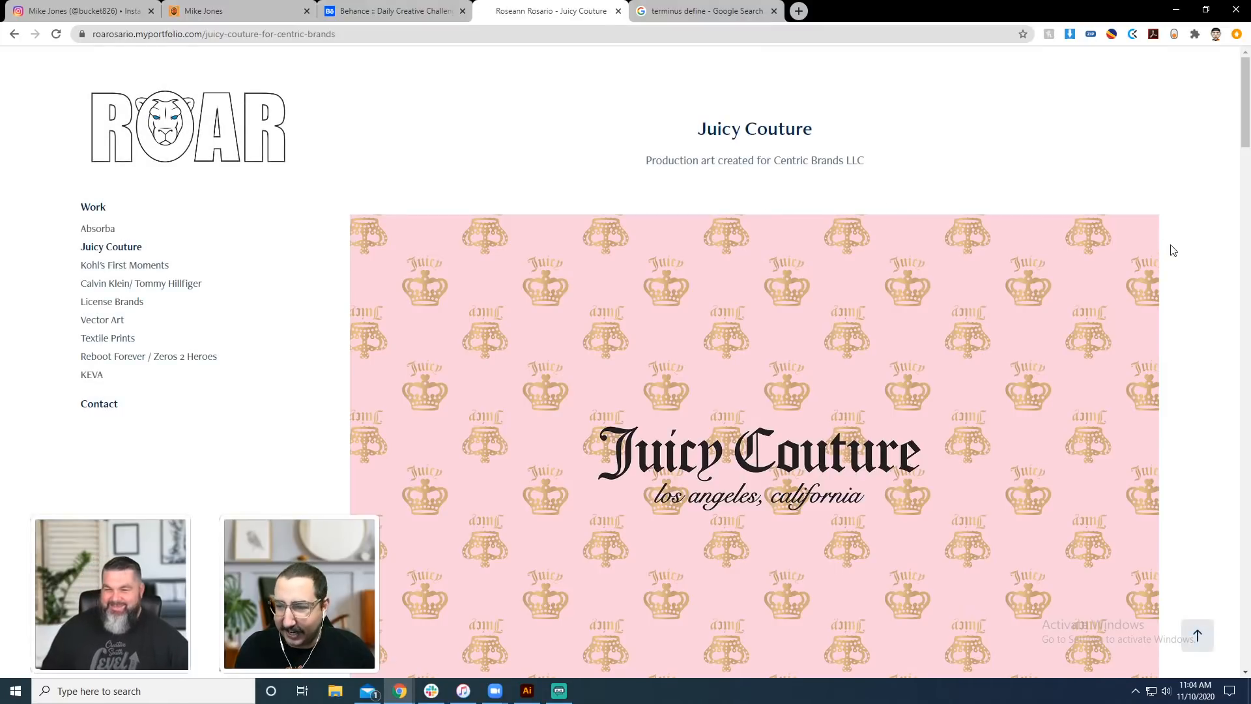
scroll(1184, 248, "down", 1)
scroll(1185, 249, "down", 9)
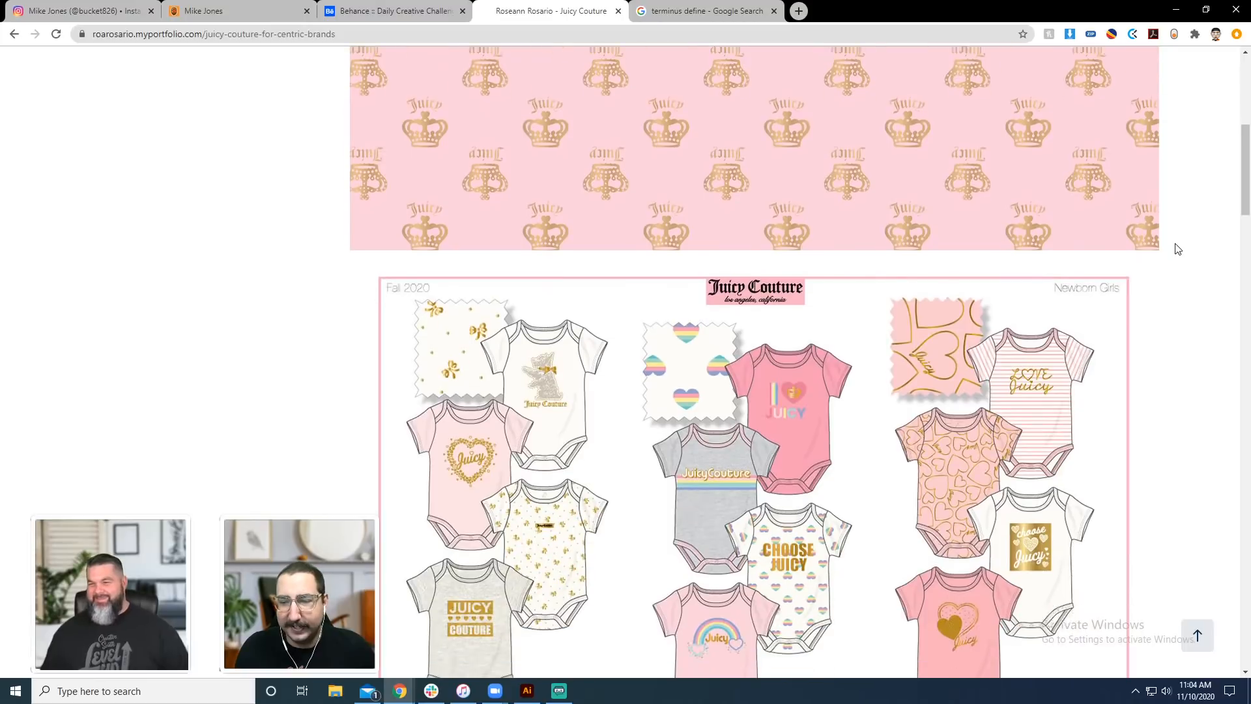
scroll(1178, 249, "up", 1)
scroll(1178, 249, "down", 1)
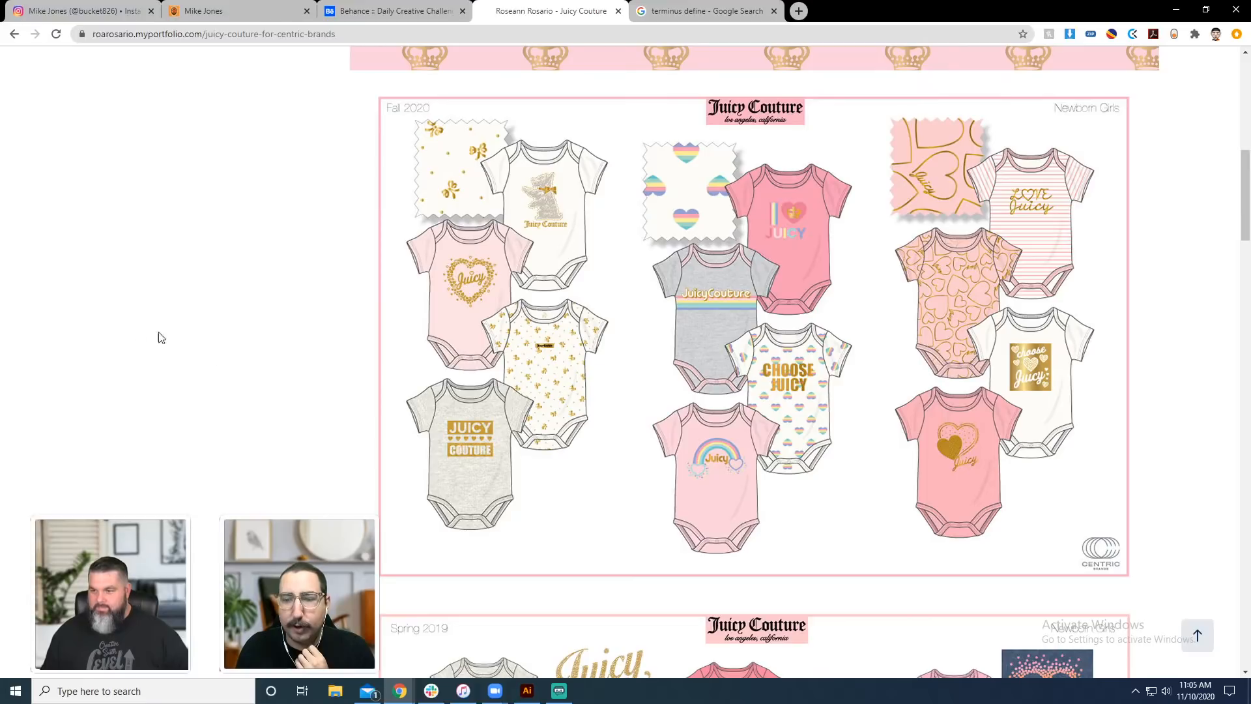
Examine the Spring 2019 and Spring 2020 apparel sheets through the end of the Juicy Couture project.
scroll(121, 331, "down", 5)
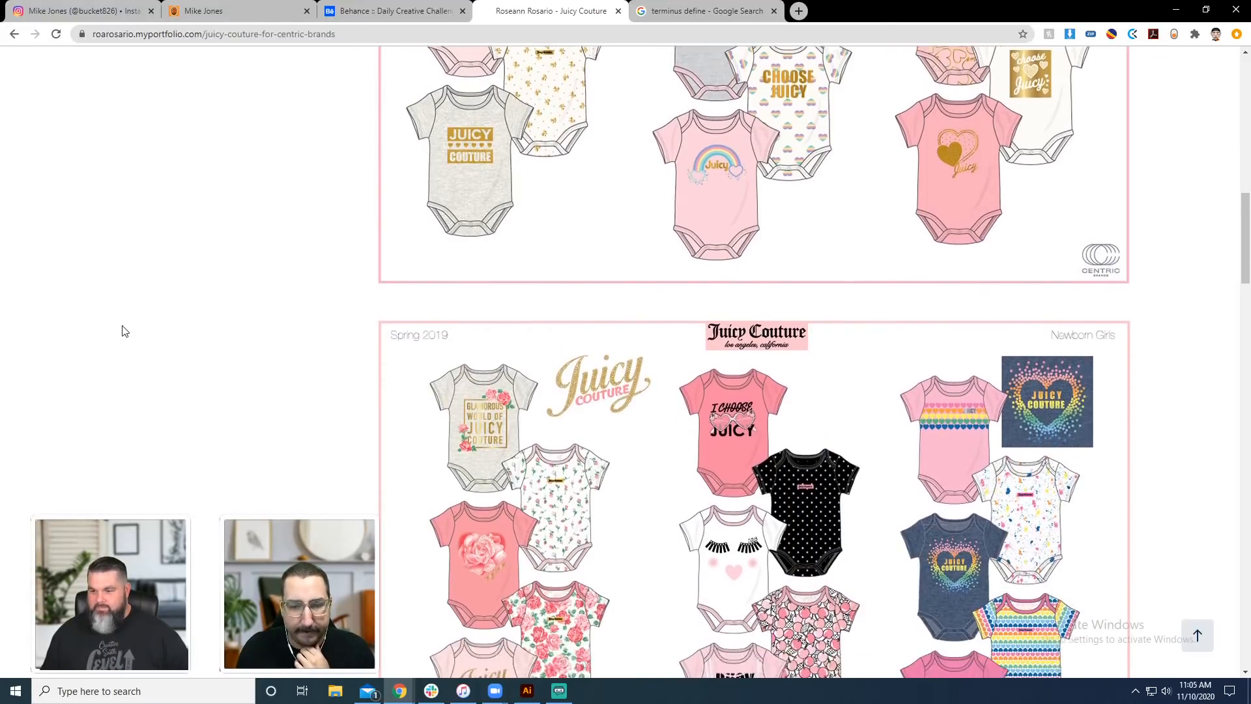
scroll(121, 331, "down", 3)
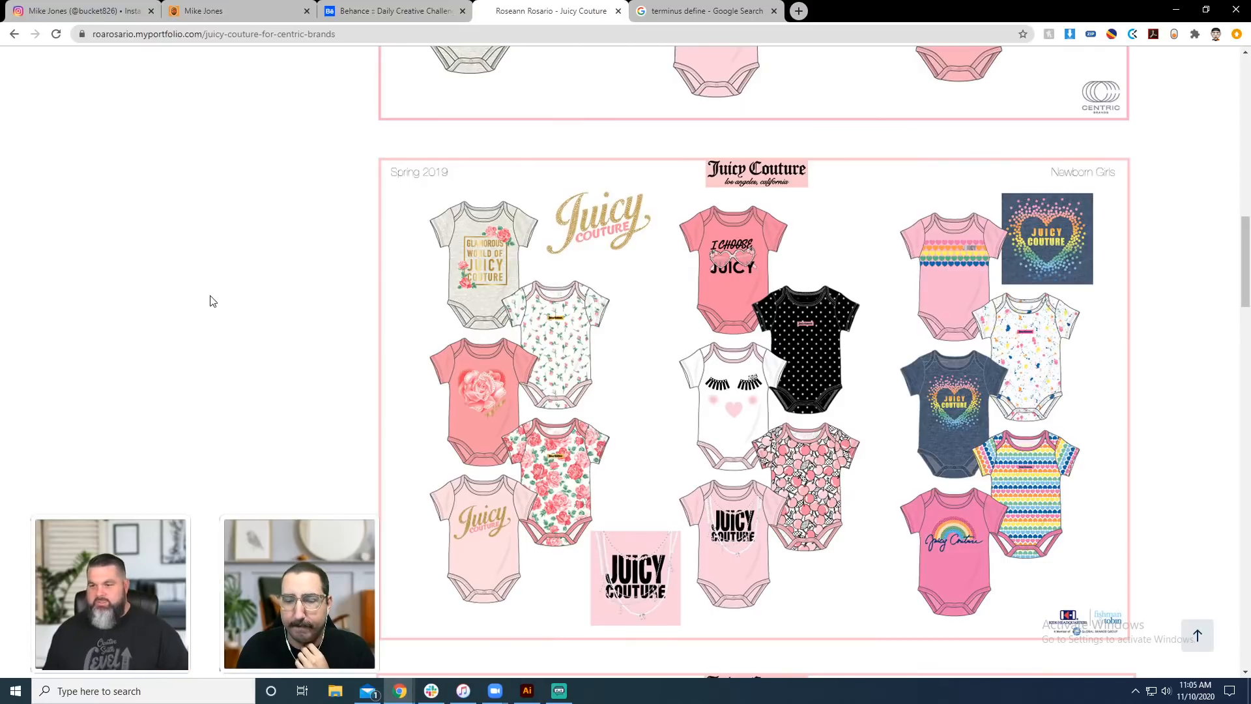
scroll(210, 301, "down", 1)
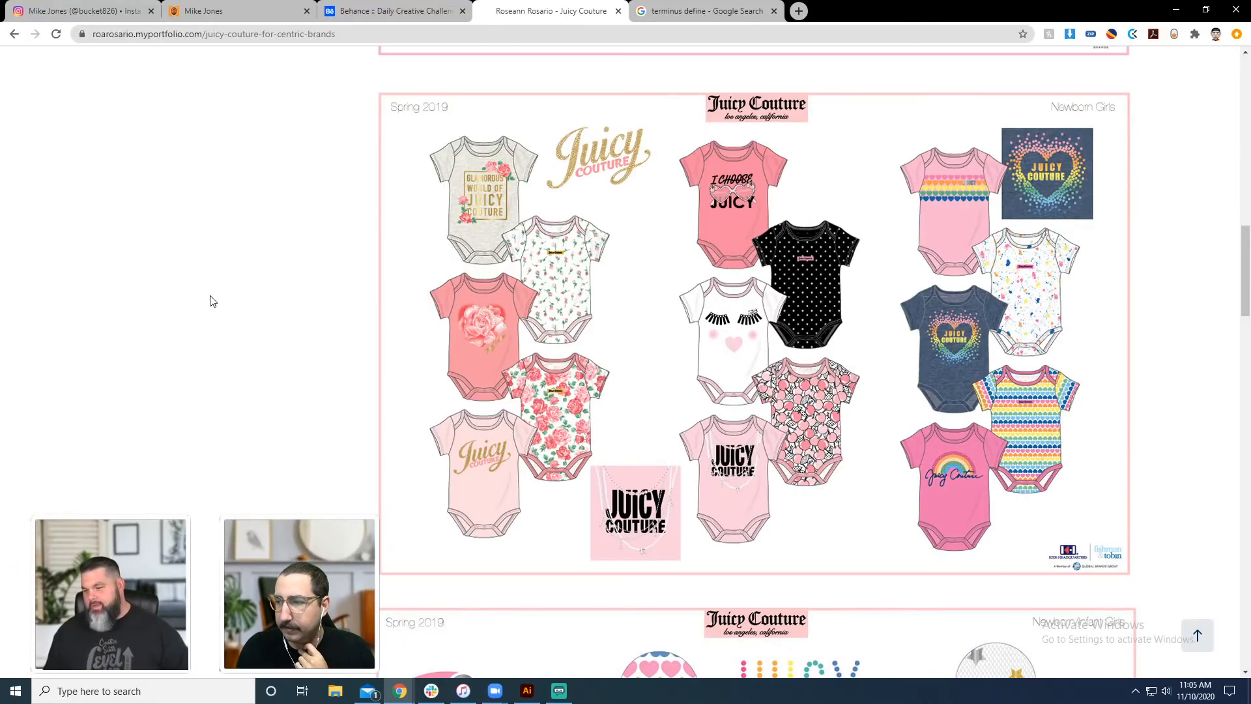
scroll(210, 300, "down", 5)
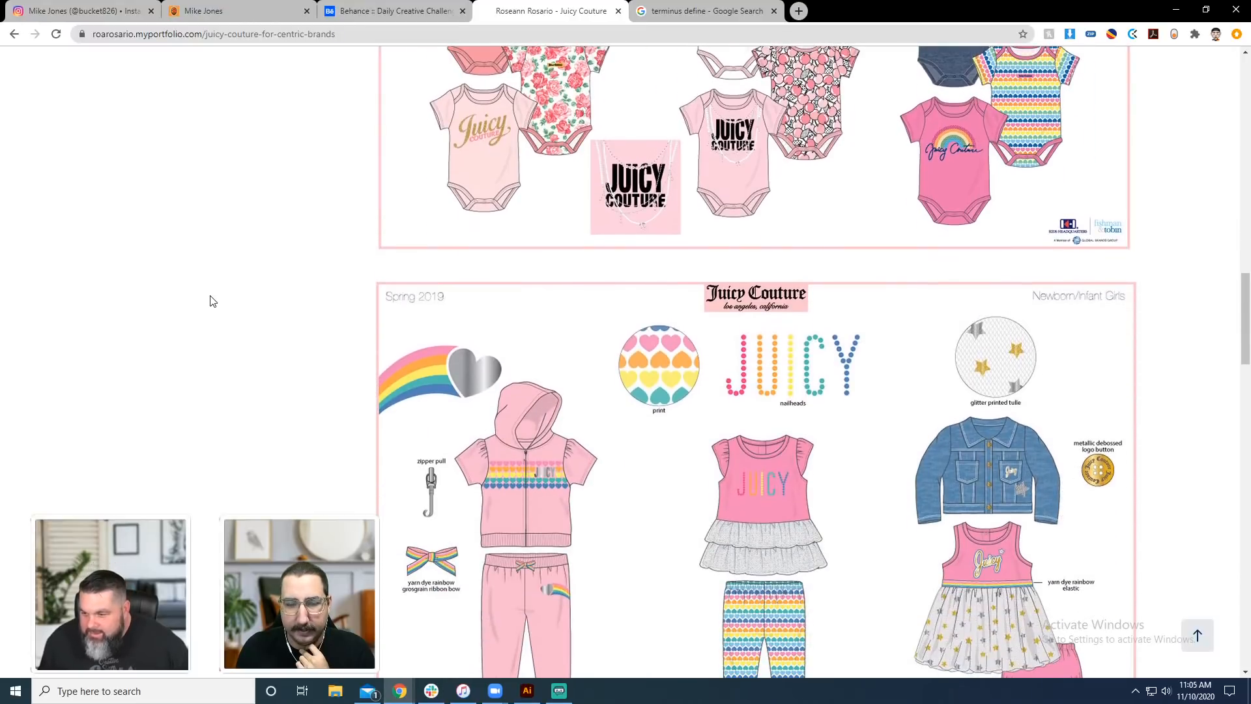
scroll(210, 300, "down", 3)
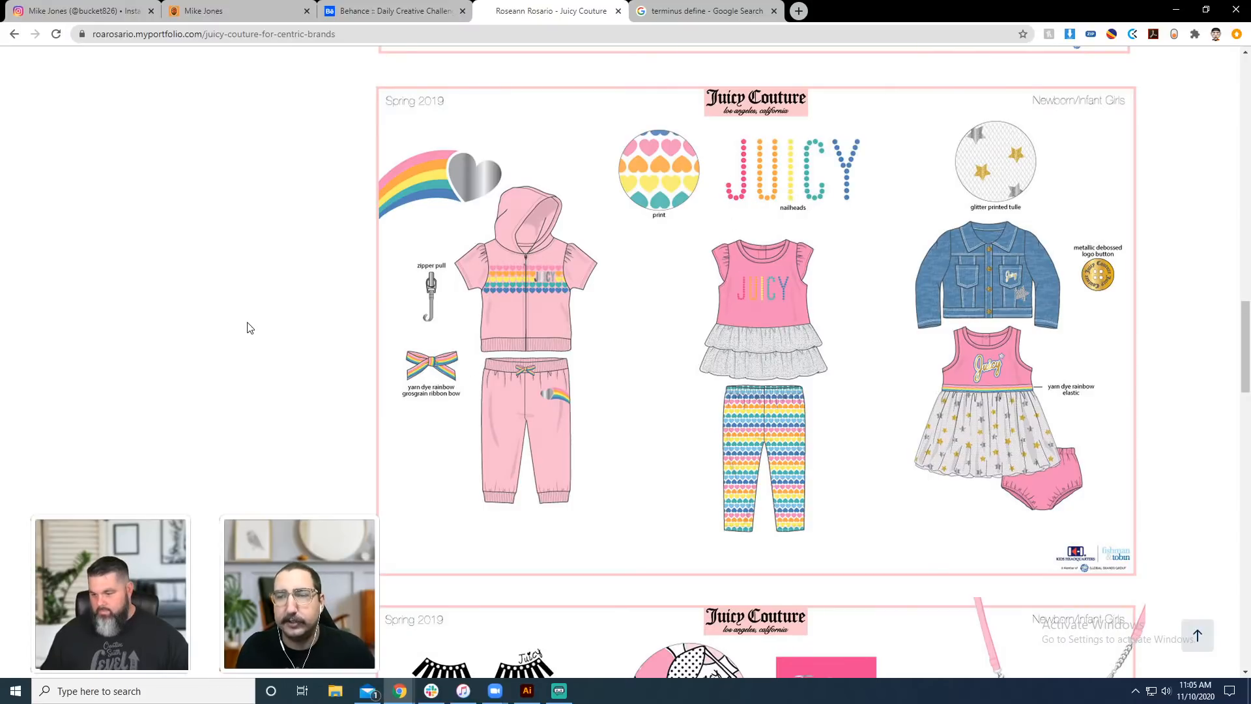
scroll(239, 335, "down", 8)
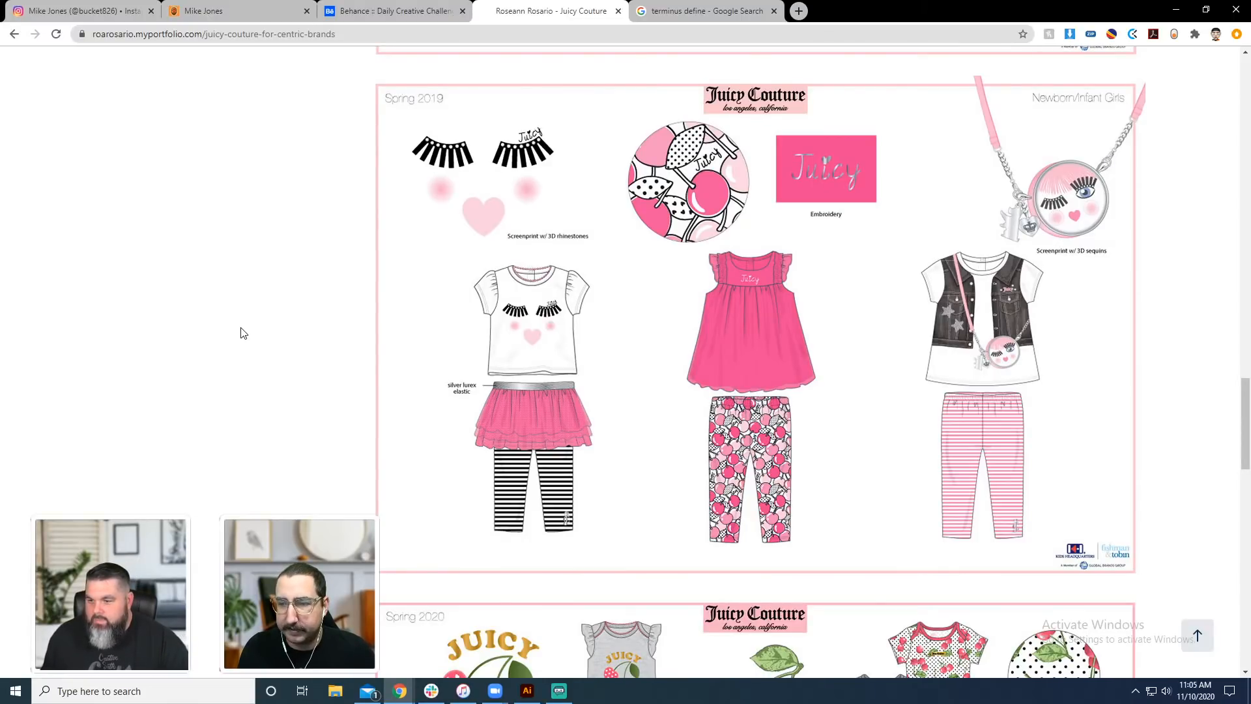
scroll(242, 333, "down", 6)
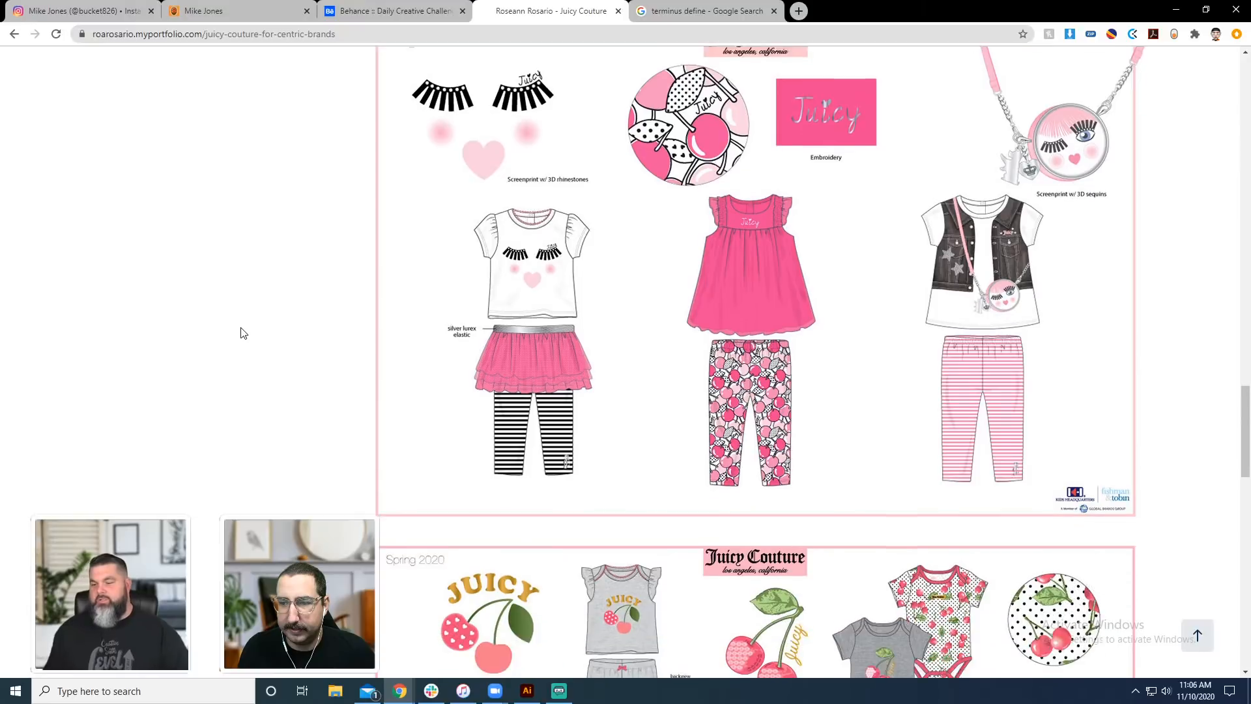
scroll(243, 333, "down", 2)
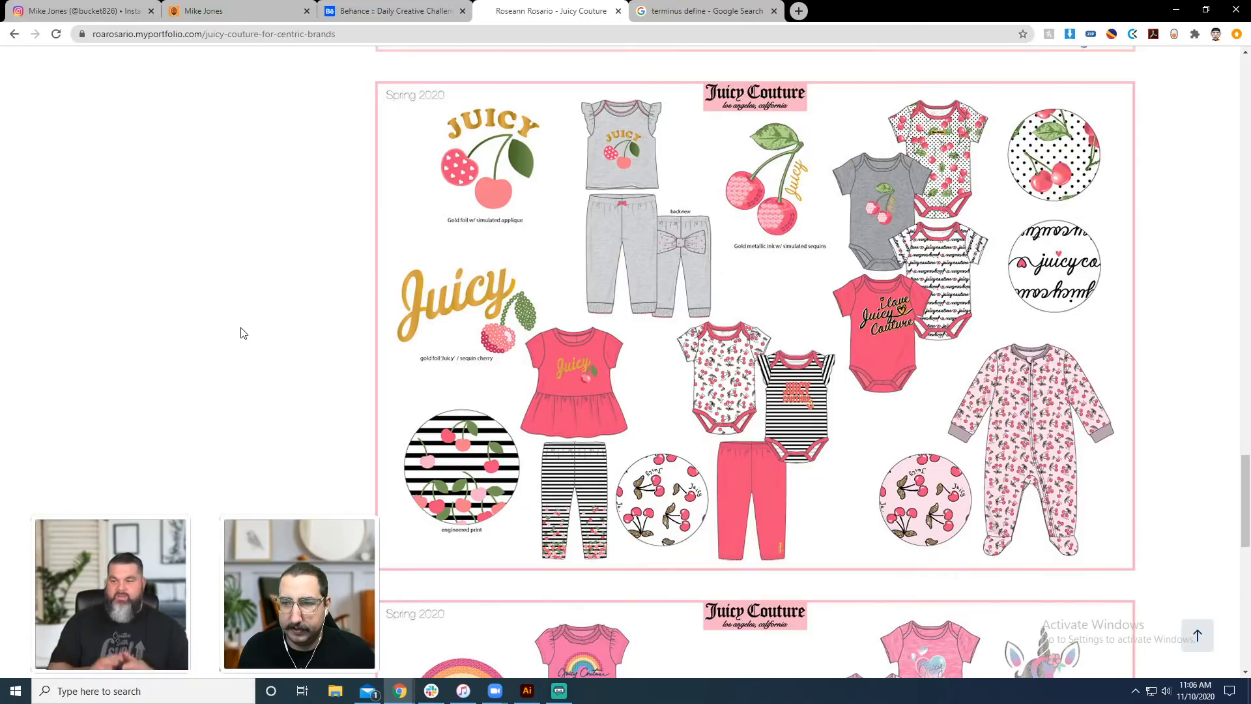
scroll(241, 333, "down", 7)
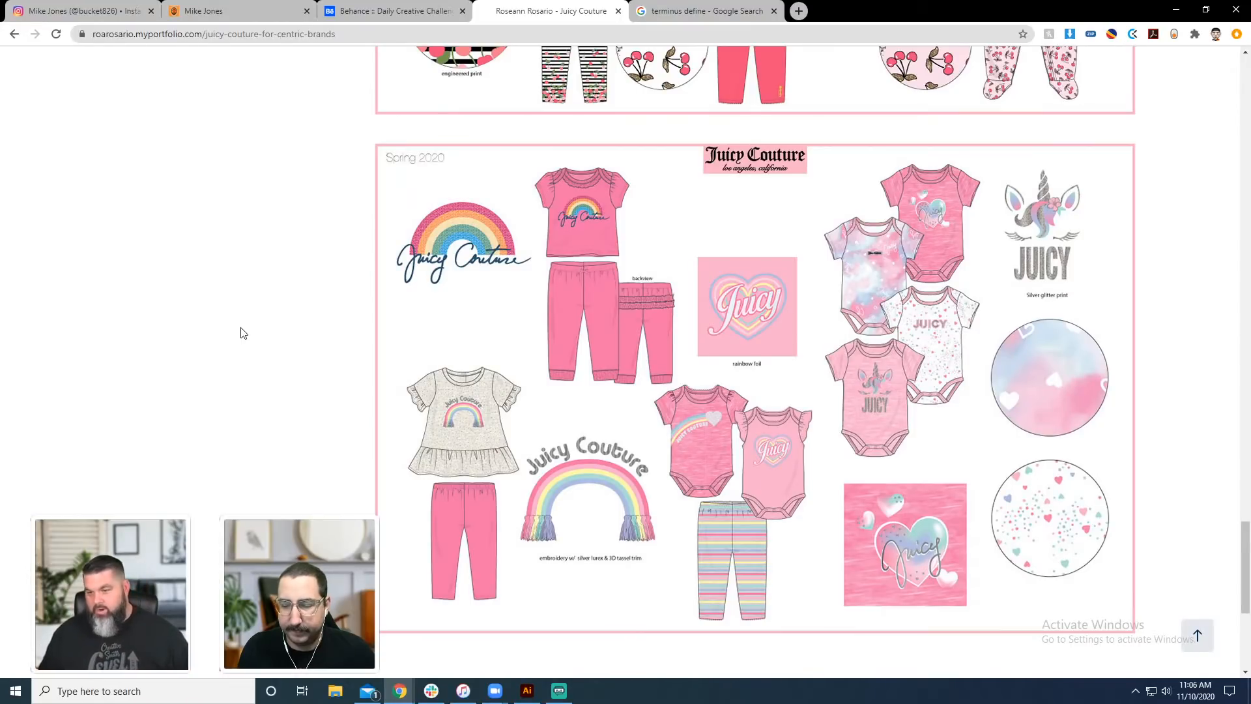
scroll(241, 333, "down", 1)
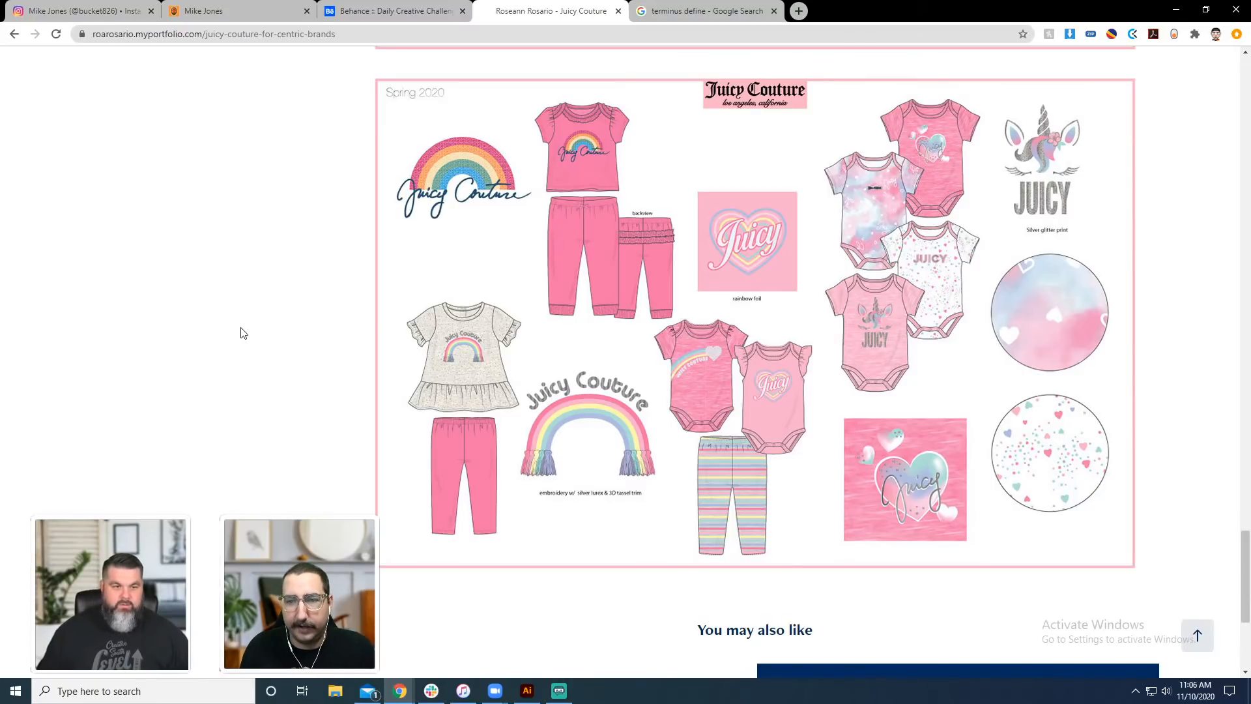
scroll(242, 333, "down", 1)
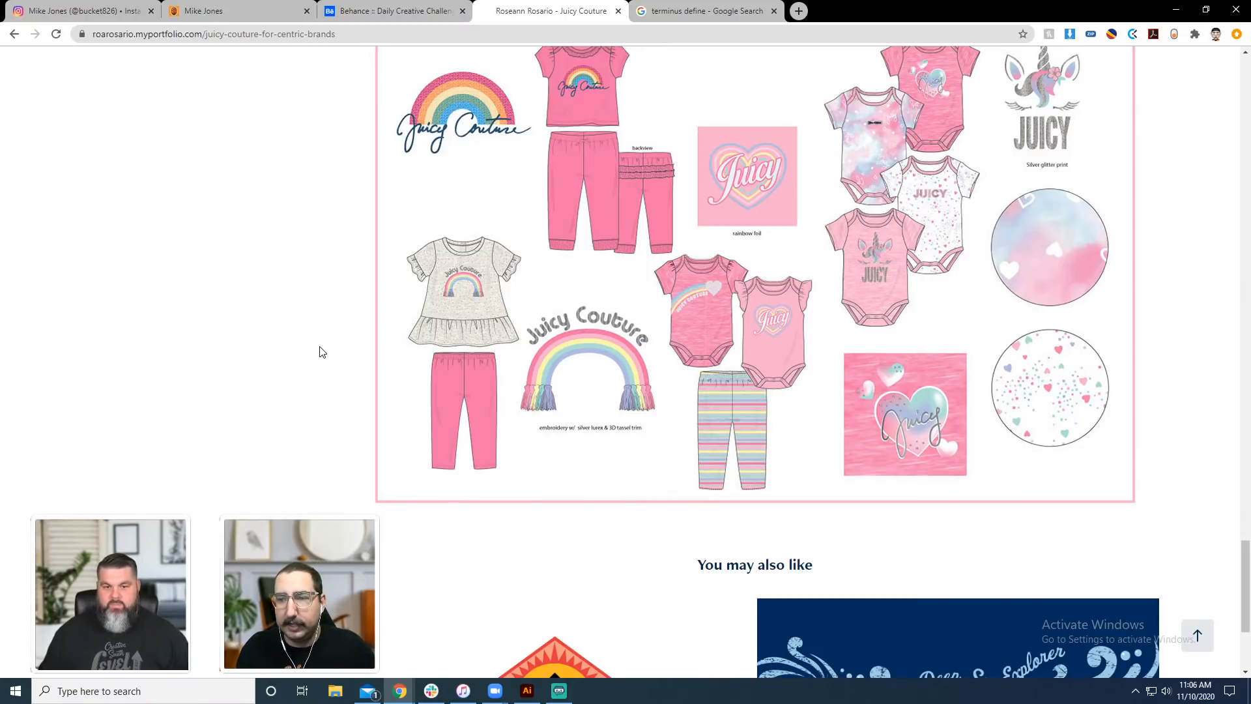
Review the Juicy Couture apparel sheets once more in reverse order, back to the project's title.
scroll(319, 351, "up", 1)
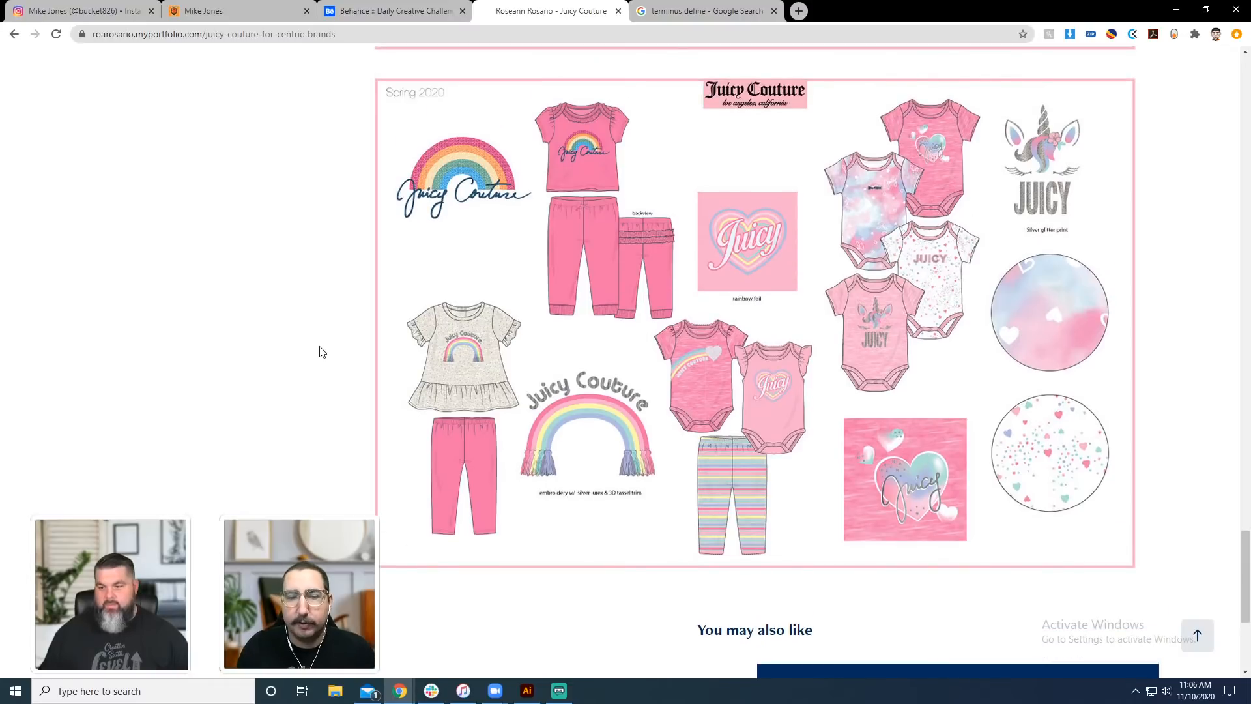
scroll(319, 352, "up", 9)
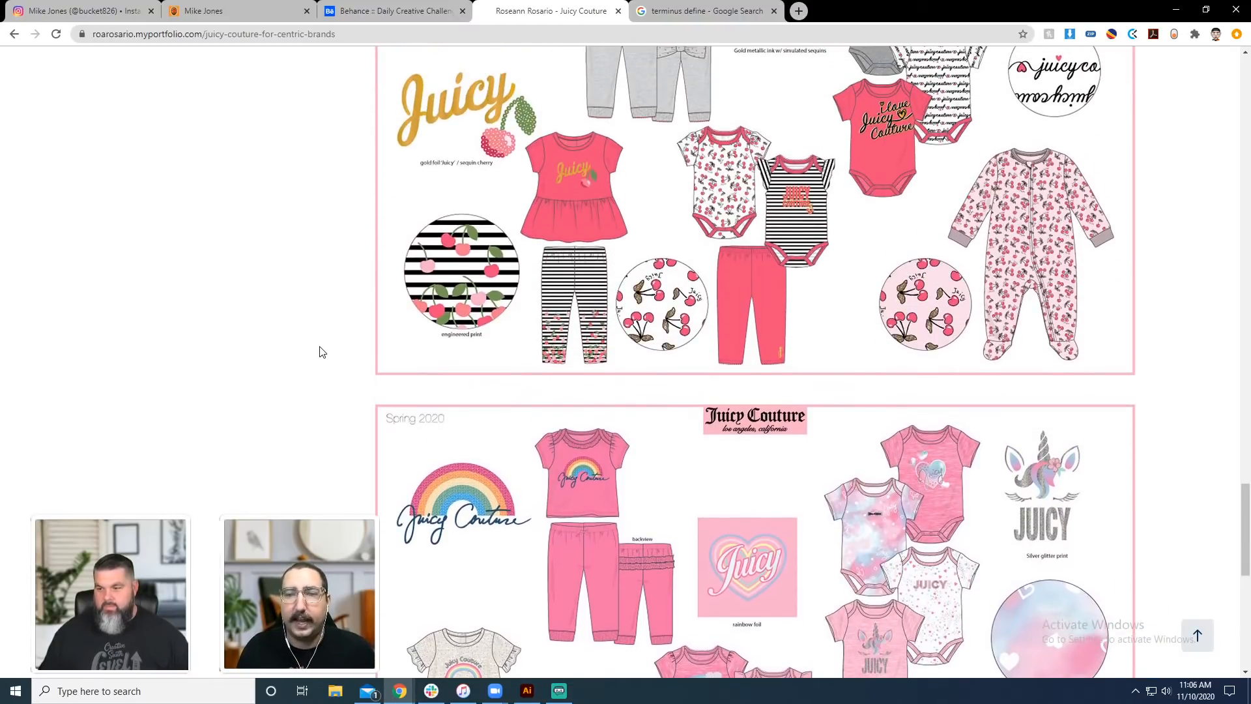
scroll(319, 352, "up", 2)
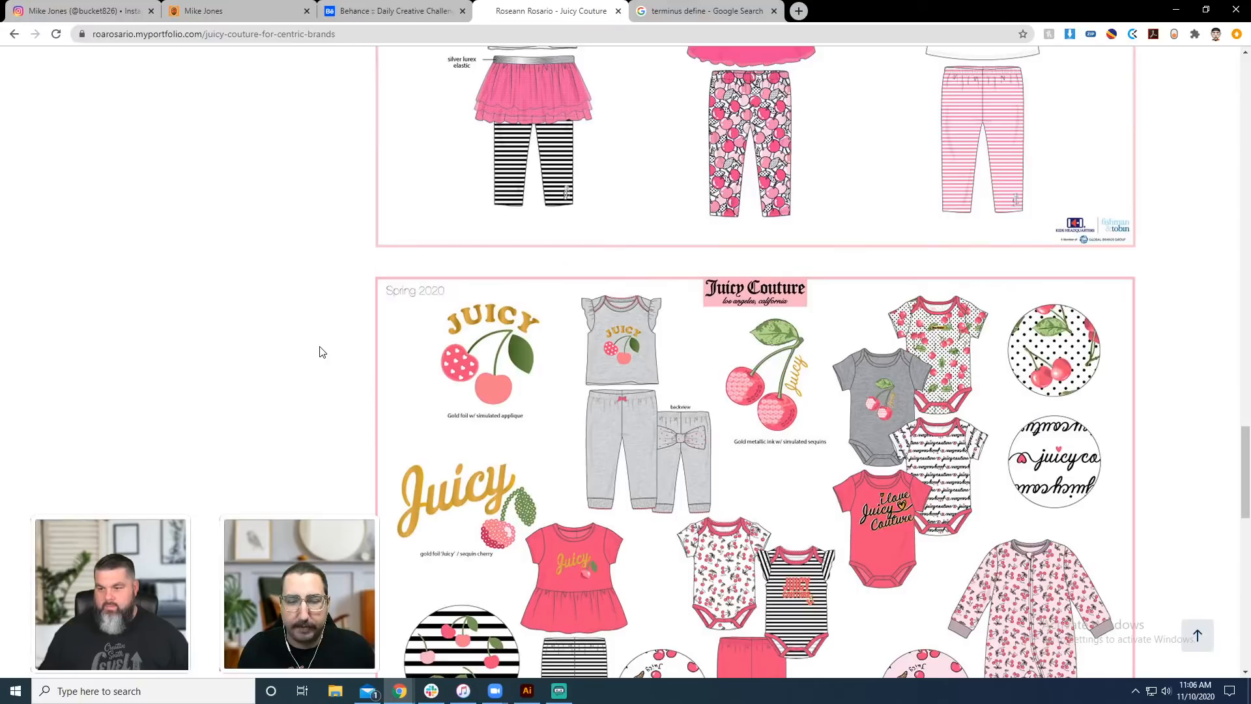
scroll(321, 352, "down", 2)
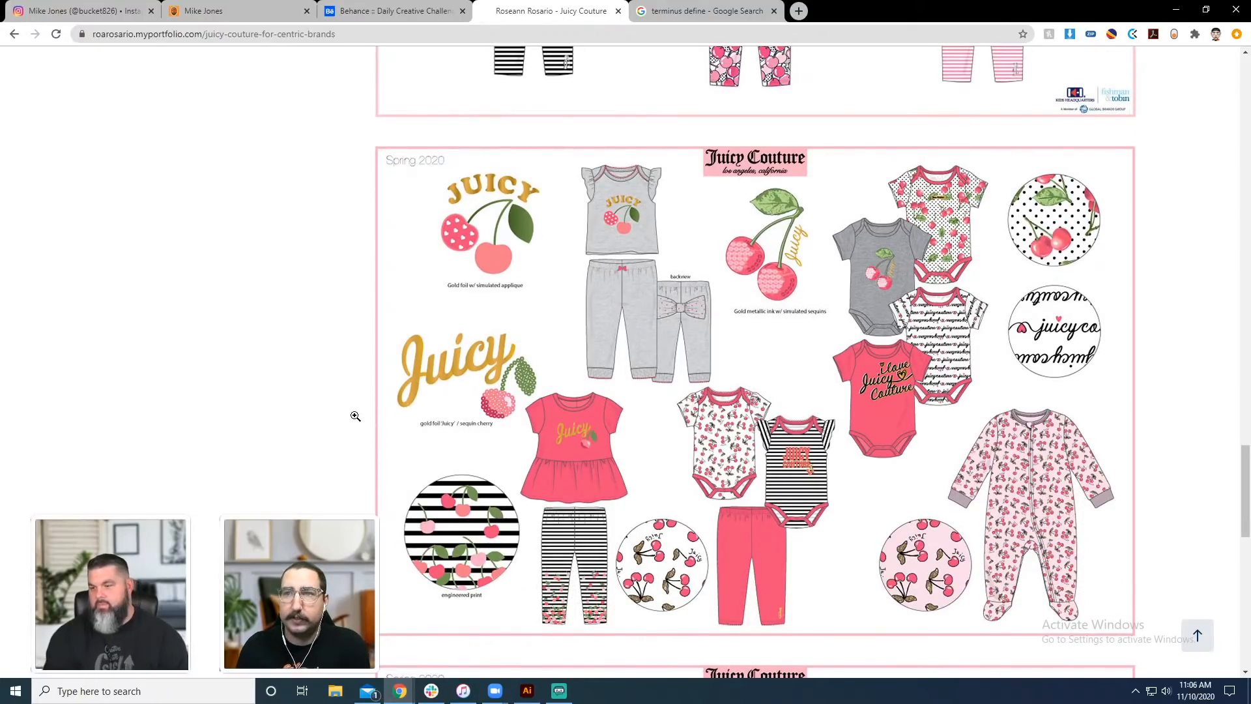
scroll(354, 415, "up", 1)
scroll(354, 415, "up", 18)
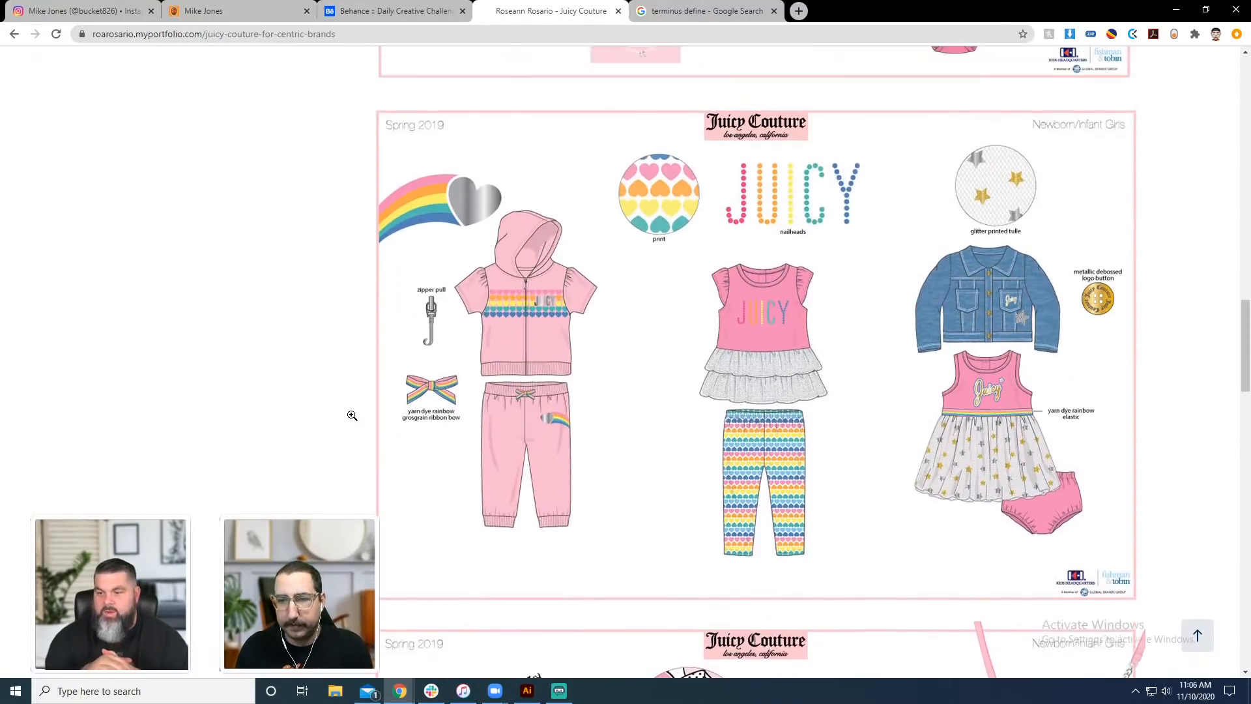
scroll(352, 415, "up", 10)
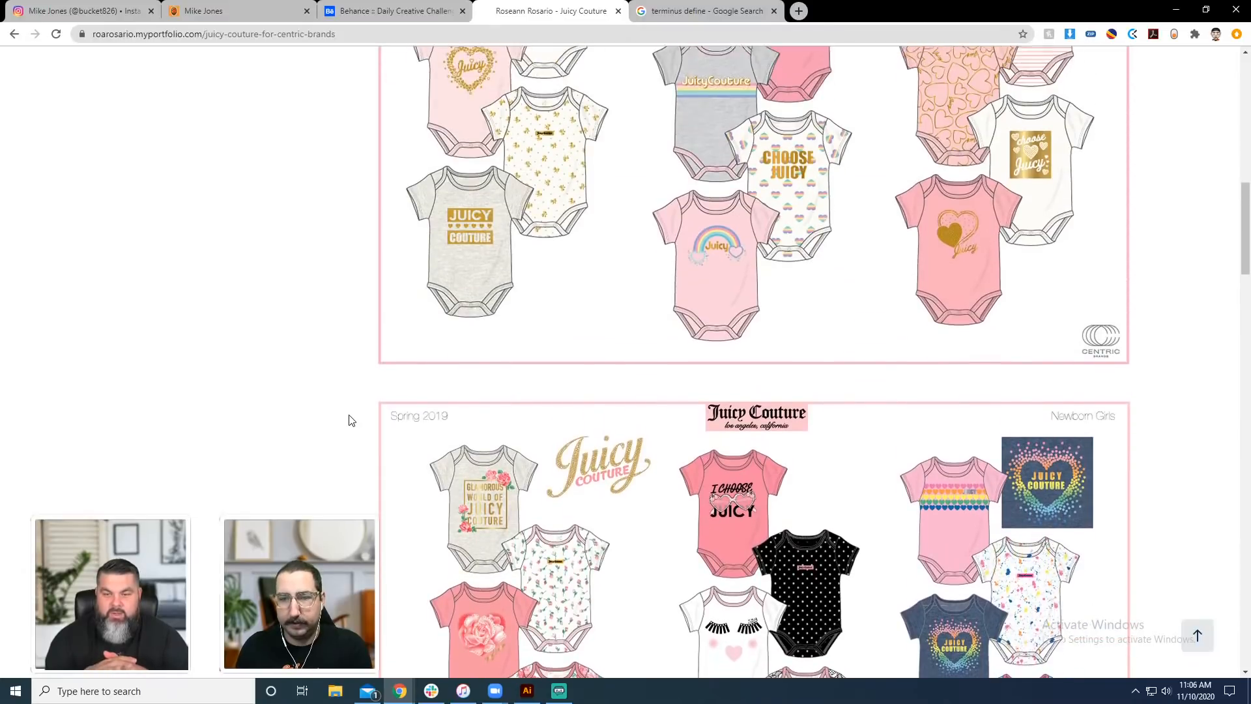
scroll(349, 415, "up", 10)
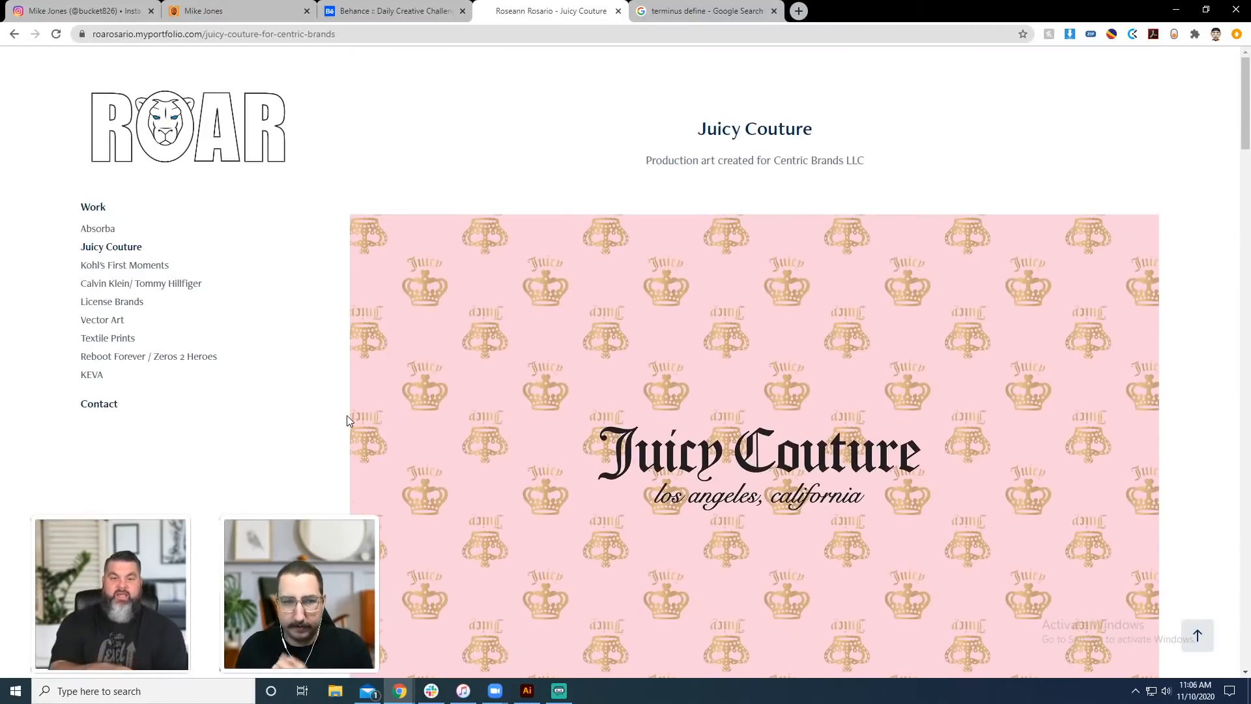
Return to the portfolio overview, open the Kohl's First Moments project, and view its little fireman artwork sheet.
key("alt+Left")
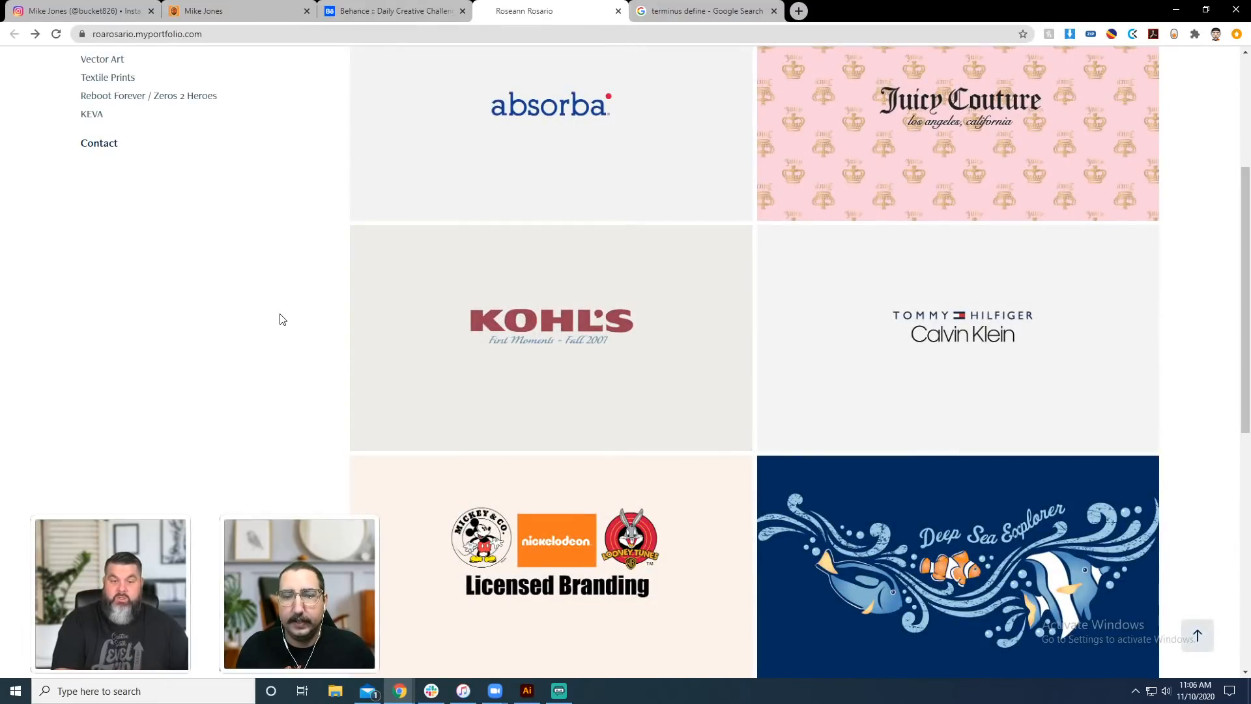
scroll(281, 321, "down", 4)
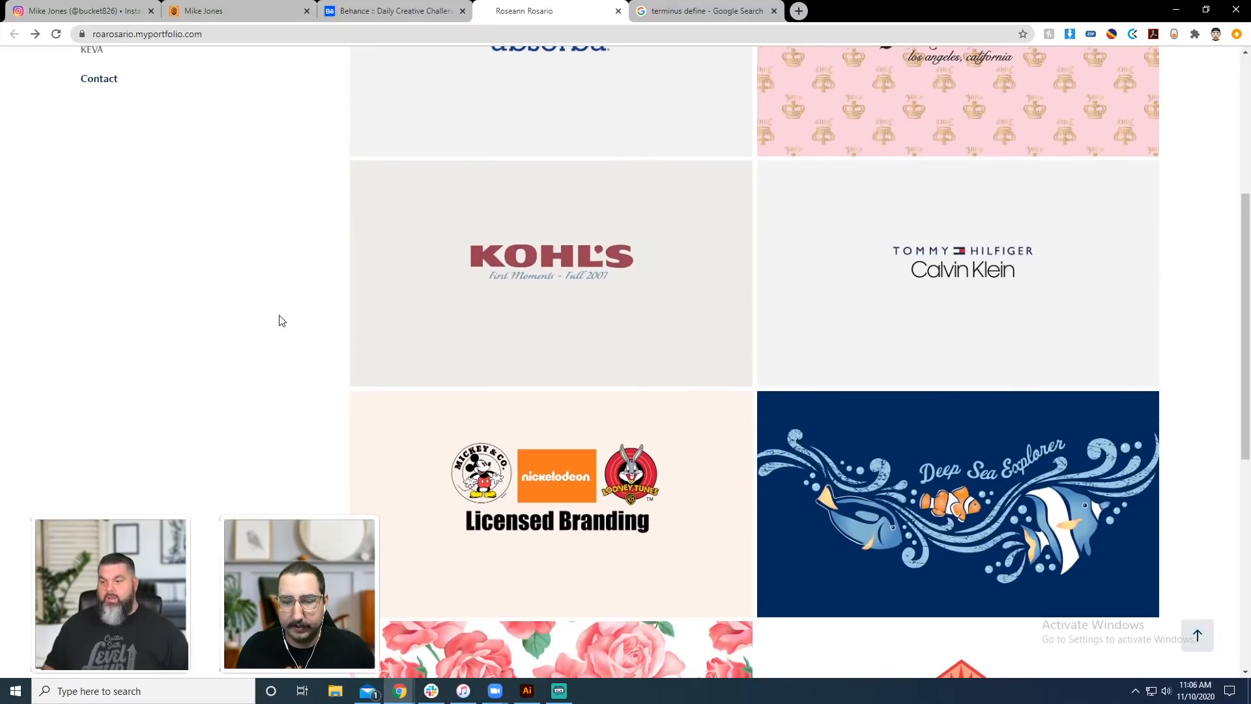
scroll(281, 322, "up", 4)
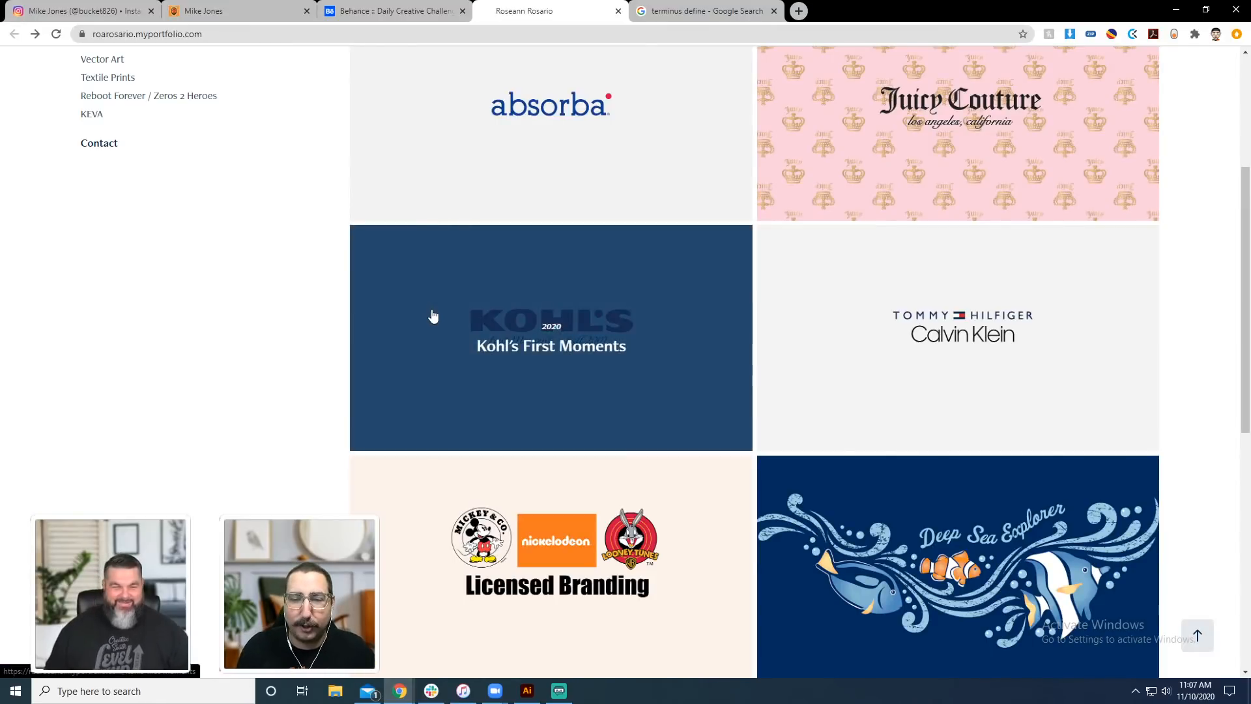
left_click(433, 316)
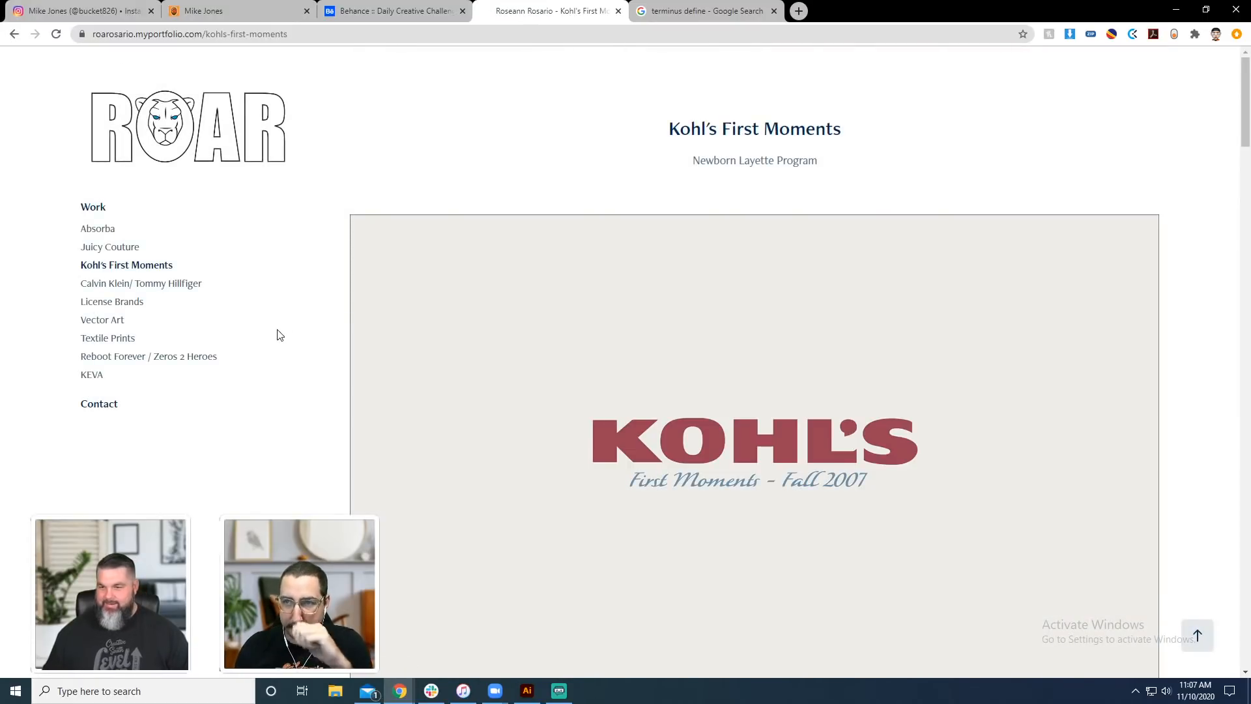
scroll(279, 335, "down", 2)
scroll(279, 335, "down", 8)
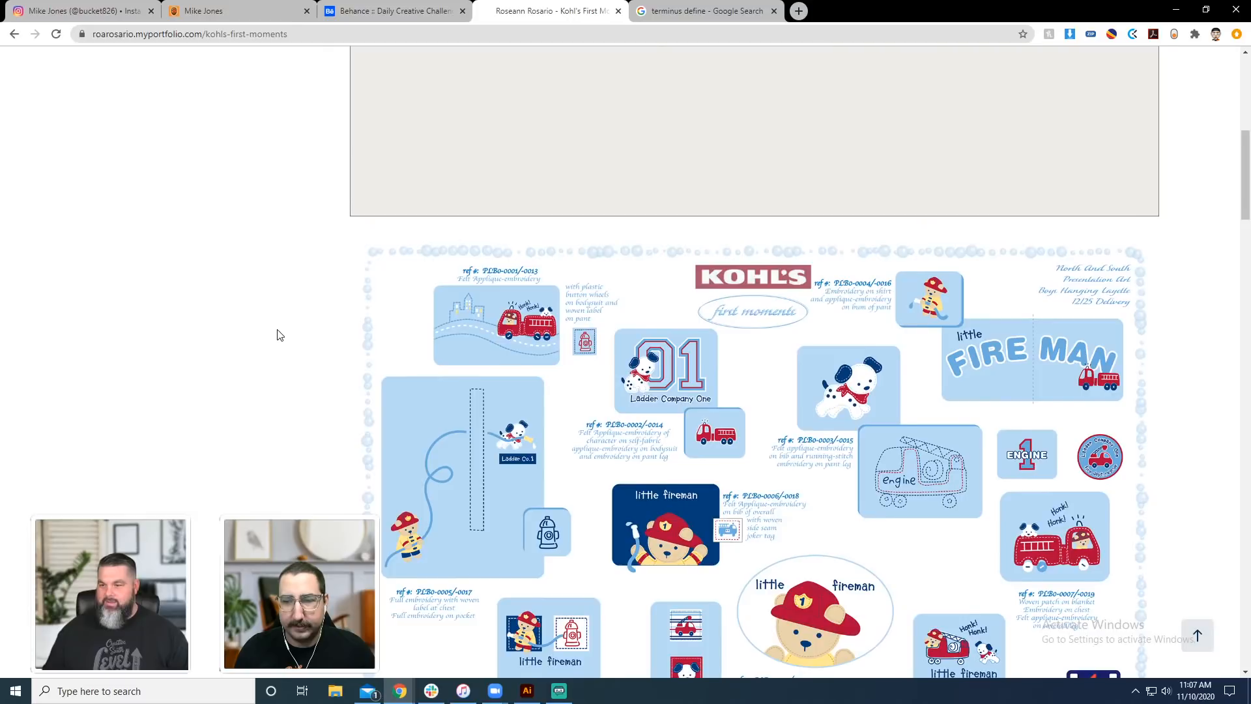
scroll(279, 335, "down", 1)
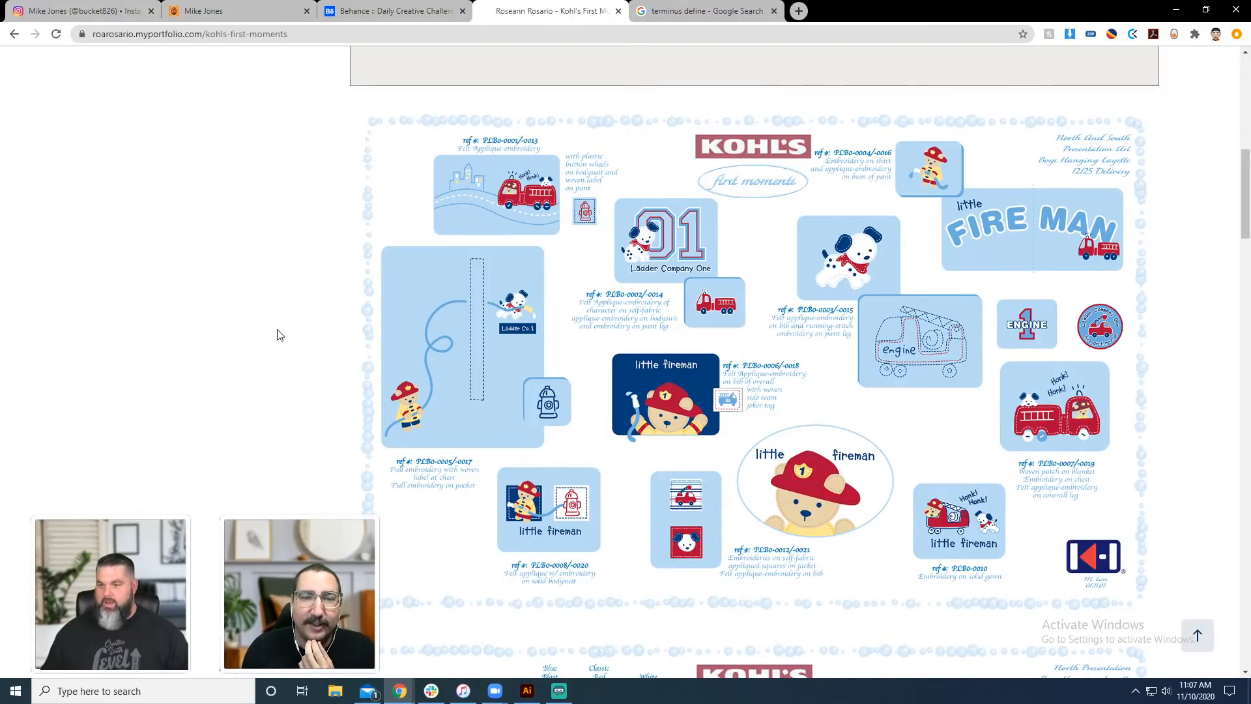
scroll(279, 335, "down", 1)
scroll(278, 335, "up", 1)
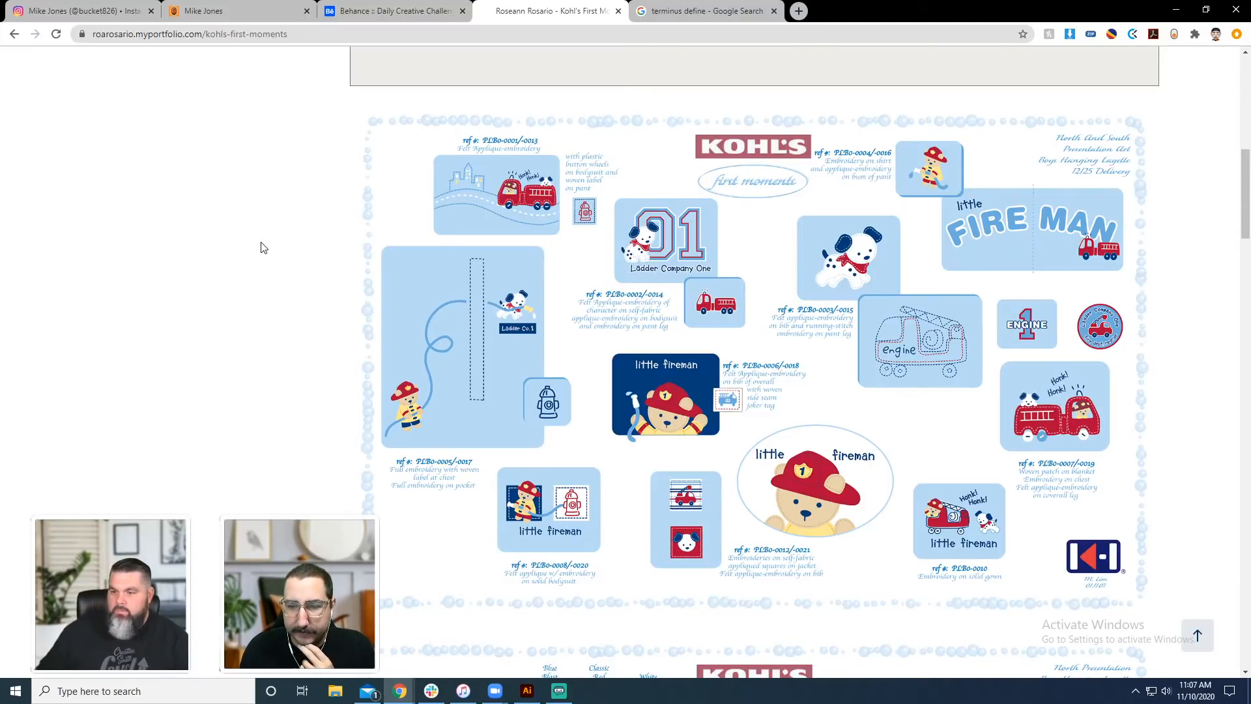
Examine the two boys' hanging layette sheets in the Kohl's First Moments project.
scroll(257, 251, "down", 6)
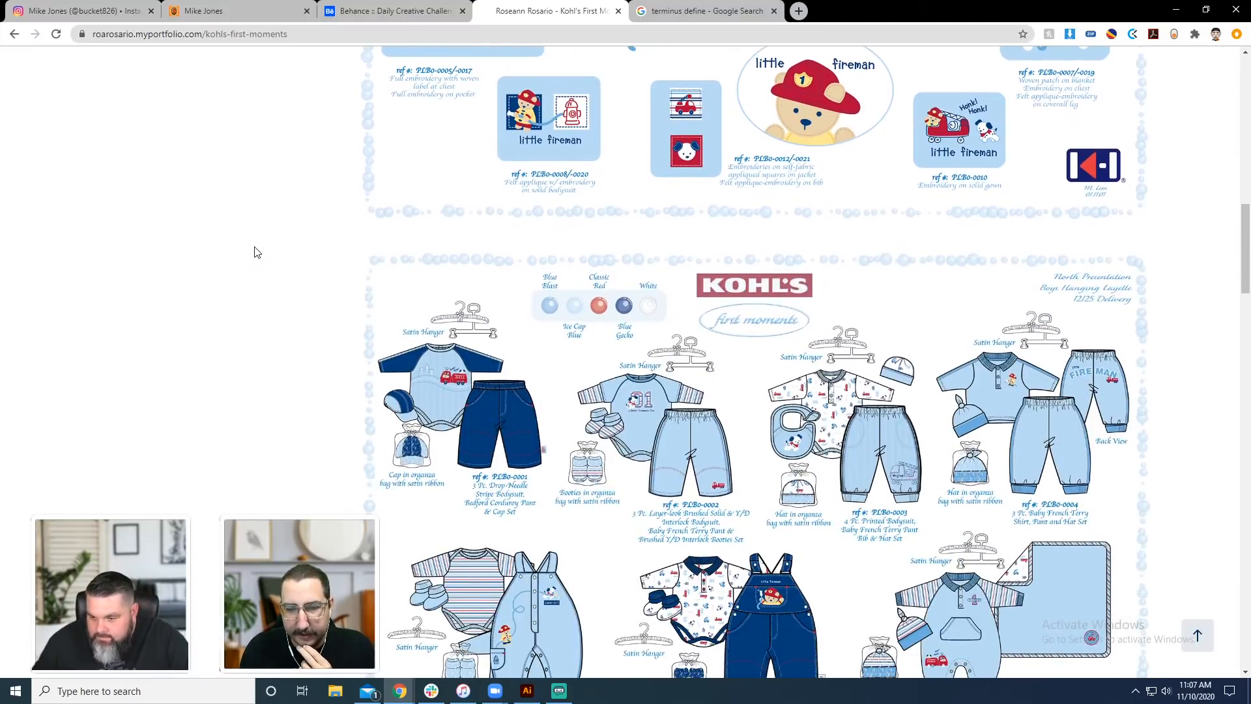
scroll(254, 252, "down", 1)
scroll(254, 252, "up", 1)
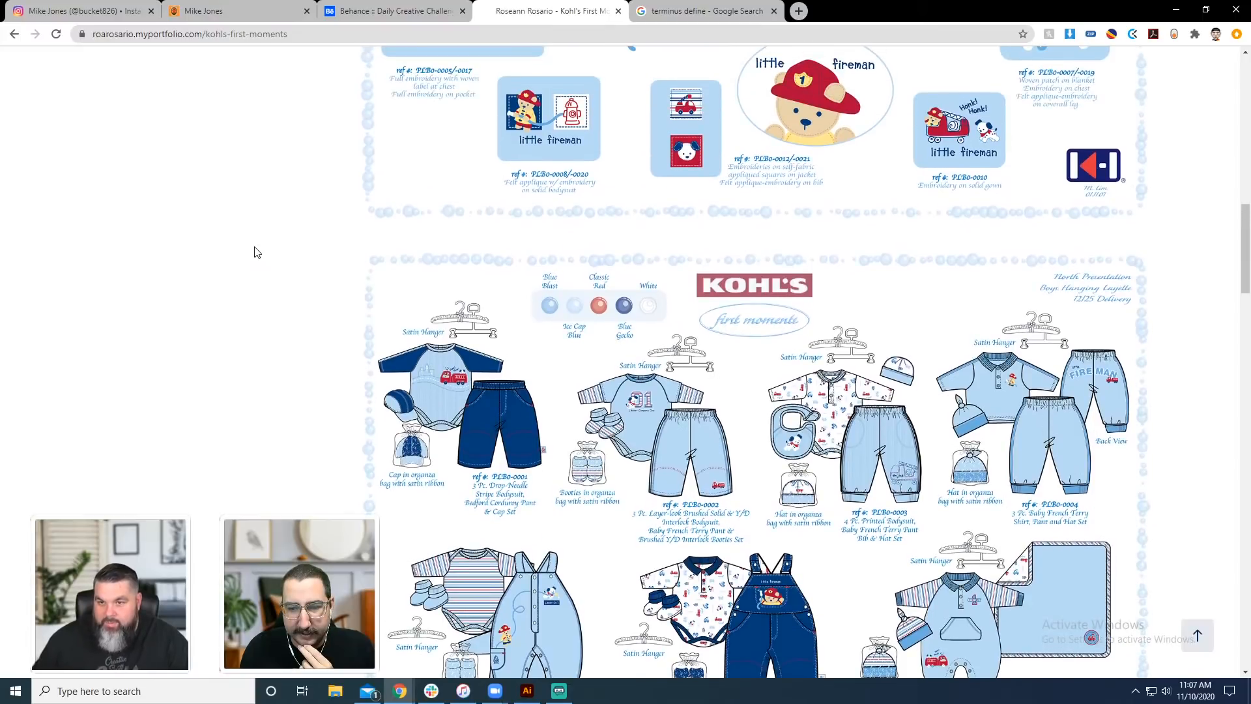
scroll(257, 252, "down", 4)
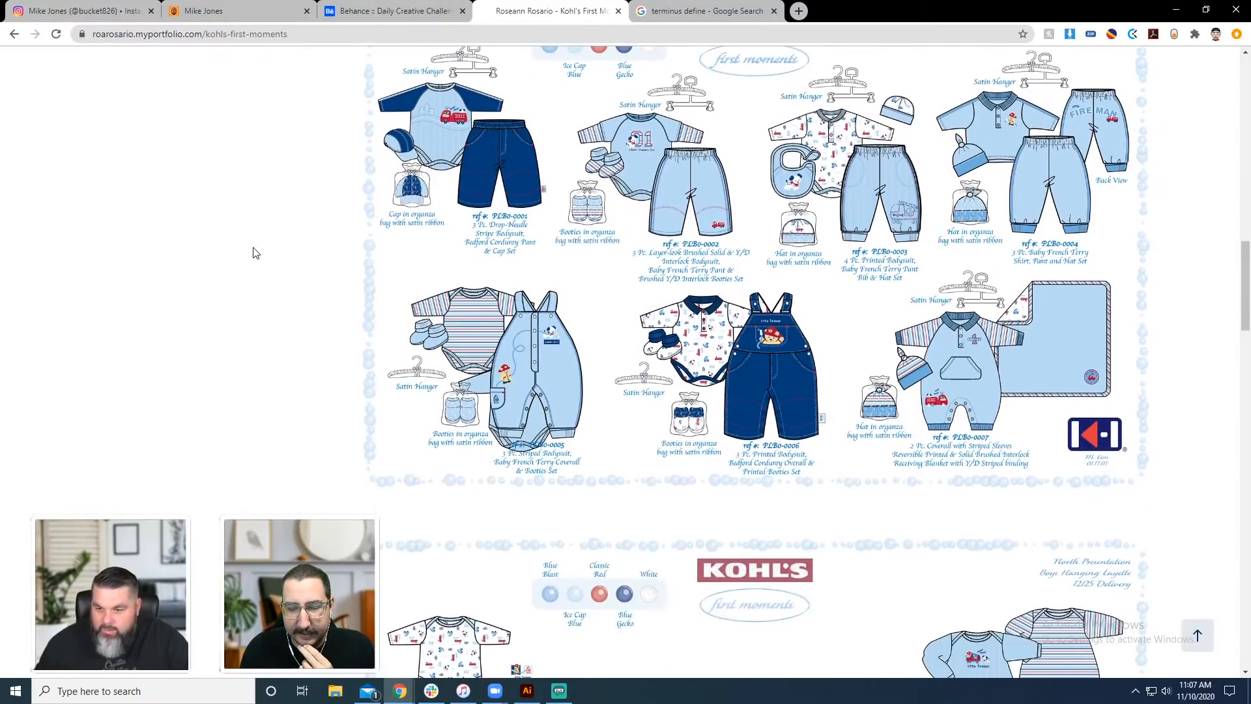
scroll(254, 252, "up", 2)
scroll(254, 252, "down", 1)
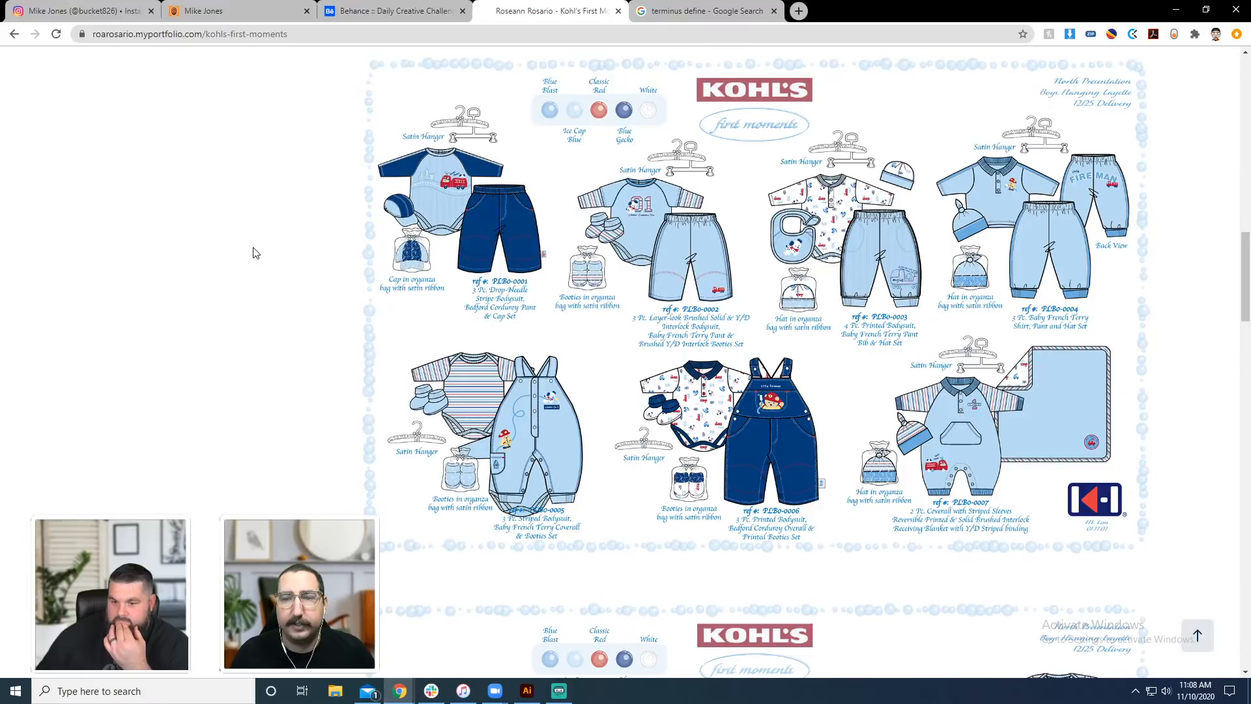
scroll(255, 253, "down", 8)
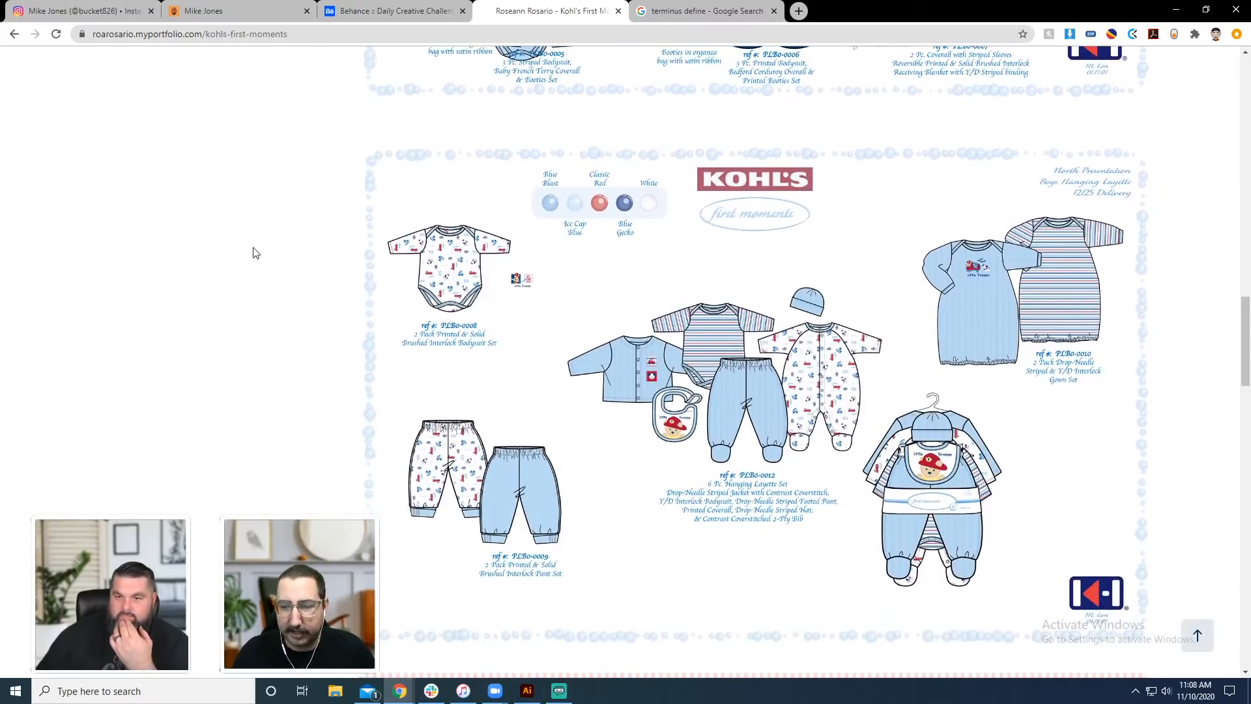
scroll(254, 253, "up", 3)
scroll(254, 252, "down", 2)
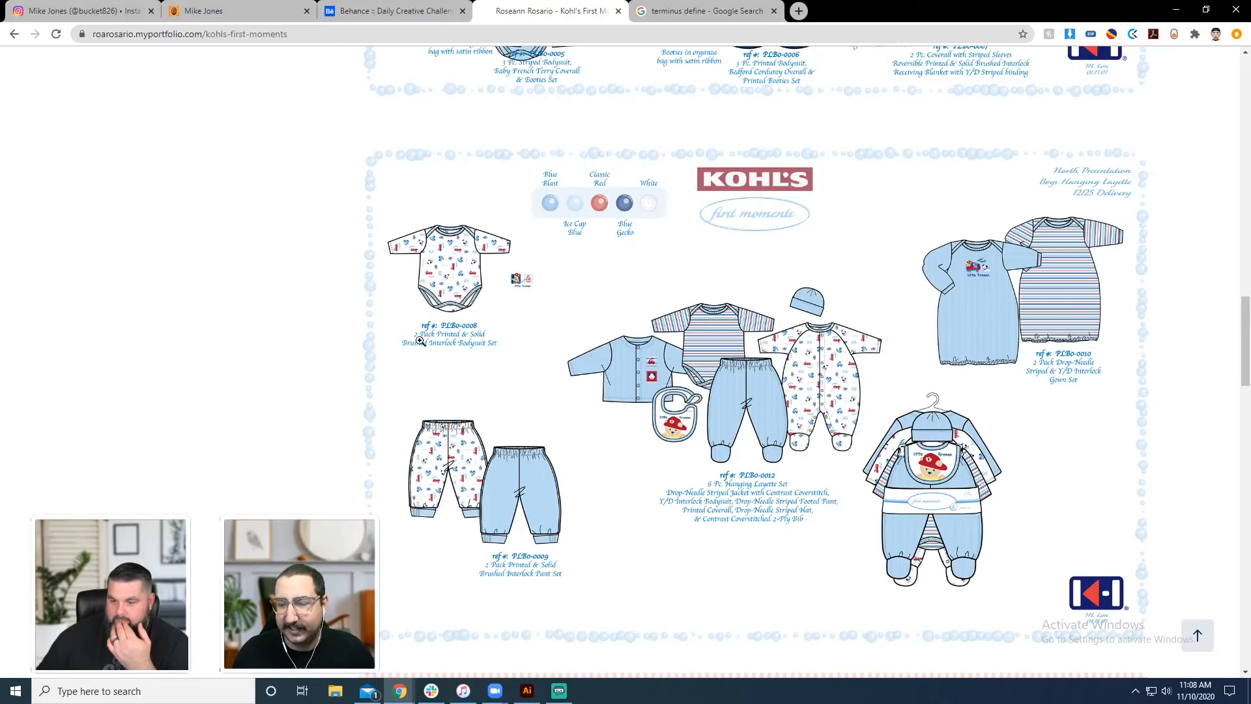
Examine the pink girls' layette sheets through the end of the Kohl's First Moments project.
scroll(204, 248, "down", 7)
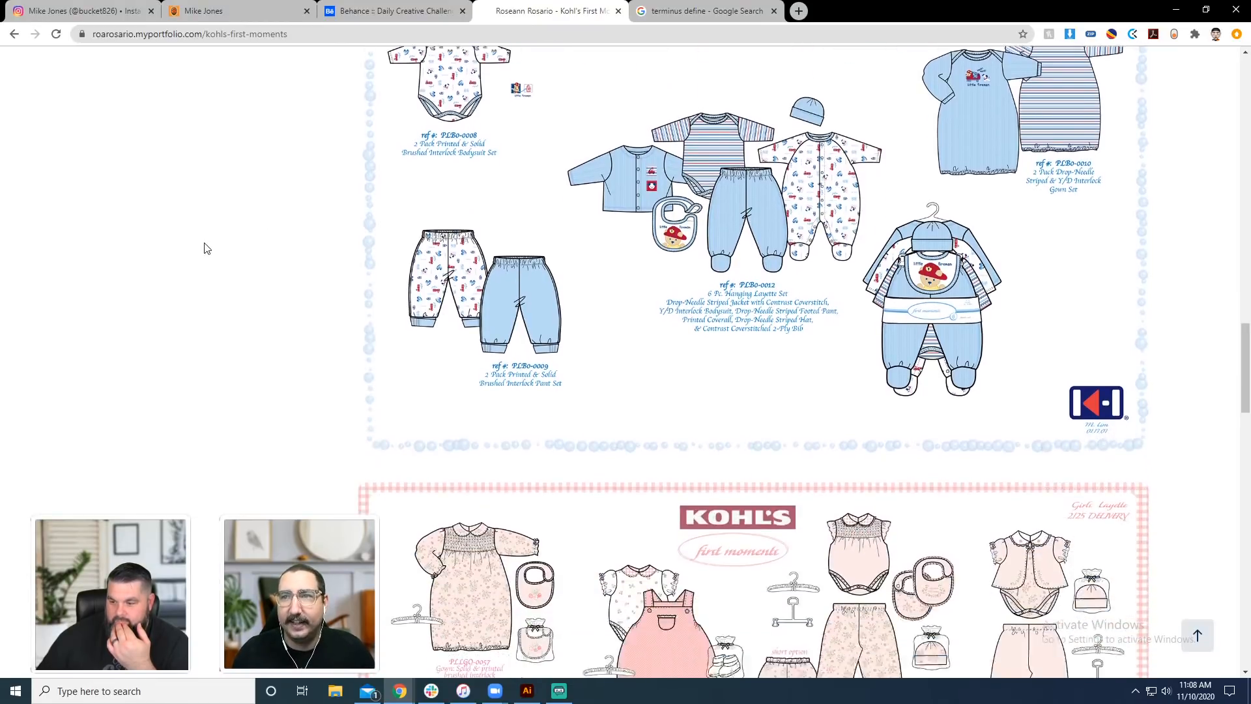
scroll(204, 249, "down", 2)
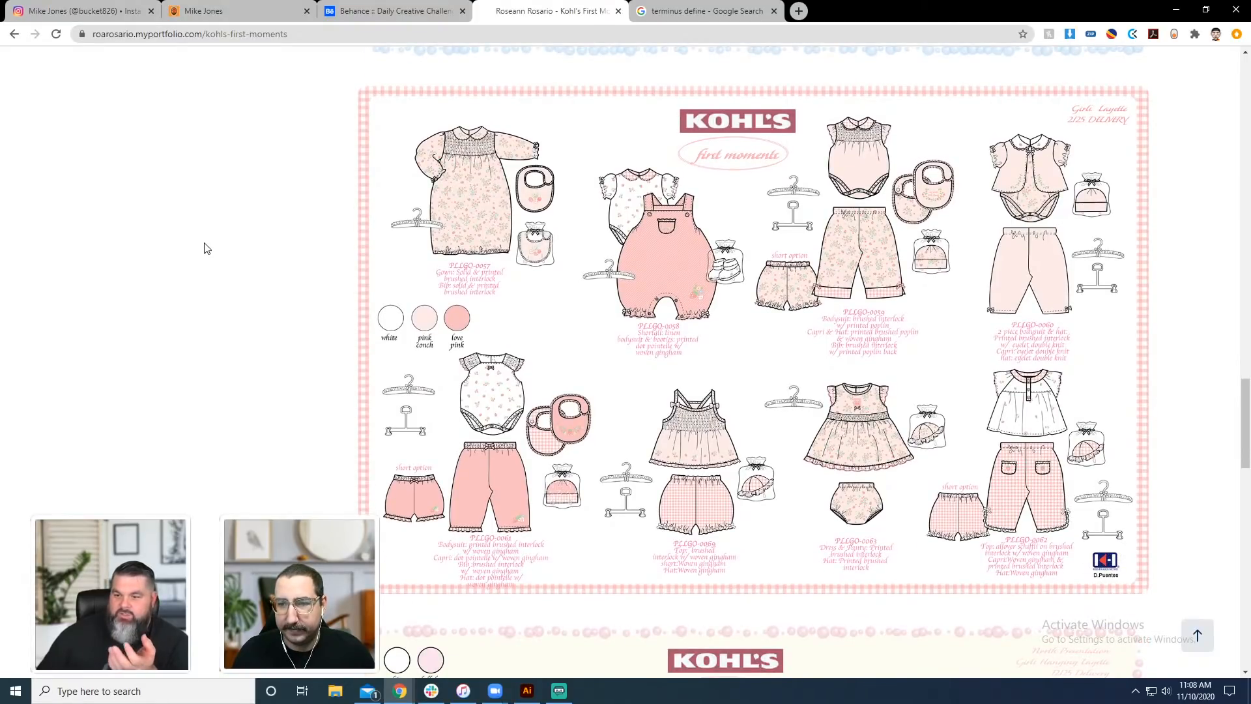
scroll(204, 249, "down", 6)
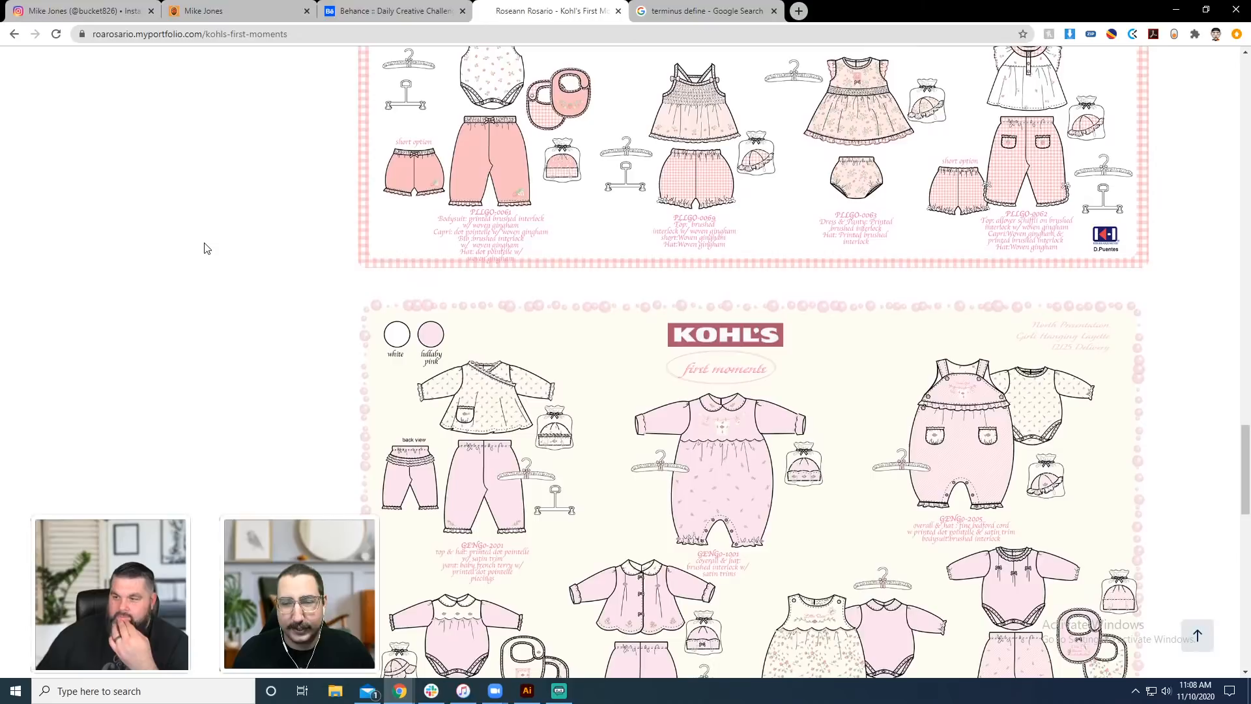
scroll(204, 249, "down", 2)
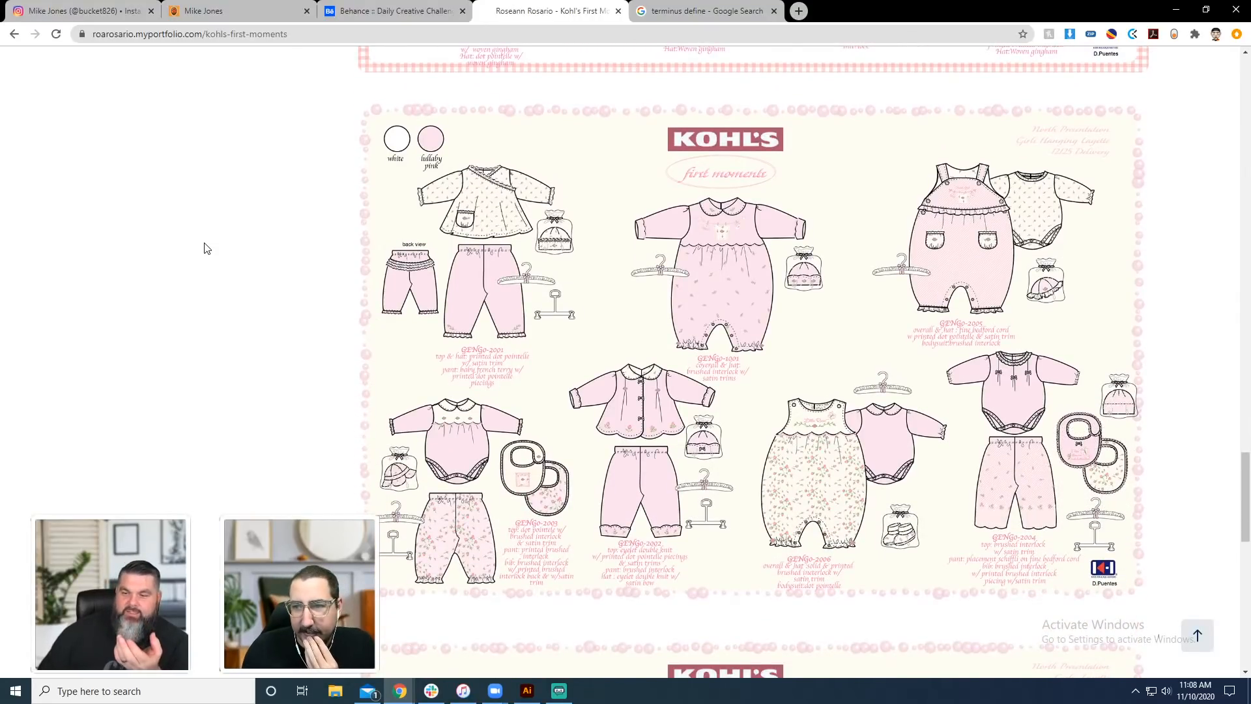
scroll(204, 248, "down", 7)
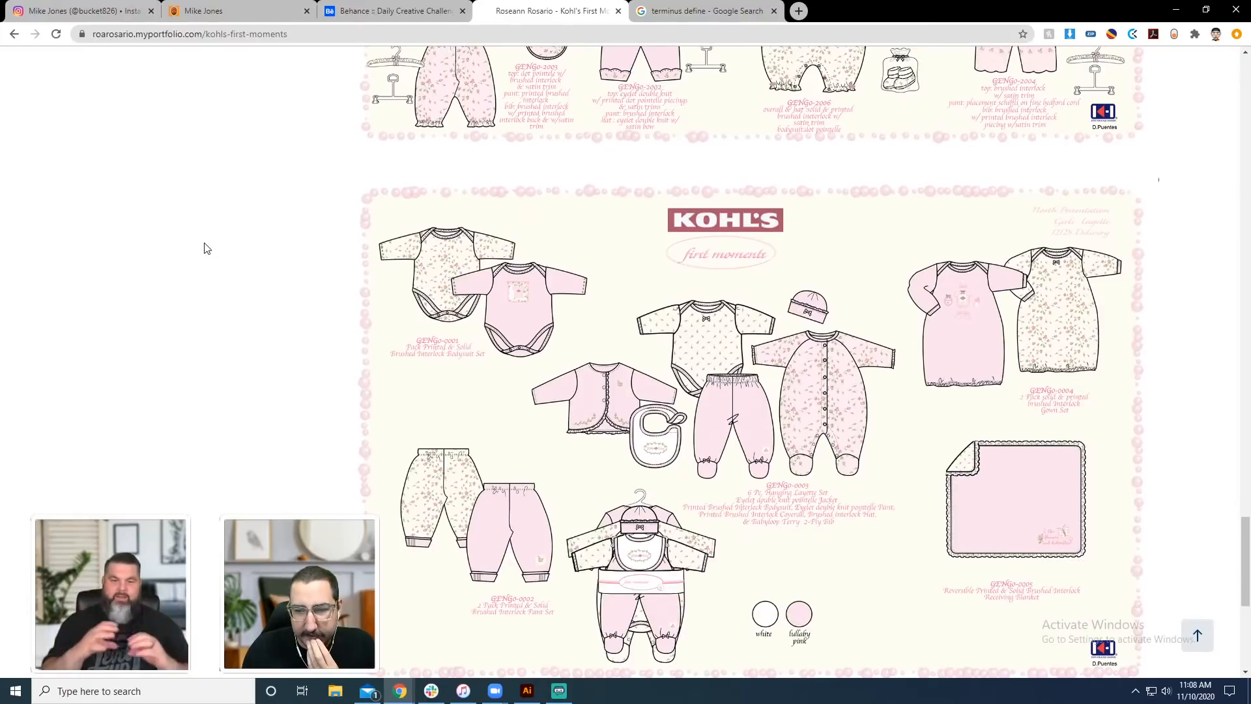
scroll(204, 249, "down", 5)
scroll(204, 248, "up", 2)
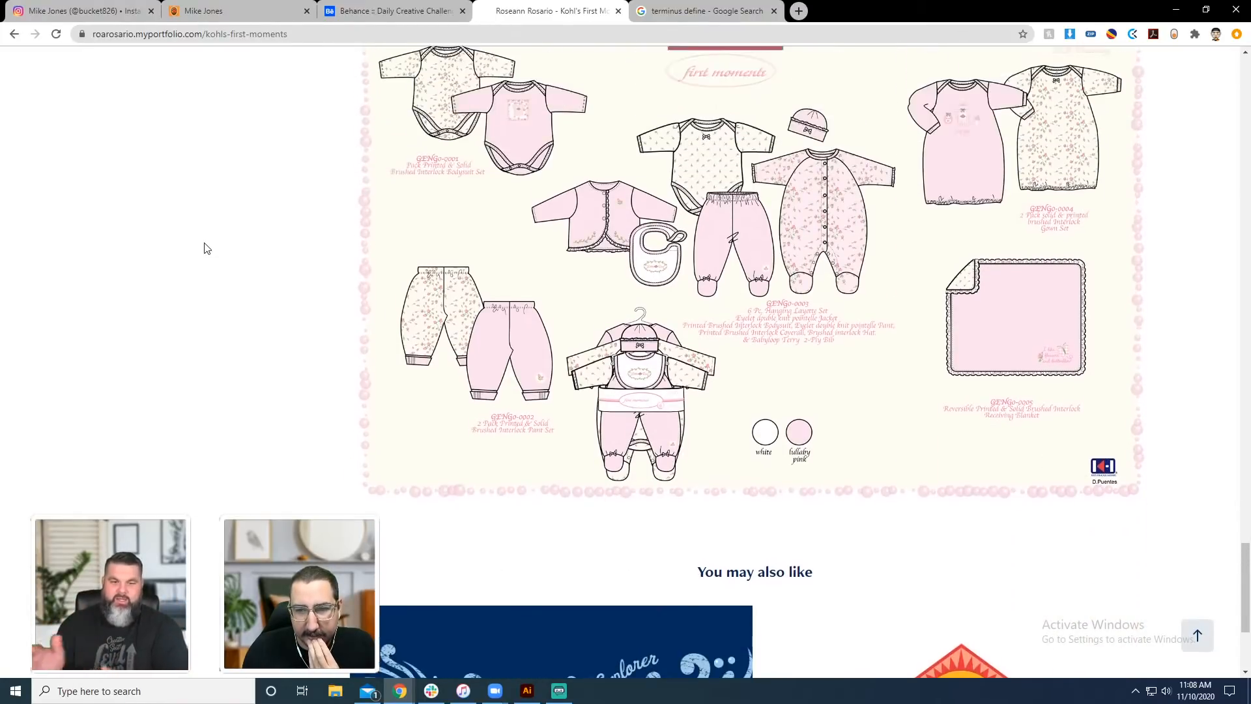
Review the Kohl's layette sheets in reverse order, back to the little fireman artwork.
scroll(204, 248, "up", 6)
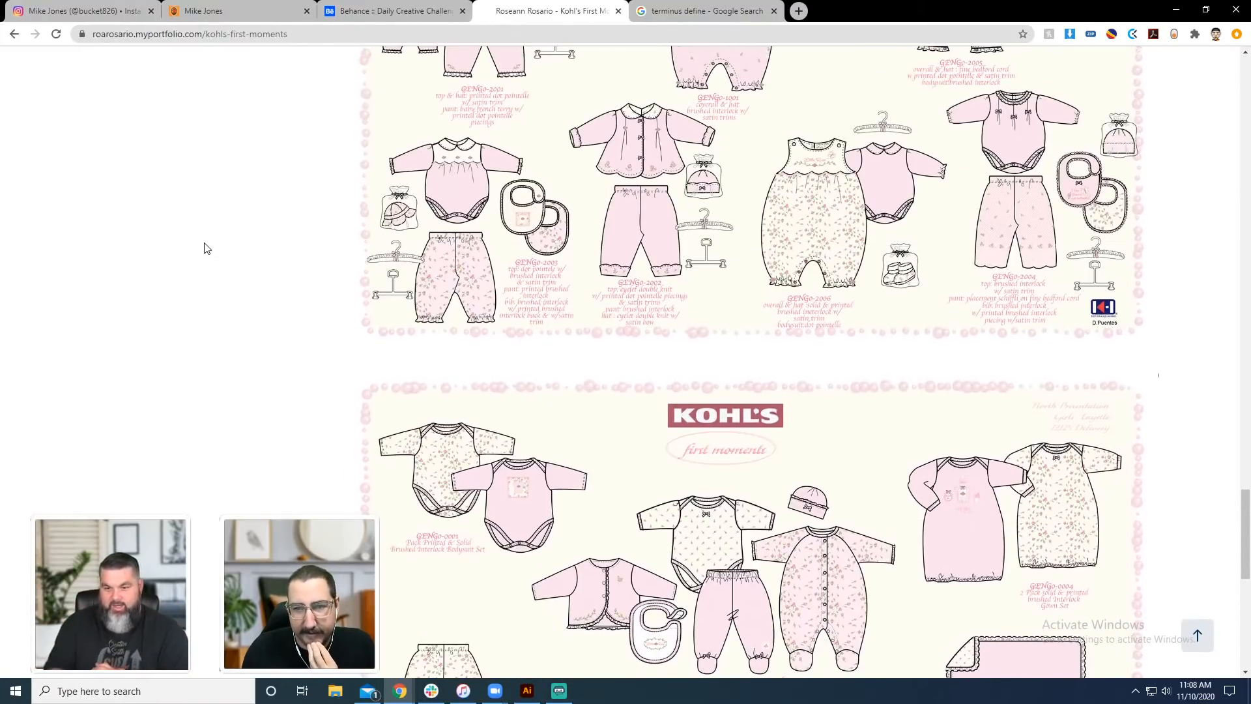
scroll(204, 248, "up", 13)
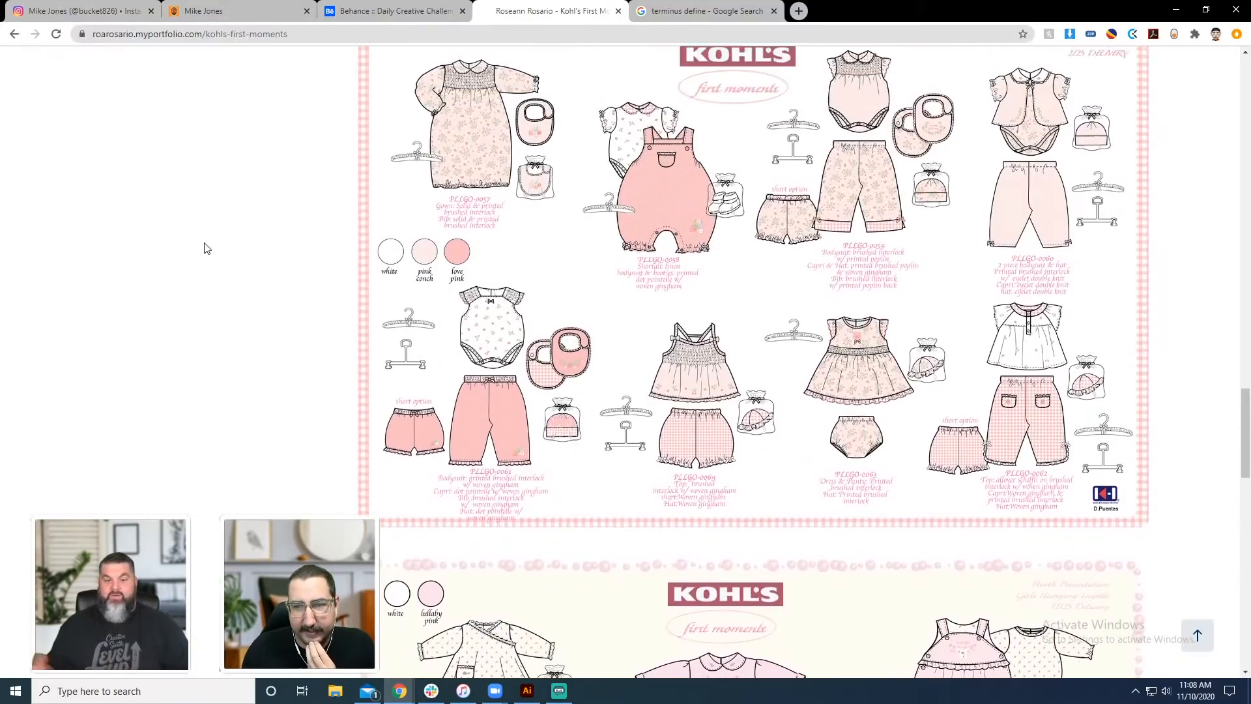
scroll(204, 249, "up", 8)
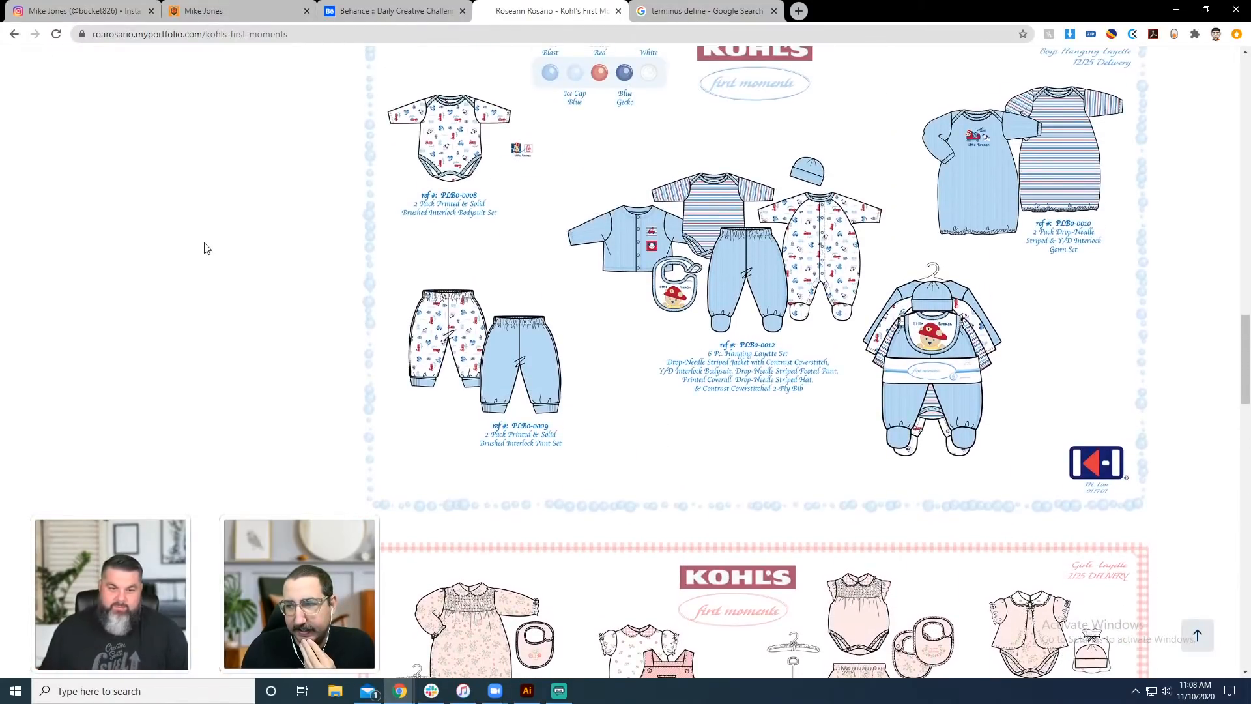
scroll(204, 248, "up", 12)
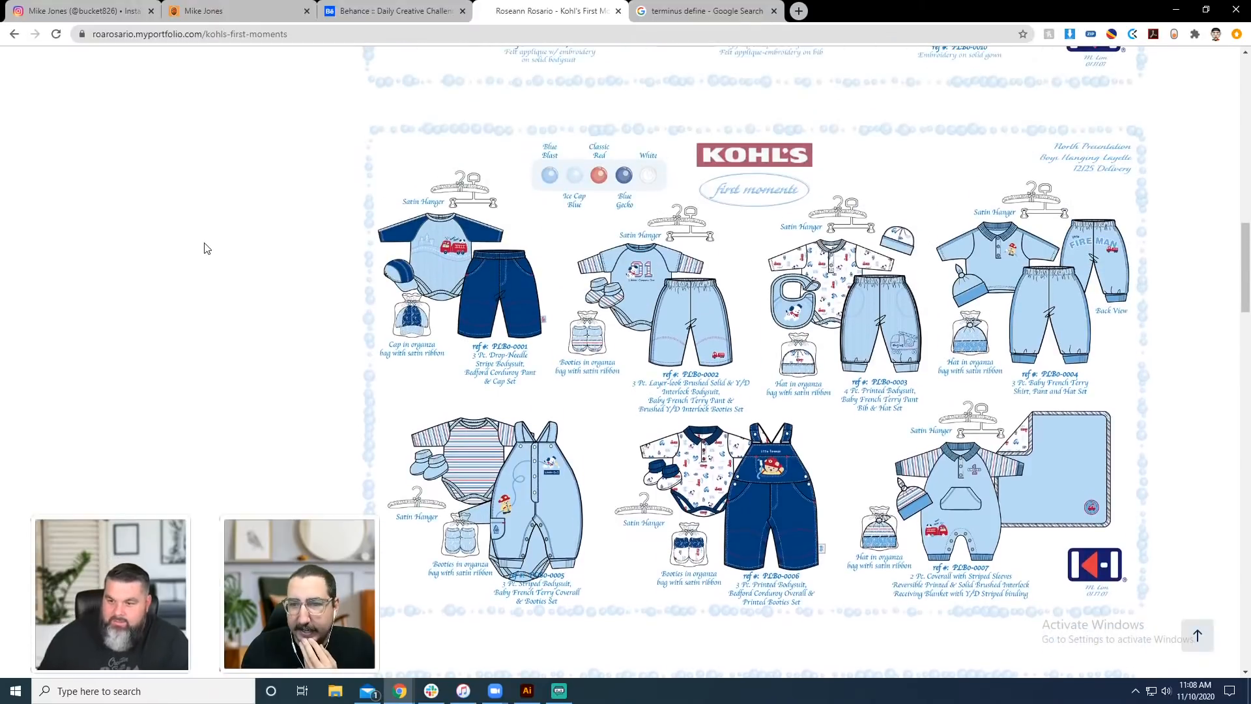
scroll(204, 248, "up", 7)
scroll(203, 248, "down", 4)
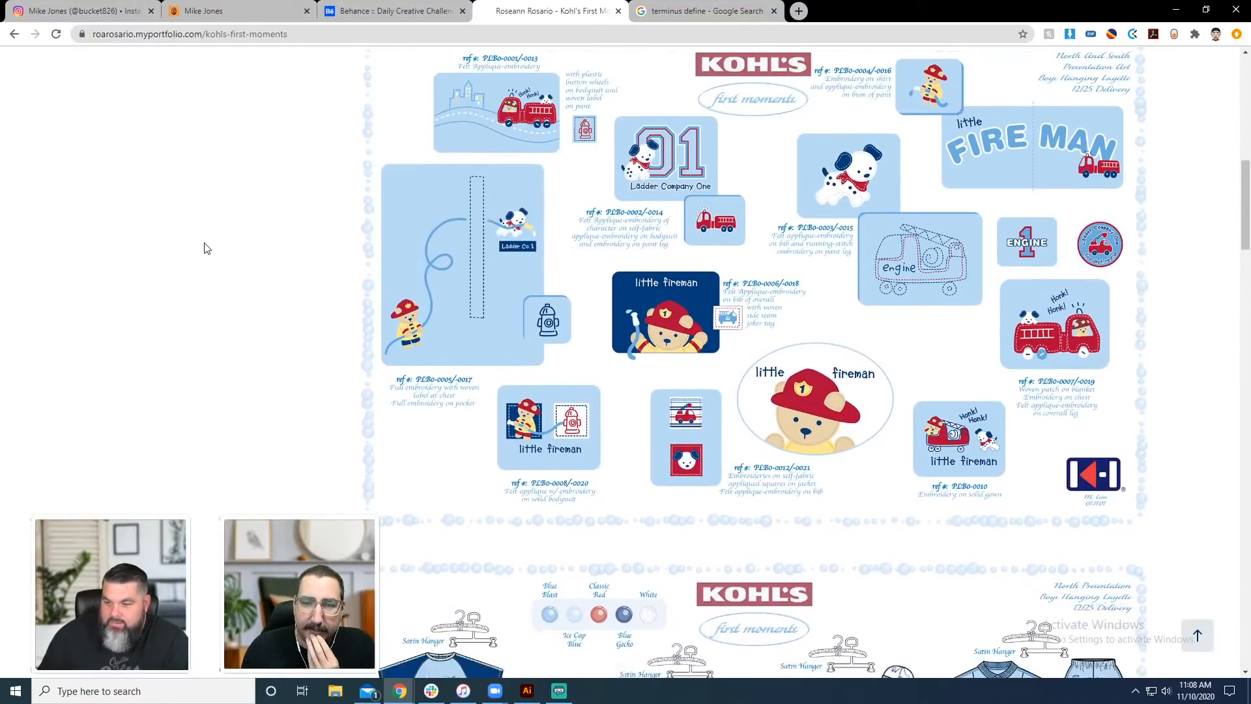
Compare the Kohl's boys' layette sheets with the gingham-bordered girls' layette sheet once more.
scroll(204, 248, "down", 9)
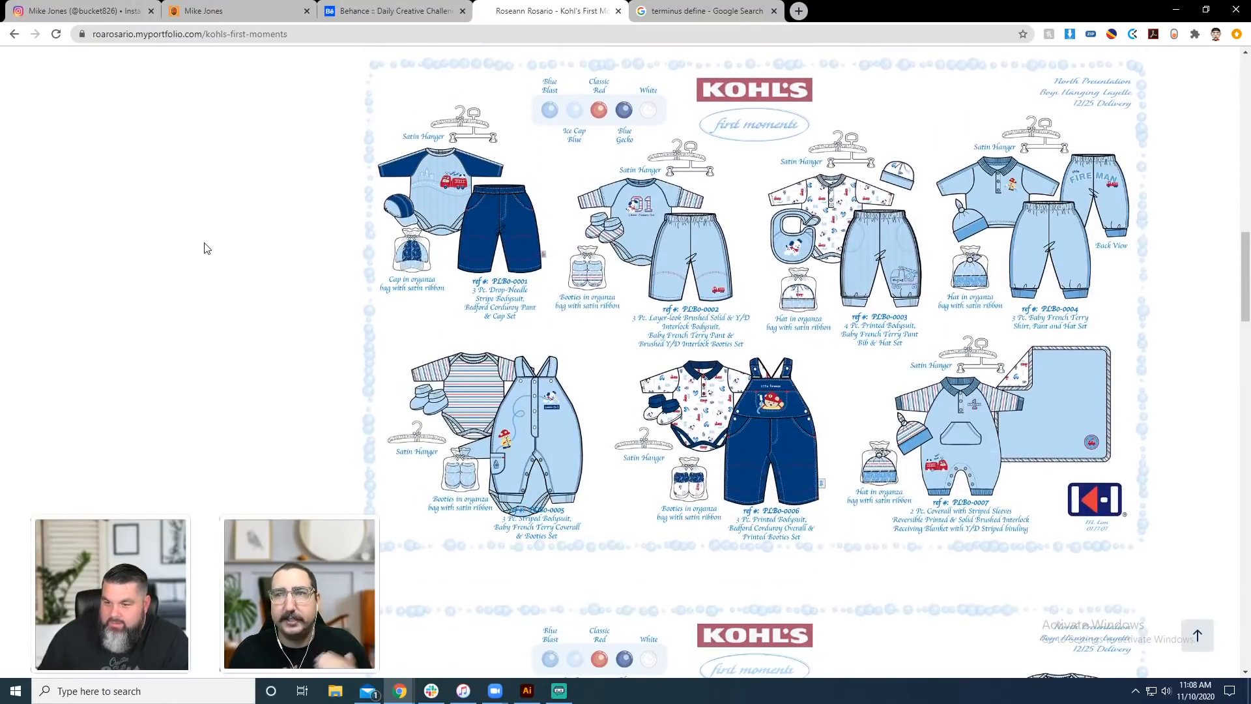
scroll(204, 249, "down", 10)
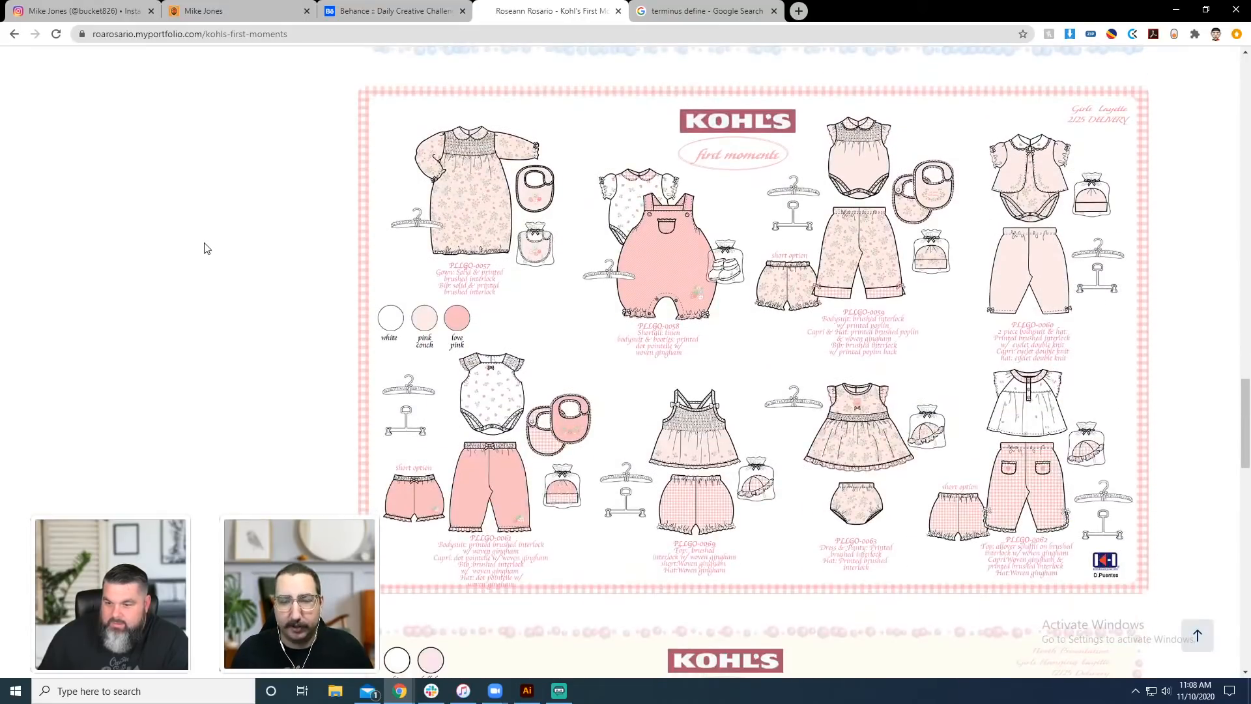
scroll(204, 248, "down", 6)
scroll(204, 248, "up", 3)
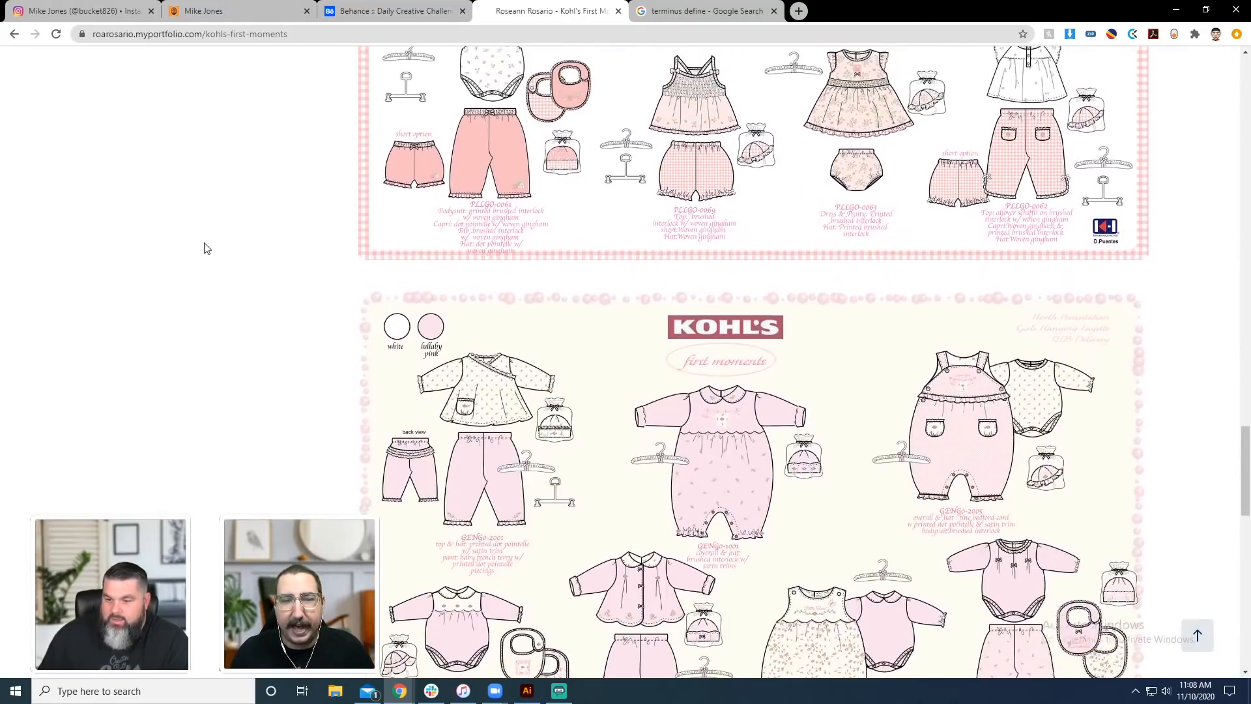
scroll(204, 248, "up", 3)
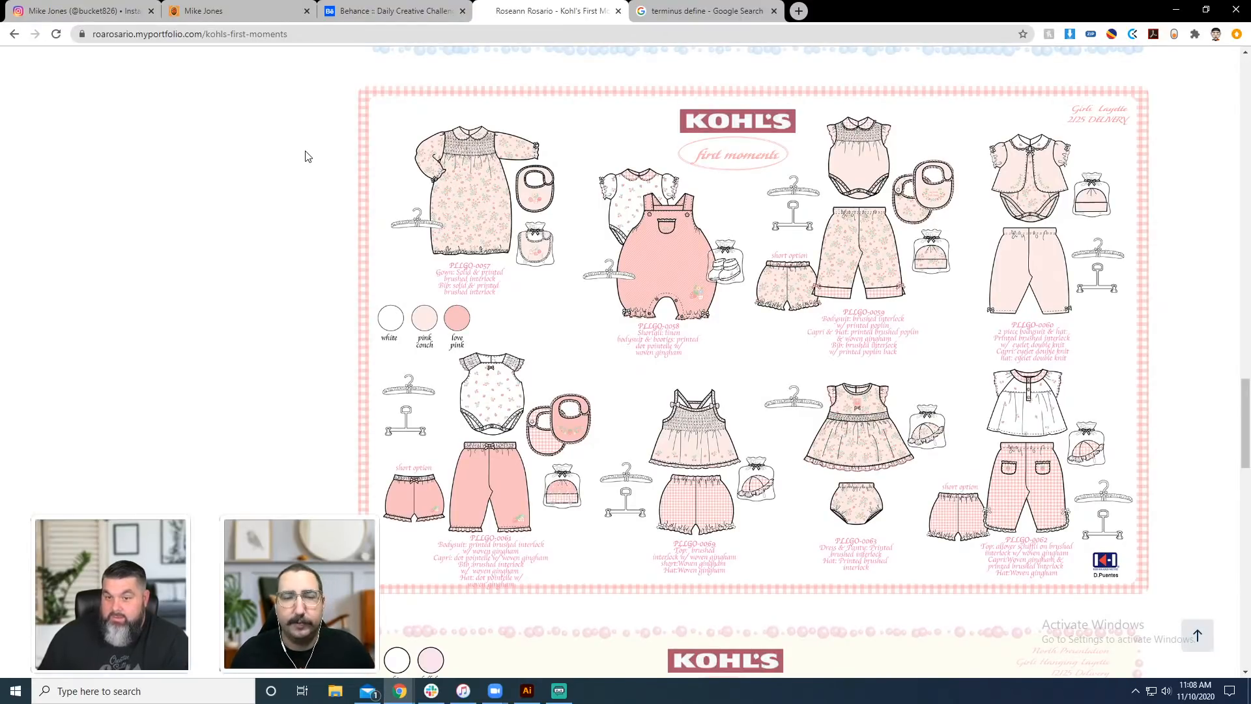
Return to the portfolio overview, open the License Brands project, and examine its Mickey Unlimited Dorms sleepwear sheets.
key("alt+Left")
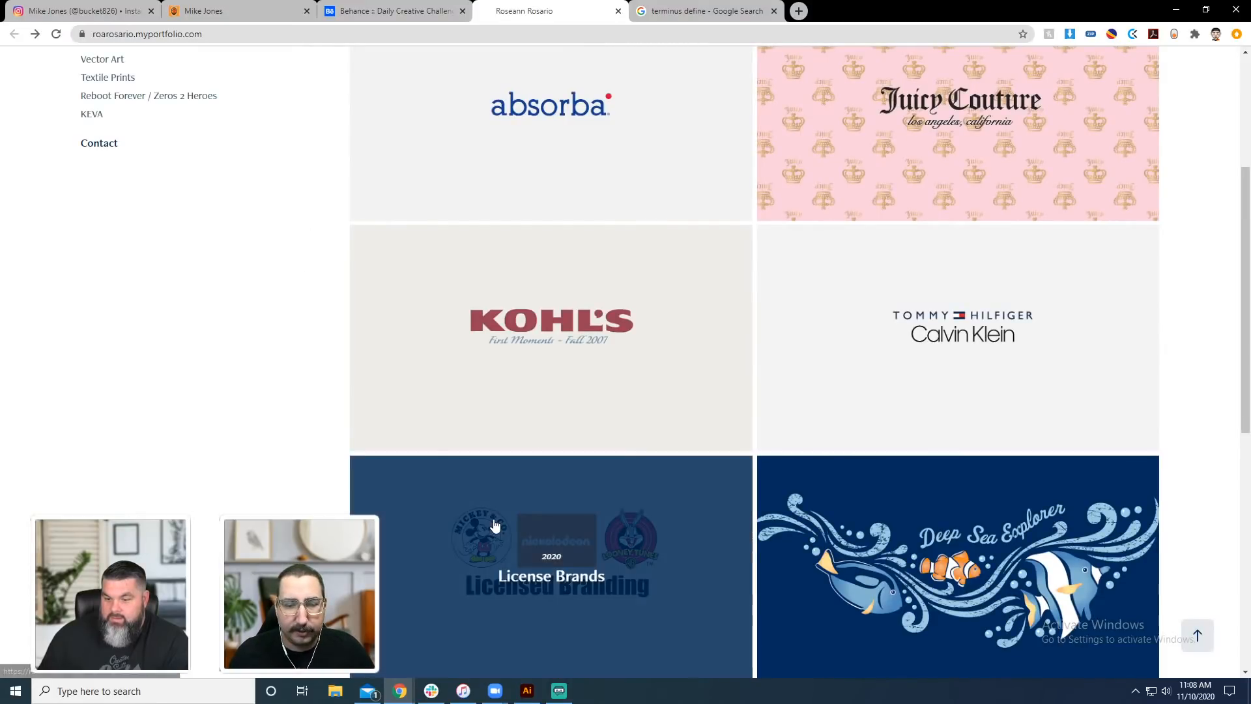
left_click(494, 525)
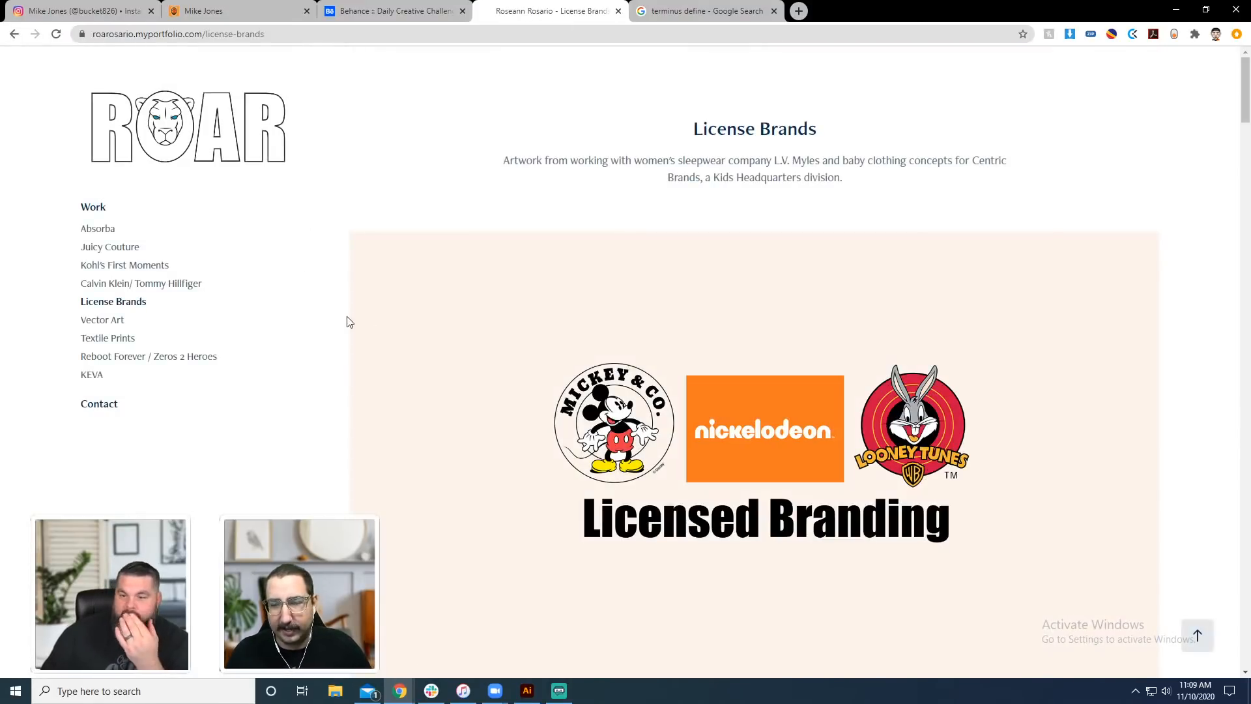
scroll(348, 321, "down", 7)
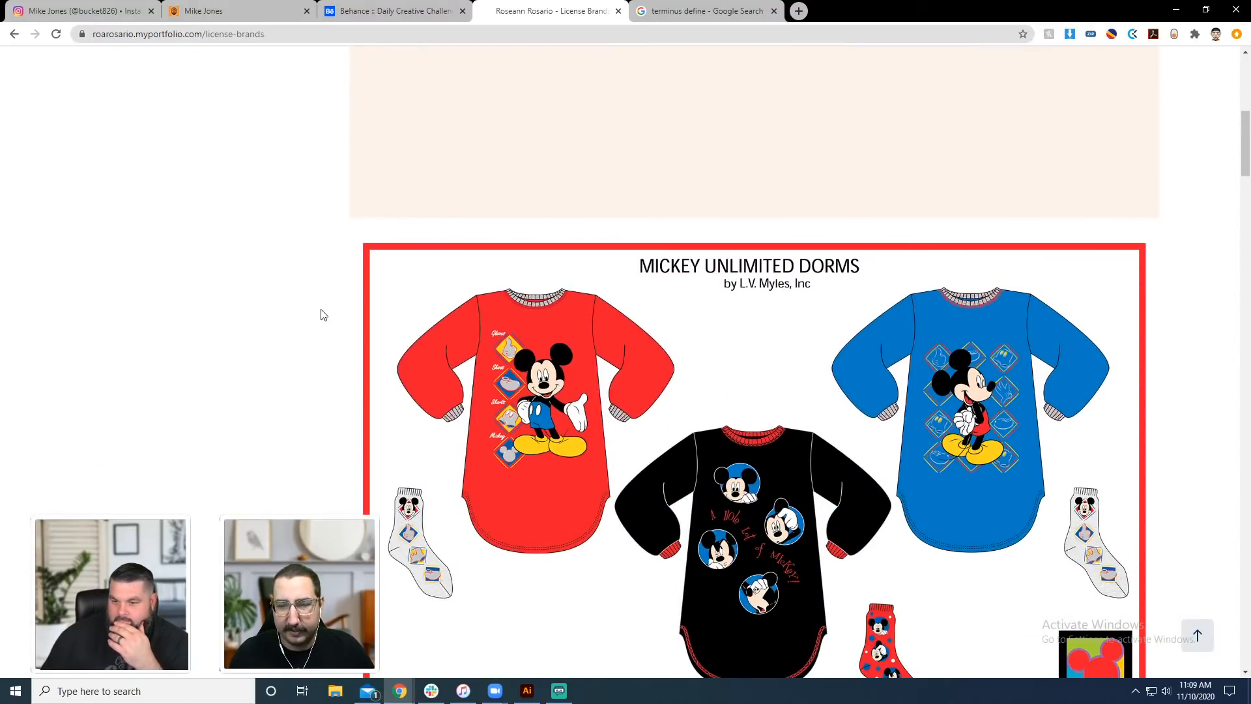
scroll(294, 287, "down", 2)
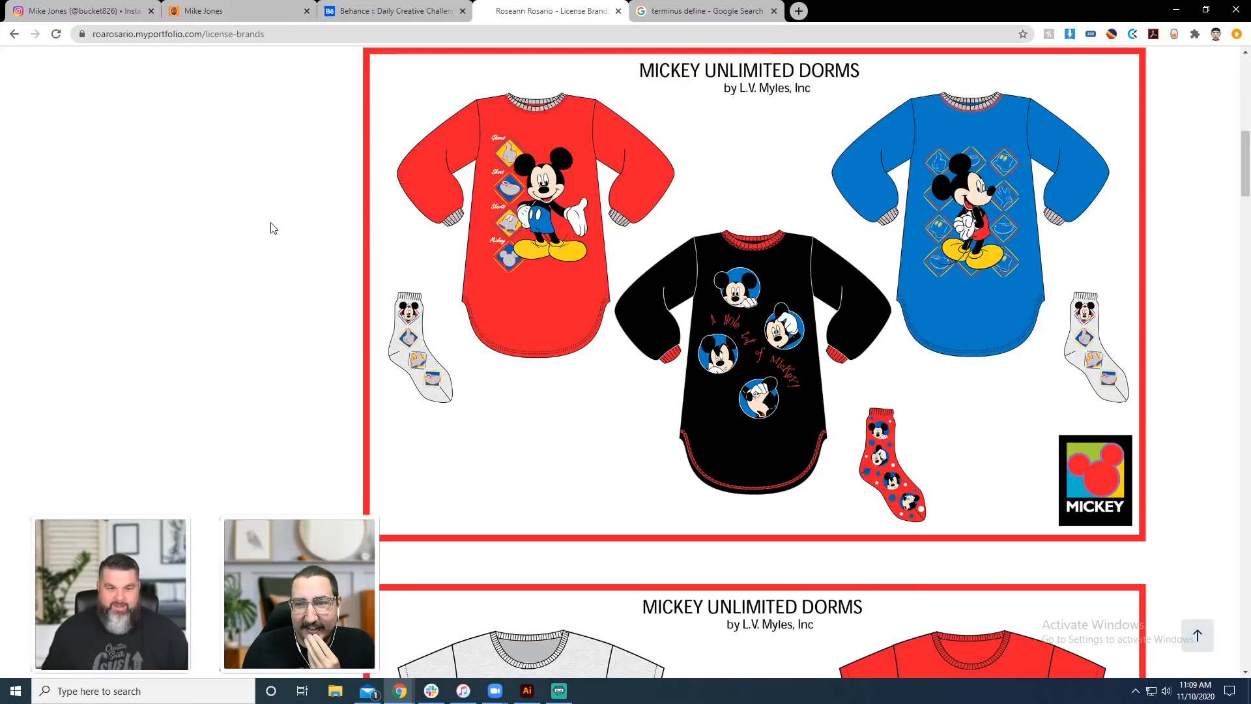
scroll(272, 226, "down", 4)
scroll(260, 229, "up", 2)
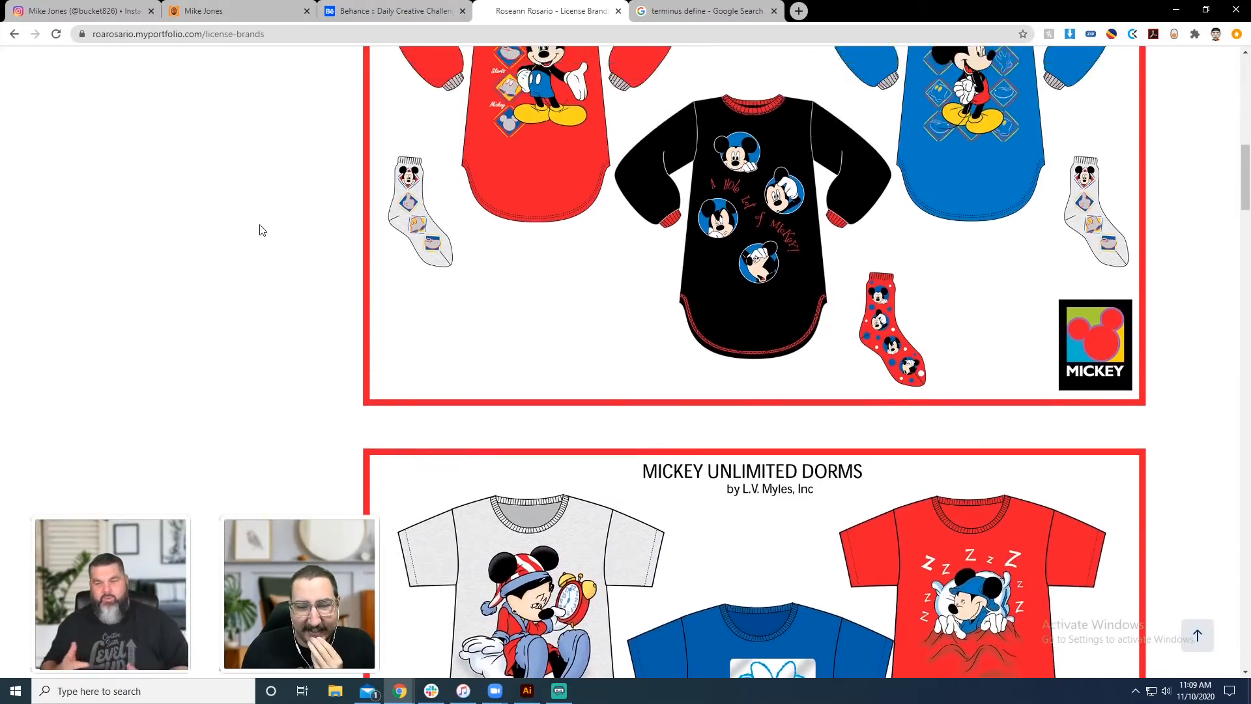
scroll(261, 230, "down", 3)
scroll(261, 230, "down", 5)
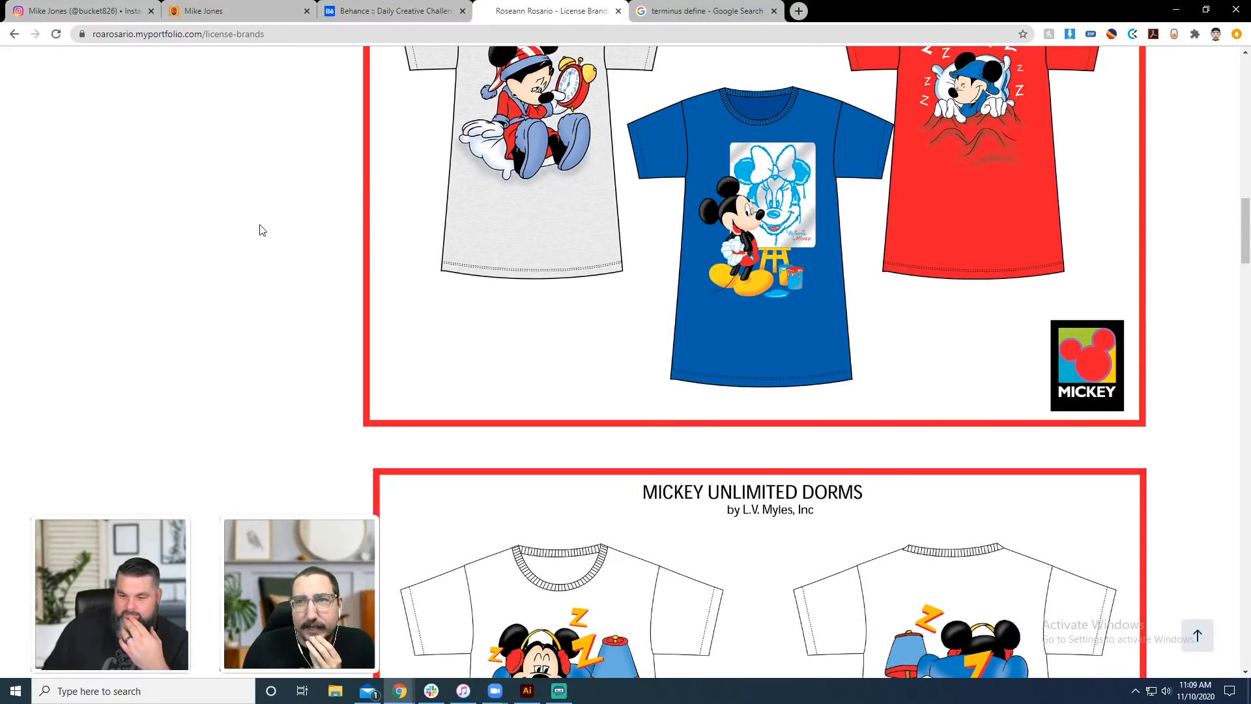
scroll(260, 230, "down", 5)
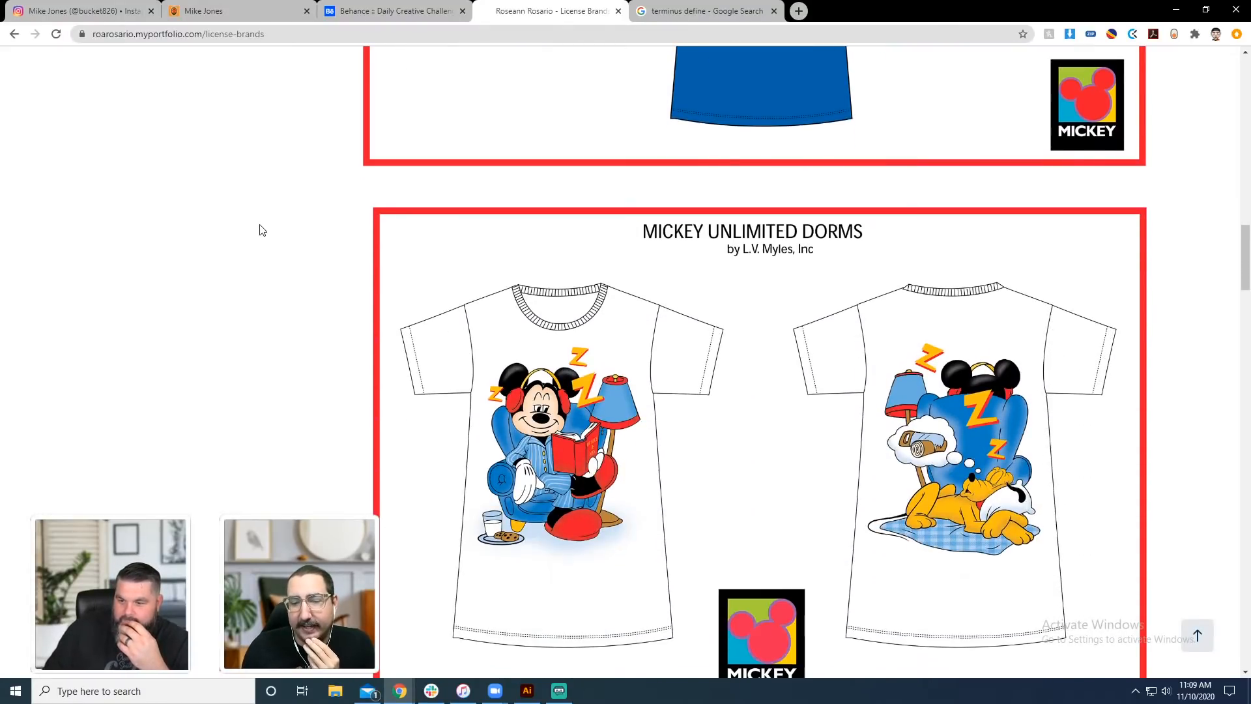
Examine the remaining License Brands sheets, from the Mickey & Co. sleepwear and Looney Tunes dorm shirts to the Pooh and Dora infant girls' sets.
scroll(260, 230, "down", 8)
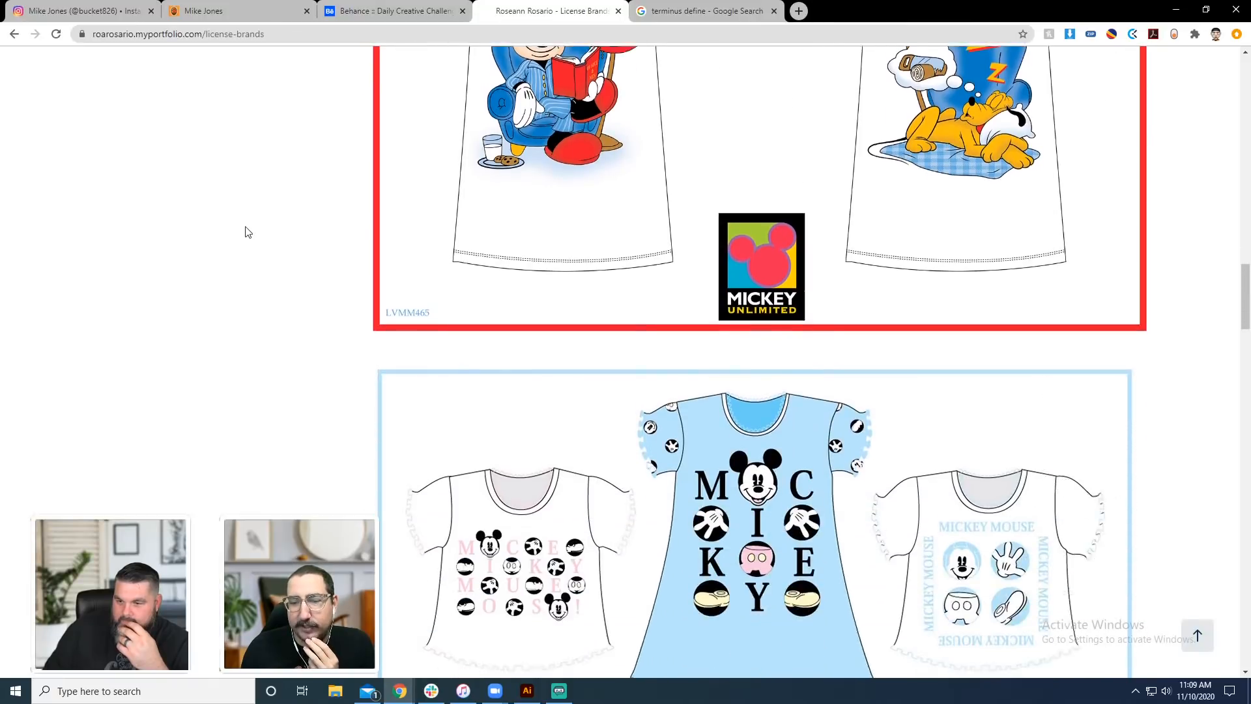
scroll(248, 232, "down", 10)
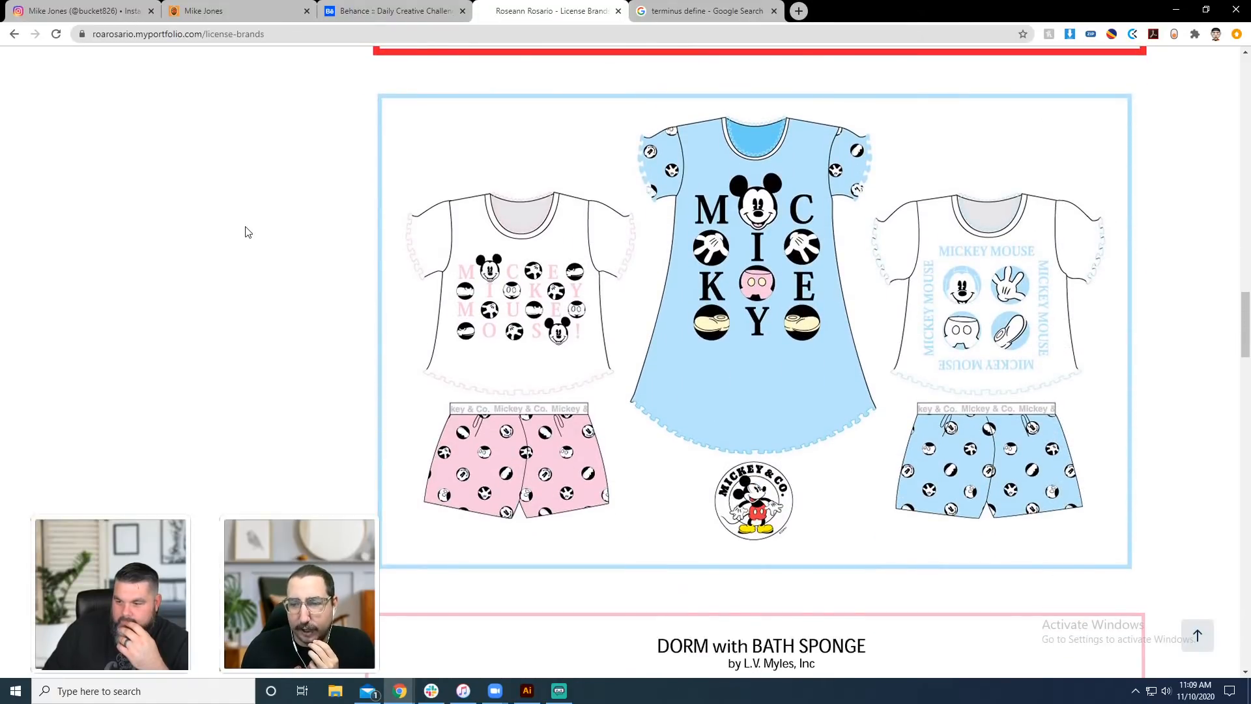
scroll(246, 232, "down", 8)
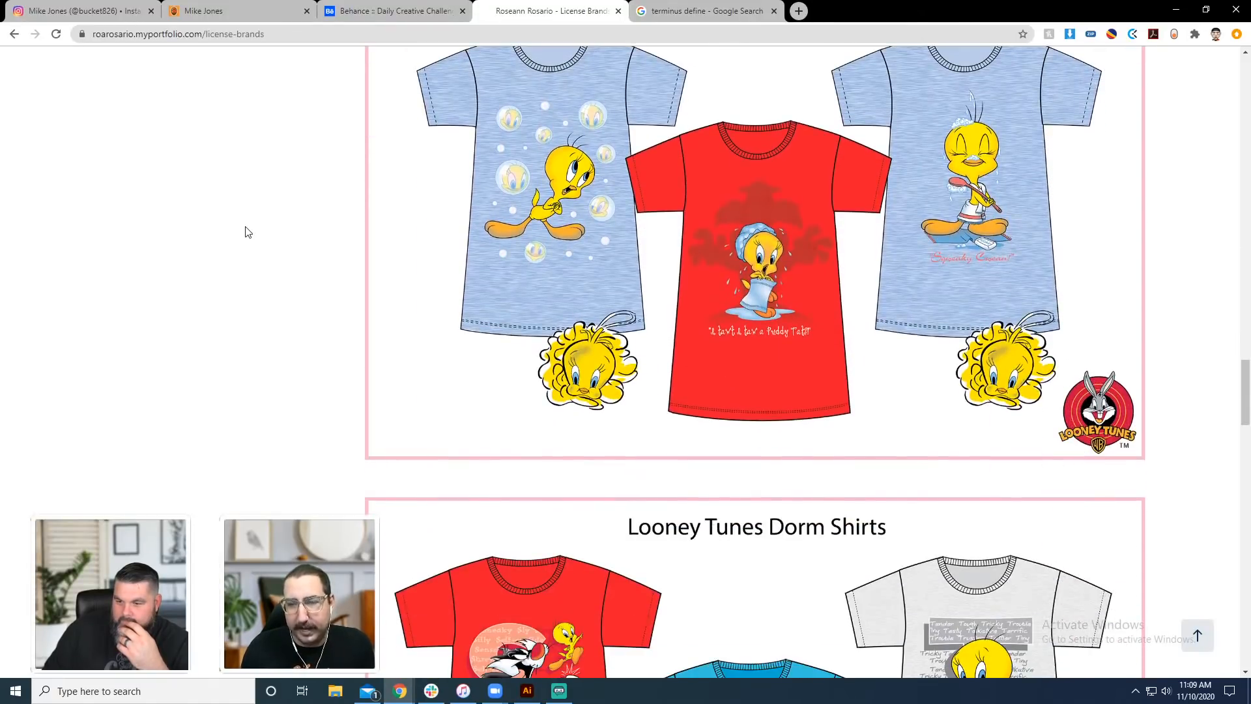
scroll(233, 237, "down", 7)
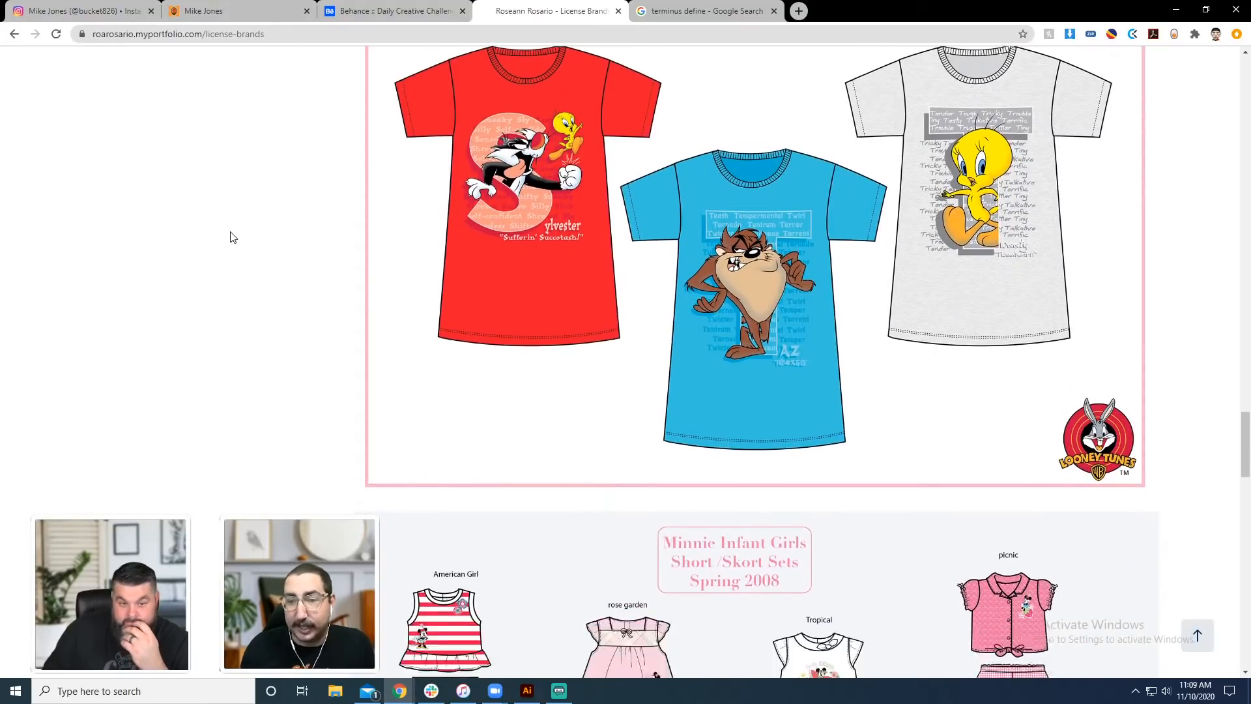
scroll(233, 238, "down", 8)
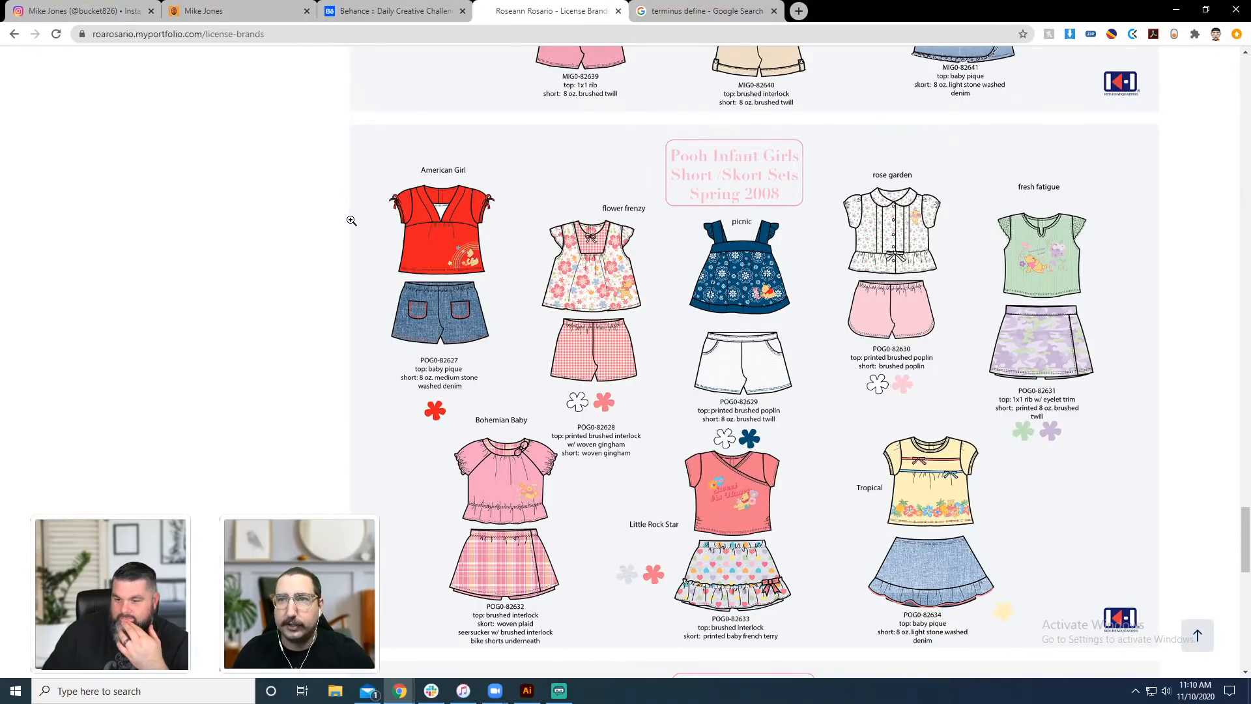
scroll(310, 226, "down", 1)
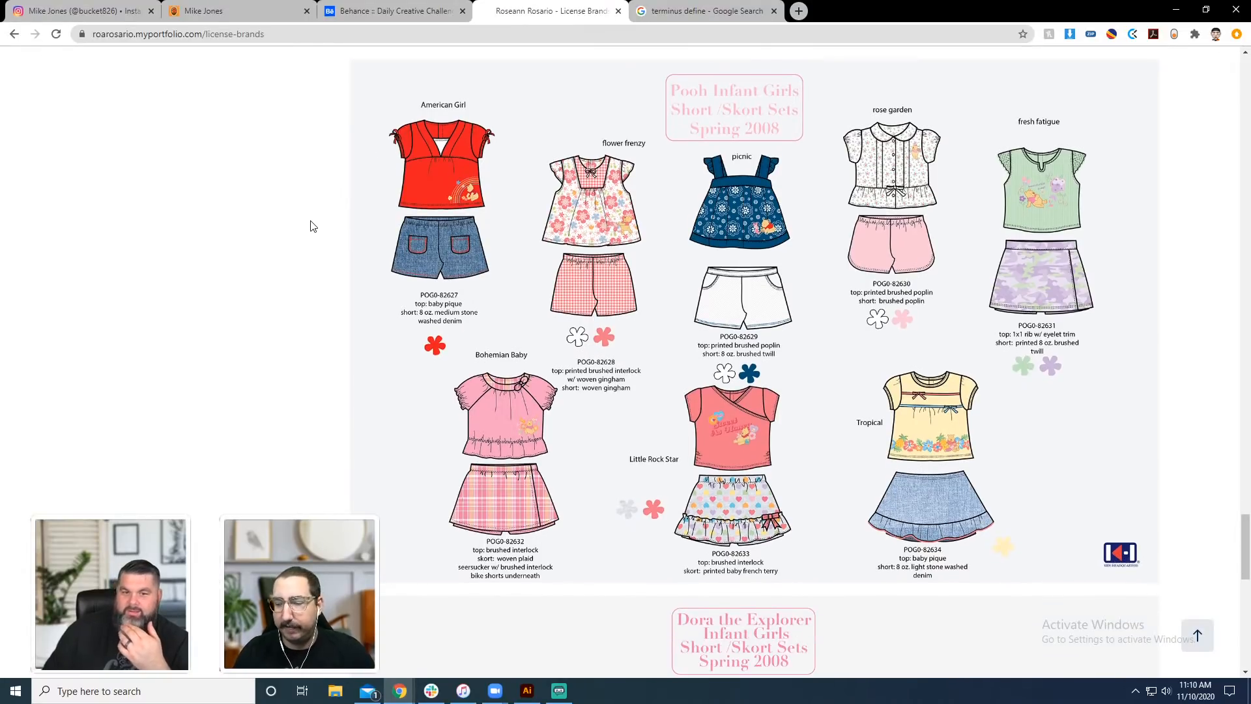
scroll(310, 226, "down", 5)
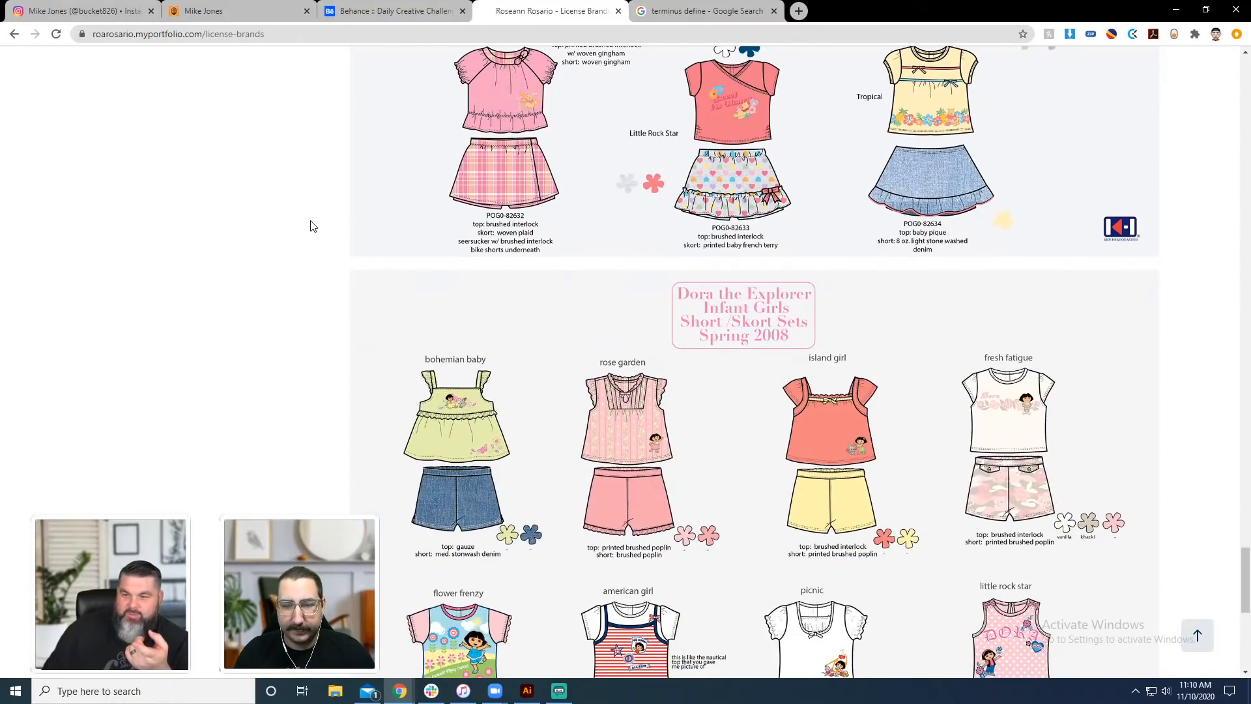
scroll(310, 226, "down", 3)
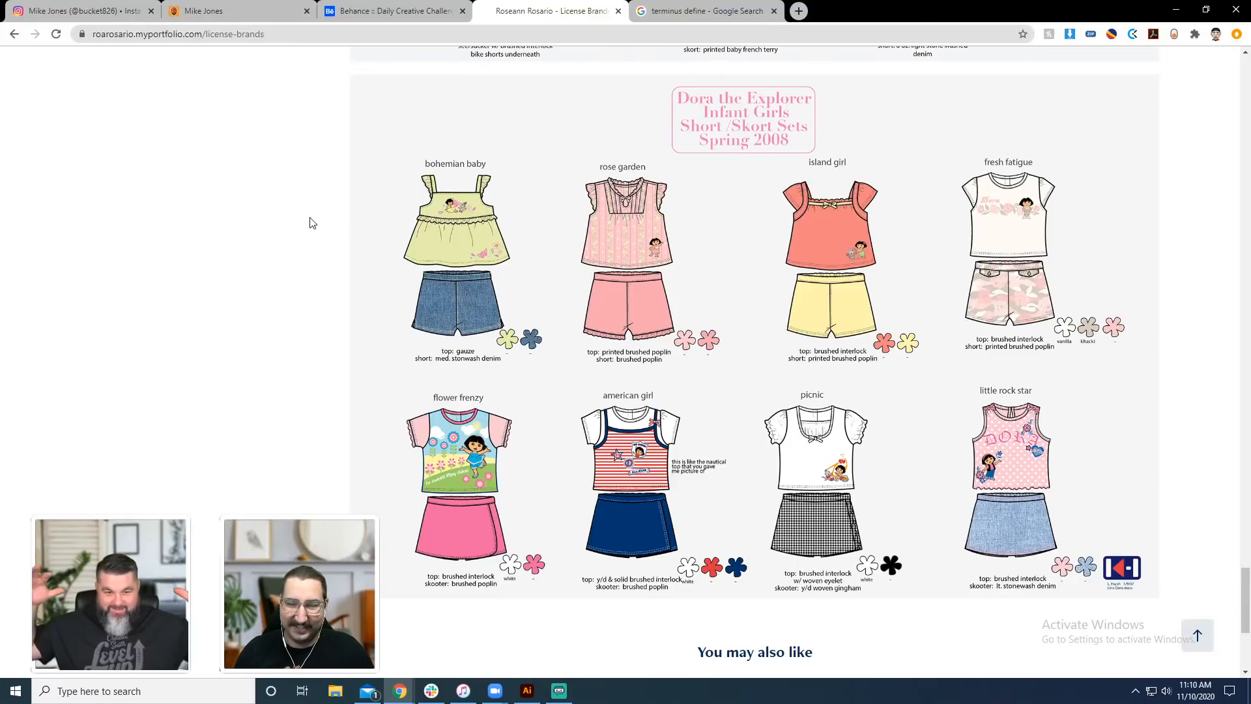
Revisit the Looney Tunes dorm shirts and review the infant girls' short and skort sets again through the project's end.
scroll(311, 223, "up", 13)
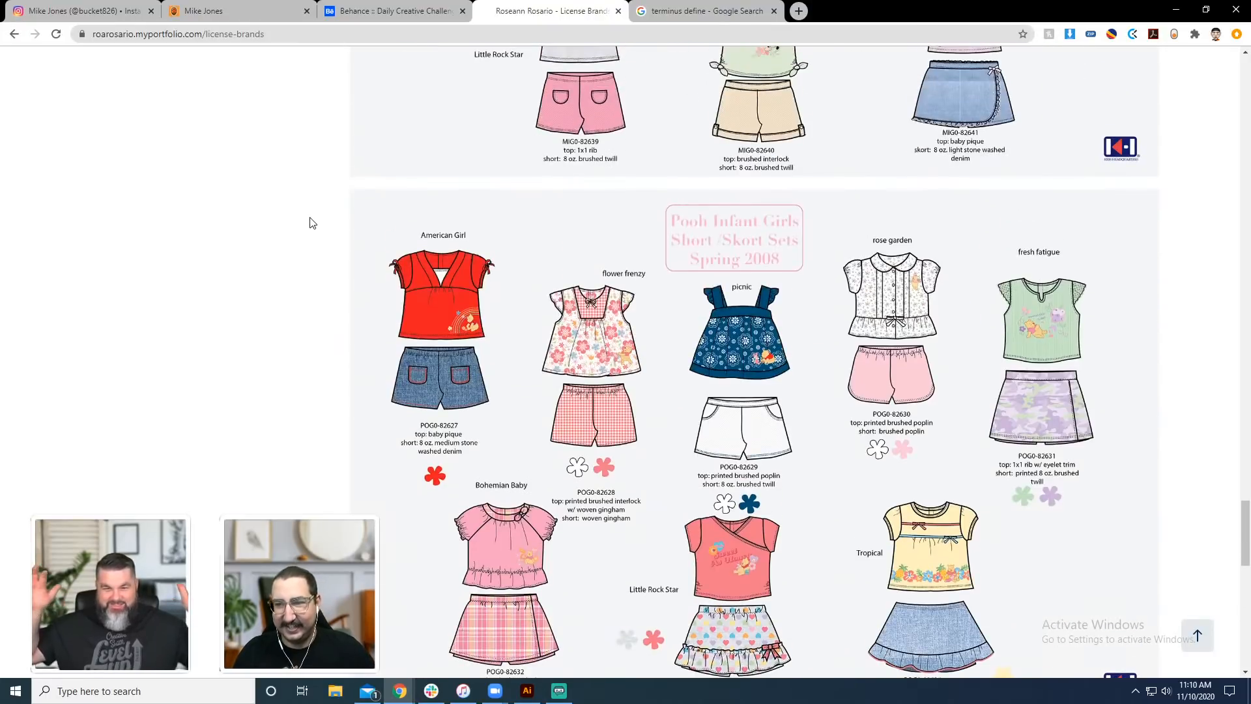
scroll(310, 223, "up", 12)
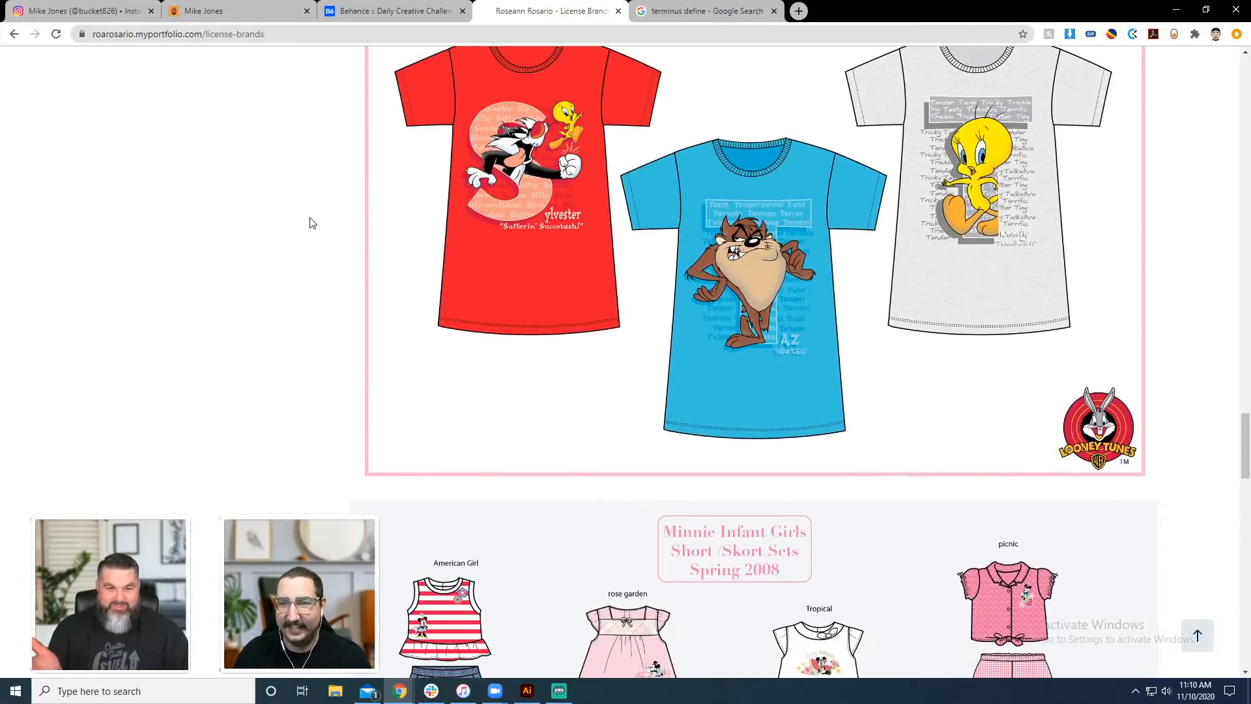
scroll(310, 222, "up", 5)
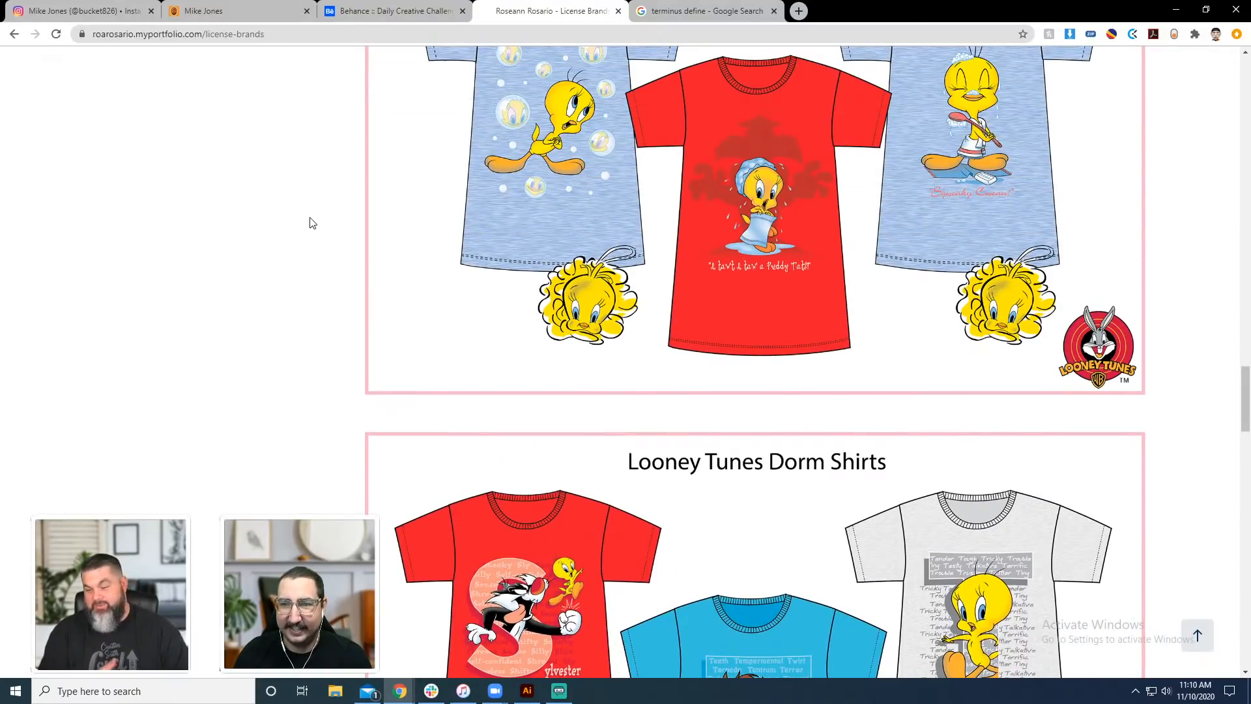
scroll(310, 223, "down", 20)
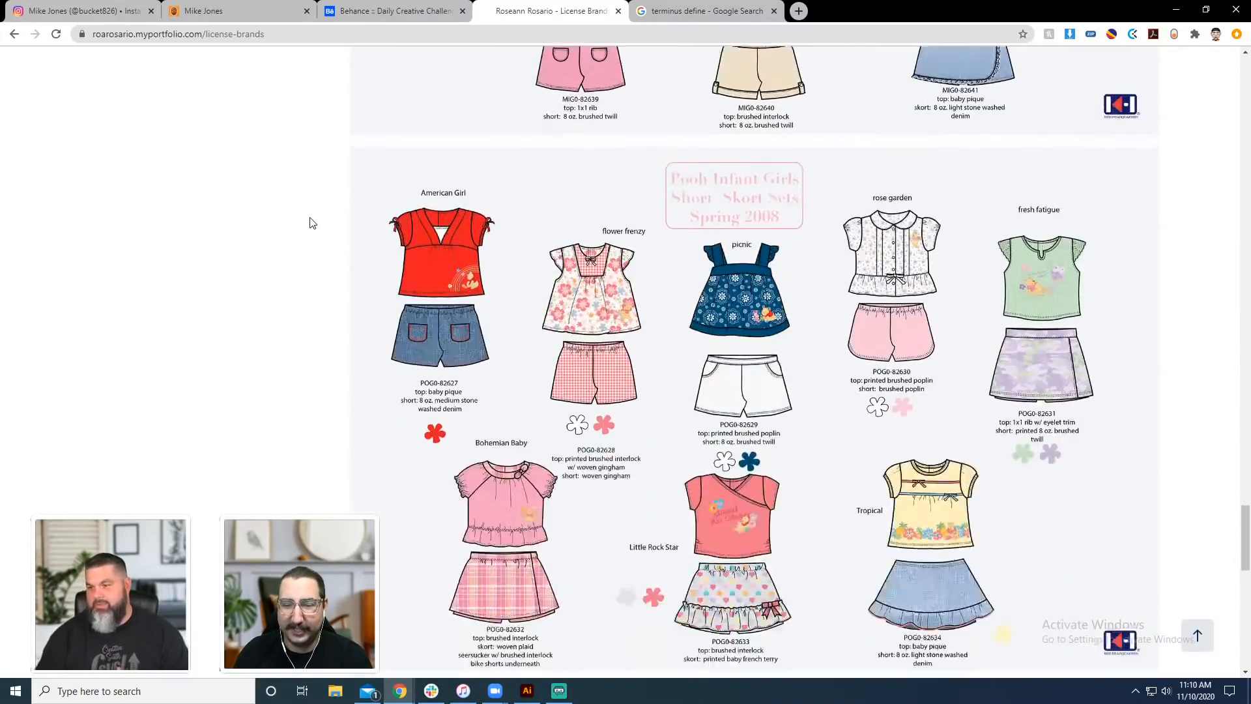
scroll(311, 223, "down", 15)
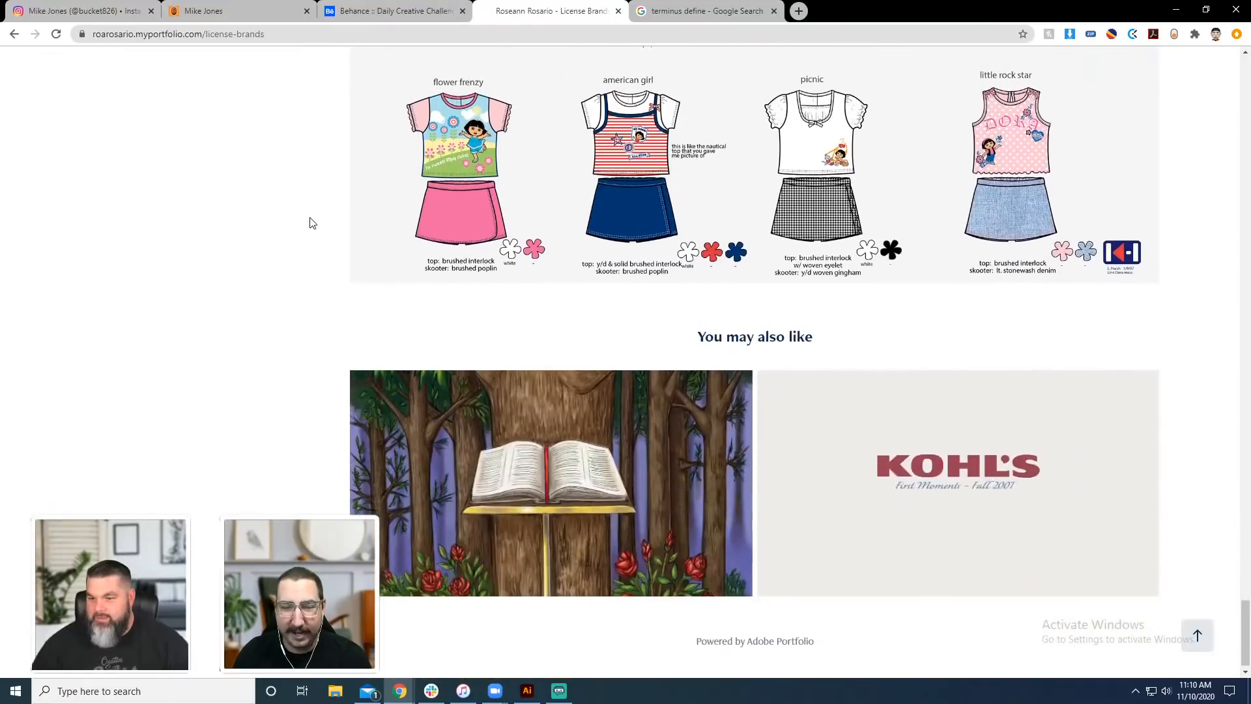
scroll(310, 223, "up", 1)
Return to the portfolio overview and open the Reboot Forever / Zeros 2 Heroes project.
key("alt+Left")
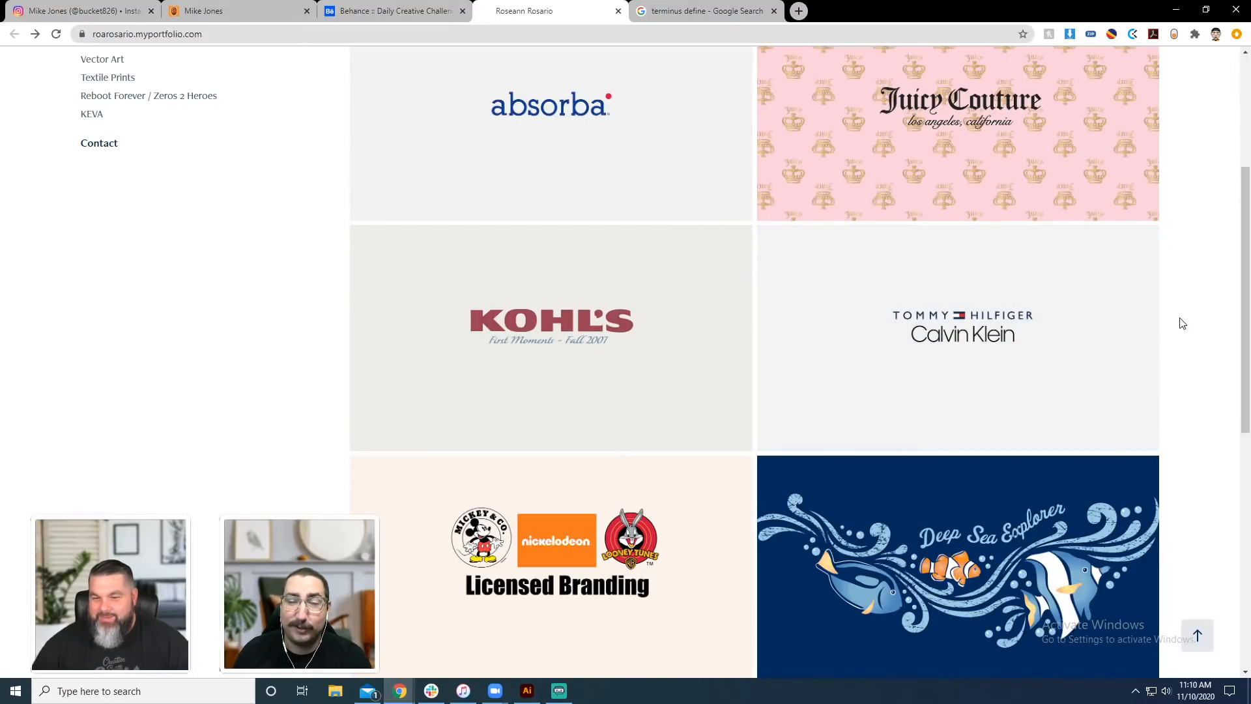
scroll(1182, 330, "down", 3)
scroll(1182, 335, "down", 3)
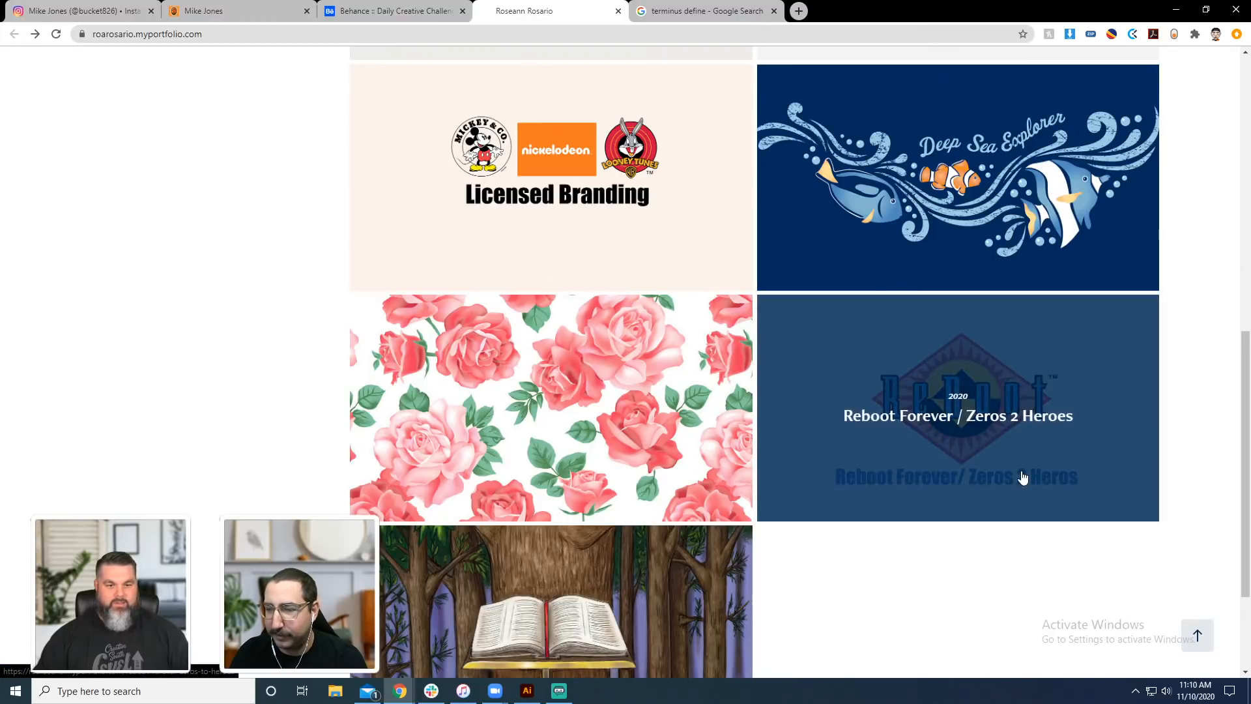
left_click(1022, 478)
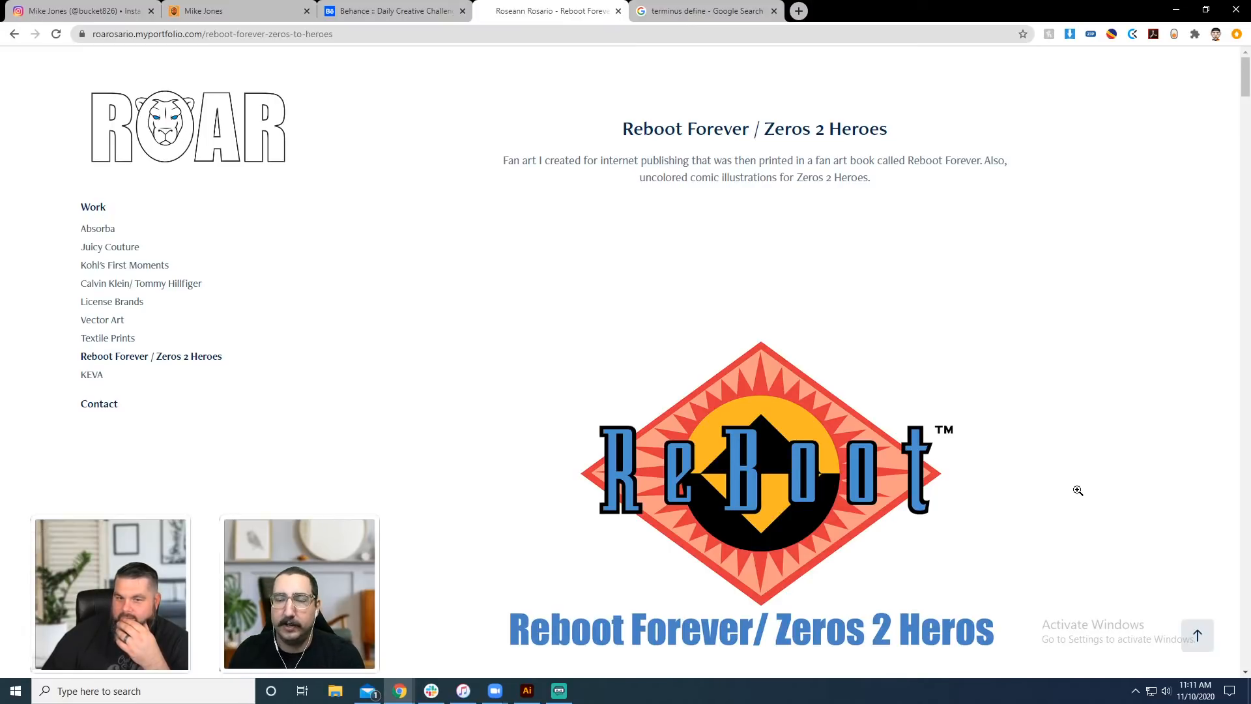
Examine the ReBoot fan art, comparing the pencil sketches of the two female characters with their colored versions.
scroll(1078, 490, "down", 12)
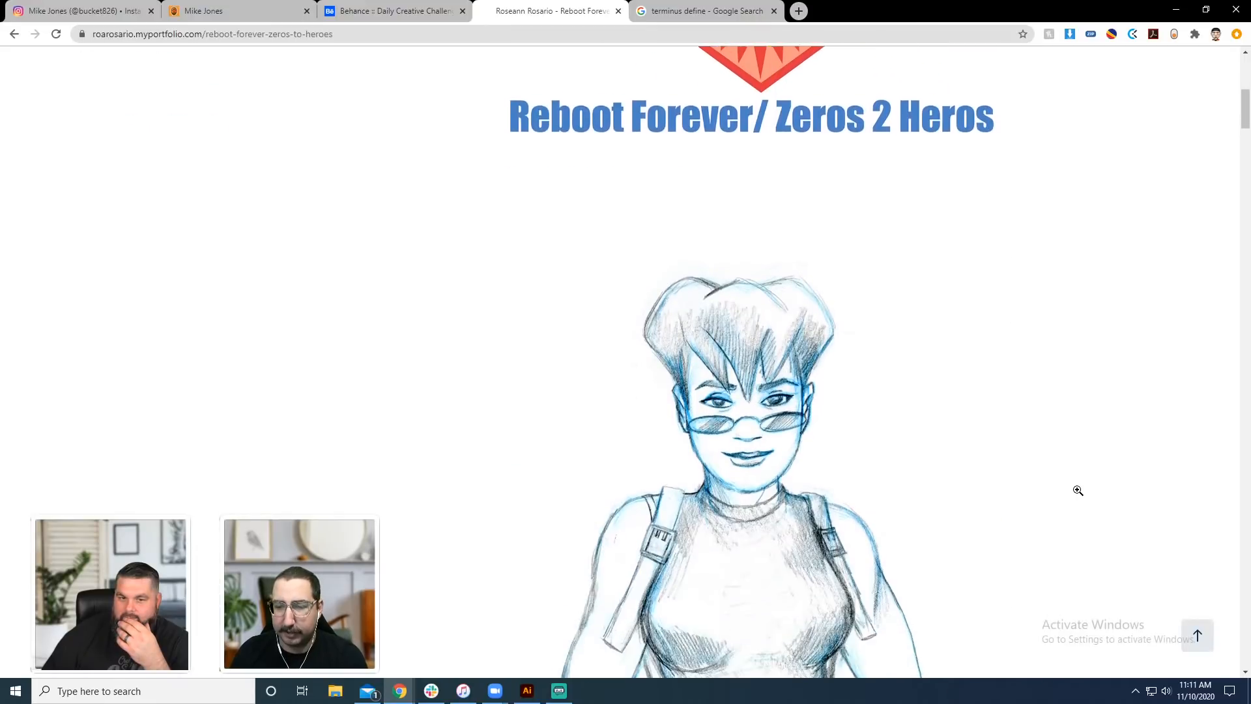
scroll(1080, 490, "down", 12)
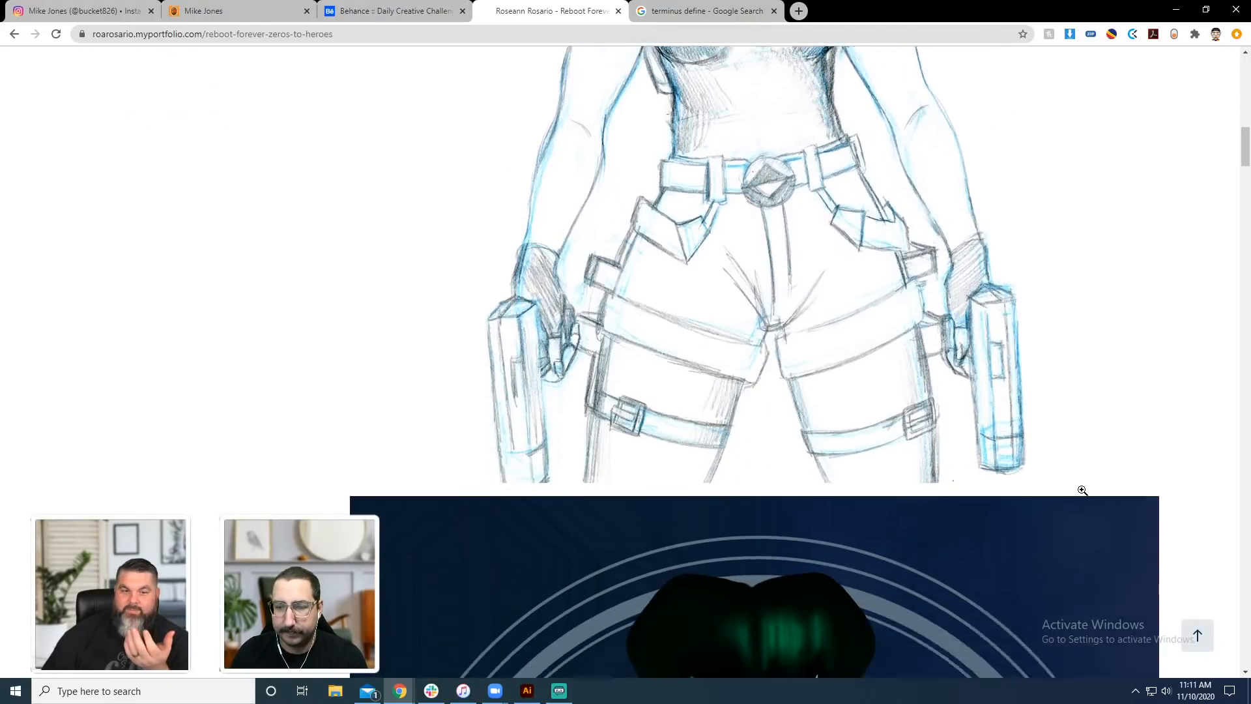
scroll(1083, 490, "down", 2)
scroll(1083, 490, "down", 8)
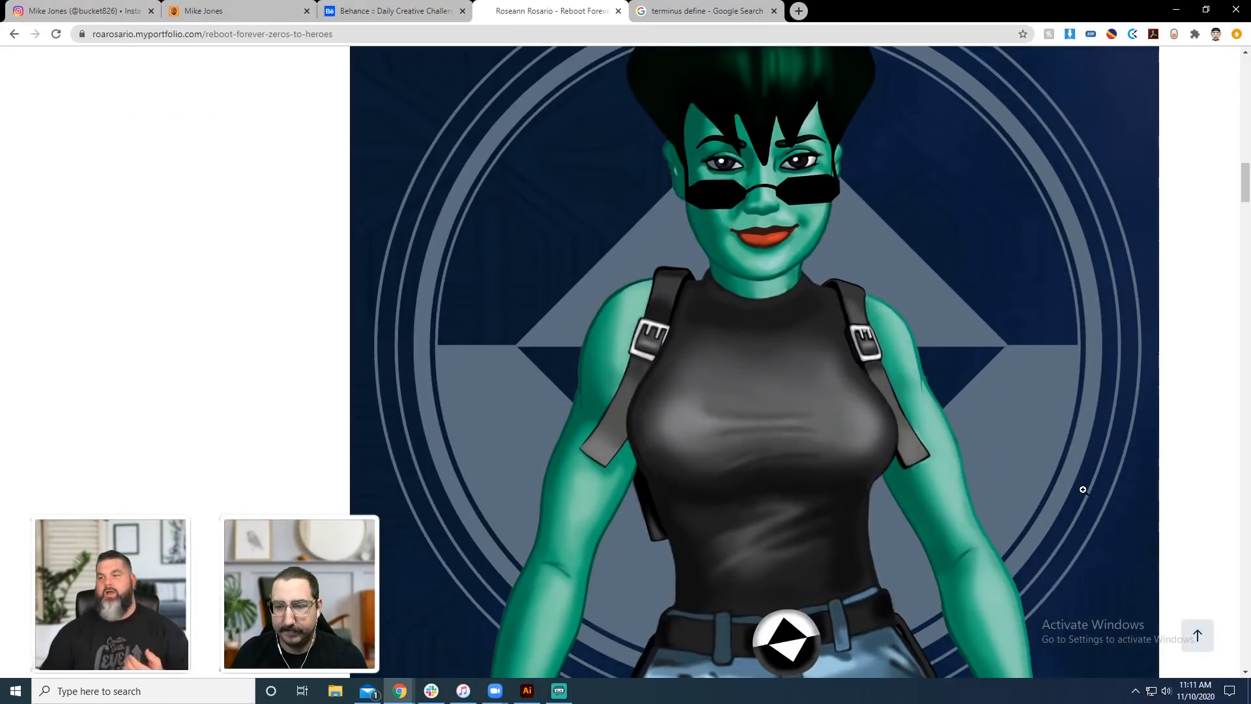
scroll(1083, 490, "down", 9)
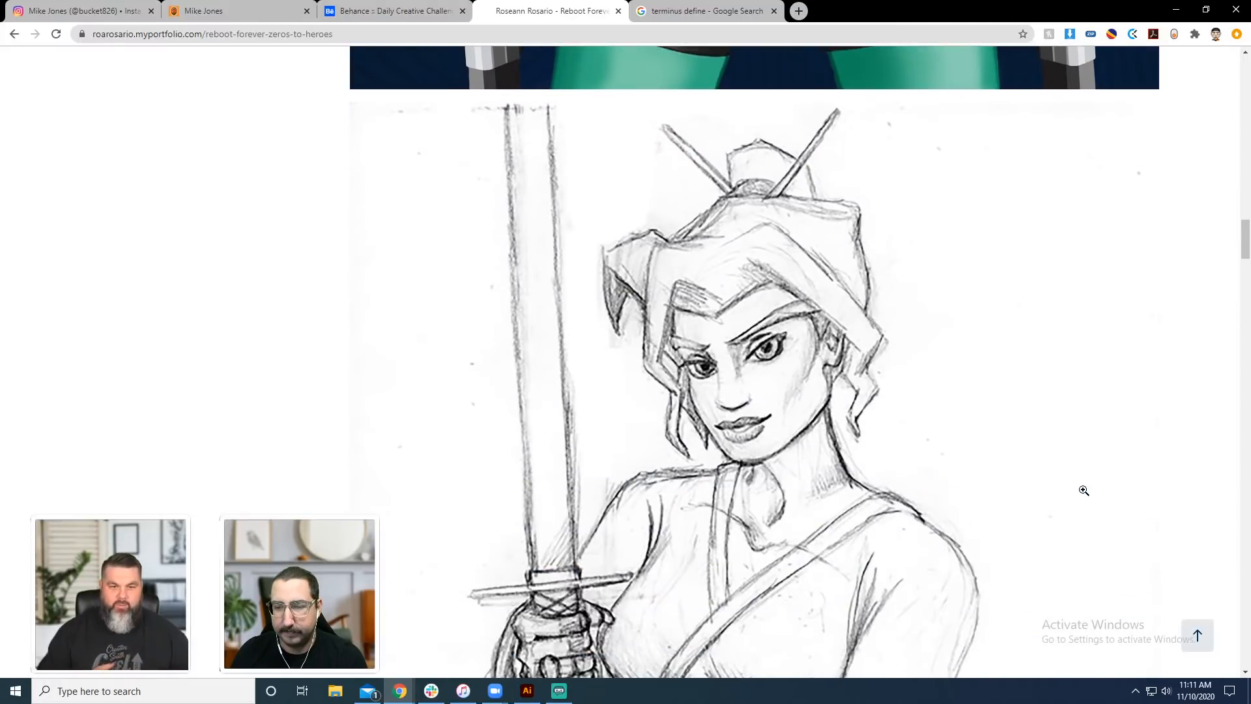
scroll(1083, 490, "down", 10)
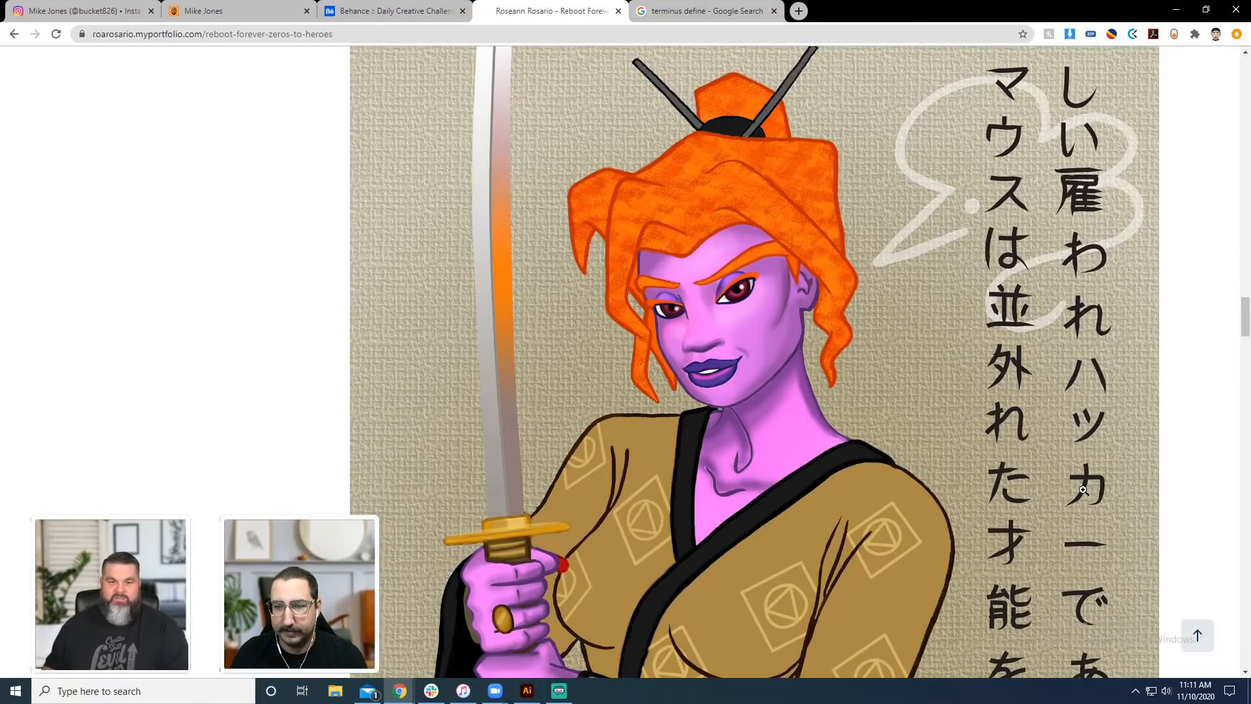
Examine the first Zeros 2 Heroes pencil comic pages, from the airship scene through the crew's group portrait panel.
scroll(1083, 490, "down", 10)
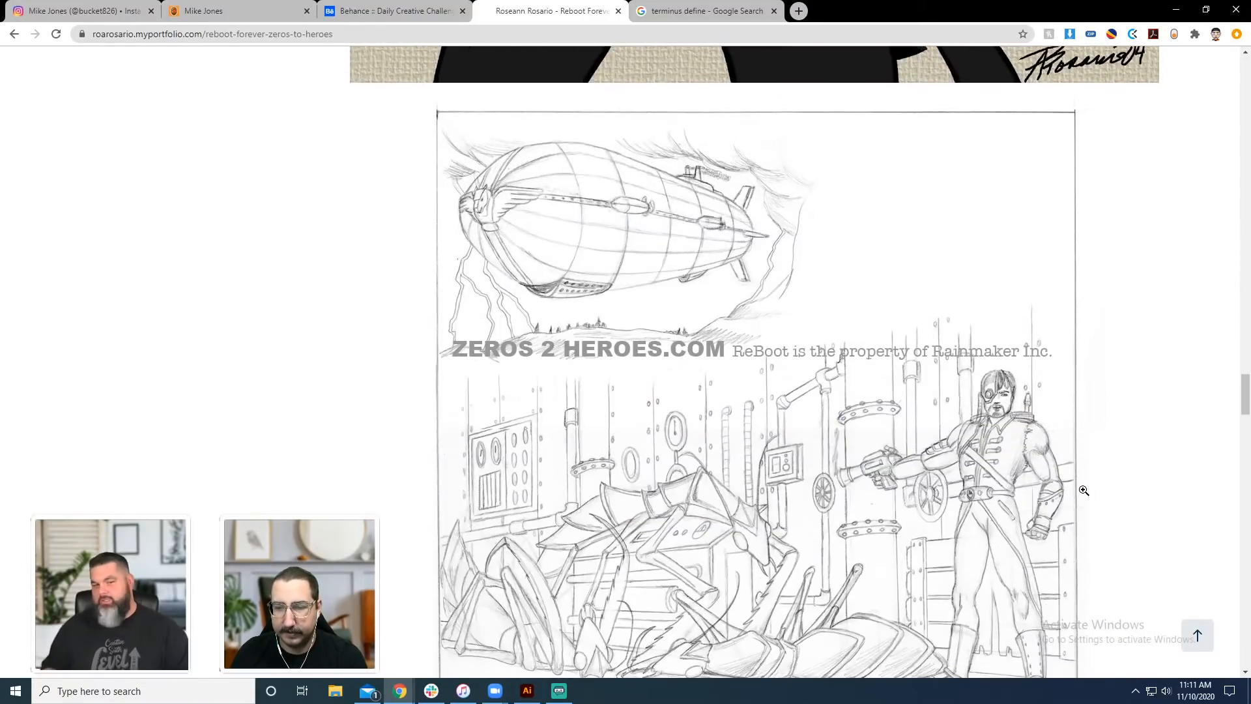
scroll(1084, 490, "down", 1)
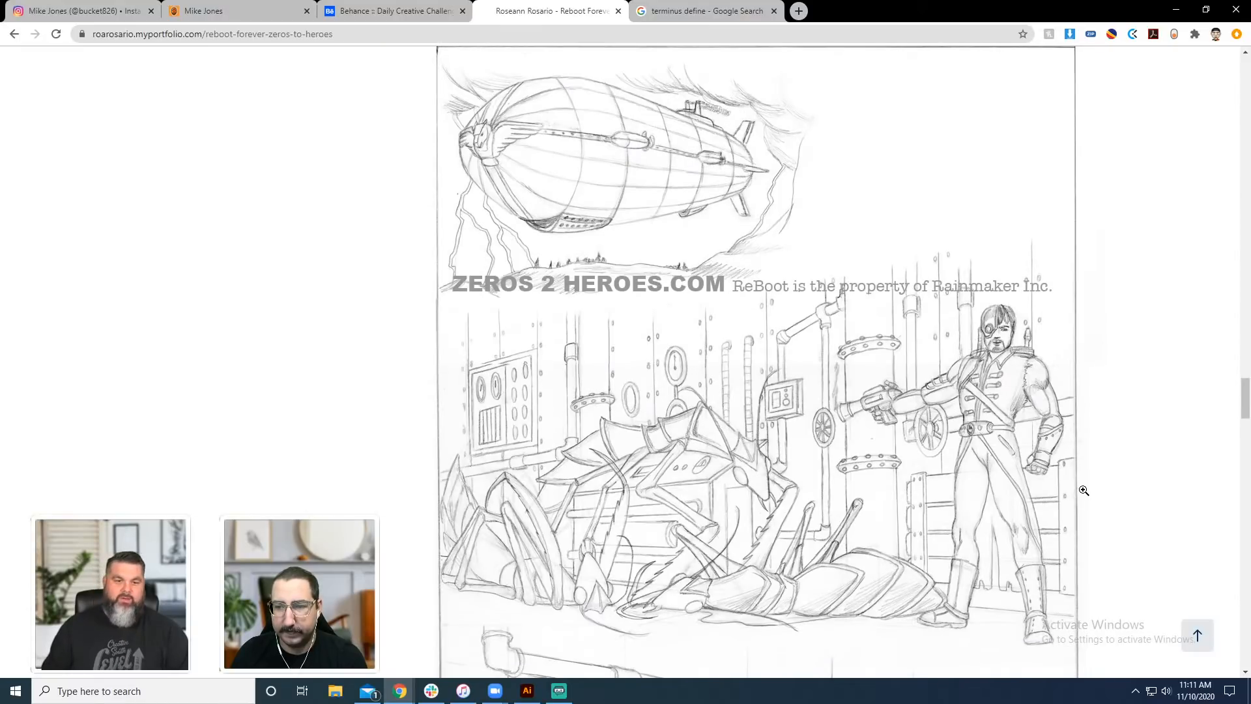
scroll(1084, 490, "down", 3)
scroll(1083, 490, "down", 3)
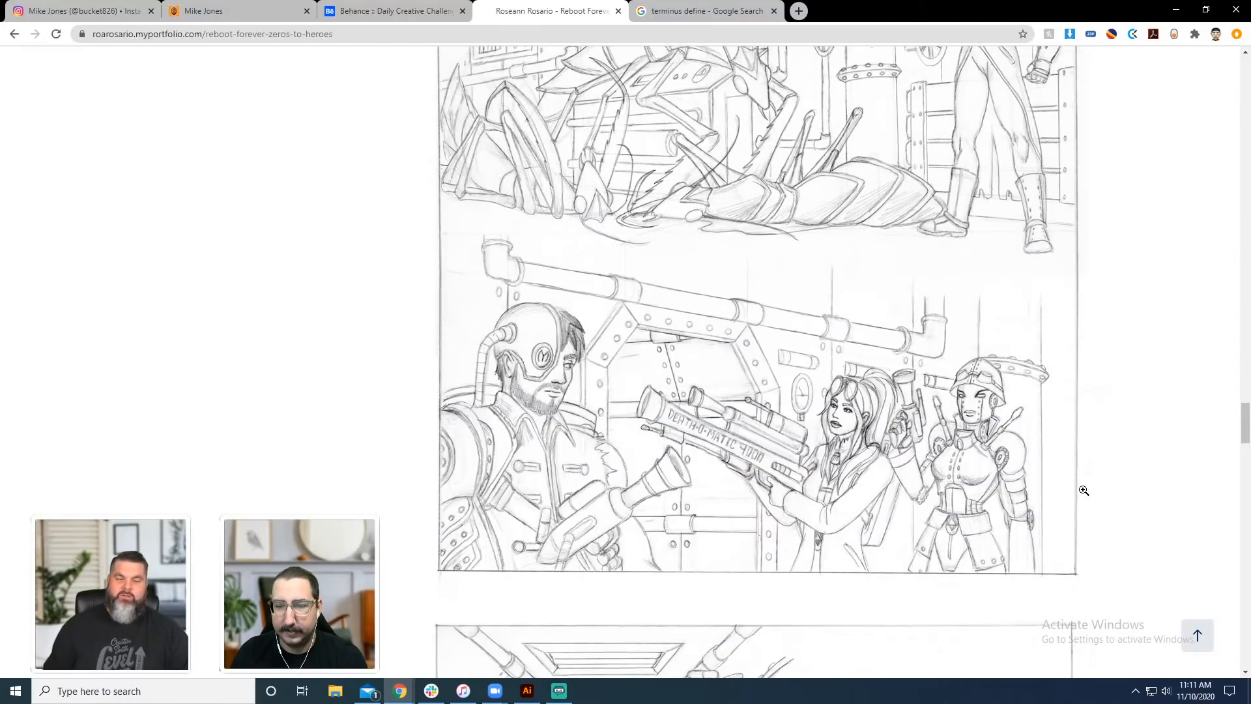
scroll(1084, 490, "down", 5)
scroll(1083, 490, "down", 3)
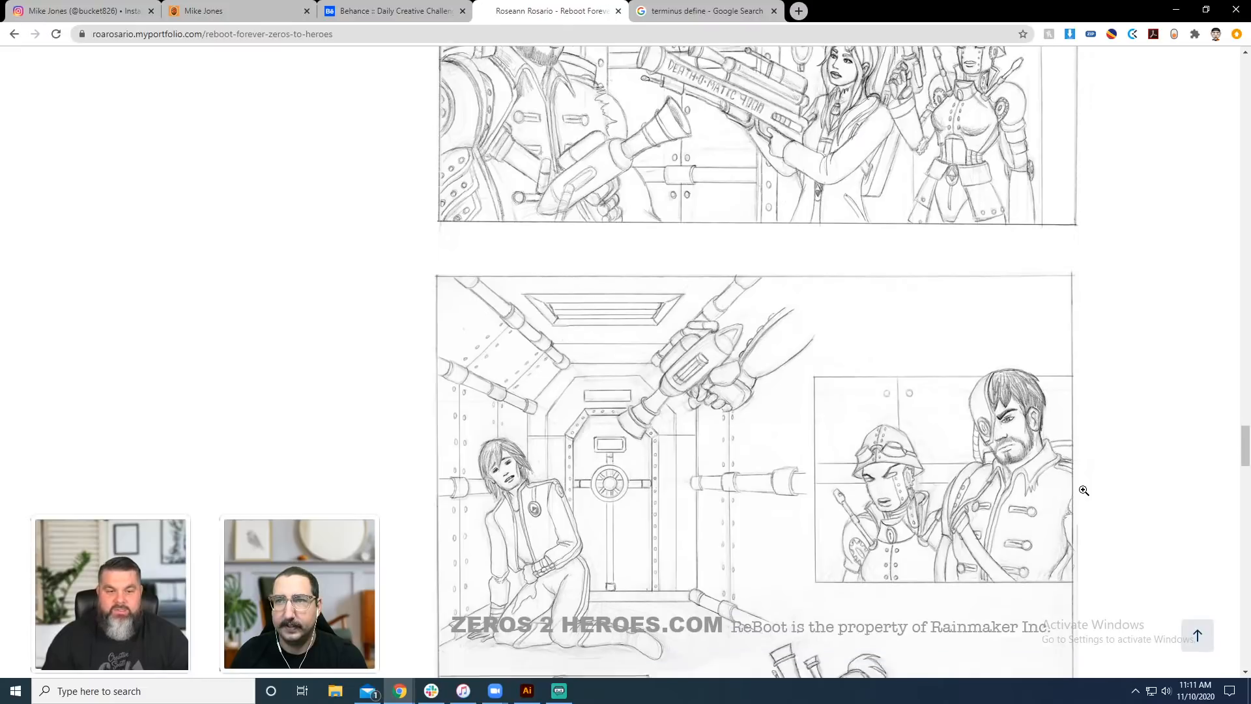
scroll(1083, 490, "down", 2)
scroll(1084, 490, "down", 1)
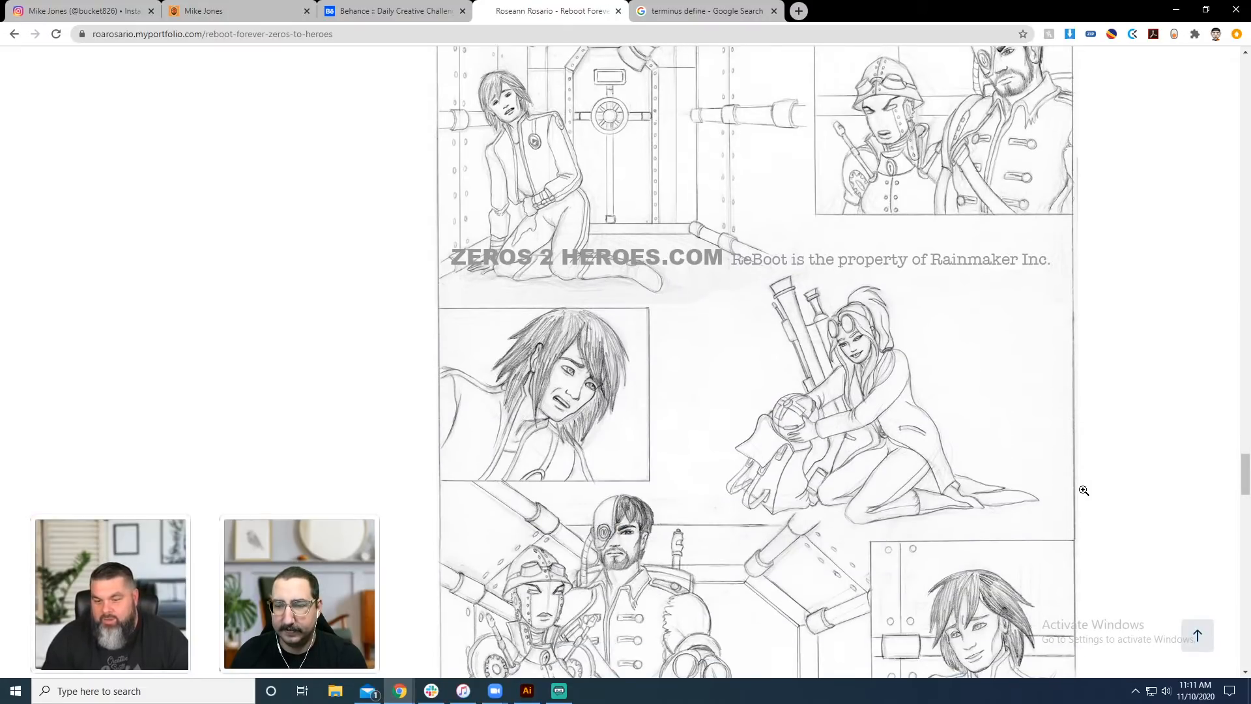
scroll(1083, 490, "down", 4)
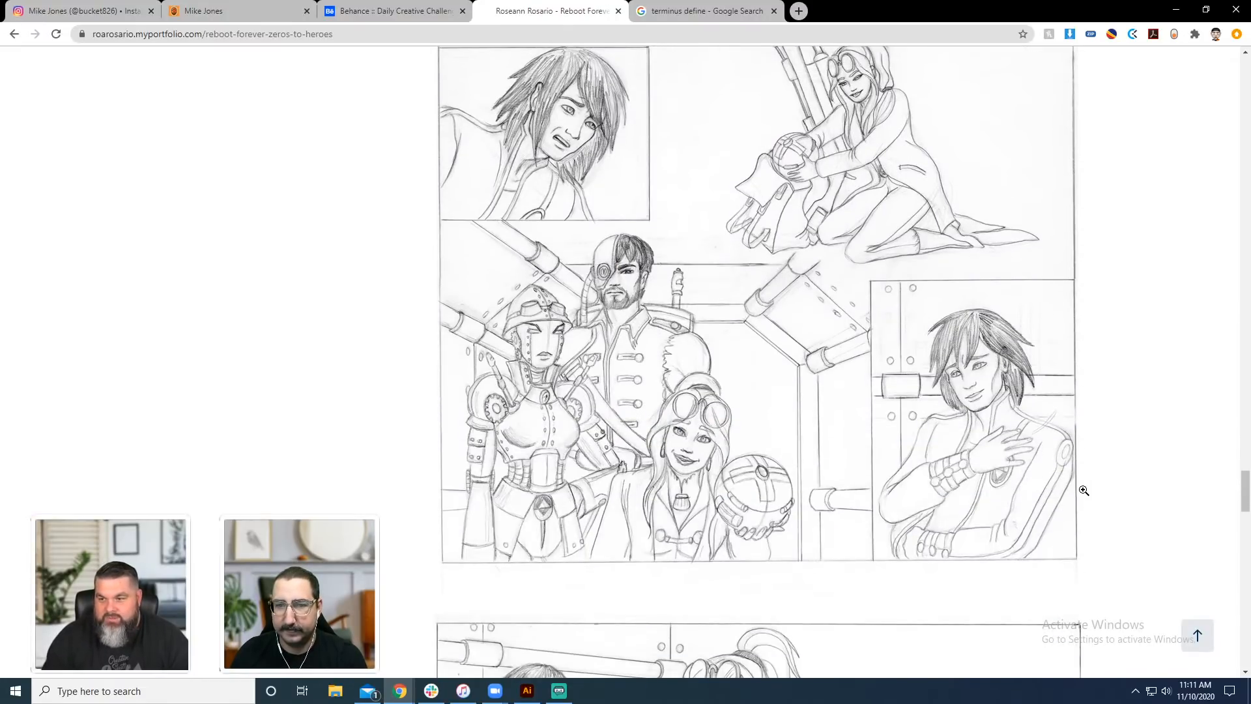
Examine the remaining Zeros 2 Heroes comic pages, from the tiny robots scene to the closing panel of the walking crew.
scroll(1083, 490, "down", 4)
scroll(1084, 490, "down", 4)
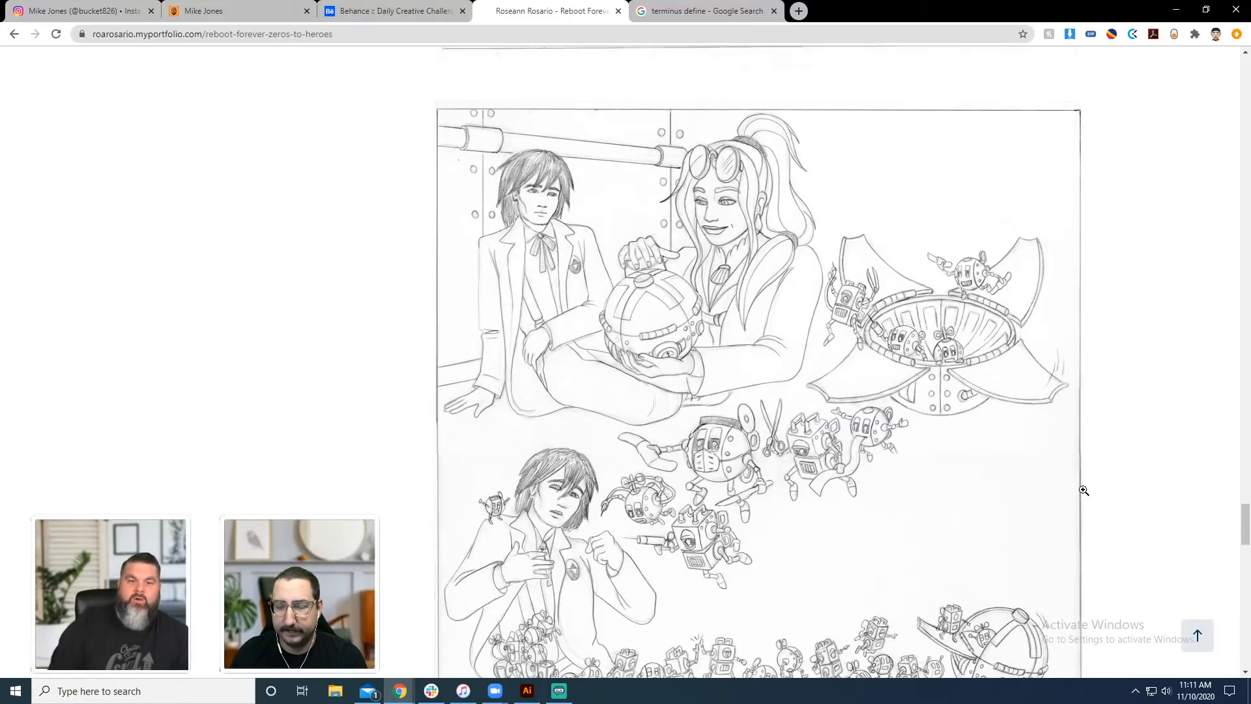
scroll(1083, 490, "down", 2)
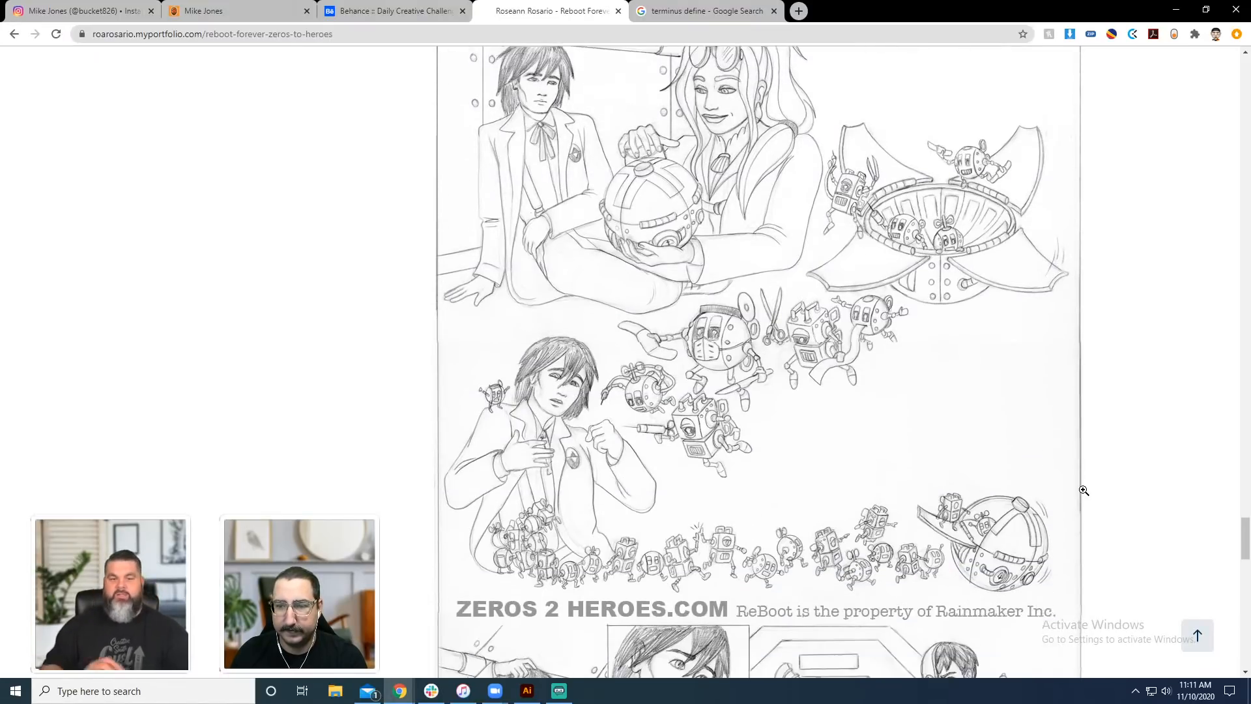
scroll(1083, 490, "down", 1)
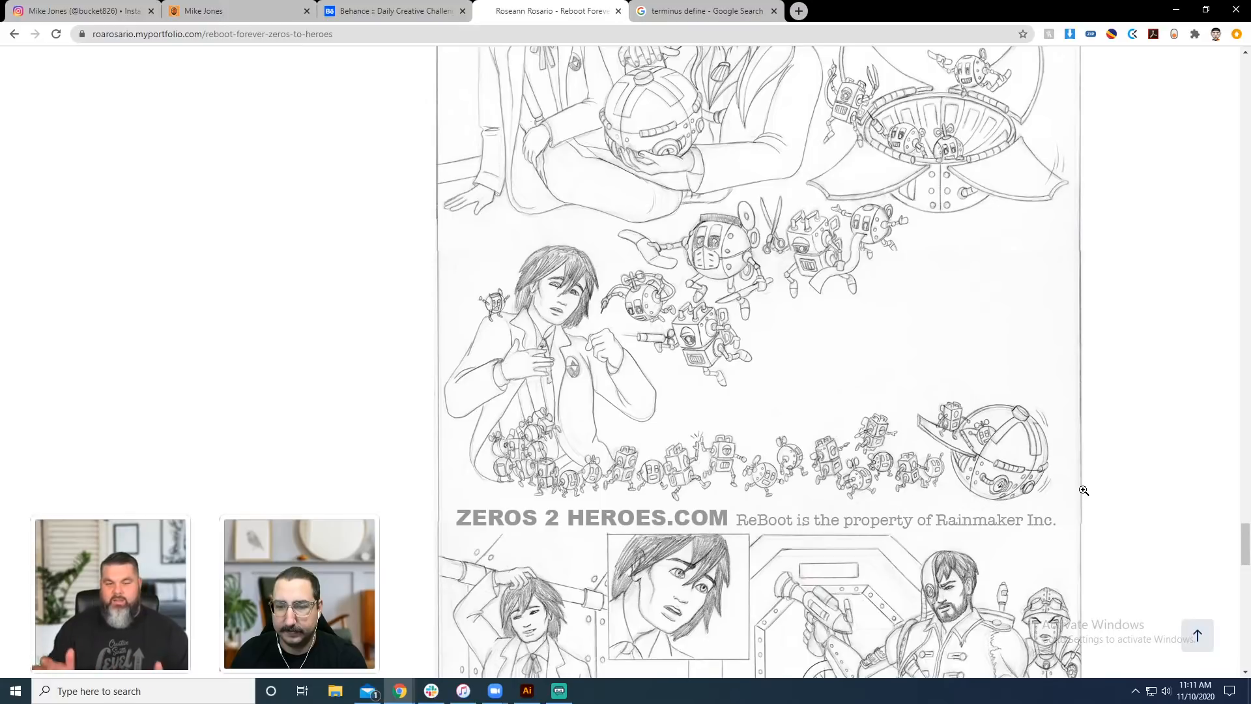
scroll(1084, 490, "down", 4)
scroll(1083, 490, "down", 9)
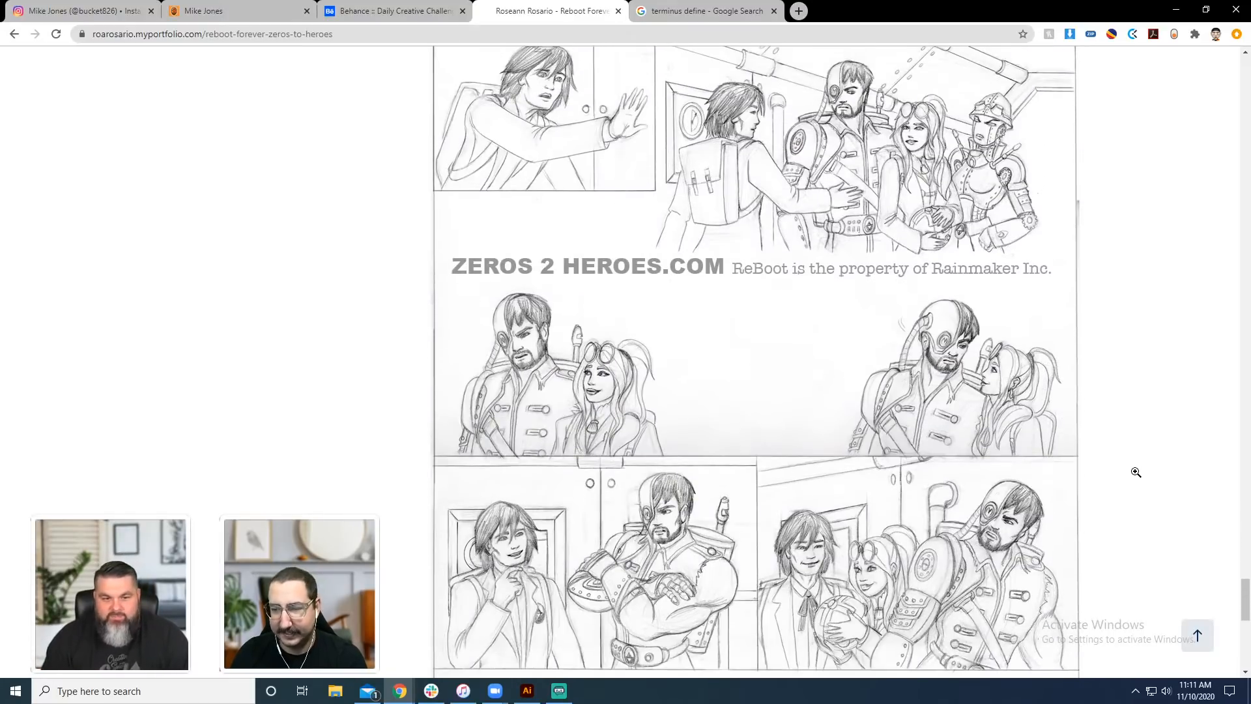
scroll(1136, 472, "down", 5)
scroll(1135, 472, "down", 2)
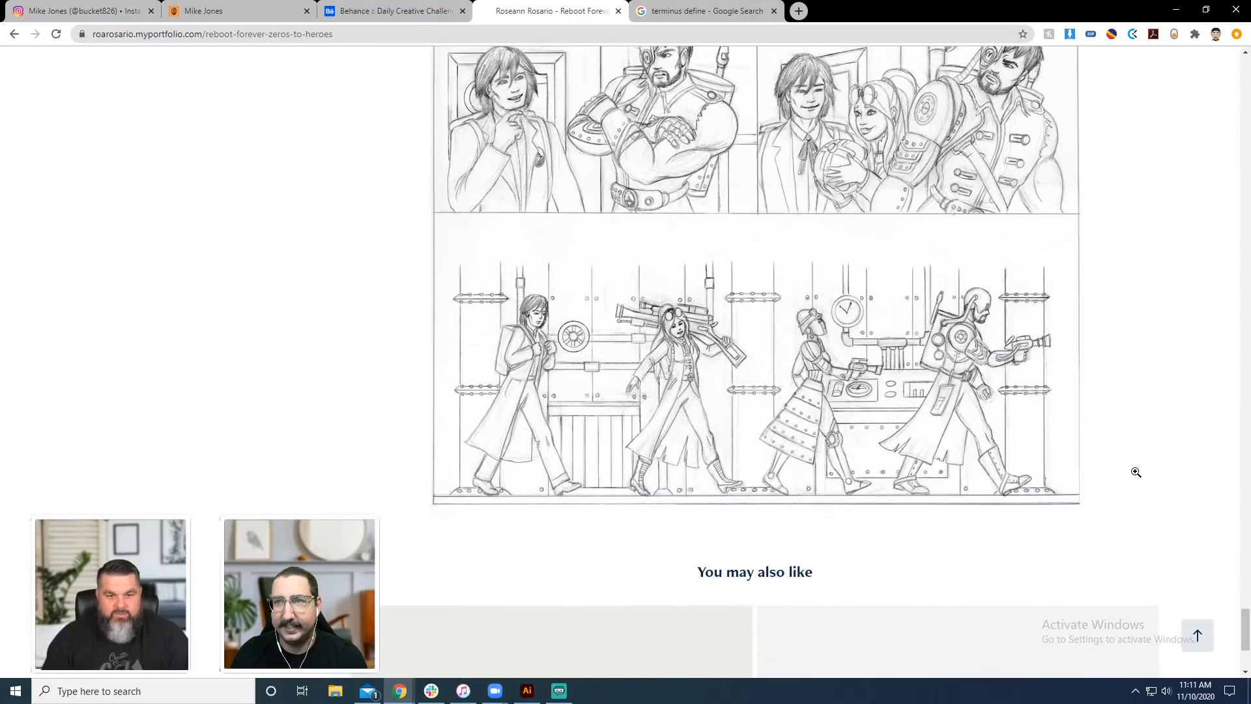
scroll(1135, 472, "down", 2)
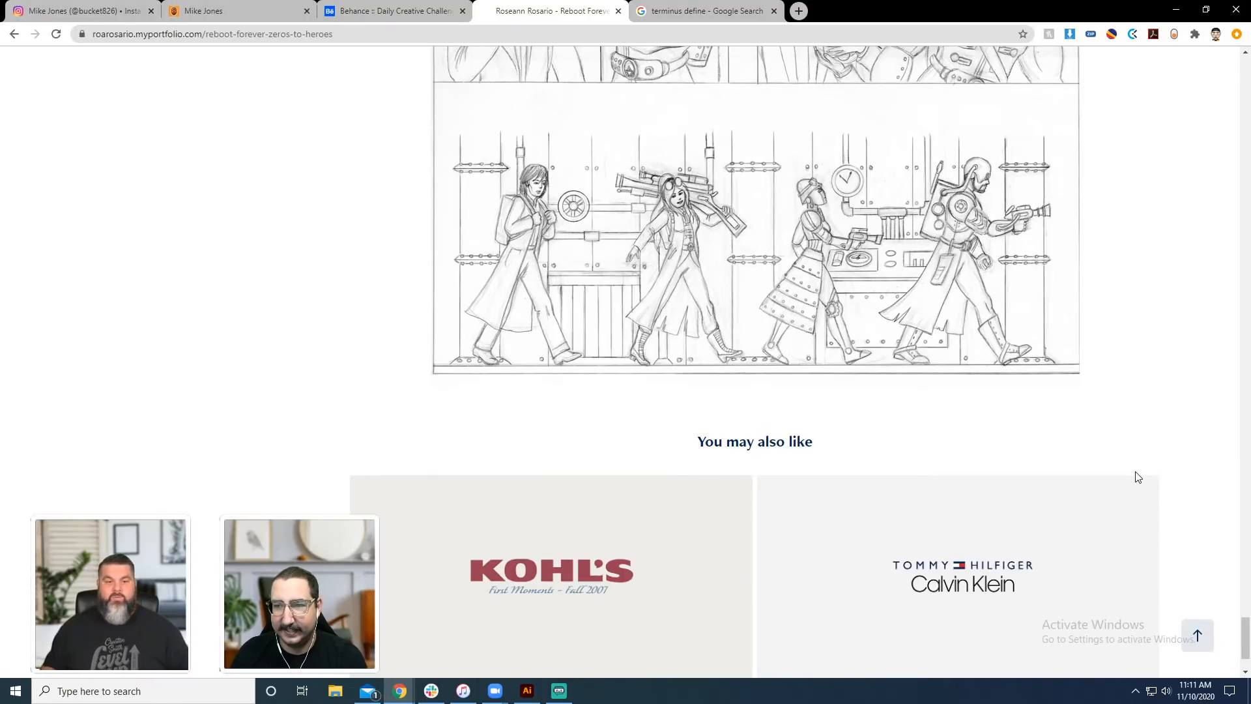
Return to the portfolio overview and go back up to the Absorba and Juicy Couture projects.
key("alt+Left")
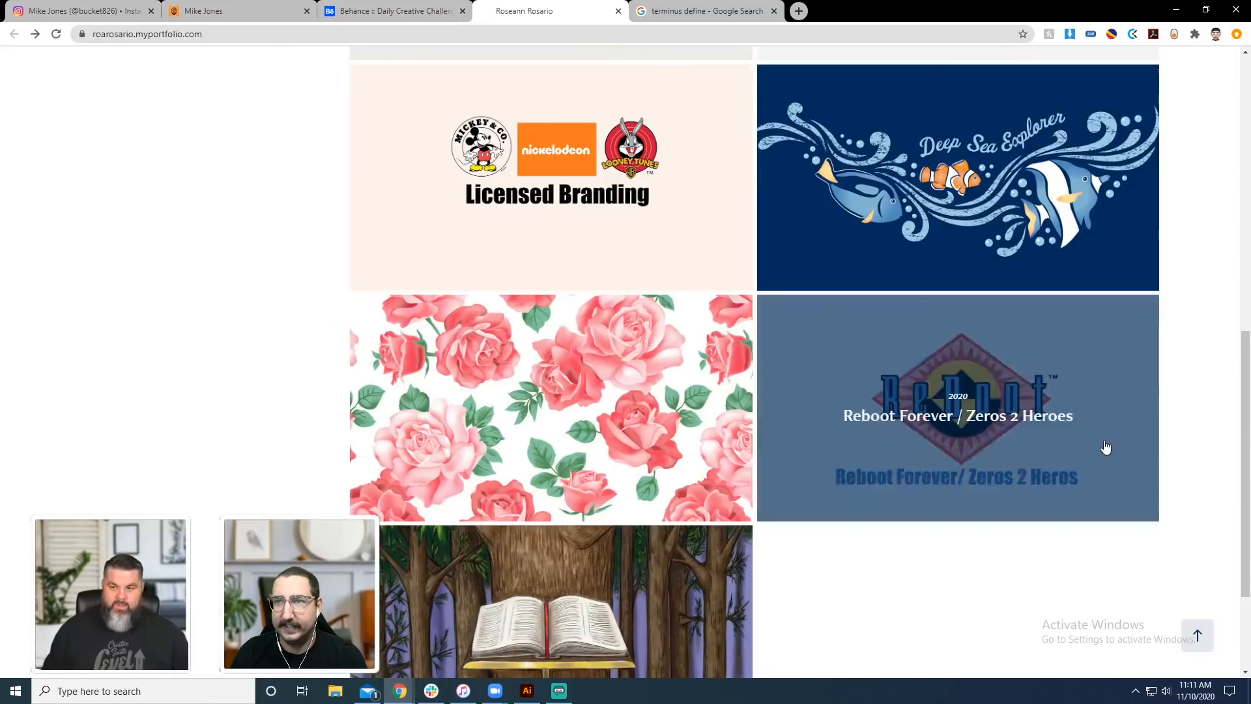
scroll(1171, 471, "up", 6)
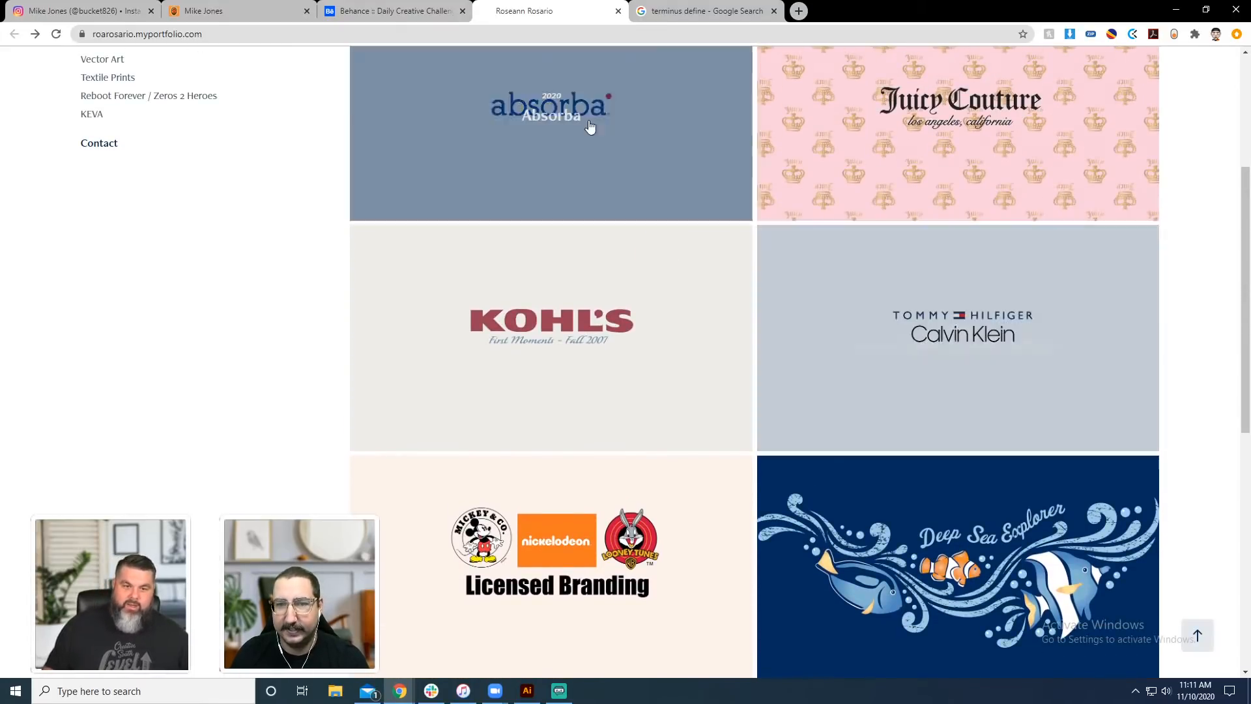
Open the Absorba project and examine the Spring 2020 girls' pajamas and the reptile-print newborn set.
left_click(540, 154)
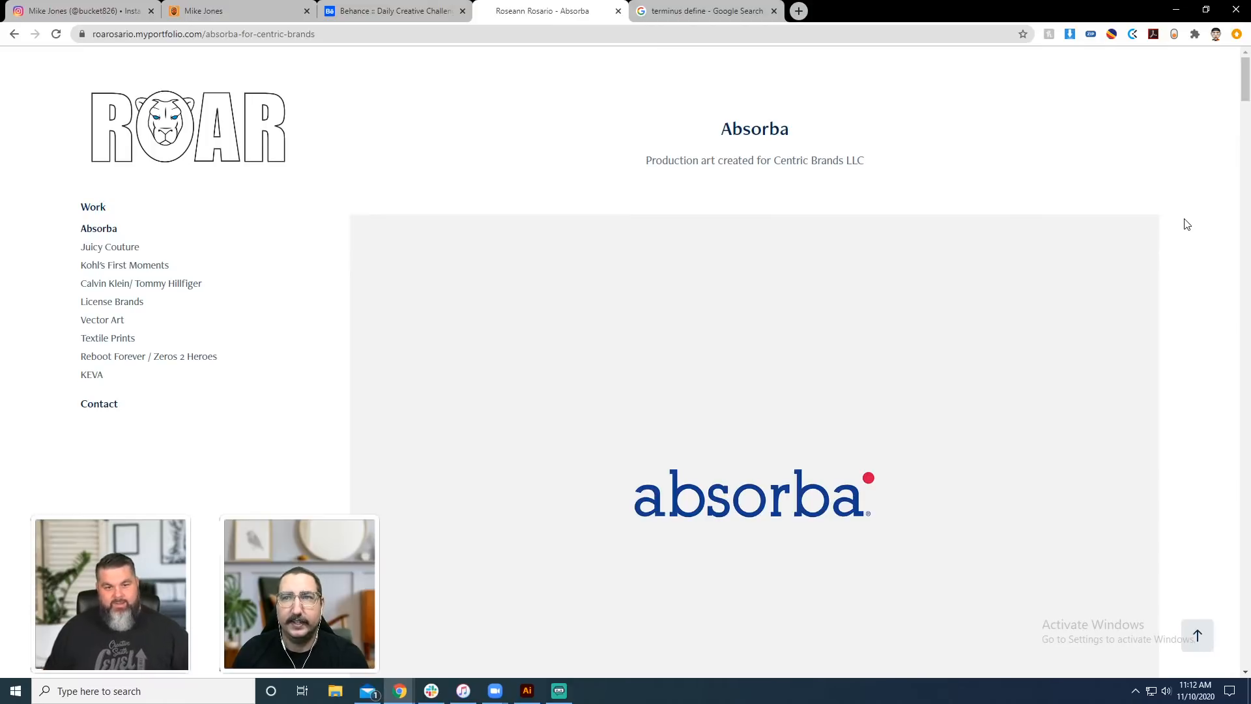
scroll(1187, 224, "down", 1)
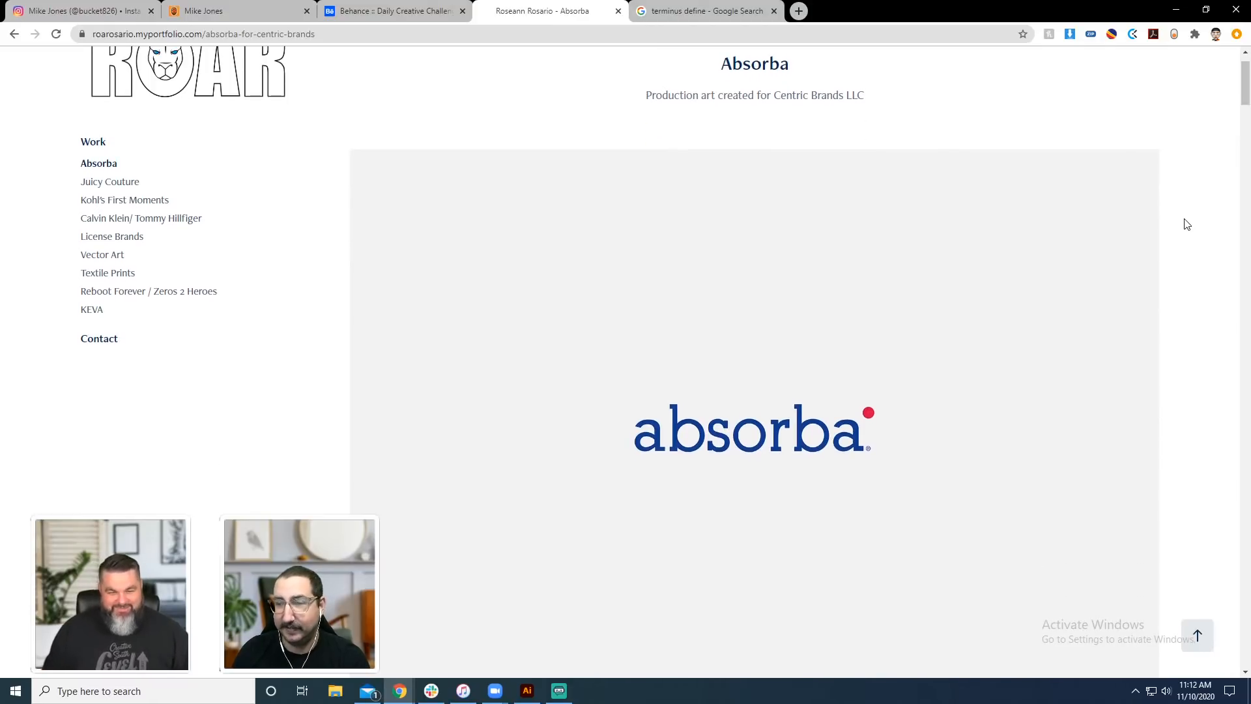
scroll(1187, 224, "down", 1)
scroll(1186, 224, "up", 2)
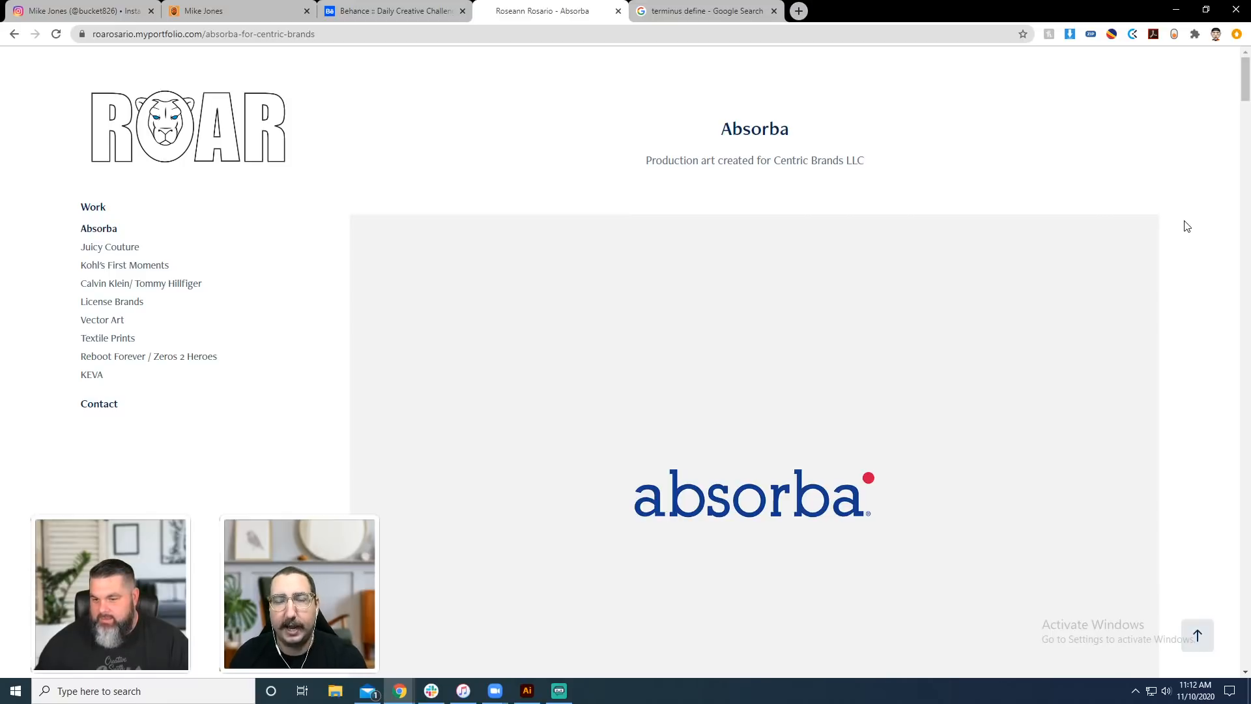
scroll(1186, 226, "down", 7)
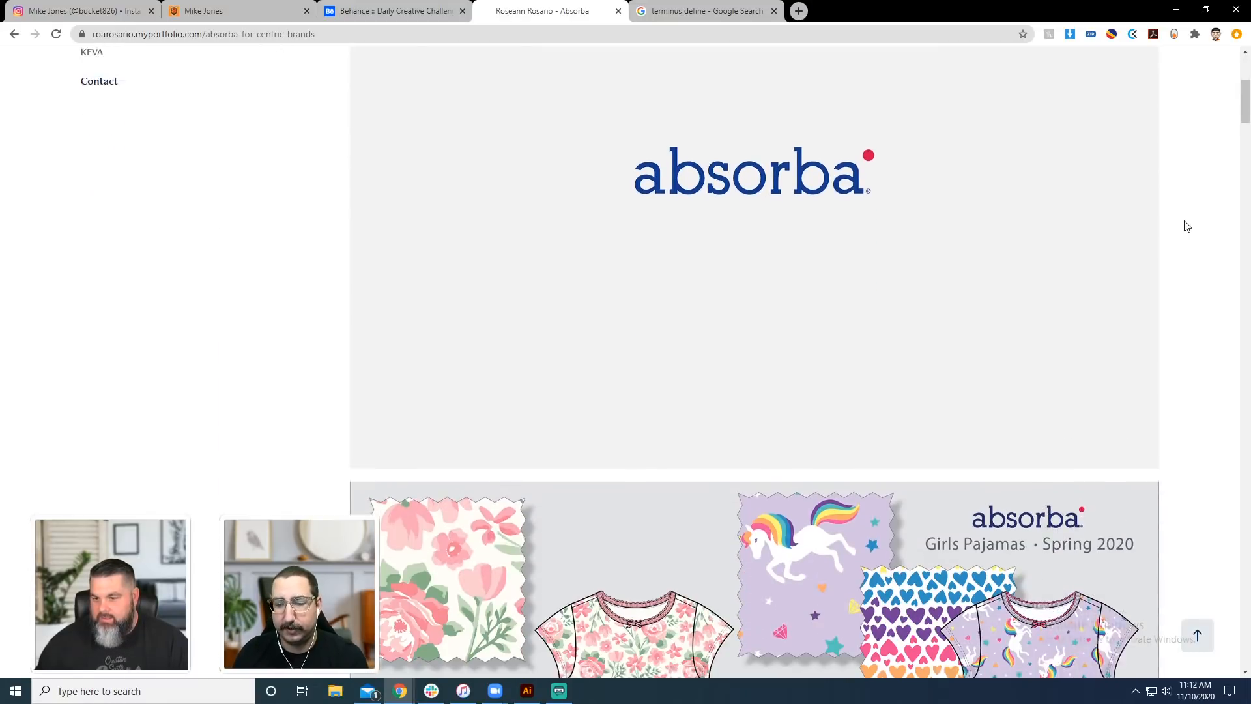
scroll(1187, 226, "down", 3)
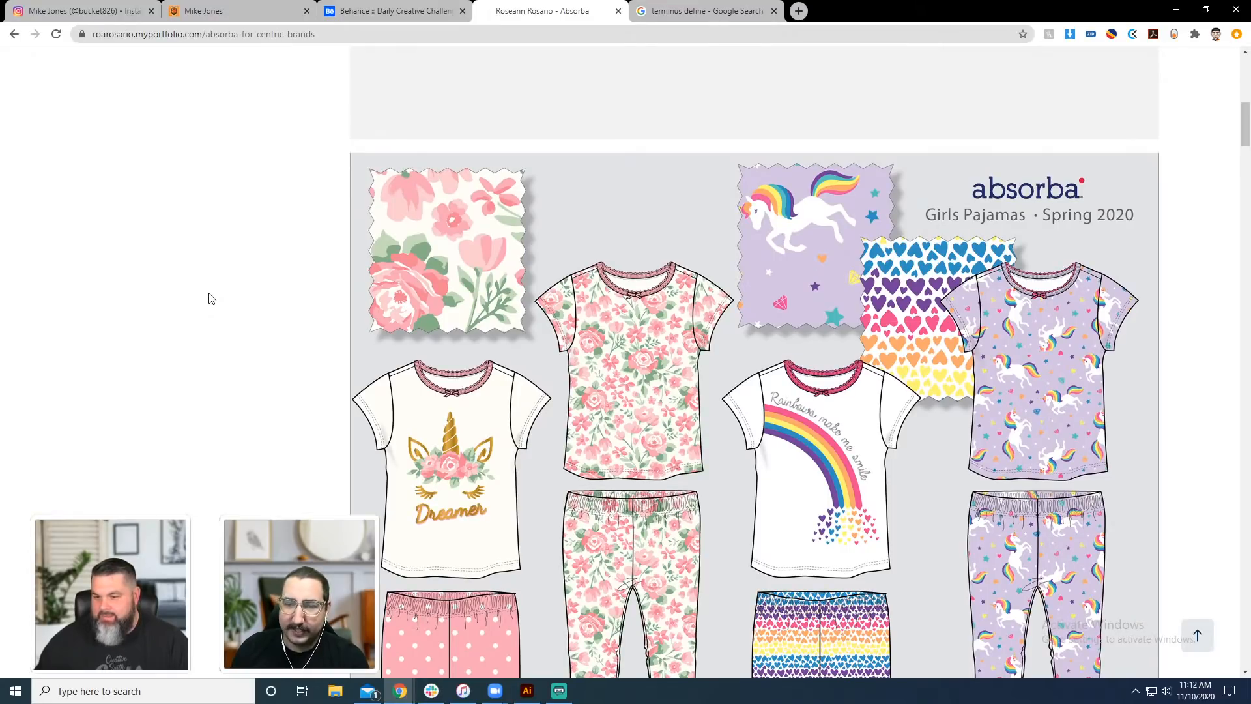
scroll(210, 298, "down", 1)
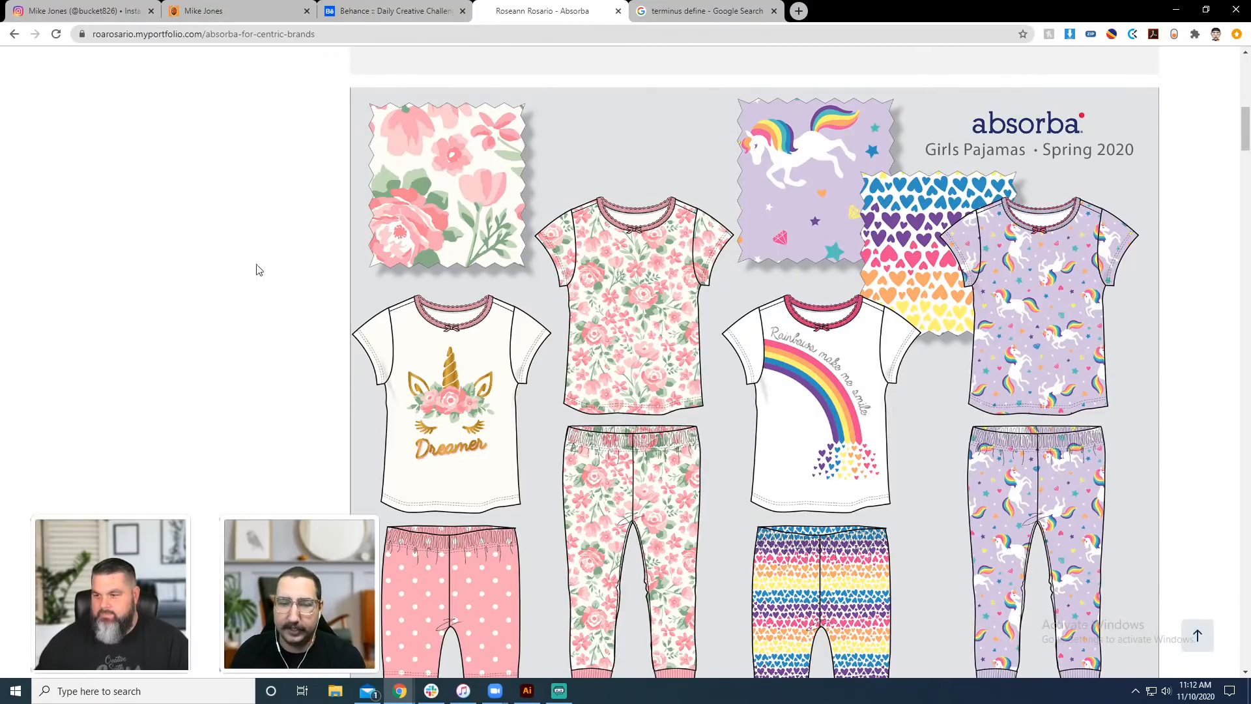
scroll(167, 261, "down", 1)
scroll(168, 262, "down", 8)
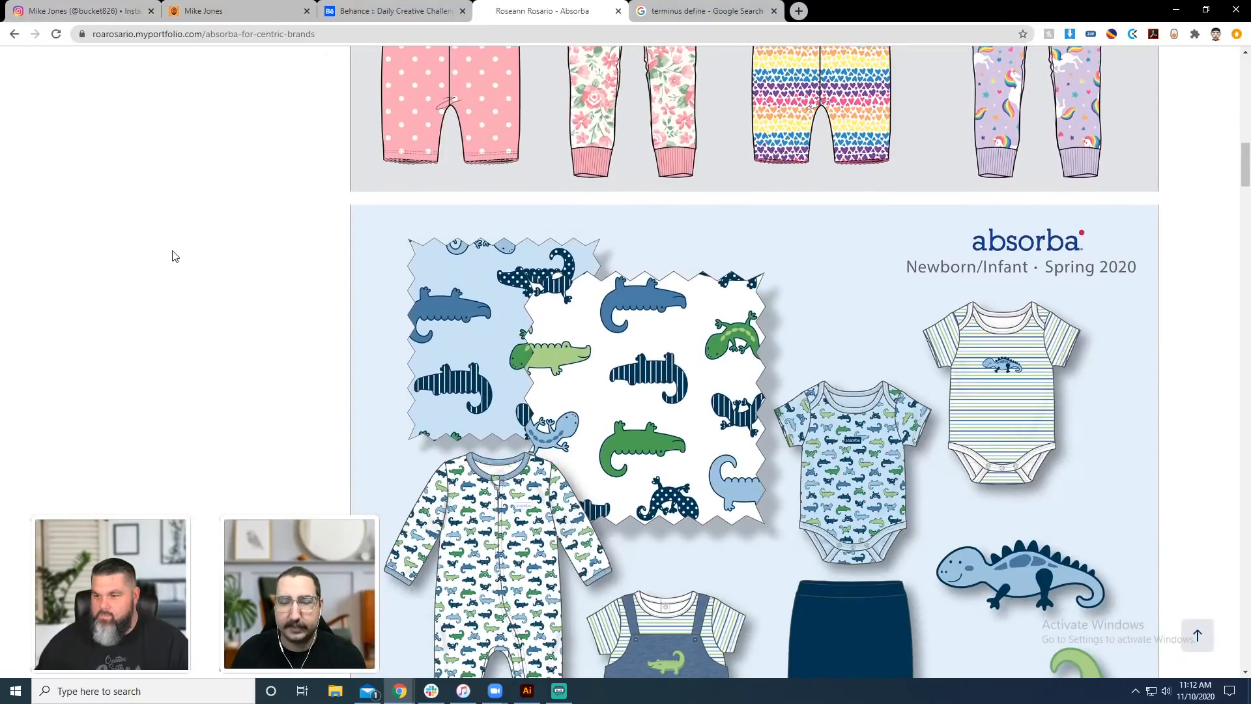
scroll(175, 256, "down", 3)
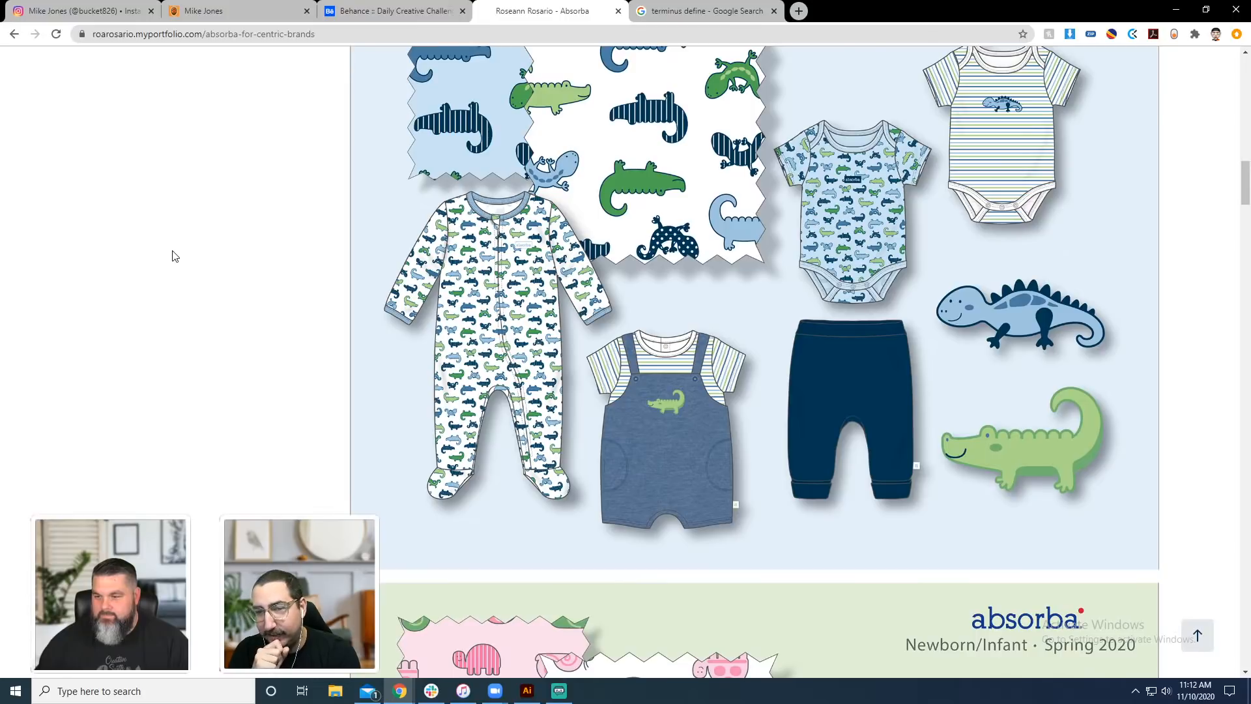
scroll(175, 256, "up", 1)
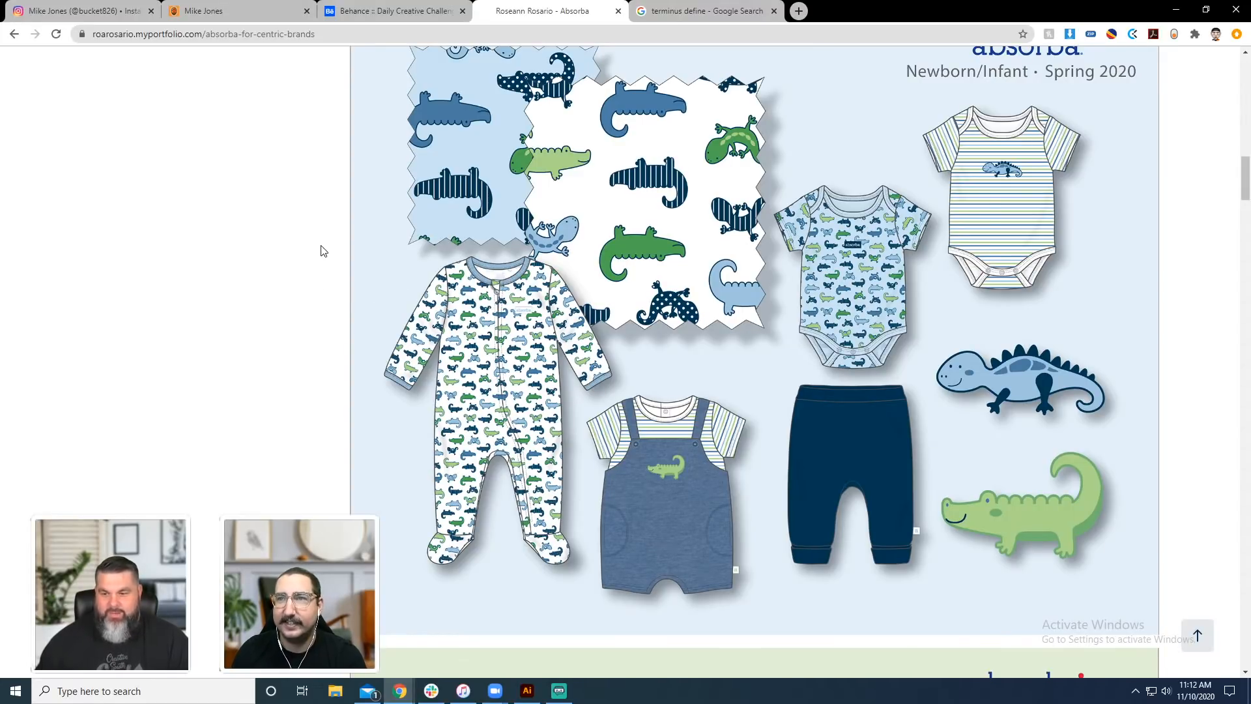
Examine the Absorba Spring 2020 newborn and infant sets with the turtle, lion, dinosaur and cherry artwork.
scroll(315, 241, "down", 9)
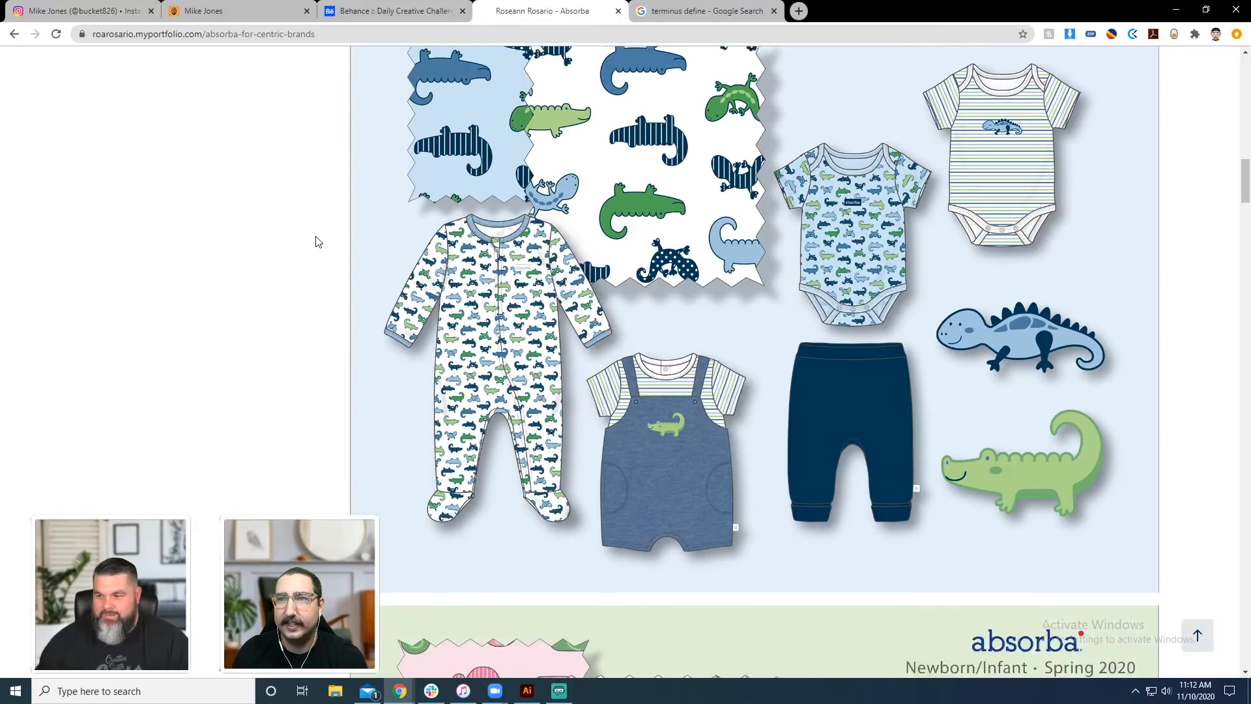
scroll(316, 241, "down", 10)
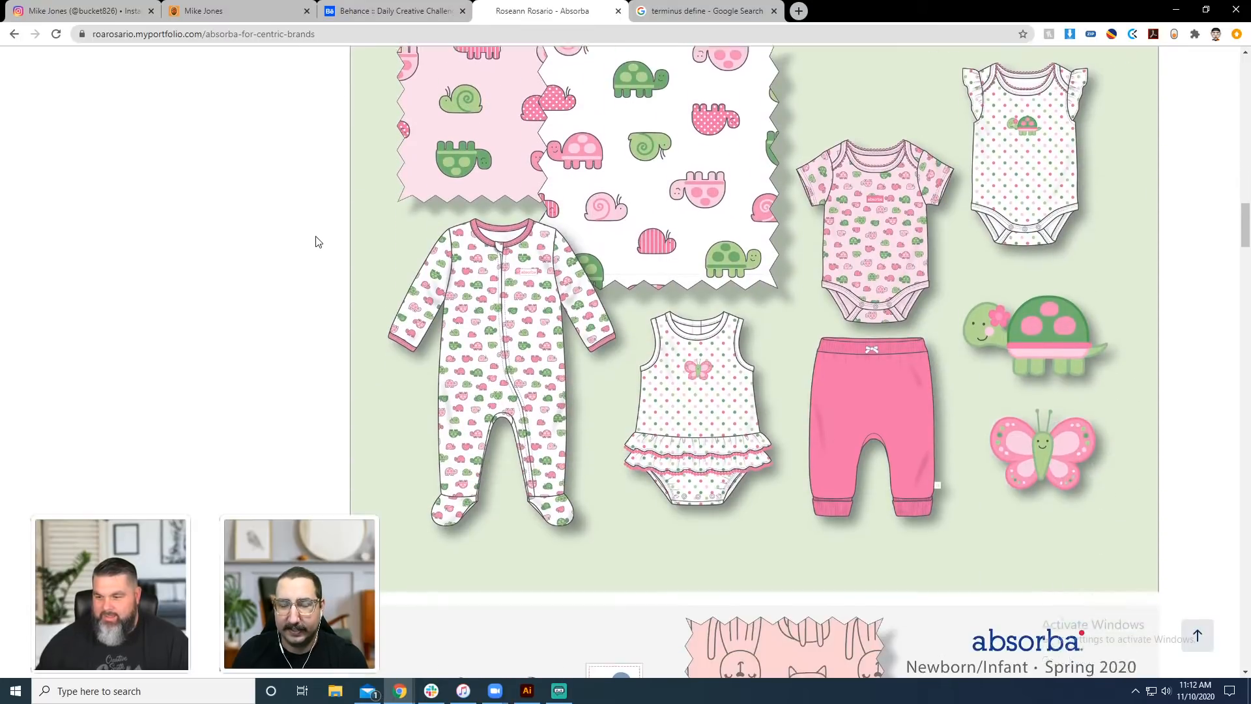
scroll(317, 241, "down", 12)
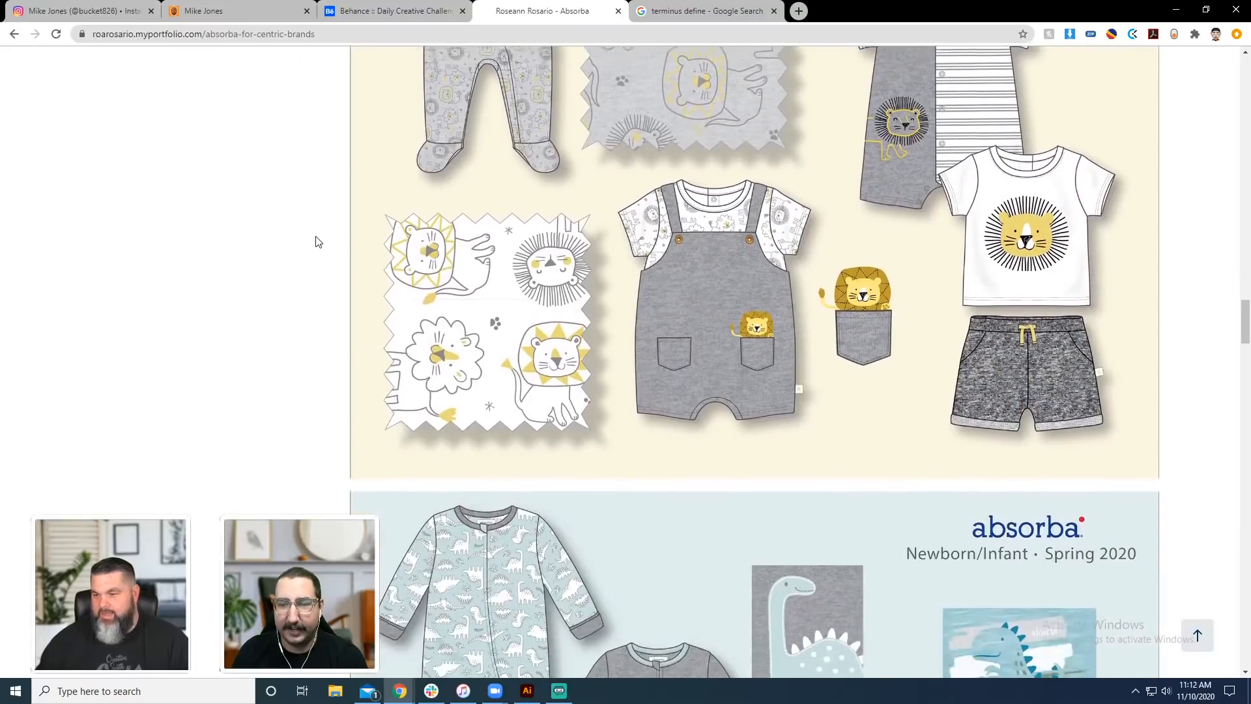
scroll(316, 241, "down", 1)
scroll(317, 241, "down", 2)
scroll(316, 241, "down", 3)
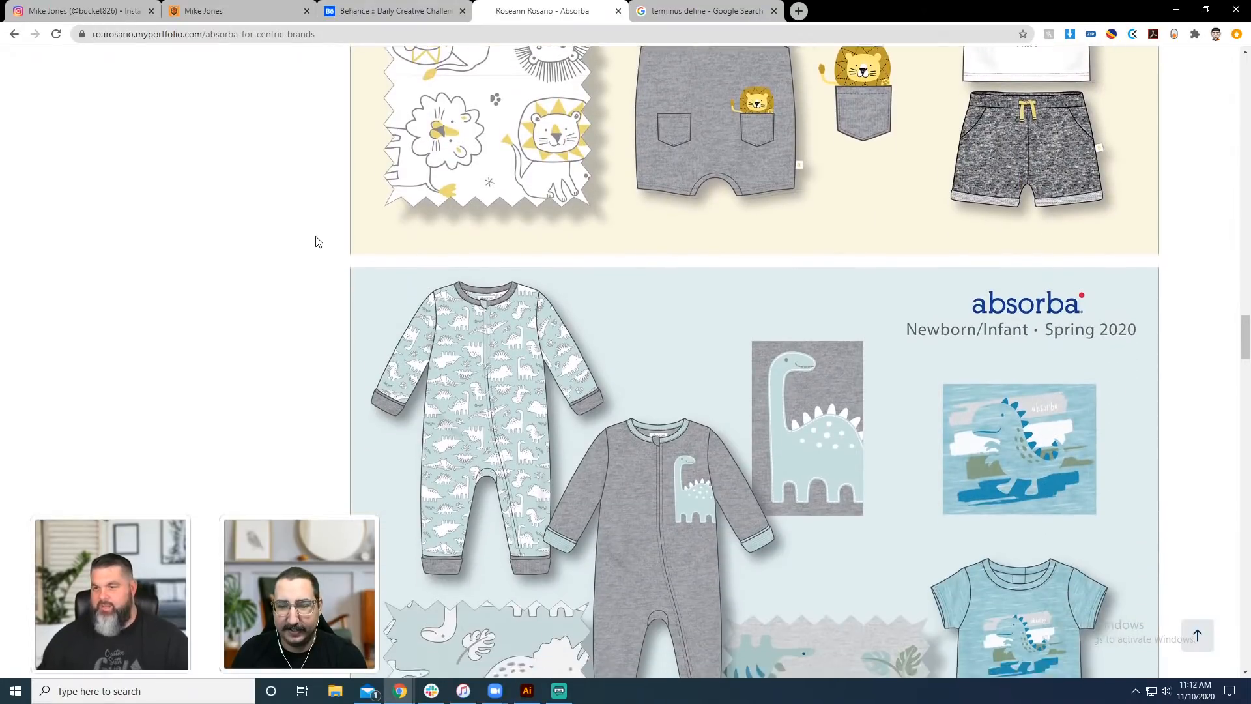
scroll(317, 241, "down", 8)
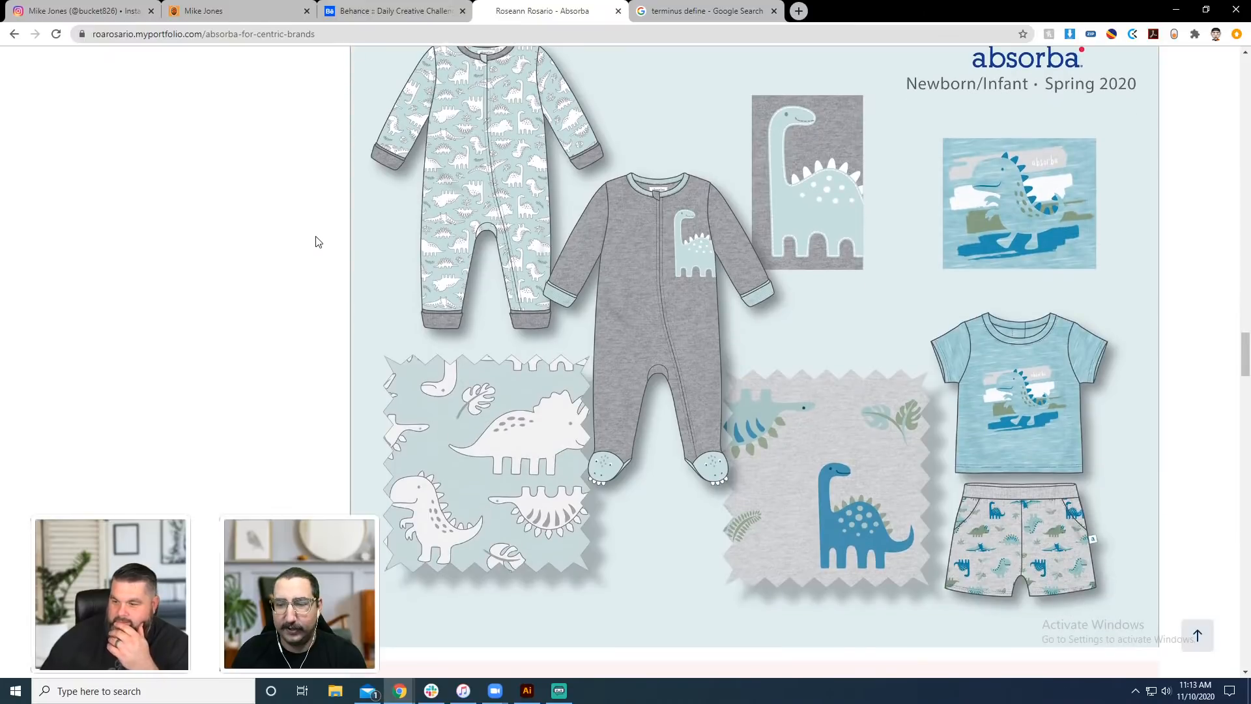
scroll(317, 242, "down", 4)
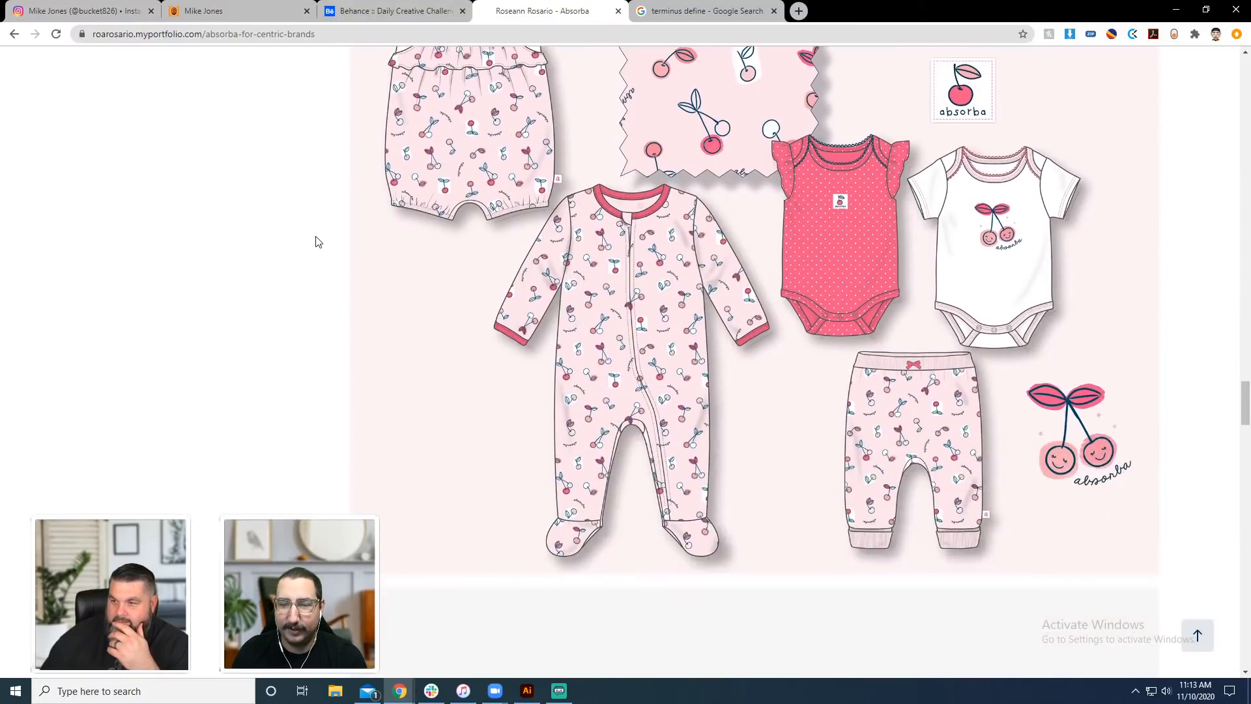
Examine the remaining Absorba boards, from the elephant newborn set and Costco designs to the Fall 2019 animal outfits and blanket sleepers.
scroll(317, 241, "up", 1)
scroll(317, 241, "down", 9)
scroll(317, 241, "down", 13)
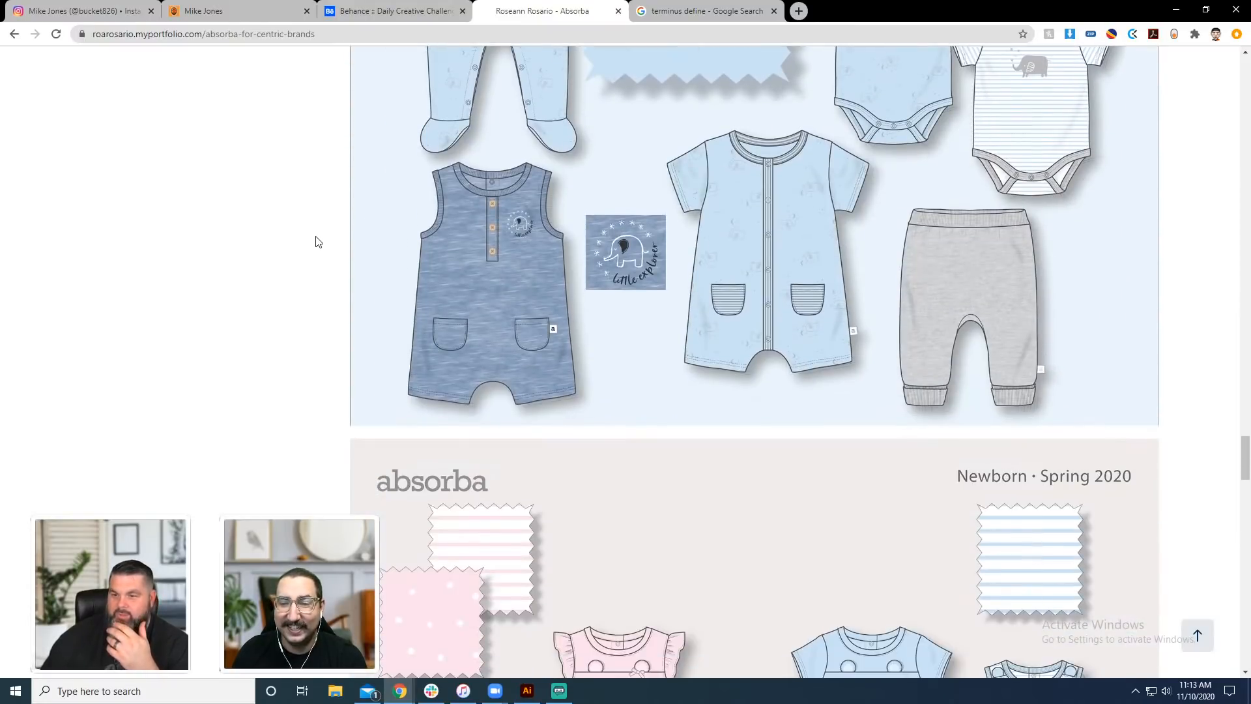
scroll(316, 241, "down", 12)
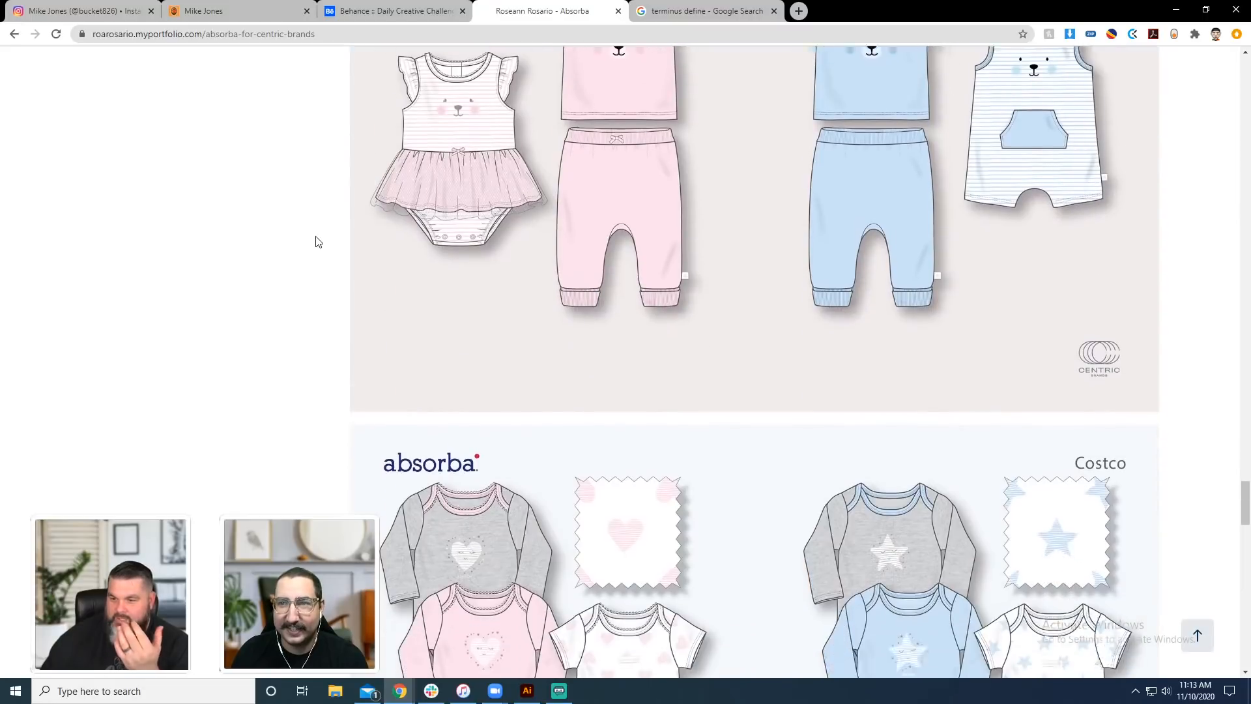
scroll(317, 241, "down", 5)
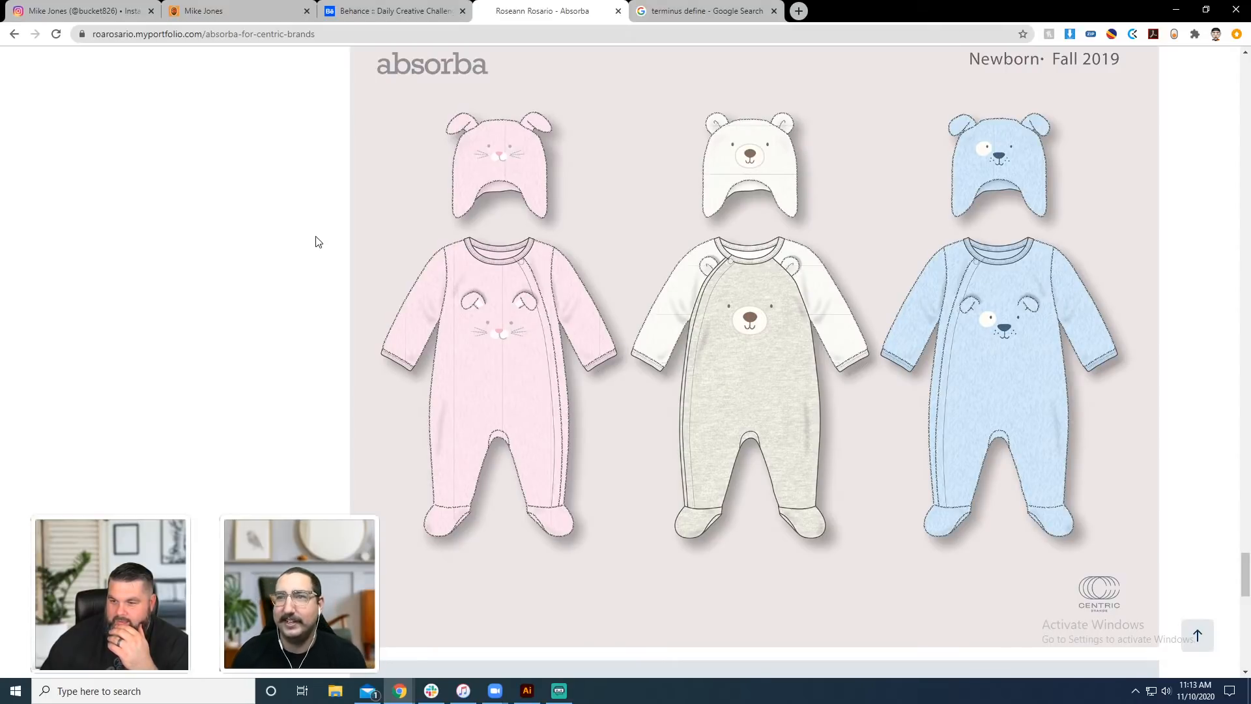
scroll(317, 241, "down", 7)
scroll(317, 241, "up", 3)
scroll(316, 241, "down", 2)
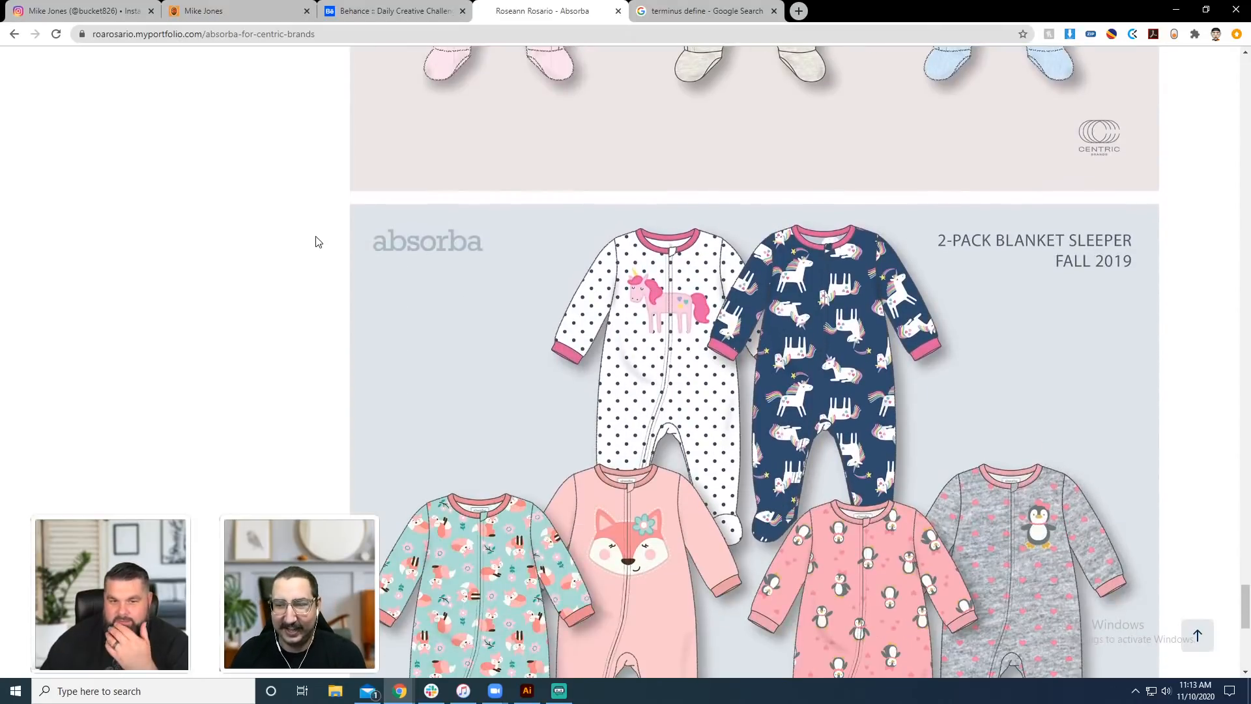
scroll(317, 241, "down", 8)
scroll(317, 241, "up", 11)
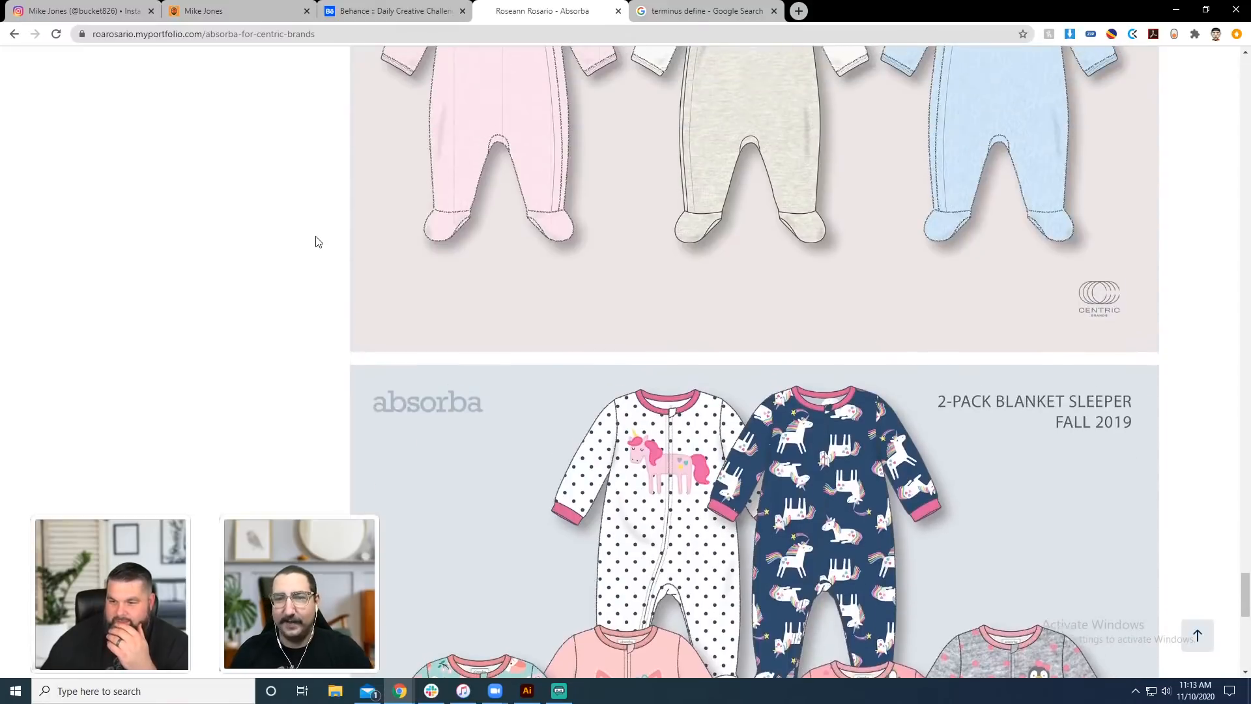
scroll(317, 241, "up", 3)
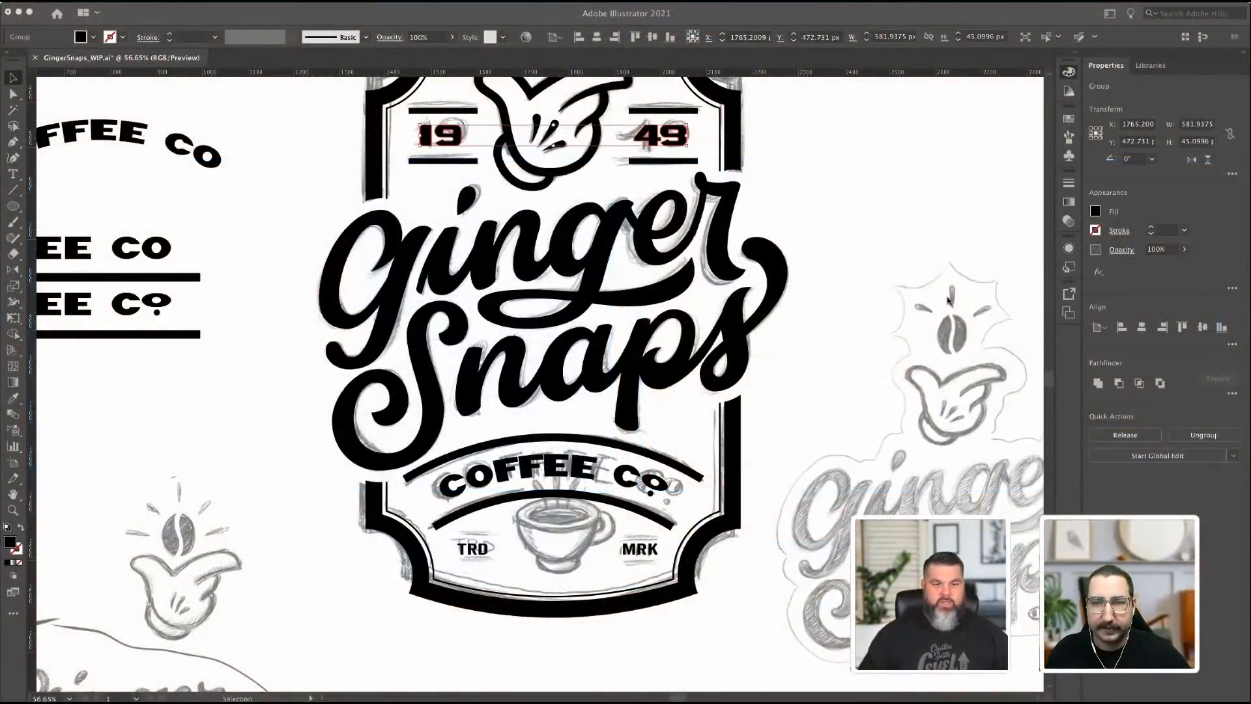
Switch to Illustrator, display the document's layers, hide the locked GingerSnaps sketch layer, and clear the selection.
scroll(949, 299, "up", 3)
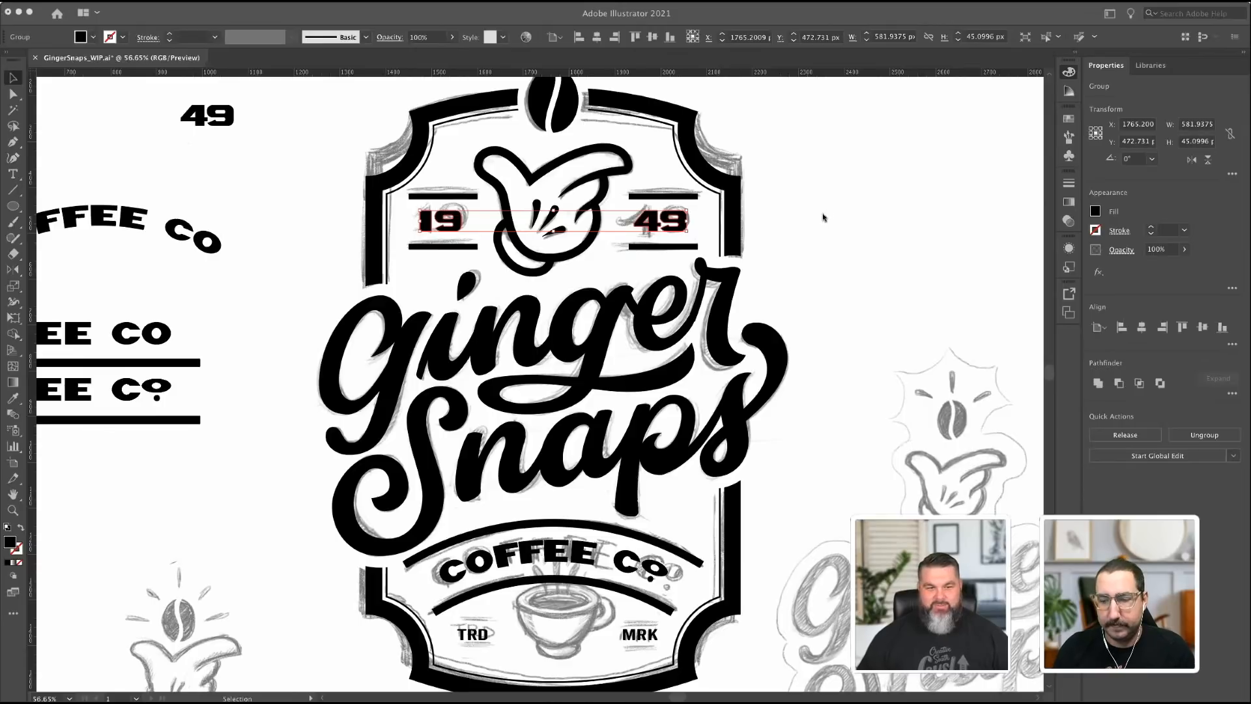
key("F6")
left_click(1067, 312)
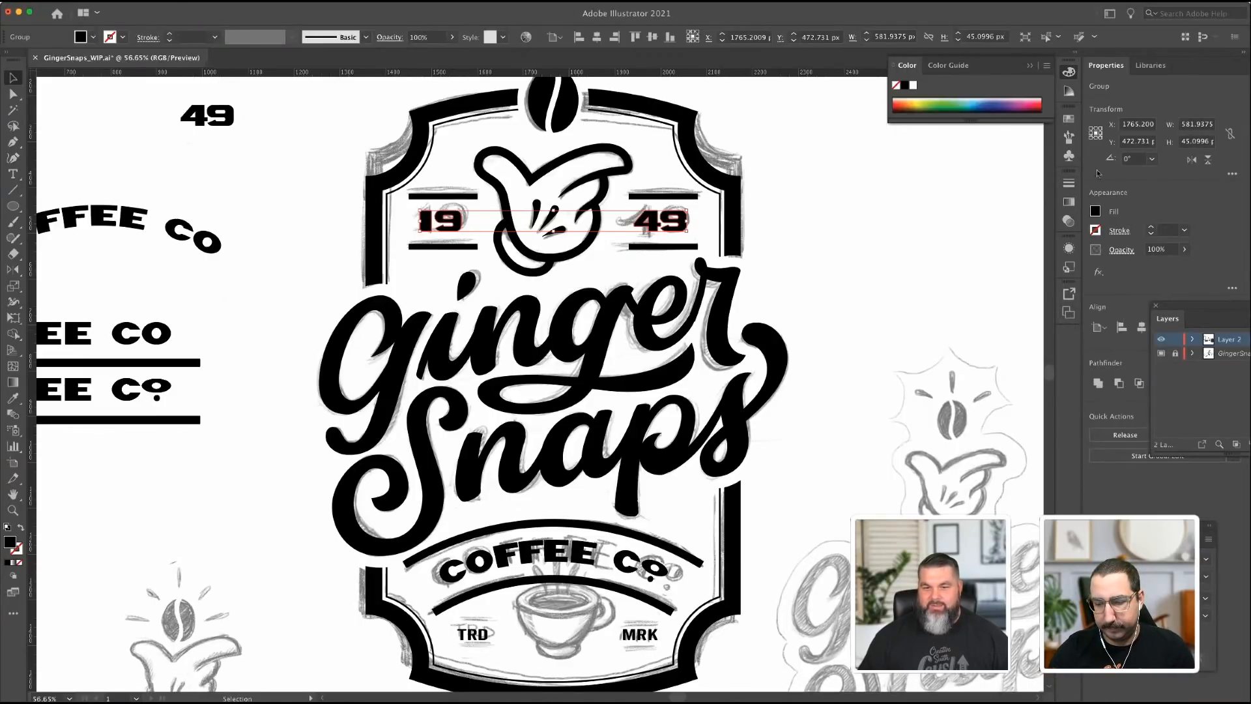
left_click(257, 1)
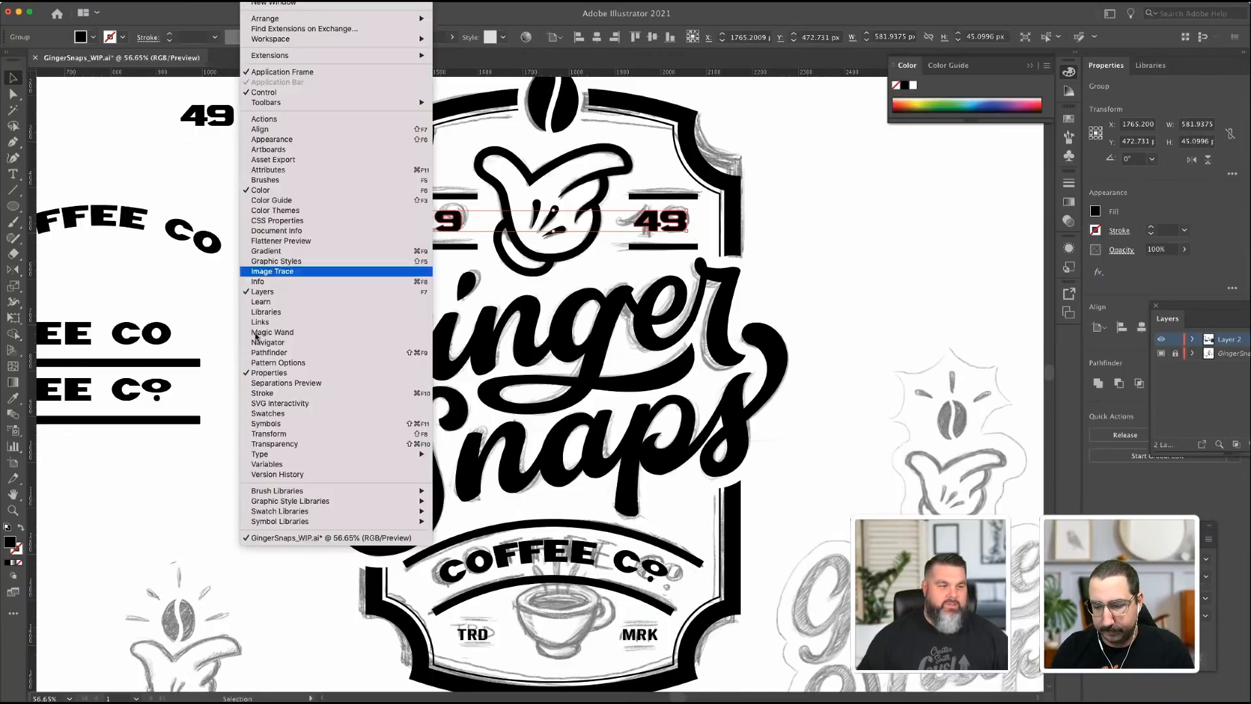
left_click(1161, 353)
left_click(815, 373)
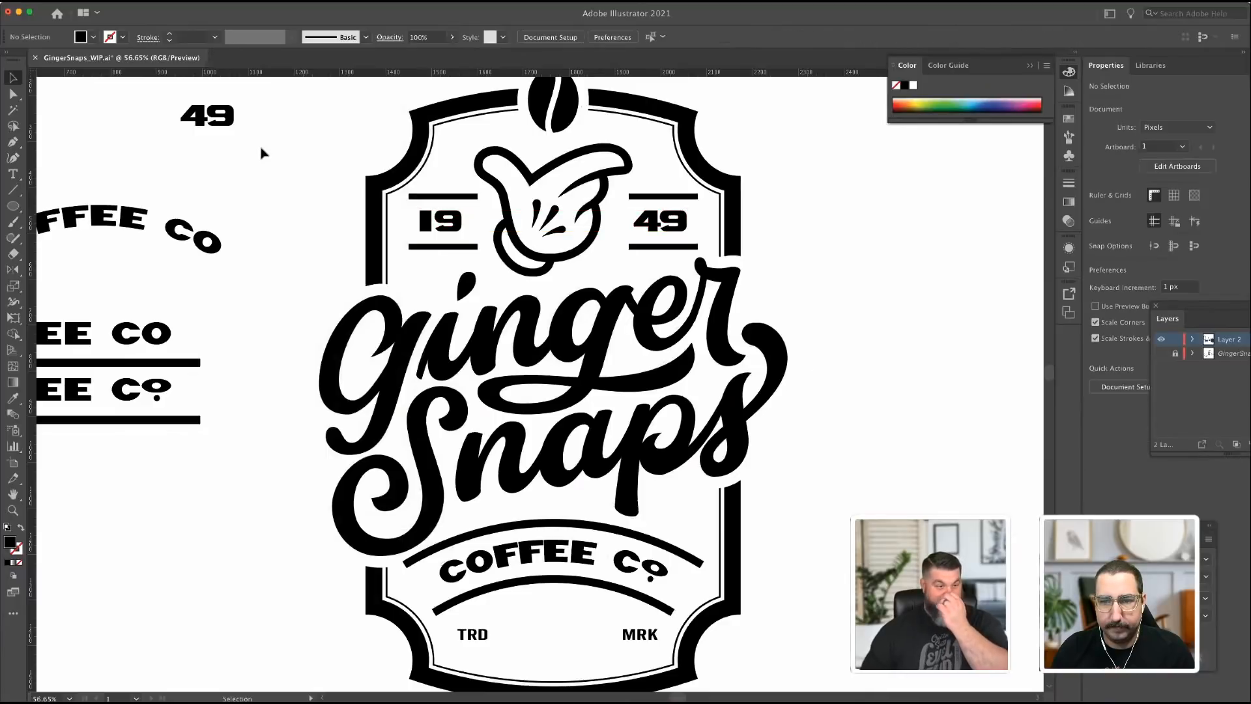
Shift the TRD and MRK text slightly left within the lower part of the badge and clear the selection.
key("super+minus")
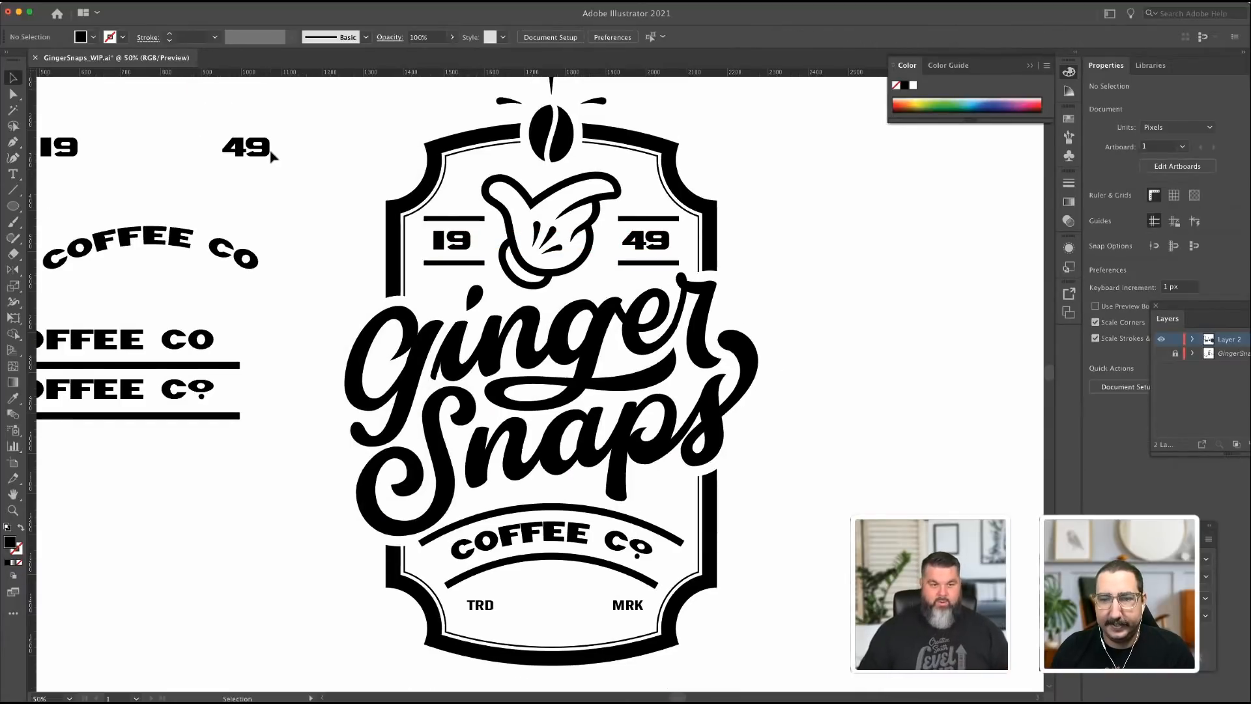
scroll(271, 153, "up", 2)
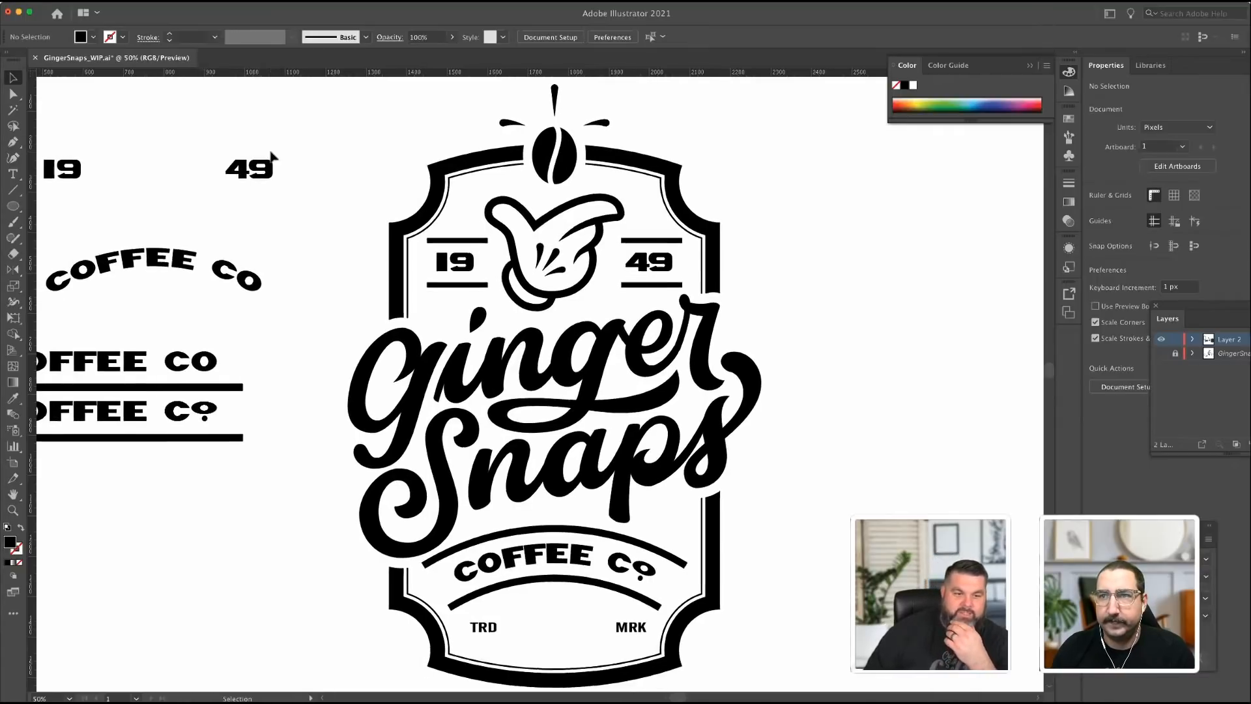
scroll(322, 282, "left", 4)
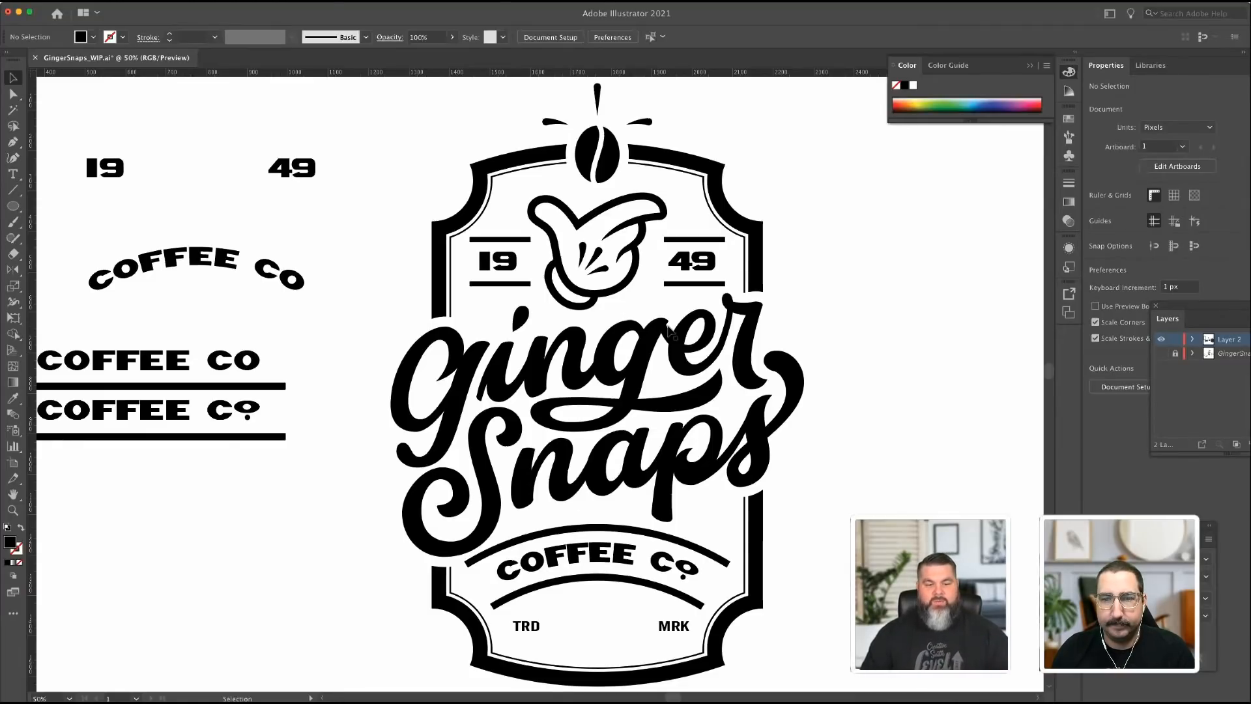
scroll(668, 331, "left", 1)
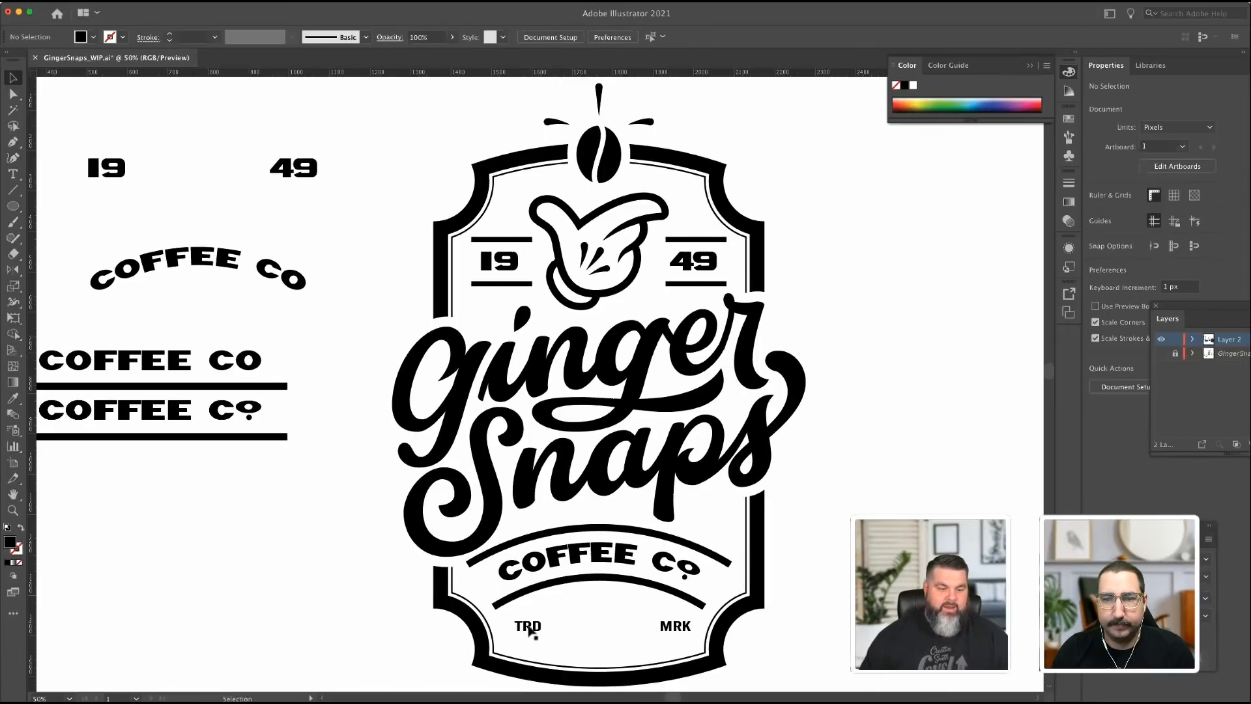
left_click_drag(528, 624, 523, 626)
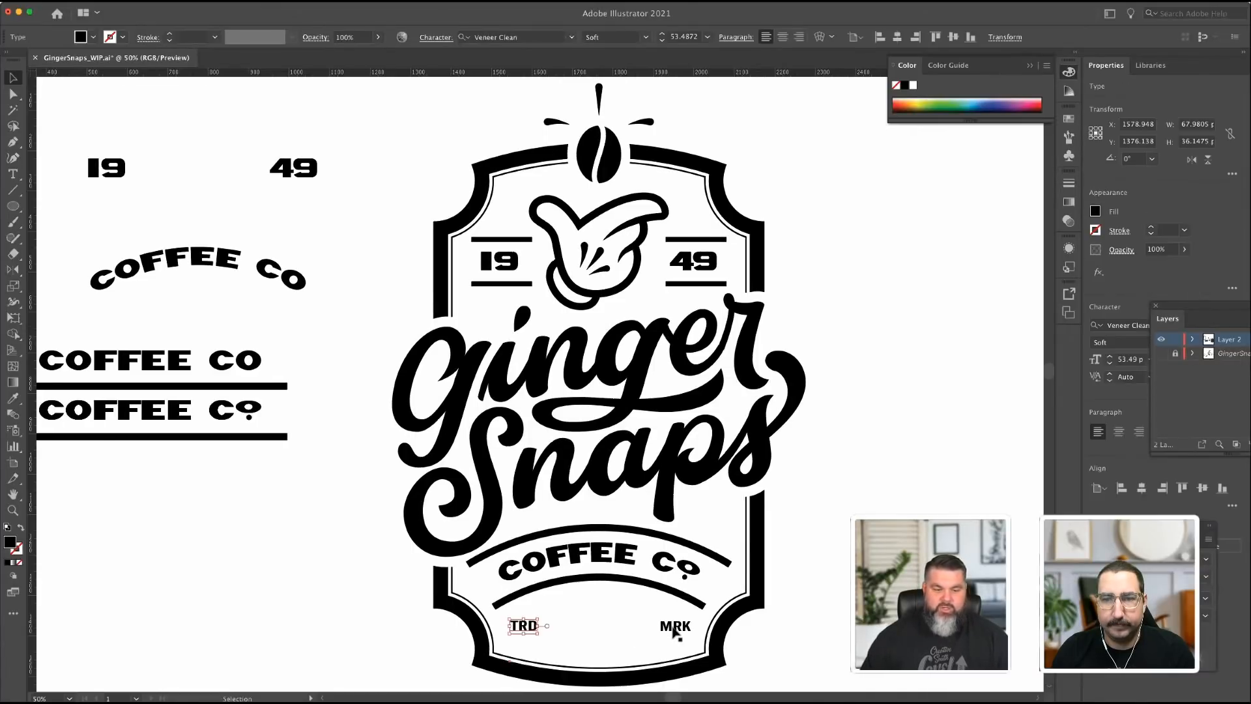
left_click_drag(675, 630, 669, 632)
left_click(732, 630)
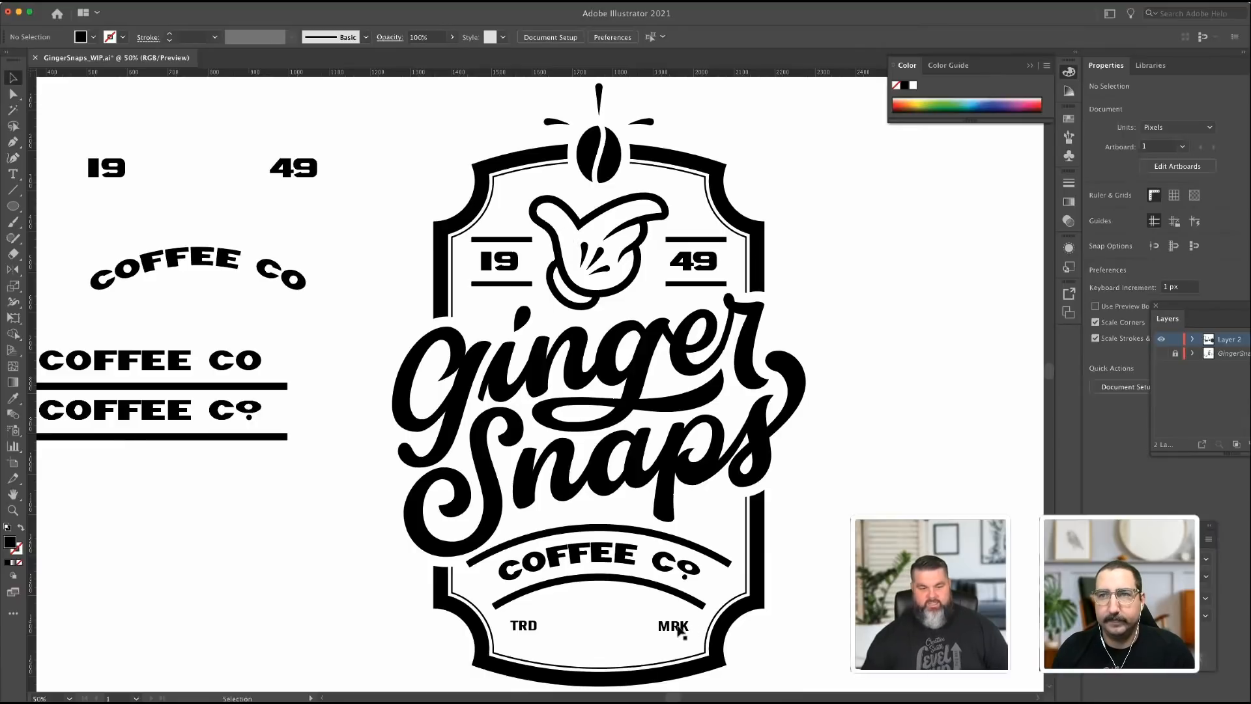
Try stacking TRD above MRK in the gap under the Snaps lettering, above the right end of the COFFEE CO arch.
left_click_drag(534, 626, 709, 510)
left_click_drag(673, 627, 708, 528)
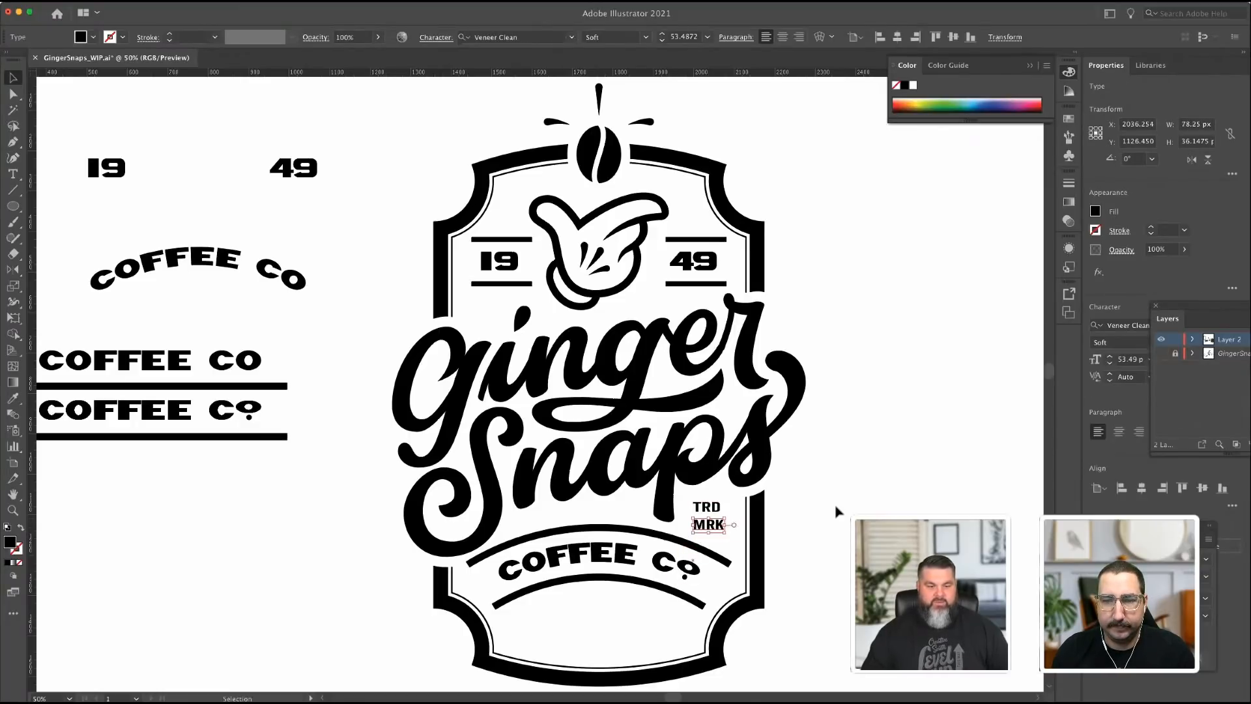
left_click(836, 511)
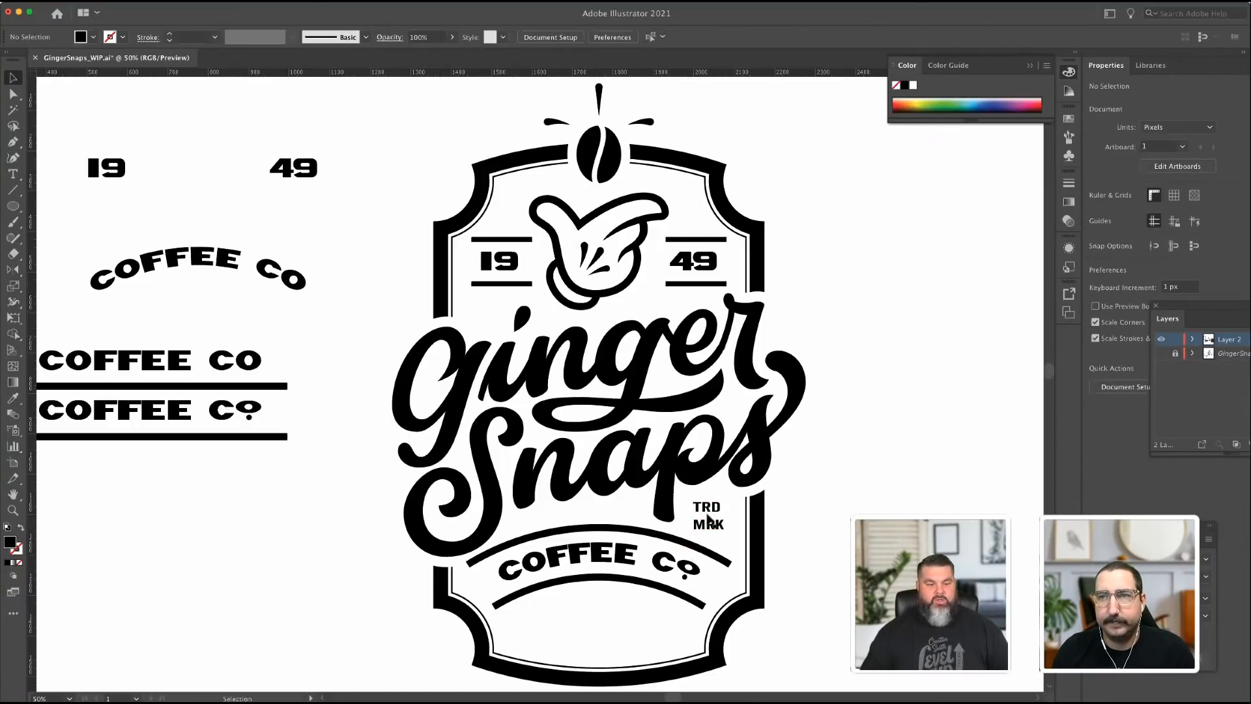
key("super+z")
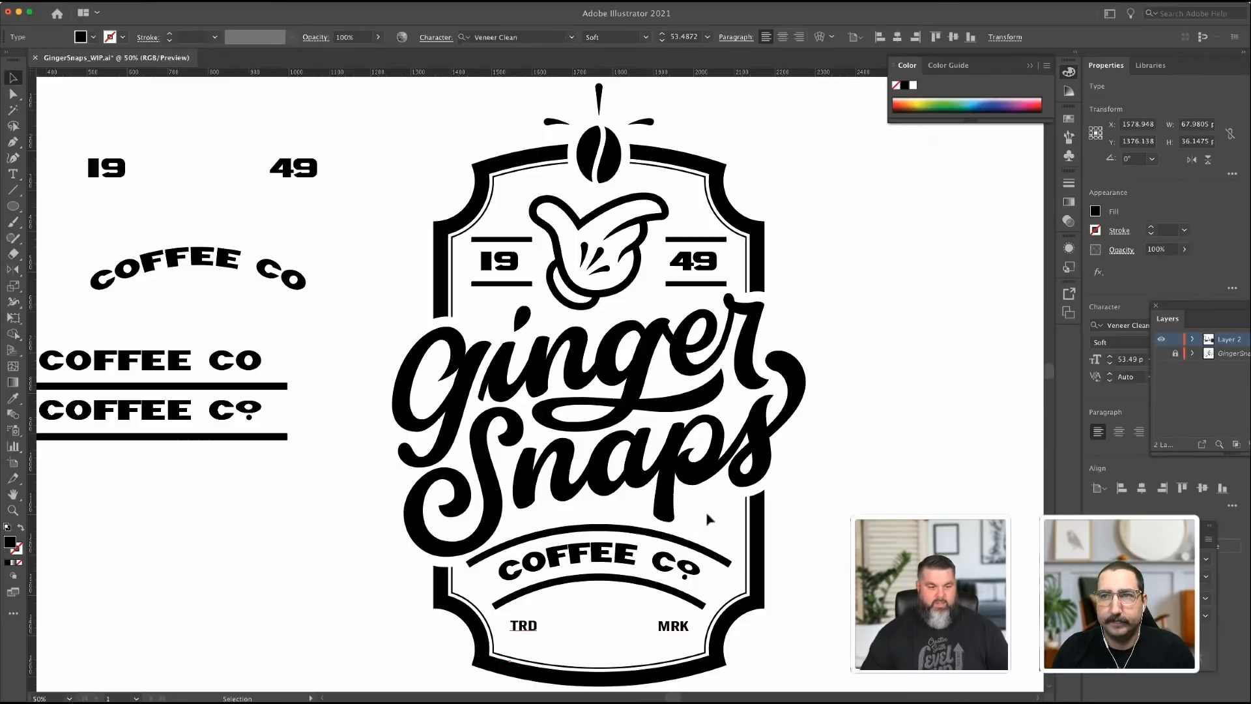
key("super+z")
Add a small point text object beside the right end of the standalone arched COFFEE CO text.
left_click(13, 176)
left_click(330, 285)
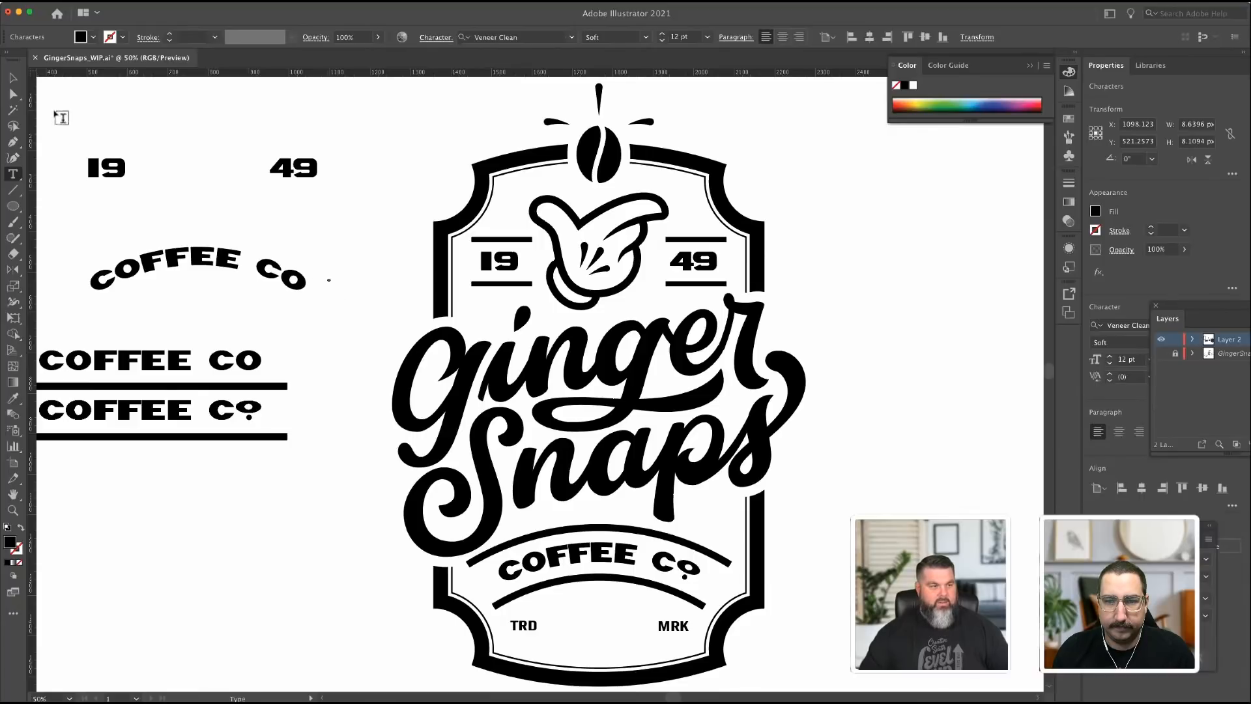
key("Escape")
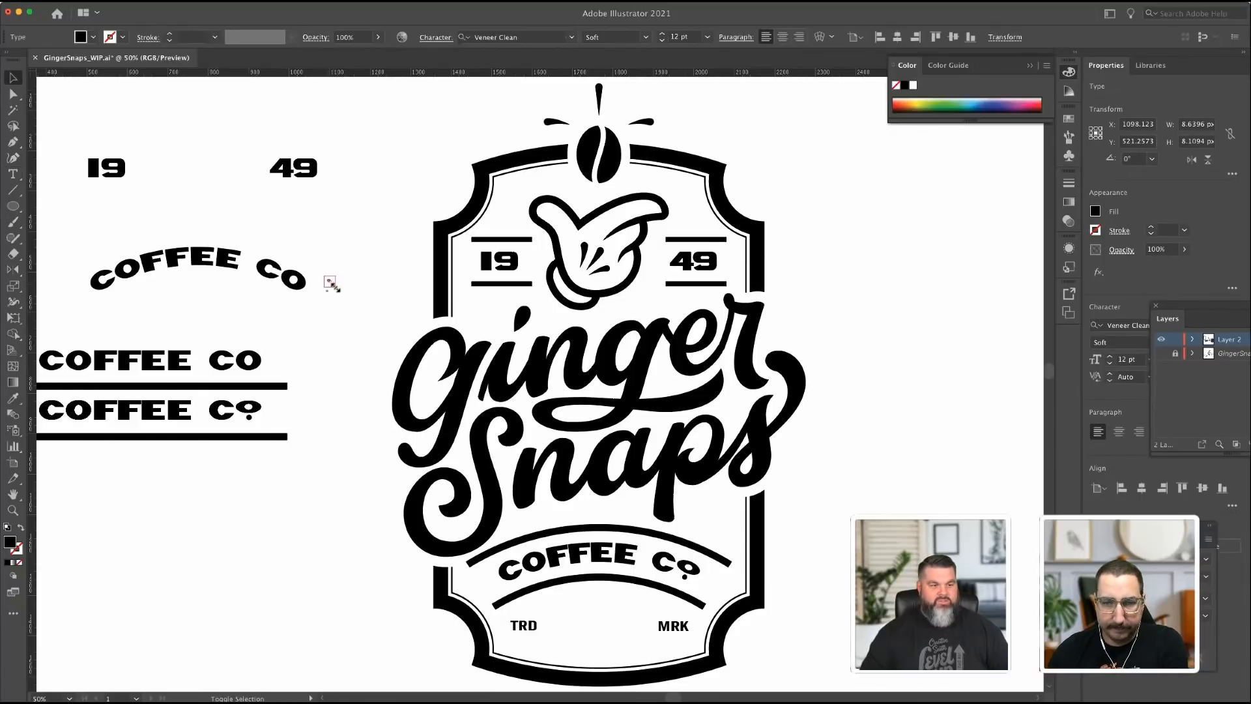
Try enlarging the tiny new text object and undo back to its placeholder text.
left_click_drag(335, 287, 409, 341)
key("super+z")
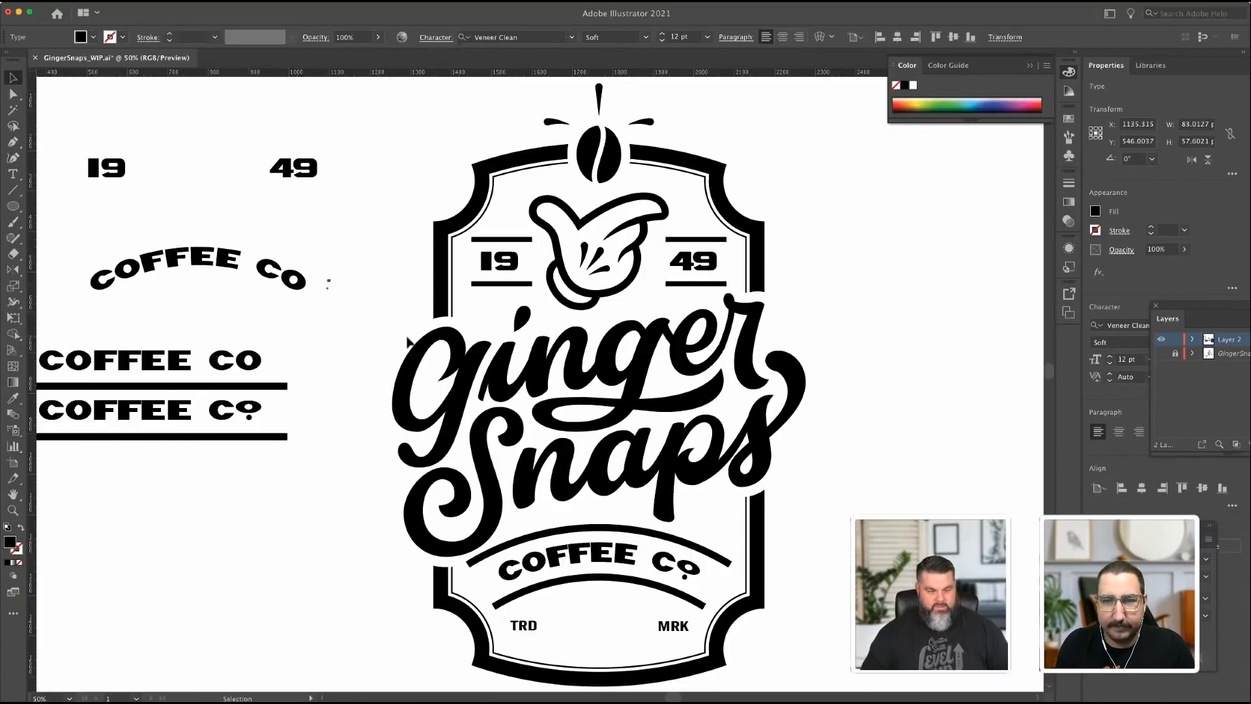
left_click_drag(335, 285, 385, 335)
key("super+z")
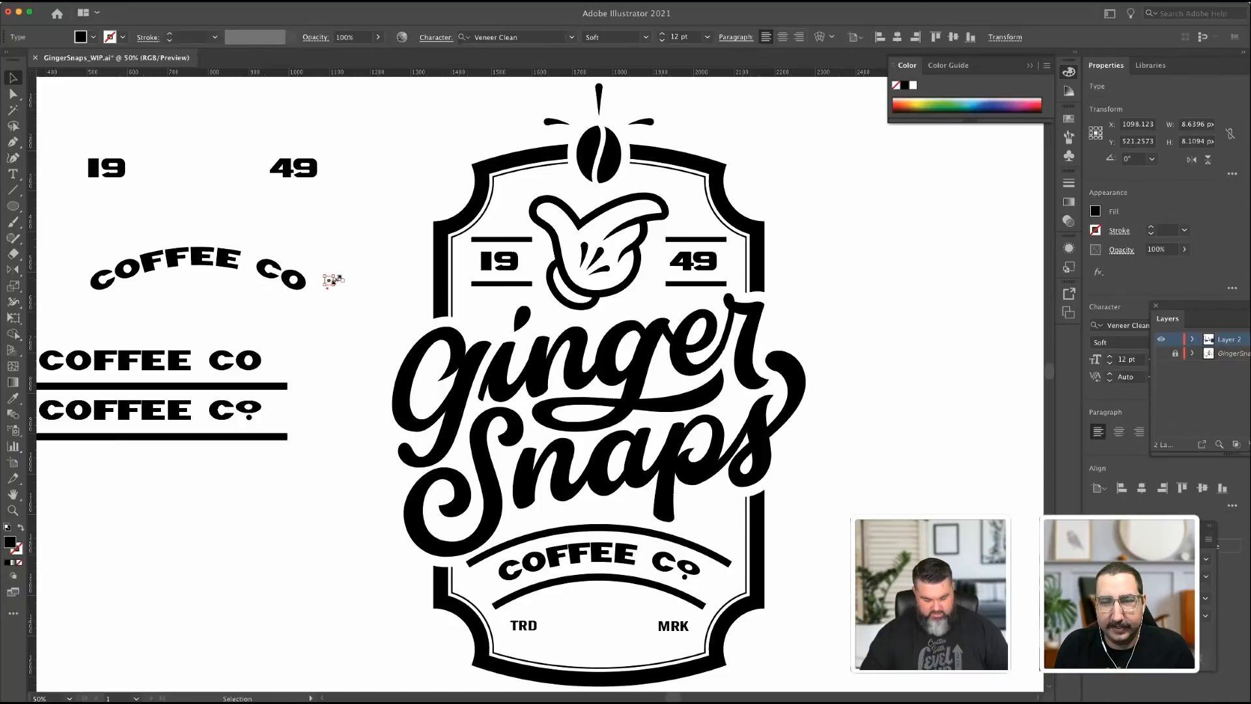
key("super+z")
key("super+z")
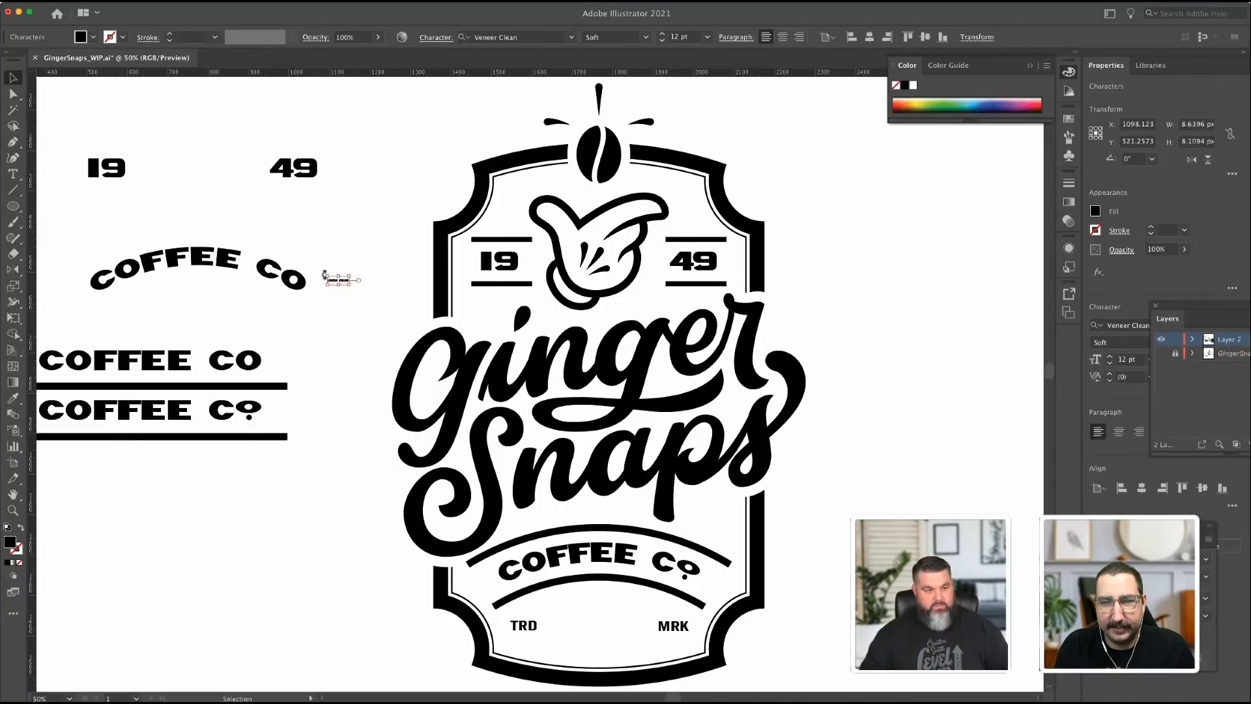
Scale the placeholder text beside the standalone arched COFFEE CO up to about 39 pt.
left_click(340, 280)
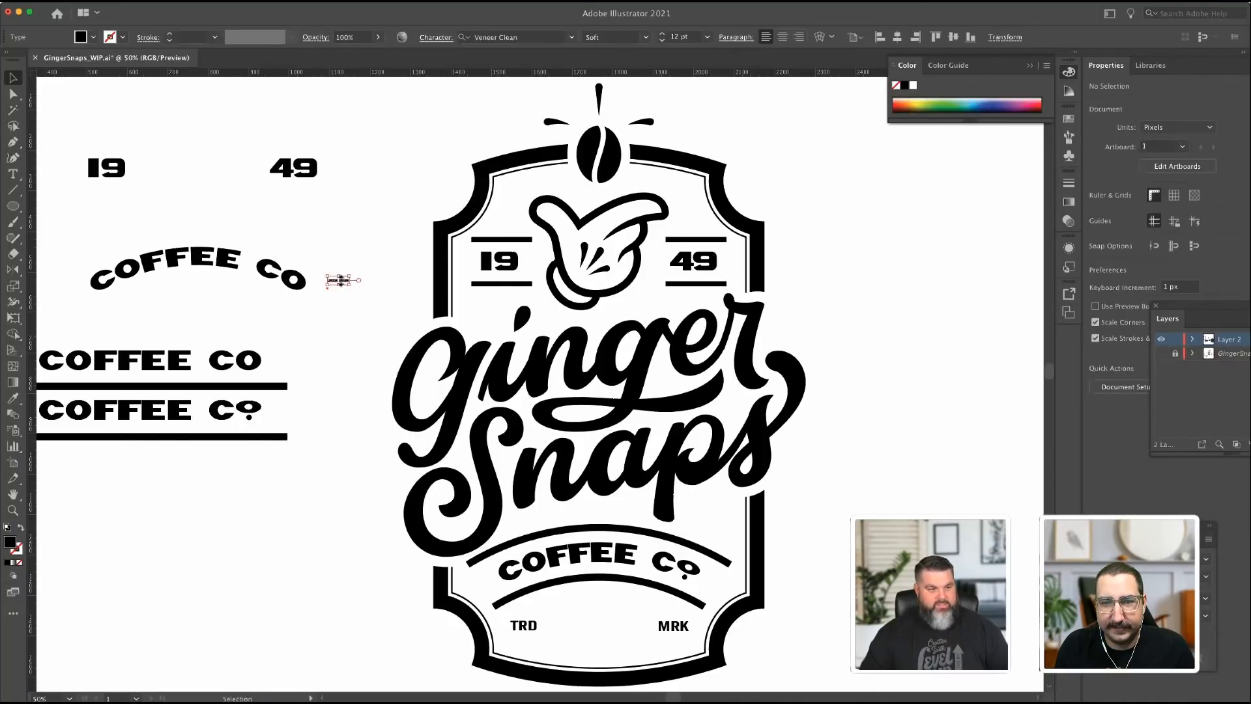
left_click(13, 174)
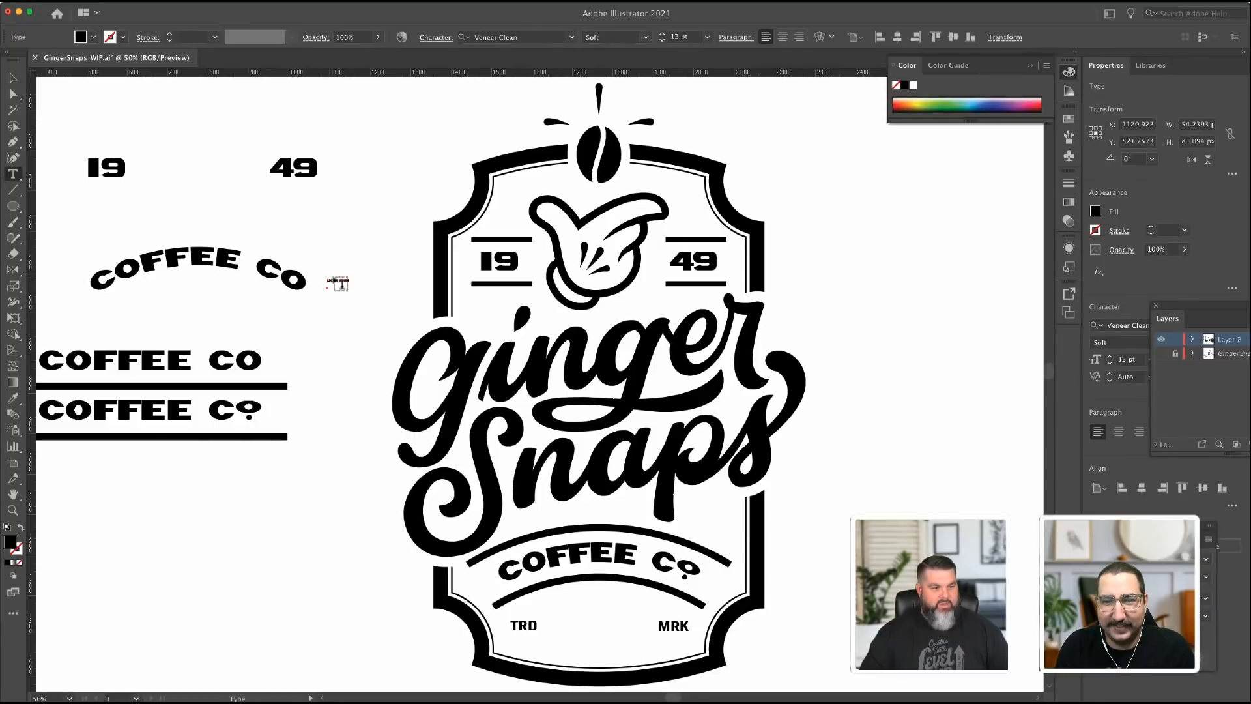
left_click(339, 280)
key("Escape")
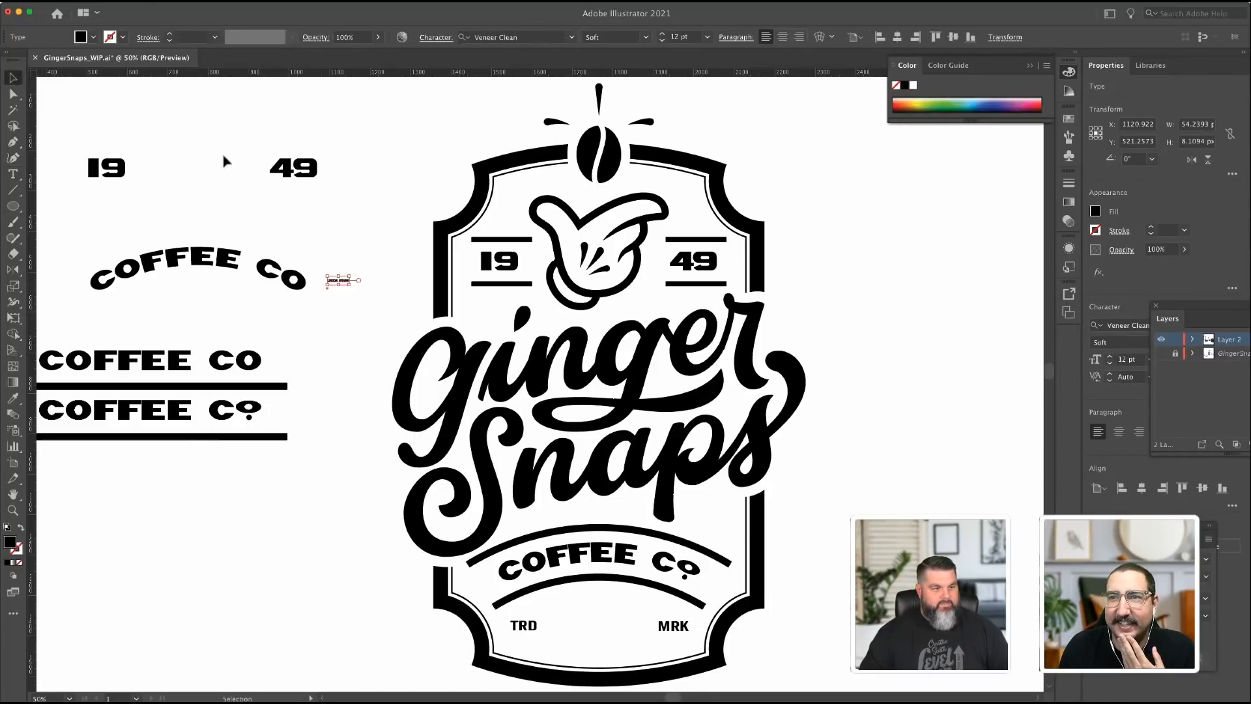
left_click_drag(392, 245, 400, 241)
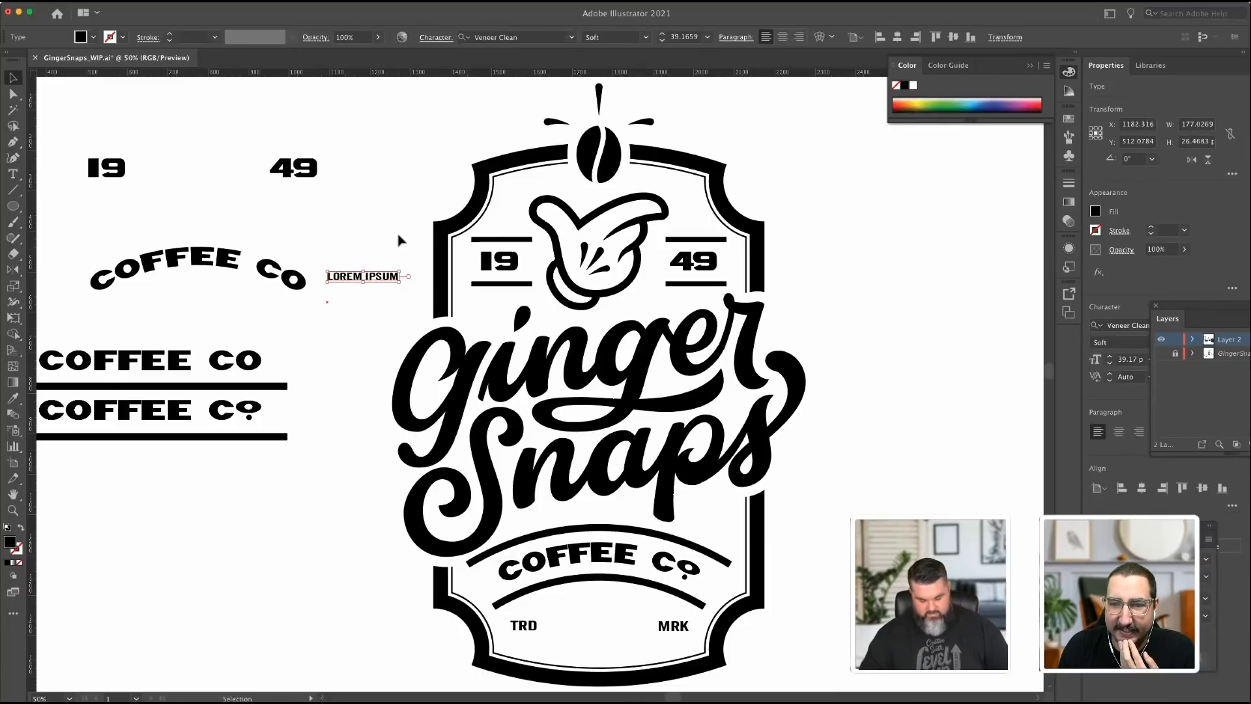
Replace the enlarged placeholder text with a ® symbol, after trying ™.
double_click(377, 281)
key("ctrl+a")
key("alt")
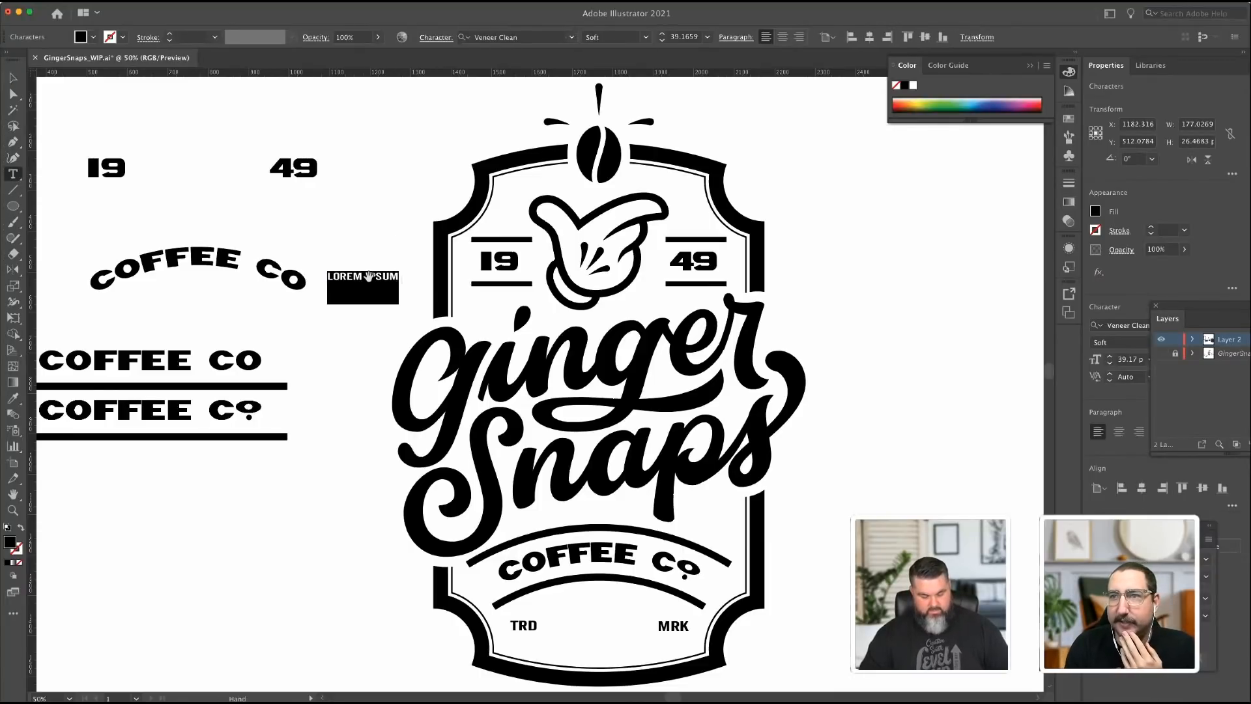
type("™")
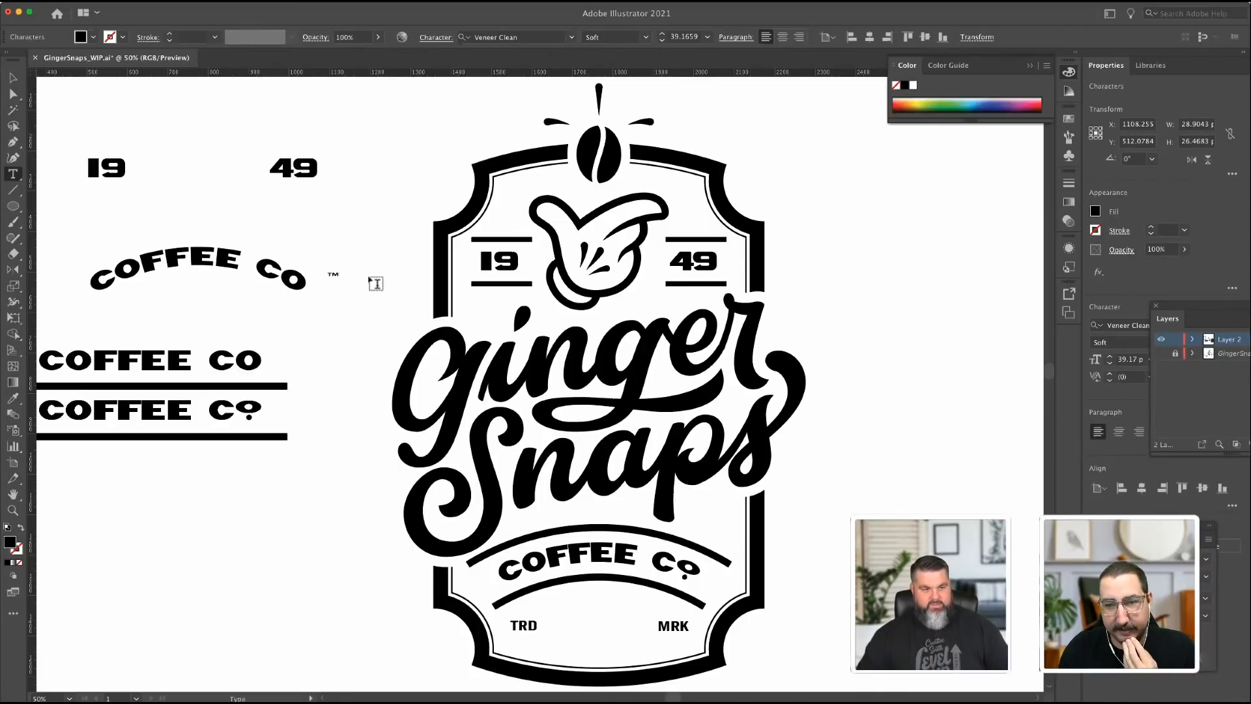
key("BackSpace")
type("®")
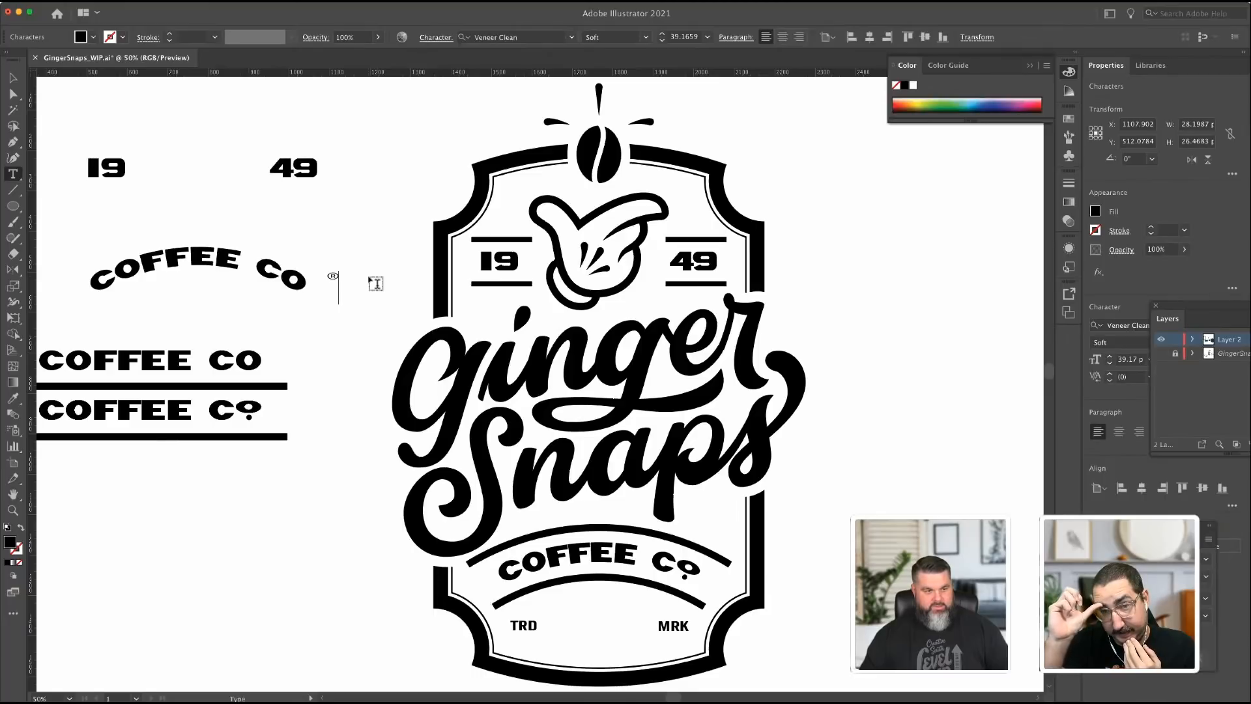
Set the ® symbol's font to Myriad Pro Regular and finish editing the text.
key("super+a")
scroll(376, 283, "left", 1)
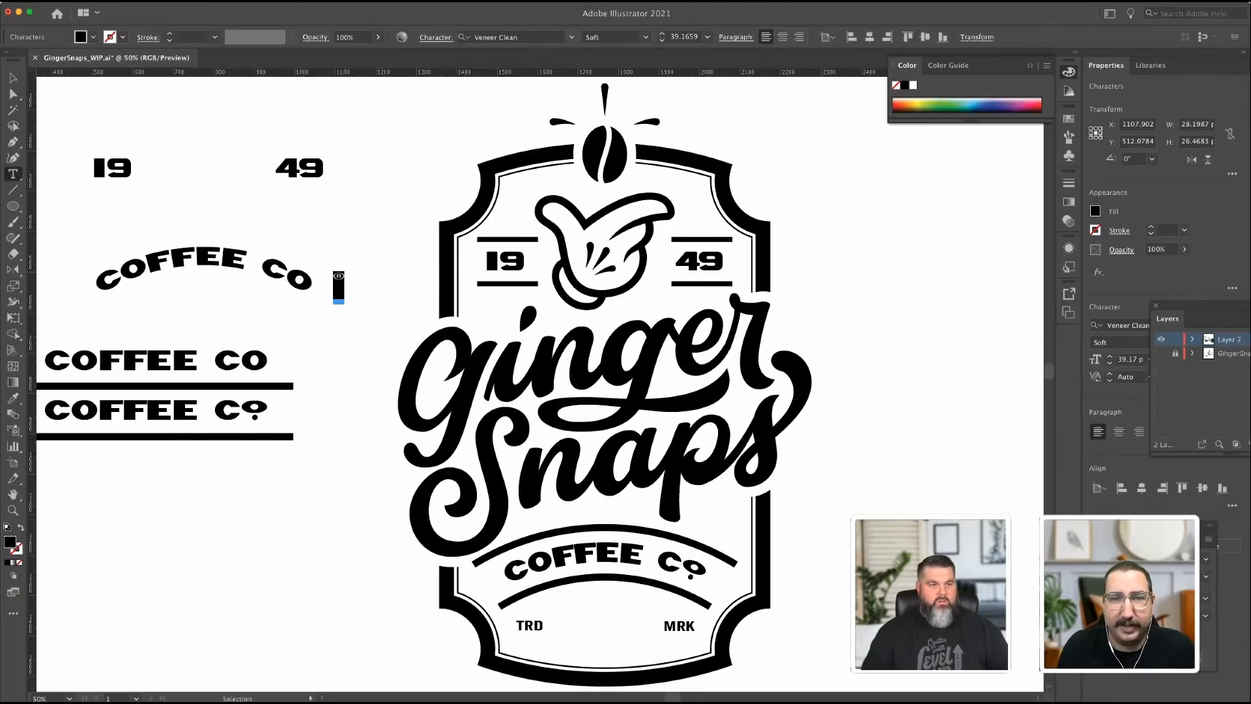
left_click(472, 36)
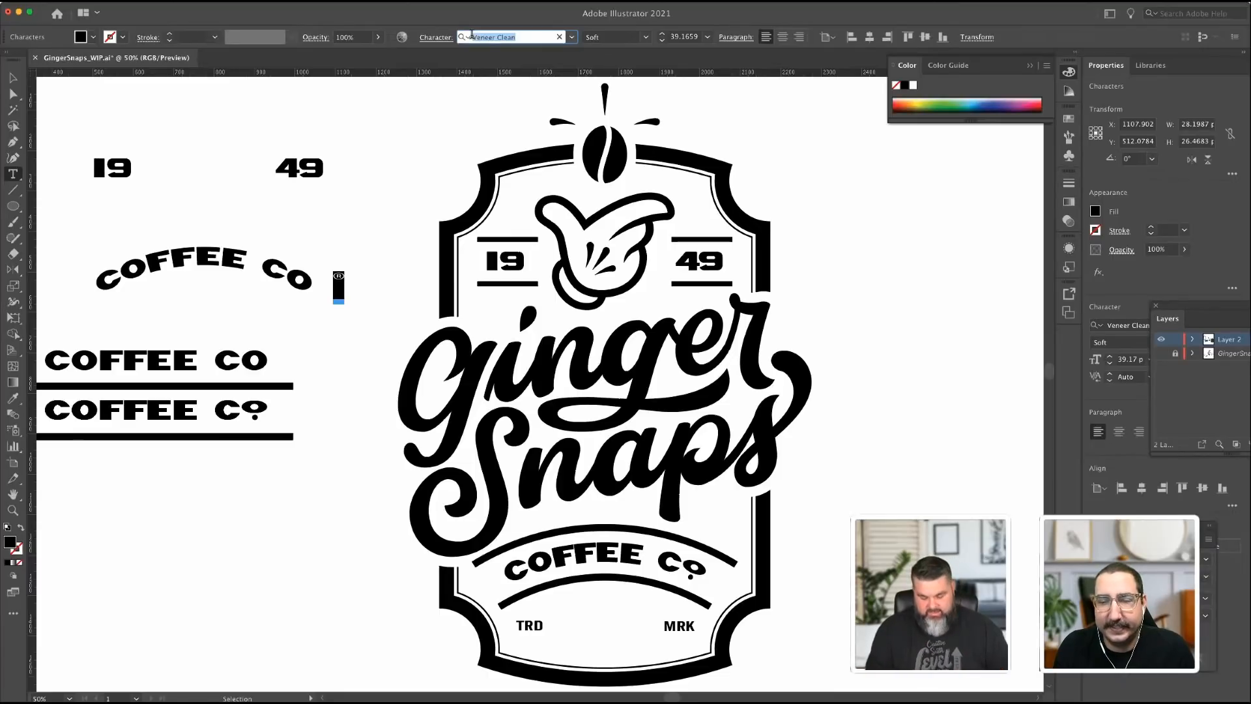
type("Myria")
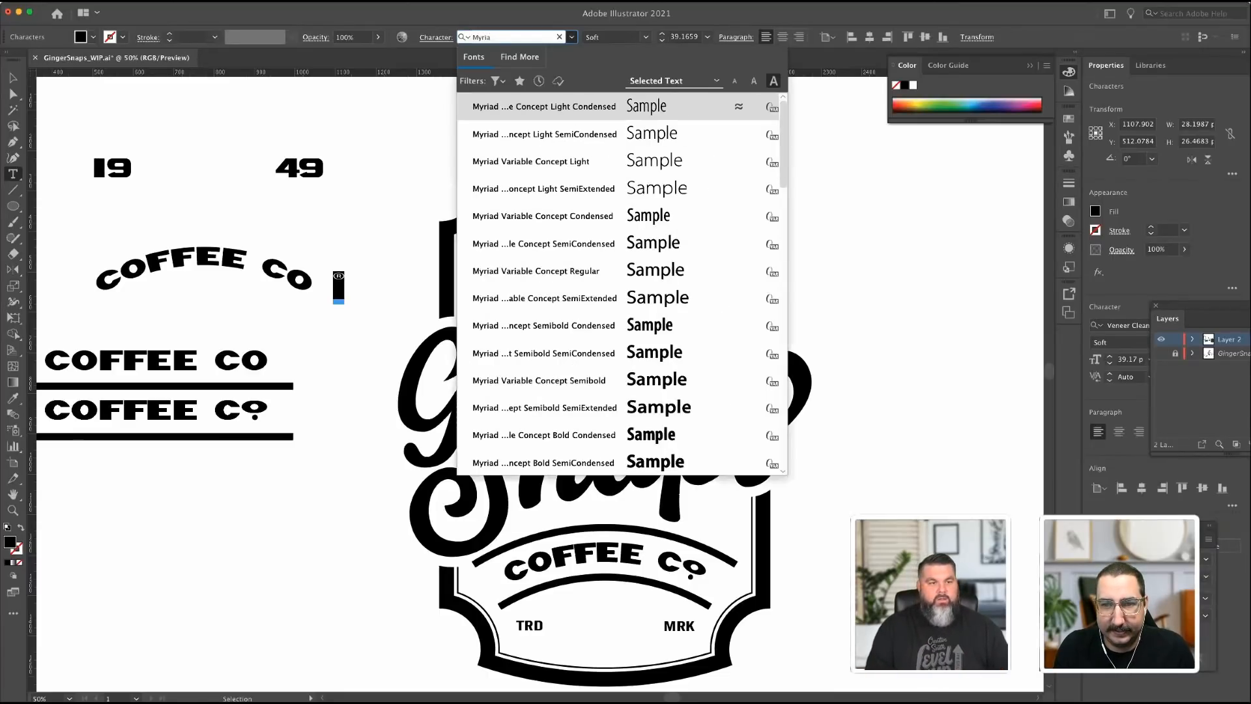
scroll(507, 233, "down", 10)
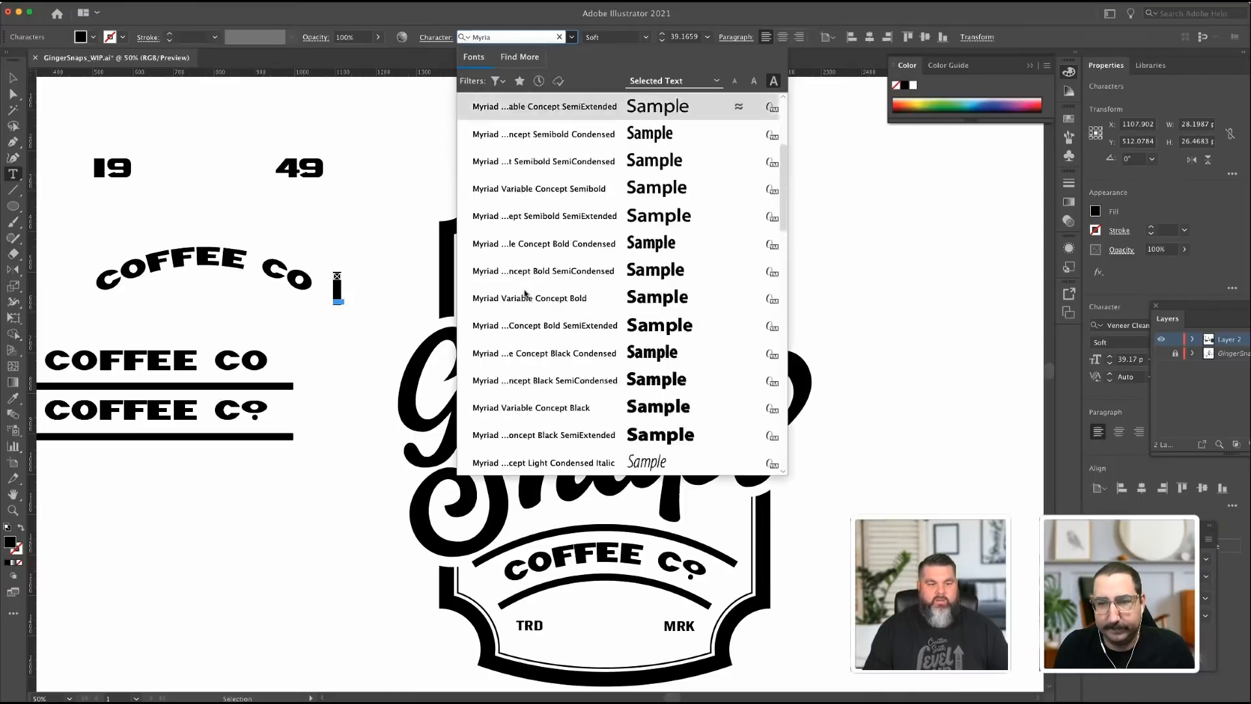
left_click(507, 219)
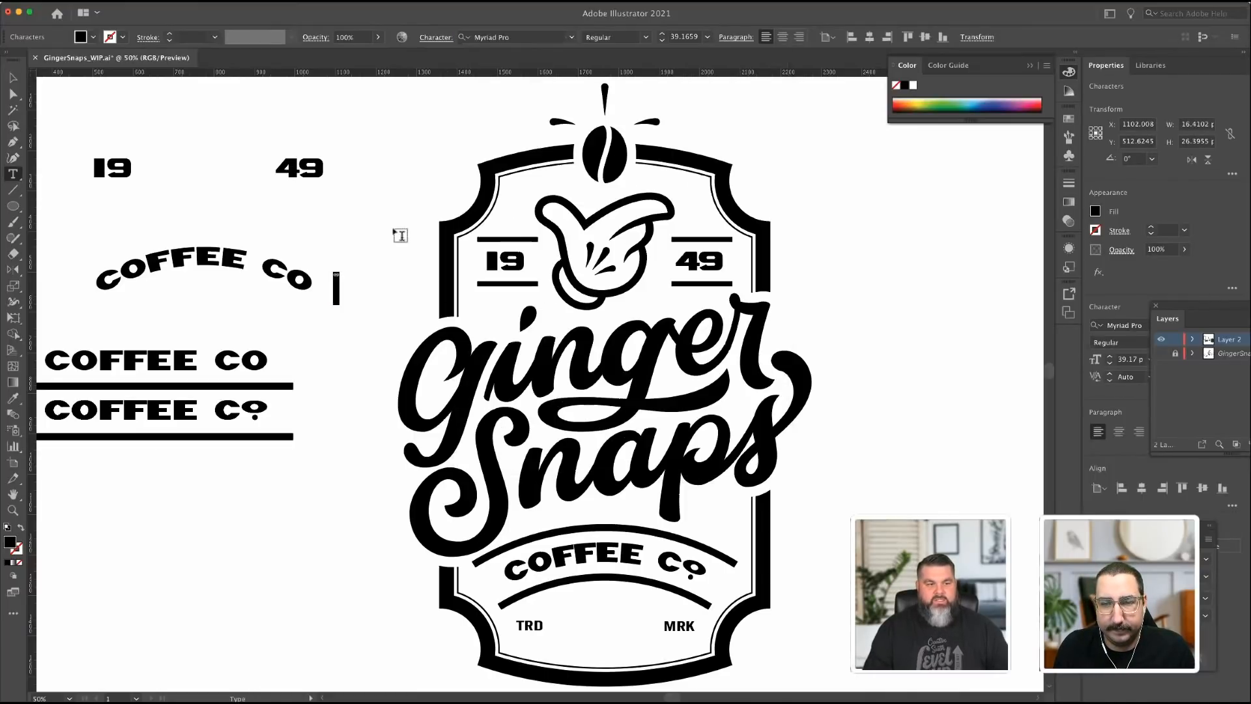
key("Escape")
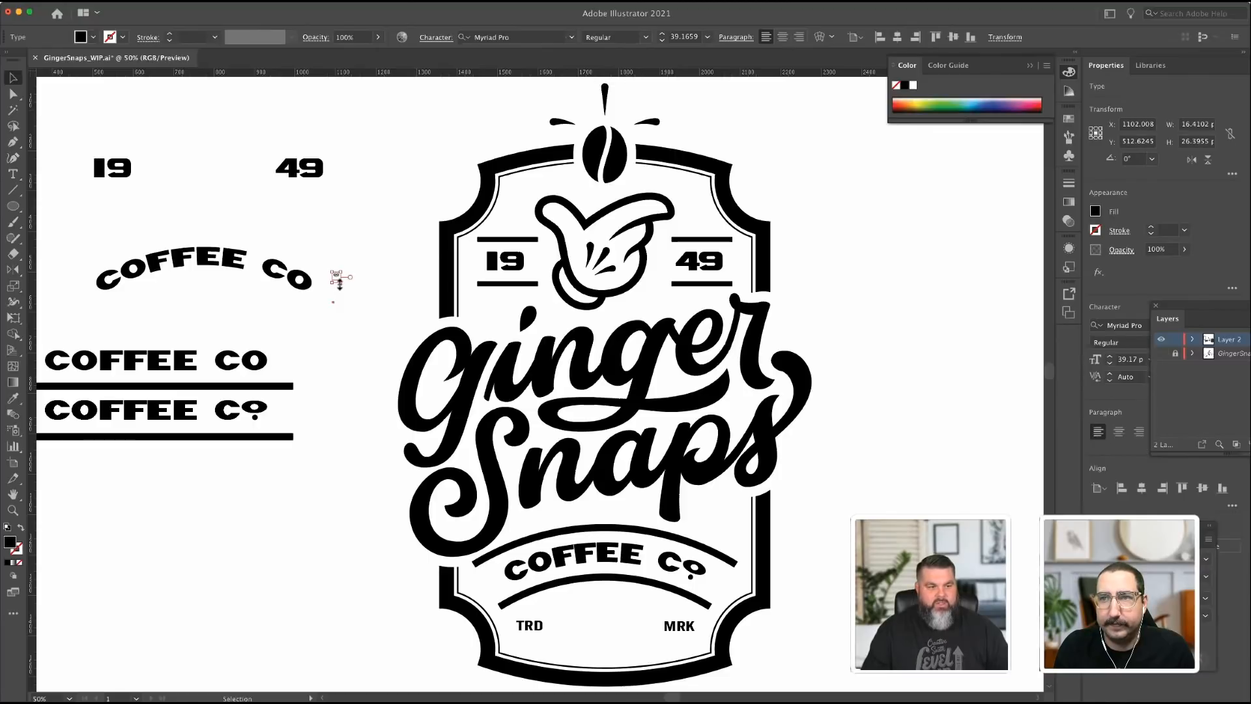
Stretch the ® symbol taller, to about 35 px high, and keep it selected.
left_click_drag(336, 274, 340, 268)
left_click(357, 256)
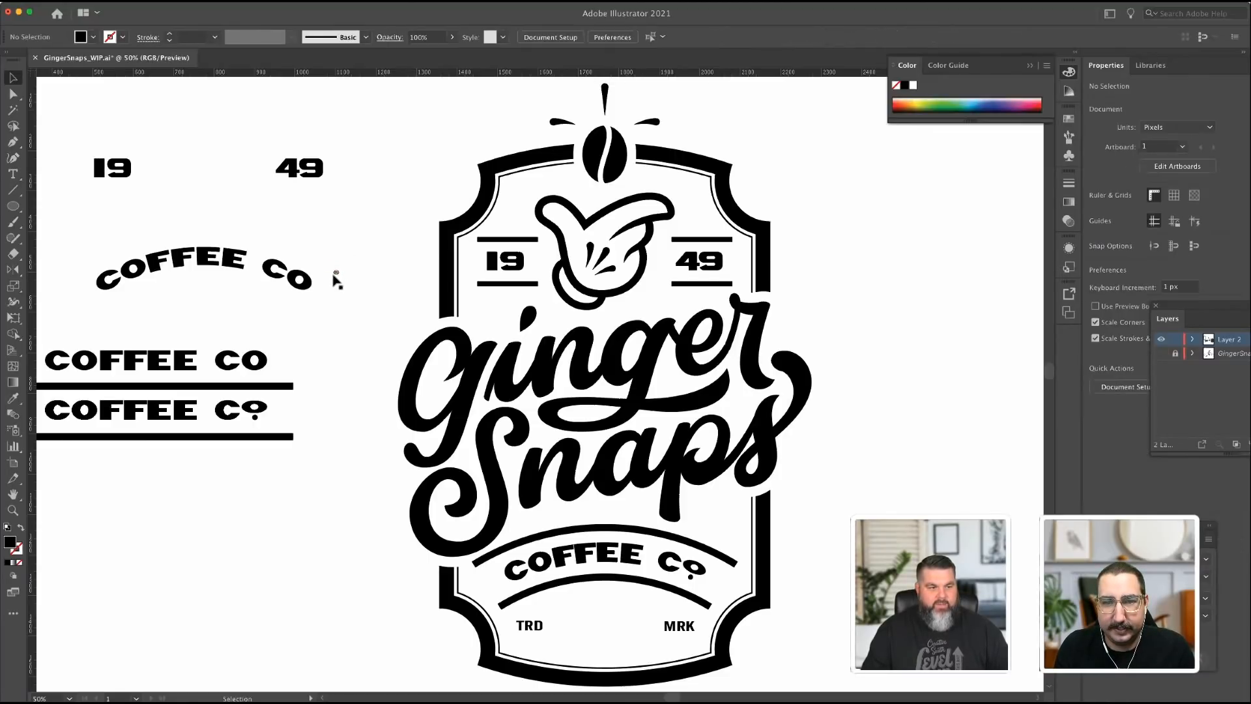
left_click(332, 276)
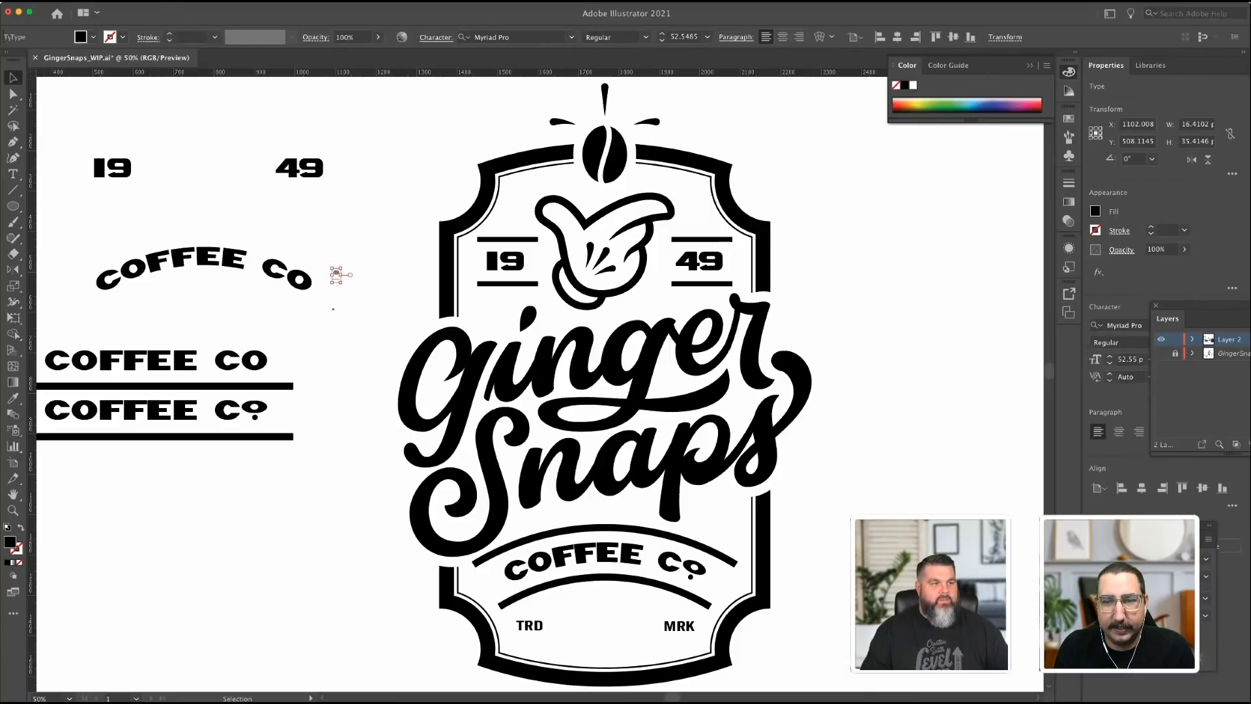
Expand the ® text into shapes and place it under the Snaps lettering, above the right end of the COFFEE CO arch.
left_click(105, 2)
left_click(117, 107)
left_click(468, 360)
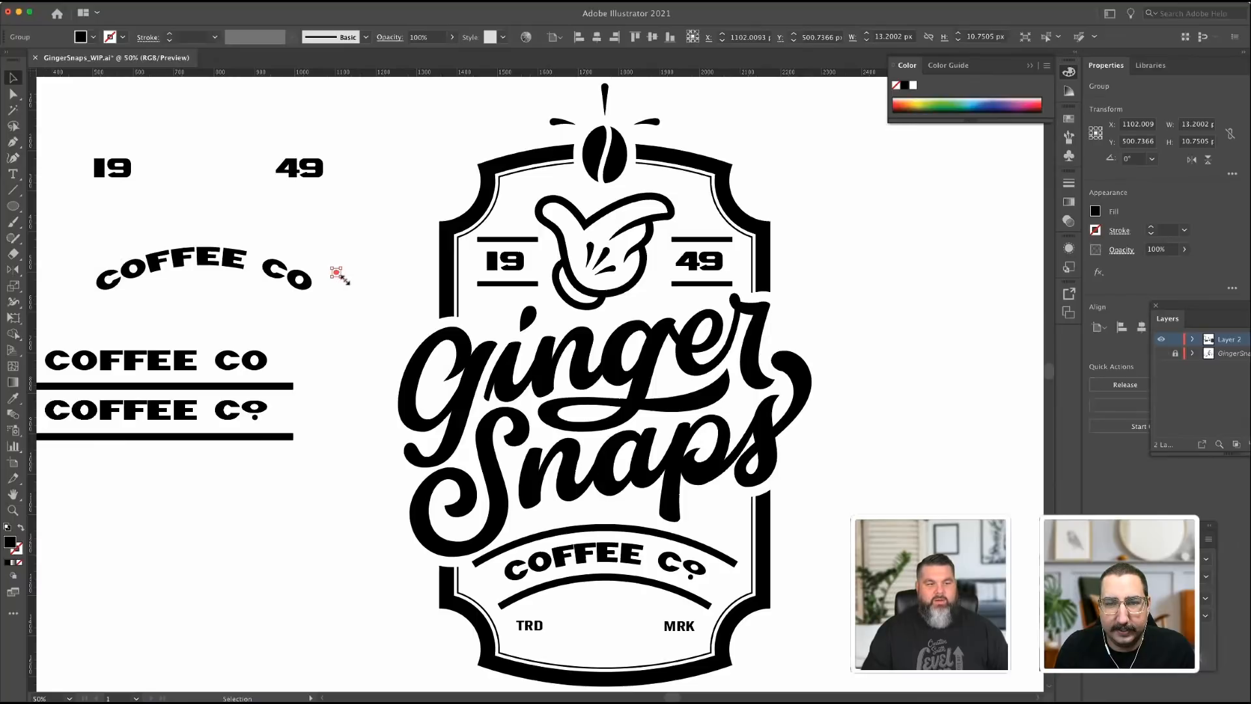
left_click_drag(344, 278, 719, 503)
left_click(864, 483)
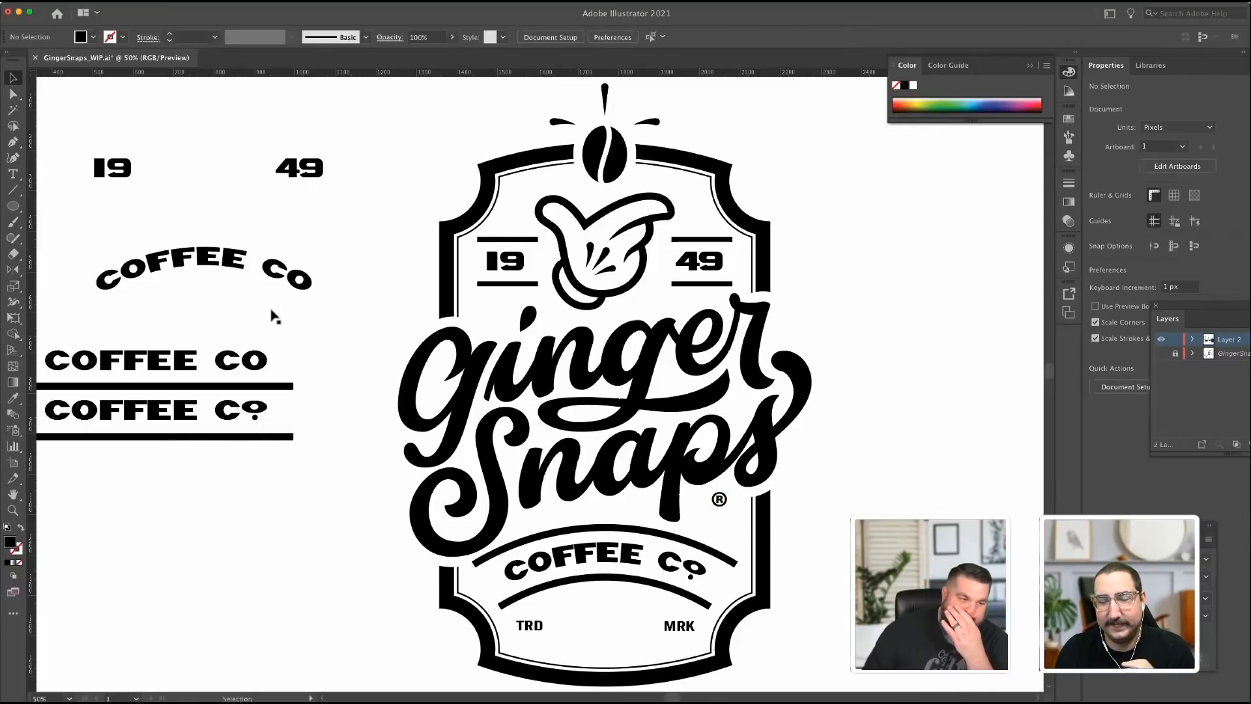
Paste a copy of the plain badge frame from the pasteboard over the logo, align it with the badge outline, and remove its stroke.
scroll(300, 175, "left", 15)
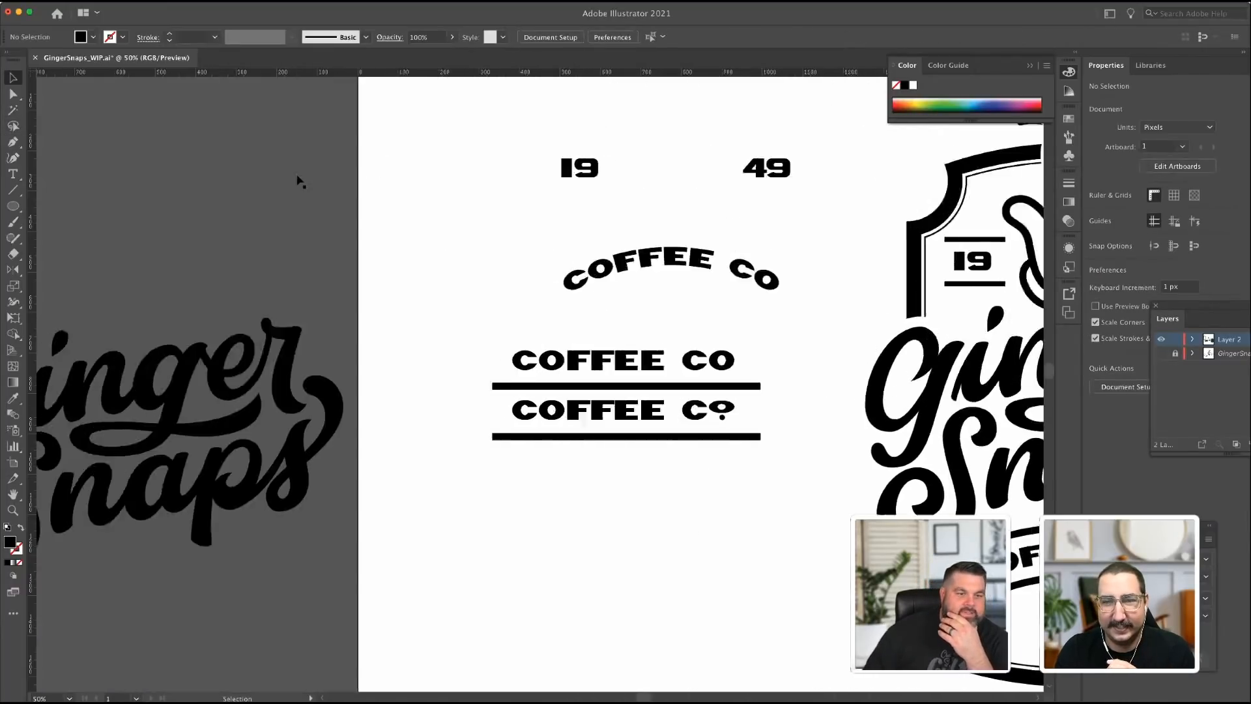
left_click(357, 176)
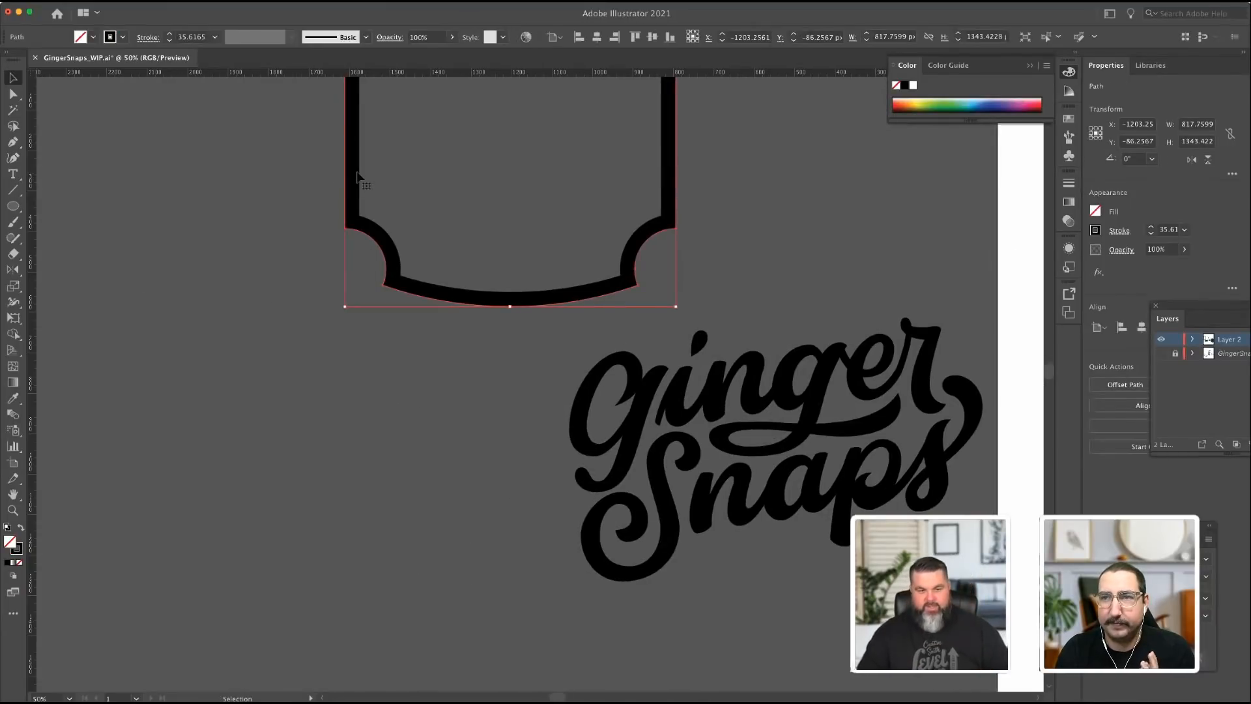
scroll(357, 176, "right", 10)
scroll(357, 175, "right", 20)
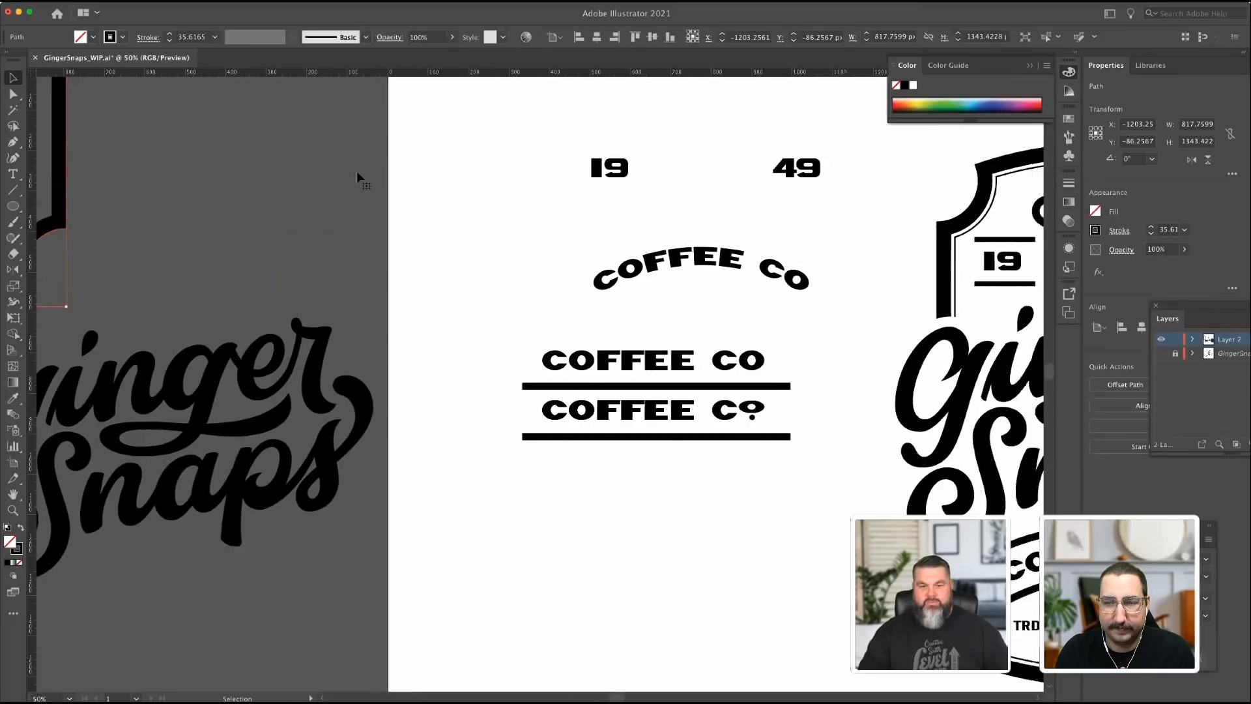
key("ctrl+v")
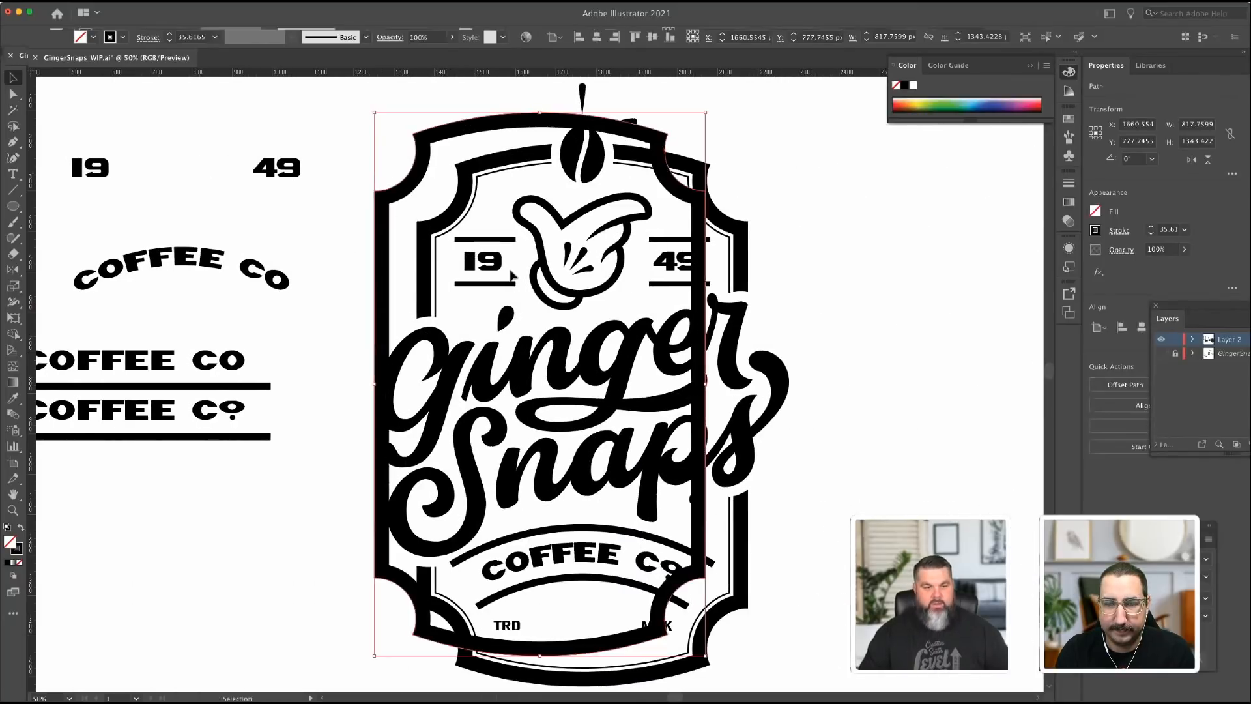
left_click_drag(508, 133, 544, 157)
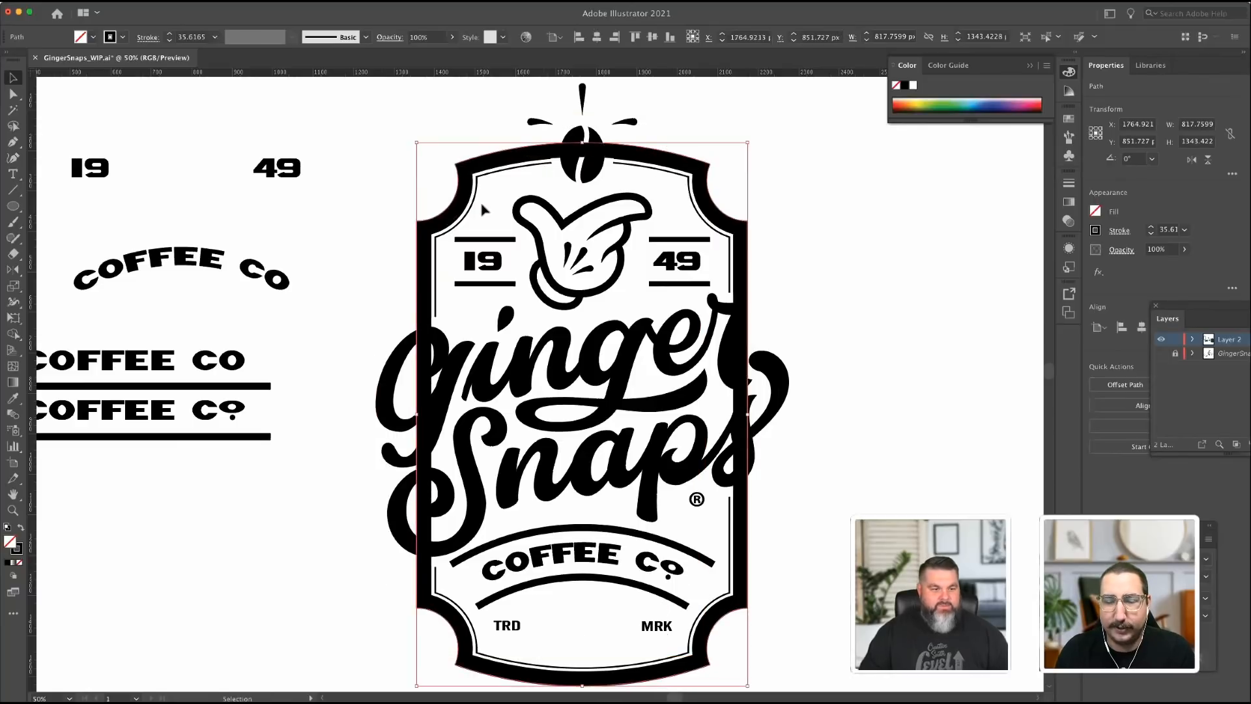
left_click(19, 561)
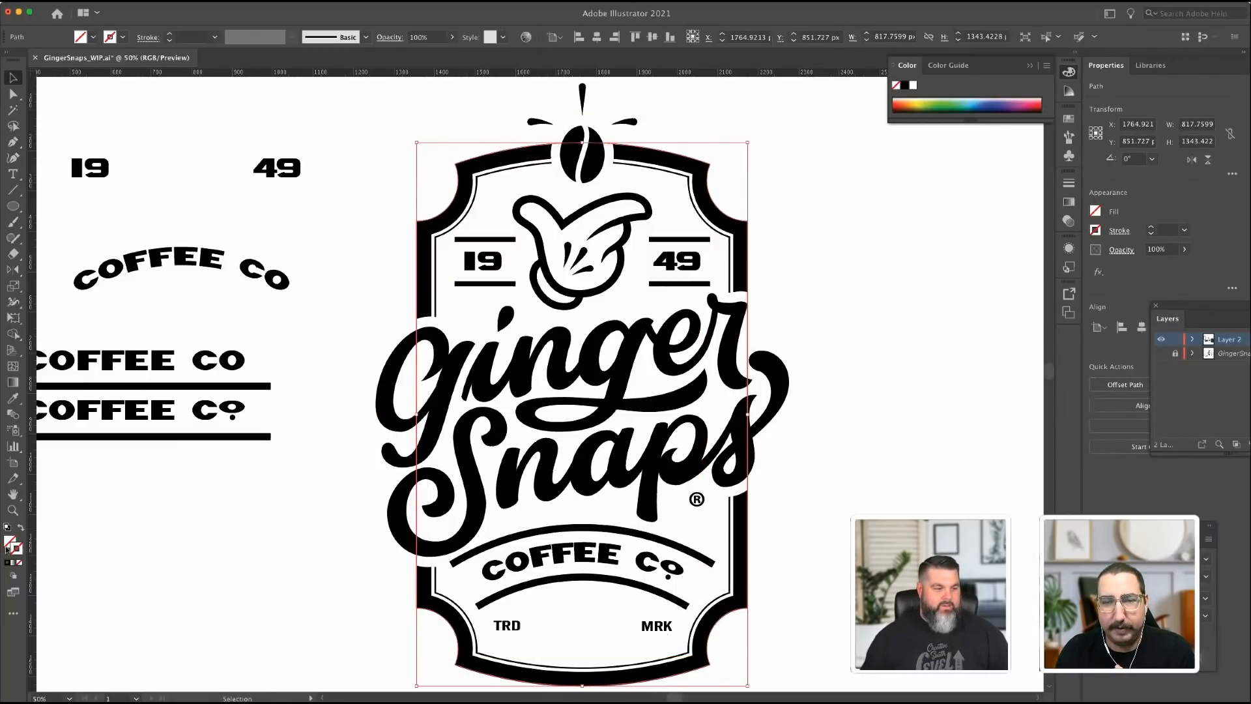
Draw a rectangle about 100 by 133 px below the standalone COFFEE CO lines with the default white fill and black stroke.
left_click(15, 207)
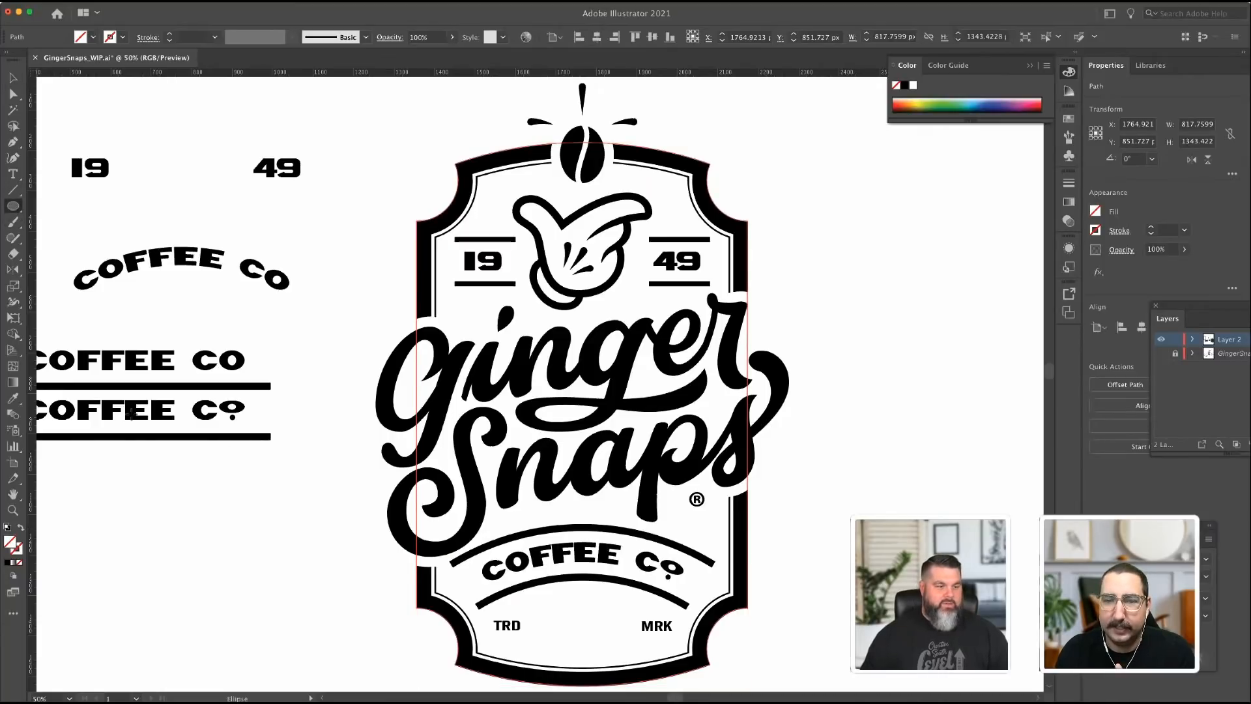
left_click_drag(15, 205, 54, 203)
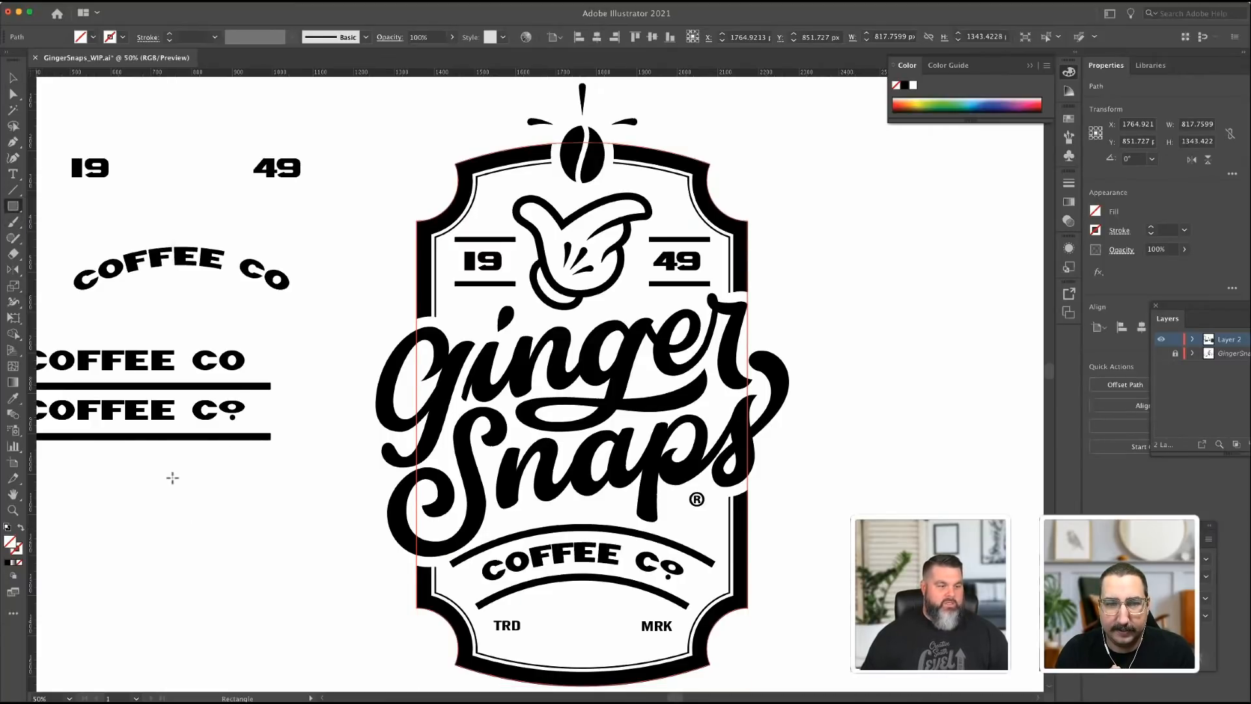
left_click_drag(171, 477, 213, 532)
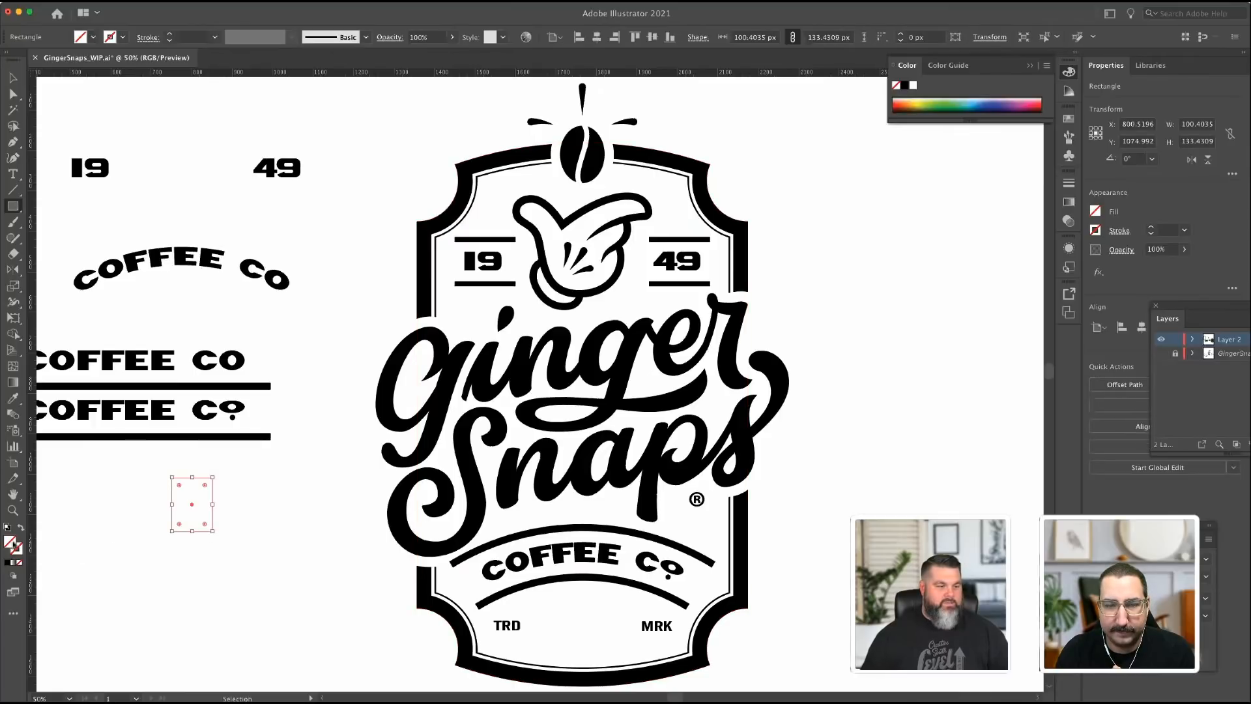
left_click(7, 527)
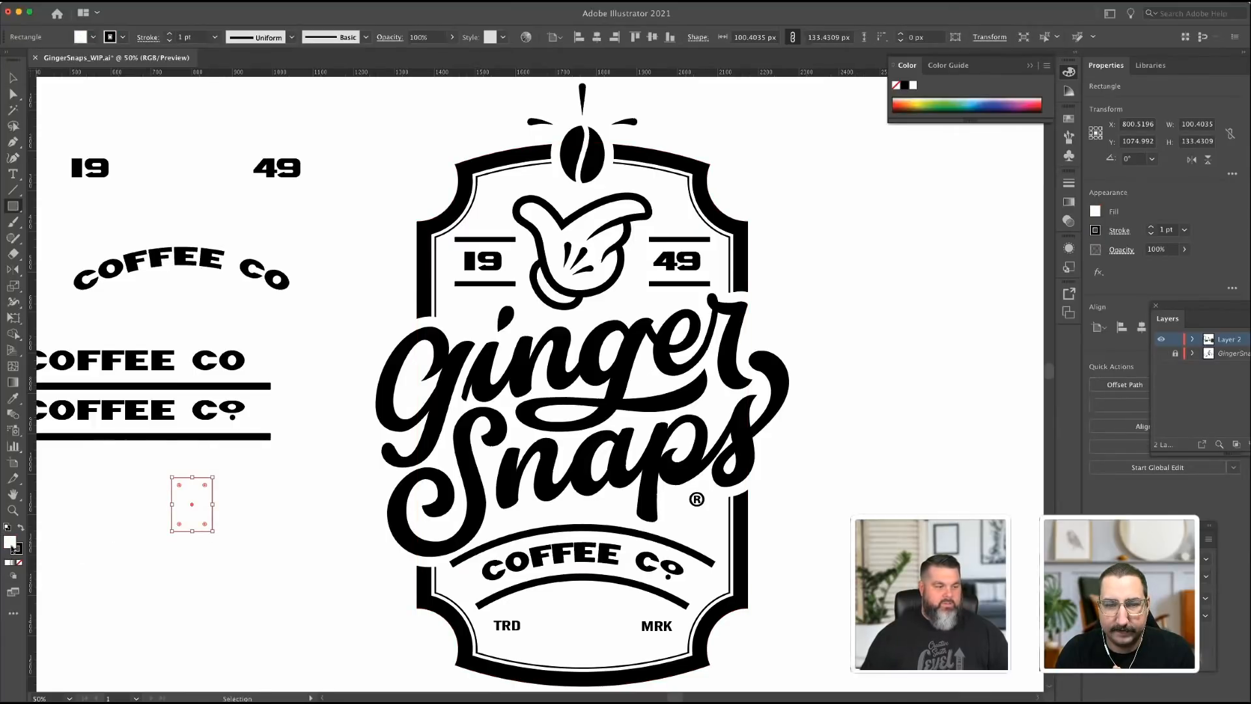
Fill the rectangle with dark red (R 112, G 19, B 31) and save the colour as a swatch.
double_click(10, 541)
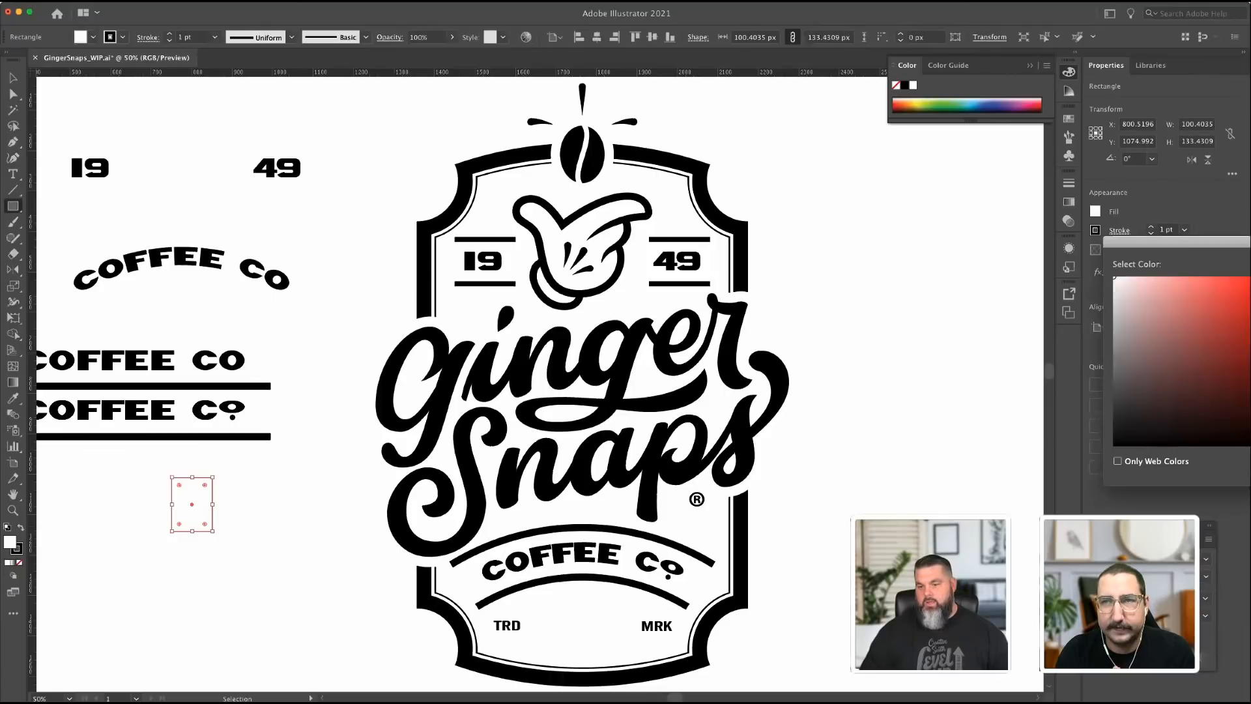
left_click(1250, 303)
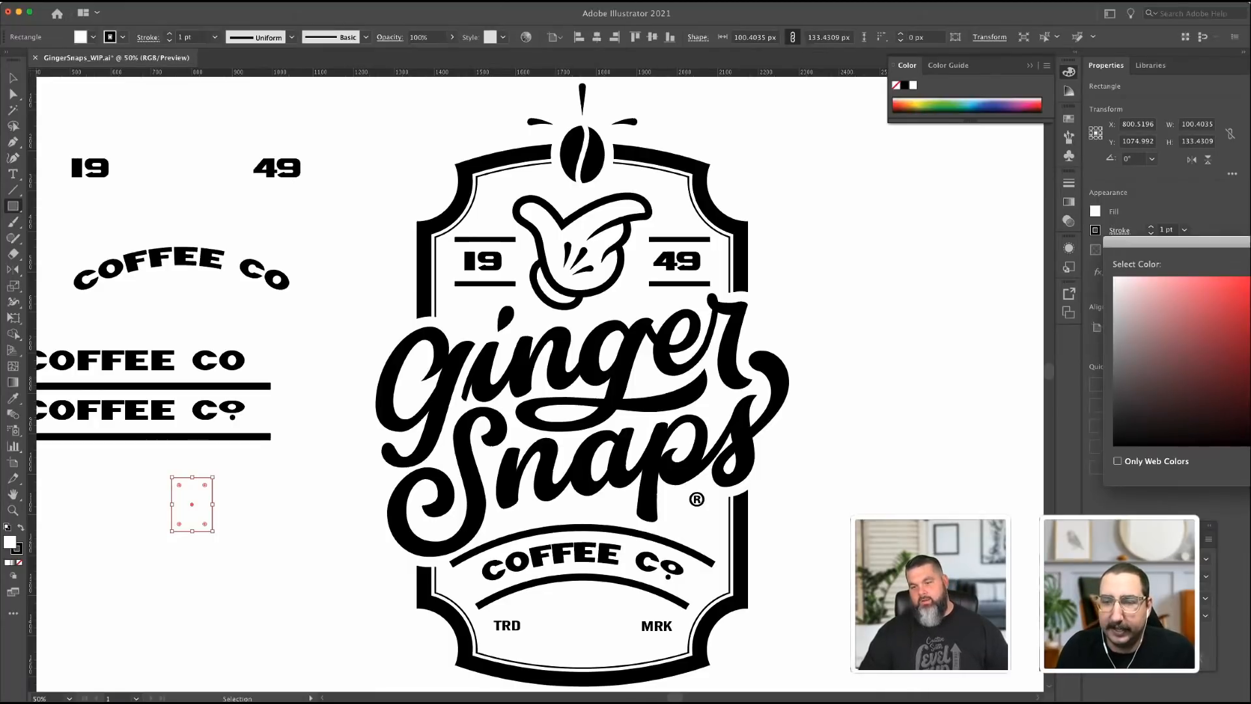
left_click_drag(1248, 243, 1004, 327)
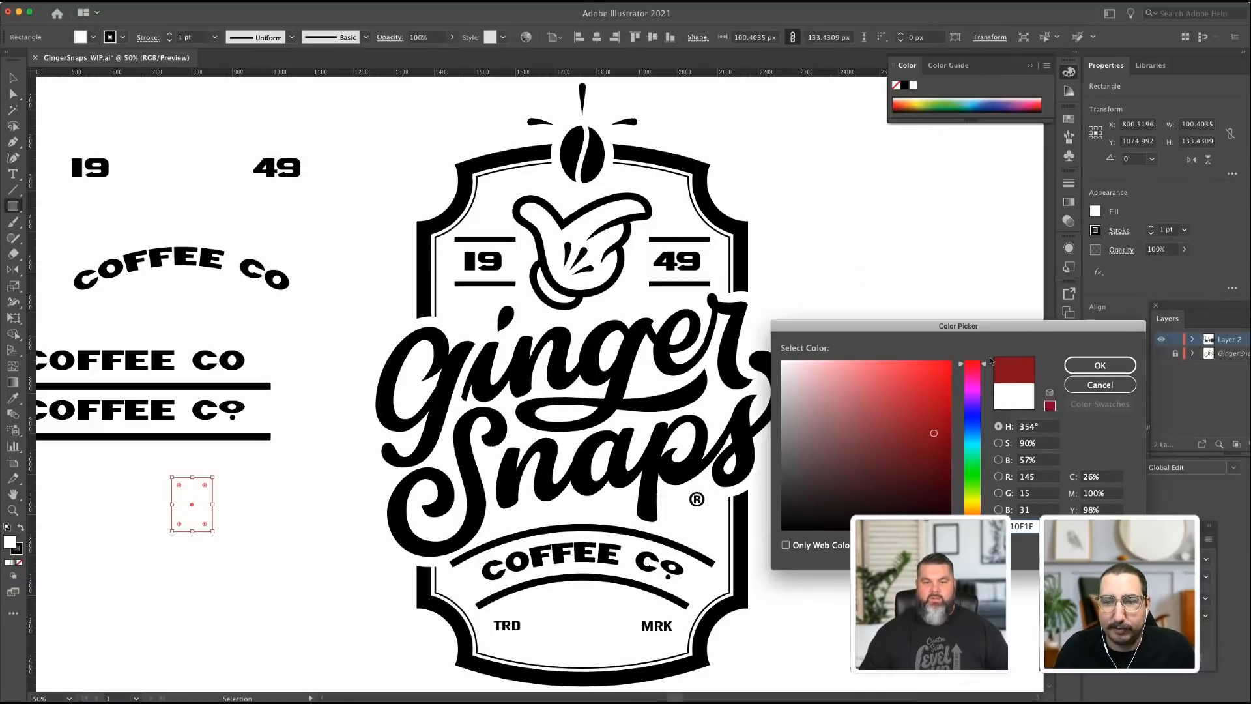
left_click(922, 455)
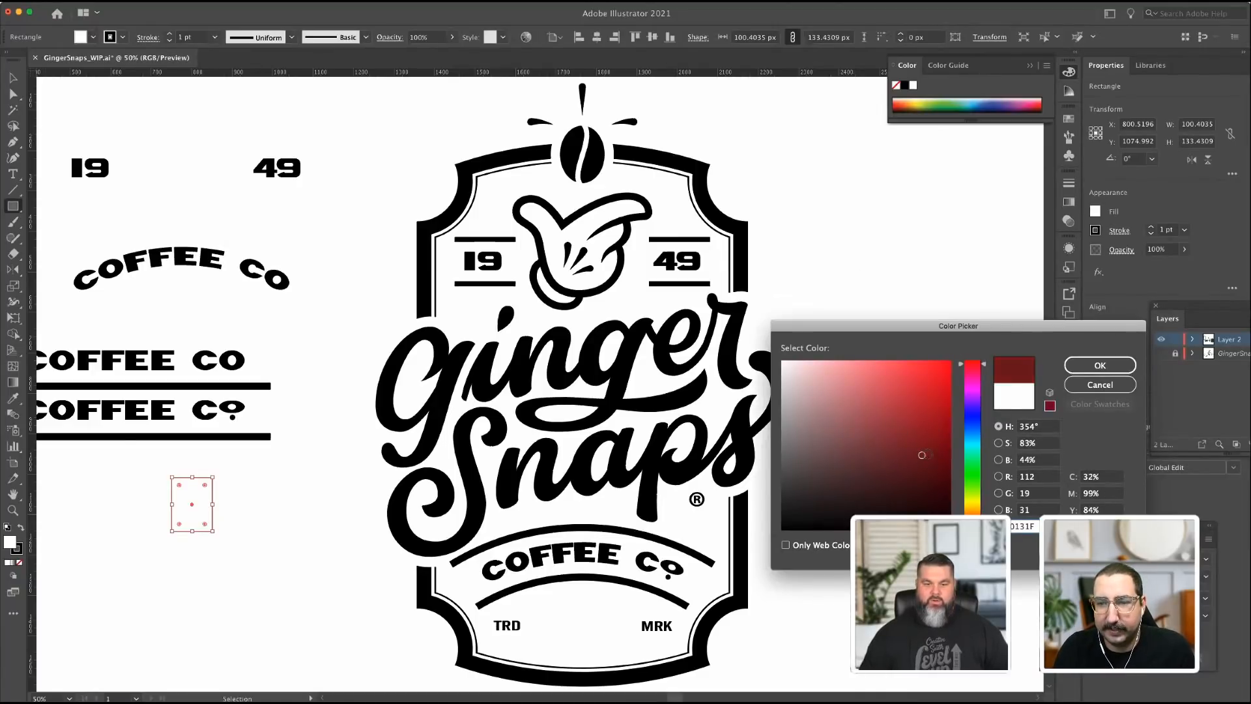
left_click(1099, 367)
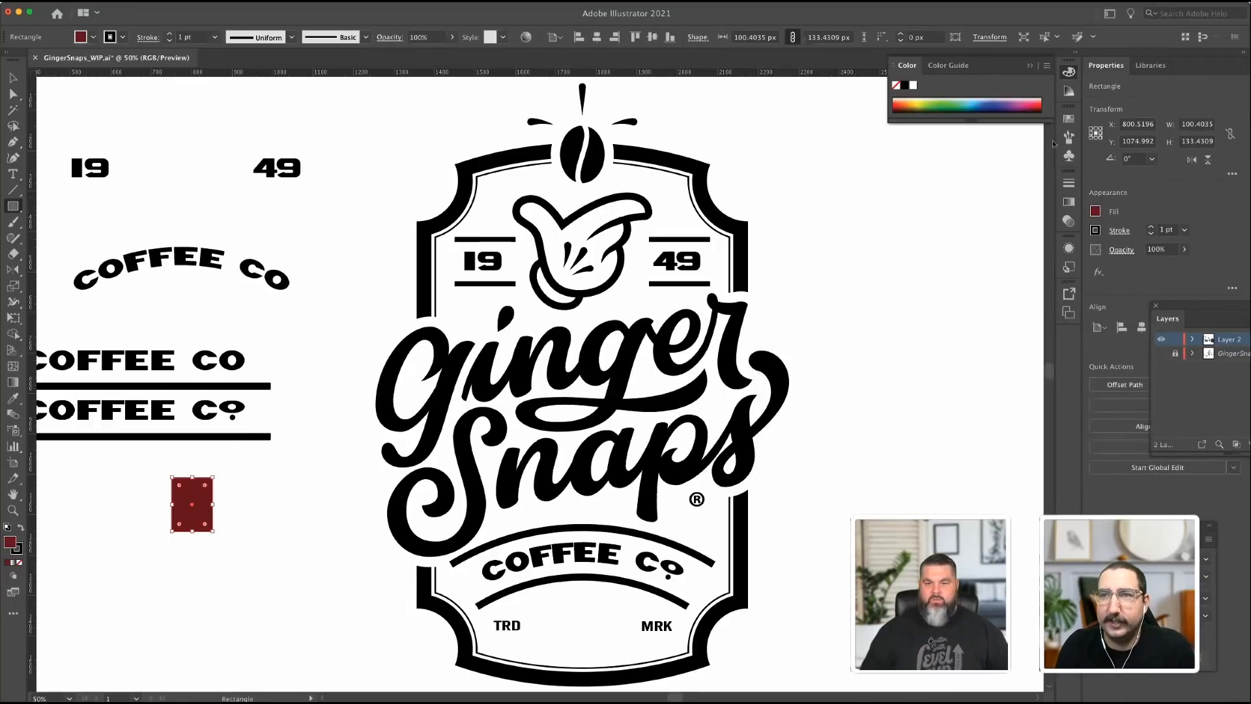
left_click(1069, 118)
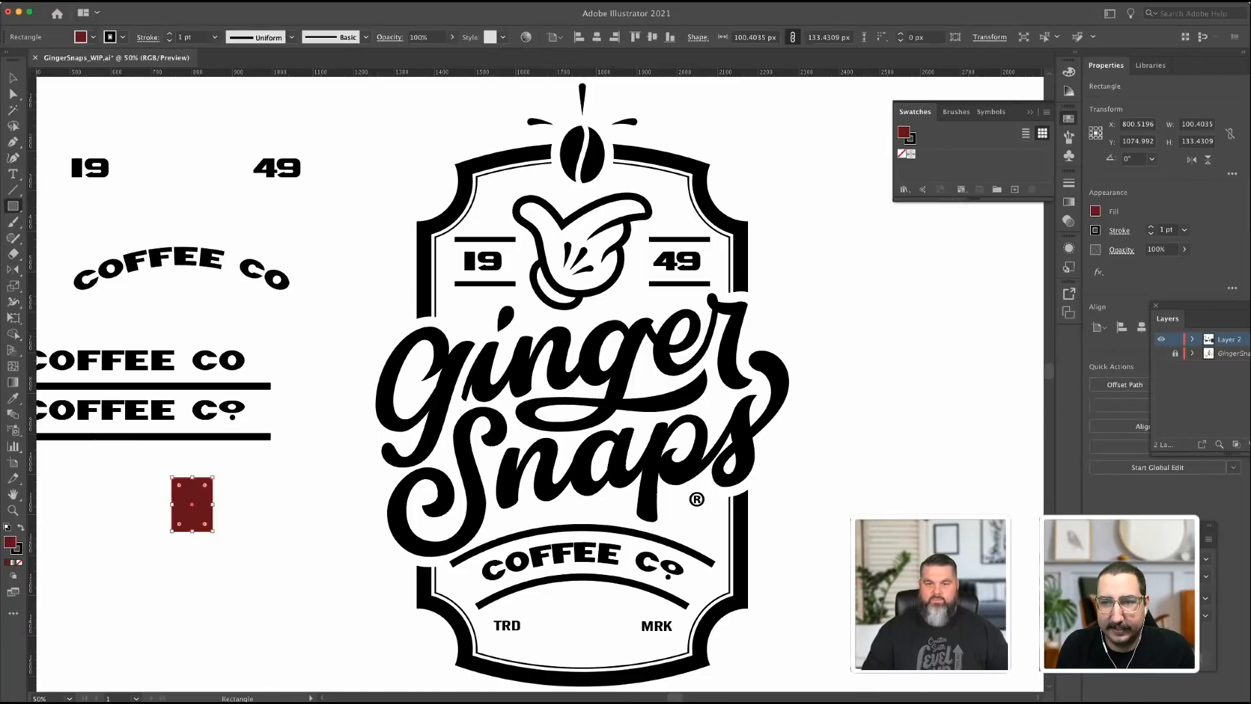
left_click_drag(912, 139, 918, 152)
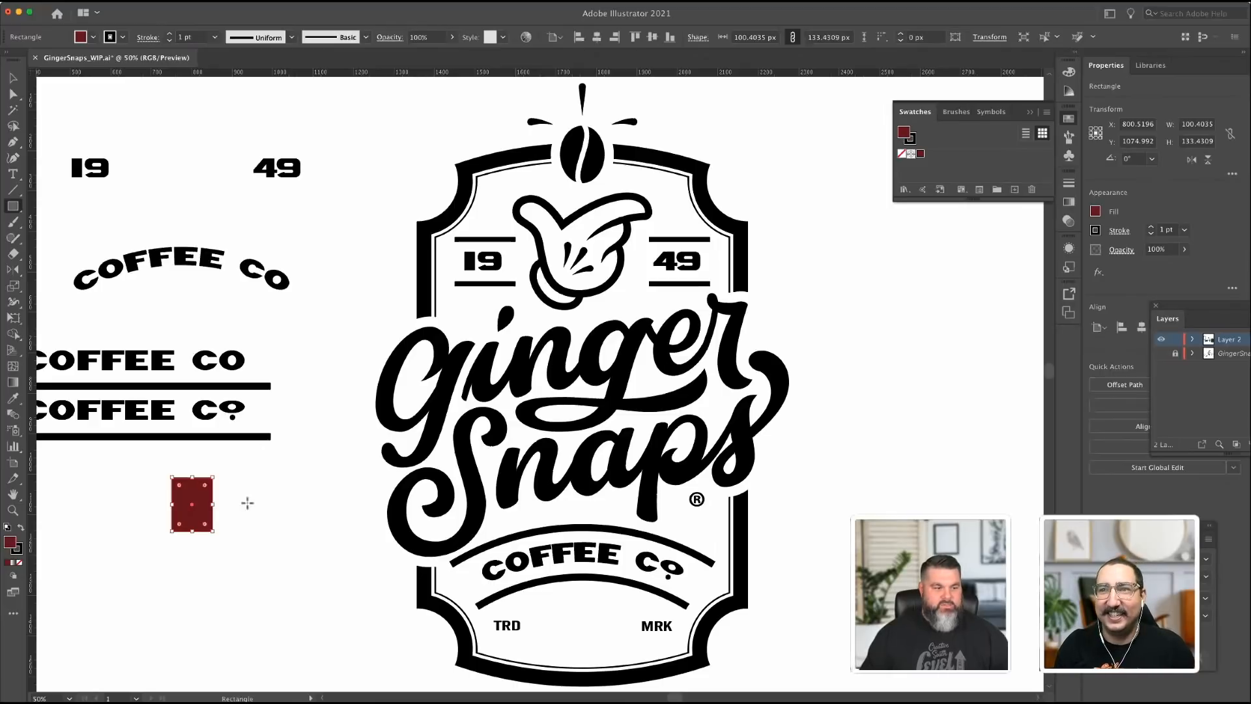
Duplicate the dark red rectangle directly beside the original, leaving a narrow gap between them.
left_click(13, 77)
left_click(195, 499)
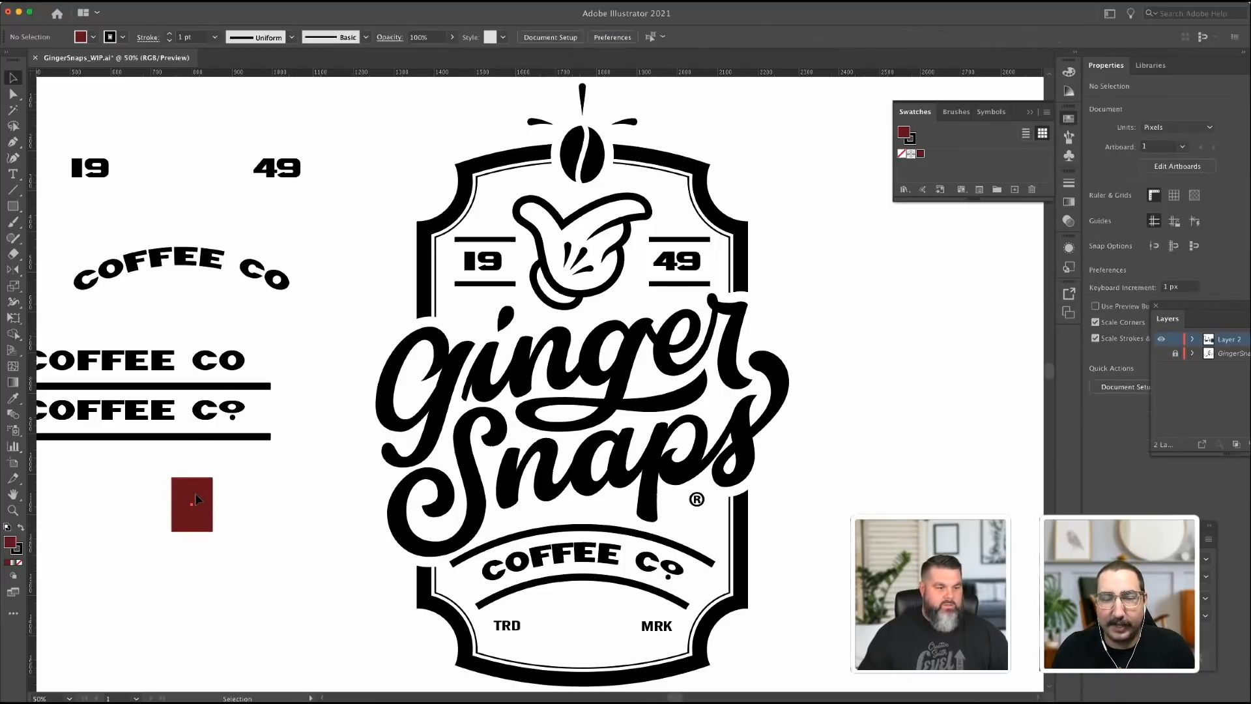
left_click_drag(195, 500, 249, 500)
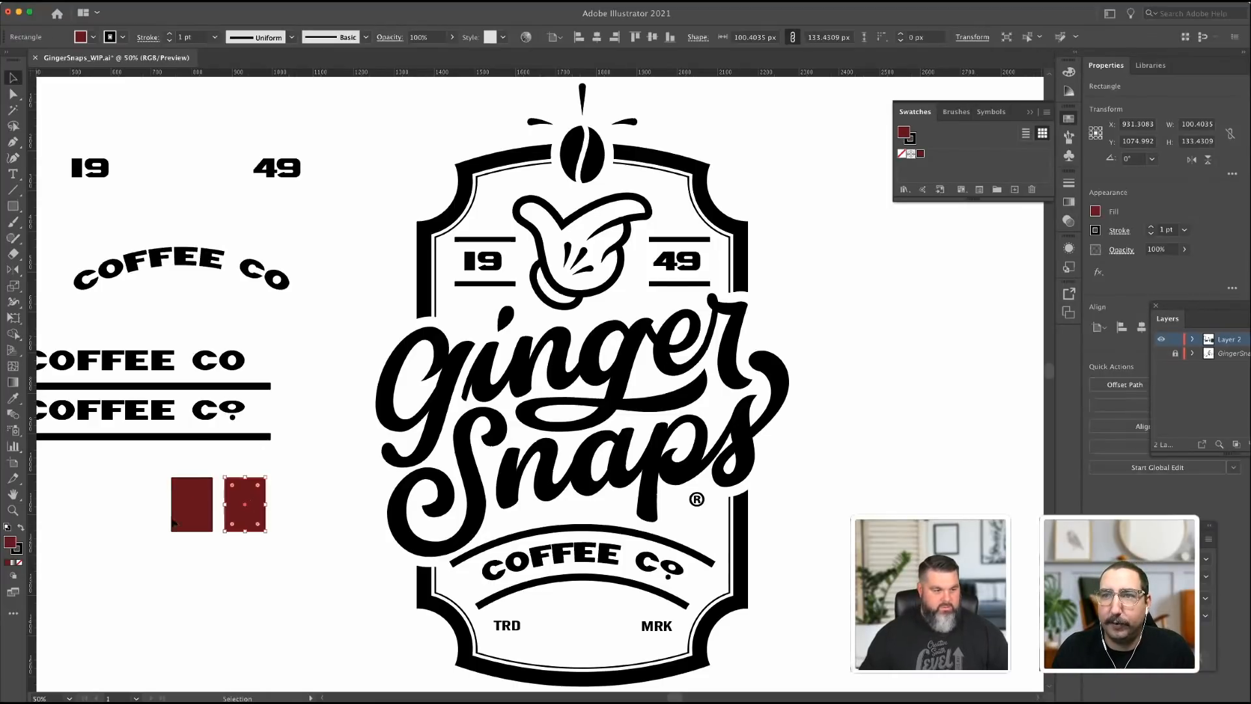
Fill the duplicate rectangle with golden yellow (R 234, G 193, B 19) and save that colour as a swatch.
double_click(12, 545)
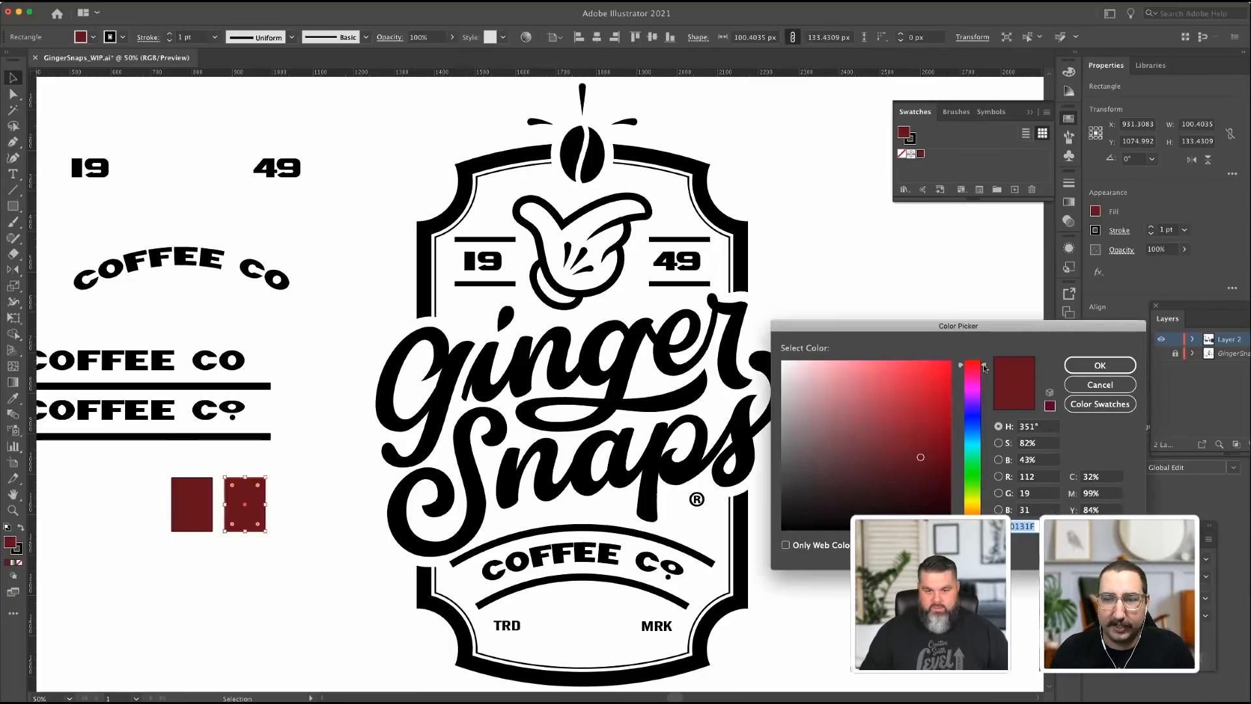
left_click_drag(985, 369, 984, 504)
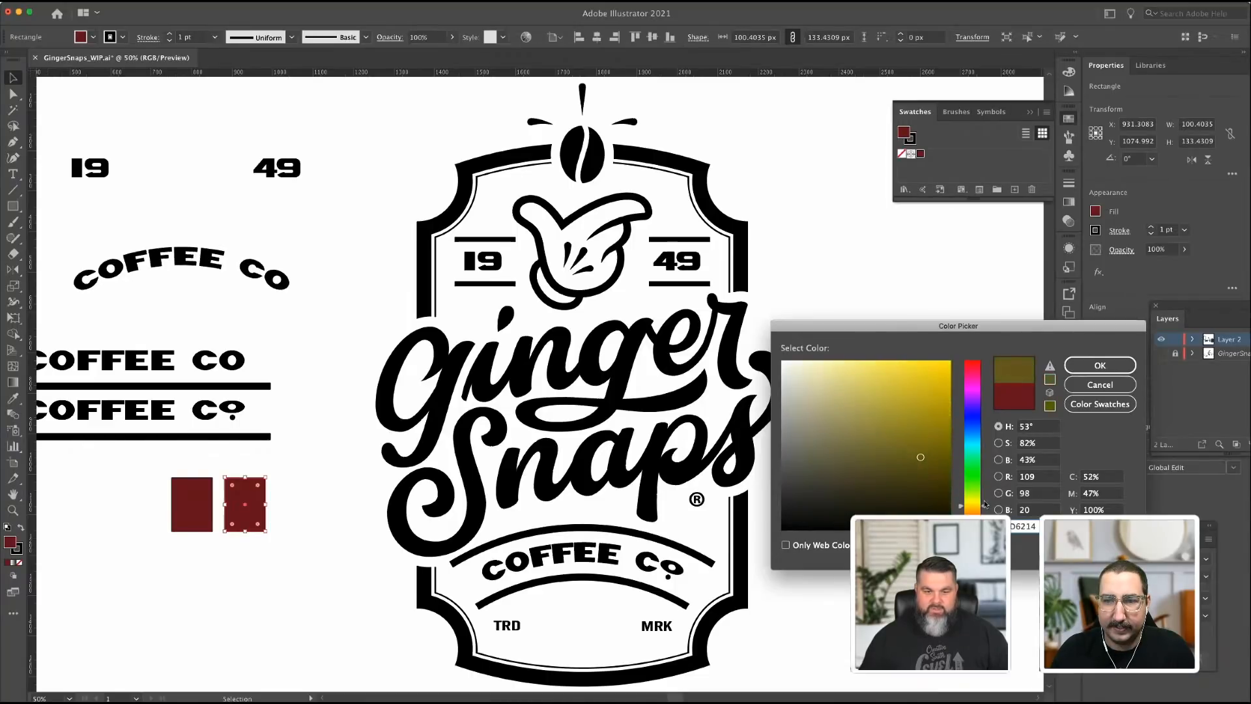
left_click(937, 396)
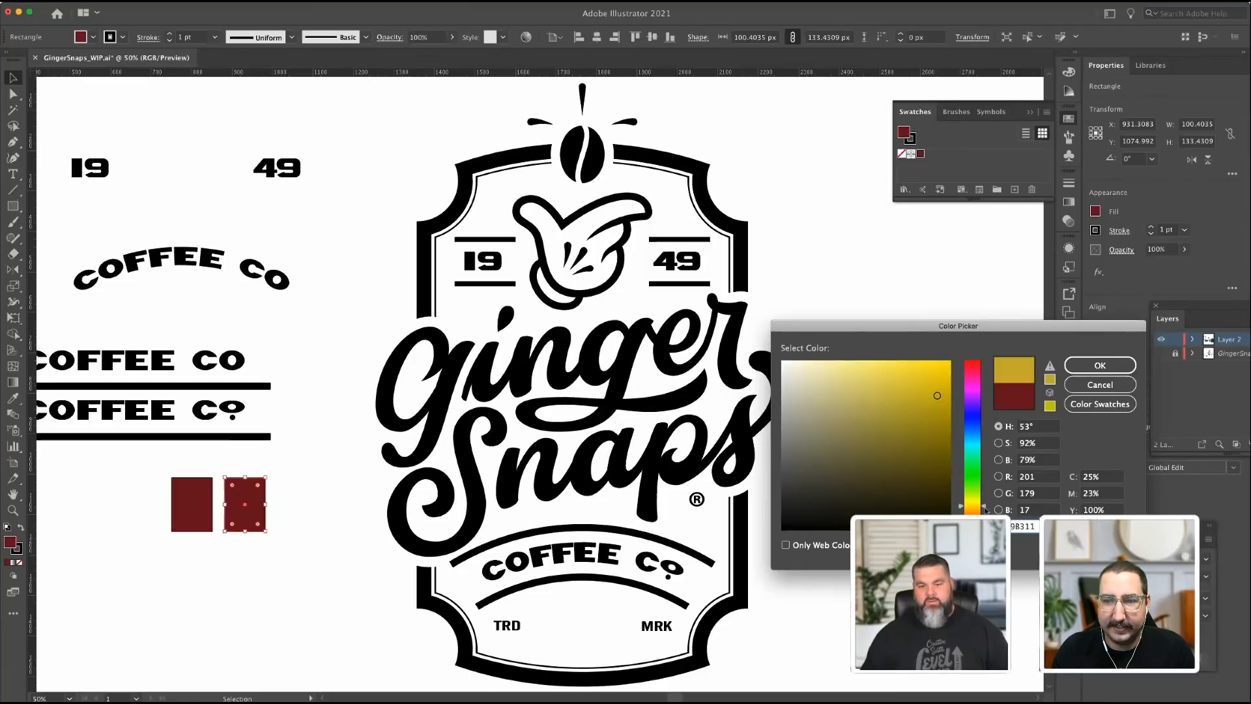
left_click_drag(985, 509, 987, 507)
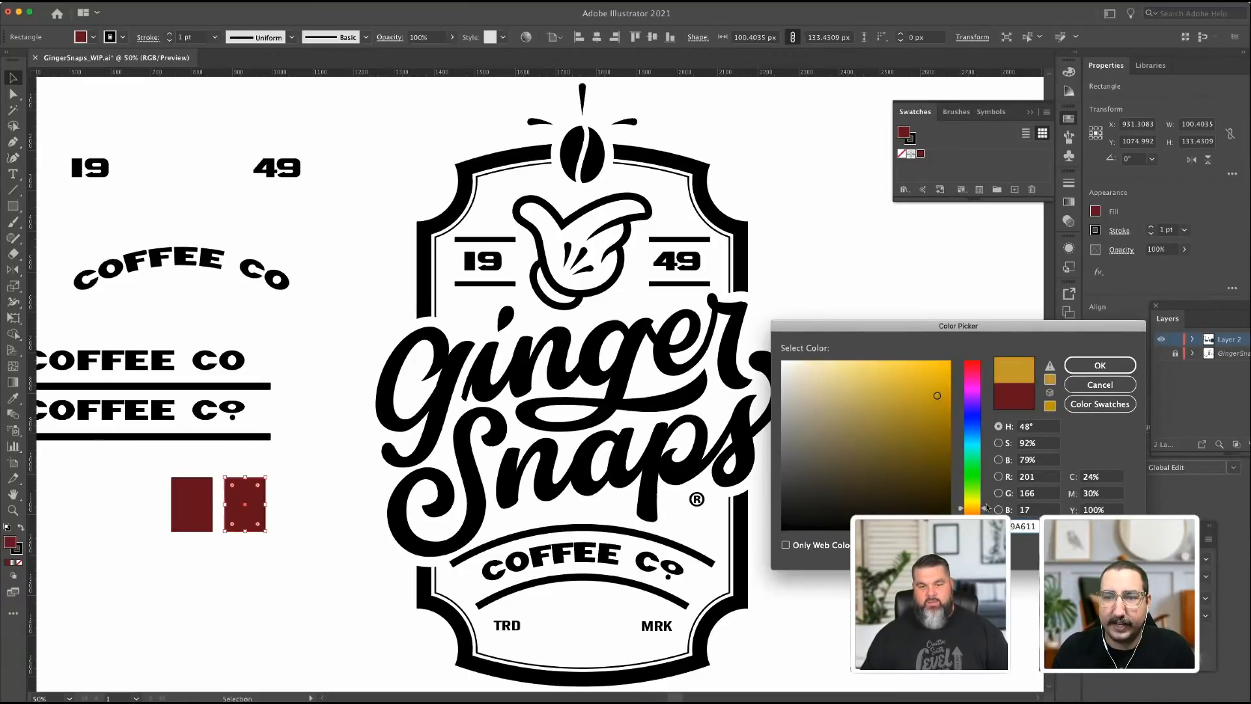
left_click(937, 374)
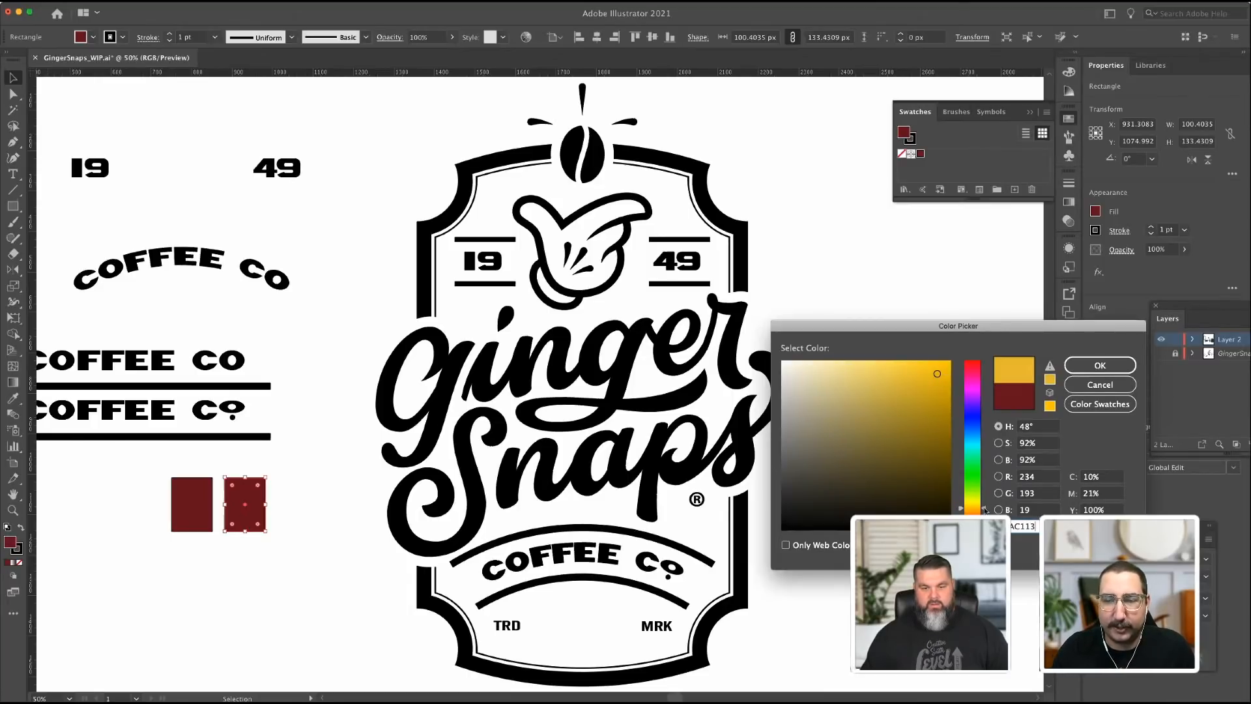
left_click(1100, 365)
key("a")
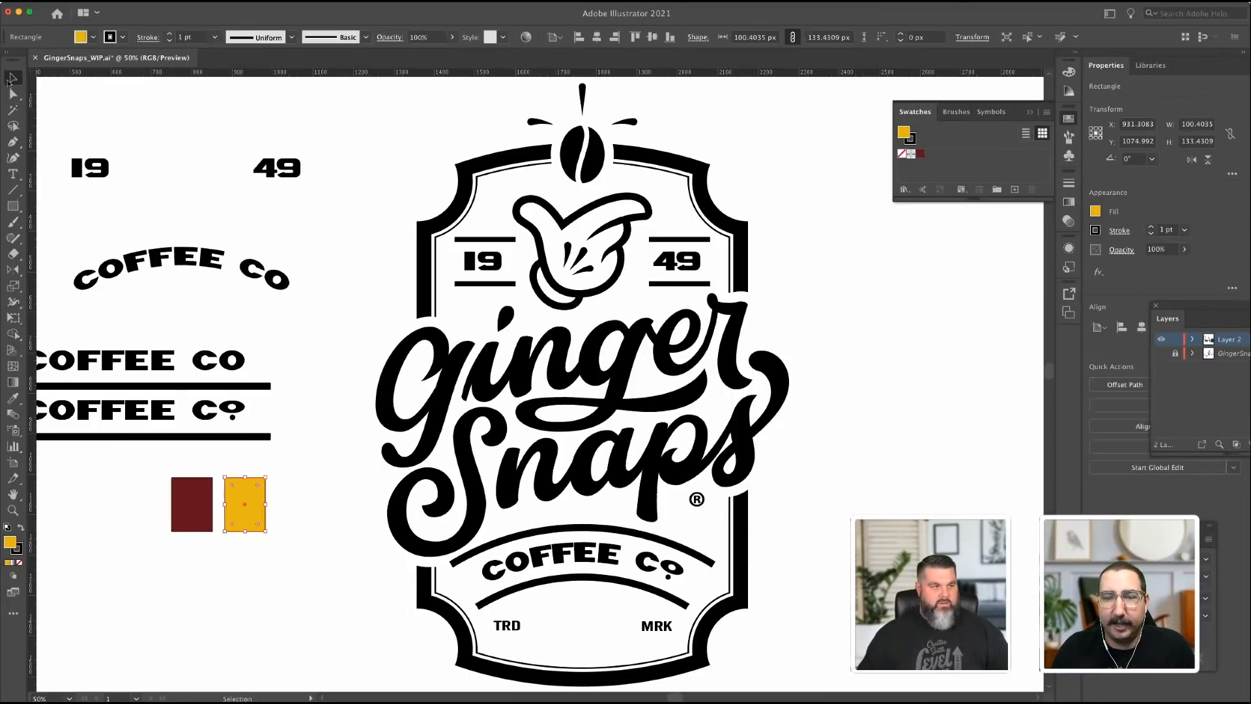
left_click(90, 114)
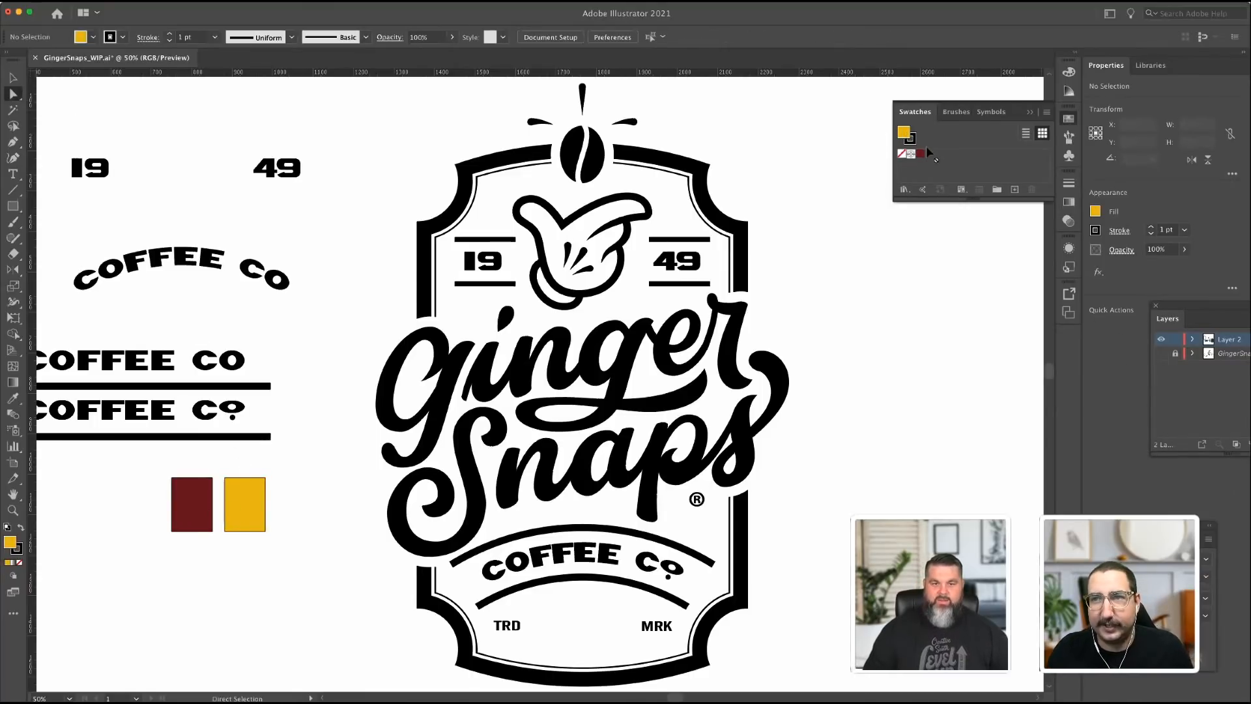
left_click_drag(931, 153, 930, 153)
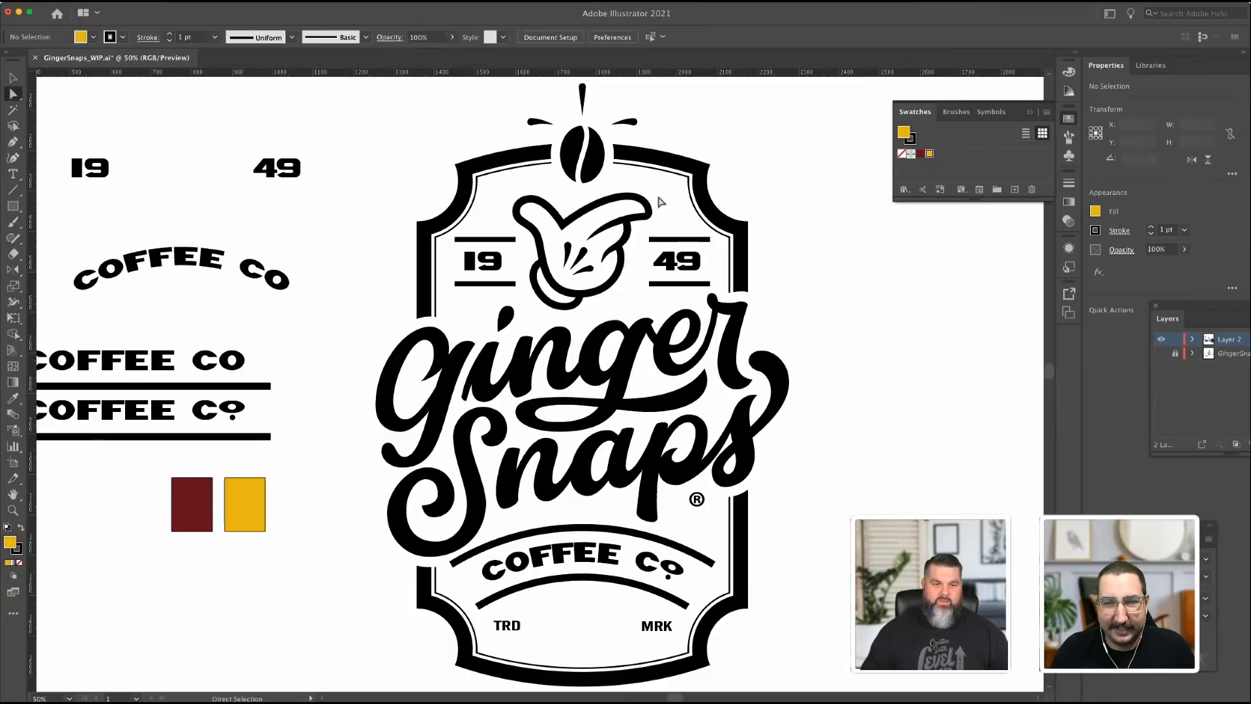
Fill the unfilled badge-shaped backing with the dark red swatch and send it to the back behind the logo artwork.
left_click(679, 171)
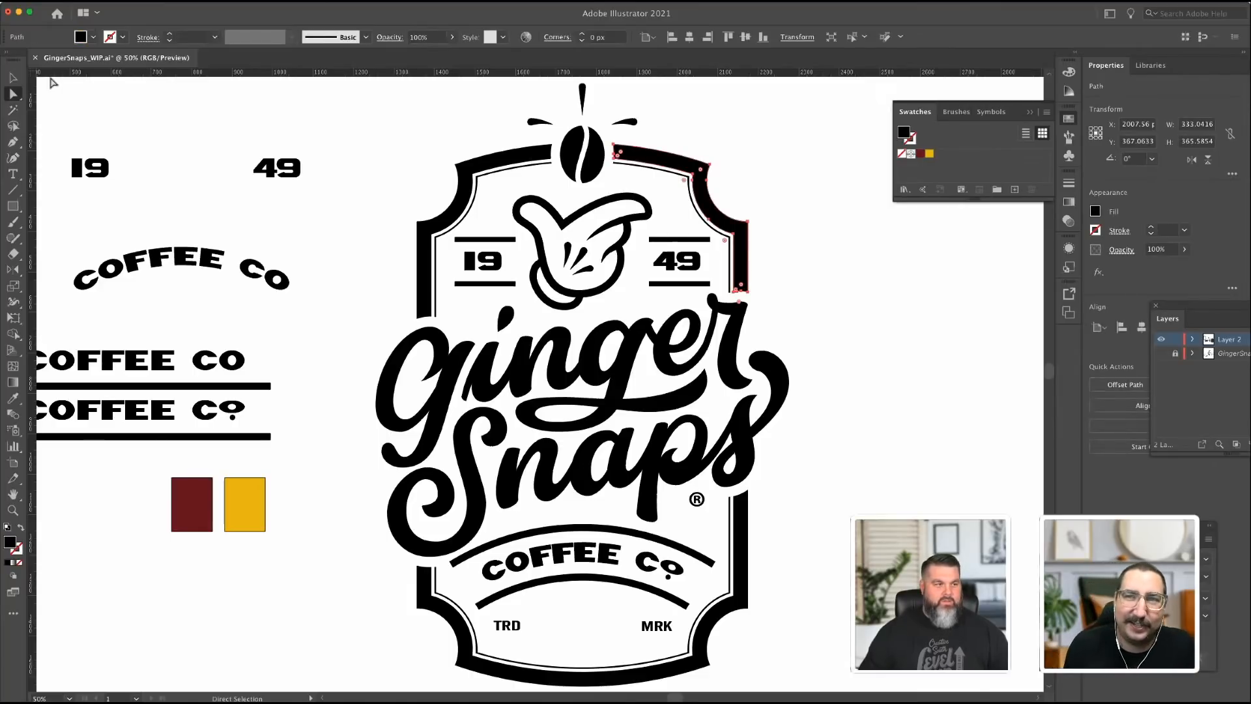
left_click(13, 77)
left_click(559, 148)
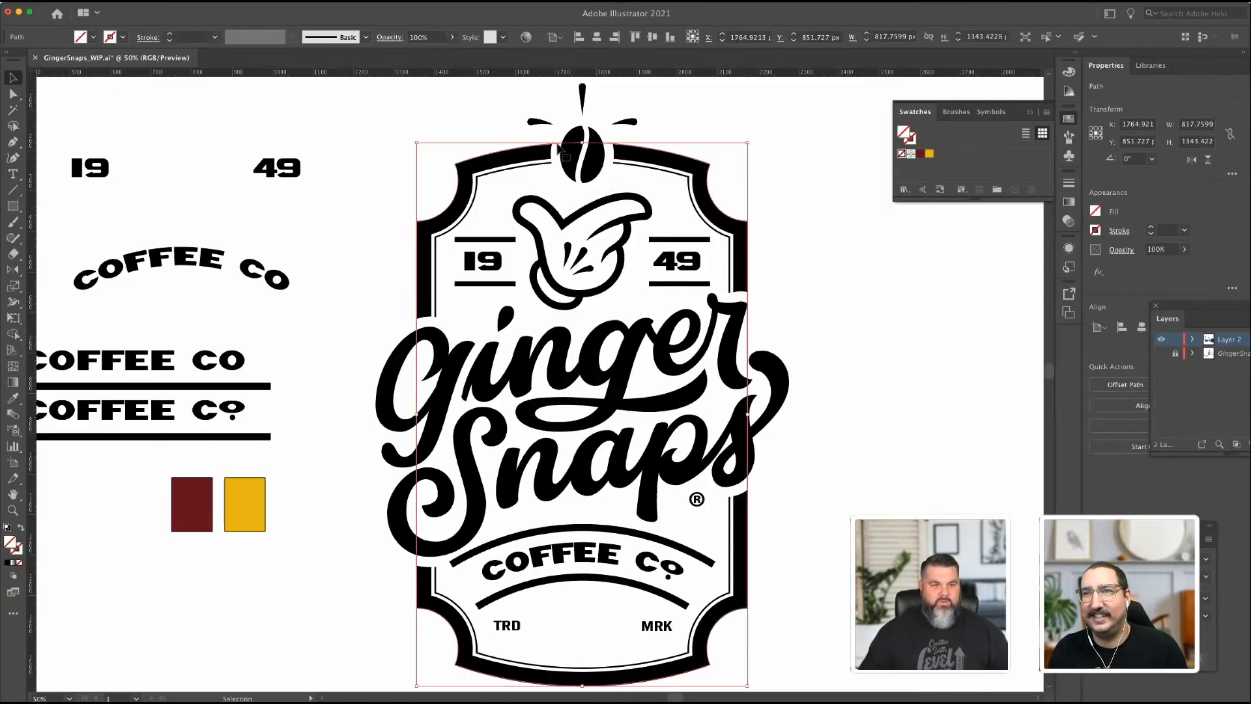
left_click(920, 155)
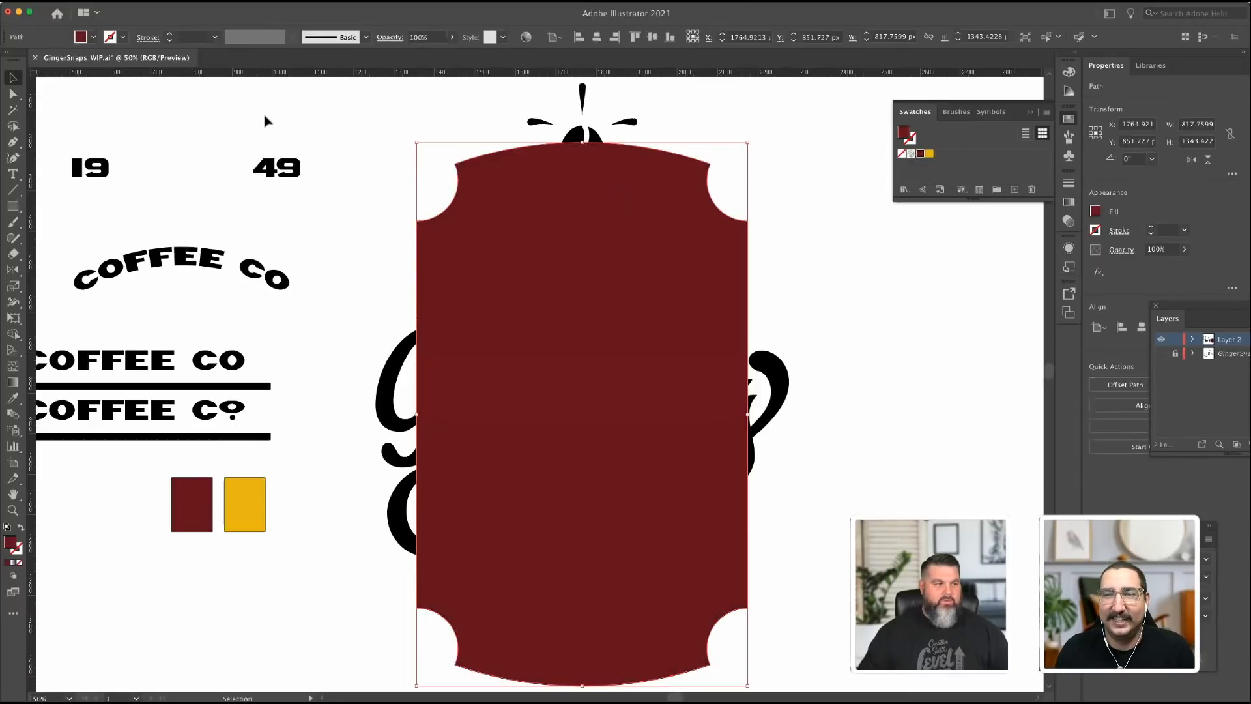
left_click(117, 1)
mouse_move(137, 11)
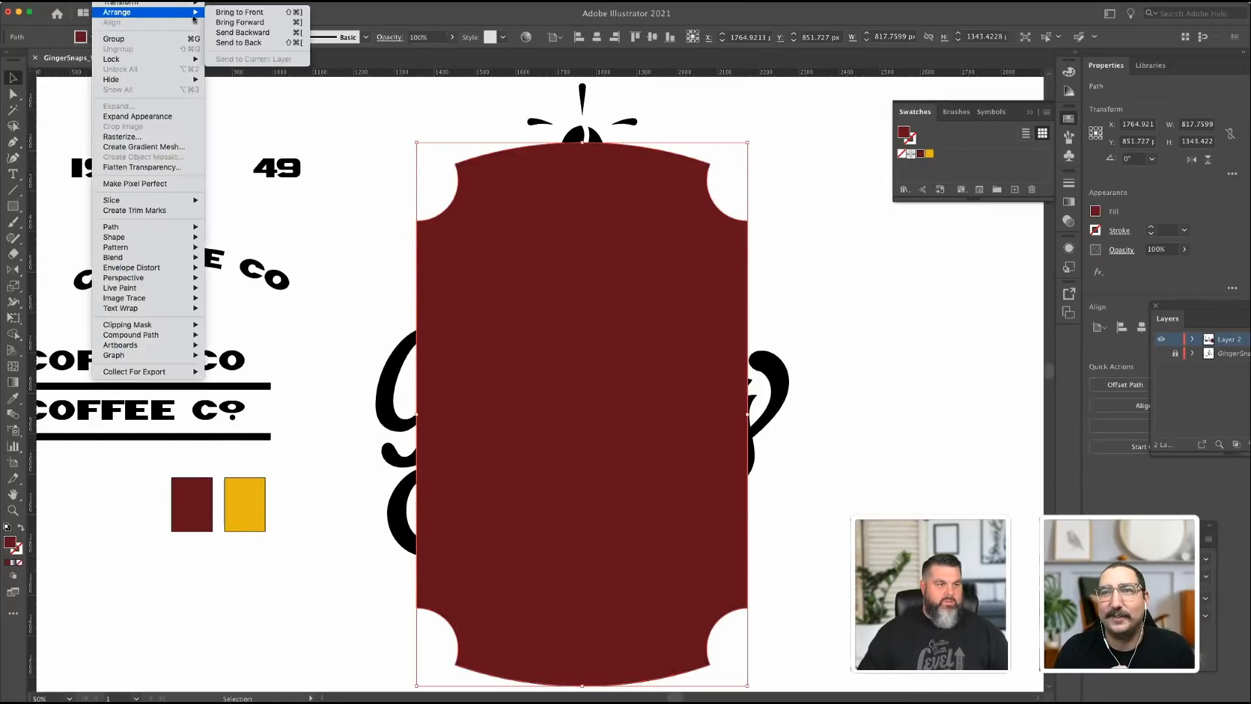
left_click(241, 42)
left_click(415, 112)
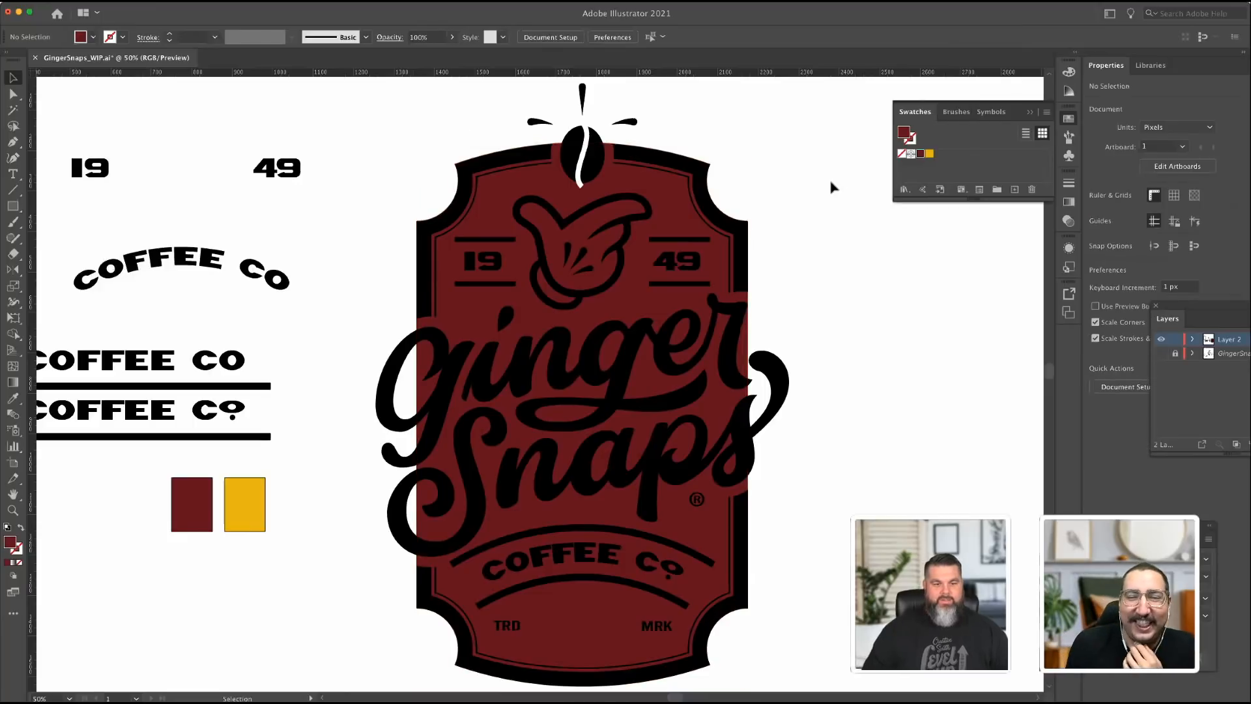
Isolate the coffee bean group, remove the white shape behind the bean halves, and leave isolation mode.
left_click(582, 187)
double_click(582, 175)
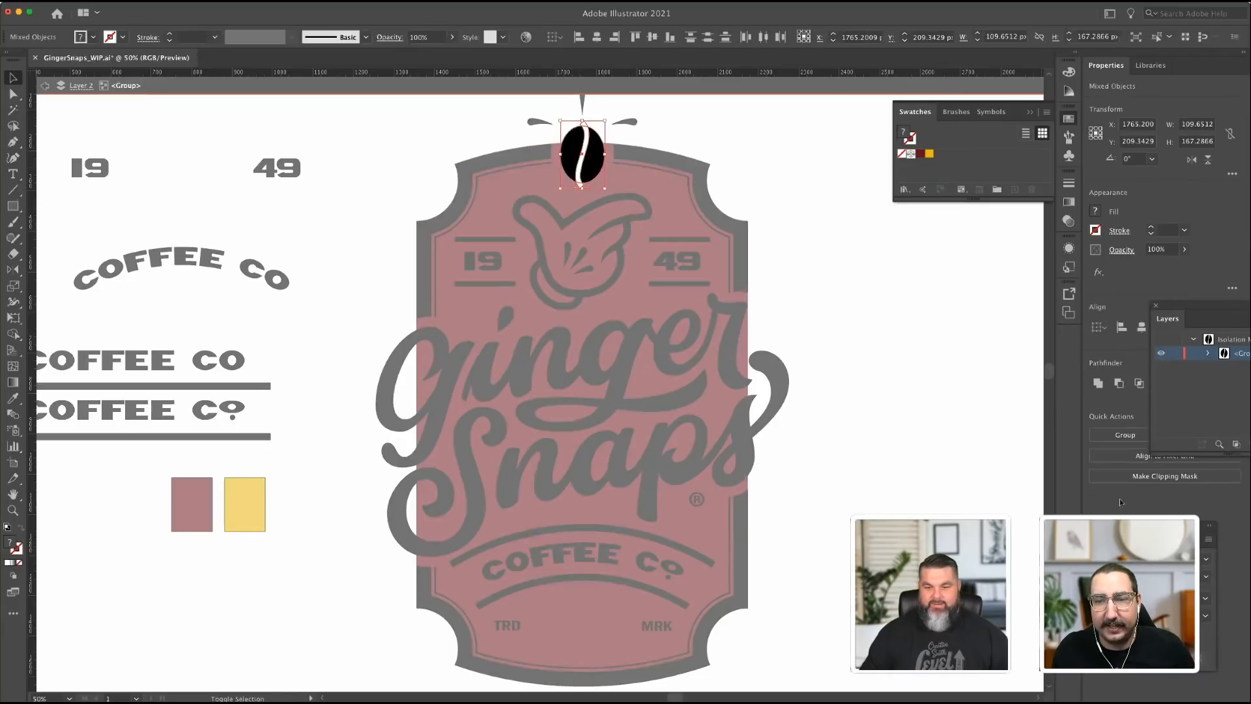
left_click(974, 337)
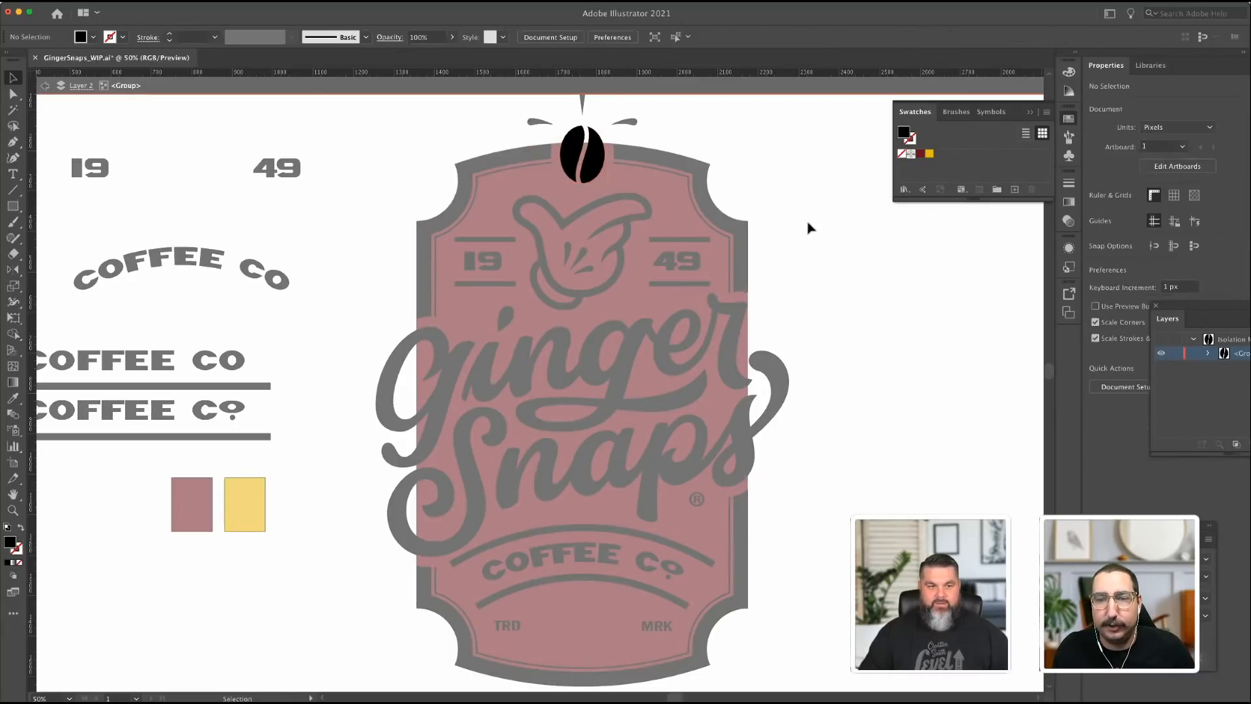
double_click(546, 175)
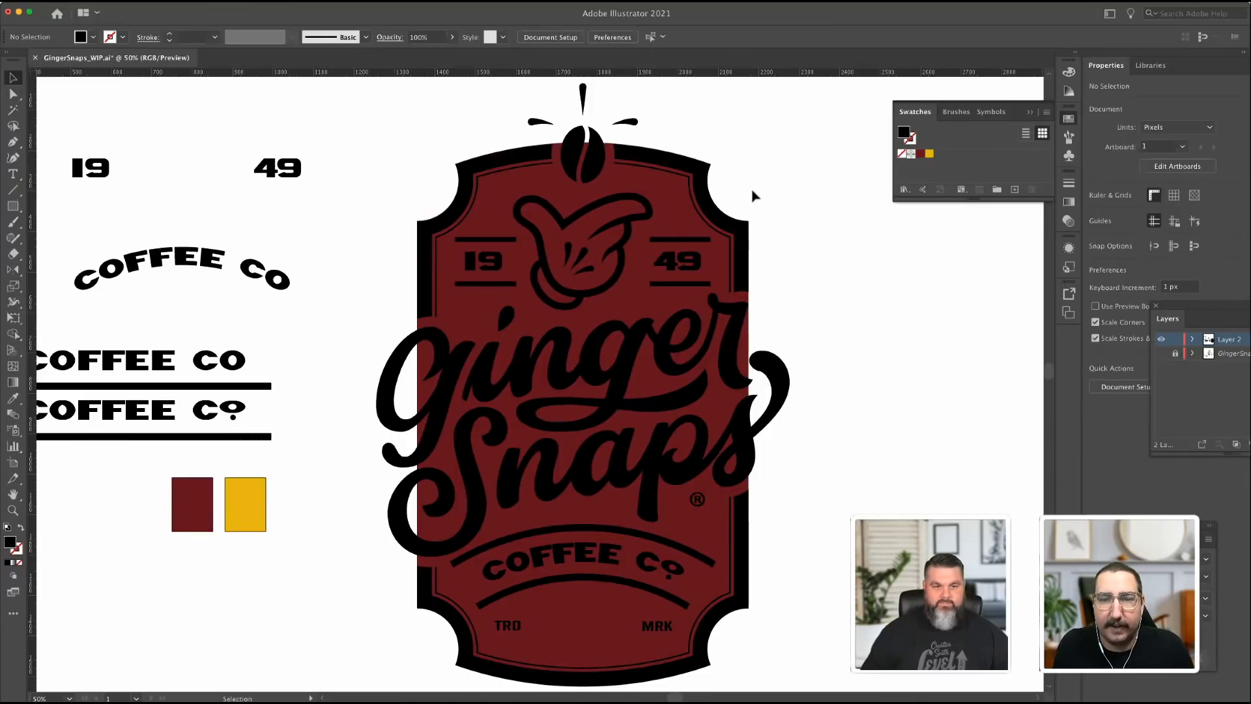
Fill the Ginger Snaps lettering with the golden yellow swatch.
left_click(647, 338)
left_click(929, 154)
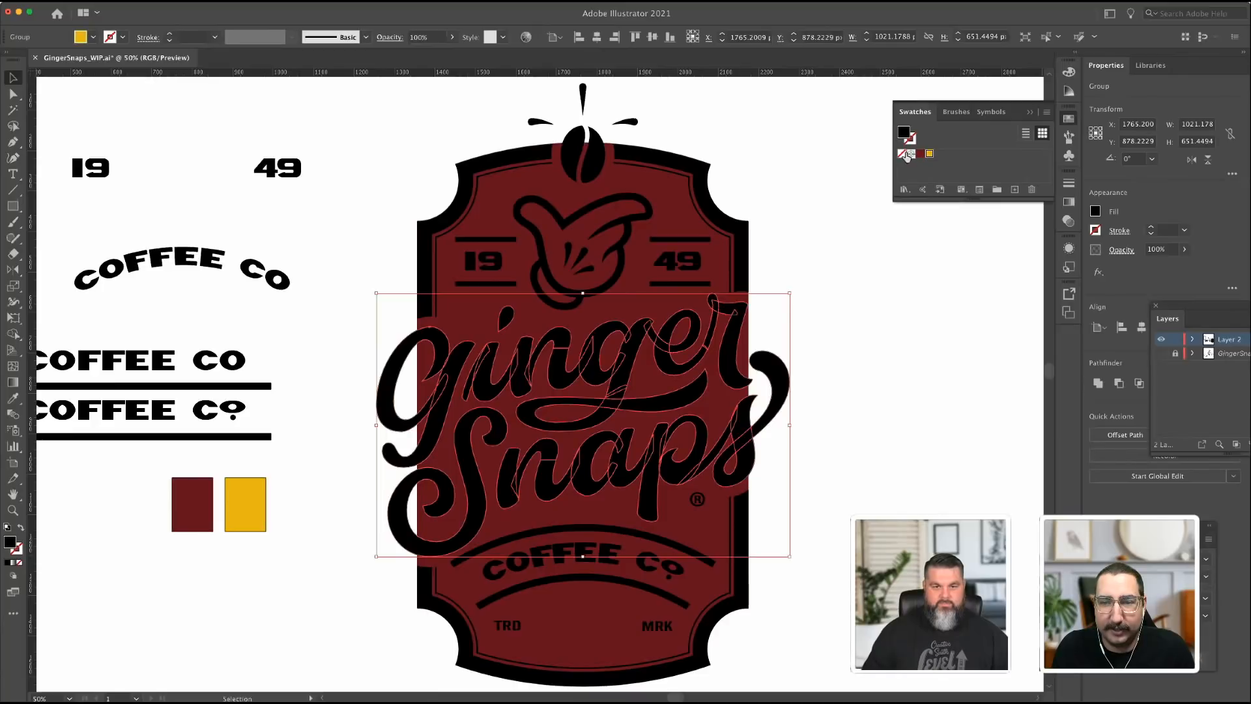
left_click(839, 134)
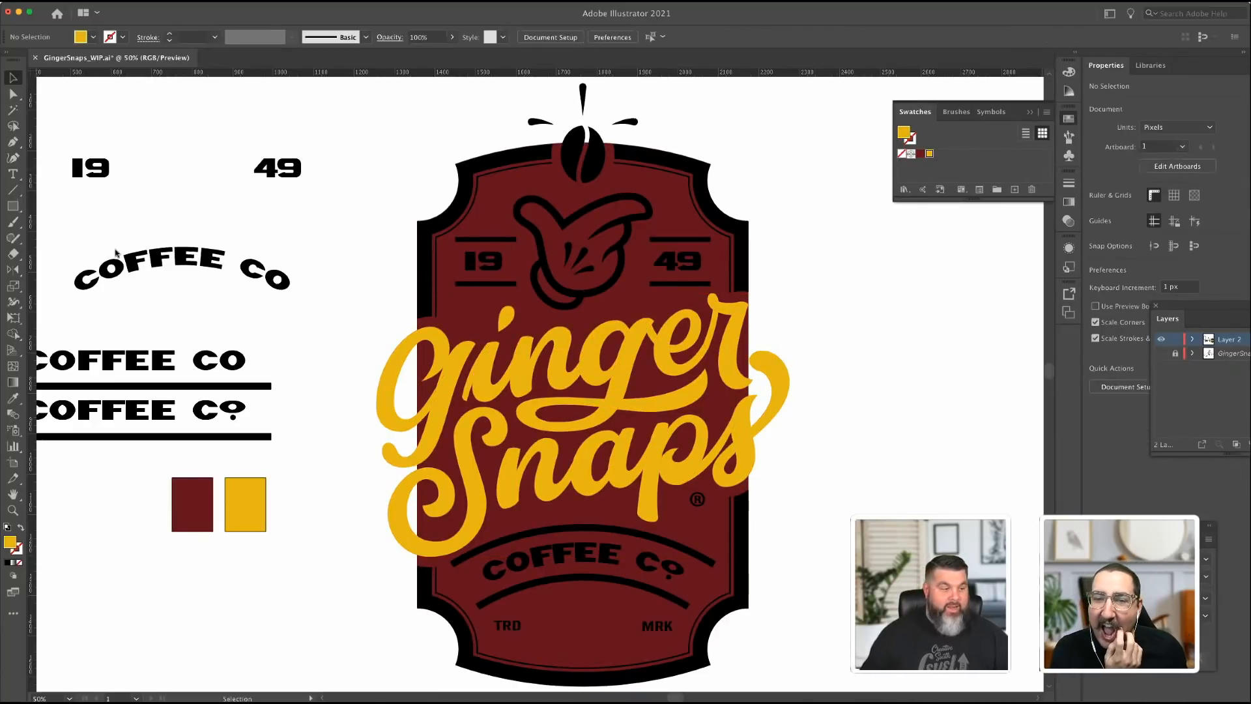
Apply the golden yellow swatch to the COFFEE CO arch with its curved lines and to the 19 and 49 numerals.
left_click(670, 590)
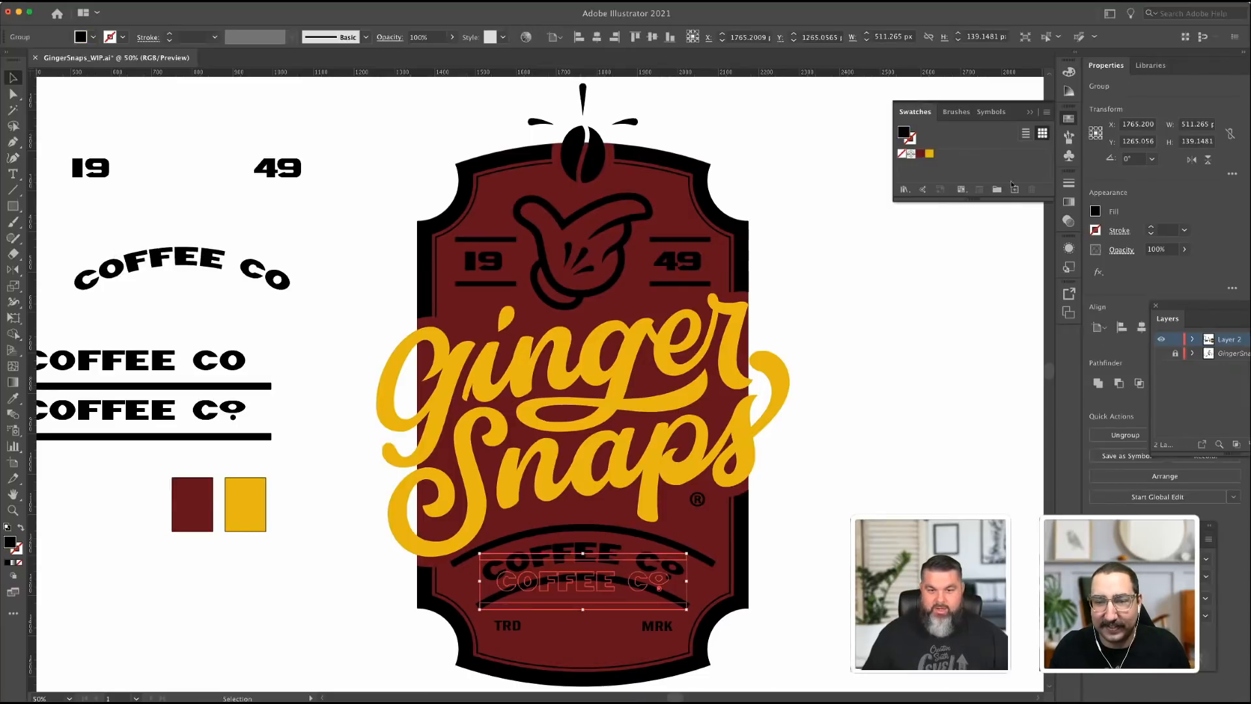
left_click(929, 154)
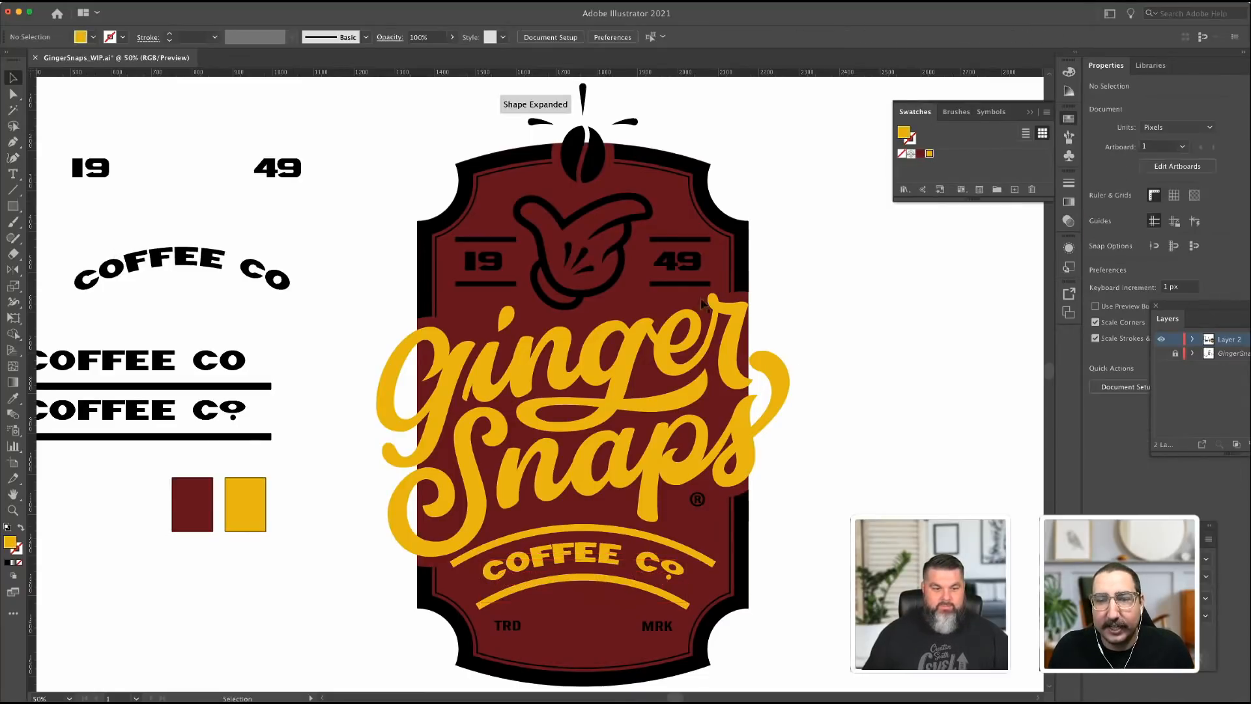
left_click(929, 154)
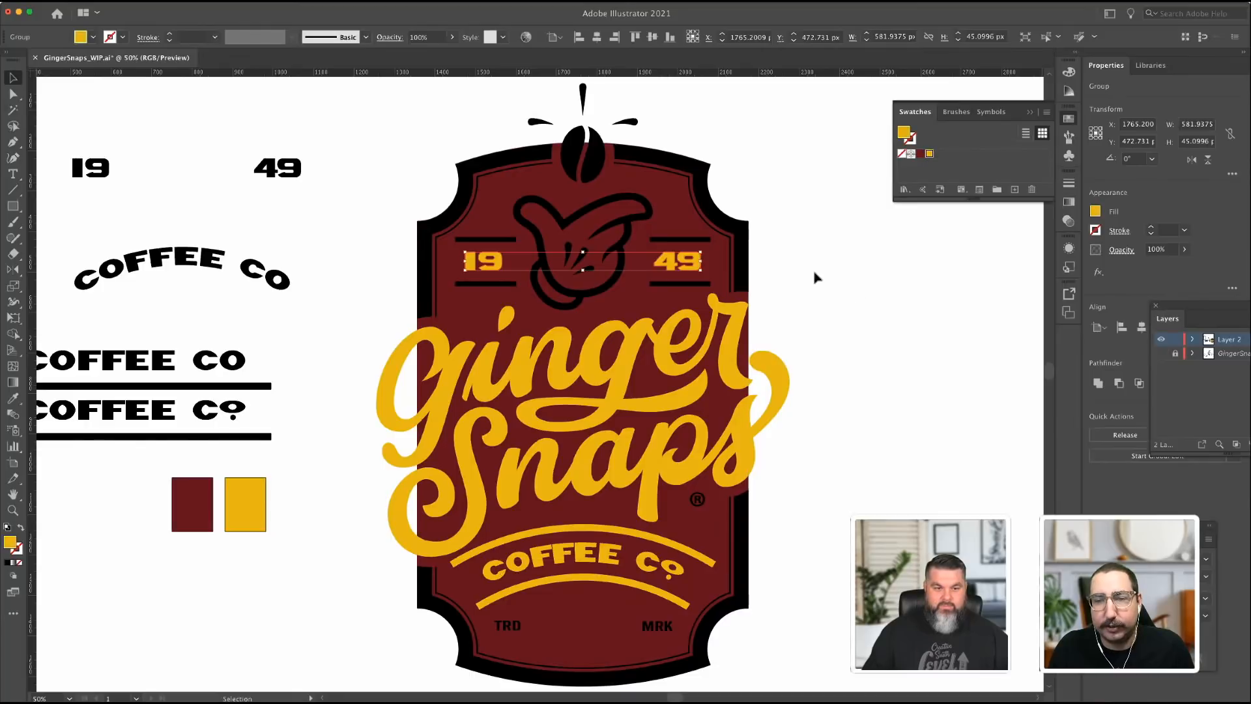
left_click(815, 276)
left_click(707, 241)
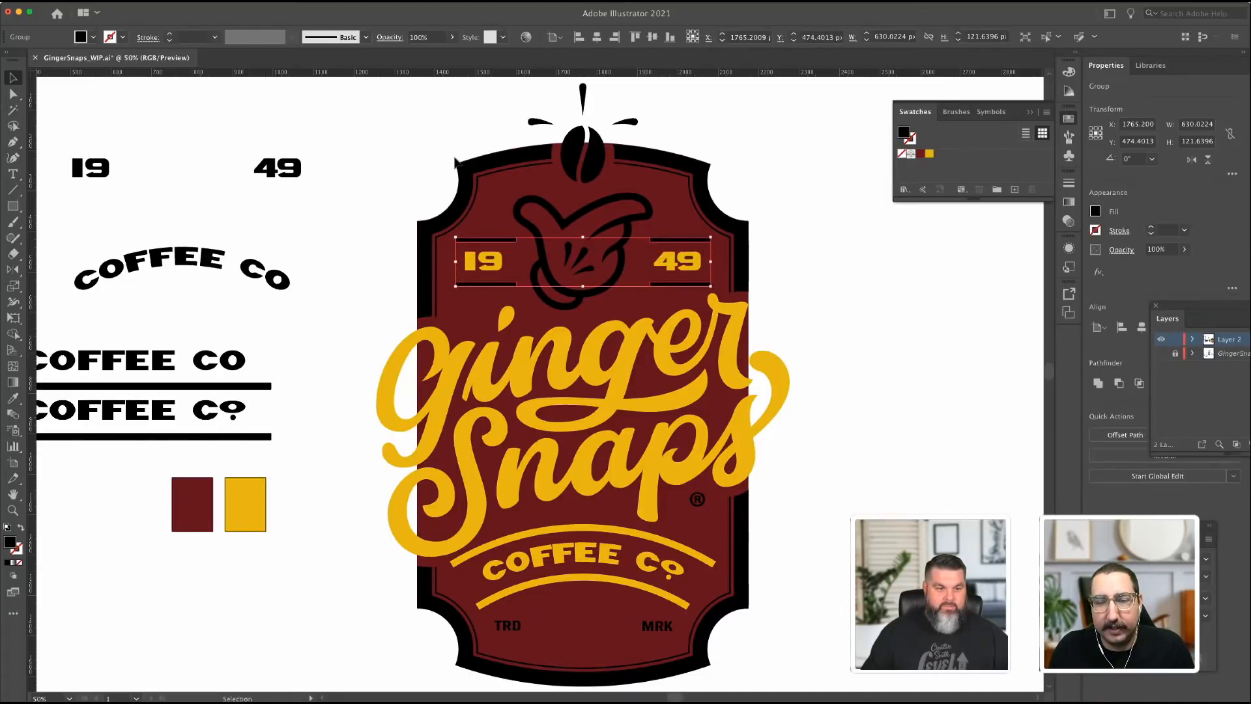
left_click(430, 162)
Unite the Ginger Snaps letter shapes, give the lettering a dark red fill and stroke, and raise the stroke weight to 46 pt.
left_click(438, 340)
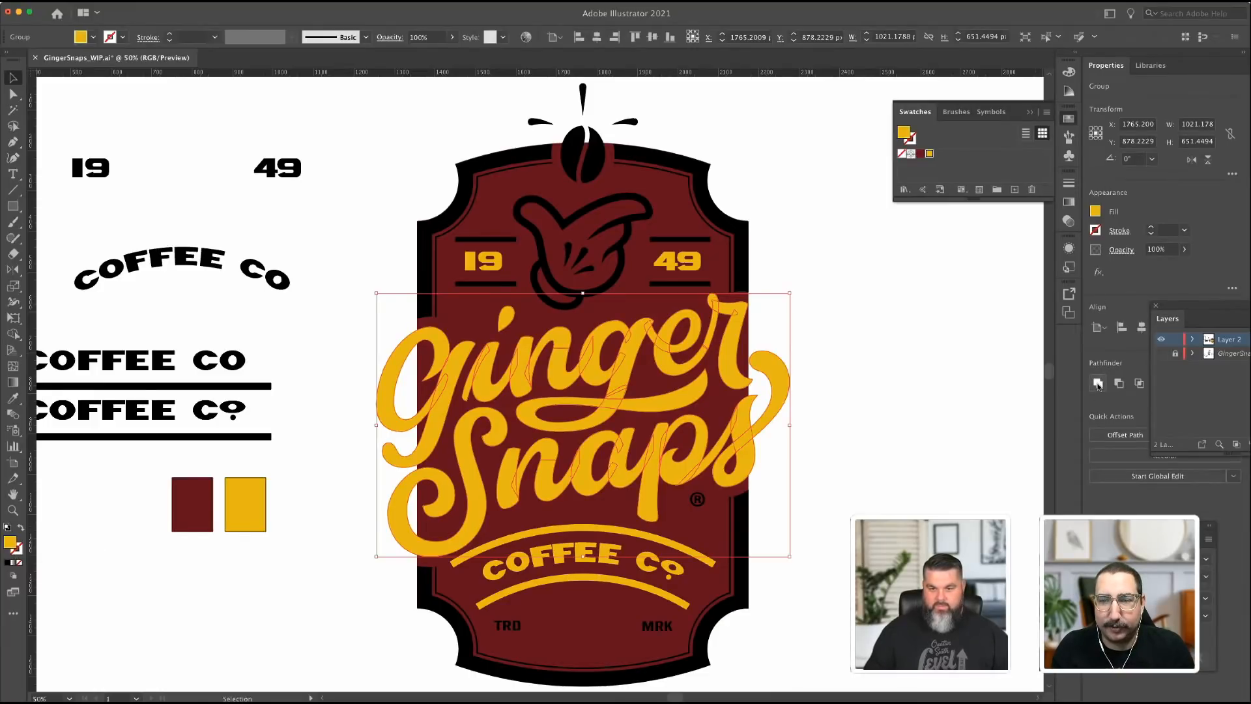
left_click(920, 153)
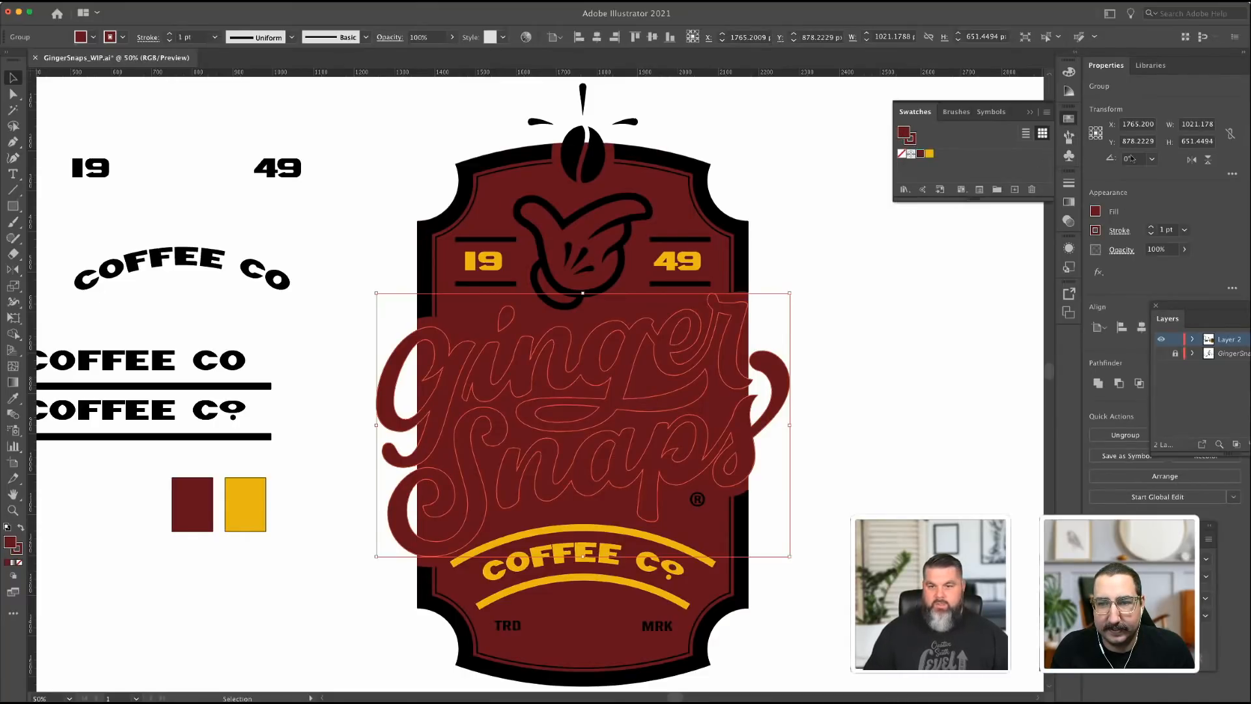
left_click(1152, 229)
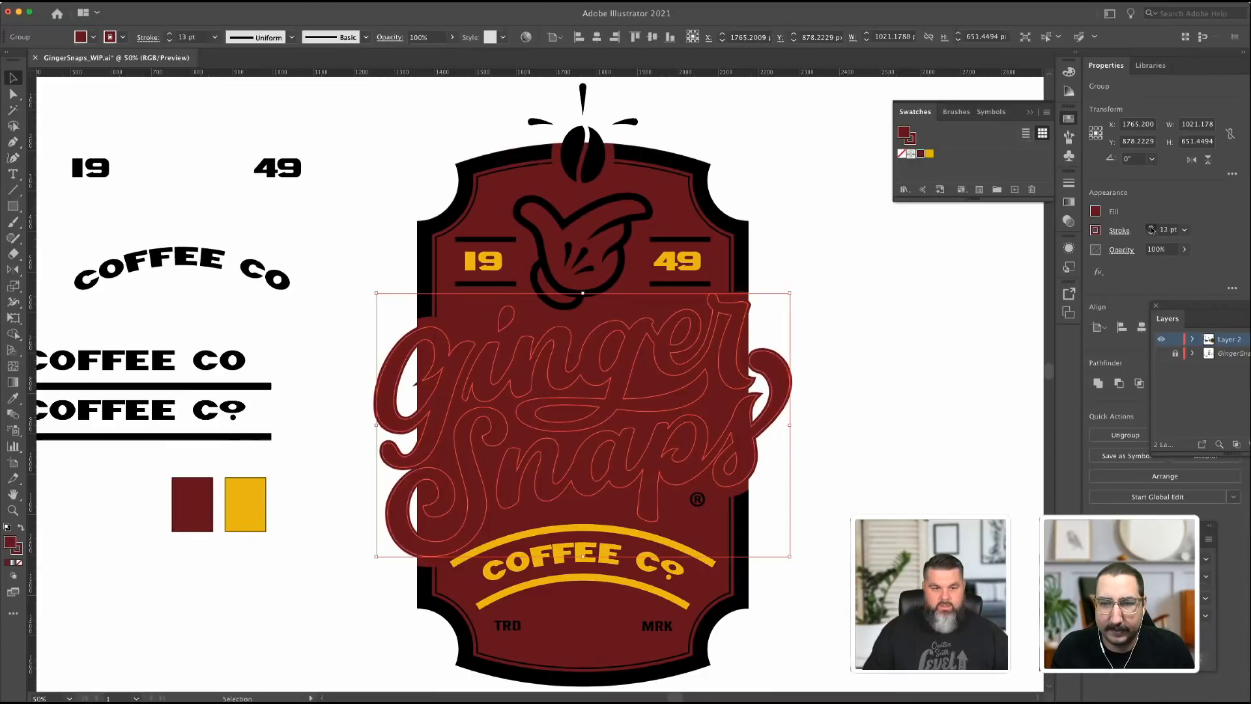
left_click(1152, 229)
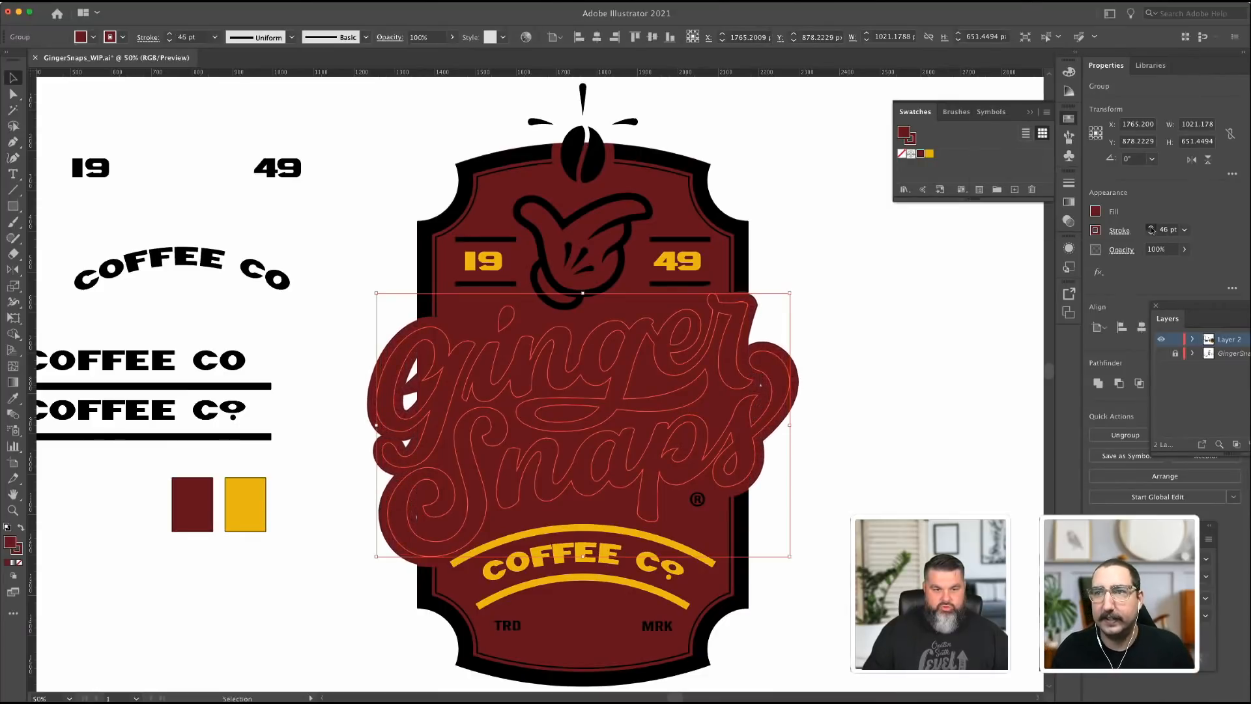
Set the dark red stroke around the Ginger Snaps lettering to 53 pt.
left_click(1151, 229)
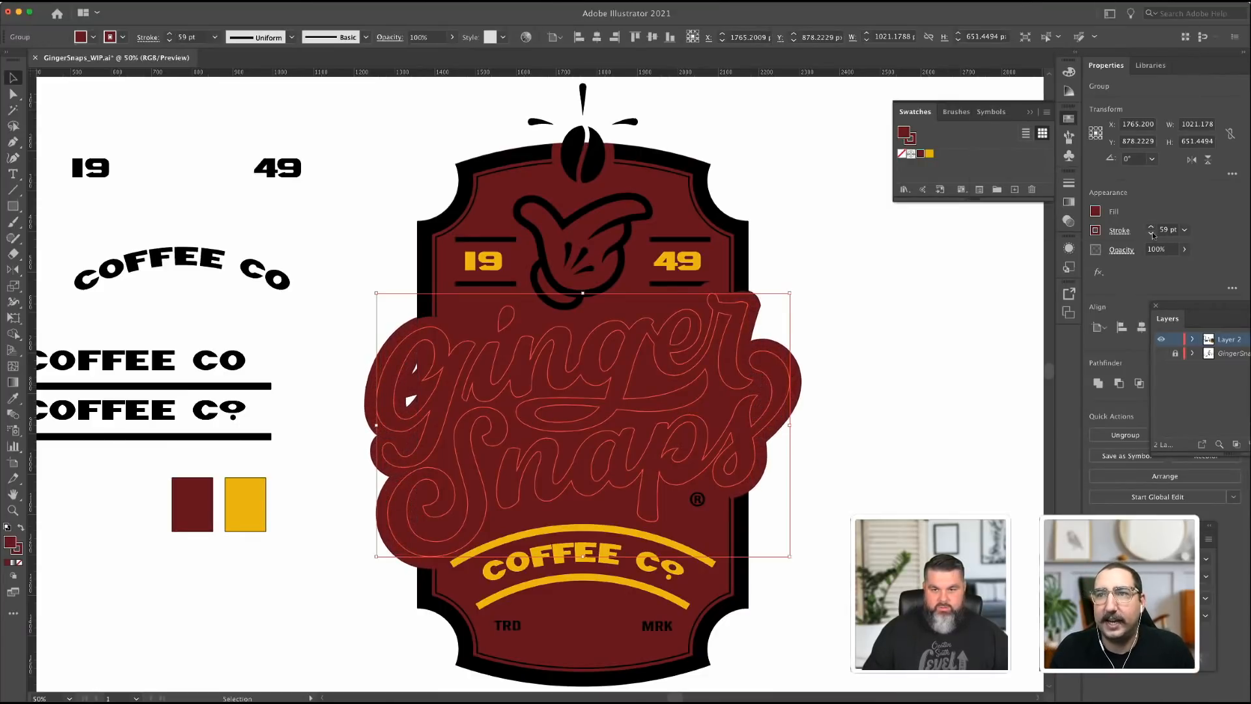
left_click(1151, 234)
left_click(1152, 234)
left_click(1151, 234)
left_click(1151, 234)
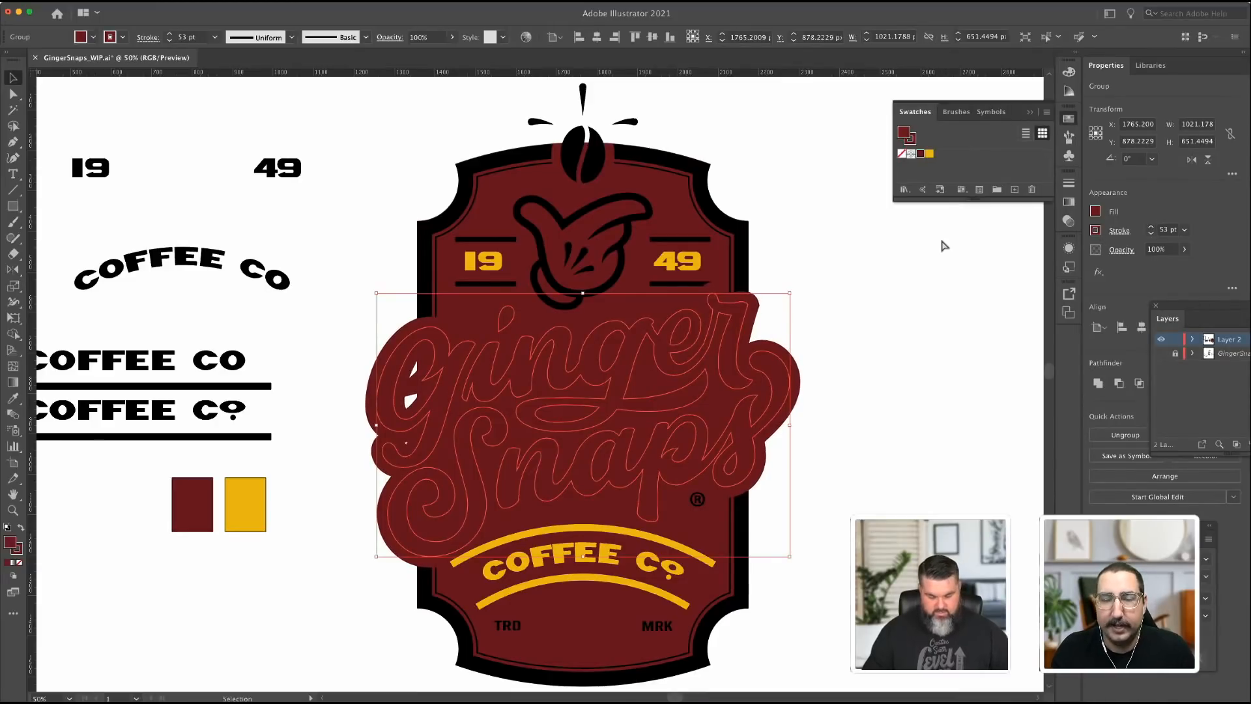
Expand the fill and stroke of the dark red lettering and unite the resulting shapes into one backing.
key("super+x")
key("super+f")
left_click(106, 1)
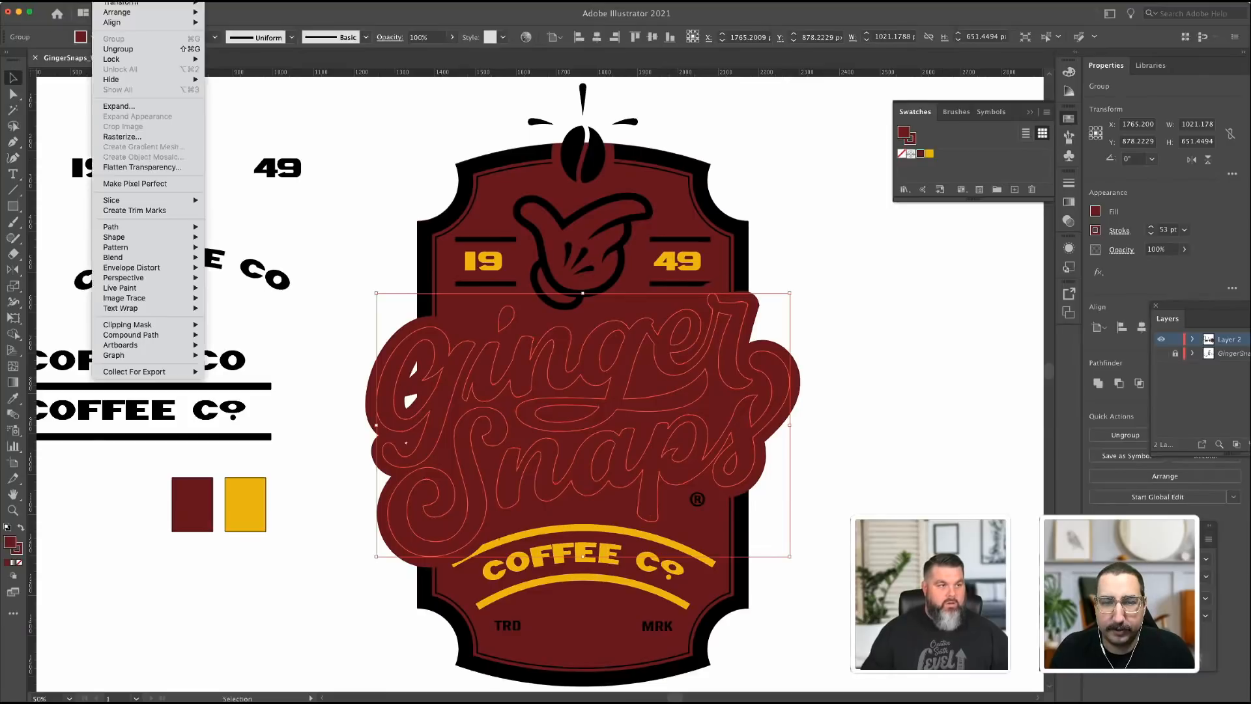
left_click(119, 106)
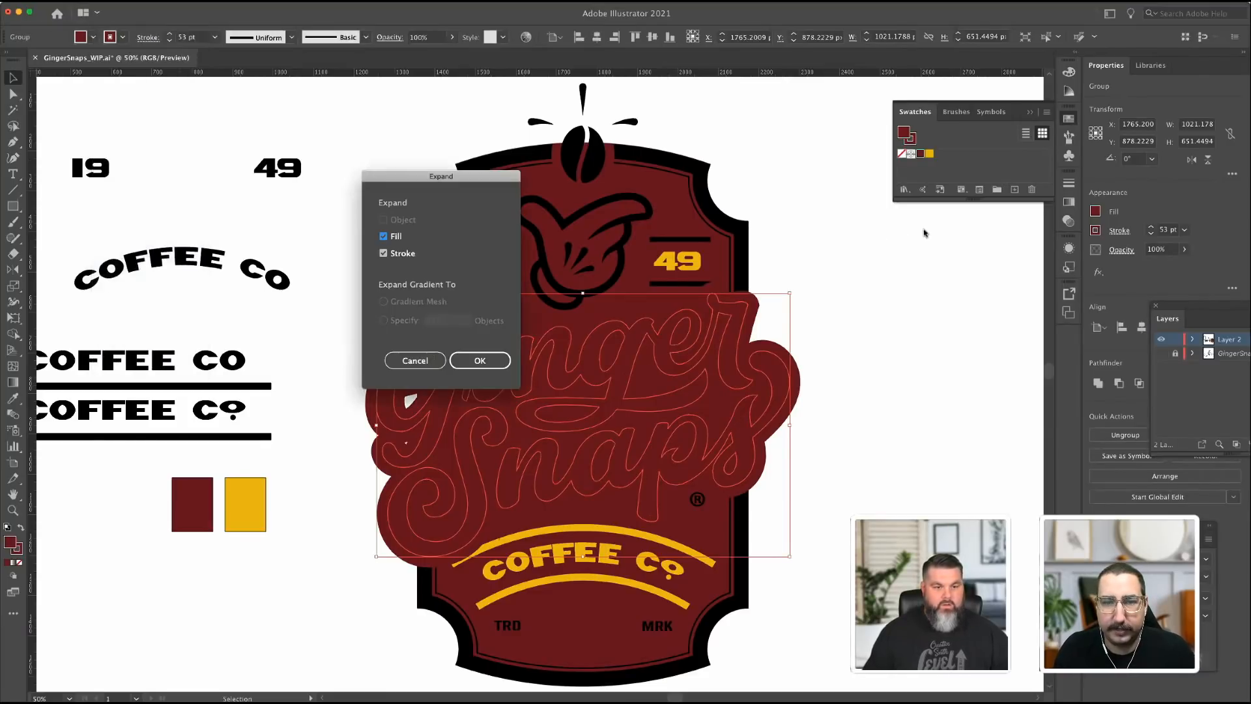
left_click(493, 357)
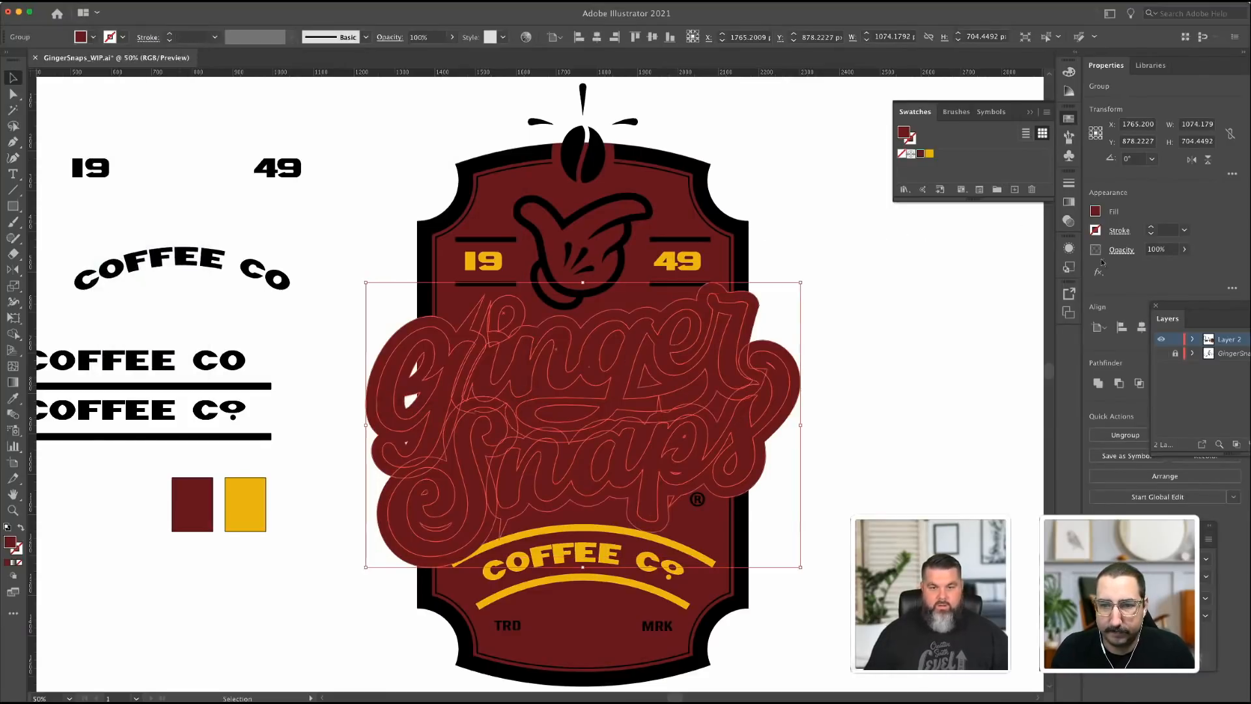
left_click(1098, 383)
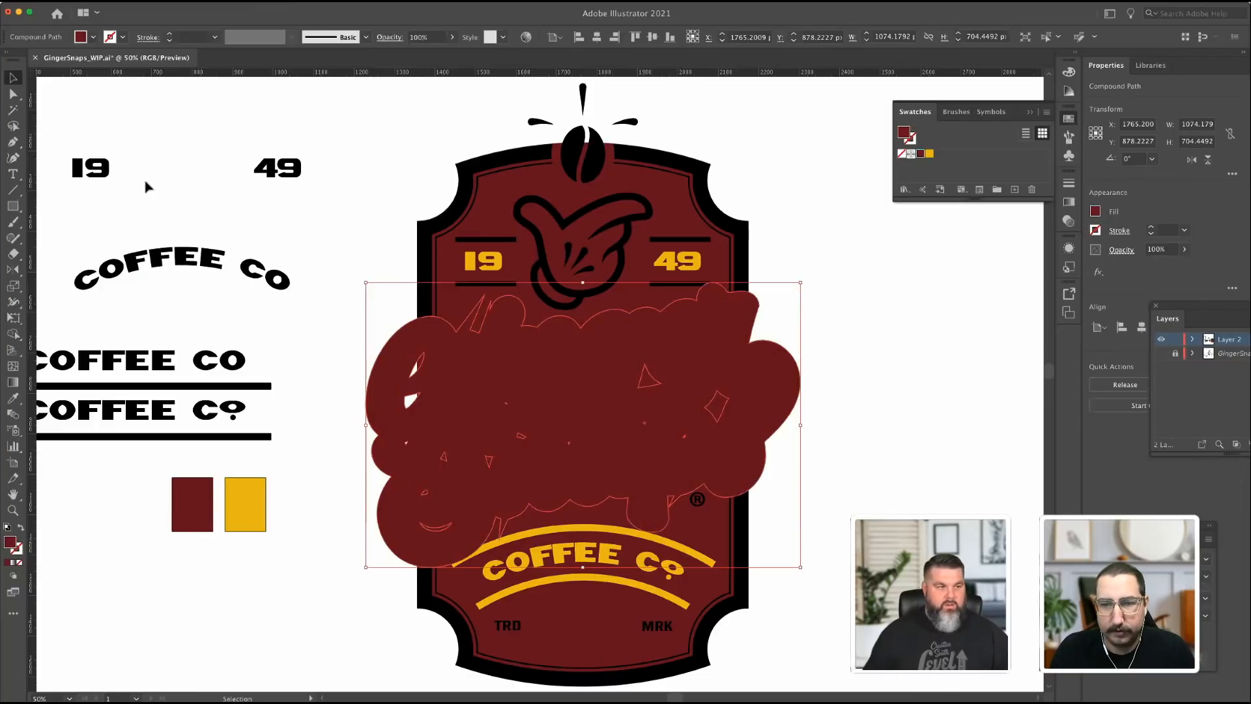
Release the backing's compound path and unite its pieces to fill in the small holes.
left_click(12, 93)
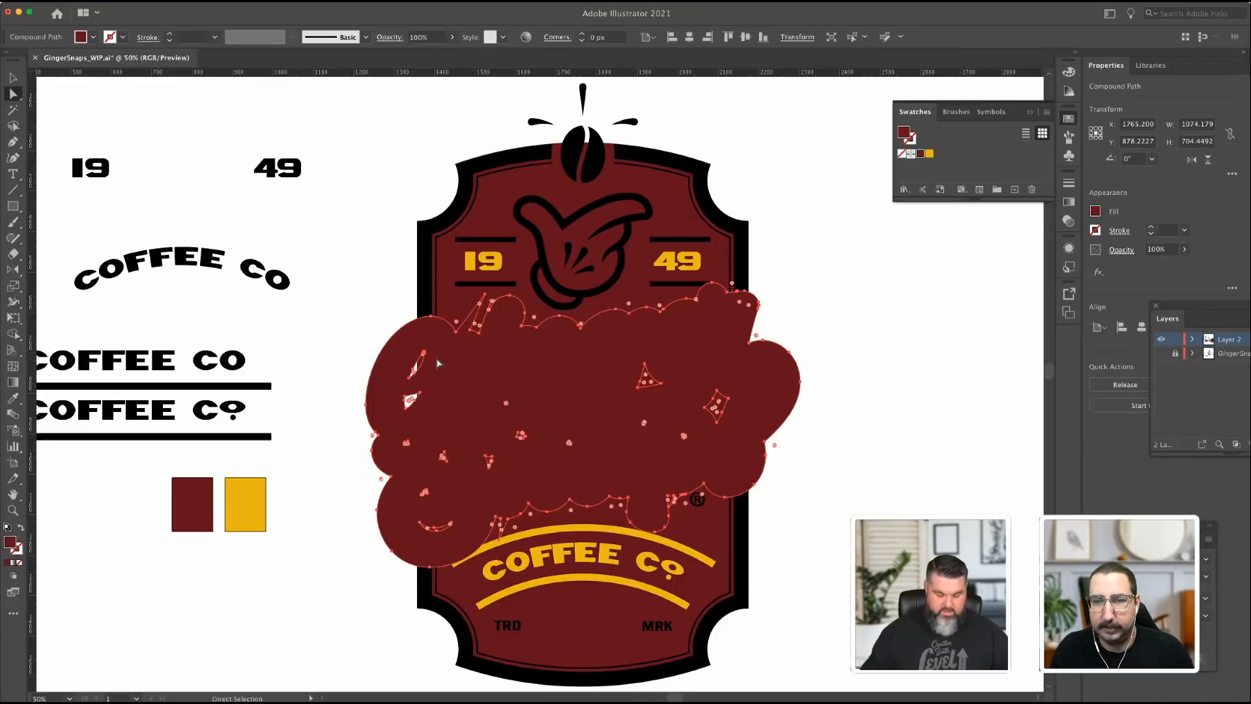
left_click(112, 2)
mouse_move(149, 338)
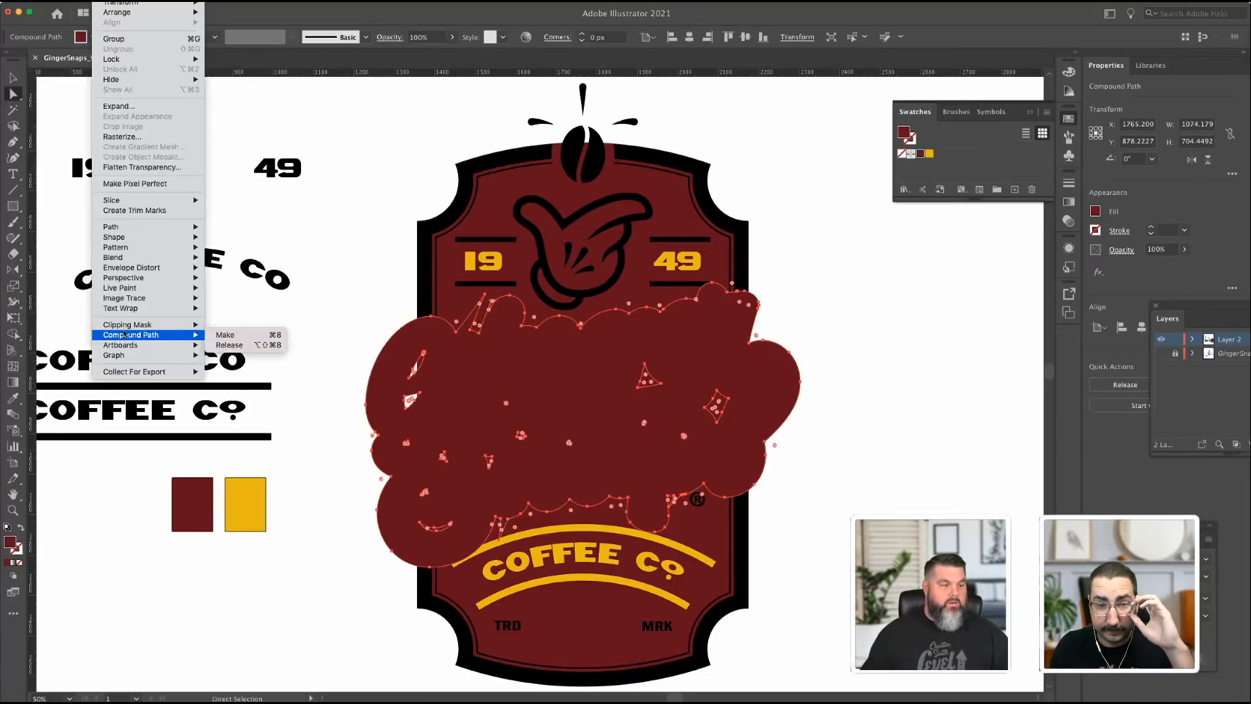
left_click(231, 345)
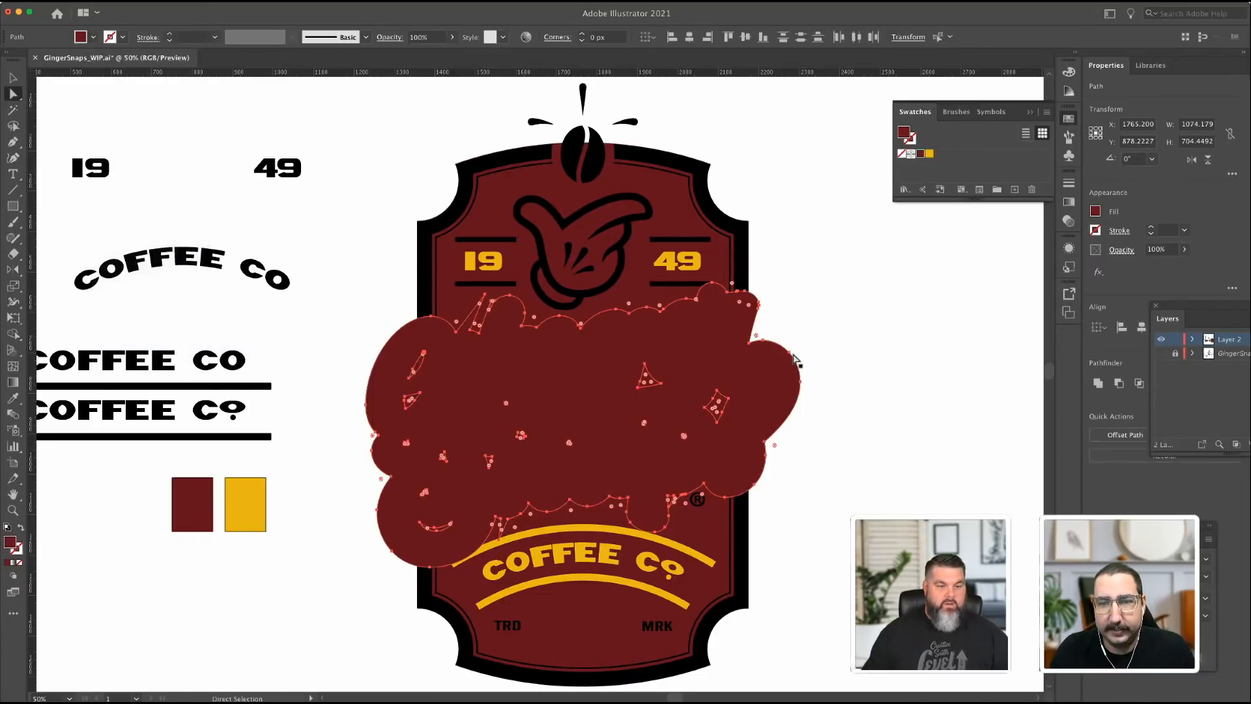
left_click(1098, 383)
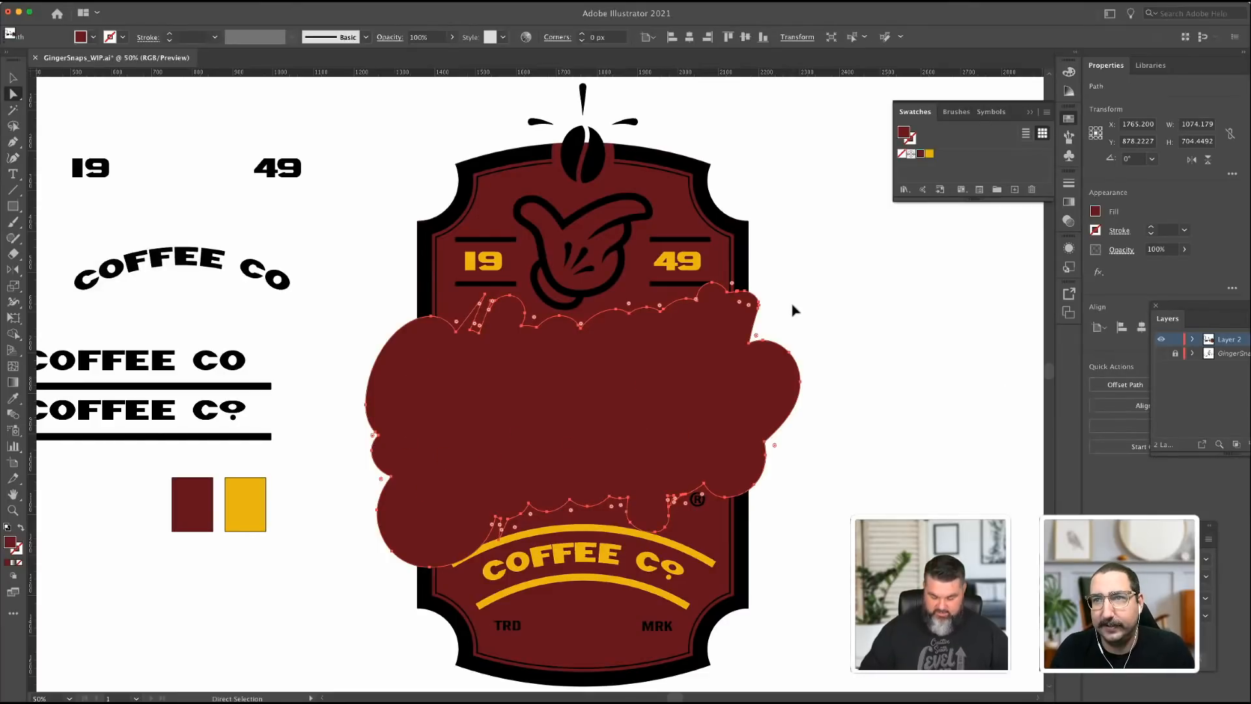
Cut the solid dark red backing shape from the artwork.
key("v")
key("a")
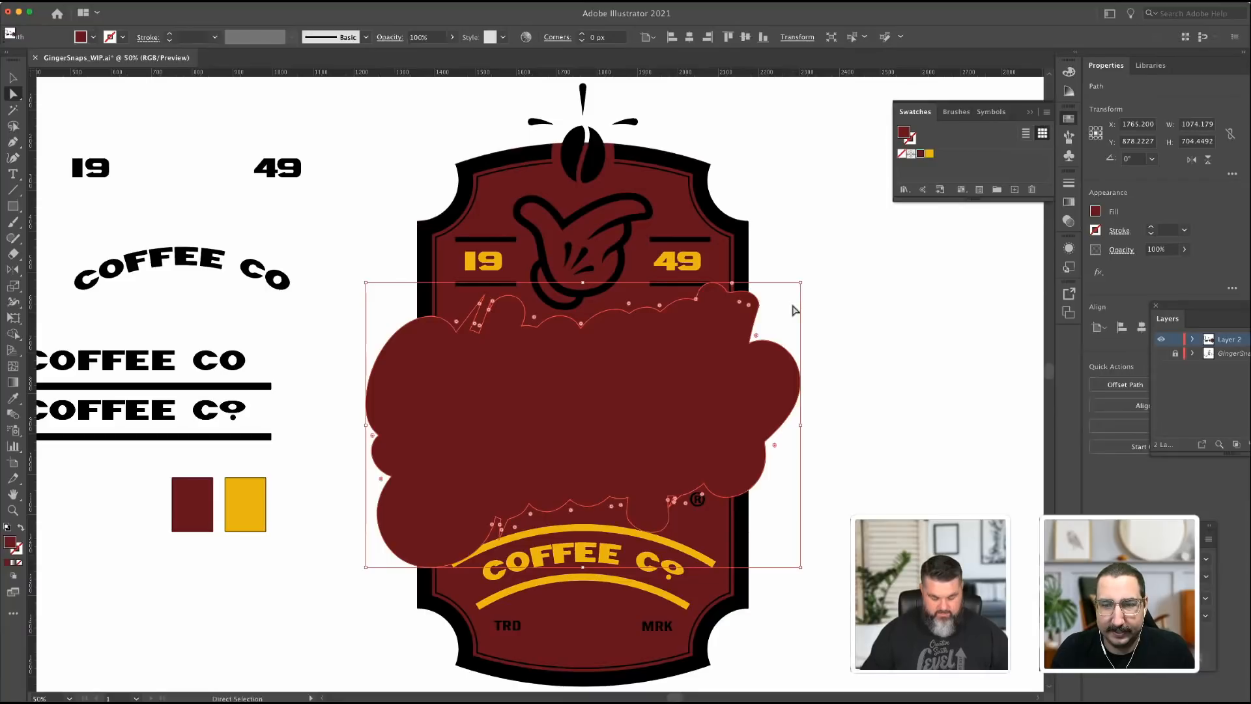
key("Delete")
Try to paste the backing shape behind the letter r of Ginger.
left_click(735, 345)
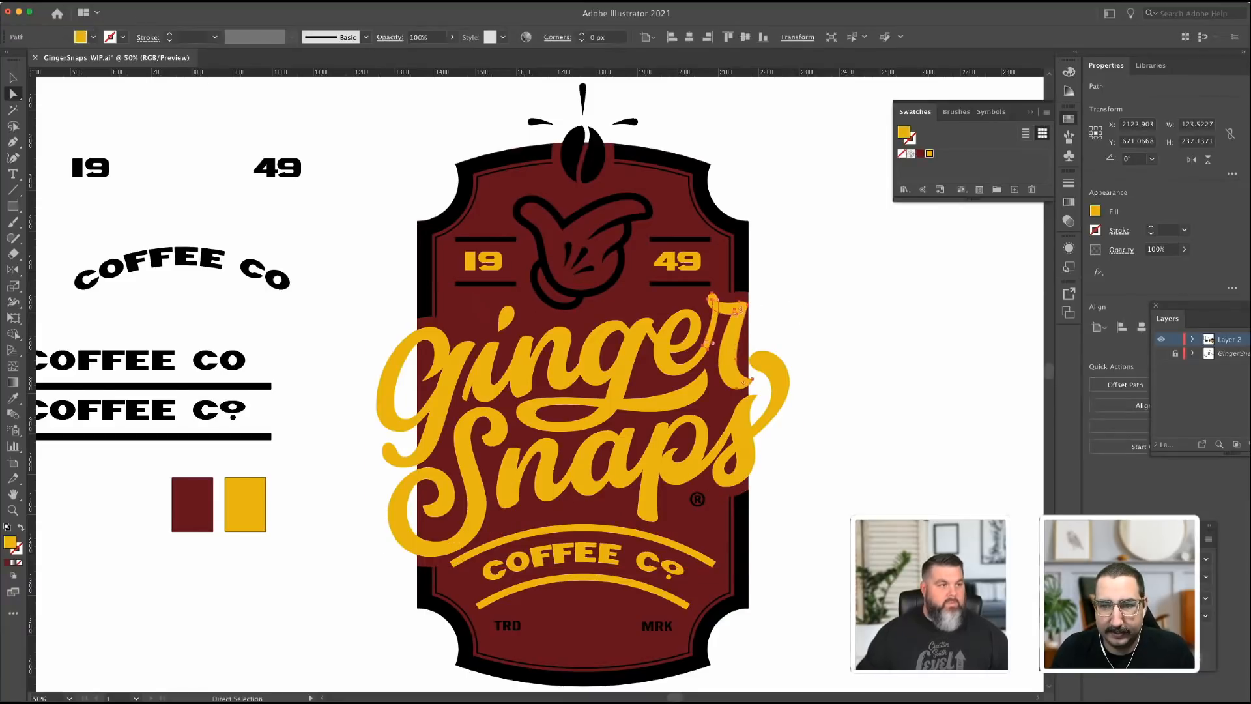
left_click(52, 1)
mouse_move(78, 1)
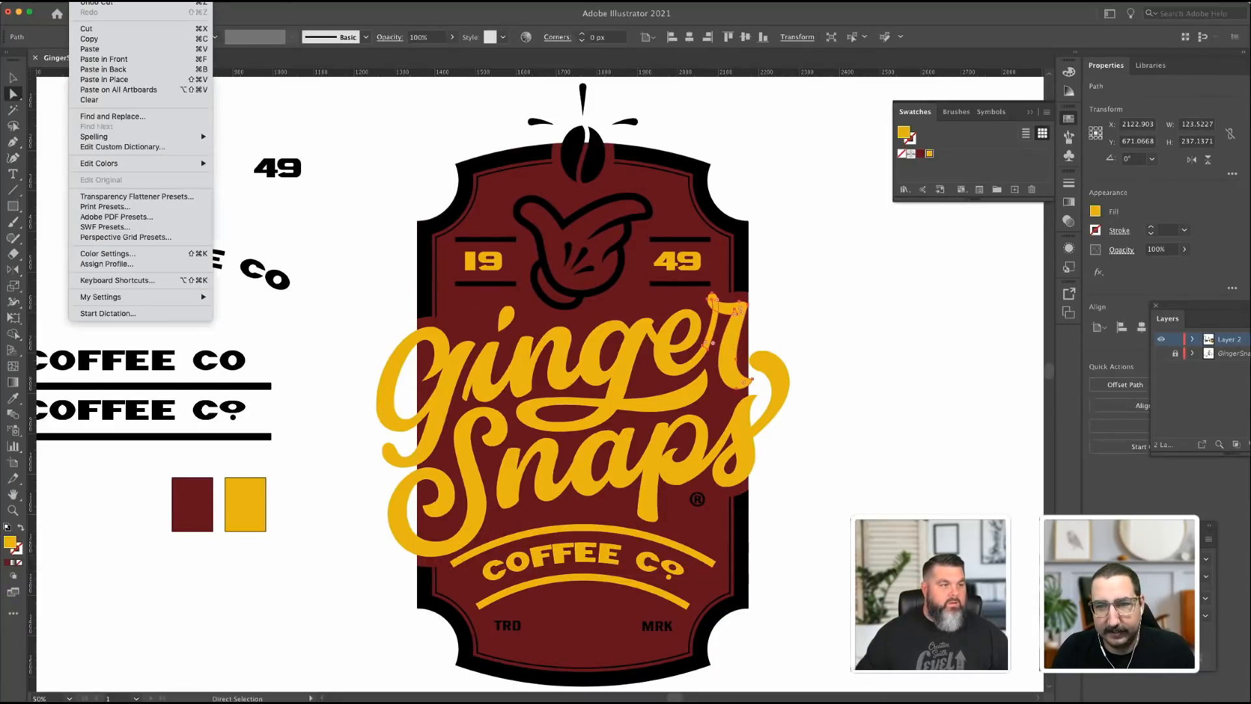
left_click(108, 69)
key("v")
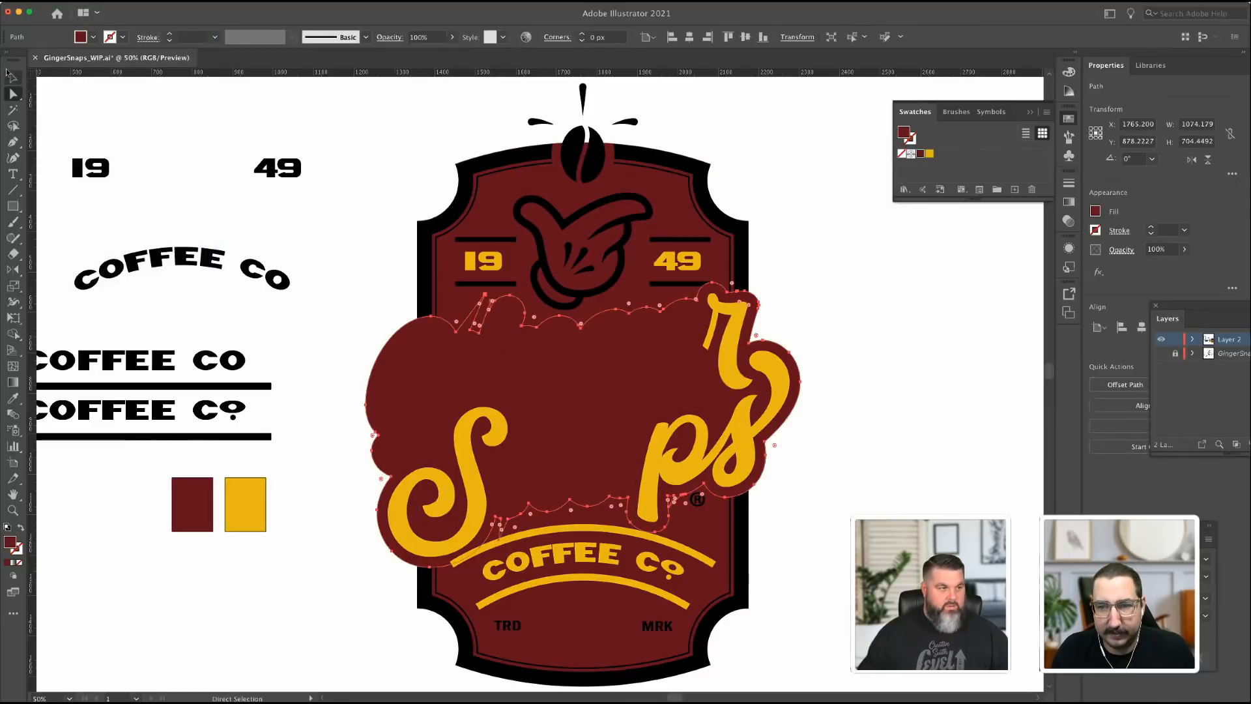
left_click(222, 151)
key("super+z")
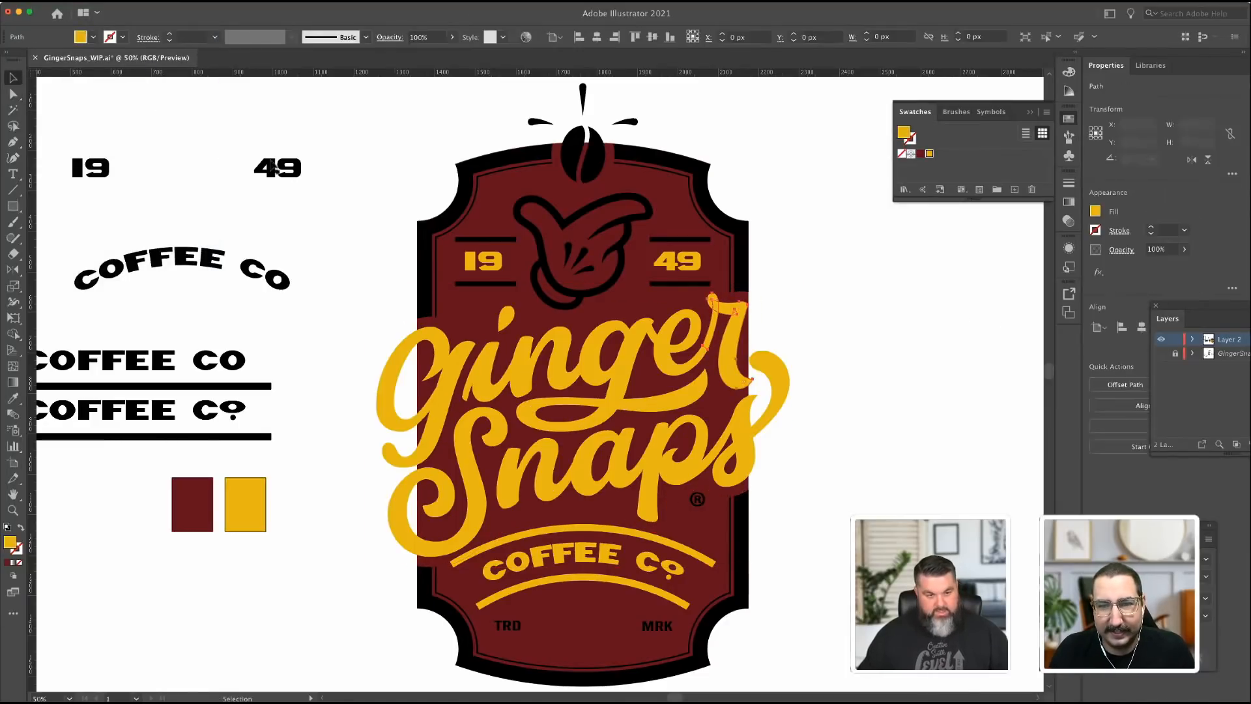
Select all the yellow Ginger Snaps lettering, paste the dark red backing shape behind it, and deselect.
left_click(456, 371)
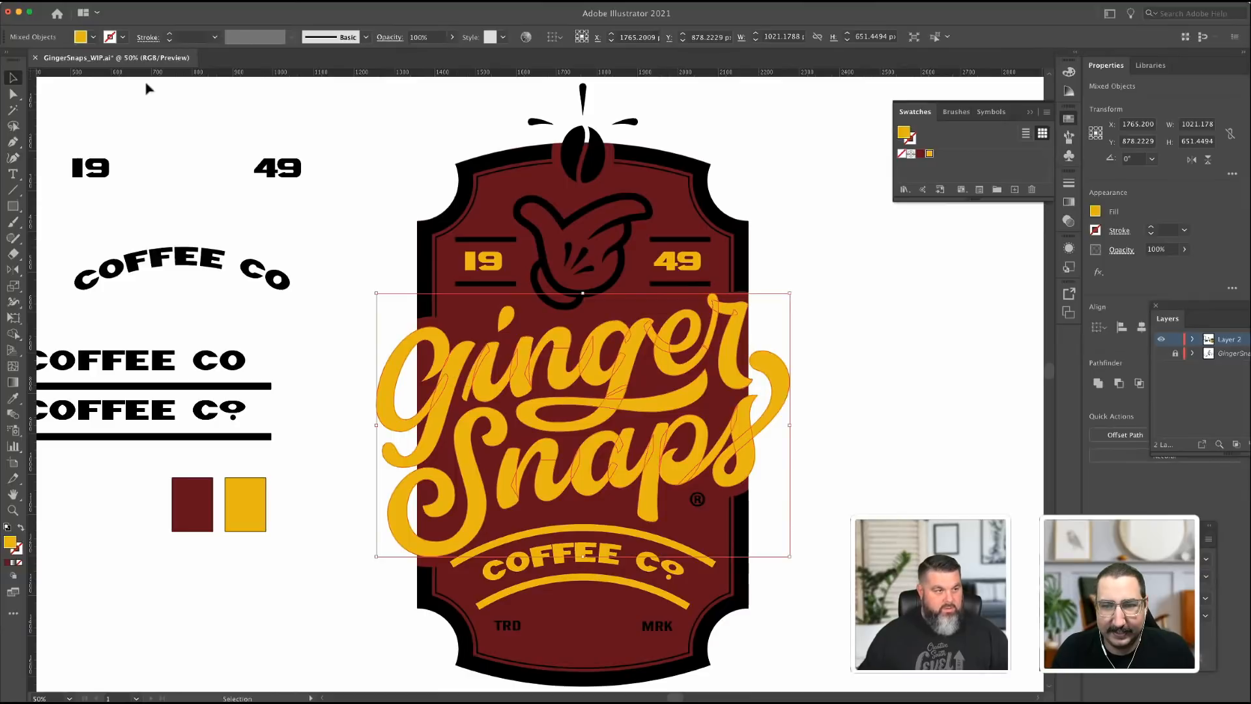
key("super+Tab")
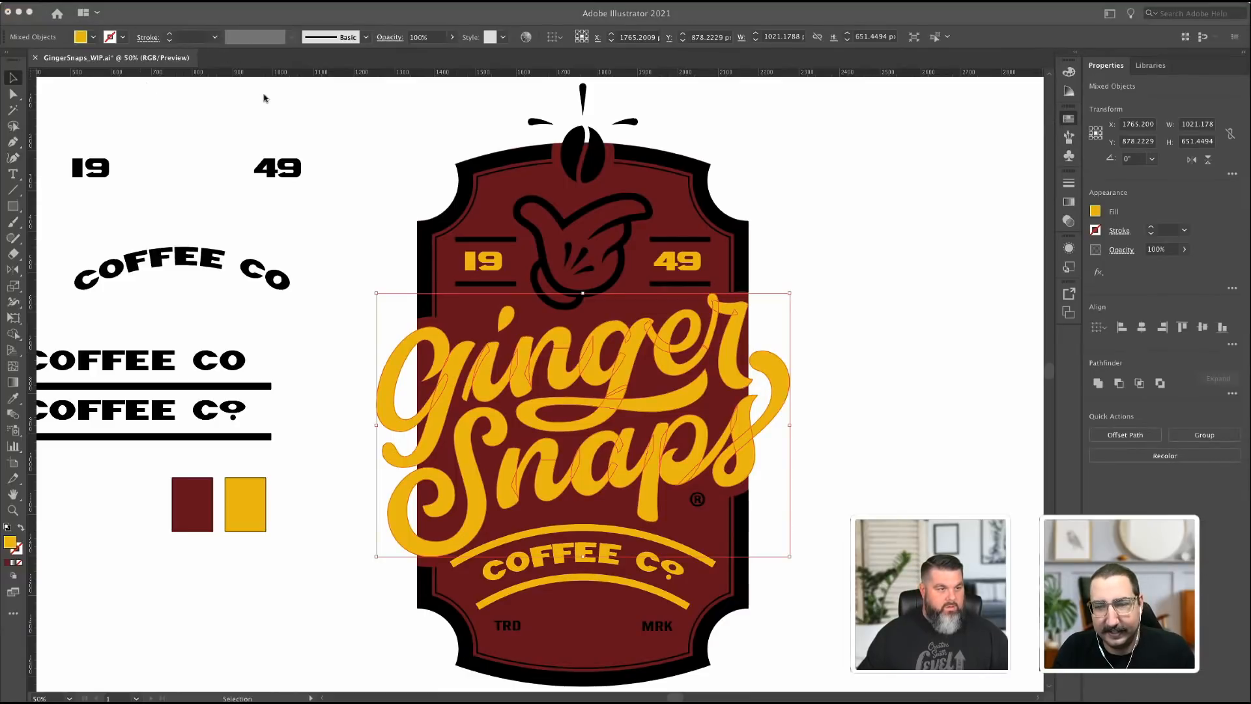
left_click(264, 98)
left_click(80, 1)
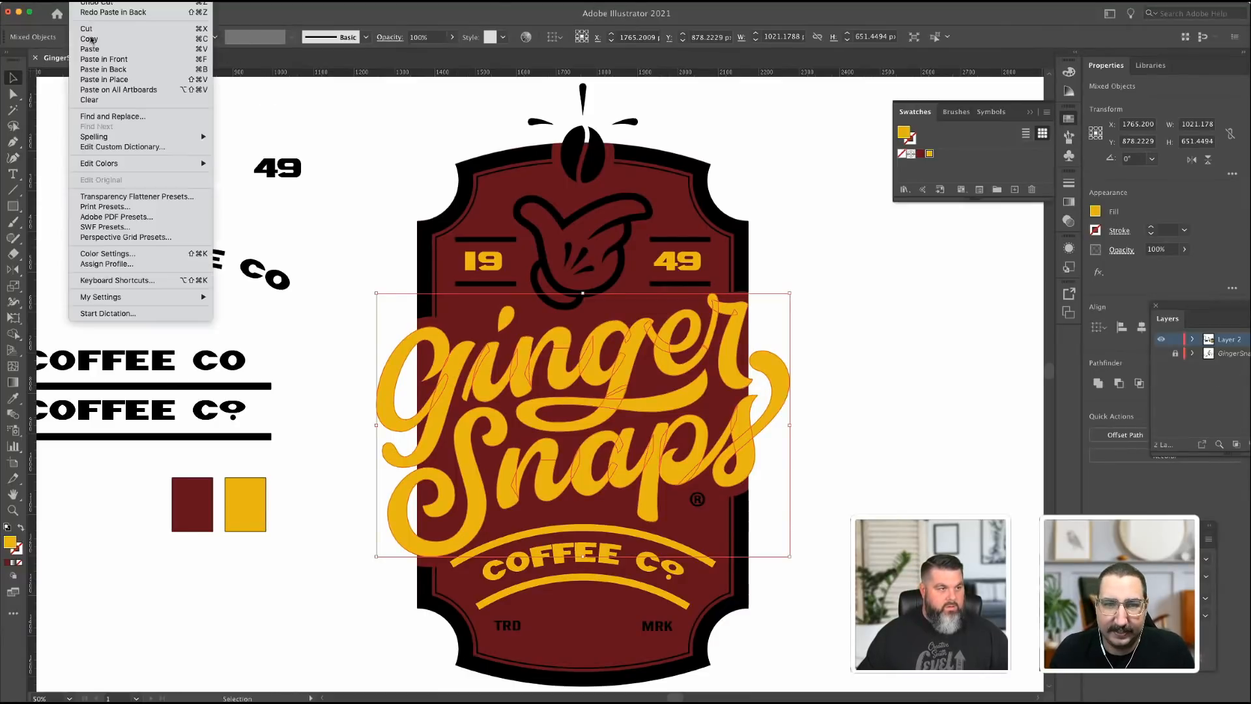
left_click(105, 69)
left_click(875, 252)
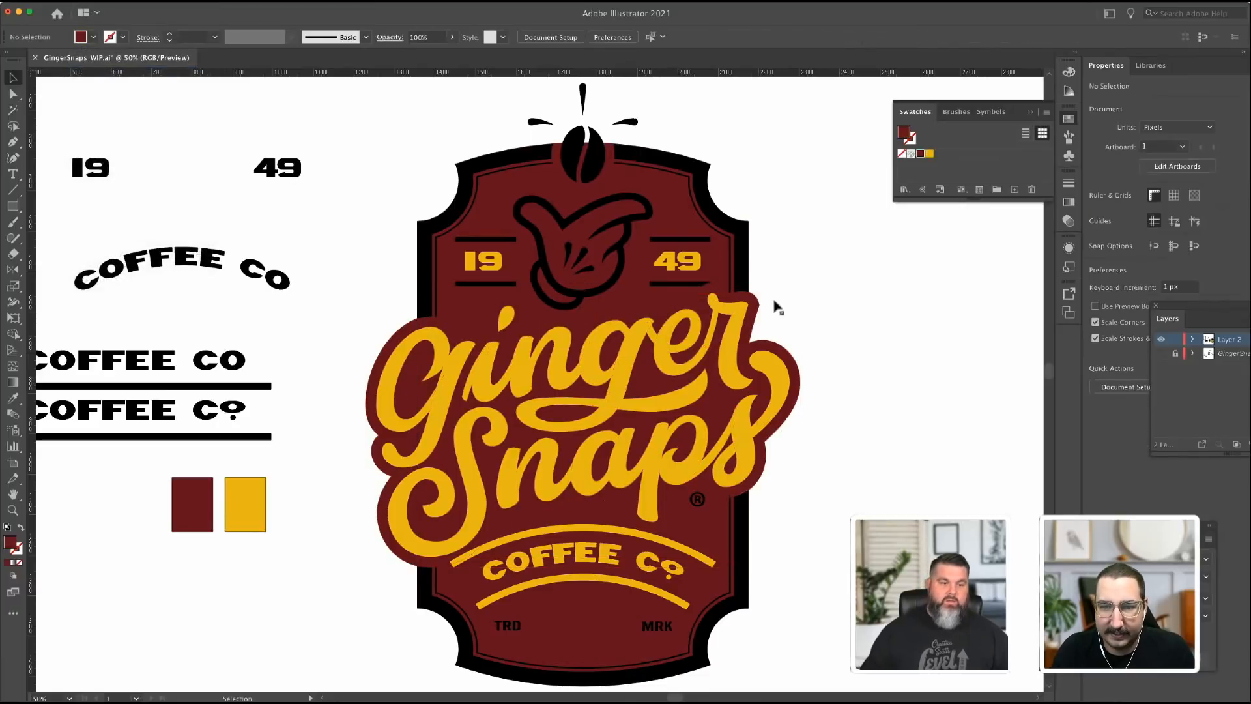
Try to copy the hand's inner outline and paste the copy in front of the hand.
left_click(13, 93)
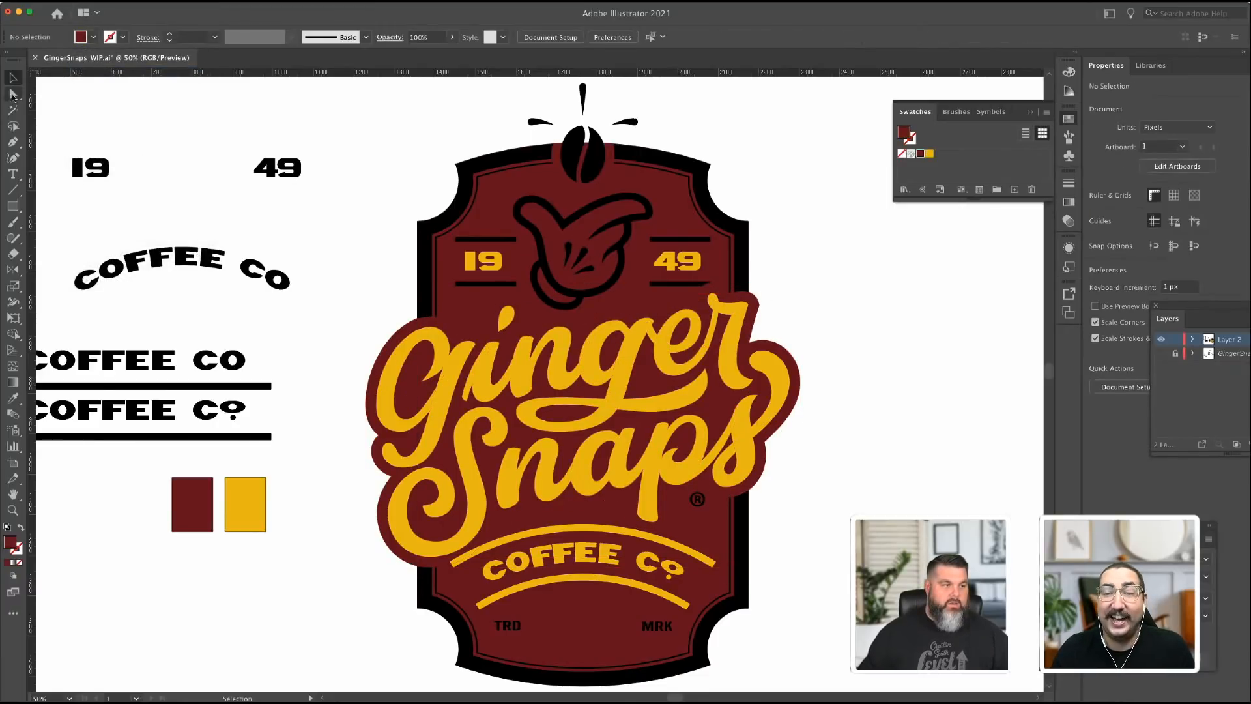
left_click(534, 210)
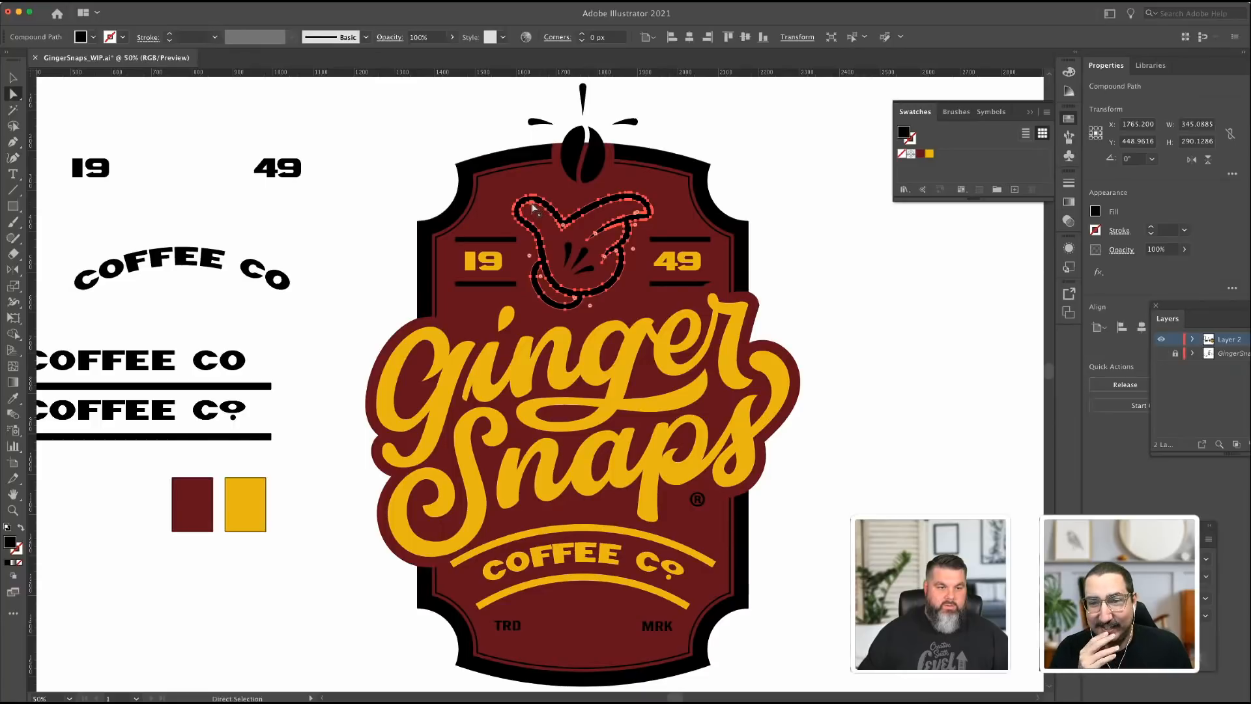
left_click(533, 207)
scroll(56, 174, "down", 1)
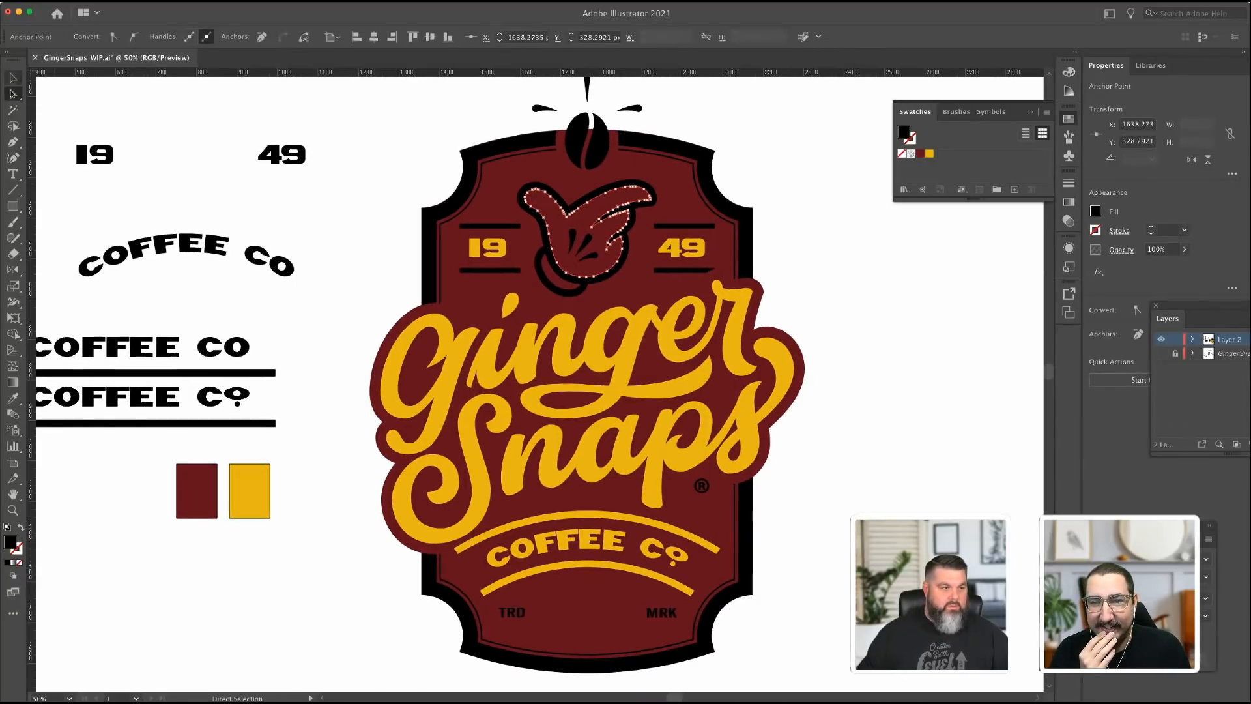
left_click(13, 79)
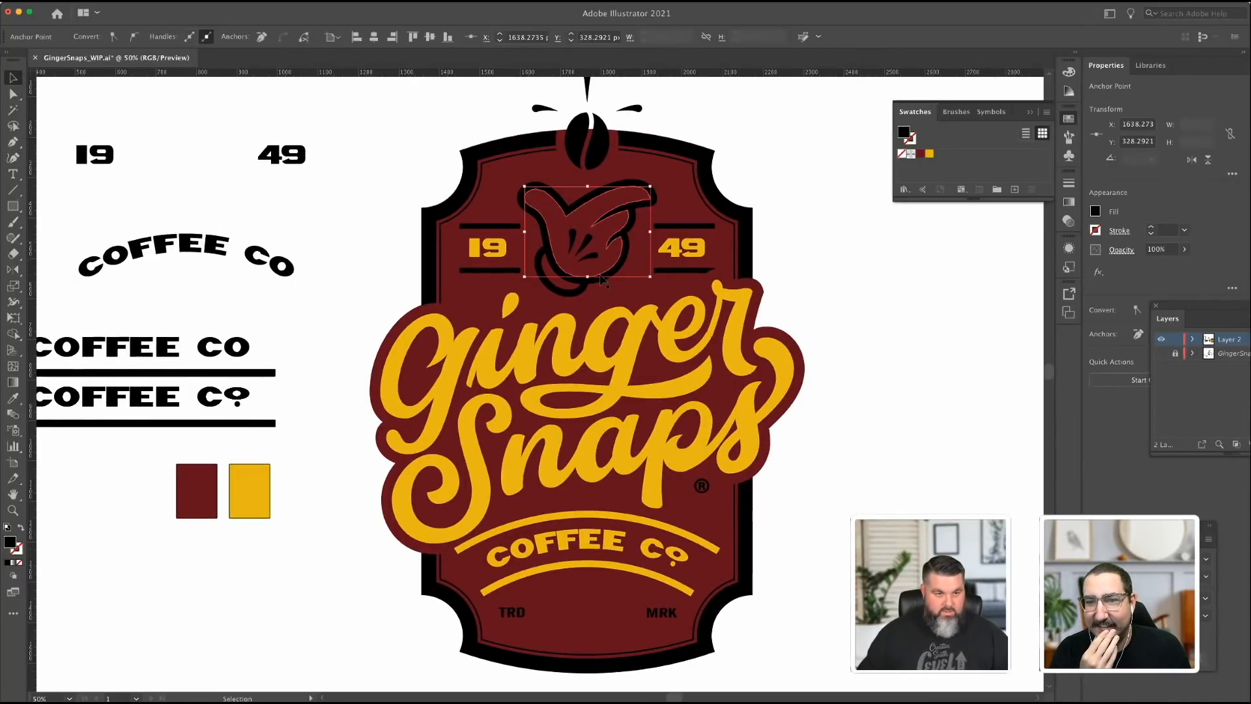
key("super+c")
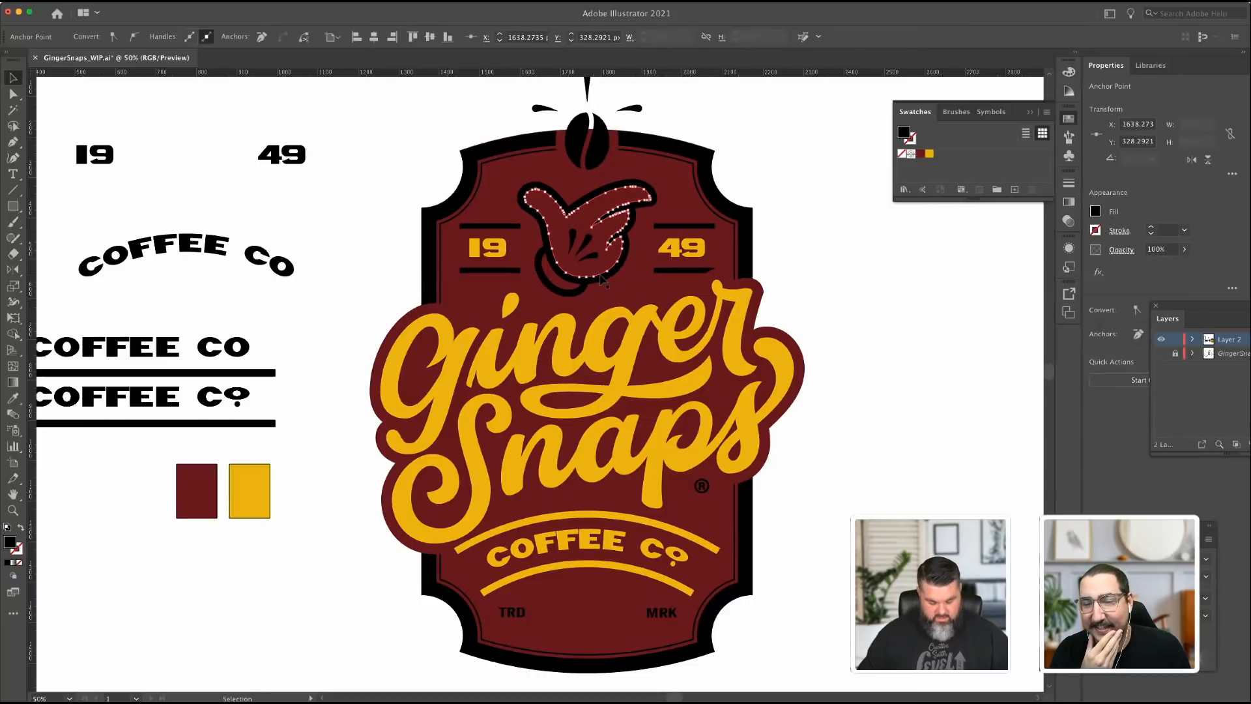
key("super+f")
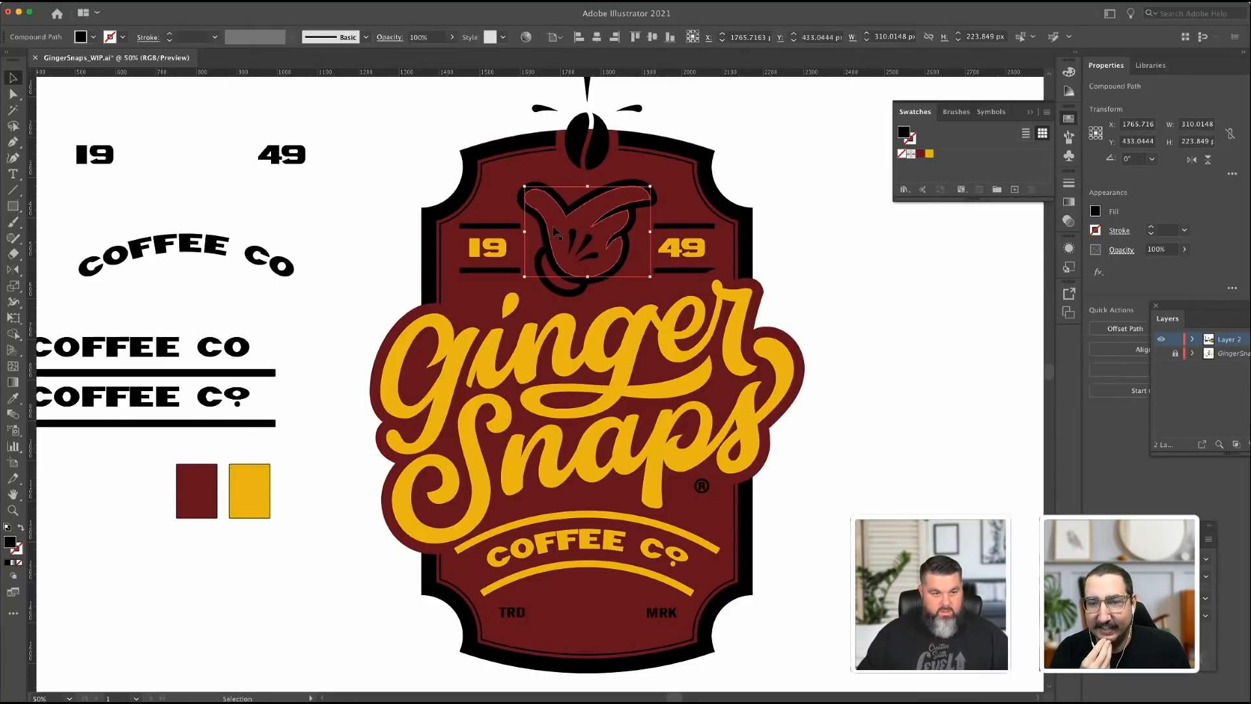
Isolate the hand group, select the inner outline of the hand, and clear the selection.
double_click(570, 224)
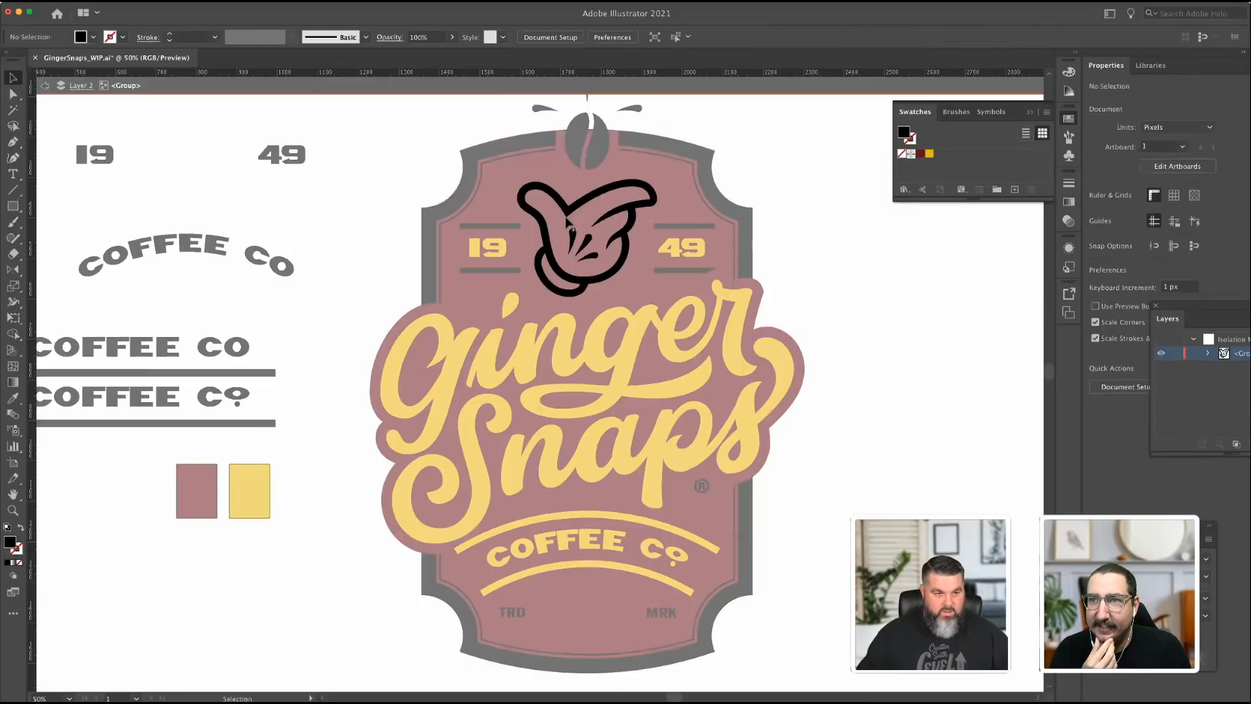
left_click(539, 200)
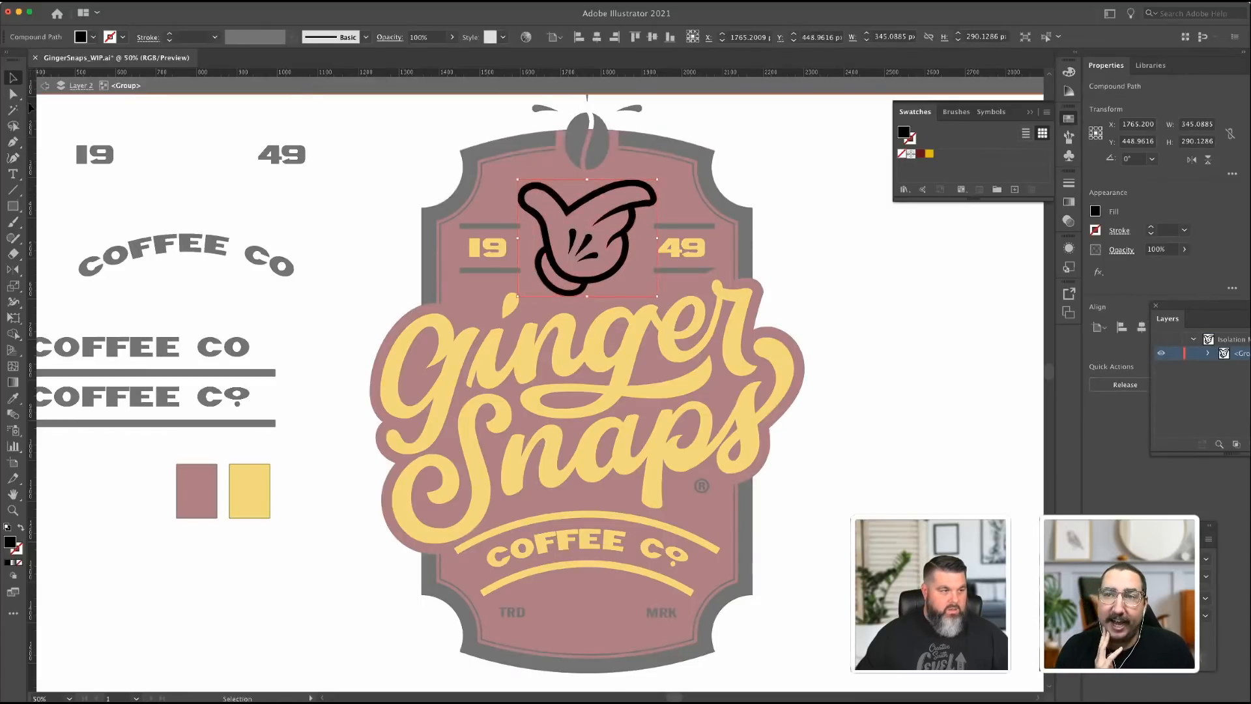
key("a")
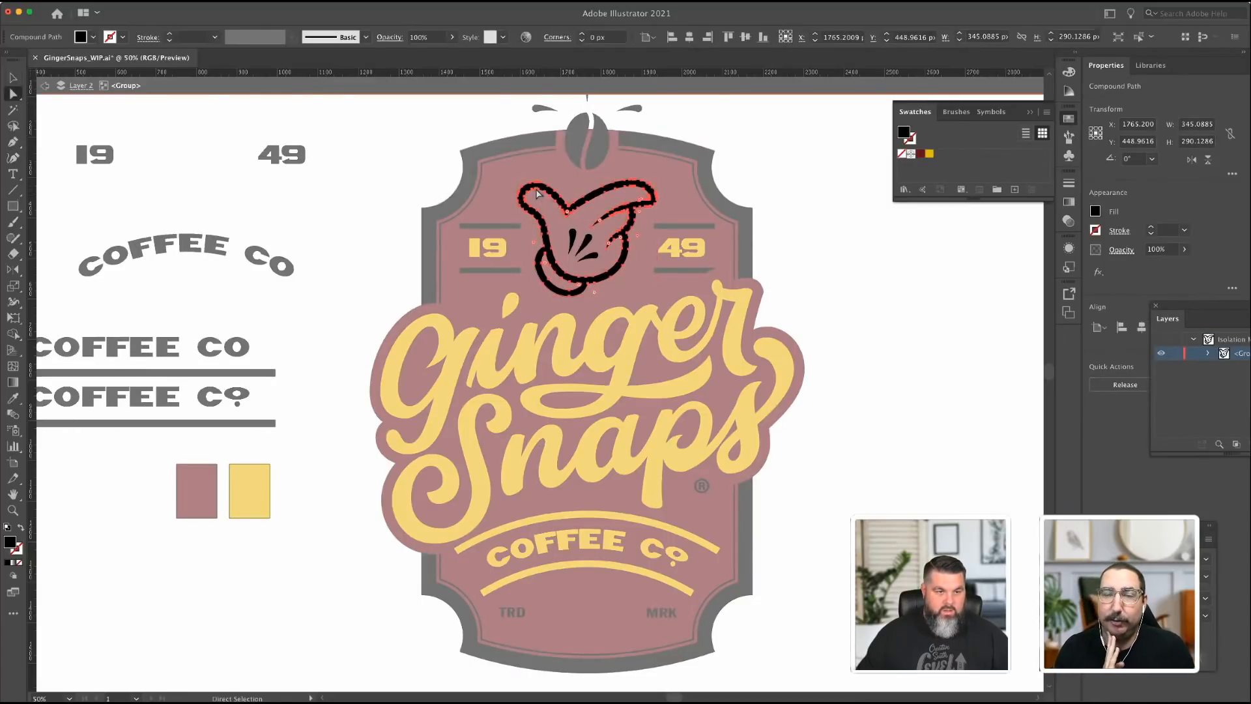
left_click(538, 194)
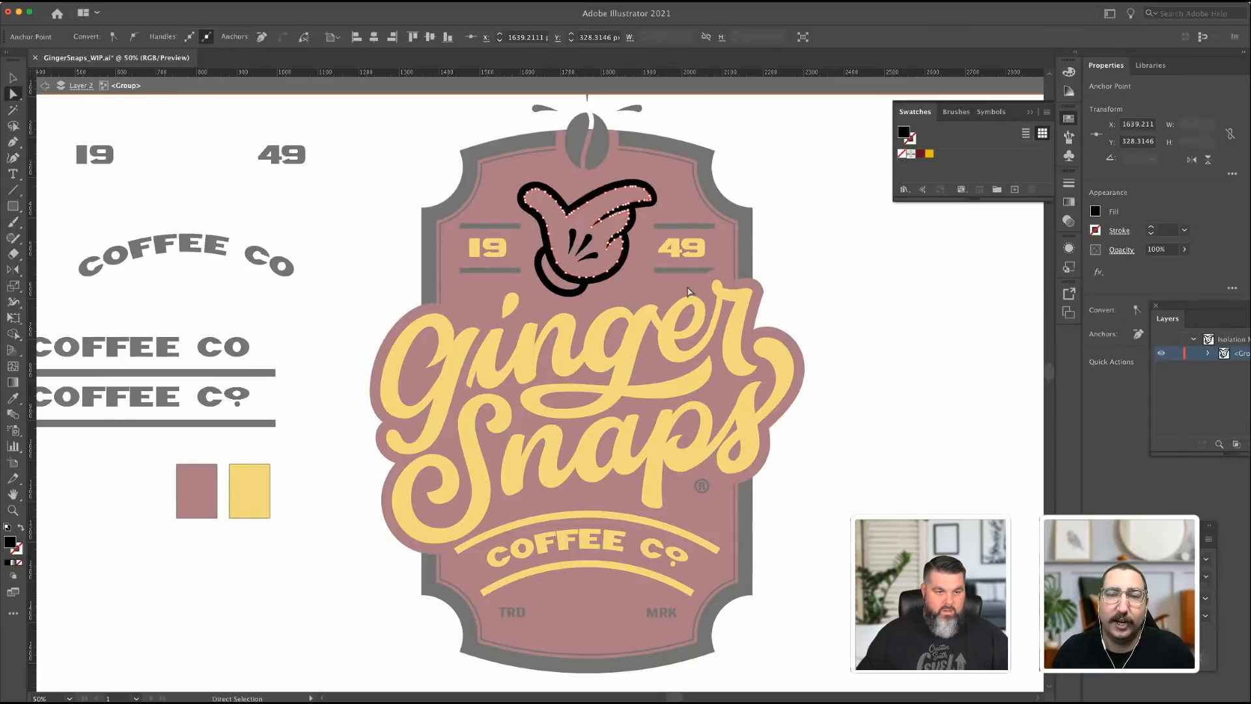
left_click(410, 185)
Trace a closed shape around the whole hand with the Pen tool, following the middle of its black outline.
key("p")
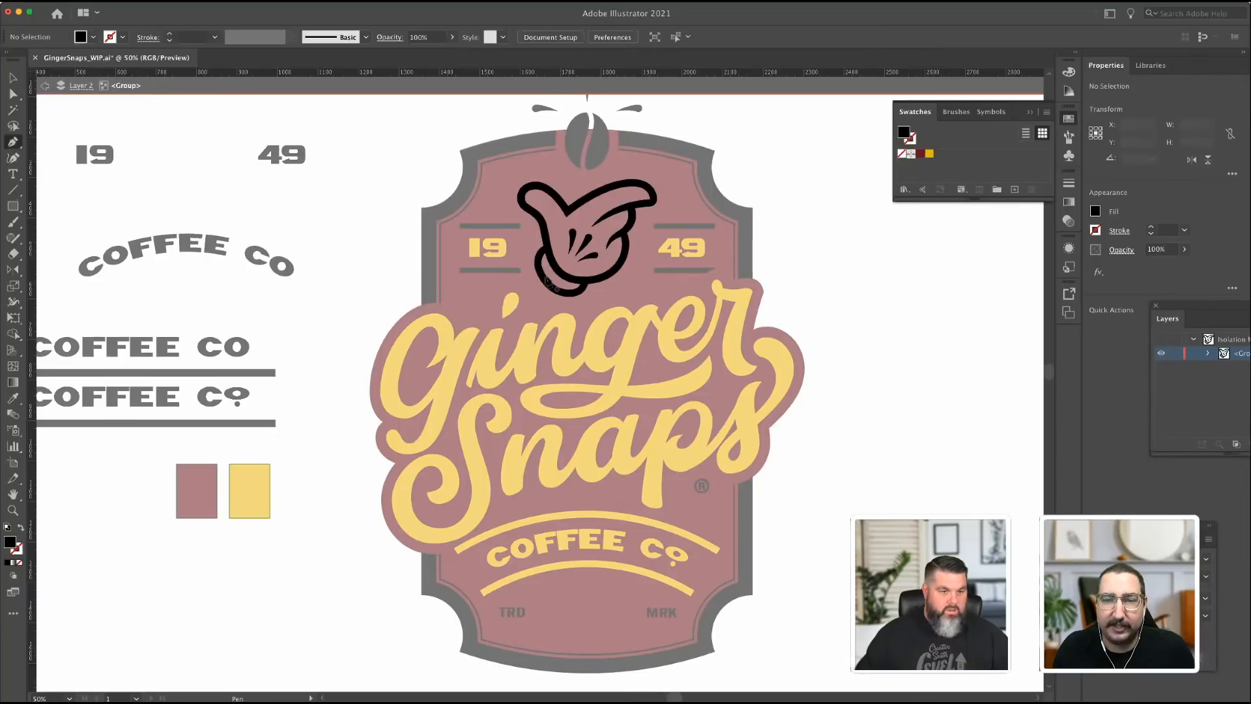
left_click(585, 285)
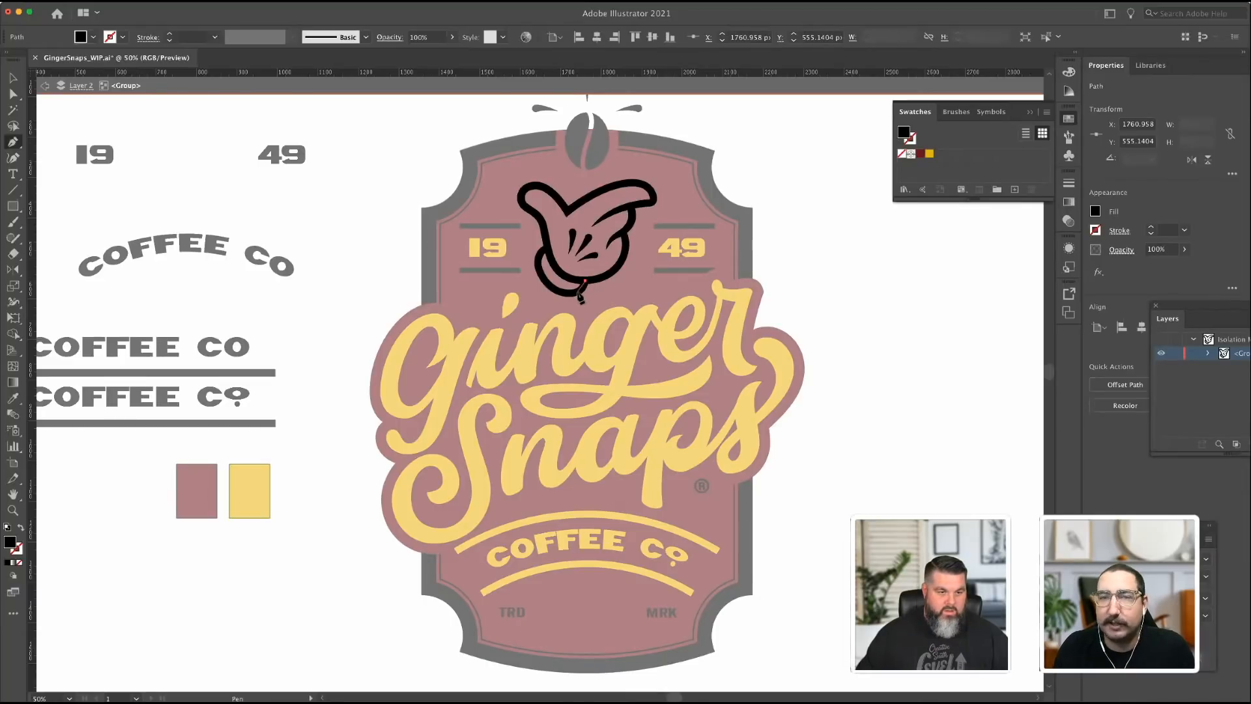
left_click(577, 292)
left_click(563, 293)
left_click(542, 277)
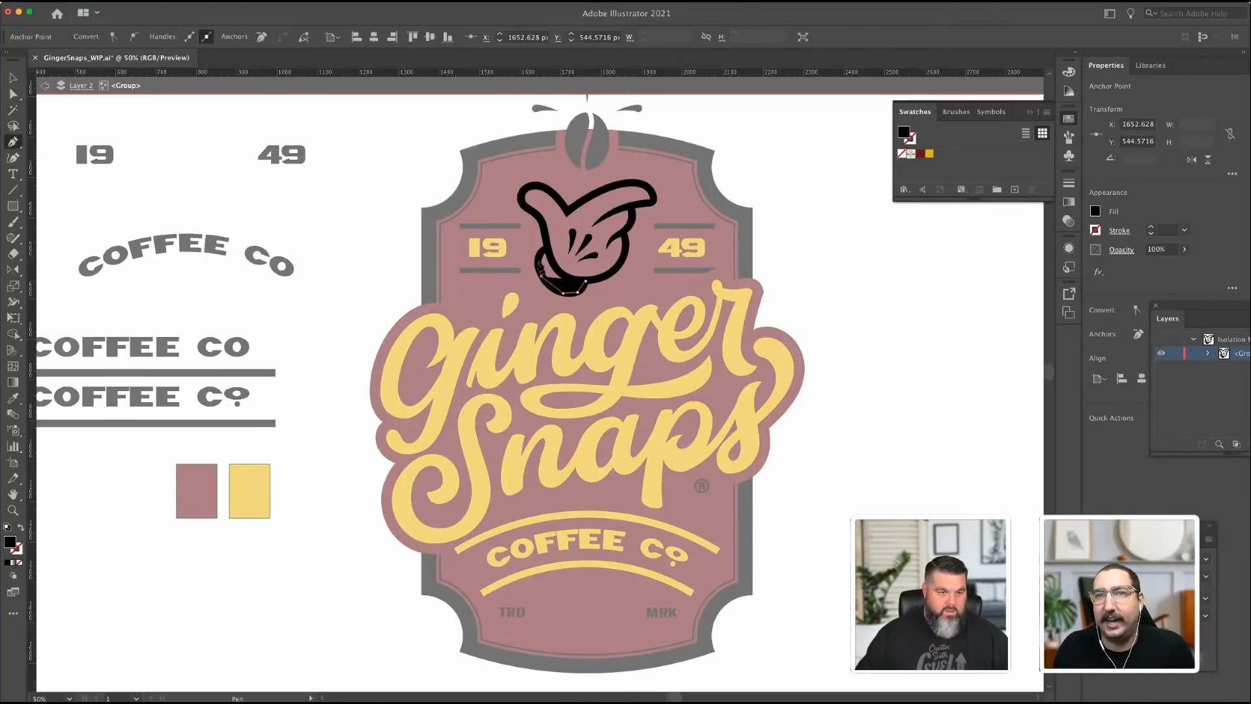
left_click(538, 261)
left_click(544, 222)
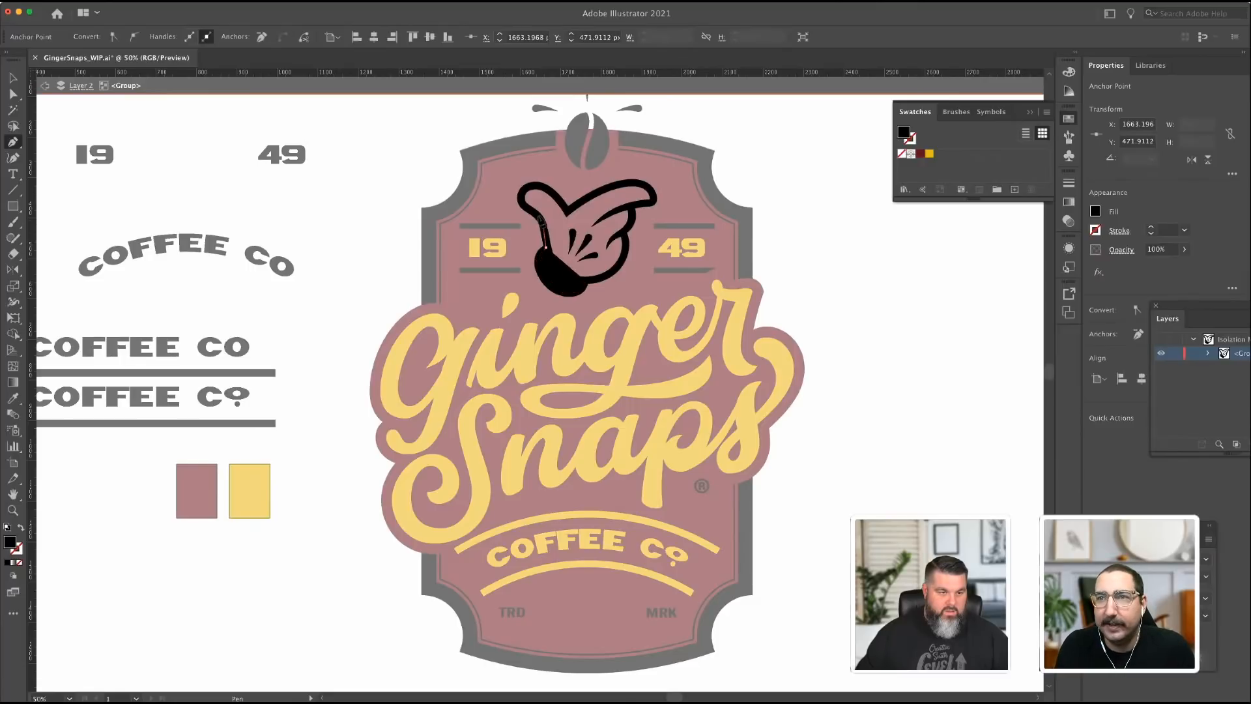
left_click(525, 204)
left_click(519, 196)
left_click(531, 185)
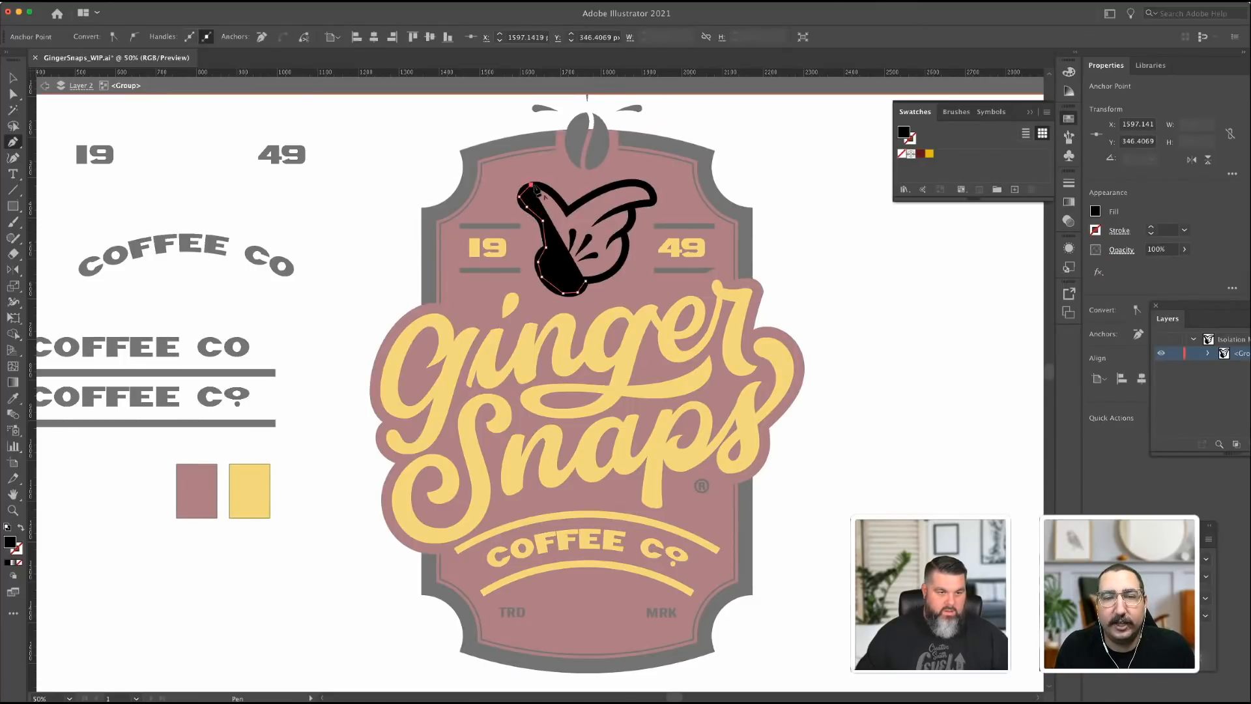
left_click(545, 187)
left_click(559, 200)
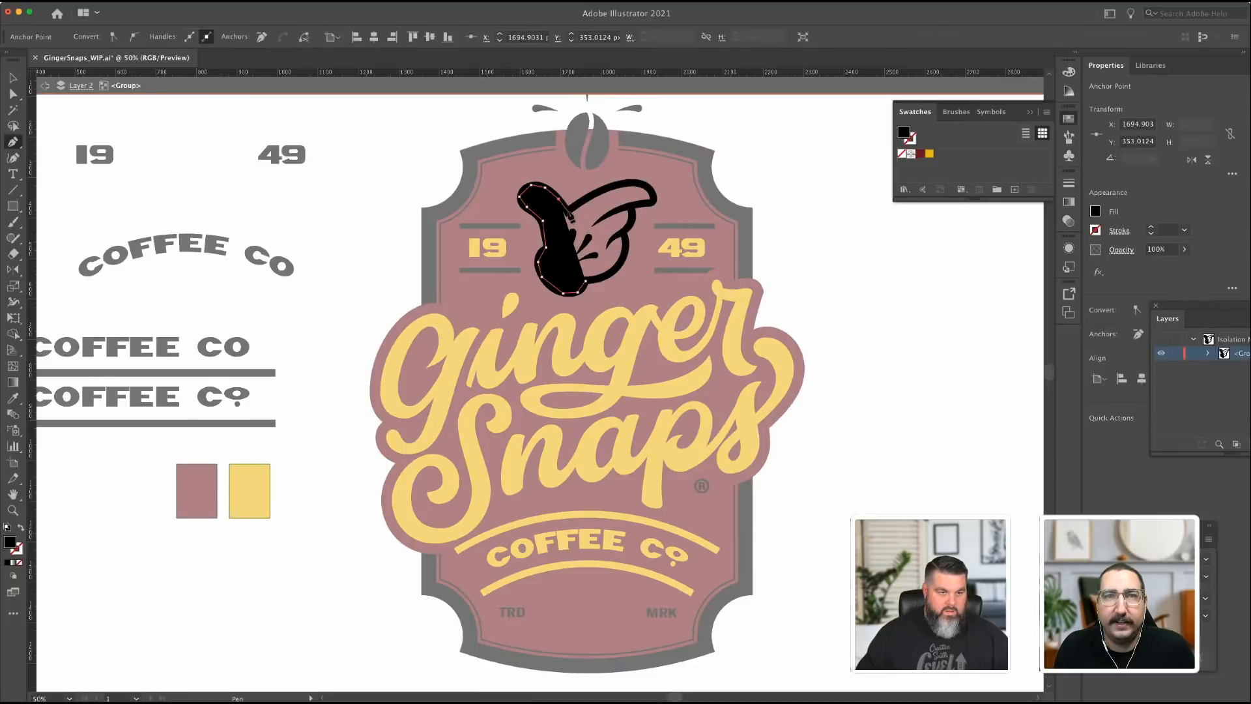
left_click(567, 210)
left_click(597, 191)
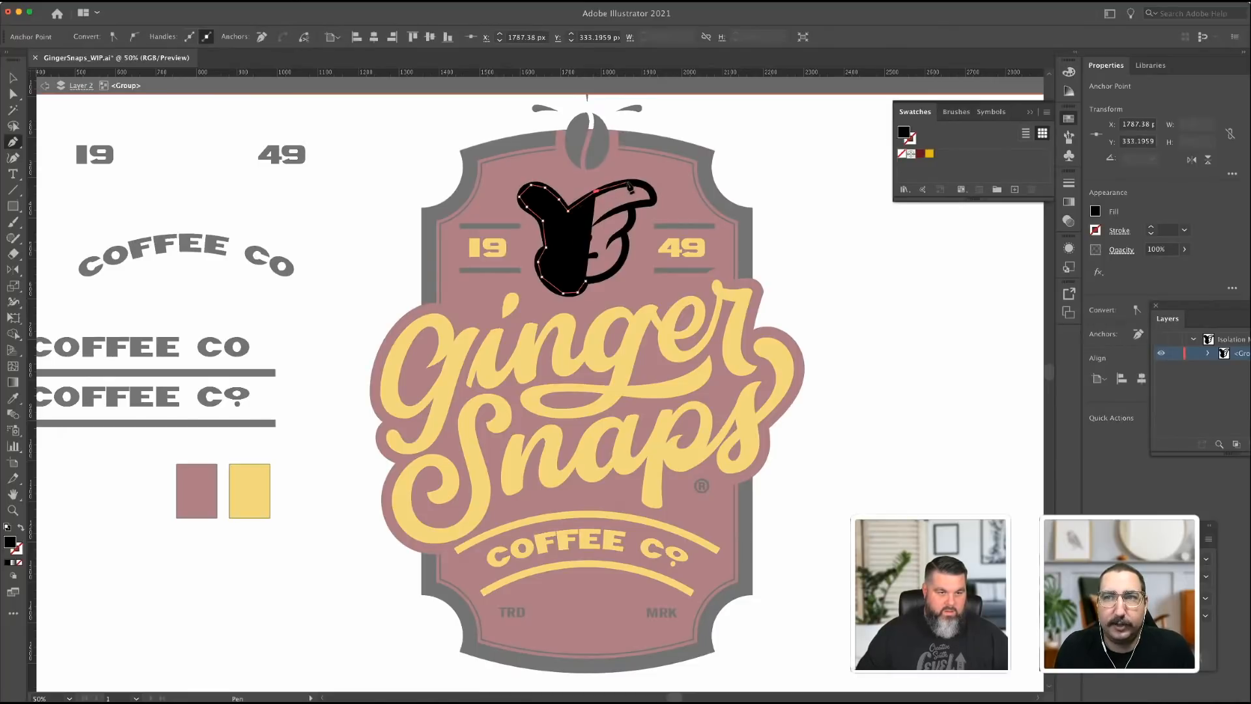
left_click(629, 183)
left_click(644, 186)
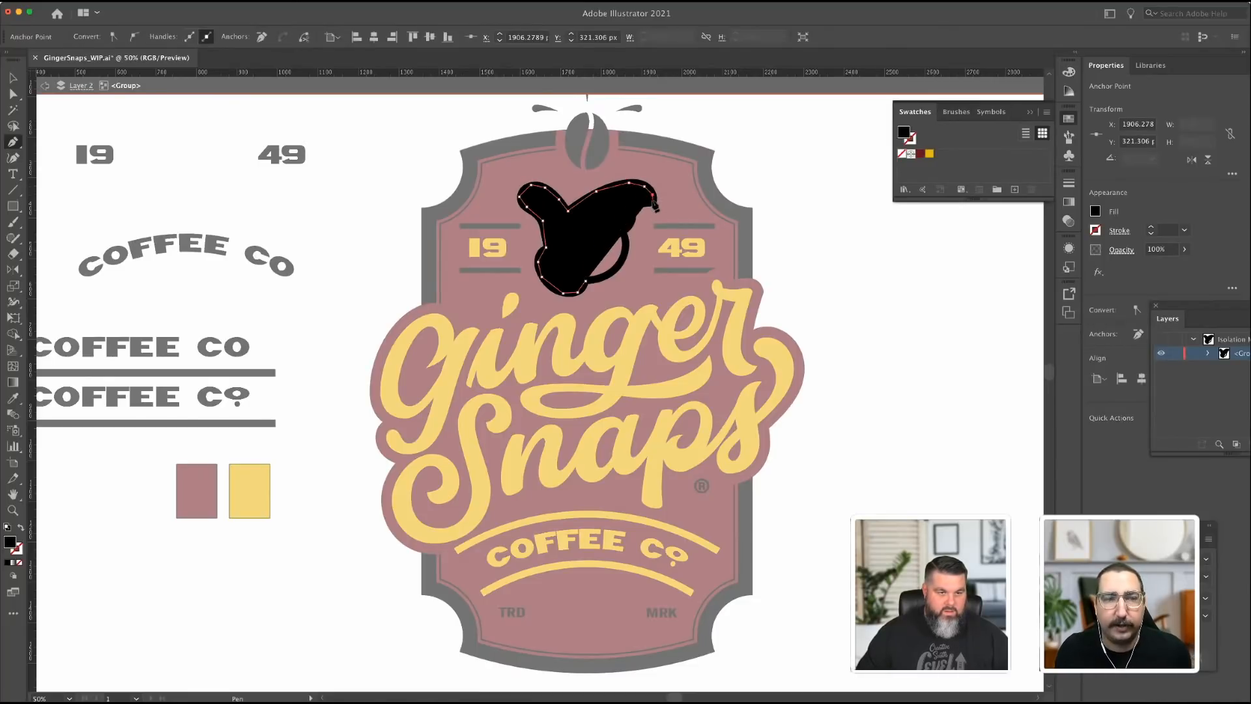
left_click(625, 209)
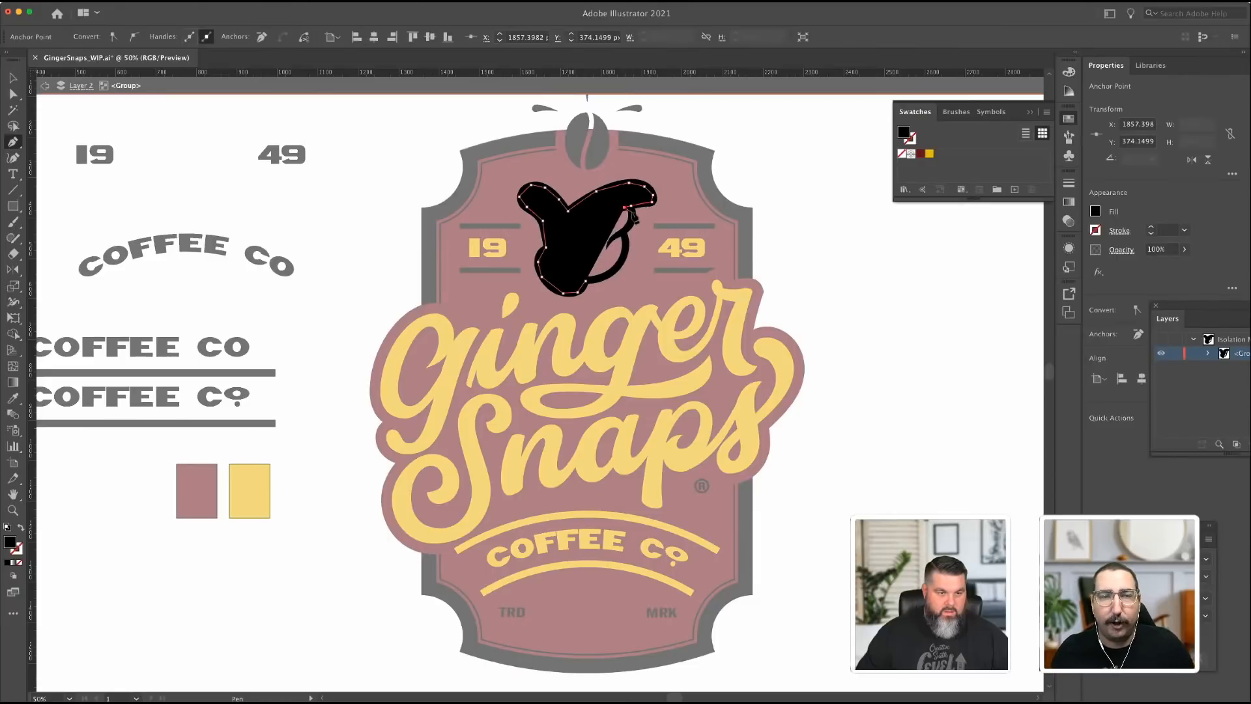
left_click(623, 231)
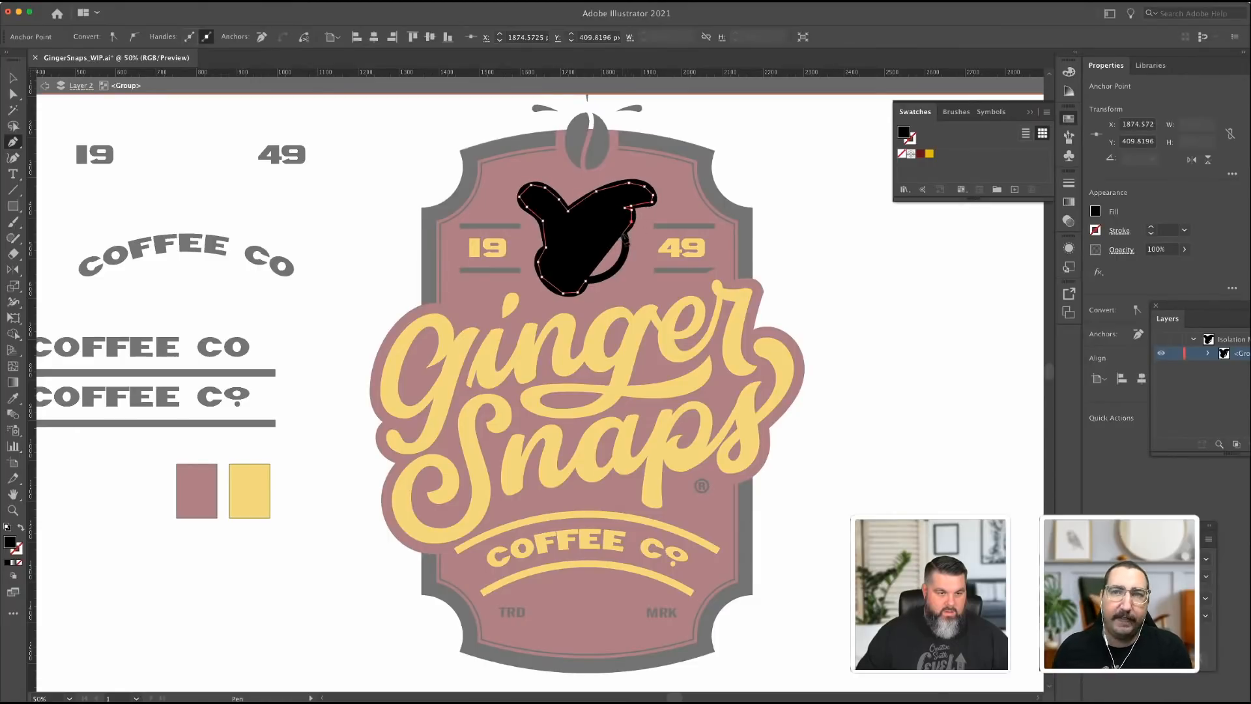
left_click(627, 247)
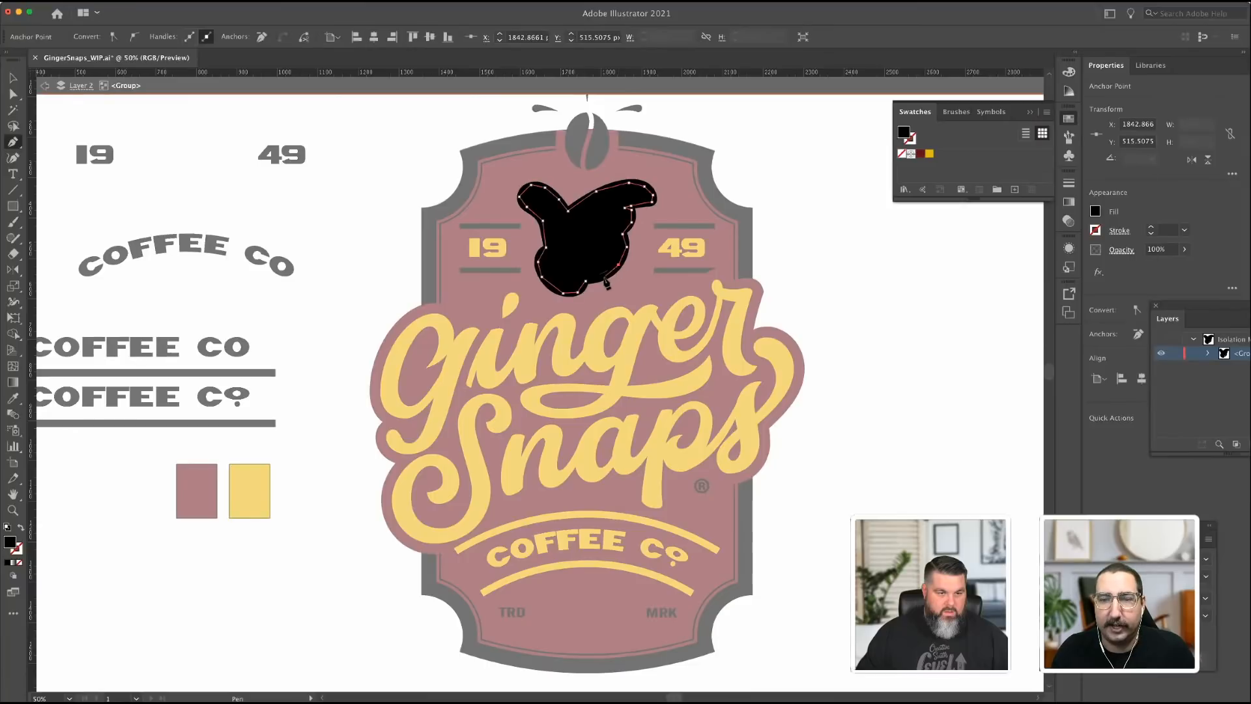
left_click(605, 275)
left_click(586, 281)
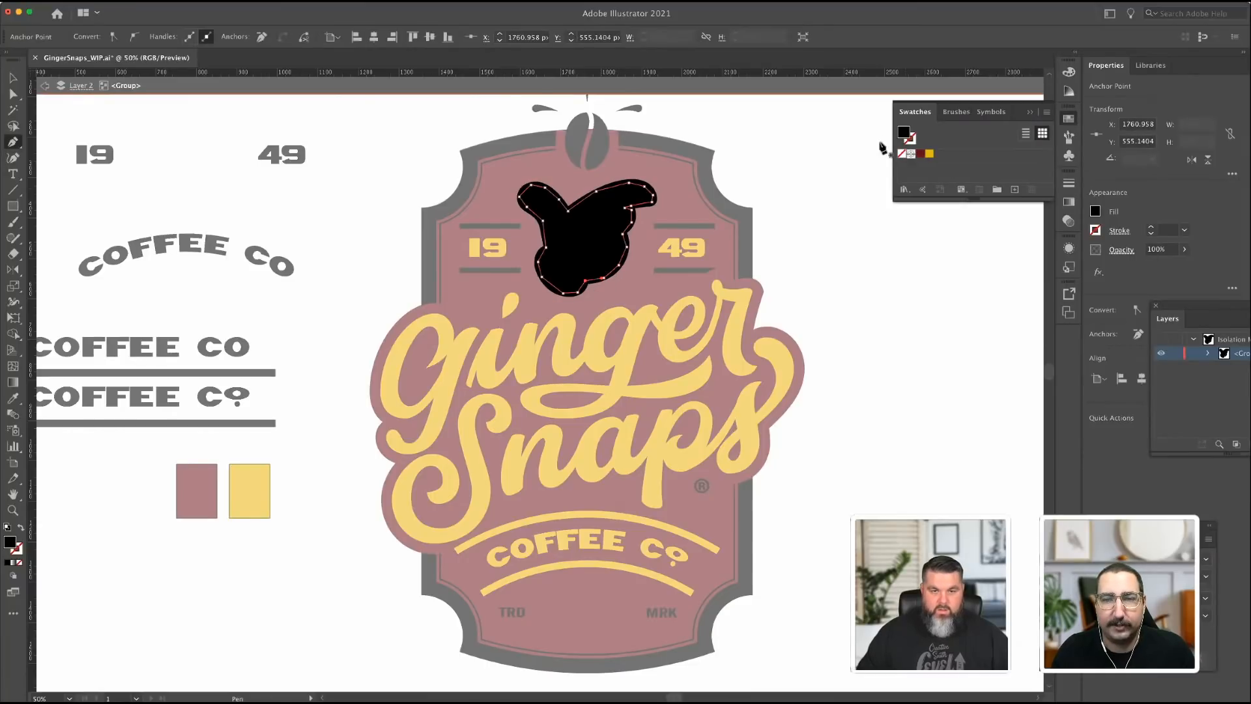
Give the traced hand shape the default white fill and black stroke.
left_click_drag(768, 204, 110, 399)
key("ctrl+z")
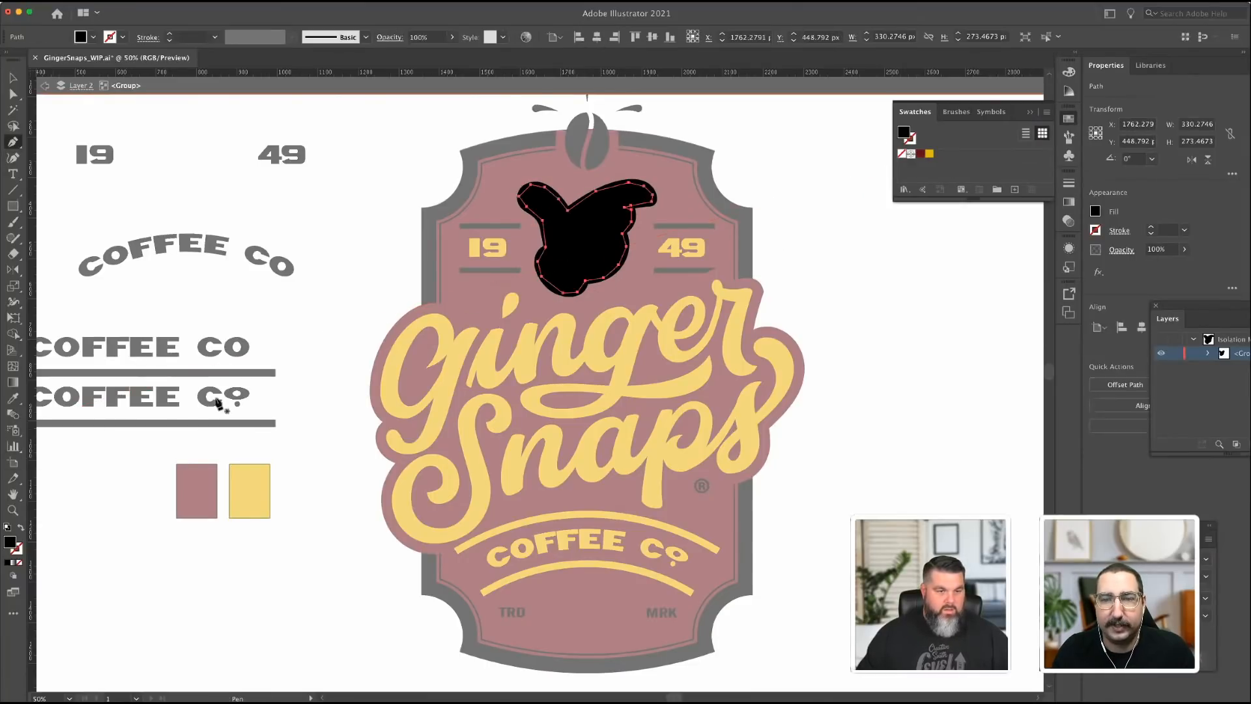
left_click(8, 528)
left_click(18, 552)
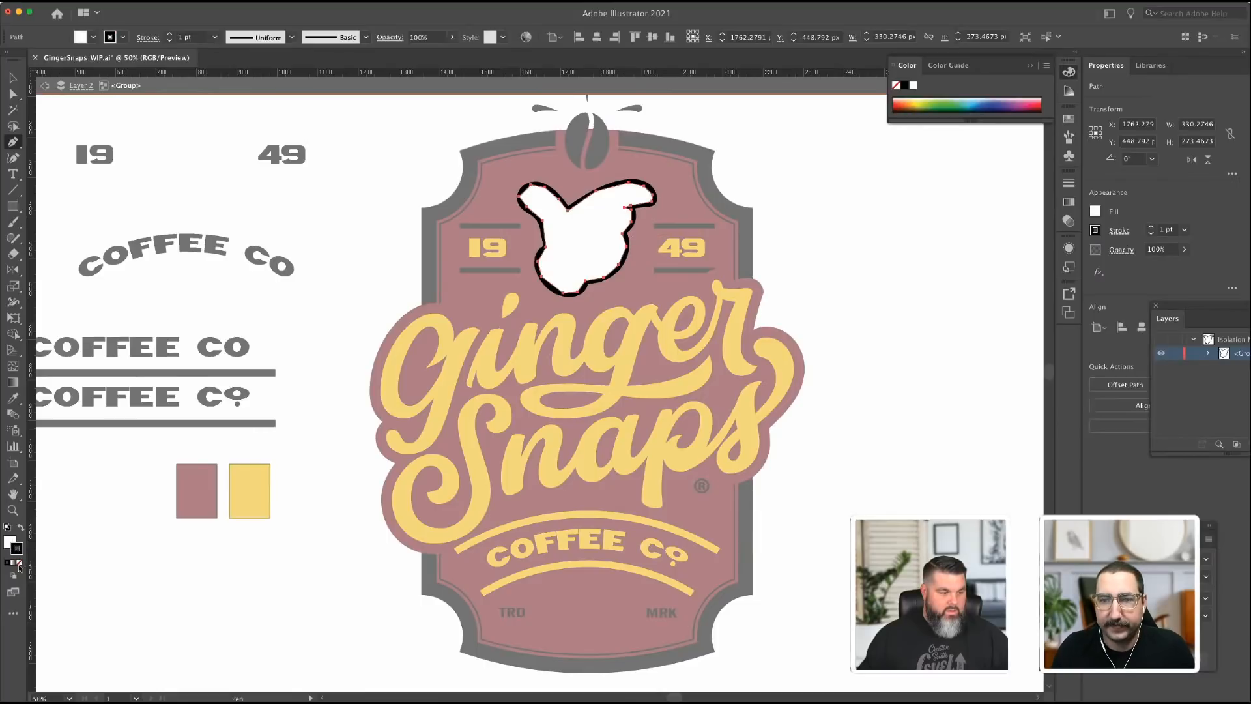
Select the traced white hand shape, cut it out of the hand group, and leave isolation mode.
left_click(13, 95)
left_click(365, 176)
left_click(603, 223)
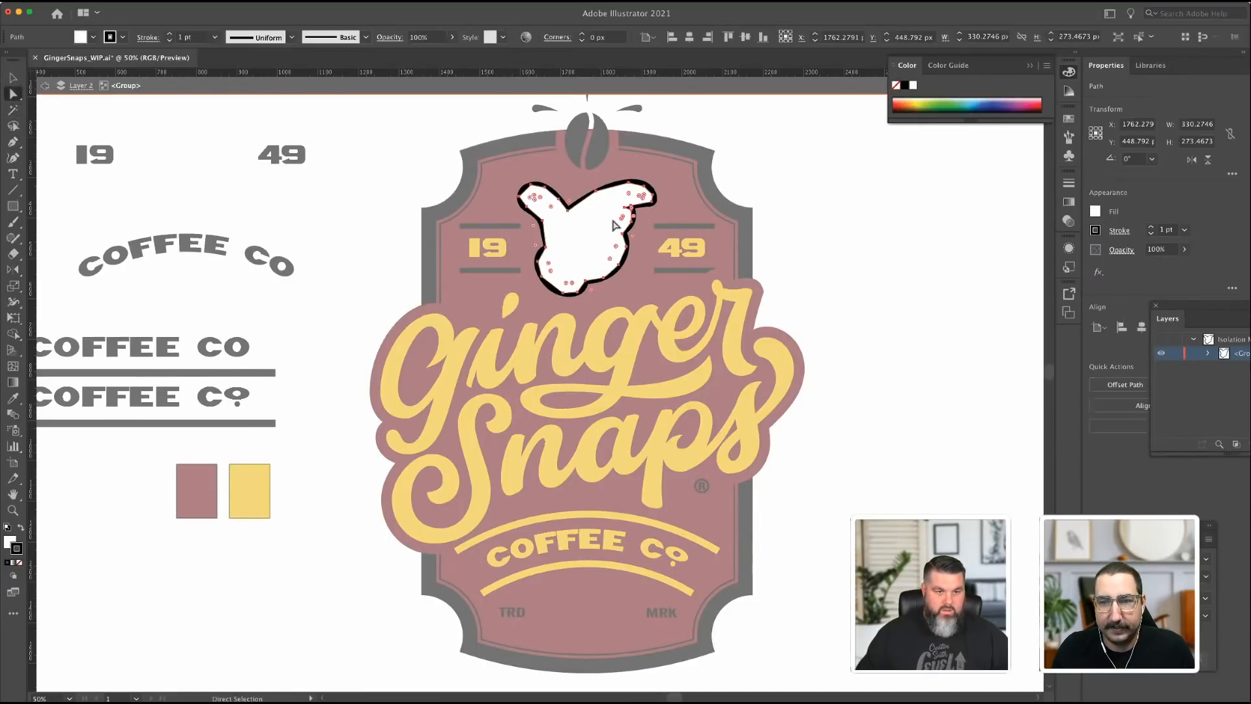
key("Delete")
double_click(845, 164)
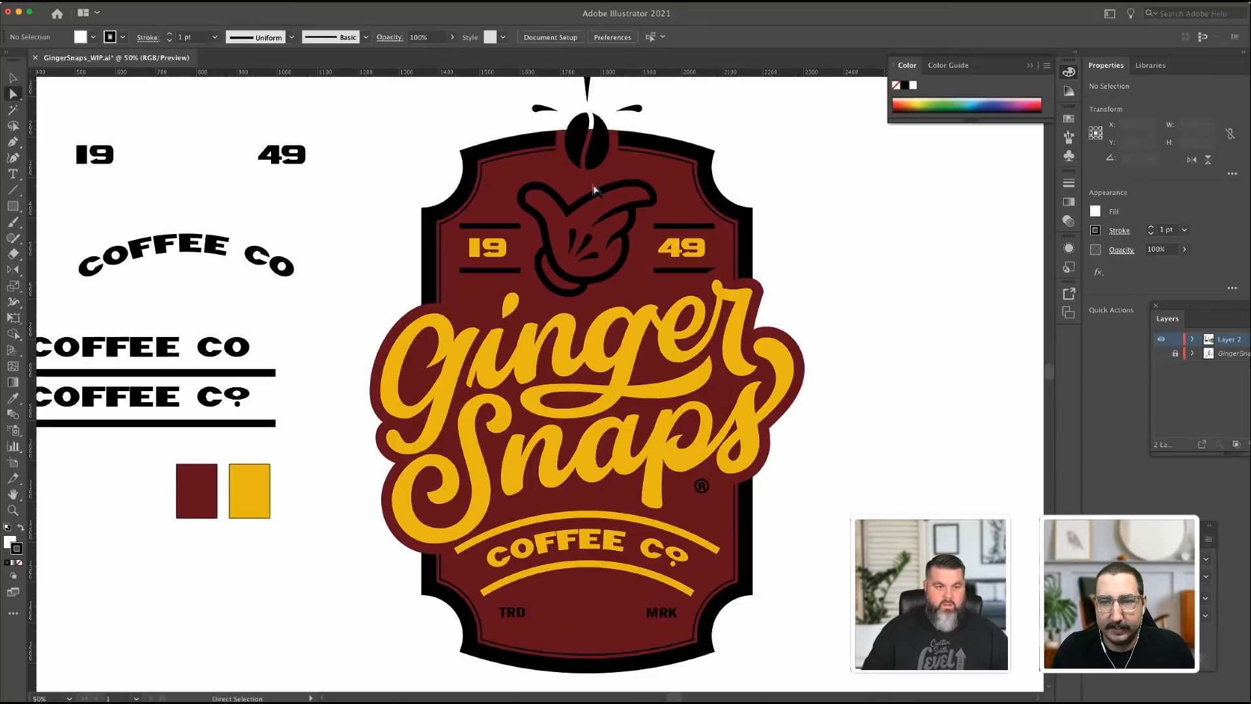
Paste the white shape behind the black hand outline, remove its stroke, and deselect.
left_click(588, 203)
left_click(13, 397)
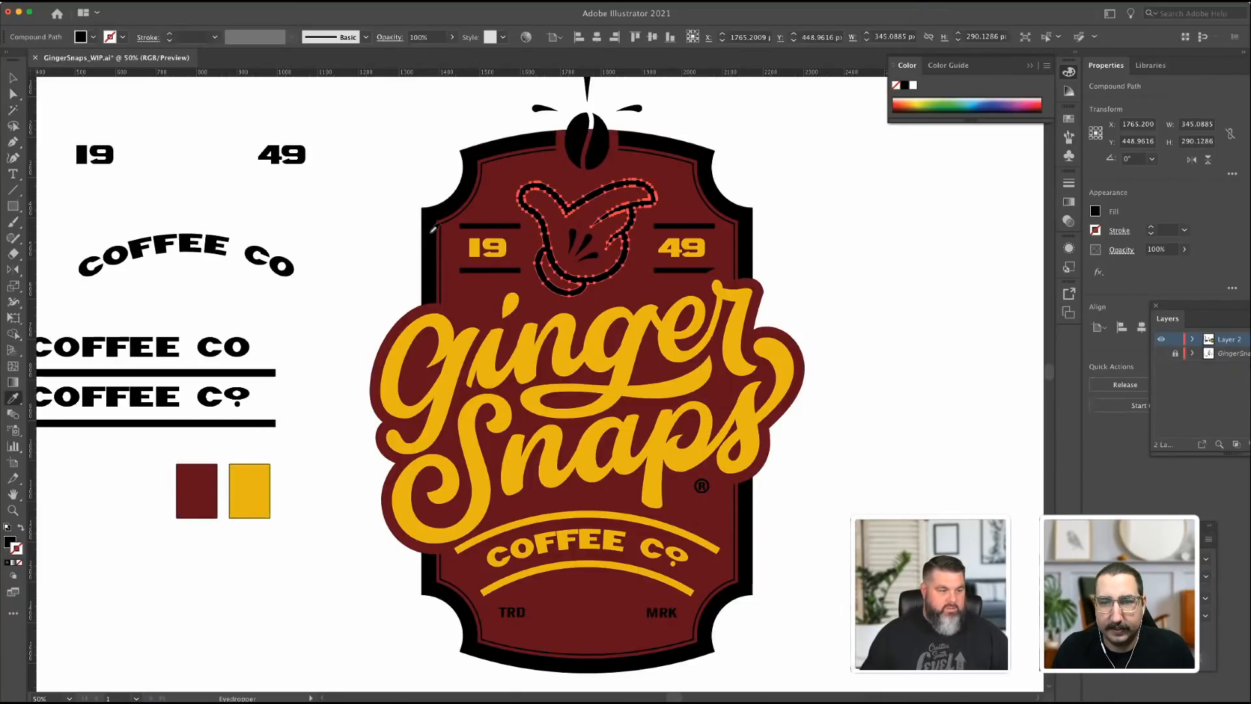
key("a")
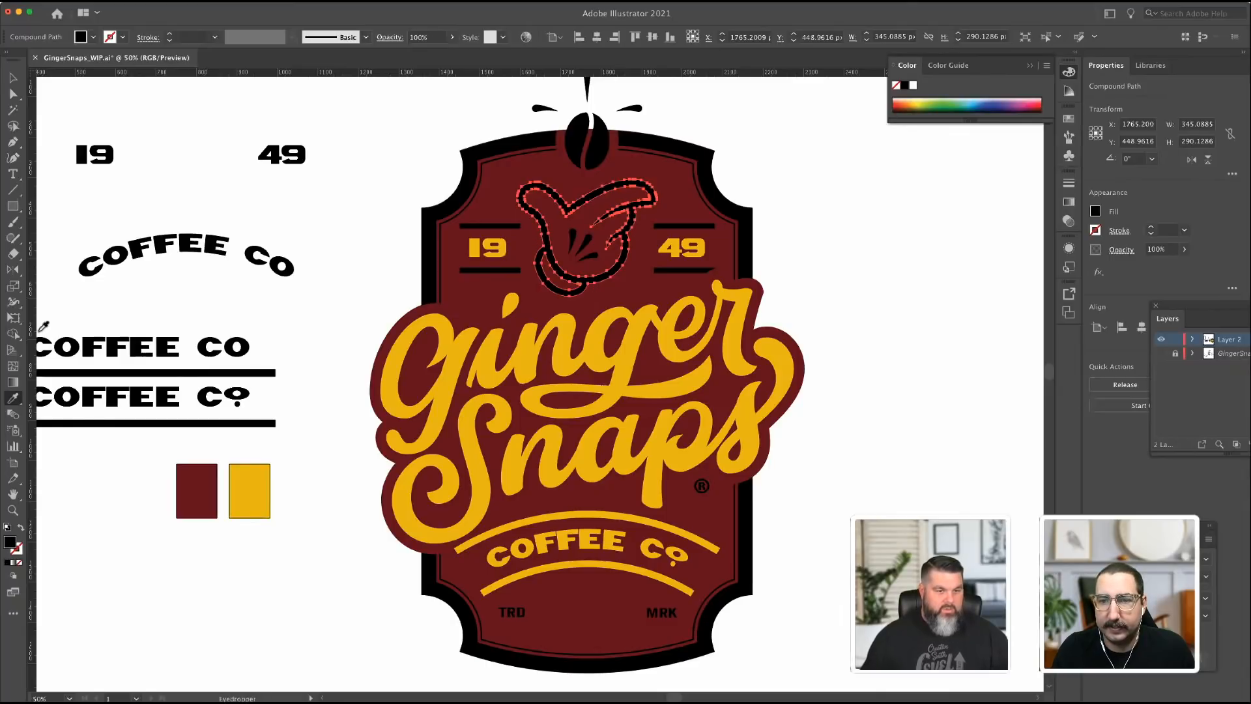
left_click(76, 2)
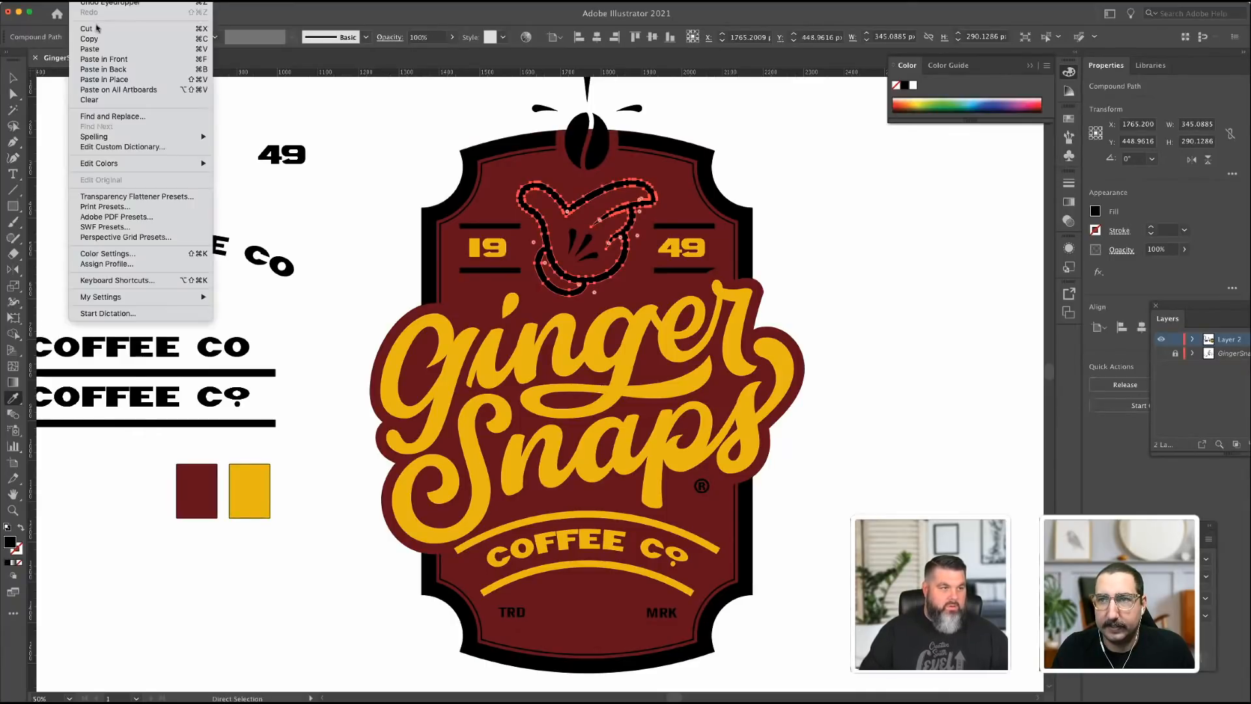
left_click(97, 69)
key("slash")
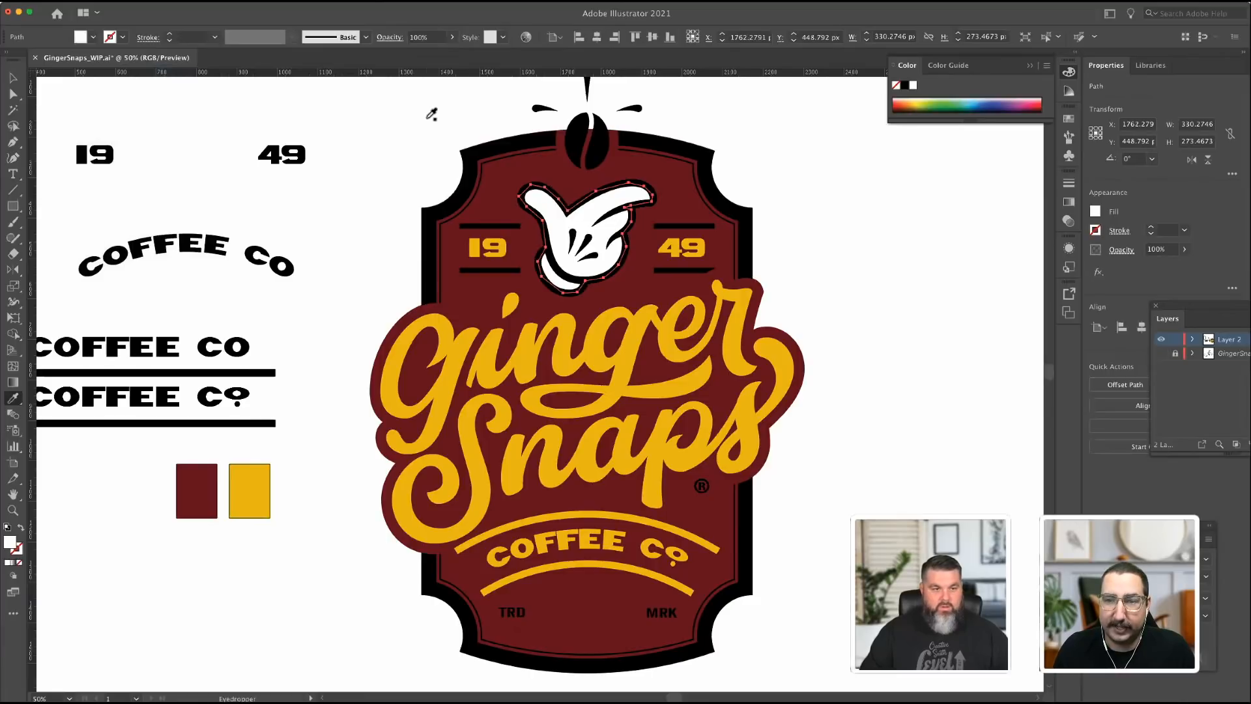
key("a")
left_click(822, 243)
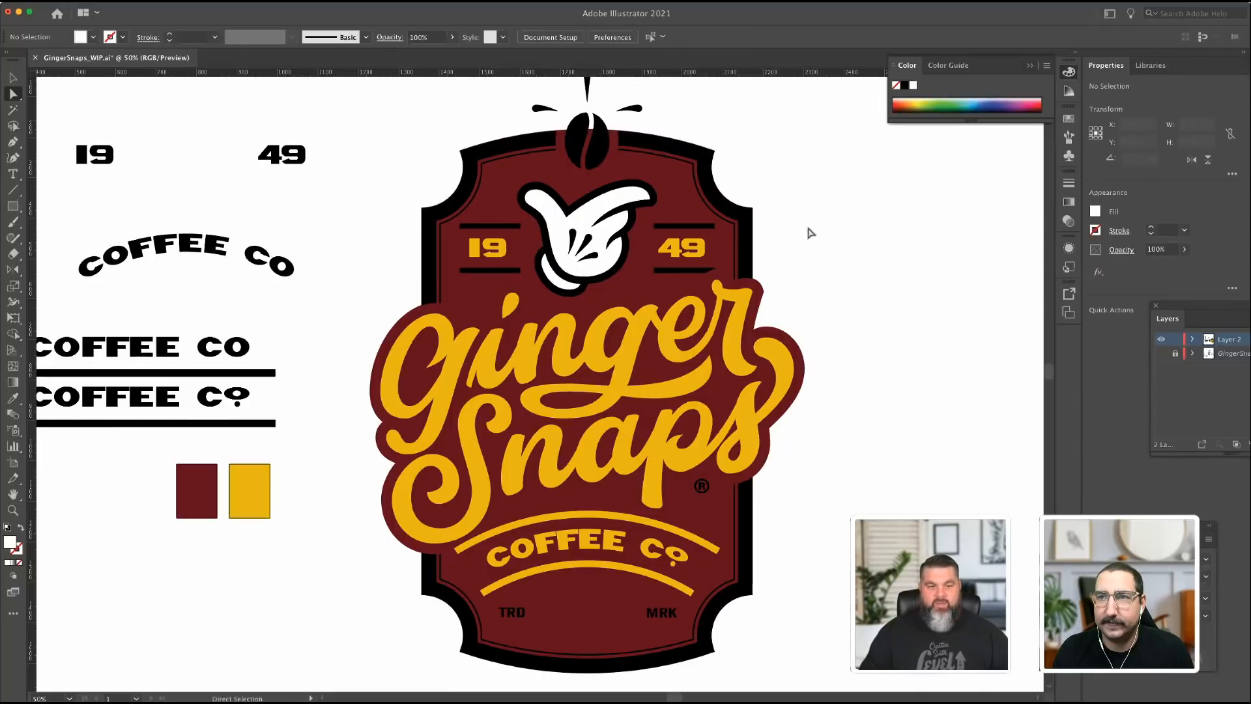
Select all the thin inner border lines of the badge and recolour them with the lettering's golden yellow.
left_click(723, 224)
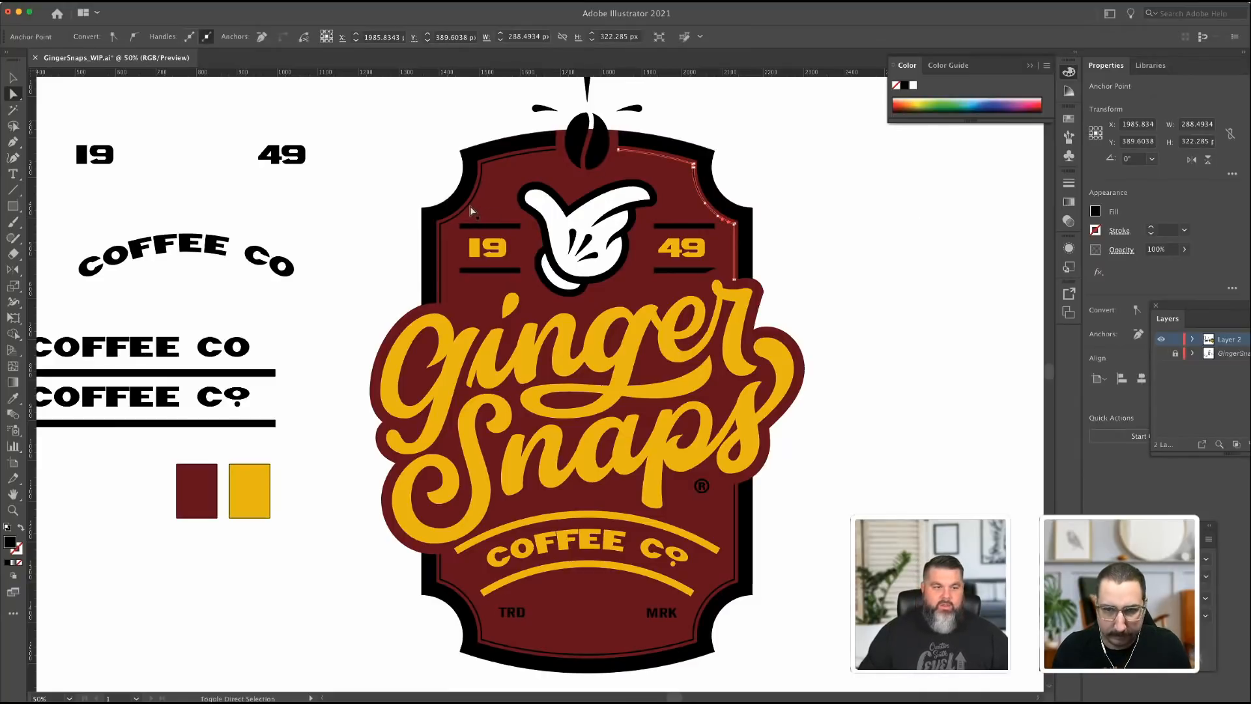
left_click(735, 537, "shift")
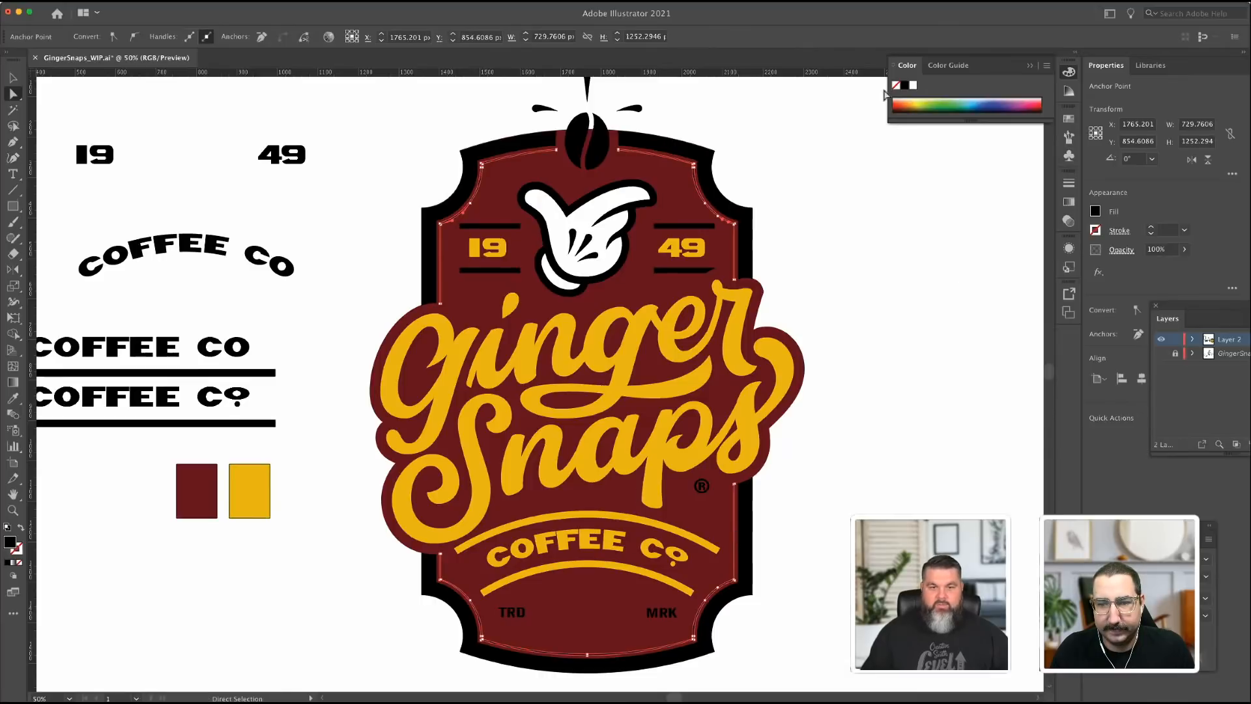
key("i")
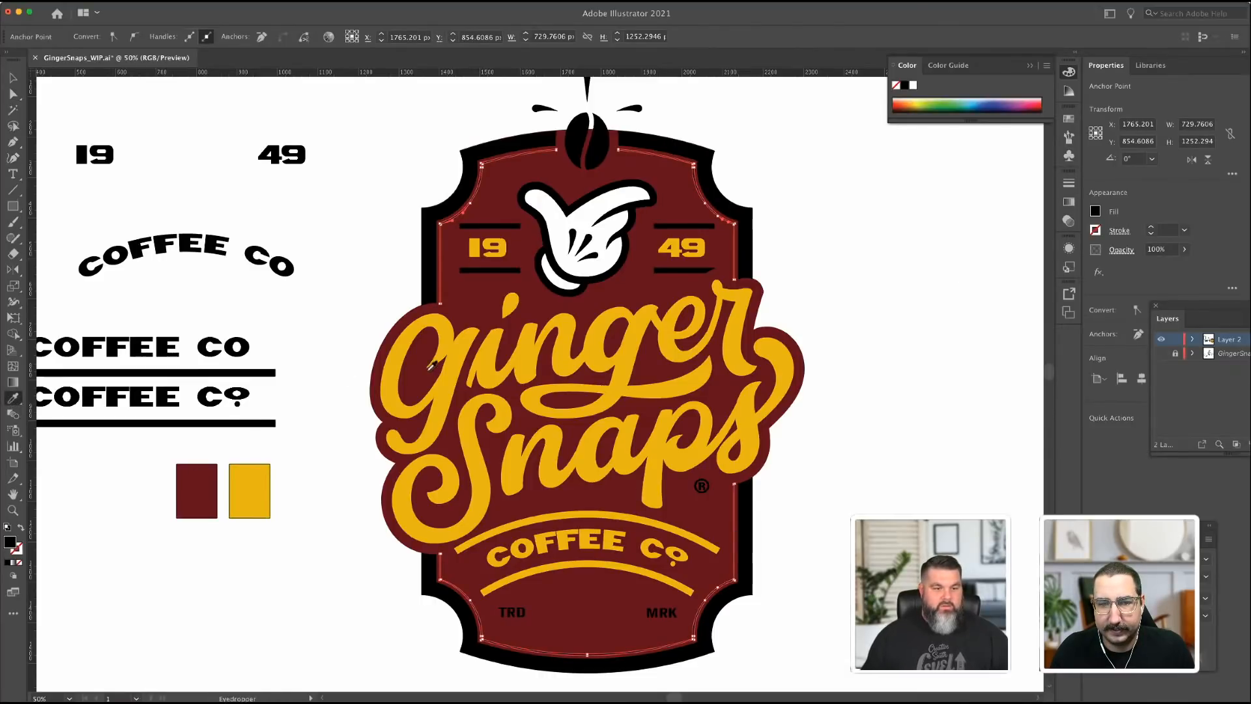
left_click(490, 345)
key("a")
left_click(237, 134)
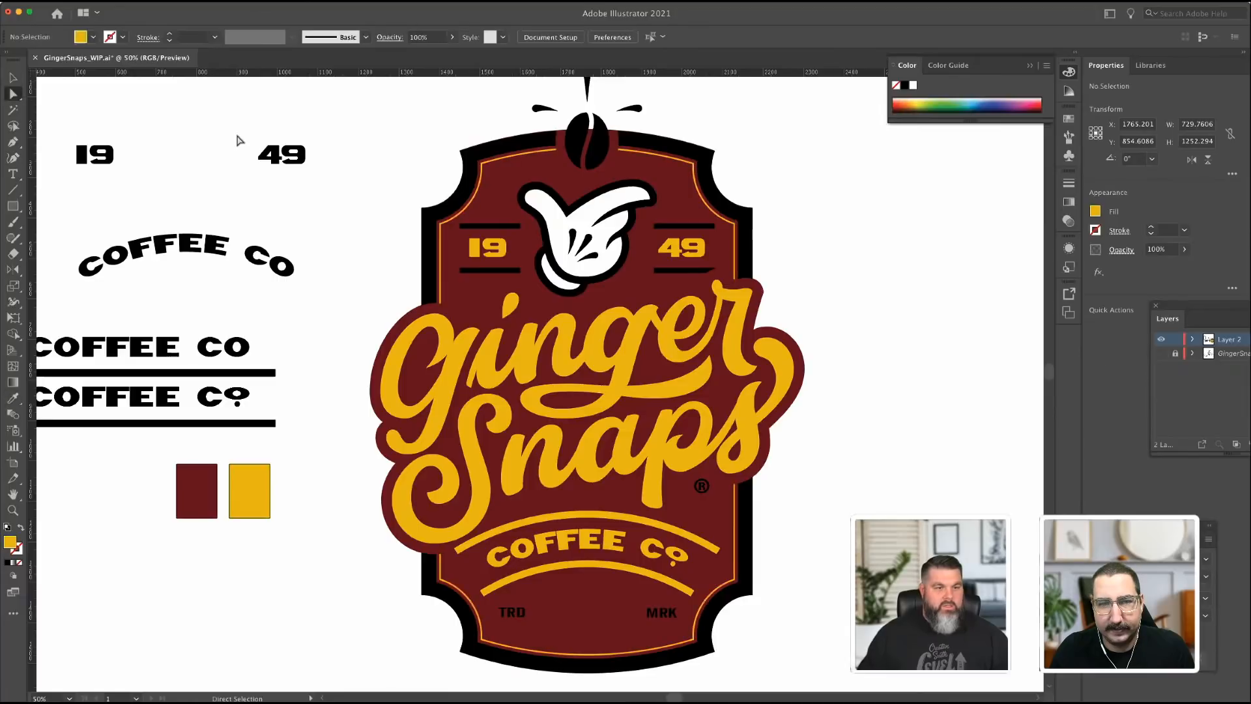
Set the fill of the outer frame's upper-right section to a very dark brown, RGB 38, 15, 4.
scroll(827, 150, "down", 1)
scroll(827, 149, "left", 1)
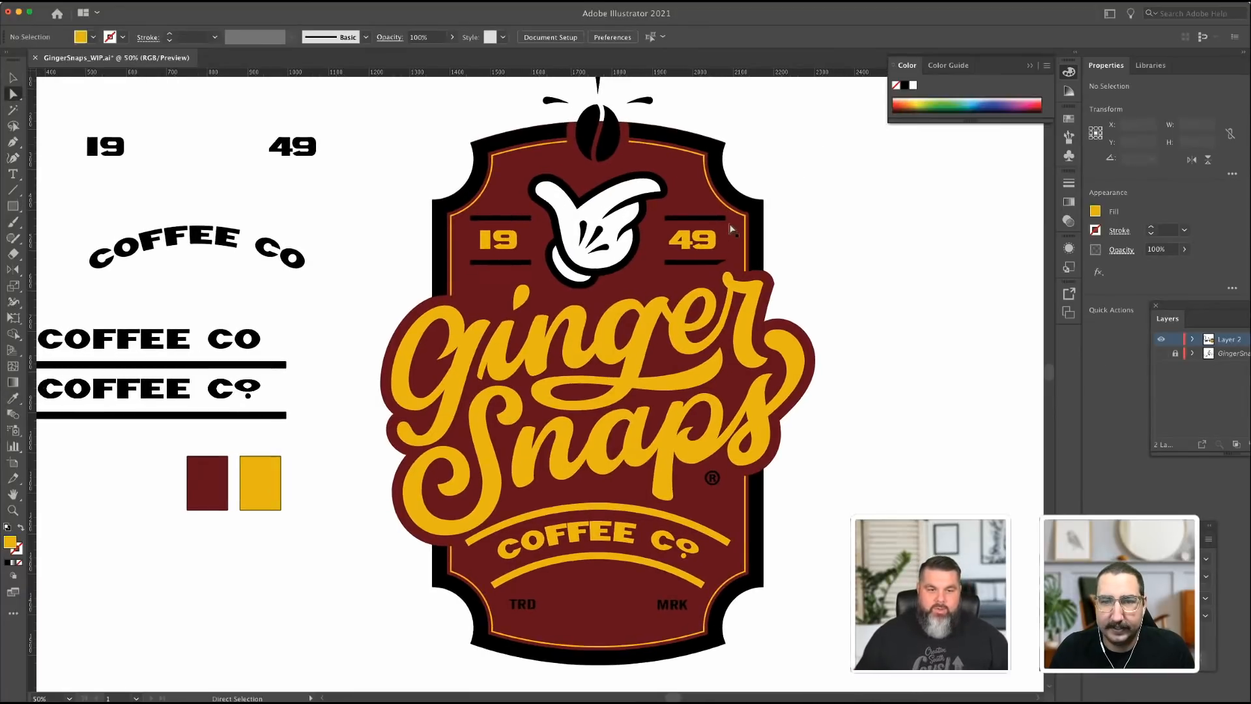
left_click(745, 207)
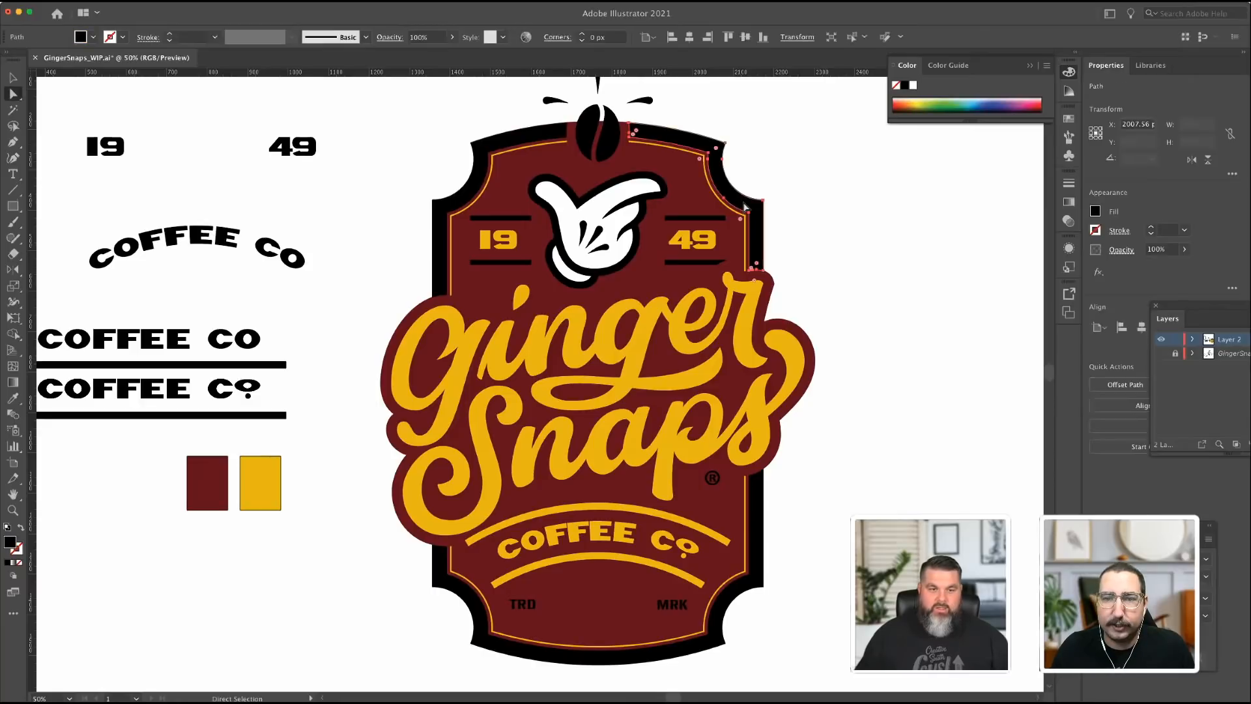
double_click(9, 541)
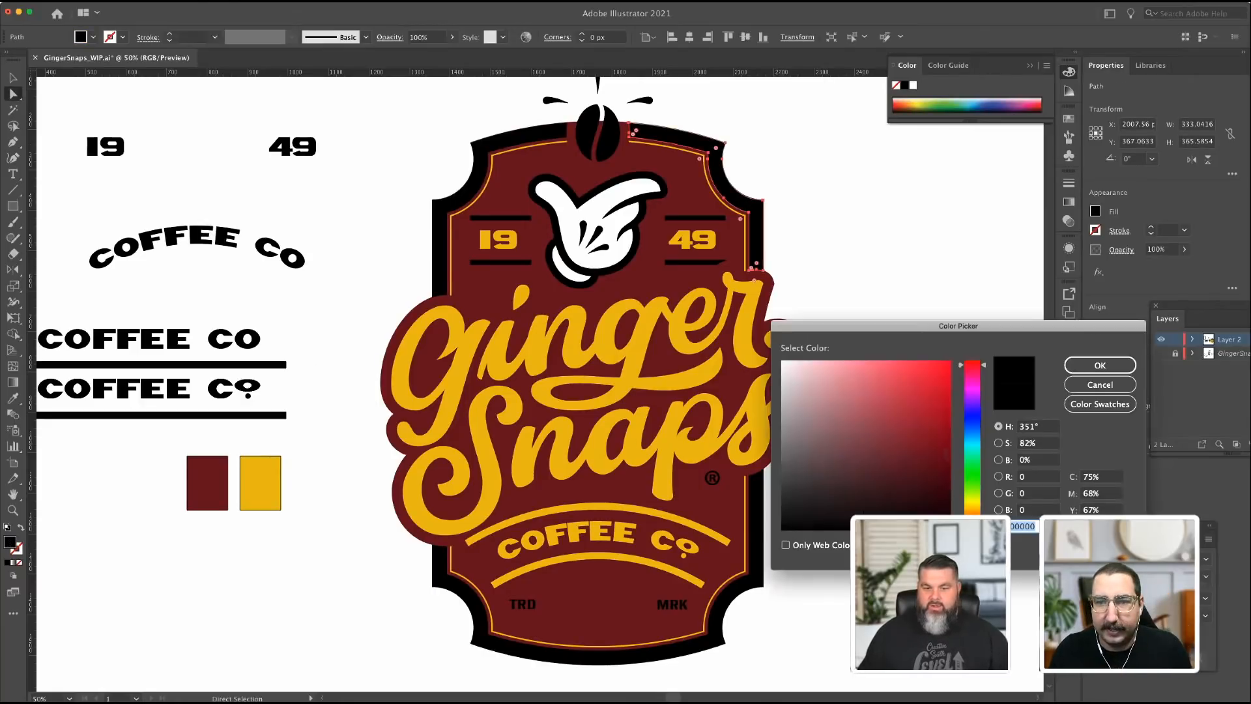
left_click_drag(937, 474, 925, 495)
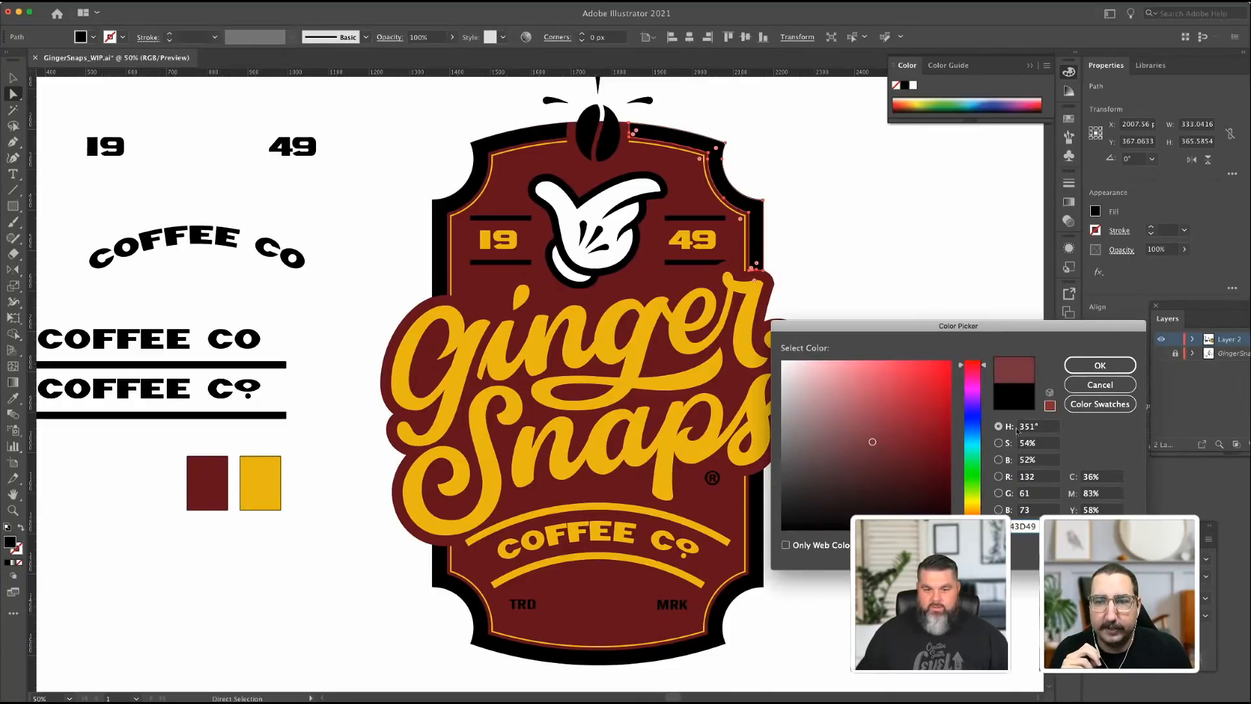
left_click_drag(972, 528, 973, 522)
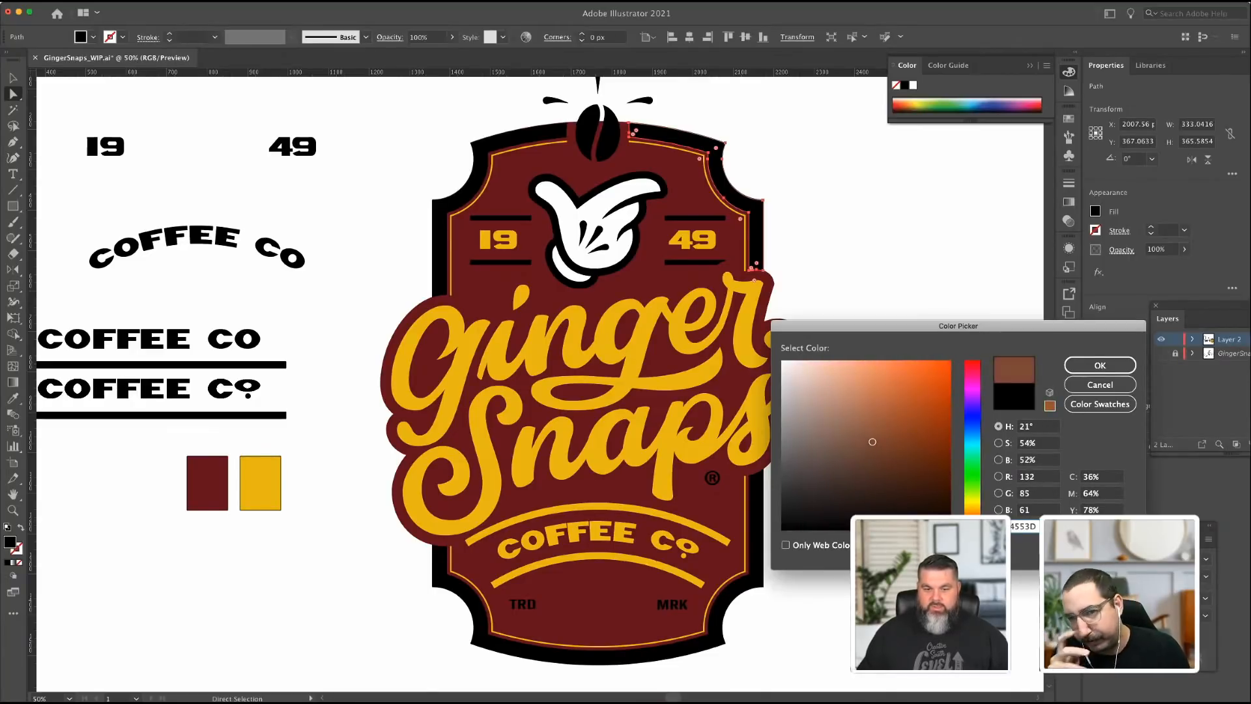
left_click(930, 469)
left_click(930, 494)
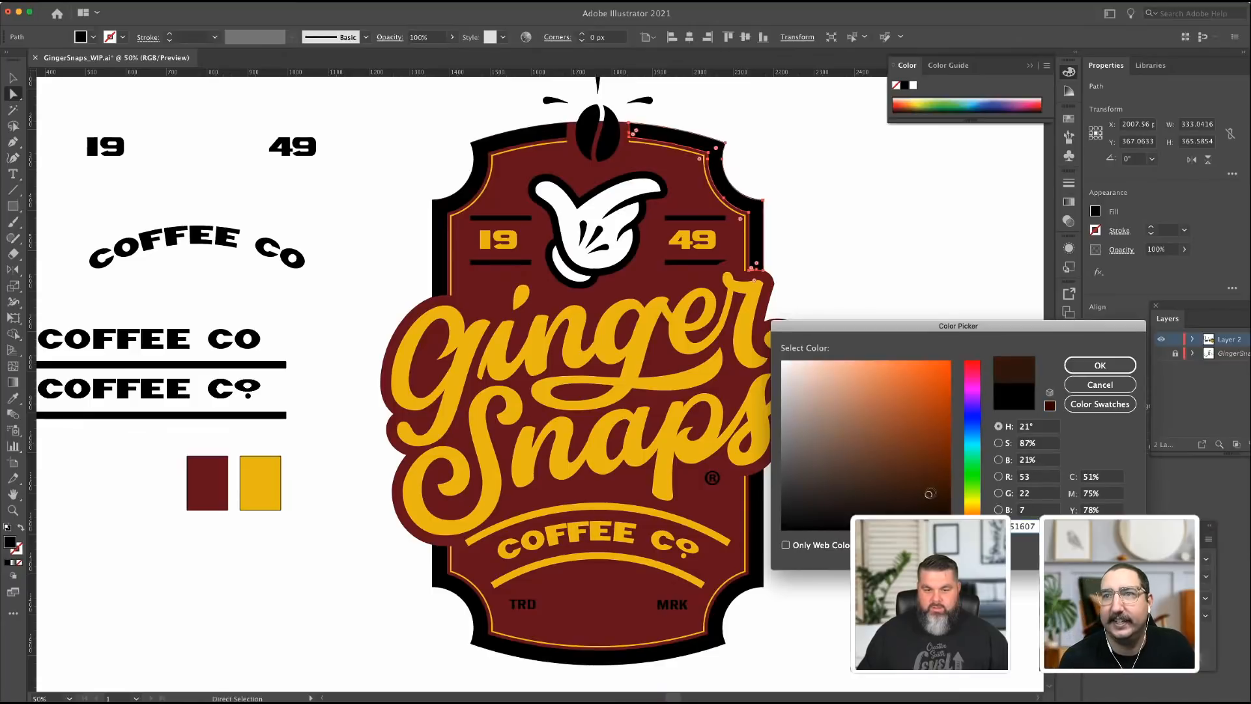
left_click(1099, 366)
left_click(935, 503)
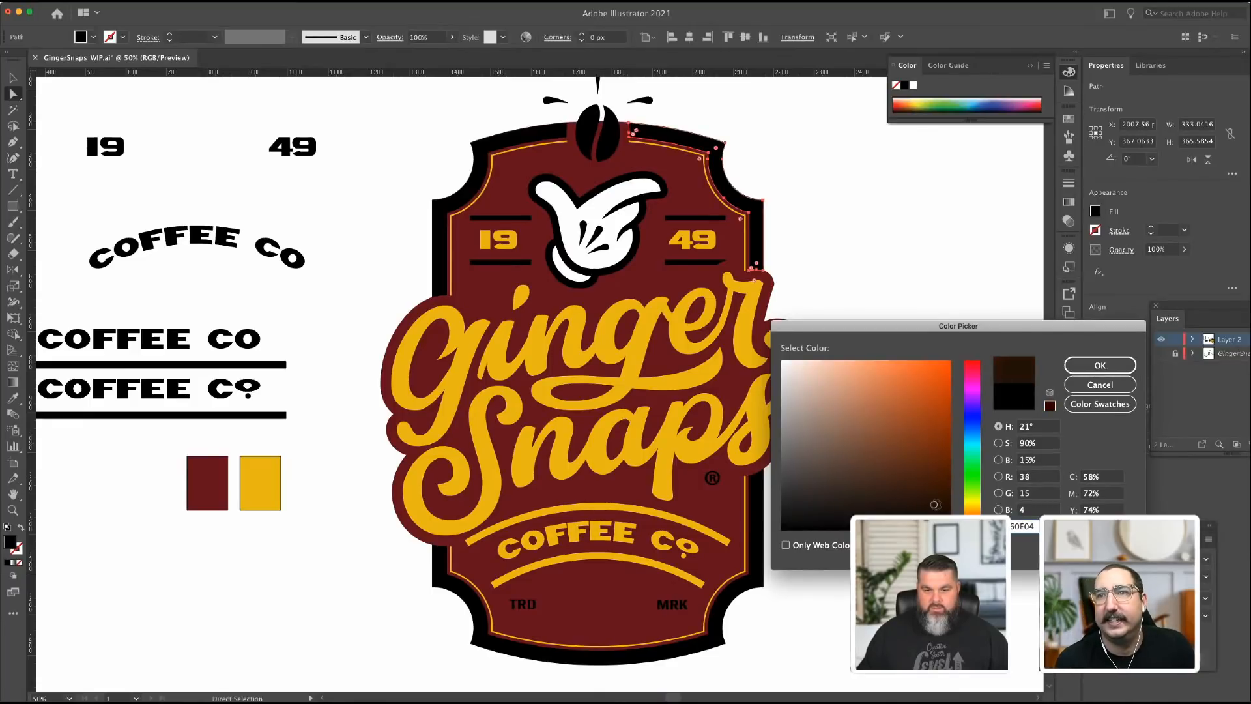
left_click(1100, 366)
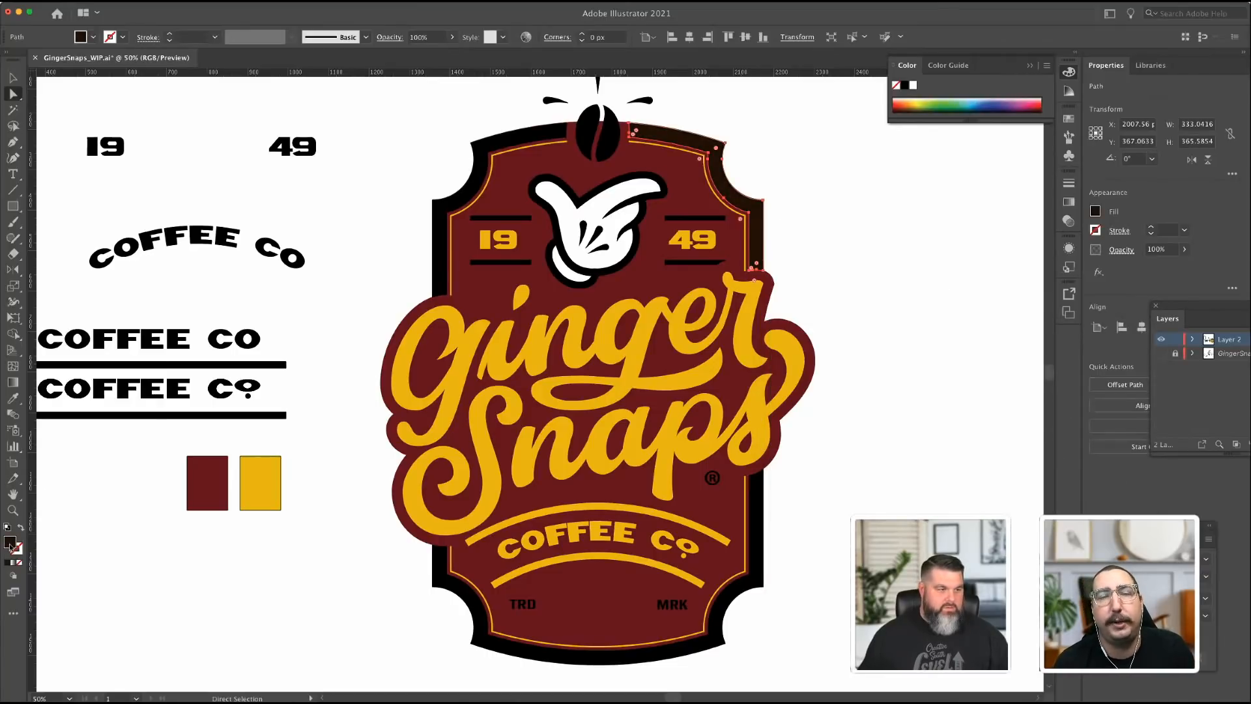
Draw a small dark brown reference square beside the badge's upper-left corner and deselect it.
left_click(13, 205)
left_click_drag(382, 102, 432, 154)
key("a")
left_click(339, 112)
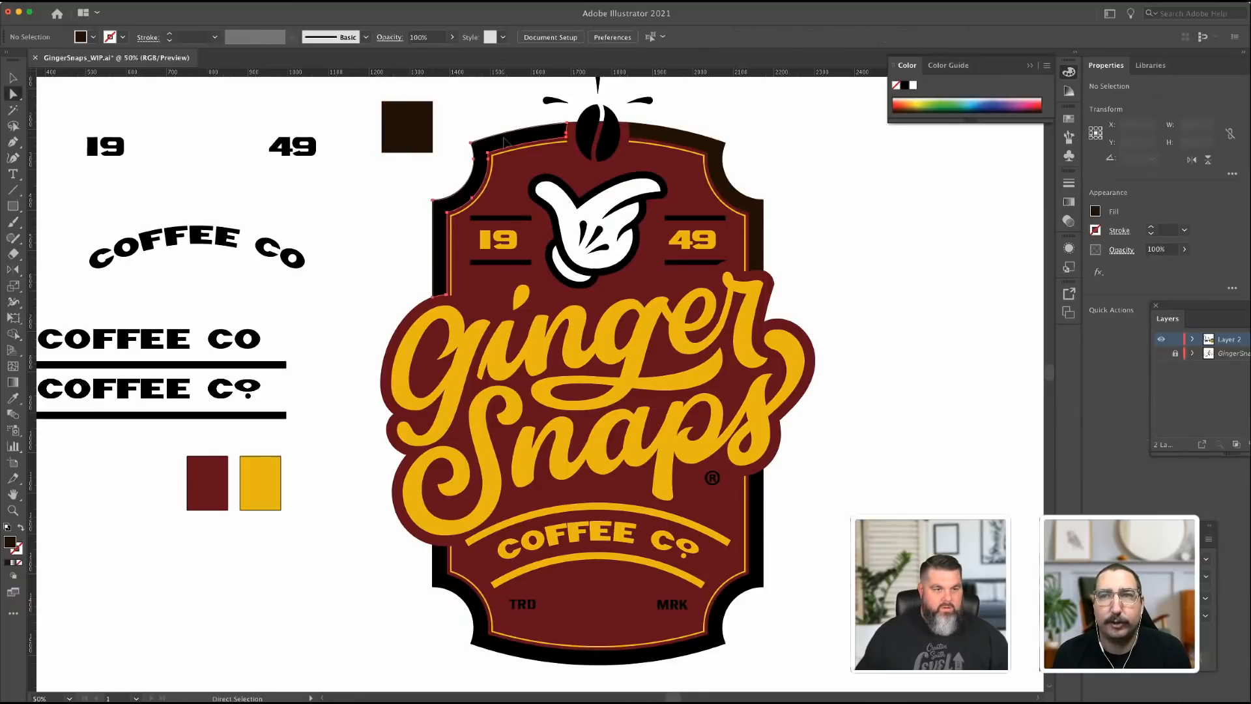
Select every object sharing the outer frame's black fill and recolour them with the reference square's dark brown.
left_click(505, 142)
left_click(164, 1)
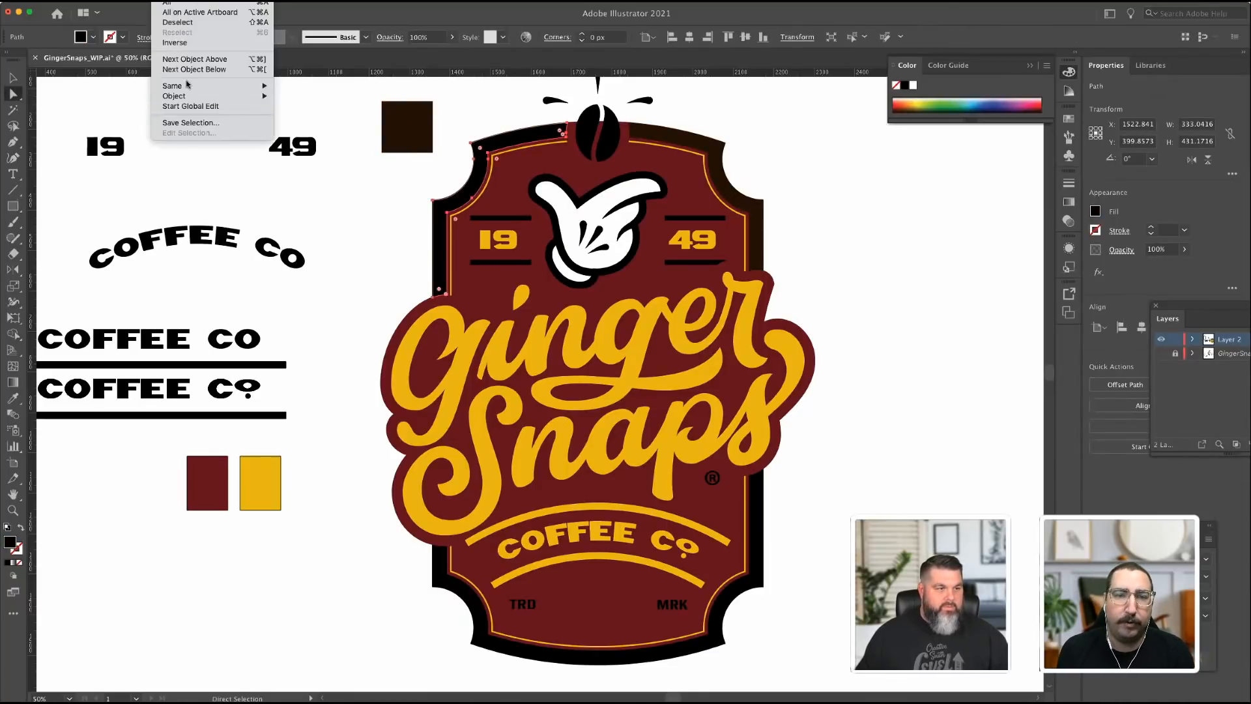
mouse_move(187, 84)
left_click(297, 132)
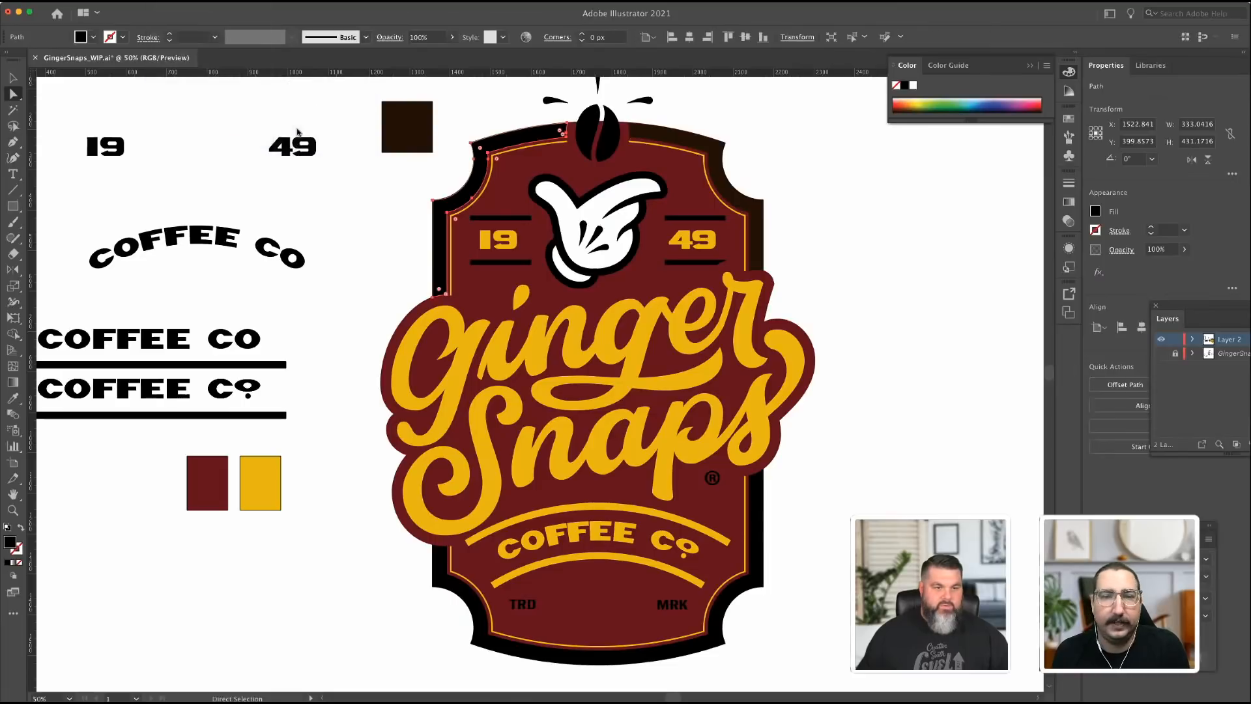
left_click(13, 397)
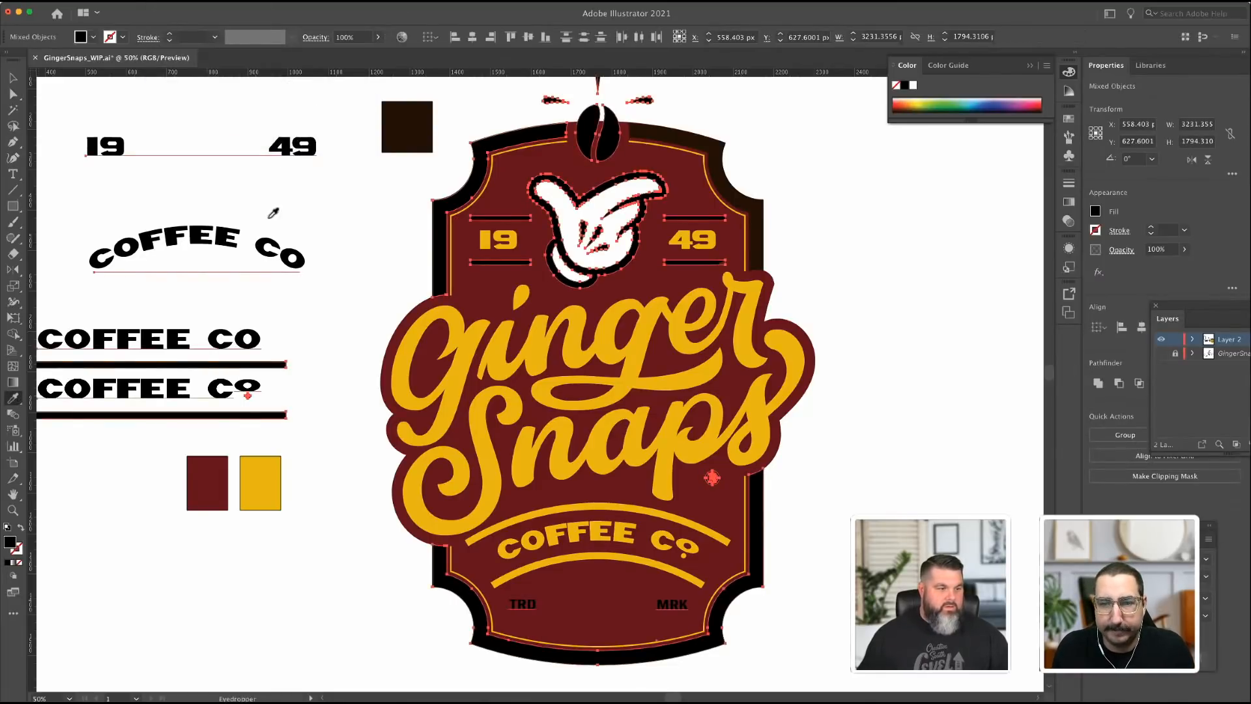
left_click(407, 126)
left_click(13, 94)
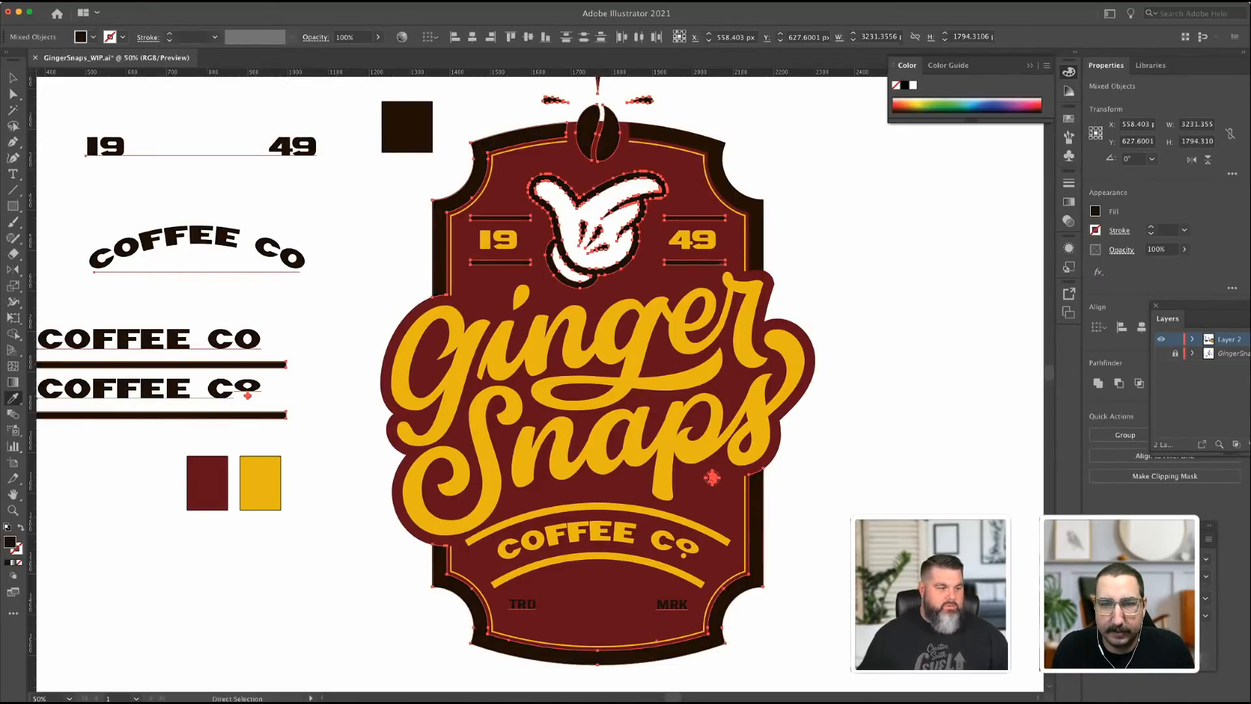
Lighten the brown fill of the selected frame, hand, bean and text parts slightly, and deselect them.
double_click(10, 542)
left_click(924, 494)
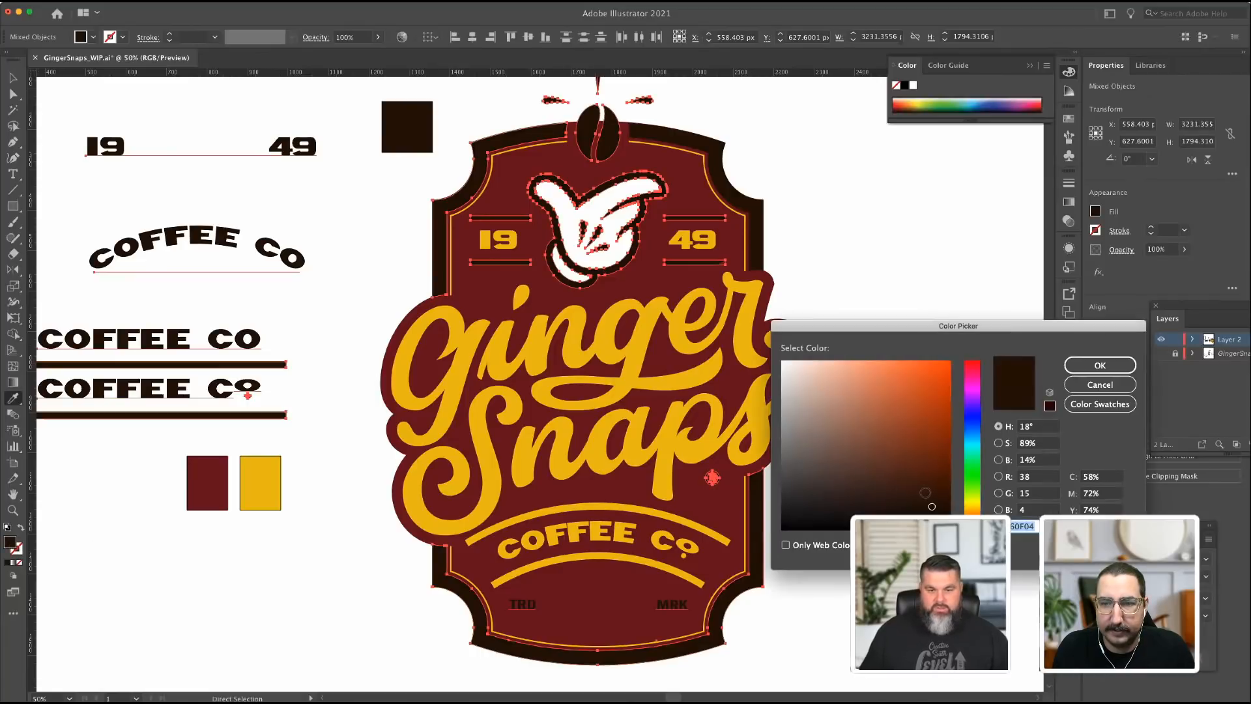
left_click(1082, 365)
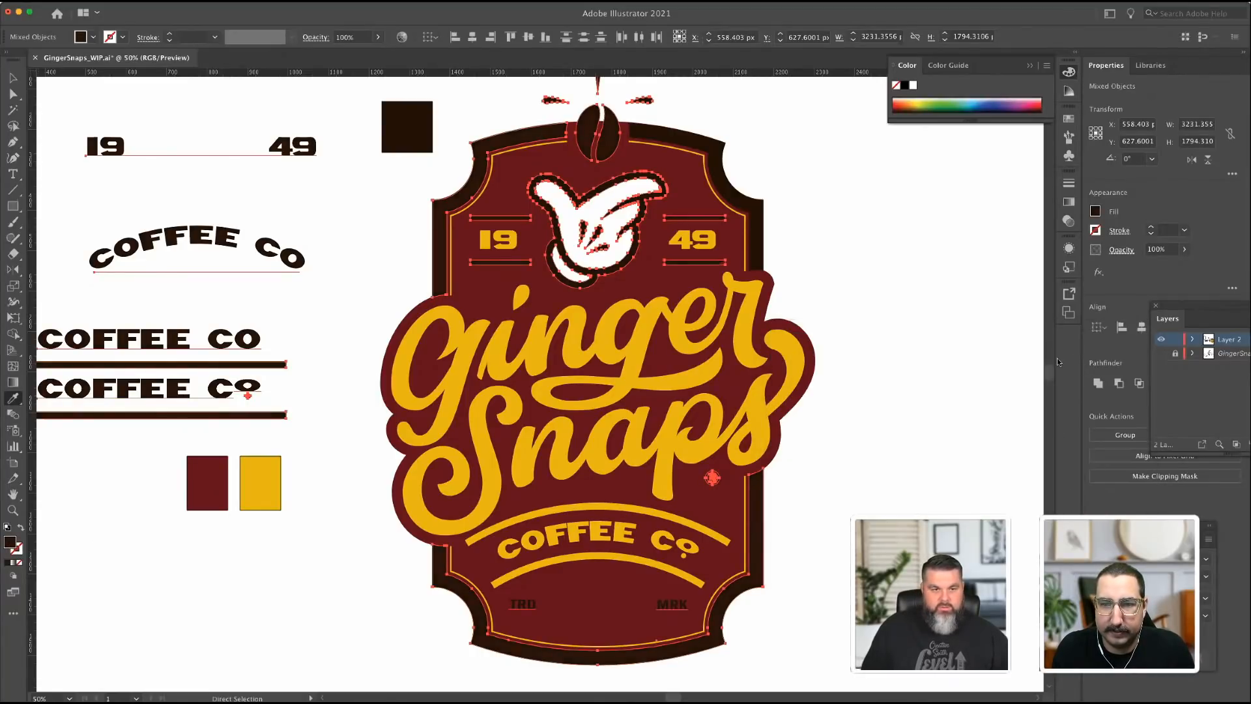
left_click(10, 94)
left_click(272, 123)
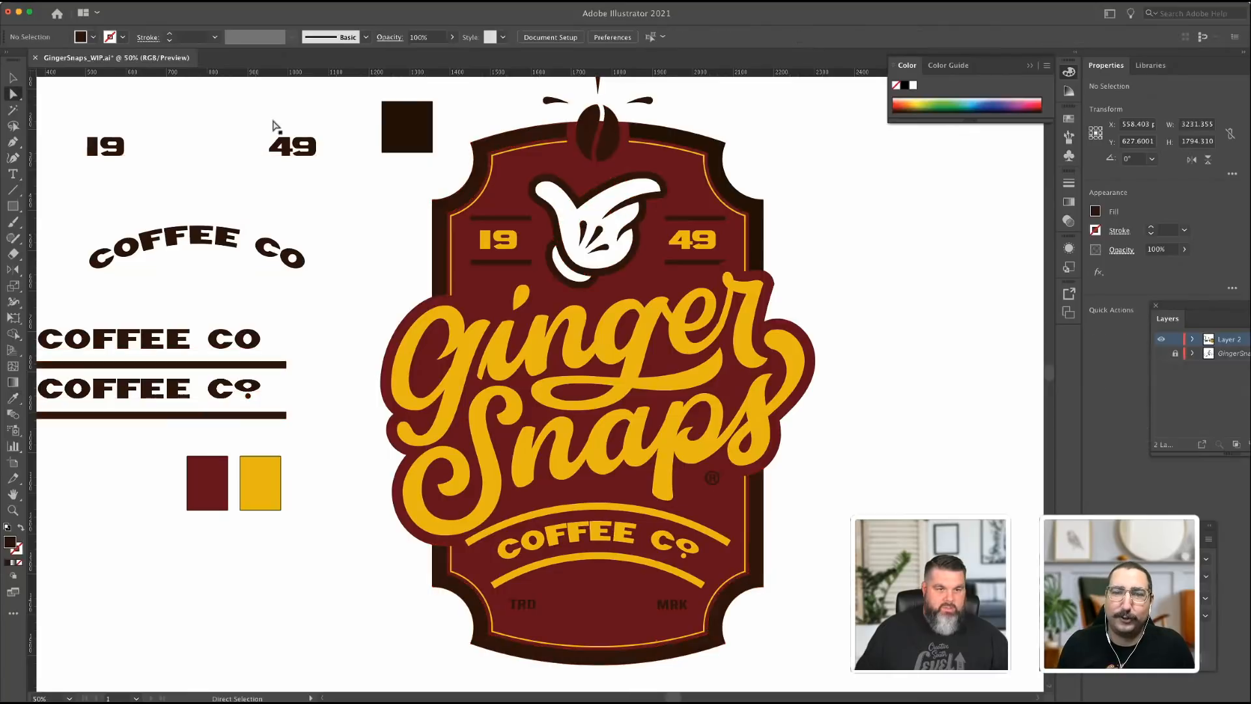
scroll(868, 326, "down", 1)
scroll(868, 326, "left", 3)
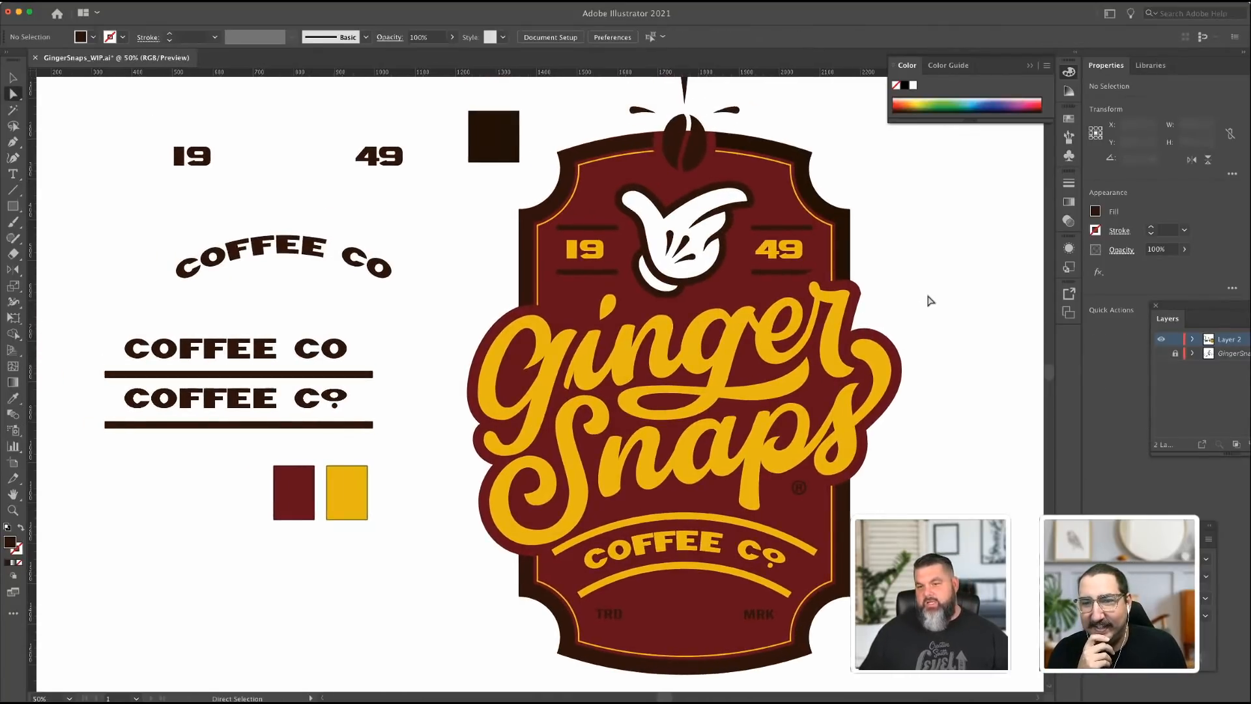
scroll(929, 301, "left", 1)
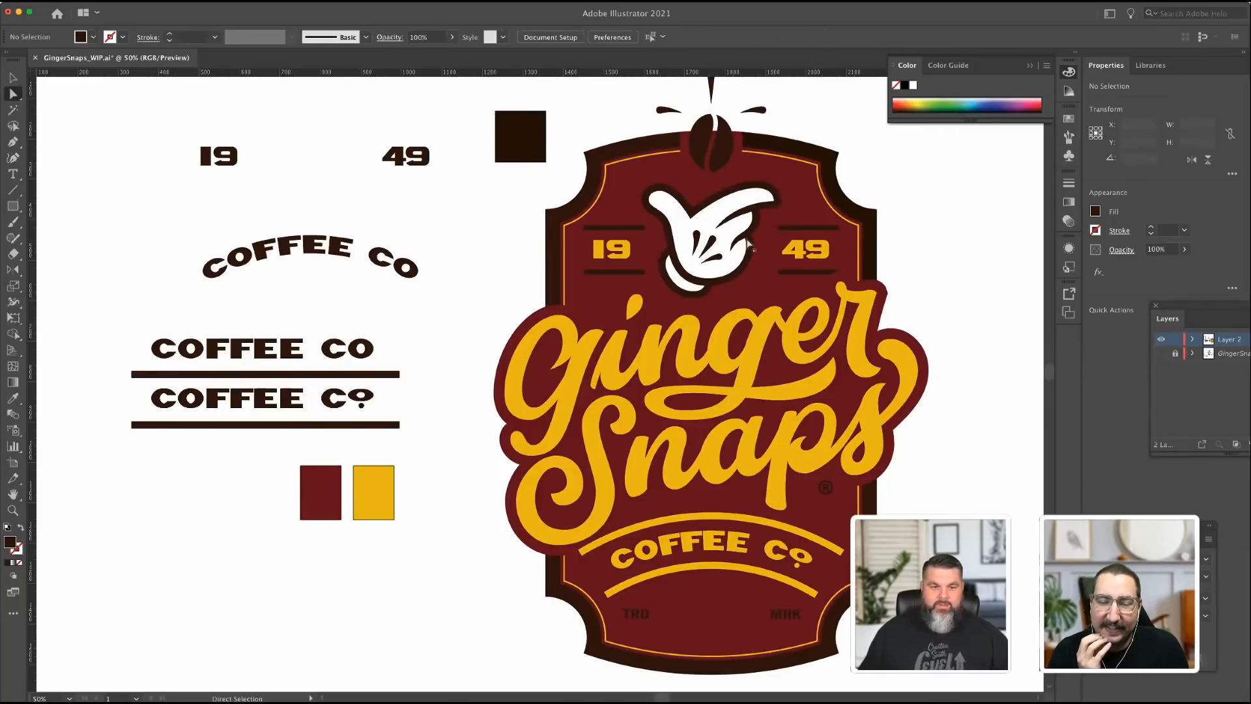
left_click(815, 274)
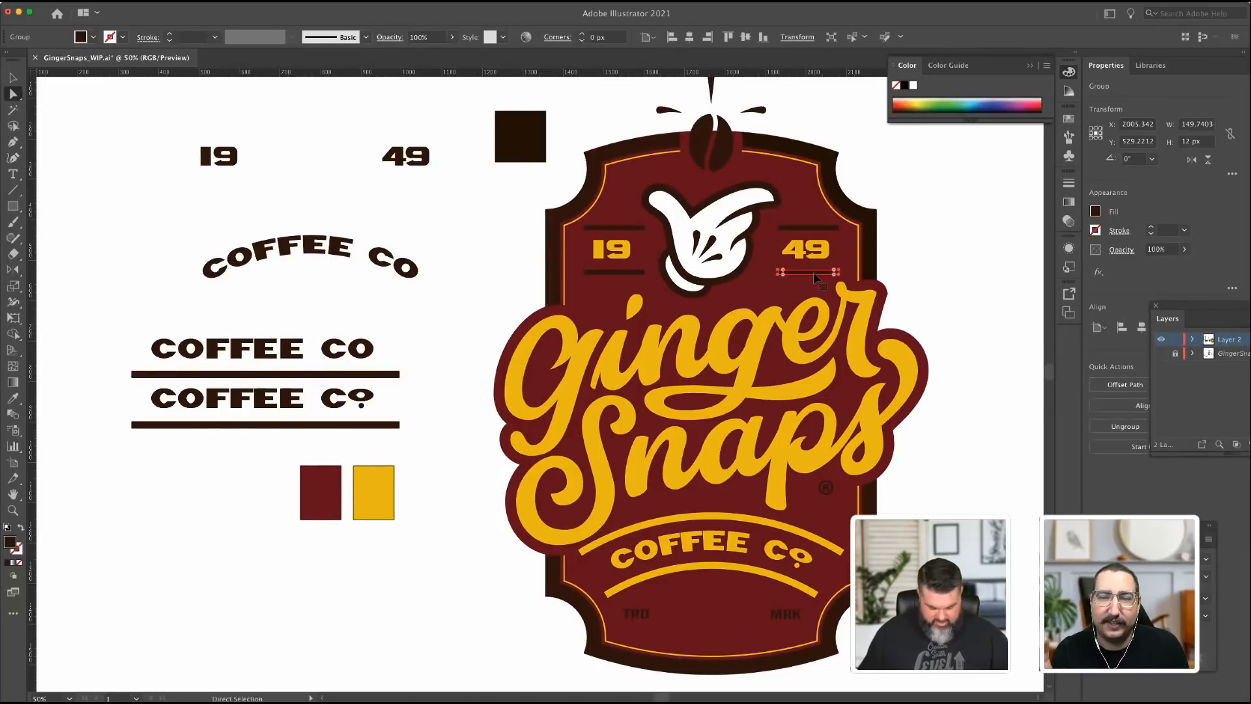
left_click(935, 255)
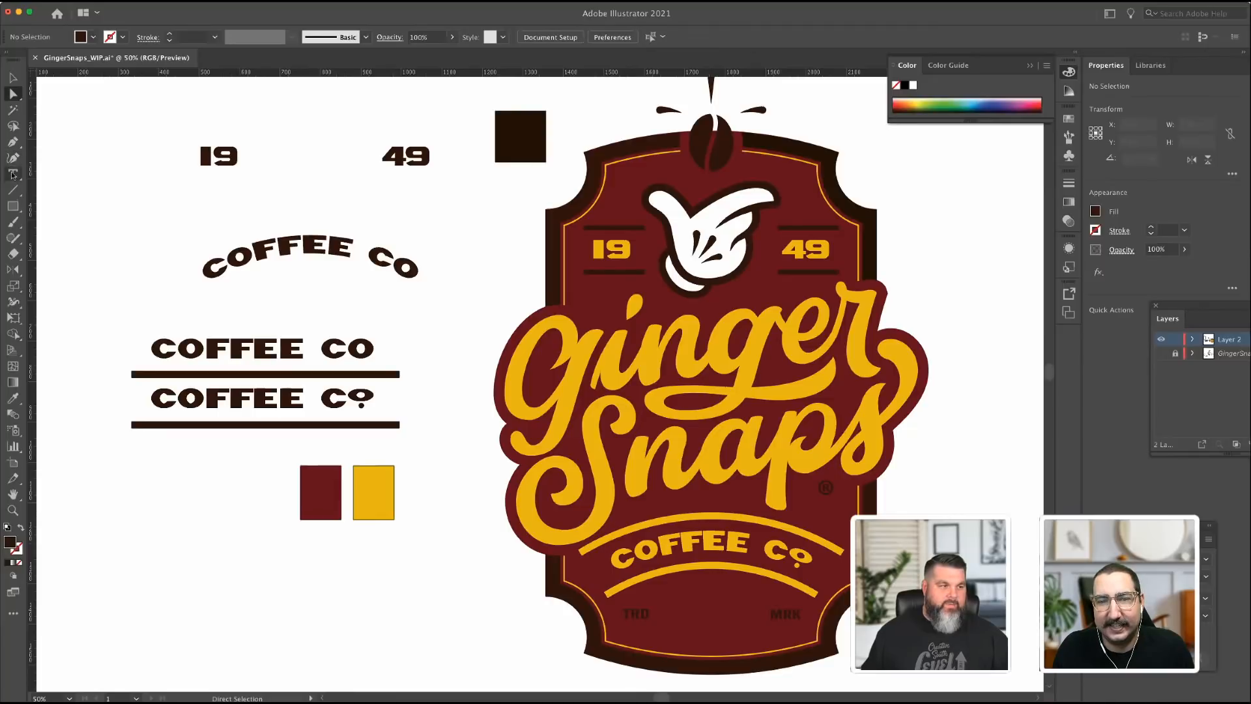
Draw an ellipse about 74 px wide and 115 px high over the coffee bean and fill it with white.
left_click_drag(12, 208, 98, 237)
left_click_drag(694, 123, 725, 171)
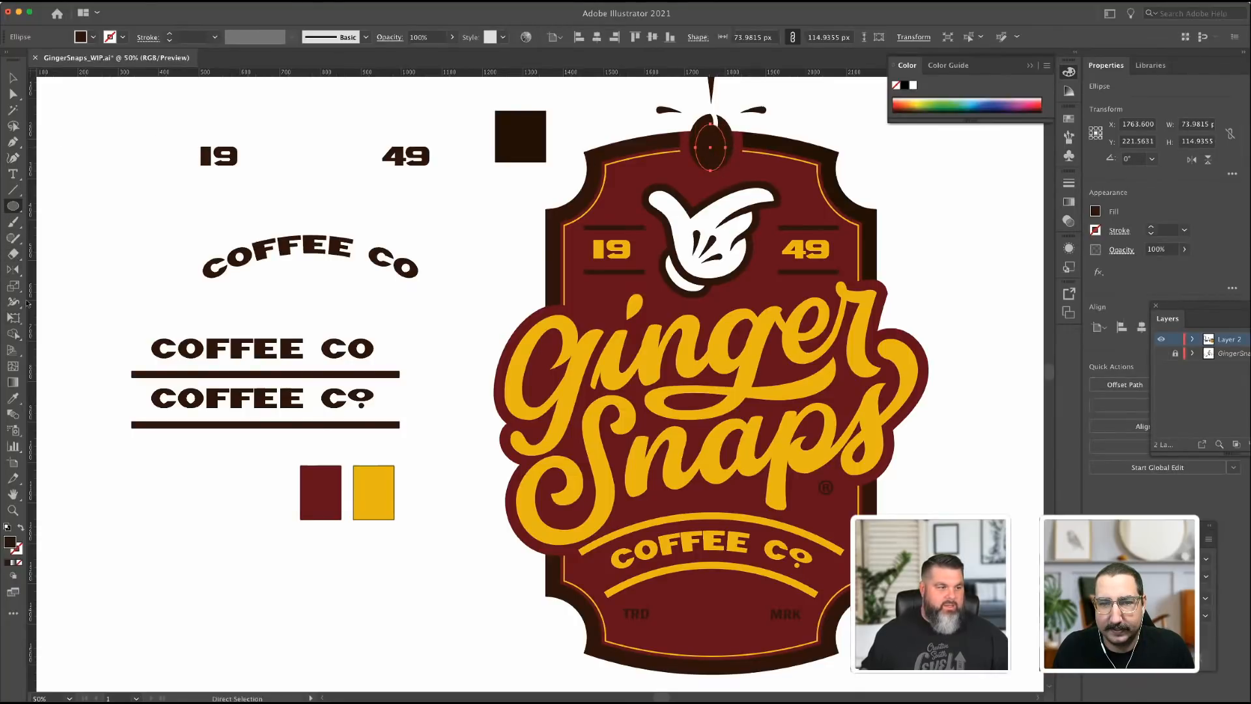
left_click(13, 398)
left_click(134, 236)
Bring the brown coffee bean in front of the white ellipse and deselect it.
left_click(13, 93)
key("super")
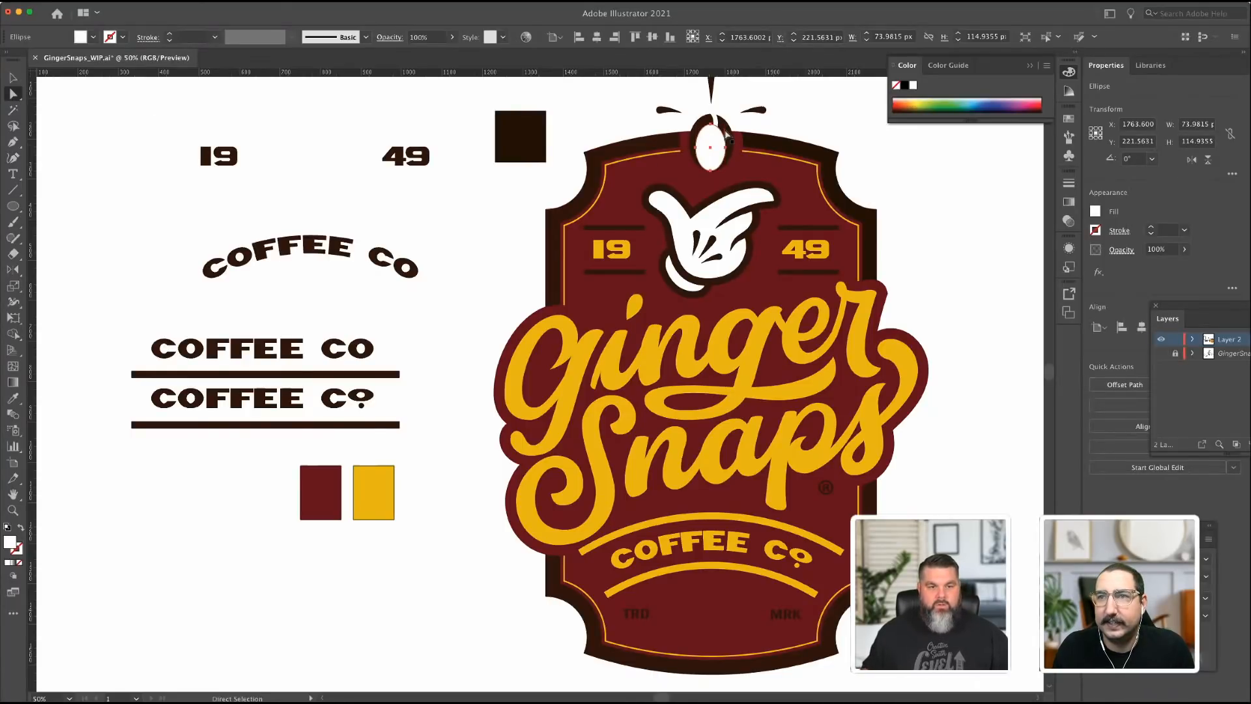
left_click(704, 126)
key("super+x")
key("super+f")
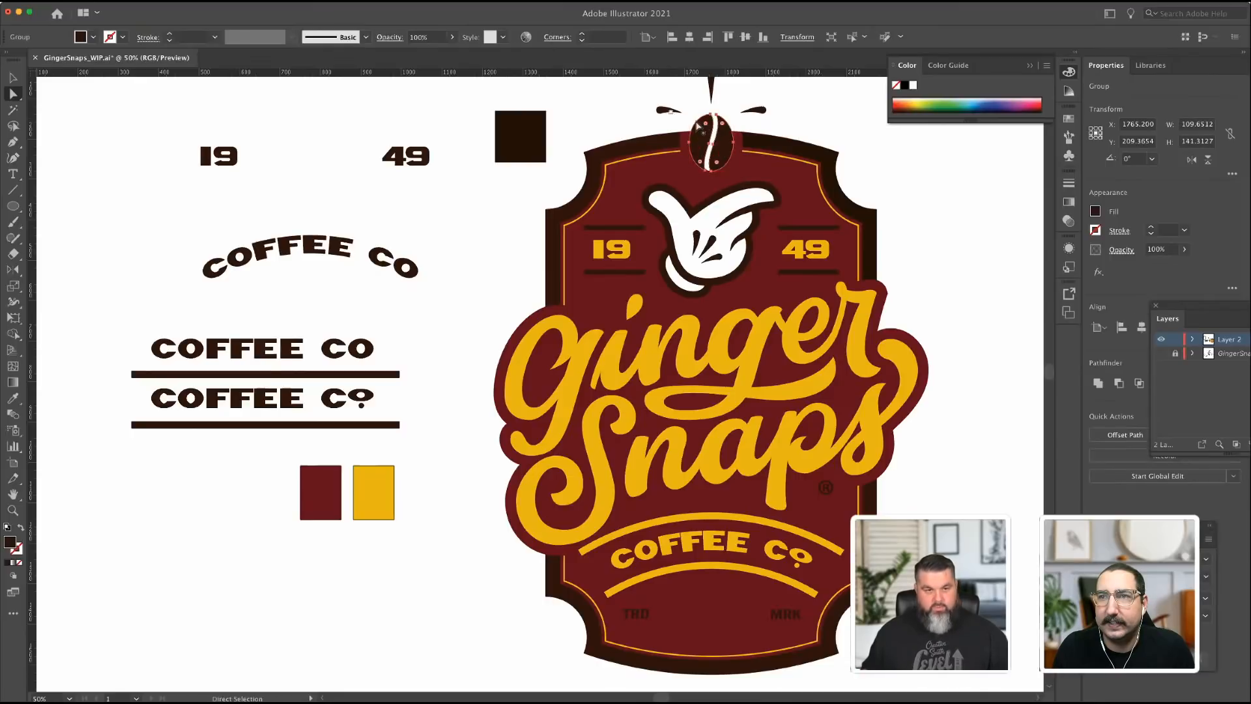
left_click(634, 95)
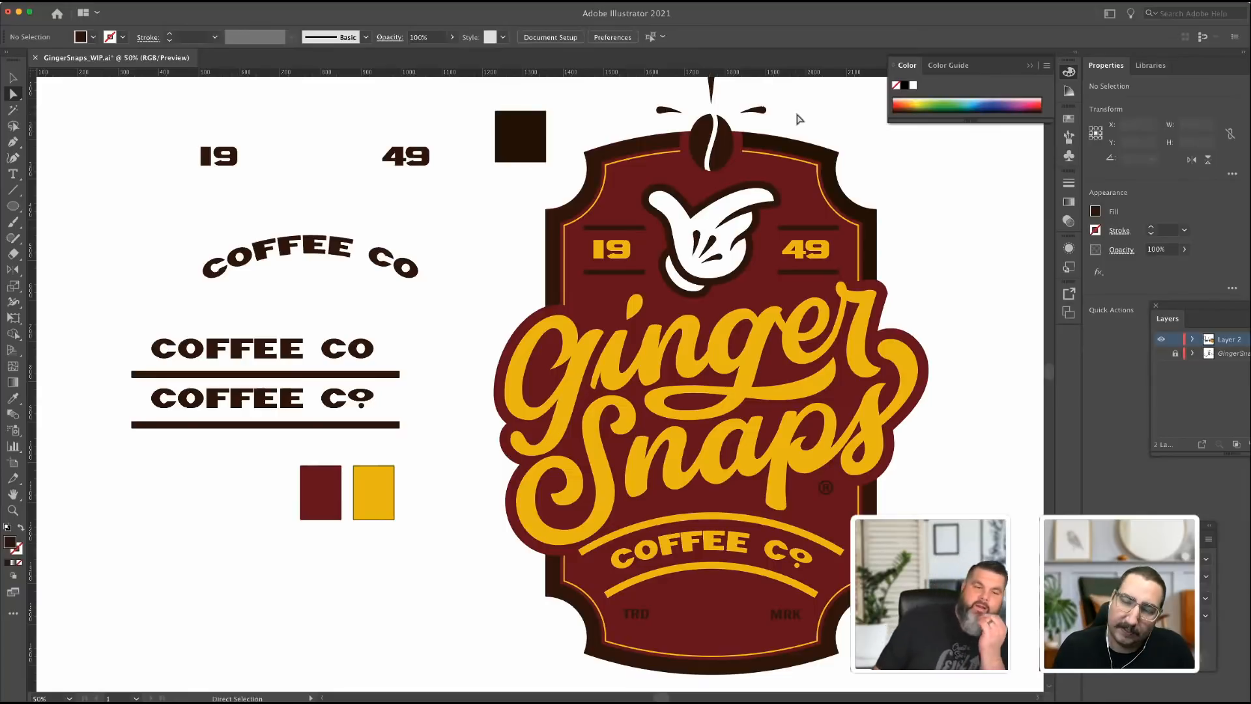
Recolour the three accent marks above the coffee bean with the lettering's golden yellow and deselect them.
scroll(756, 163, "up", 1)
scroll(756, 163, "right", 1)
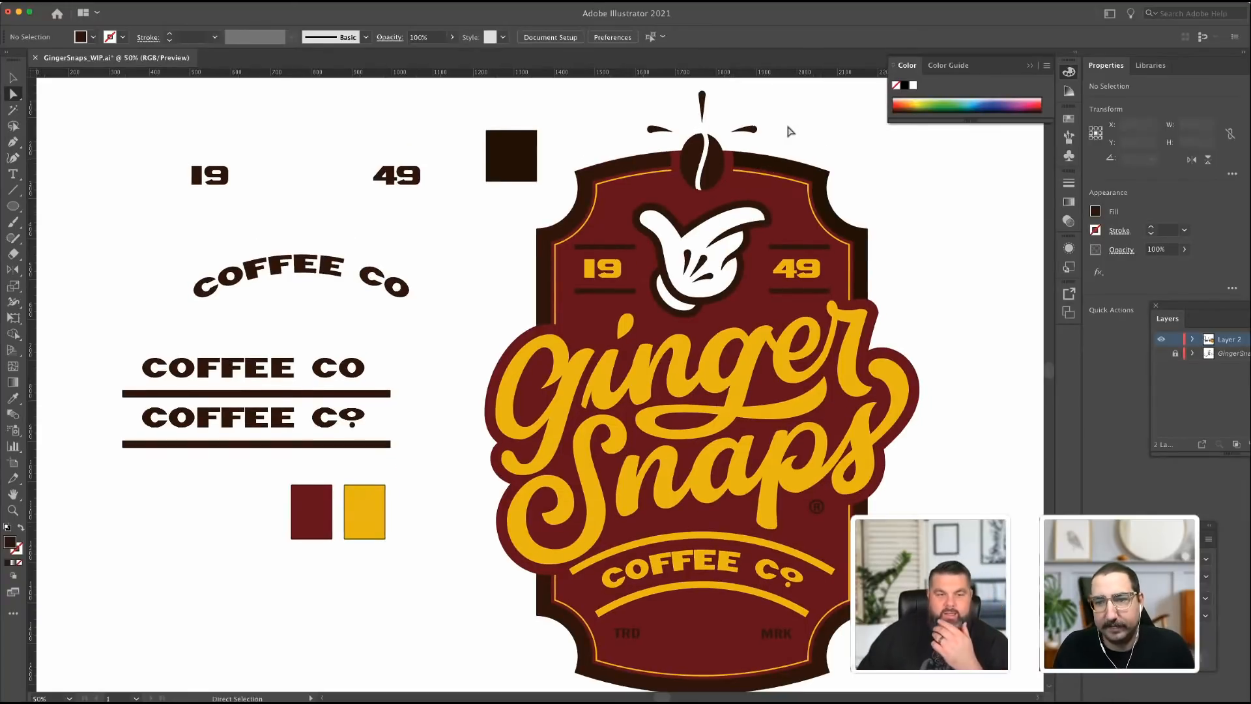
left_click(658, 129)
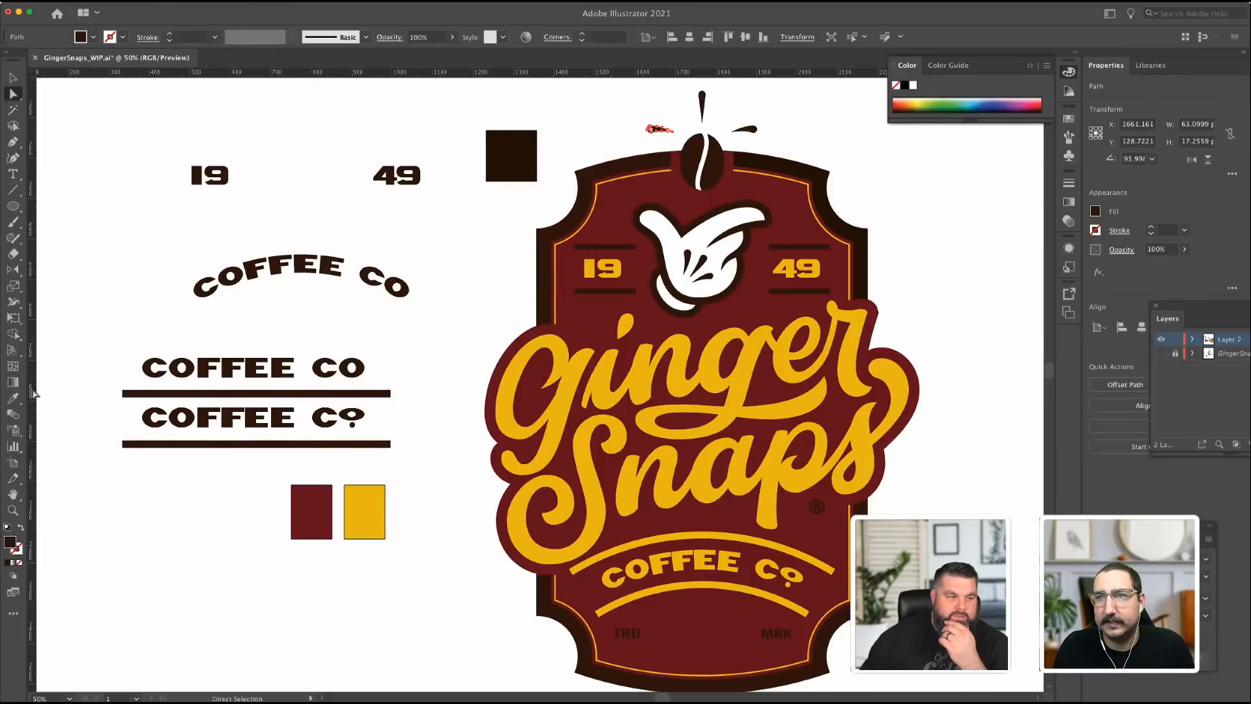
left_click(703, 104, "shift")
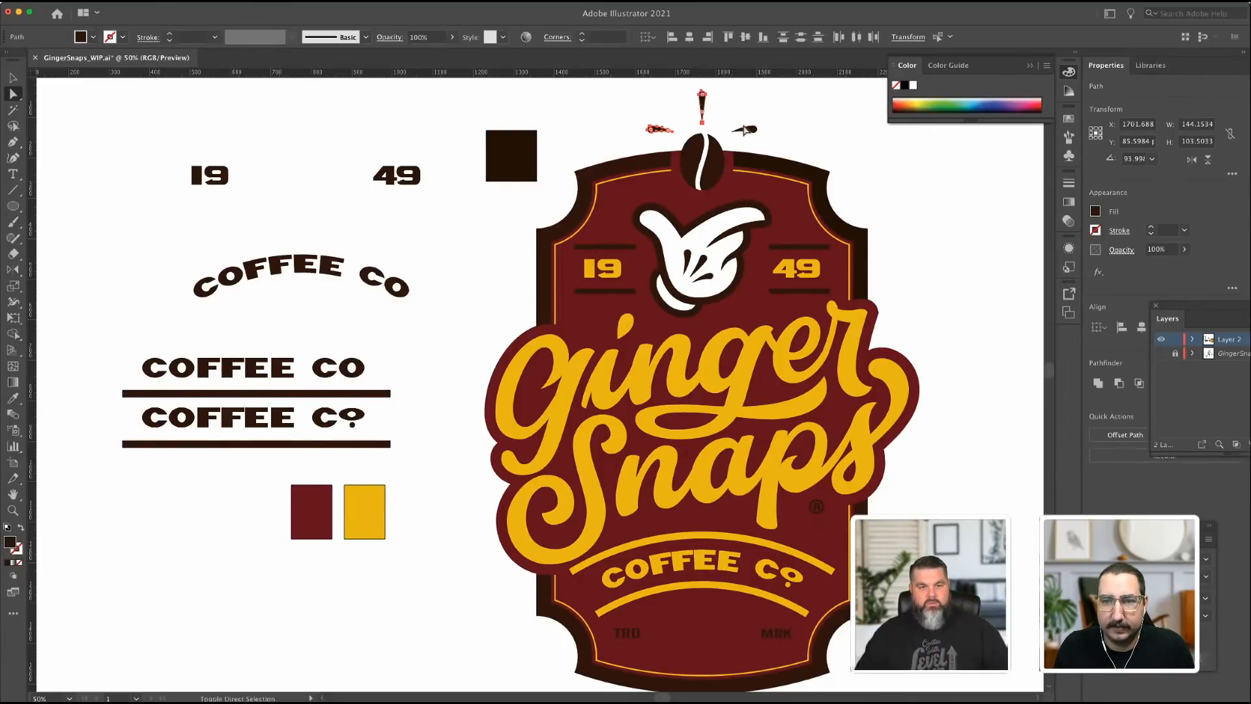
left_click(751, 131, "shift")
left_click(12, 397)
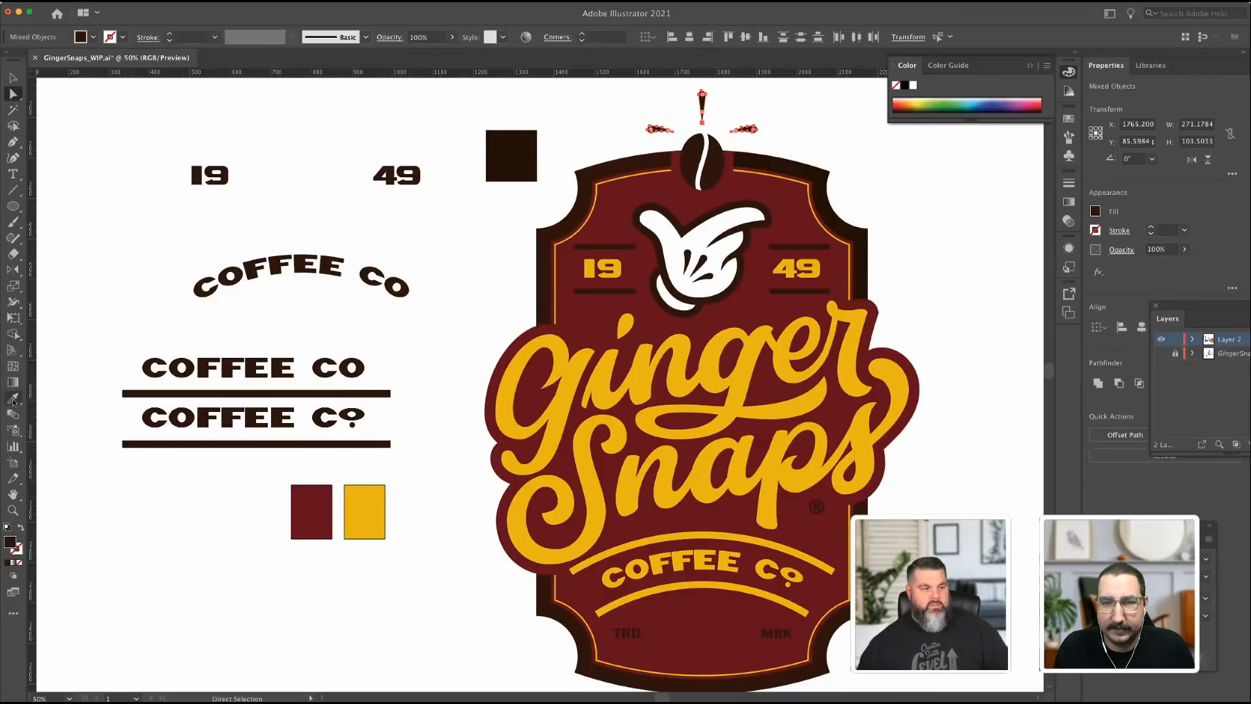
left_click(557, 368)
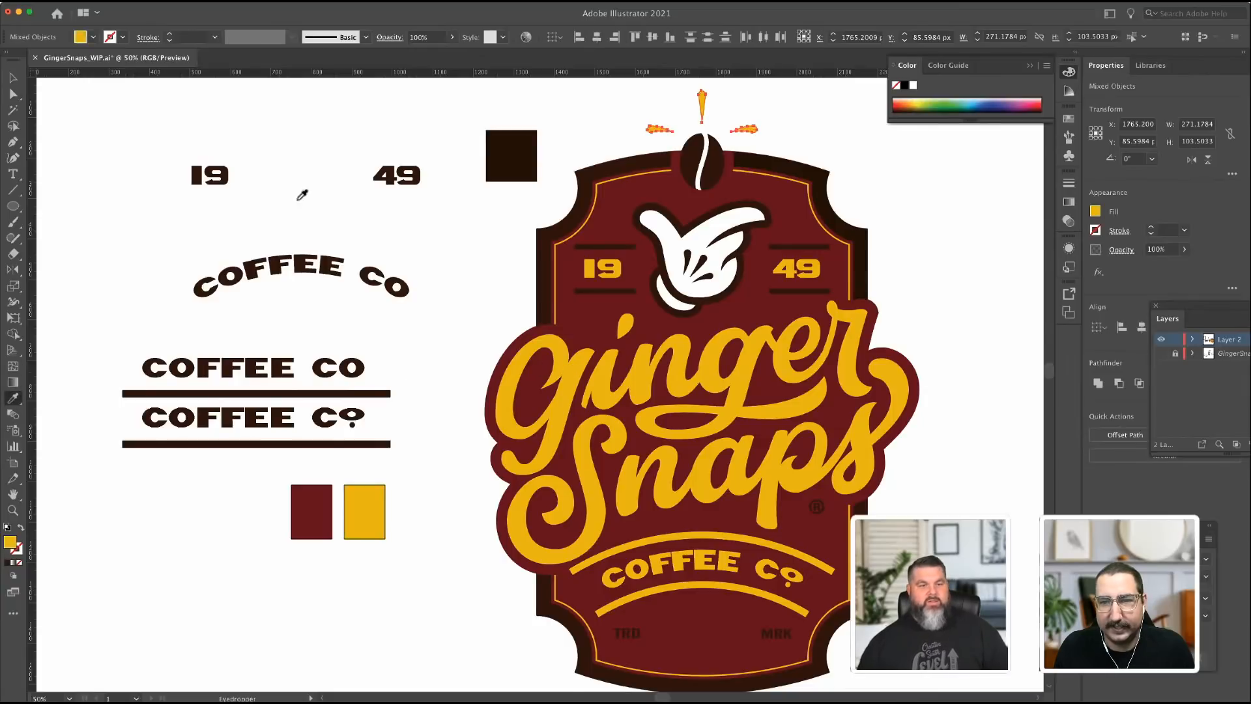
left_click(12, 77)
left_click(162, 112)
scroll(903, 183, "down", 2)
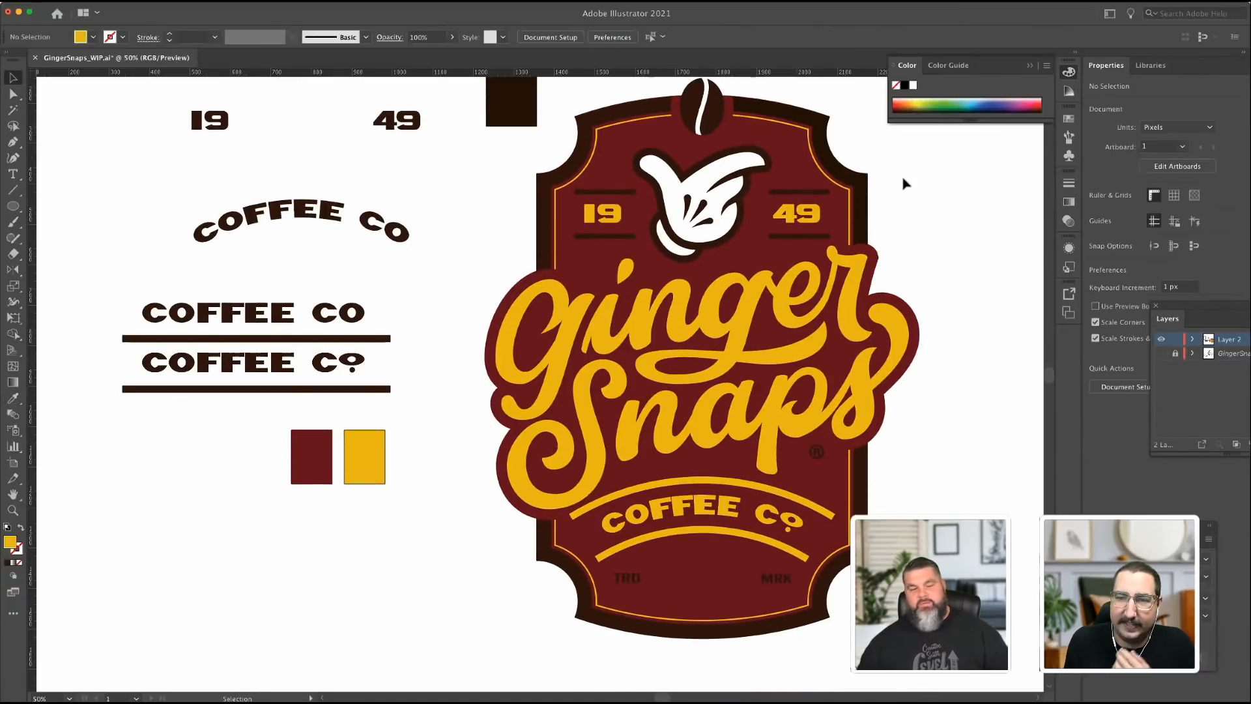
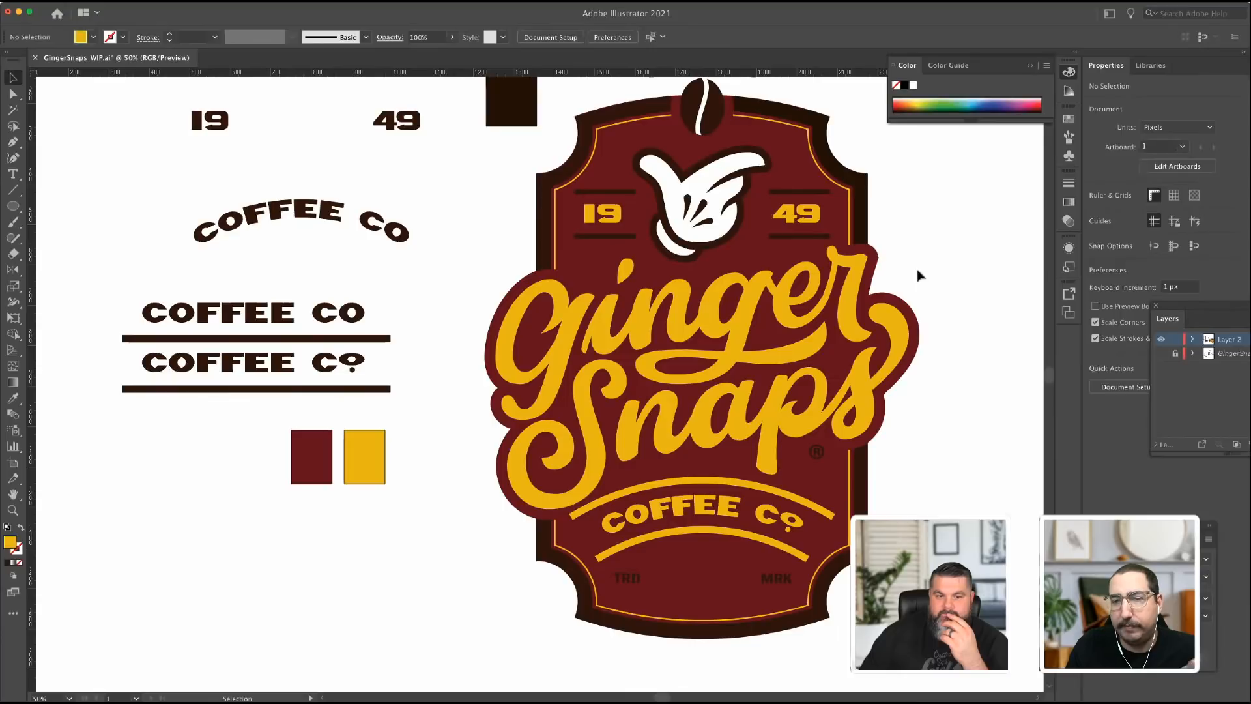
Duplicate the Ginger Snaps lettering with its dark red backing shape and place the copy to the right of the badge.
left_click(862, 289)
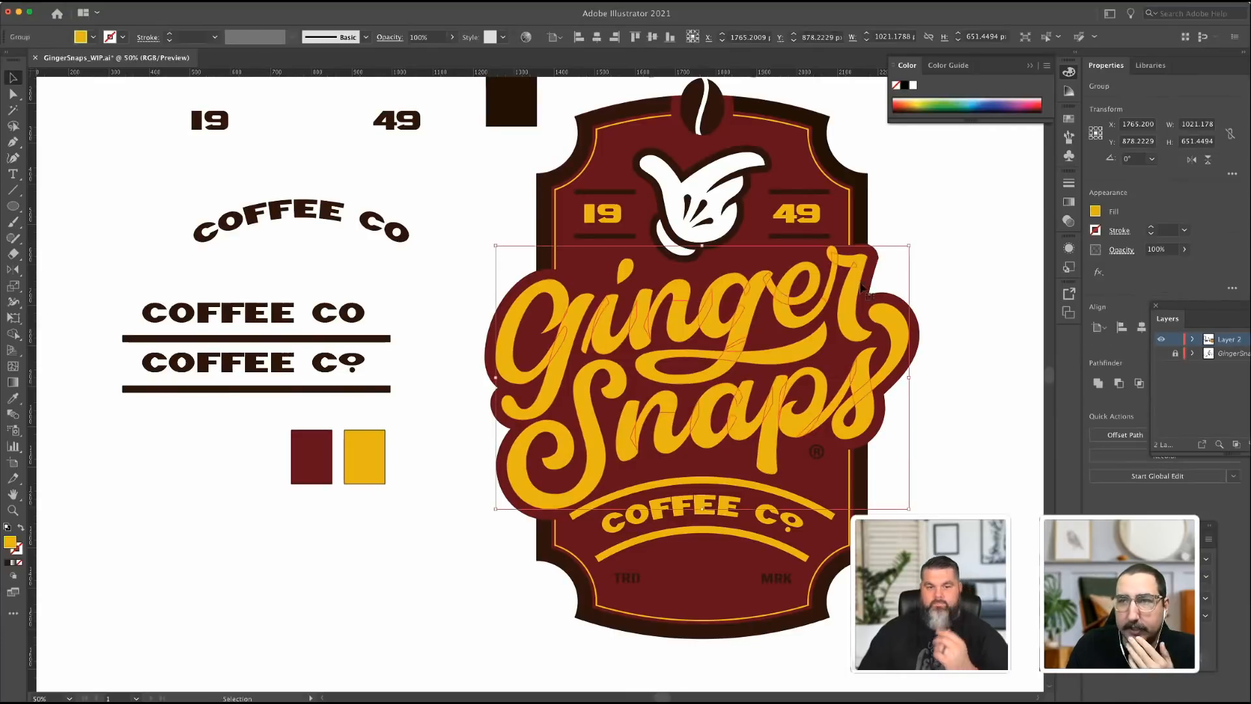
left_click(876, 287, "shift")
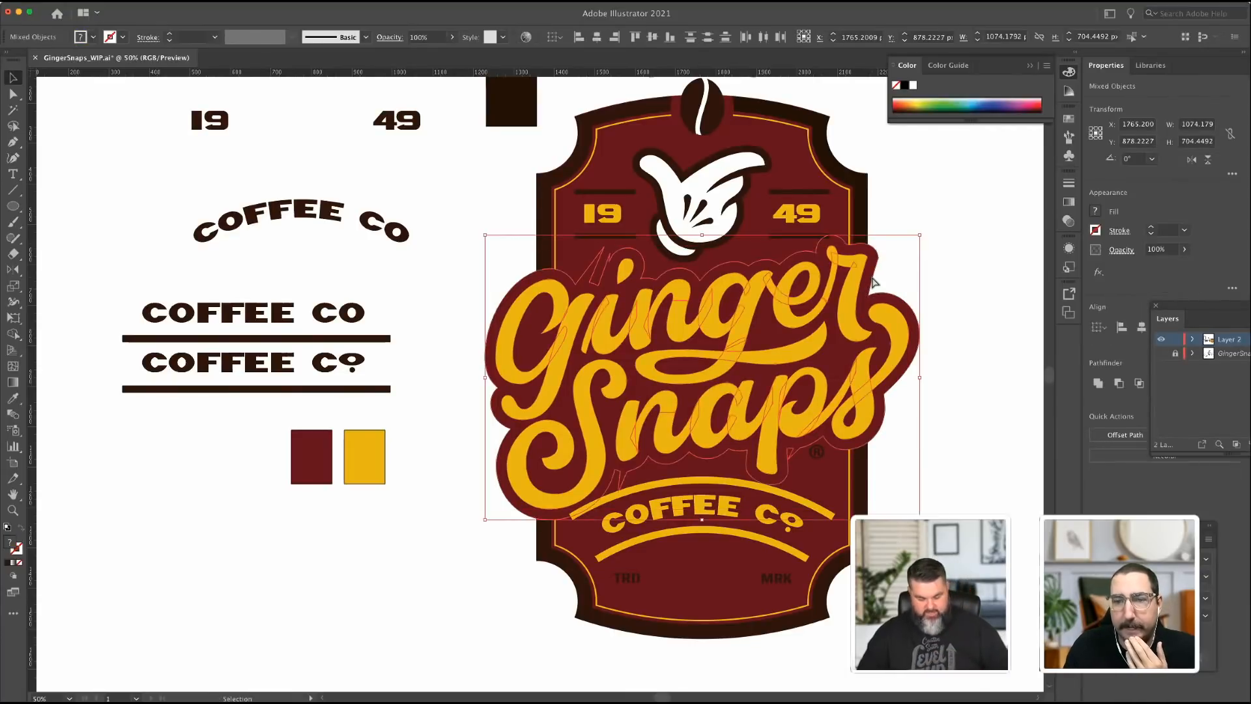
scroll(867, 290, "right", 10)
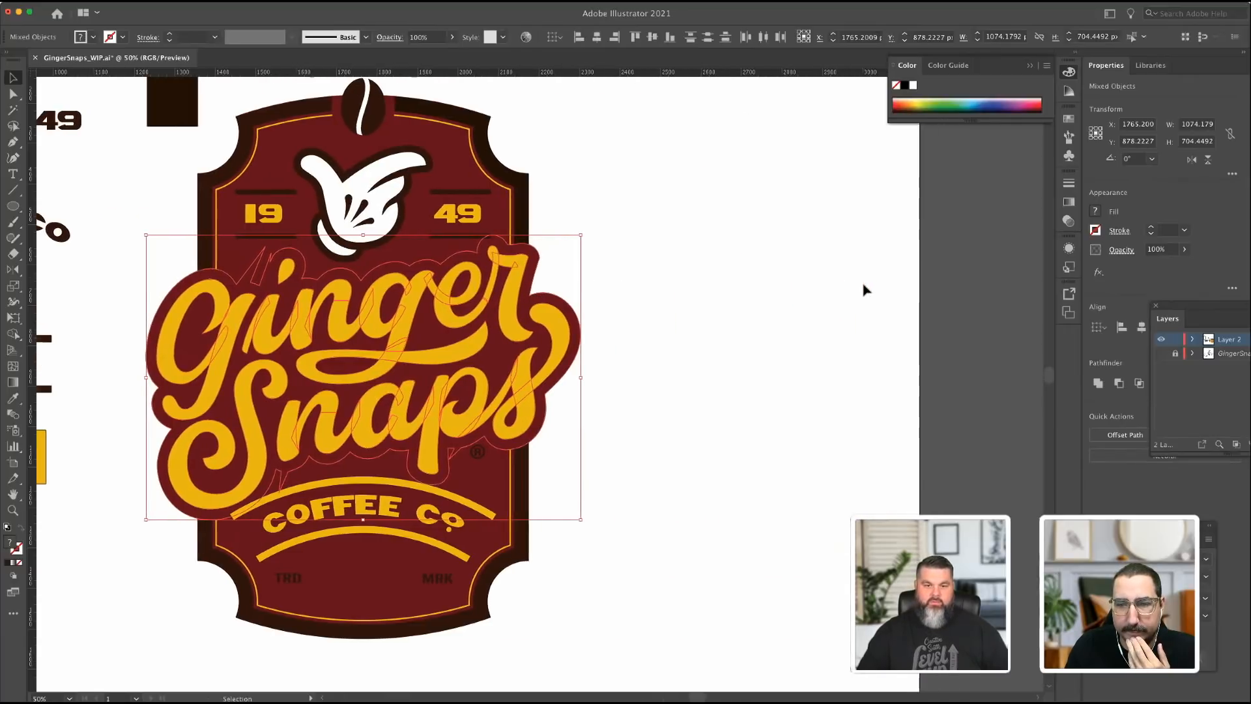
key("a")
key("ctrl+v")
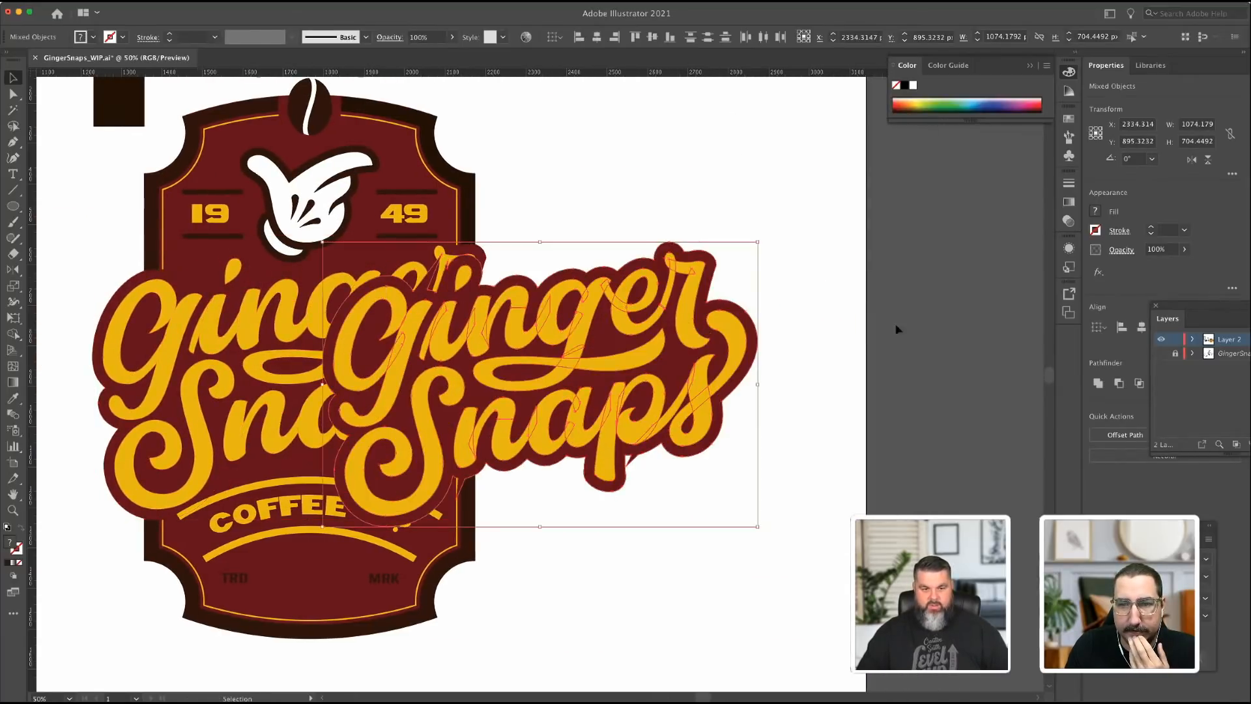
left_click_drag(771, 173, 729, 470)
Delete the dark red backing shape from the copied lettering.
left_click(15, 95)
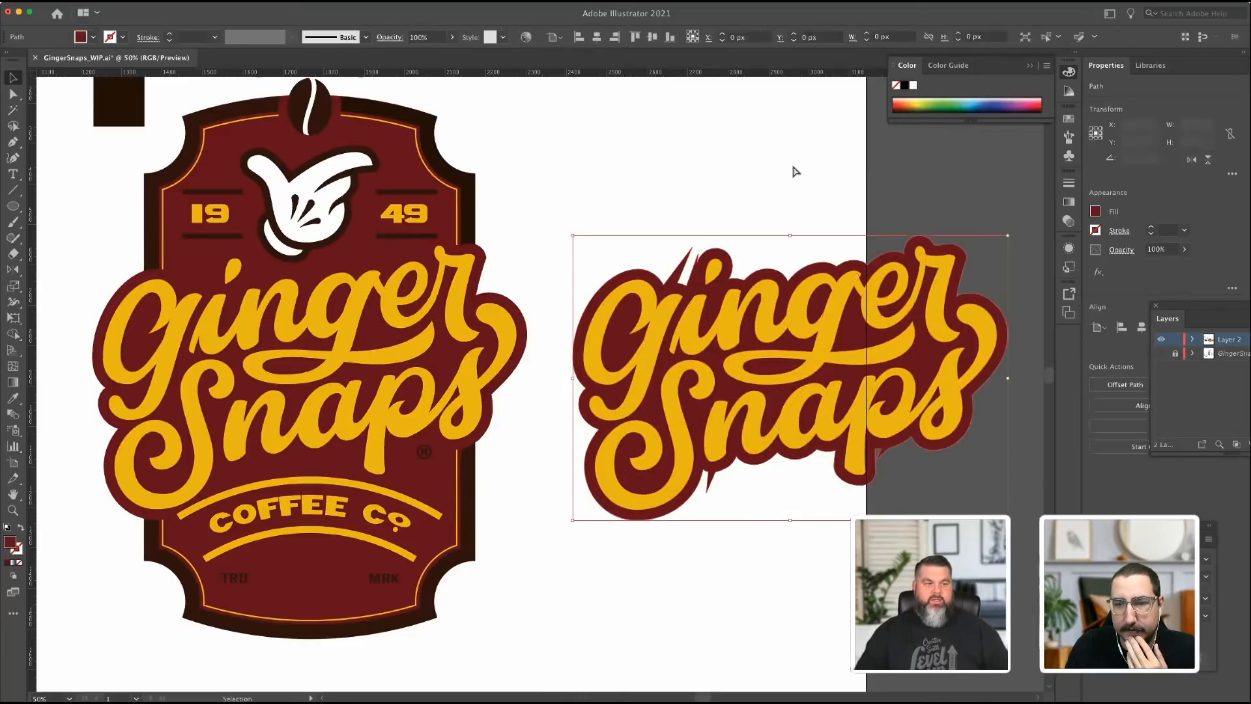
left_click(686, 266)
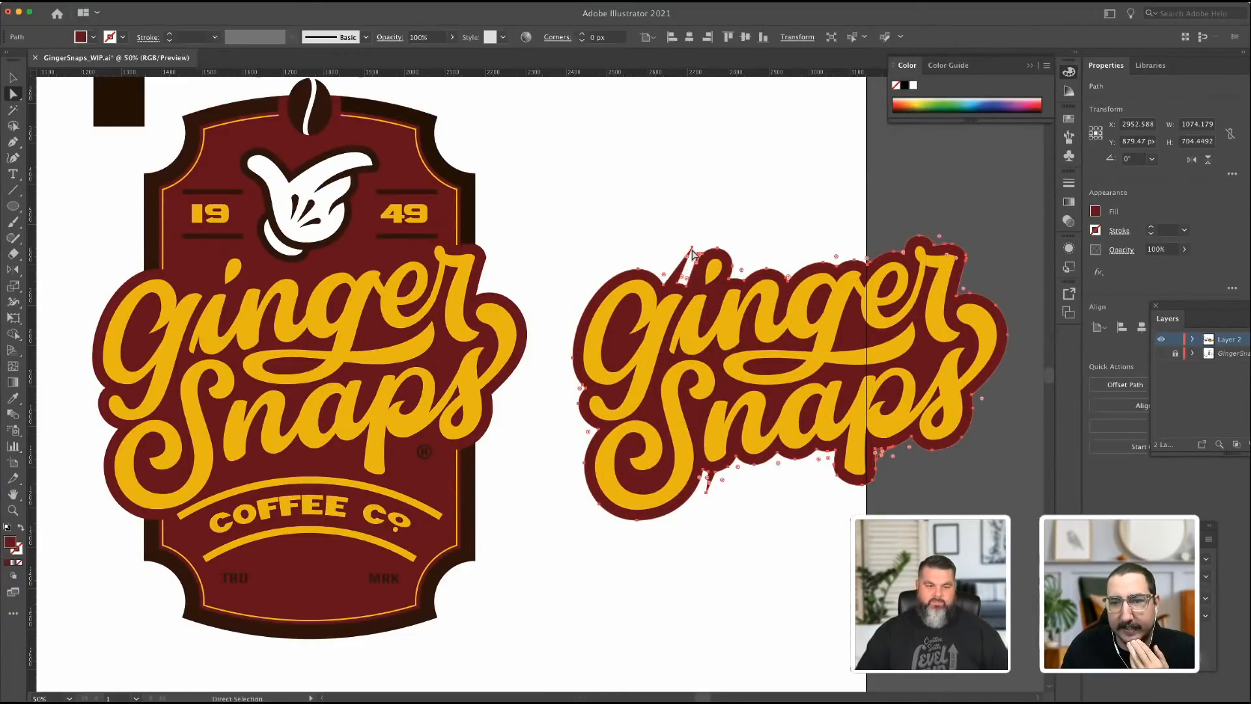
key("Delete")
key("v")
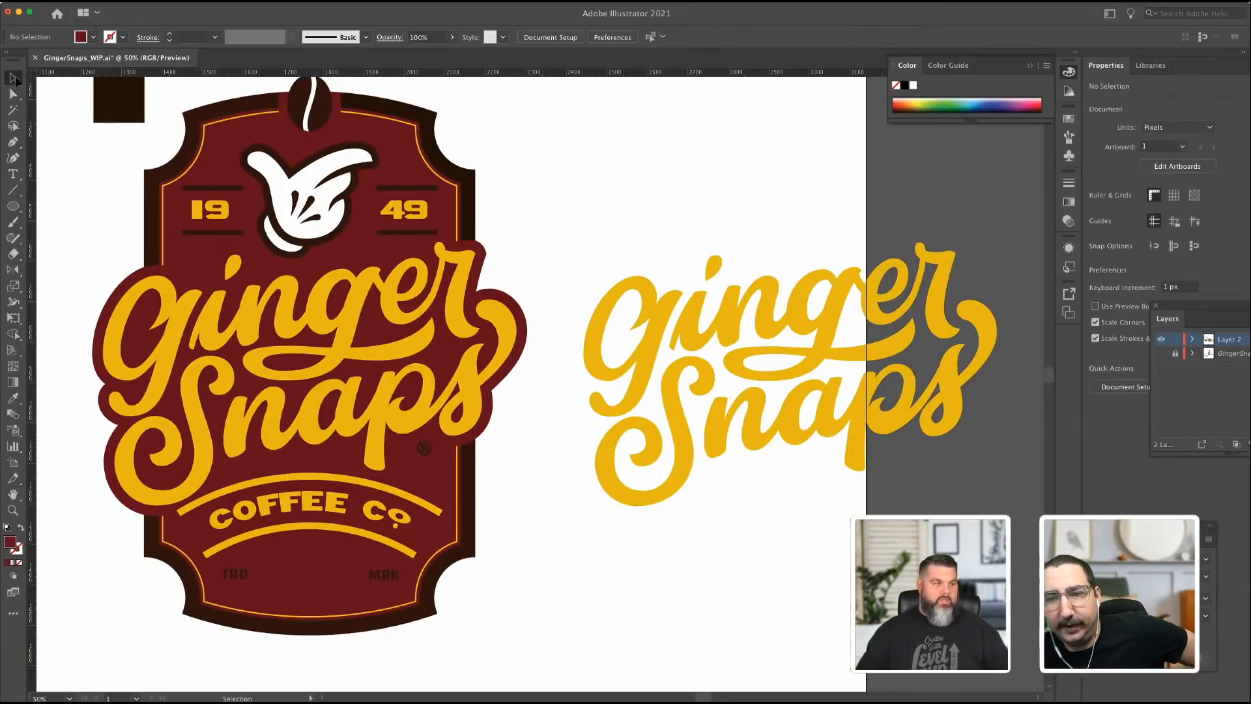
Set the copied Ginger Snaps lettering's stroke weight to 0 pt and recolour its fill with the badge's dark red.
left_click_drag(580, 238, 964, 497)
key("a")
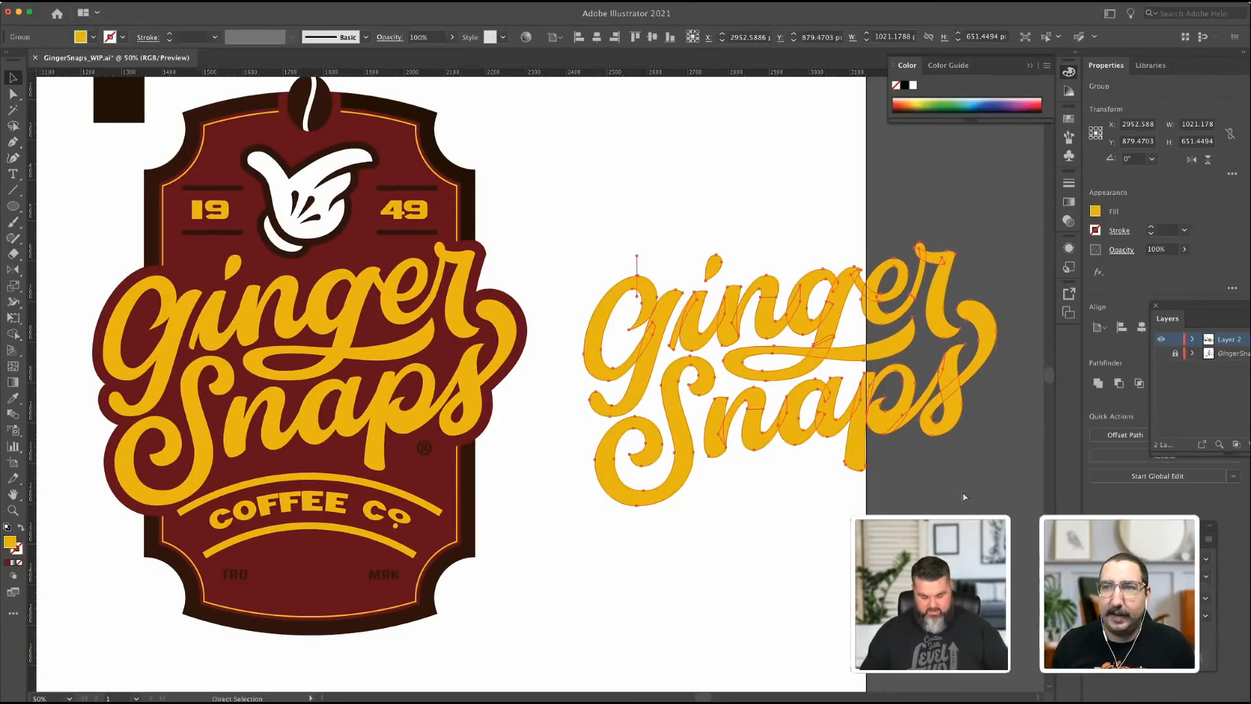
key("v")
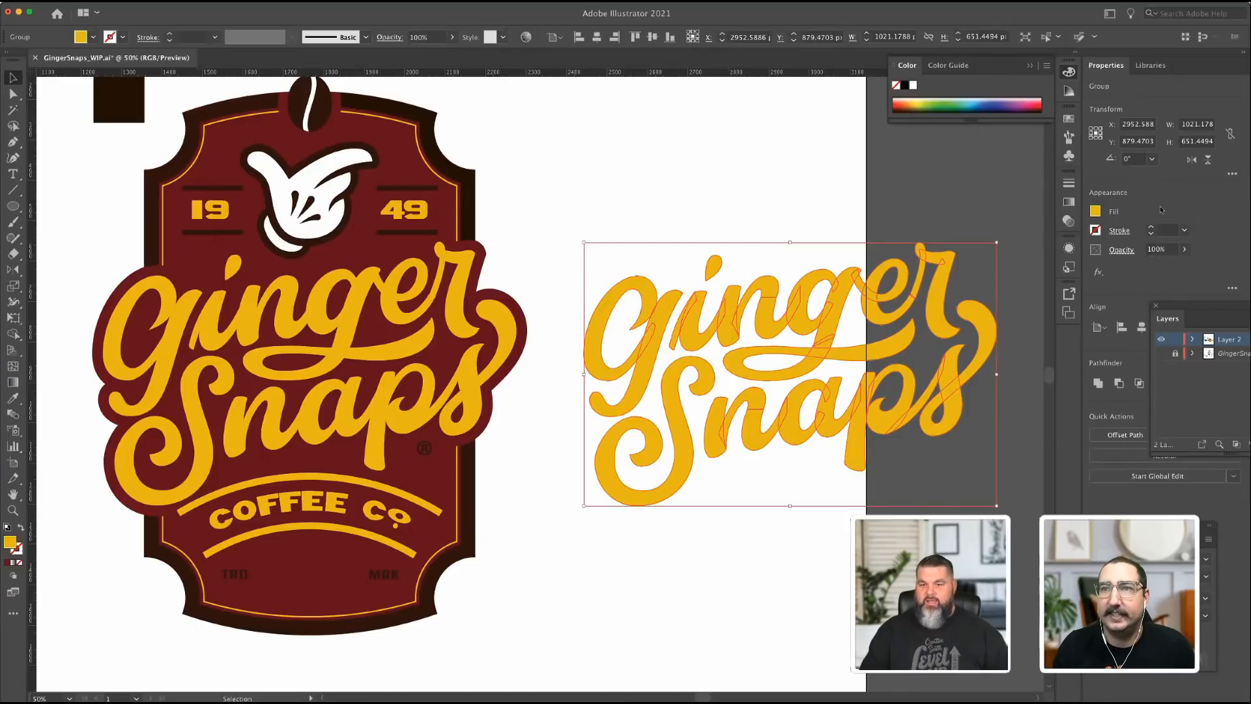
left_click(1165, 228)
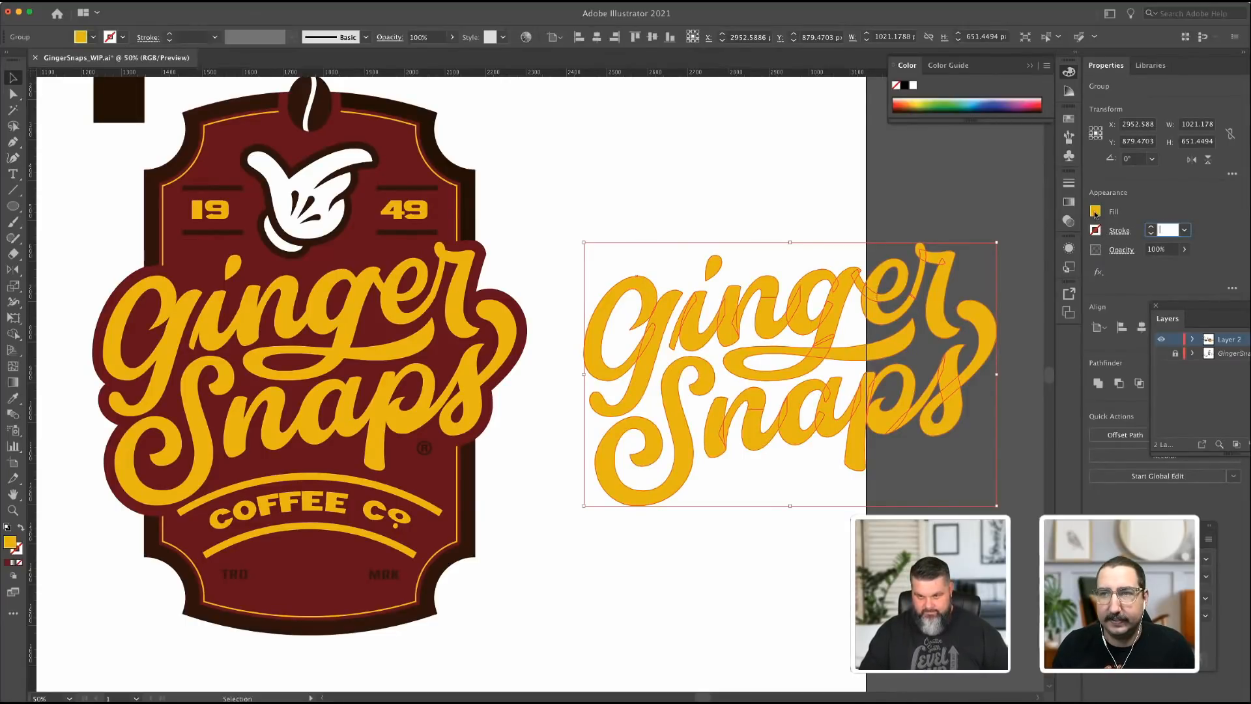
key("i")
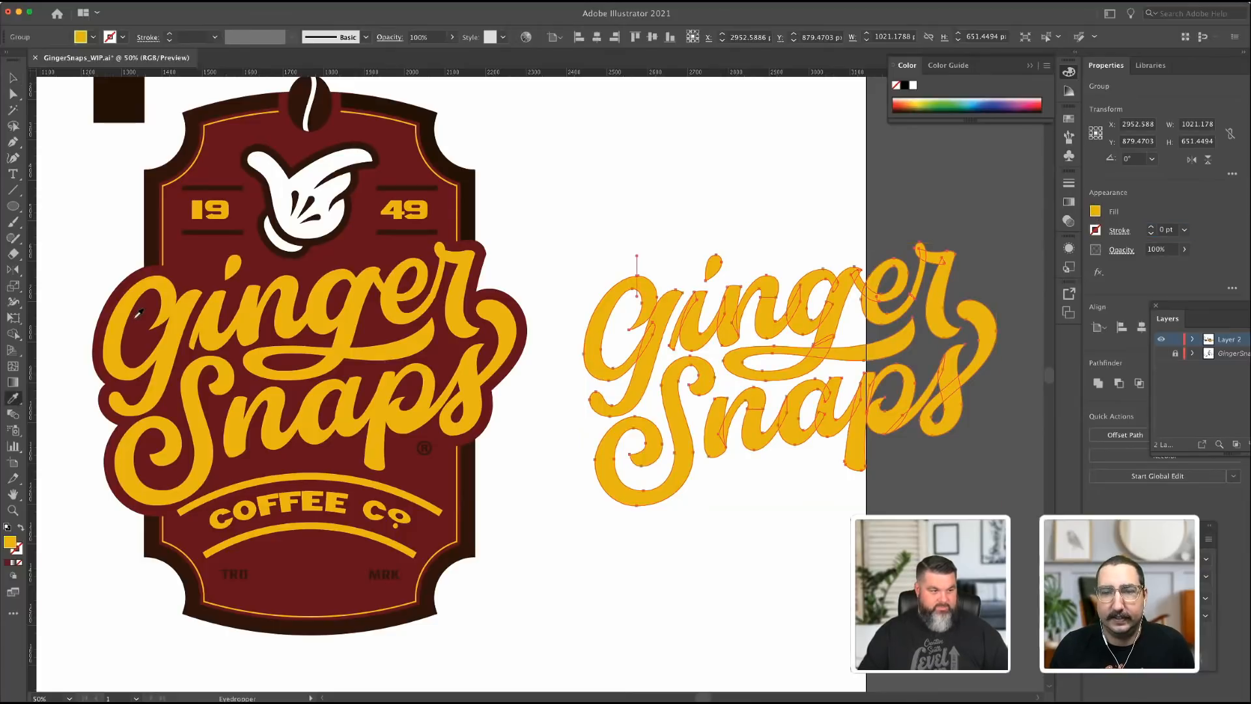
left_click(176, 333)
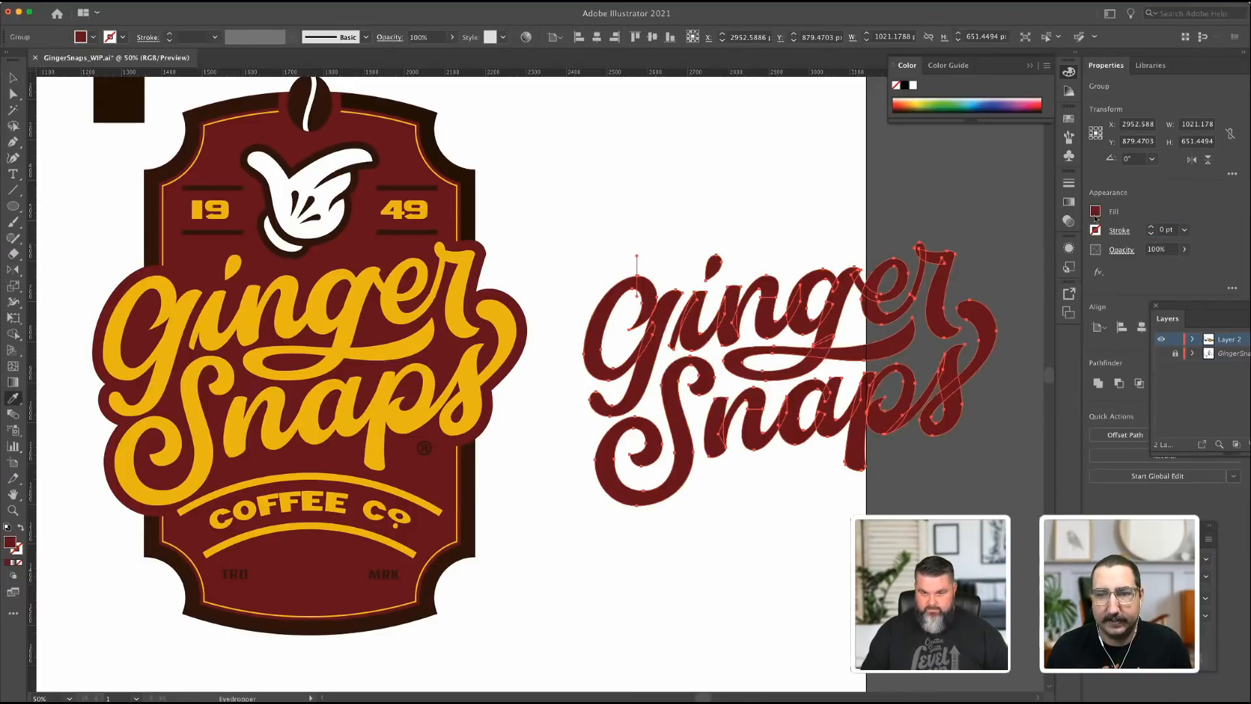
key("v")
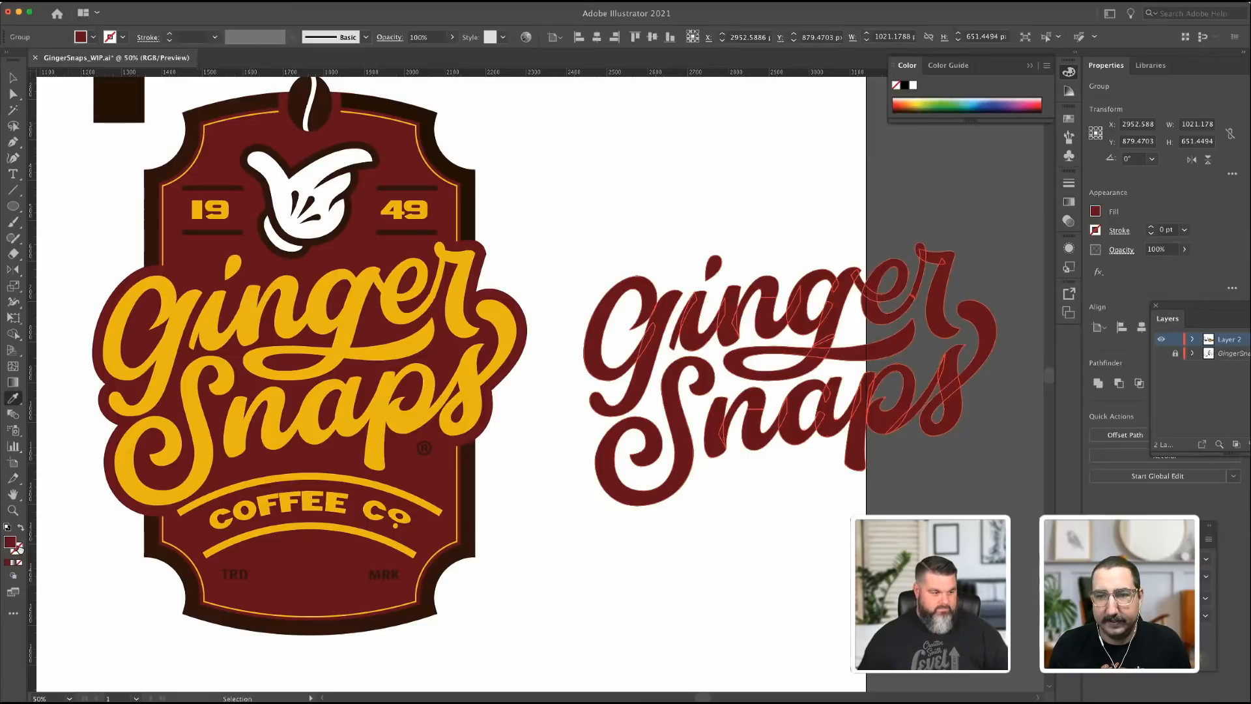
Give the copied Ginger Snaps lettering a dark red 35 pt stroke aligned to the outside with round corner joins.
left_click_drag(10, 542, 19, 549)
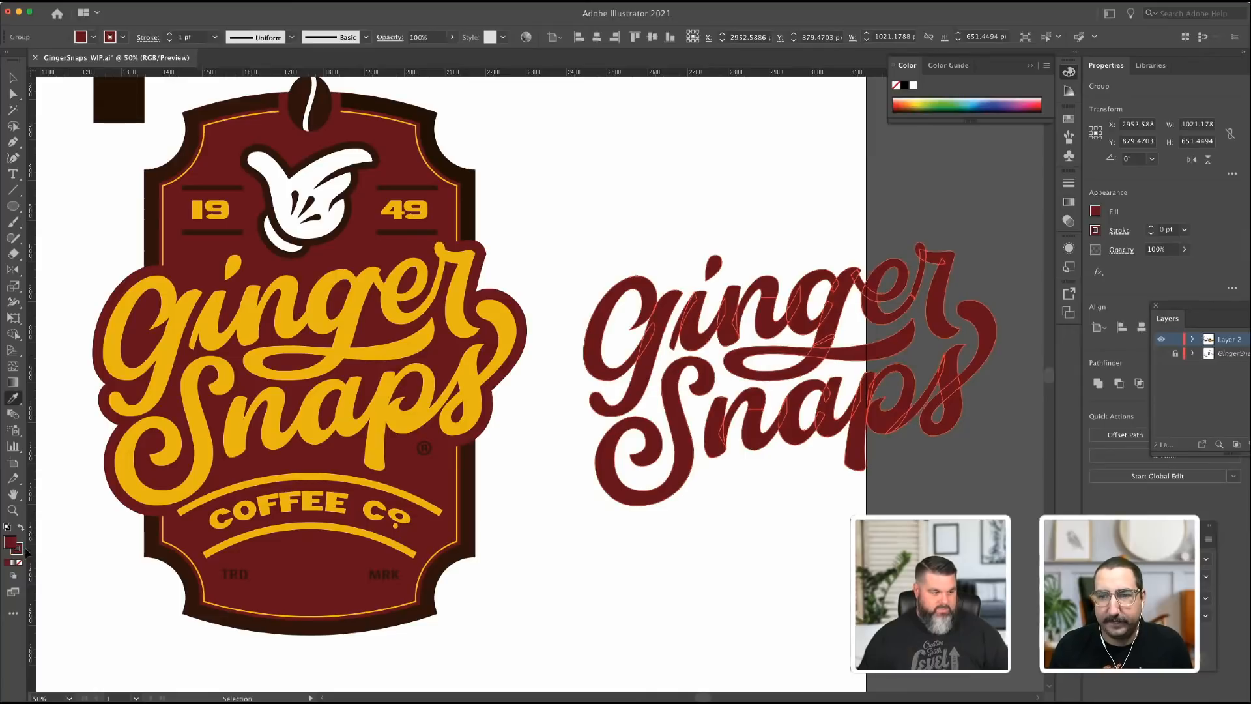
left_click(1153, 228)
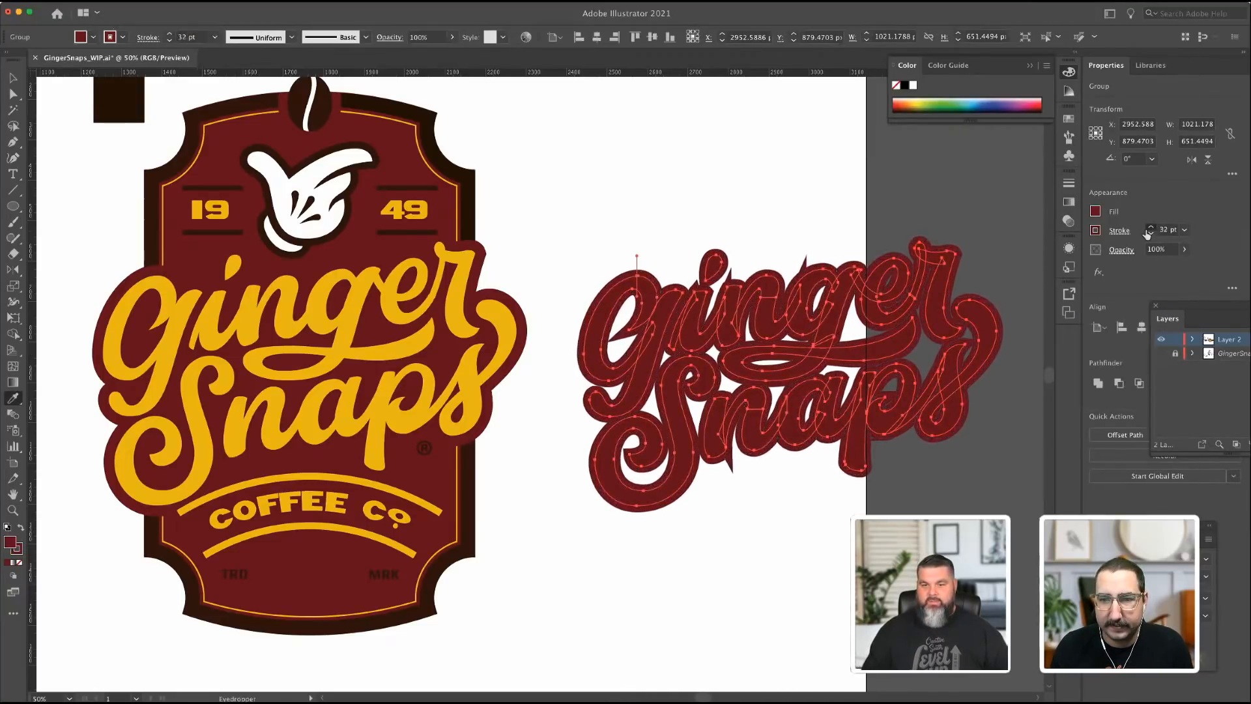
left_click(1119, 230)
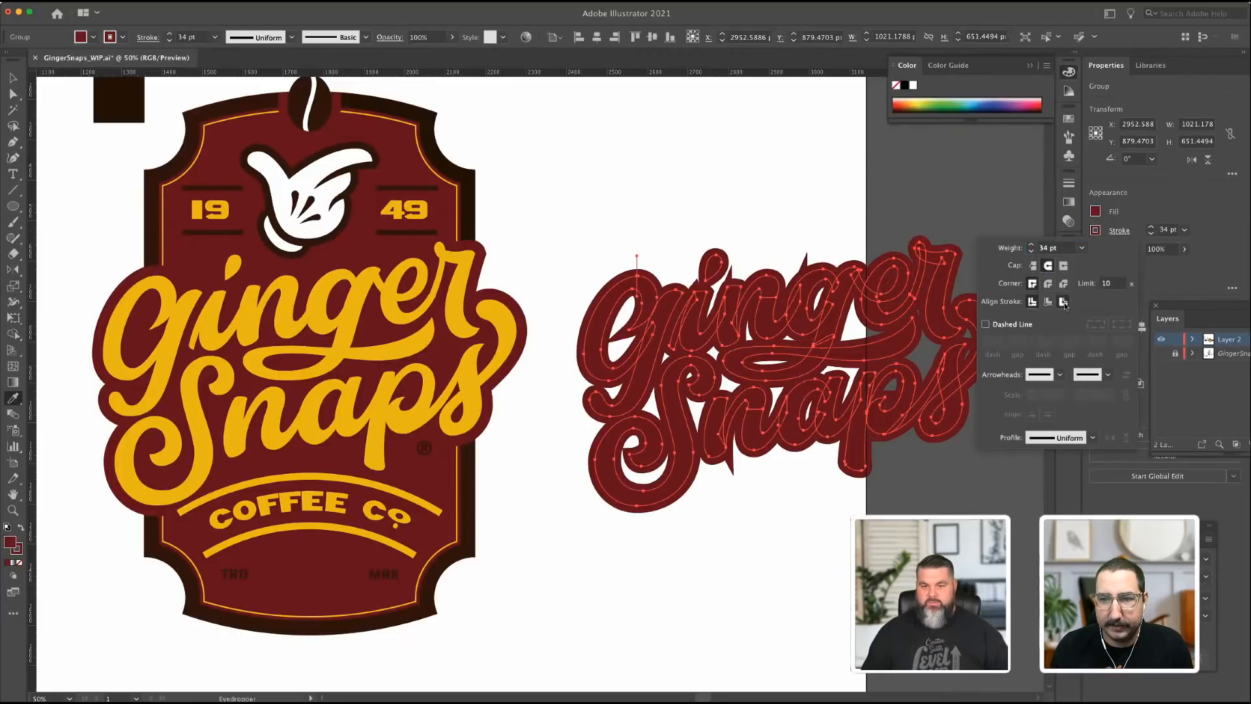
left_click(1064, 302)
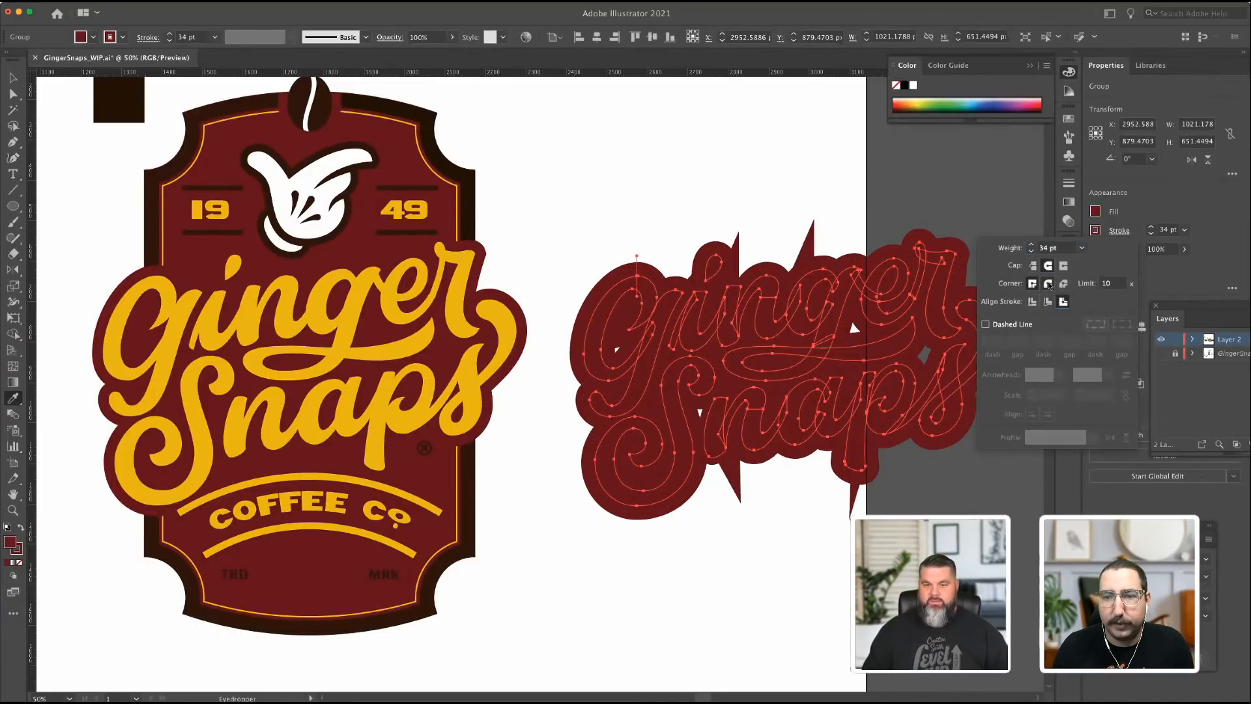
left_click(1048, 283)
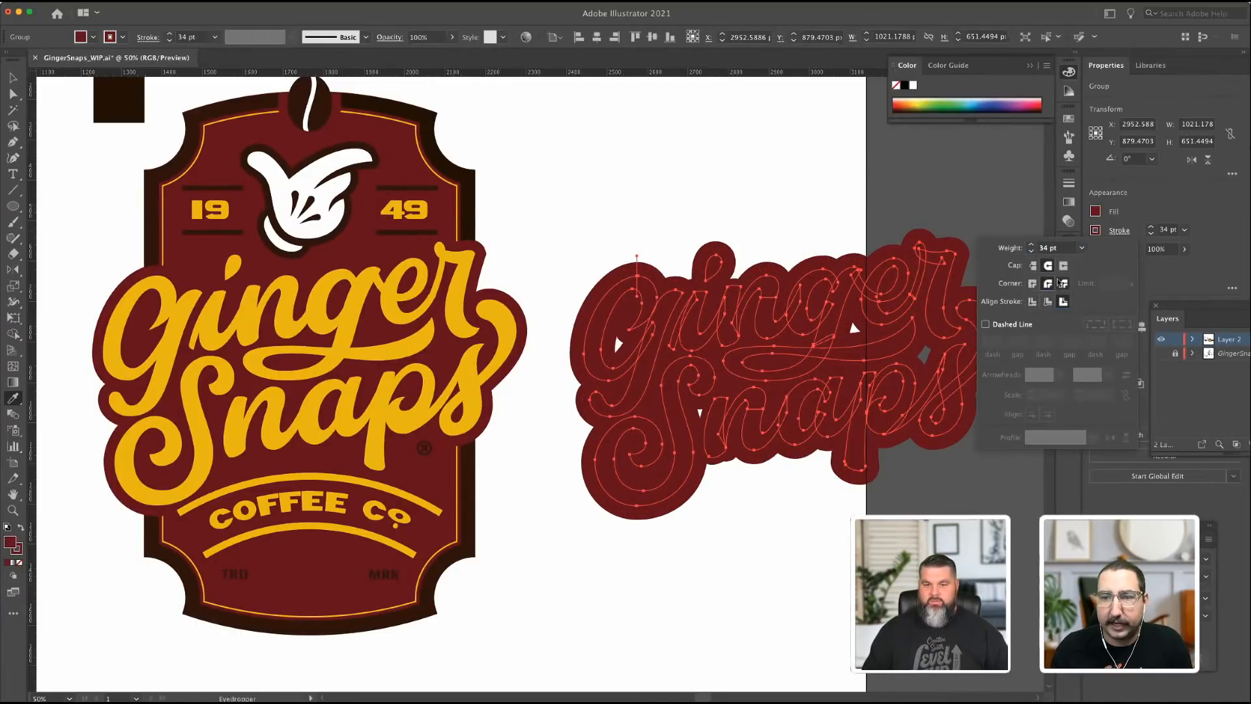
left_click(1152, 230)
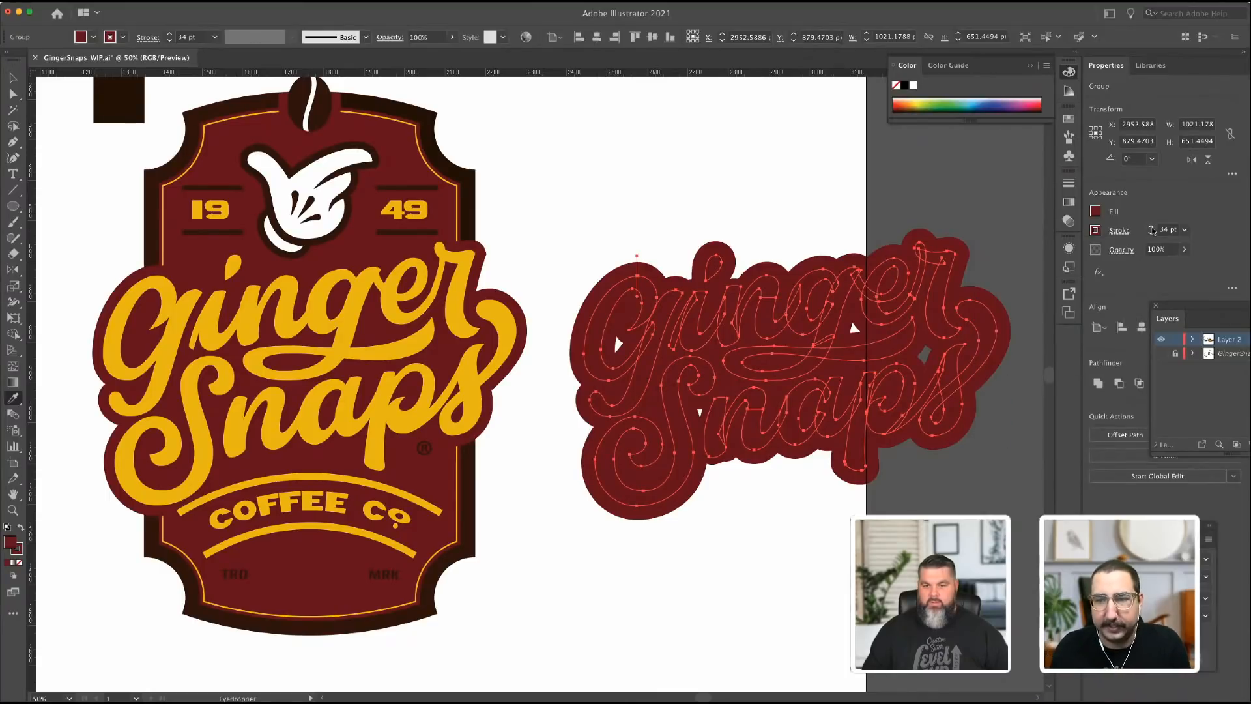
left_click(1152, 227)
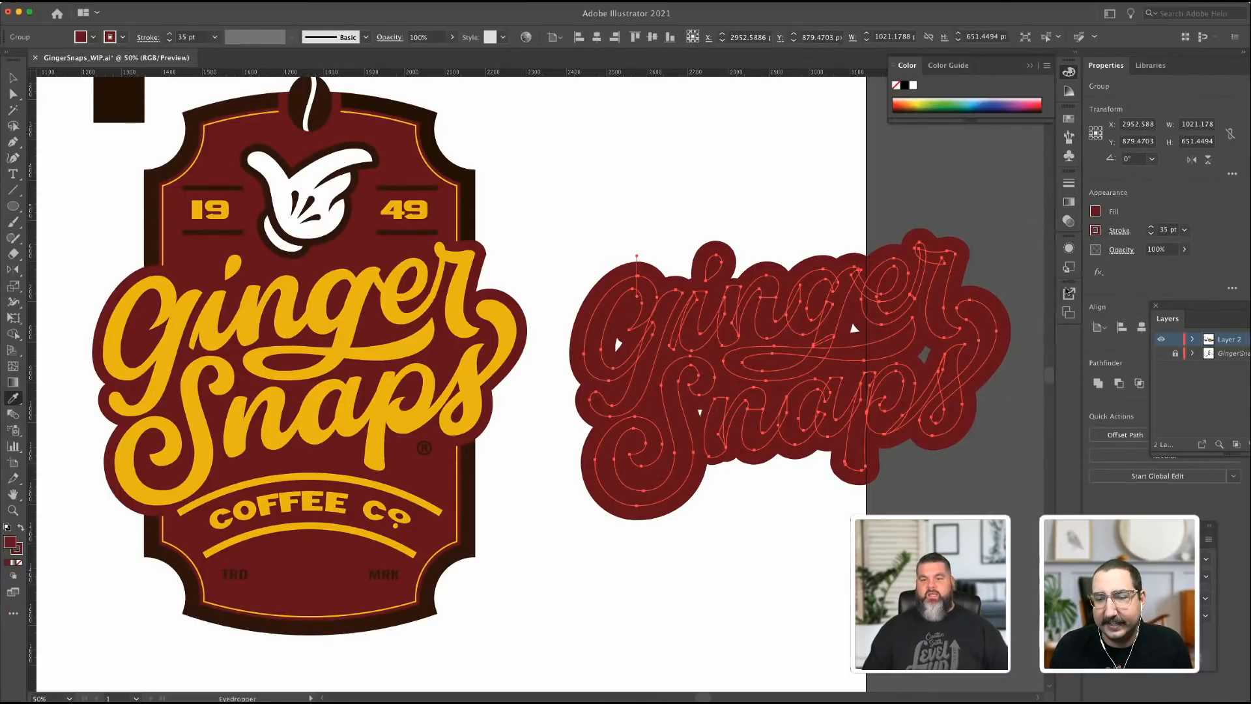
key("v")
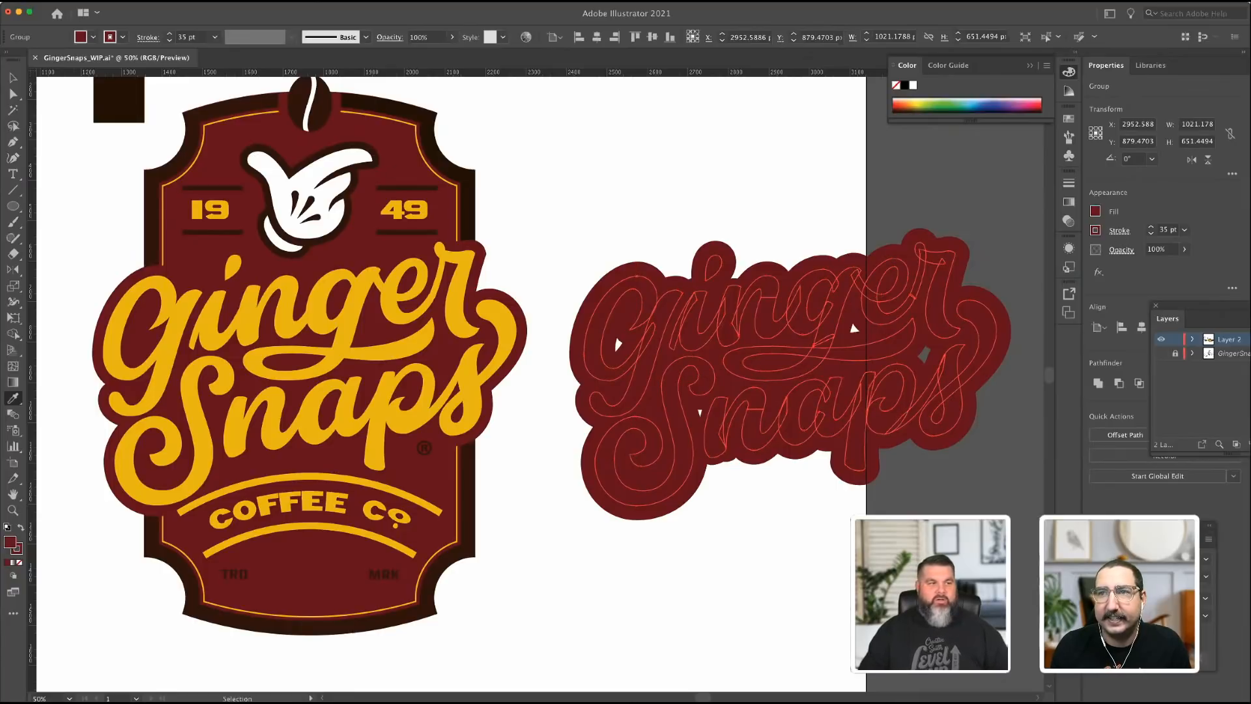
Expand the appearance of the copied lettering's outside stroke and unite all the resulting shapes into one silhouette.
left_click(117, 2)
mouse_move(126, 226)
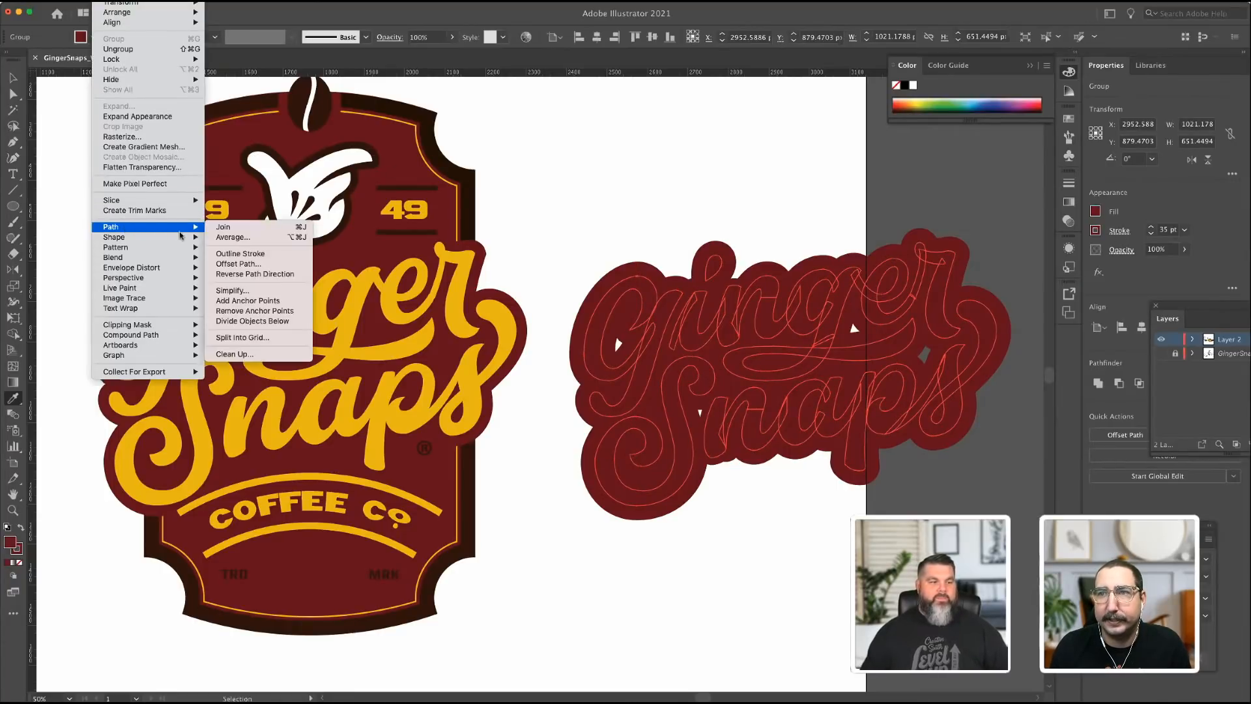
left_click(138, 116)
key("i")
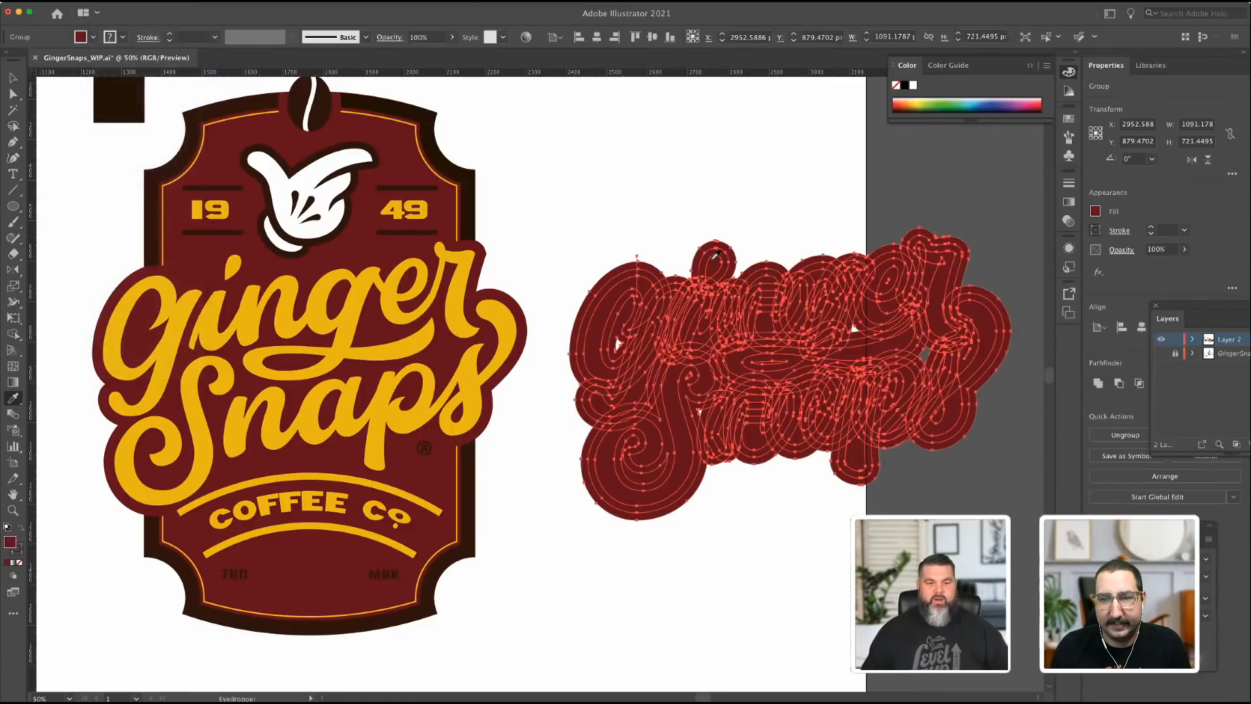
left_click(1098, 383)
key("v")
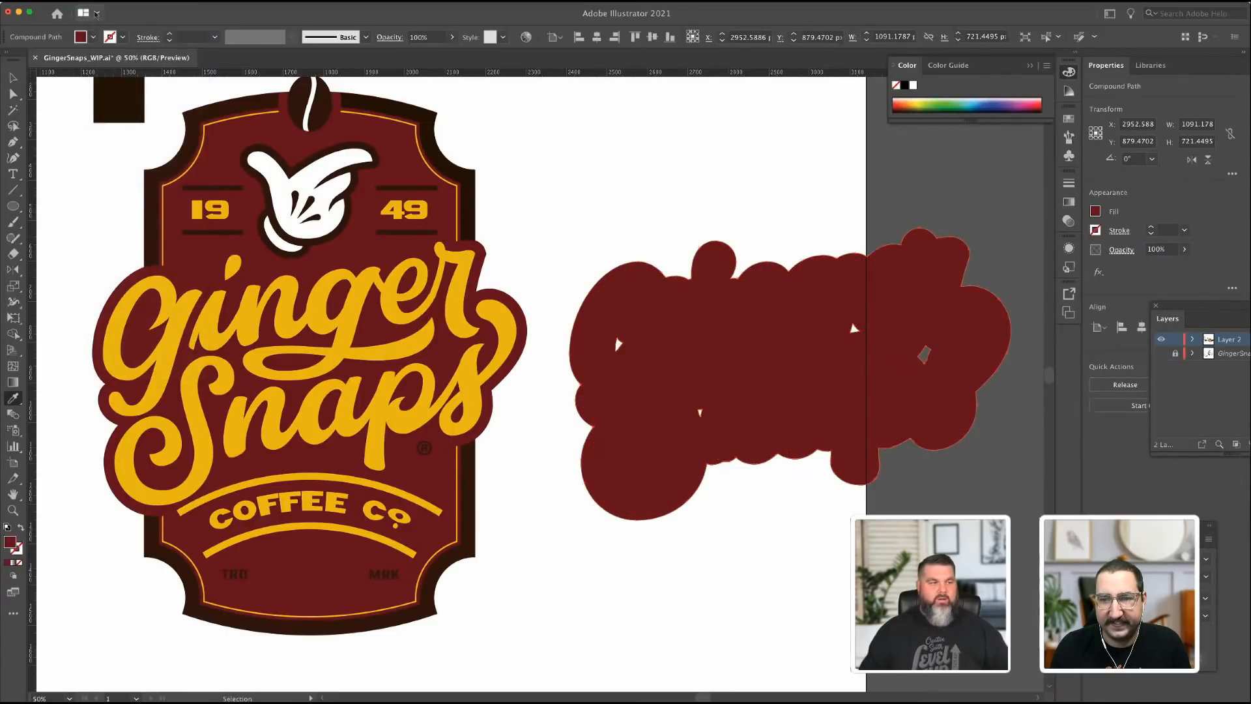
Release the silhouette's compound path and unite its pieces so the small inner holes are filled.
left_click(117, 1)
mouse_move(174, 335)
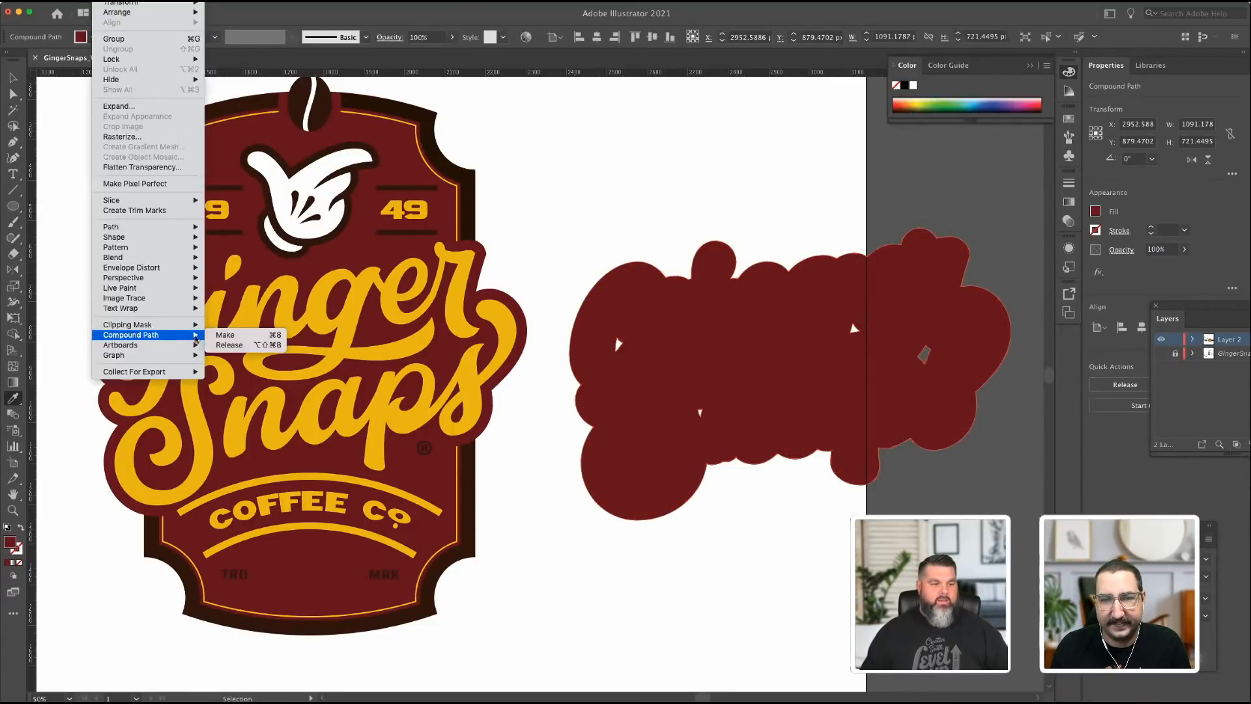
left_click(229, 345)
key("i")
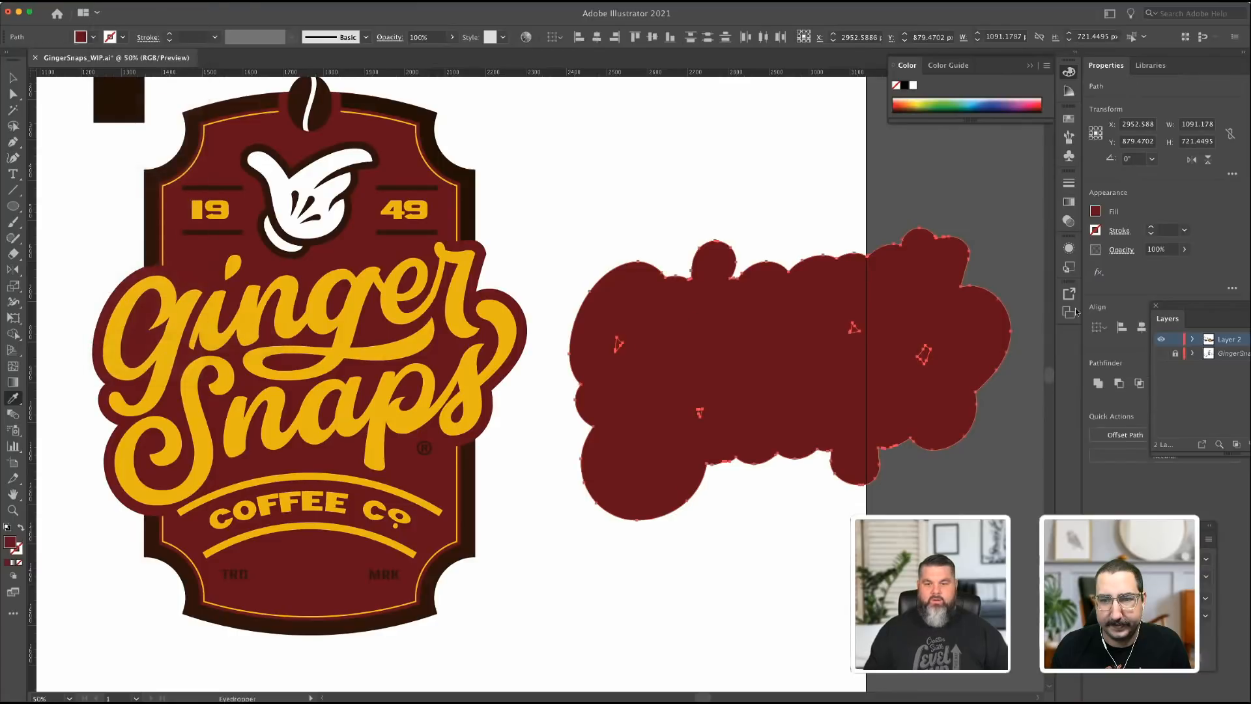
left_click(1098, 385)
Cut the solid dark red silhouette and paste it in back of the golden yellow copied lettering.
left_click(13, 93)
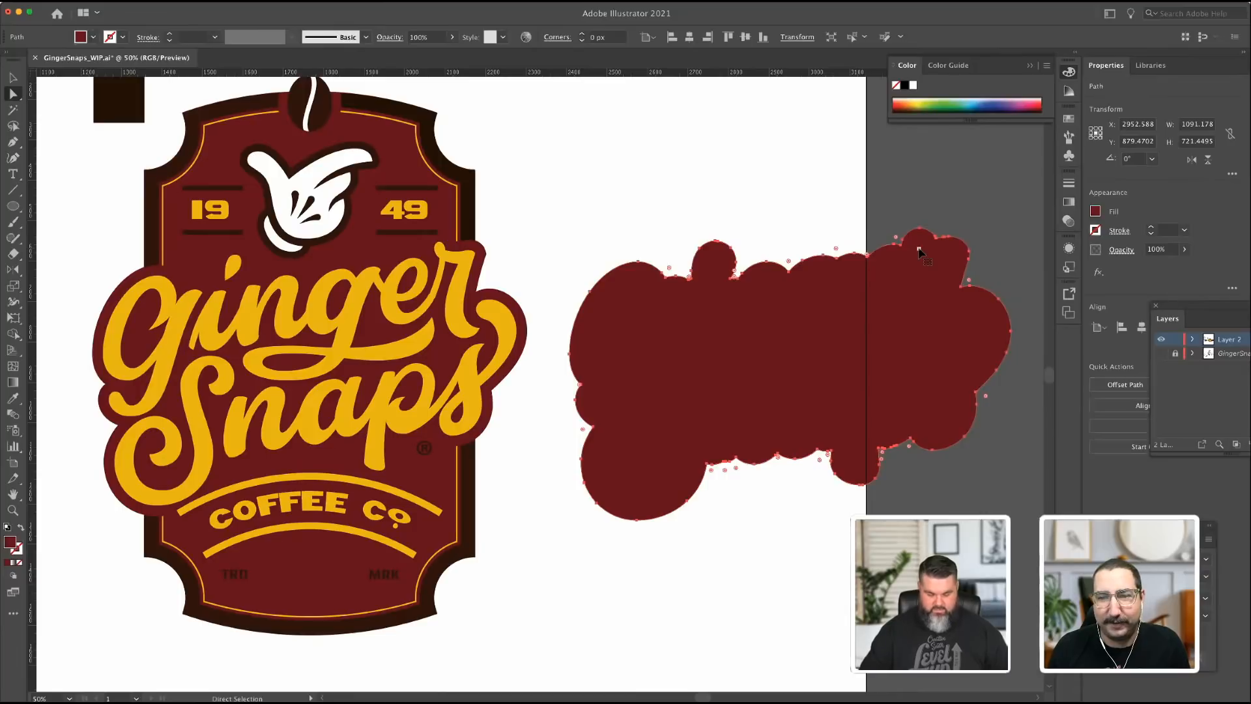
key("Delete")
left_click(108, 0)
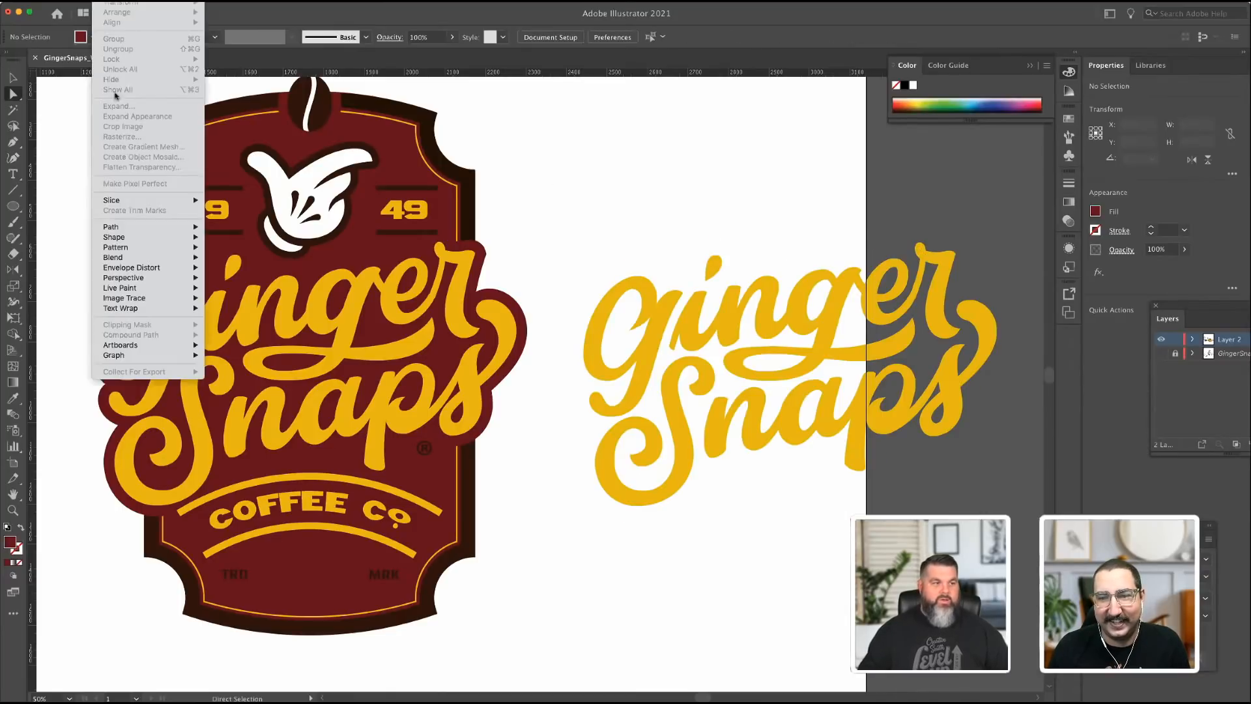
mouse_move(85, 0)
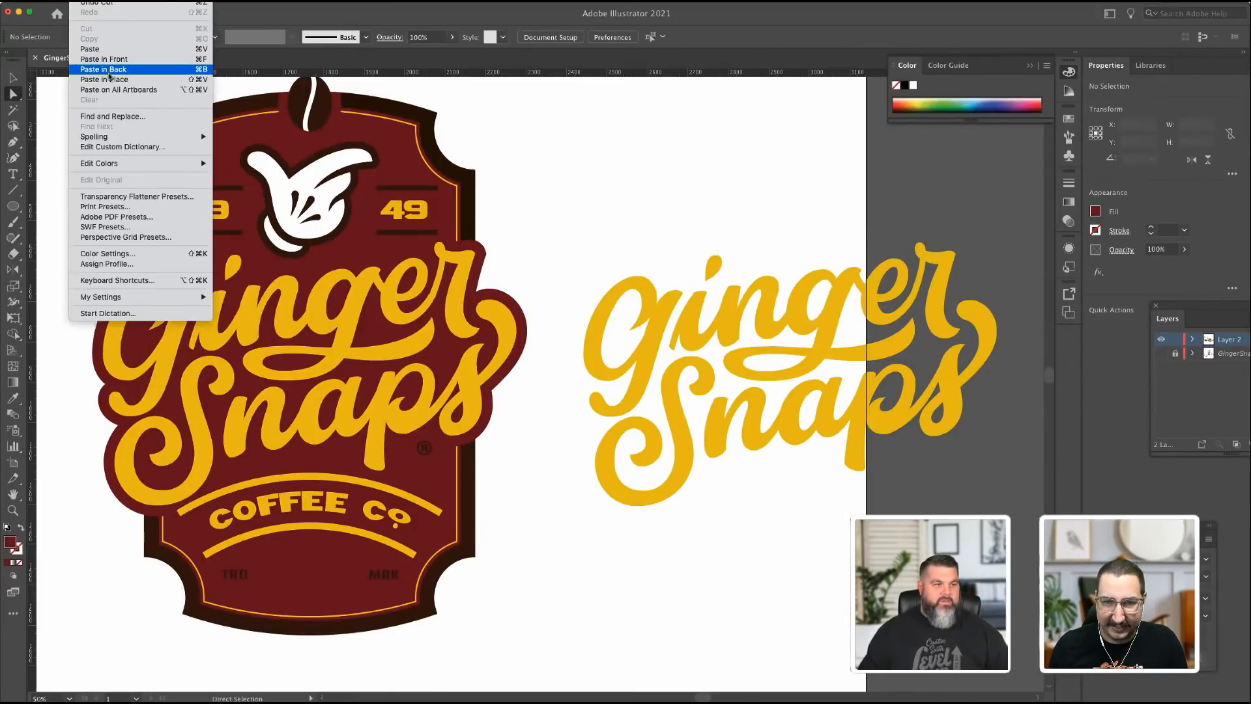
left_click(107, 79)
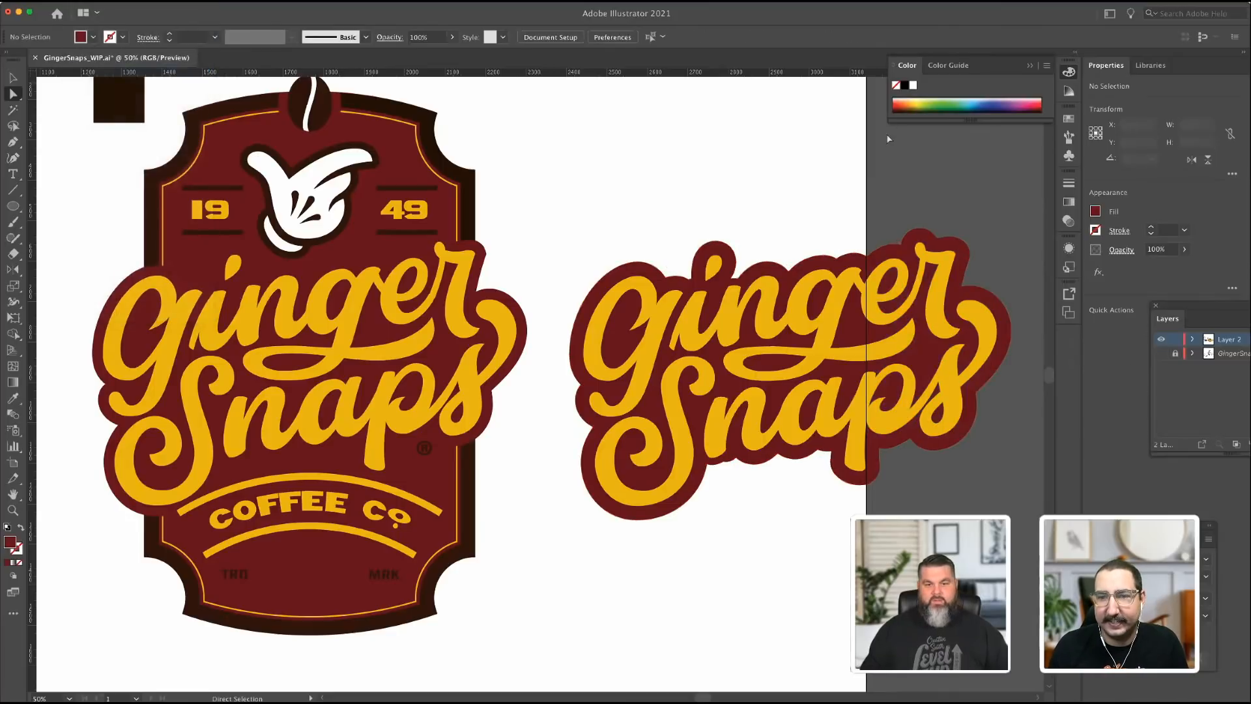
Copy the gloved hand from the badge and place the duplicate at the upper edge of the copied lettering.
left_click(13, 78)
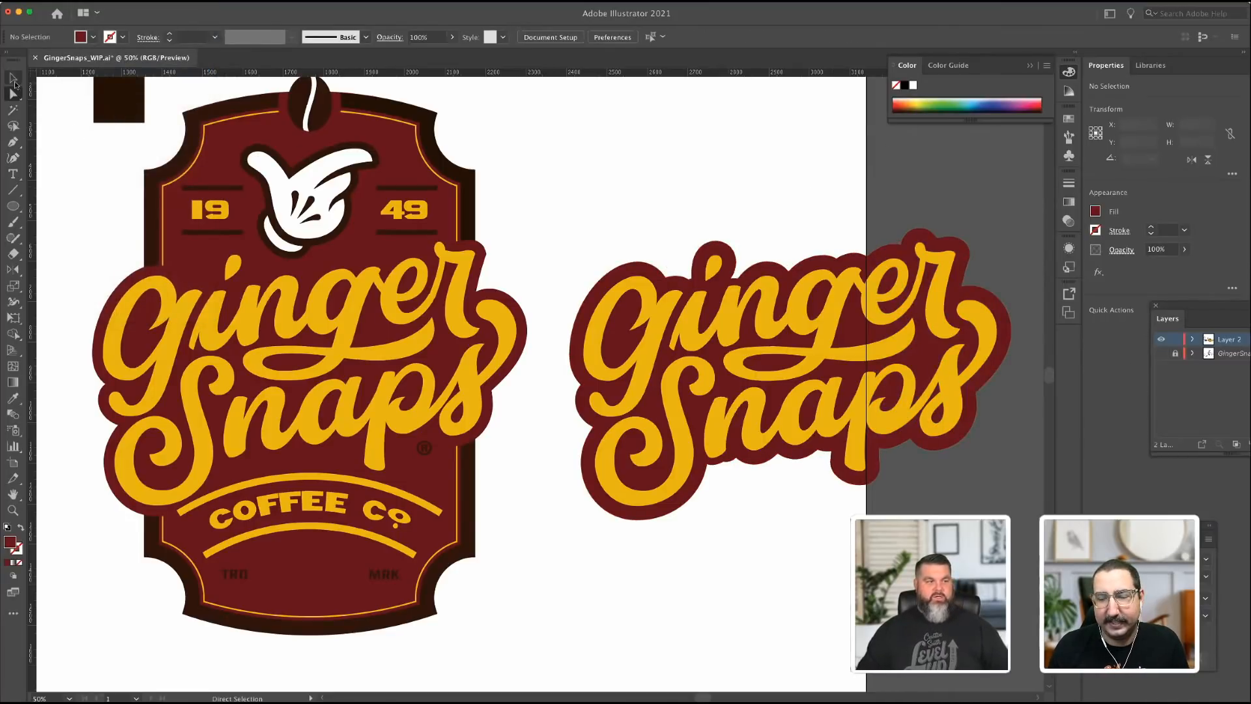
left_click(314, 161)
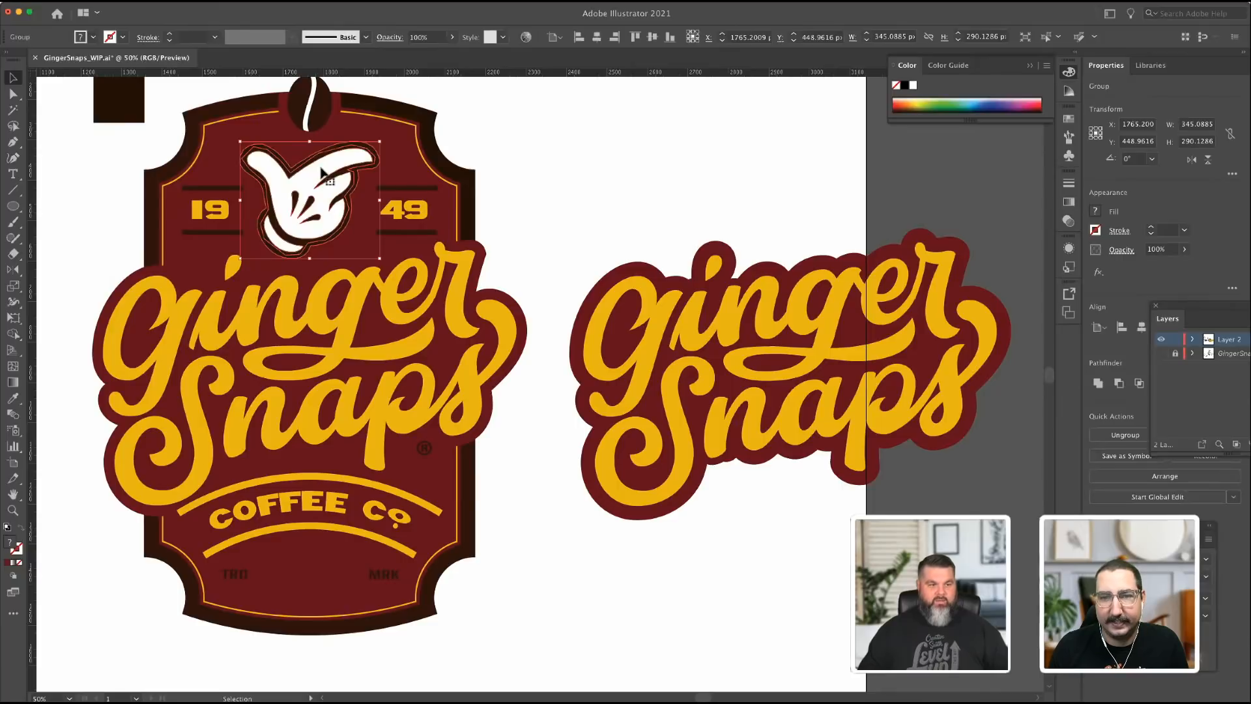
left_click(594, 164)
key("super+v")
left_click_drag(549, 359, 856, 185)
left_click(928, 216)
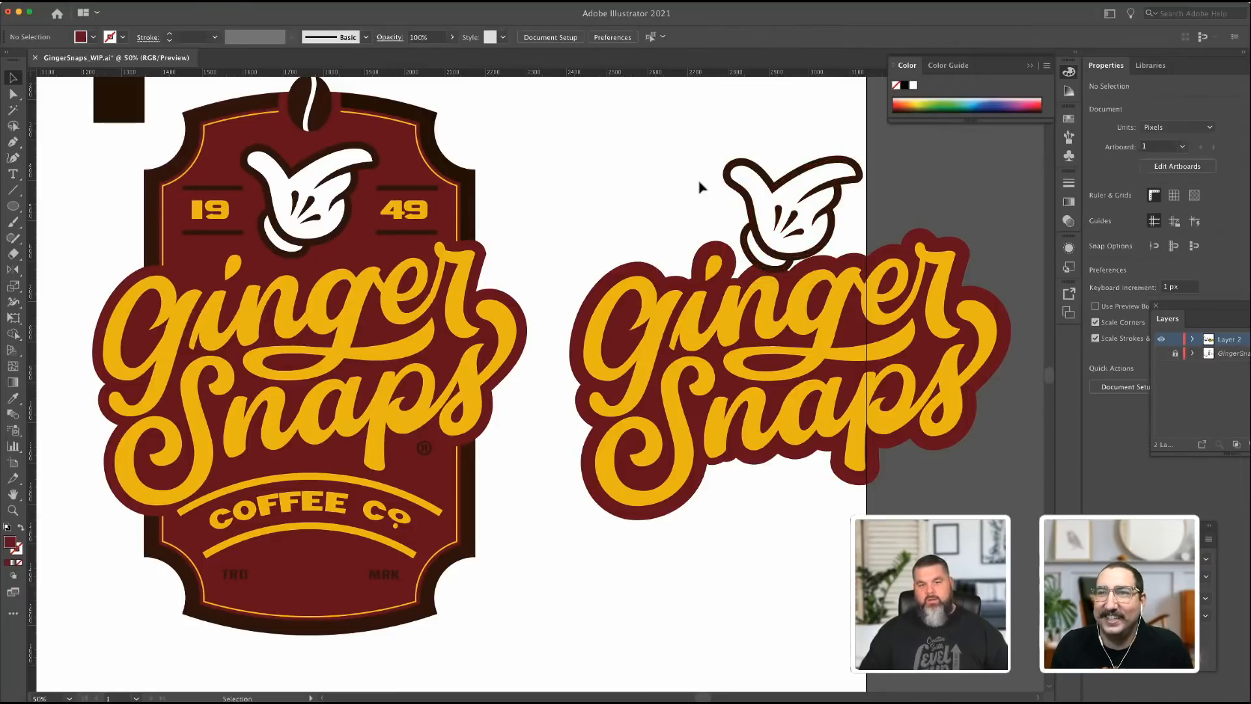
Move the duplicated gloved hand up and slightly left so it sits clear above the copied Ginger Snaps lettering, and deselect it.
scroll(761, 225, "right", 2)
left_click_drag(756, 249, 732, 245)
left_click(841, 222)
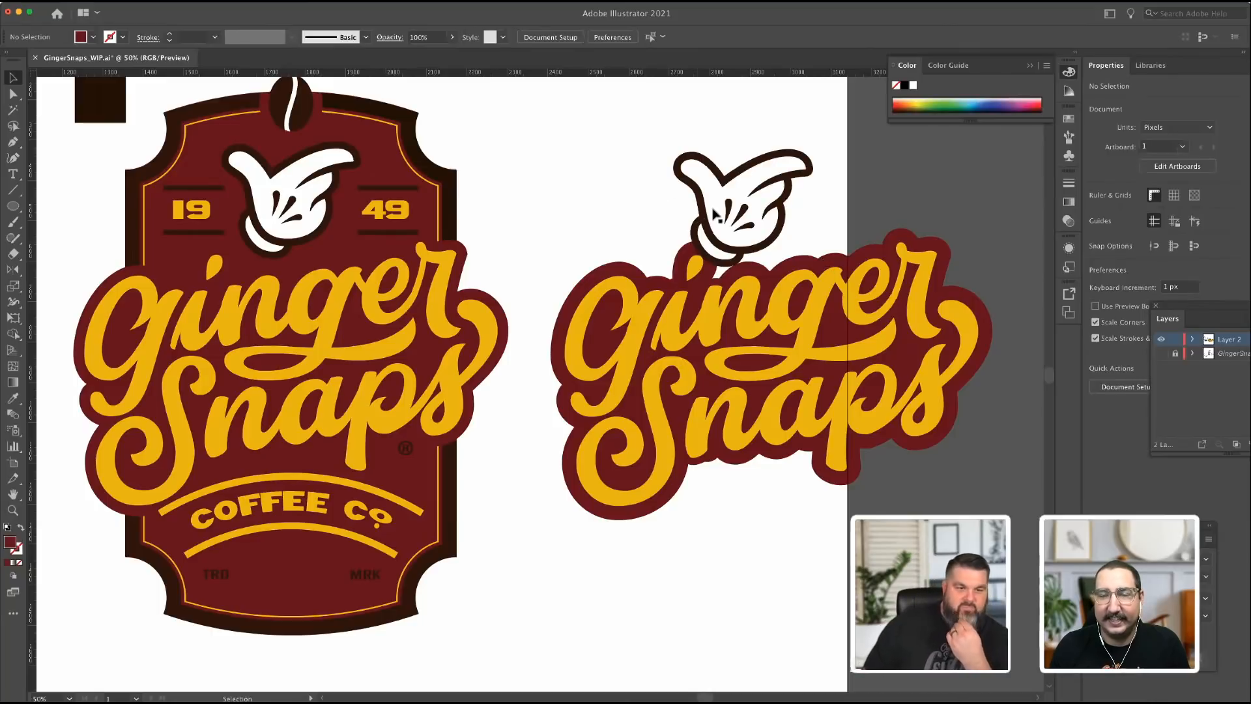
left_click_drag(751, 183, 716, 114)
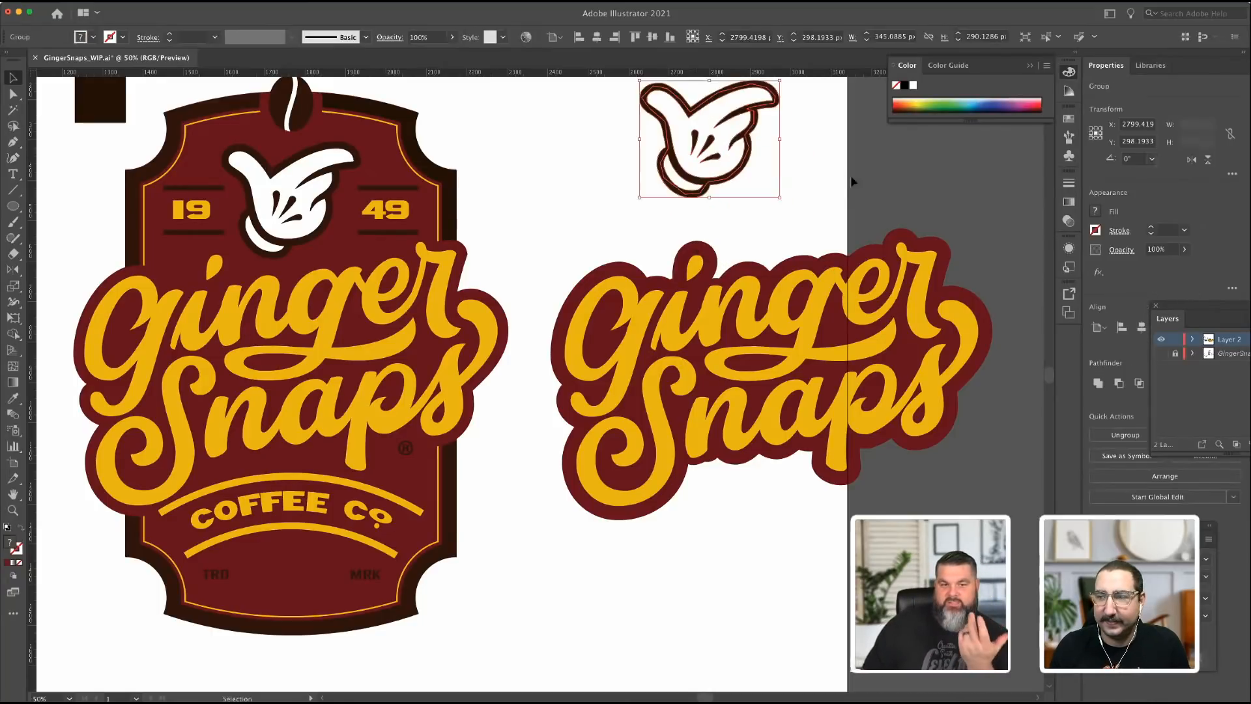
scroll(784, 243, "up", 3)
scroll(785, 243, "up", 2)
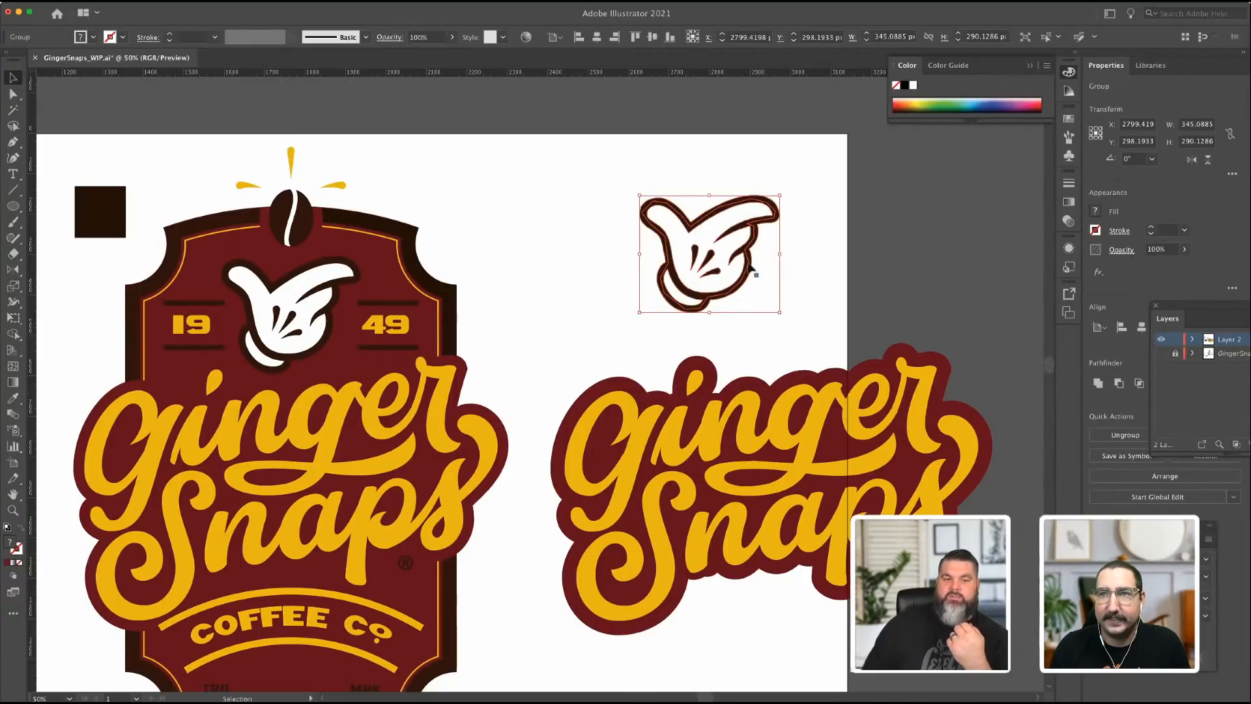
left_click_drag(753, 254, 754, 274)
left_click(810, 259)
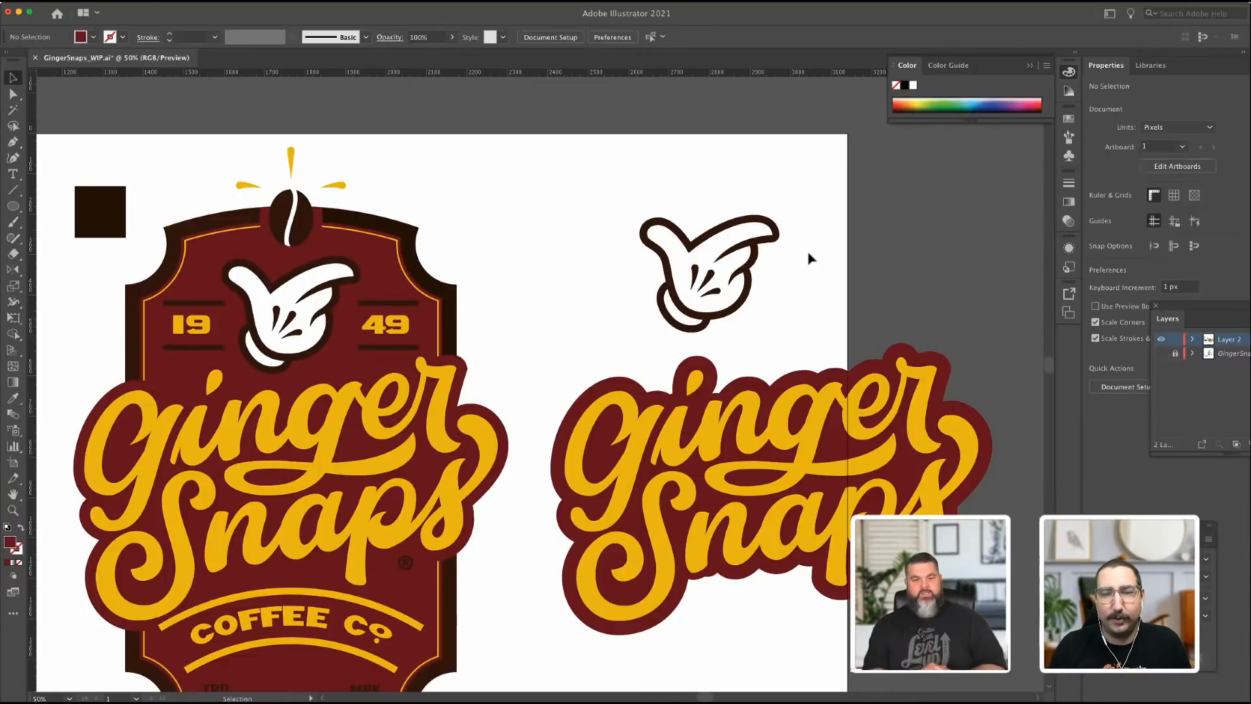
scroll(810, 259, "down", 4)
scroll(810, 259, "left", 8)
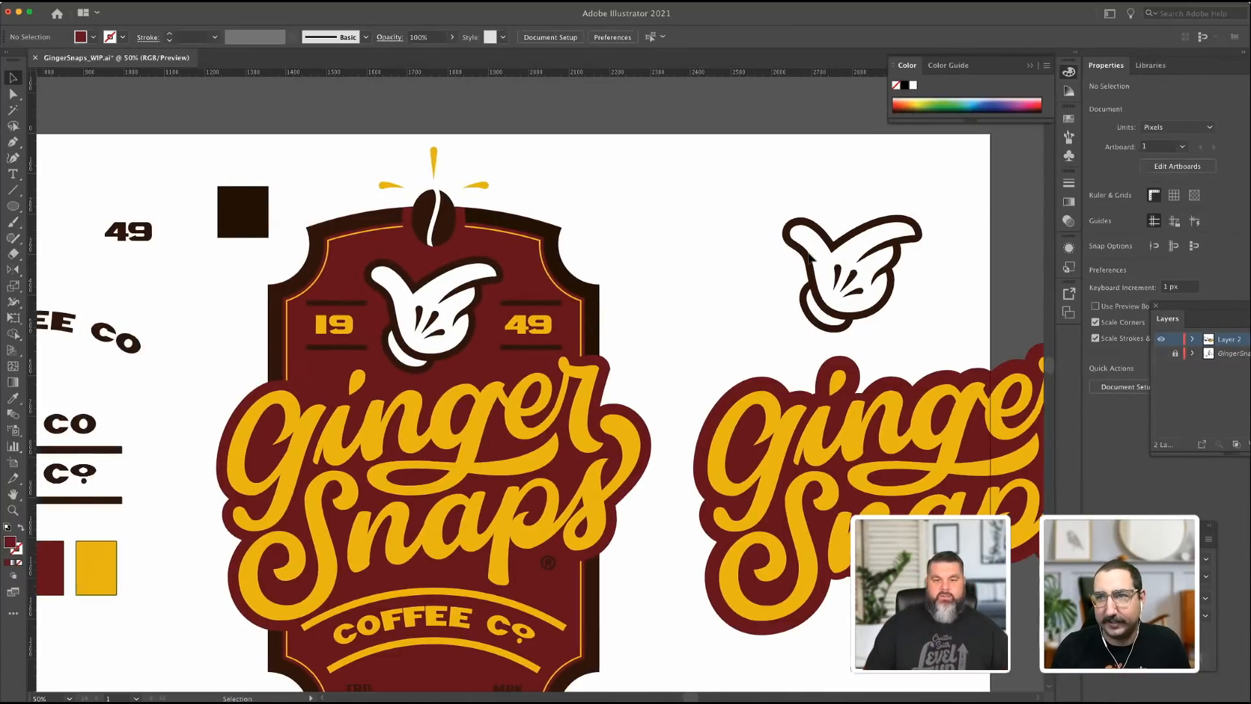
scroll(802, 259, "up", 2)
scroll(802, 259, "left", 2)
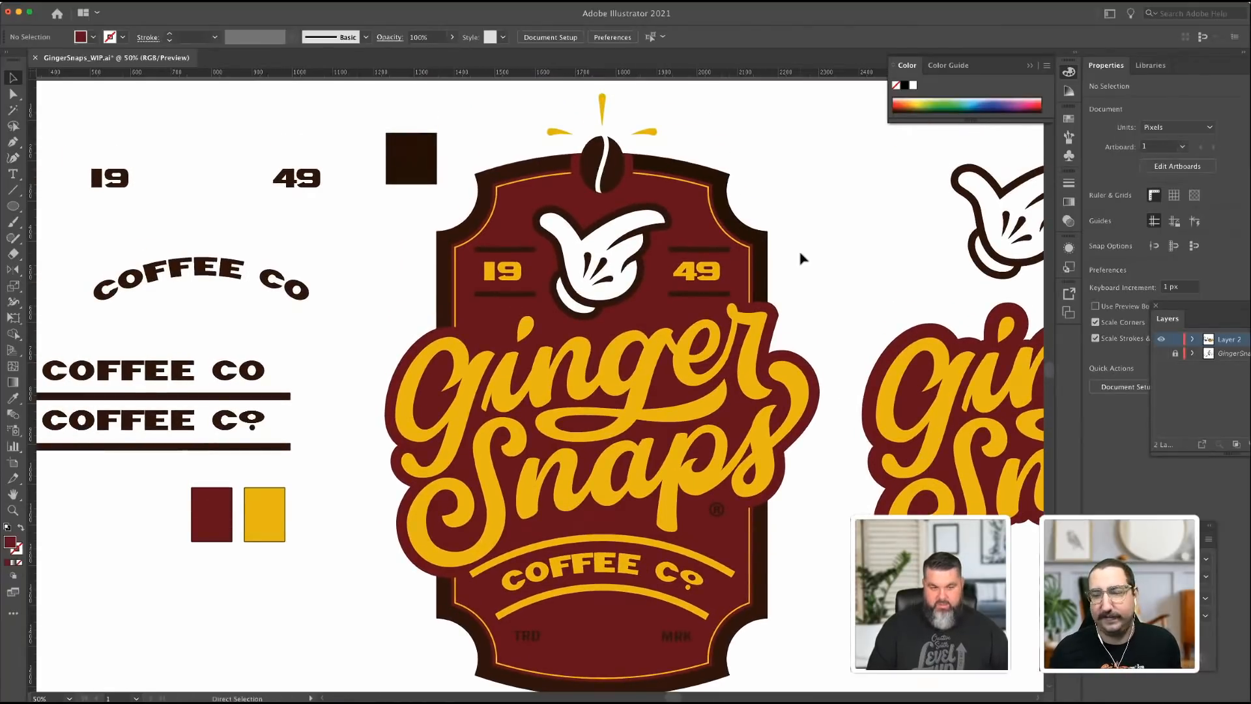
key("super+minus")
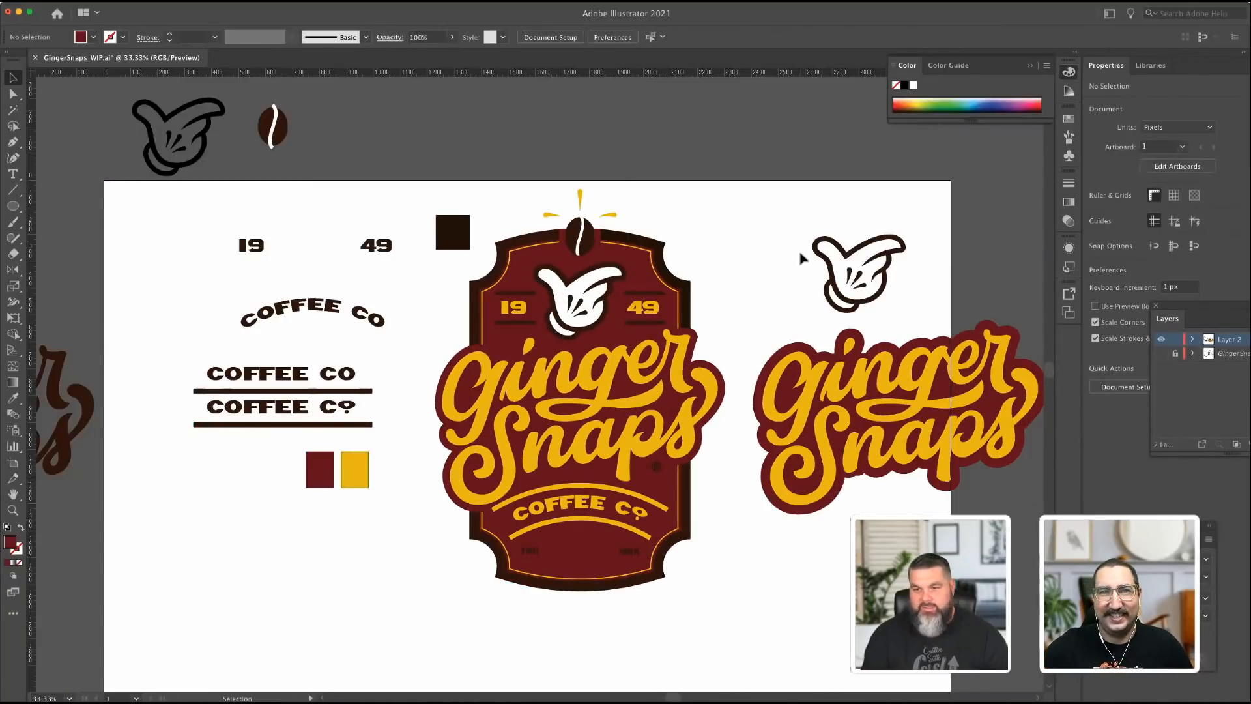